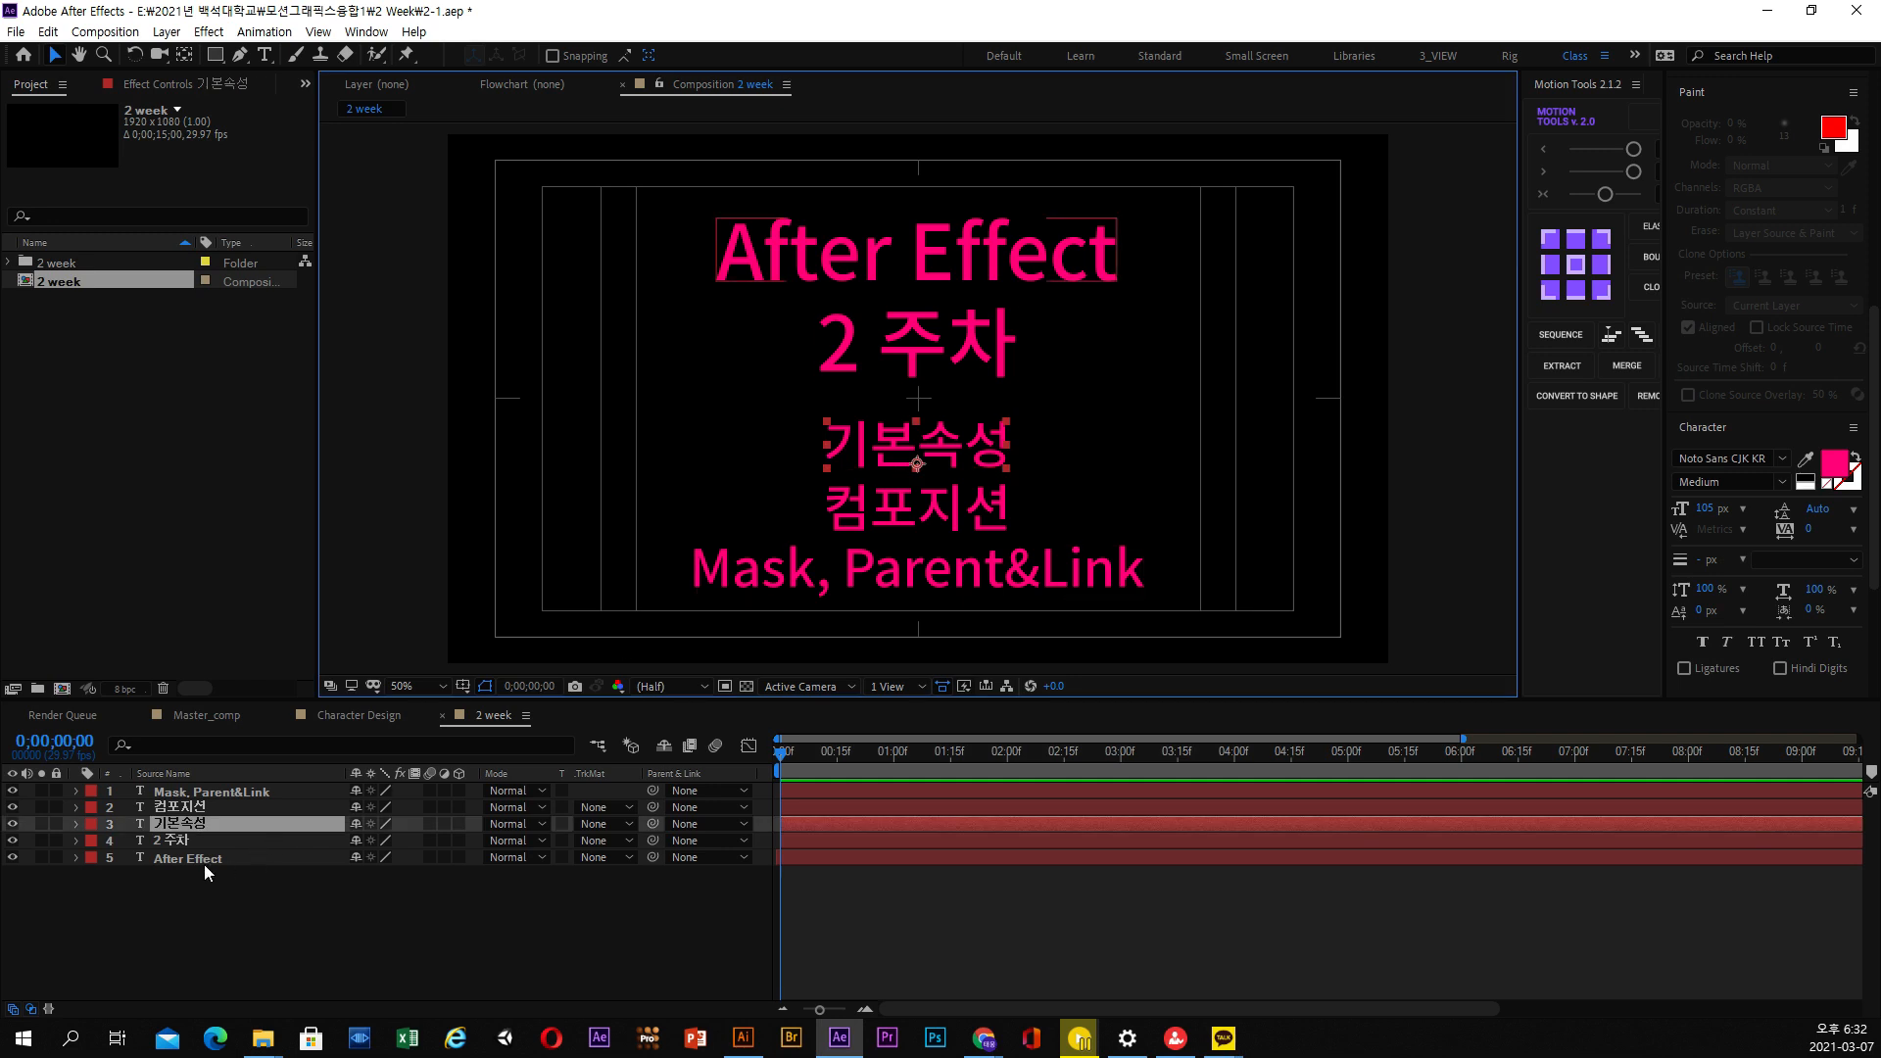
Expand the 기본속성 text layer and examine its Transform properties: Anchor Point, Position, Scale, Rotation and Opacity
left_click(186, 813)
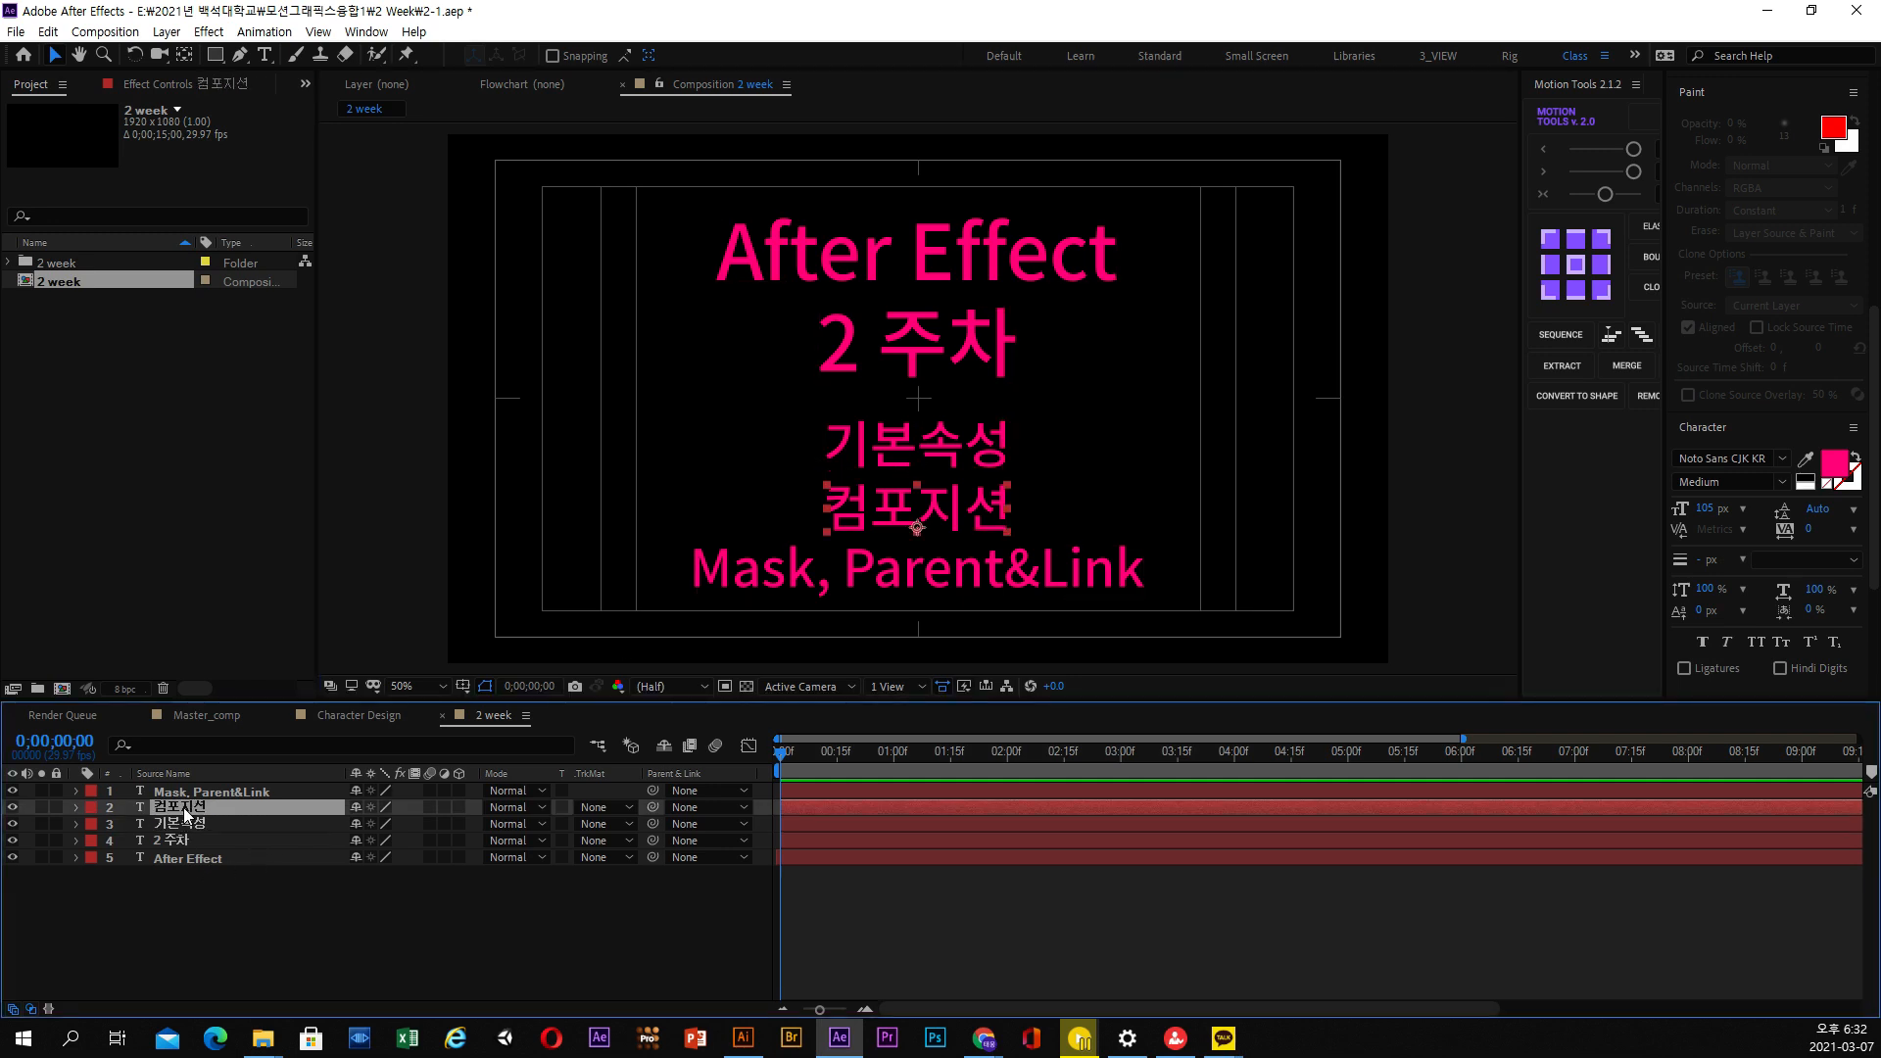
left_click(186, 827)
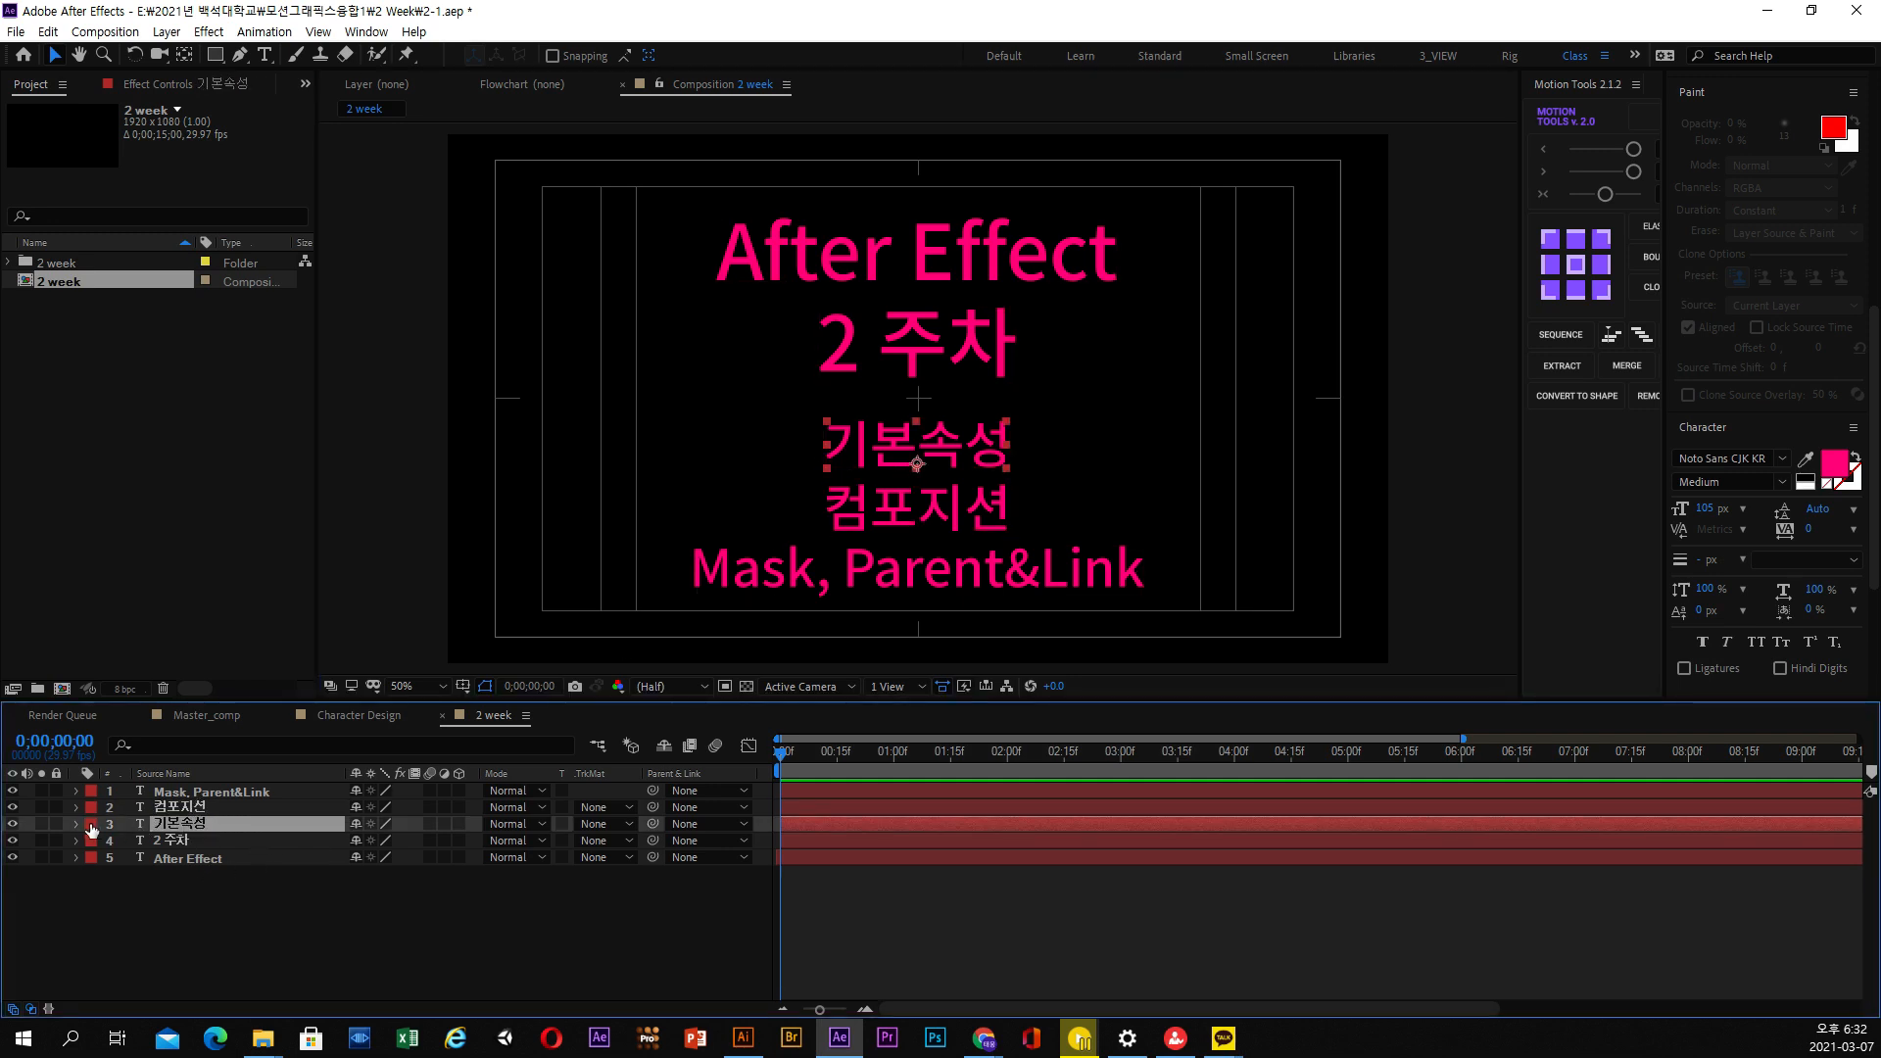
left_click(77, 825)
left_click(93, 859)
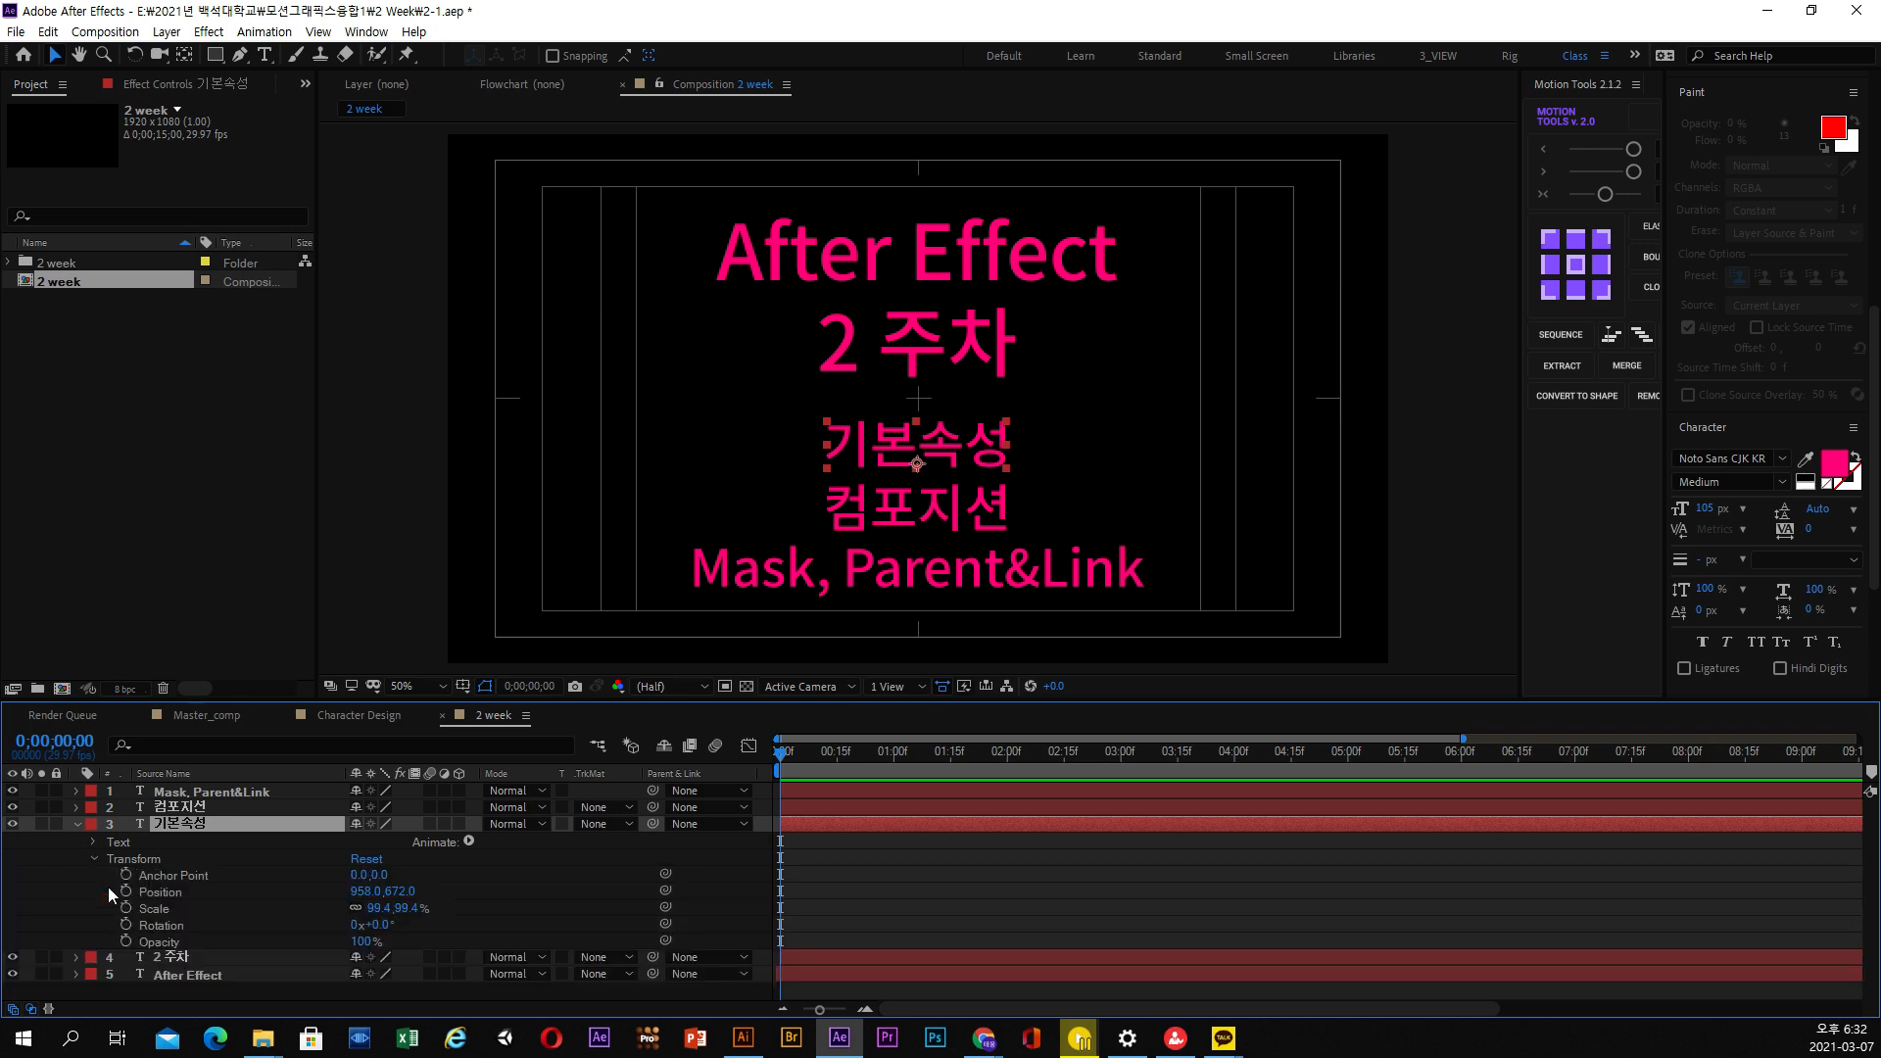
left_click(163, 895)
left_click(162, 912)
left_click(162, 926)
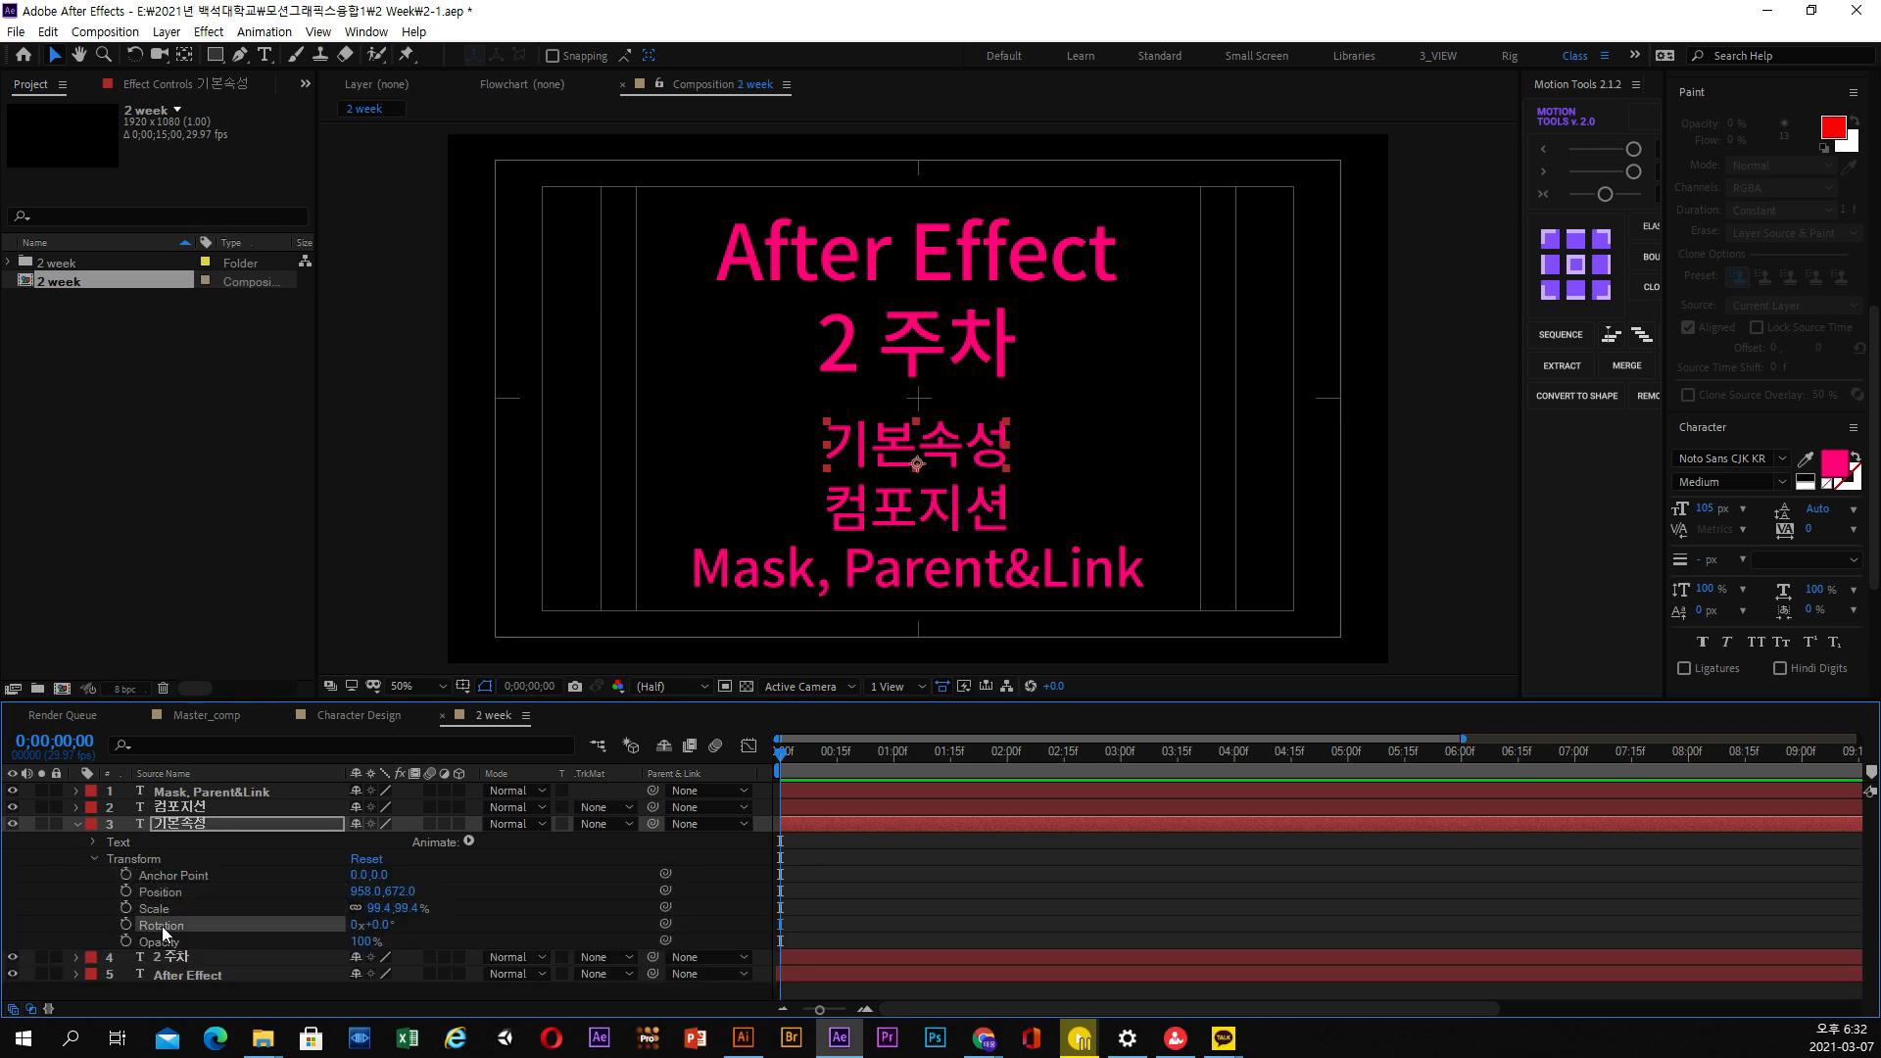
left_click(163, 943)
left_click(162, 926)
left_click(160, 908)
left_click(160, 876)
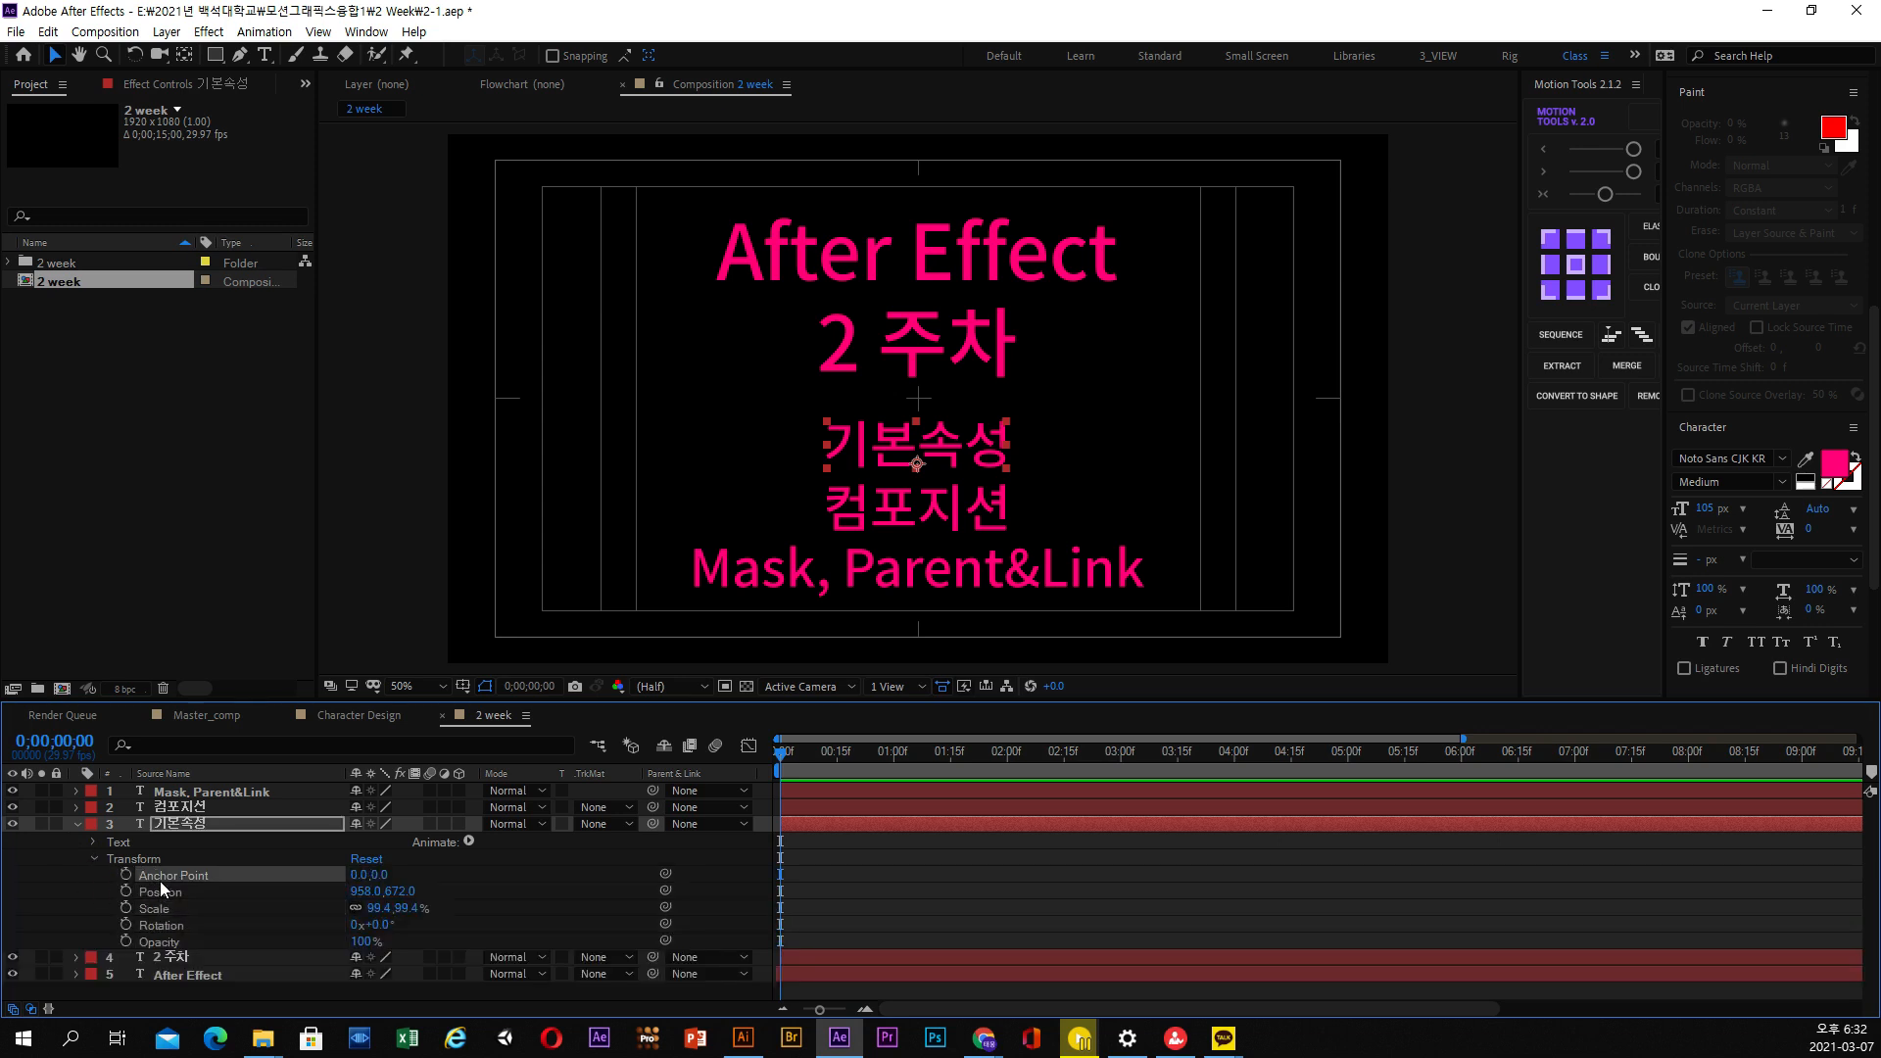
left_click(188, 826)
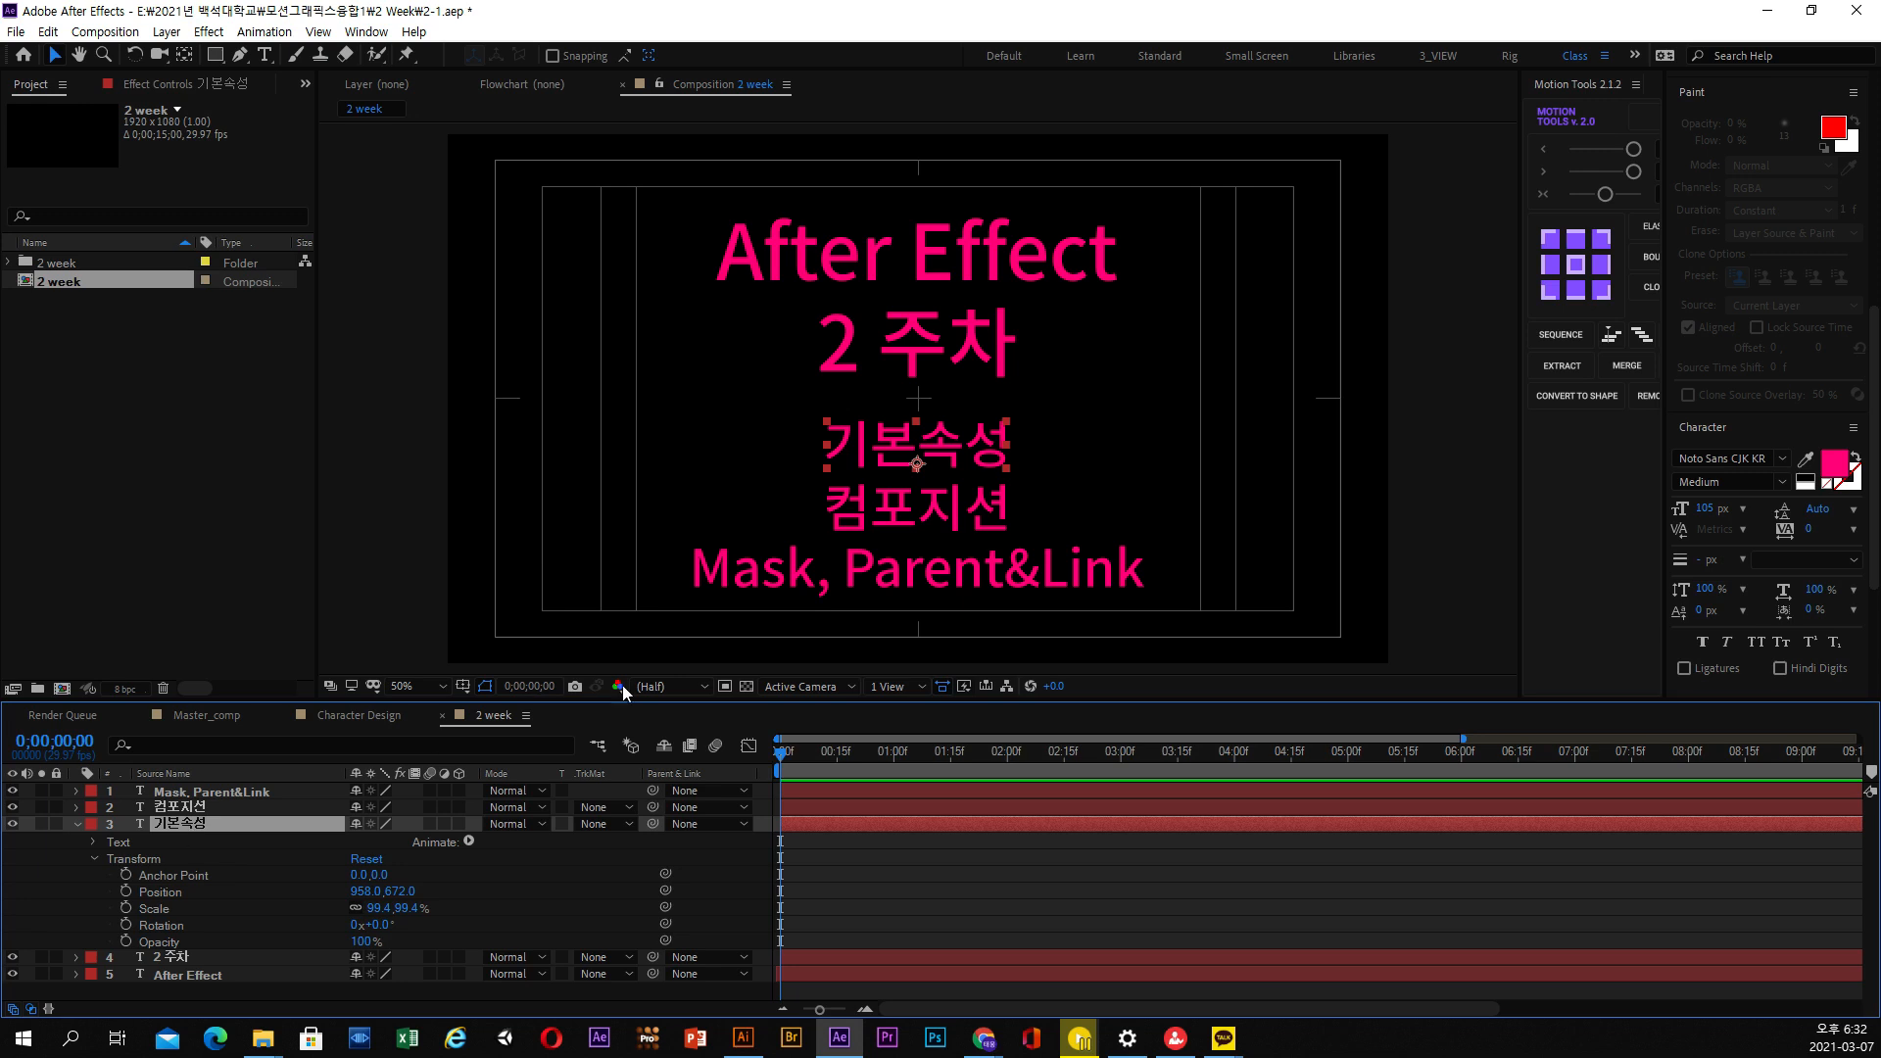
Point out the 컴포지션 text and the 2 week composition, collapse the 기본속성 layer, and select the Mask, Parent&Link text
left_click(886, 522)
left_click(137, 421)
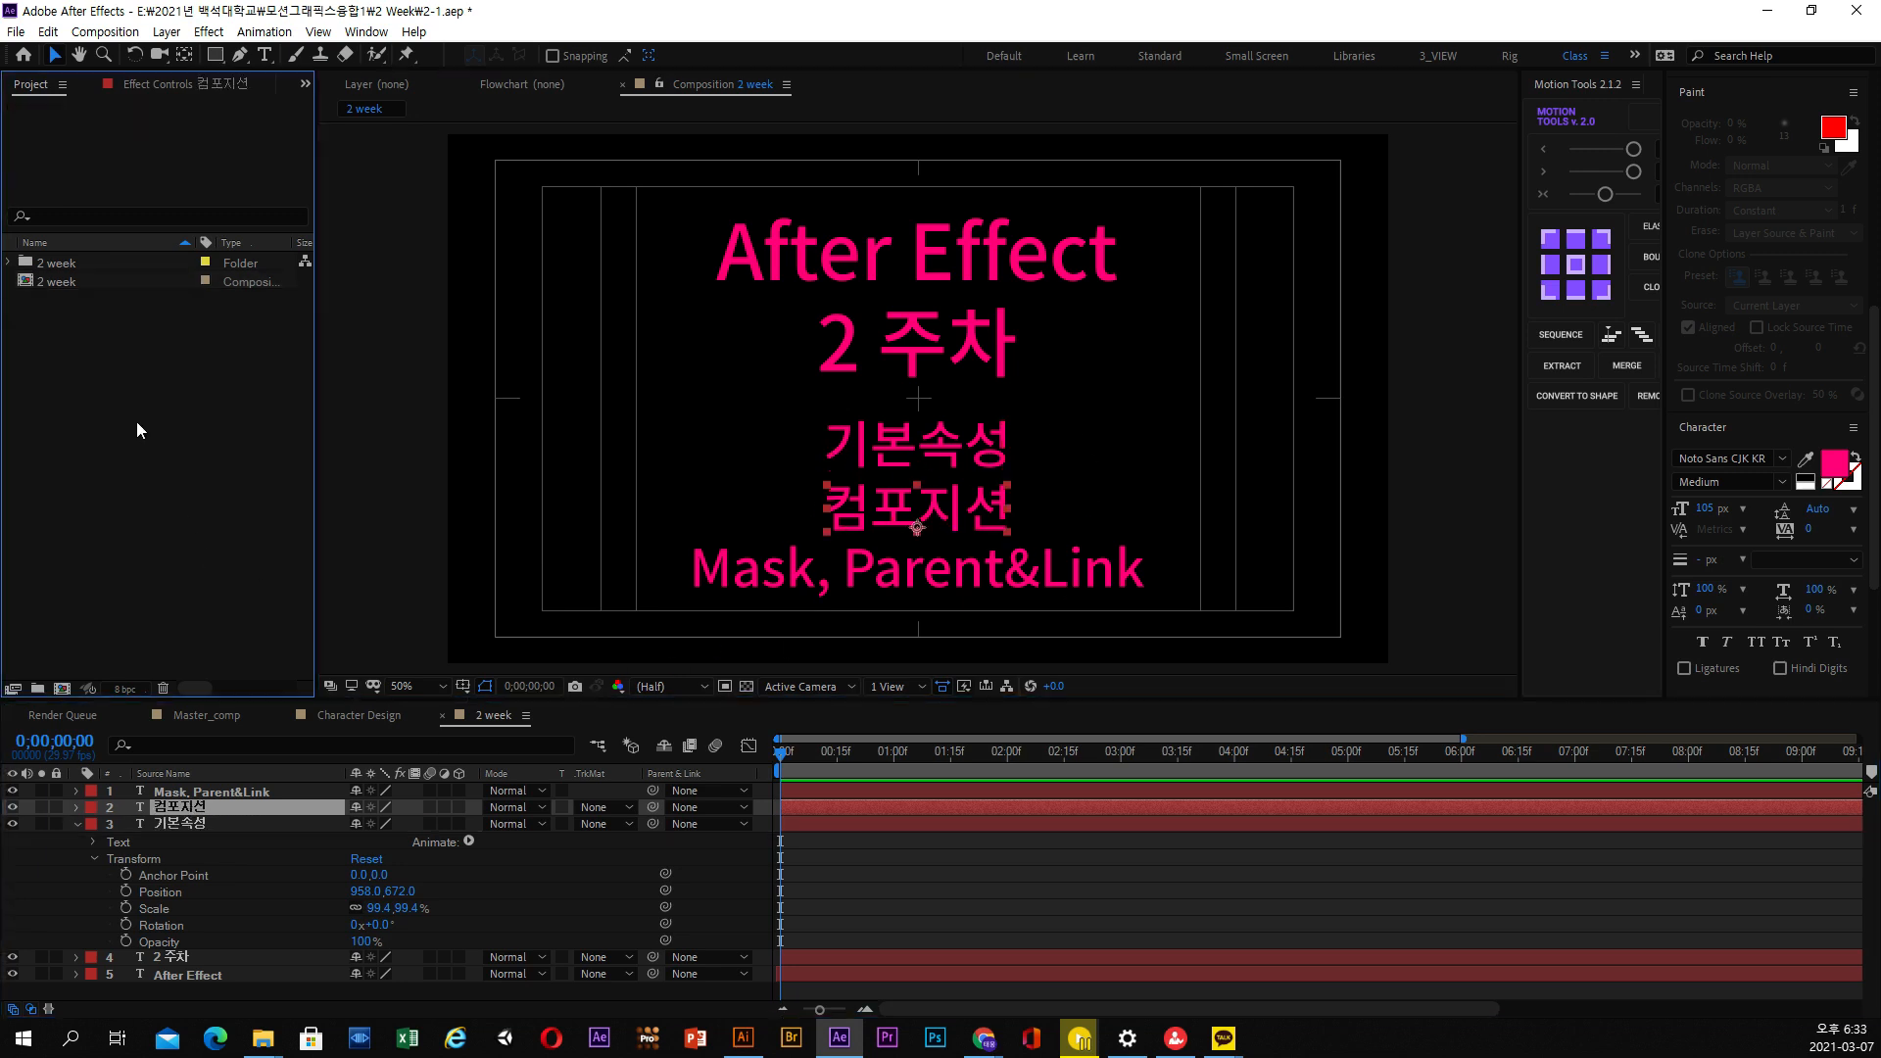
left_click(84, 283)
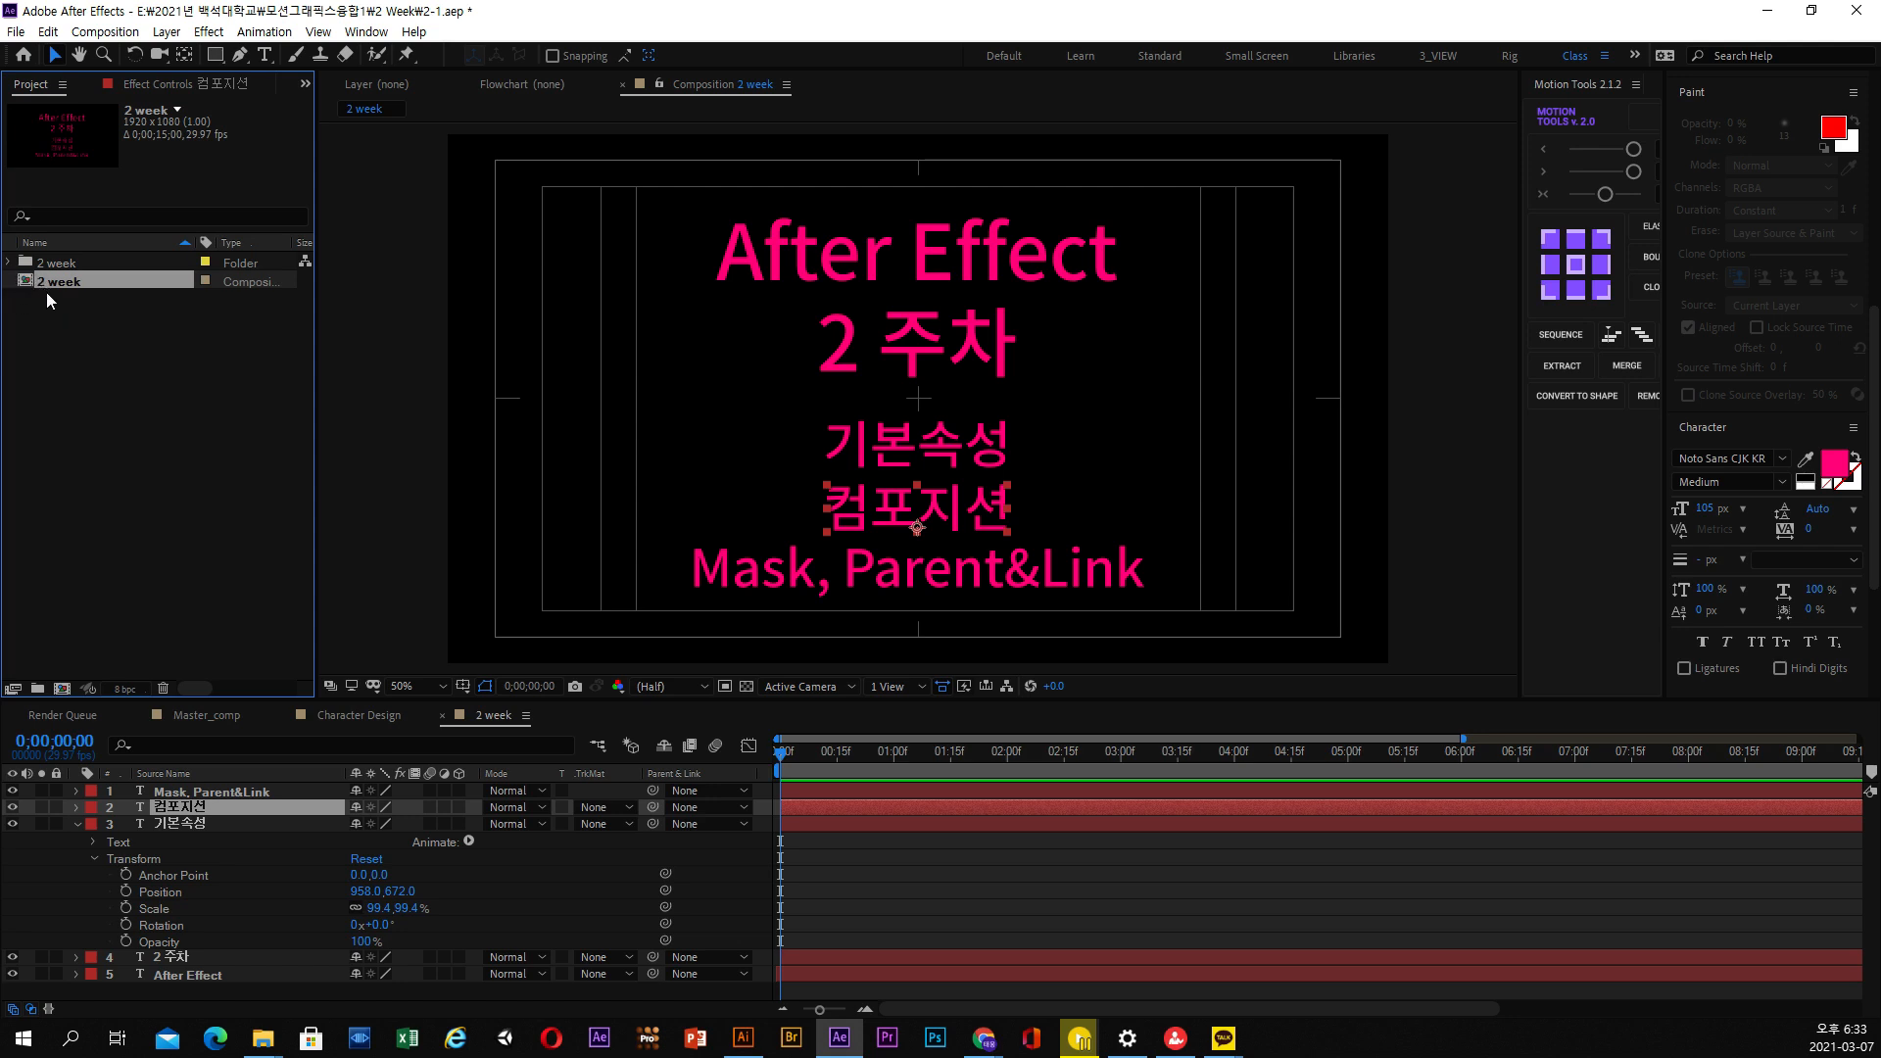
left_click(78, 824)
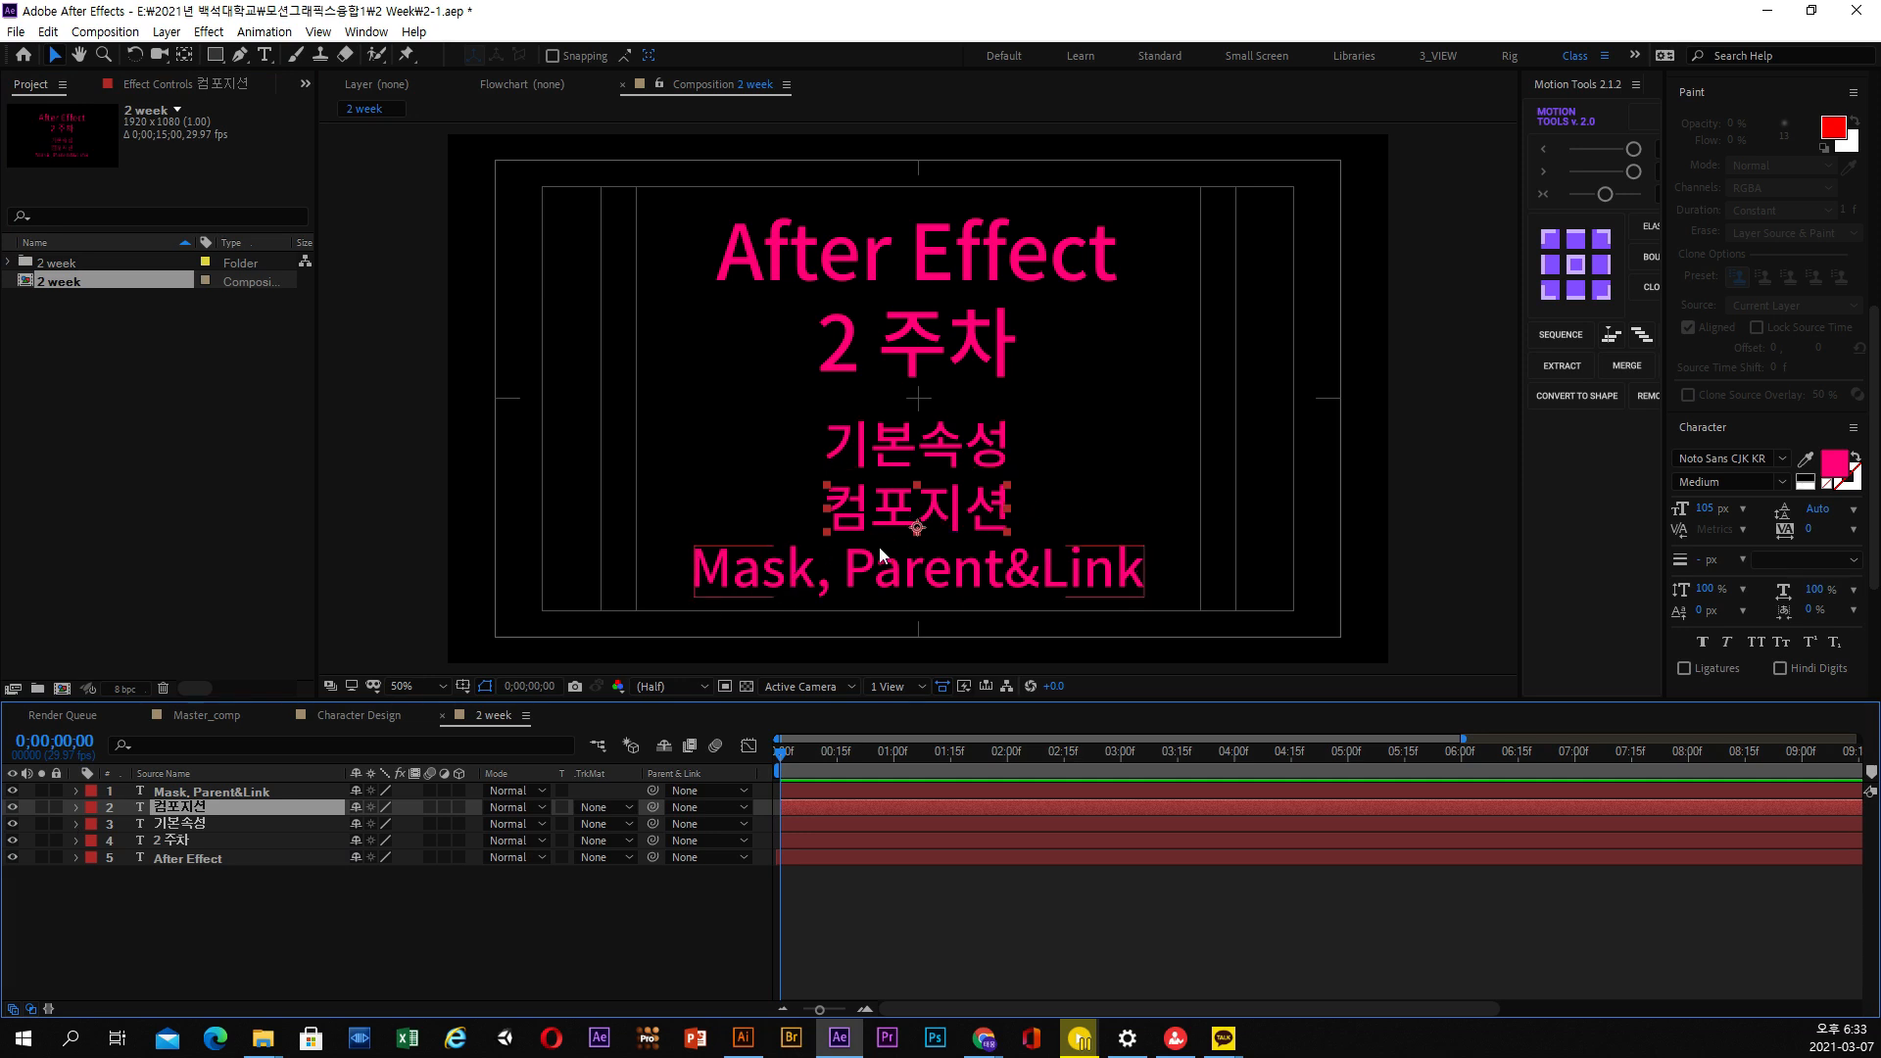
left_click(739, 591)
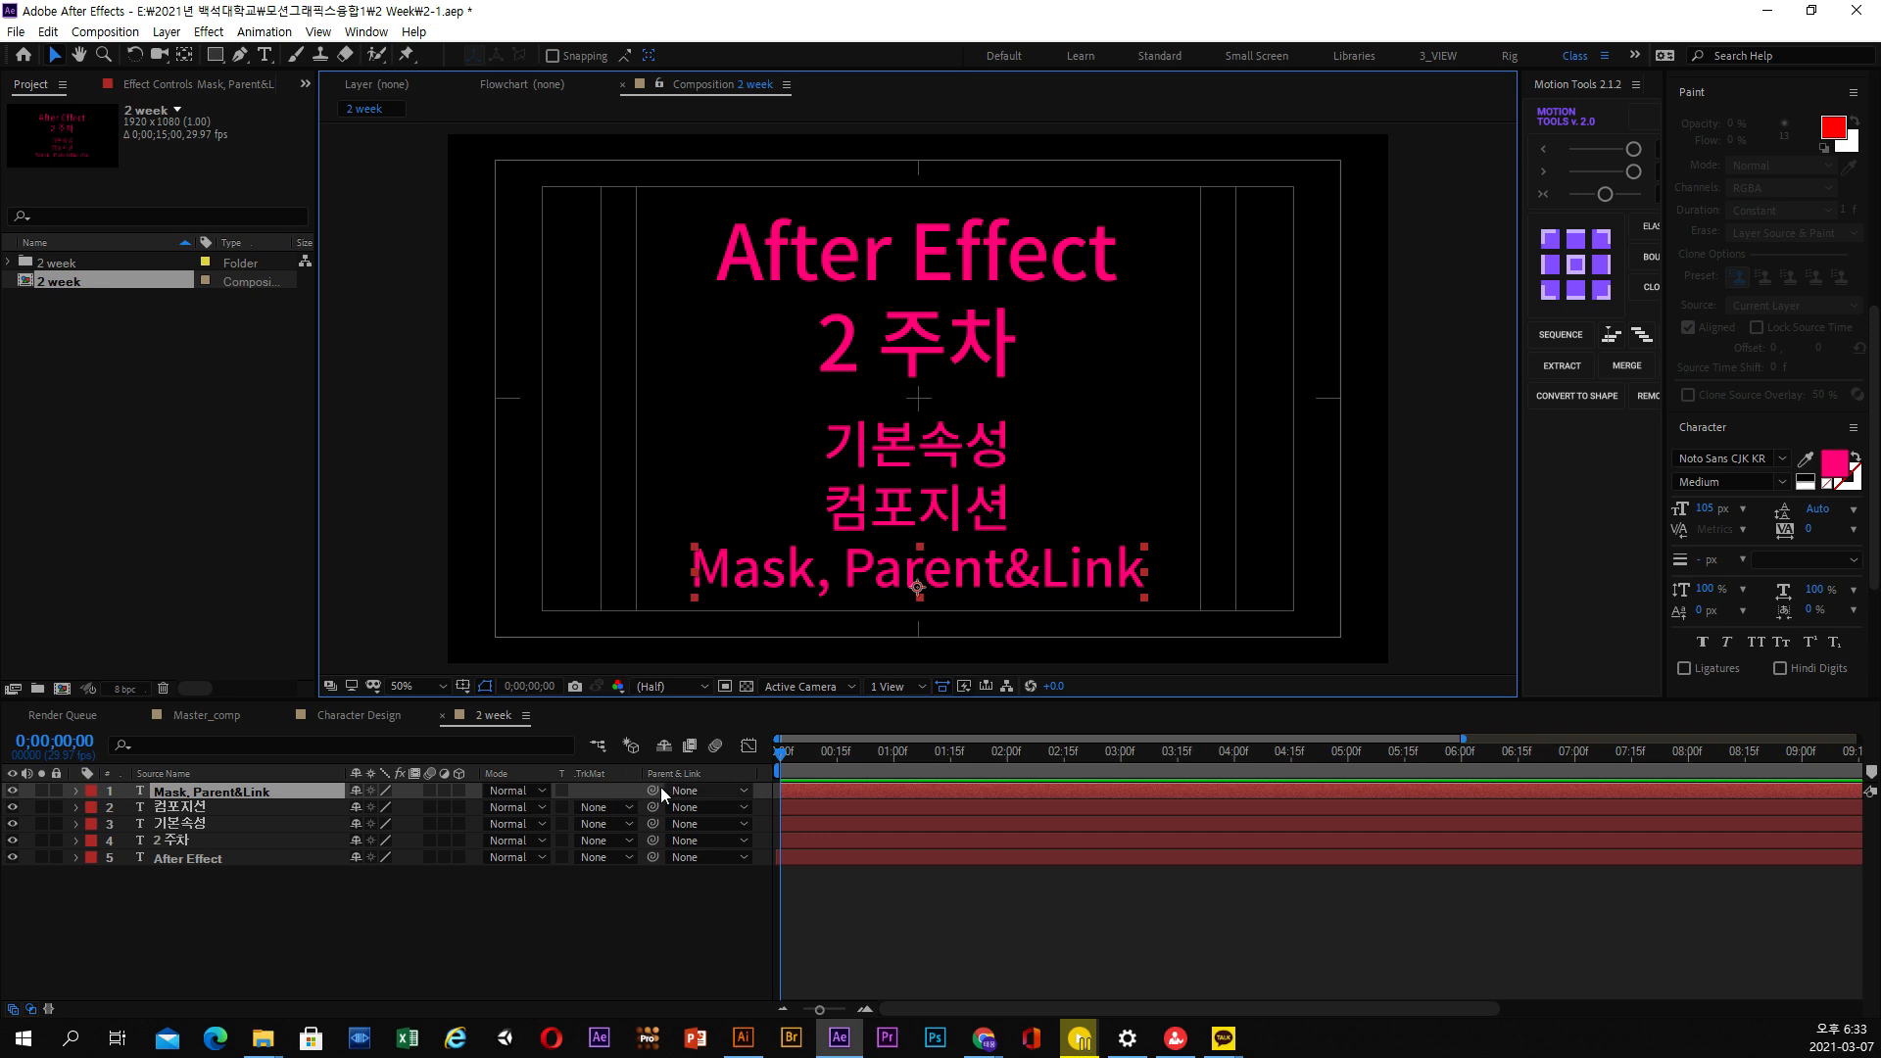
Preview the 2 week composition and step through its text layers from After Effect up to 컴포지션
key("space")
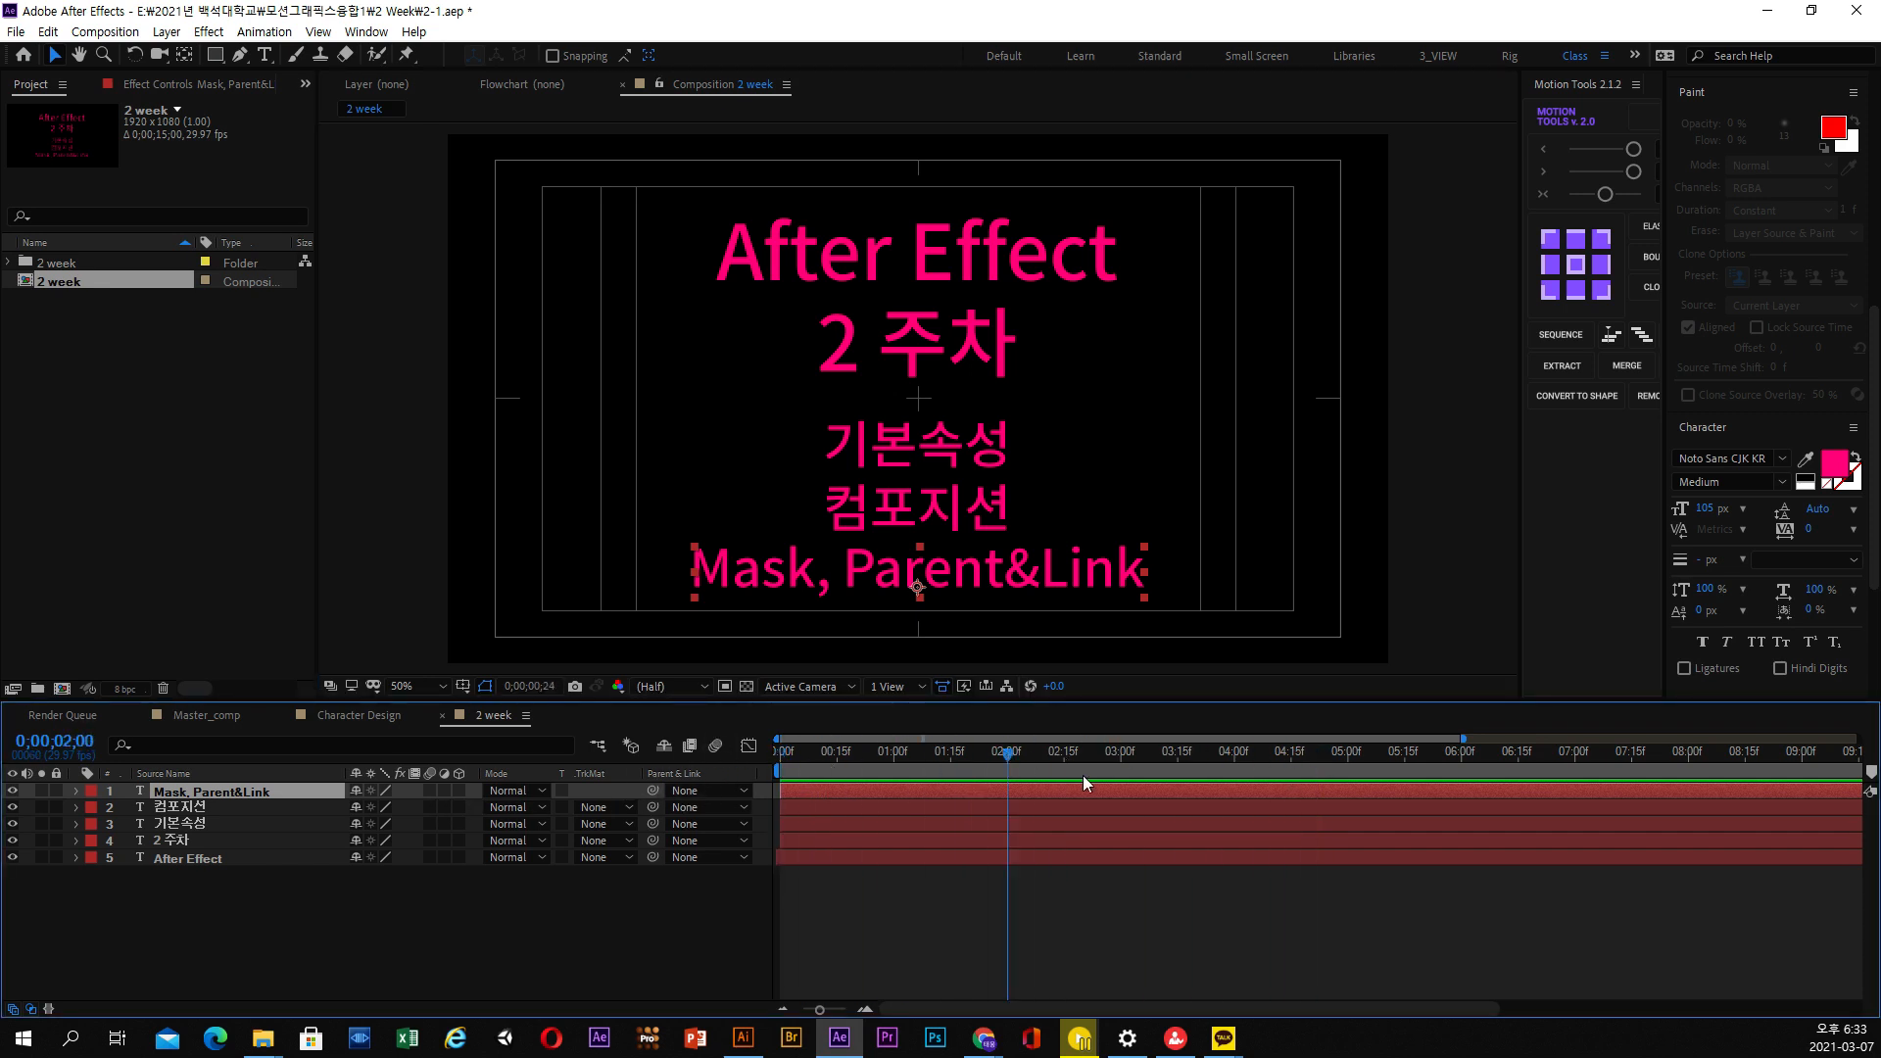
left_click(312, 906)
left_click(180, 856)
left_click(182, 840)
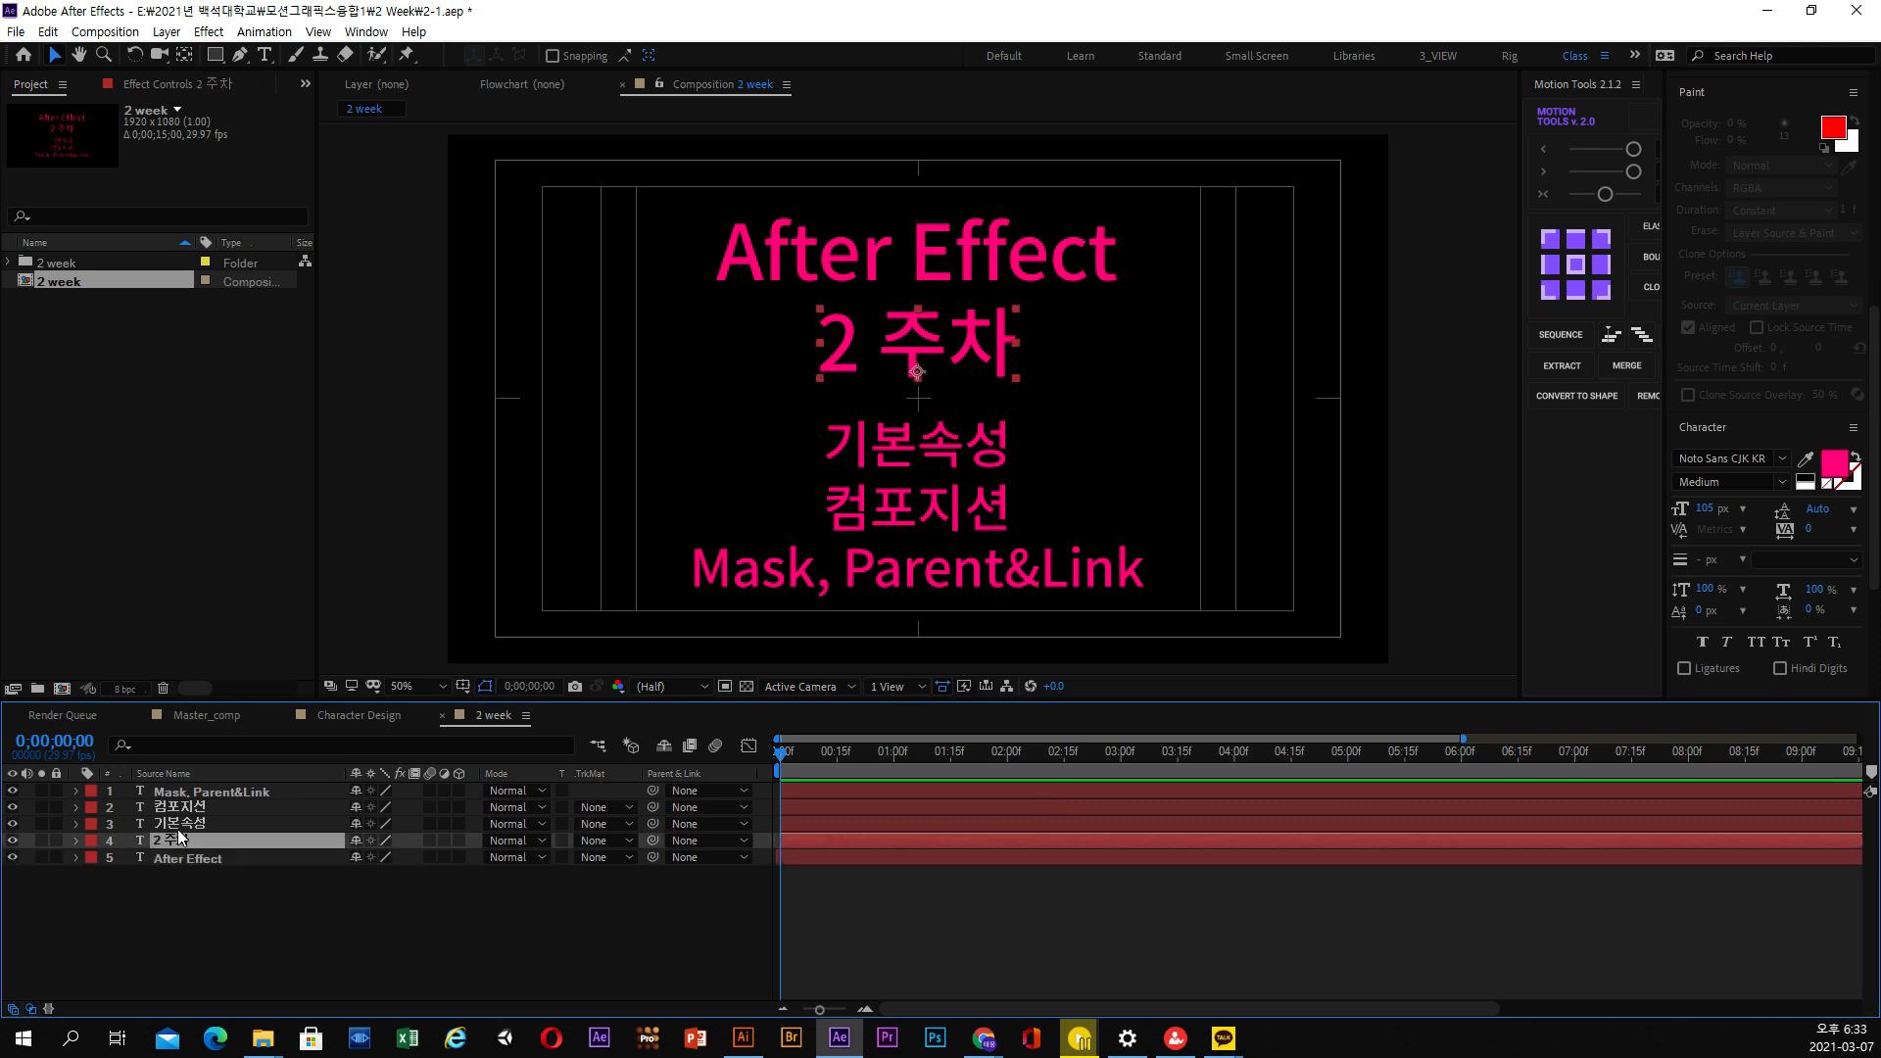
left_click(185, 823)
left_click(196, 807)
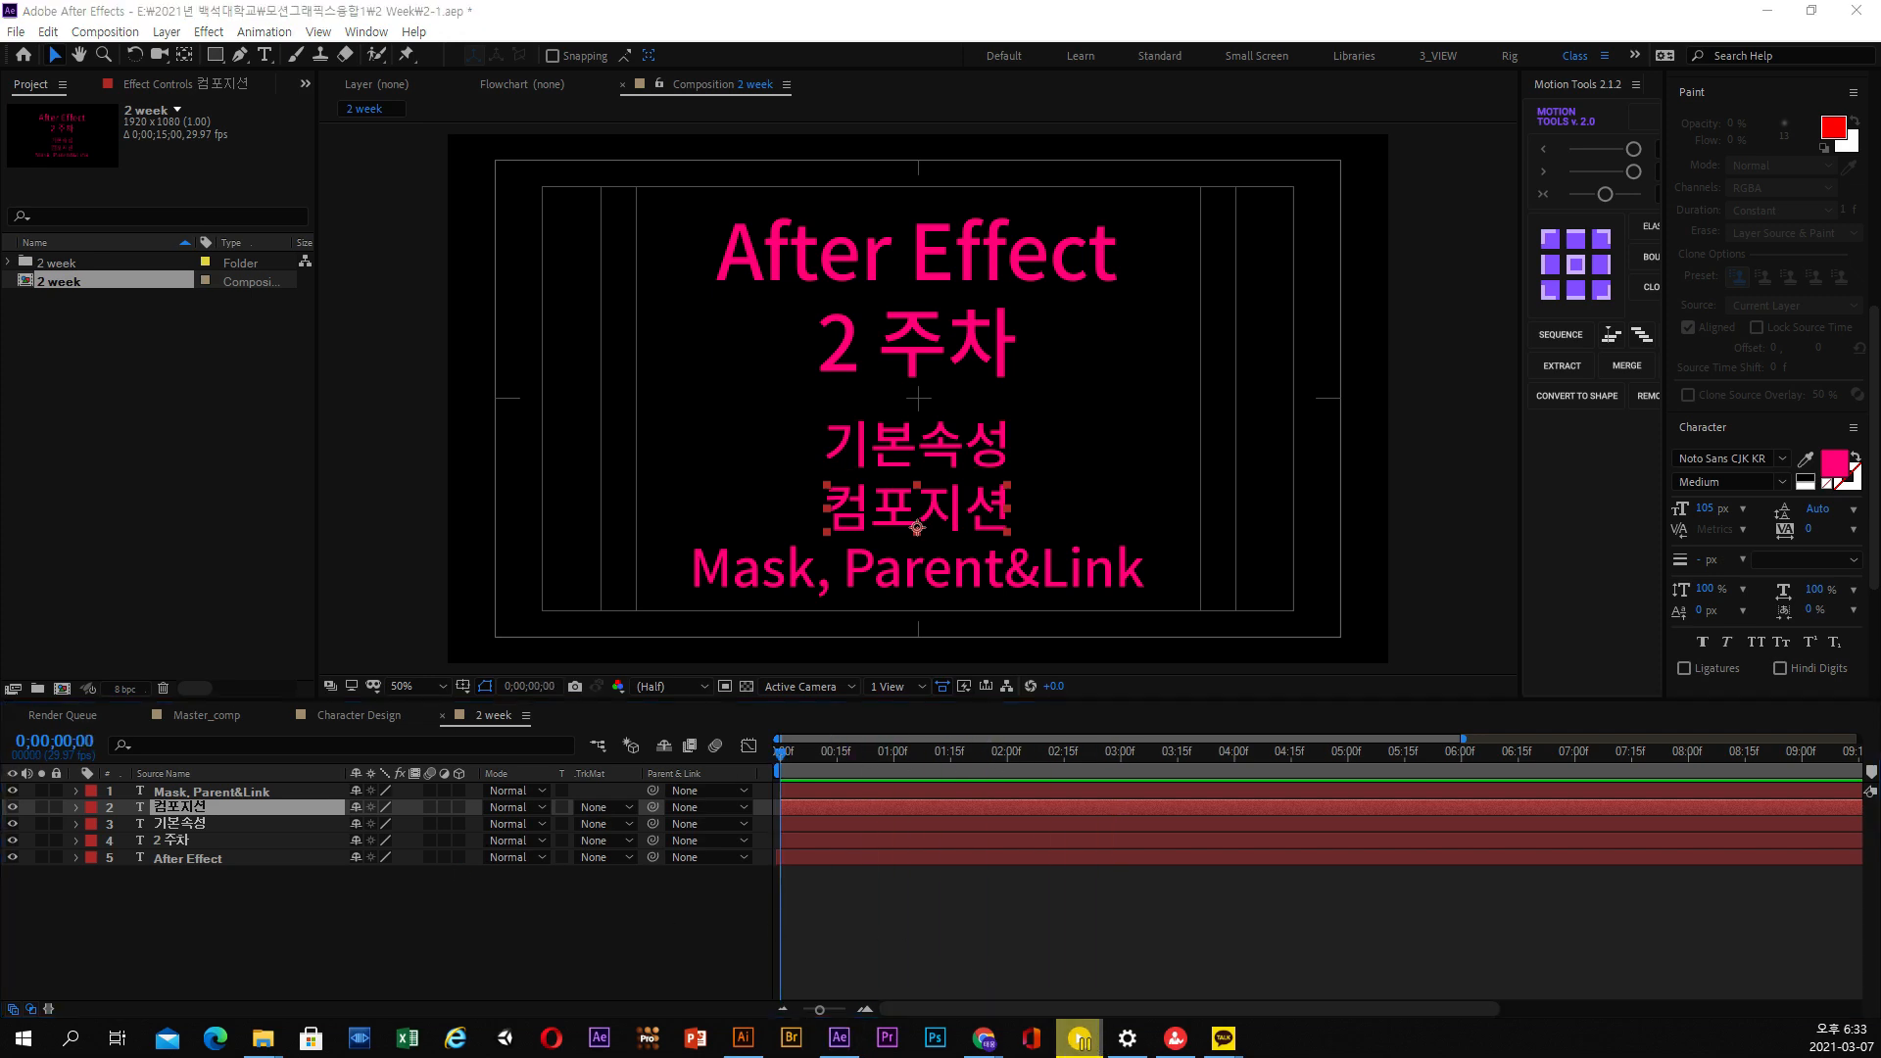
Switch to PotPlayer and play the reference video 배달의 민족.mp4 from its beginning
left_click_drag(1238, 1057, 1127, 102)
left_click(128, 965)
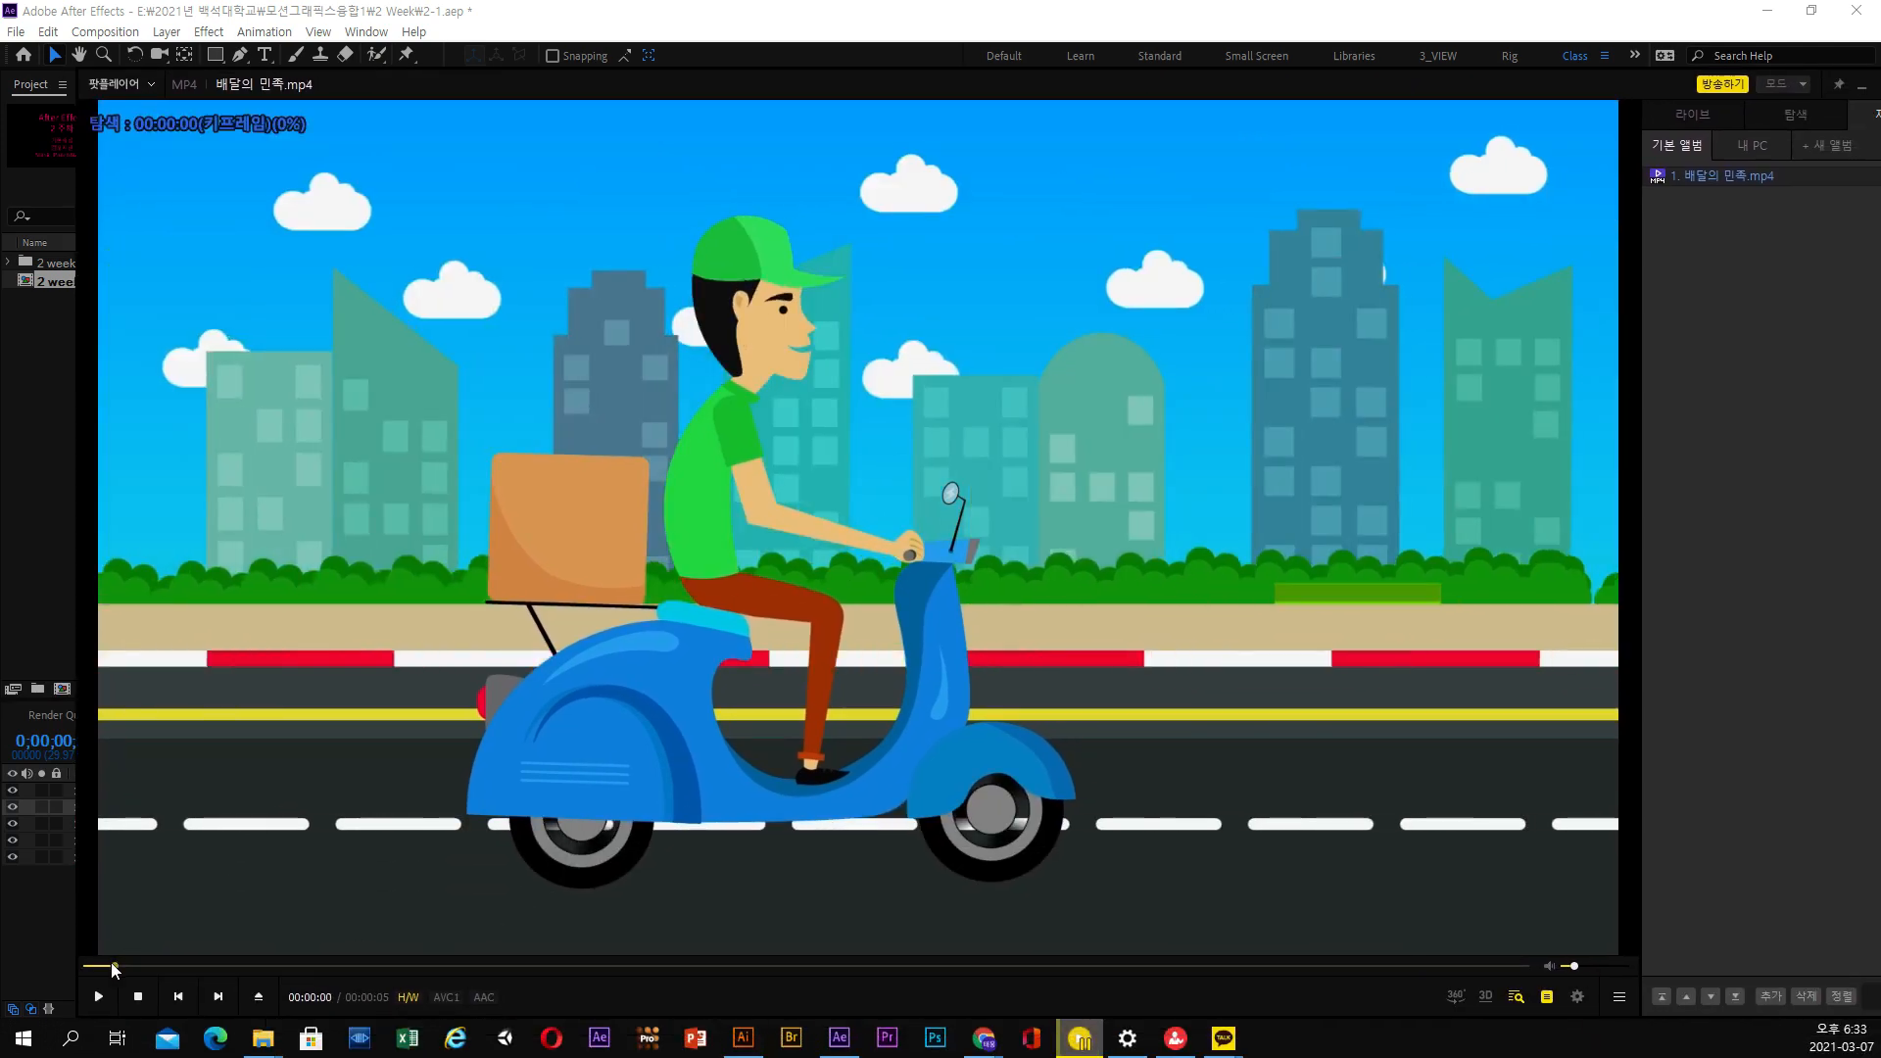
left_click(98, 996)
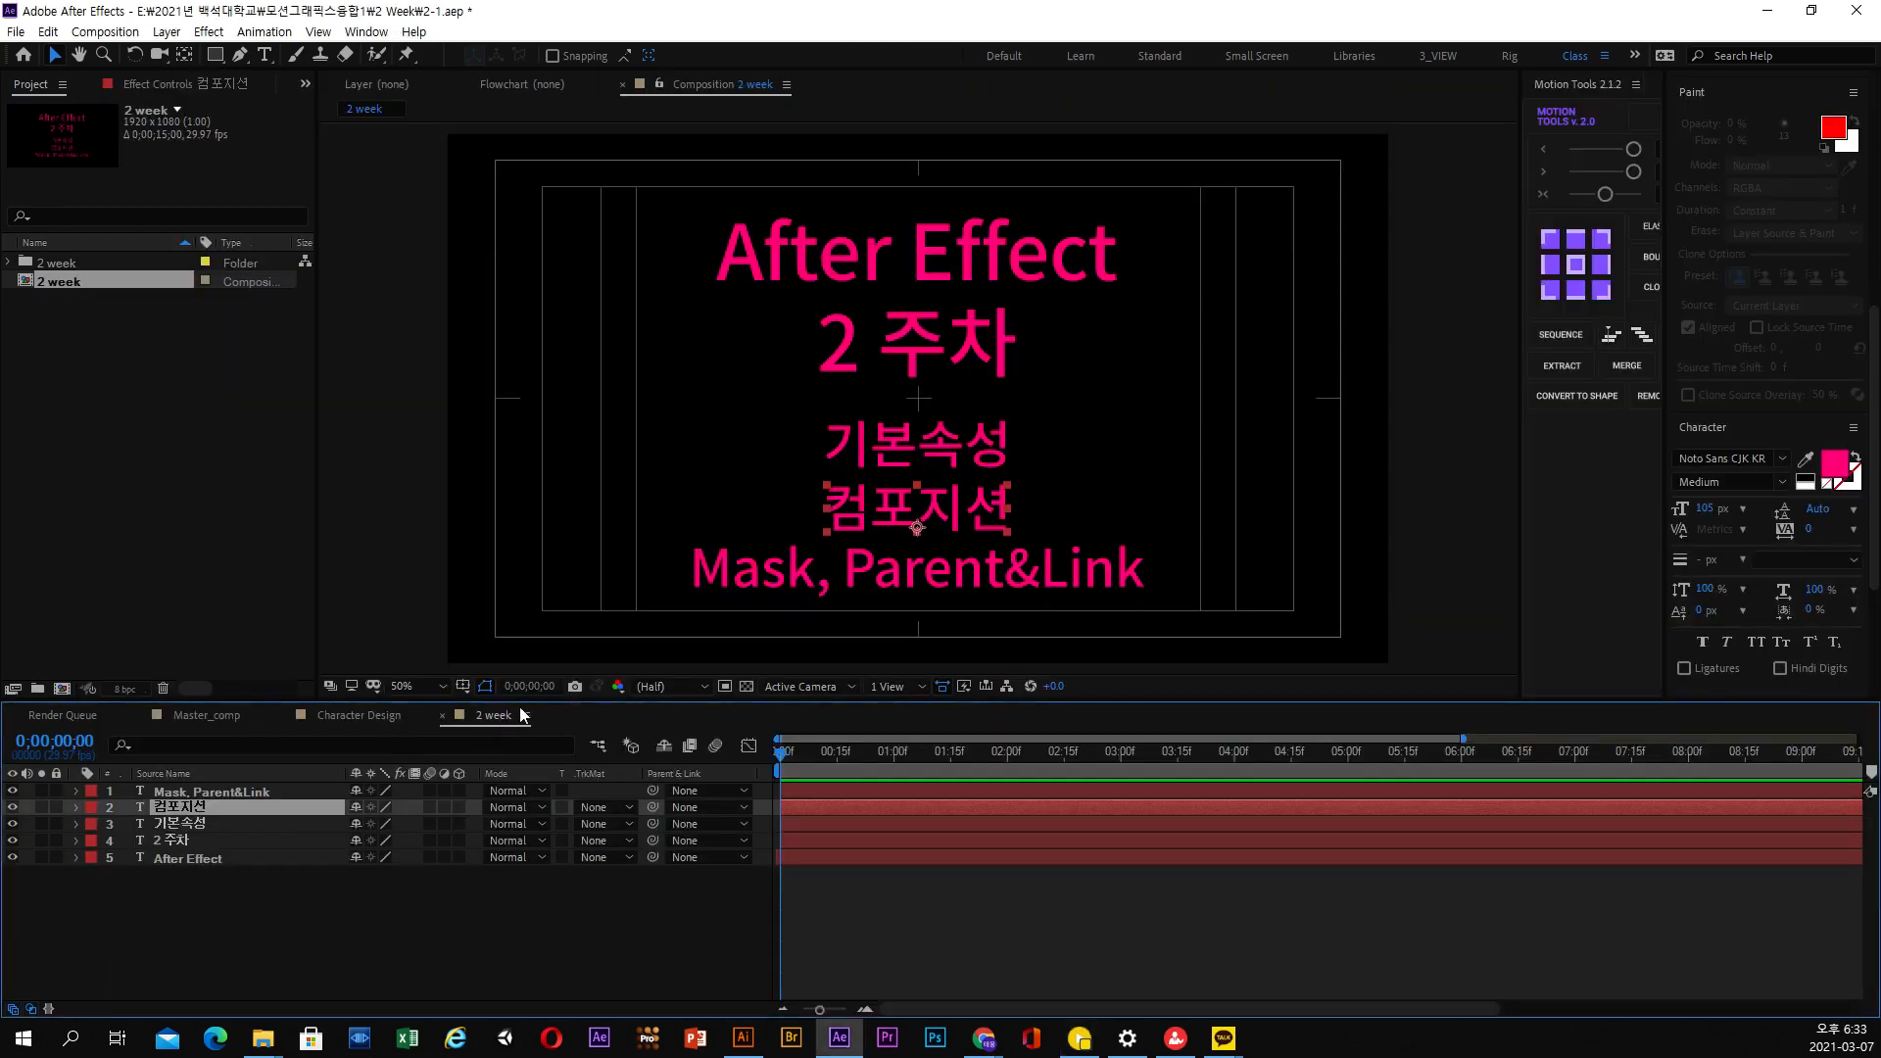
Switch back to After Effects, open Master_comp and scrub through the scooter delivery animation
left_click(394, 715)
left_click(216, 717)
left_click_drag(858, 752, 977, 756)
left_click_drag(1280, 424, 1312, 441)
left_click_drag(885, 757, 1207, 753)
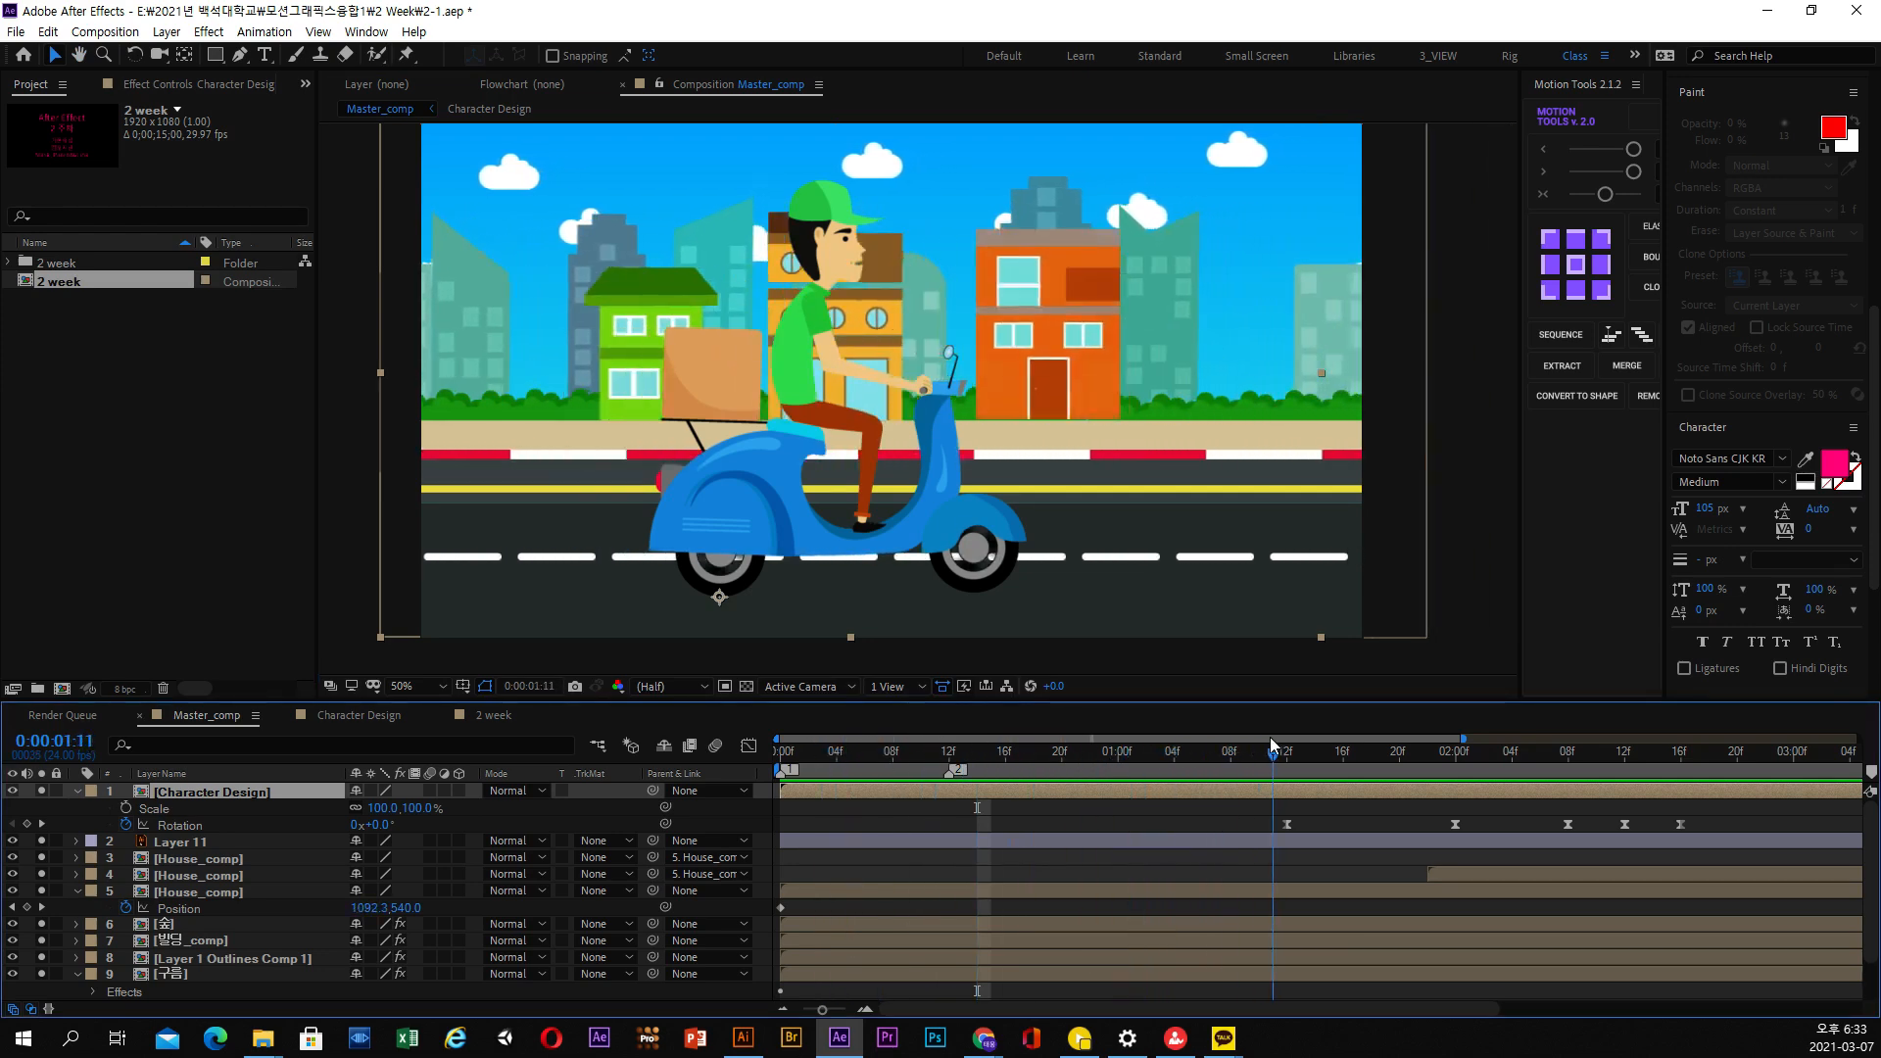
Collapse the Character Design and 구름 layers and turn off the remaining solo on Medium Royal Blue Solid 1
left_click(76, 791)
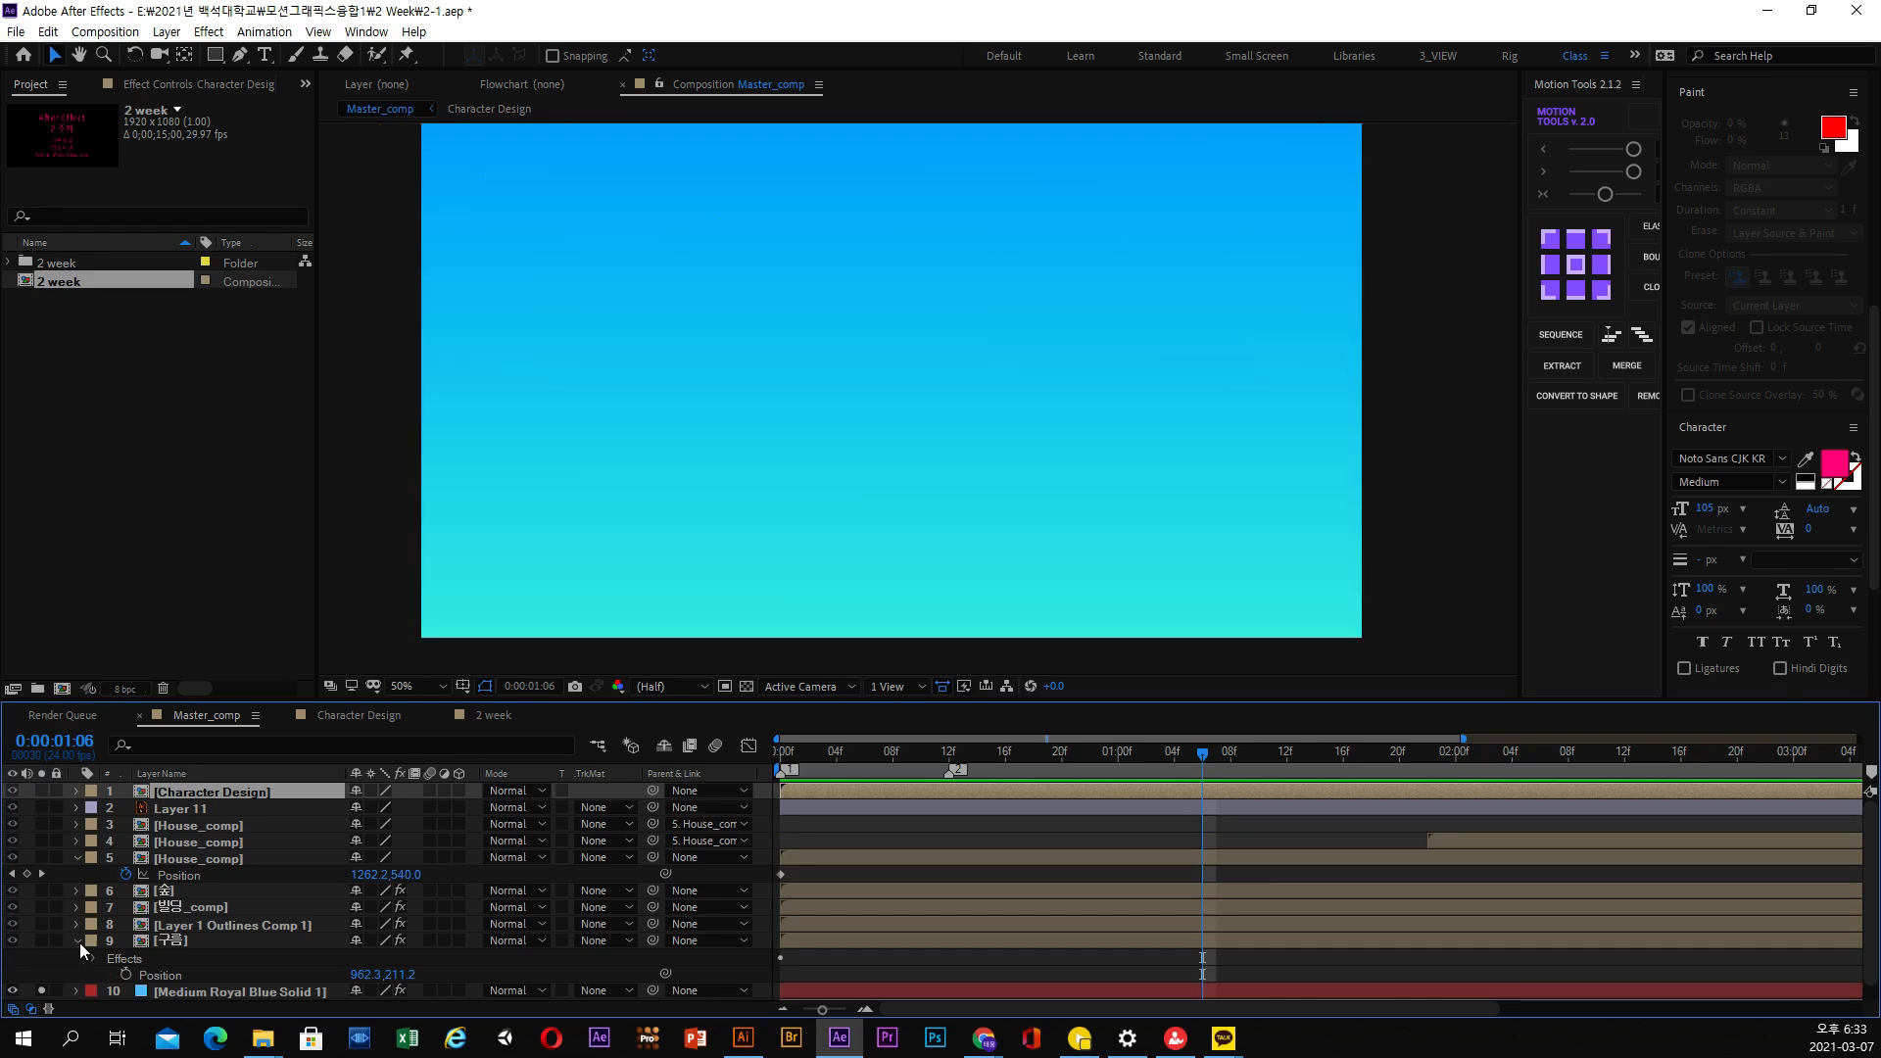
left_click(77, 941)
left_click(41, 957)
Solo the House_comp layers to check their motion, look inside House_comp, and return to Master_comp
left_click(192, 830)
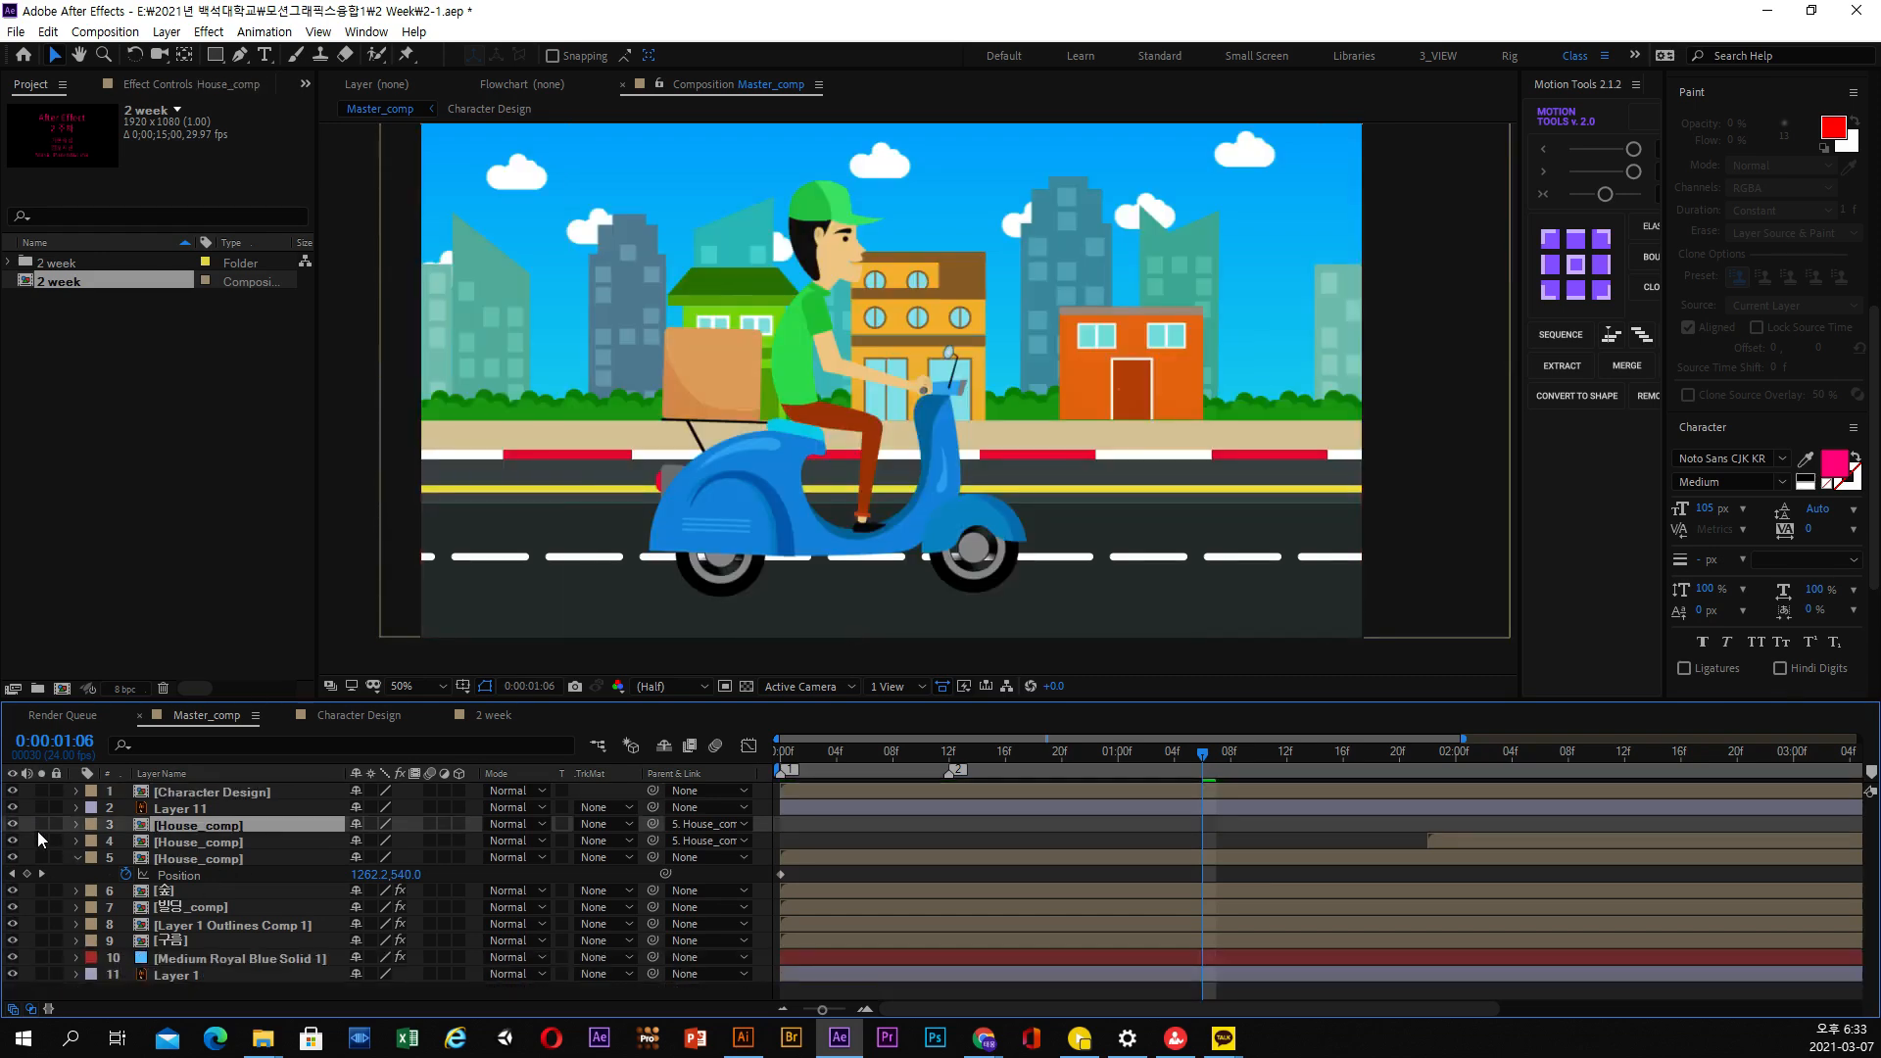
left_click(40, 826)
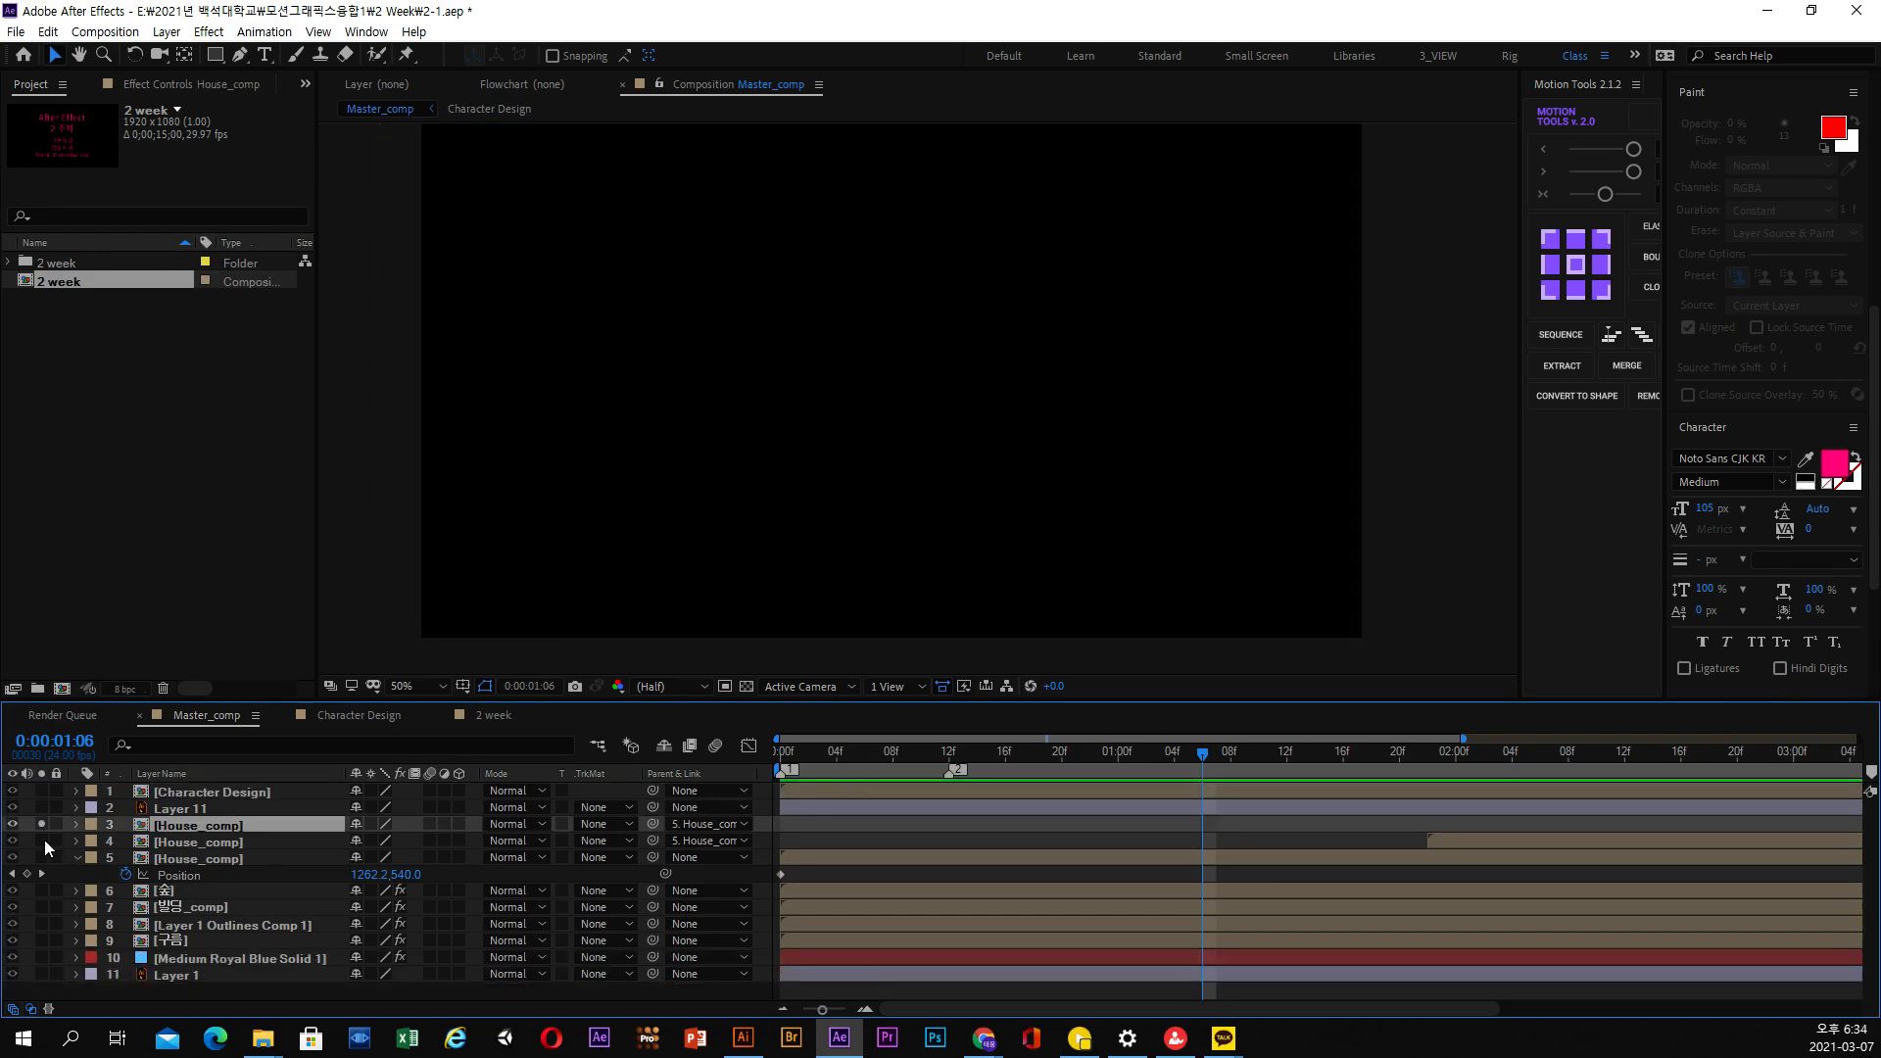
left_click_drag(44, 841, 44, 858)
left_click_drag(860, 755, 1011, 752)
double_click(220, 856)
left_click(392, 110)
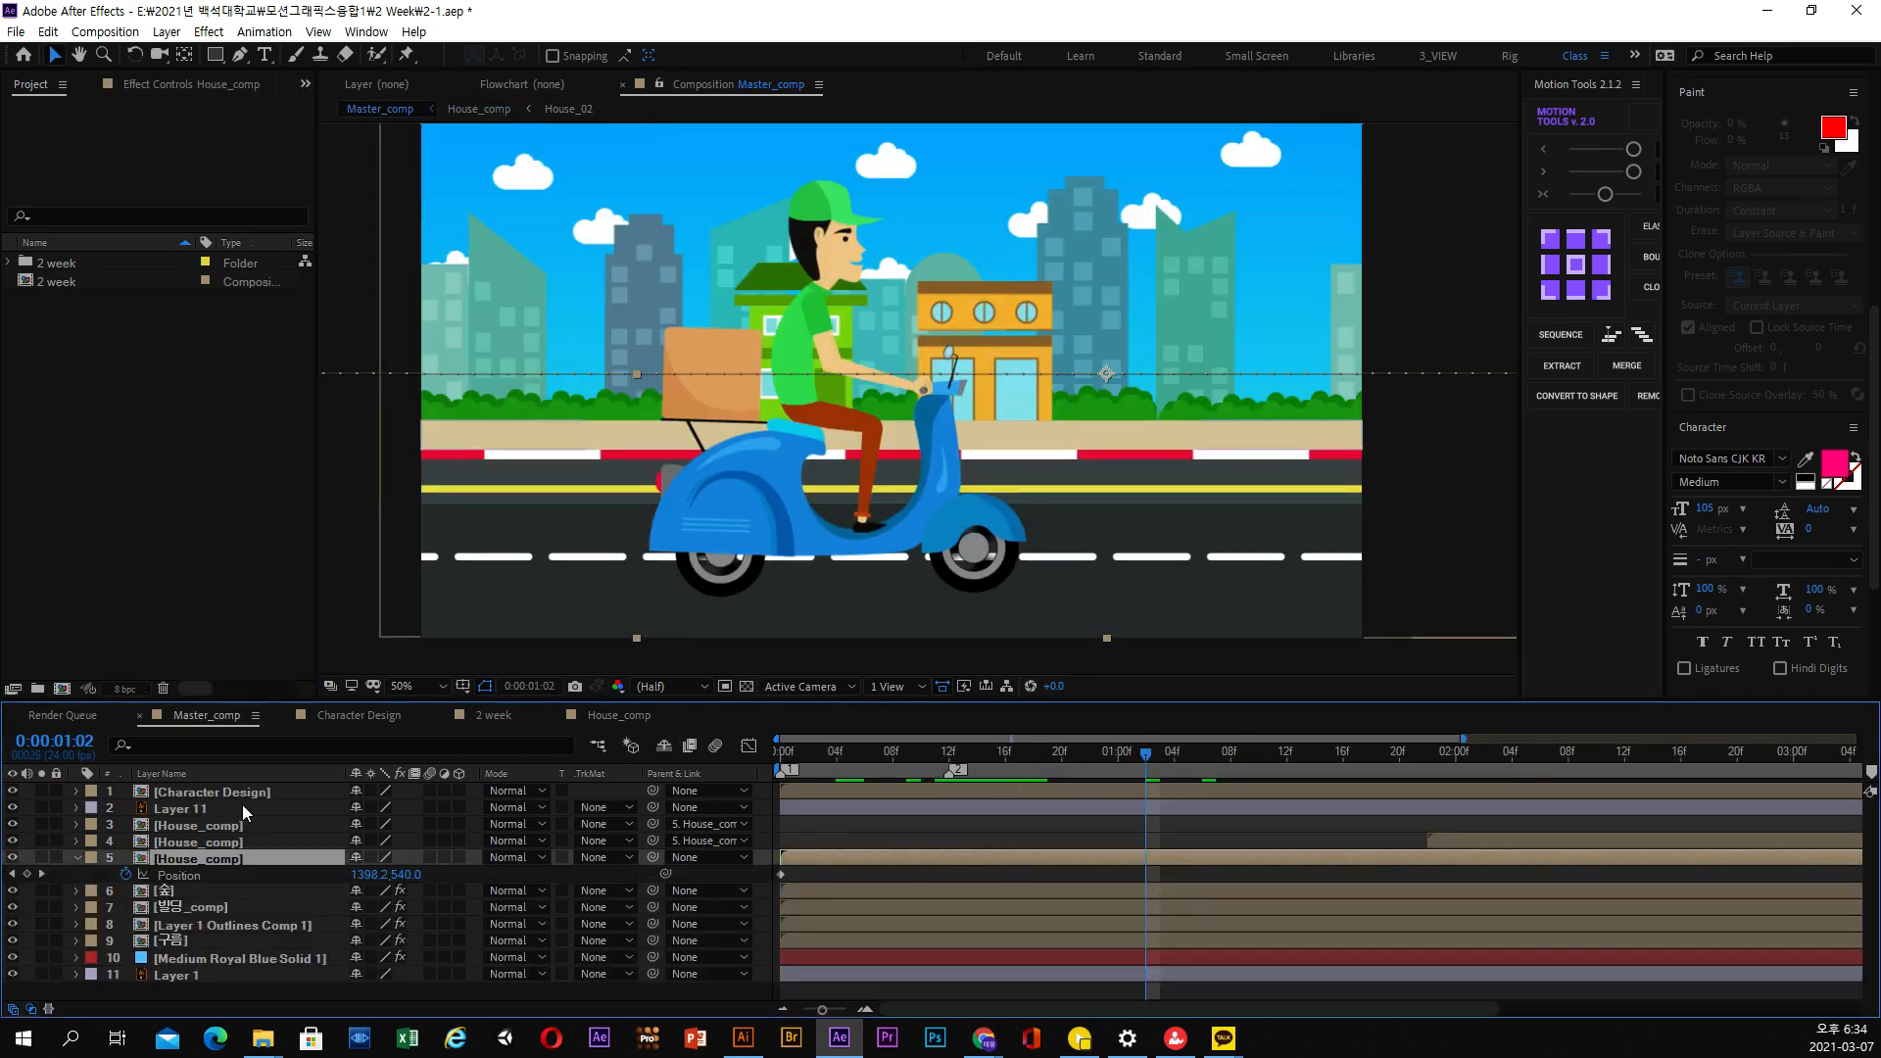
Open the Character Design composition, scrub through its rotation animation, and return to Master_comp
double_click(241, 794)
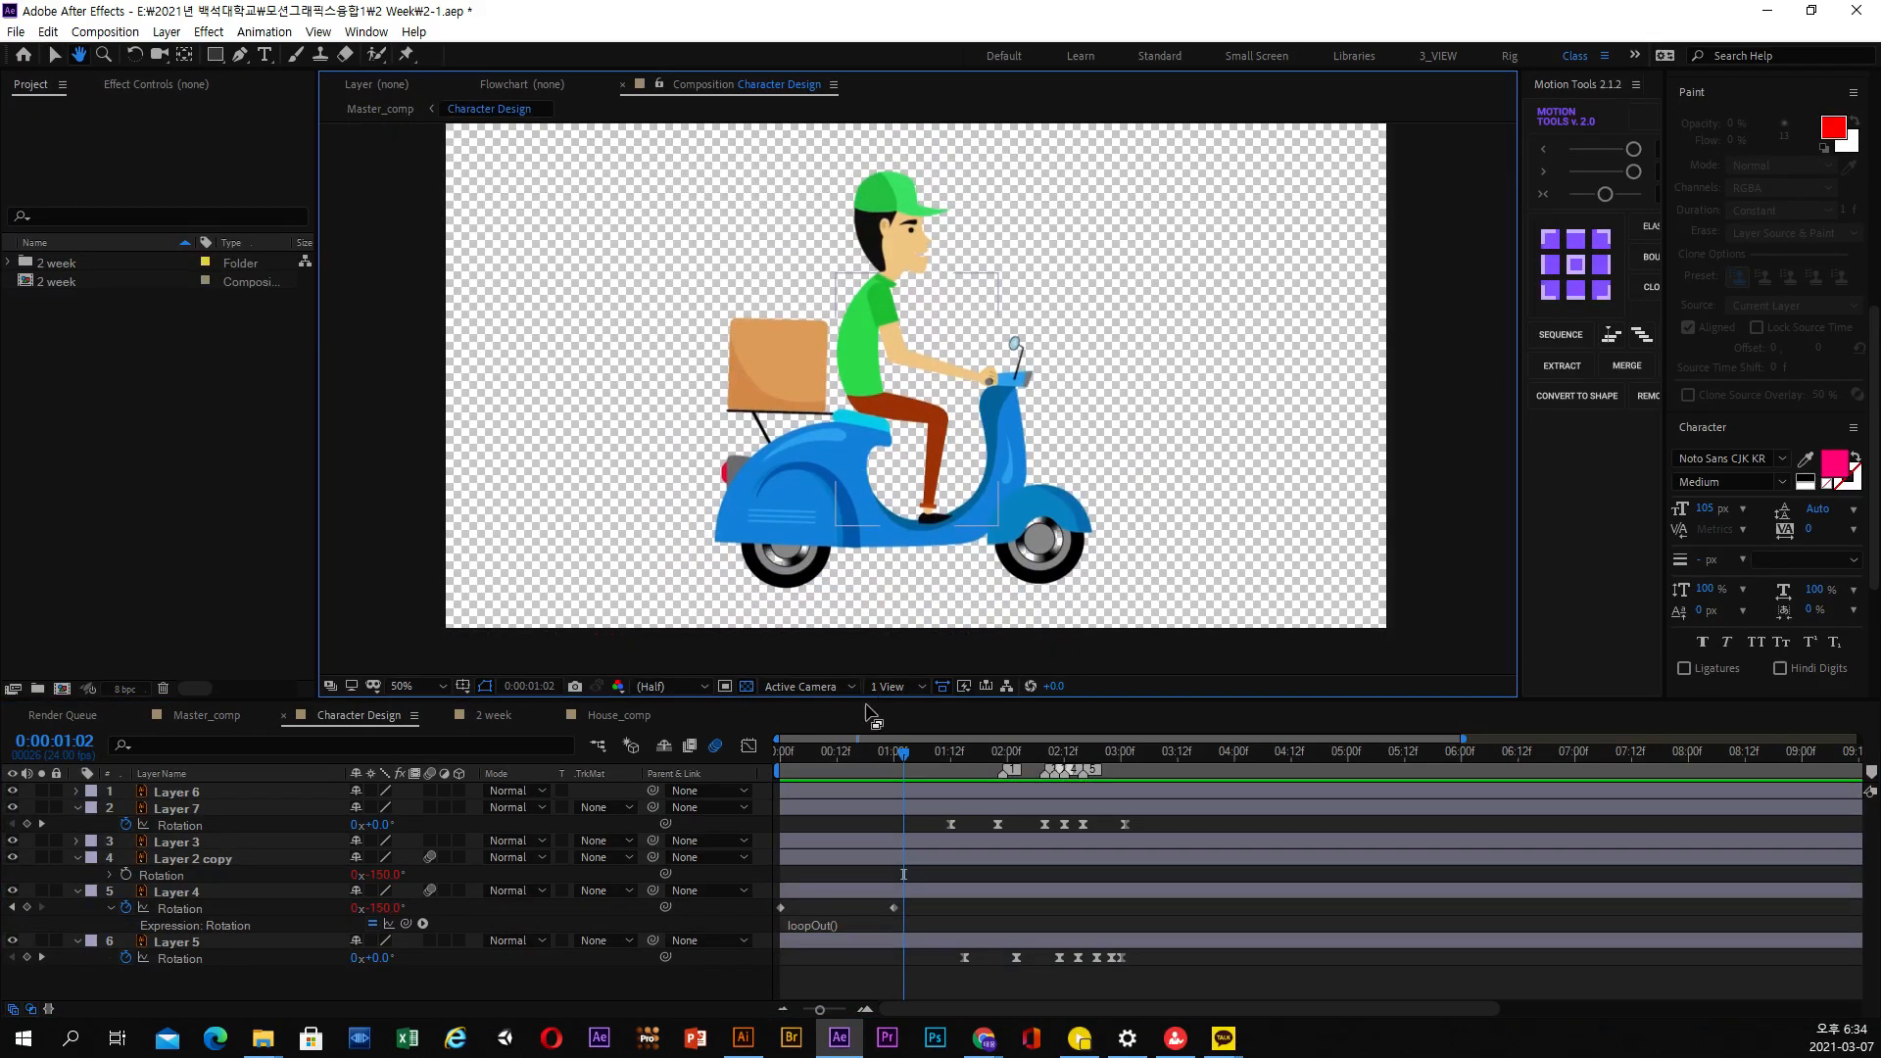
left_click_drag(850, 766, 1115, 772)
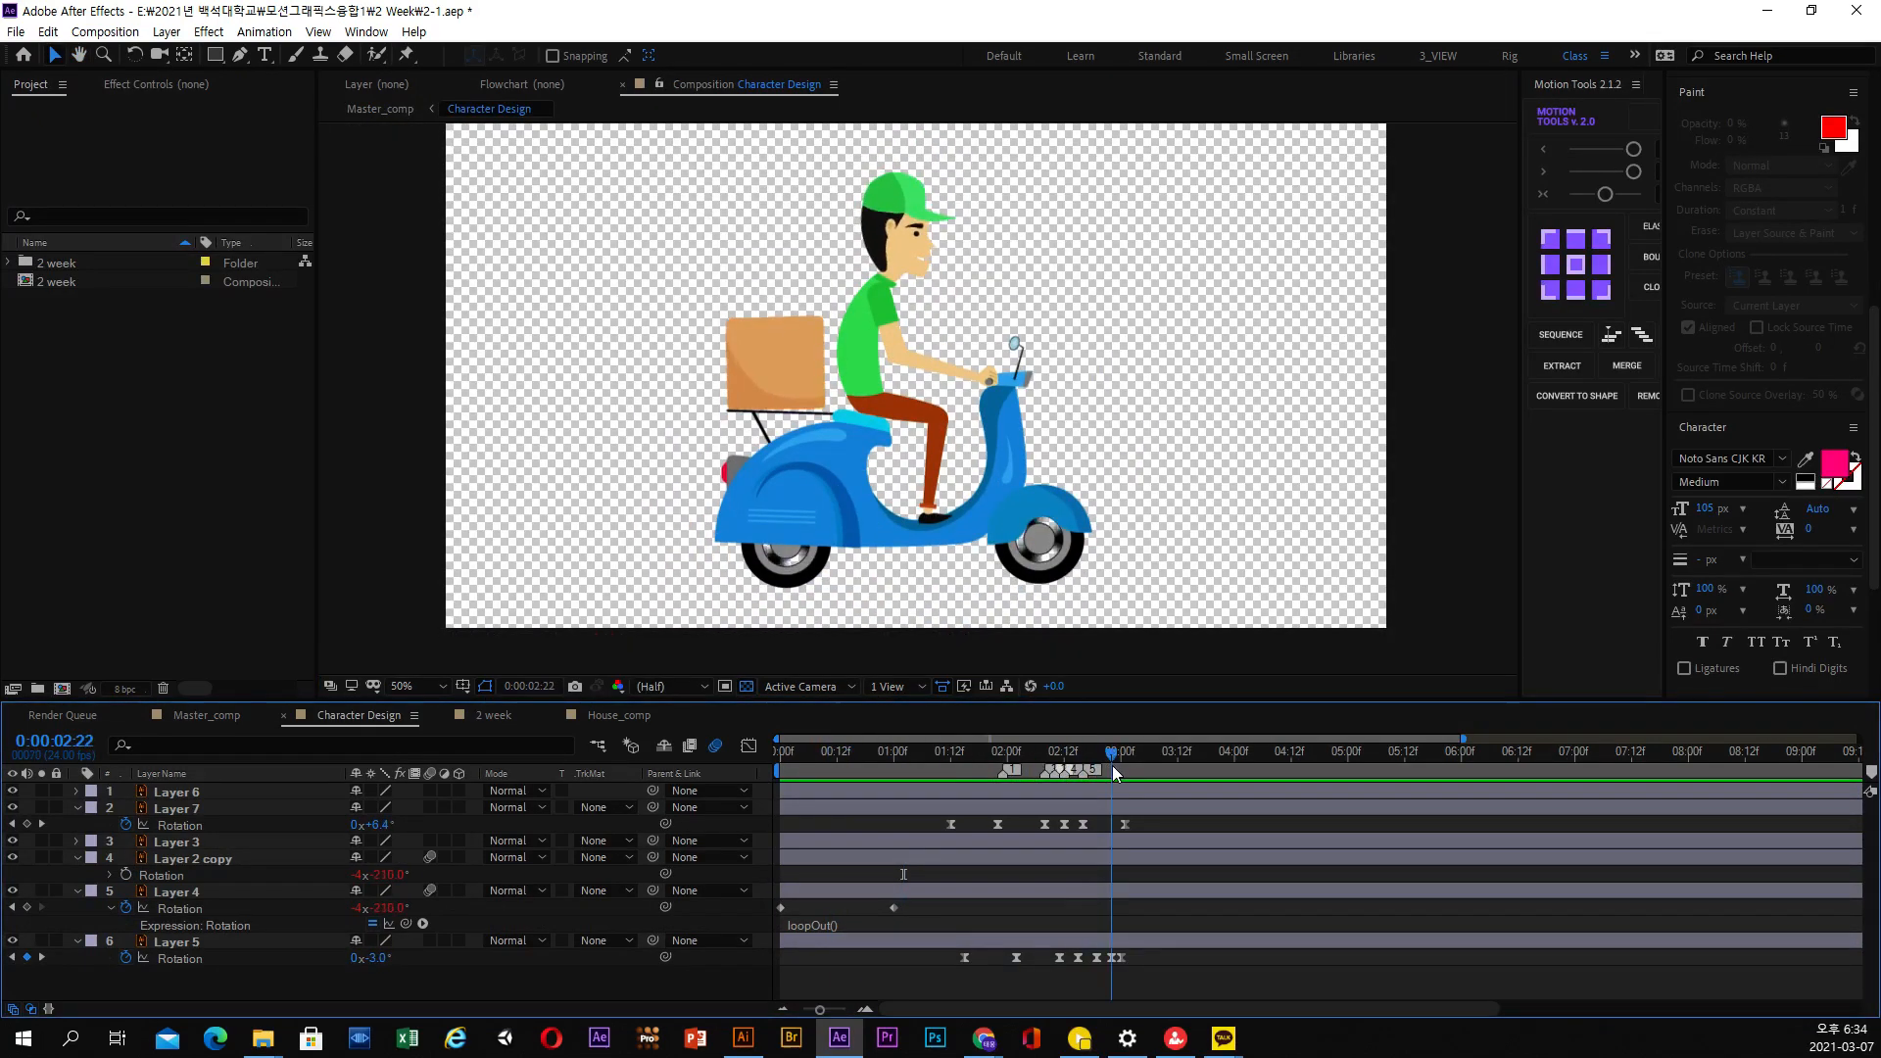
left_click(788, 370)
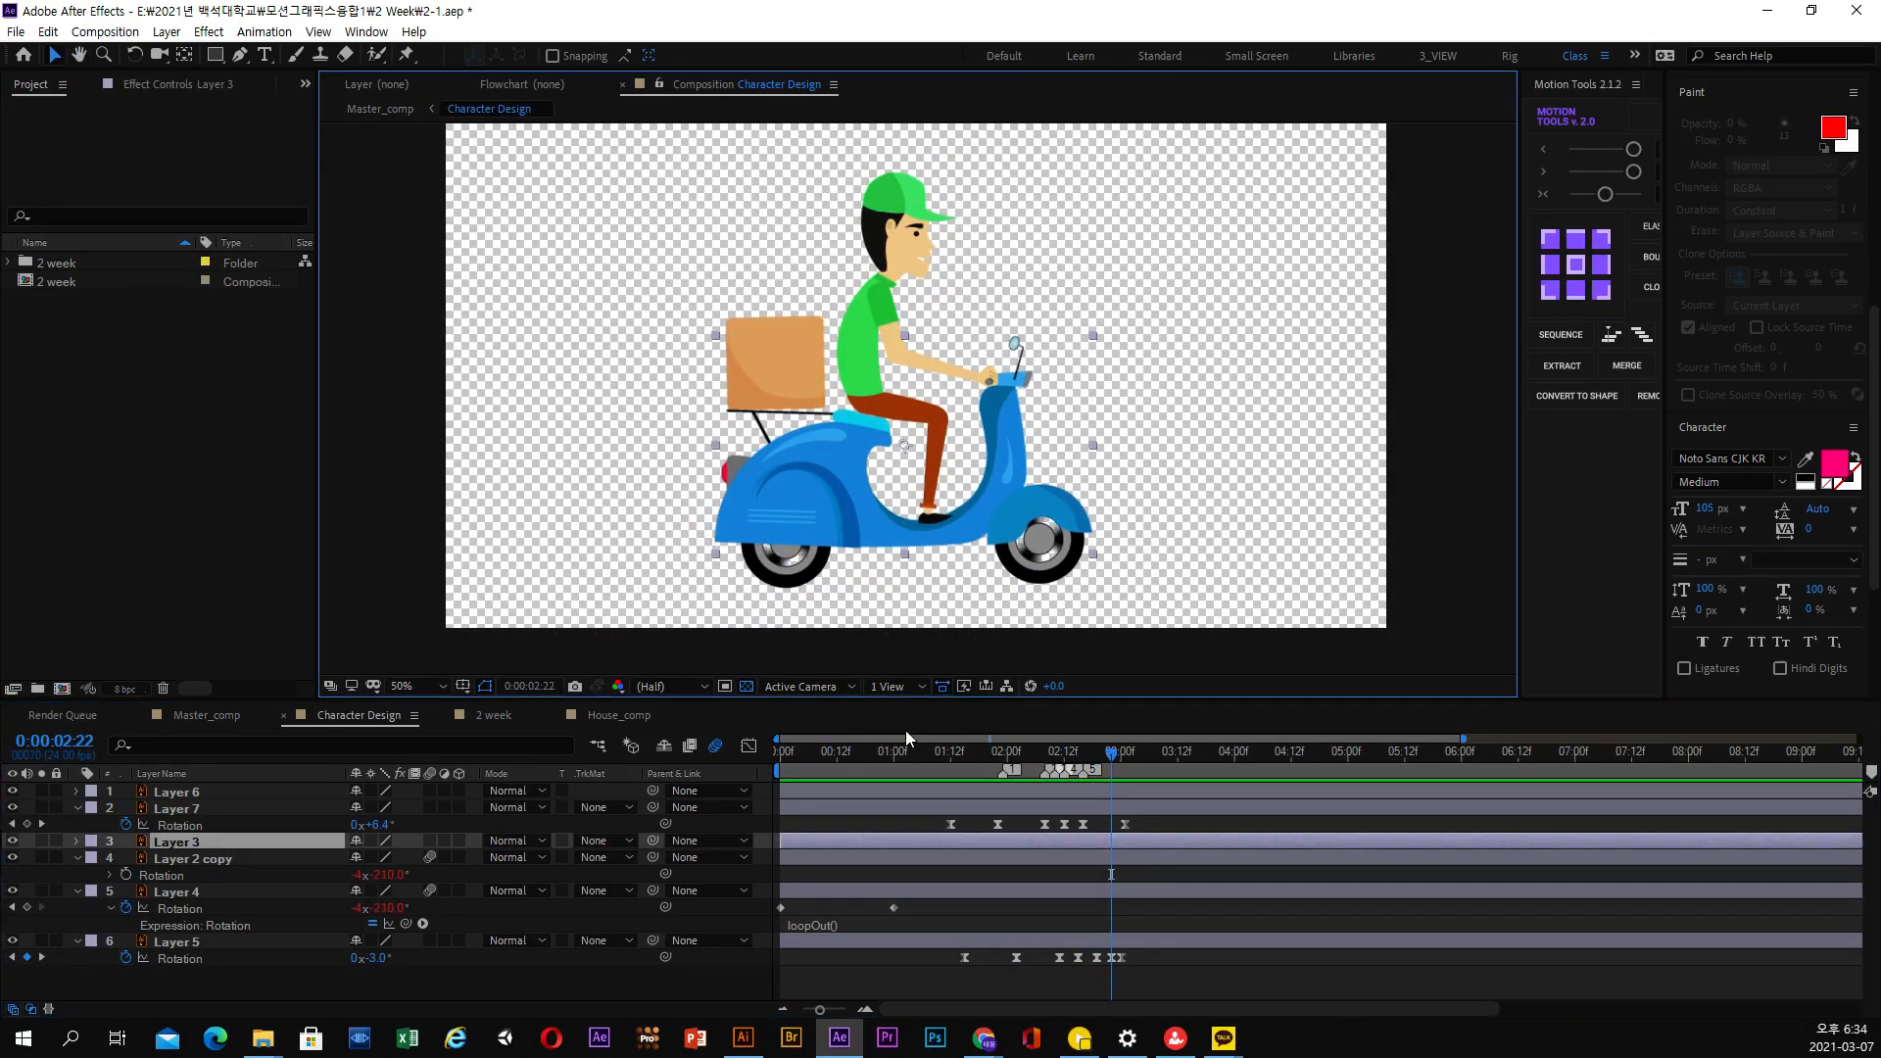
left_click_drag(903, 740, 1048, 752)
left_click(401, 111)
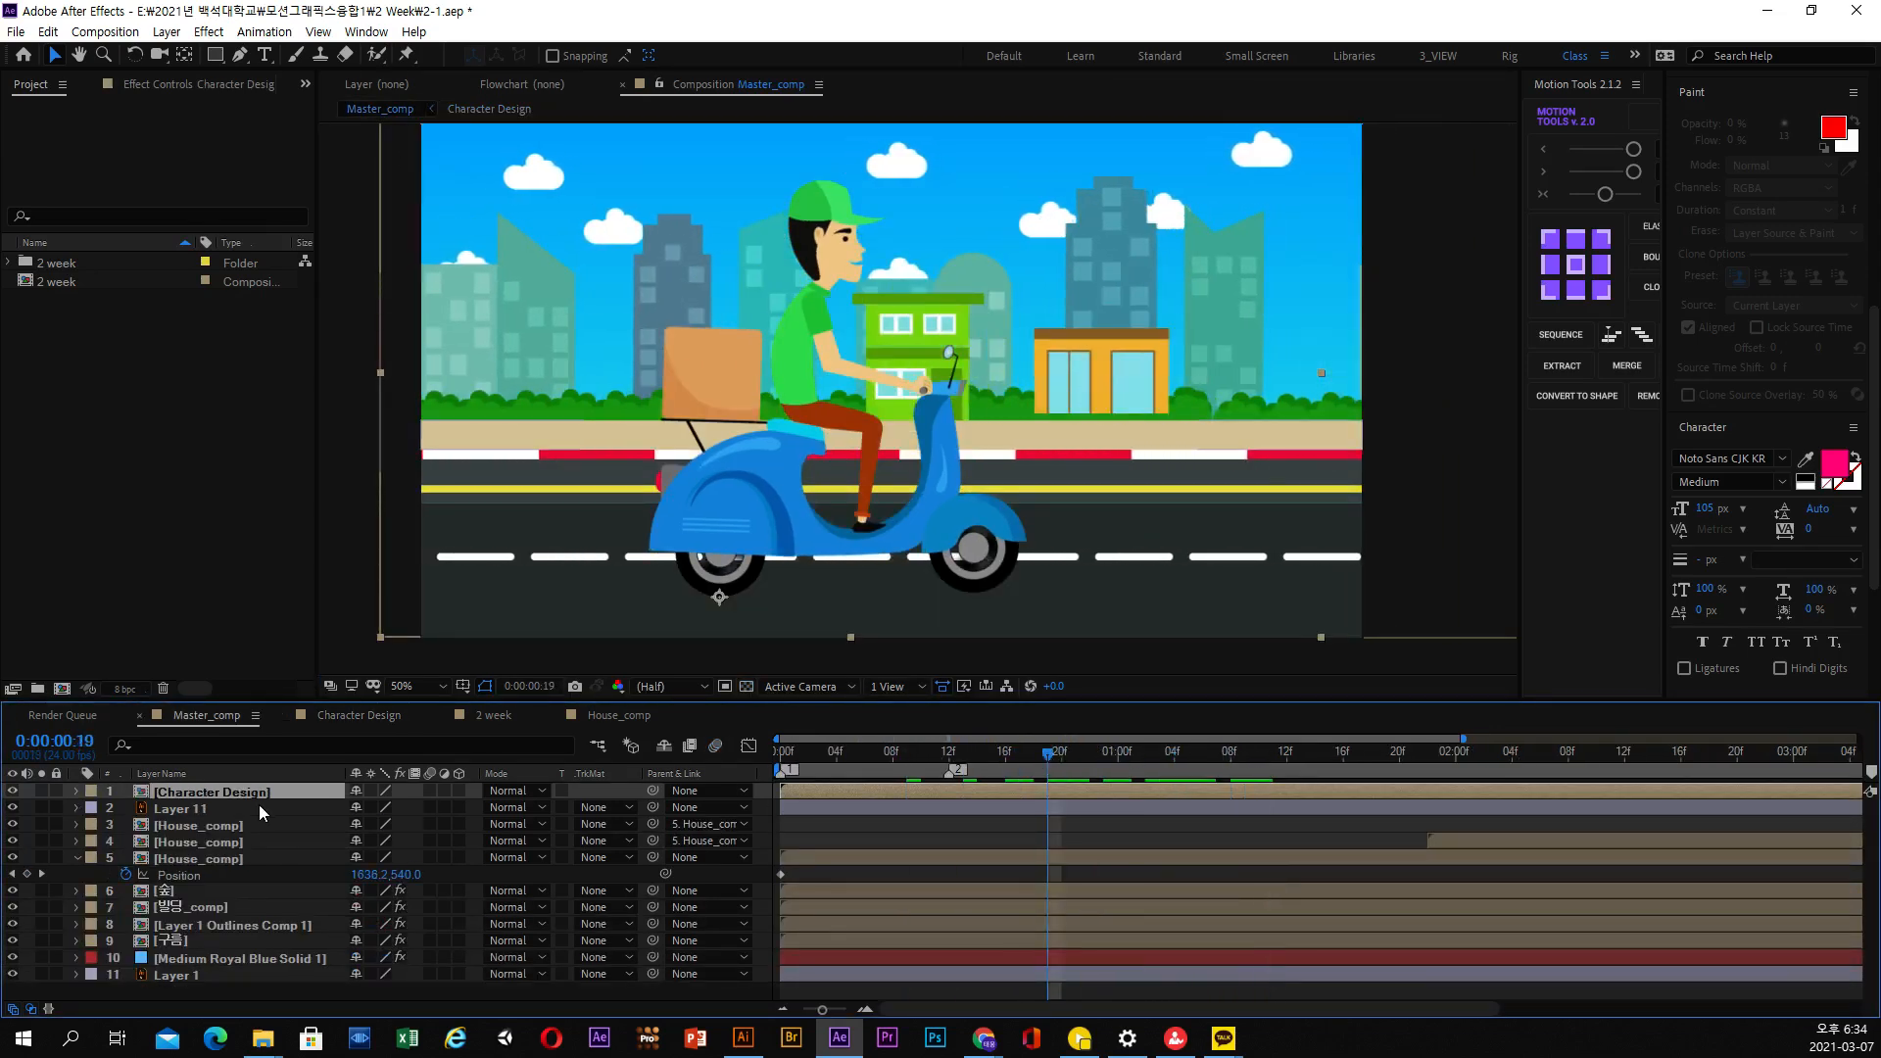
Collapse the House_comp layer's properties, select the 빌딩_comp layer and scrub through the moving buildings
left_click(76, 858)
left_click(559, 424)
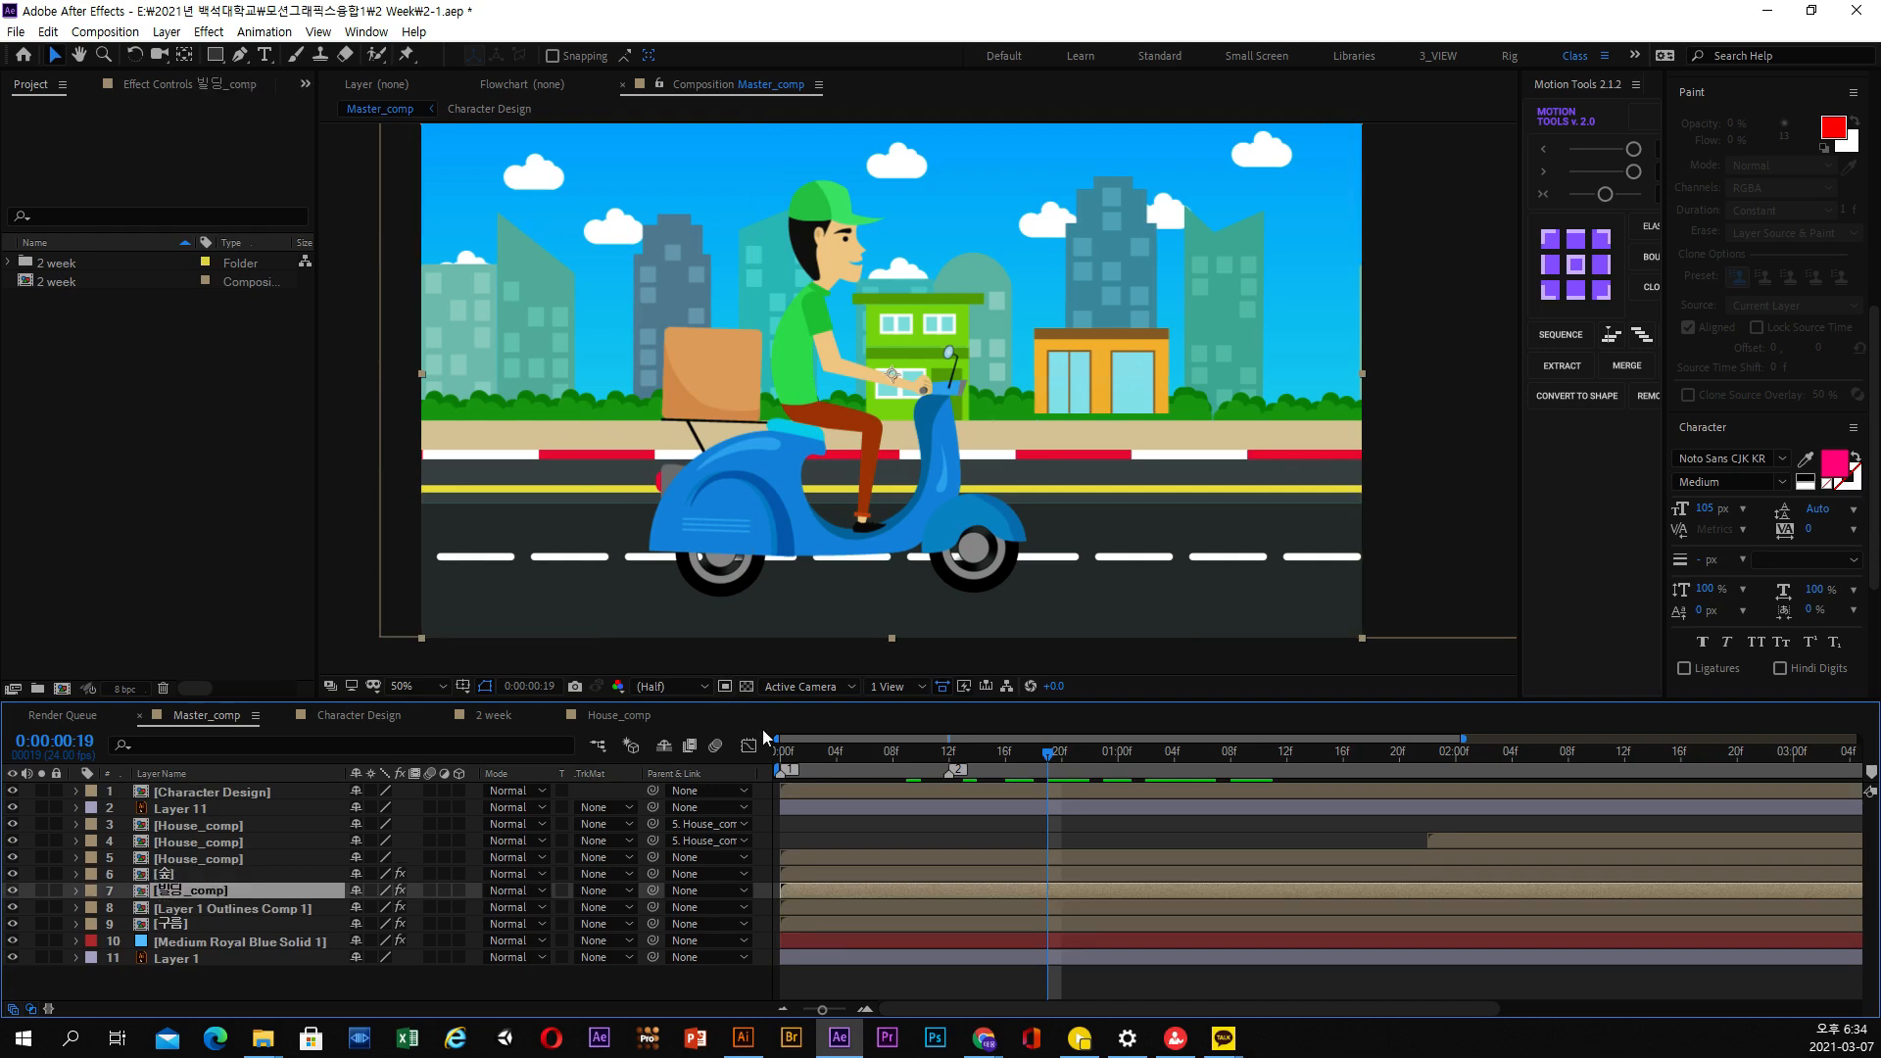
left_click_drag(835, 763, 992, 799)
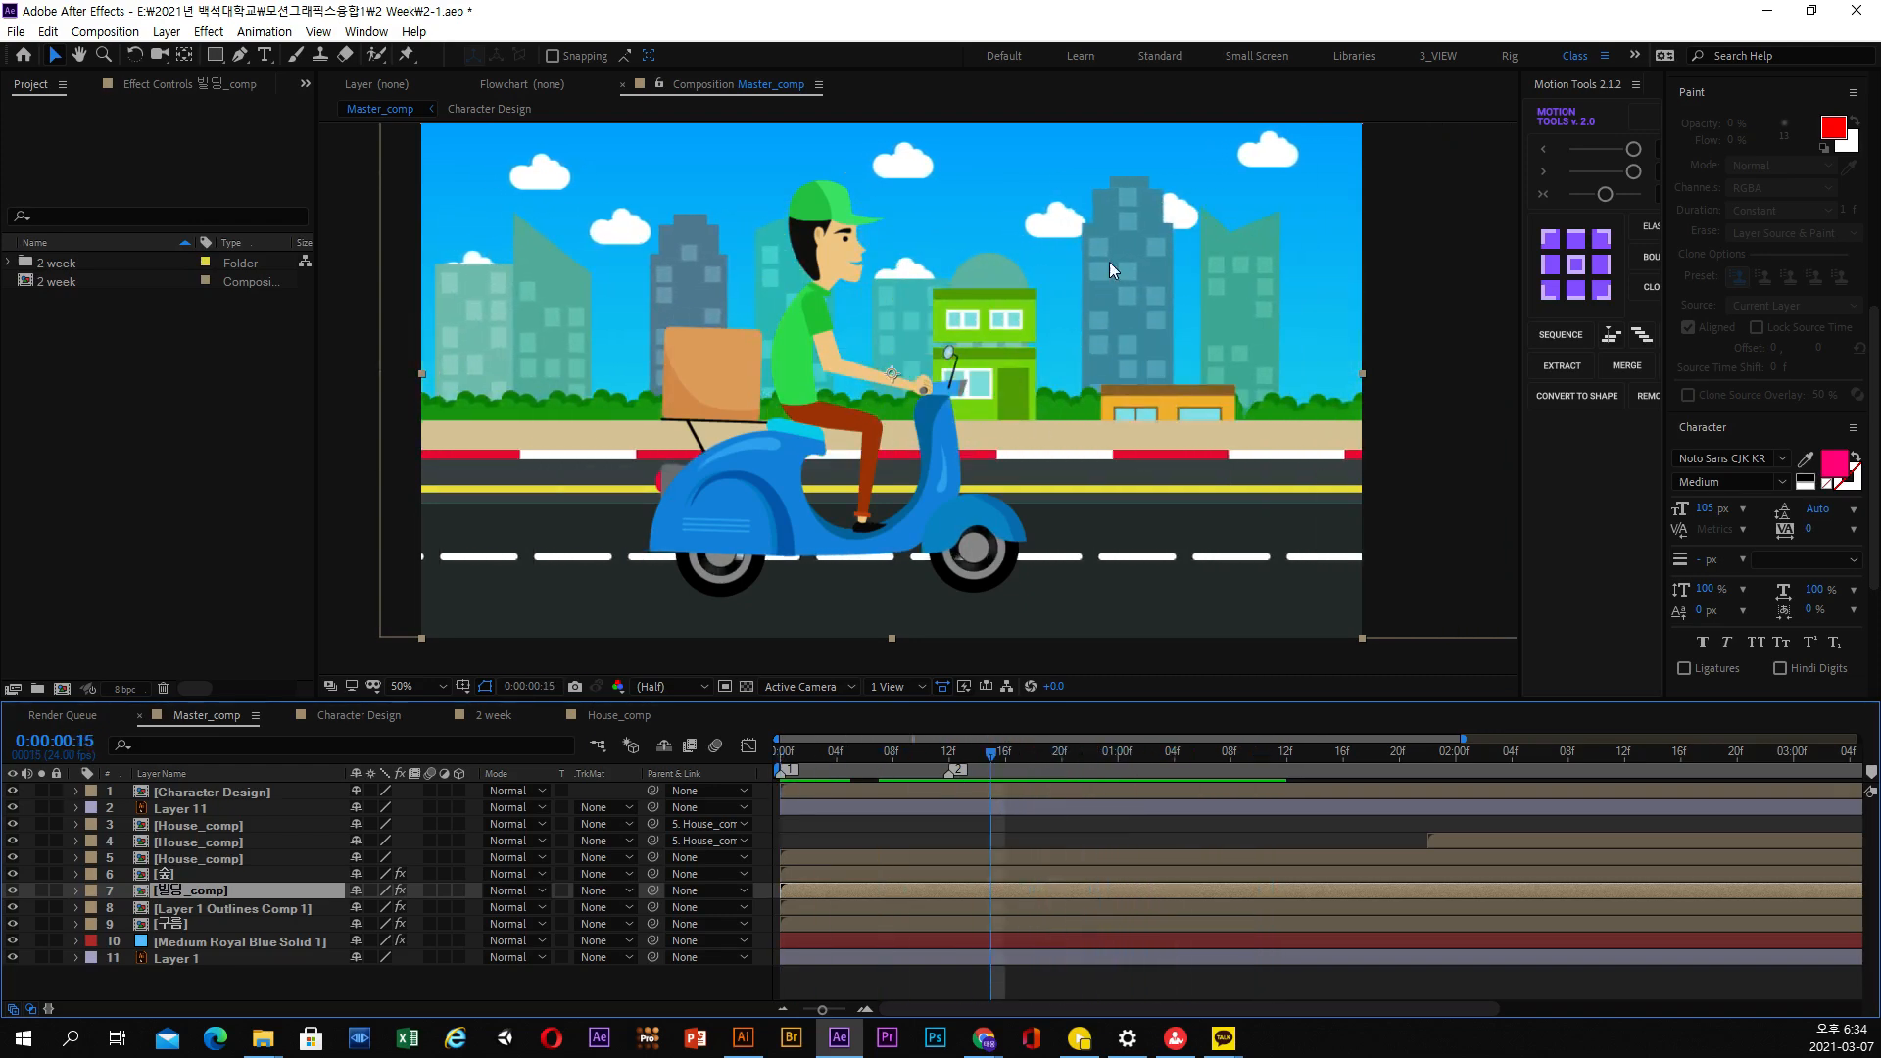
left_click_drag(1106, 298, 1116, 313)
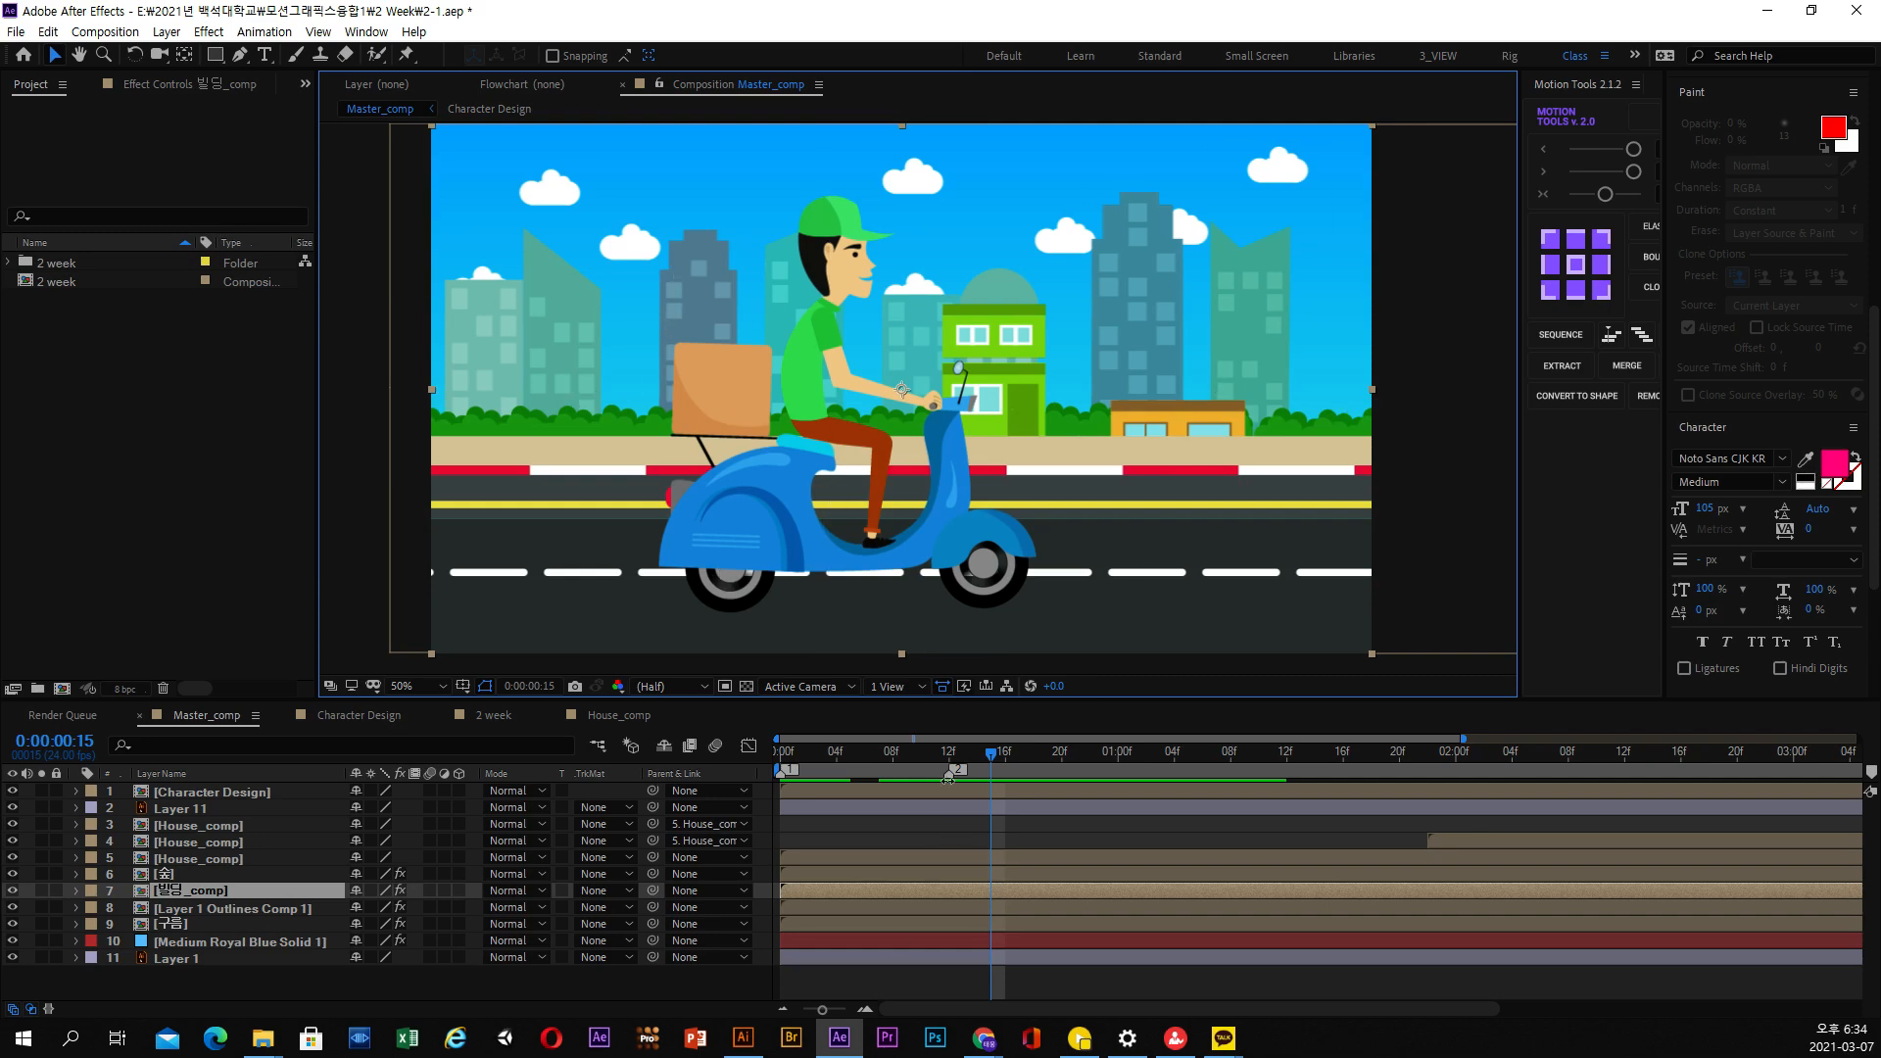
left_click_drag(991, 756, 1034, 760)
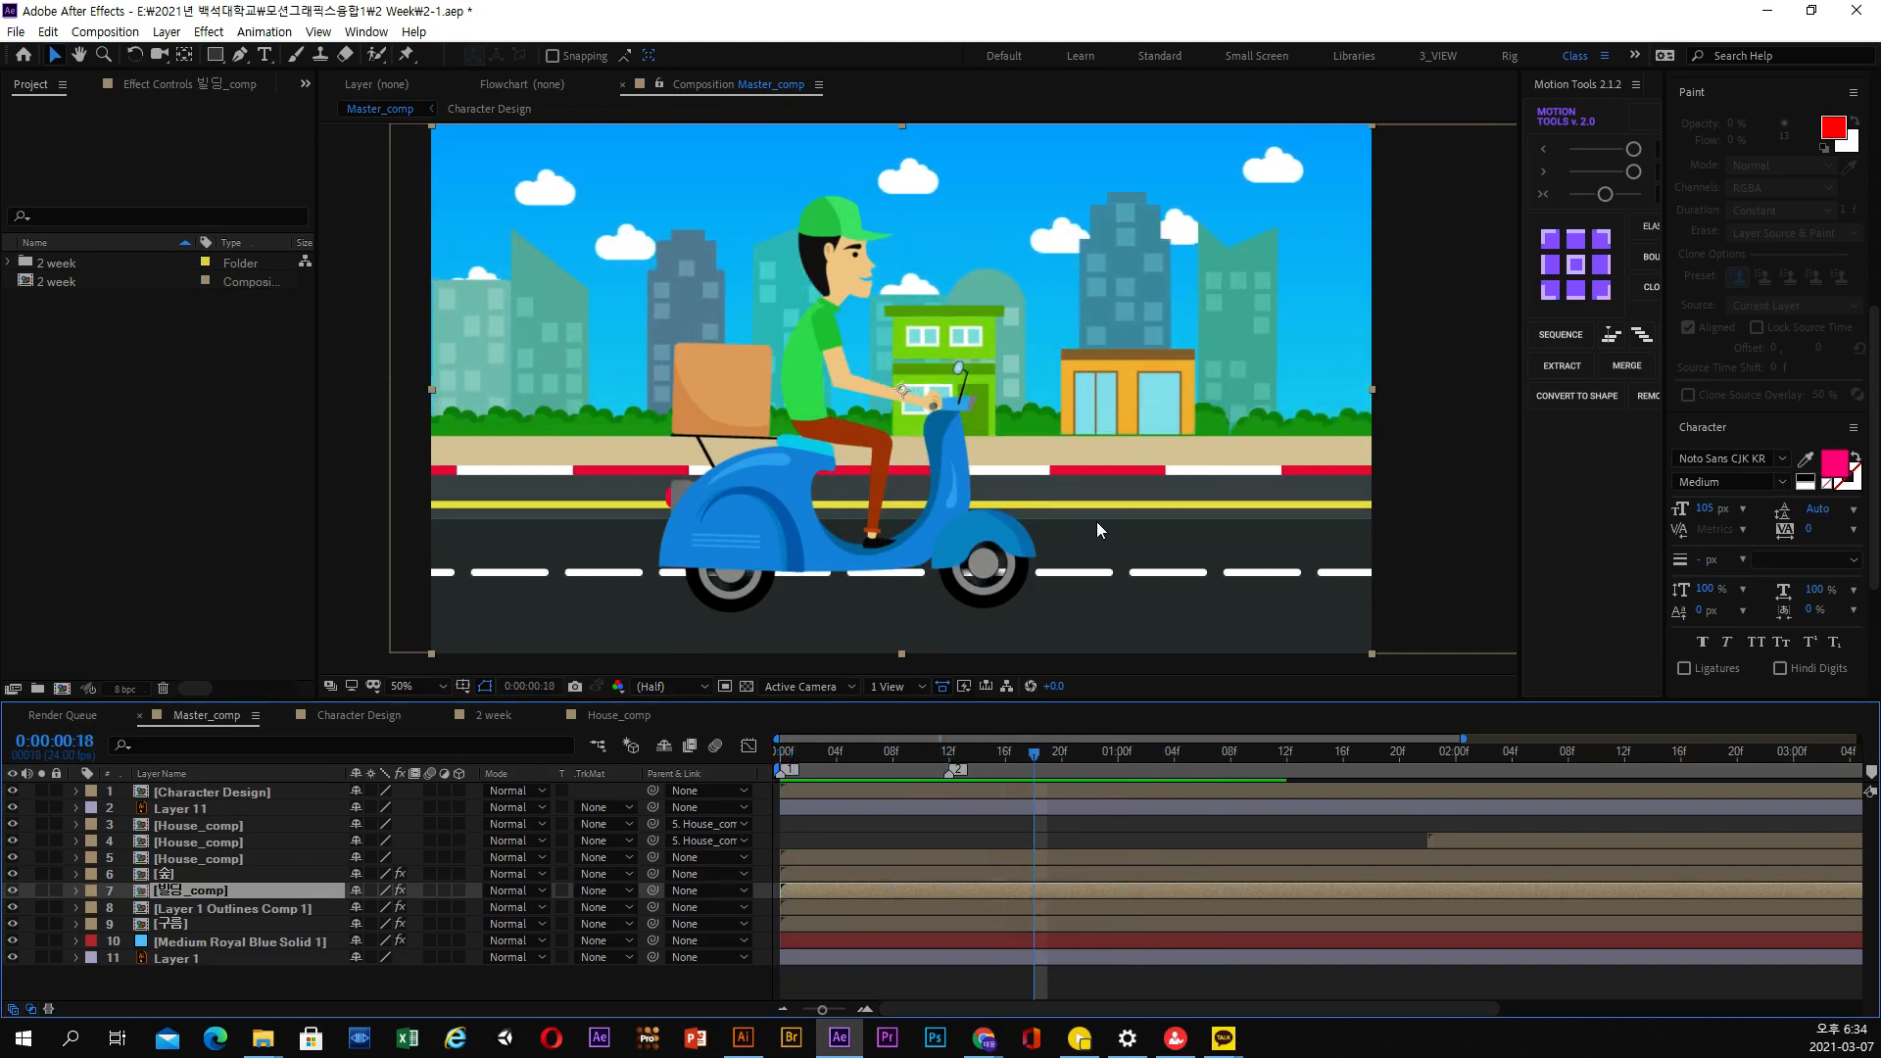
Return to the first frame of Master_comp and preview the scooter animation
right_click(983, 1038)
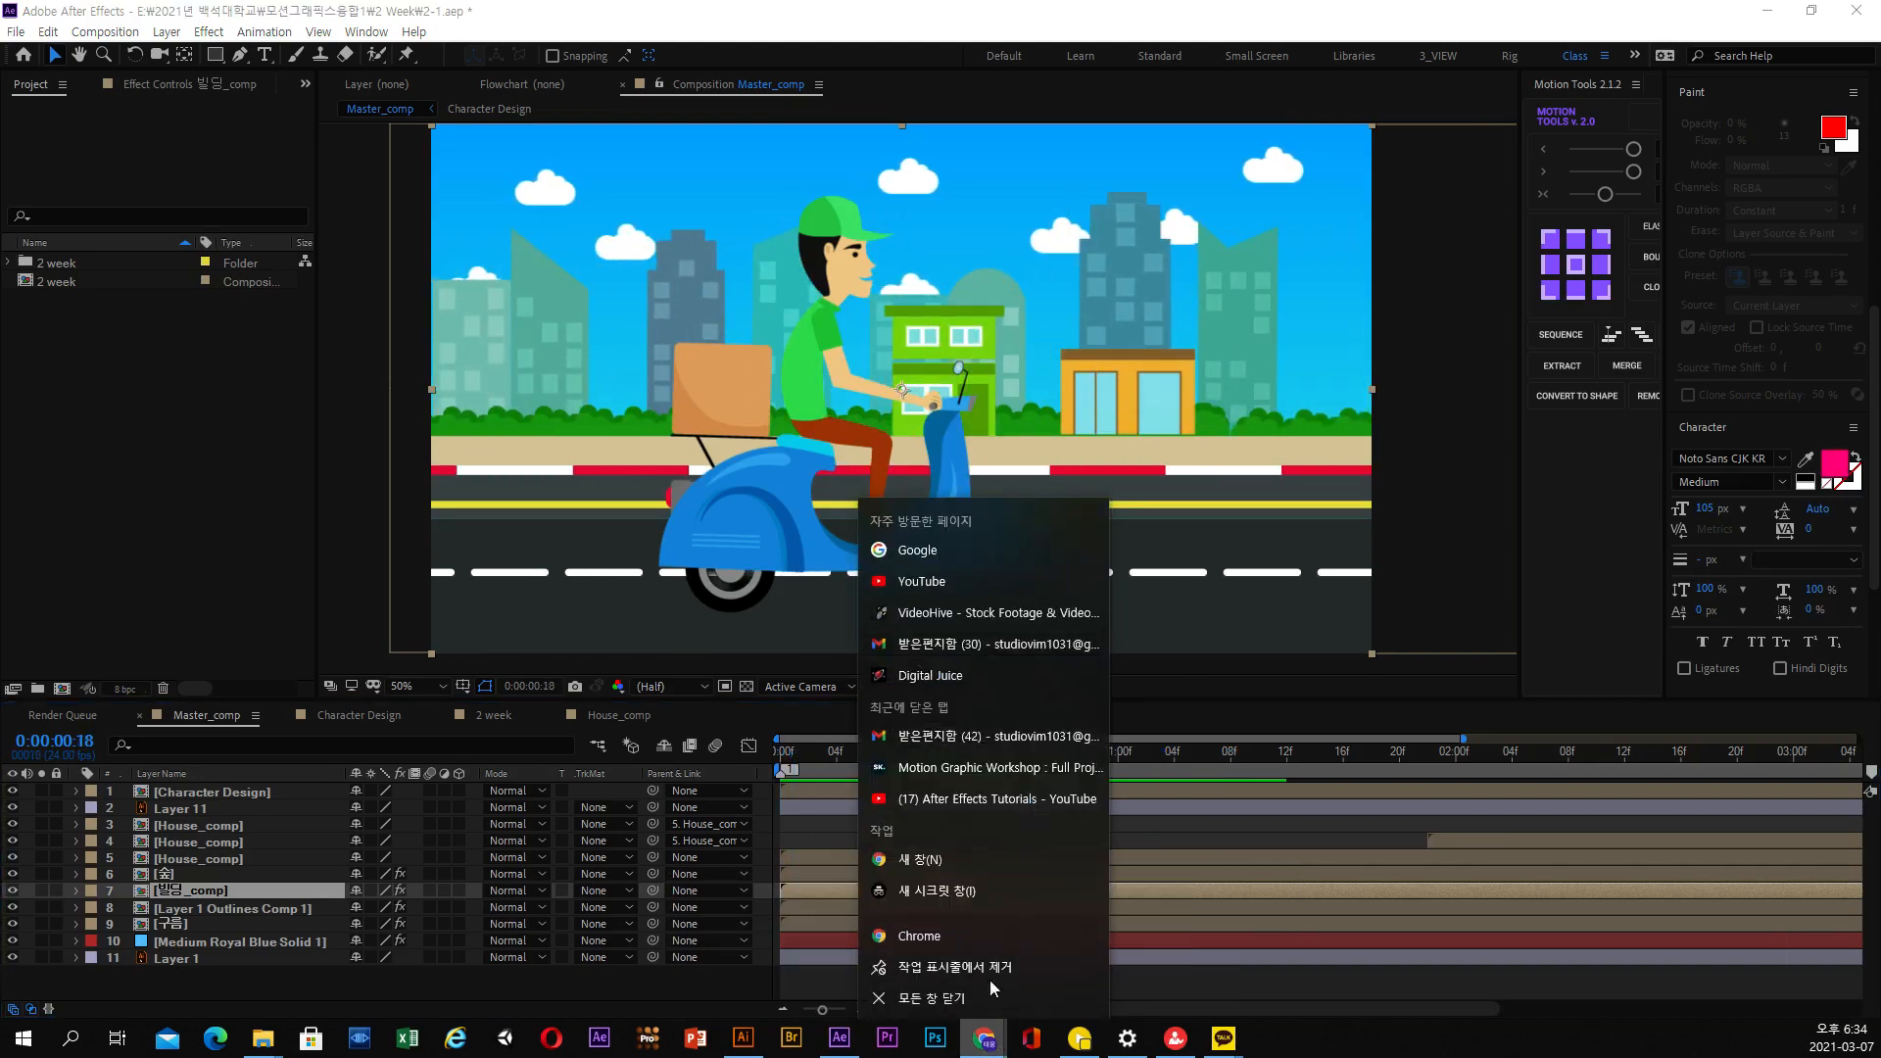
left_click_drag(1152, 766, 745, 845)
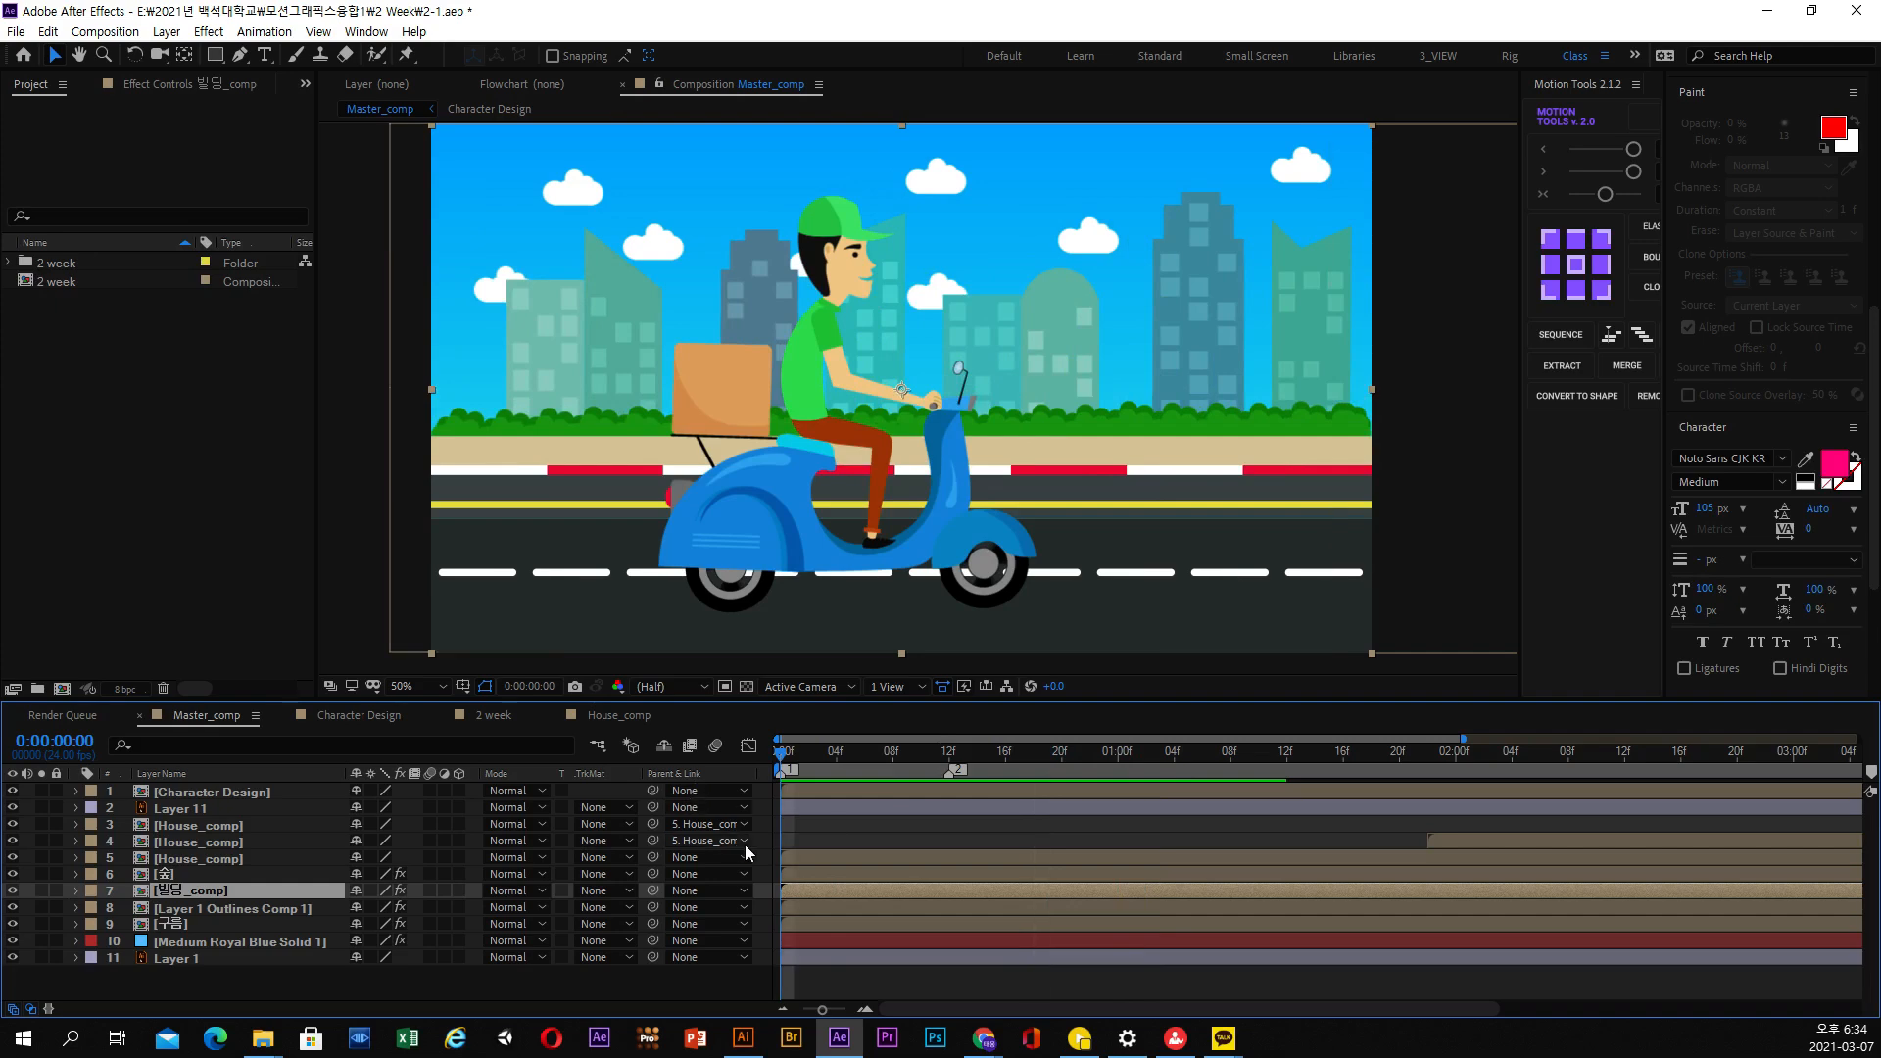
key("space")
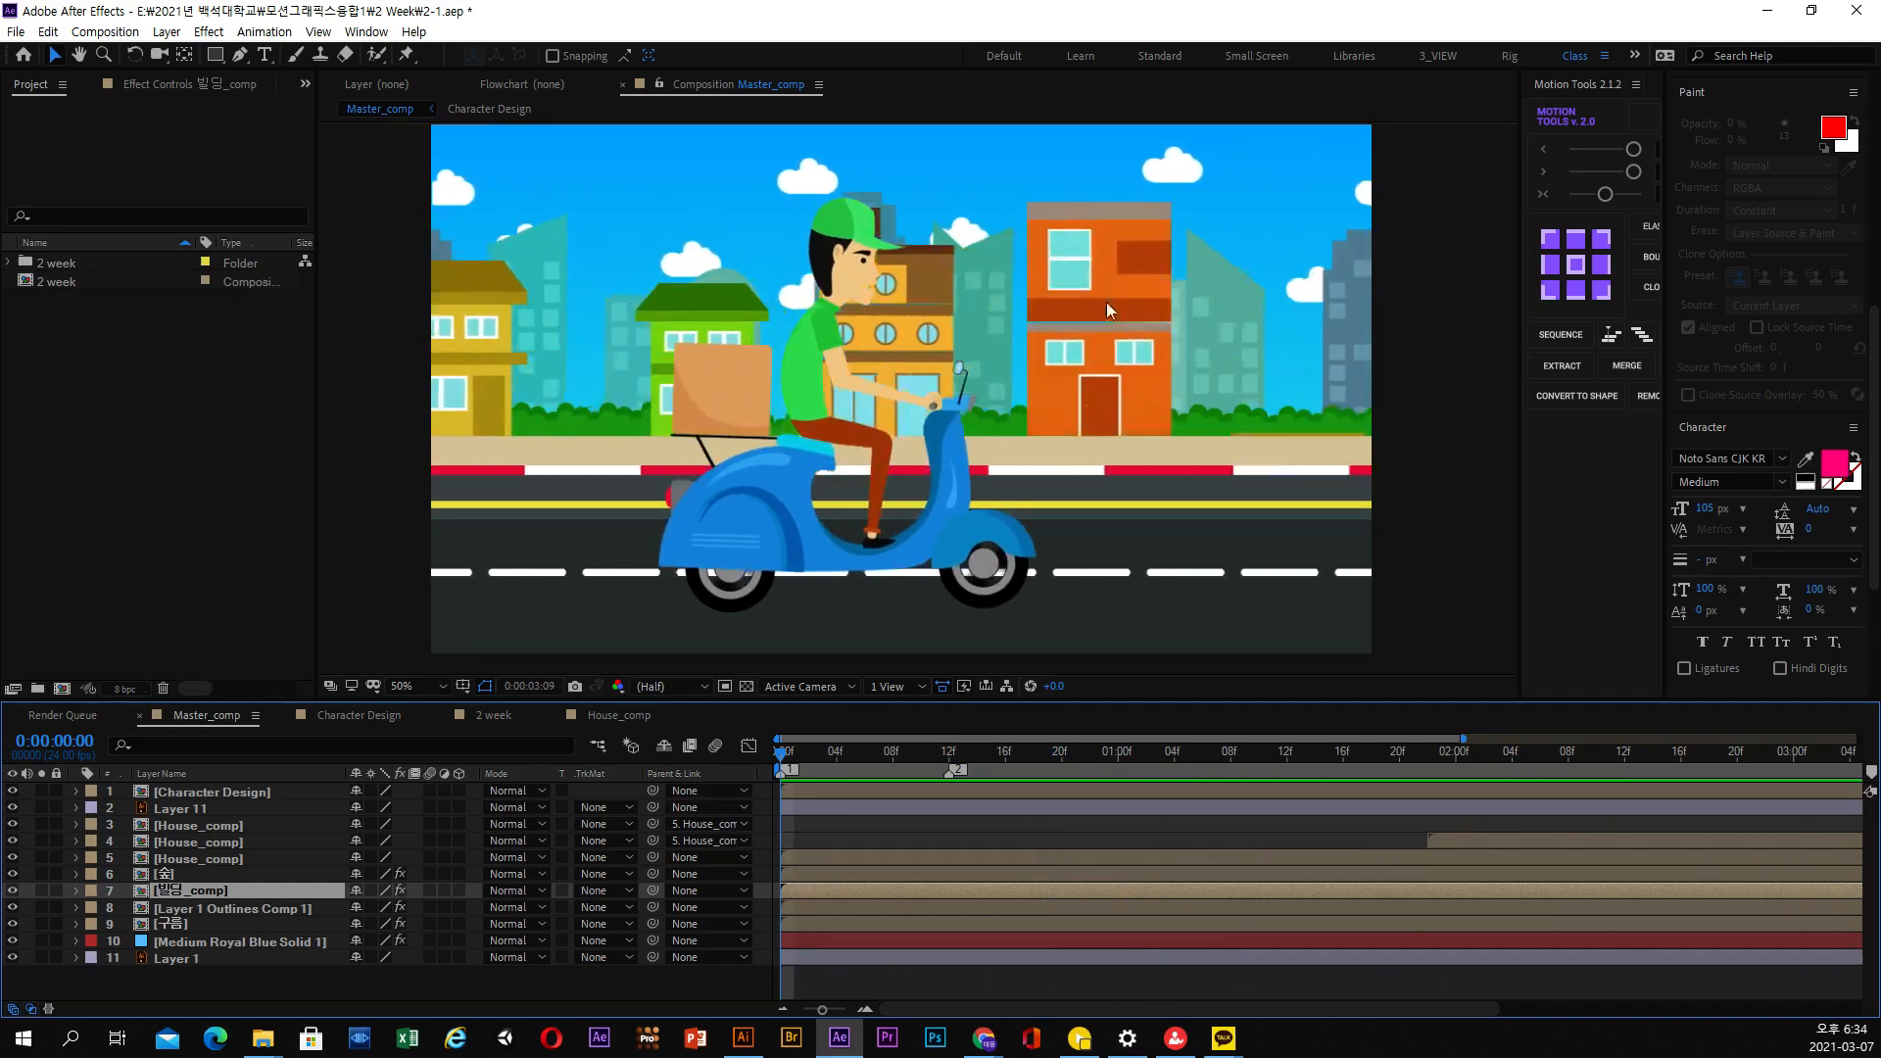
left_click(1189, 752)
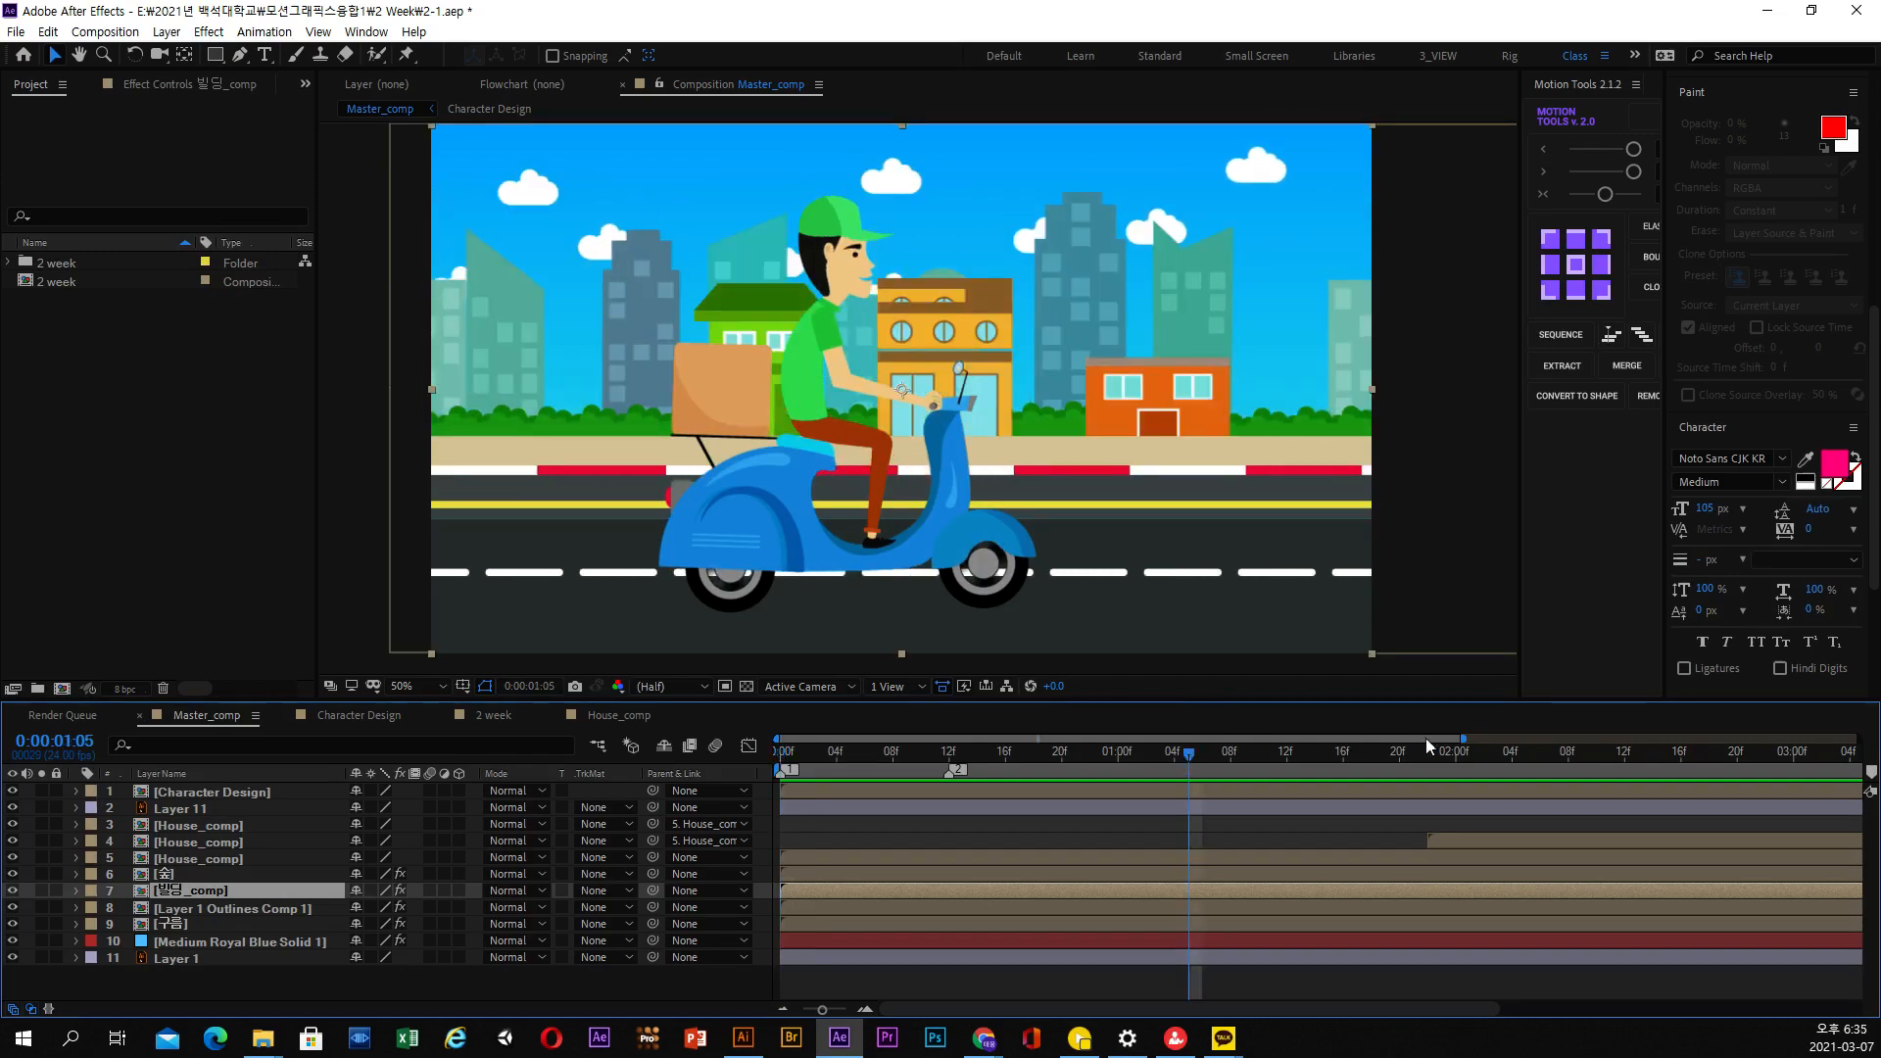
Show Master_comp's full five-second duration in the timeline and play the animation from the start
left_click_drag(1462, 740, 1858, 740)
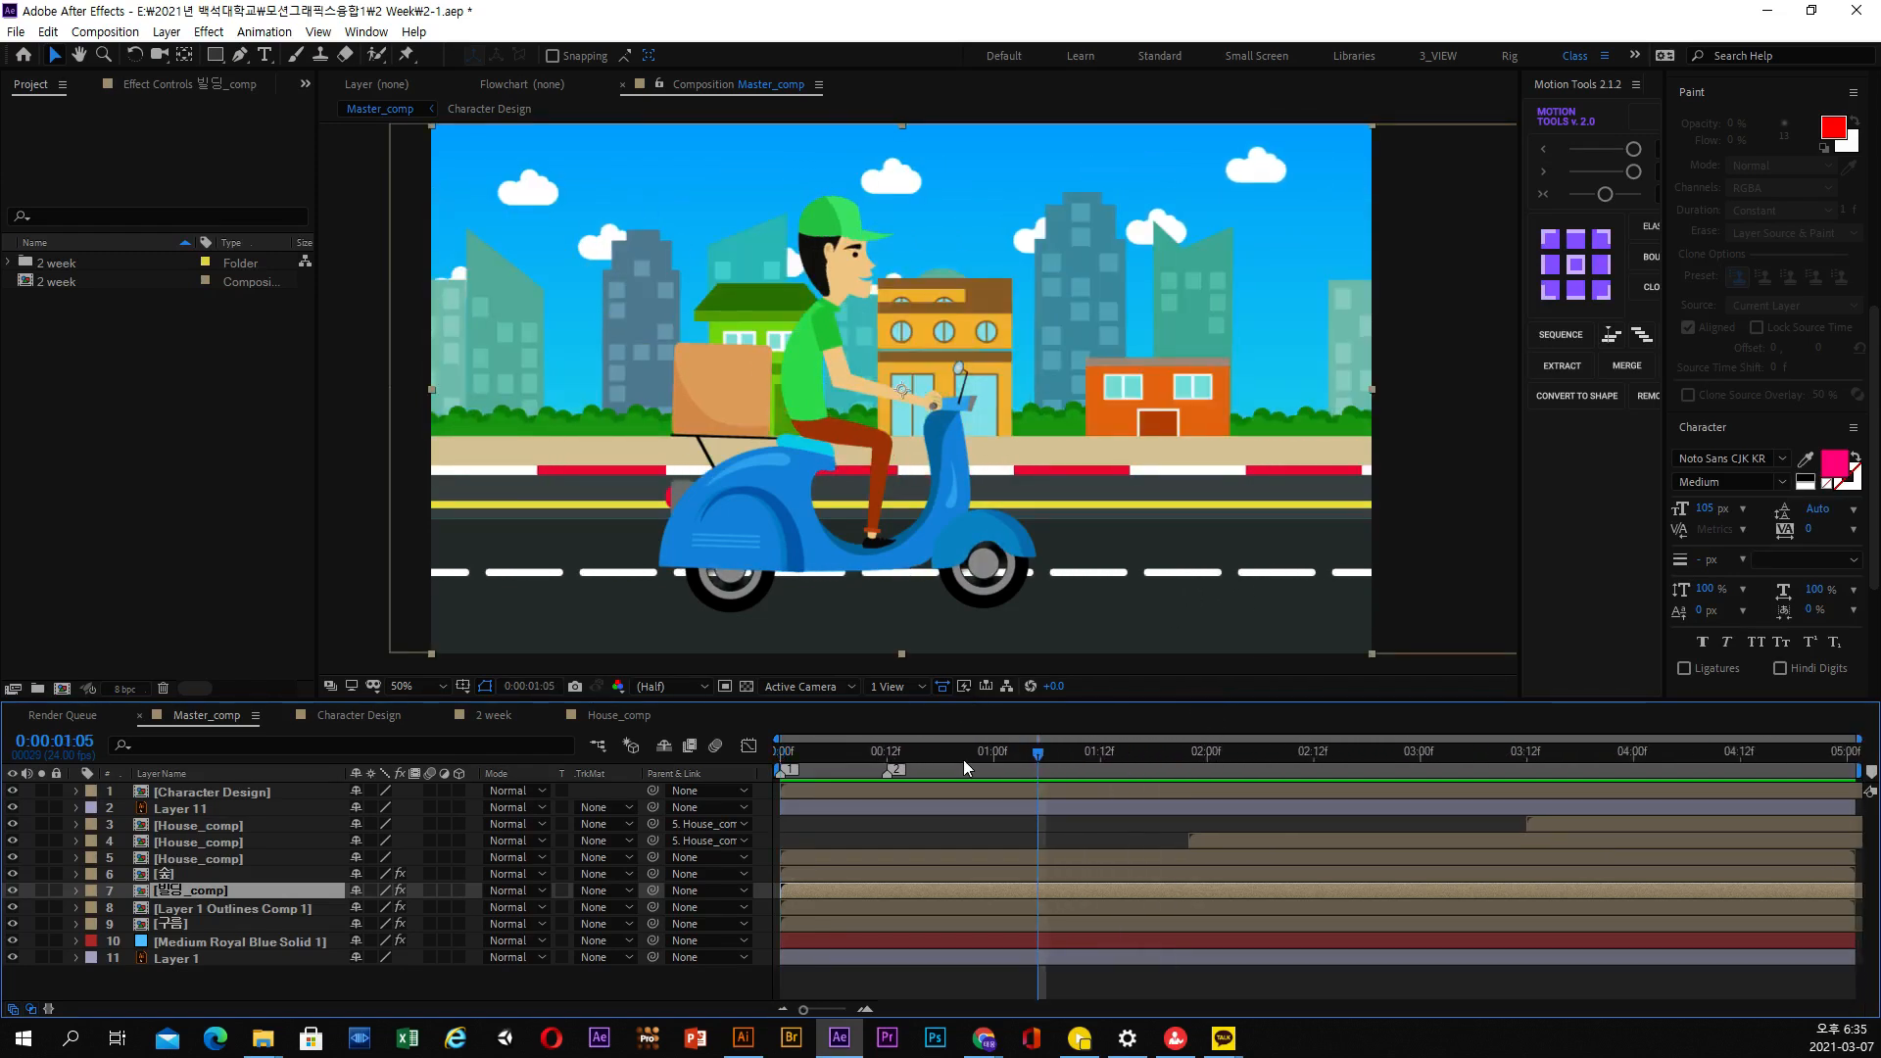
key("space")
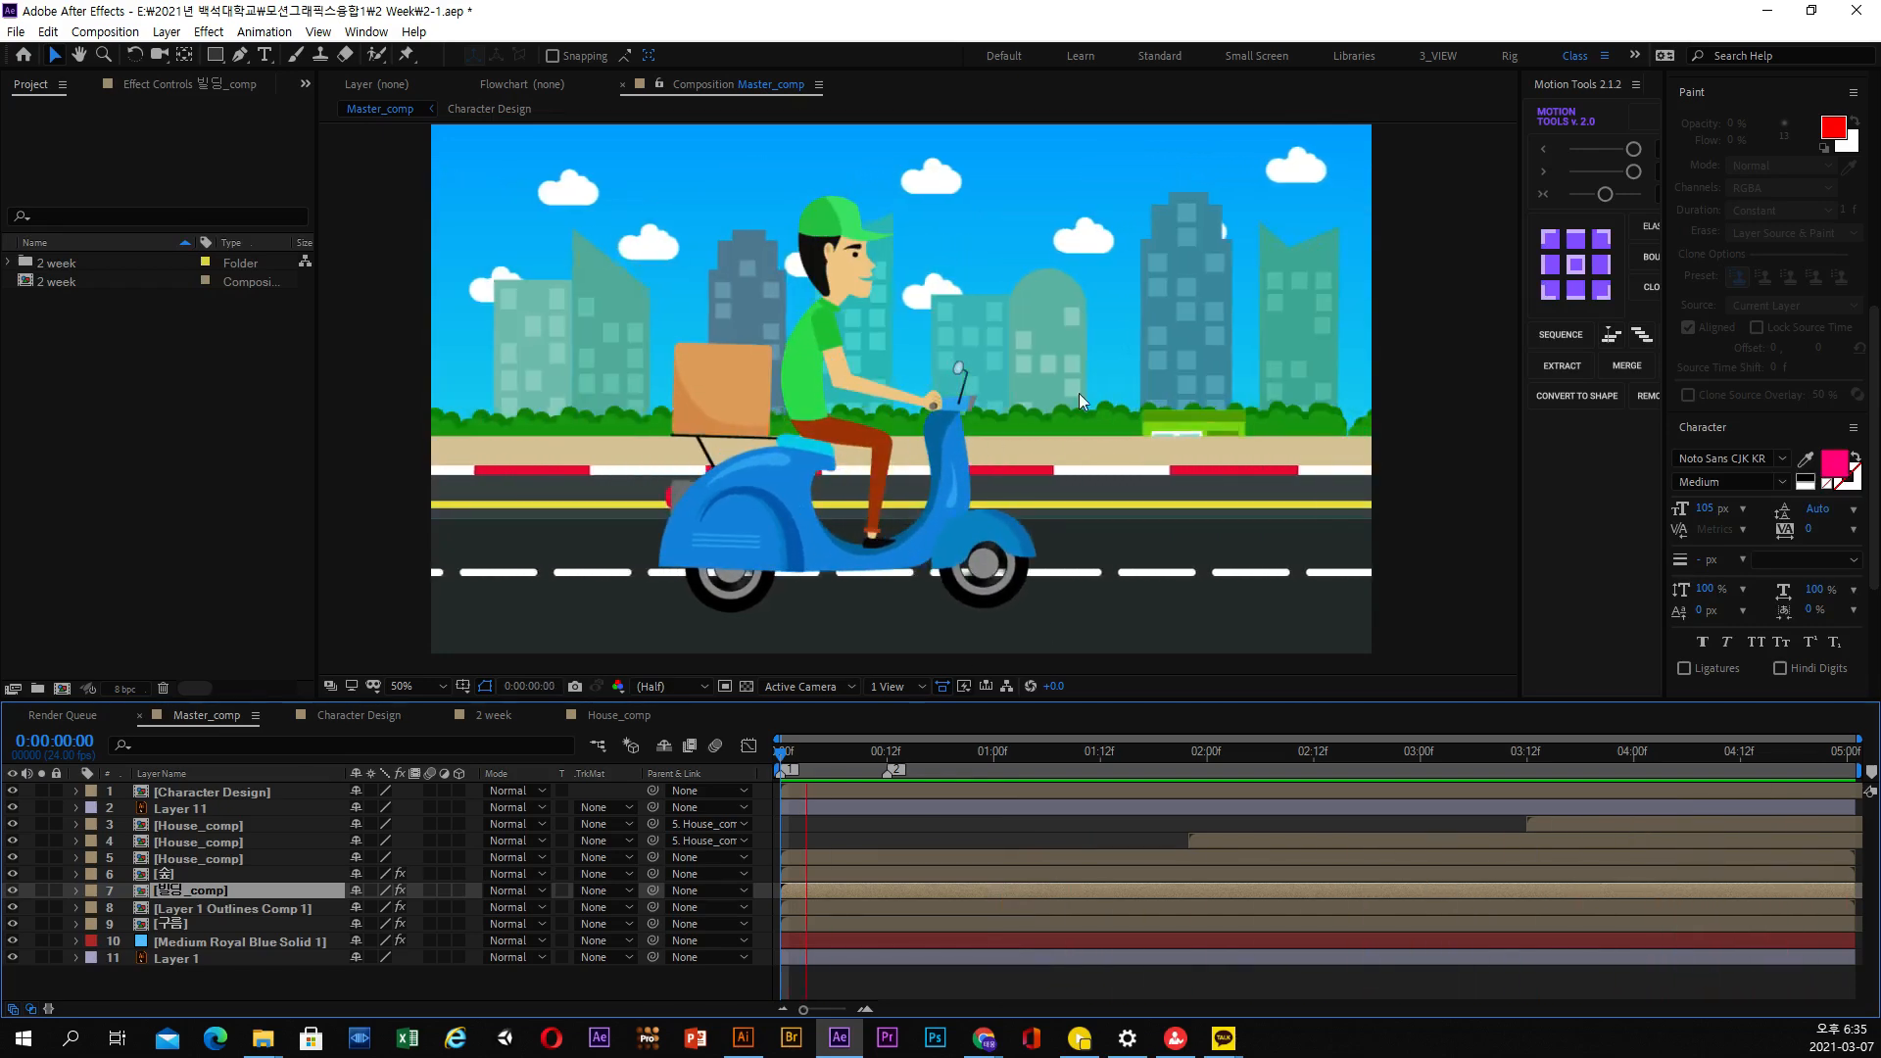
left_click(925, 754)
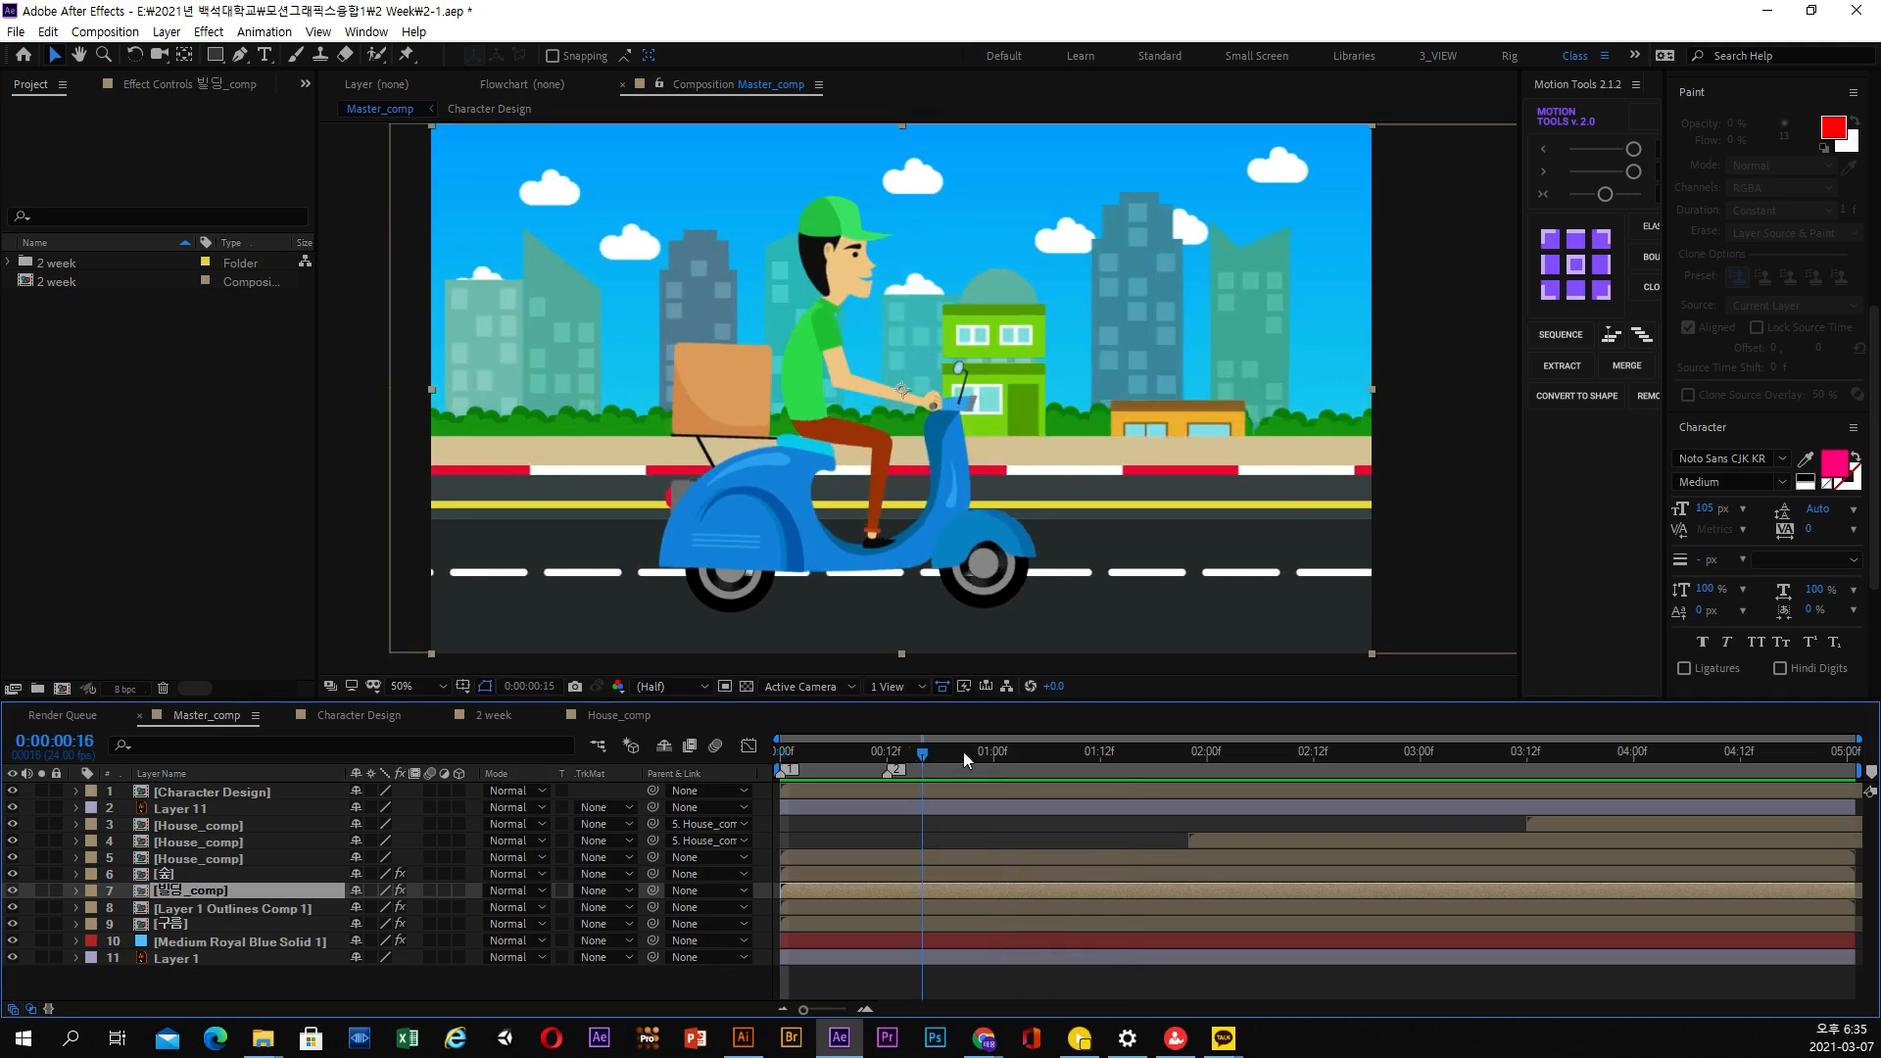
Scrub Master_comp around the one-second mark and stop at 0:00:01:04
left_click_drag(962, 752, 1037, 751)
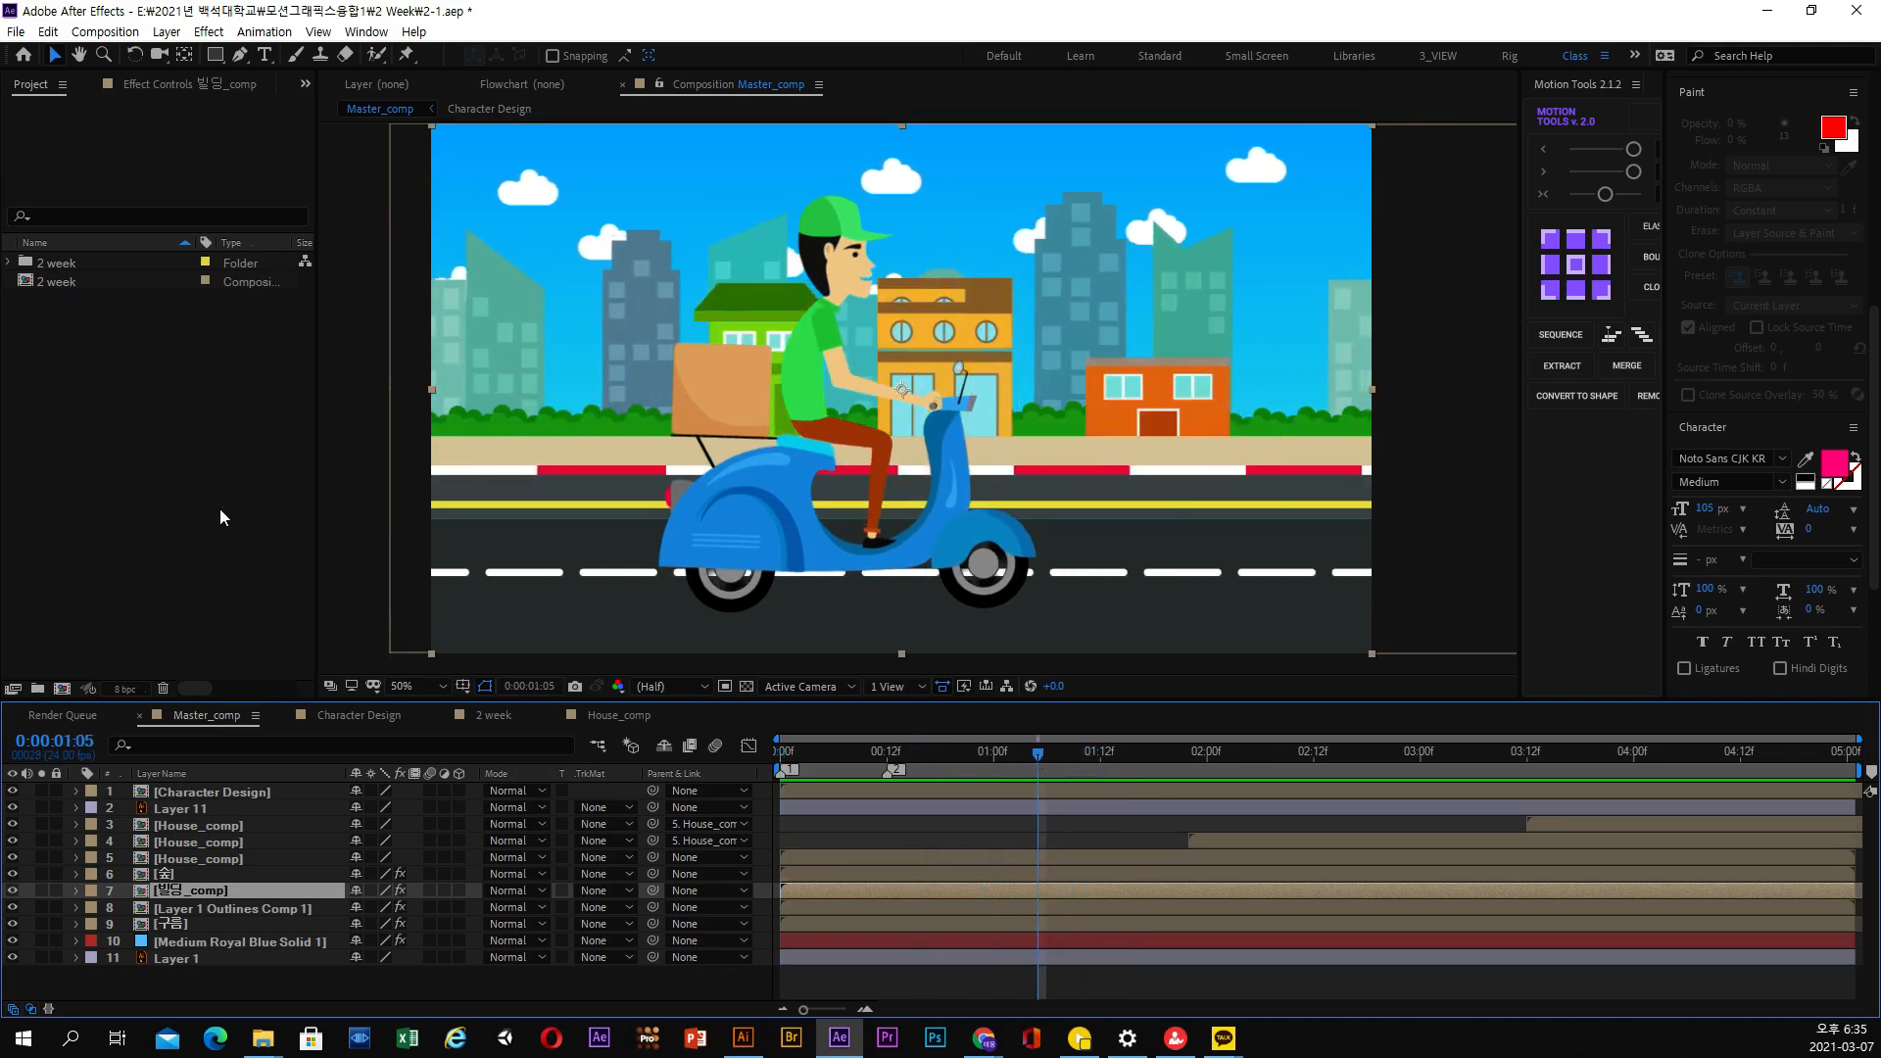
left_click(188, 501)
right_click(162, 478)
key("Escape")
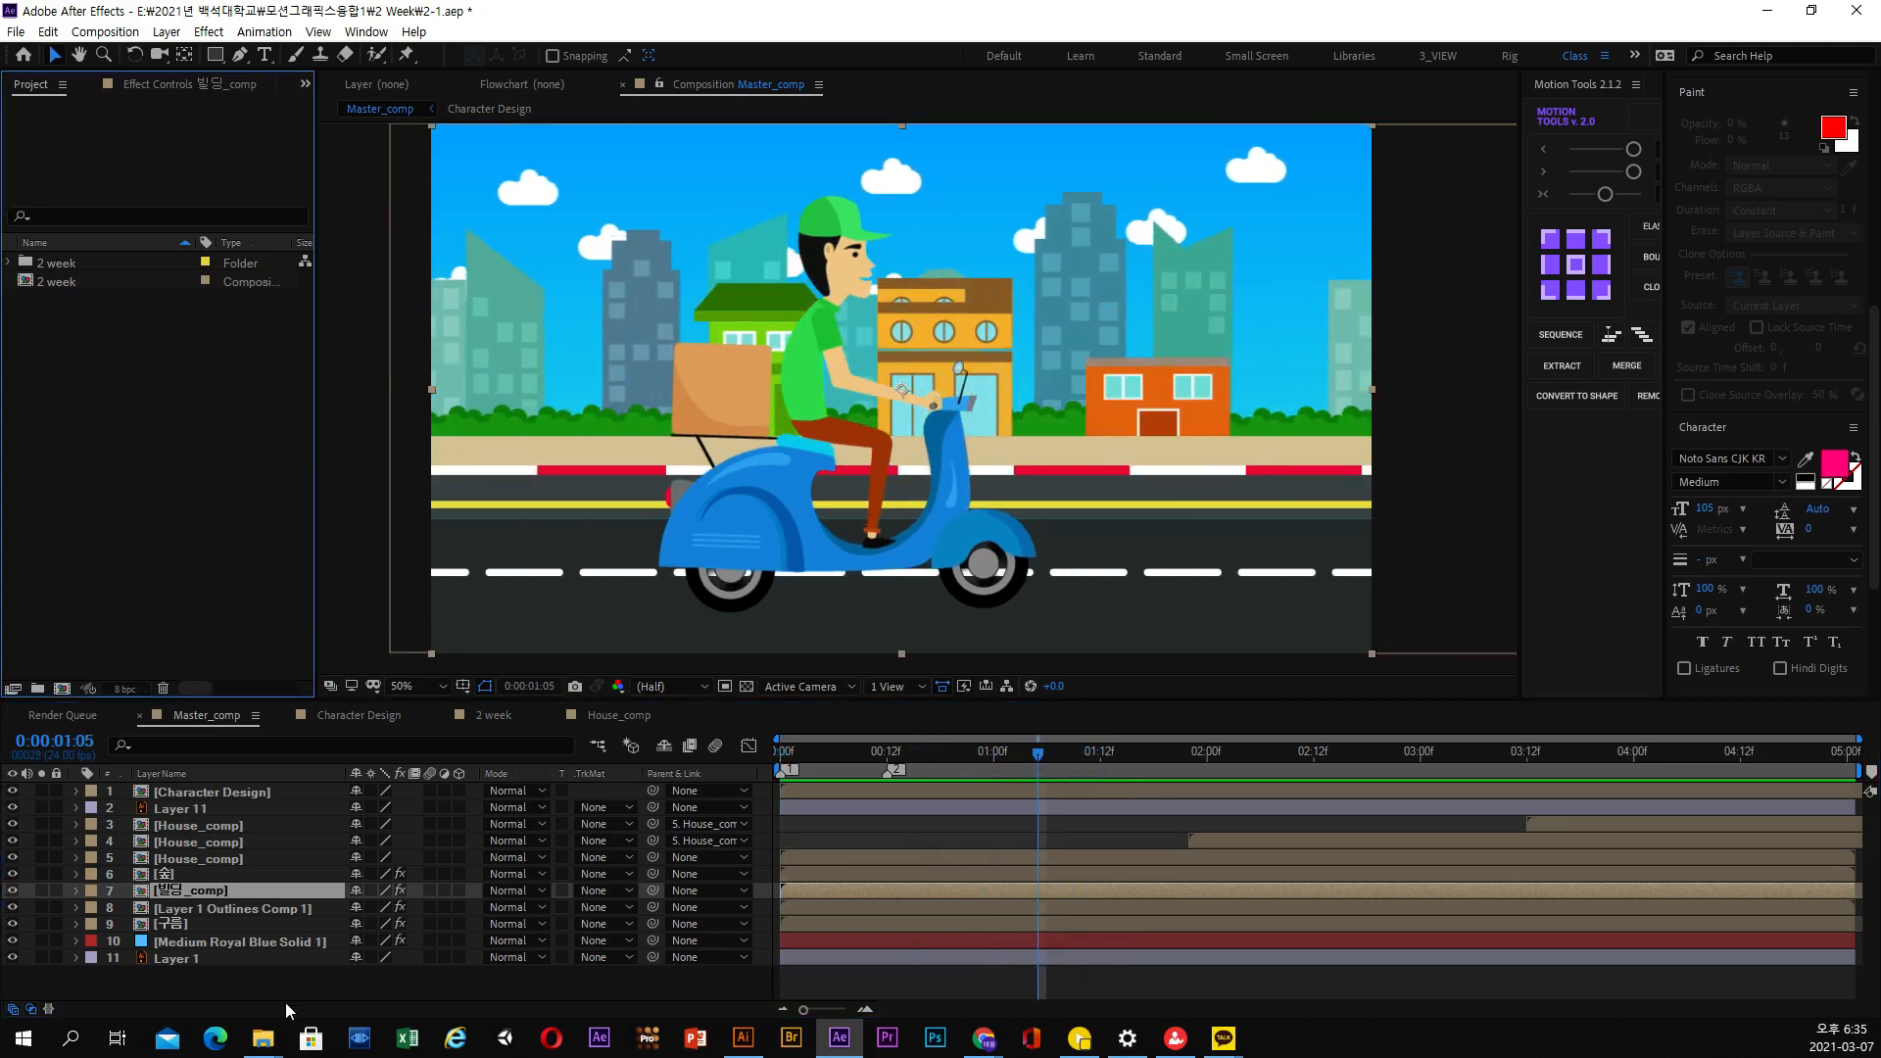
left_click_drag(913, 751, 1029, 754)
Start a file import into the project and choose the background design Illustrator file in the 2 Week folder
right_click(157, 515)
mouse_move(389, 615)
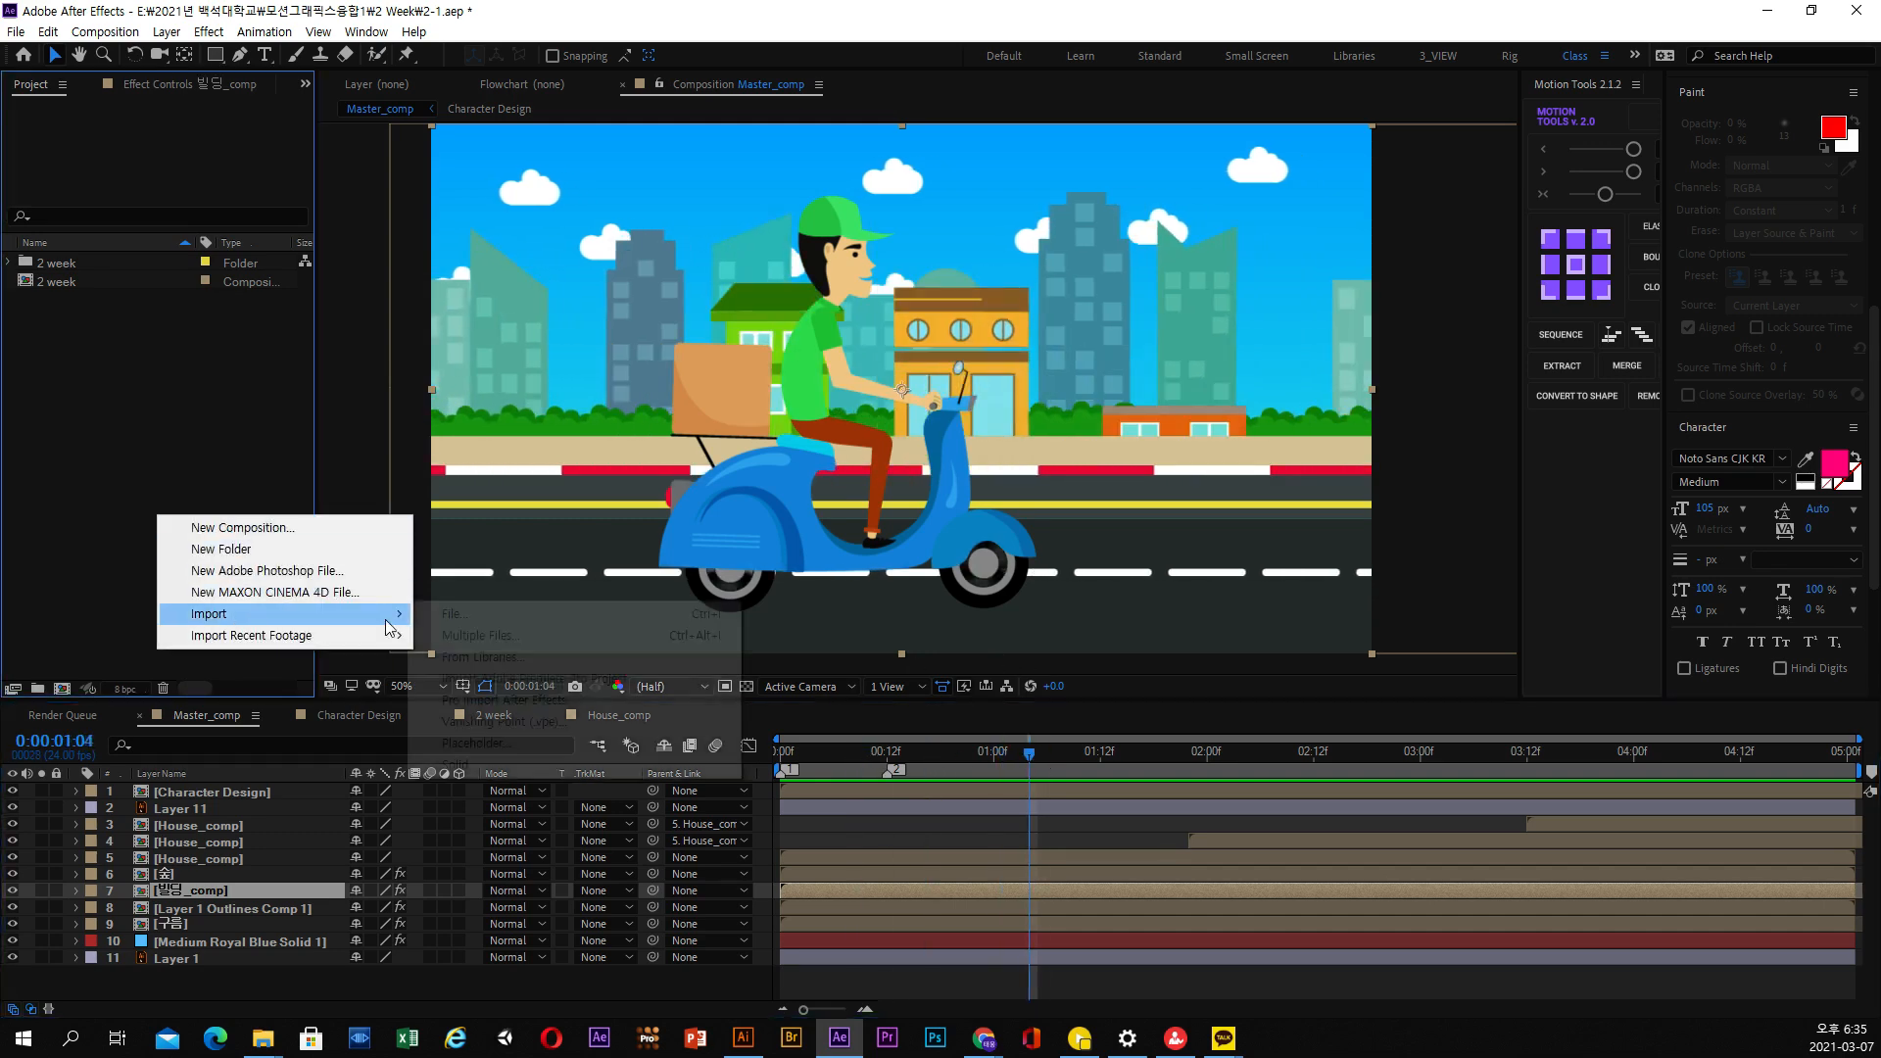
left_click(485, 621)
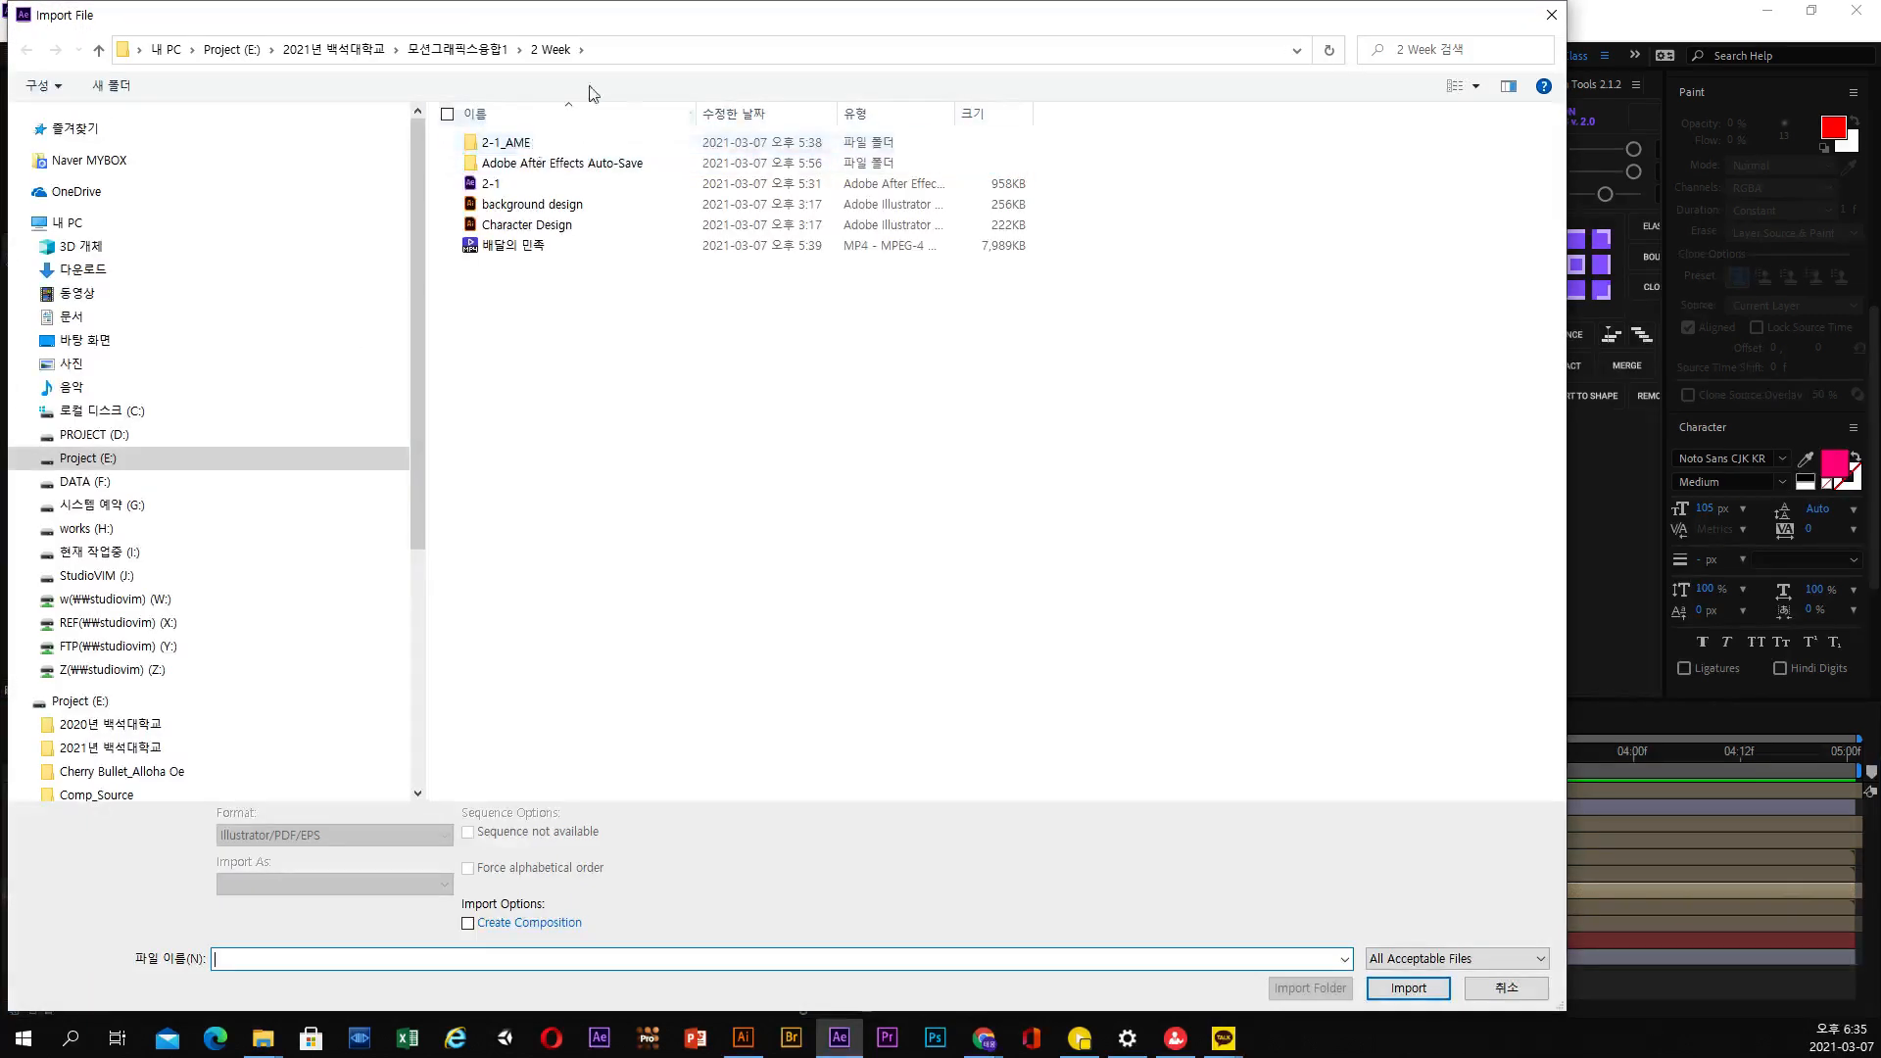
left_click(540, 226)
key("Up")
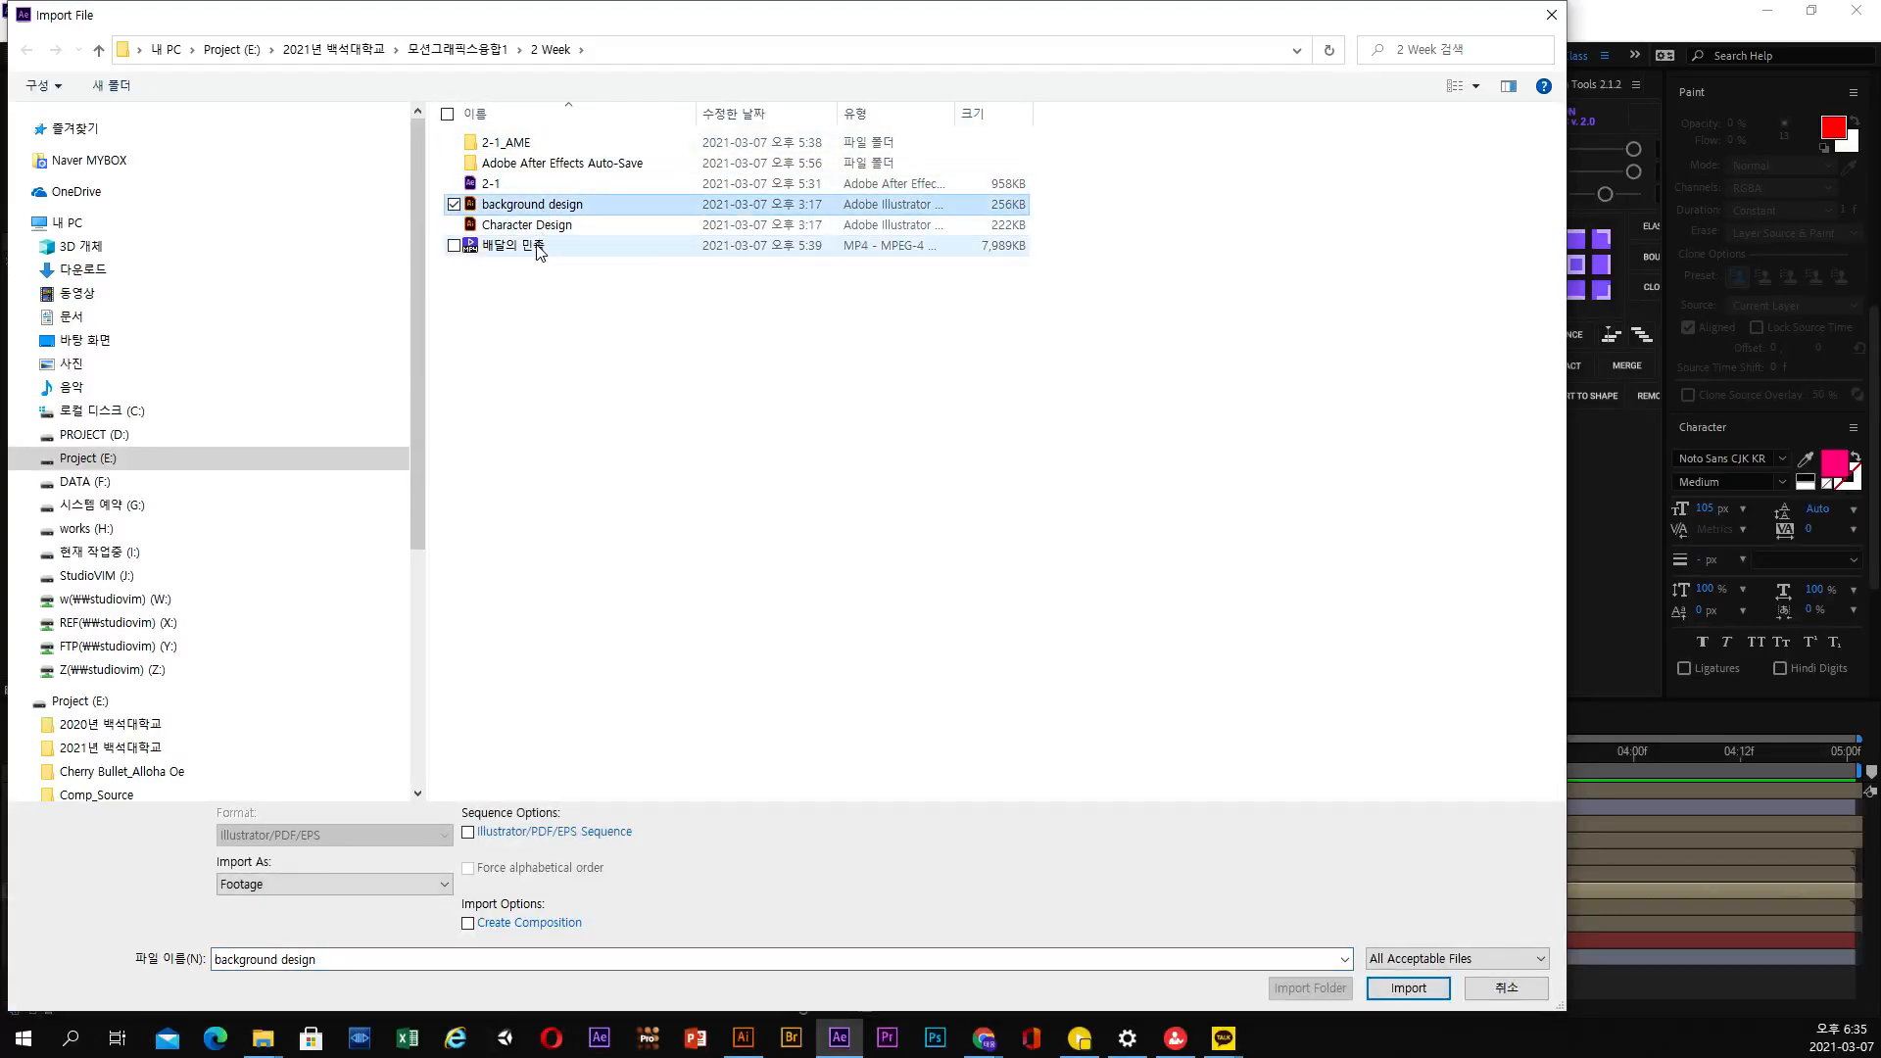
left_click(539, 247)
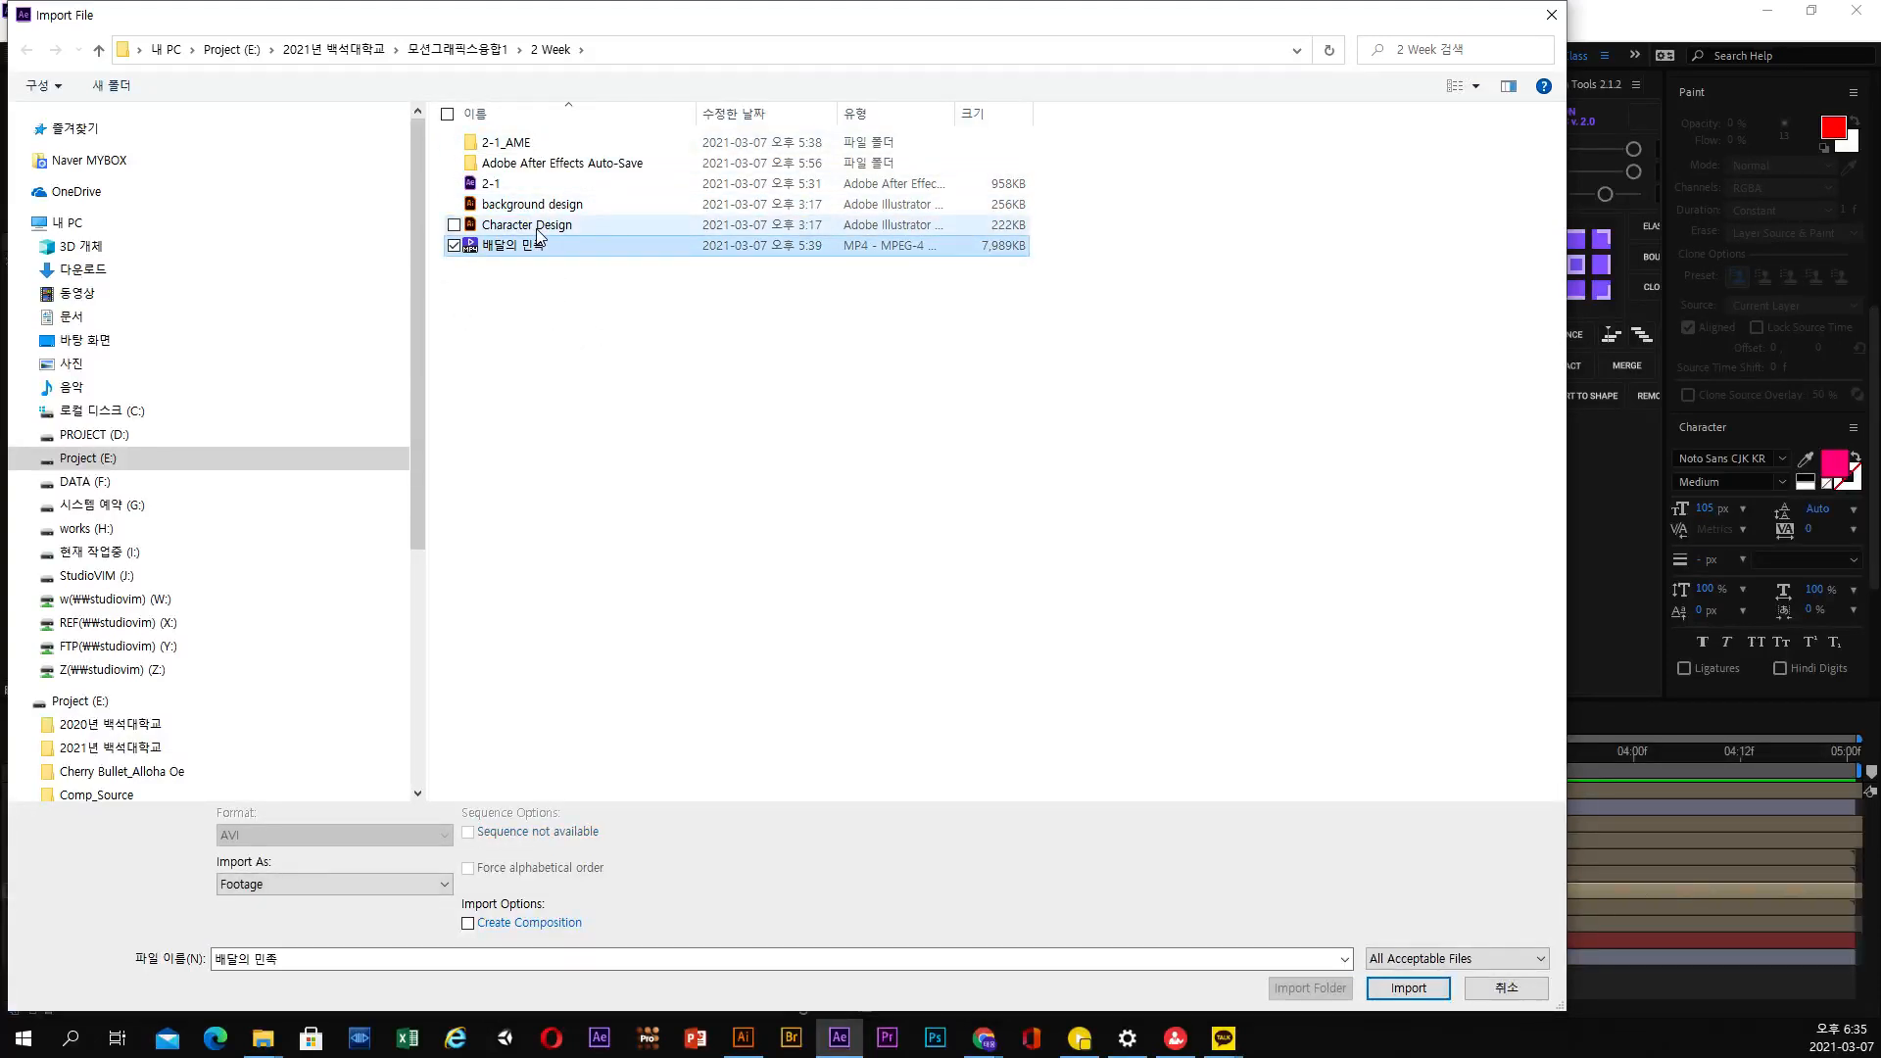
left_click(538, 233)
key("Up")
left_click(530, 227)
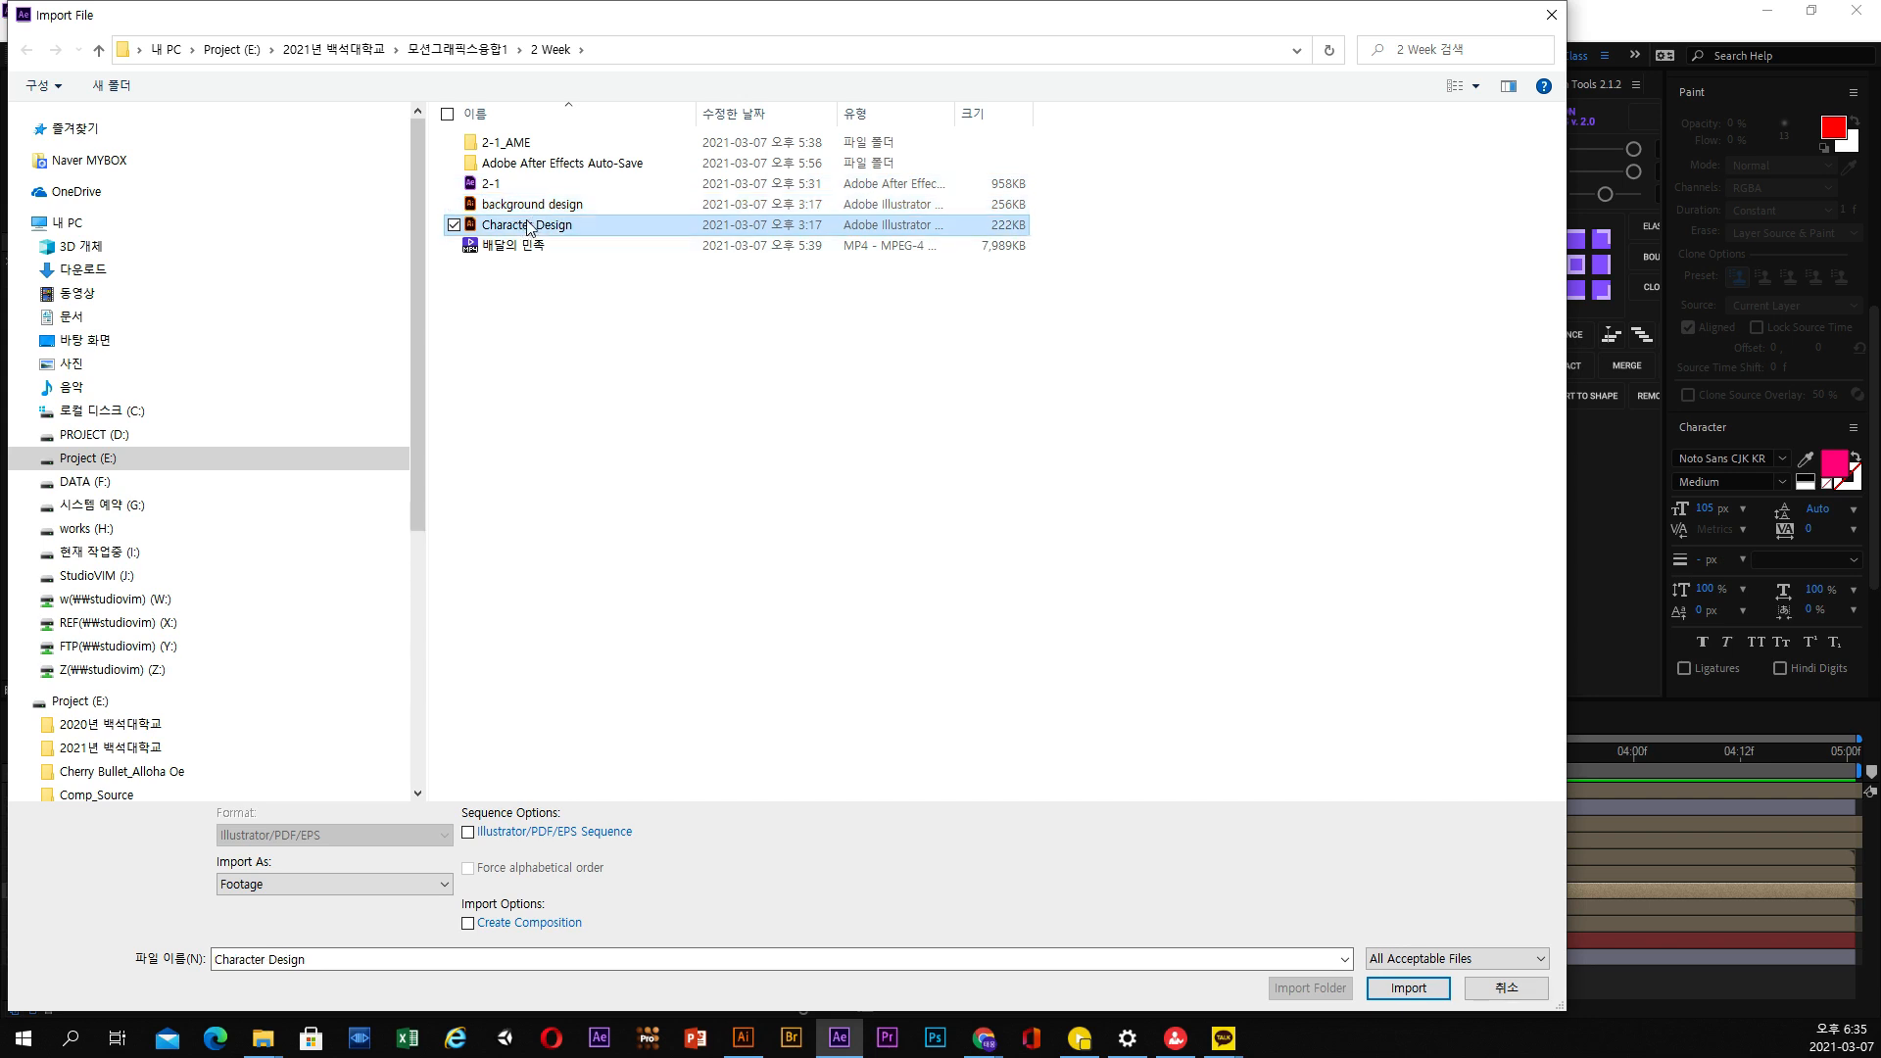
left_click(536, 207)
left_click(531, 224)
left_click(537, 207)
left_click(533, 226)
left_click(540, 208)
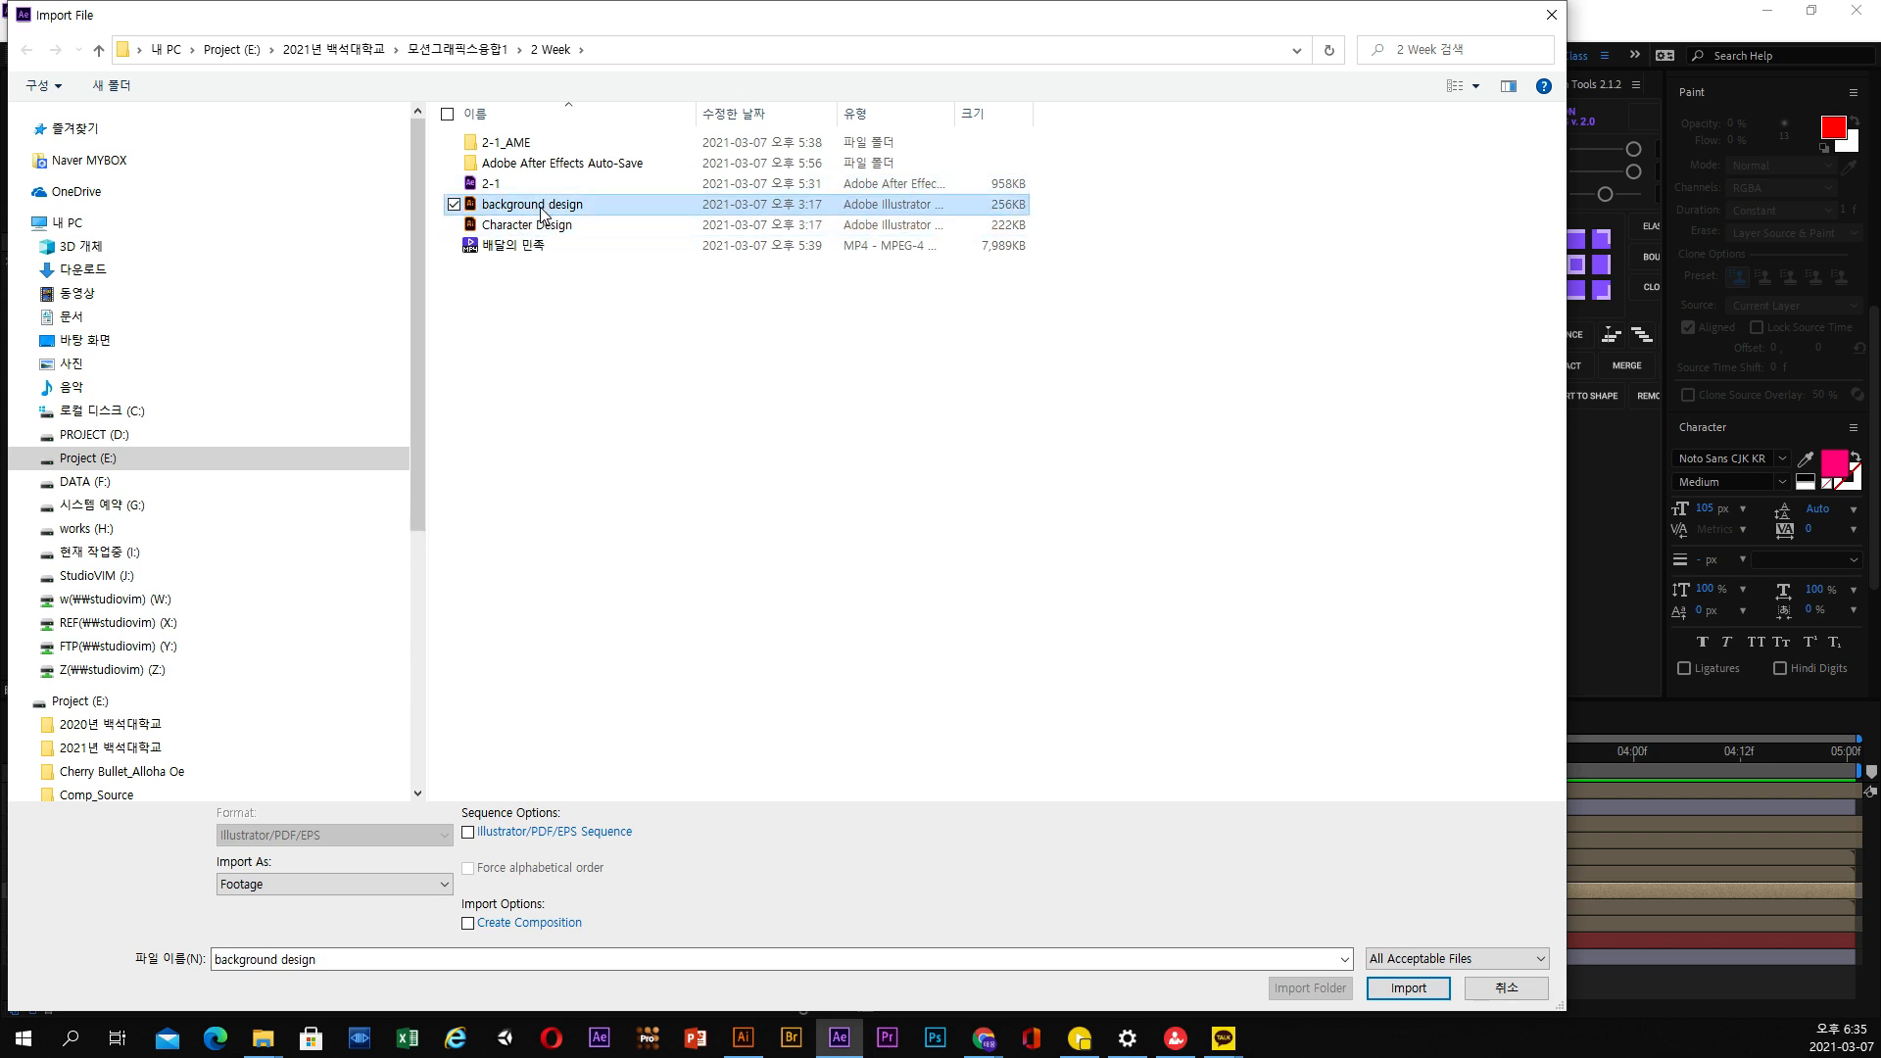
Import the background design file as Composition - Retain Layer Sizes and open the resulting composition
left_click(380, 886)
left_click(368, 918)
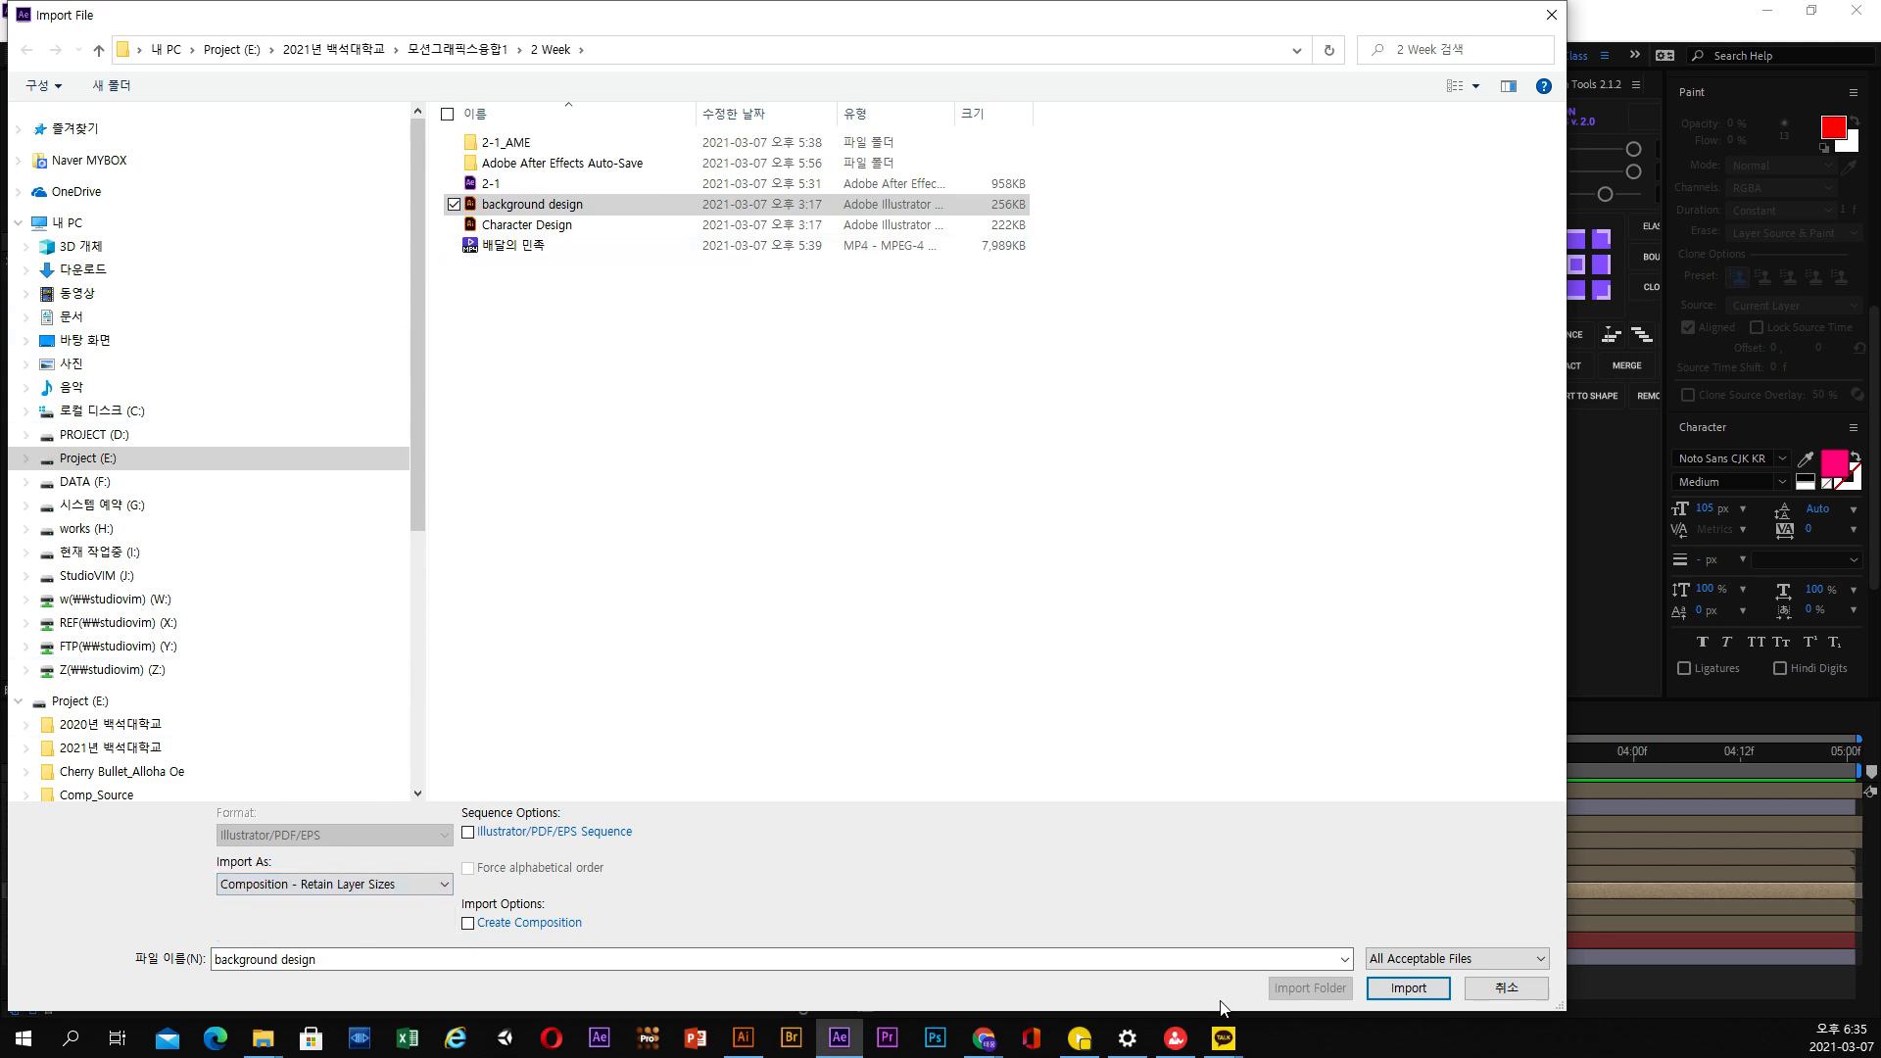
left_click(1383, 989)
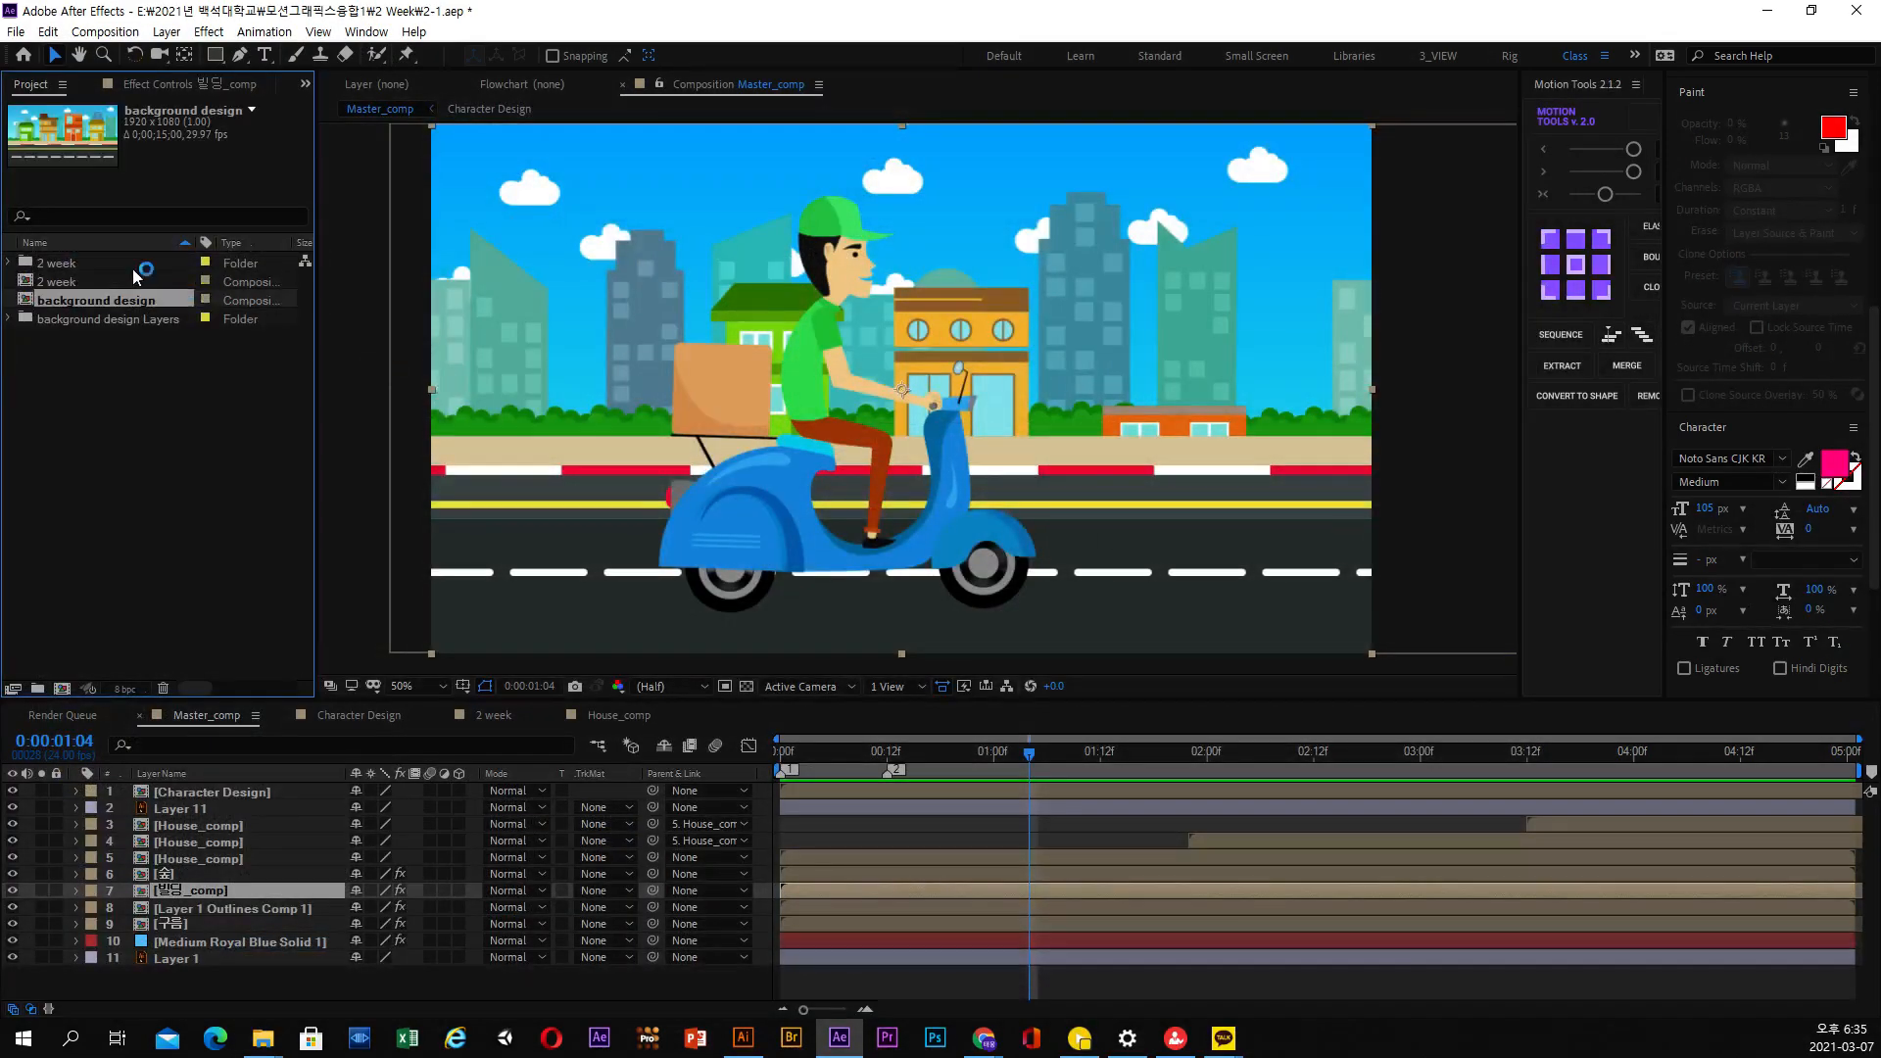
double_click(120, 302)
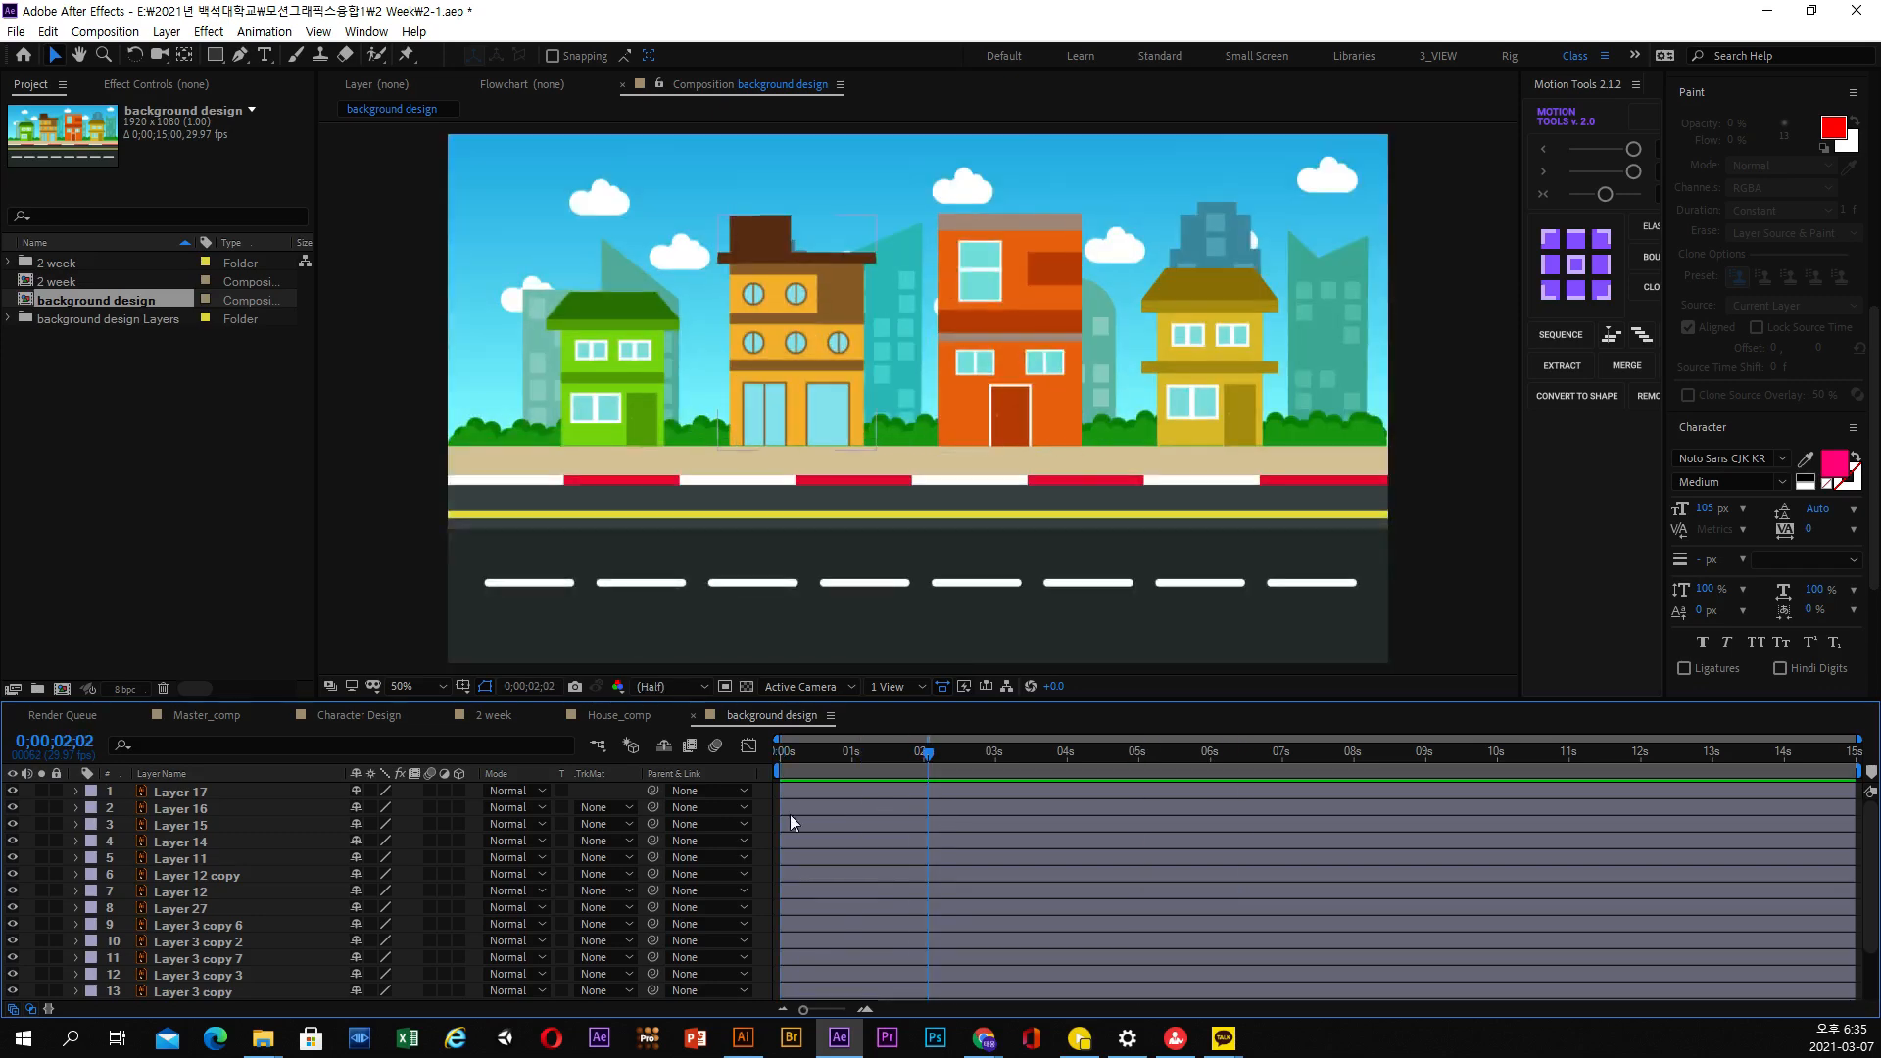
Select several background design layers in turn, including Layer 16, Layer 14, Layer 27 and Layer 17, to identify their artwork
left_click(200, 808)
left_click(194, 843)
left_click(197, 877)
left_click(199, 909)
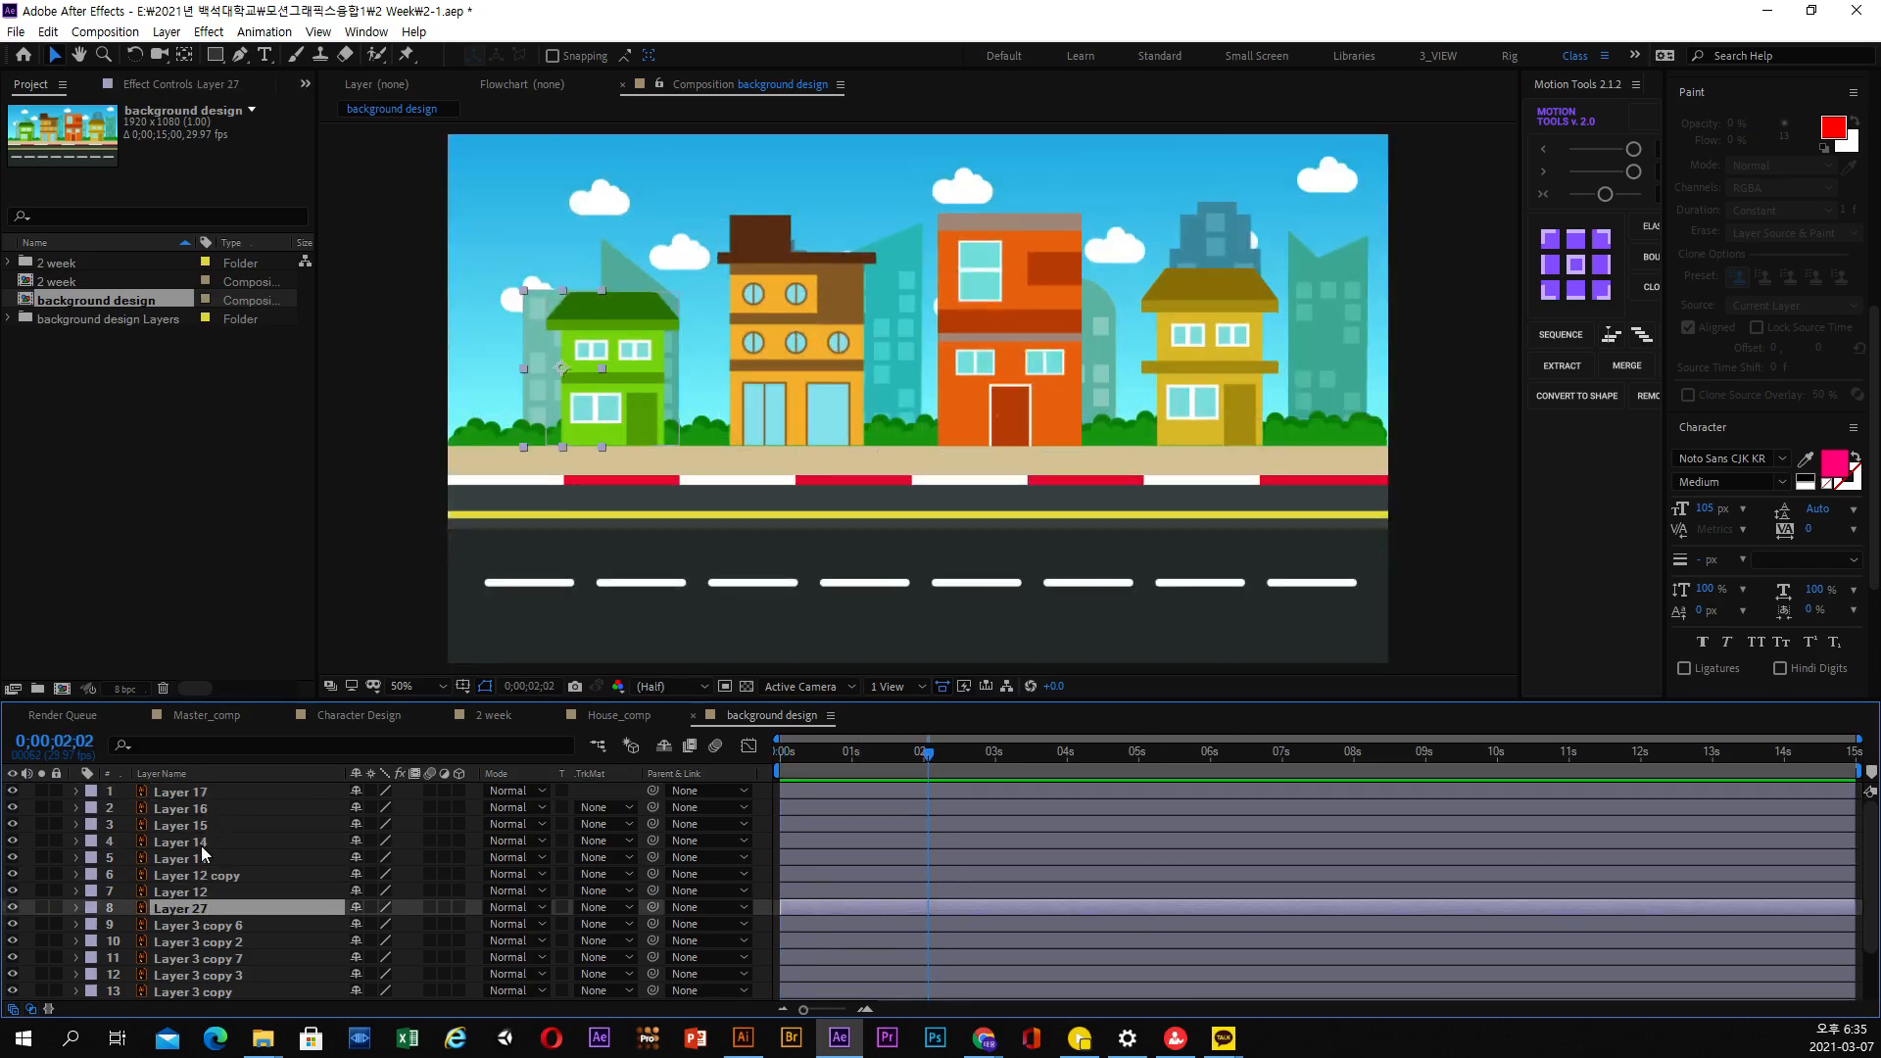
left_click(201, 844)
left_click(191, 793)
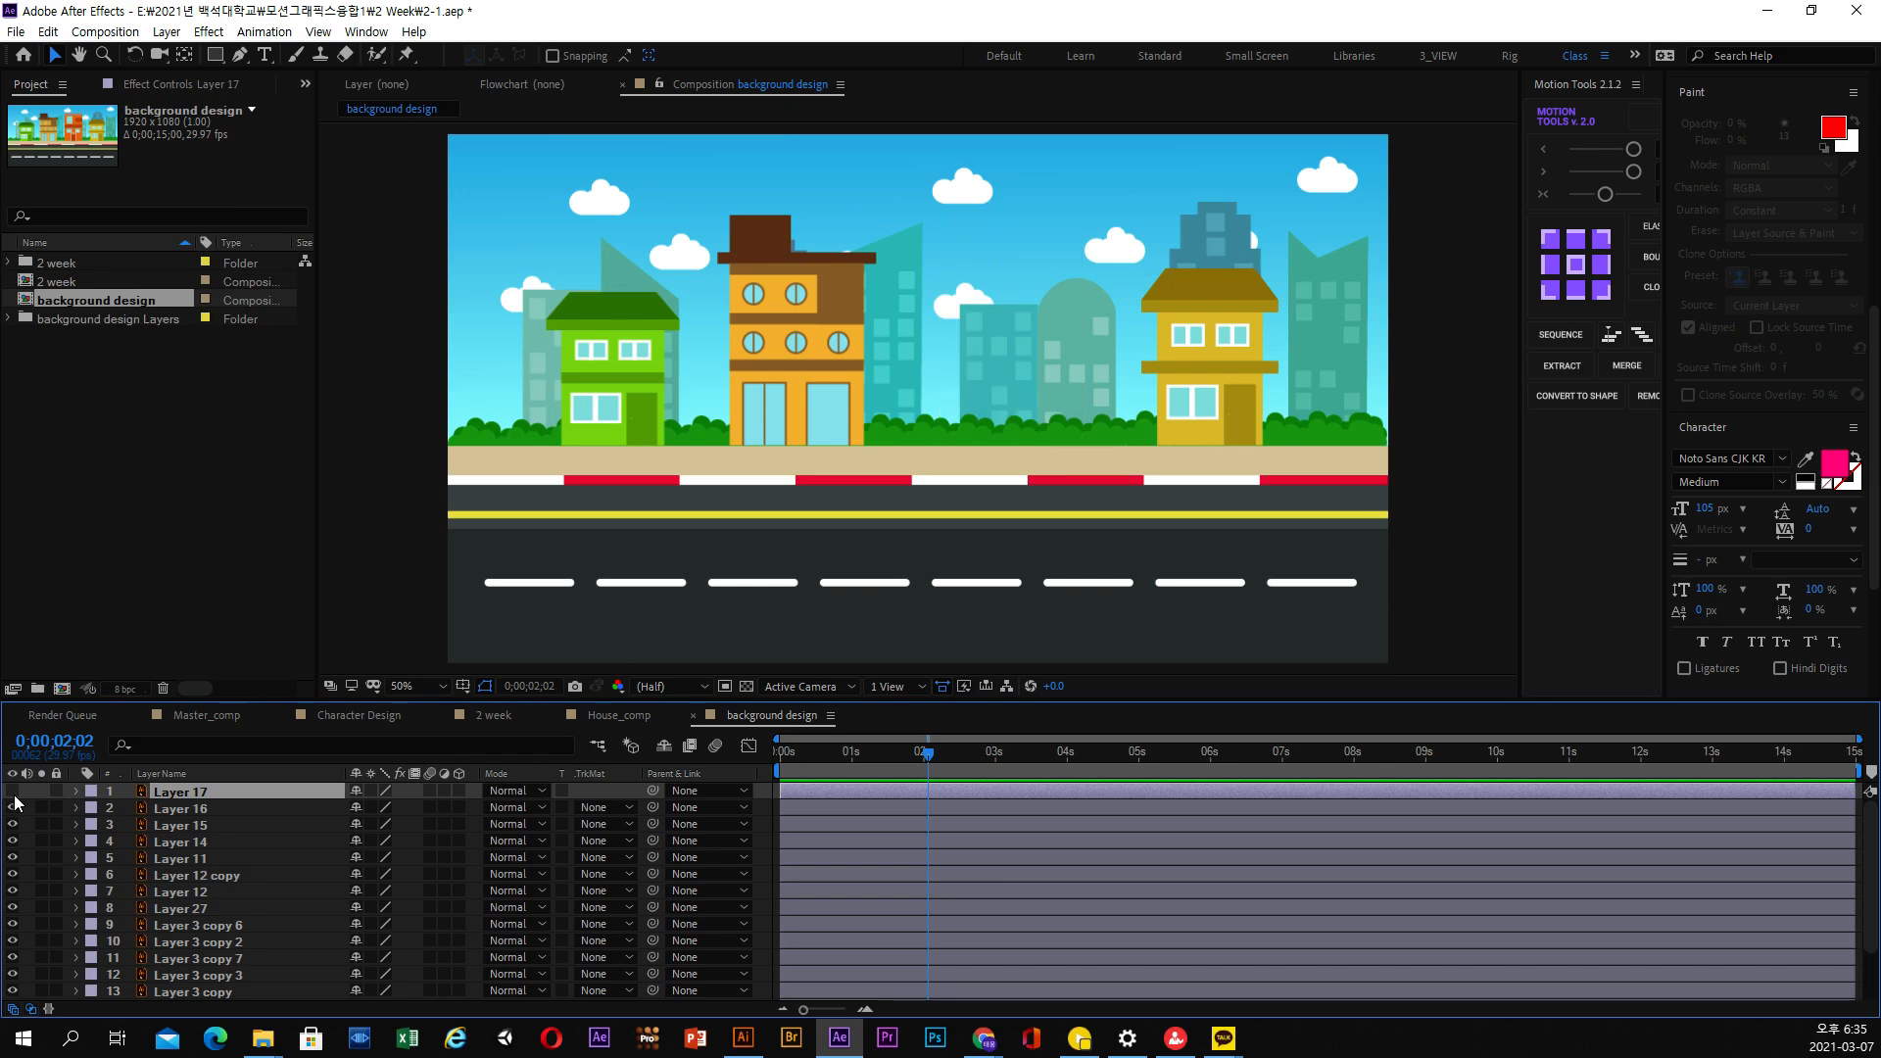
Hide and reshow the four house layers, Layer 11, Layer 12 copy and Layer 12 to check what each contains
left_click(13, 841)
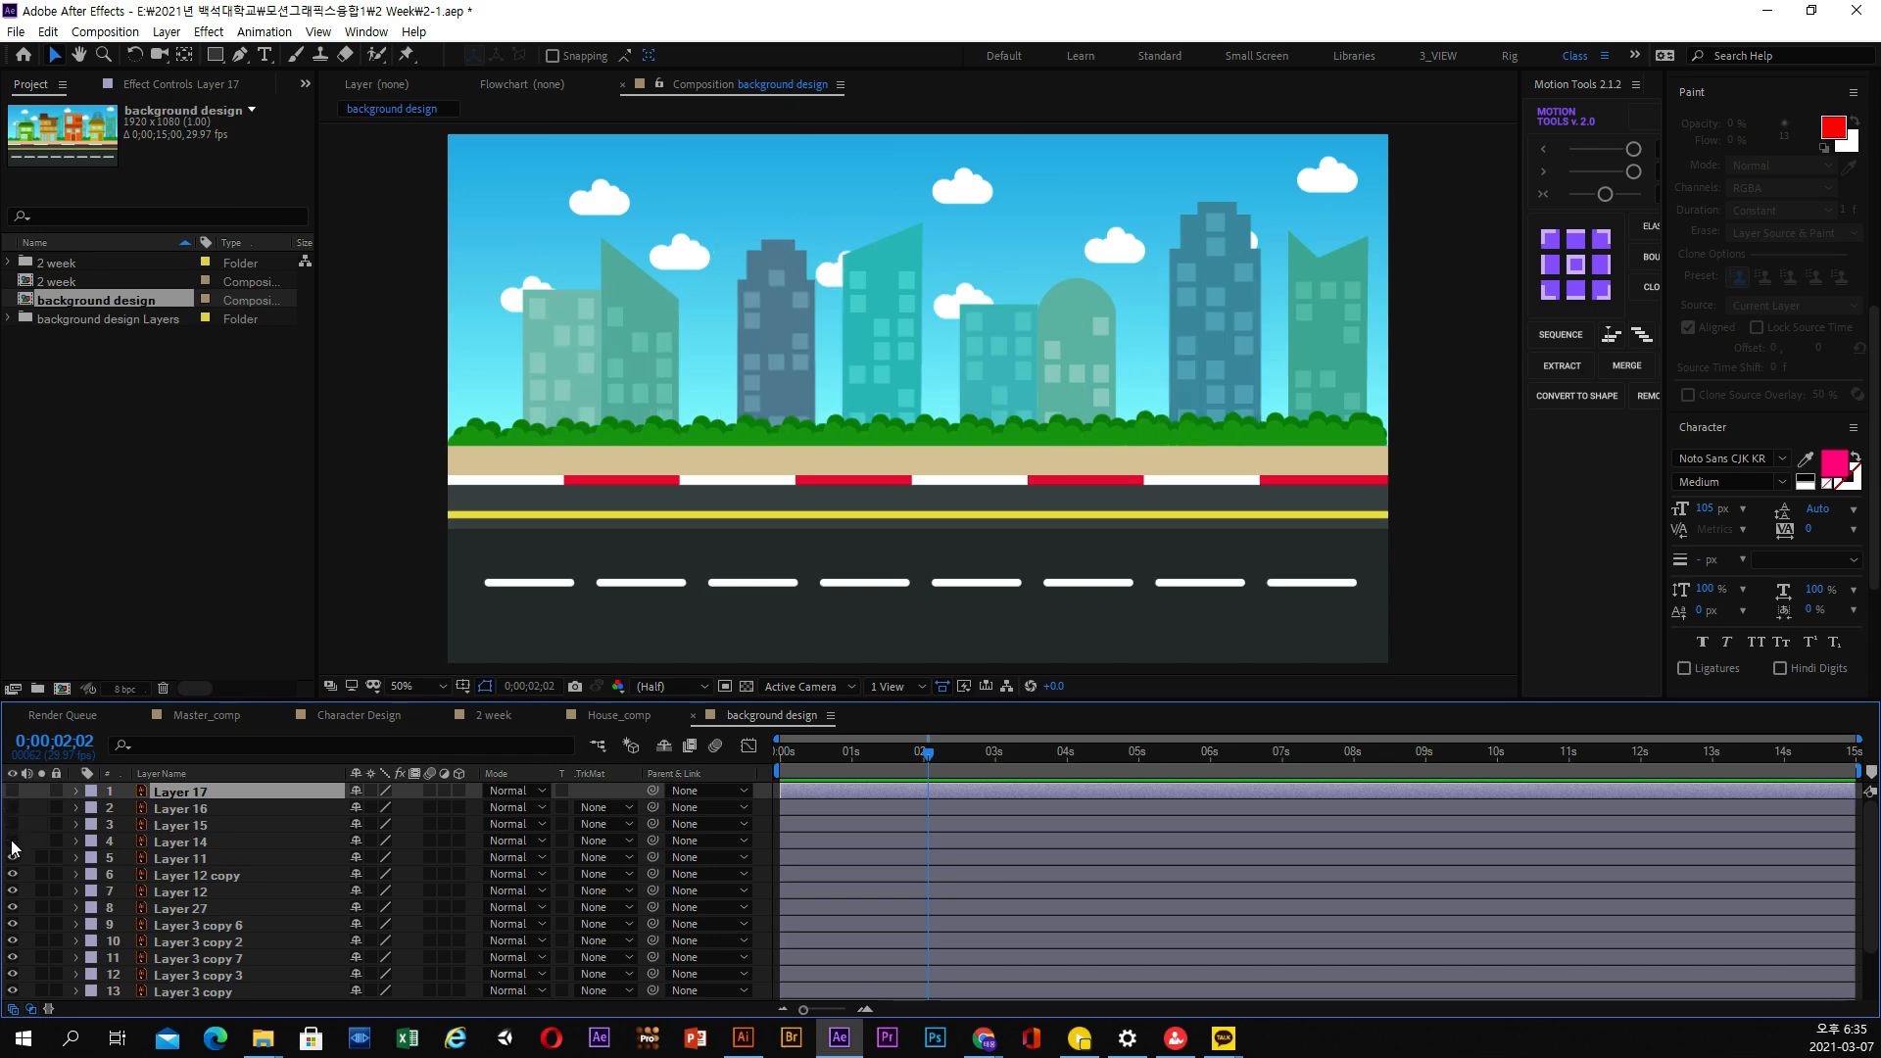
left_click(10, 858)
left_click(9, 858)
left_click(10, 858)
left_click(10, 858)
left_click(14, 875)
left_click(14, 875)
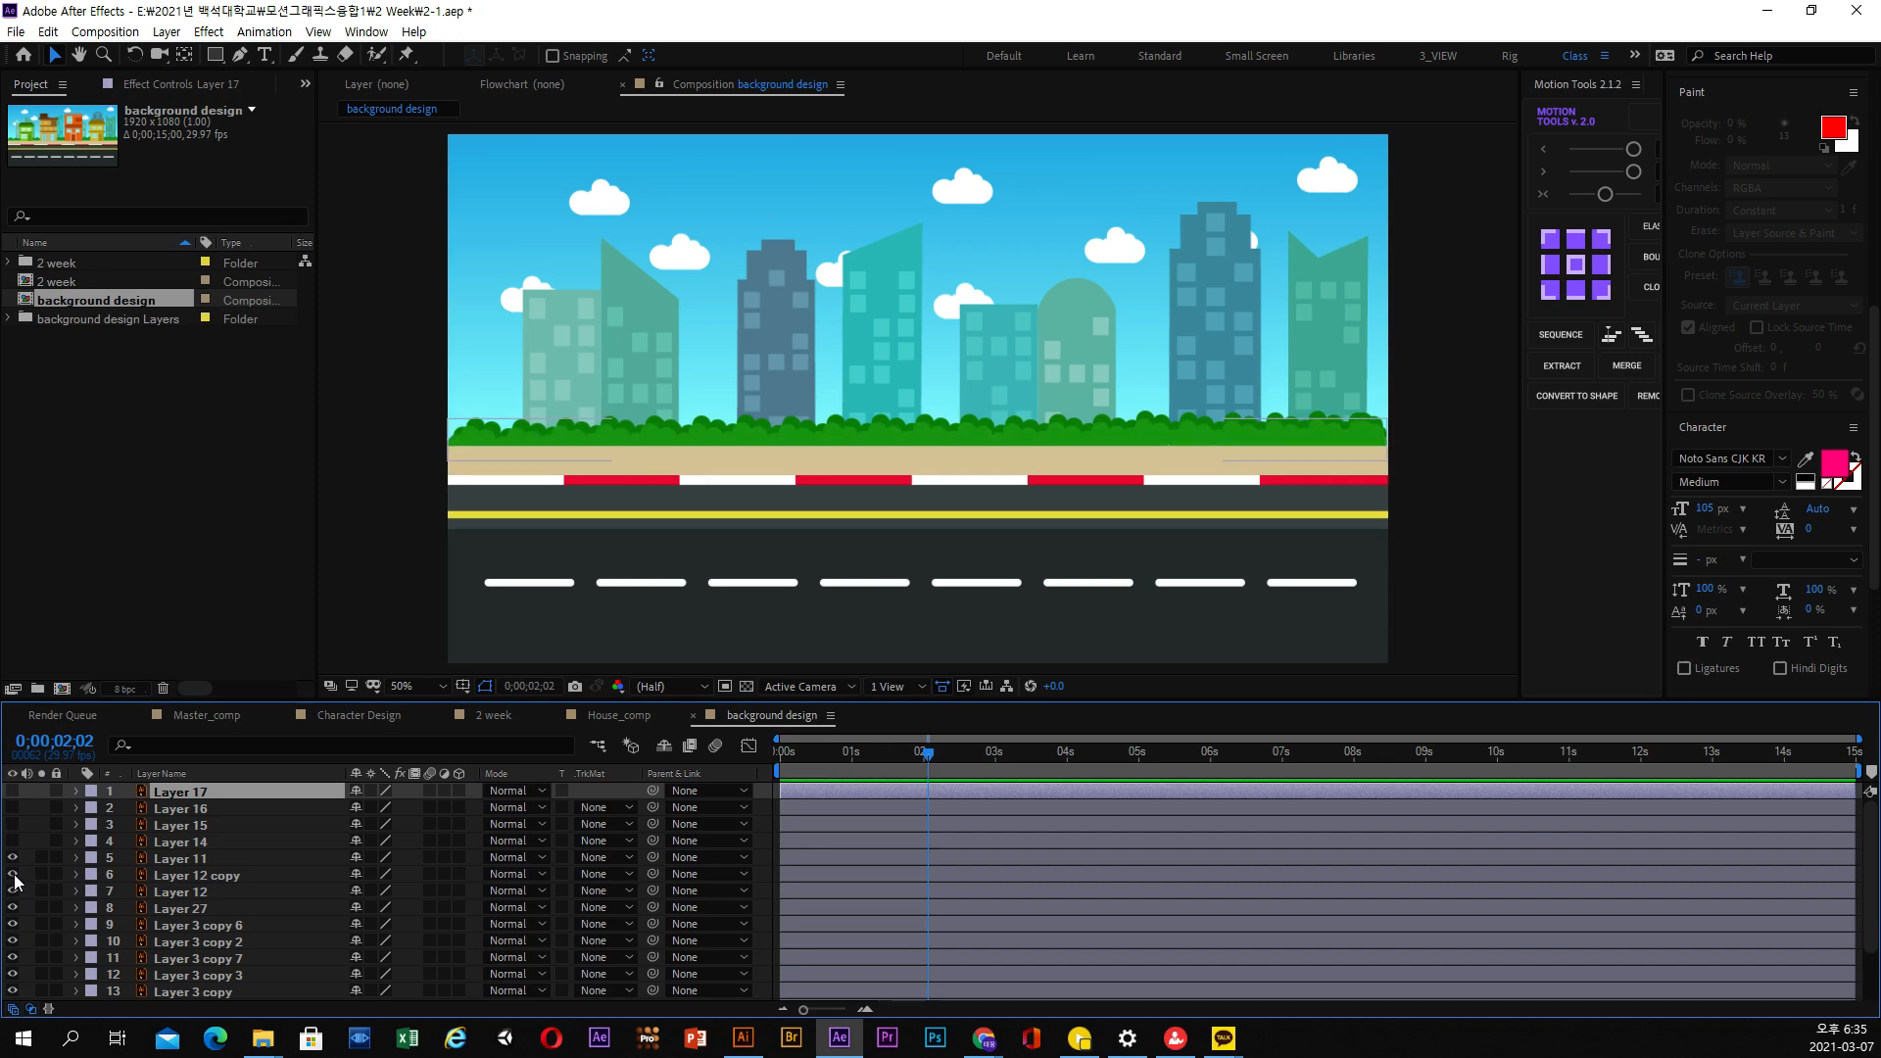
left_click(14, 874)
left_click(14, 875)
left_click(16, 891)
left_click(17, 891)
left_click_drag(13, 840, 13, 796)
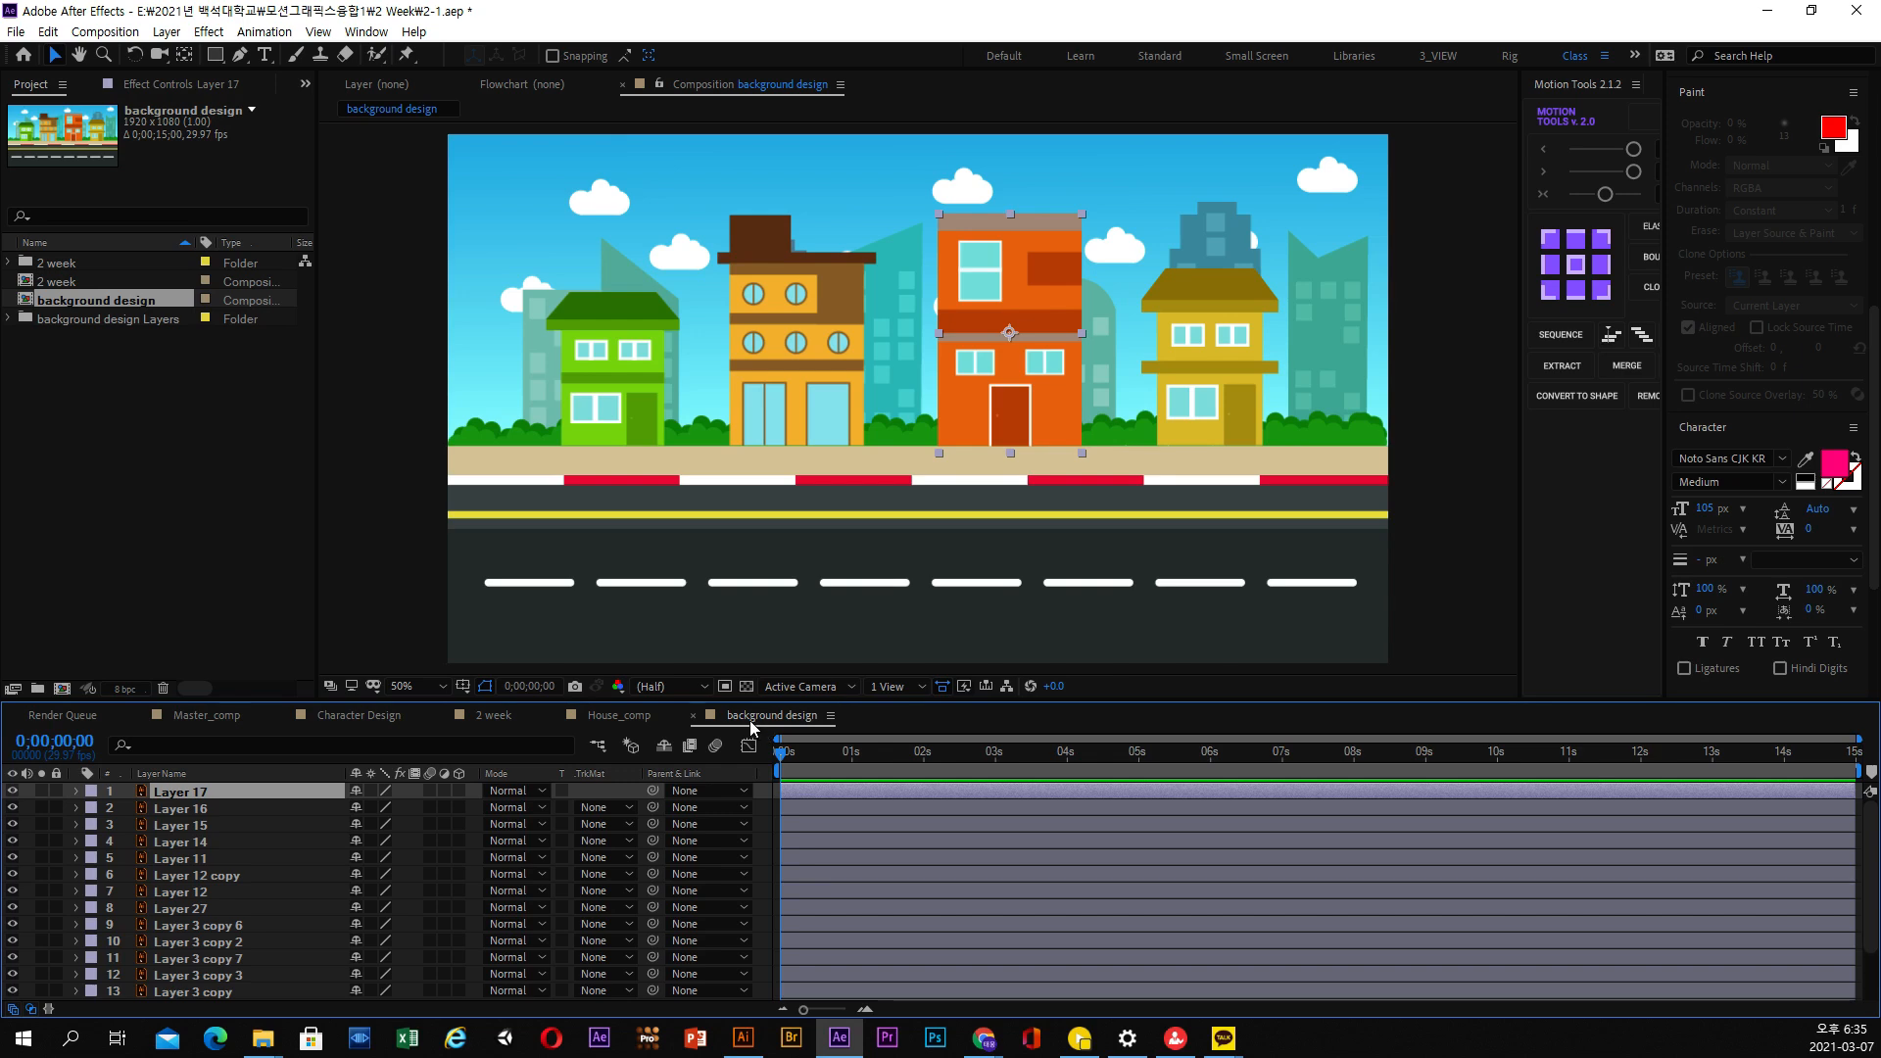
Open House_comp and its nested House_01 composition, then scrub through the house animation in House_comp
left_click(608, 714)
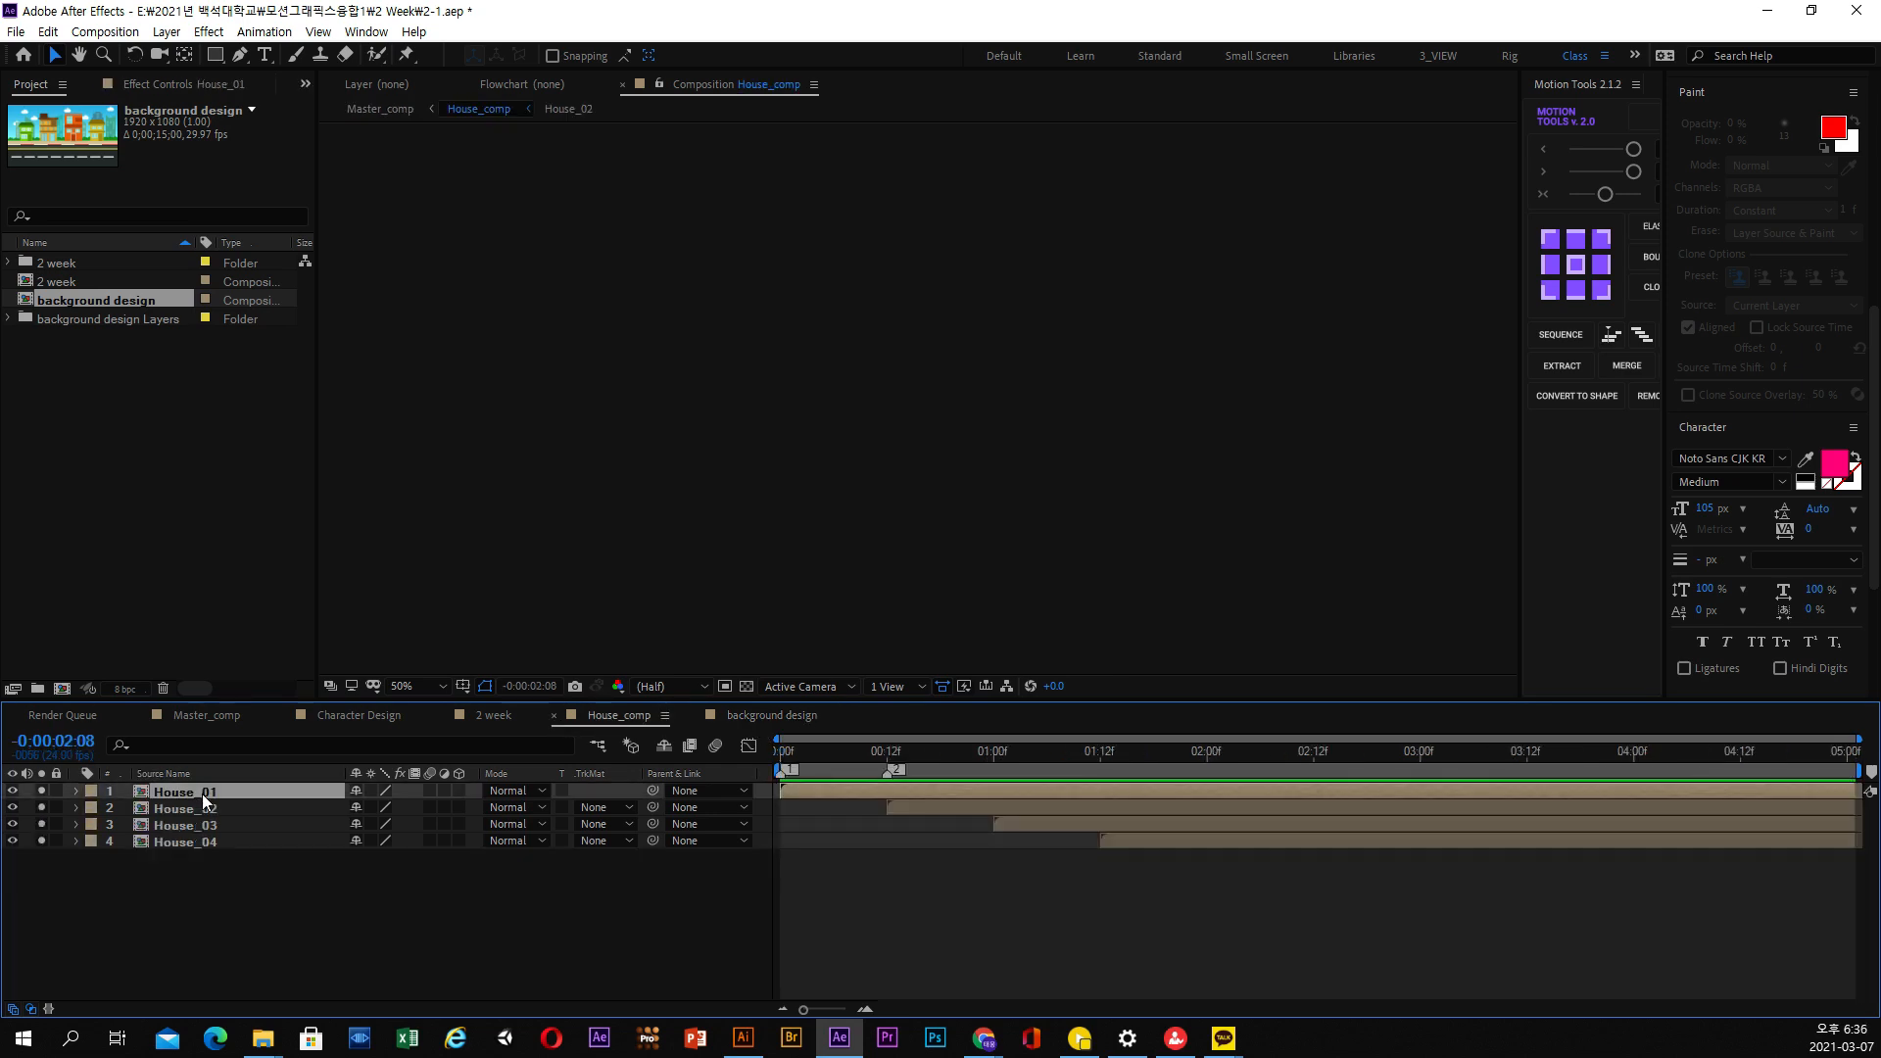
double_click(202, 794)
left_click(794, 760)
left_click_drag(794, 765, 873, 767)
left_click(479, 108)
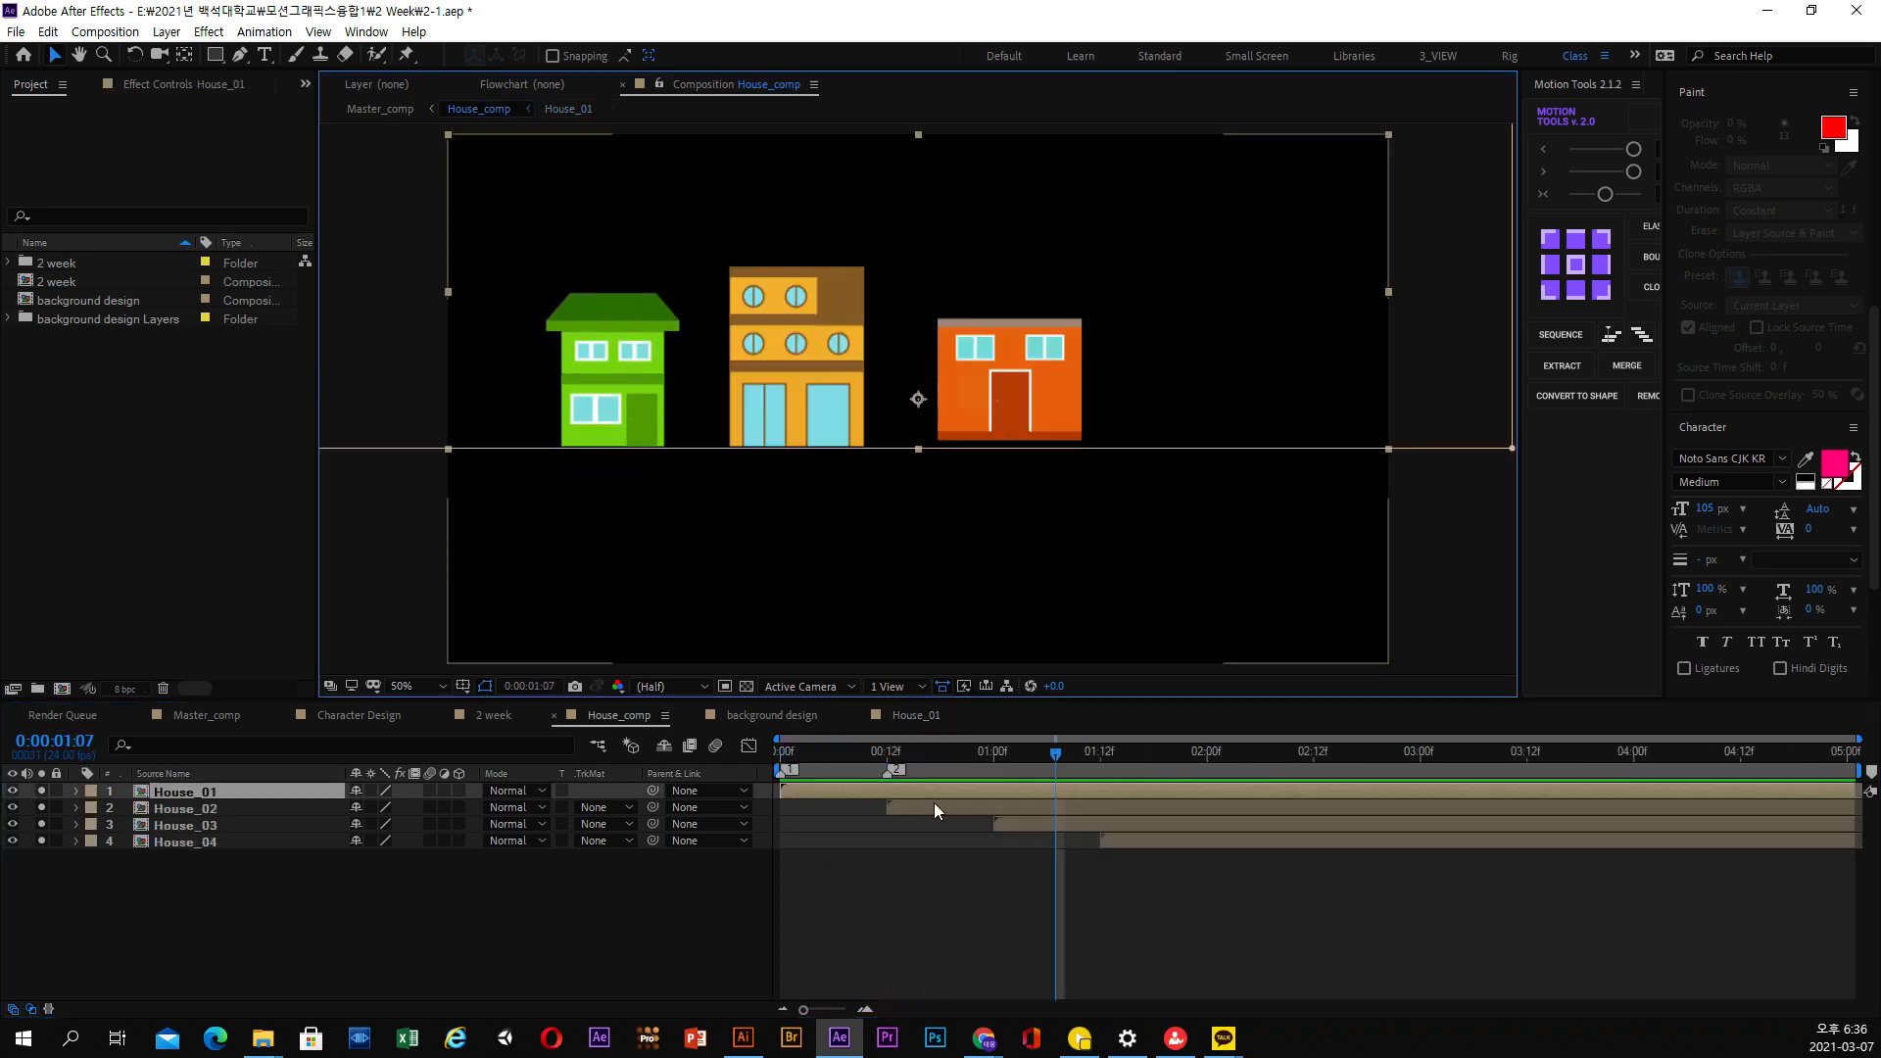
left_click_drag(909, 768, 879, 762)
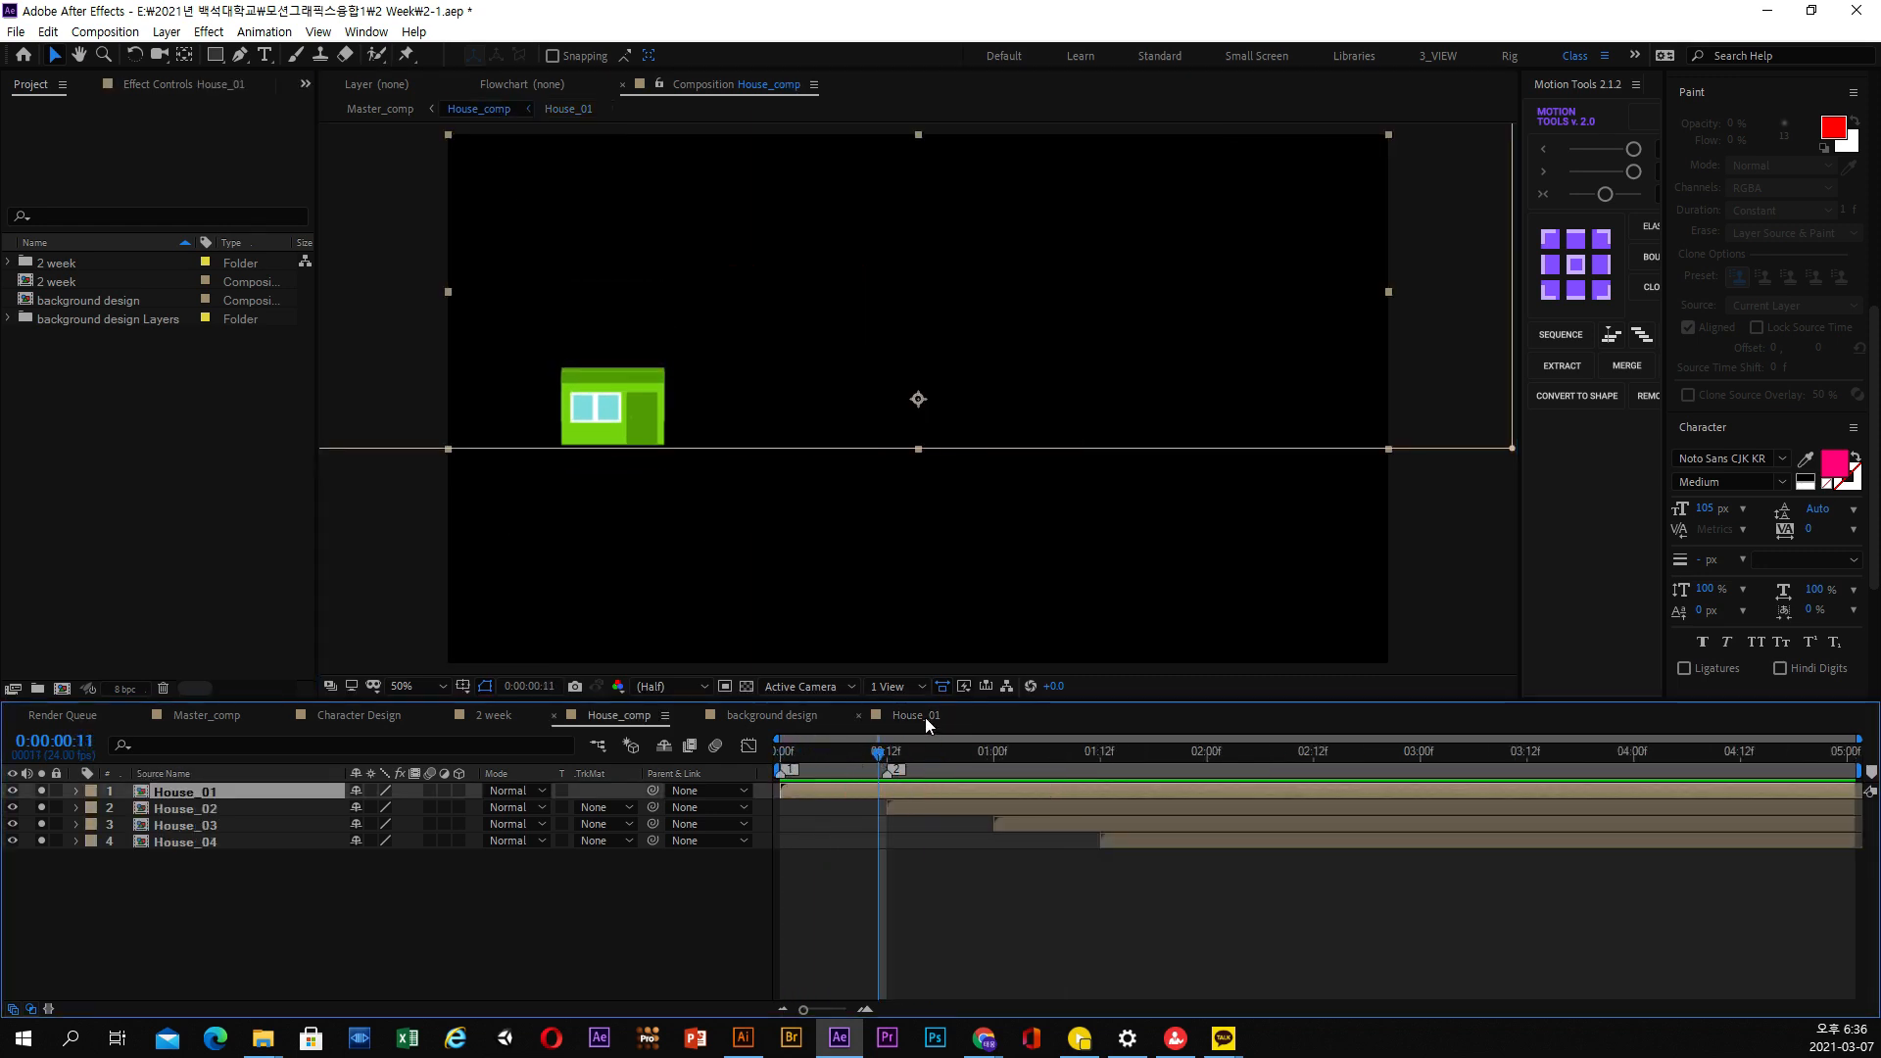
Reorder the open compositions so House_01 follows House_comp, and return to background design at 0;00;01;00
left_click(772, 715)
left_click(816, 771)
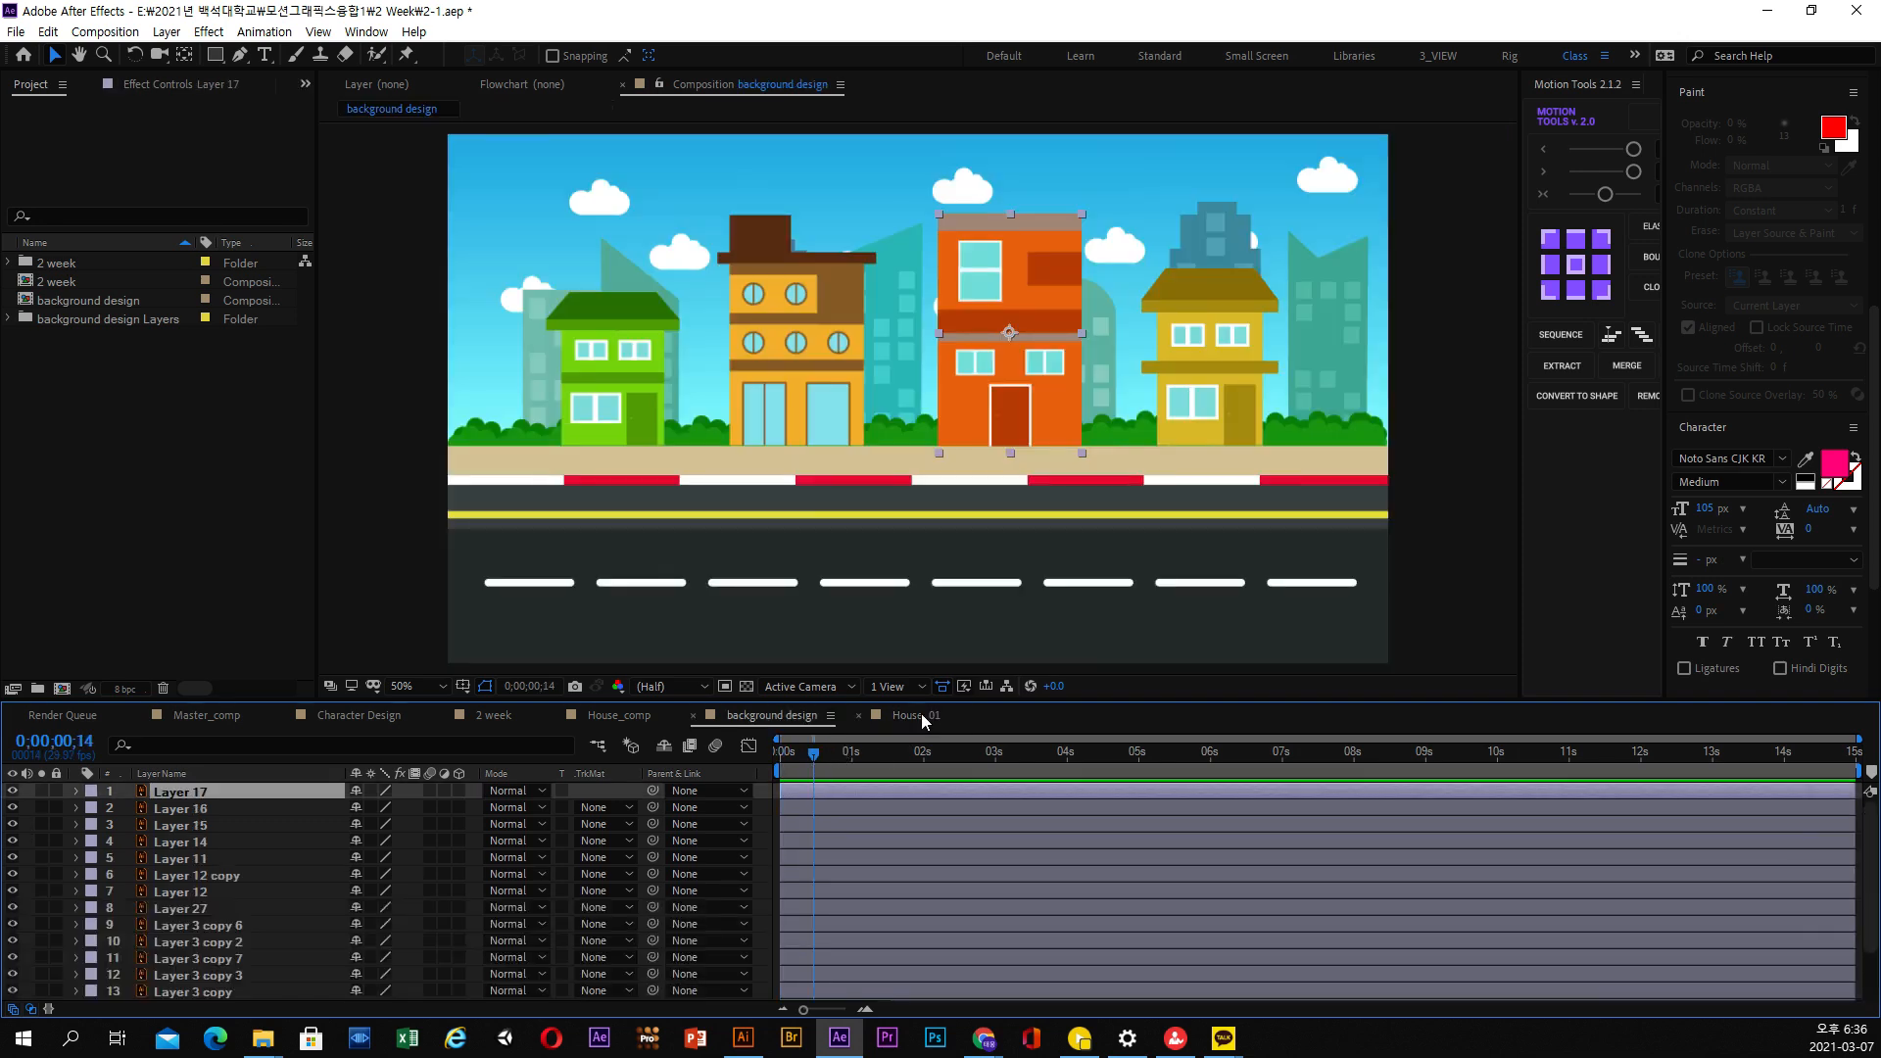
left_click_drag(921, 713, 732, 711)
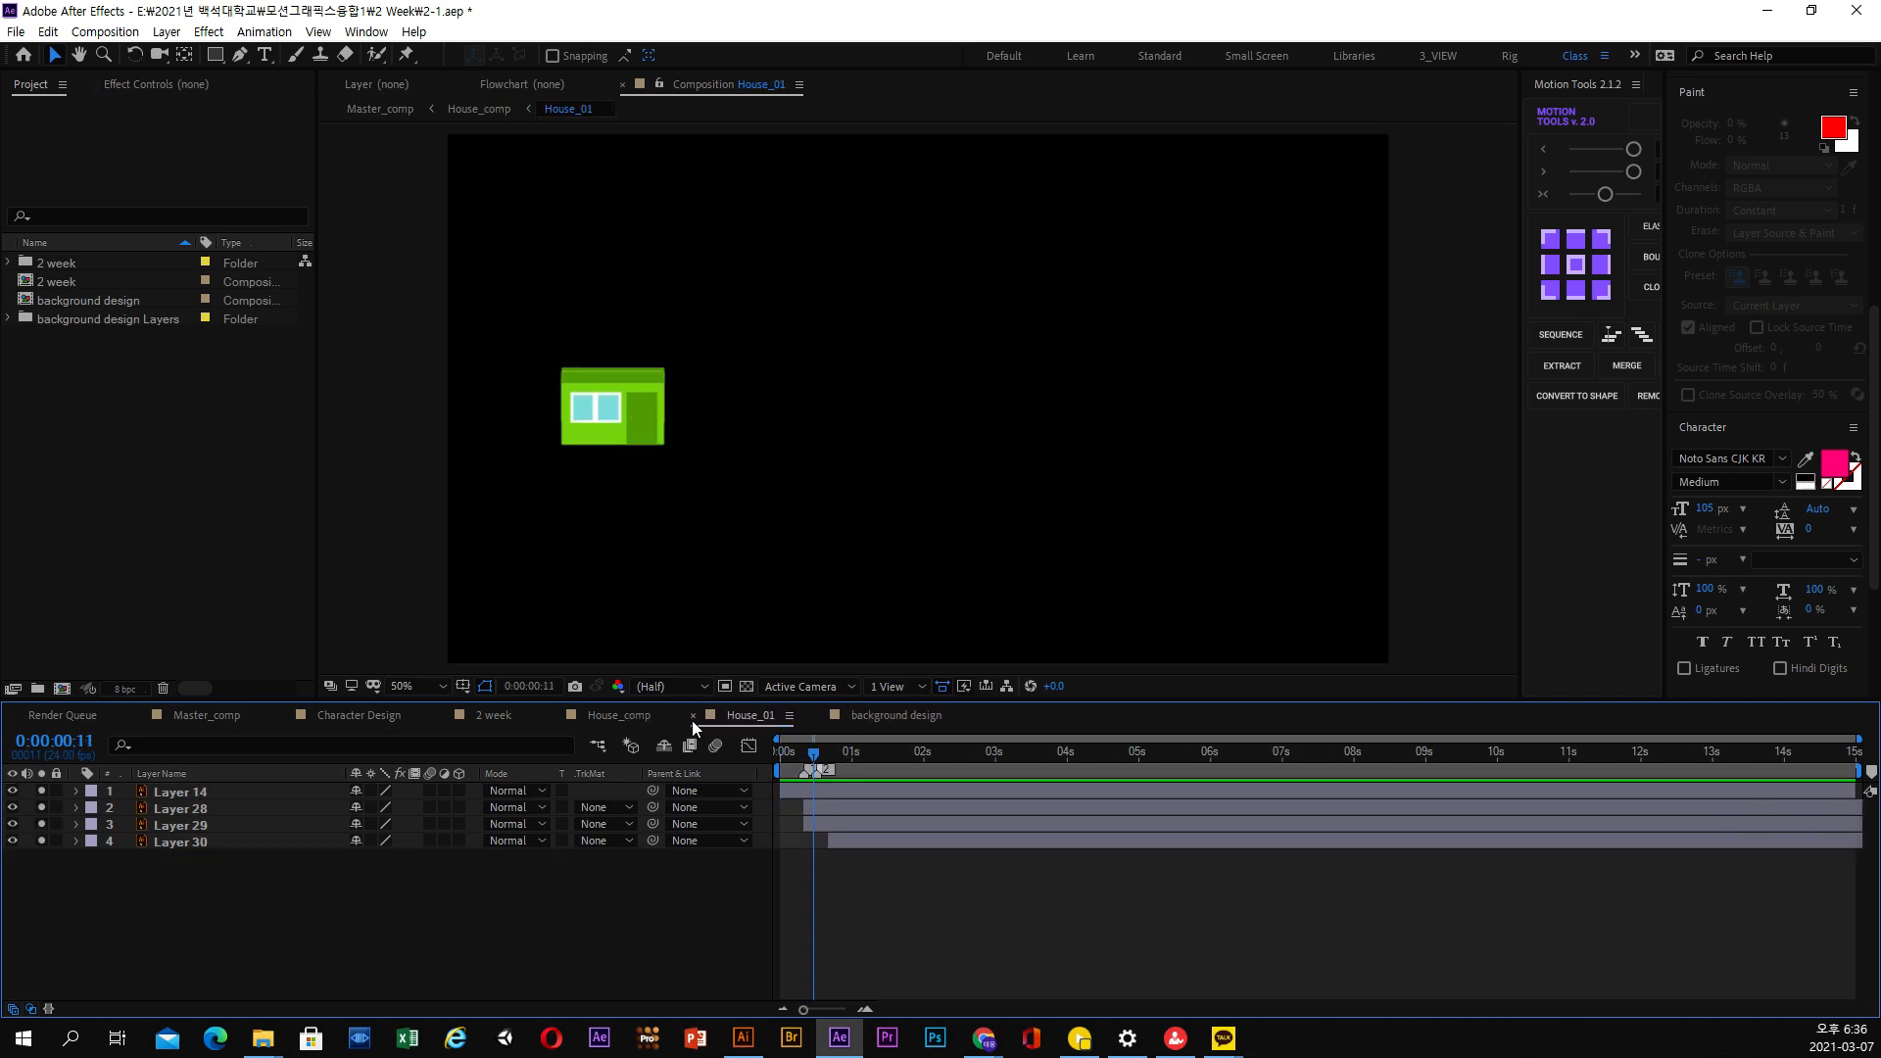
left_click(874, 718)
left_click(851, 753)
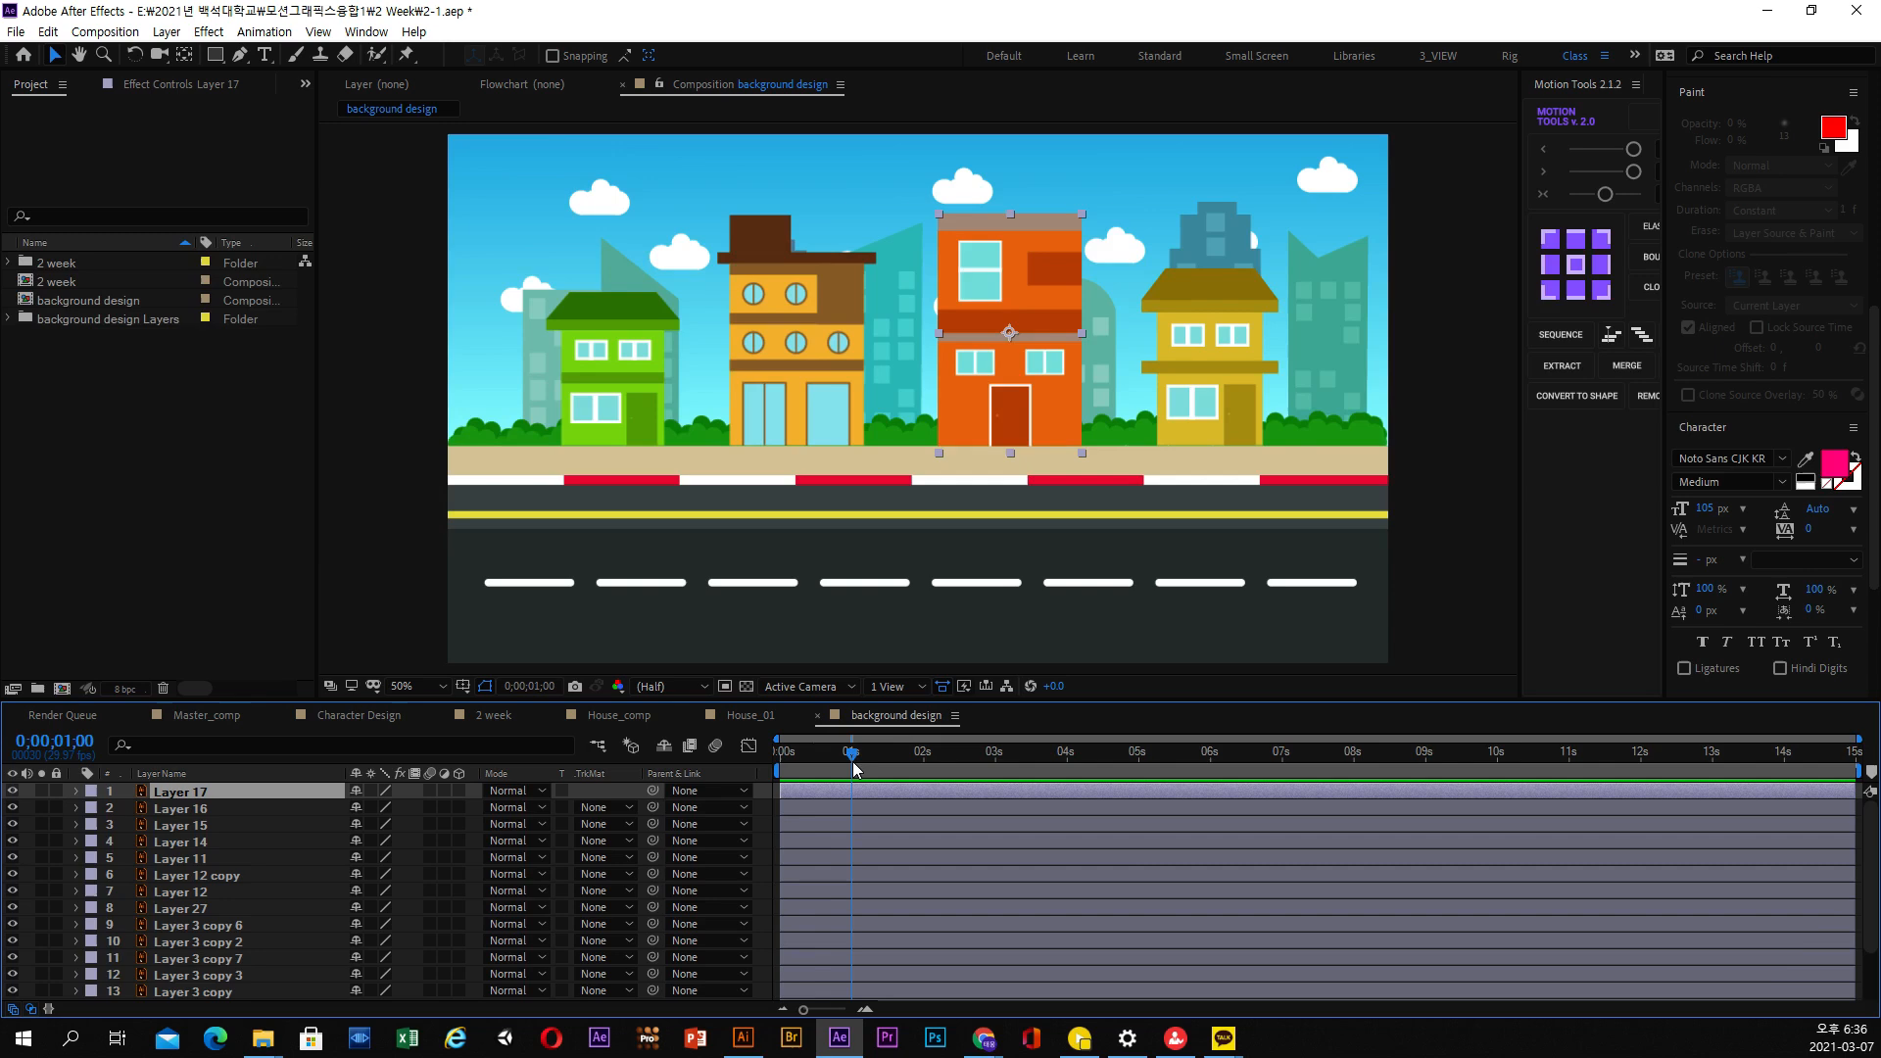
Move the green house's Layer 14 to the top of the layer stack and rename it 집_01
left_click(194, 808)
left_click(183, 794)
left_click(184, 811)
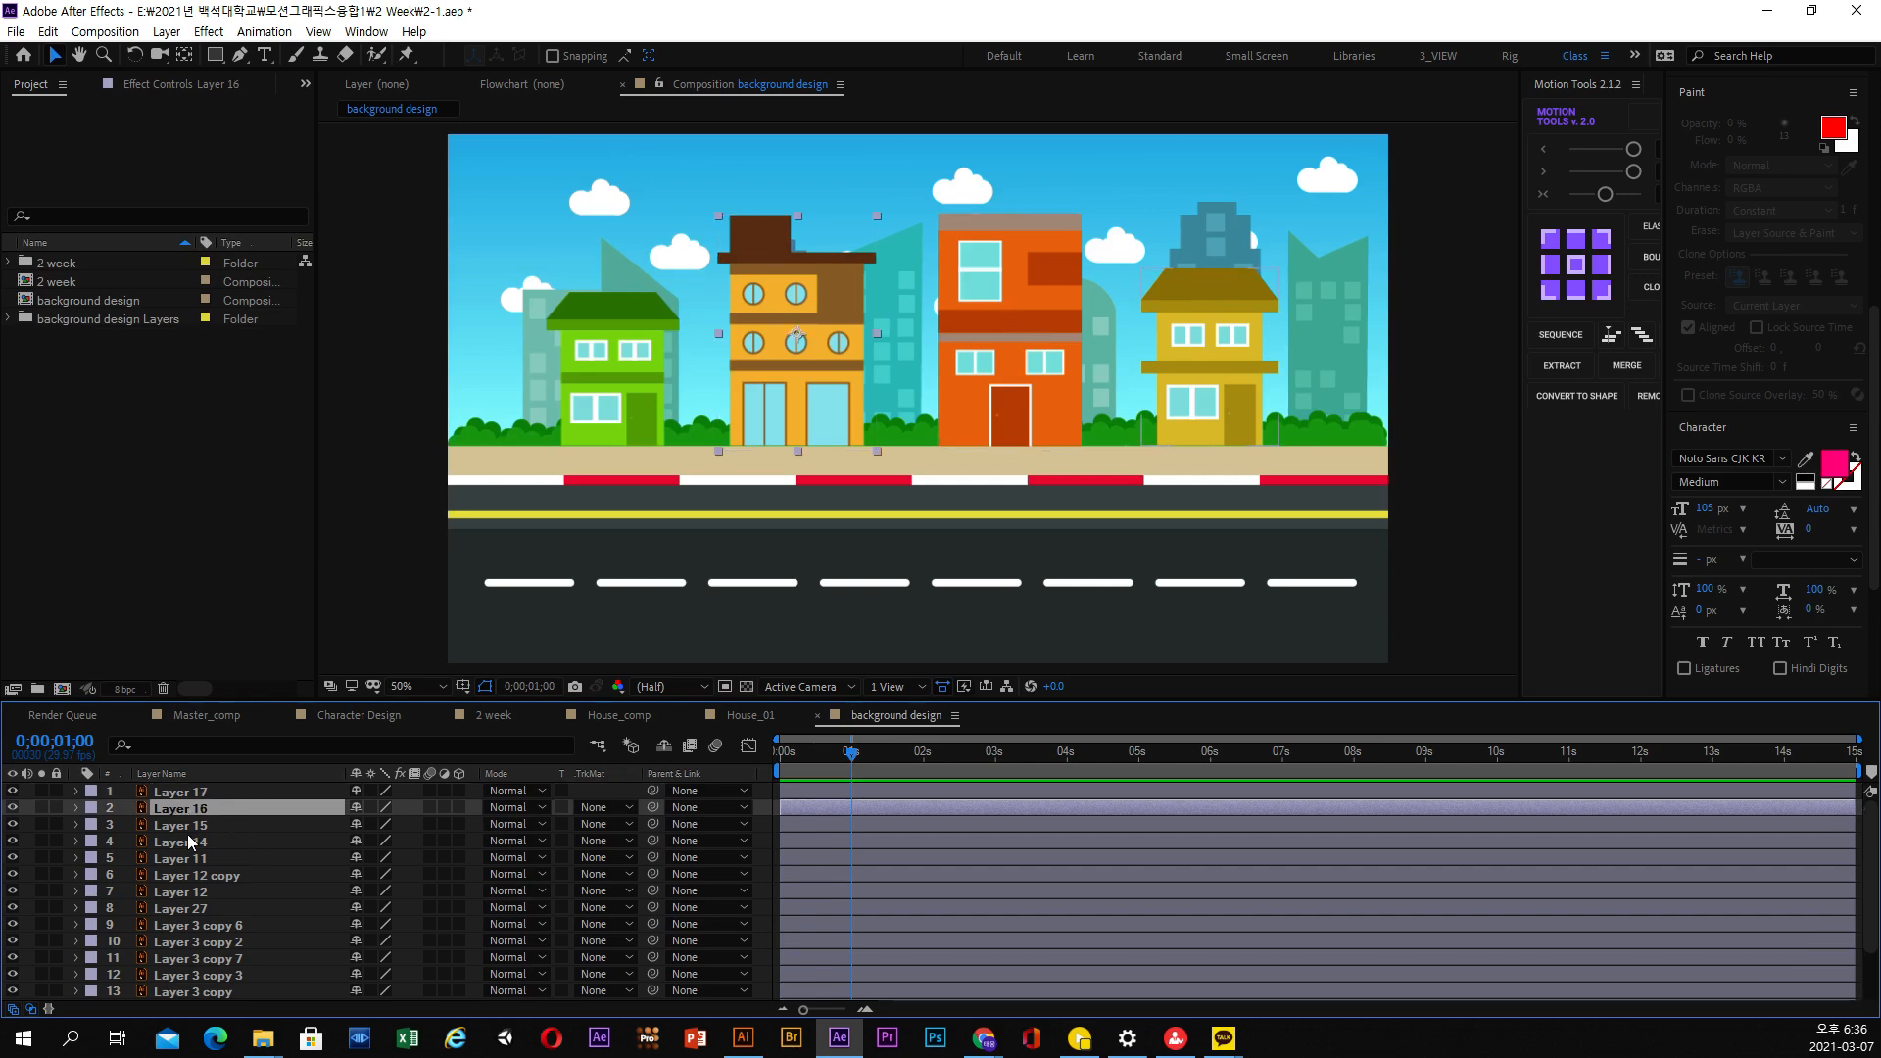
left_click_drag(191, 843, 217, 793)
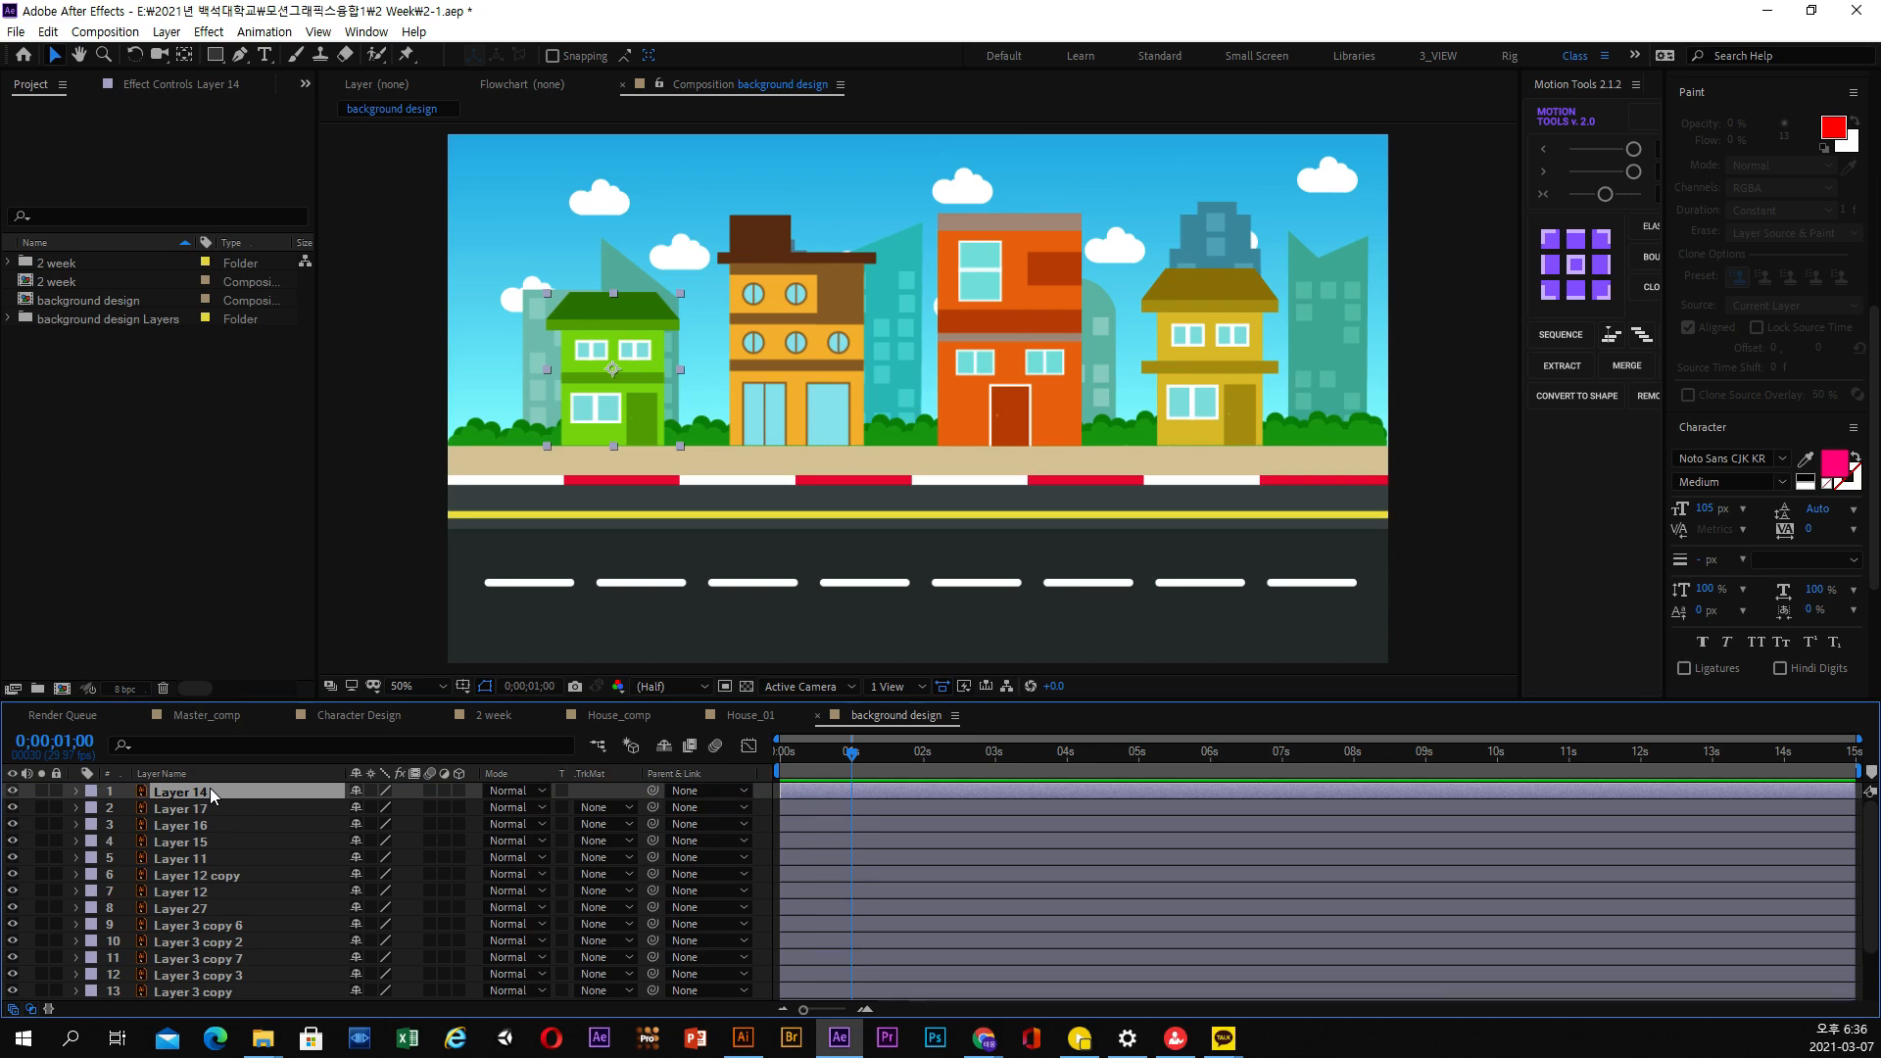
key("Return")
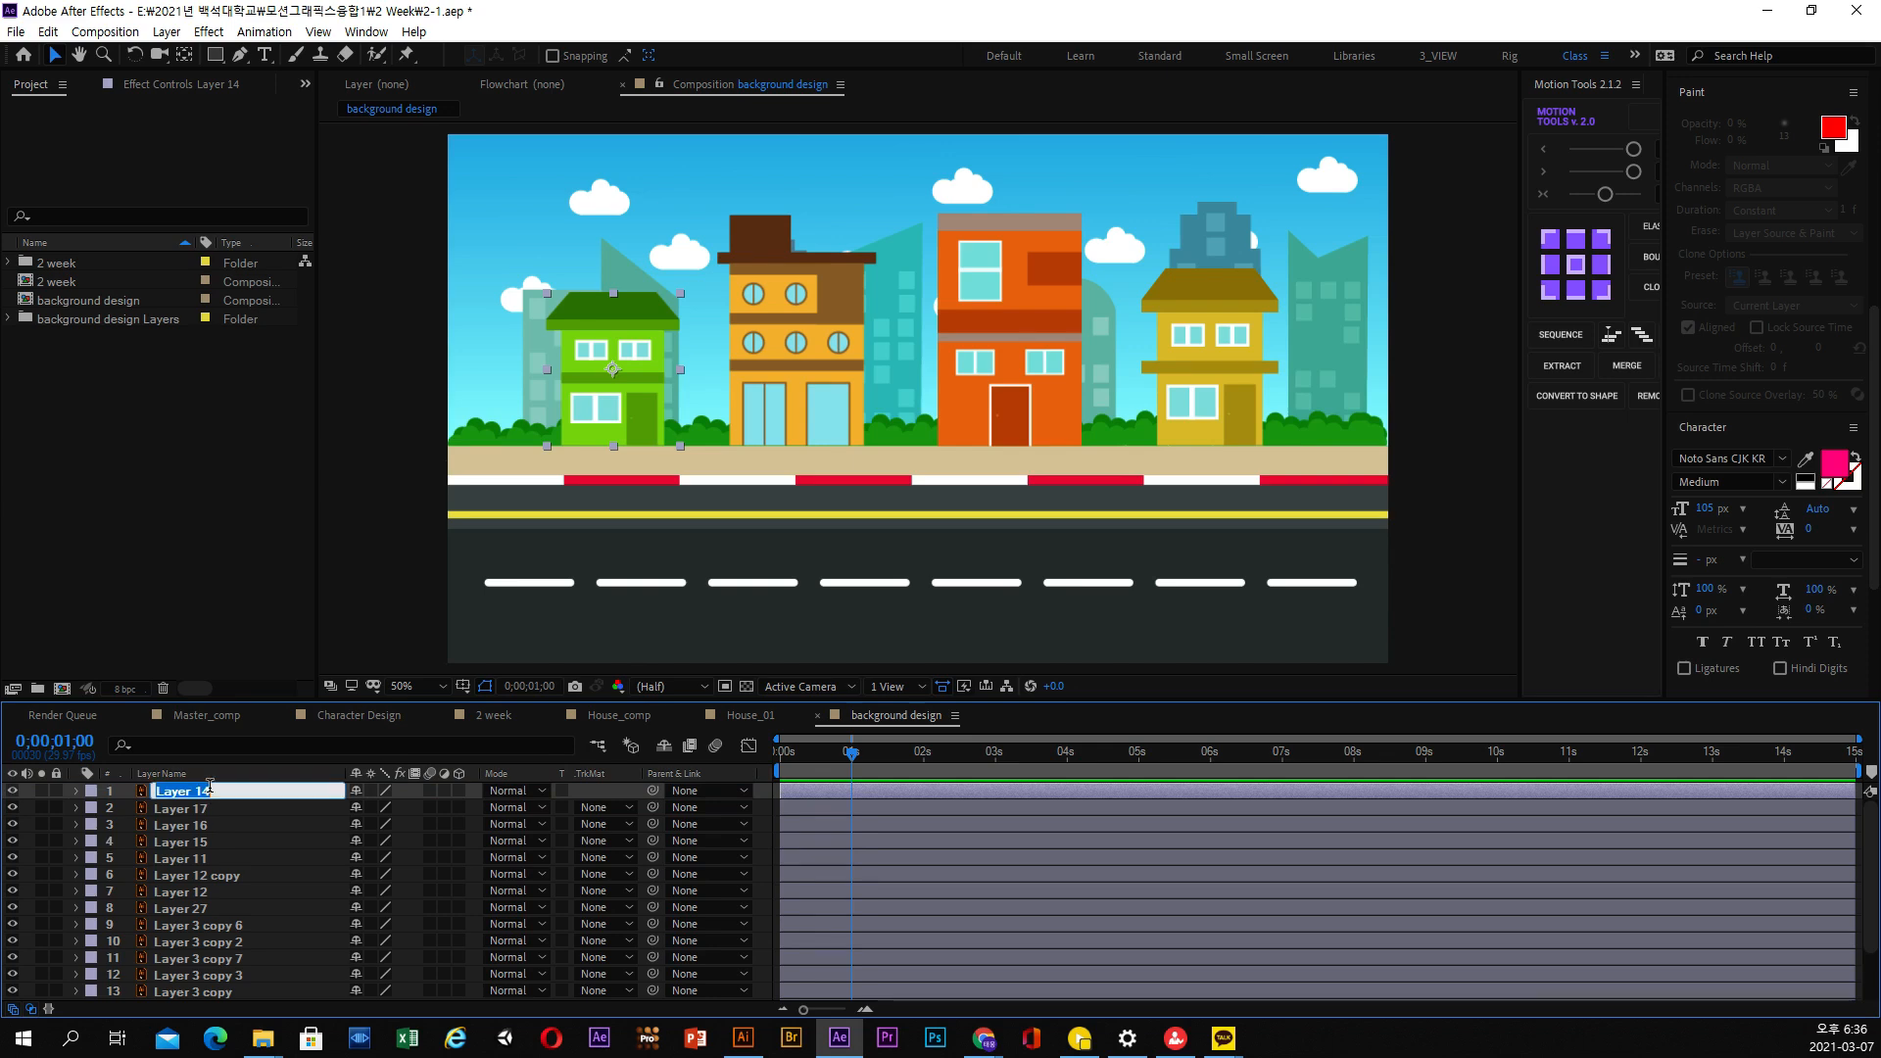
type("H")
type("ous")
type("_01")
key("Return")
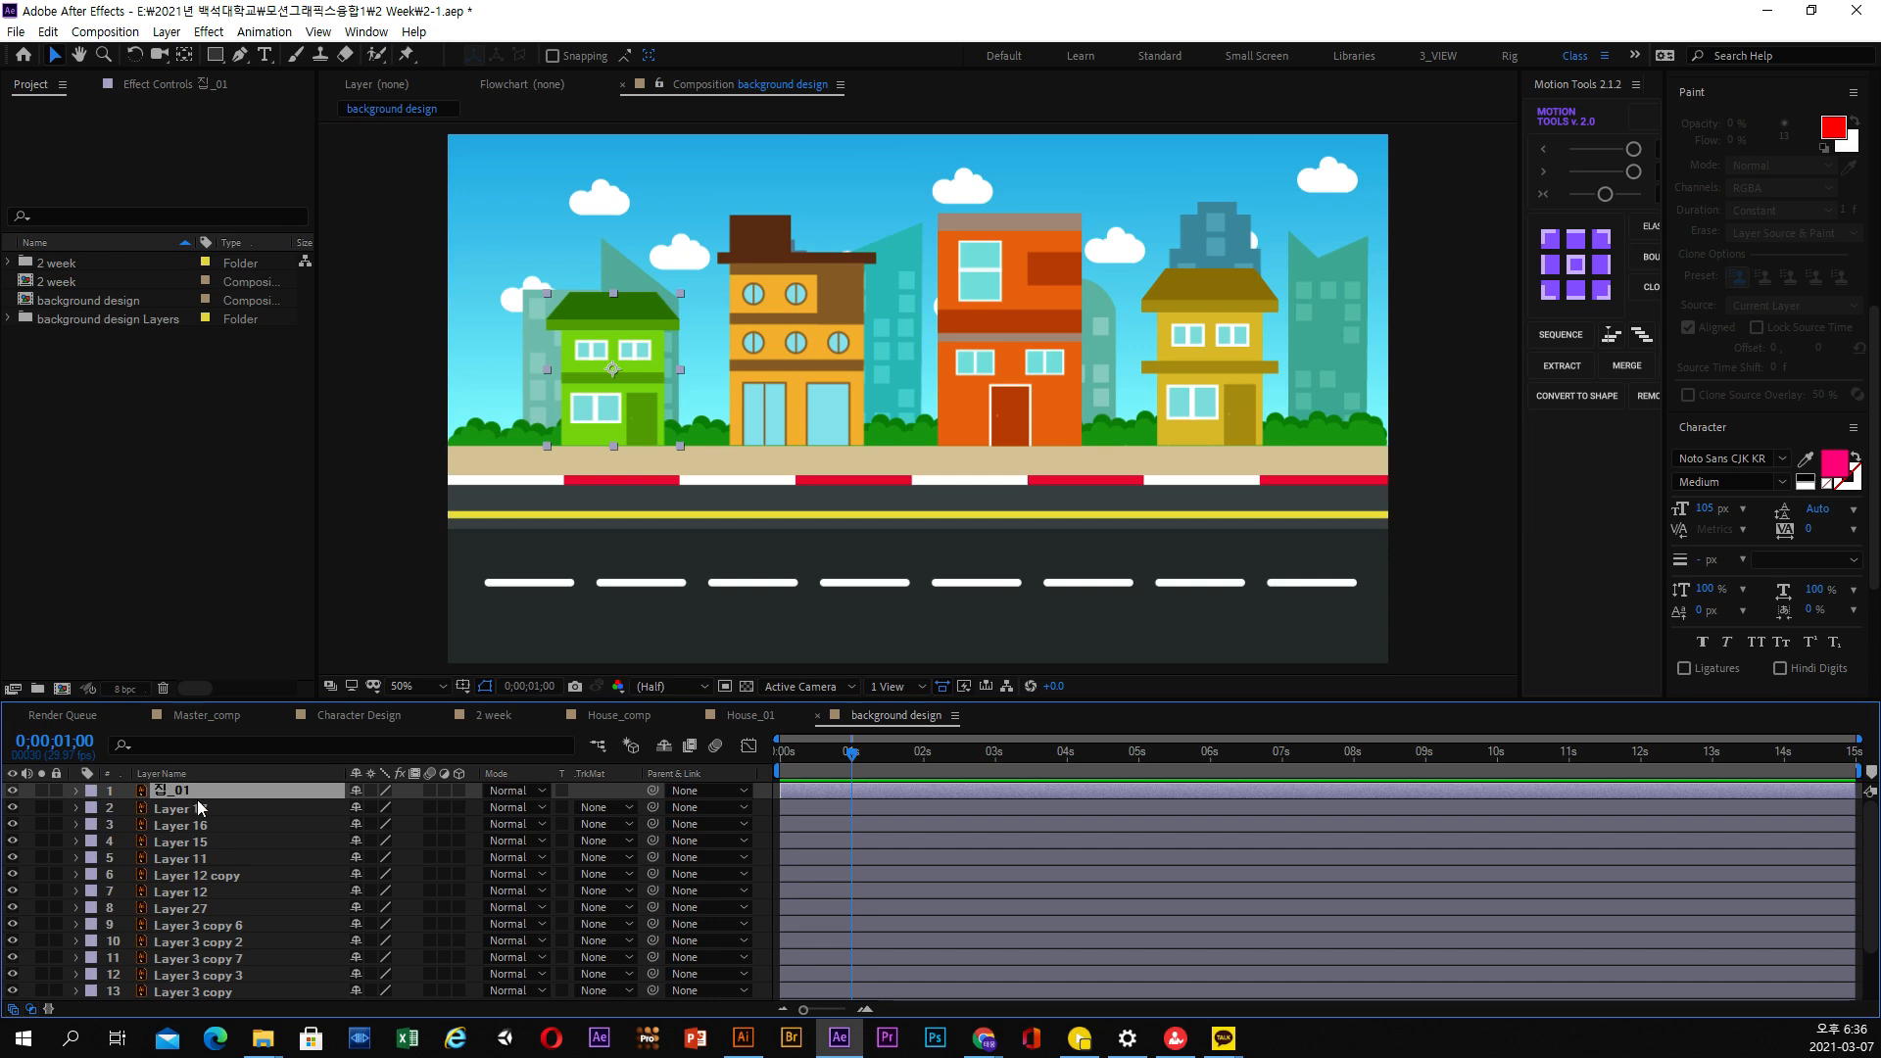
Move Layer 16, the orange-yellow house with the brown roof, directly below 집_01 and rename it 집_02
left_click(200, 809)
left_click_drag(199, 823, 204, 804)
key("Return")
type("ㅈ")
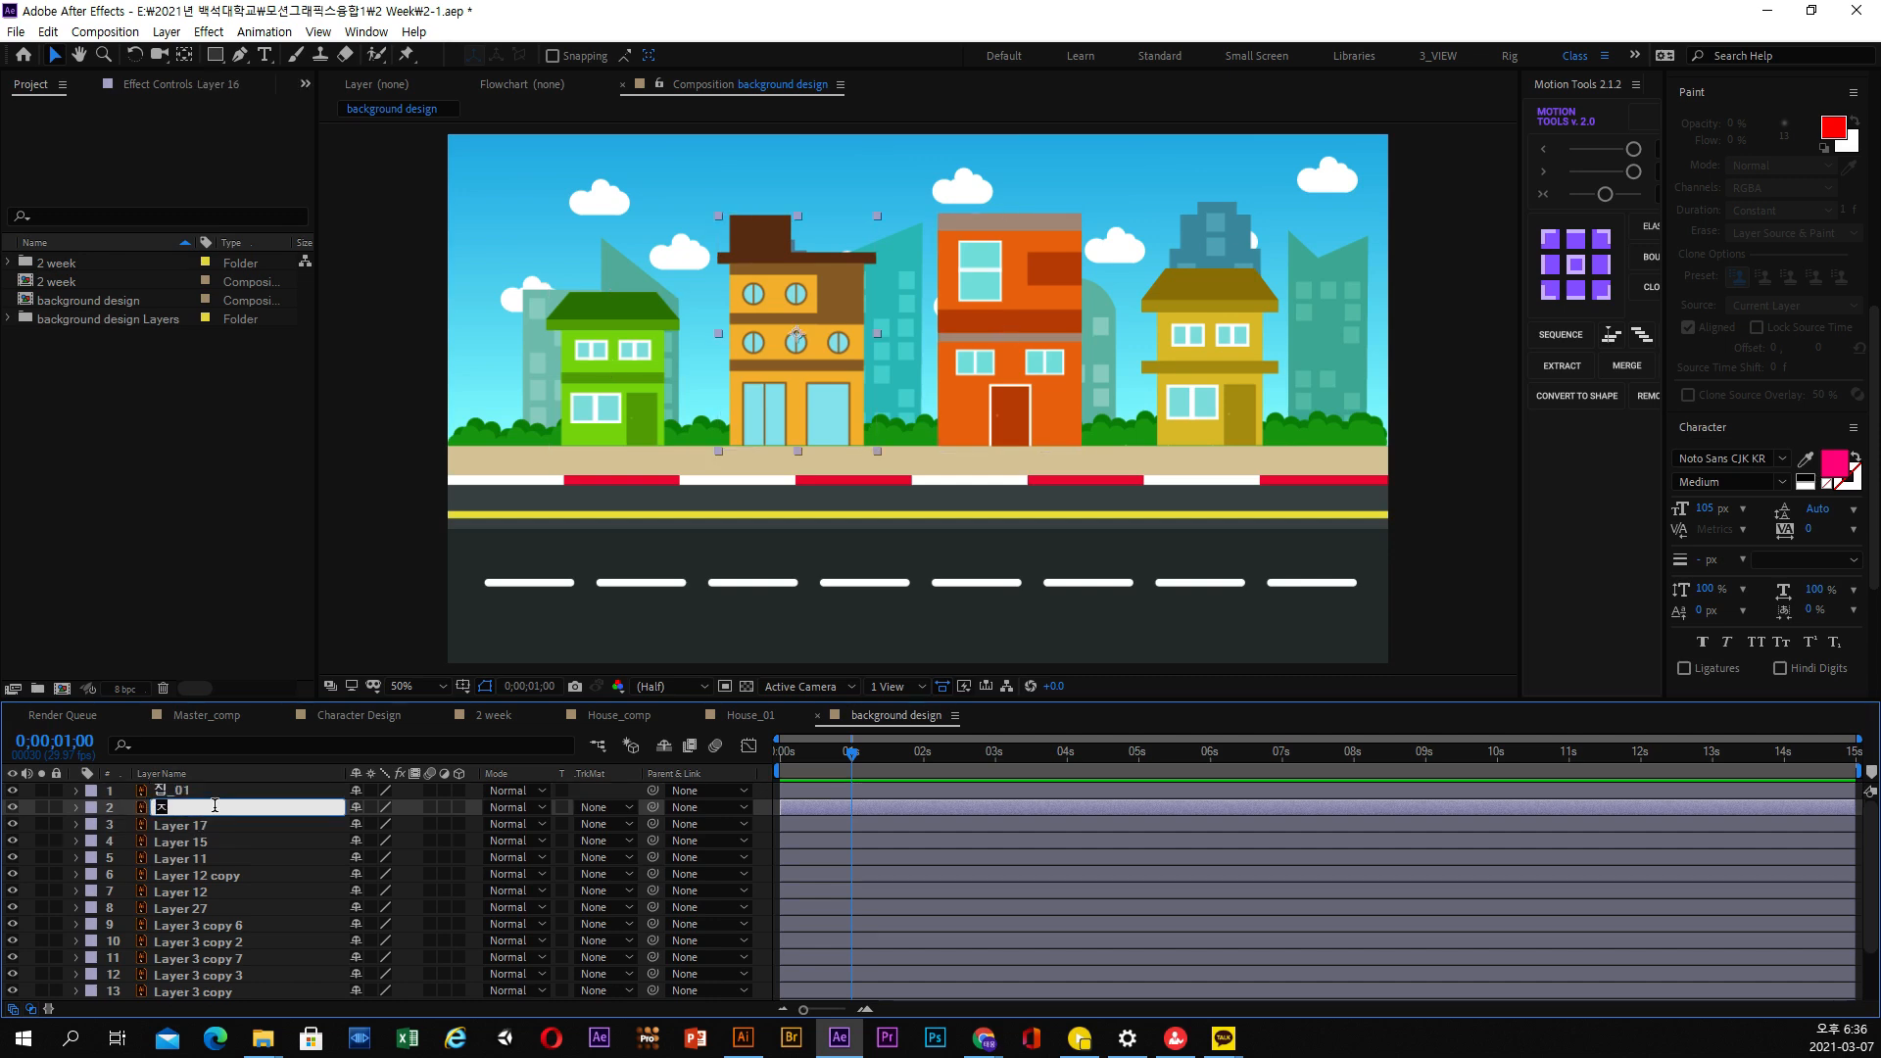
type("ㅣㅂ_02")
key("Return")
Rename Layer 17, the red-orange house, as 집_03
left_click(209, 826)
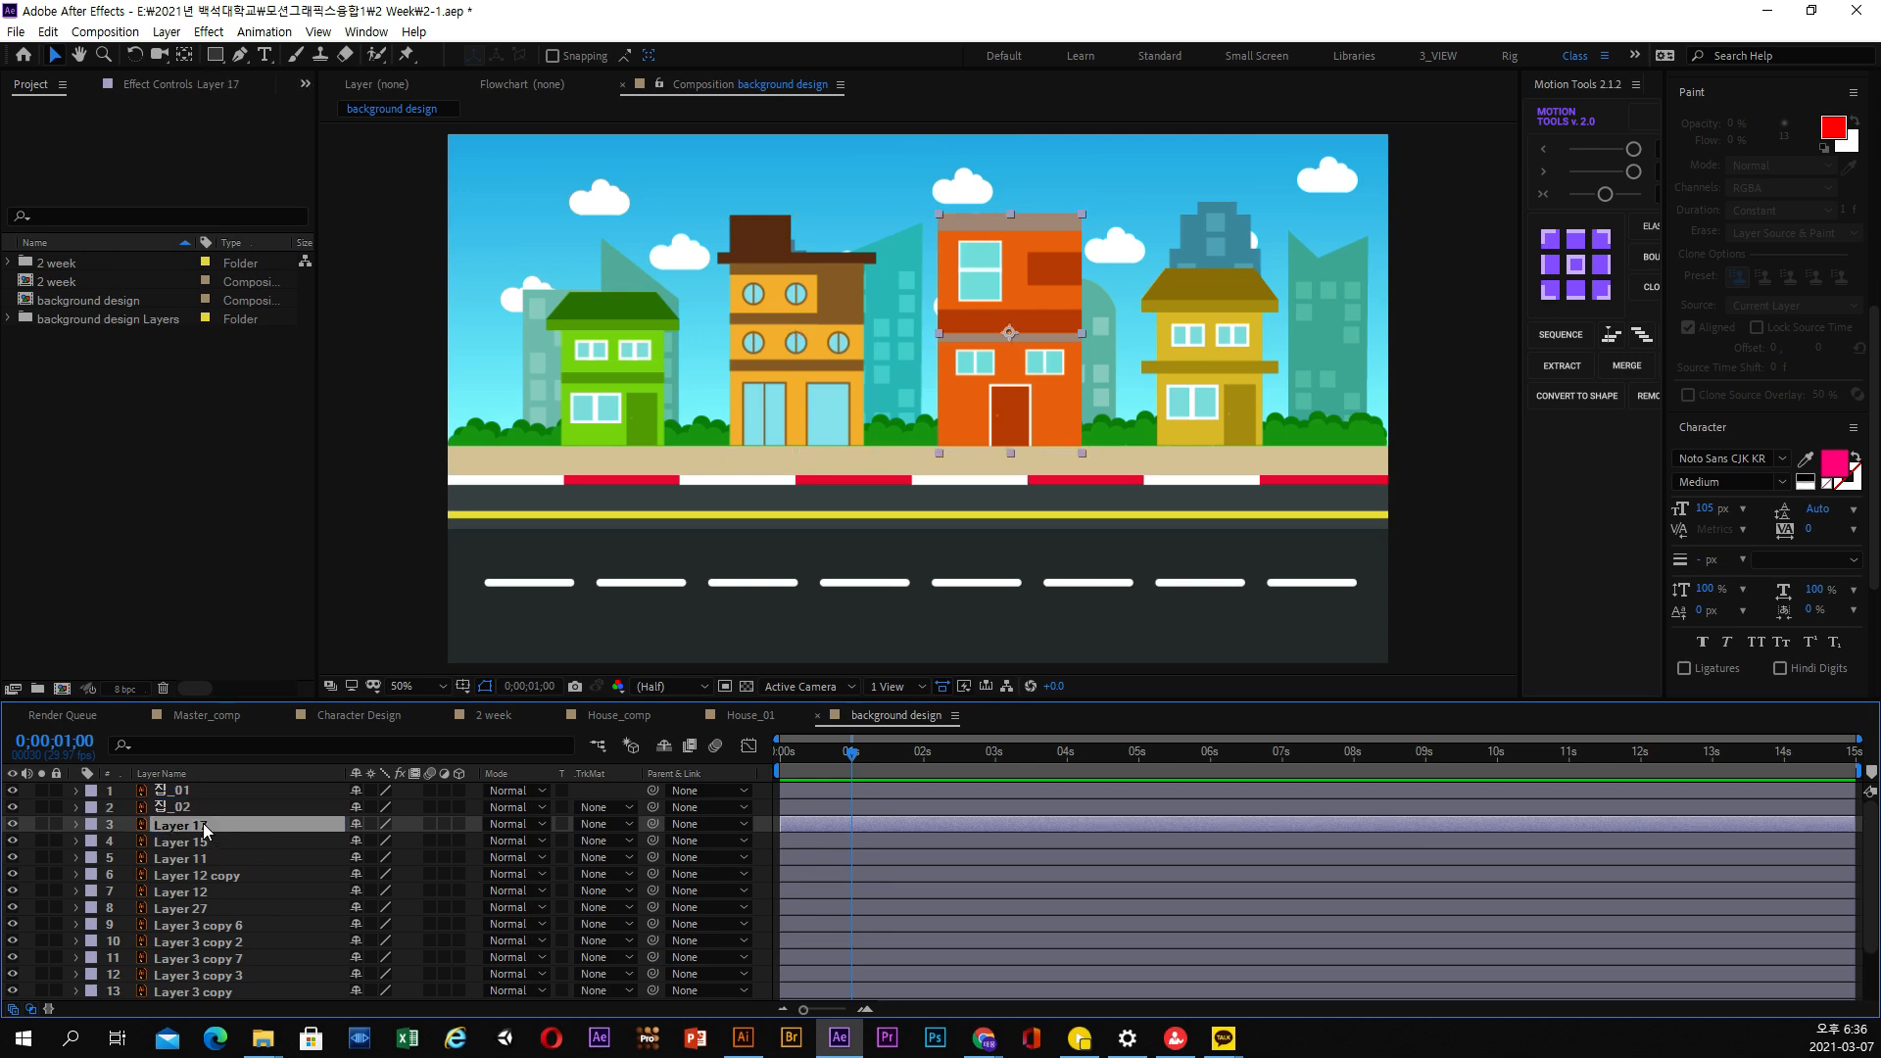
key("Return")
type("집_03")
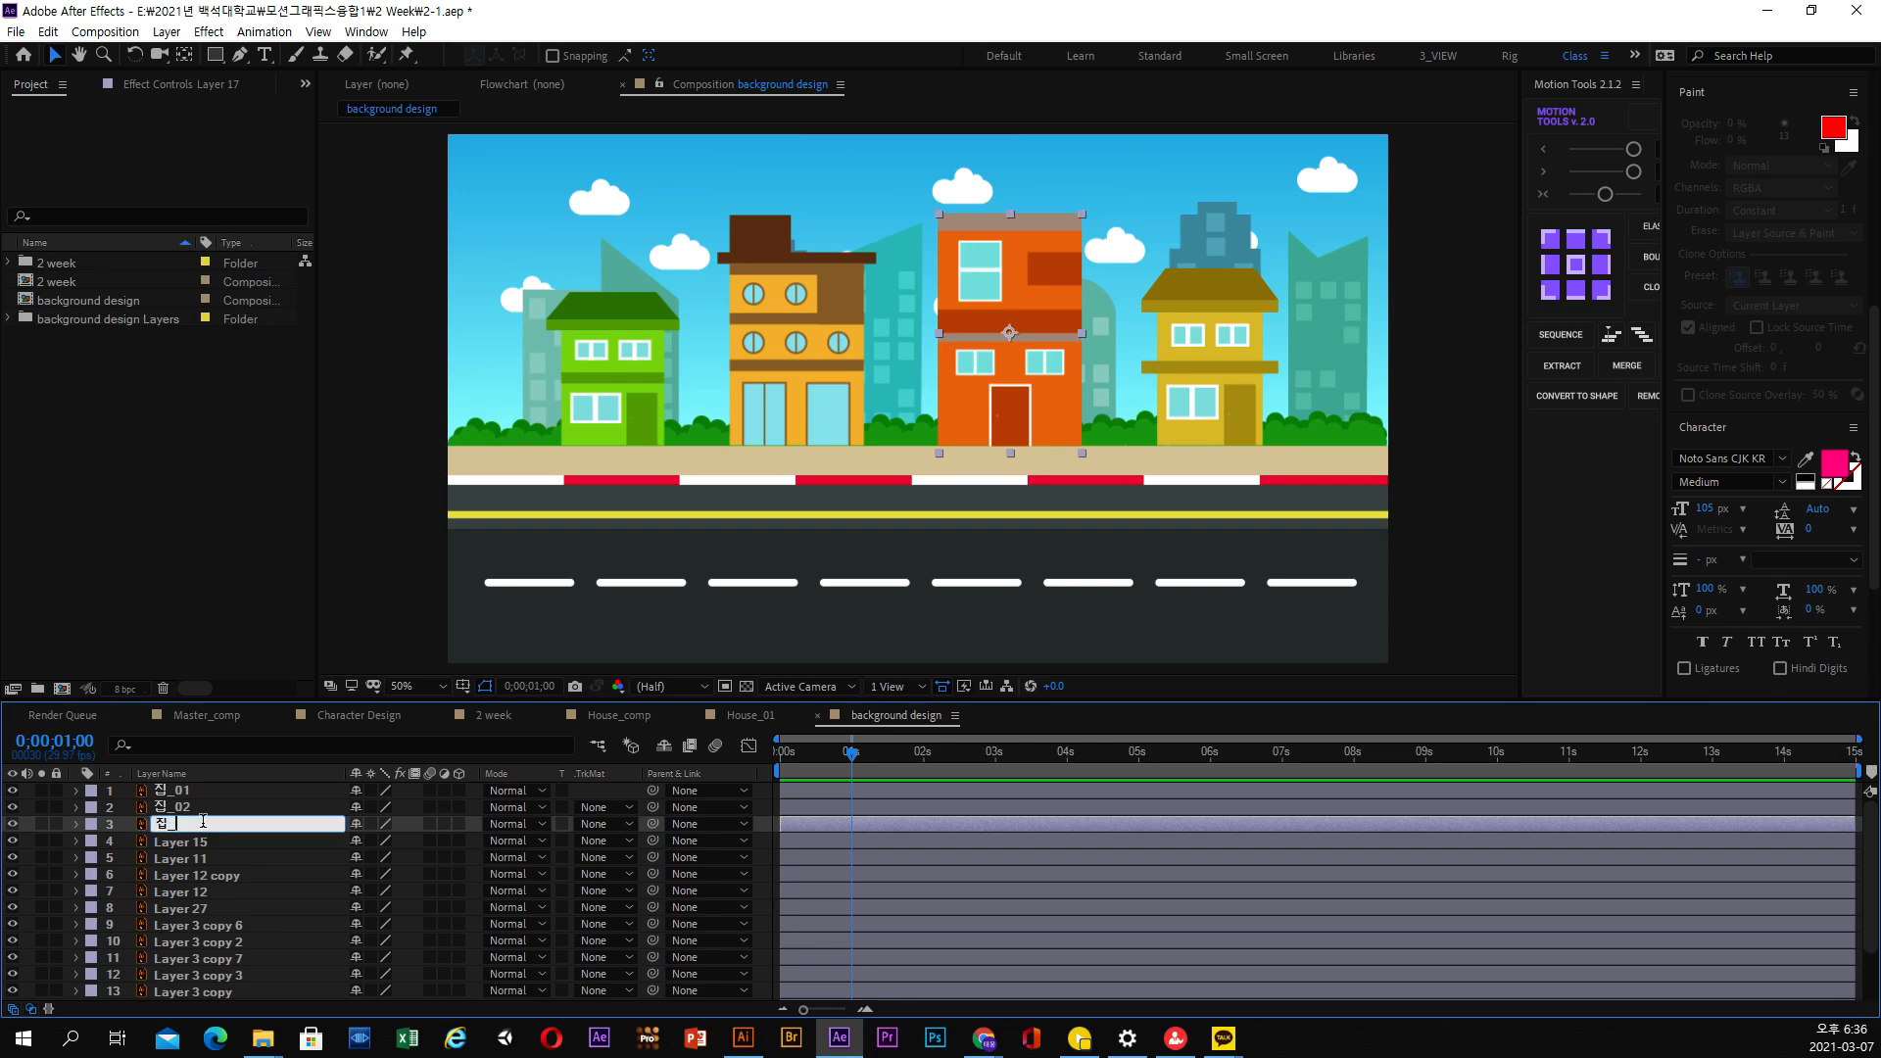
key("Return")
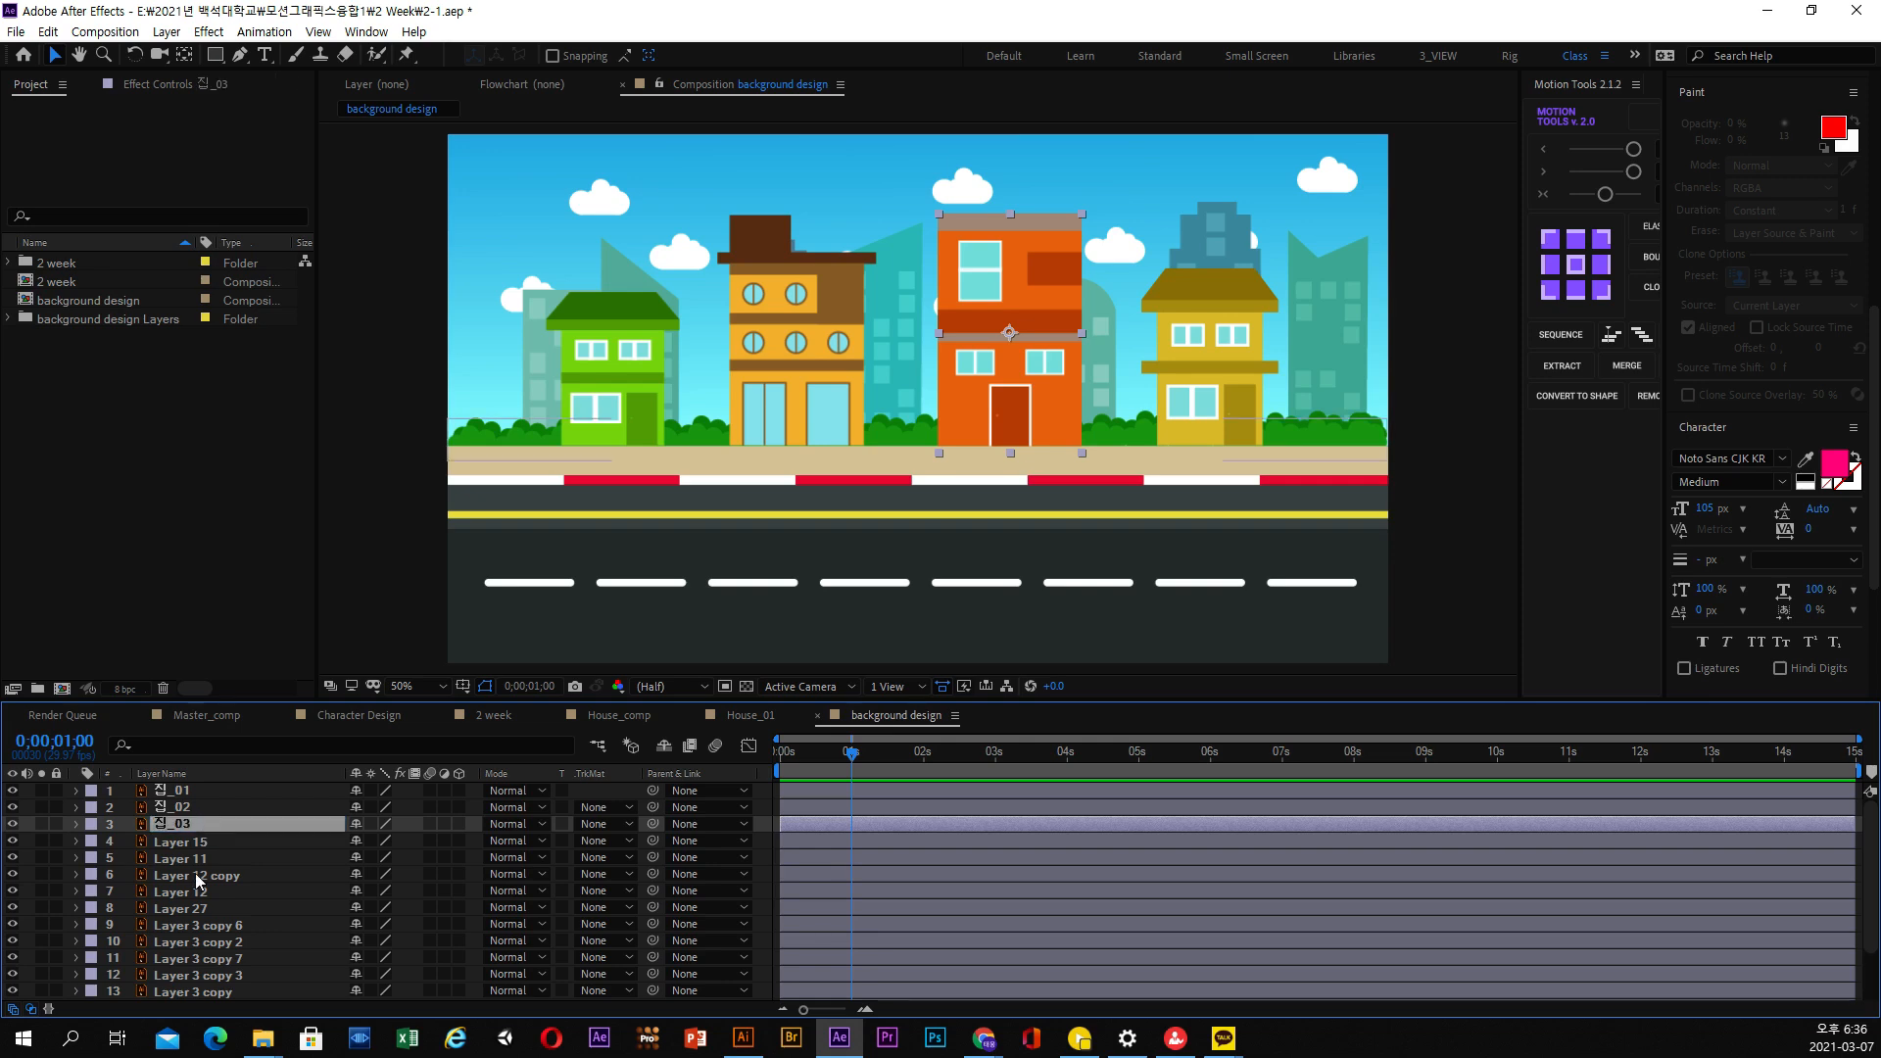
Rename Layer 15, the yellow house, as 집_04
left_click(197, 849)
key("Return")
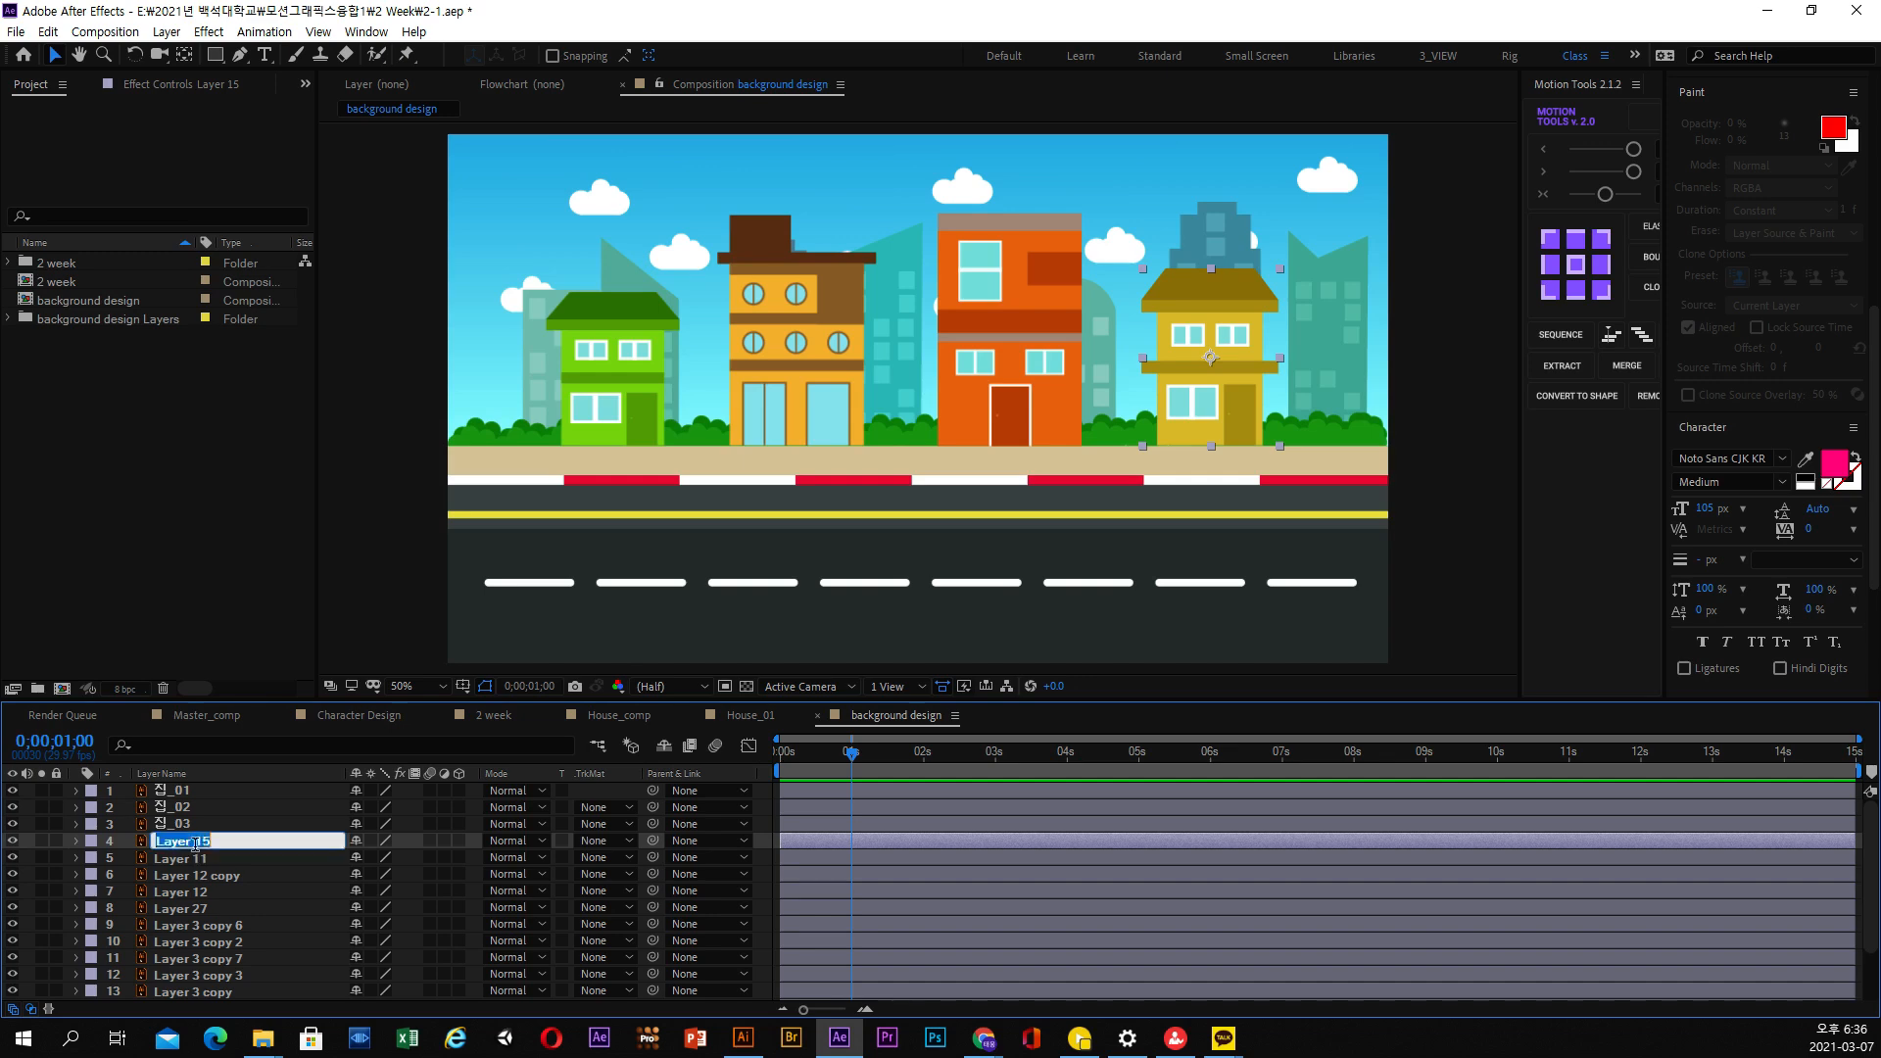
type("집4")
key("Return")
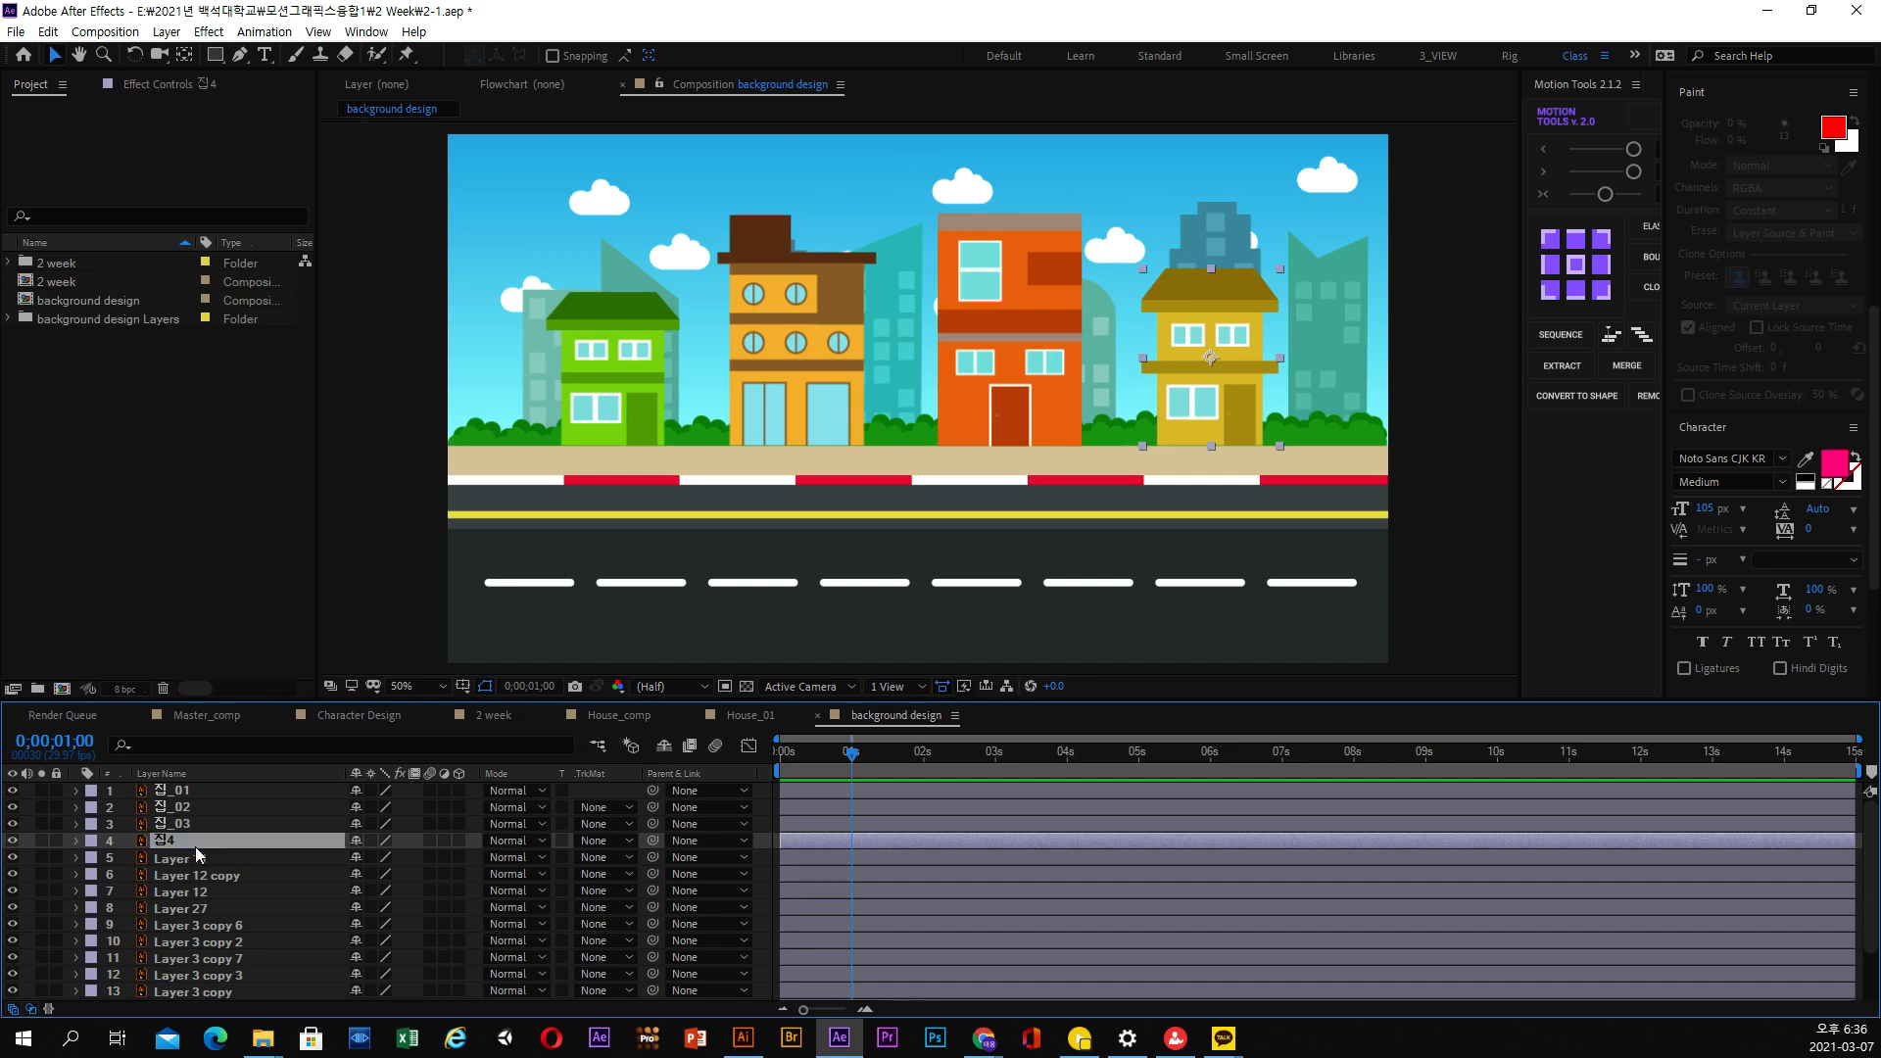
key("Return")
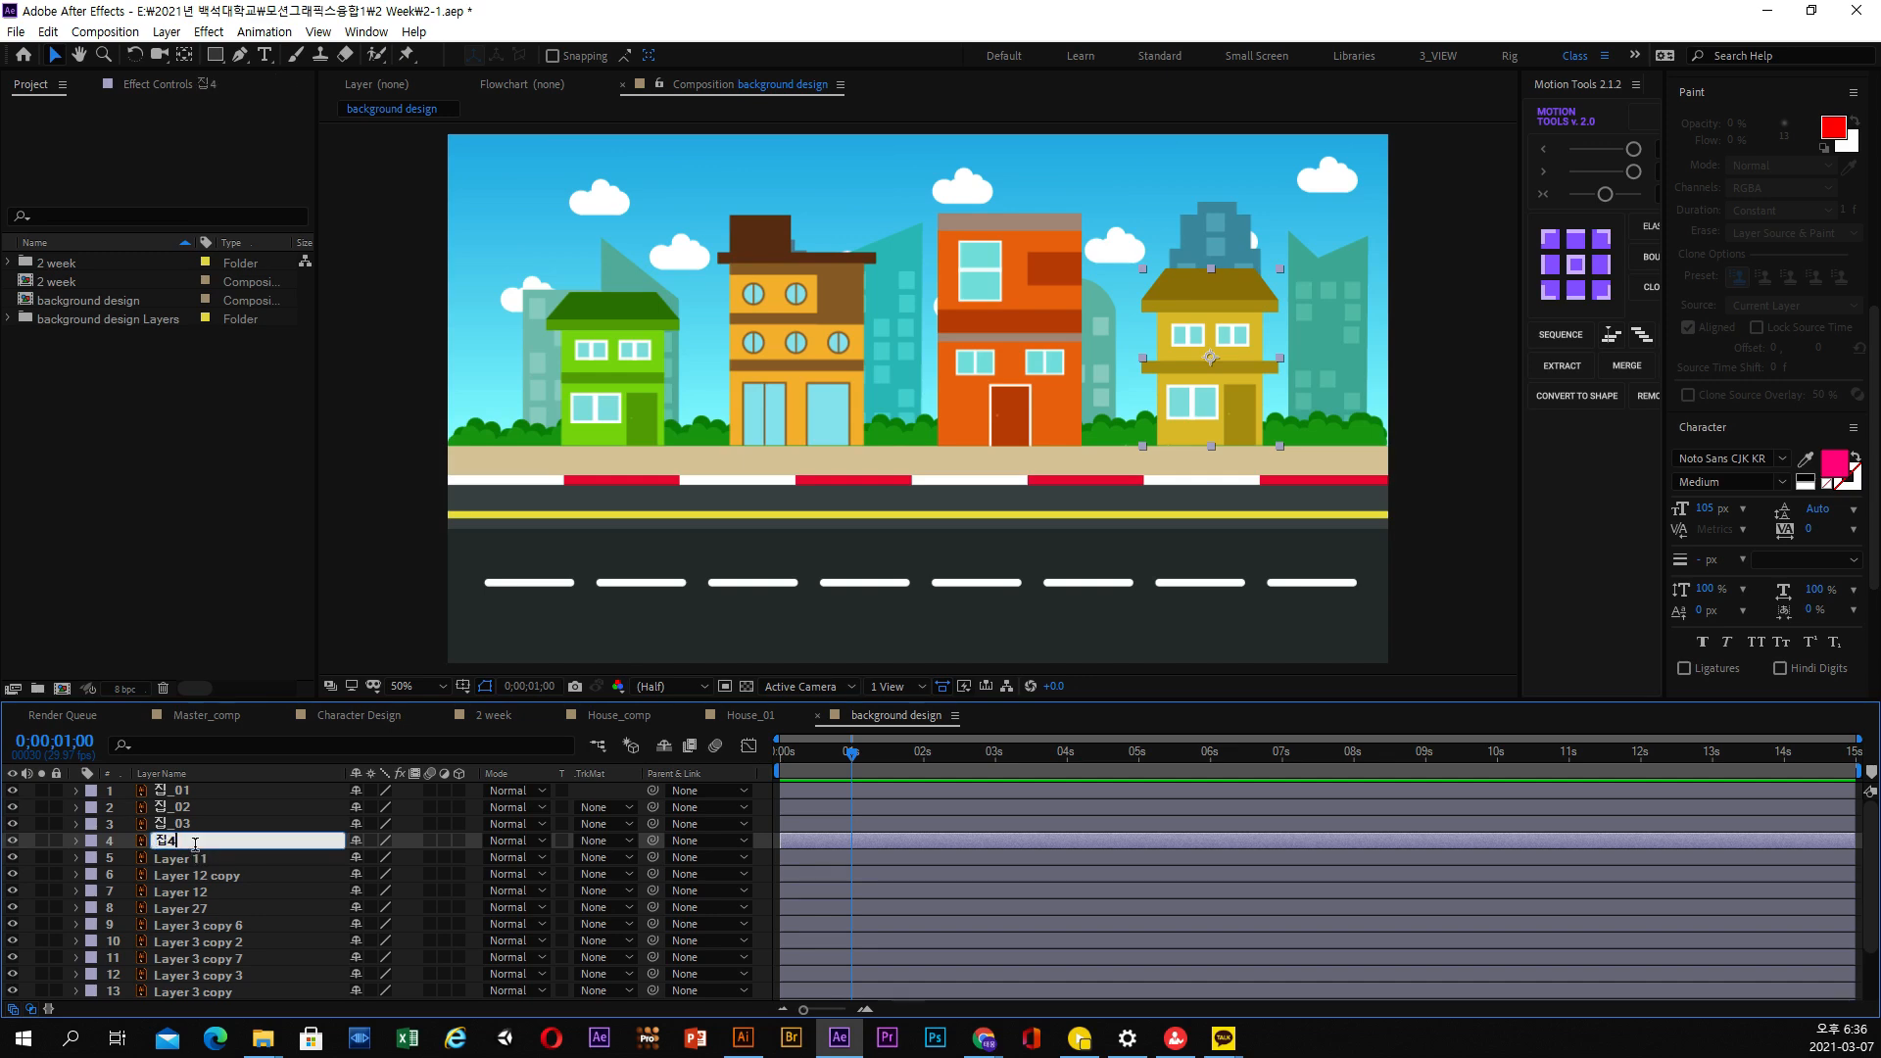
type("_04")
key("Return")
Move Layer 11, the sidewalk strip, to the top of the layer stack above 집_01
left_click(216, 860)
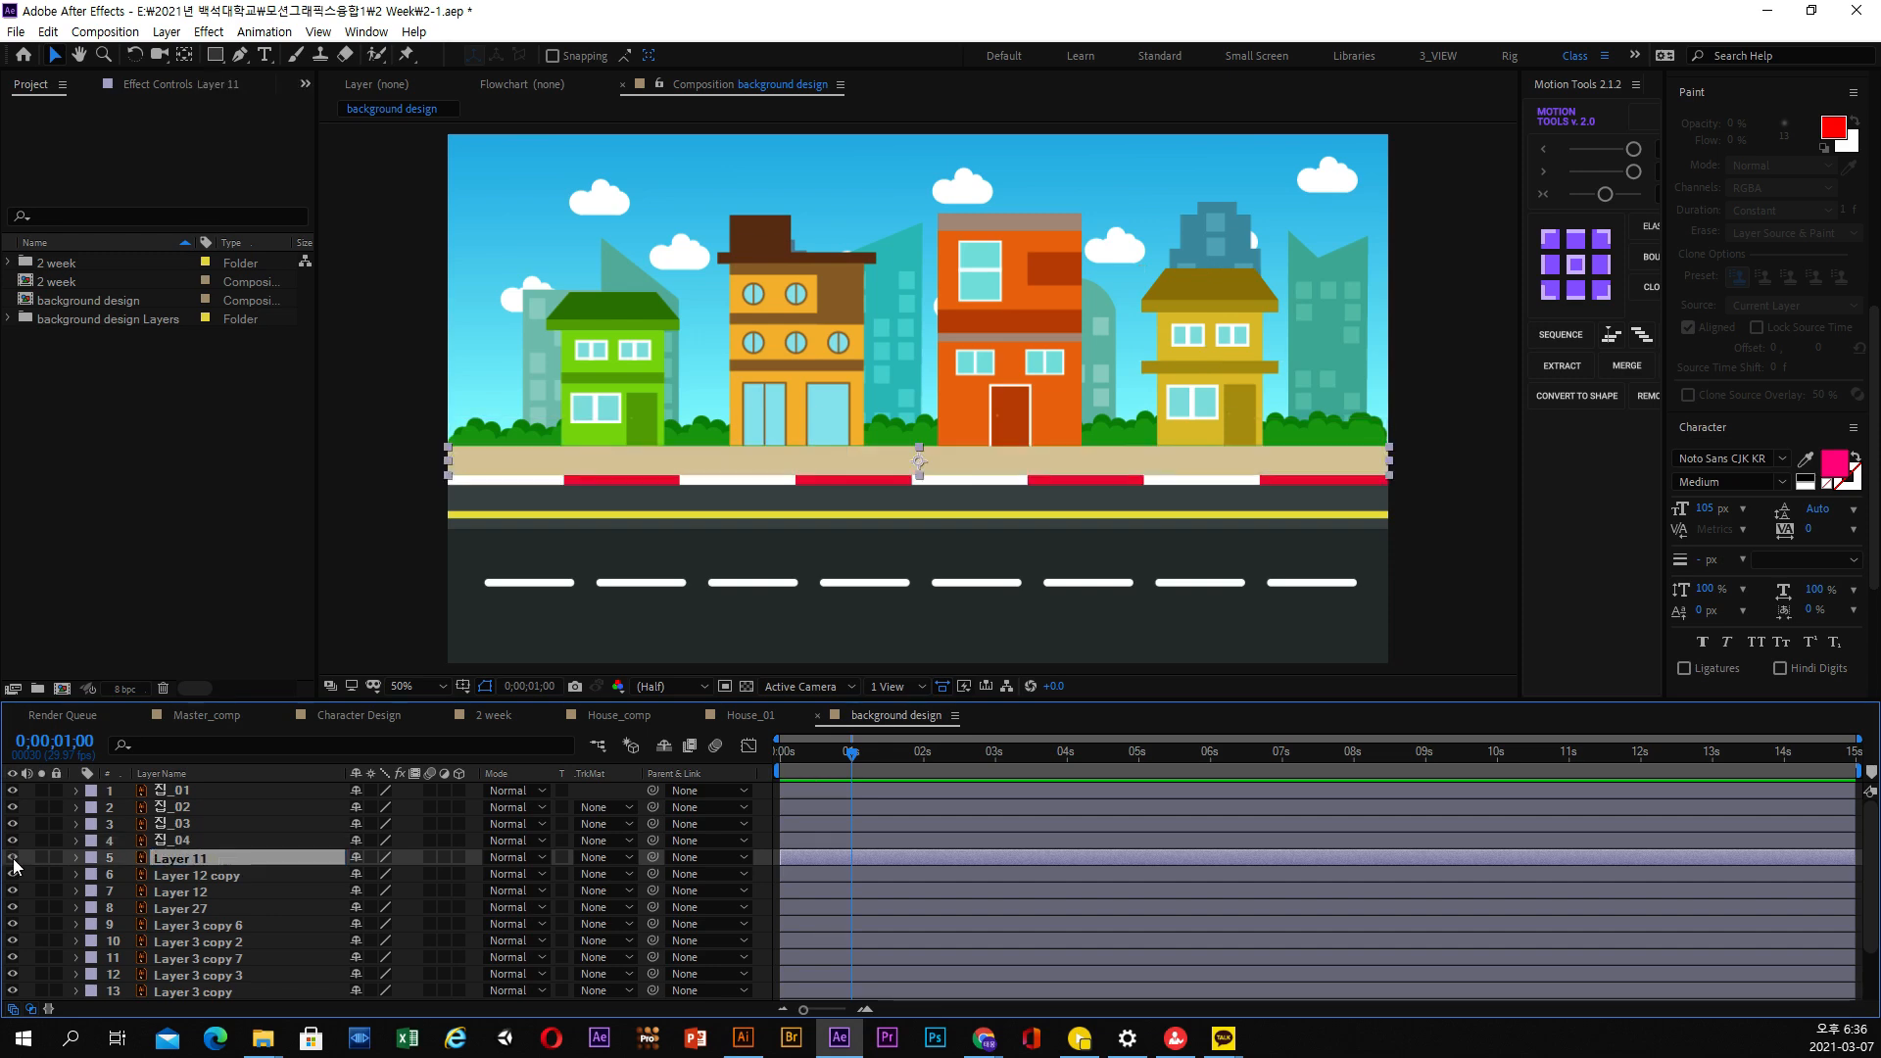
left_click_drag(191, 853, 241, 784)
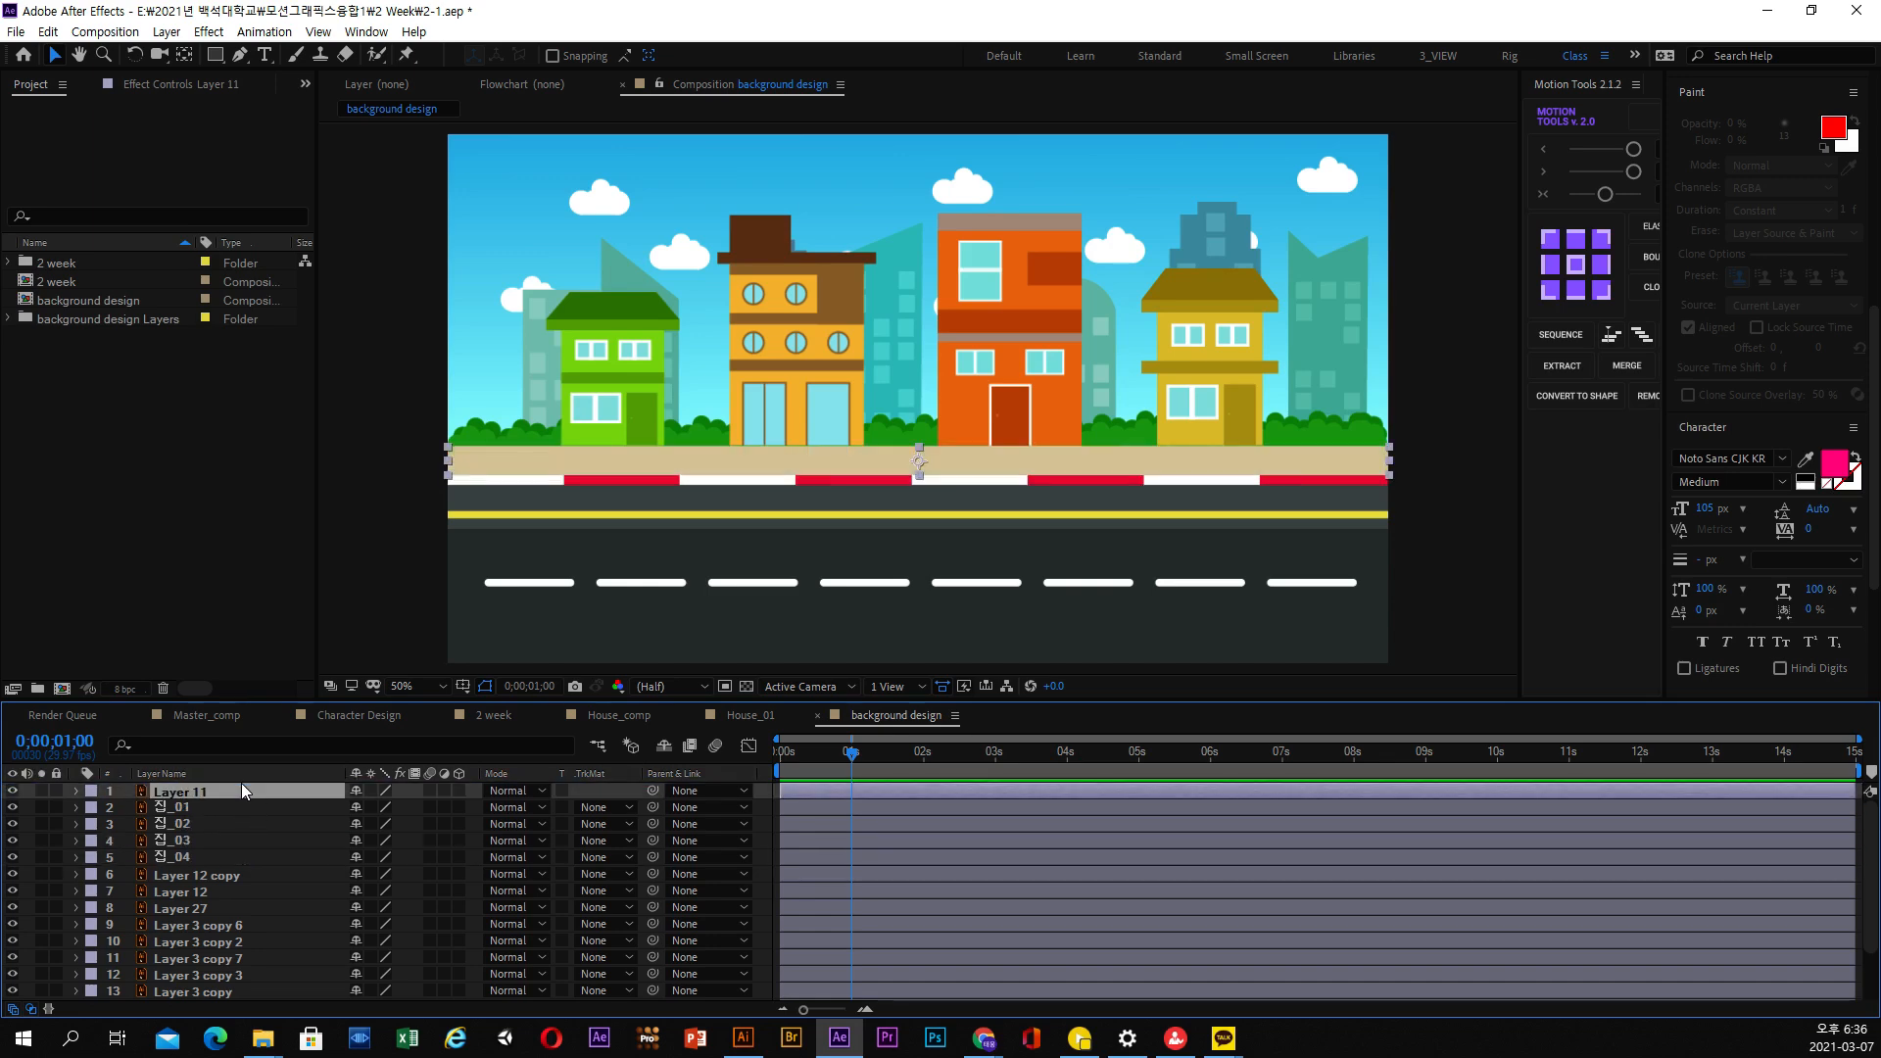
Identify the two bush layers and rename Layer 12 copy, the front bush strip, as 숲_01
left_click(196, 873)
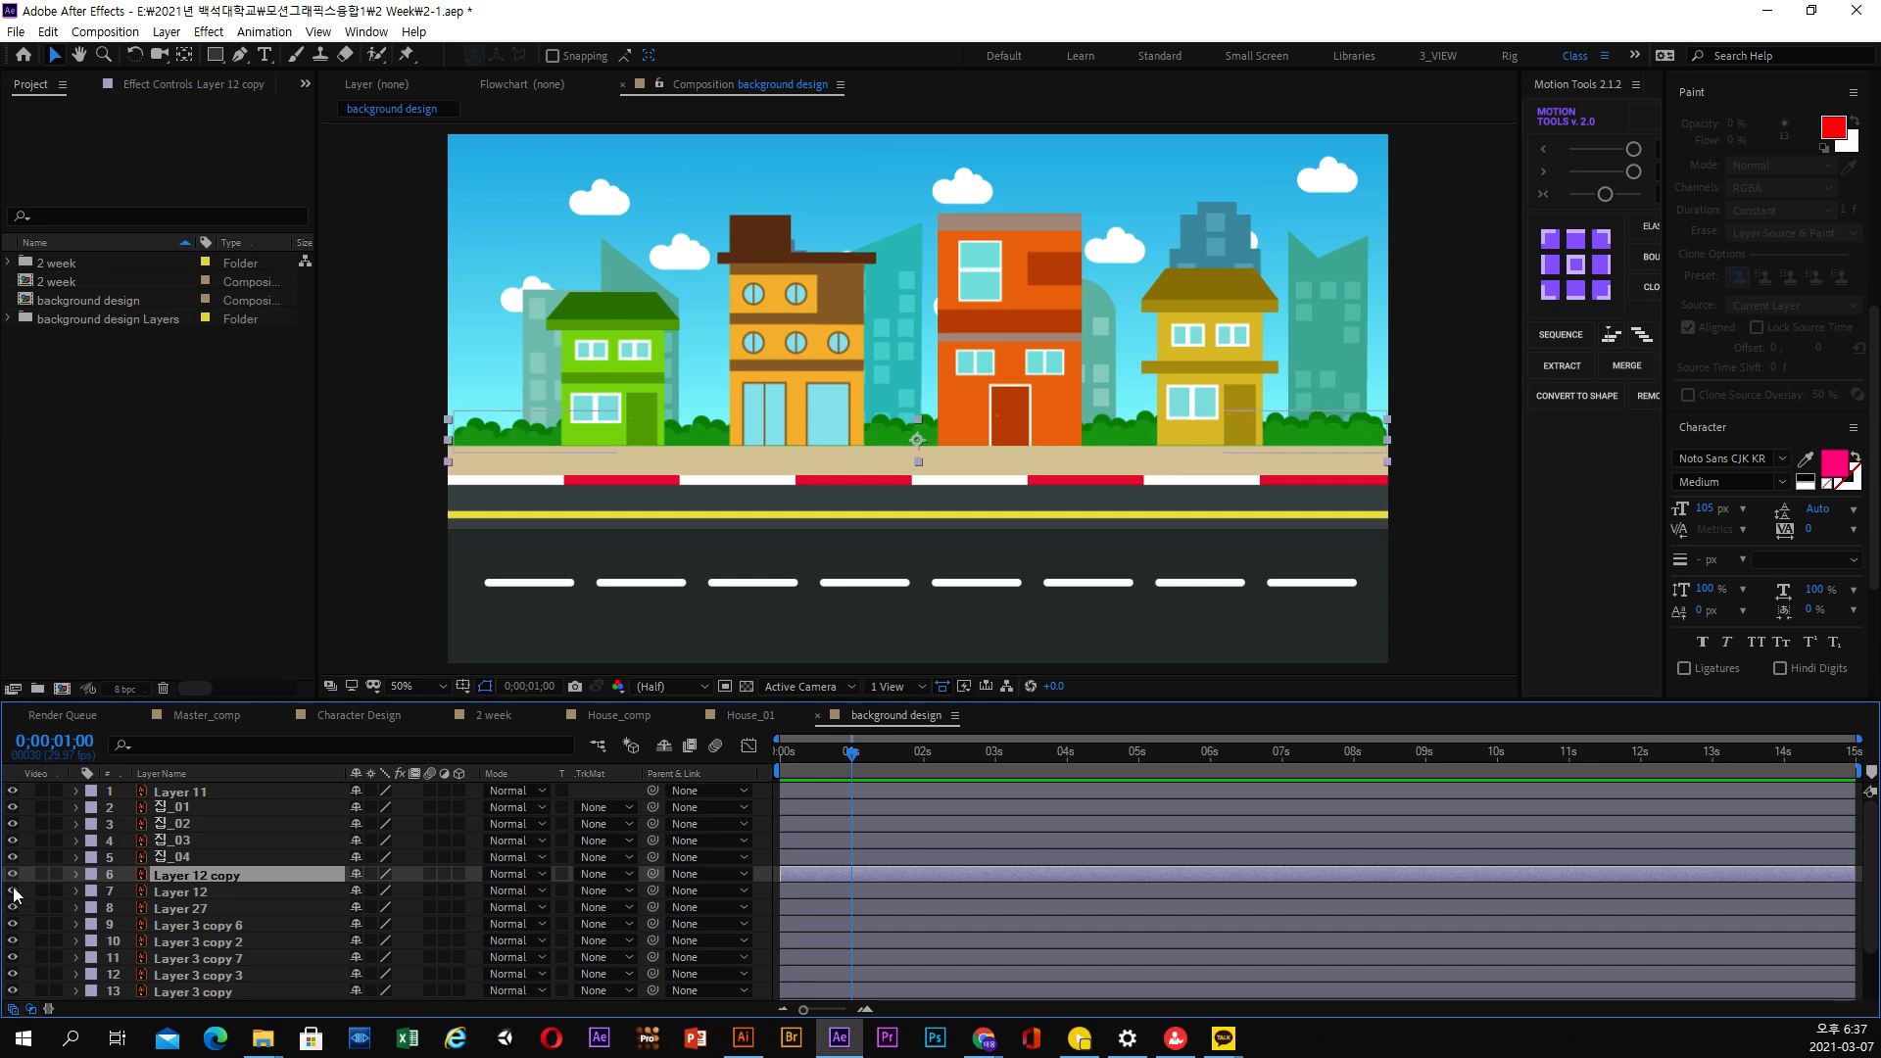
left_click(206, 892)
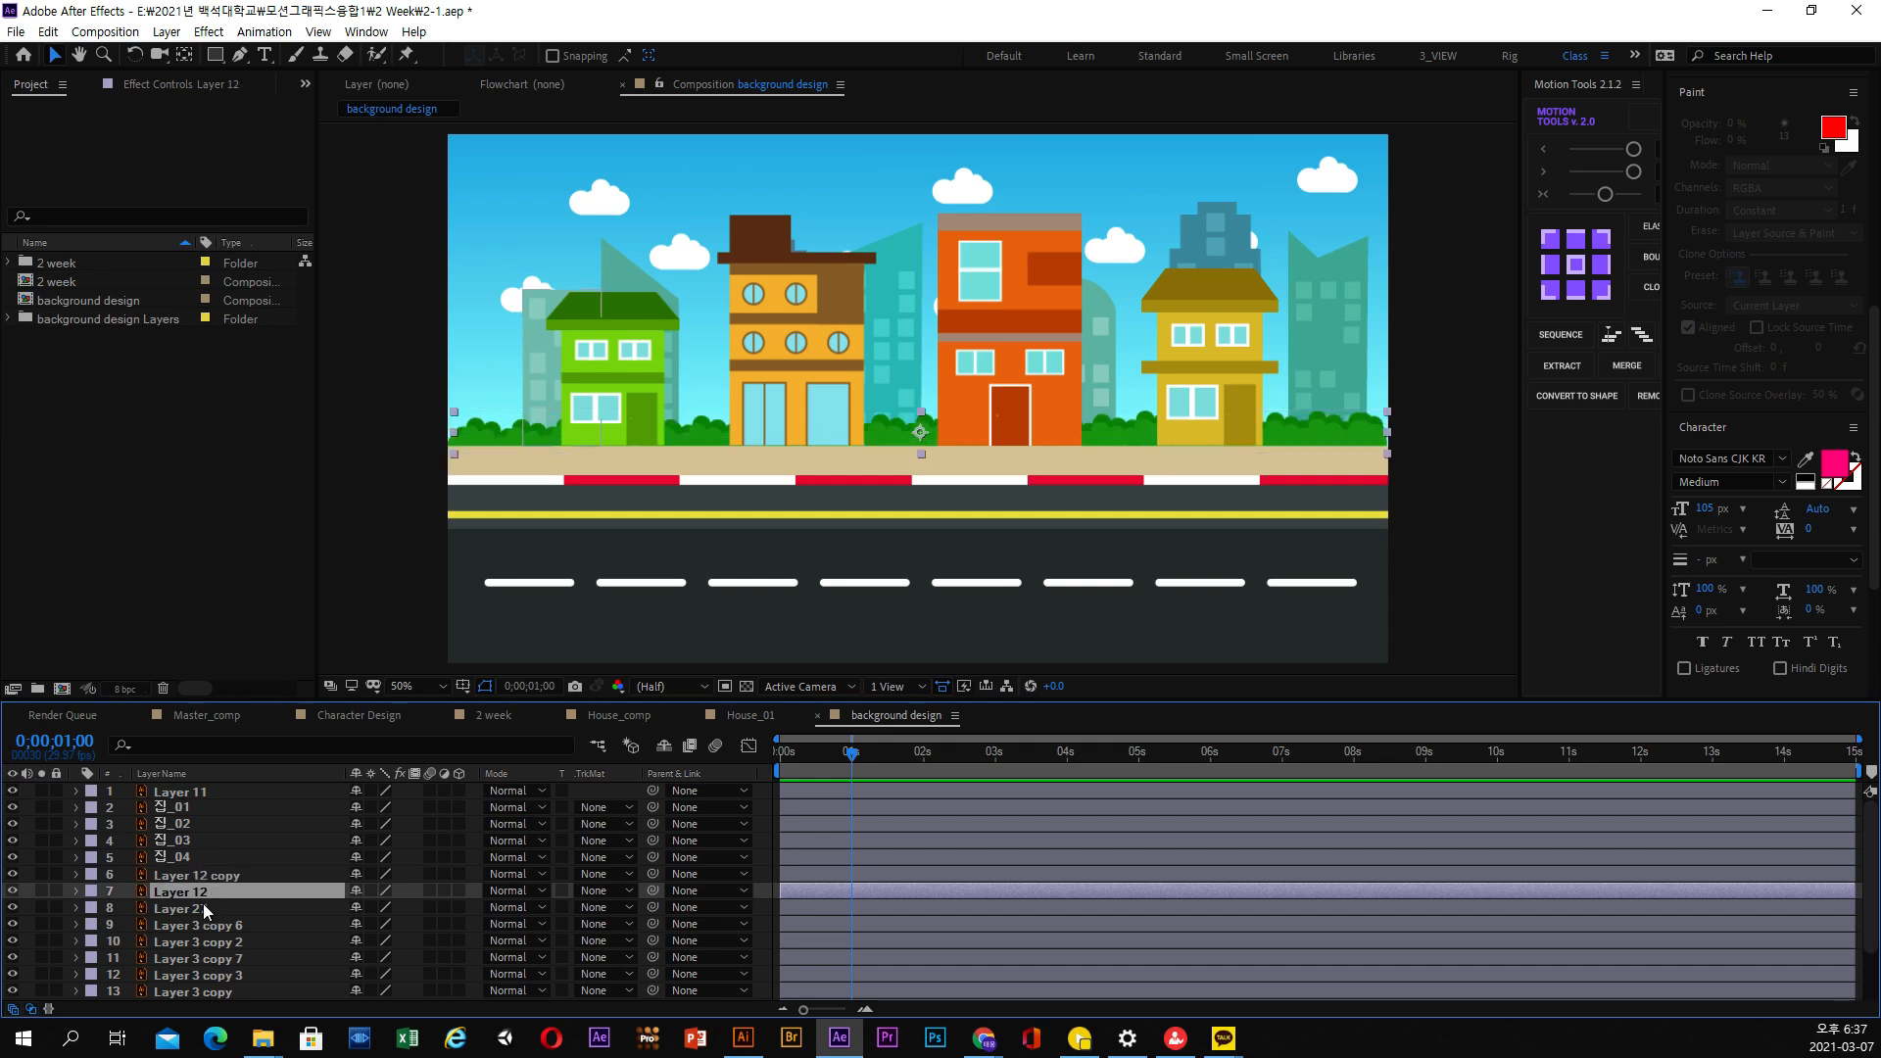
left_click(202, 909)
left_click(207, 882)
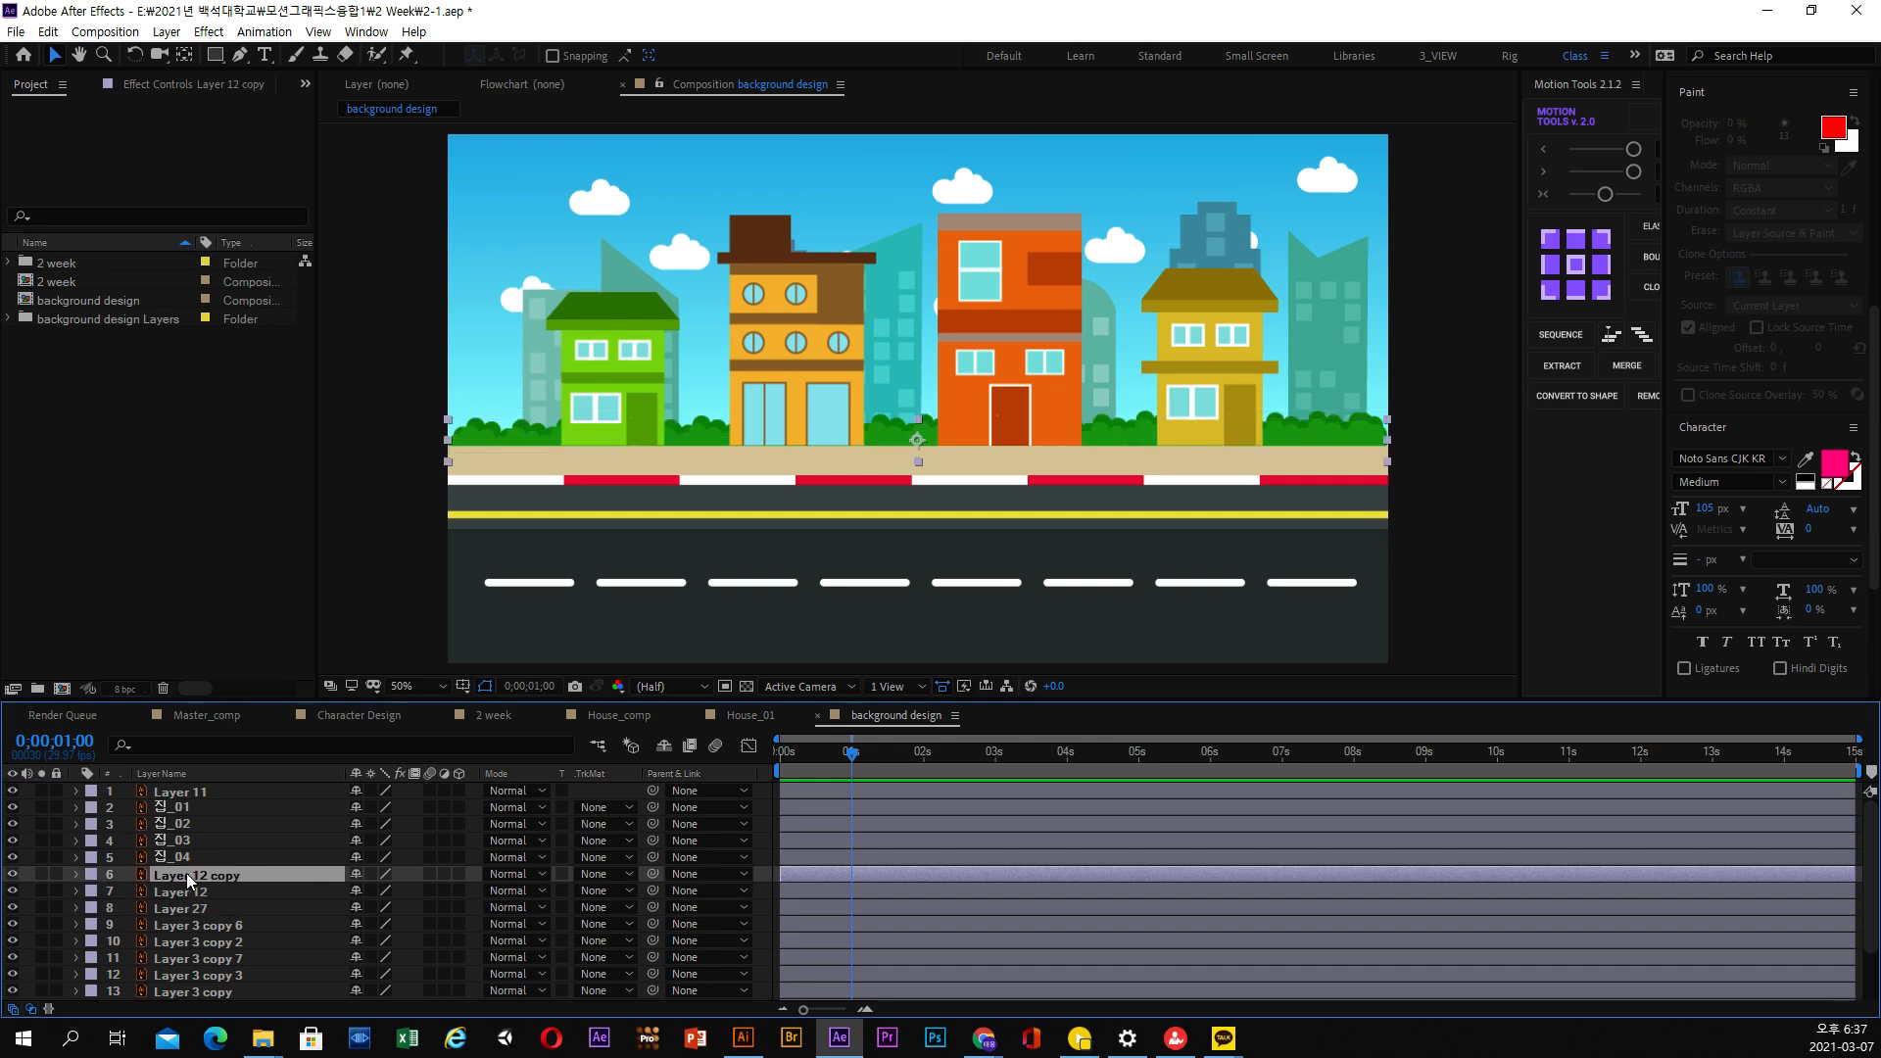
key("Return")
type("ㅅ")
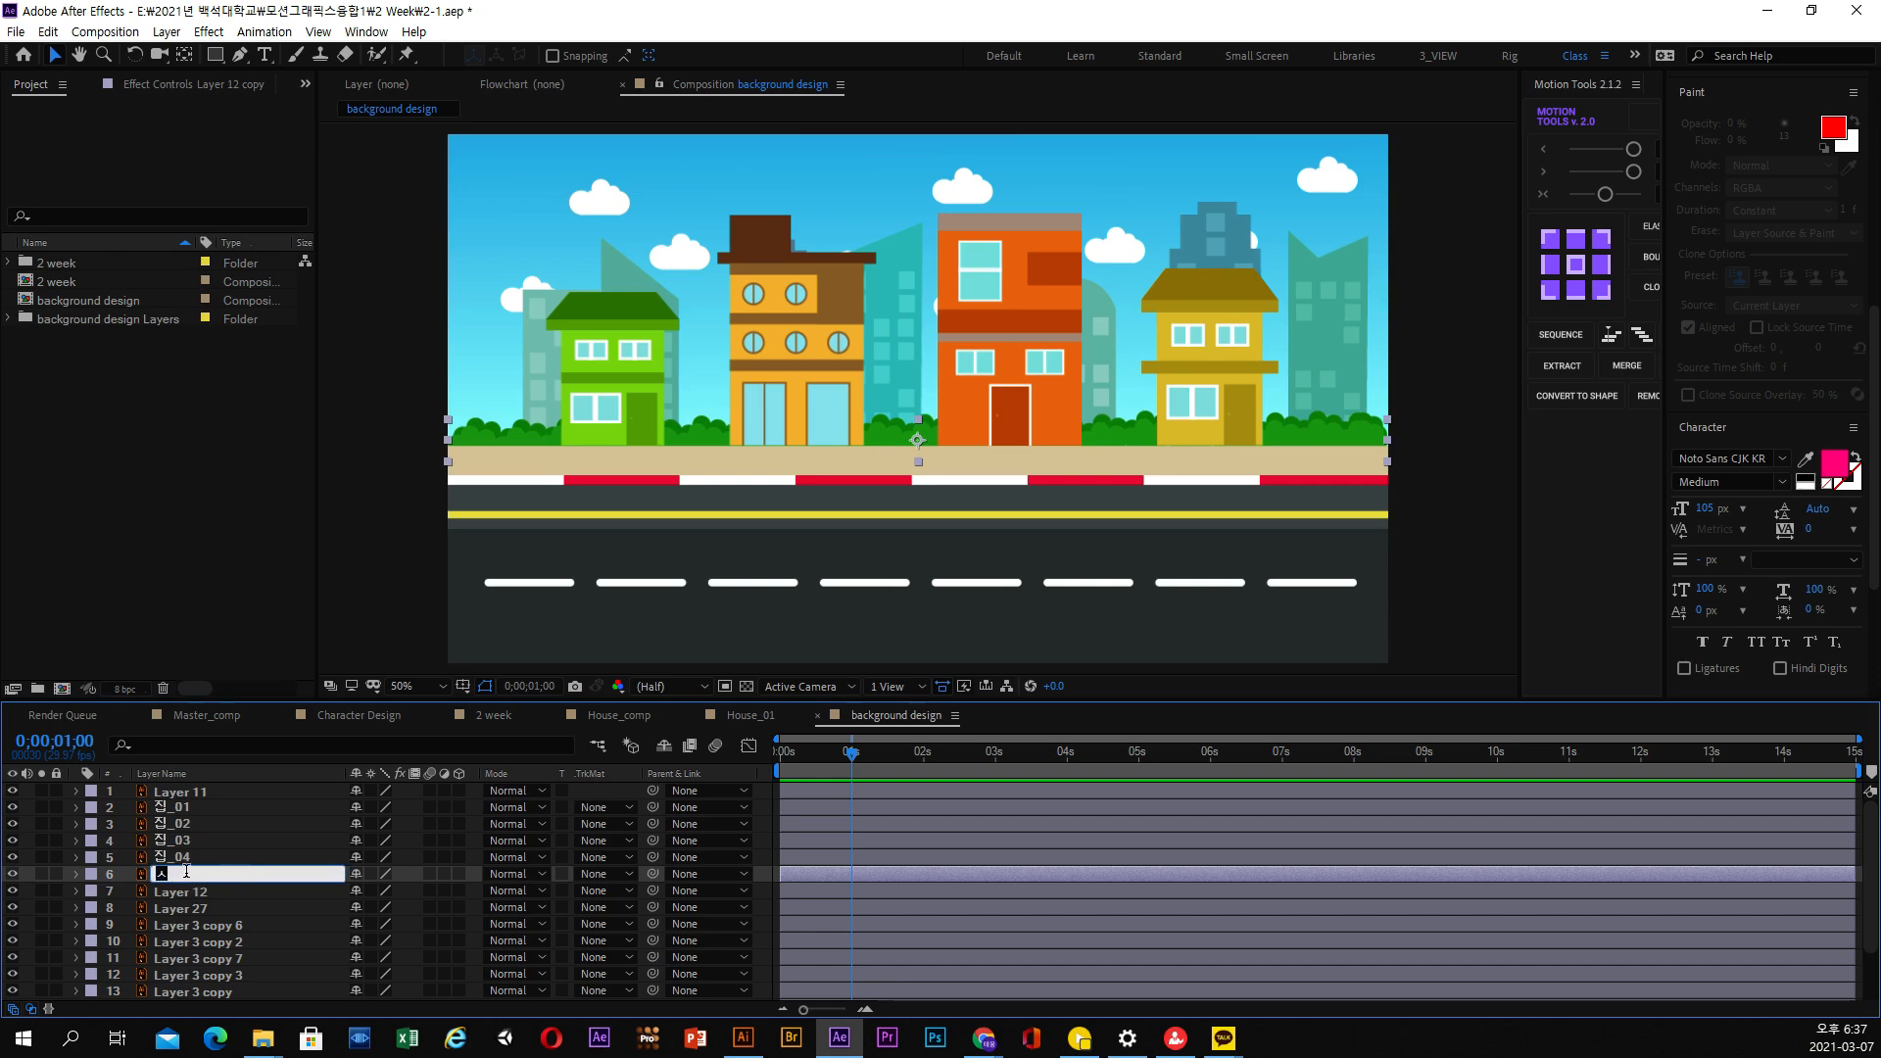
type("ㅜㅍ_01")
key("Return")
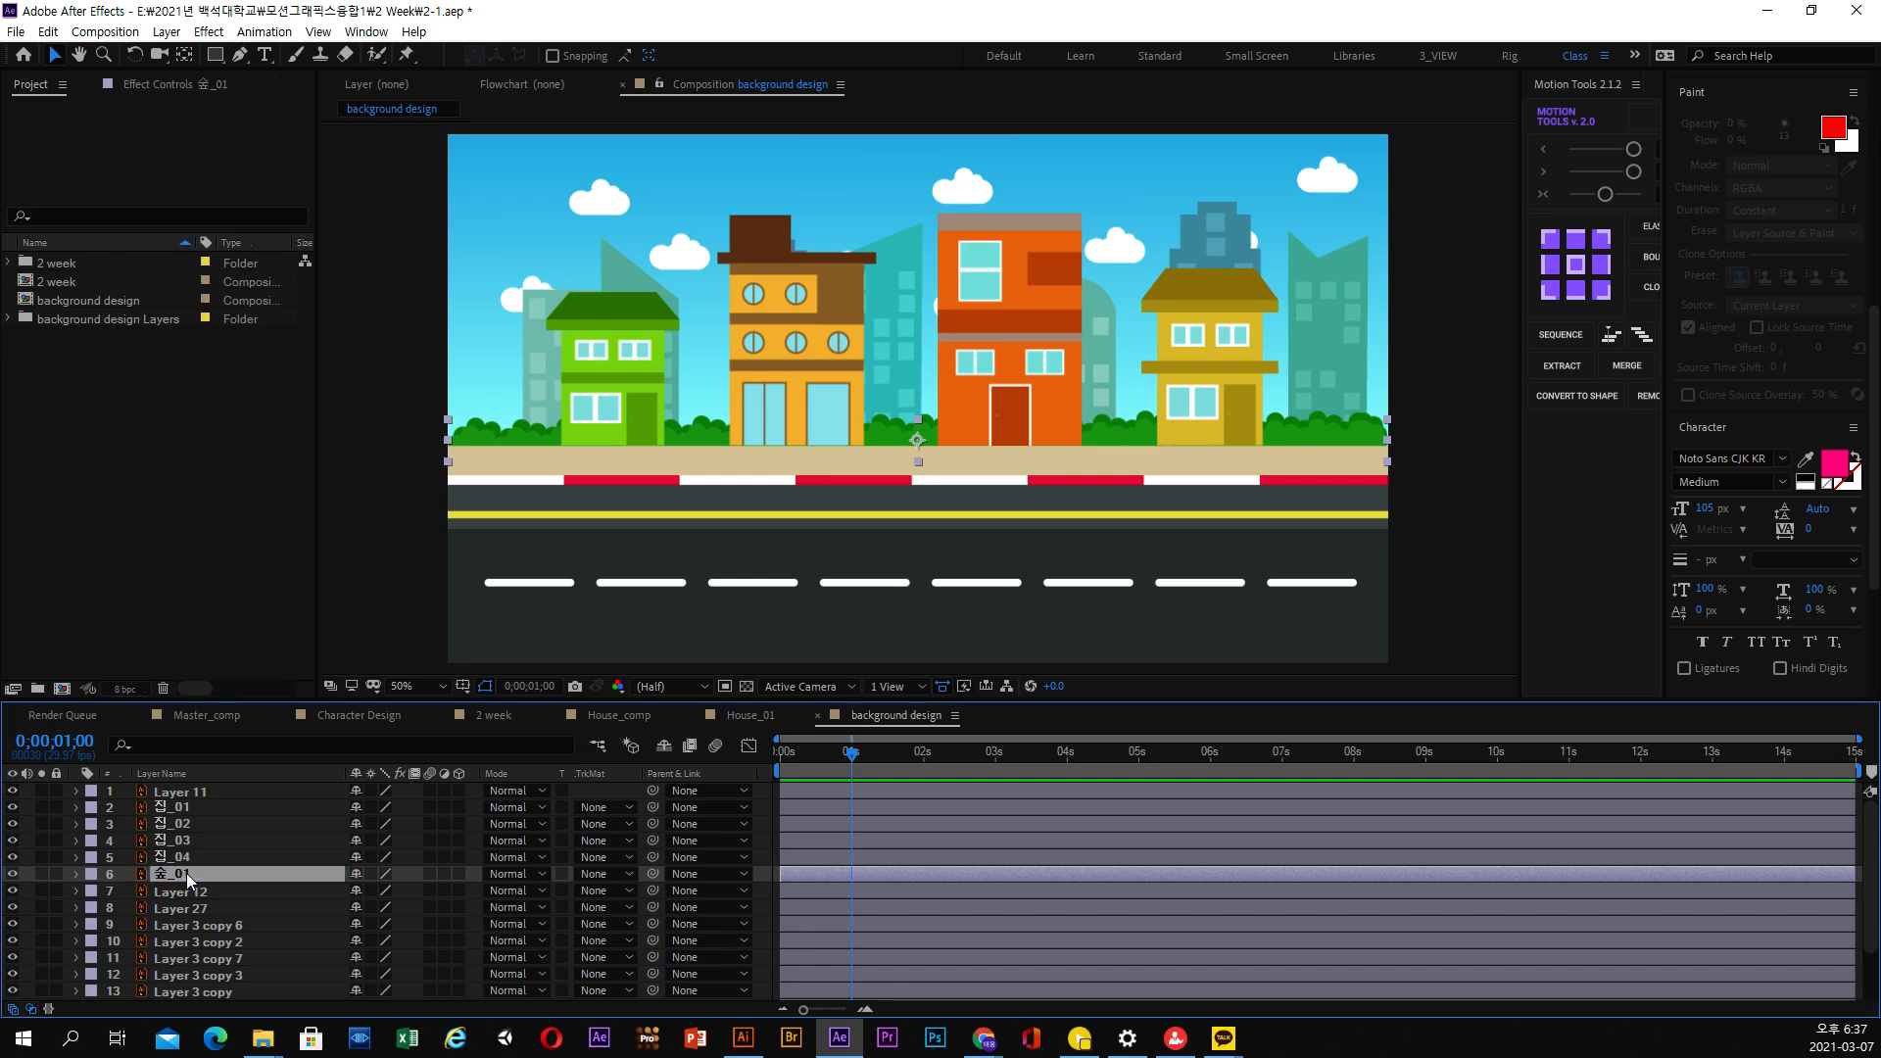
Rename Layer 12, the other bush strip, as 숲02
left_click(200, 891)
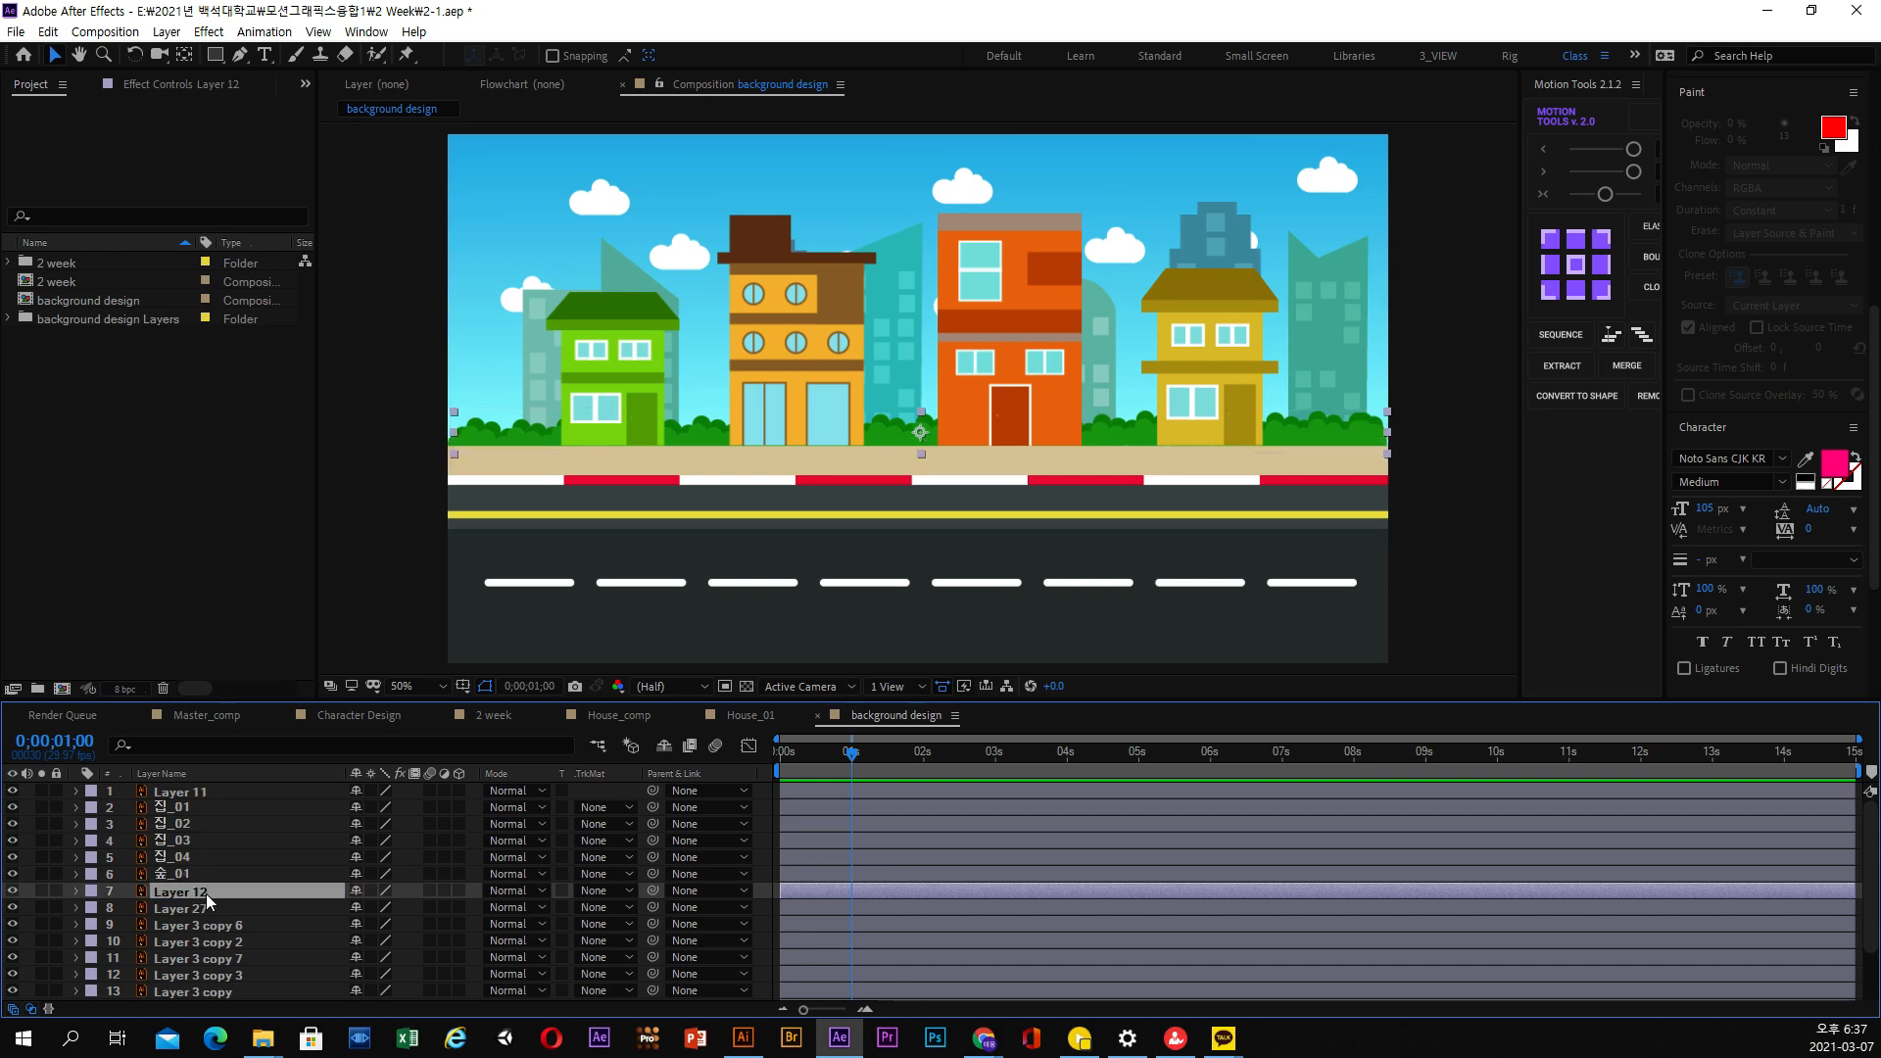
key("Return")
type("ㅅㅜㅍ0")
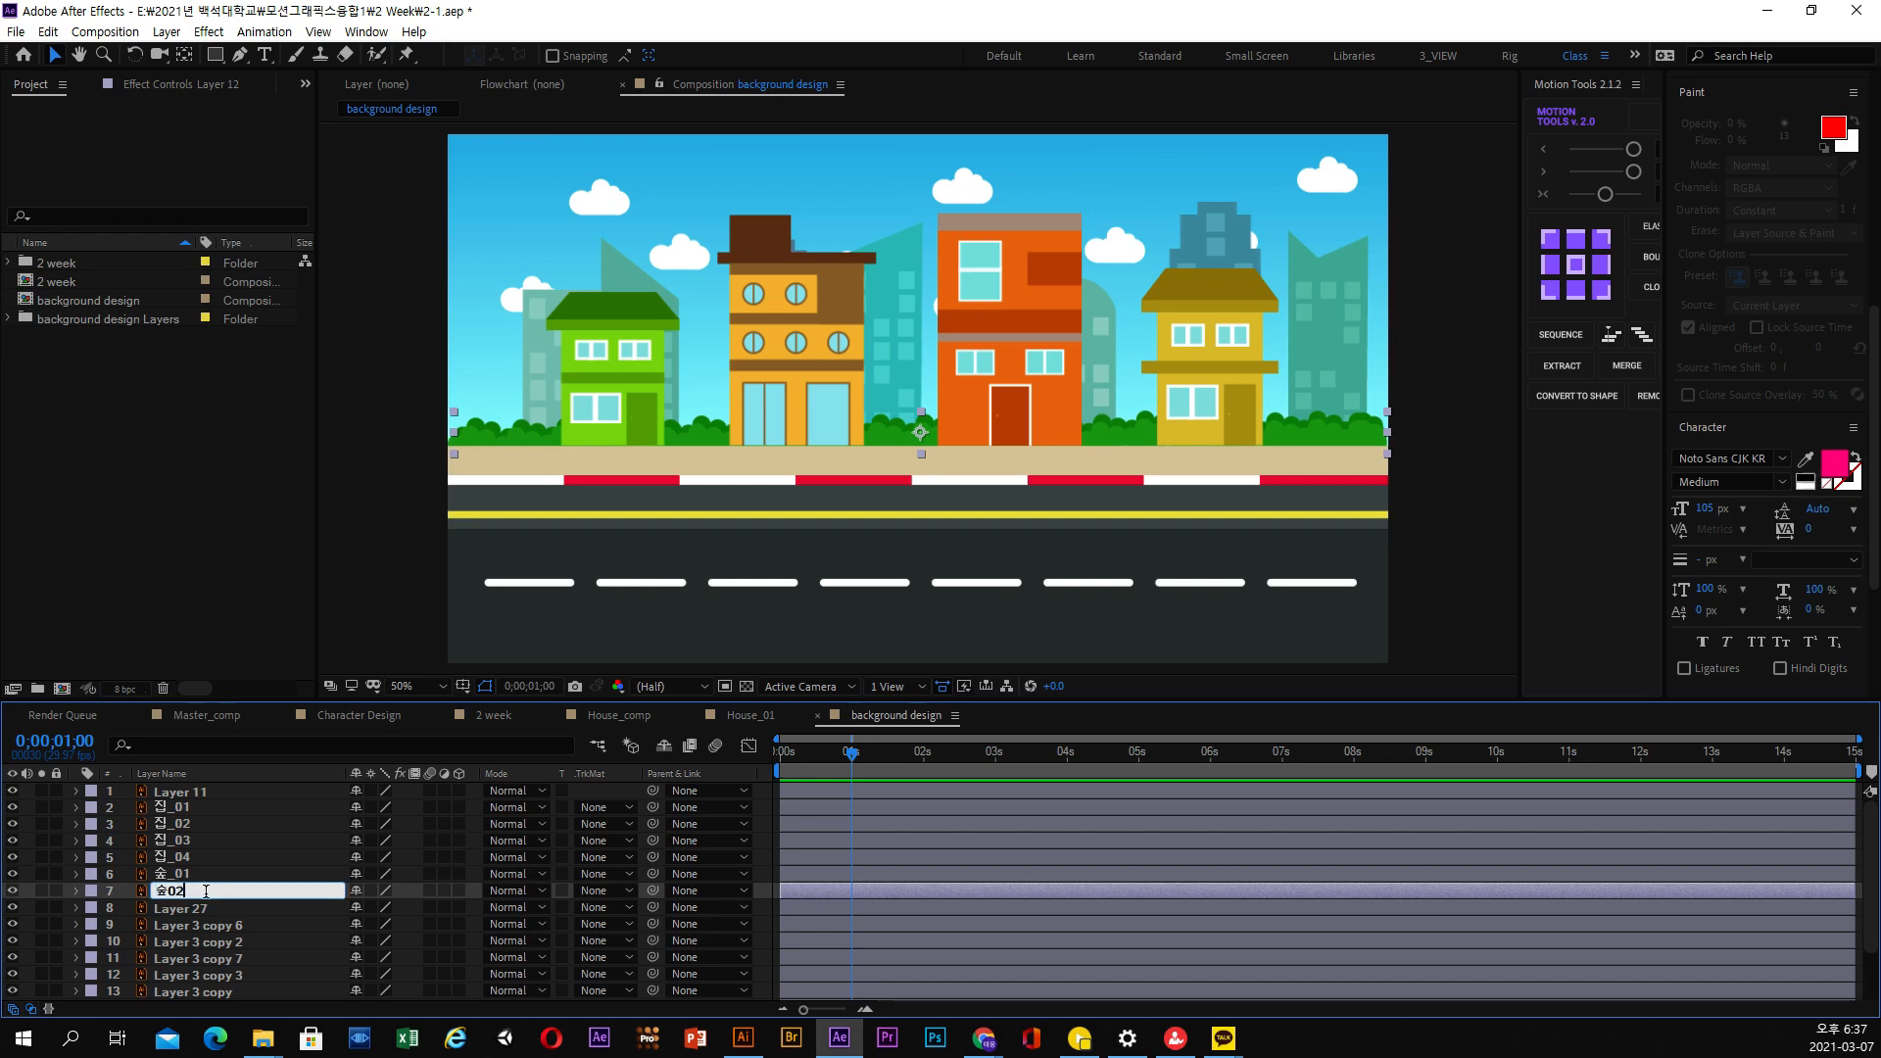
key("Return")
Toggle Layer 27's visibility and examine which background buildings the Layer 3 copies below it contain, enlarging the timeline to list all layers
left_click(206, 907)
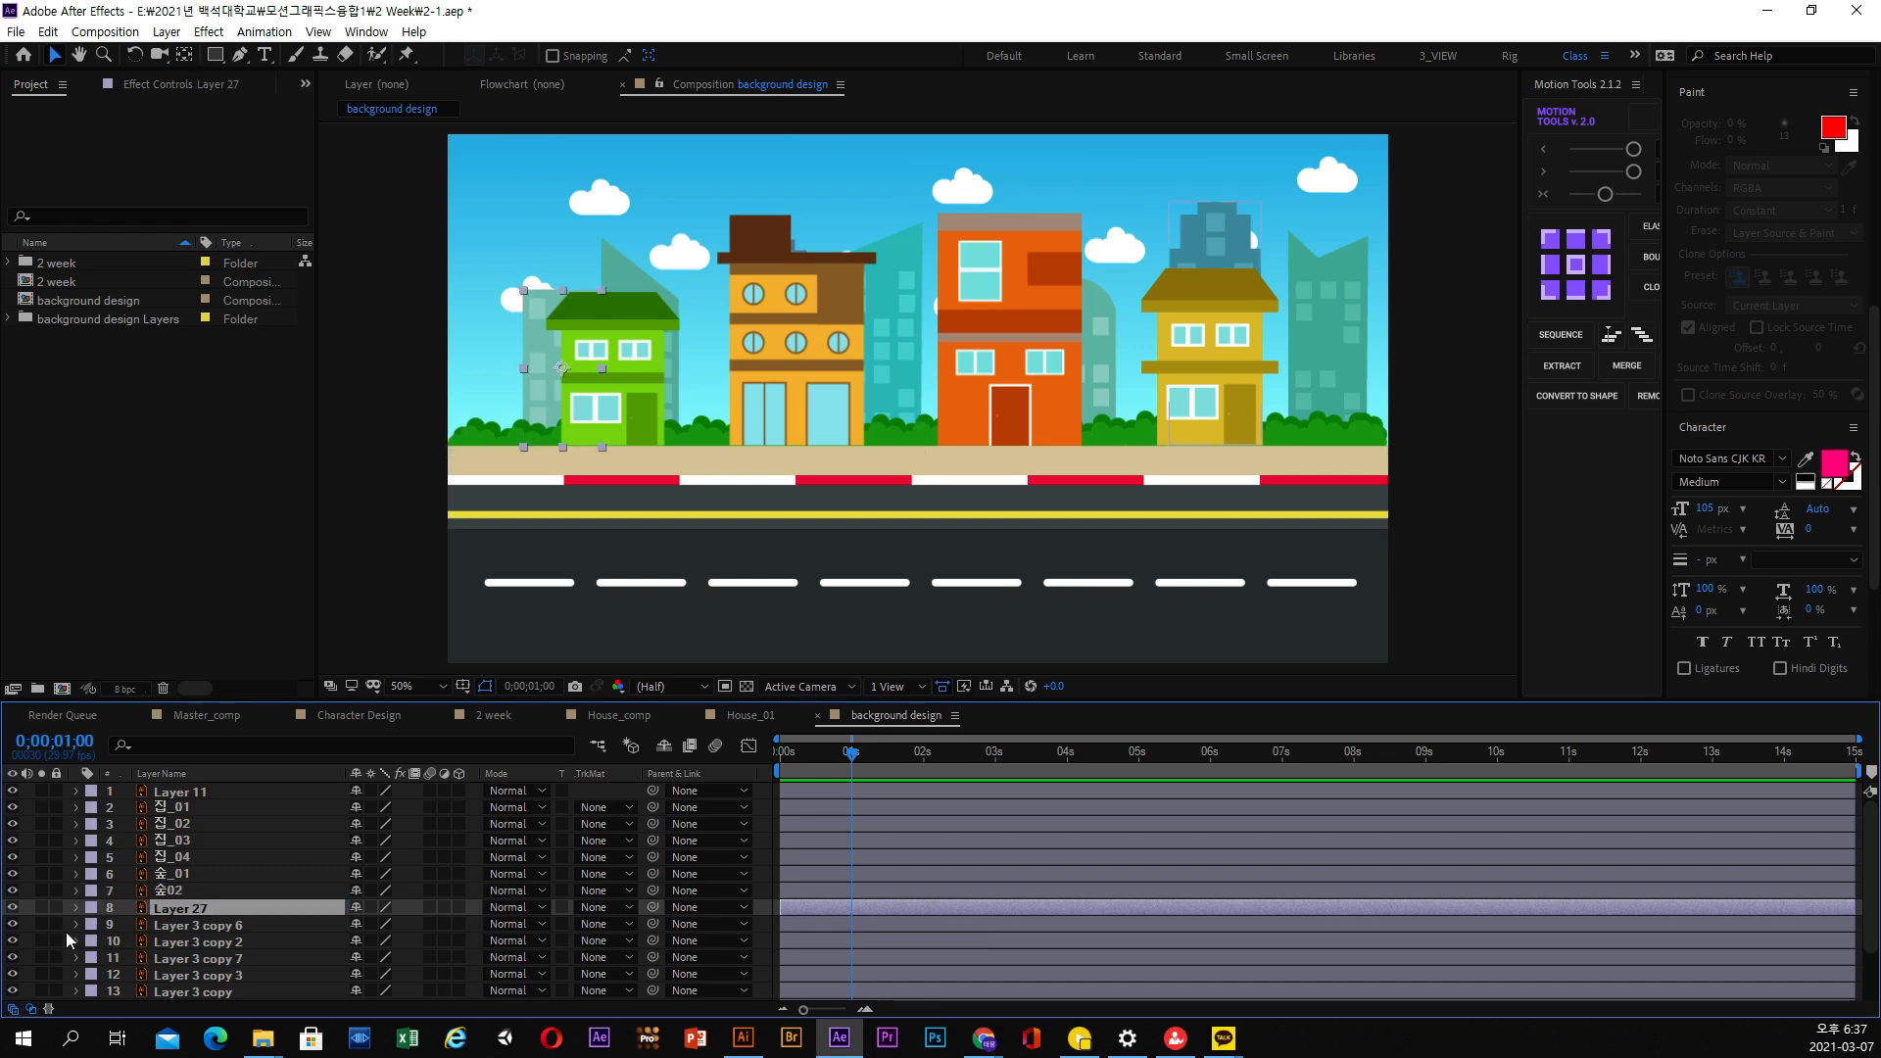
left_click(14, 910)
left_click(13, 910)
left_click(14, 910)
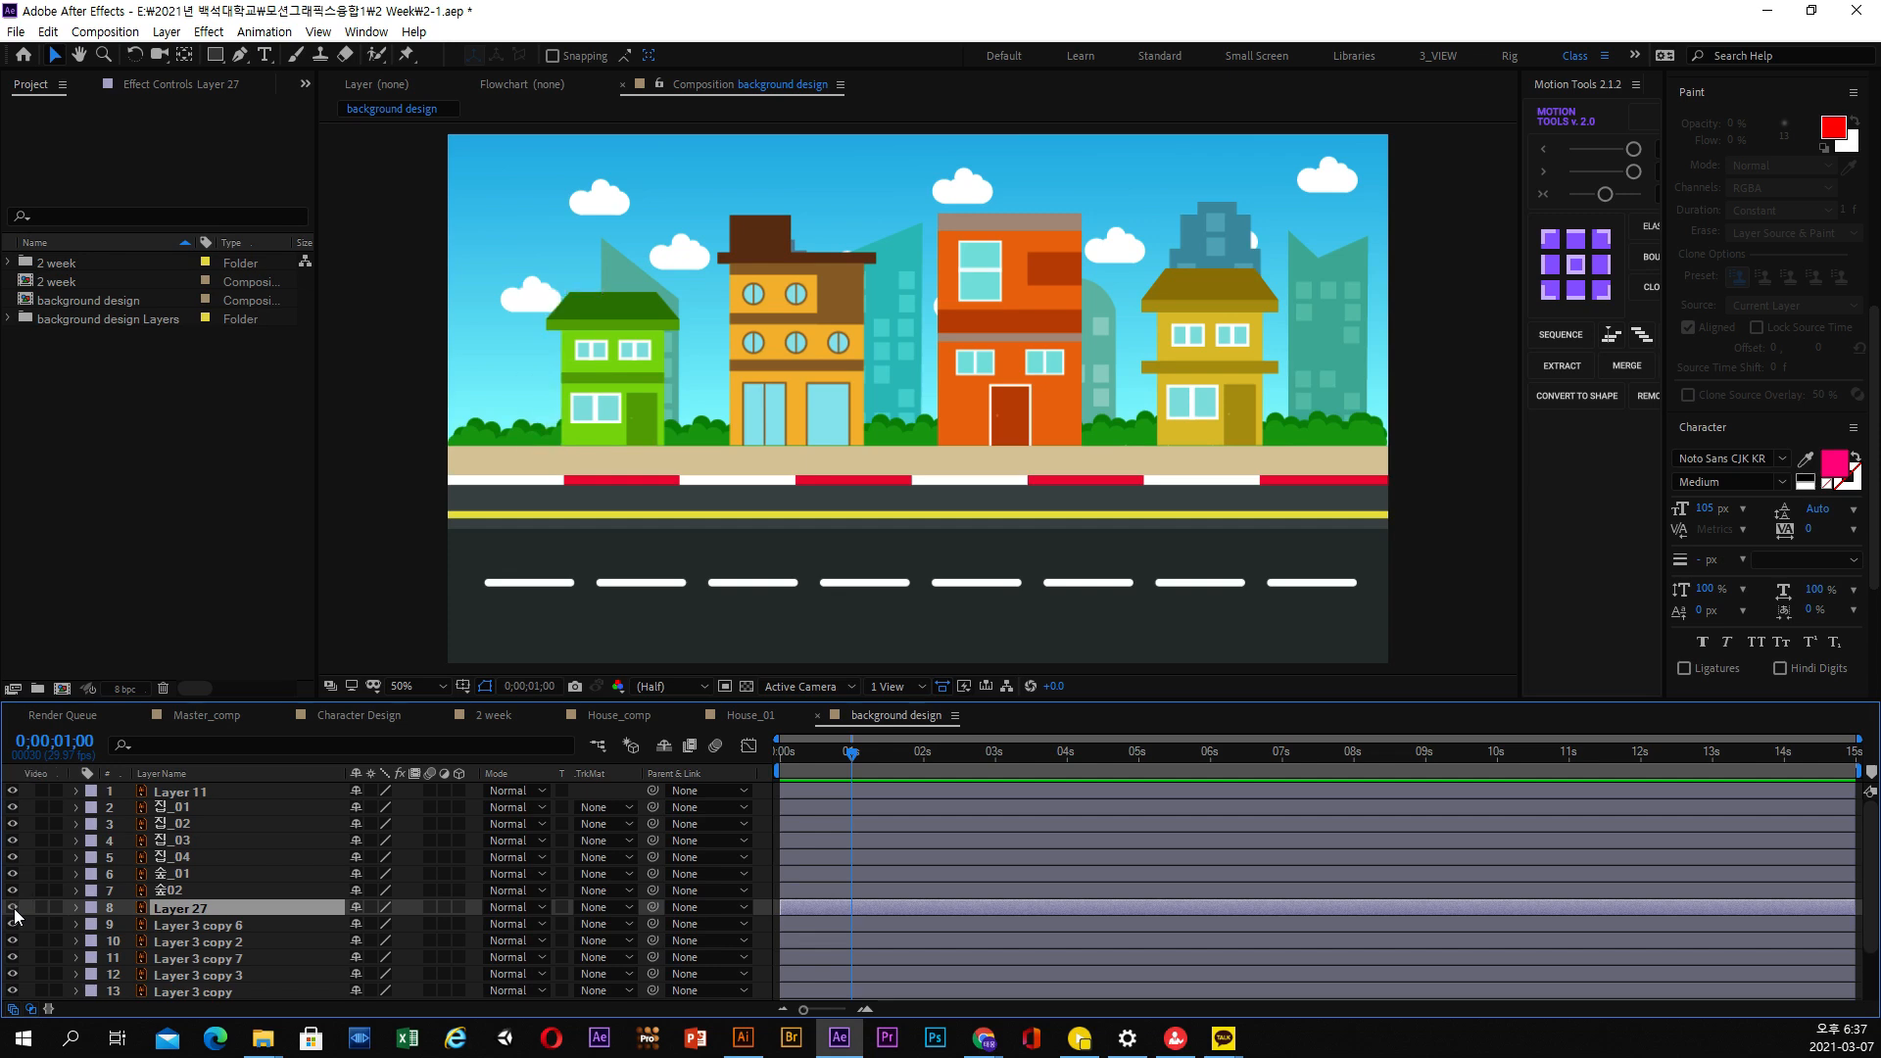
left_click(13, 910)
scroll(245, 932, "down", 2)
left_click_drag(251, 700, 250, 600)
left_click(202, 823)
left_click(206, 840)
left_click(200, 854)
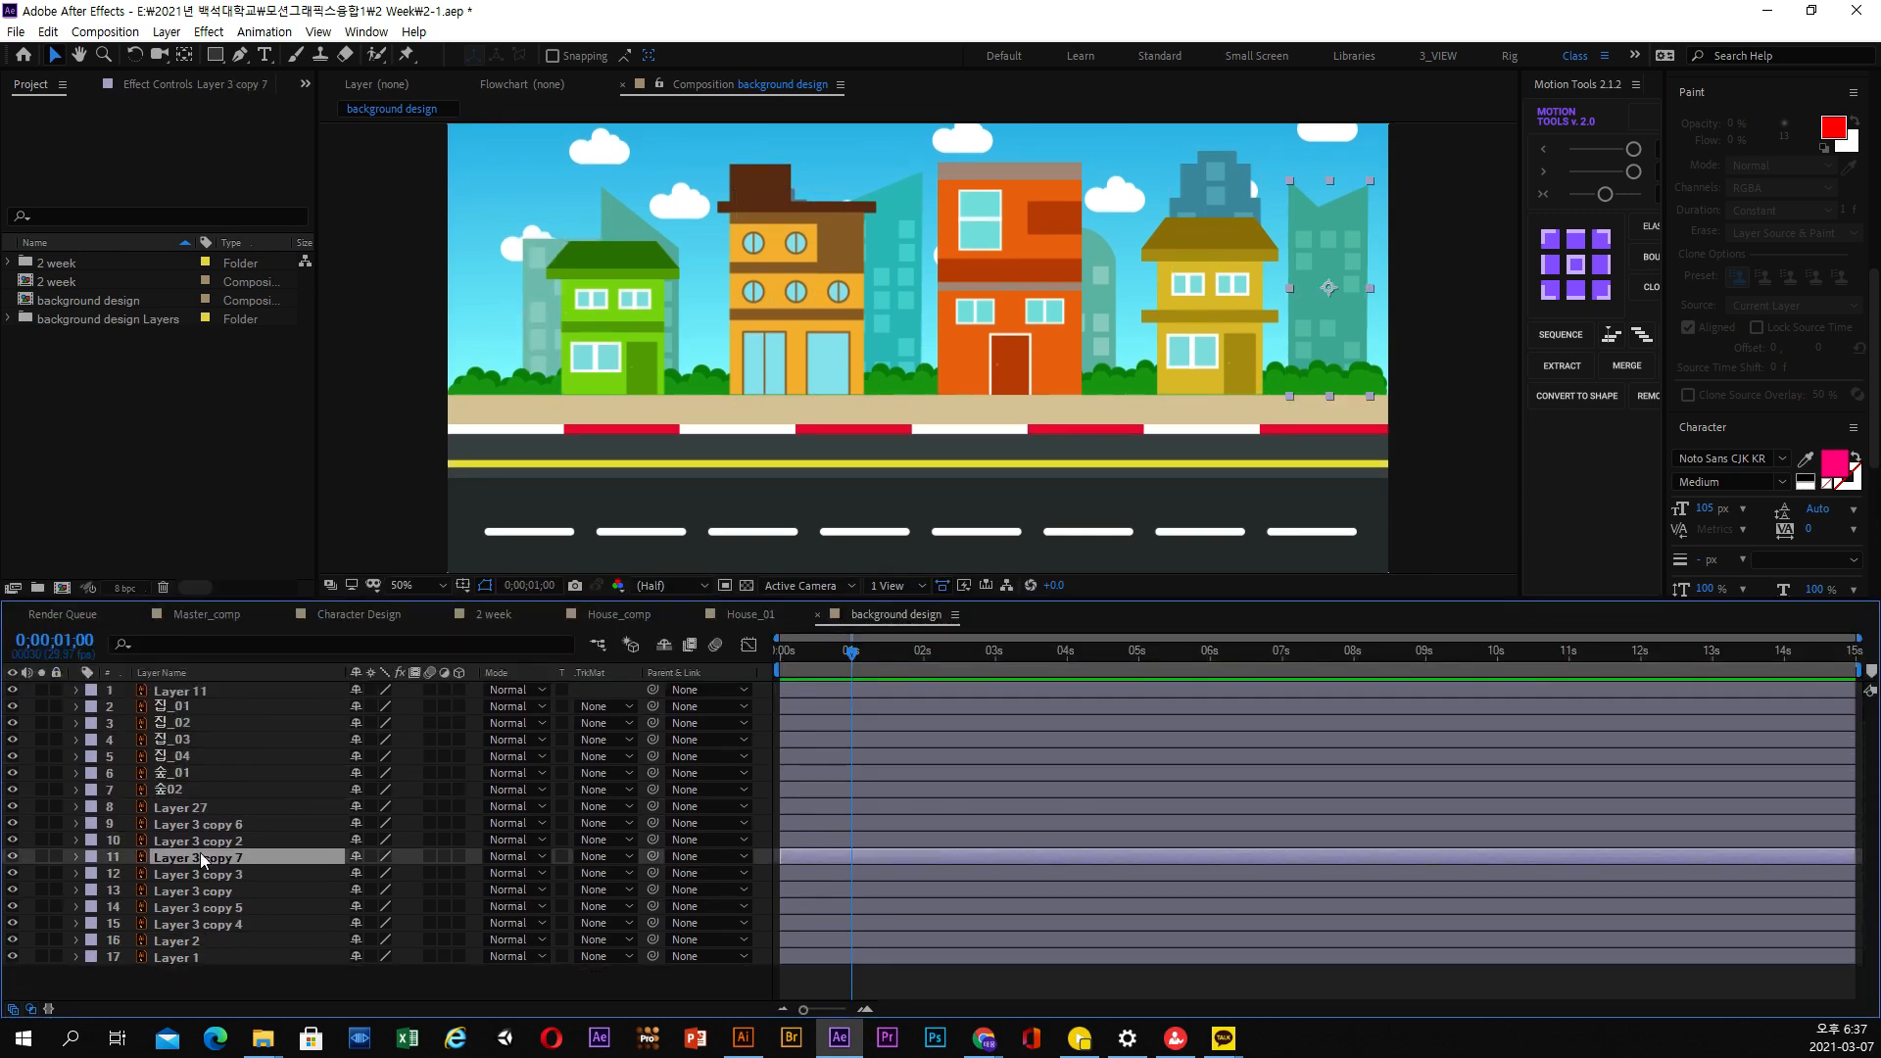
Solo Layer 27 and all seven Layer 3 copies to isolate the background buildings, leaving Layer 2 unsoloed
left_click(188, 807)
left_click(41, 806)
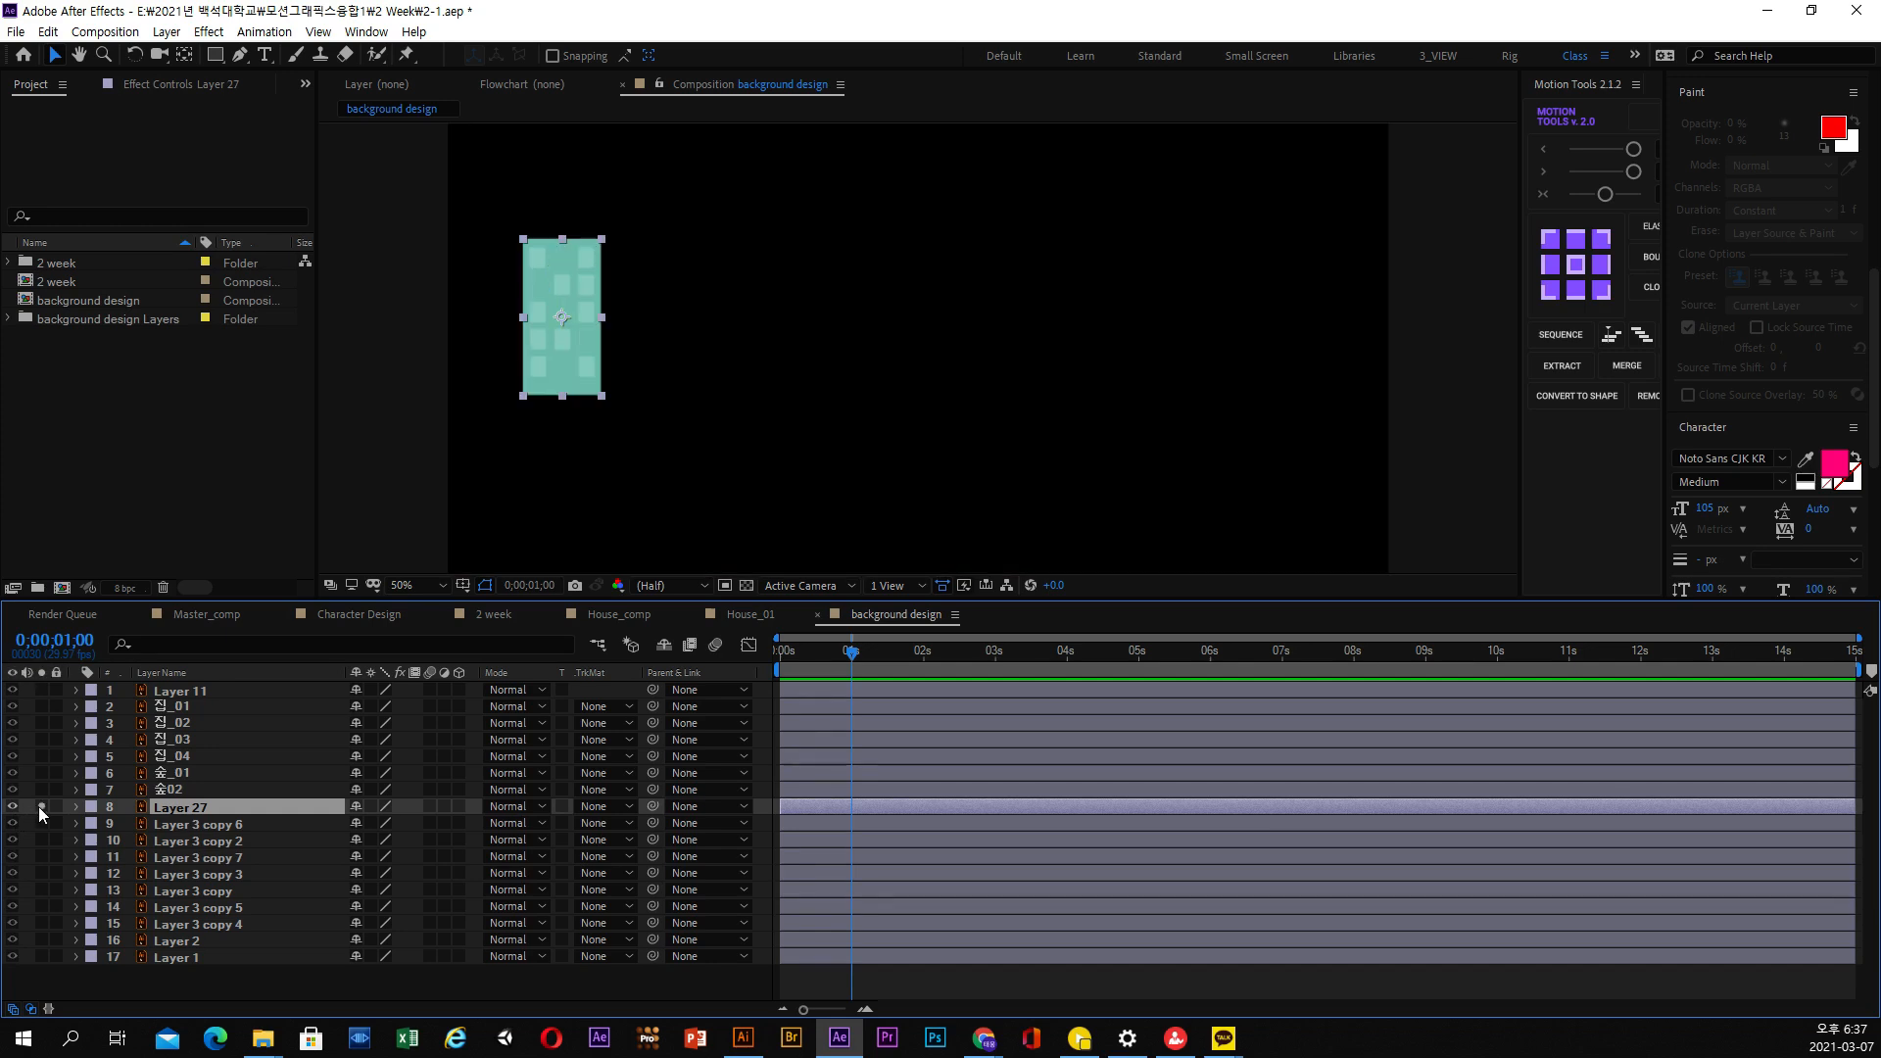
left_click(40, 823)
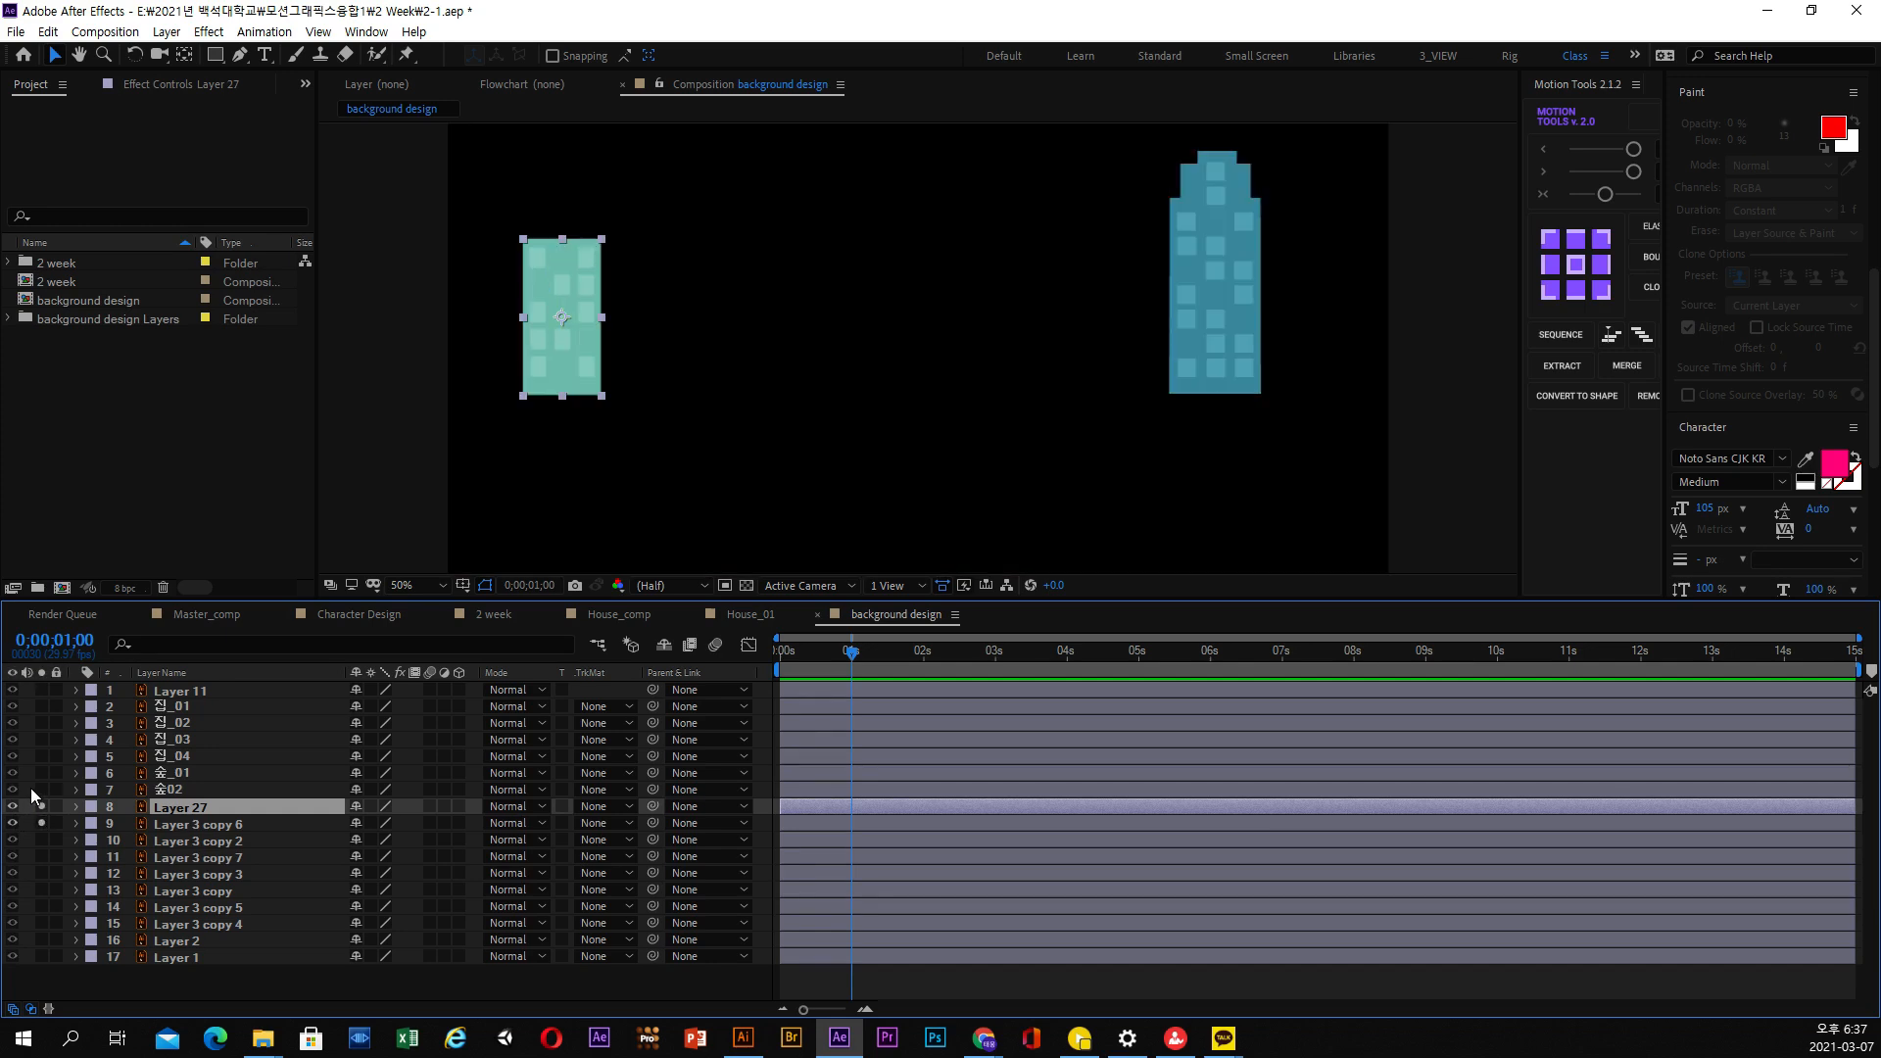
left_click(42, 840)
left_click(42, 857)
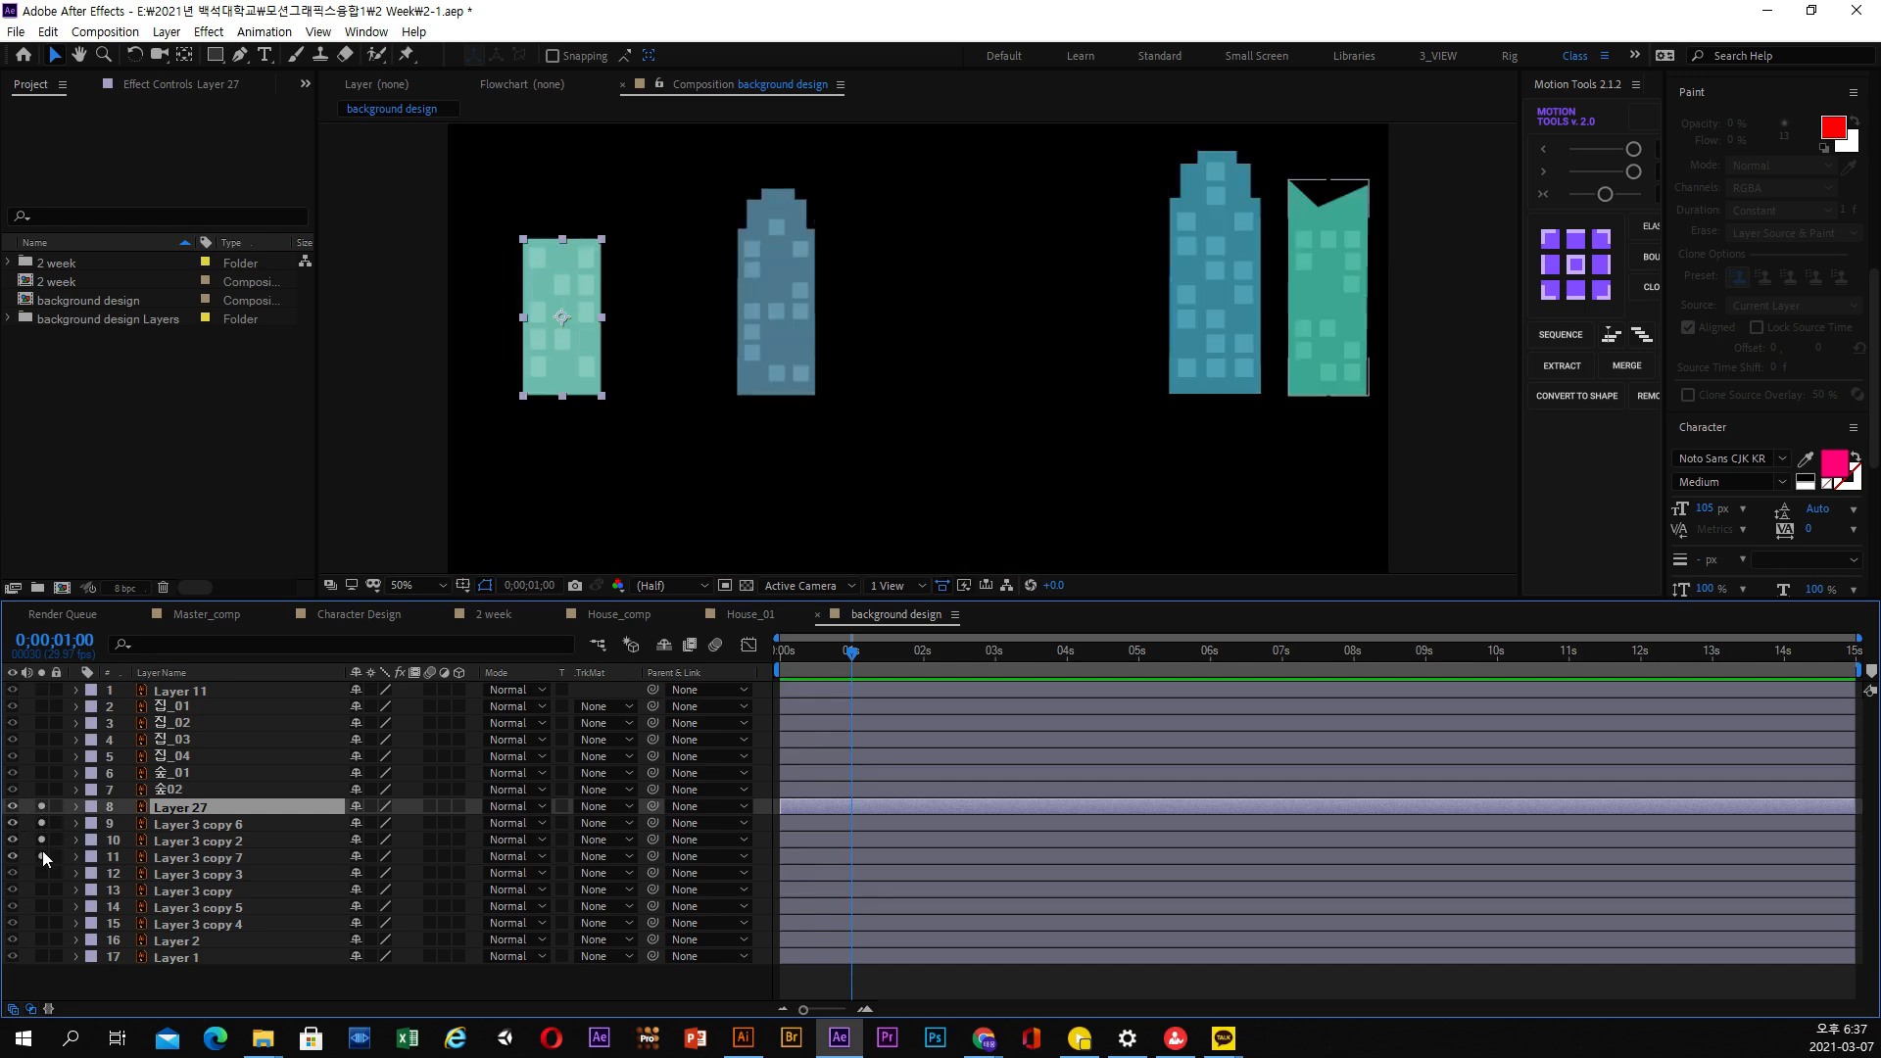
left_click(41, 871)
left_click(42, 890)
left_click(43, 906)
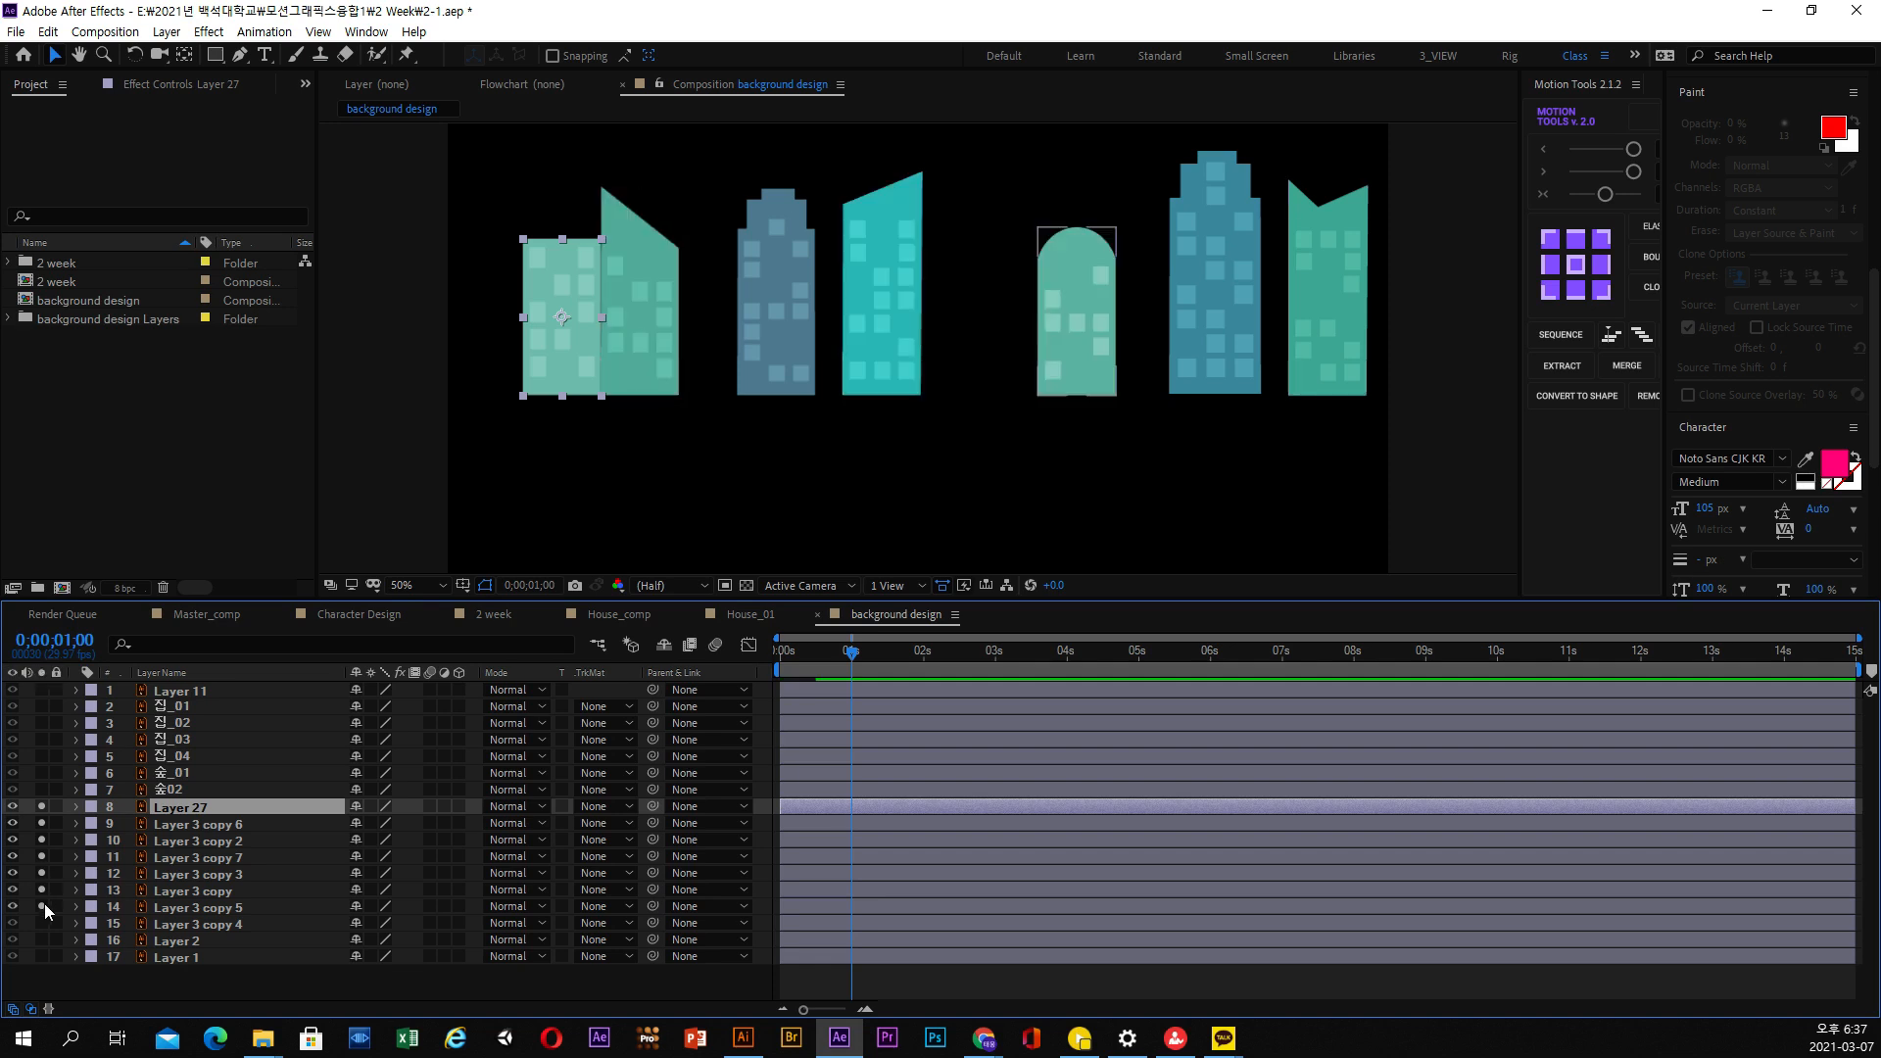
left_click(43, 922)
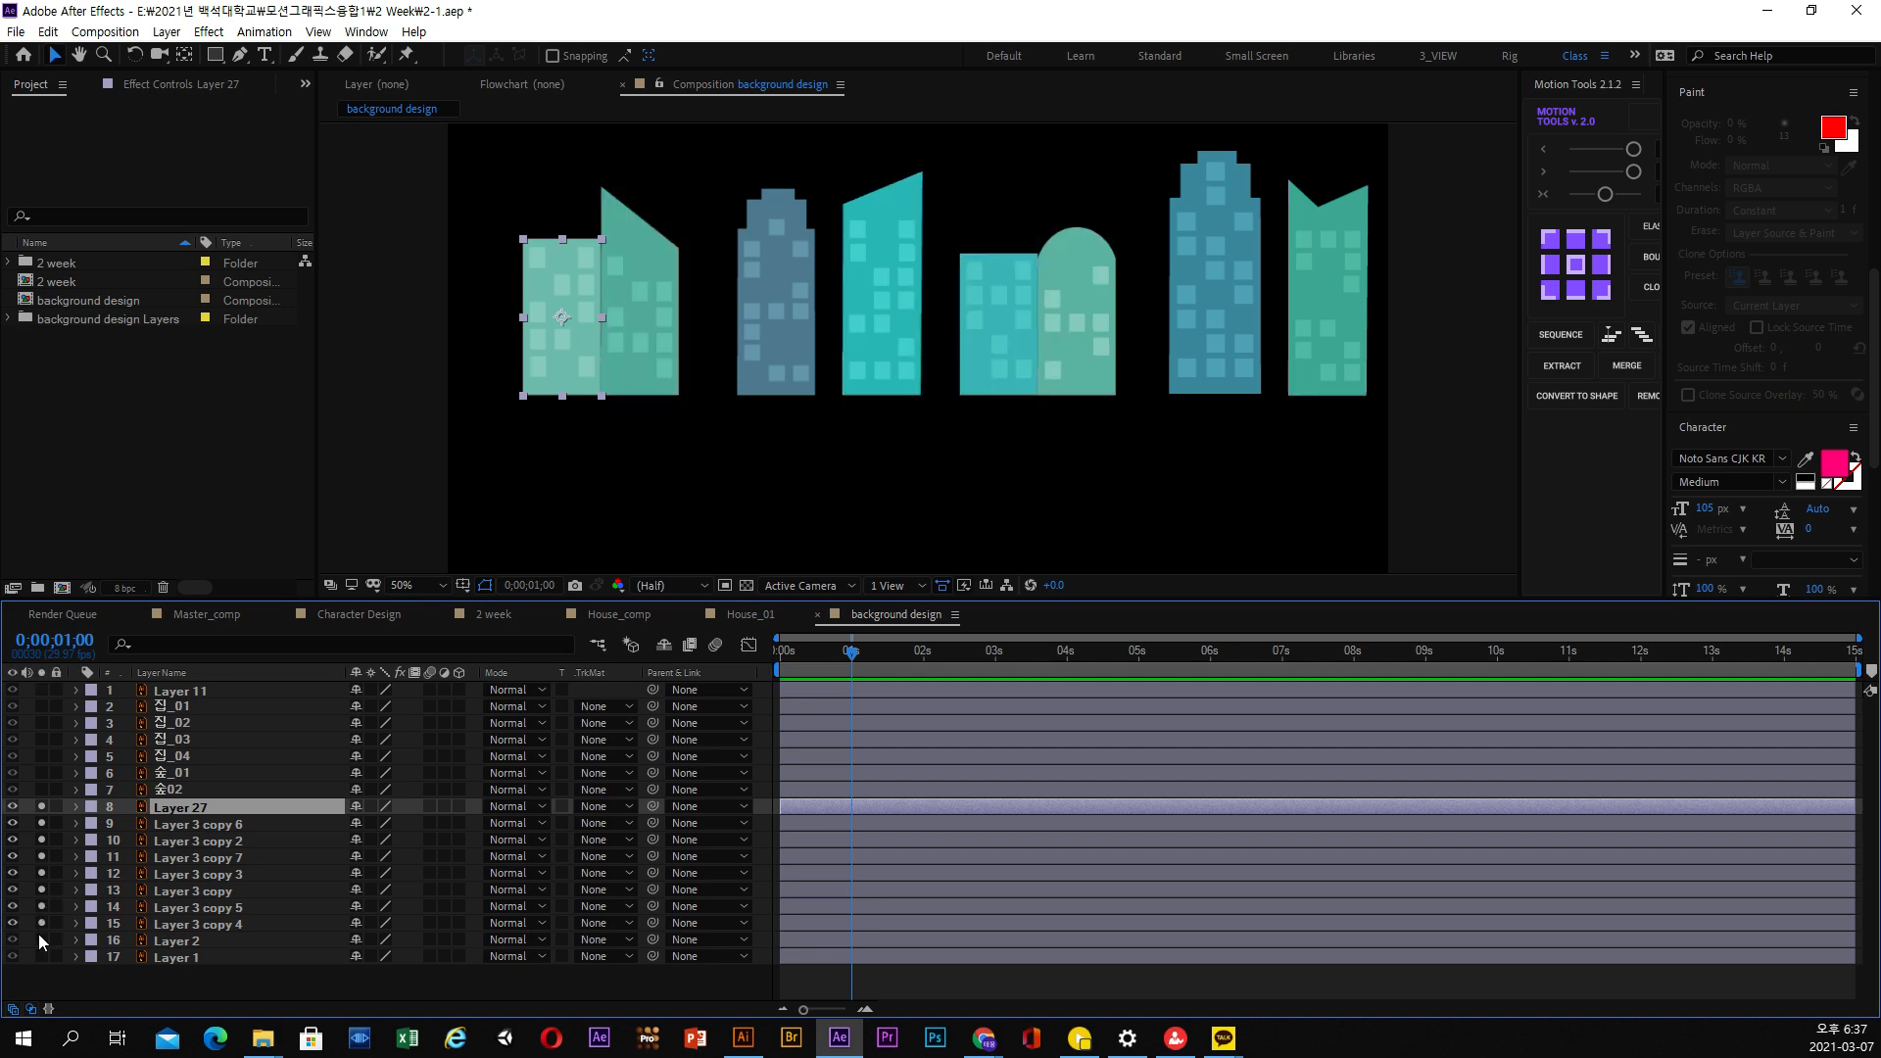
left_click(42, 939)
left_click(42, 939)
Pre-compose Layer 27 through Layer 3 copy 4 into a composition named 빌딩들 and turn off its solo
left_click(189, 940)
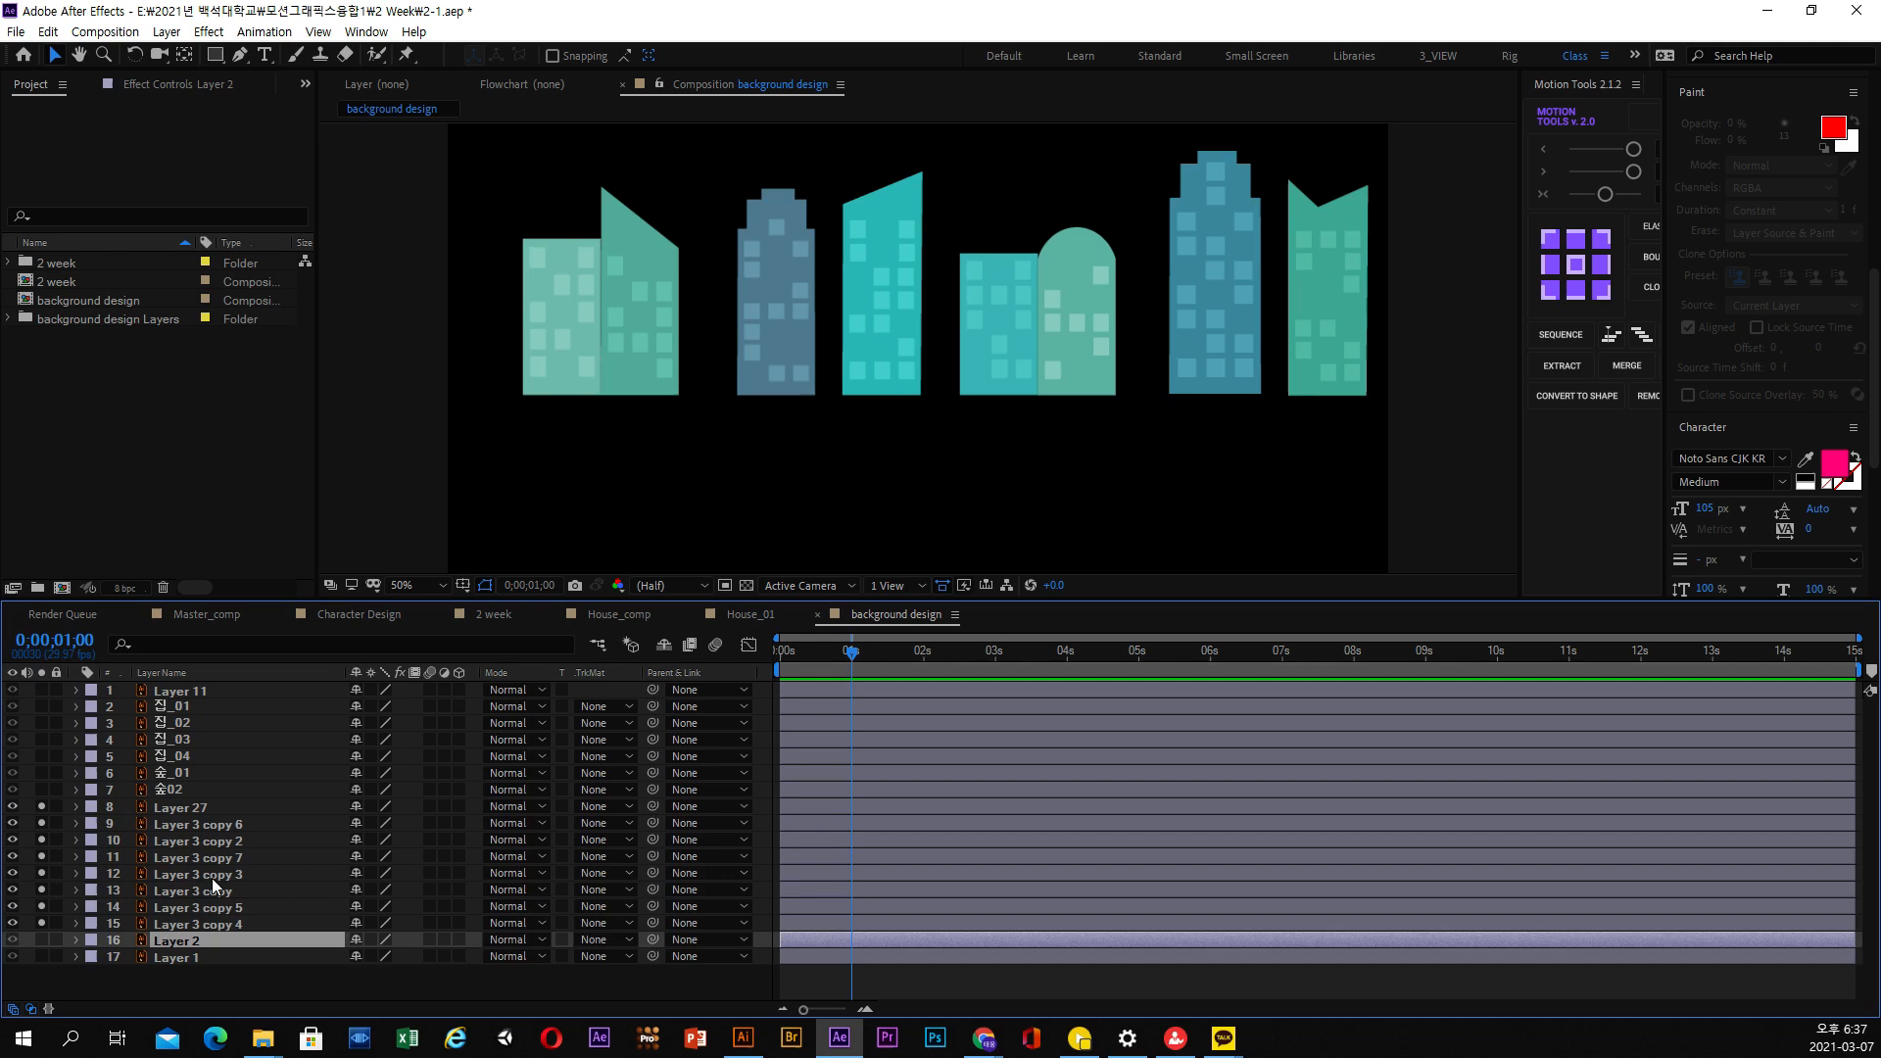
left_click(192, 810, "shift")
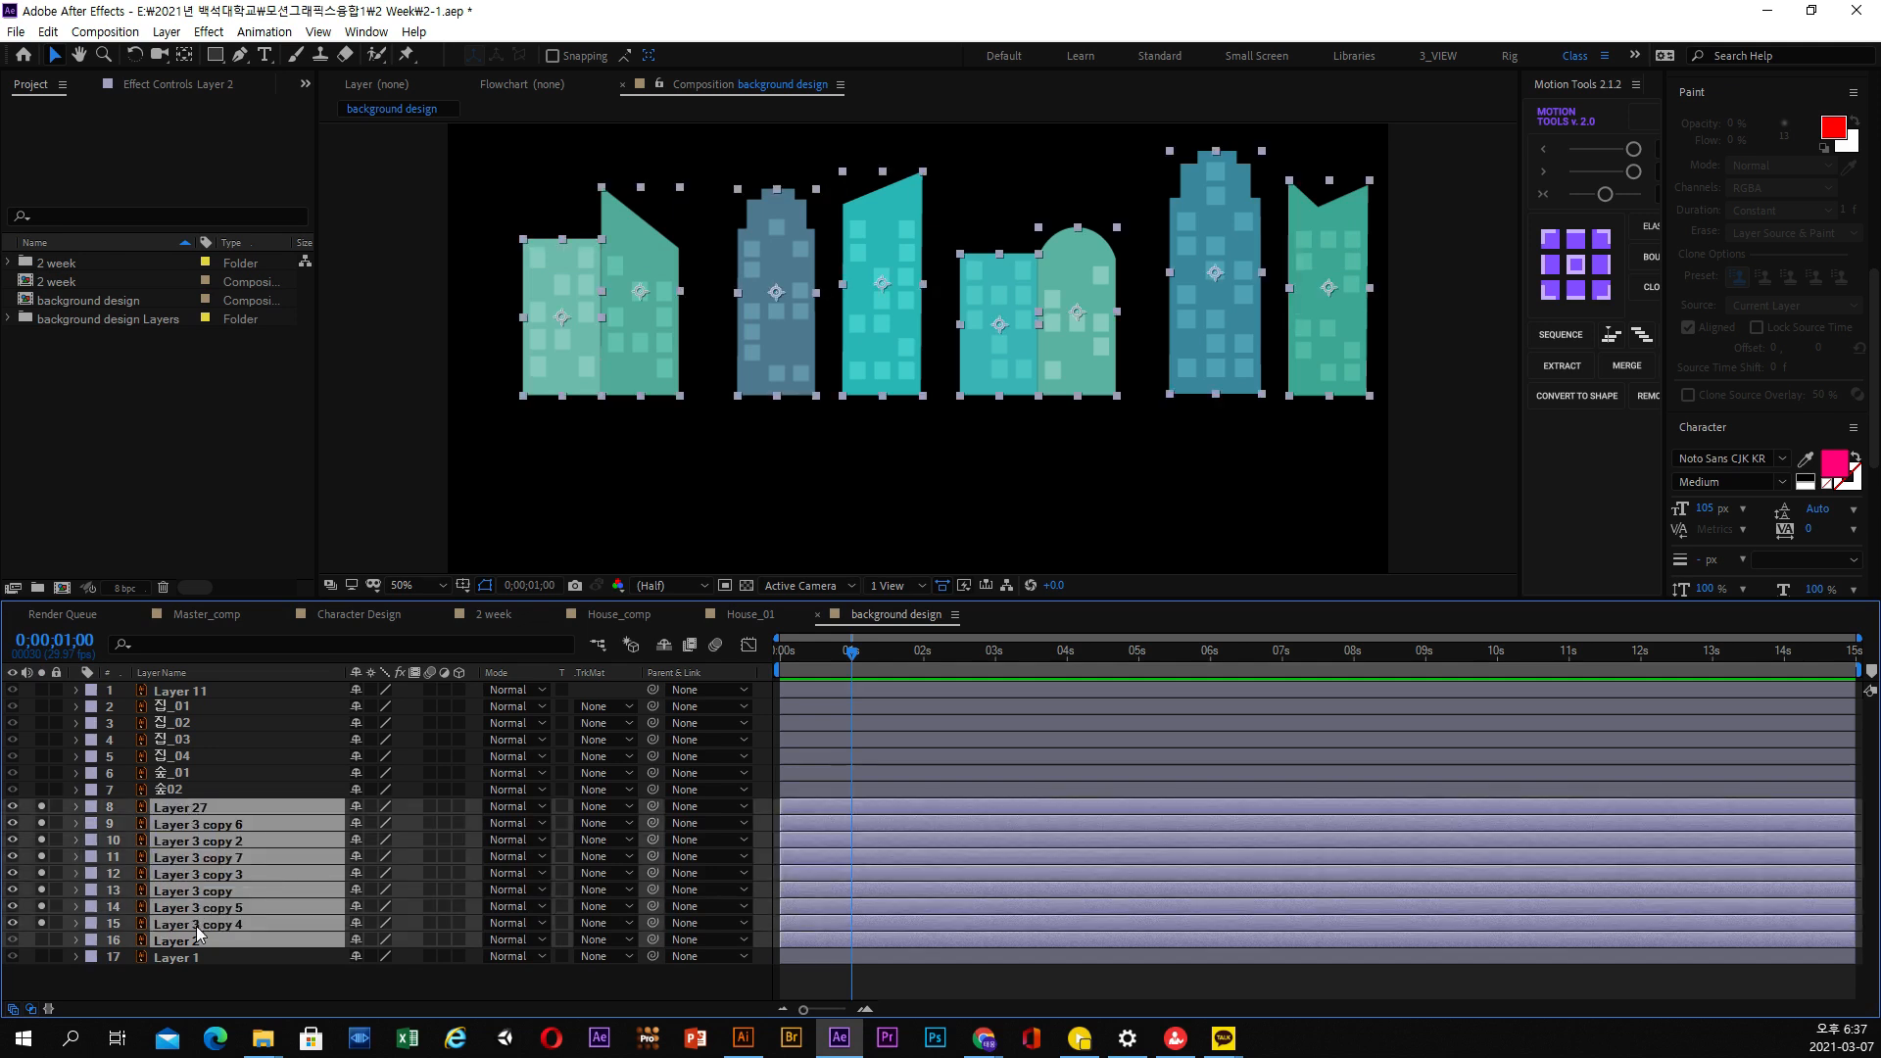
left_click(206, 975)
left_click(204, 925)
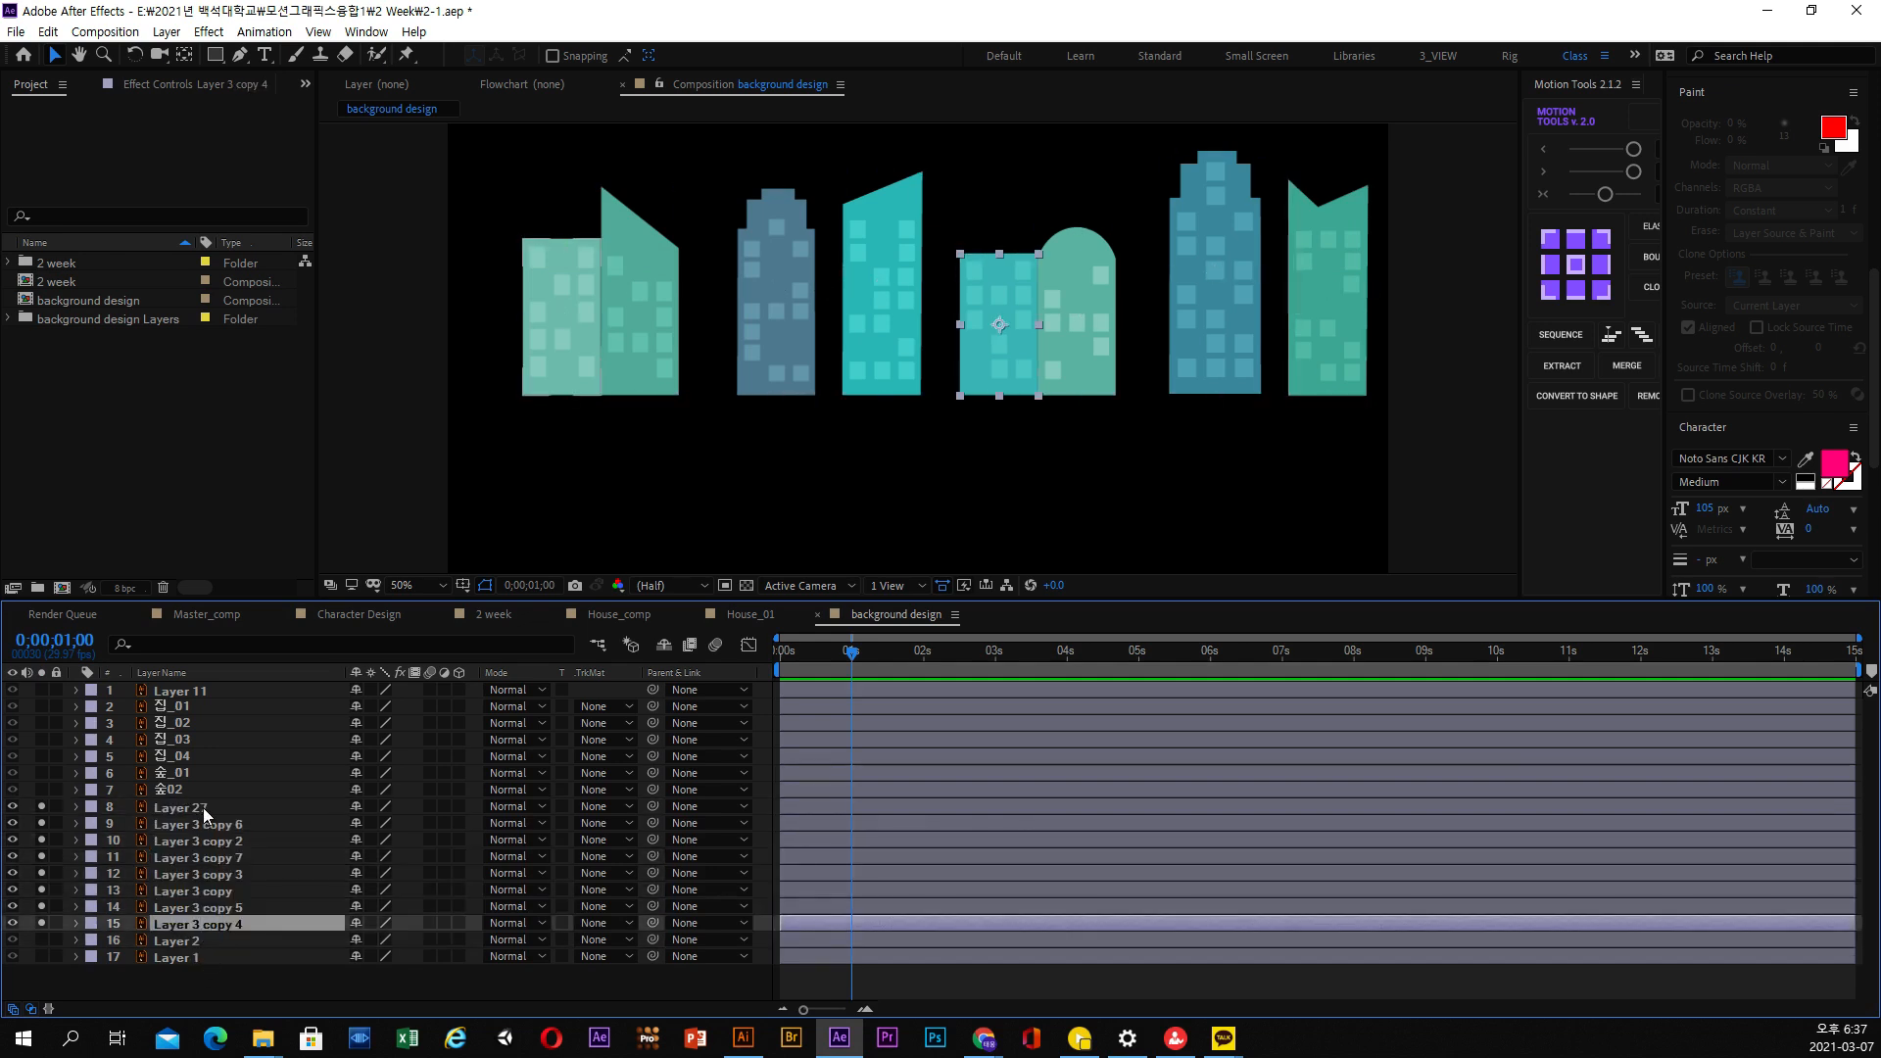
left_click(204, 811, "shift")
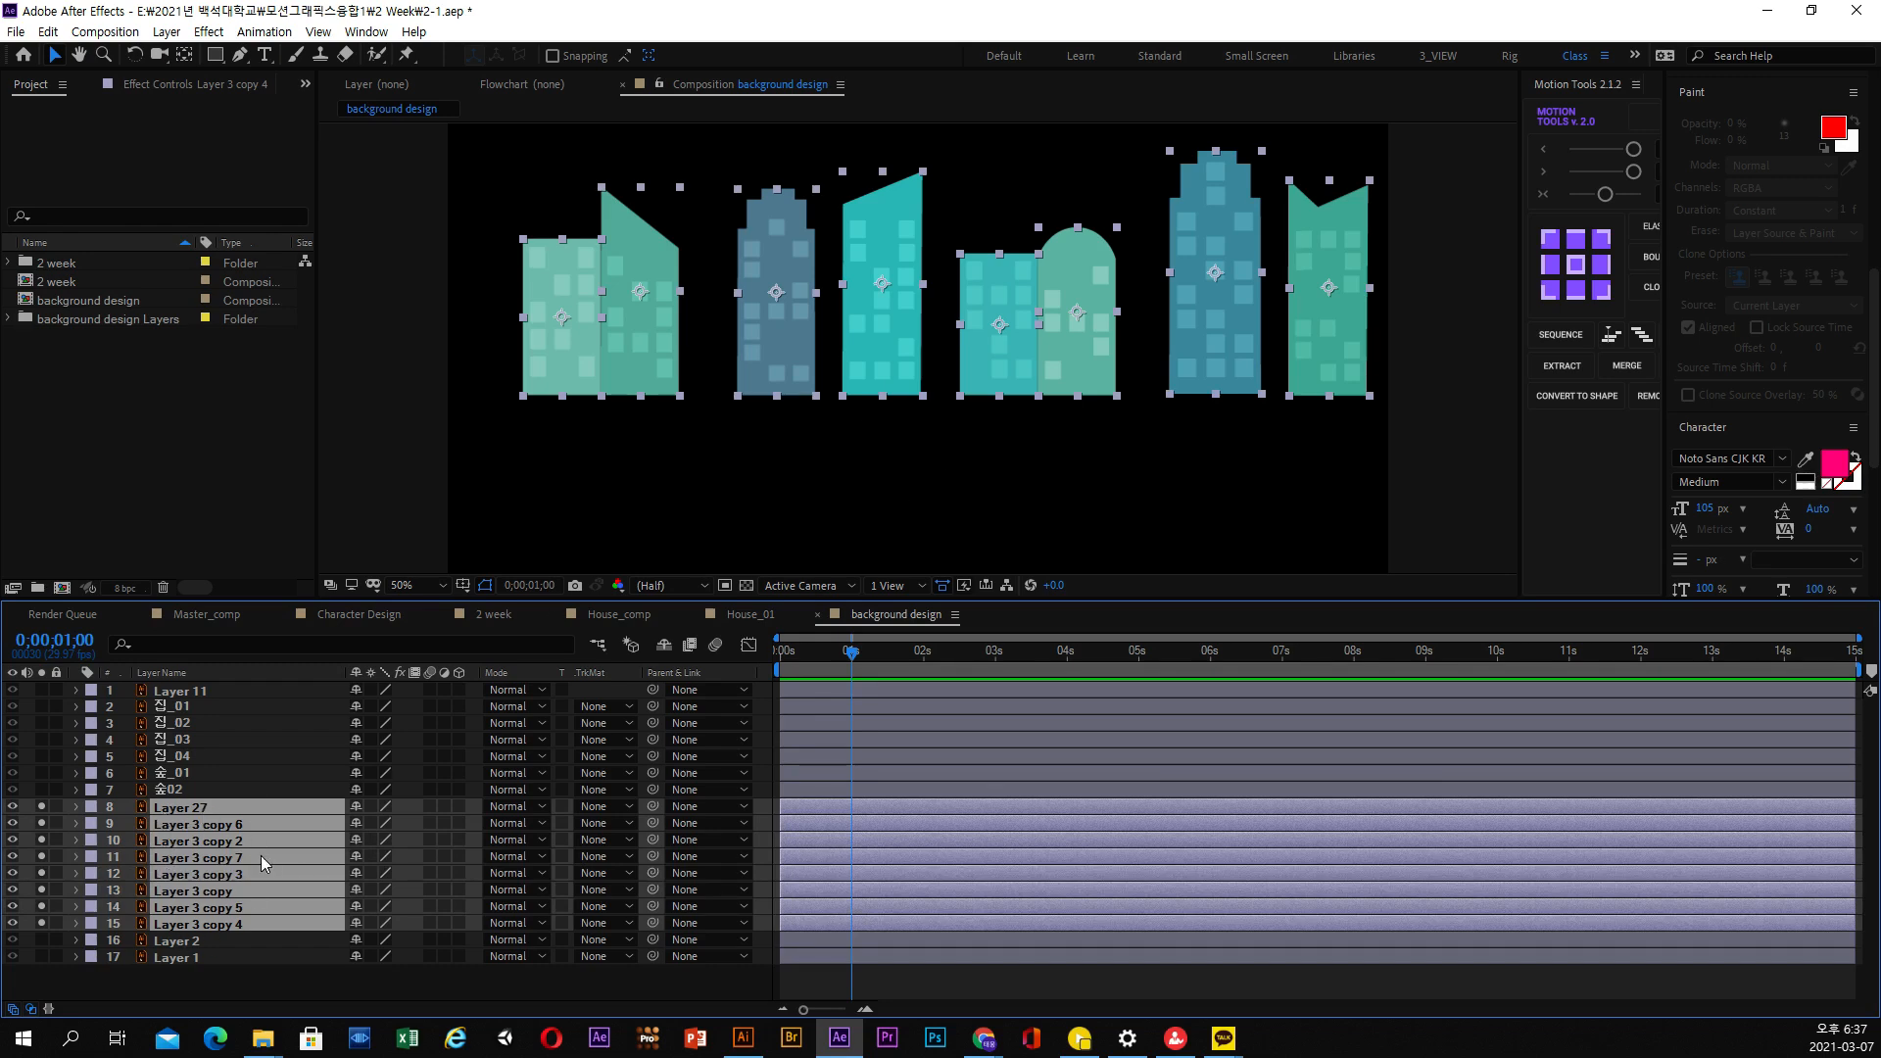
left_click(166, 32)
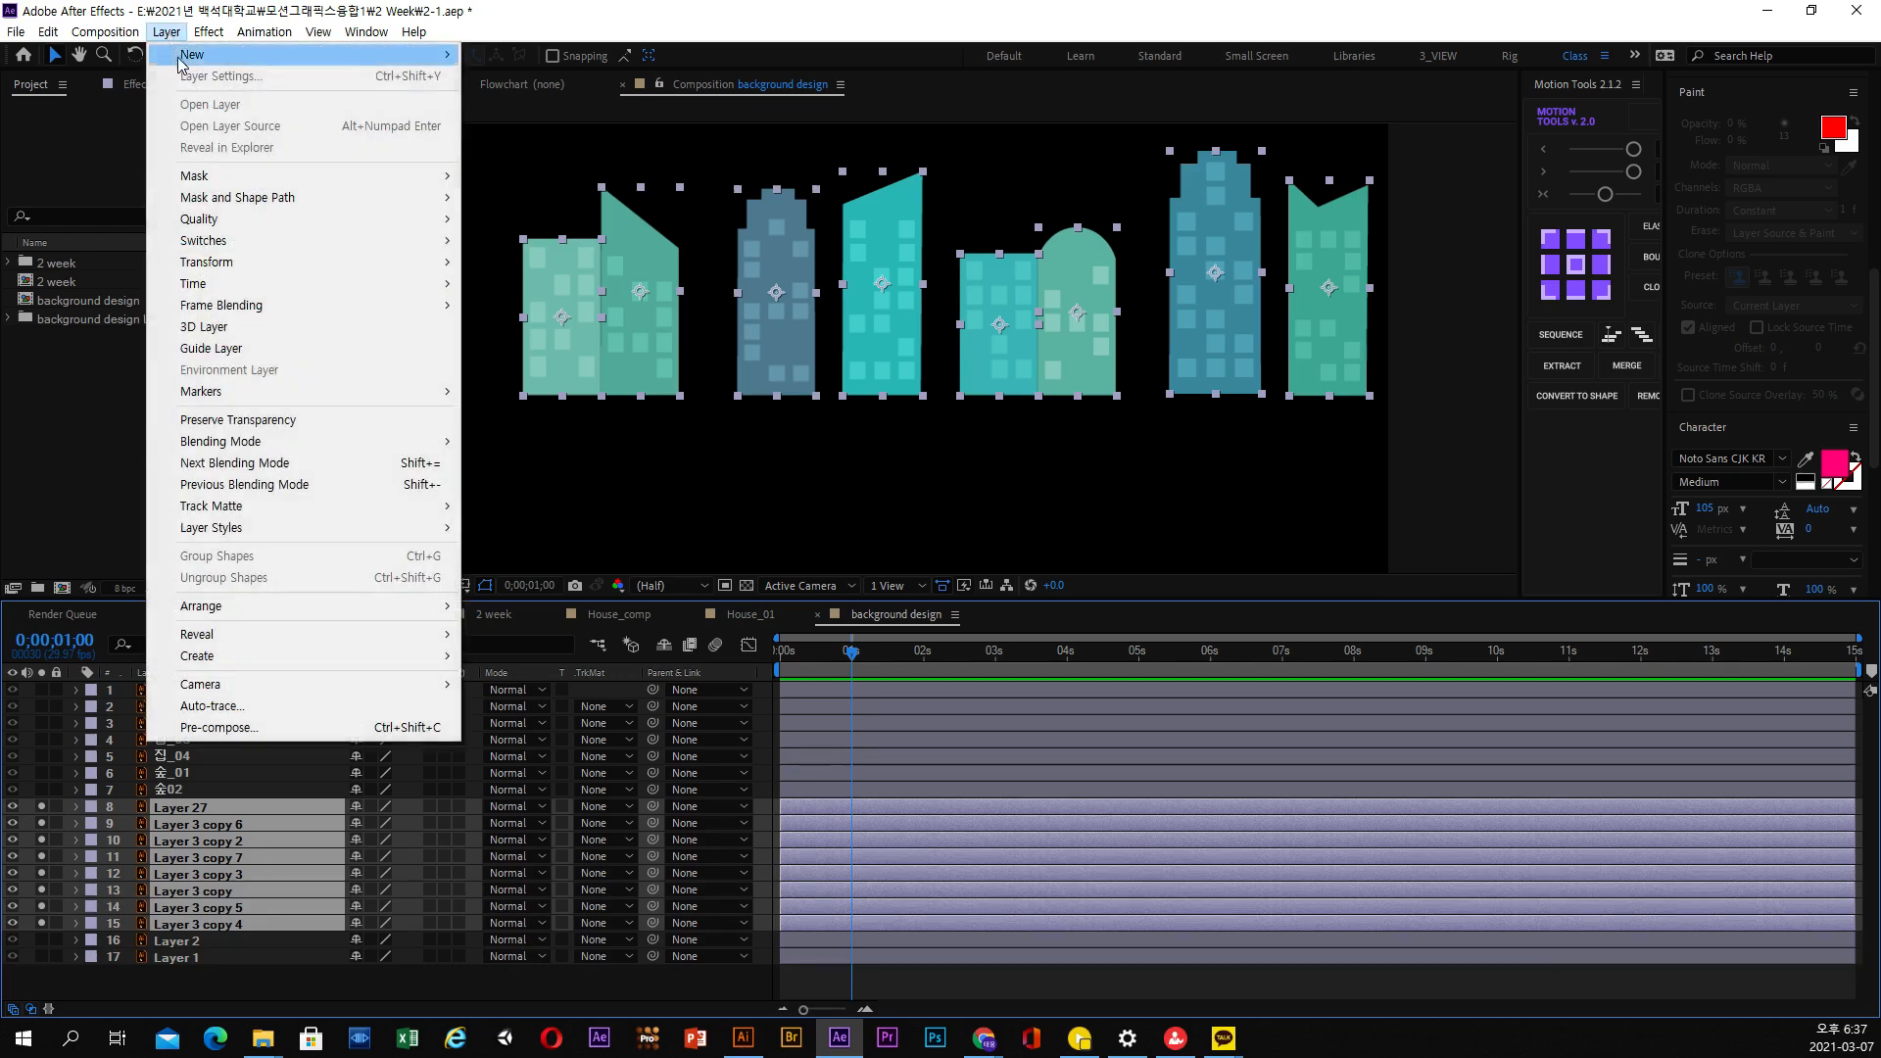
left_click(252, 732)
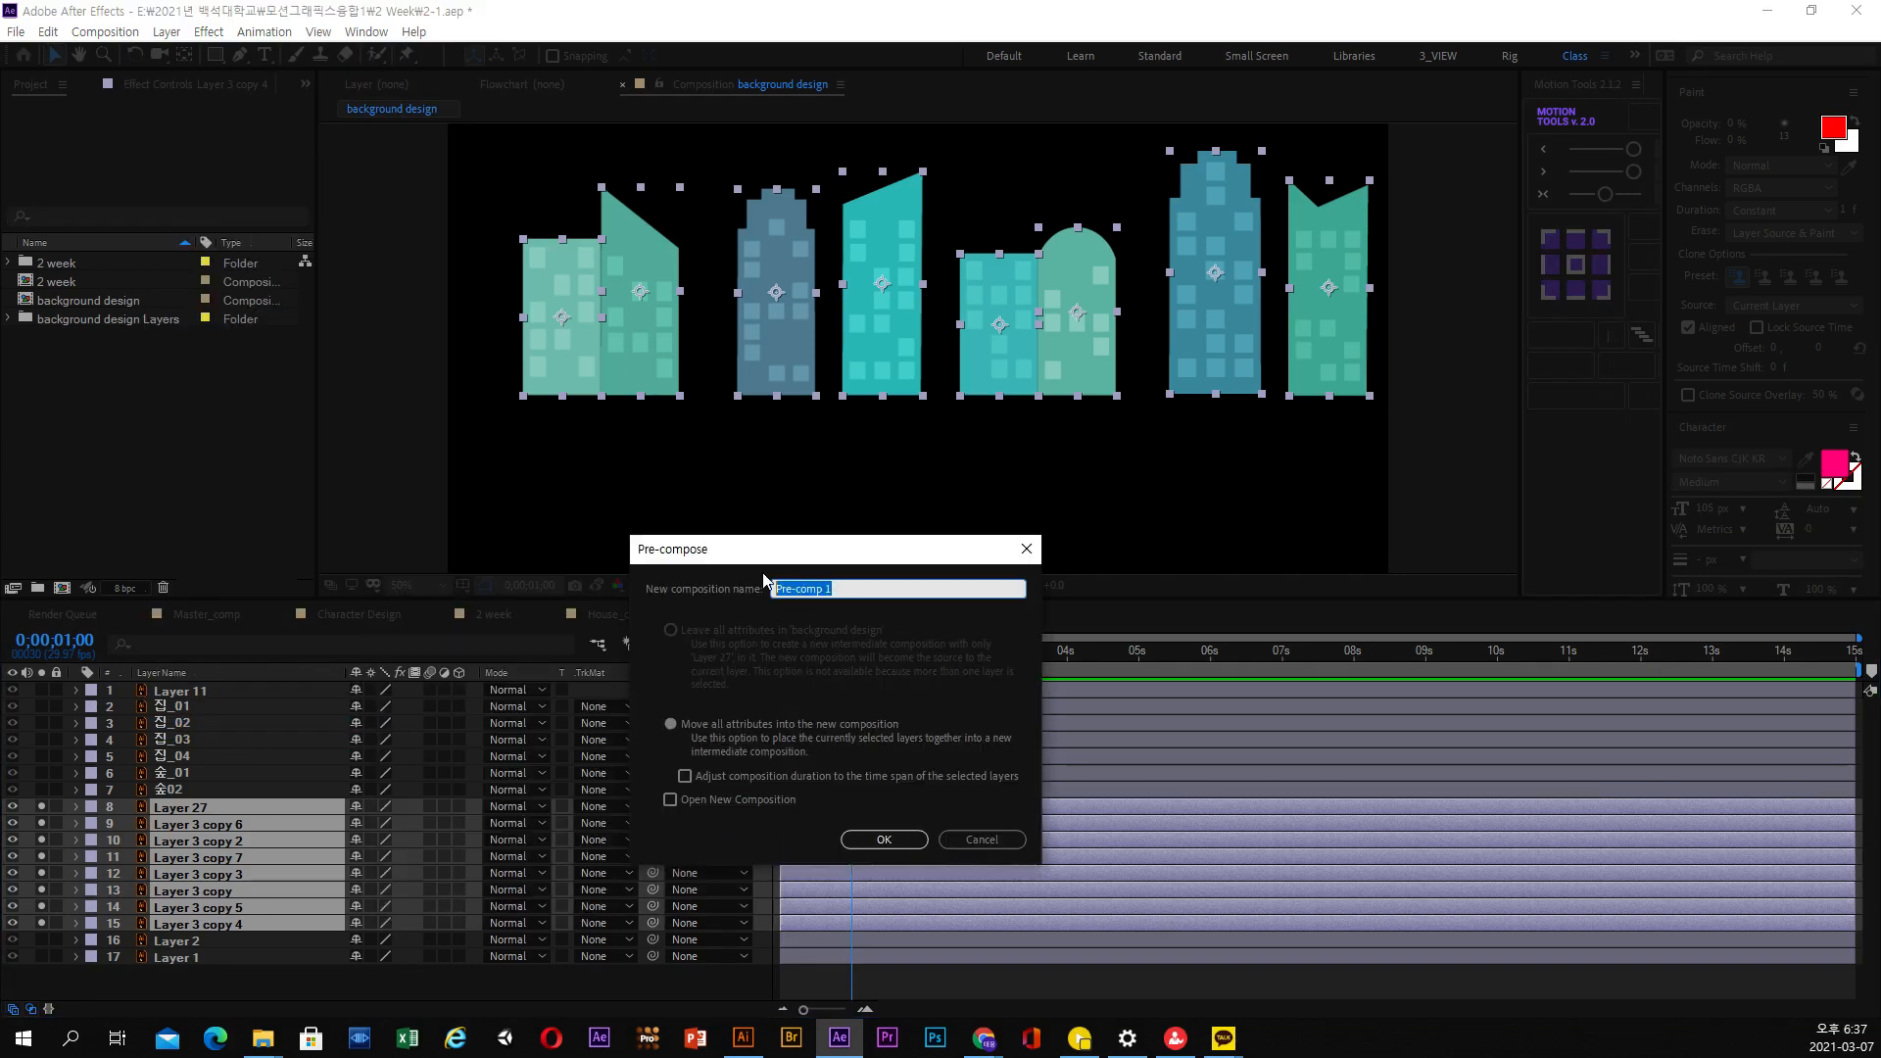
type("빌딩")
type("ㄷ")
key("Return")
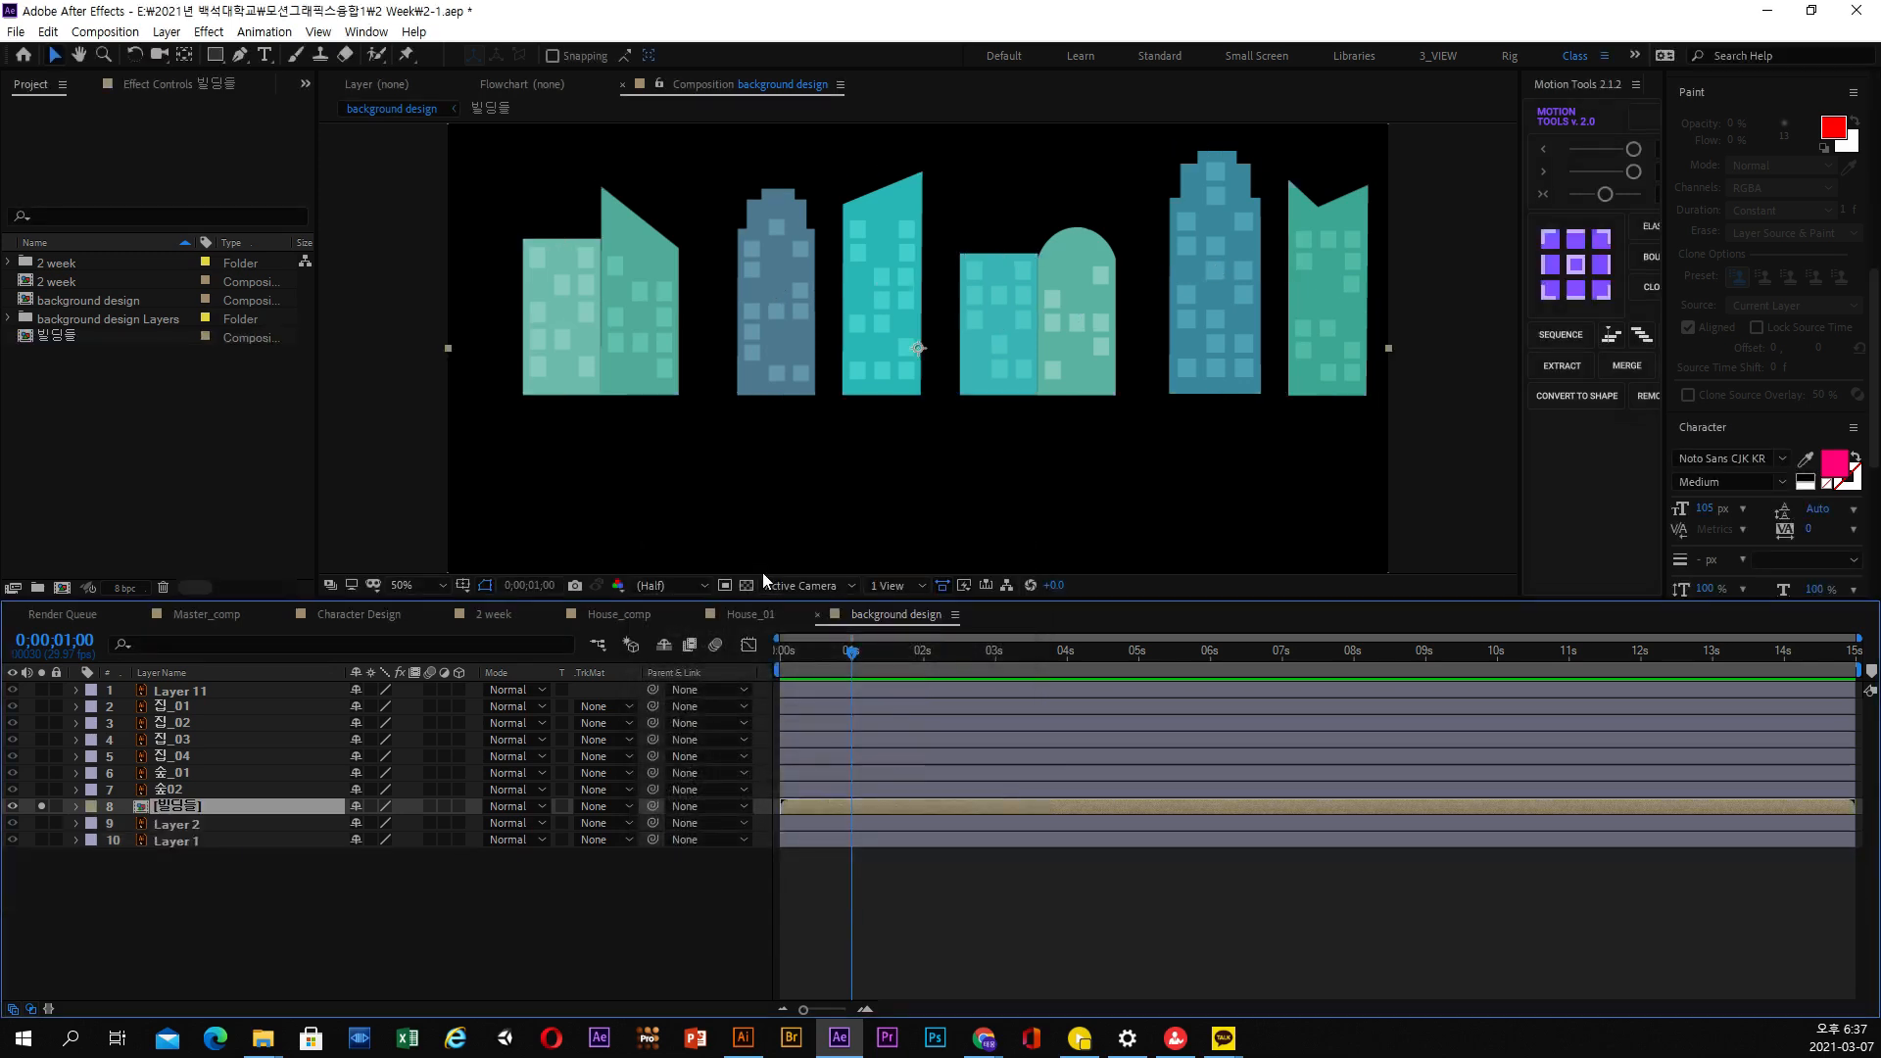
left_click(41, 807)
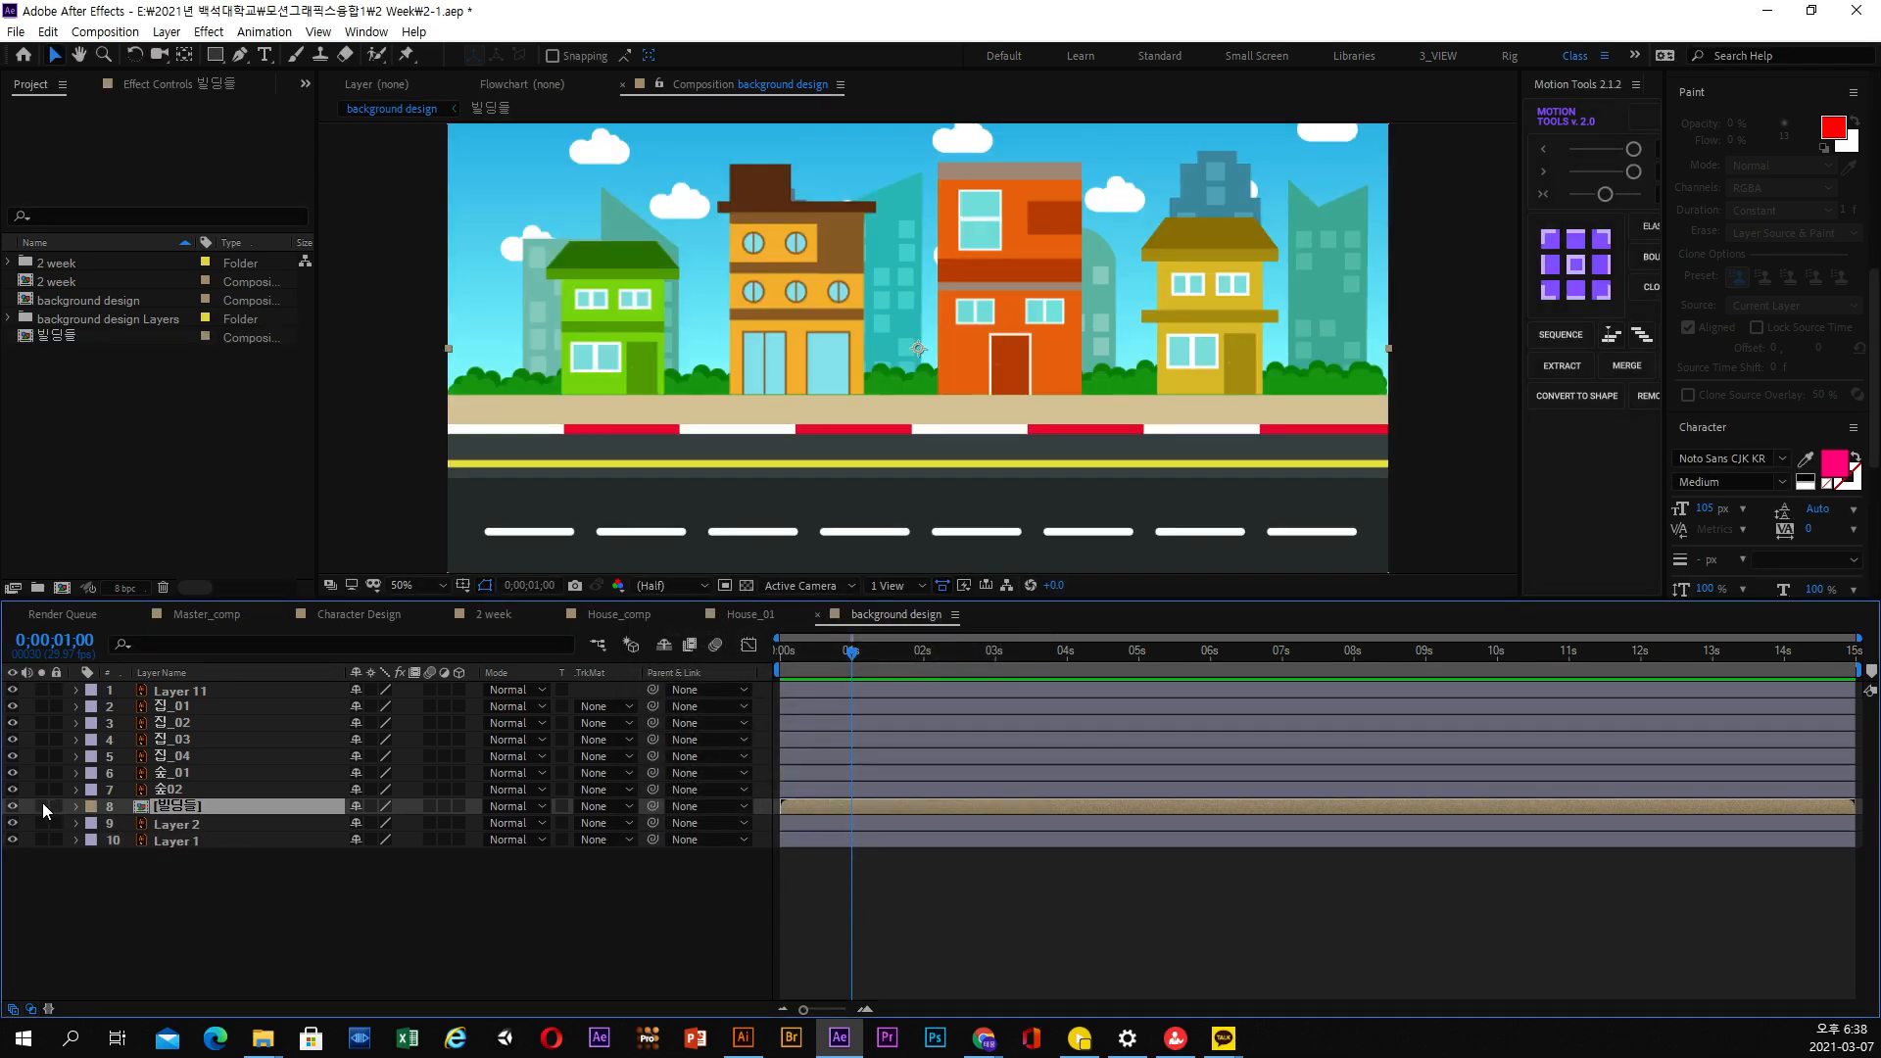
Pre-compose the two bush layers, 숲_01 and 숲02, into a composition named 숲
left_click(186, 781)
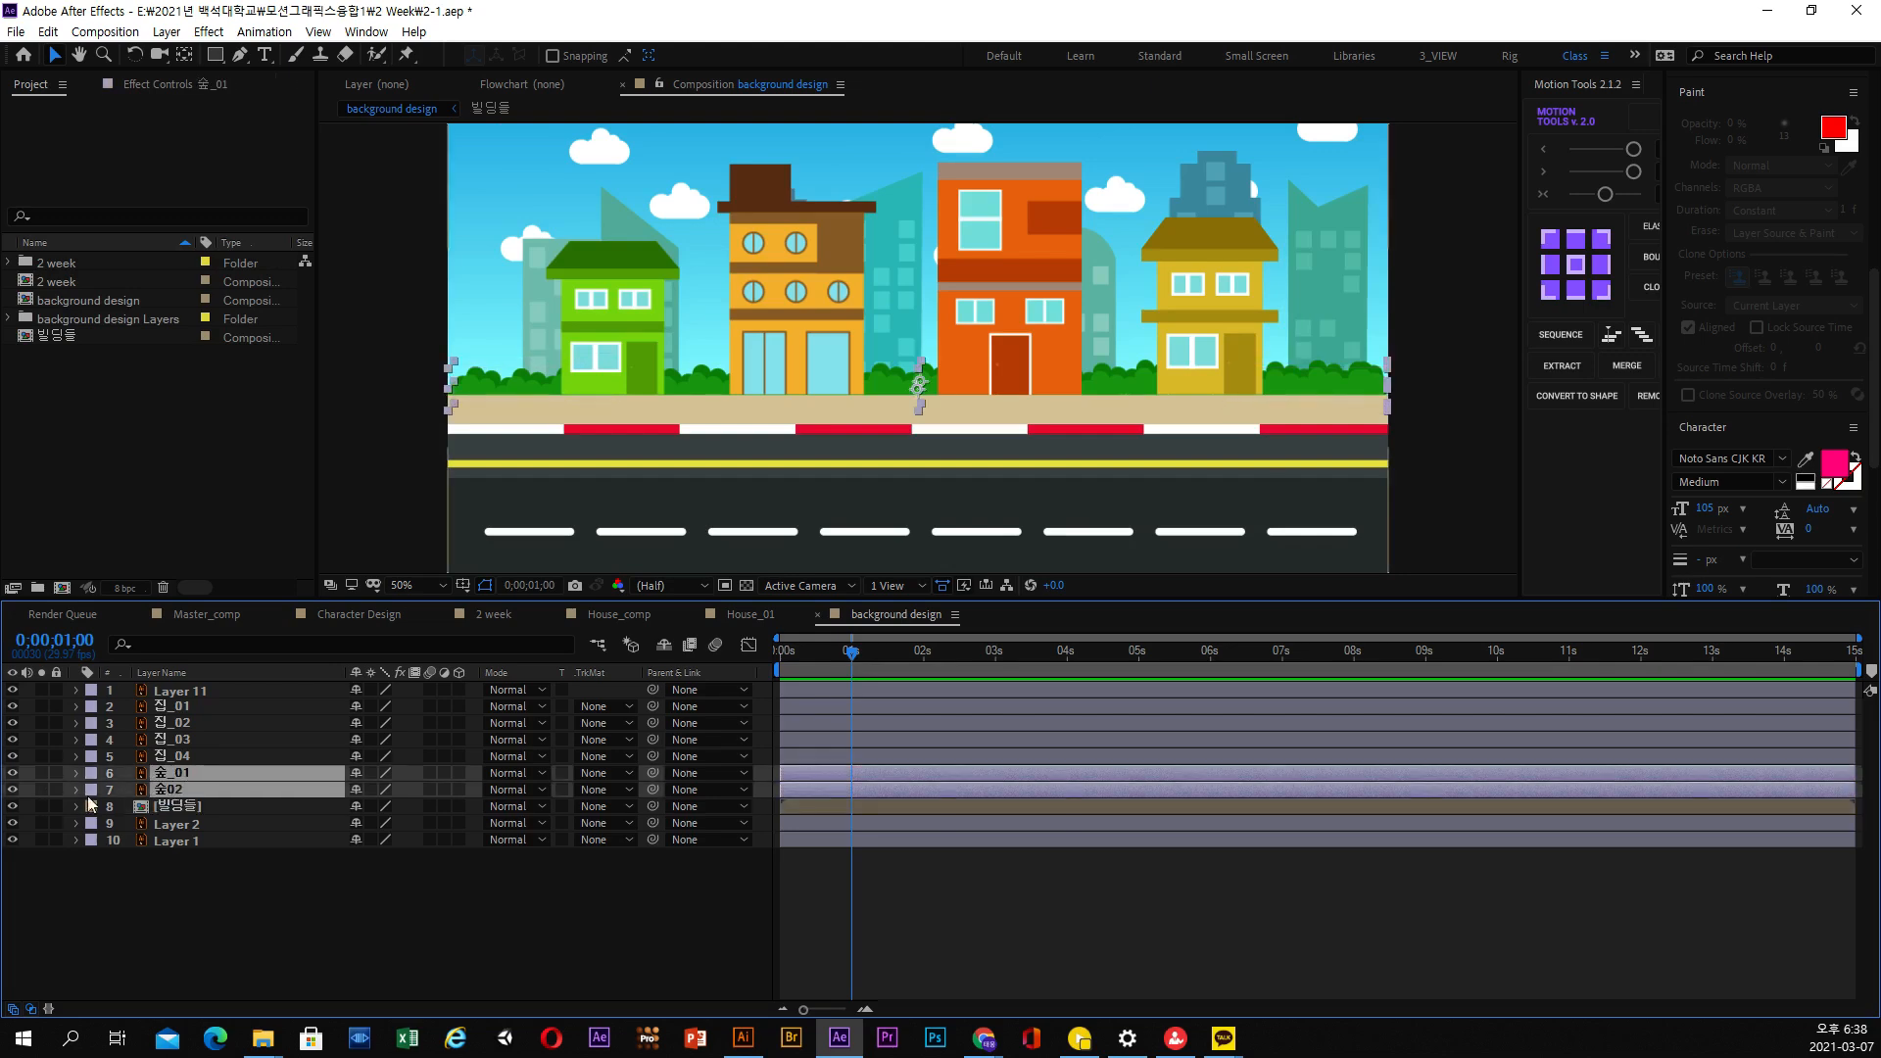
left_click(181, 789, "shift")
left_click(13, 772)
left_click(166, 32)
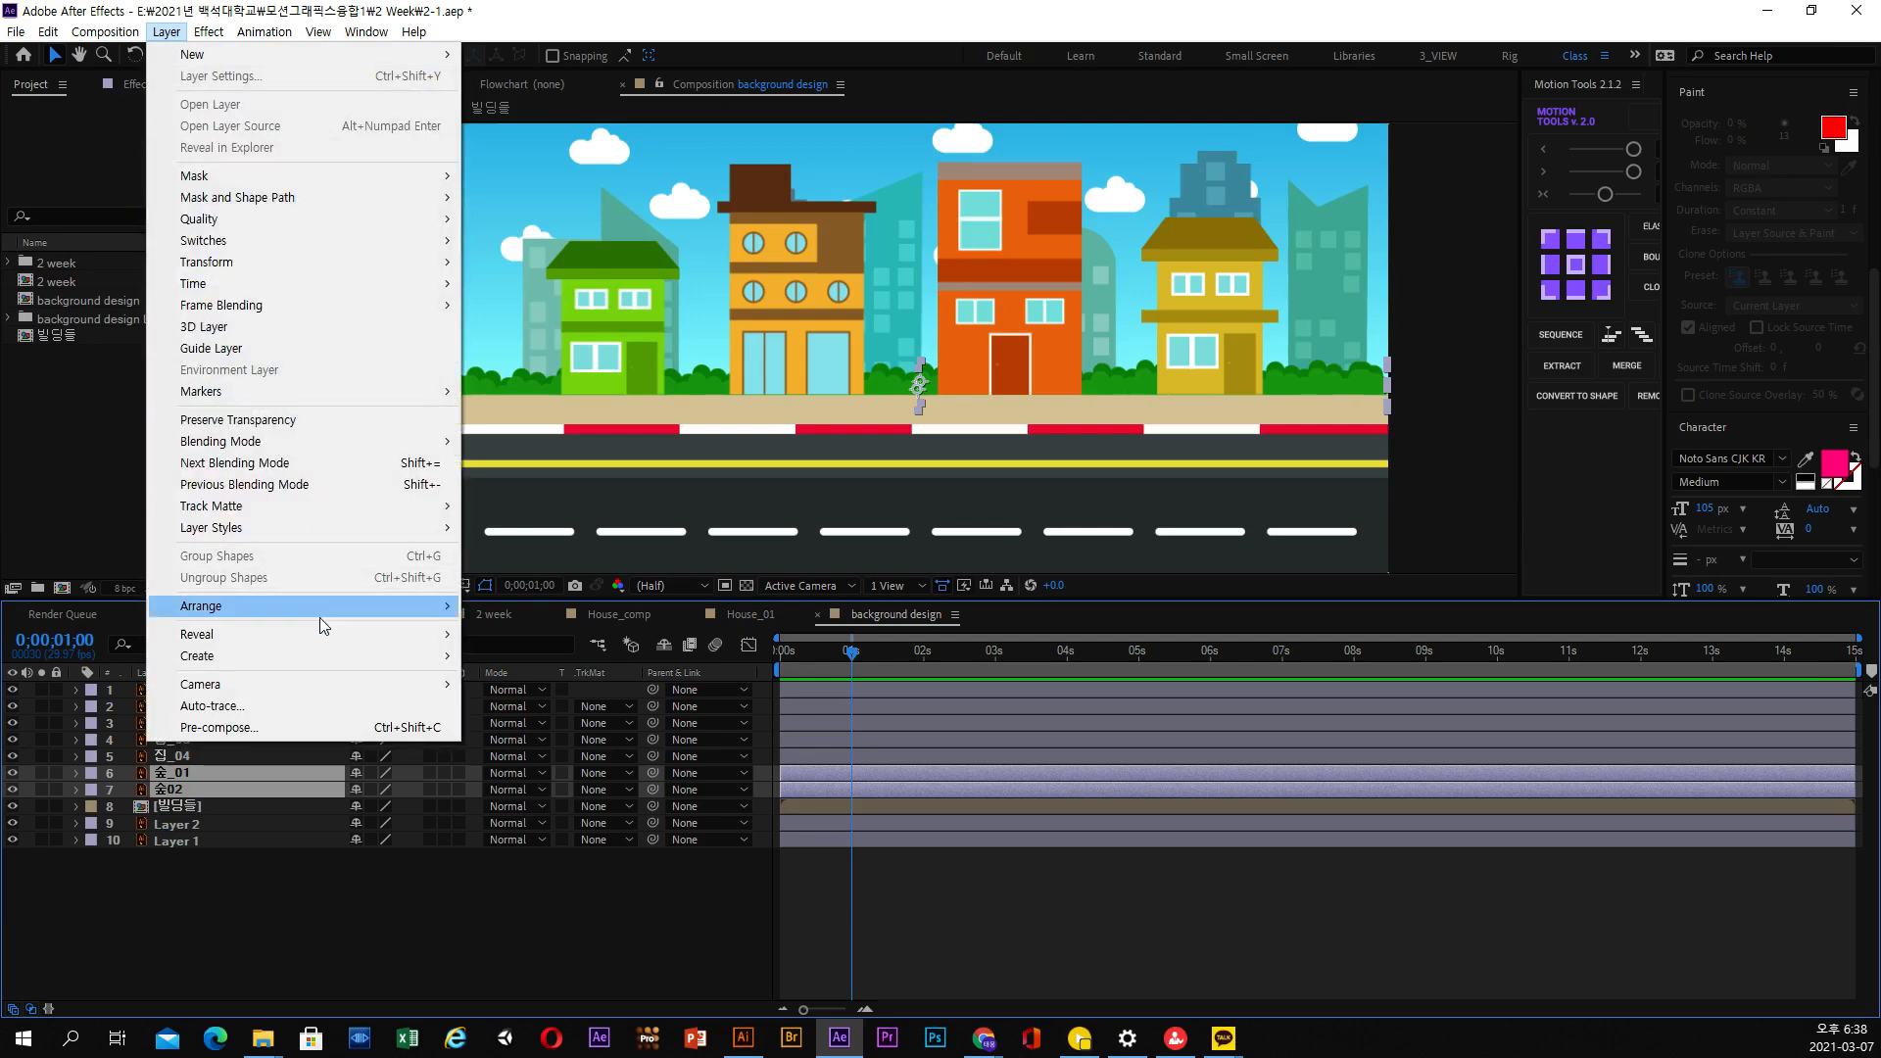
left_click(280, 727)
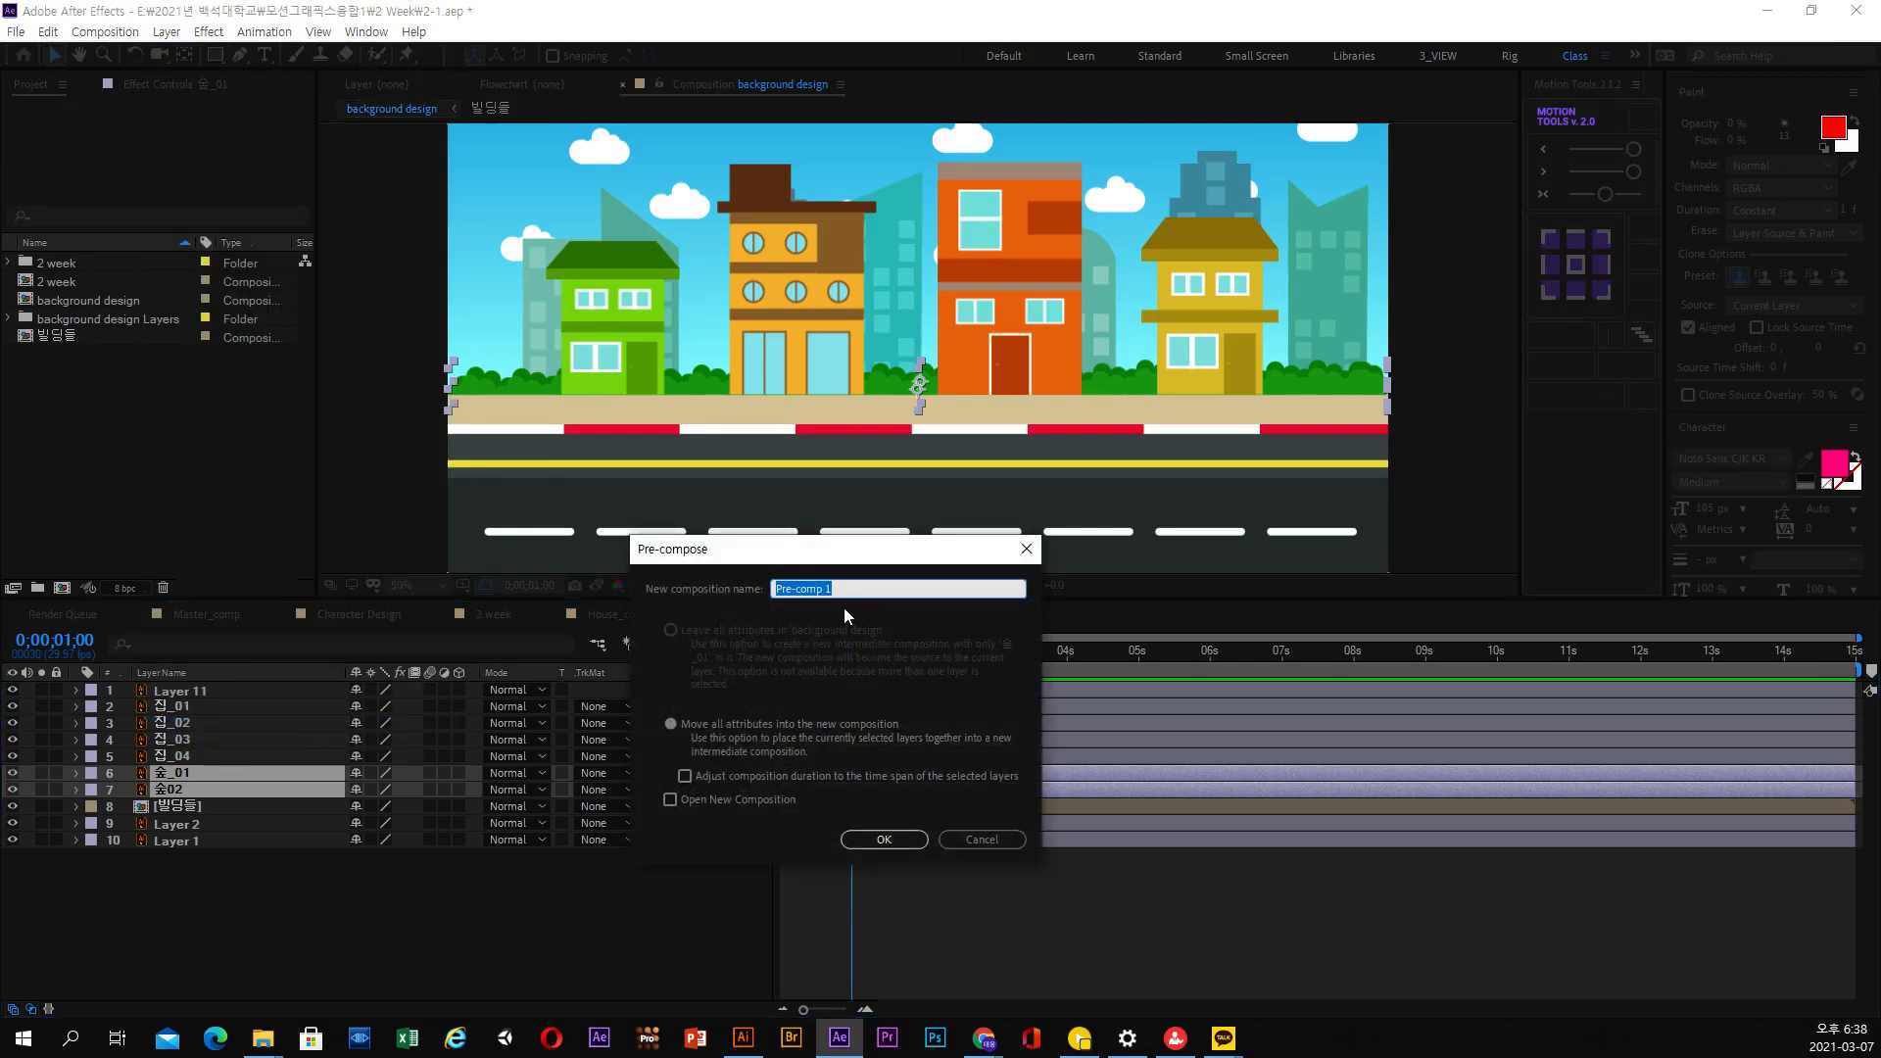
type("숲")
key("Return")
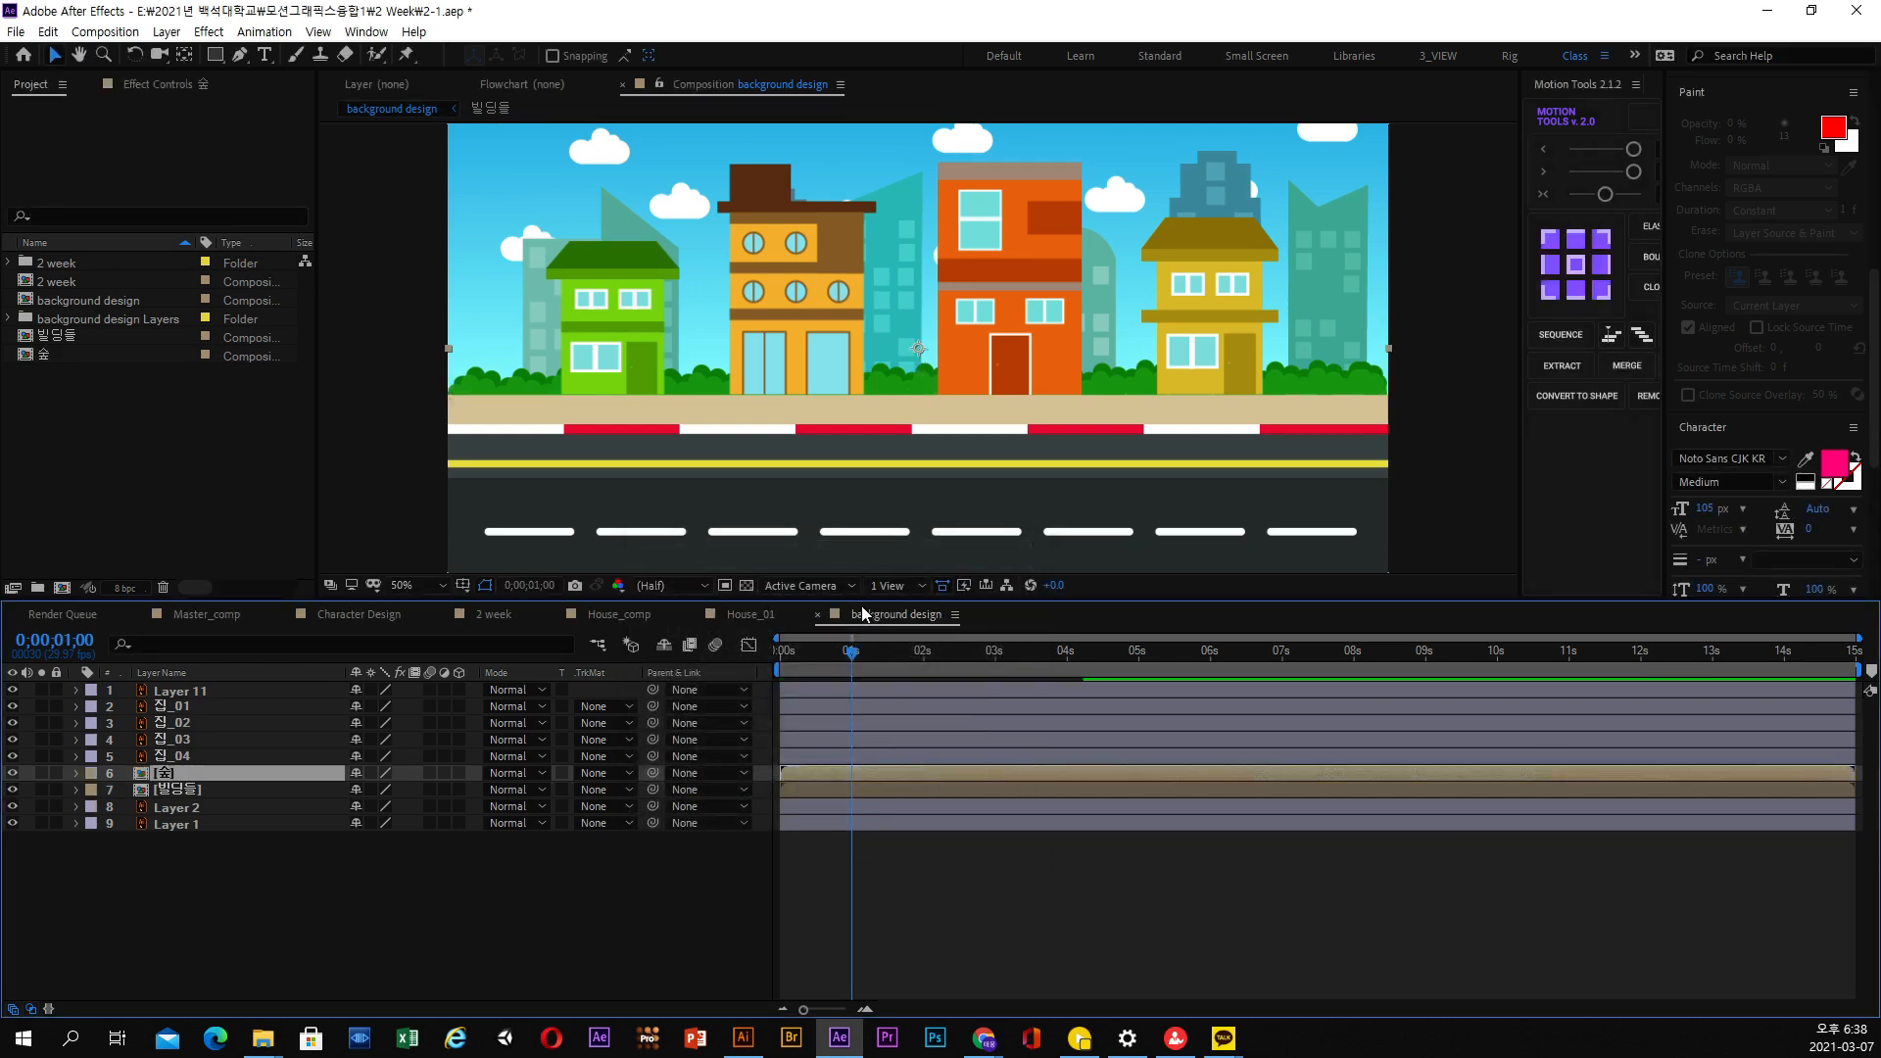
Check Layer 2's content by toggling its visibility, and rename this cloud layer as 구름
left_click(211, 807)
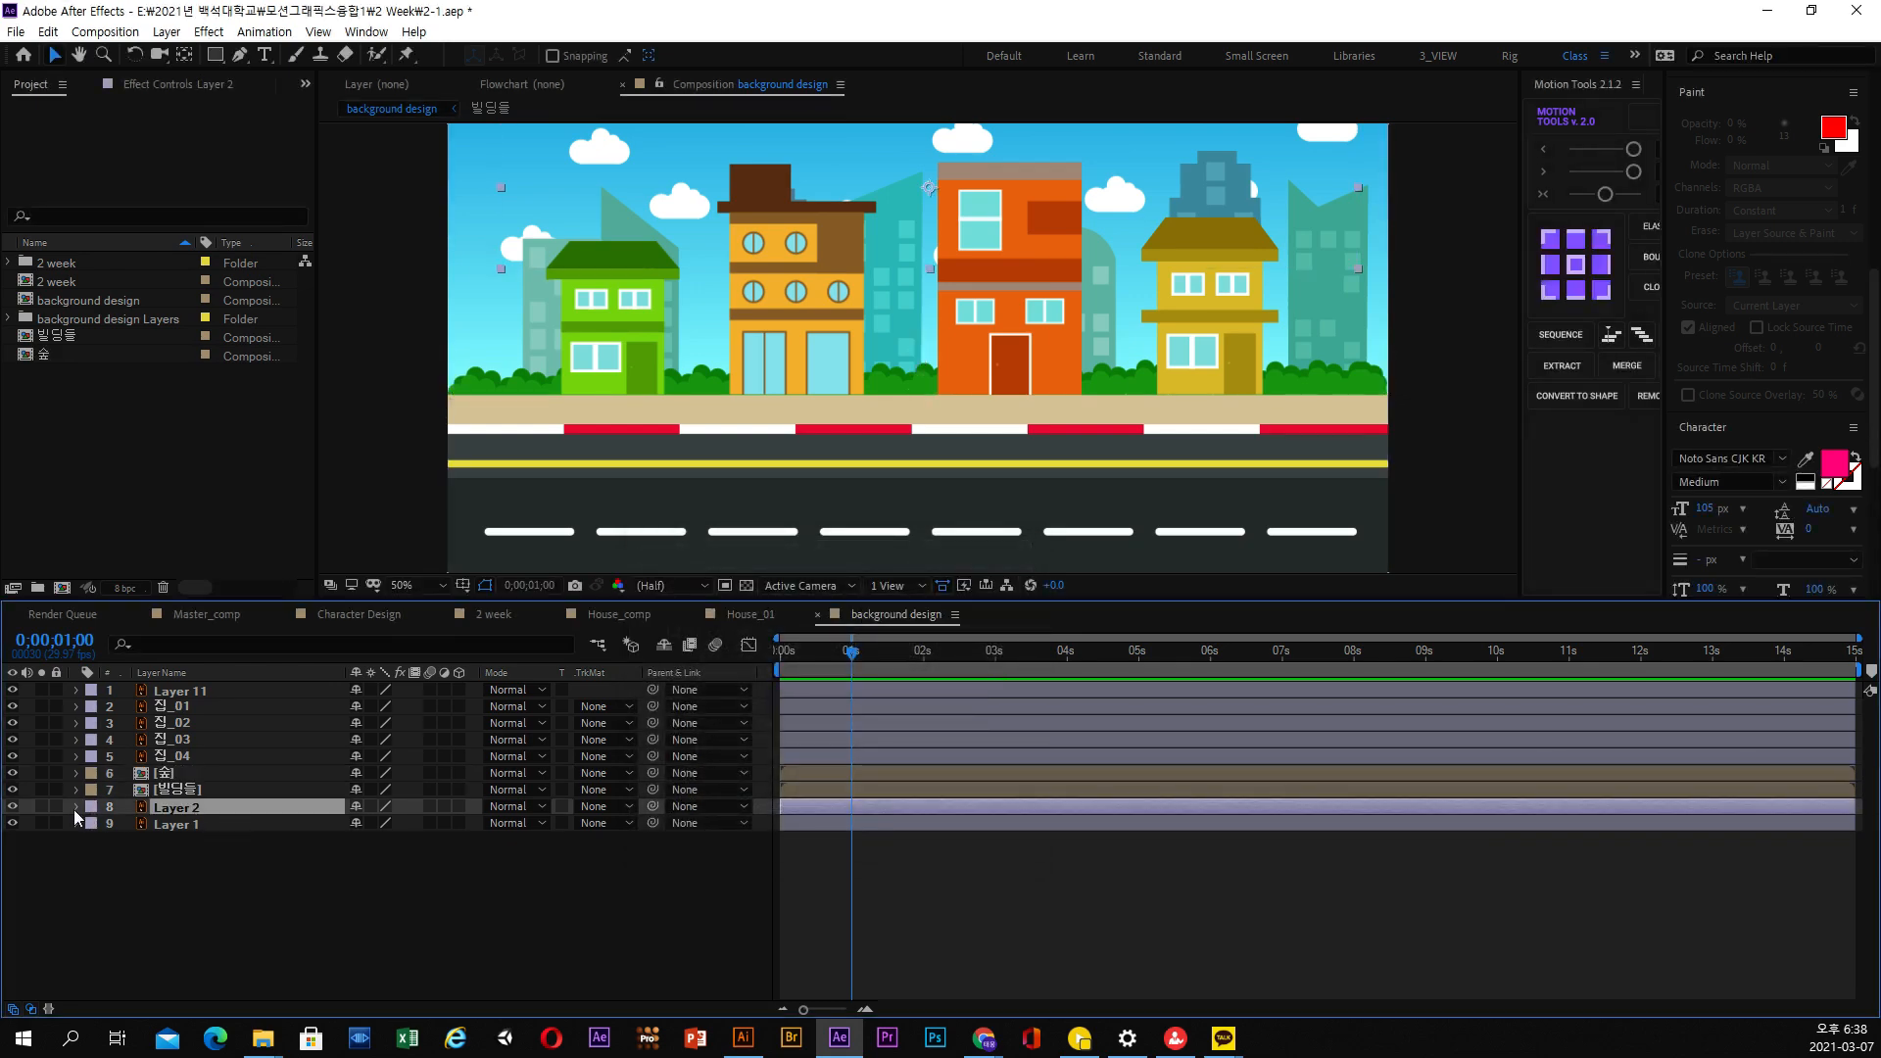
left_click(13, 806)
left_click(18, 809)
left_click(18, 809)
left_click(18, 809)
left_click(18, 810)
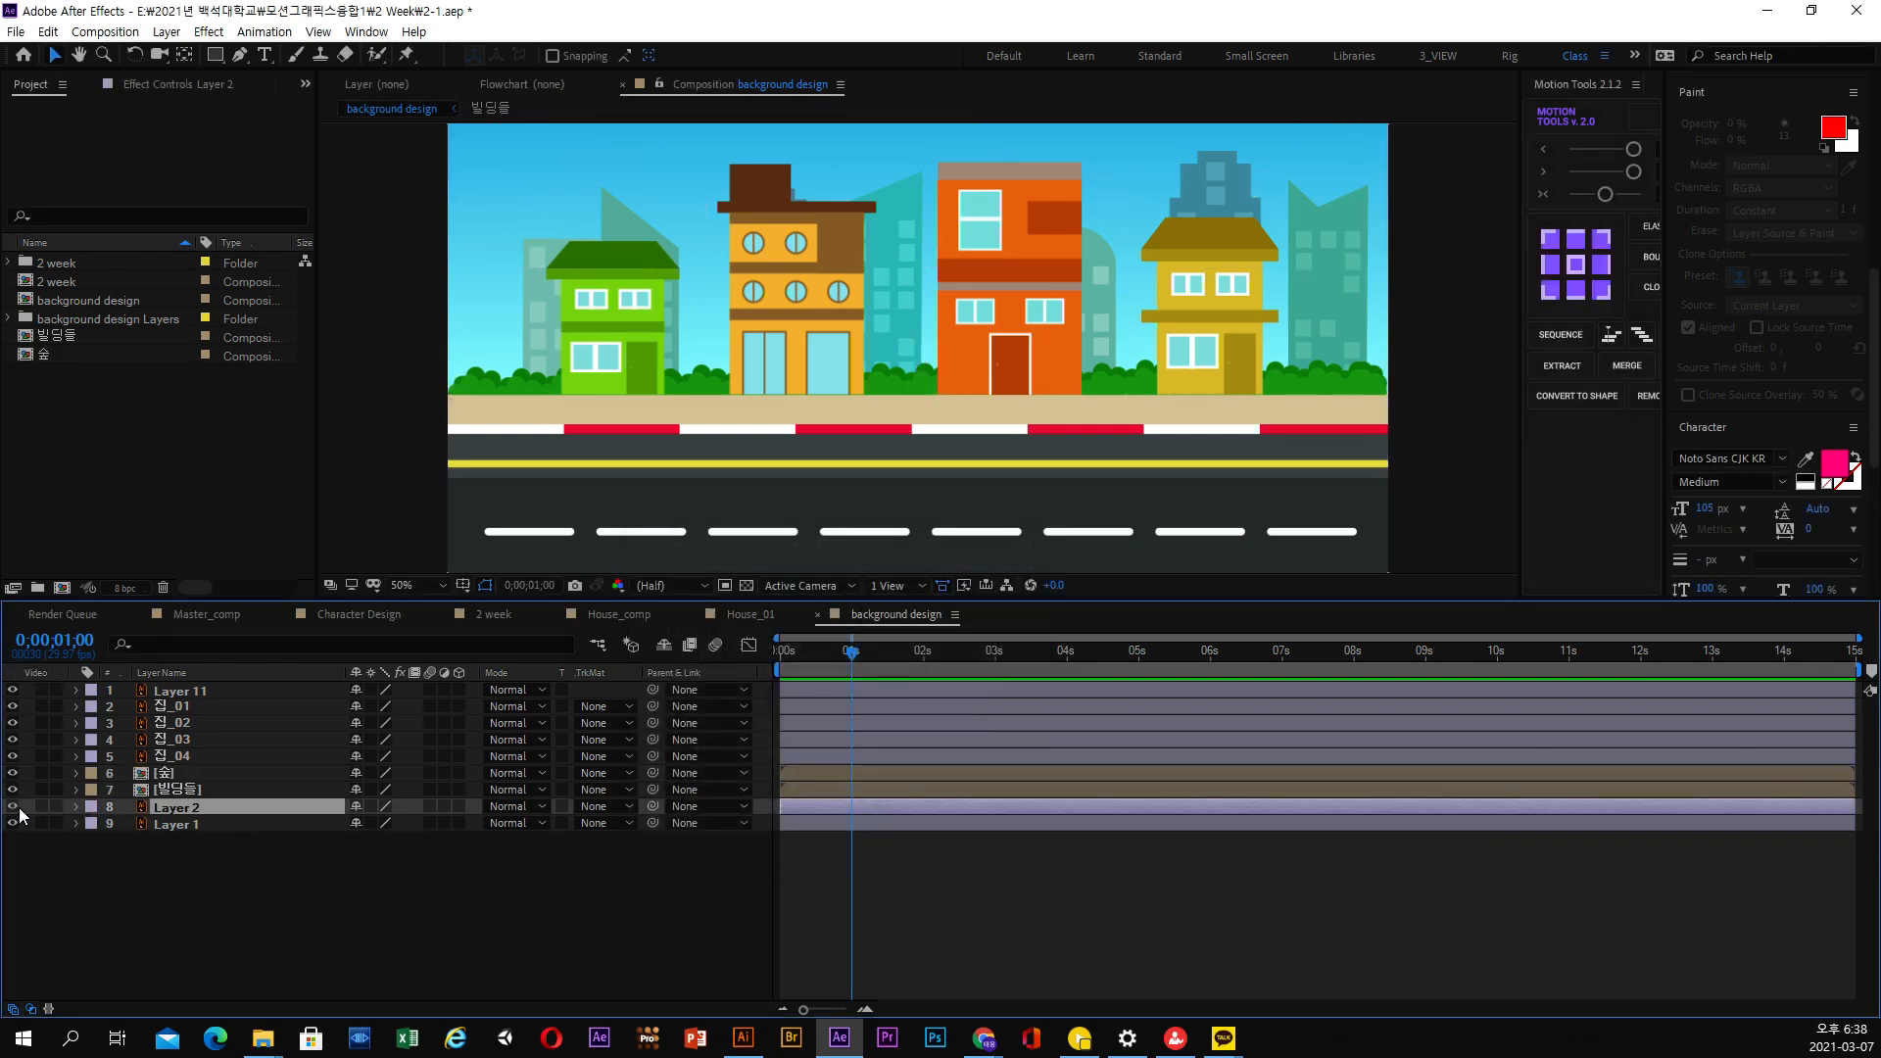
left_click(18, 809)
left_click(18, 810)
left_click(18, 809)
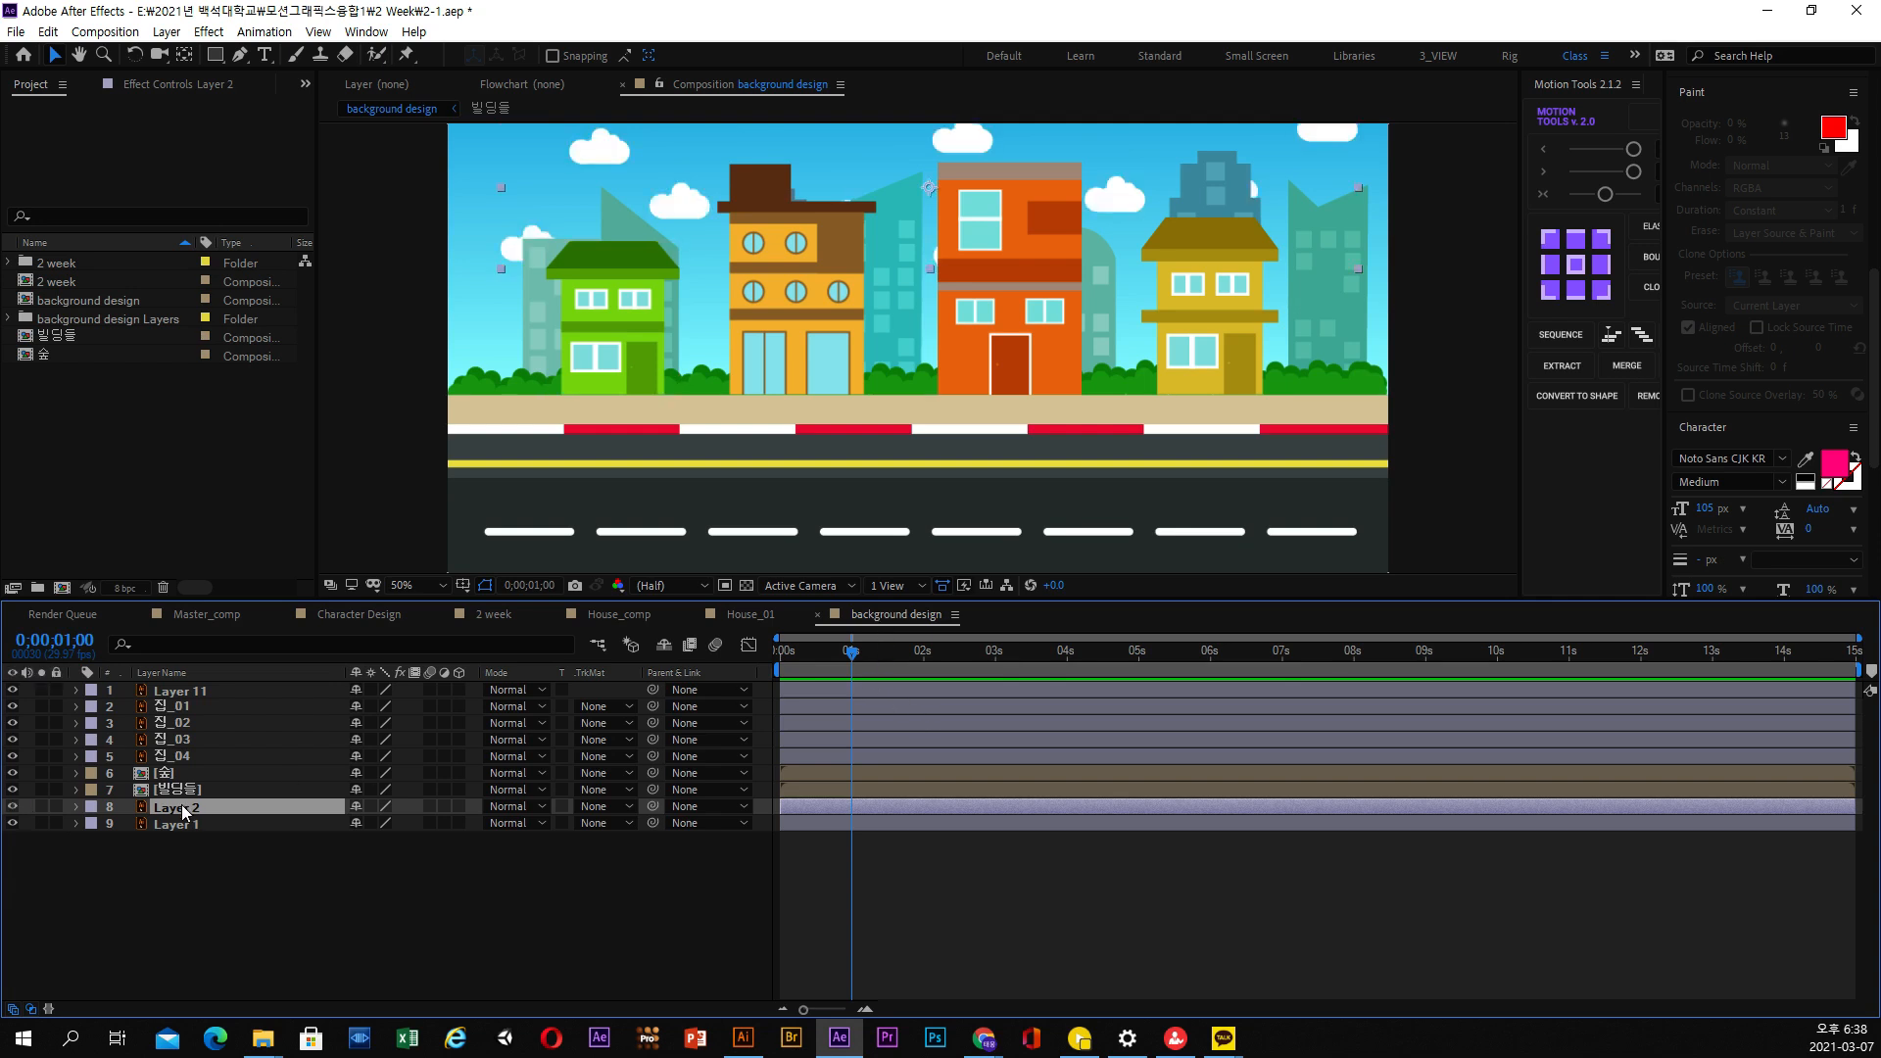
key("Return")
type("구름")
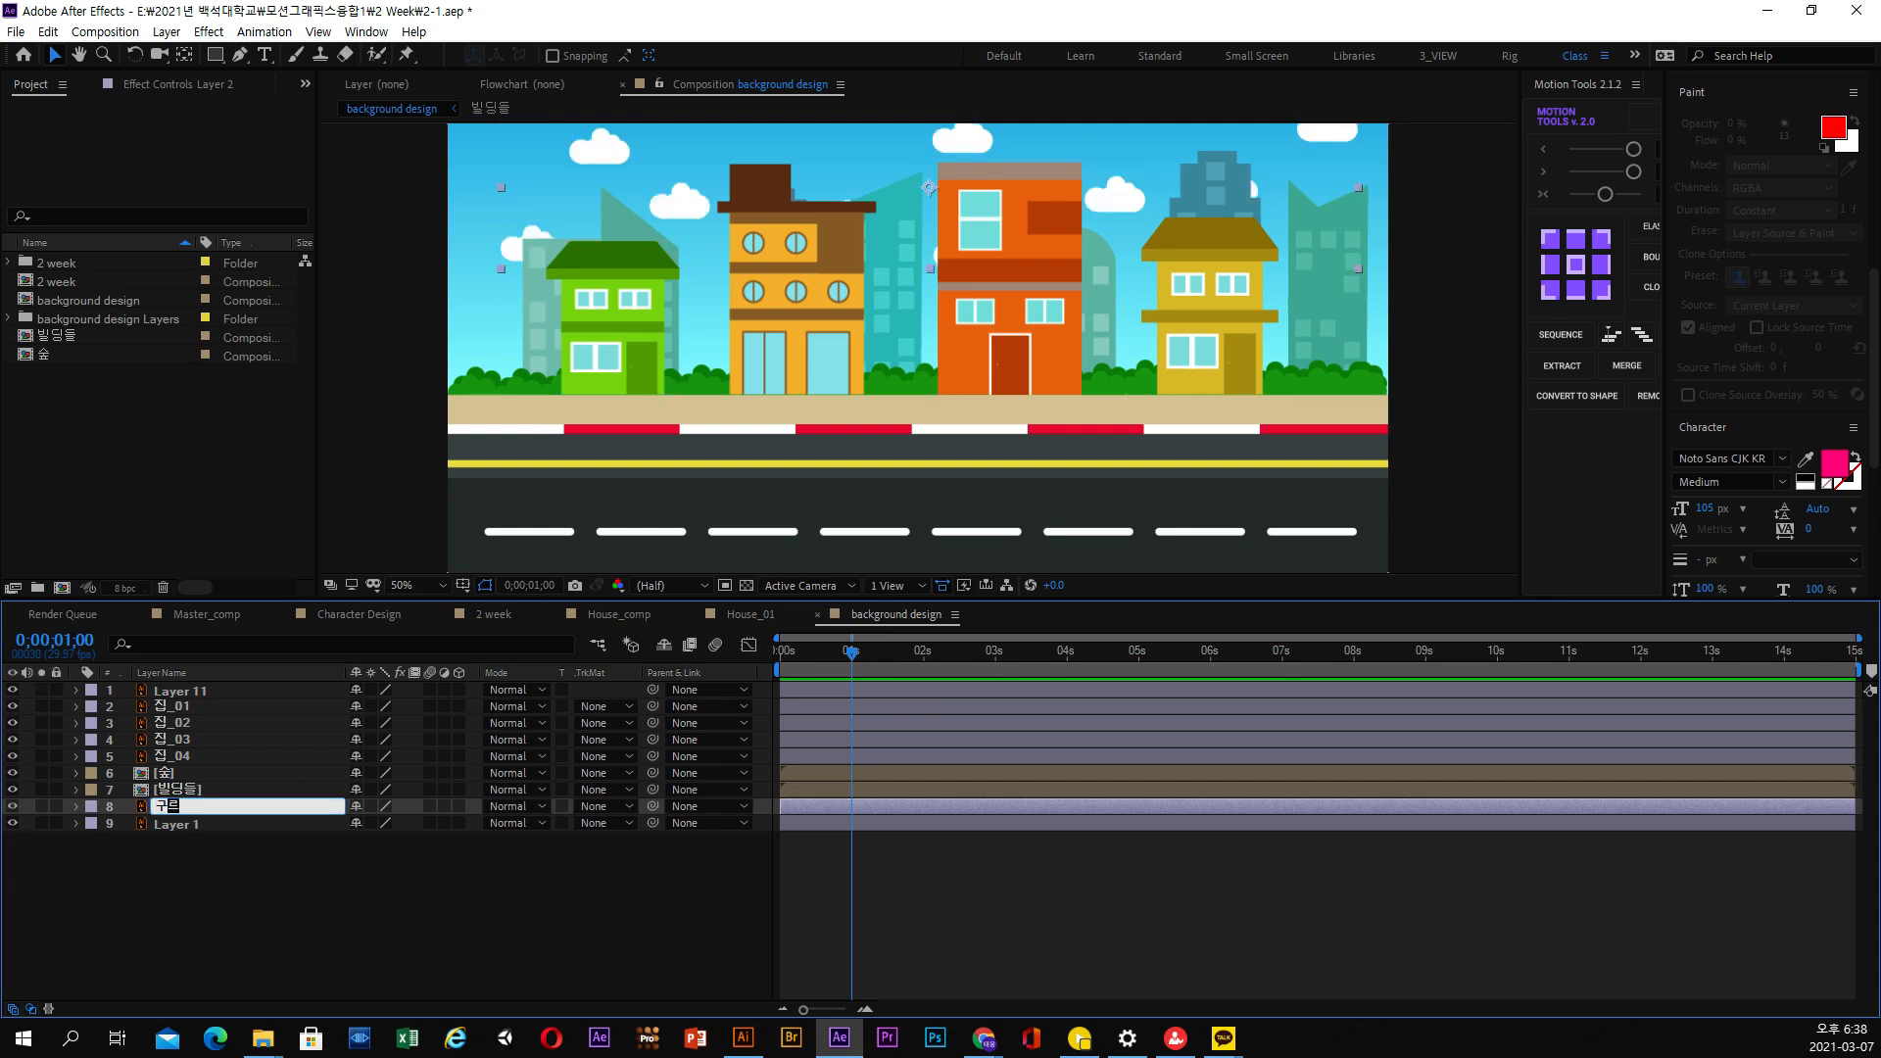
key("Return")
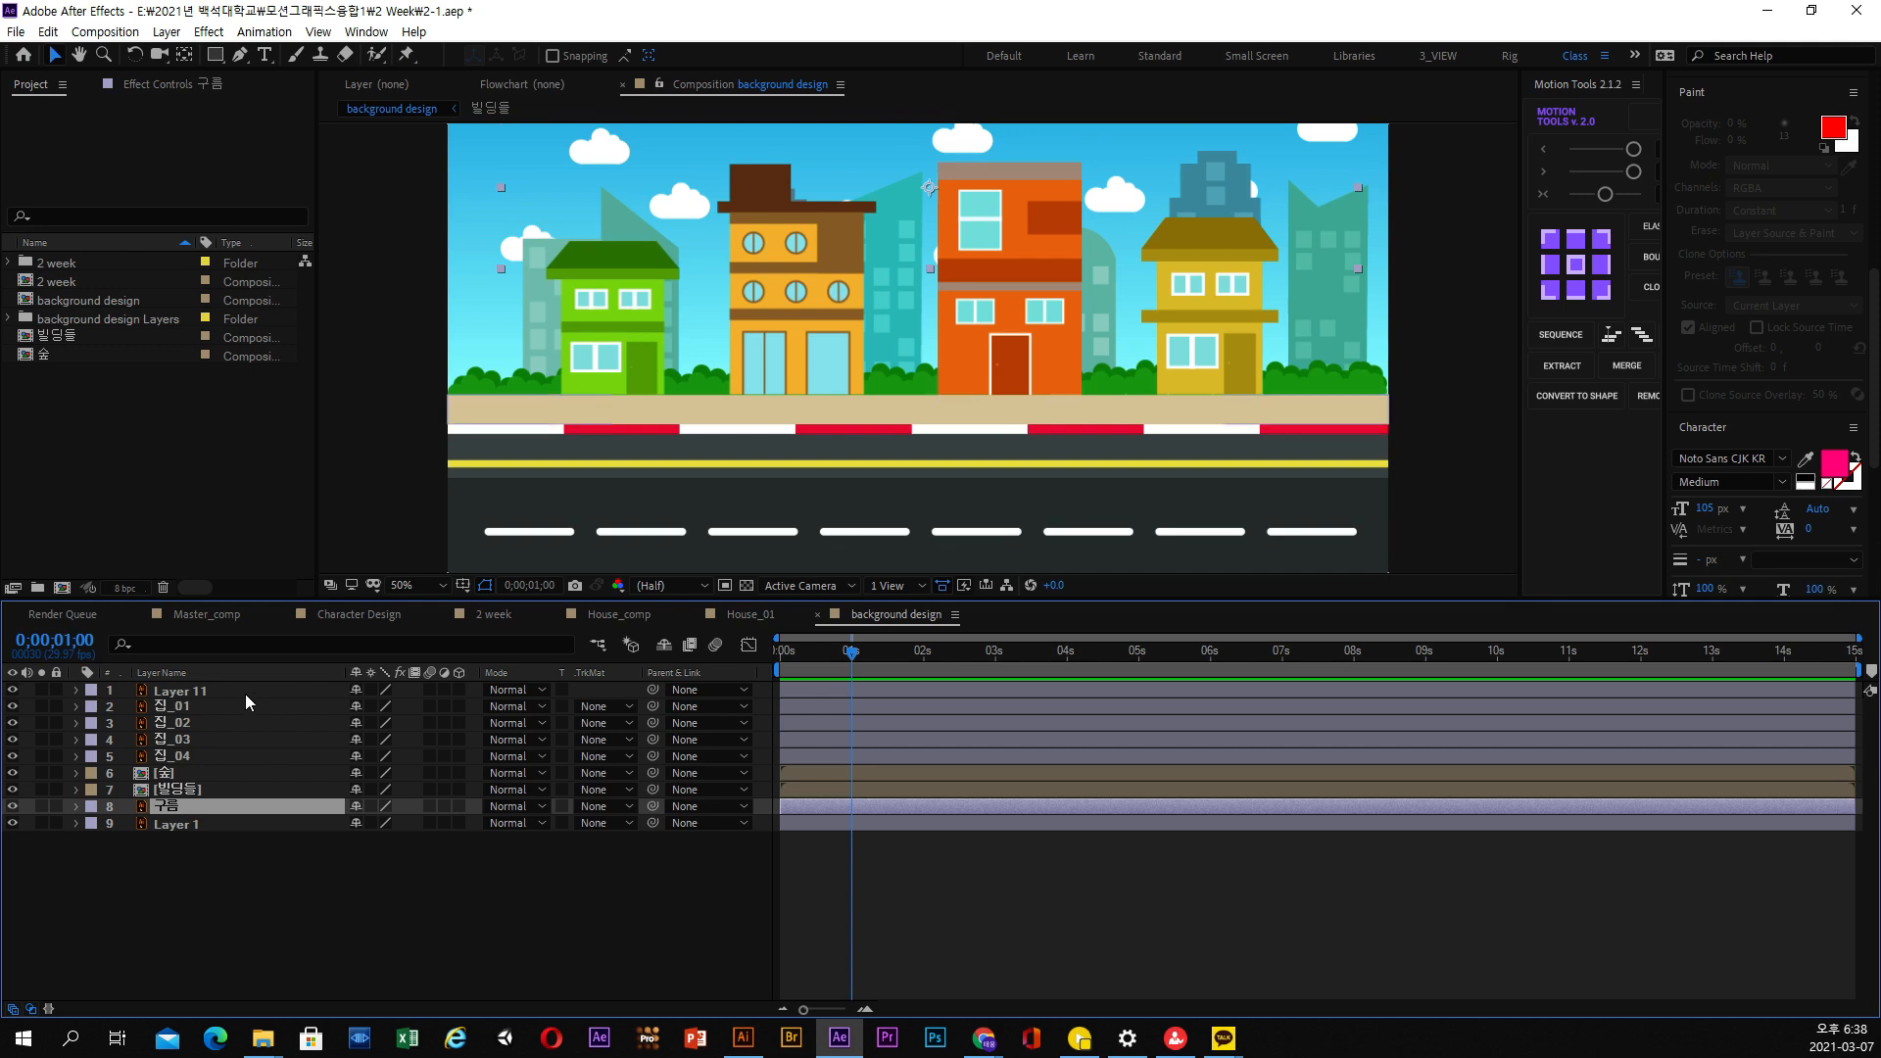
Rename Layer 11, the sidewalk strip, as 길 and shrink the timeline area to enlarge the composition preview
left_click(245, 693)
key("Return")
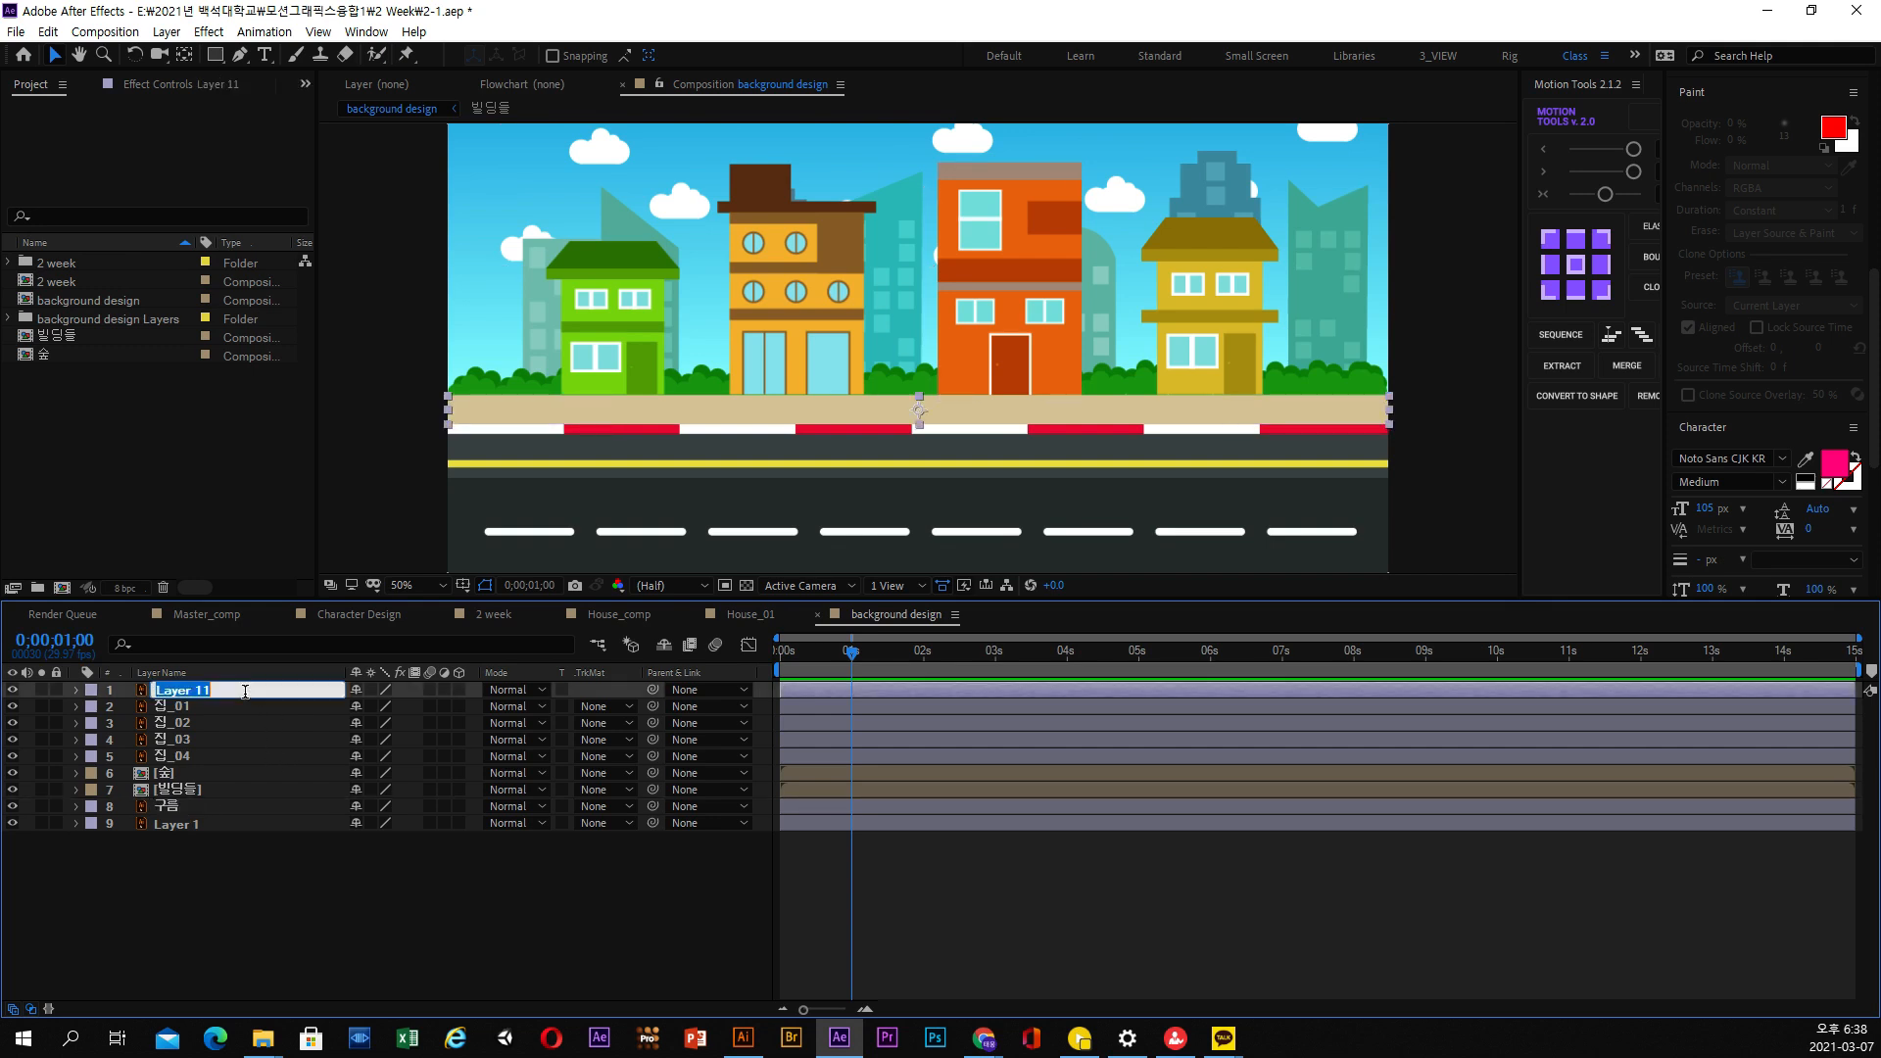
type("인도")
key("Return")
left_click(249, 901)
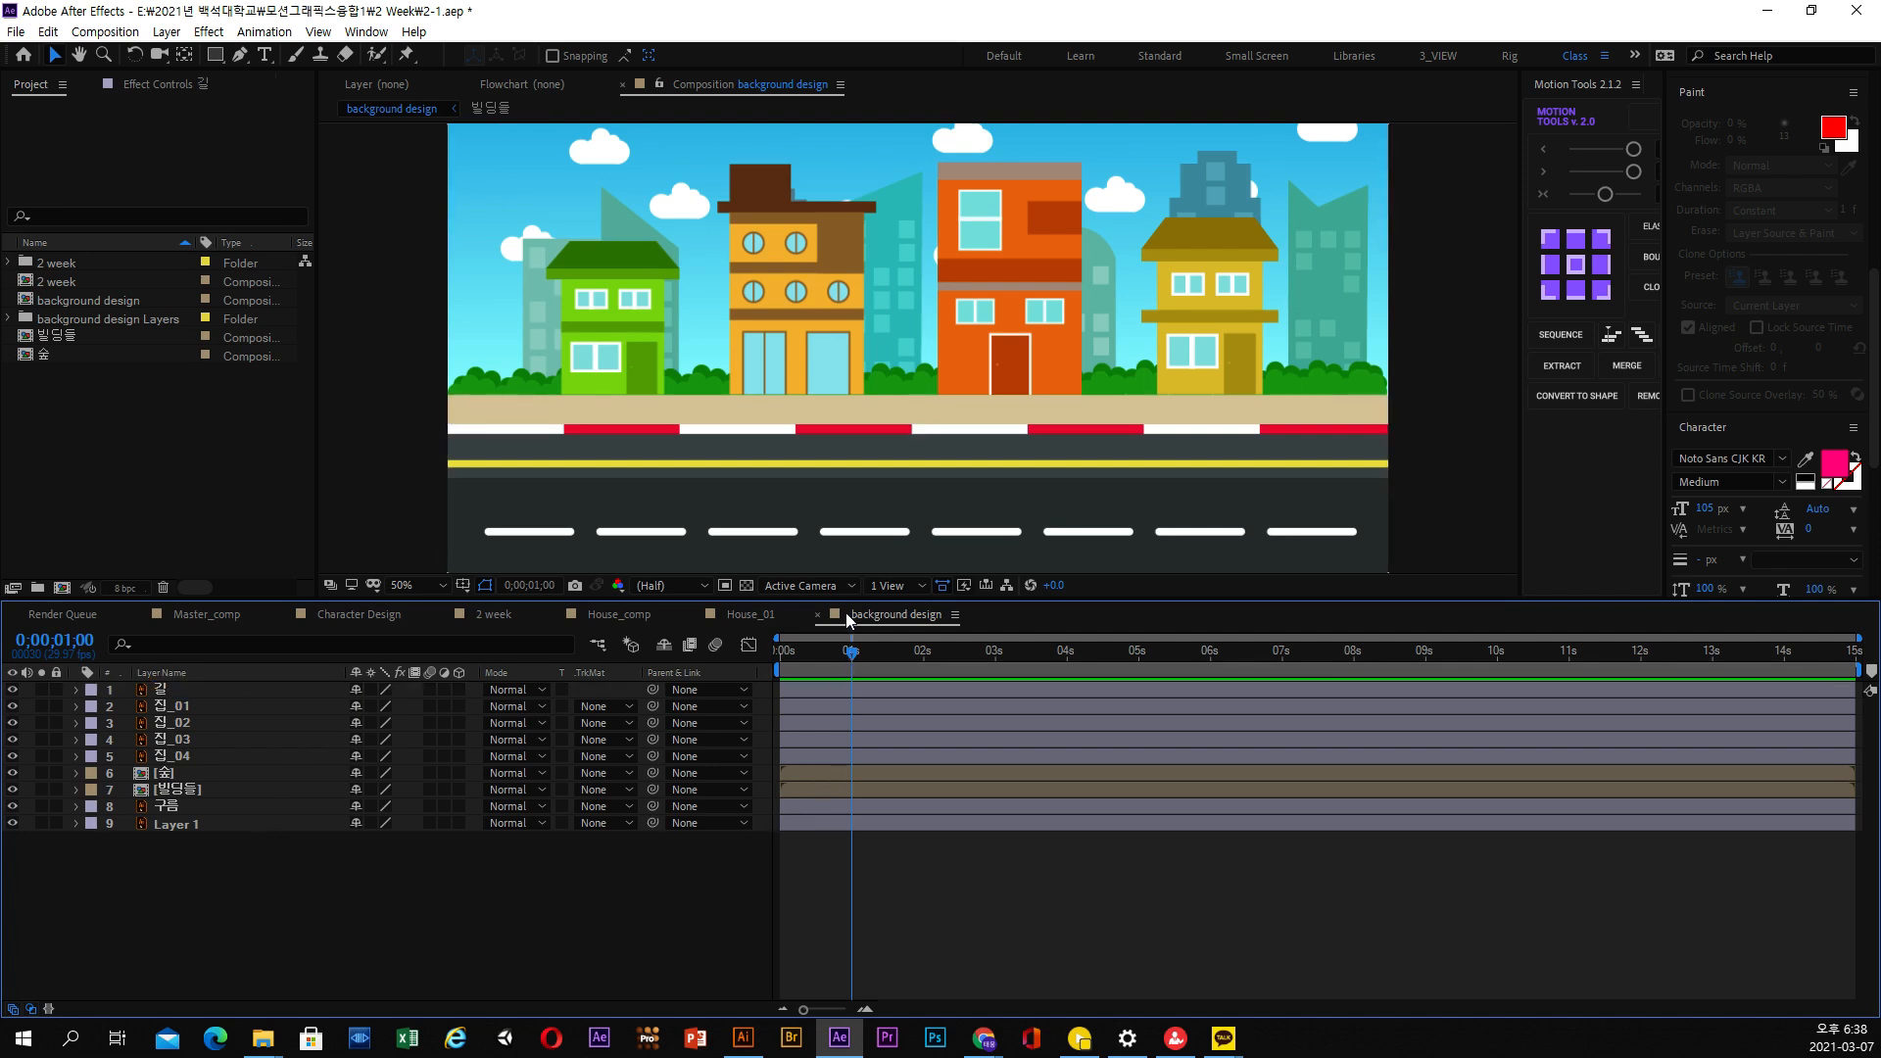
left_click_drag(840, 600, 842, 685)
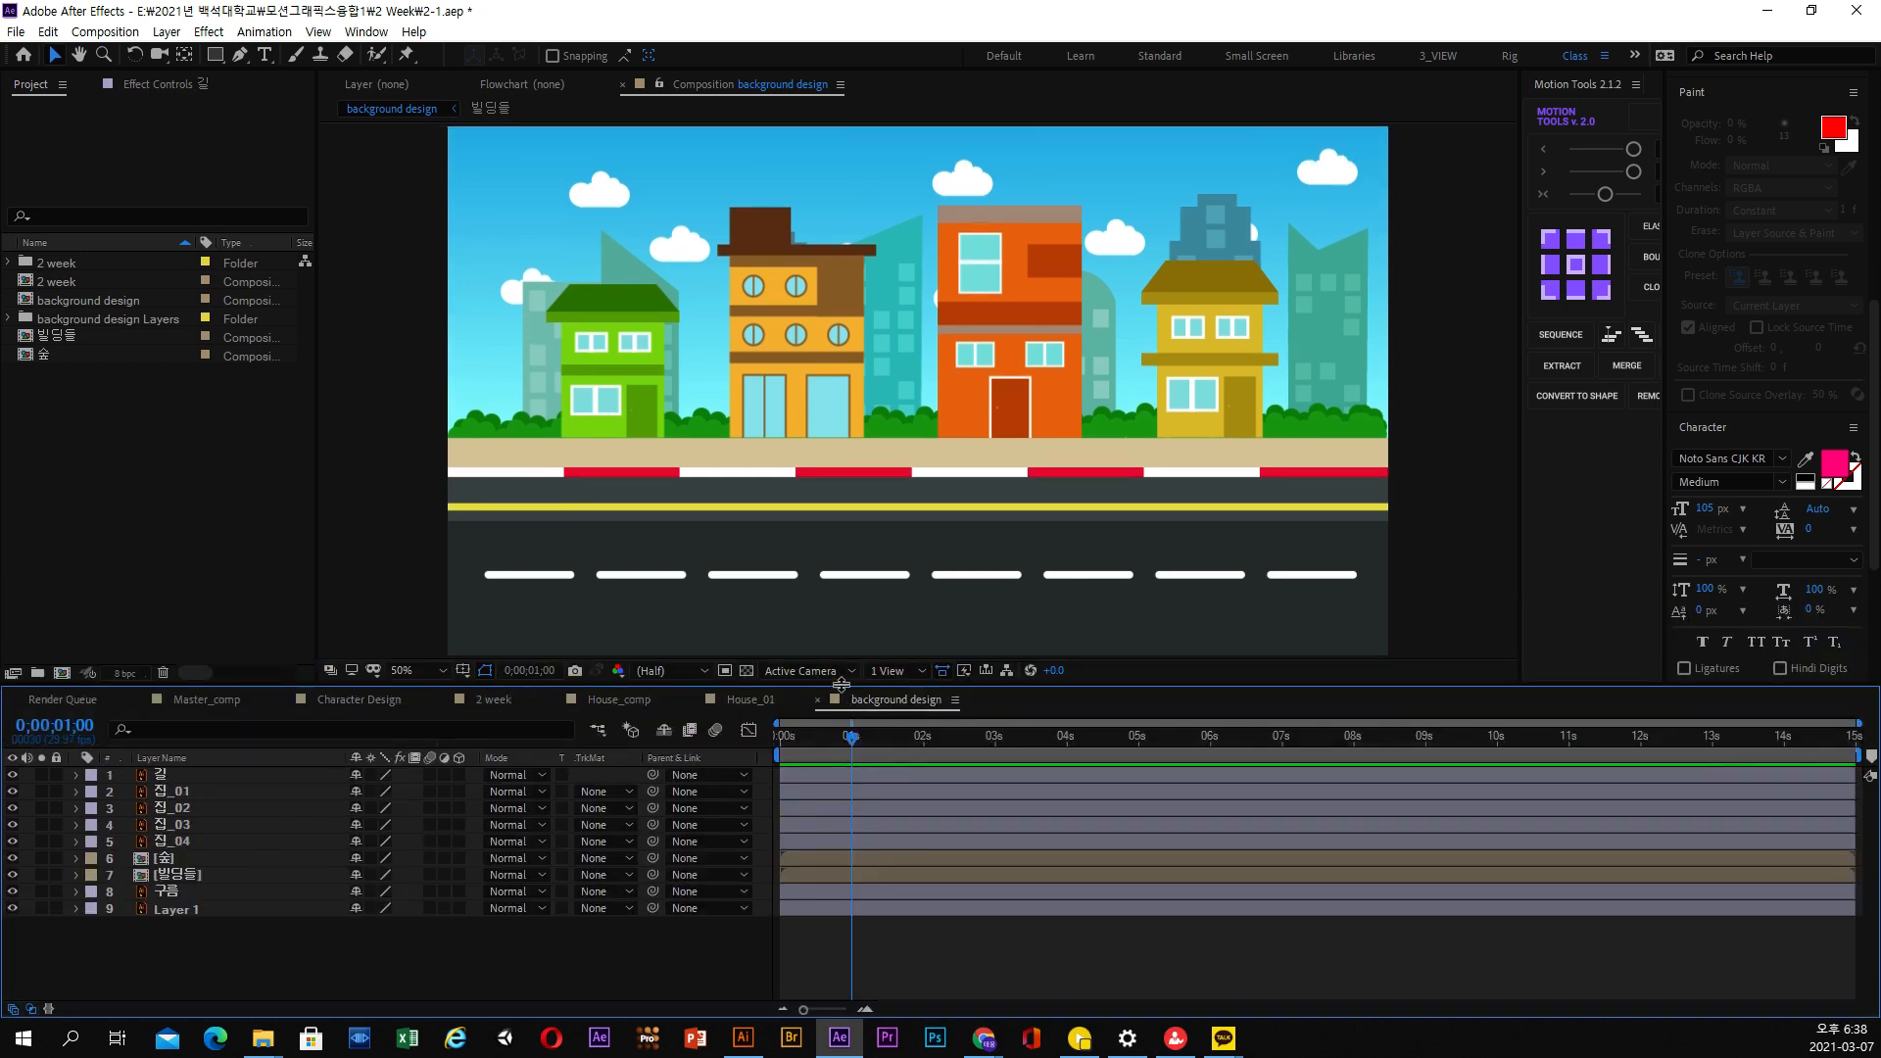
Check Layer 1's content by toggling its visibility, and rename this sky-and-road layer as 배경
left_click(210, 907)
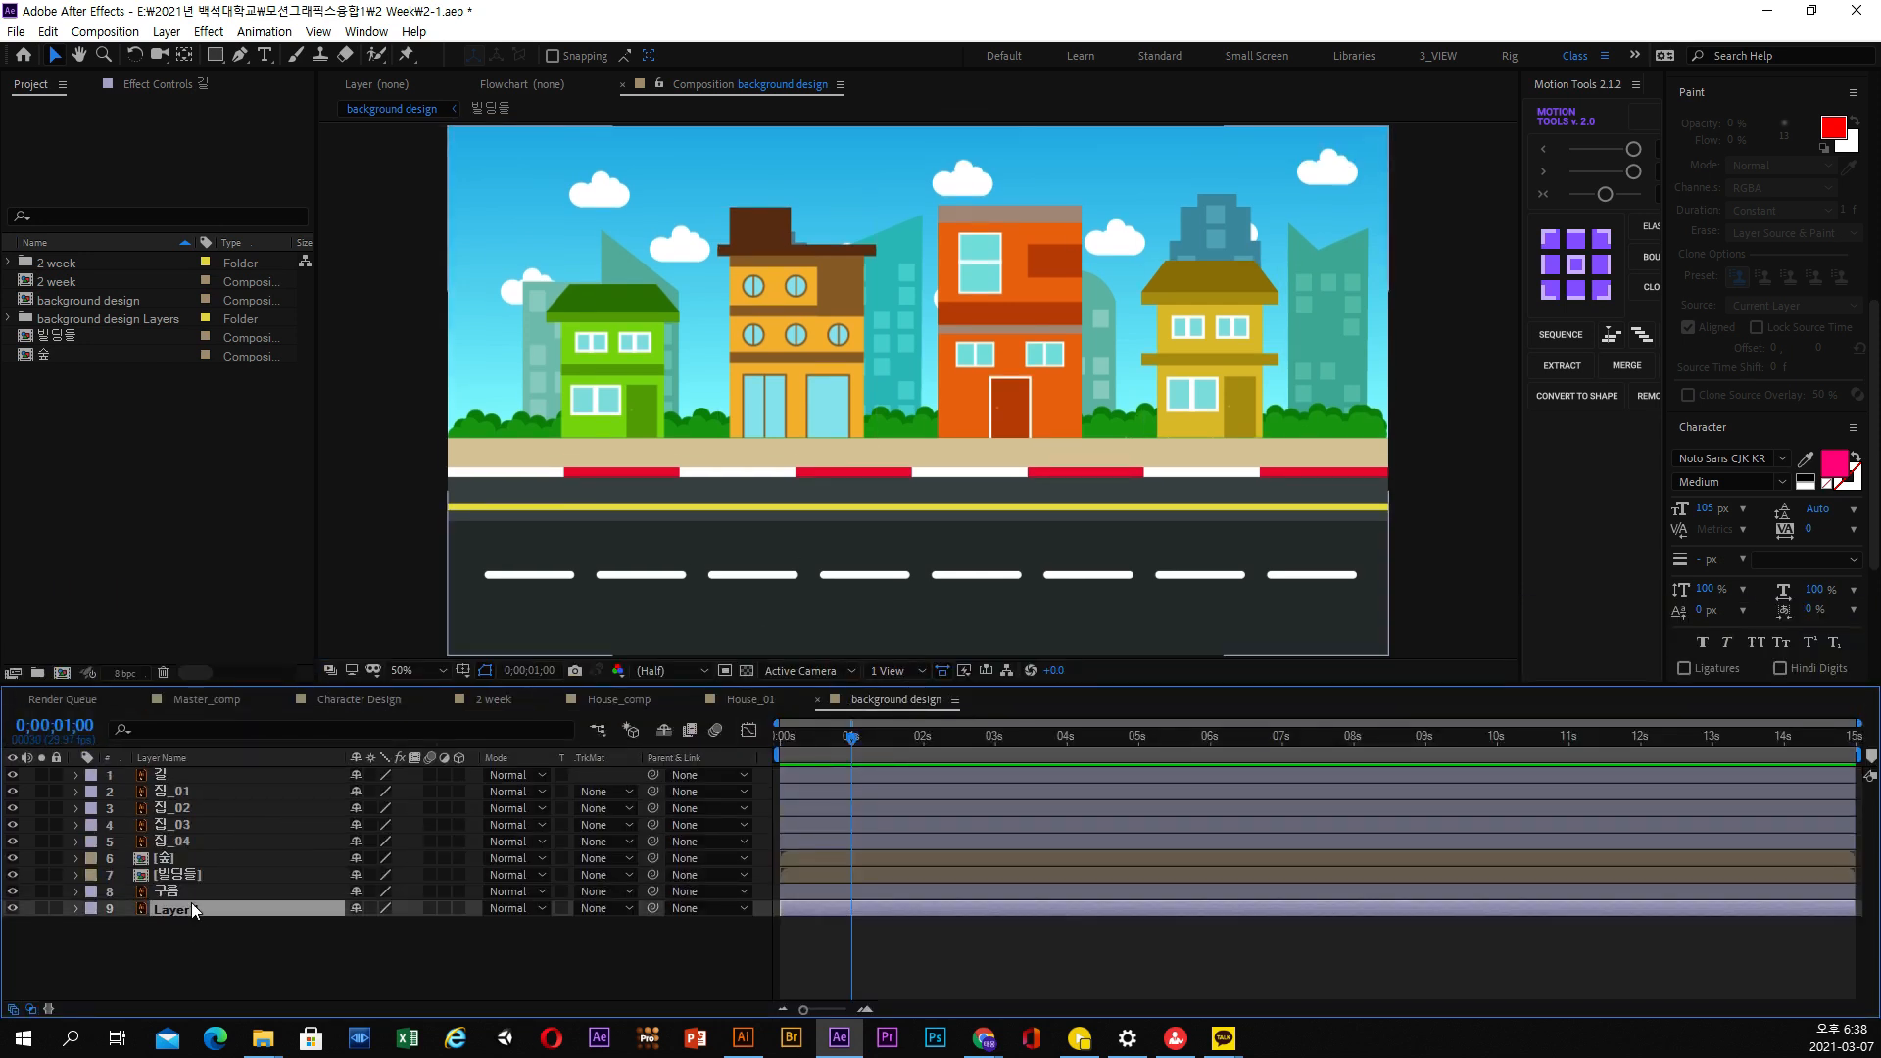
left_click(14, 907)
left_click(14, 907)
left_click(14, 907)
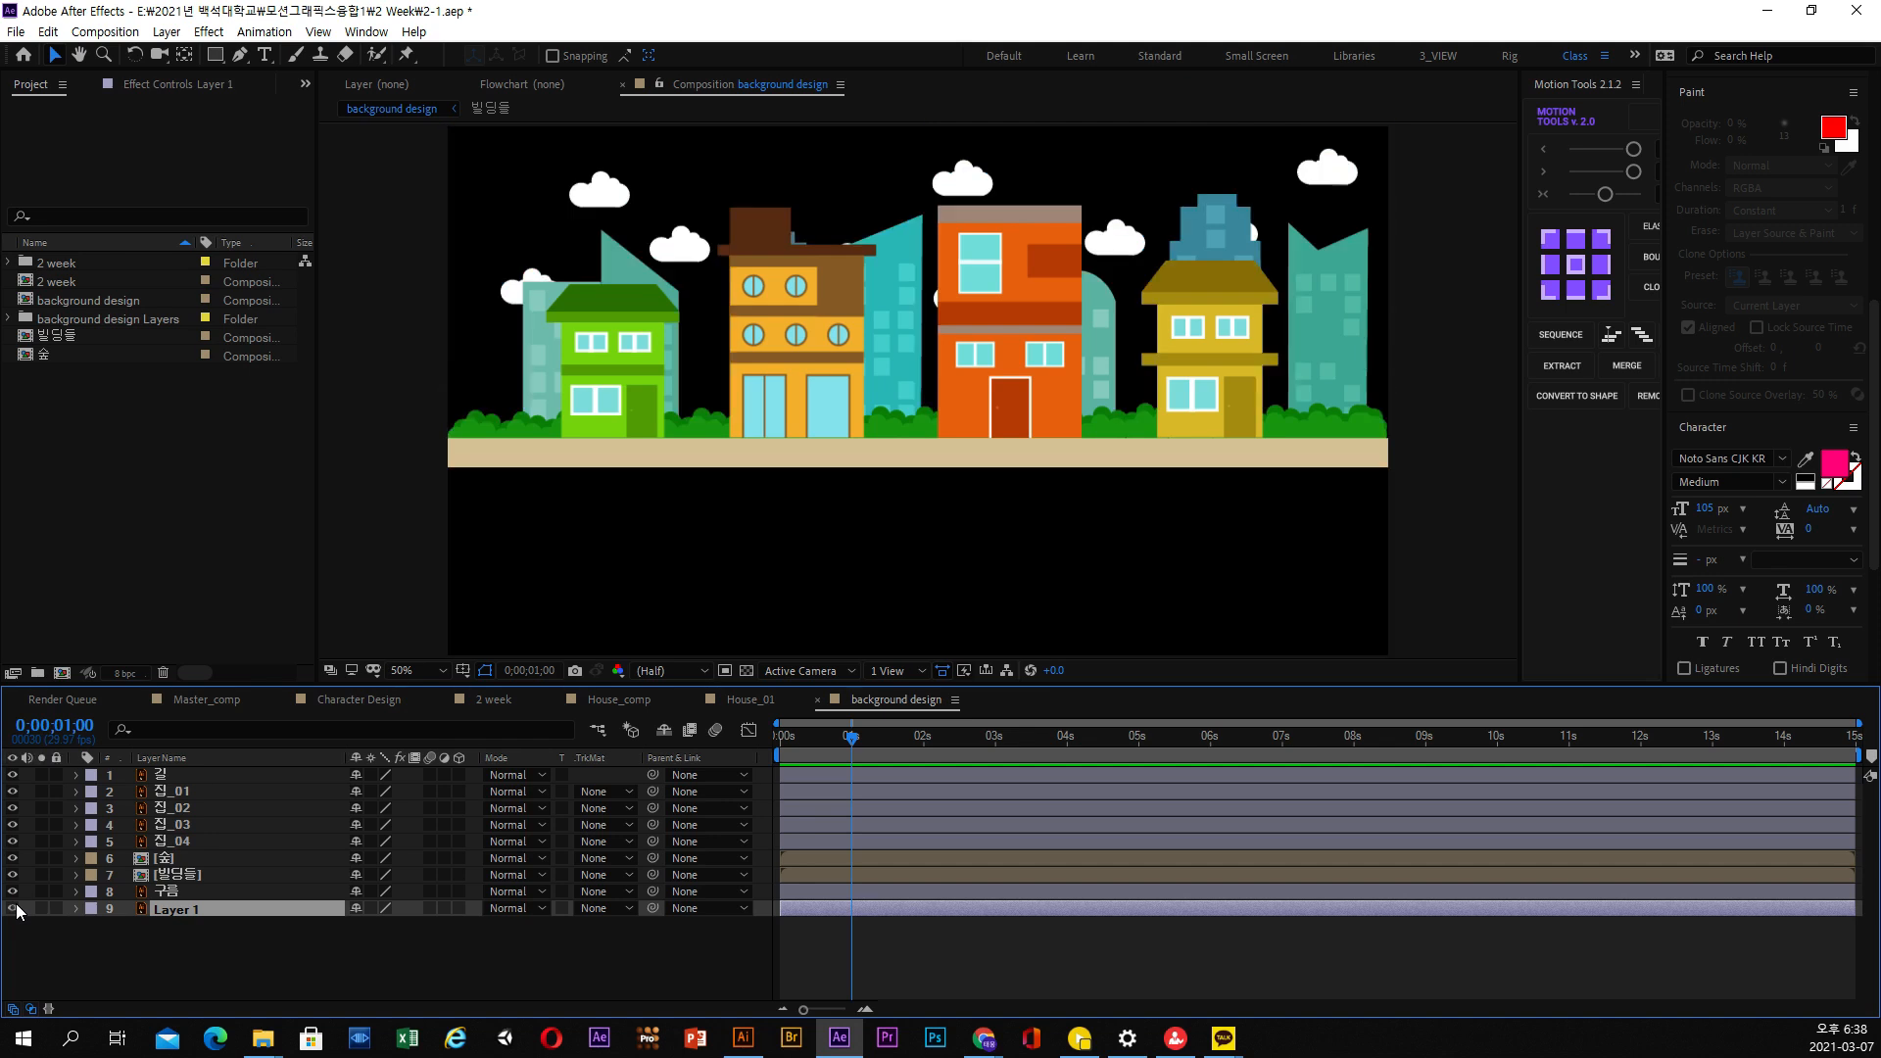
left_click(14, 907)
left_click(13, 907)
left_click(14, 907)
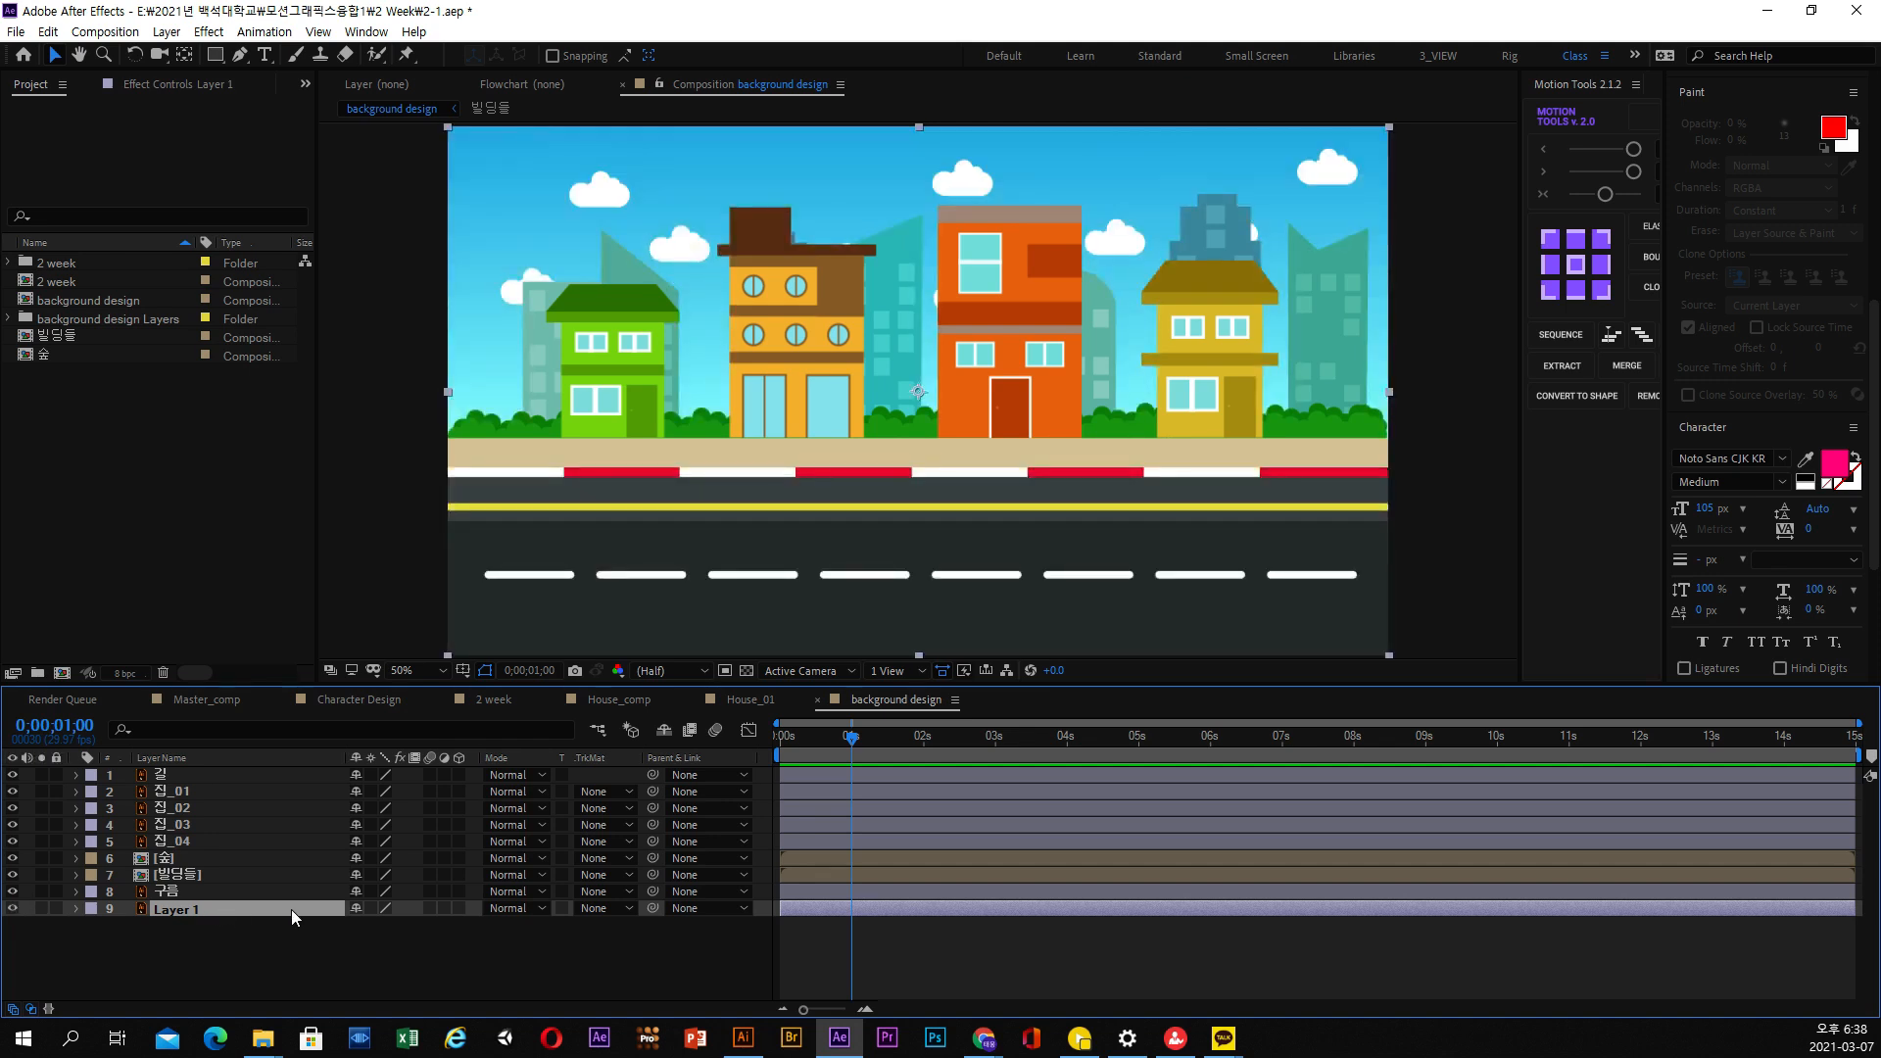
key("Return")
type("배경")
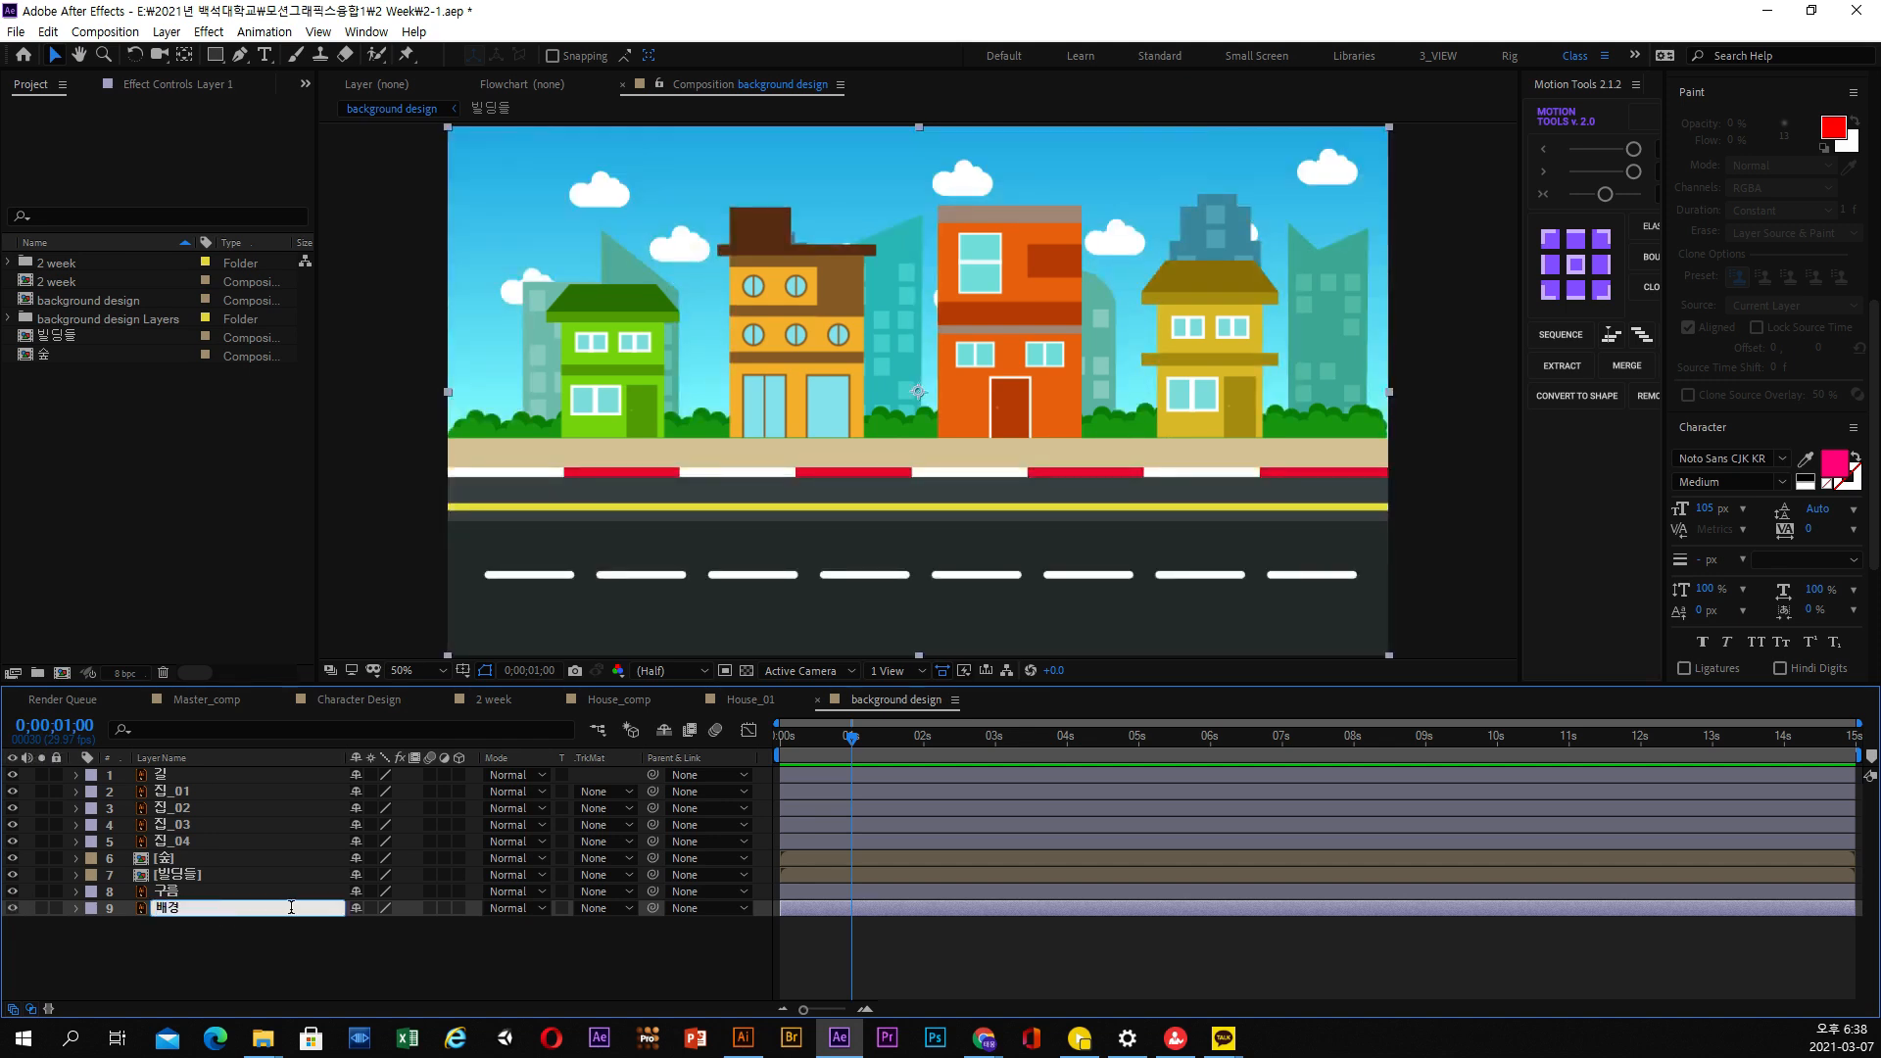
key("Return")
left_click(330, 920)
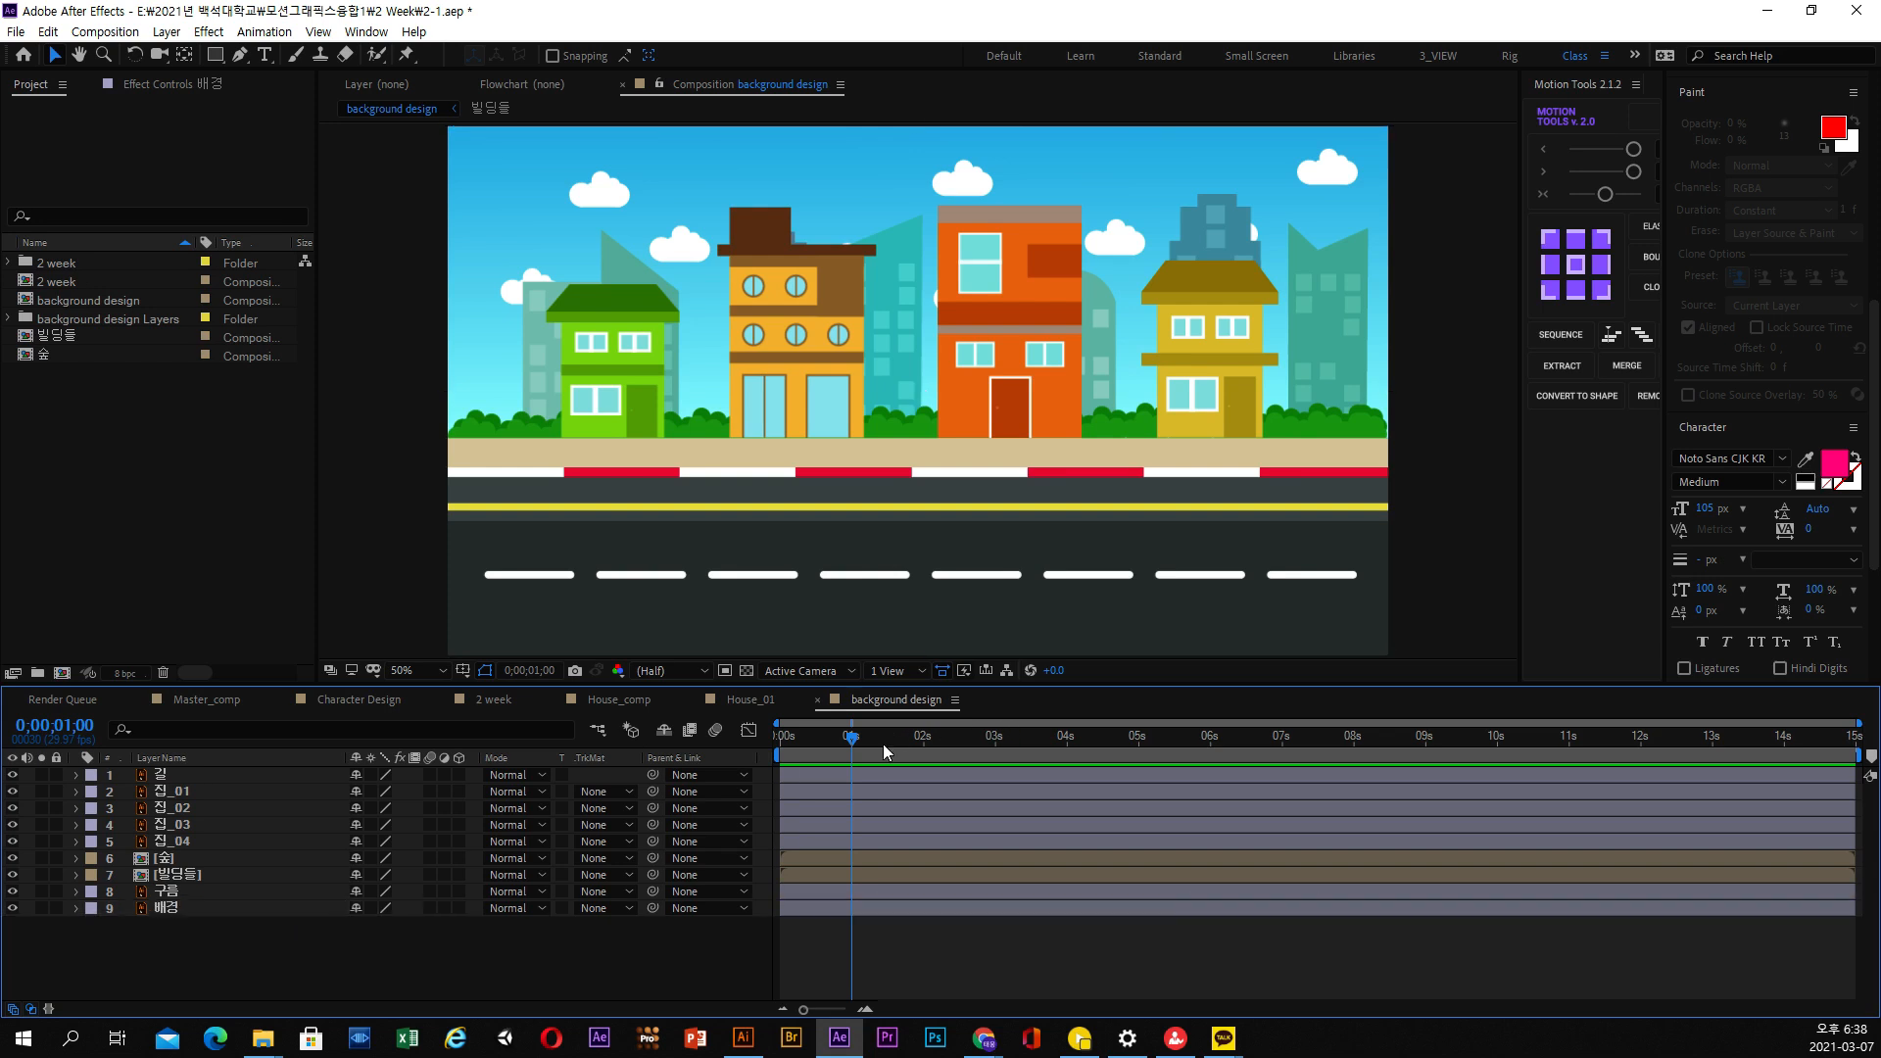
Return the current time to 0;00;00;00 and enlarge the view around the base of the green house, 집_01
left_click_drag(883, 744, 698, 750)
left_click(184, 774)
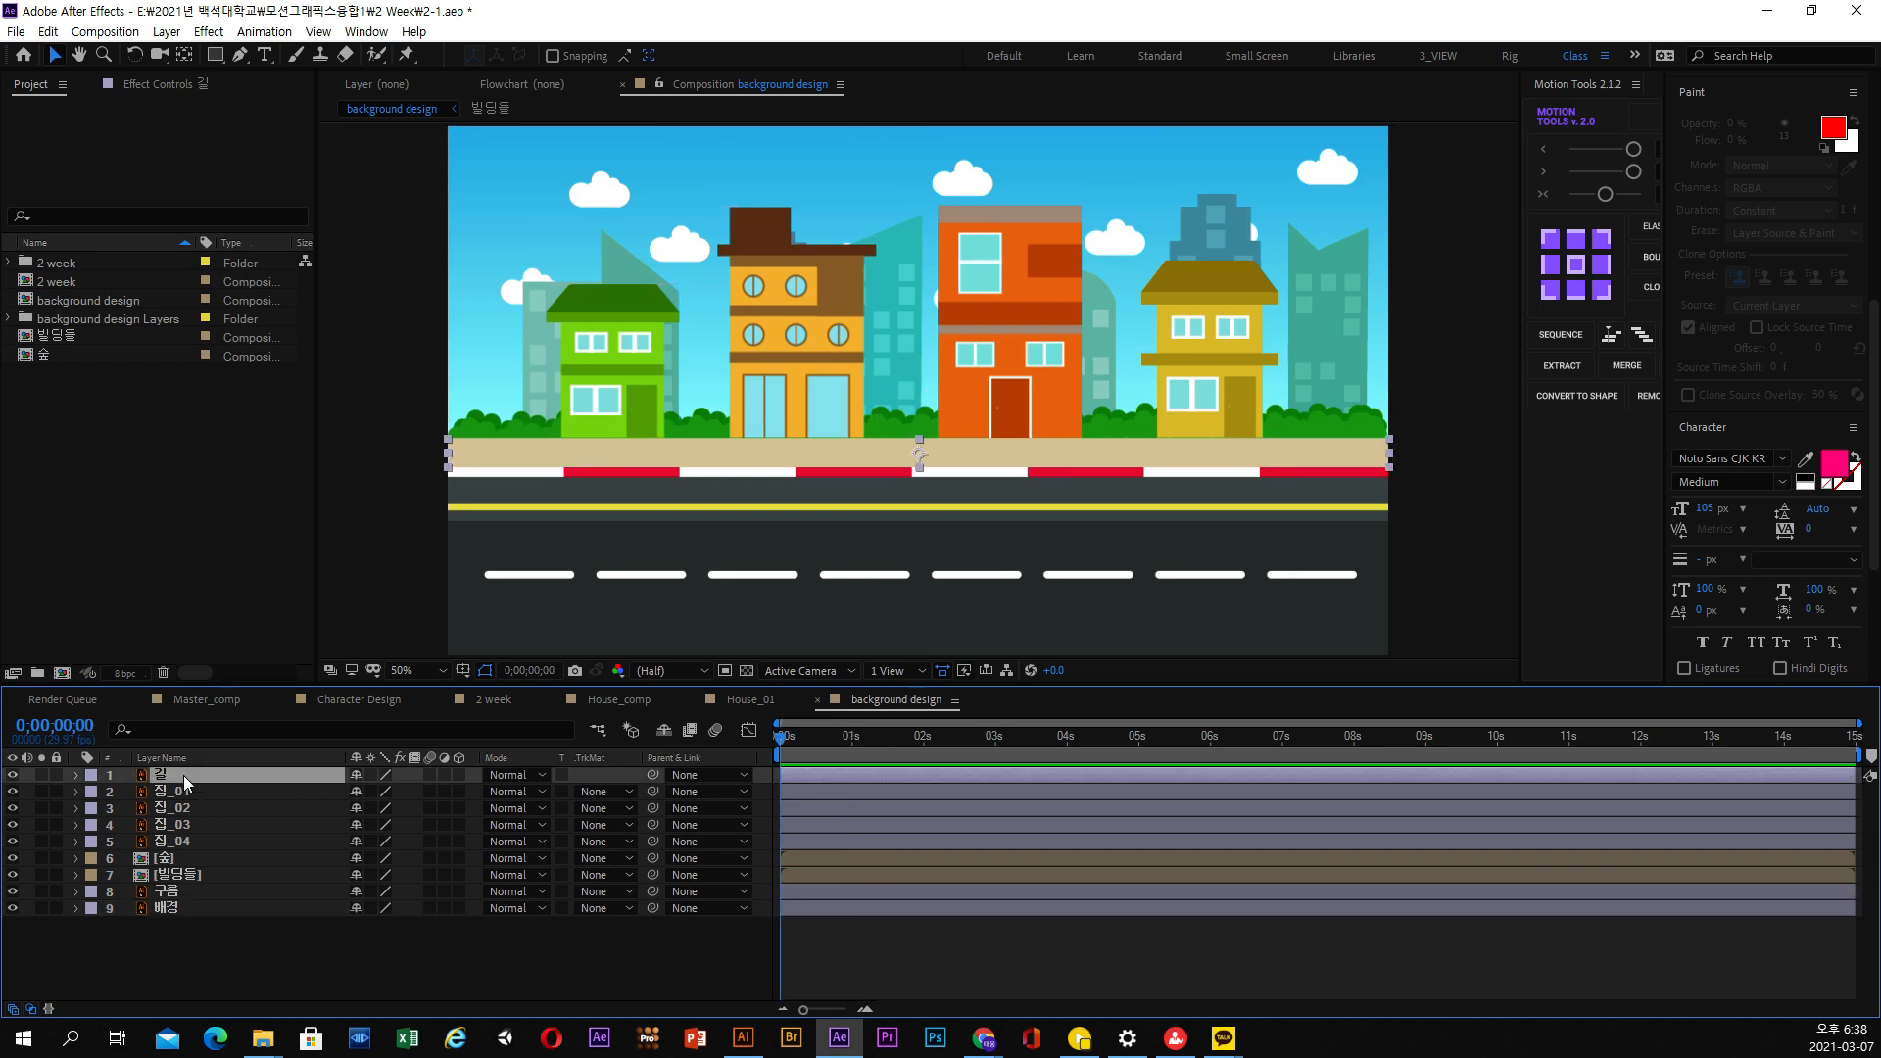
left_click(194, 792)
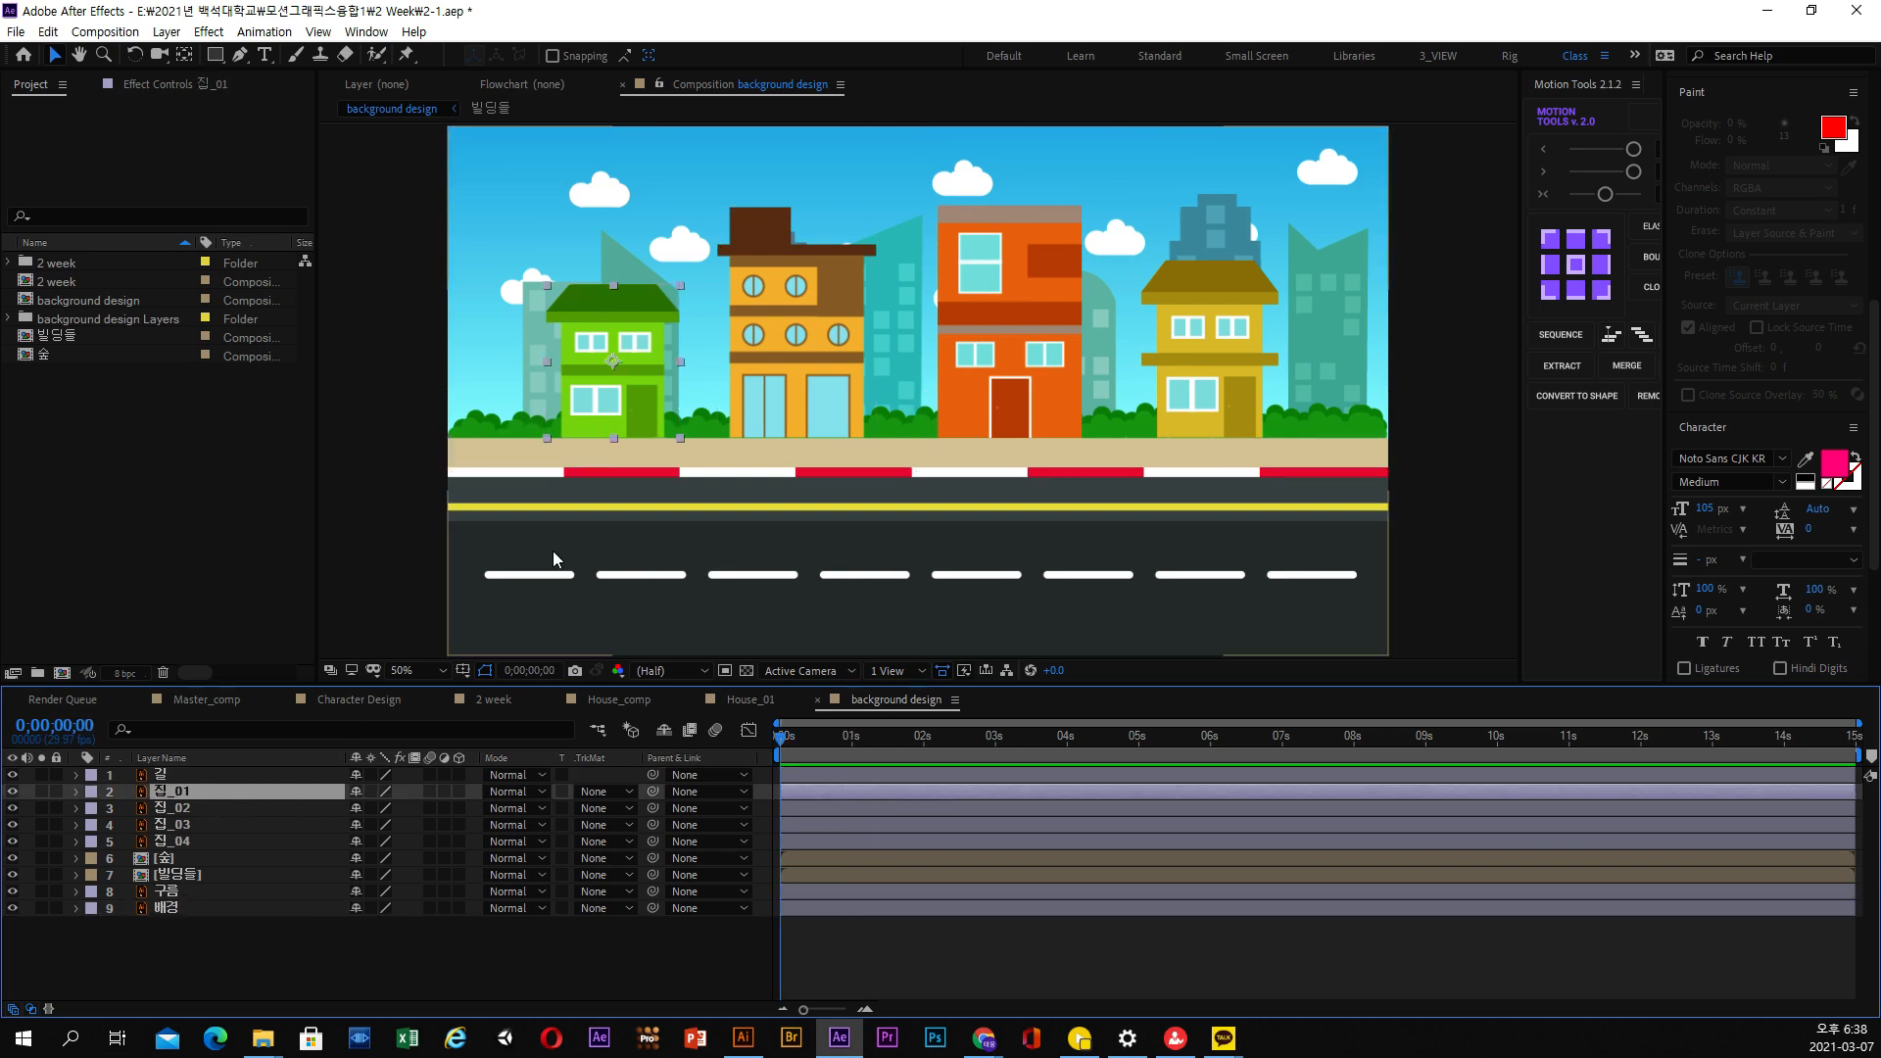
scroll(643, 375, "up", 1)
left_click_drag(592, 390, 904, 417)
scroll(919, 421, "down", 1)
scroll(919, 421, "up", 1)
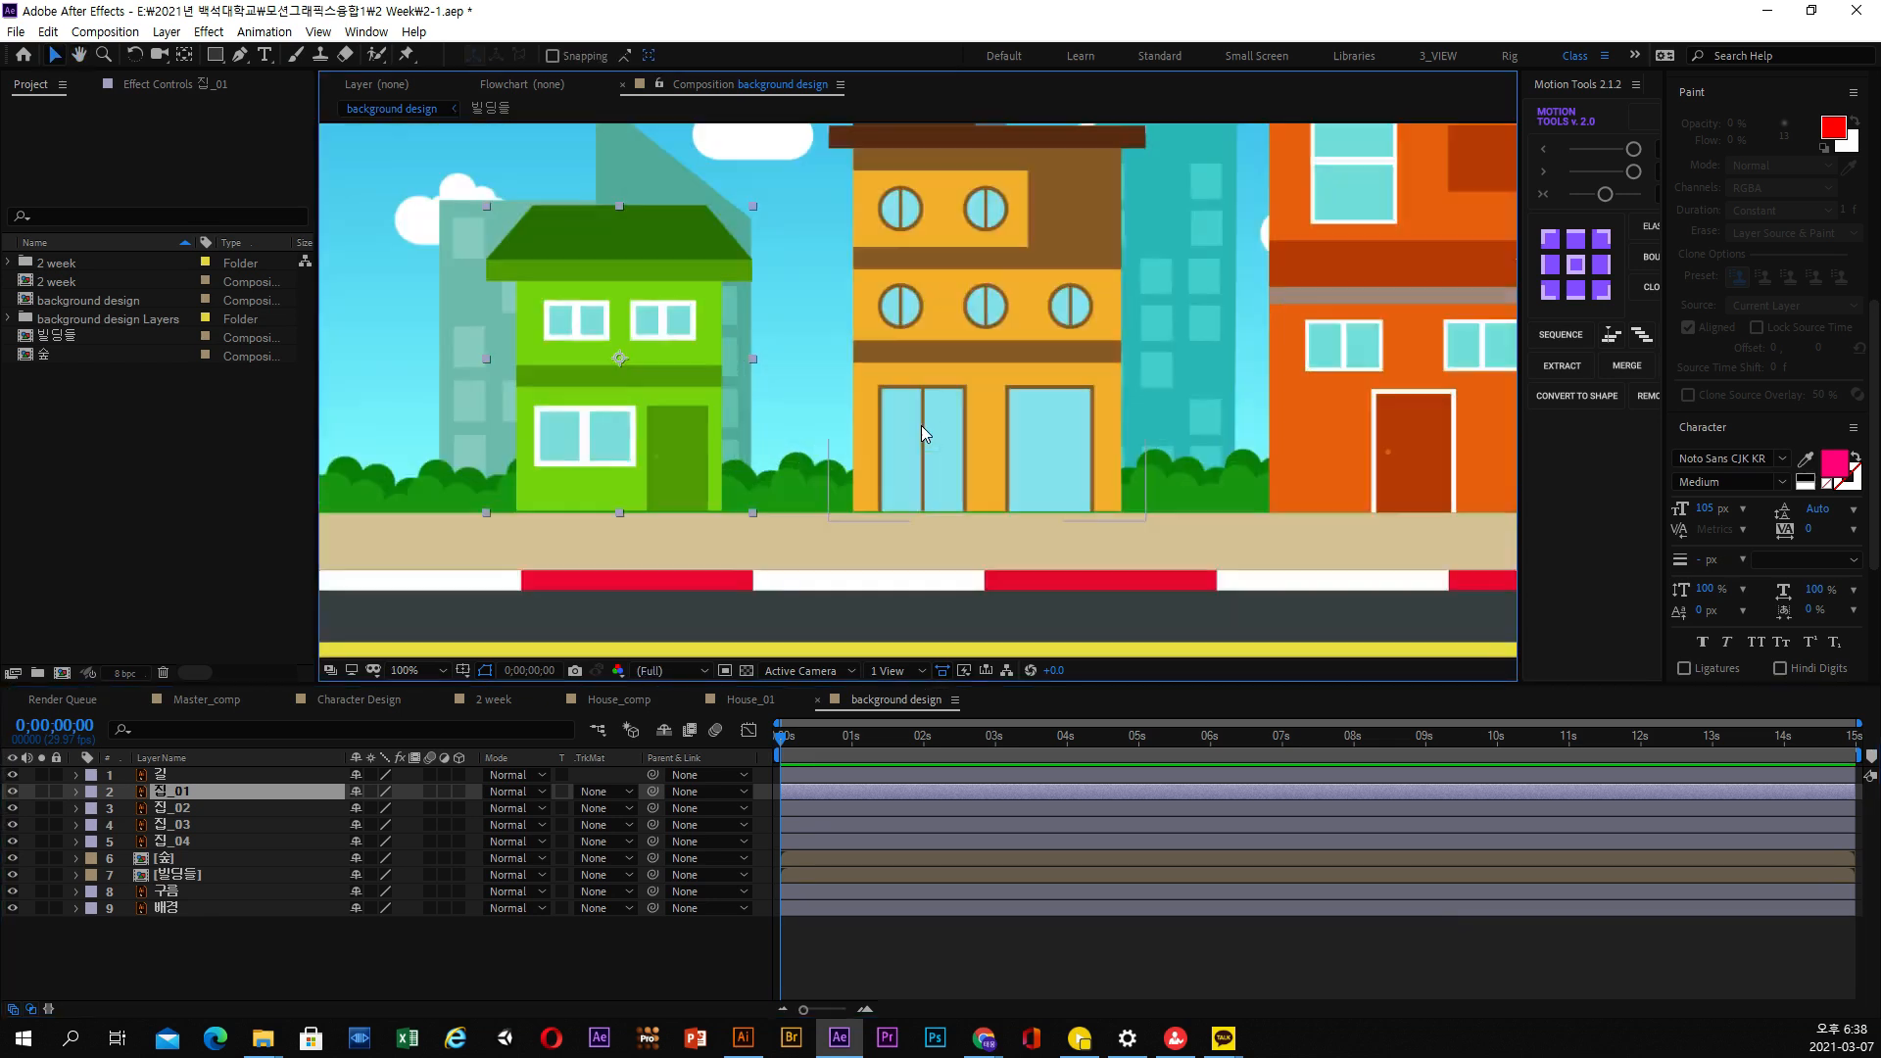
Solo the 집_01 layer on and off to examine the gap between the green house's base and the sidewalk
left_click(165, 792)
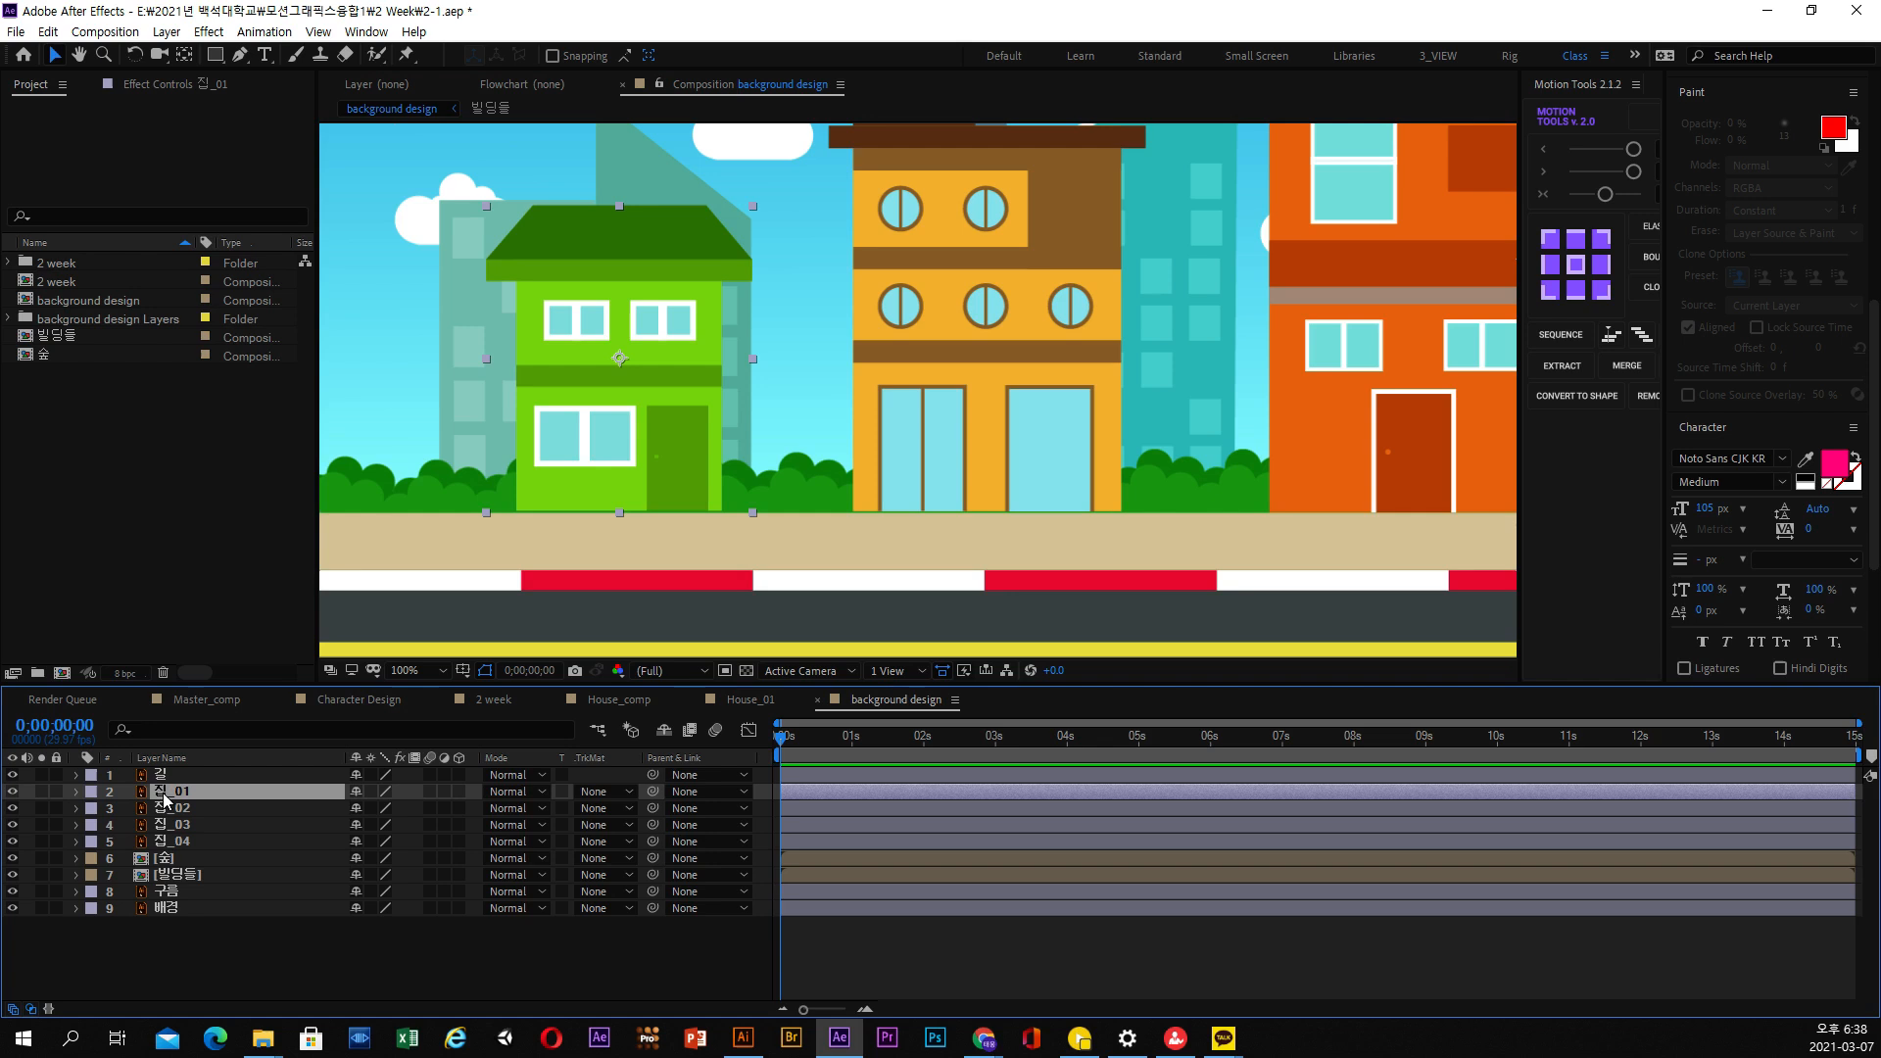
left_click(41, 792)
left_click(42, 792)
left_click(41, 791)
left_click(41, 791)
scroll(439, 584, "up", 1)
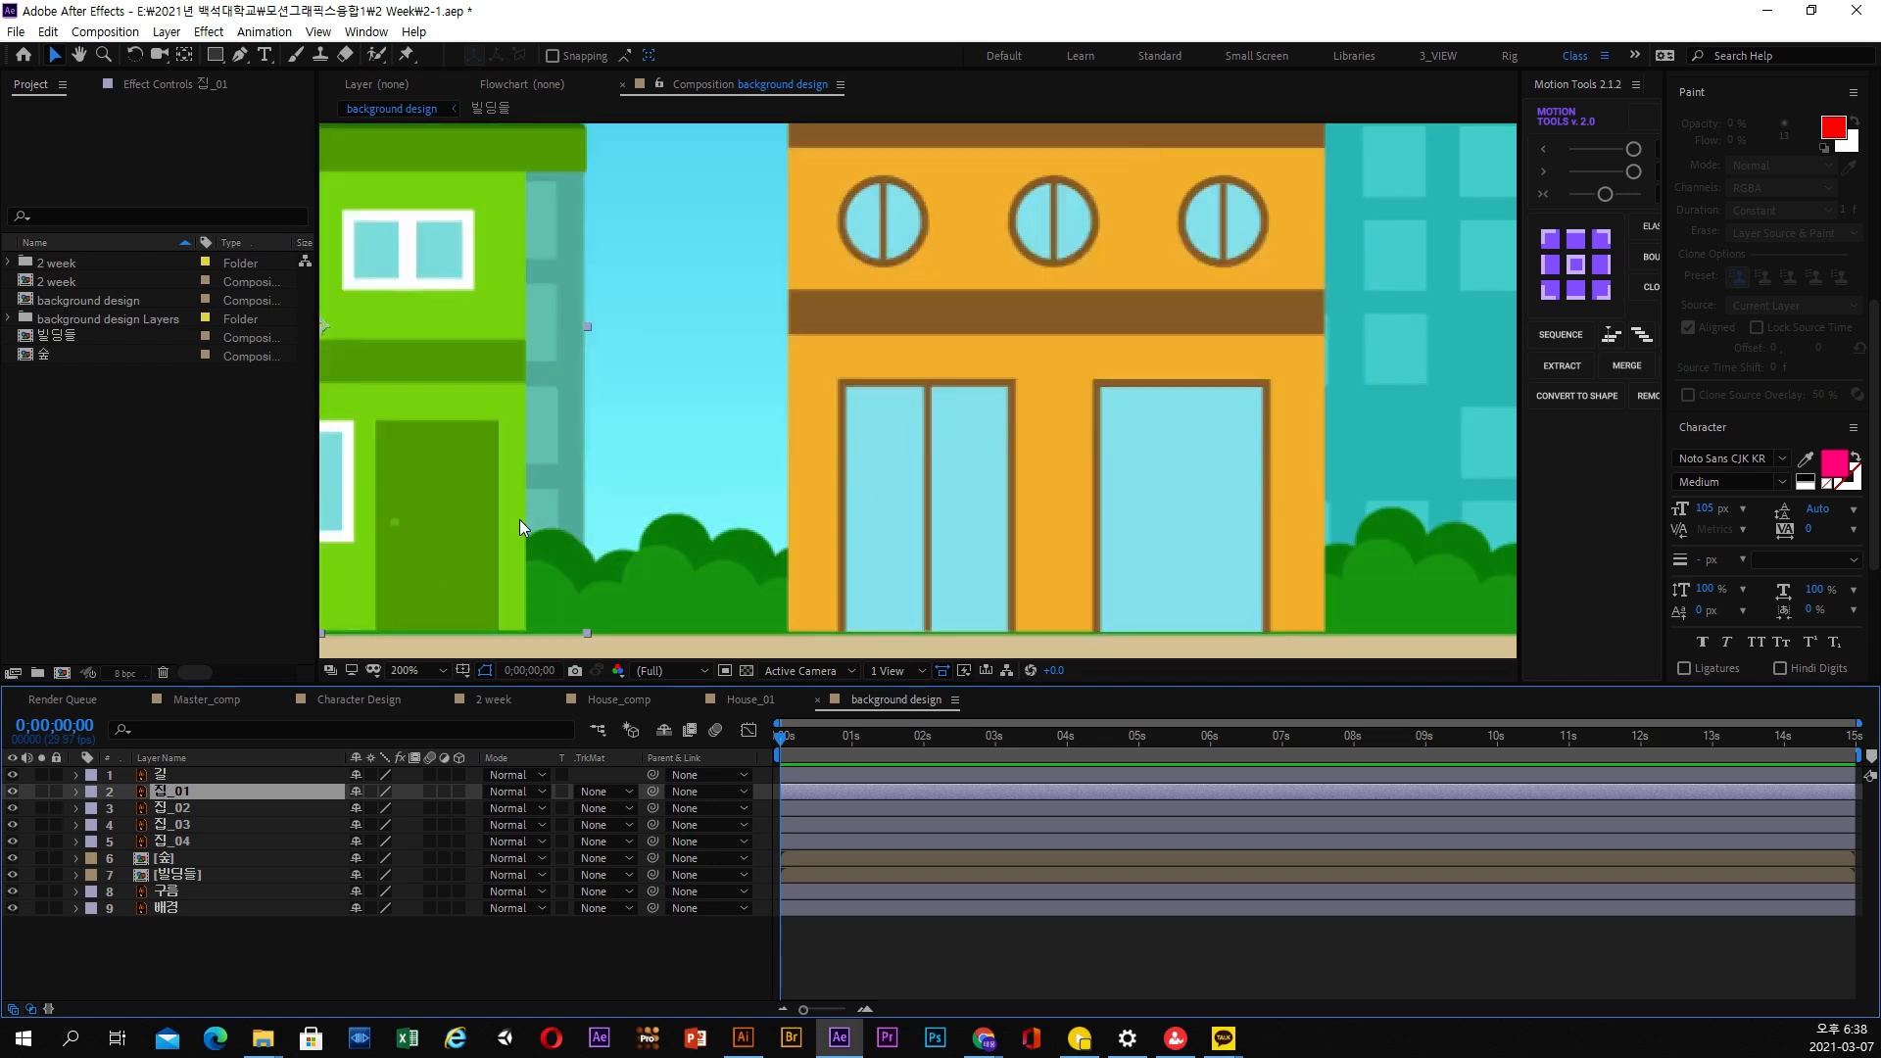
left_click_drag(519, 520, 1012, 338)
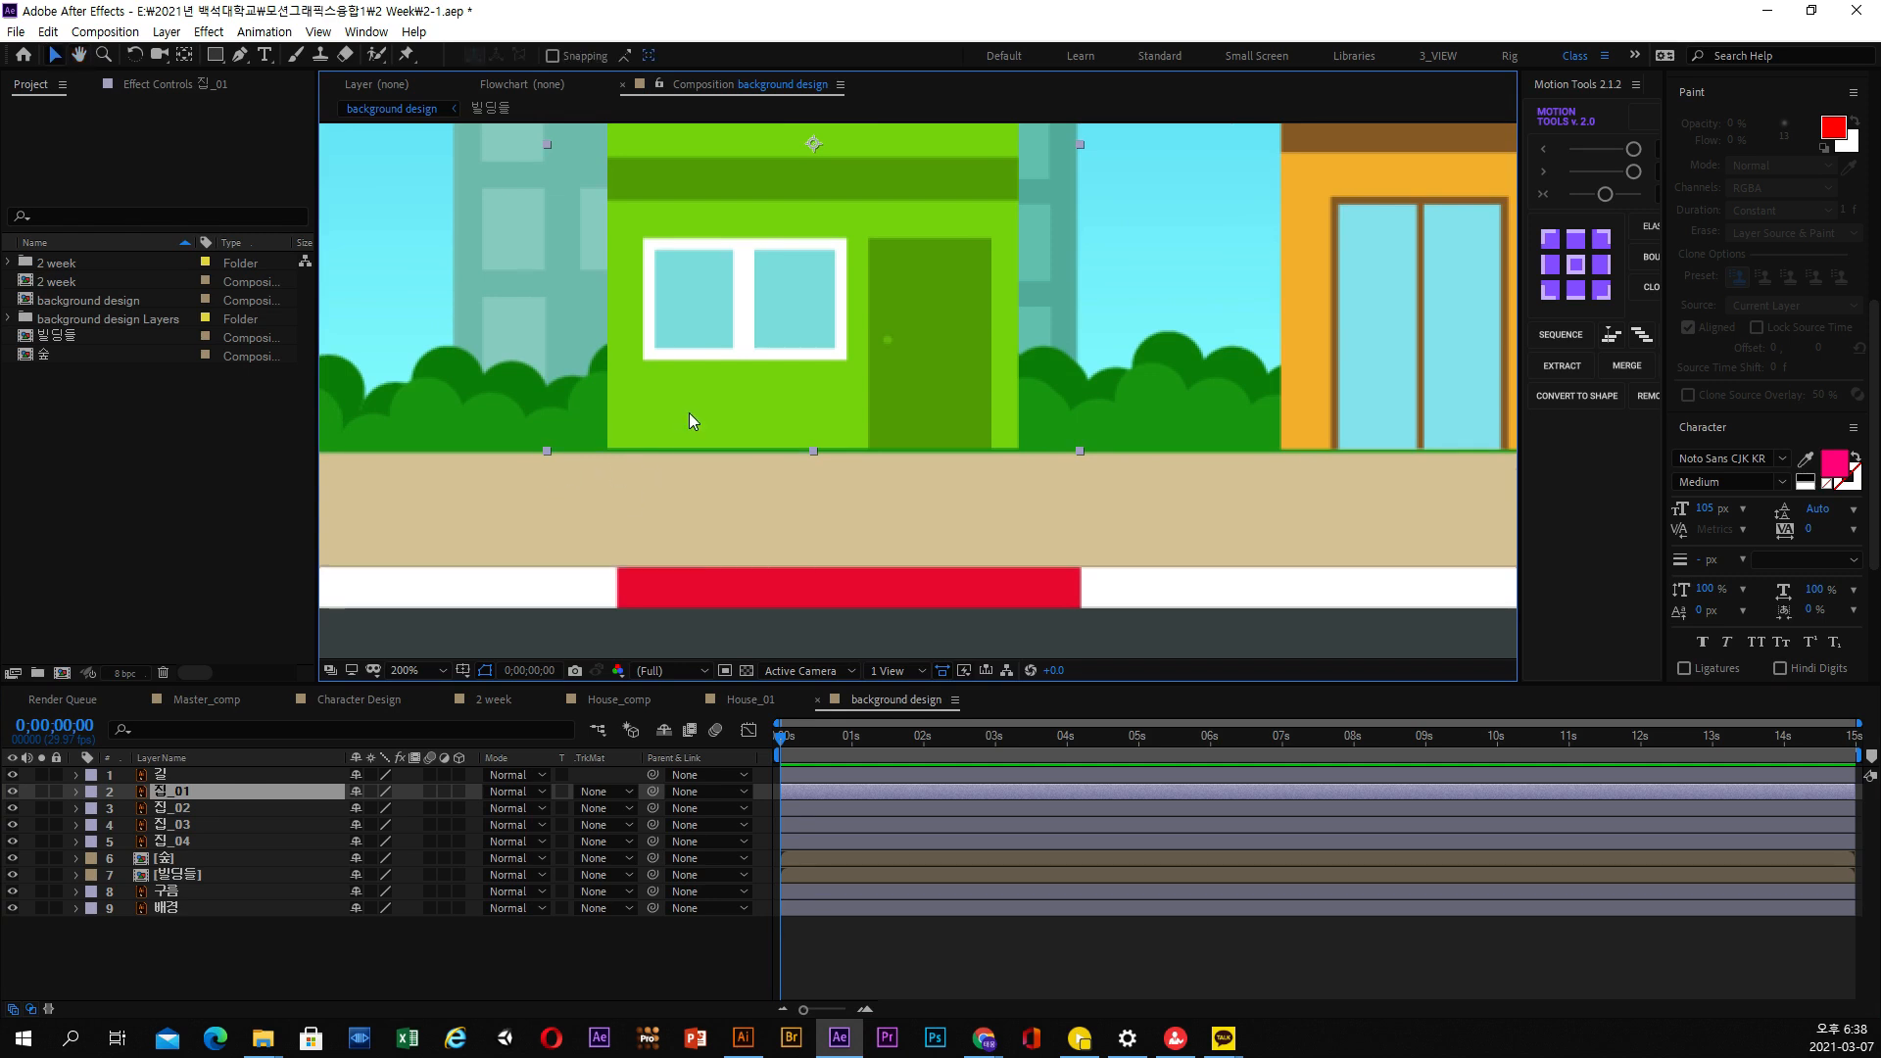
Compare the sidewalk layer 길 with the houses' bases, and nudge the green house 집_01 slightly down onto the sidewalk
left_click(181, 775)
scroll(664, 504, "down", 1)
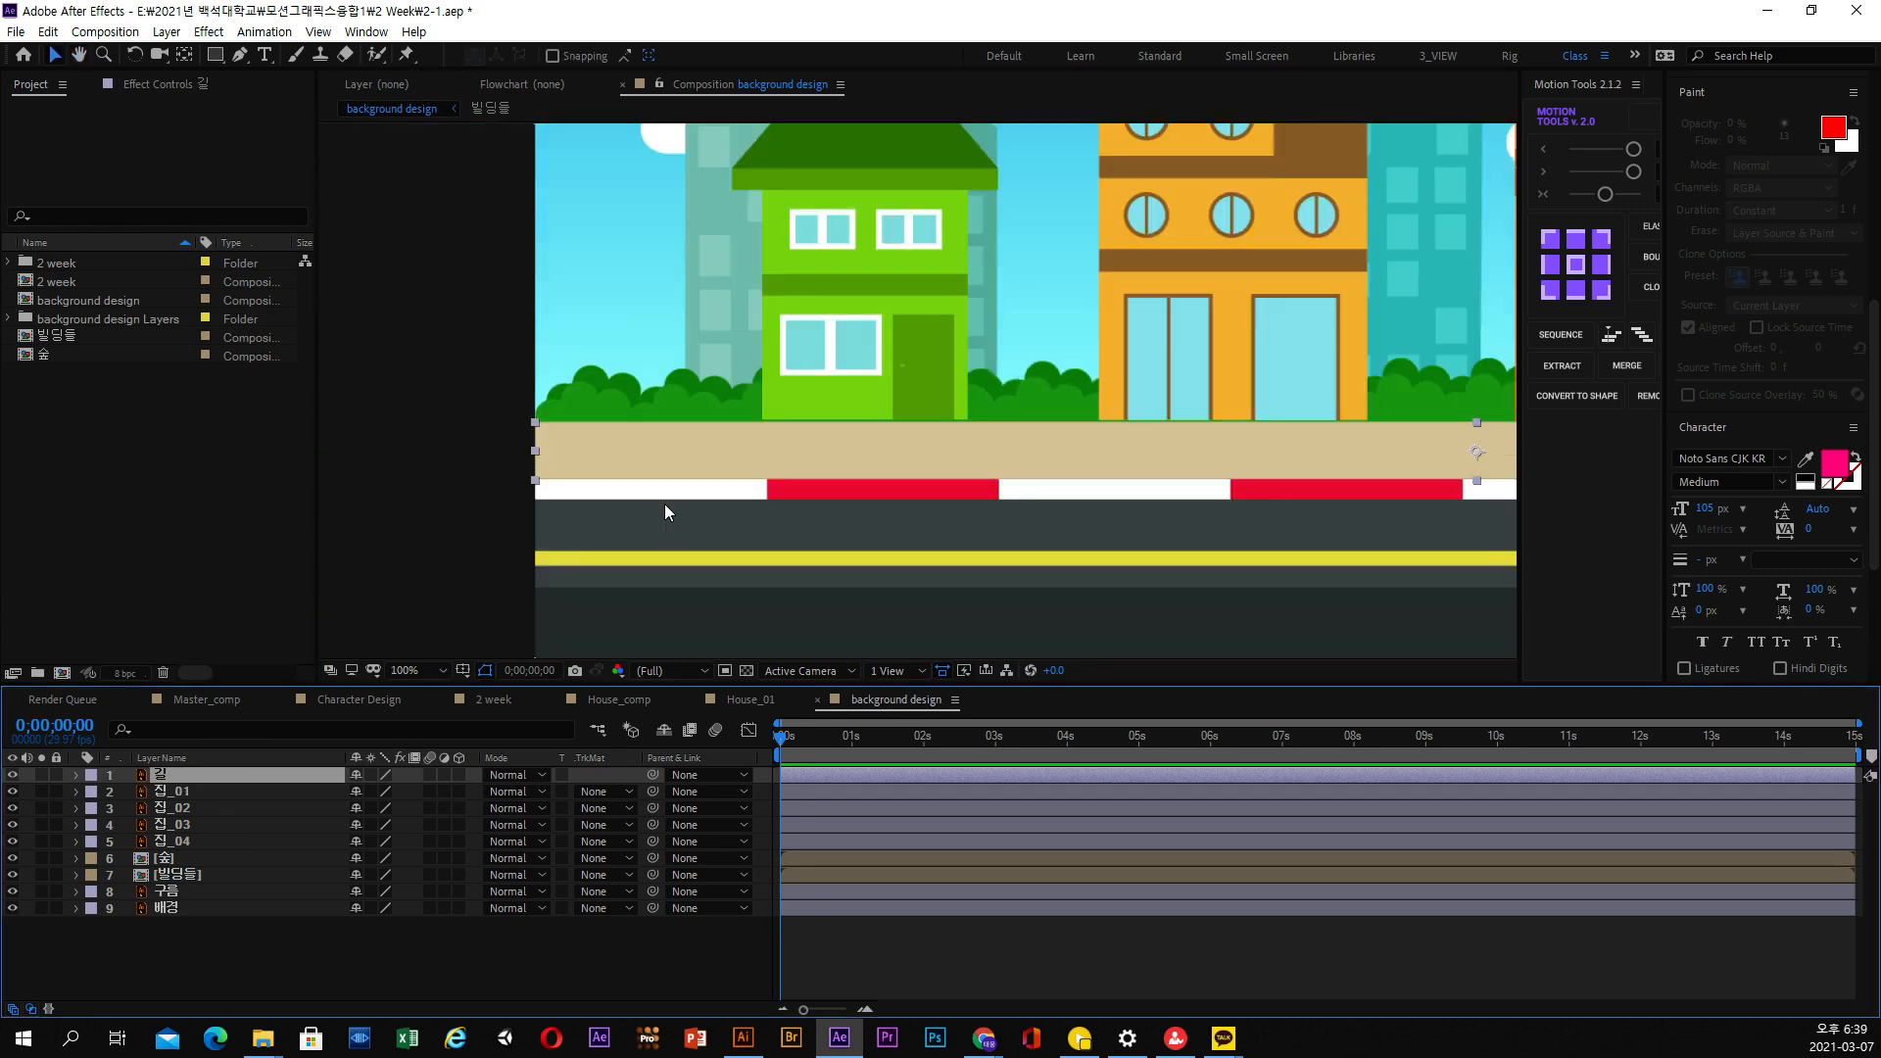
left_click_drag(980, 431, 785, 454)
key("v")
scroll(660, 412, "up", 1)
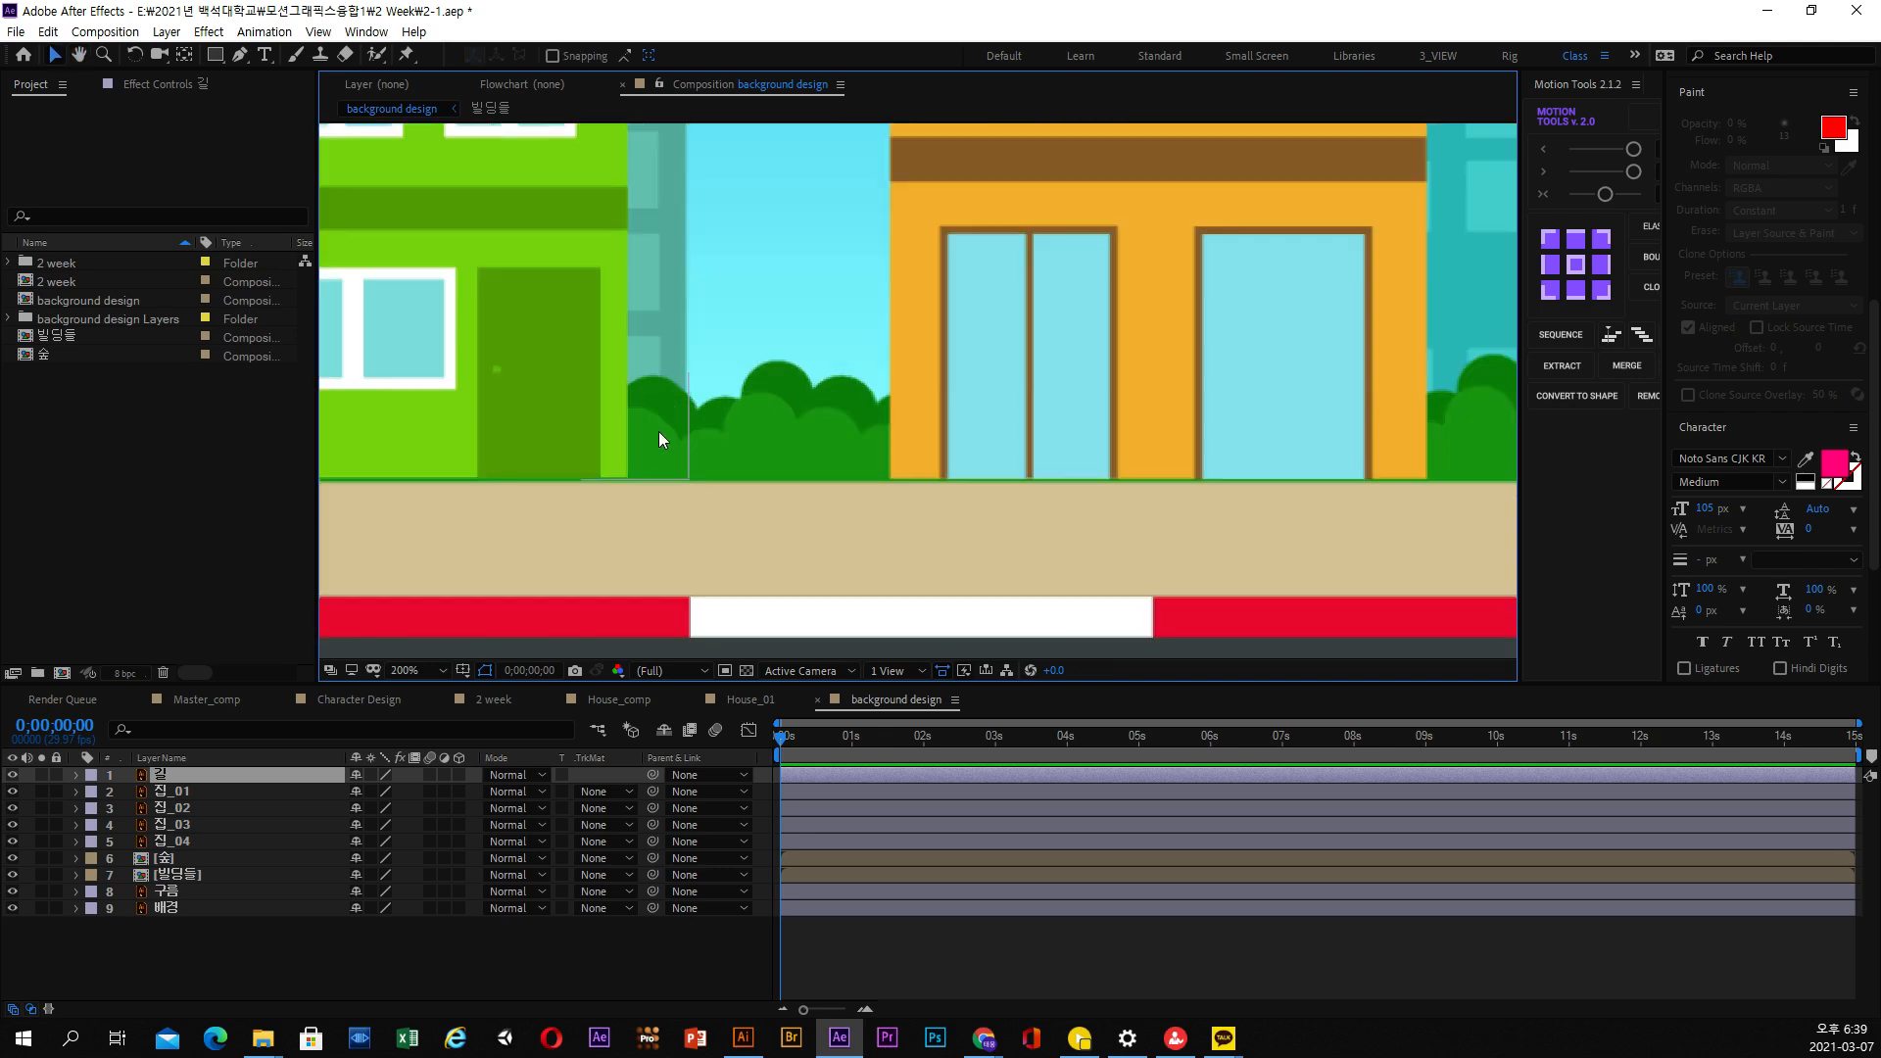
left_click(190, 787)
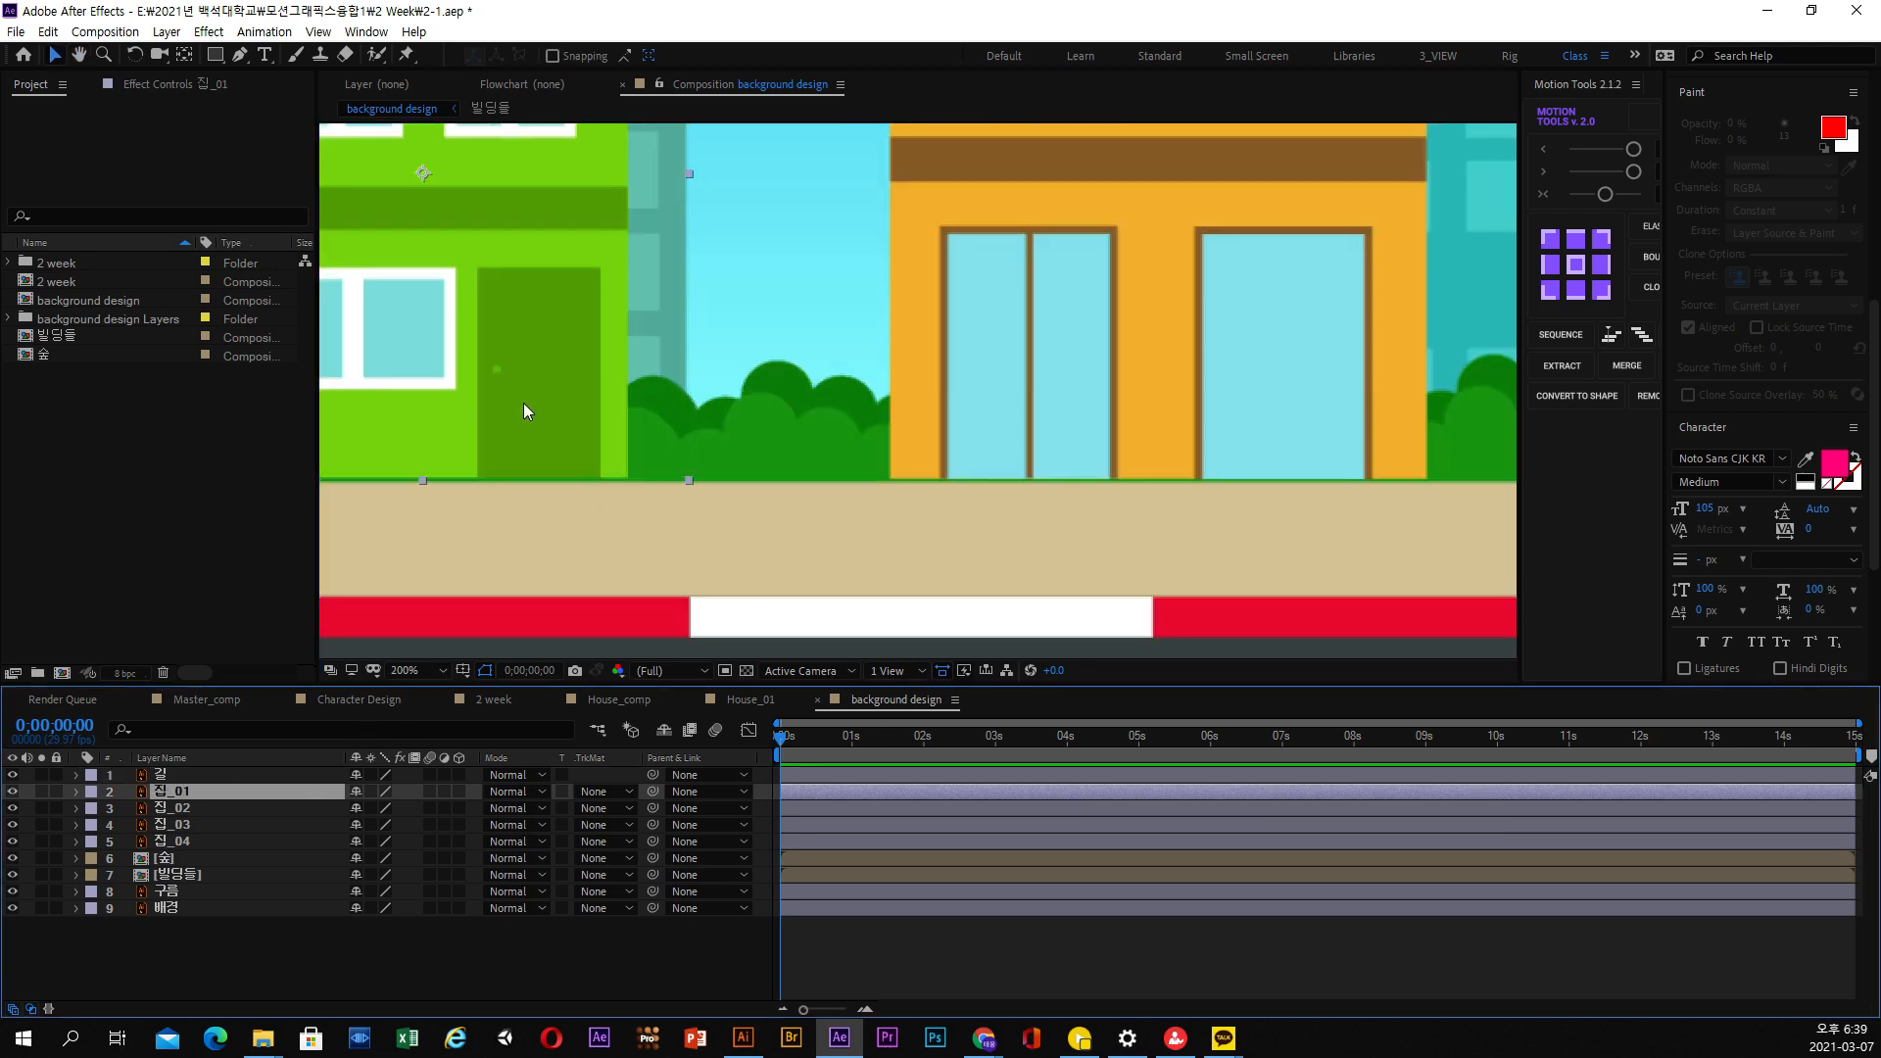
key("Down")
key("Down")
key("Down")
key("Down")
key("Down")
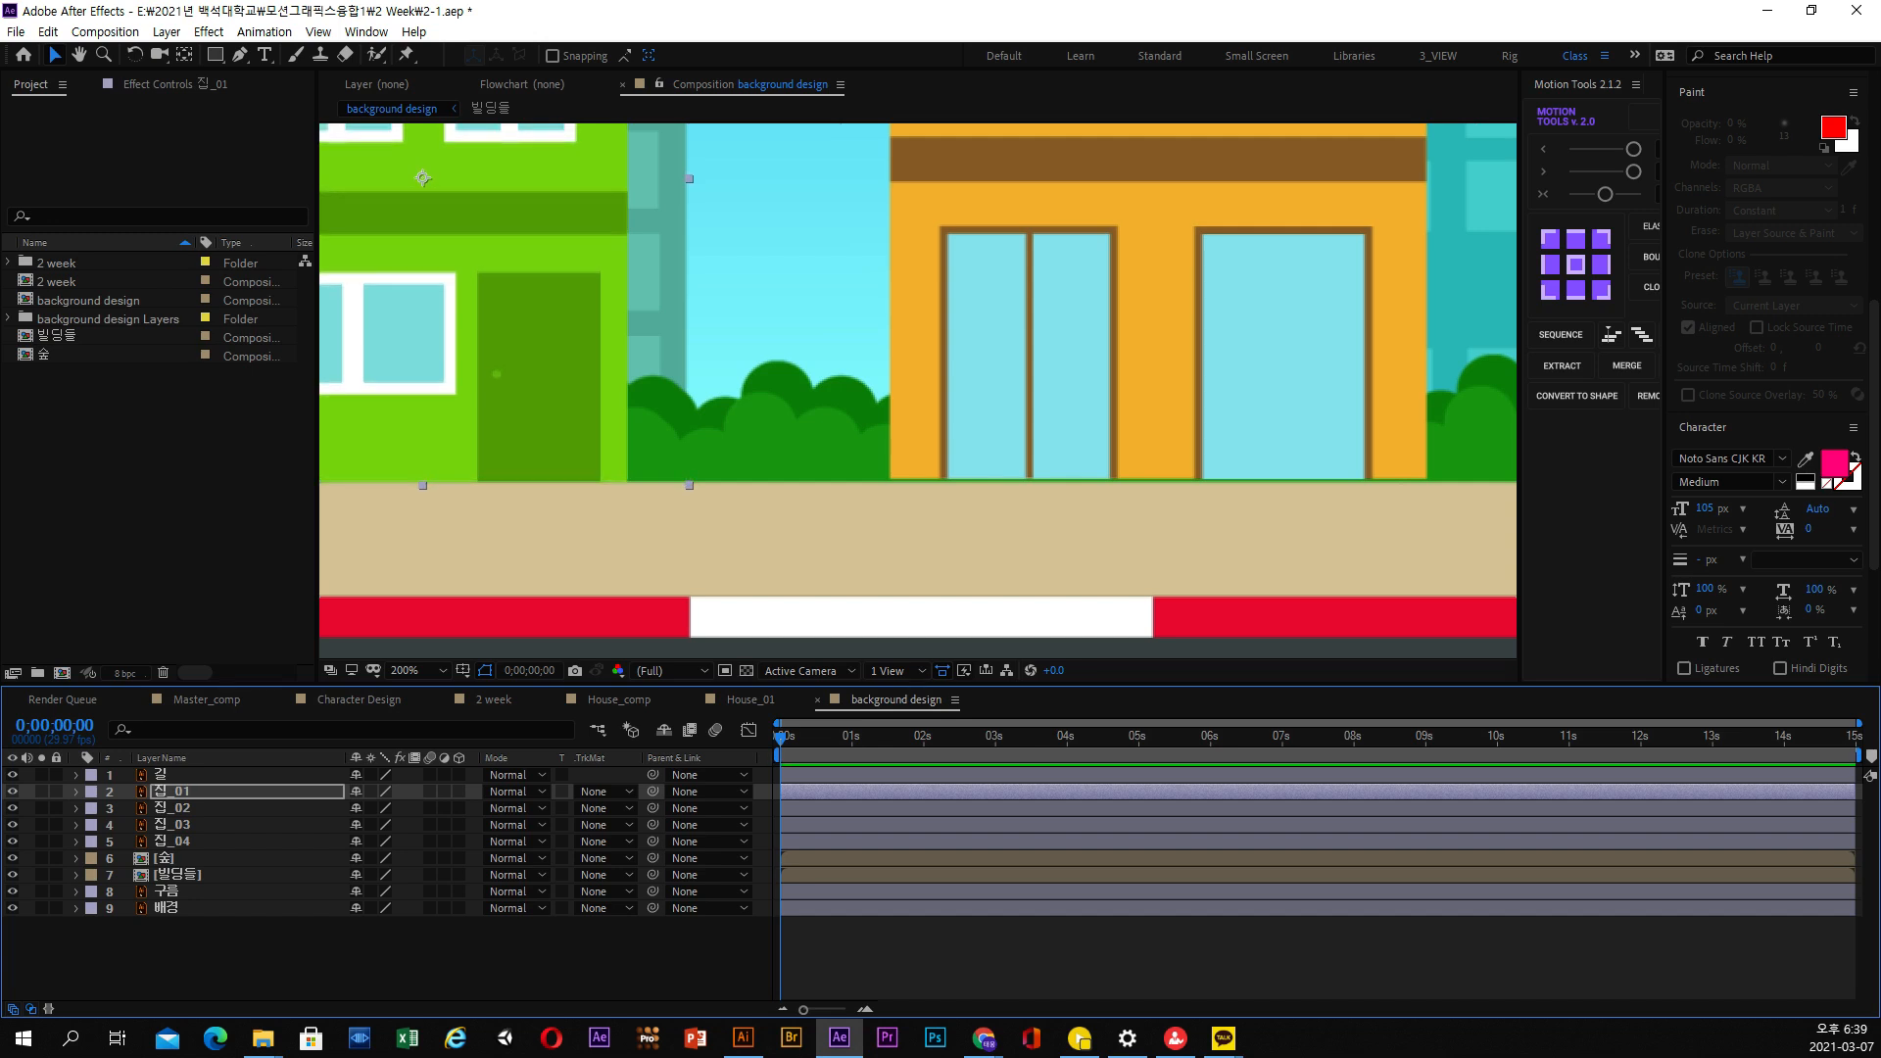
Nudge the yellow-orange house 집_02 slightly down onto the sidewalk and reveal its Position property
left_click(938, 334)
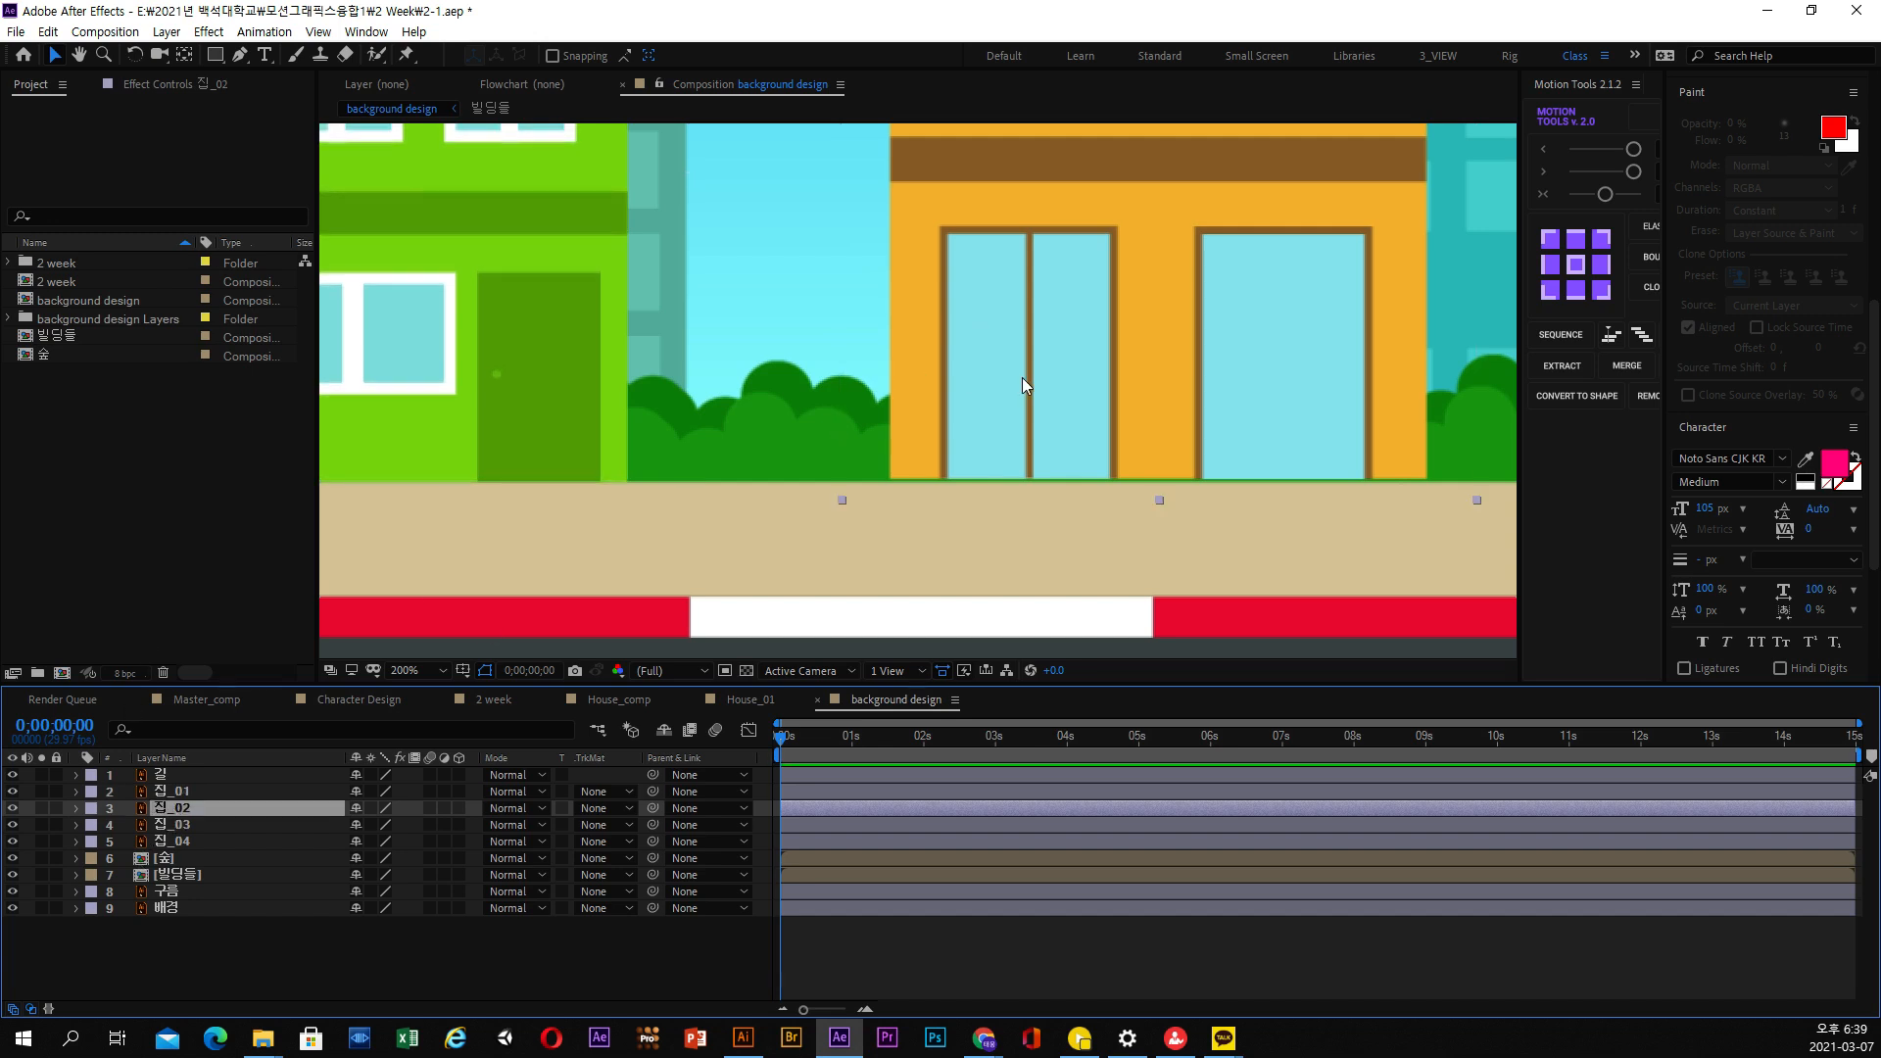
key("Down")
key("Down")
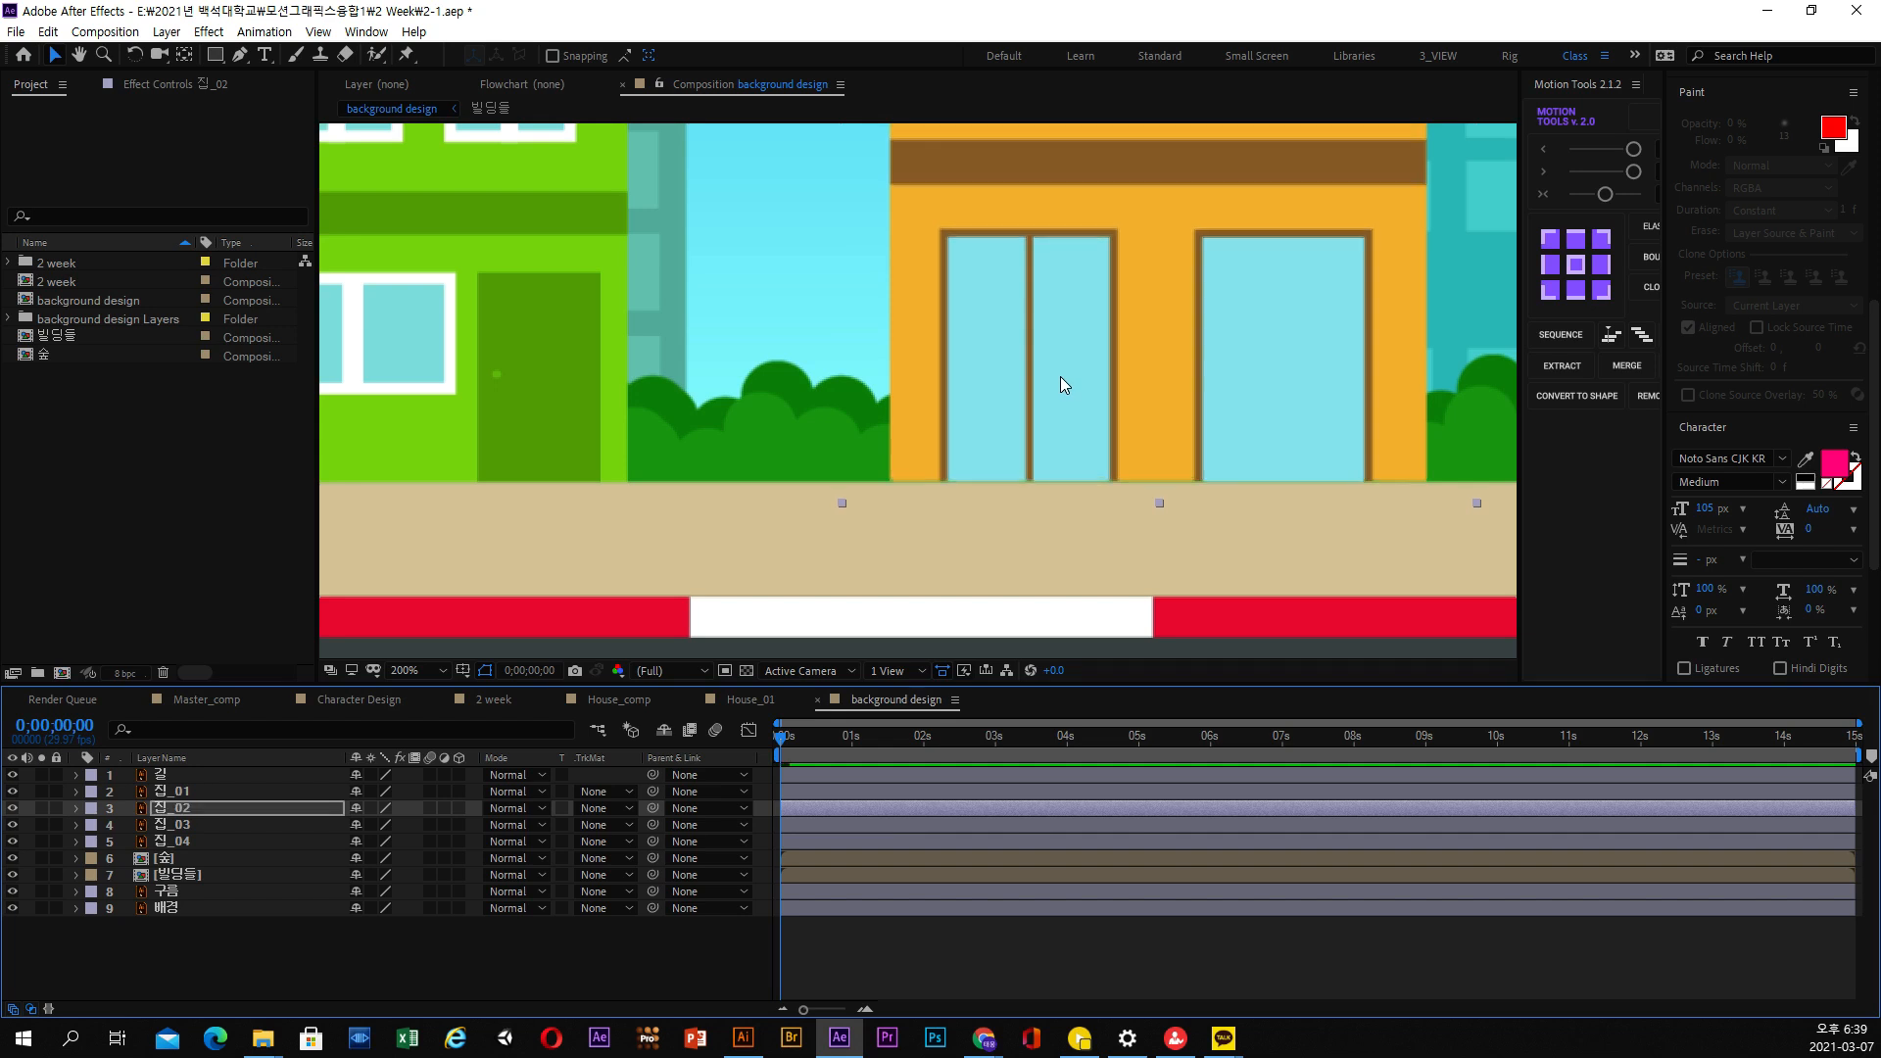
left_click(200, 813)
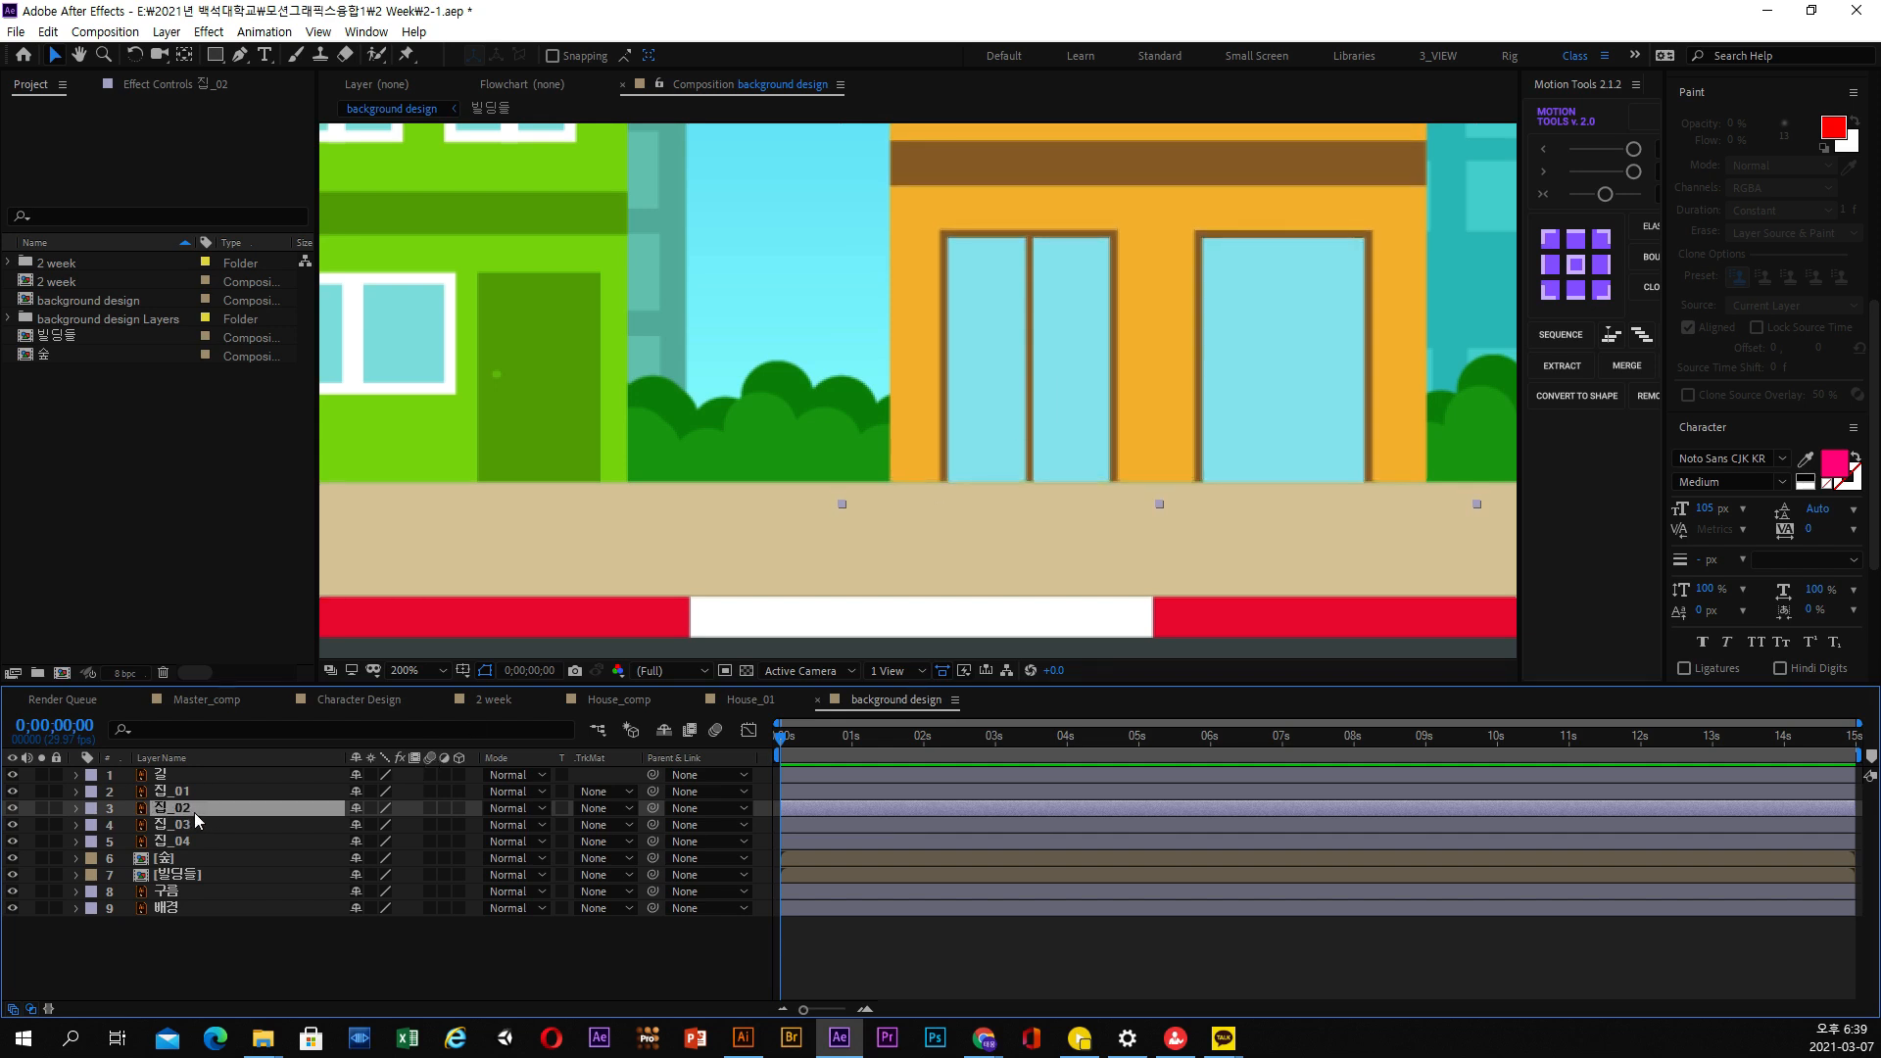
key("p")
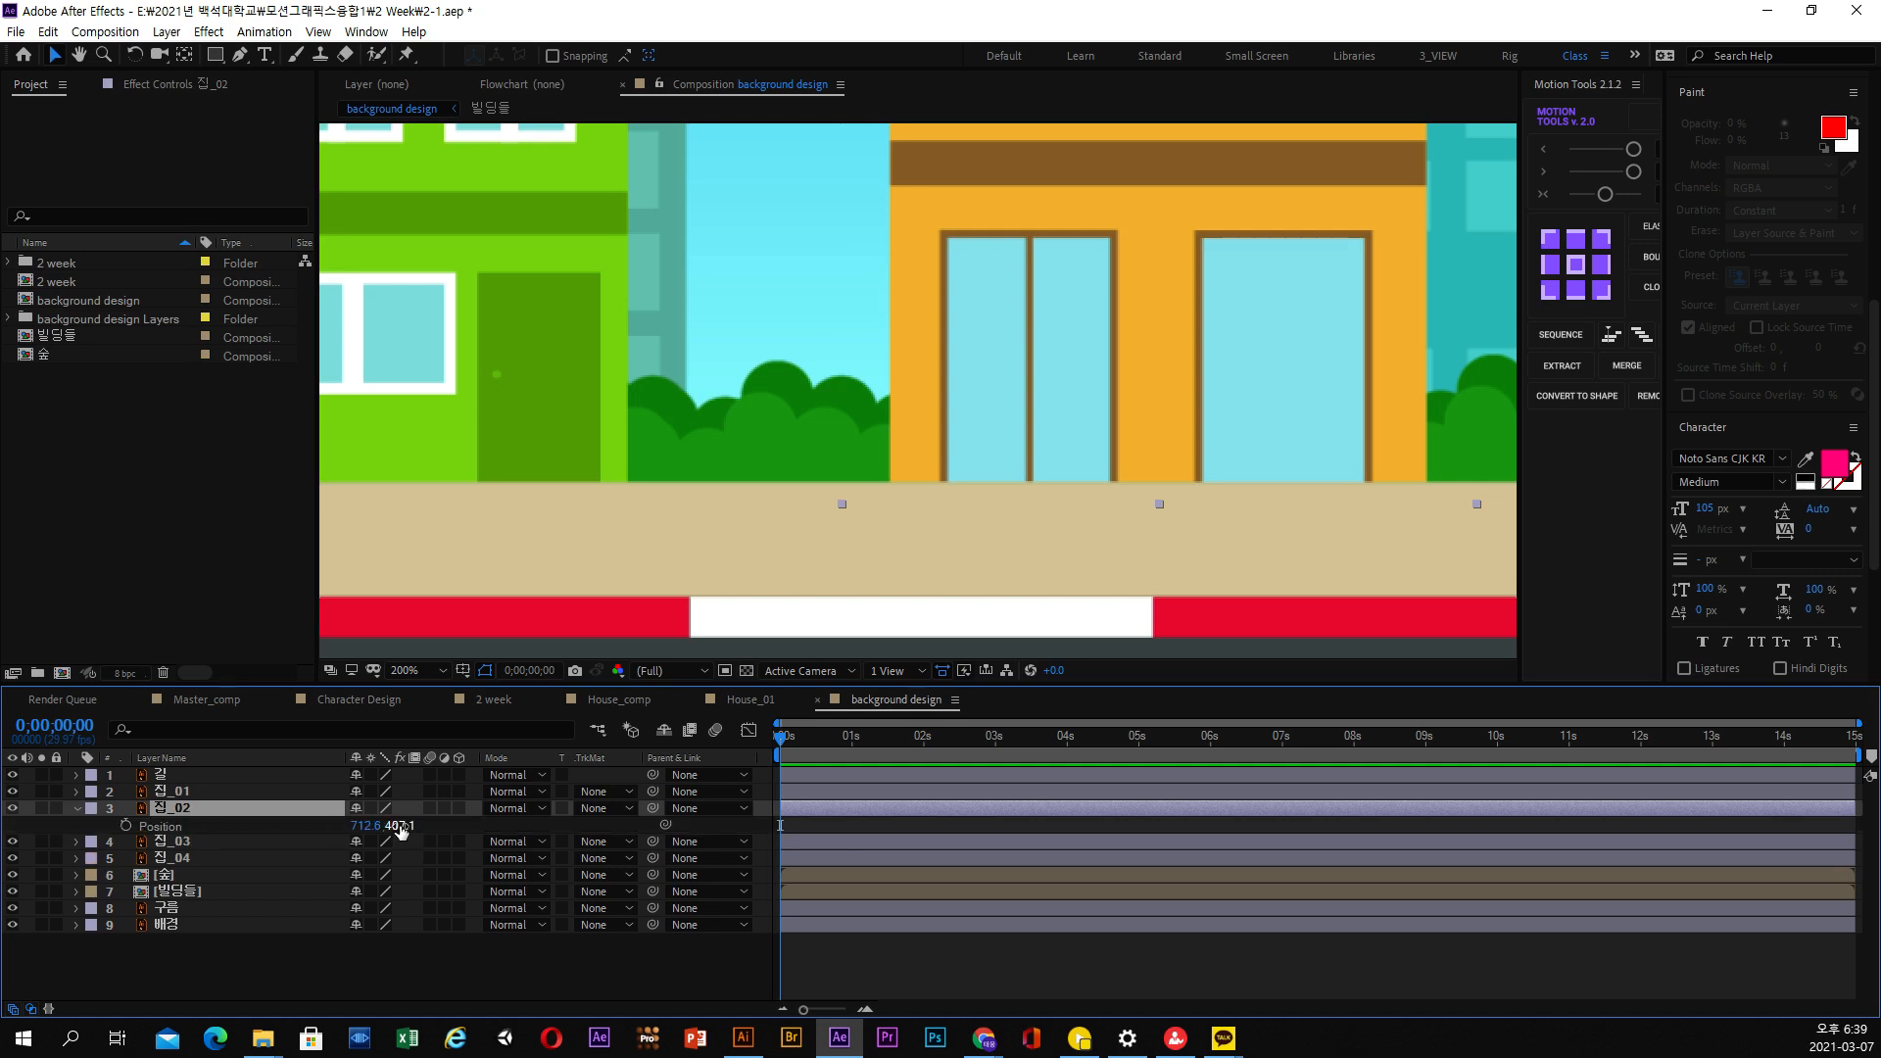
Reveal the Position property of the red-orange house 집_03 and enlarge the view where its base meets the sidewalk
scroll(971, 514, "down", 1)
key("space")
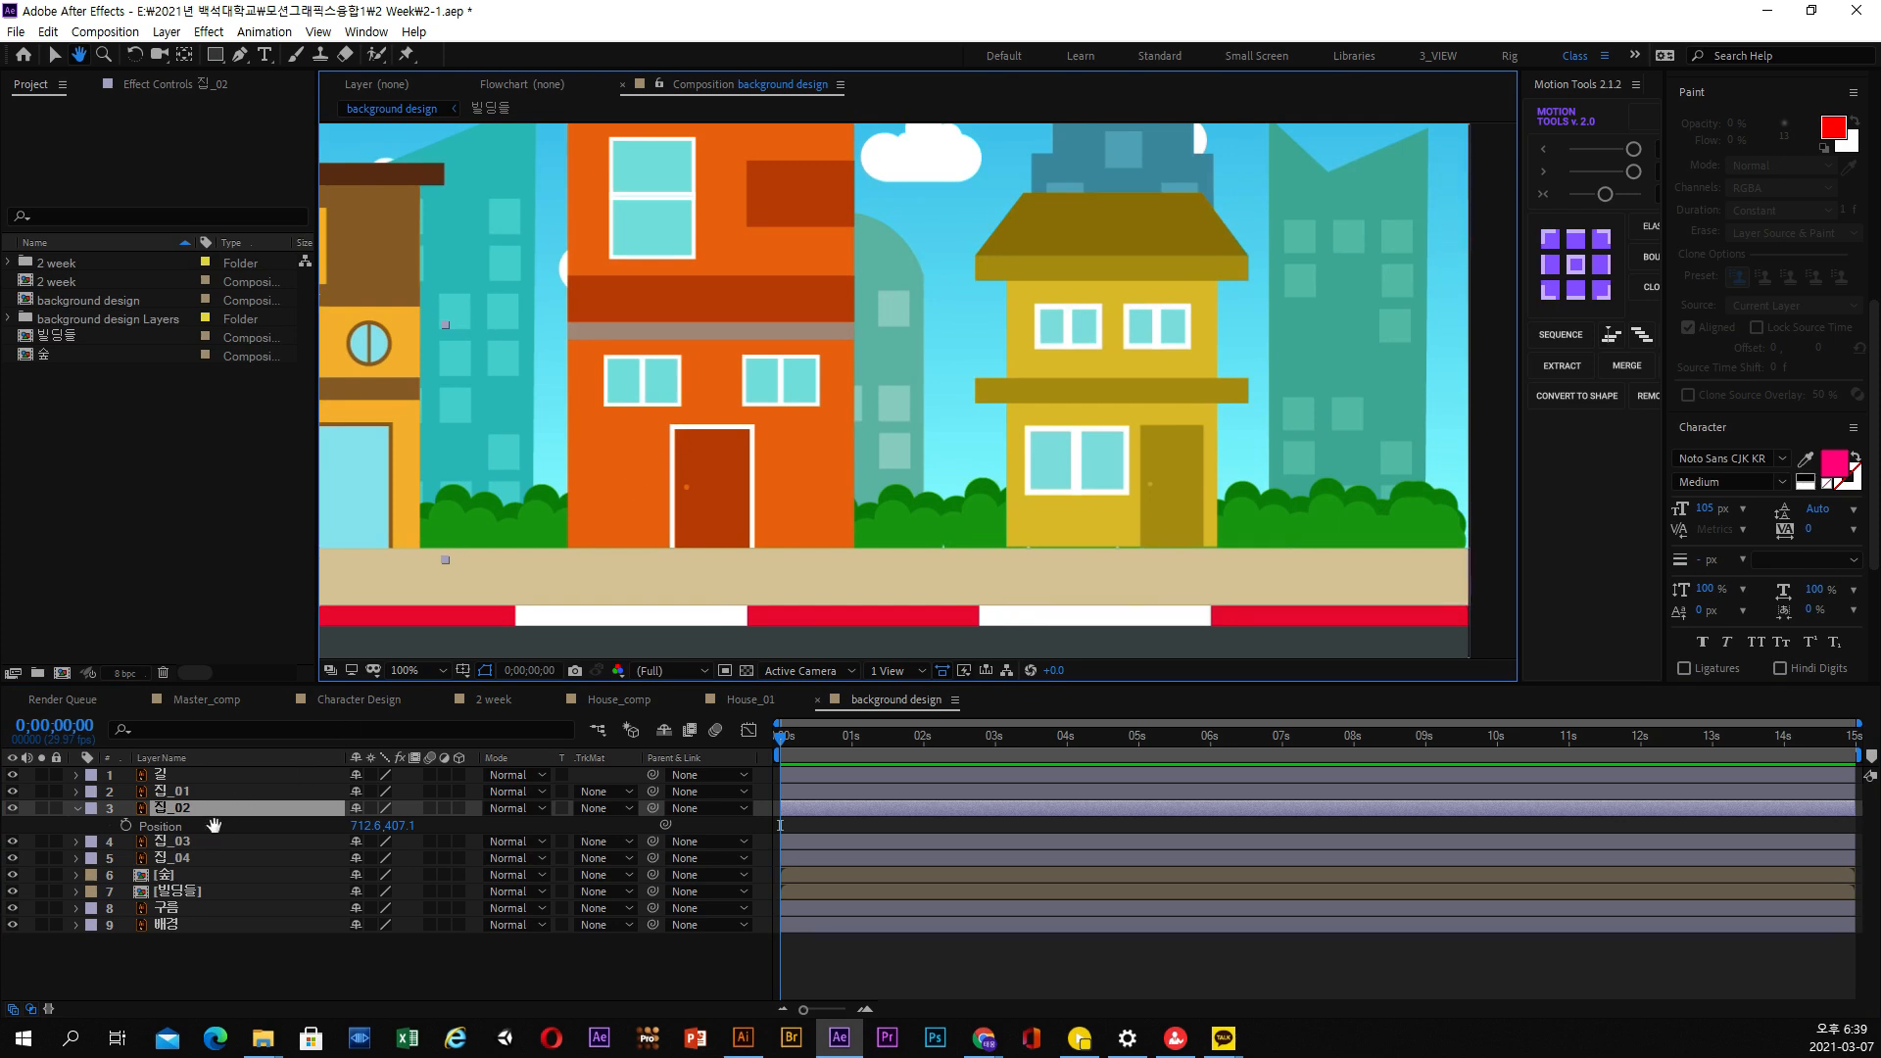
key("v")
left_click(187, 843)
key("p")
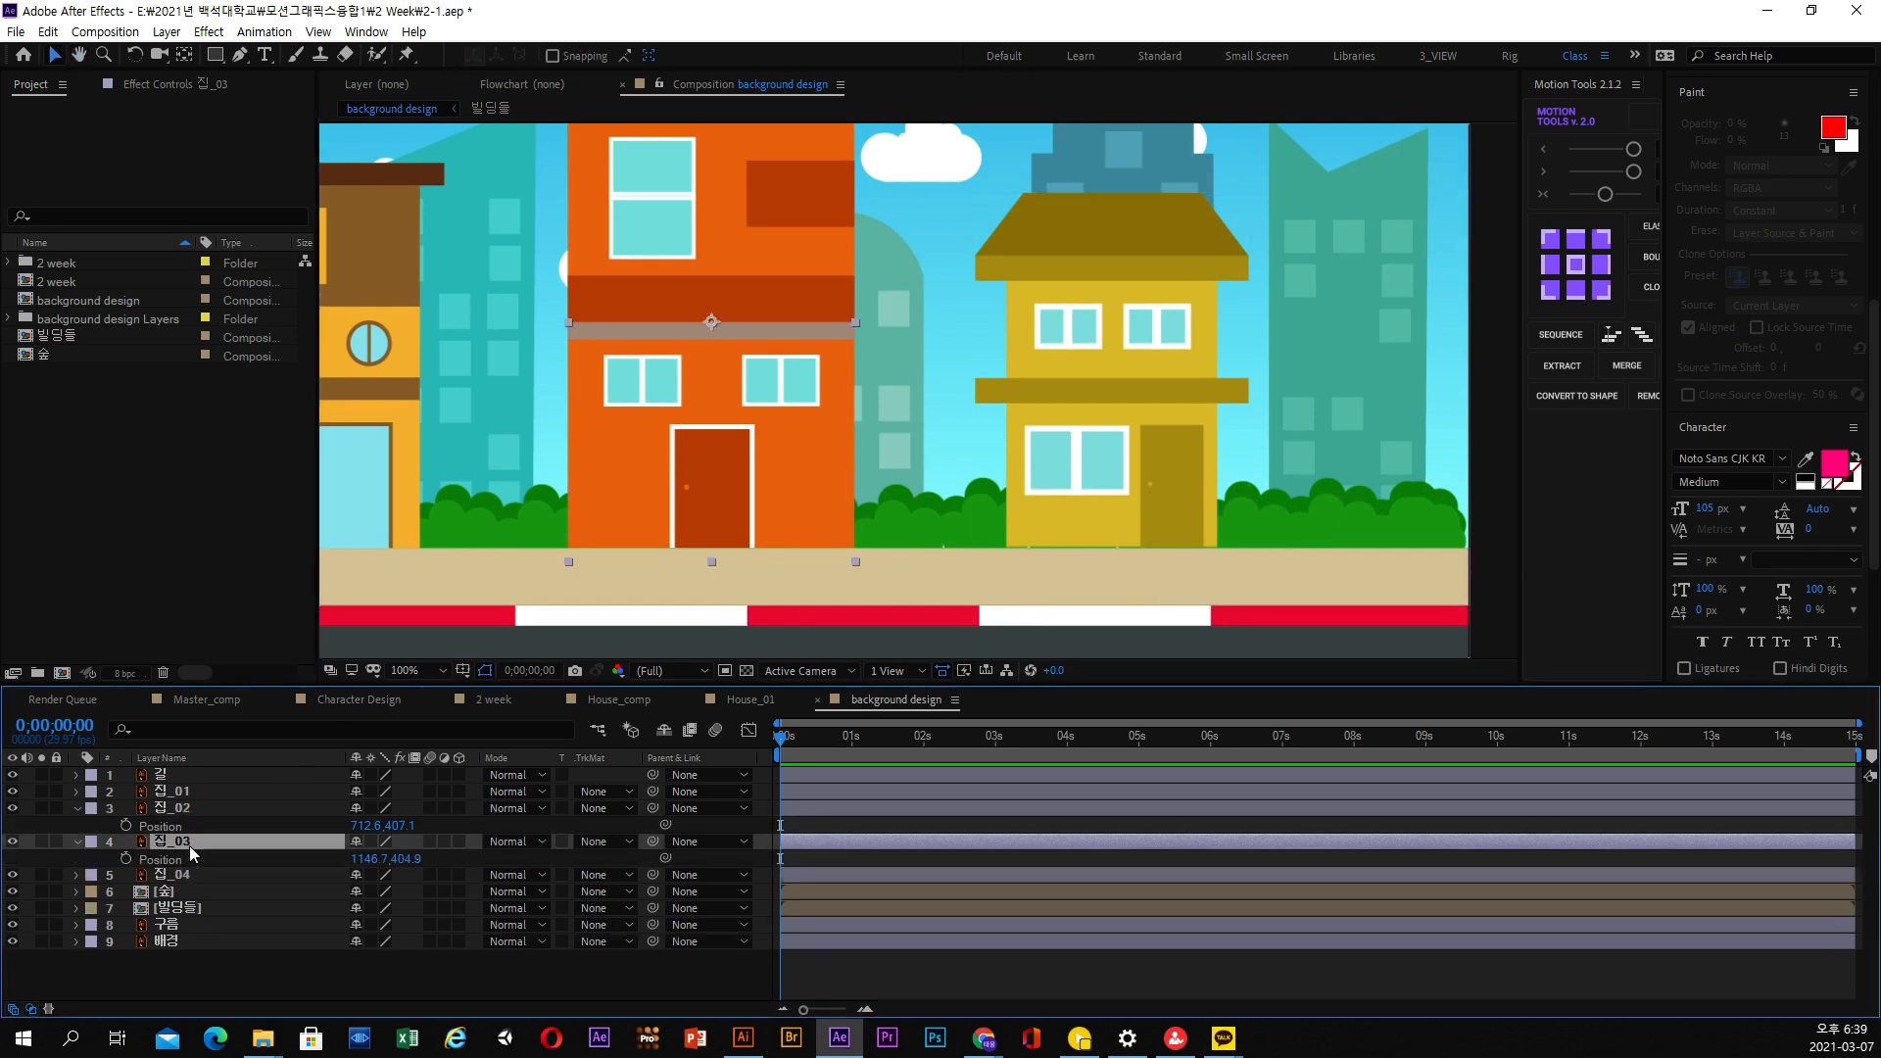
scroll(809, 511, "up", 1)
left_click_drag(833, 538, 1046, 314)
scroll(929, 546, "up", 1)
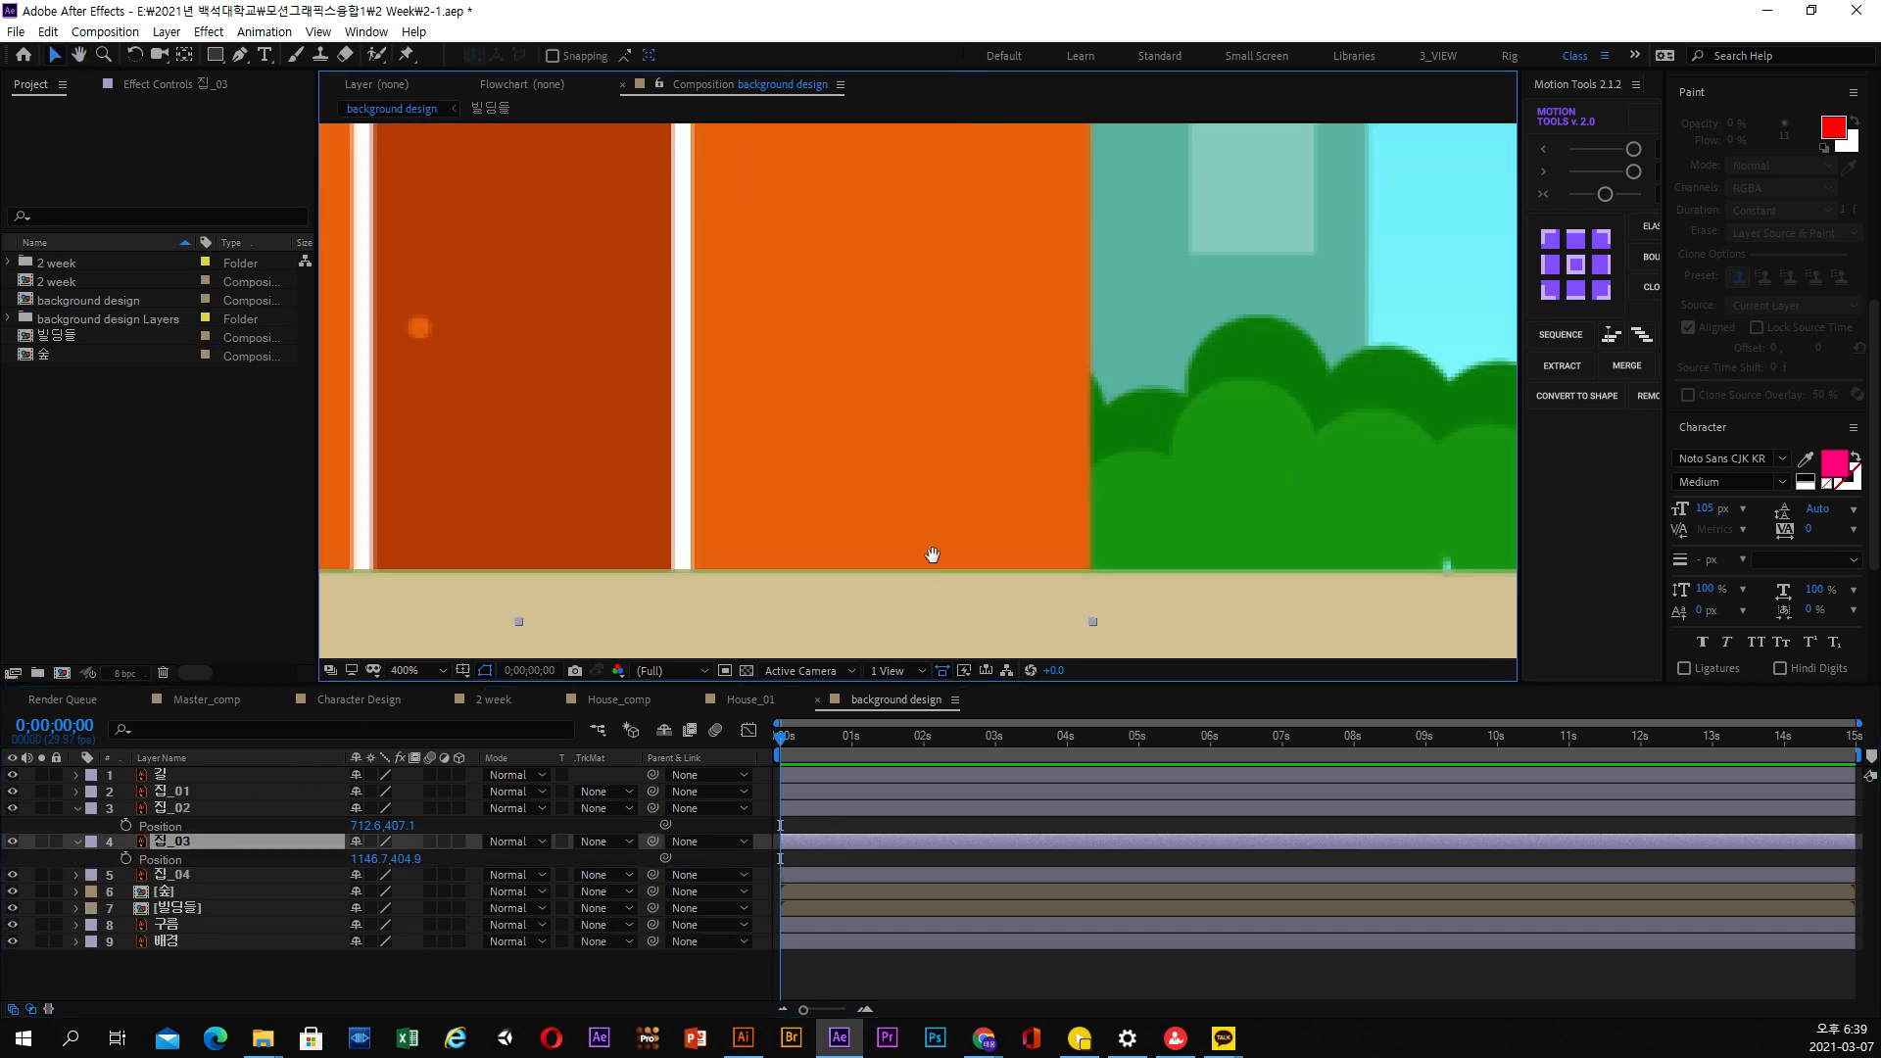
left_click_drag(931, 551, 975, 454)
key("v")
Try changing the Y position of 집_03 to 403, and undo the change
left_click(407, 858)
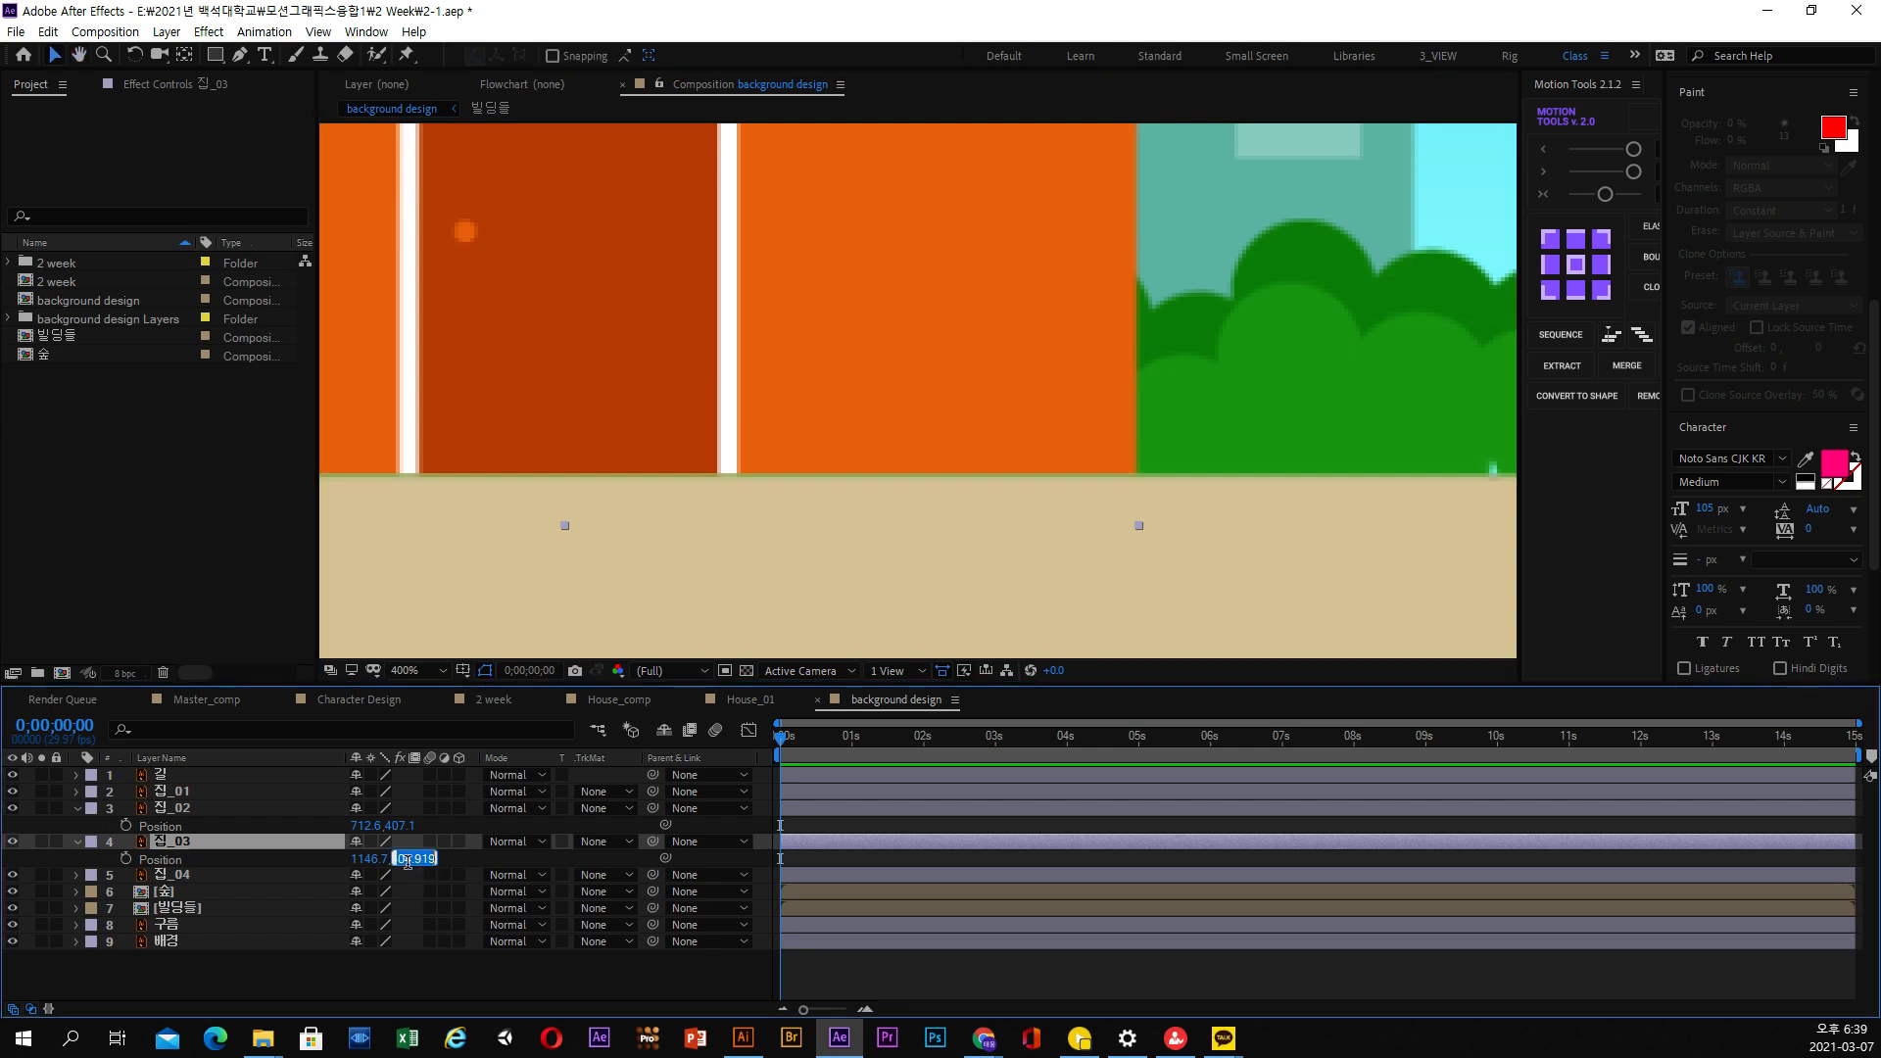
type("03")
key("Return")
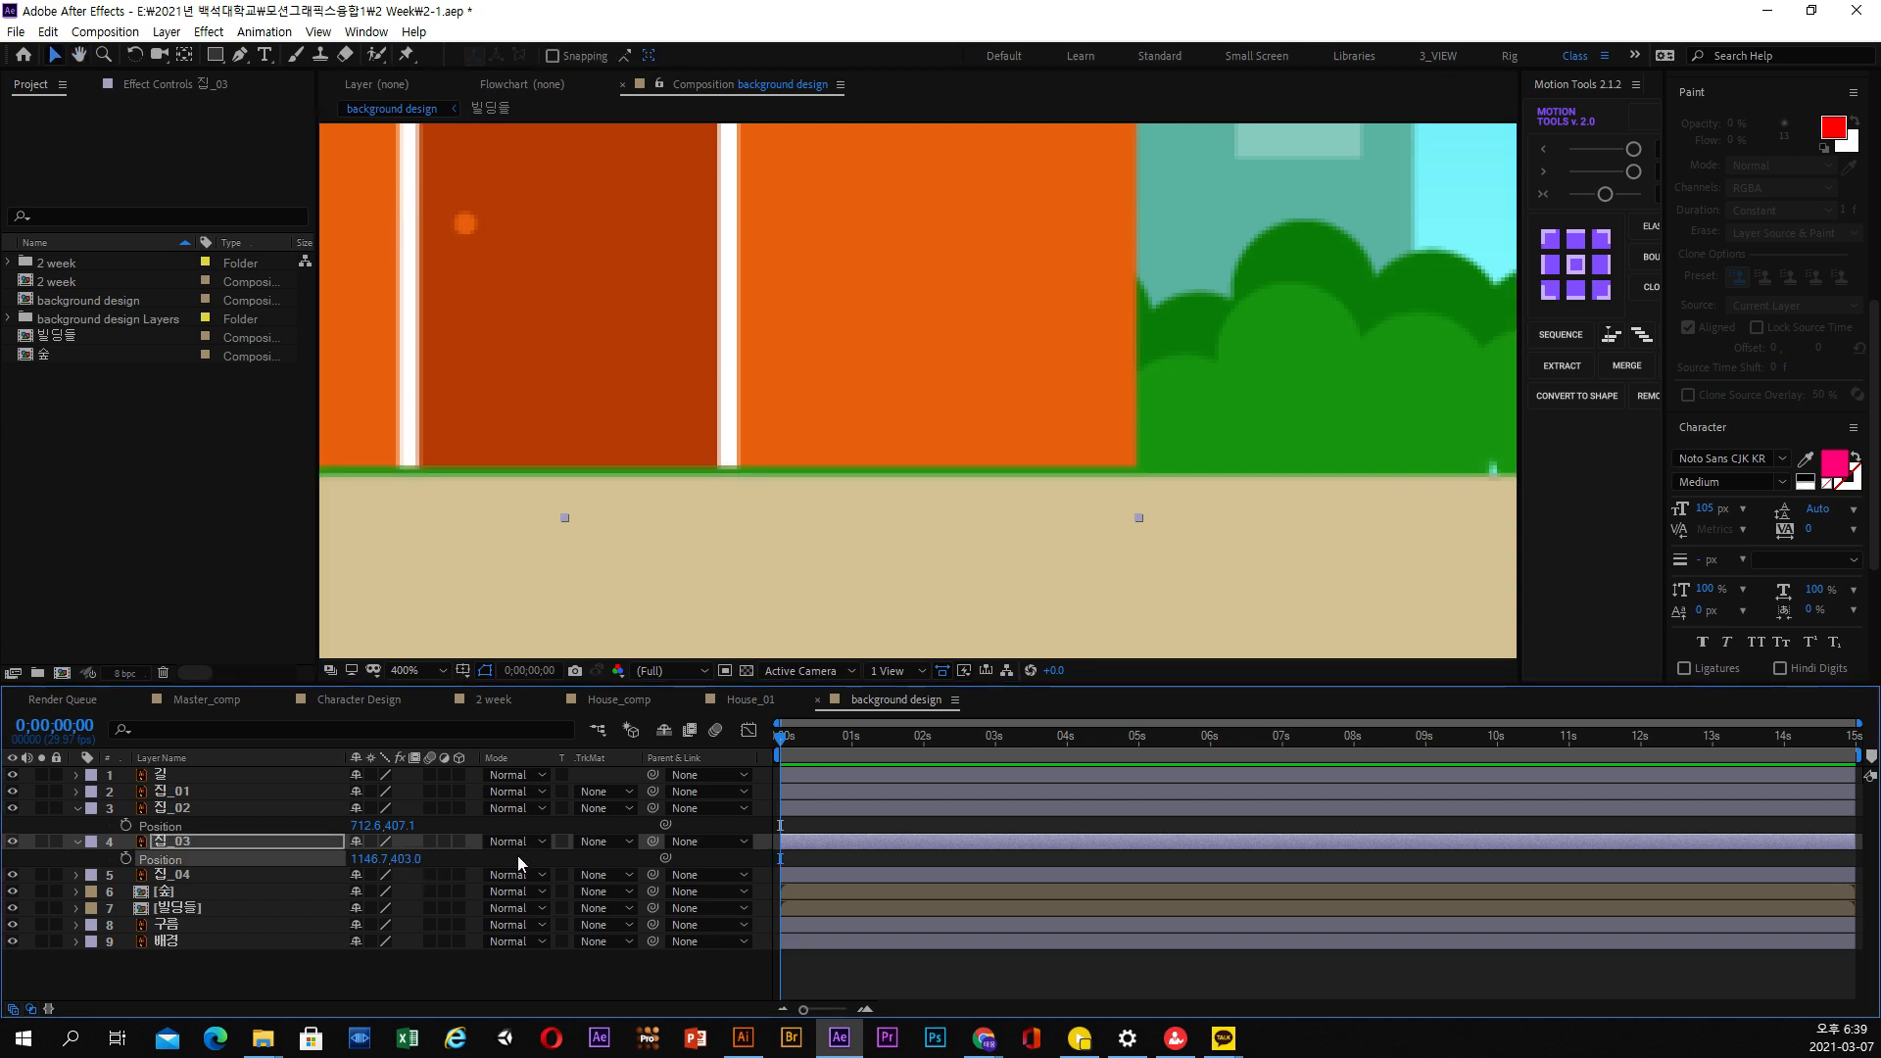
key("ctrl+z")
left_click(407, 859)
left_click_drag(411, 858, 484, 856)
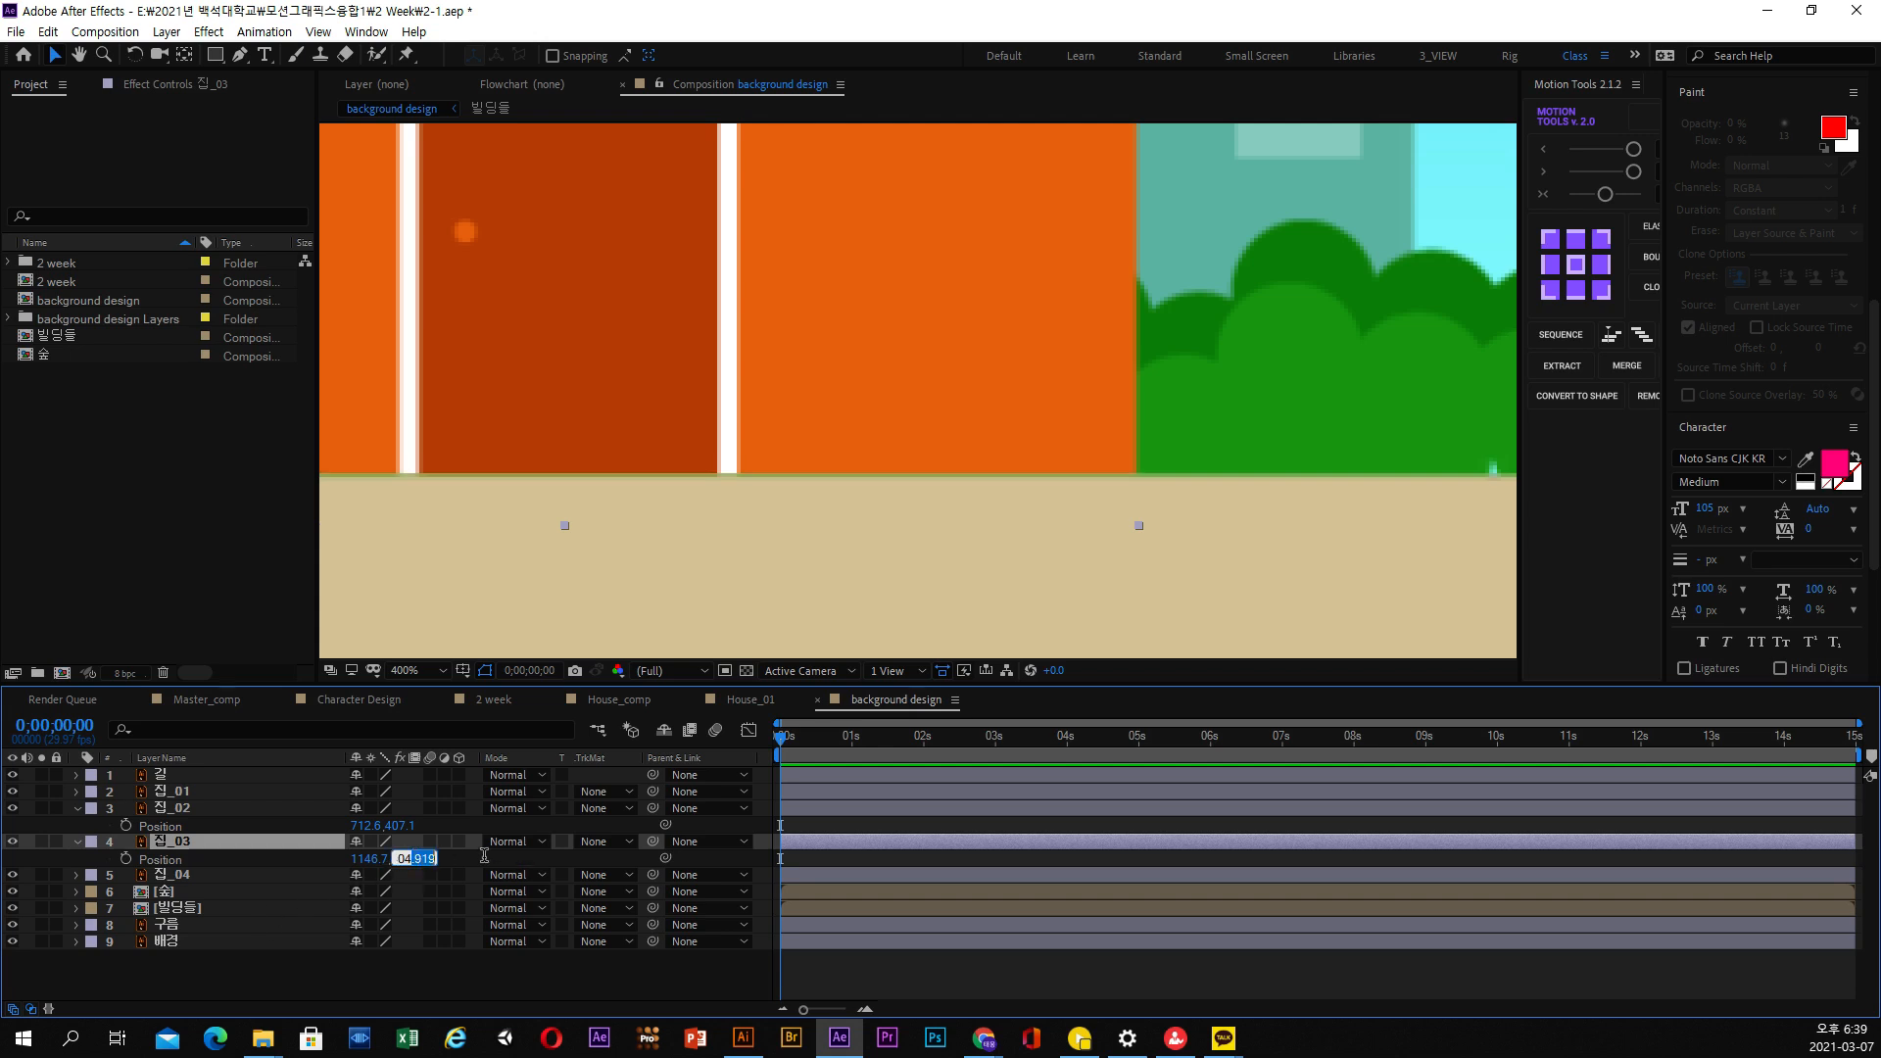
key("BackSpace")
key("BackSpace")
type("3")
key("Return")
key("ctrl+z")
Lower the red-orange house 집_03 onto the sidewalk by setting its Y position to 405 and finally 406
type("405")
key("Return")
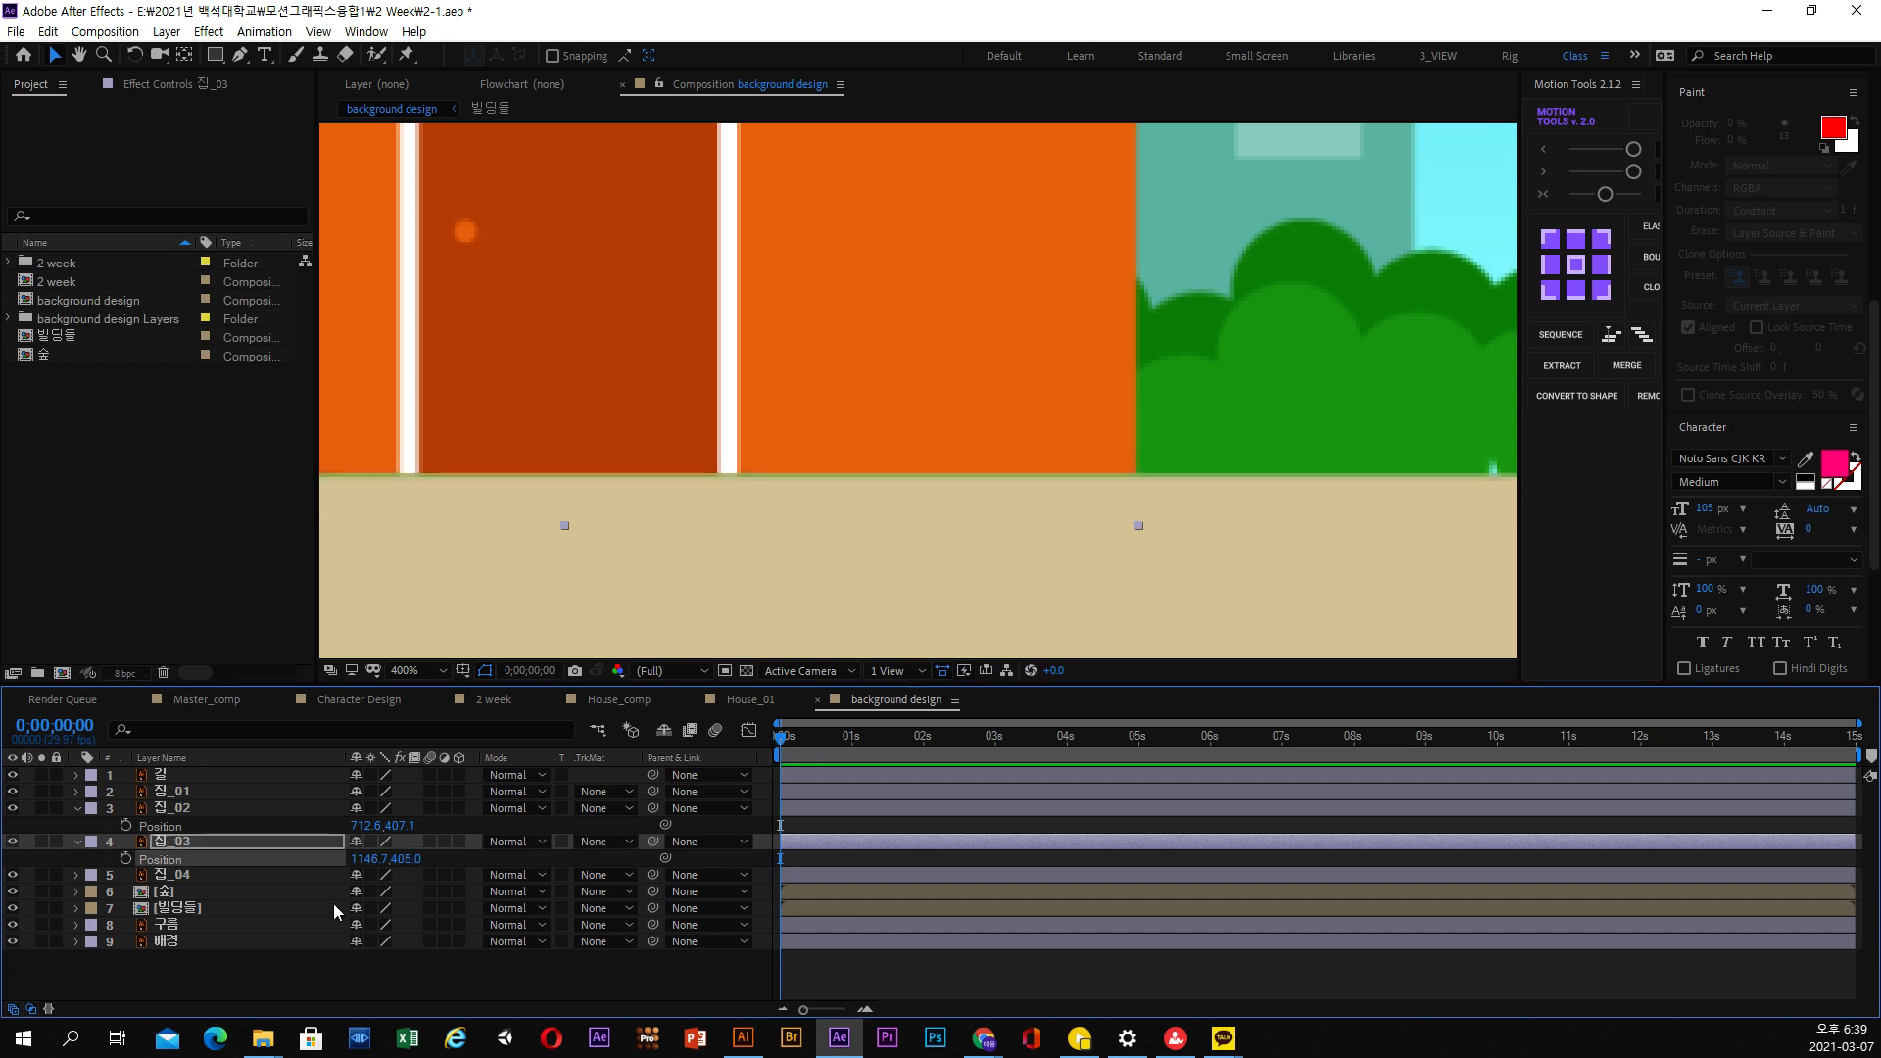
left_click(410, 859)
type("406")
key("Return")
Lower the yellow house 집_04 onto the sidewalk by raising its Y position through 455 and 456 to 457
scroll(873, 461, "down", 3)
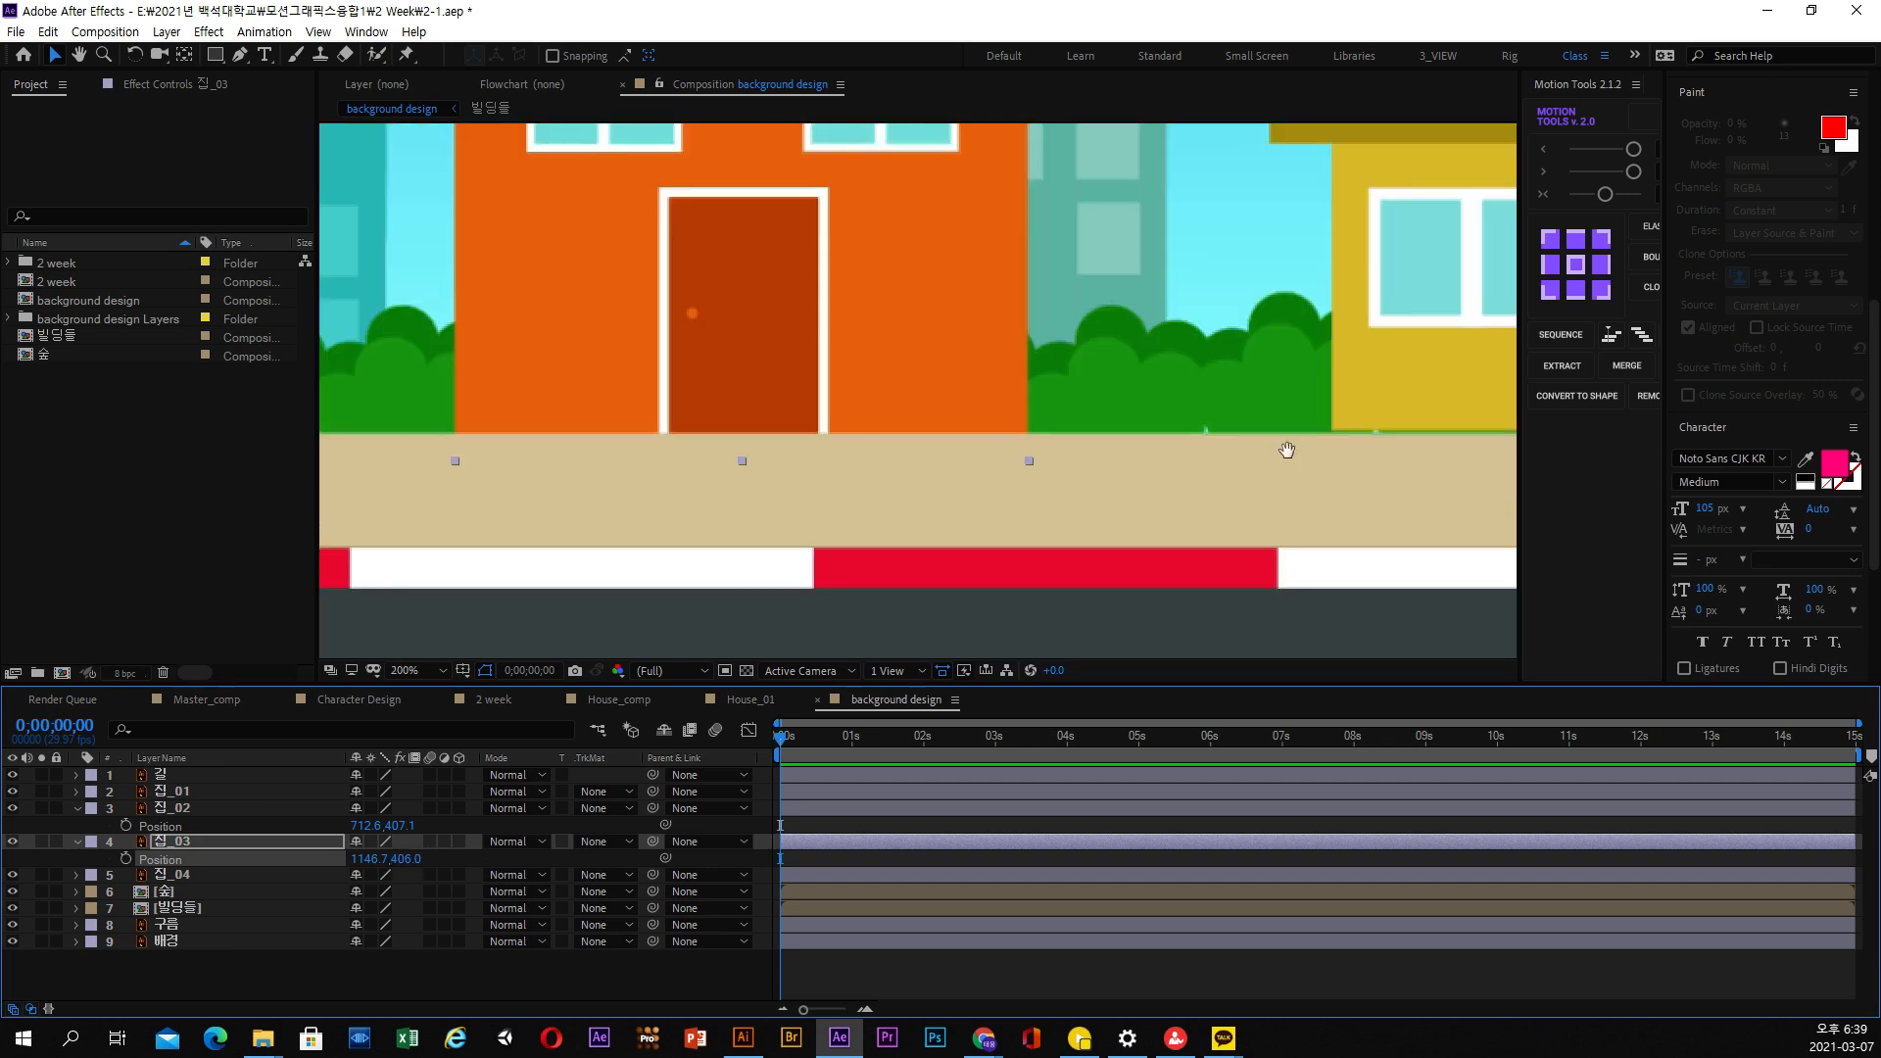
scroll(1287, 449, "up", 2)
left_click(1067, 394)
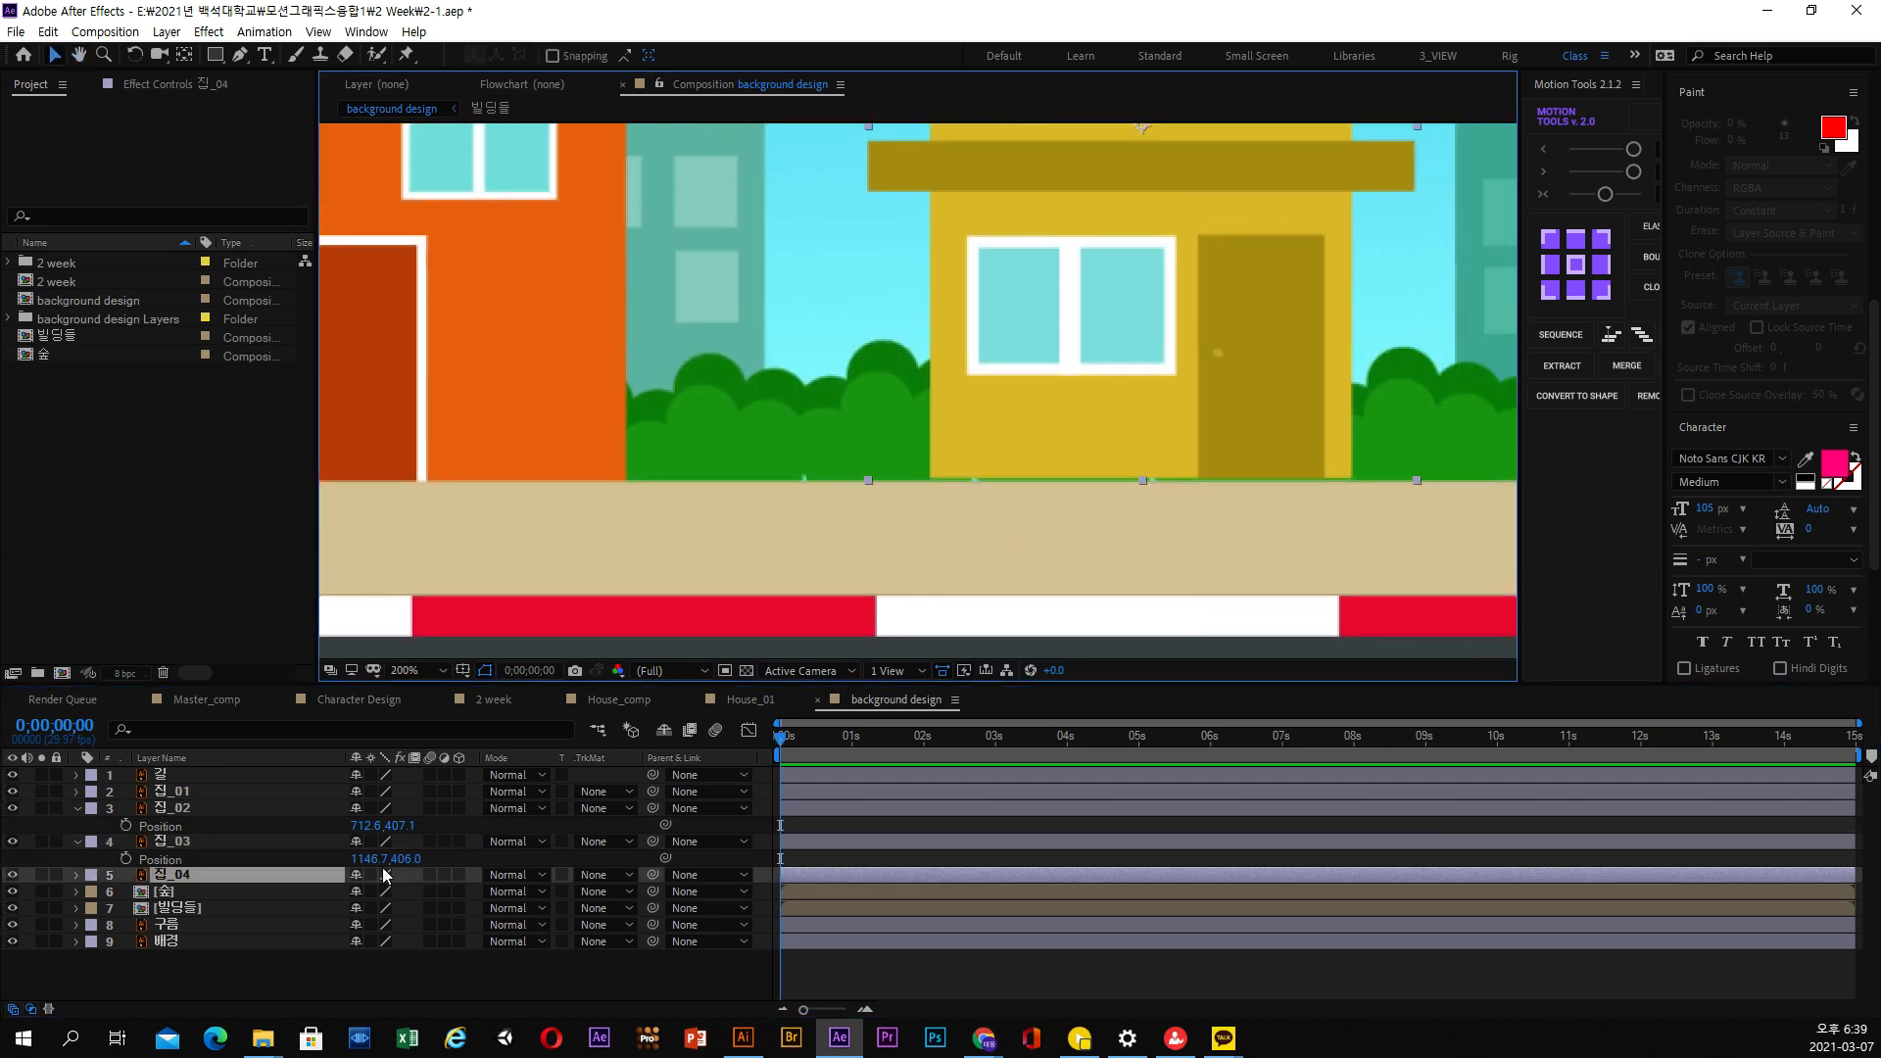
key("p")
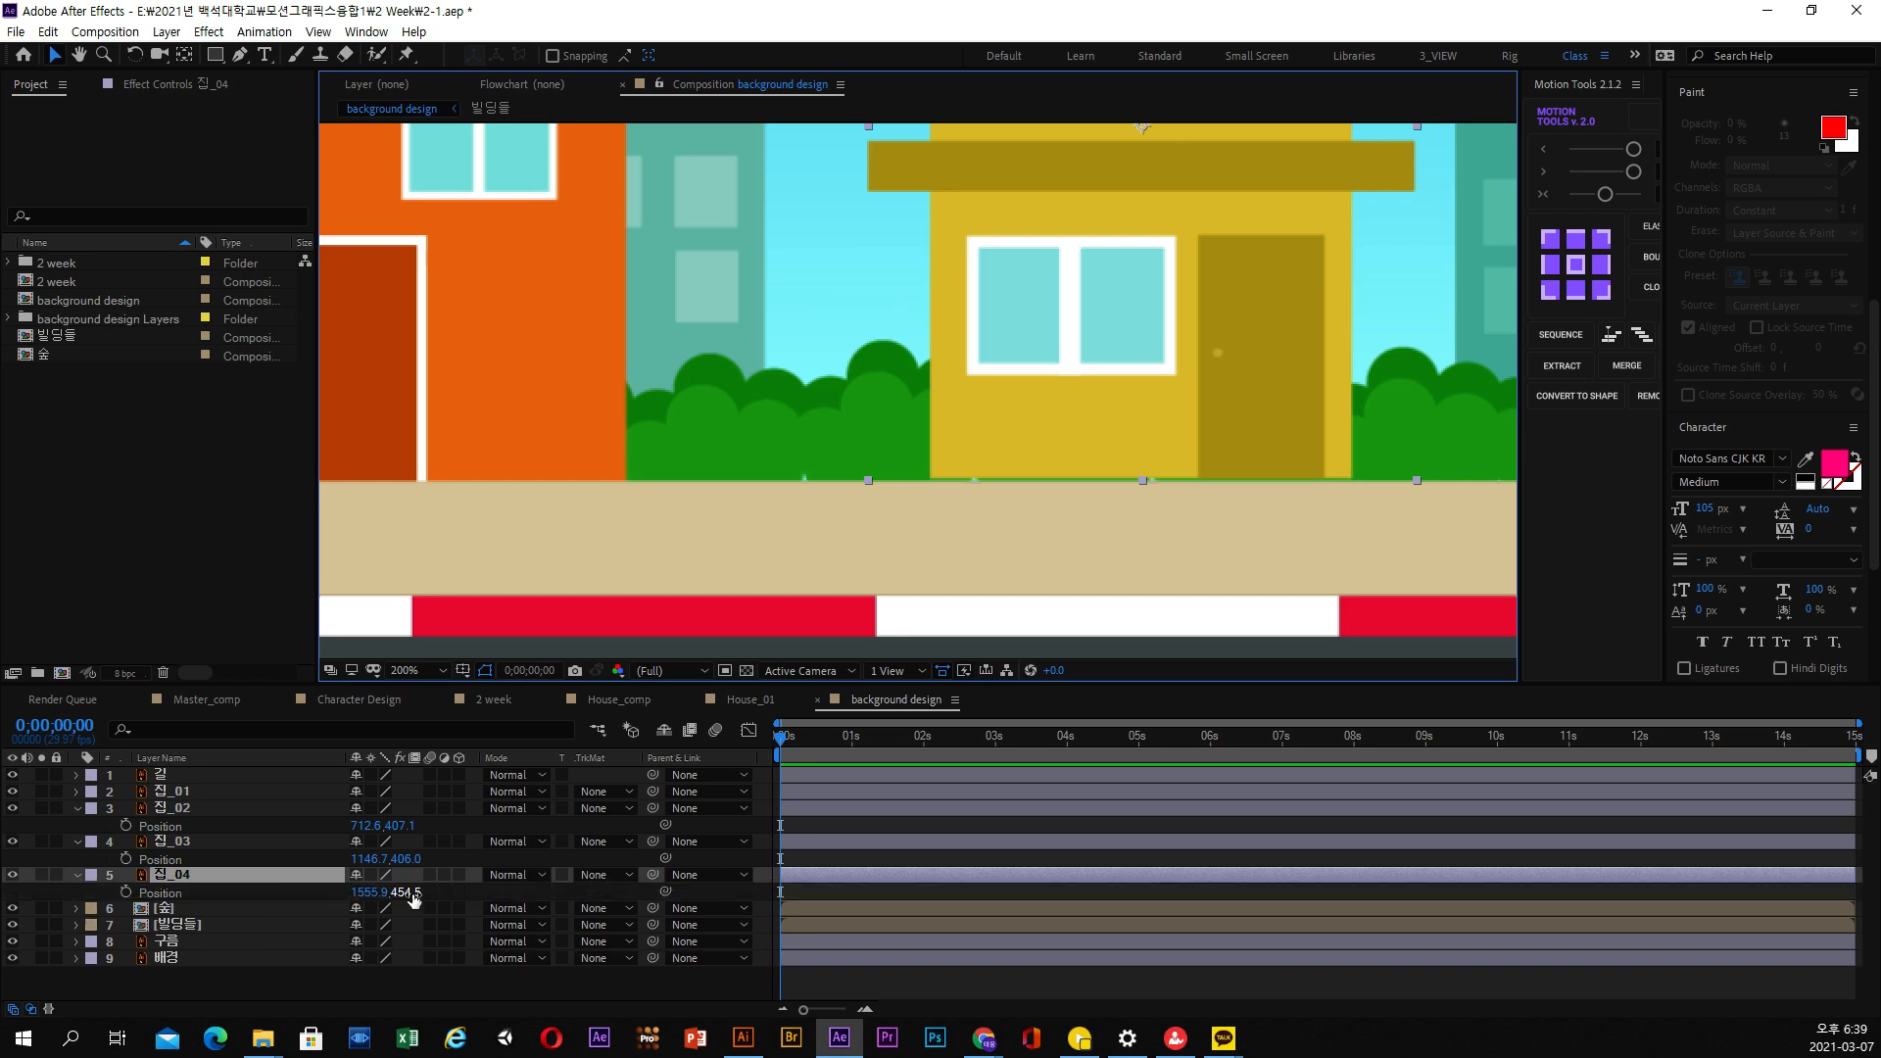
left_click(406, 892)
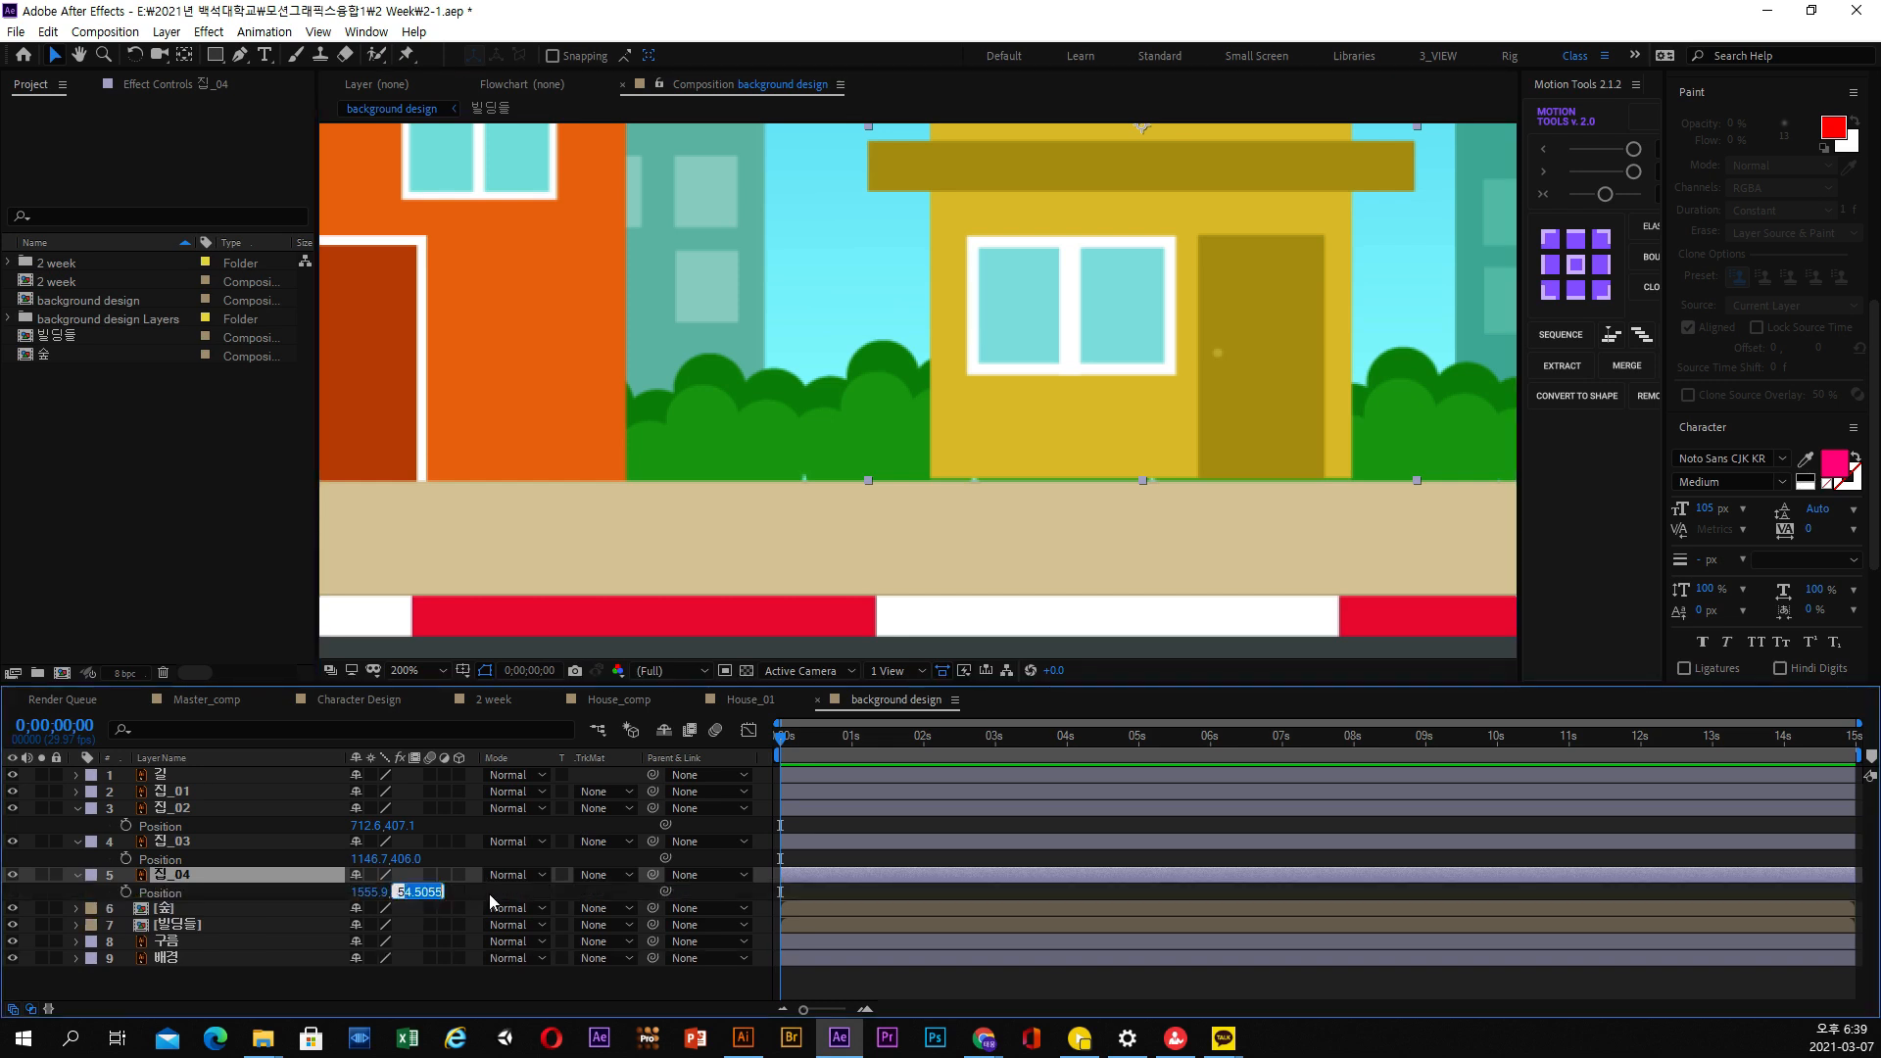
type("455")
key("Return")
left_click(396, 893)
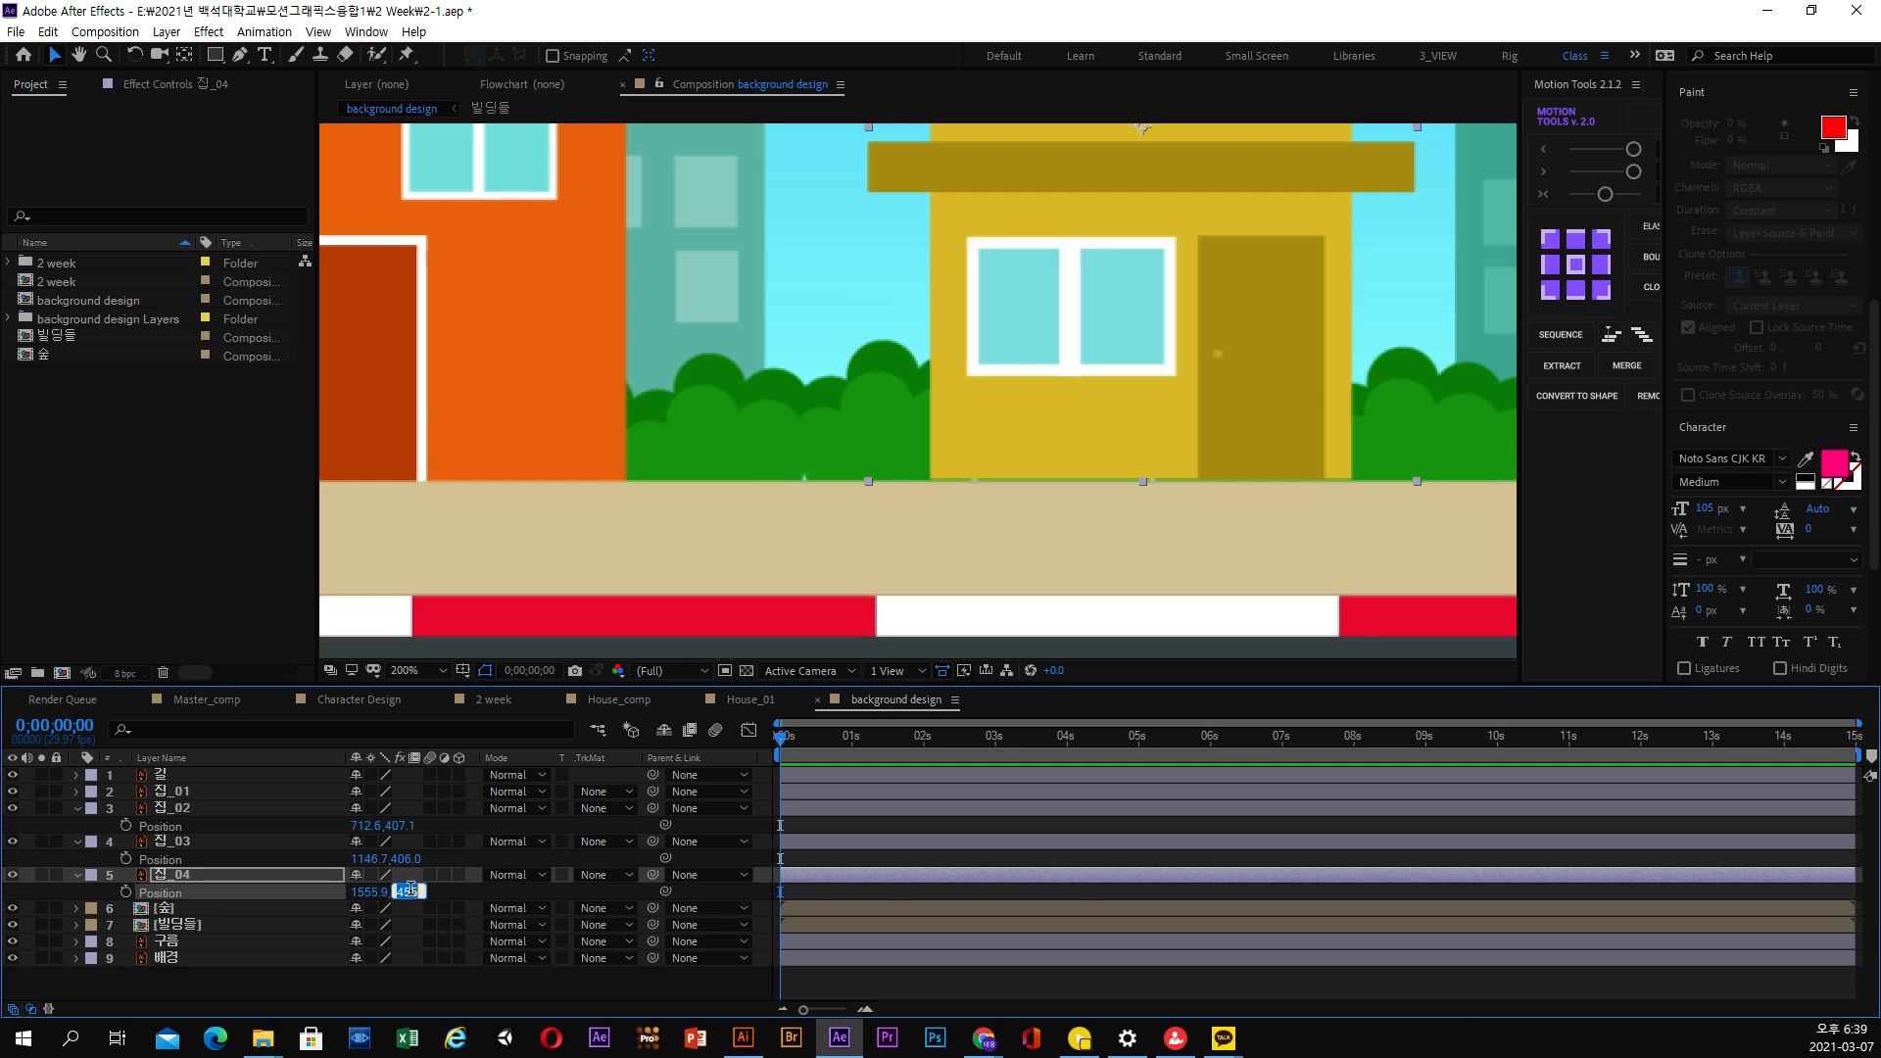
type("456")
key("Return")
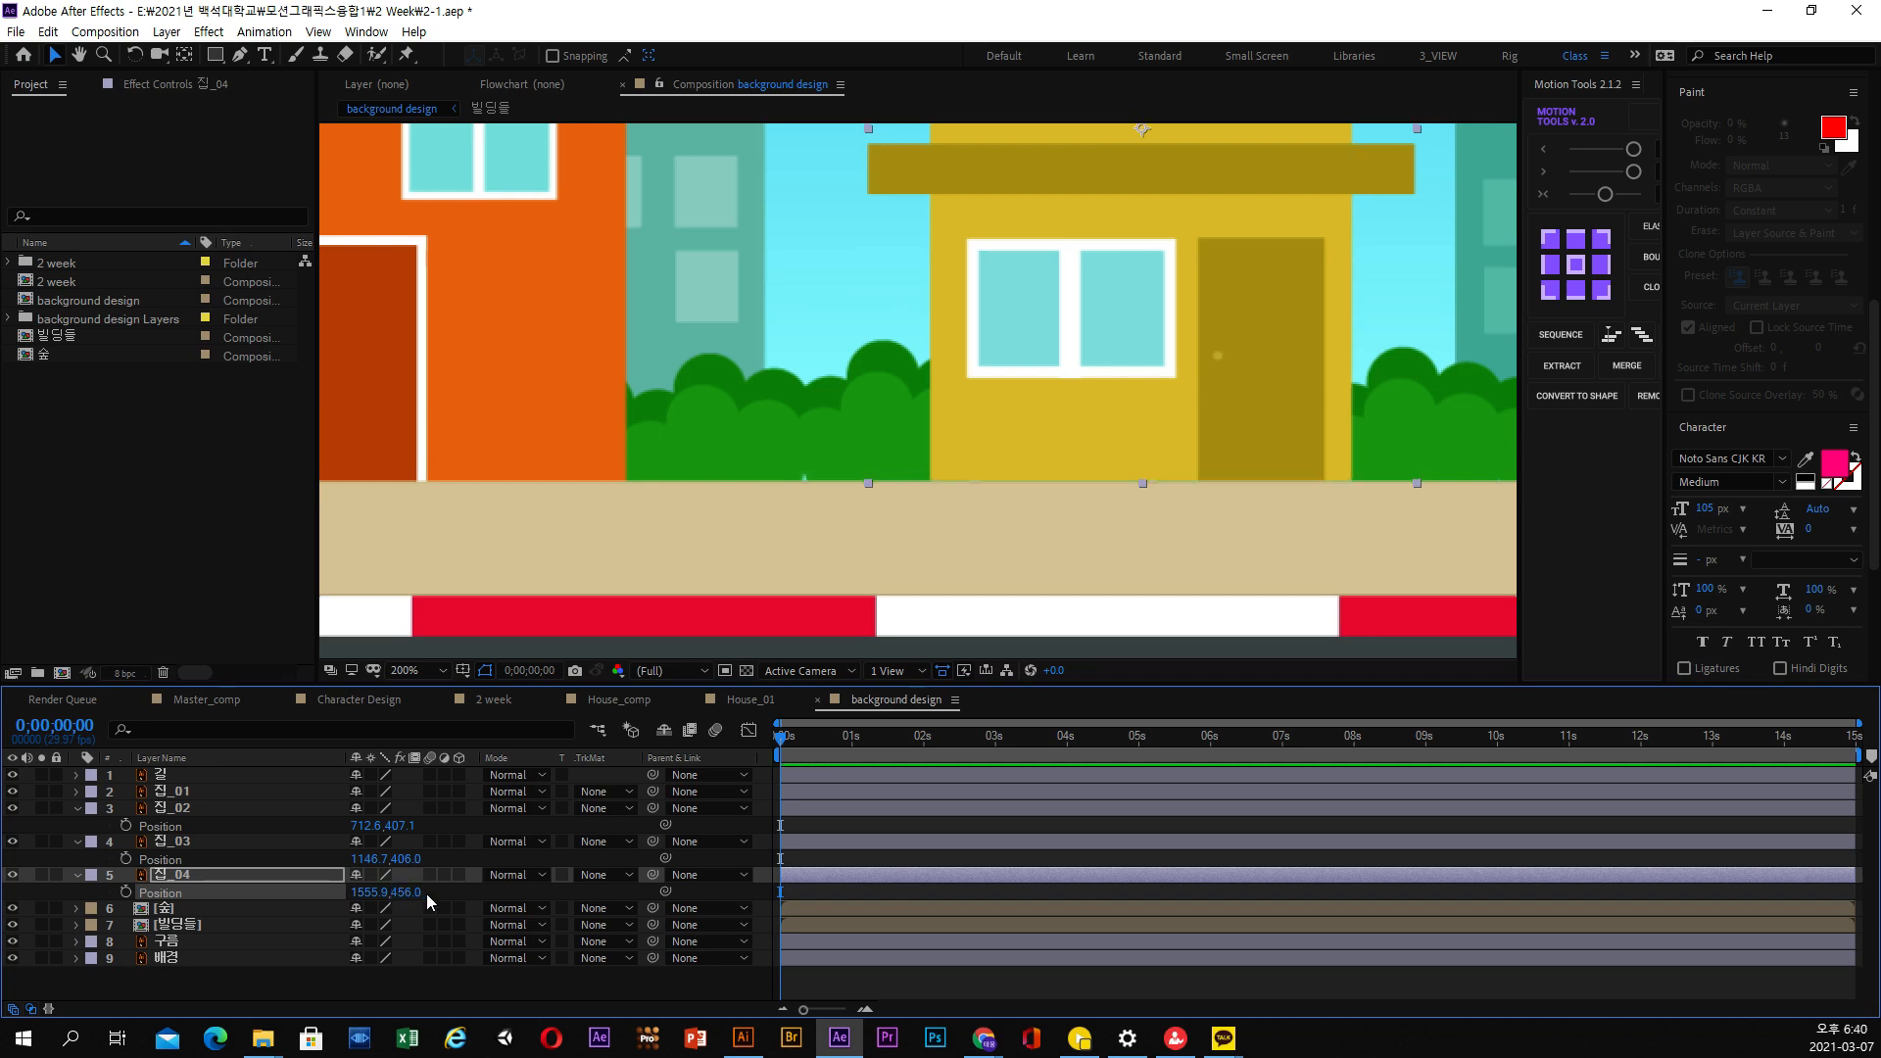
left_click(411, 891)
type("457")
key("Return")
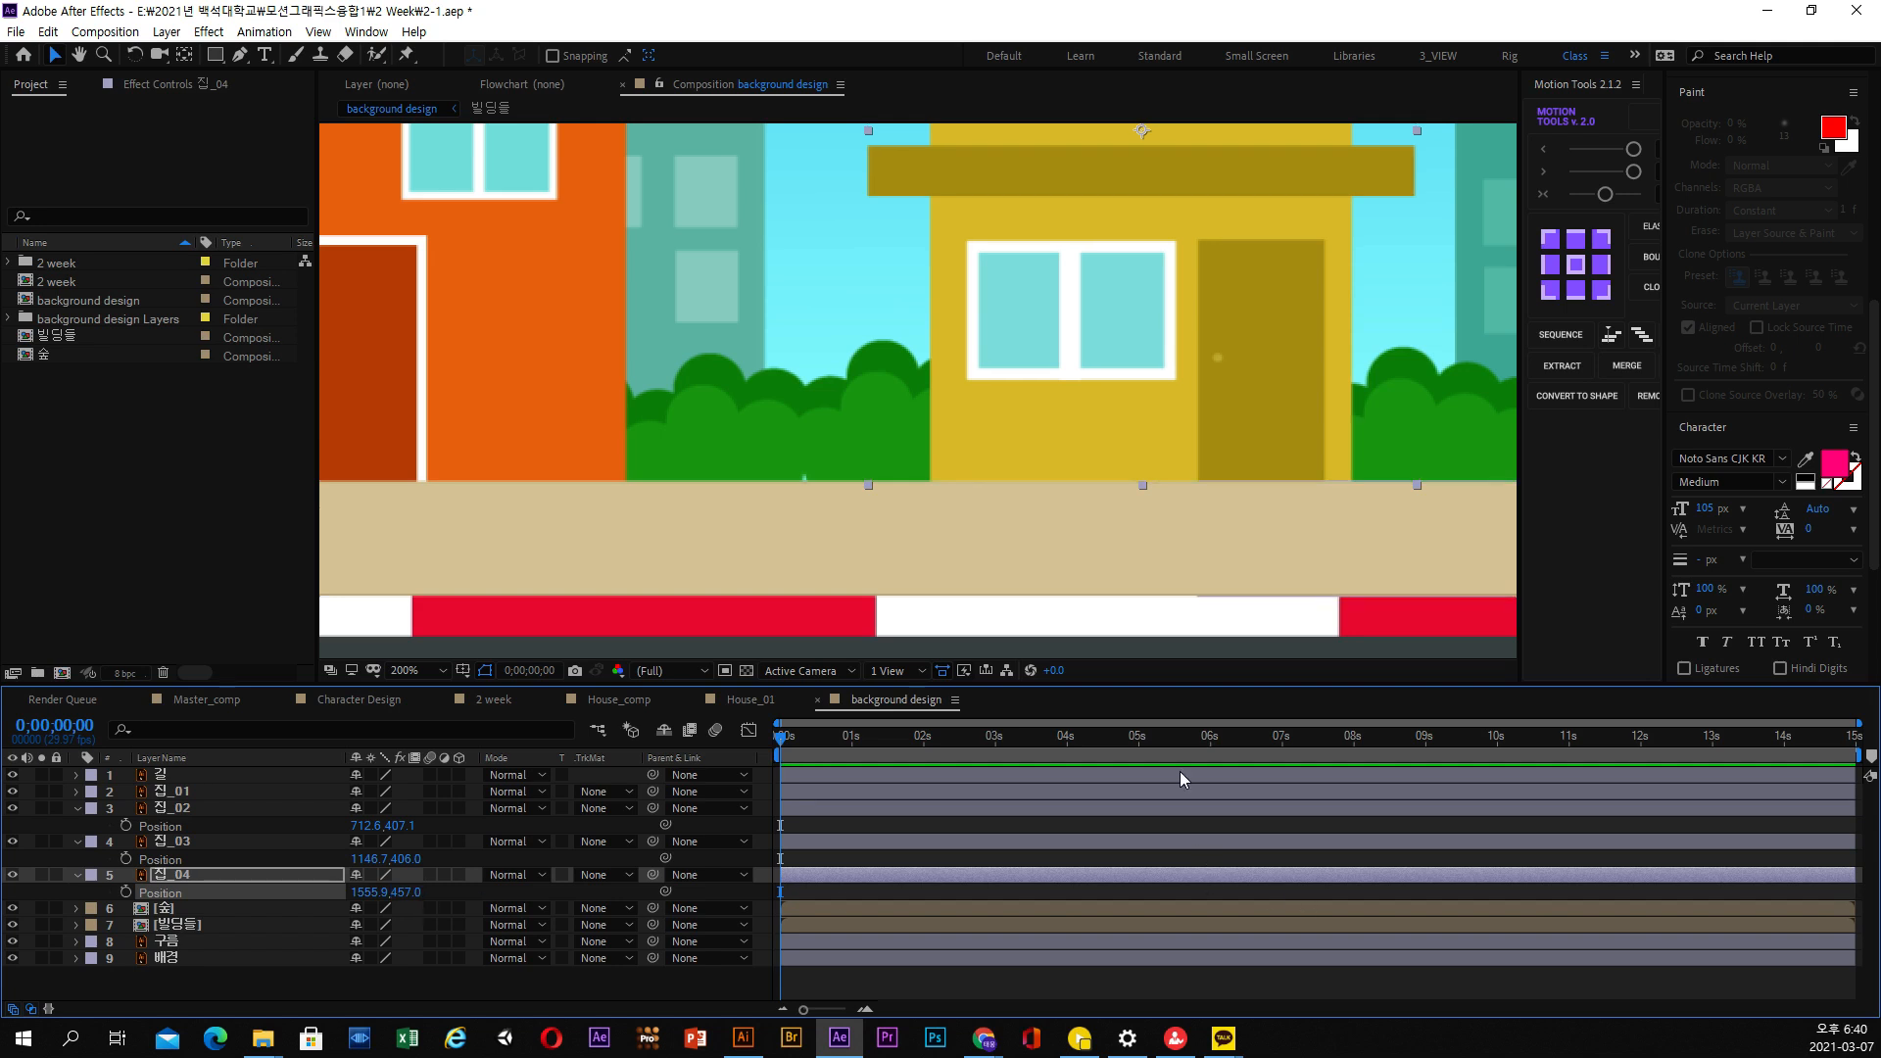
Collapse the Position properties of 집_02 and 집_03 in the timeline and select the 집_01 layer
scroll(1171, 339, "down", 4)
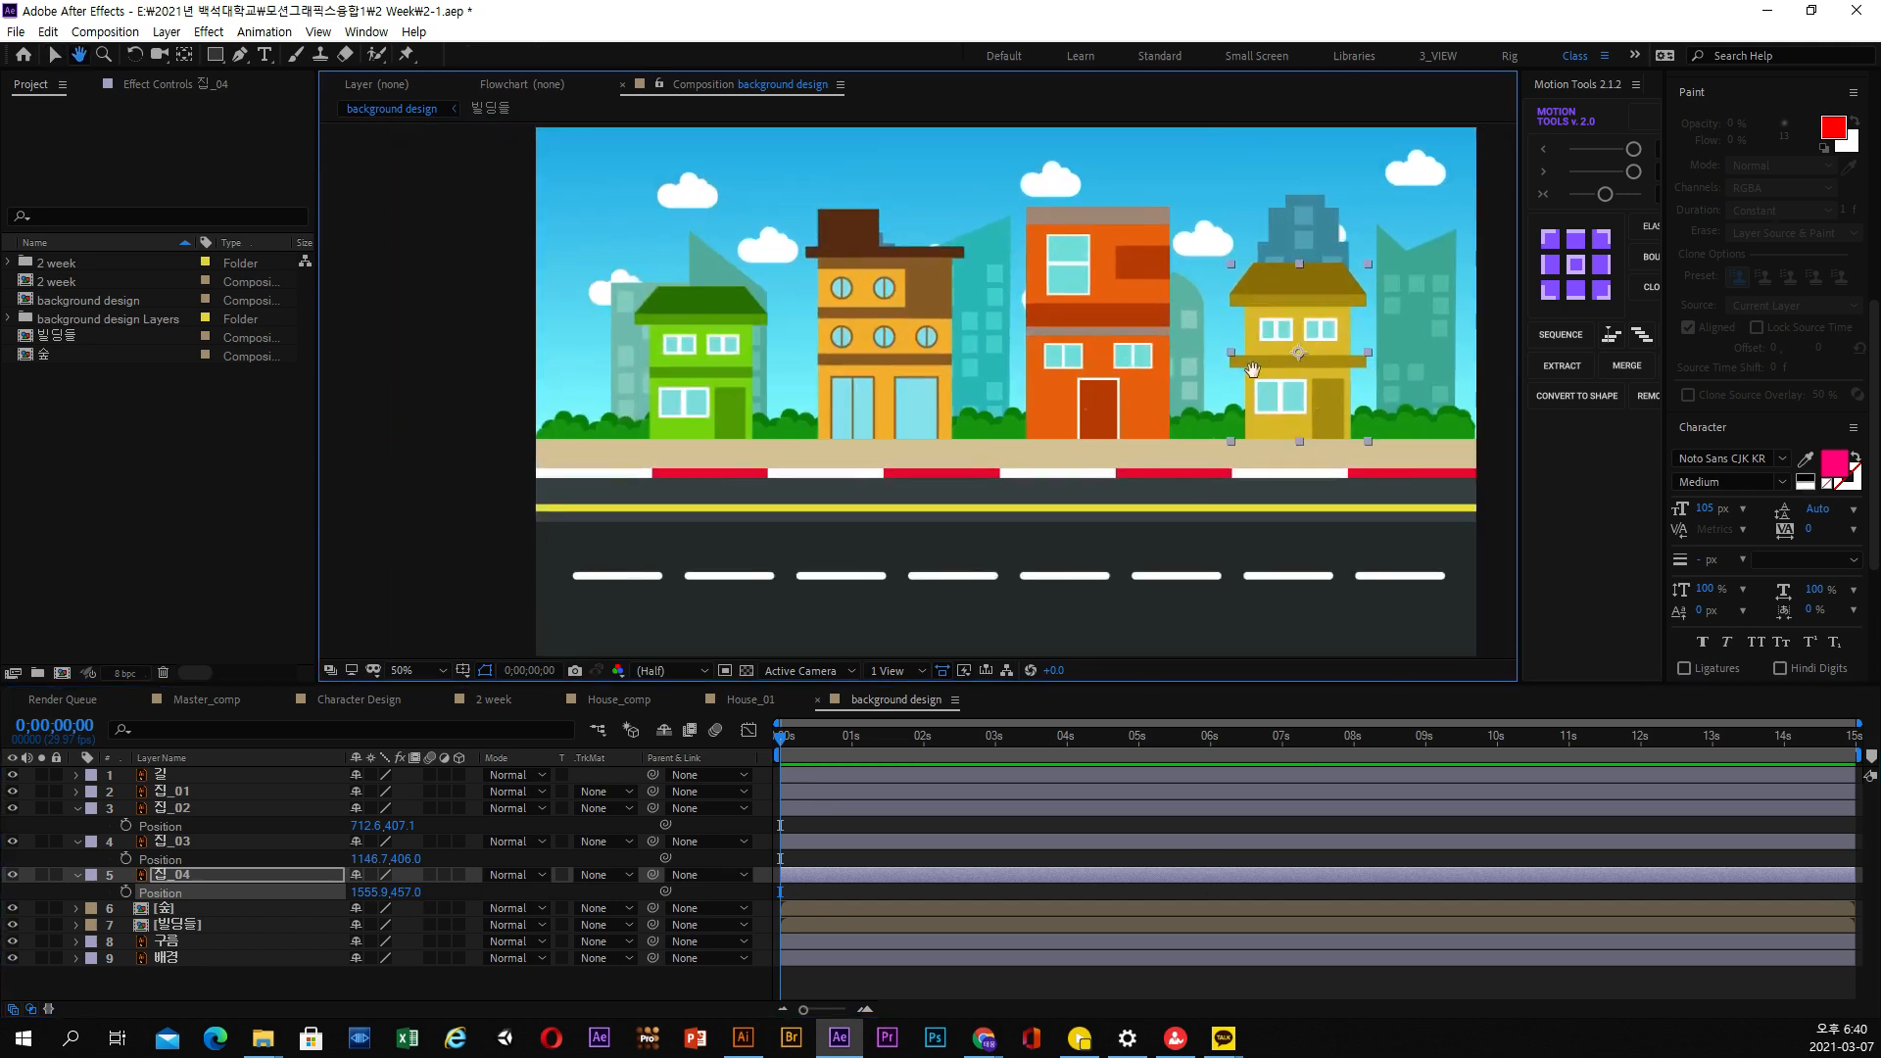
left_click(77, 808)
left_click(78, 824)
left_click(170, 776)
left_click(174, 791)
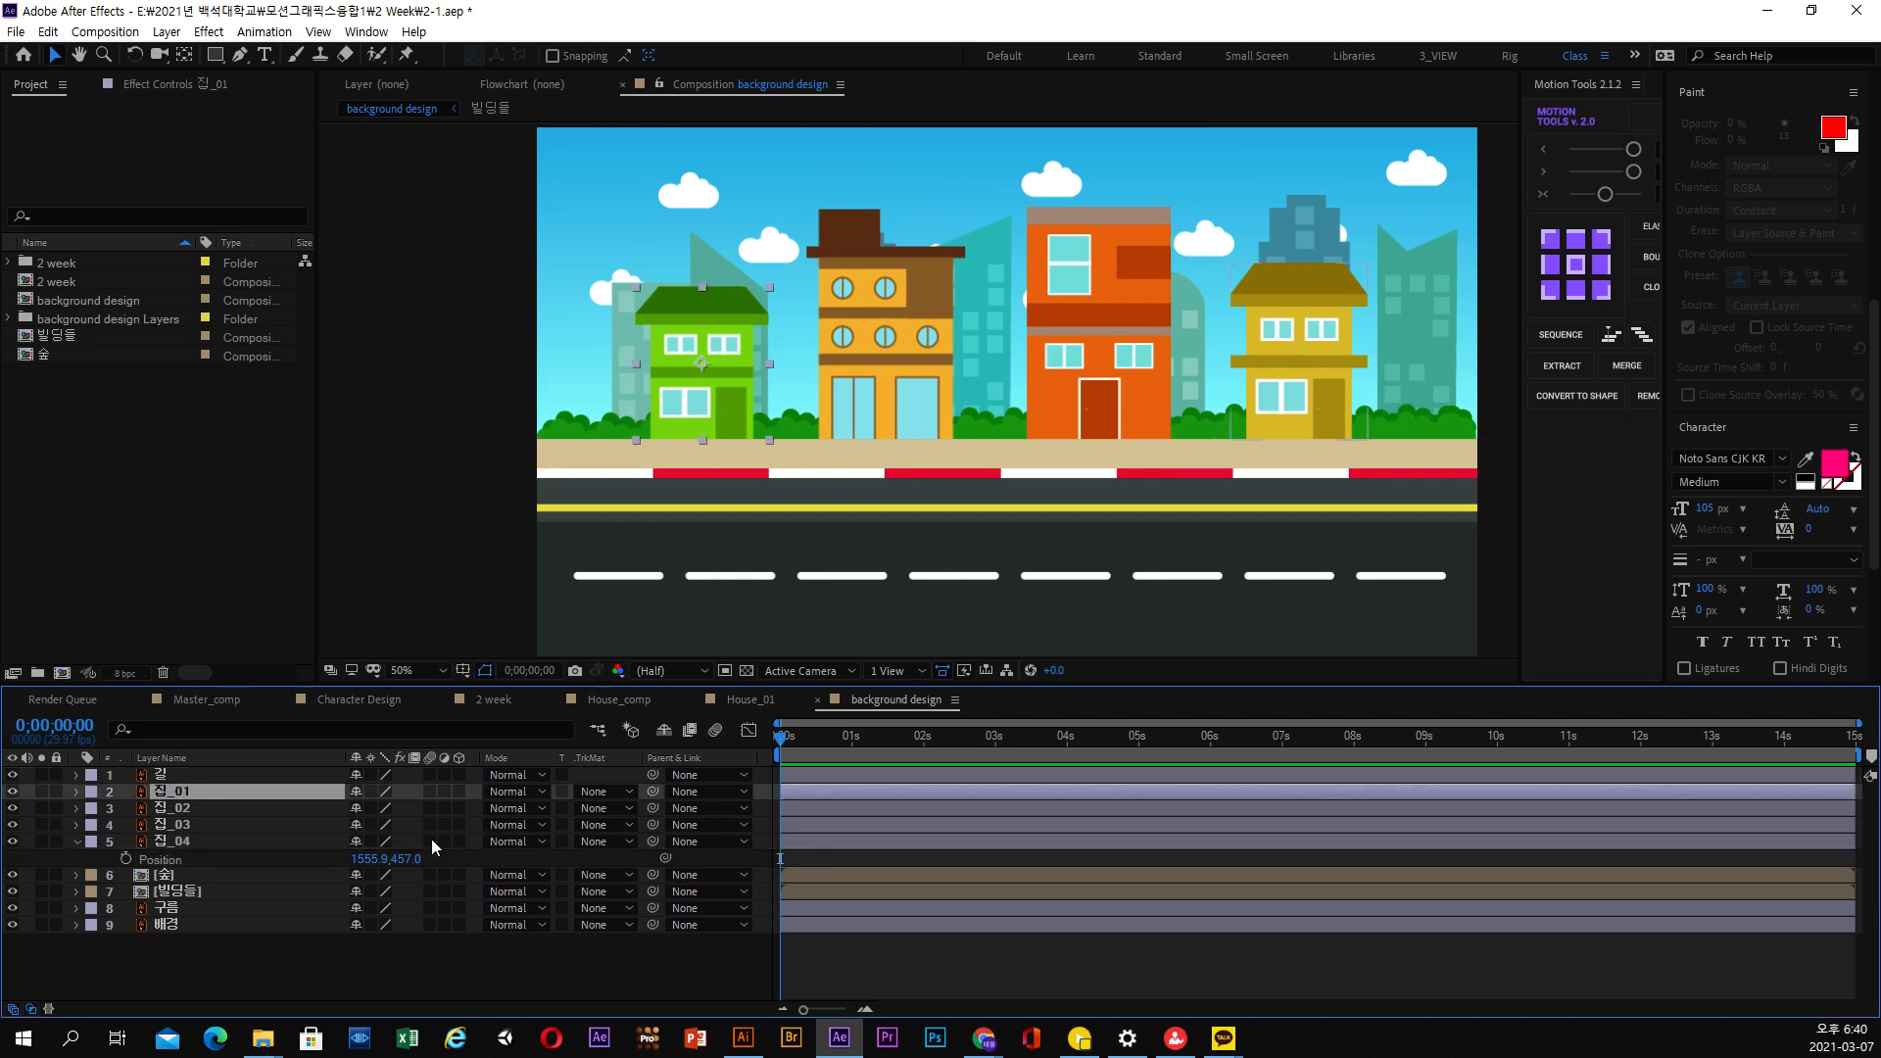
Turn on continuous rasterization for the four house layers 집_01 to 집_04 and move the current time to 0;00;01;01
left_click(373, 790)
left_click(372, 807)
left_click(371, 824)
left_click(372, 840)
left_click(851, 750)
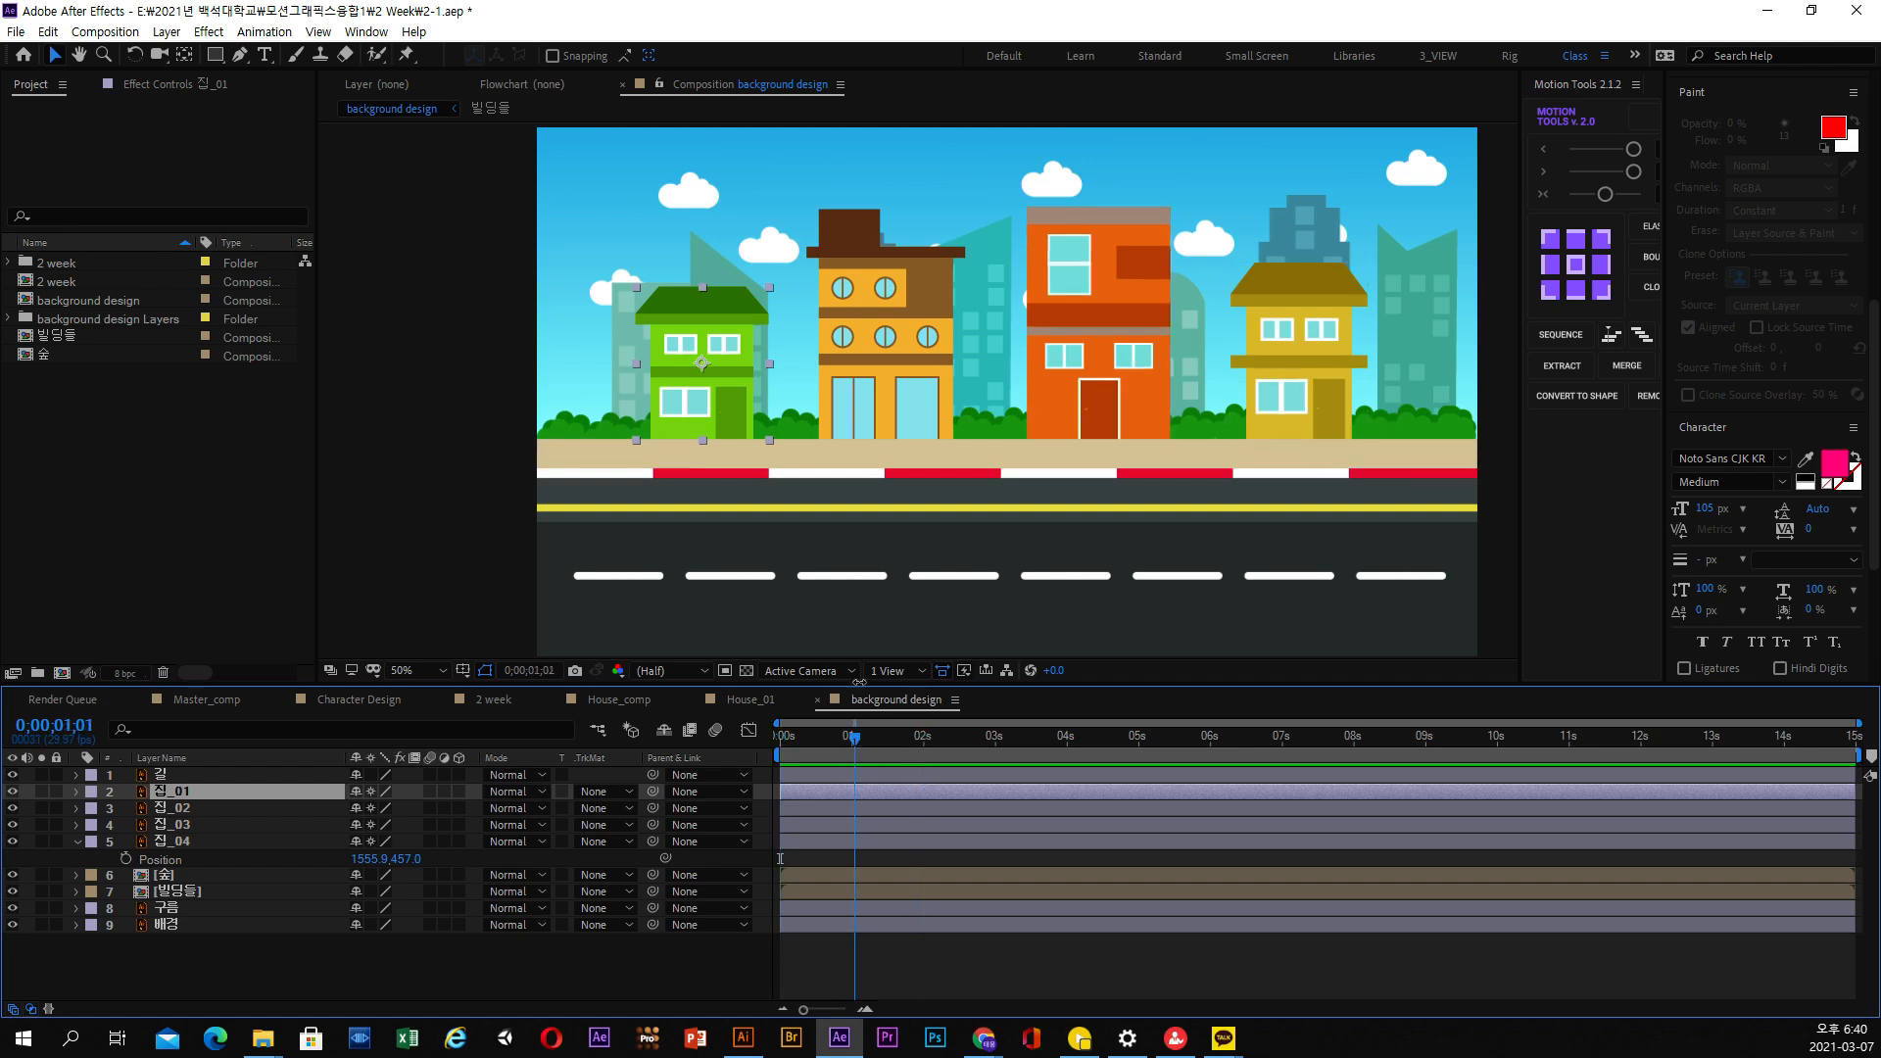
scroll(776, 490, "up", 2)
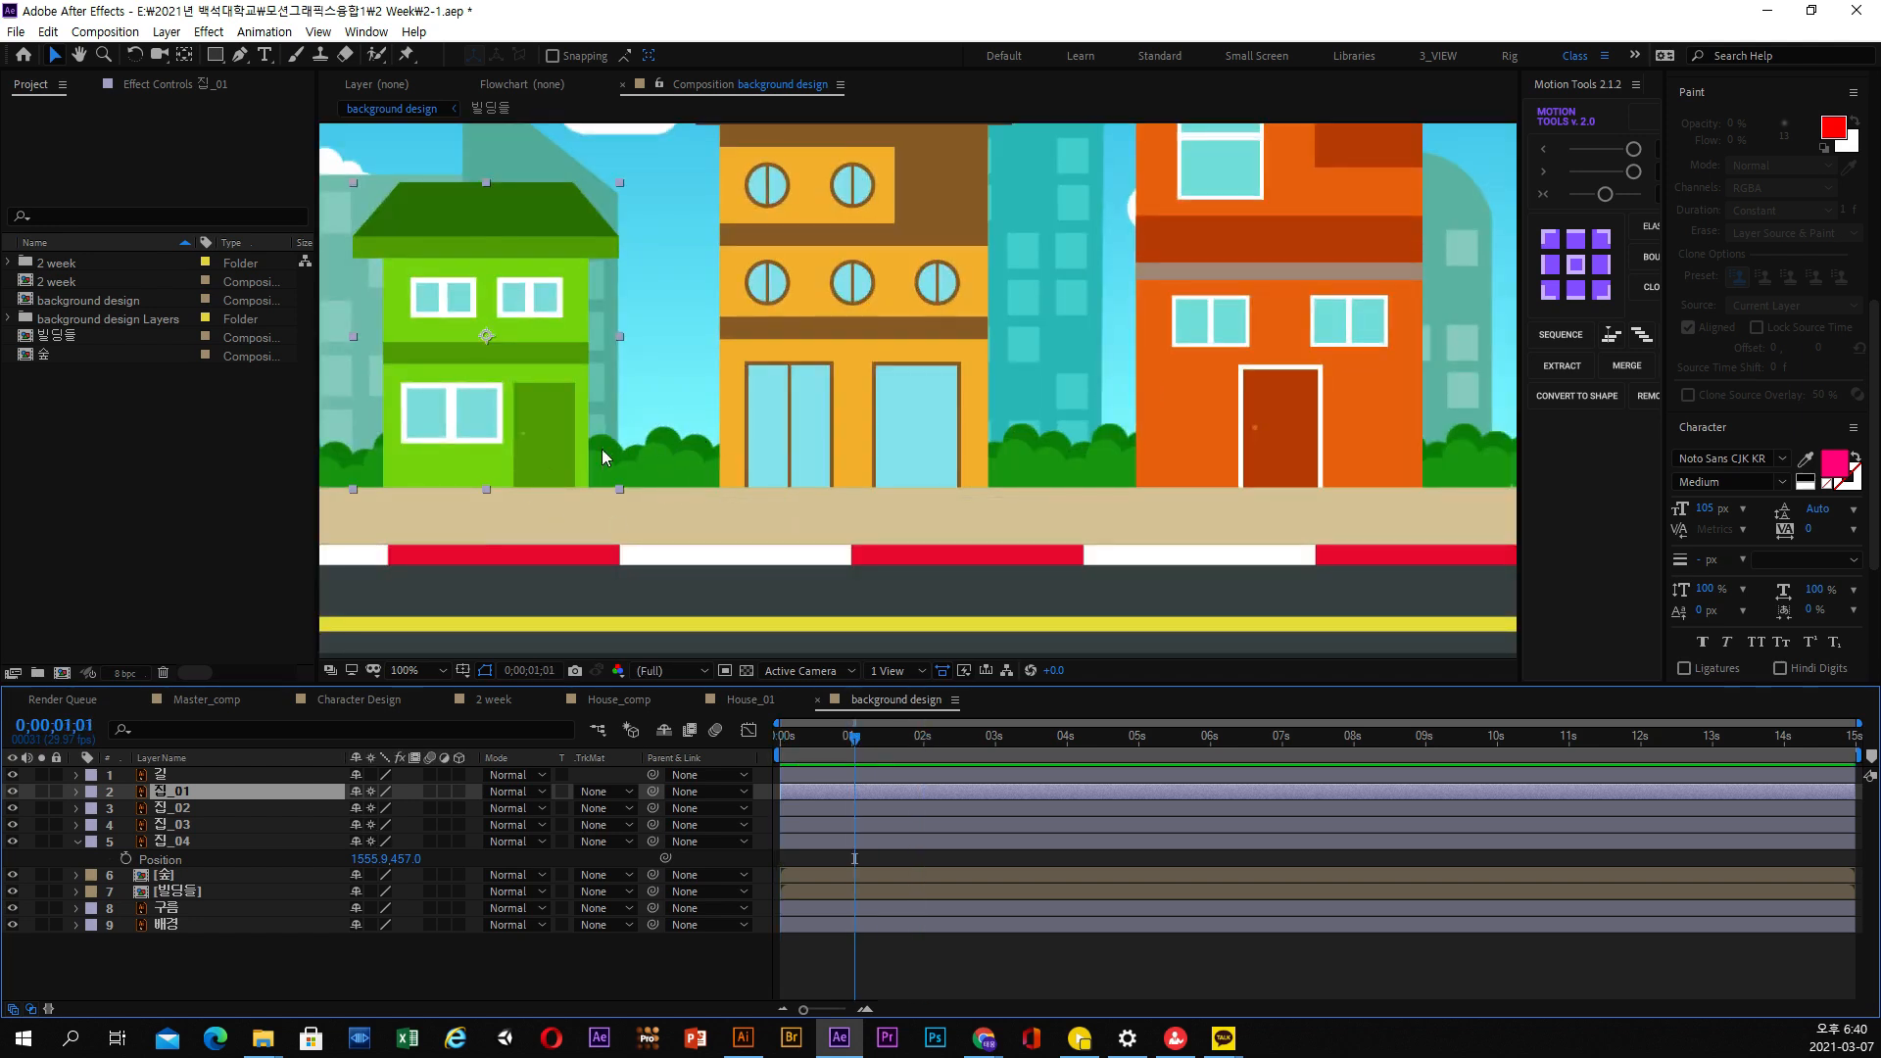
Try enlarging the green house 집_01 to a scale of 328%, and undo the change
left_click(212, 844)
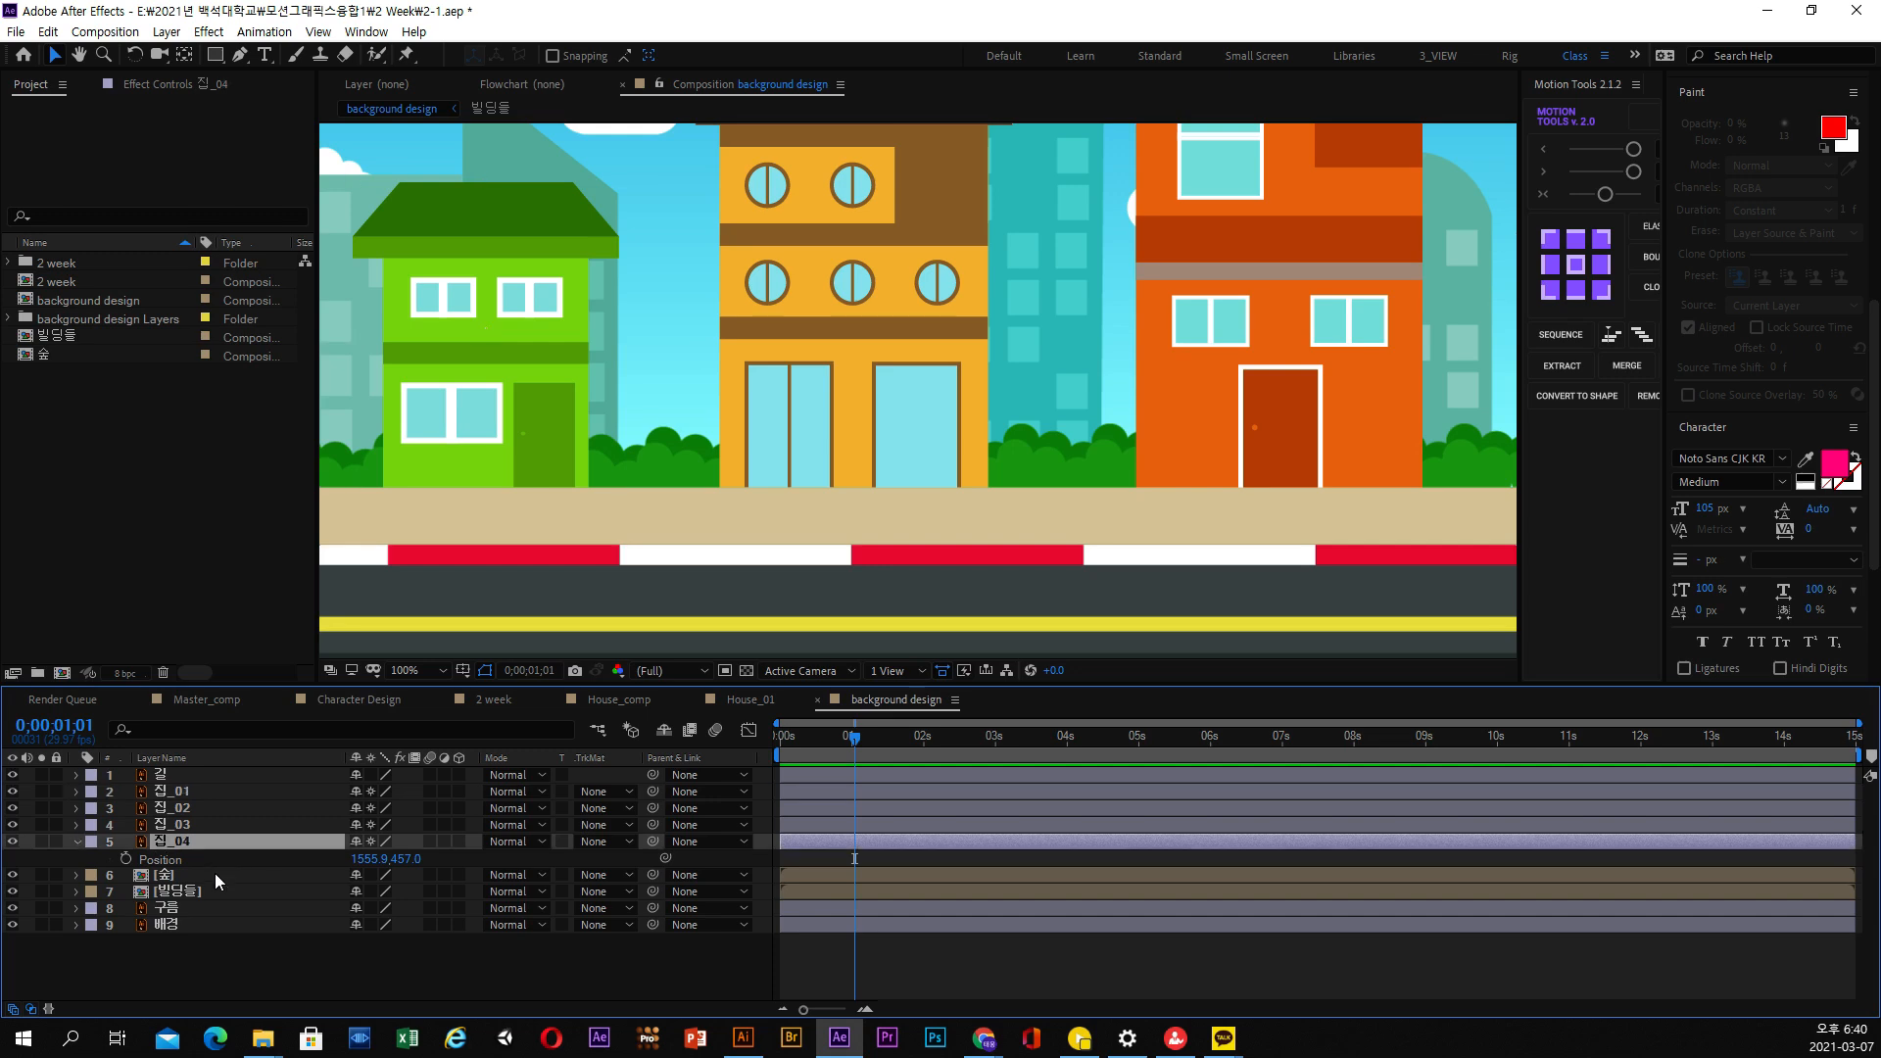
left_click(205, 825)
left_click(200, 794)
scroll(973, 384, "down", 2)
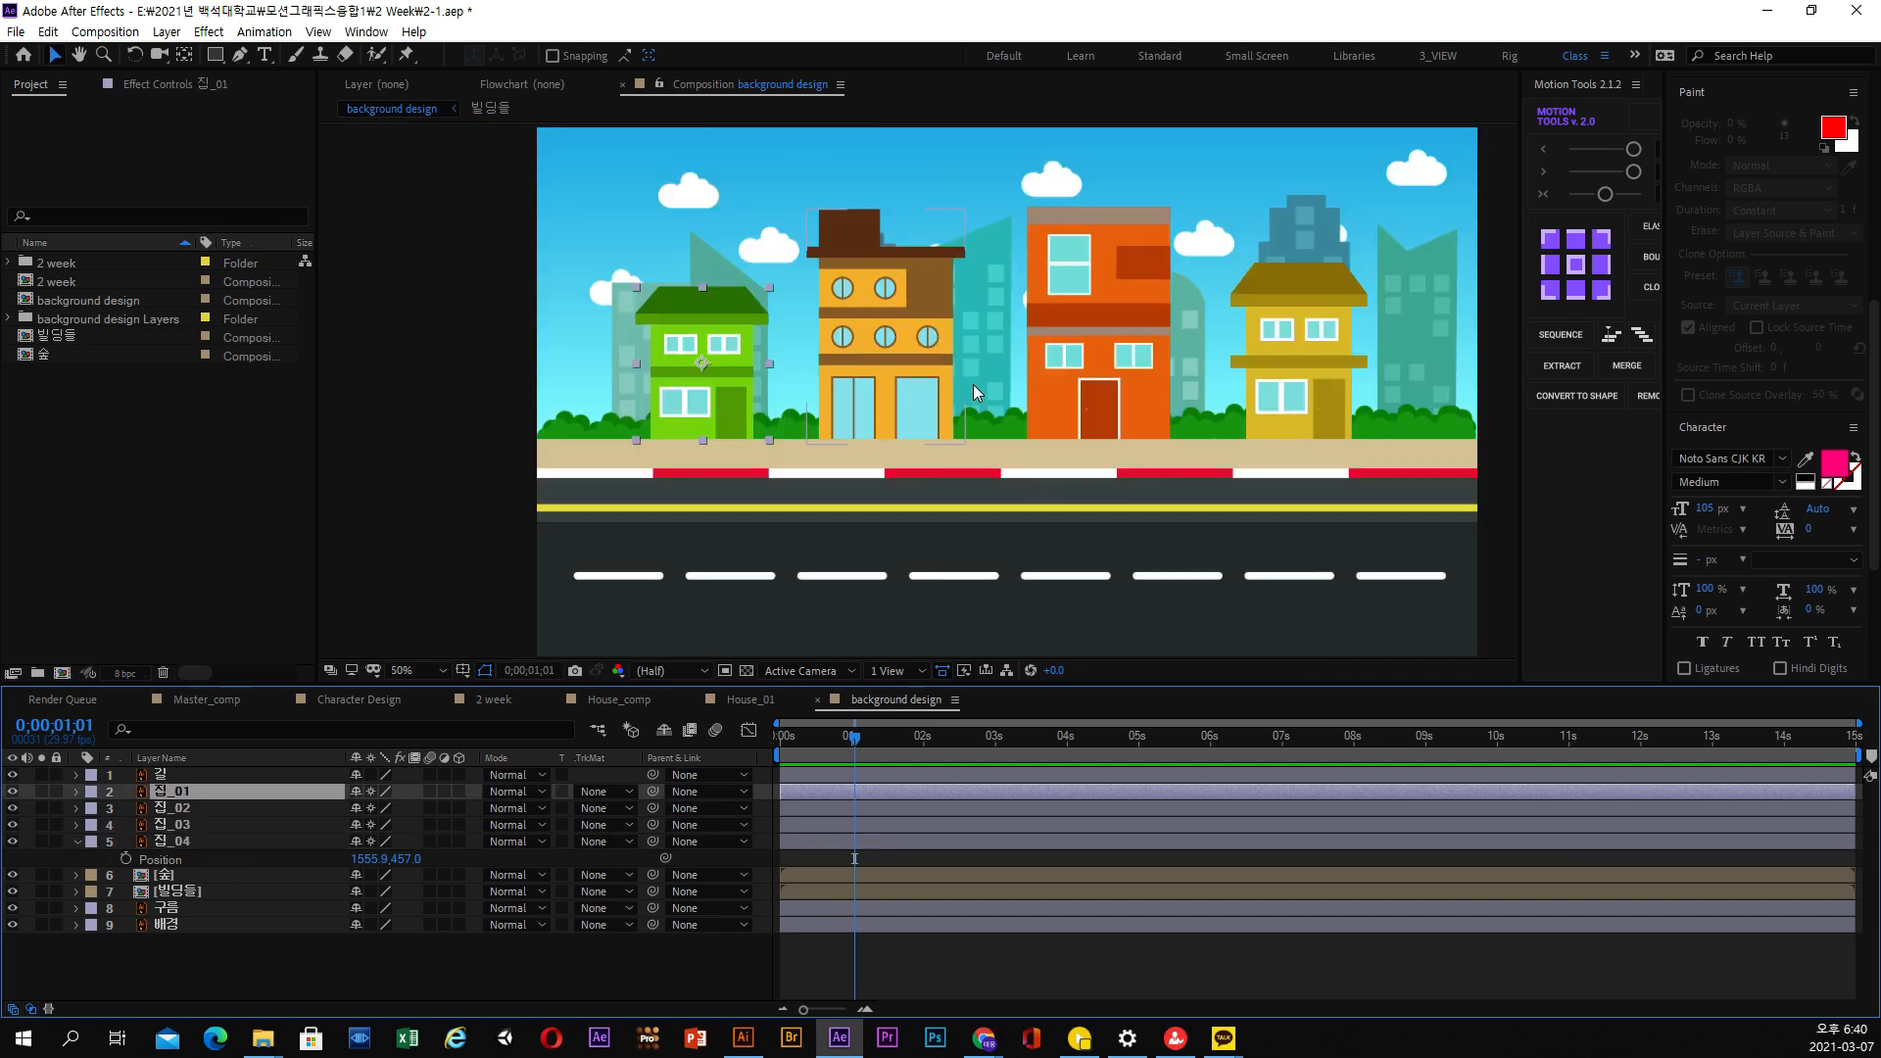
left_click_drag(838, 437, 839, 455)
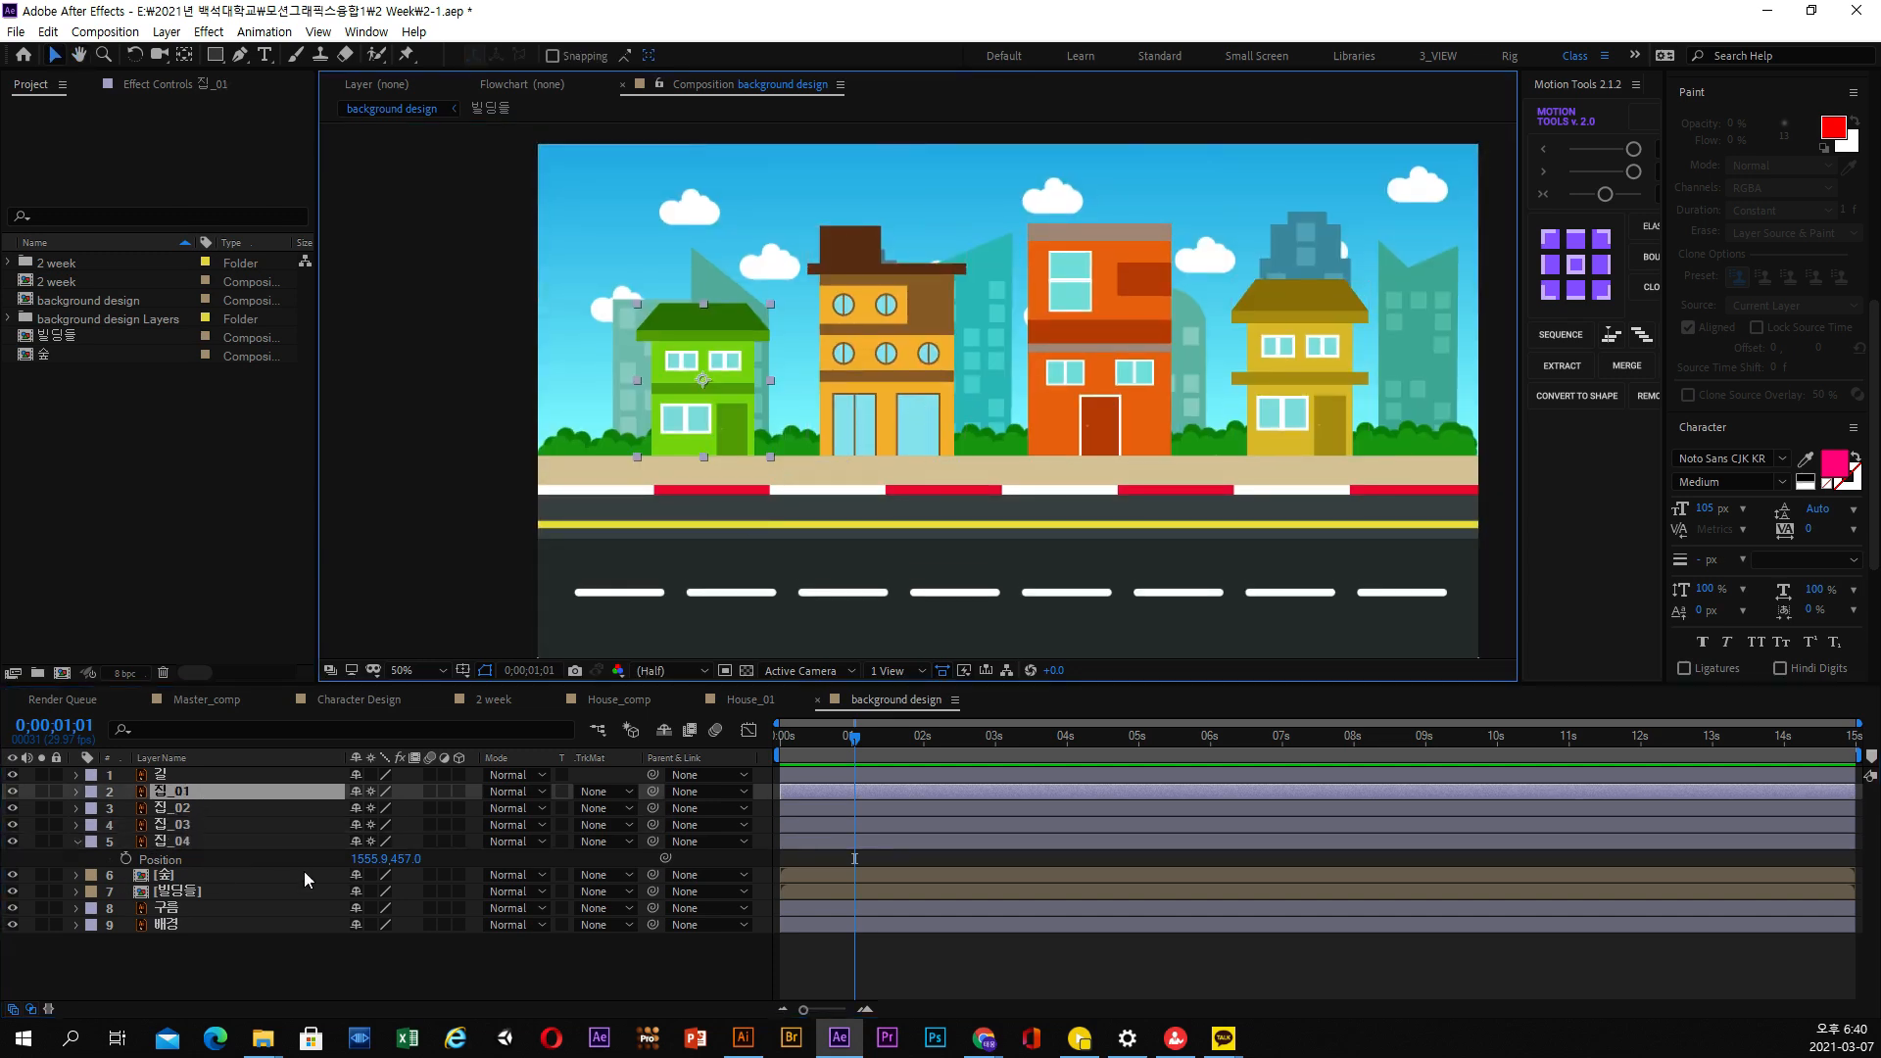
key("s")
left_click_drag(428, 810, 658, 810)
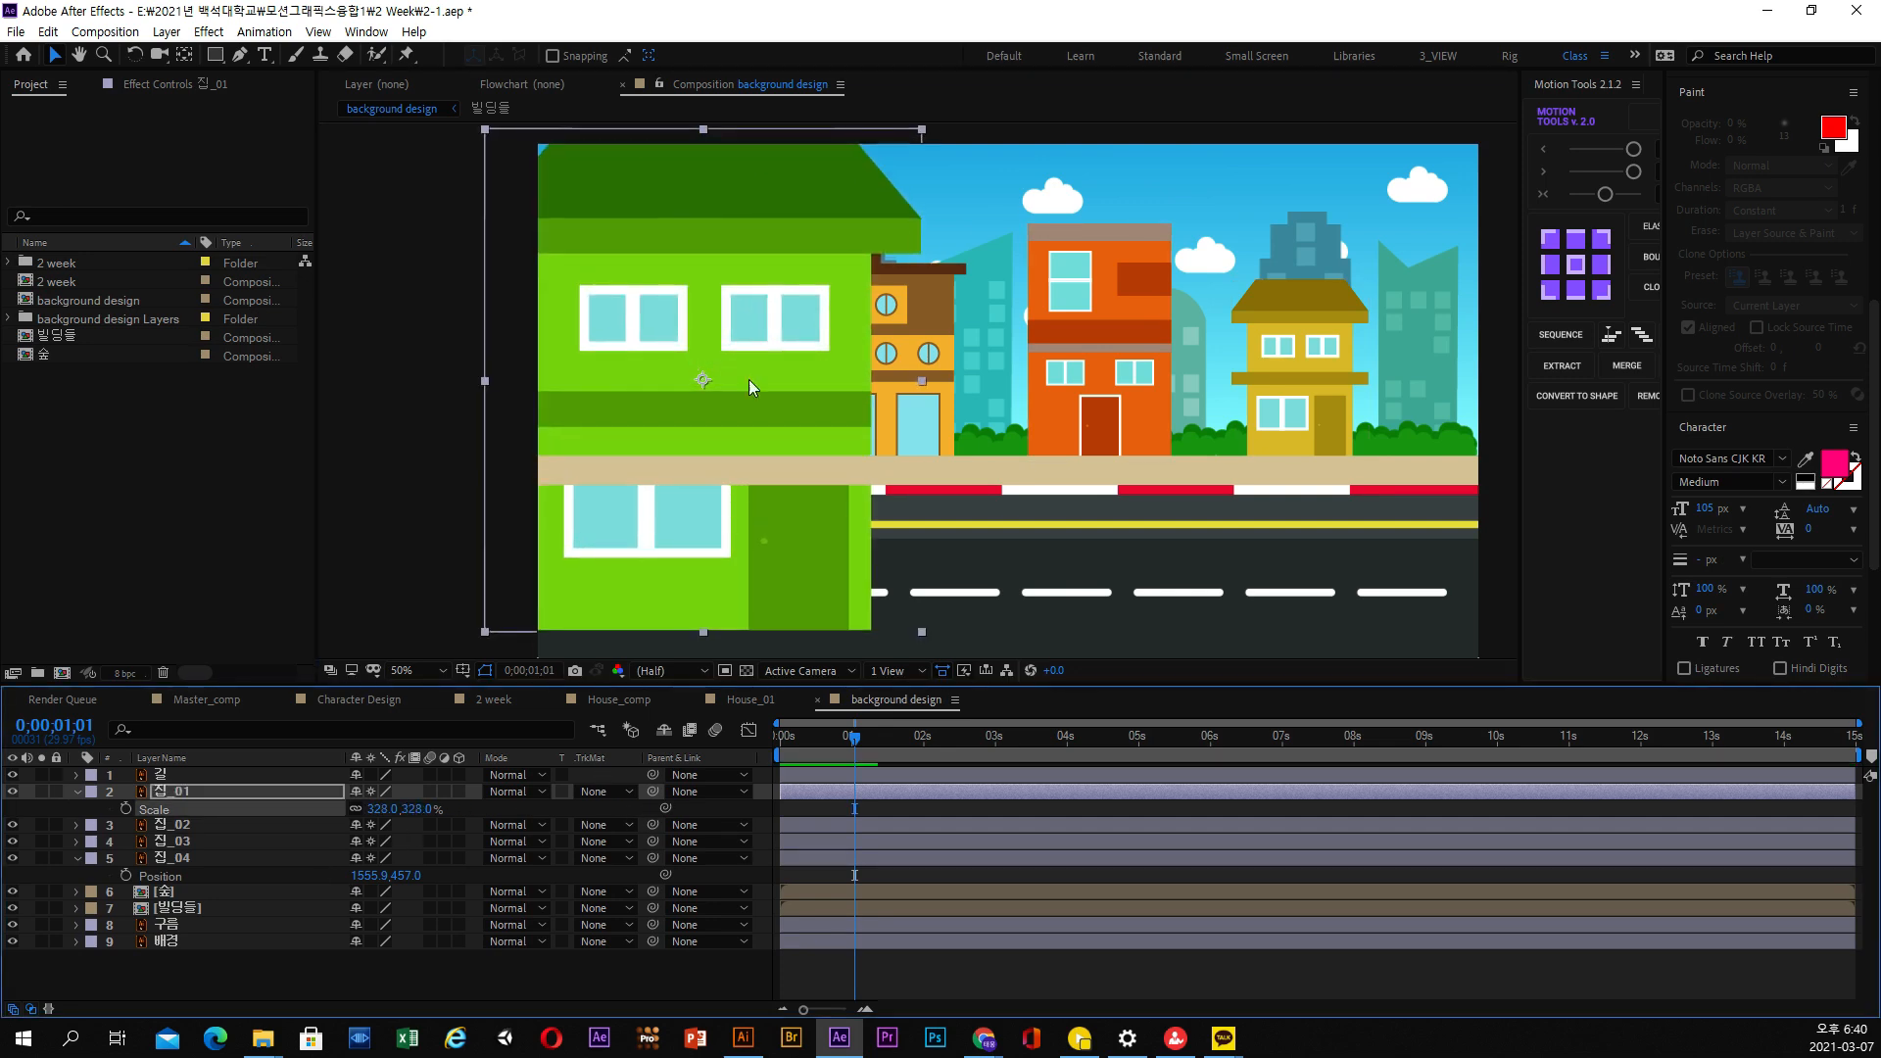
key("ctrl+z")
Try scaling 집_01 up to 282% to check its edge sharpness, and undo the scaling
scroll(543, 450, "up", 2)
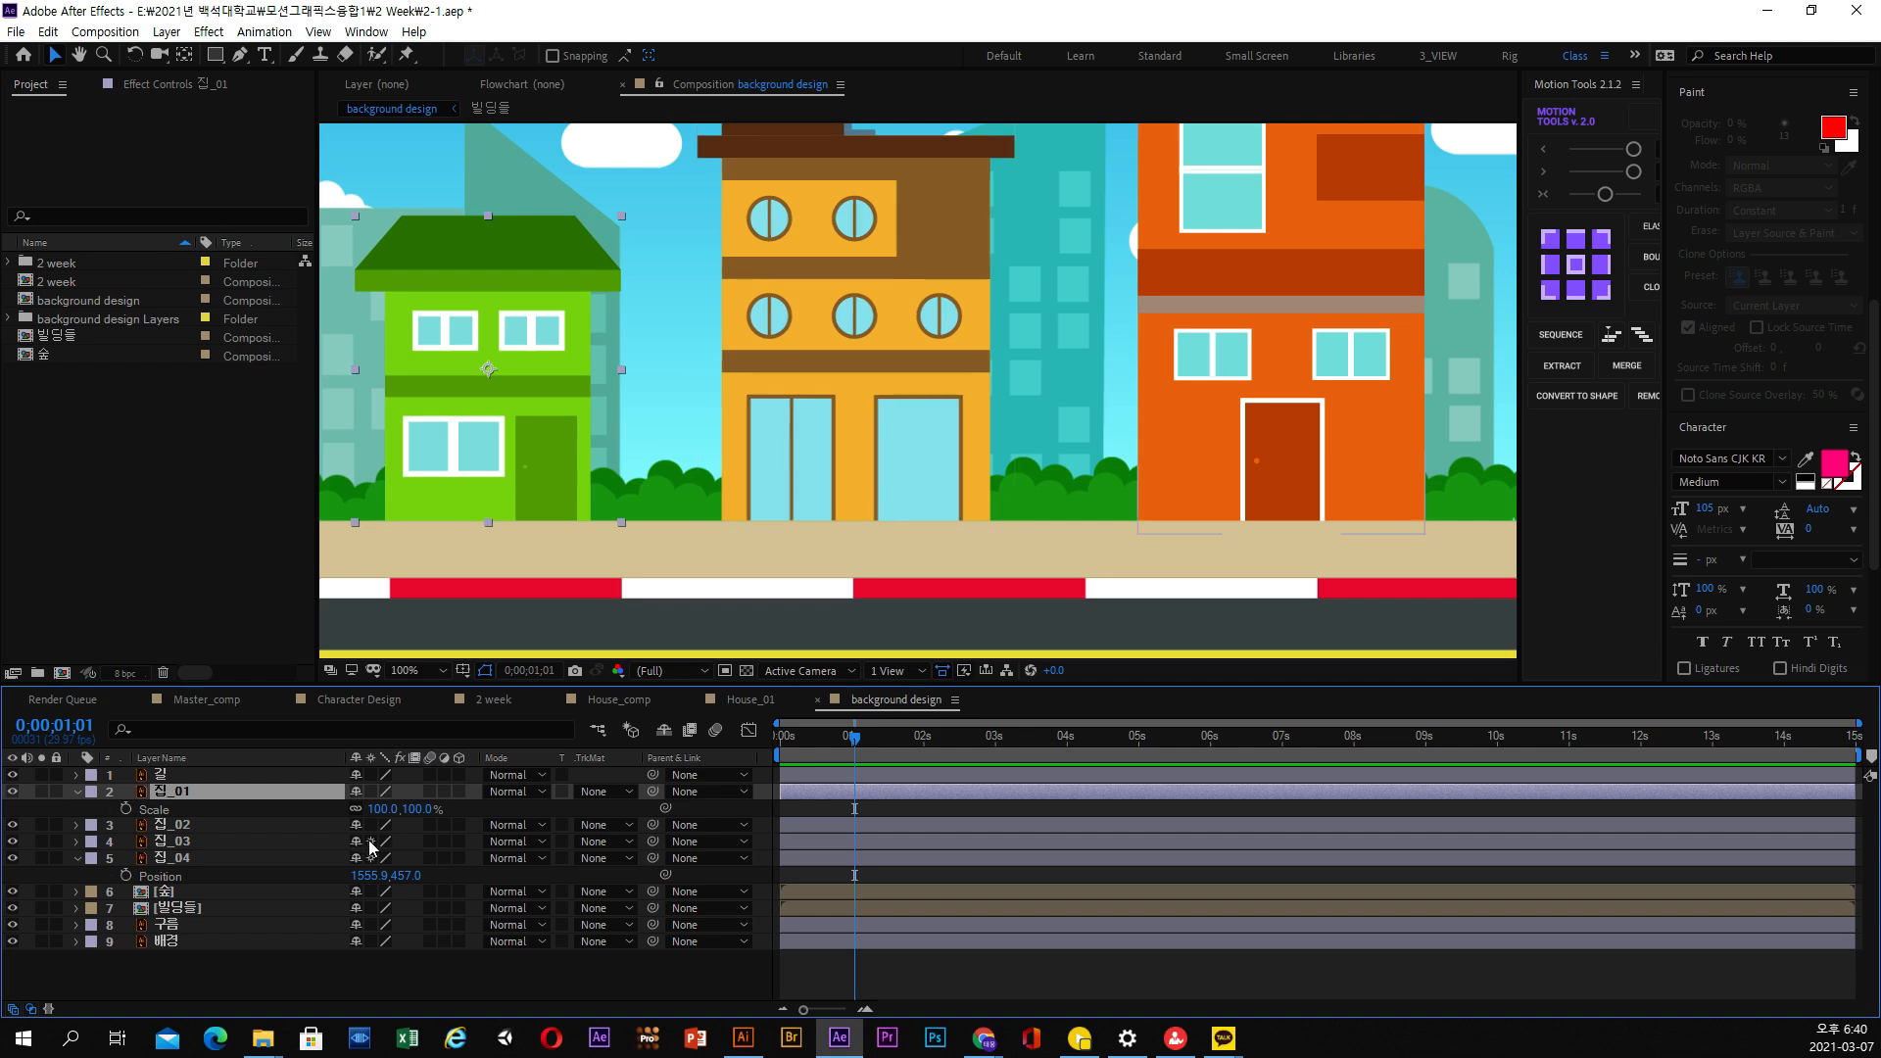
left_click_drag(413, 809, 591, 809)
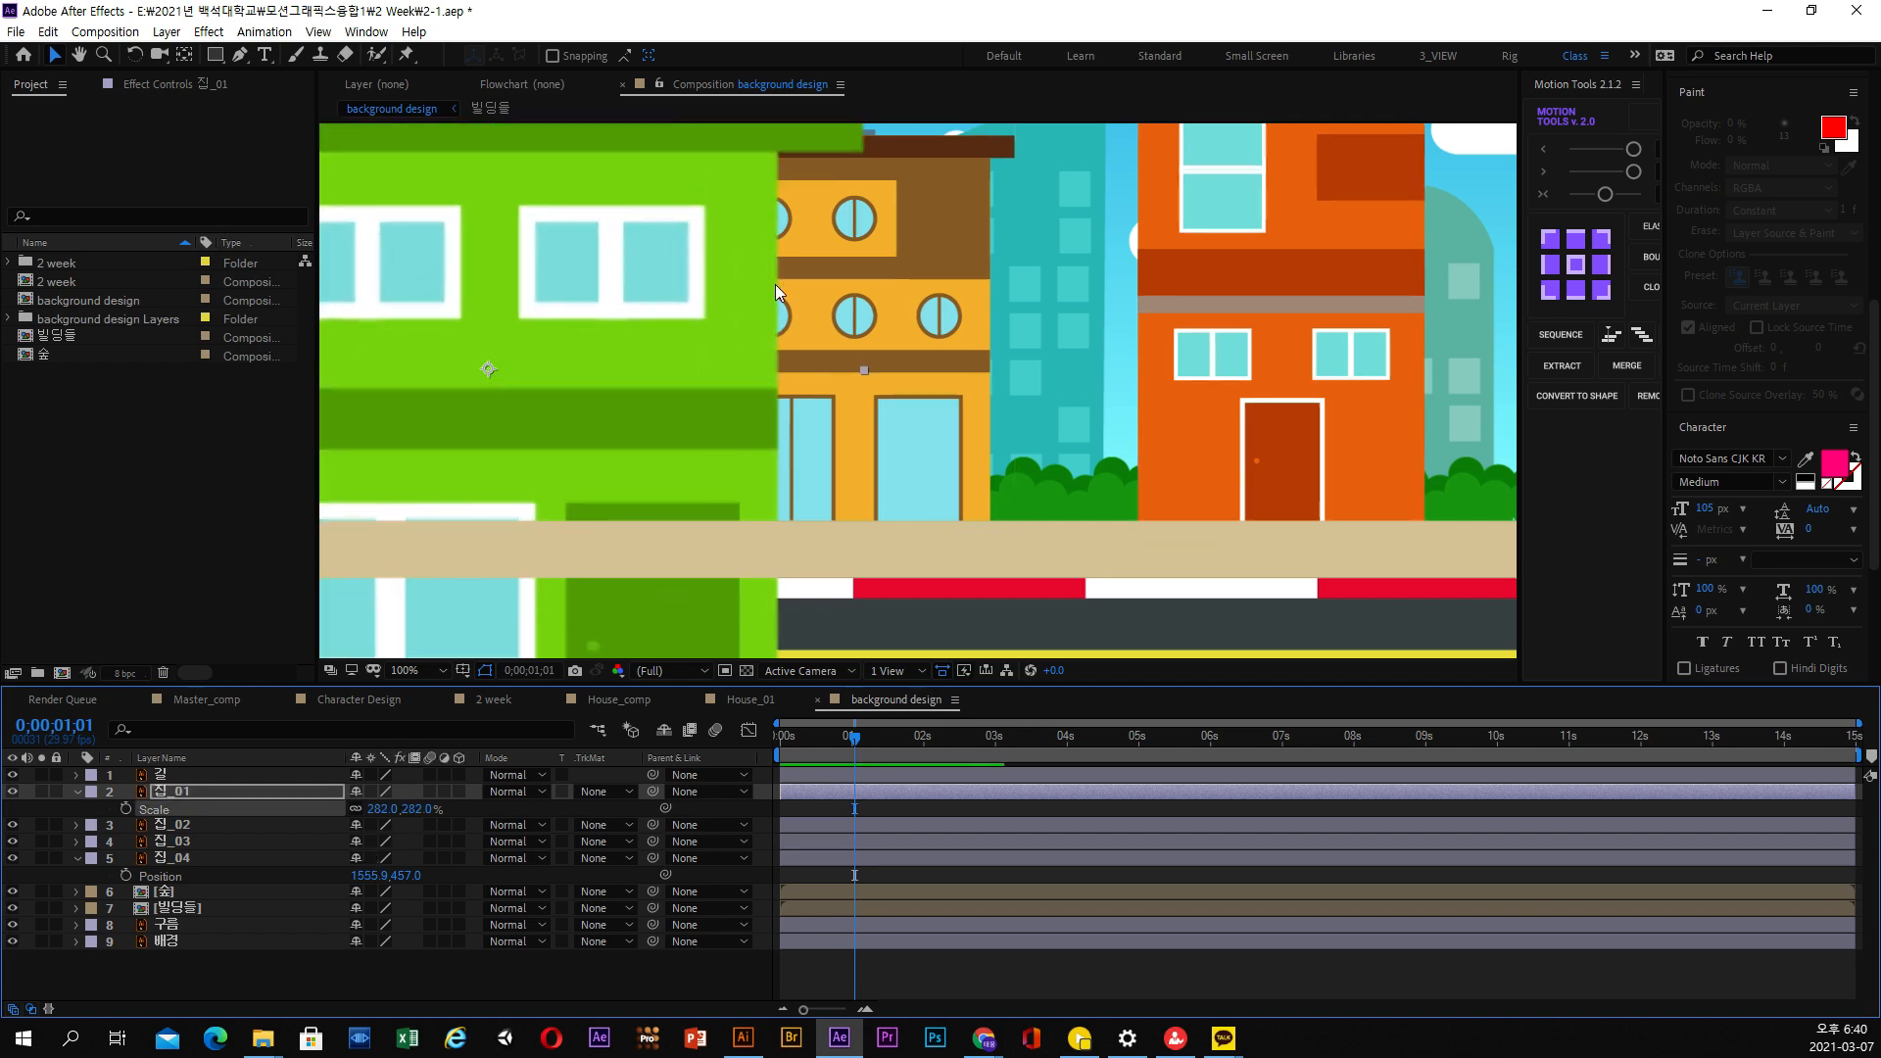
key("ctrl+z")
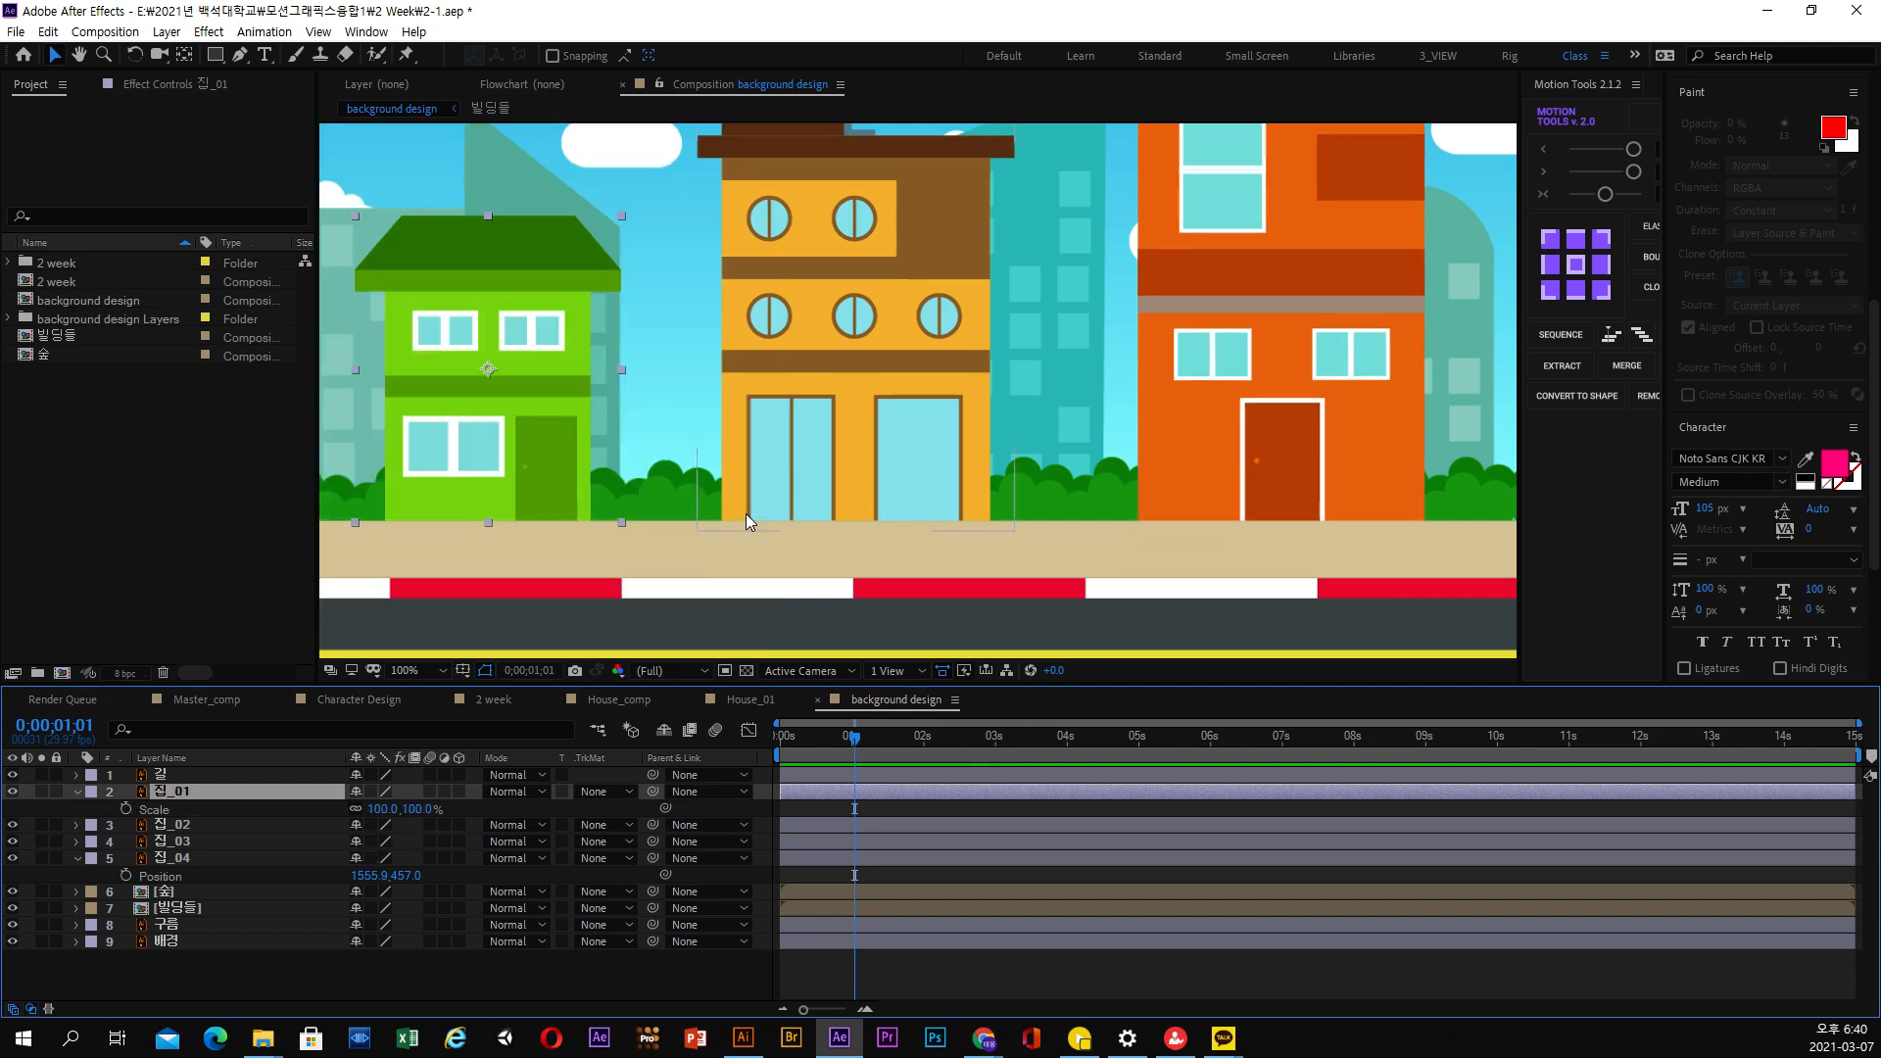
left_click_drag(370, 791, 370, 858)
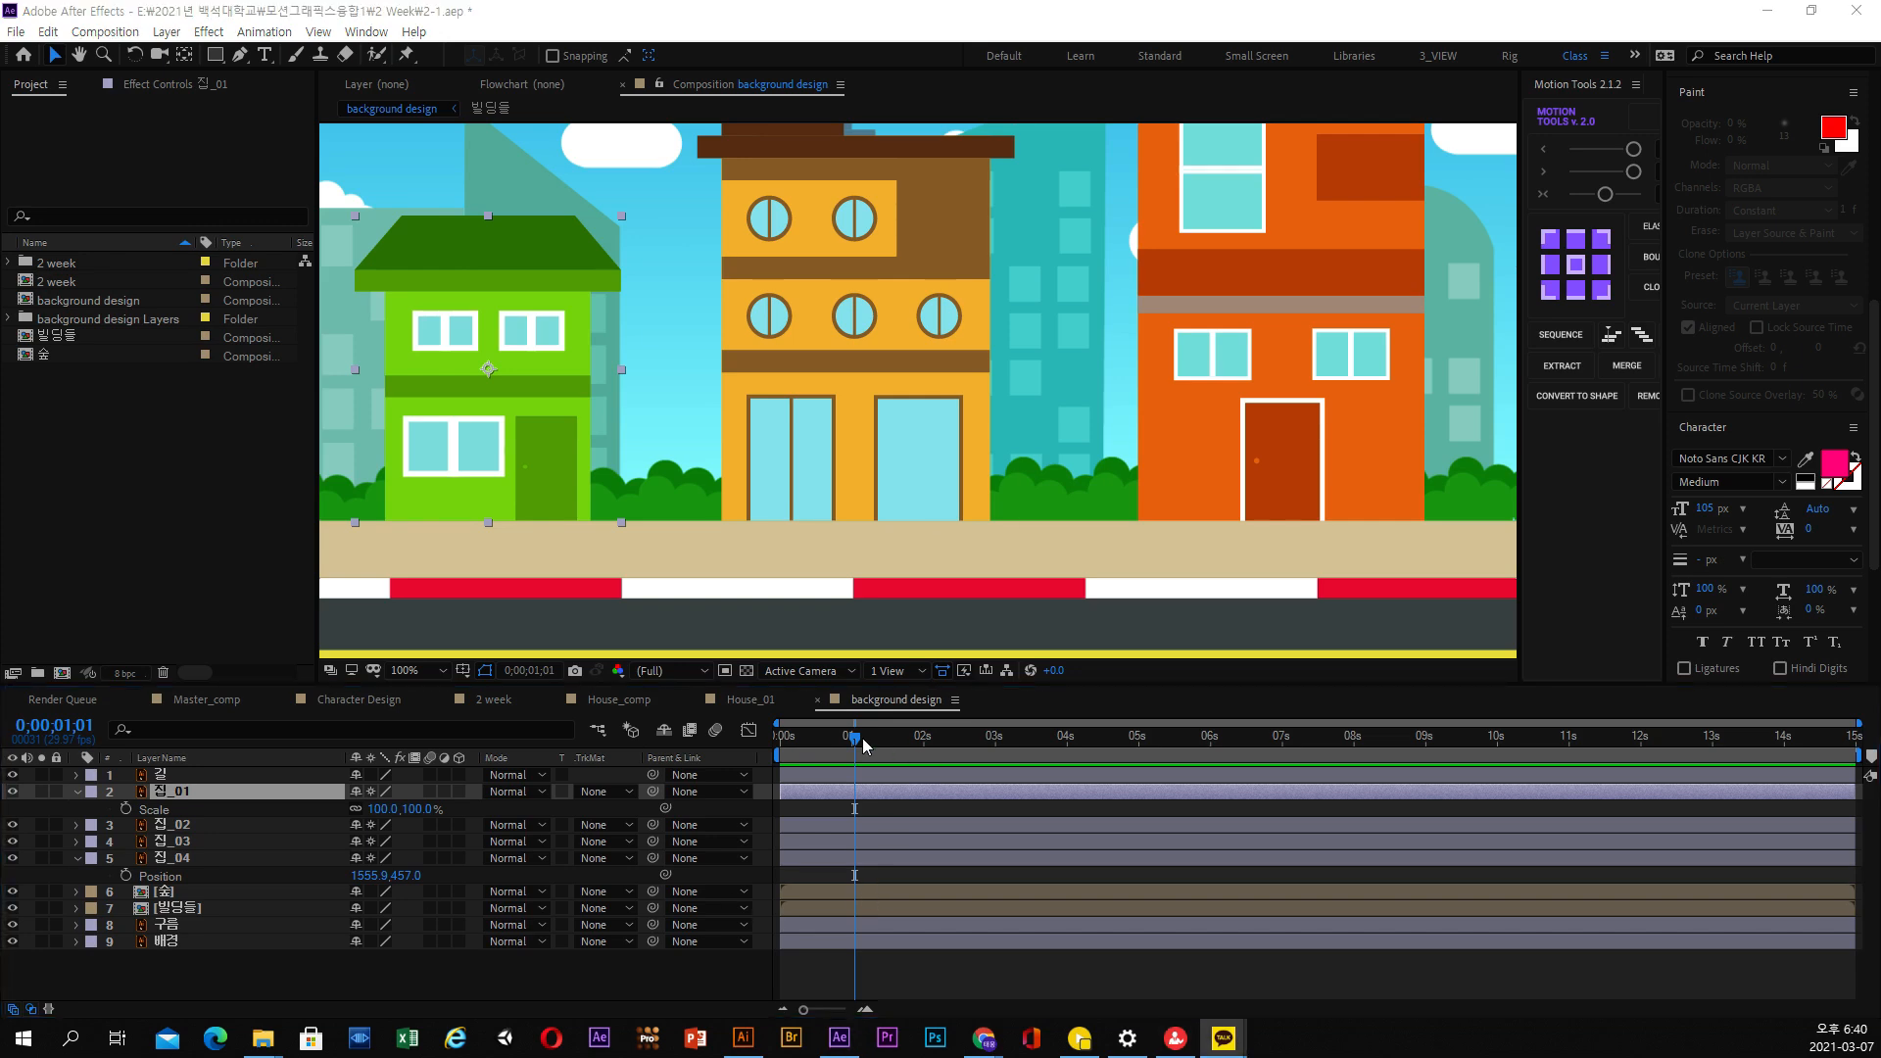
Set the current time to 0;00;00;27 and activate the Rectangle Tool with 집_01 still selected
left_click_drag(862, 742, 846, 742)
scroll(854, 303, "down", 2)
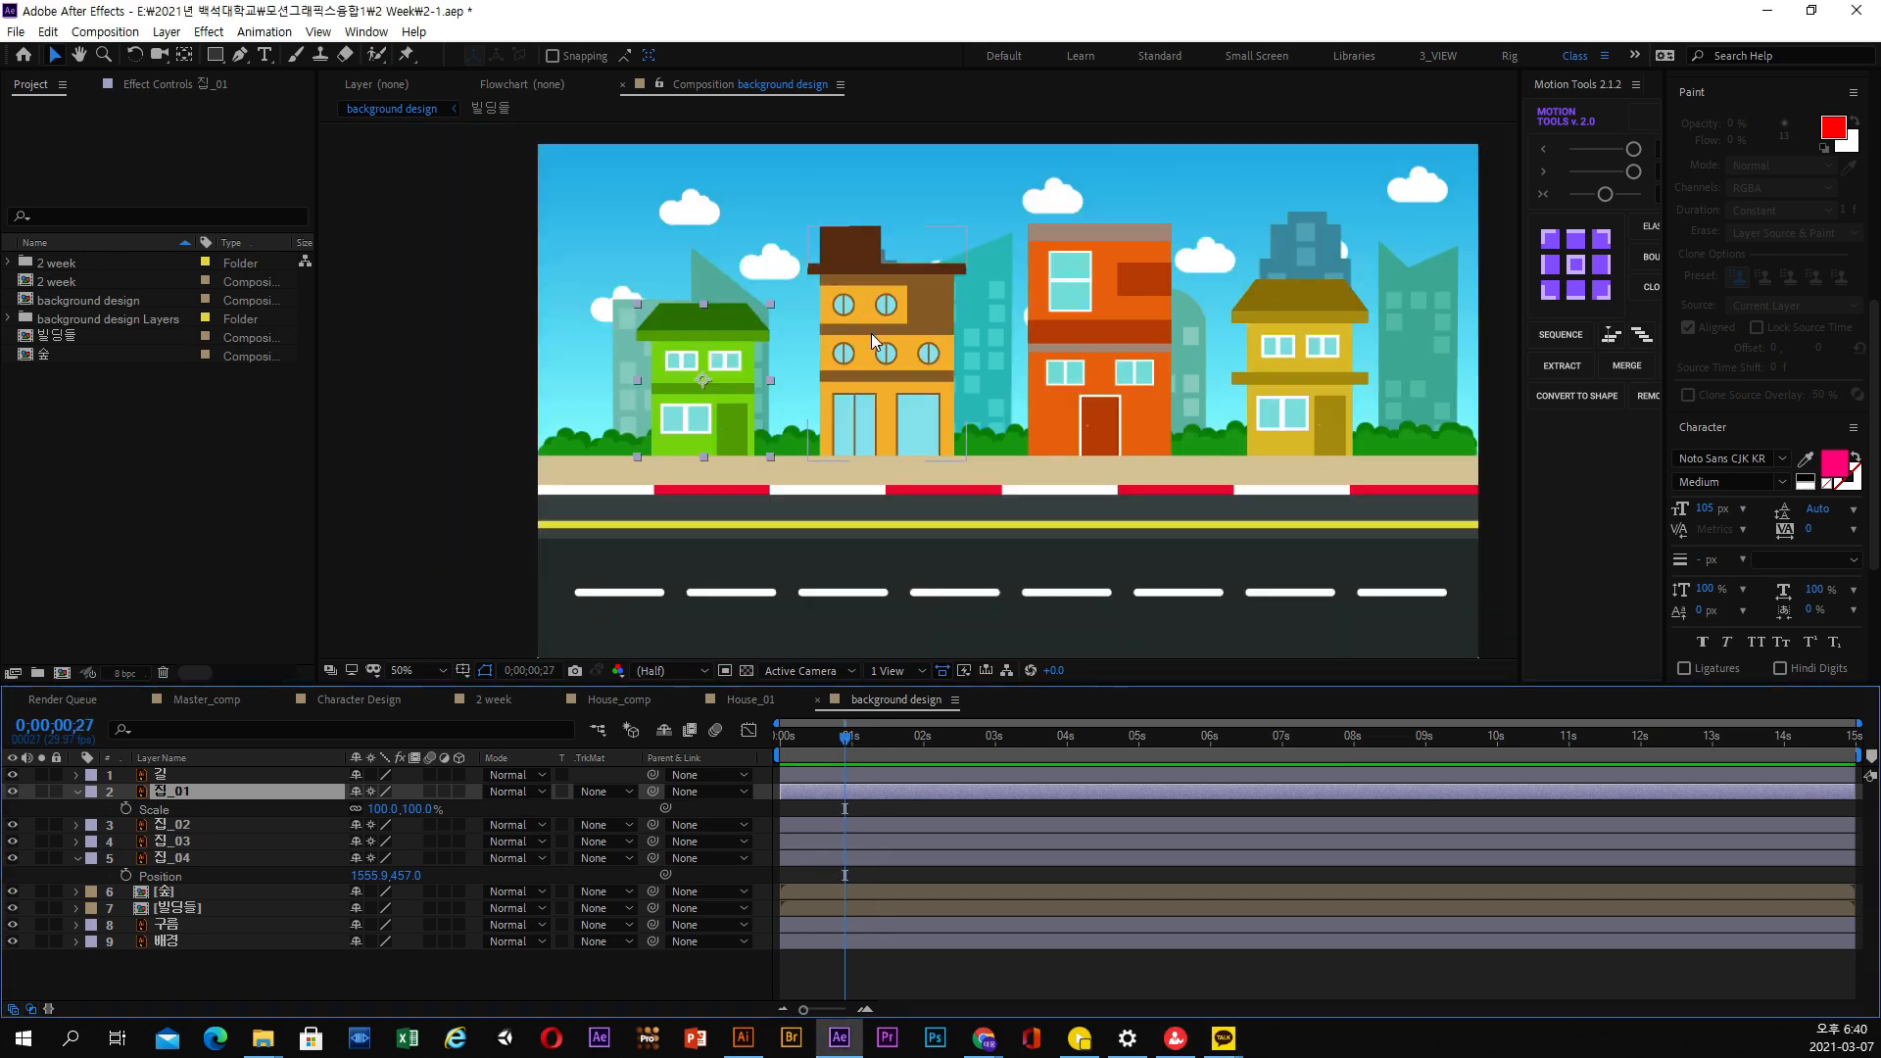
key("h")
left_click_drag(882, 370, 940, 386)
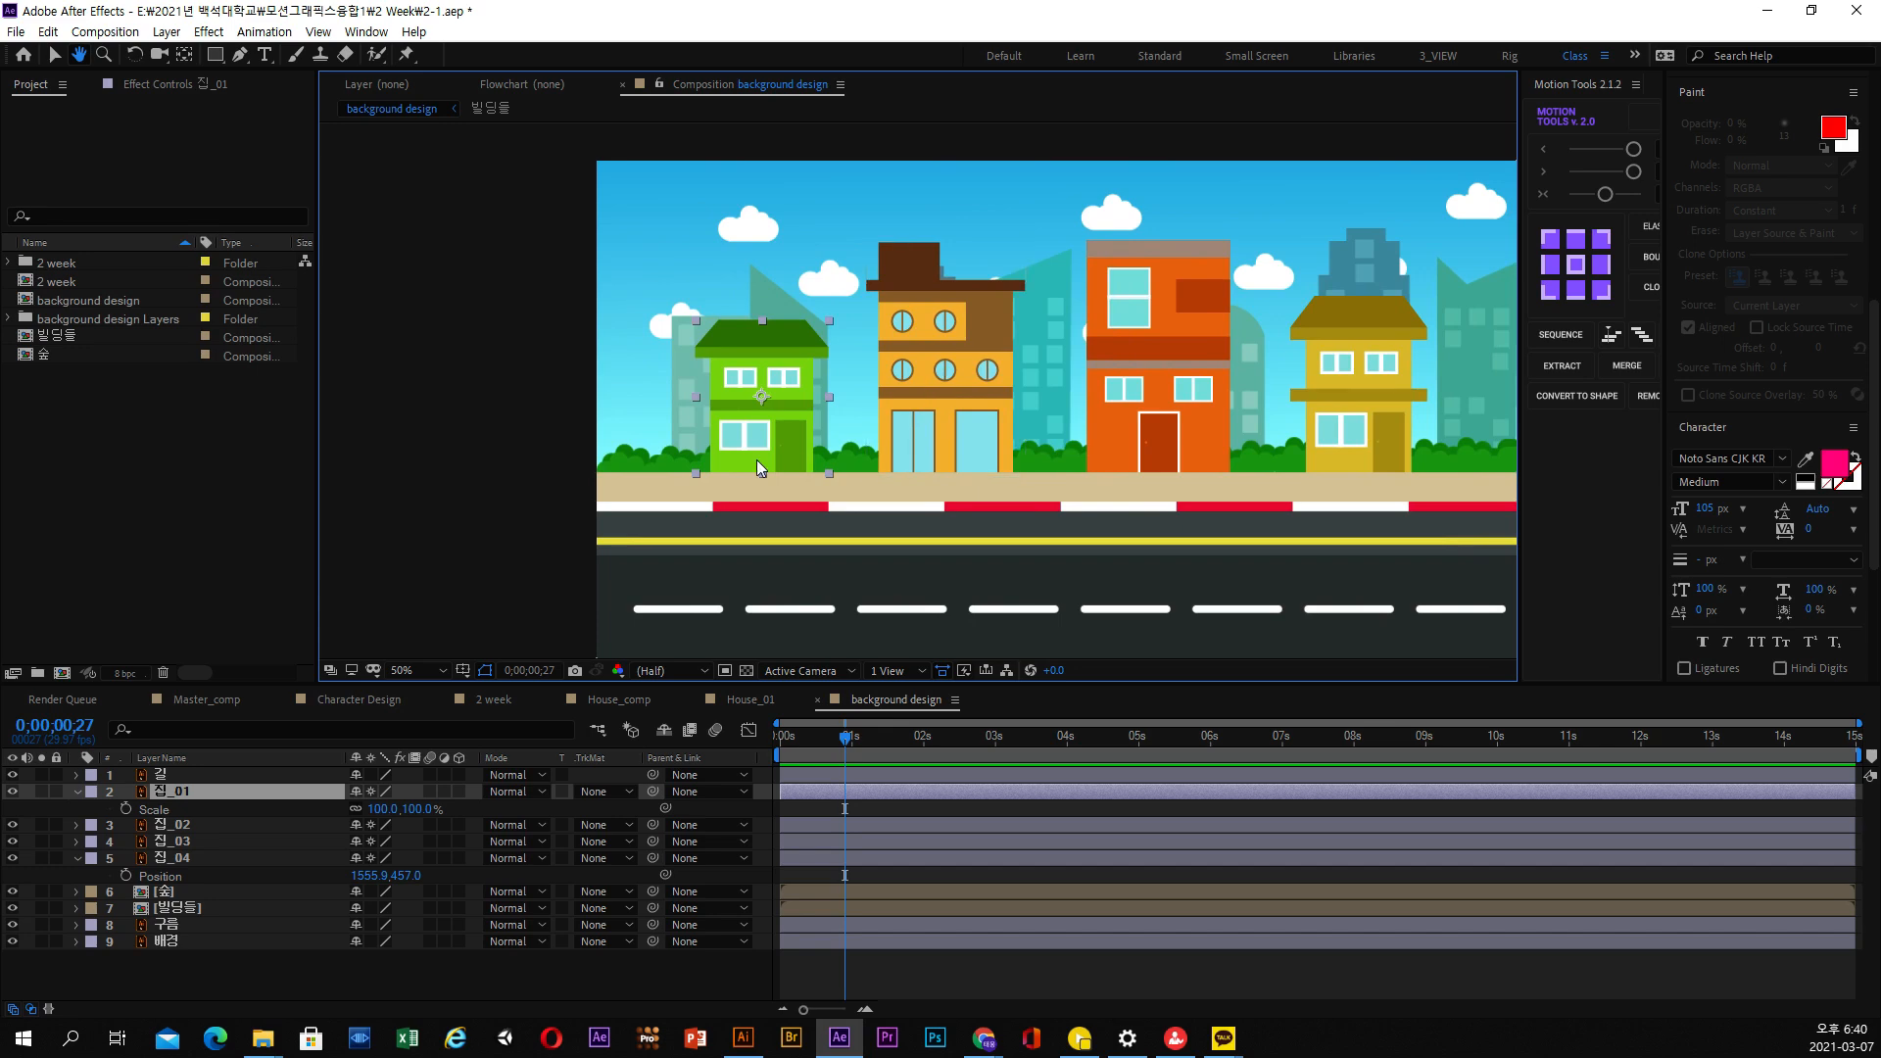
scroll(756, 461, "up", 1)
key("h")
left_click_drag(691, 458, 737, 447)
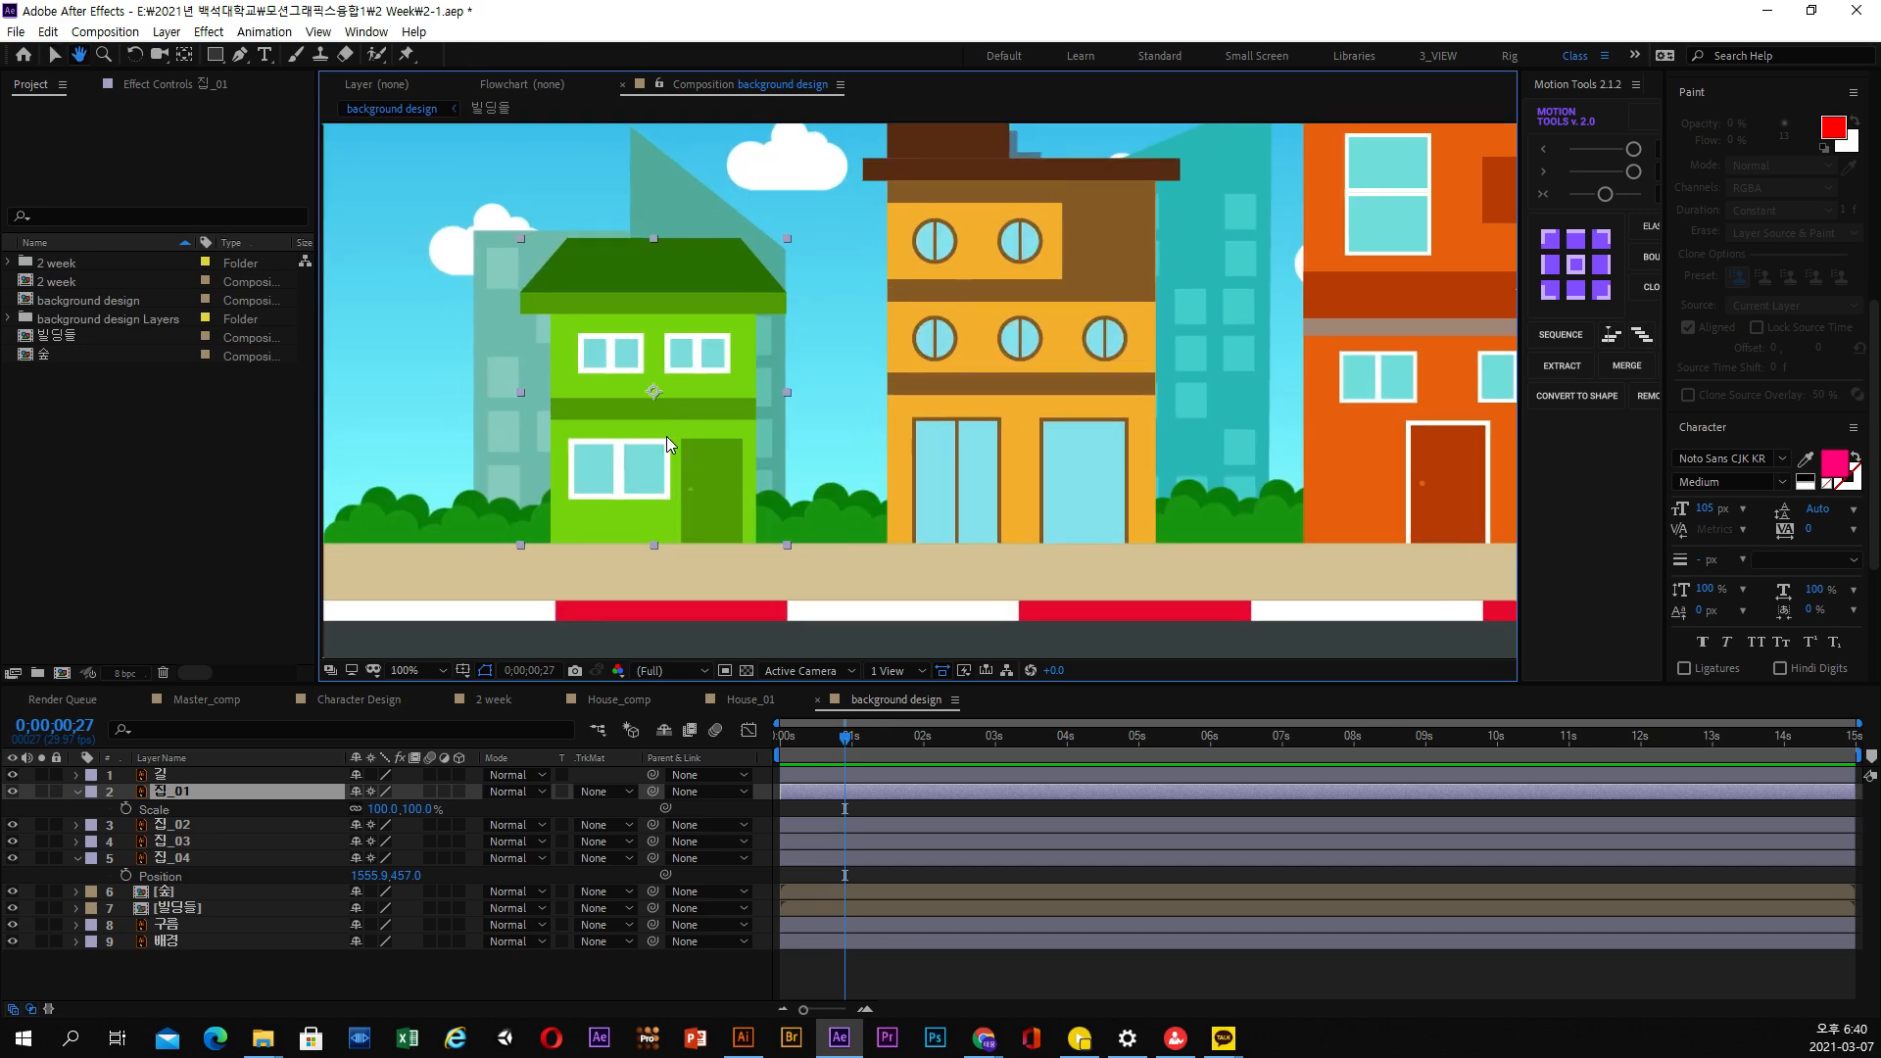
left_click_drag(642, 419, 646, 421)
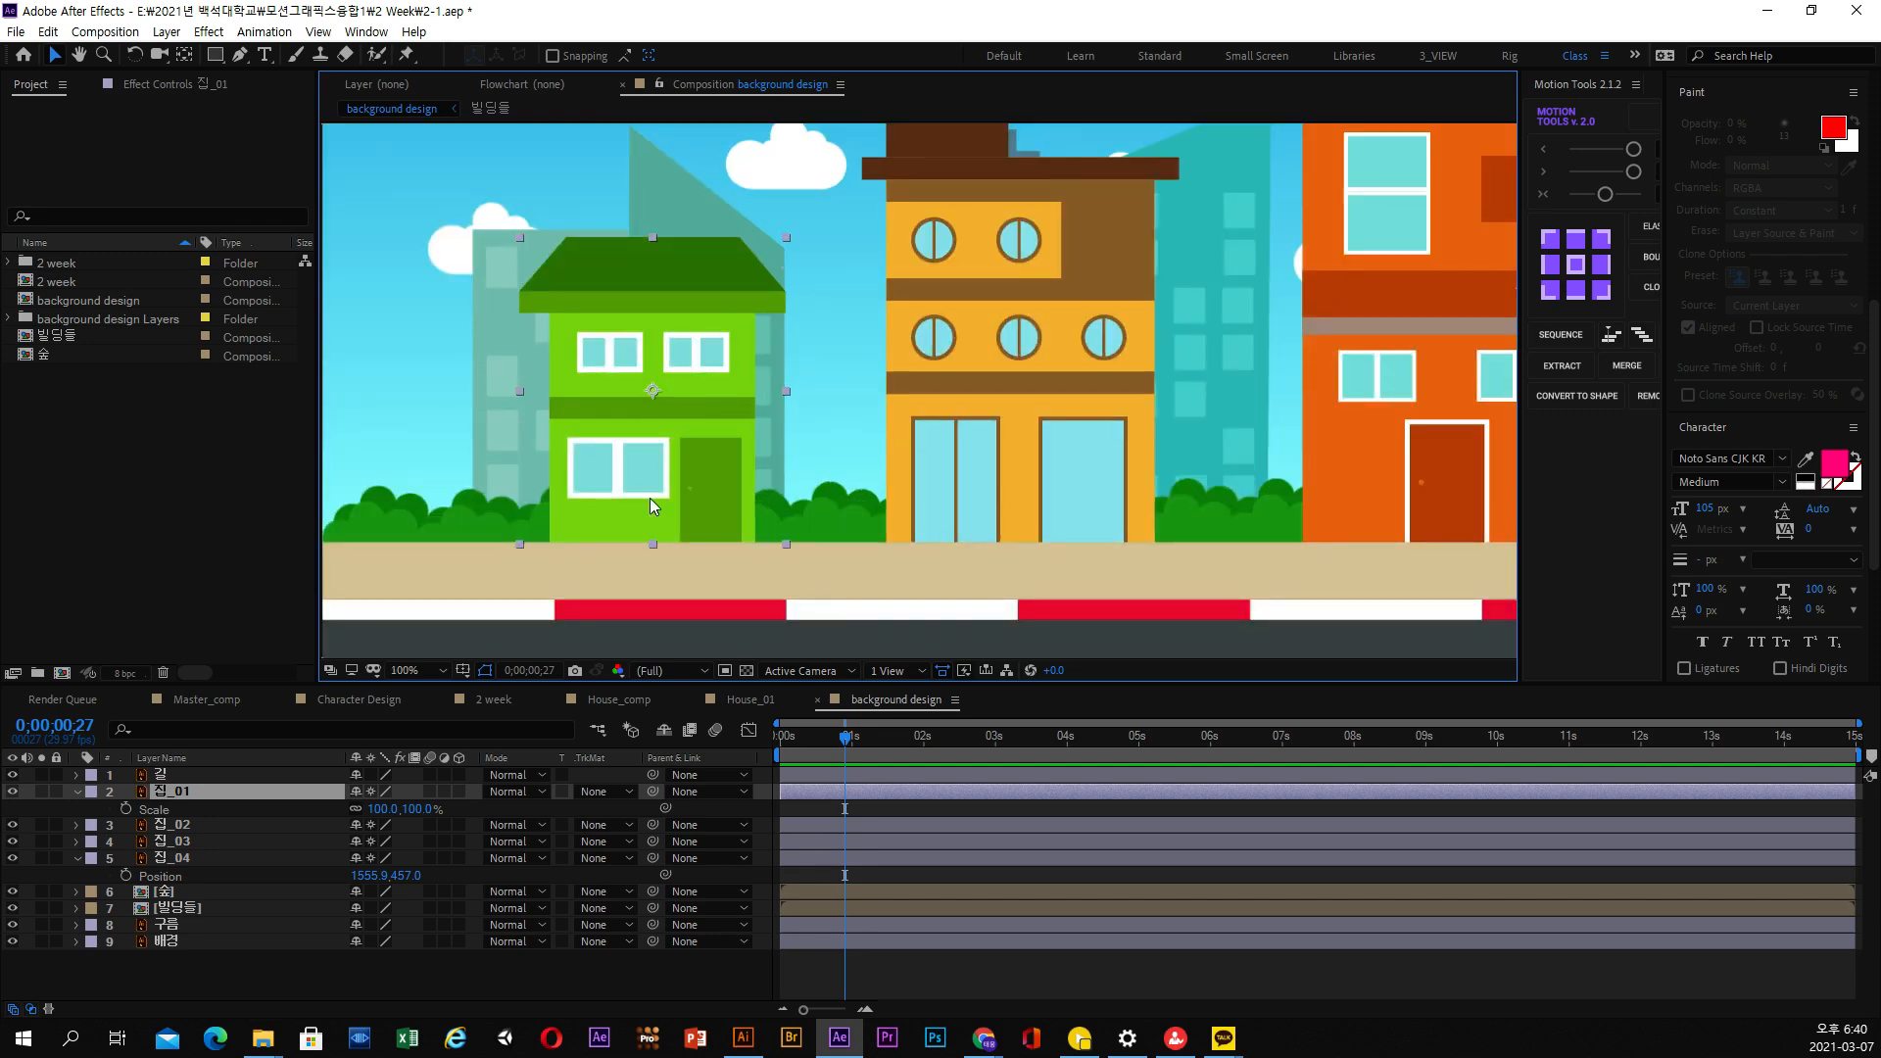
left_click(216, 59)
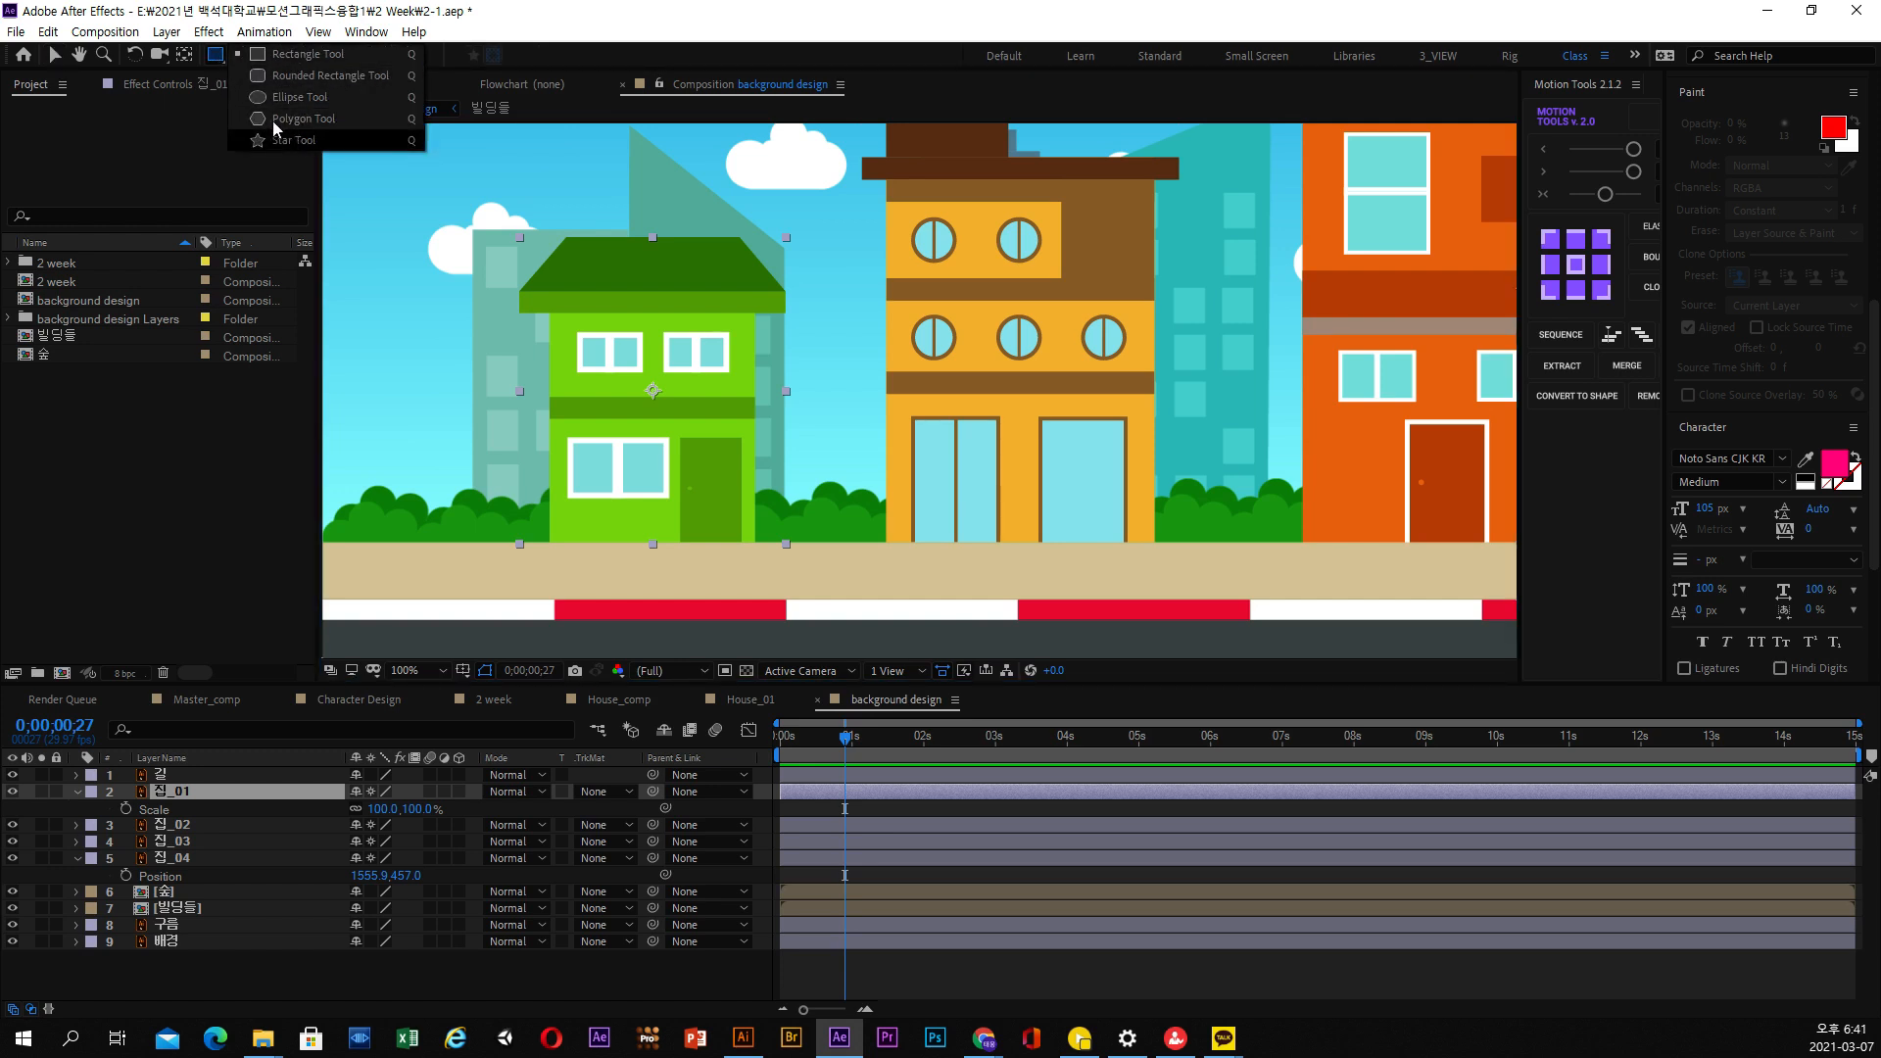
left_click(220, 54)
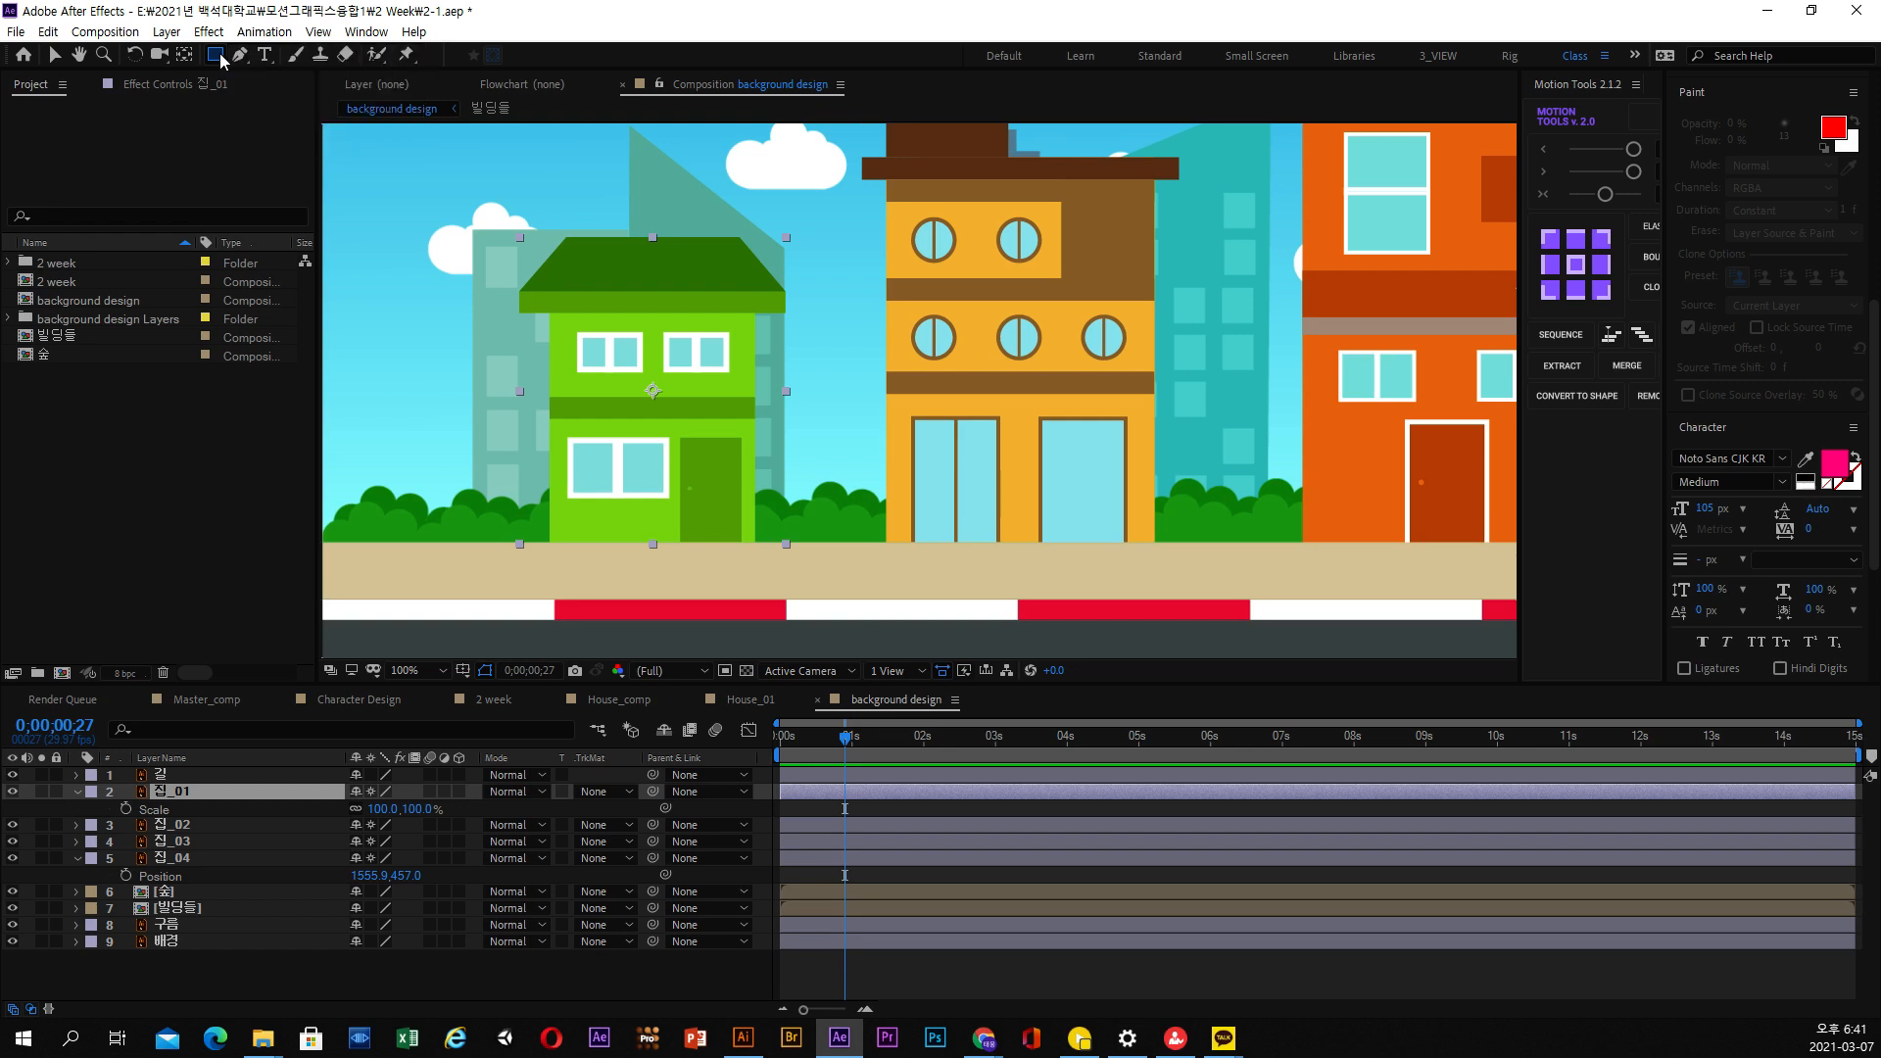
left_click(240, 56)
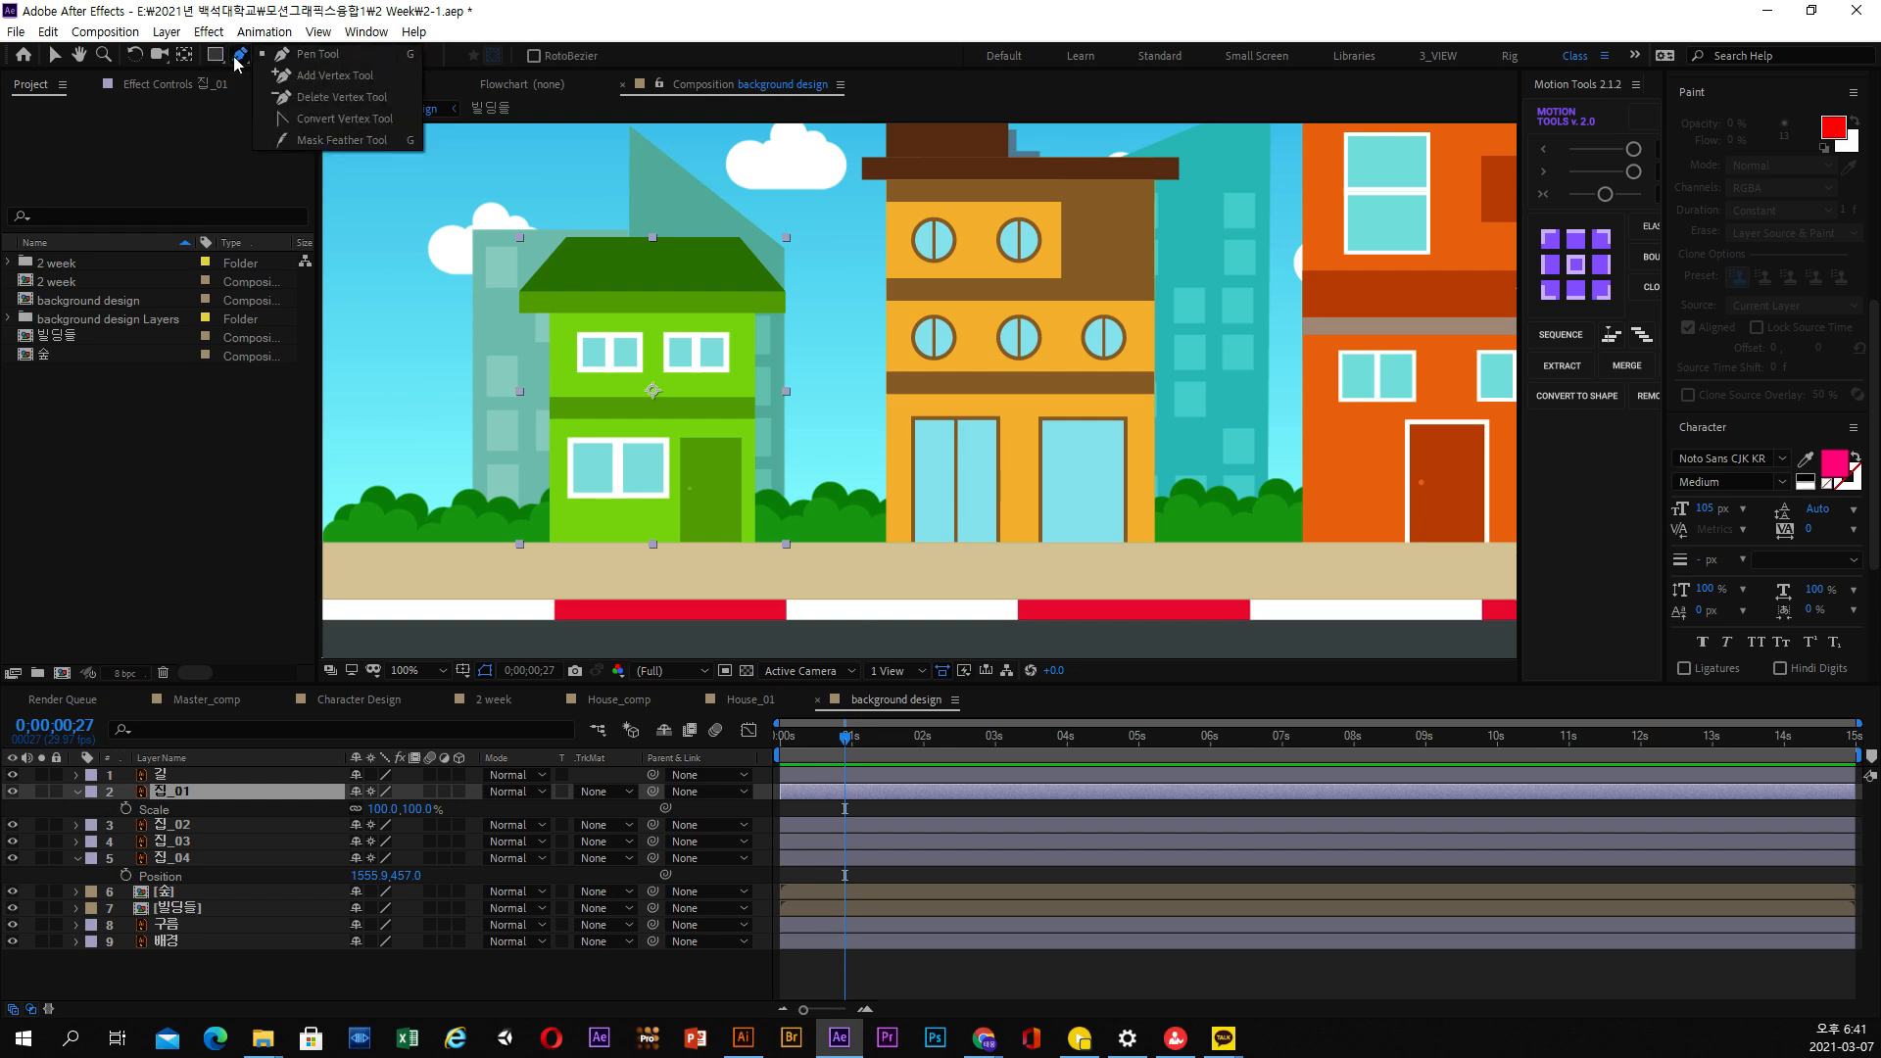
left_click(216, 56)
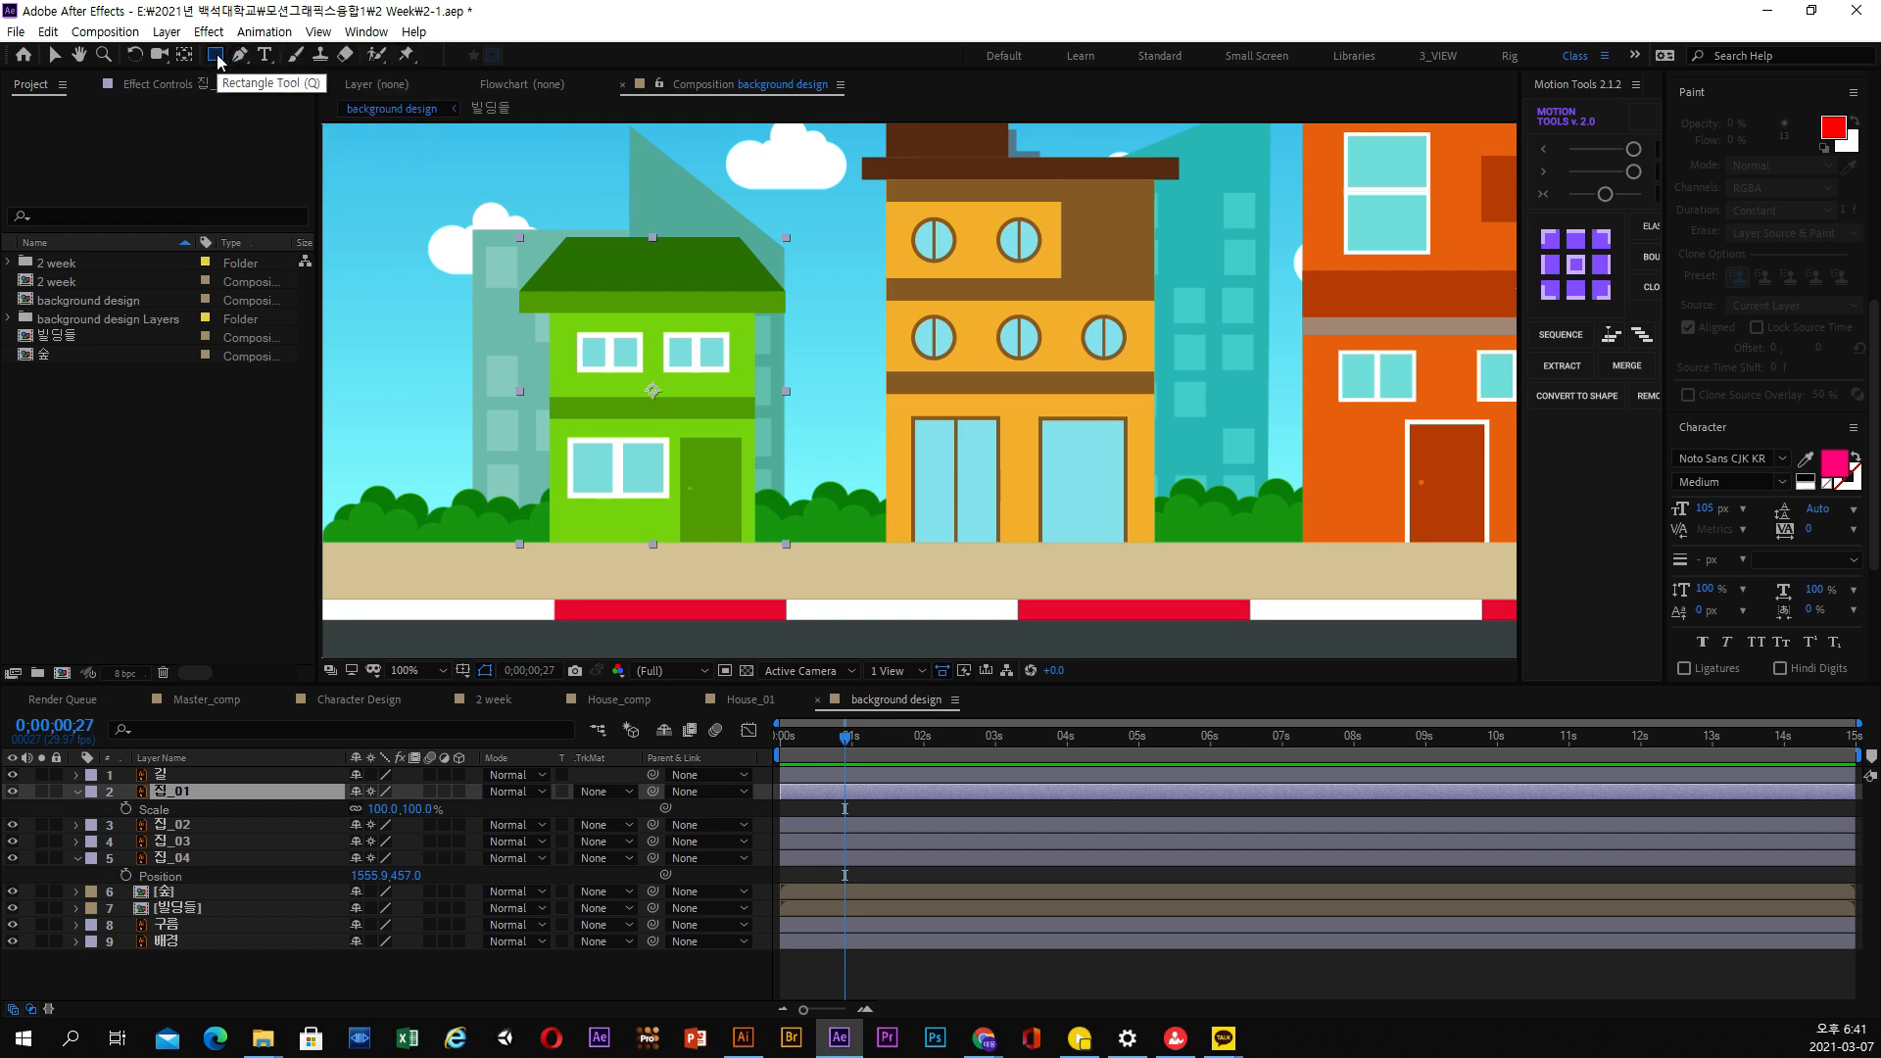
left_click(219, 59)
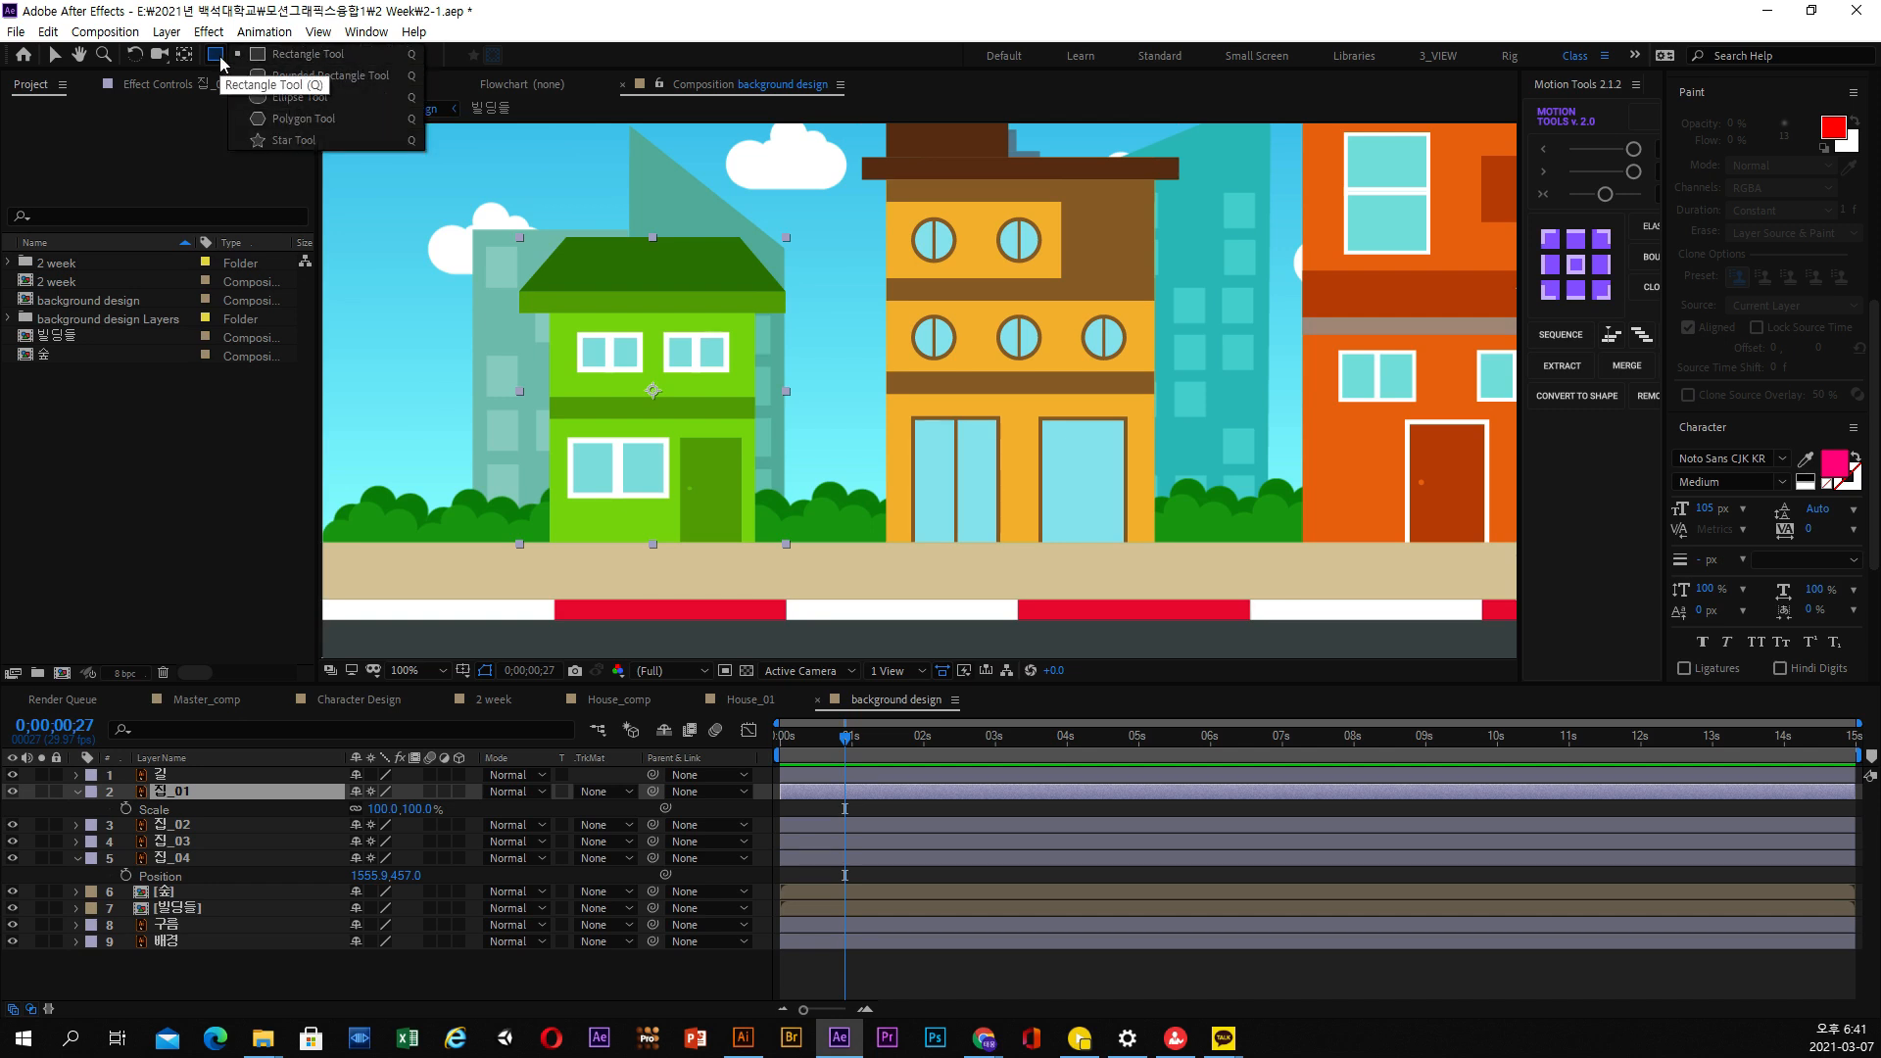
Draw a rectangular mask around the roof and upper floor of the green house 집_01 and expand the mask's properties
left_click(178, 801)
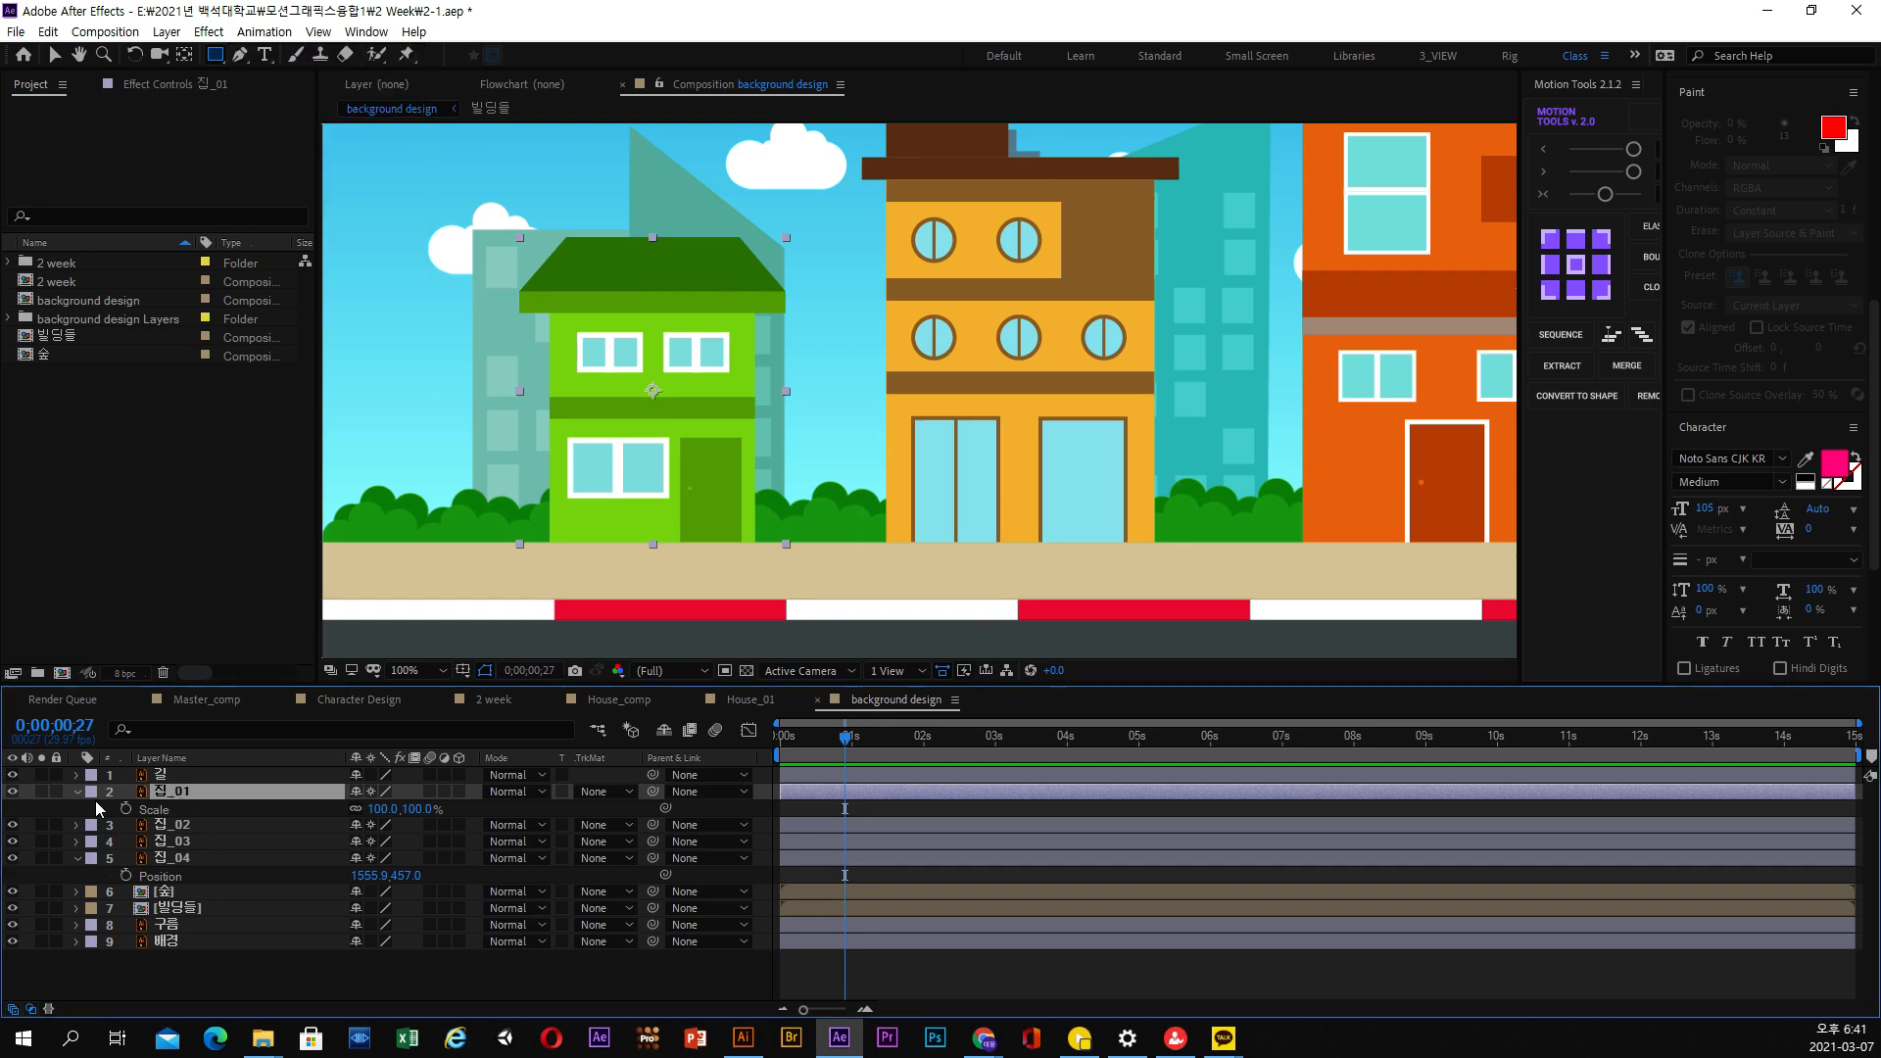
left_click(89, 799)
left_click(78, 796)
left_click(165, 801)
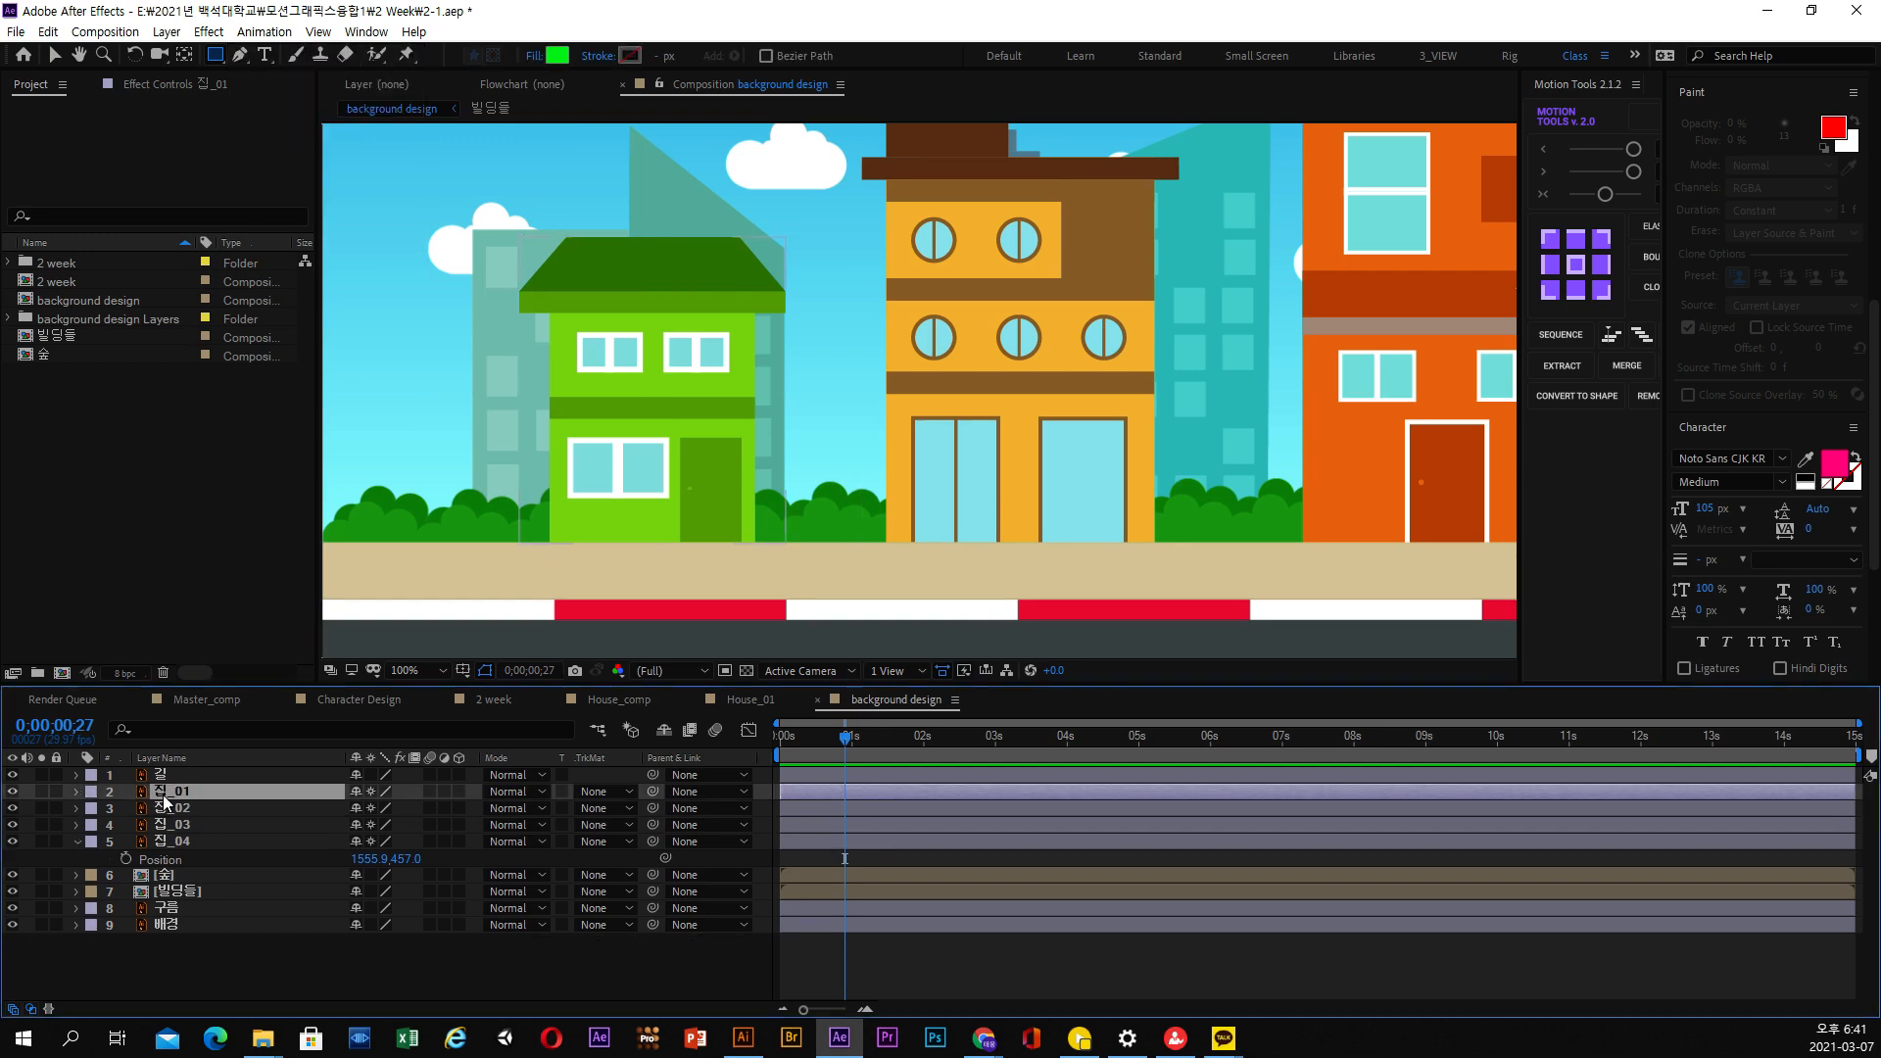
left_click(78, 795)
left_click(128, 809)
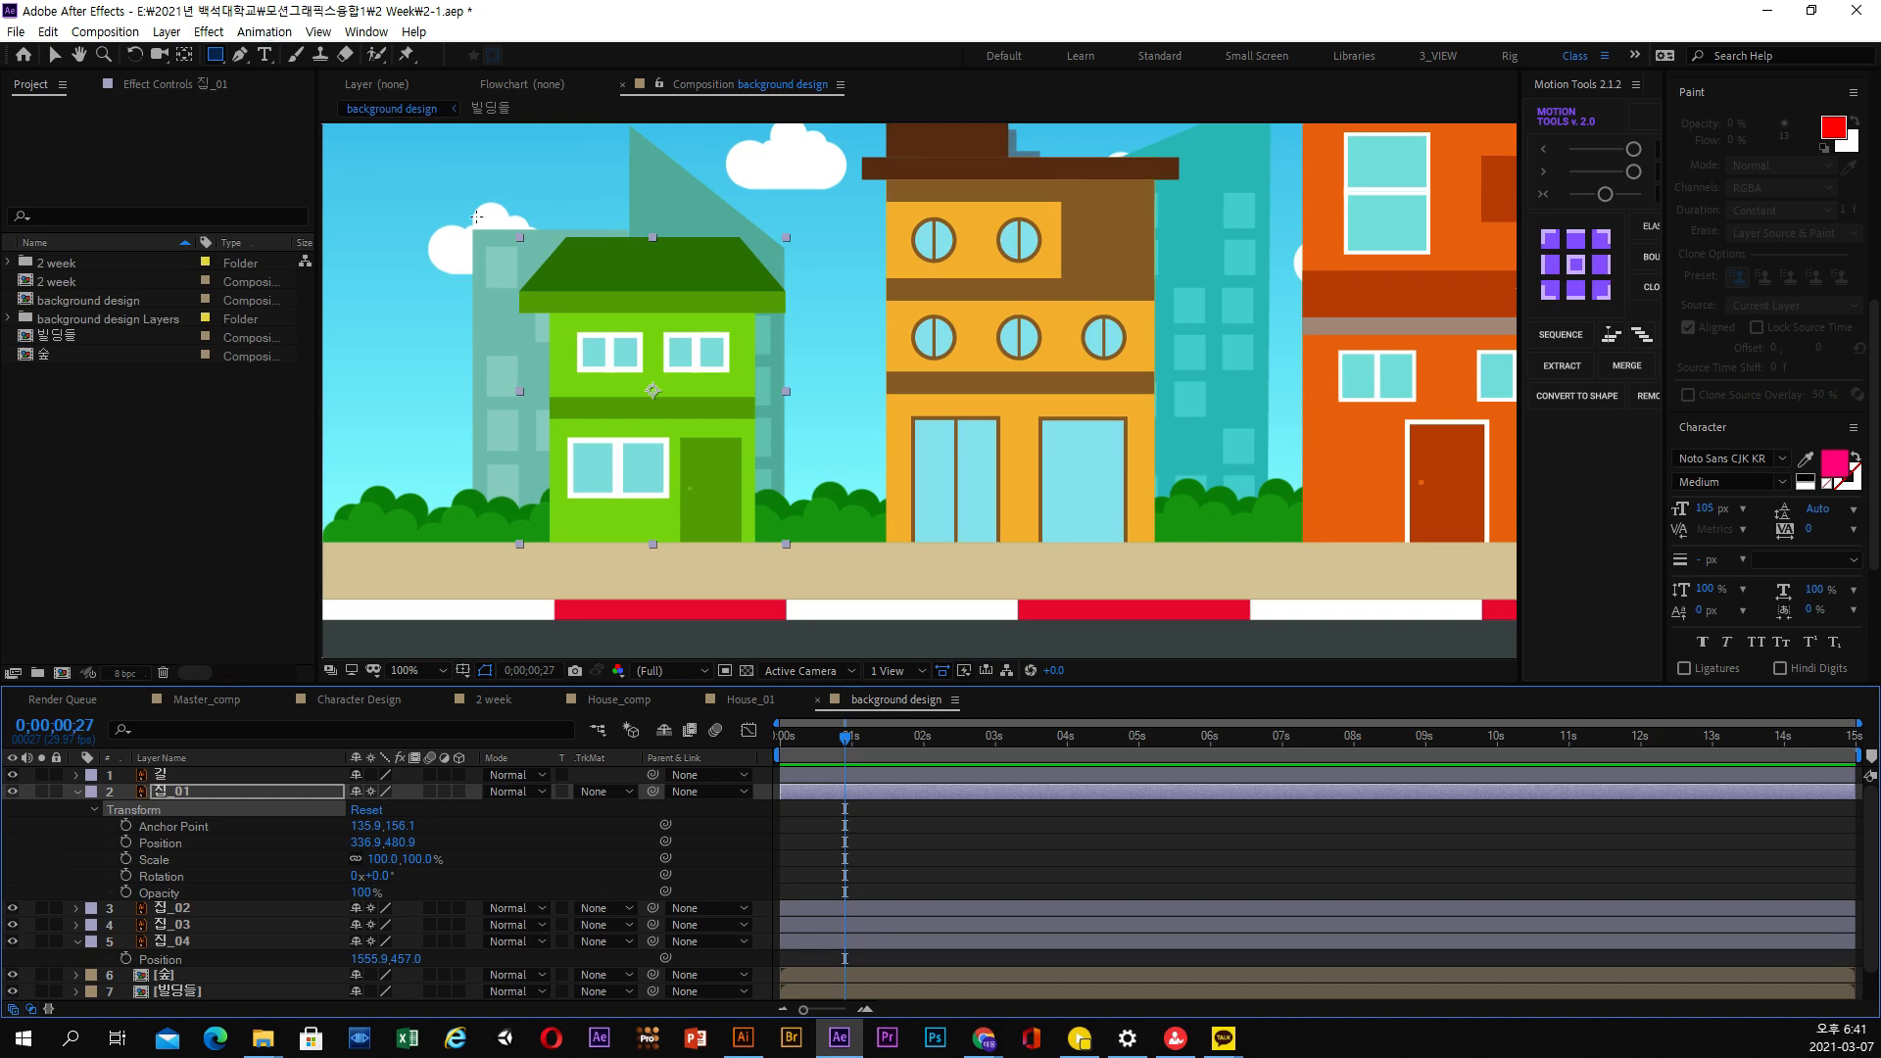
left_click_drag(476, 216, 818, 416)
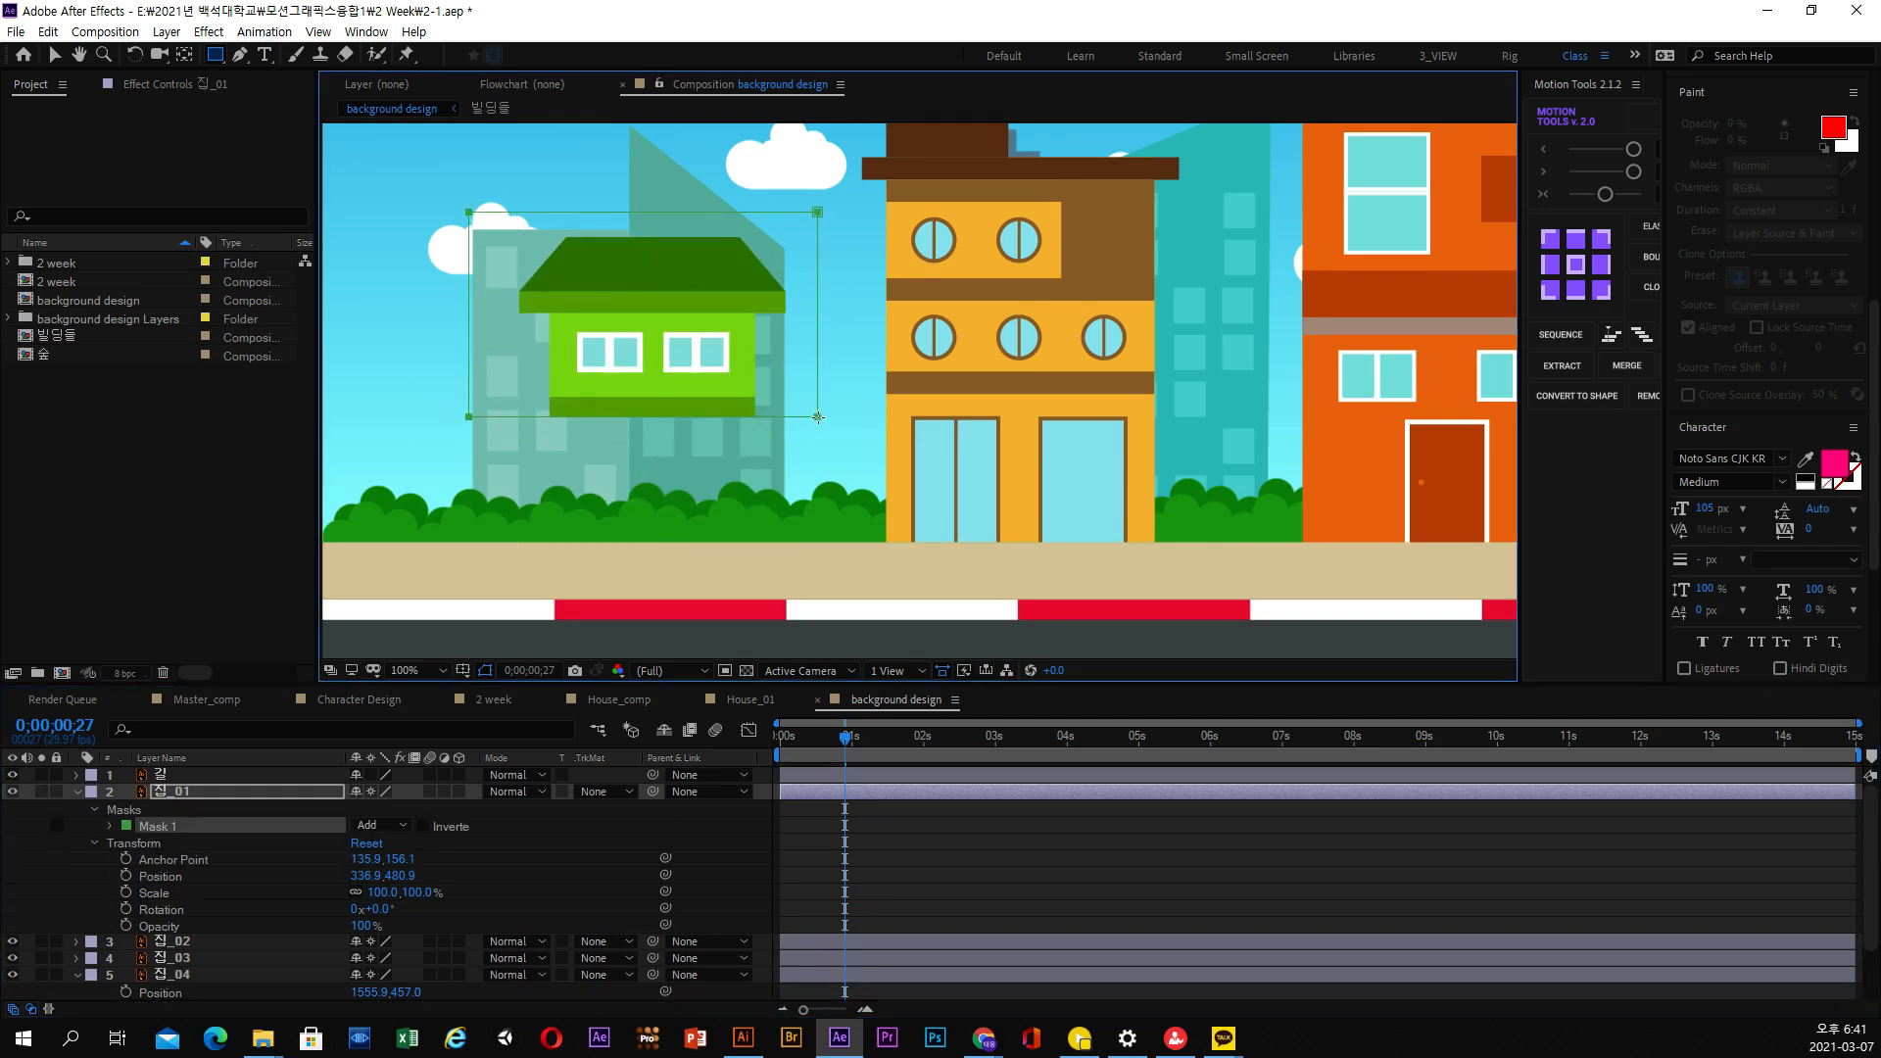
left_click(112, 827)
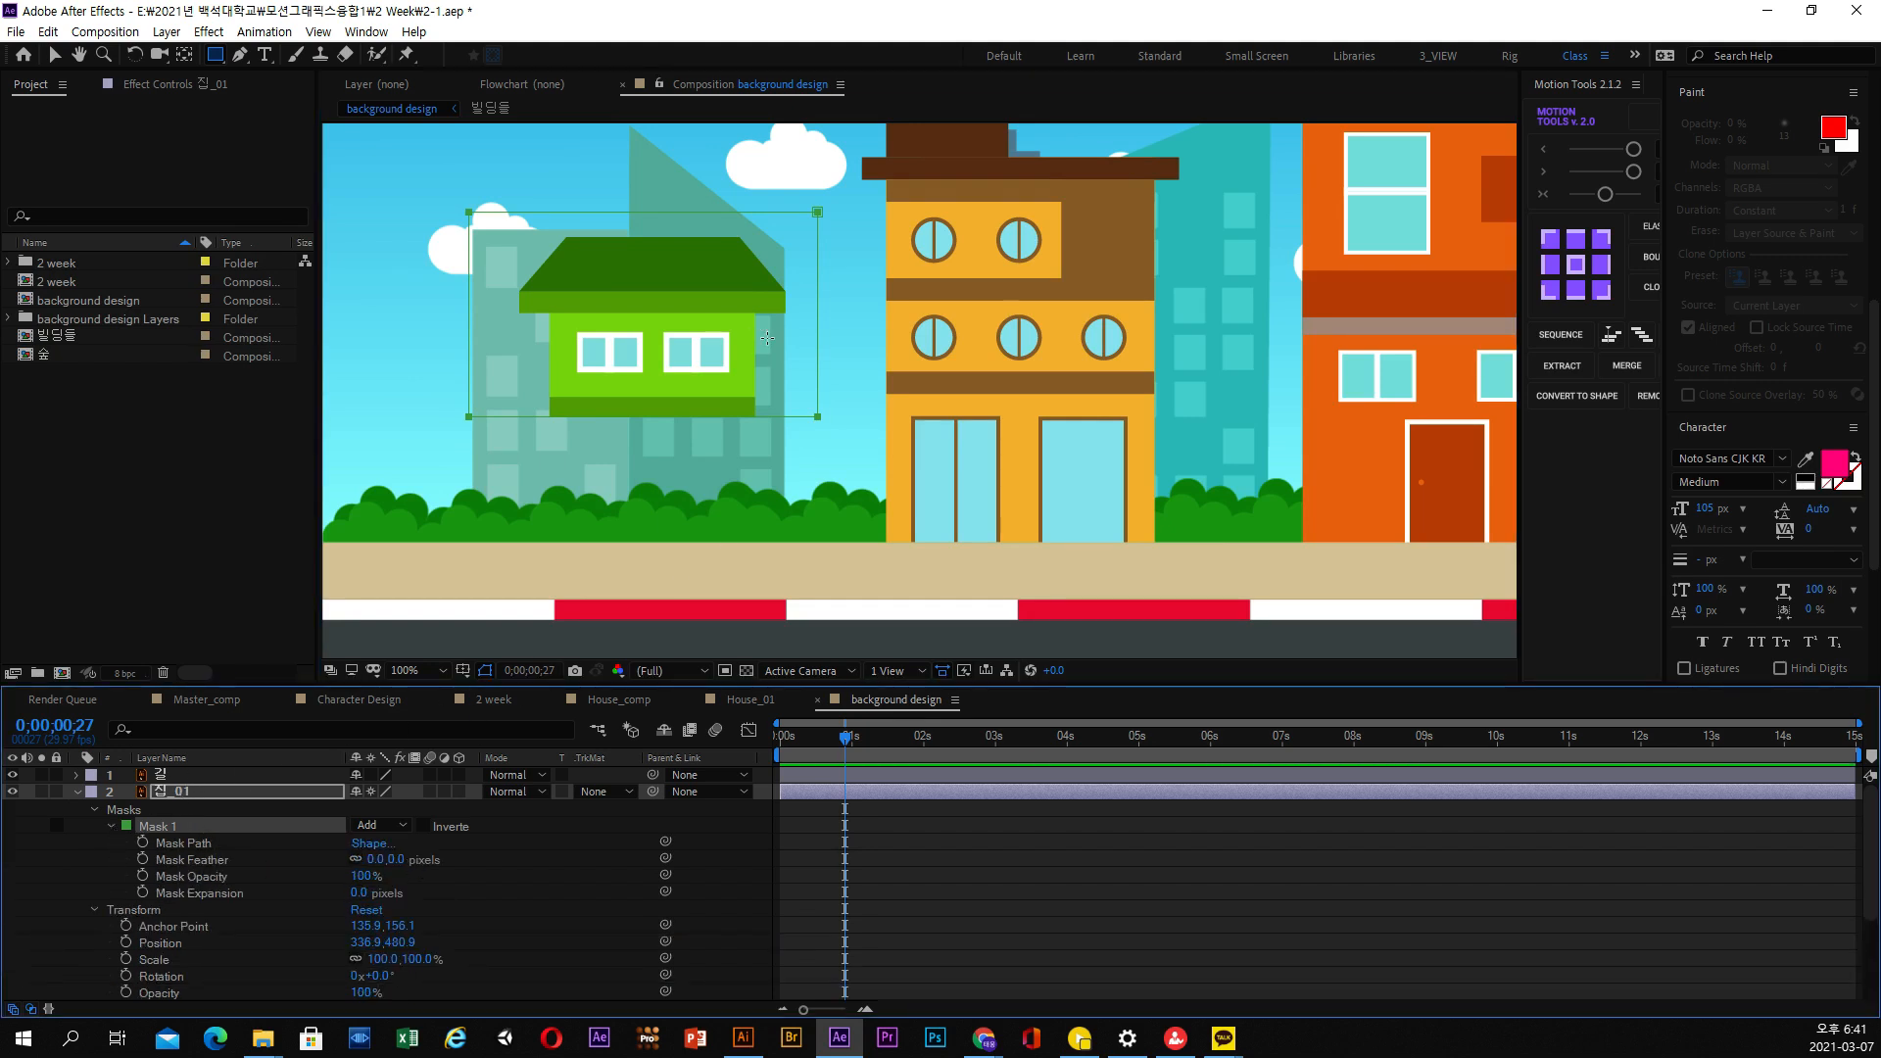
Reshape the mask on 집_01 by lowering its upper corners to the underside of the roof
left_click(56, 55)
left_click_drag(856, 184, 839, 335)
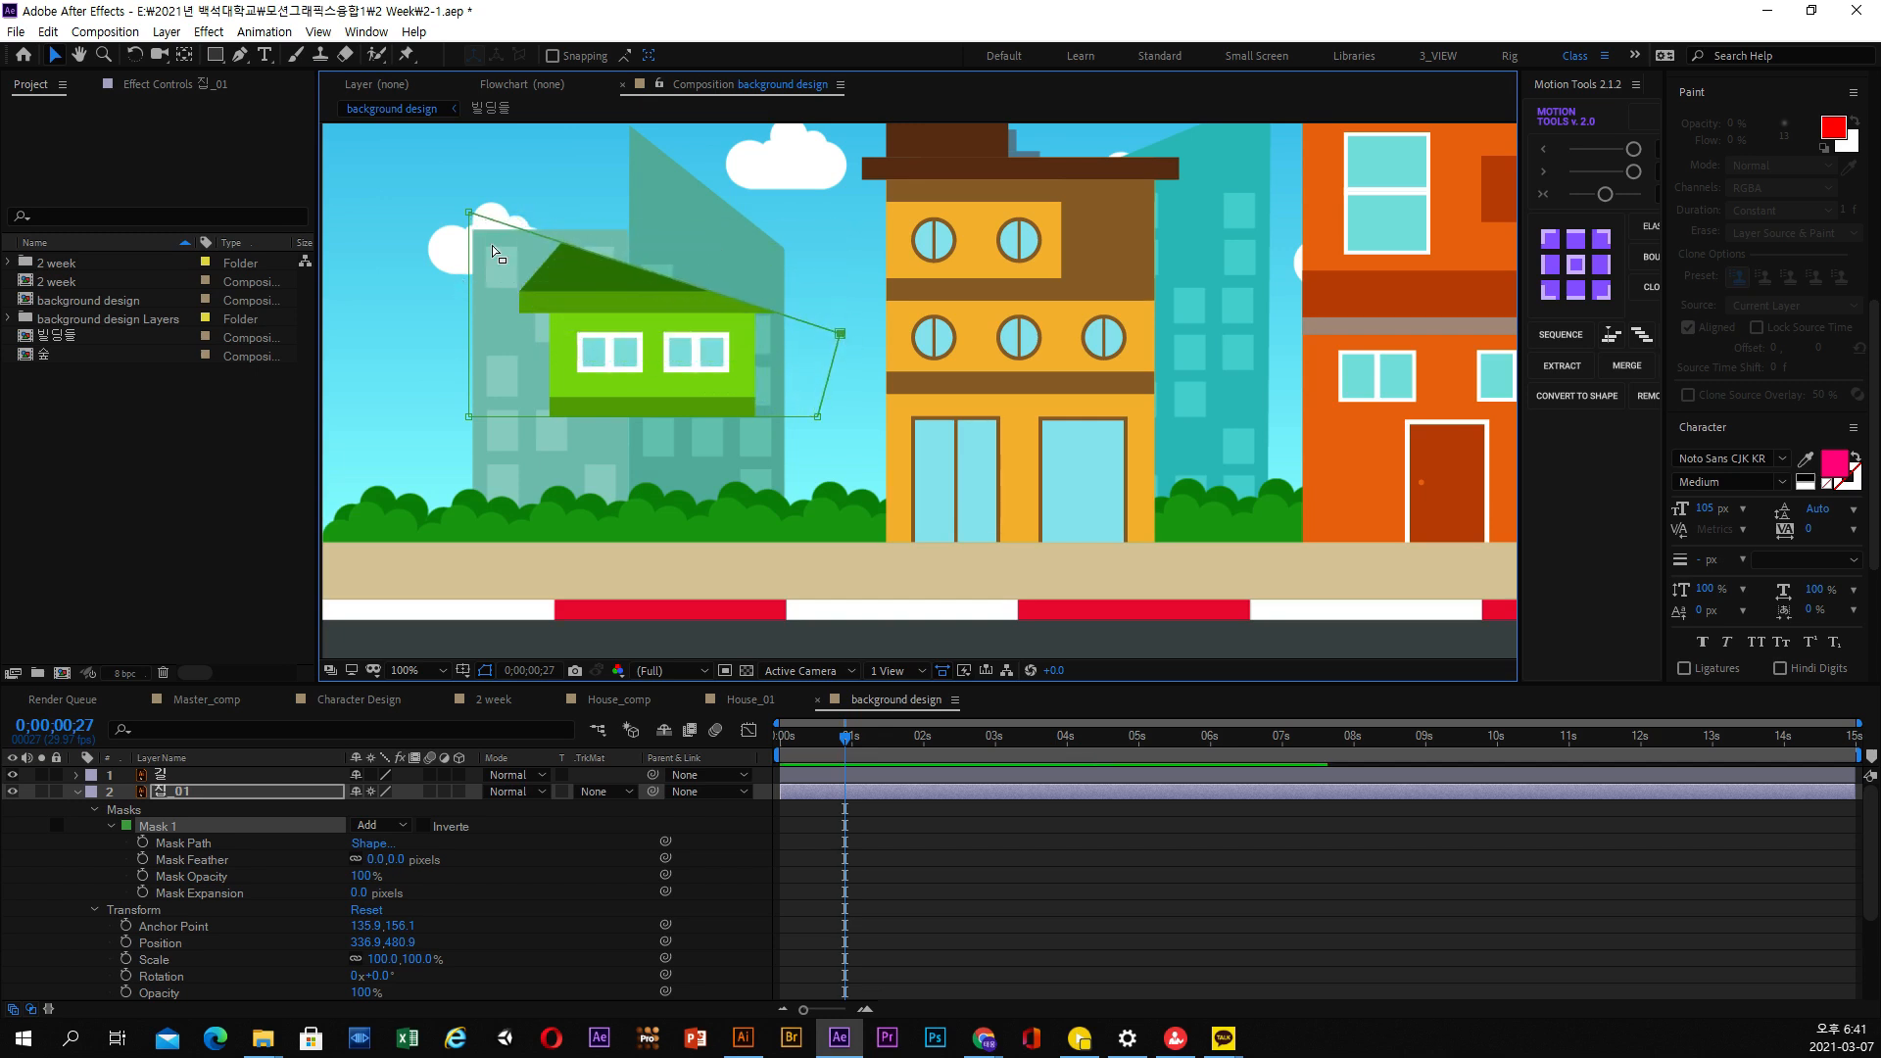
left_click_drag(469, 212, 467, 322)
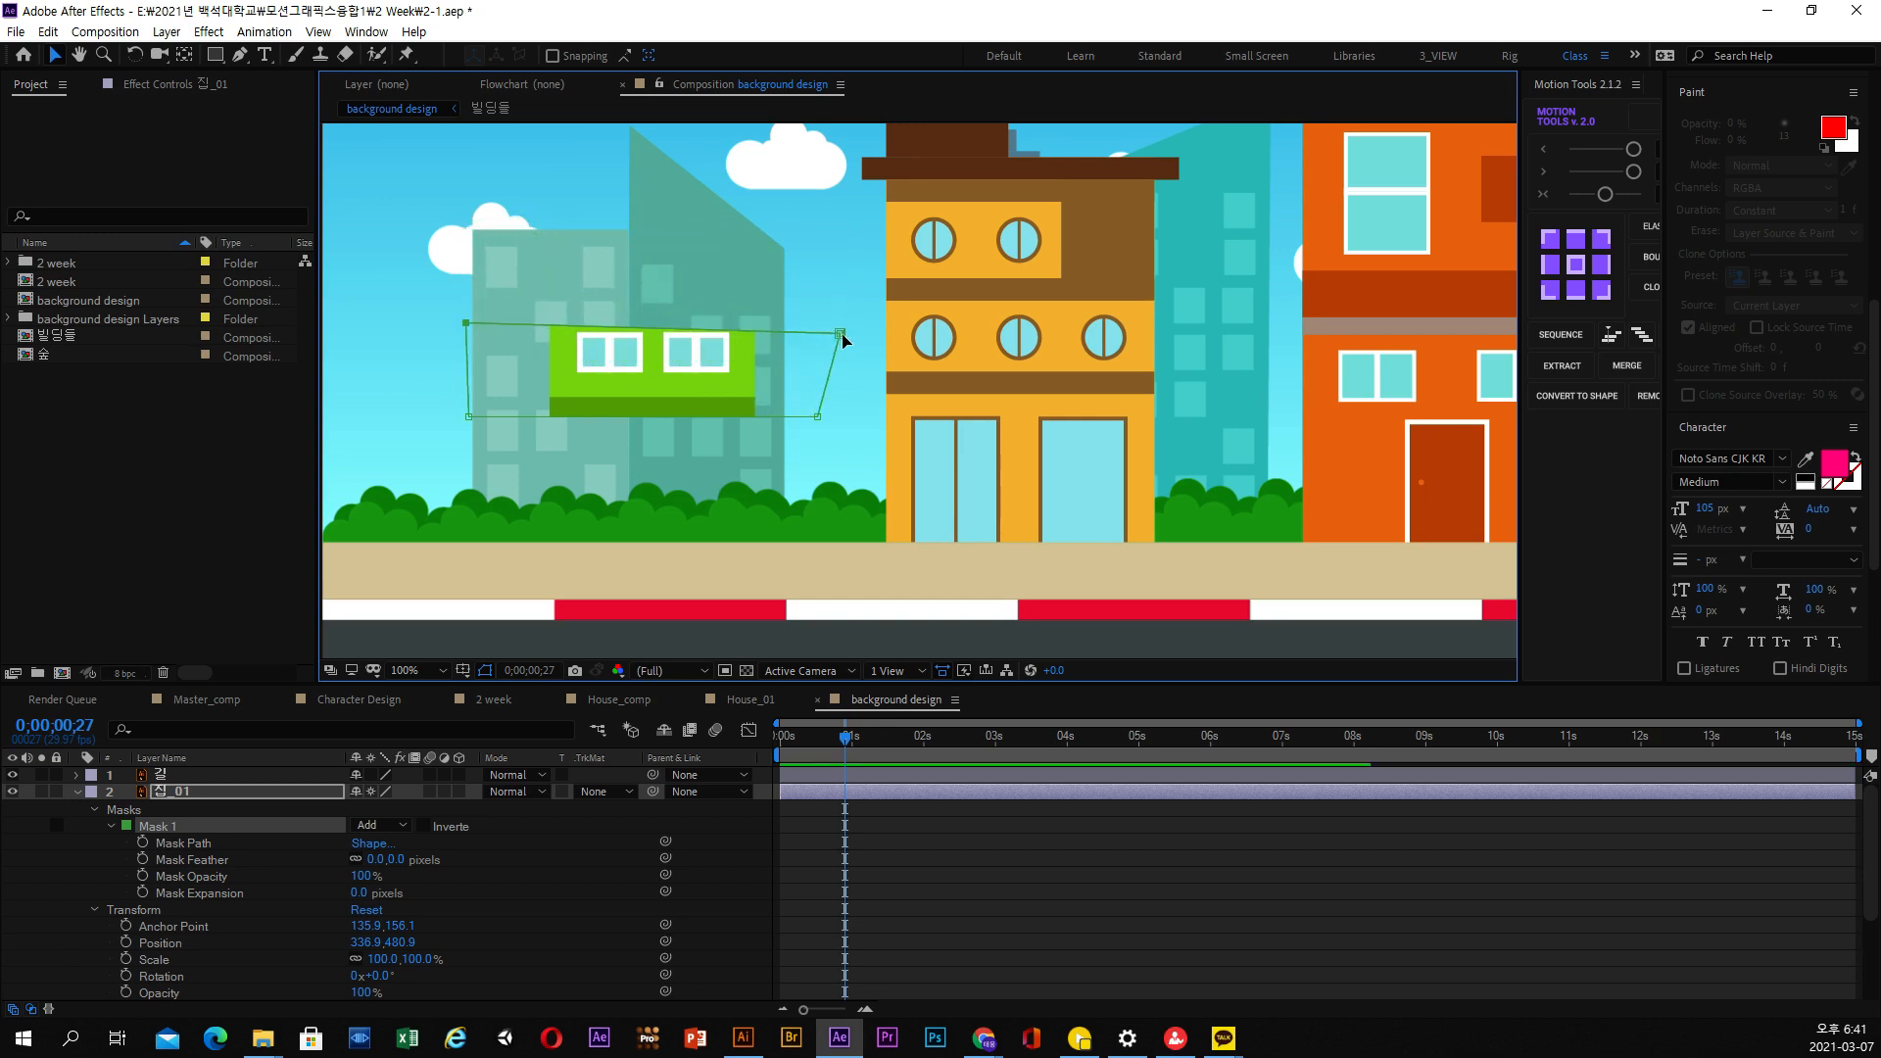
mouse_move(840, 333)
left_mouse_down()
mouse_move(829, 291)
mouse_move(815, 314)
left_mouse_up()
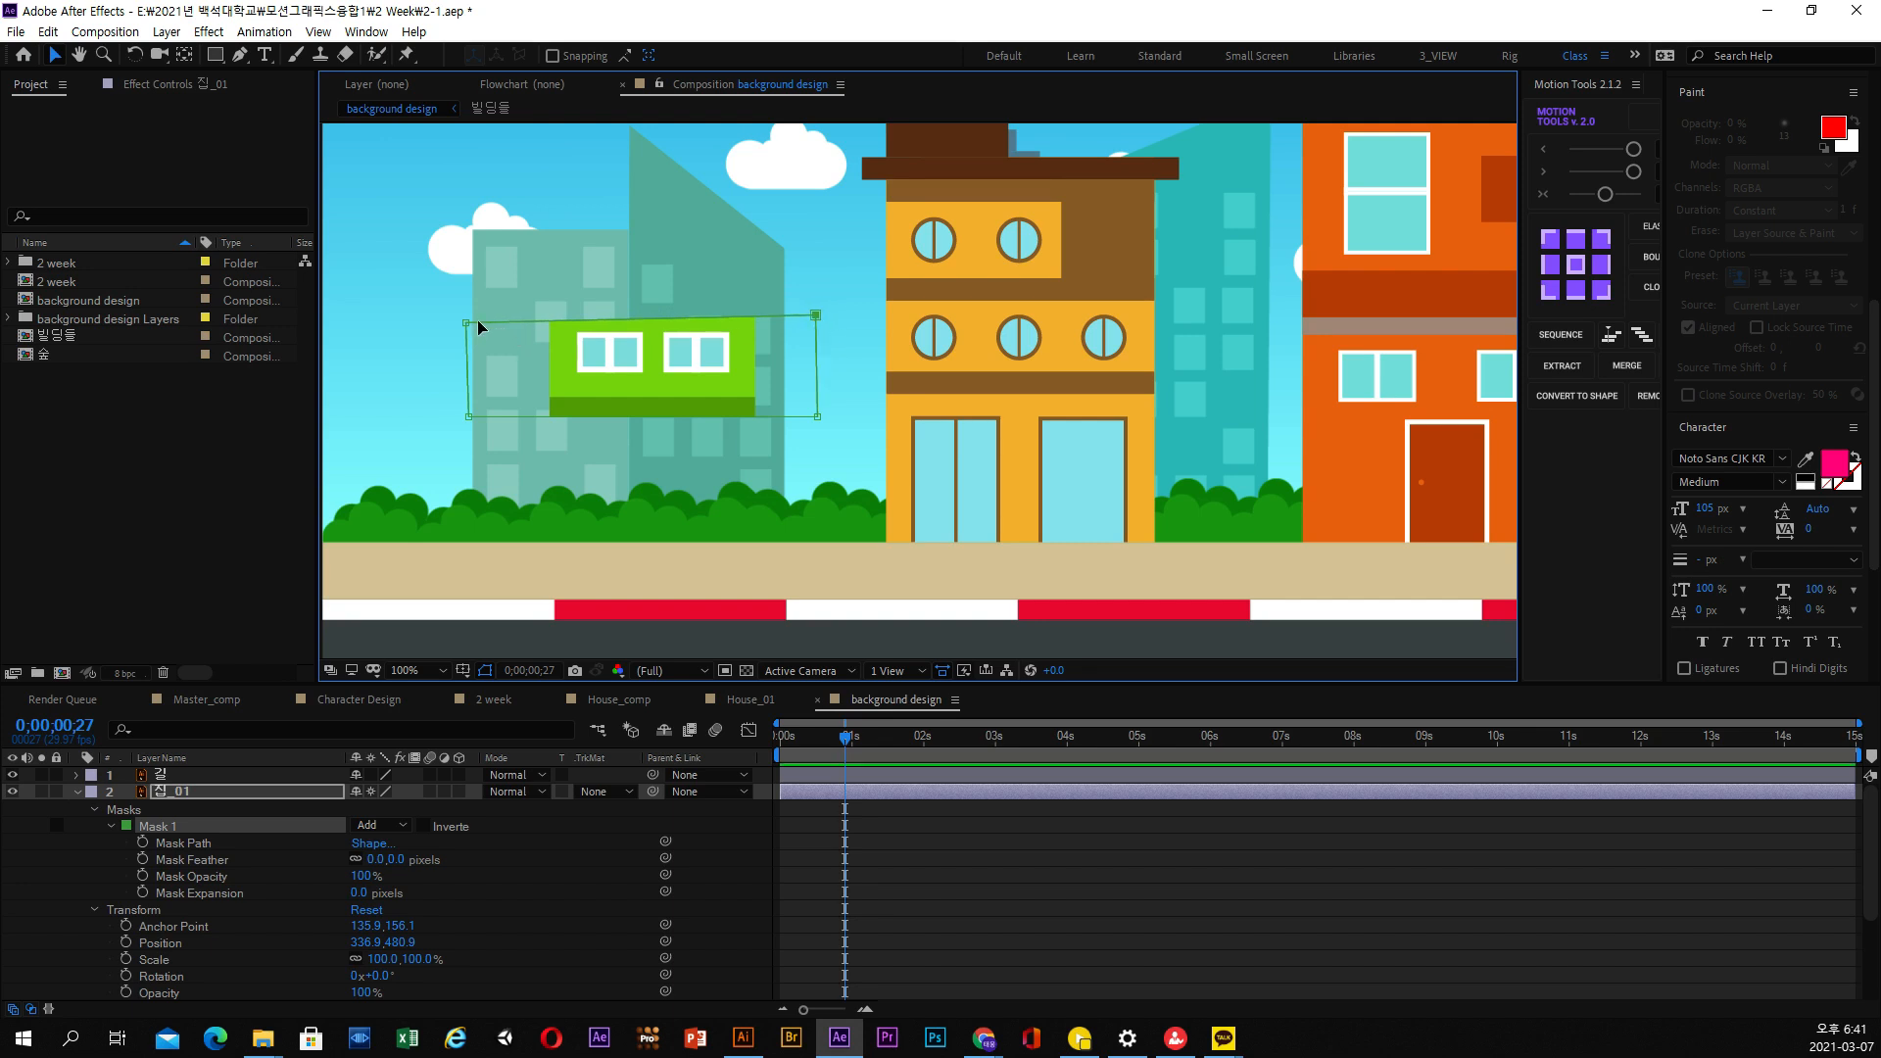
left_click_drag(465, 322, 468, 320)
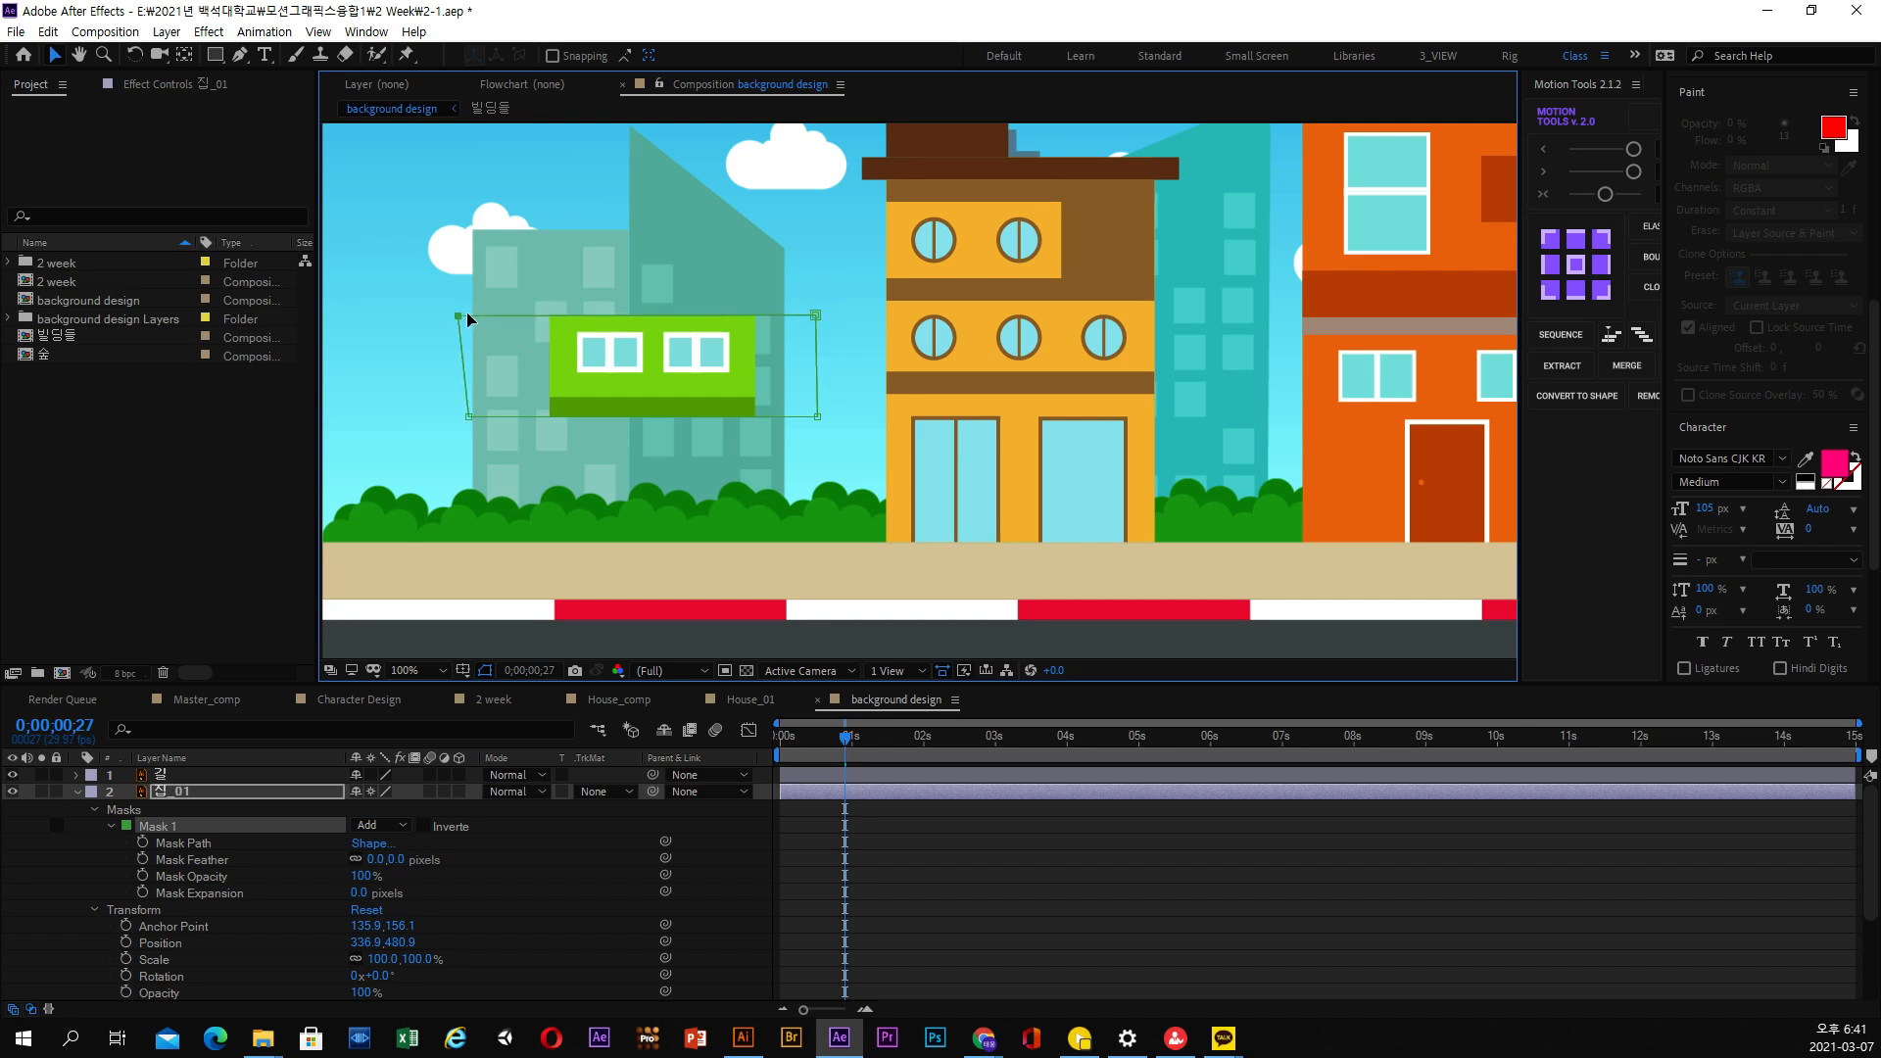
Start keyframing the Mask Path at 0;00;00;27 and raise the mask's upper edge above the roof at 0;00;01;01
left_click(144, 843)
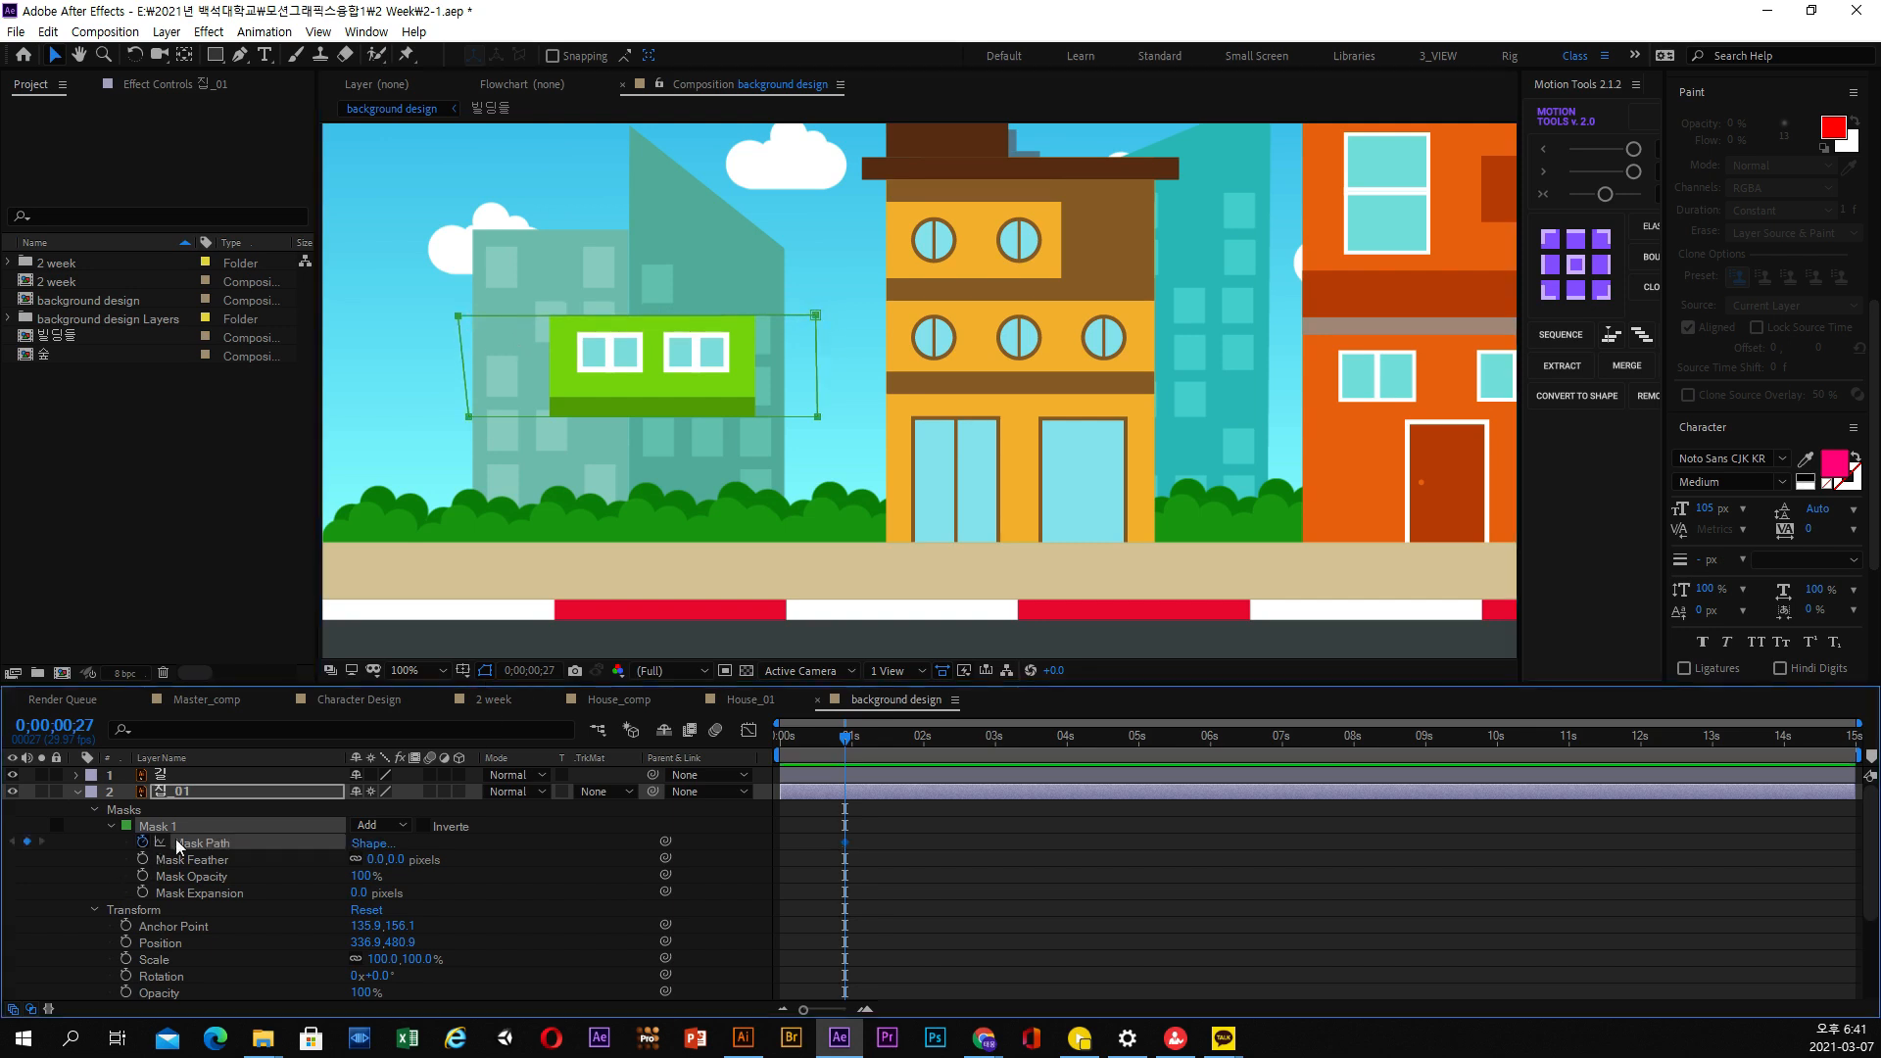
left_click_drag(850, 744, 855, 743)
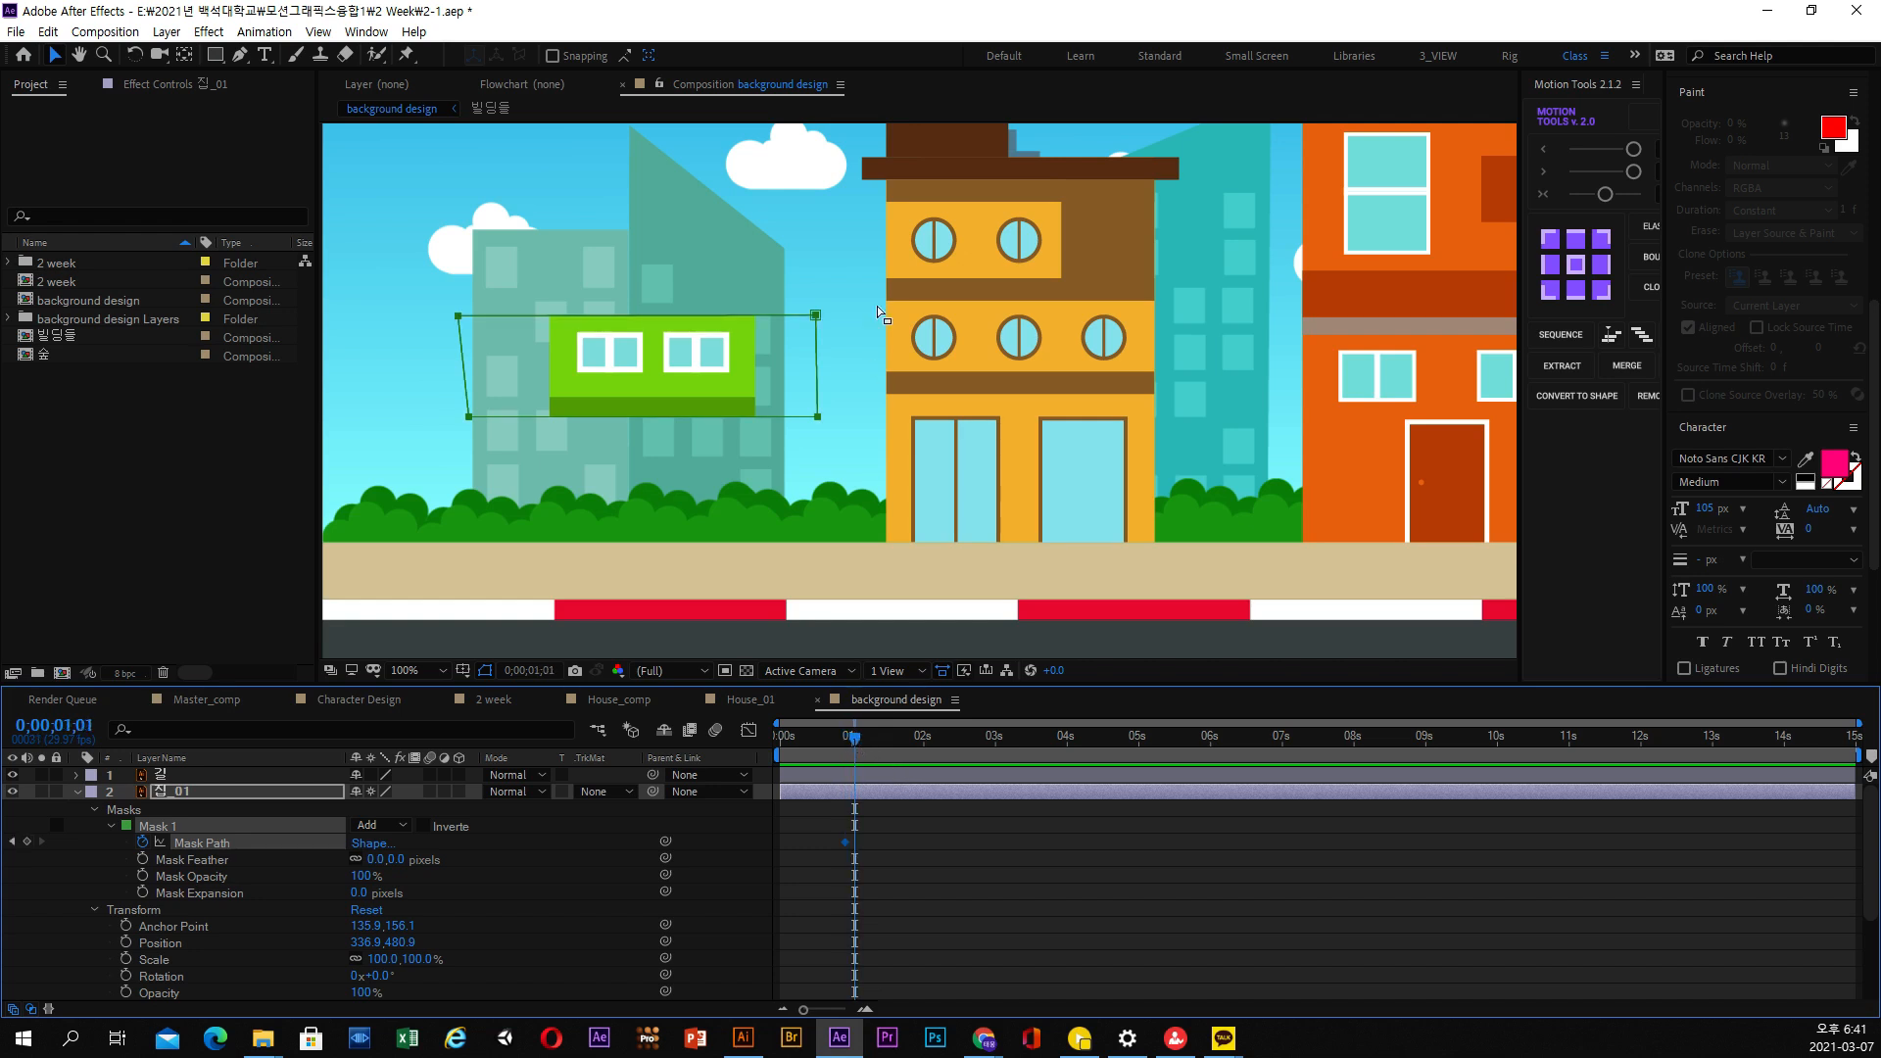
left_click_drag(466, 307, 465, 204)
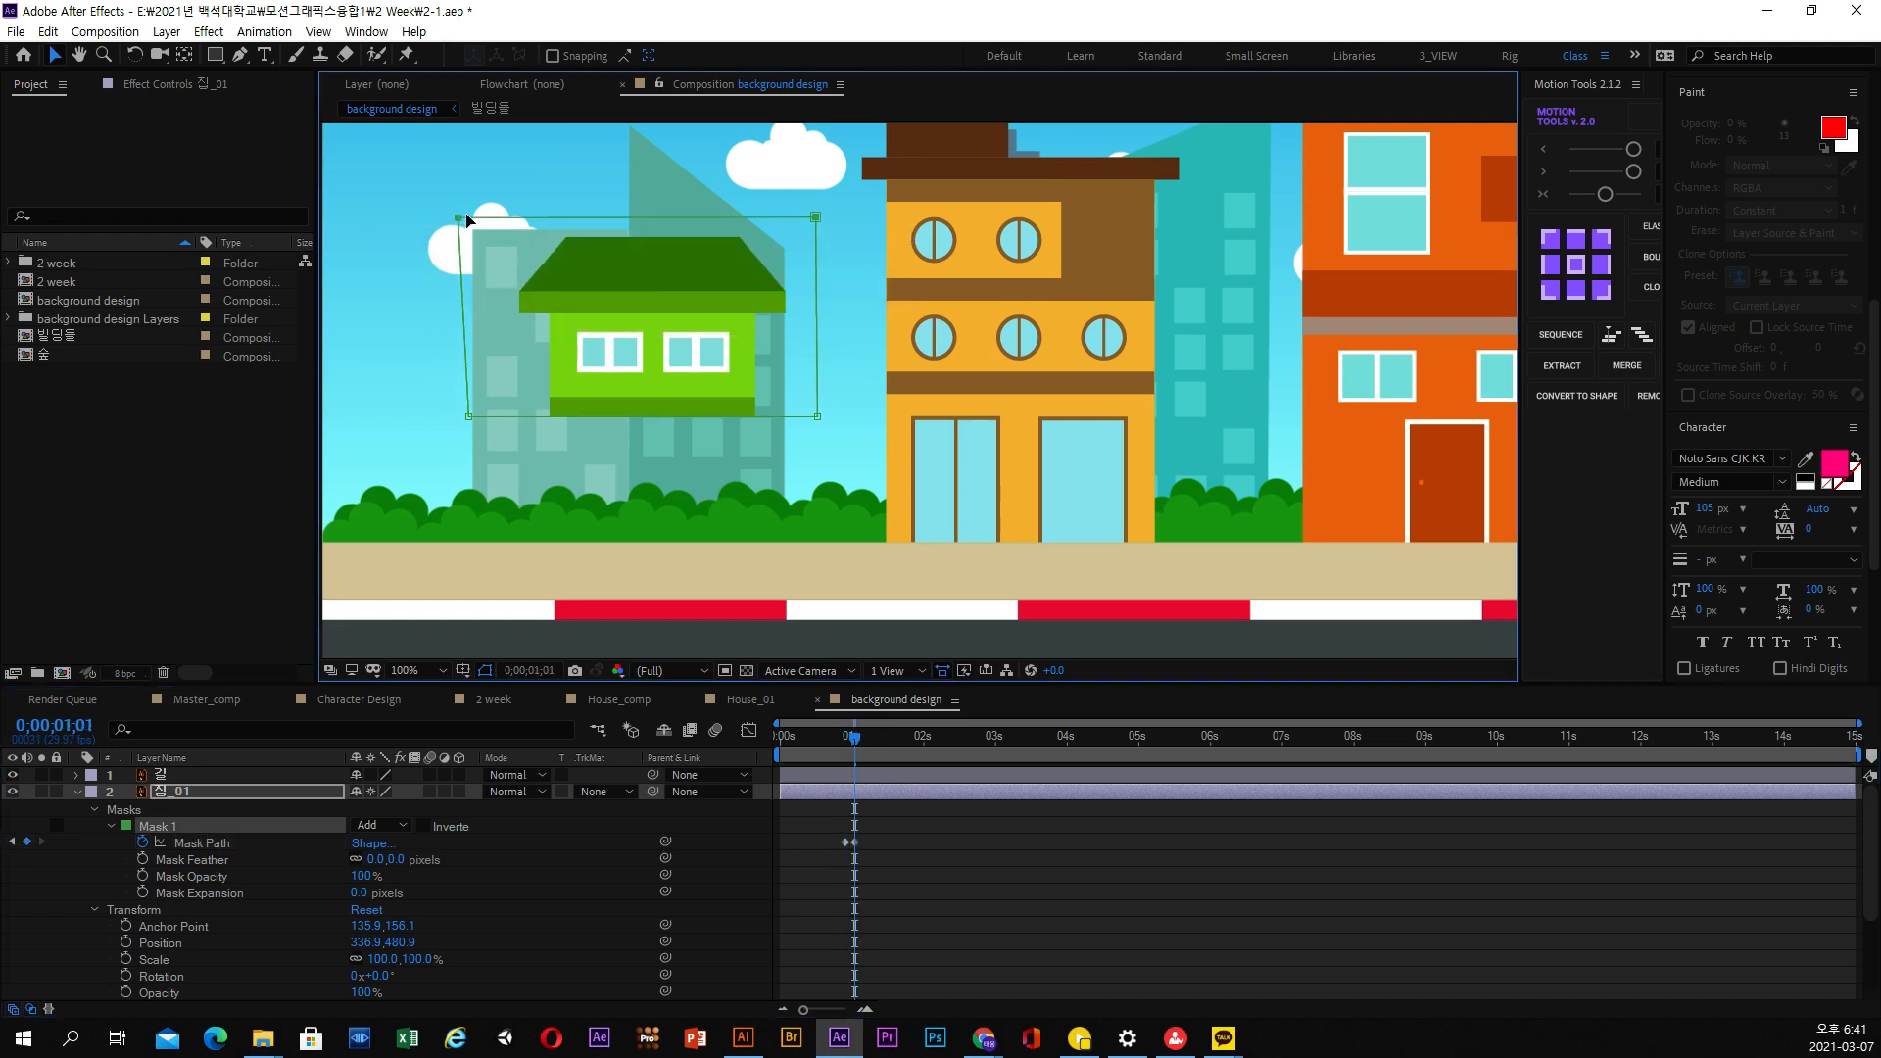
Keyframe the mask of 집_01 at 0;00;00;25 by moving it entirely above the roof, and preview the animation
left_click_drag(852, 740, 840, 752)
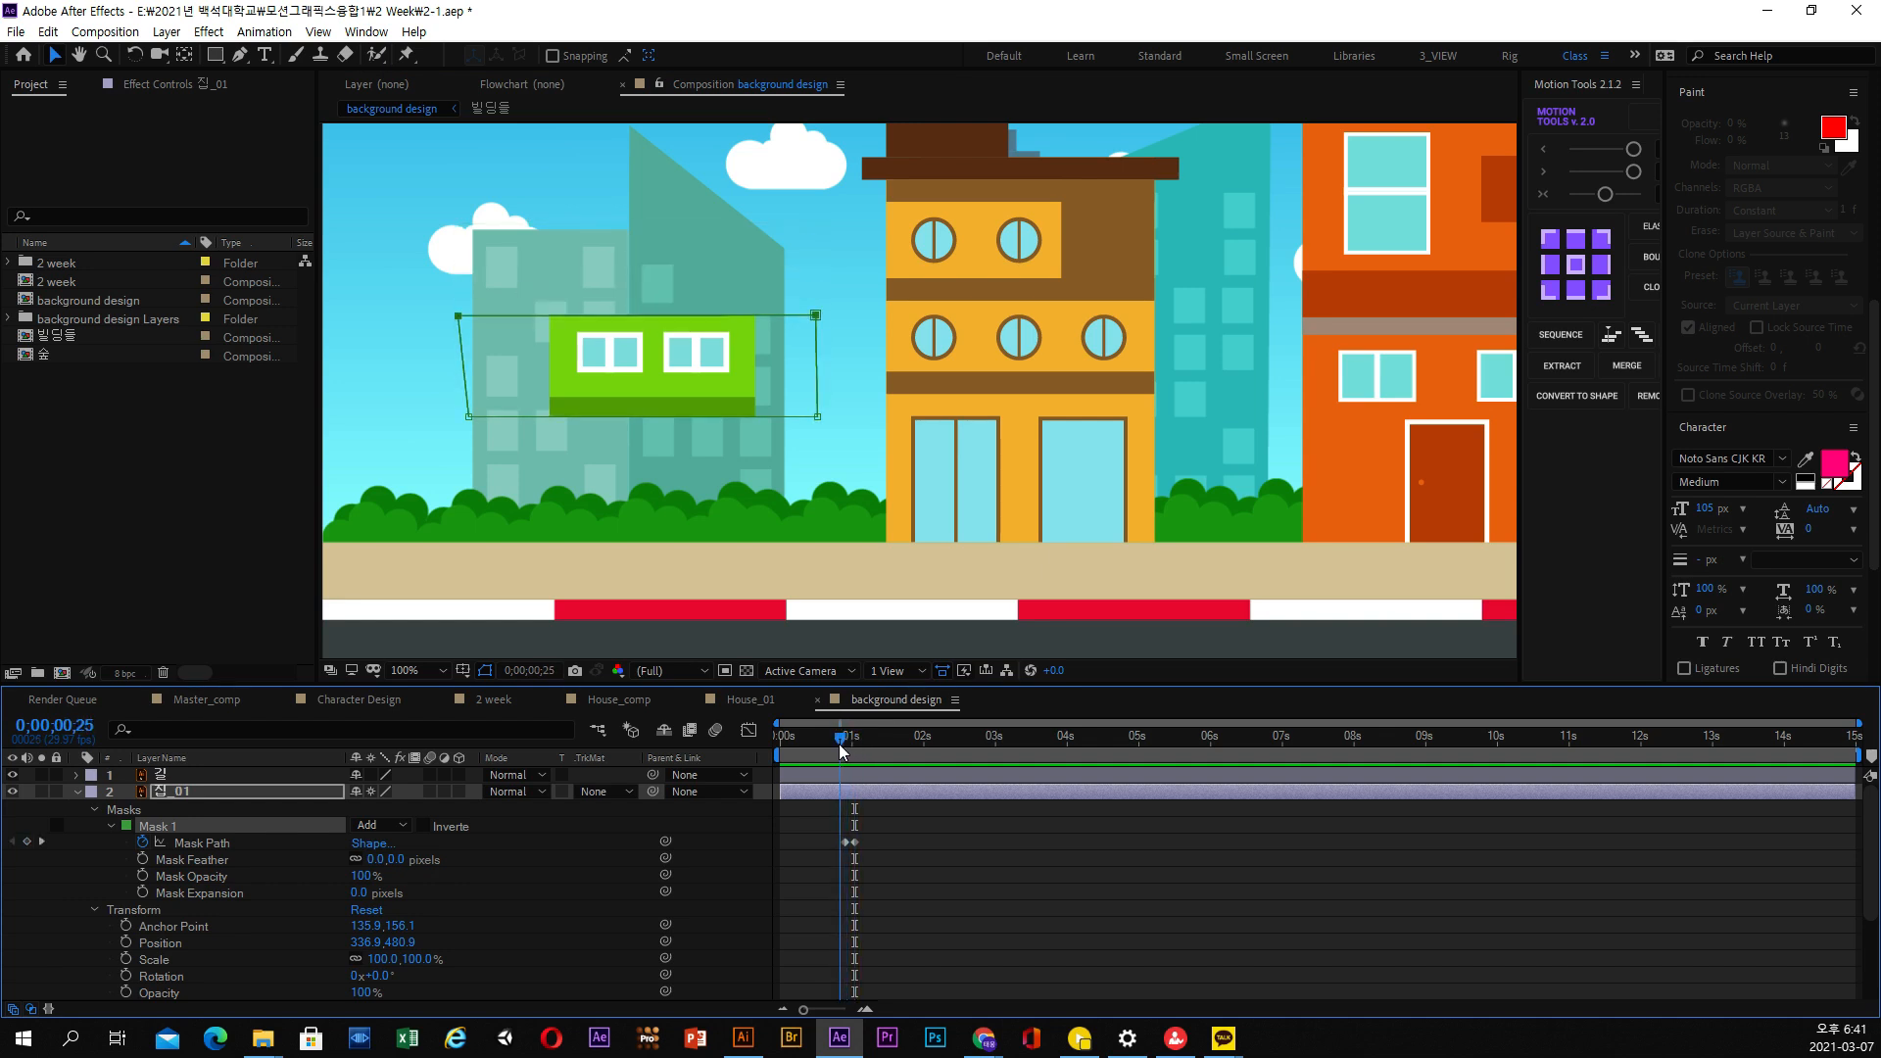
left_click_drag(468, 416, 480, 216)
mouse_move(841, 744)
left_mouse_down()
mouse_move(855, 752)
mouse_move(838, 757)
left_mouse_up()
key("space")
key("space")
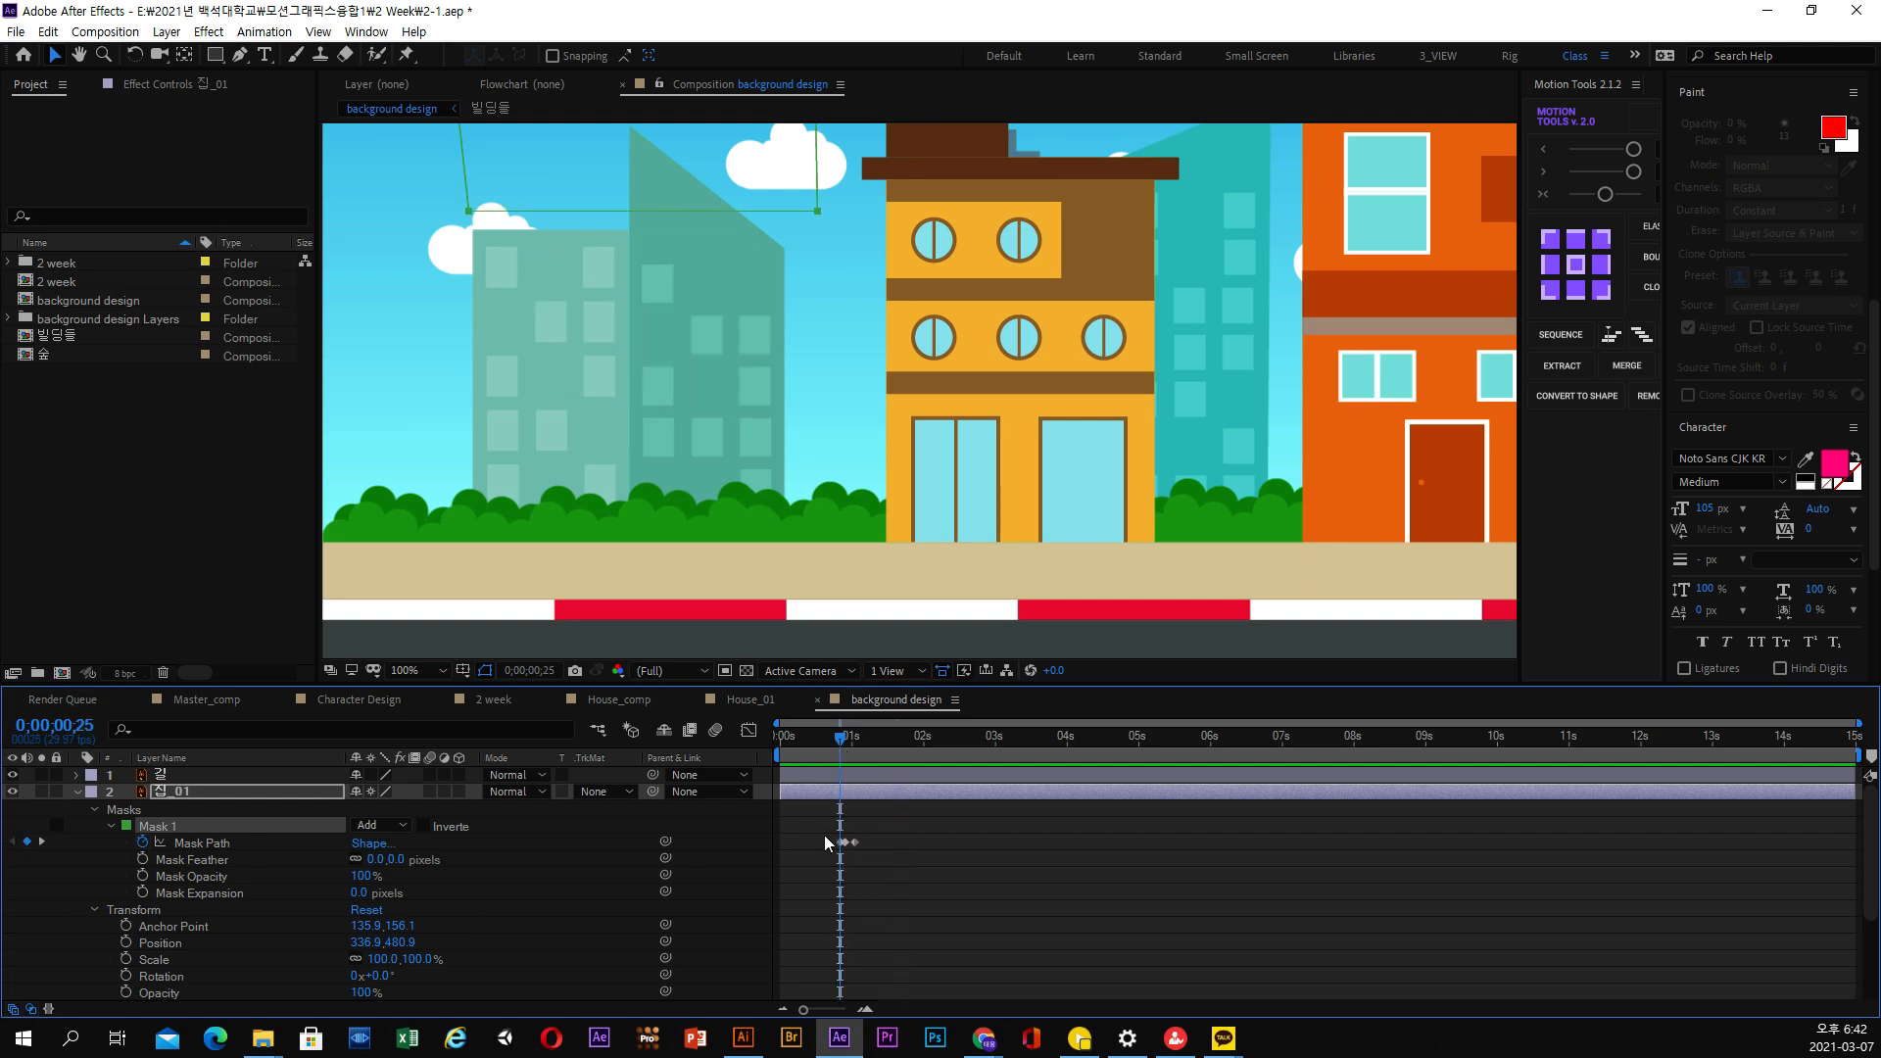
Shift the first Mask Path keyframe of 집_01 slightly earlier and preview the mask animation
left_click_drag(839, 844, 835, 844)
left_click(831, 743)
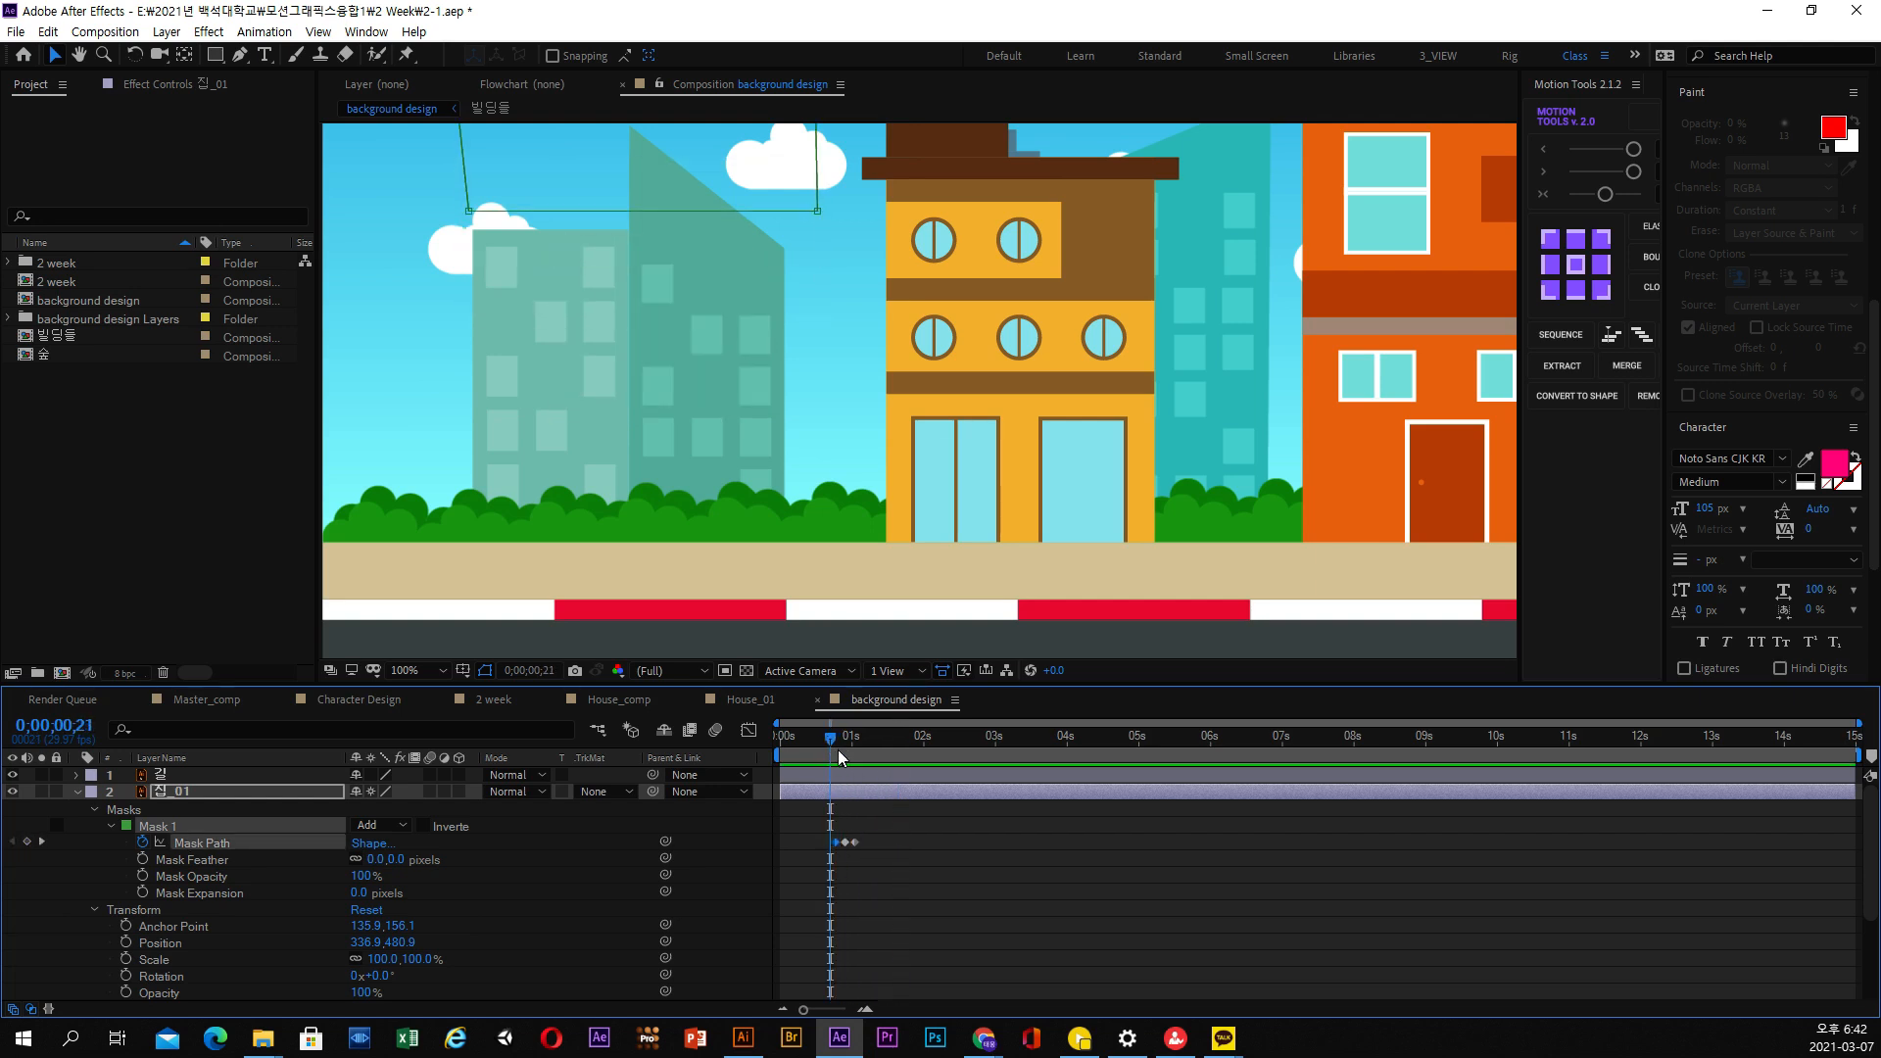
key("space")
left_click(837, 751)
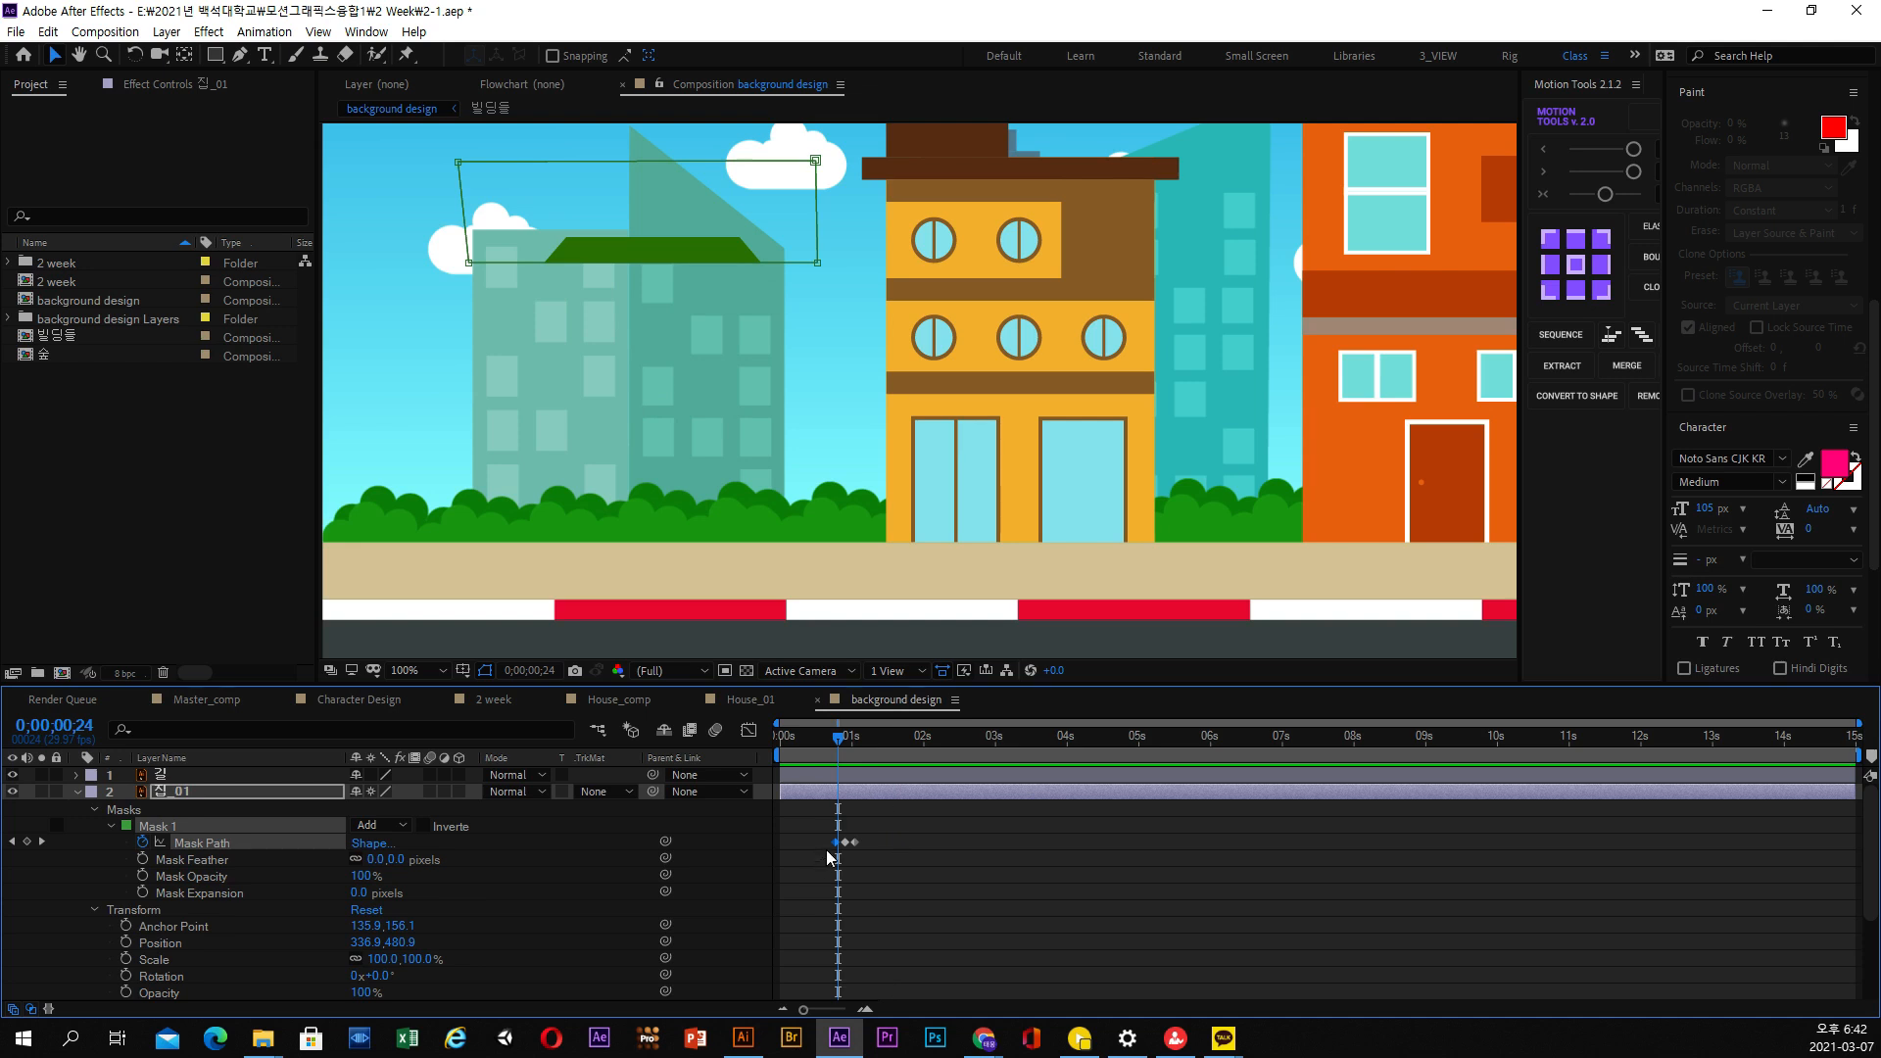
Try changing the Mask Opacity and Mask Expansion of 집_01 at 0;00;01;00, undoing each change
left_click_drag(839, 745, 851, 744)
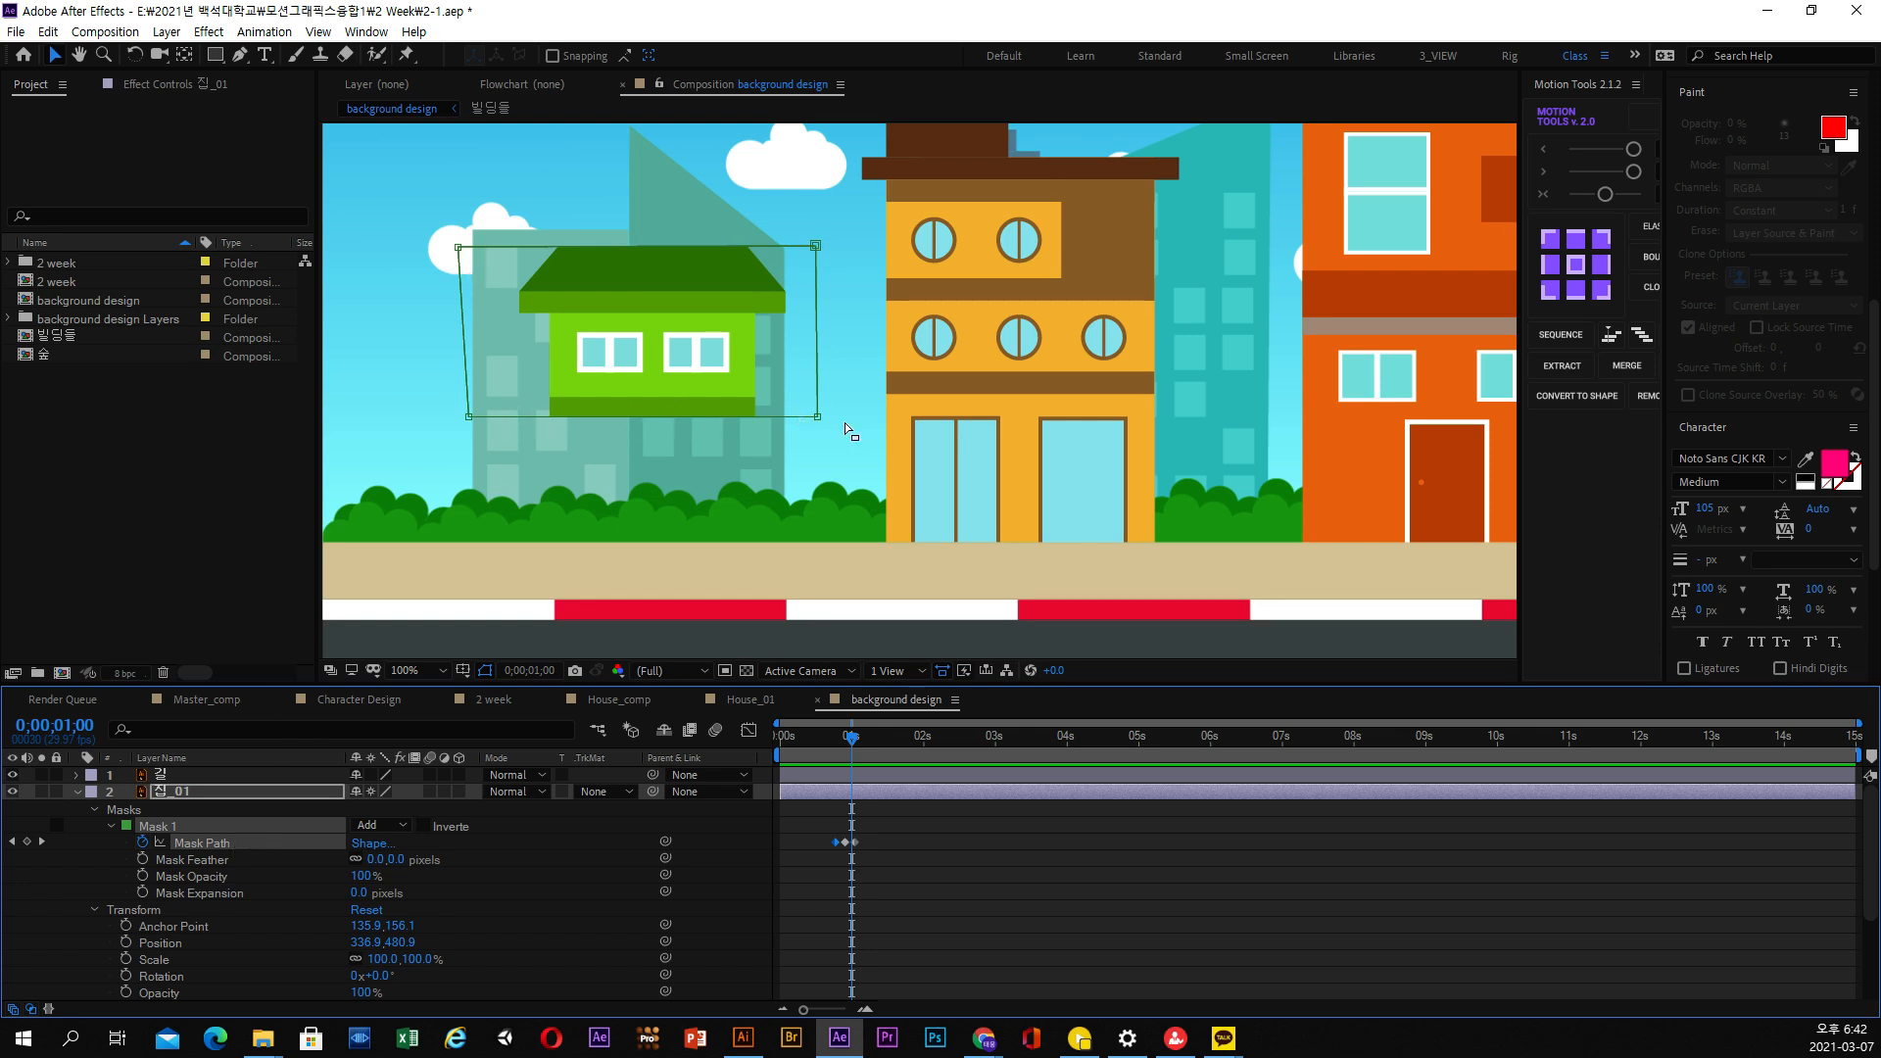
left_click_drag(396, 859, 295, 868)
key("ctrl+z")
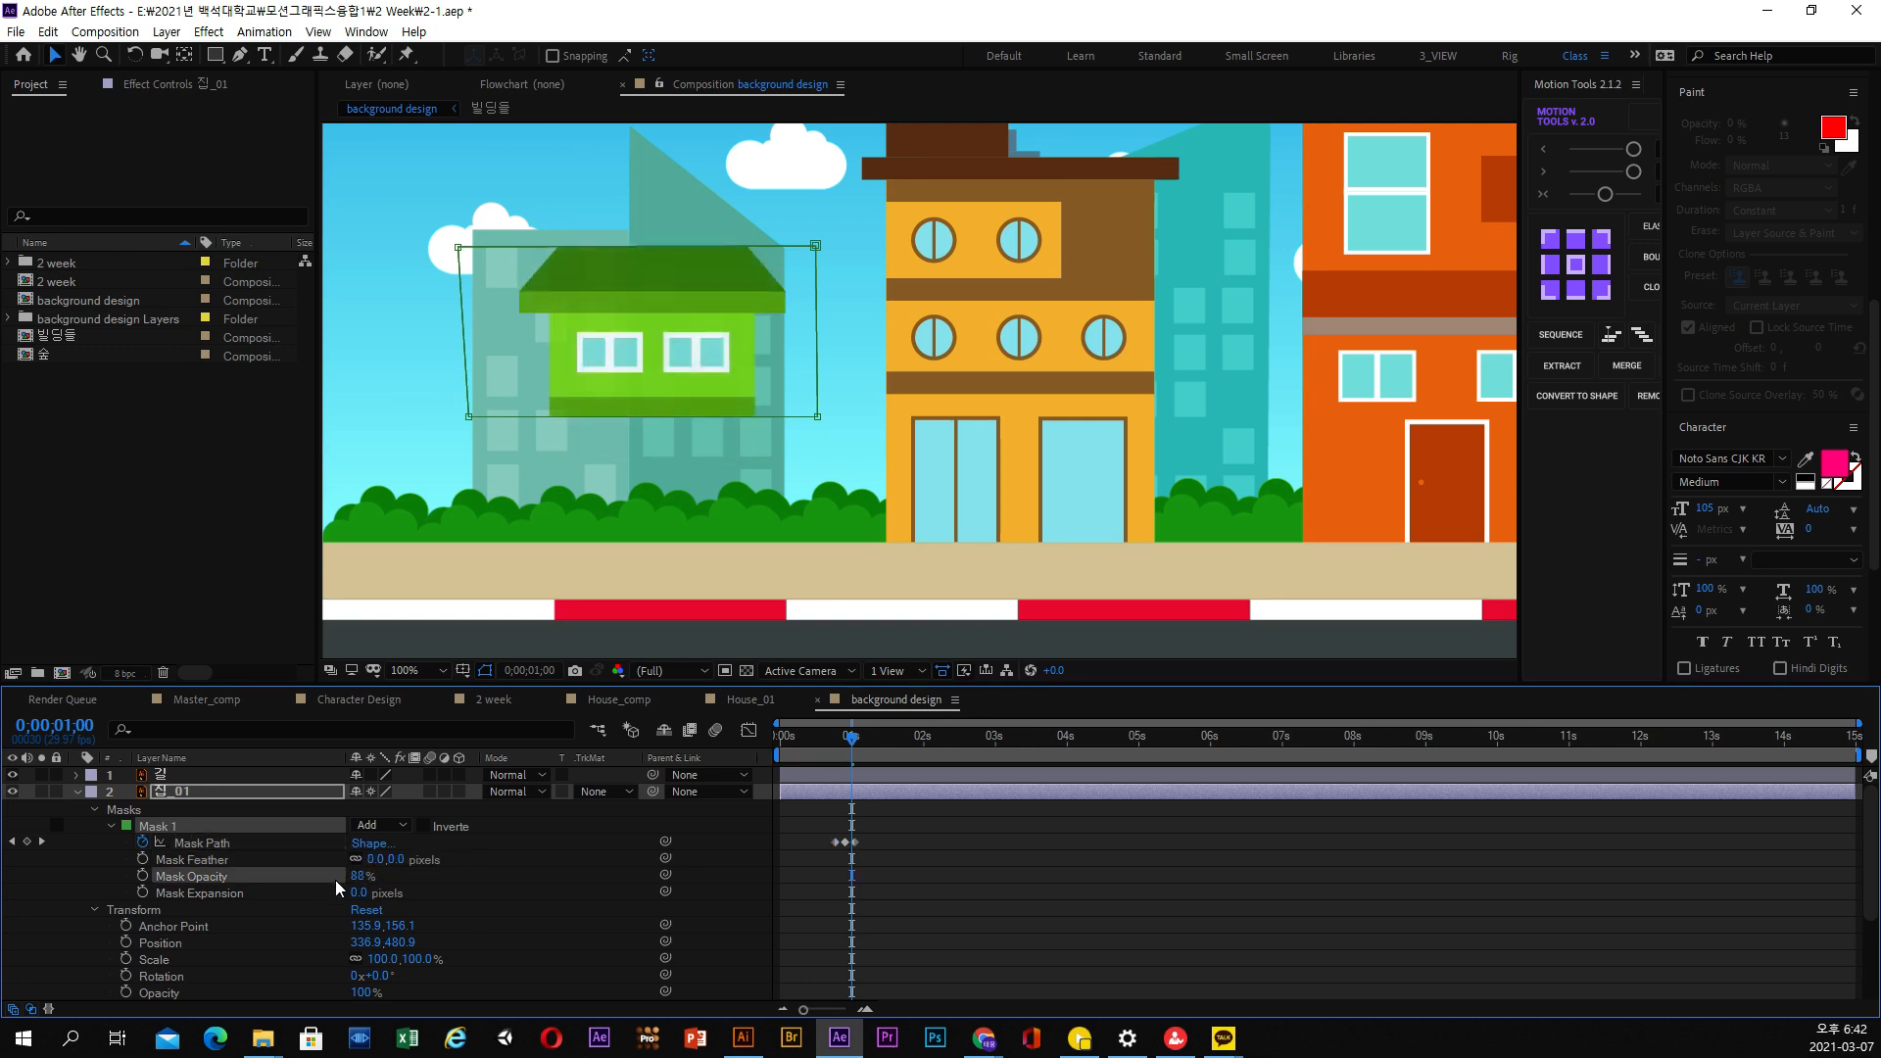
key("ctrl+z")
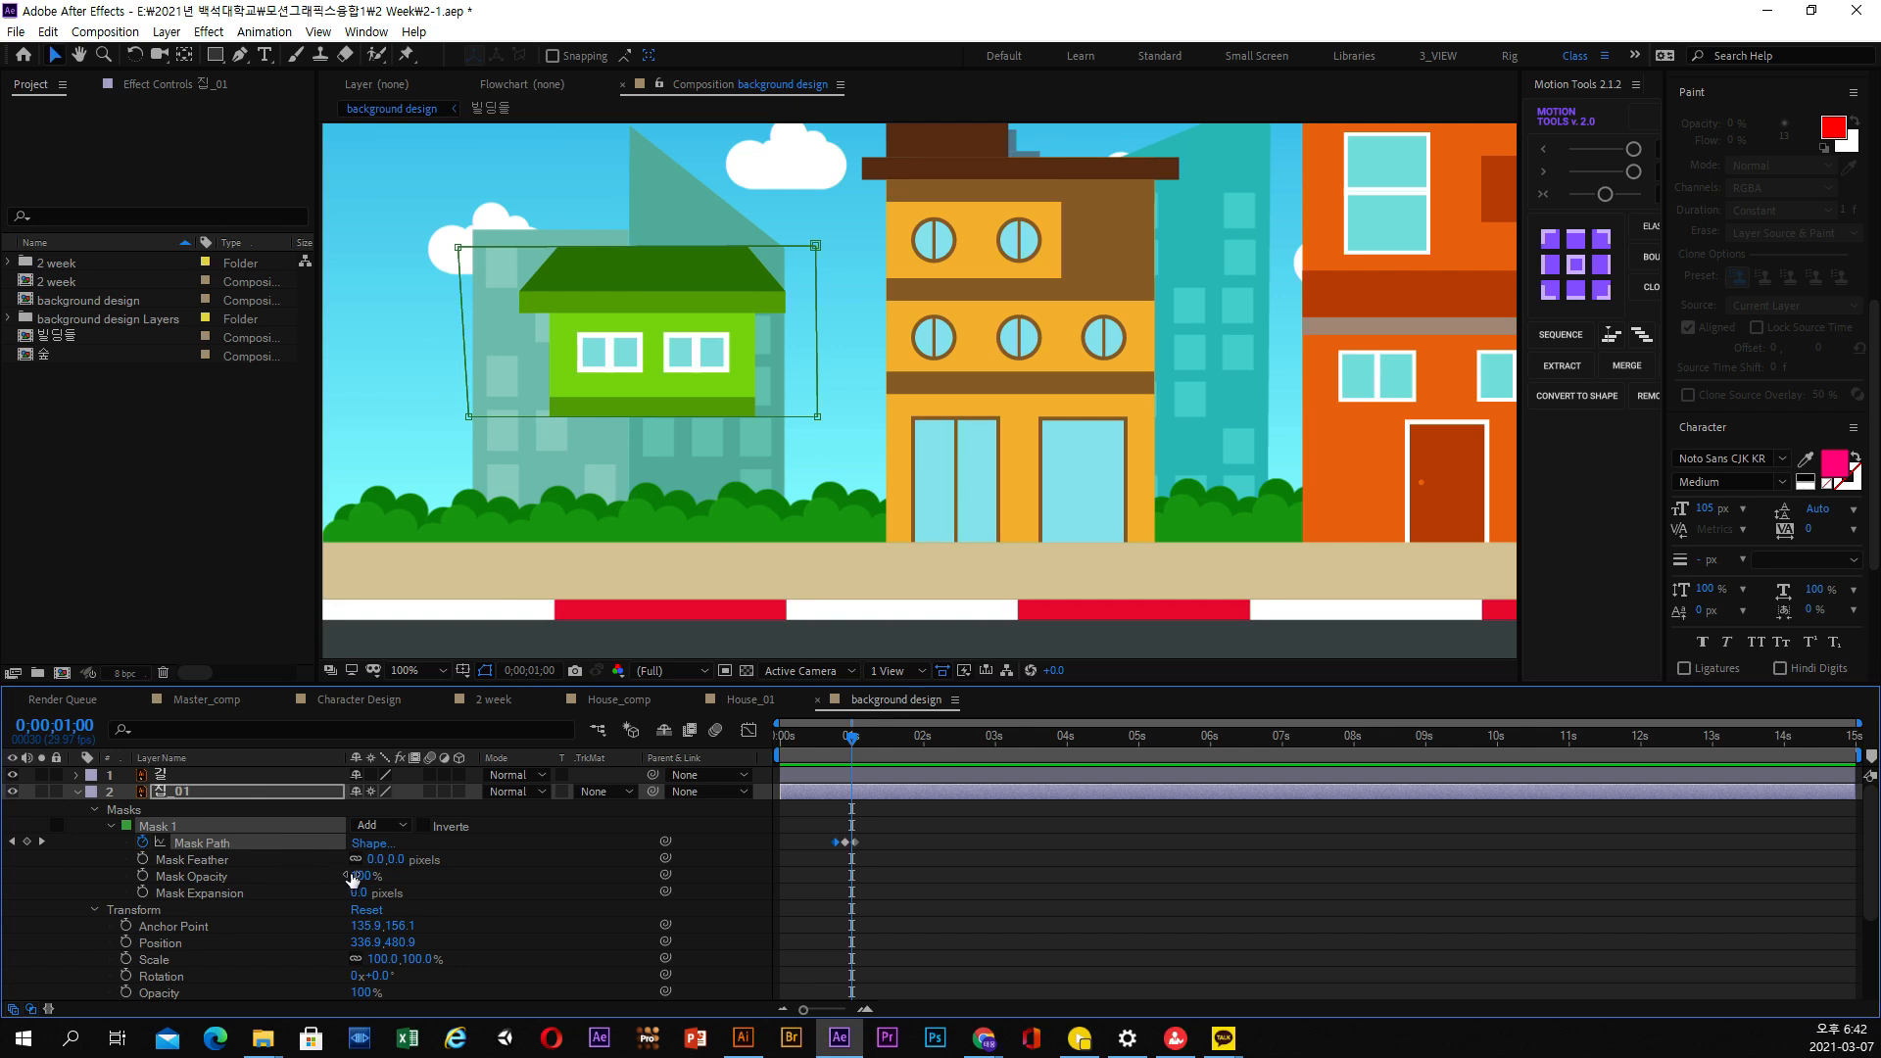
left_click_drag(360, 893, 450, 903)
key("ctrl+z")
Remove the Mask Path keyframes of 집_01 and move its mask down over the ground floor
left_click(144, 843)
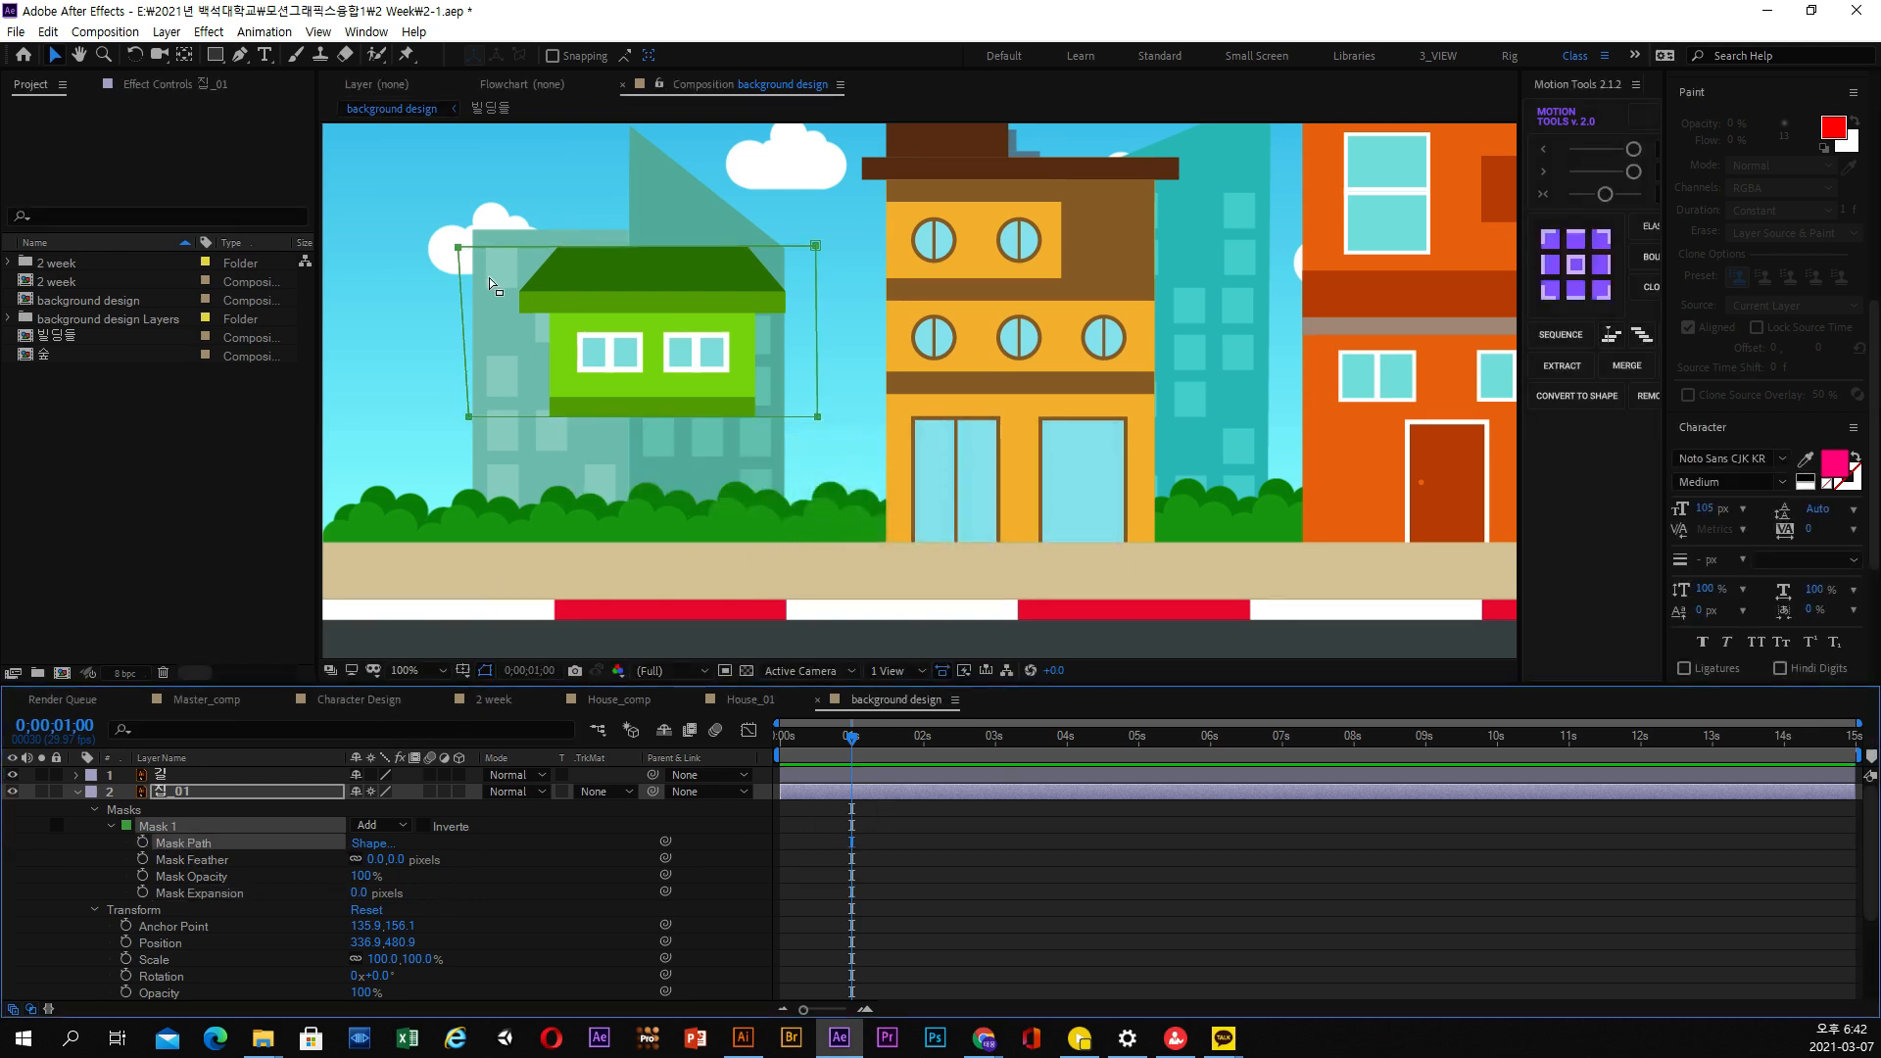
left_click_drag(441, 223, 470, 254)
left_click_drag(861, 221, 344, 485)
left_click_drag(469, 419, 475, 564)
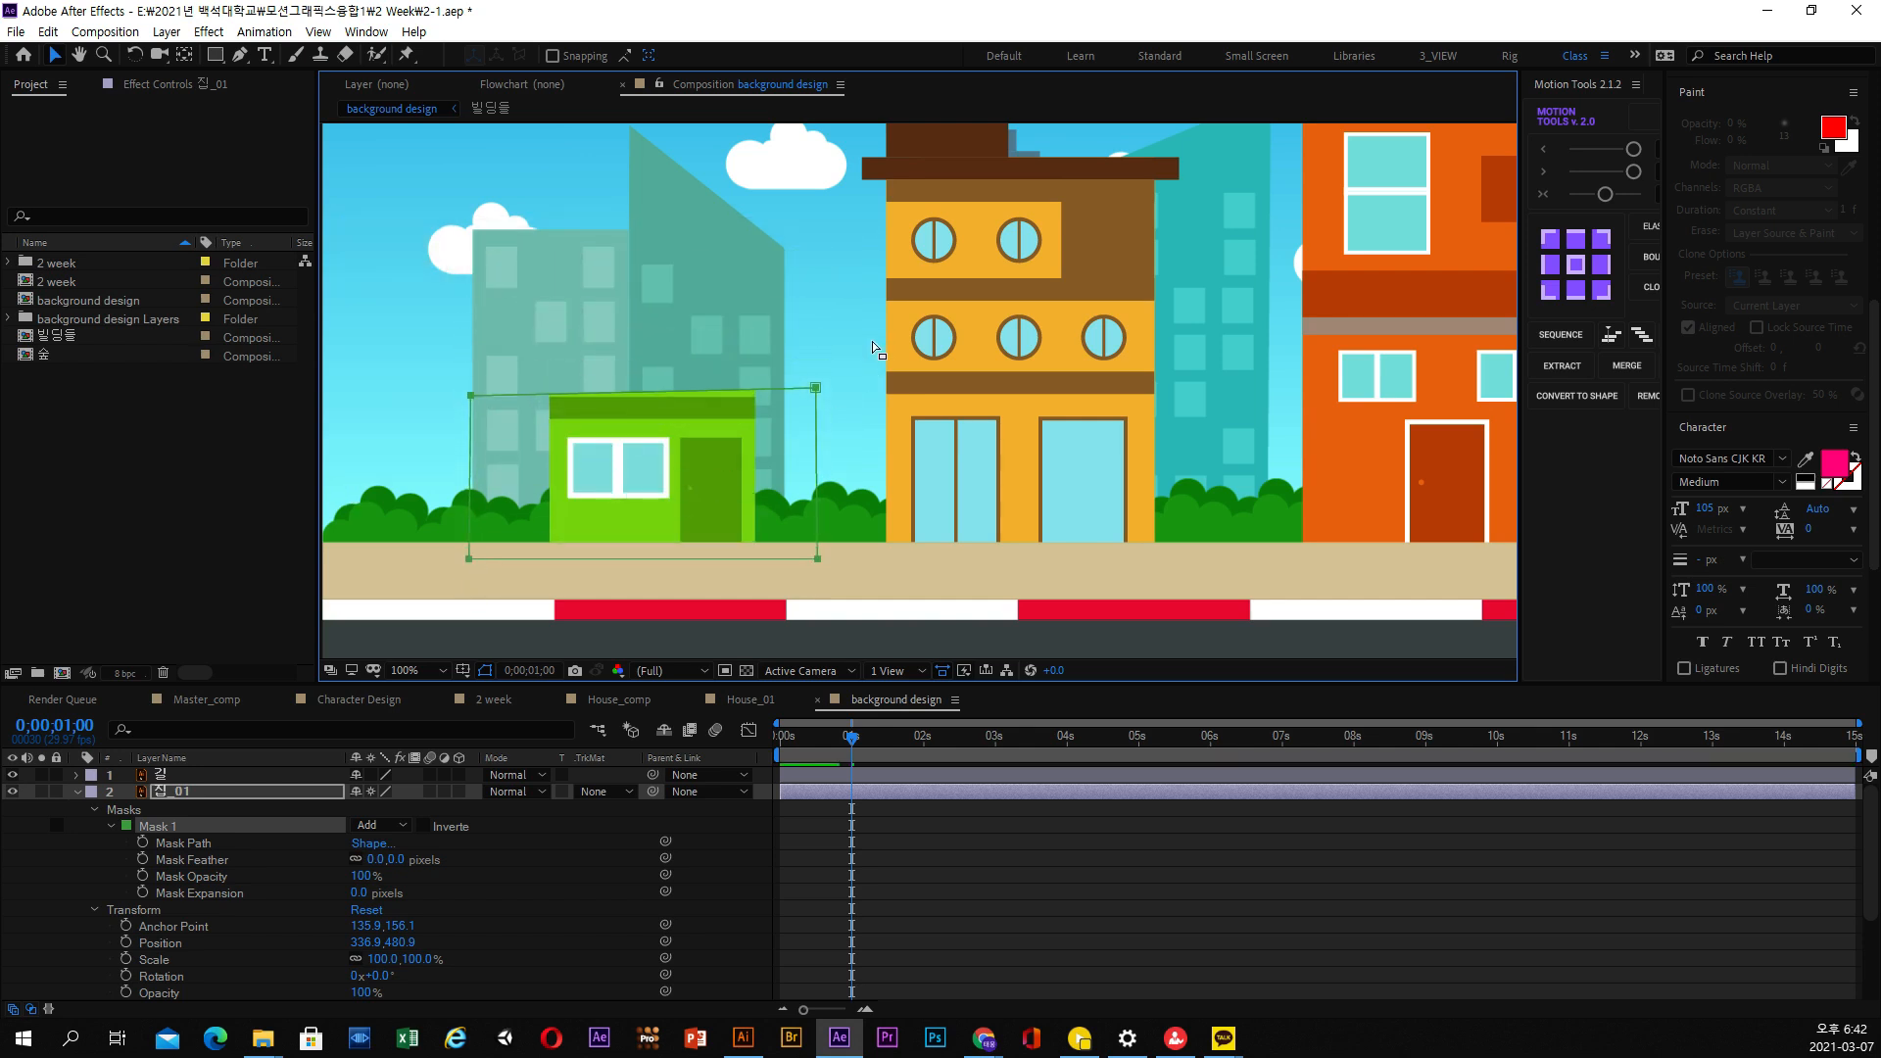
Align the upper corners of the 집_01 mask with the top edge of the ground floor
left_click_drag(816, 387, 820, 396)
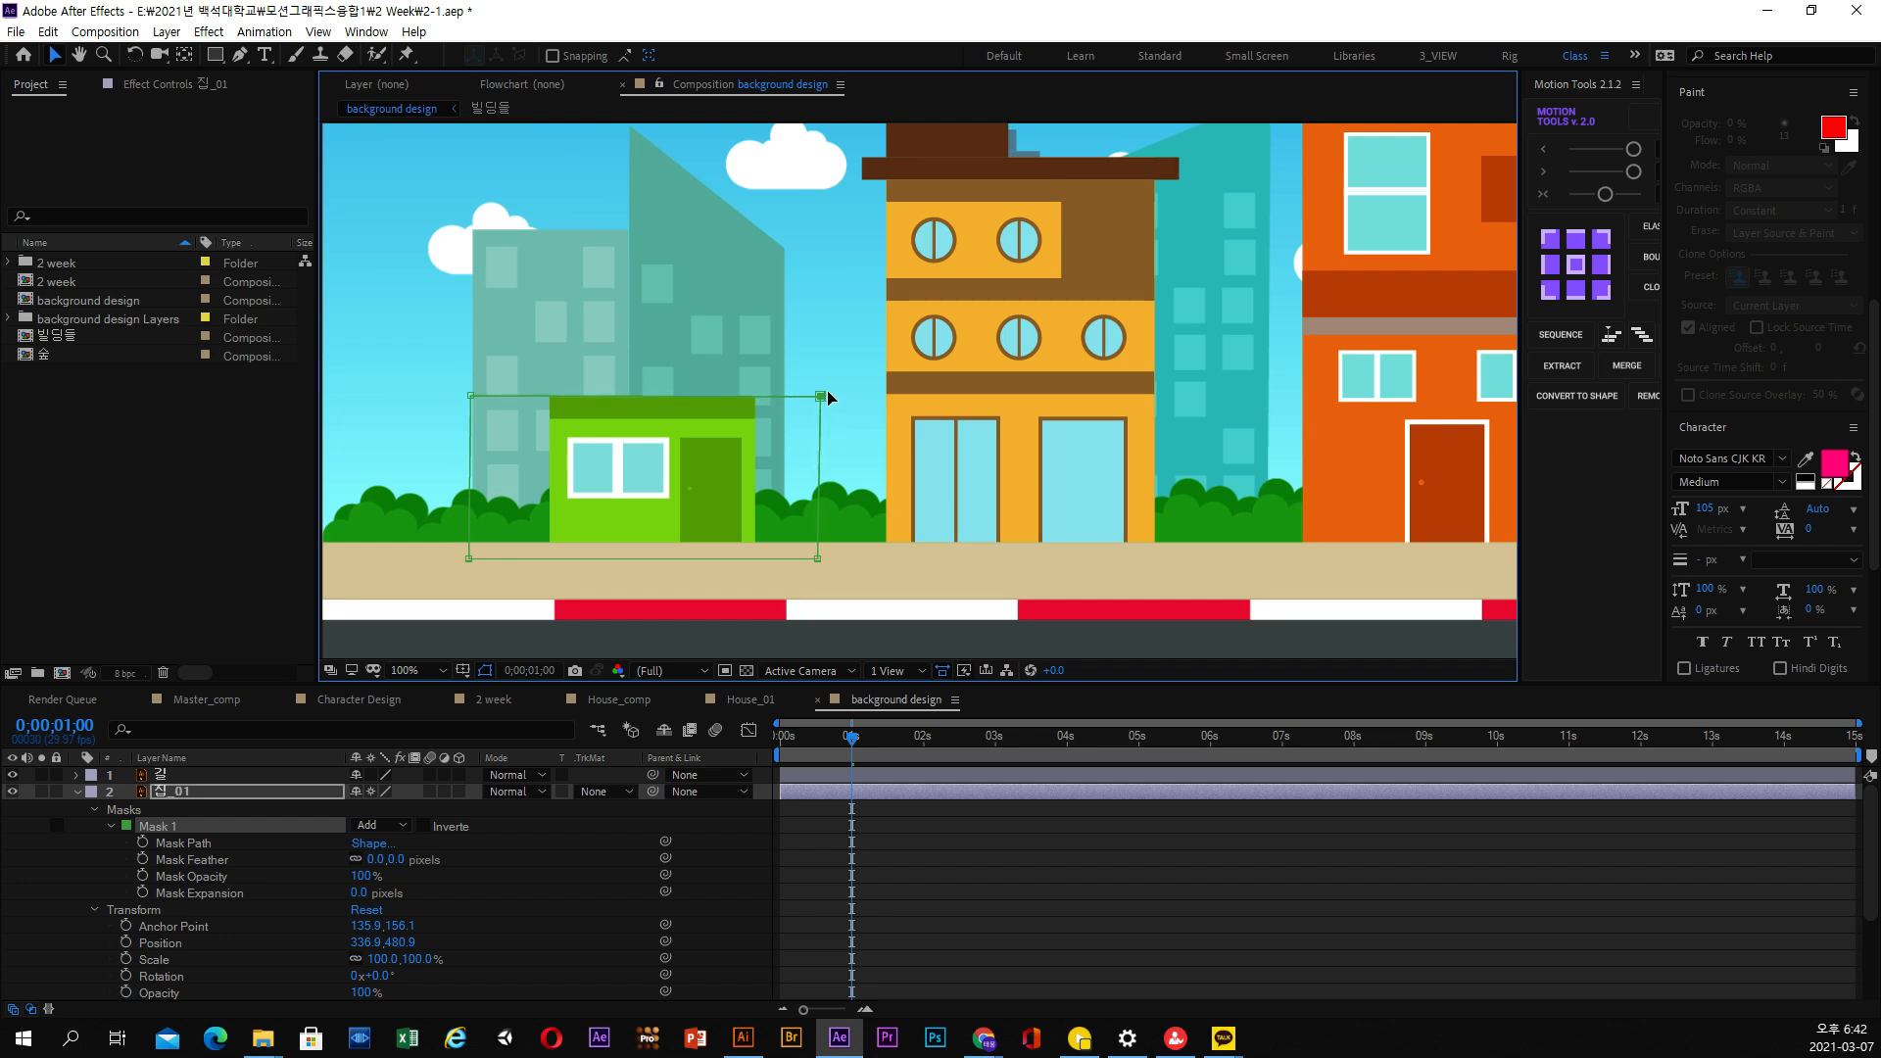
left_click_drag(539, 446, 1071, 423)
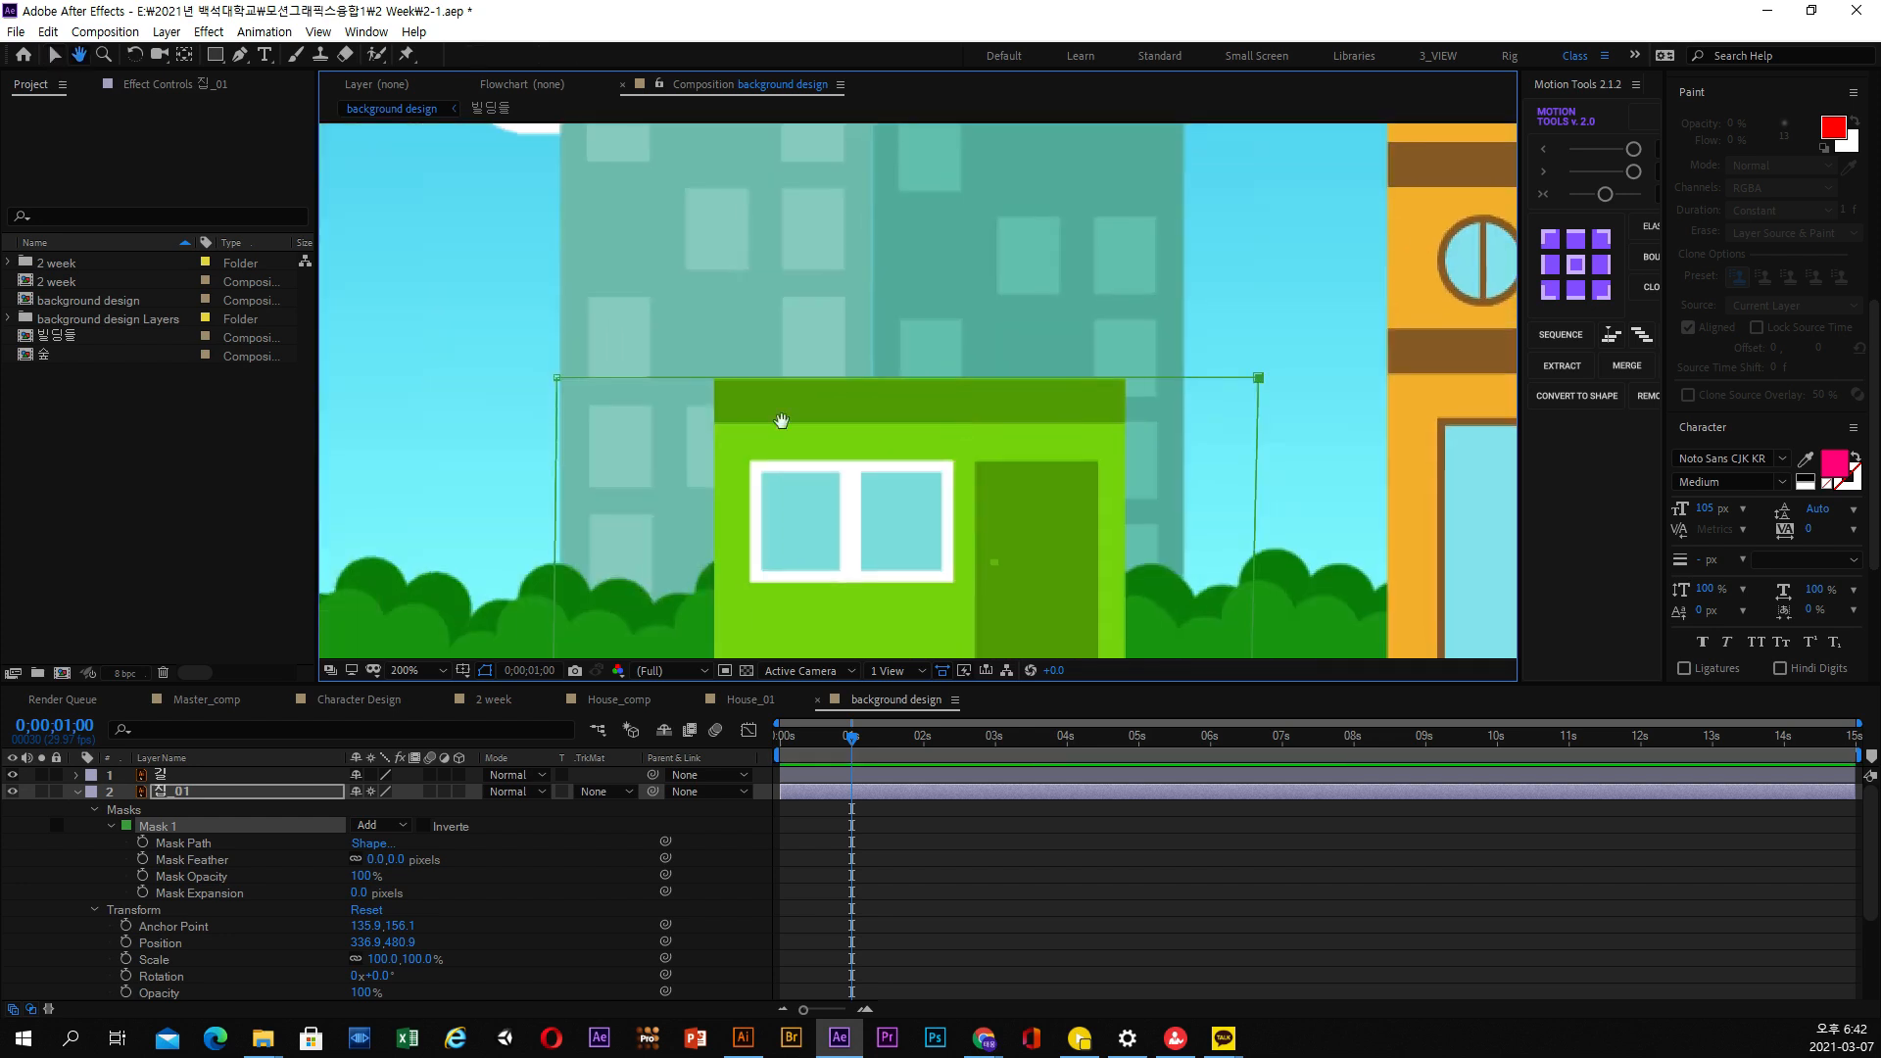
left_click_drag(562, 383, 544, 380)
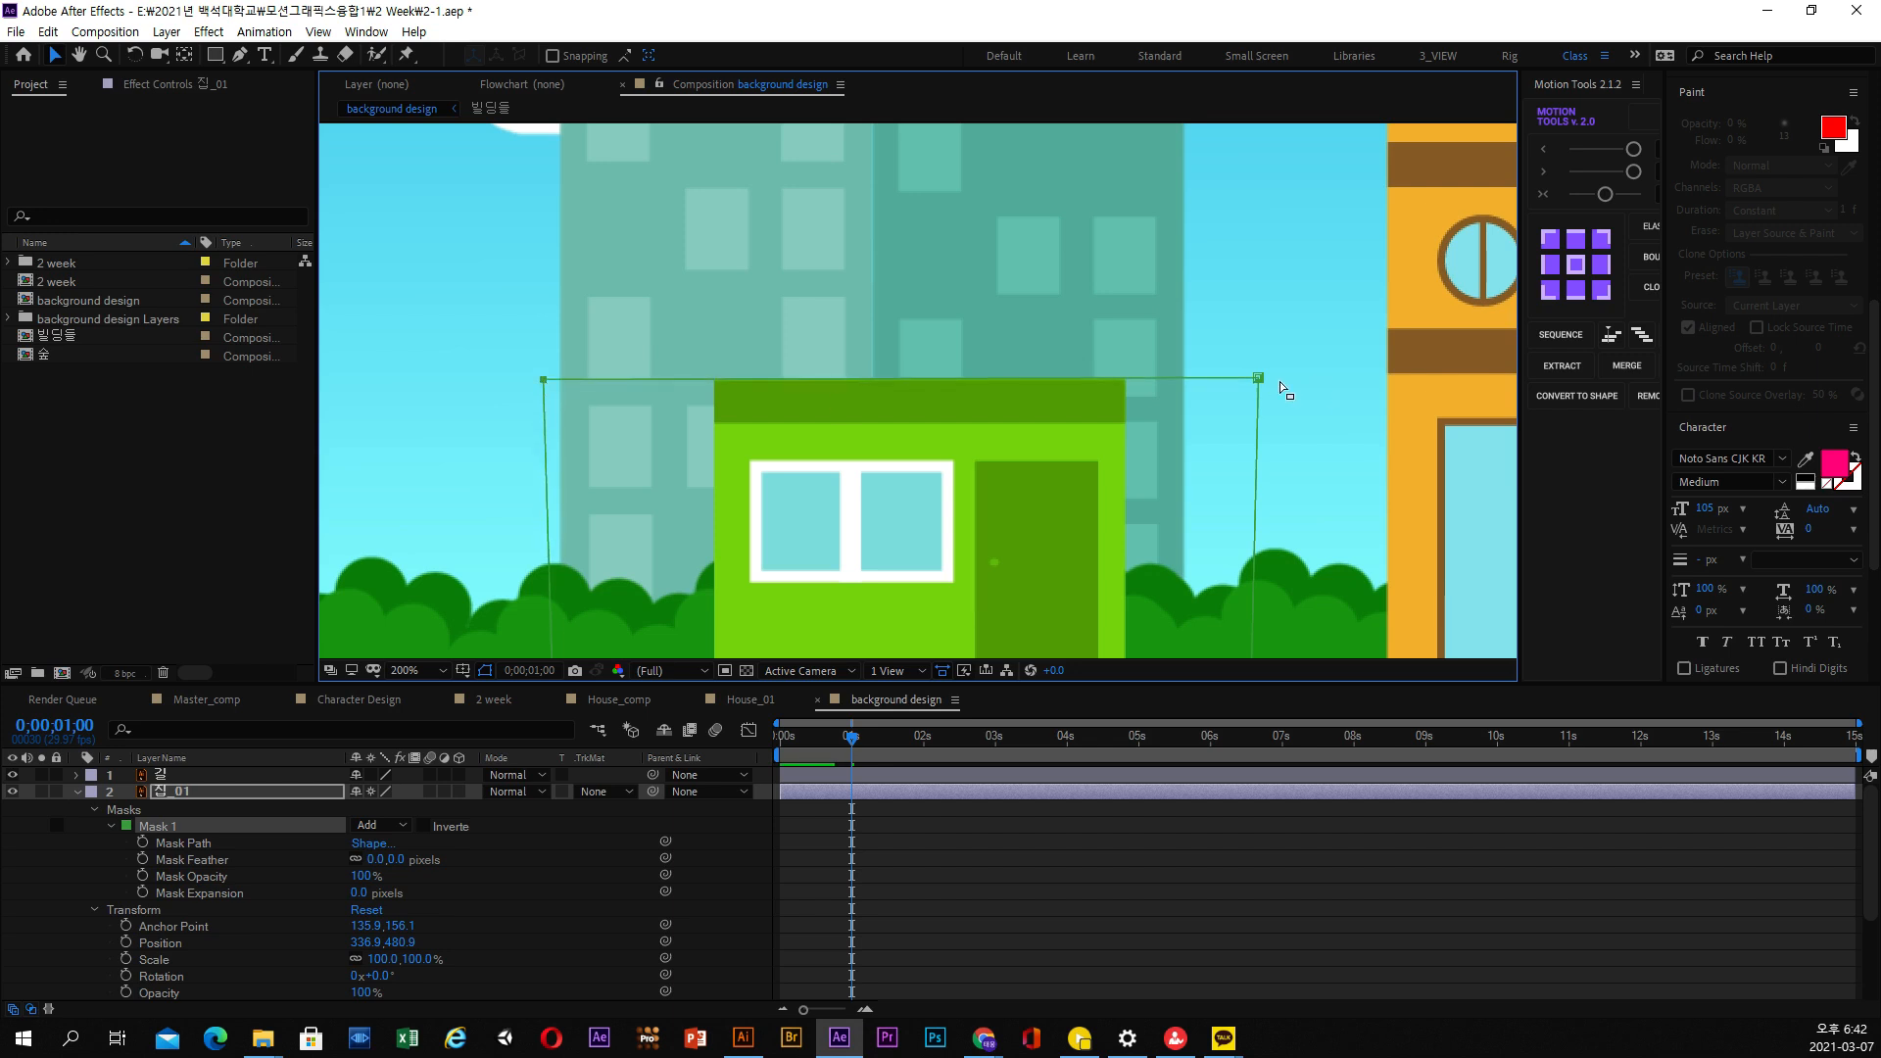
left_click_drag(1259, 378, 376, 429)
left_click_drag(550, 383, 560, 382)
scroll(901, 501, "down", 1)
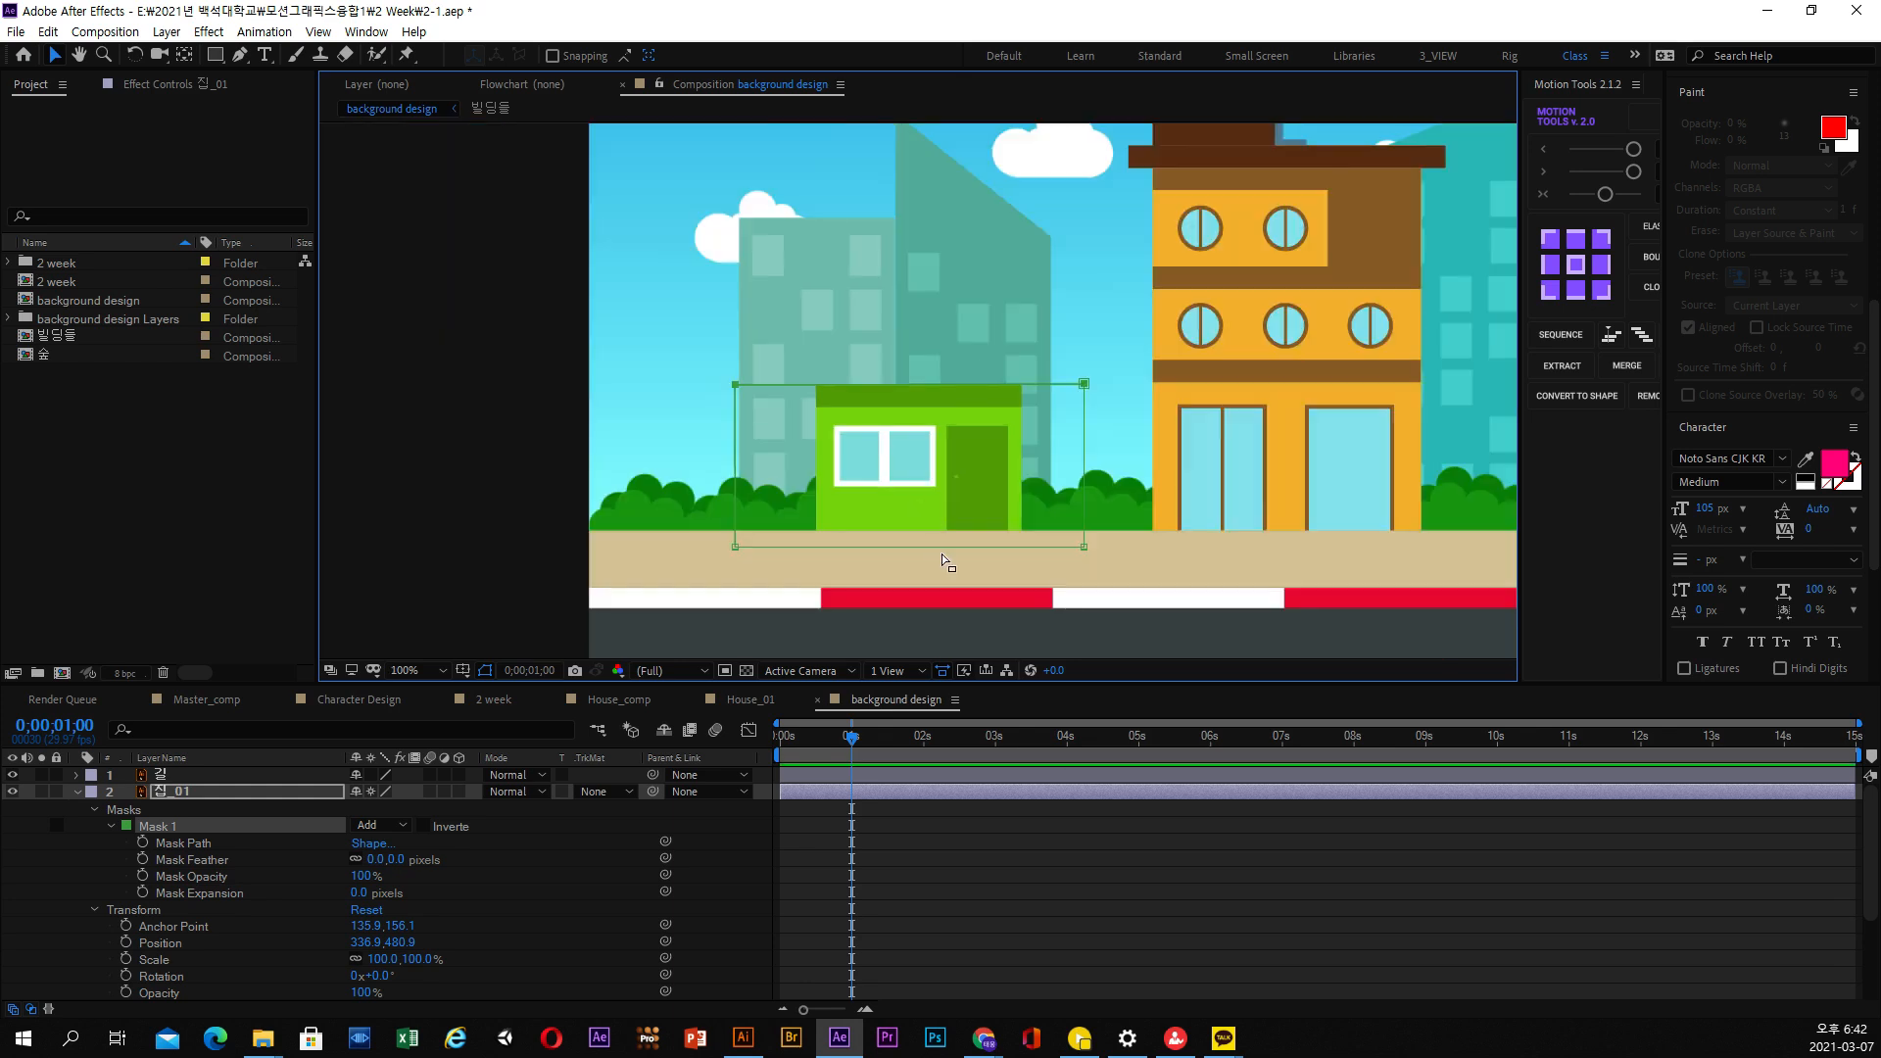
Toggle mask inversion on 집_01 at 0;00;00;13 to compare the ground floor with the upper part of the house
left_click_drag(851, 737, 811, 740)
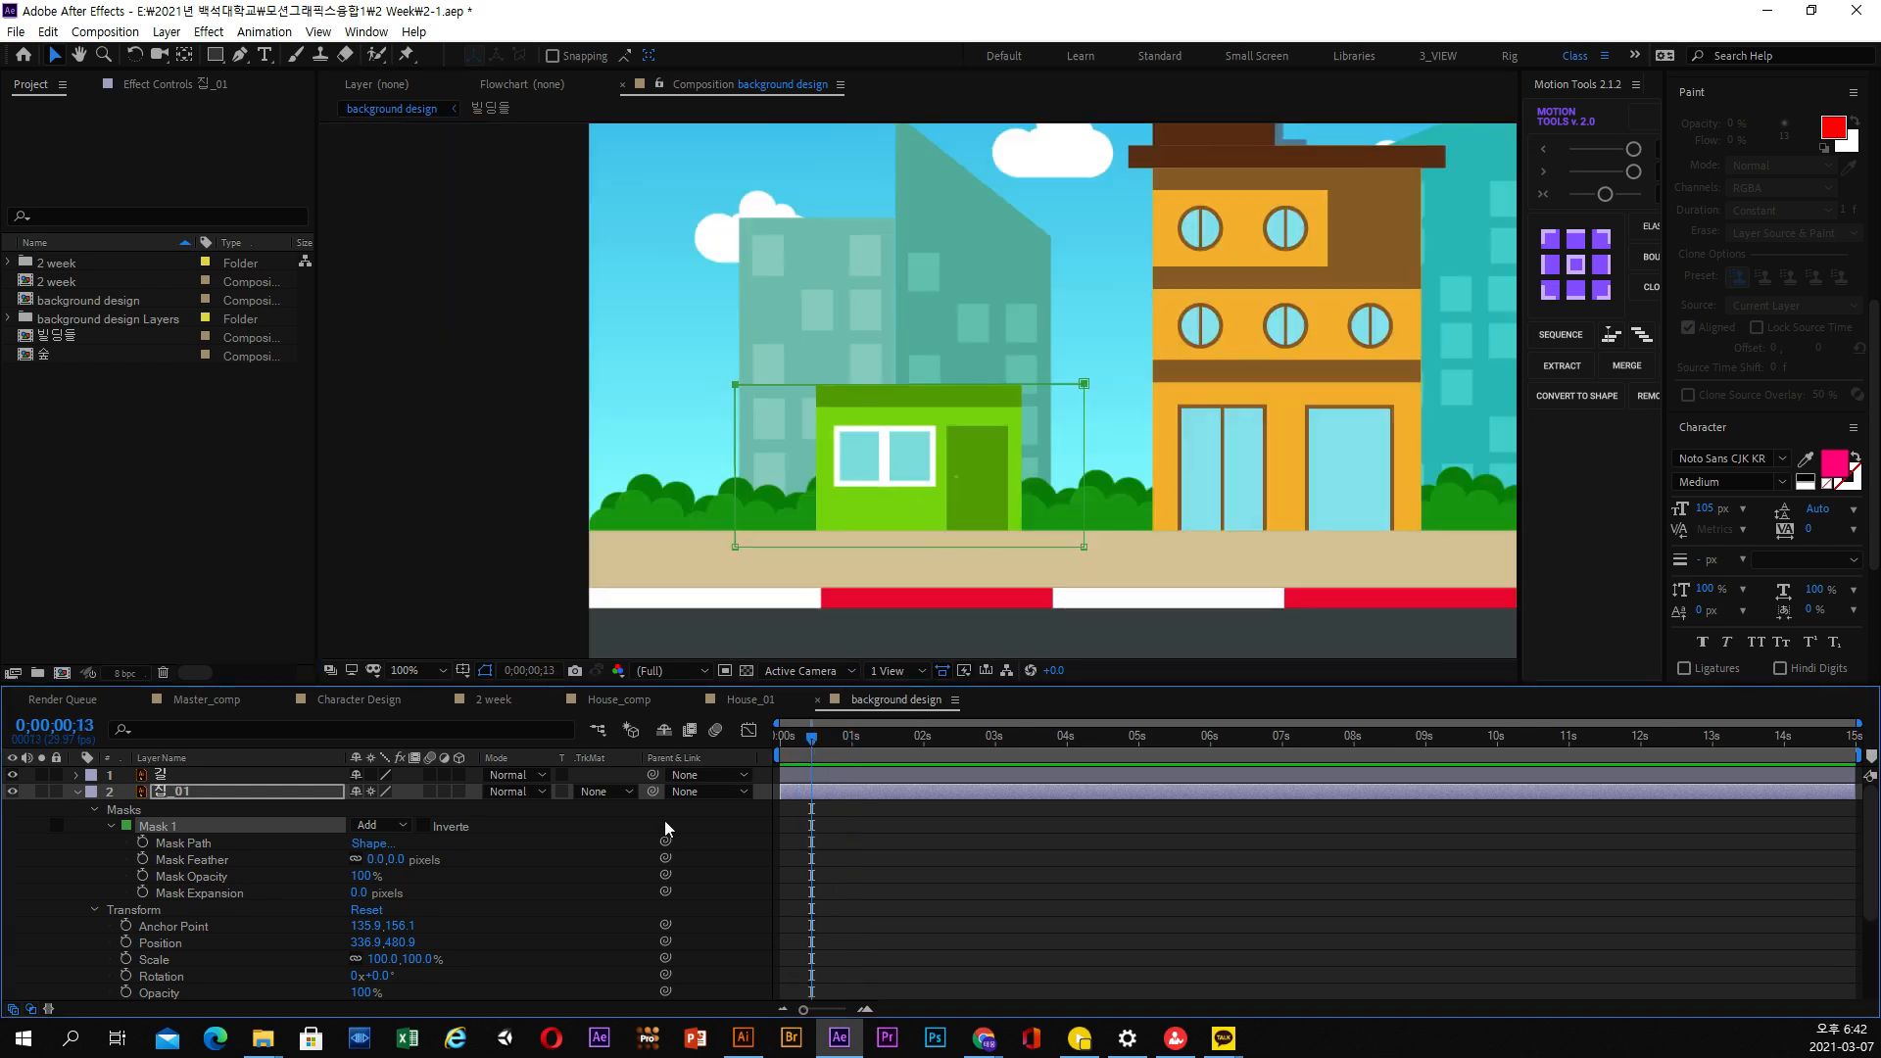
left_click(423, 829)
left_click(423, 829)
left_click(423, 829)
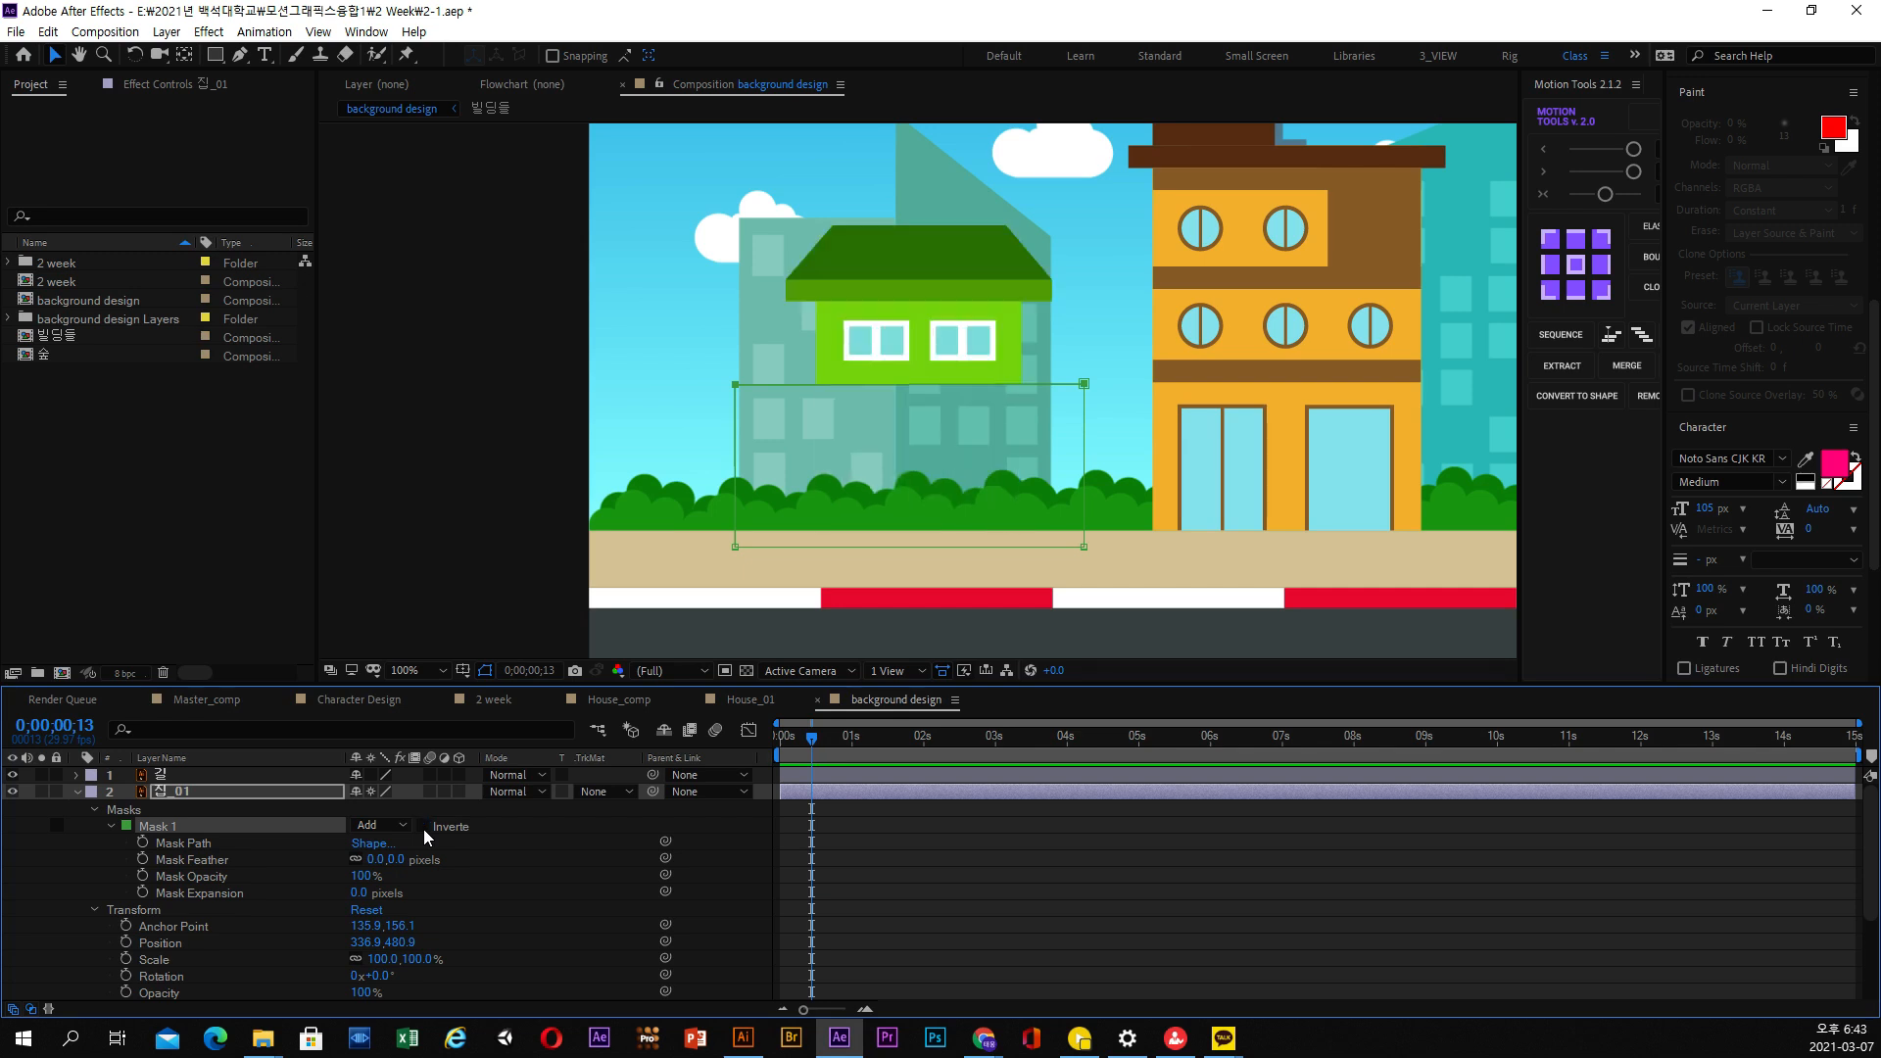
left_click(423, 828)
left_click(423, 829)
left_click(423, 829)
left_click(423, 829)
left_click(423, 829)
left_click(423, 828)
left_click(423, 829)
Inspect the base of the masked 집_01 and review the floor-by-floor house animation in the House_01 composition
left_click(169, 790)
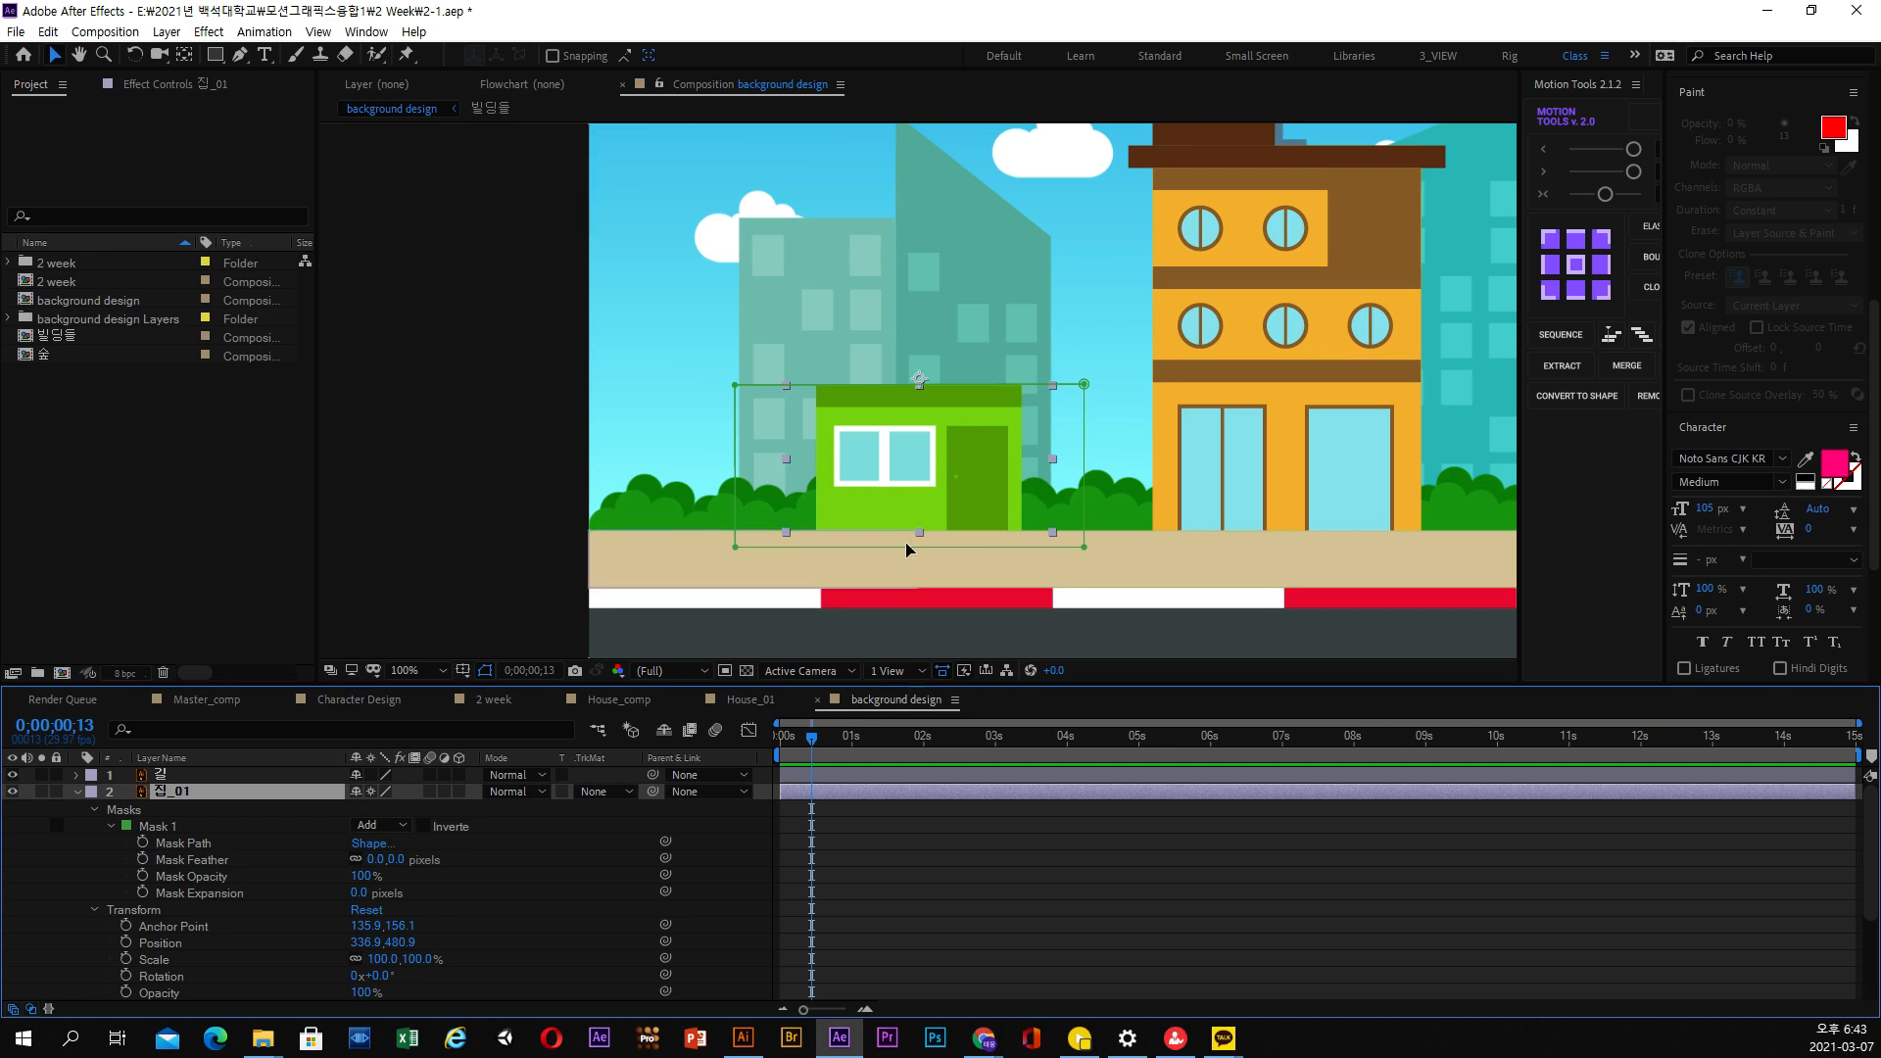
scroll(907, 548, "up", 2)
key("space")
left_click_drag(1005, 538, 914, 225)
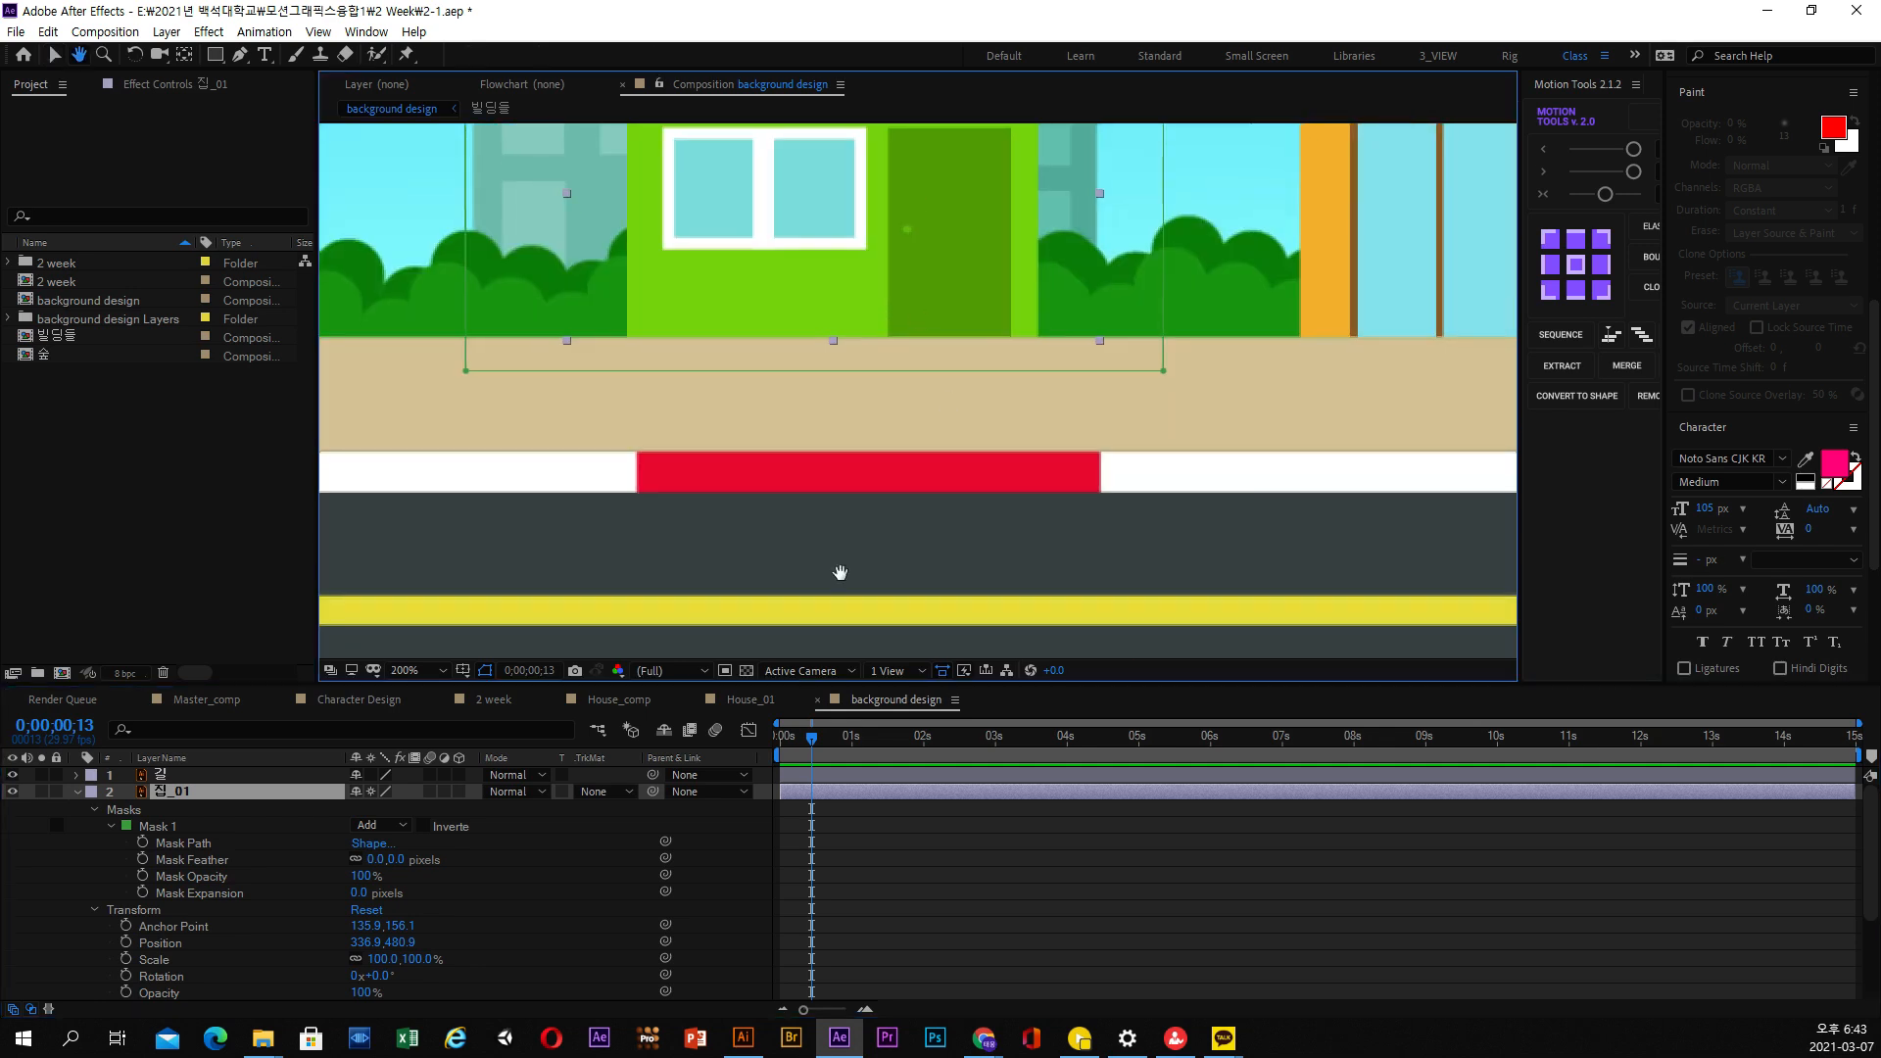
scroll(885, 390, "down", 1)
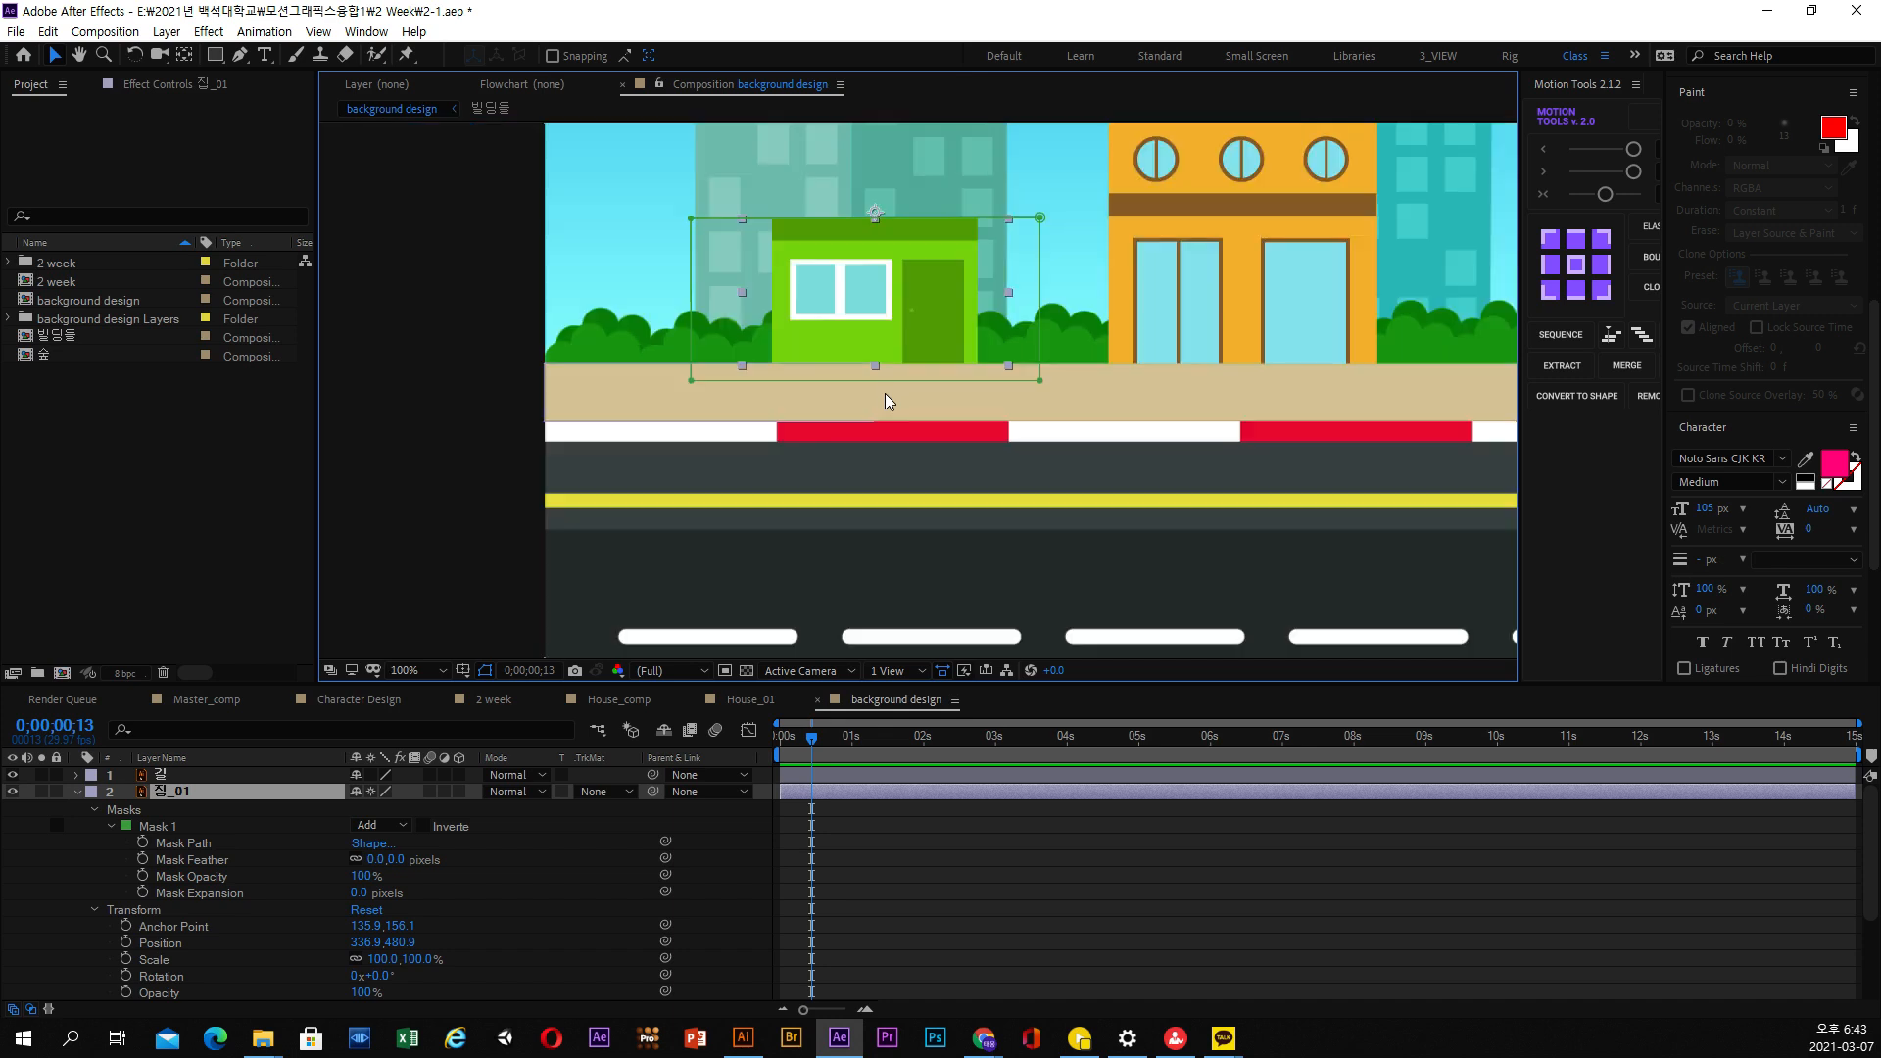
left_click(750, 699)
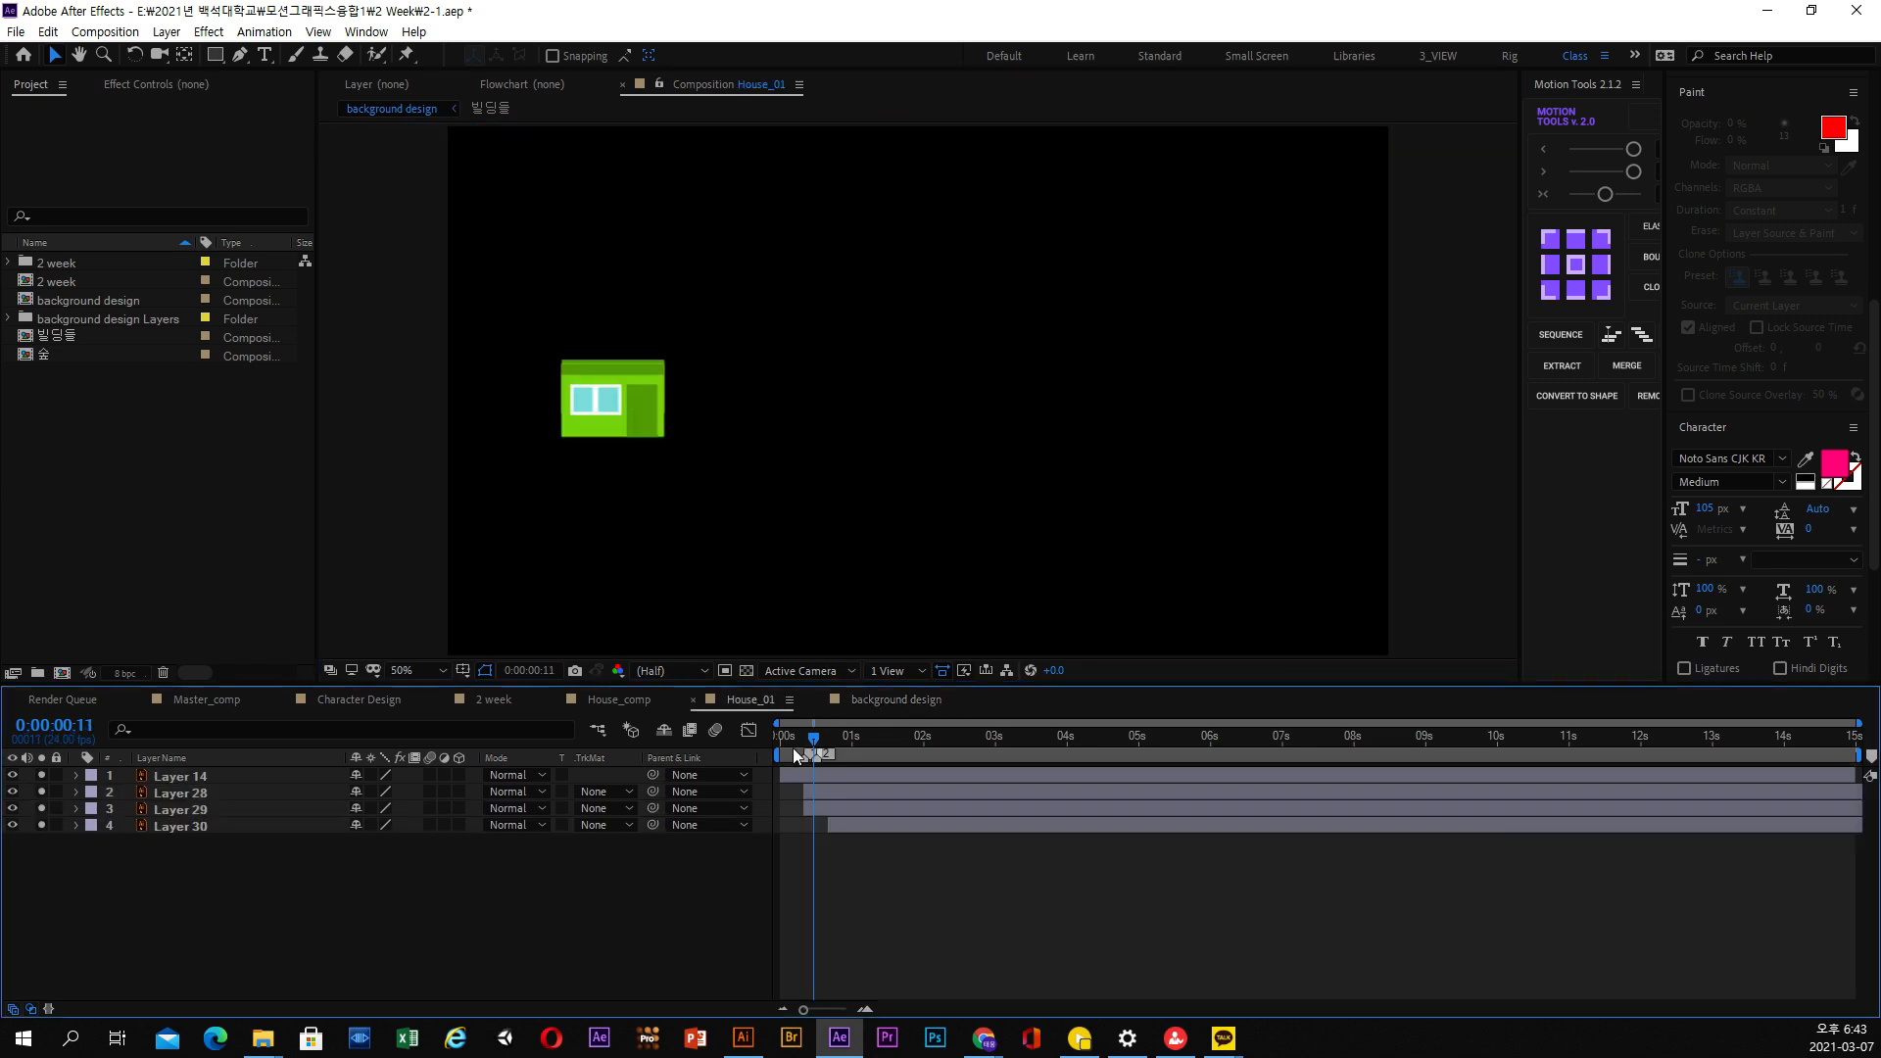
left_click_drag(786, 742, 861, 742)
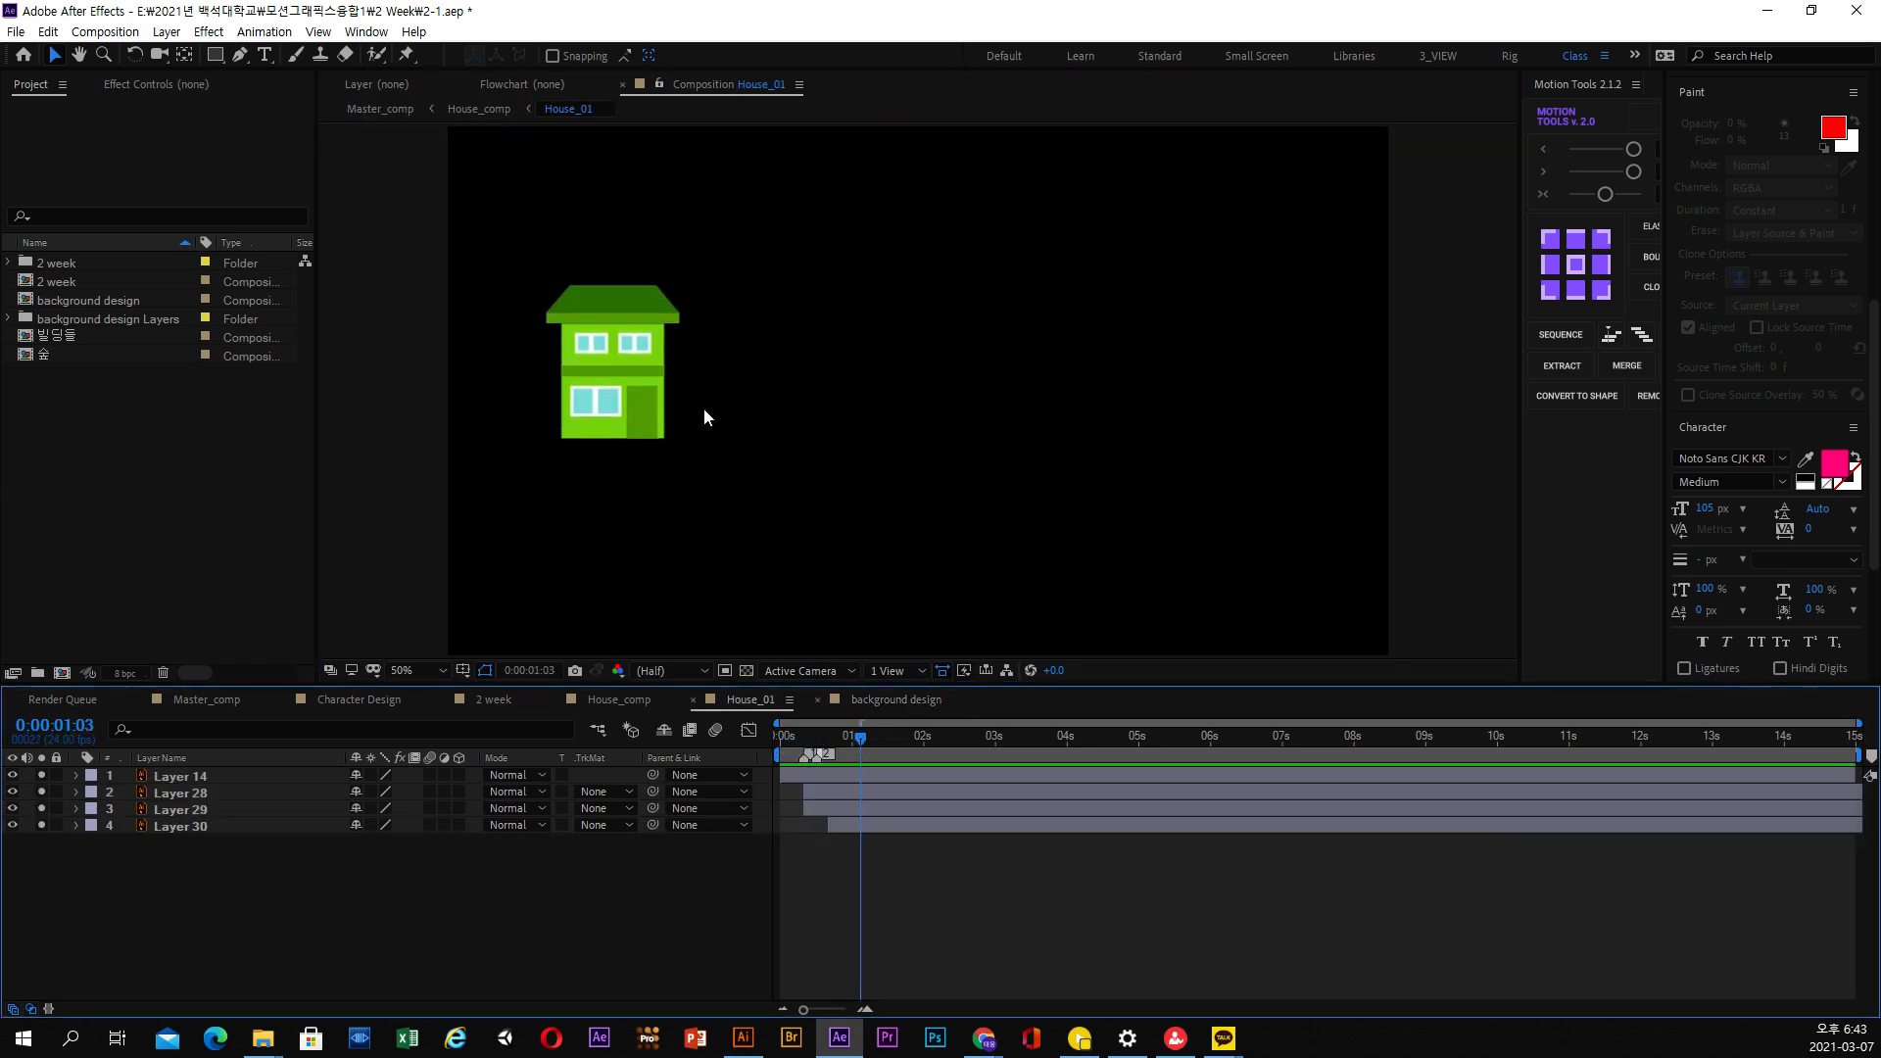
left_click(895, 700)
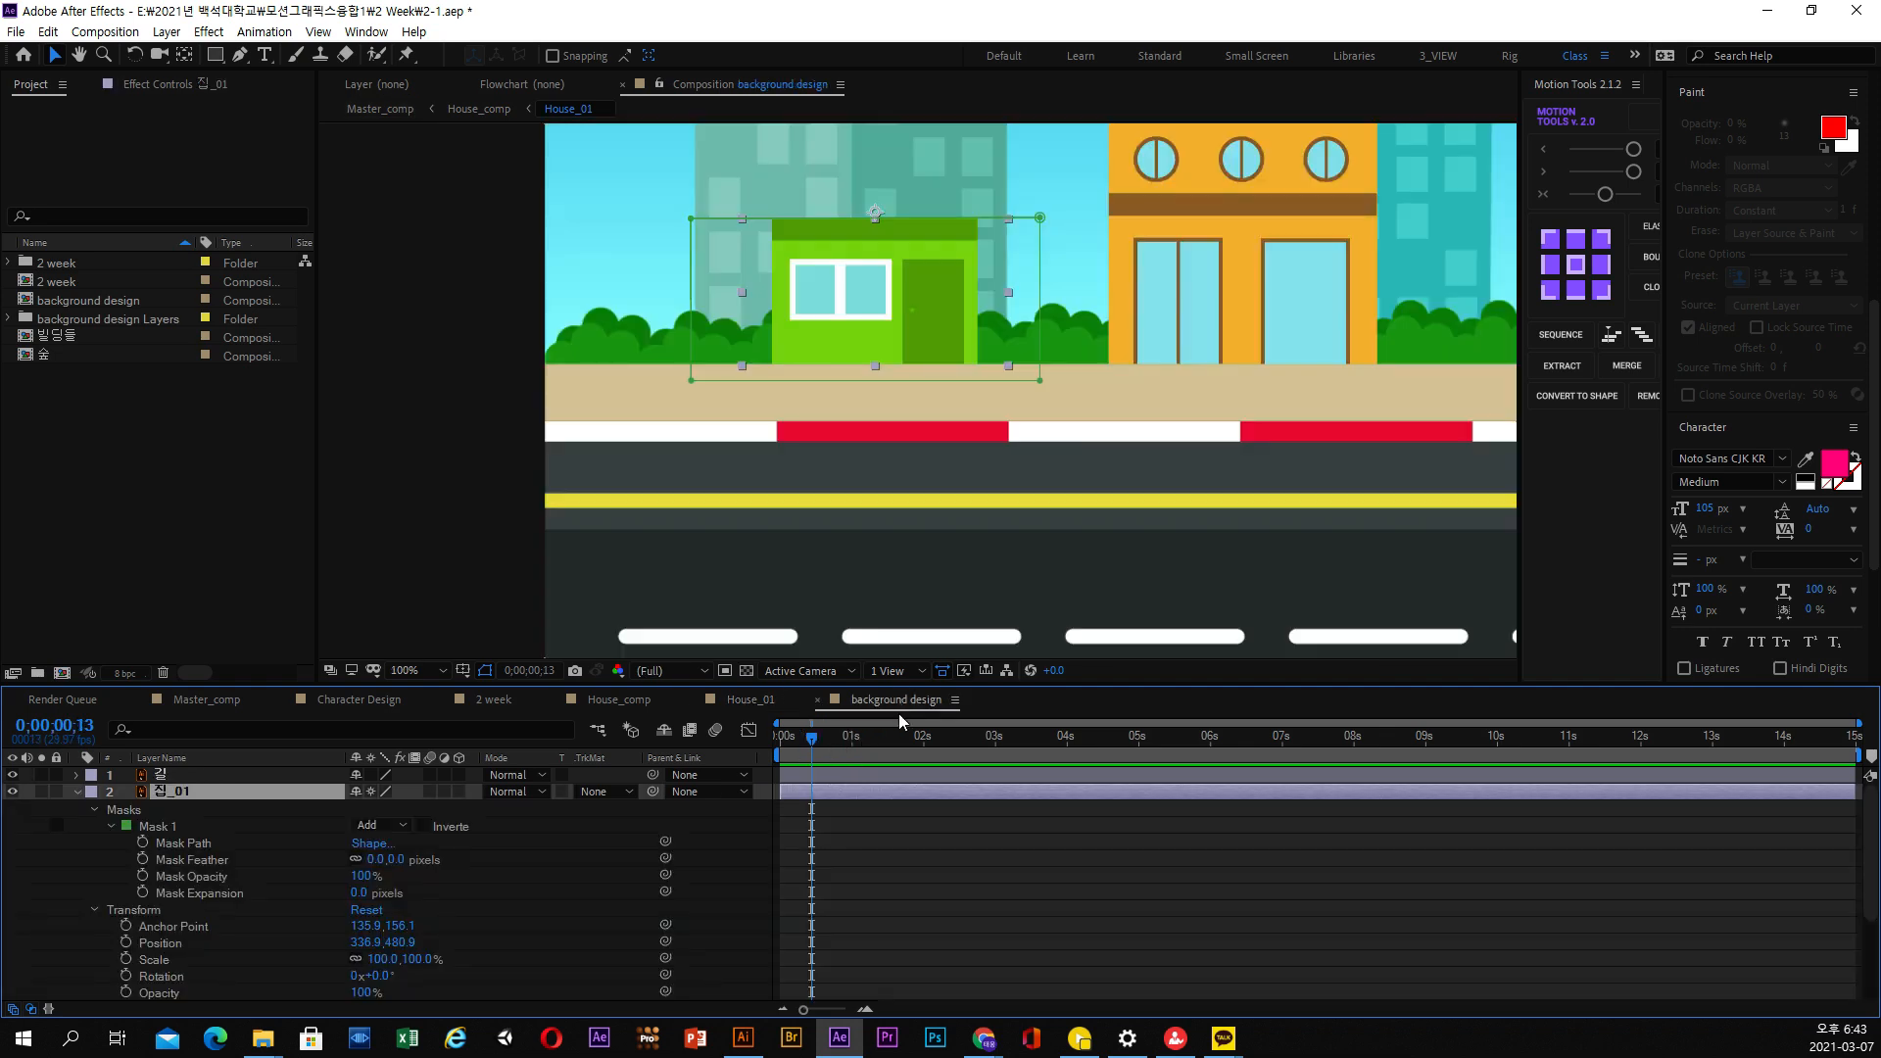
Separate the position dimensions of 집_01 and start keyframing its Y Position at 0;00;00;13
left_click(111, 826)
left_click(157, 846)
left_click(162, 876)
right_click(164, 879)
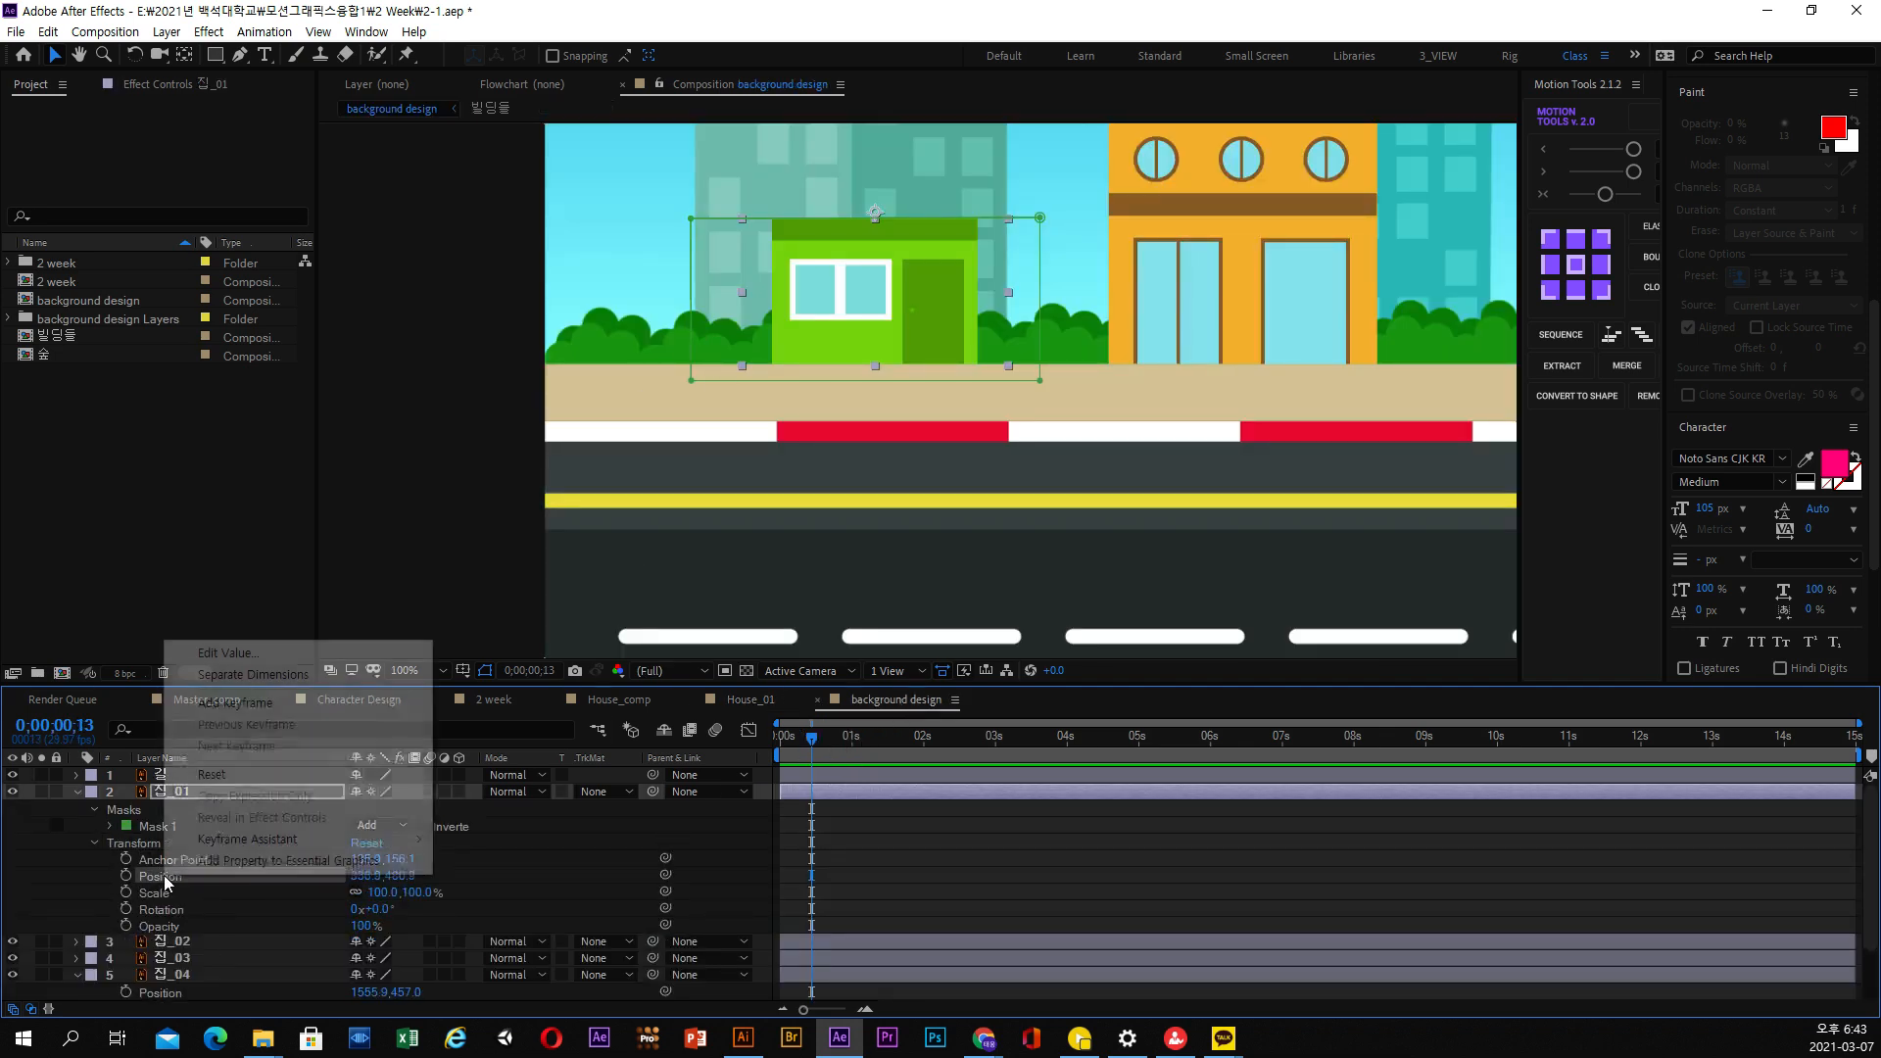
left_click(291, 676)
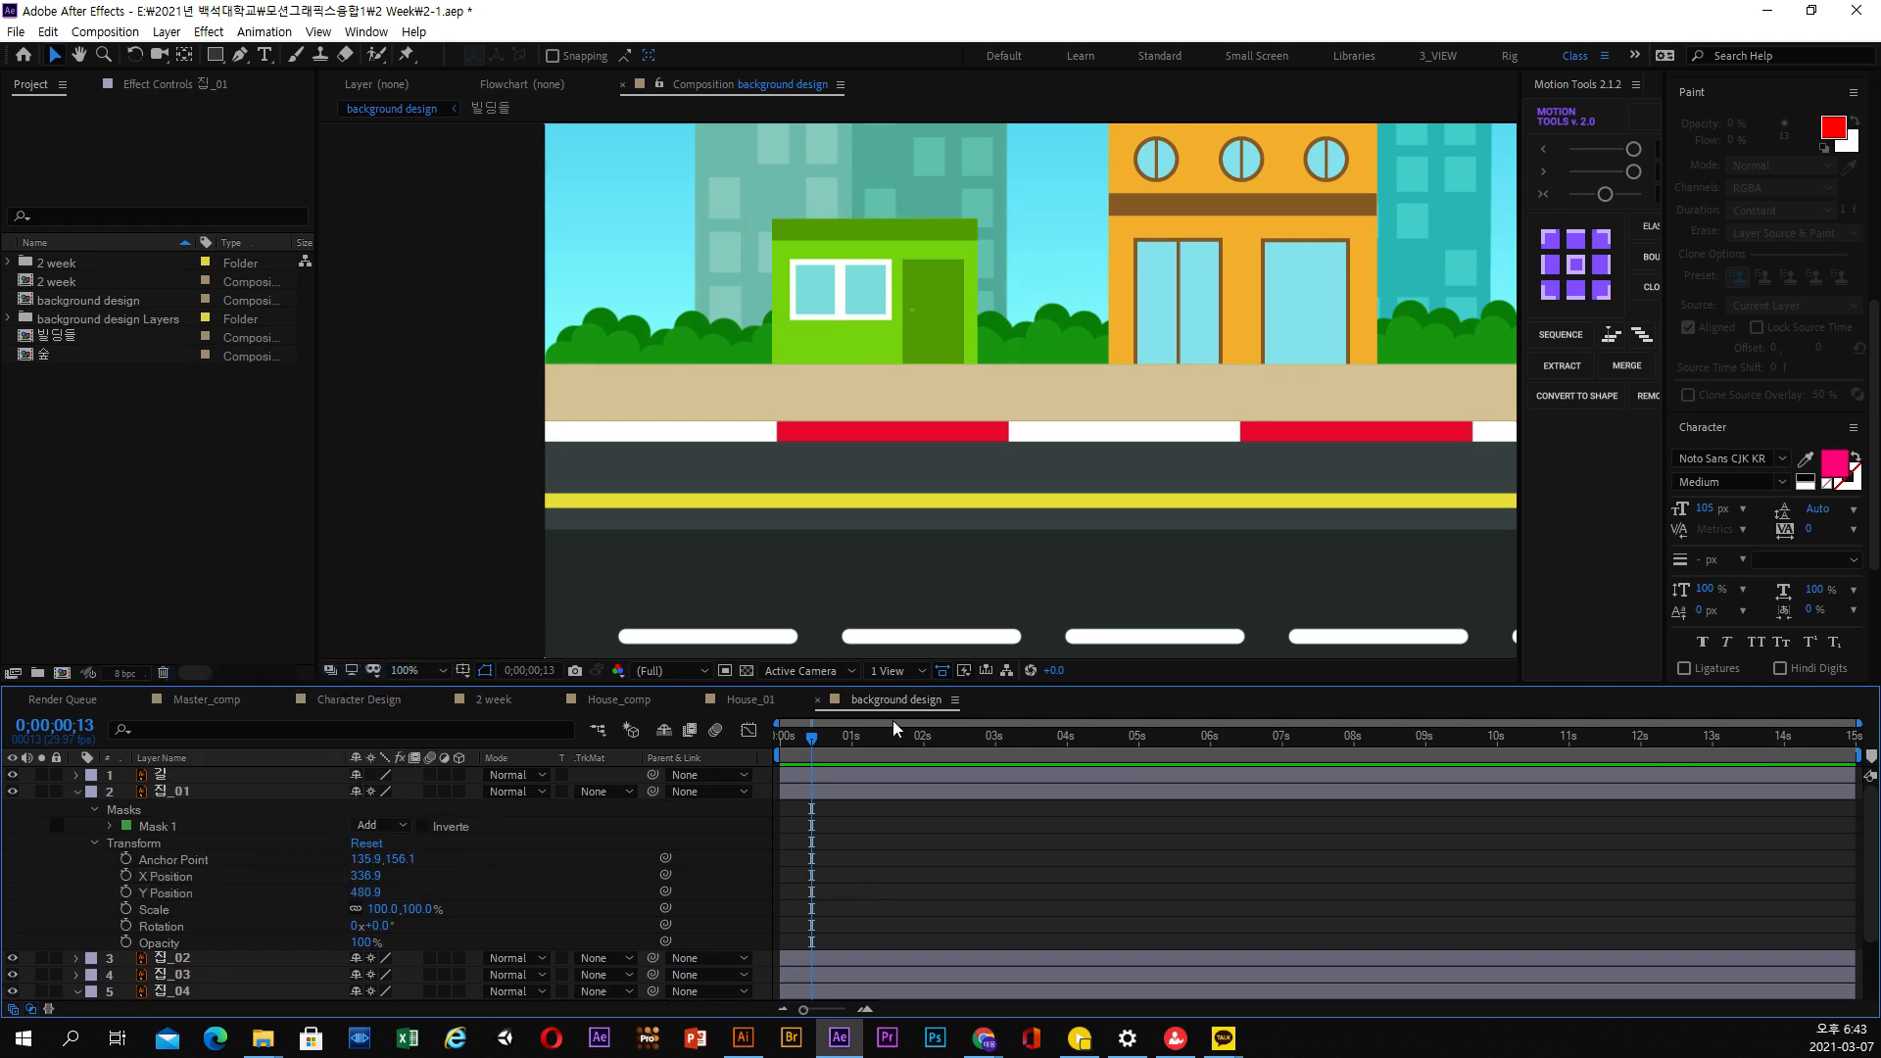
left_click(127, 892)
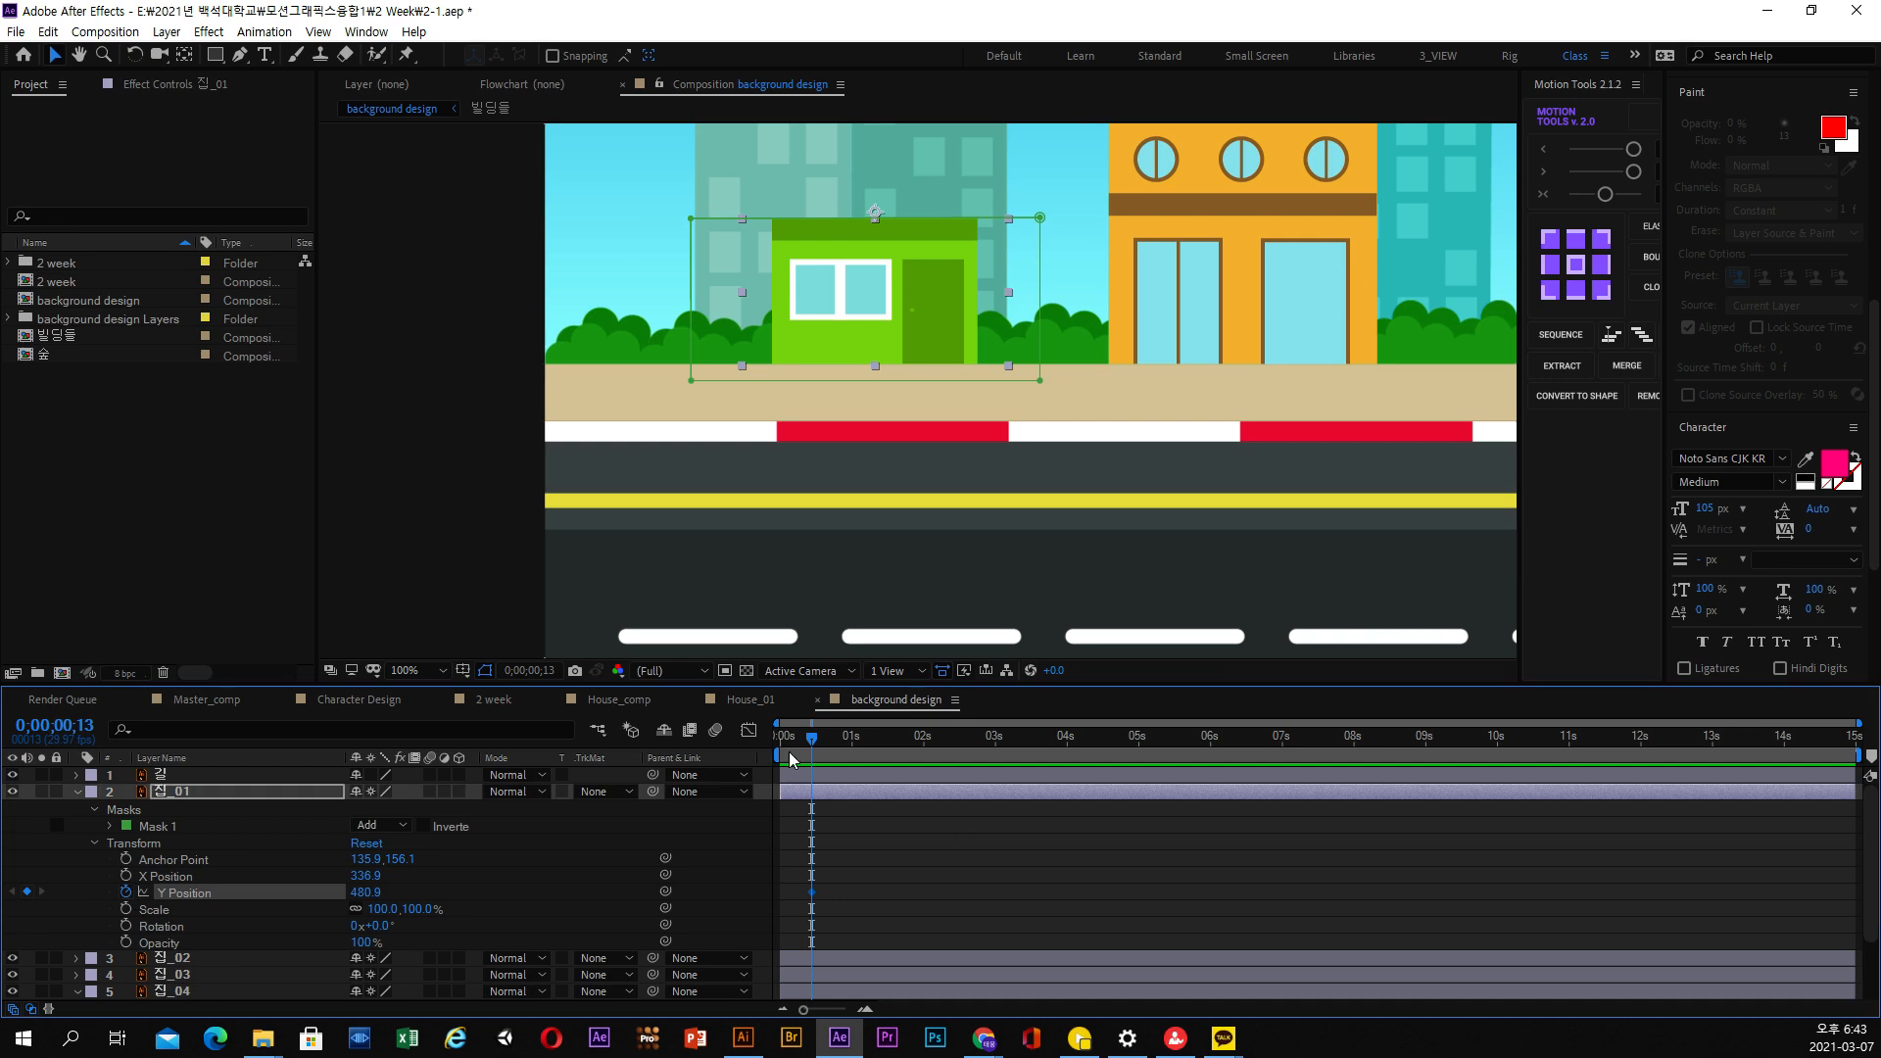
Move the Y Position keyframe of 집_01 to 0;00;00;12
left_click_drag(809, 751, 852, 750)
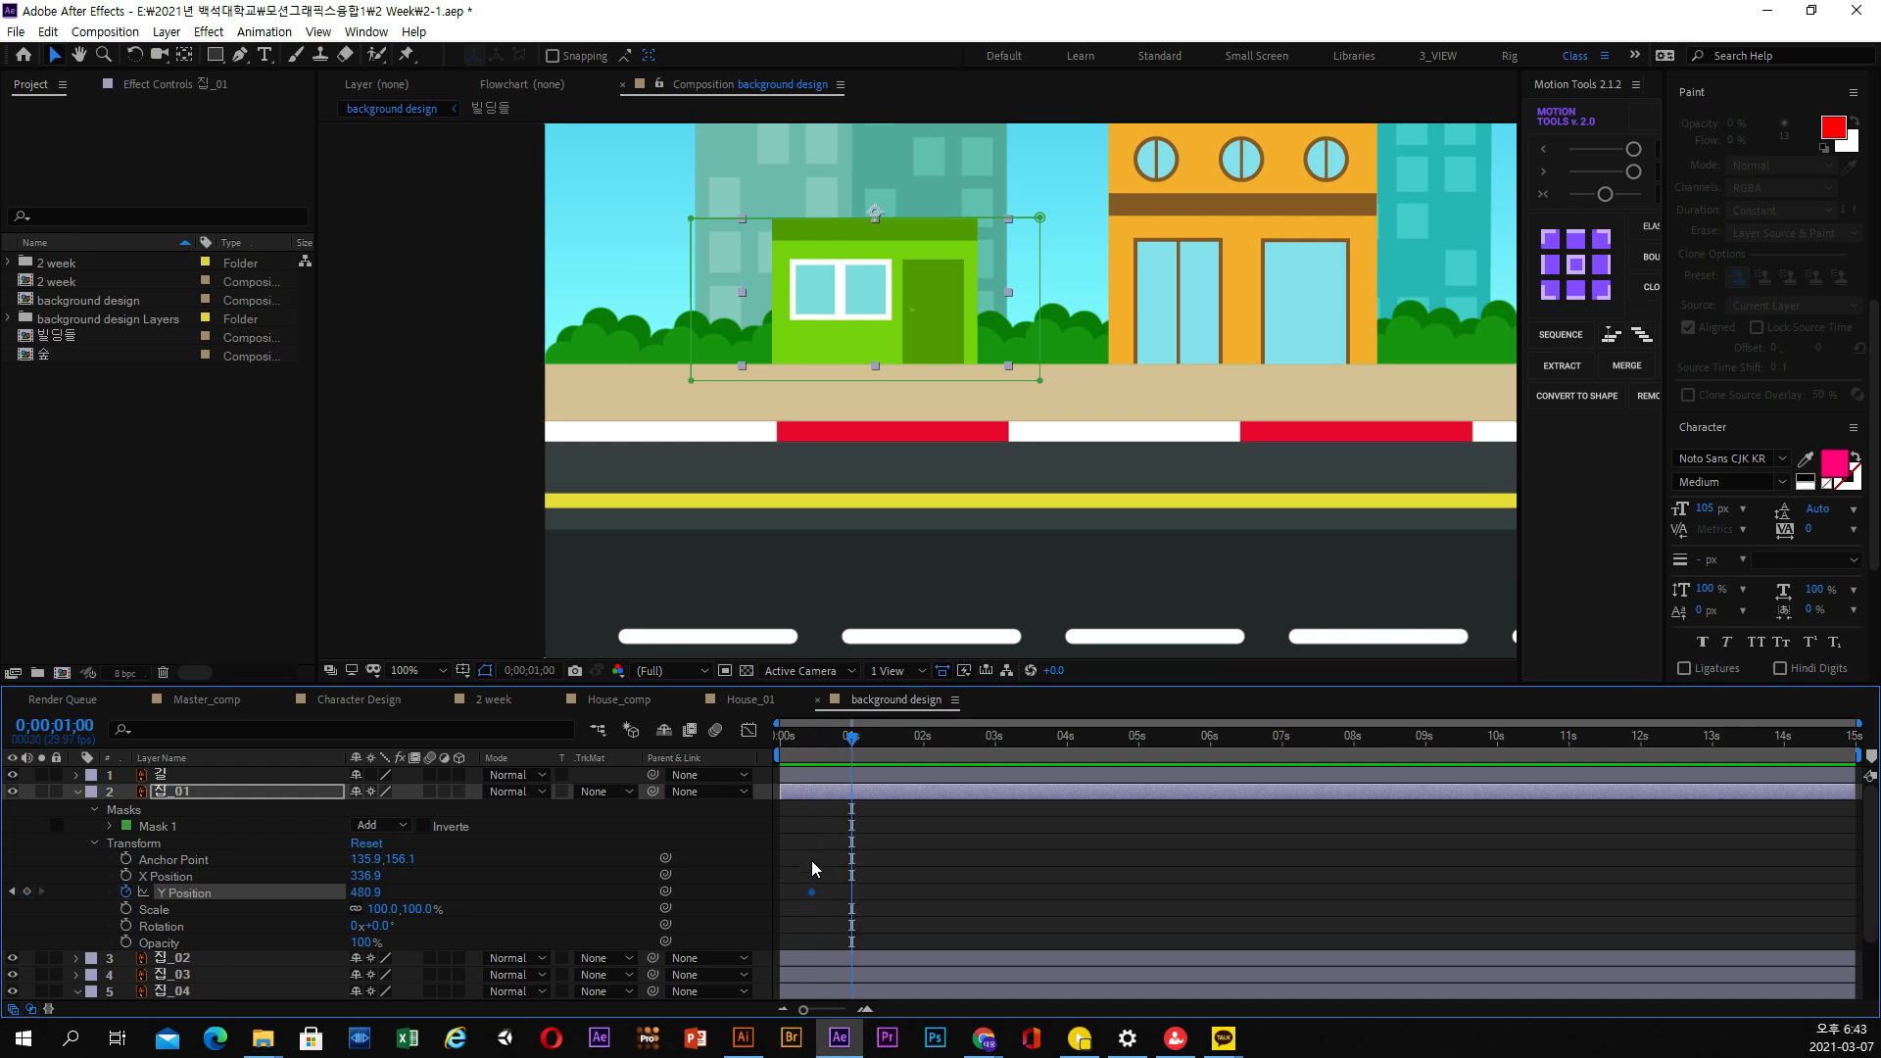
left_click(822, 740)
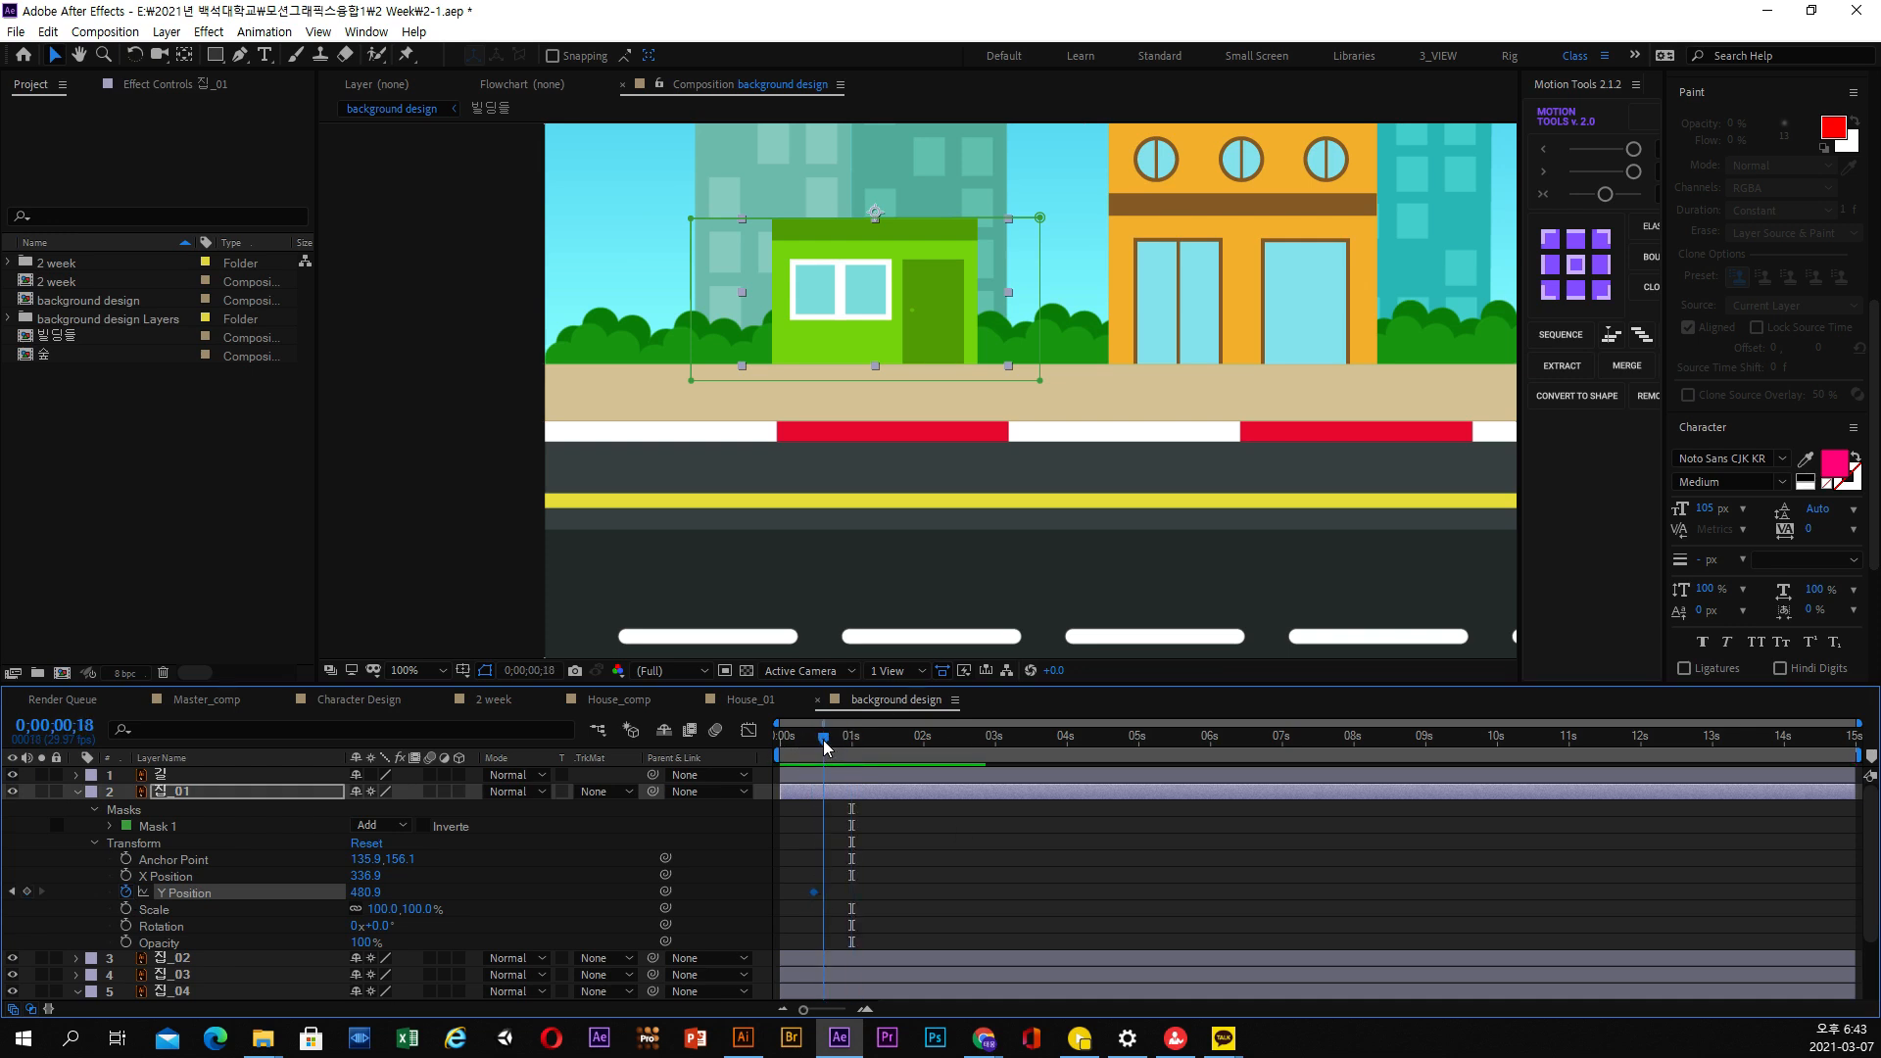
left_click_drag(824, 742, 811, 747)
key("equal")
key("equal")
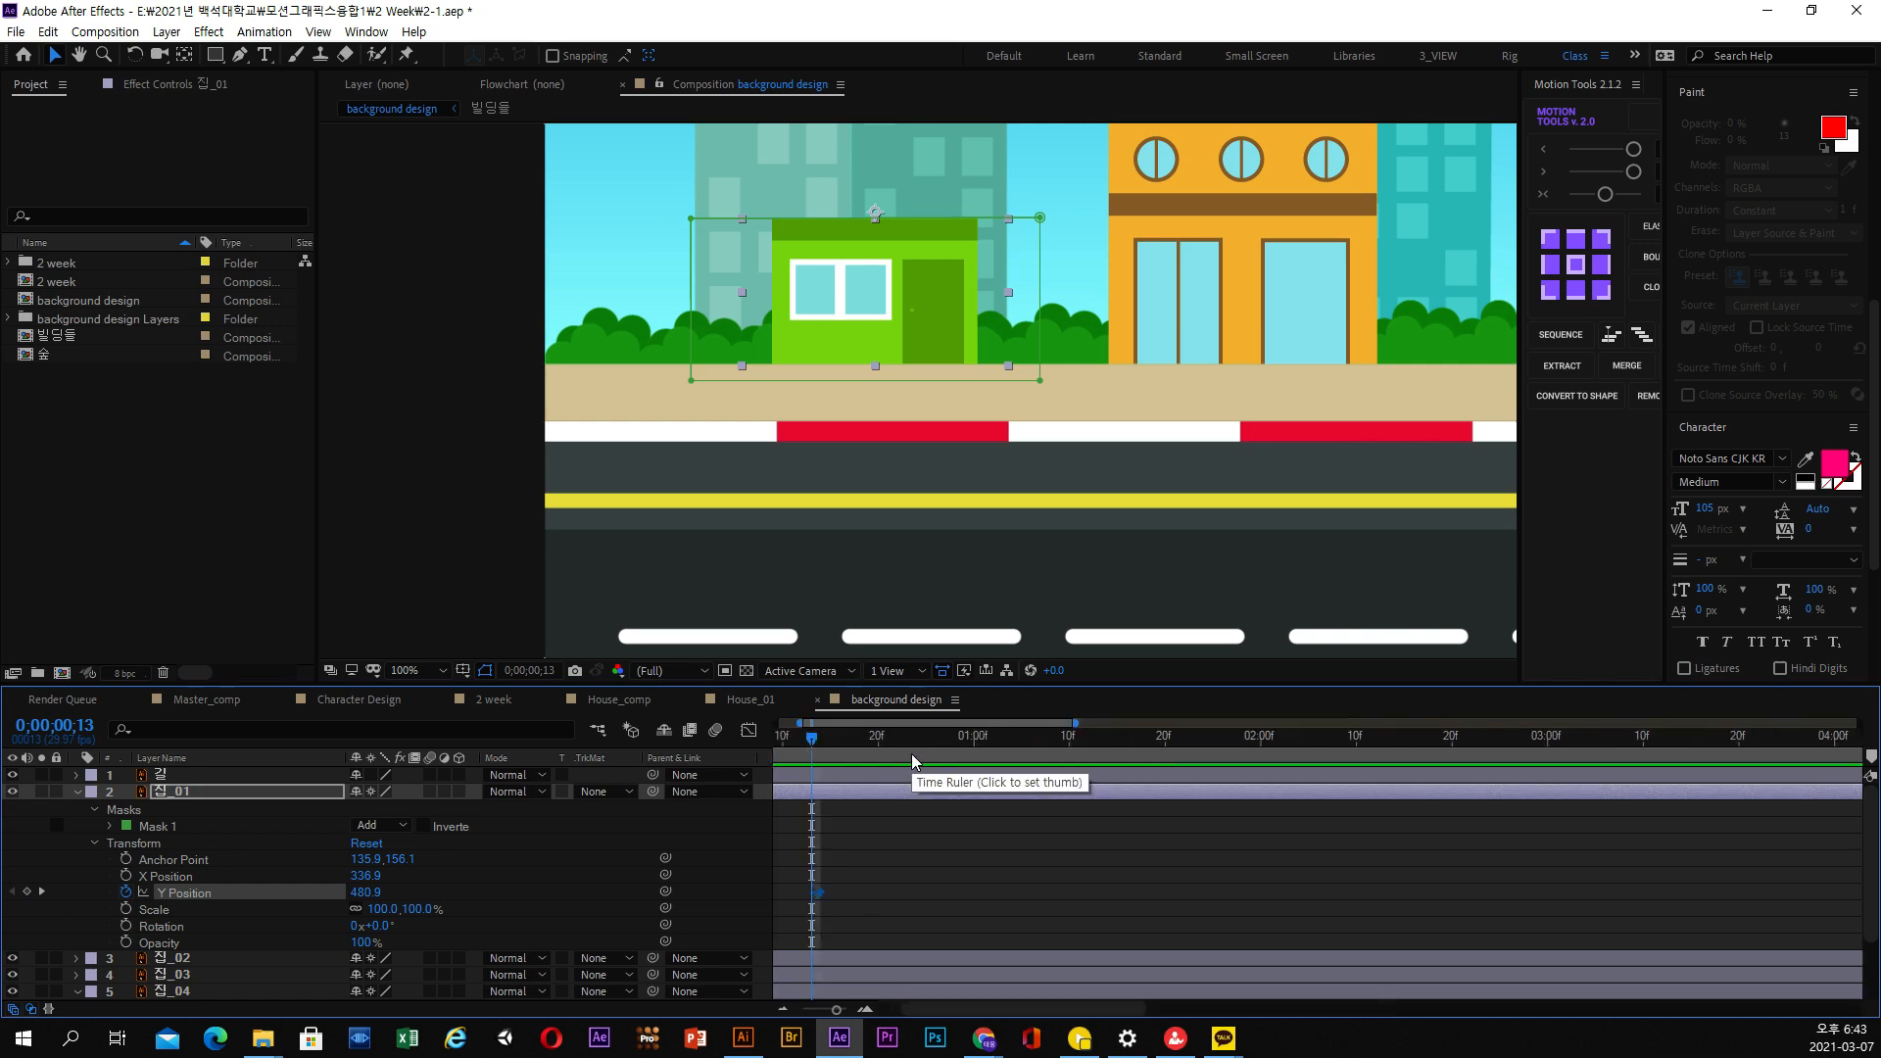
left_click_drag(959, 723, 899, 752)
left_click(929, 740)
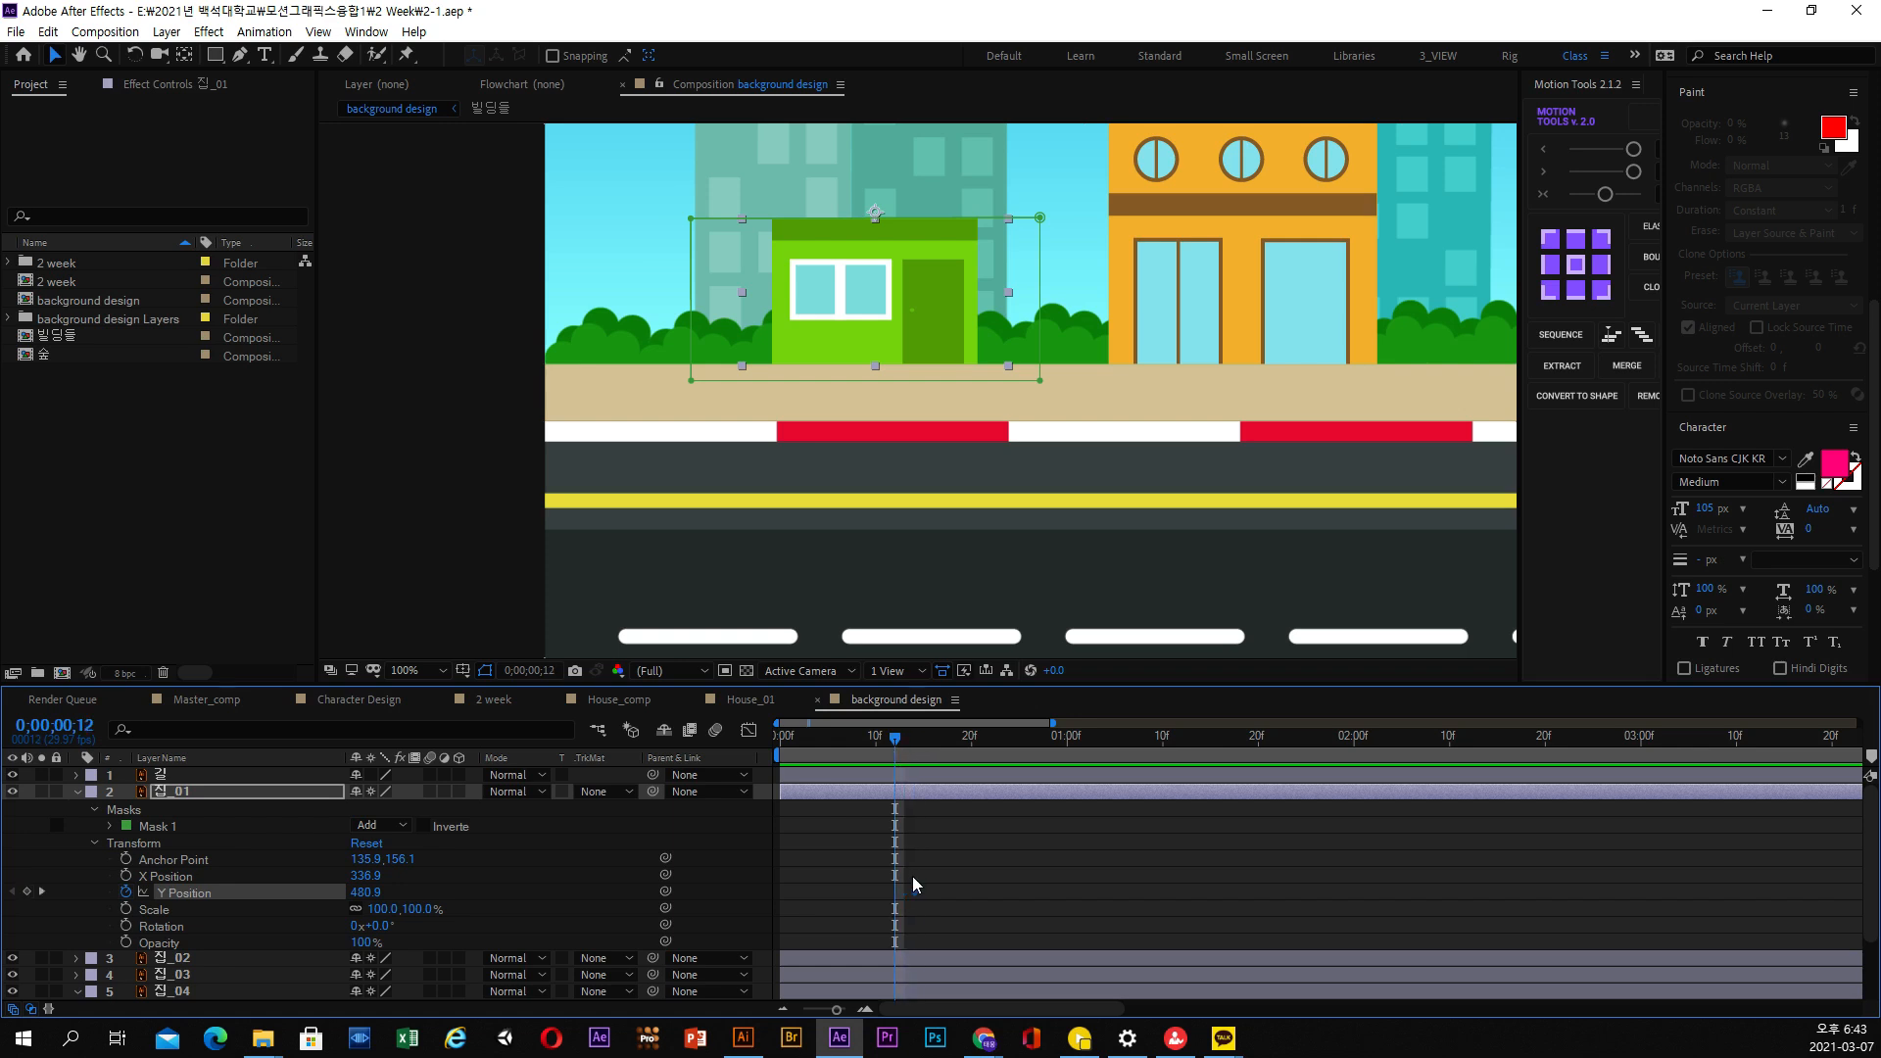
left_click_drag(916, 894, 877, 904)
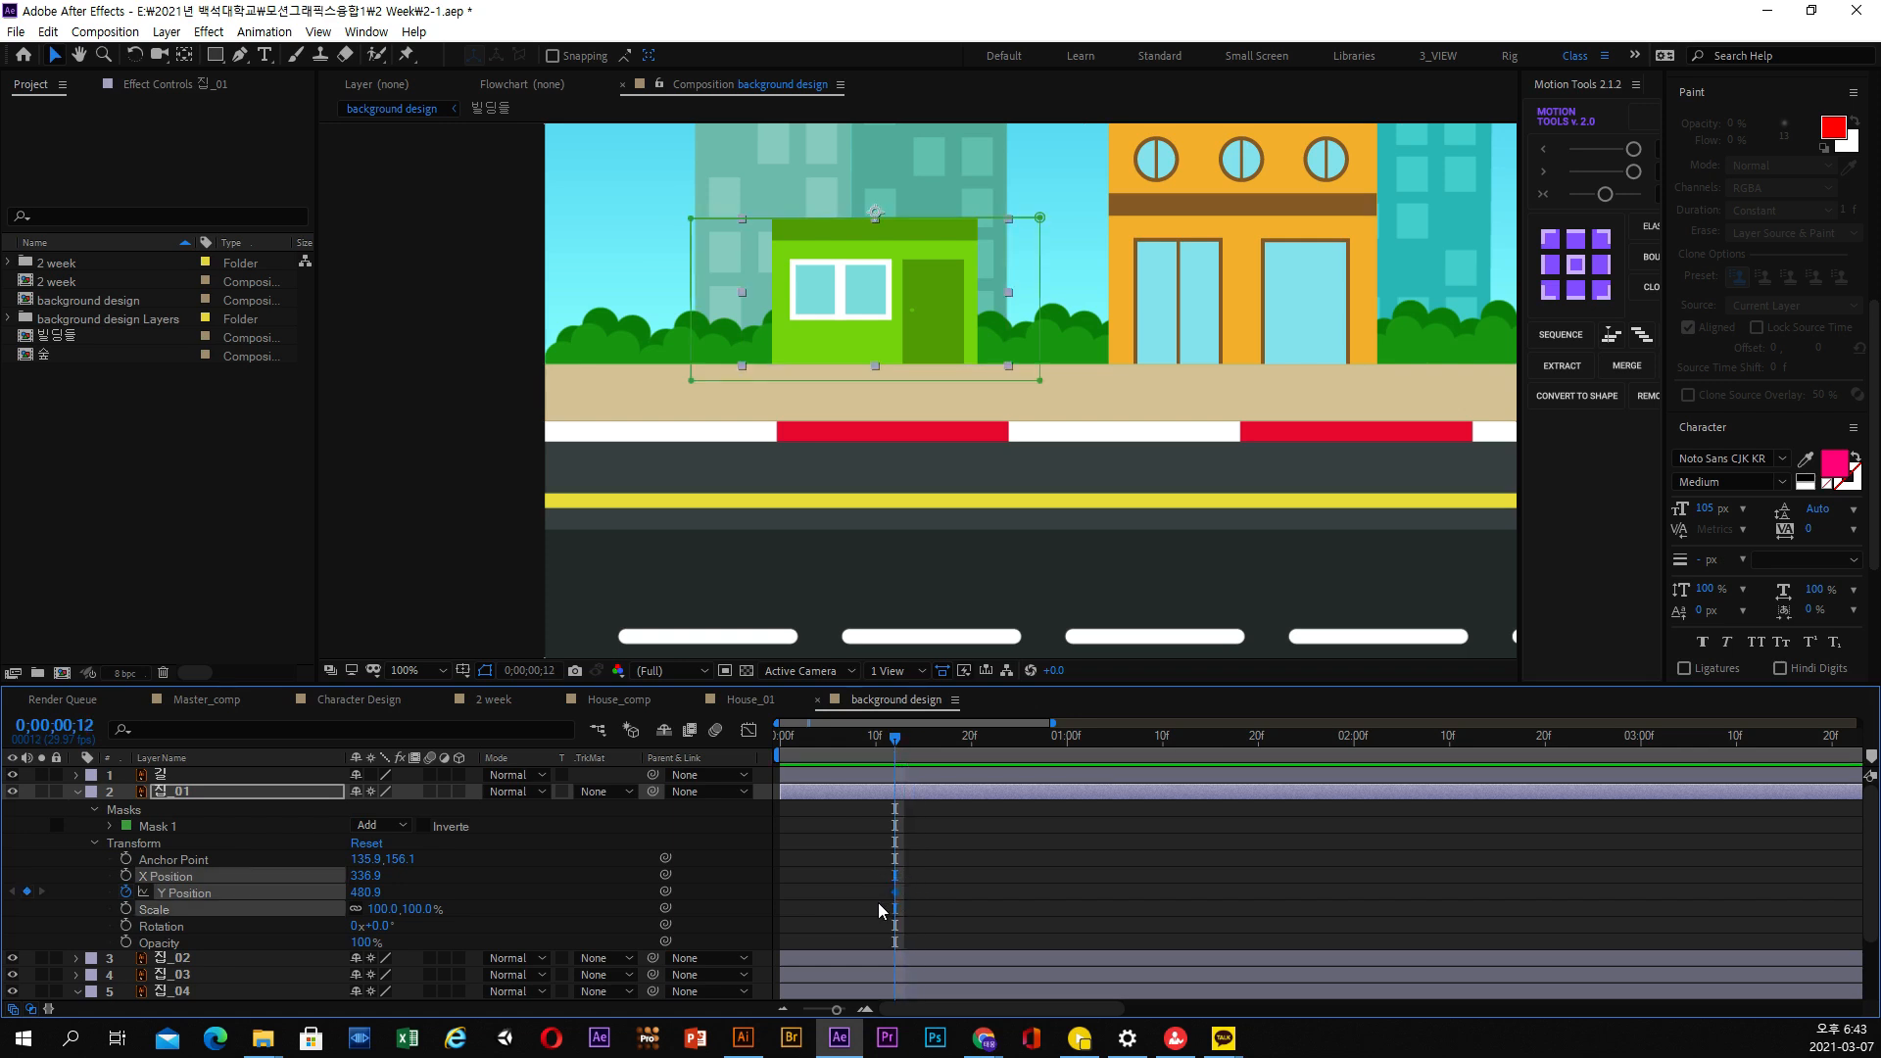
left_click(971, 885)
left_click(192, 895)
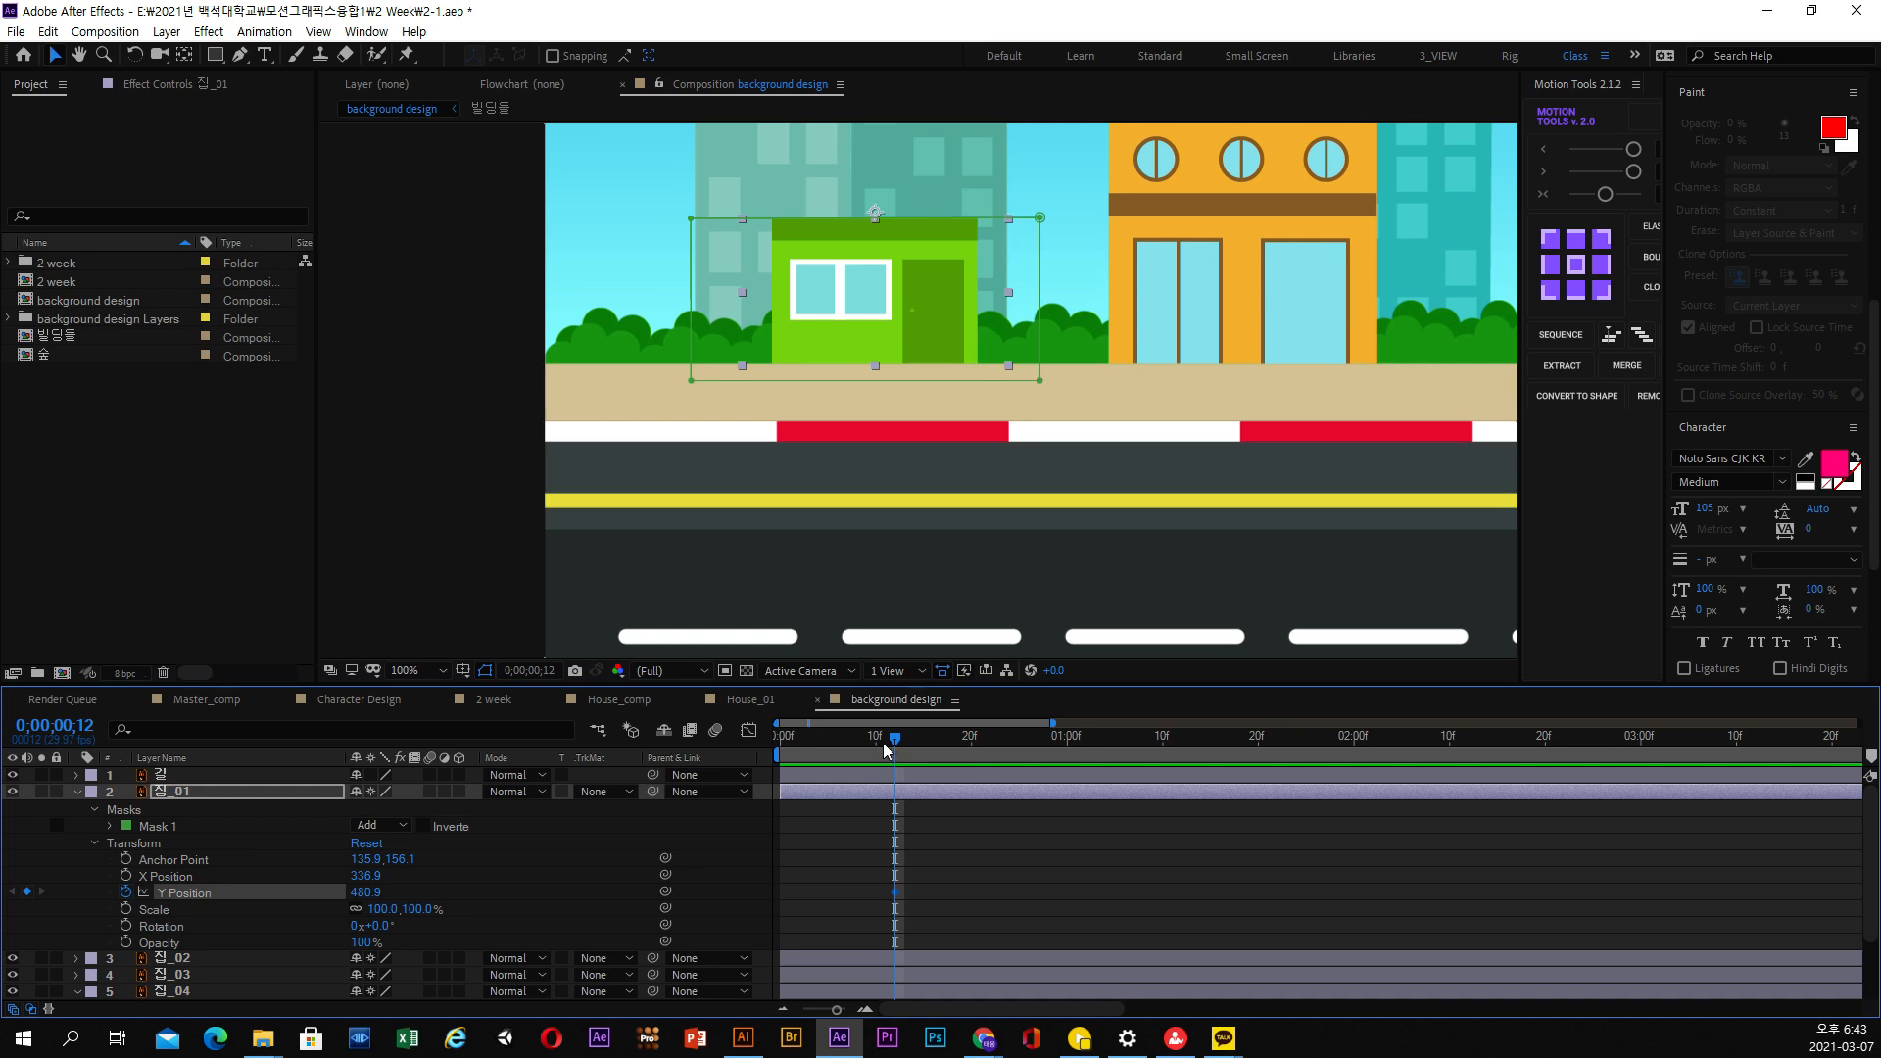
Add a Y Position keyframe to 집_01 at 0;00;00;07, set Y Position to 631.9 at 0;00;00;00, and preview the motion
left_click_drag(884, 750, 846, 756)
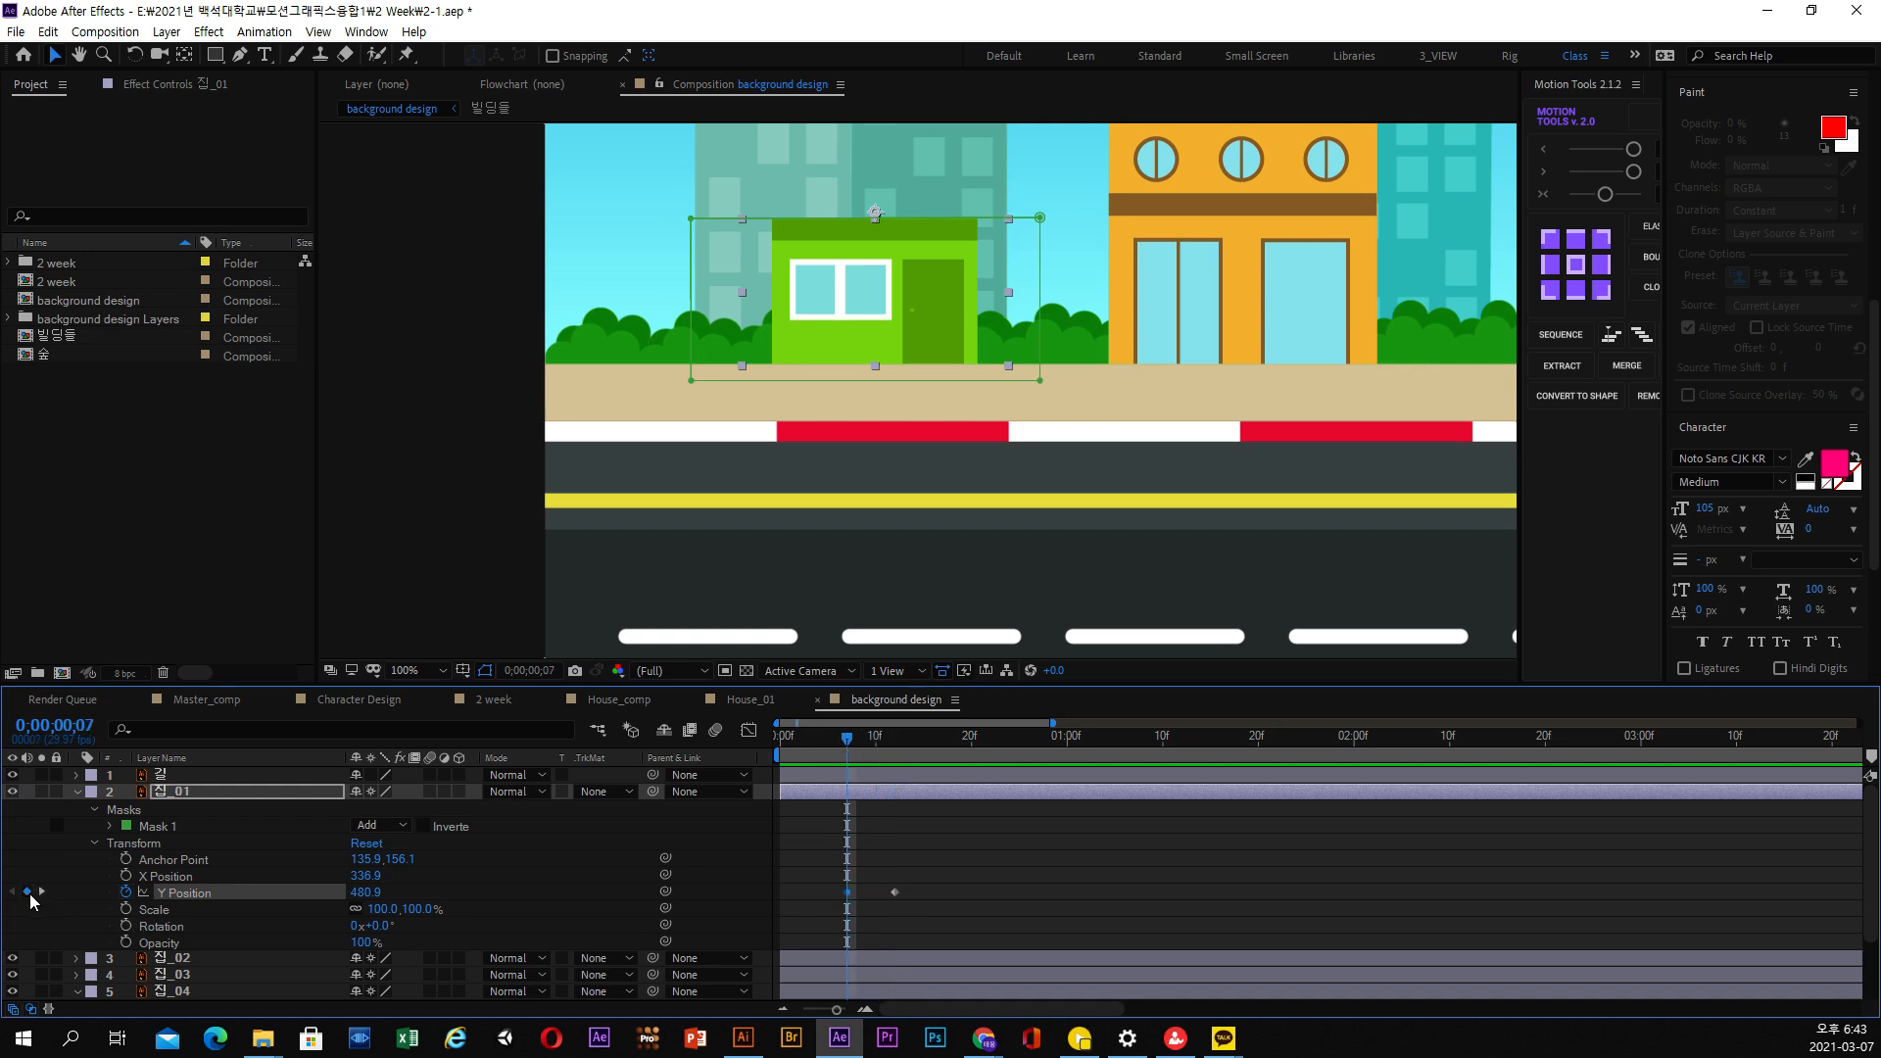
left_click_drag(849, 745, 702, 749)
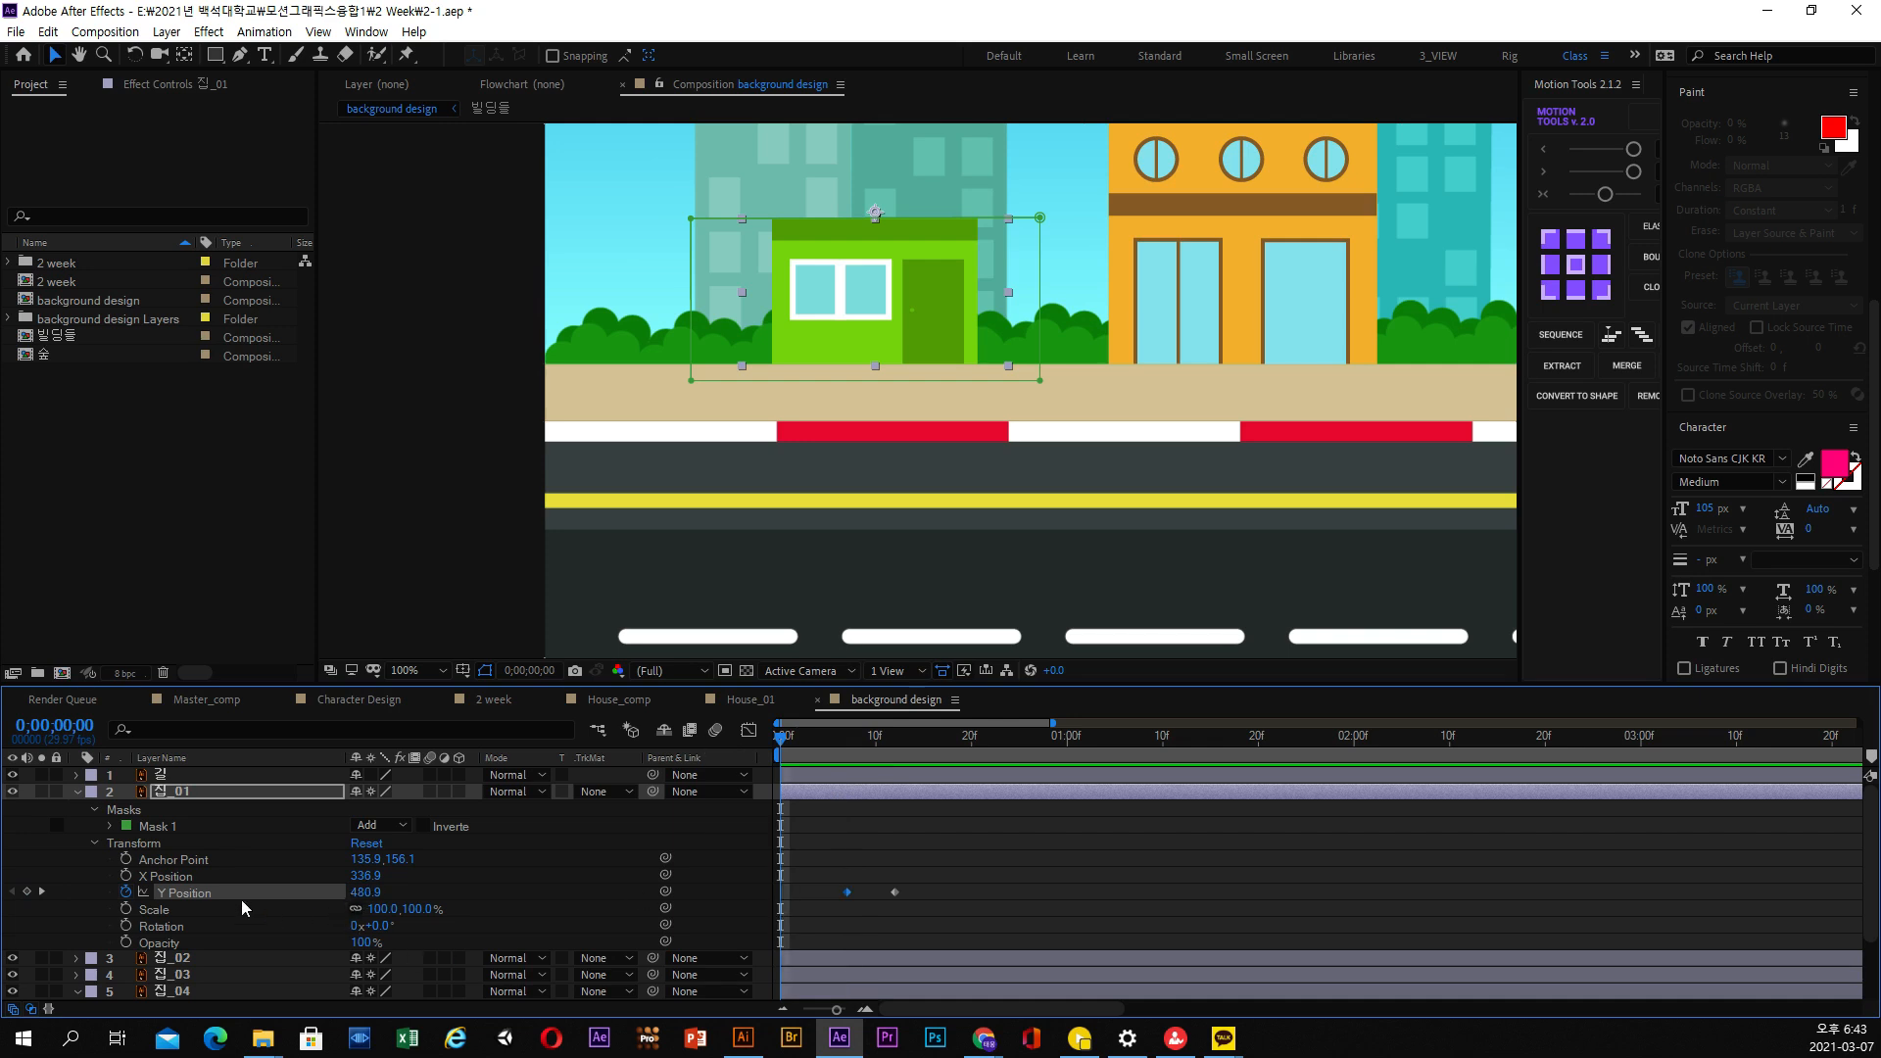
left_click_drag(369, 898, 519, 897)
key("space")
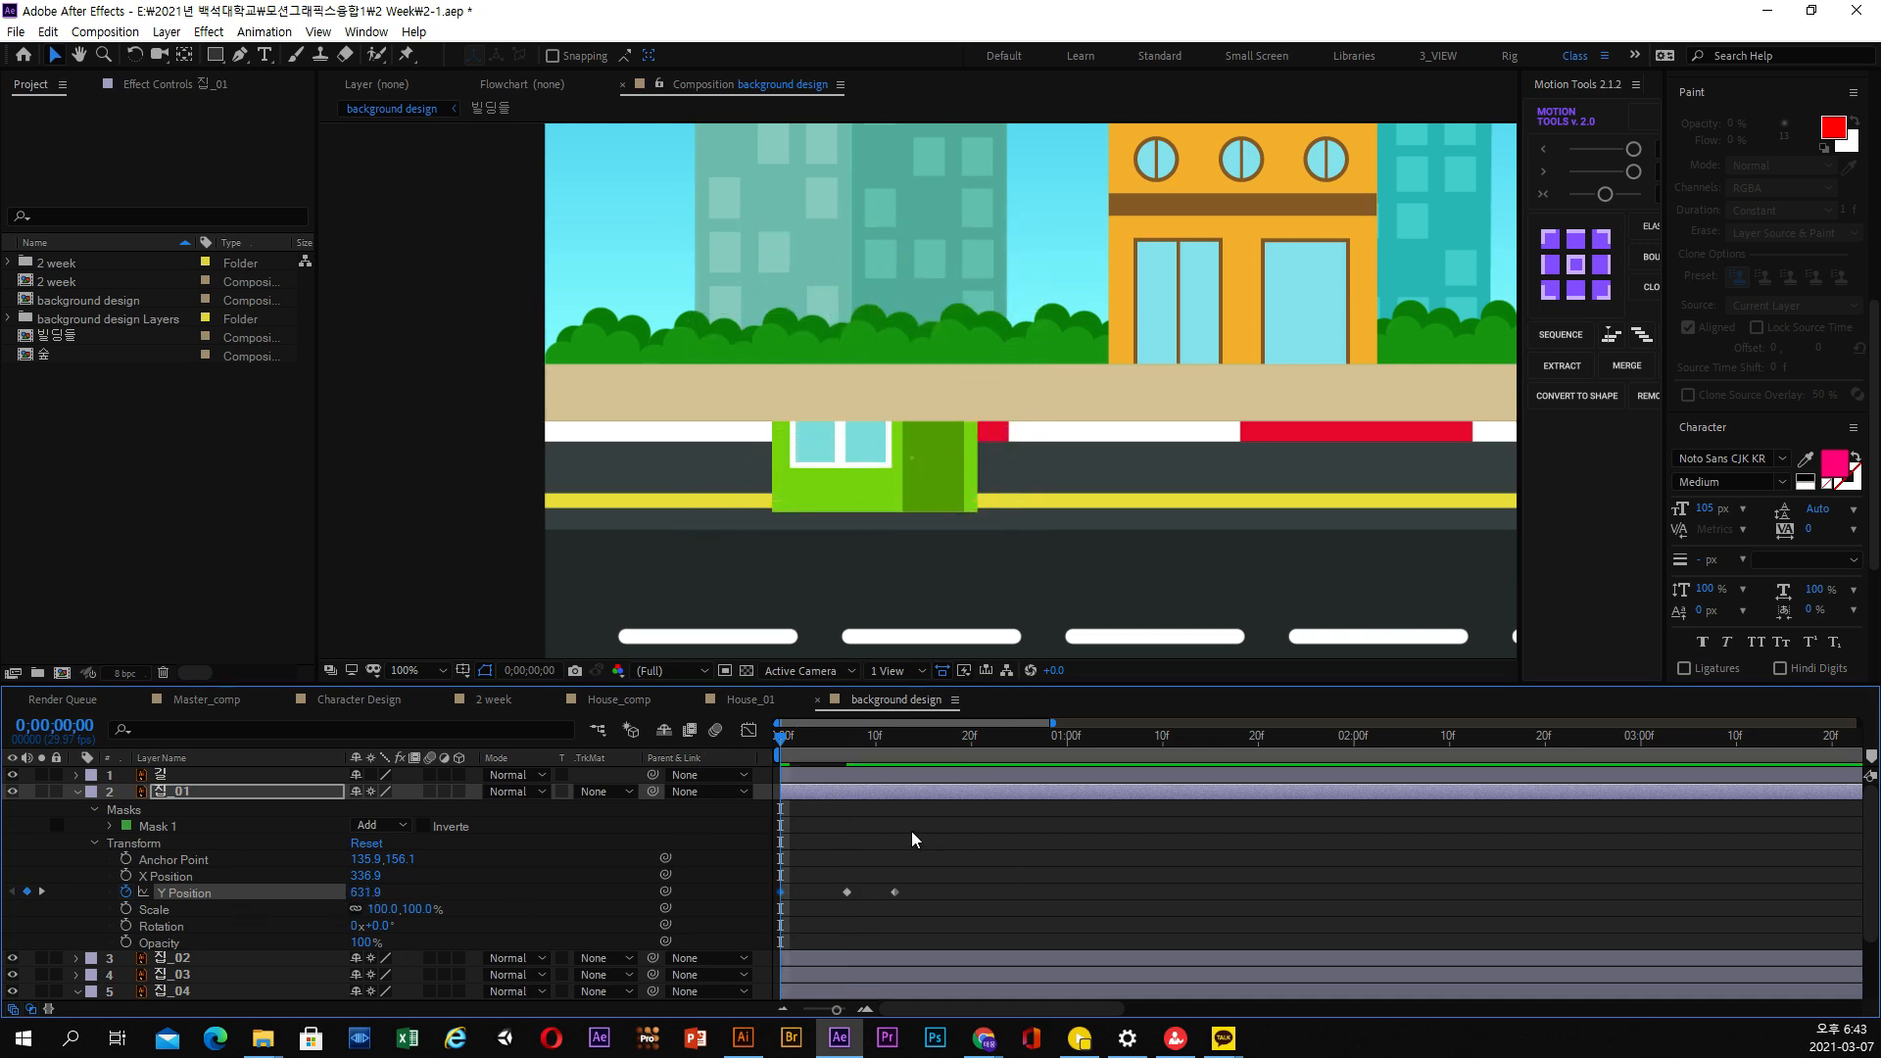
key("space")
Raise 집_01 slightly above the ground line in its Y Position keyframe at 0;00;00;07 and preview the overshoot
left_click_drag(798, 749, 847, 754)
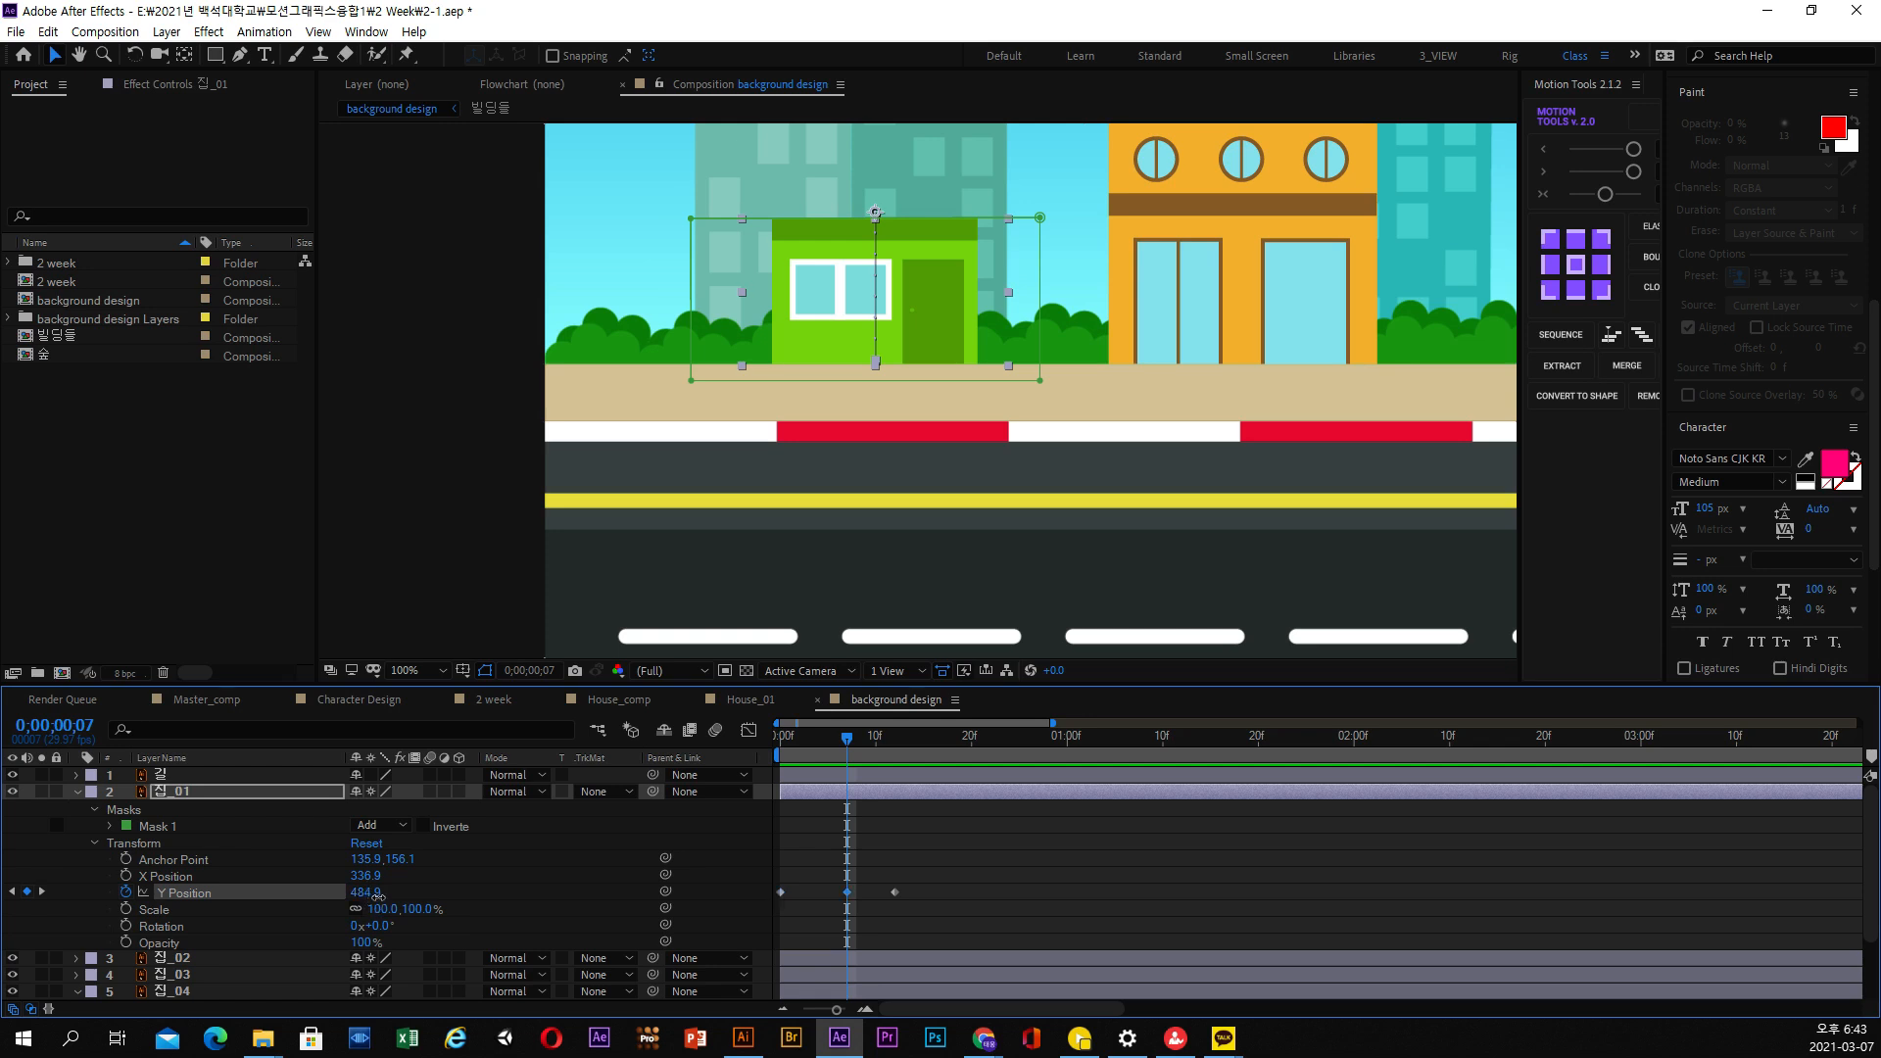
left_click_drag(377, 895, 360, 896)
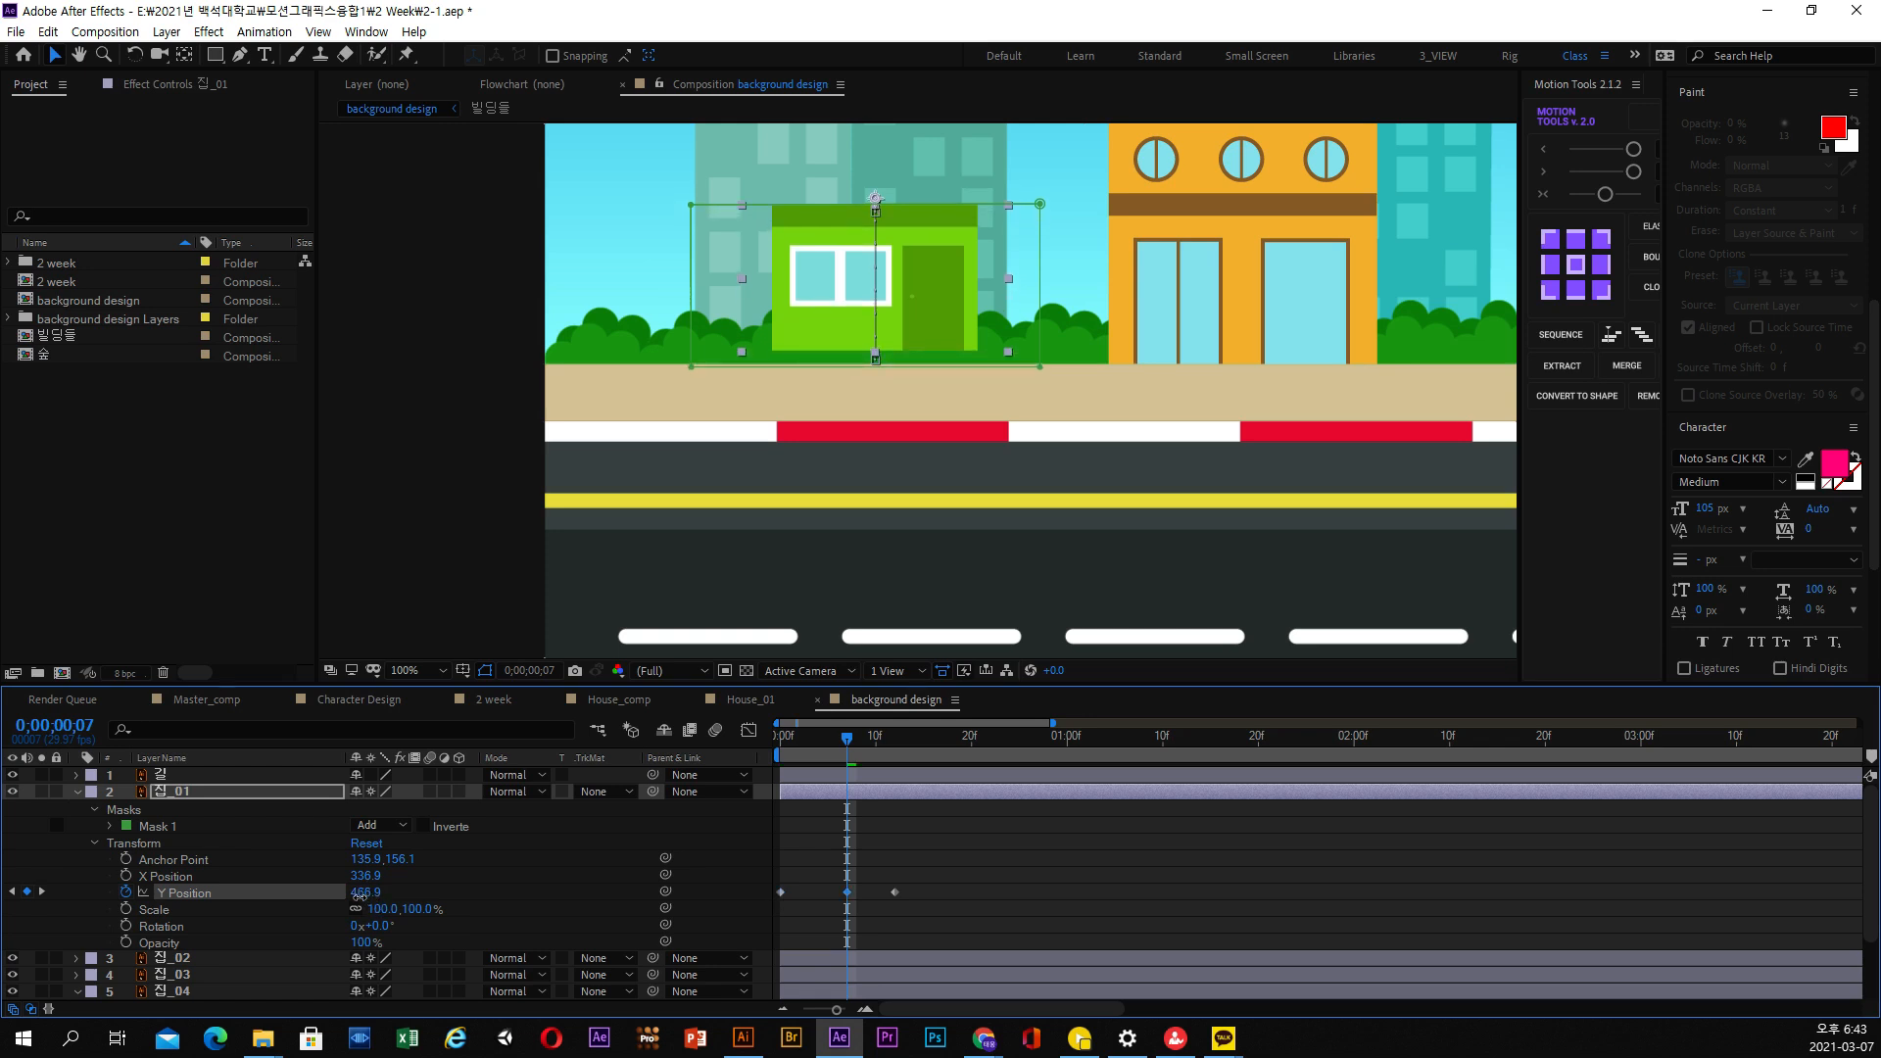
key("space")
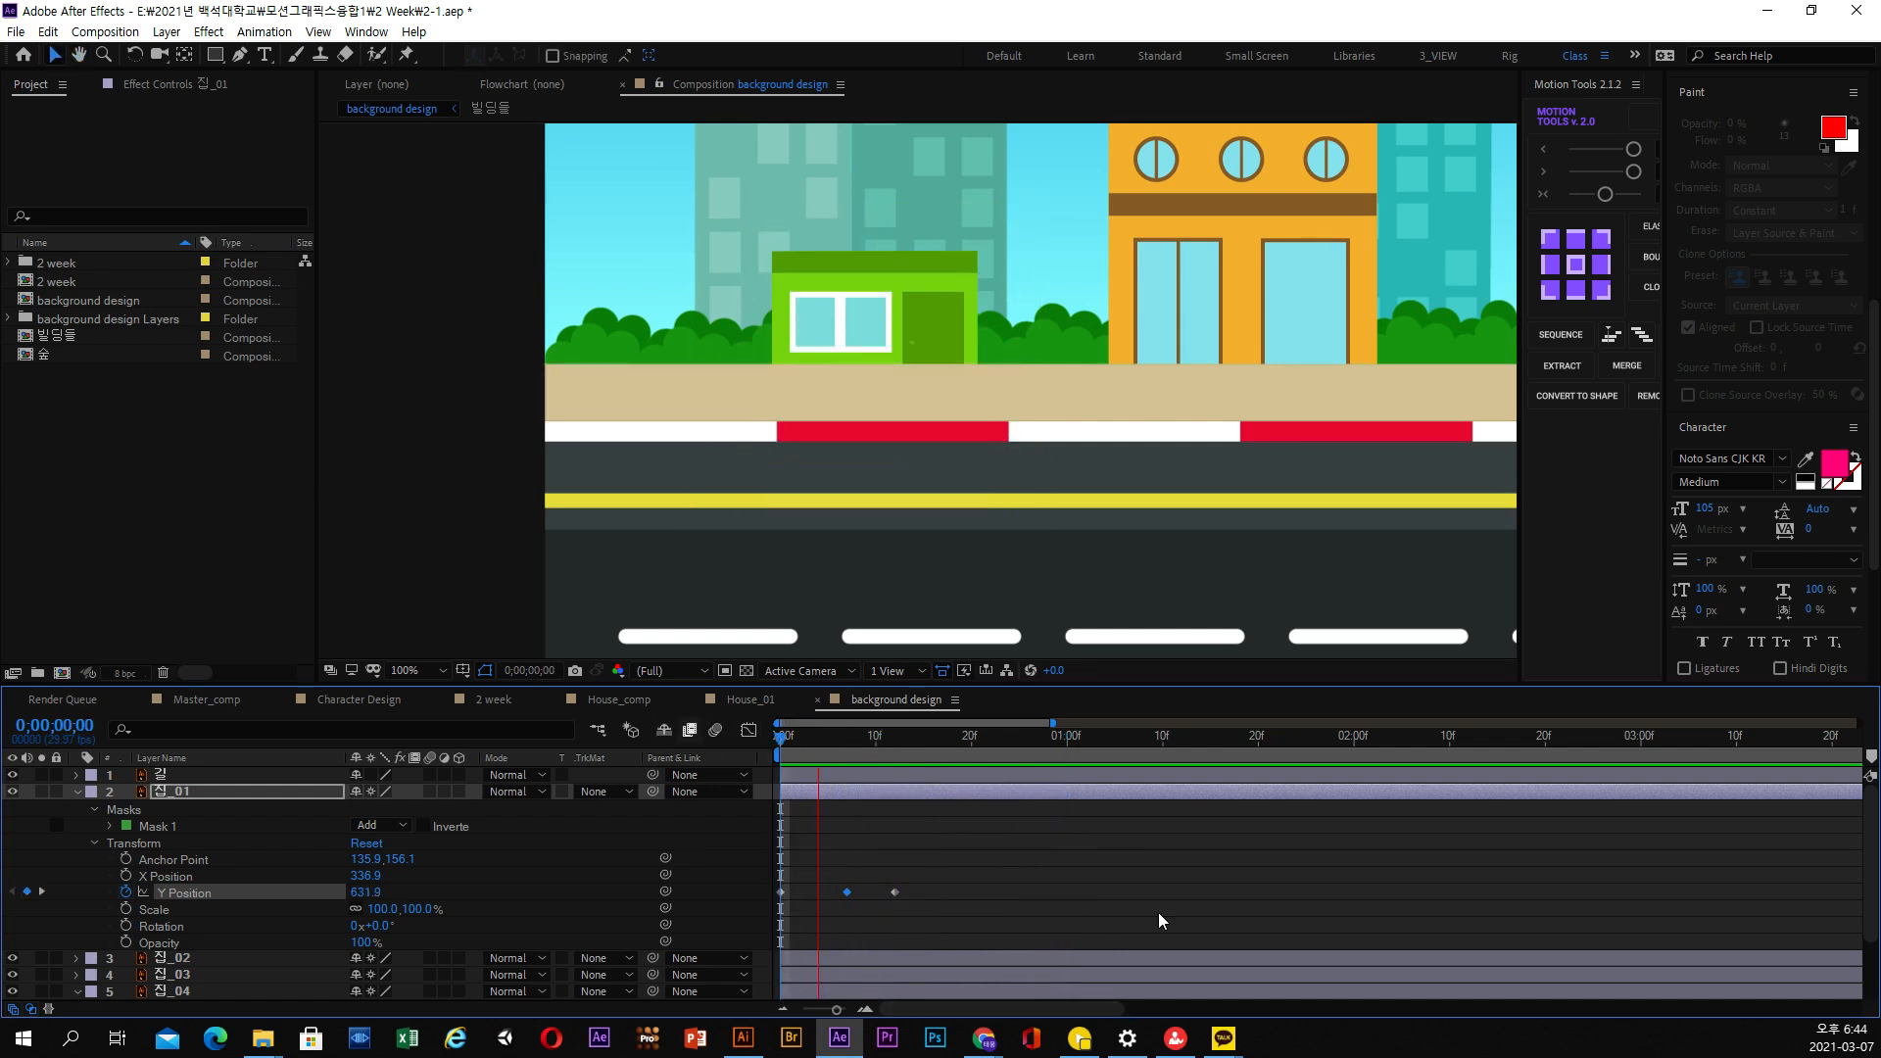
Move to 0;00;00;18 and duplicate the 집_01 layer
left_click_drag(864, 736, 952, 737)
left_click(243, 795)
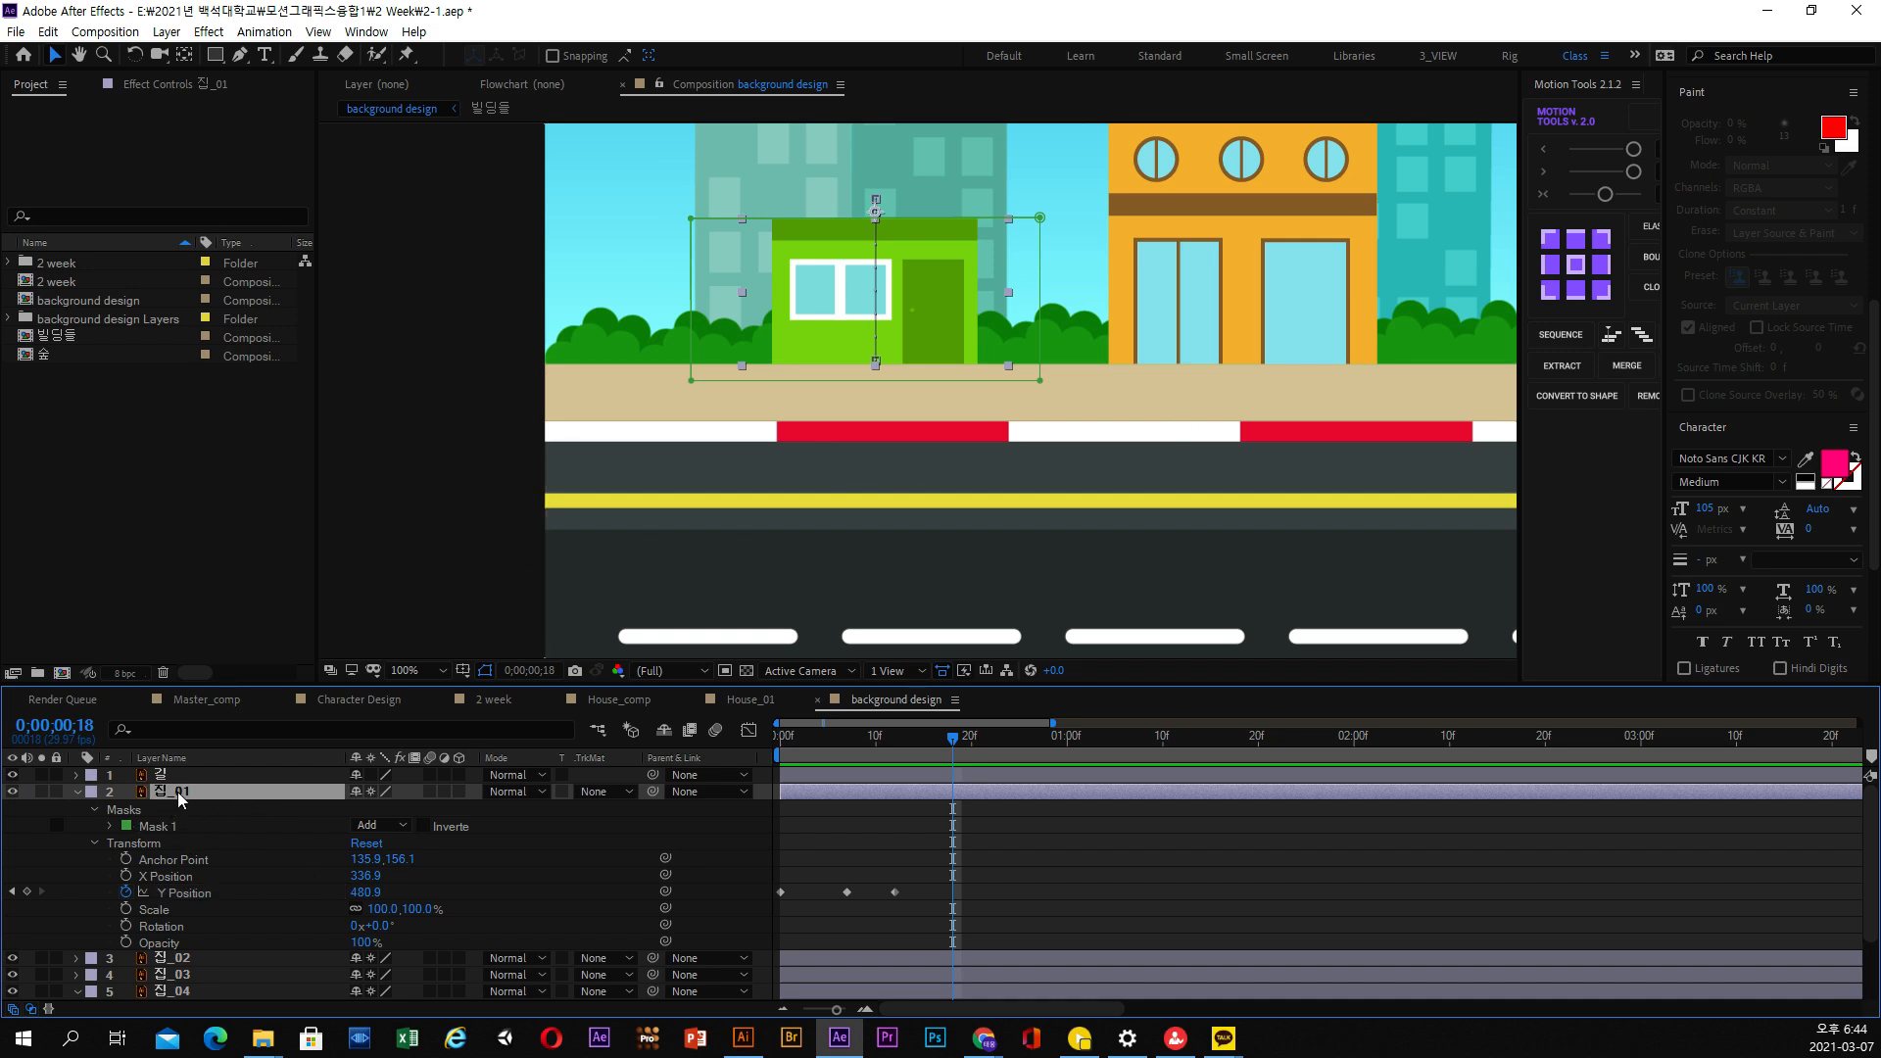
key("ctrl+d")
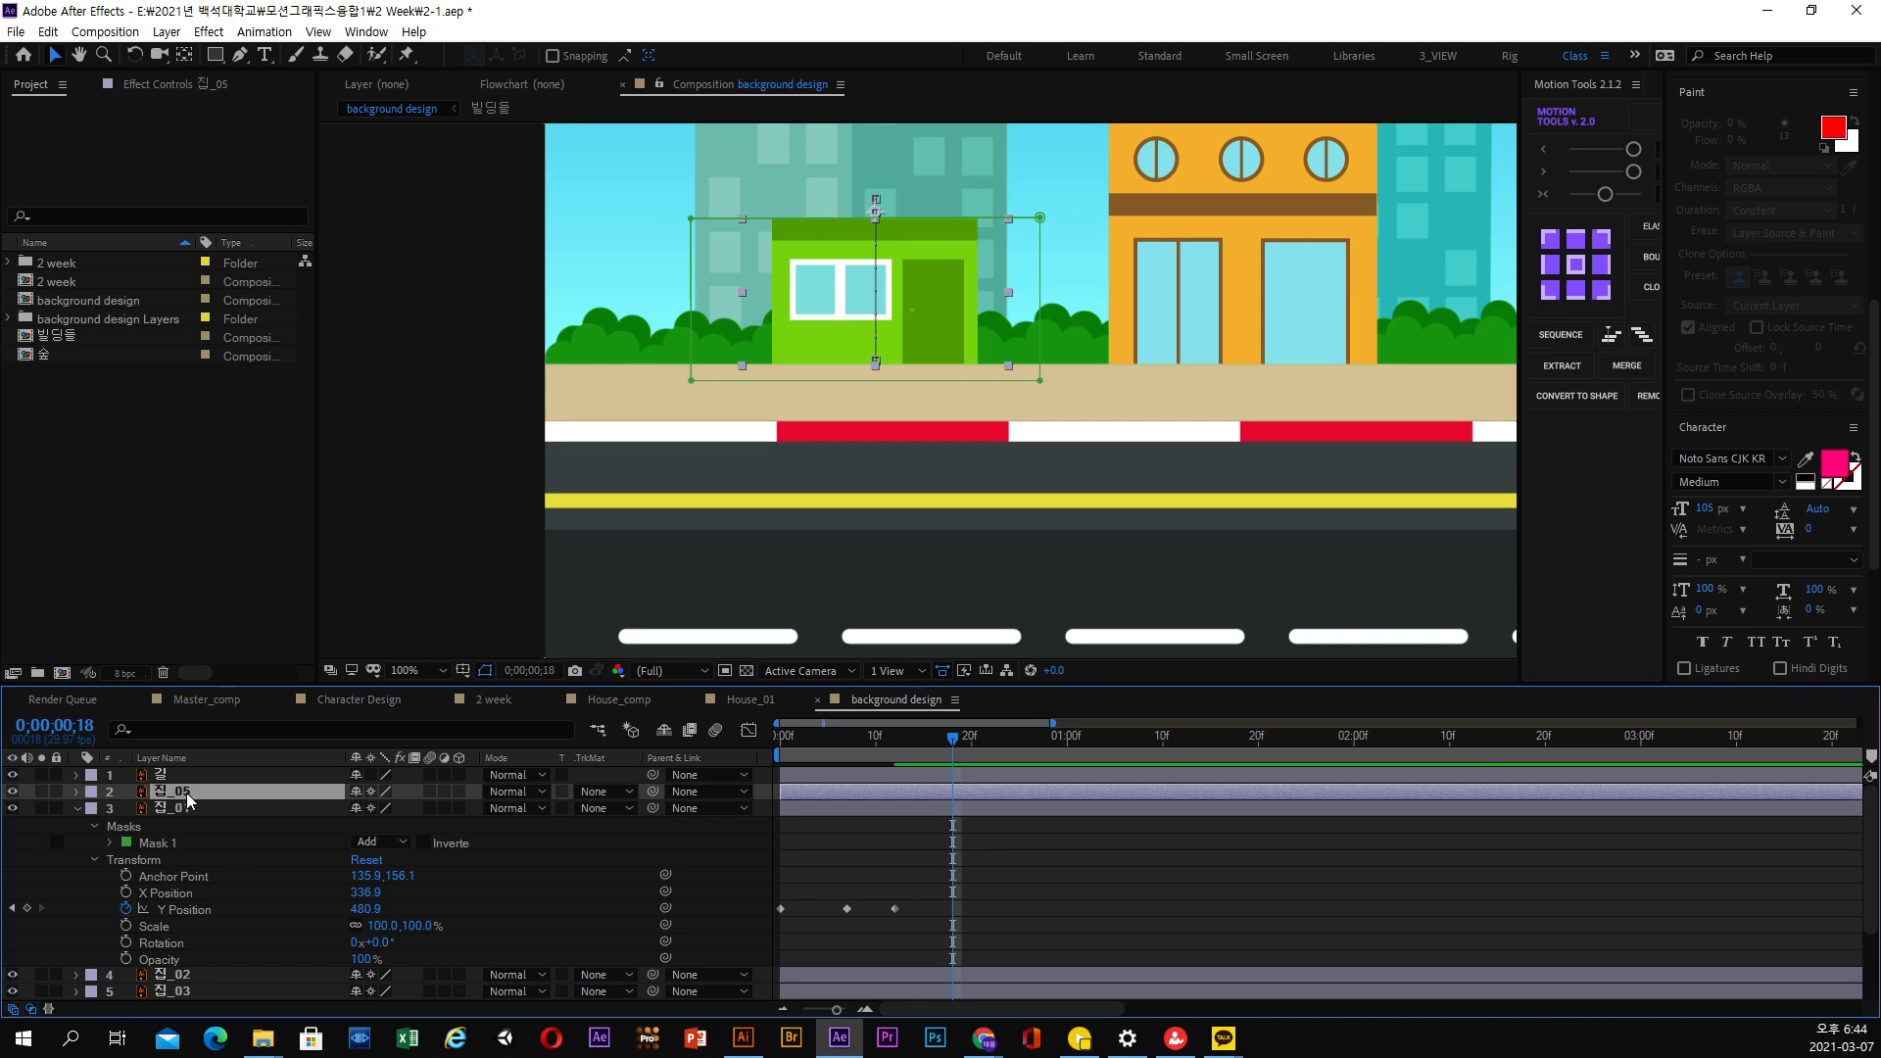
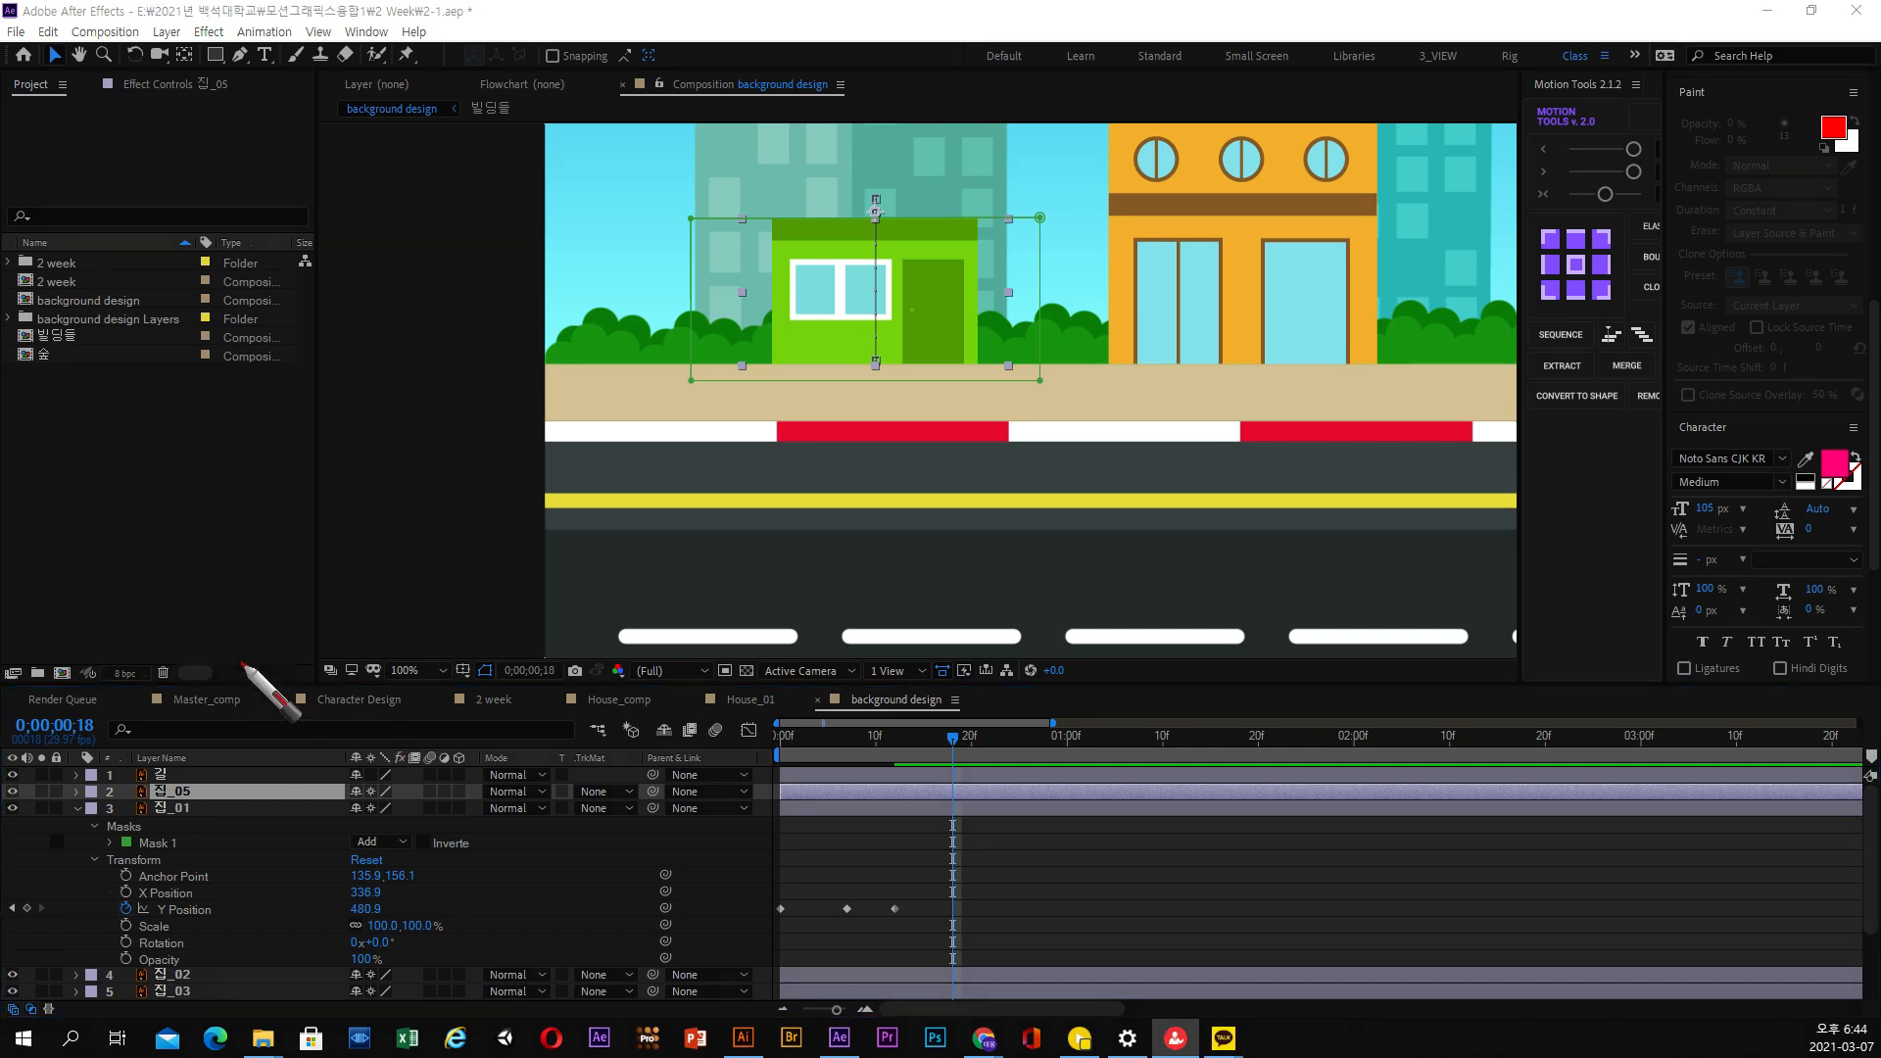
mouse_move(253, 643)
left_mouse_down()
mouse_move(239, 681)
mouse_move(254, 693)
mouse_move(327, 668)
mouse_move(363, 695)
mouse_move(493, 662)
mouse_move(444, 689)
left_mouse_up()
mouse_move(565, 628)
left_mouse_down()
mouse_move(548, 687)
mouse_move(540, 622)
mouse_move(545, 675)
mouse_move(613, 586)
mouse_move(555, 676)
left_mouse_up()
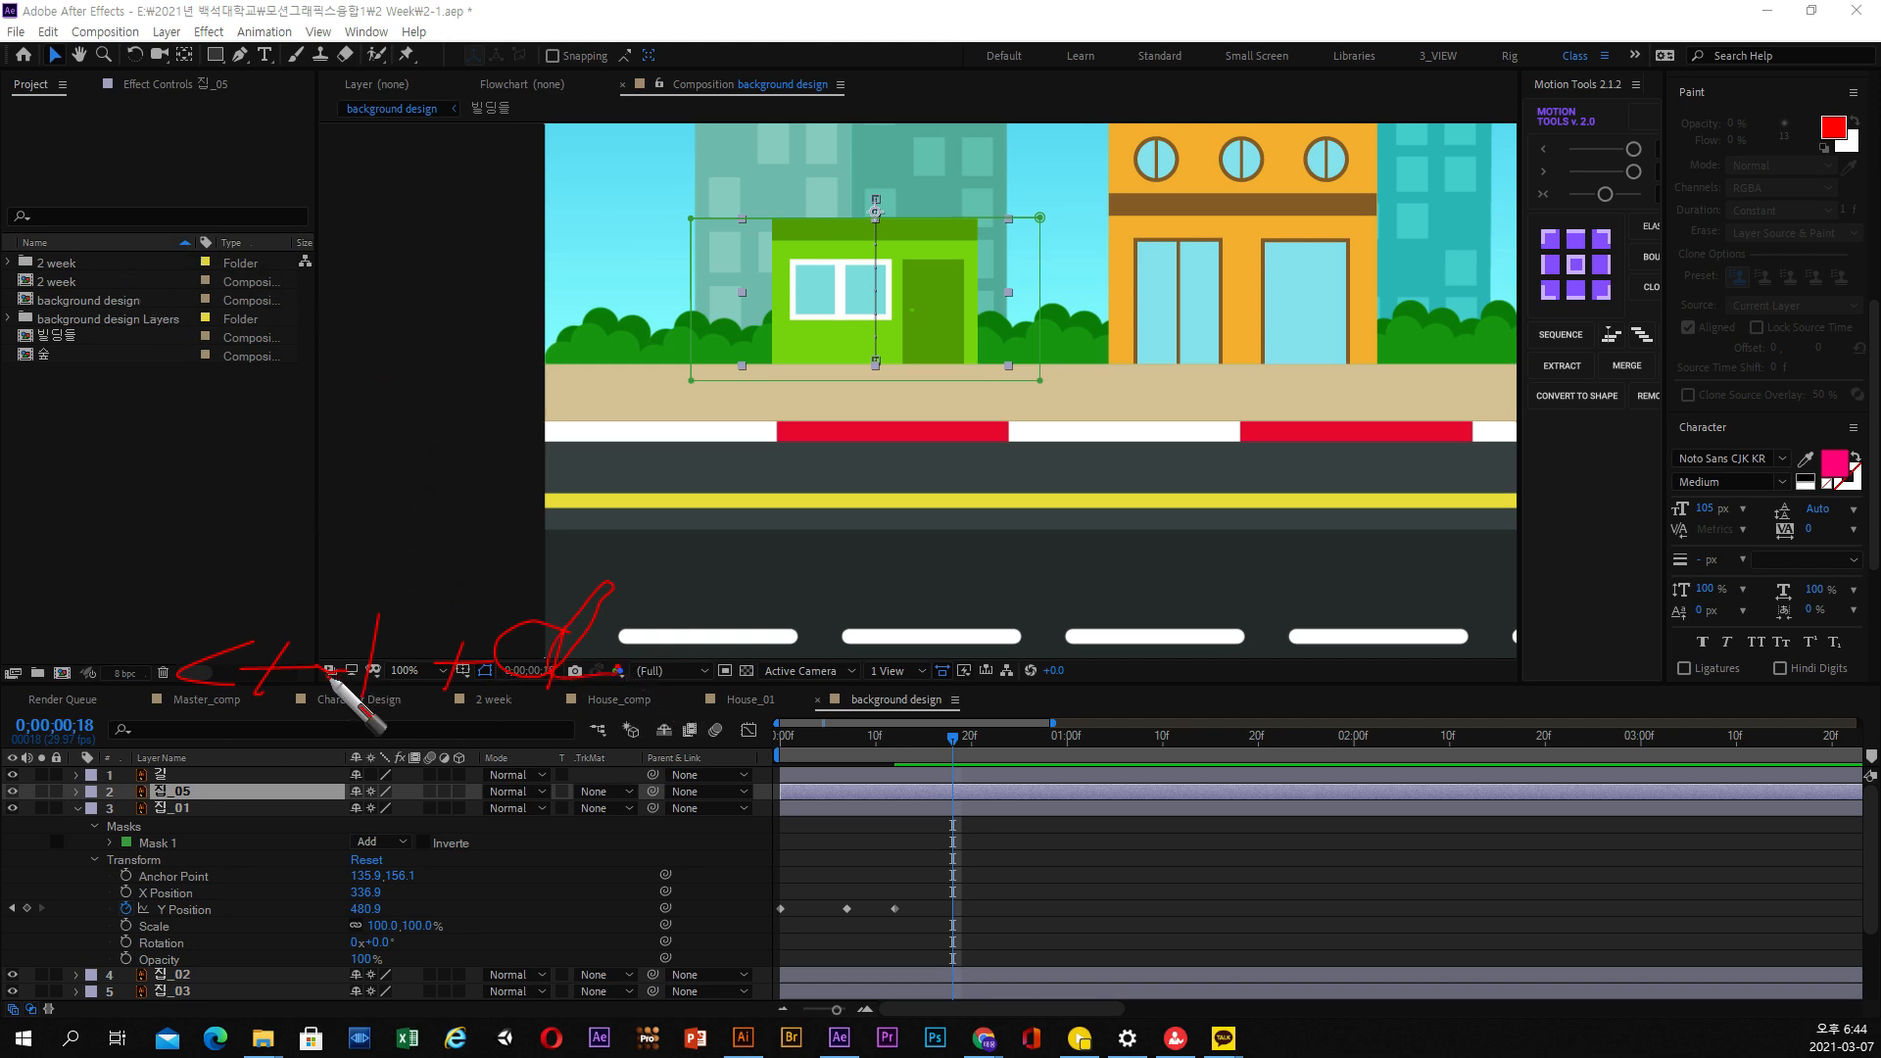
key("Escape")
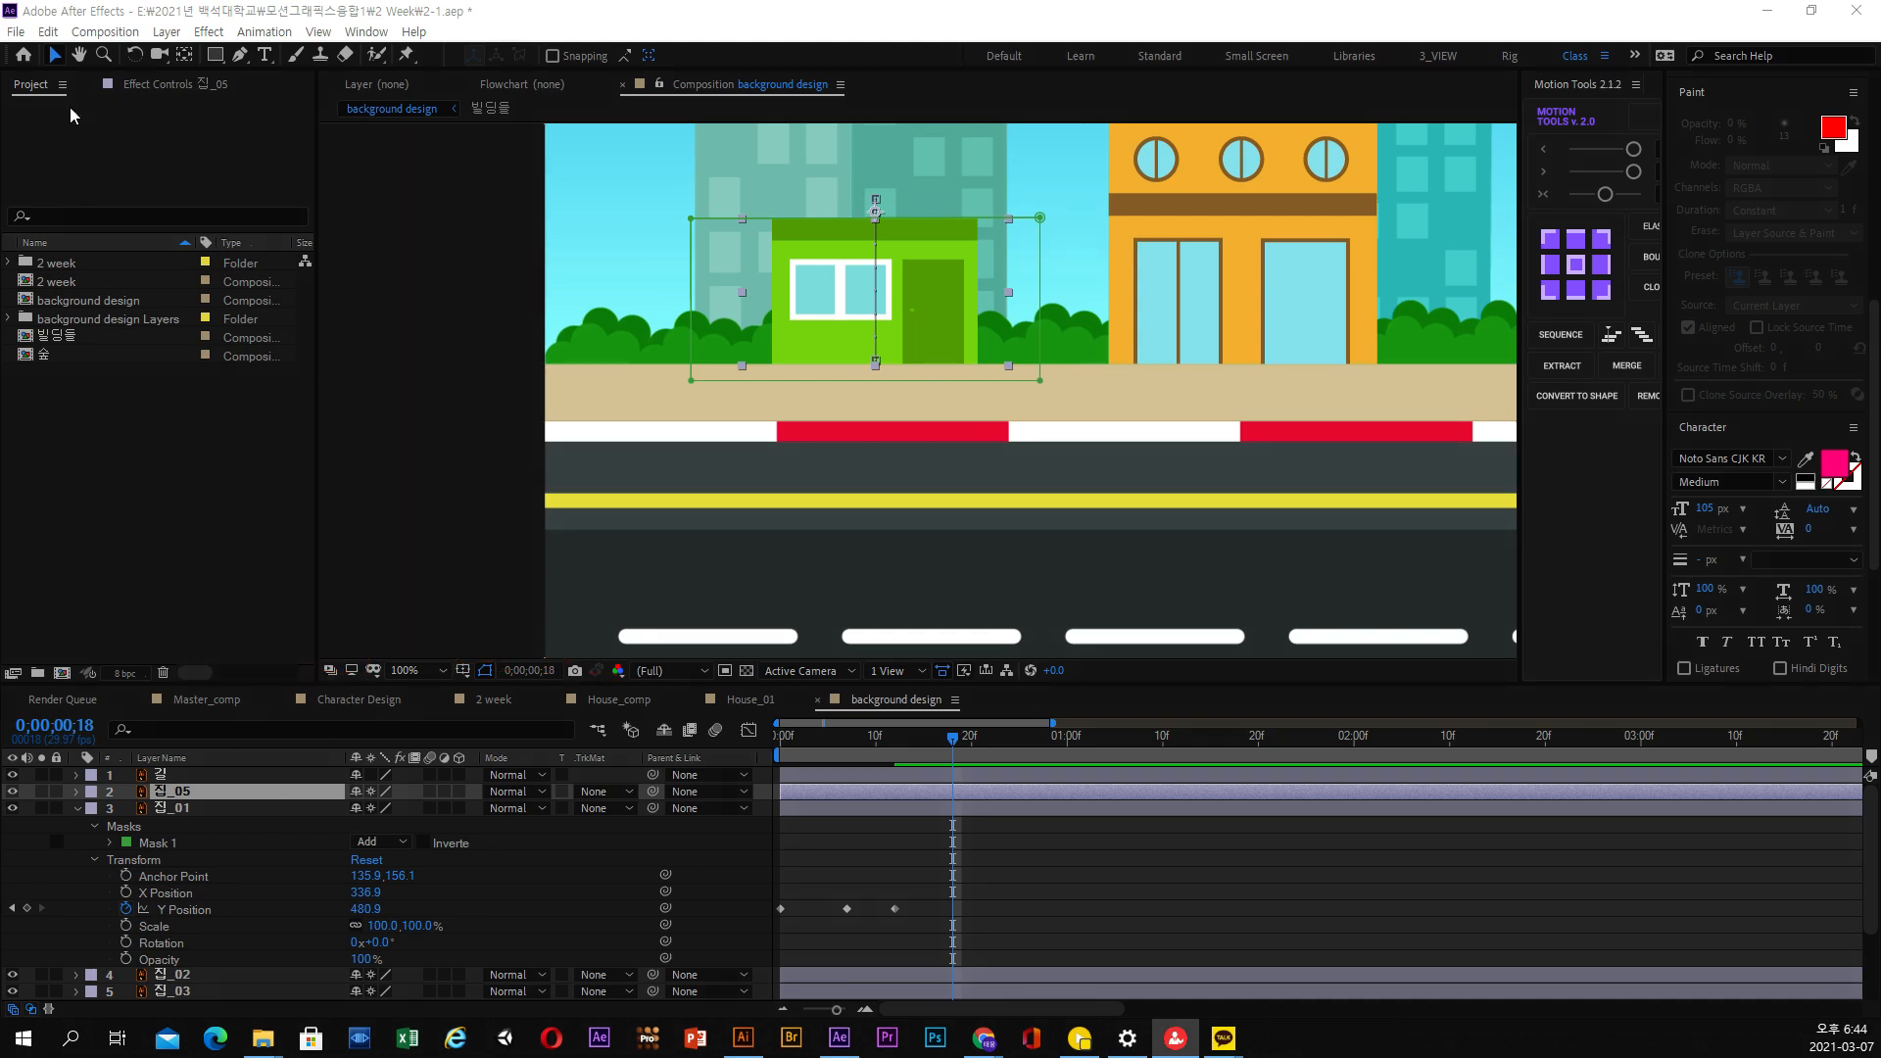
left_click(48, 32)
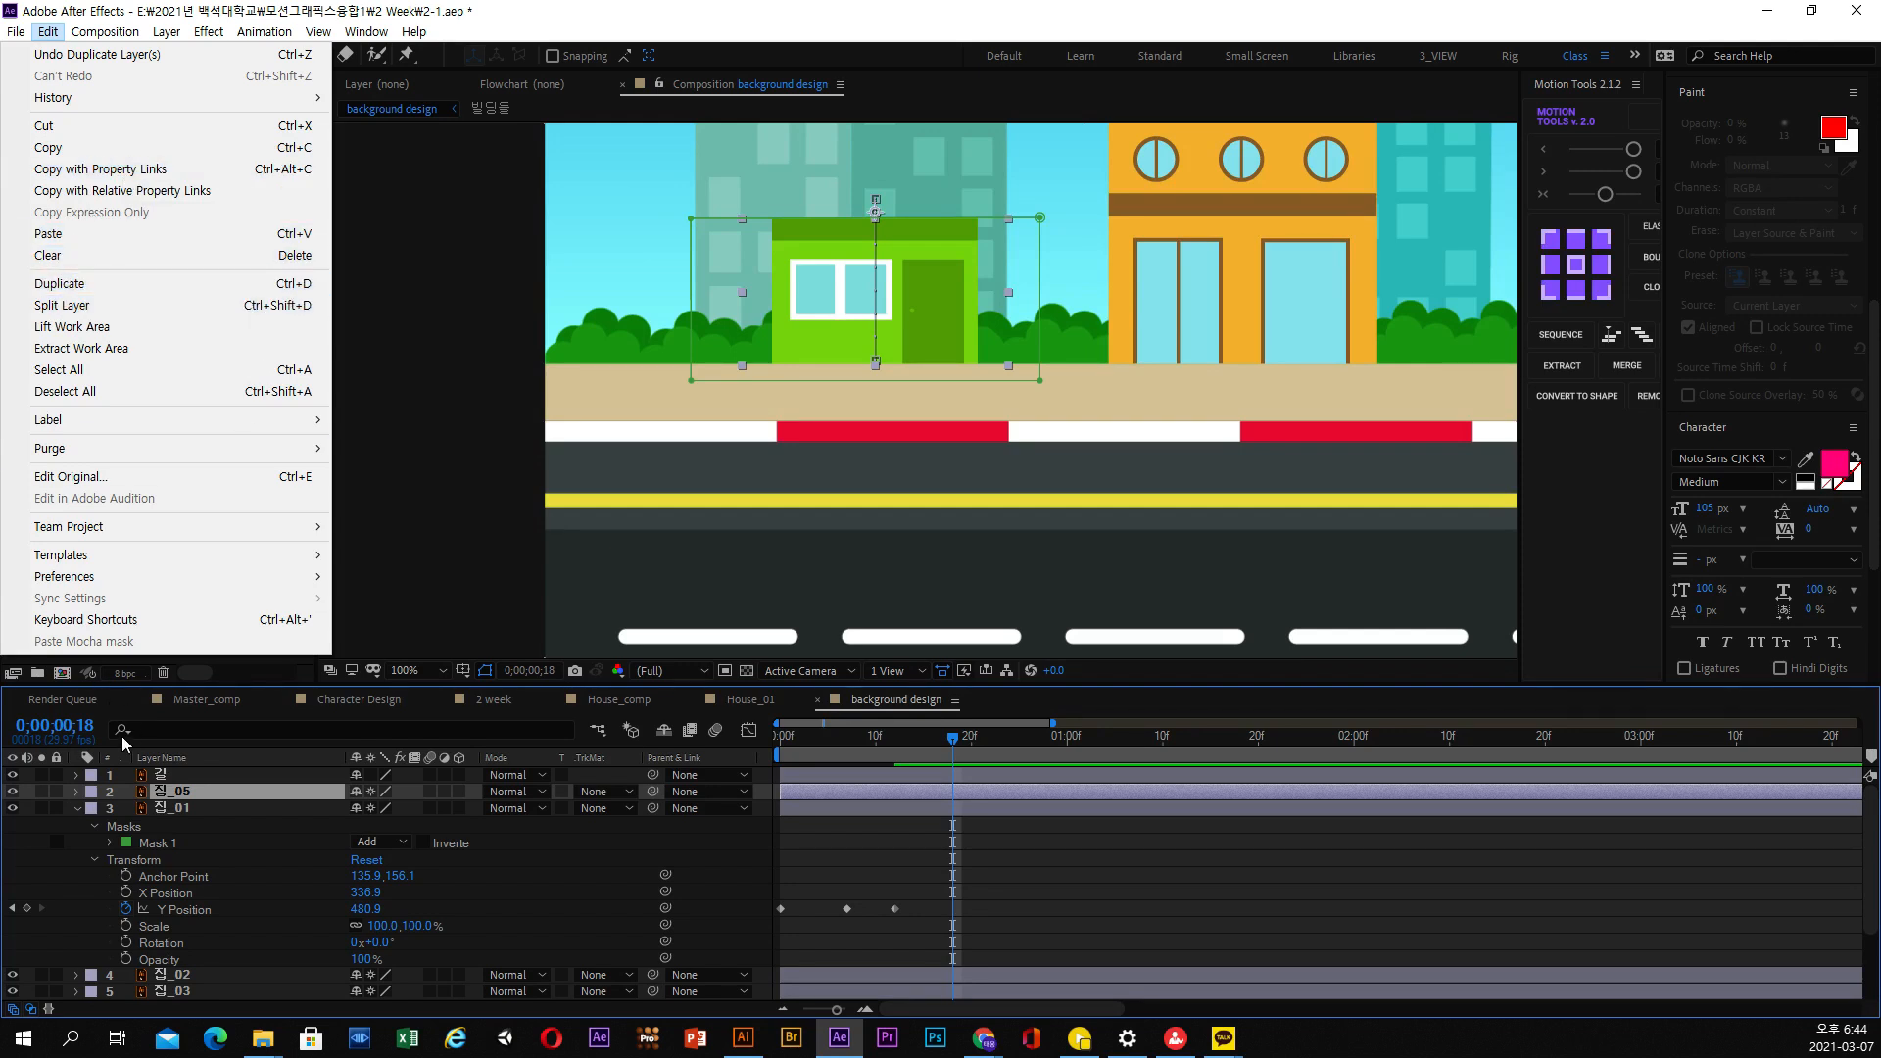
left_click(159, 799)
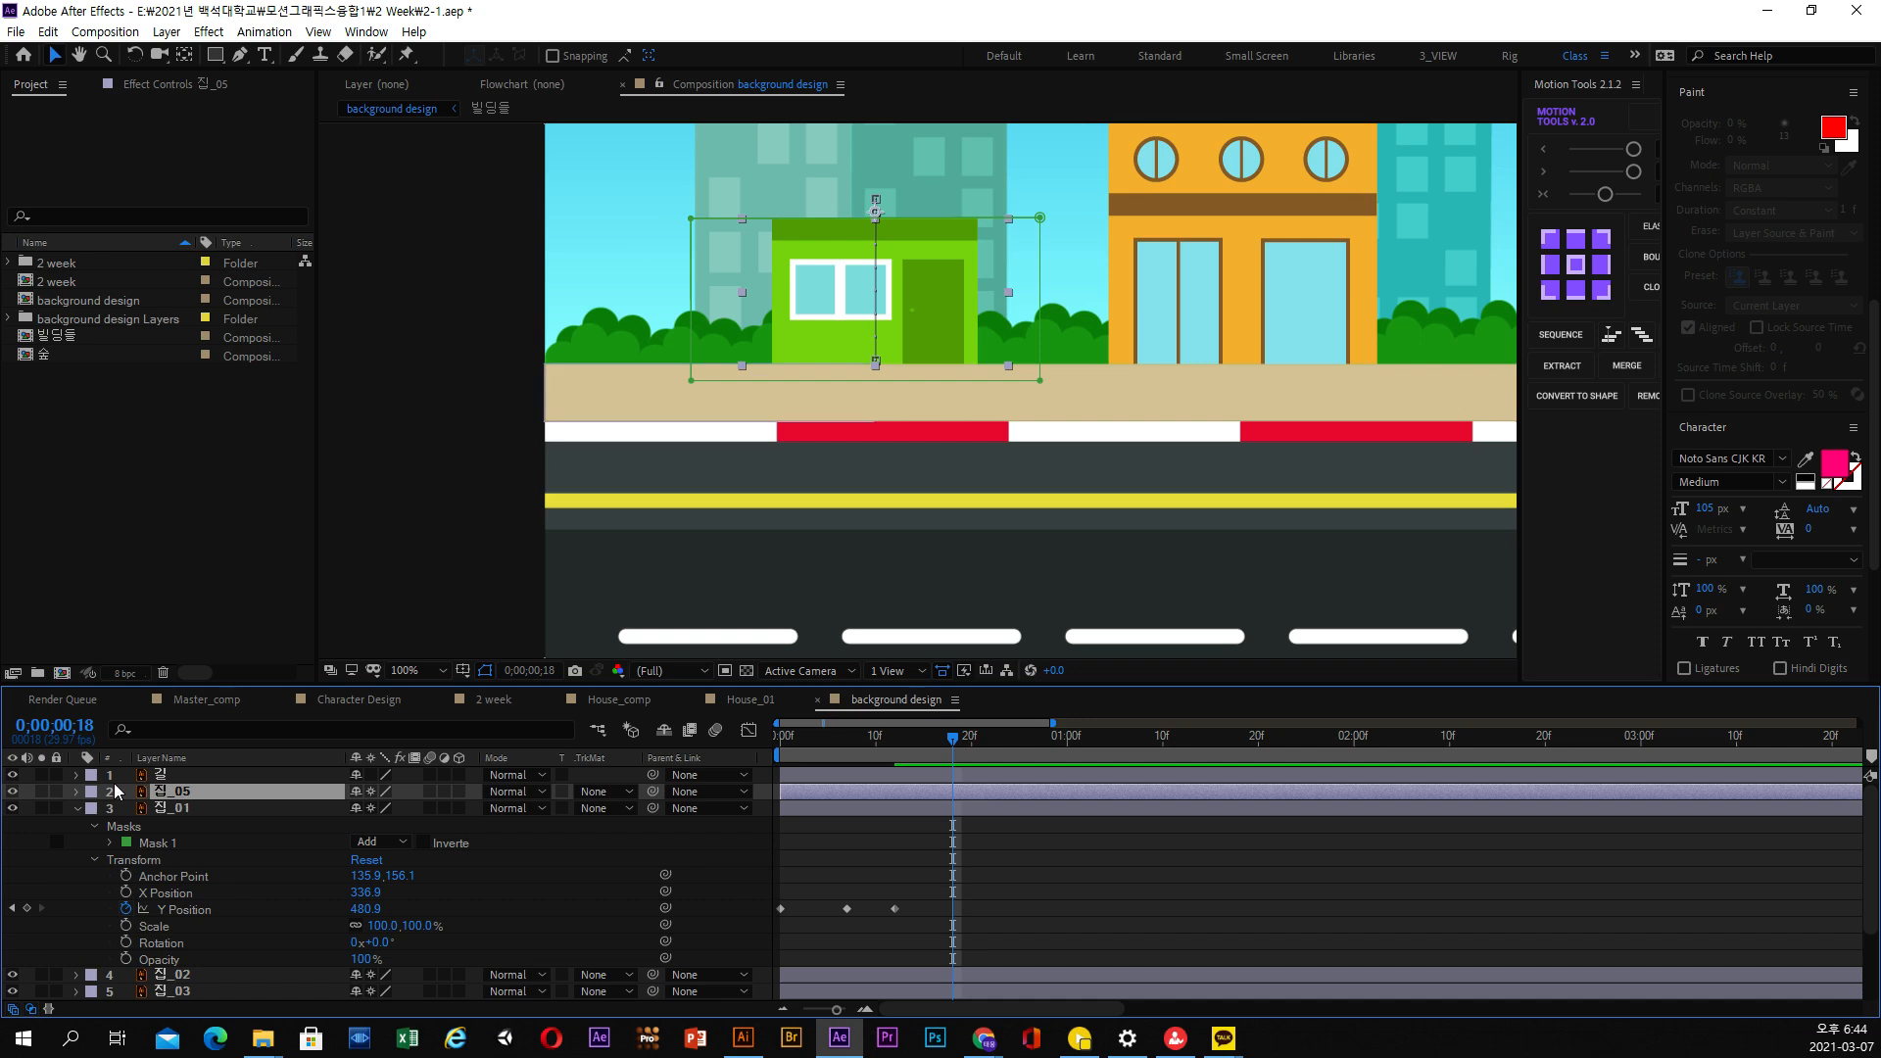
Move Mask 1 of the 집_05 layer up so that it reveals the green house's upper floor and roof
left_click(170, 806)
left_click(173, 795)
left_click(76, 791)
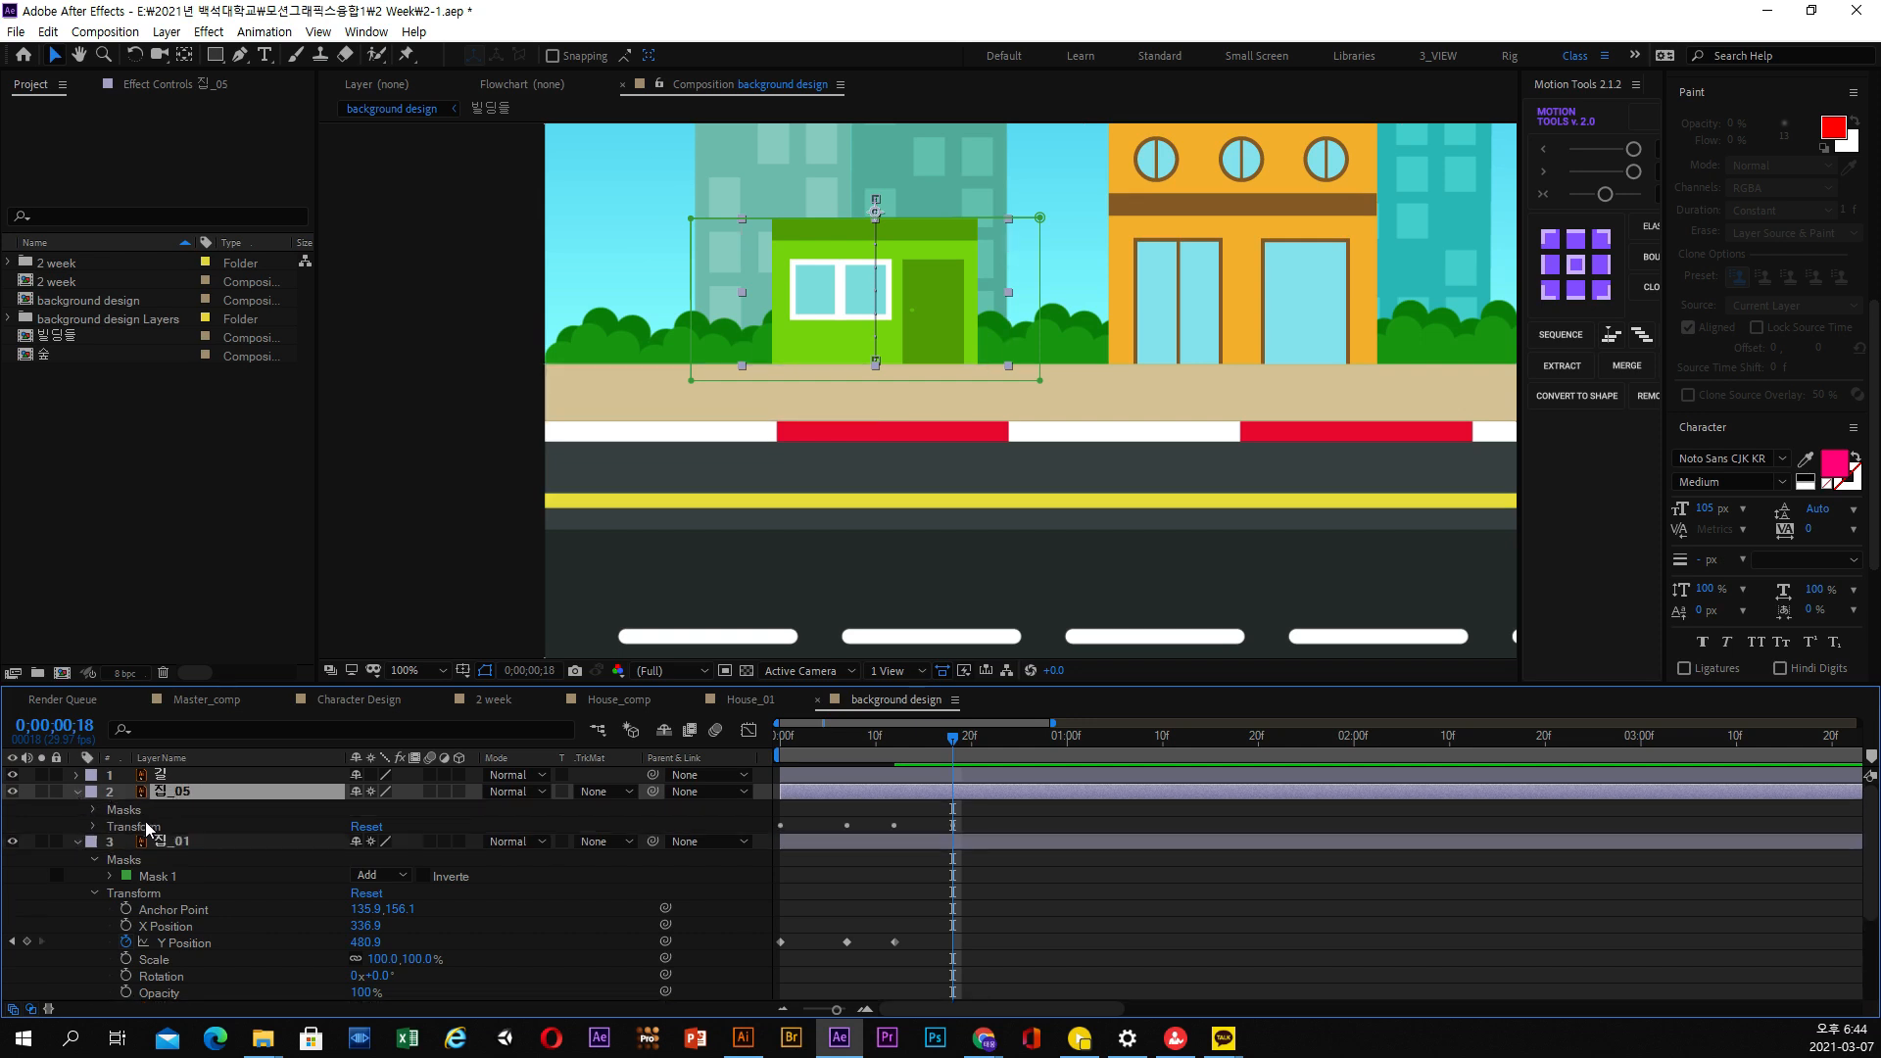
left_click(94, 810)
left_click(167, 828)
left_click(111, 825)
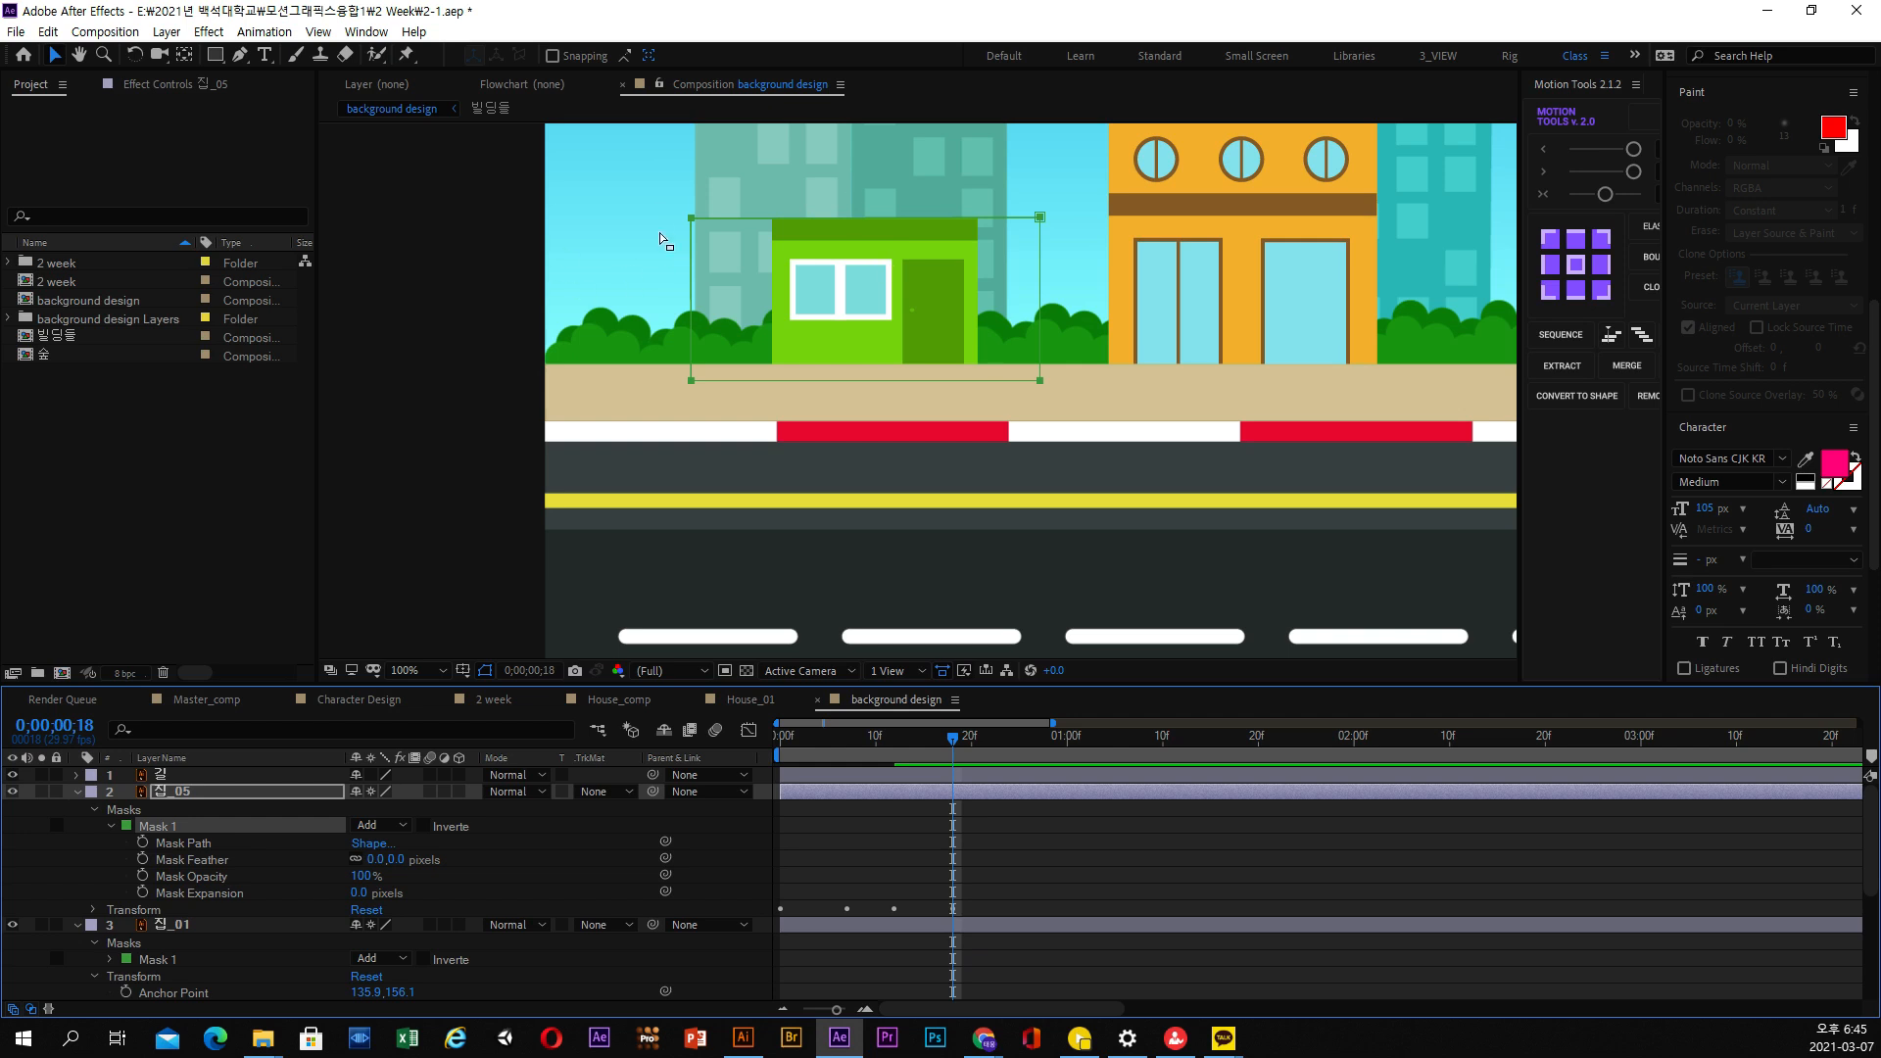
left_click_drag(1044, 392, 1052, 232)
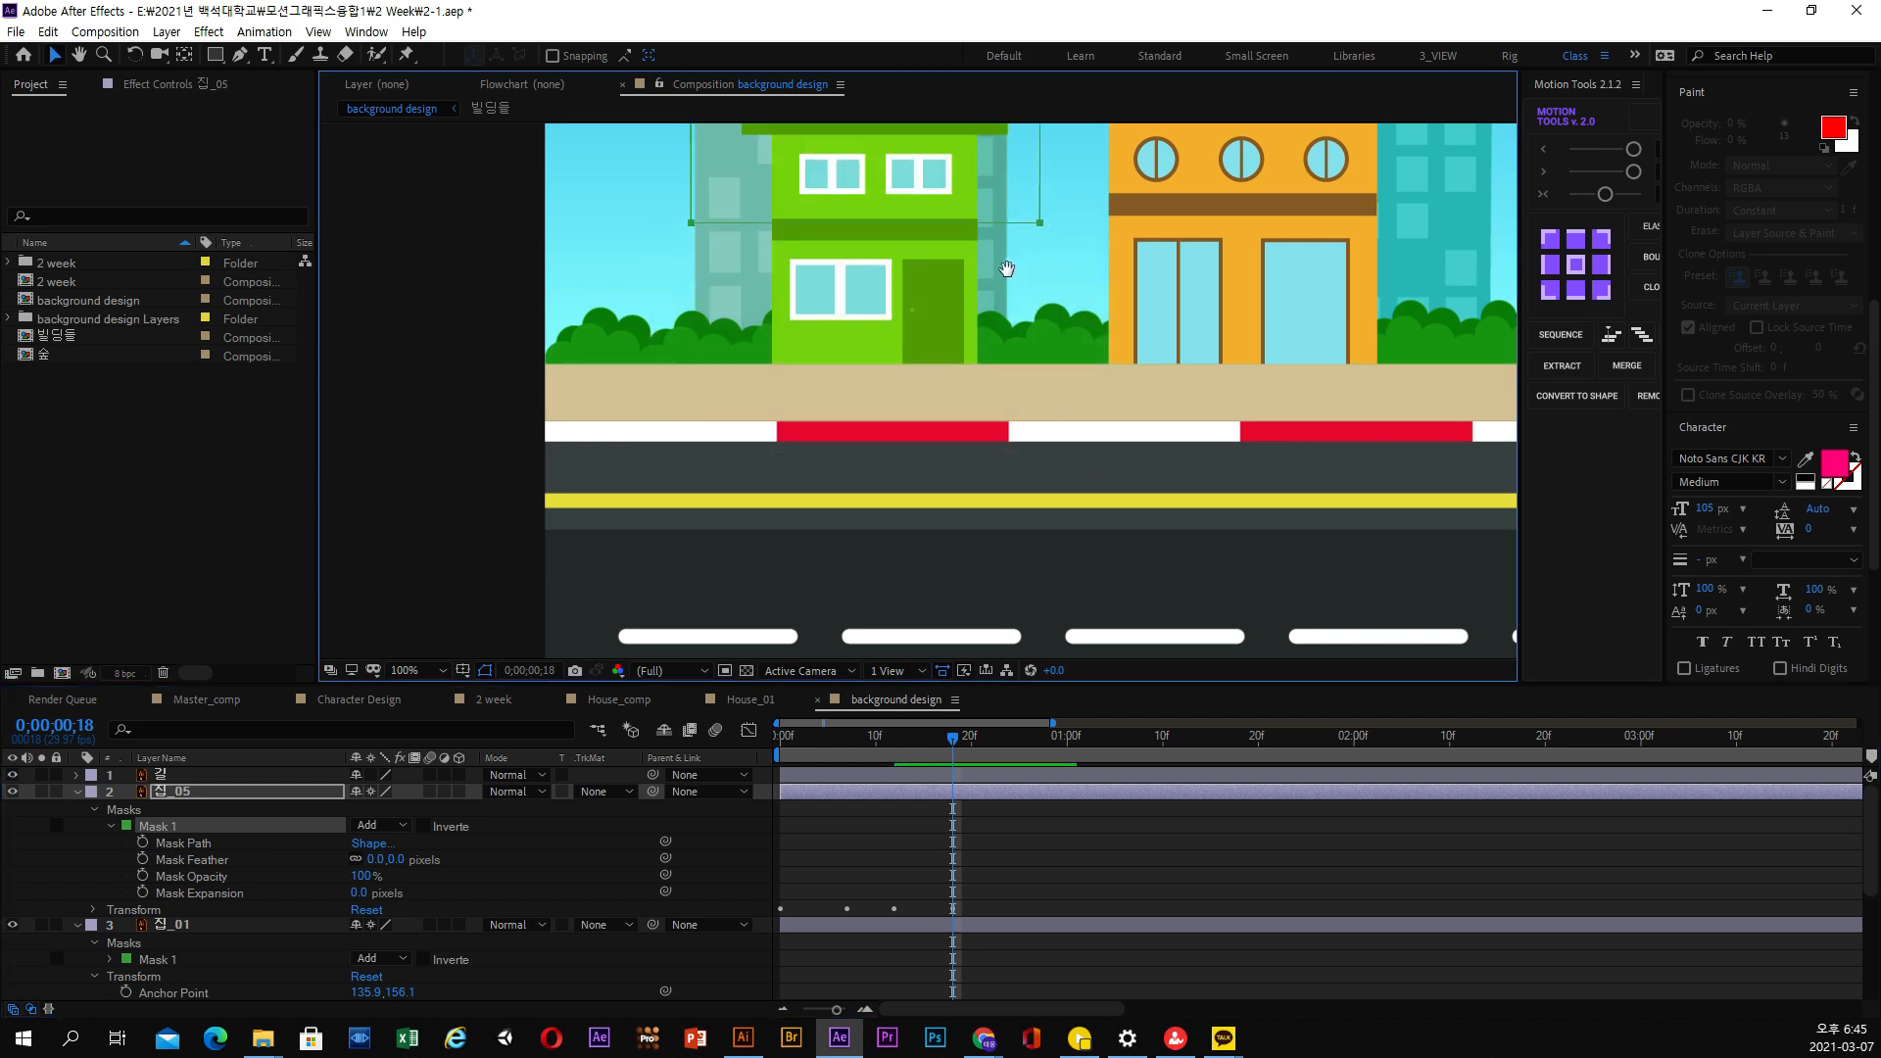
Raise the lower edge of 집_05's Mask 1 slightly to meet the top of the dark green band between the floors
scroll(1009, 269, "up", 2)
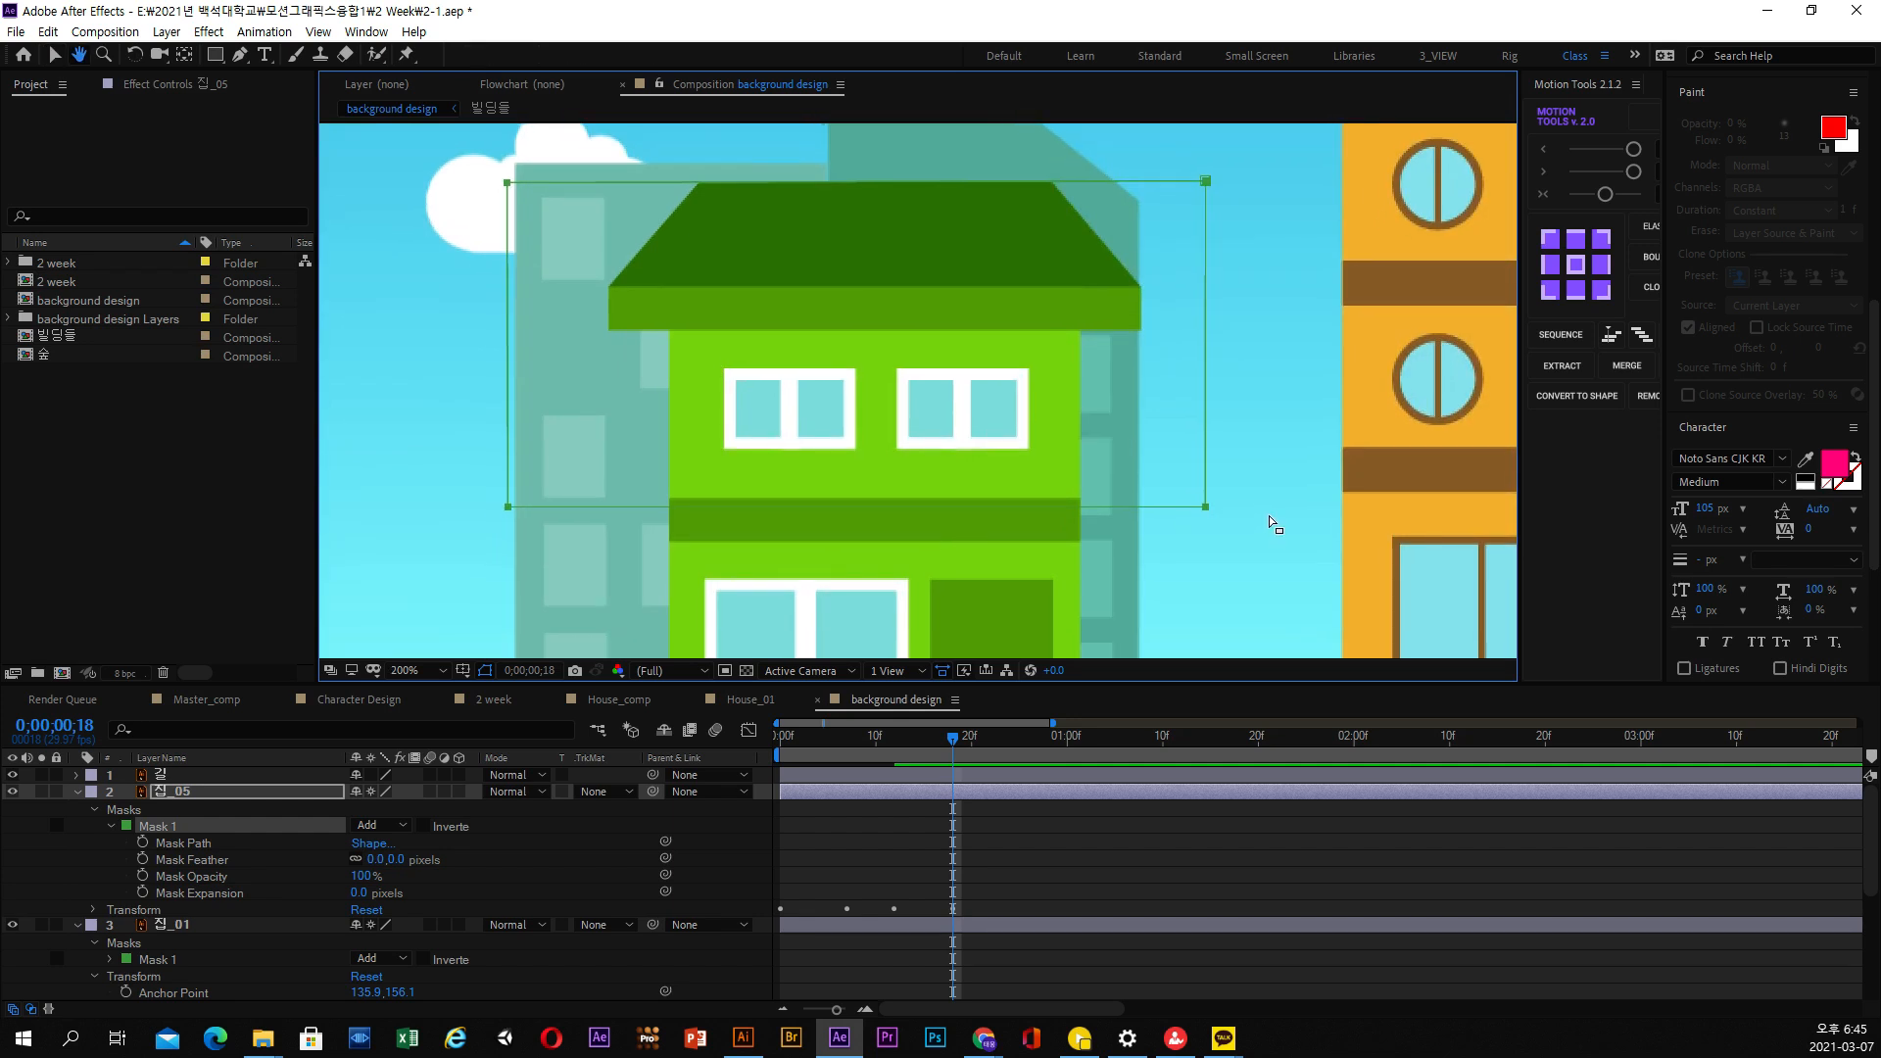
key("v")
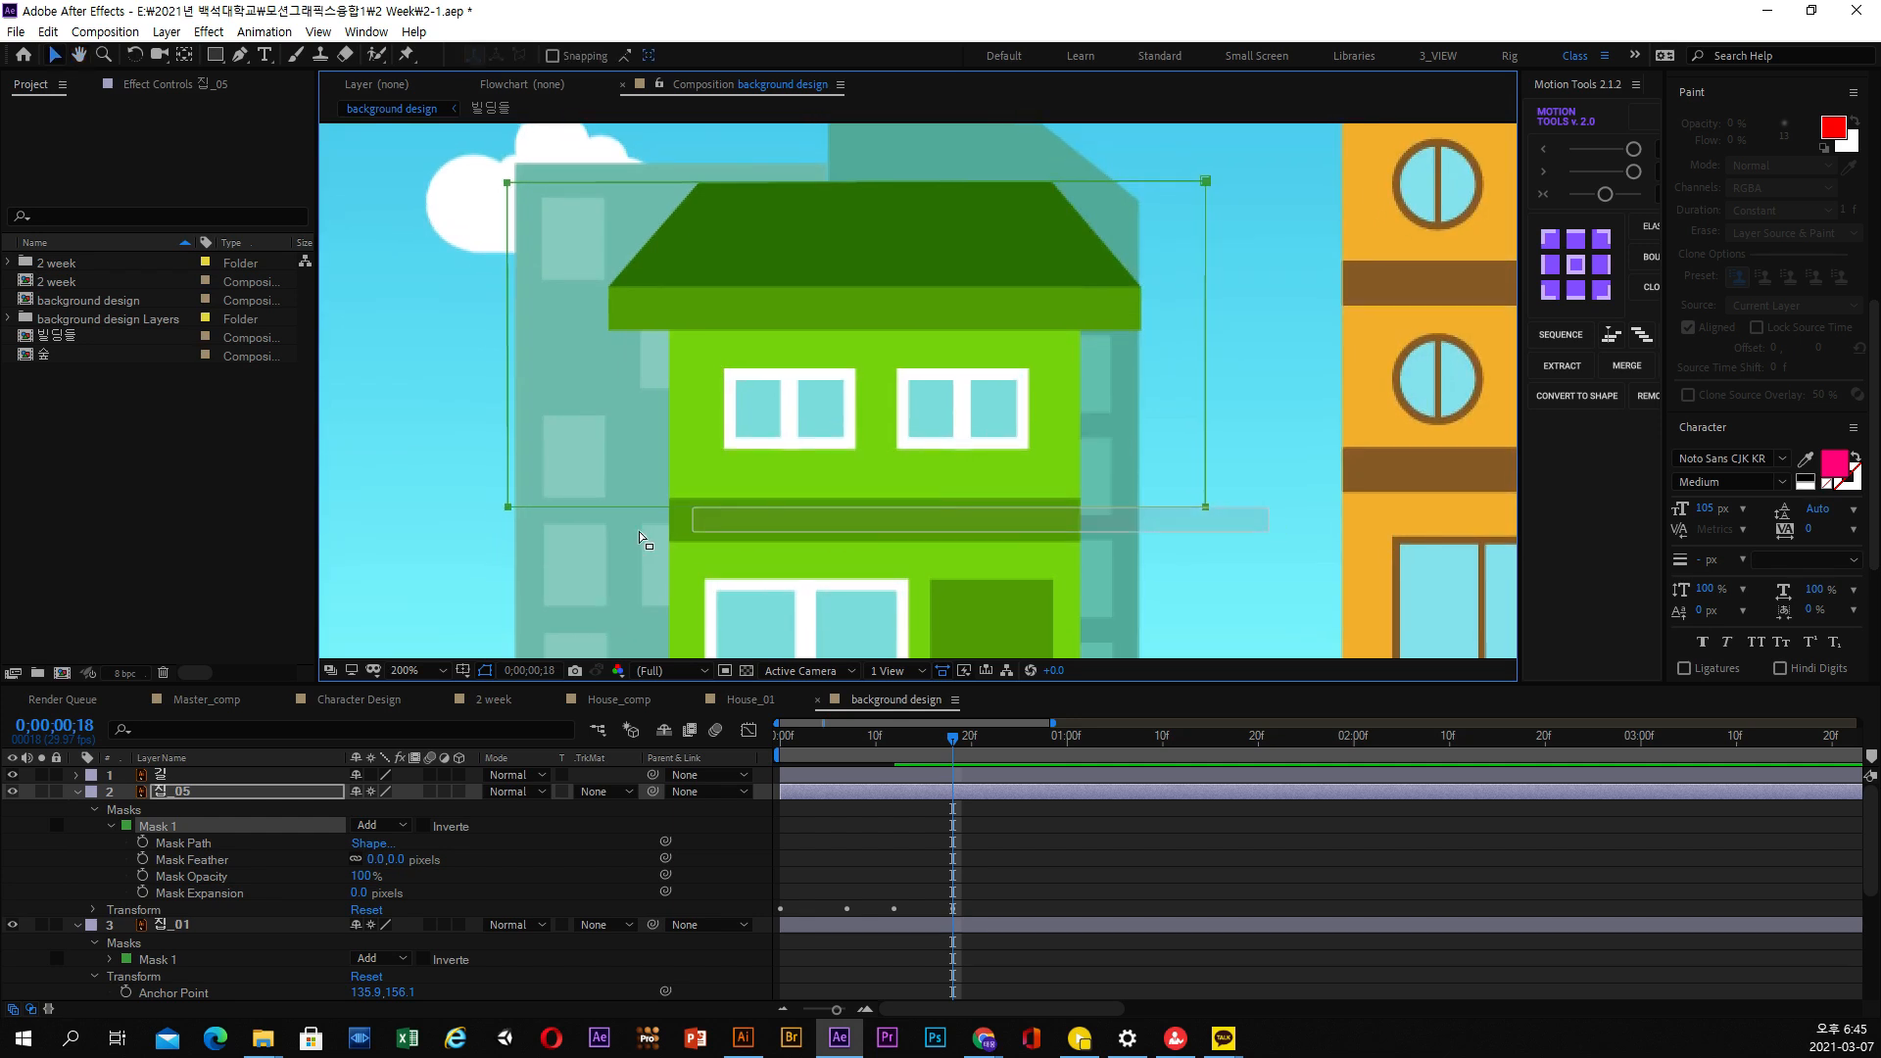
left_click(505, 516)
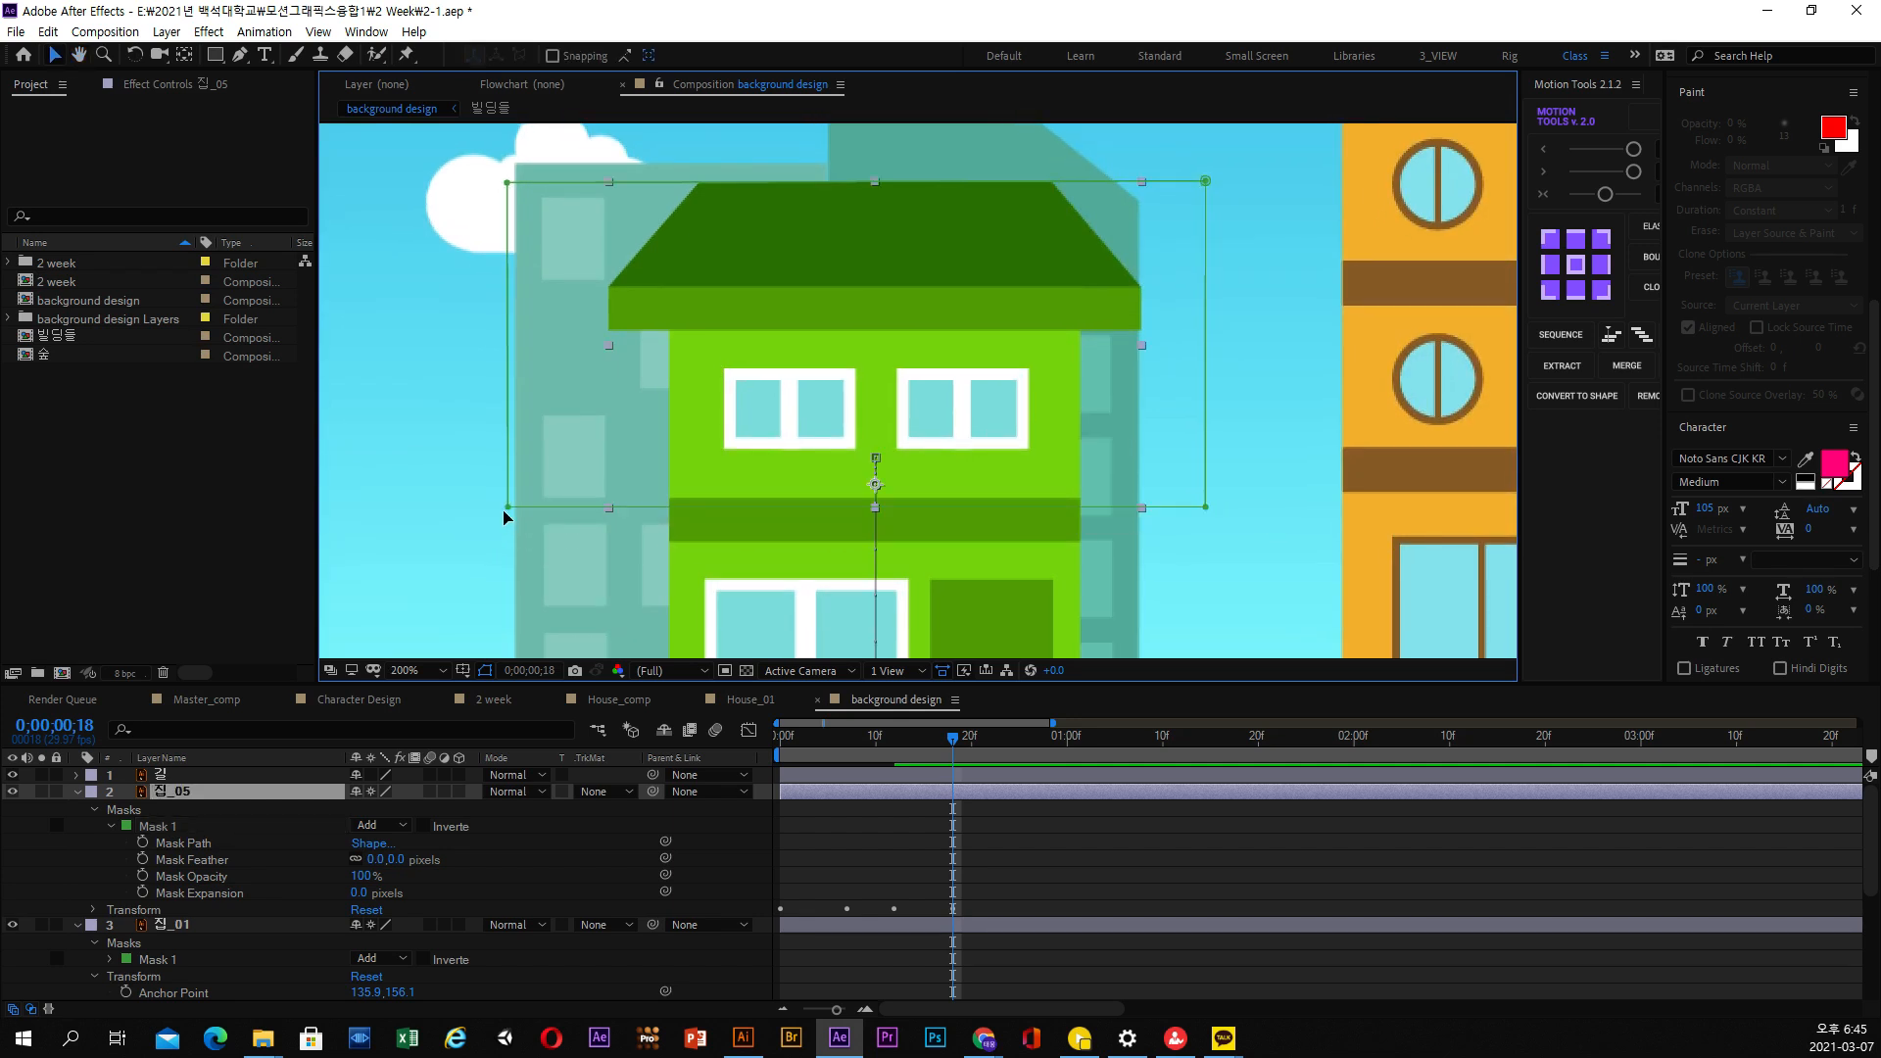
left_click(206, 849)
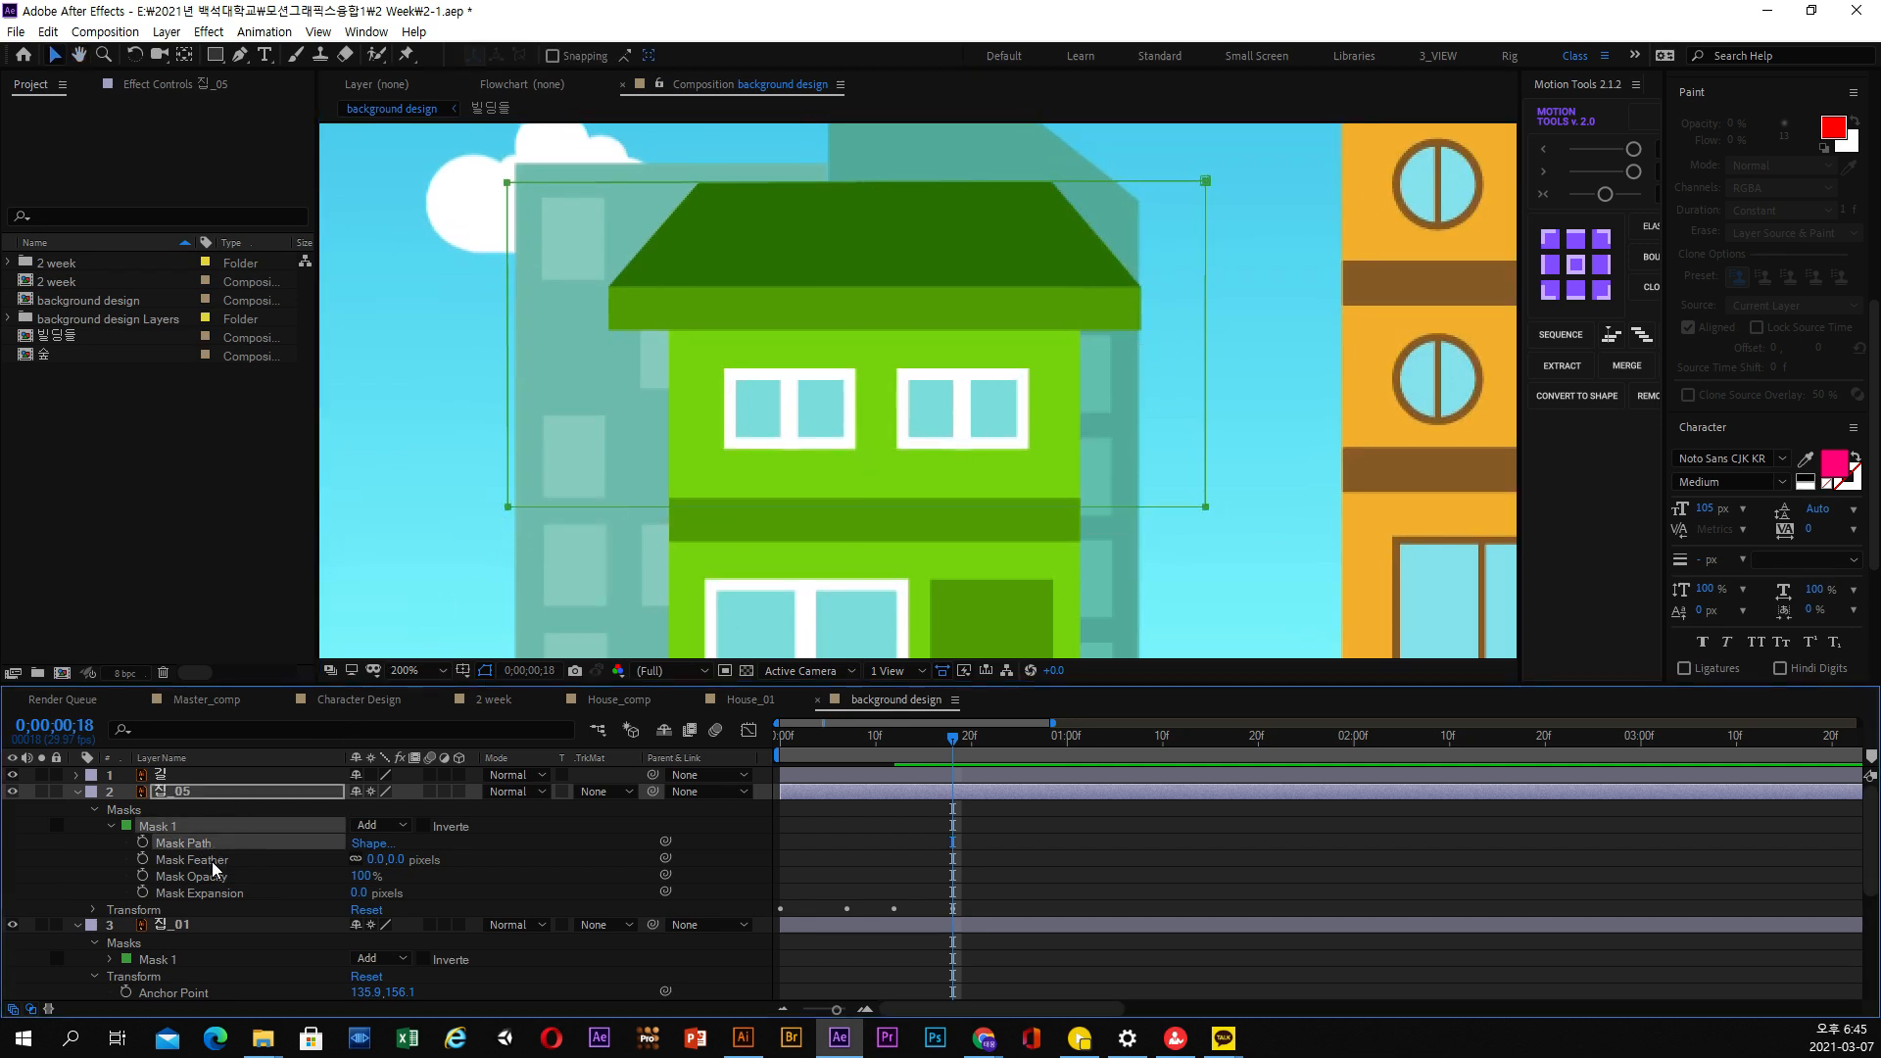
left_click_drag(458, 451, 1291, 615)
left_click_drag(1207, 510, 1207, 504)
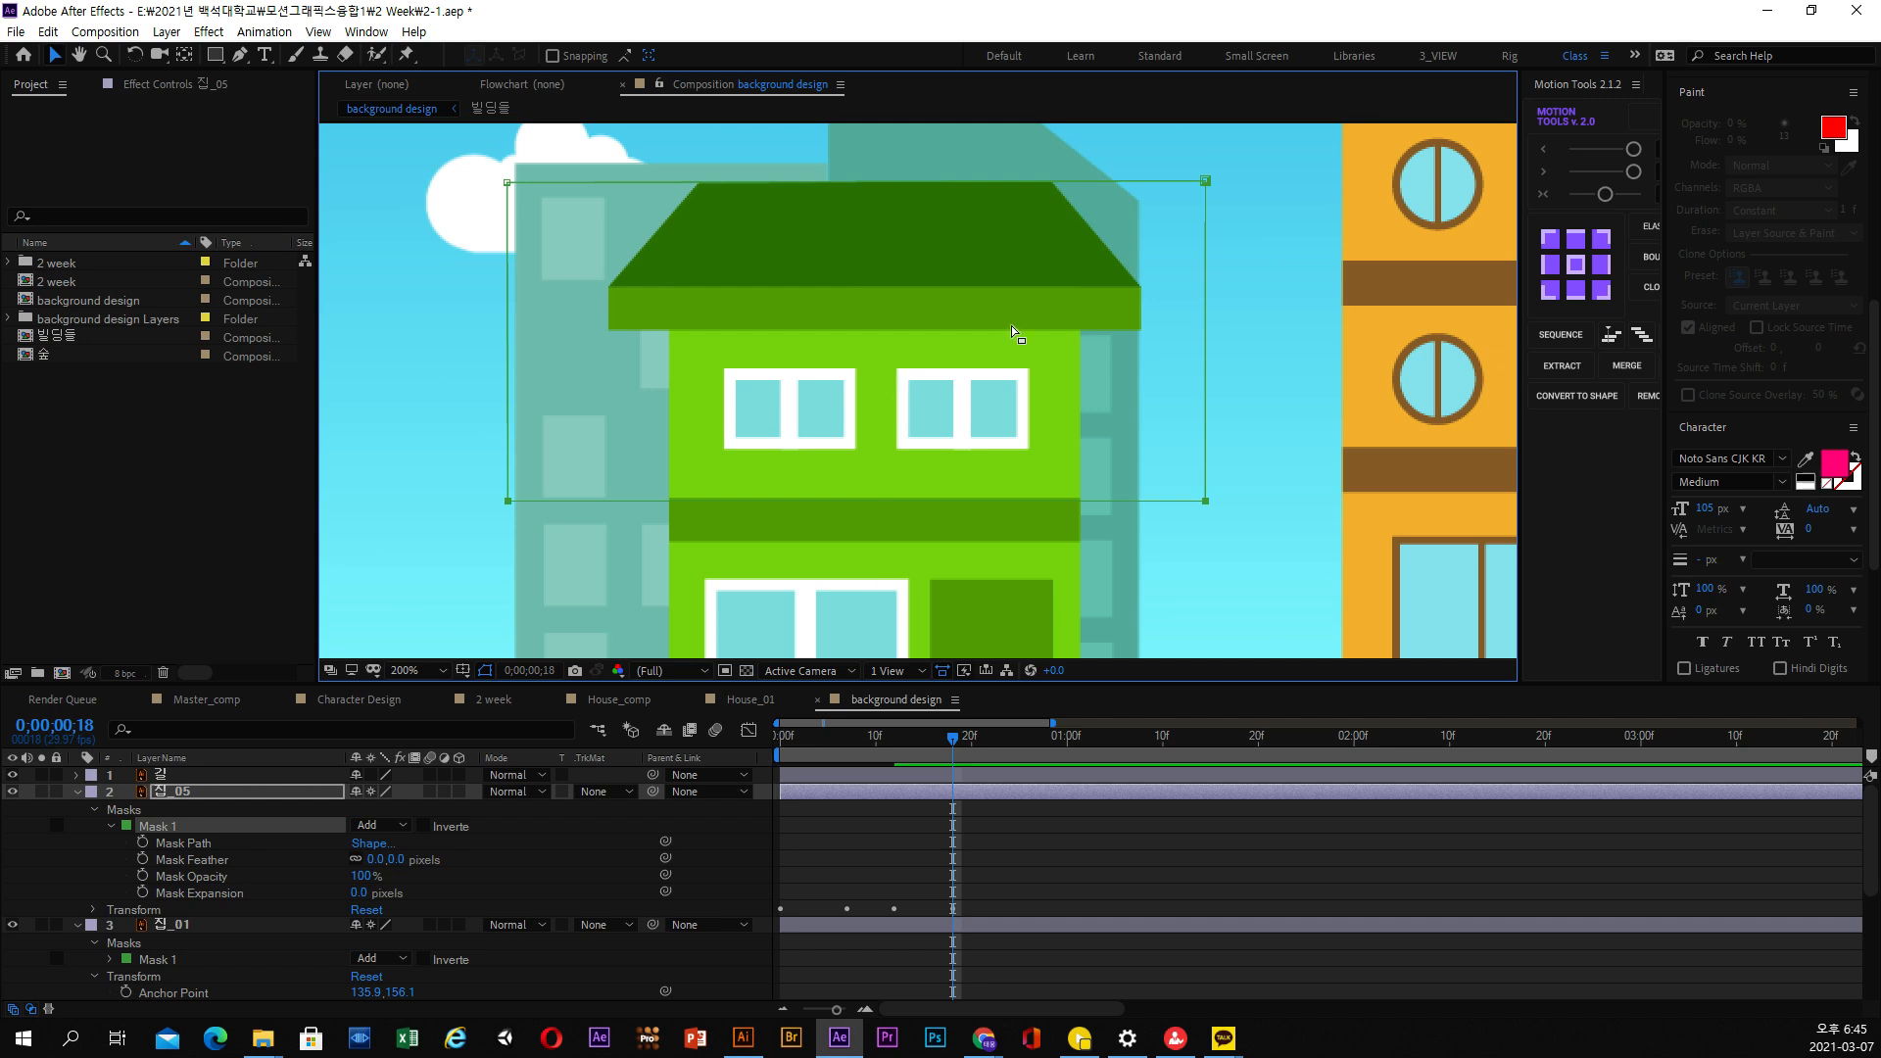
scroll(1014, 333, "up", 2)
left_click_drag(1296, 197, 525, 239)
Move to 0;00;00;09 and solo the 집_01 and 집_05 layers to show only the two floors of the green house
mouse_move(894, 737)
left_mouse_down()
mouse_move(788, 740)
mouse_move(867, 739)
left_mouse_up()
scroll(1000, 464, "down", 1)
left_click(196, 795)
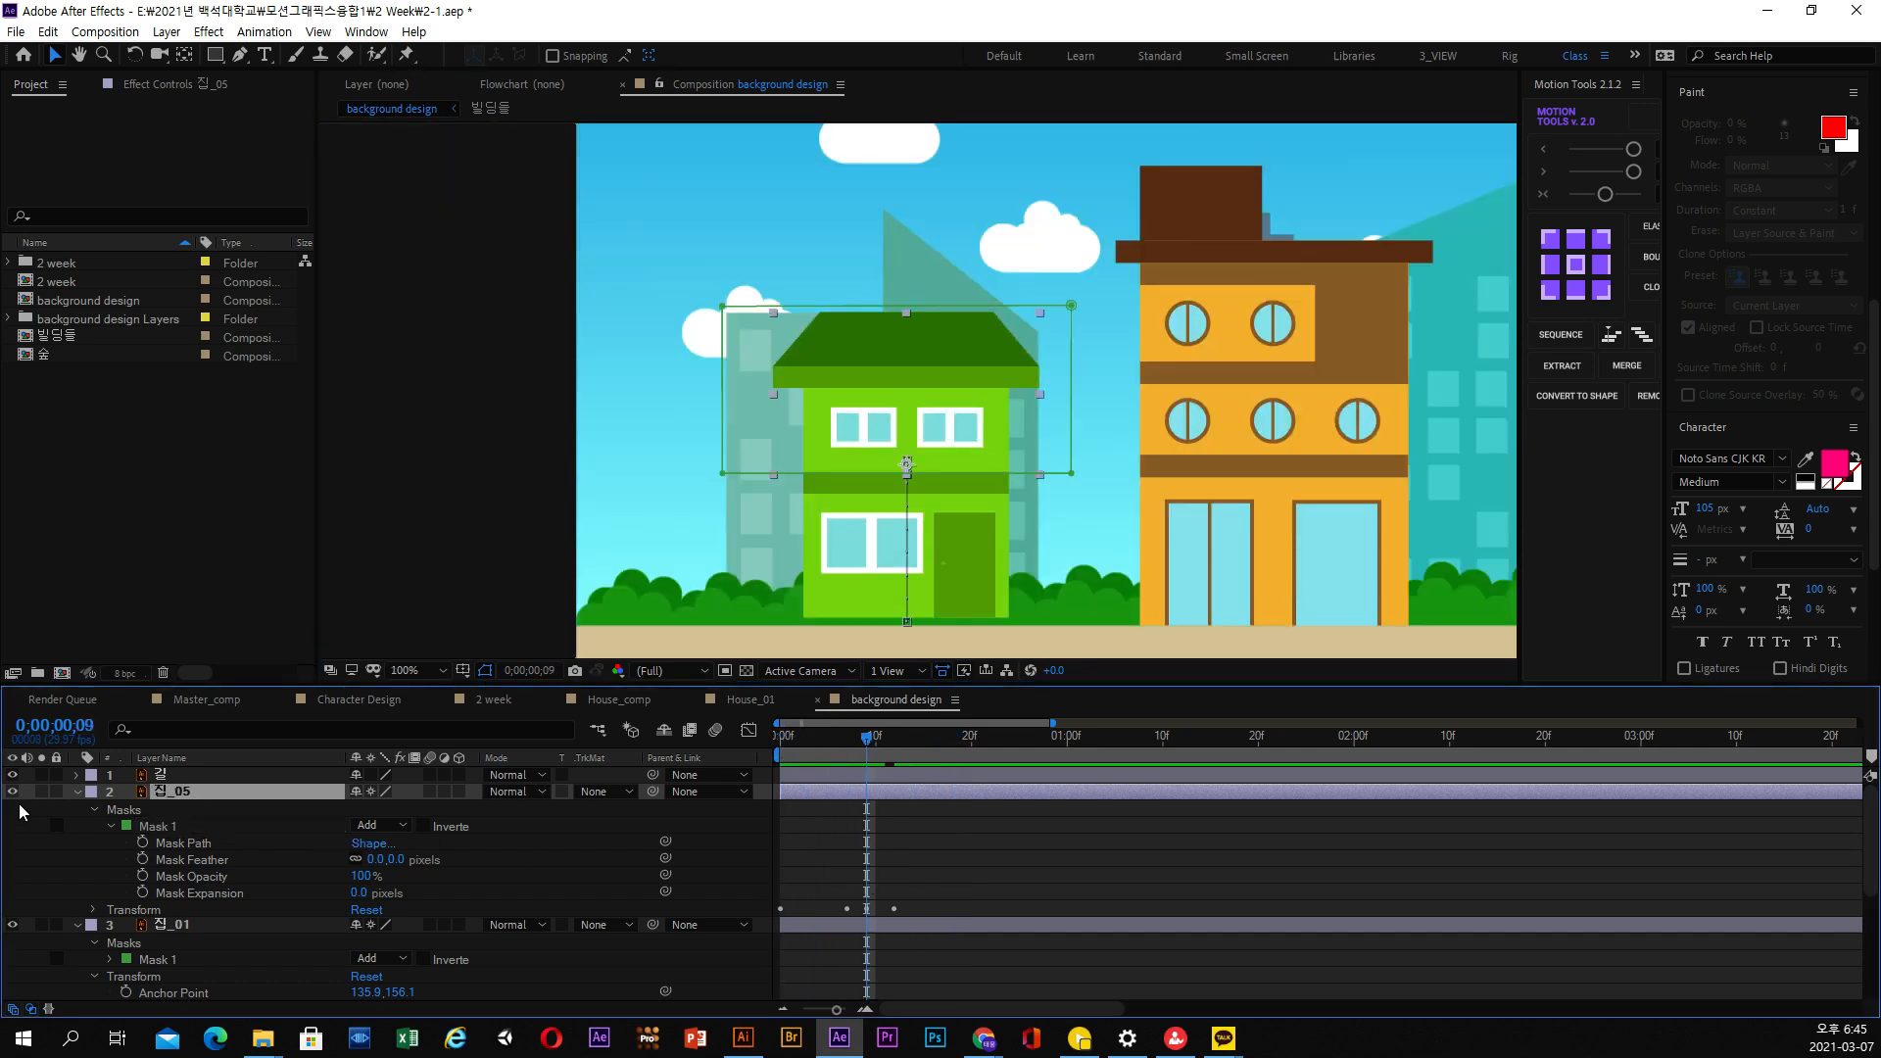
left_click(77, 791)
left_click(41, 808)
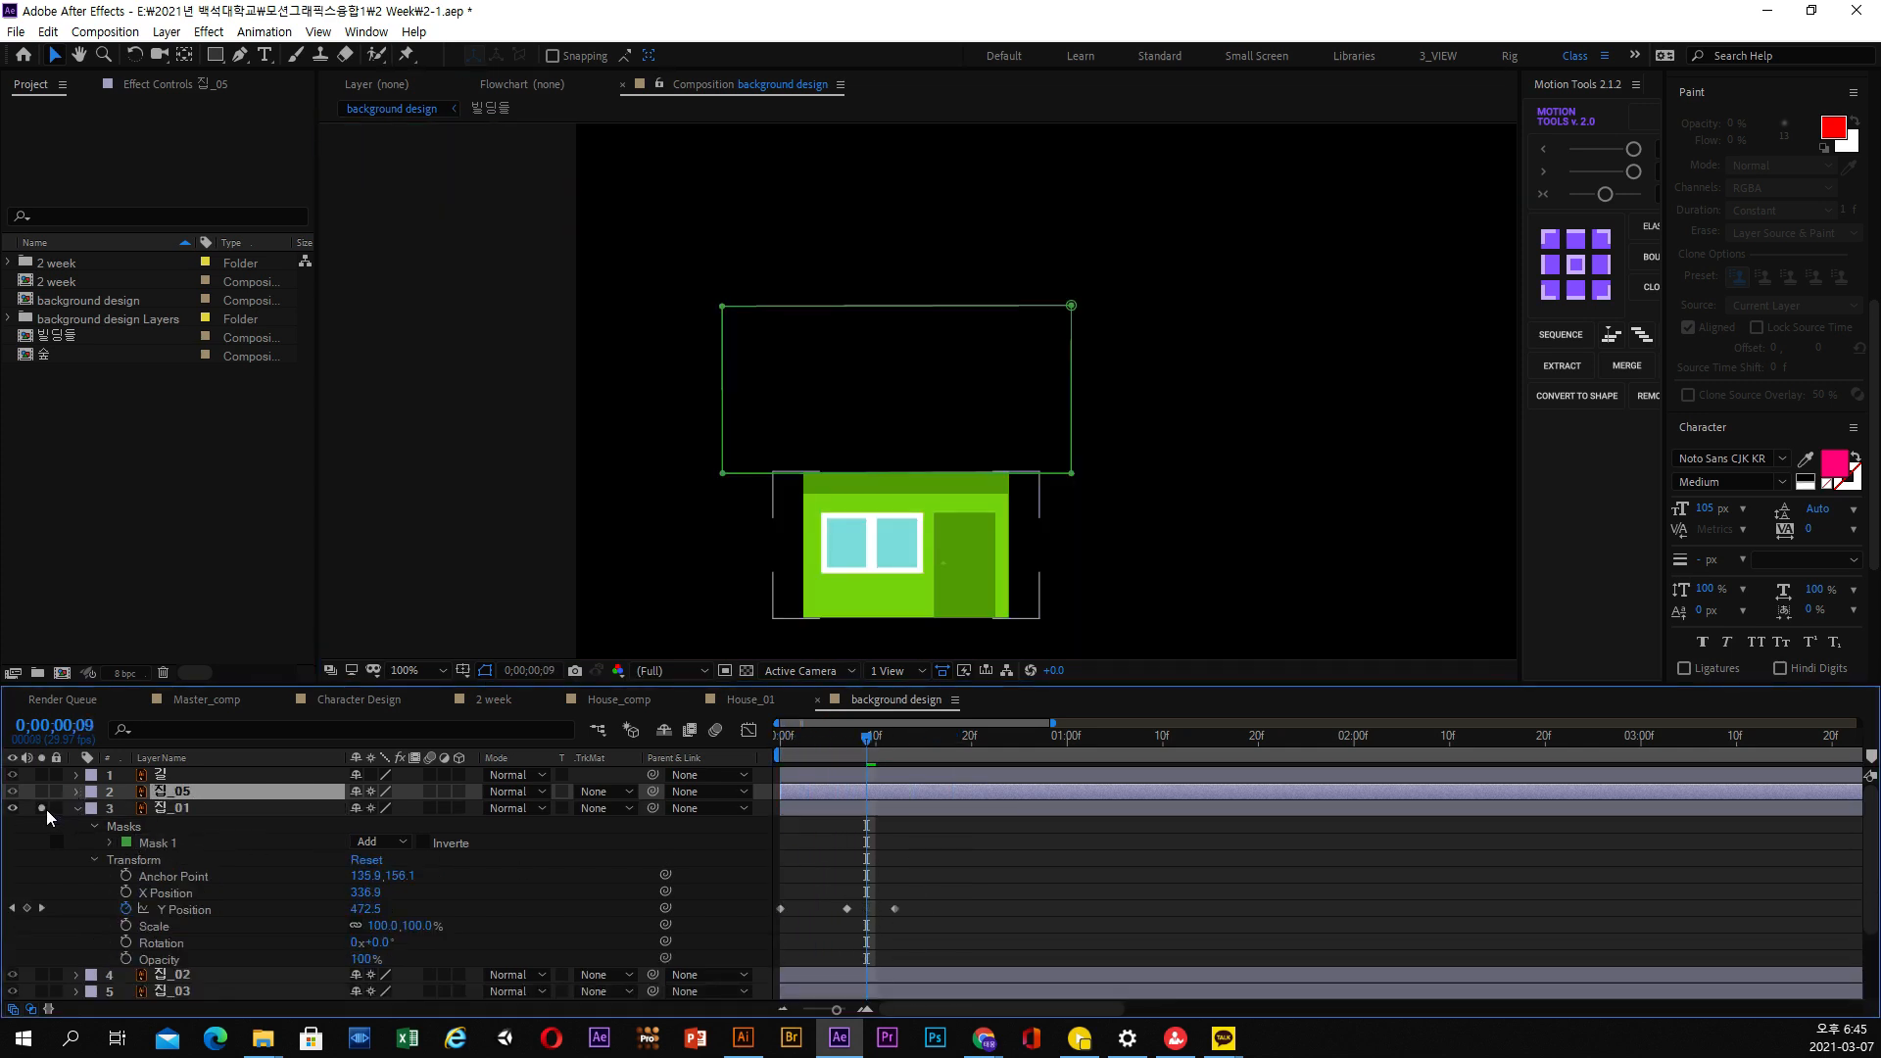
left_click(42, 794)
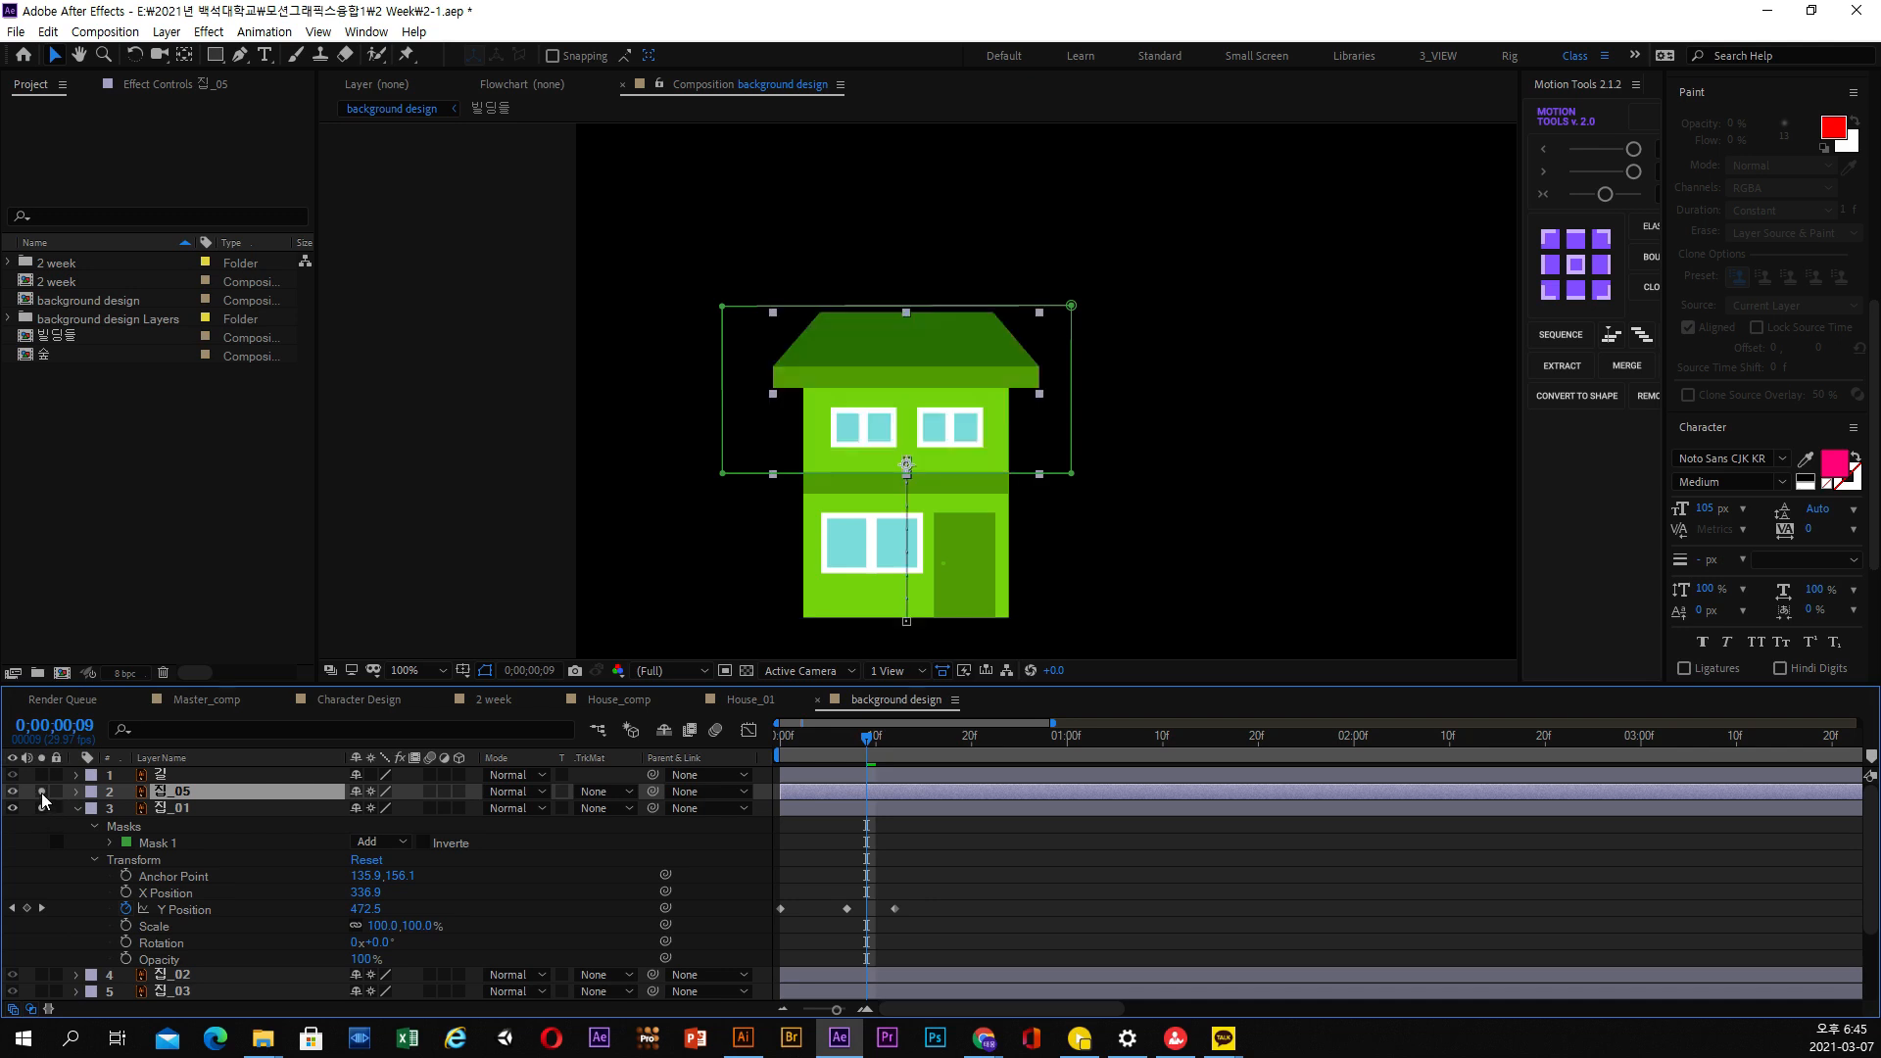
left_click(41, 794)
left_click(41, 794)
left_click(41, 808)
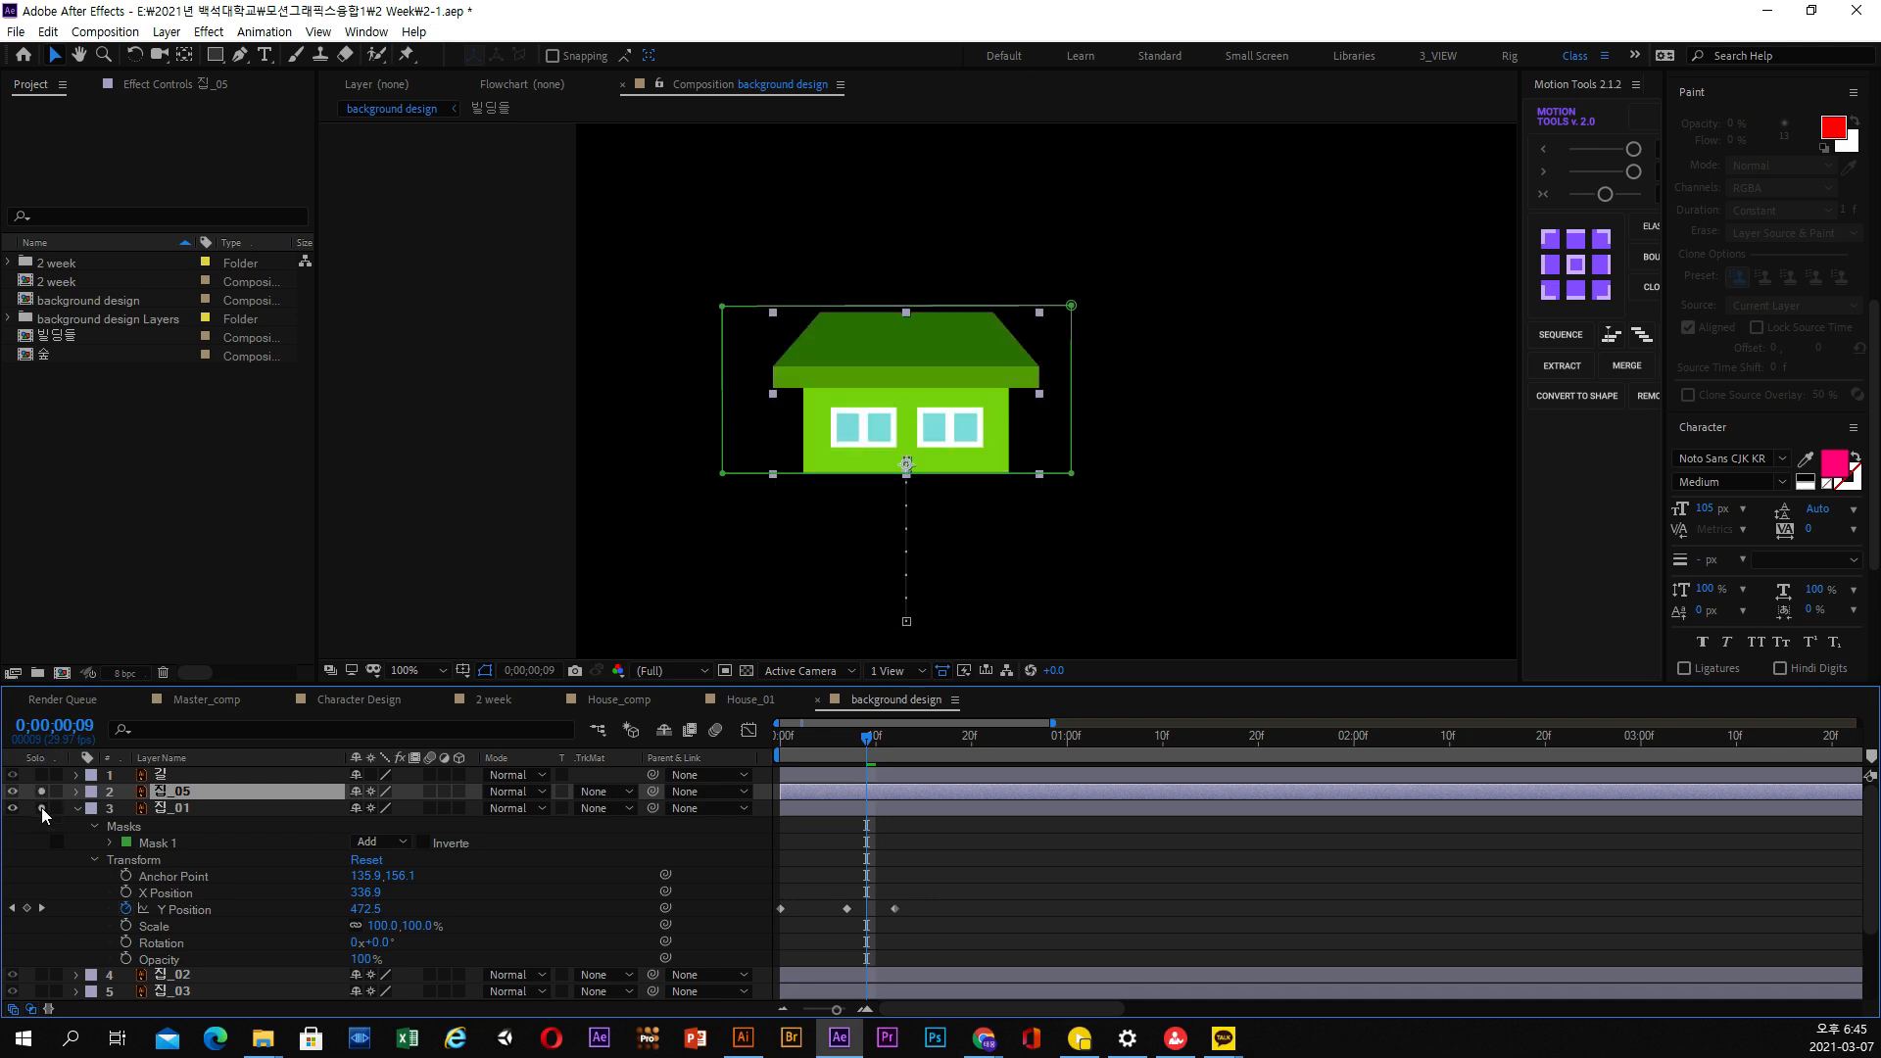
left_click(41, 808)
Show the keyframes of 집_05 and 집_01, and shift 집_05 to start at 집_01's middle Y Position keyframe
left_click(172, 807)
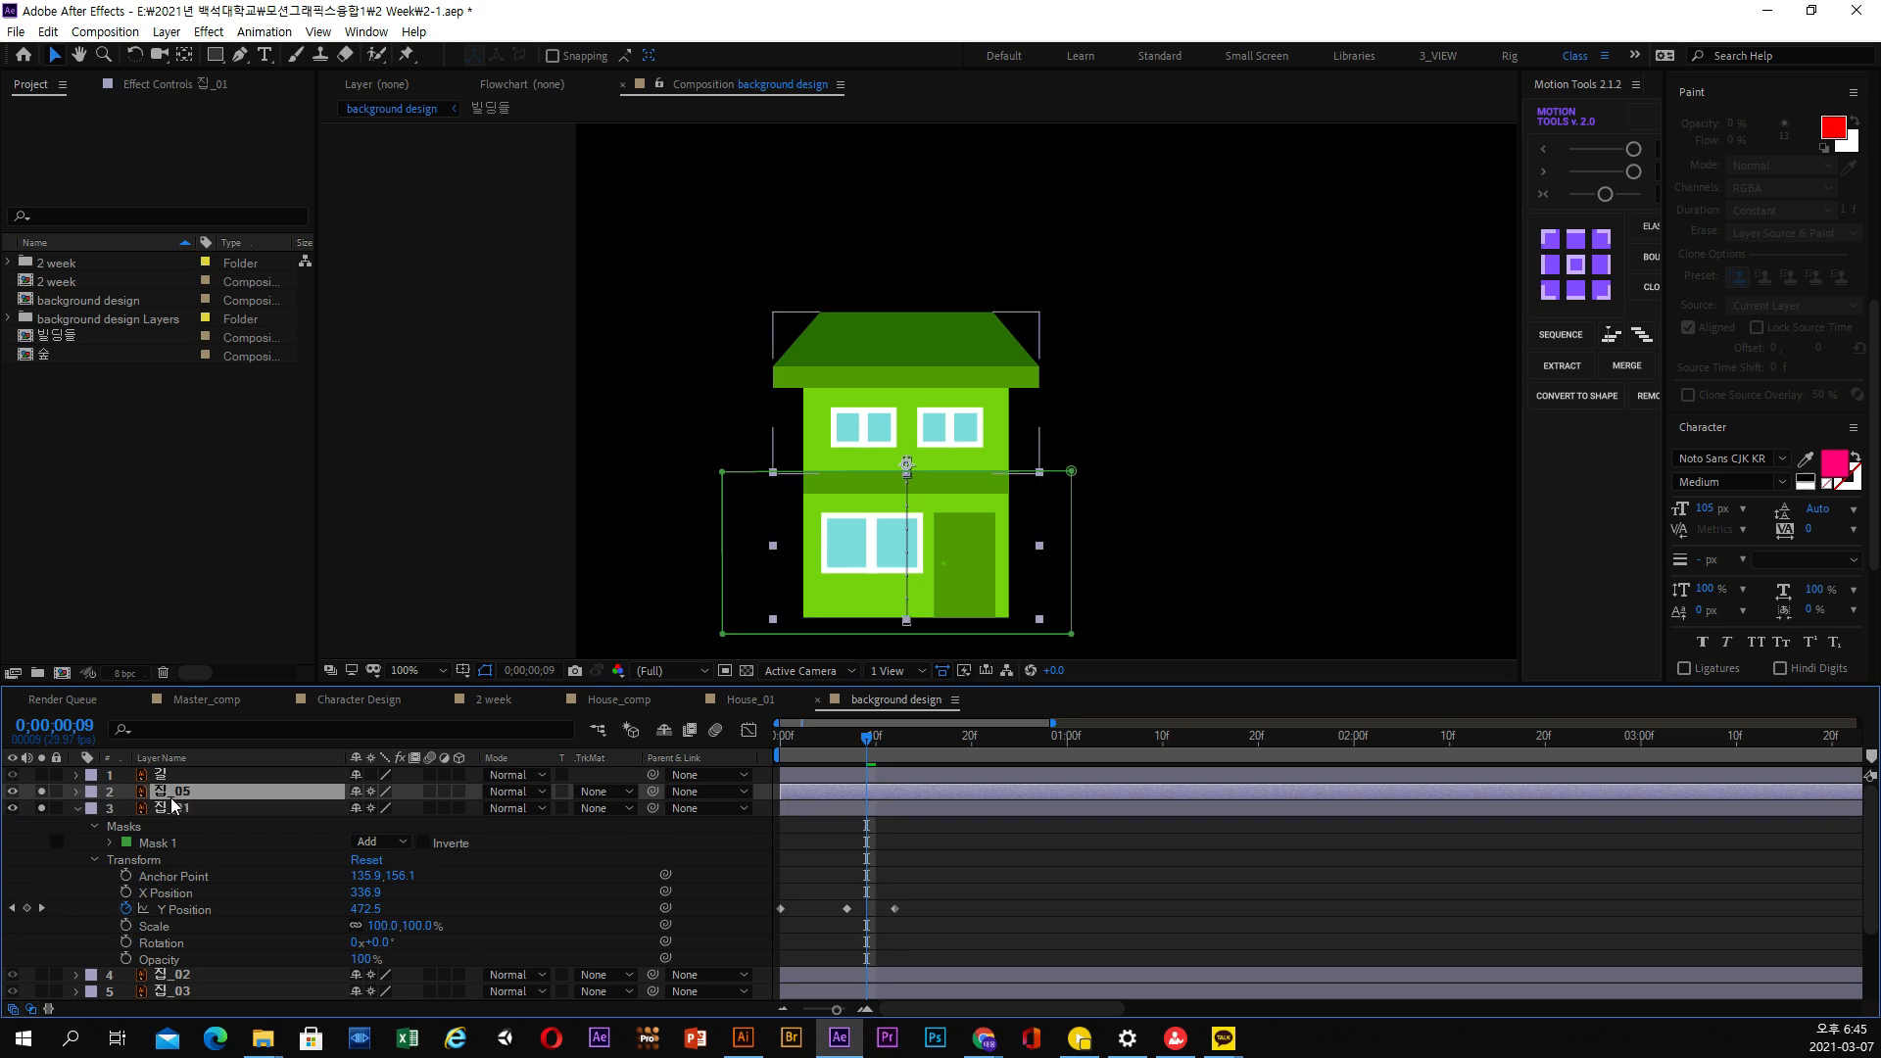
key("u")
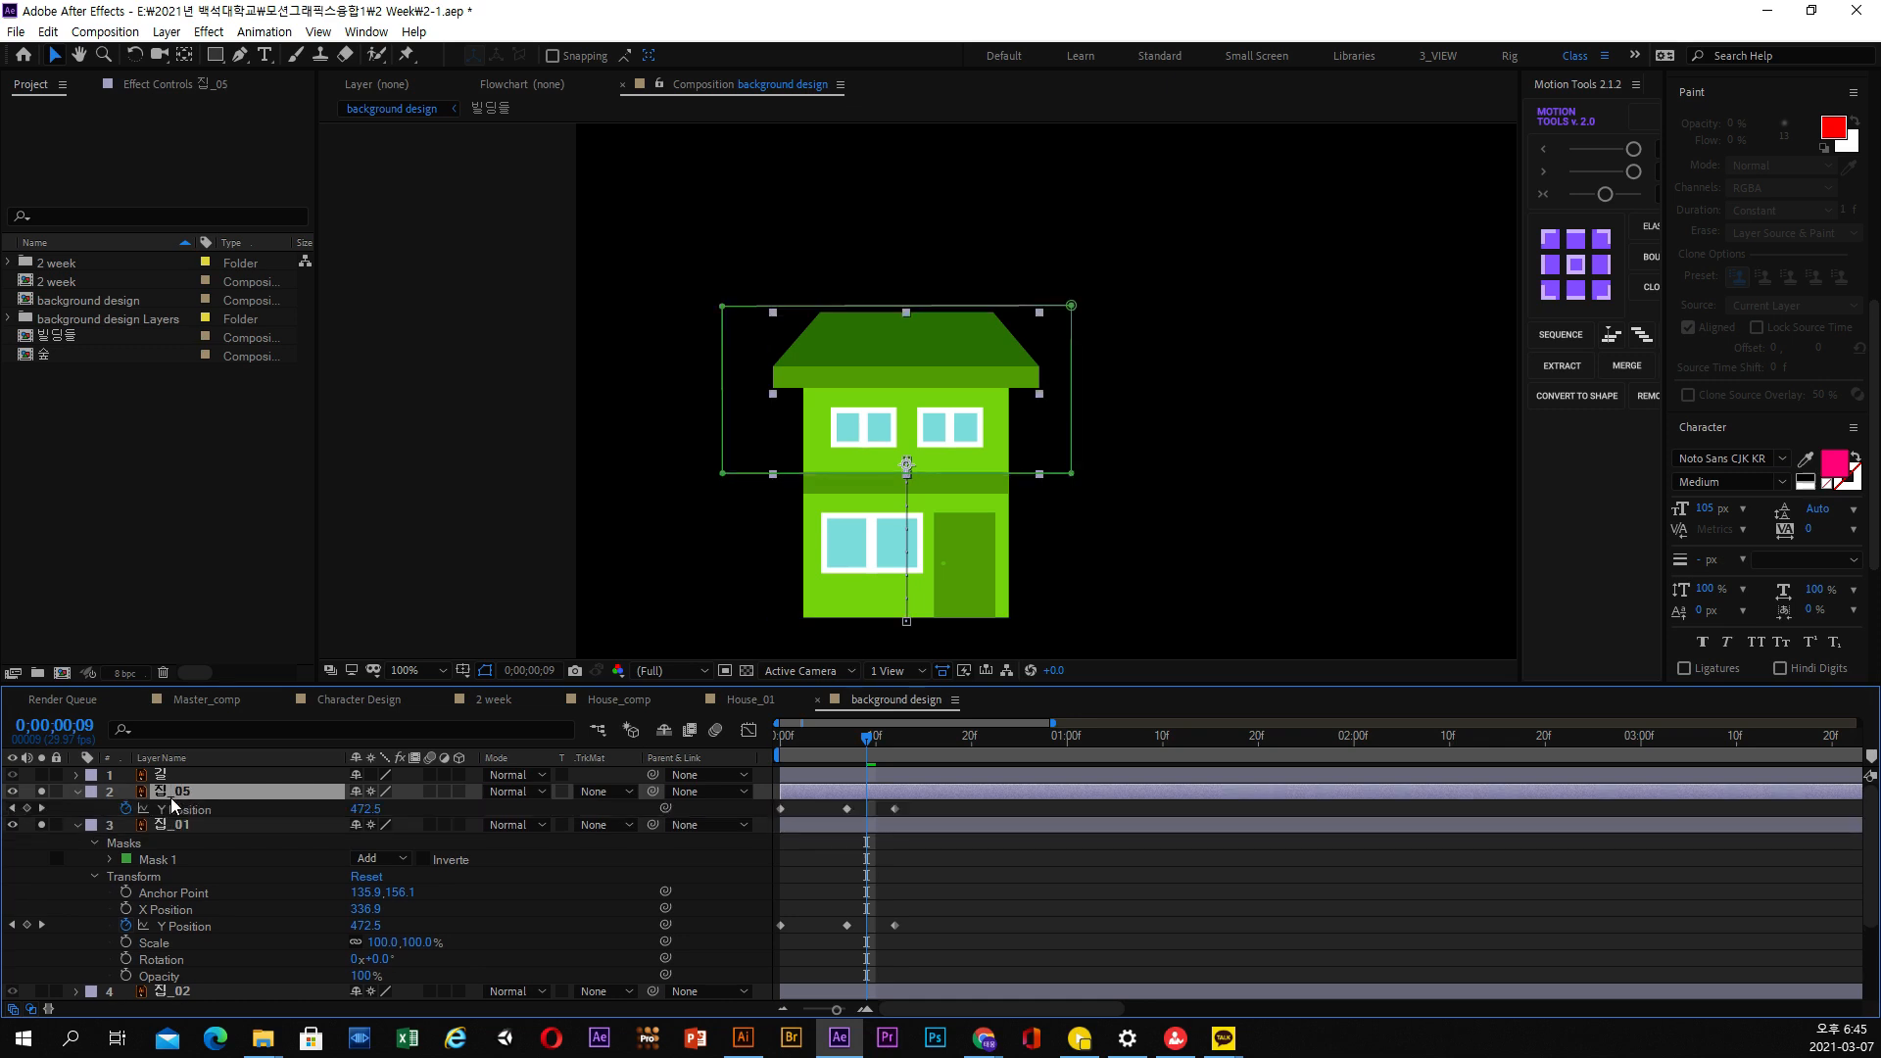
left_click(174, 825)
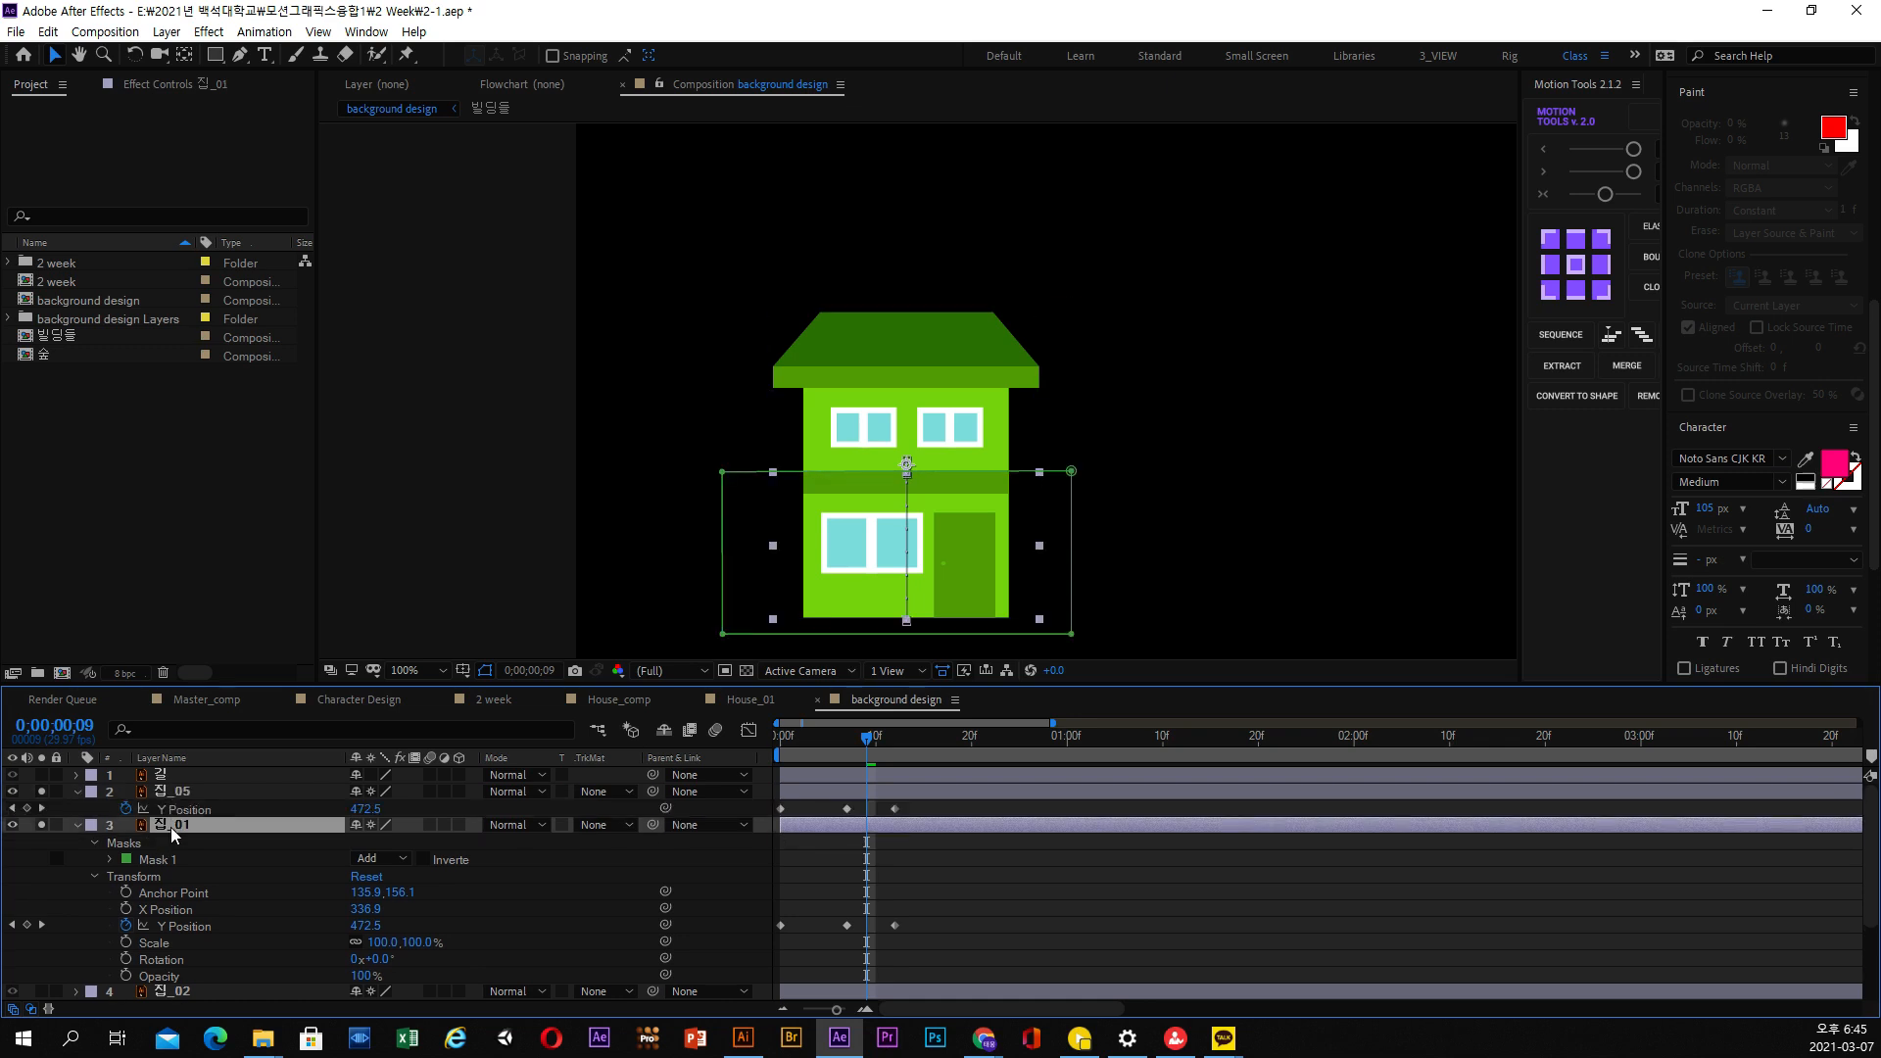
key("u")
left_click_drag(826, 798, 962, 743)
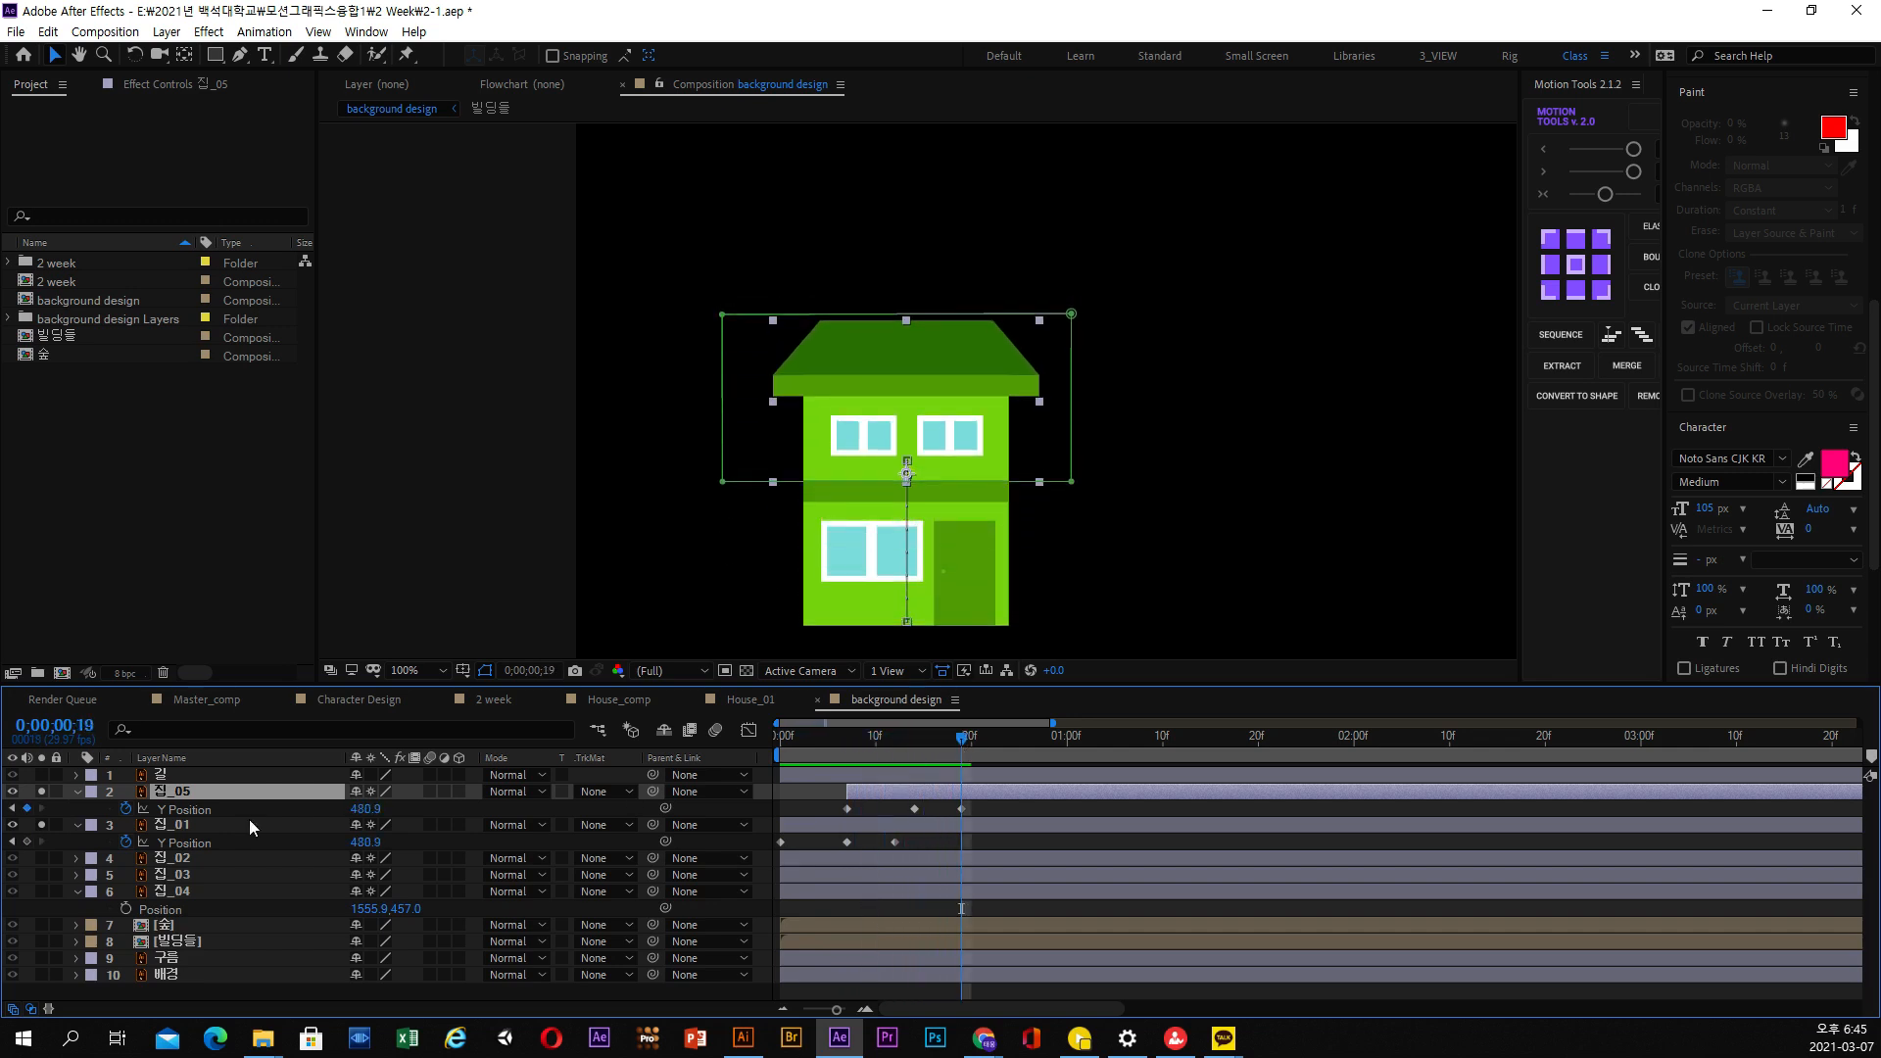
Move 집_05 below 집_01 in the layer stack and preview the two floors rising in sequence
mouse_move(189, 809)
left_mouse_down()
mouse_move(228, 816)
mouse_move(231, 840)
mouse_move(189, 825)
left_mouse_up()
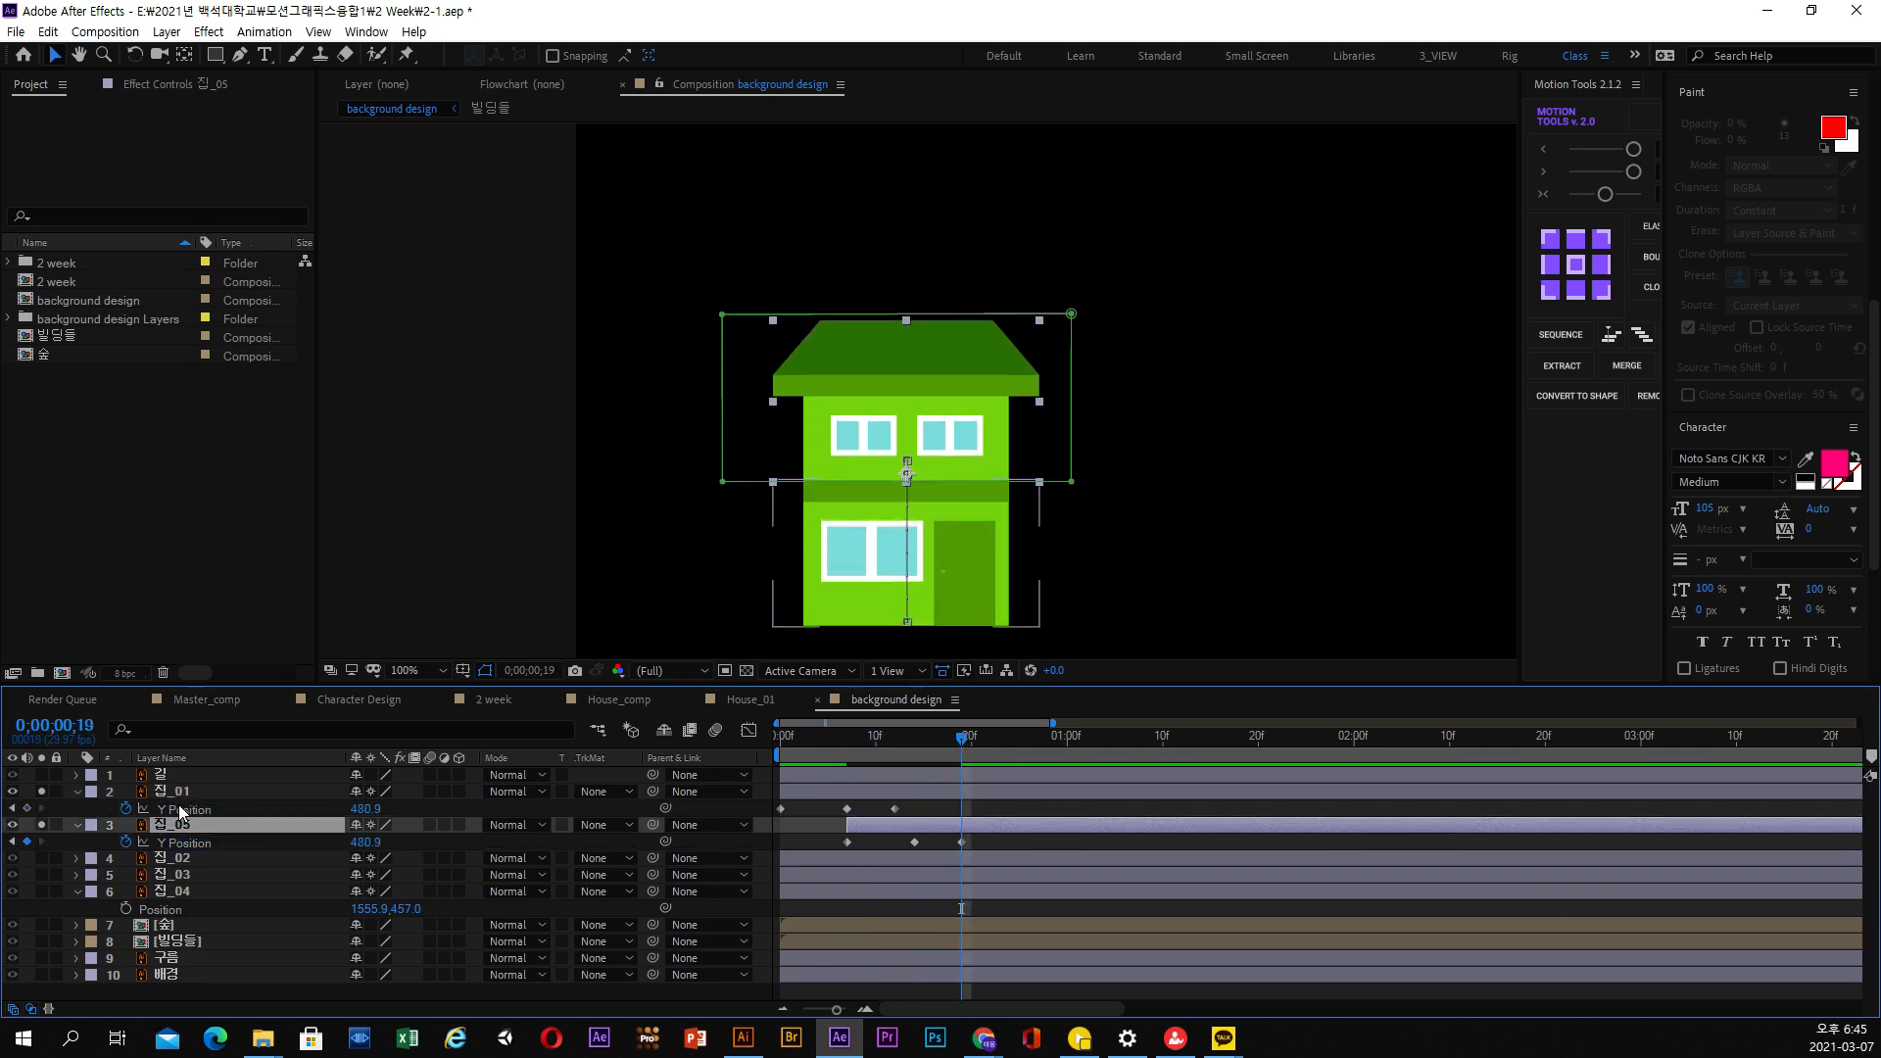
left_click(185, 797)
left_click_drag(919, 765, 967, 770)
key("space")
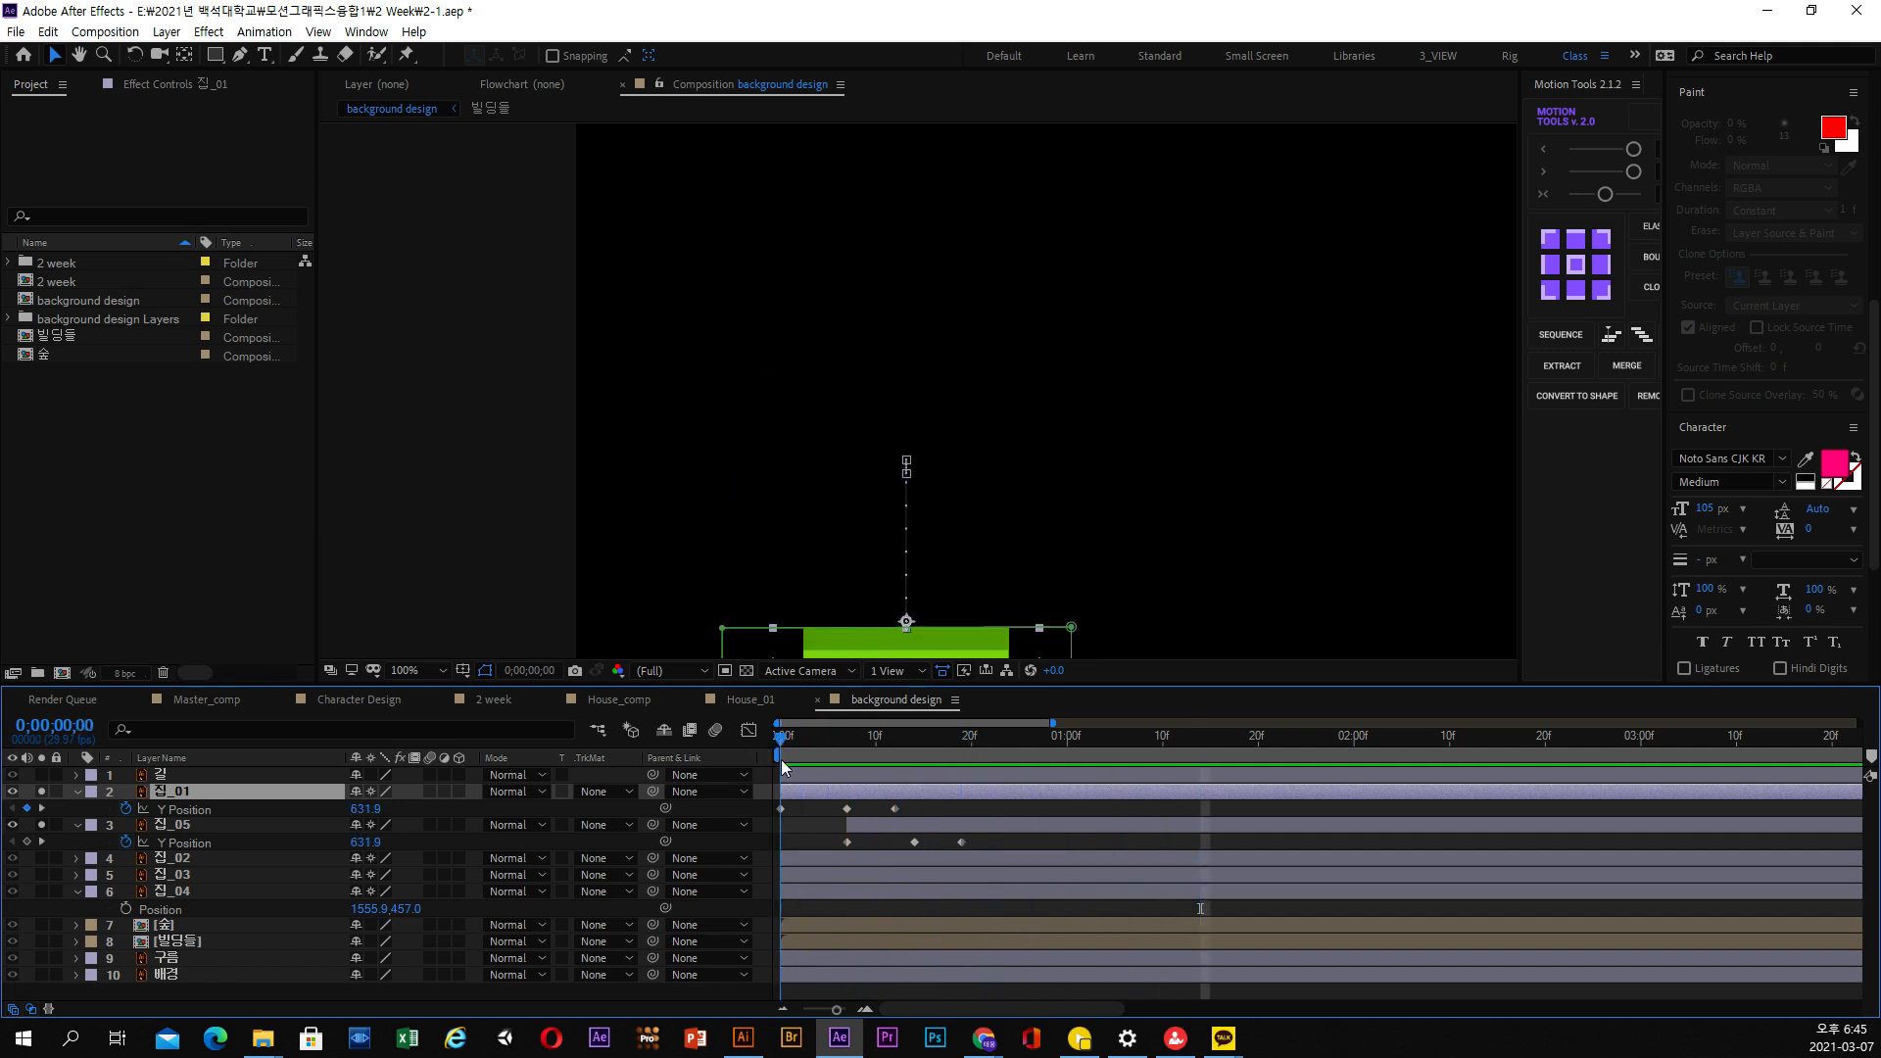
left_click_drag(805, 758, 903, 762)
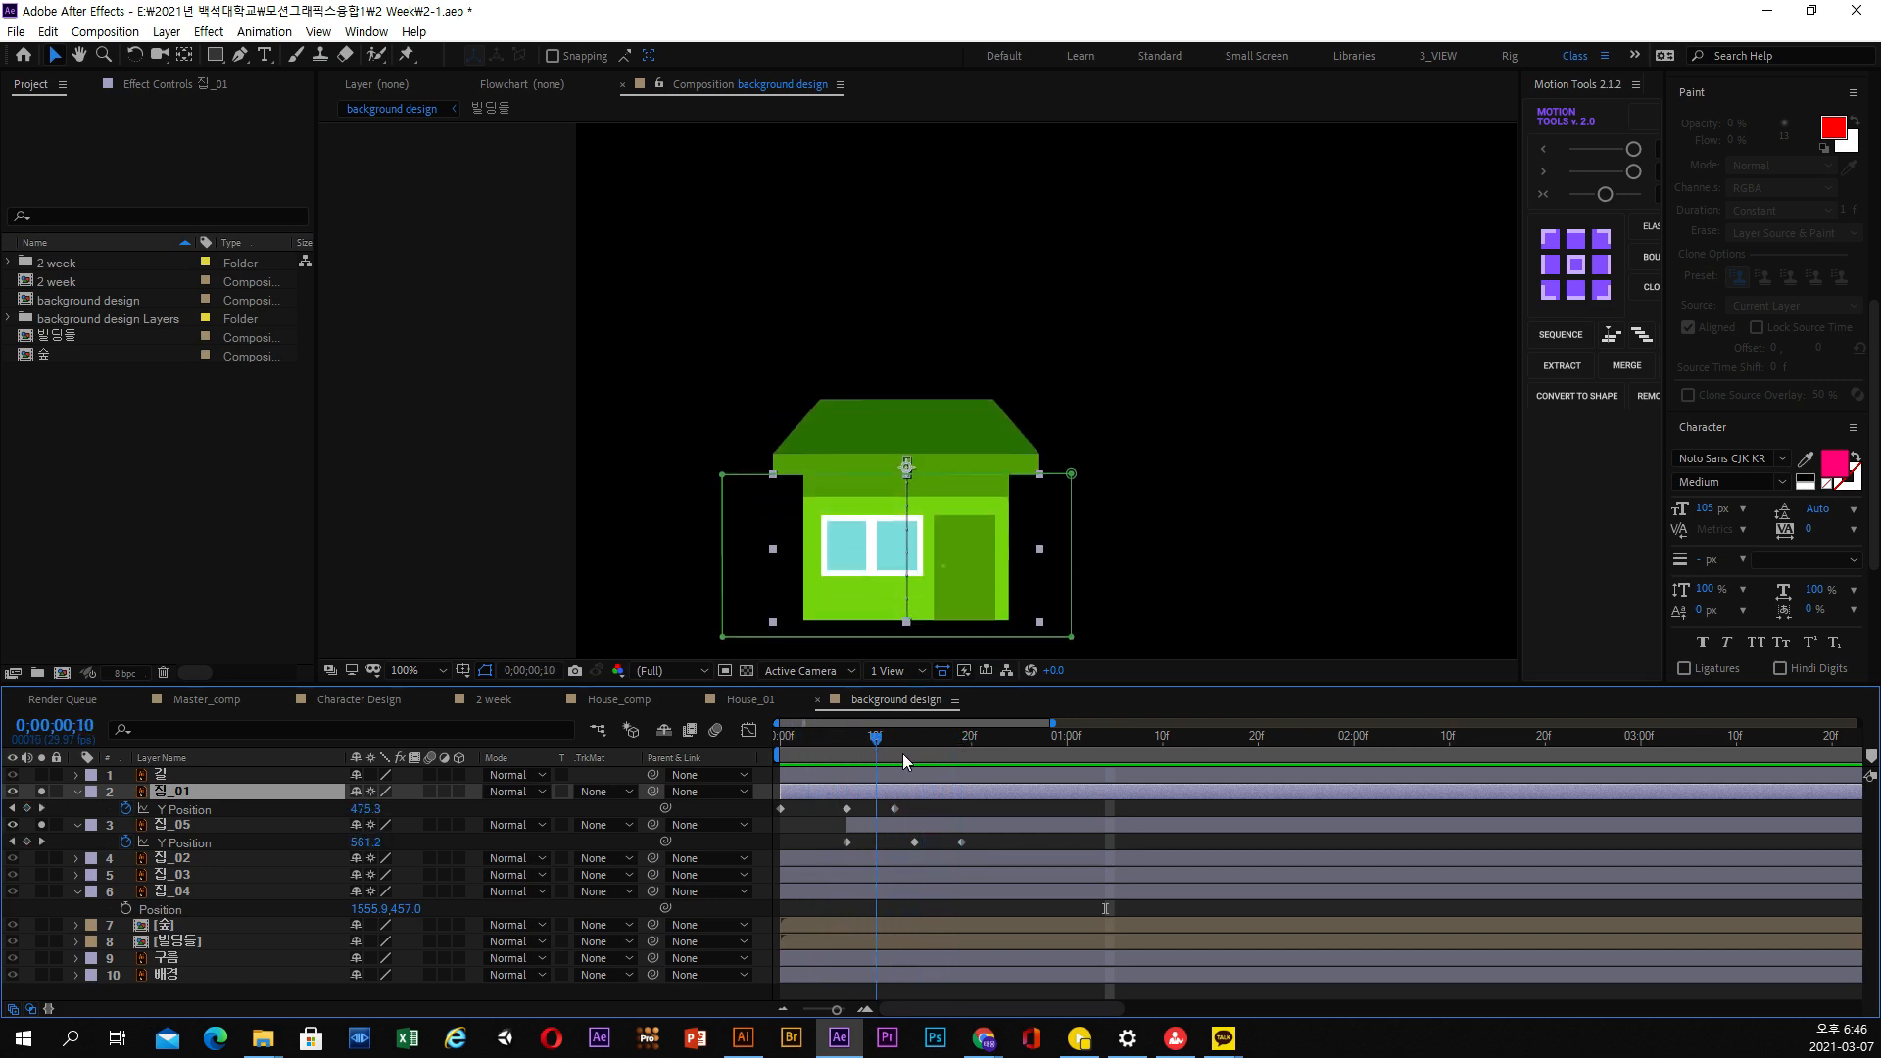
Lower the upper edge of 집_05's Mask 1 to cut the sloped roof off the upper floor
left_click(936, 828)
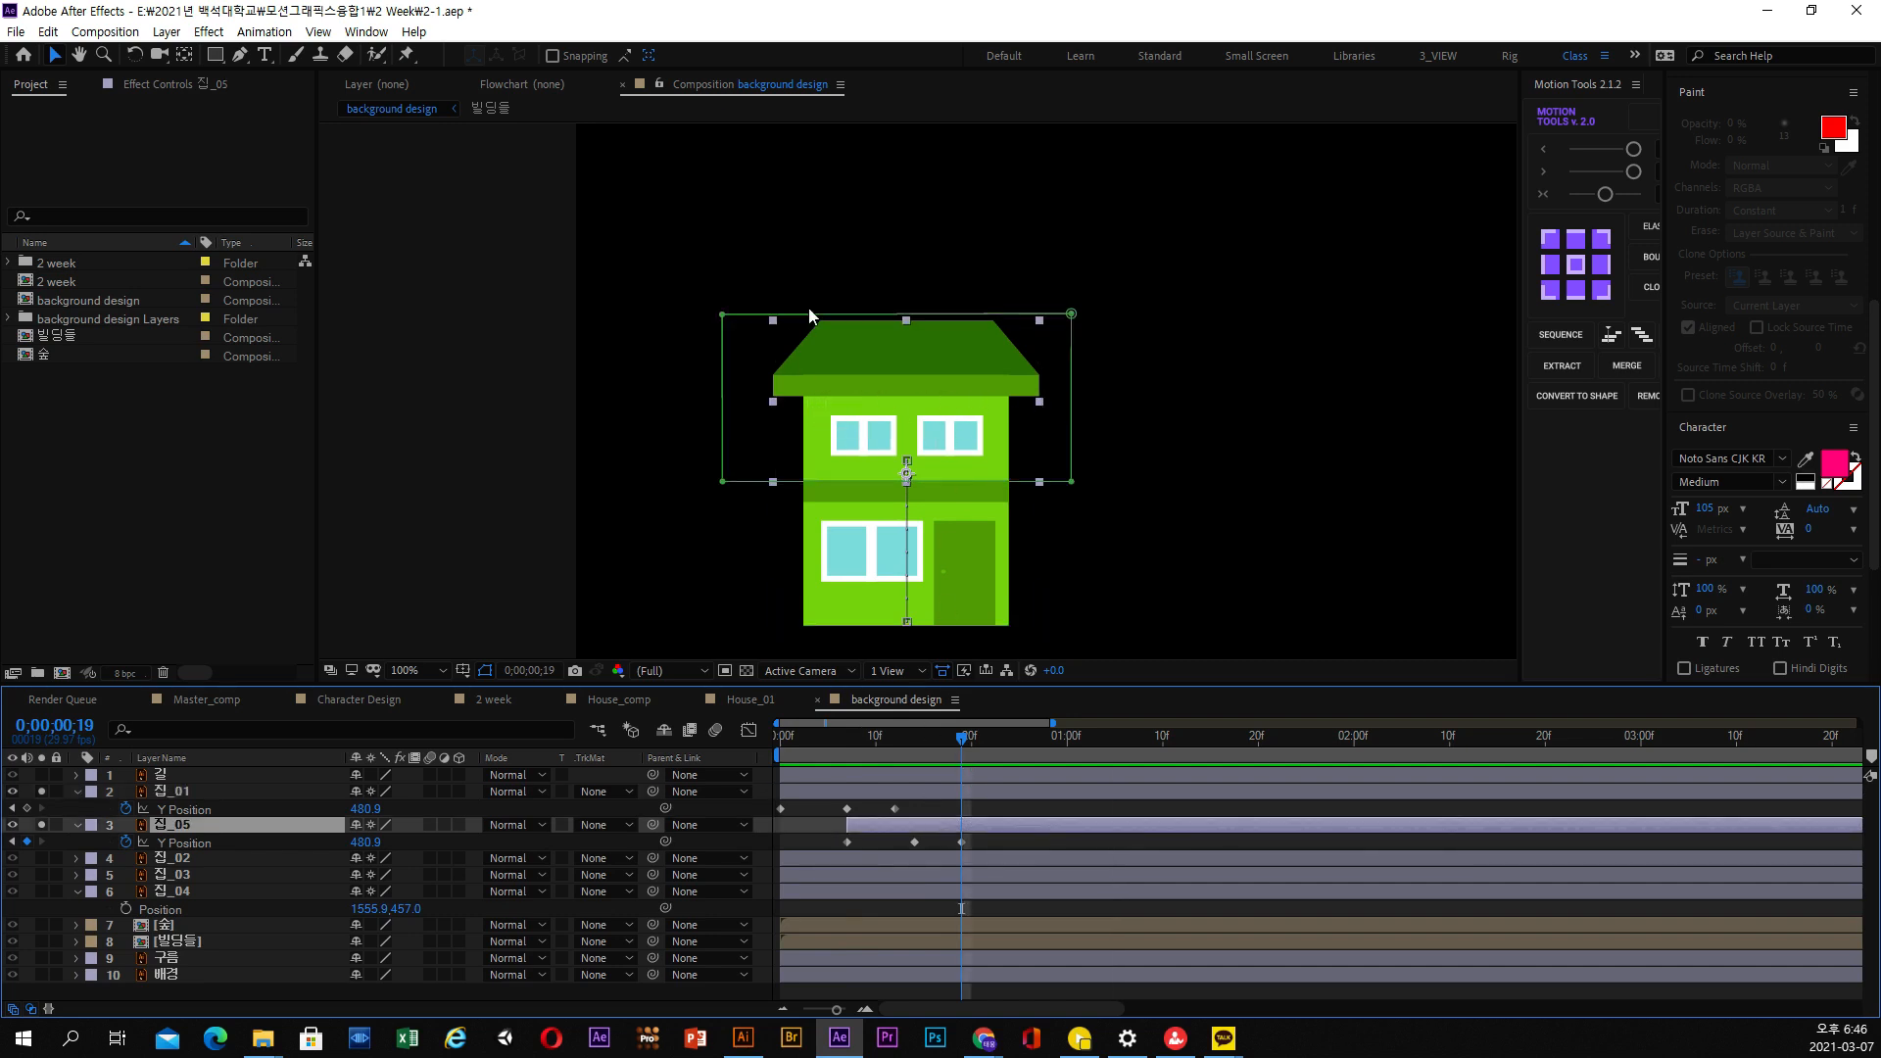
left_click(79, 825)
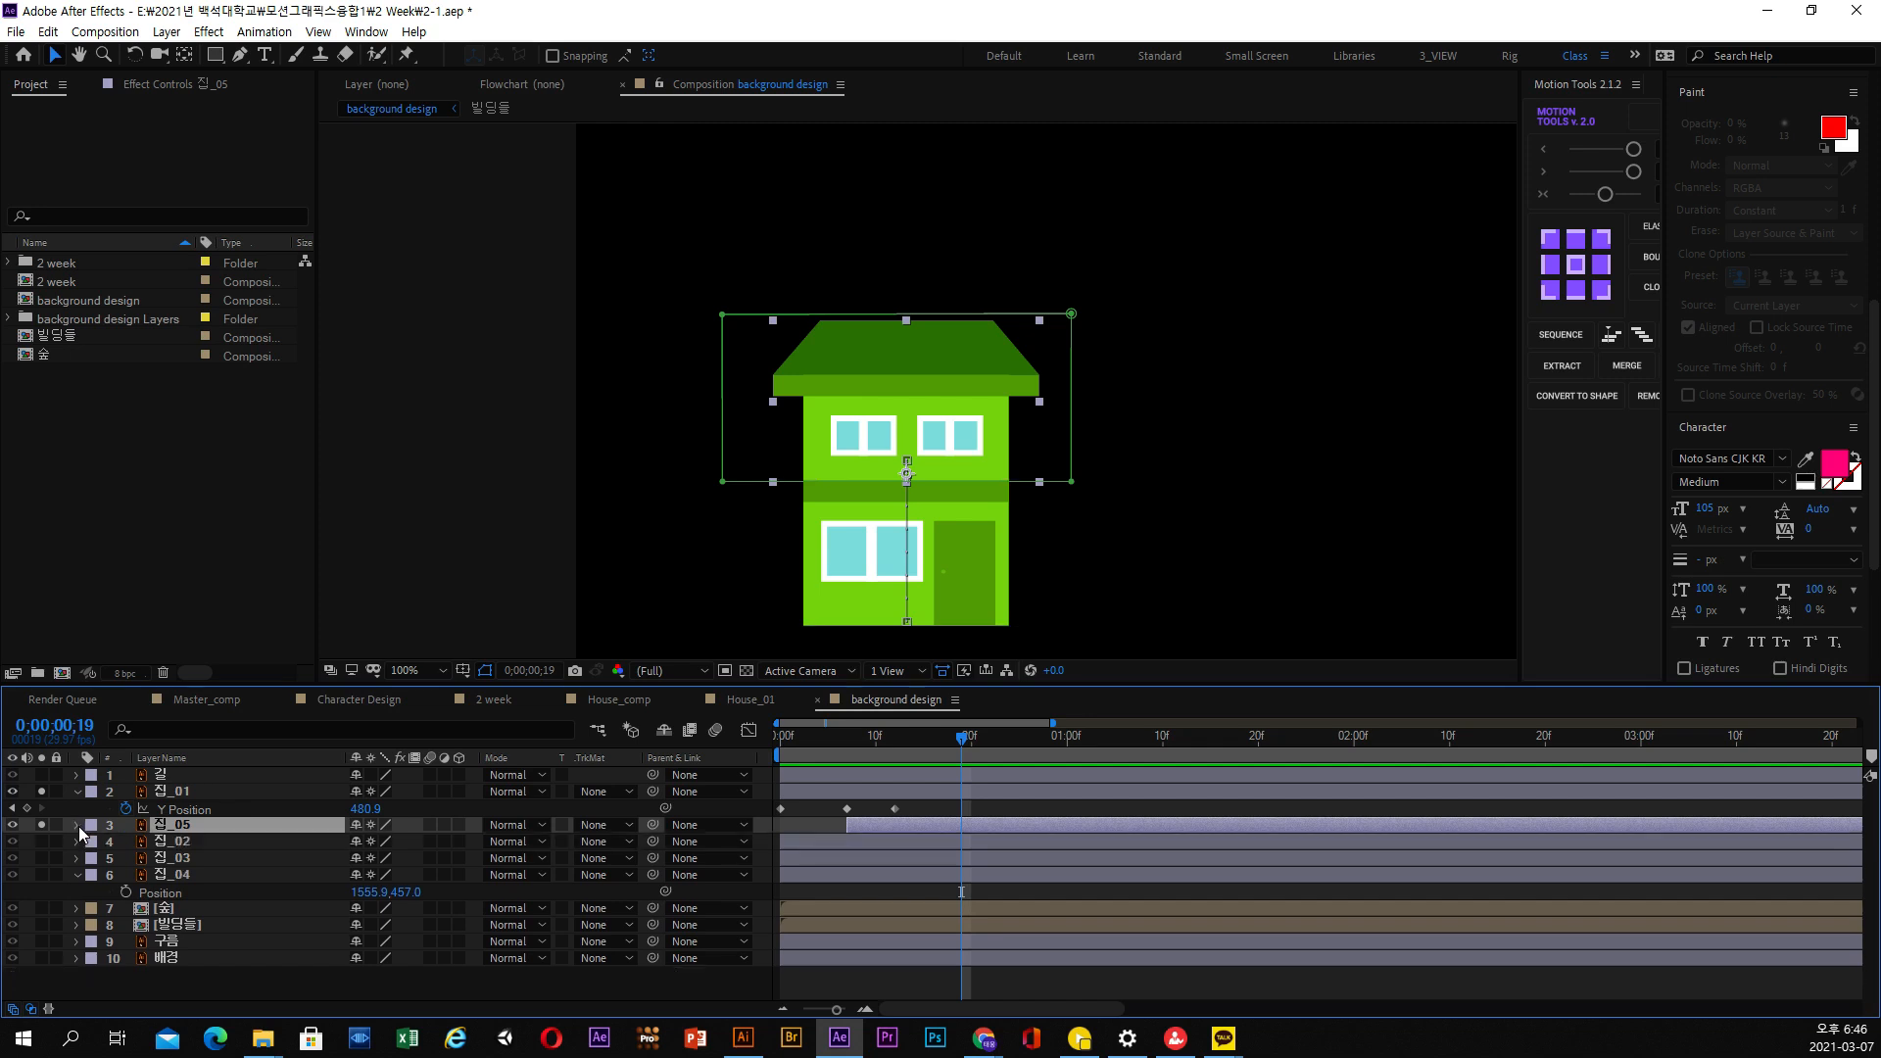
left_click(78, 826)
left_click(94, 842)
left_click(139, 860)
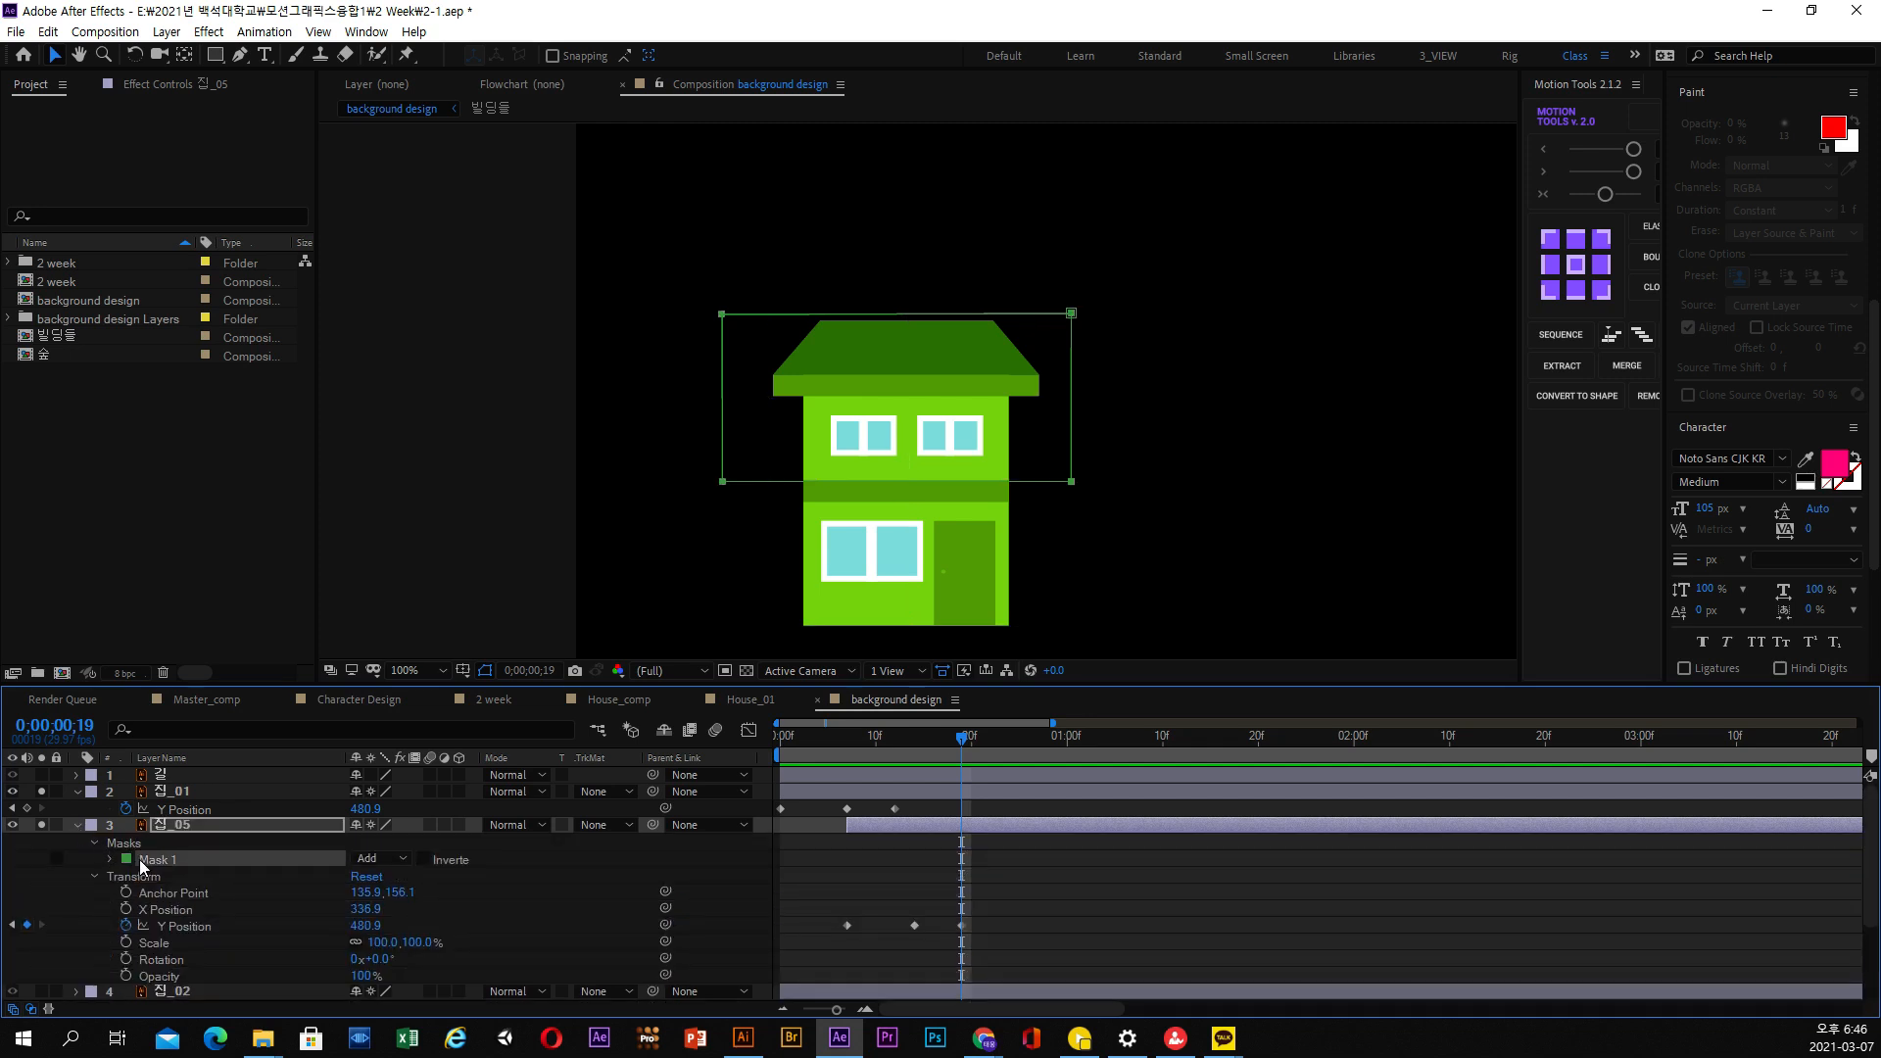
left_click(109, 860)
left_click(182, 878)
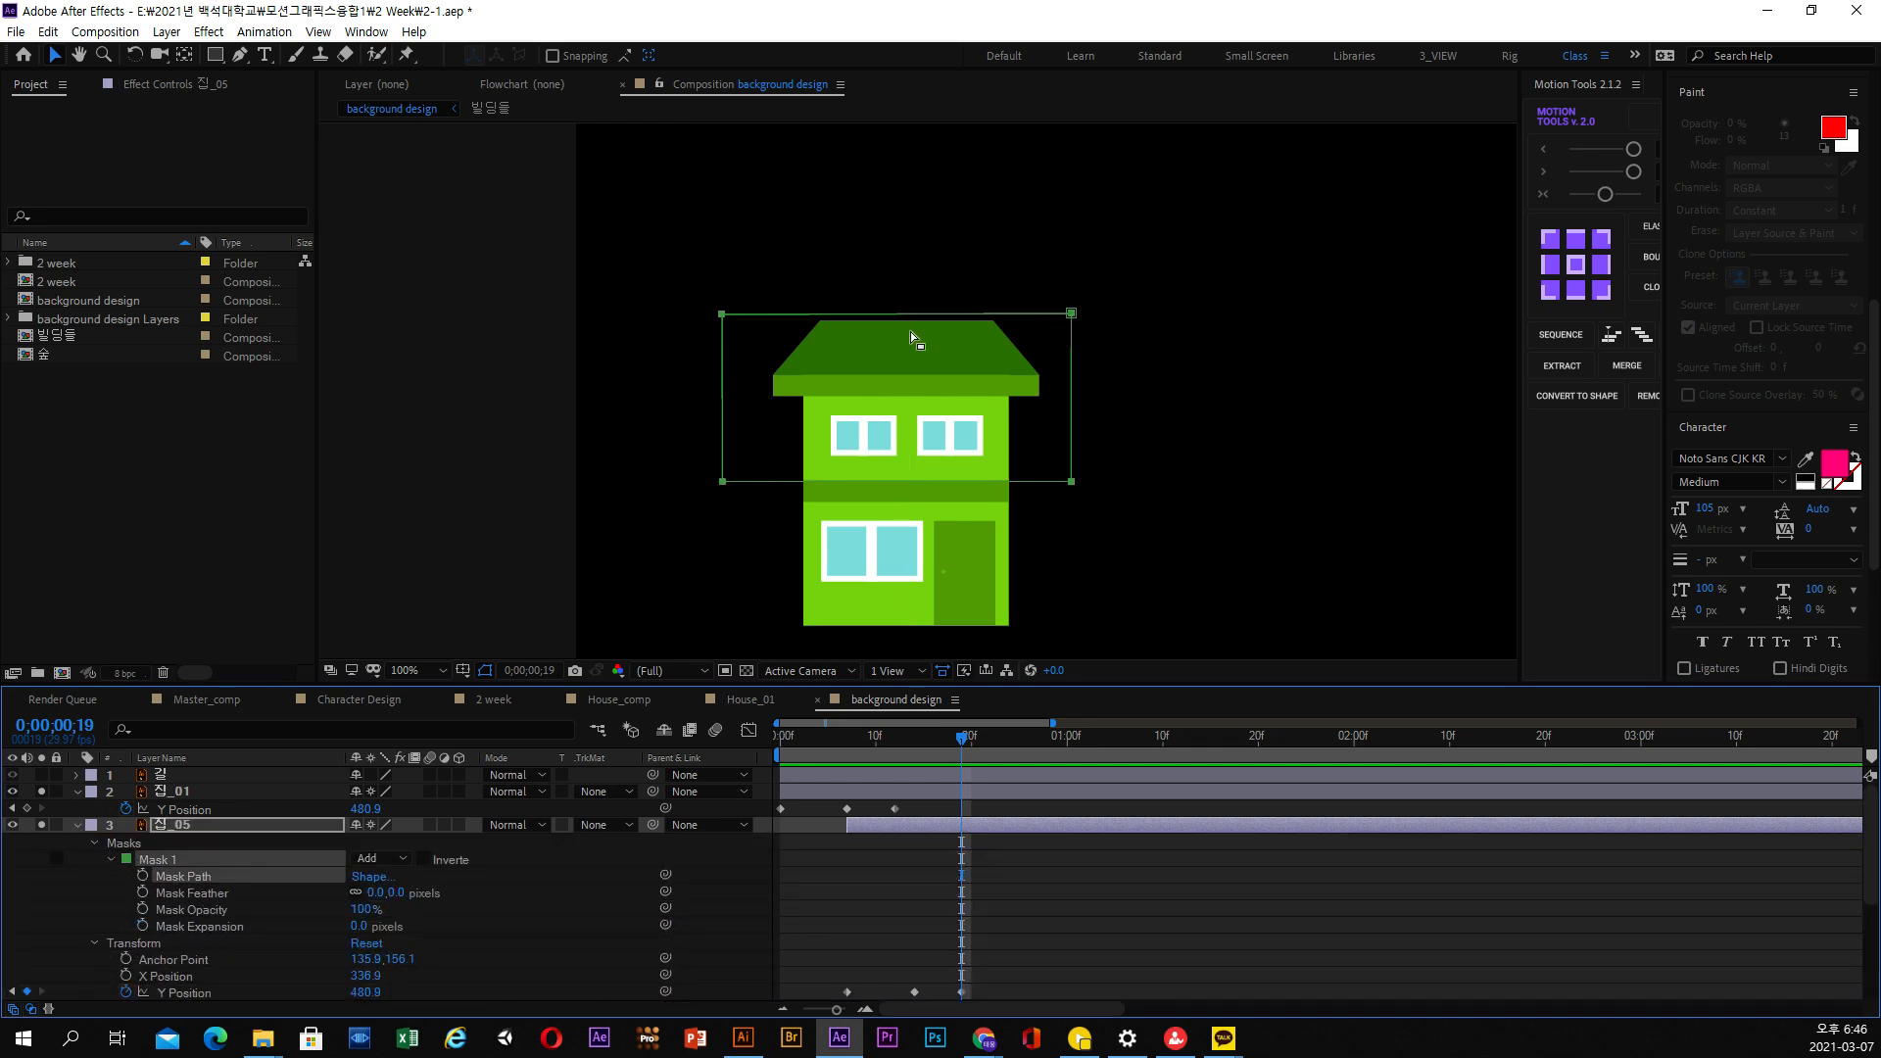
left_click_drag(1169, 423, 1240, 438)
mouse_move(1080, 339)
left_mouse_down()
mouse_move(1078, 390)
mouse_move(1081, 372)
left_mouse_up()
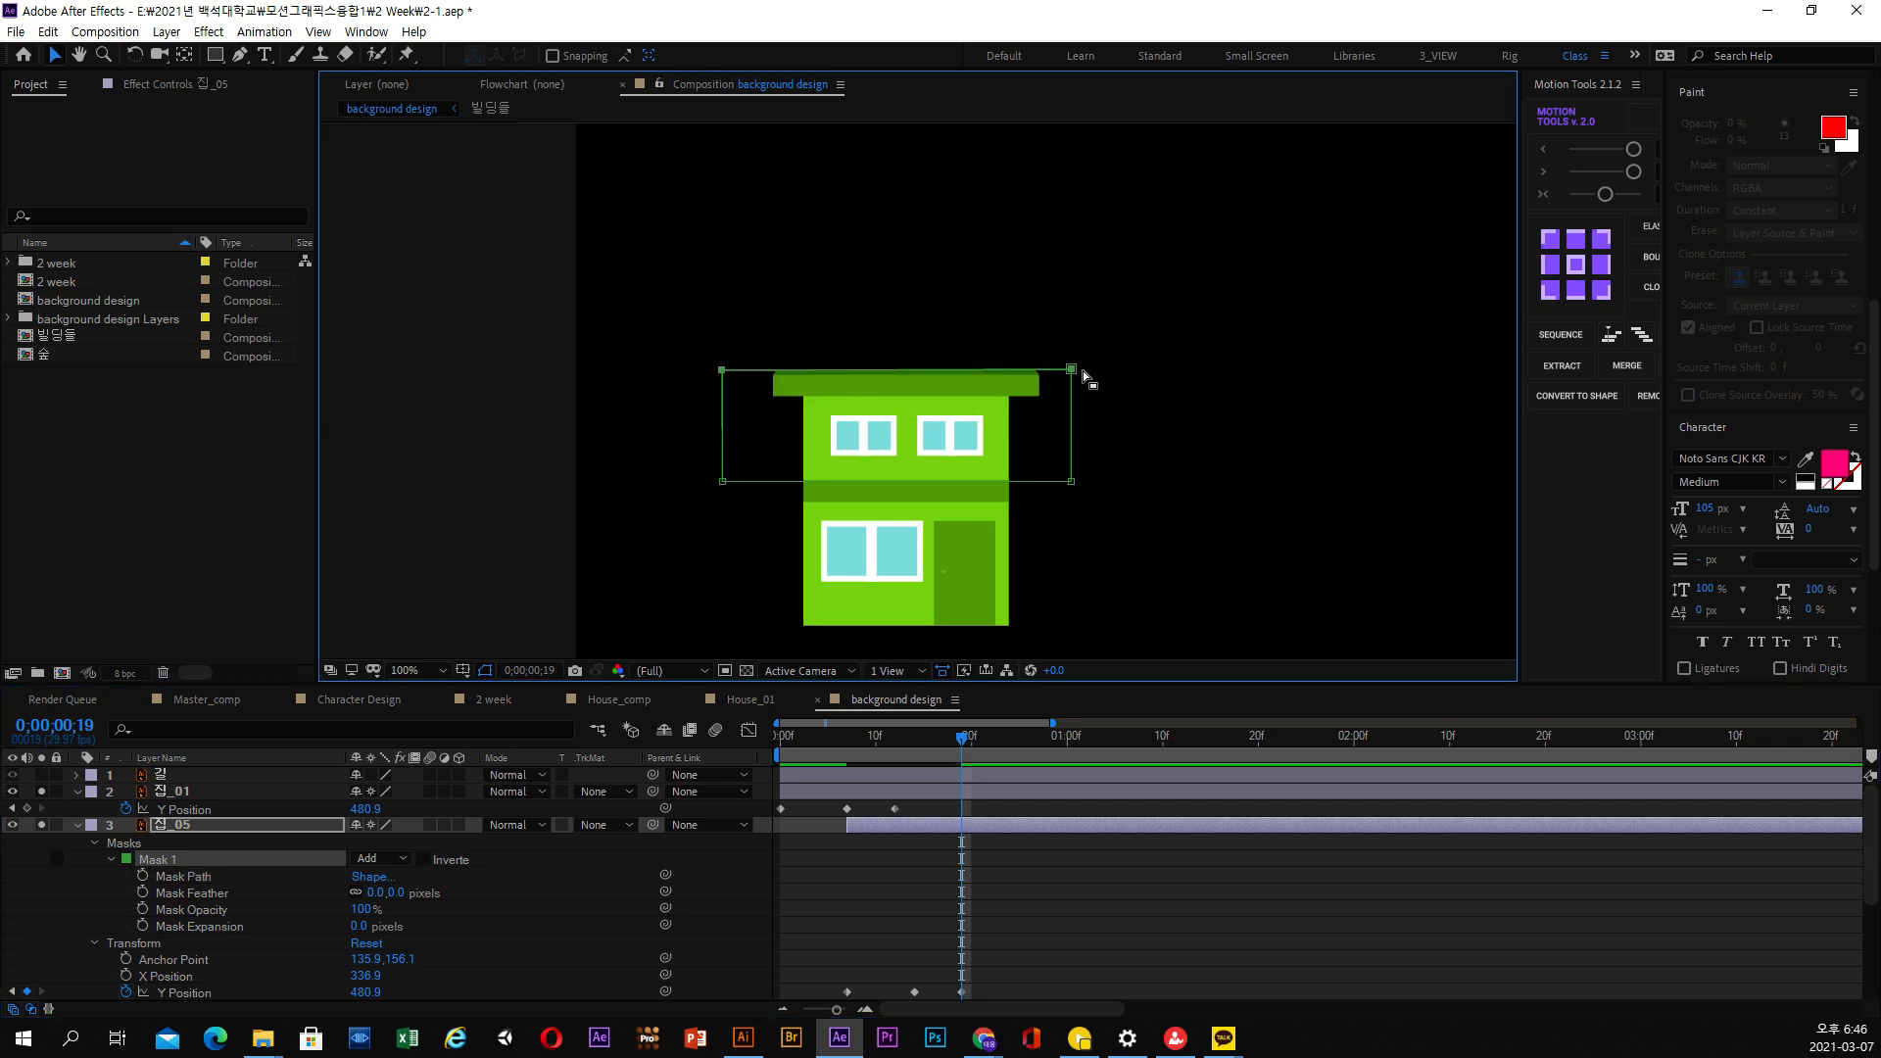
Fine-tune both upper mask points of 집_05 to the top of the lighter green eave and review the motion up to 0;00;00;19
scroll(1074, 413, "up", 1)
left_click_drag(1230, 360, 1233, 363)
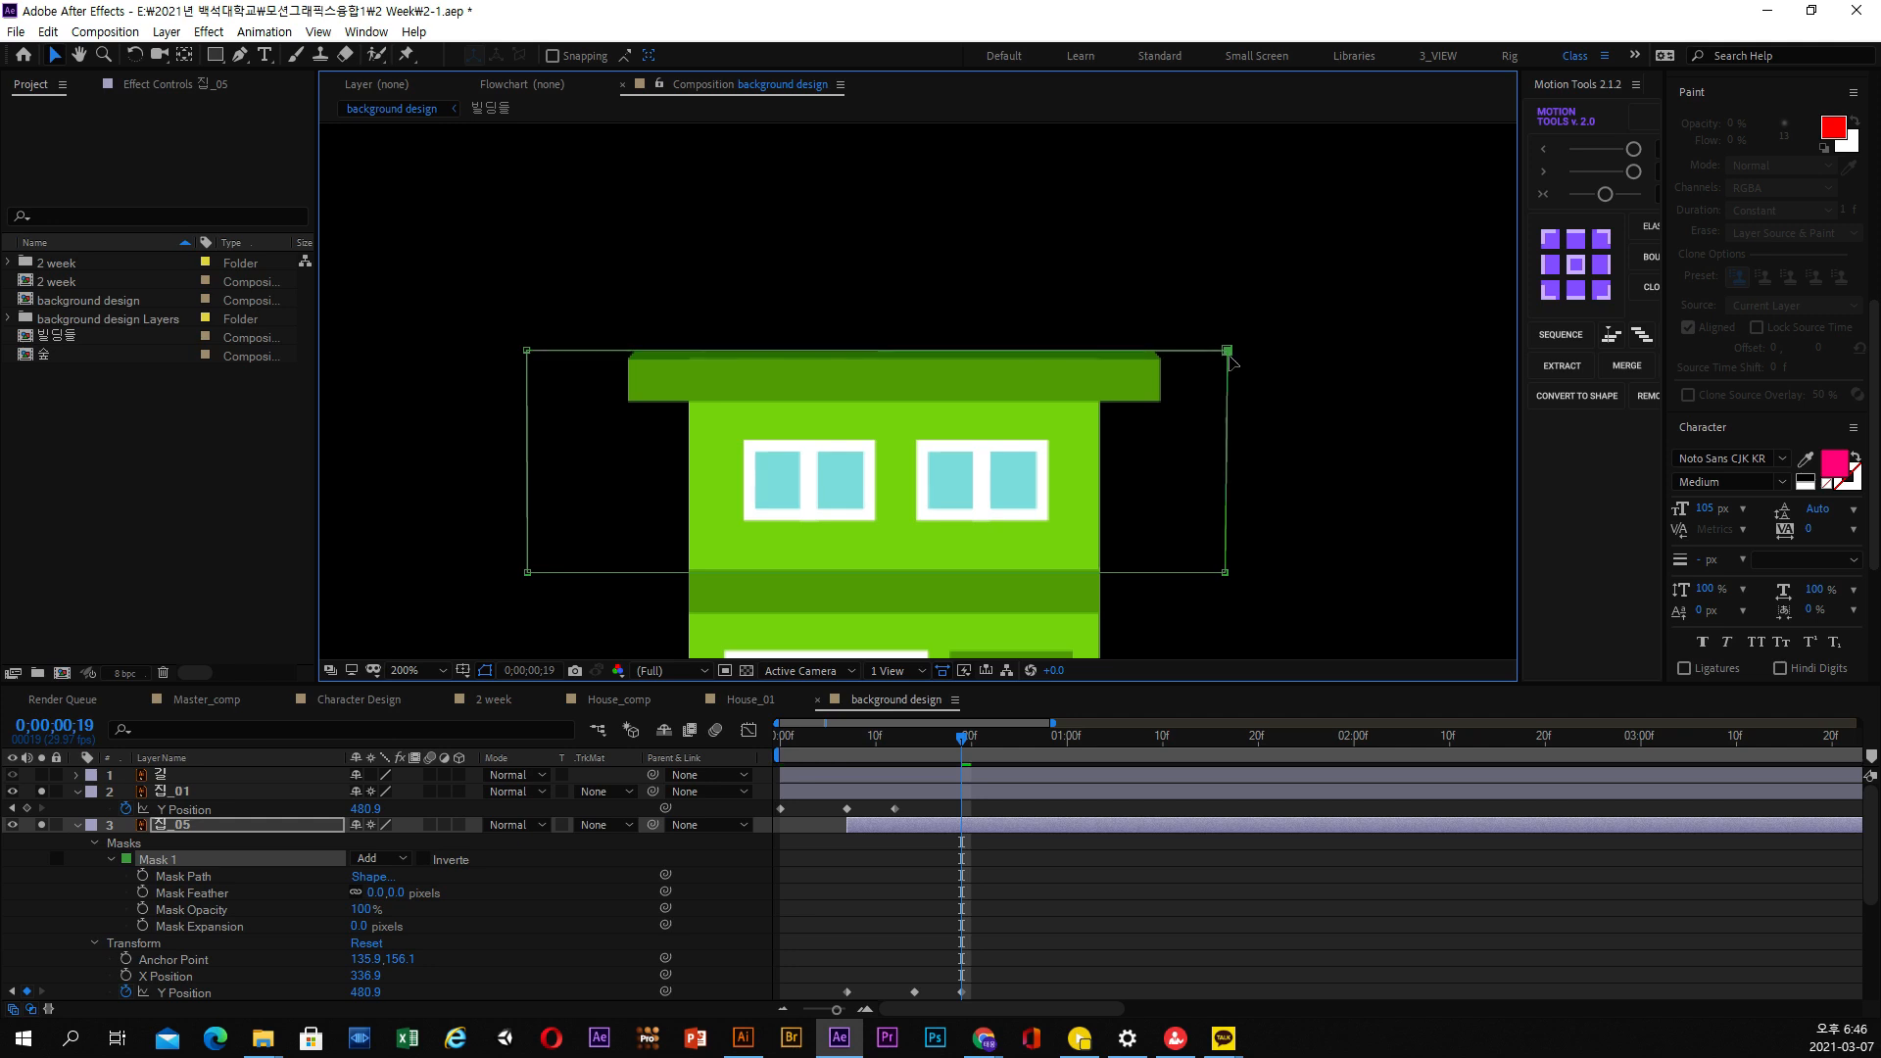
scroll(1301, 324, "left", 2)
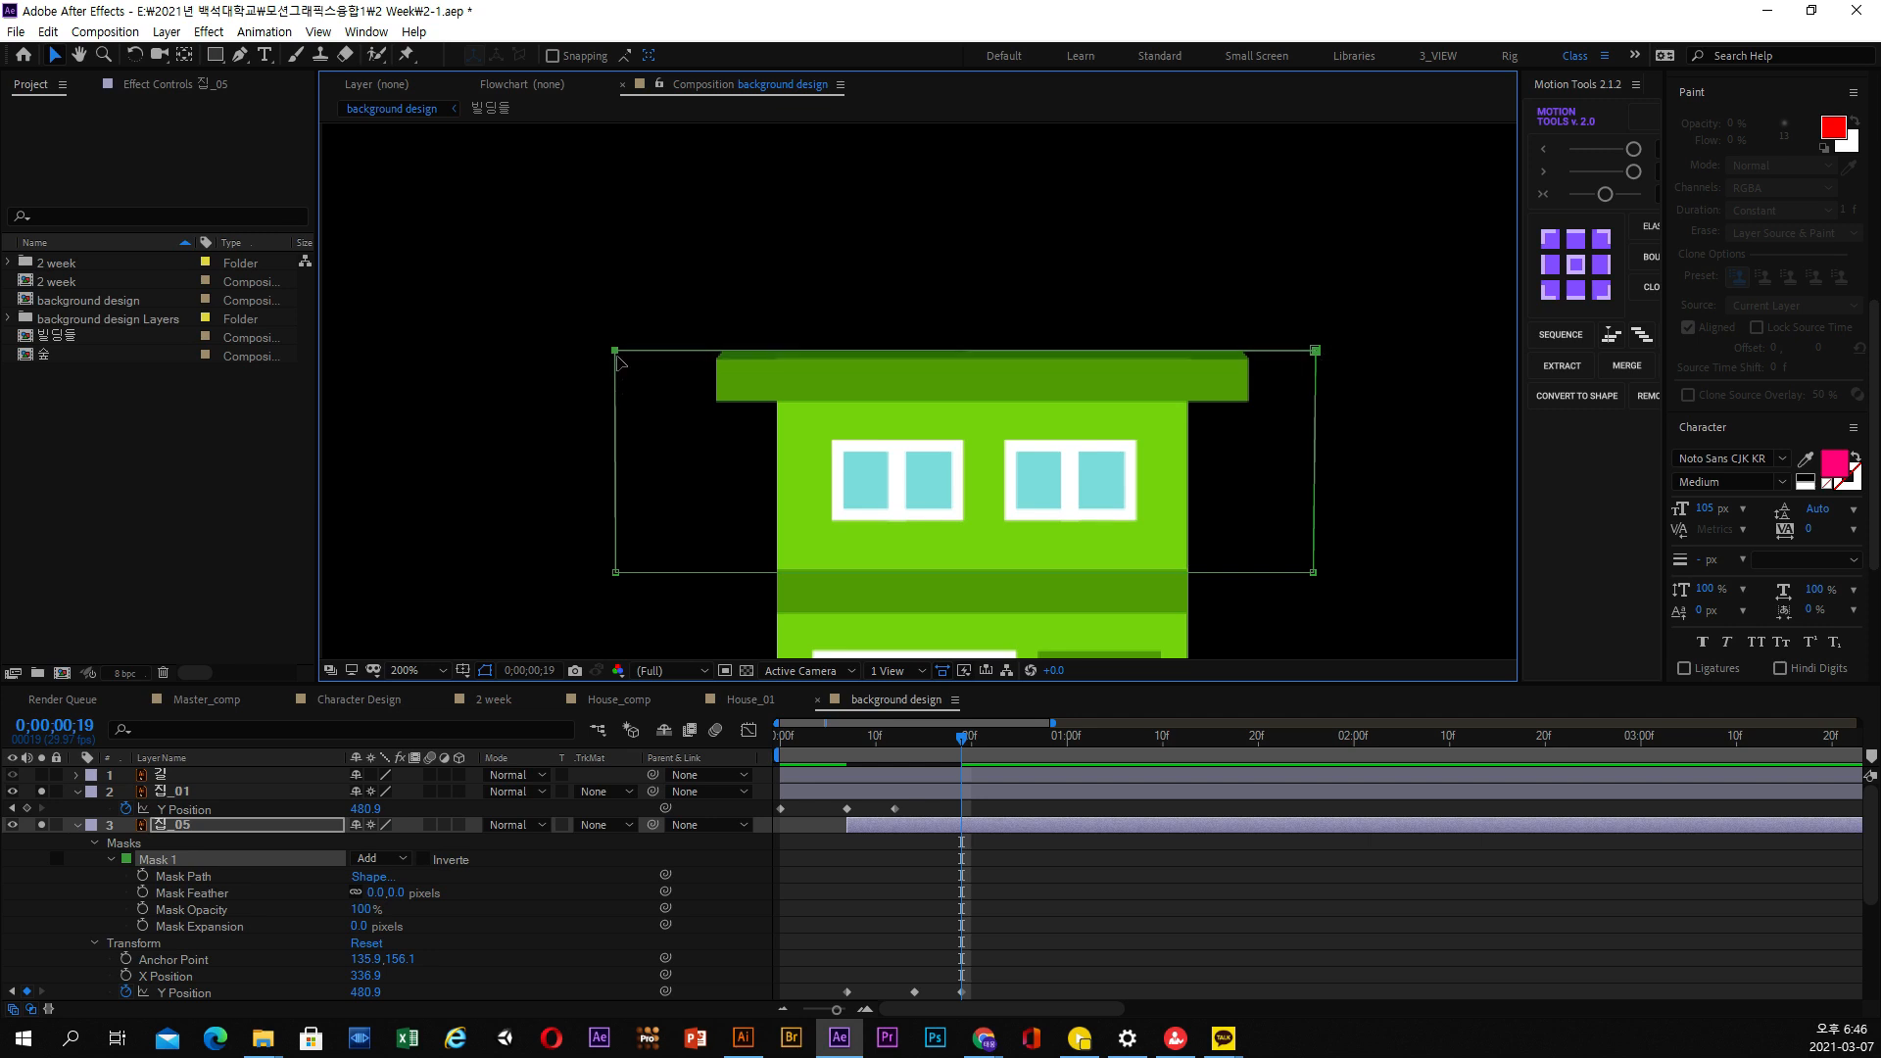
left_click_drag(620, 365, 621, 366)
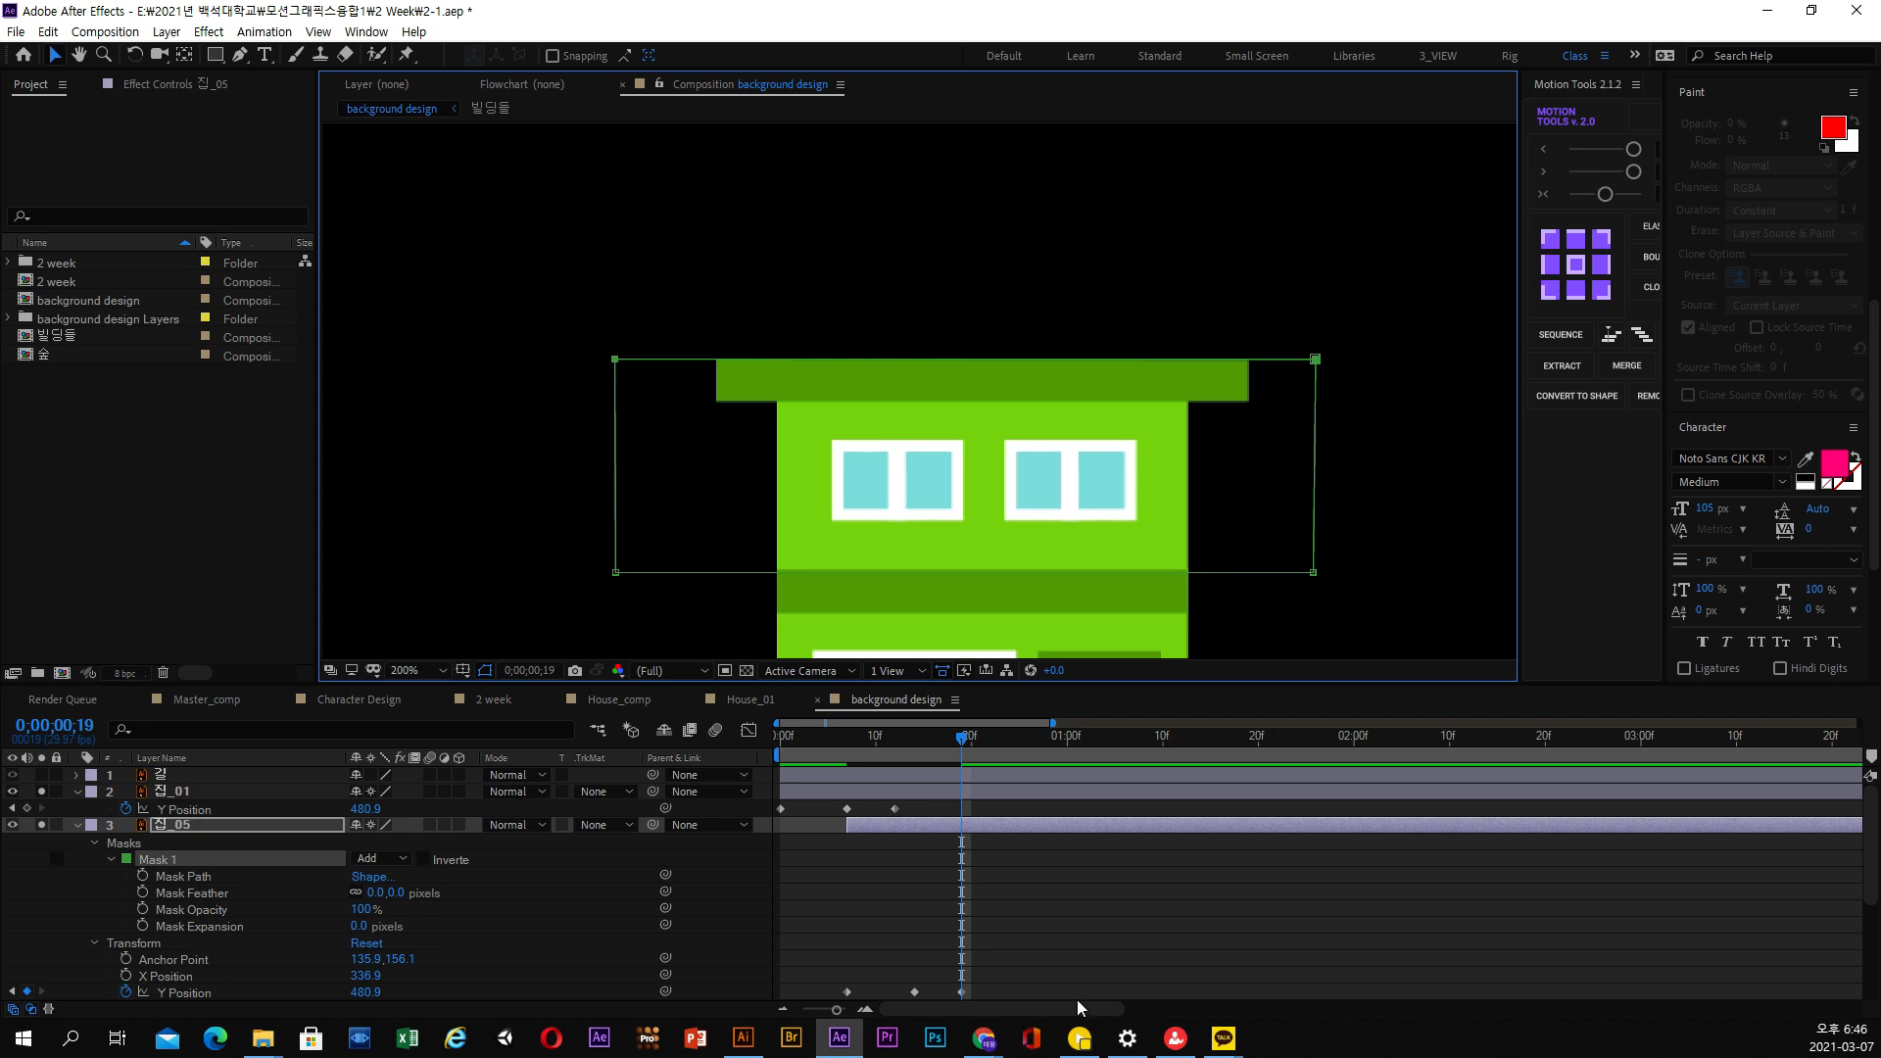
left_click_drag(901, 761, 966, 745)
key("comma")
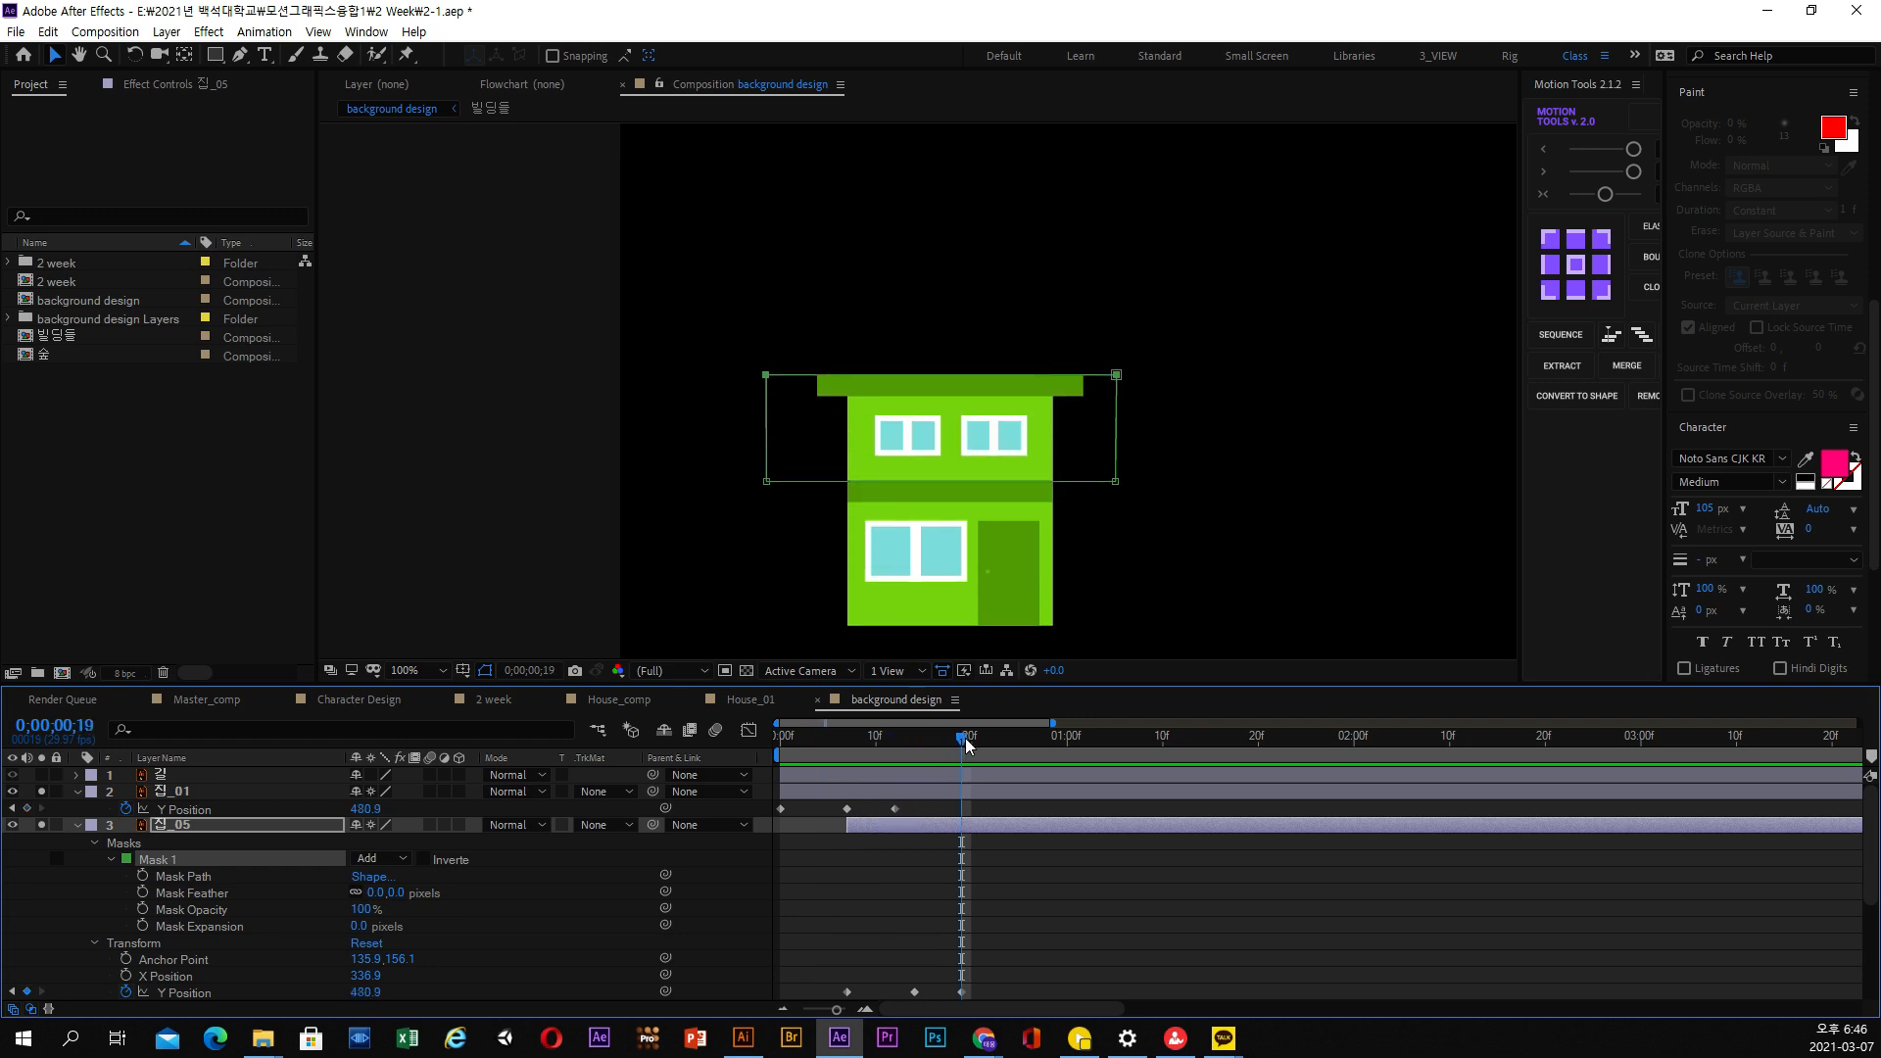
Duplicate the 집_05 layer and place the copy directly beneath it in the layer stack
left_click(186, 826)
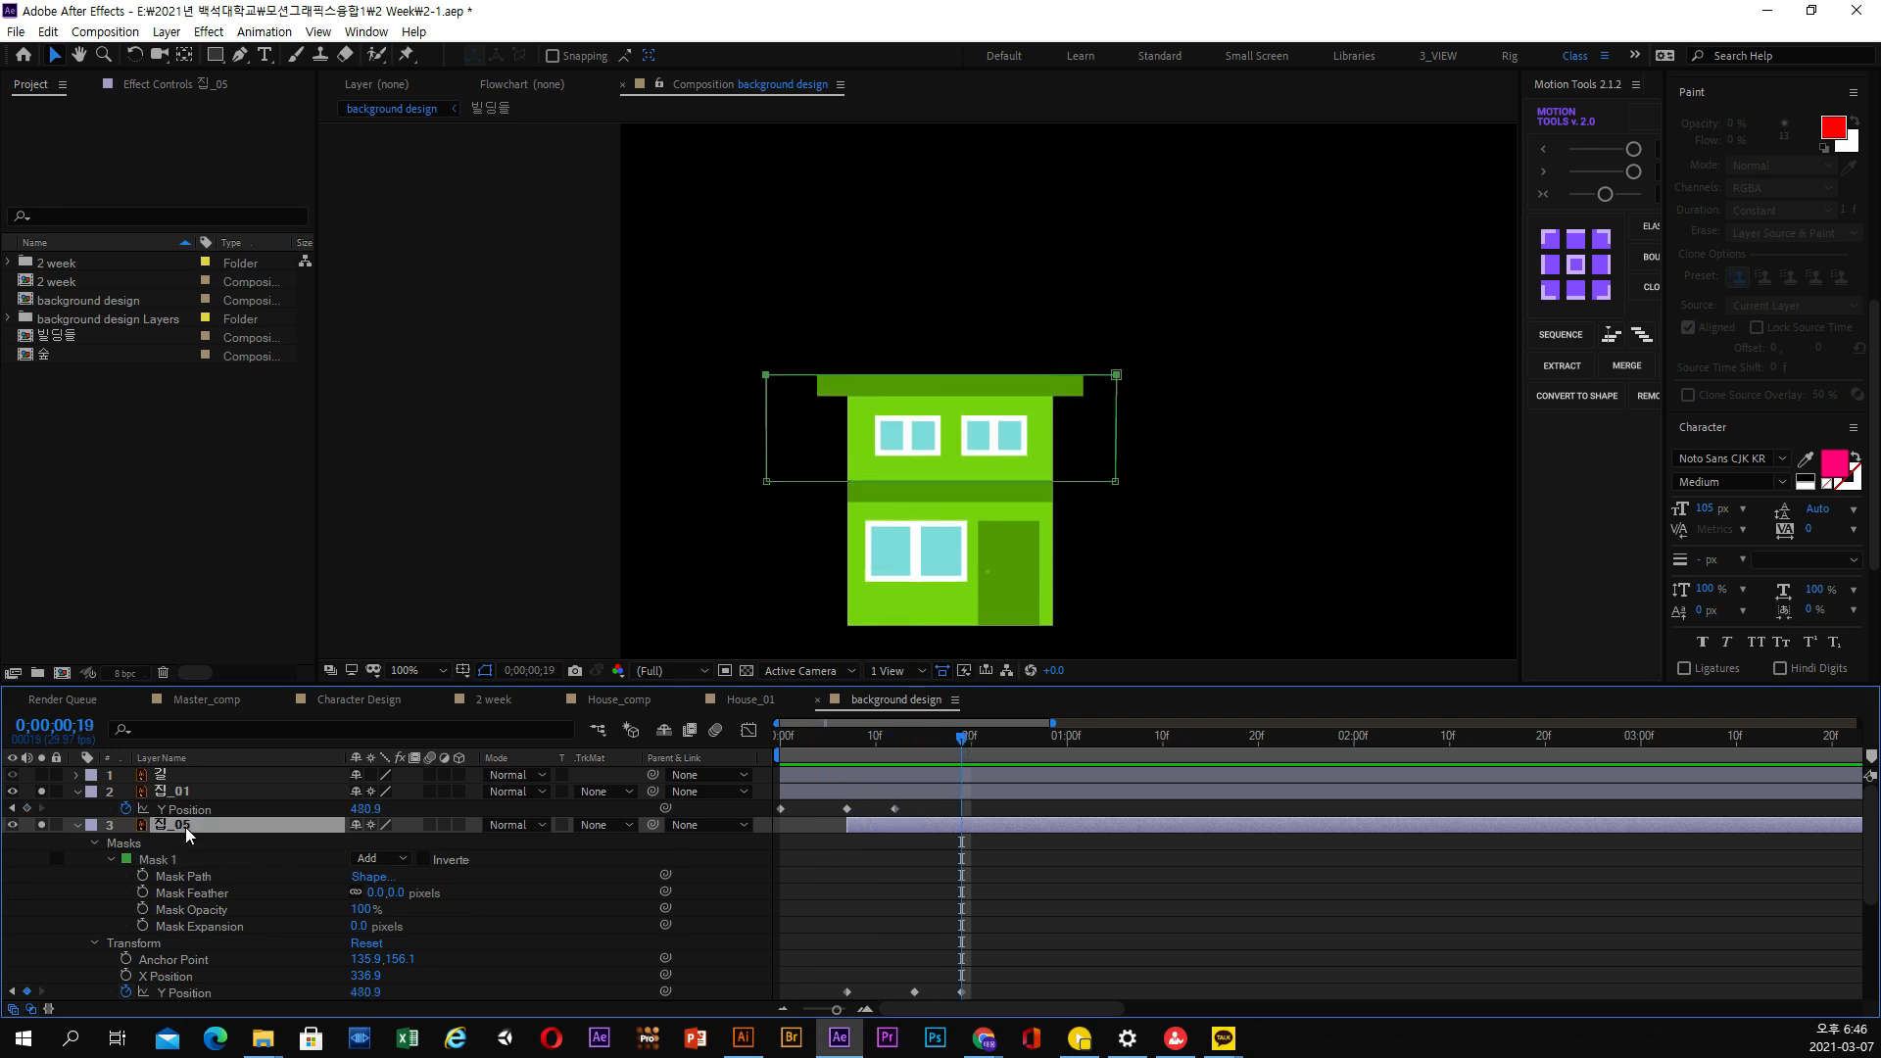
left_click(77, 825)
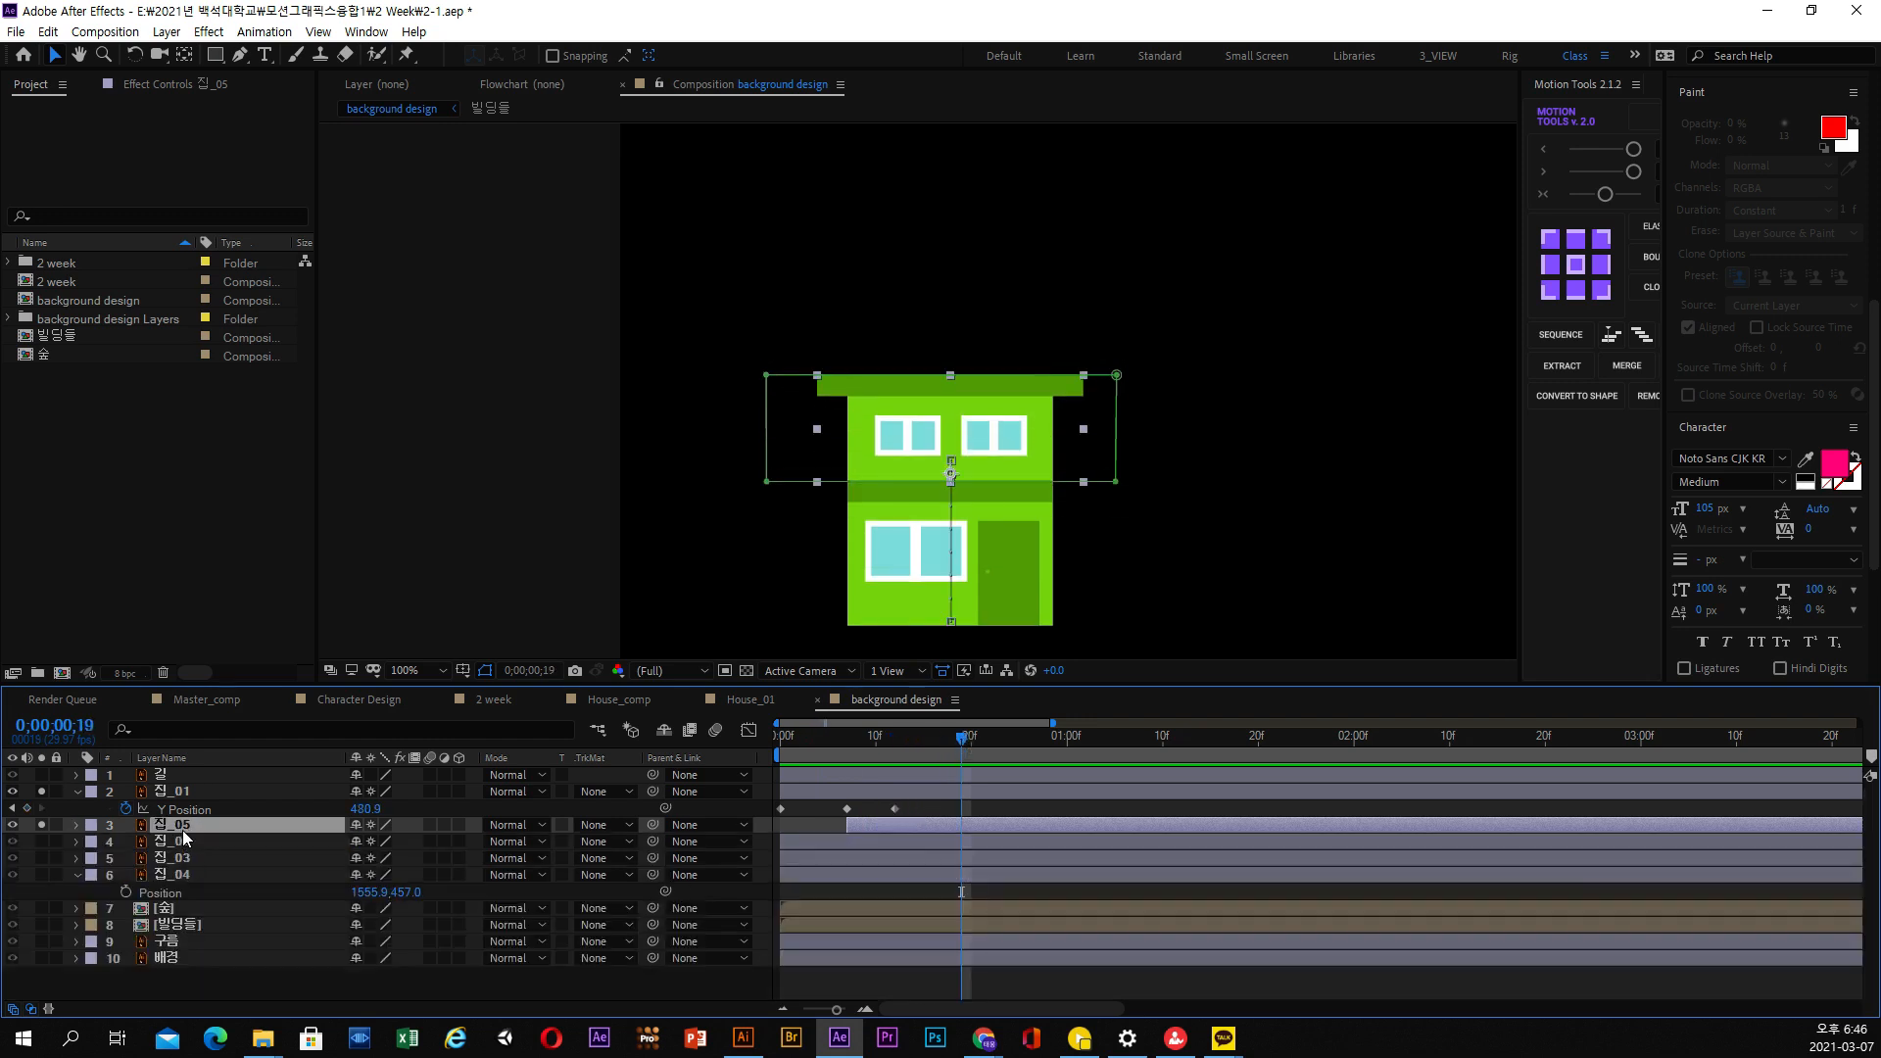
key("ctrl+d")
left_click_drag(190, 831, 190, 843)
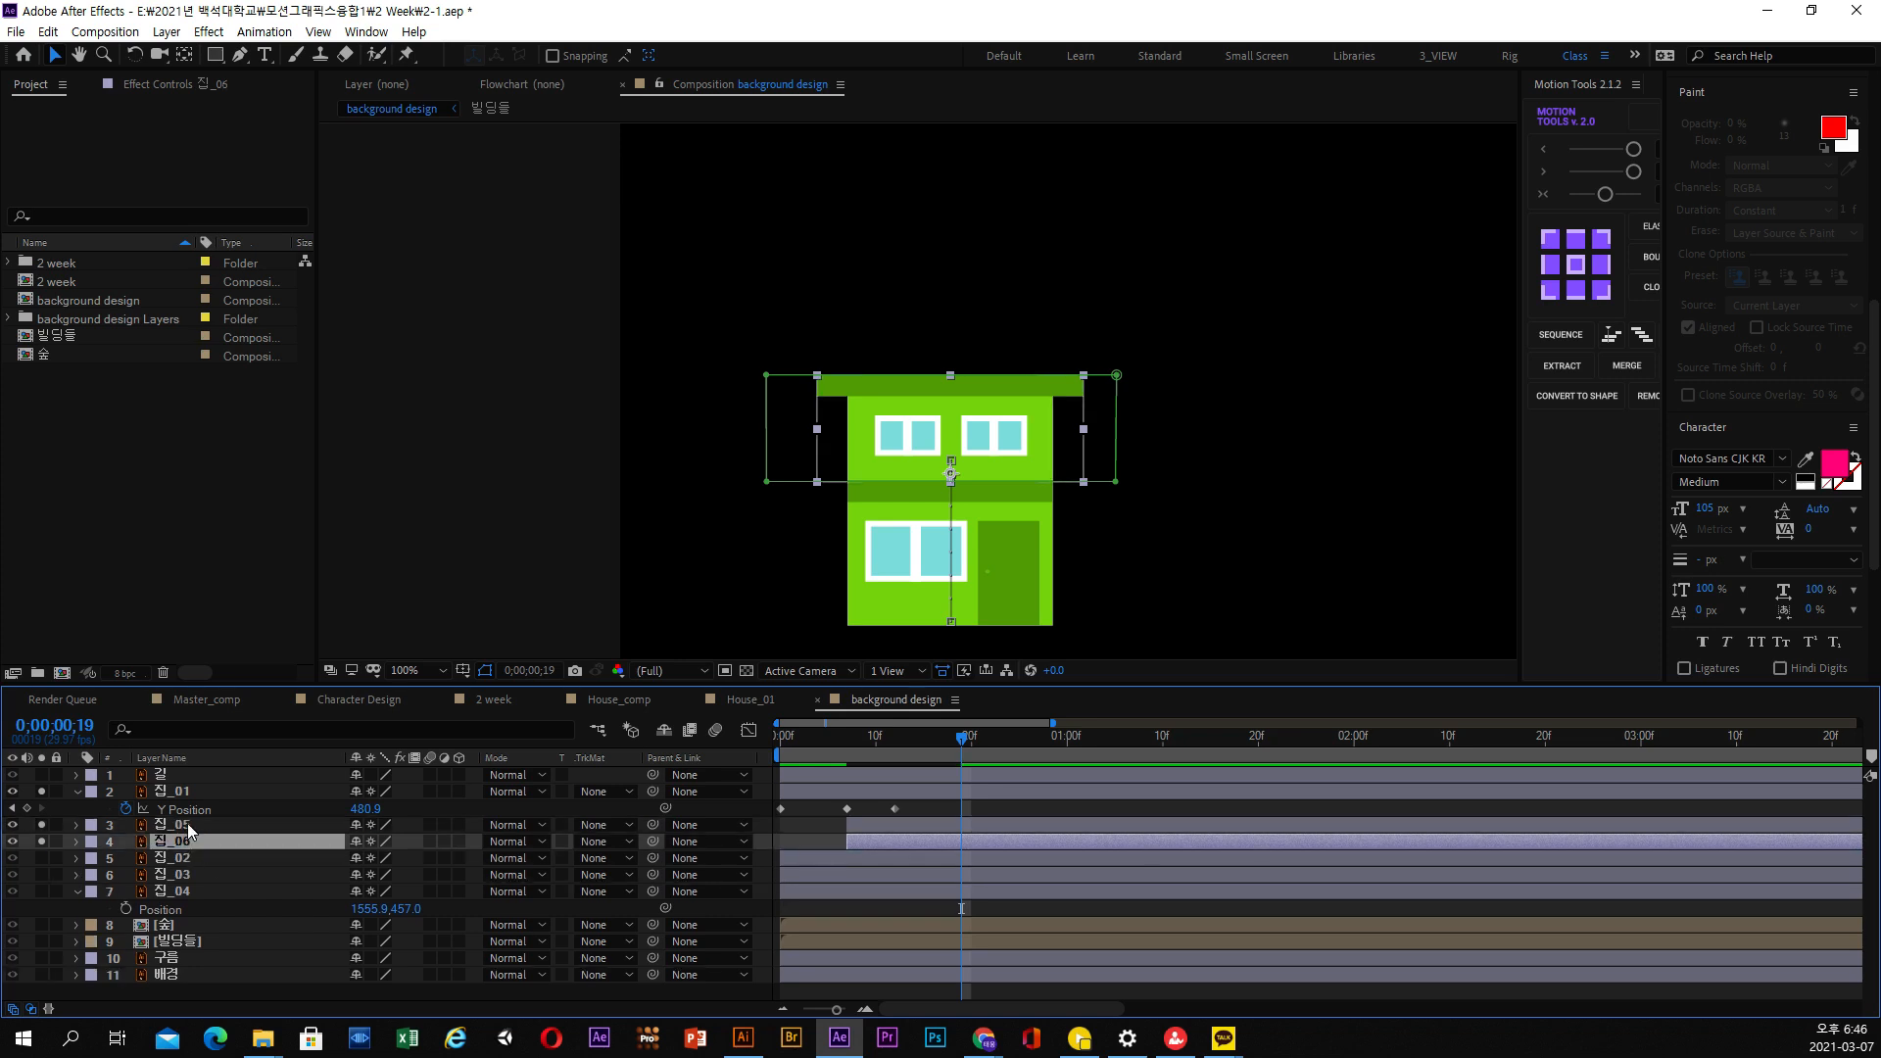
left_click(186, 822)
key("y")
left_click(185, 842)
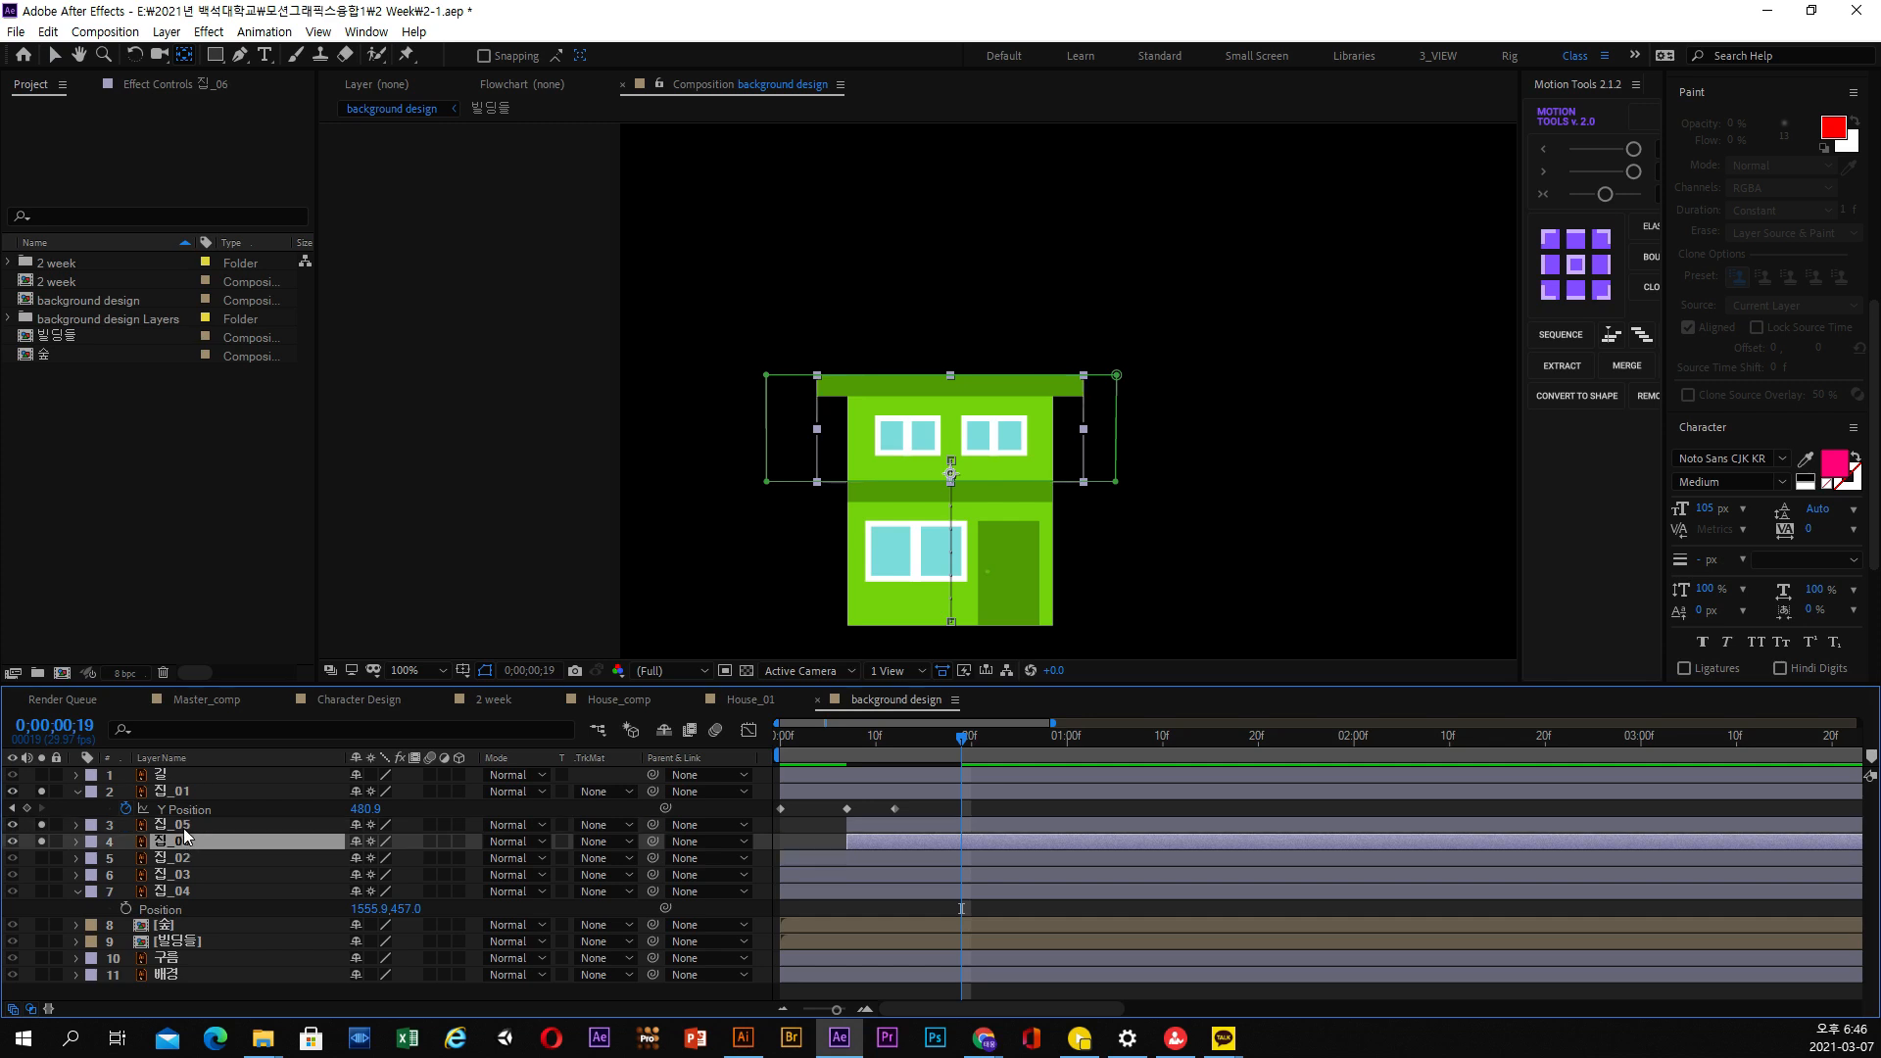
Reveal the Y Position keyframes of 집_05 and the Mask 1 path of 집_06 in the timeline
left_click(184, 827)
key("u")
left_click(184, 856)
key("u")
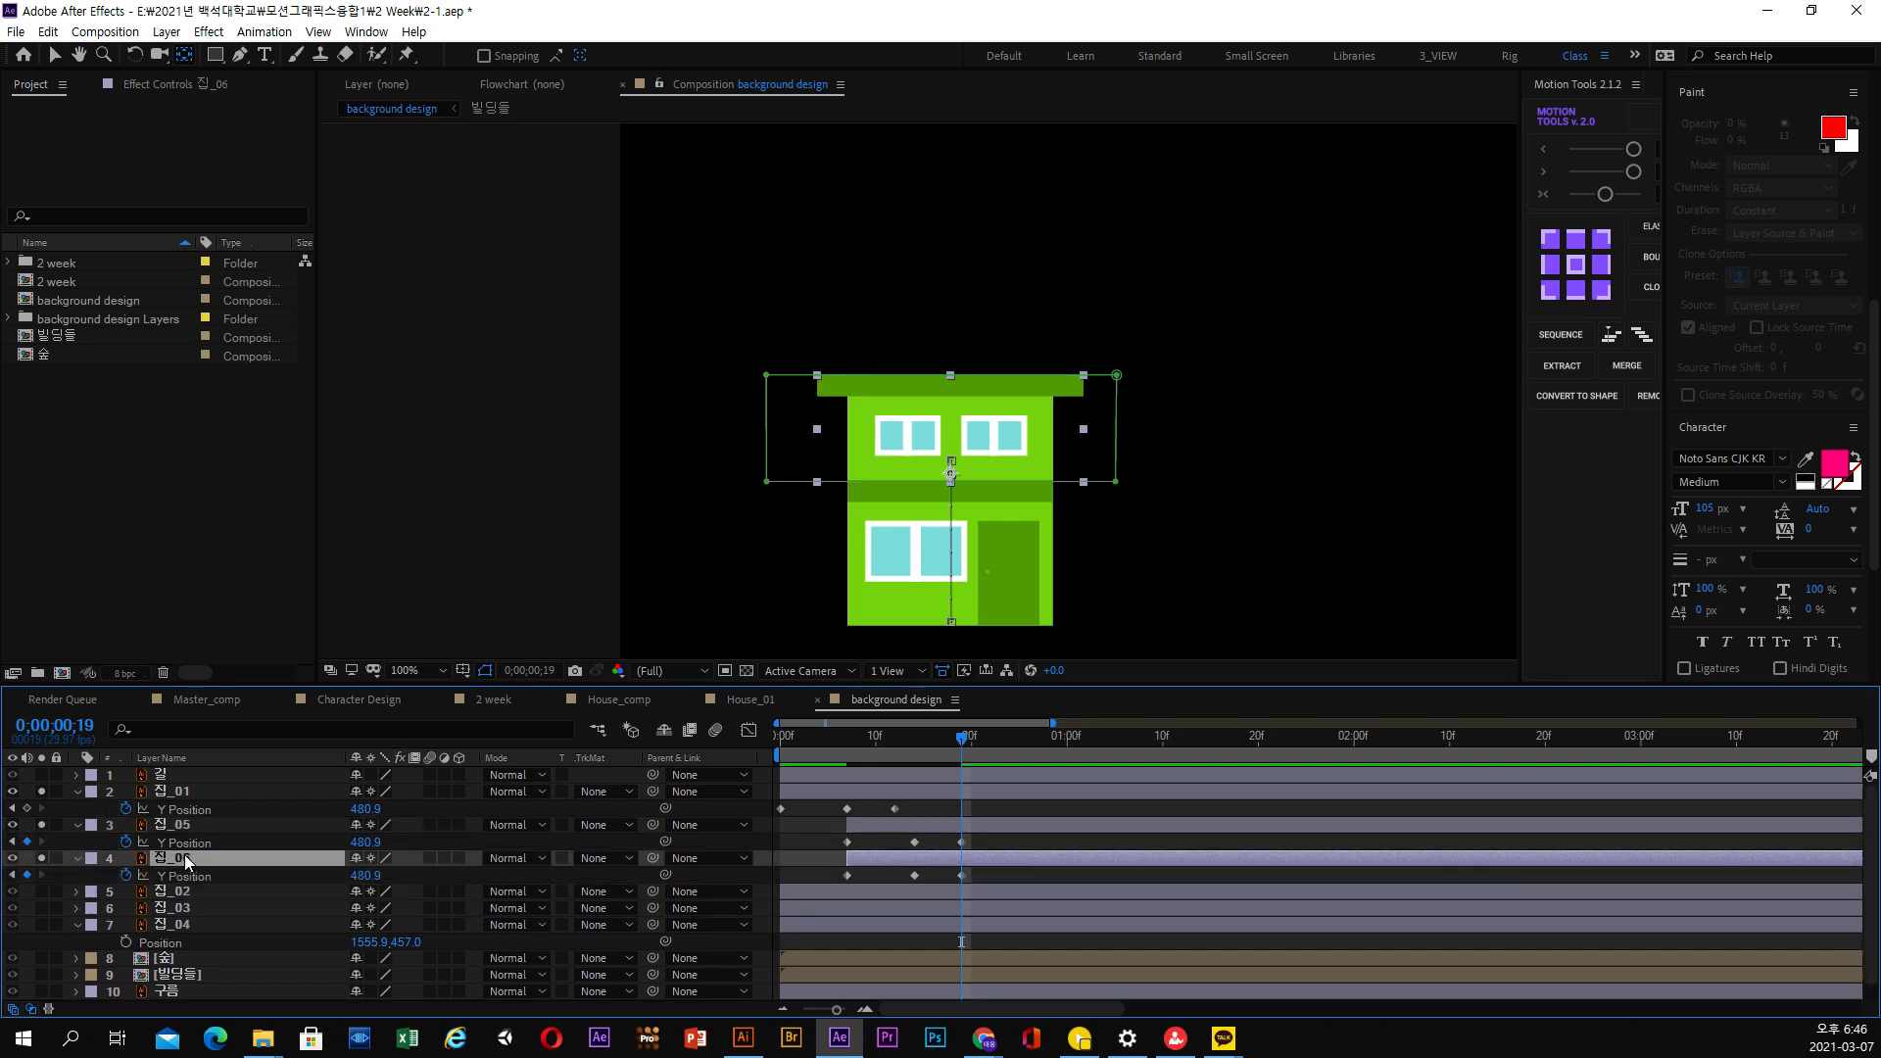
left_click(76, 863)
left_click(76, 864)
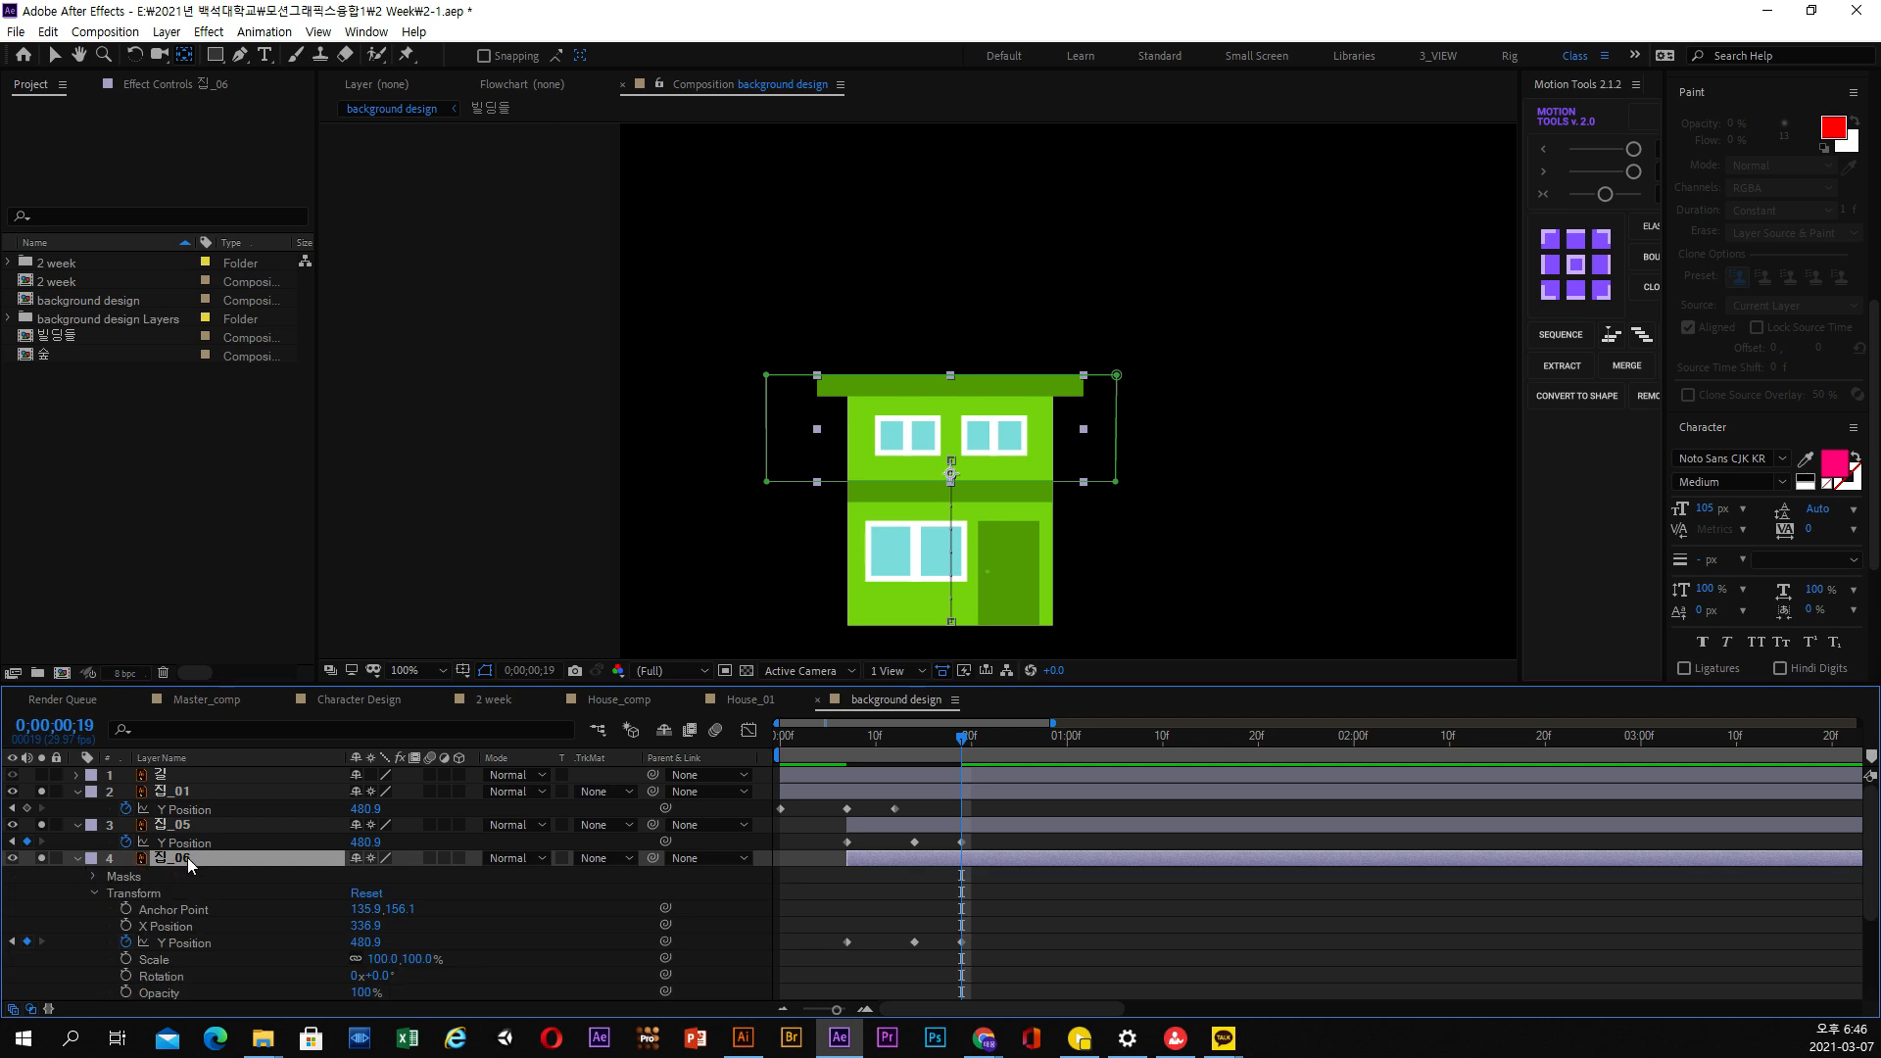
key("m")
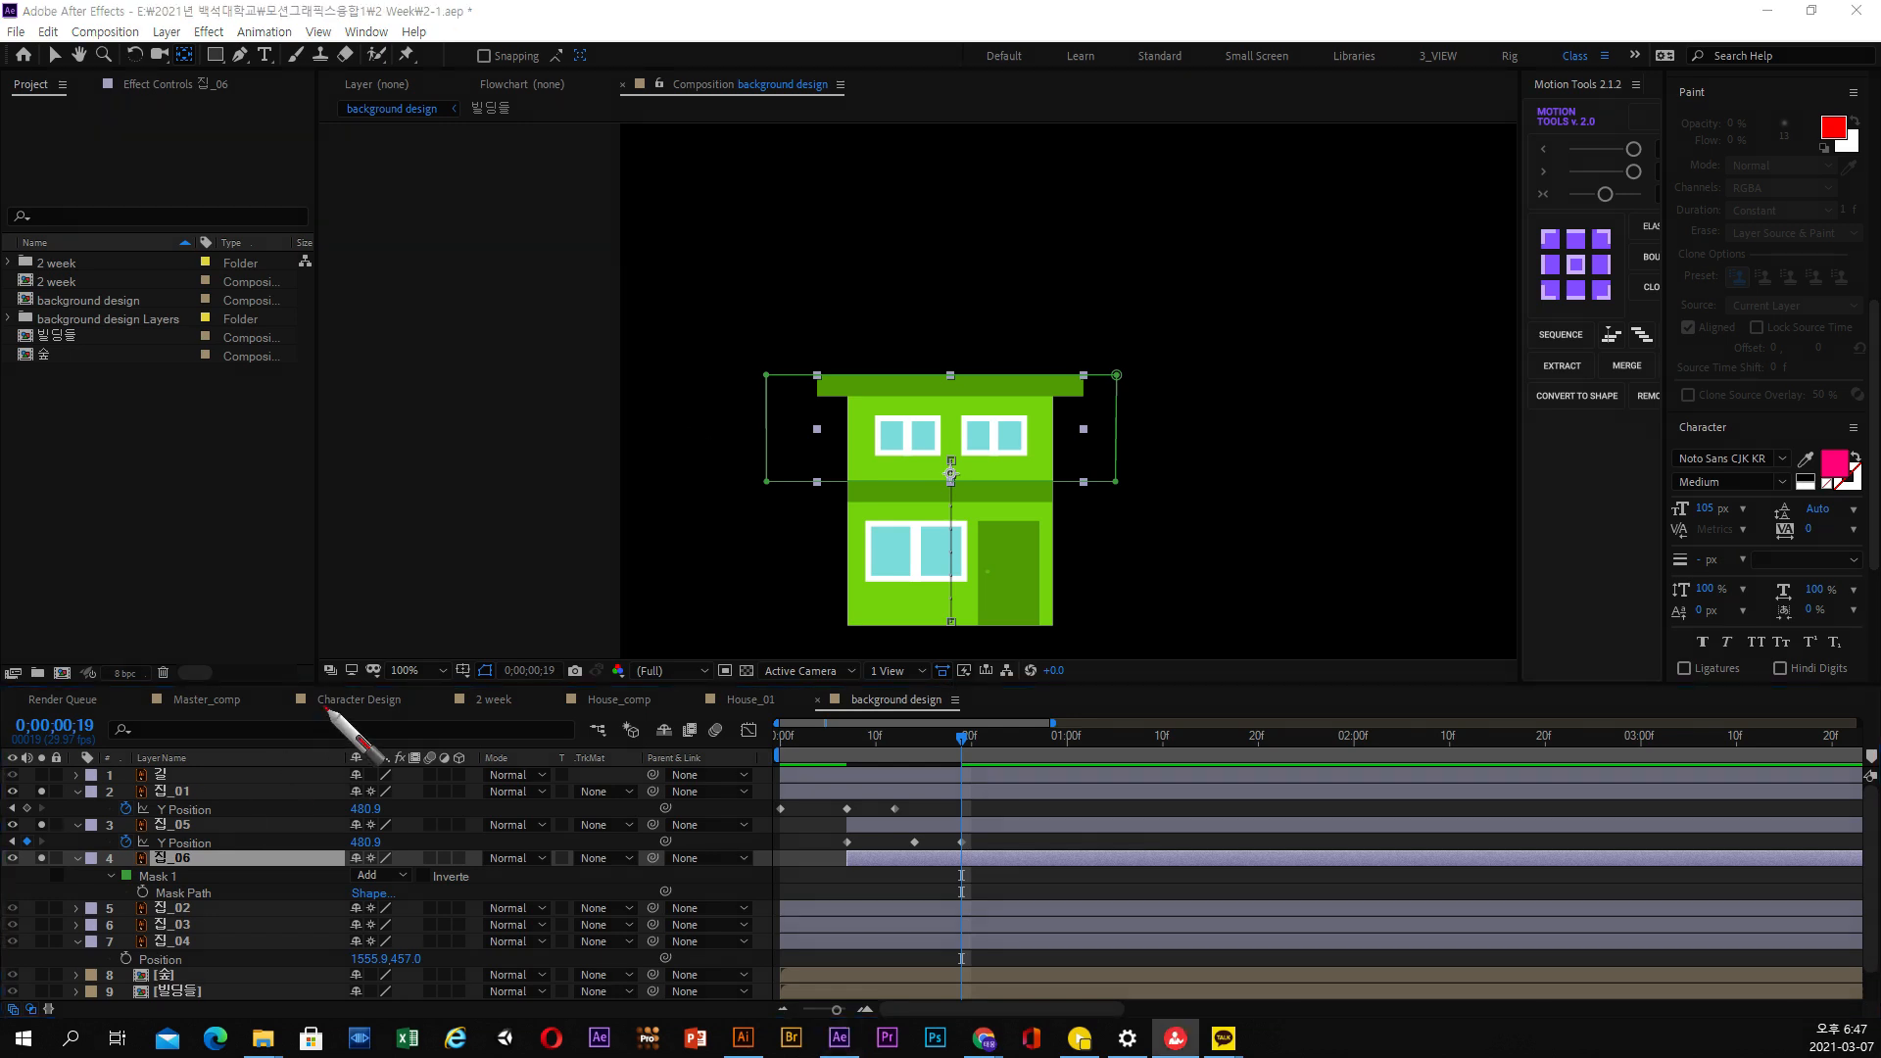
mouse_move(228, 641)
left_mouse_down()
mouse_move(313, 637)
mouse_move(262, 612)
mouse_move(257, 559)
mouse_move(329, 627)
mouse_move(722, 594)
left_mouse_up()
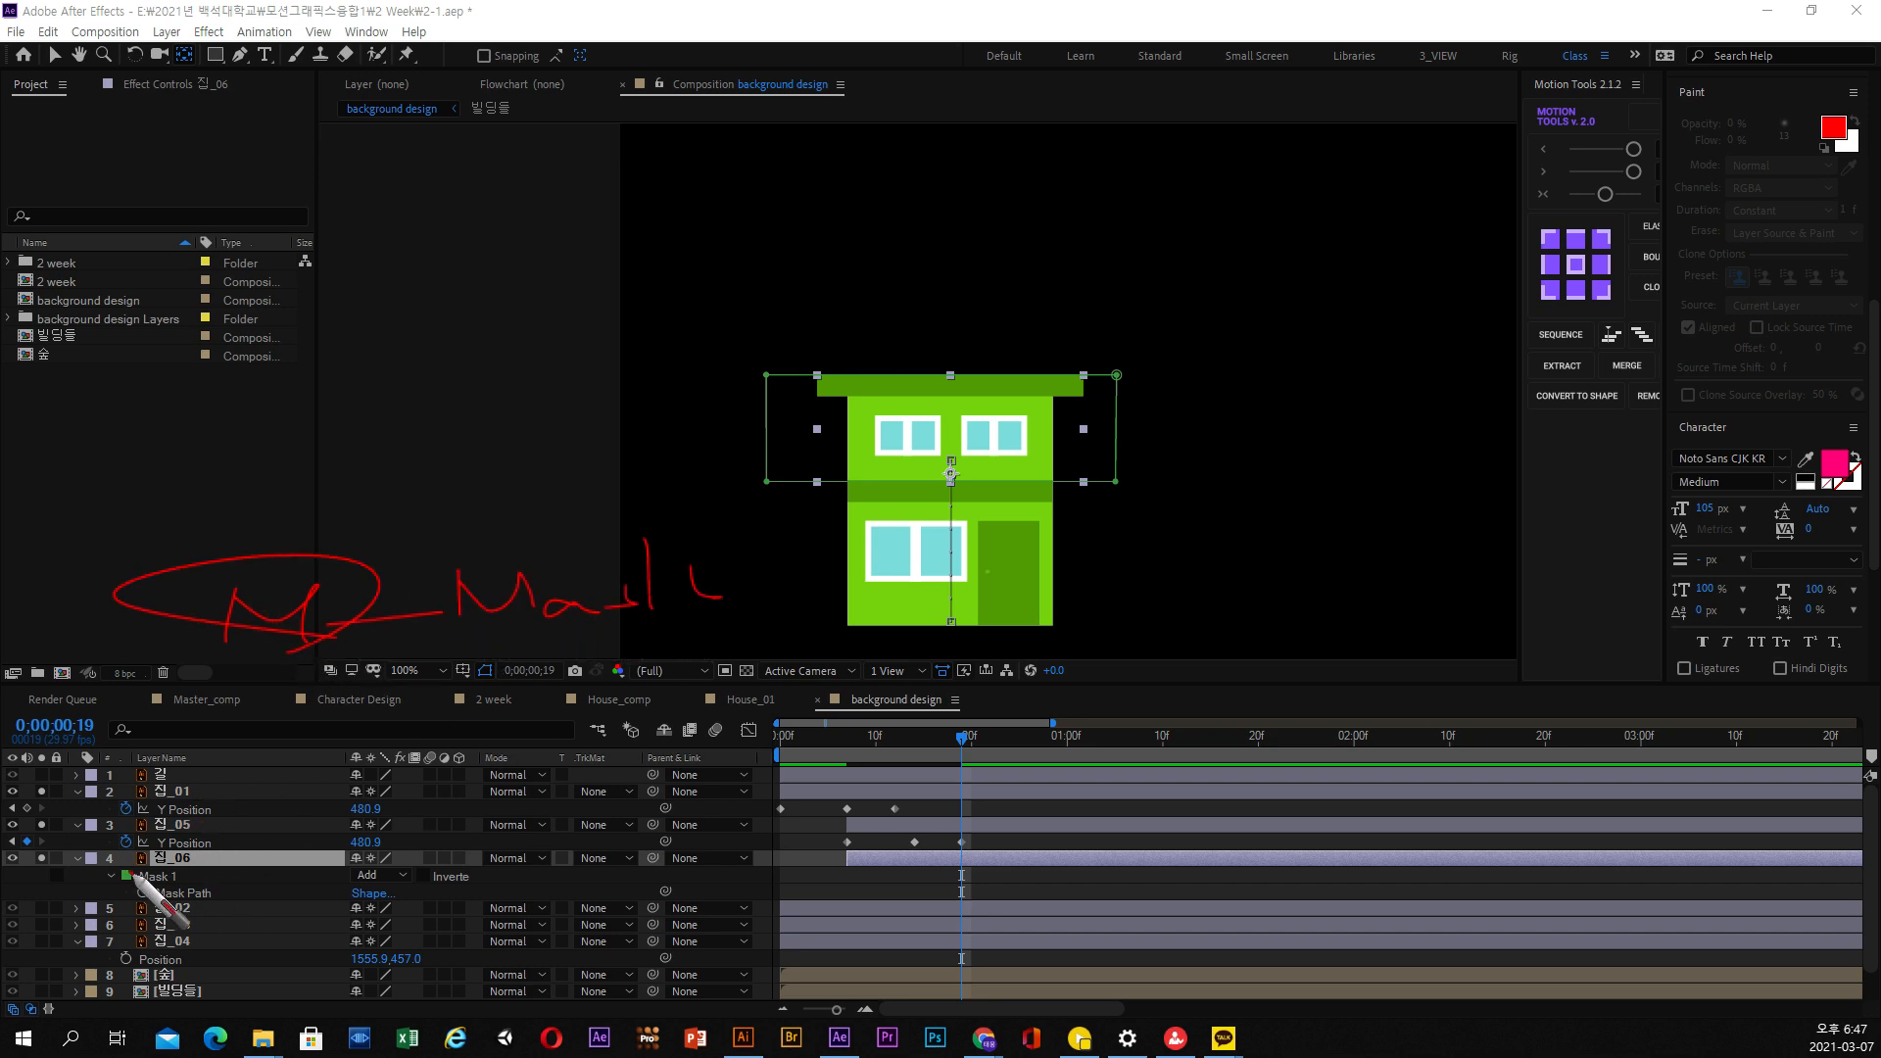
mouse_move(495, 658)
left_mouse_down()
mouse_move(602, 544)
mouse_move(338, 627)
left_mouse_up()
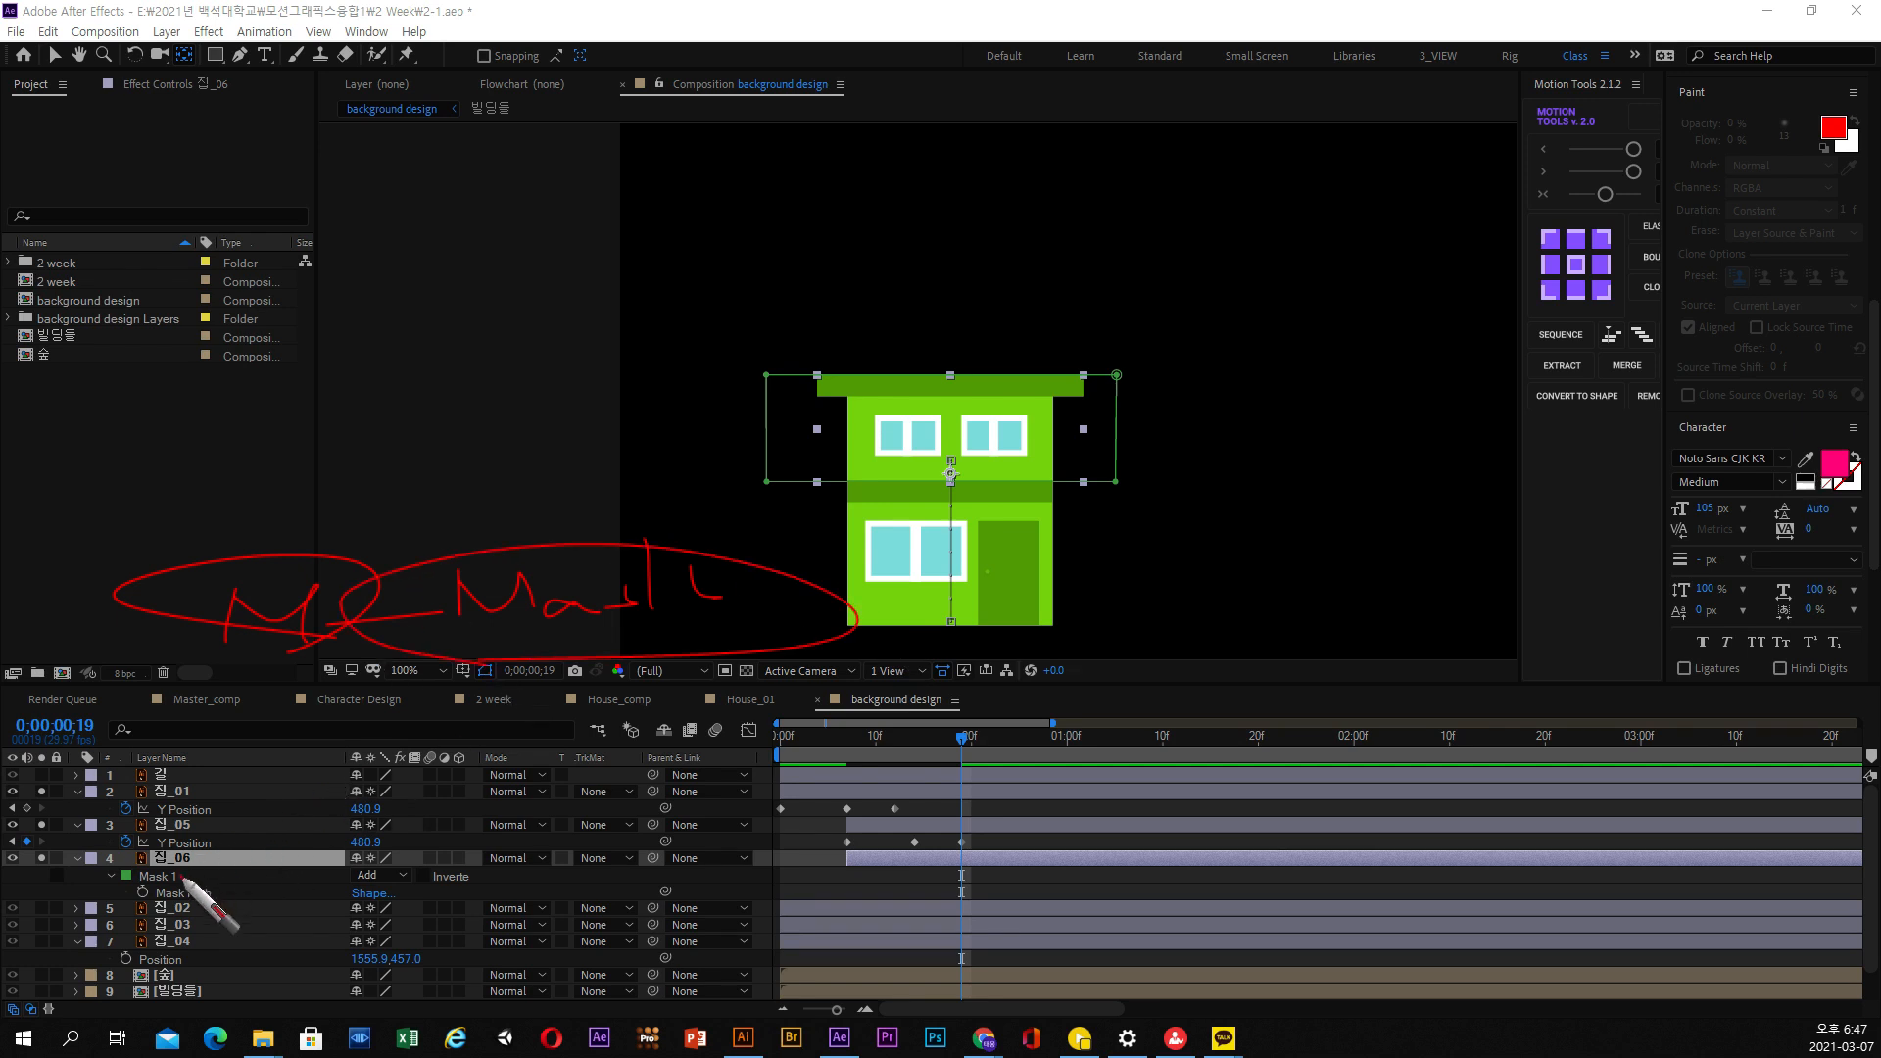
mouse_move(251, 670)
left_mouse_down()
mouse_move(210, 875)
mouse_move(178, 884)
mouse_move(216, 916)
left_mouse_up()
key("Escape")
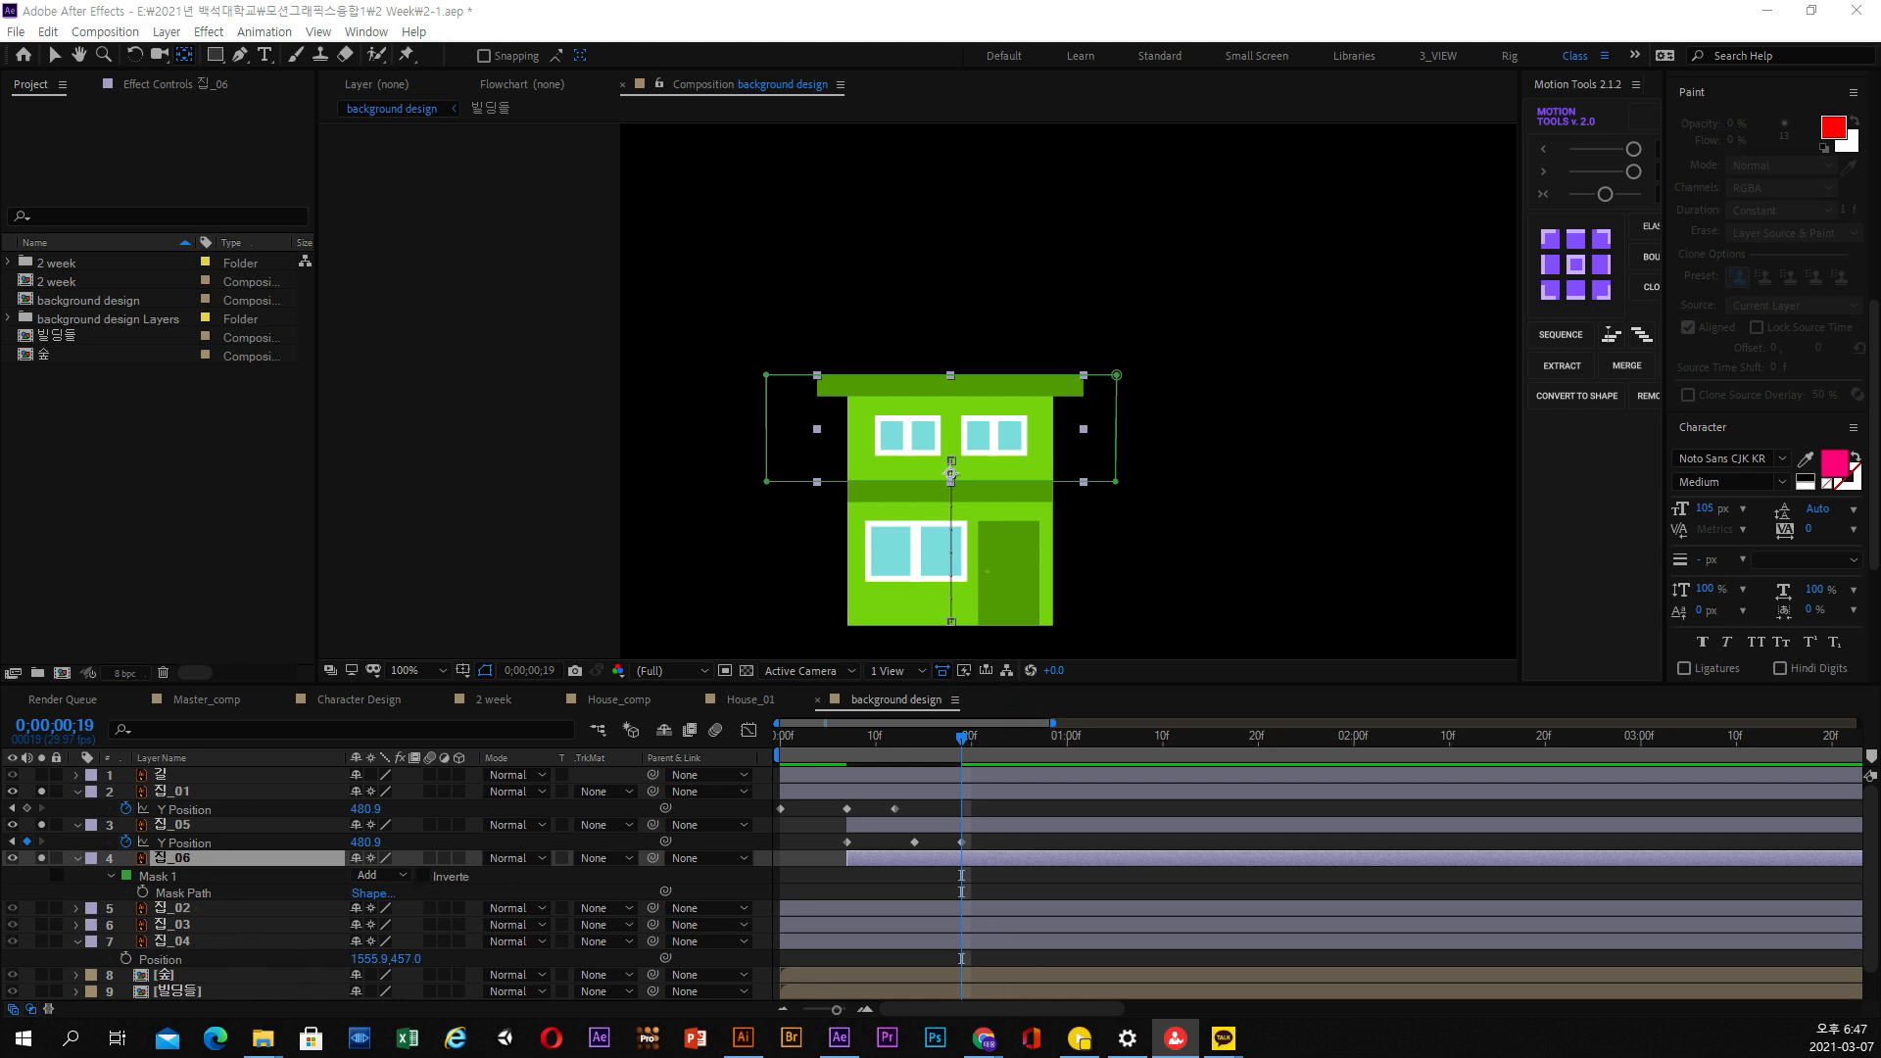
Move the whole Mask 1 of 집_06 up from the upper floor to uncover the dark green sloped roof
left_click(54, 54)
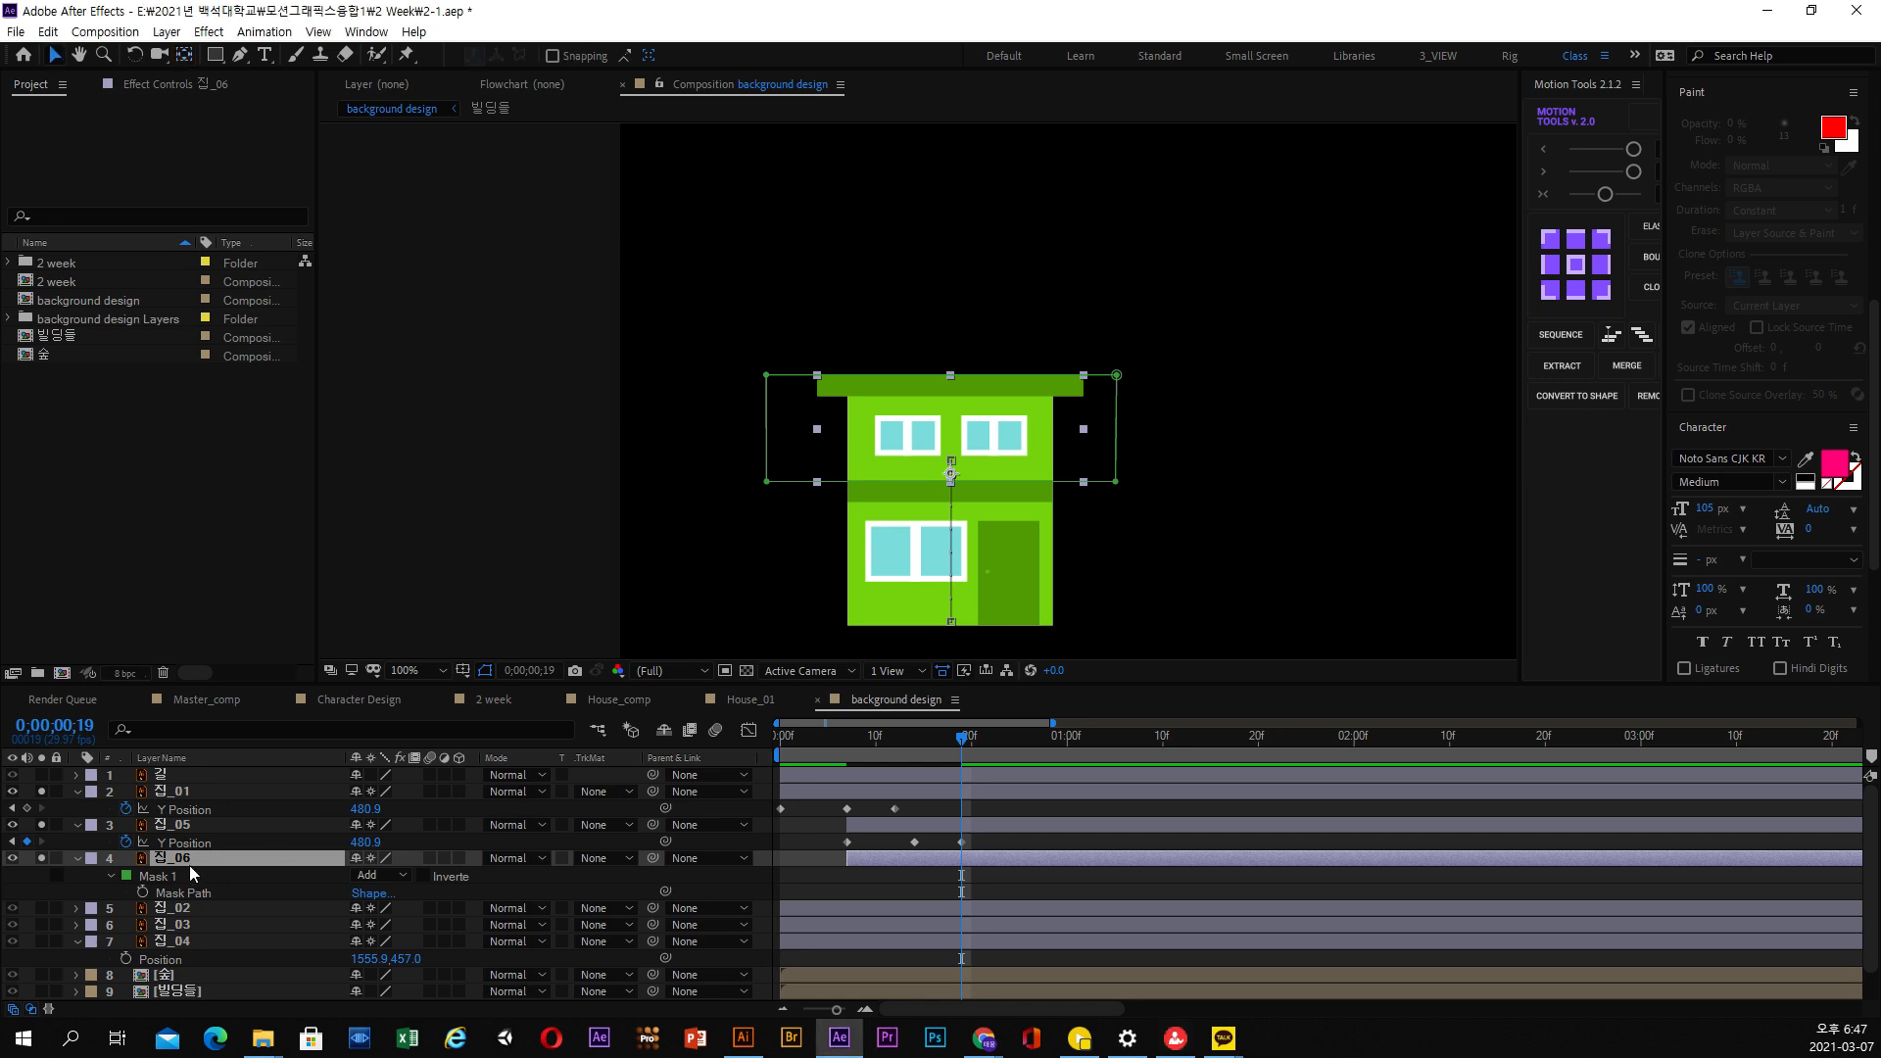
left_click(196, 893)
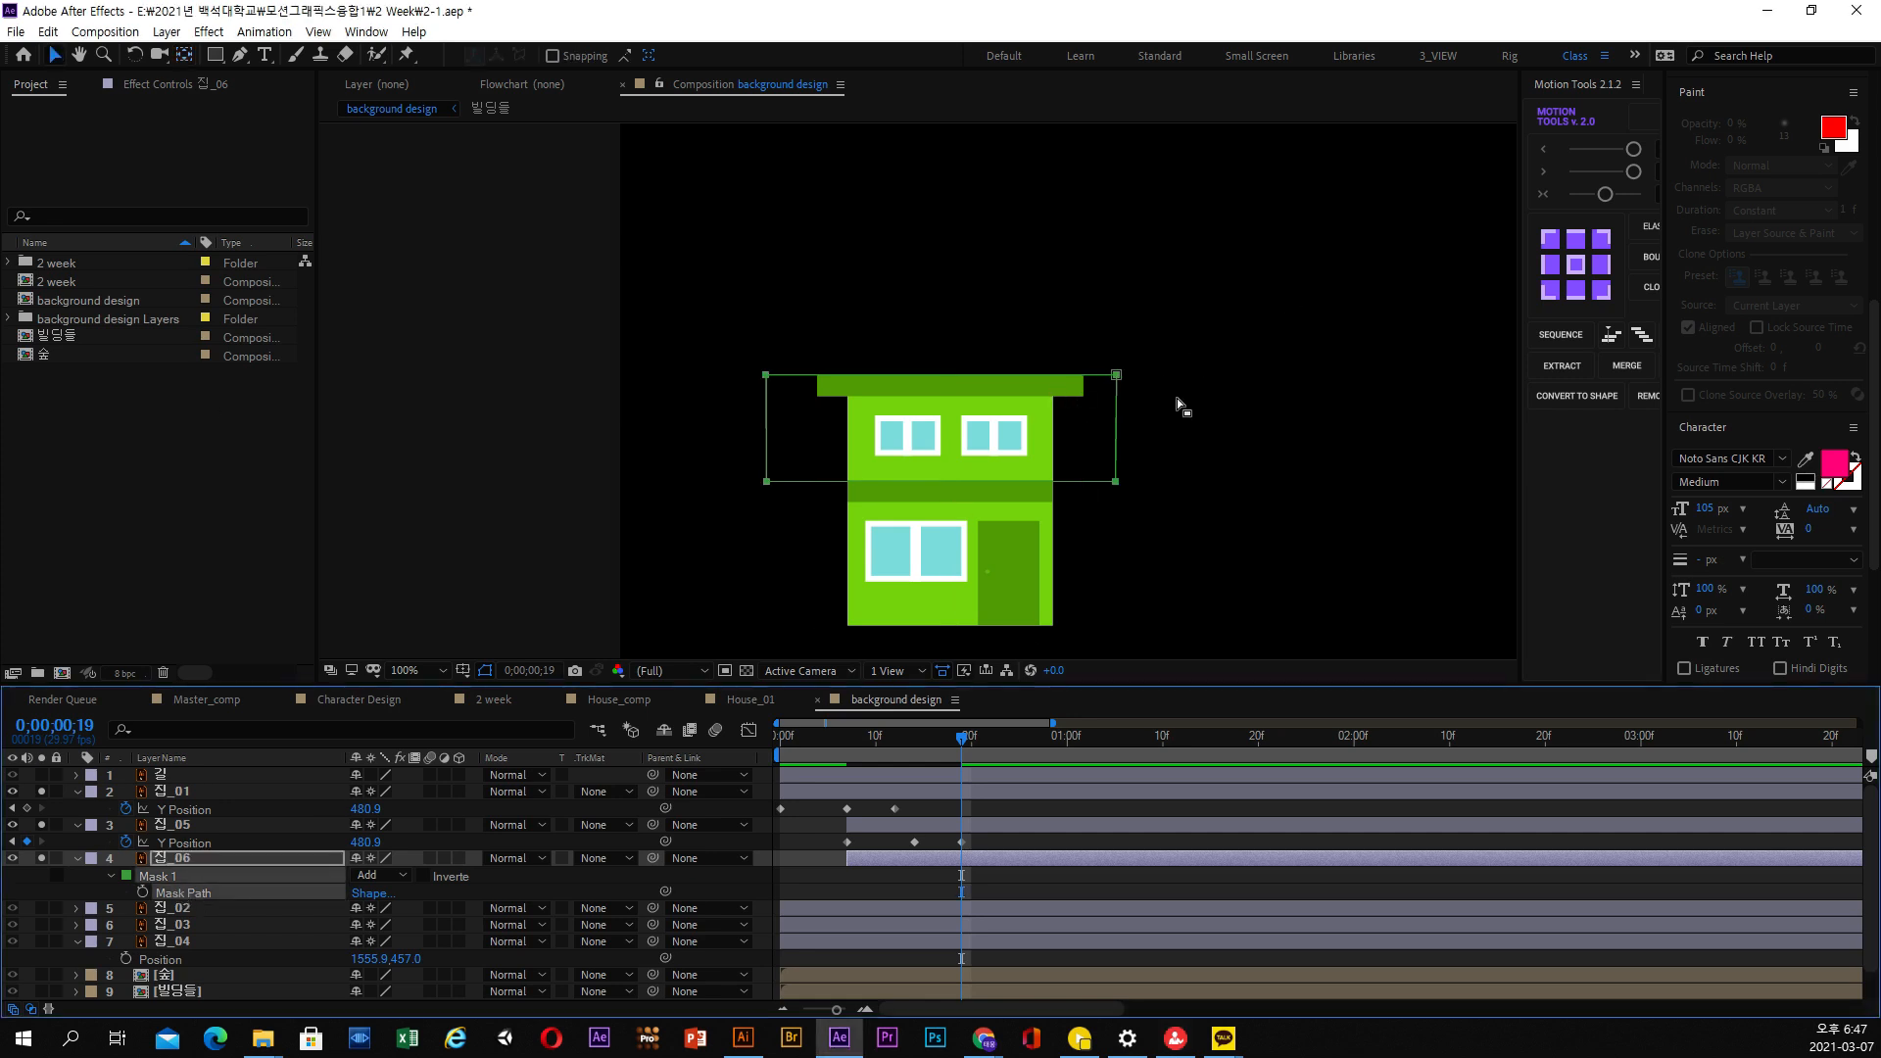
left_click_drag(1201, 329, 650, 551)
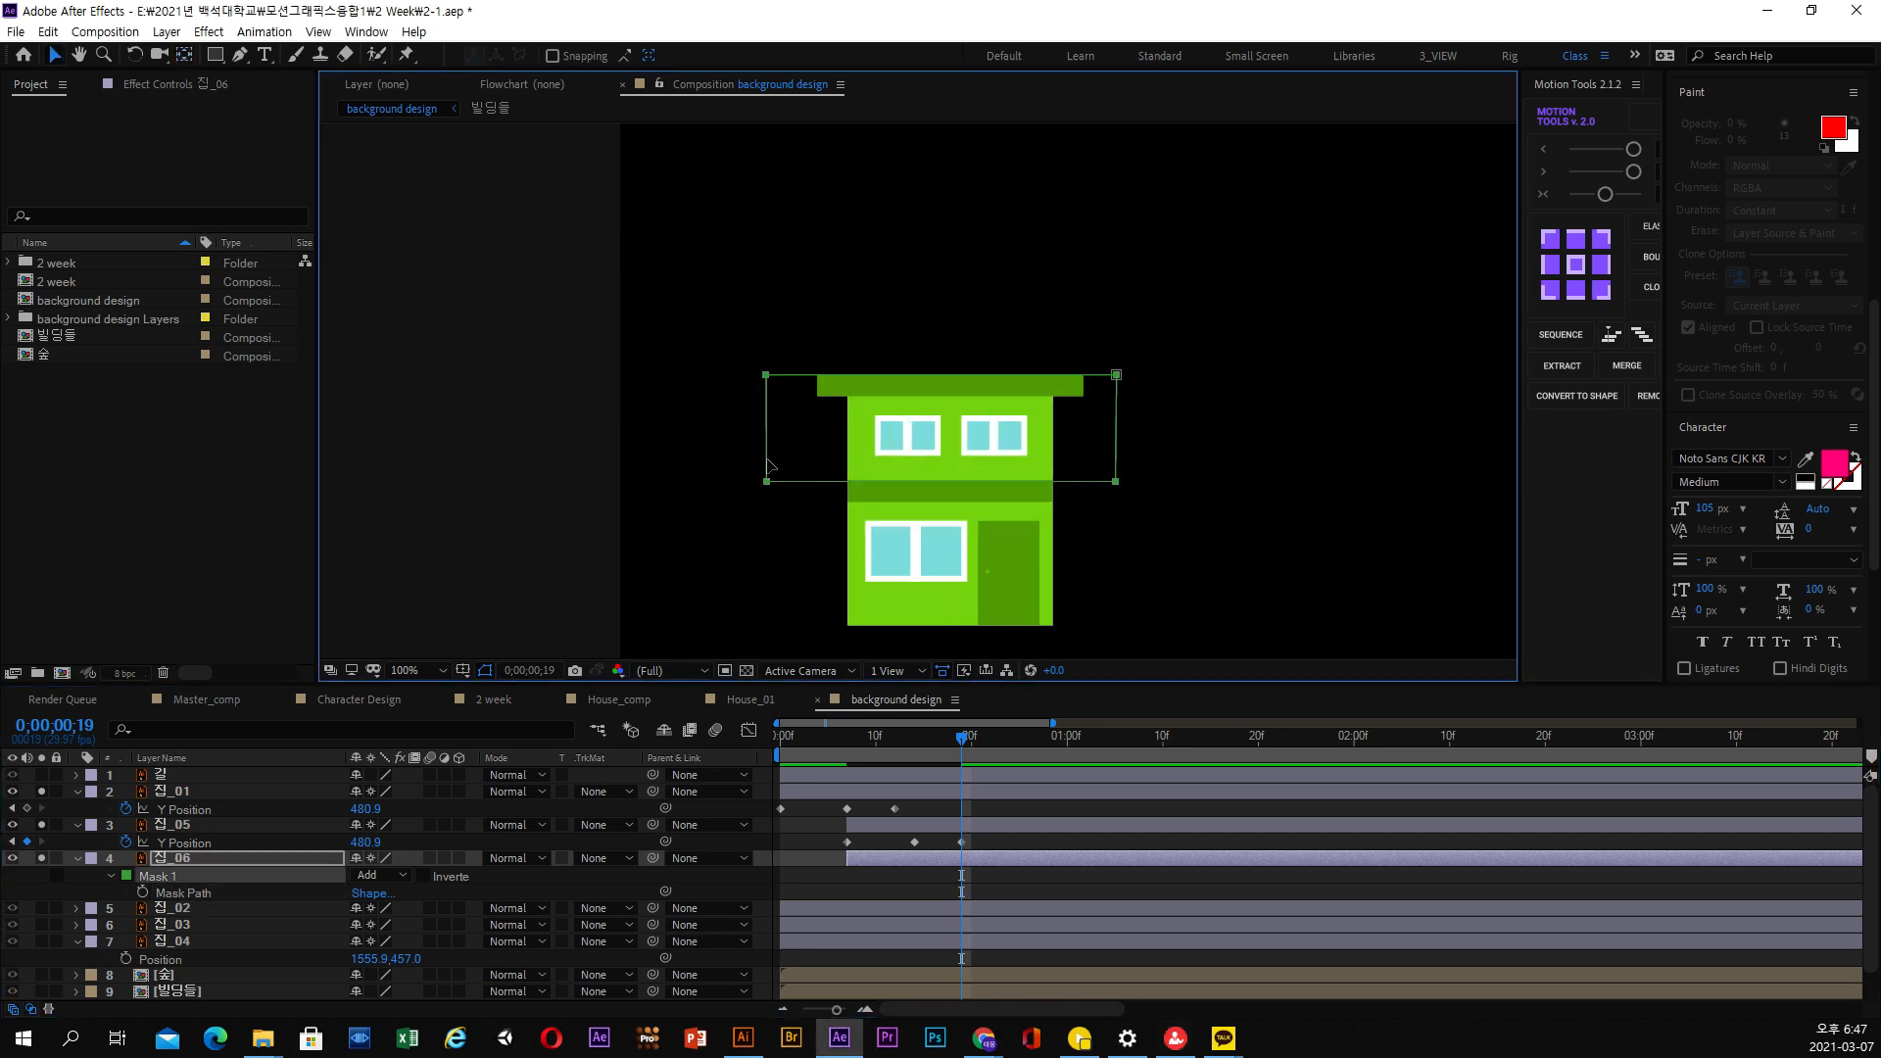
left_click_drag(769, 464, 780, 388)
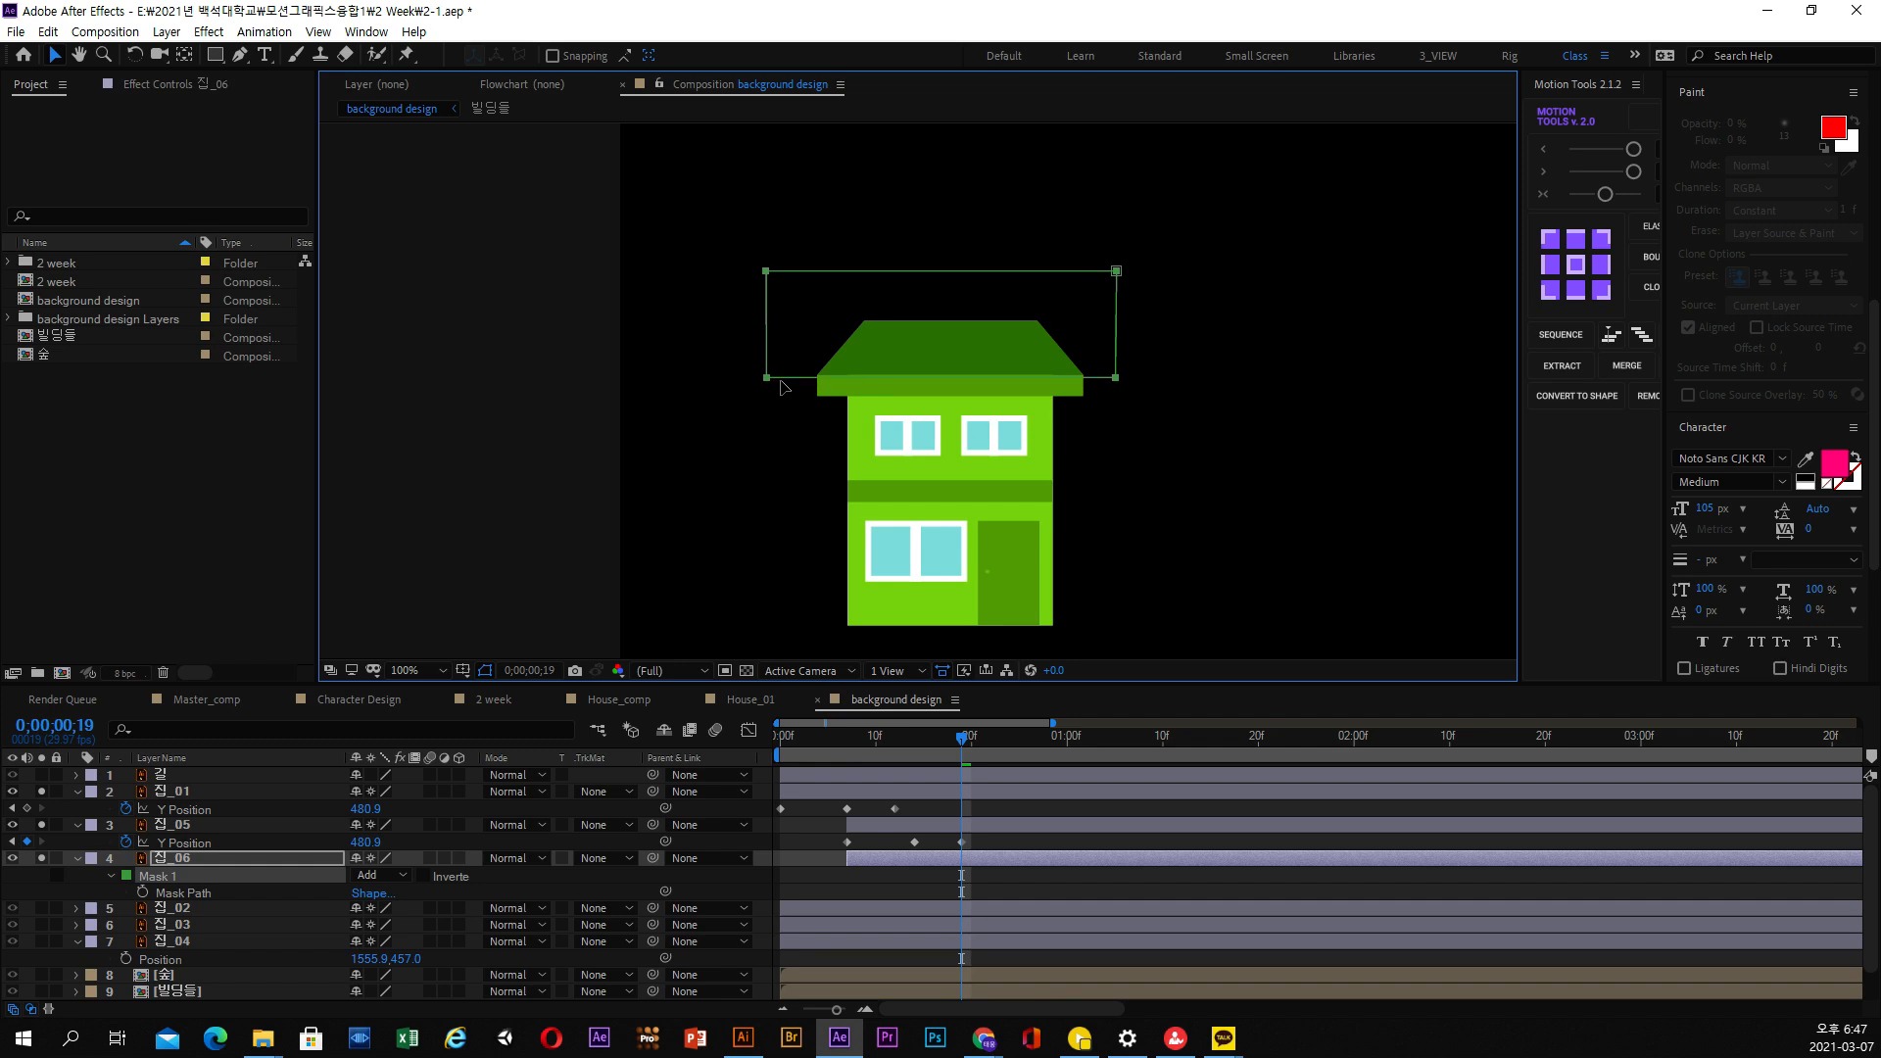
Align the lower edge of 집_06's mask with the roof's base and lower its upper edge to just above the roof's peak
scroll(997, 361, "up", 4)
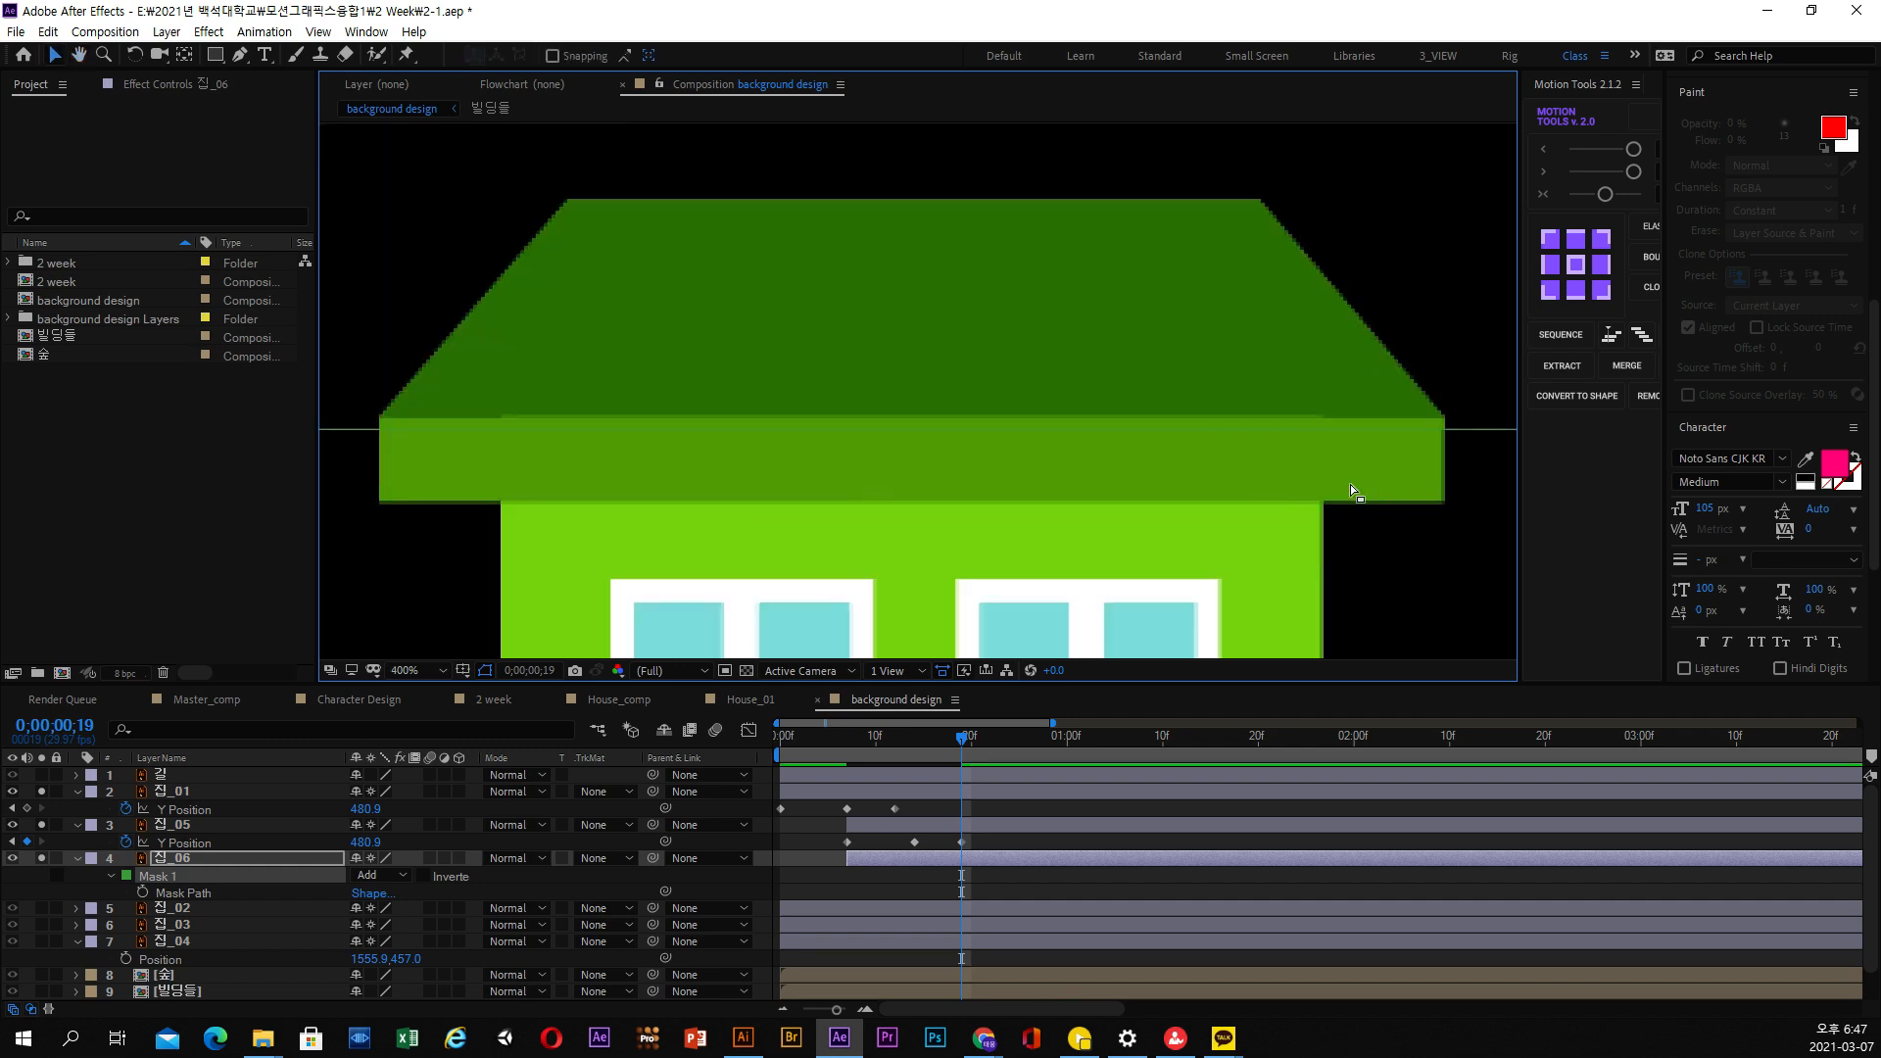
scroll(1334, 484, "down", 2)
left_click_drag(1328, 376, 482, 496)
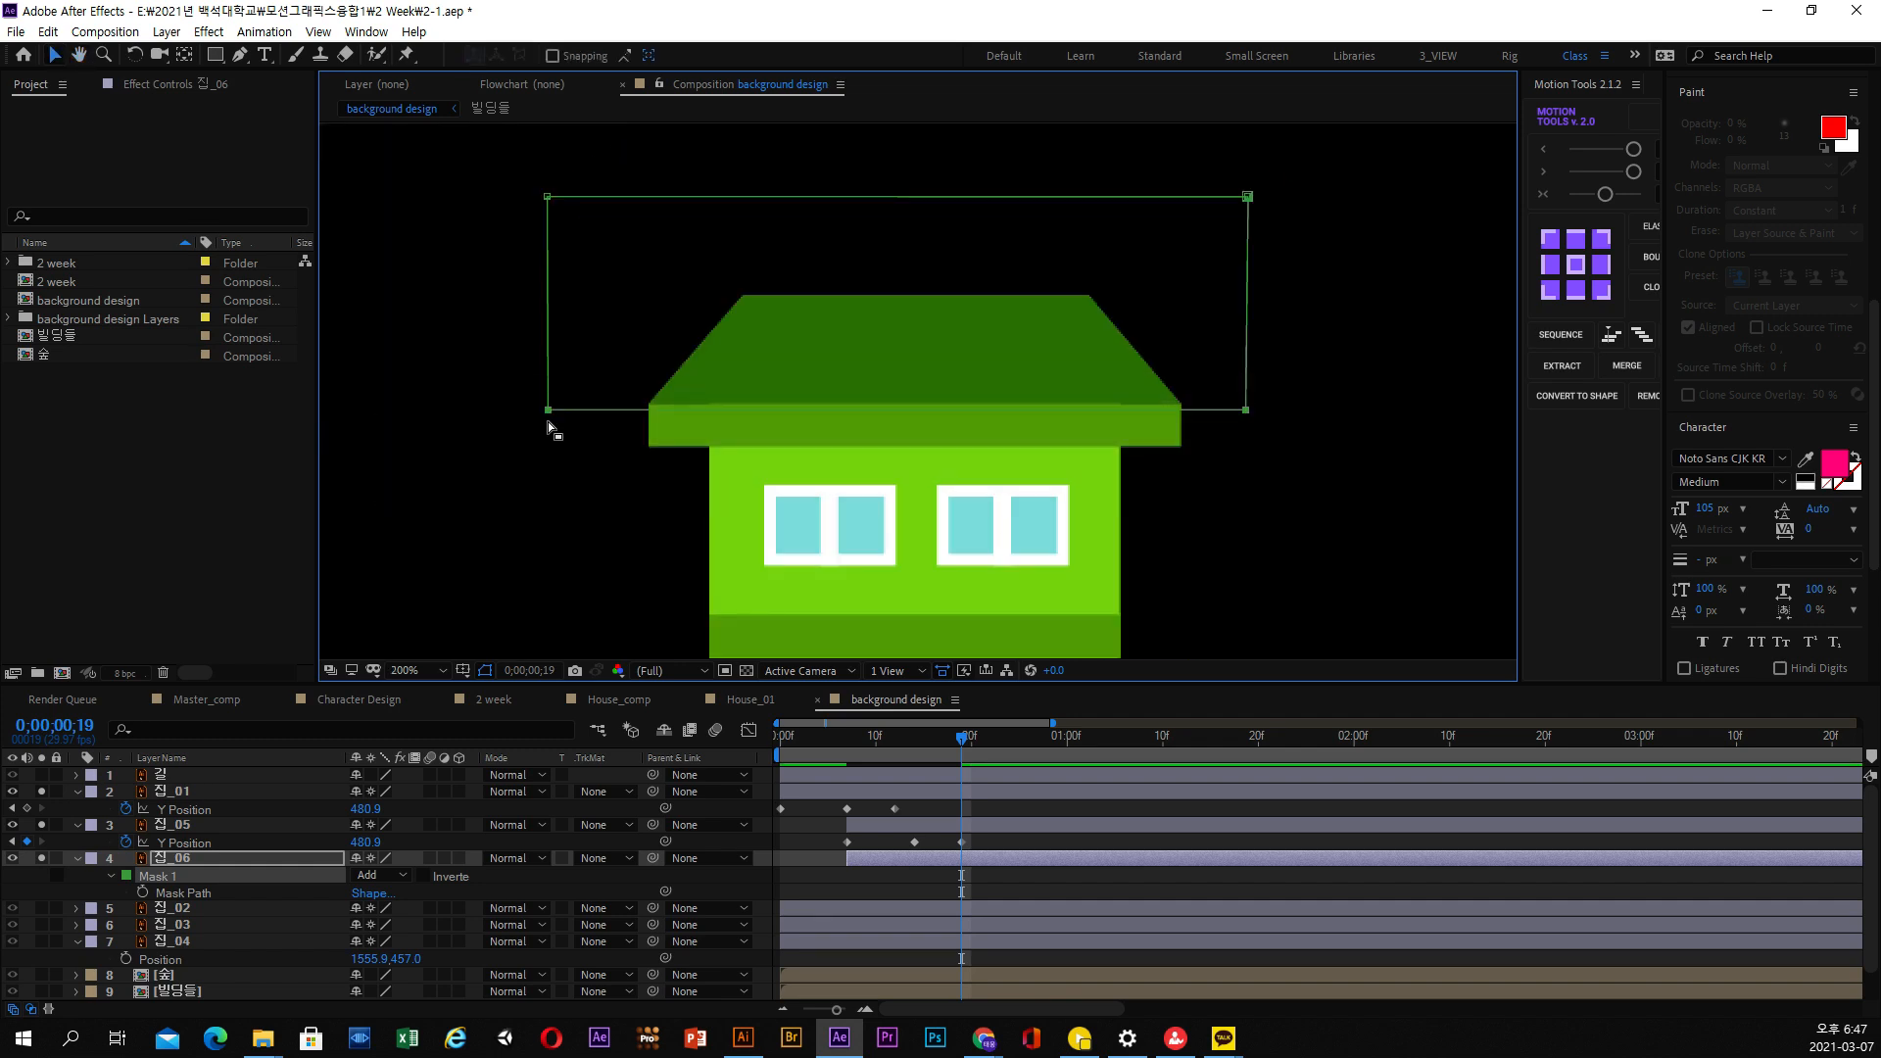
left_click_drag(549, 411, 551, 405)
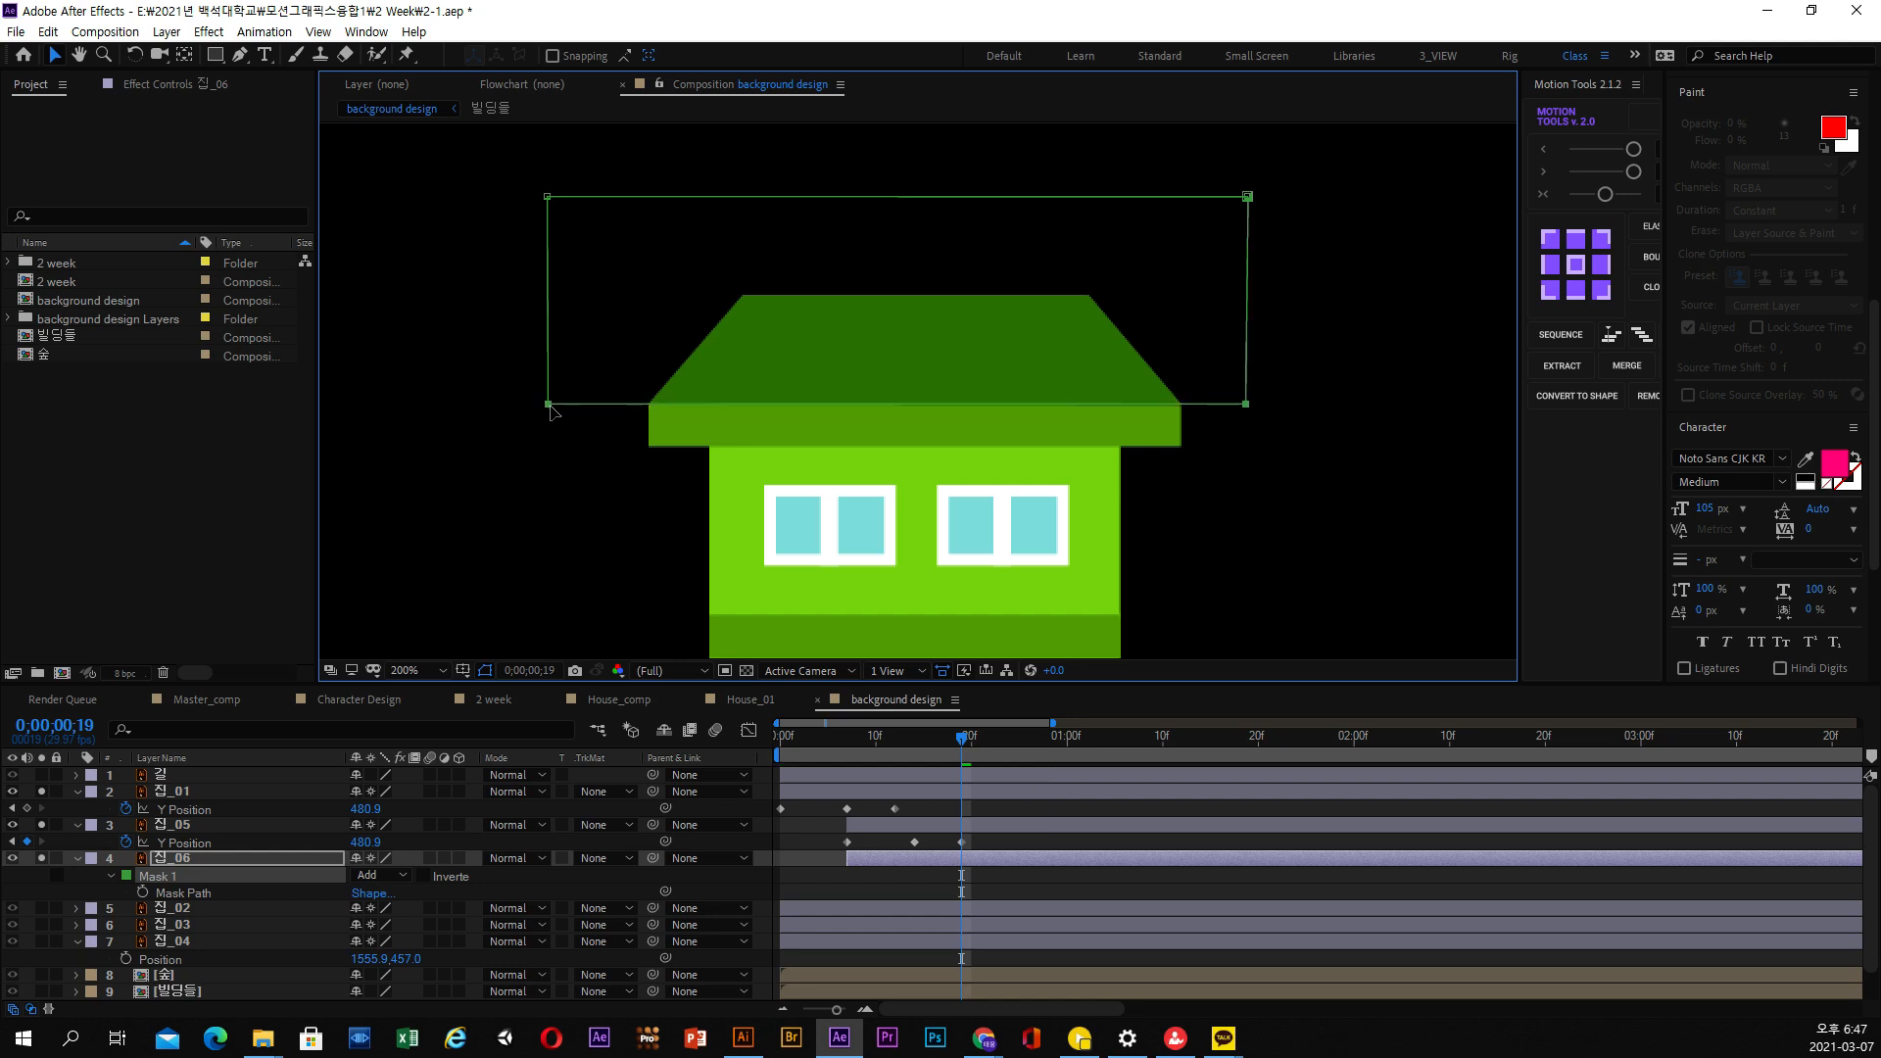
left_click_drag(474, 133, 1448, 241)
left_click_drag(1254, 206, 1254, 290)
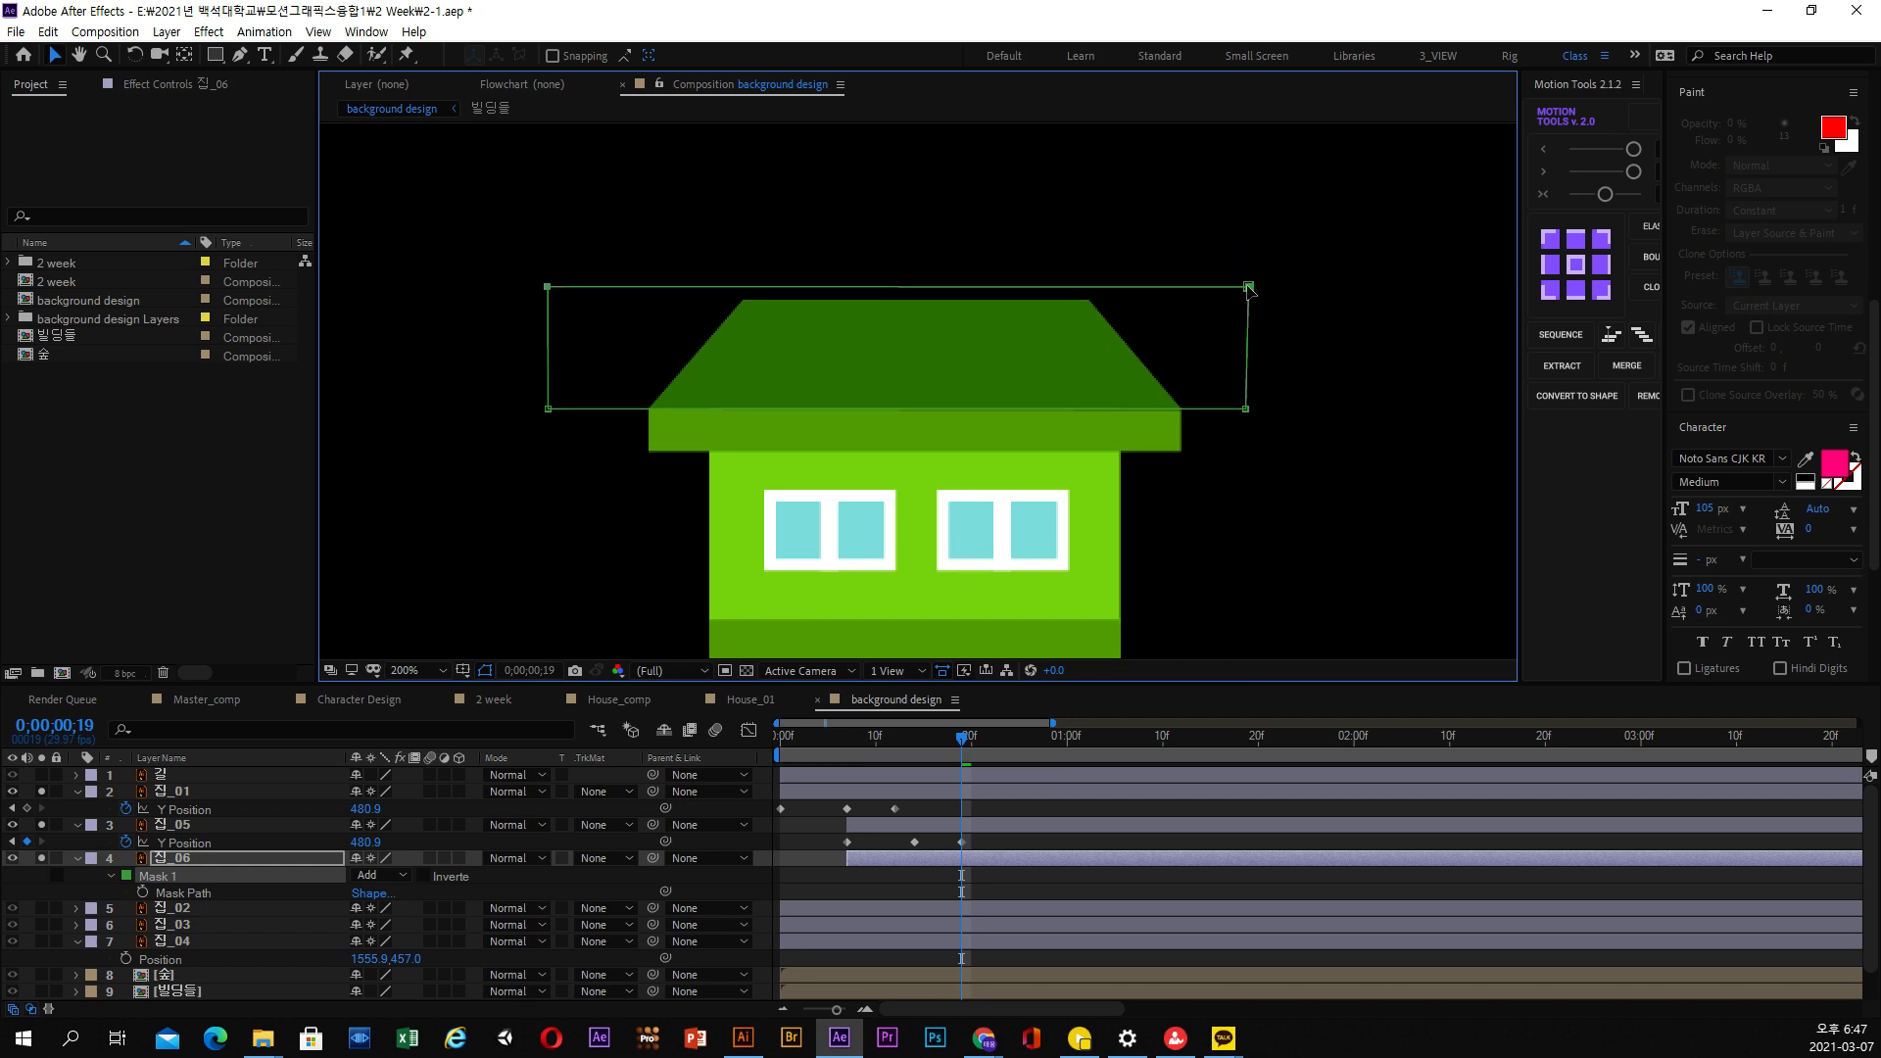
Stagger the layers in time so 집_05 starts at about frame 5 and 집_06 at about frame 9
mouse_move(928, 737)
left_mouse_down()
mouse_move(836, 756)
mouse_move(943, 750)
left_mouse_up()
key("u")
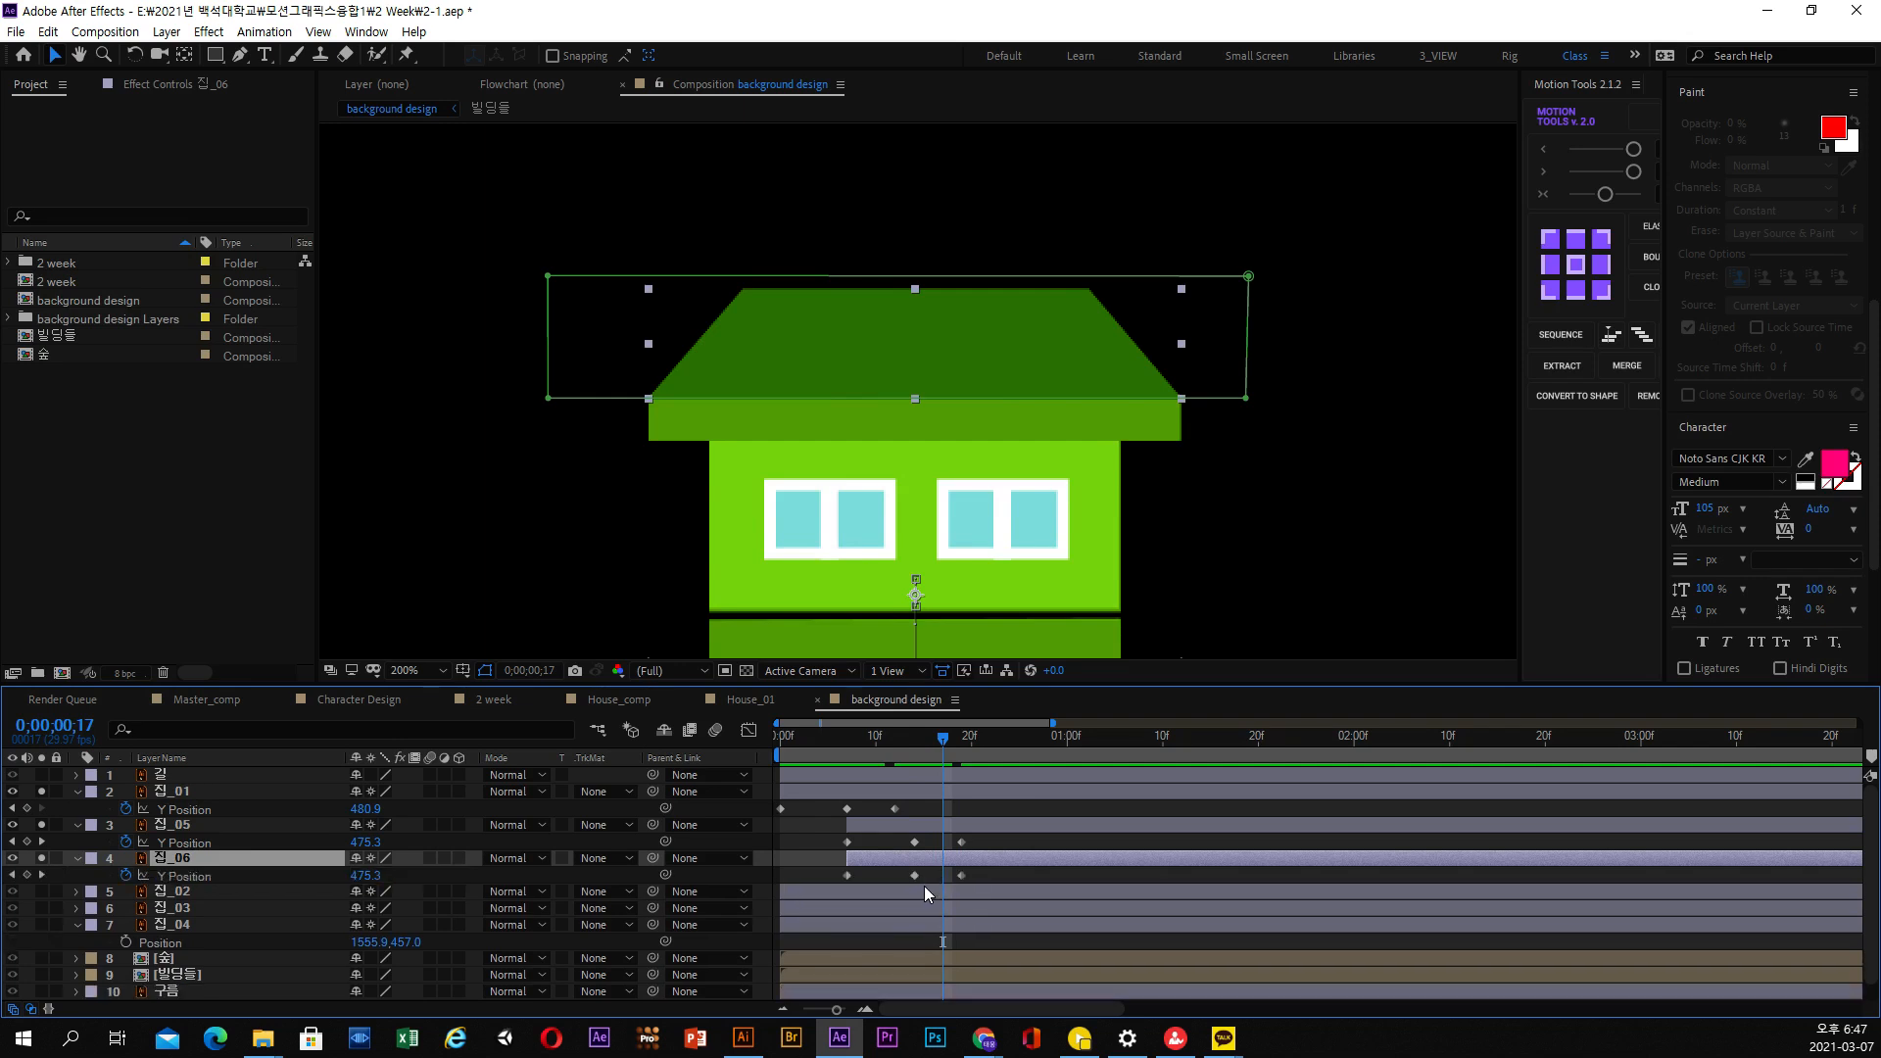
mouse_move(921, 862)
left_mouse_down()
mouse_move(959, 861)
mouse_move(913, 830)
mouse_move(904, 862)
left_mouse_up()
left_click(914, 862)
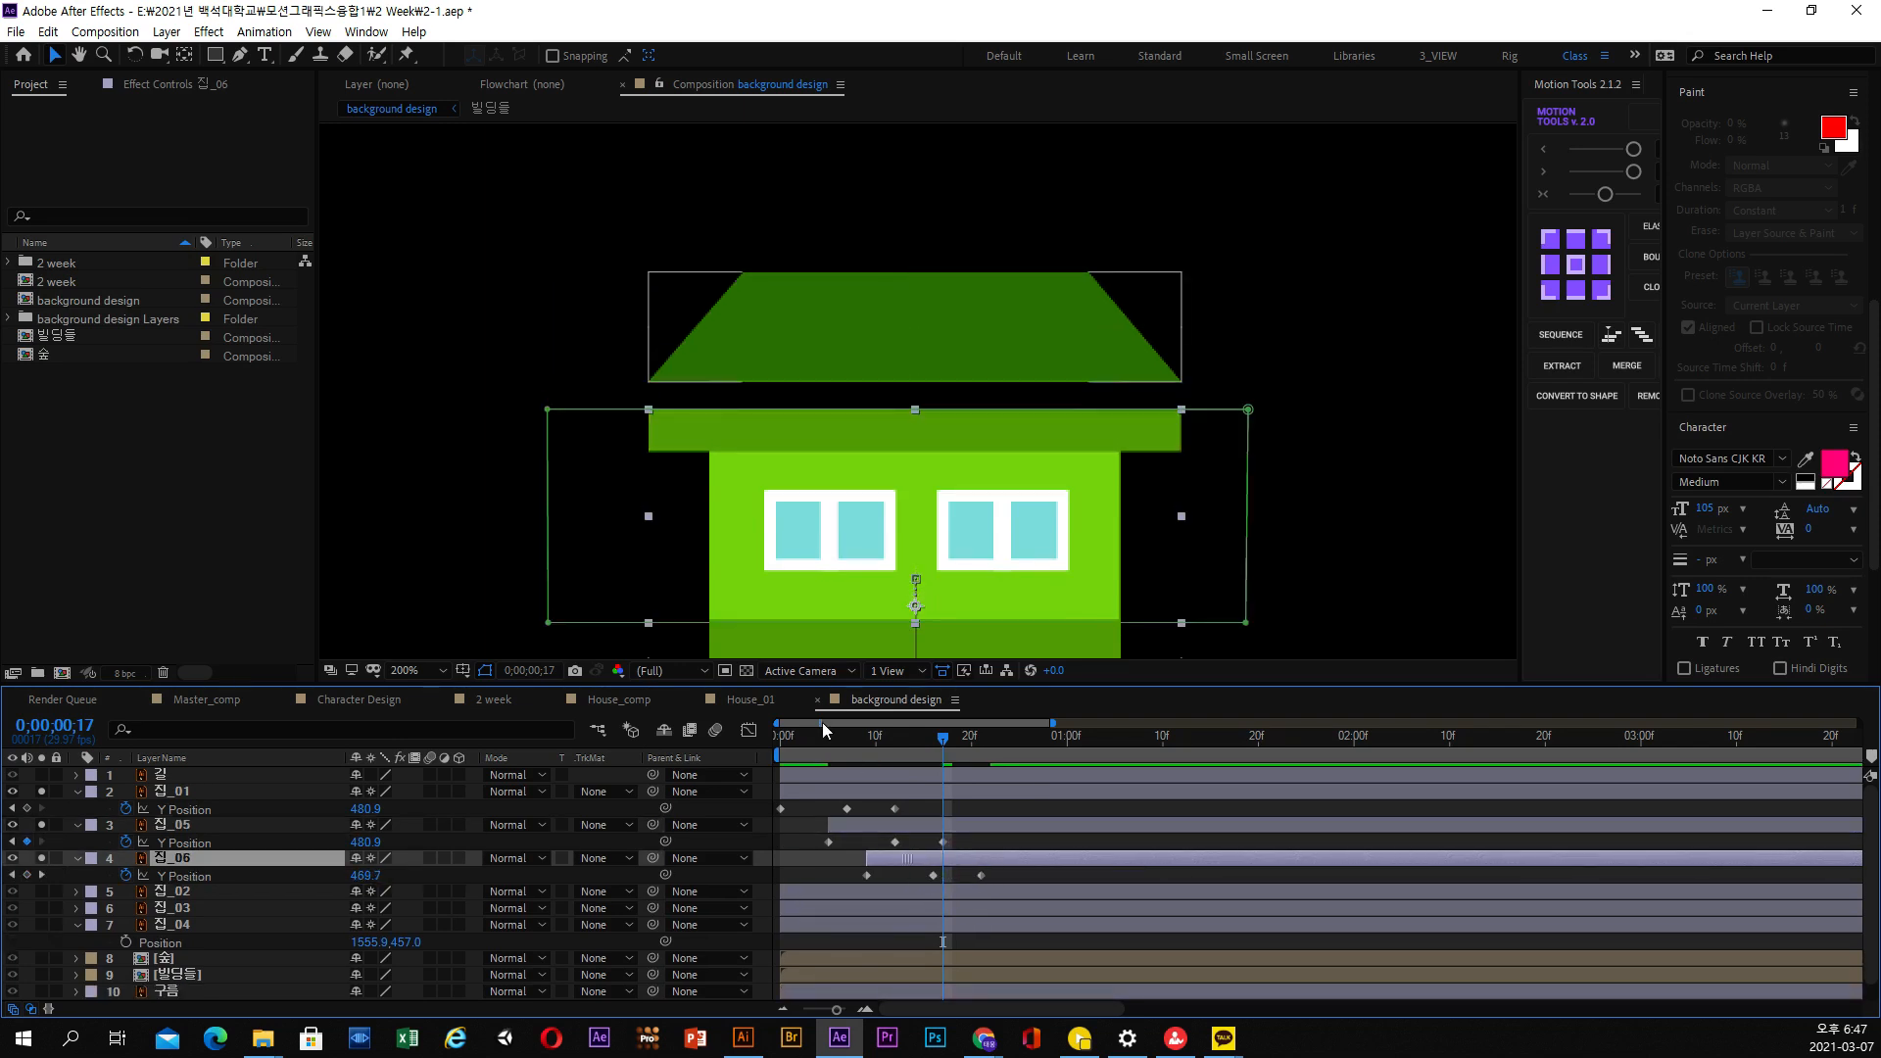
Preview the staggered rise of the ground floor, upper floor and roof several times from the start of the composition
left_click_drag(801, 738, 1029, 742)
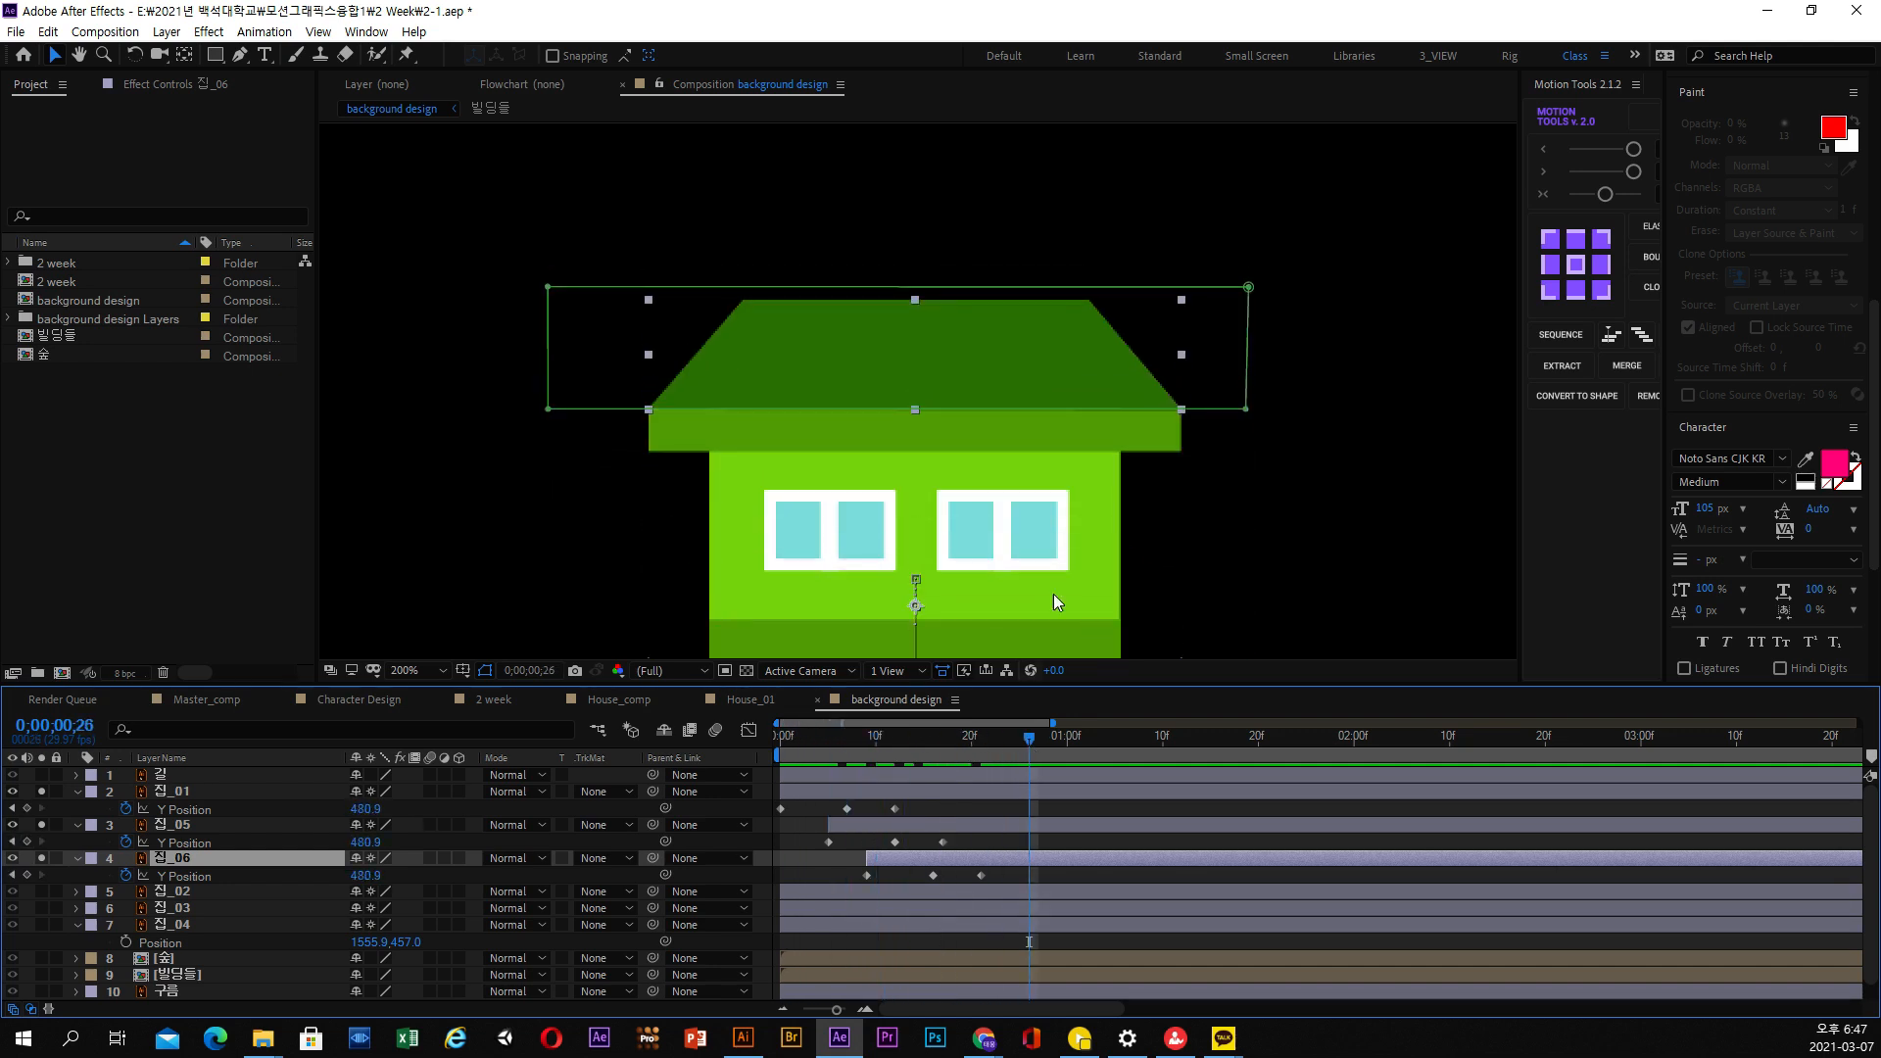
key("comma")
left_click(776, 744)
key("space")
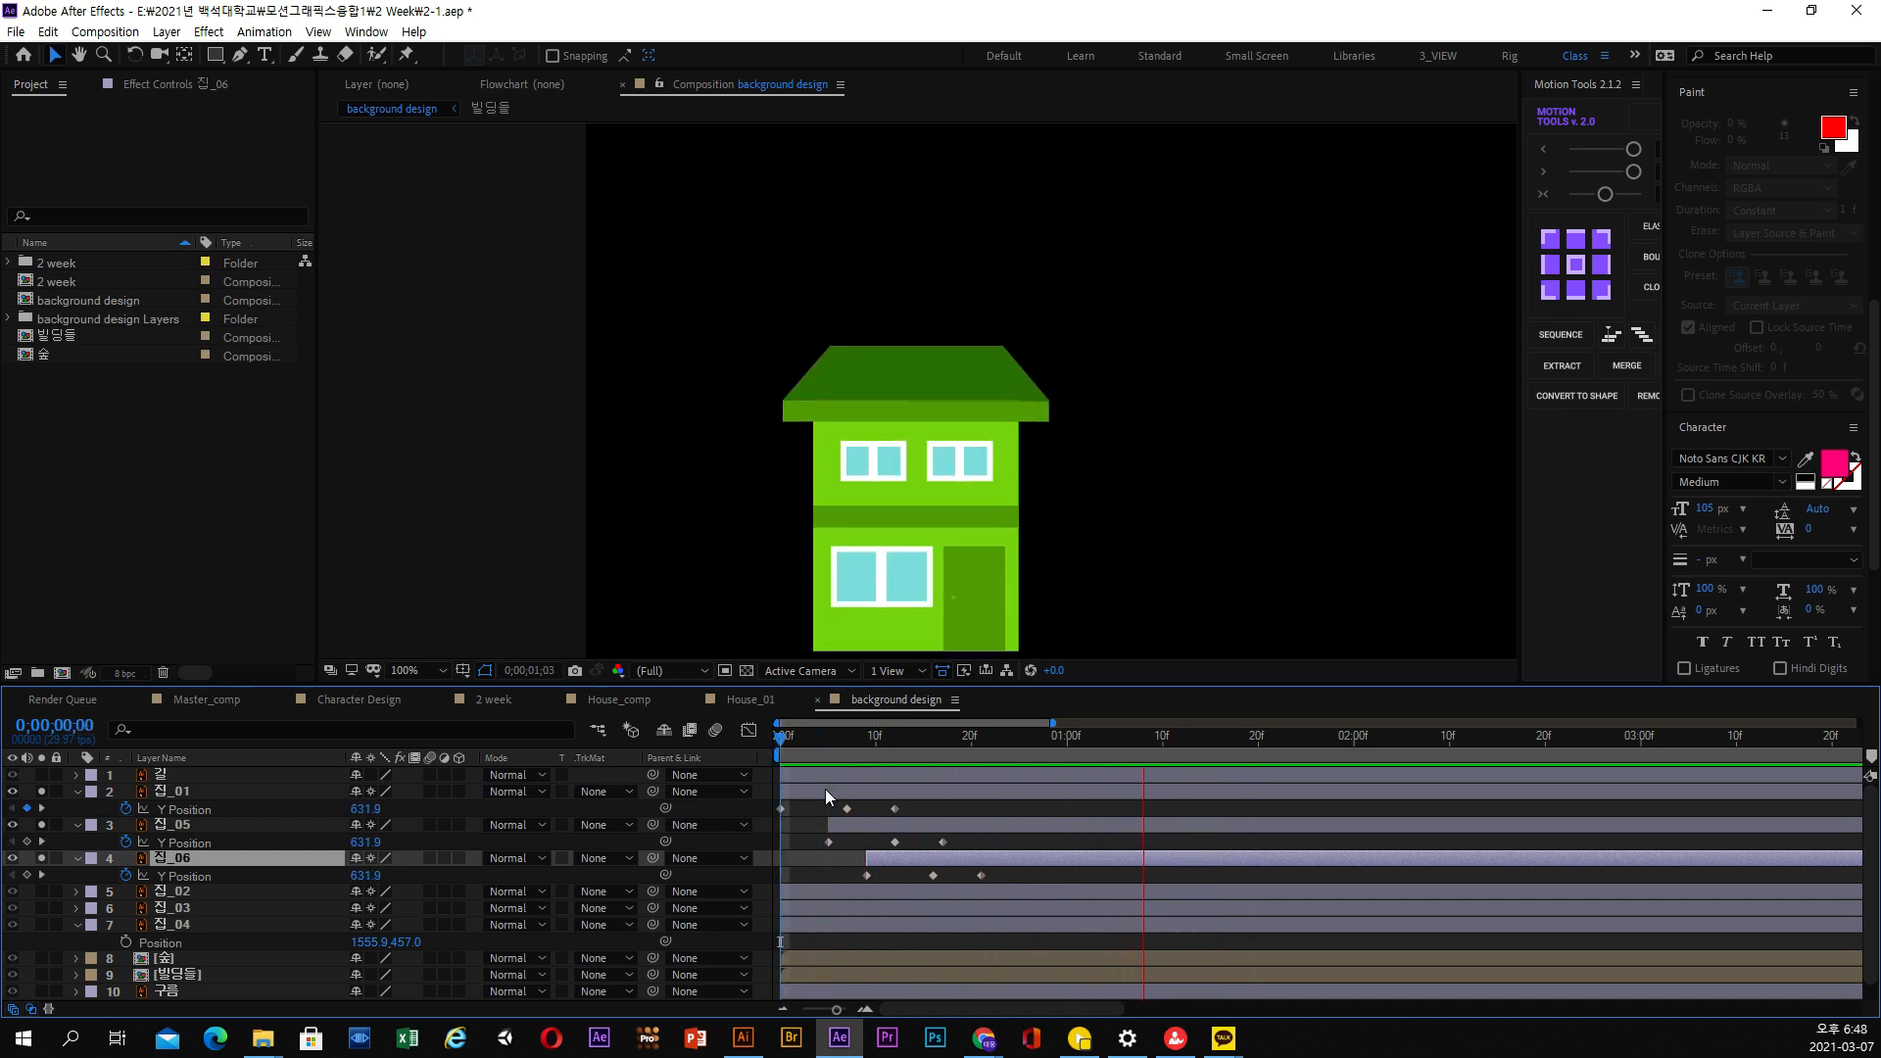
left_click(783, 744)
key("space")
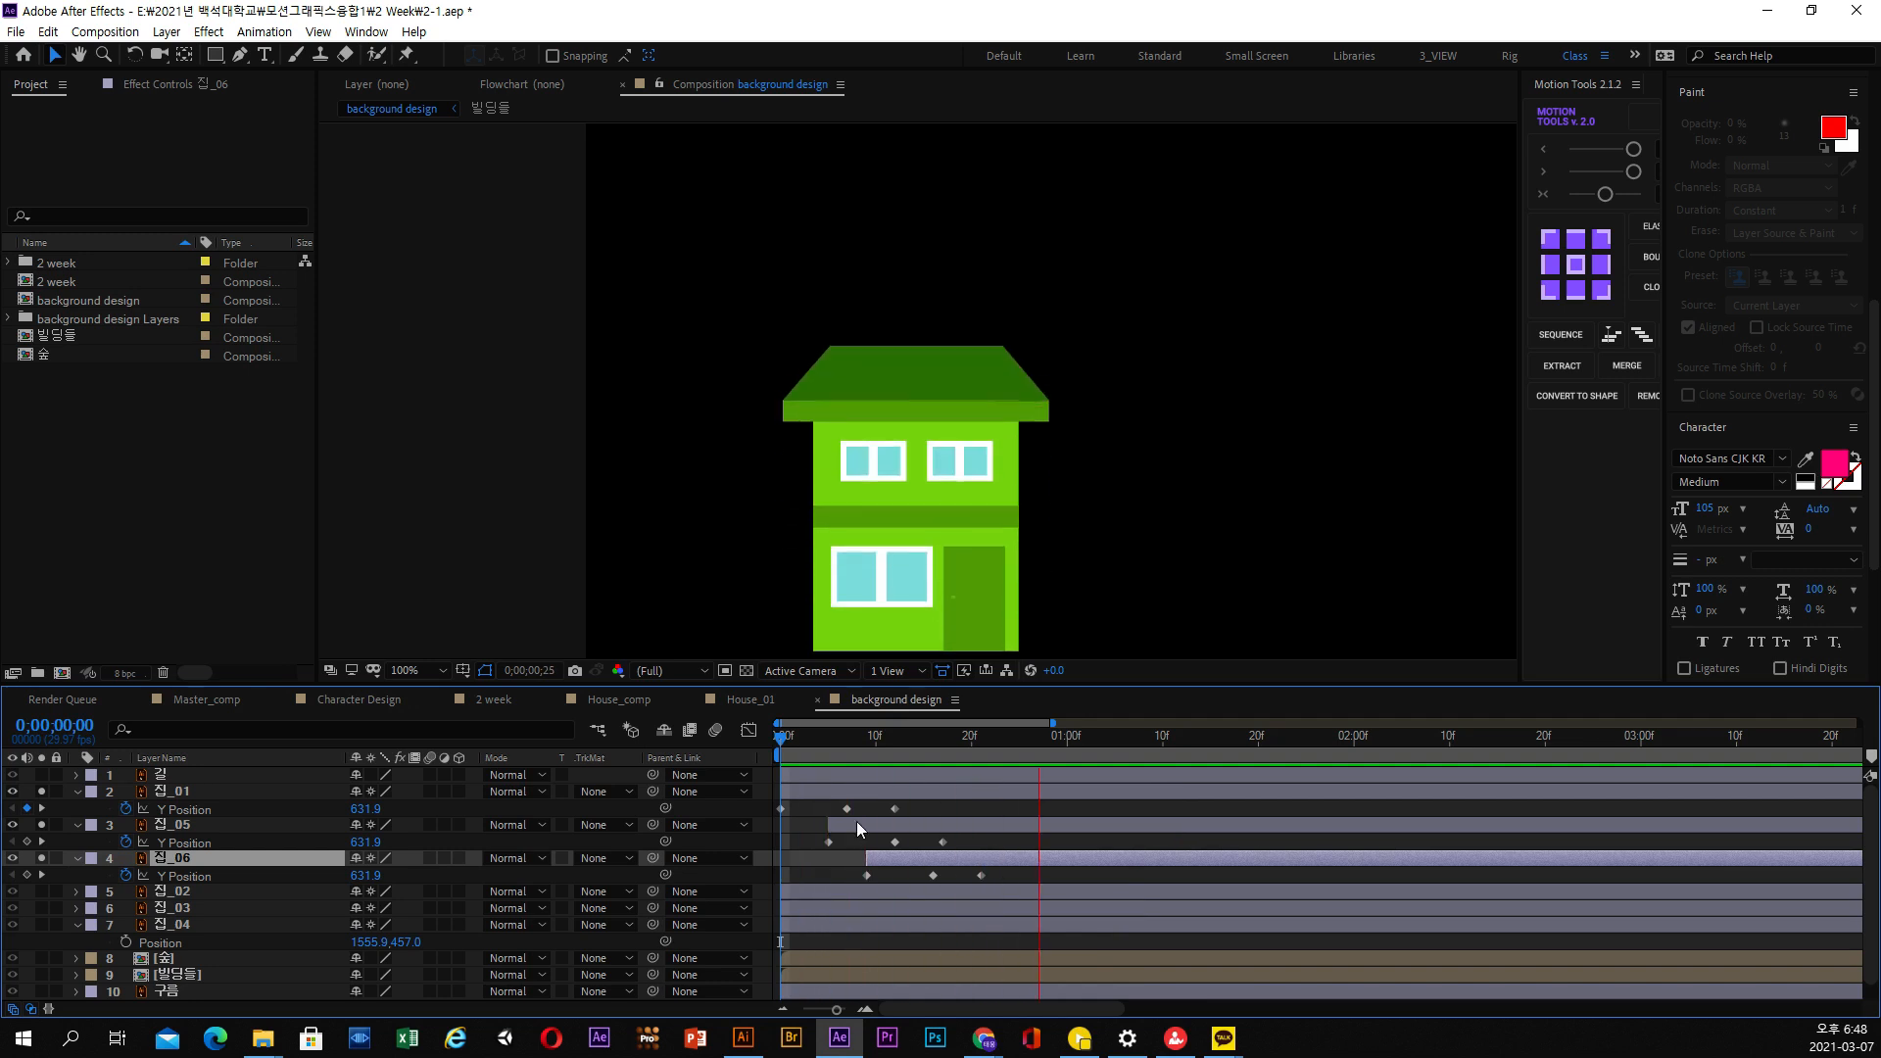
left_click_drag(825, 743, 781, 755)
left_click(895, 831)
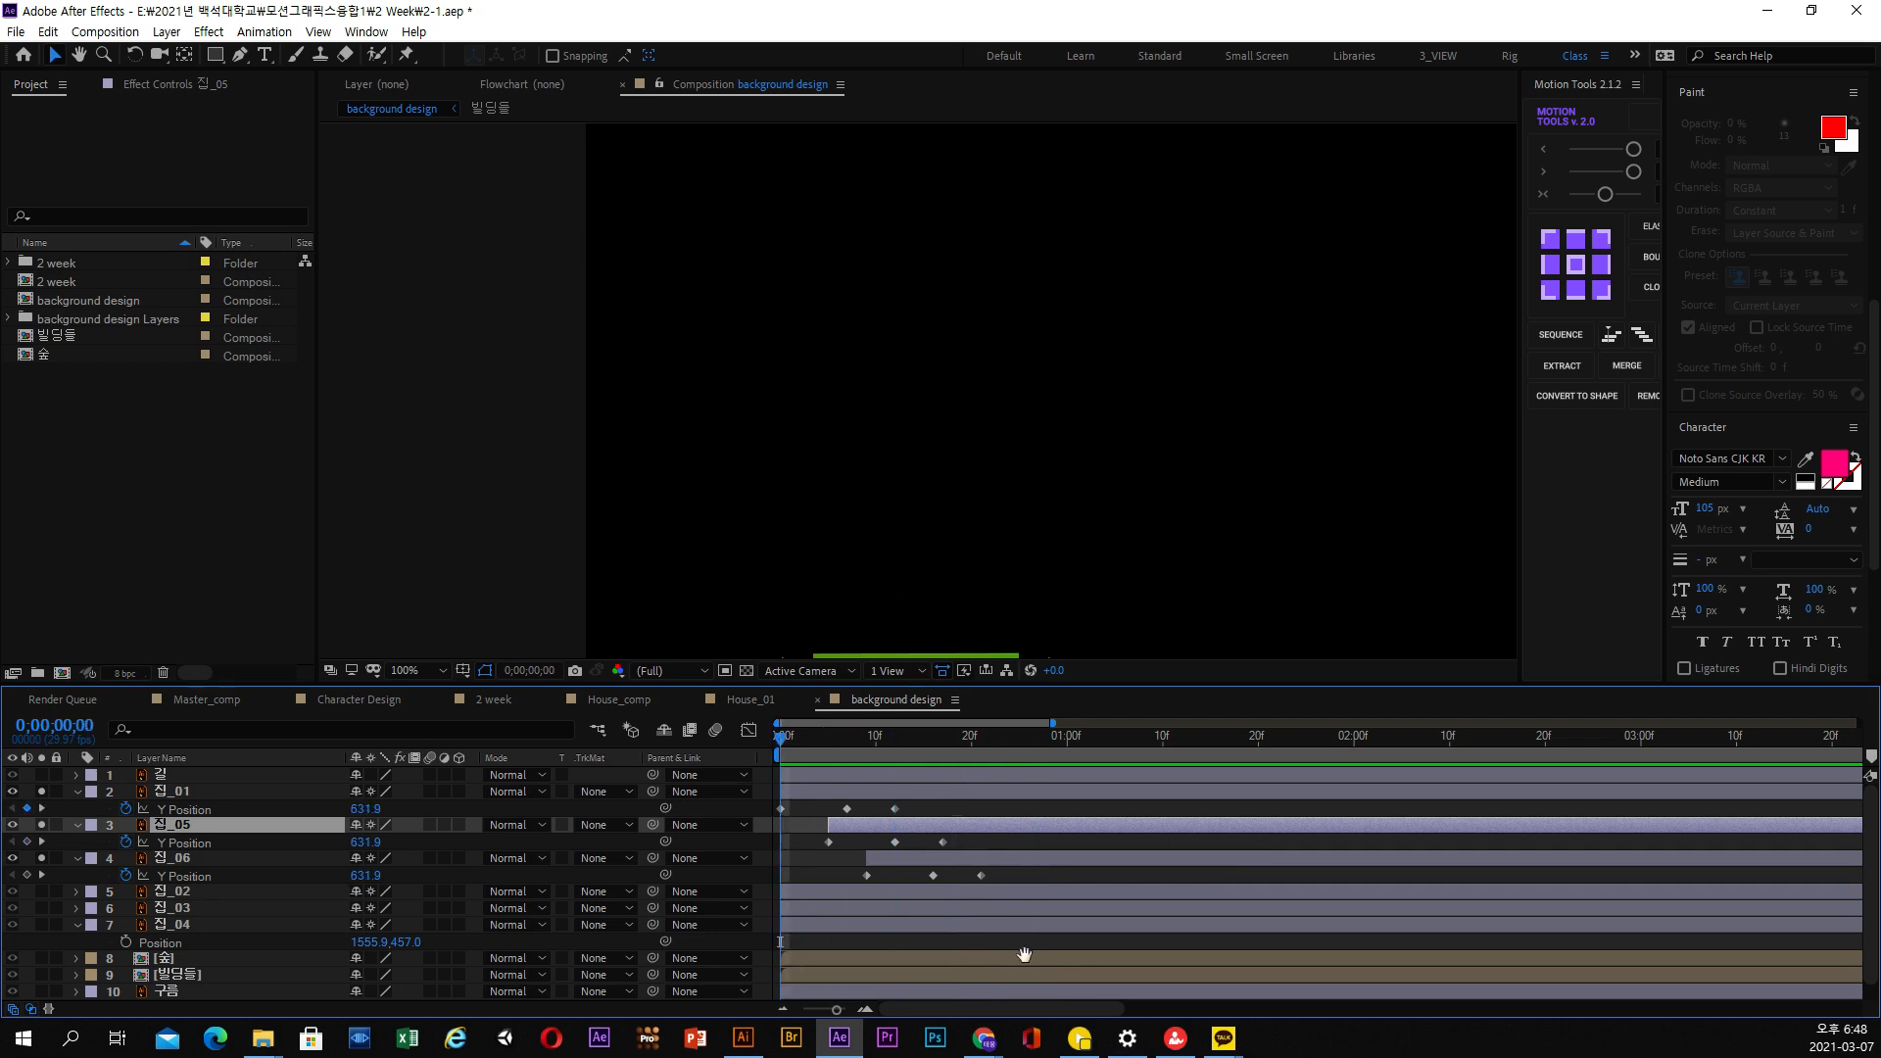
key("space")
key("space")
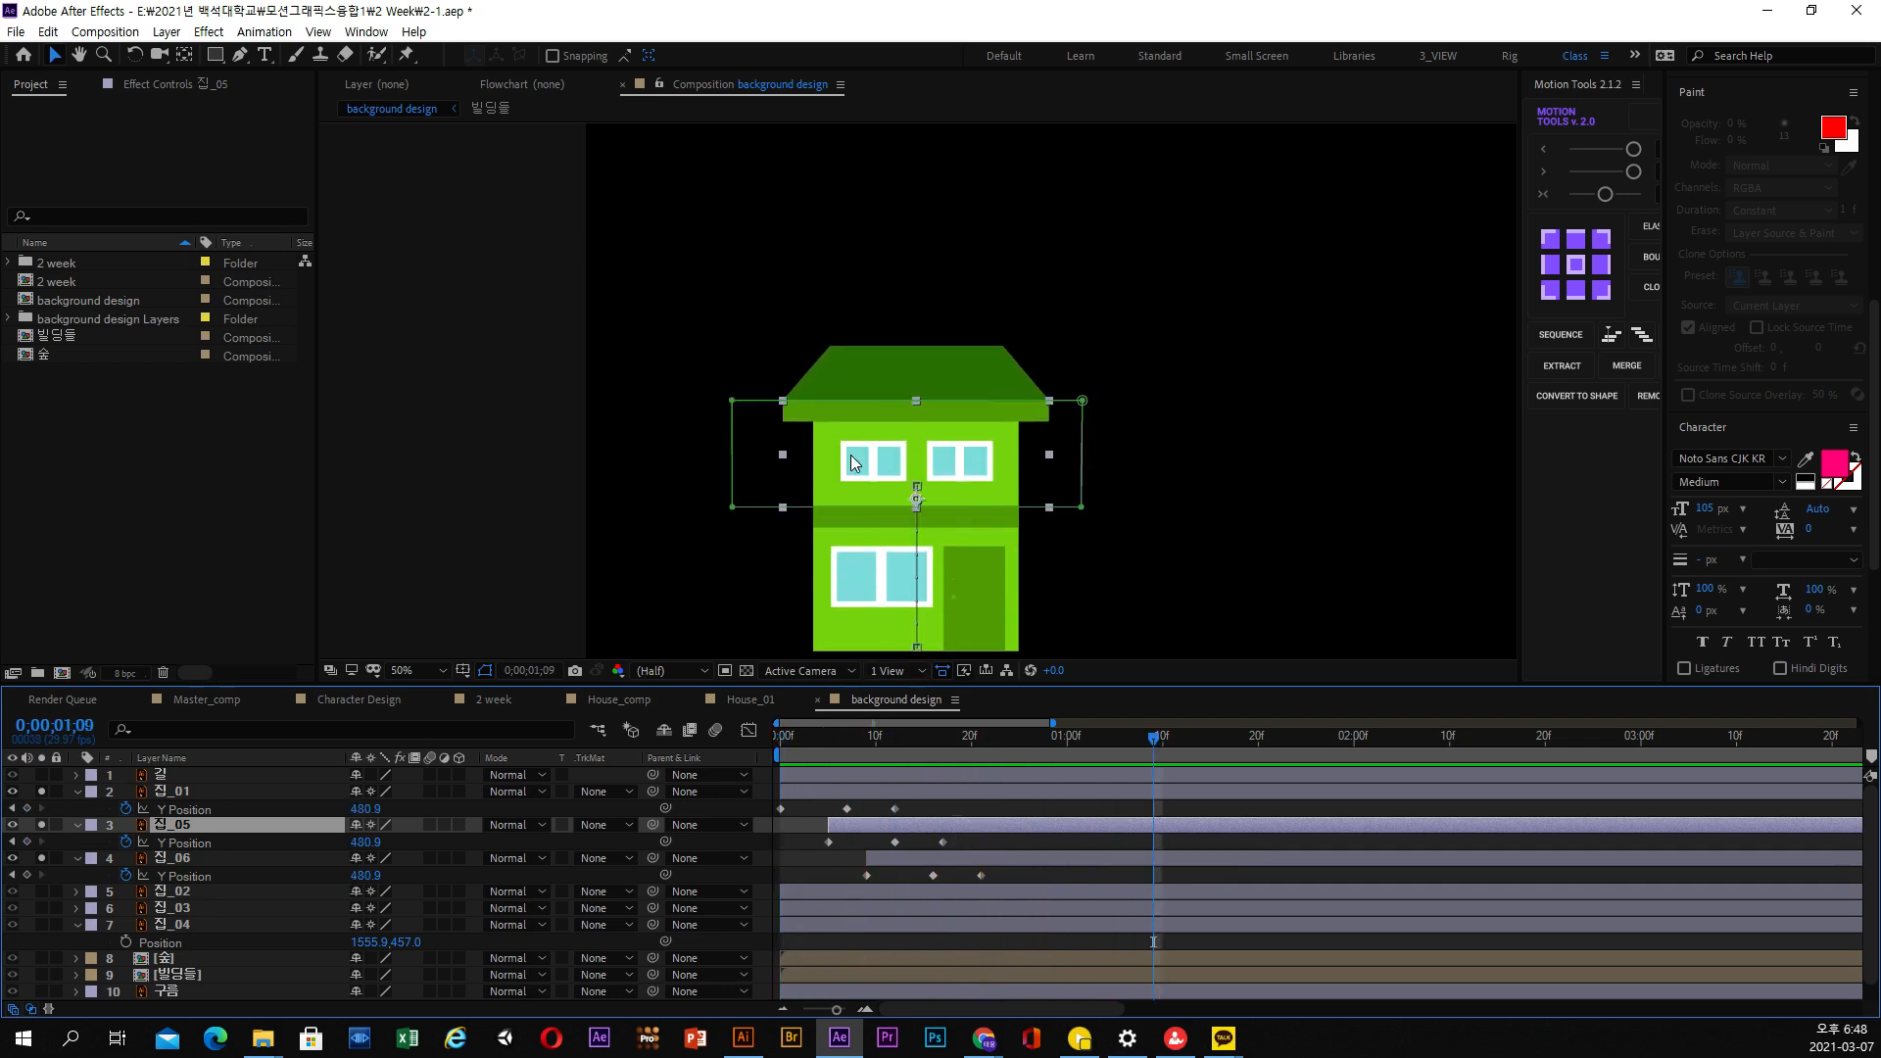
scroll(855, 451, "down", 2)
left_click_drag(840, 732, 766, 747)
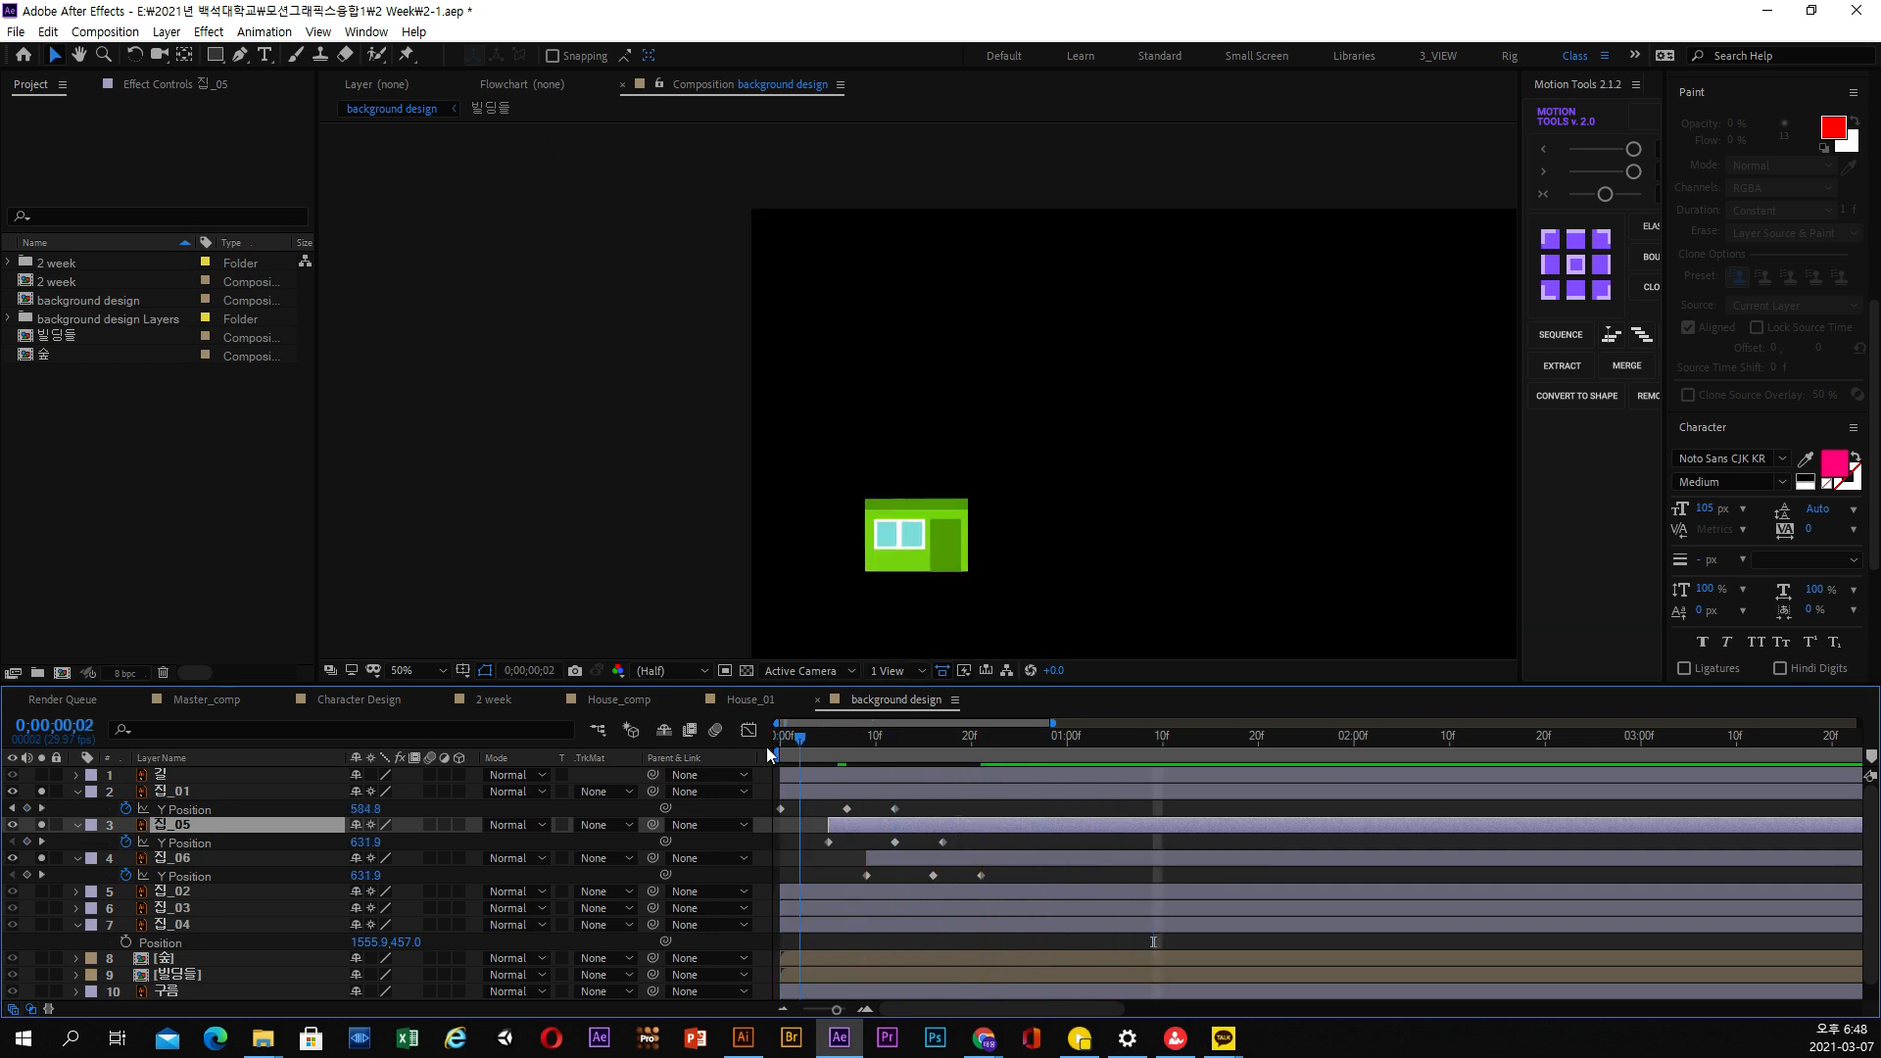
key("space")
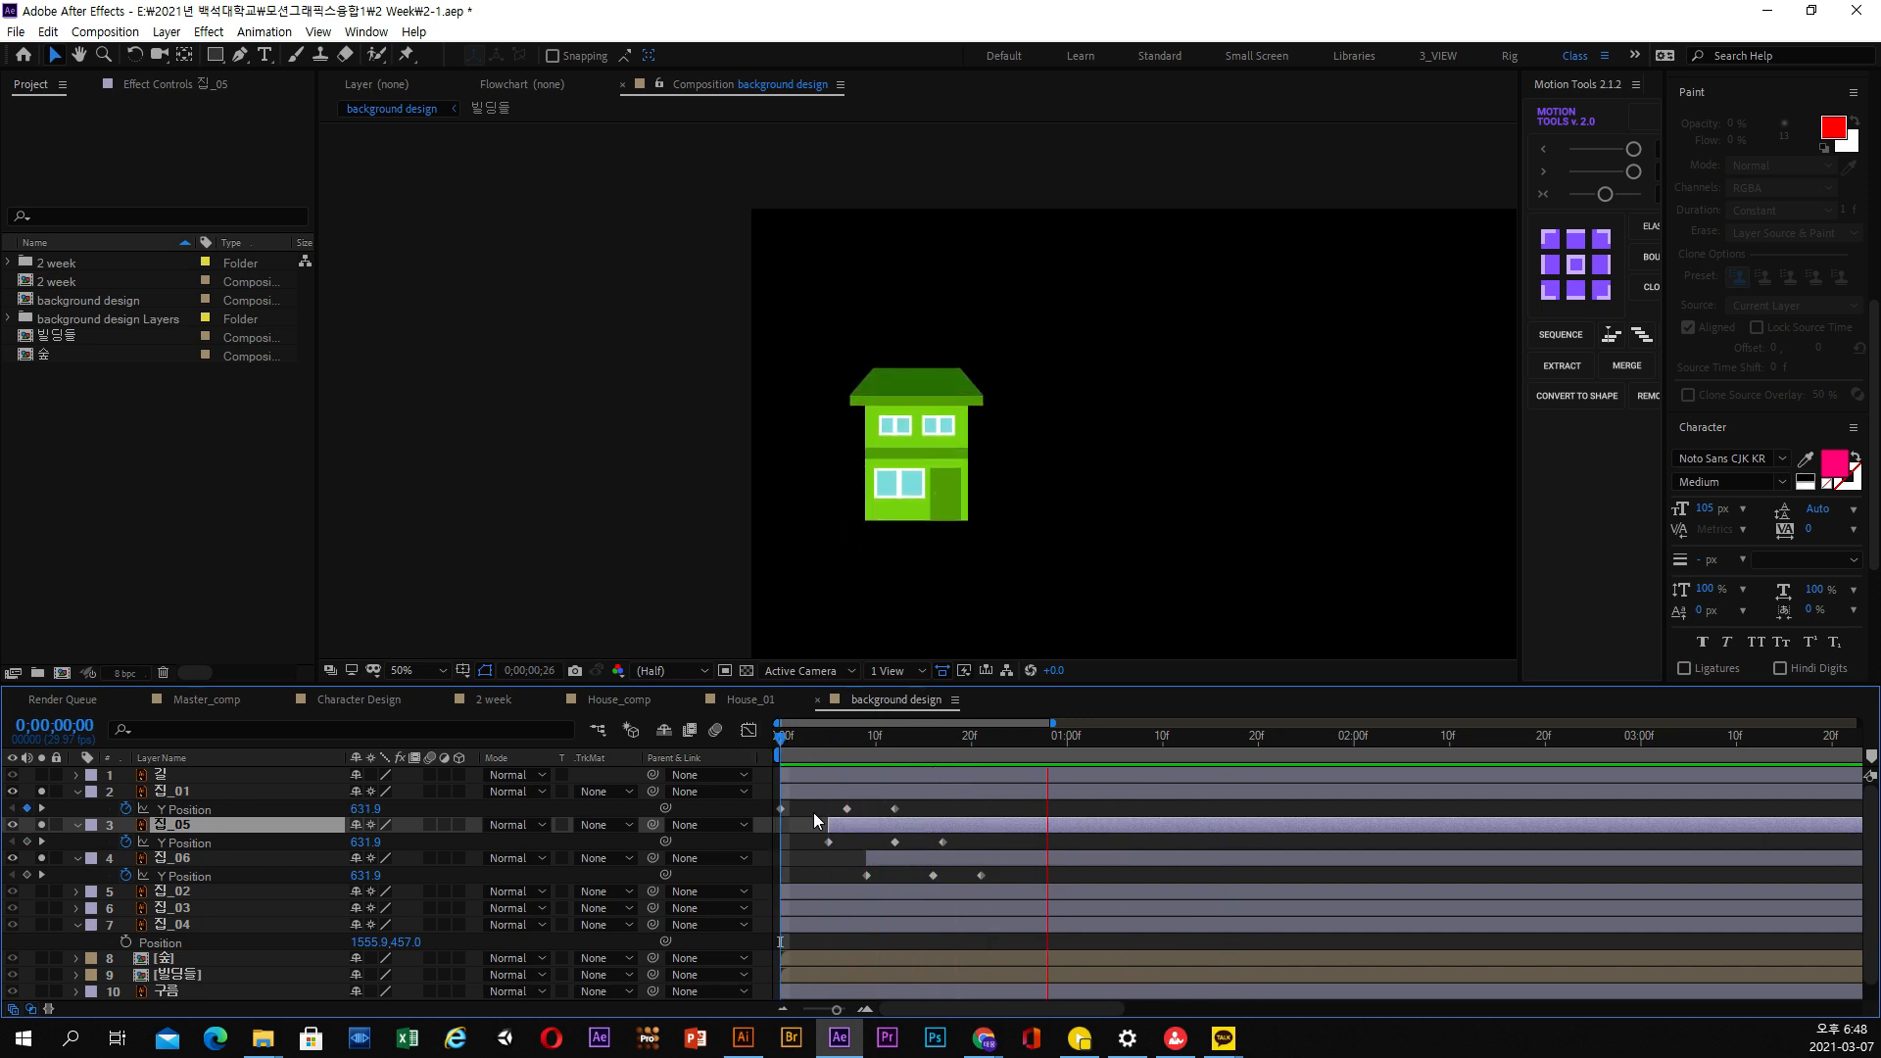
key("space")
Collapse the properties of 집_01, 집_05 and 집_06 and select these three layers together
left_click(78, 791)
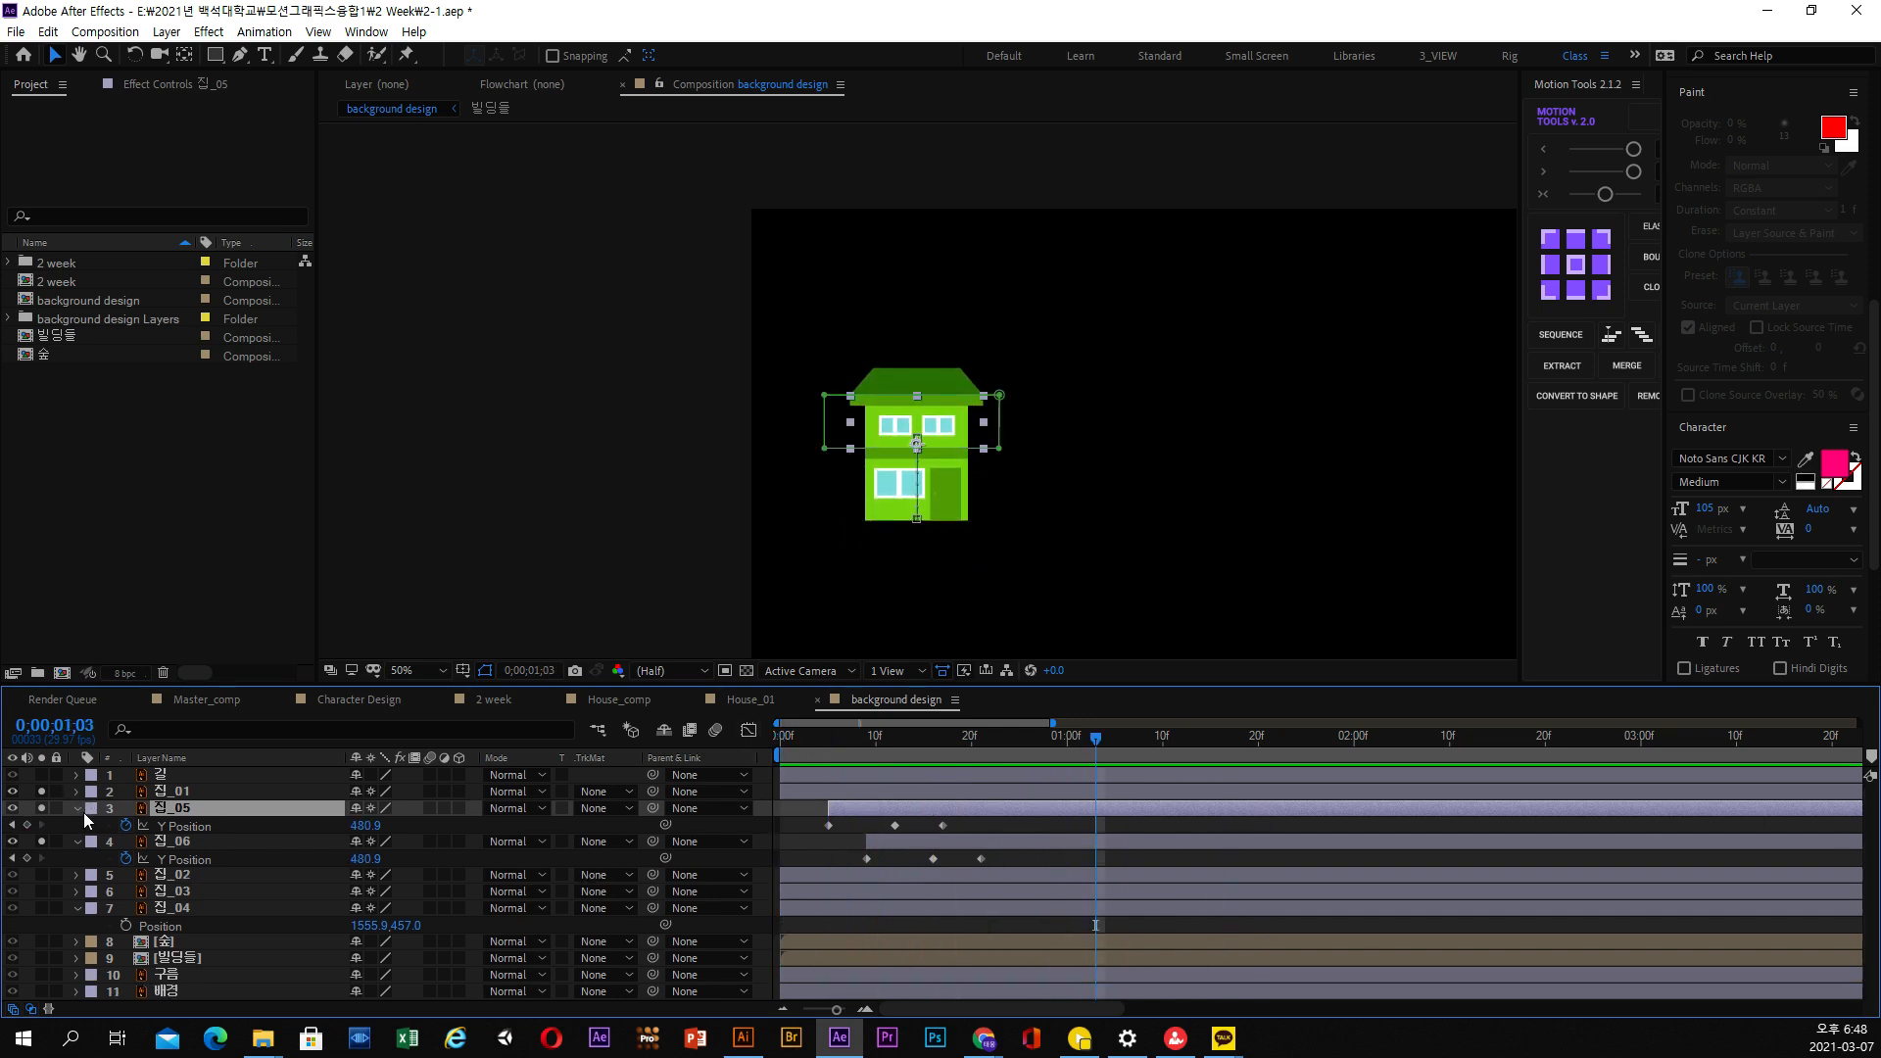
left_click(78, 808)
left_click(76, 825)
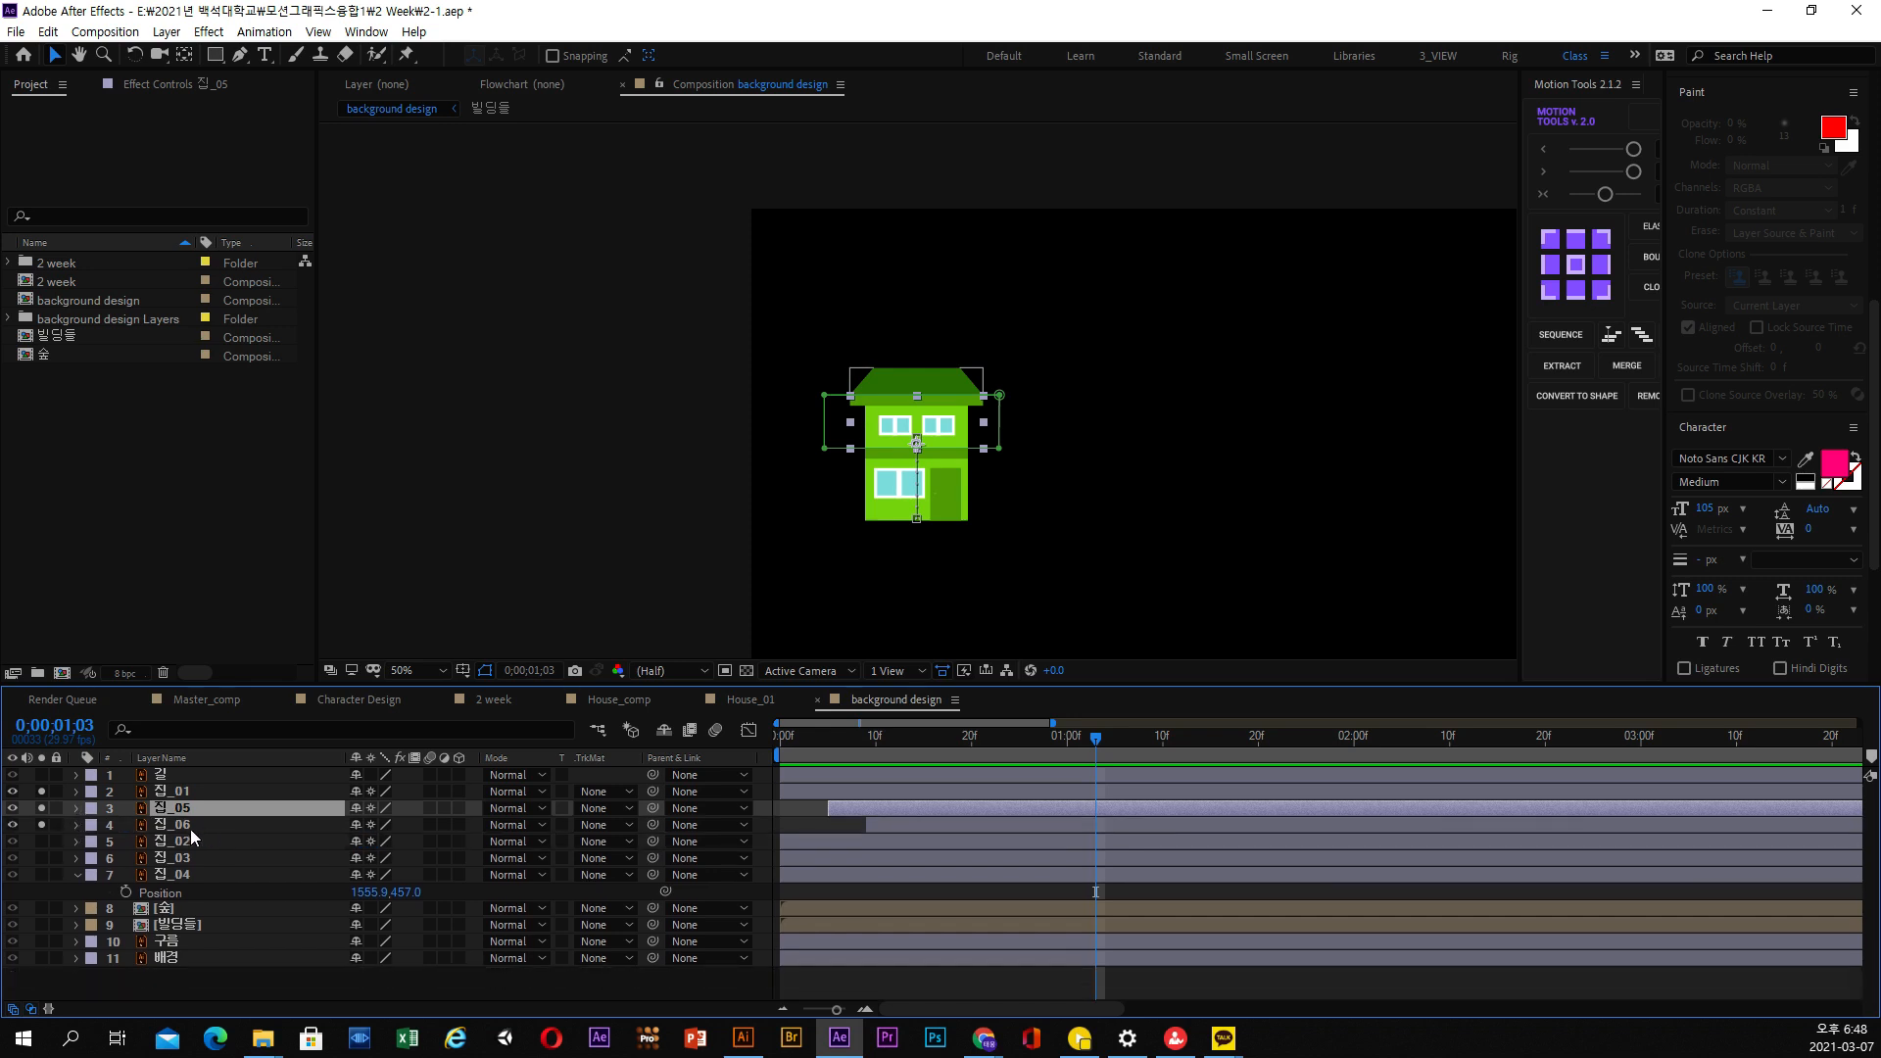
left_click(188, 825)
left_click(186, 806, "shift")
left_click(186, 792, "shift")
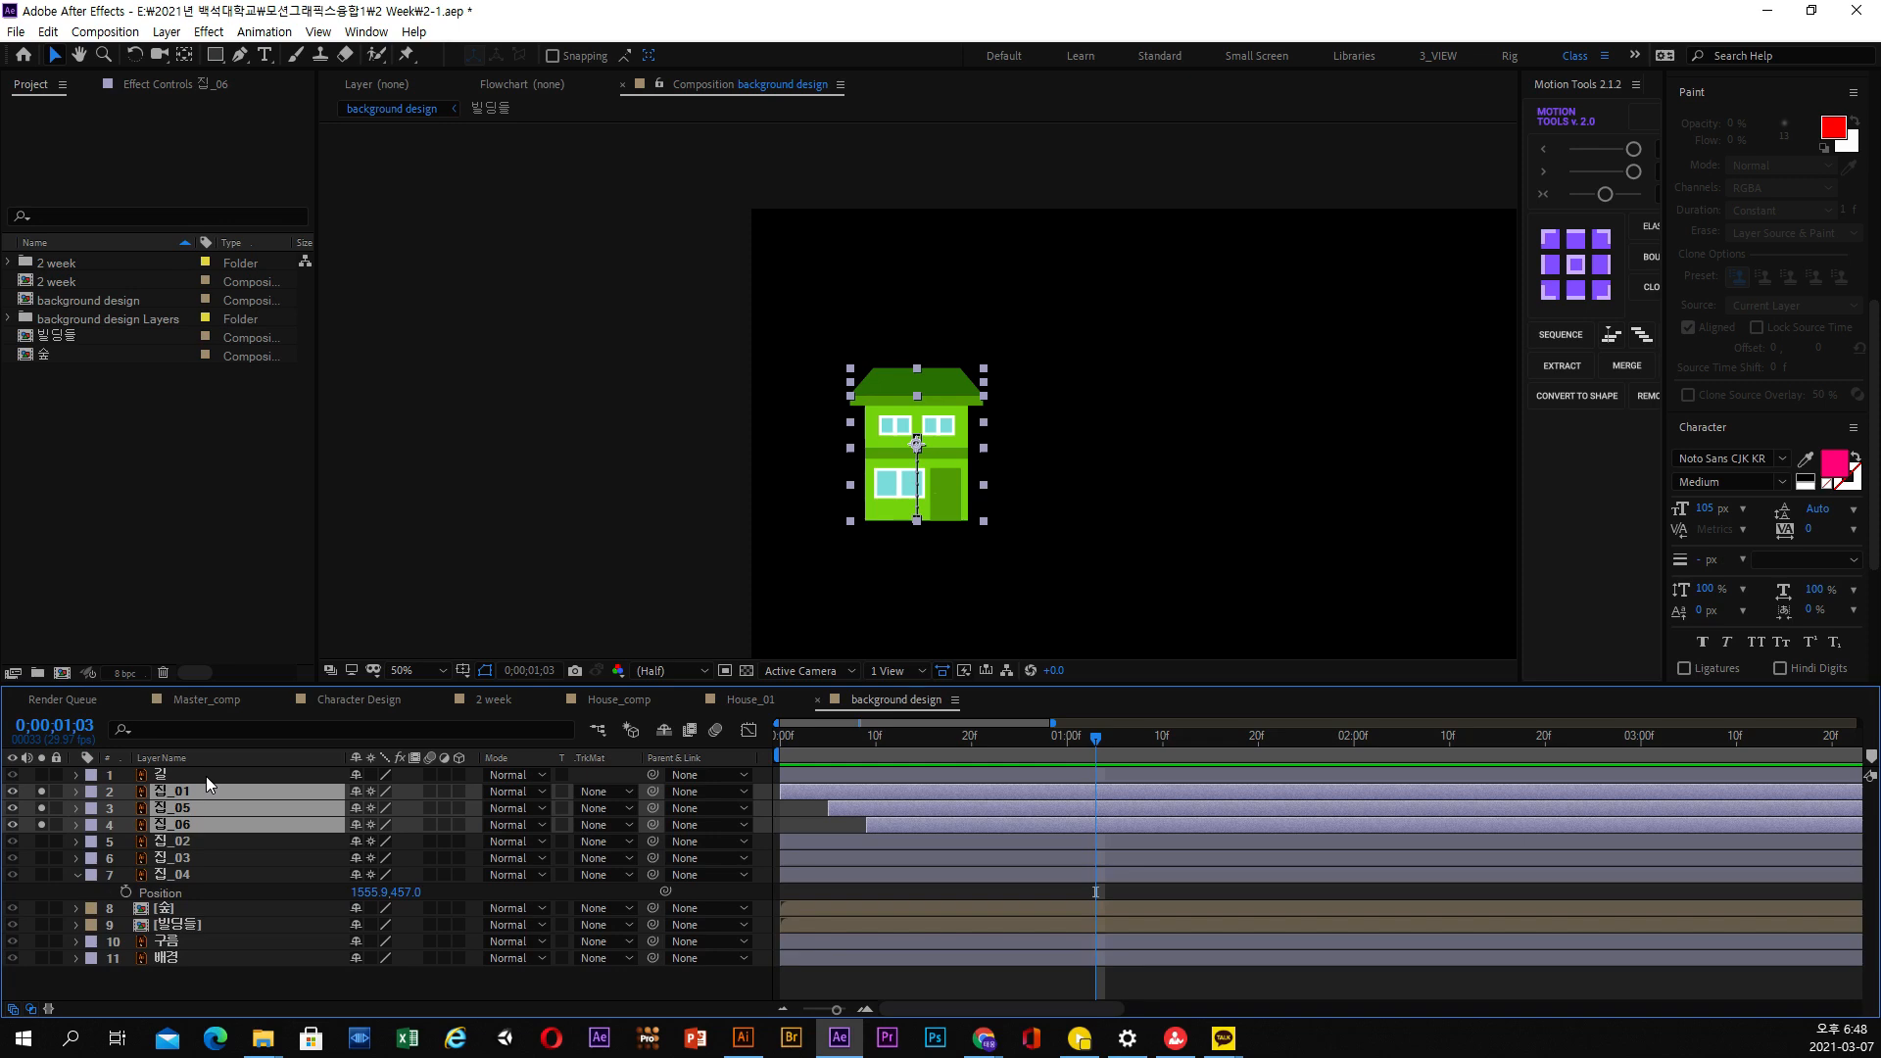
key("ctrl+2")
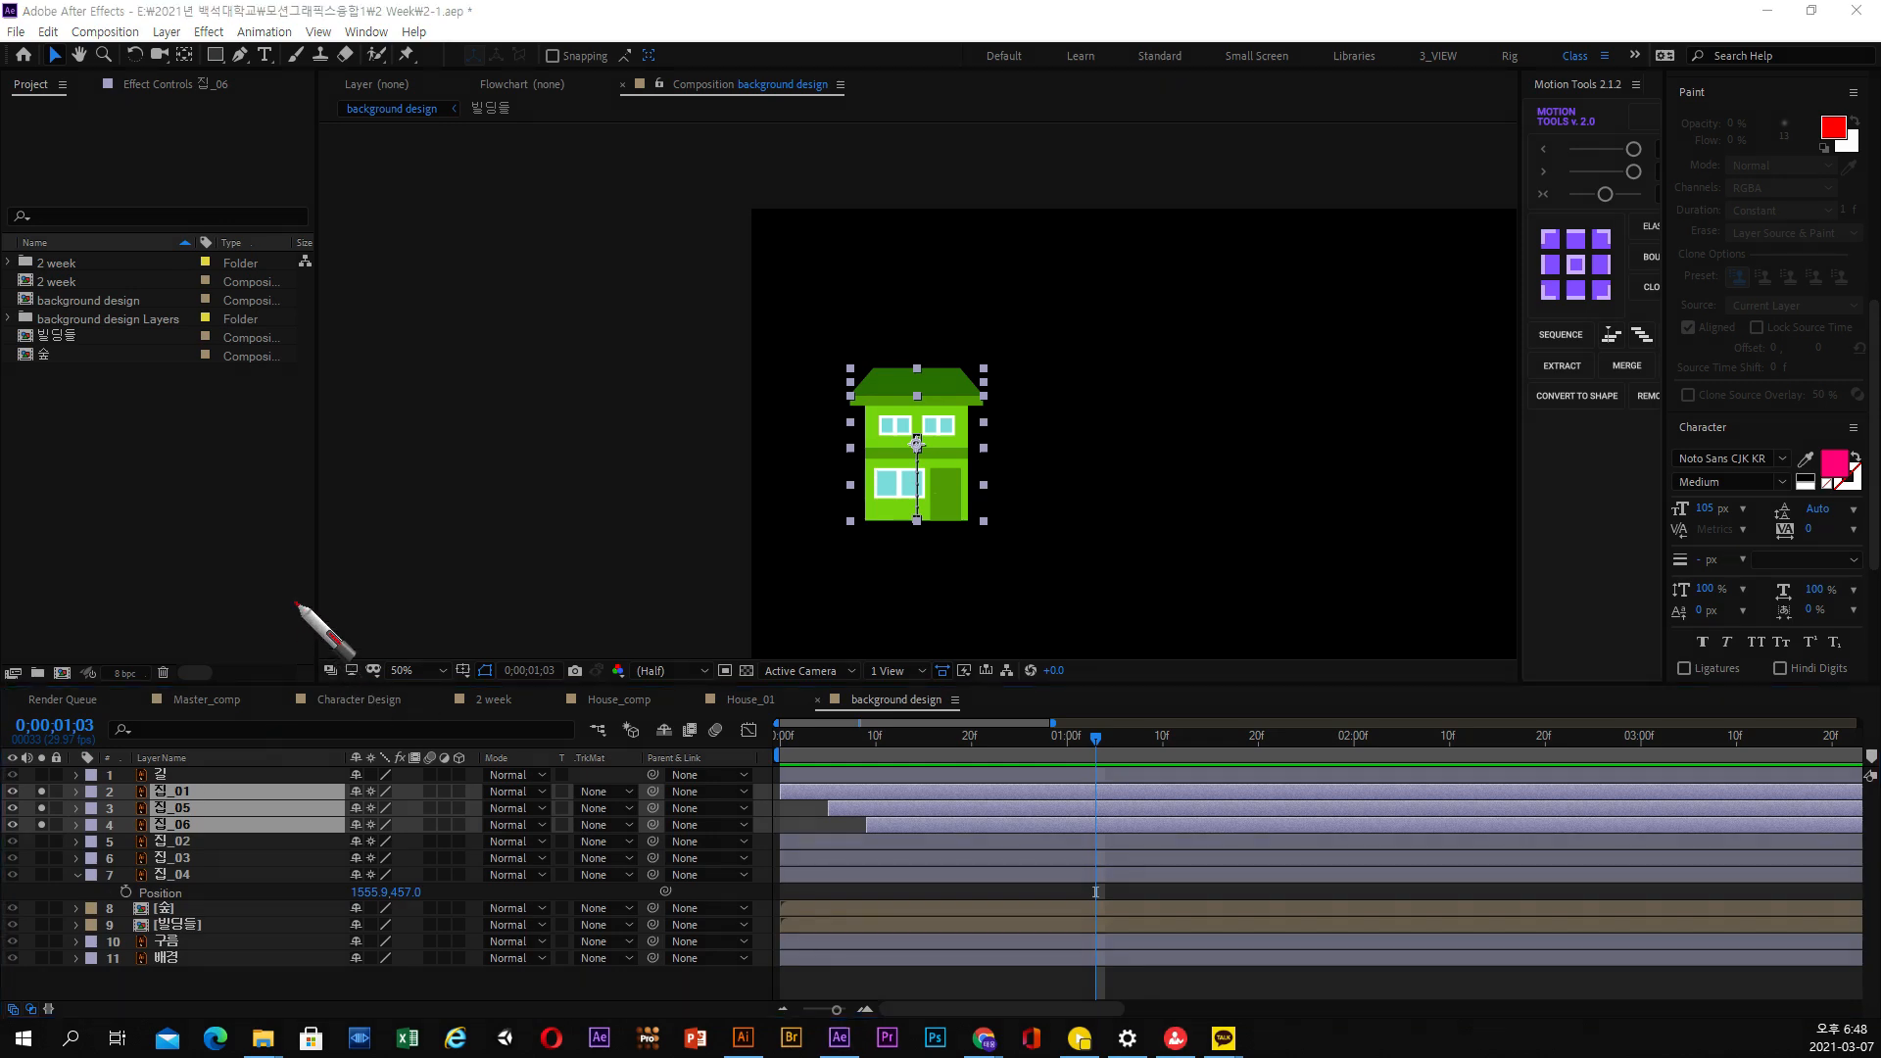
left_click_drag(296, 597, 205, 660)
left_click_drag(280, 544, 348, 642)
mouse_move(459, 571)
left_mouse_down()
mouse_move(400, 531)
mouse_move(421, 617)
mouse_move(462, 577)
left_mouse_up()
mouse_move(378, 604)
left_mouse_down()
mouse_move(385, 628)
mouse_move(348, 593)
left_mouse_up()
left_click_drag(547, 536, 595, 552)
mouse_move(472, 582)
left_mouse_down()
mouse_move(606, 563)
mouse_move(591, 618)
left_mouse_up()
left_click_drag(626, 545, 707, 587)
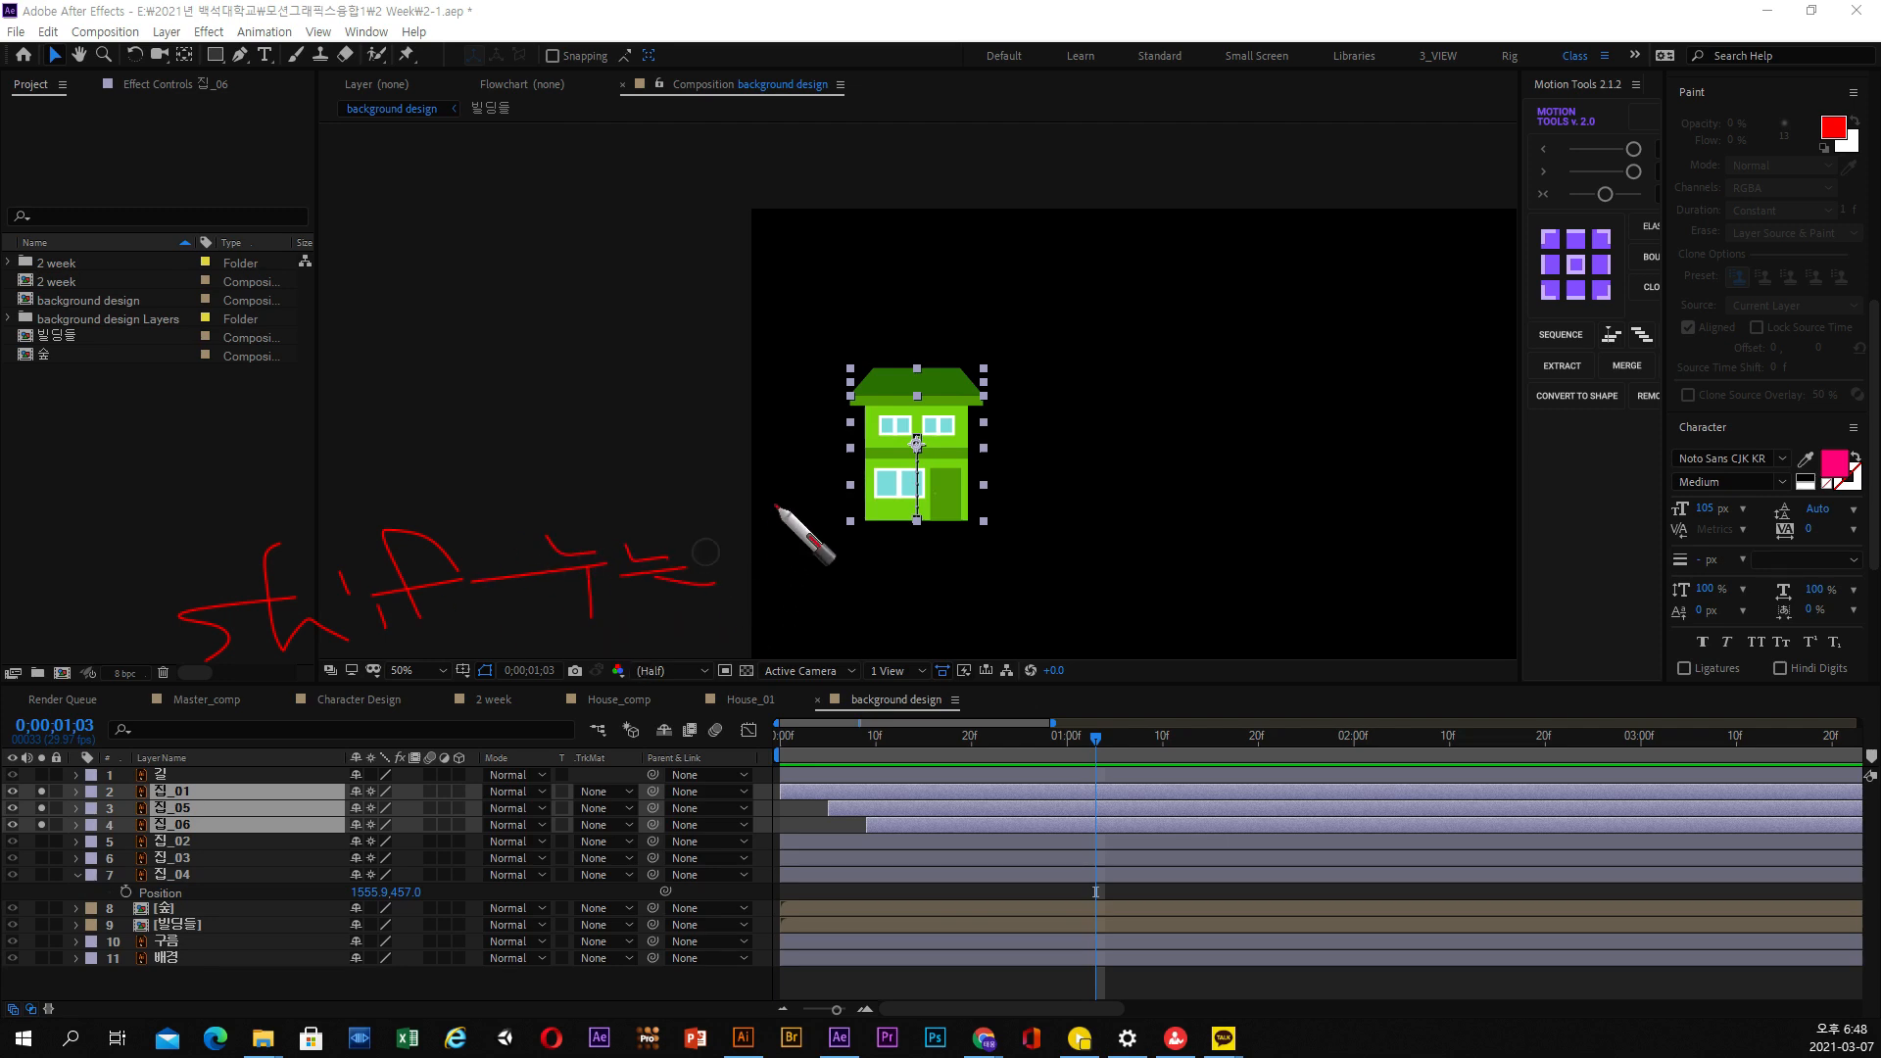
mouse_move(776, 503)
left_mouse_down()
mouse_move(828, 552)
mouse_move(722, 560)
left_mouse_up()
left_click_drag(629, 512, 642, 534)
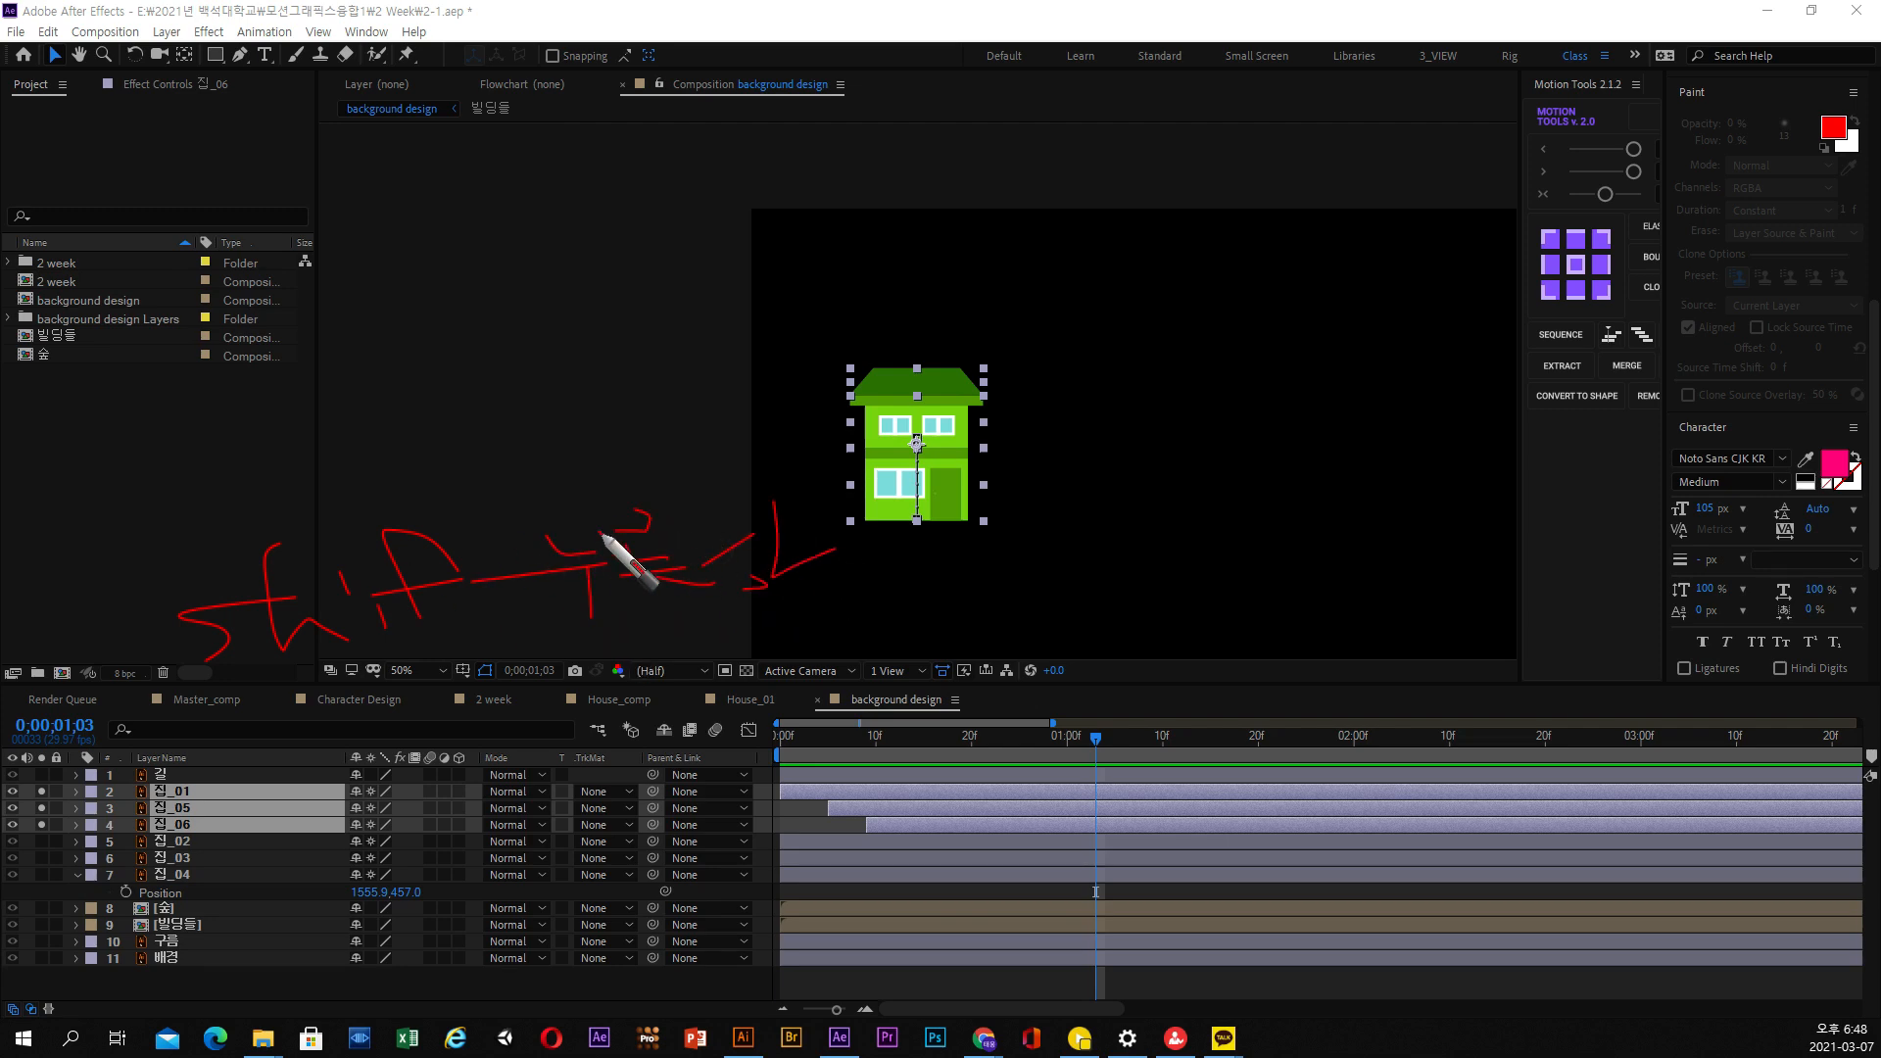
mouse_move(835, 538)
left_mouse_down()
mouse_move(879, 532)
mouse_move(873, 576)
mouse_move(900, 614)
left_mouse_up()
mouse_move(1032, 543)
left_mouse_down()
mouse_move(1023, 612)
mouse_move(1058, 574)
left_mouse_up()
left_click_drag(1213, 543, 1136, 576)
mouse_move(1154, 565)
left_mouse_down()
mouse_move(1162, 590)
mouse_move(1206, 594)
mouse_move(1256, 596)
mouse_move(1286, 572)
mouse_move(1337, 609)
left_mouse_up()
mouse_move(1289, 629)
left_mouse_down()
mouse_move(1276, 649)
mouse_move(1302, 585)
left_mouse_up()
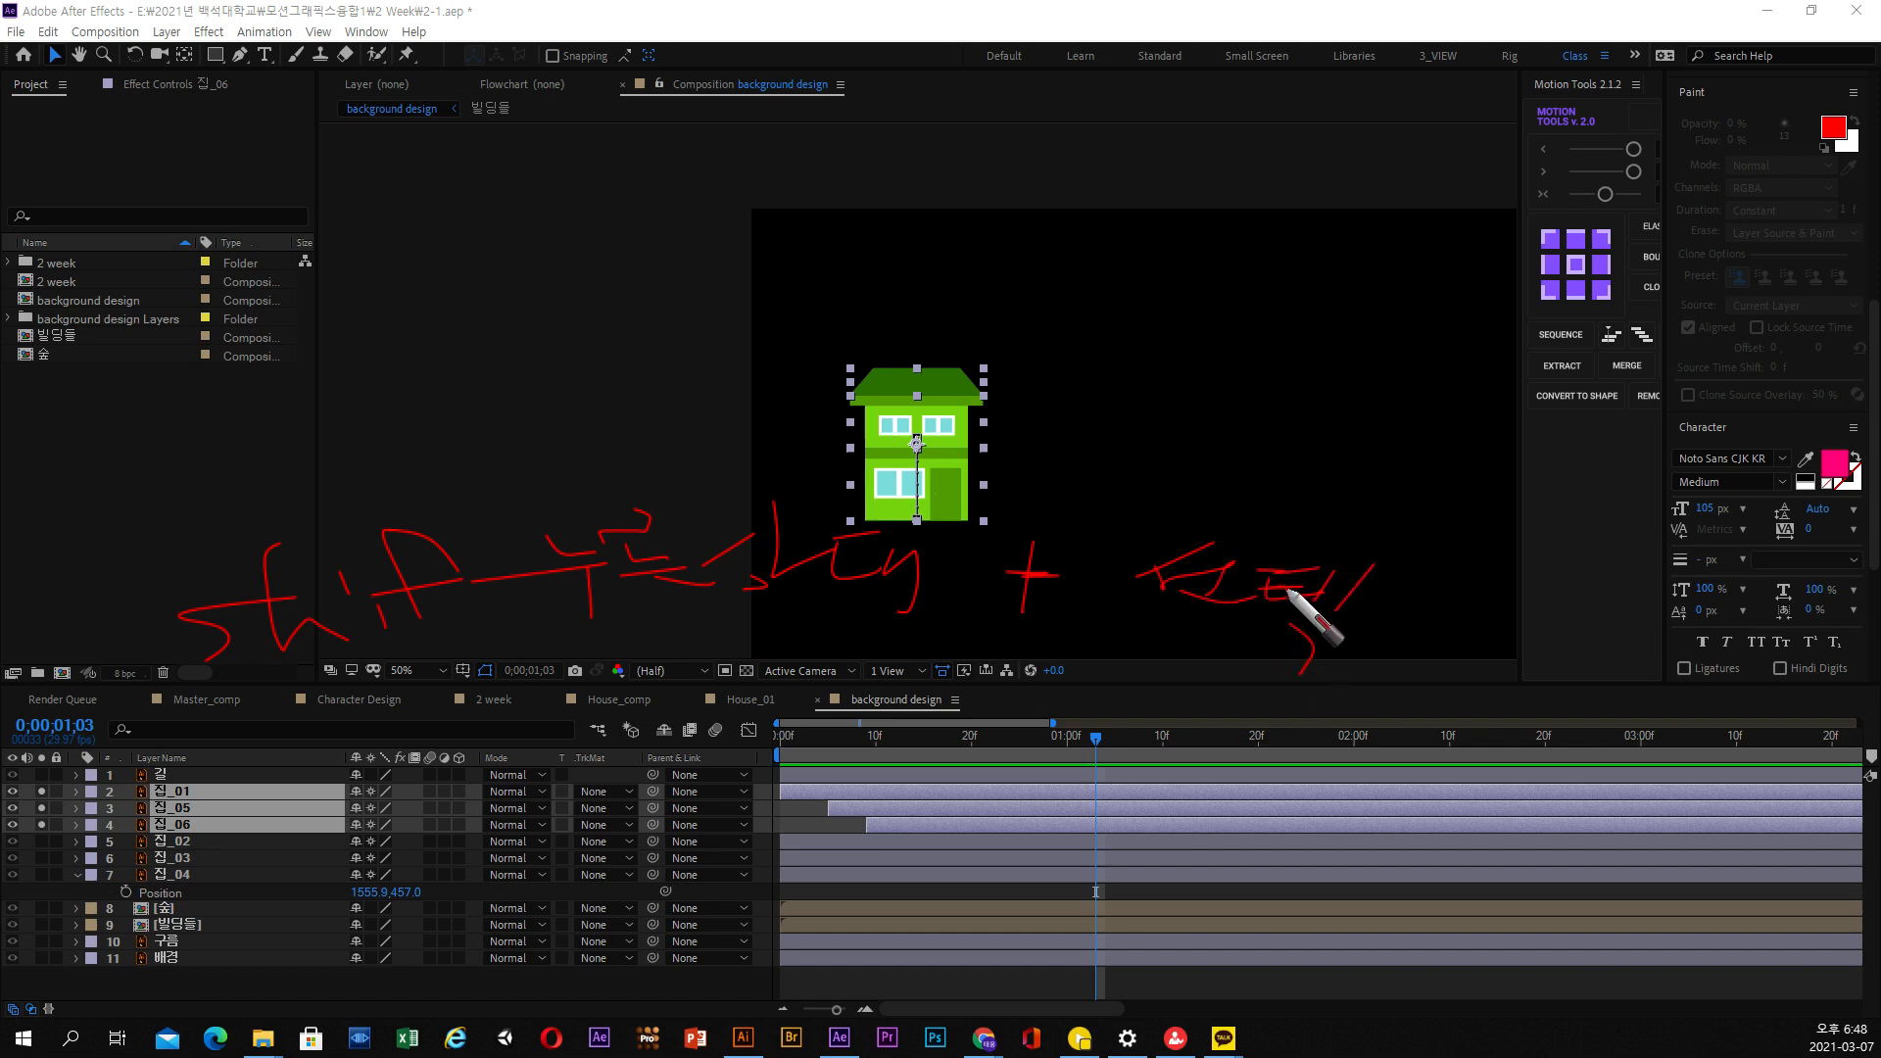
mouse_move(22, 570)
left_mouse_down()
mouse_move(27, 616)
mouse_move(0, 616)
left_mouse_up()
left_click_drag(0, 545, 0, 625)
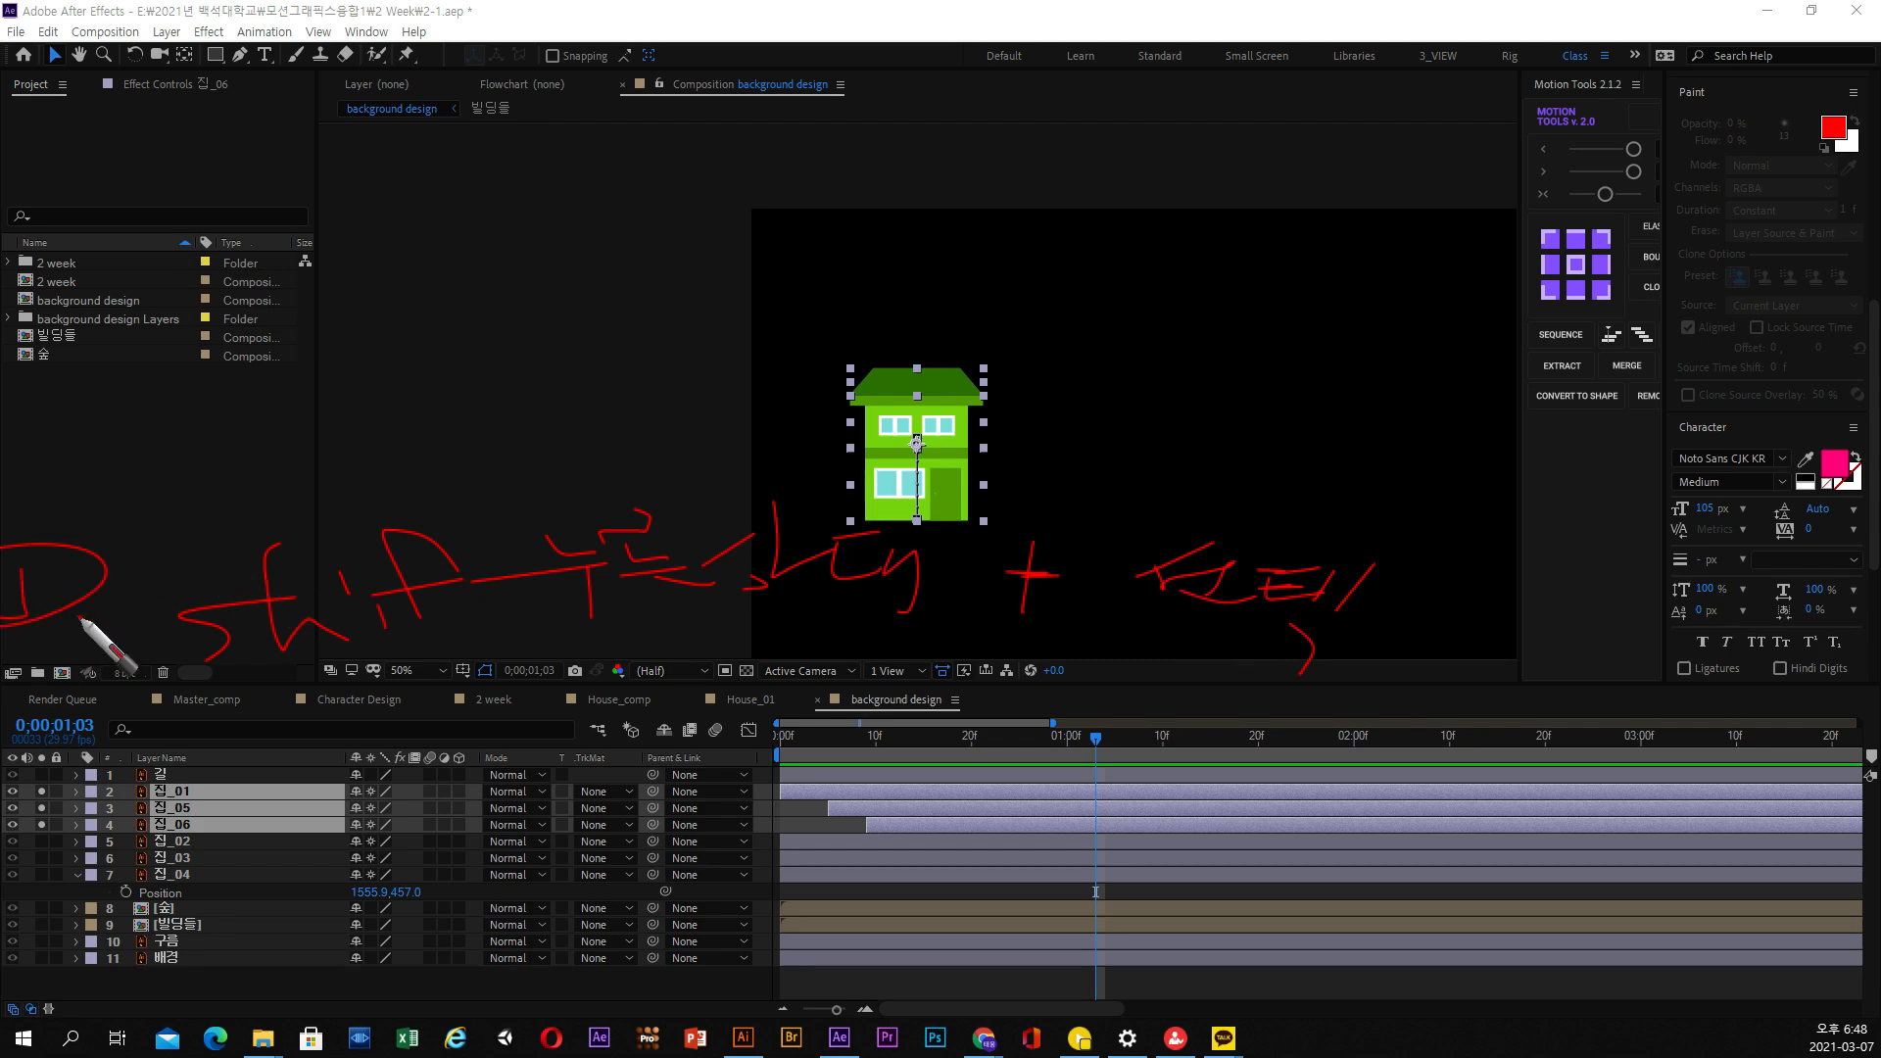
left_click_drag(125, 711, 222, 715)
left_click_drag(206, 734, 228, 735)
left_click_drag(74, 719, 149, 752)
left_click_drag(349, 692, 389, 791)
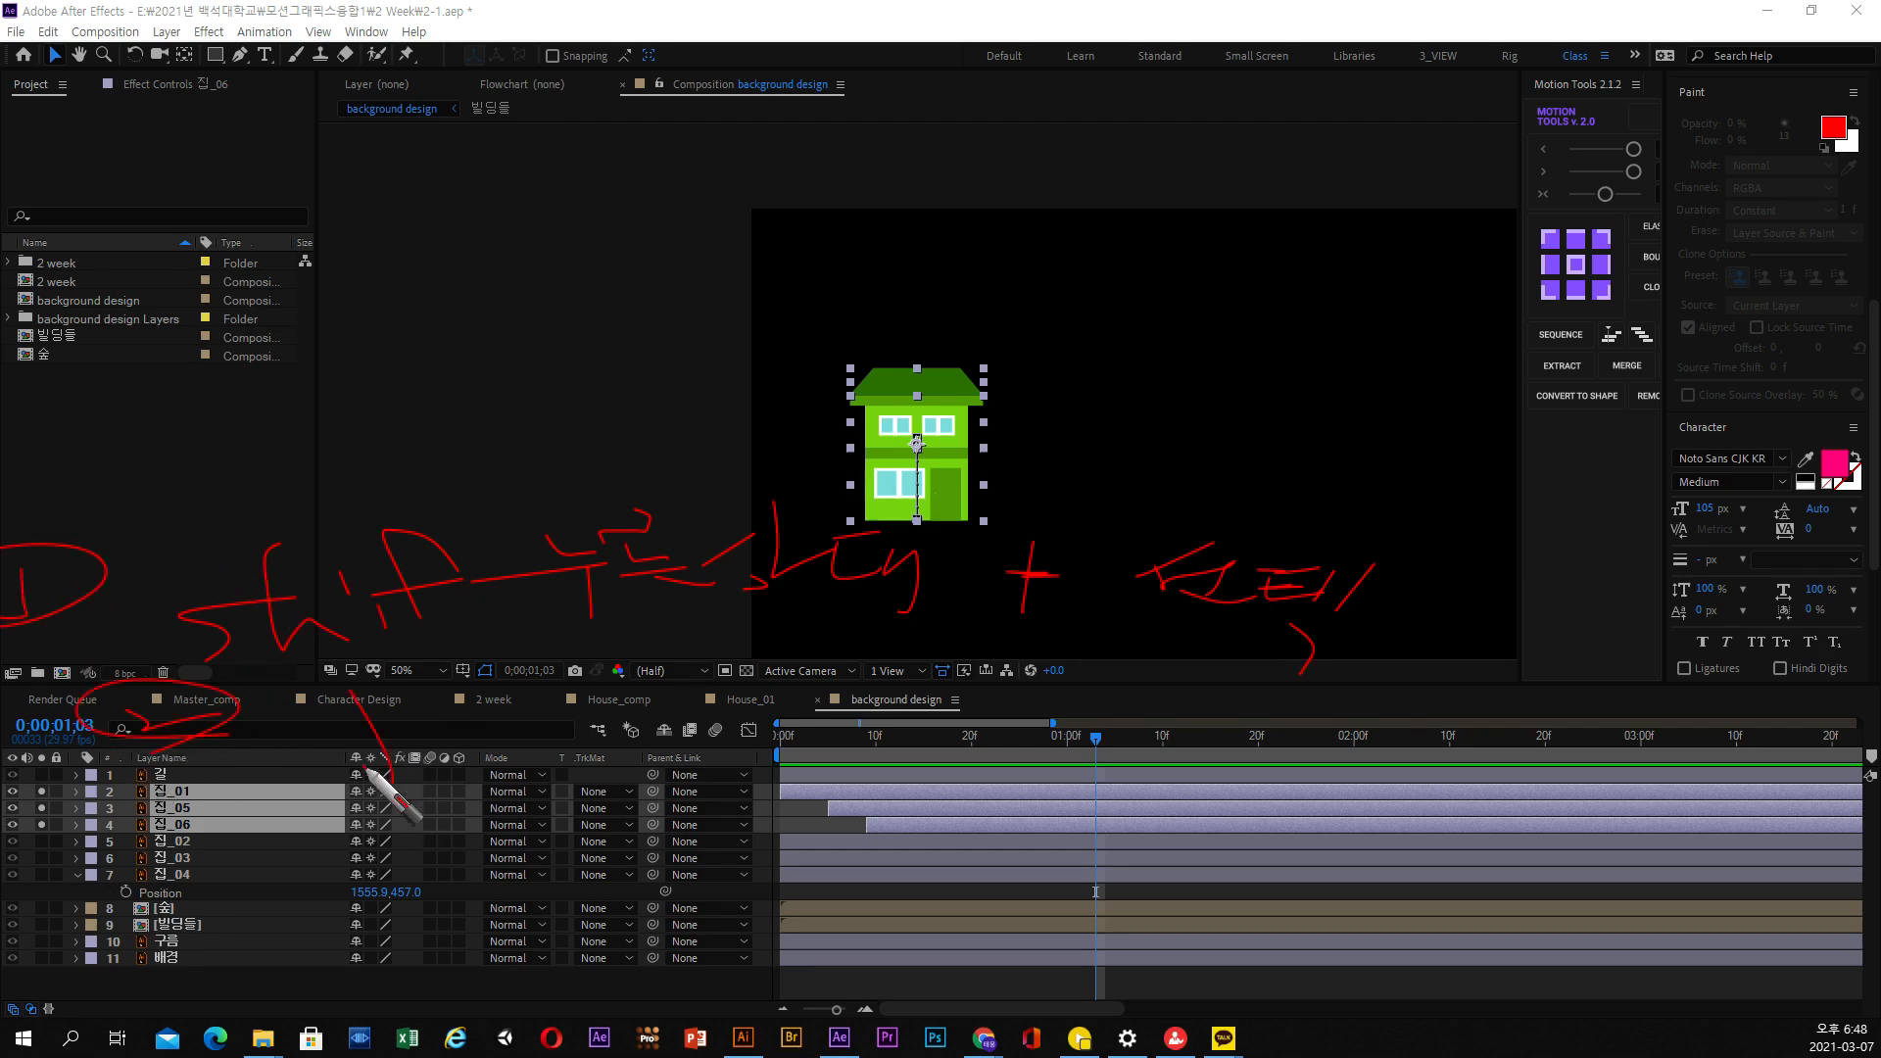
mouse_move(345, 728)
left_mouse_down()
mouse_move(477, 701)
mouse_move(554, 723)
left_mouse_up()
left_click(502, 709)
left_click_drag(578, 714, 642, 707)
mouse_move(796, 689)
left_mouse_down()
mouse_move(759, 733)
mouse_move(864, 759)
left_mouse_up()
mouse_move(919, 690)
left_mouse_down()
mouse_move(1036, 683)
mouse_move(1038, 706)
mouse_move(1143, 670)
mouse_move(1318, 678)
left_mouse_up()
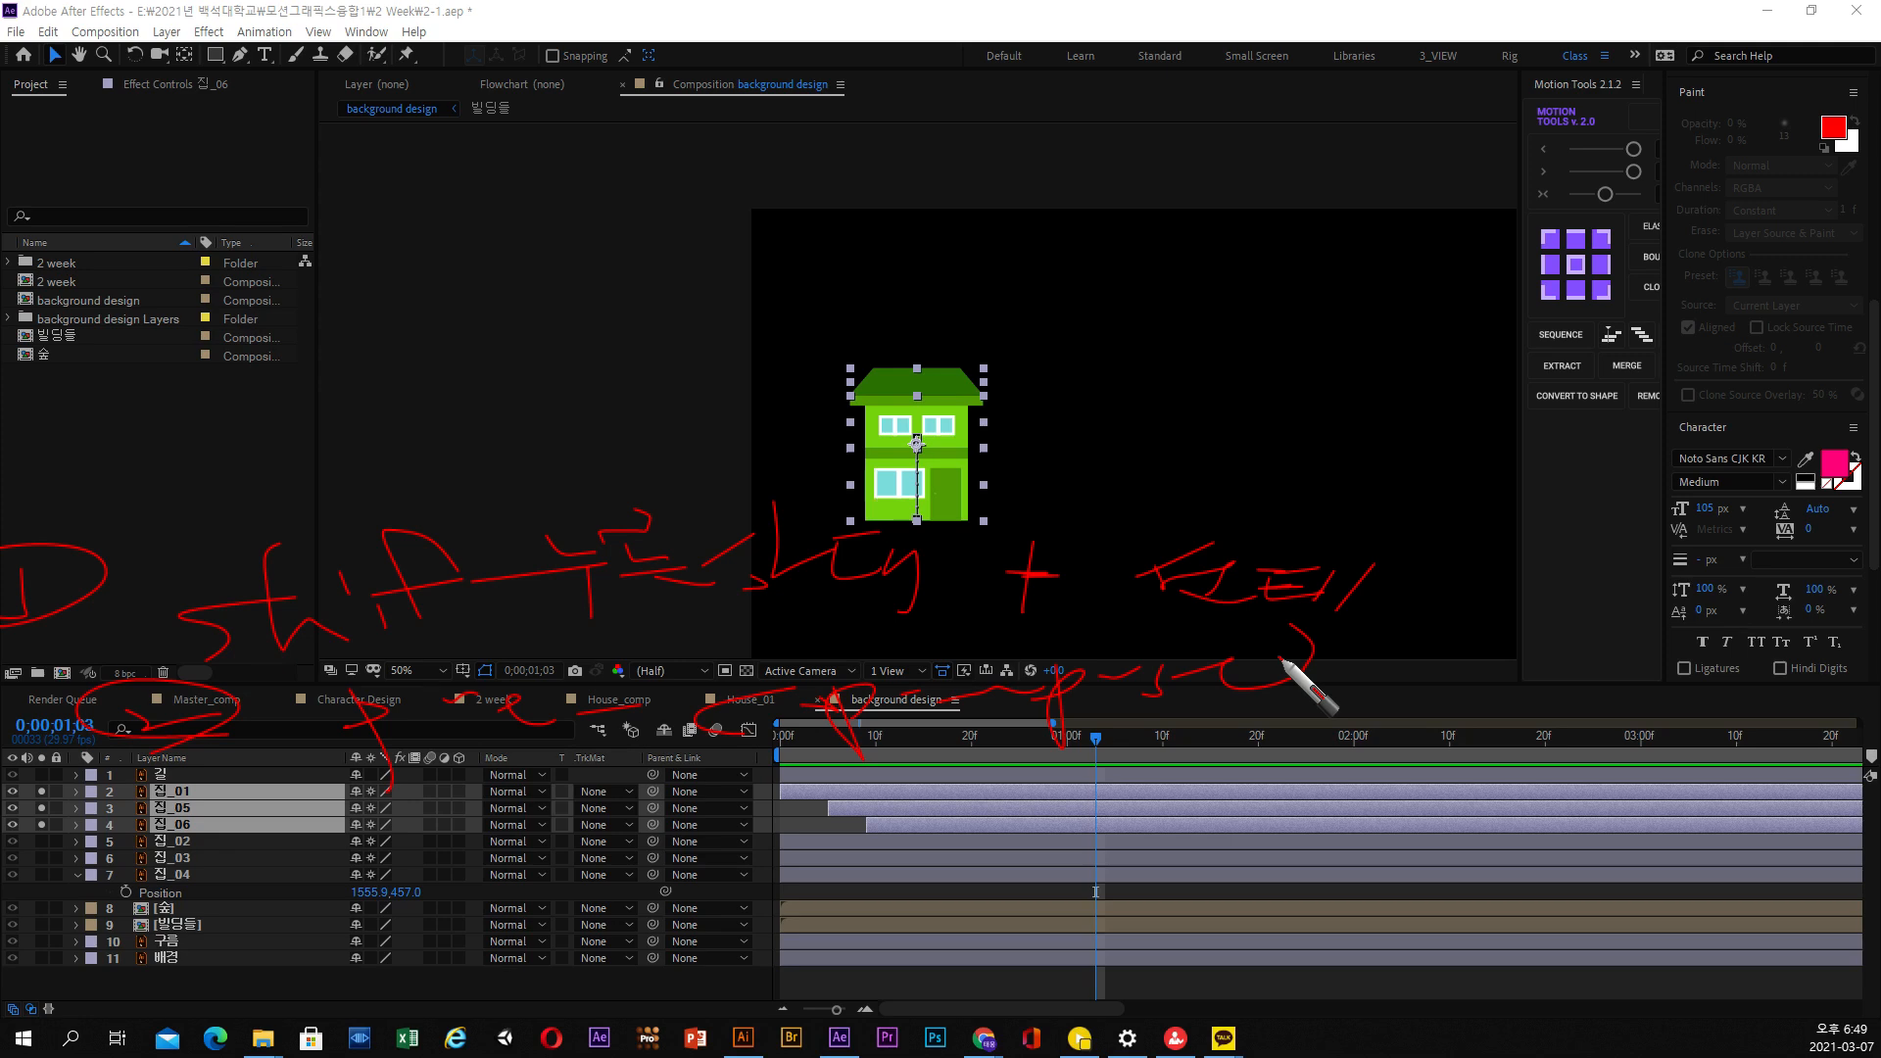
key("Escape")
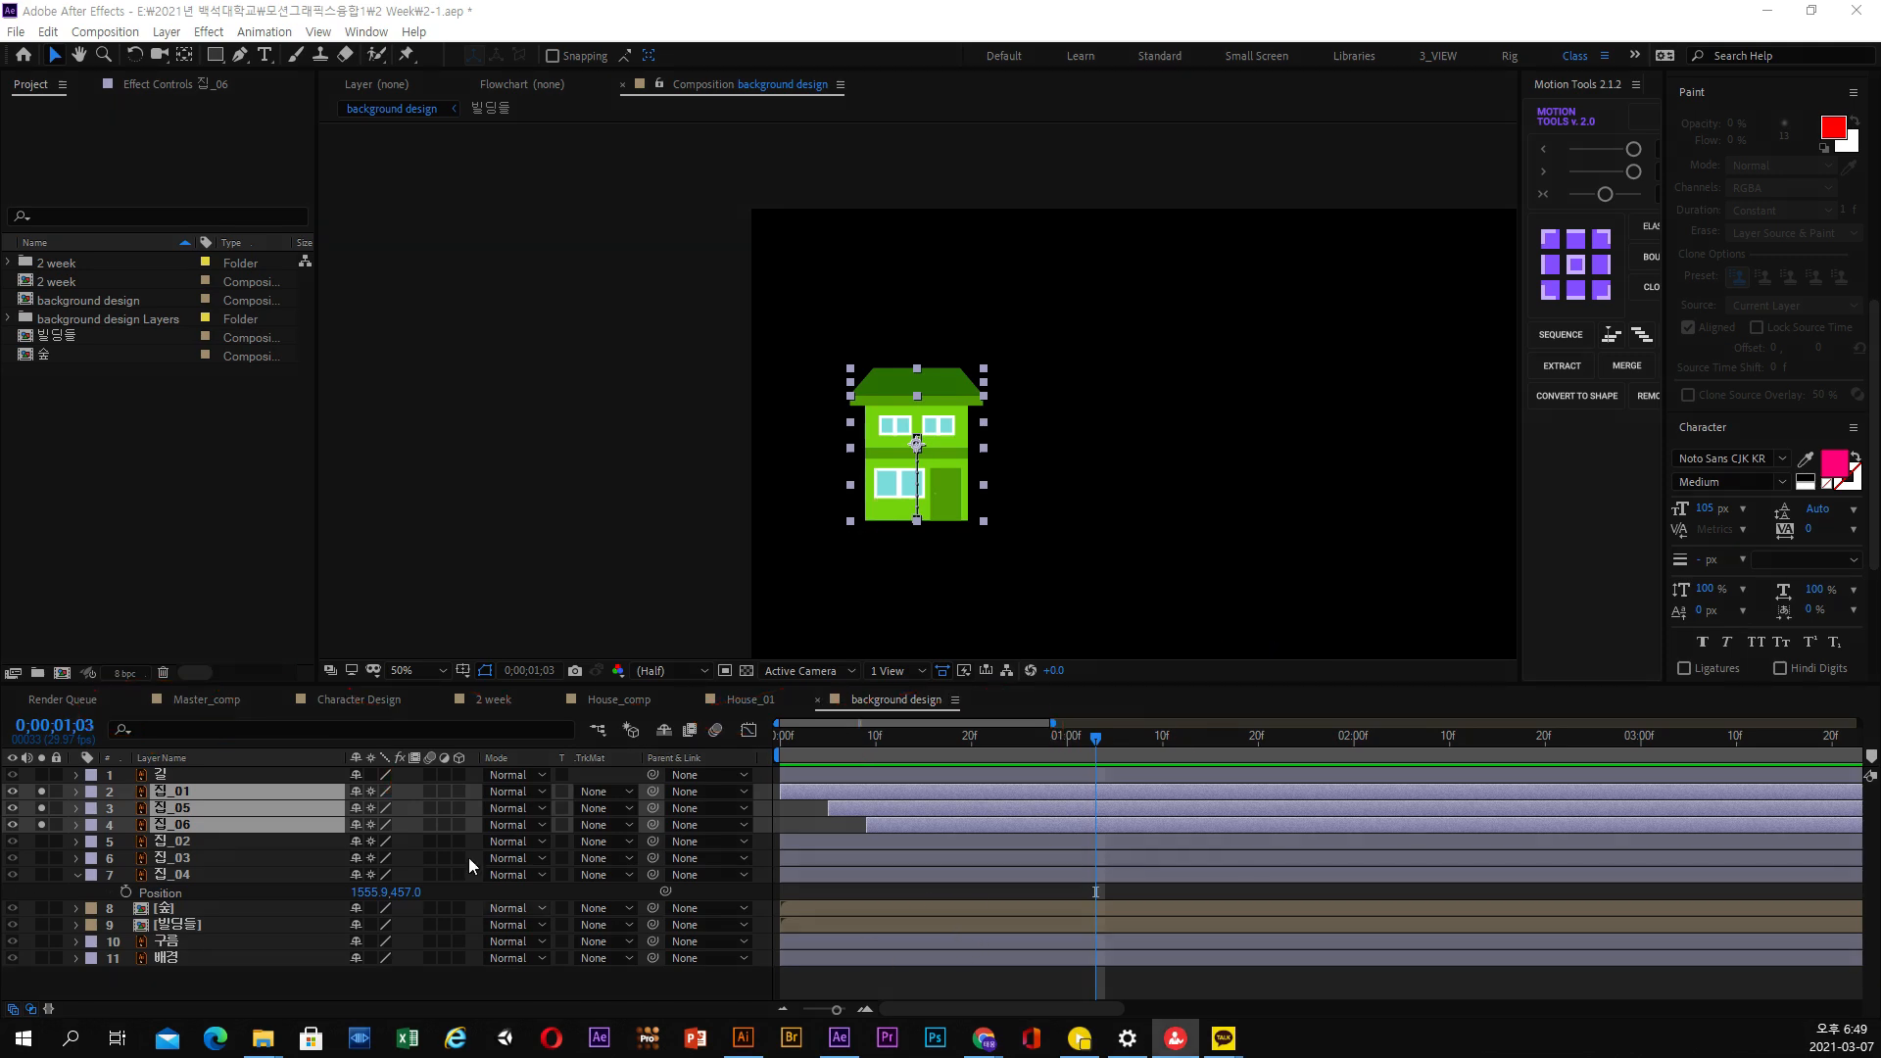
left_click(152, 35)
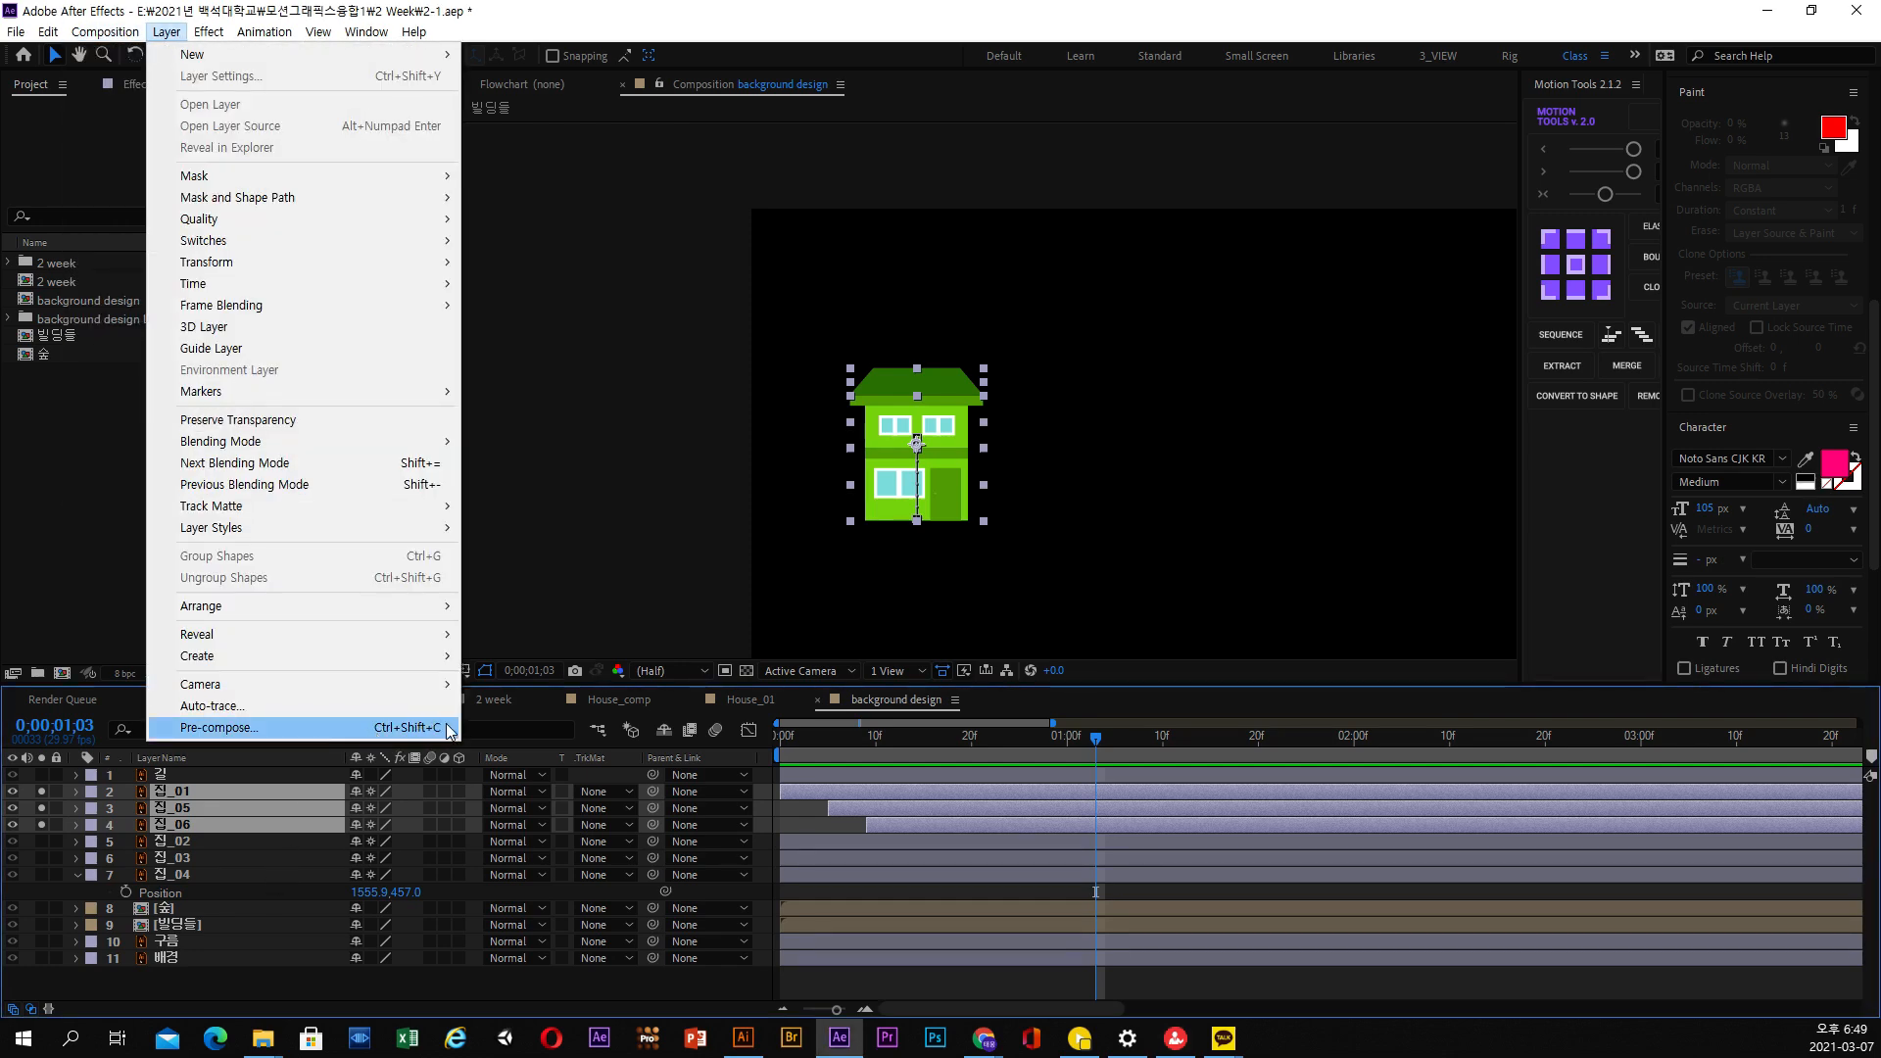
left_click(245, 793)
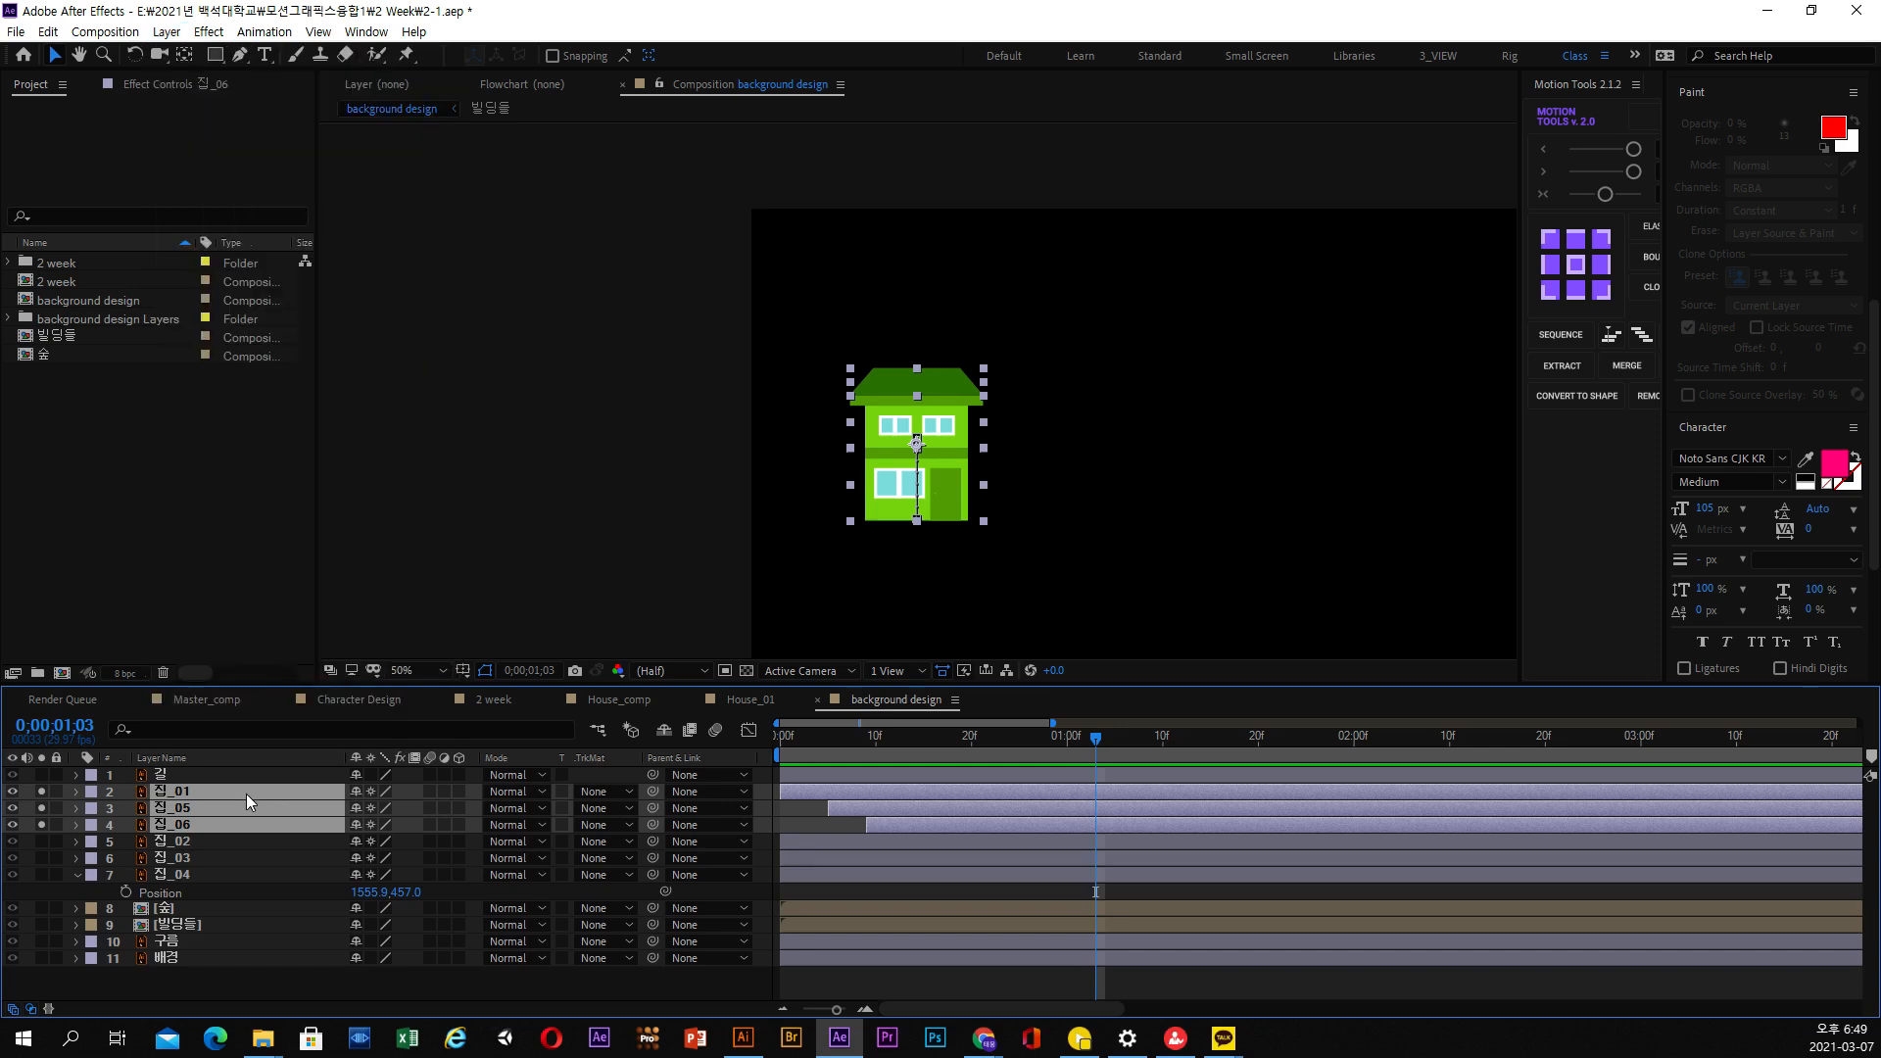
Pre-compose 집_01, 집_05 and 집_06 into a composition named 집1, moving all attributes into it
key("ctrl+shift+c")
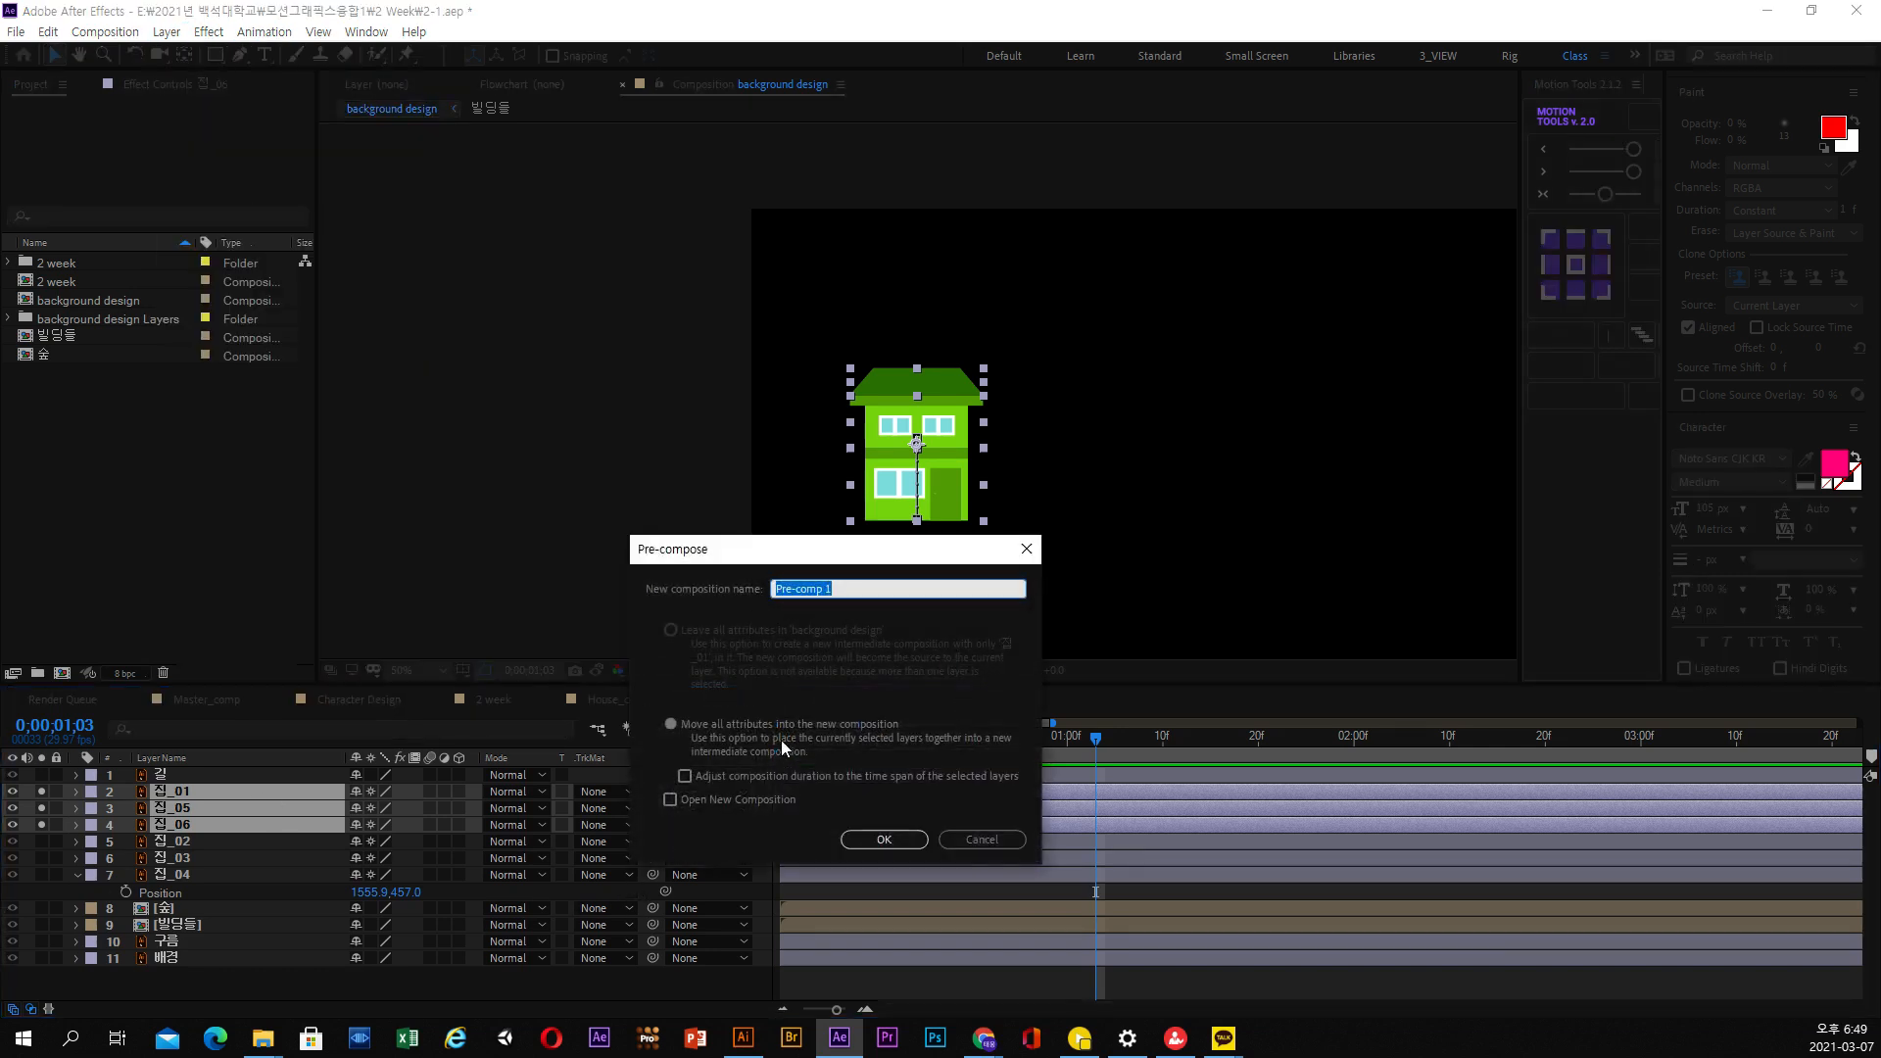
left_click(853, 589)
type("qla_0")
key("BackSpace")
key("BackSpace")
key("BackSpace")
key("Return")
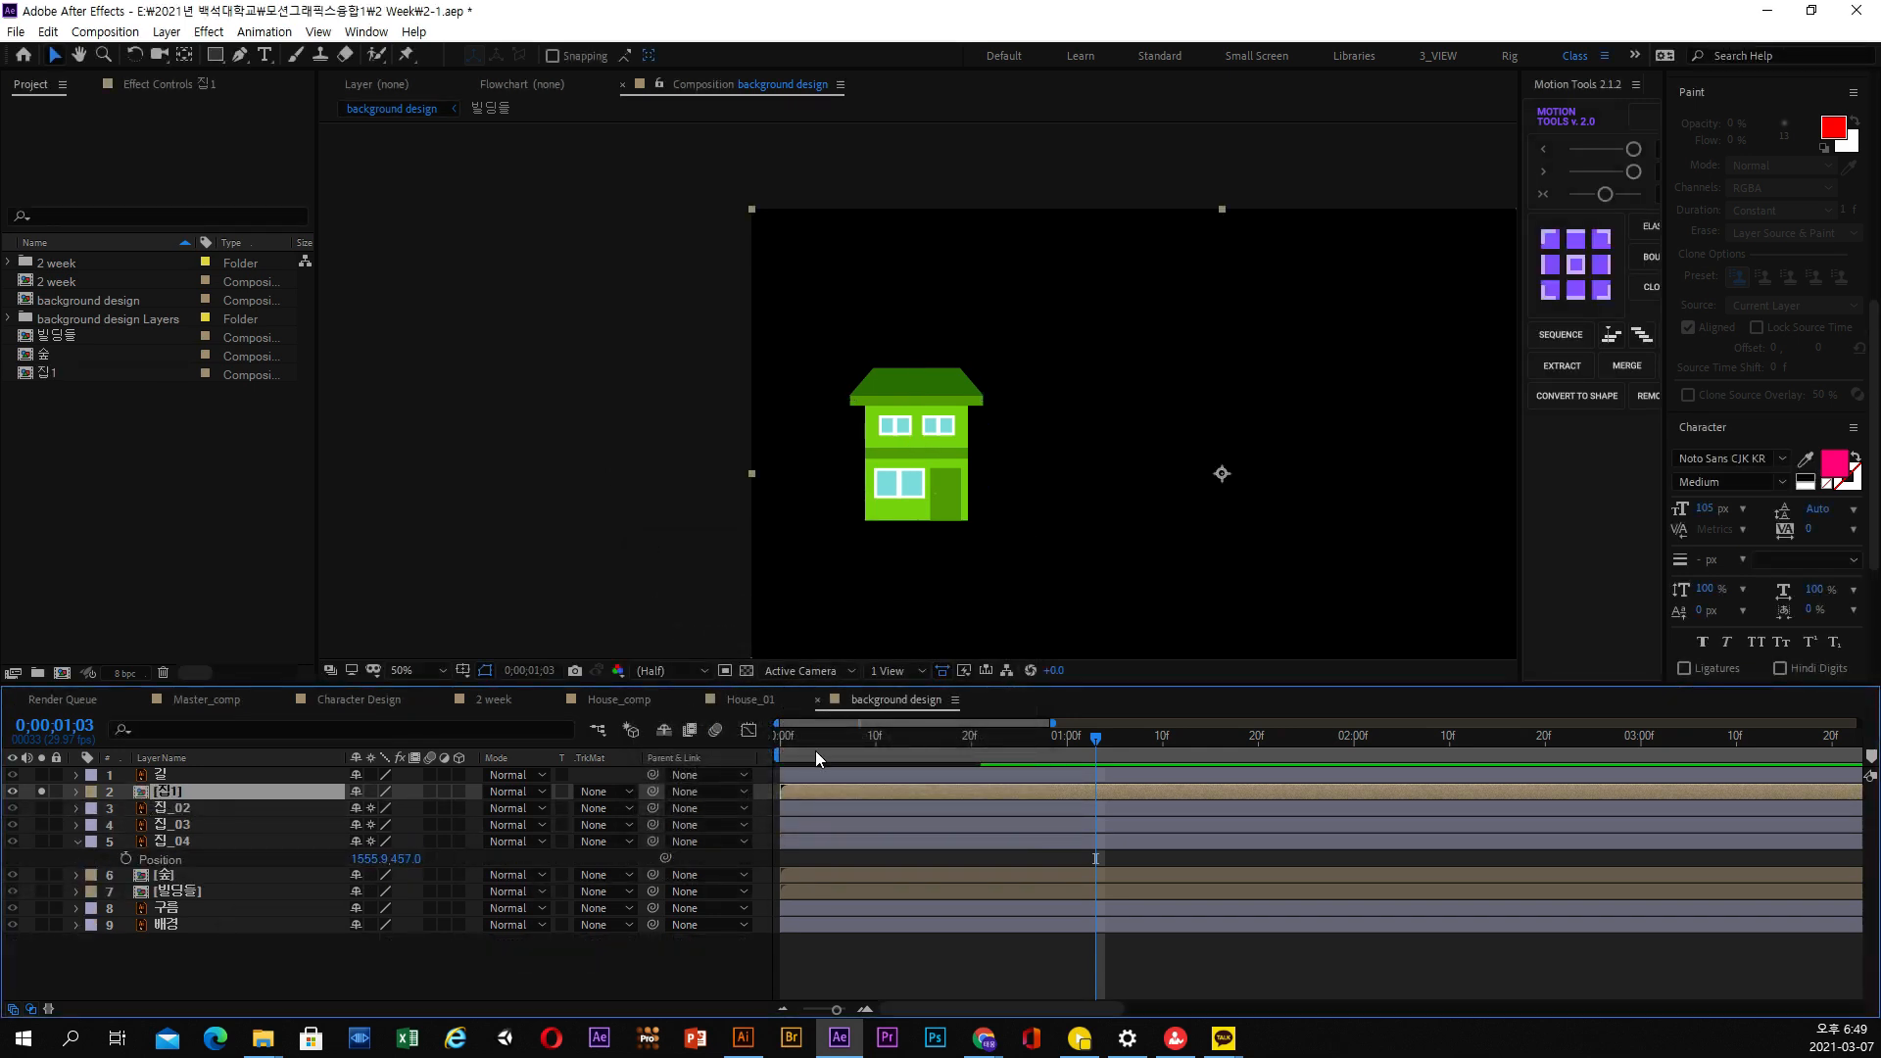
Turn off solo for the 집1 layer and scrub through the house's rise against the full street scene
left_click_drag(815, 750, 1057, 749)
left_click(43, 792)
left_click_drag(842, 746, 1011, 748)
left_click_drag(1051, 538, 782, 530)
key("Home")
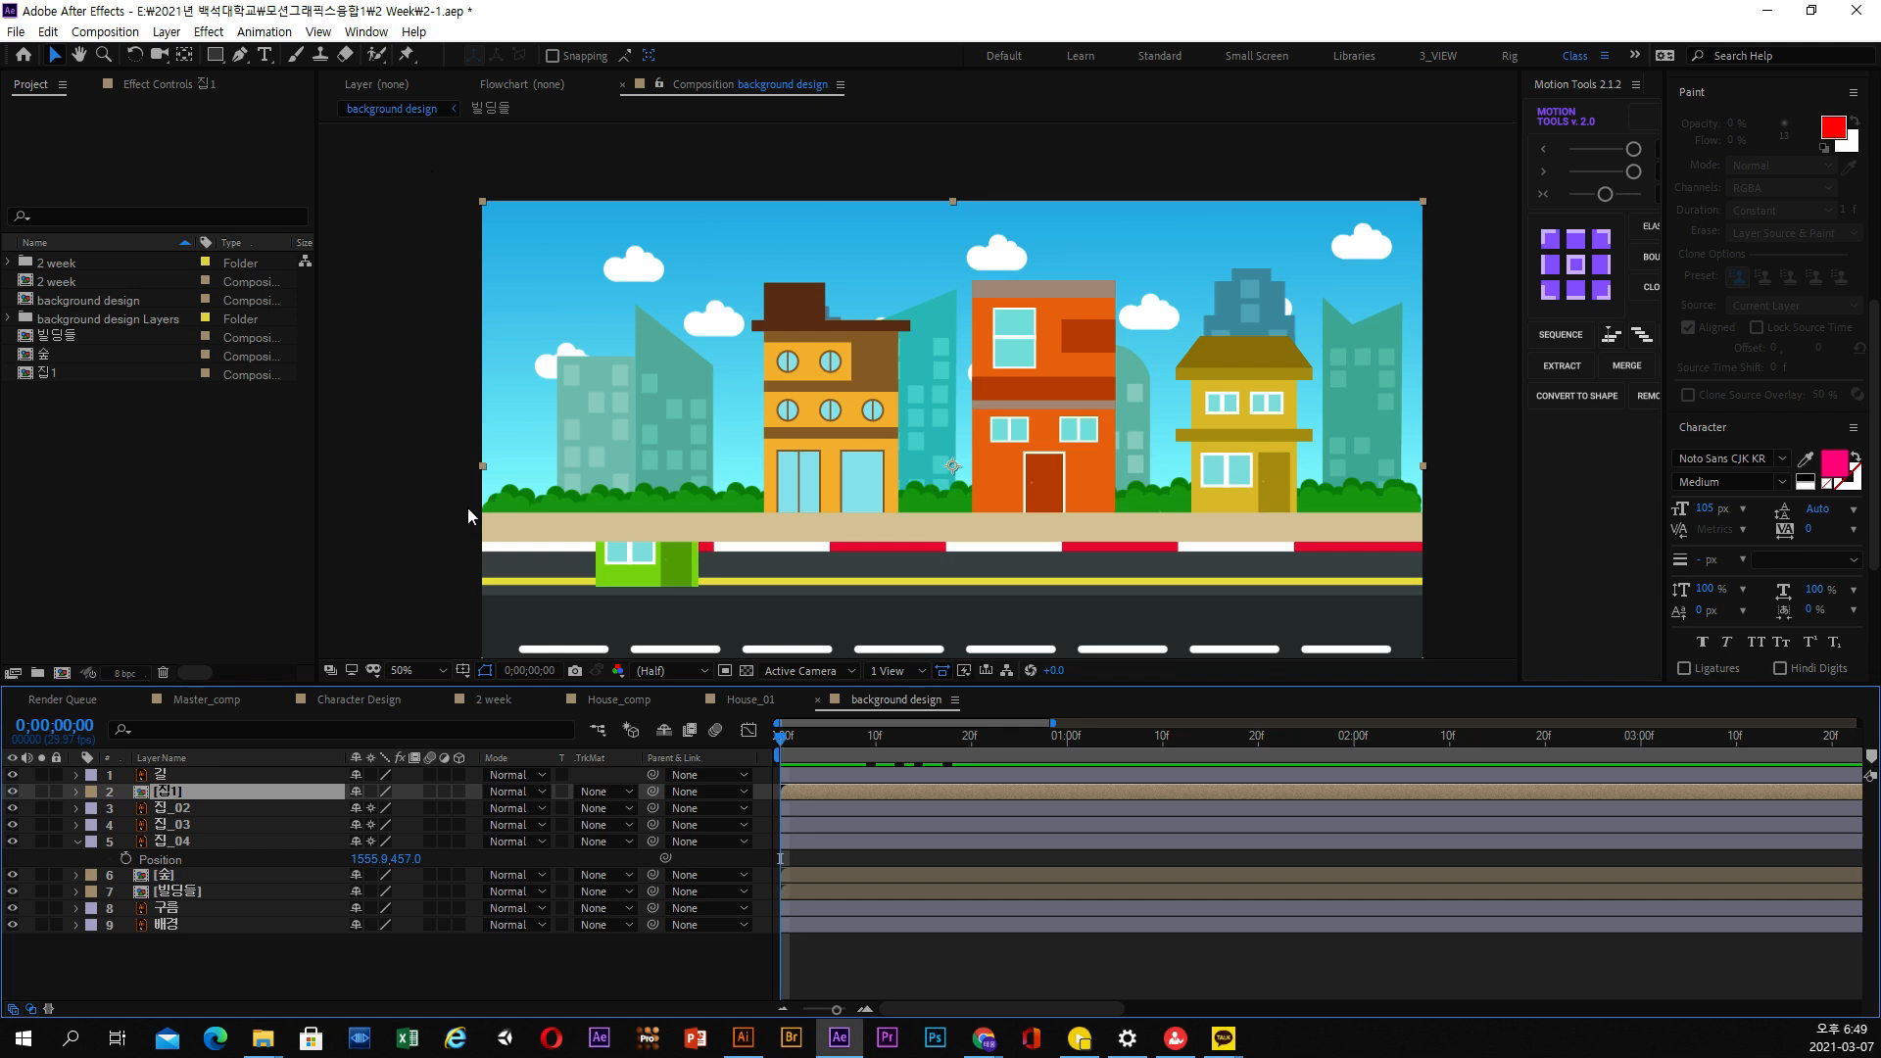
Draw a rectangular mask on 집1 from above the sky to the sidewalk's upper edge, wider than the frame, and preview it
left_click(216, 58)
left_click_drag(831, 733, 999, 734)
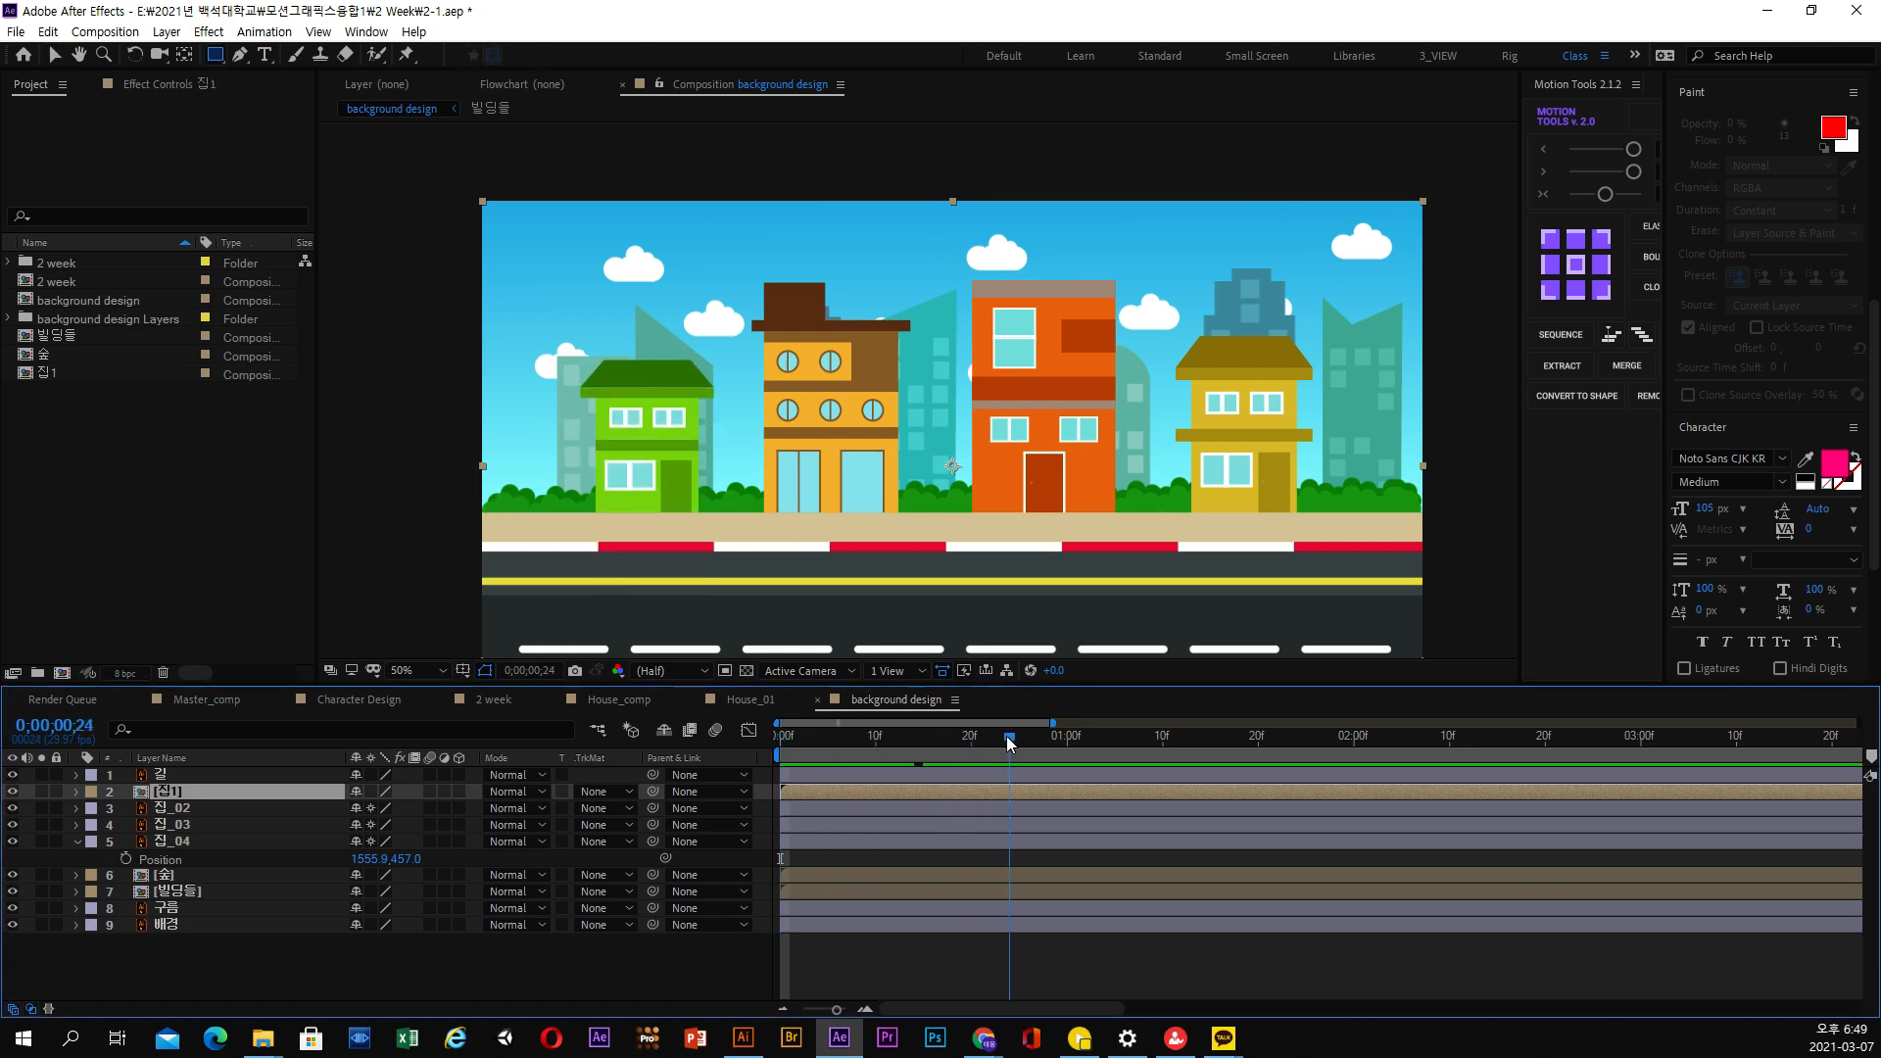
left_click_drag(431, 161, 654, 310)
left_click_drag(733, 356, 1474, 517)
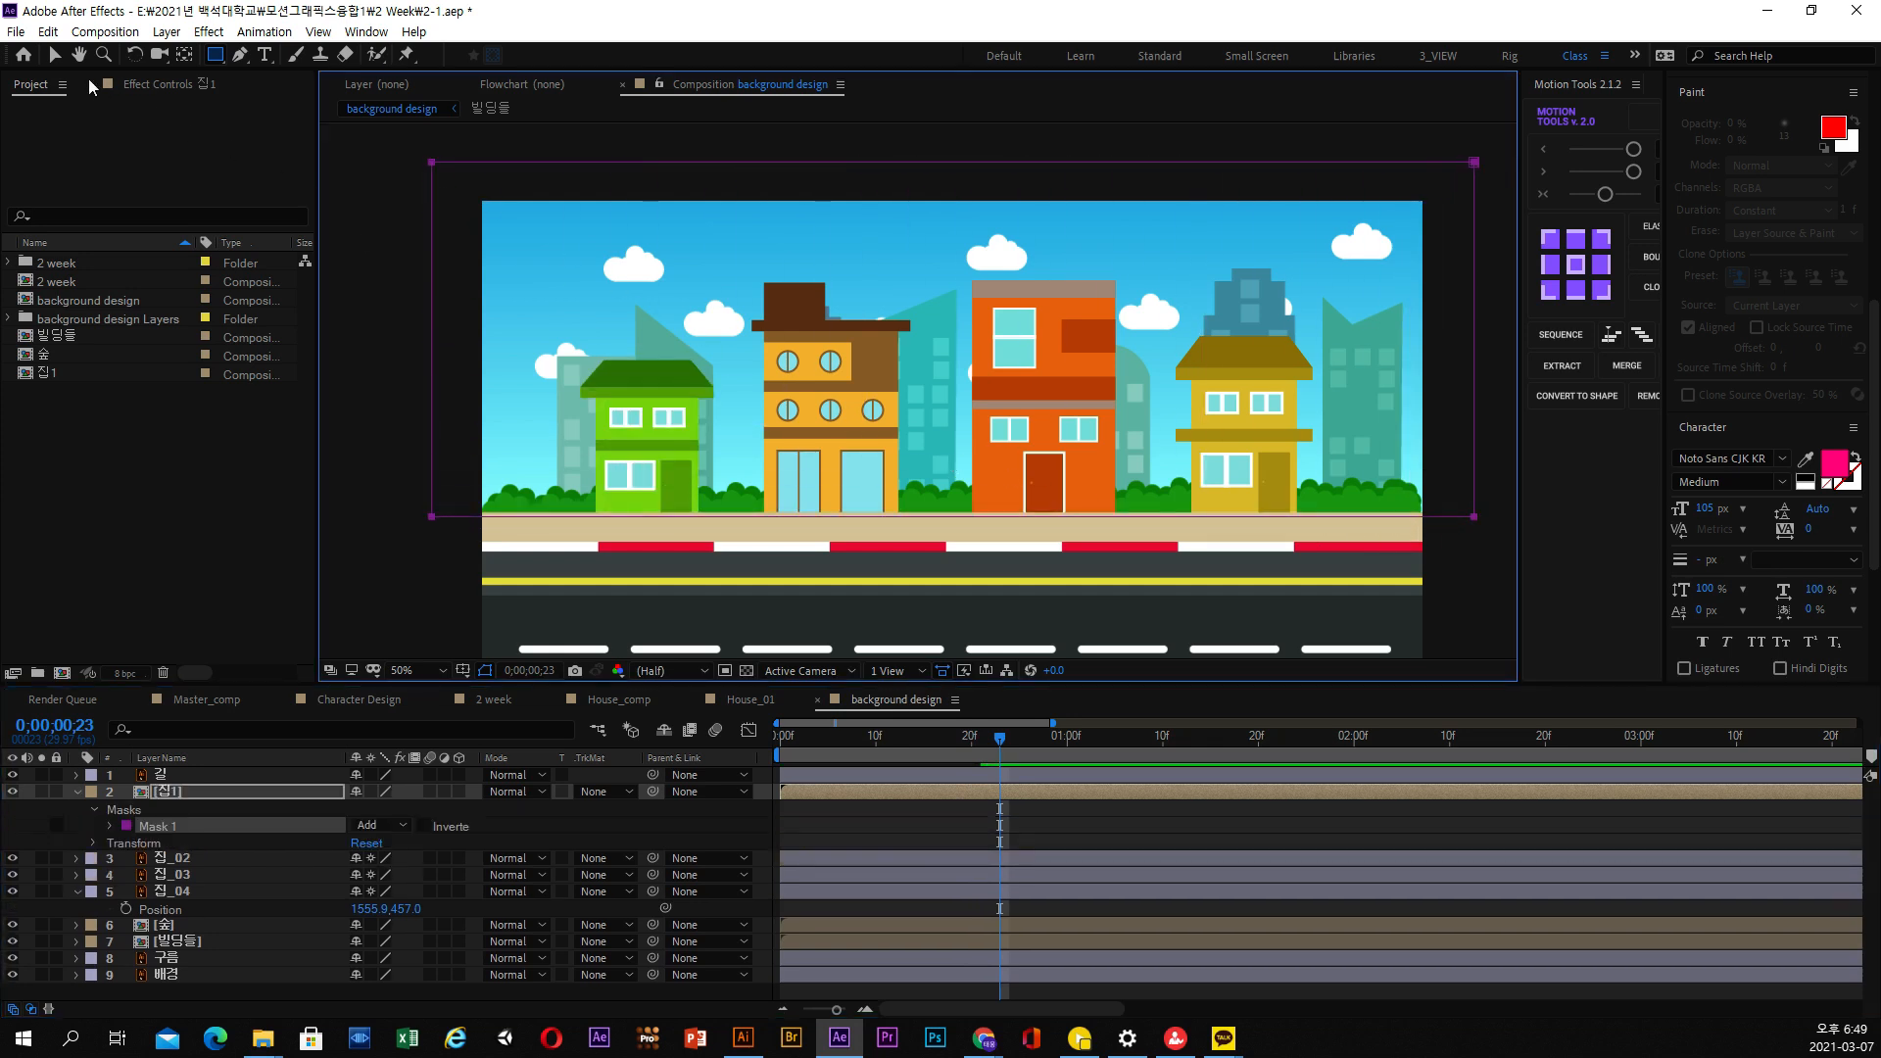
left_click(63, 57)
key("space")
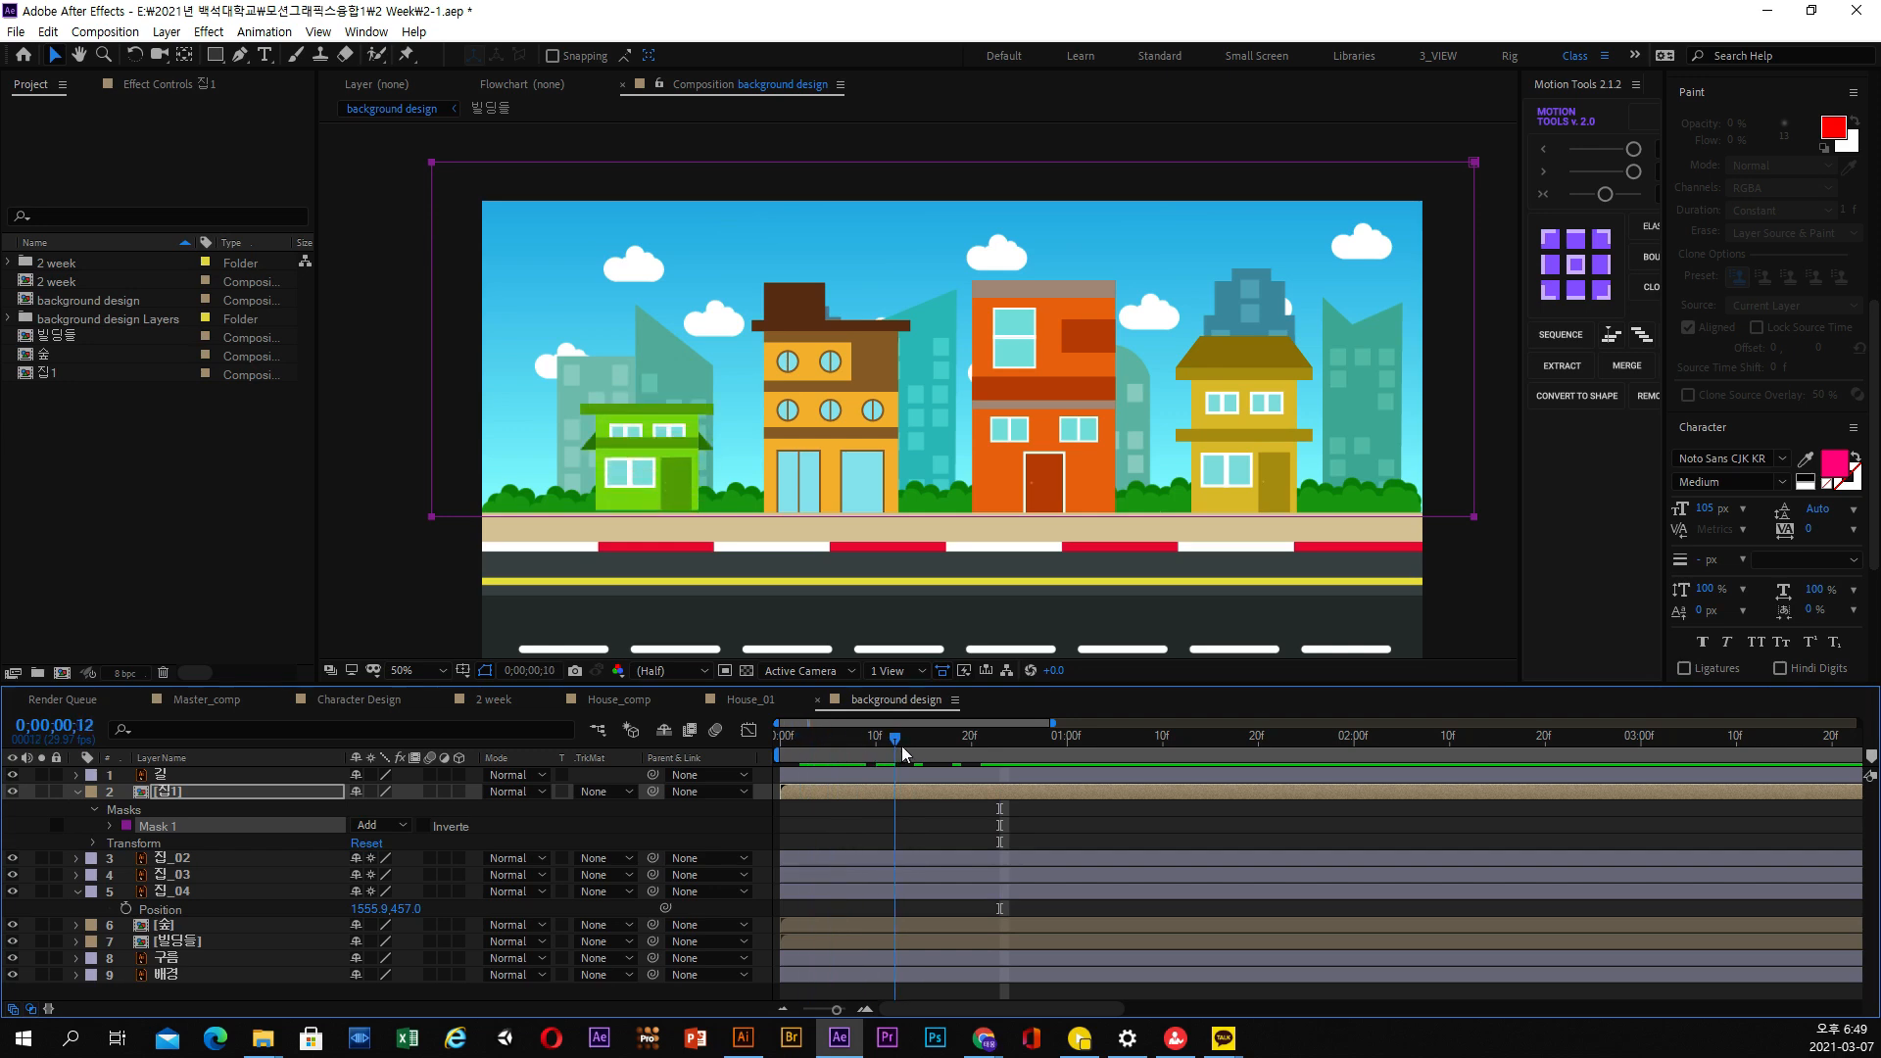
key("space")
Shrink 집1's mask on both sides and at its upper edge so it surrounds only the green house
left_click_drag(1430, 135, 712, 519)
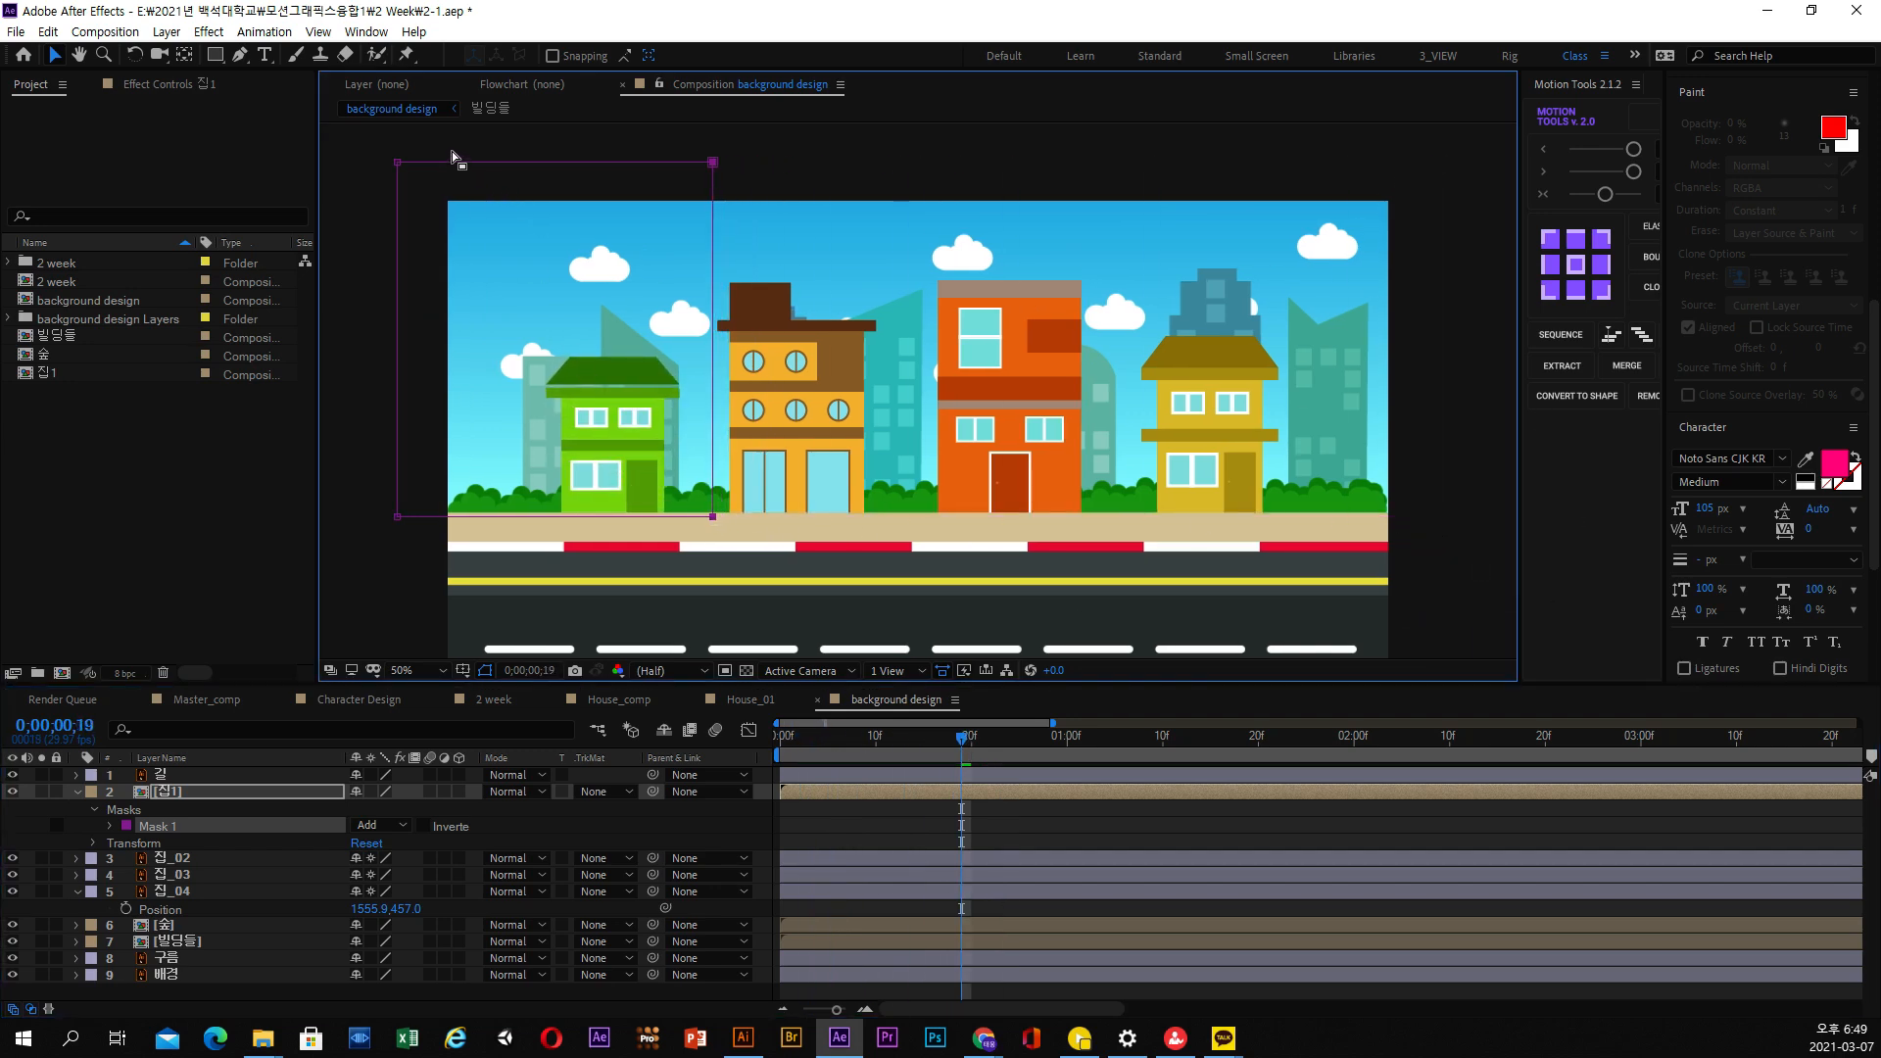
scroll(480, 485, "down", 3)
left_click_drag(397, 442, 513, 441)
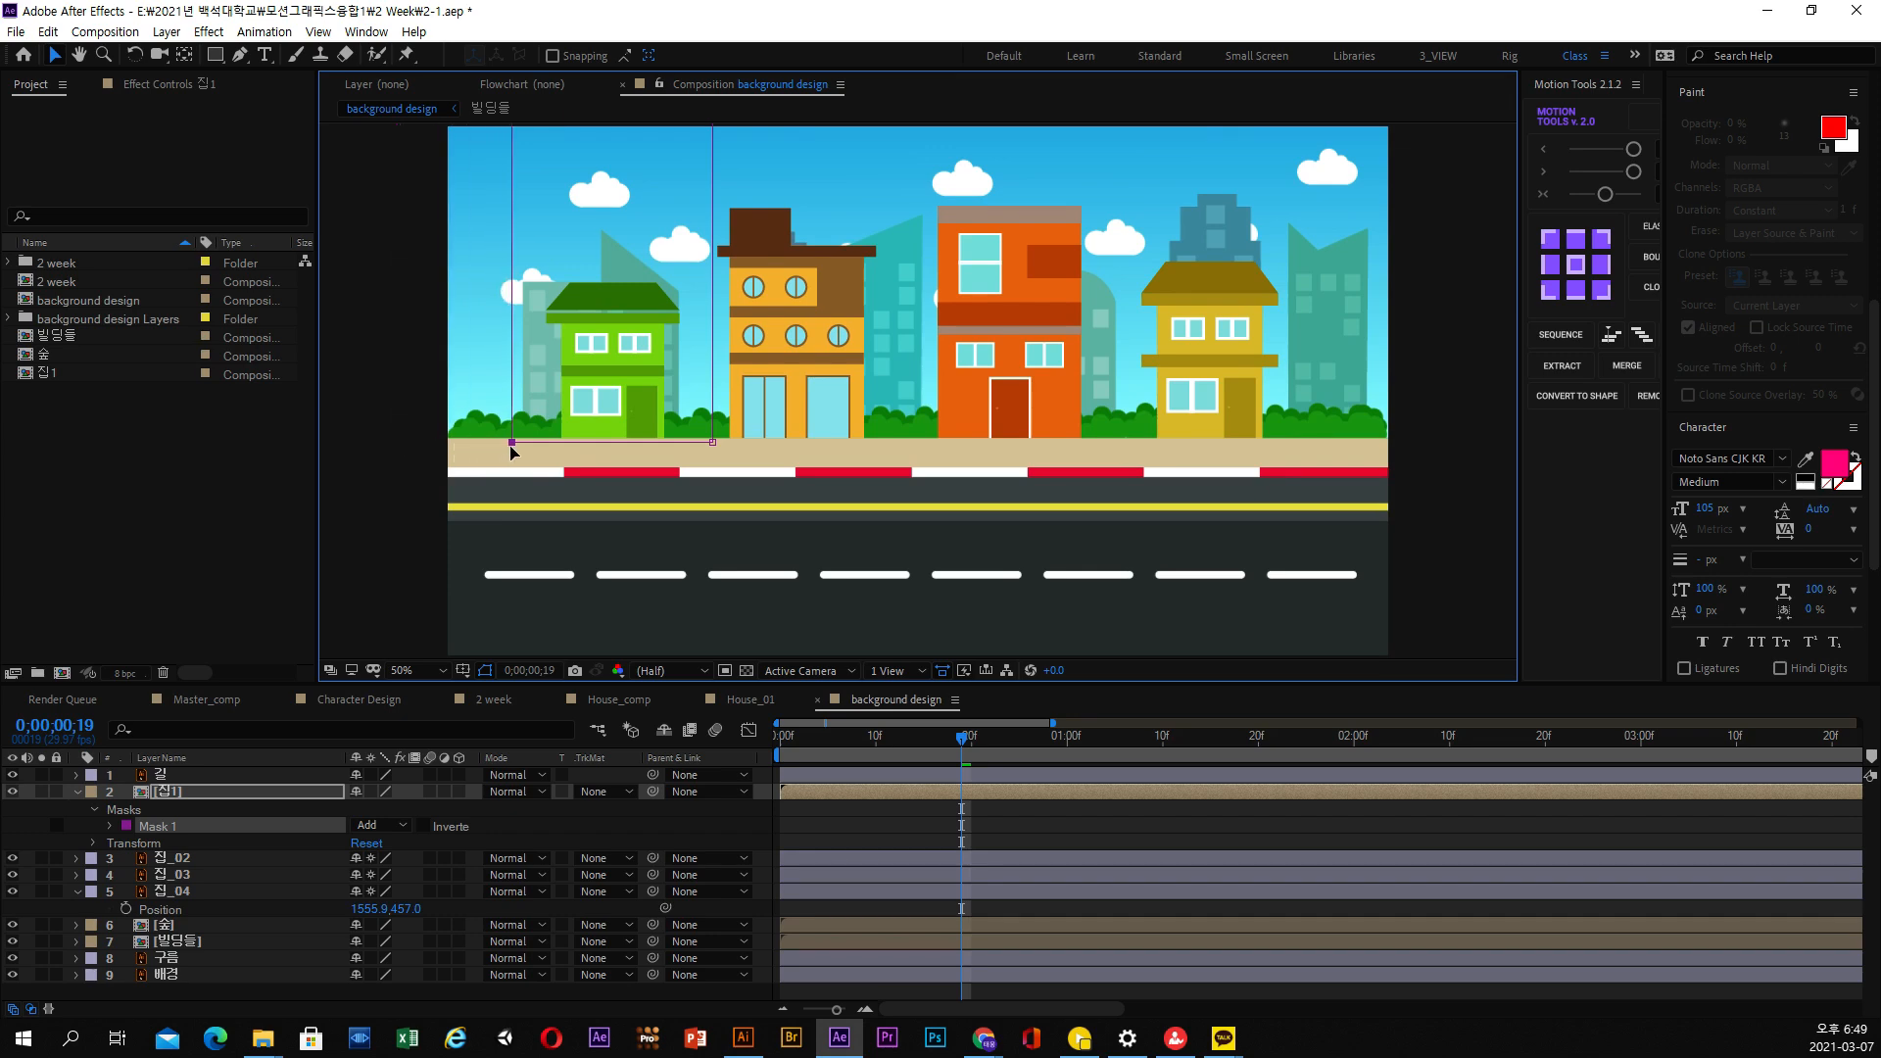
scroll(714, 583, "up", 4)
key("v")
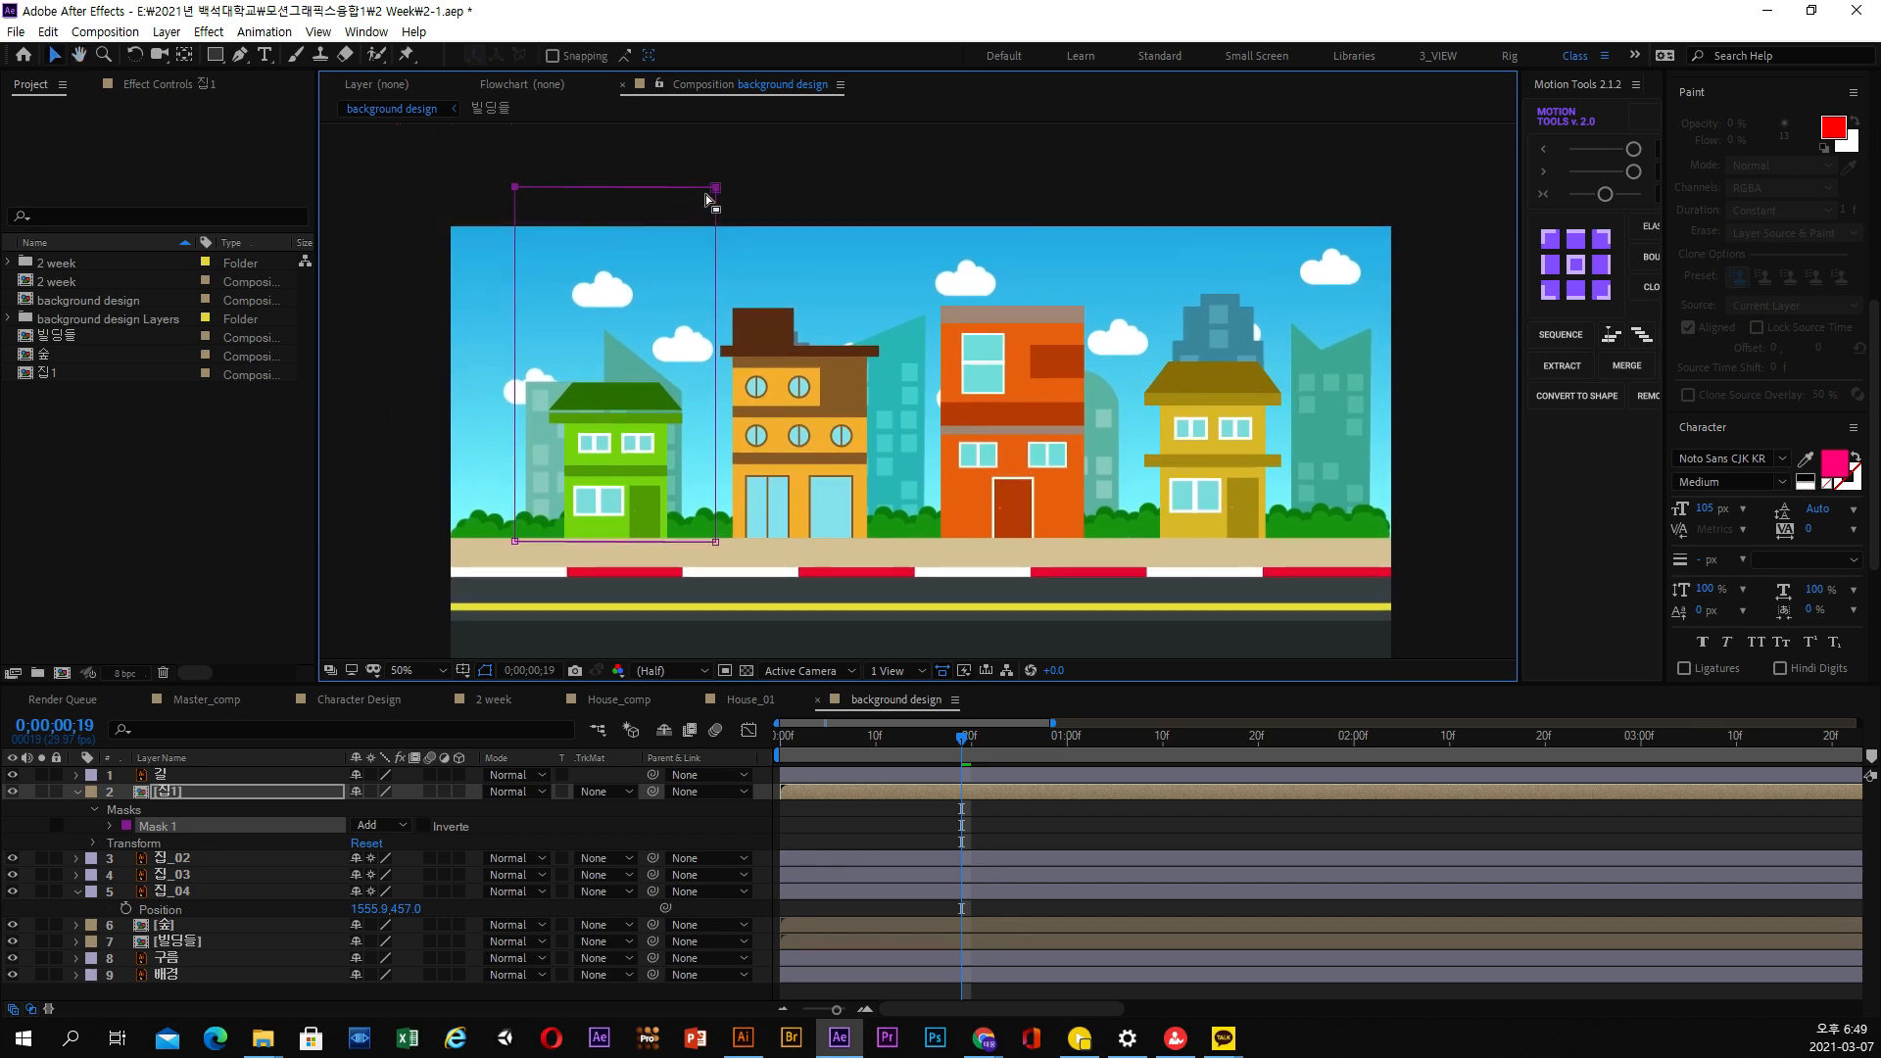
left_click_drag(707, 198, 707, 339)
Scrub through the opening frames to check the green house's rise within its mask
left_click(886, 762)
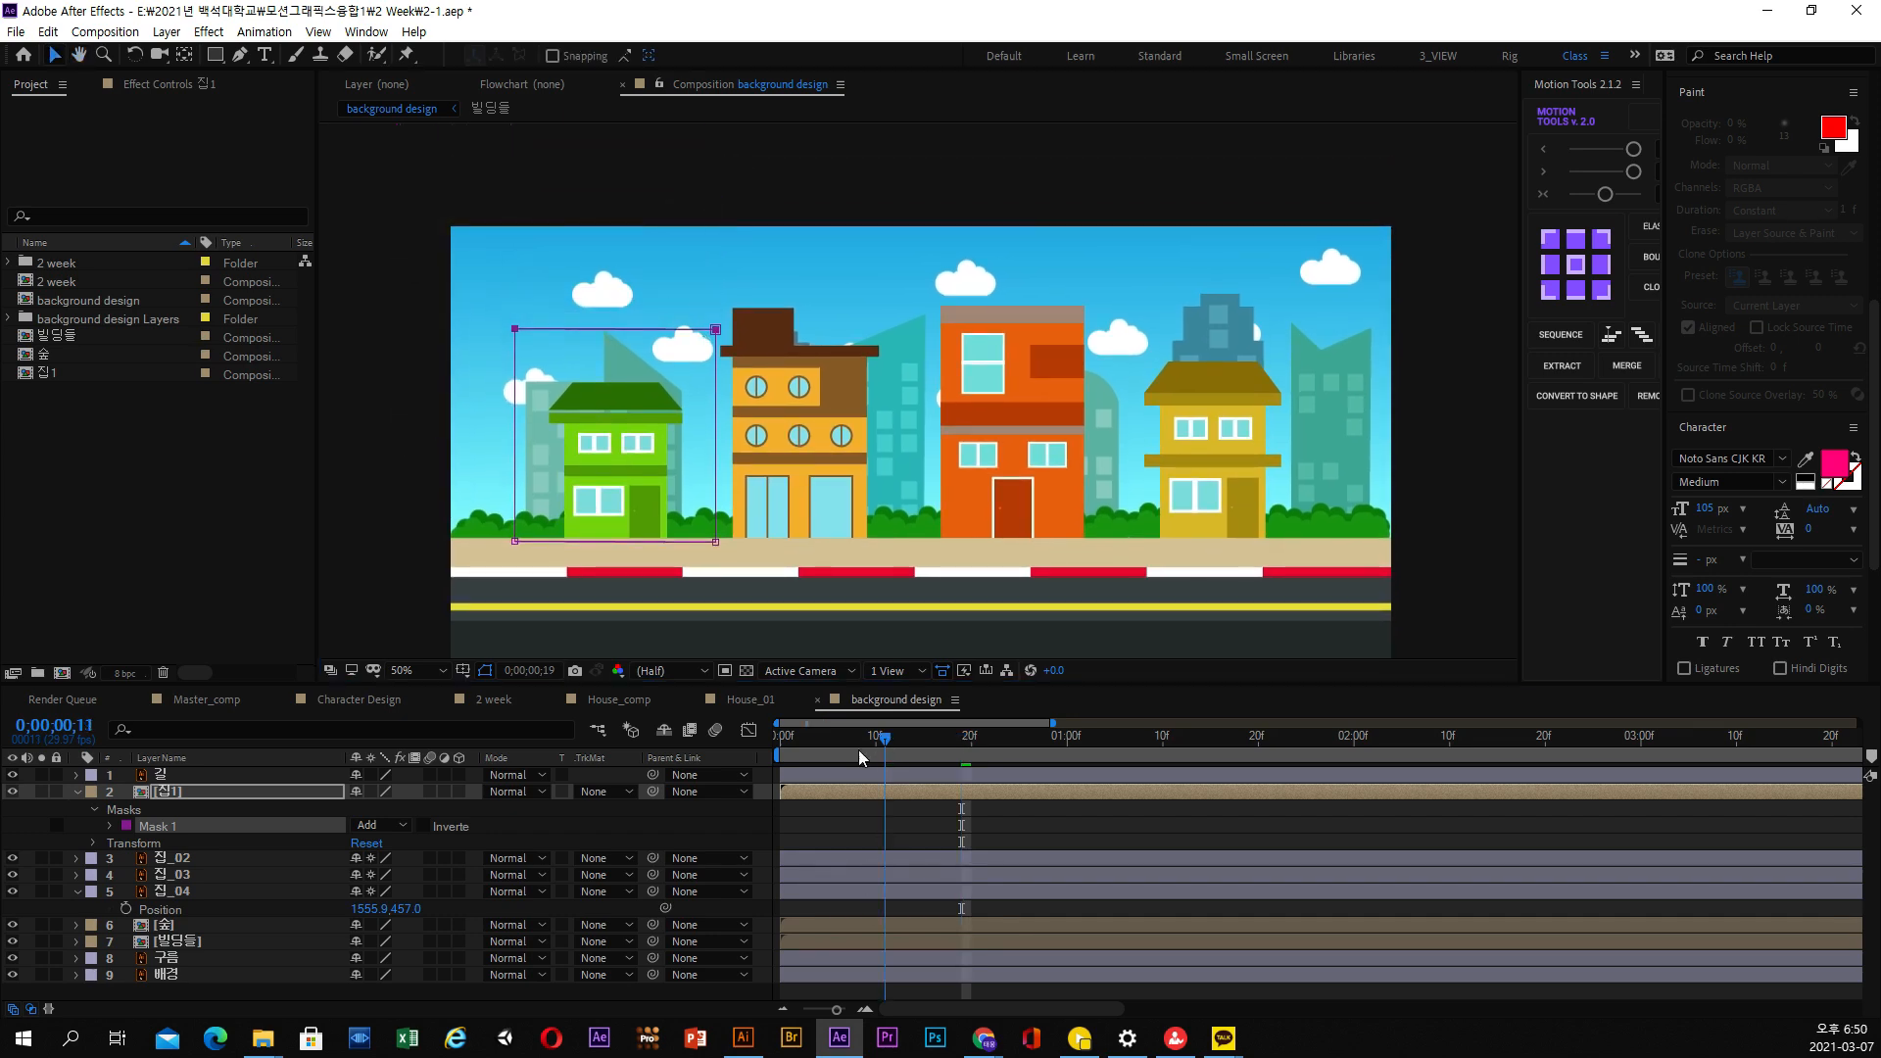
mouse_move(860, 757)
left_mouse_down()
mouse_move(807, 754)
mouse_move(984, 750)
mouse_move(886, 755)
left_mouse_up()
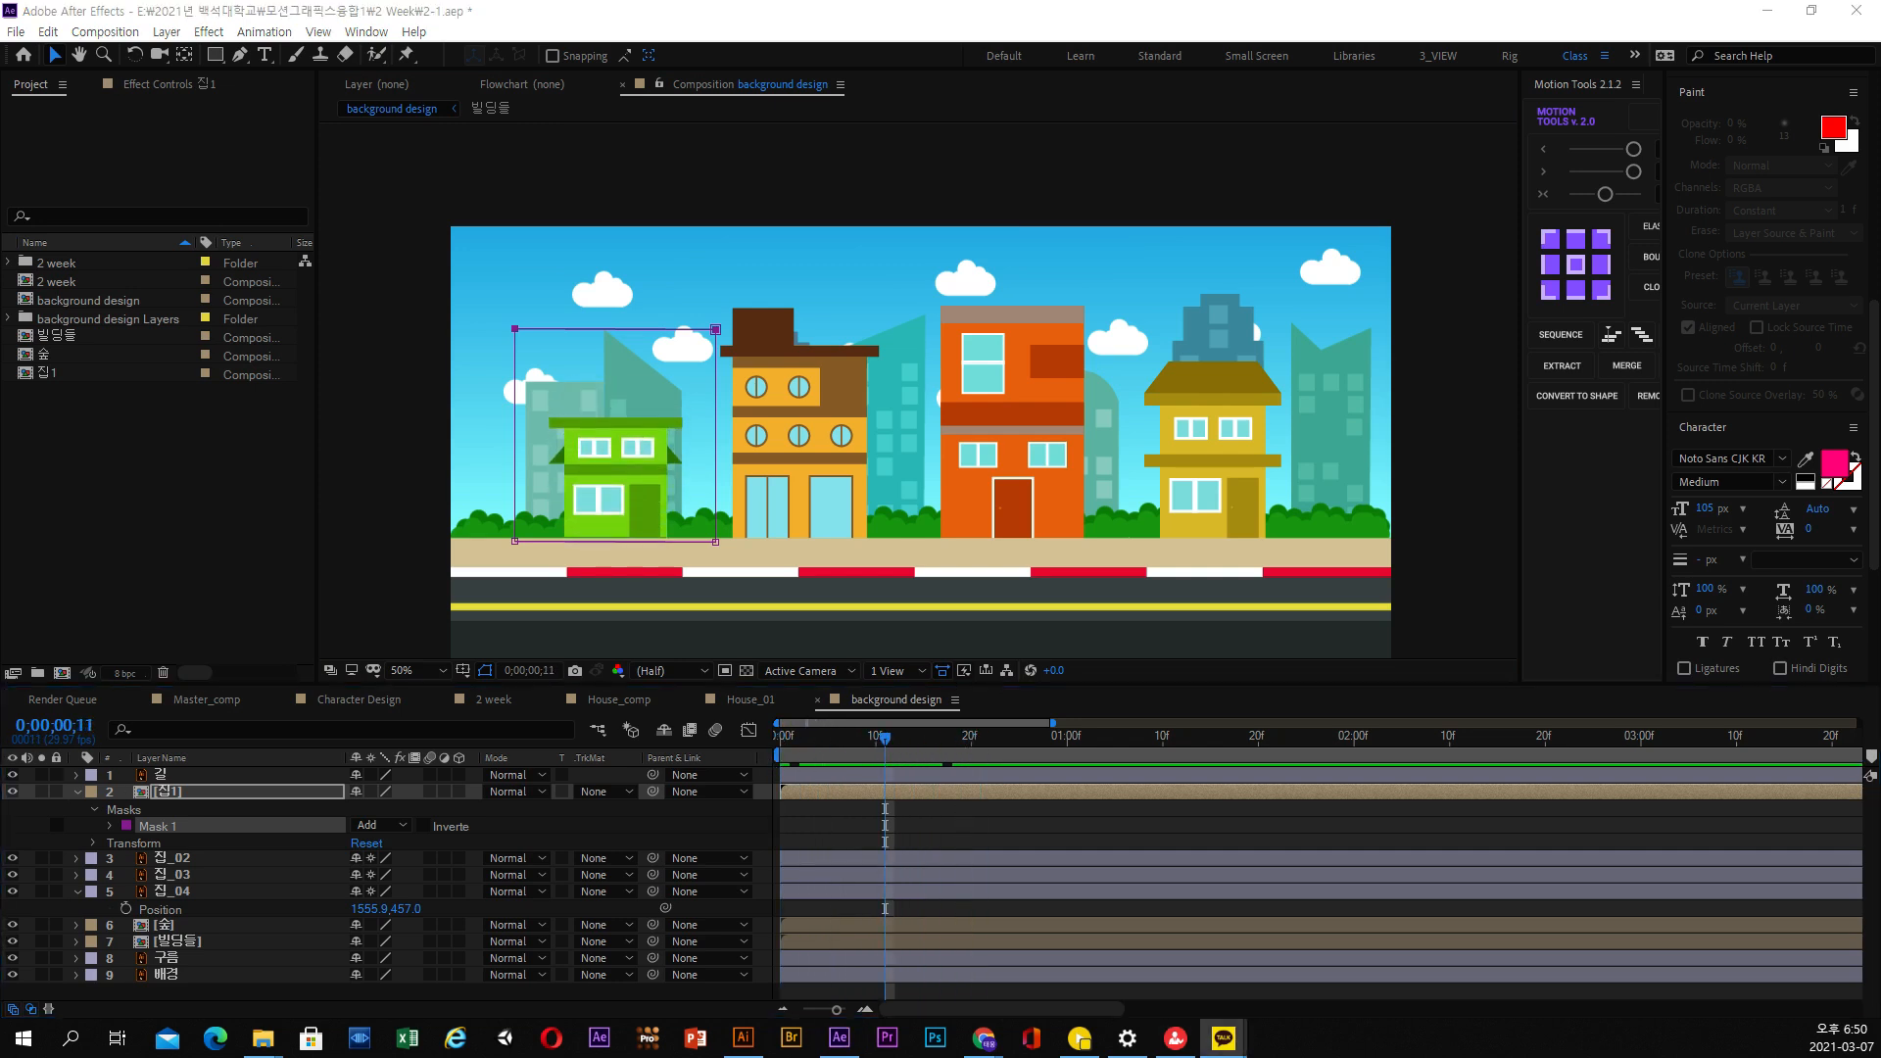
left_click_drag(821, 752, 1019, 754)
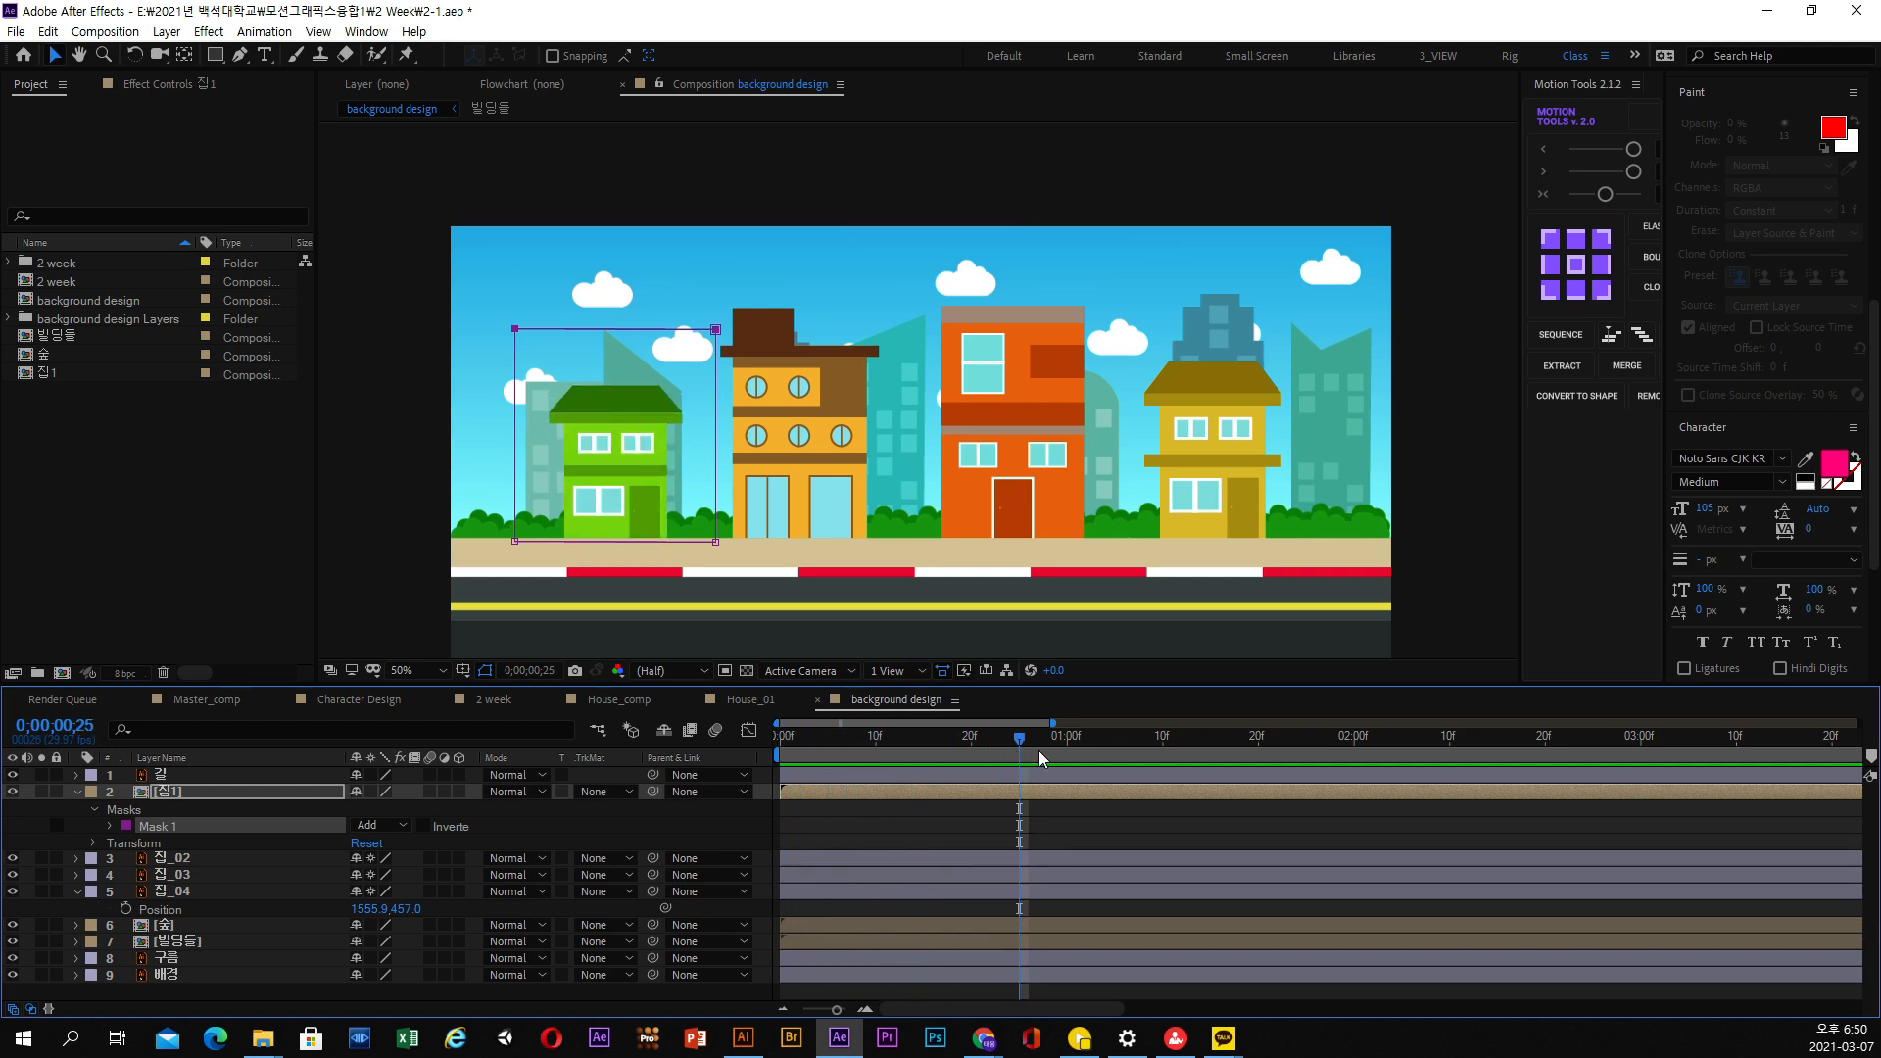
left_click(1039, 757)
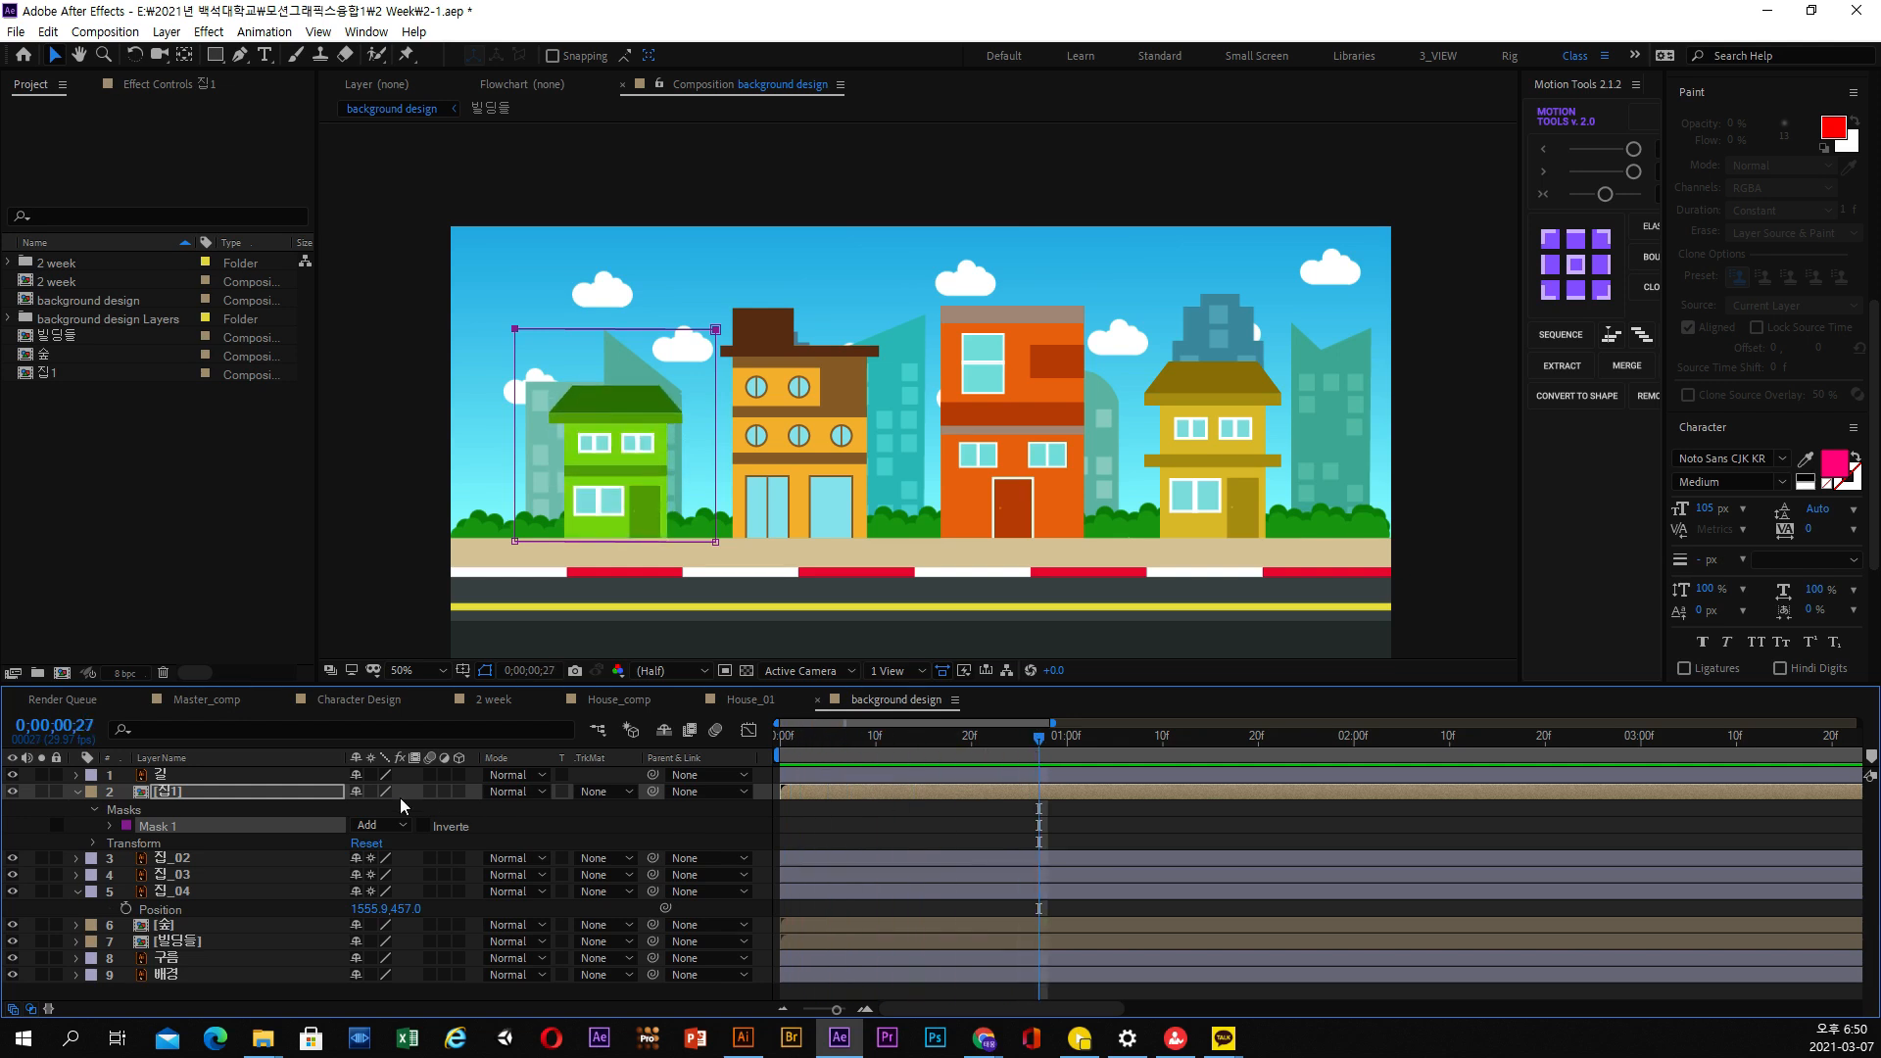
left_click(223, 789)
left_click_drag(787, 750, 1011, 744)
Review the House_comp and House_01 reference compositions and return to the background design composition
left_click(605, 697)
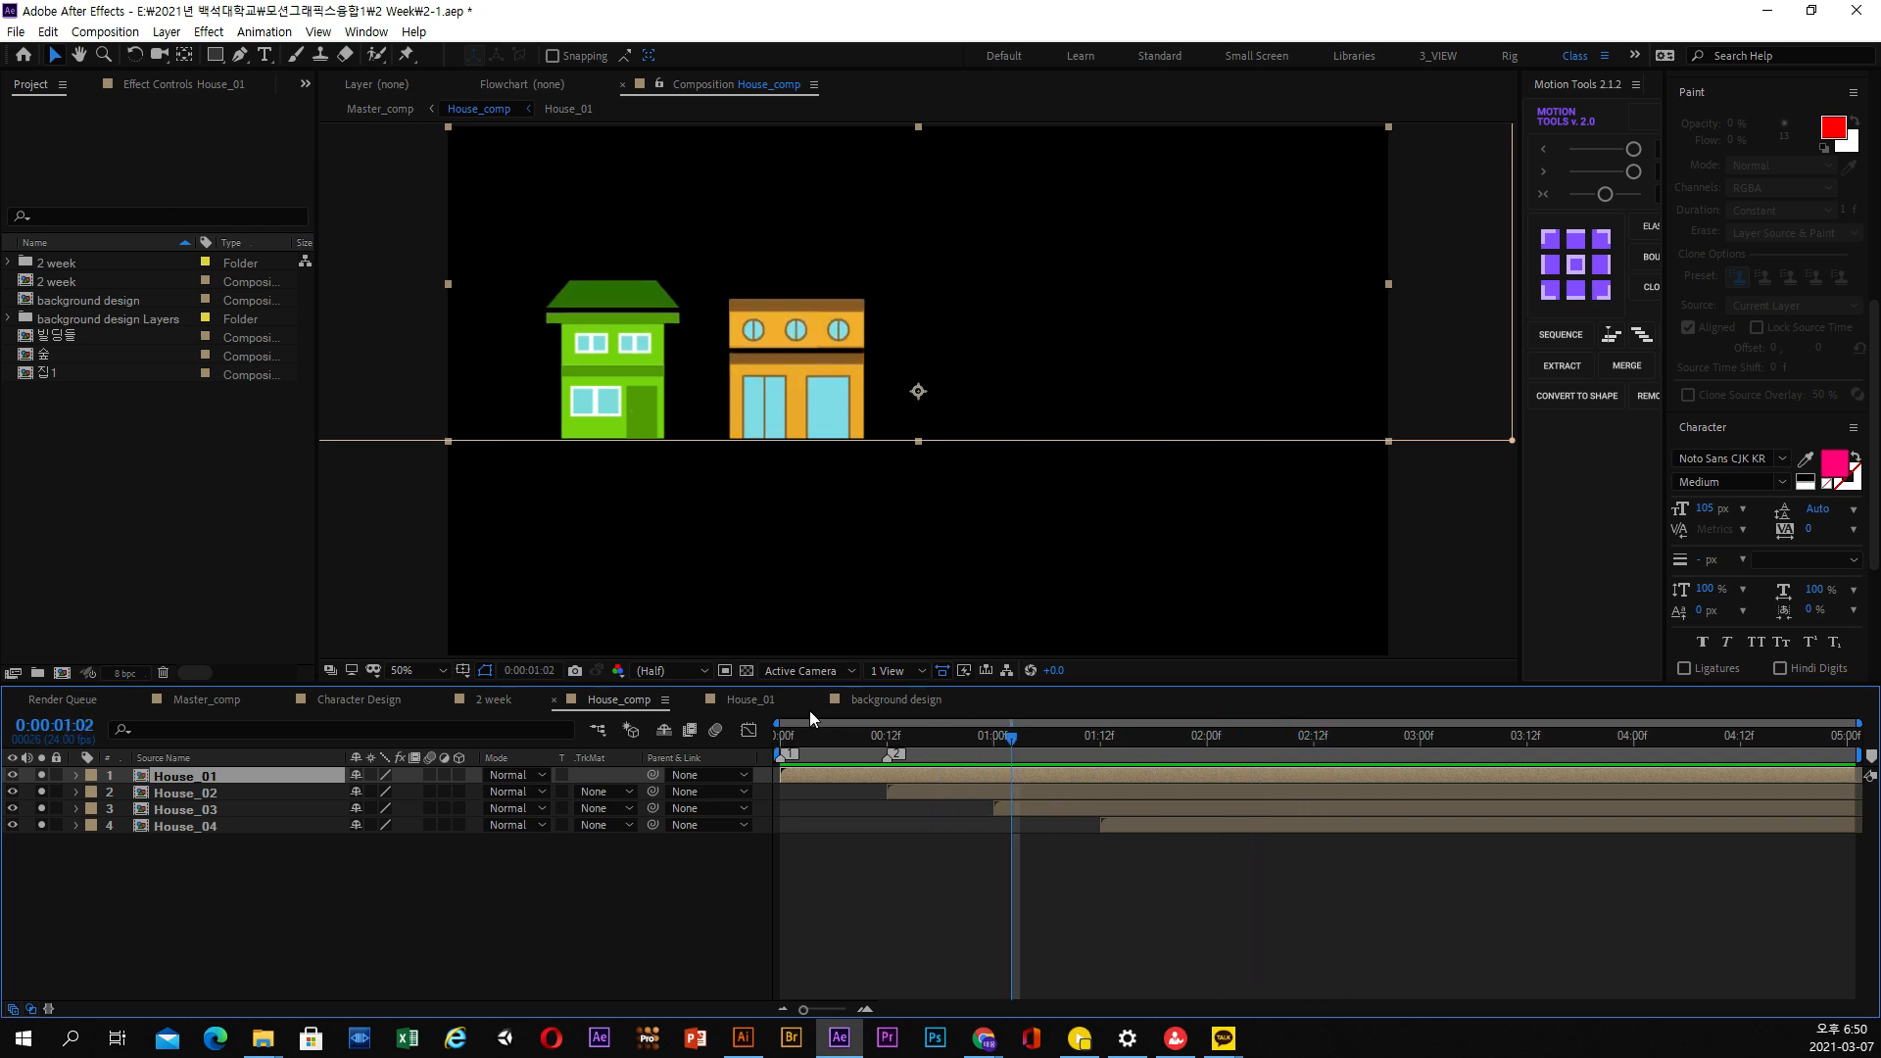
left_click(749, 700)
left_click_drag(832, 738, 961, 742)
left_click(896, 701)
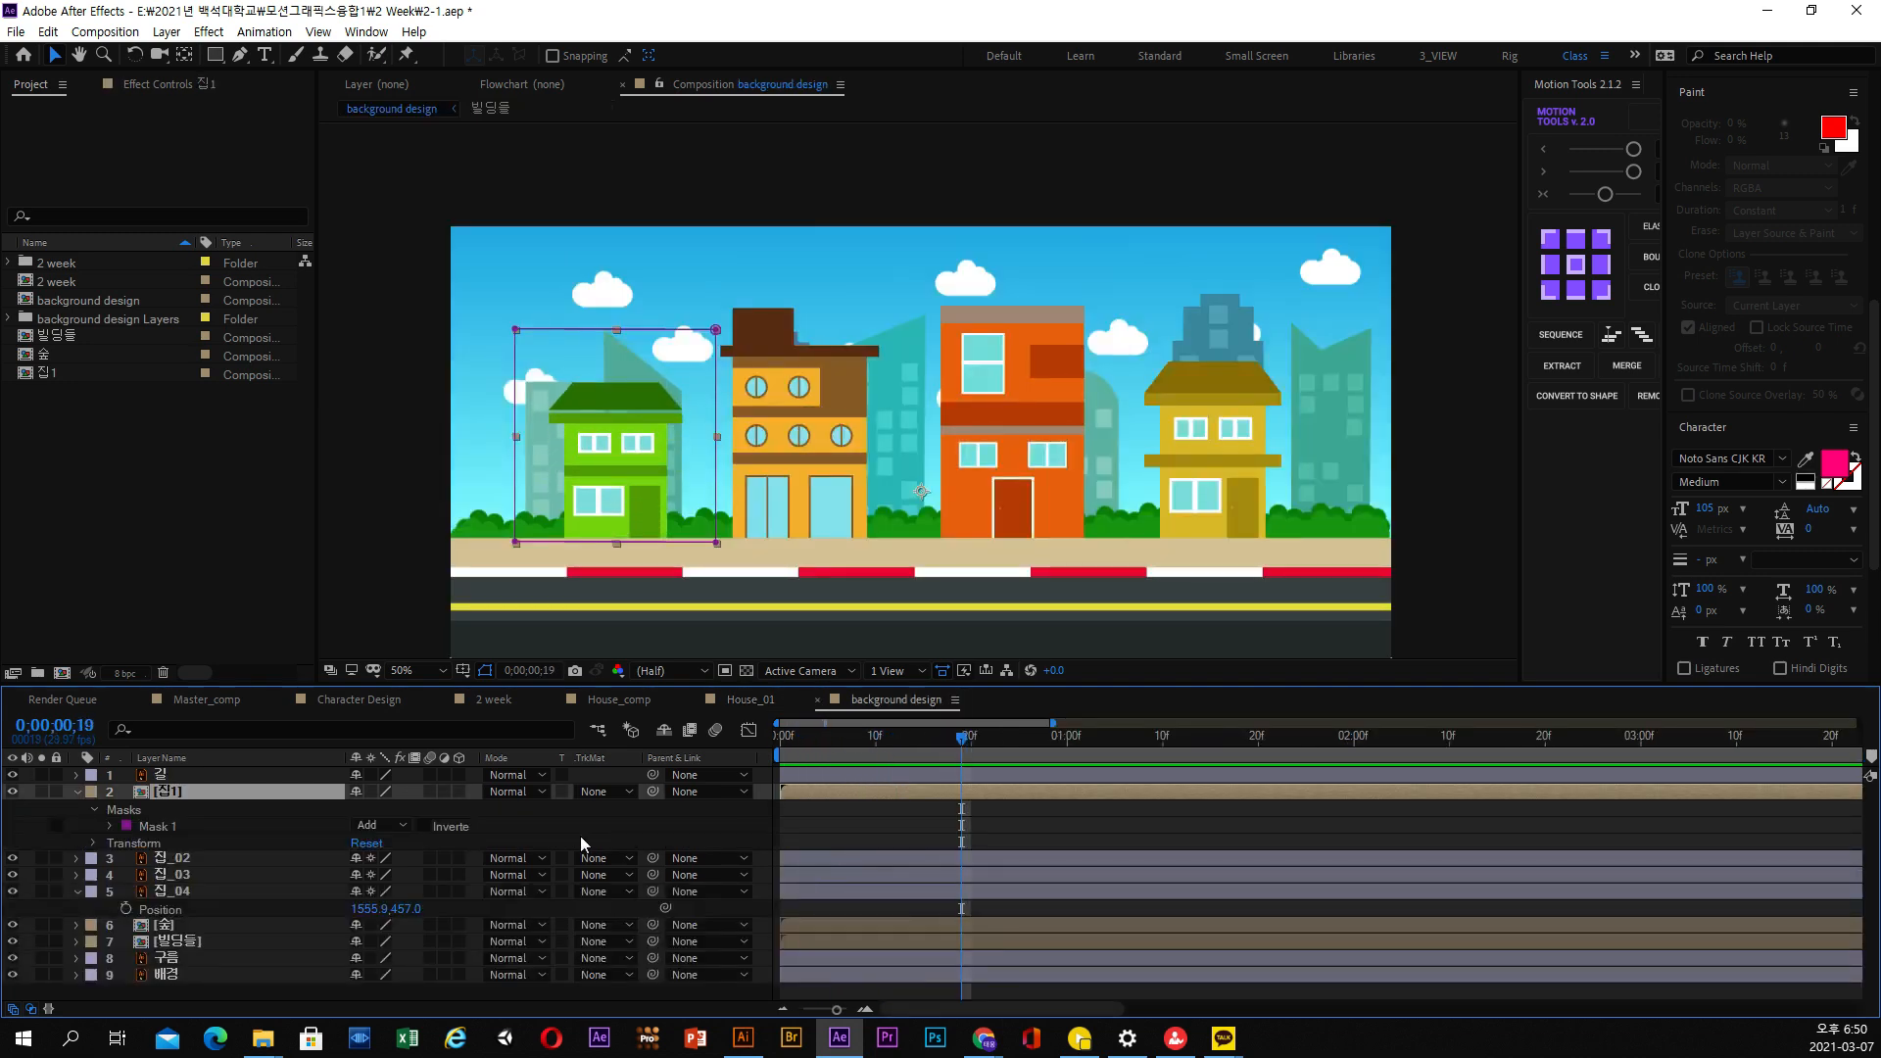
Collapse the 집1 layer's properties and open its pre-composition
left_click(79, 793)
left_click(174, 808)
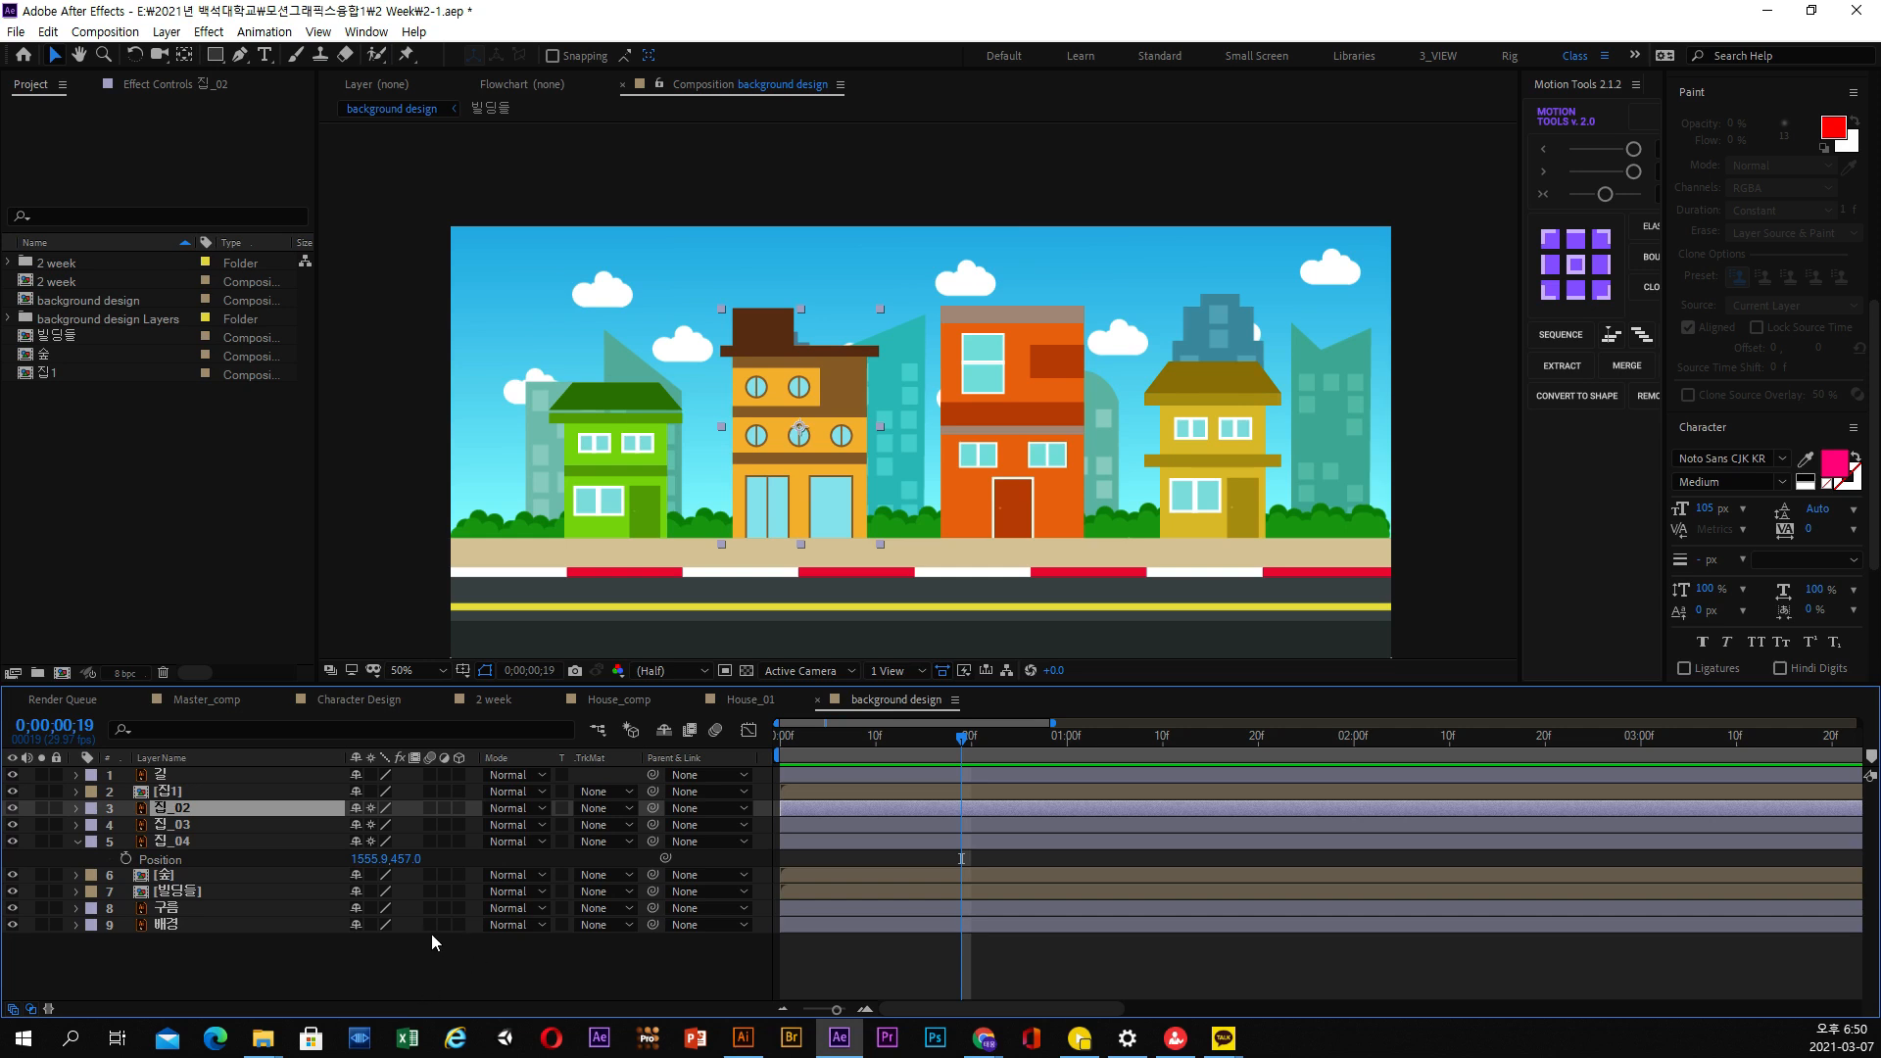
left_click(818, 745)
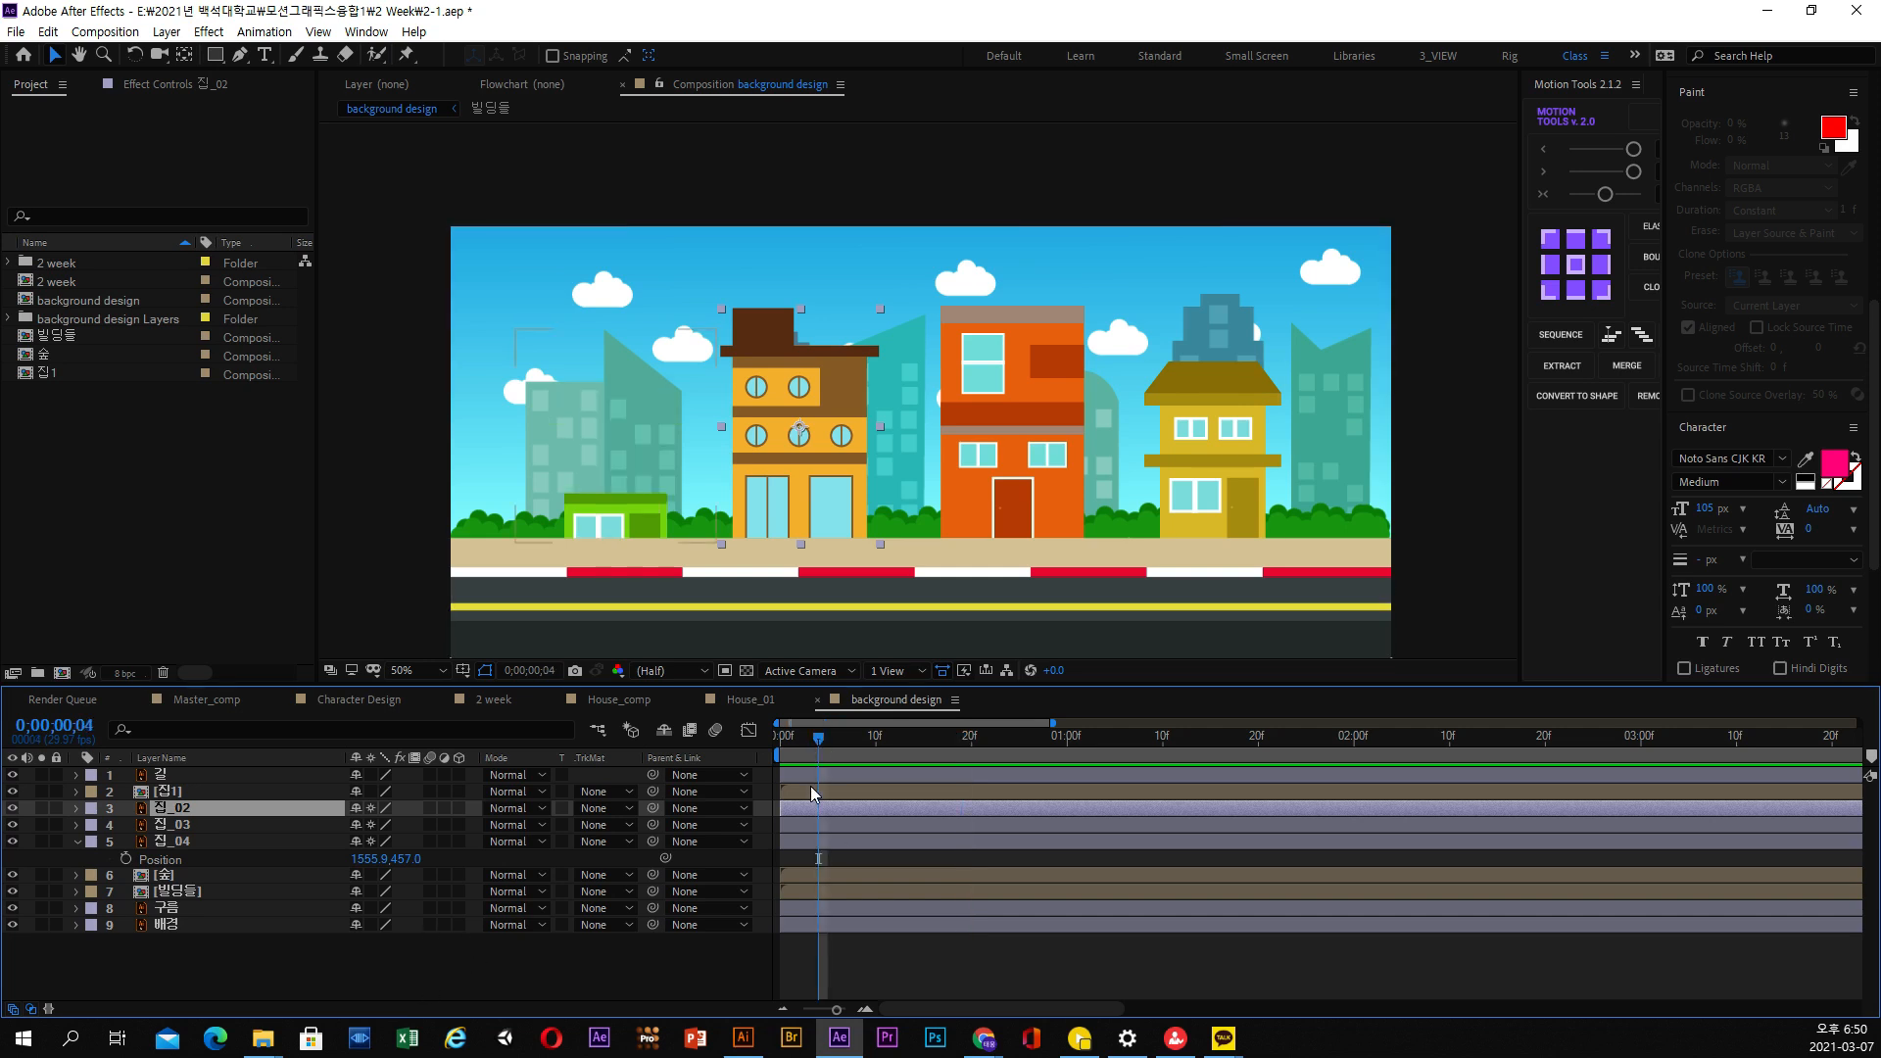
key("Page_Up")
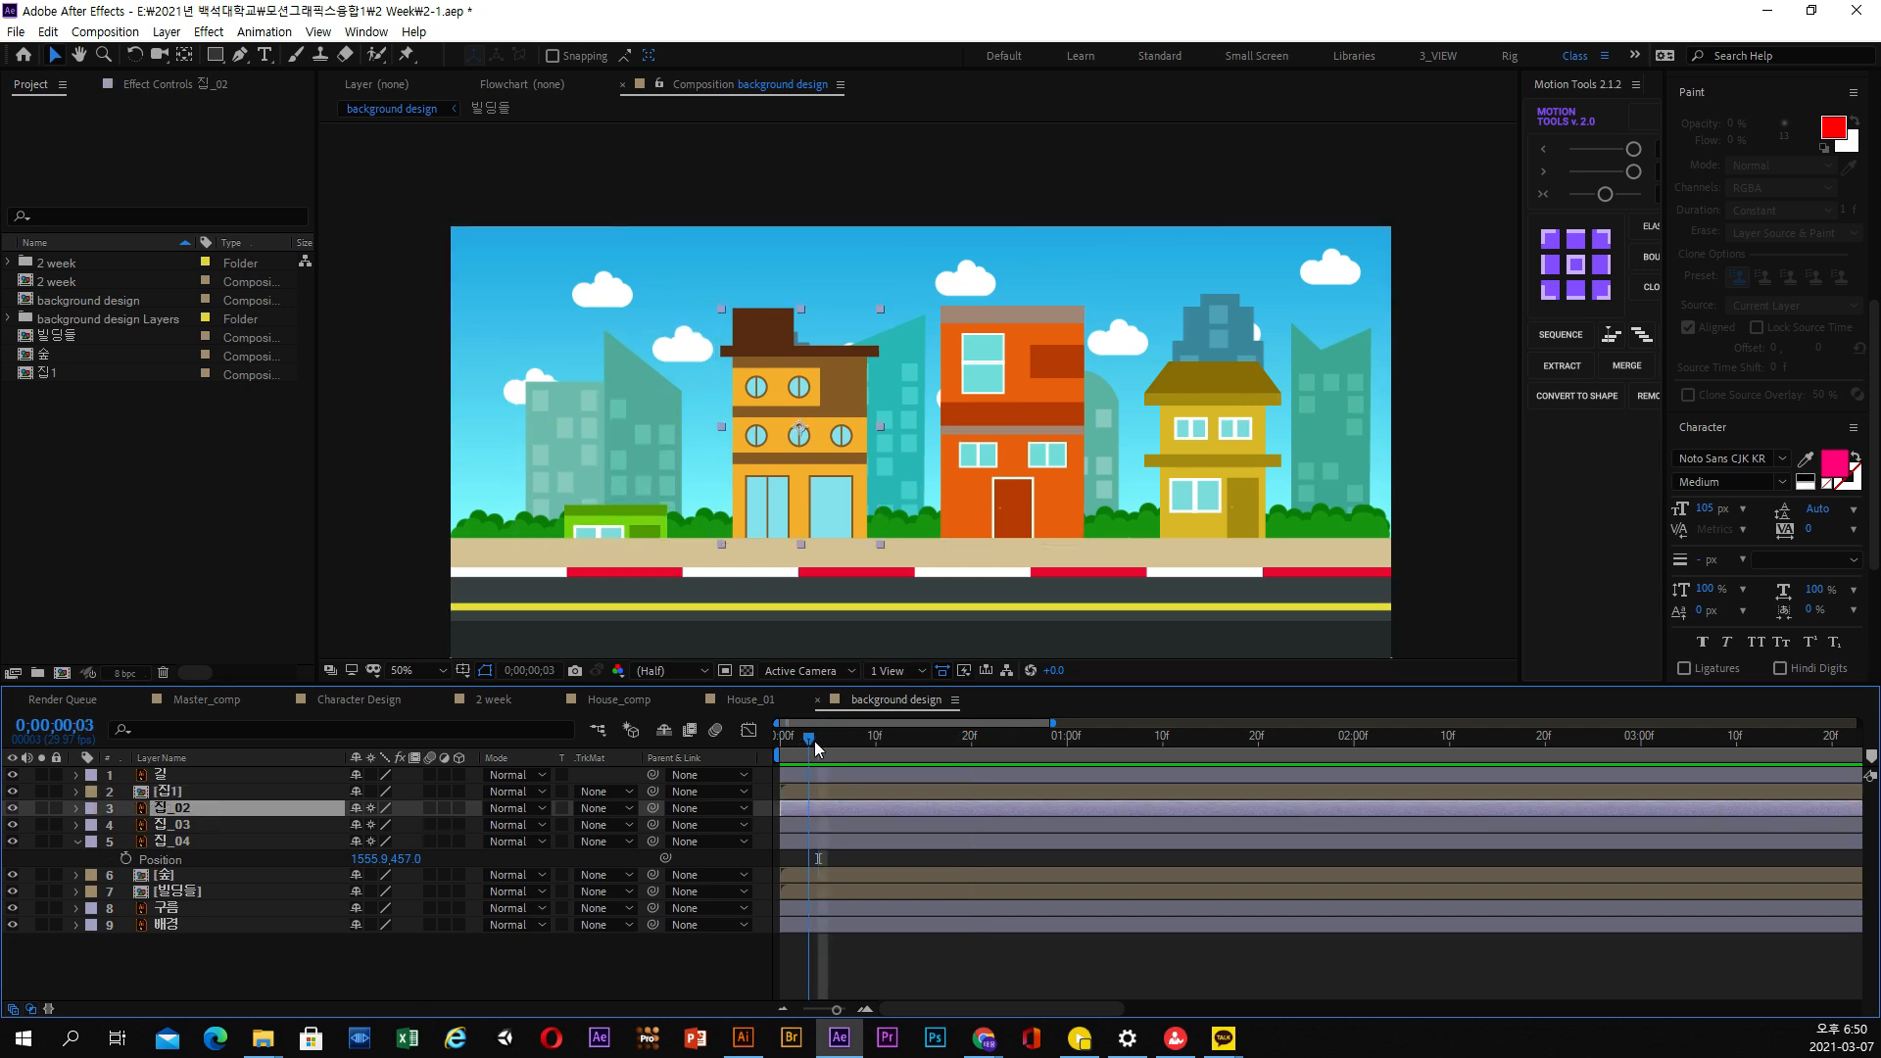
double_click(209, 798)
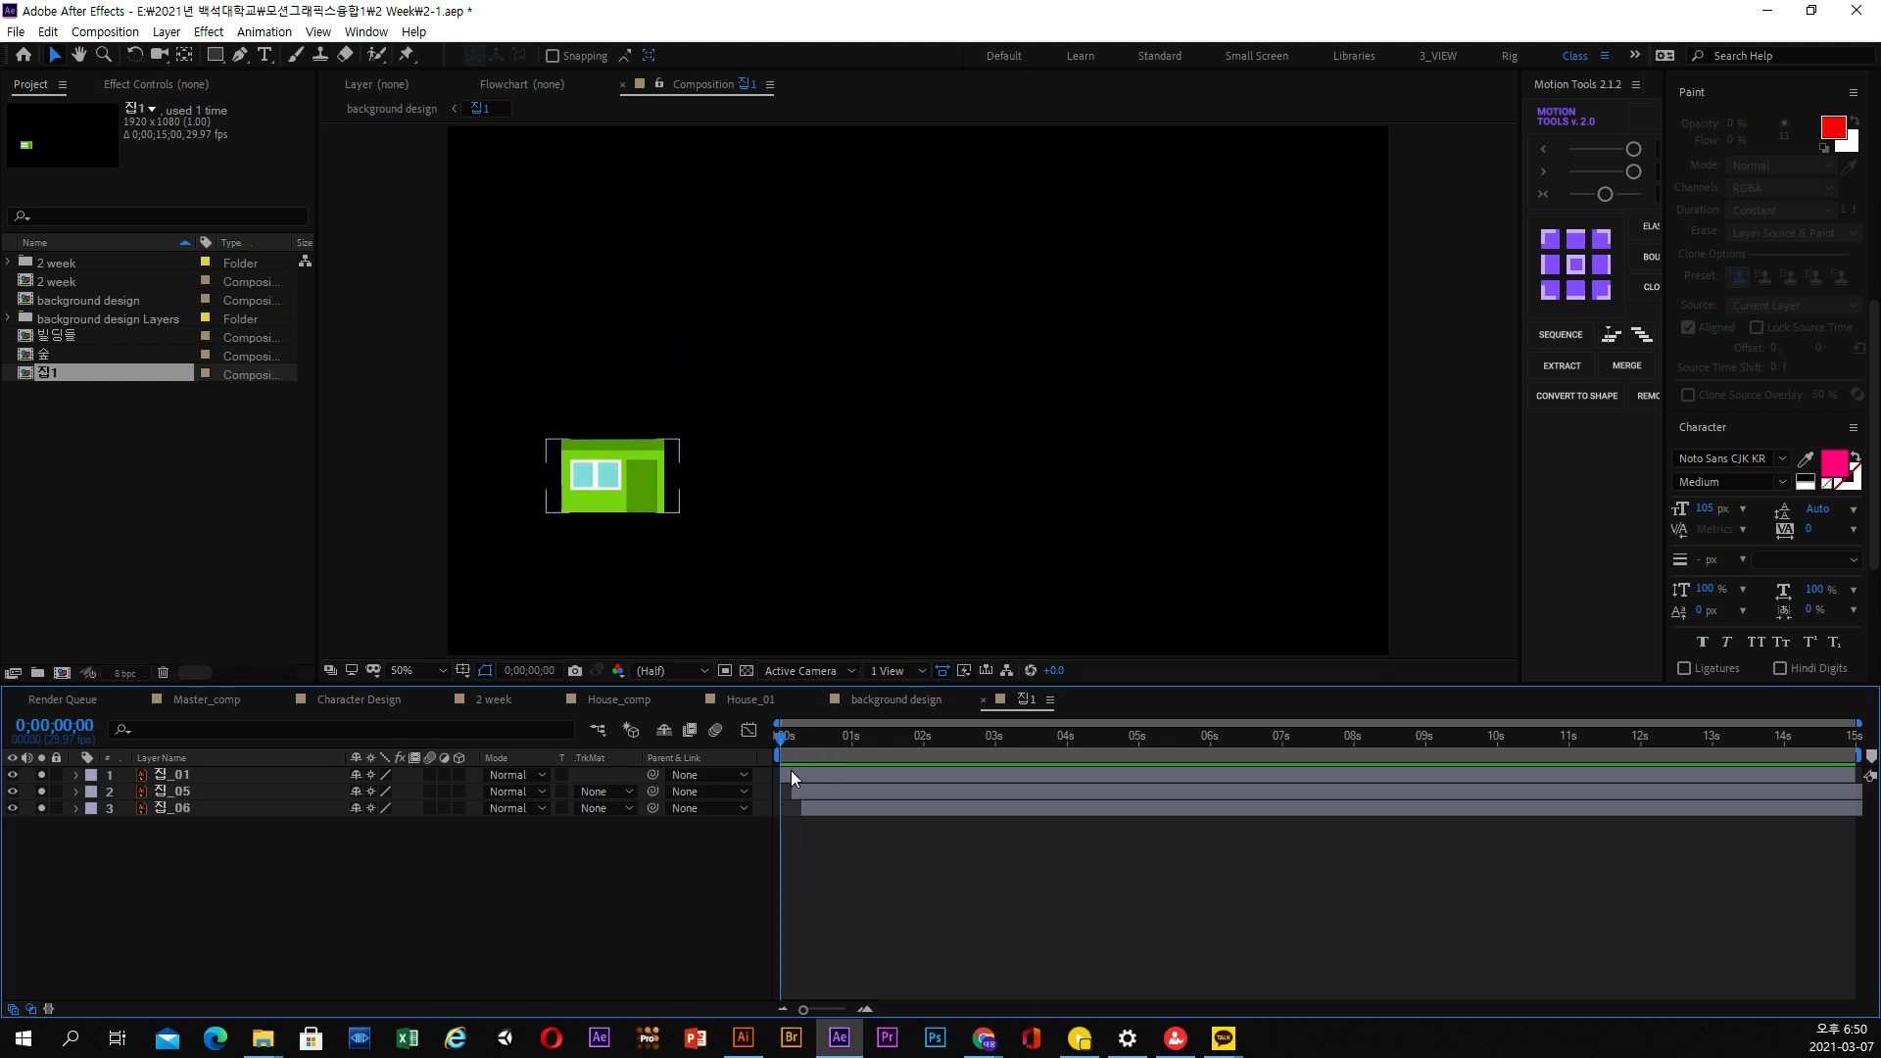
Reveal only the Y Position keyframes of 집_01, 집_05 and 집_06 in the 집1 composition
left_click(791, 773)
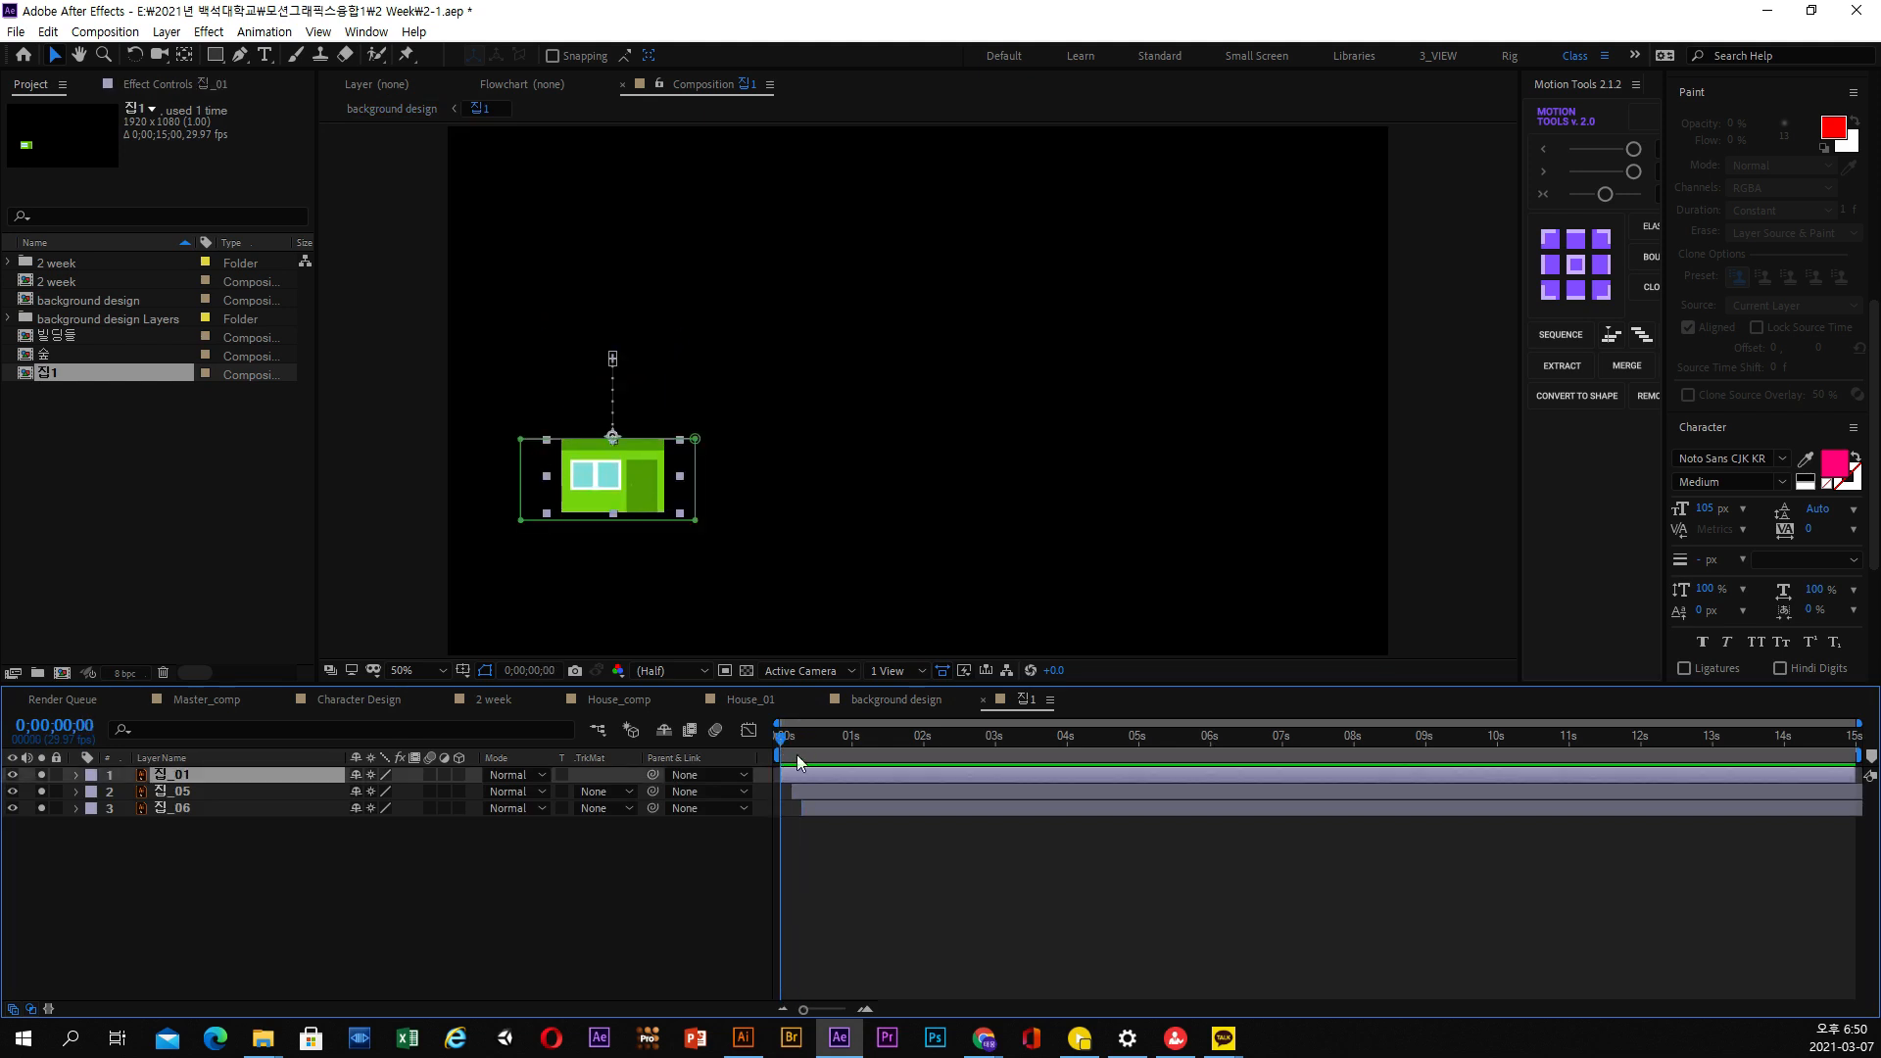
left_click(76, 775)
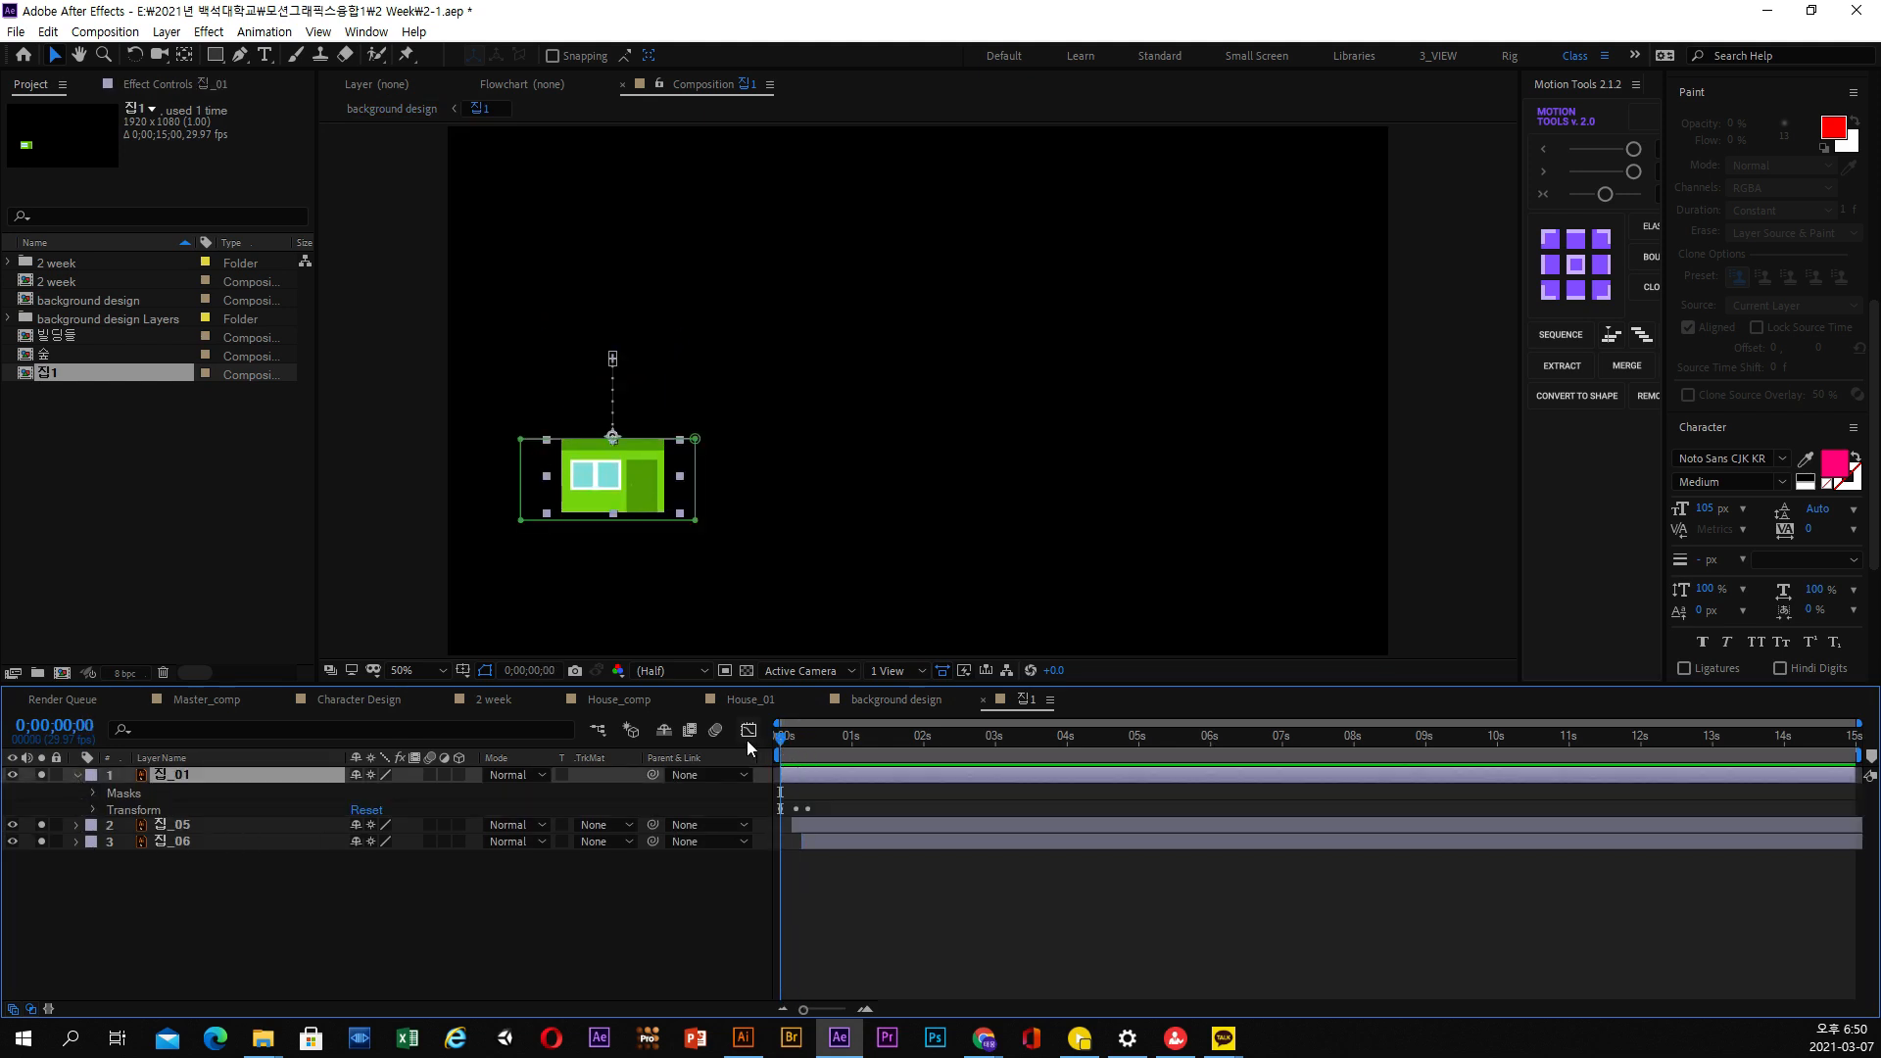
key("u")
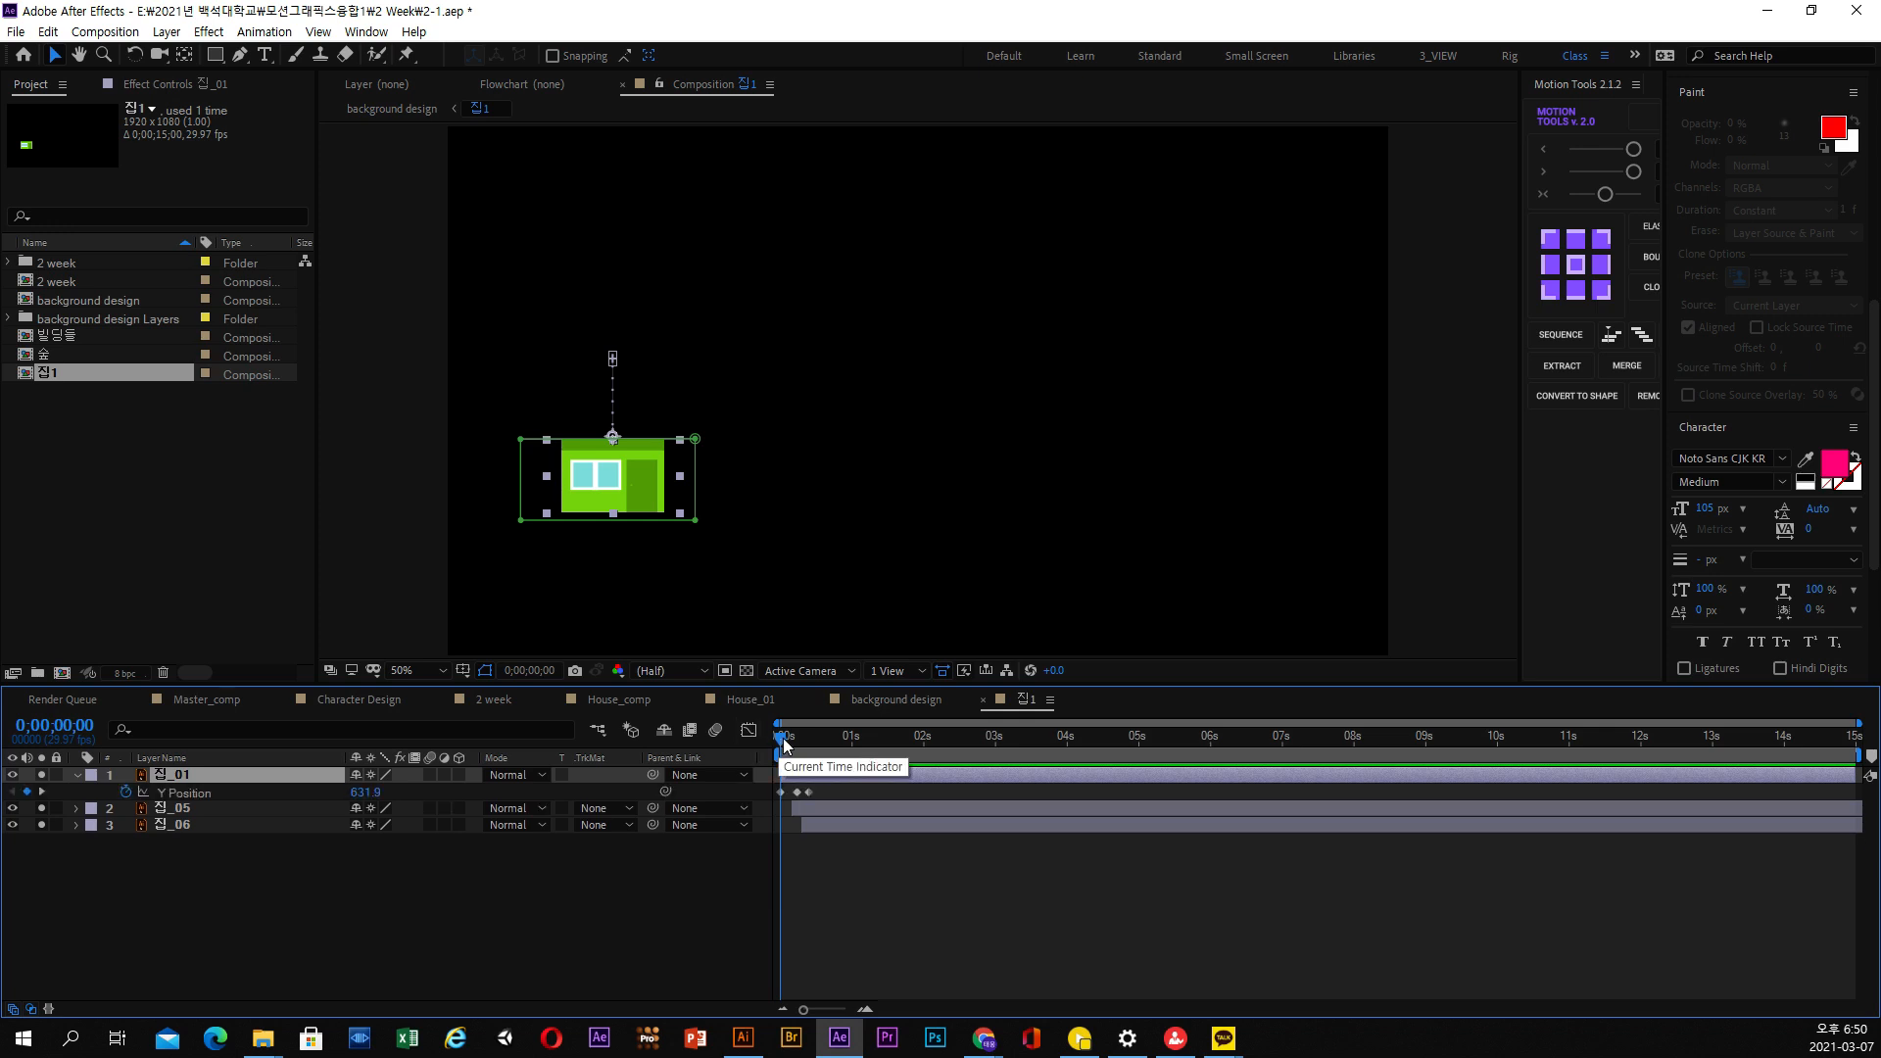
key("equal")
key("equal")
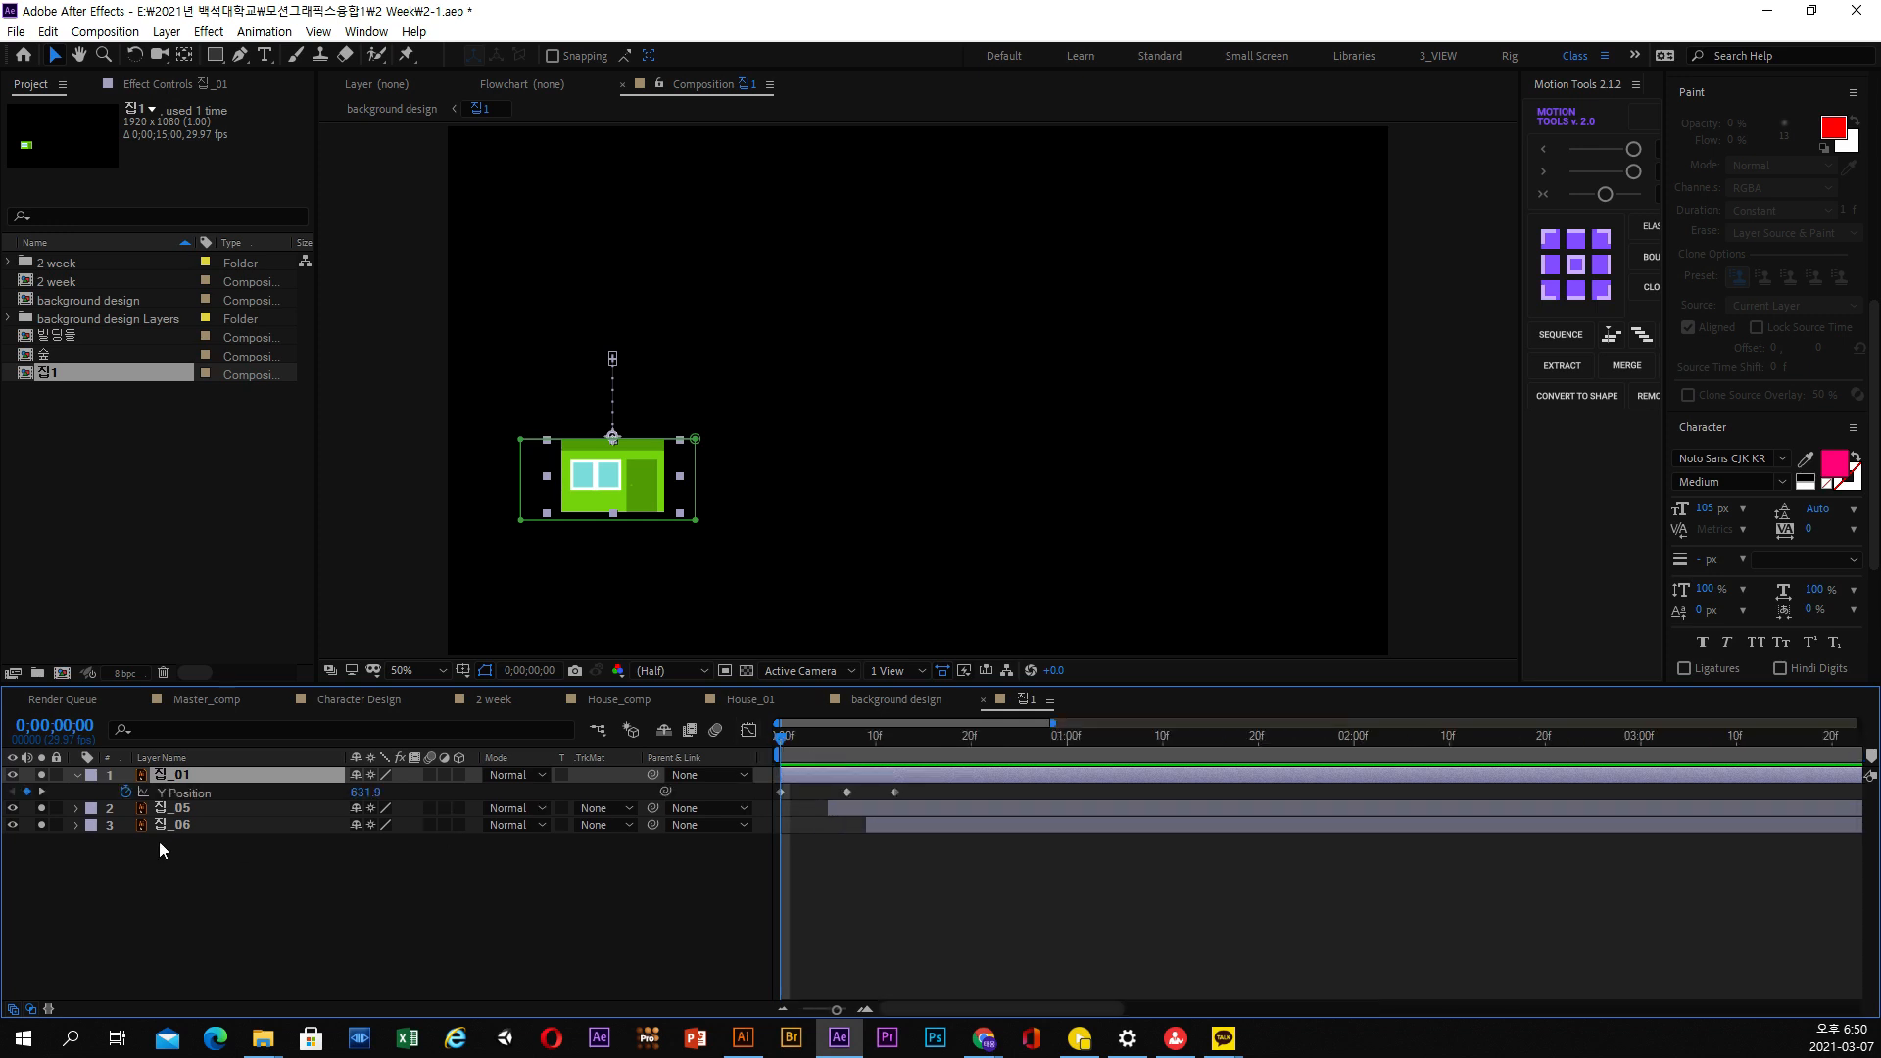
left_click(77, 862)
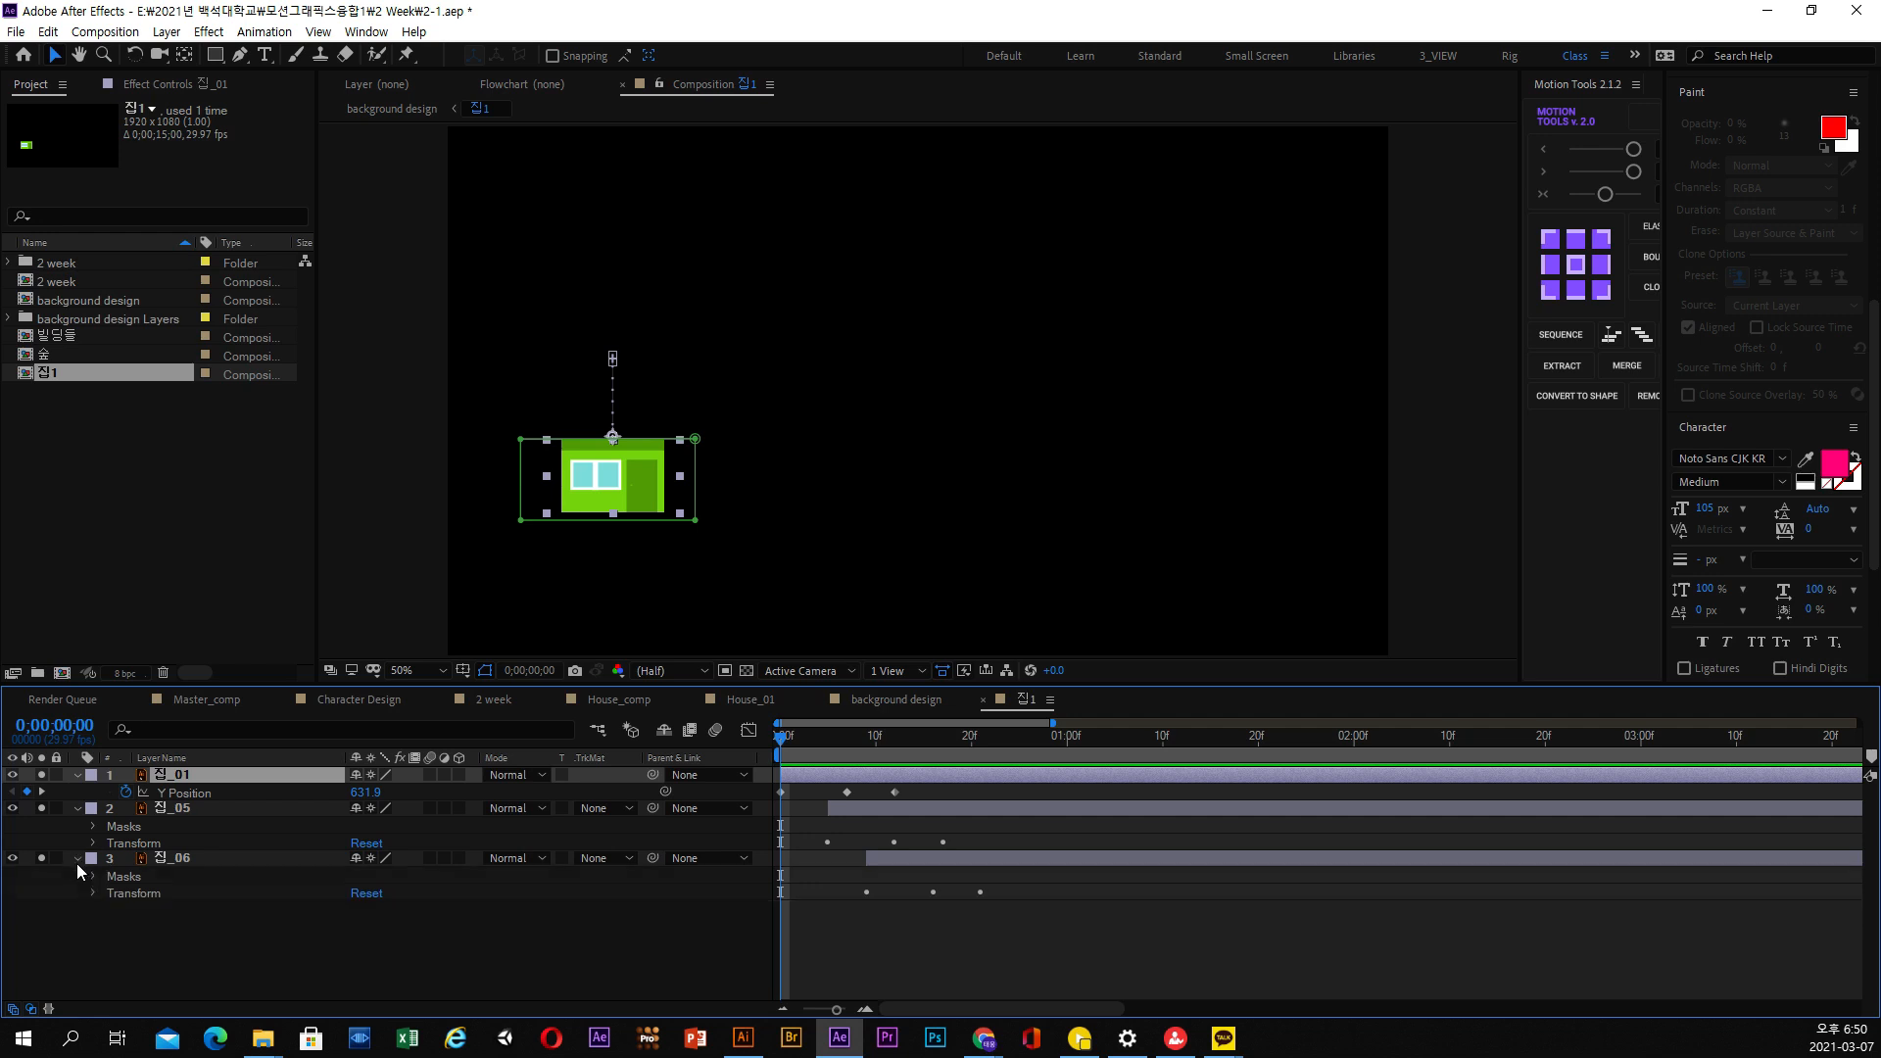
left_click(829, 755)
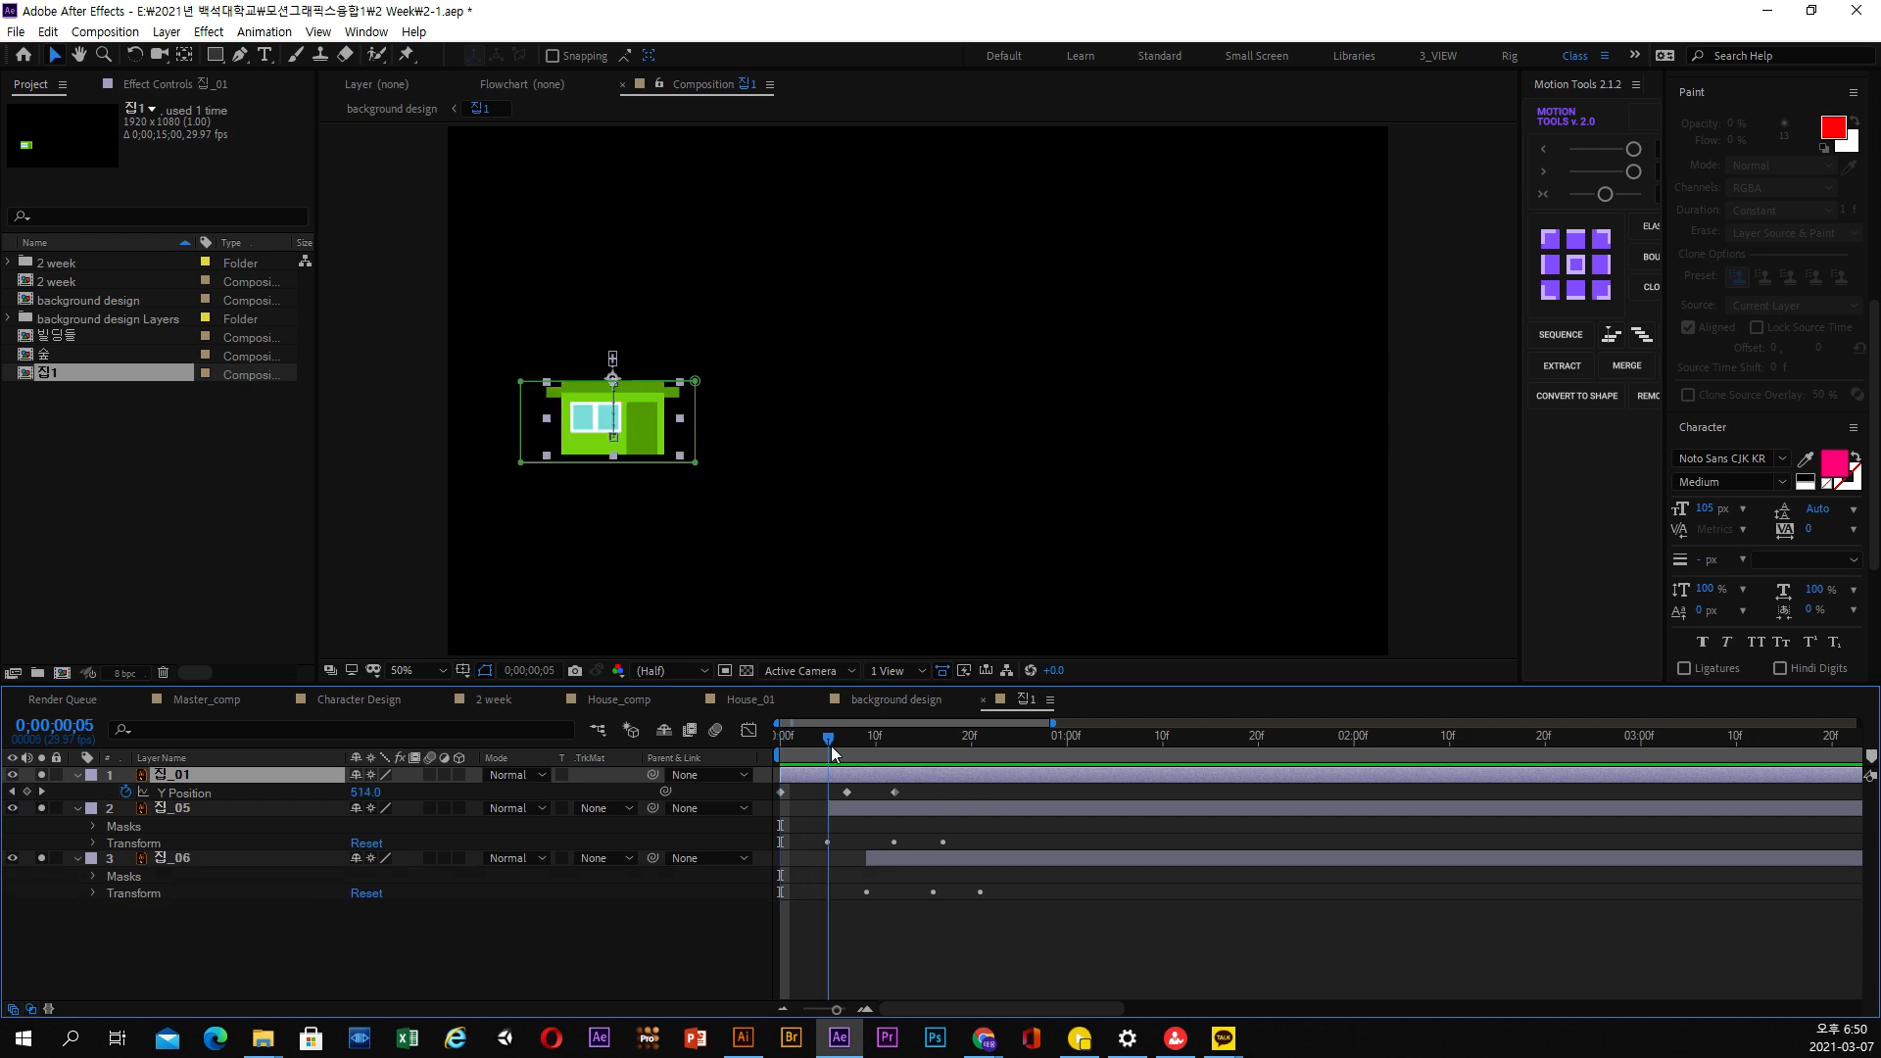
left_click(178, 812)
key("u")
left_click(184, 838)
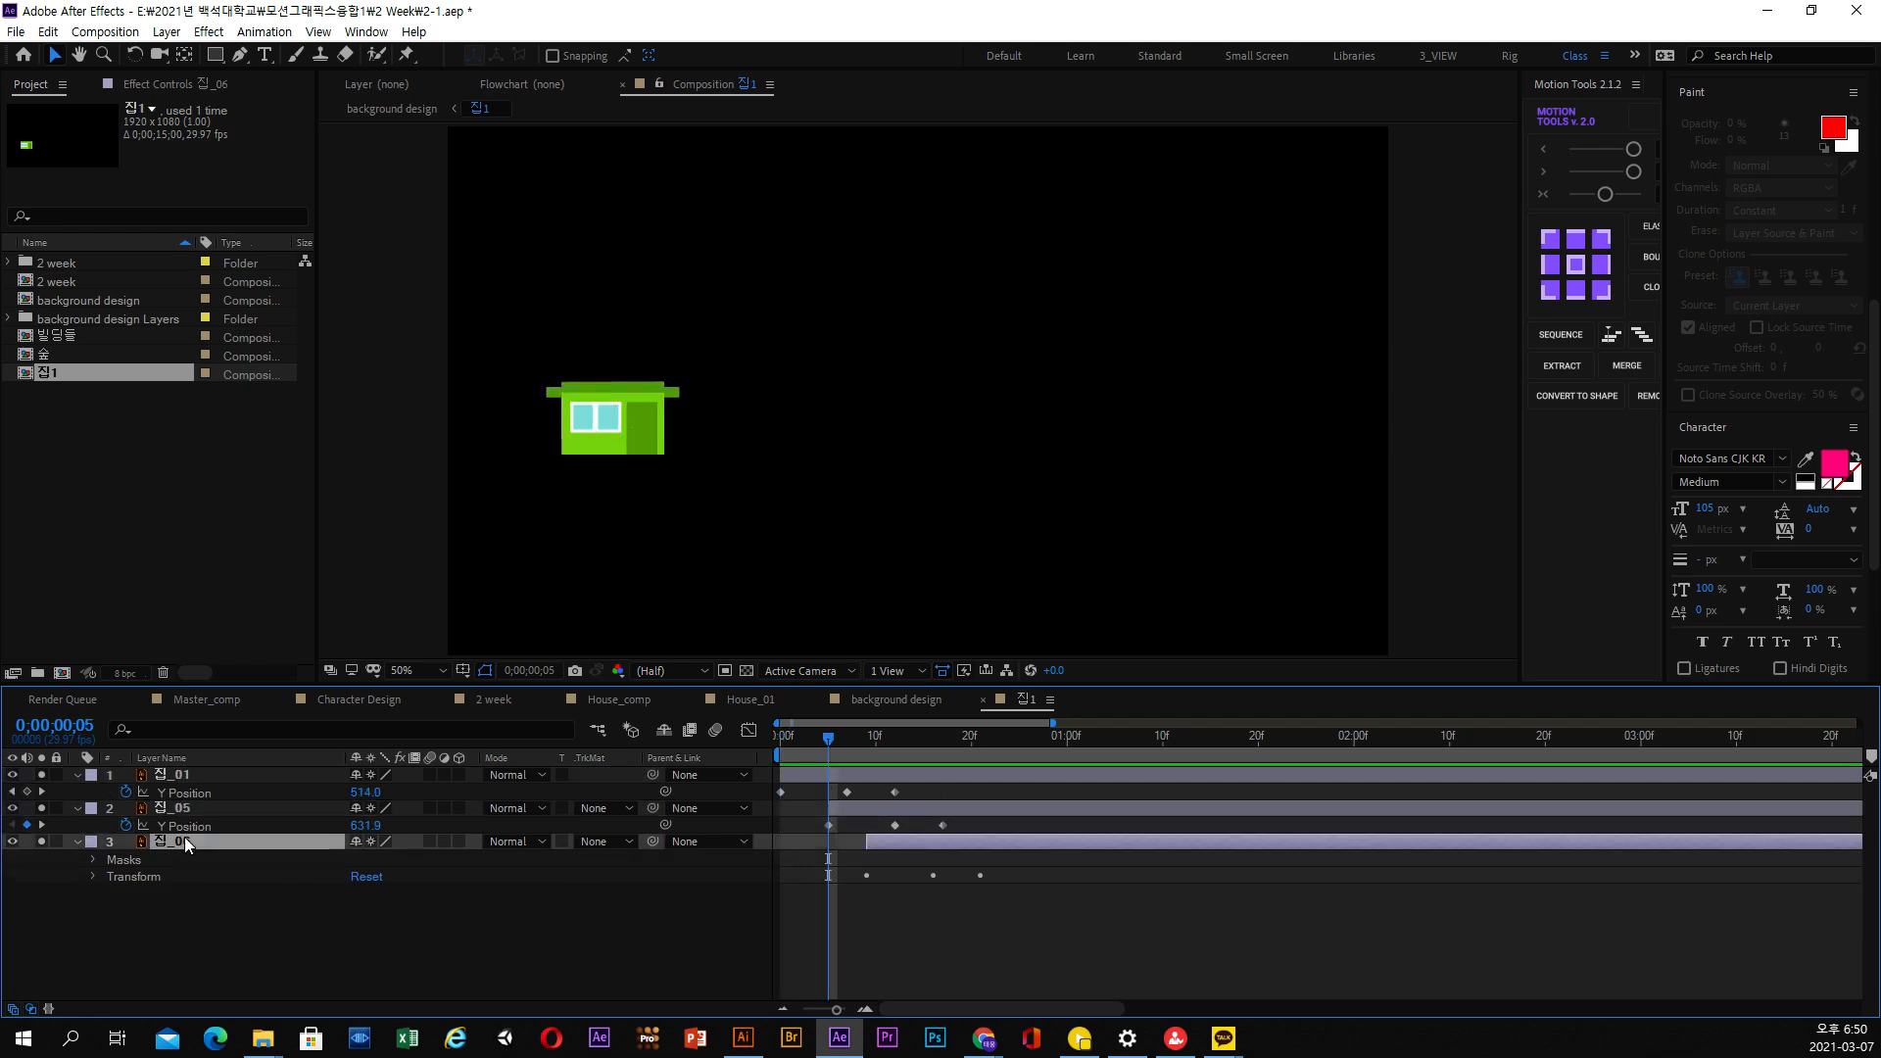
key("u")
Apply Easy Ease to all three Y Position keyframes of 집_01
left_click_drag(942, 789, 760, 797)
right_click(847, 792)
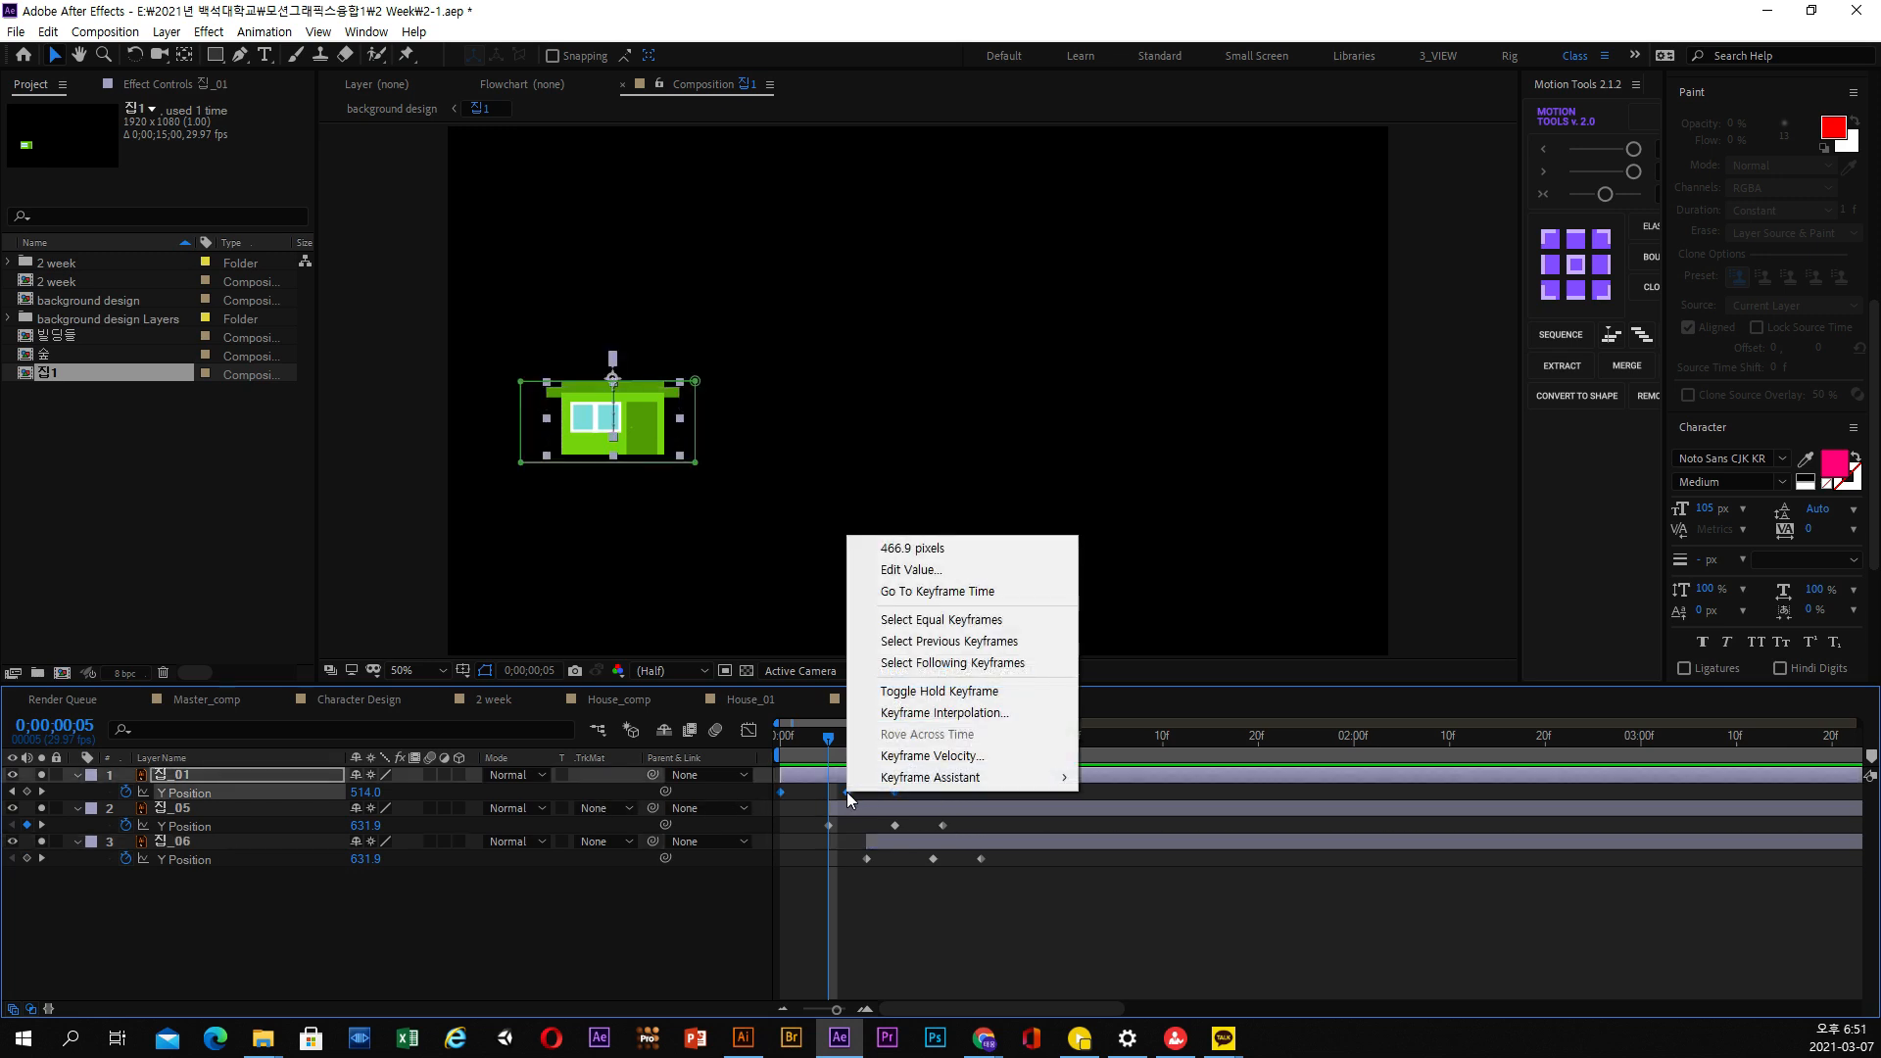
mouse_move(940, 784)
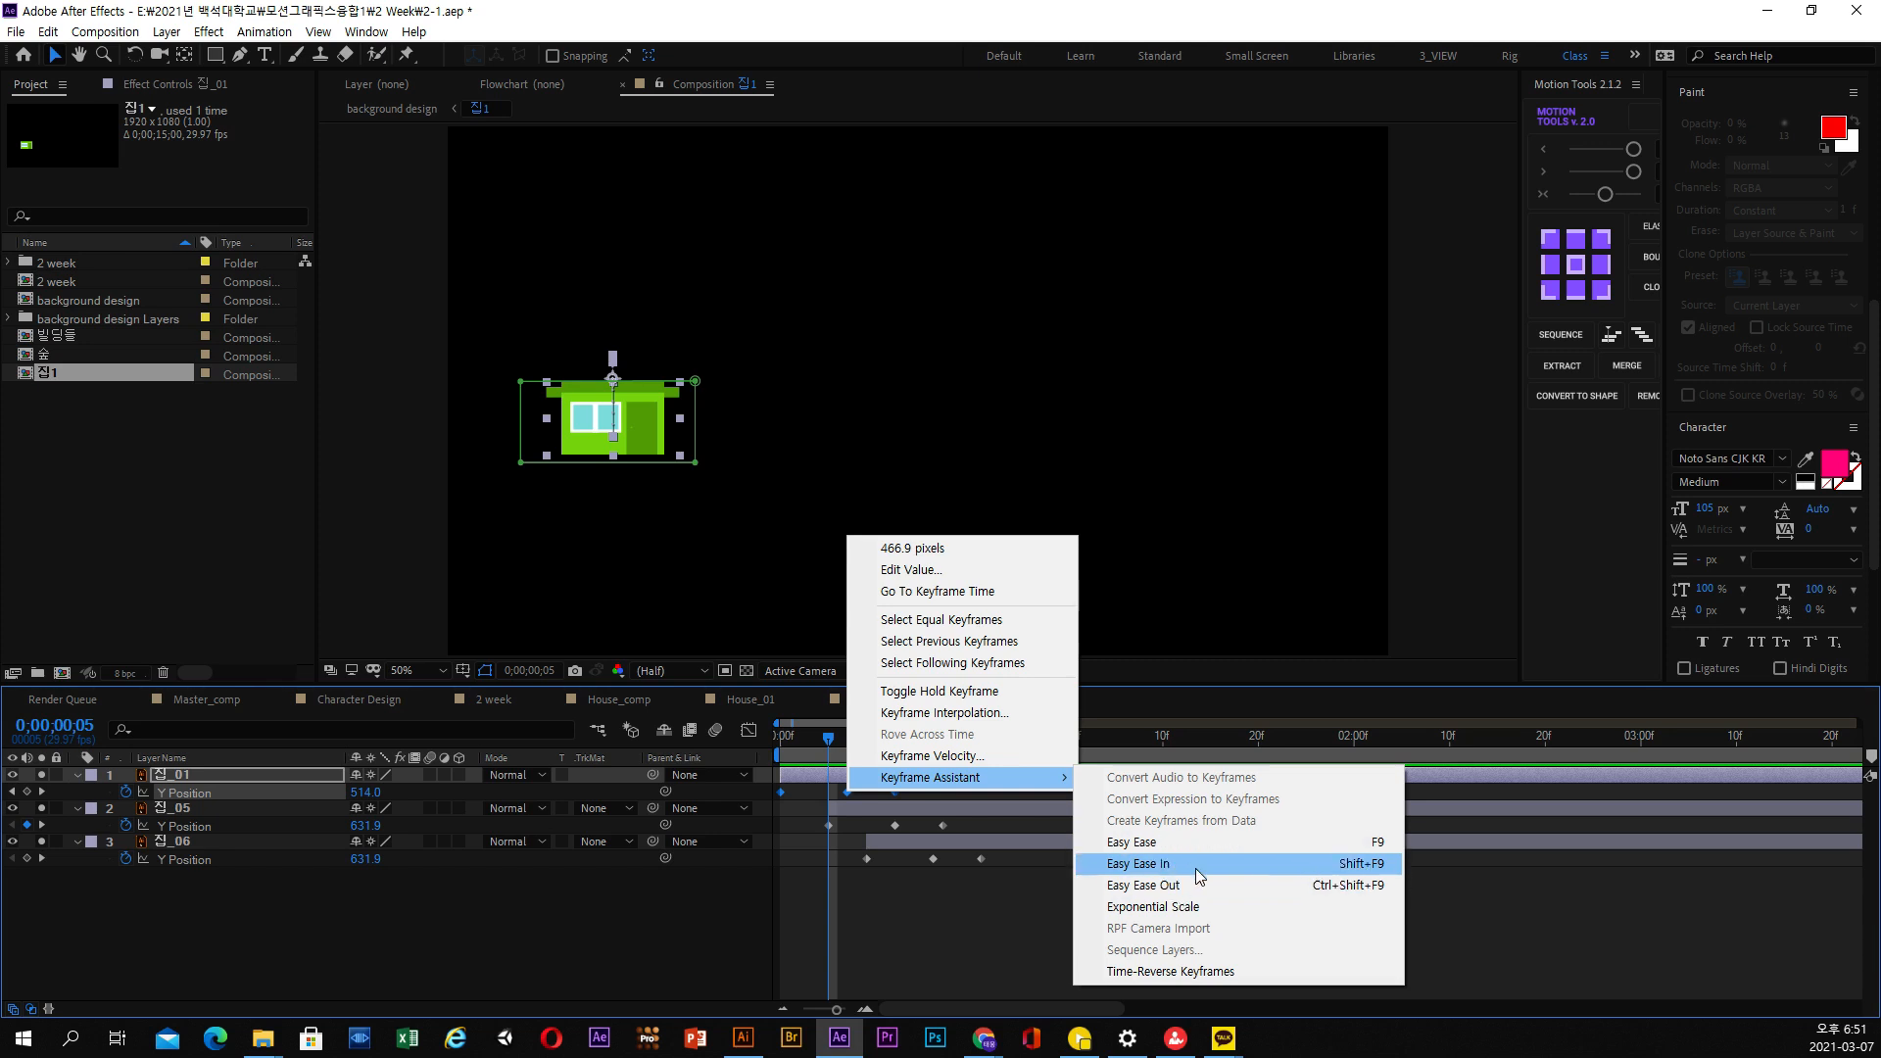
left_click(1164, 863)
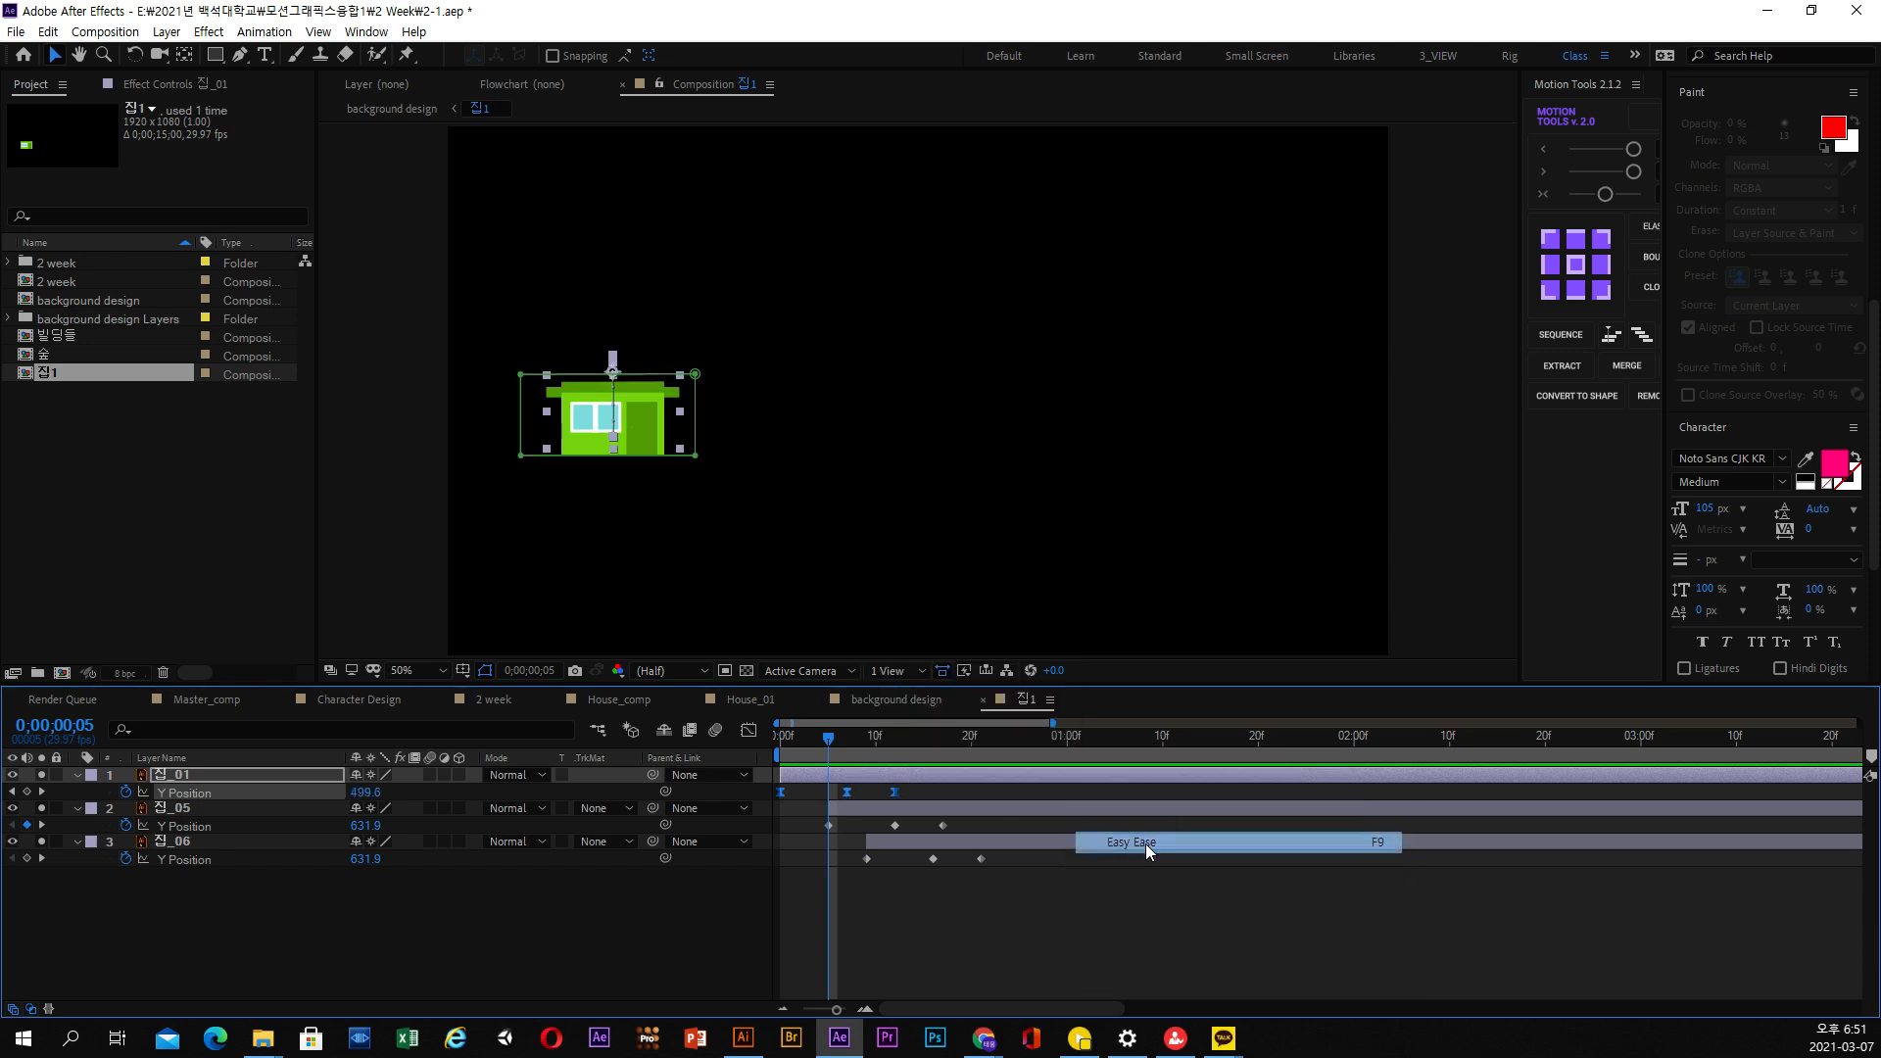
left_click(1073, 908)
mouse_move(871, 760)
left_mouse_down()
mouse_move(762, 749)
mouse_move(905, 749)
left_mouse_up()
Apply Easy Ease to all three Y Position keyframes of 집_05
left_click_drag(815, 831, 891, 826)
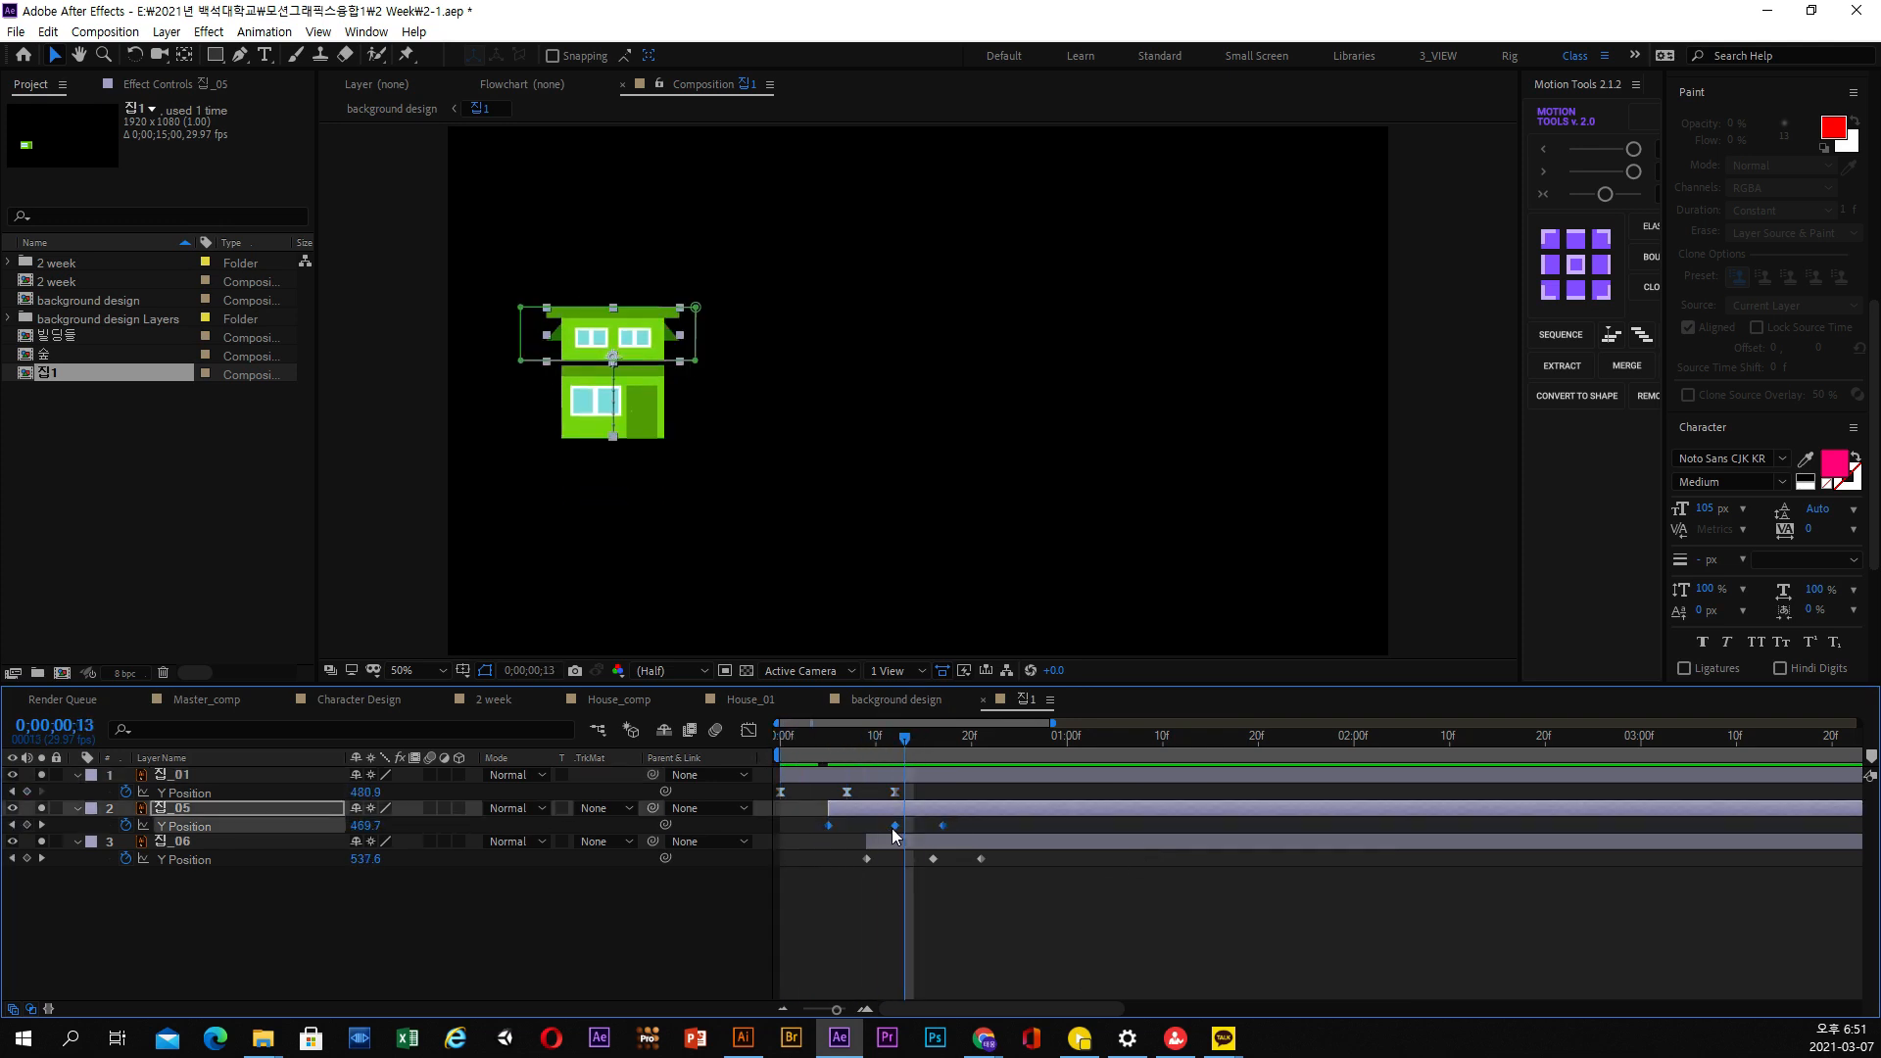
right_click(895, 825)
mouse_move(1049, 813)
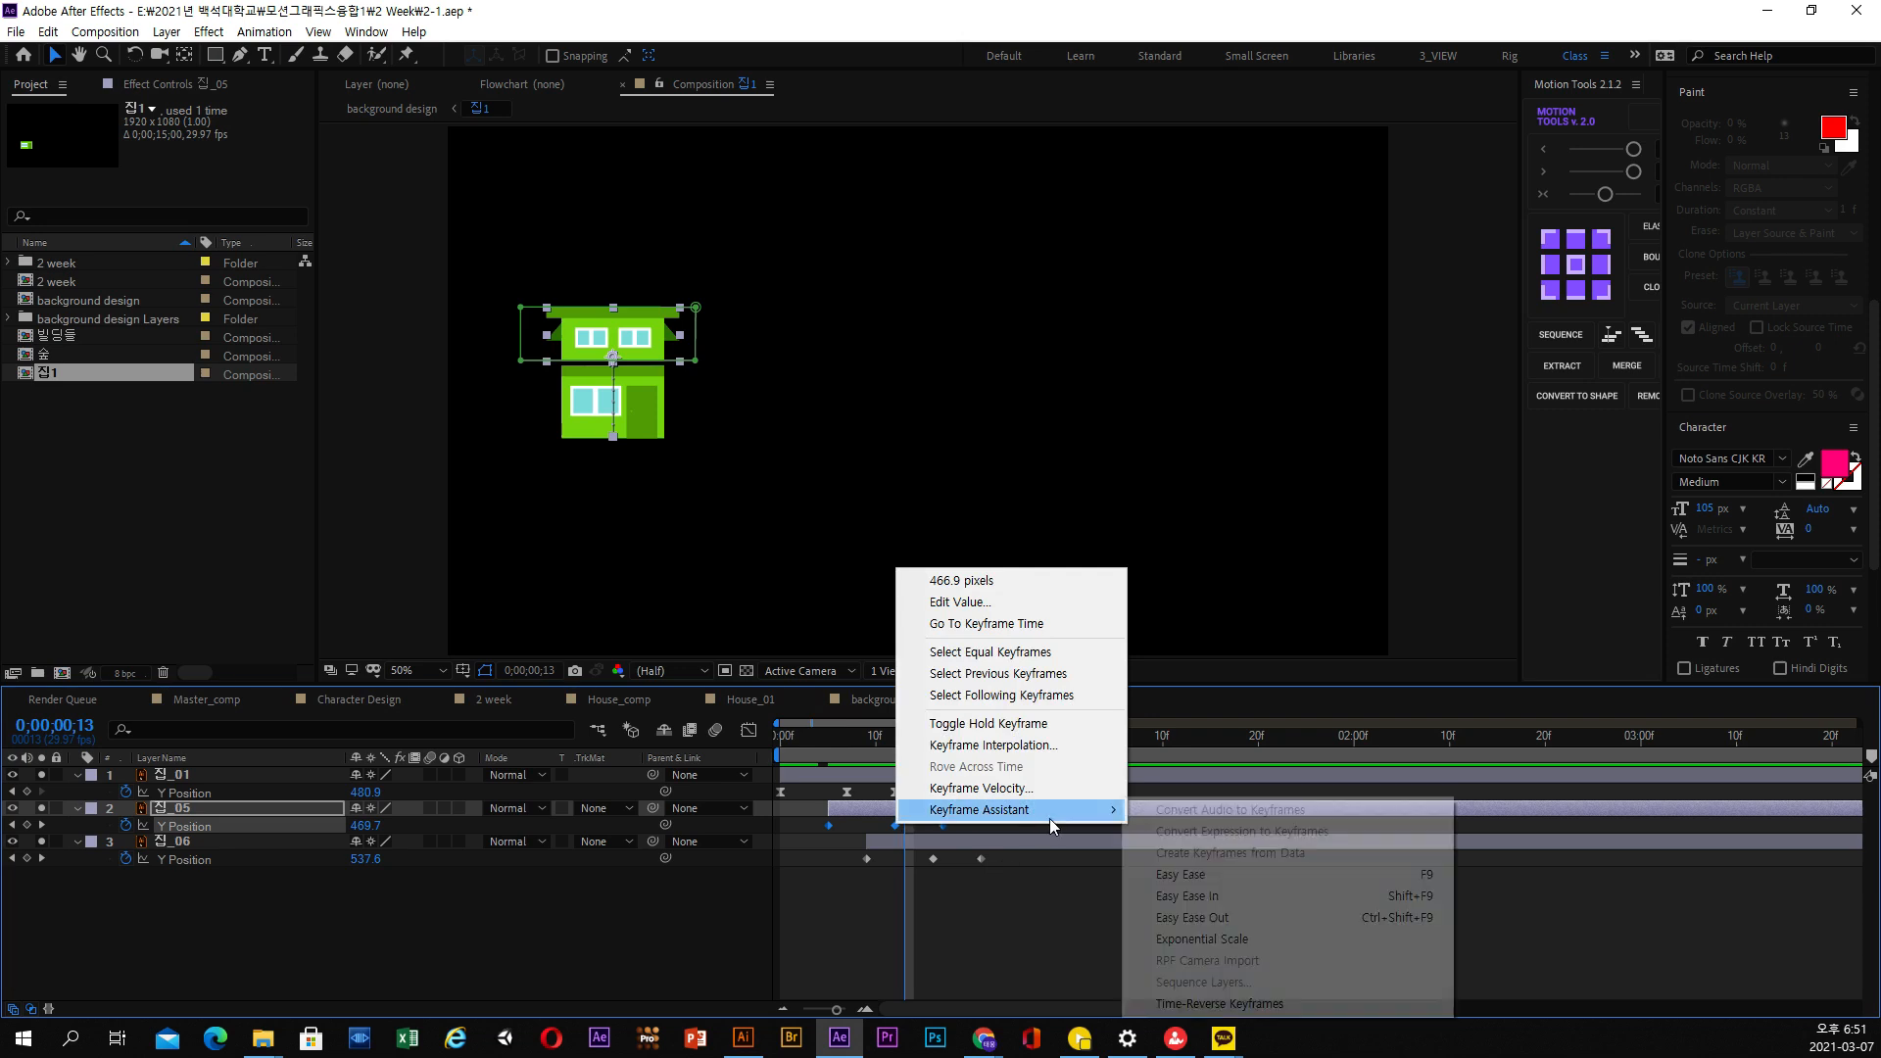
left_click(1217, 881)
Apply Easy Ease to all three Y Position keyframes of 집_06
left_click_drag(823, 878, 798, 856)
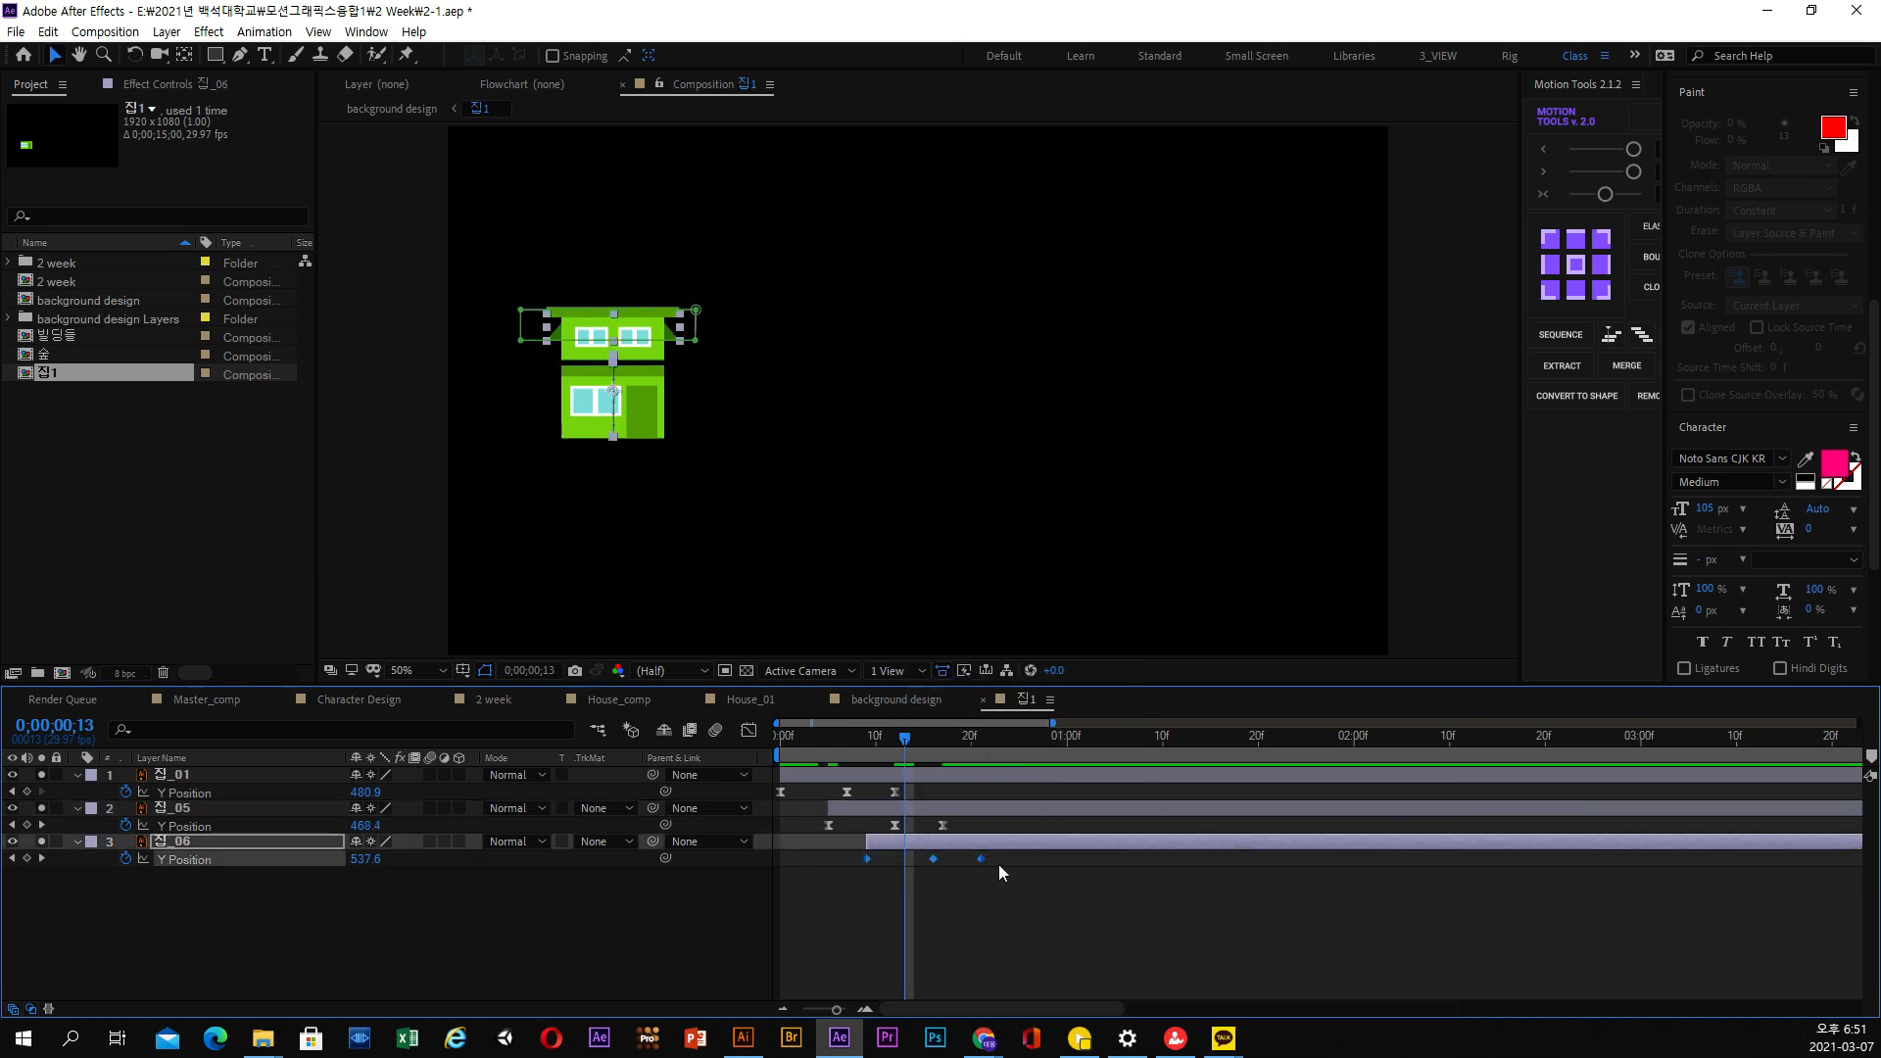
left_click_drag(1018, 869, 864, 854)
right_click(932, 859)
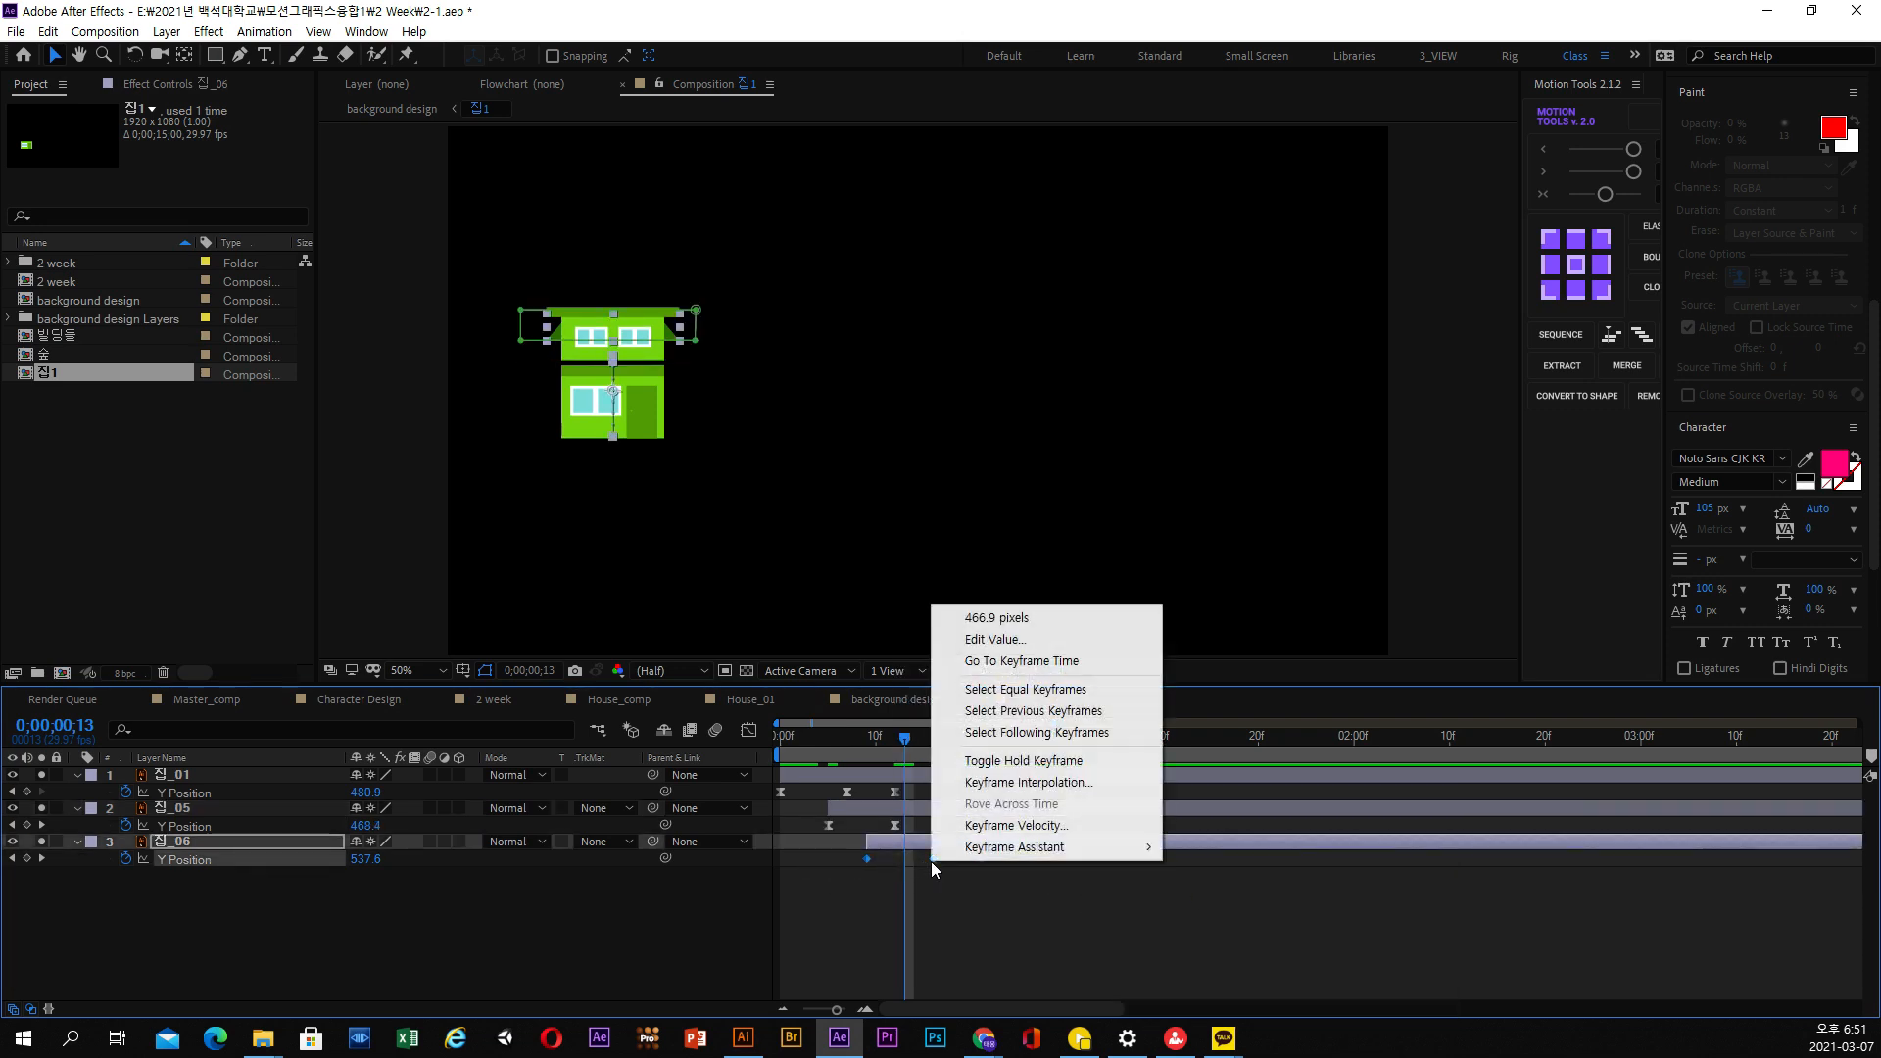
mouse_move(1083, 848)
left_click(1265, 911)
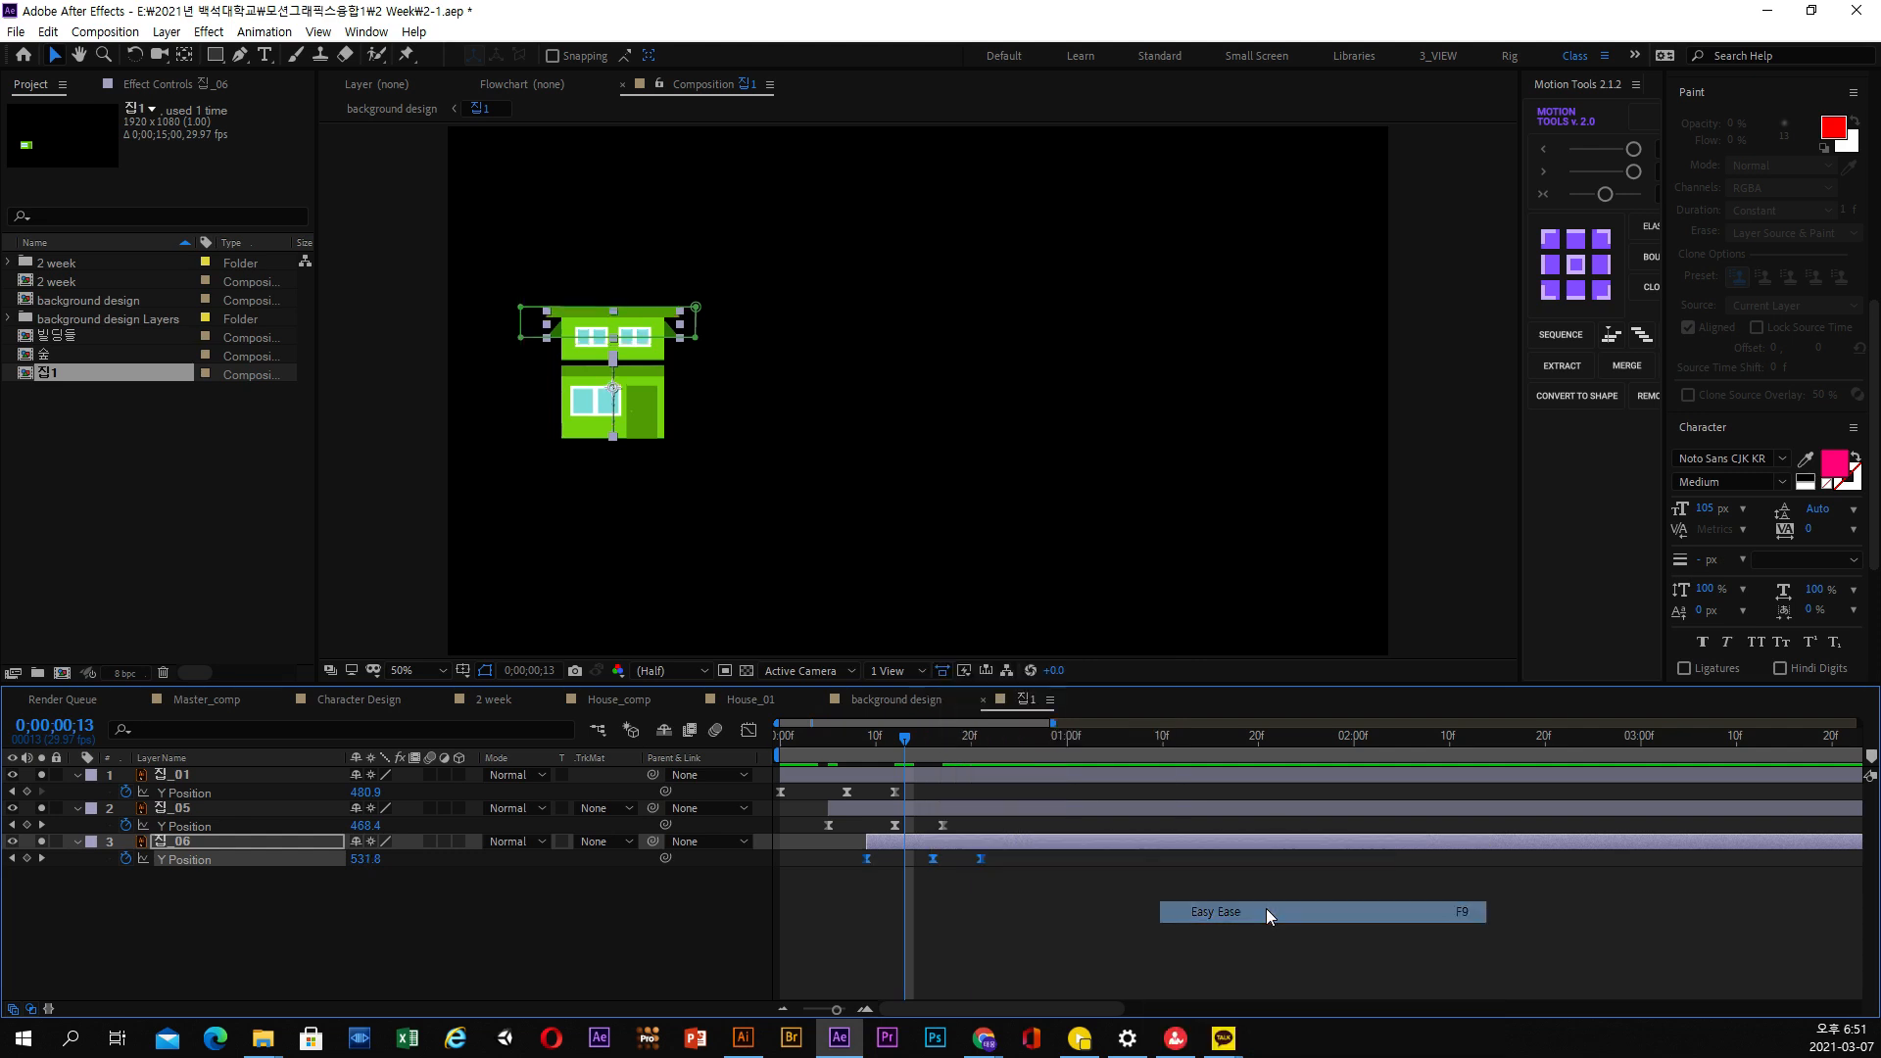
left_click(1097, 906)
Preview the eased rise of the house from the start of the 집1 composition
left_click_drag(893, 748, 721, 747)
left_click(716, 732)
key("space")
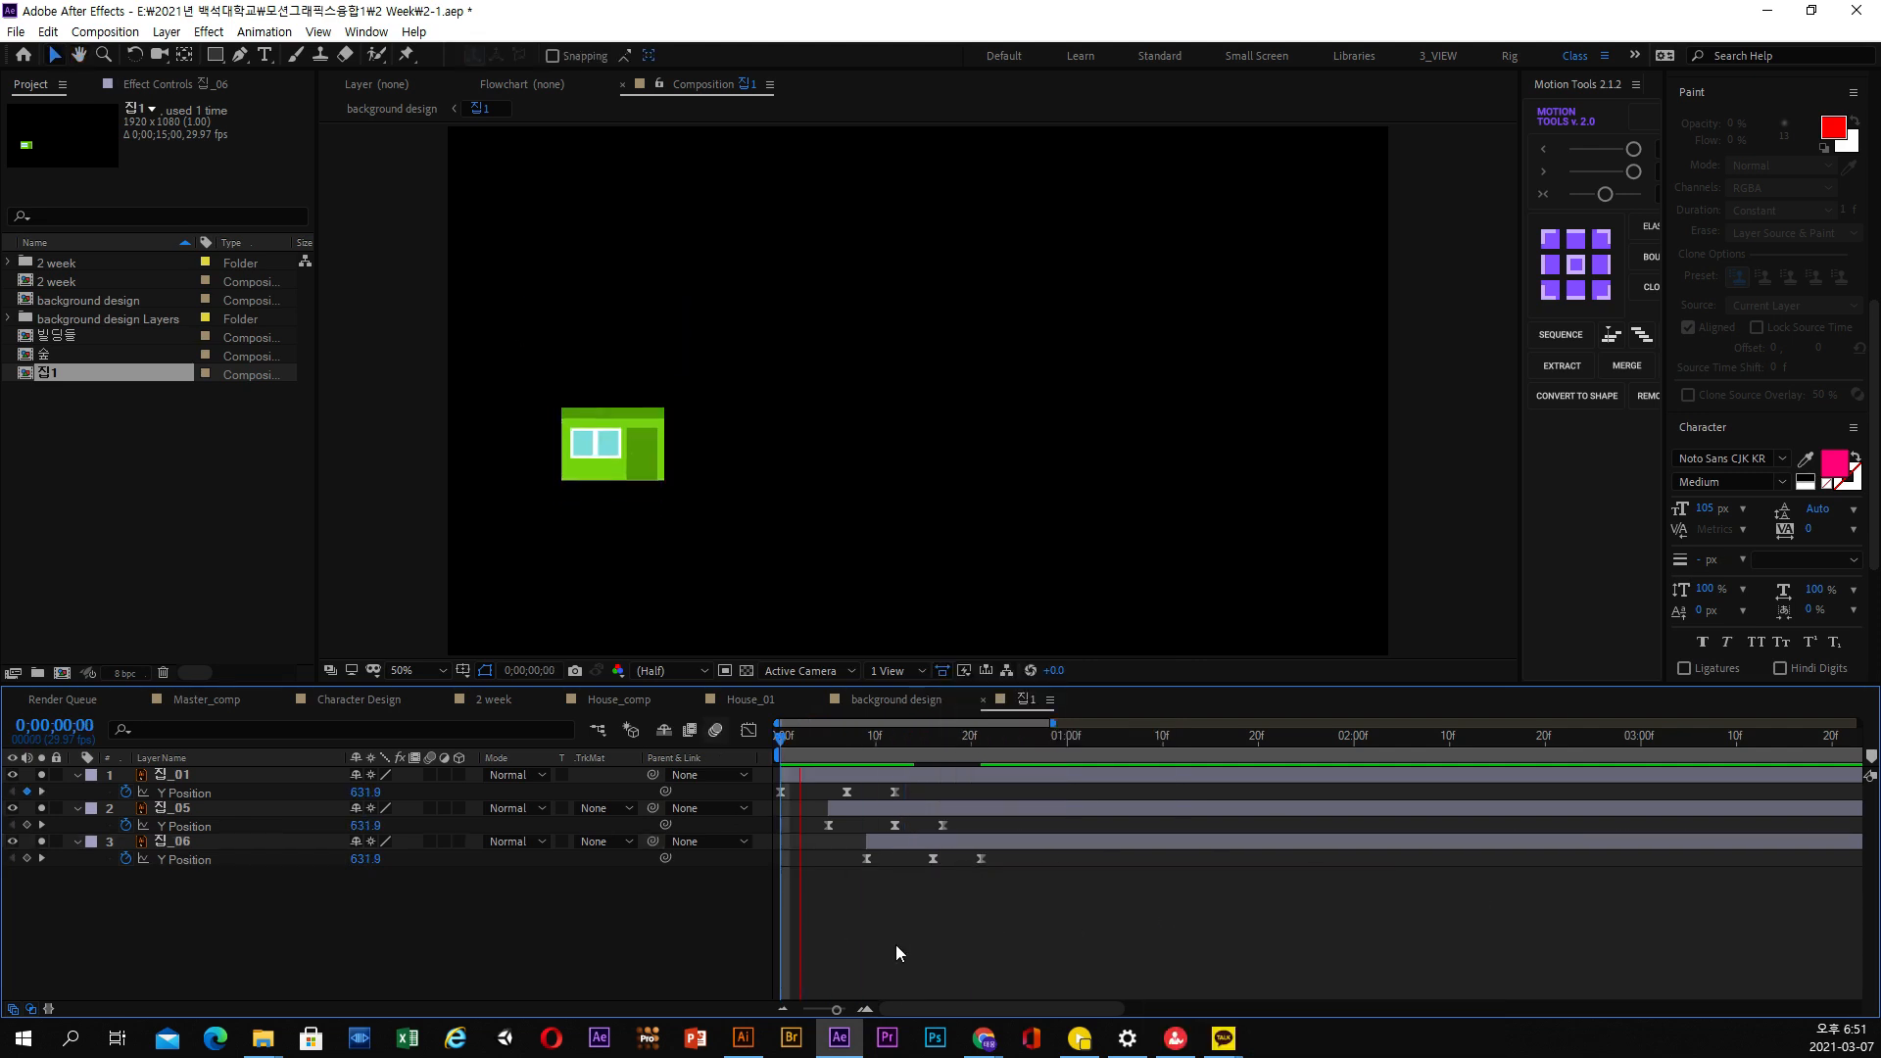
Stop the preview and create a new composition, Comp 1, with the HDTV 1080 29.97 preset and a 15-second duration
key("space")
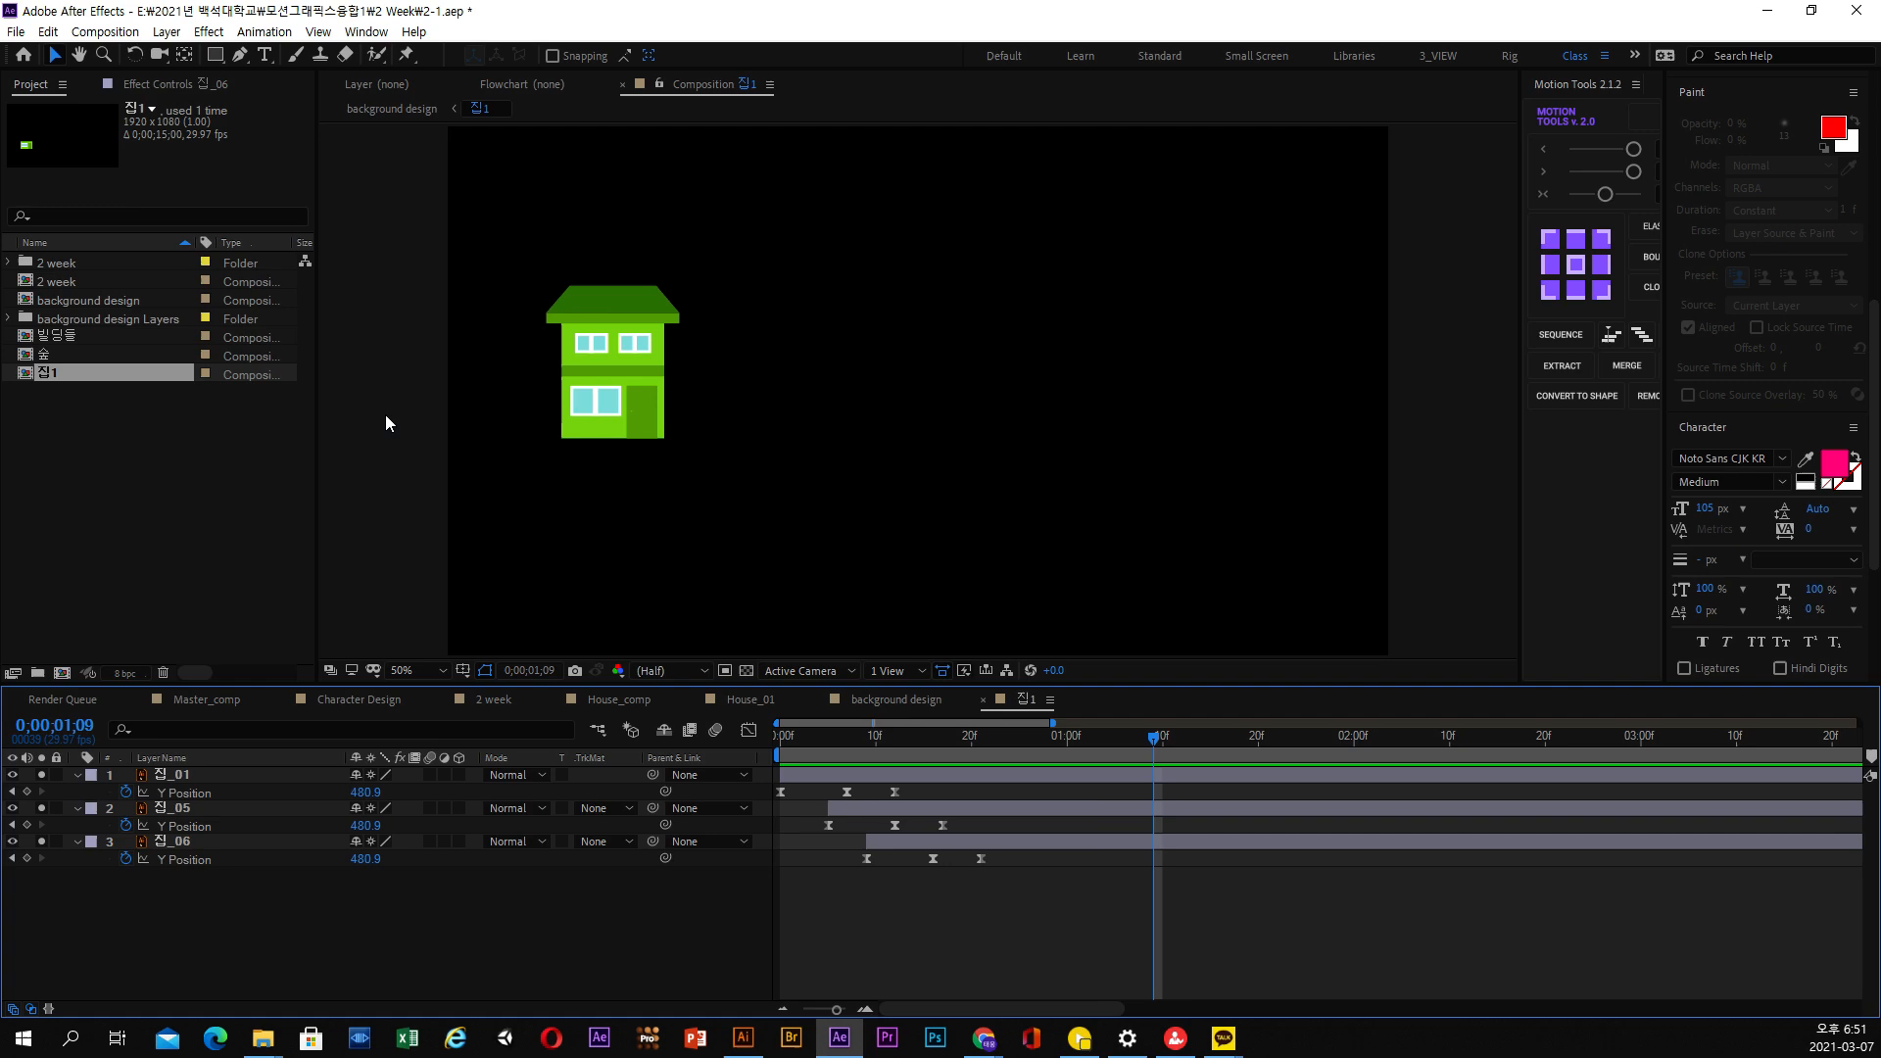
left_click(105, 31)
left_click(115, 57)
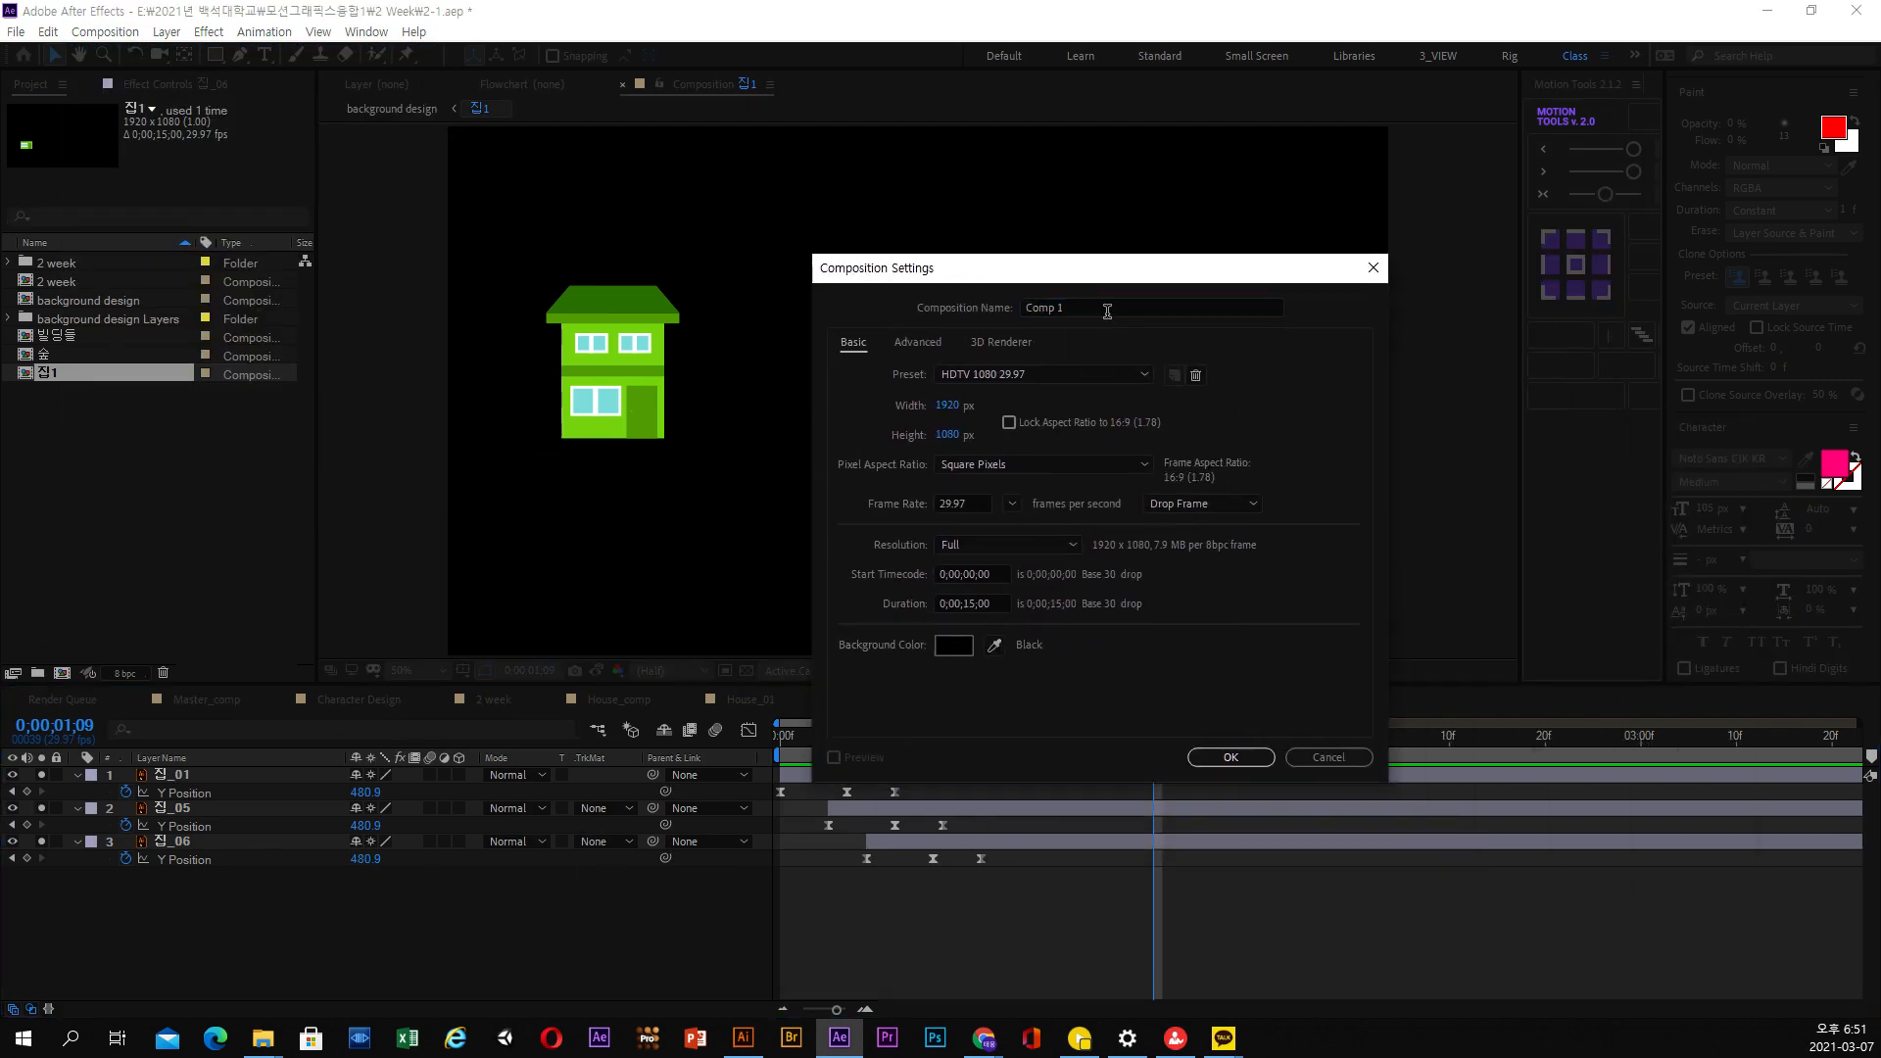
left_click(1226, 759)
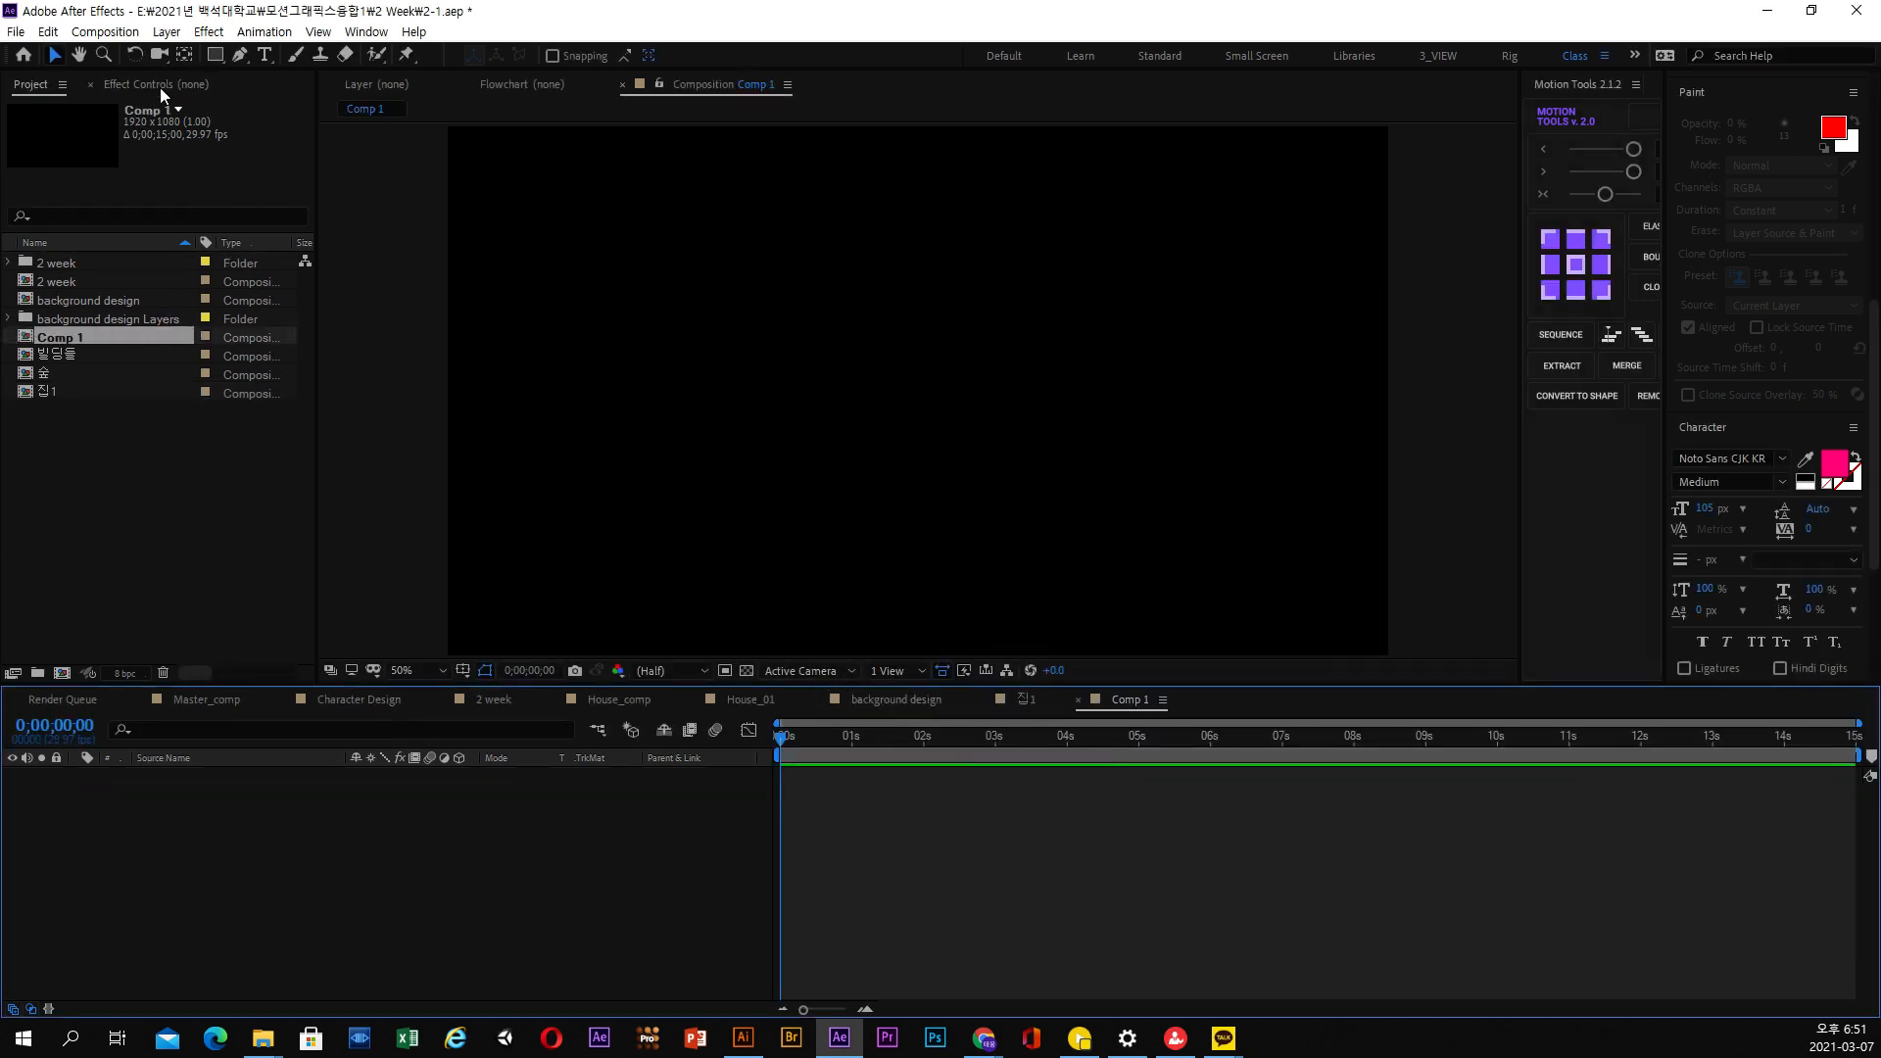
Add a shape layer to Comp 1 and draw a small green square below and to the left of the frame's centre
left_click(166, 32)
mouse_move(186, 56)
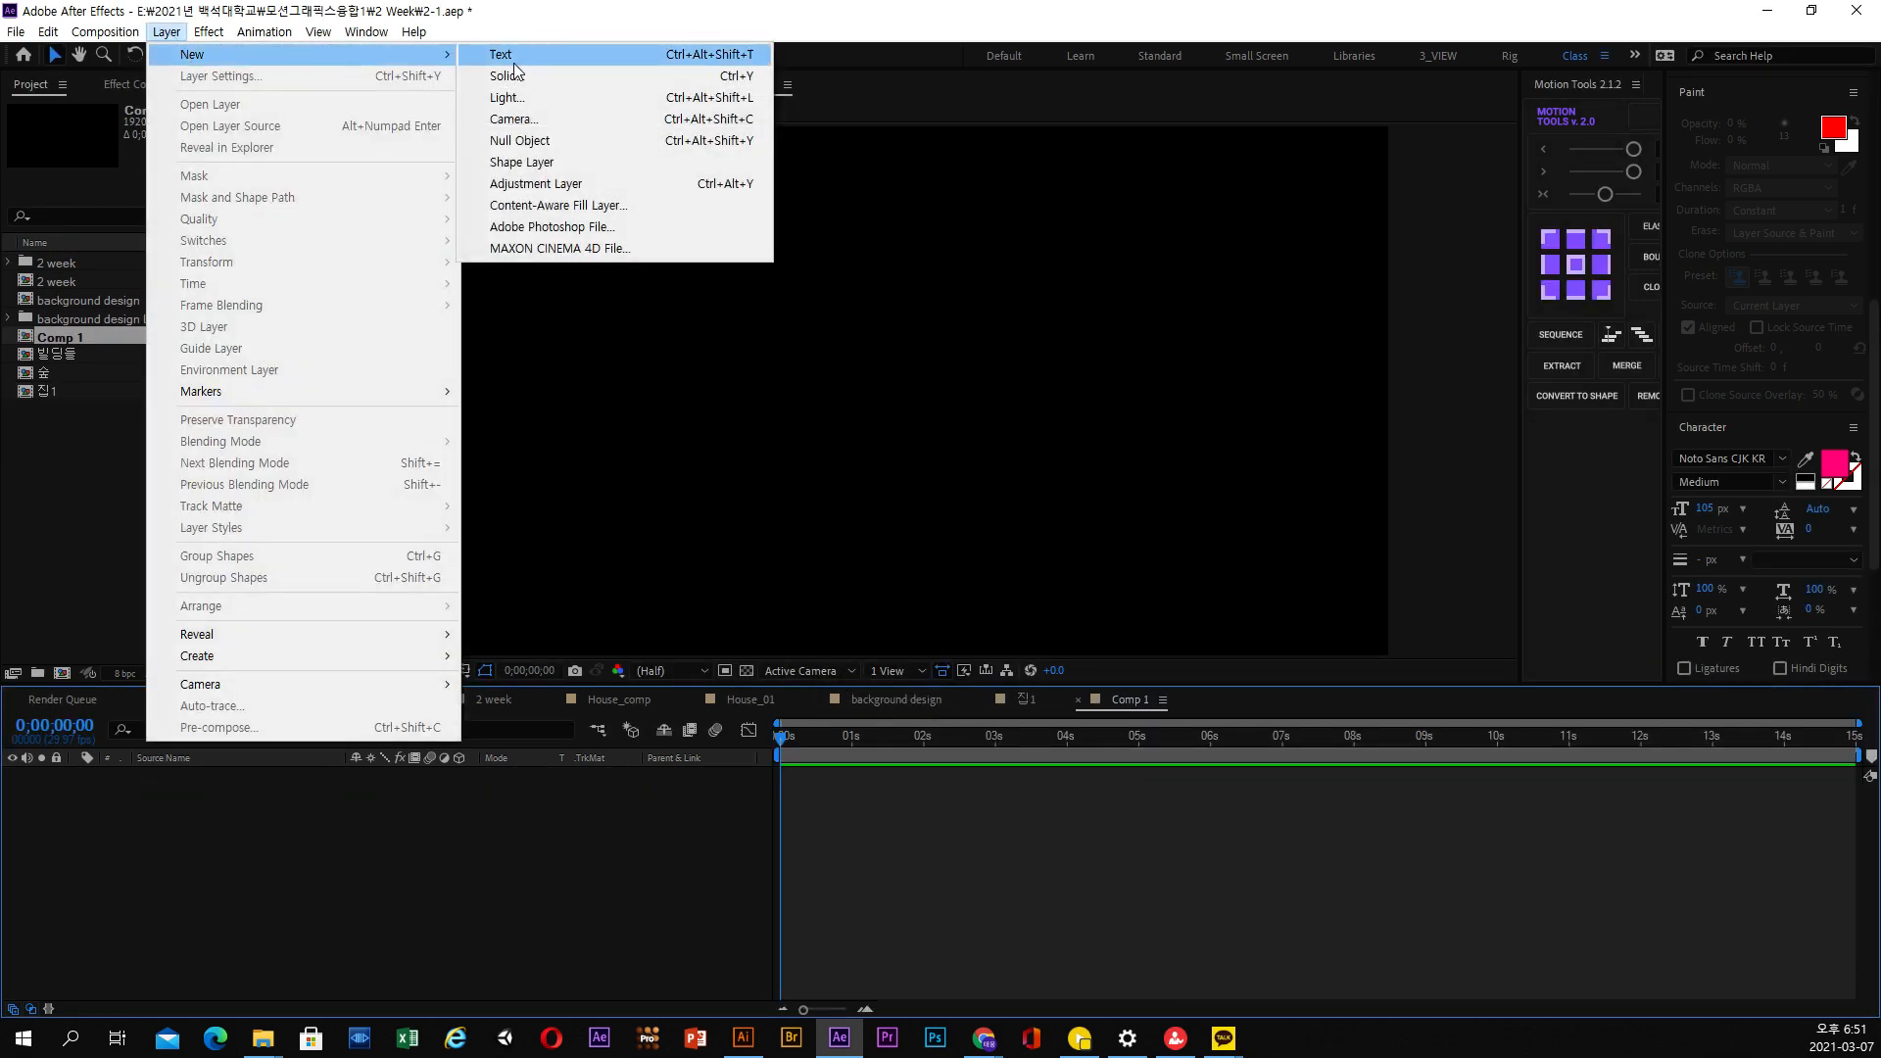
left_click(542, 162)
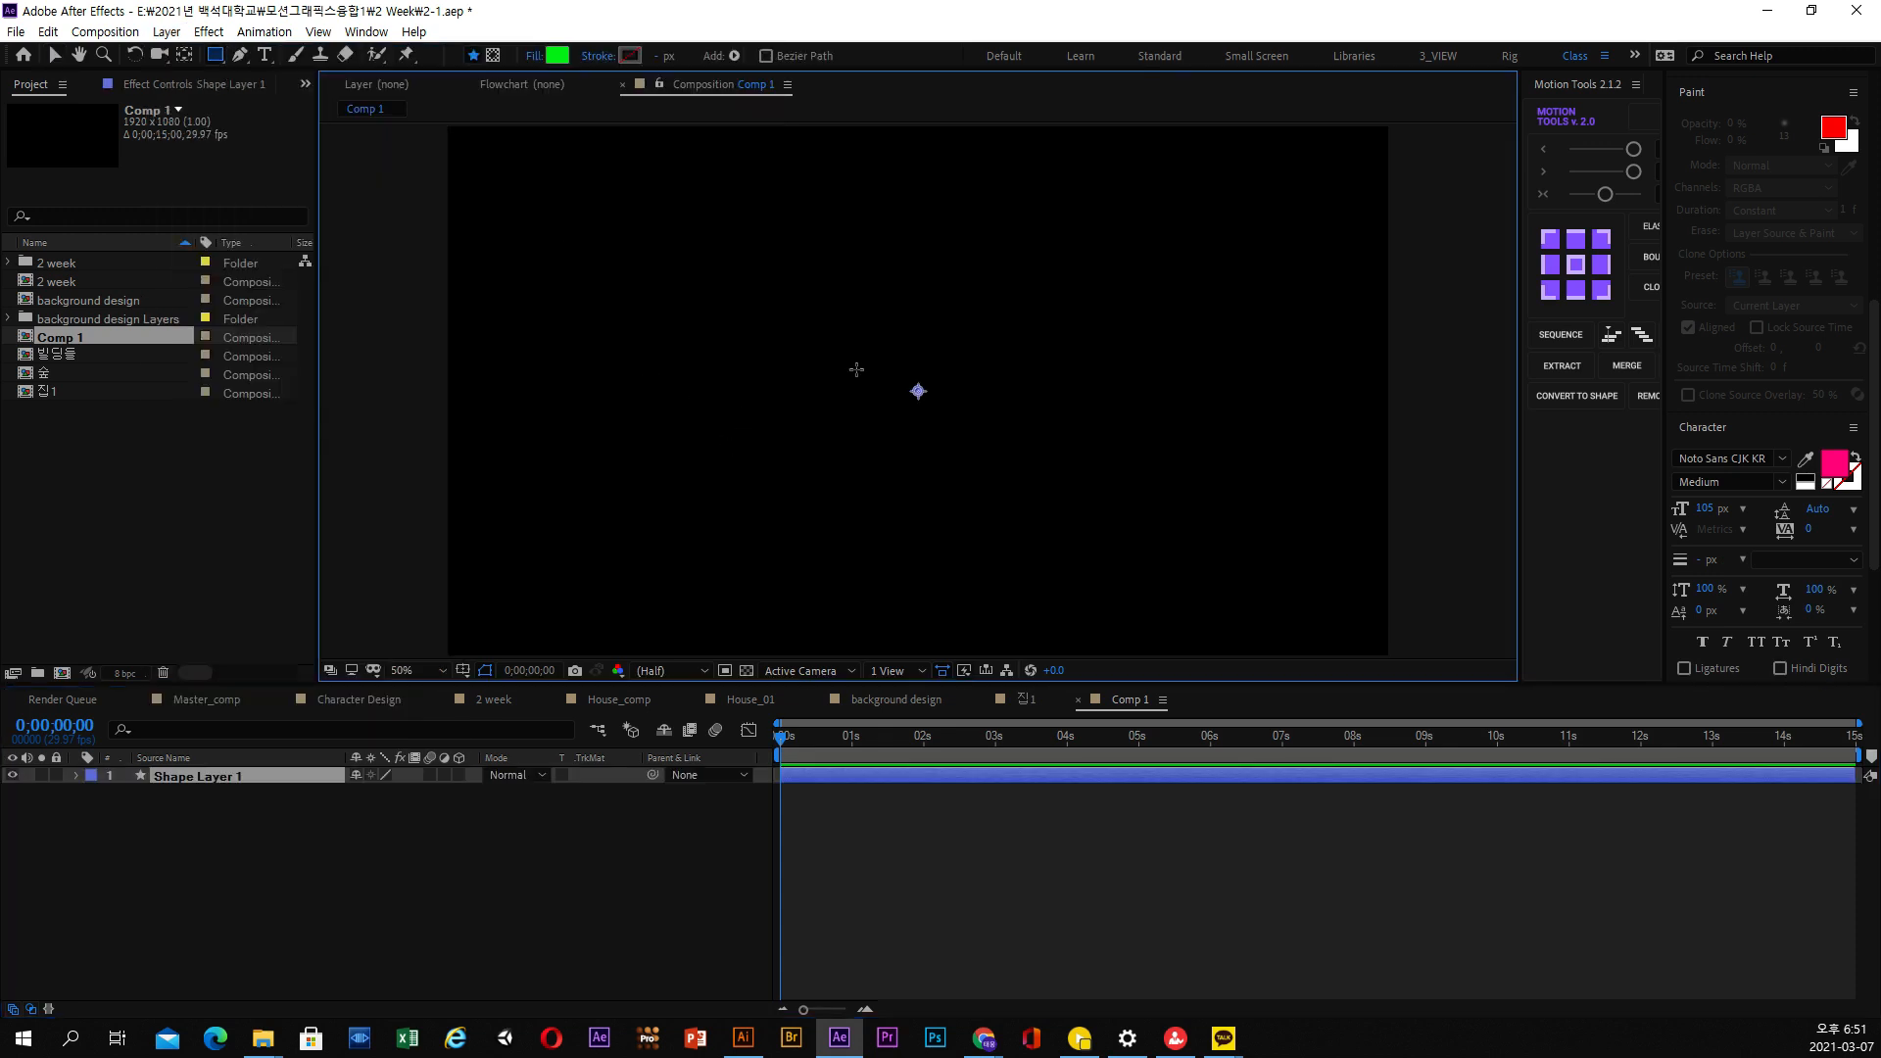
mouse_move(906, 364)
left_mouse_down()
mouse_move(960, 421)
mouse_move(772, 435)
mouse_move(715, 478)
left_mouse_up()
left_click(55, 59)
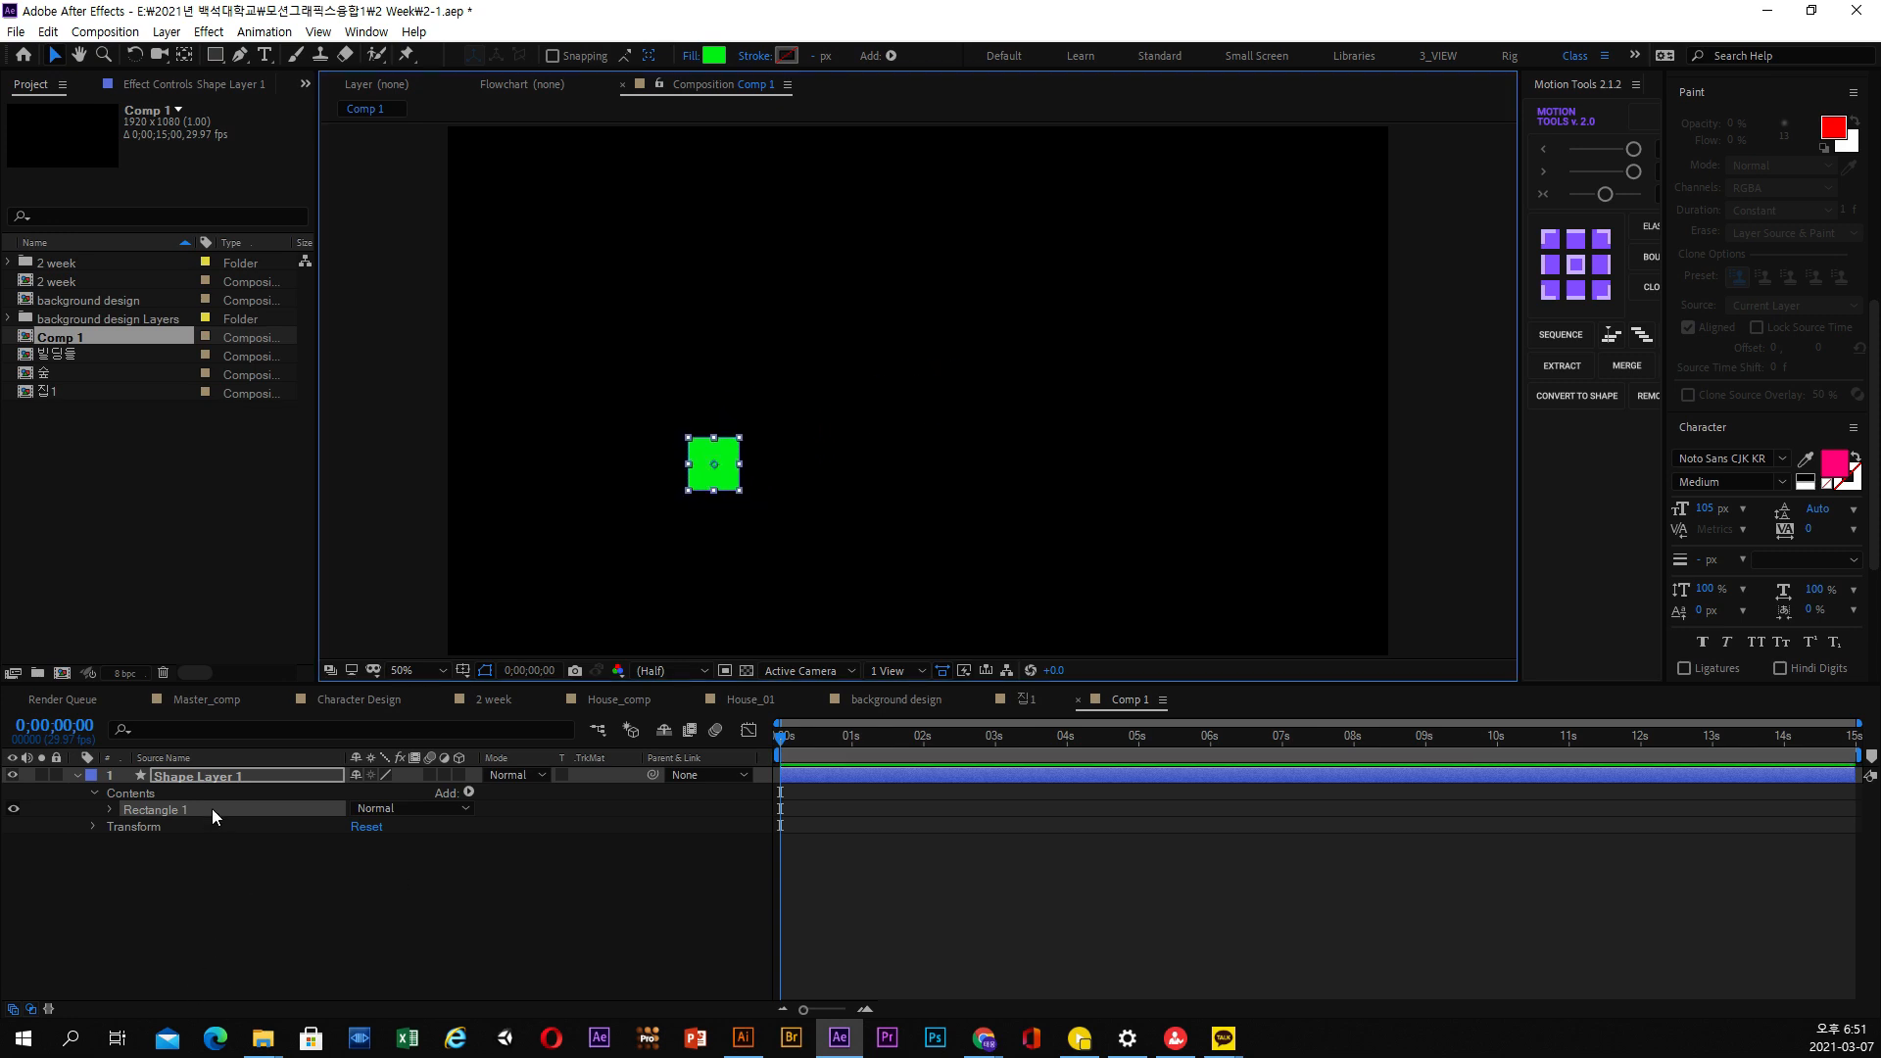
Move the anchor point of Shape Layer 1 to the centre of the green square
left_click(108, 803)
left_click(78, 776)
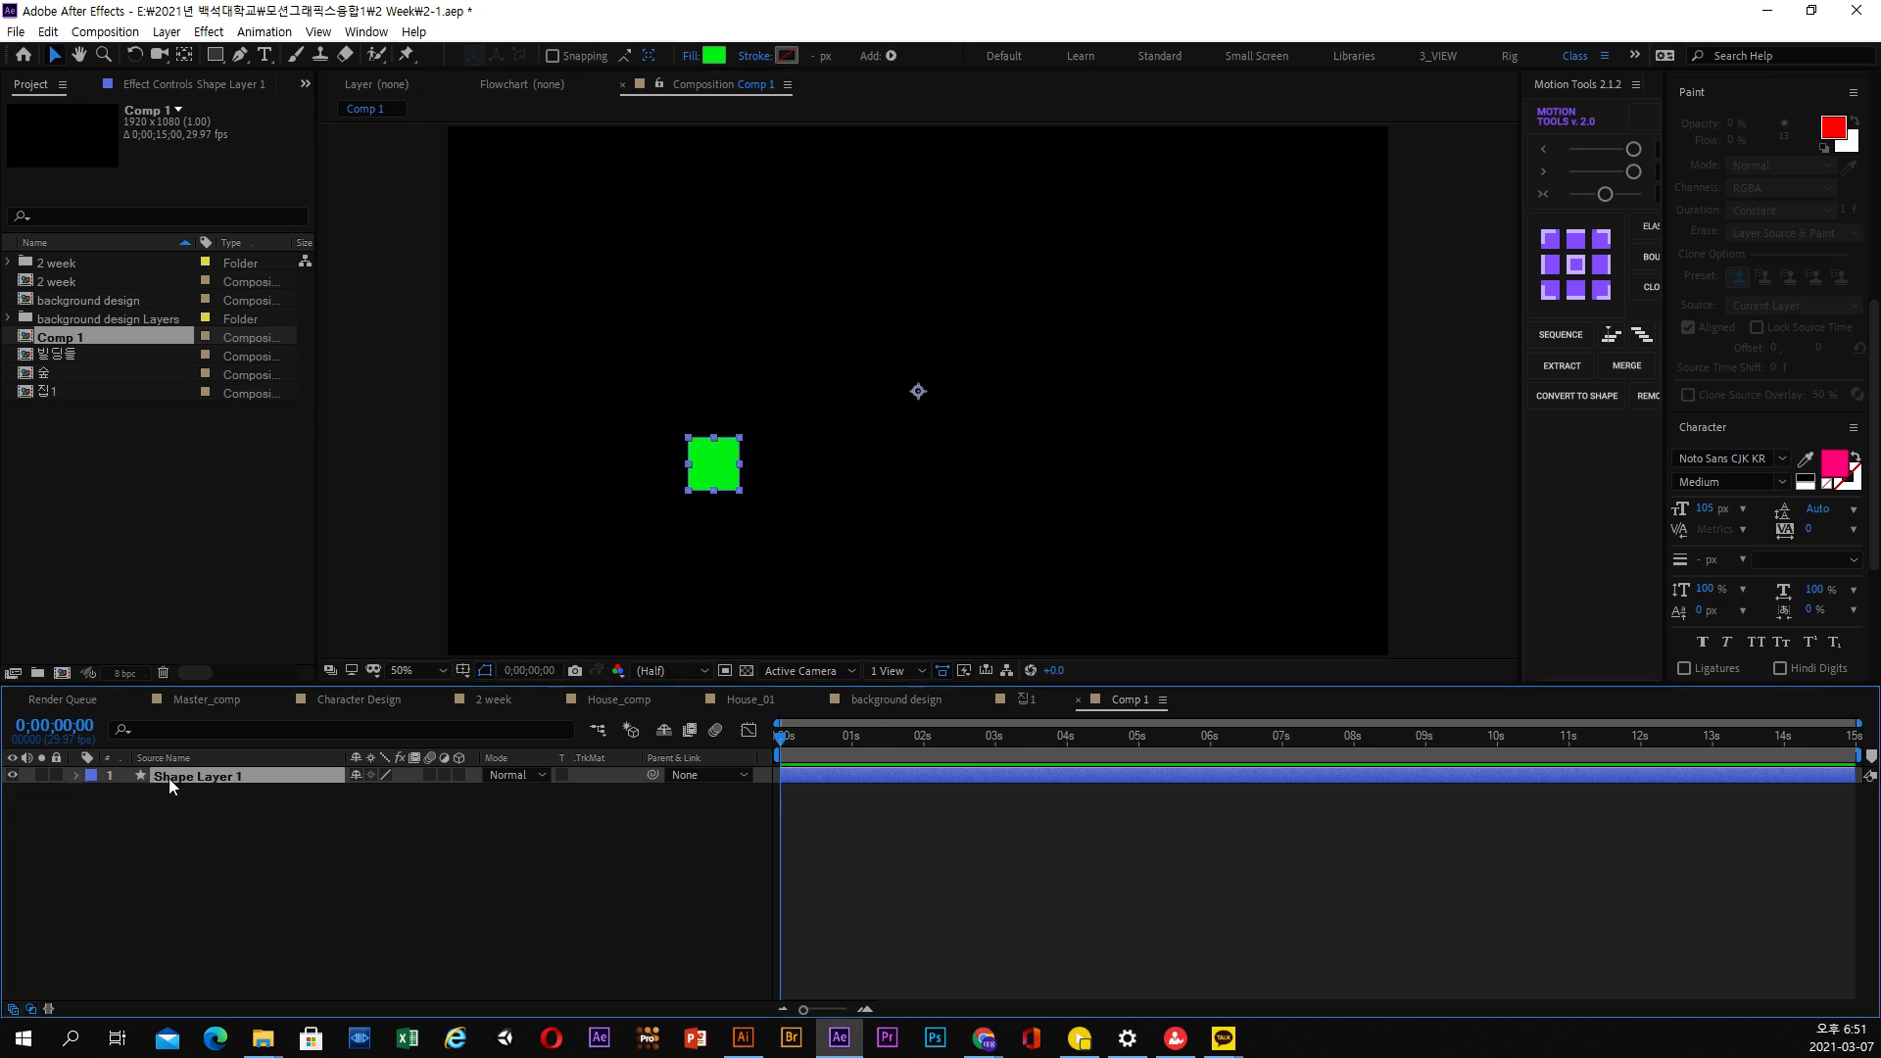
left_click(77, 775)
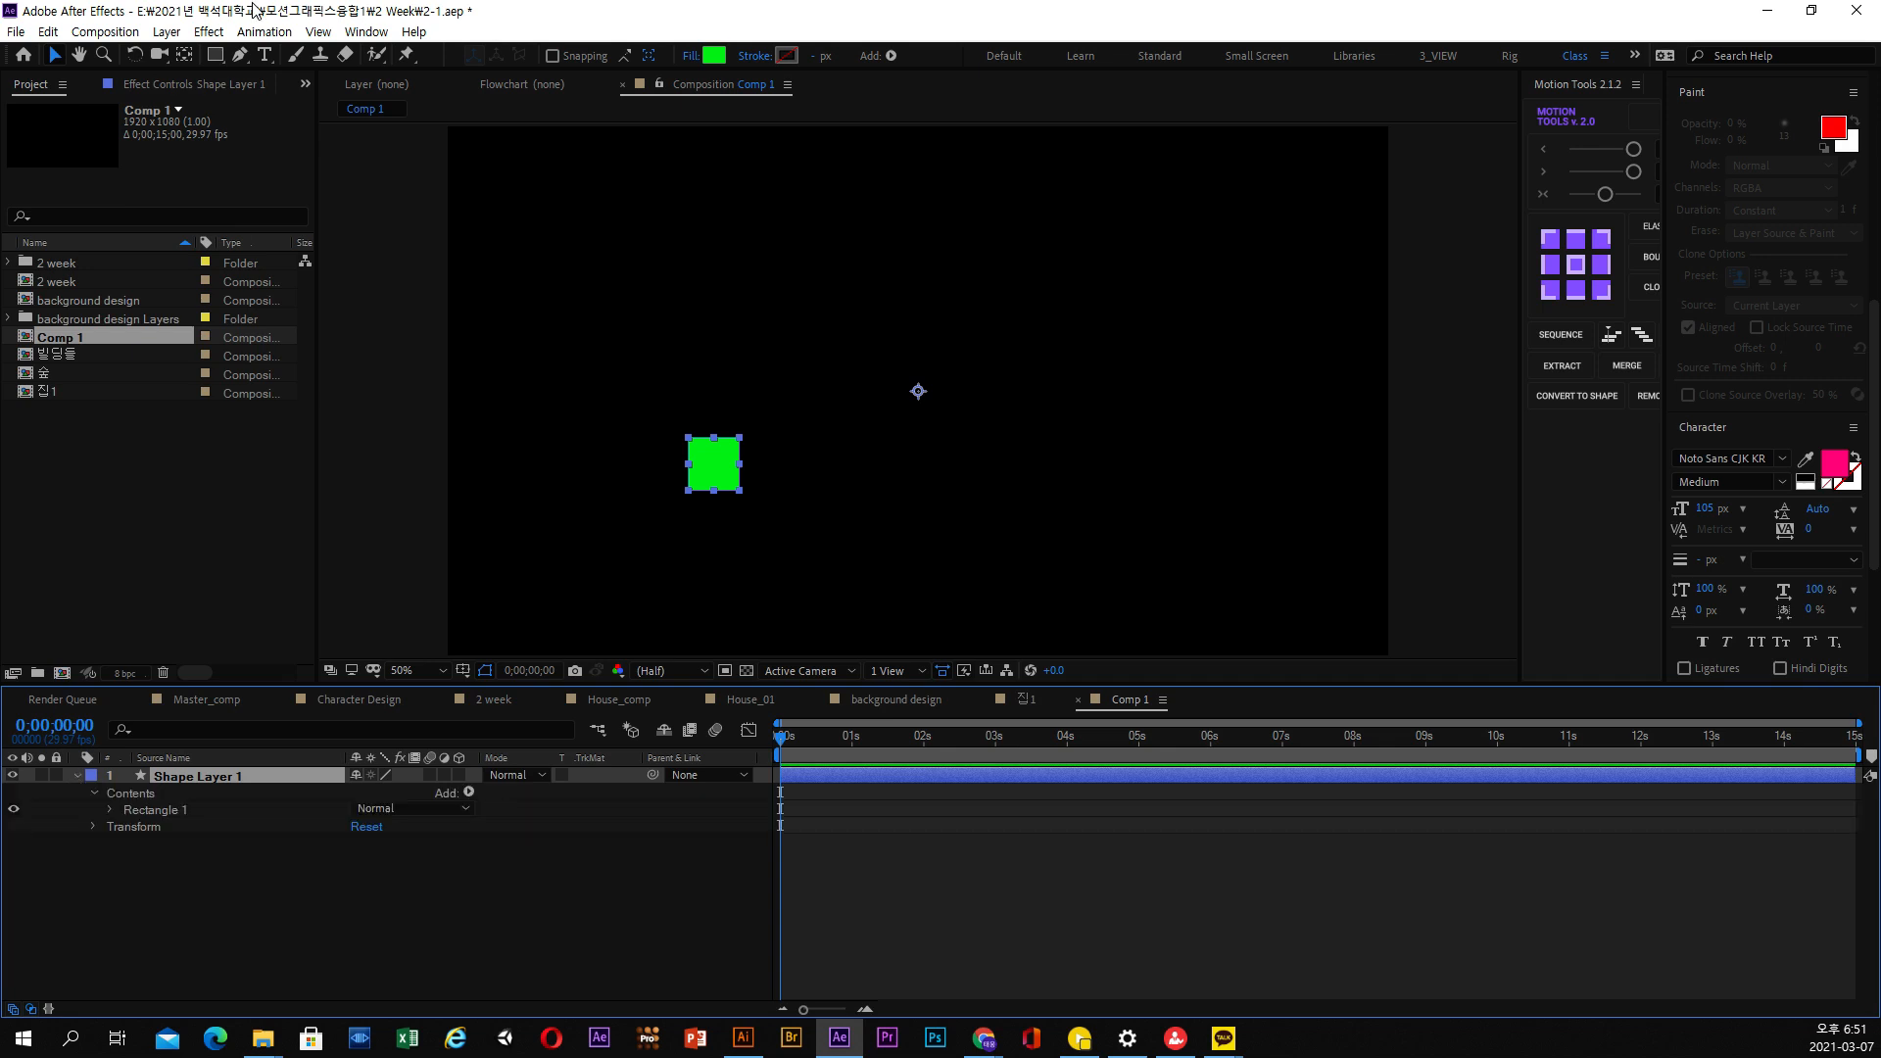
left_click(186, 55)
left_click_drag(918, 392, 713, 470)
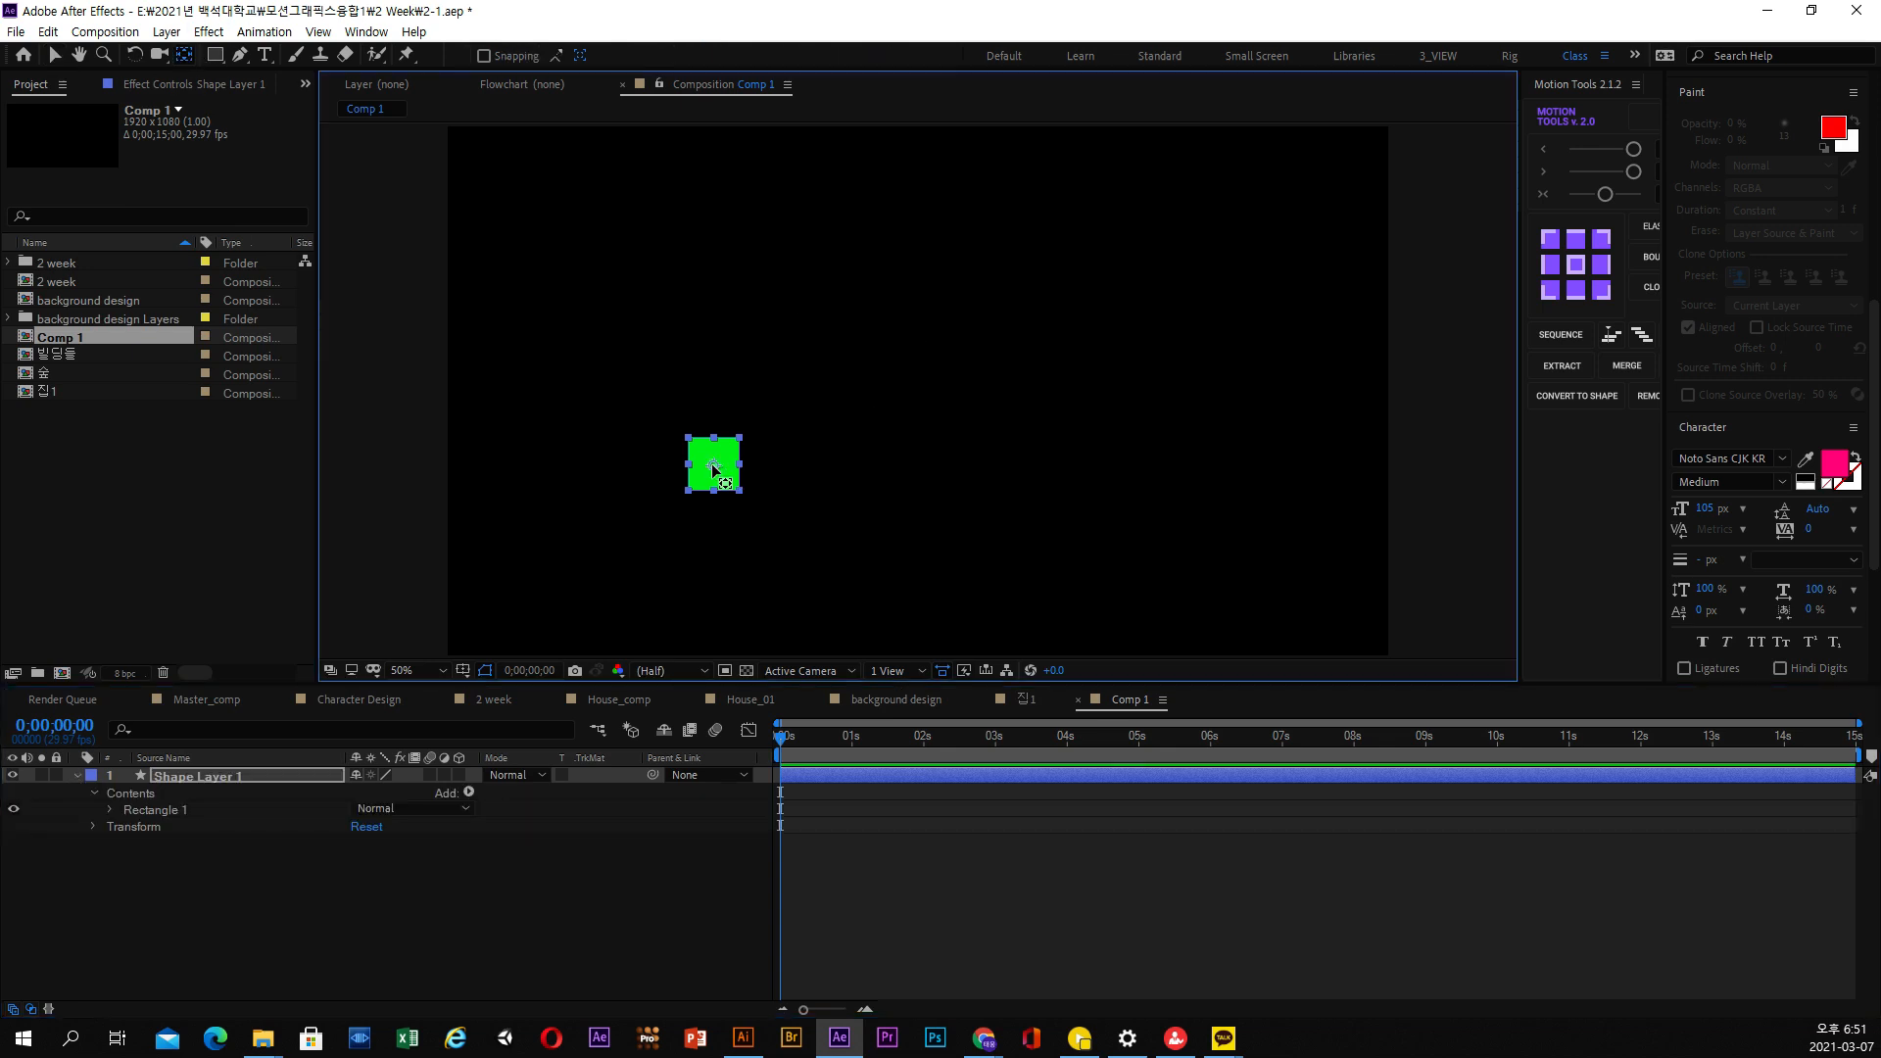
left_click(54, 56)
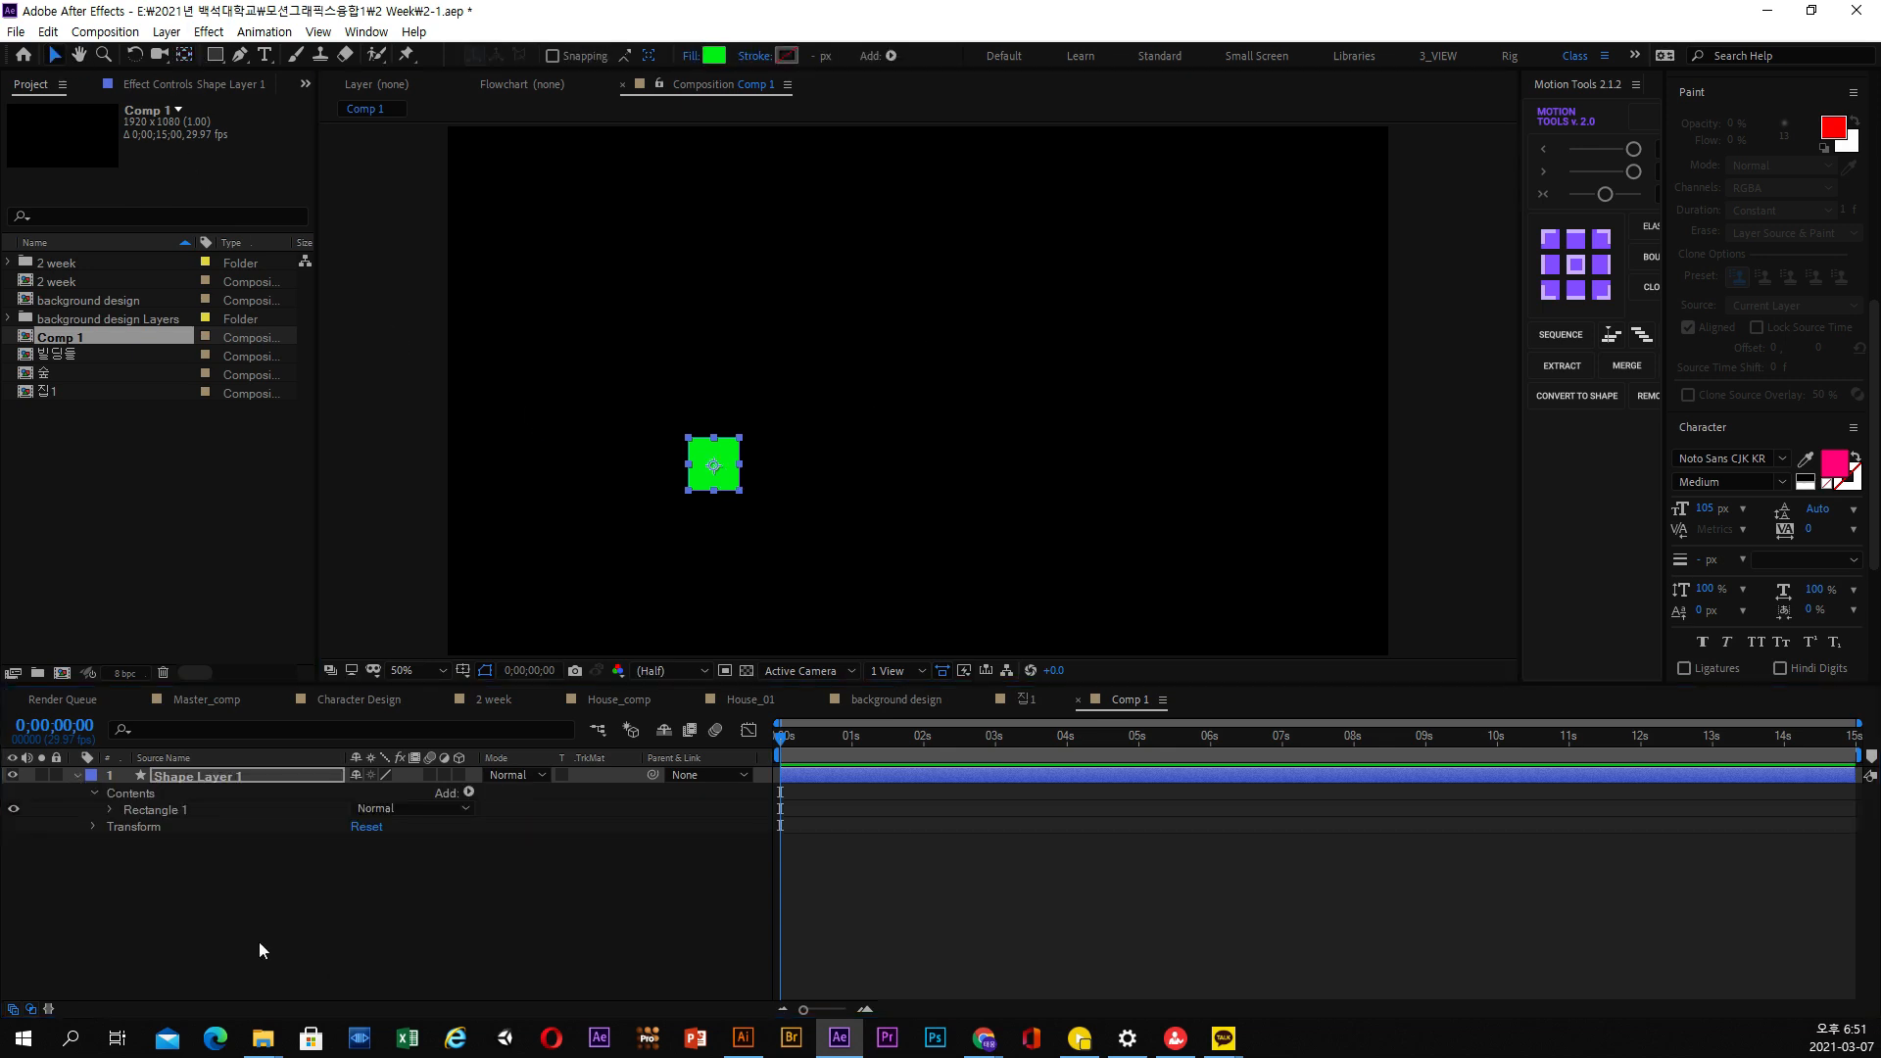
Separate the Position property of Shape Layer 1 into X and Y dimensions
left_click(92, 826)
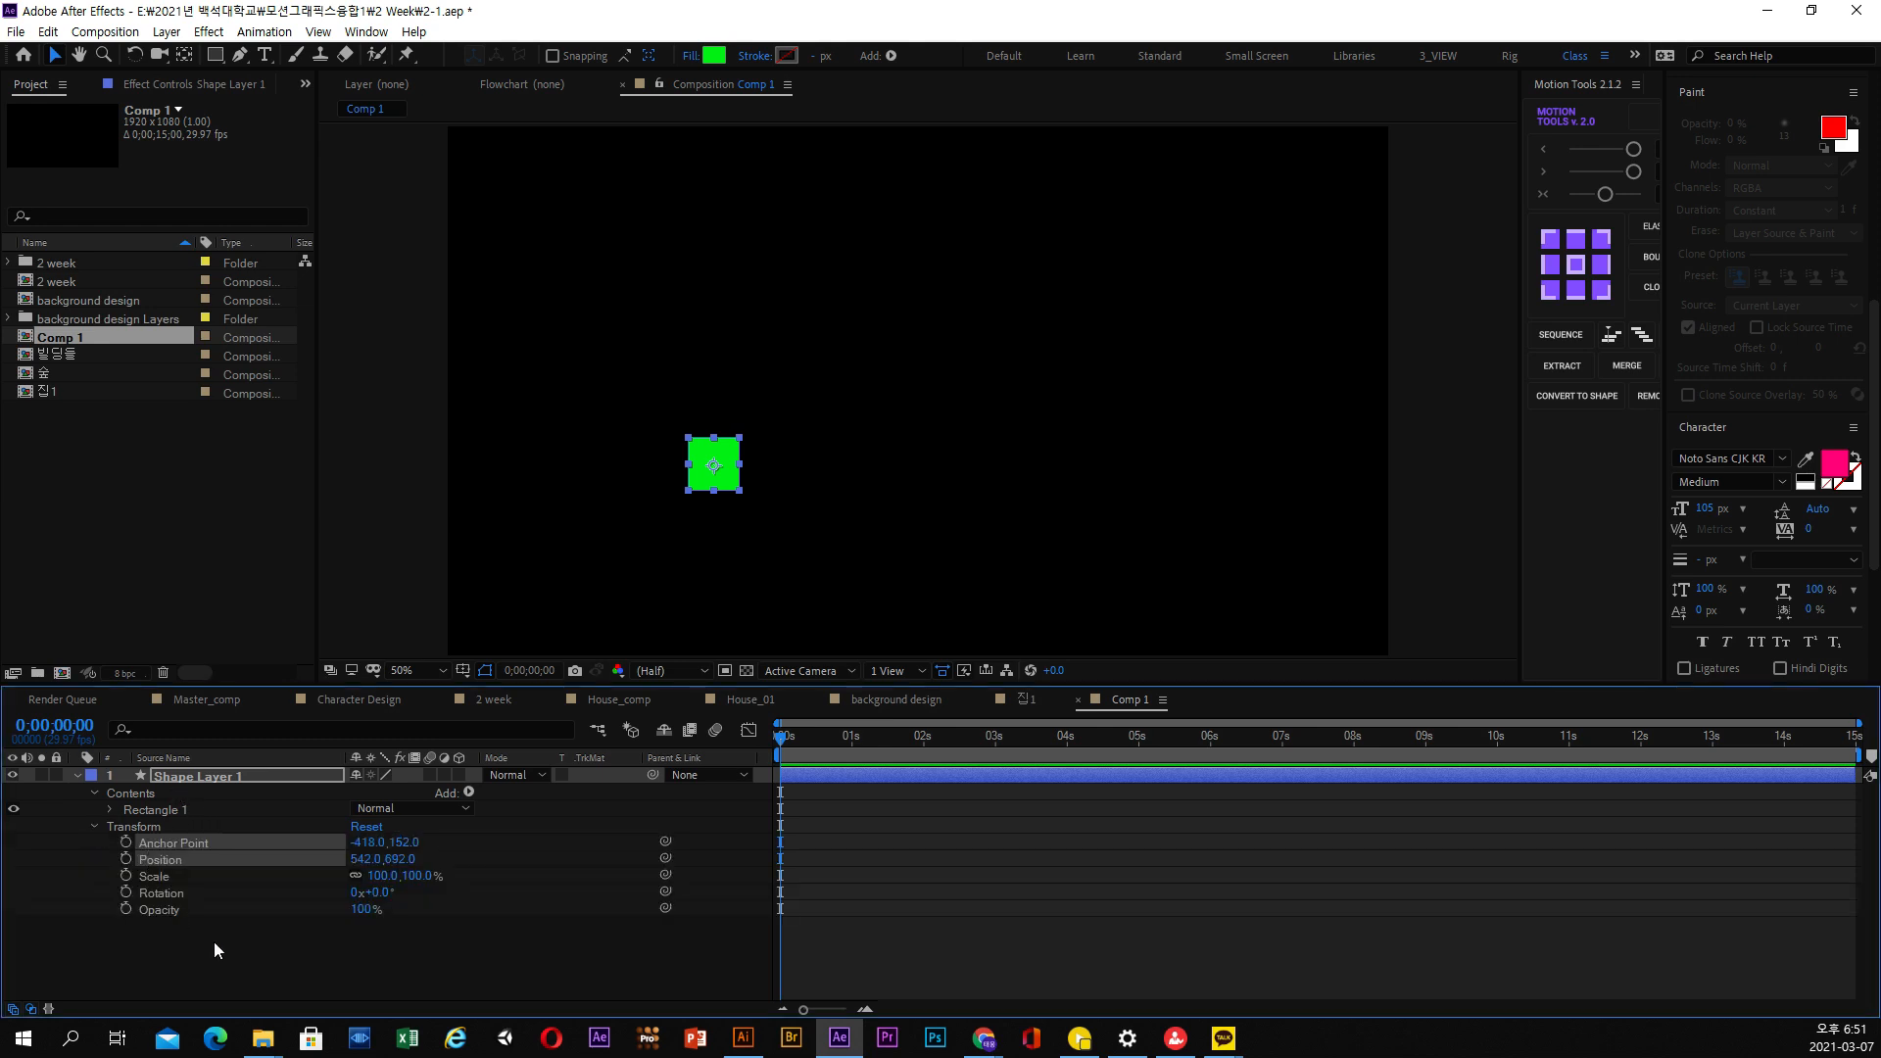
right_click(178, 864)
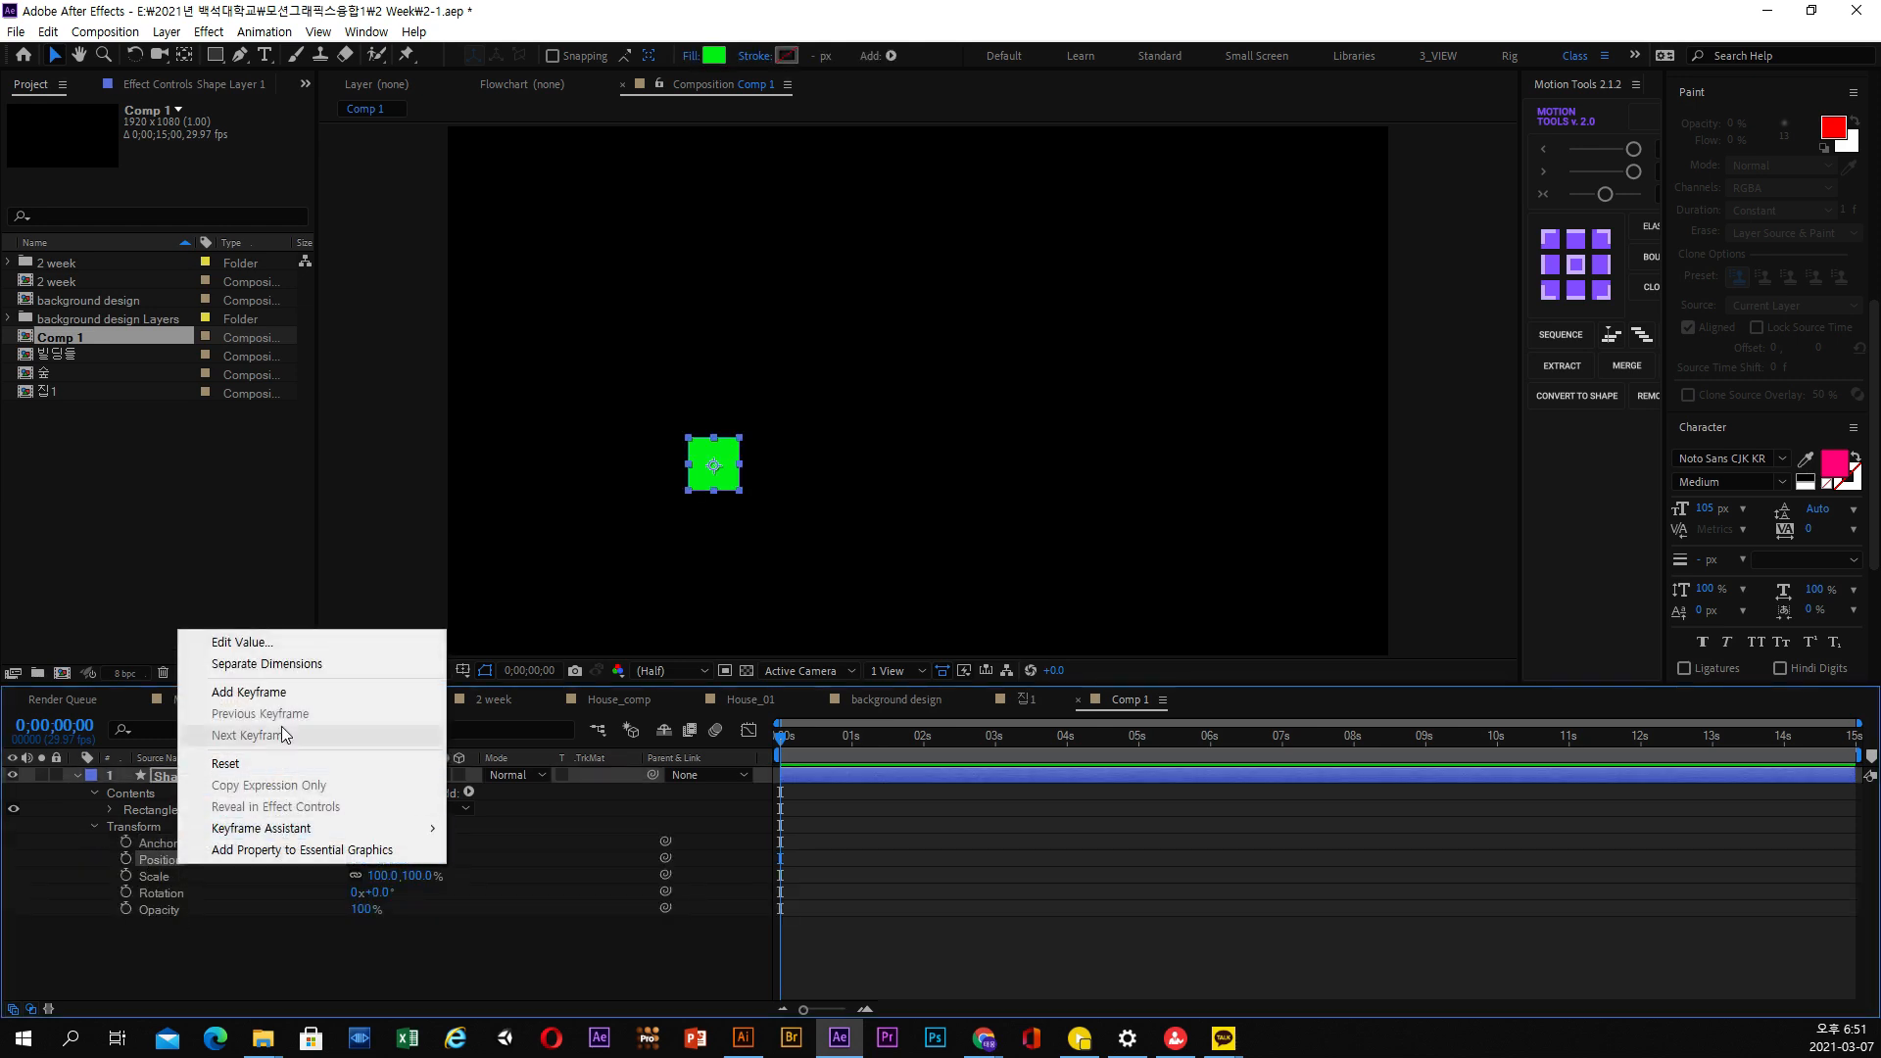
left_click(280, 664)
left_click(191, 976)
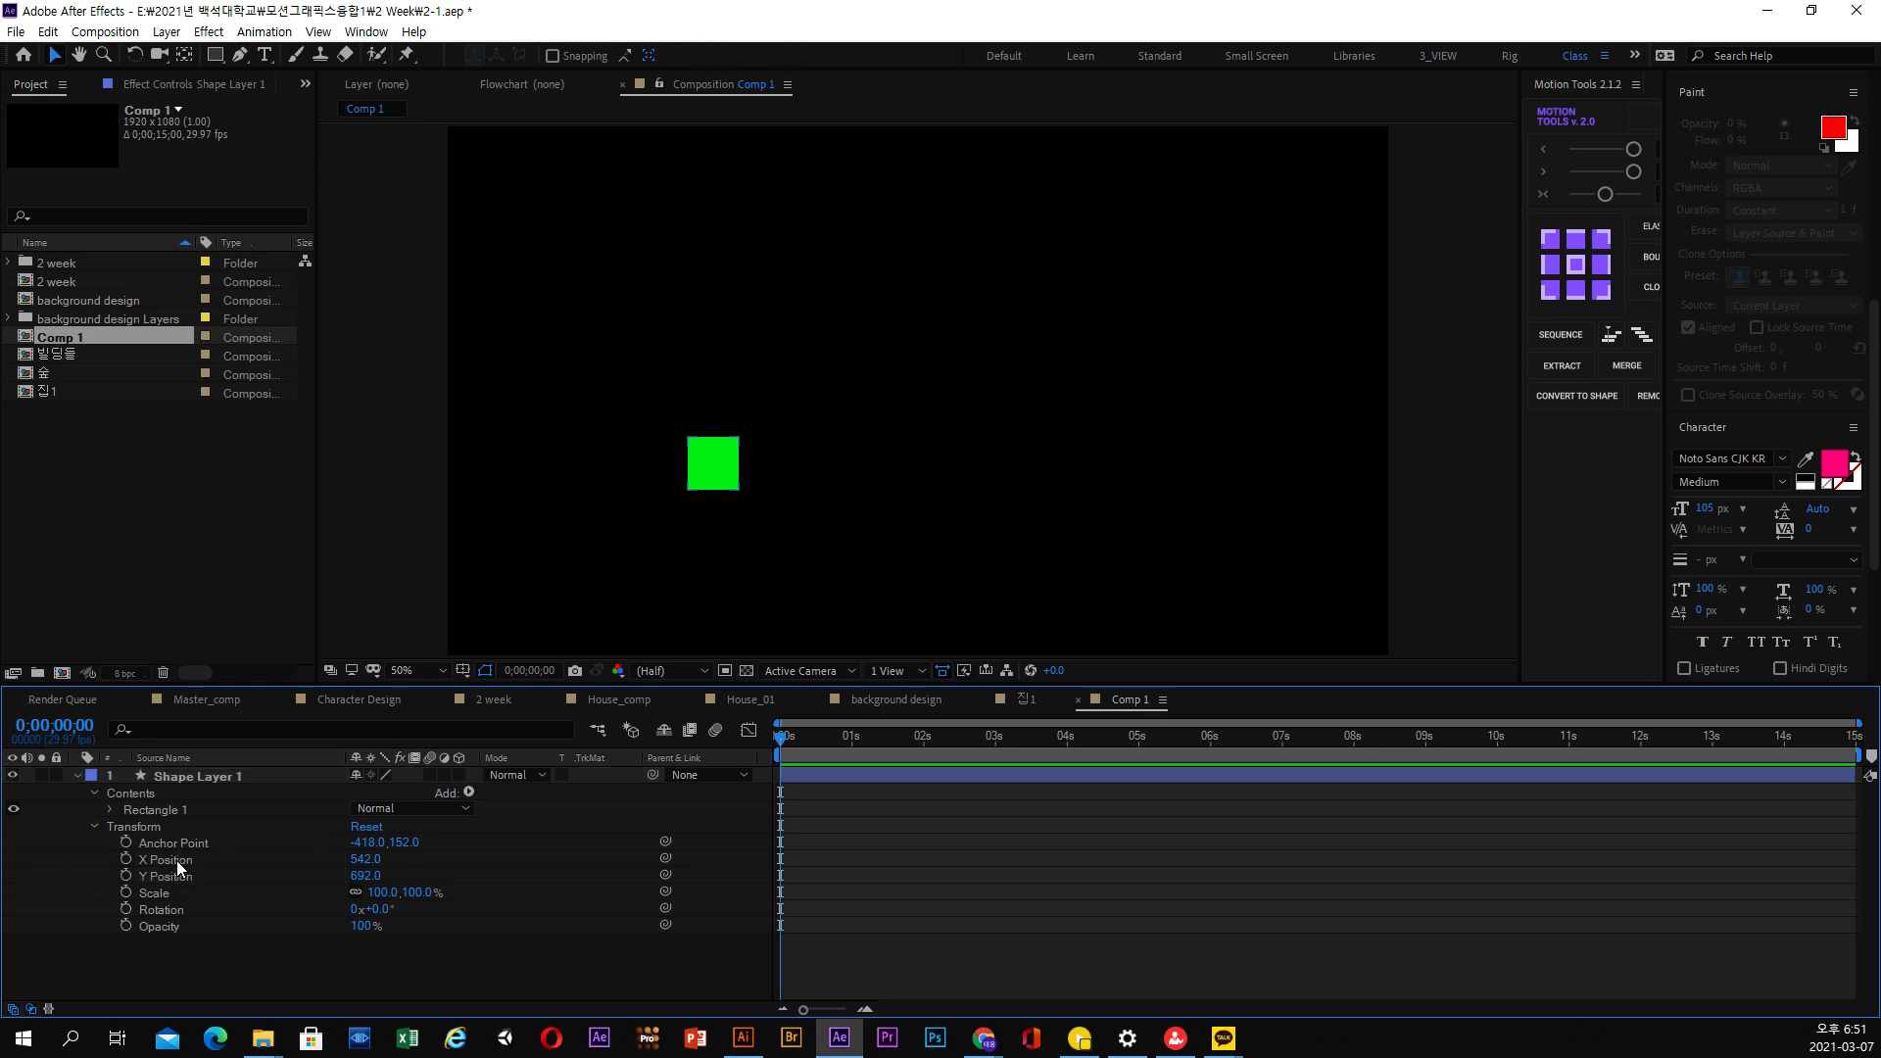
Keyframe the square's X Position at about 396 at the start and about 1668 just before the one-second mark
left_click(176, 860)
left_click_drag(725, 470, 653, 468)
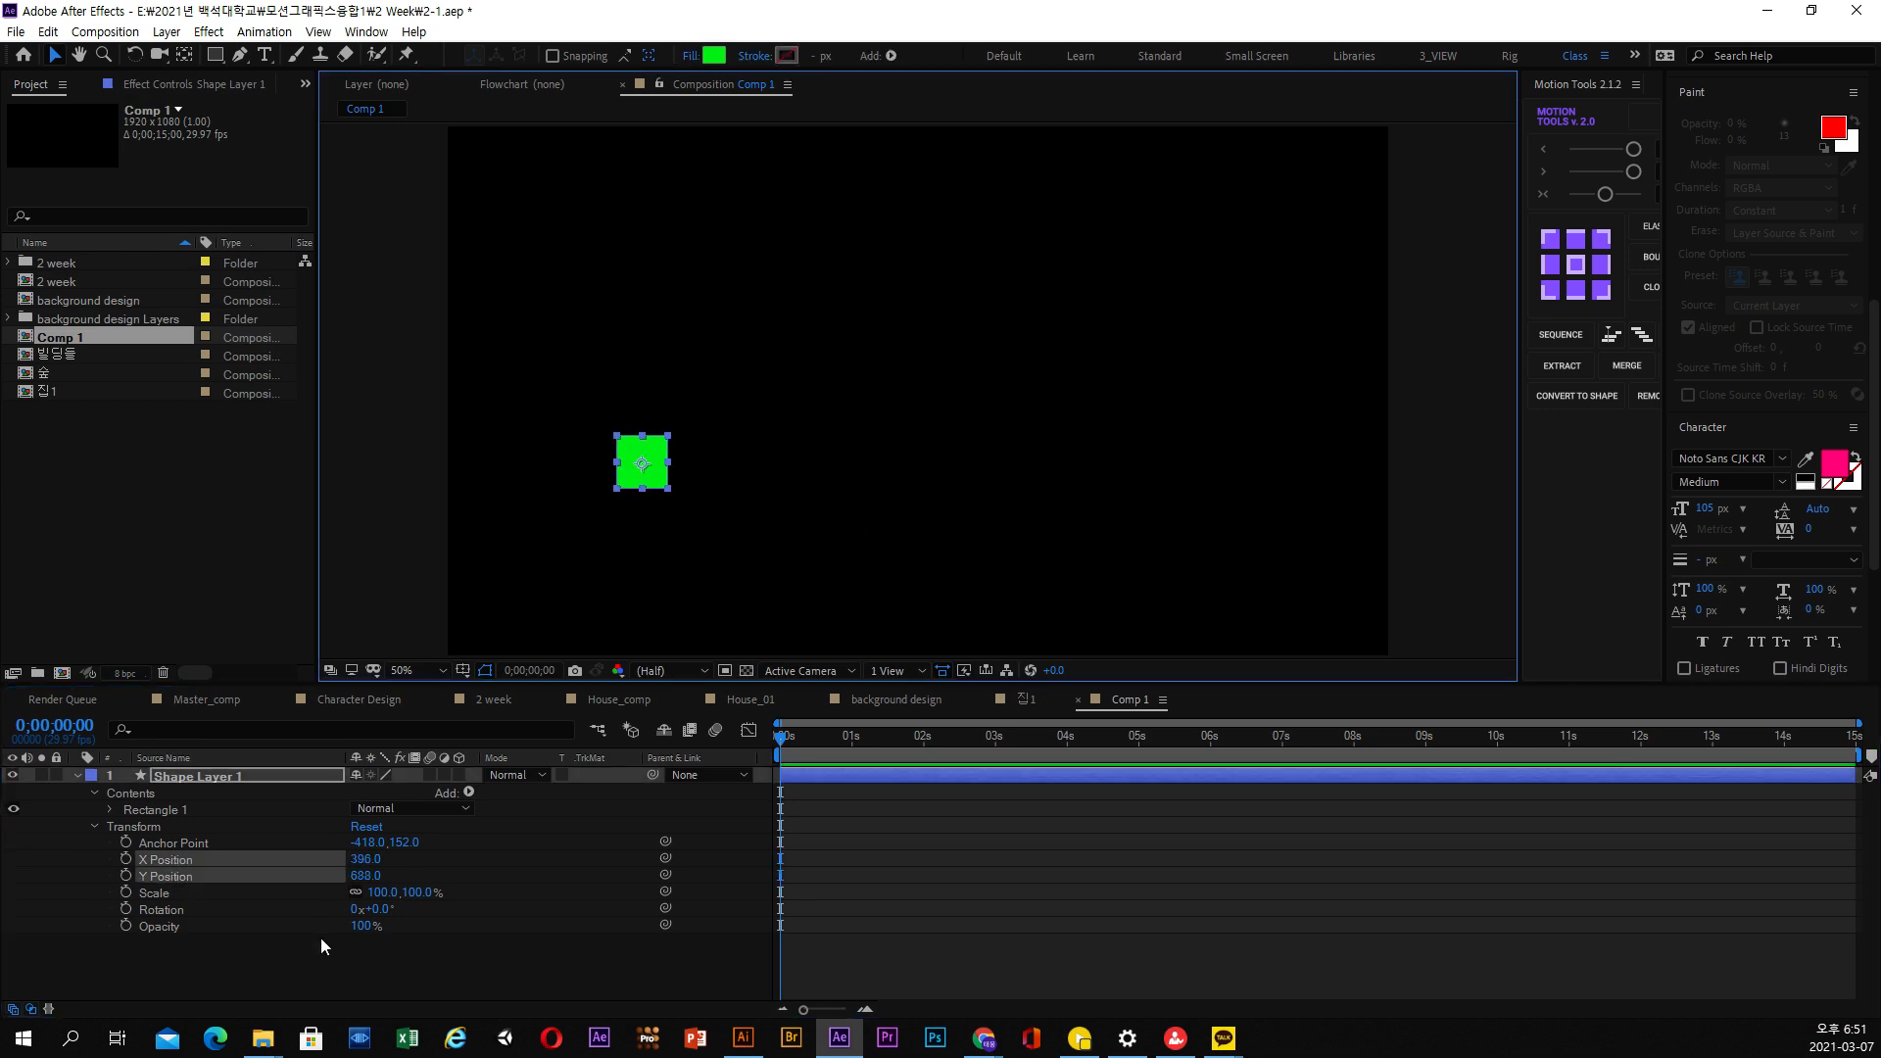
left_click(127, 858)
left_click(846, 756)
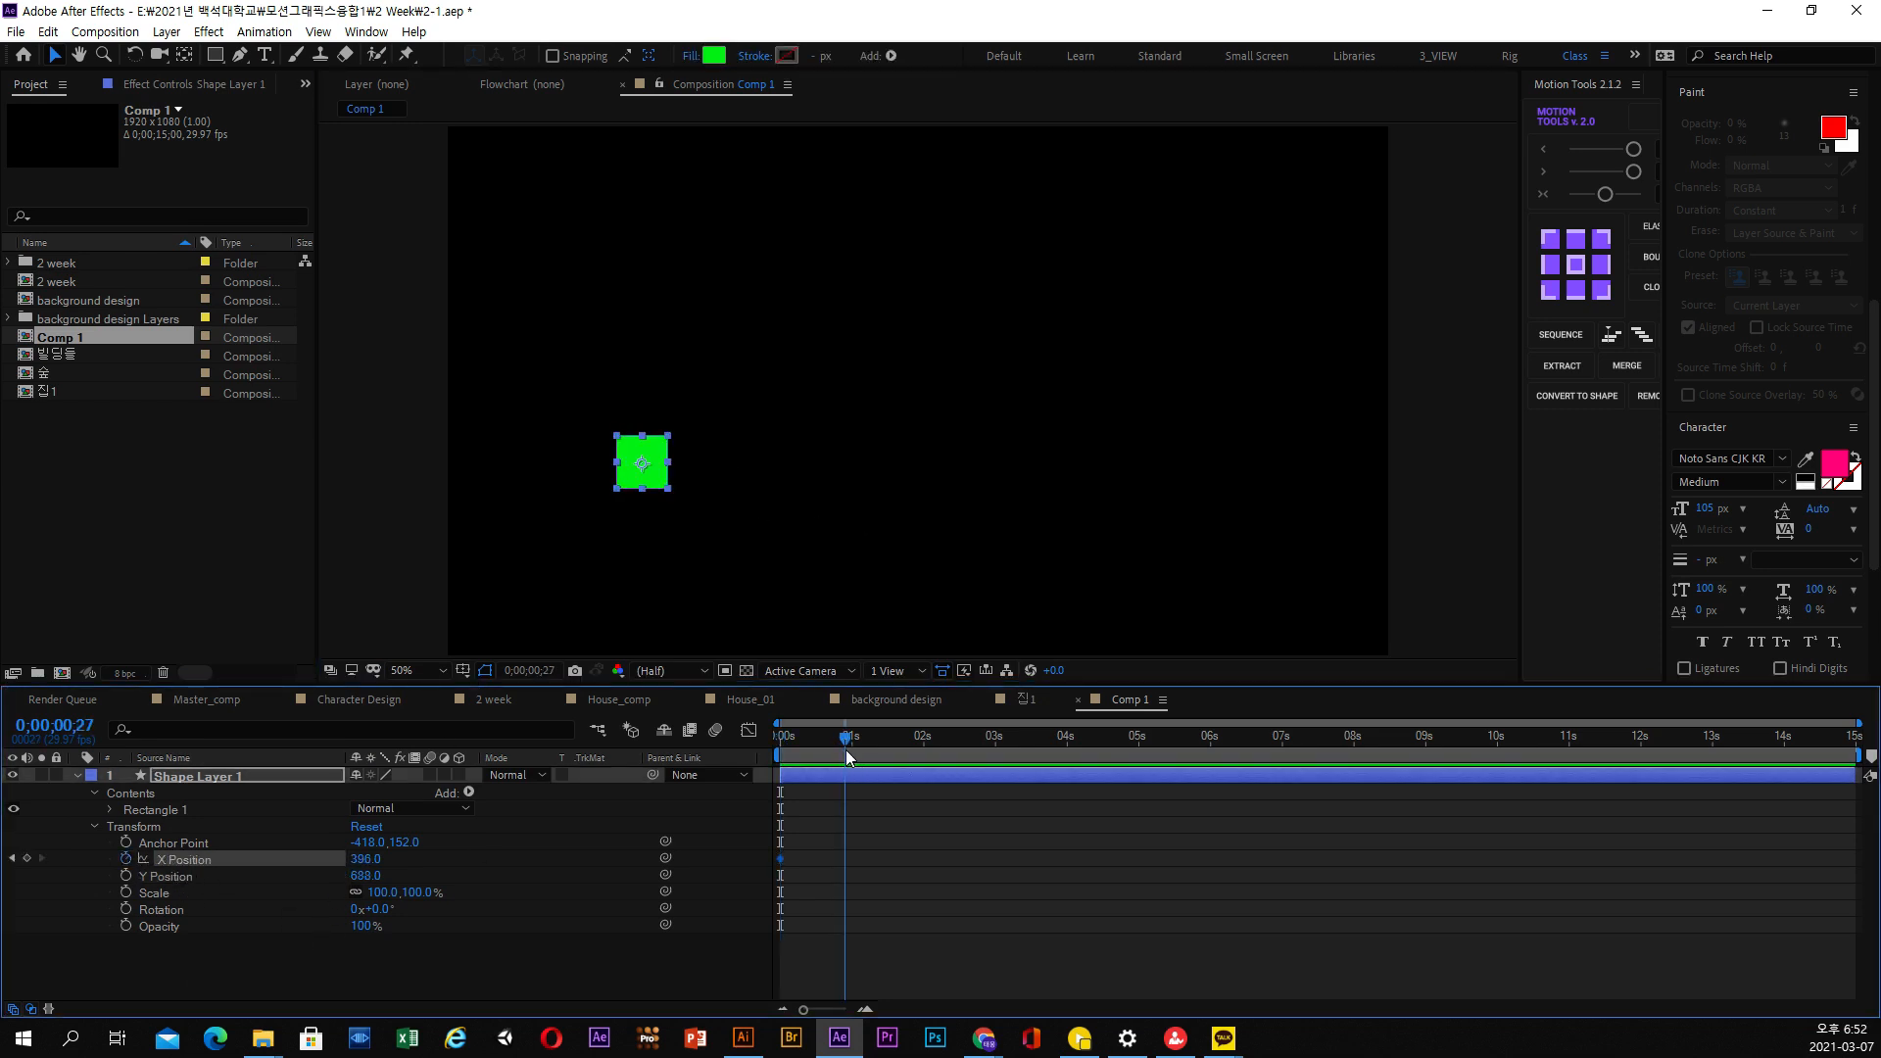
left_click_drag(847, 756, 853, 757)
left_click_drag(659, 484, 1281, 484)
Retime the second X Position keyframe to frame 15 and preview the square's movement from the start
left_click_drag(844, 724, 923, 757)
key("space")
key("equal")
key("equal")
left_click_drag(1067, 859, 924, 864)
left_click_drag(854, 733, 760, 755)
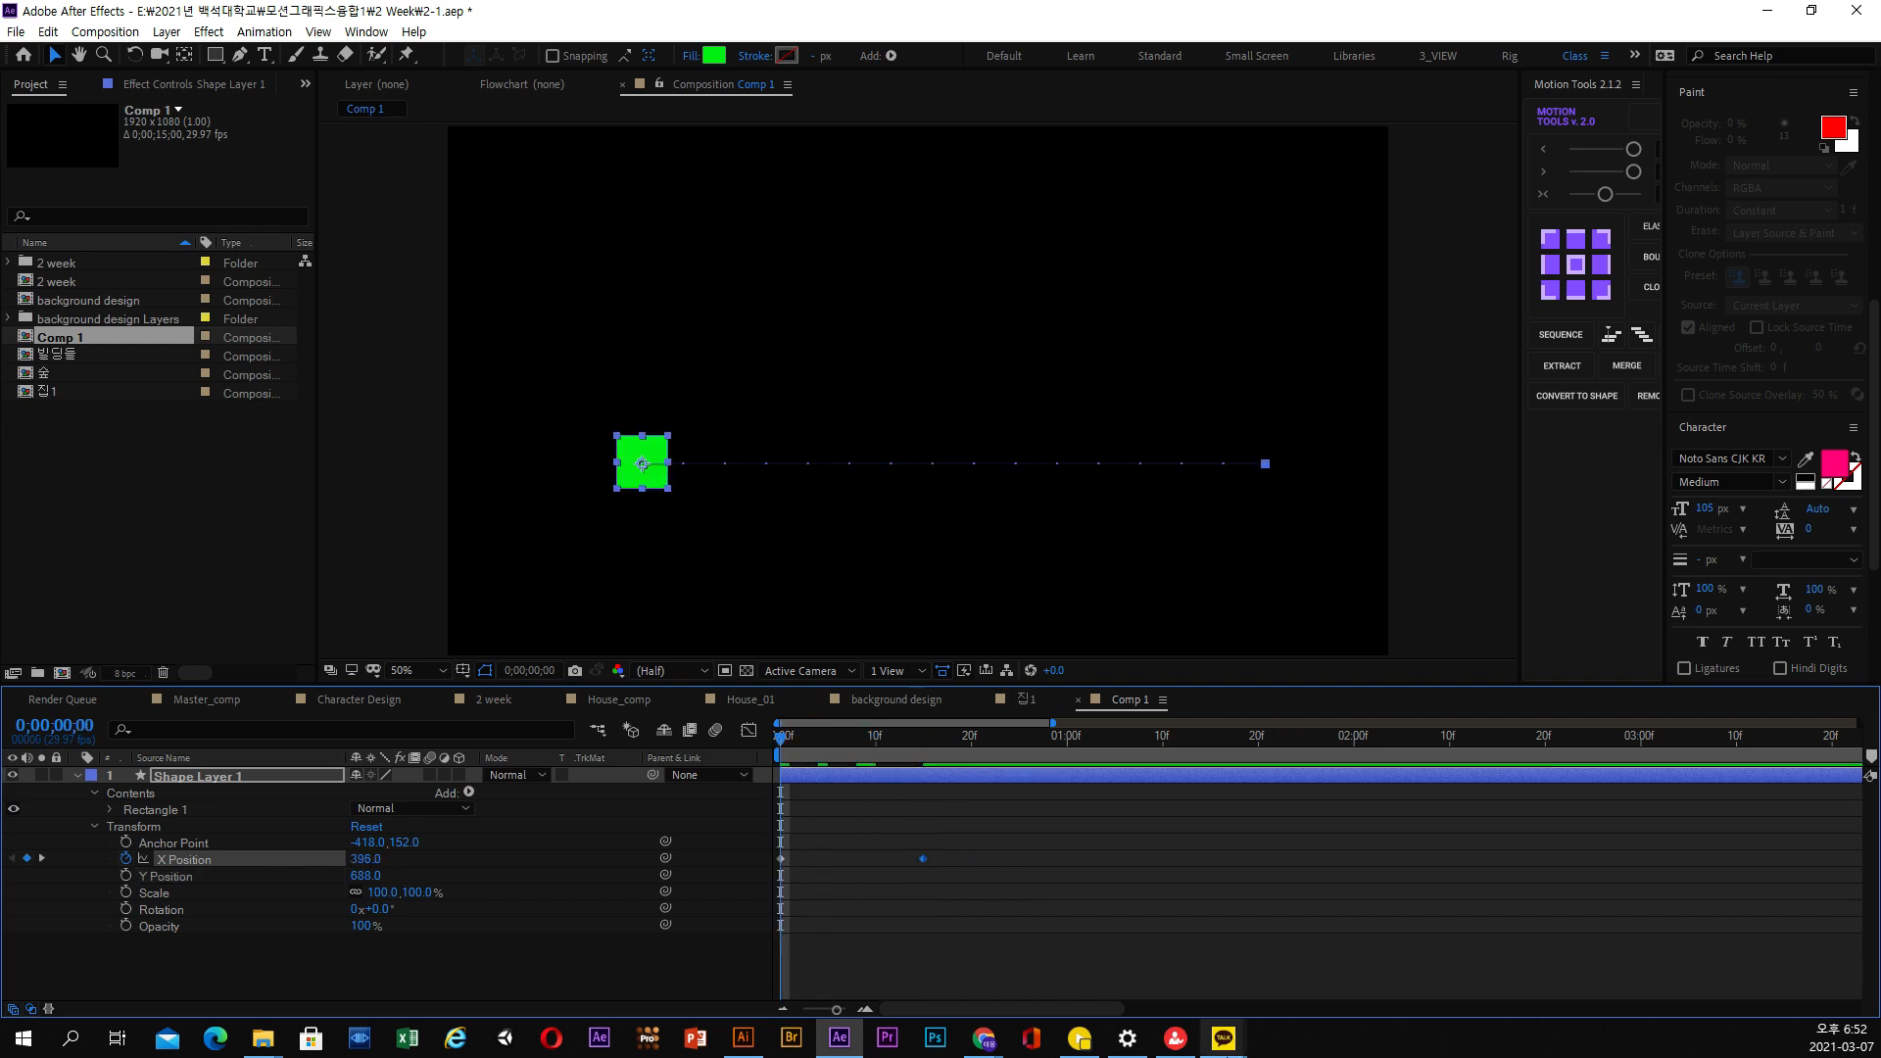
key("space")
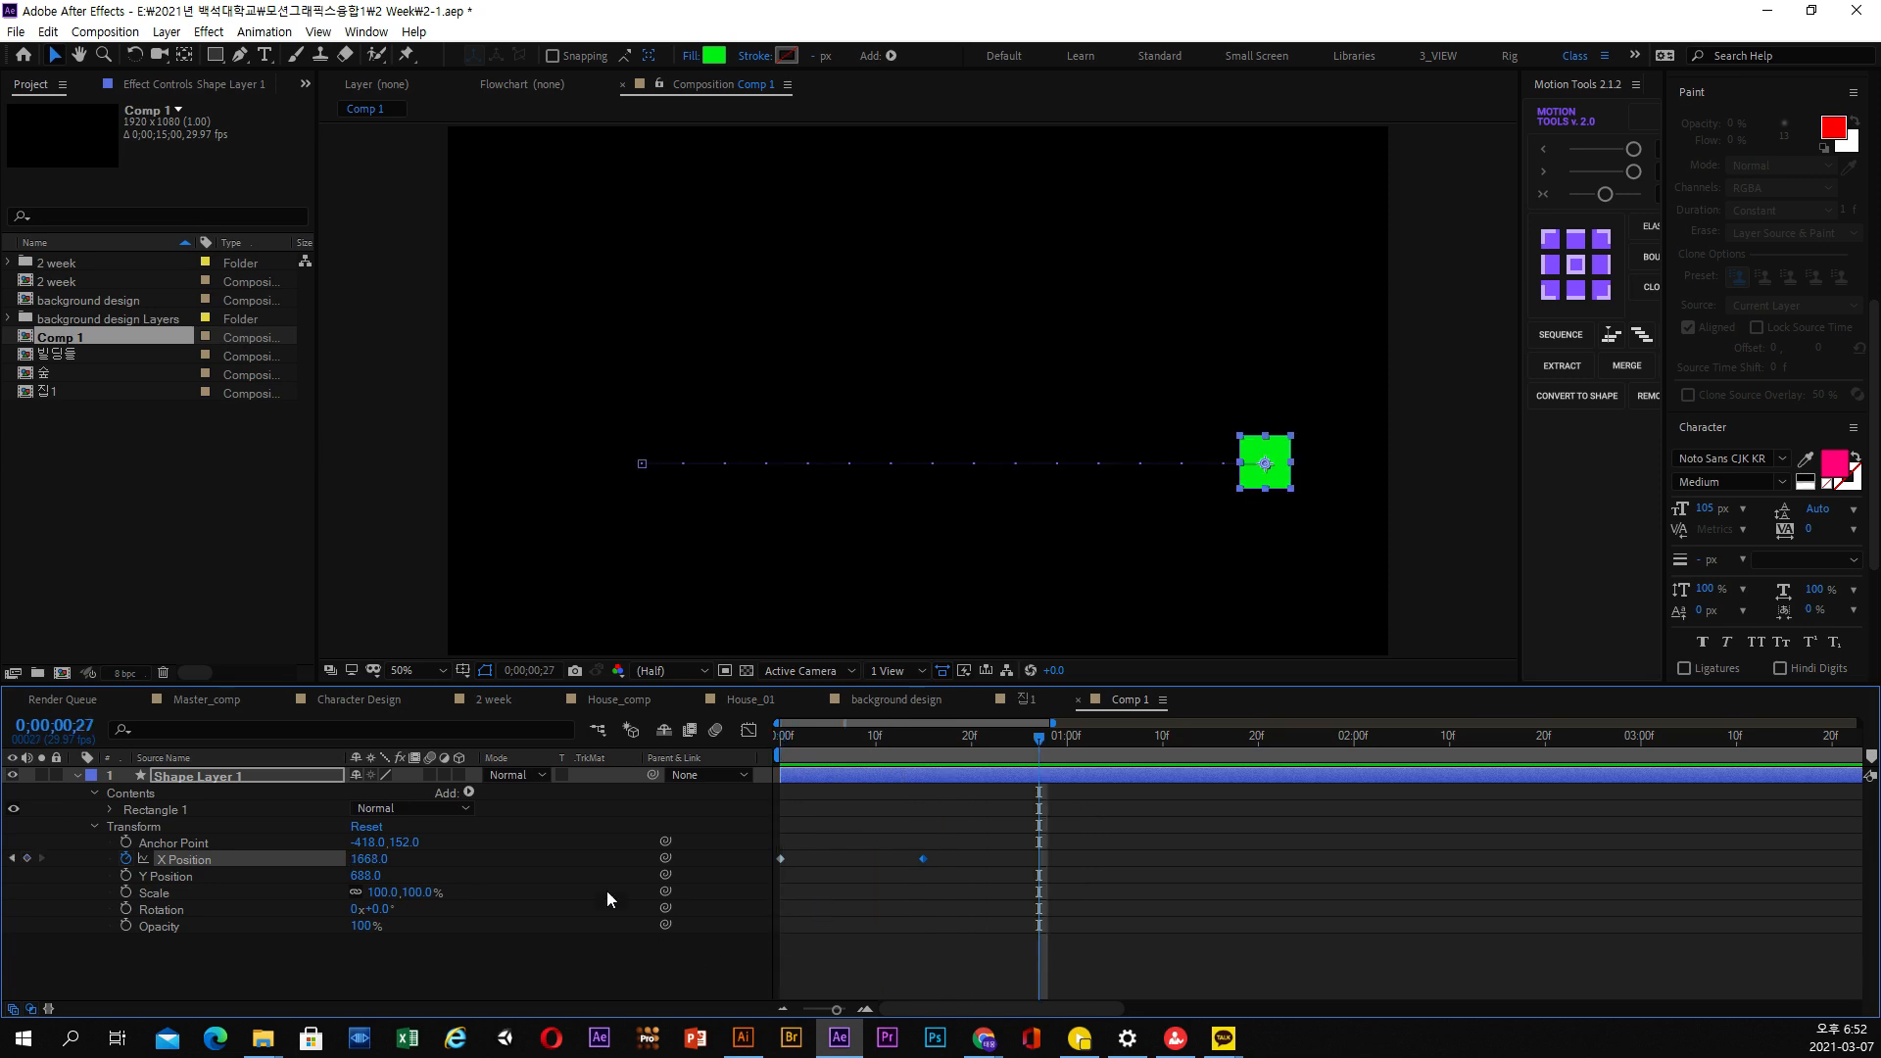
Review the Easy Ease variants available for the first X Position keyframe and go to frame 15
right_click(782, 860)
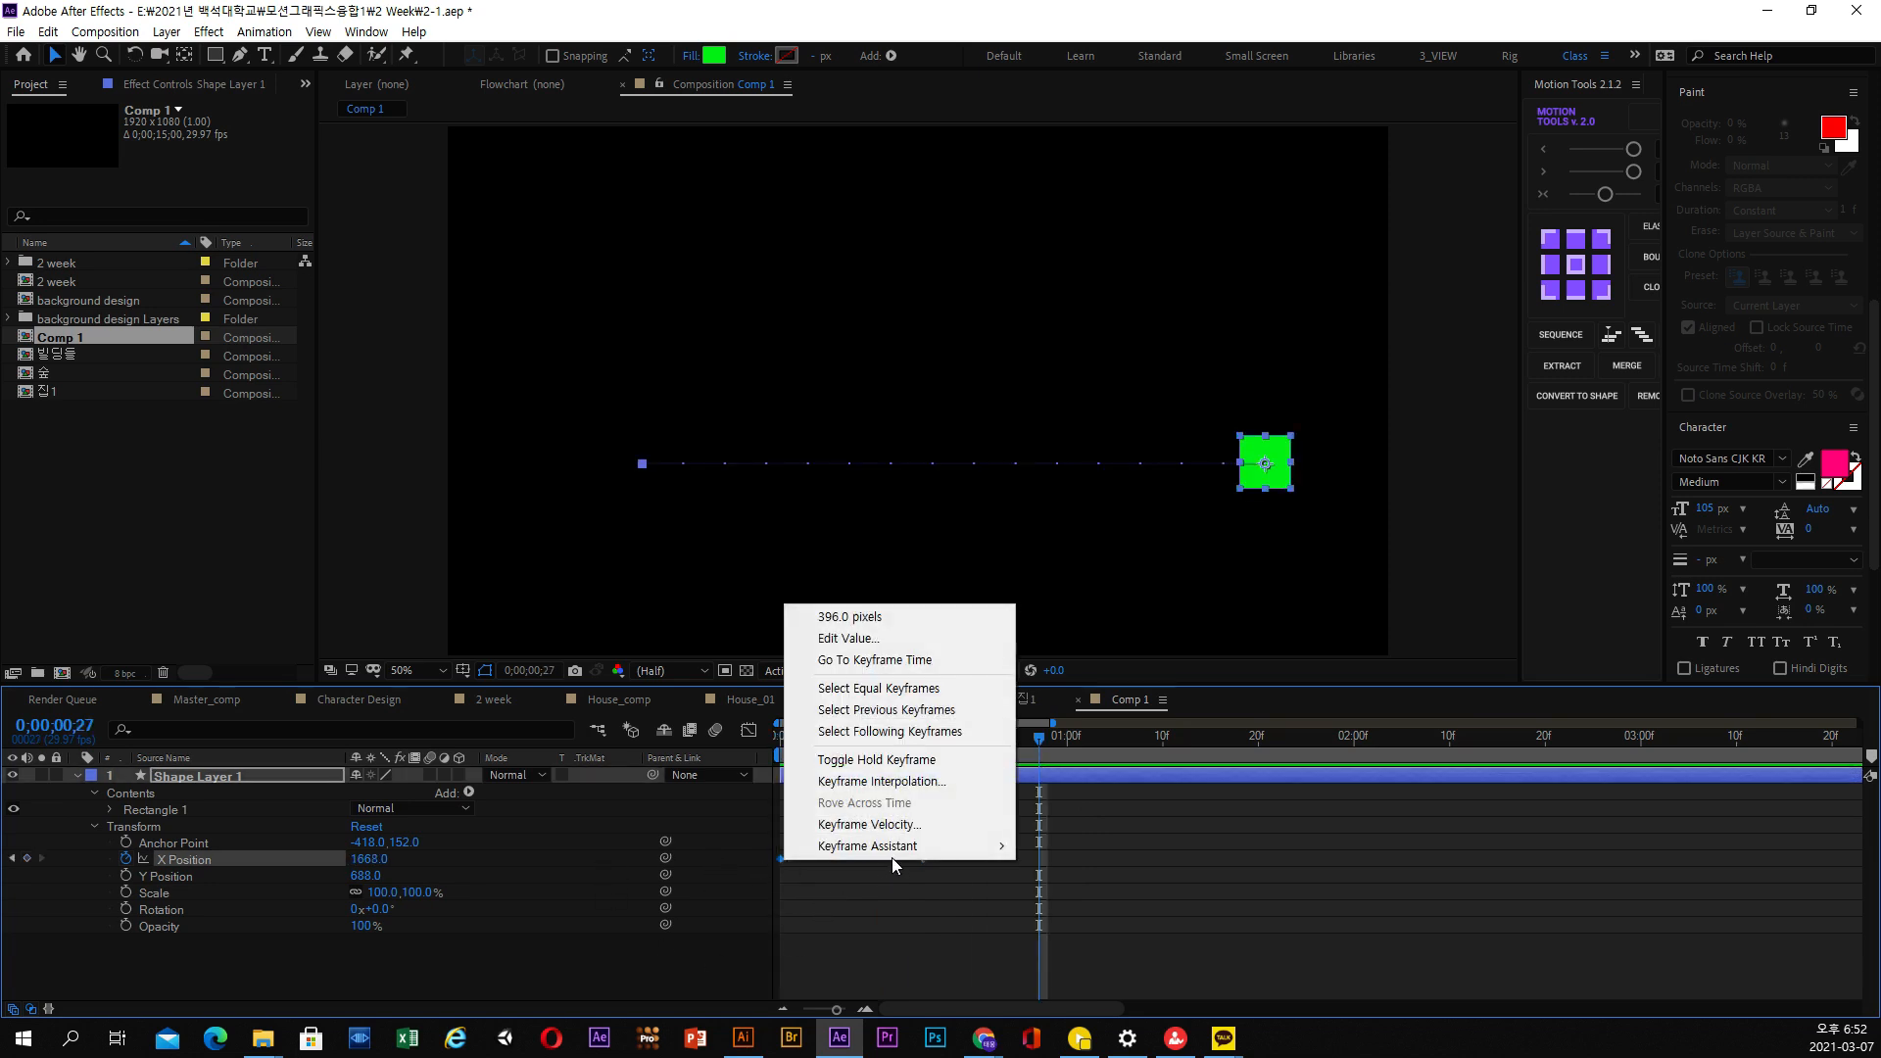
mouse_move(903, 854)
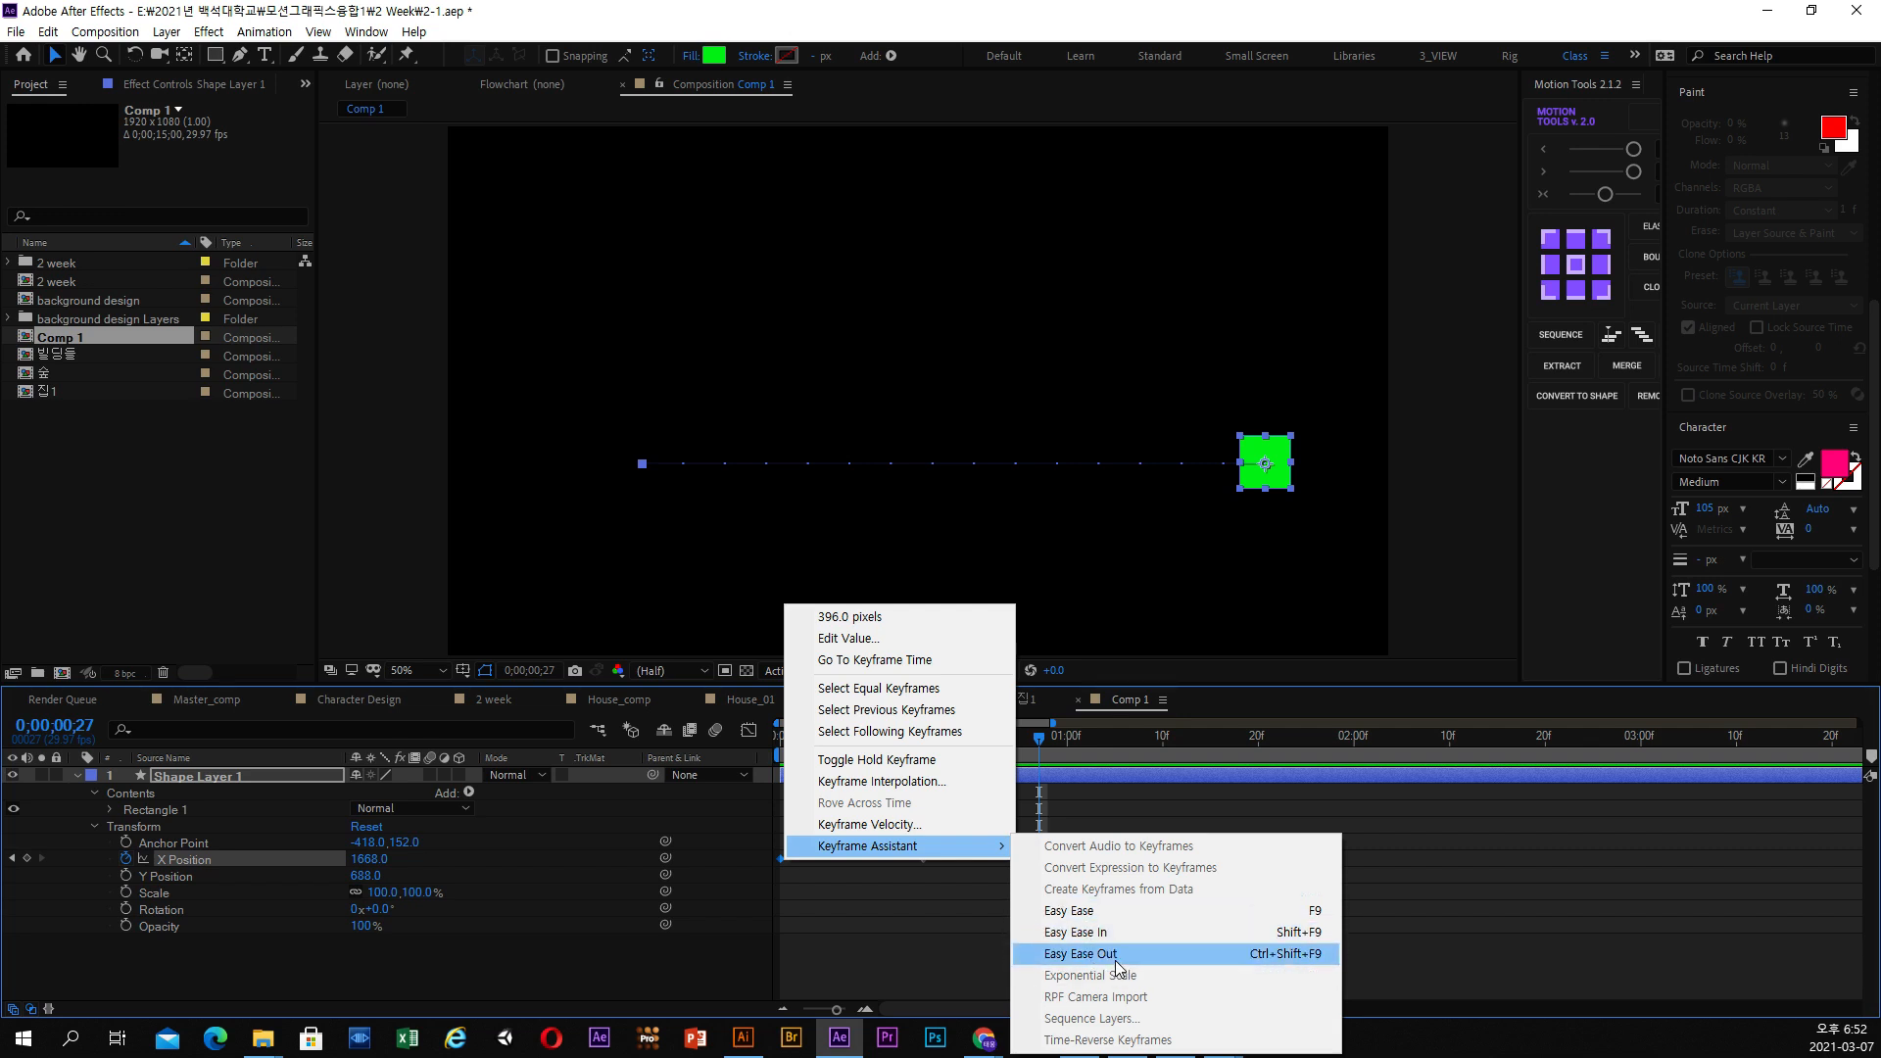
left_click(1100, 938)
mouse_move(950, 741)
left_mouse_down()
mouse_move(903, 743)
mouse_move(927, 743)
left_mouse_up()
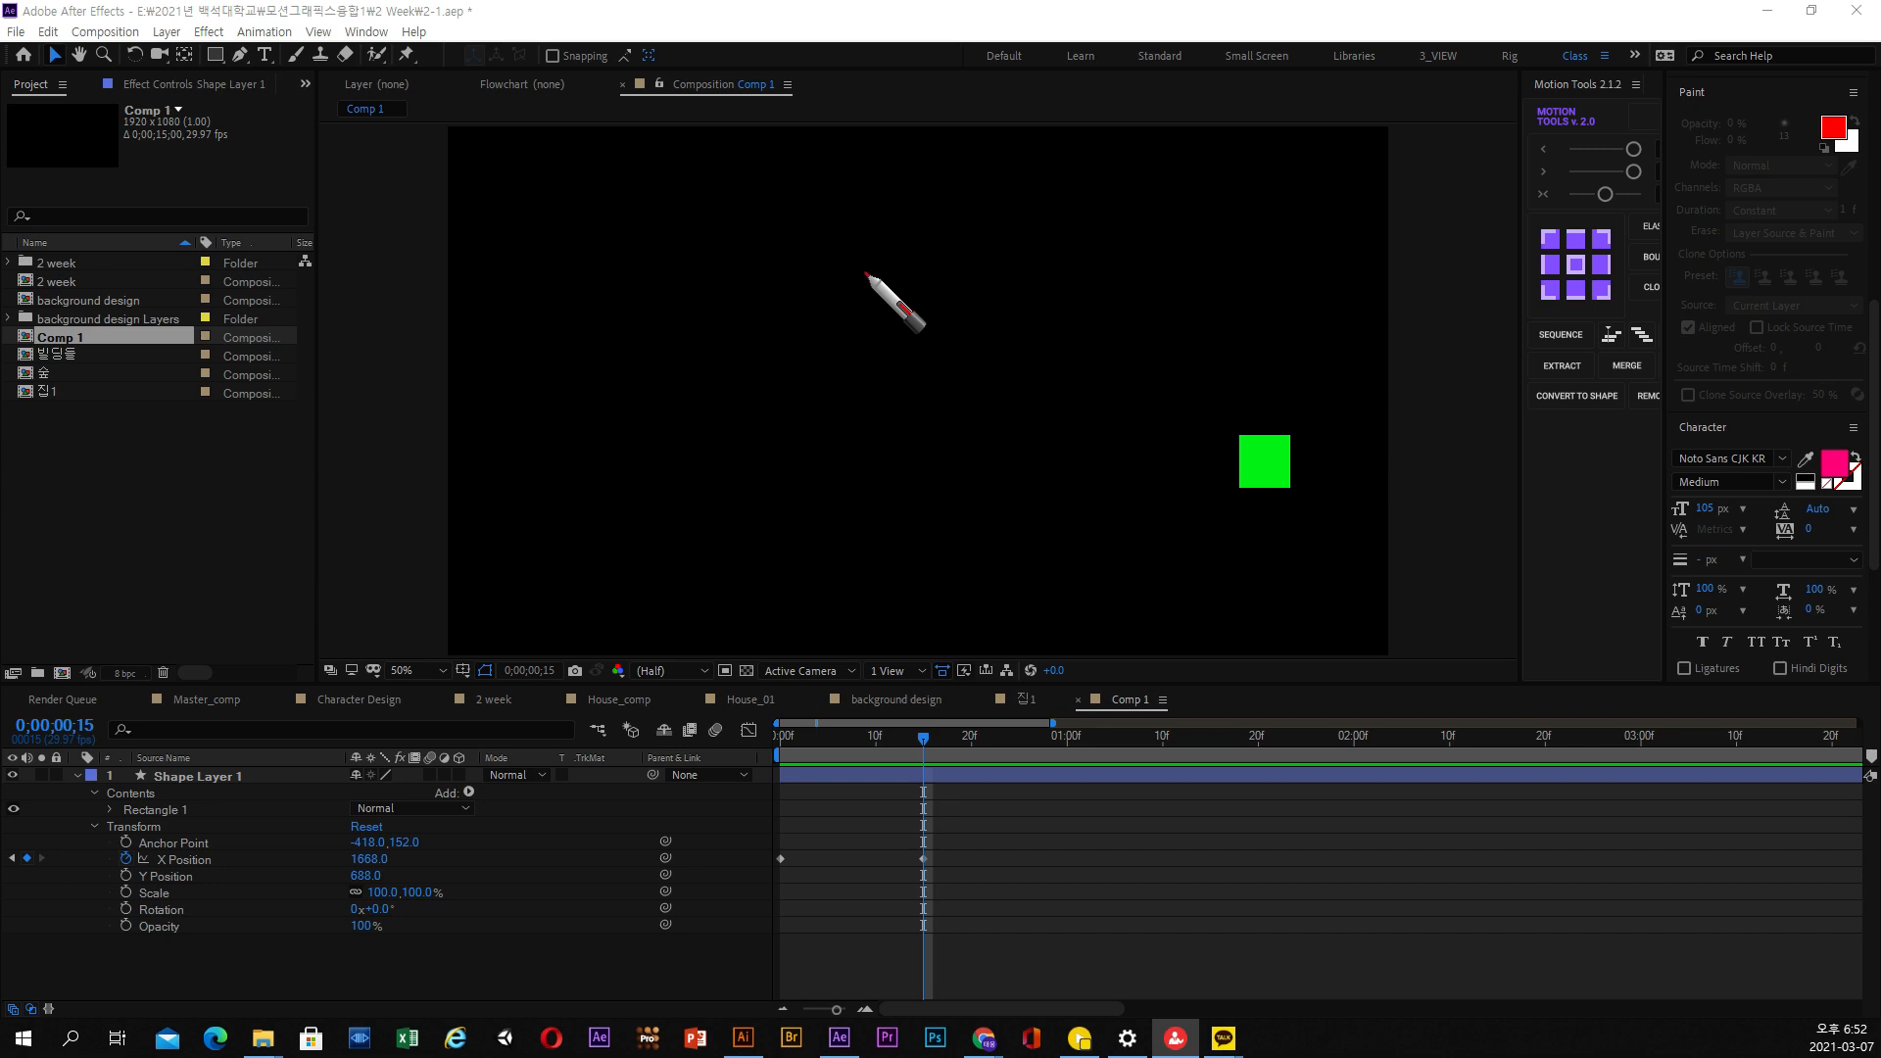
mouse_move(632, 241)
left_mouse_down()
mouse_move(1028, 240)
mouse_move(1132, 310)
mouse_move(1194, 410)
mouse_move(1167, 404)
mouse_move(1231, 391)
left_mouse_up()
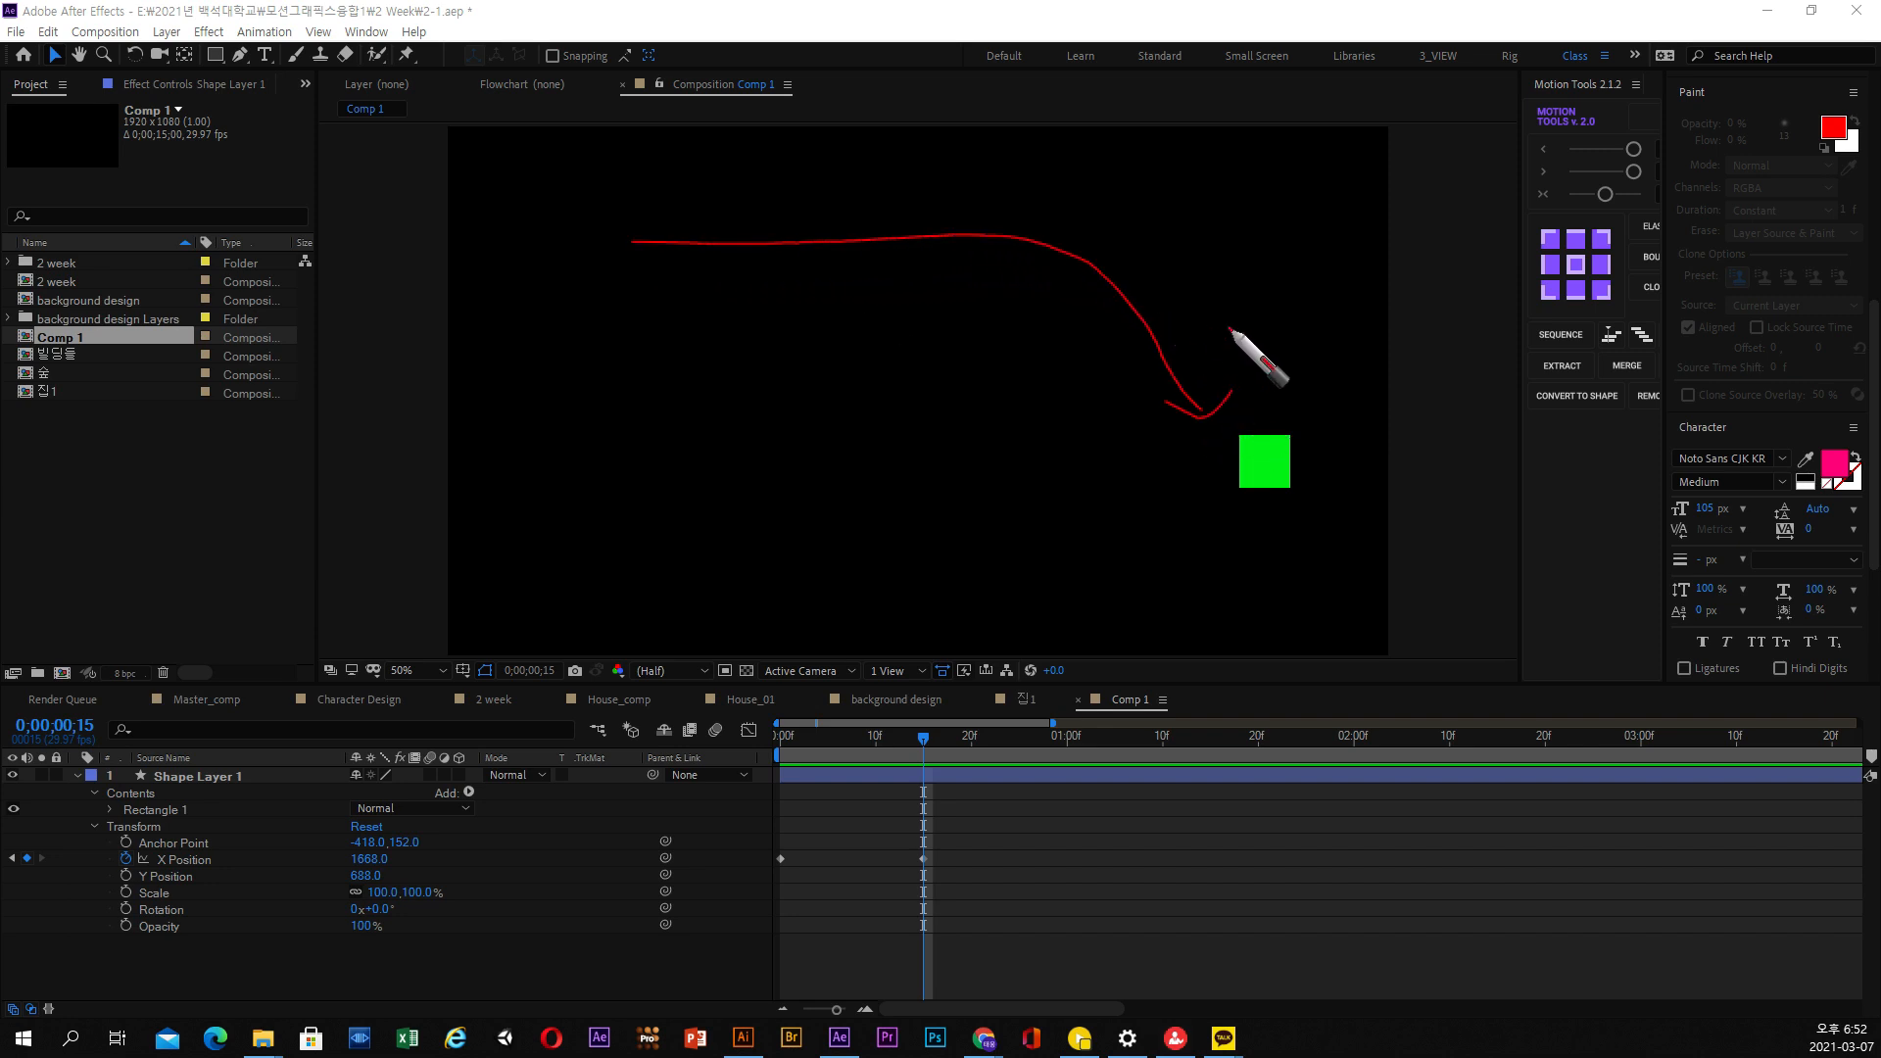
mouse_move(1202, 324)
left_mouse_down()
mouse_move(1189, 375)
mouse_move(1303, 338)
left_mouse_up()
left_click_drag(1283, 342, 1266, 396)
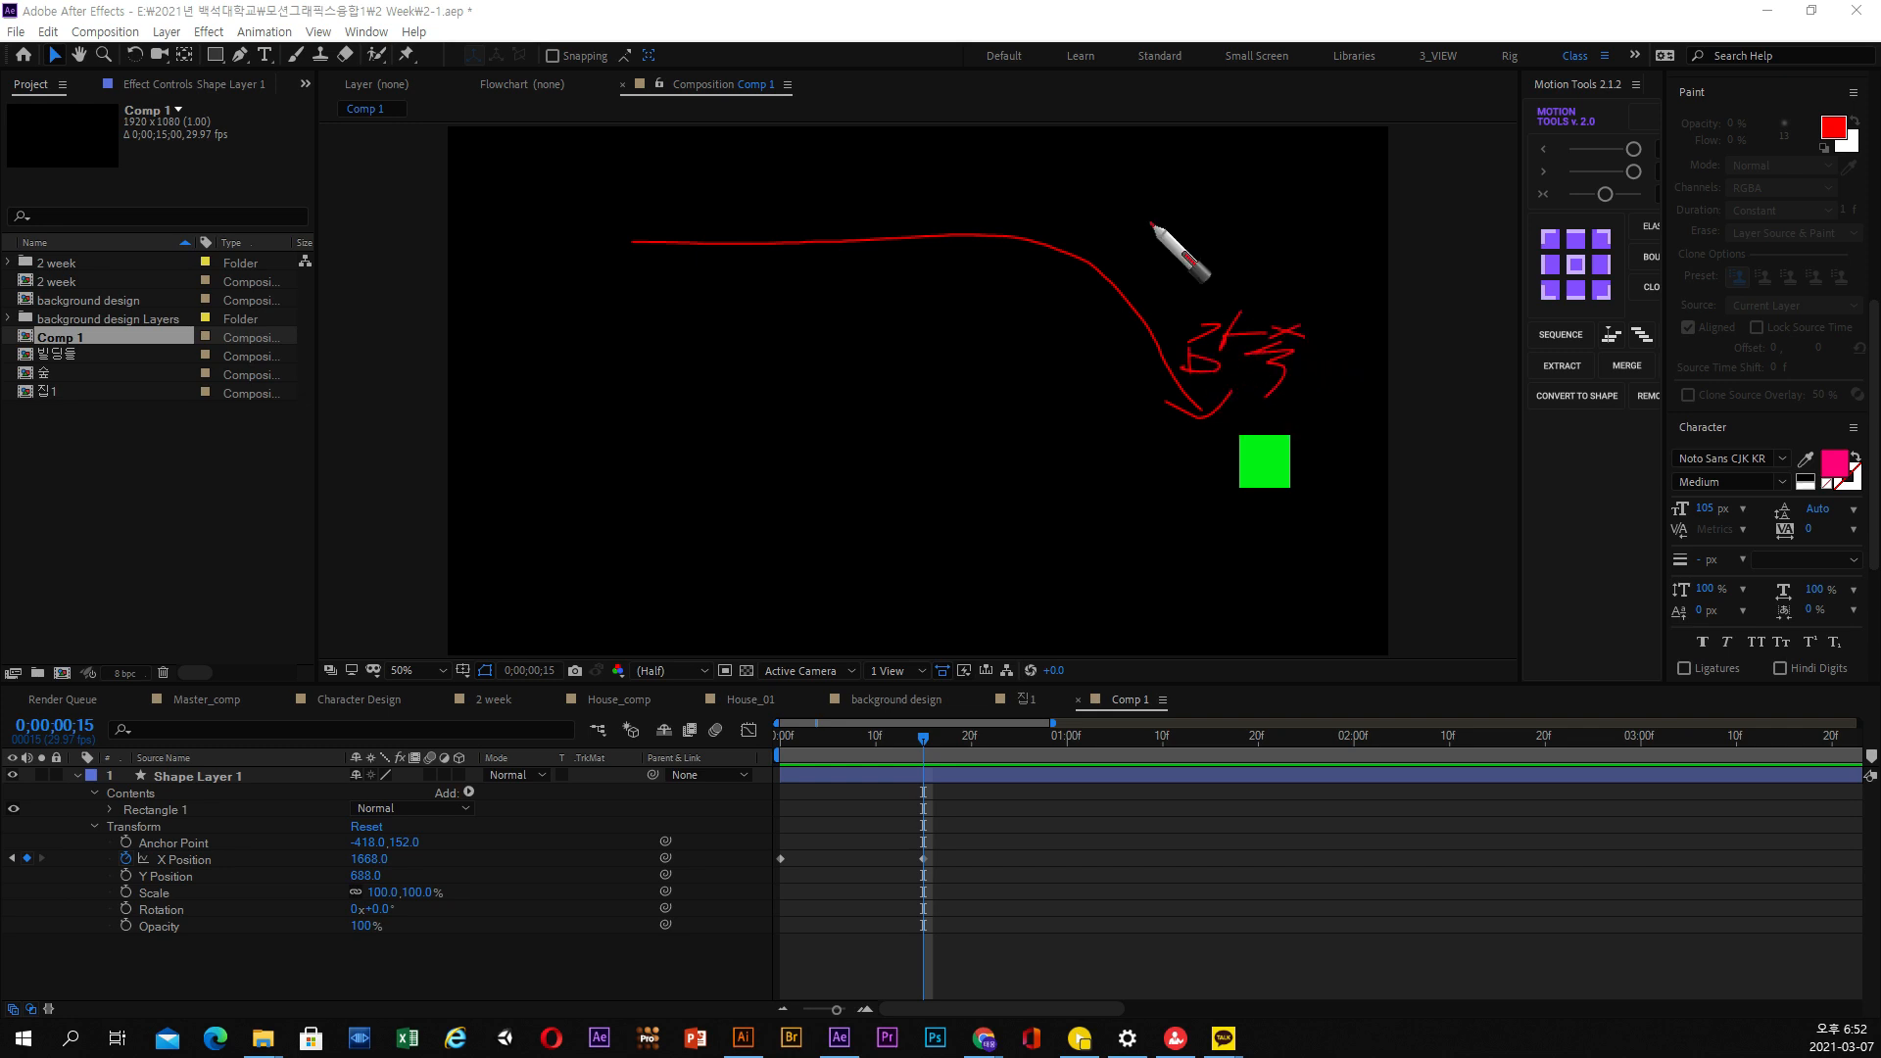
left_click_drag(1148, 199, 1187, 199)
mouse_move(1145, 217)
left_mouse_down()
mouse_move(1210, 216)
mouse_move(1209, 235)
mouse_move(1243, 248)
mouse_move(1388, 225)
mouse_move(1442, 256)
left_mouse_up()
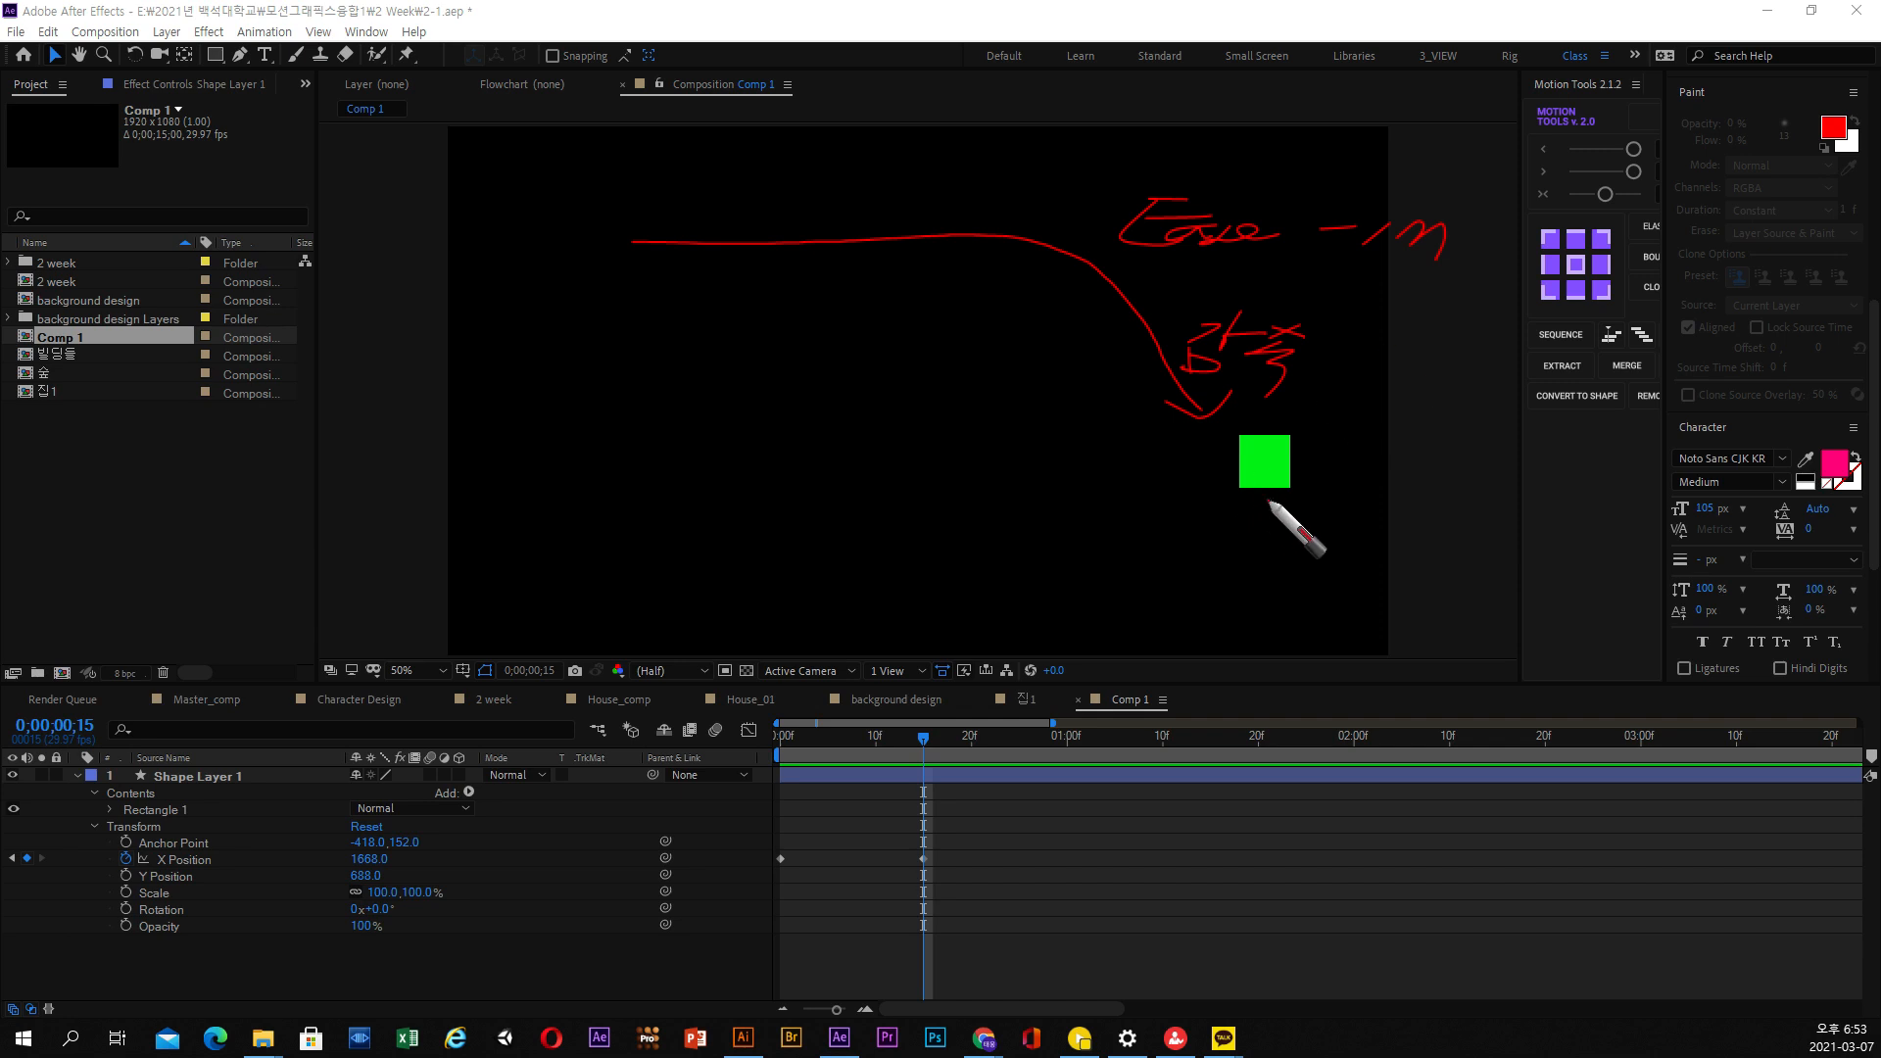
mouse_move(1327, 506)
left_mouse_down()
mouse_move(1148, 498)
mouse_move(1104, 299)
mouse_move(1303, 244)
mouse_move(1378, 405)
mouse_move(1287, 426)
left_mouse_up()
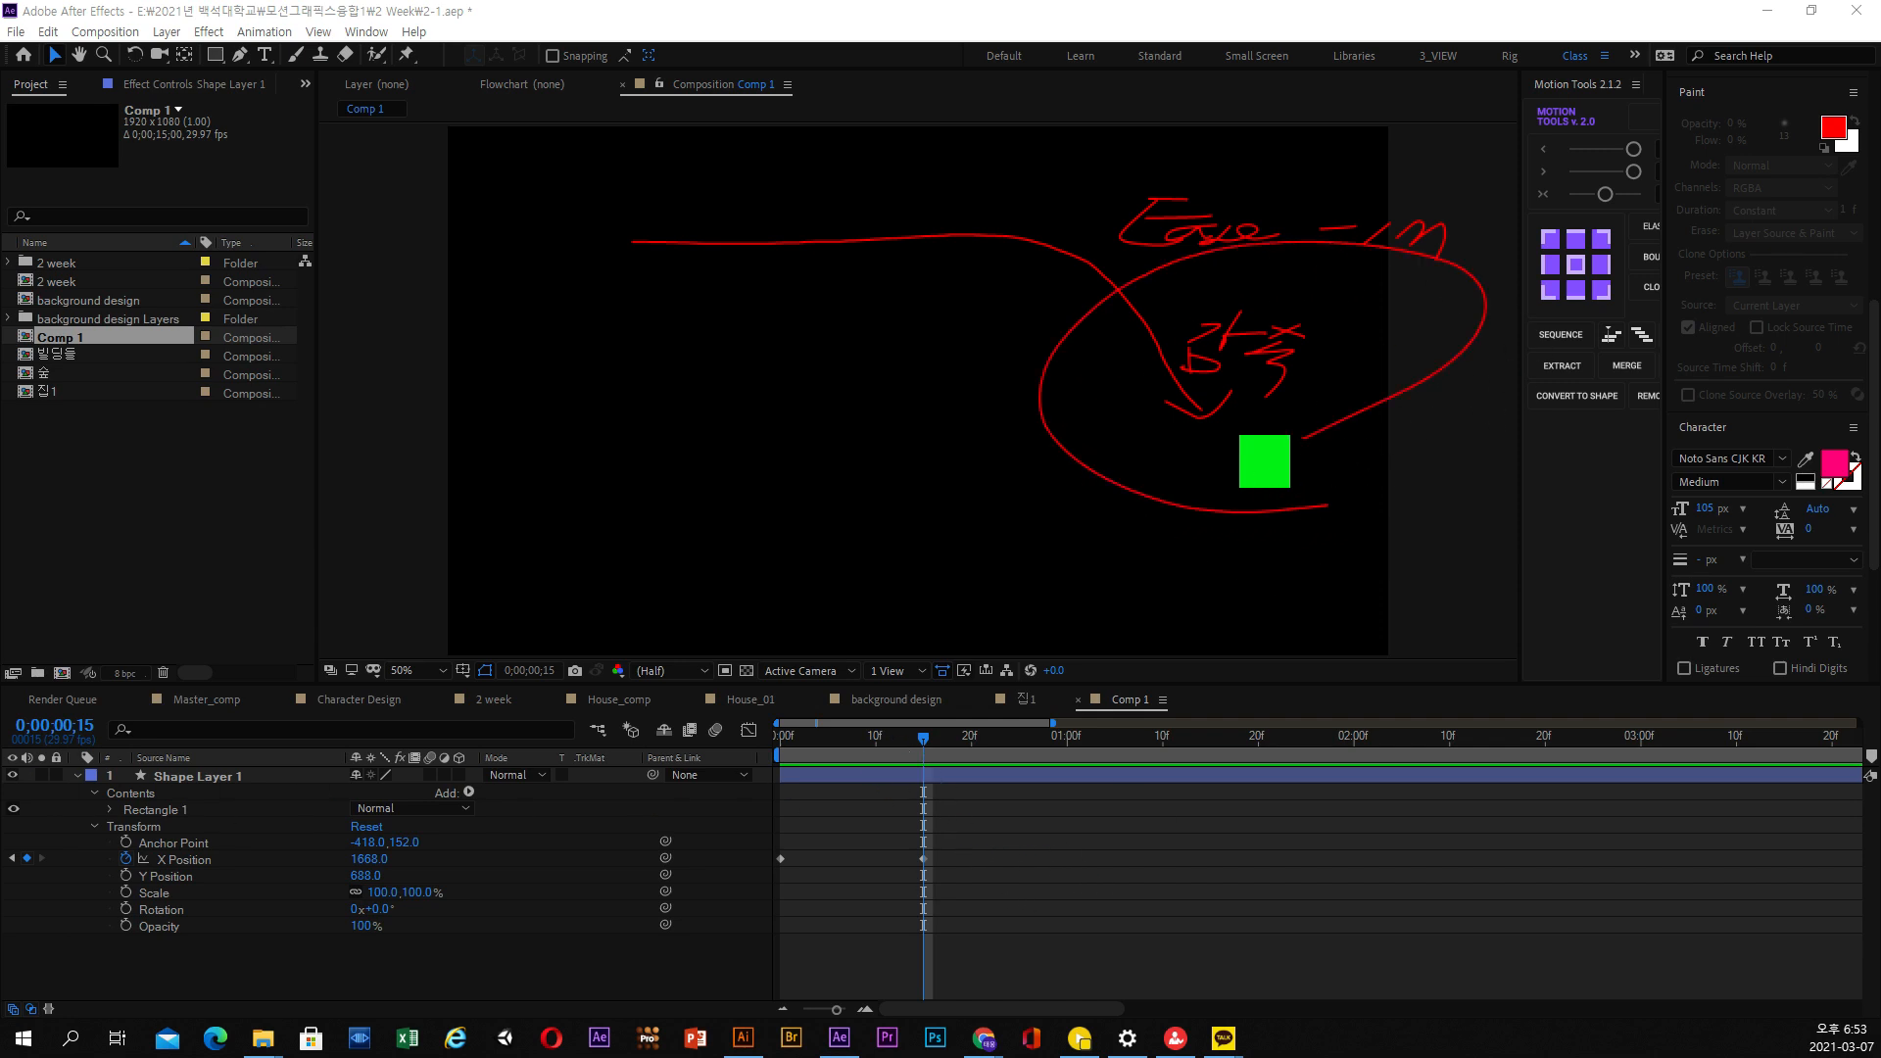
Show the X Position keyframes in the Graph Editor as a speed graph and return to the start of the composition
left_click(923, 859)
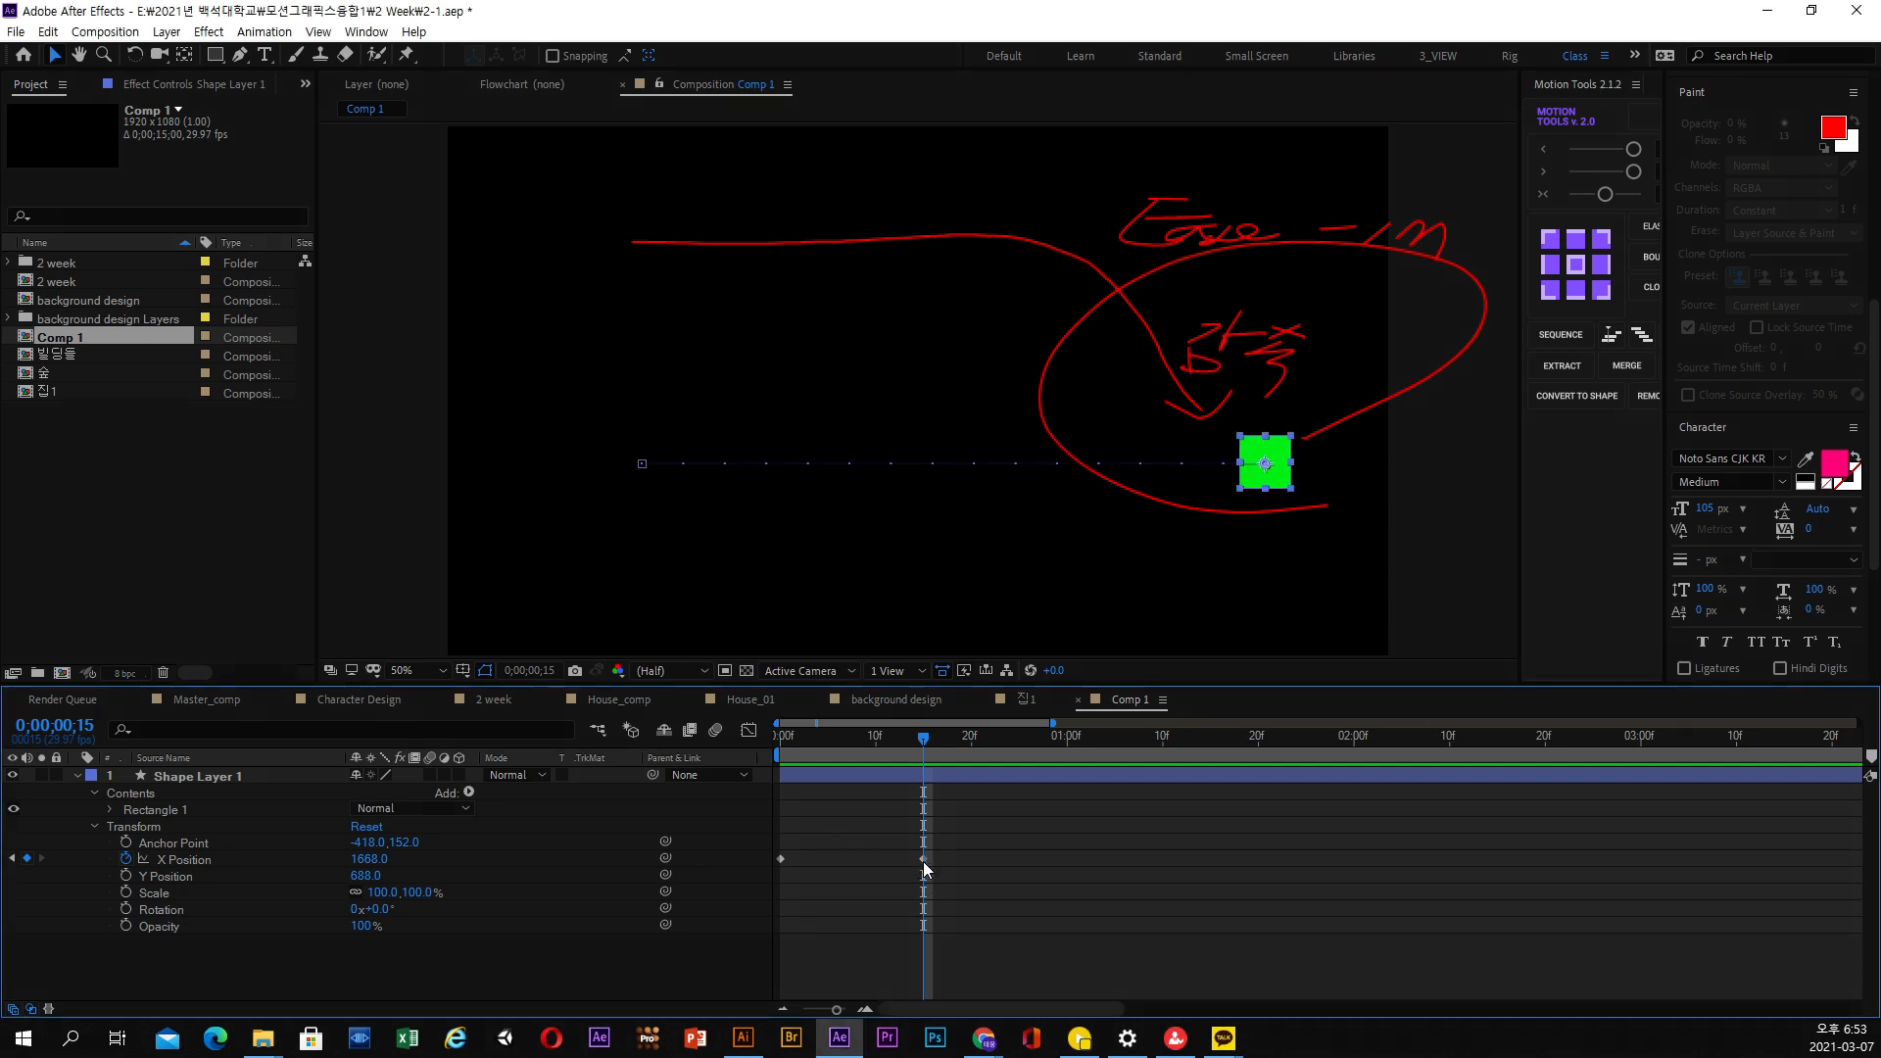
left_click(748, 730)
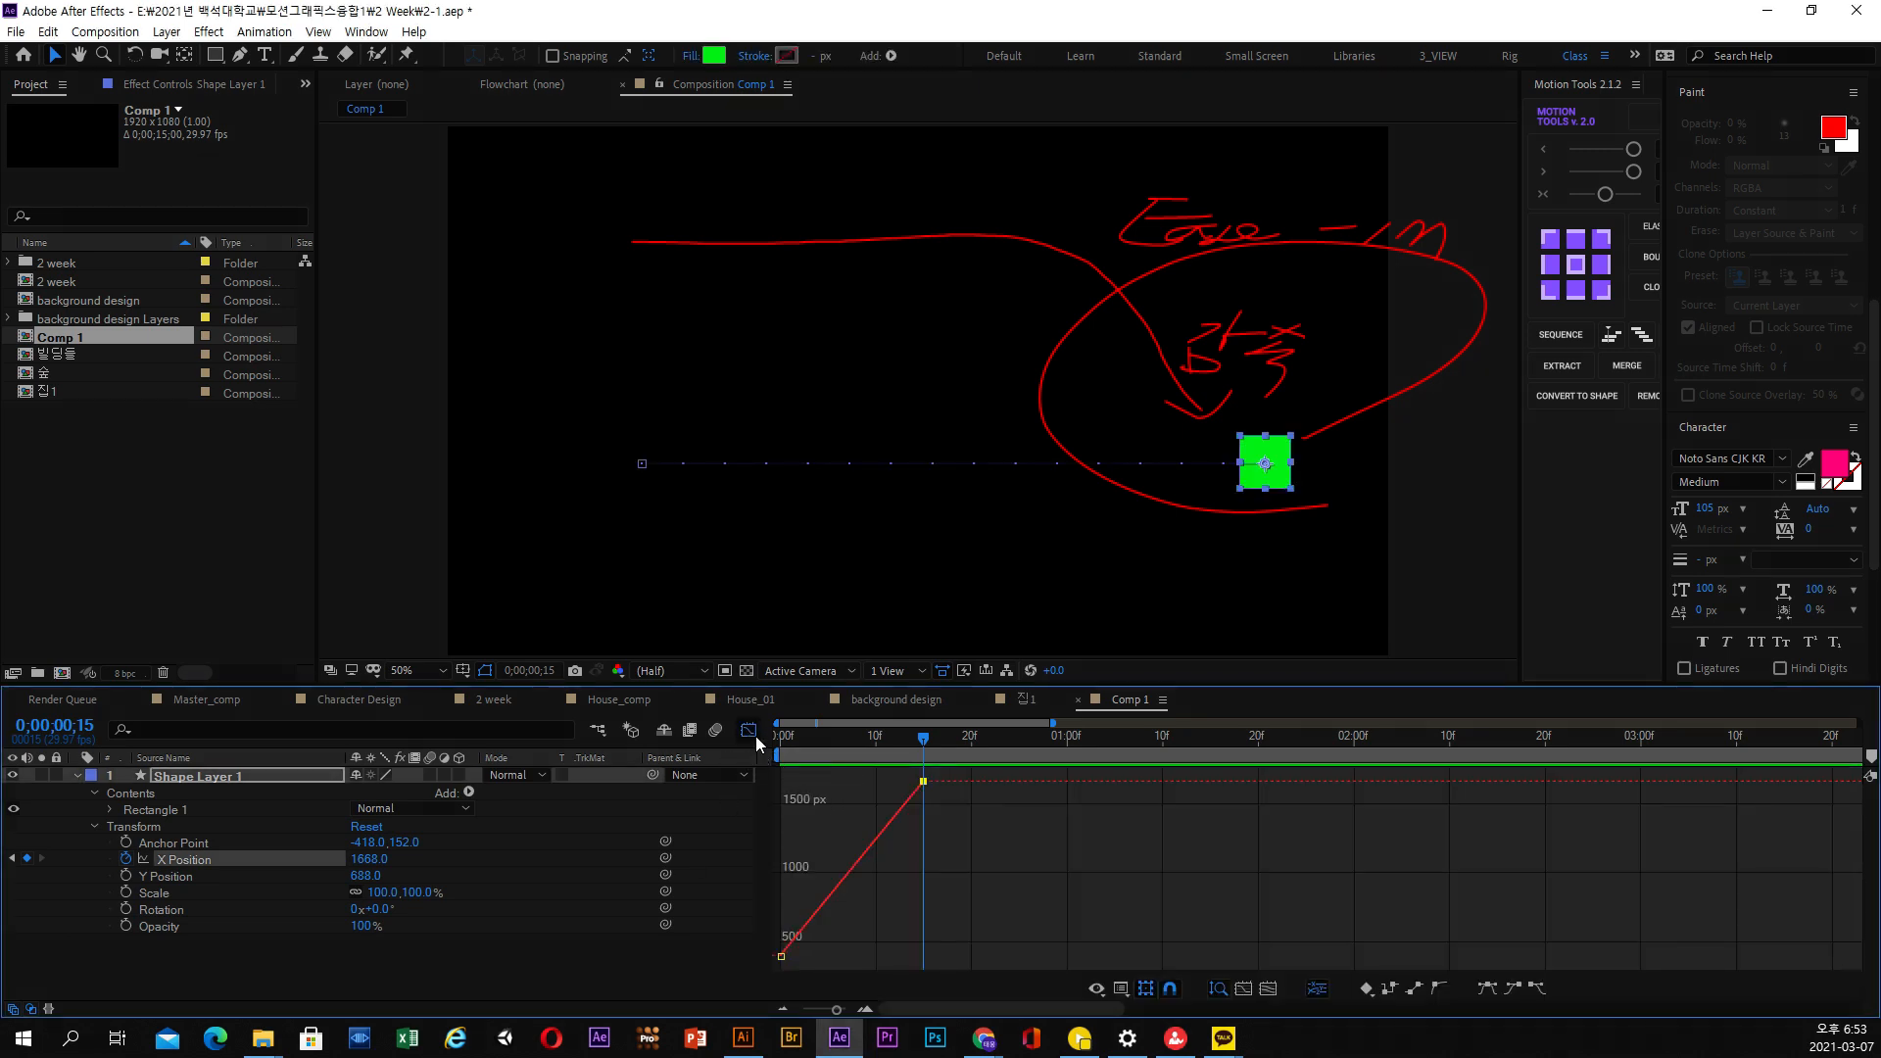
left_click(752, 733)
left_click(752, 732)
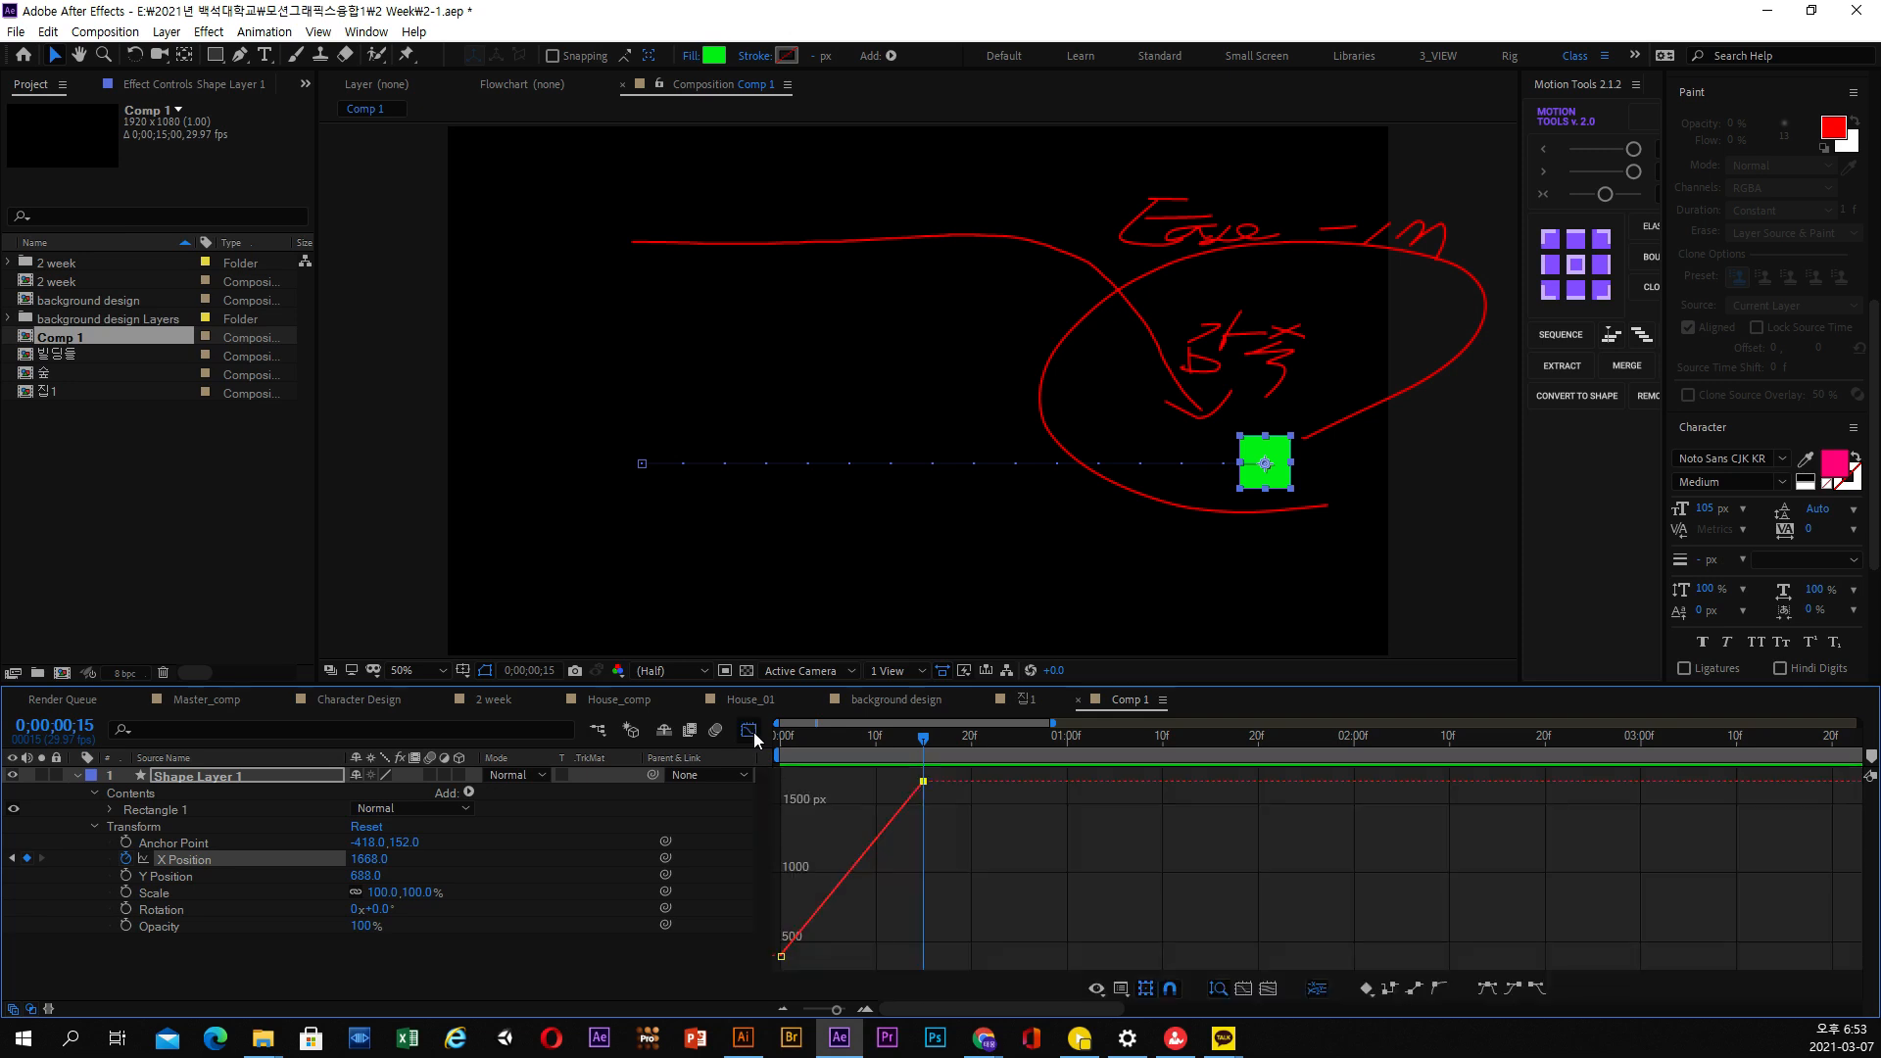
right_click(850, 813)
left_click(945, 662)
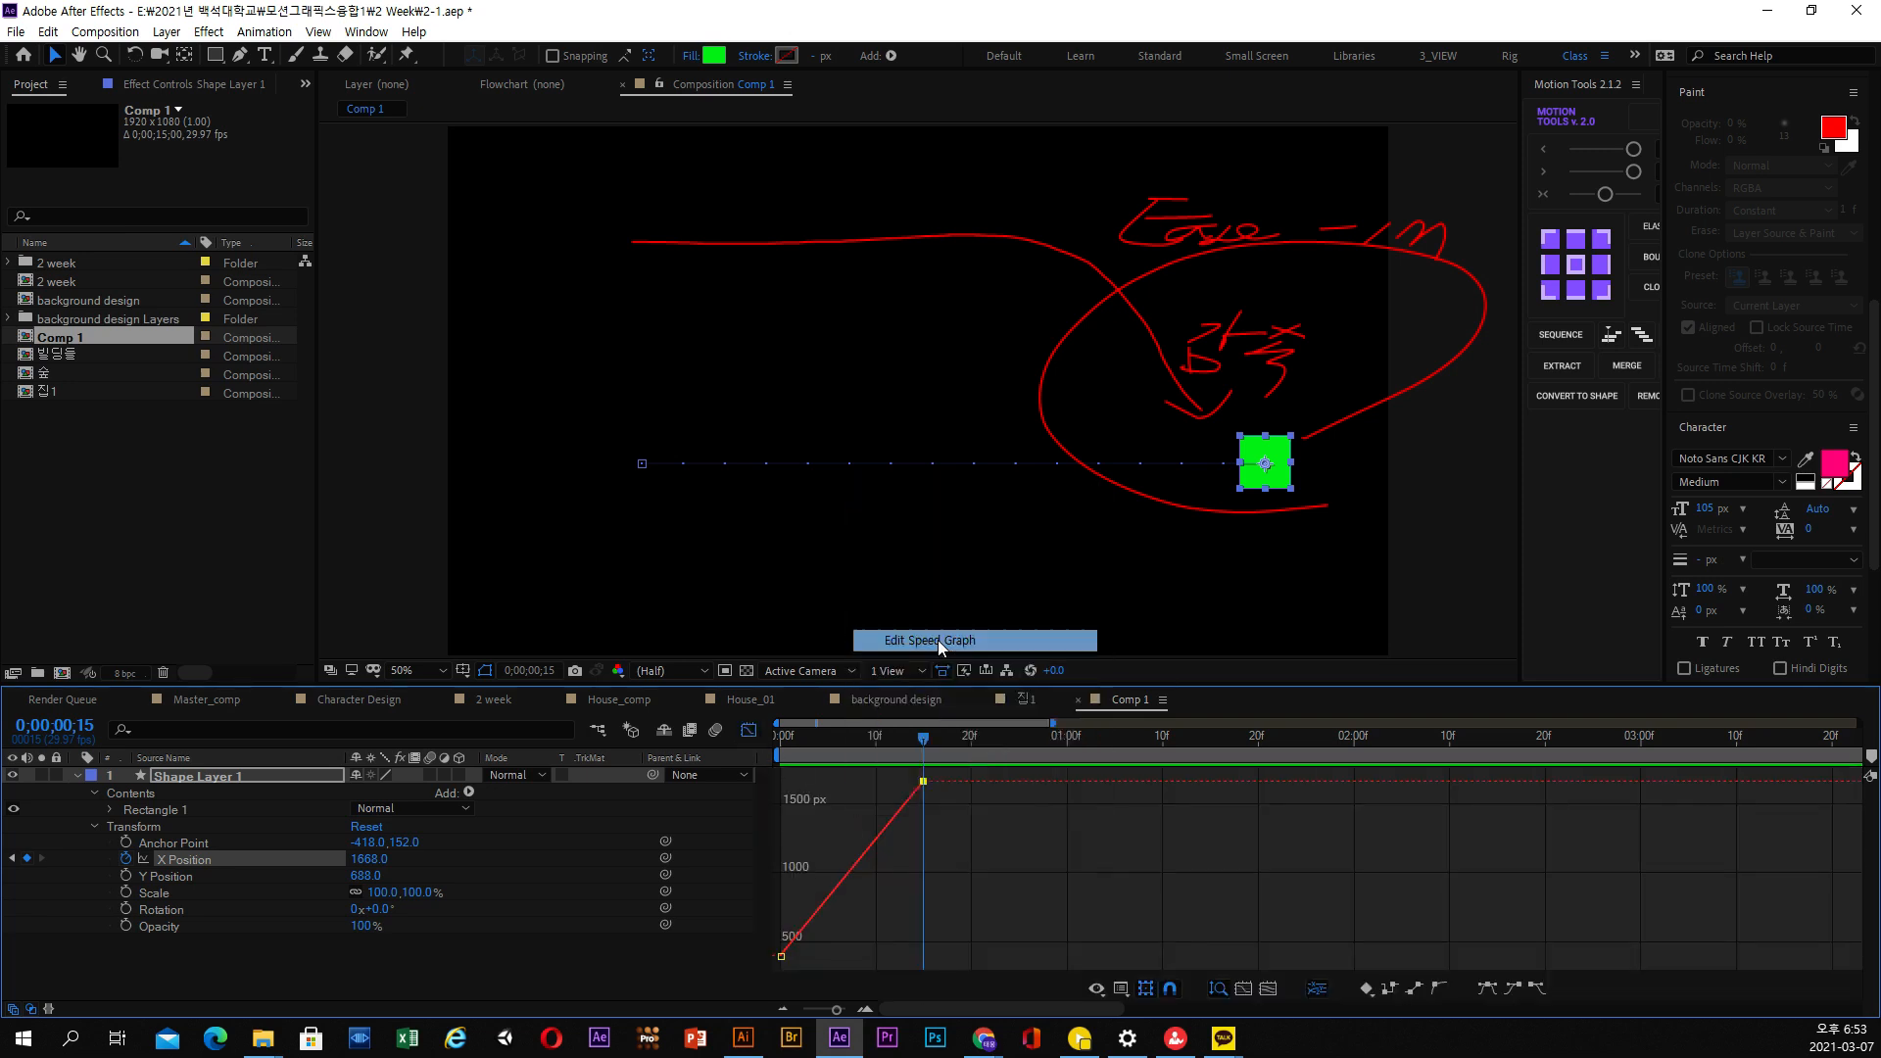
left_click_drag(897, 752, 785, 759)
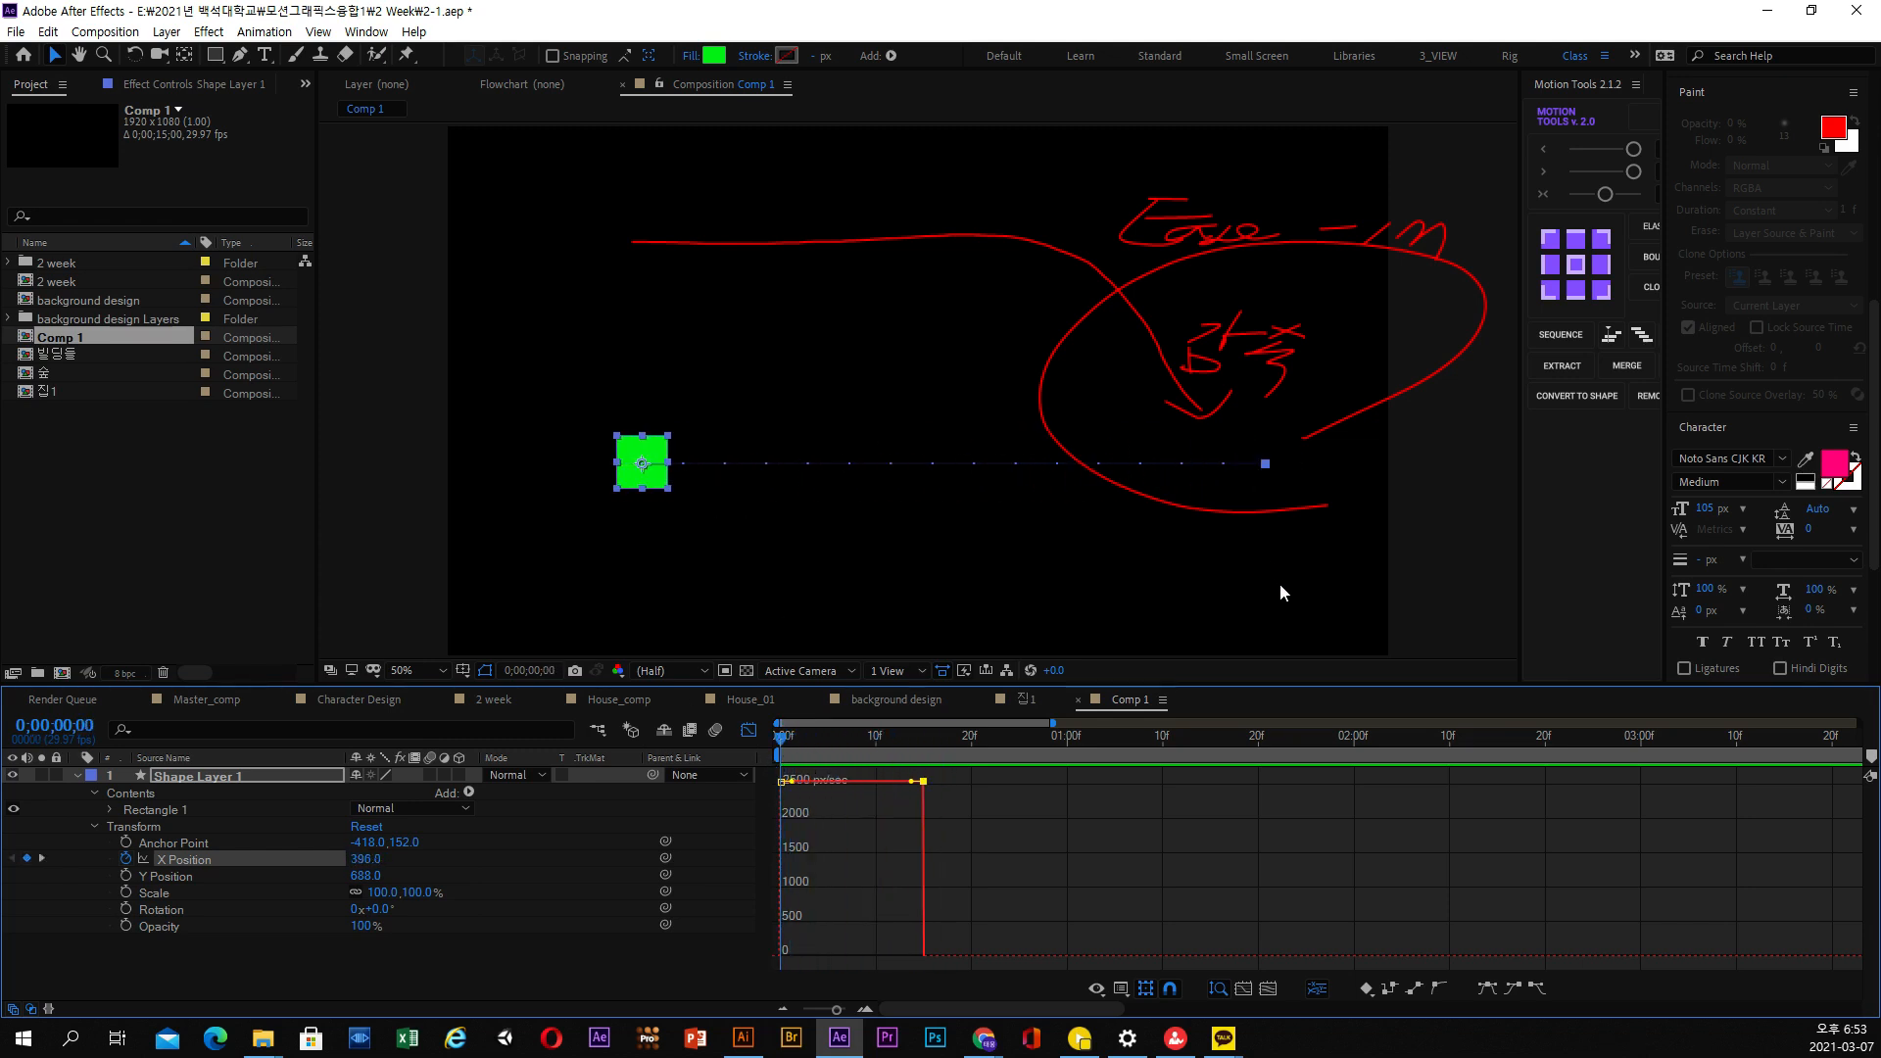
Leave the Graph Editor and apply Easy Ease In to the square's second X Position keyframe
left_click(748, 731)
left_click_drag(964, 838, 882, 889)
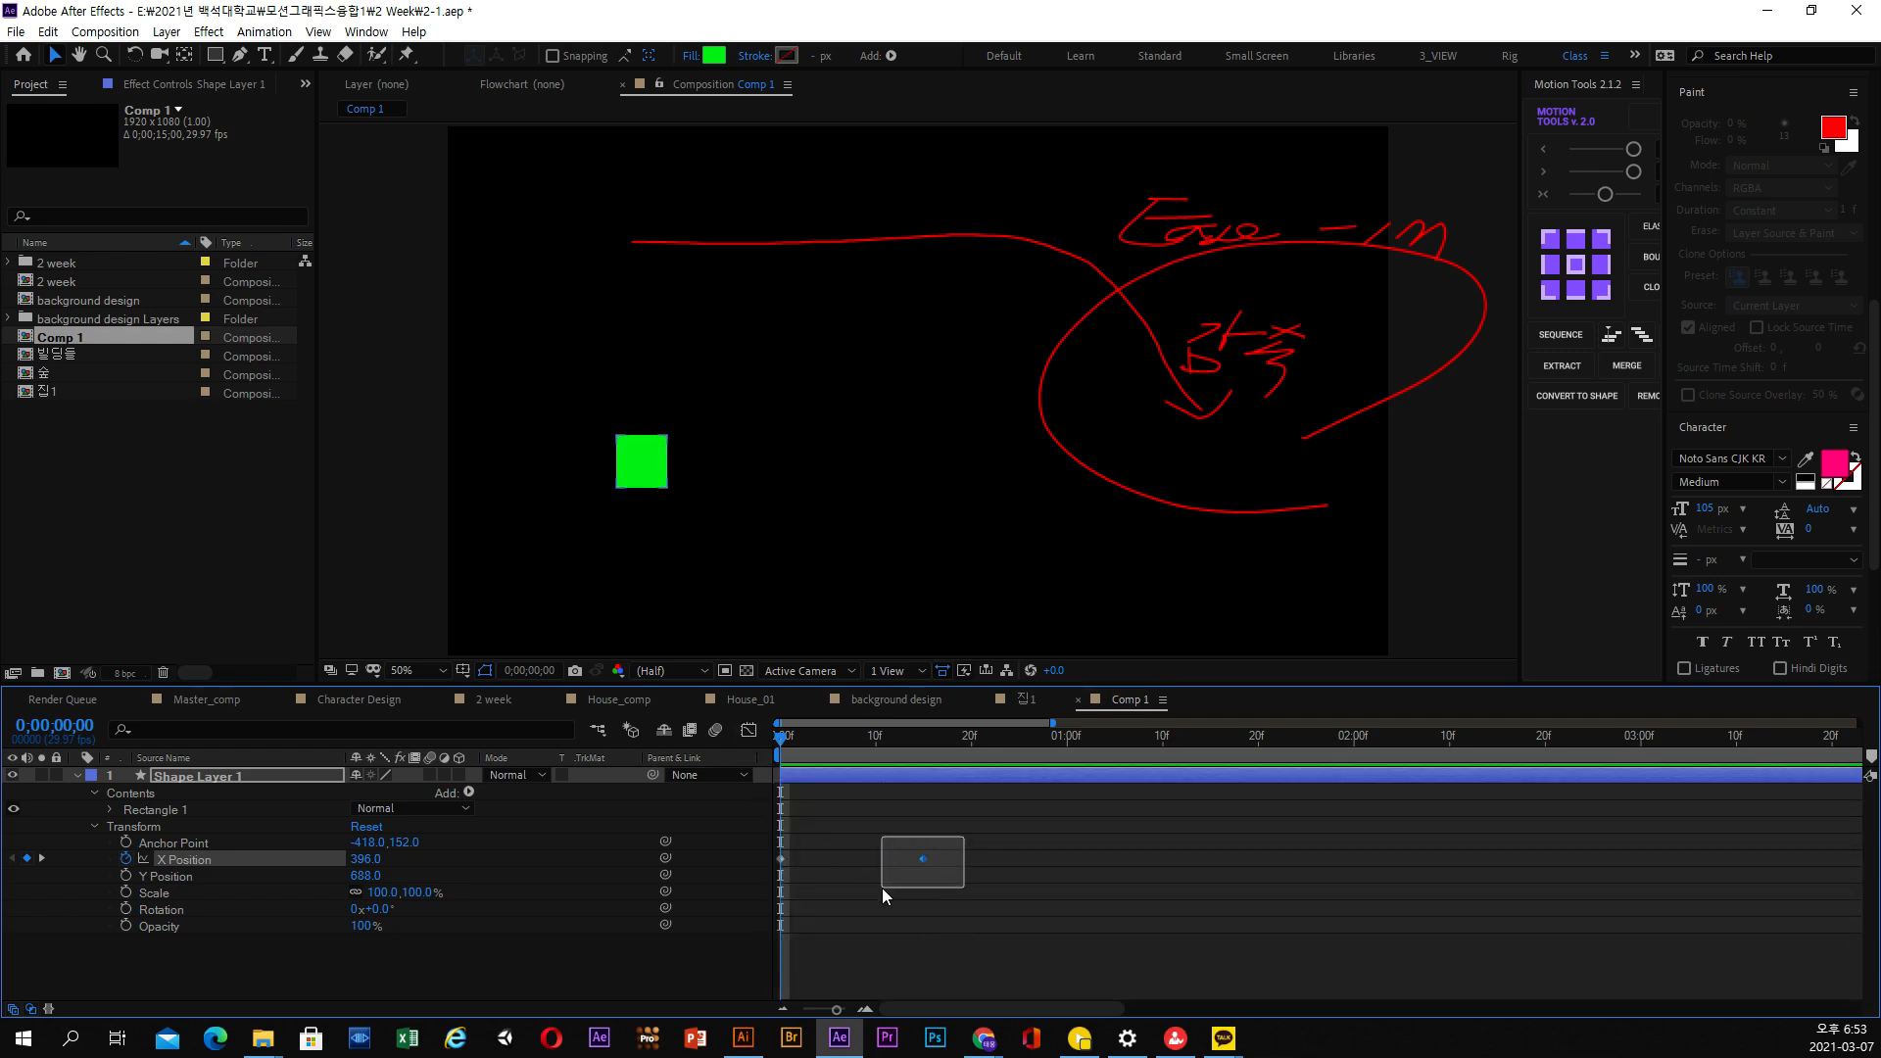
right_click(923, 860)
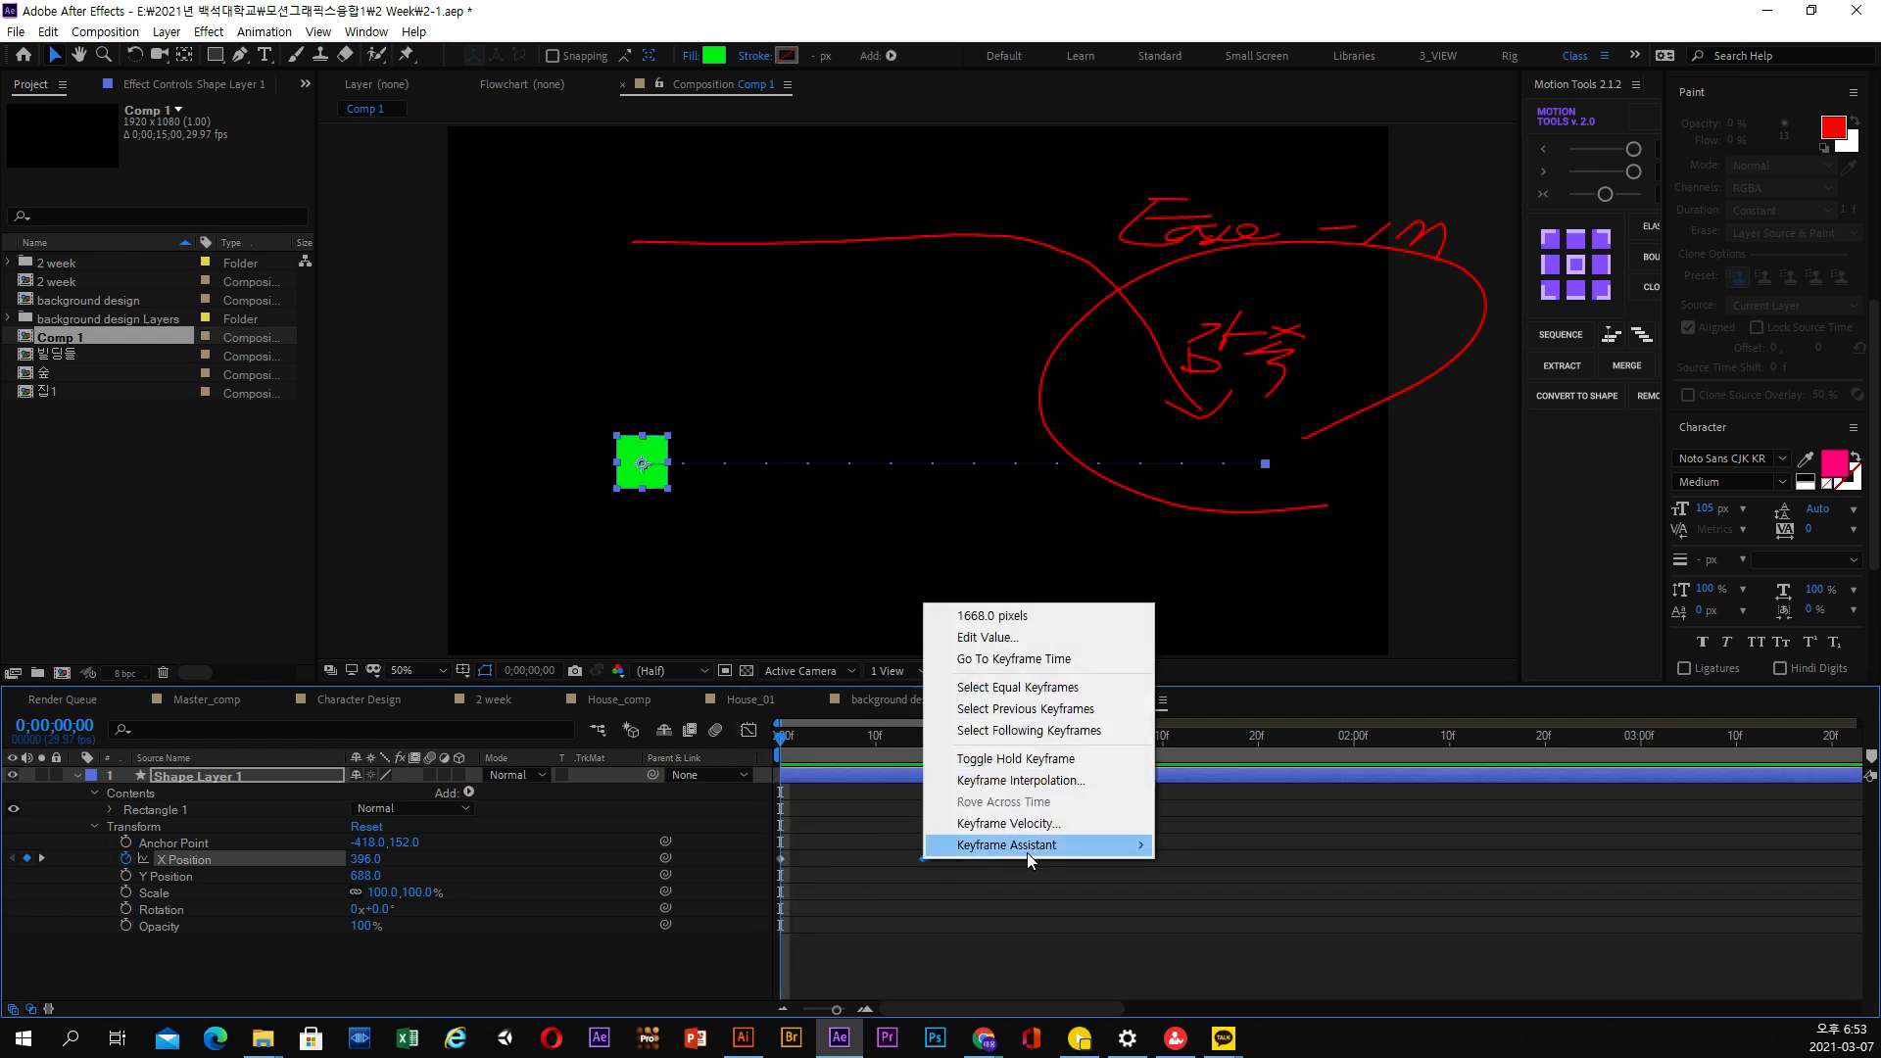
mouse_move(1027, 845)
left_click(1262, 934)
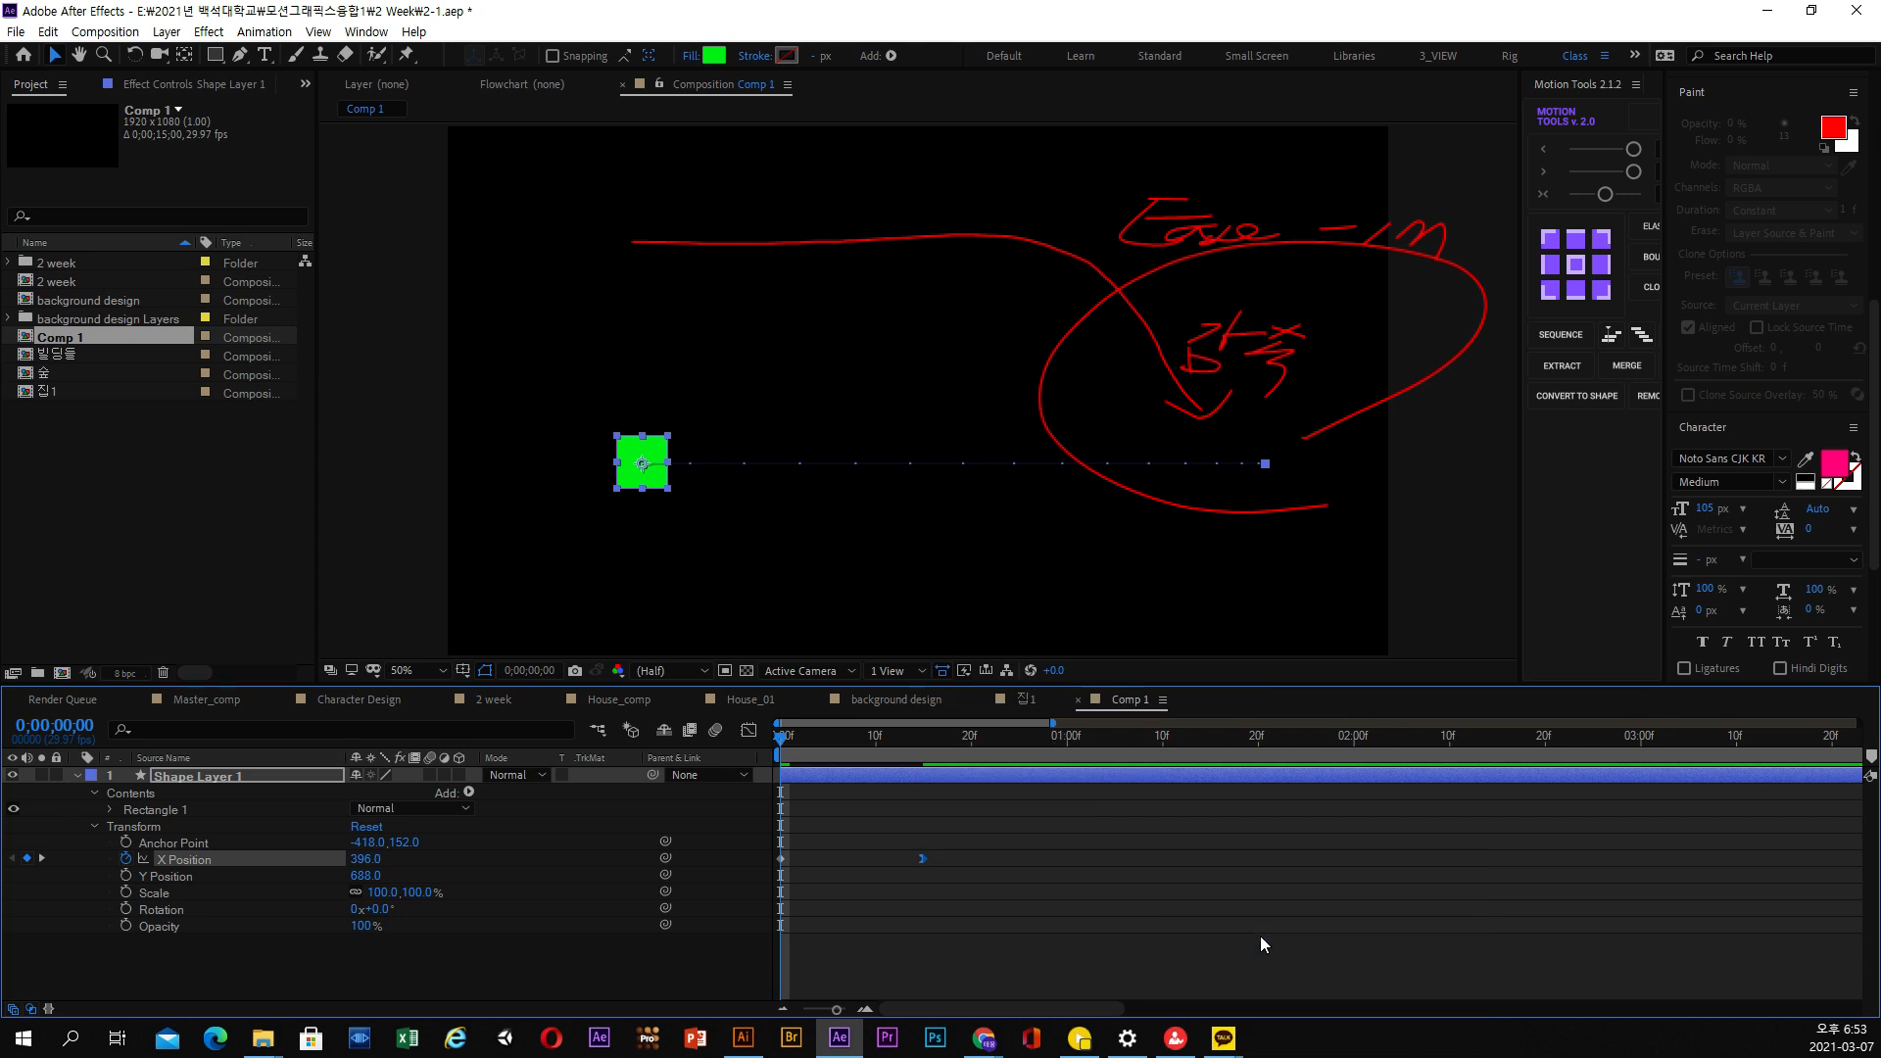
Show the X Position speed graph and preview the eased movement of the square repeatedly from the start
left_click(748, 730)
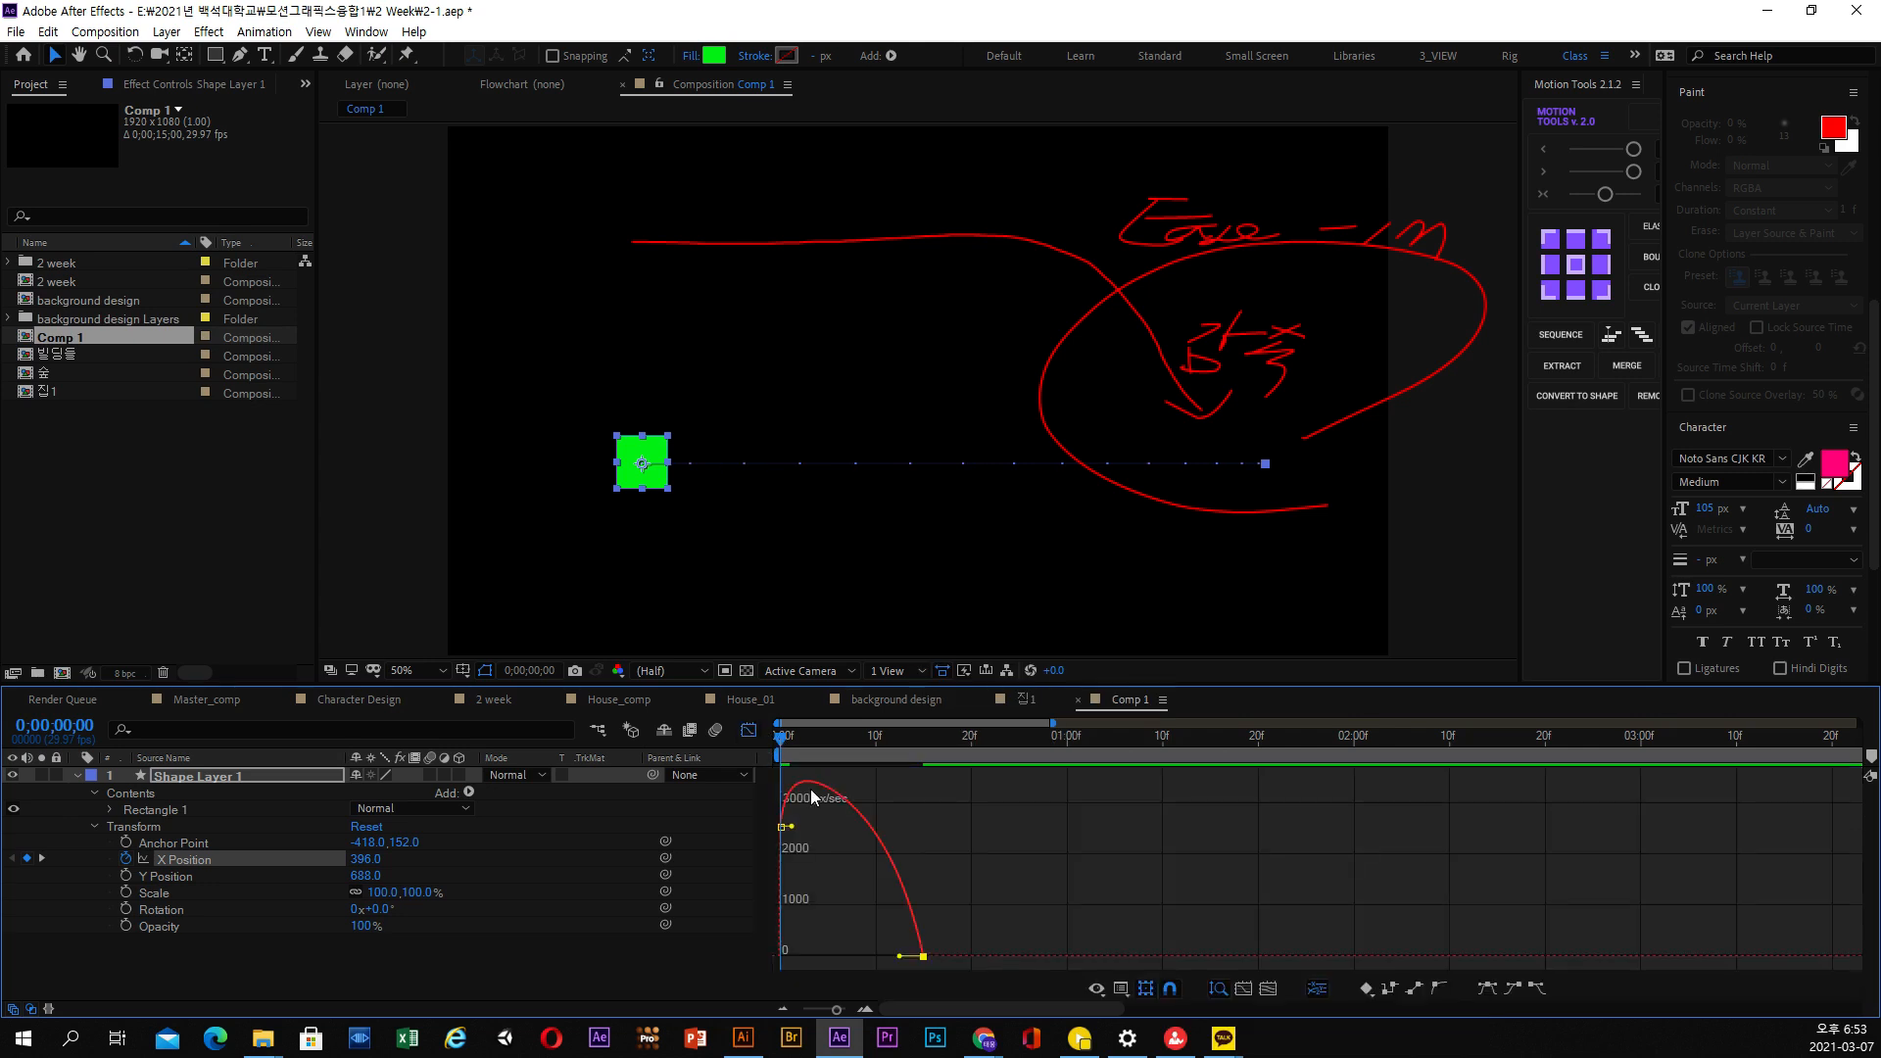
left_click_drag(800, 751, 756, 739)
key("space")
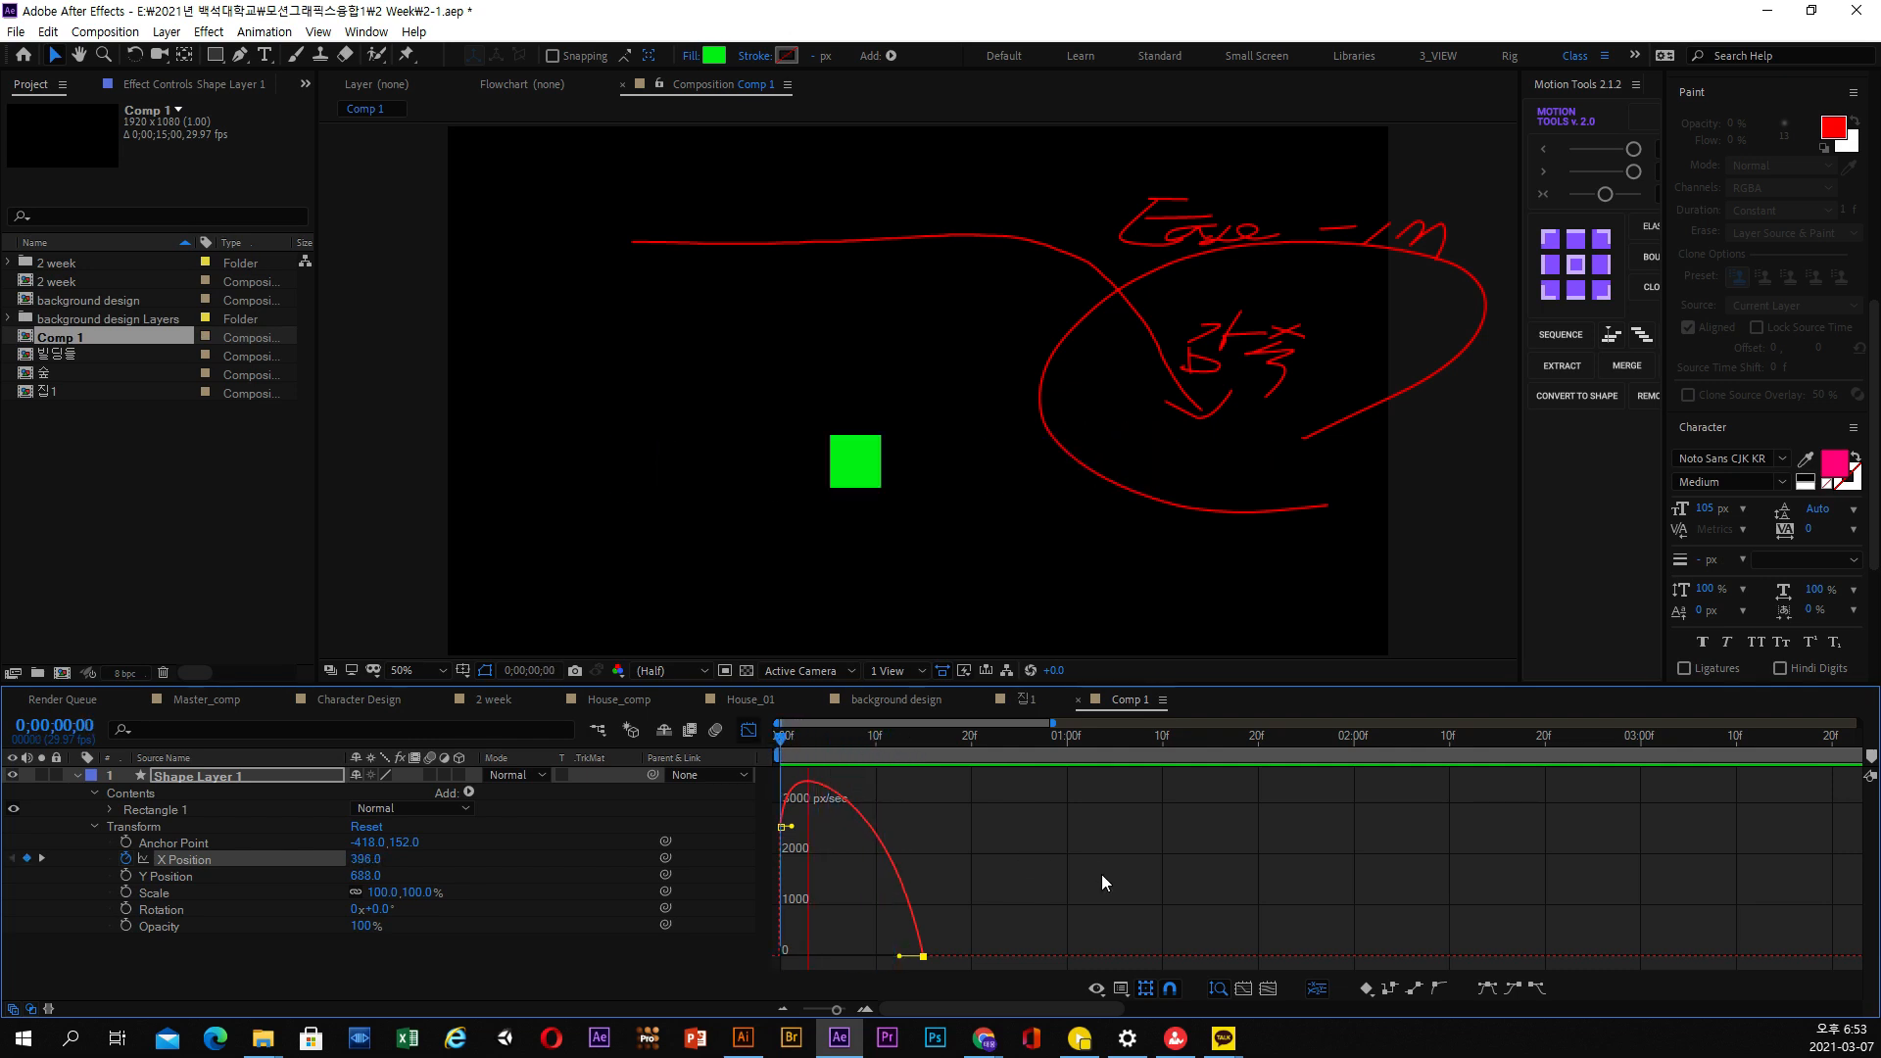
key("space")
left_click_drag(906, 746, 792, 736)
key("space")
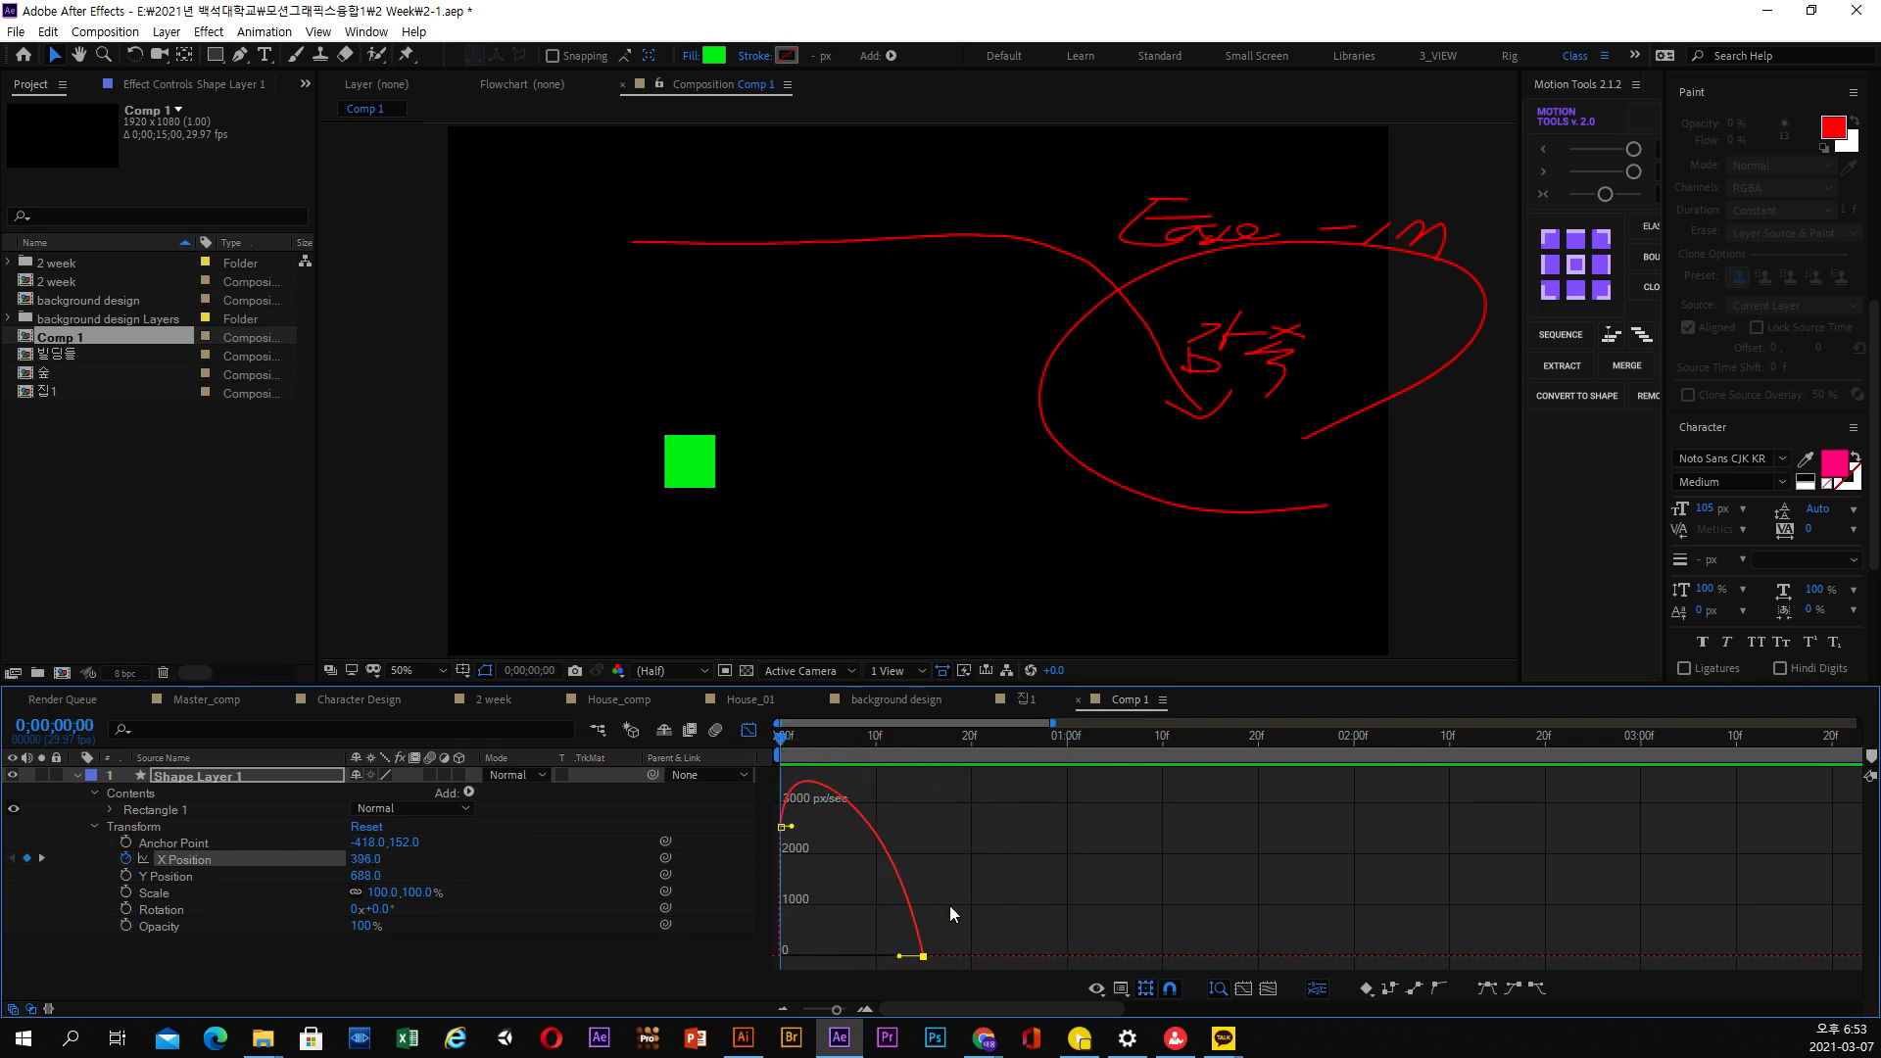
Confirm that the X Position keyframes are displayed as a speed graph and preview the square's movement from the start
right_click(912, 828)
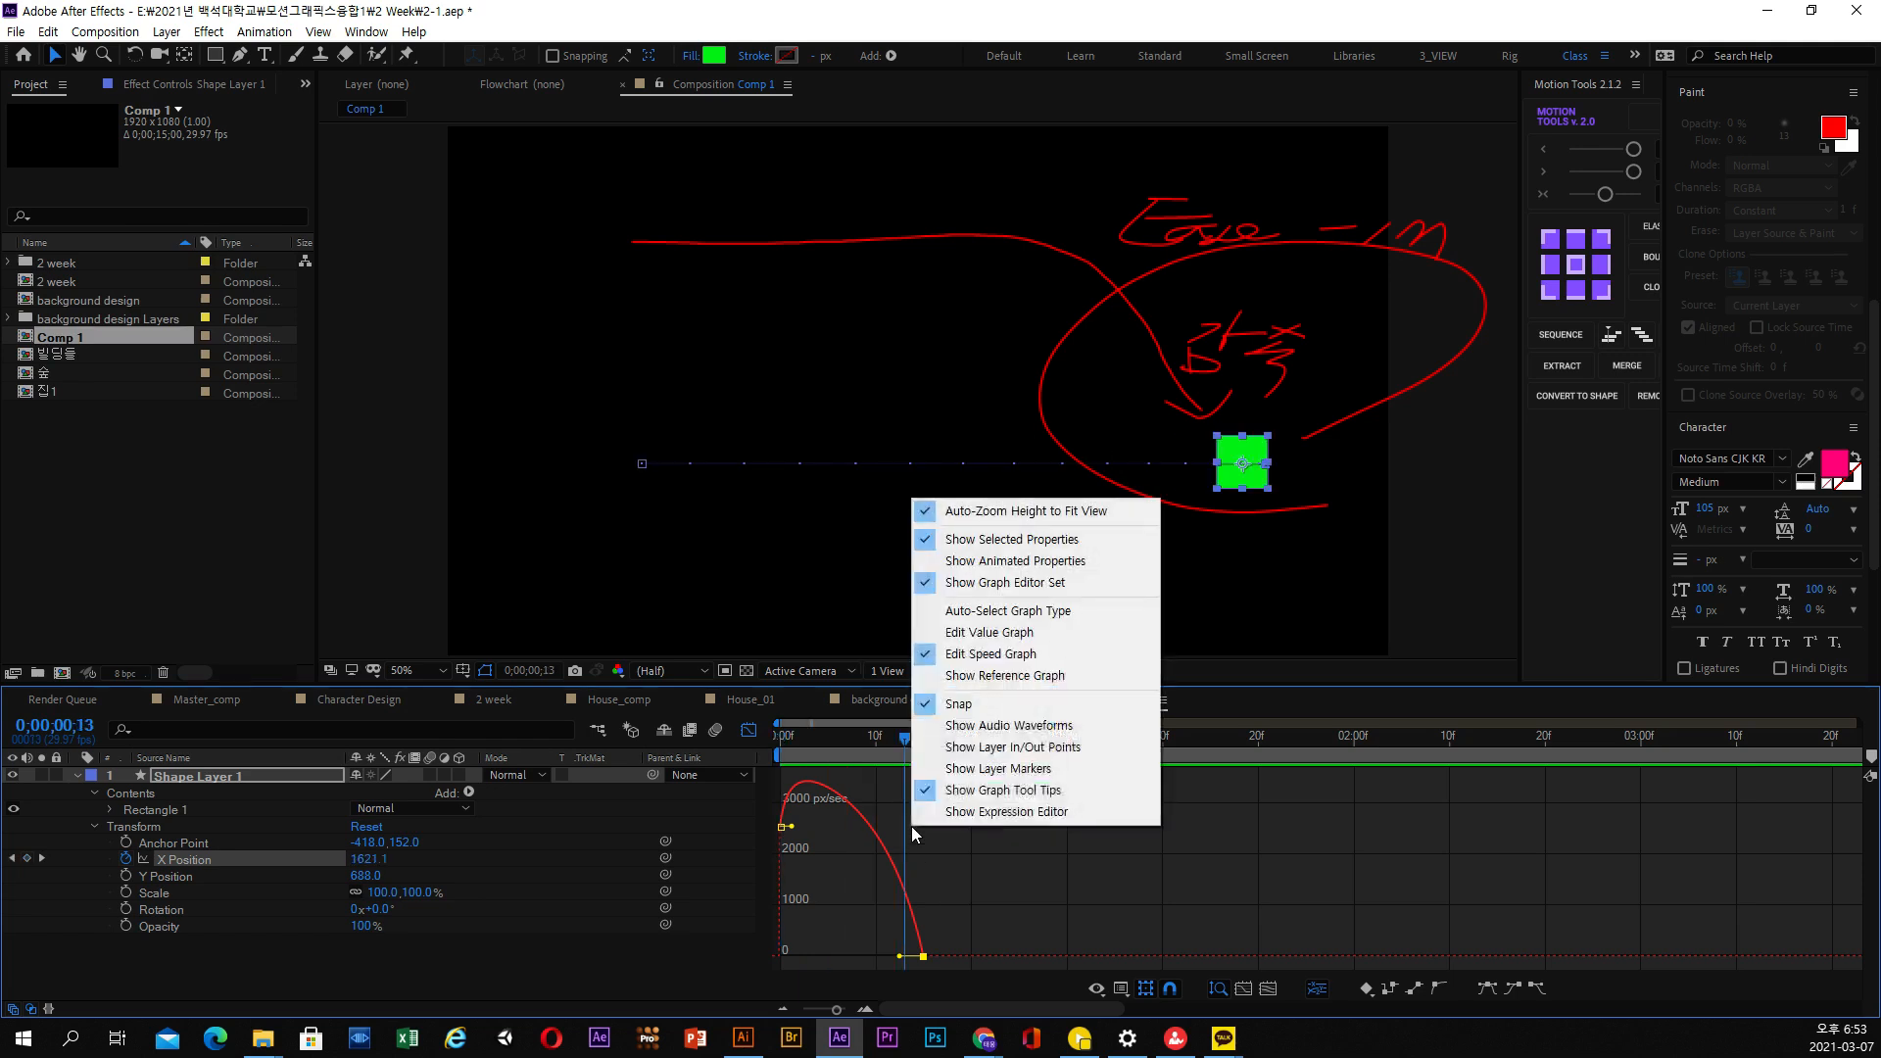
left_click(997, 652)
left_click_drag(860, 747, 743, 742)
key("space")
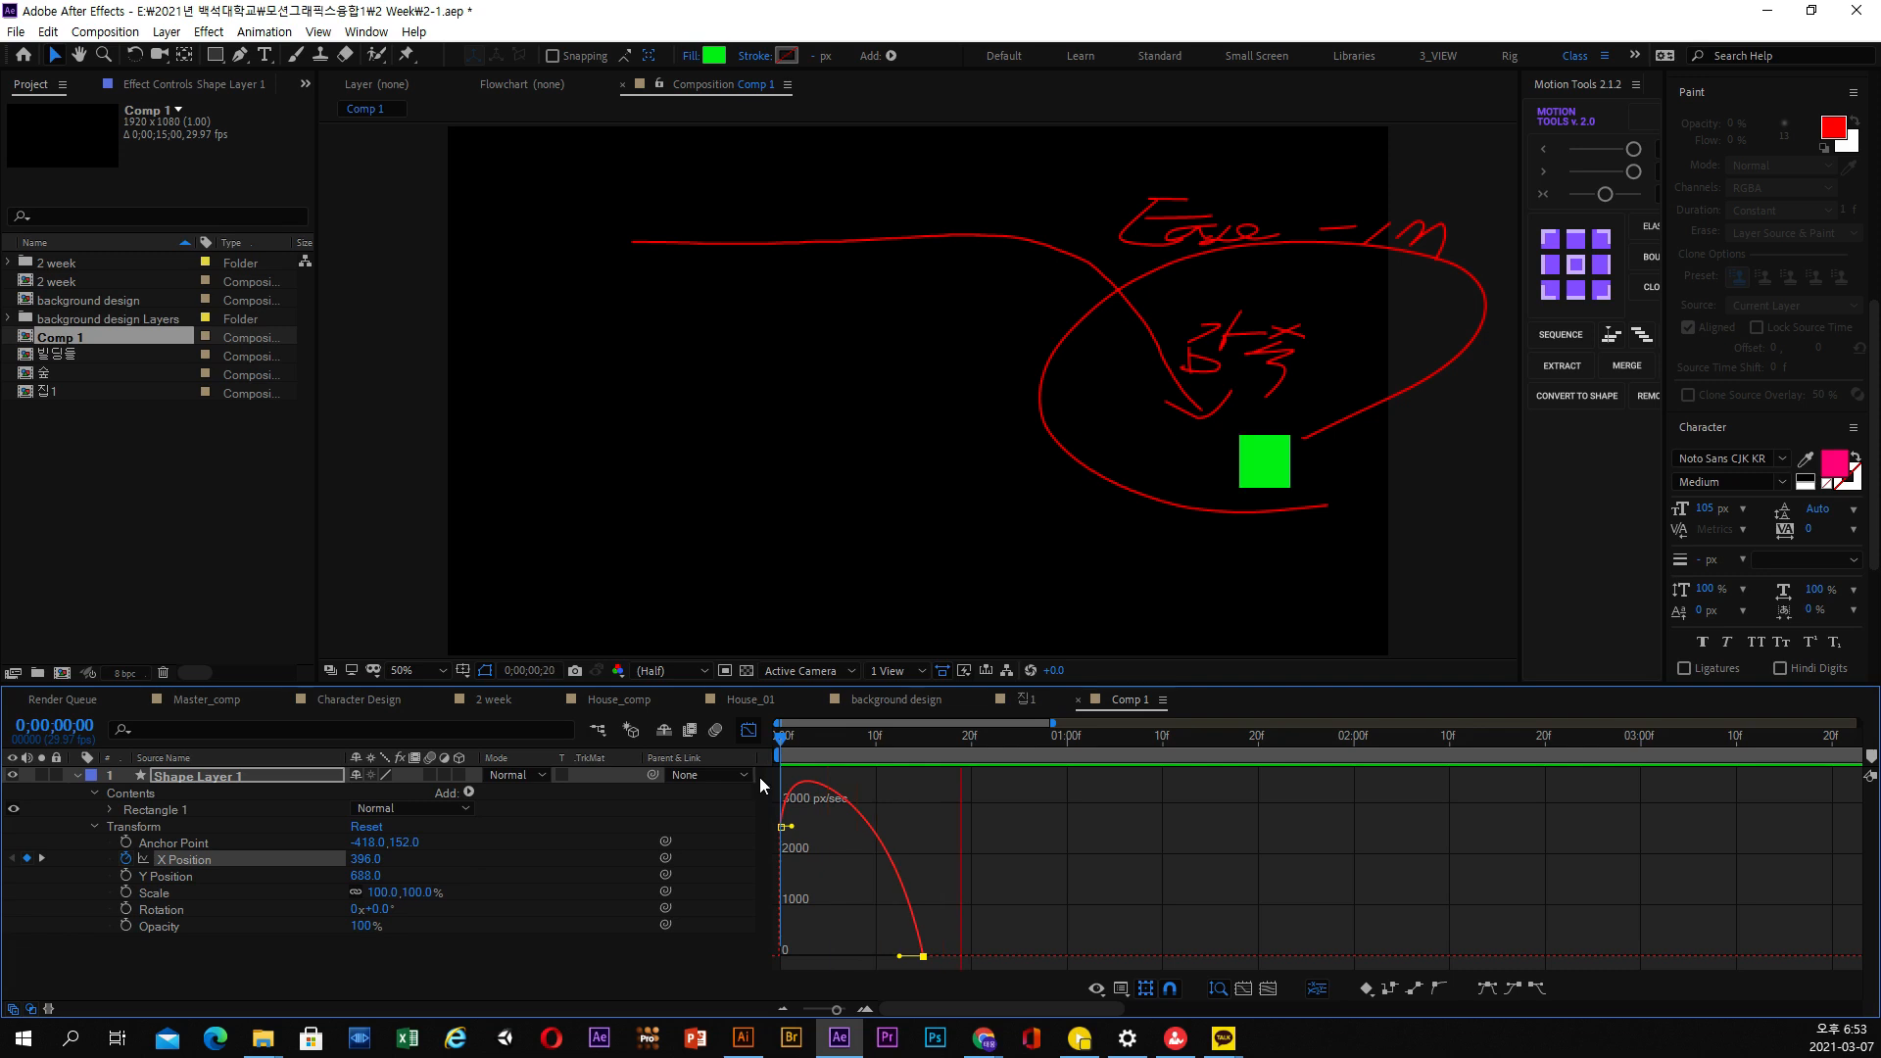
key("space")
Duplicate the green square's layer, return from the Graph Editor to the layer bars and reveal the copy's Position properties
left_click(202, 774)
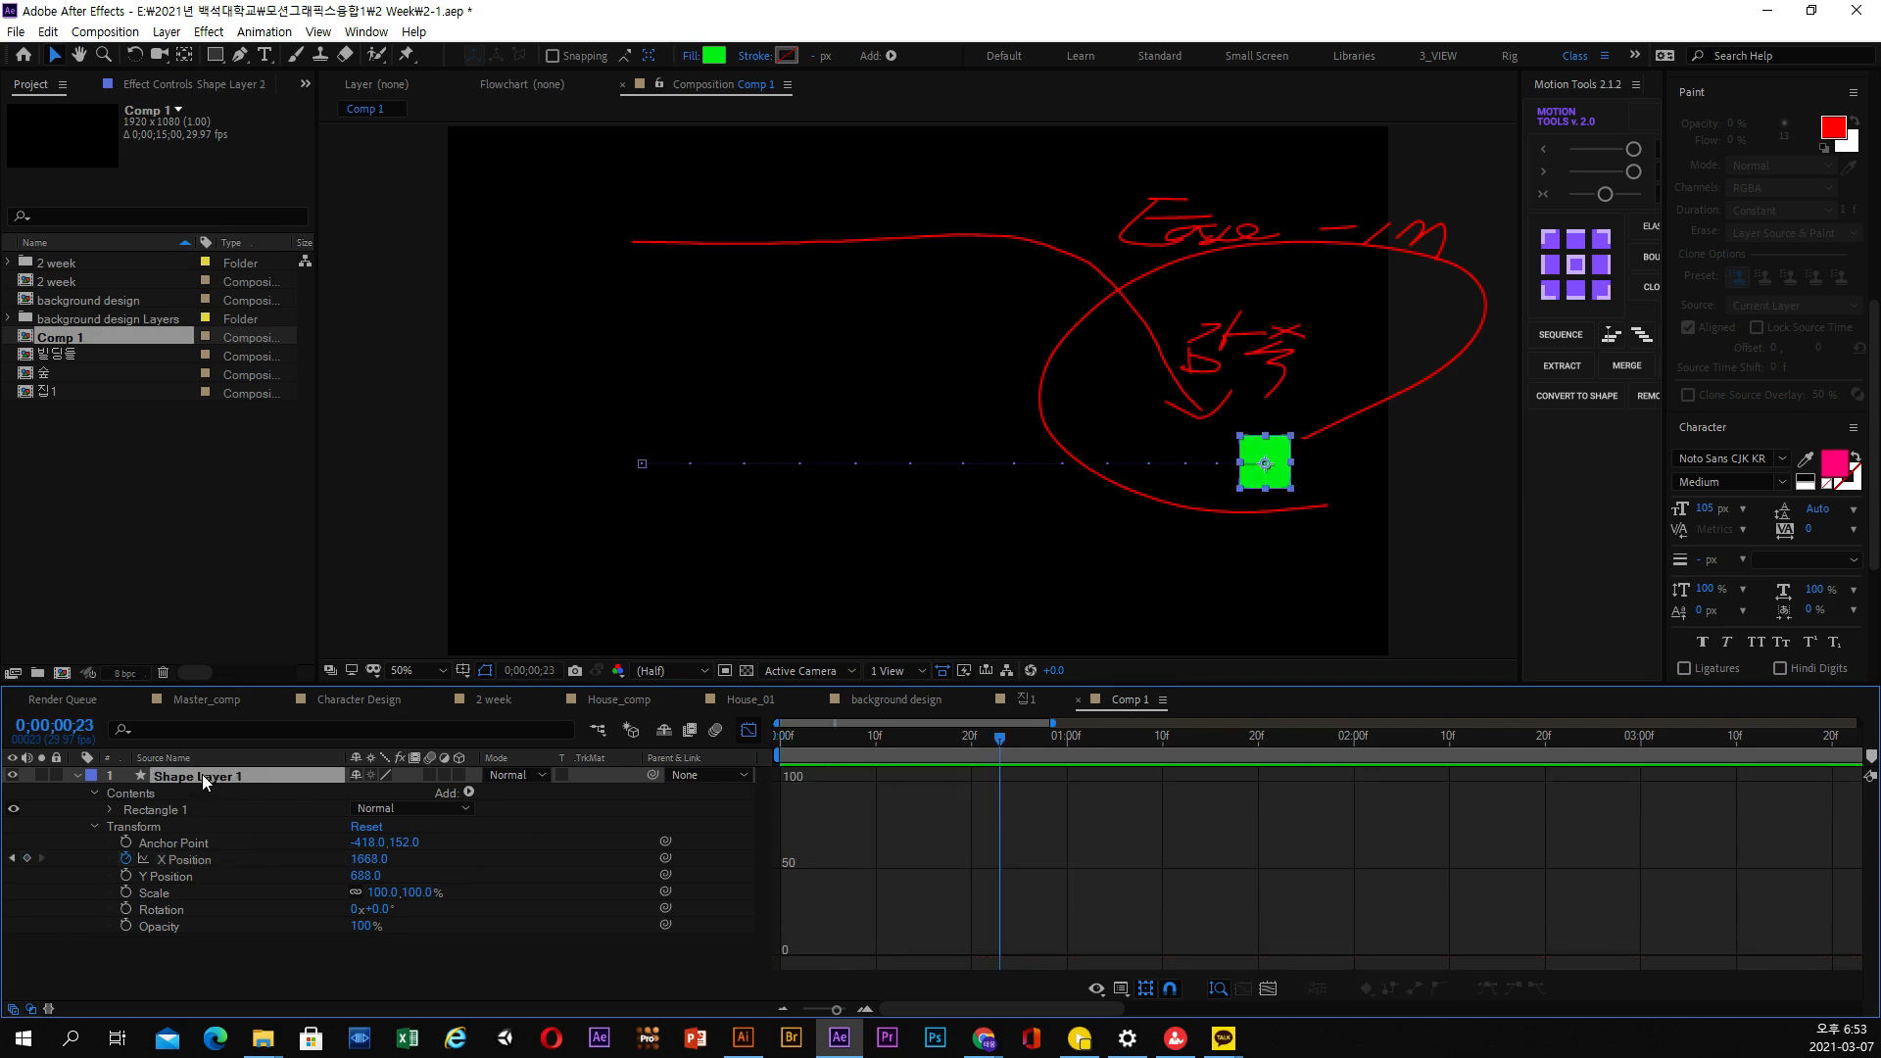
key("ctrl+d")
key("u")
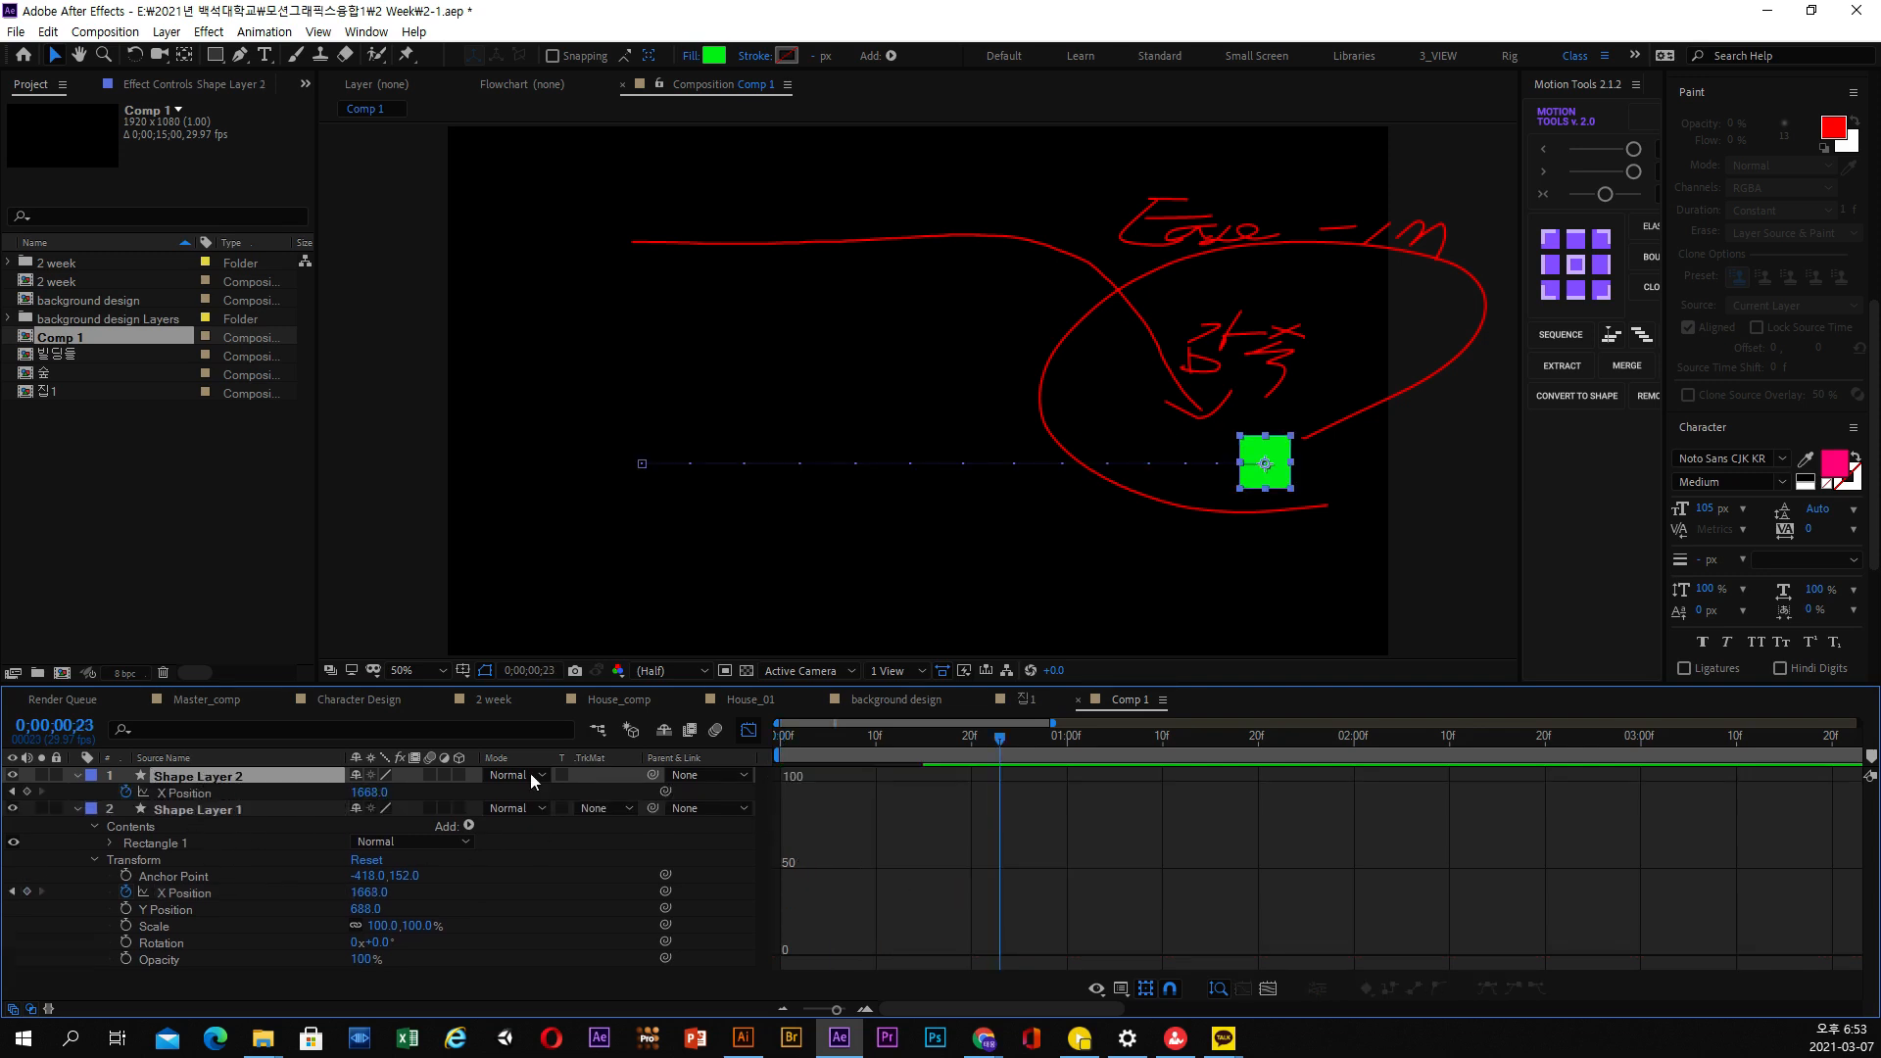
left_click(749, 733)
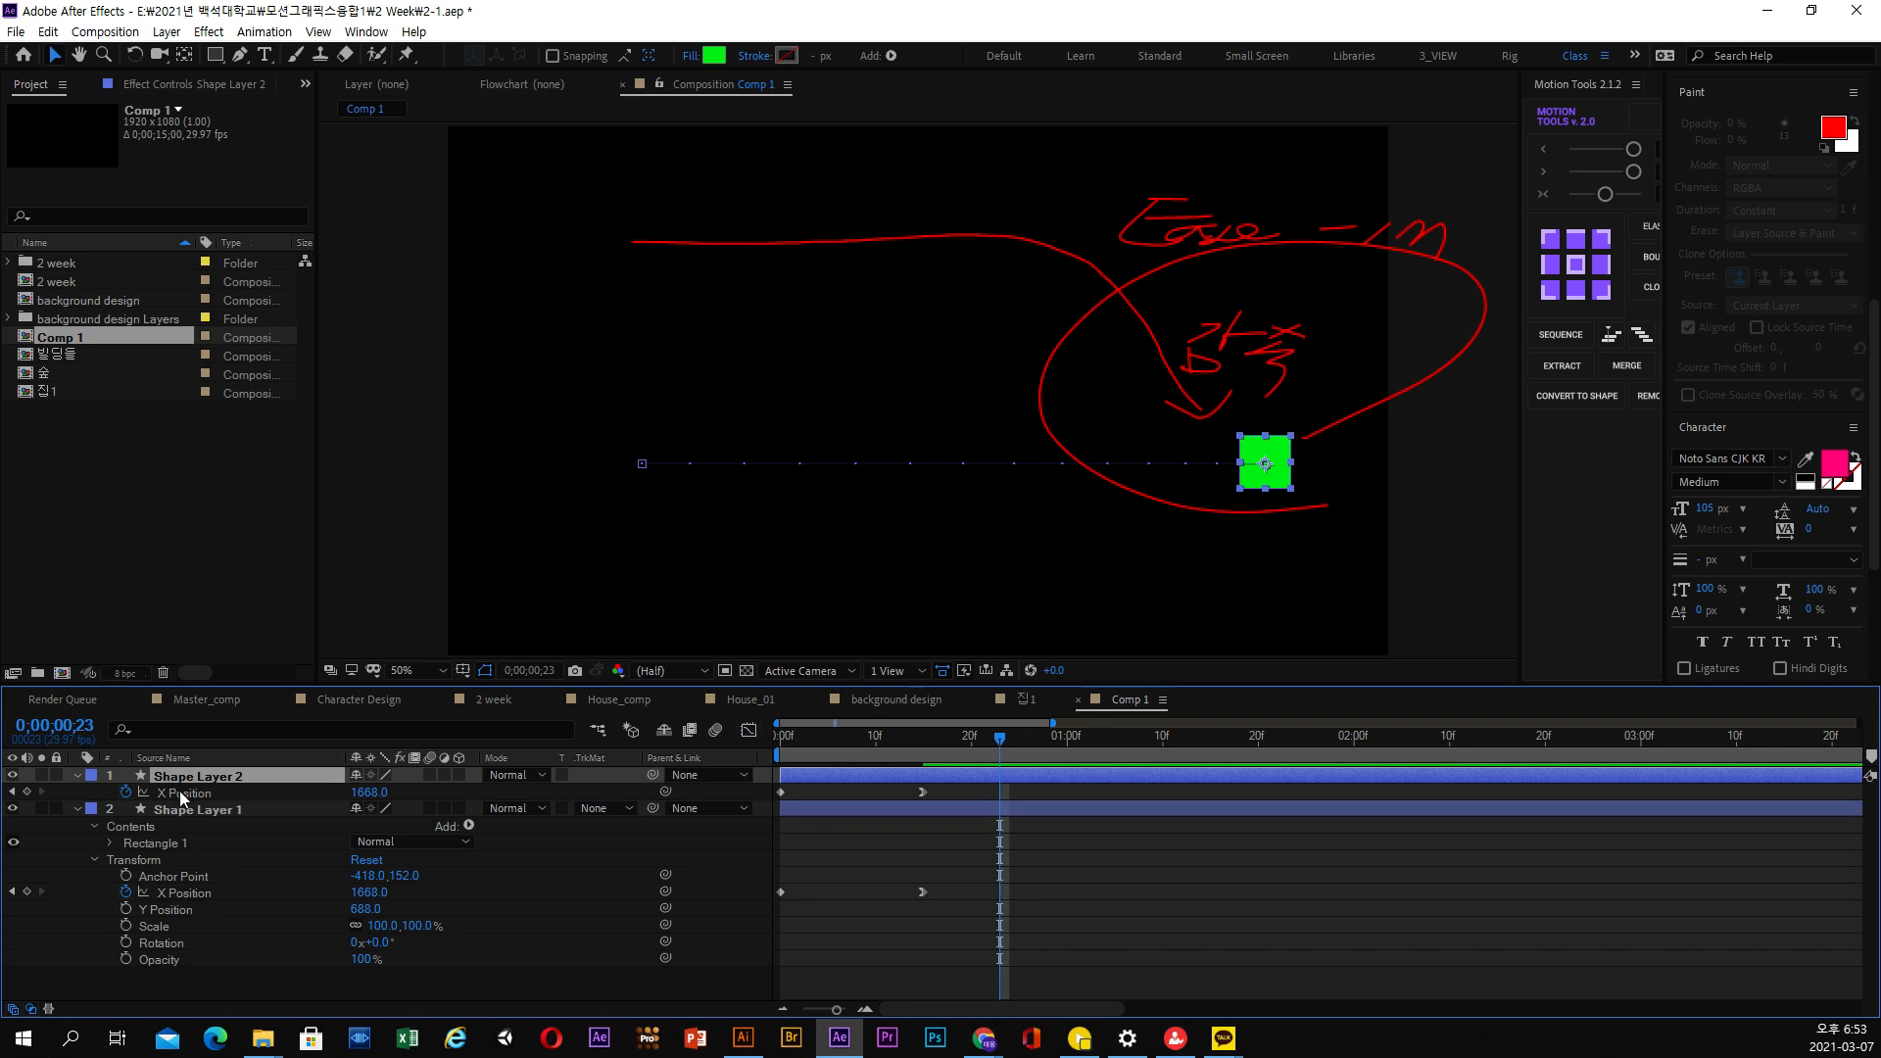
key("p")
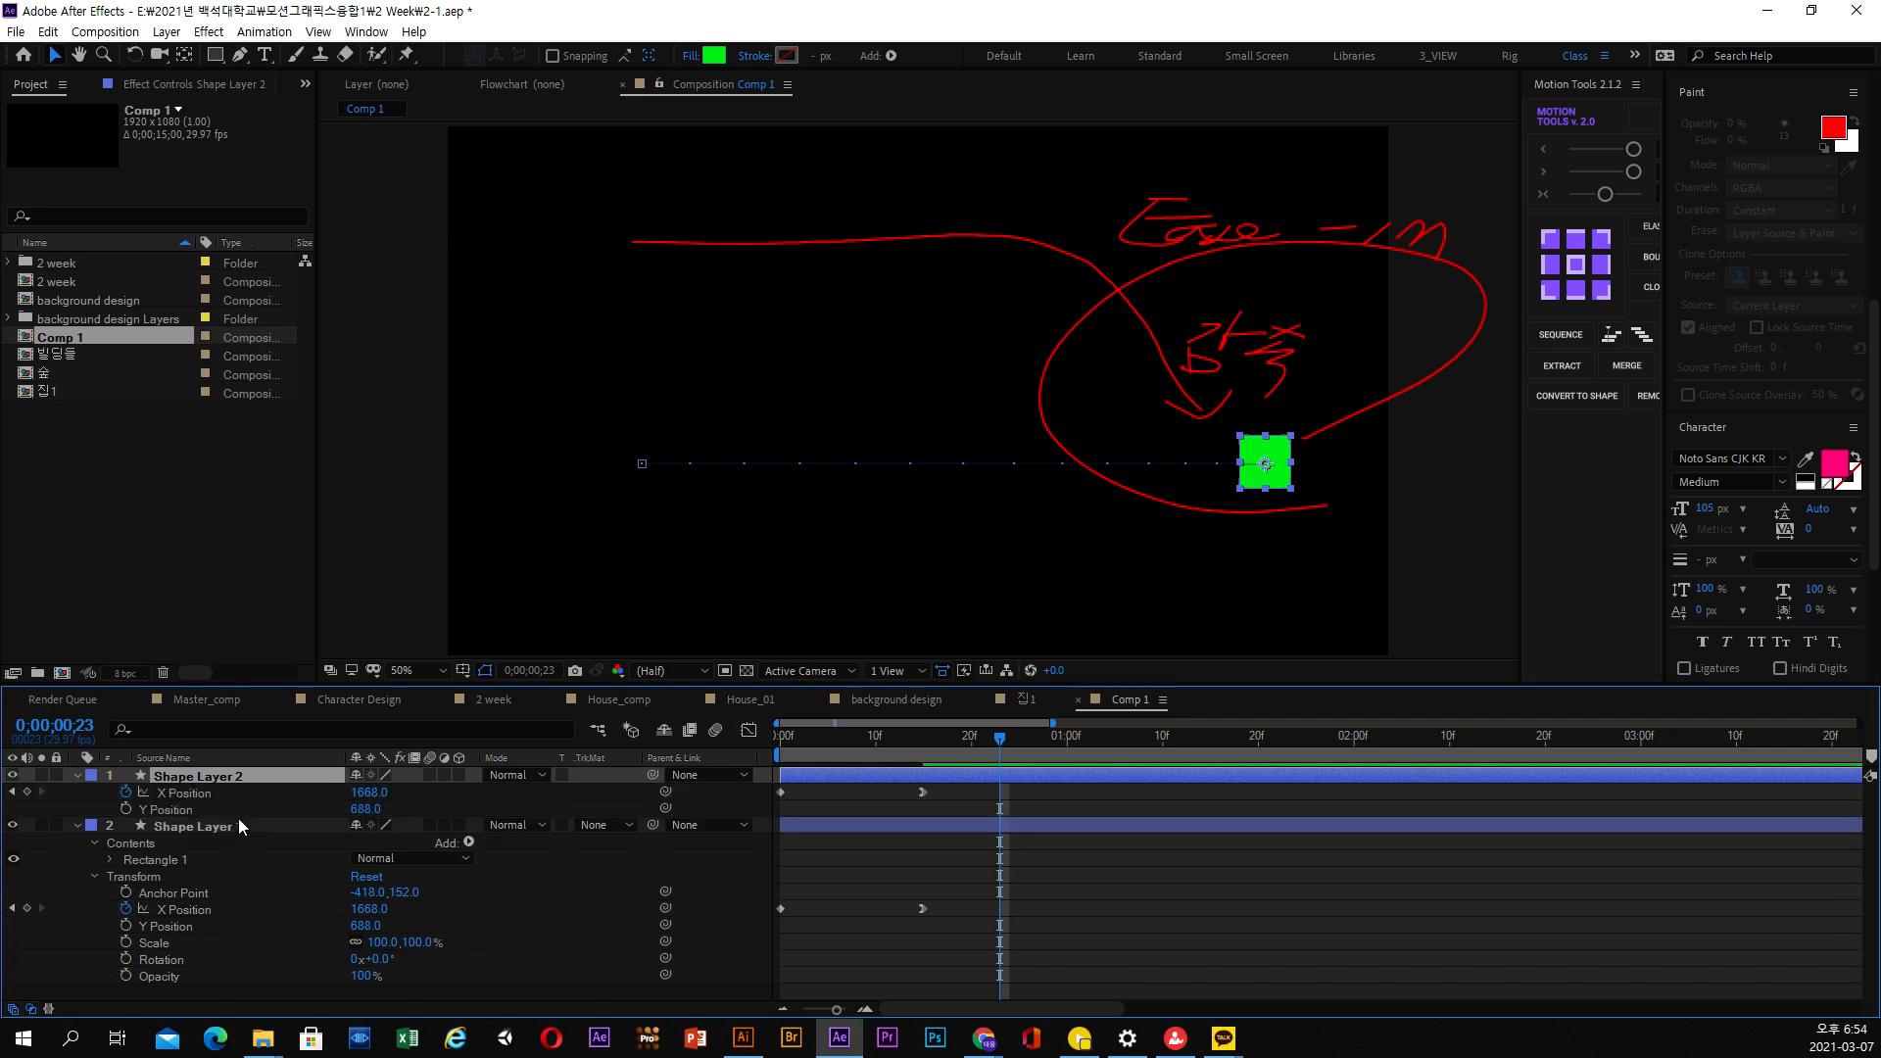
Set the duplicate square's Y Position to 455, convert its second X Position keyframe to linear and go to frame 14
left_click_drag(367, 815, 124, 806)
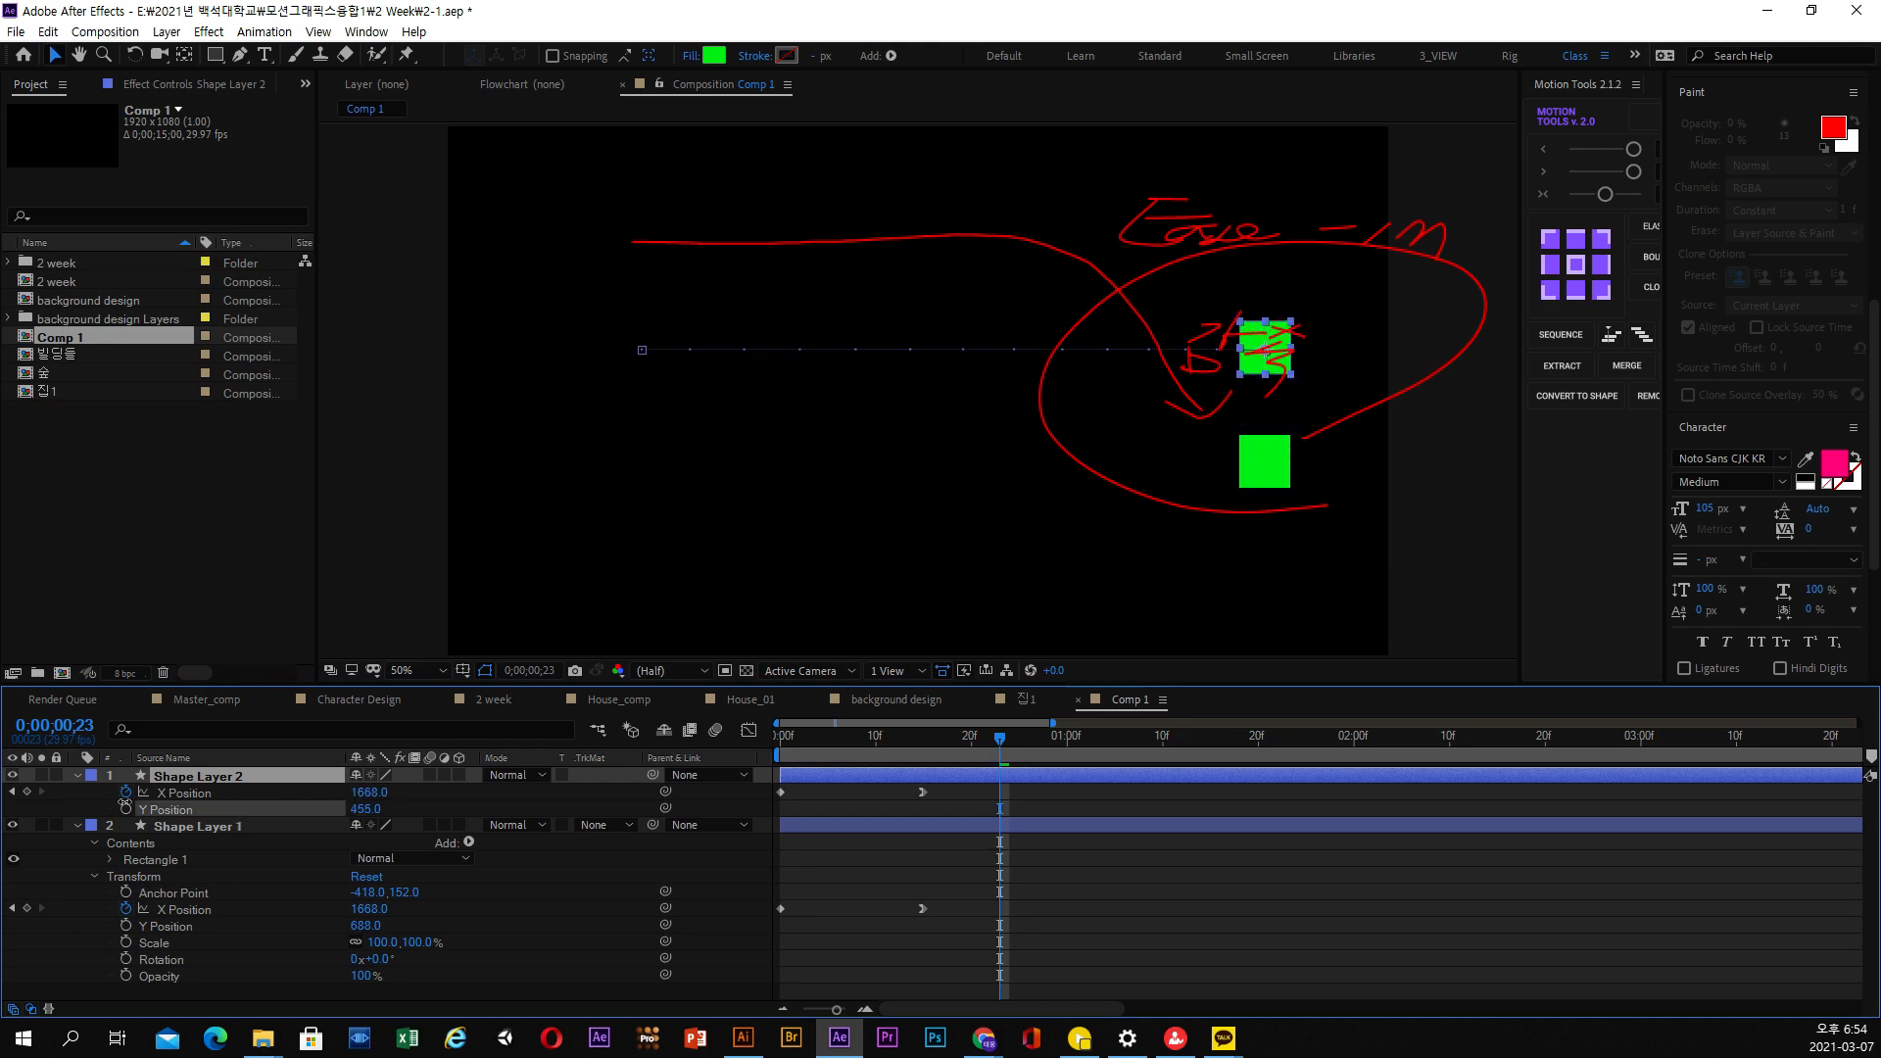
left_click(921, 792)
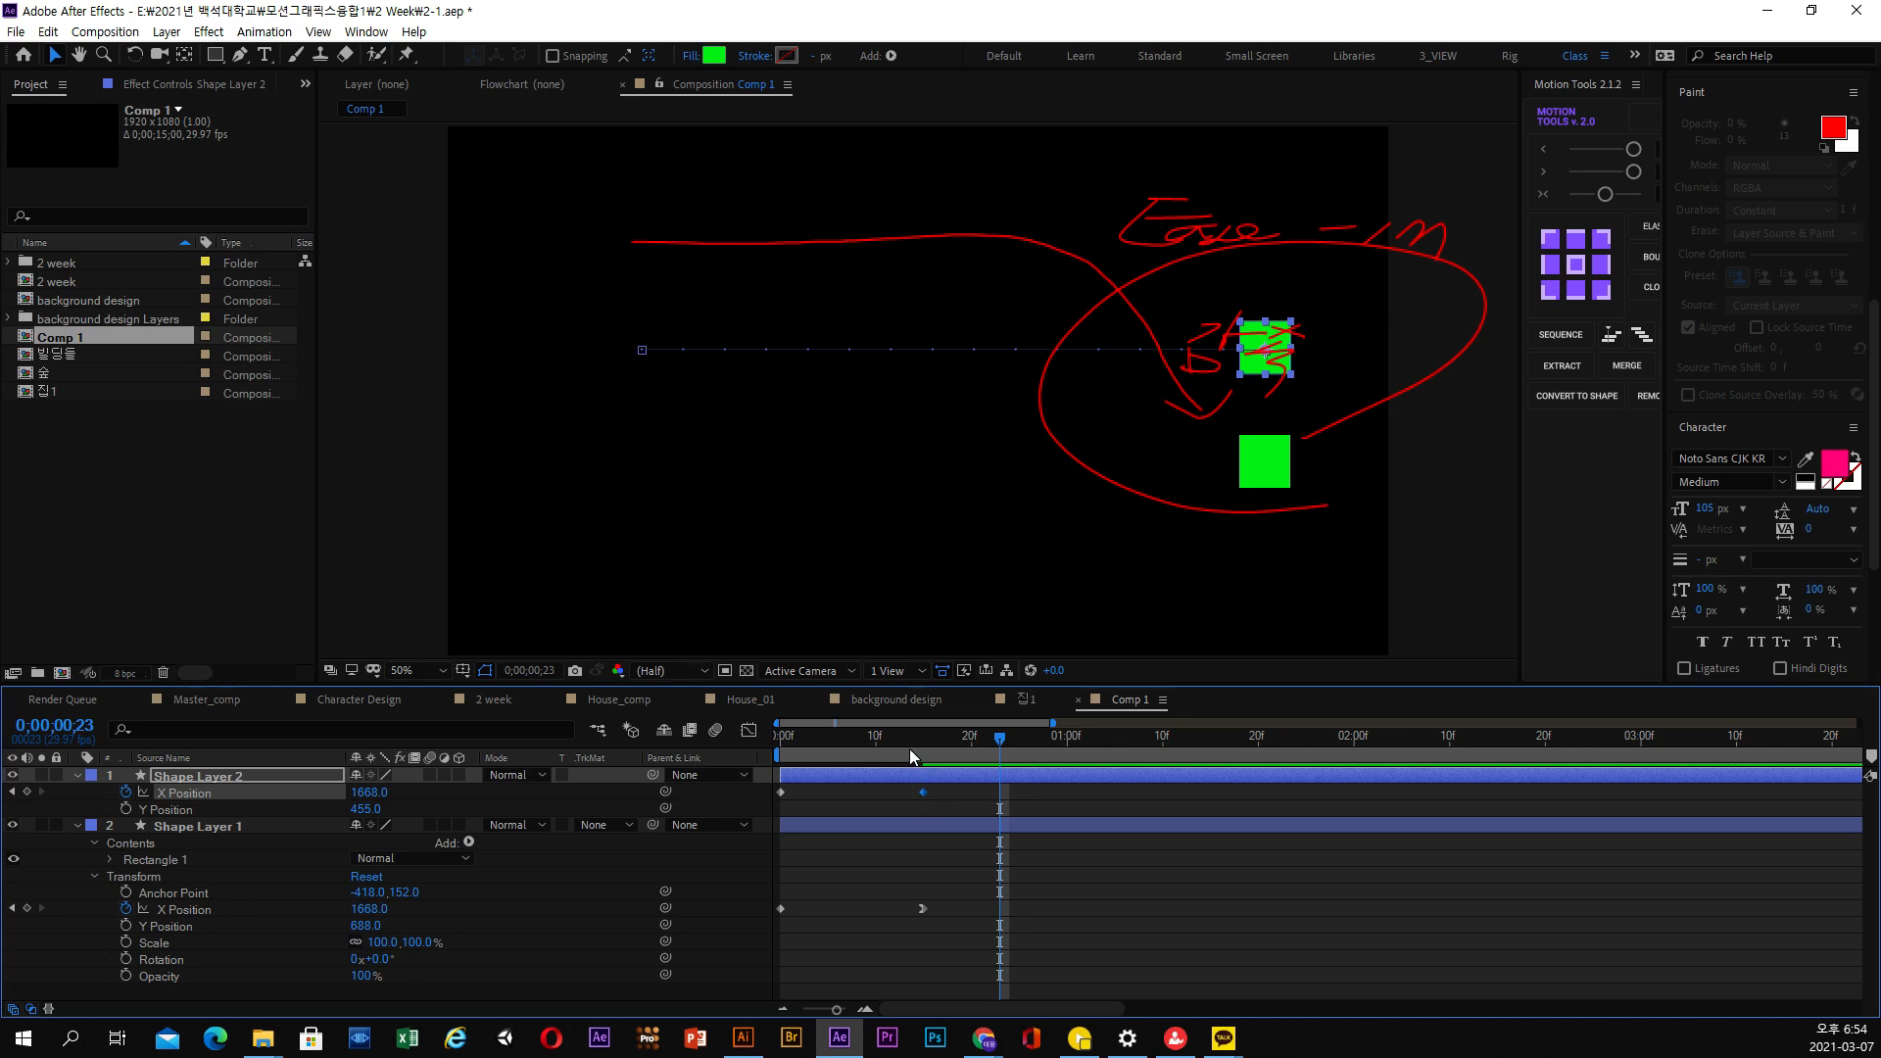
left_click_drag(909, 749, 914, 754)
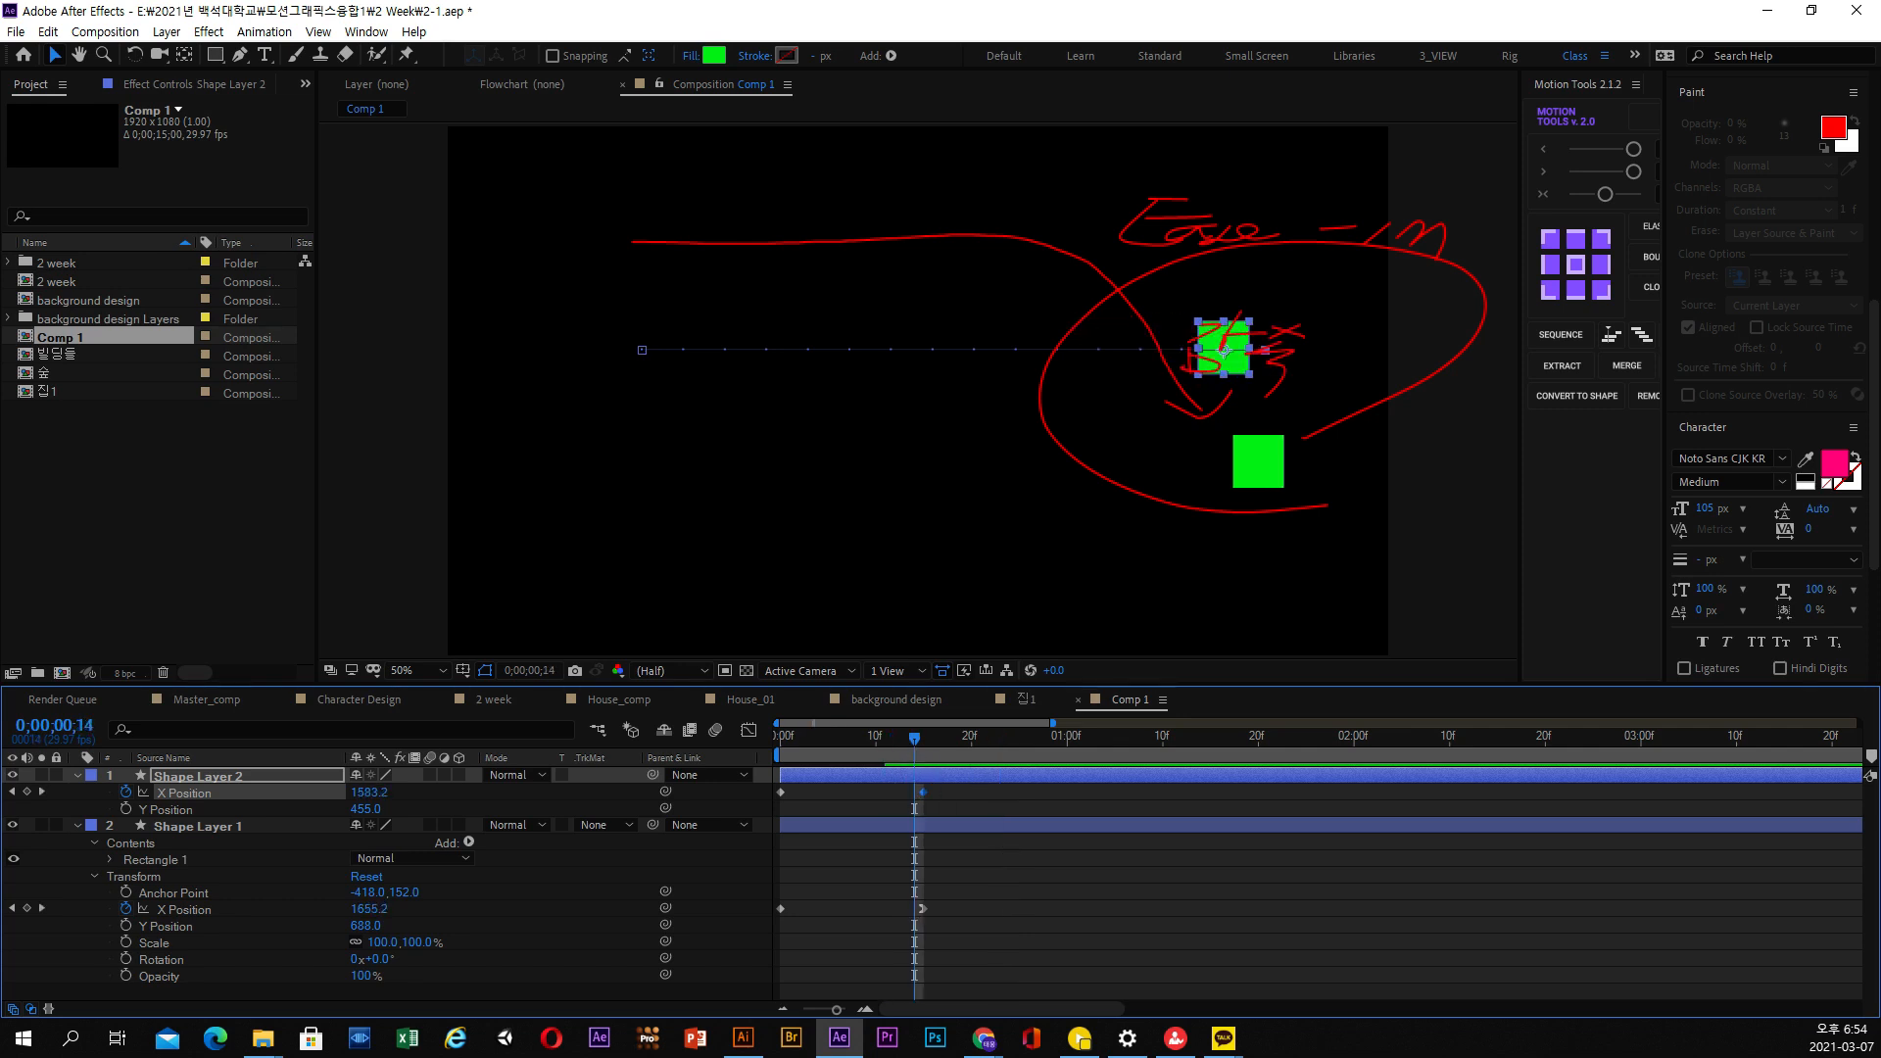
left_click(1175, 1038)
left_click_drag(824, 625, 808, 684)
mouse_move(839, 653)
left_mouse_down()
mouse_move(823, 688)
mouse_move(886, 658)
mouse_move(882, 686)
mouse_move(886, 651)
mouse_move(974, 663)
mouse_move(935, 692)
left_mouse_up()
left_click_drag(1043, 632, 1038, 684)
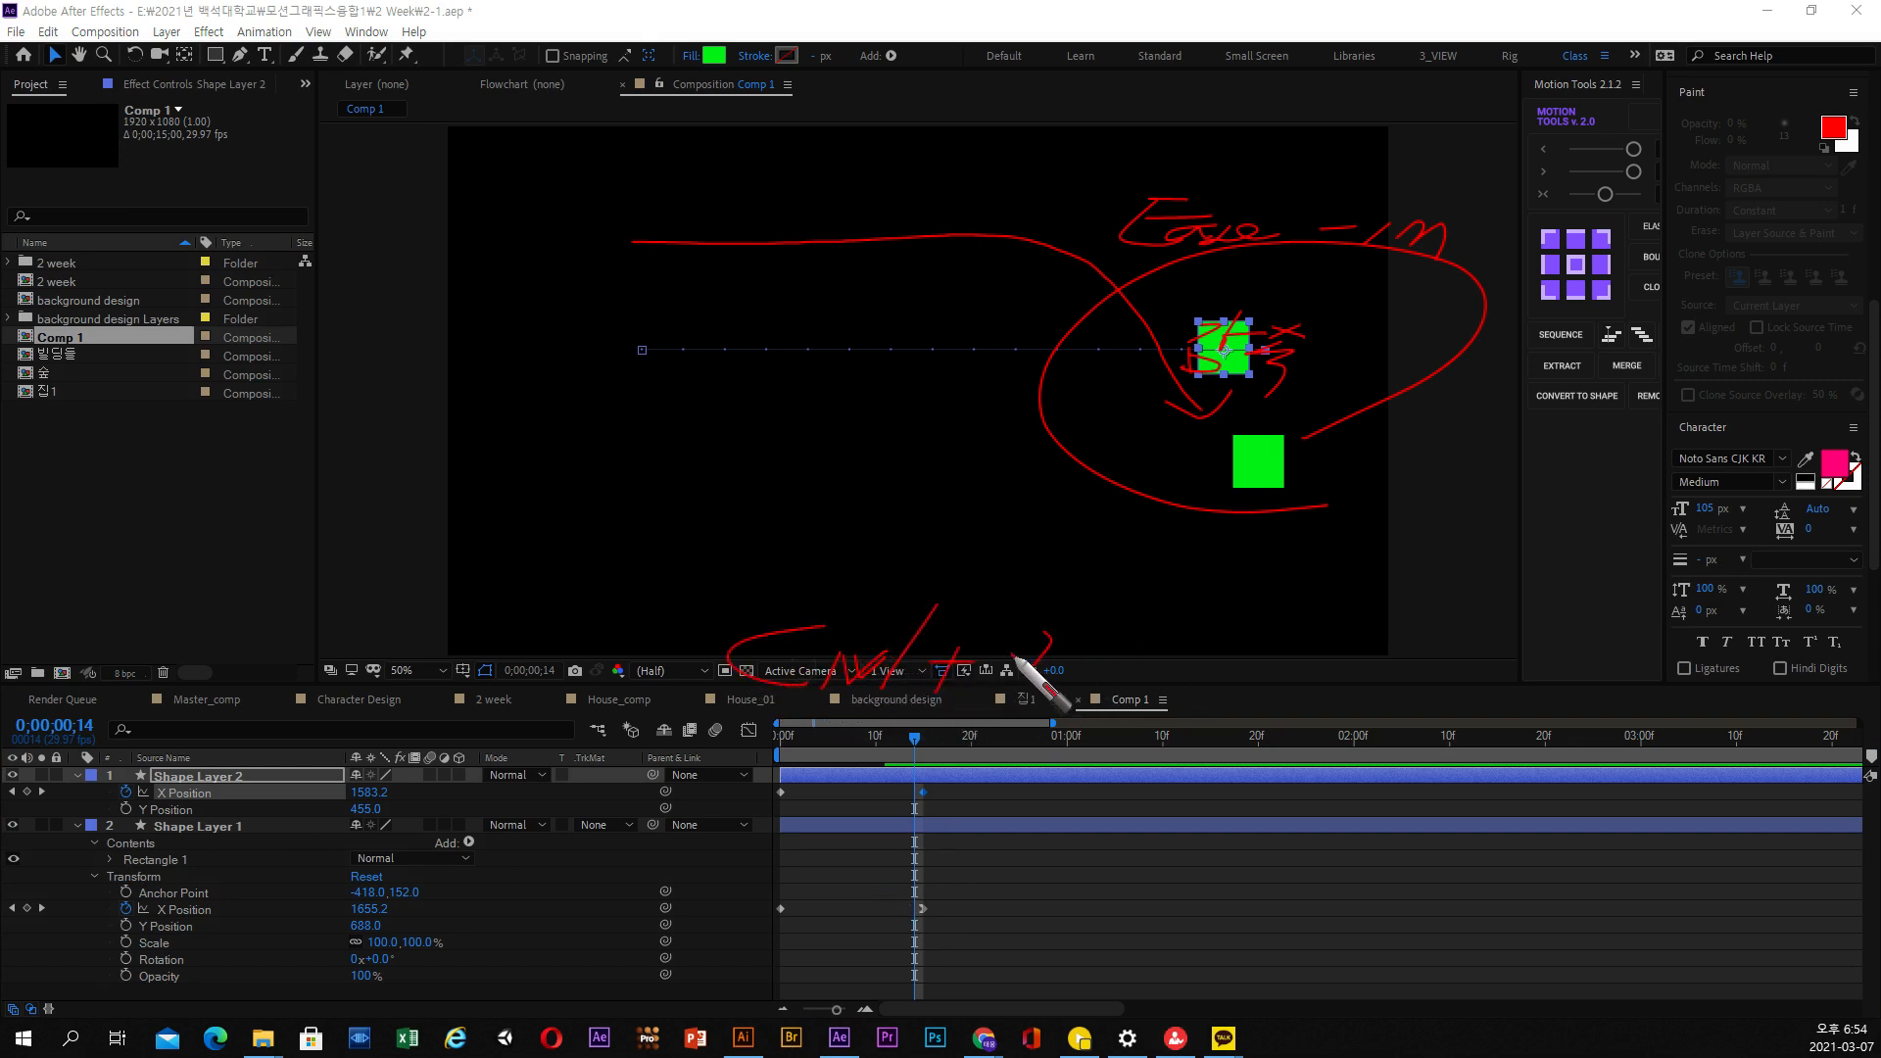
mouse_move(1125, 641)
left_mouse_down()
mouse_move(1137, 664)
mouse_move(1172, 644)
mouse_move(1156, 674)
mouse_move(1187, 655)
left_mouse_up()
left_click_drag(1175, 664, 1206, 687)
left_click_drag(1242, 657, 1247, 676)
left_click_drag(1221, 655, 1281, 670)
left_click_drag(1258, 675, 1435, 645)
mouse_move(1339, 660)
left_mouse_down()
mouse_move(1457, 657)
mouse_move(1442, 672)
mouse_move(1482, 649)
left_mouse_up()
left_click_drag(1484, 642, 1480, 659)
left_click_drag(1457, 668, 1452, 701)
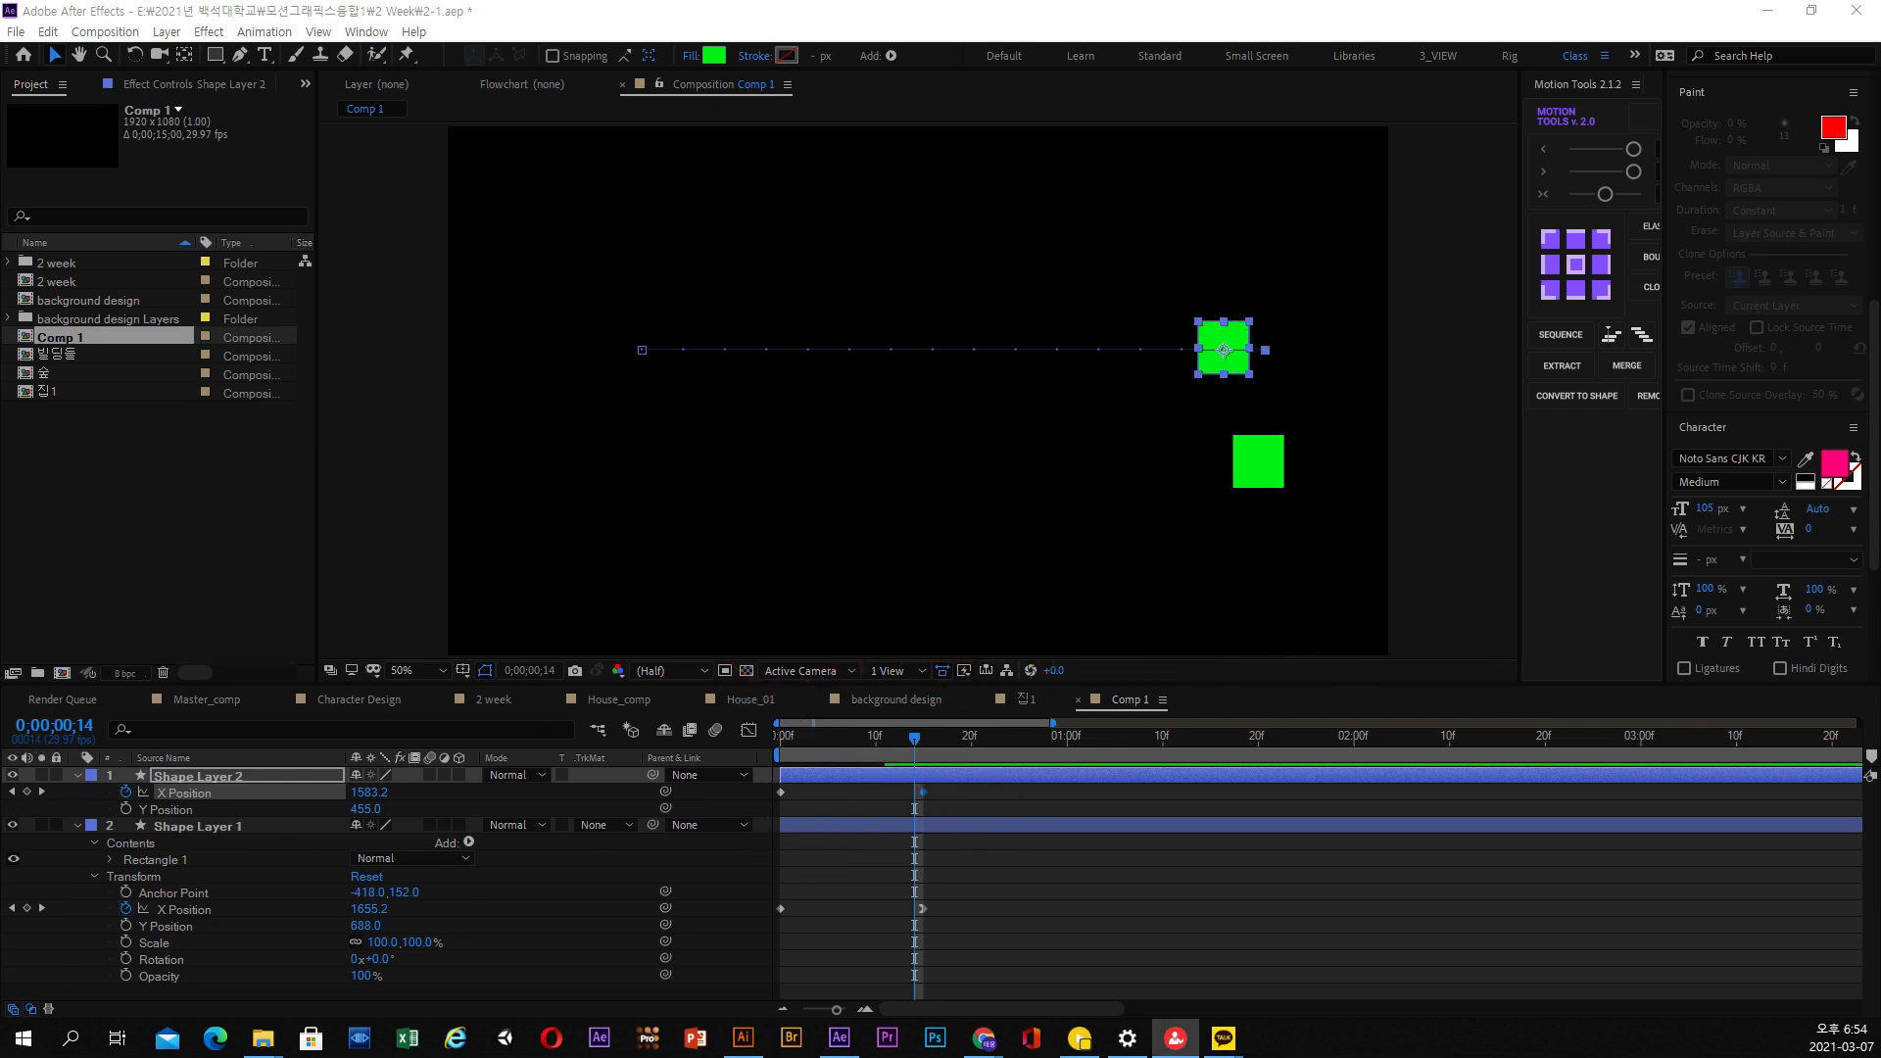
Convert Shape Layer 1's second X Position keyframe to linear and reapply Easy Ease In to it
left_click(923, 793, "ctrl")
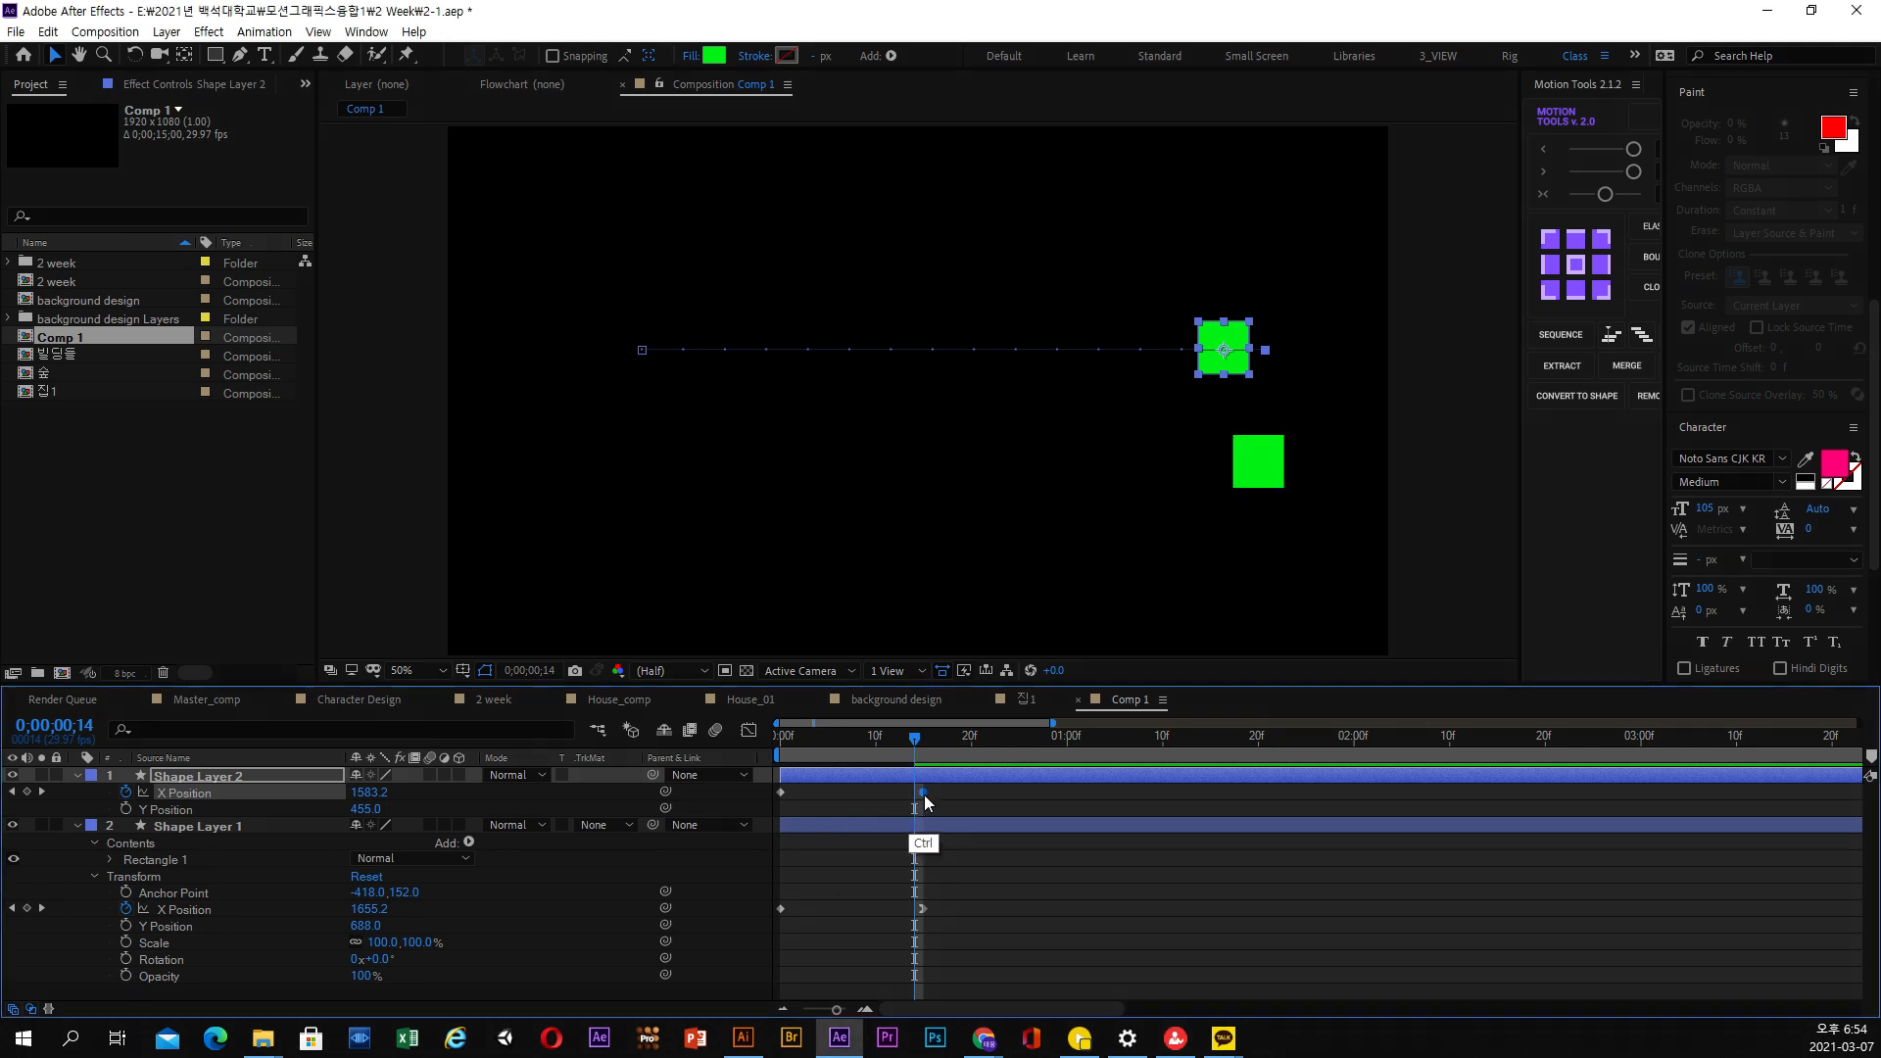
left_click(921, 909)
key("ctrl+v")
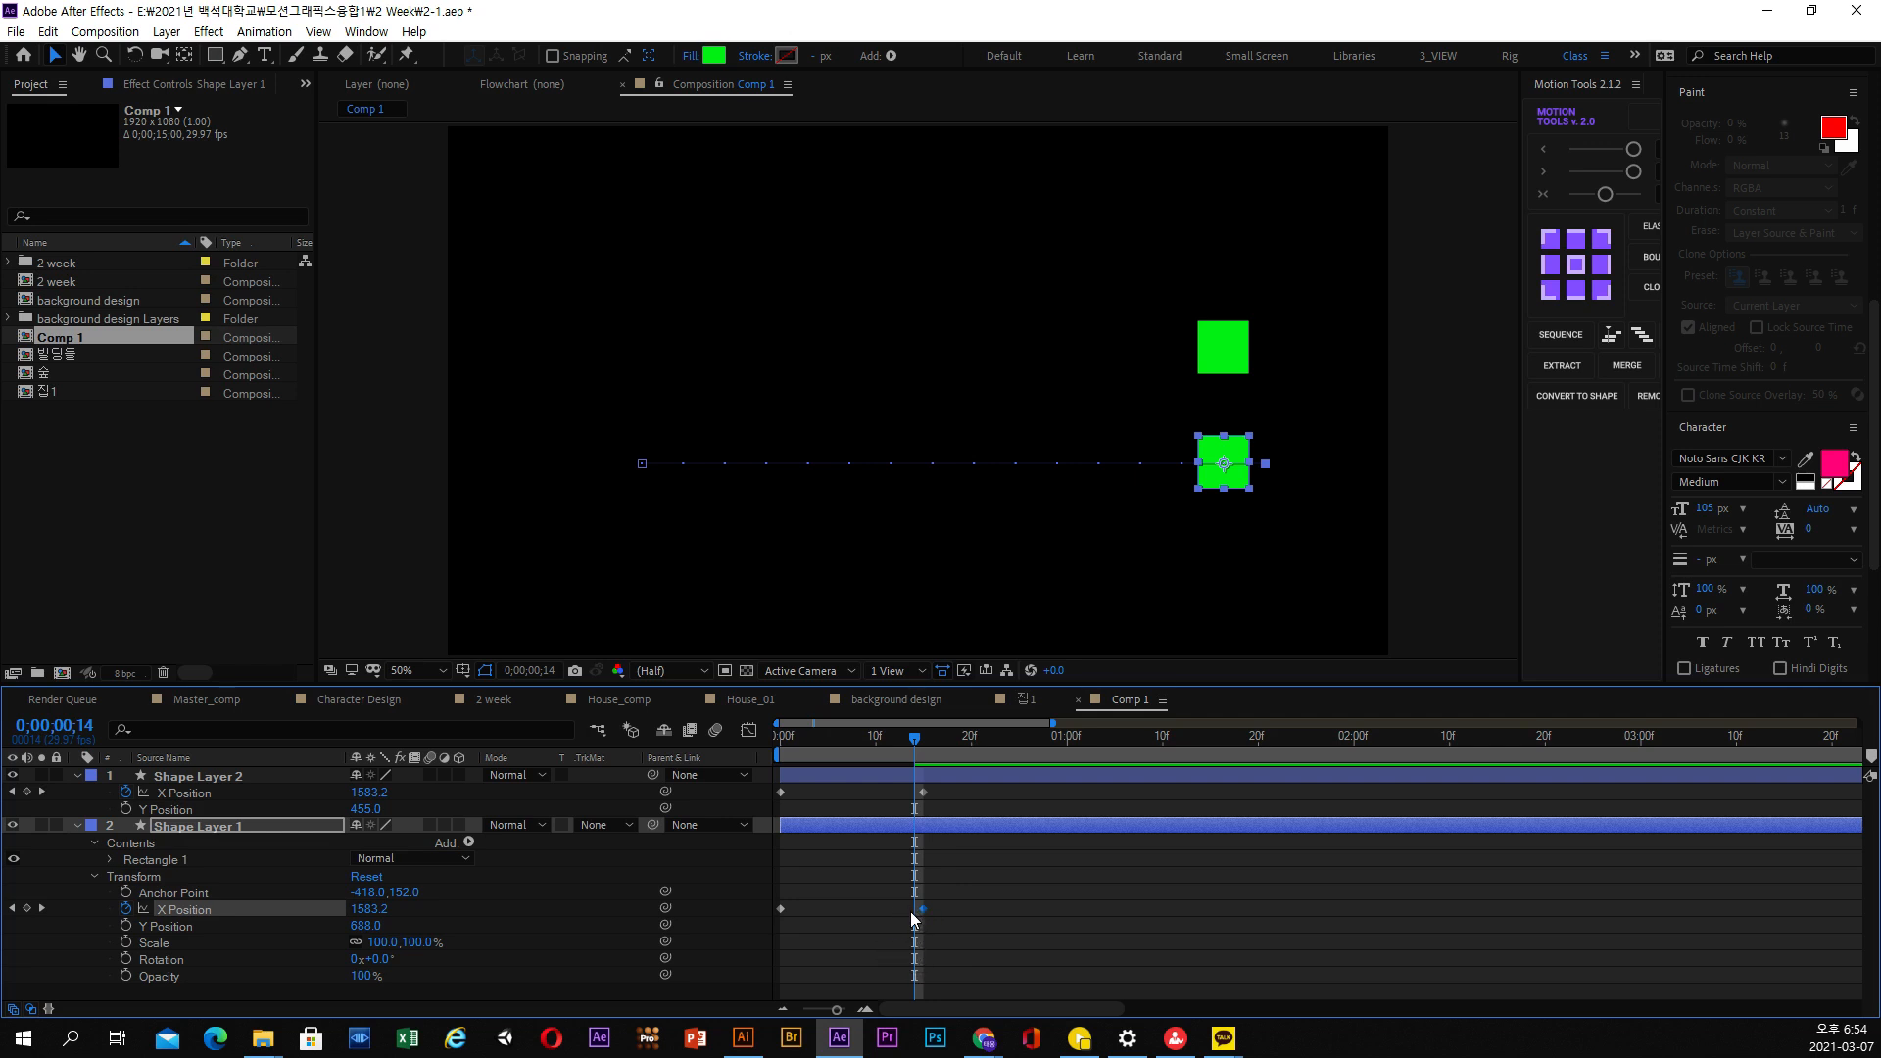
right_click(923, 908)
mouse_move(1038, 893)
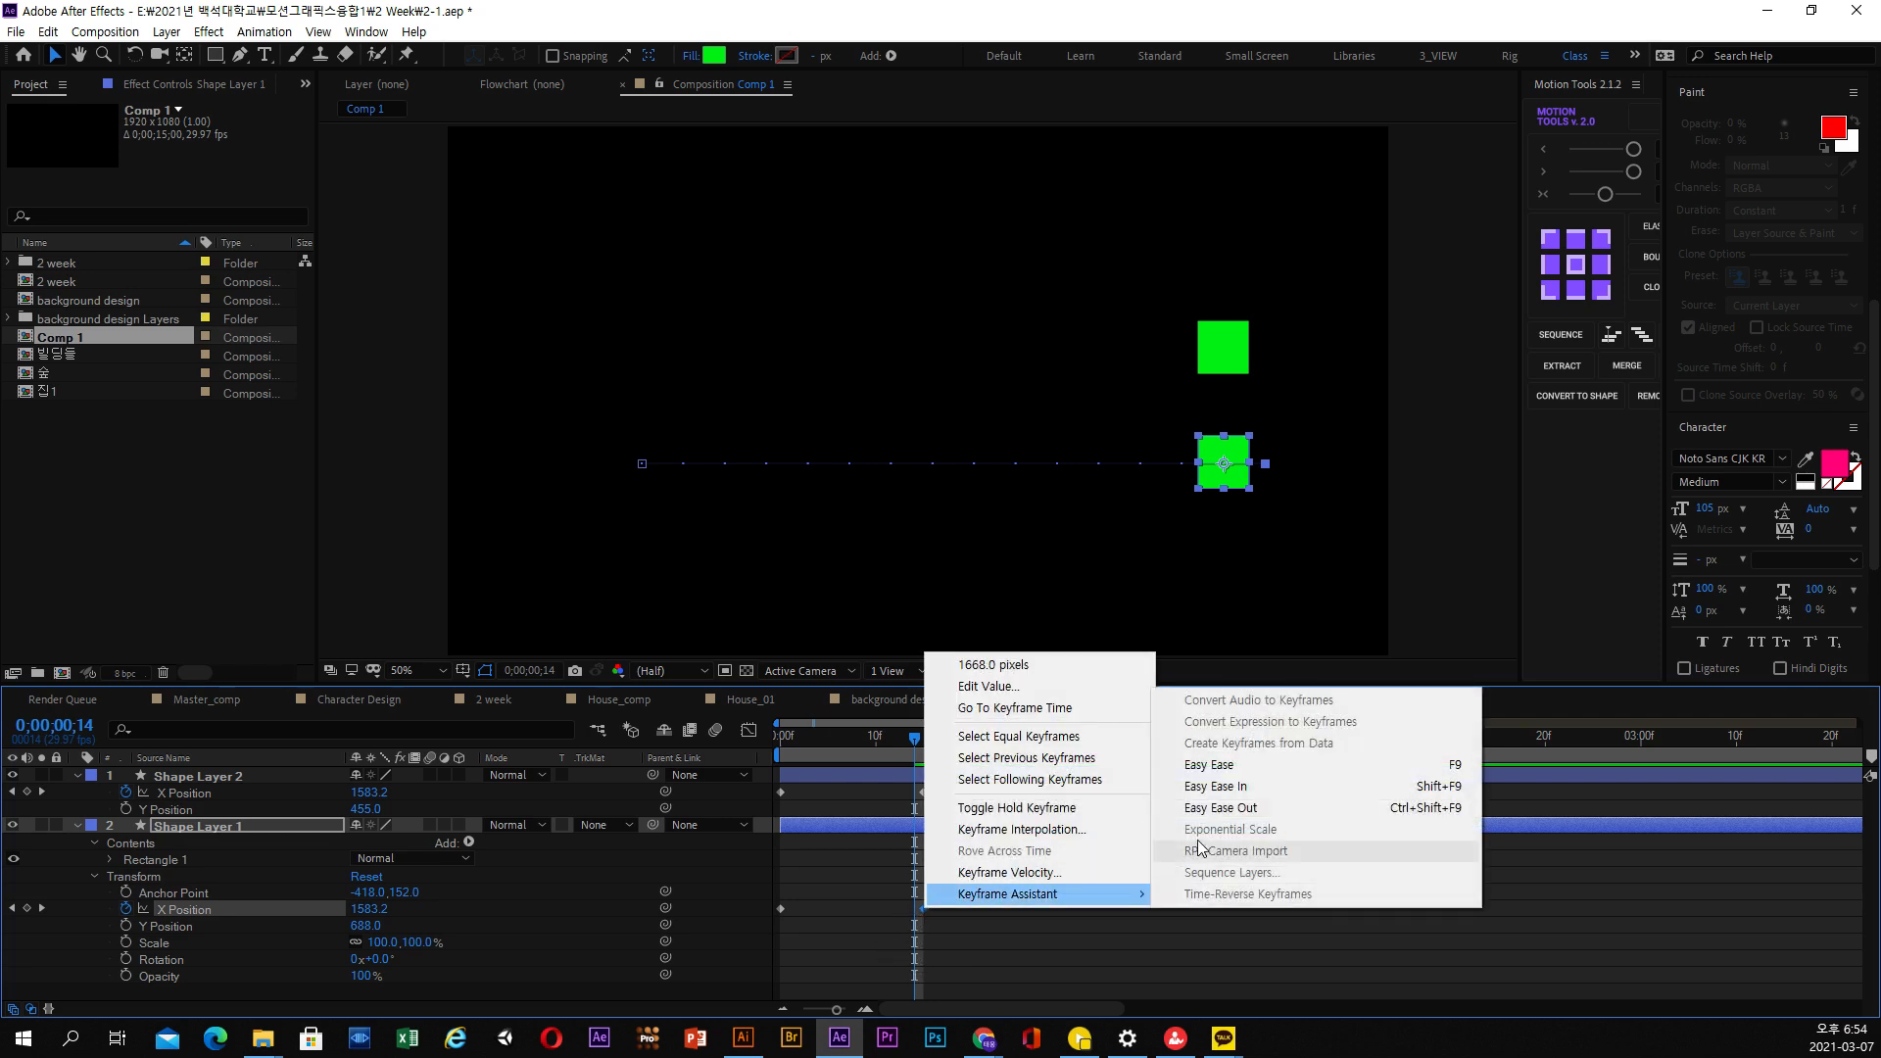
left_click(1220, 788)
Preview the linear and eased squares moving together from the start of the composition
left_click_drag(911, 747, 782, 751)
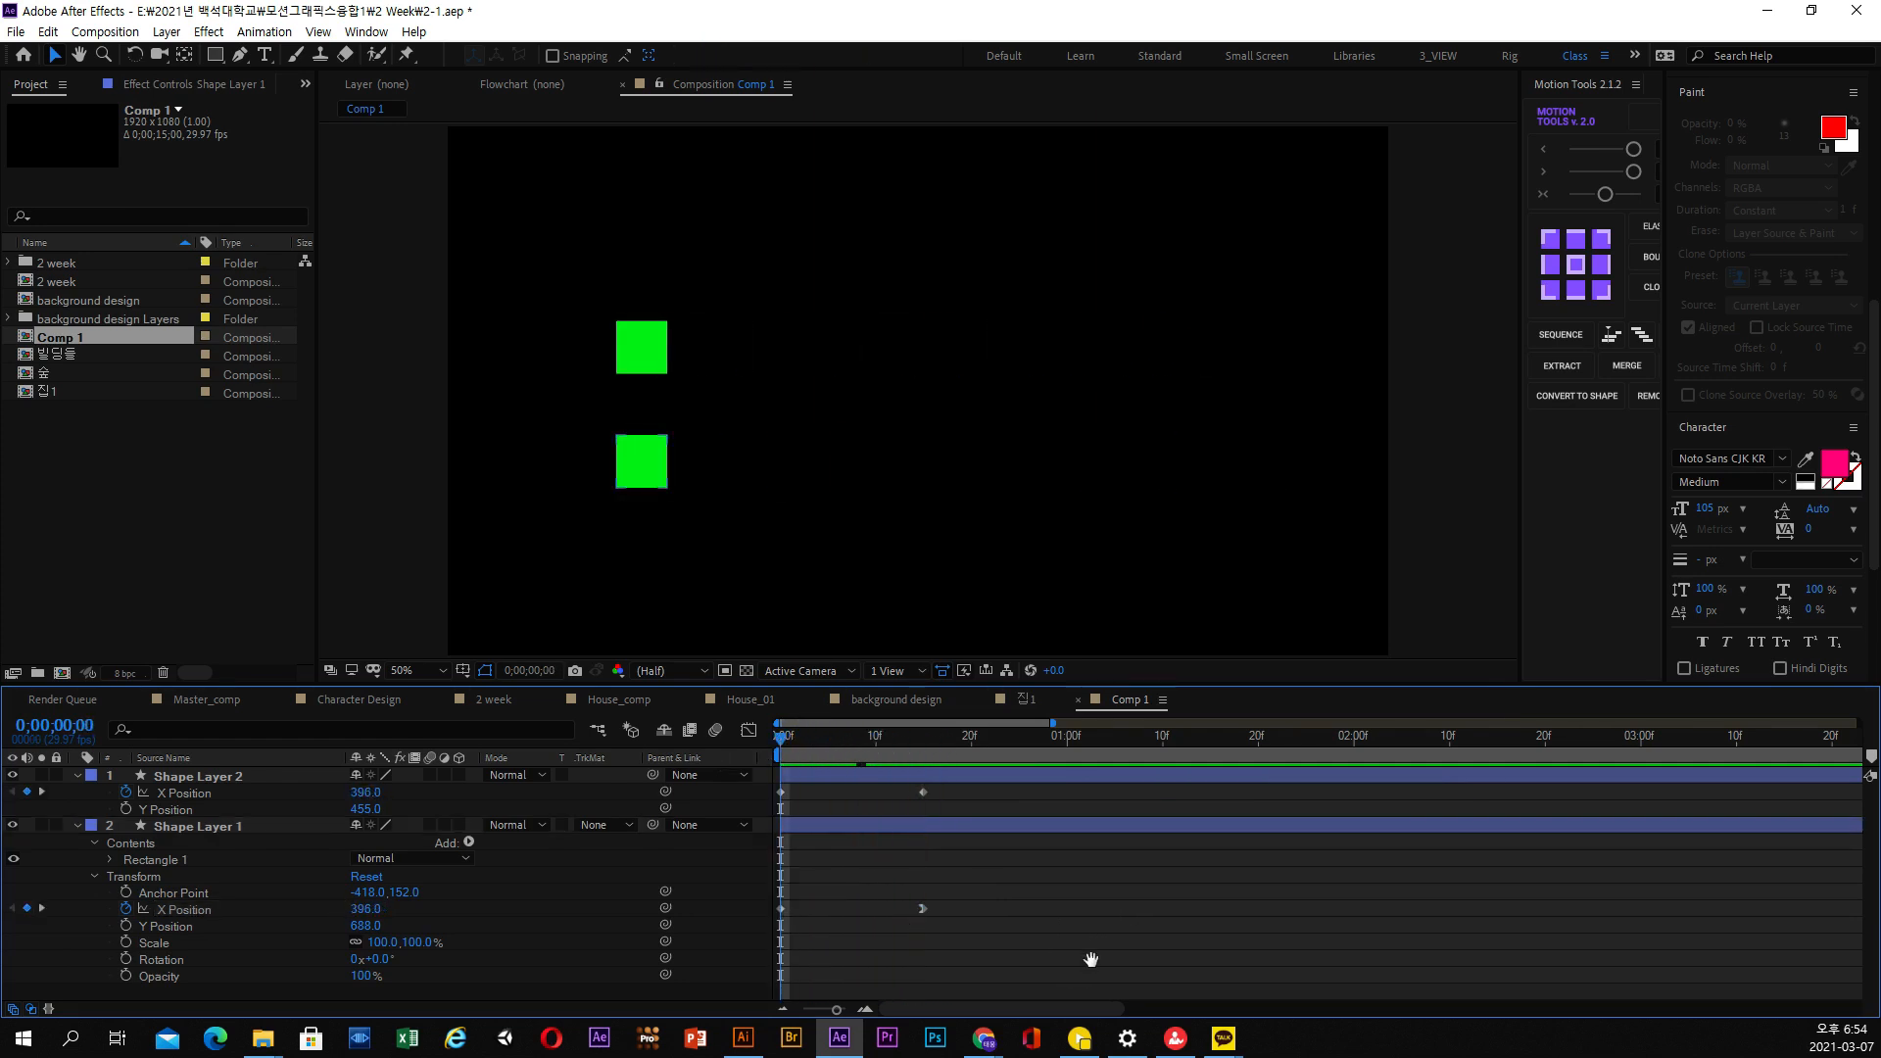
key("space")
key("space")
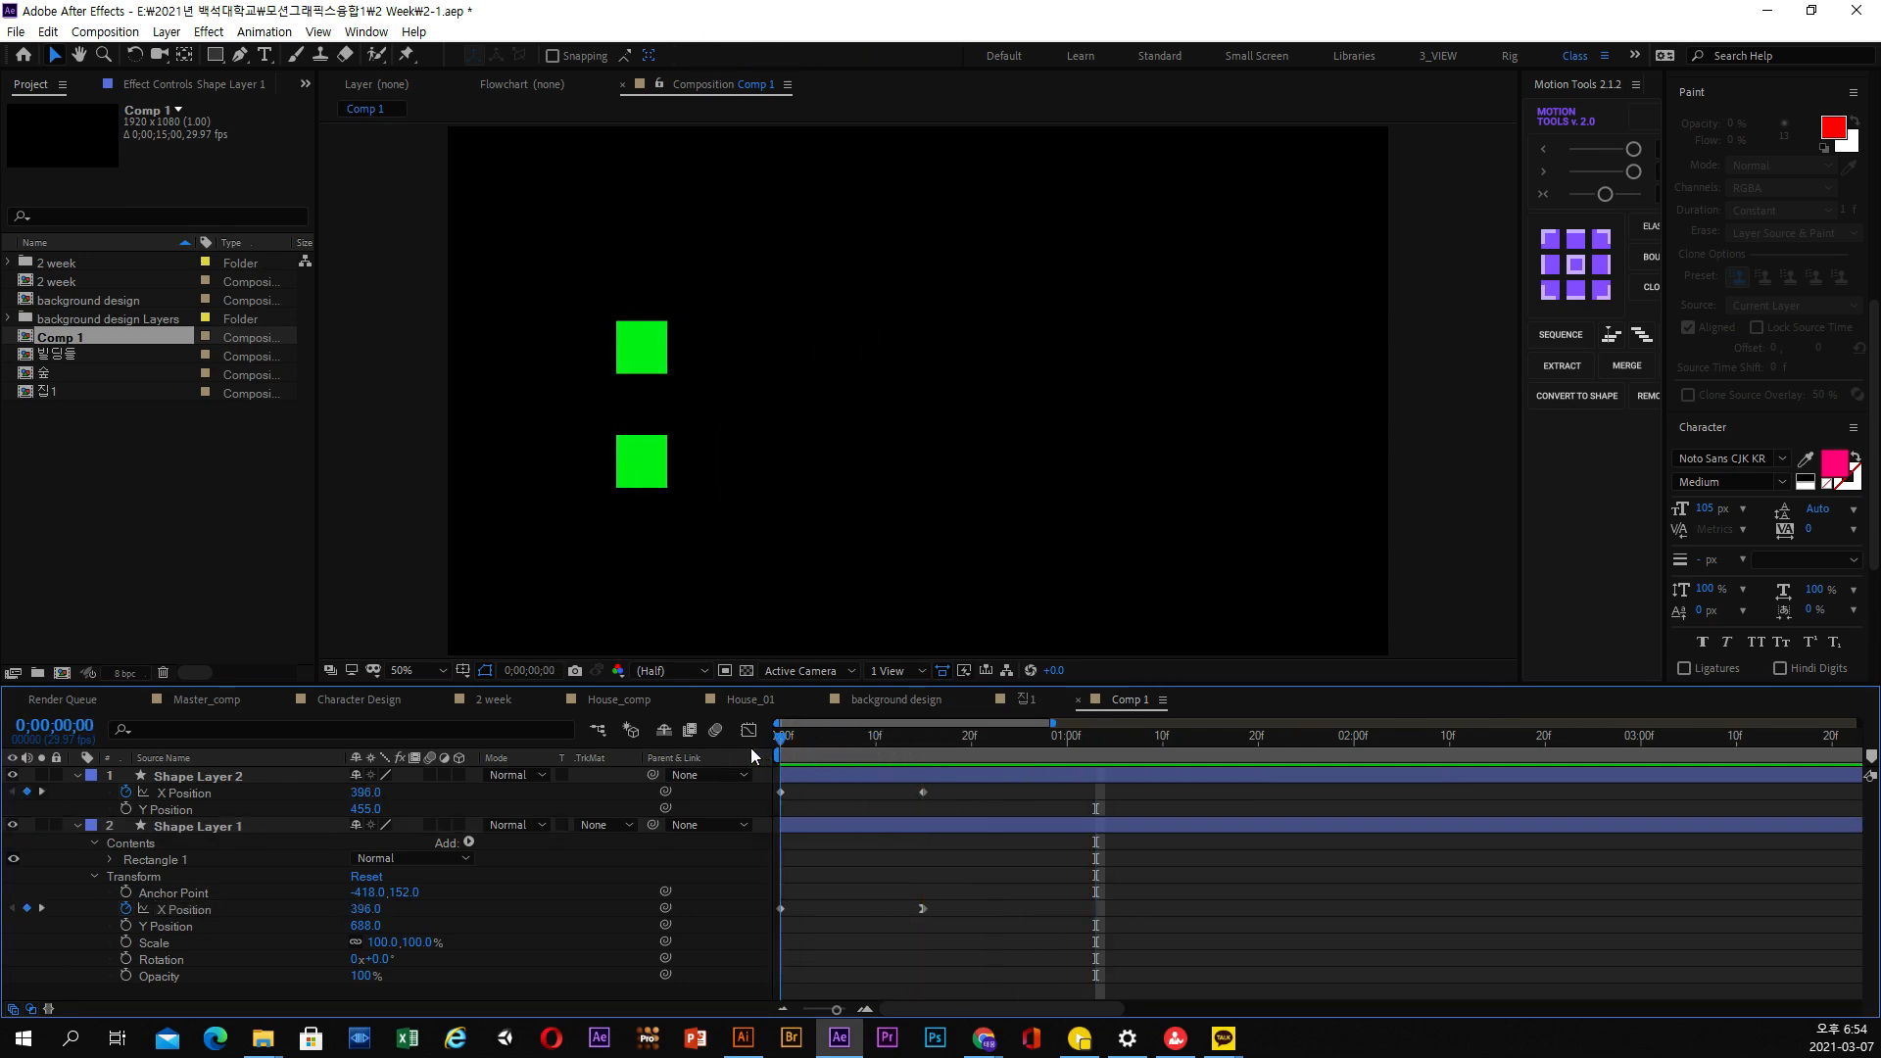
Change the fill colour of the upper square on Shape Layer 2 to blue
left_click(846, 778)
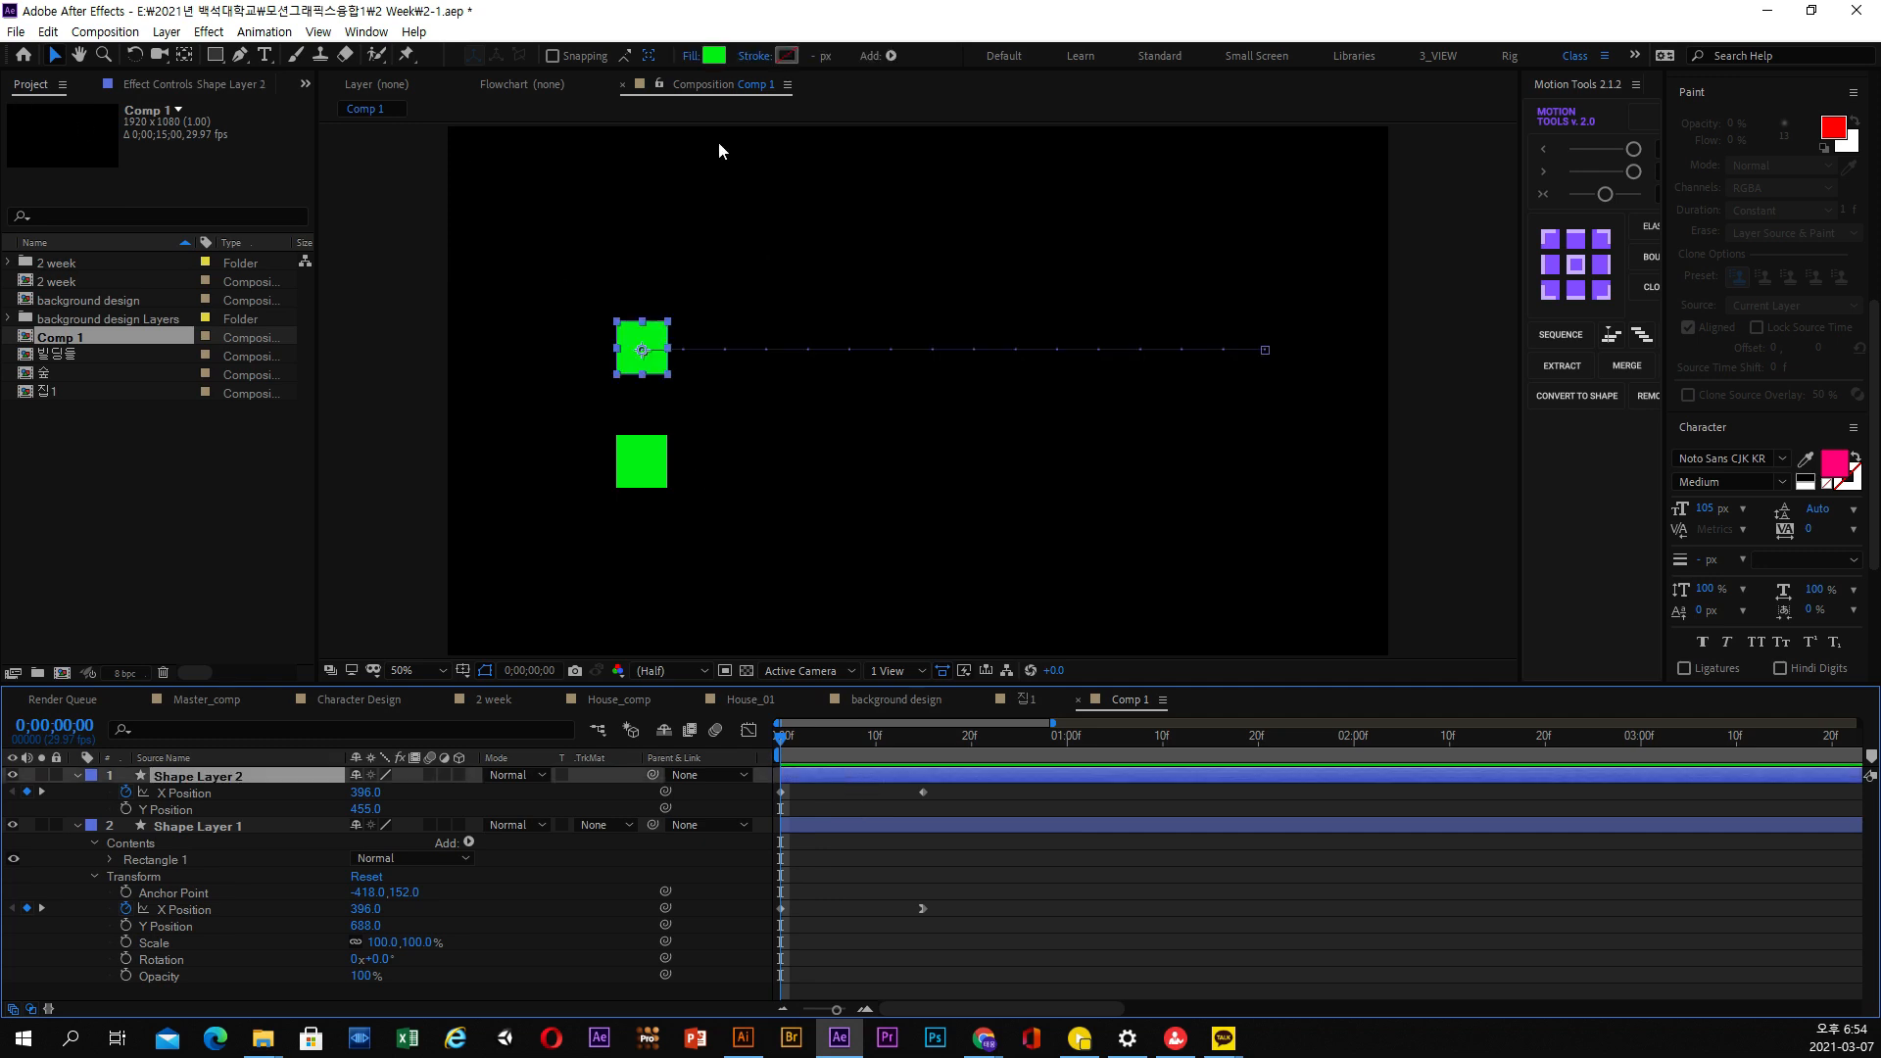
left_click(712, 61)
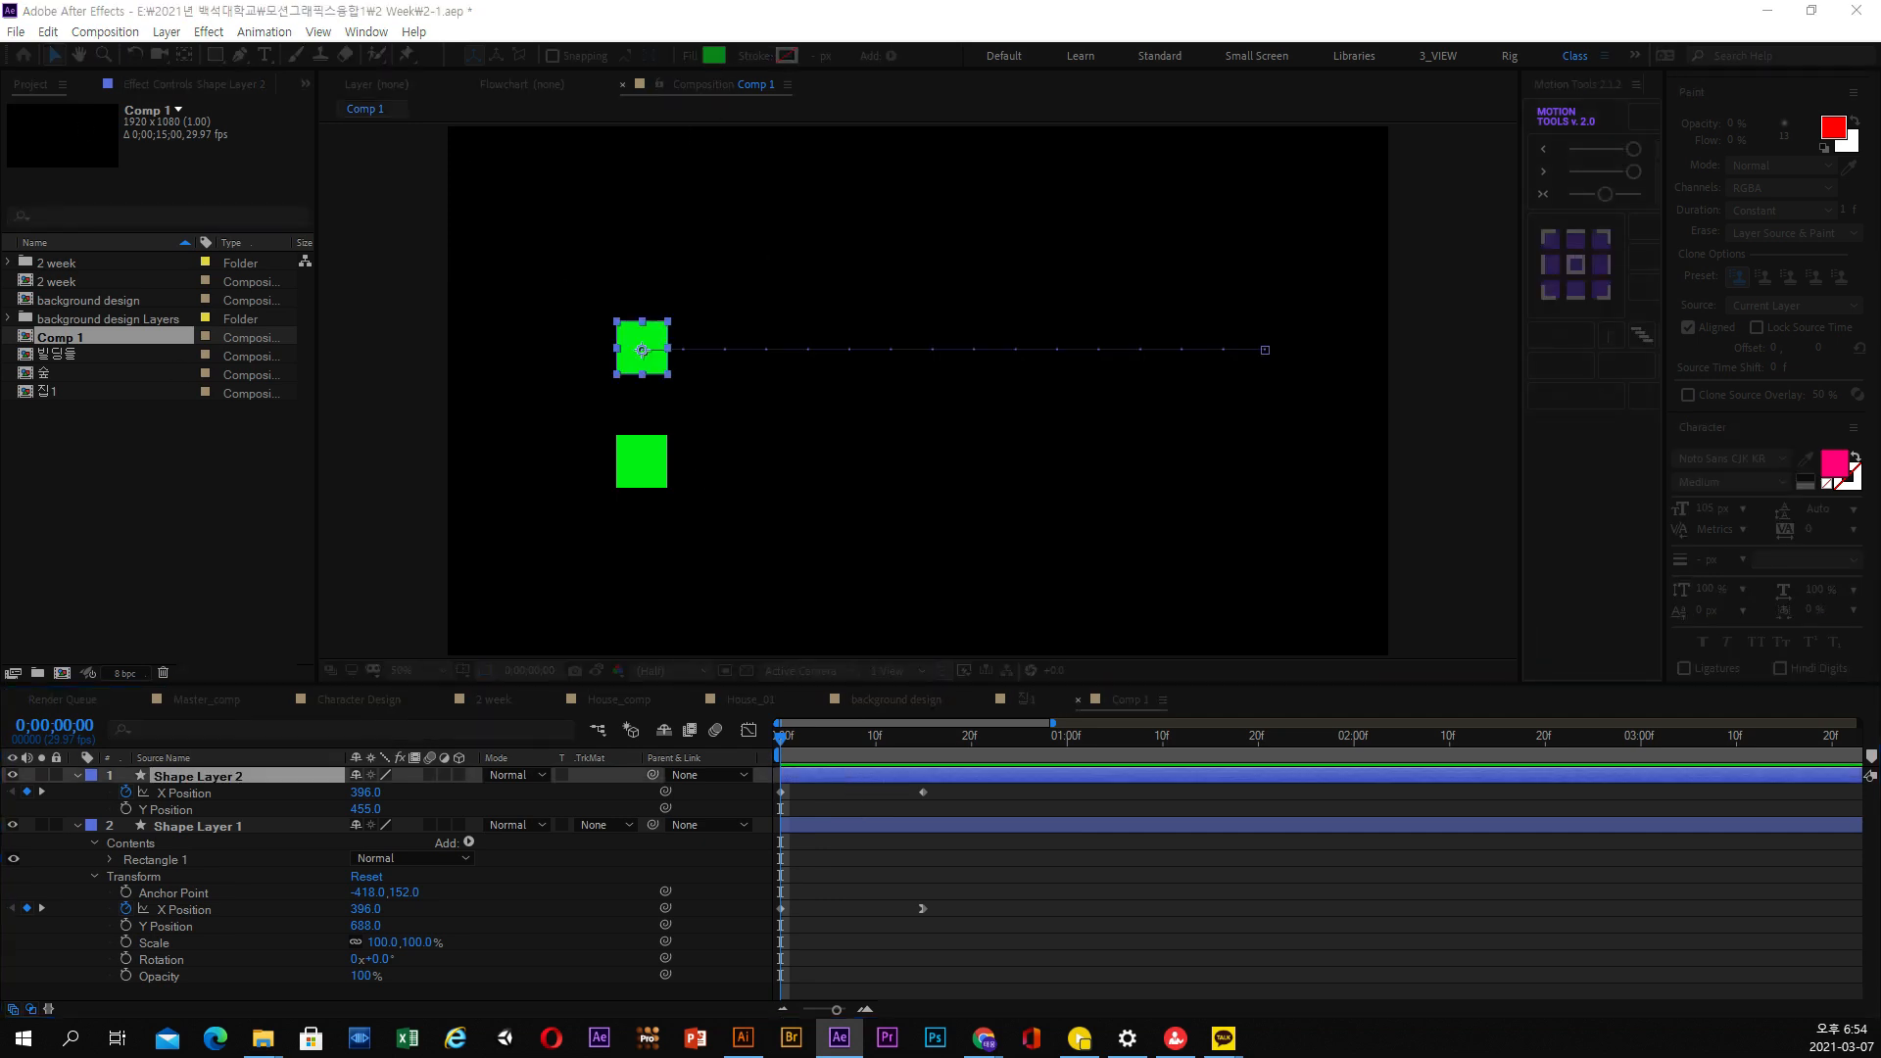
left_click(1049, 969)
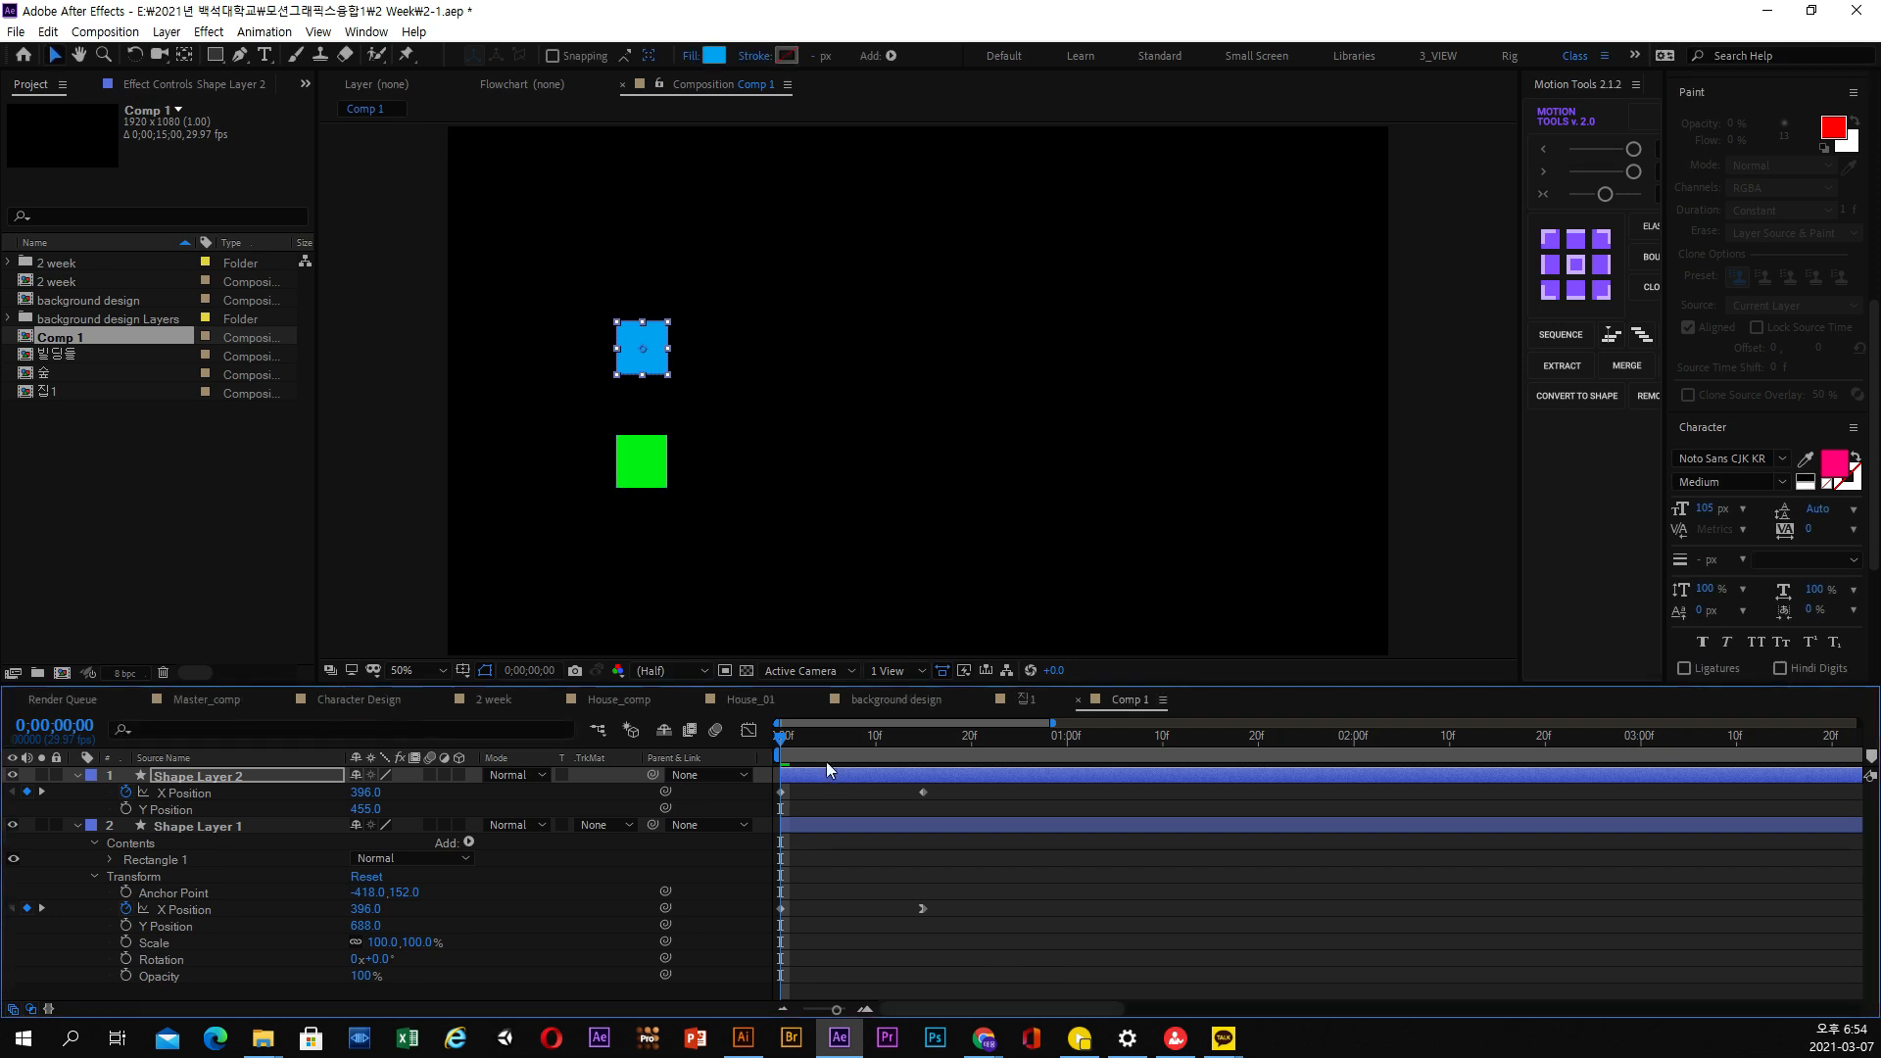
Move the second X Position keyframes of both squares together to about frame 29 to lengthen the movement
left_click_drag(829, 759, 876, 937)
left_click(947, 921)
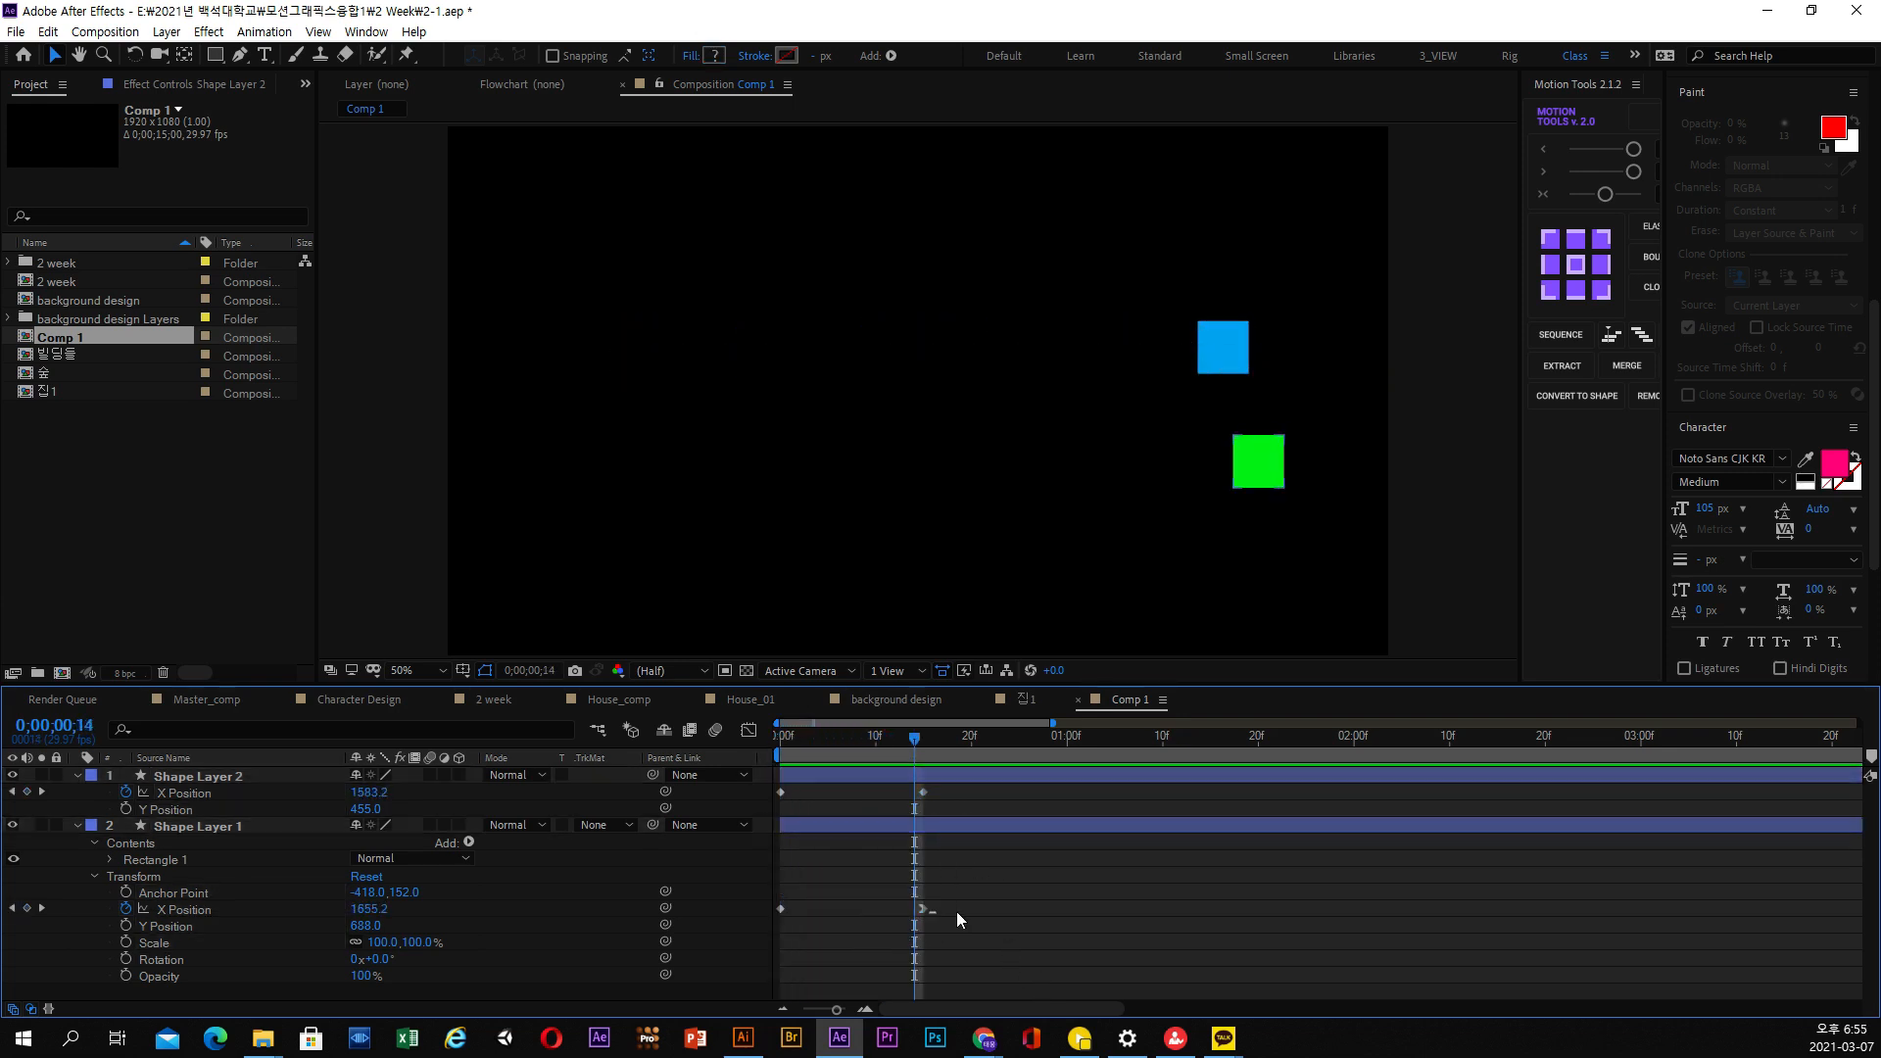
left_click_drag(946, 801, 1018, 923)
left_click(1018, 917)
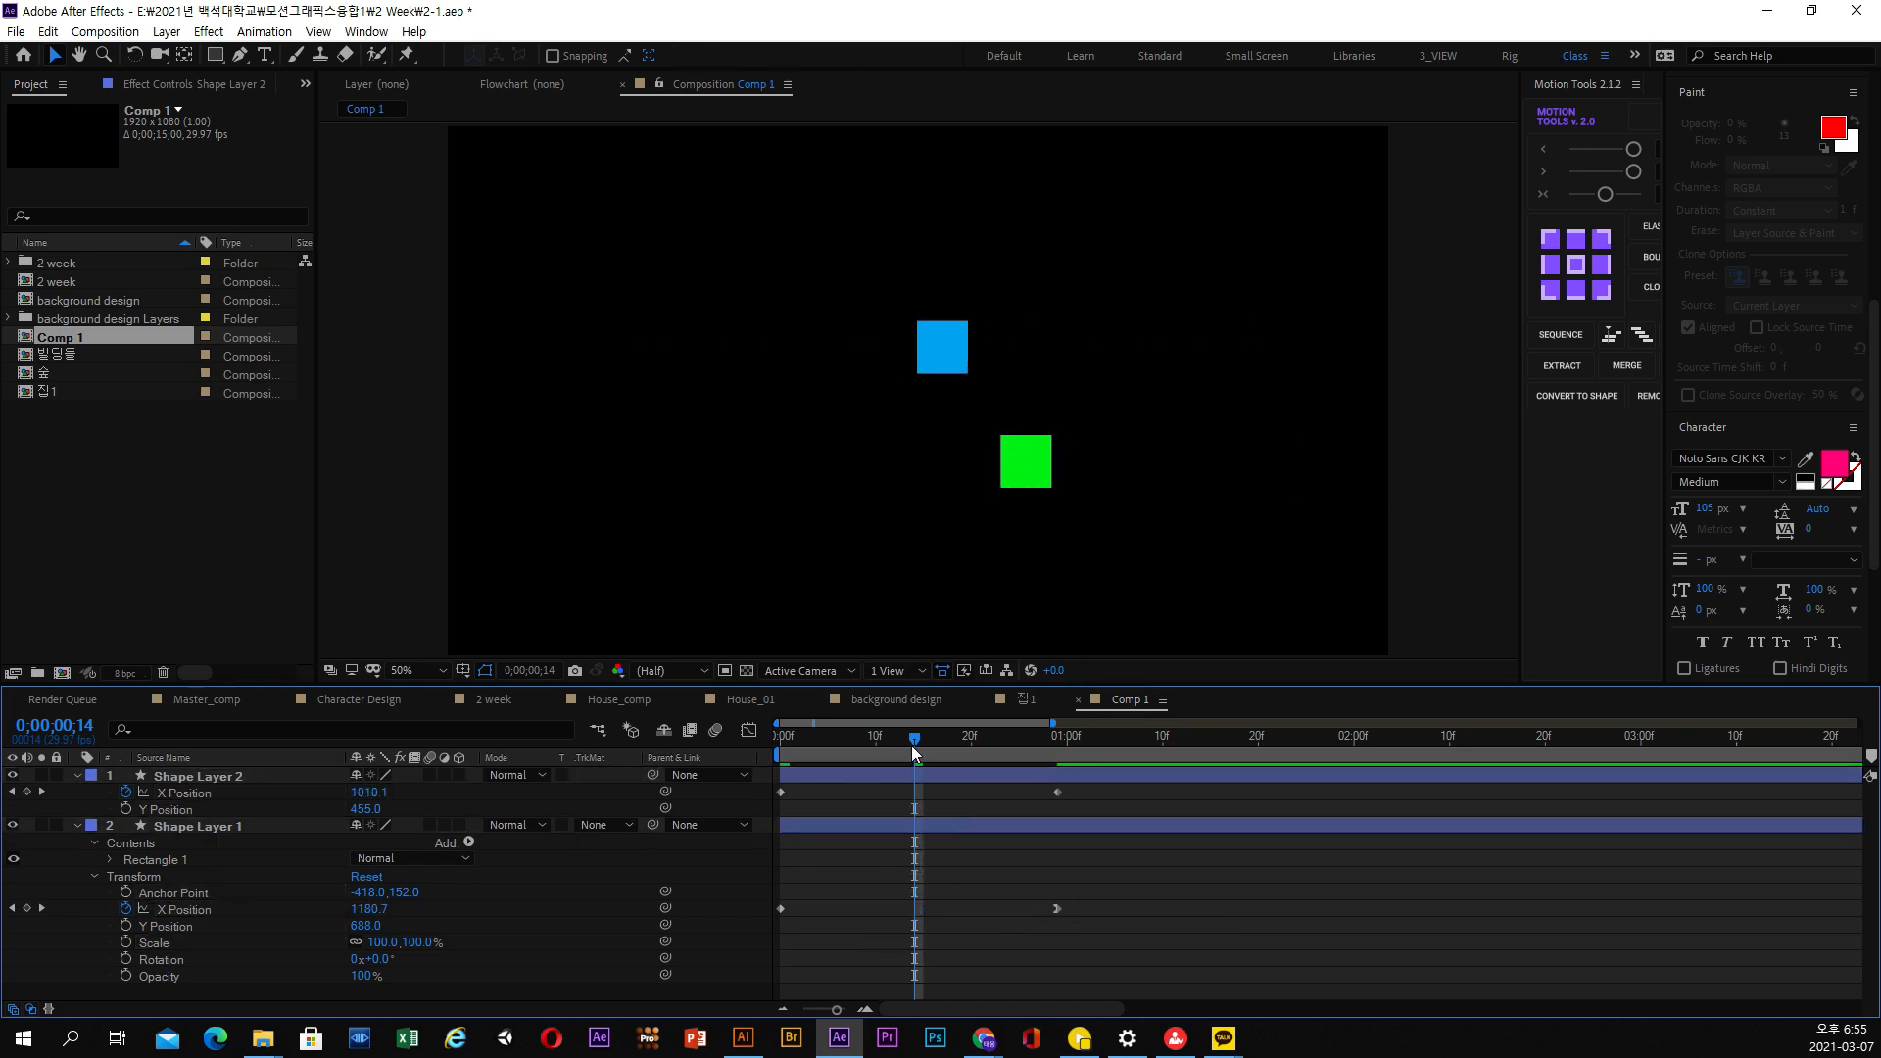
Preview the lengthened movement of the blue and green squares and return to the start of the composition
left_click_drag(915, 744, 790, 746)
key("space")
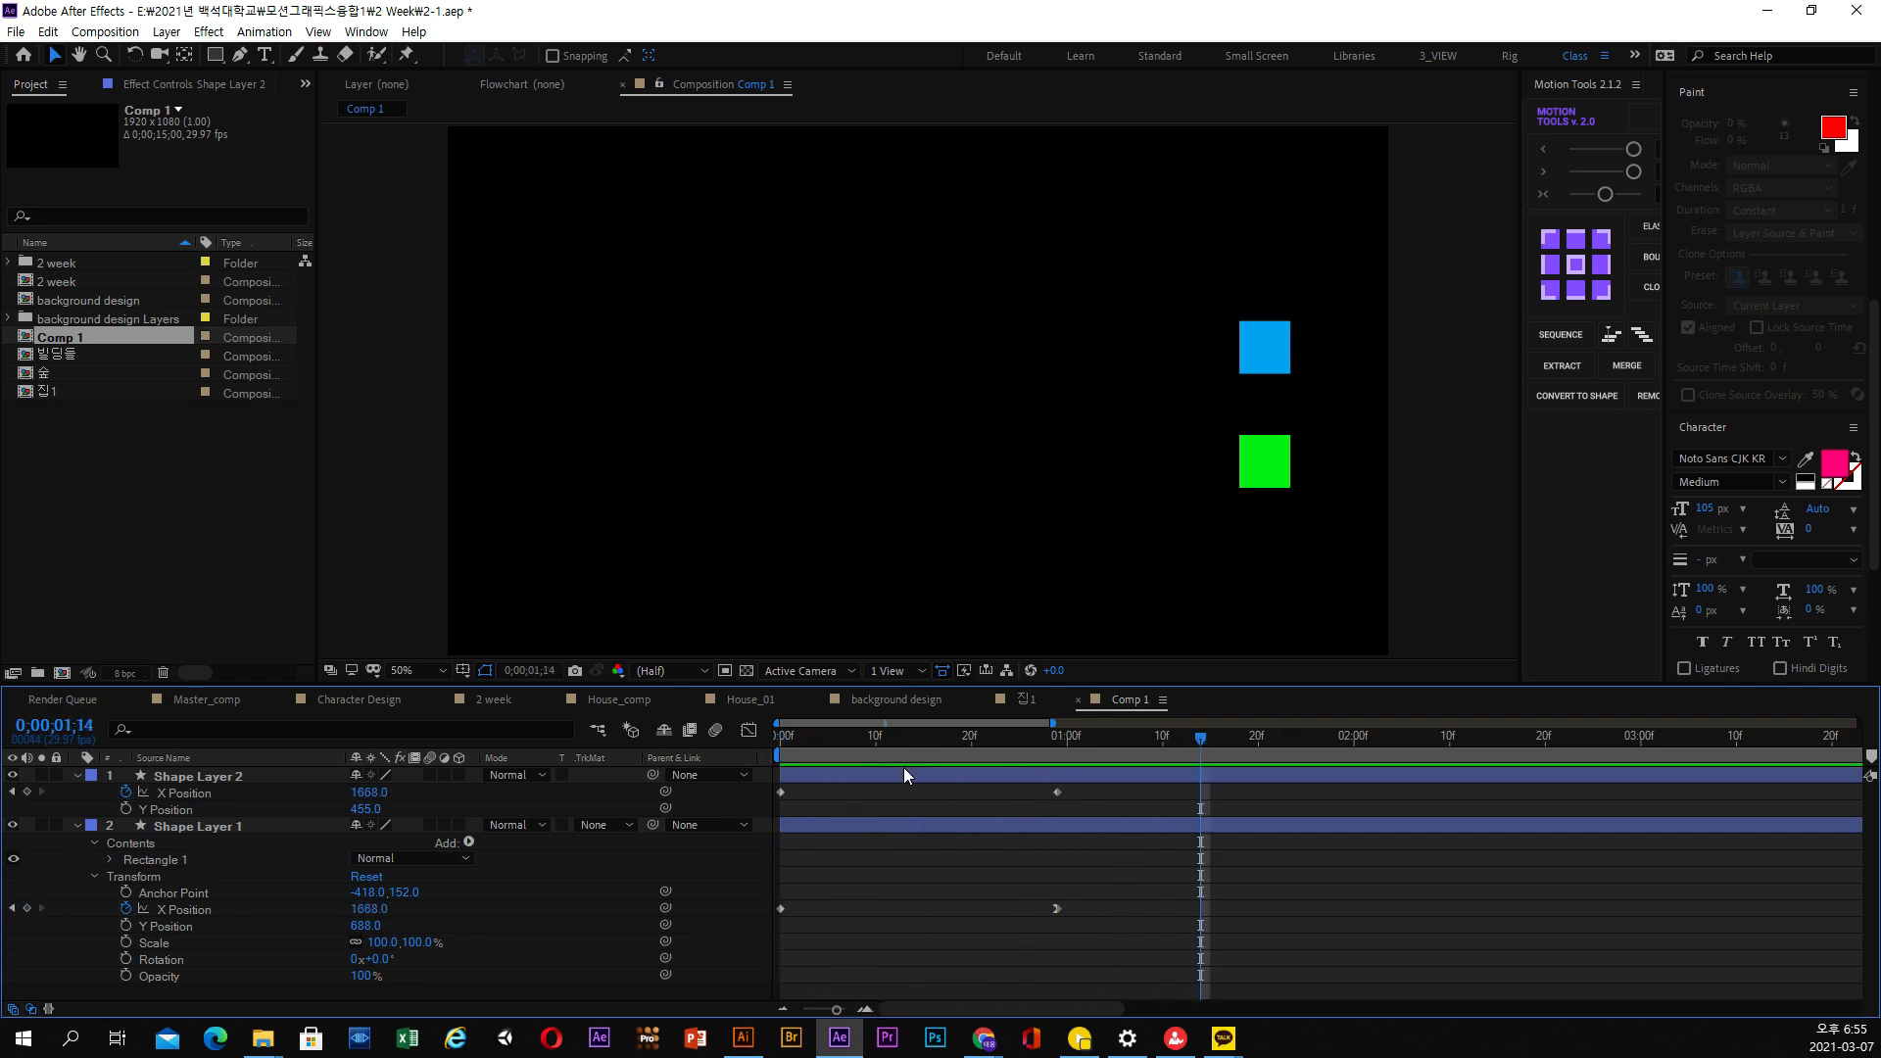
left_click_drag(790, 737, 815, 778)
Examine the spacing of the motion path dots for the blue square and for the green square up close
left_click(815, 778)
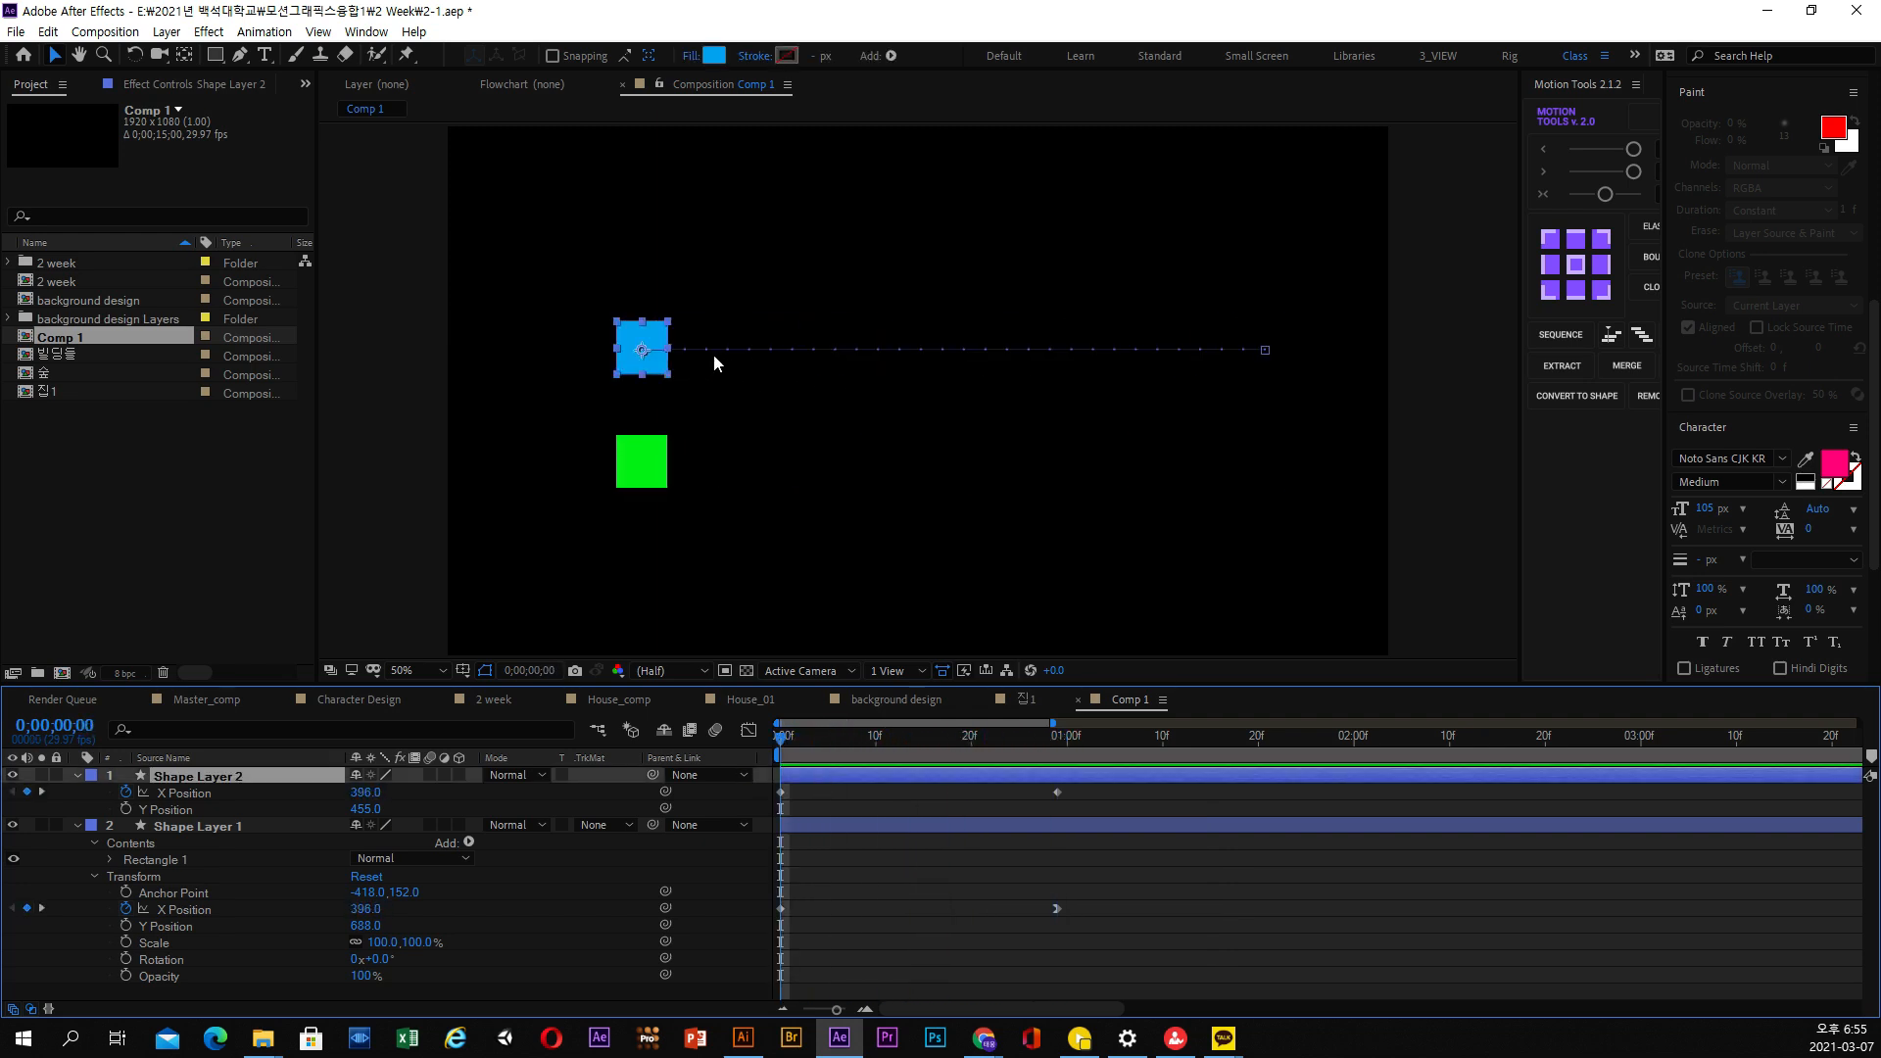
key("period")
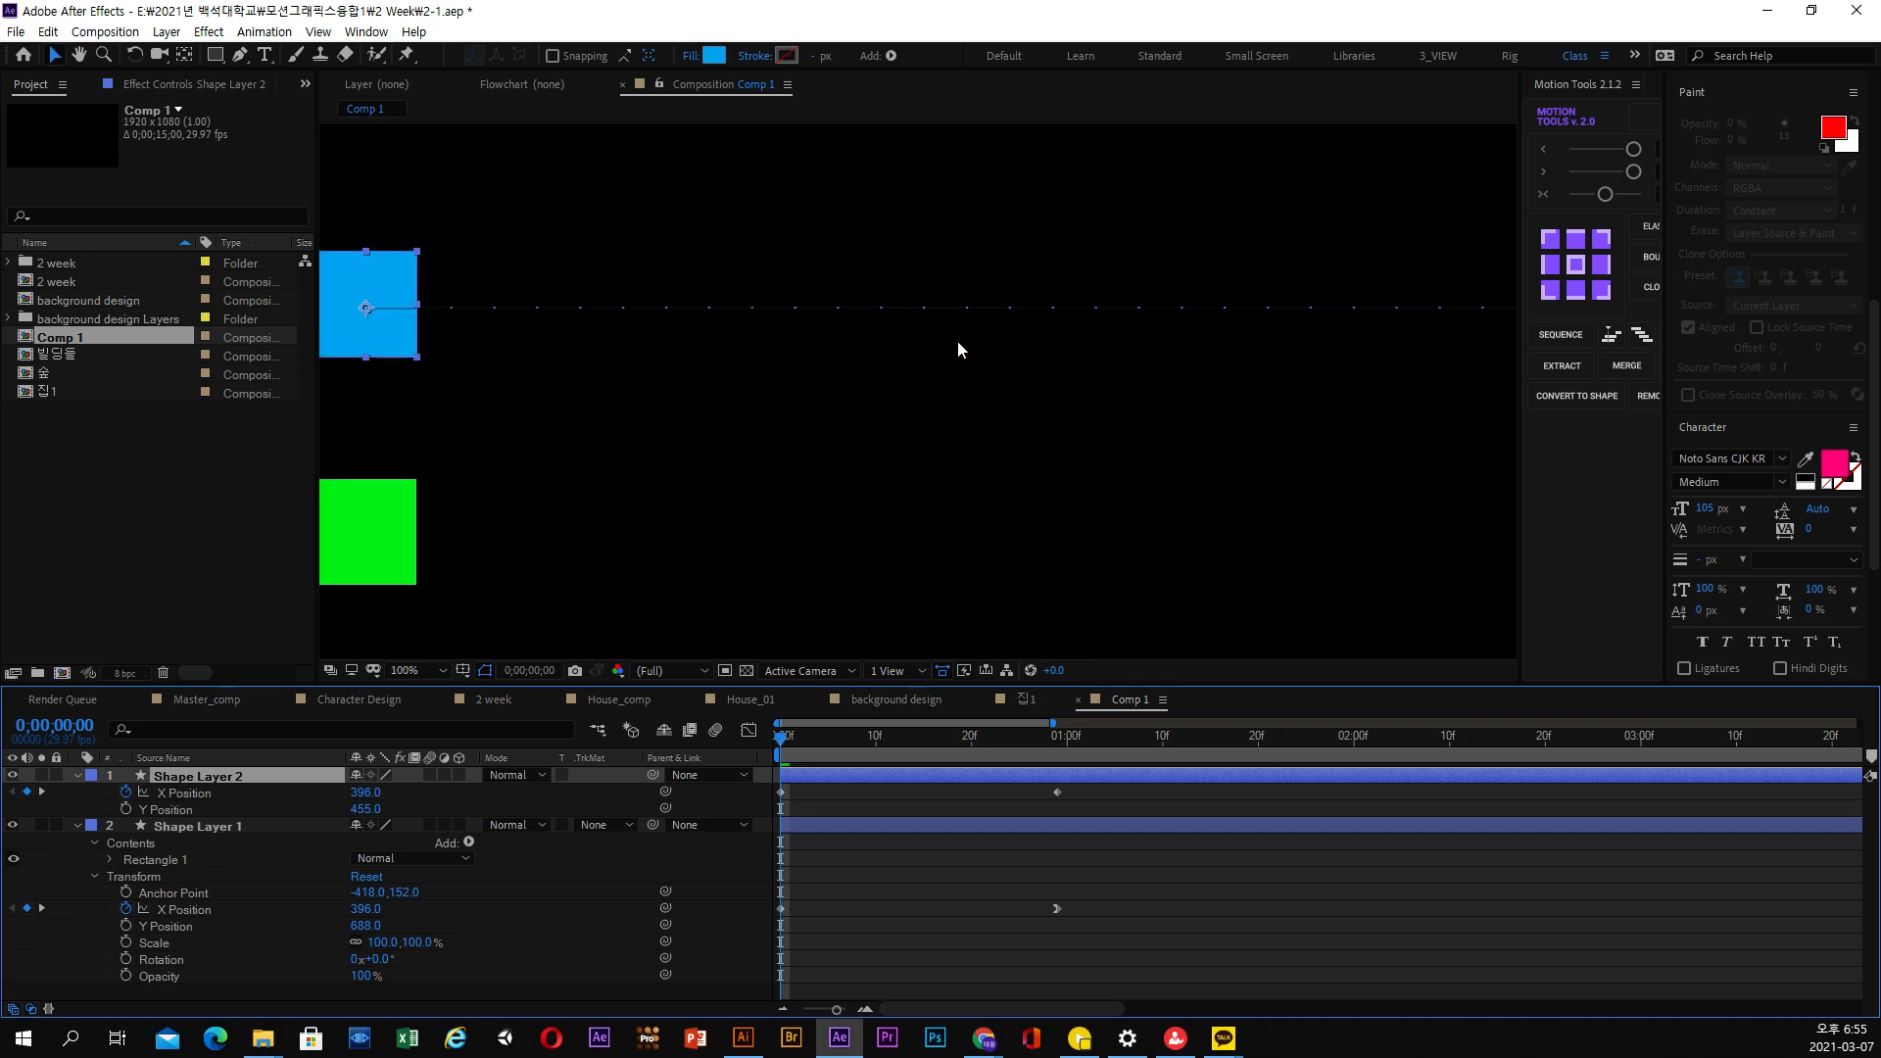
left_click_drag(1246, 326, 1140, 365)
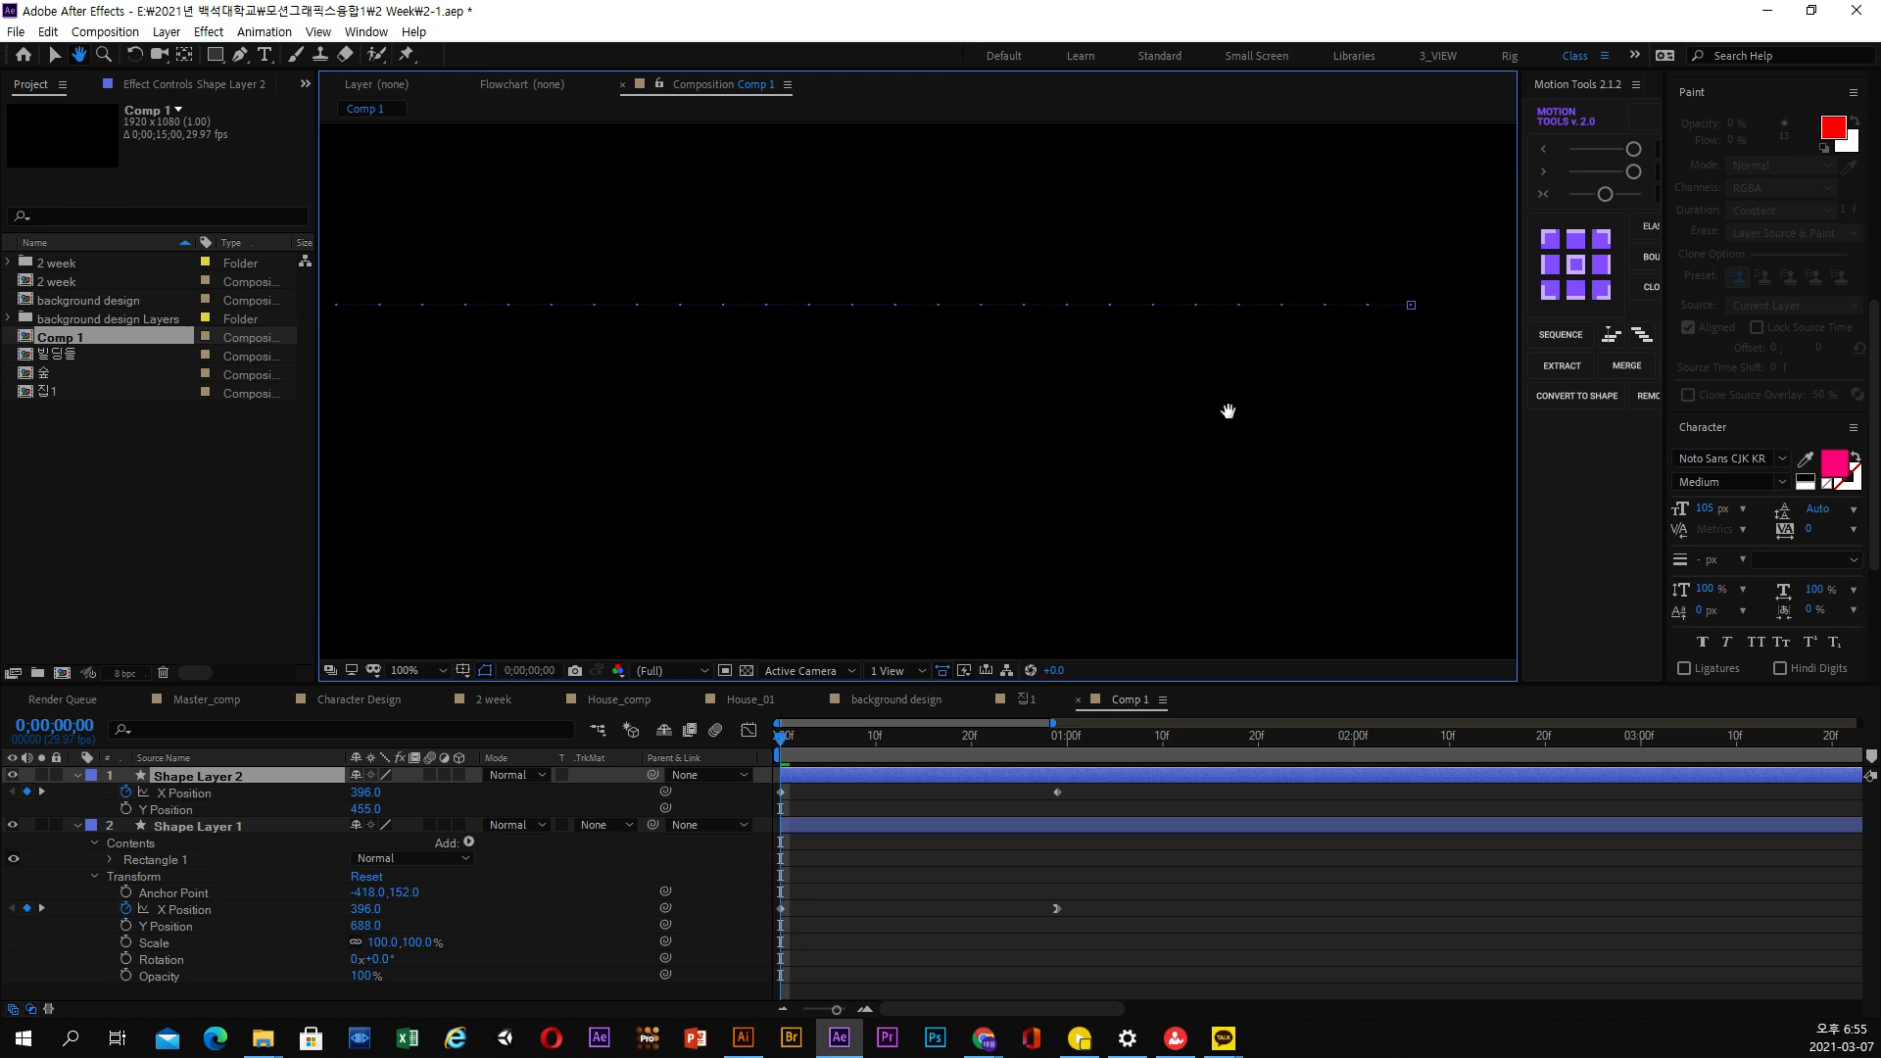
key("comma")
left_click(855, 826)
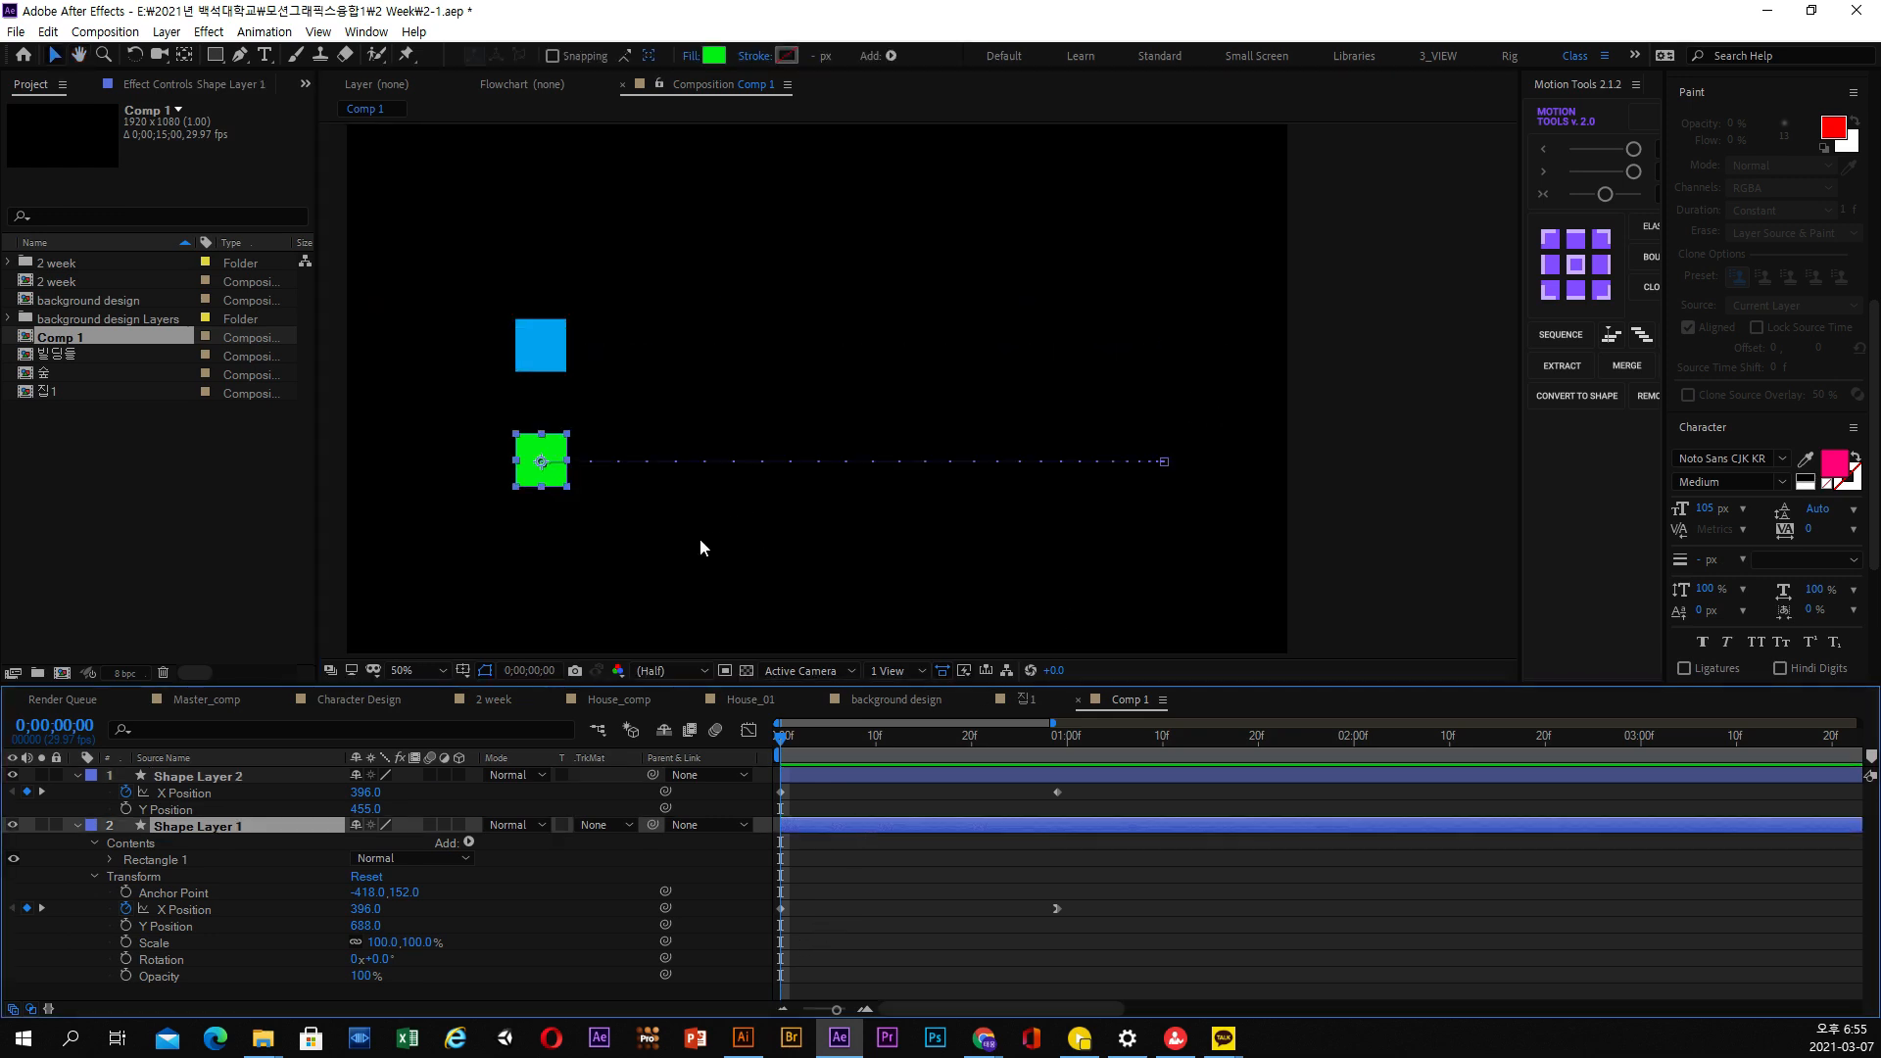
key("period")
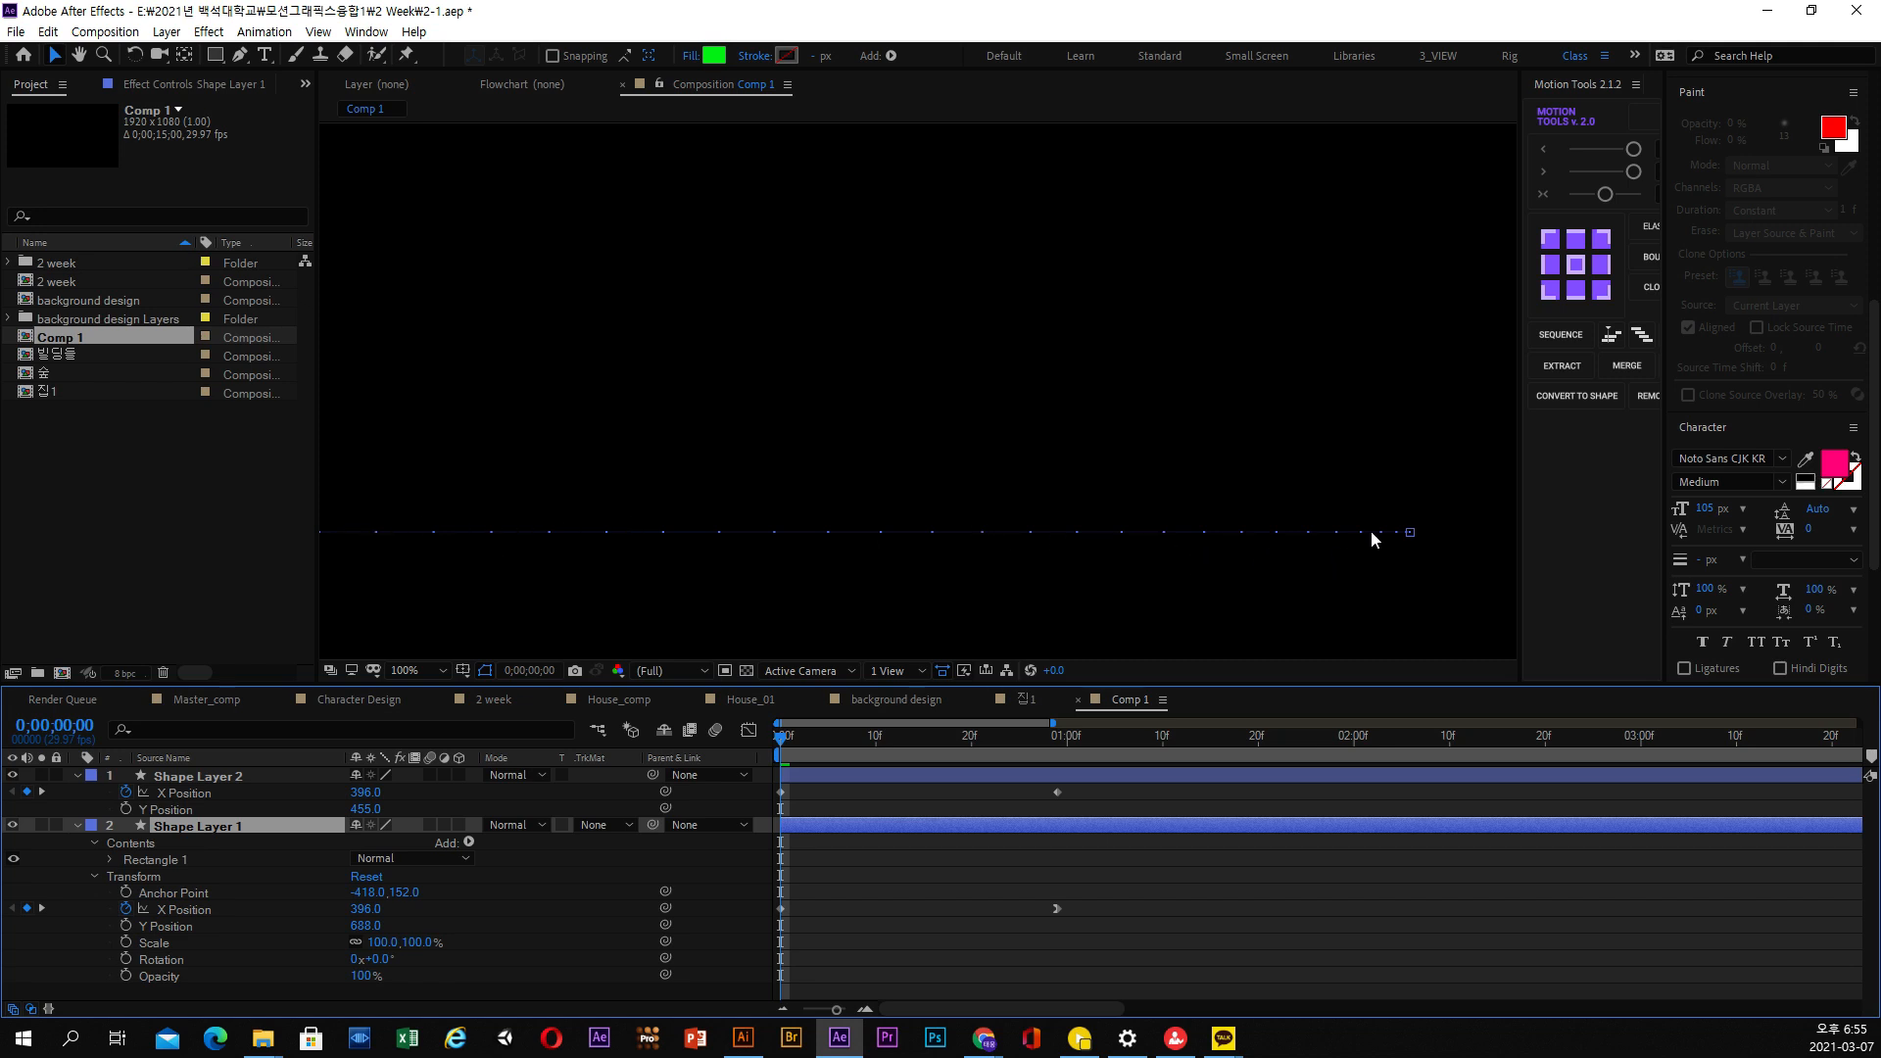
Play both squares again to compare how they arrive, and return to the first frame
key("space")
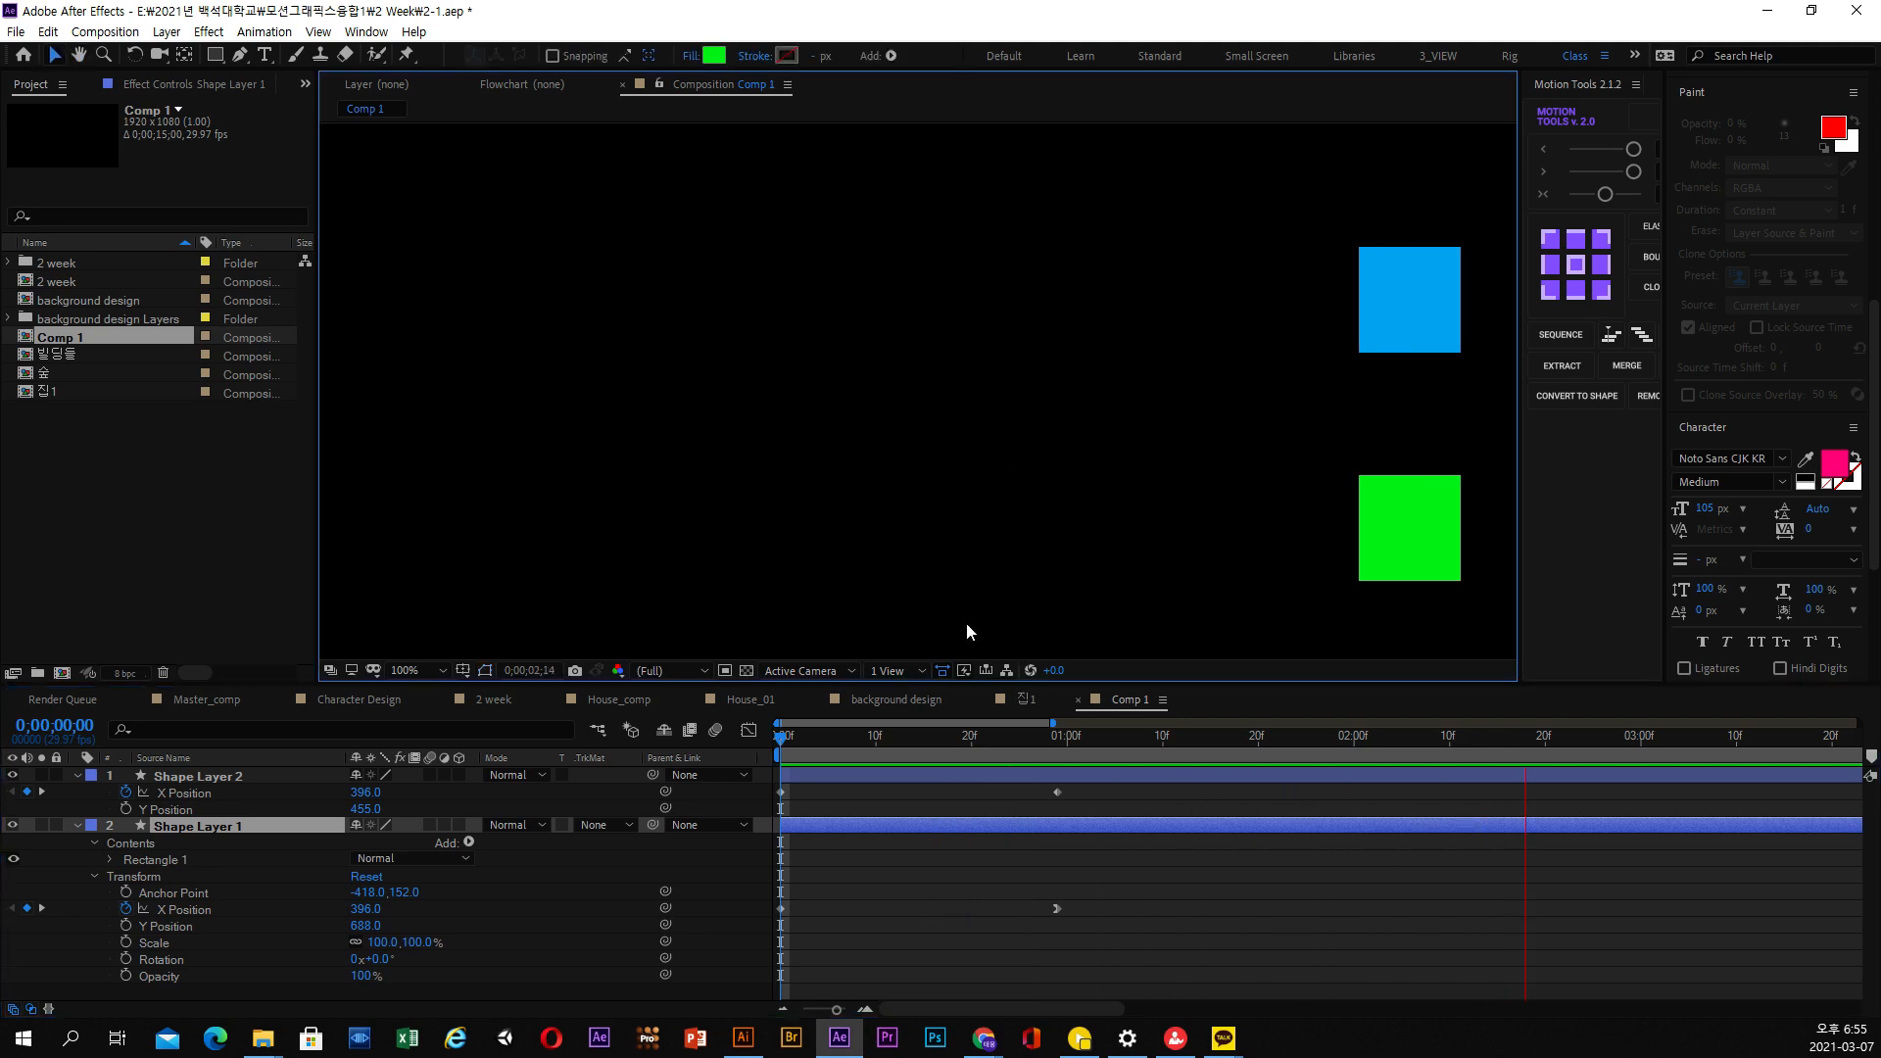
key("space")
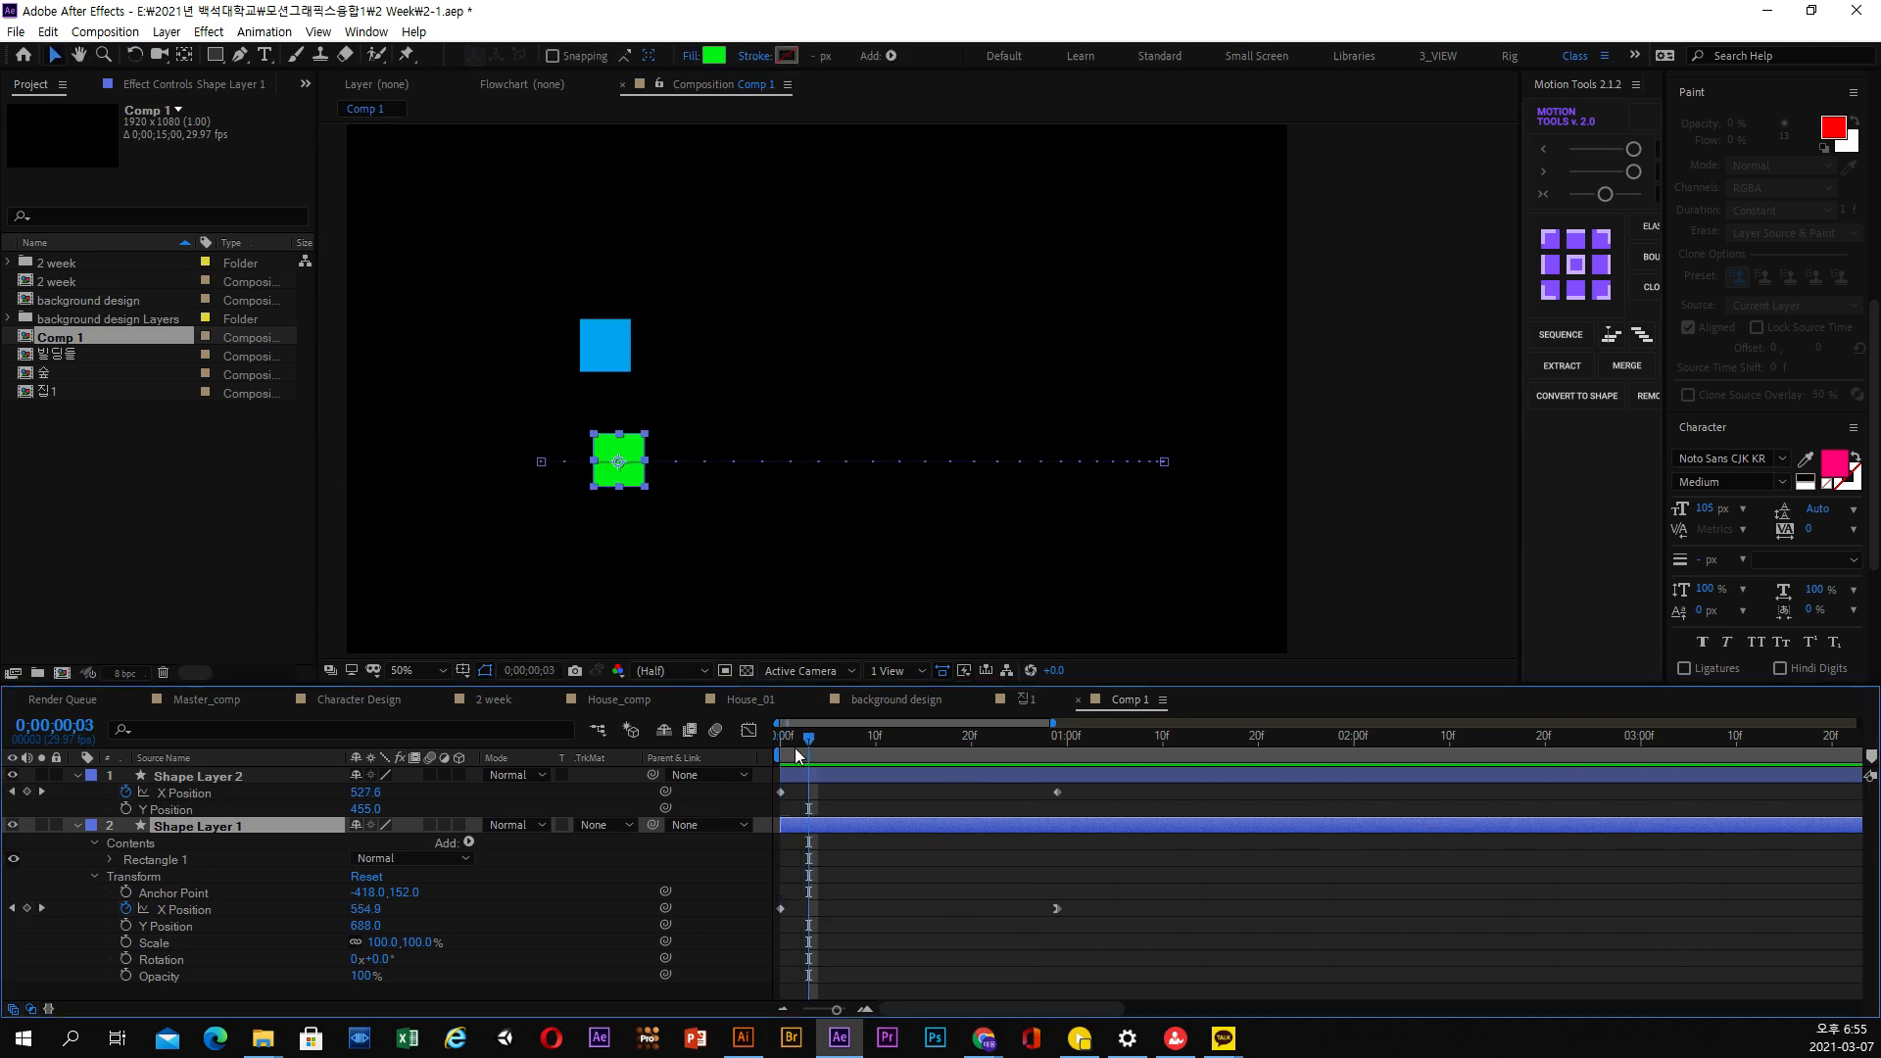
left_click_drag(799, 755, 761, 755)
key("space")
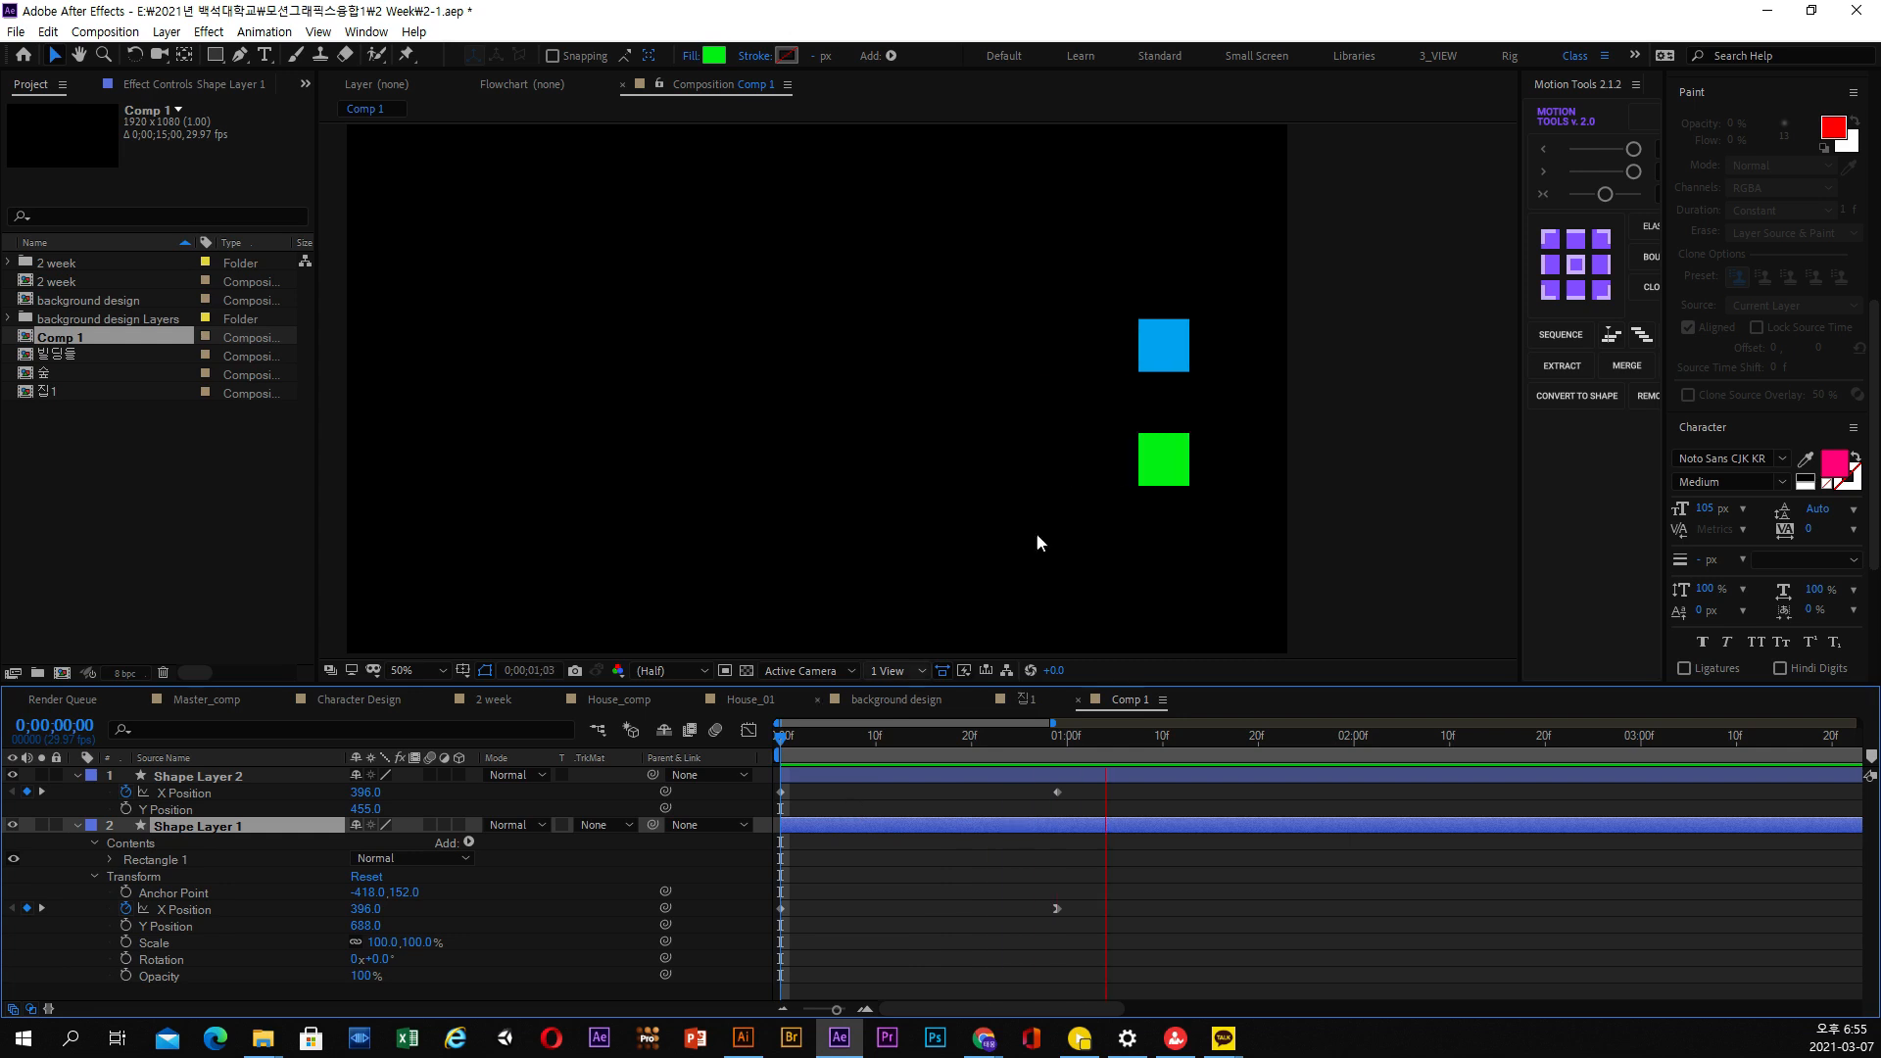
key("space")
key("Home")
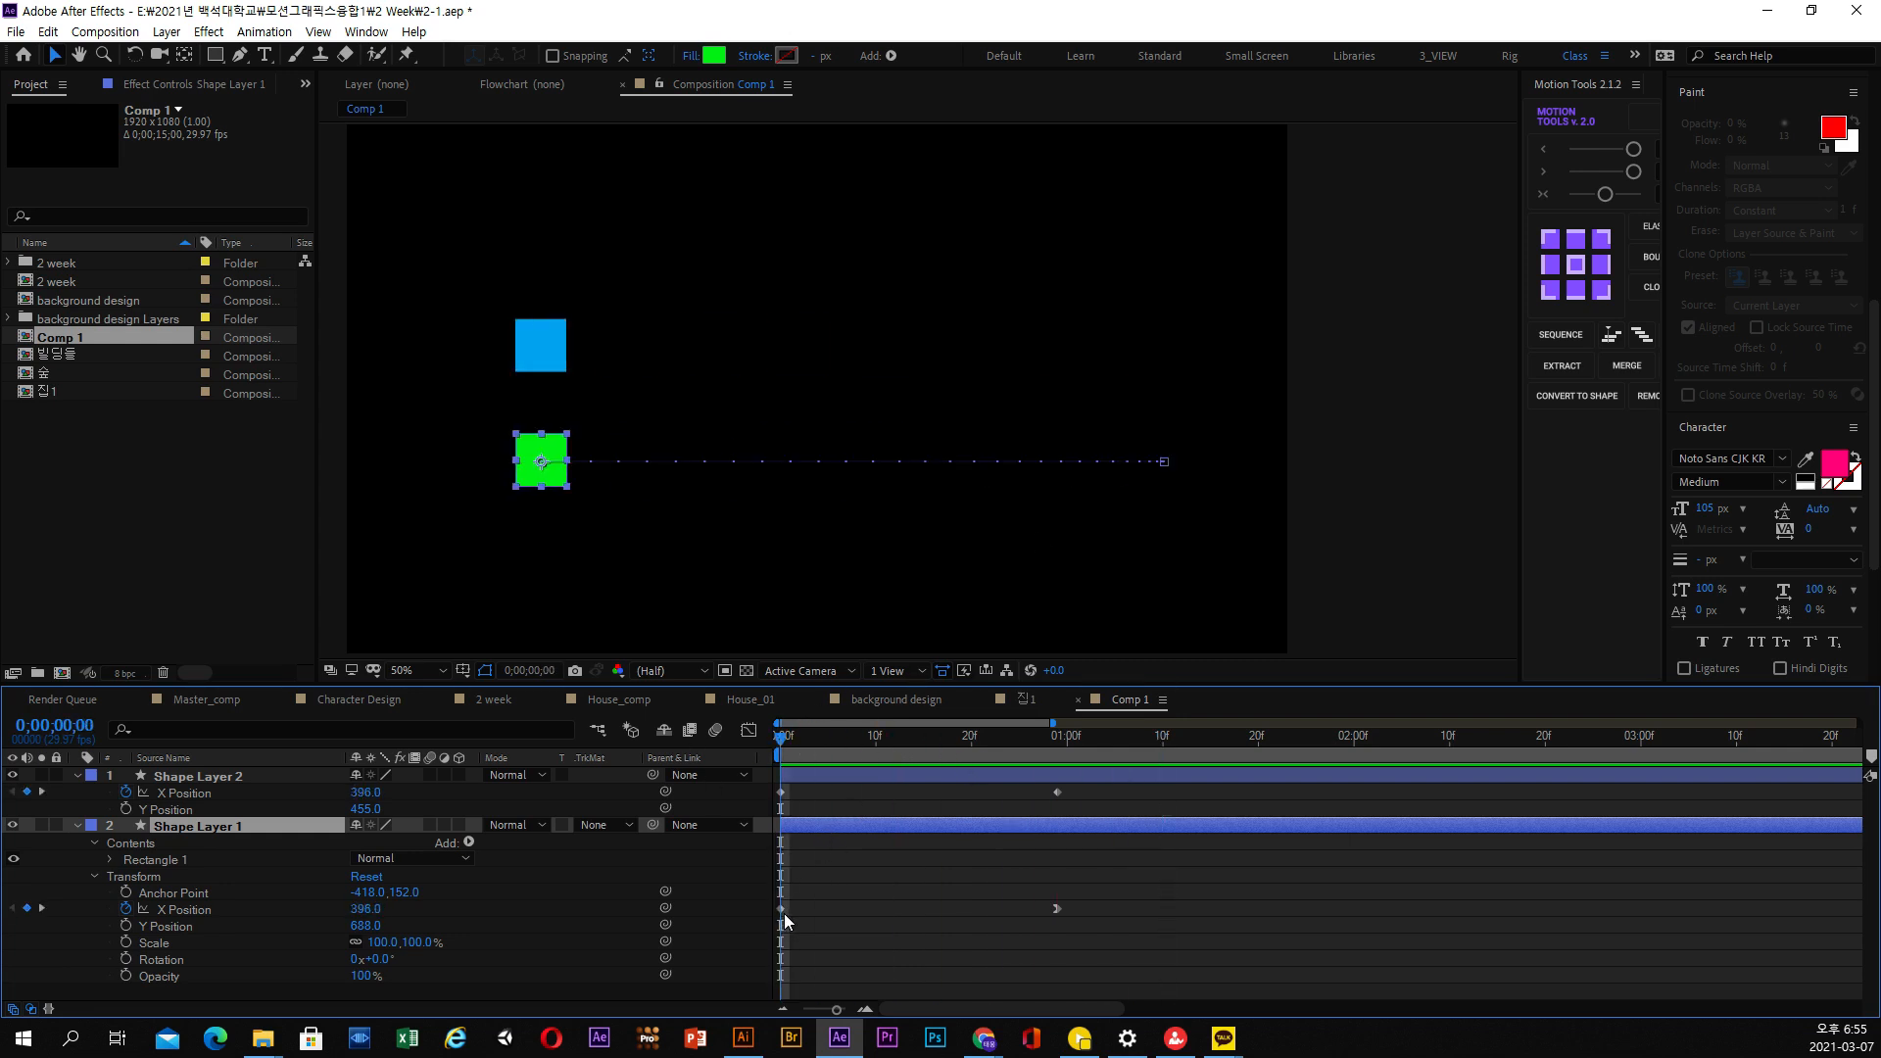
Apply Easy Ease Out to the green square's first X Position keyframe on Shape Layer 1
left_click(783, 907)
right_click(781, 907)
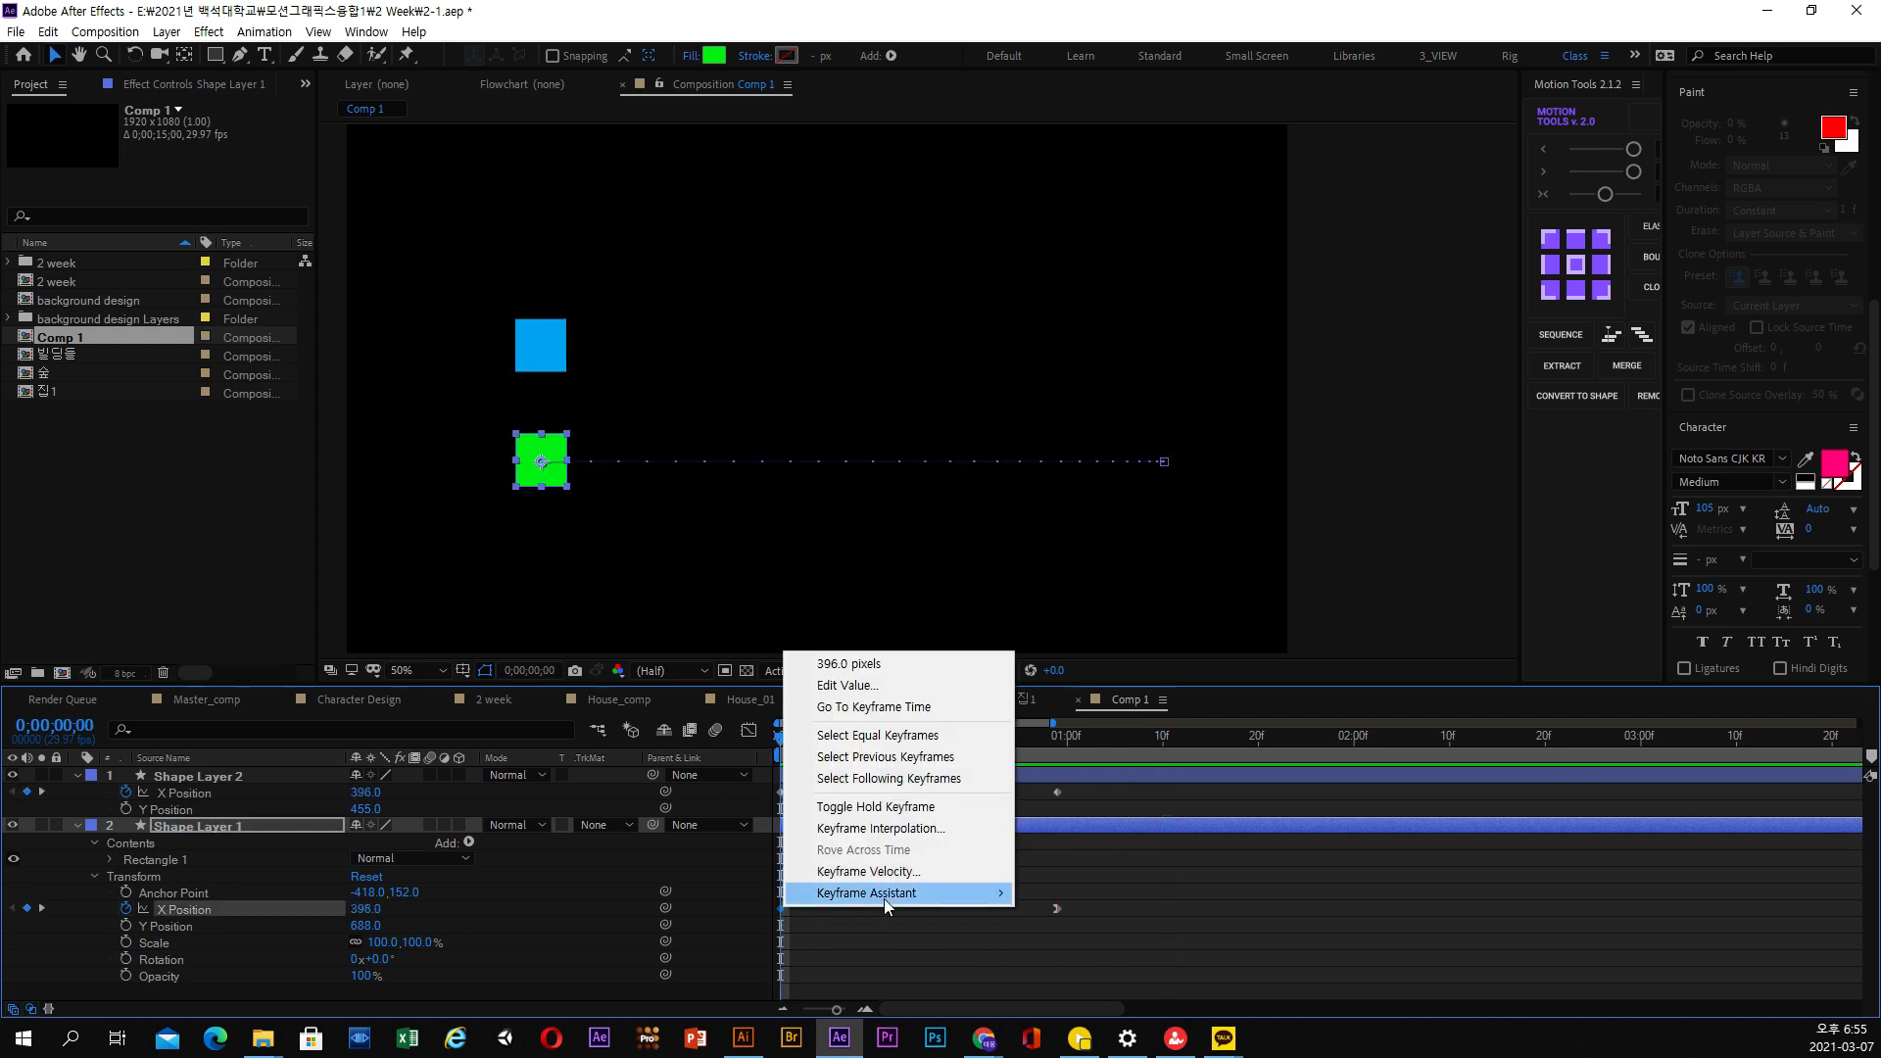
mouse_move(884, 897)
left_click(1091, 809)
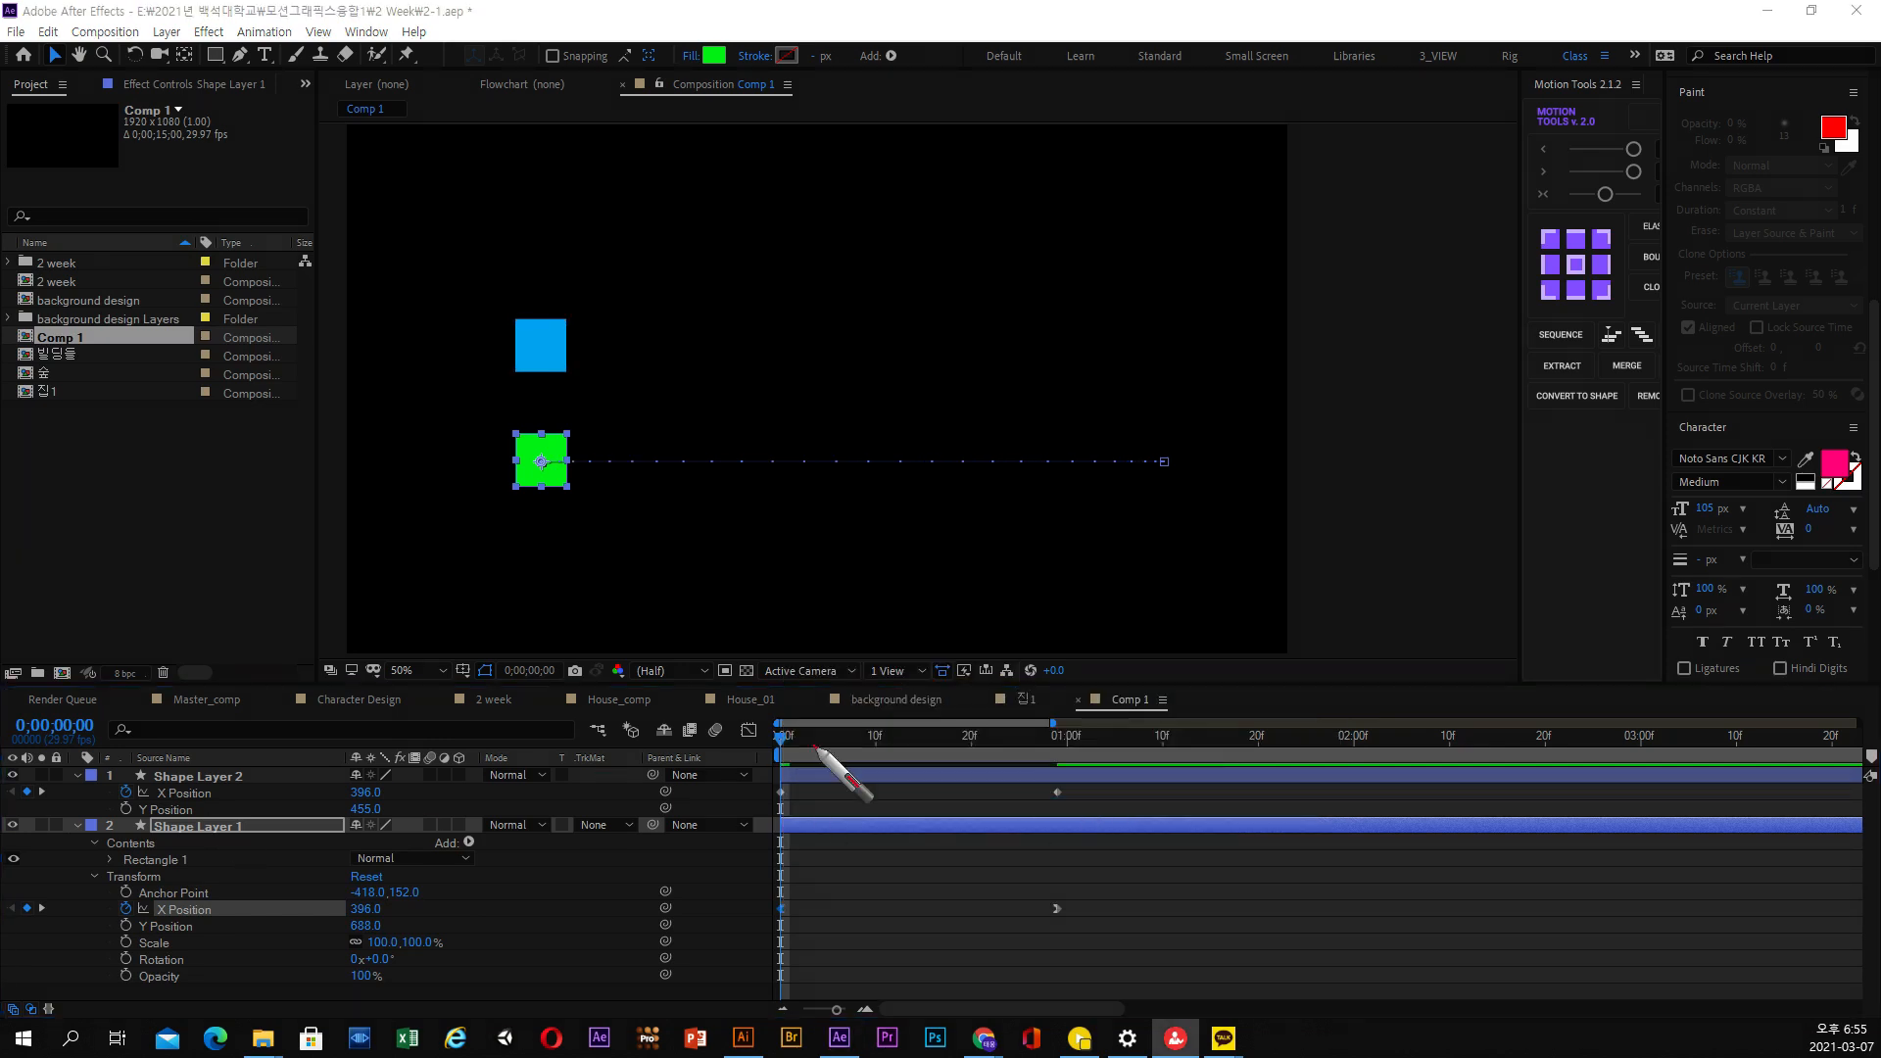
mouse_move(556, 533)
left_mouse_down()
mouse_move(580, 570)
mouse_move(669, 536)
mouse_move(602, 537)
mouse_move(657, 546)
mouse_move(638, 578)
left_mouse_up()
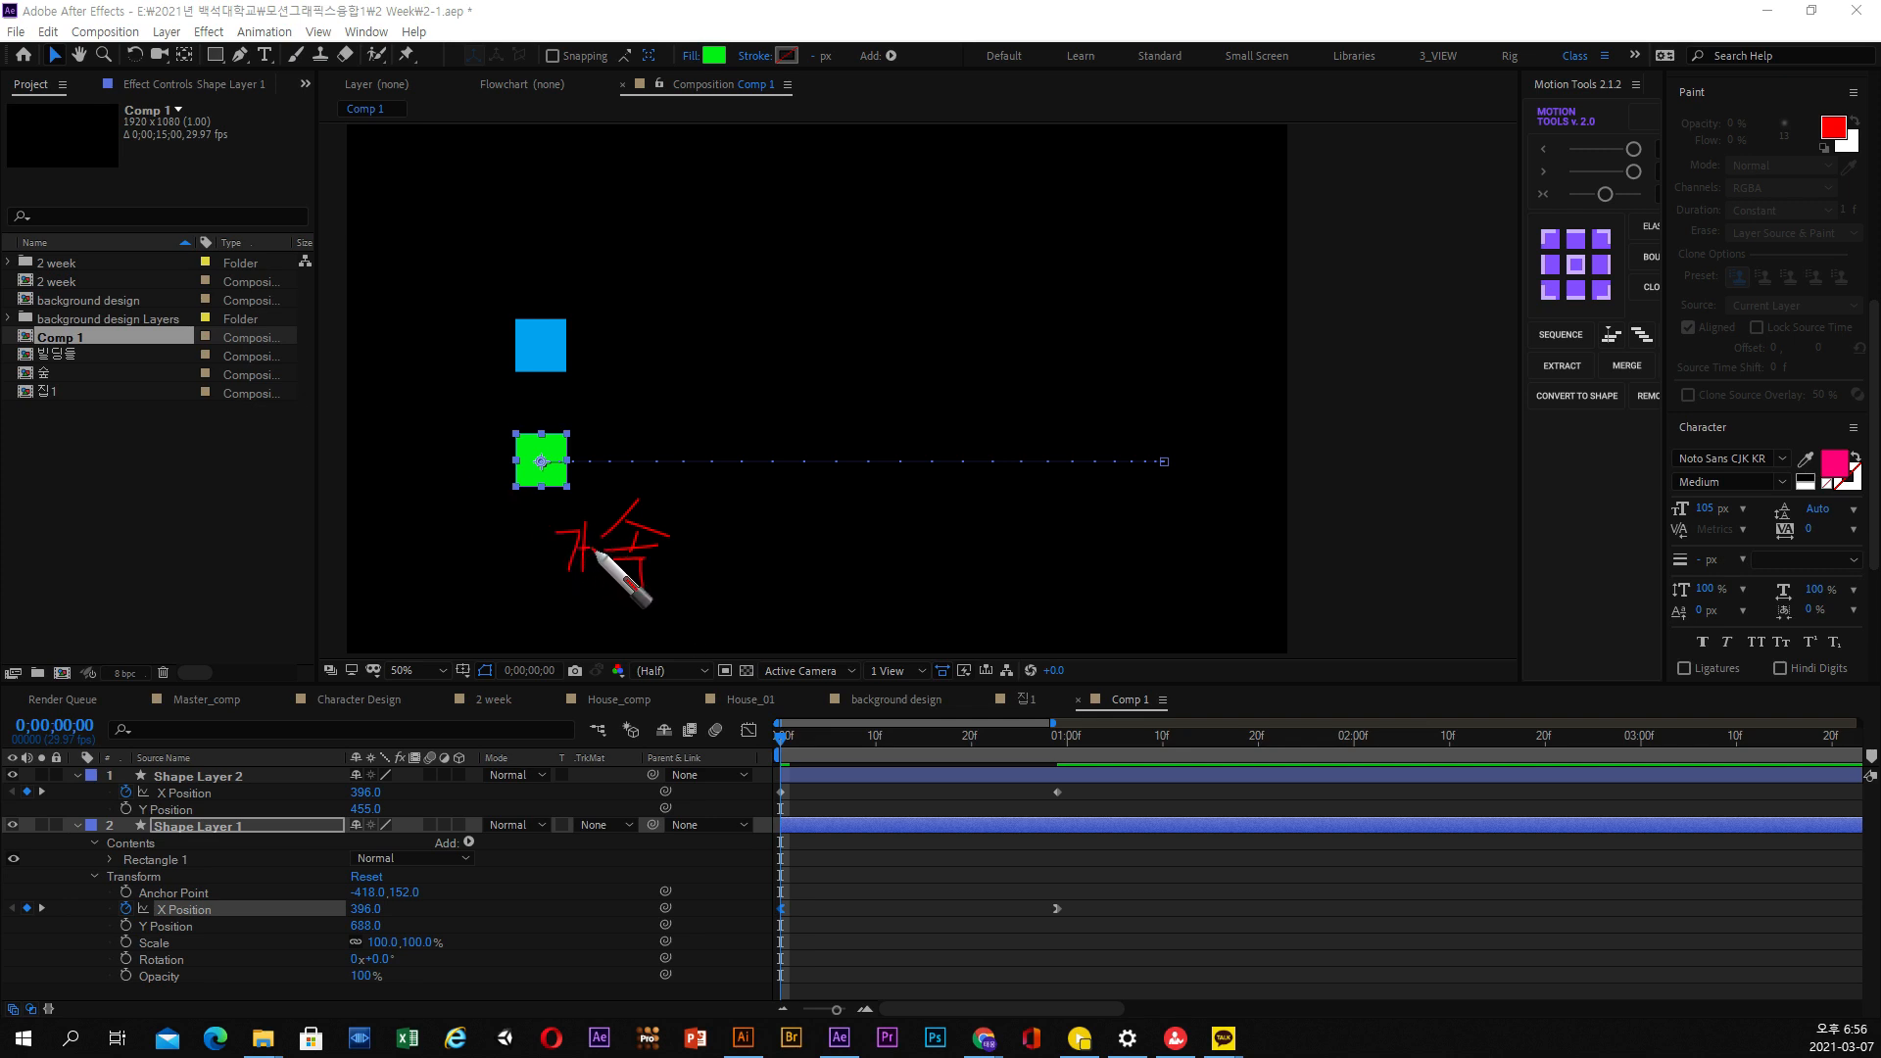
mouse_move(563, 585)
left_mouse_down()
mouse_move(520, 549)
mouse_move(670, 504)
mouse_move(666, 557)
mouse_move(544, 583)
left_mouse_up()
mouse_move(462, 605)
left_mouse_down()
mouse_move(510, 605)
mouse_move(463, 642)
mouse_move(572, 639)
left_mouse_up()
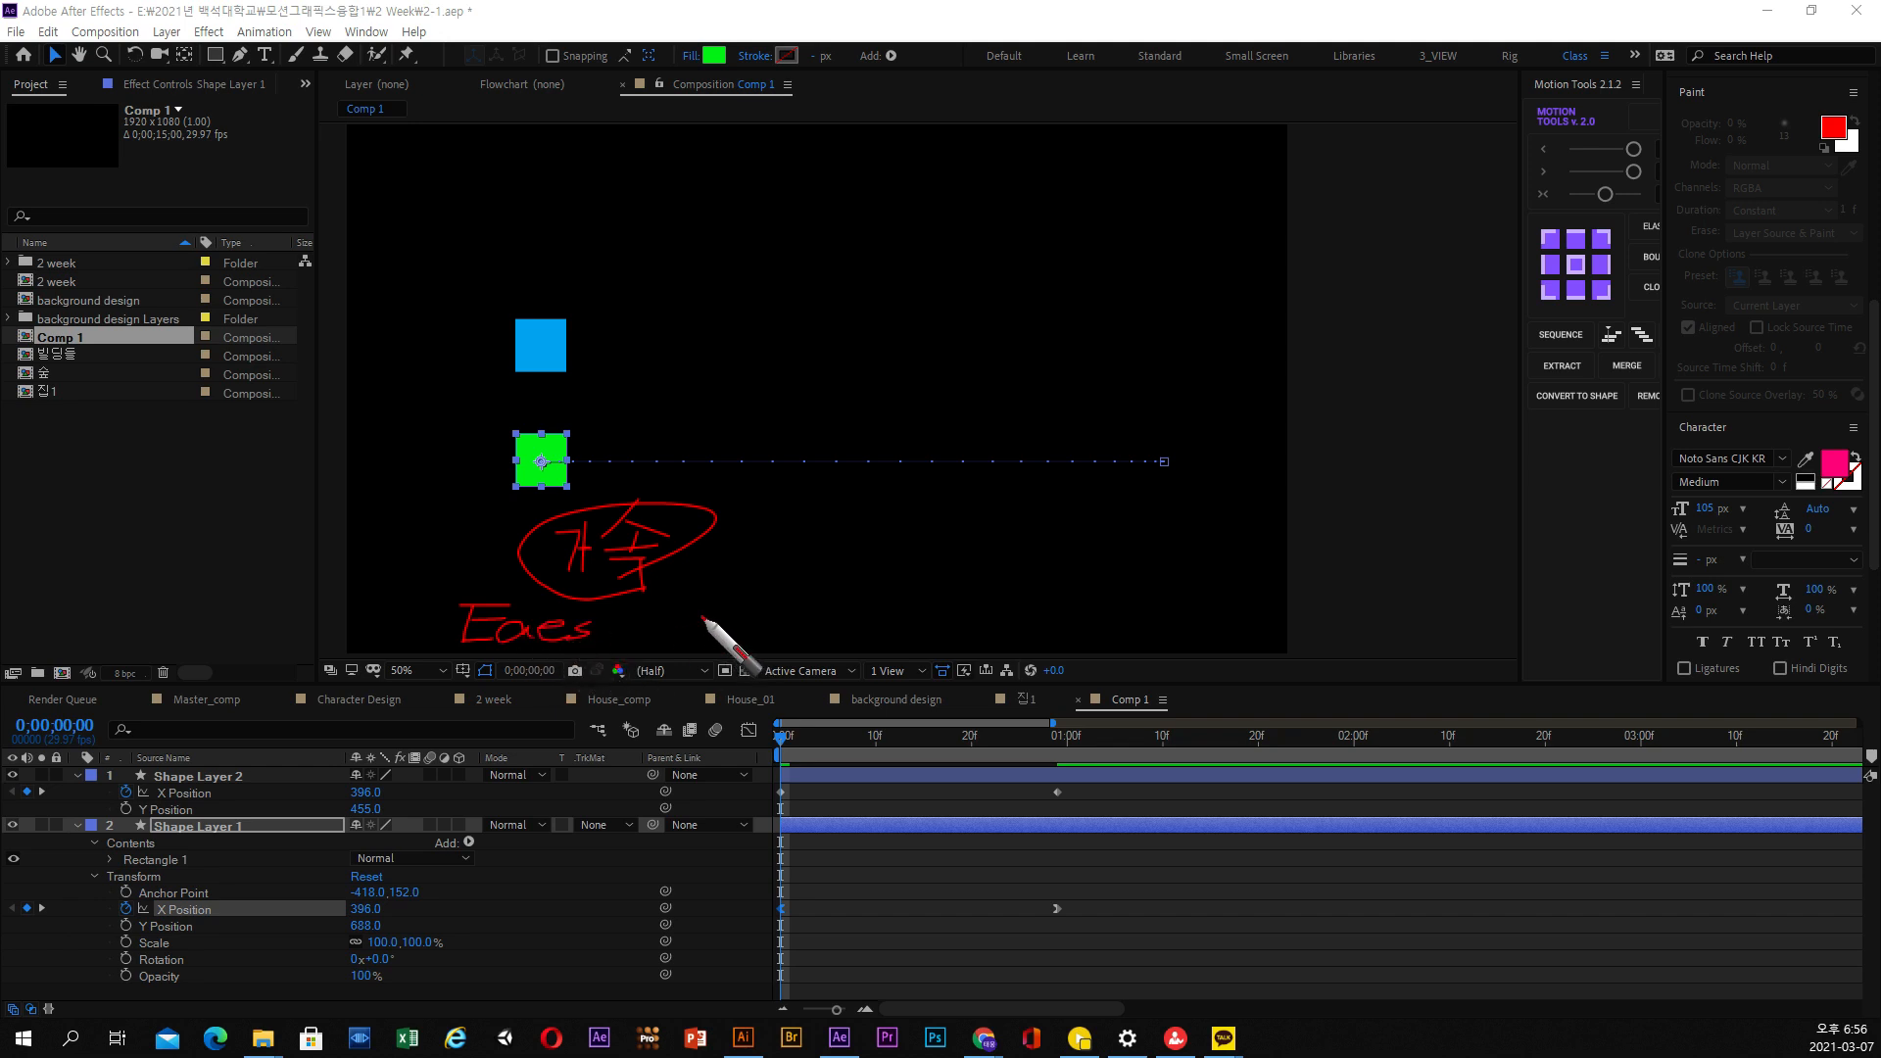
left_click_drag(693, 620, 766, 615)
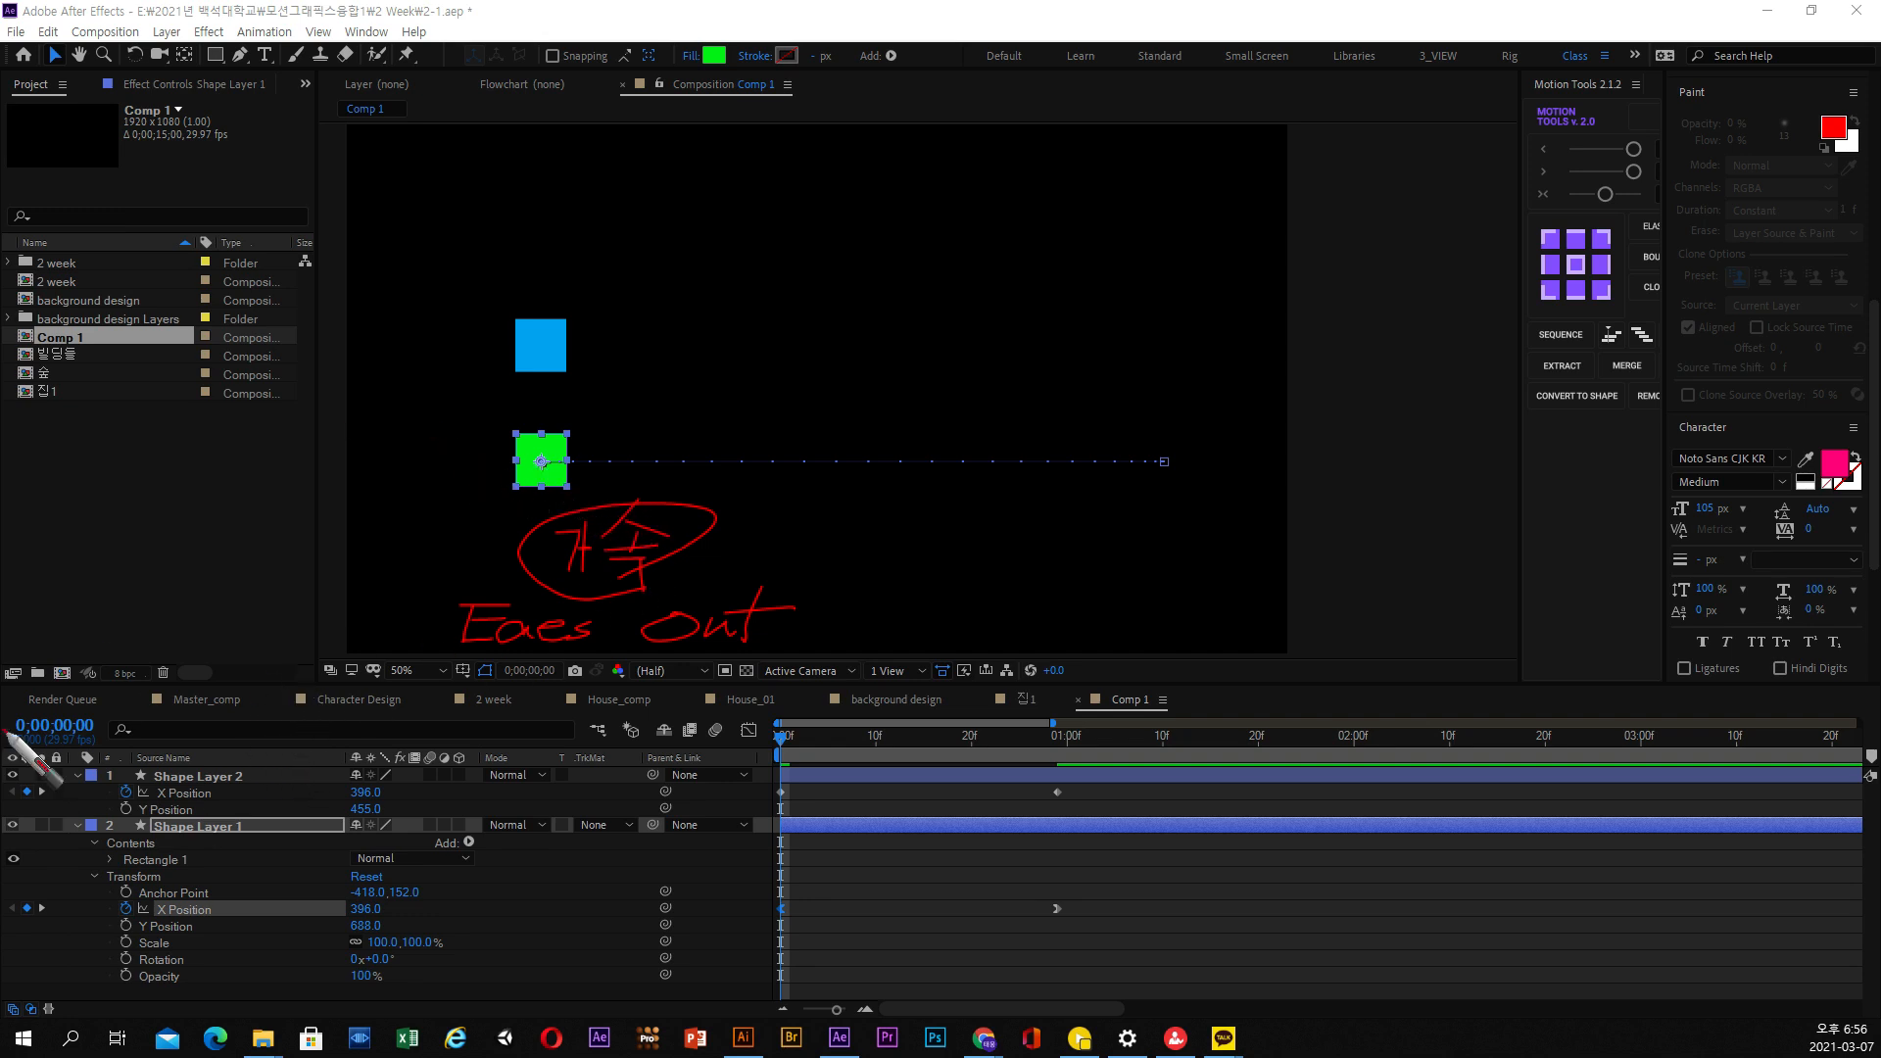
key("Escape")
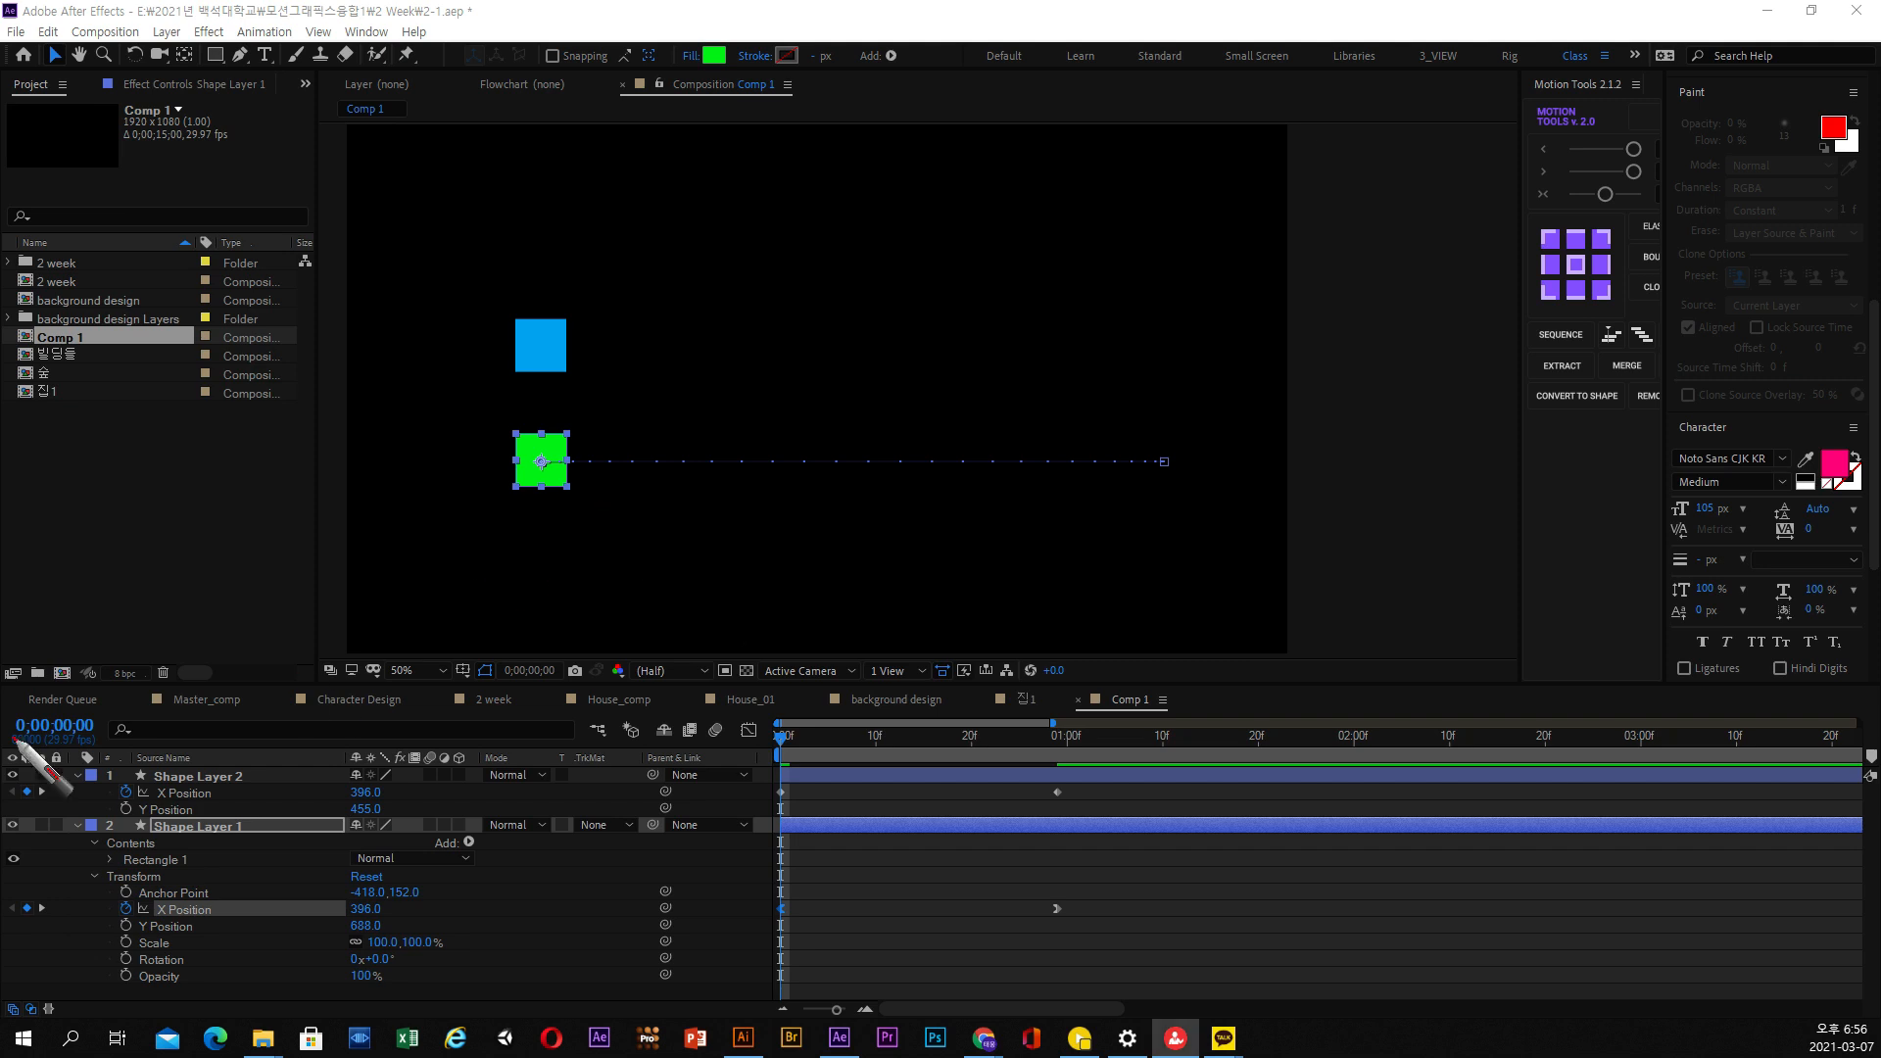
Examine the motion path dot spacing of the eased green square up close along its whole path
scroll(433, 586, "up", 1)
left_click_drag(474, 589, 1008, 502)
key("space")
left_click(838, 824)
scroll(762, 460, "down", 2)
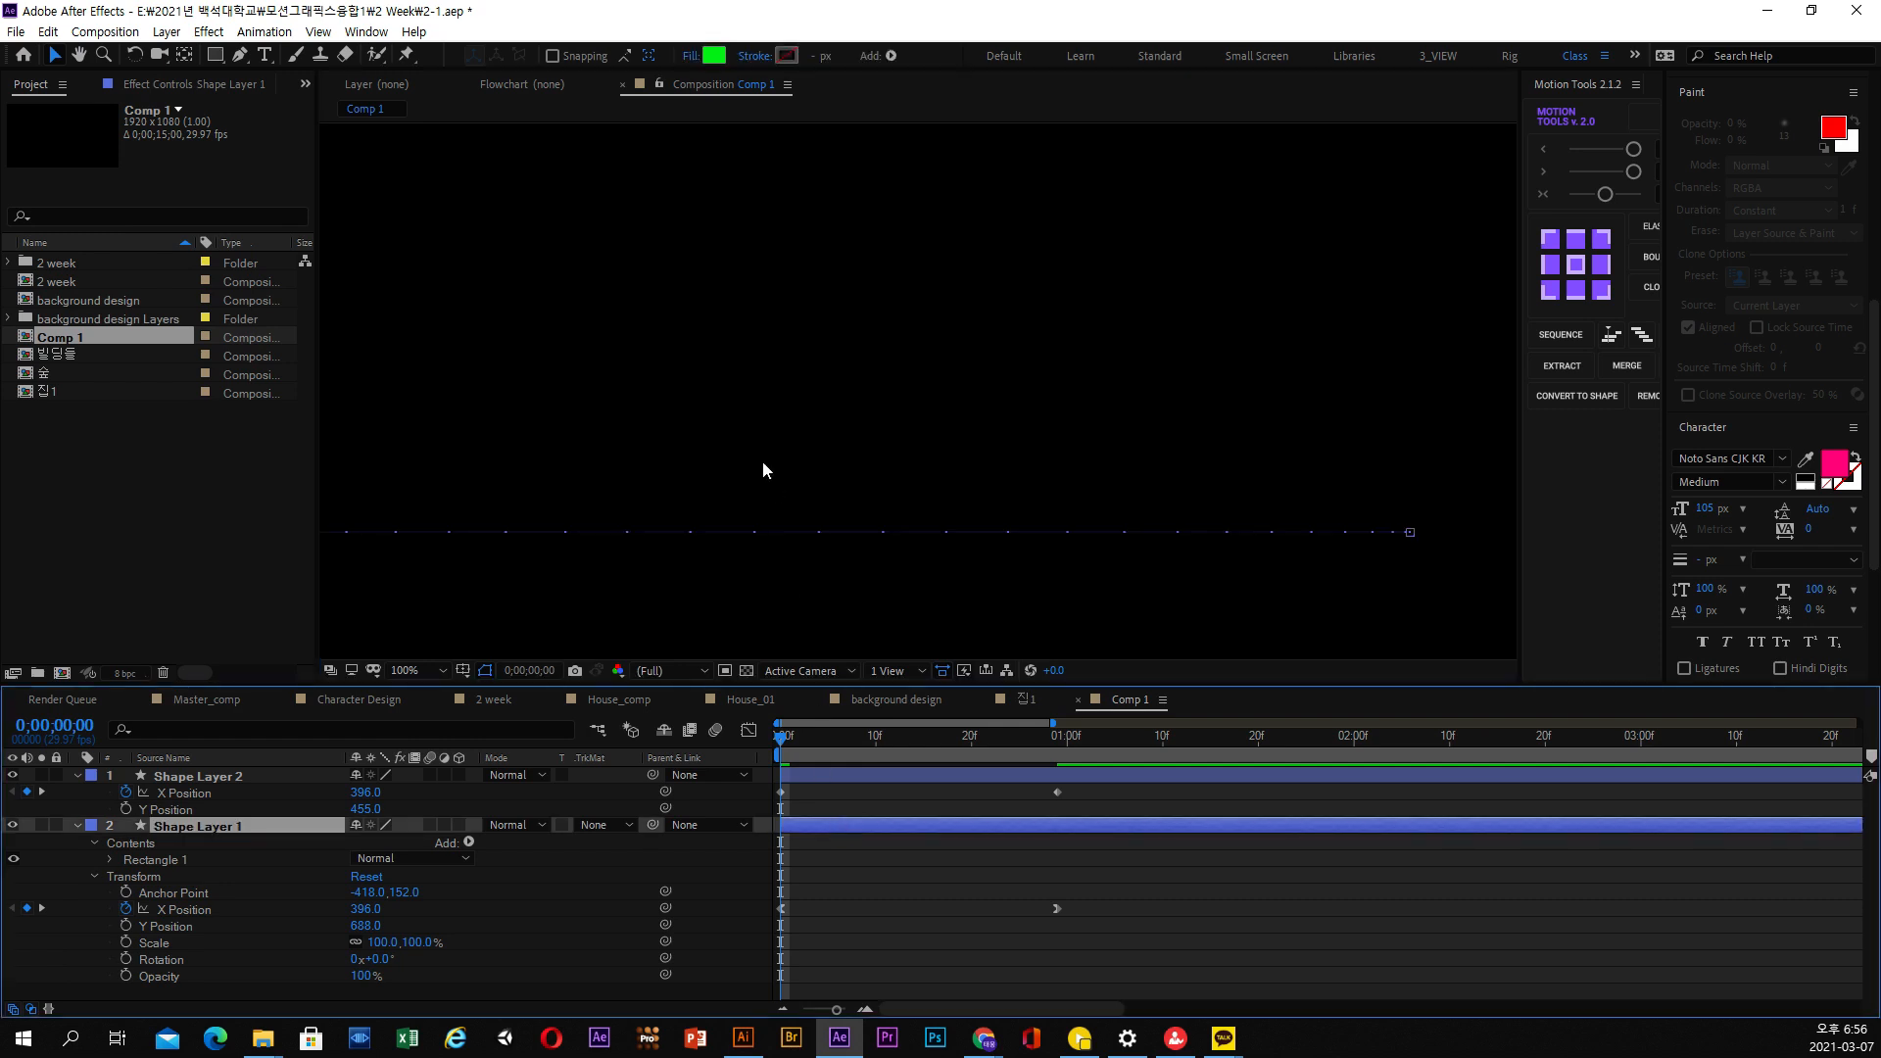
scroll(804, 492, "up", 2)
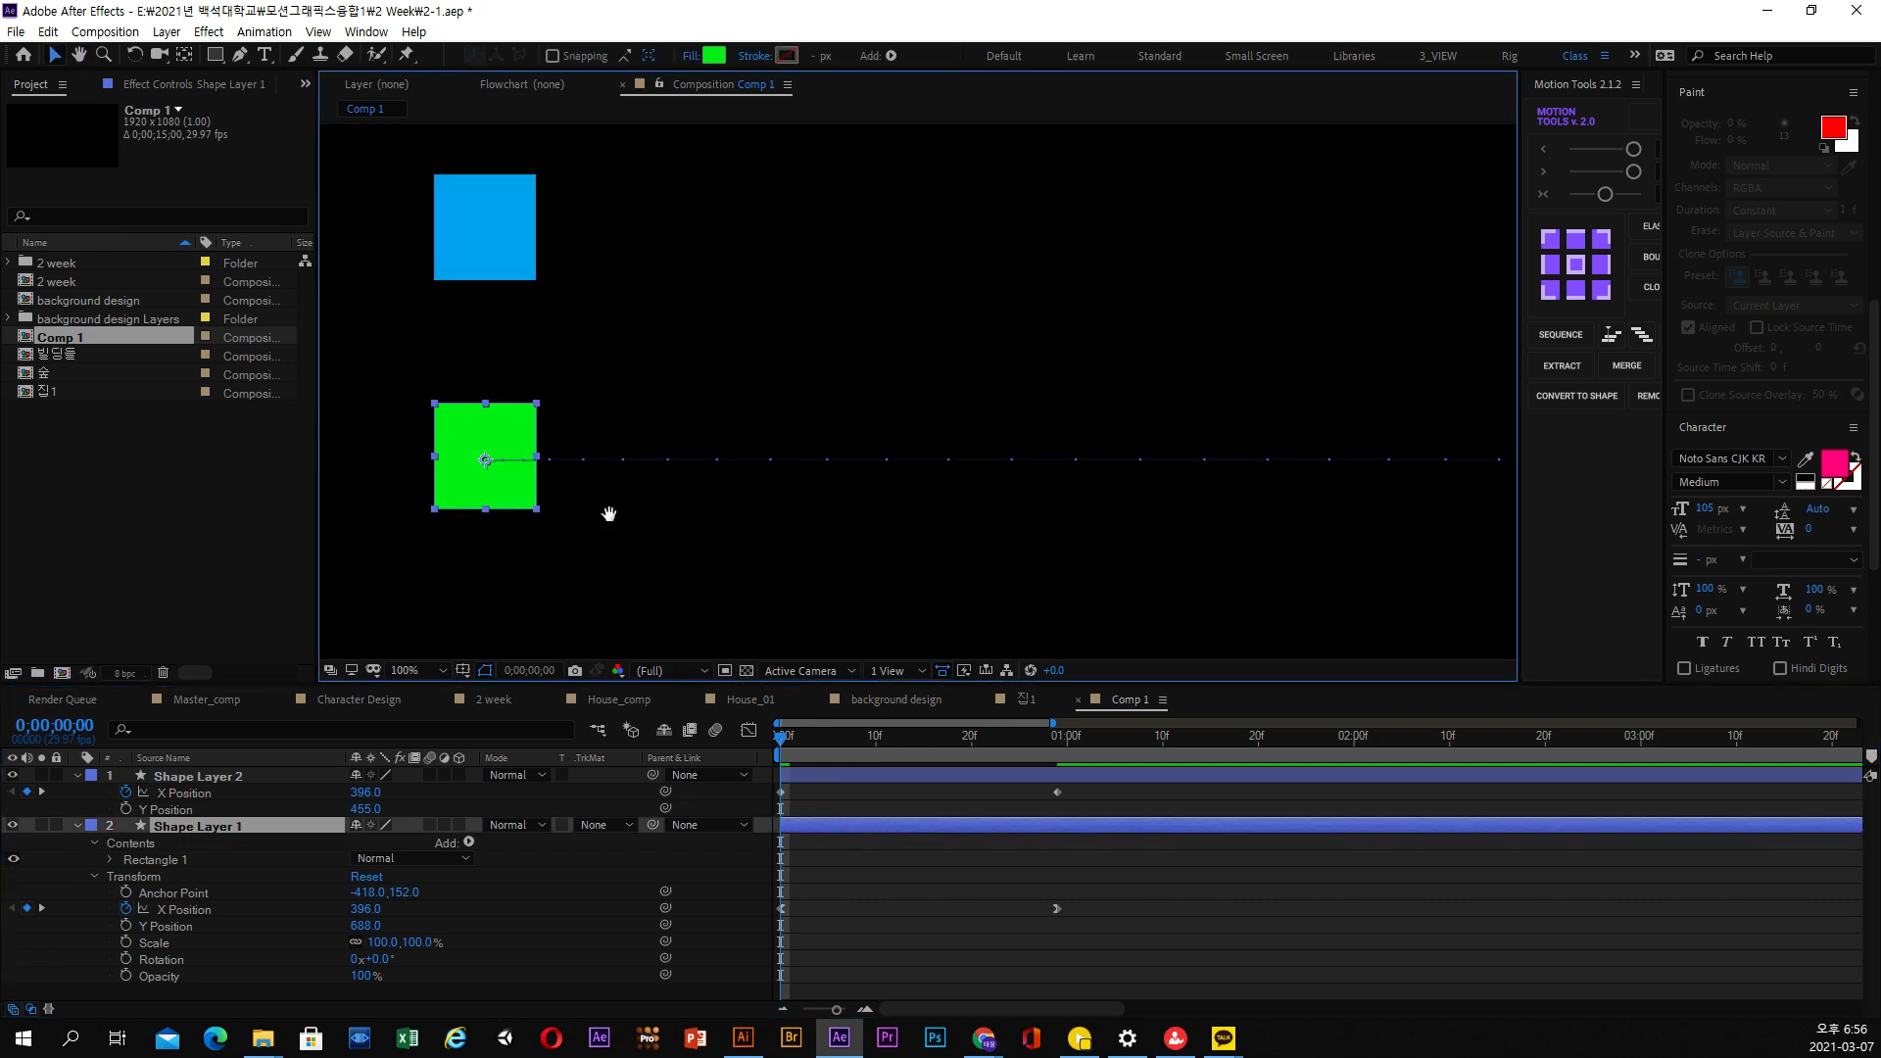
key("space")
scroll(1142, 446, "down", 3)
scroll(995, 414, "up", 3)
key("space")
left_click_drag(1196, 481, 720, 474)
key("comma")
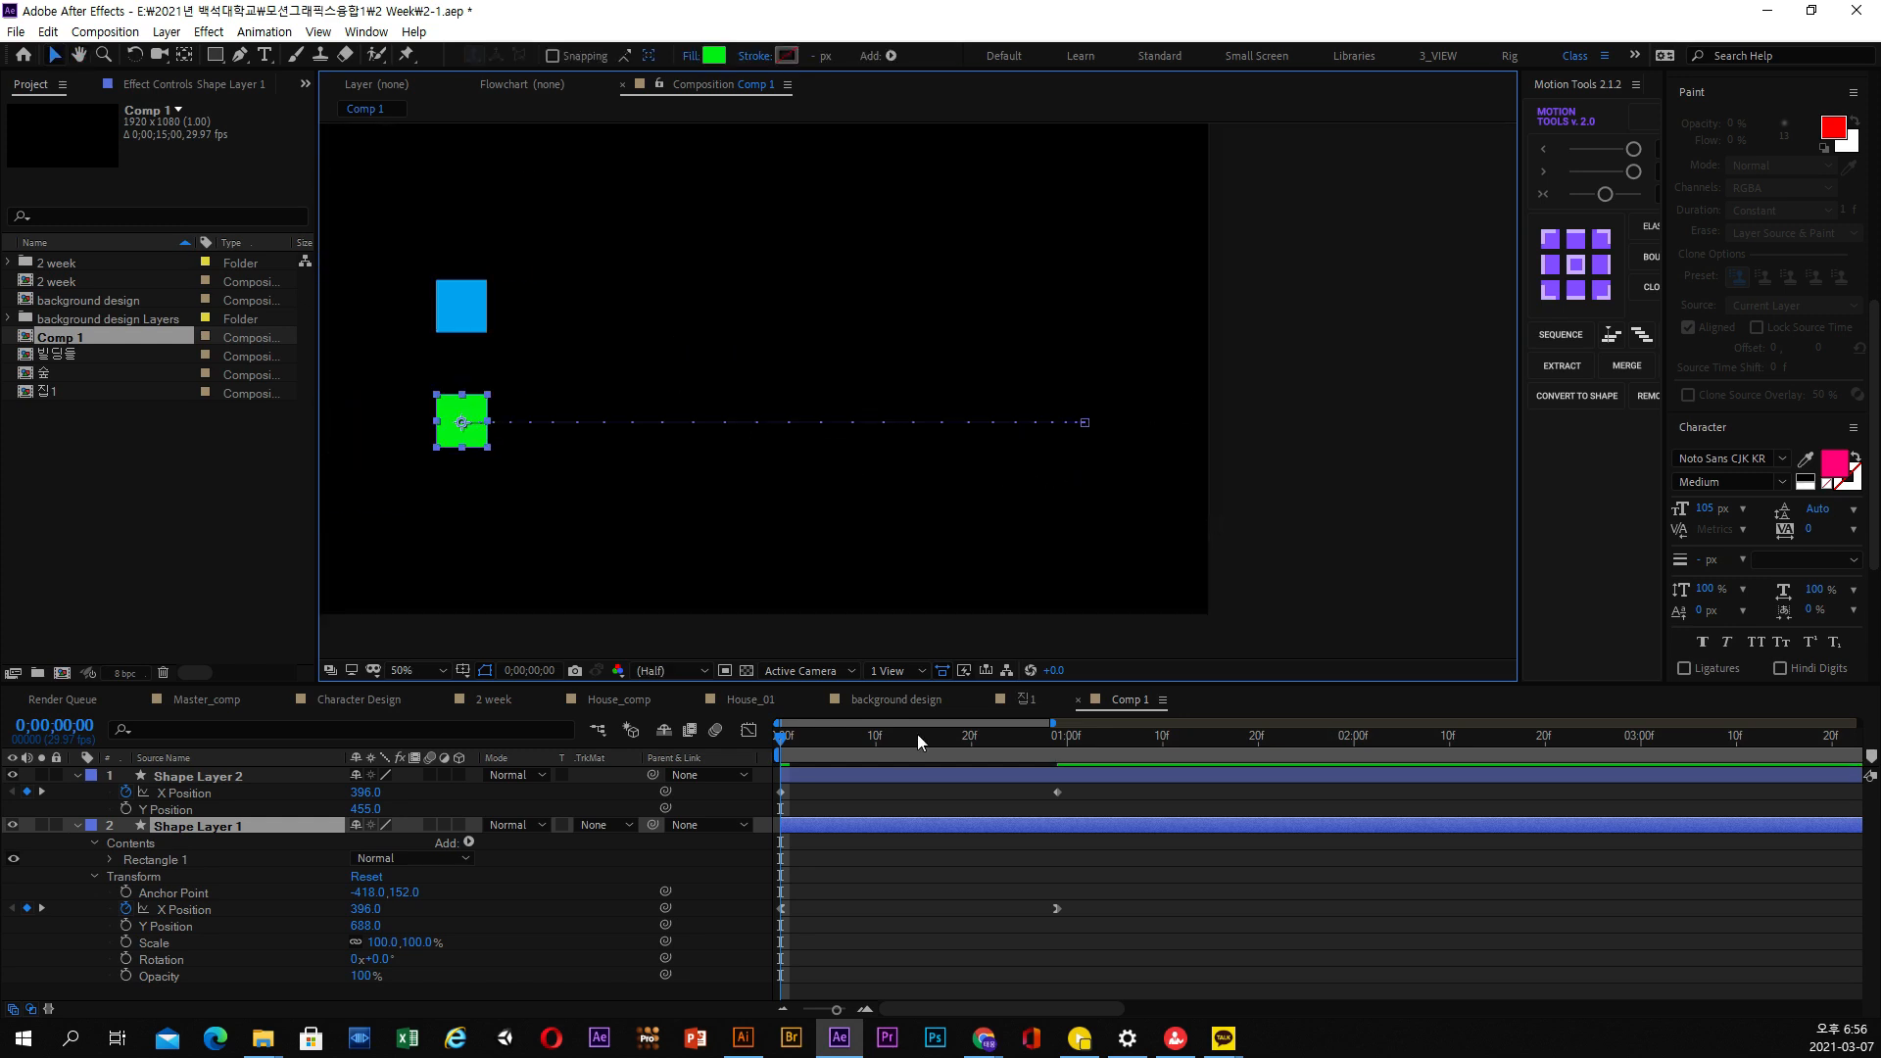
Play both squares twice to compare linear and eased motion, and return to the first frame
key("space")
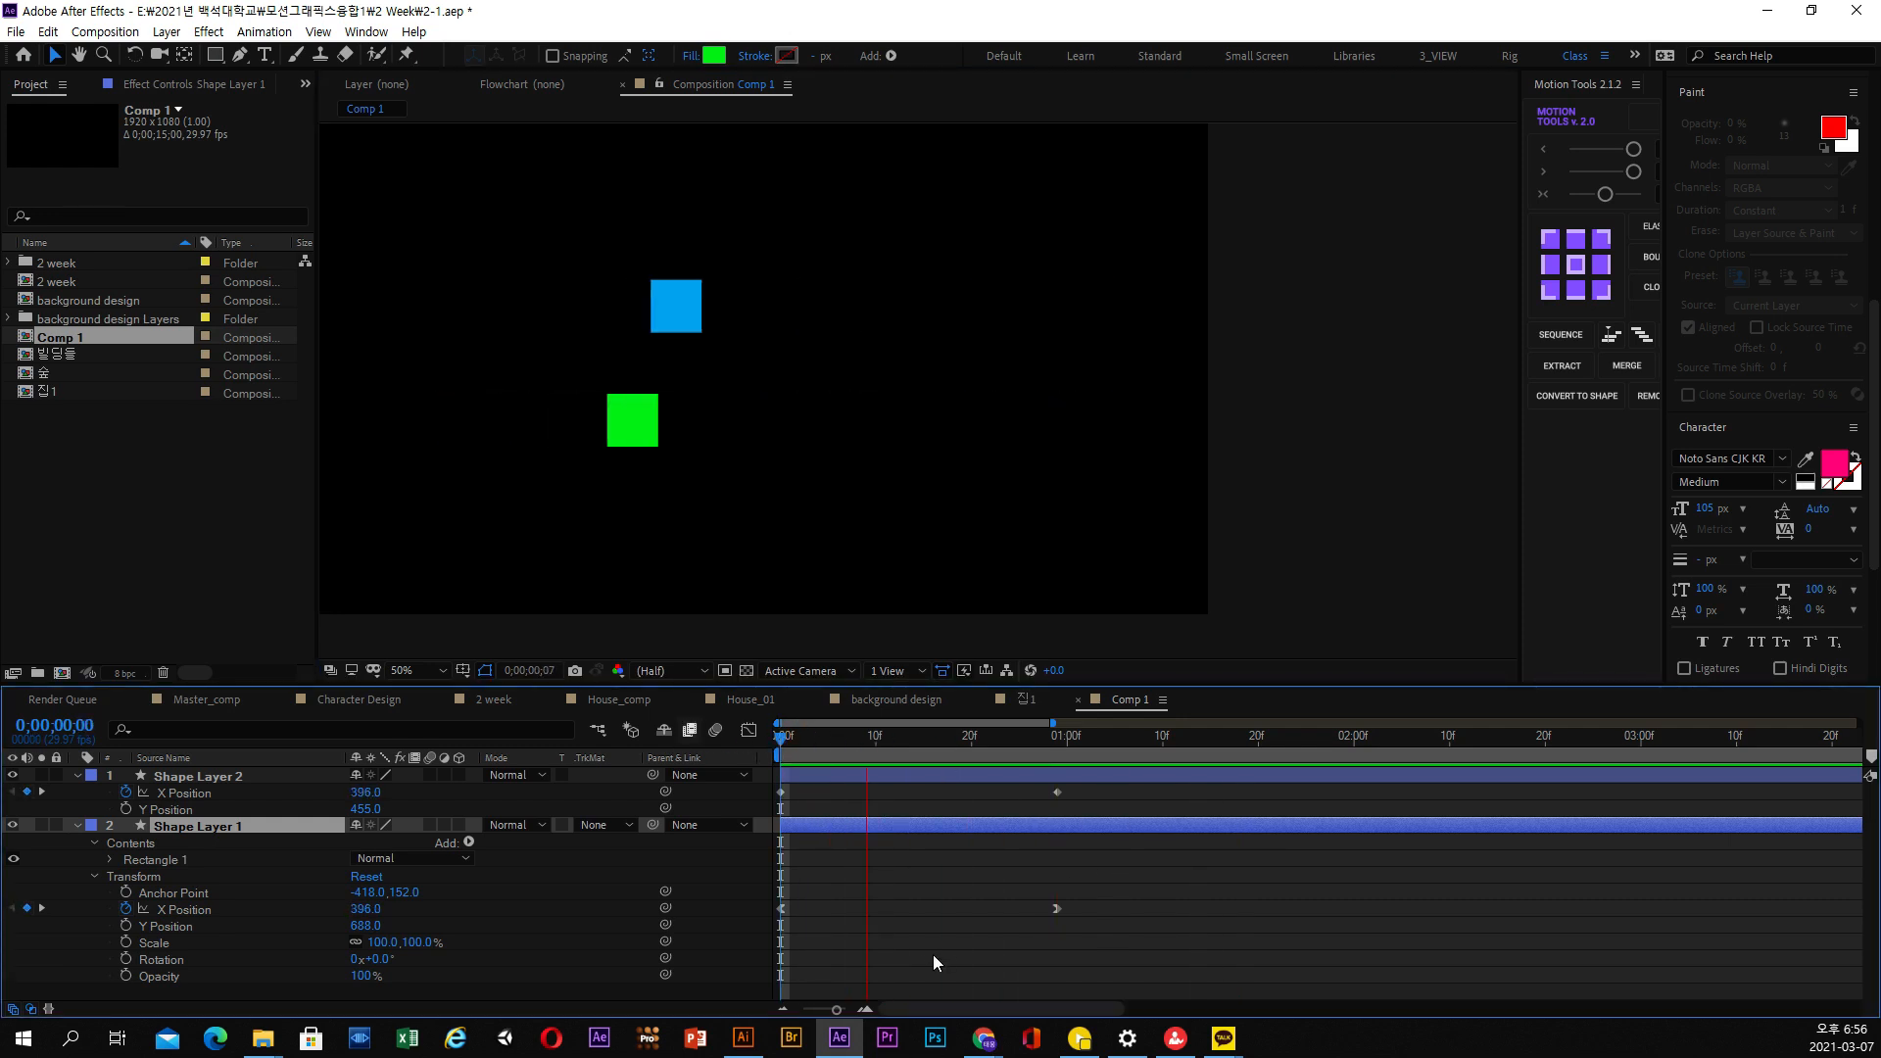
key("space")
left_click(1071, 322)
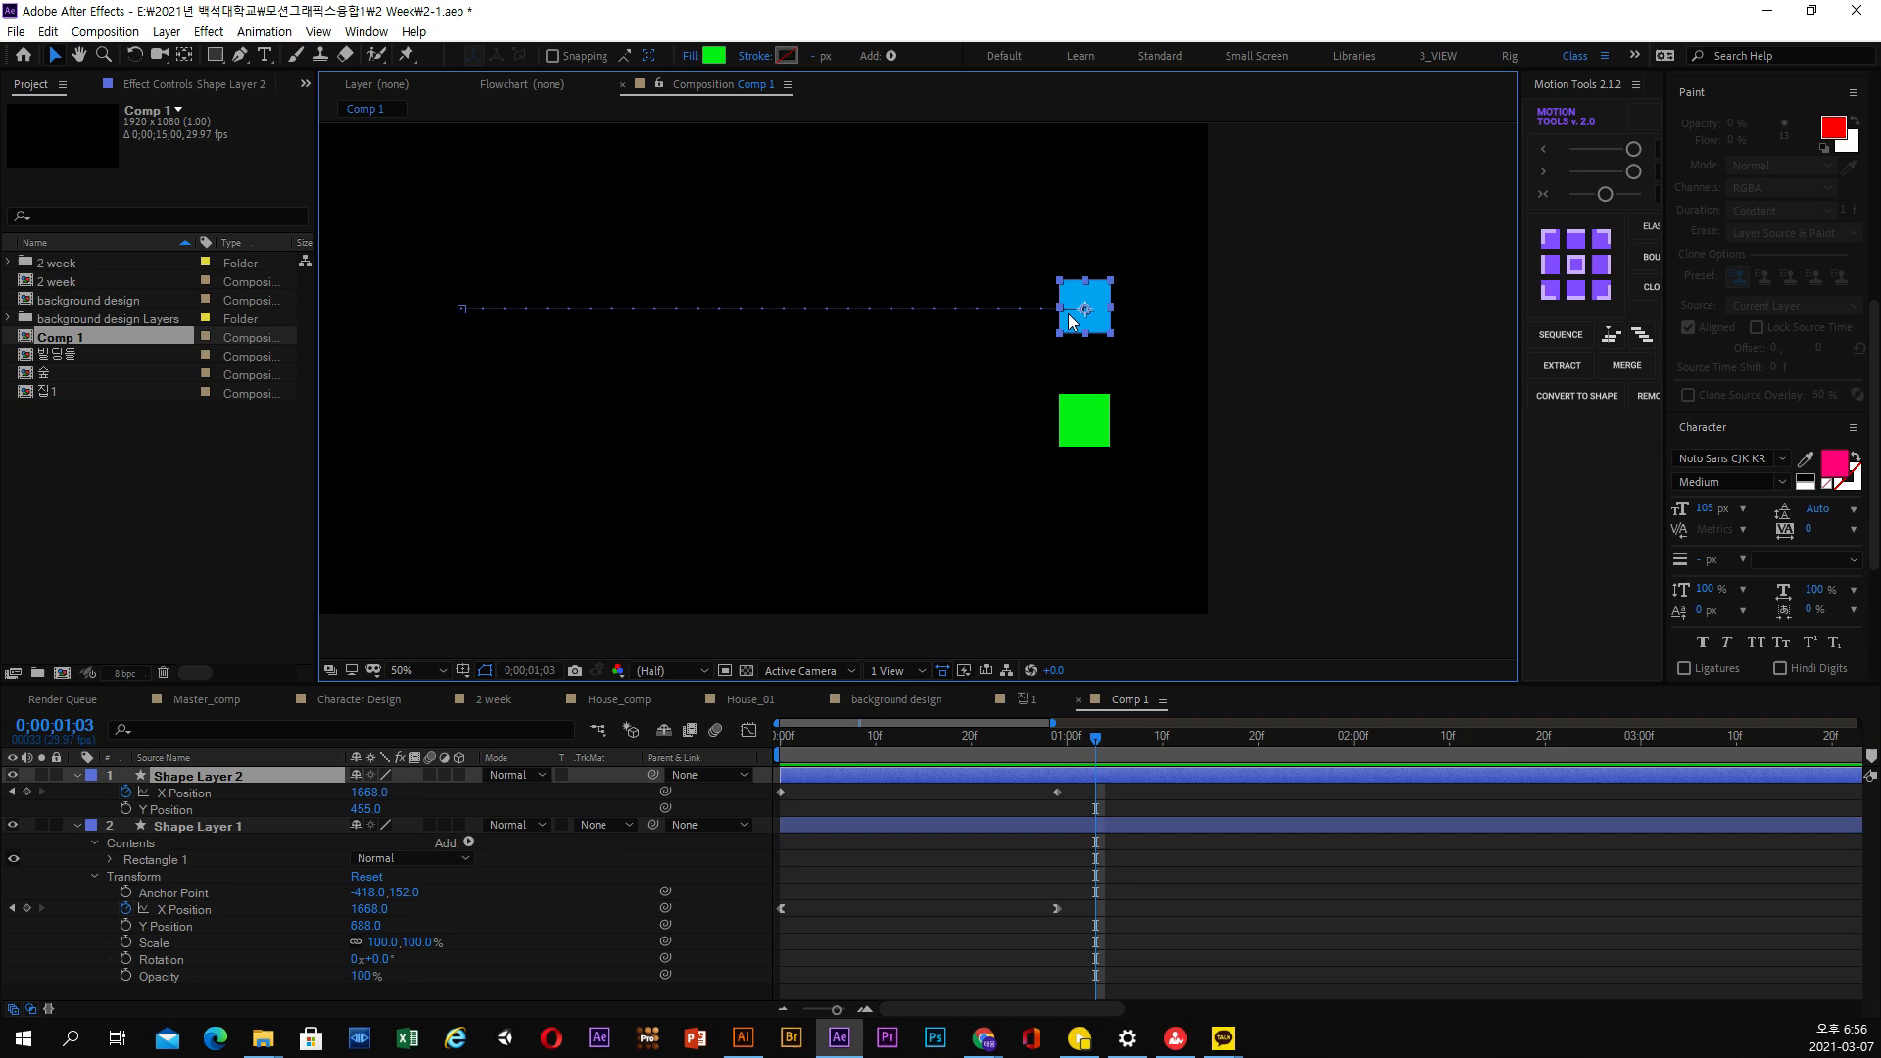
left_click(1083, 432)
left_click_drag(948, 726, 744, 740)
key("space")
key("space")
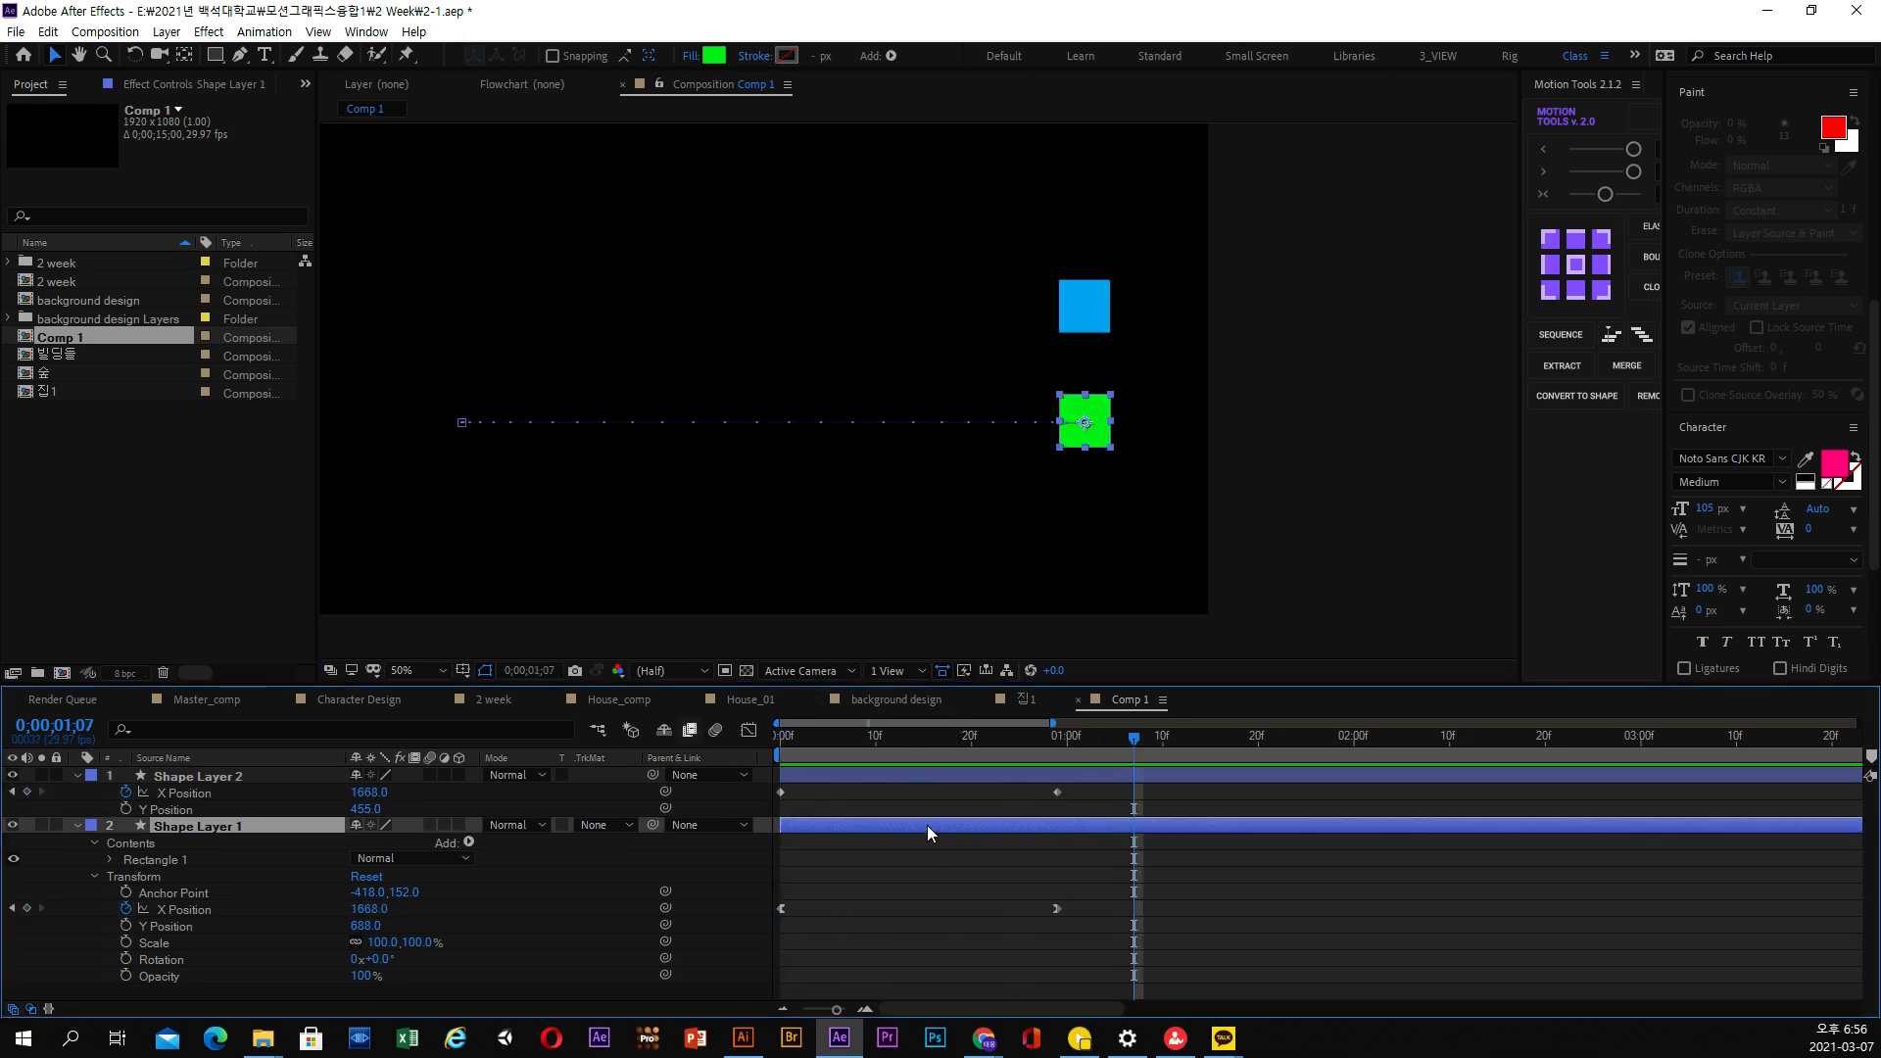
left_click_drag(894, 736, 776, 739)
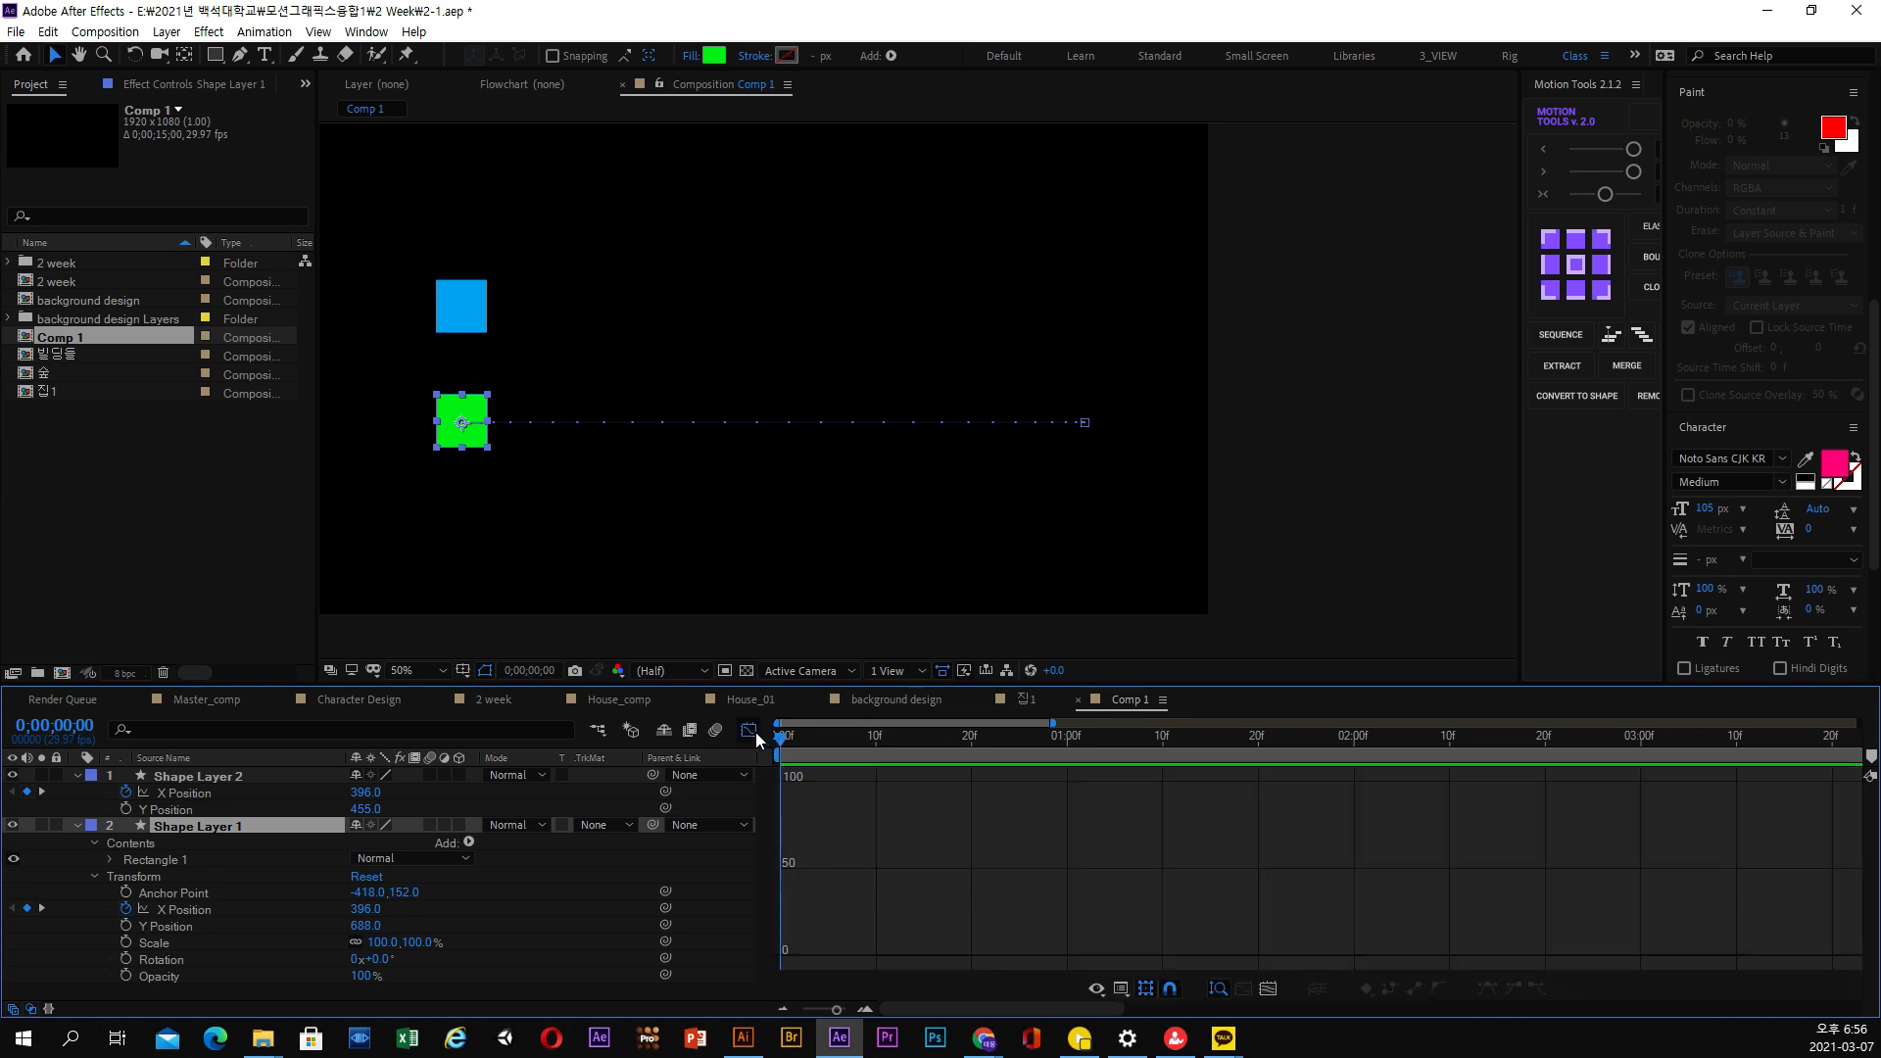
View the speed graph of the green square's X Position keyframes on Shape Layer 1, and close the graph editor
left_click_drag(1087, 902, 743, 919)
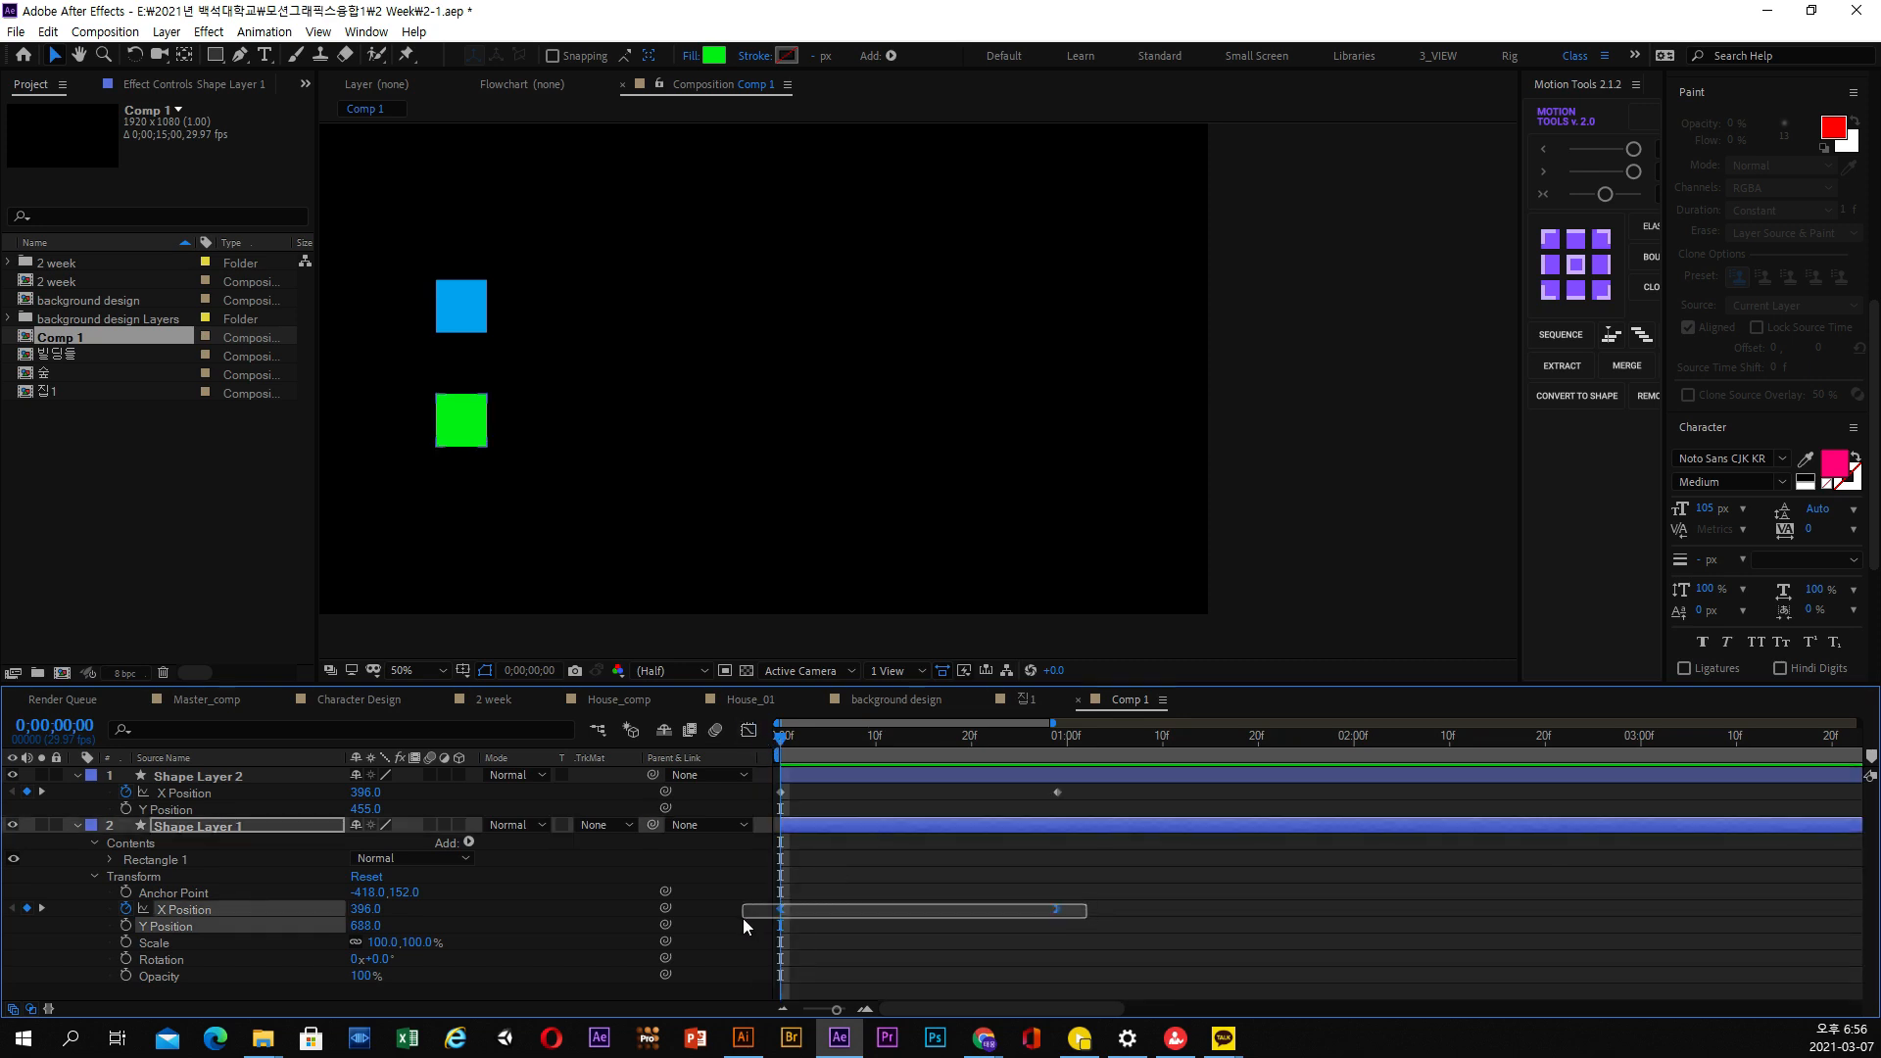
left_click(830, 743)
left_click_drag(833, 744, 885, 750)
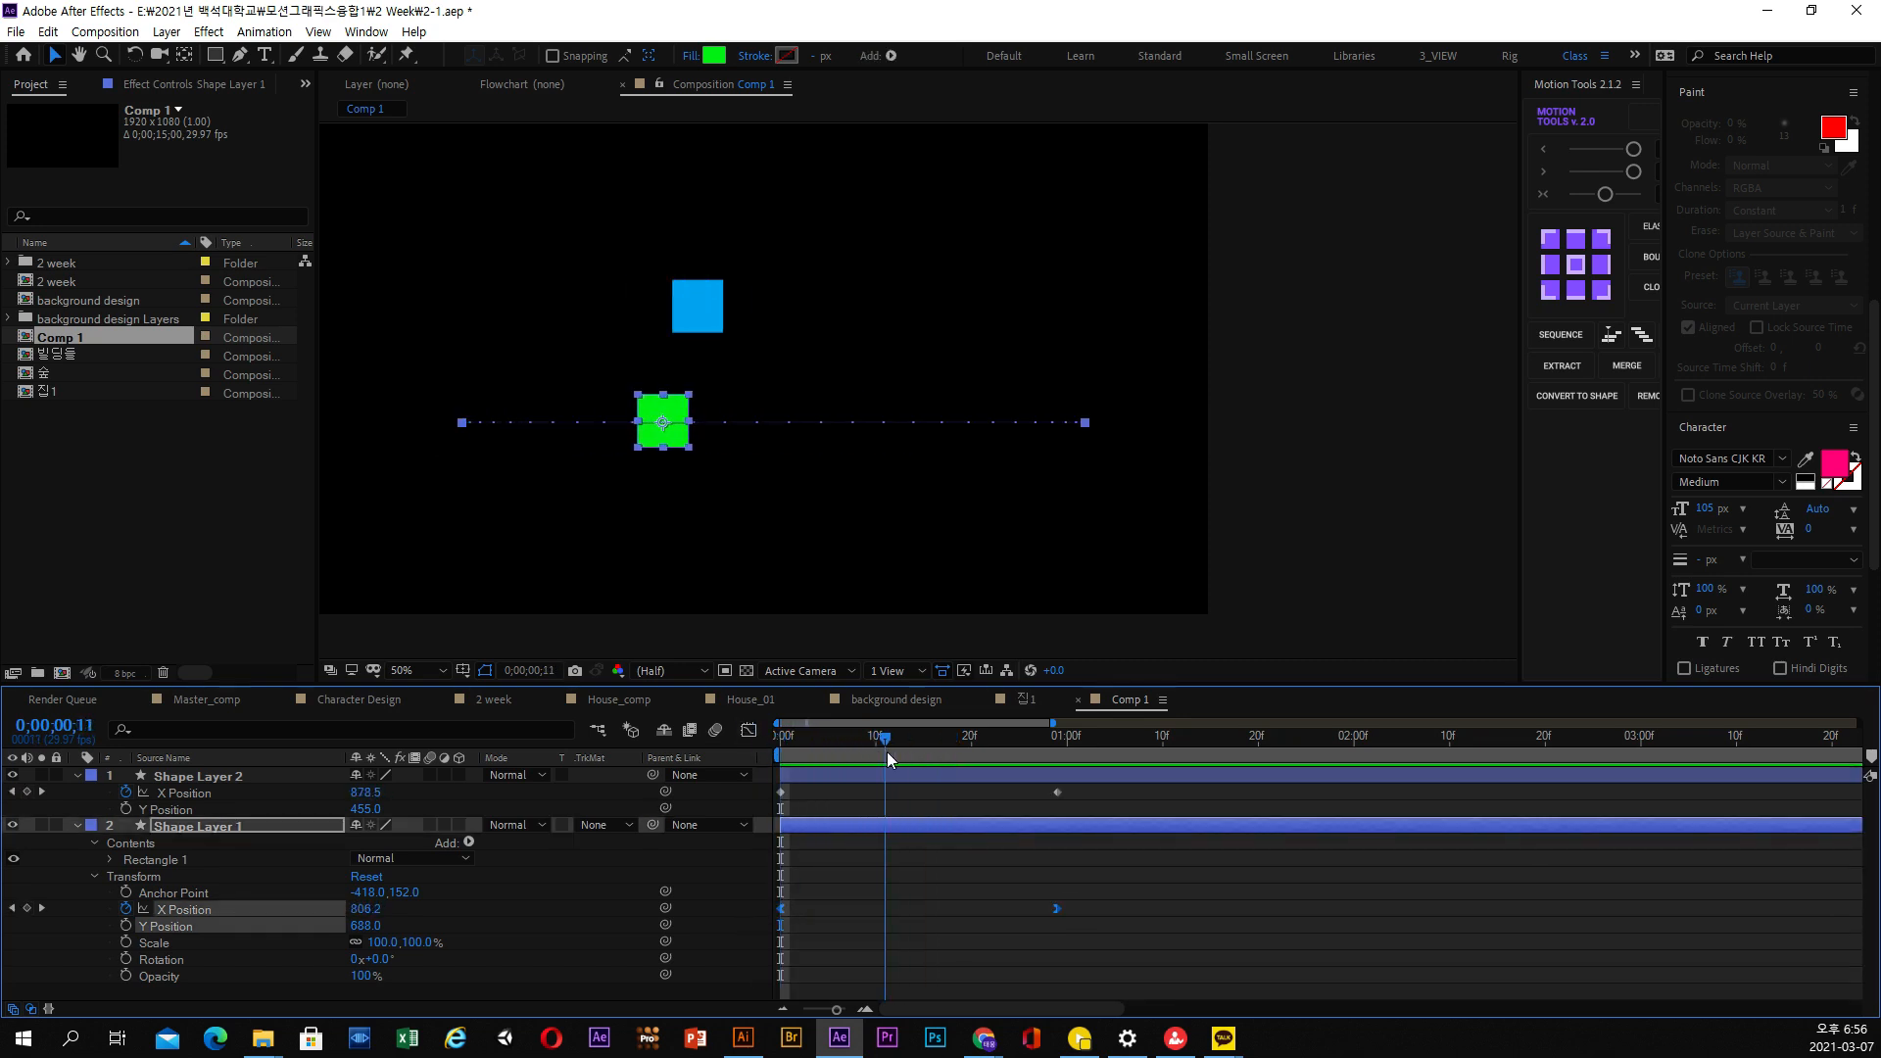
left_click(902, 776)
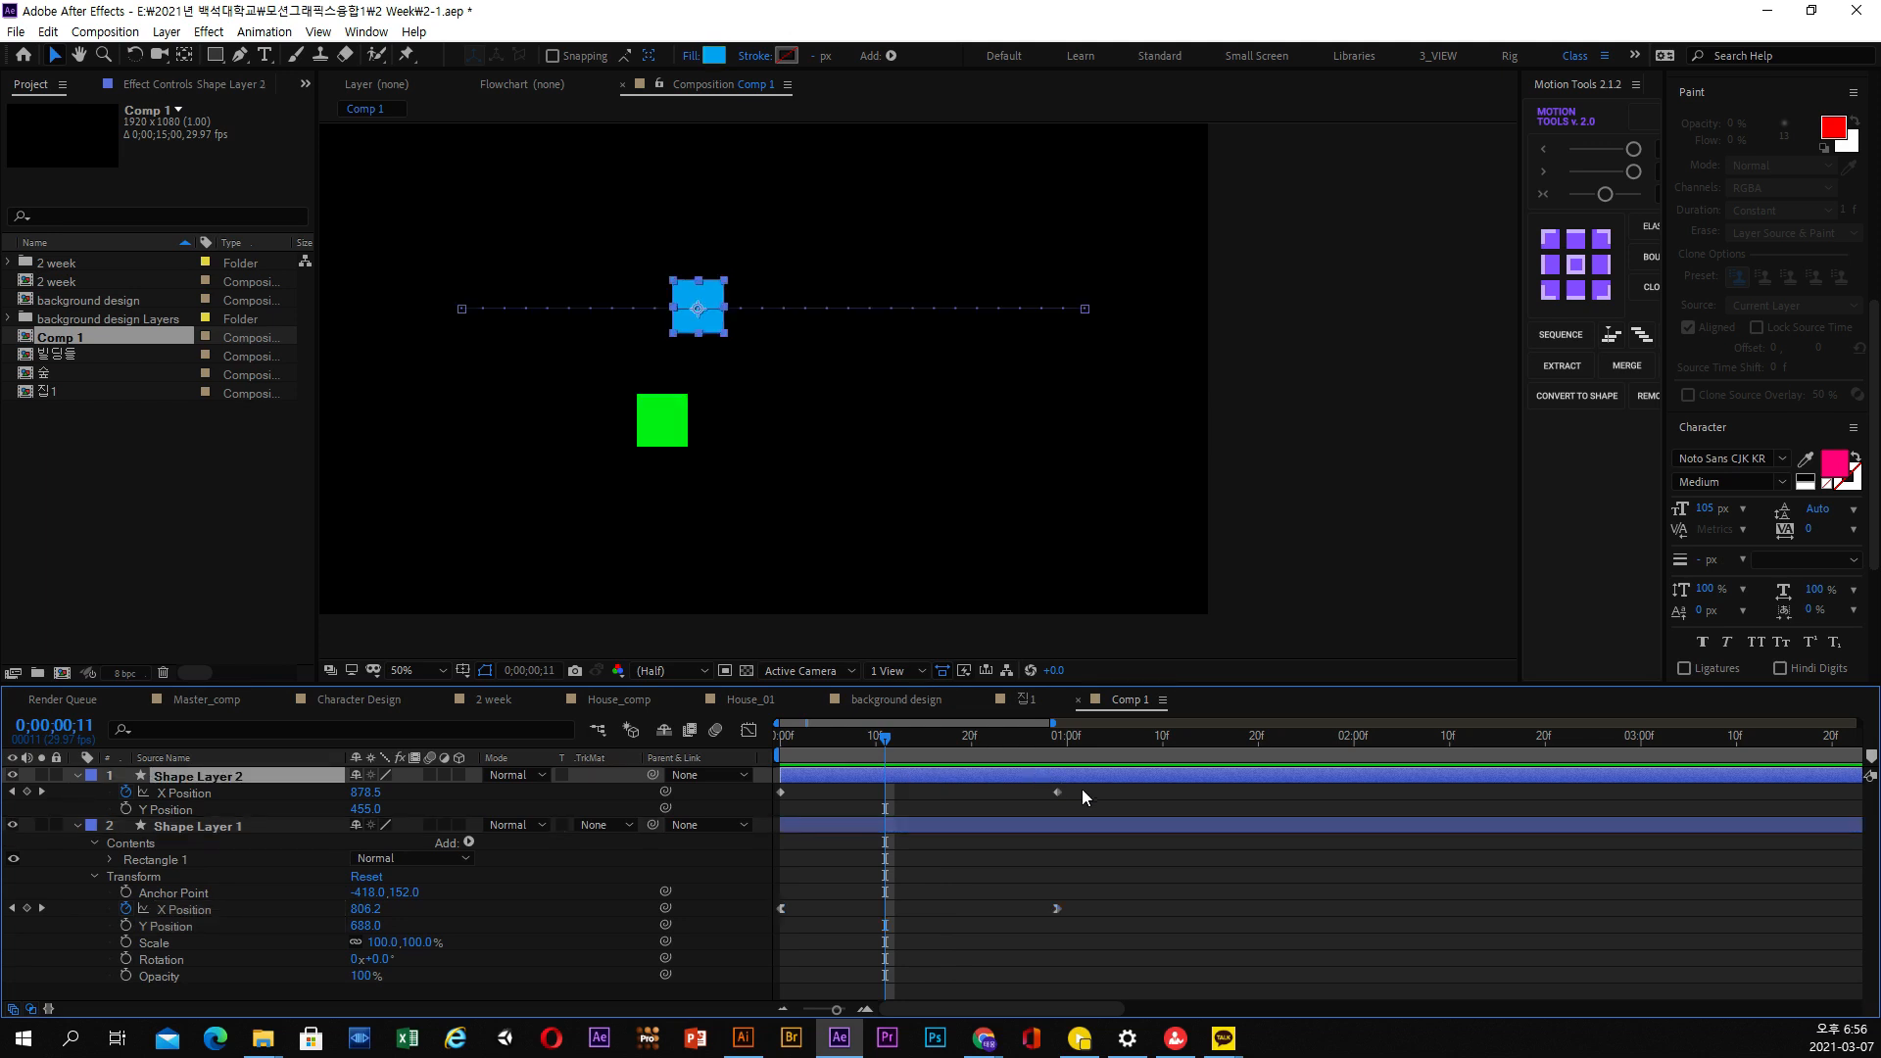
left_click_drag(1081, 789, 748, 794)
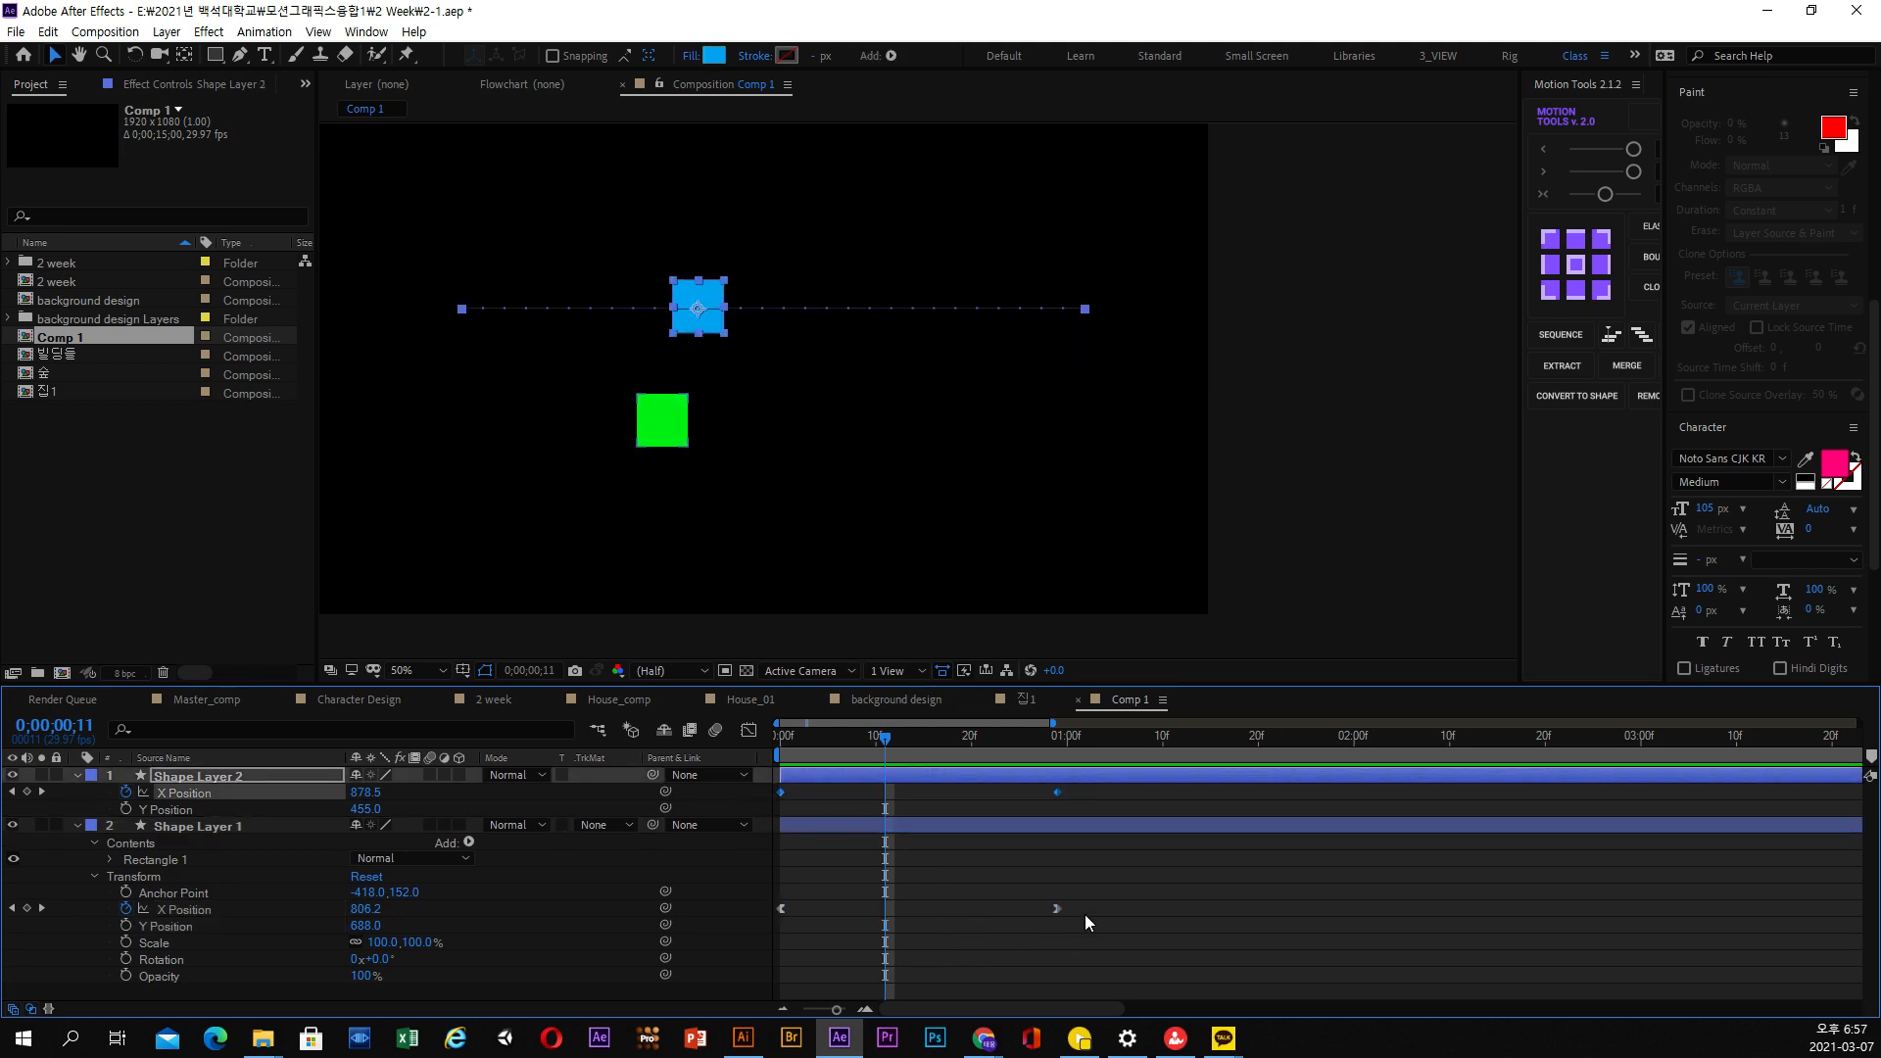
left_click_drag(1084, 921, 748, 909)
left_click(748, 730)
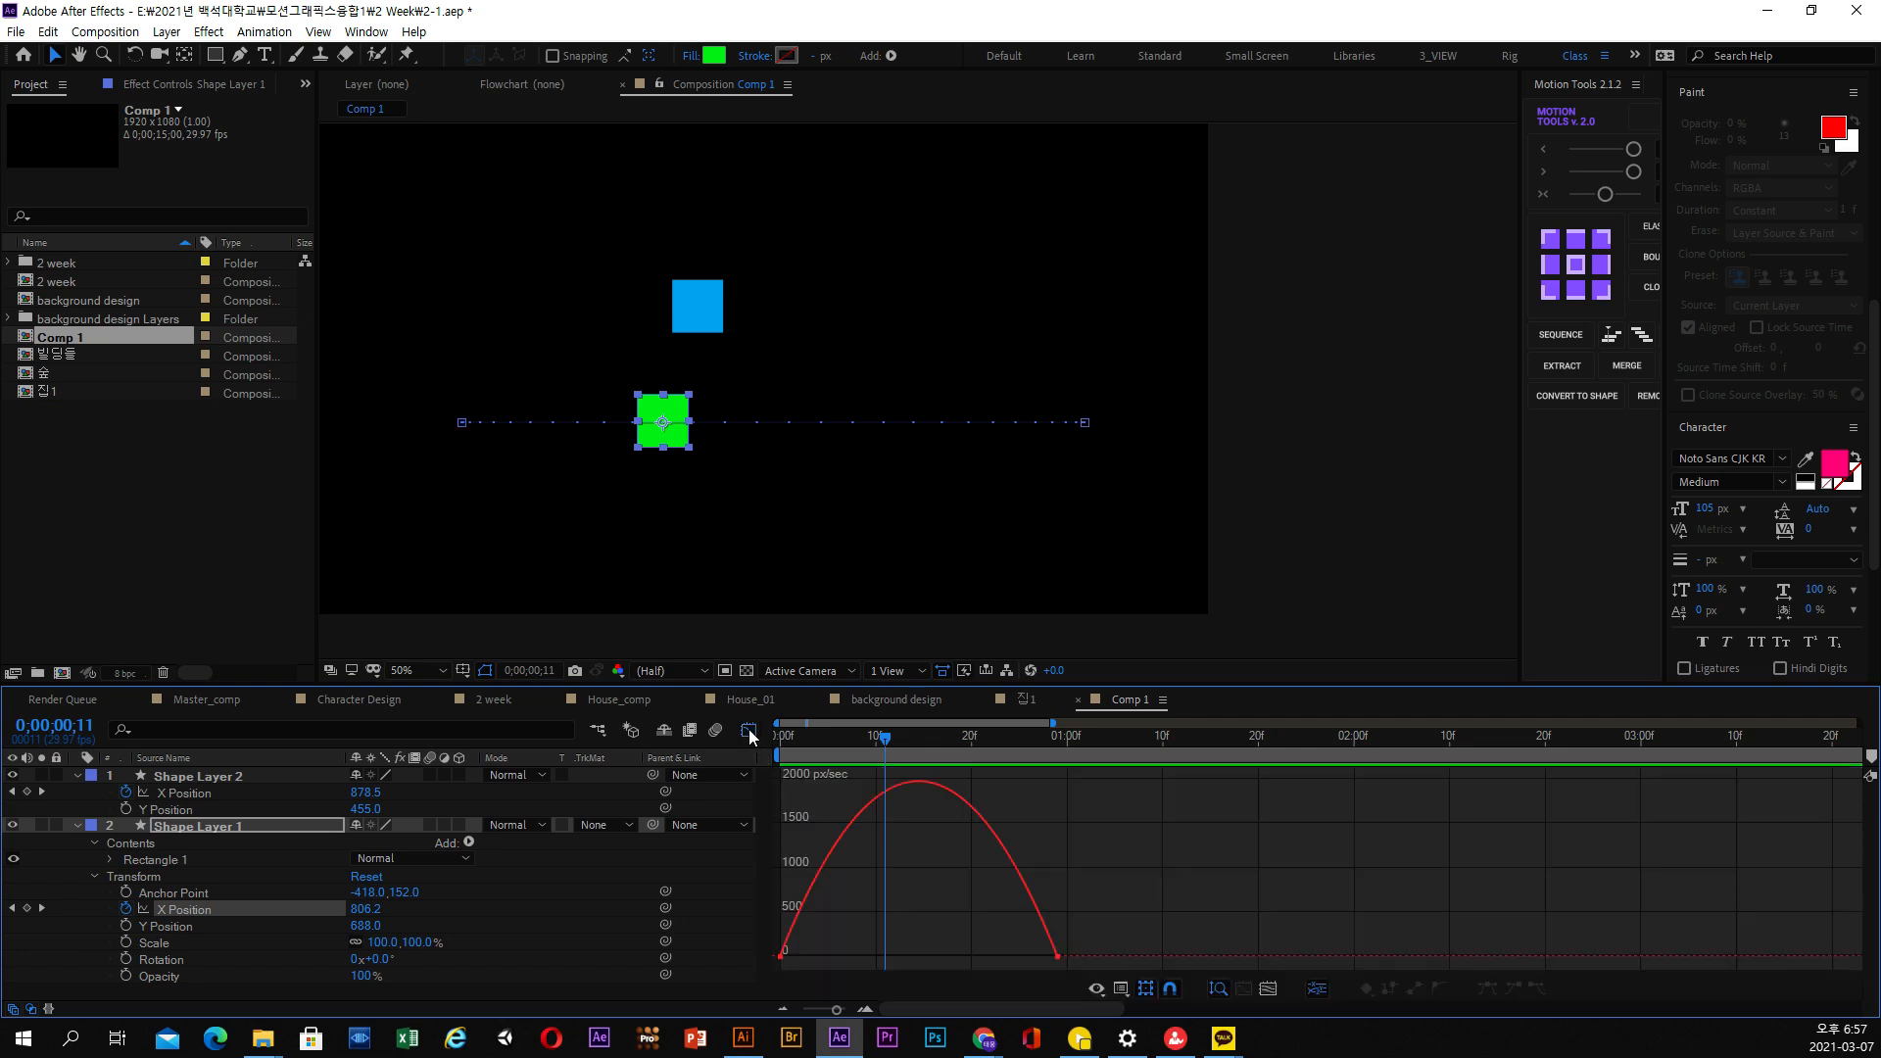
right_click(956, 872)
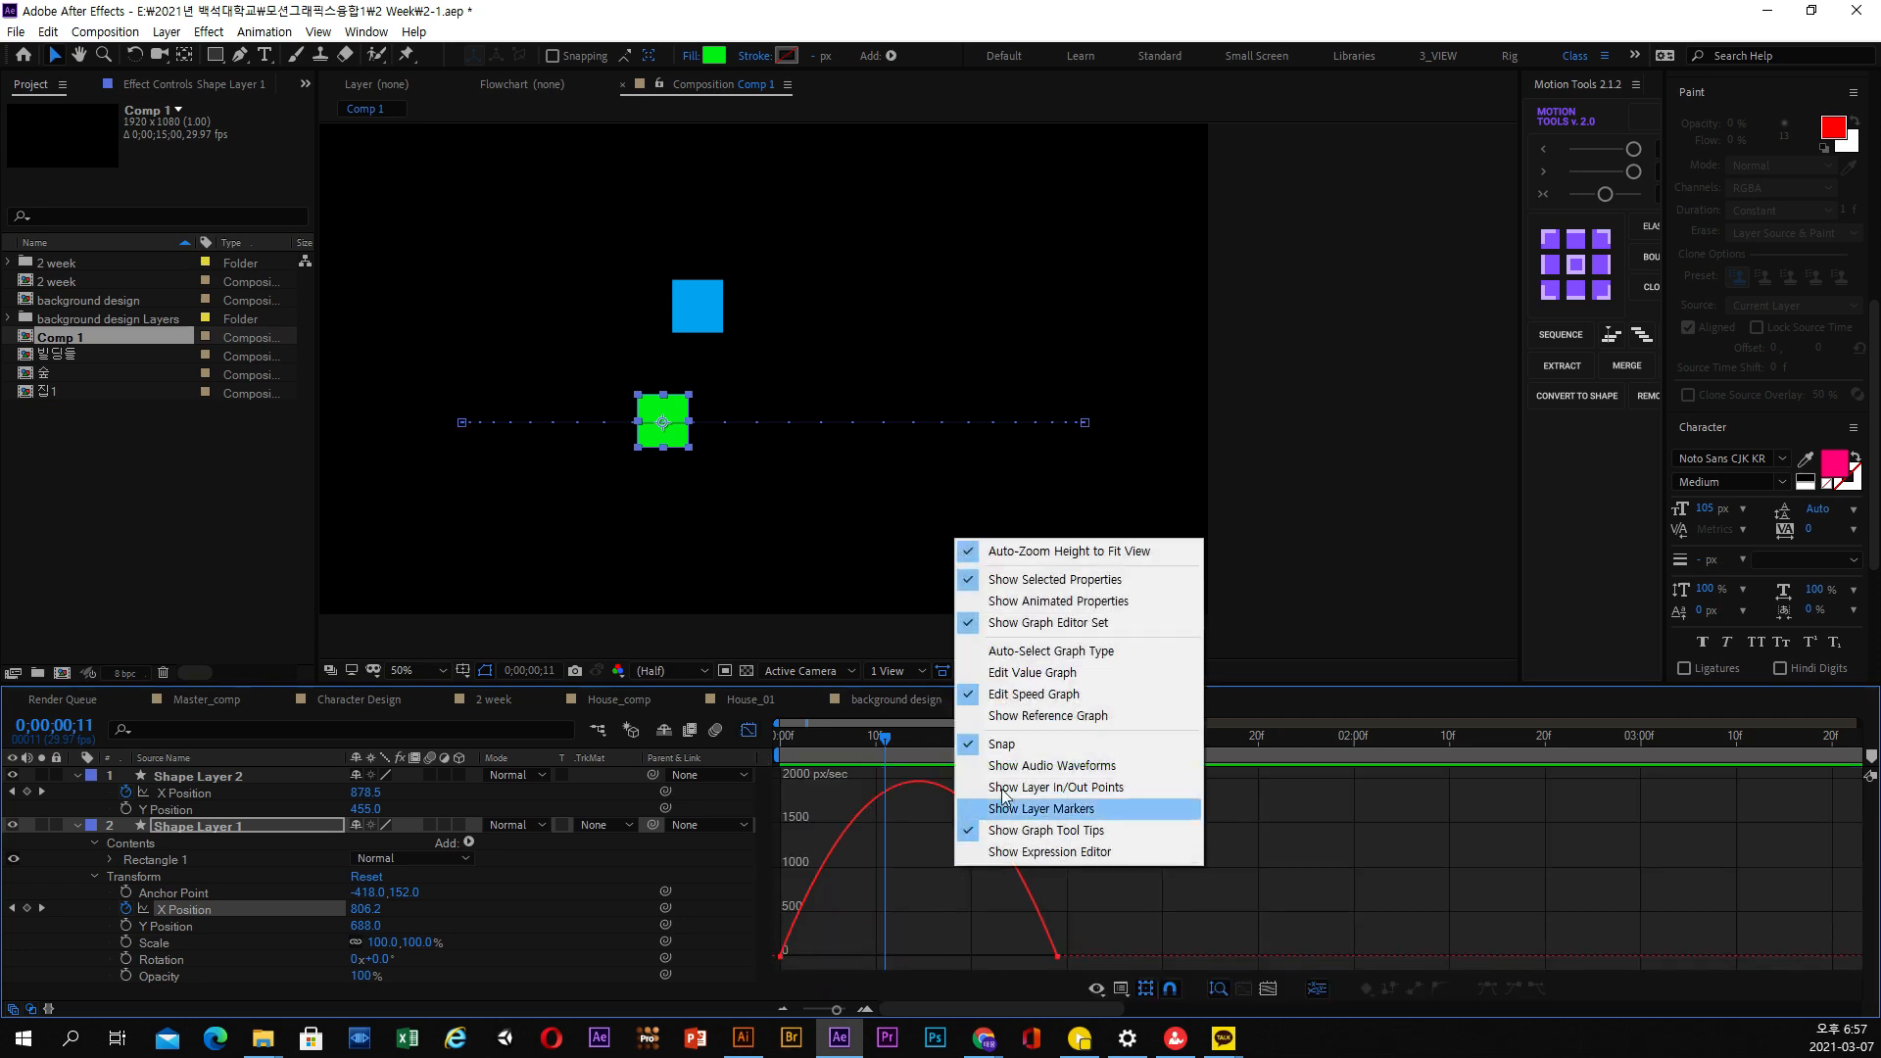
left_click(1031, 696)
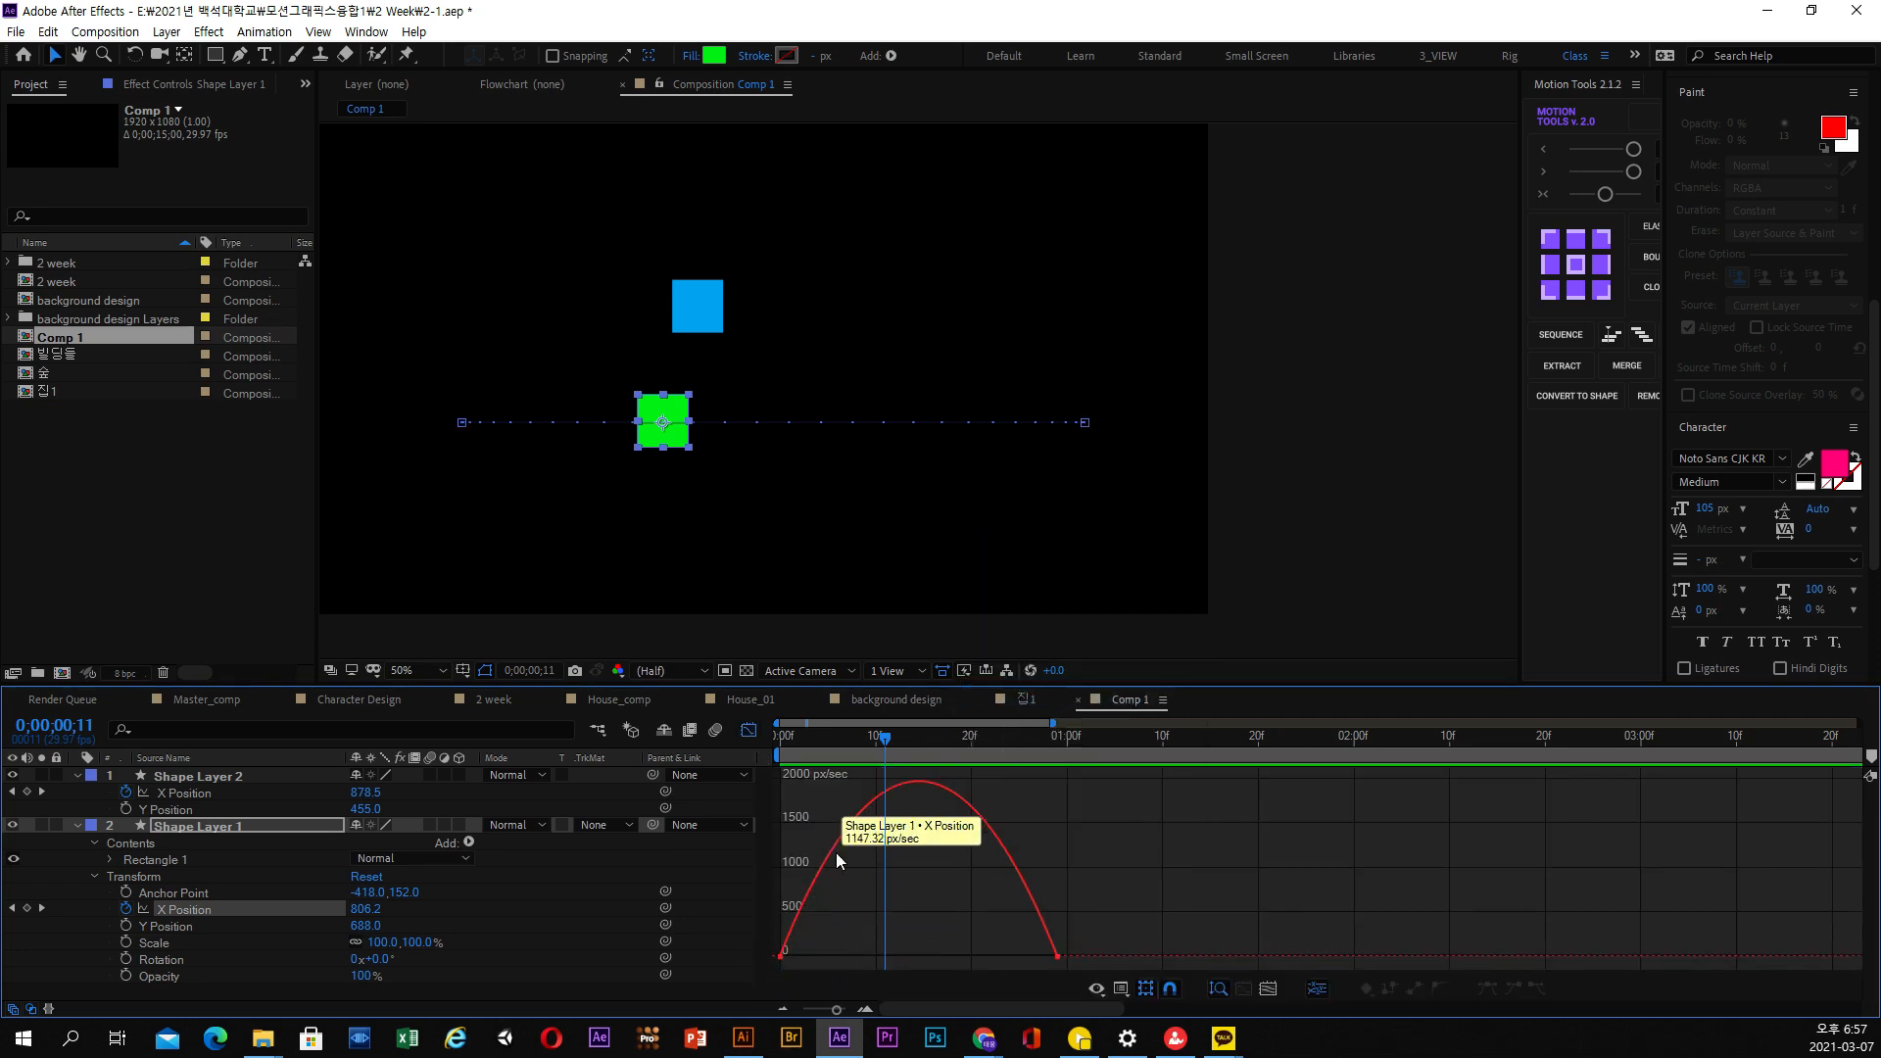
left_click(752, 730)
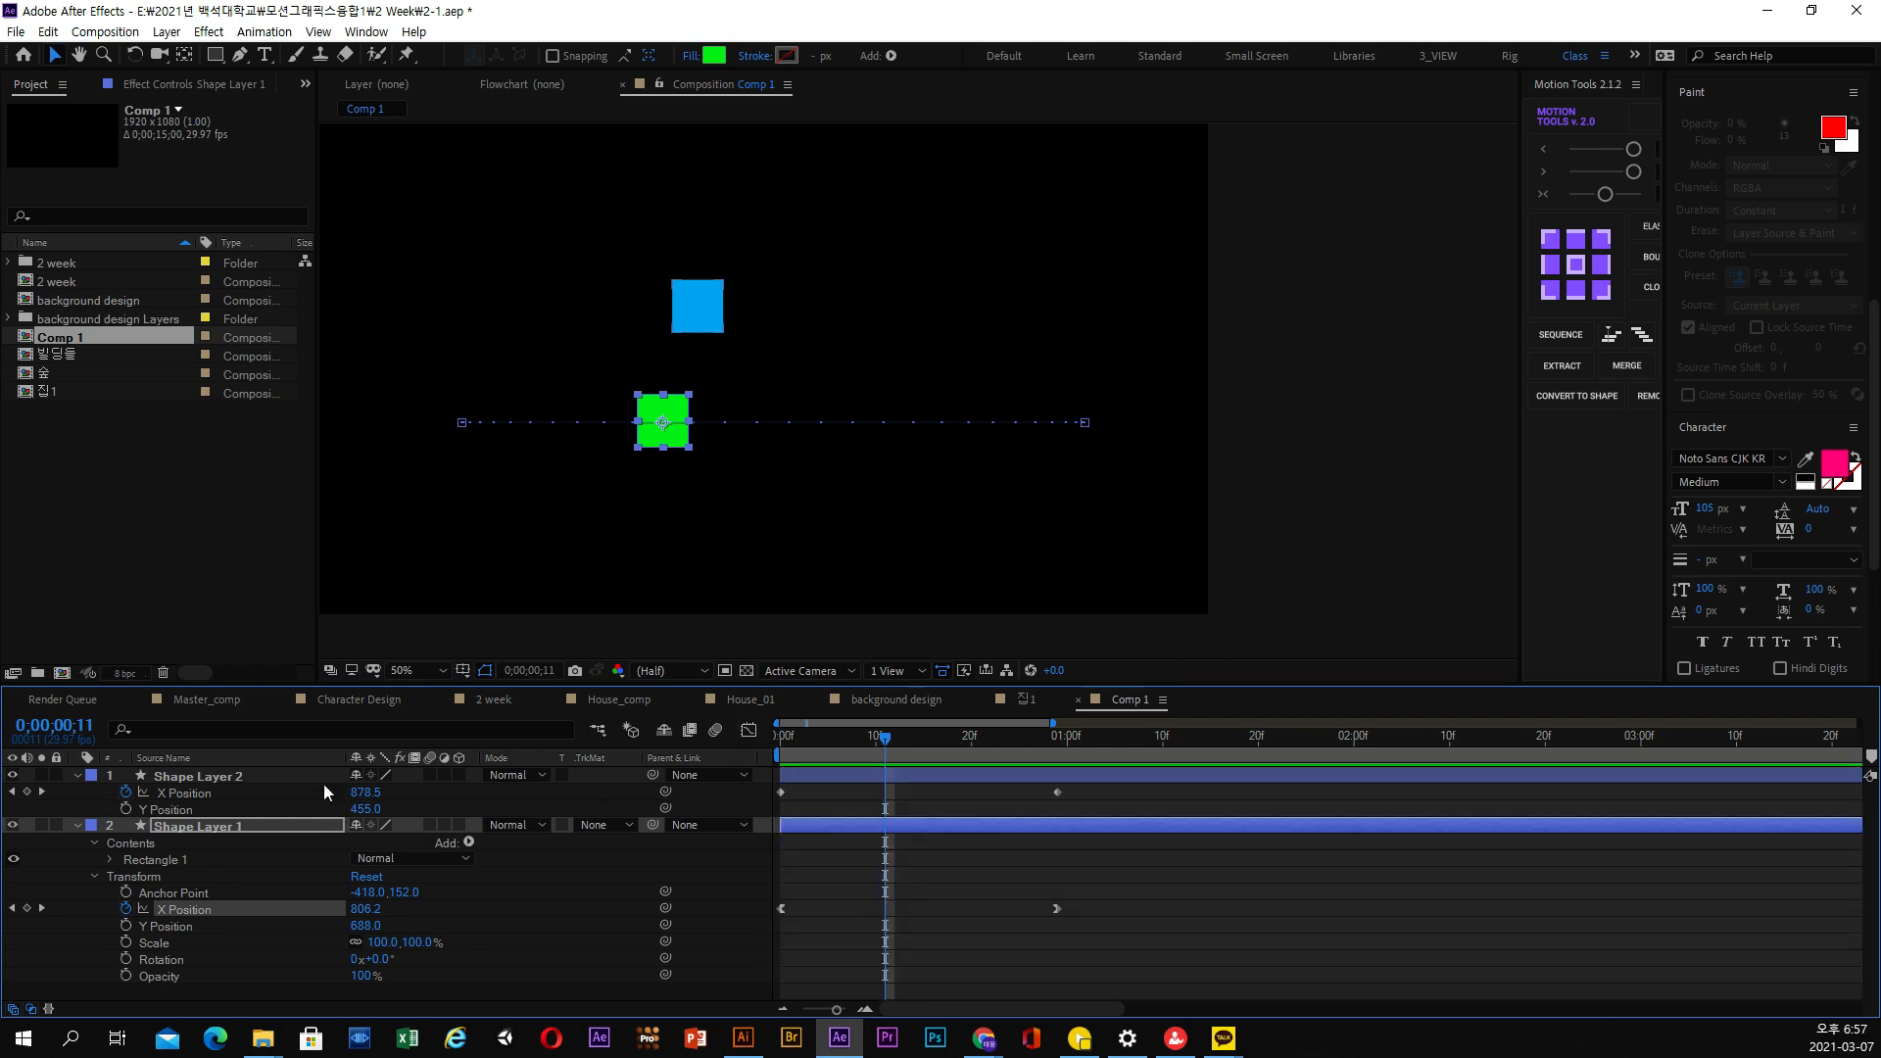
View the speed graph of the blue square's linear X Position keyframes on Shape Layer 2, and close the graph editor
left_click(264, 774)
left_click_drag(1087, 785, 760, 805)
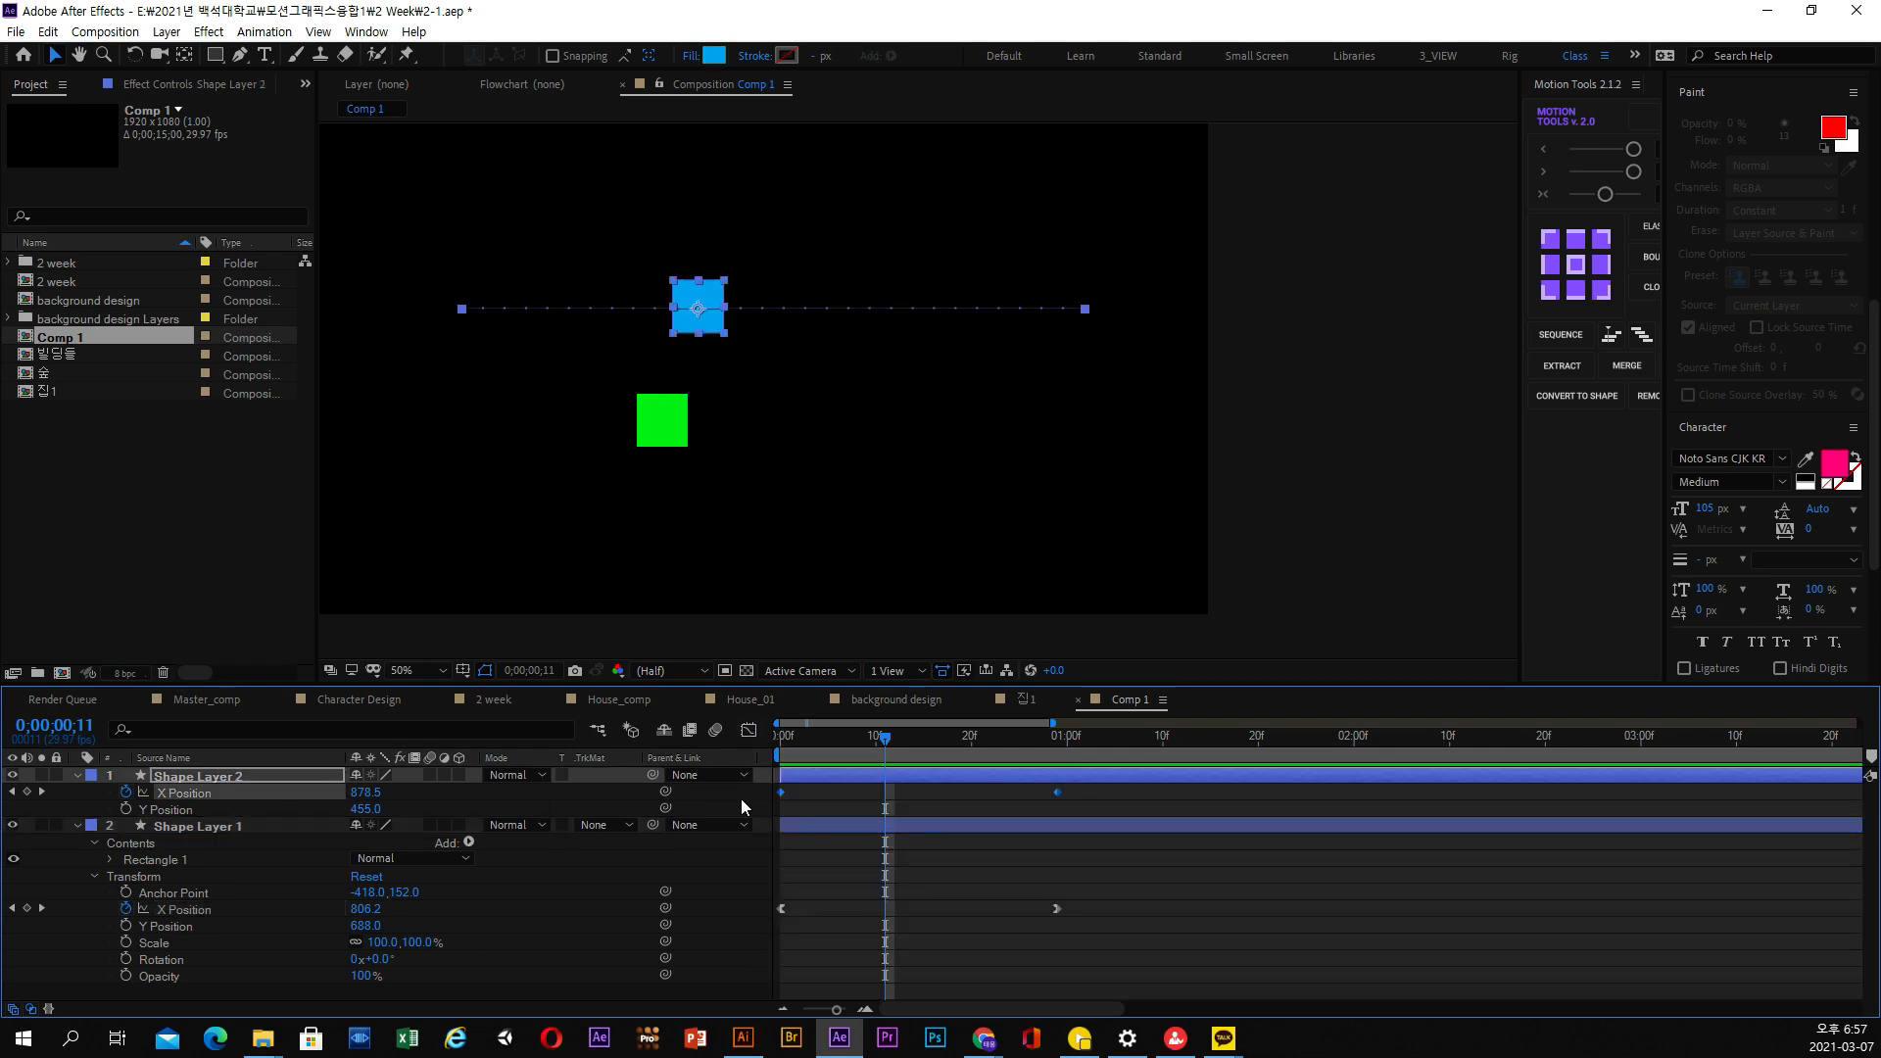
left_click(749, 731)
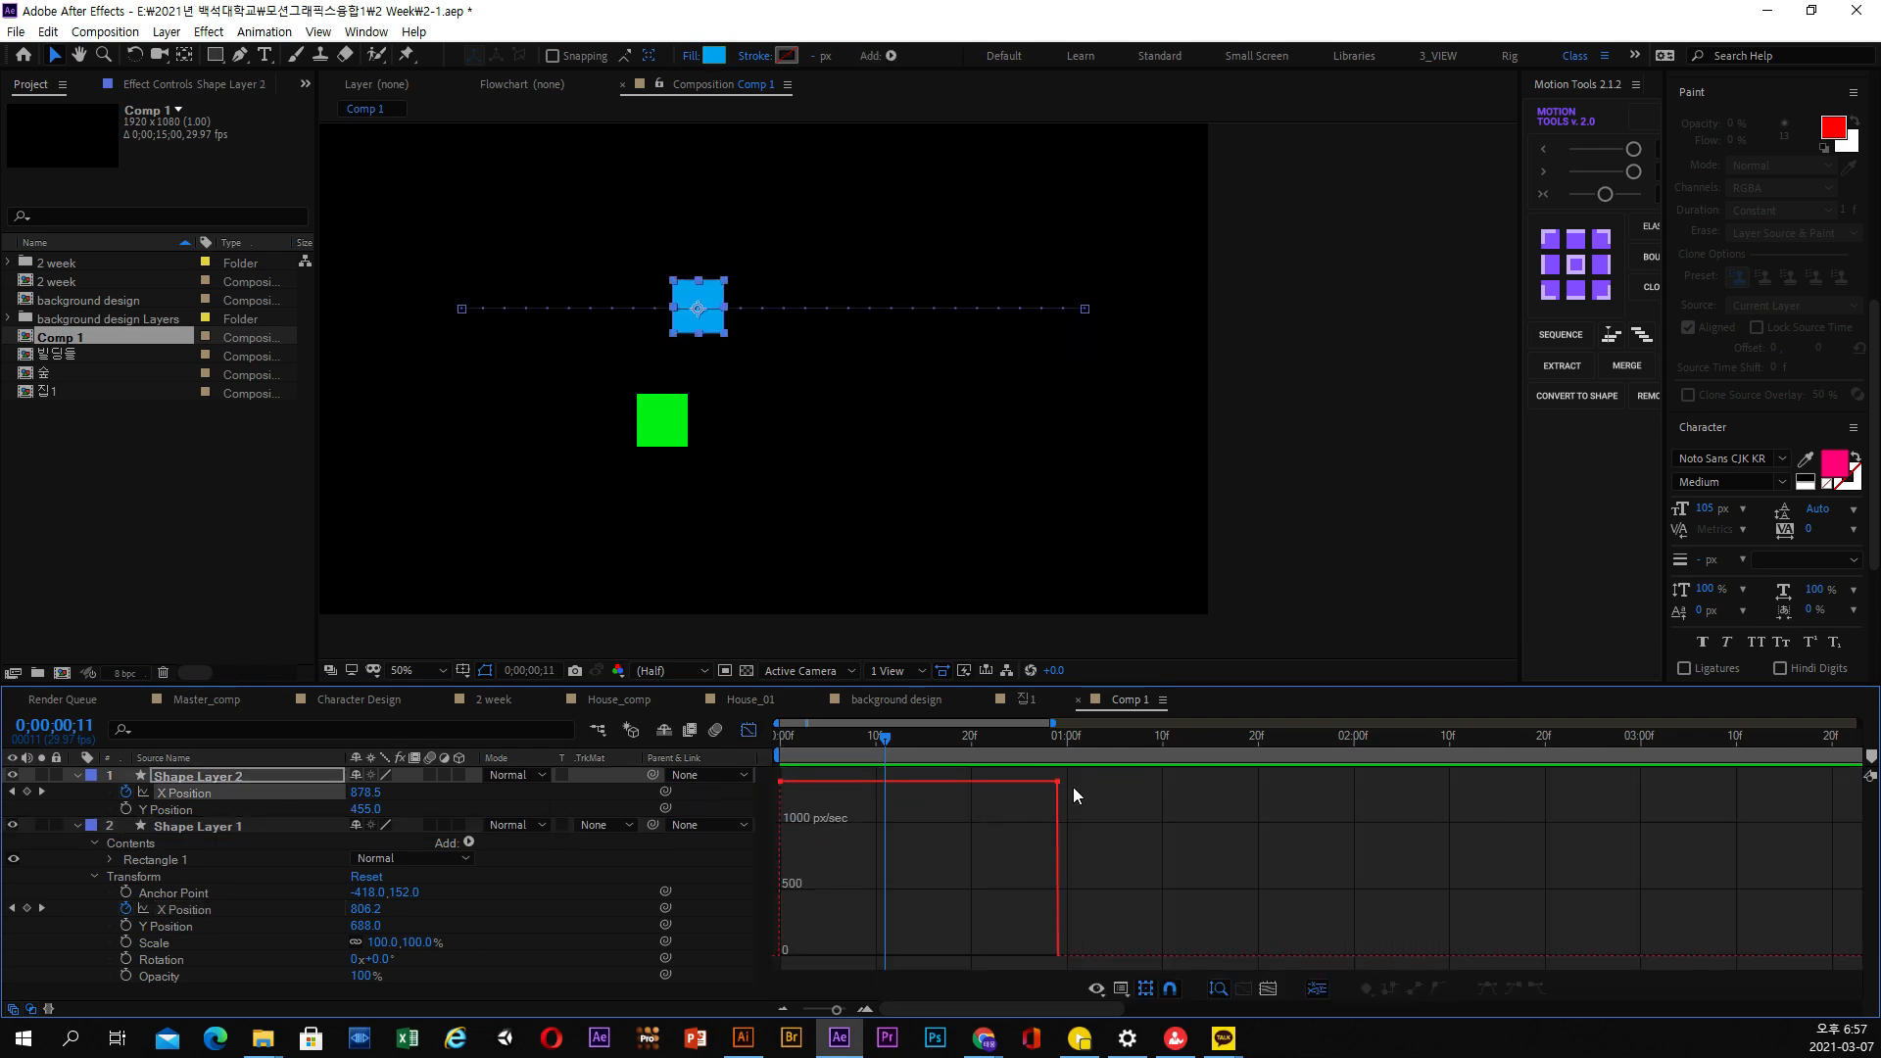
left_click(749, 730)
Apply Easy Ease to both X Position keyframes of the blue square on Shape Layer 2
left_click_drag(1099, 801, 750, 786)
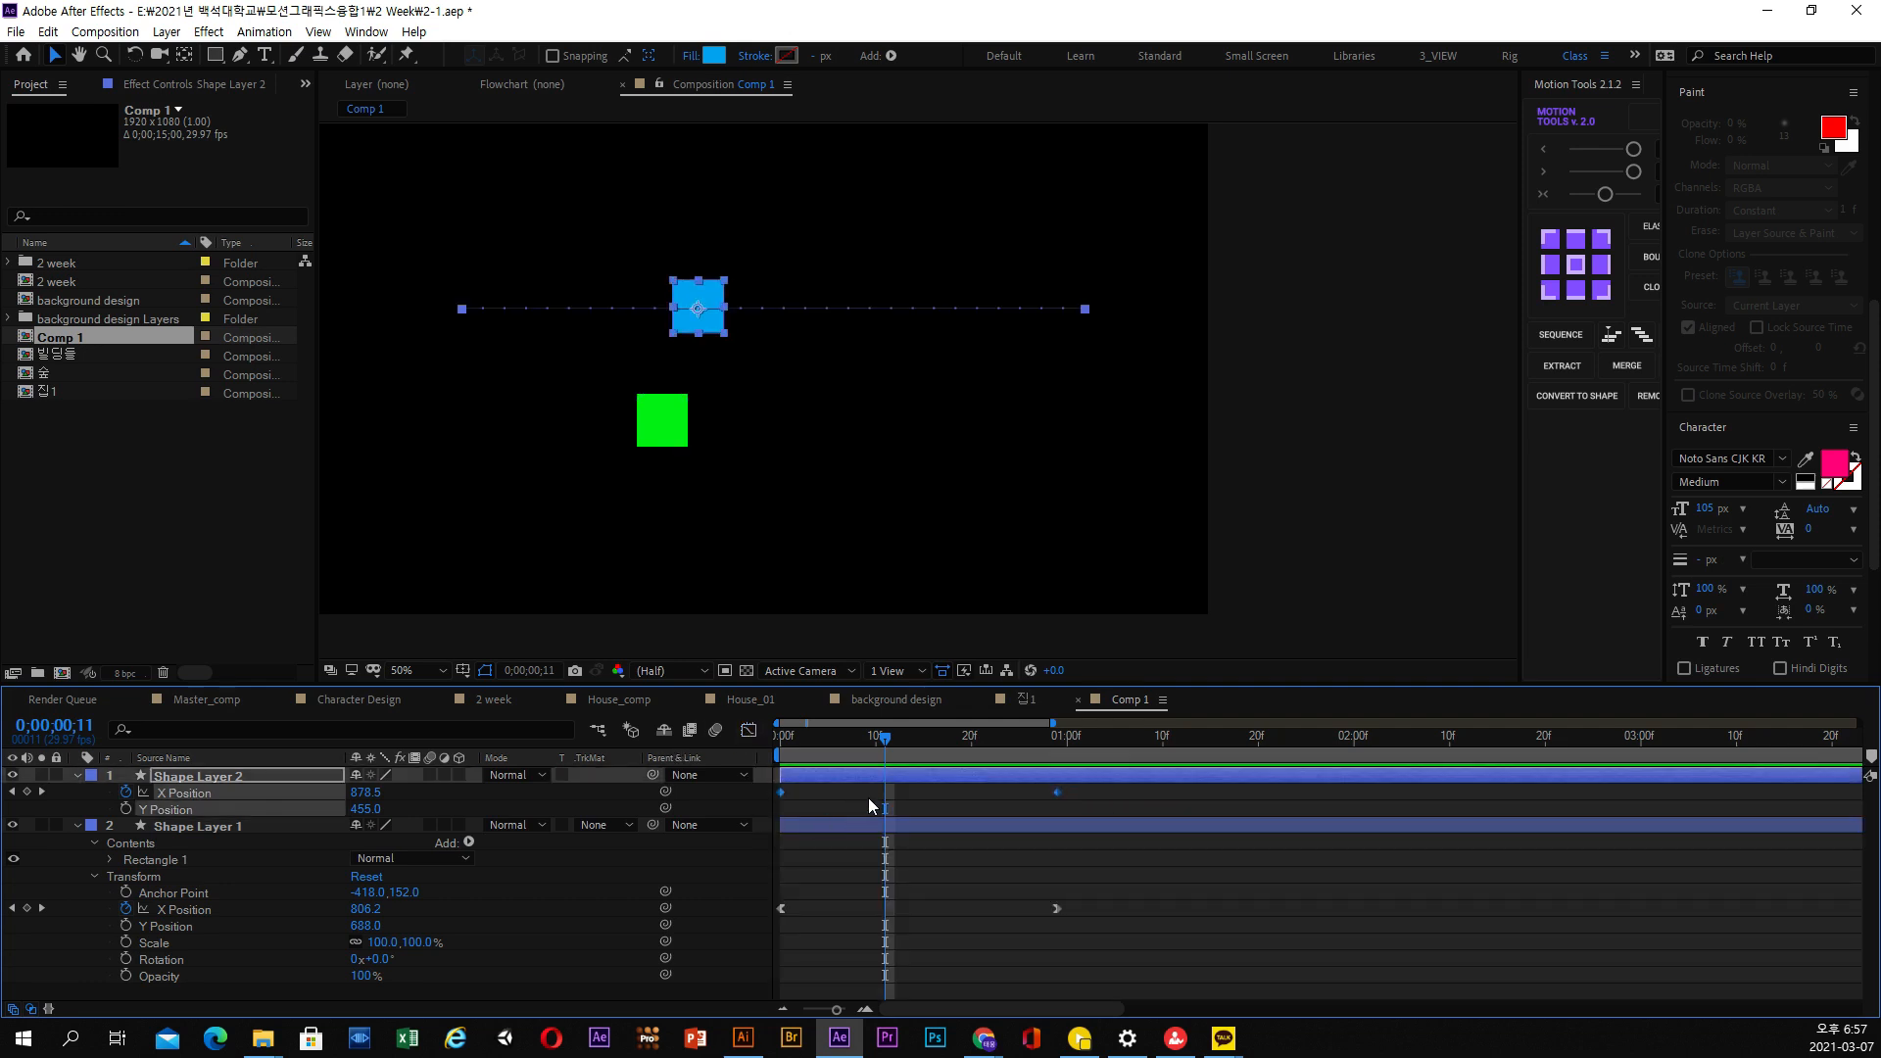
key("F9")
right_click(979, 795)
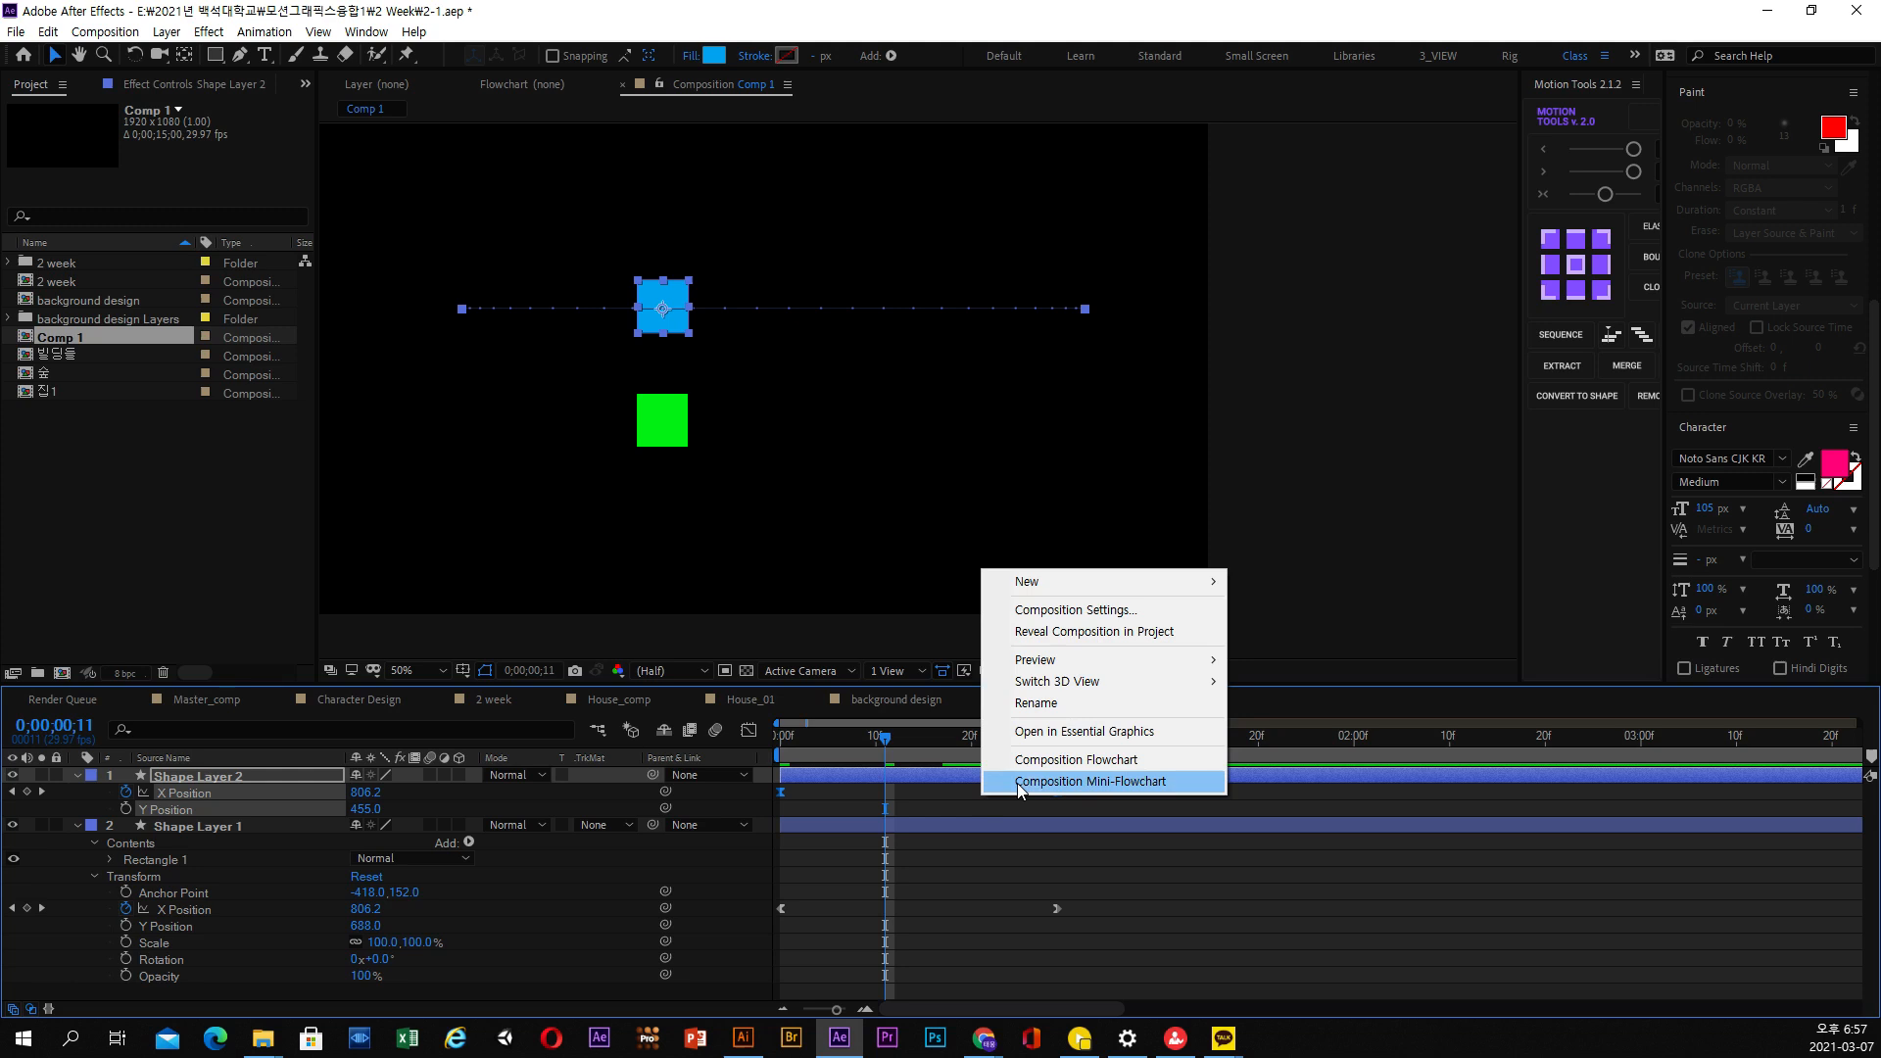
left_click(961, 778)
left_click_drag(1080, 800, 770, 785)
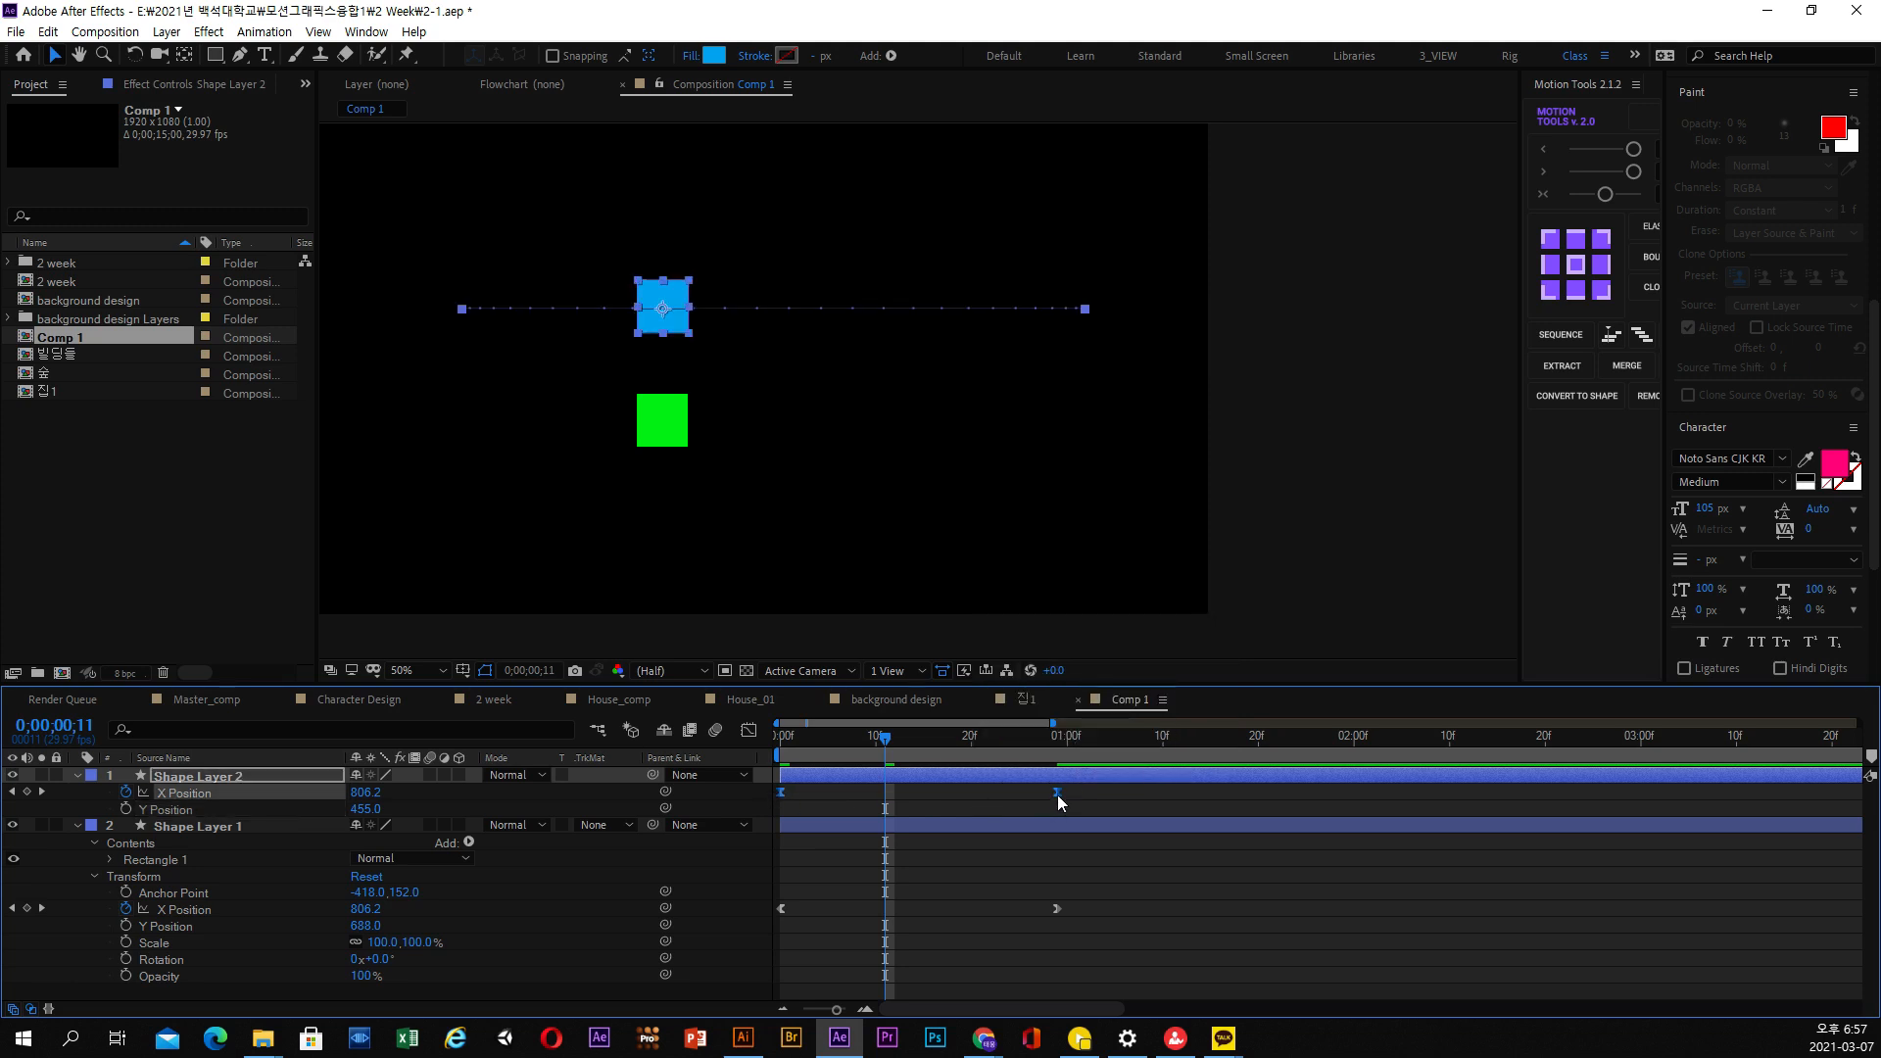
right_click(1056, 795)
mouse_move(1234, 780)
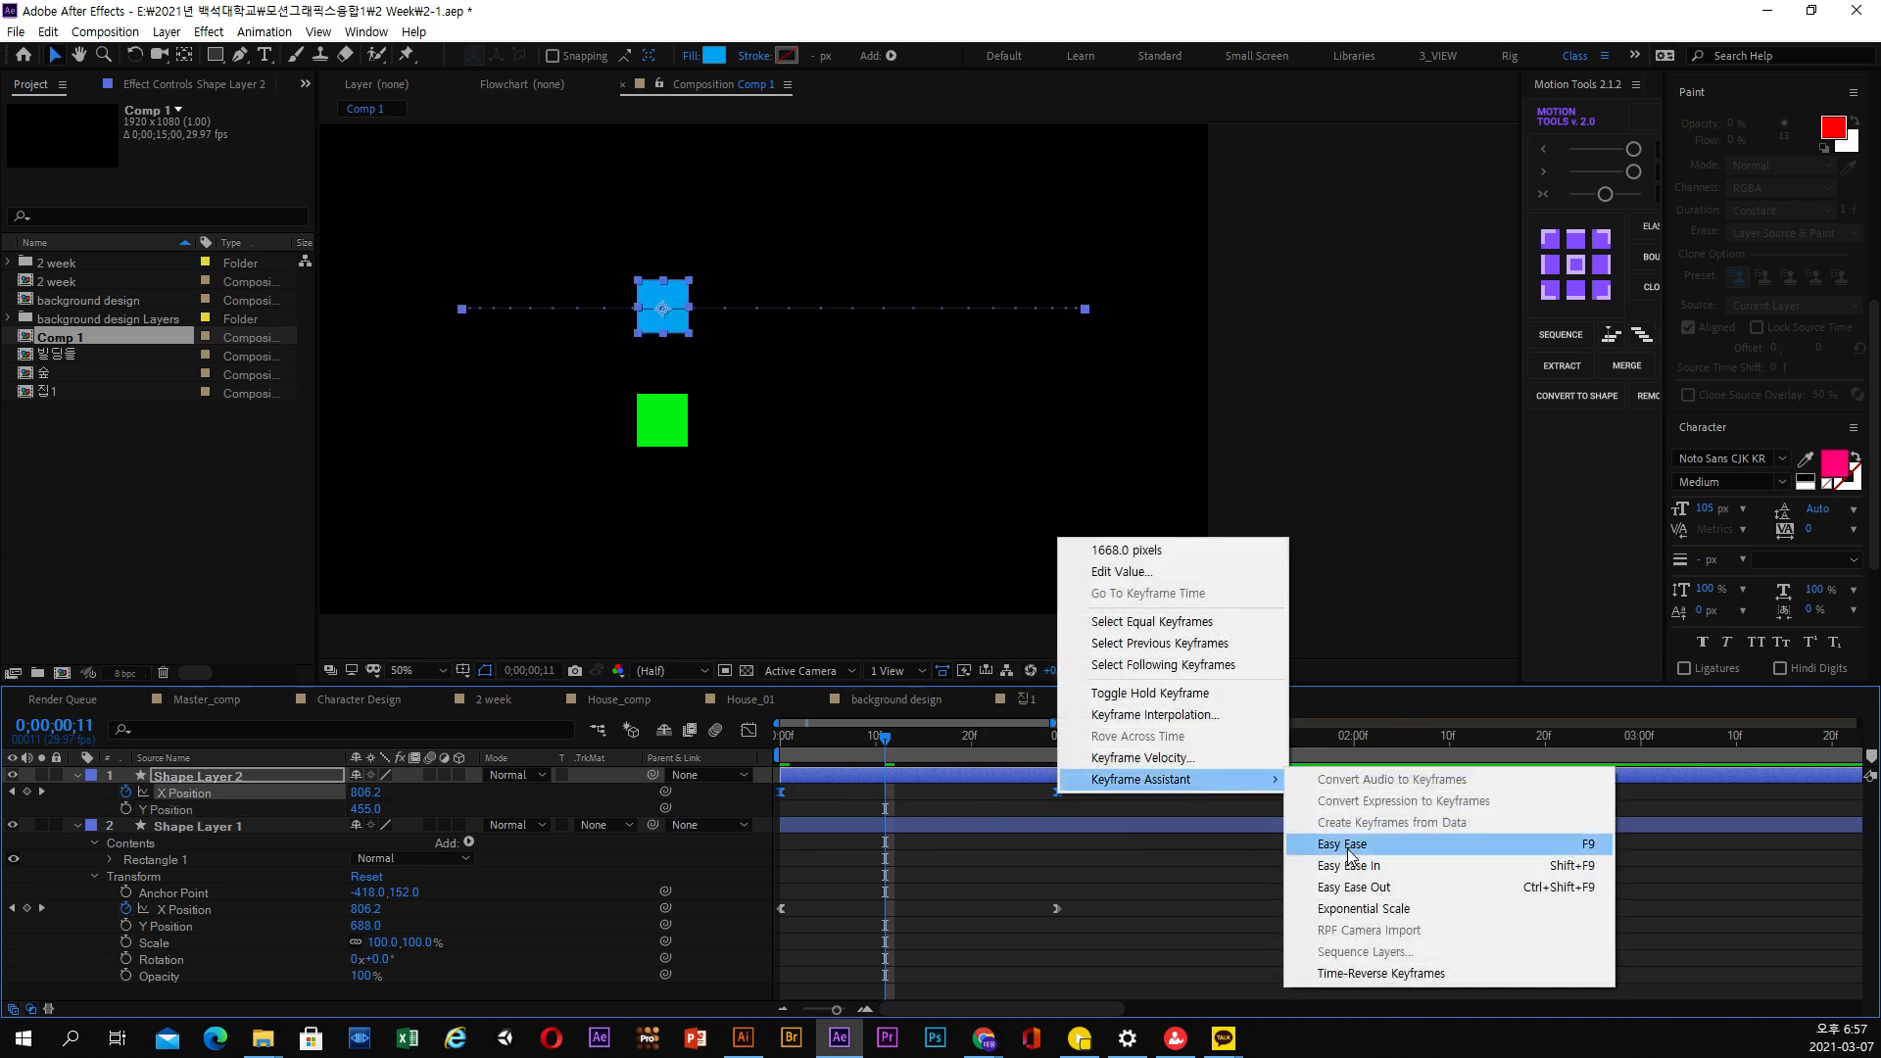
left_click(1264, 844)
Check the speed graph of the blue square's eased X Position, and play both squares to compare their motion
left_click(903, 750)
left_click(748, 731)
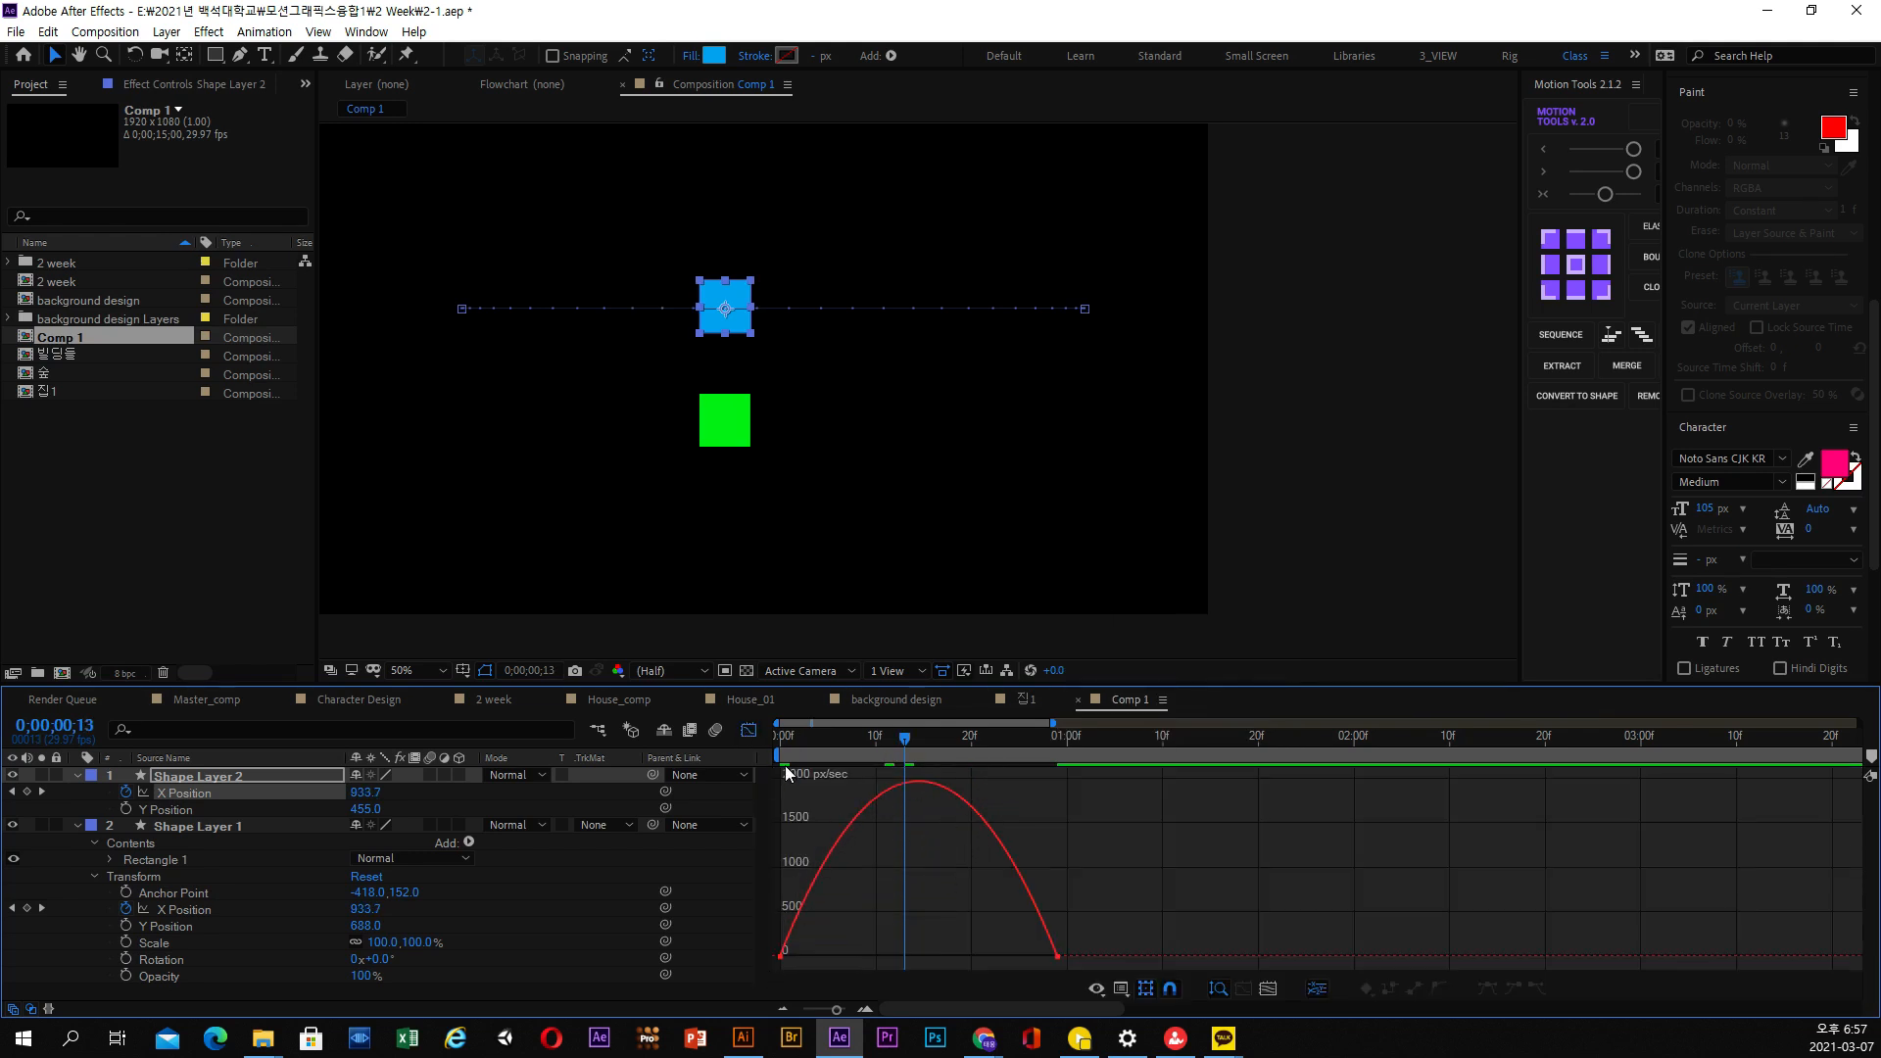
key("shift+F3")
key("space")
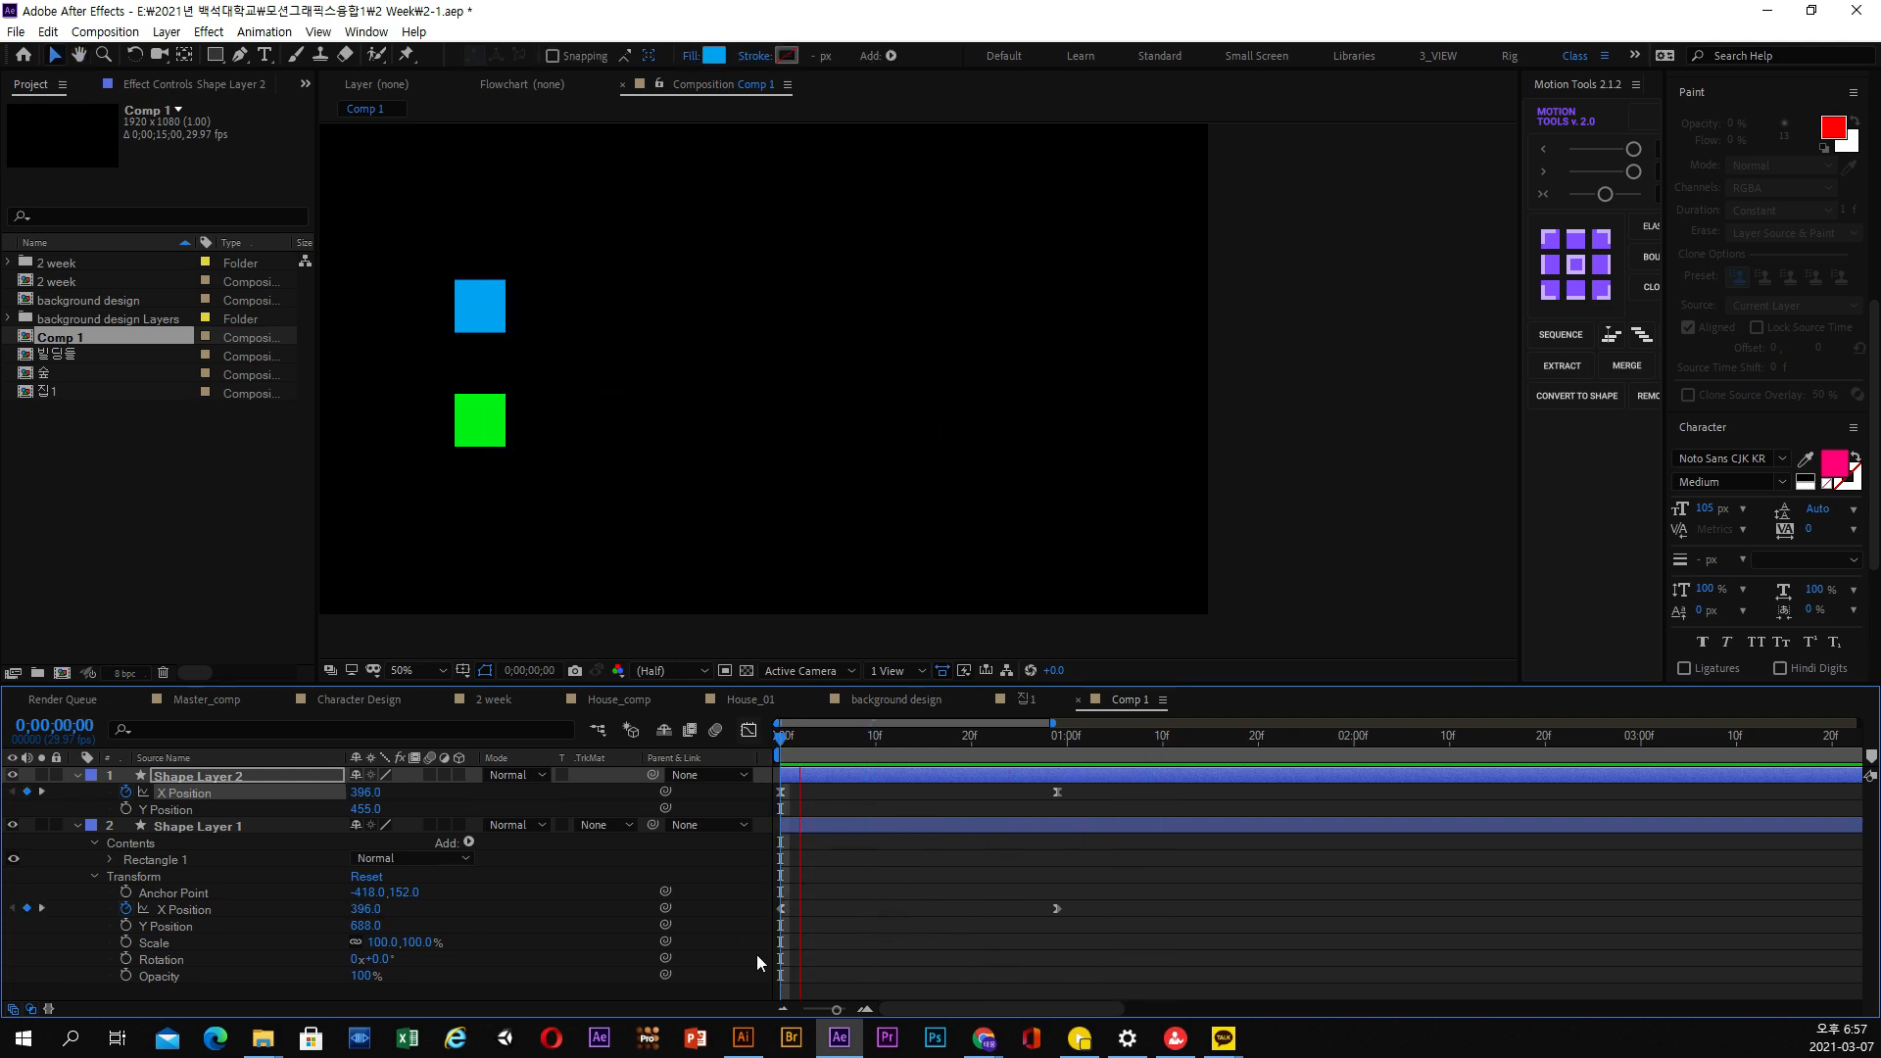
key("space")
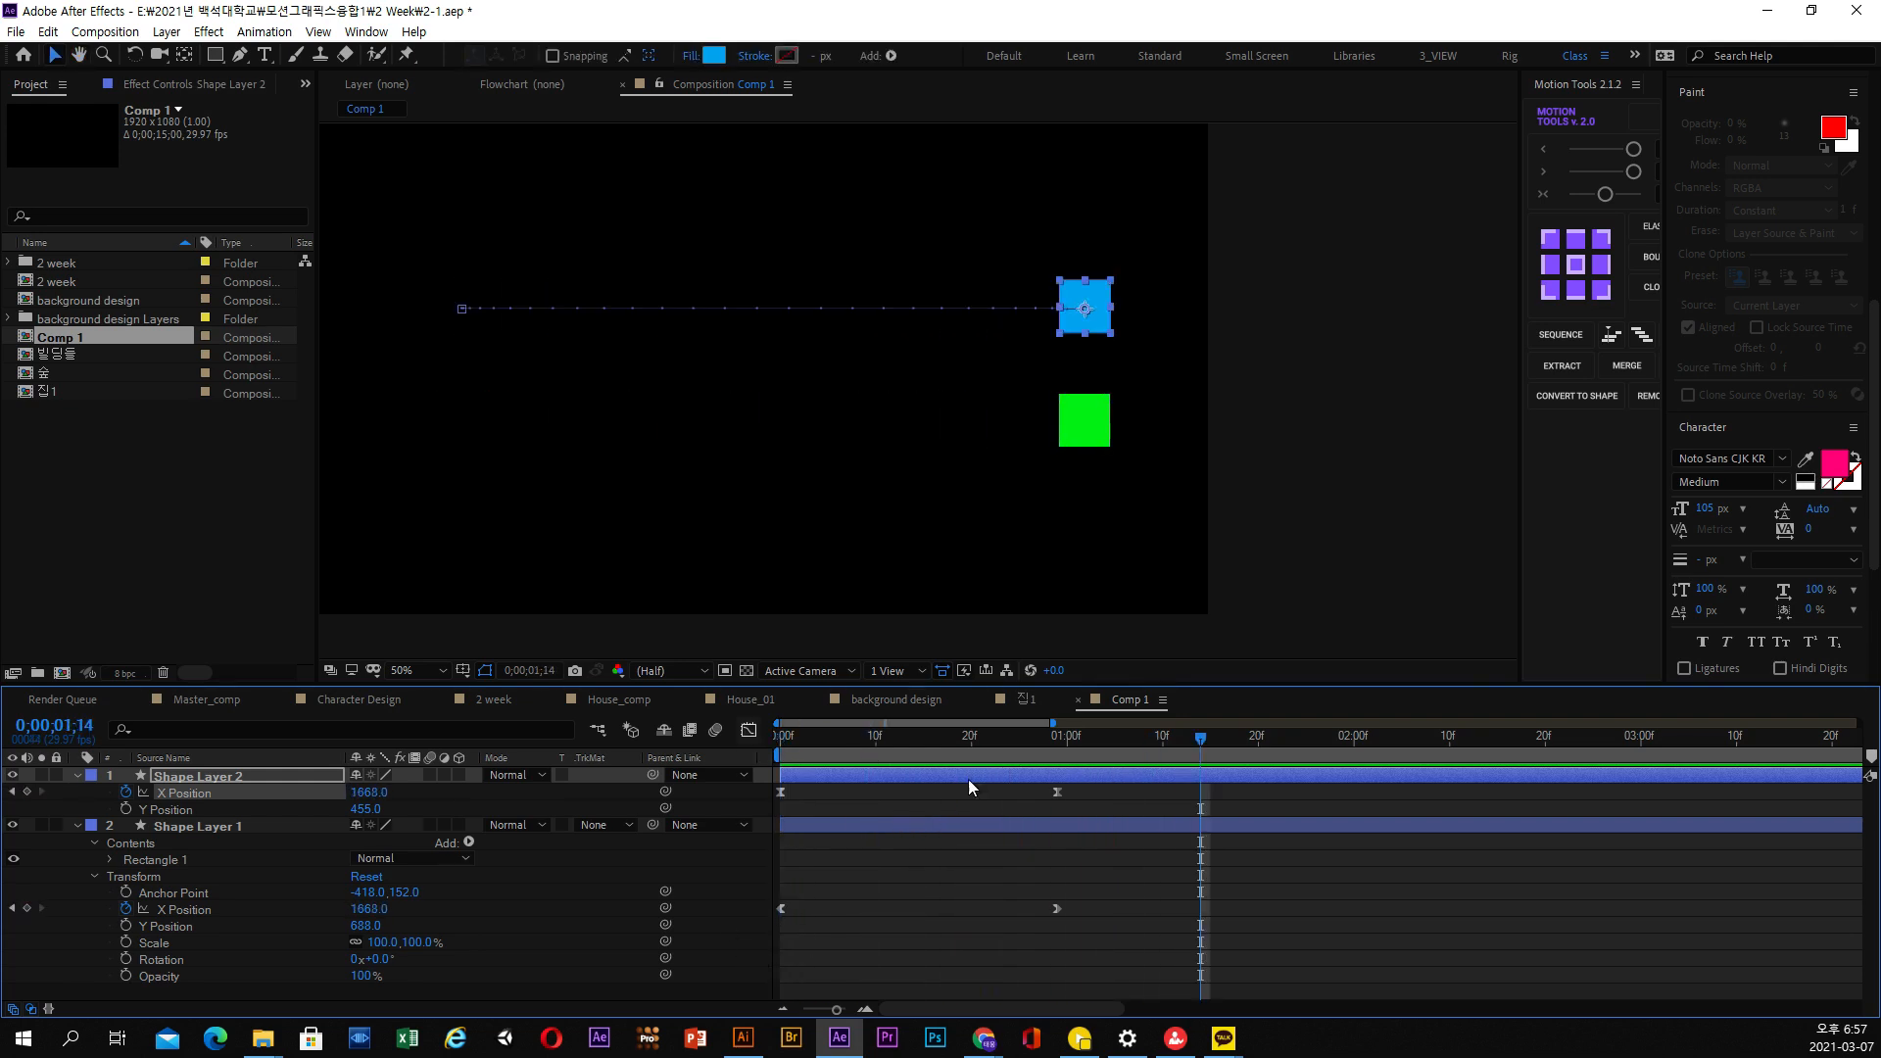
Preview the green house's rising animation in the 집1 composition
left_click(1022, 701)
key("space")
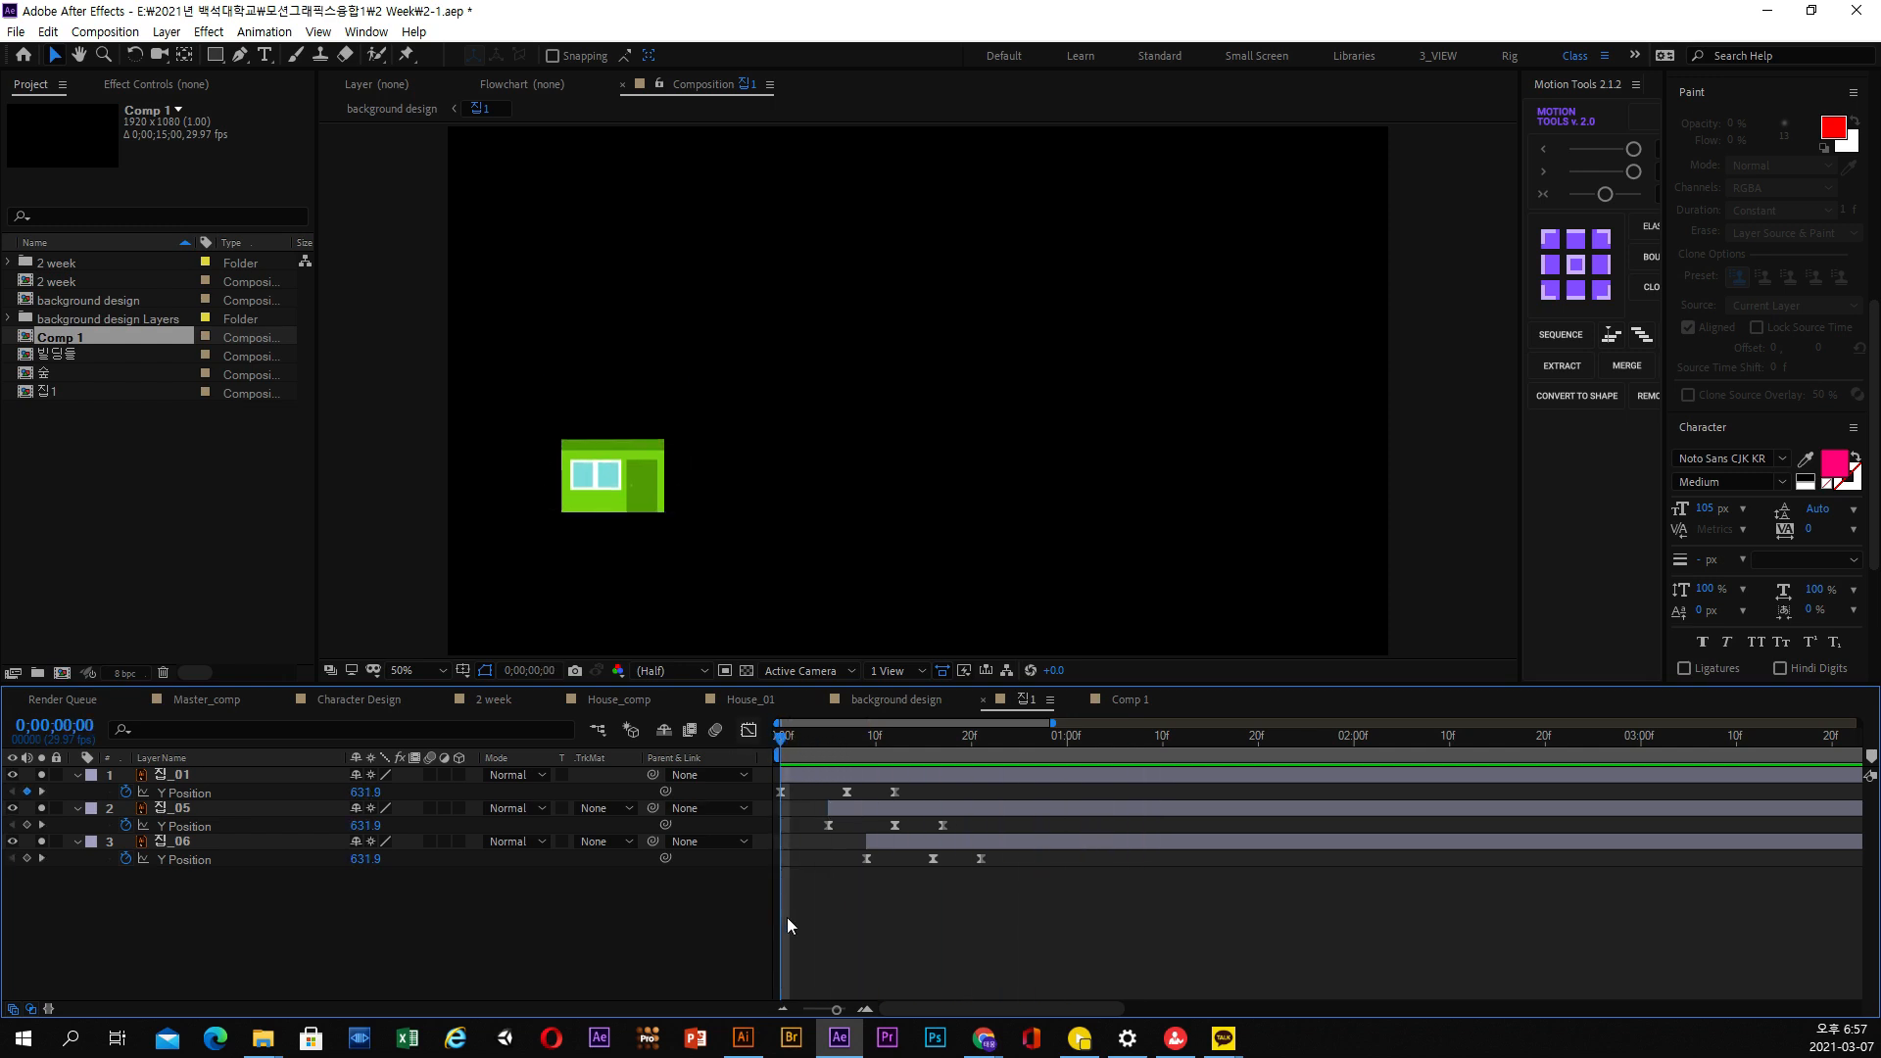
key("space")
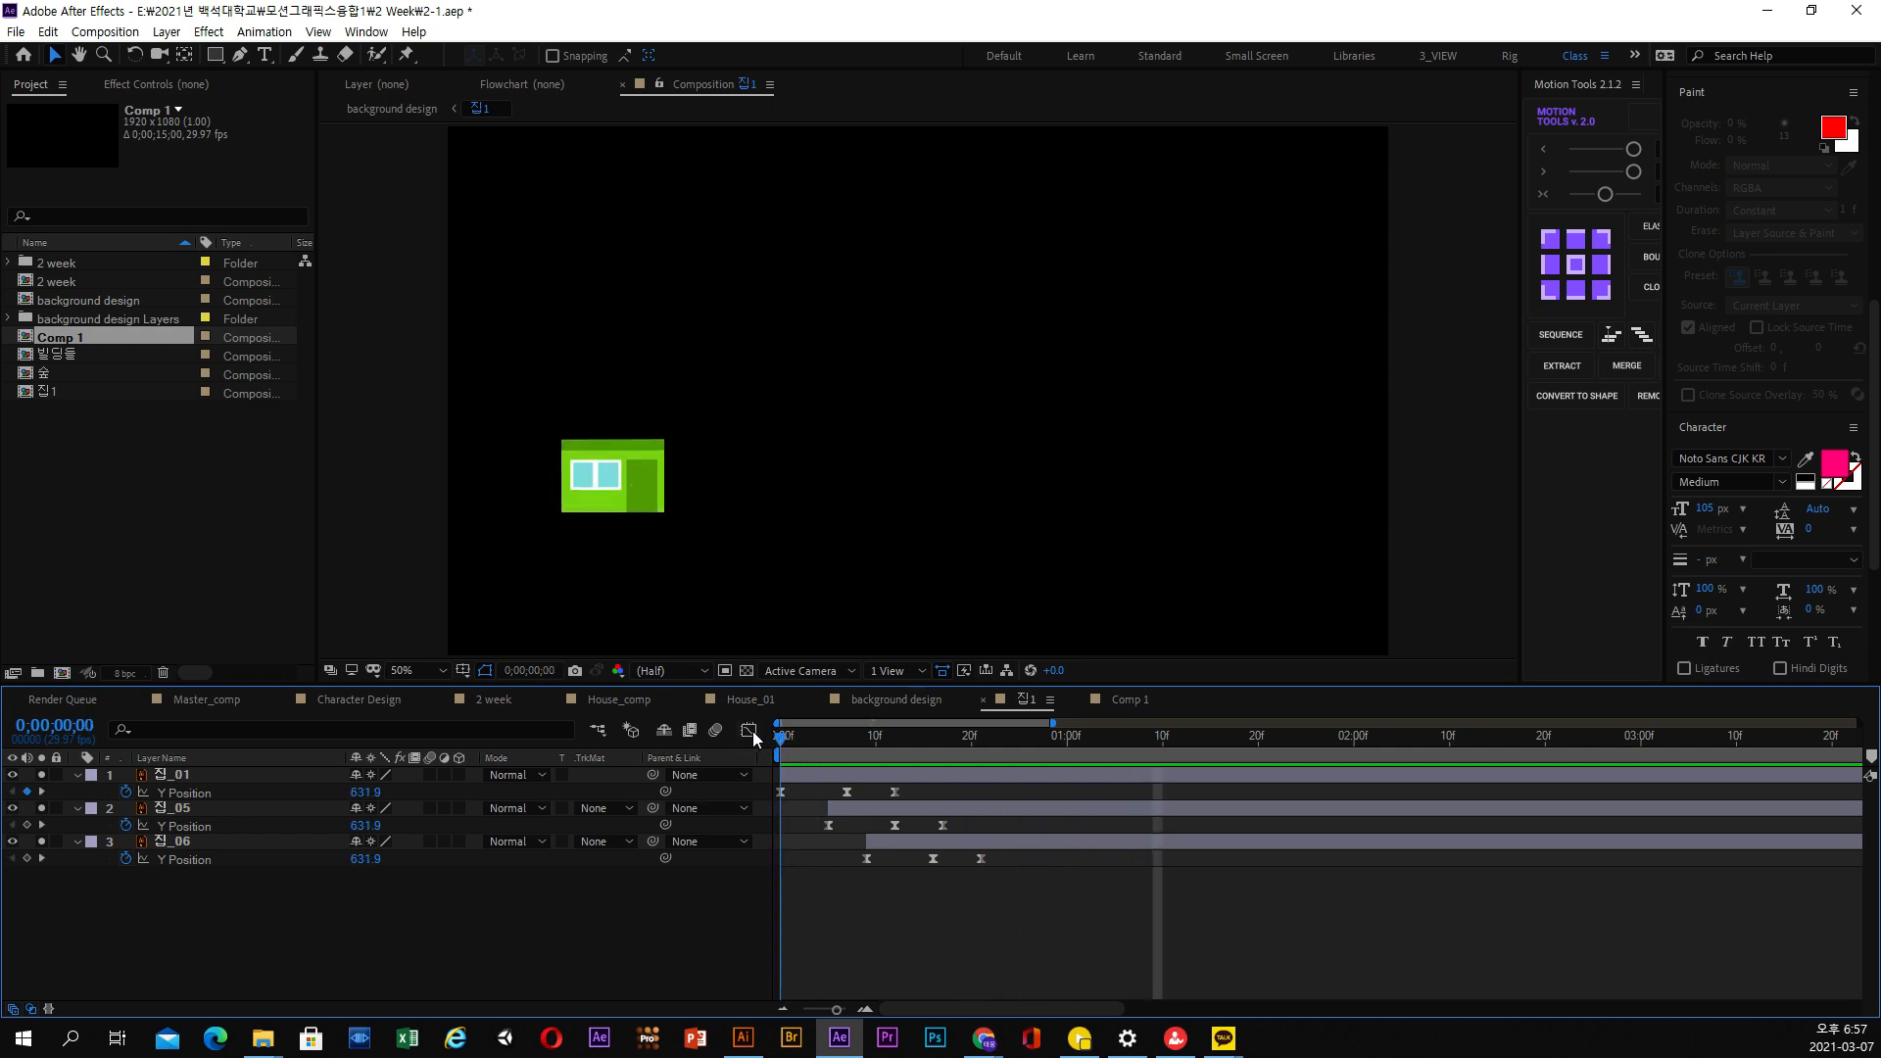
left_click_drag(785, 742, 911, 768)
key("space")
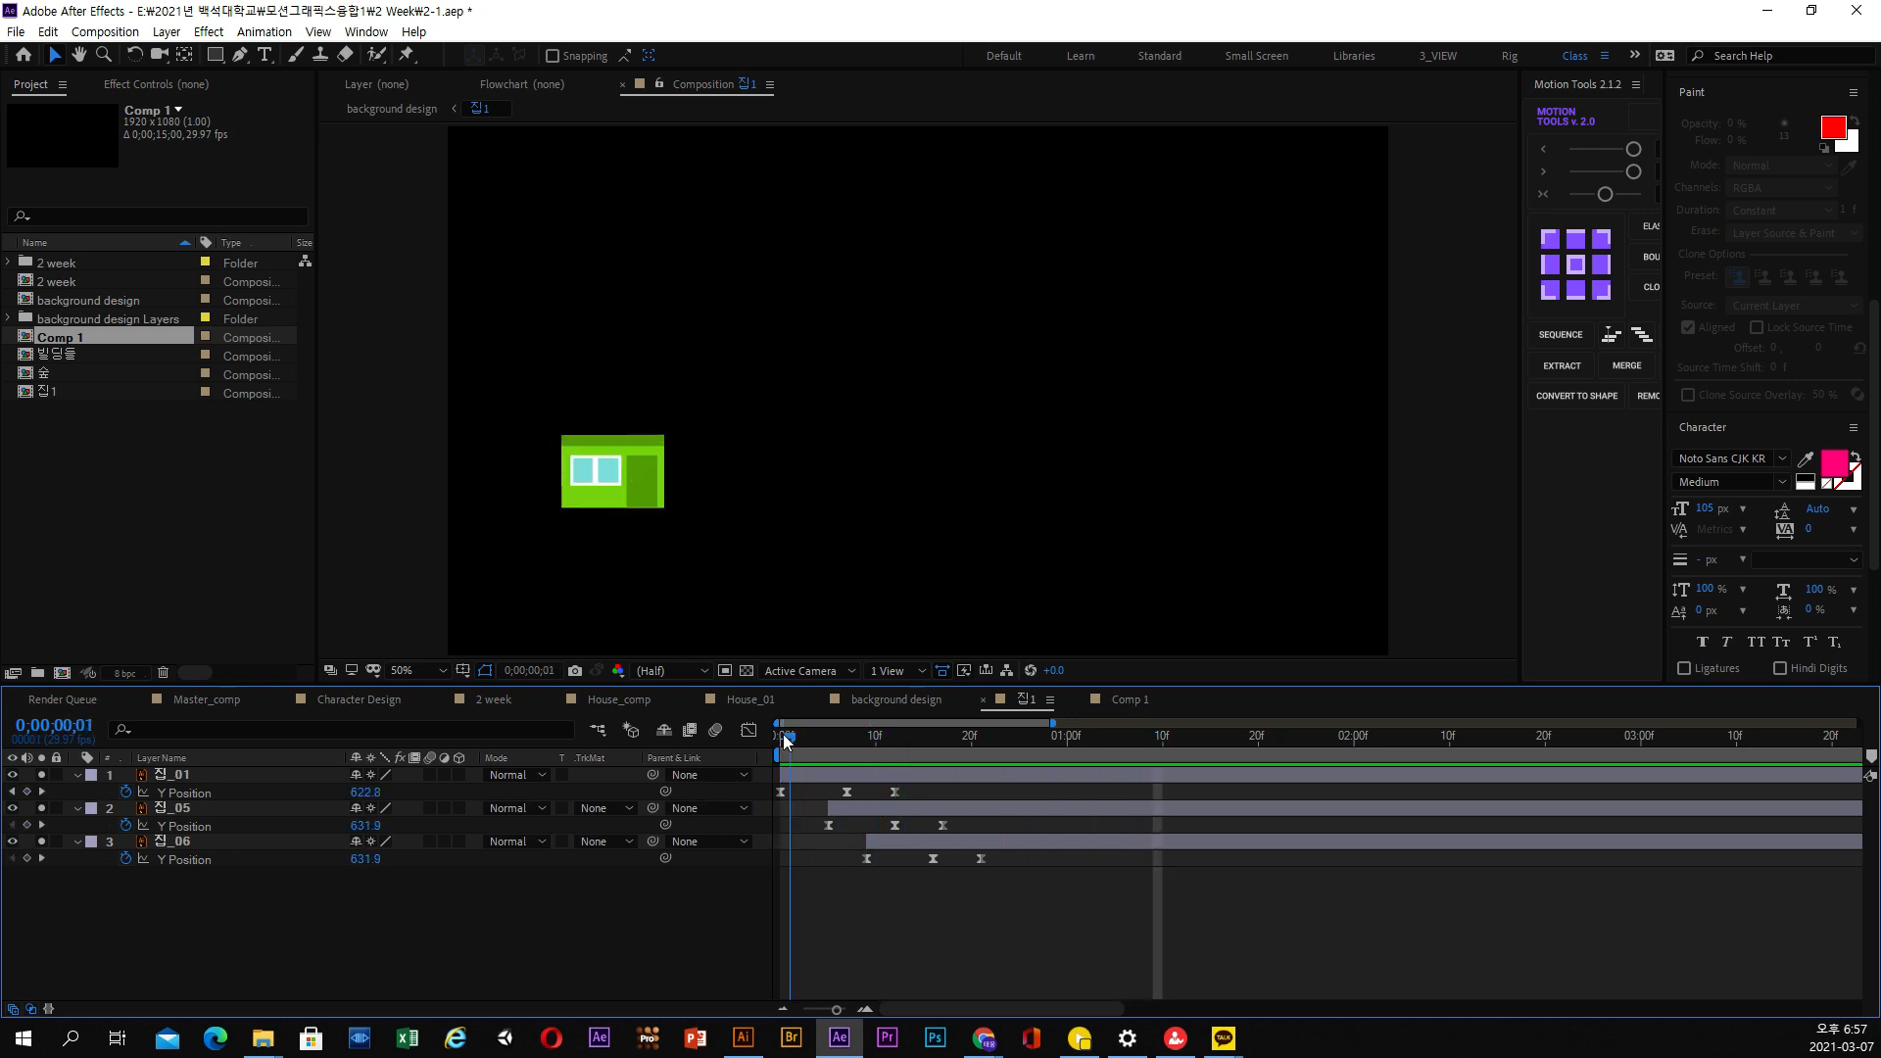
key("space")
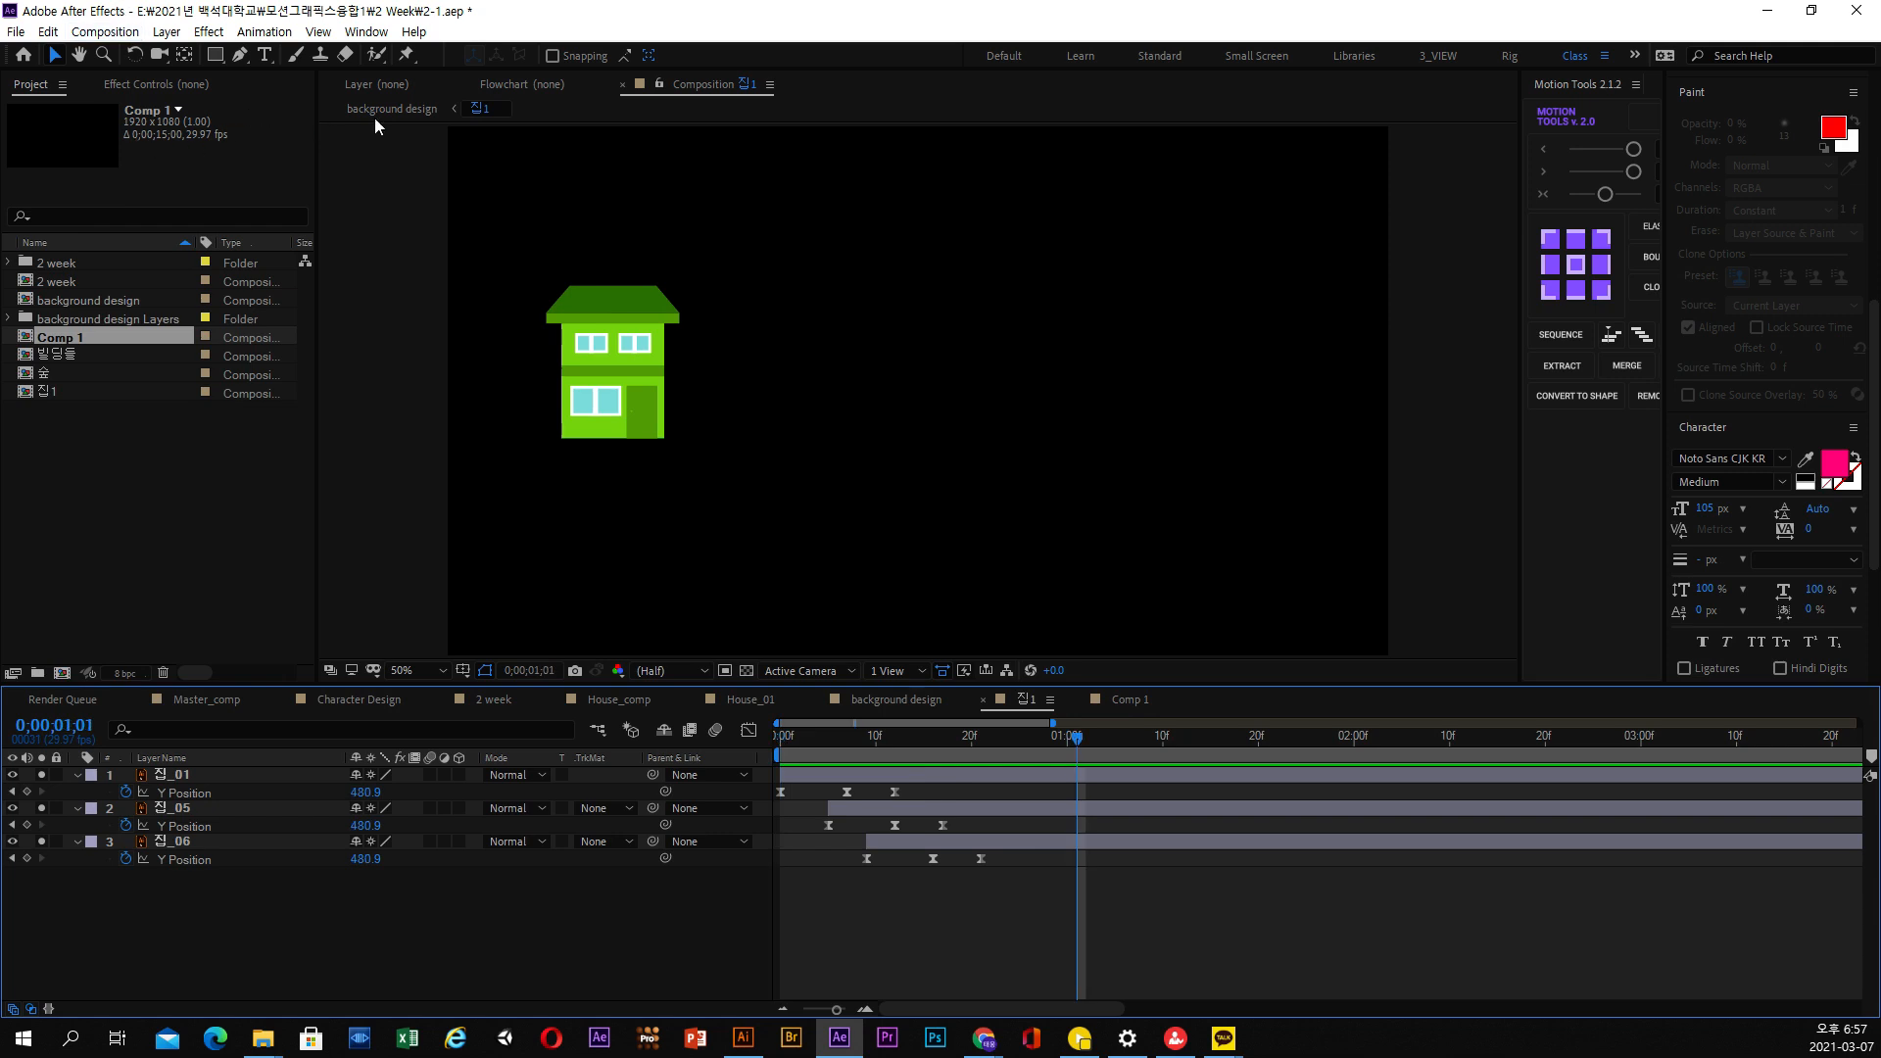
Preview the green house's animation within the background design composition from near the start
left_click(390, 108)
left_click(801, 751)
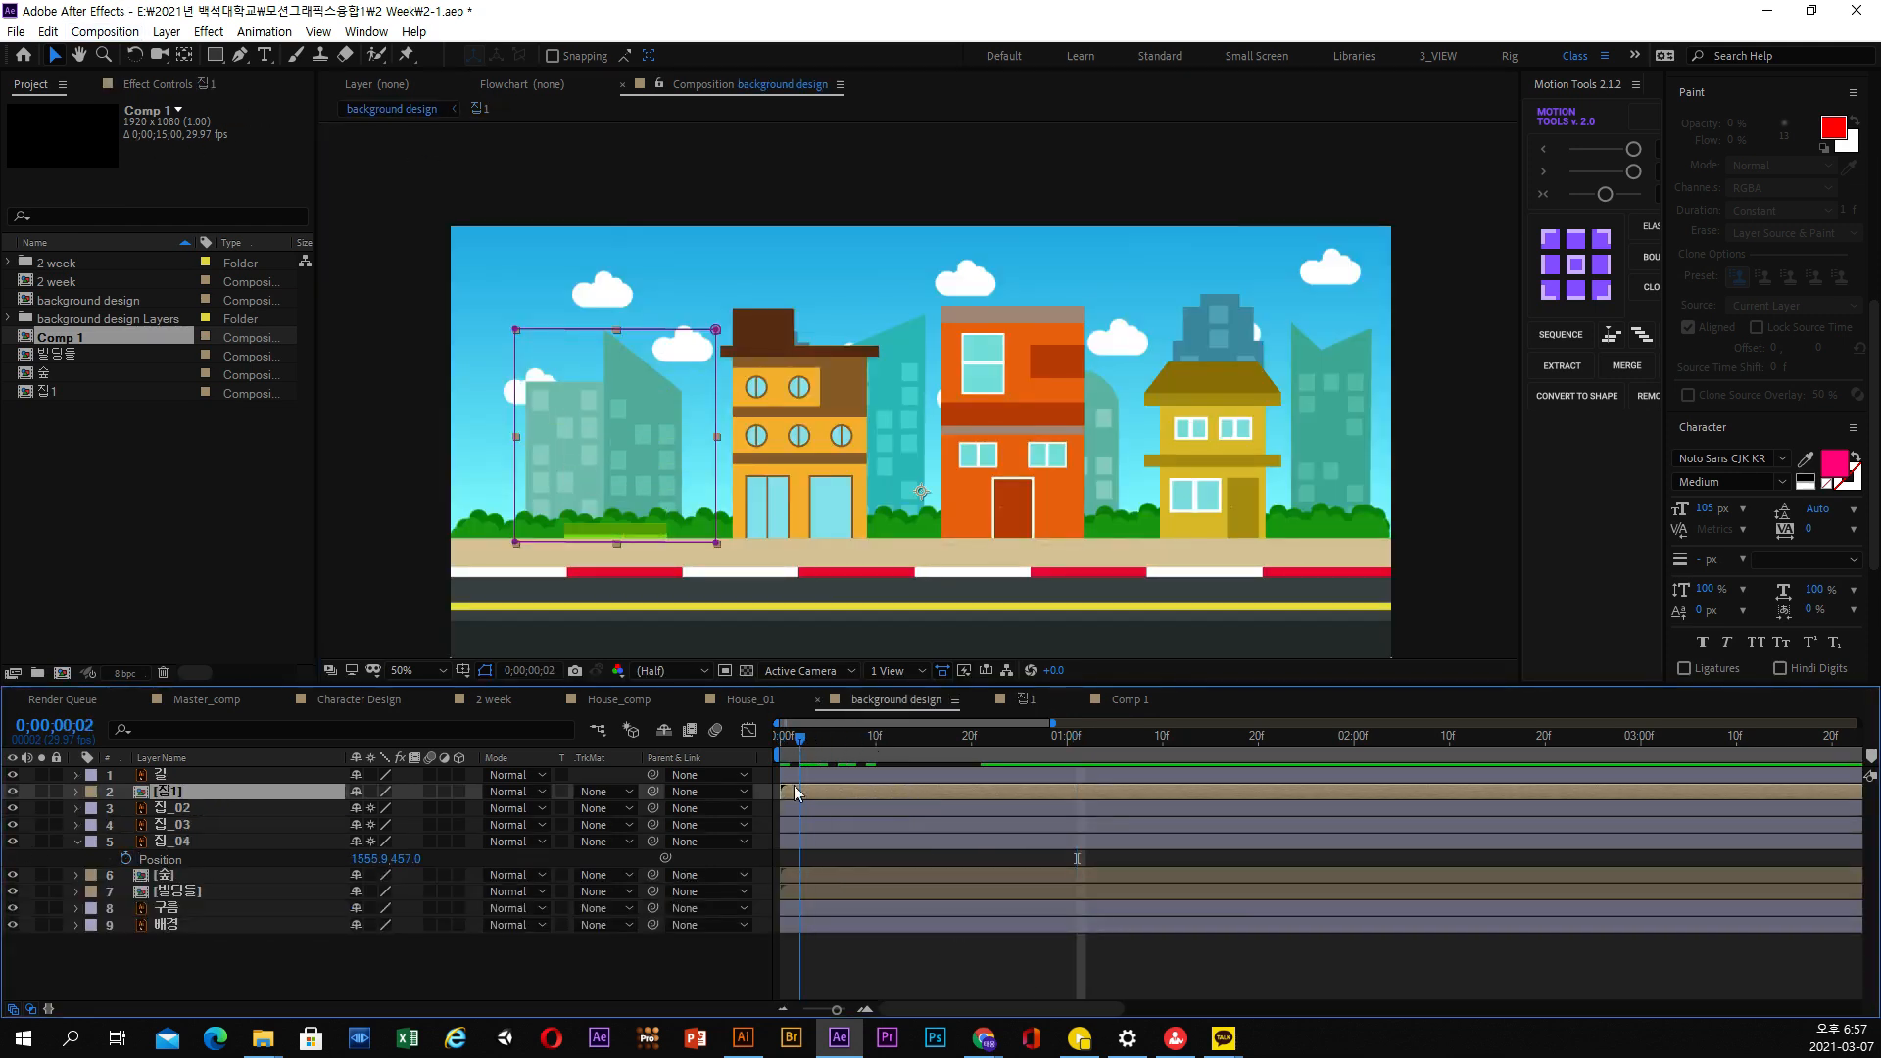
key("space")
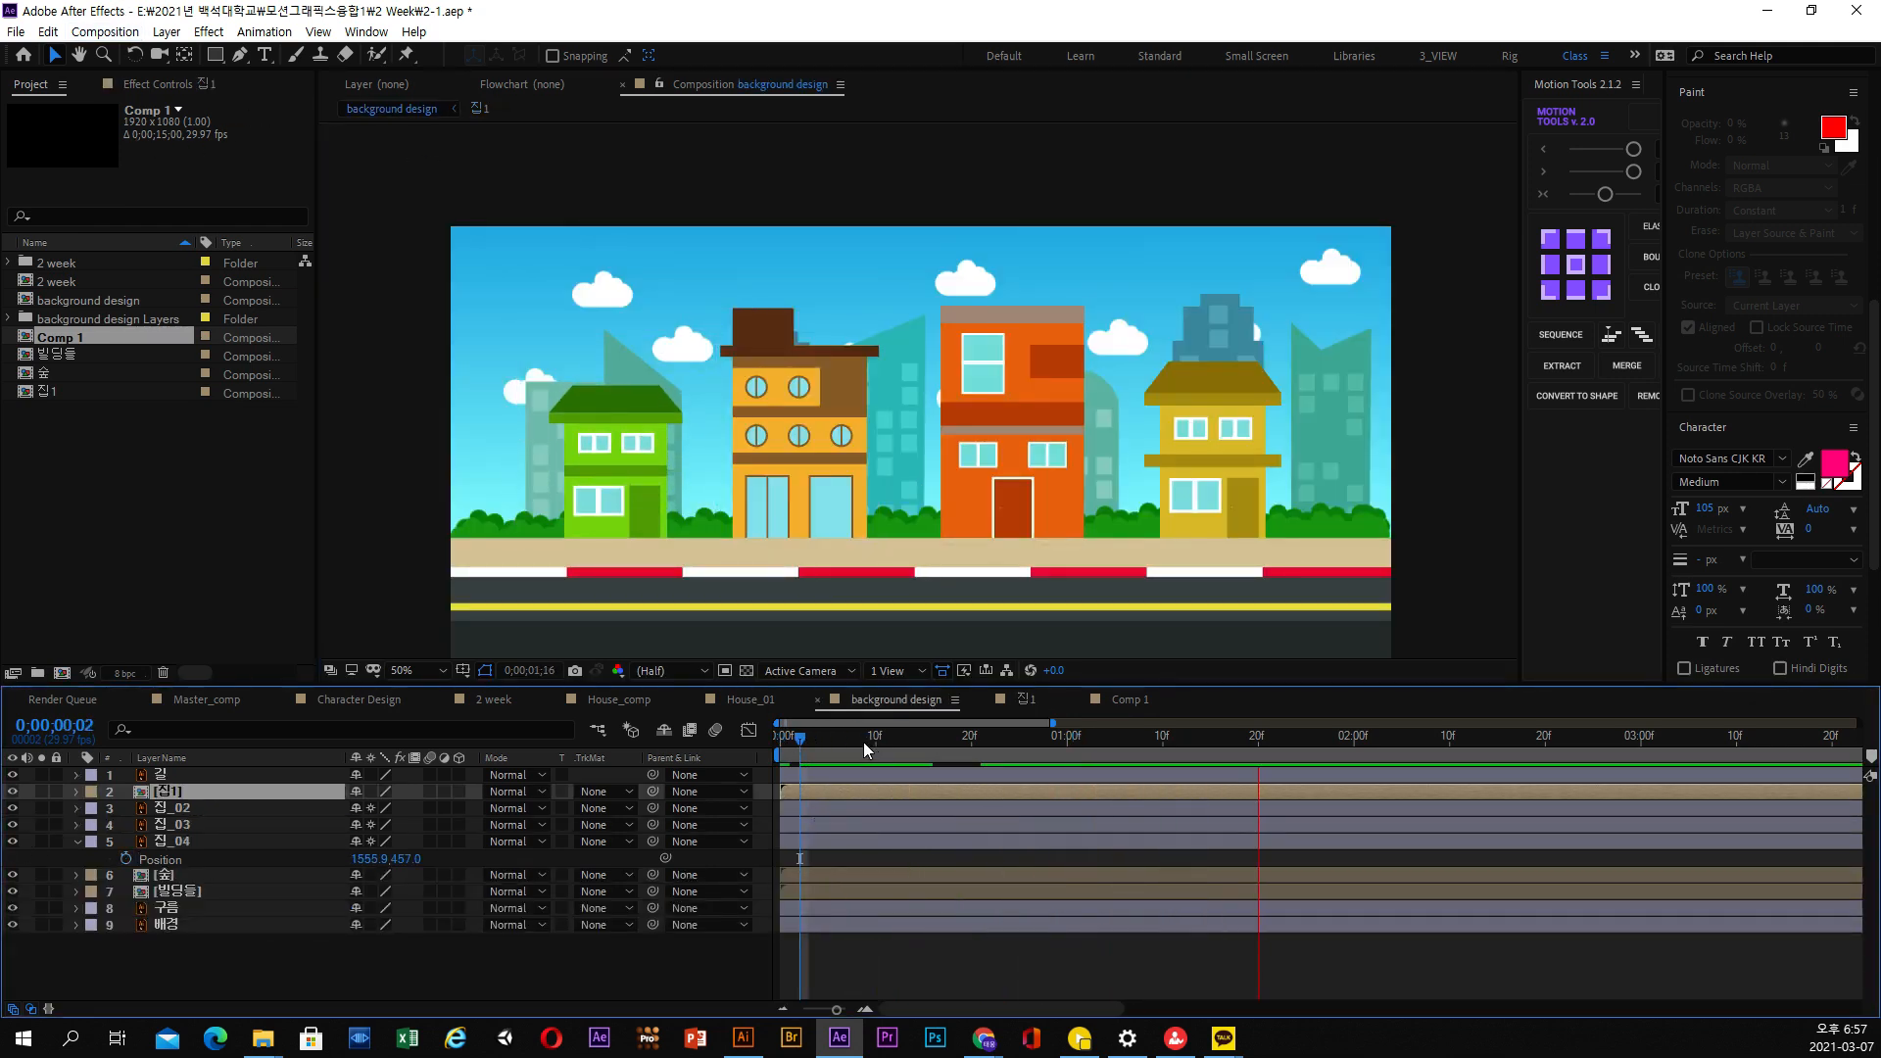
key("space")
left_click(806, 751)
key("space")
key("space")
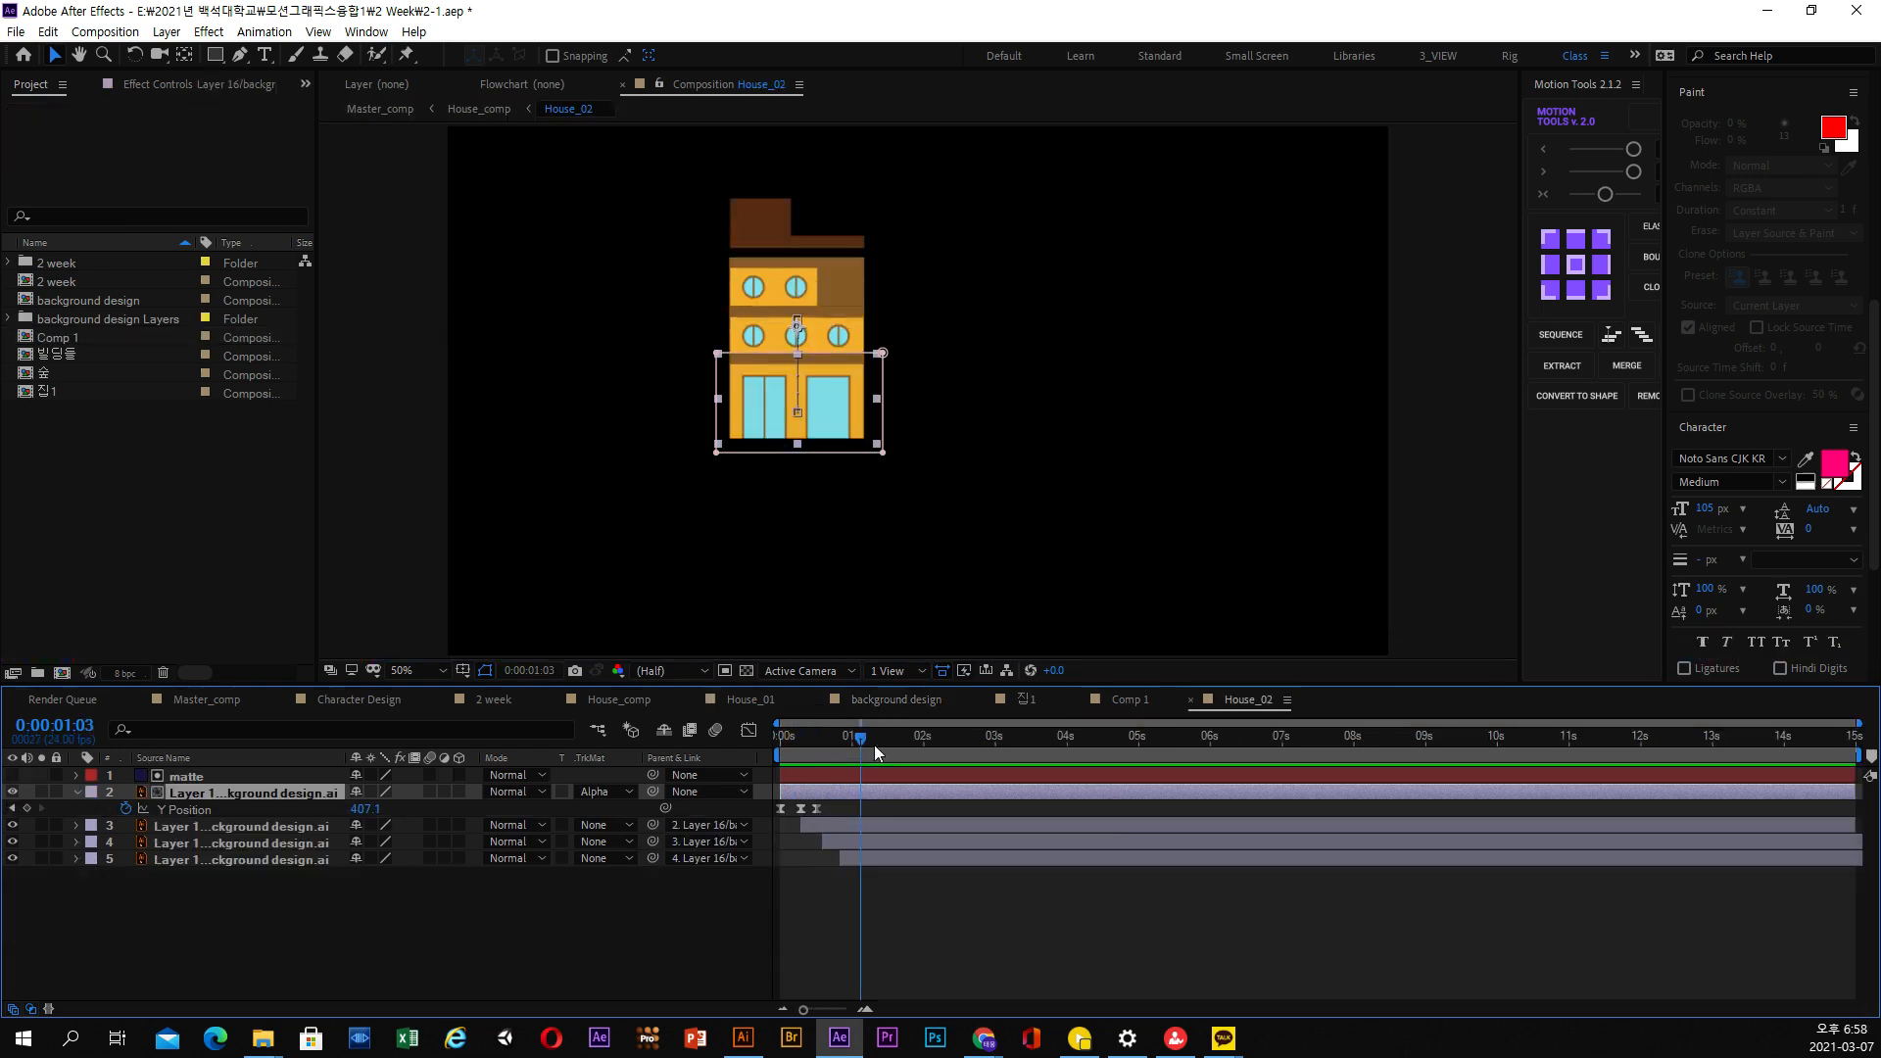
Scrub through the House_02 composition, and return to House_comp to select the House_03 layer
left_click_drag(874, 744, 939, 746)
left_click(492, 112)
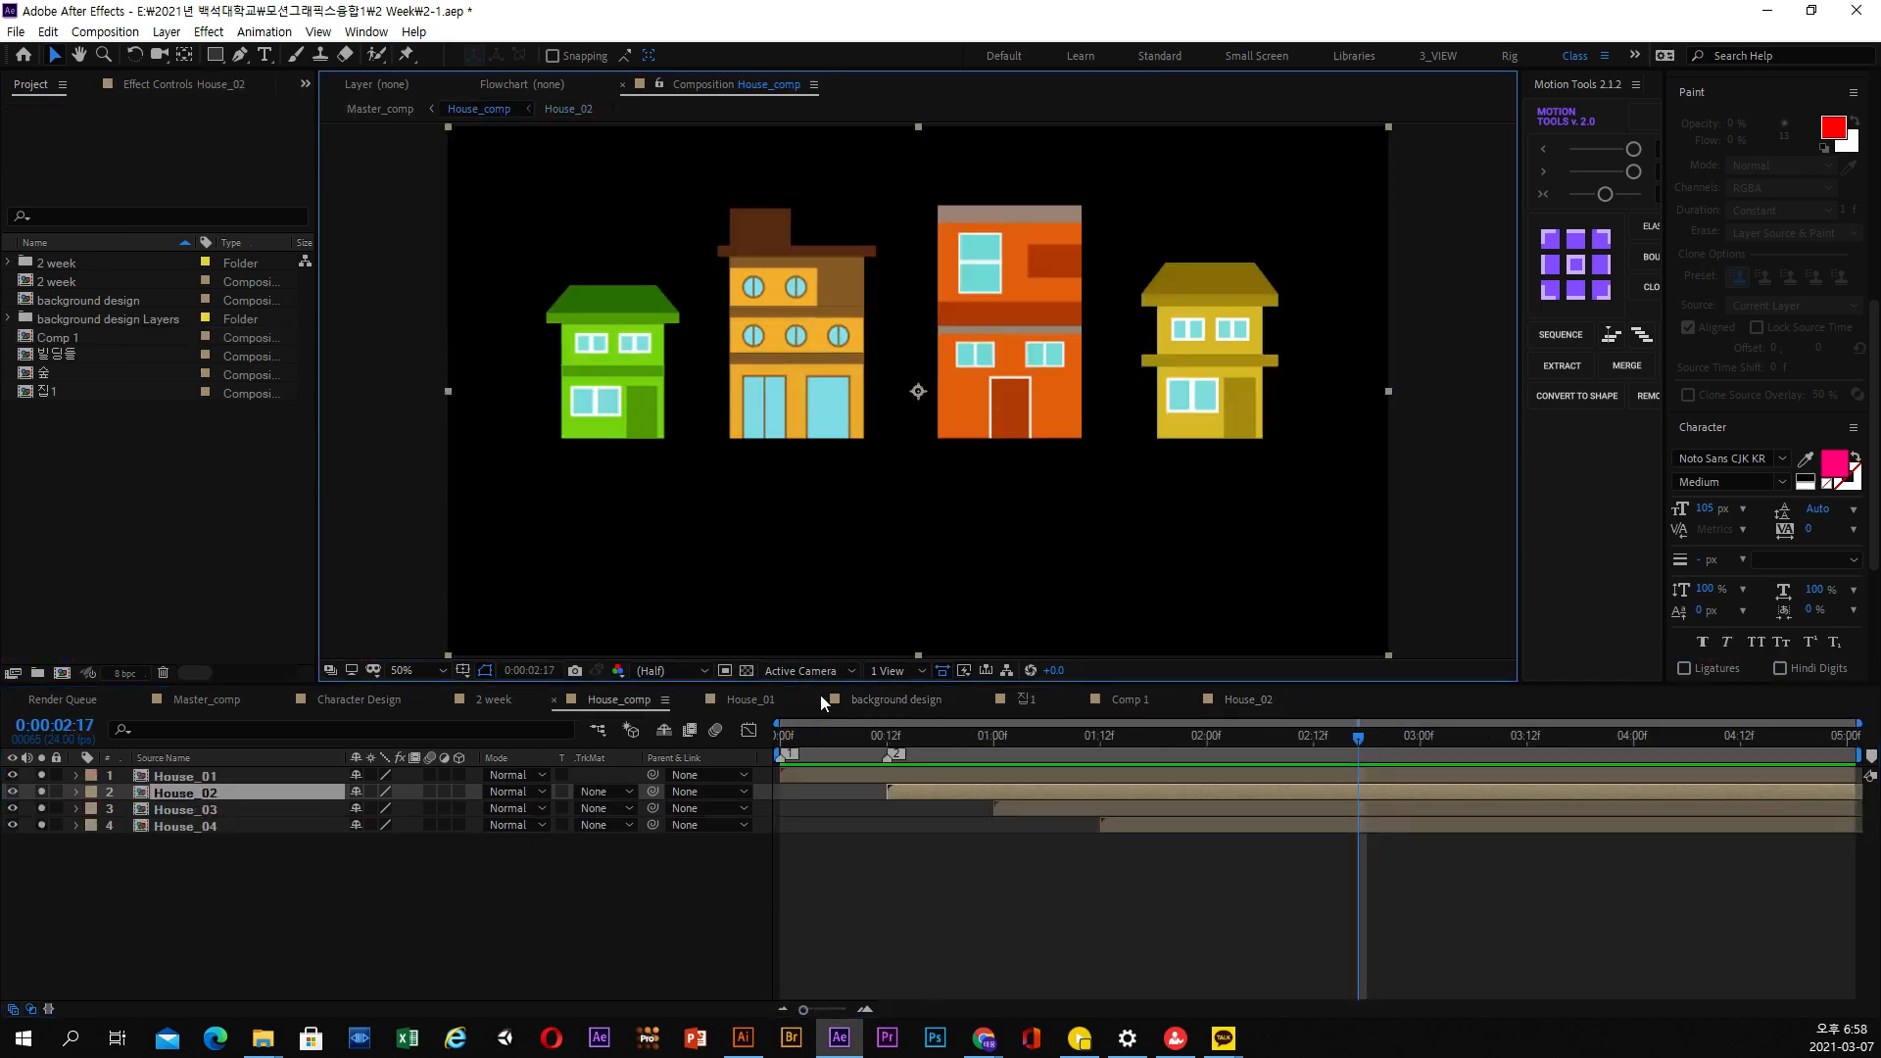
left_click(1036, 809)
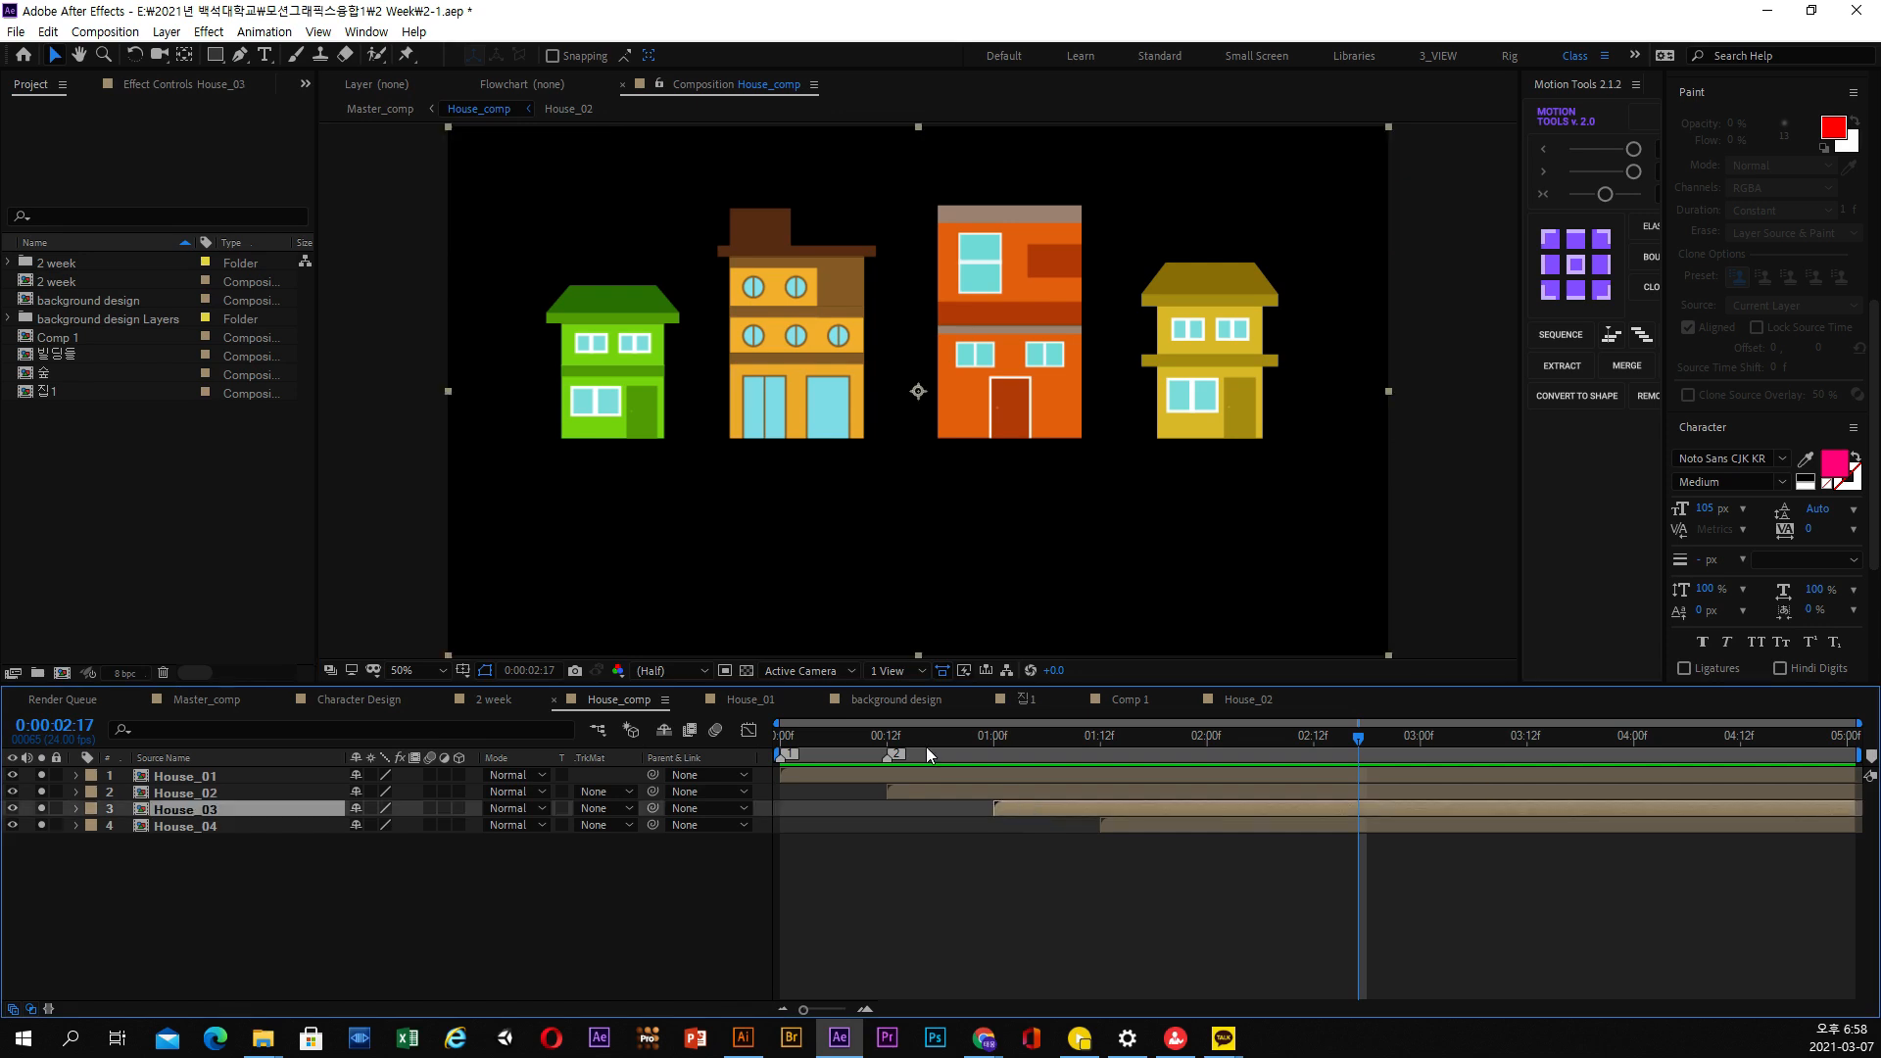
Check the example houses' motion in House_comp and Master_comp, and return to the background design composition to scrub its start
left_click_drag(925, 747, 1188, 744)
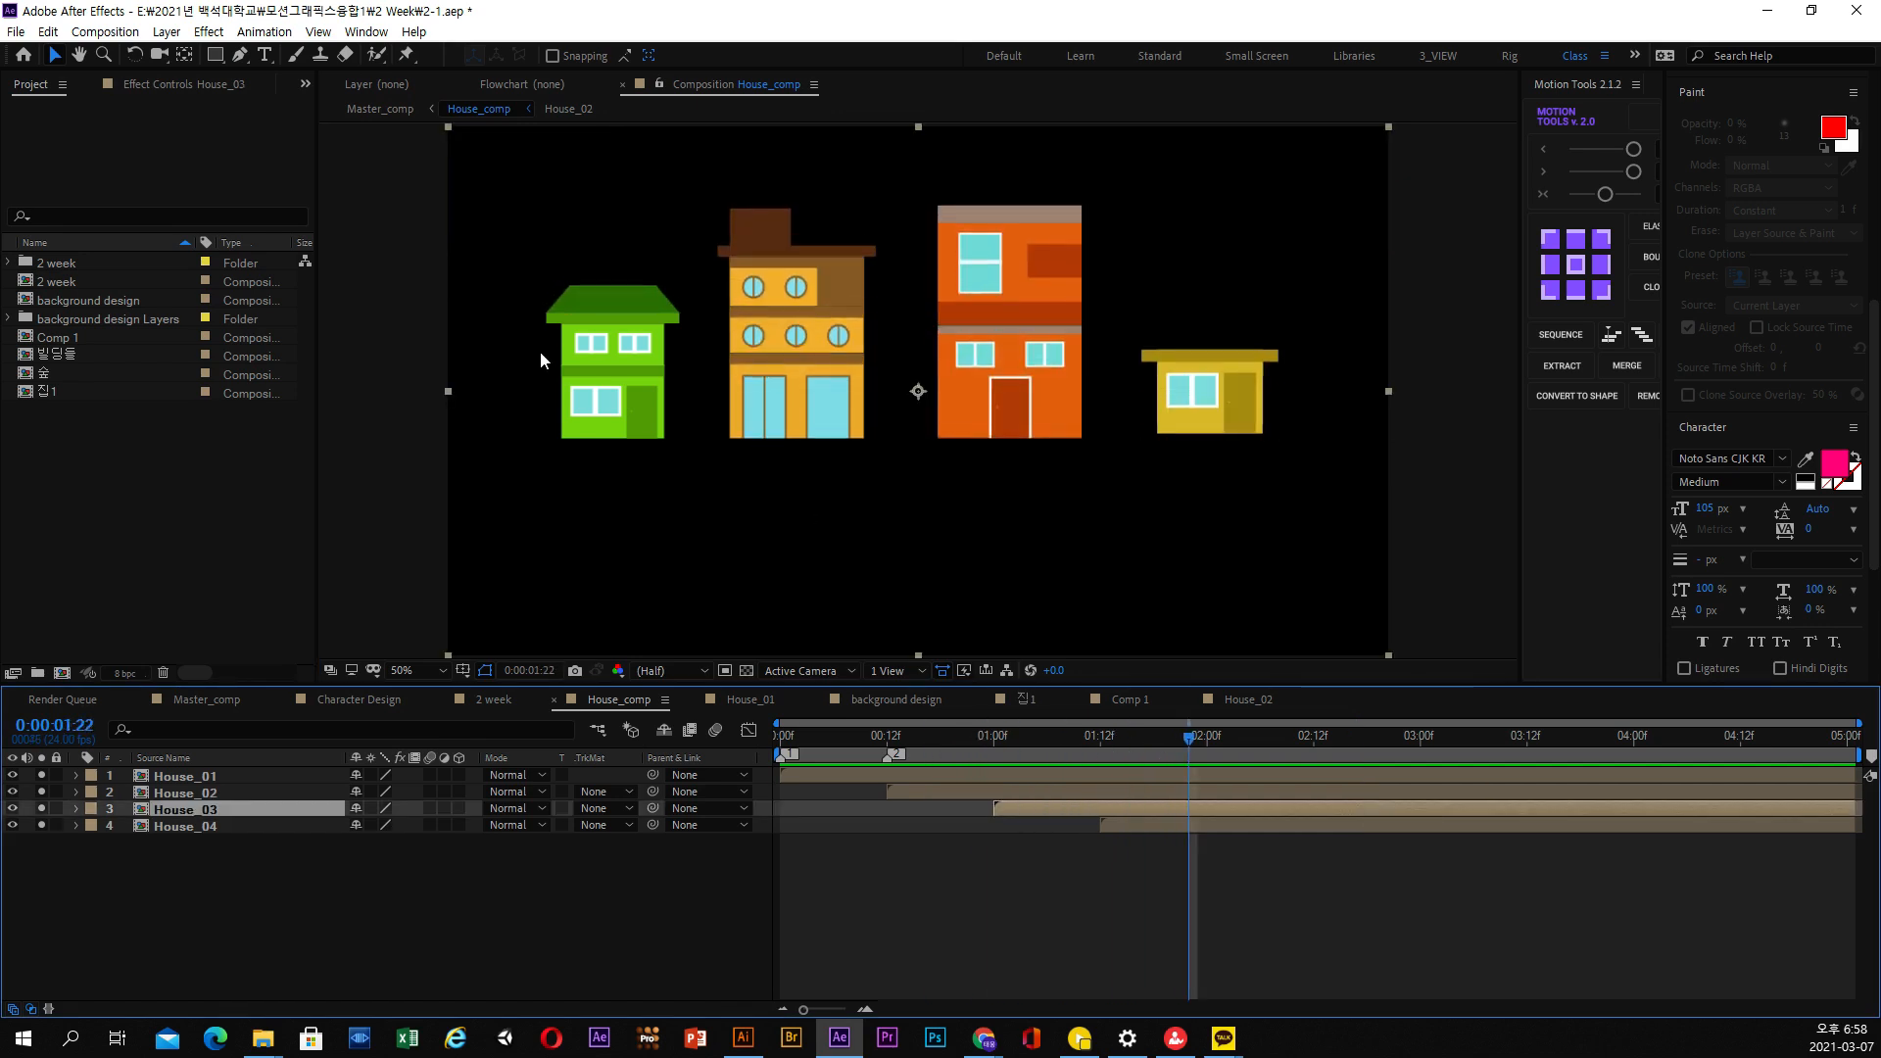
left_click(378, 110)
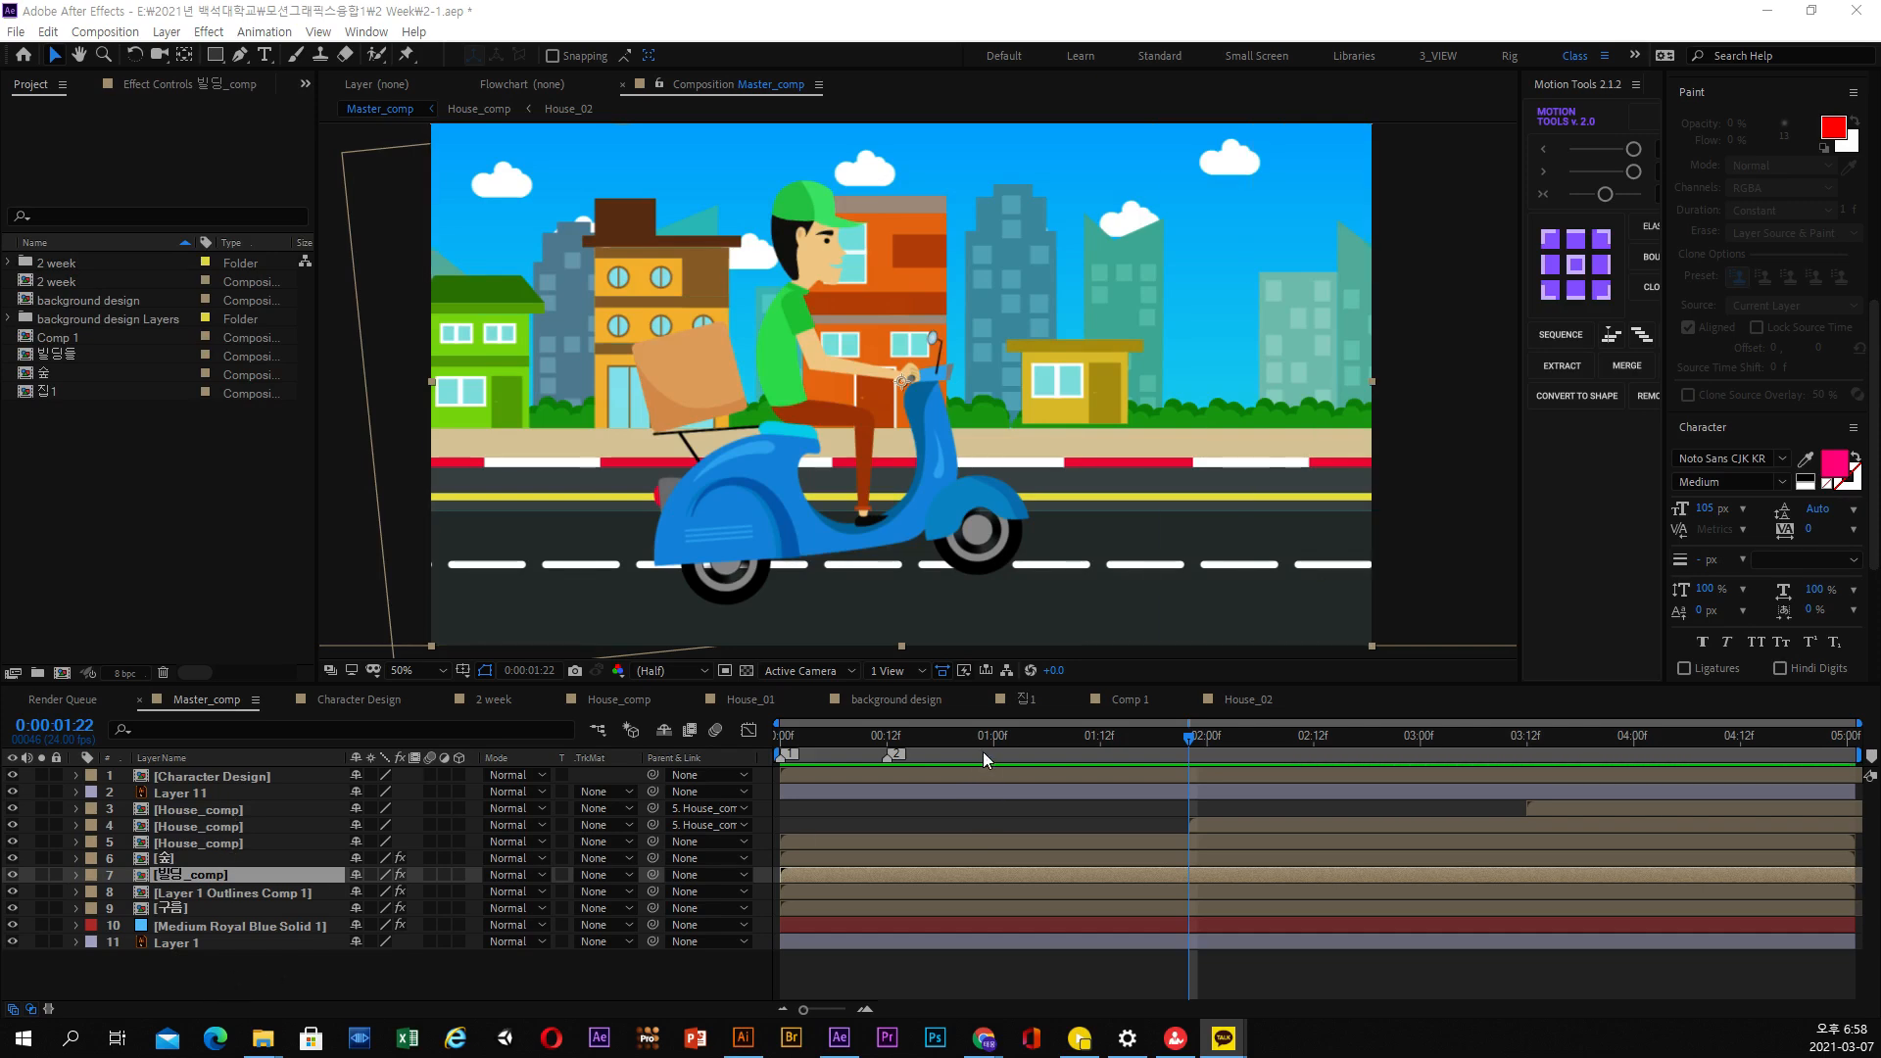
left_click(913, 699)
left_click_drag(862, 744, 893, 770)
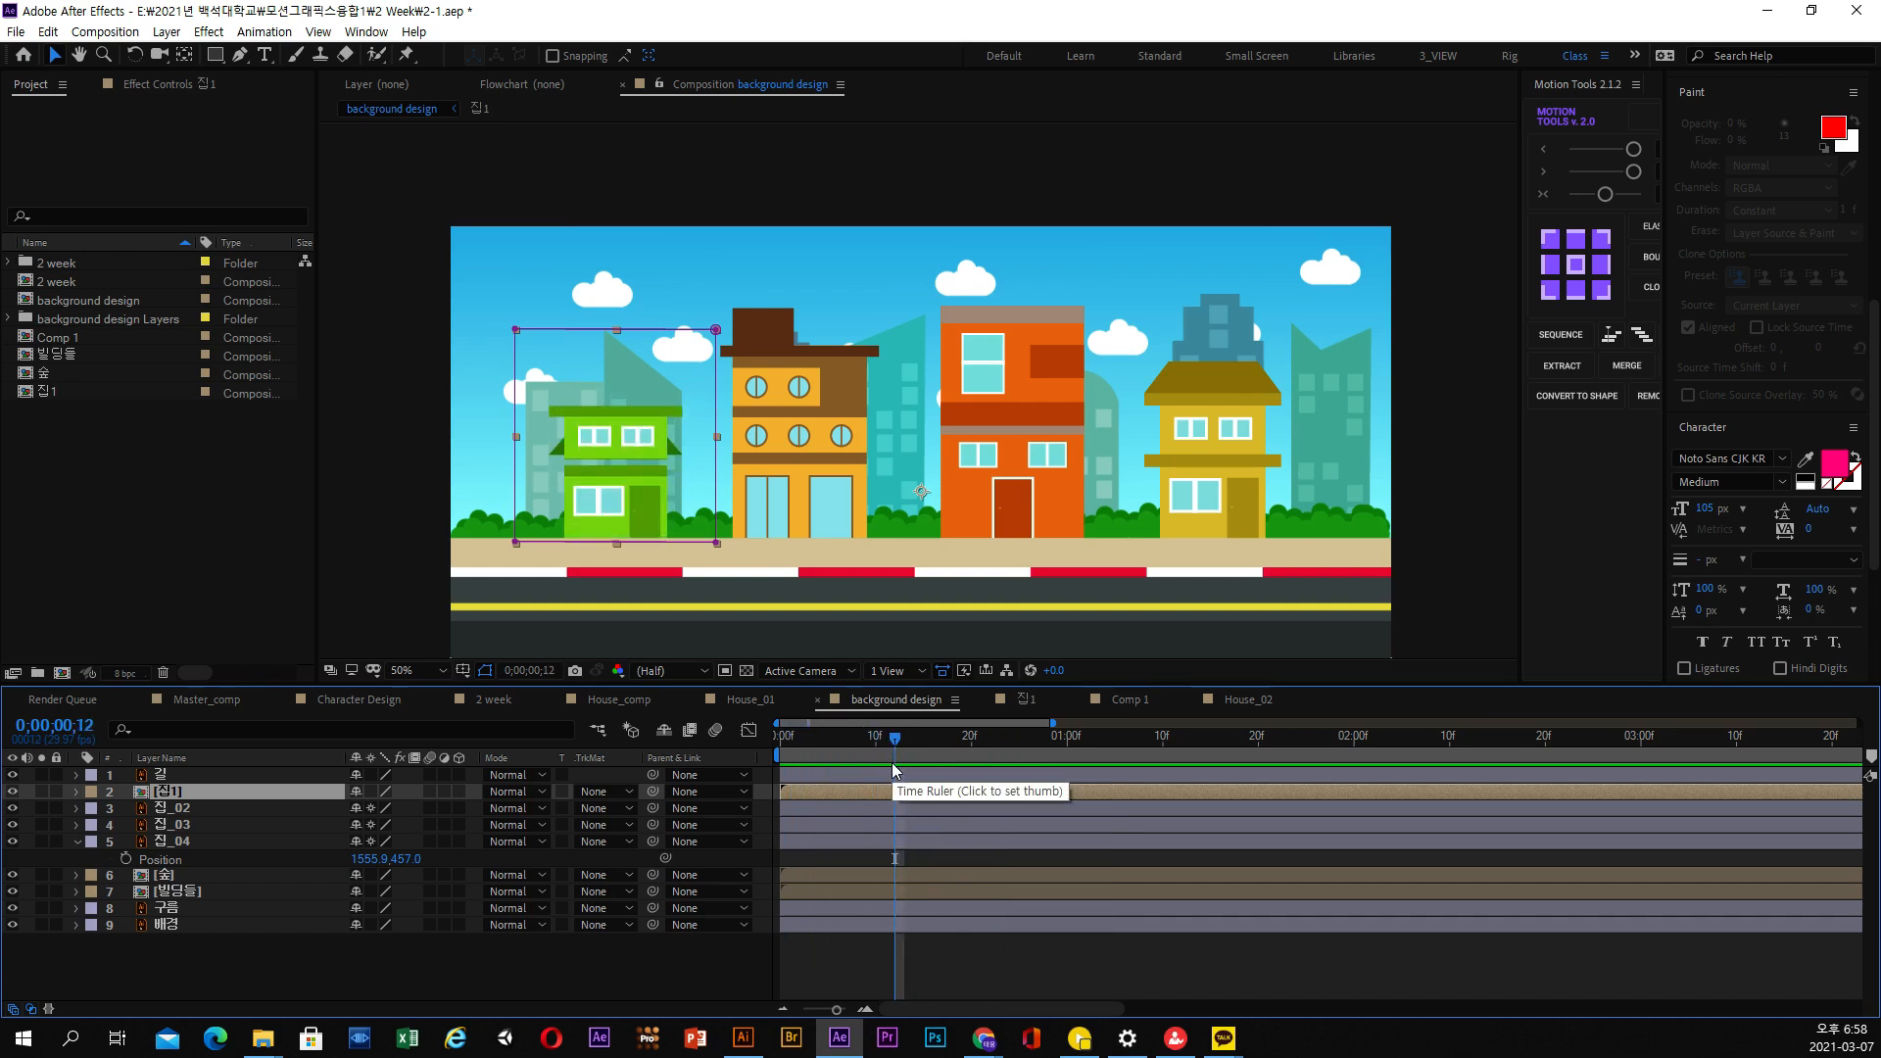
Draw a rectangular mask around the ground floor of the 집_02 layer at the first frame
left_click(232, 808)
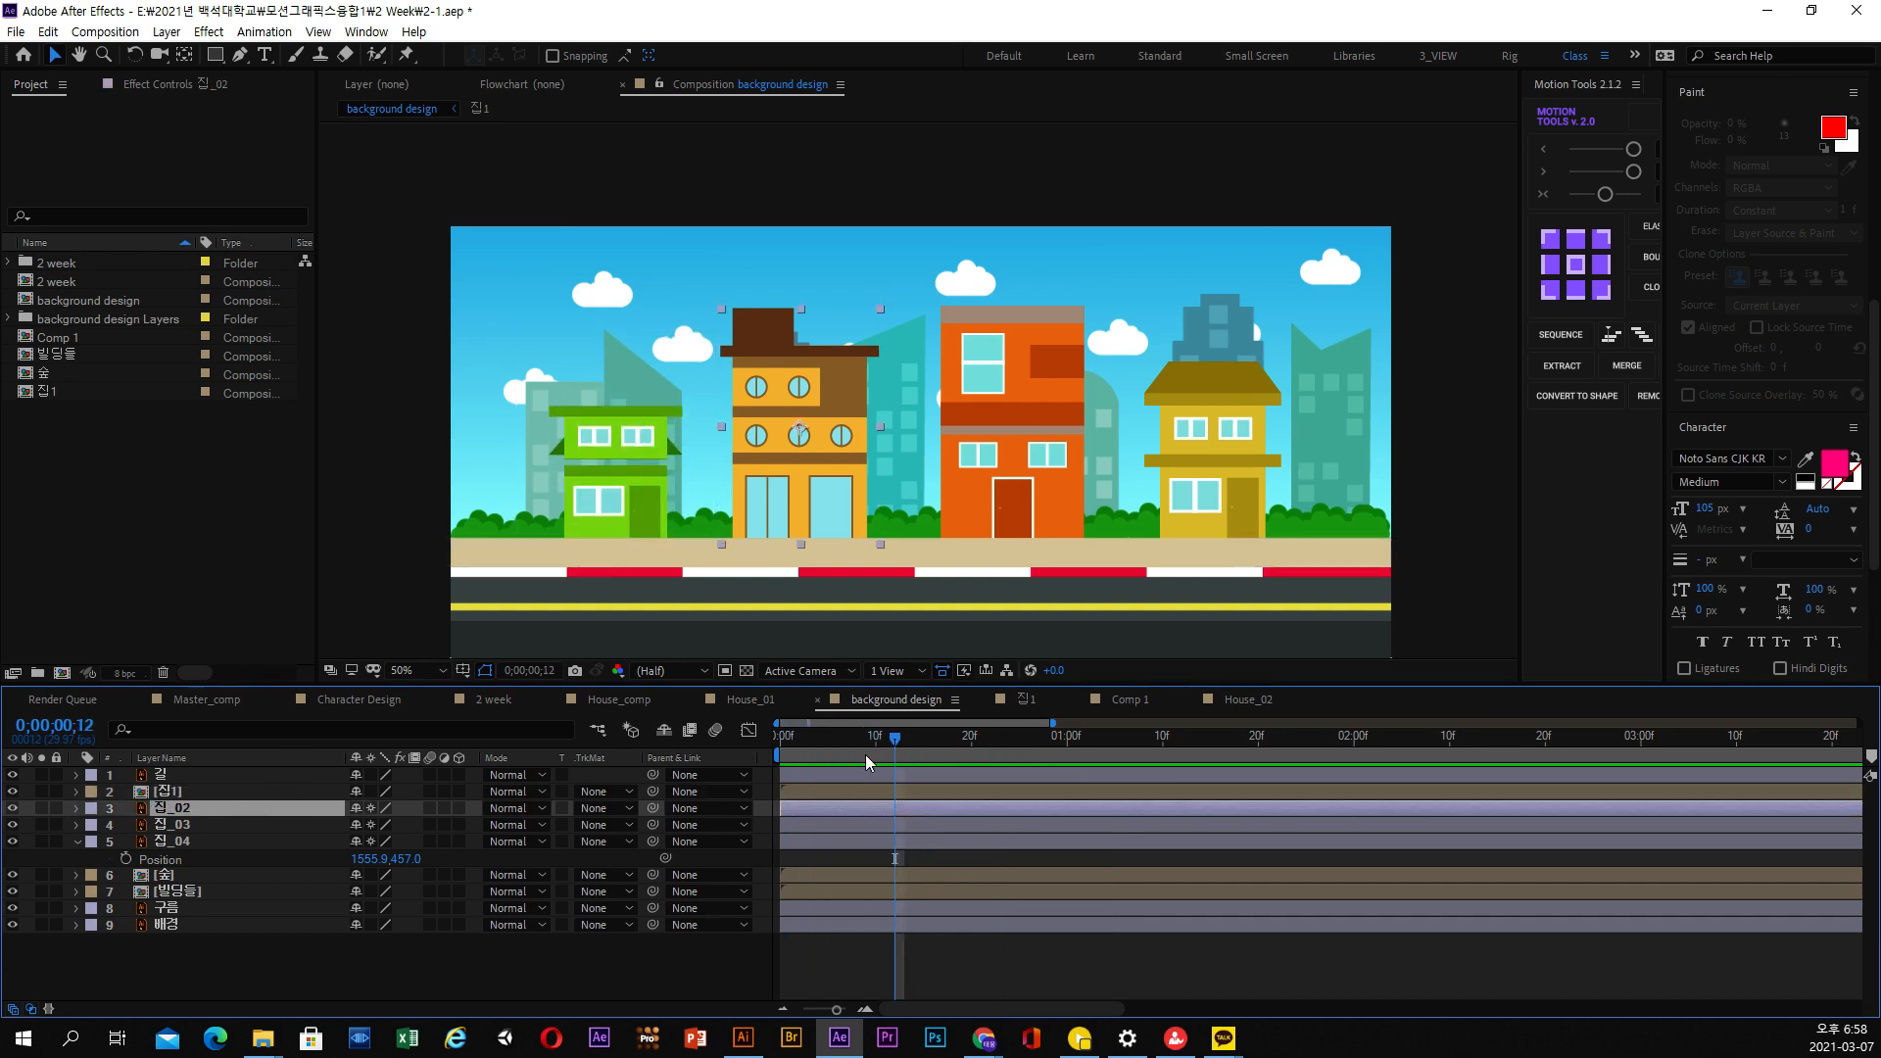
left_click_drag(865, 754, 746, 744)
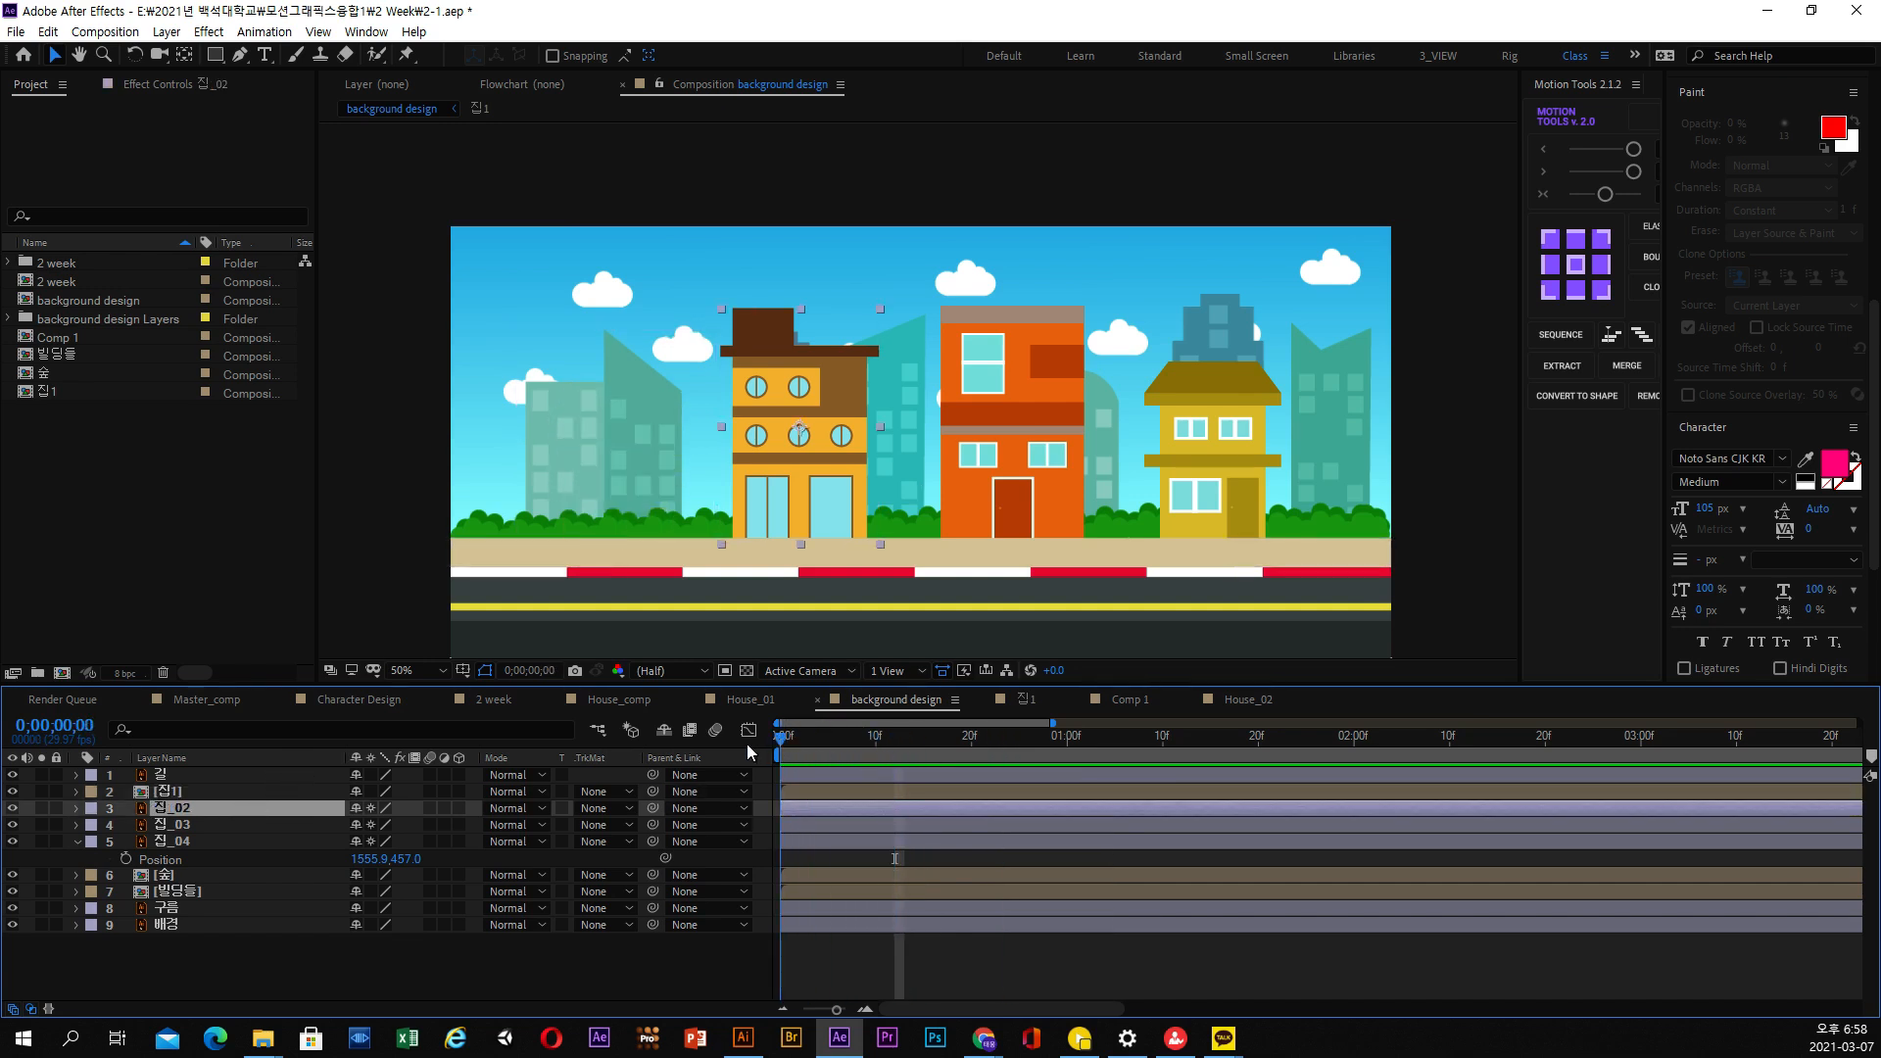
left_click(215, 55)
scroll(701, 445, "up", 2)
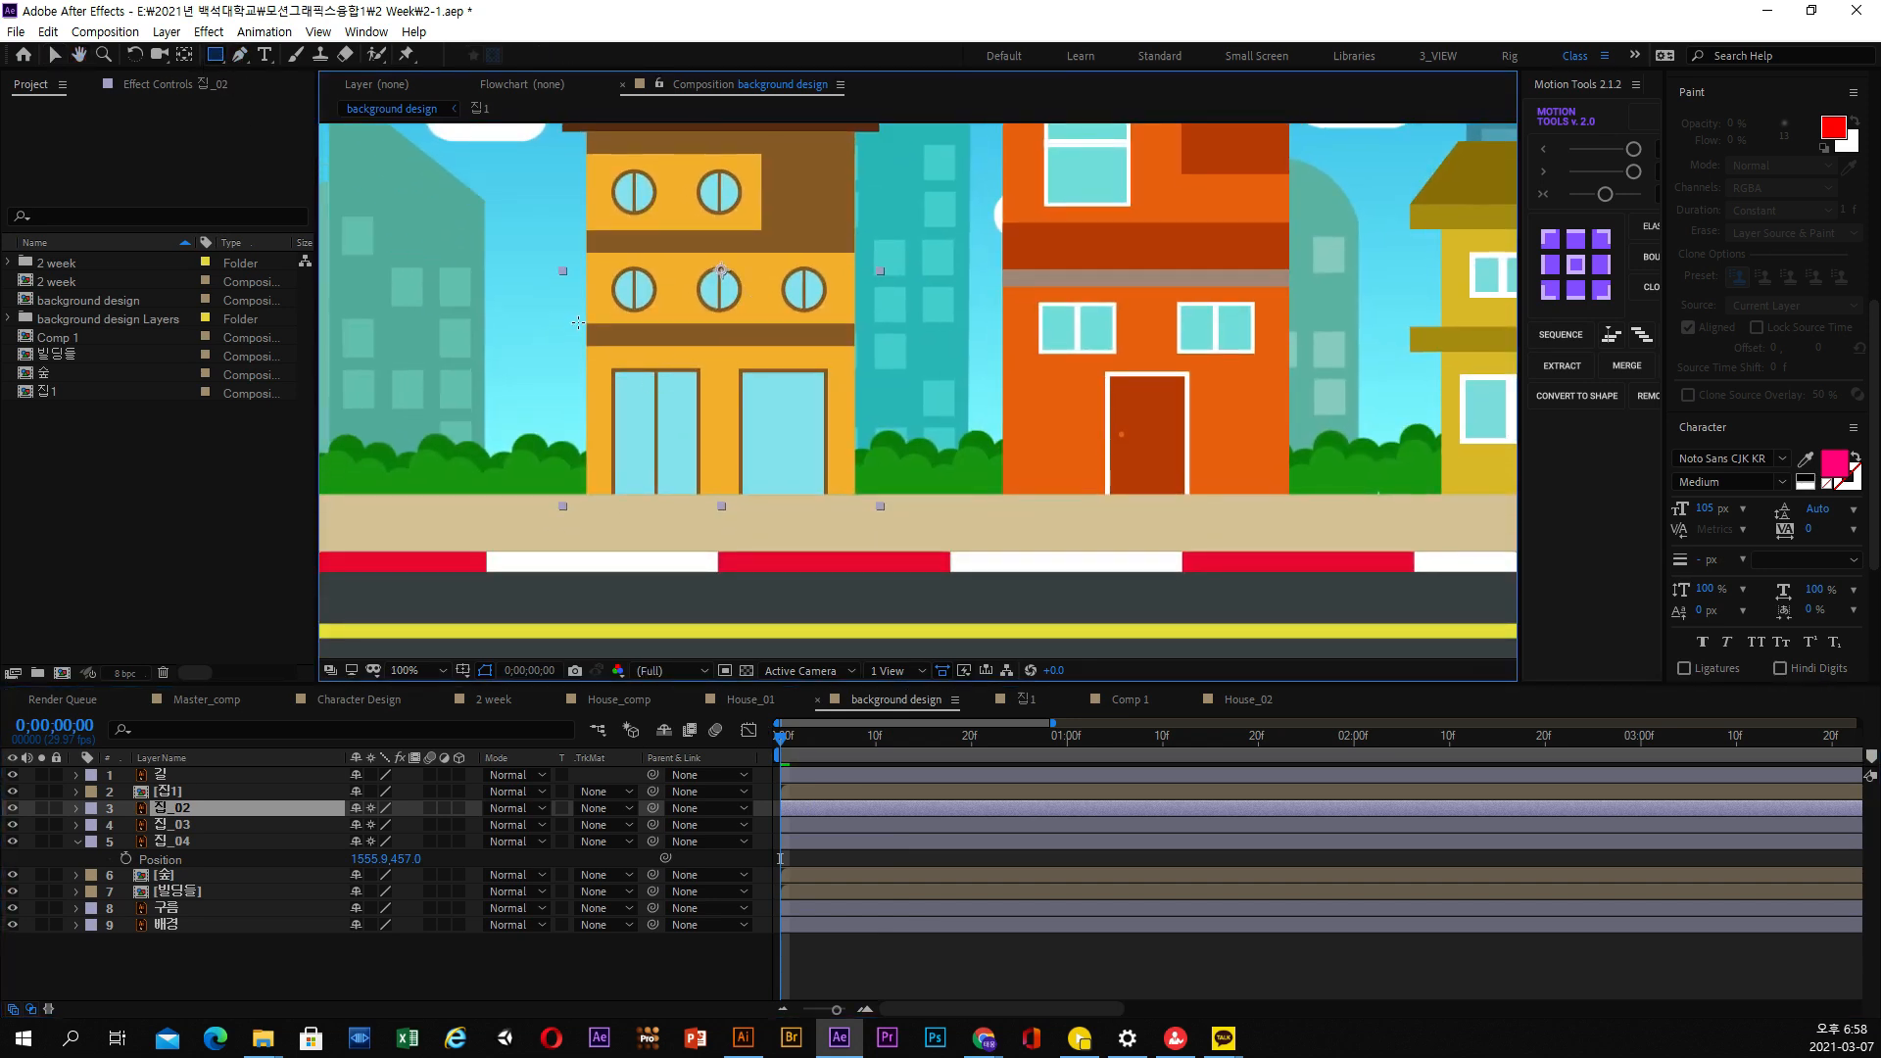
mouse_move(578, 322)
left_mouse_down()
mouse_move(630, 420)
mouse_move(870, 545)
left_mouse_up()
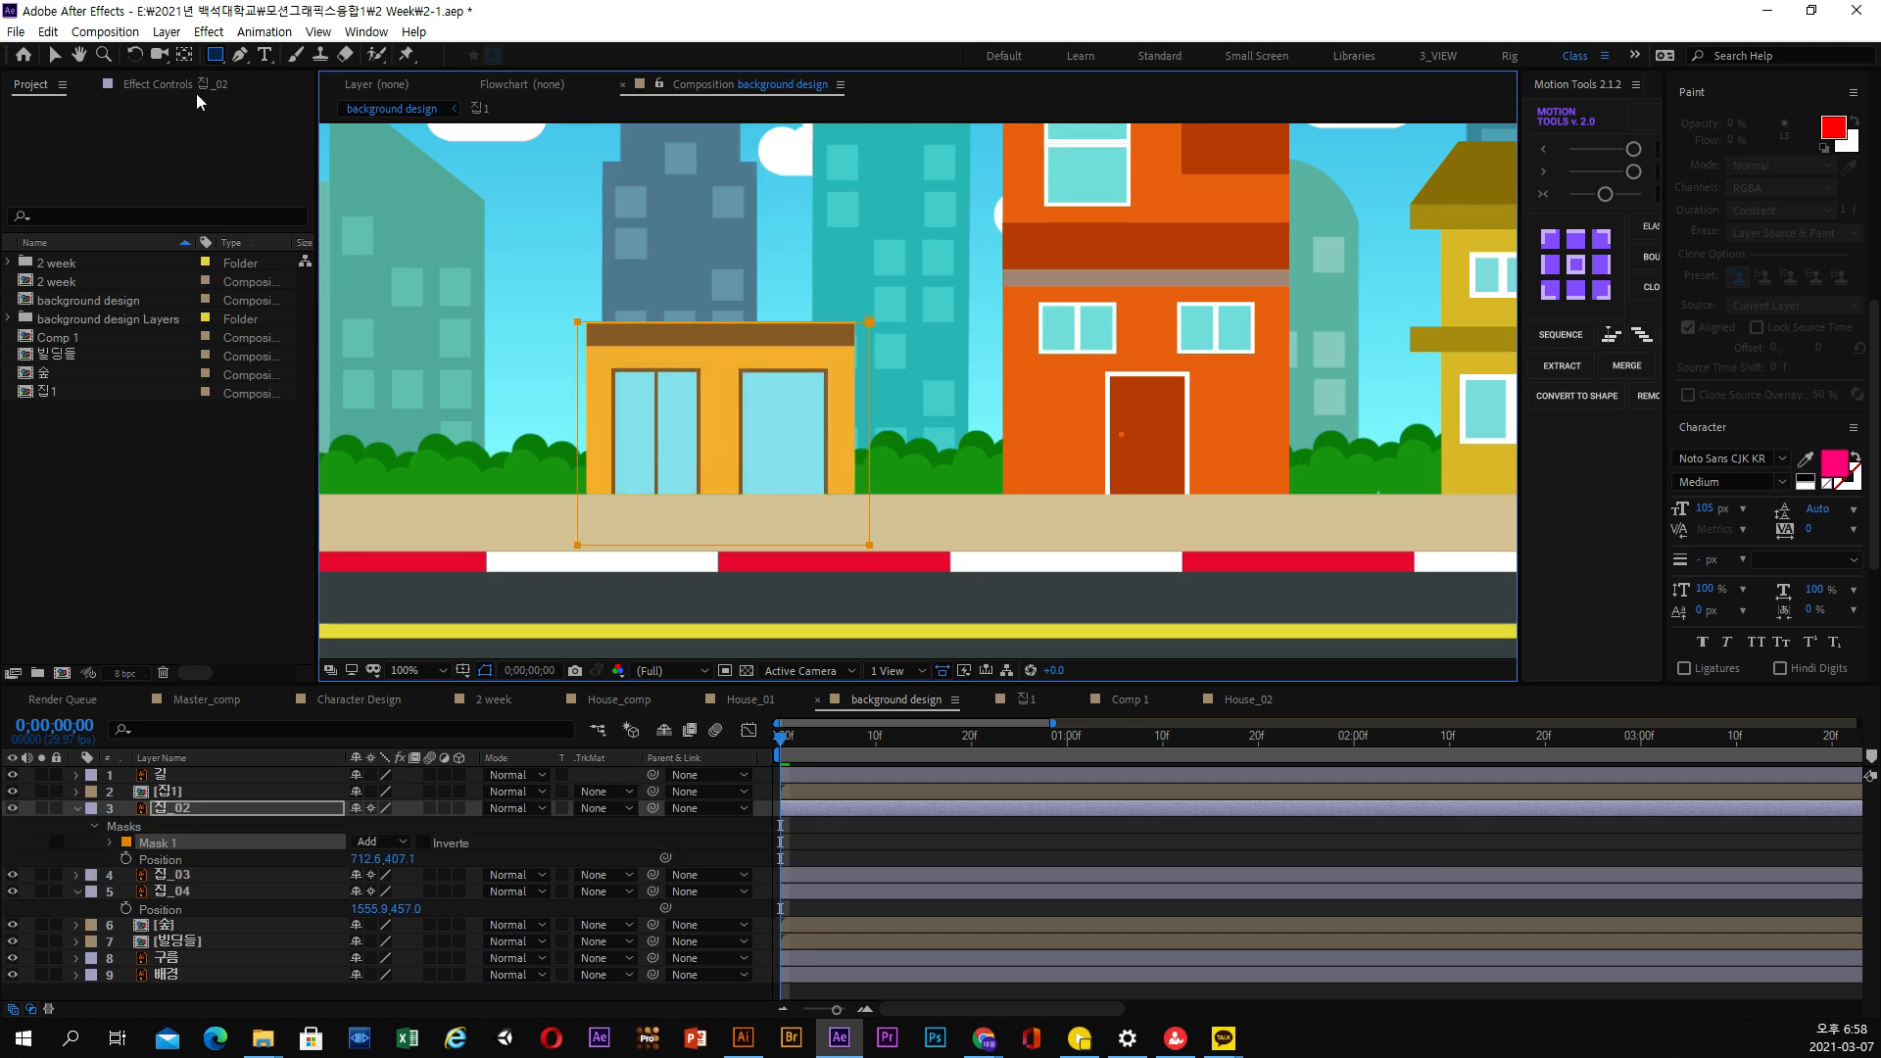
Fine-tune the upper edge of the 집_02 mask by nudging its two upper points to meet the brown band
left_click(55, 57)
left_click_drag(549, 280, 946, 403)
scroll(770, 370, "up", 1)
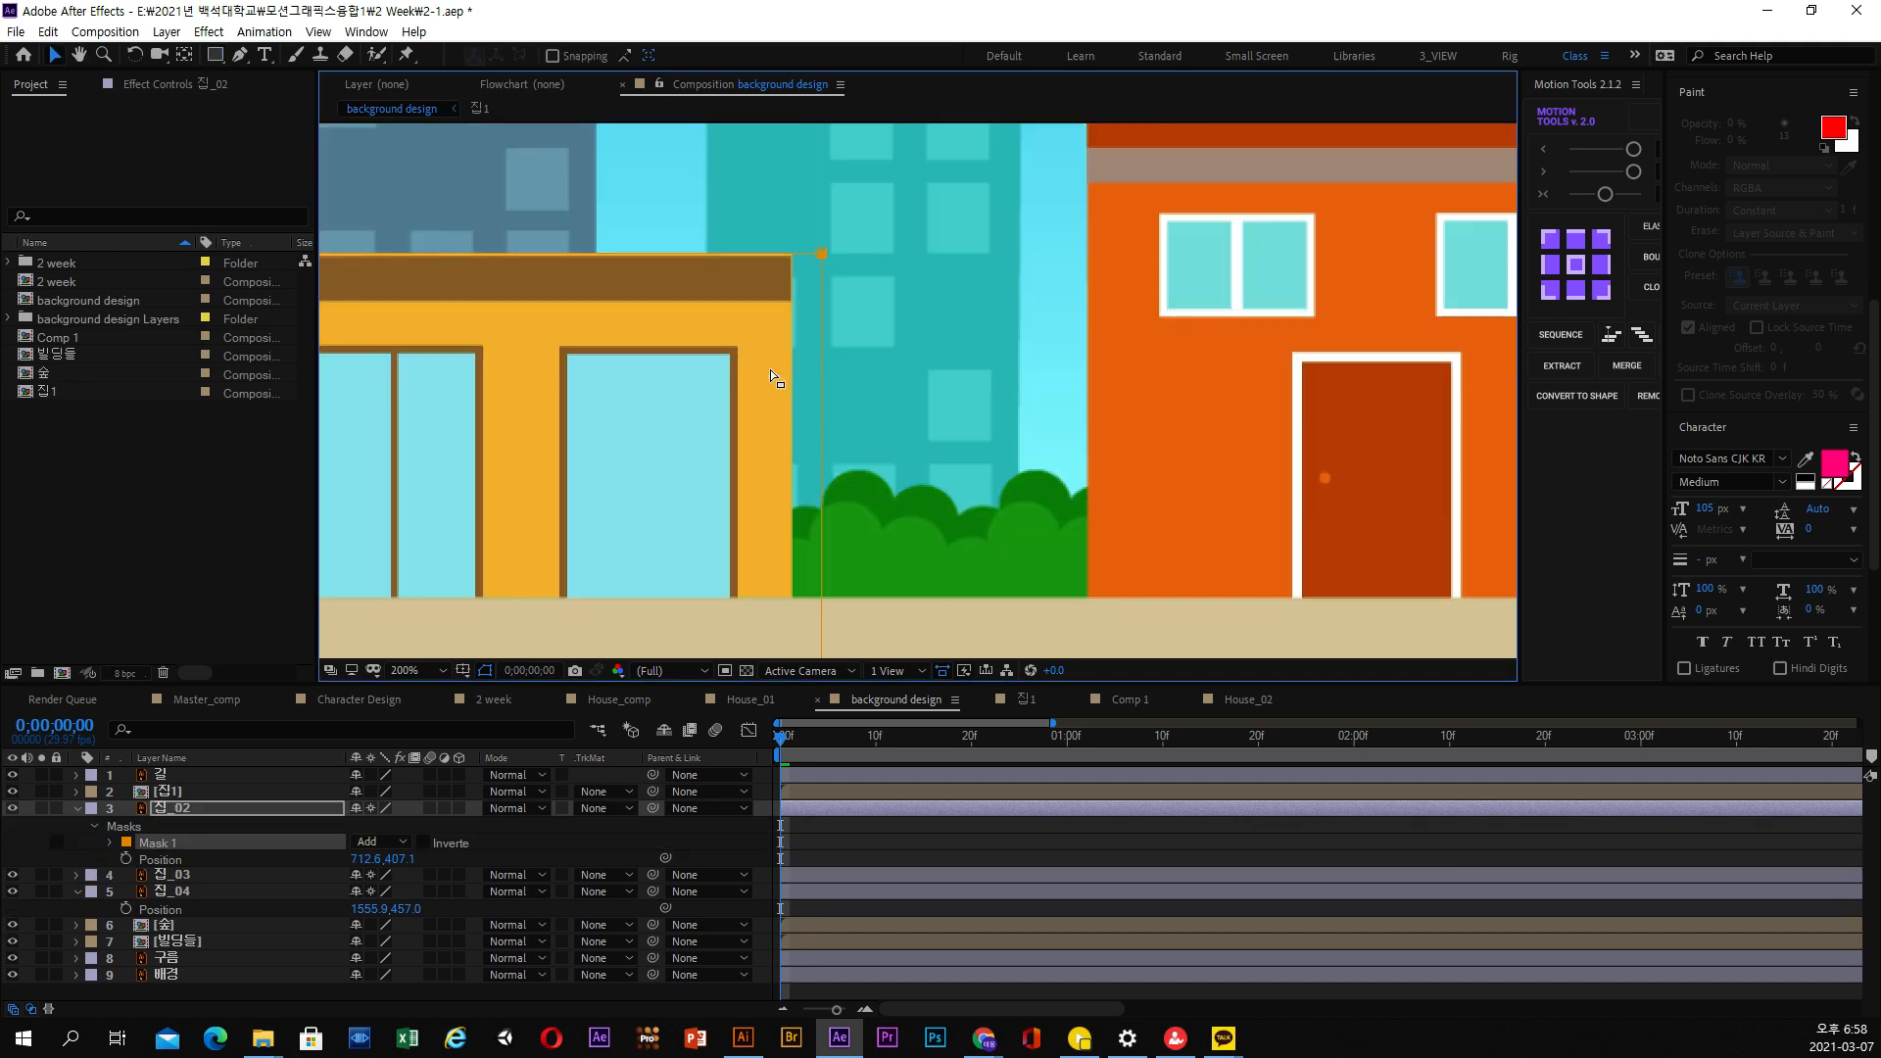
left_click_drag(772, 368, 1120, 388)
left_click_drag(1161, 257, 574, 291)
key("Down")
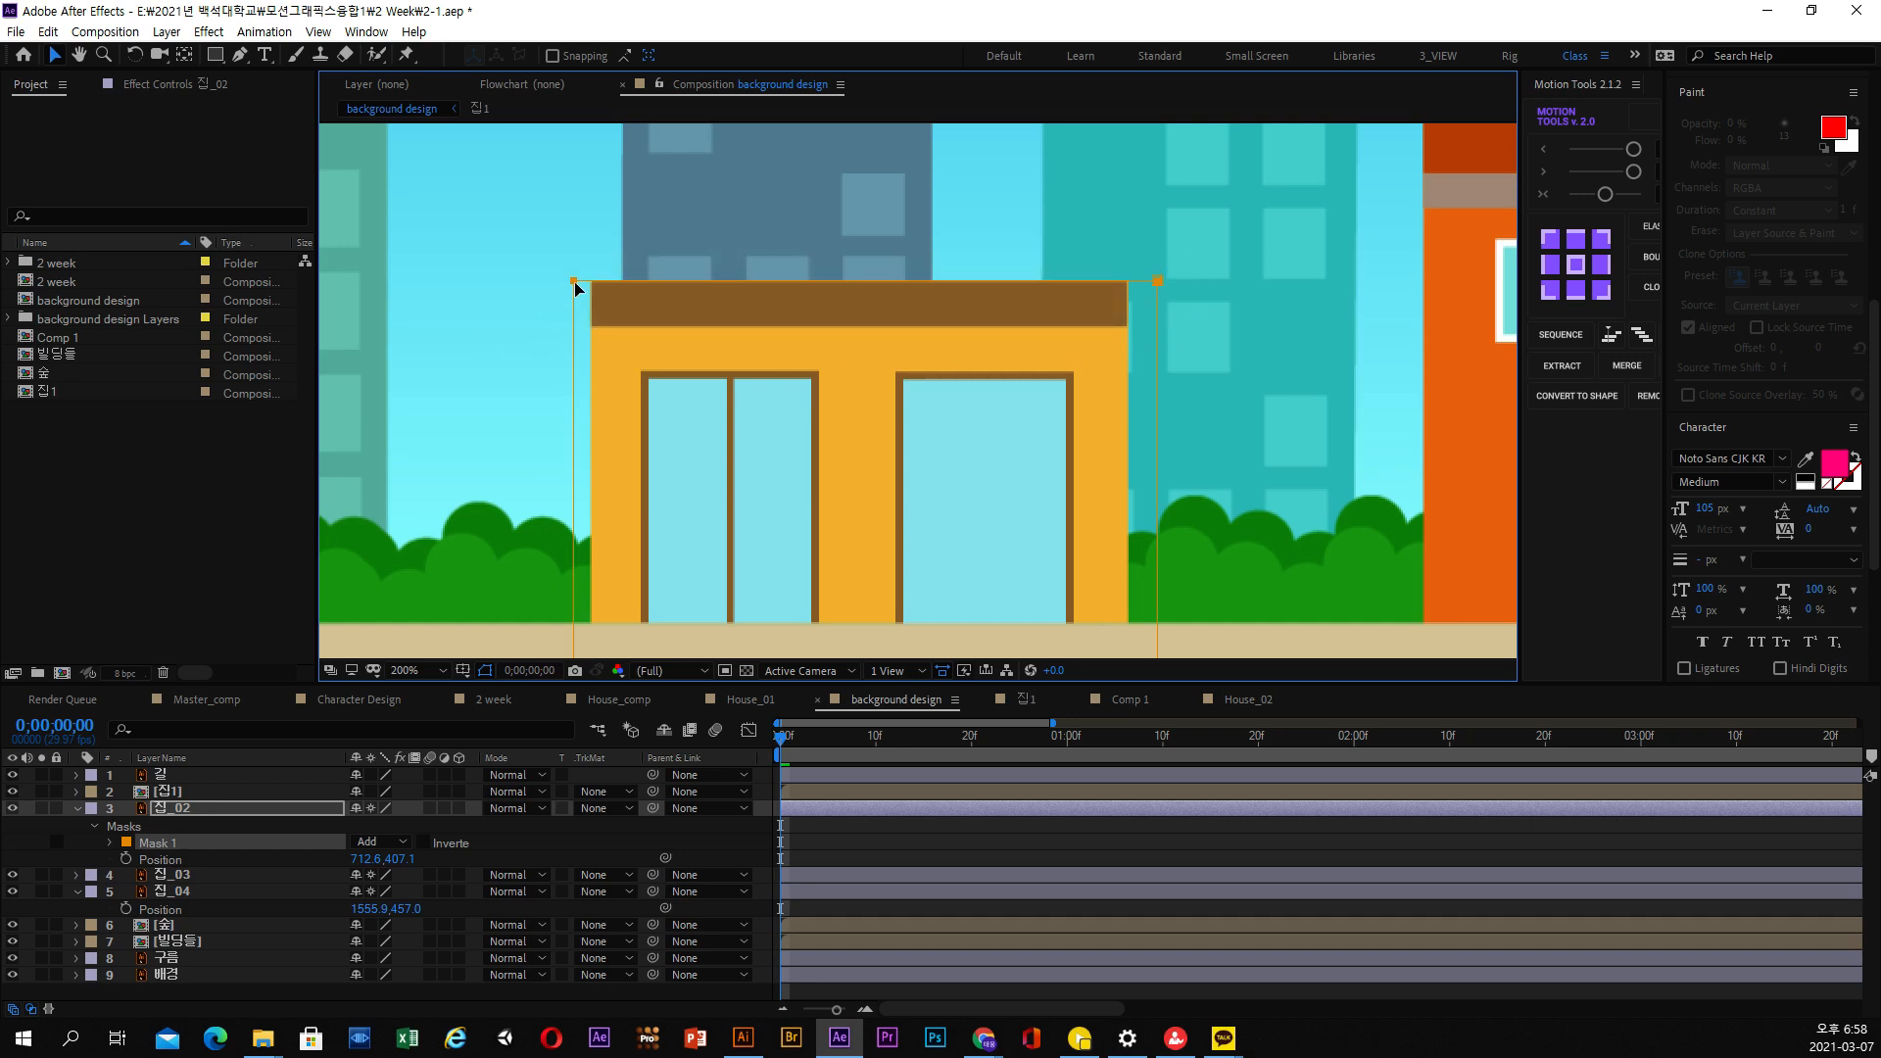
Separate the Position dimensions of 집_02, add a Y Position keyframe at 0;00;00;12, and show only its animated property
left_click_drag(791, 753, 891, 756)
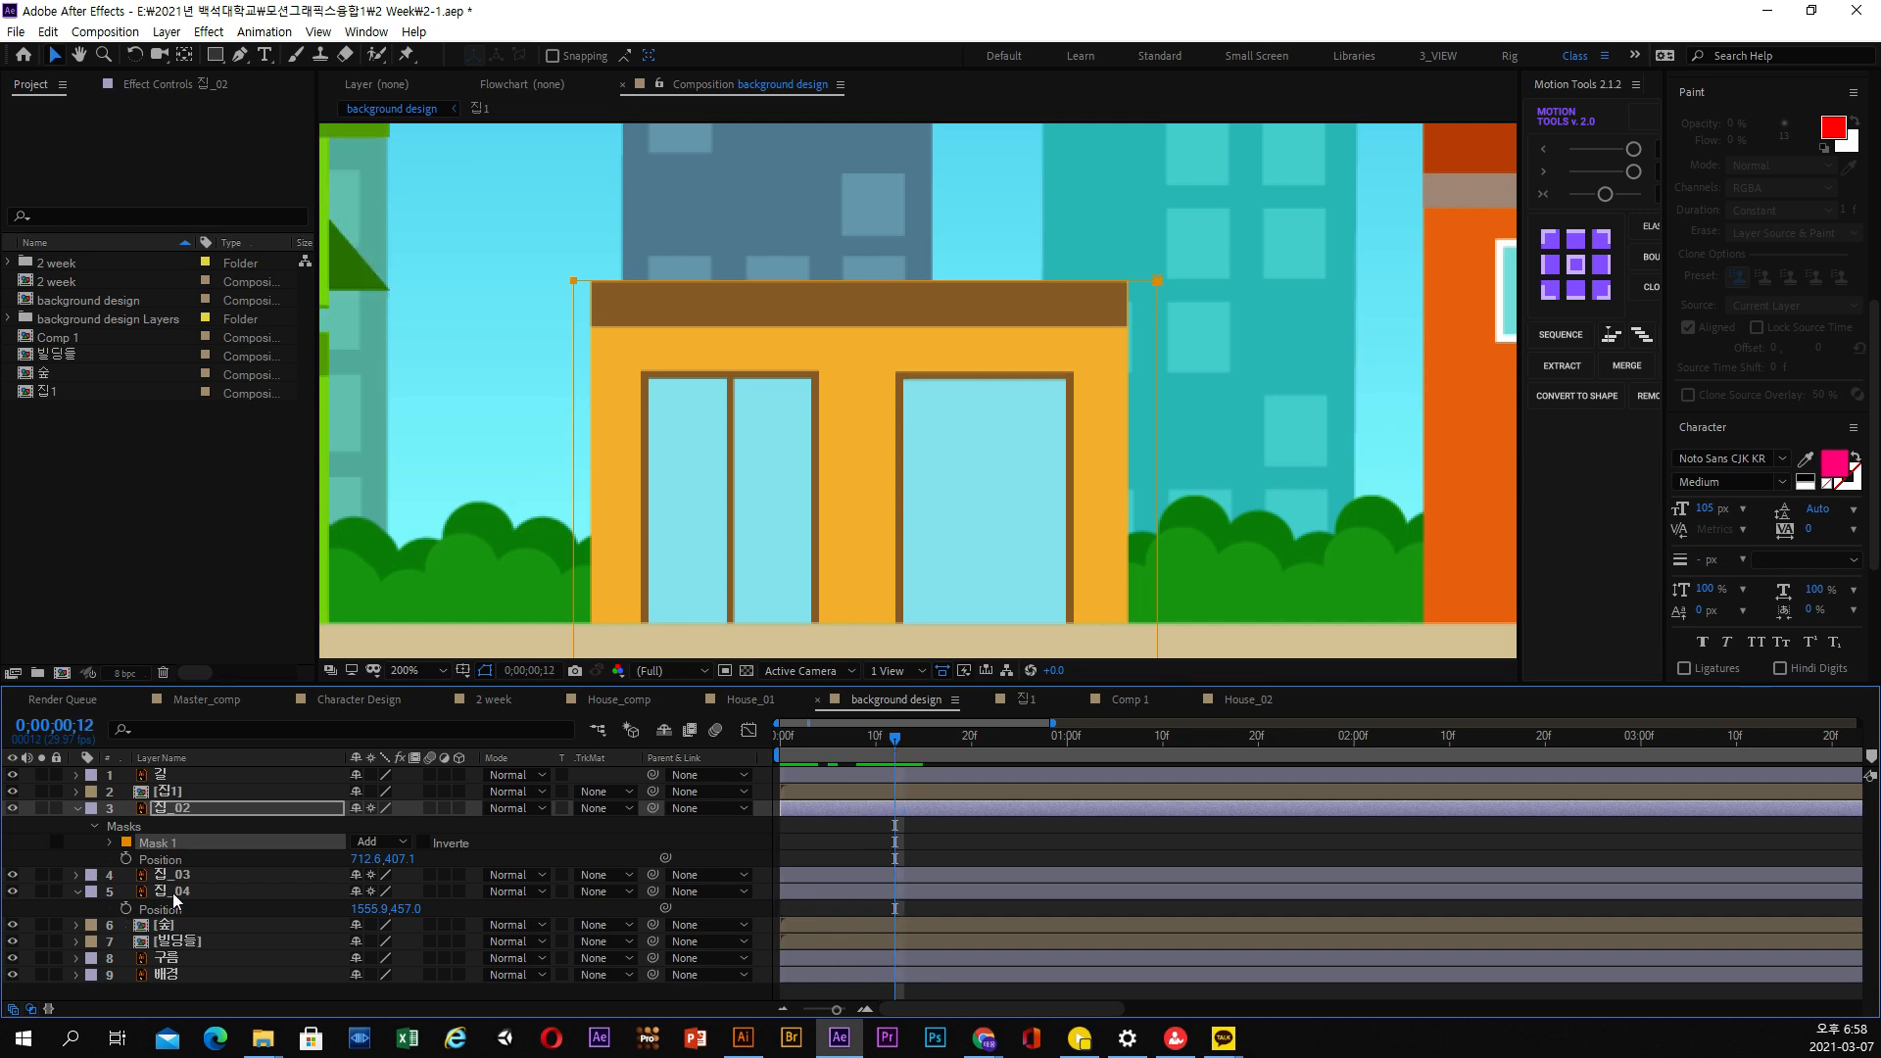
left_click(84, 809)
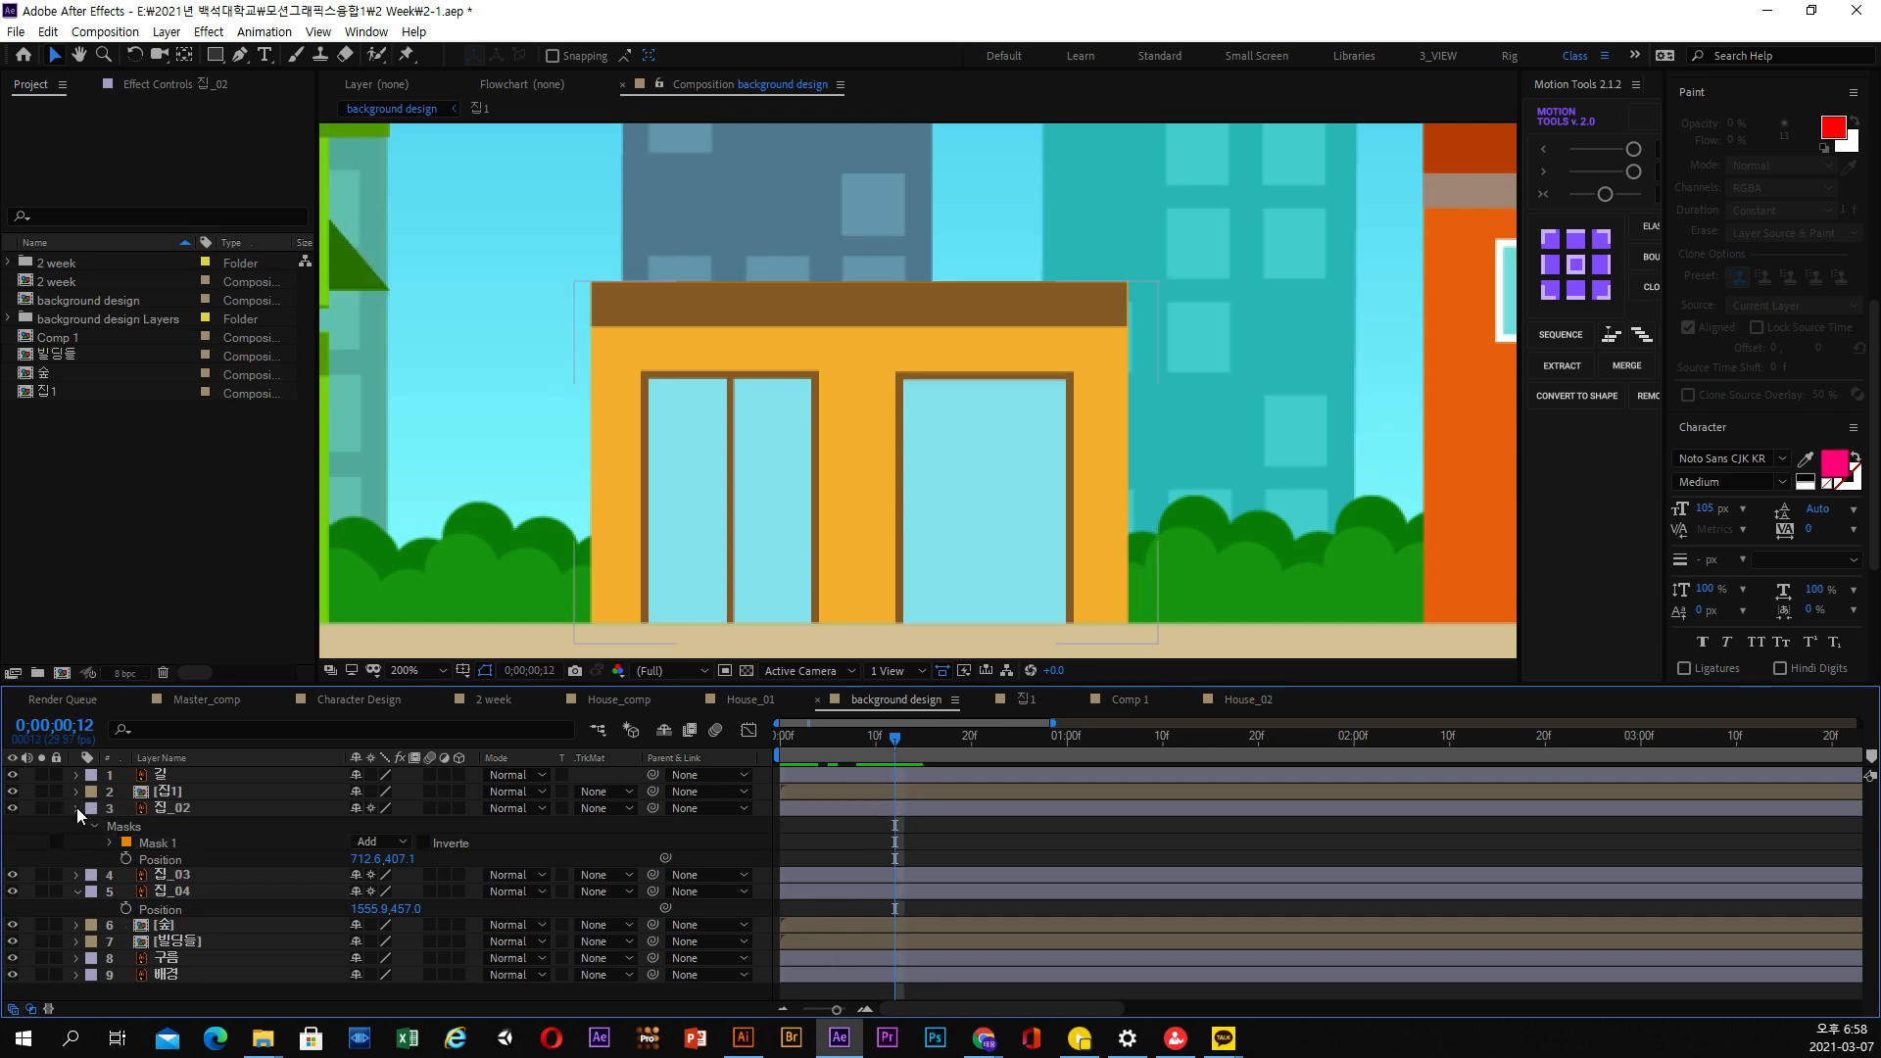
left_click(77, 808)
left_click(78, 808)
right_click(163, 890)
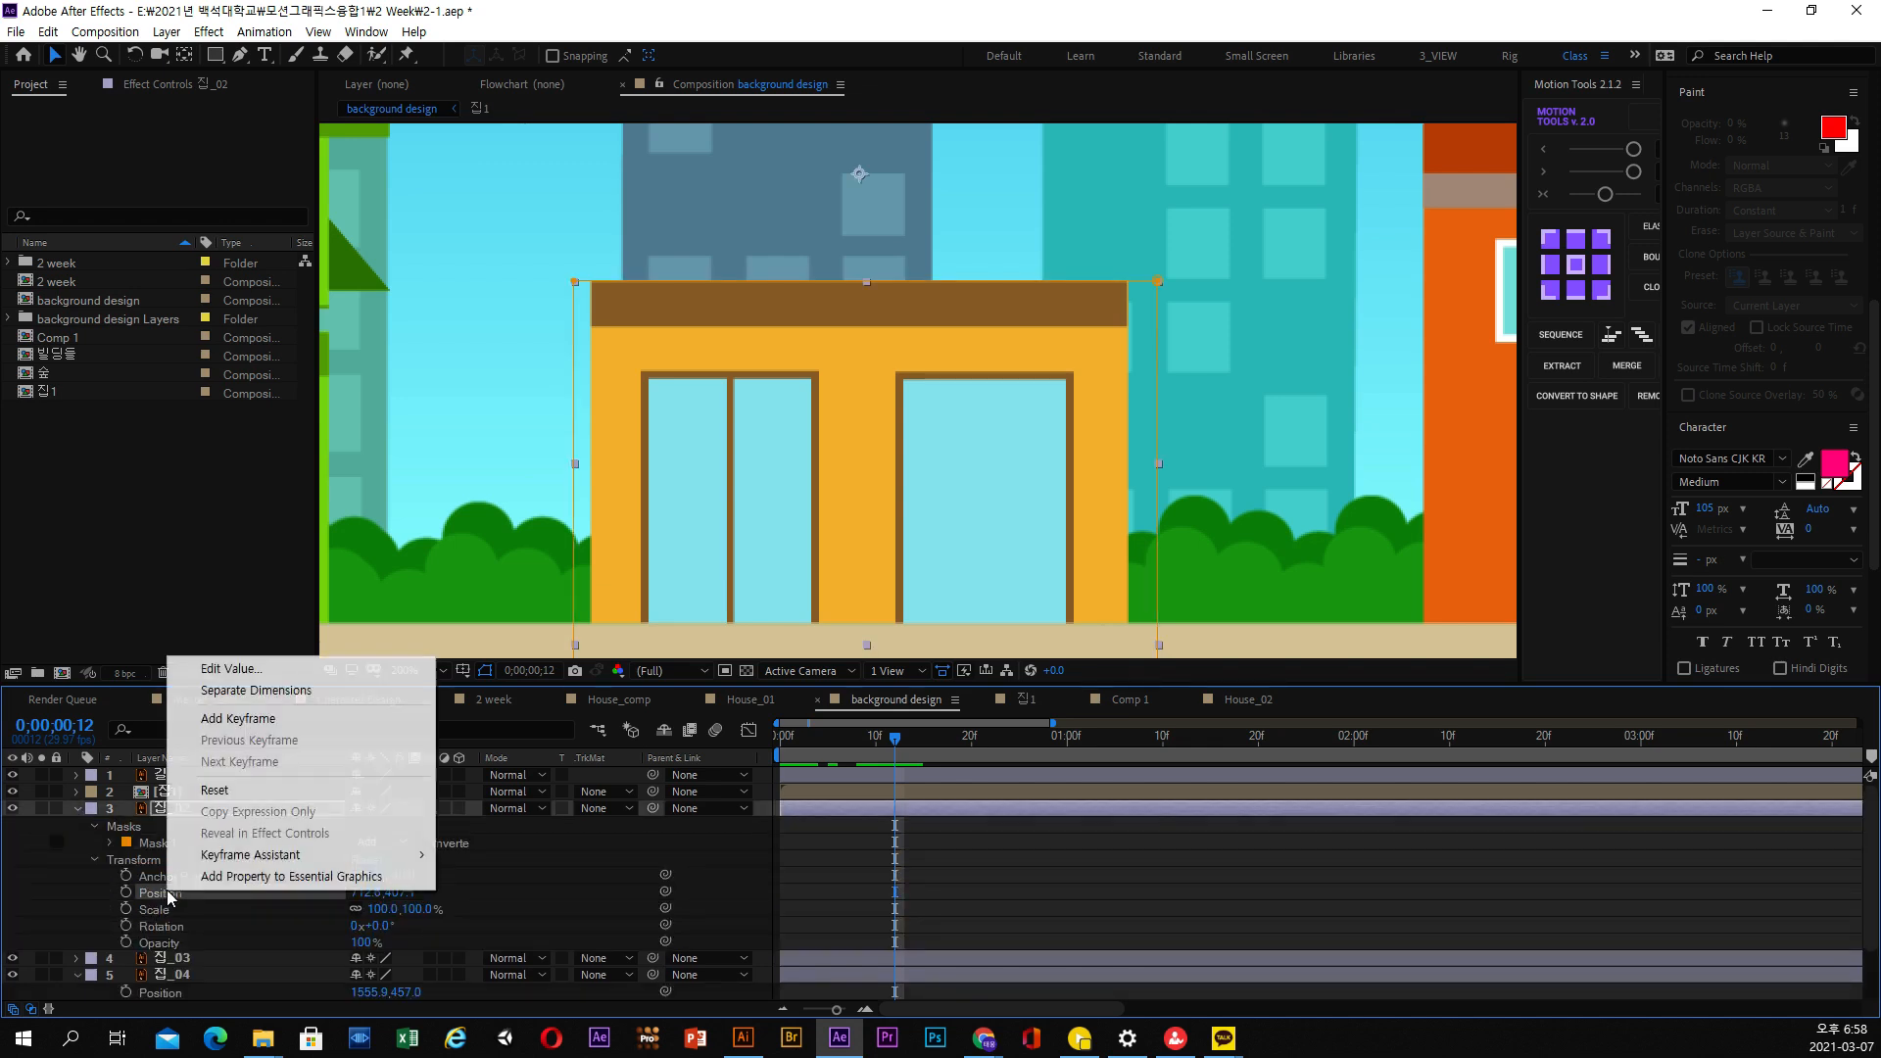
left_click(257, 698)
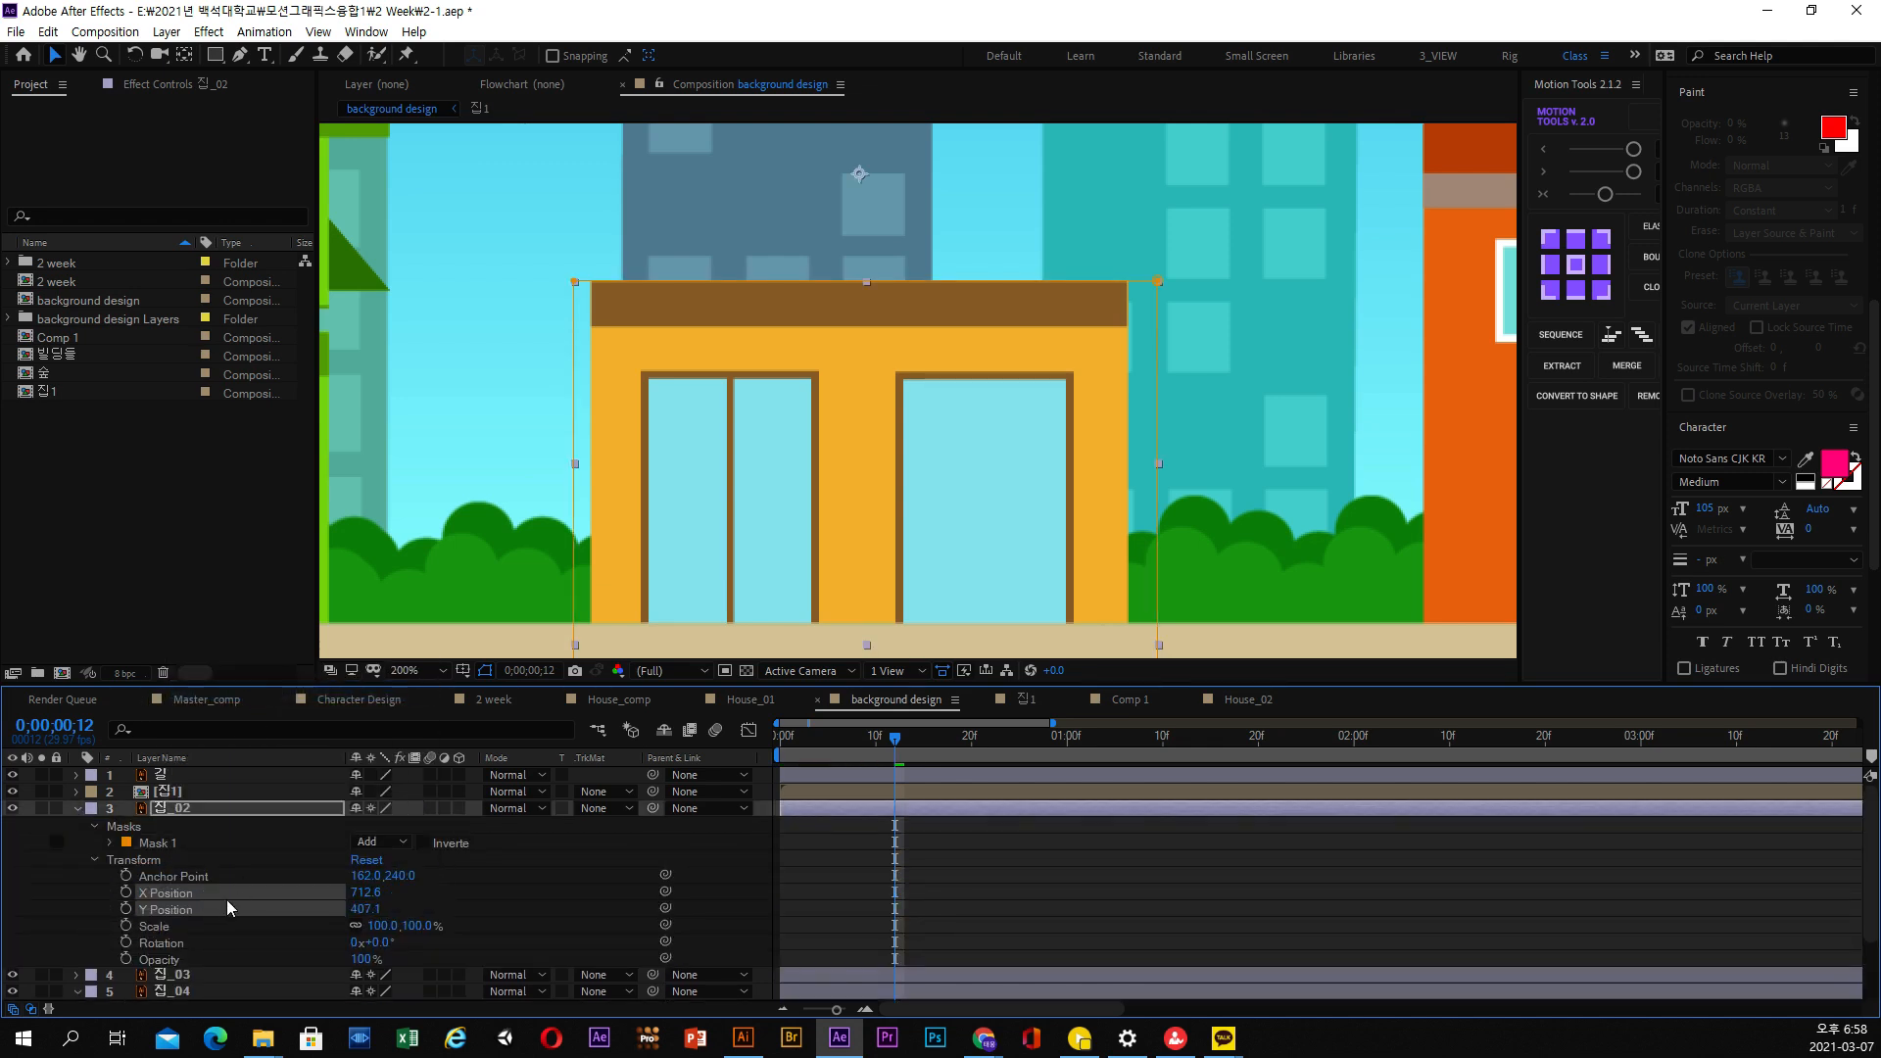
left_click(127, 909)
left_click(173, 809)
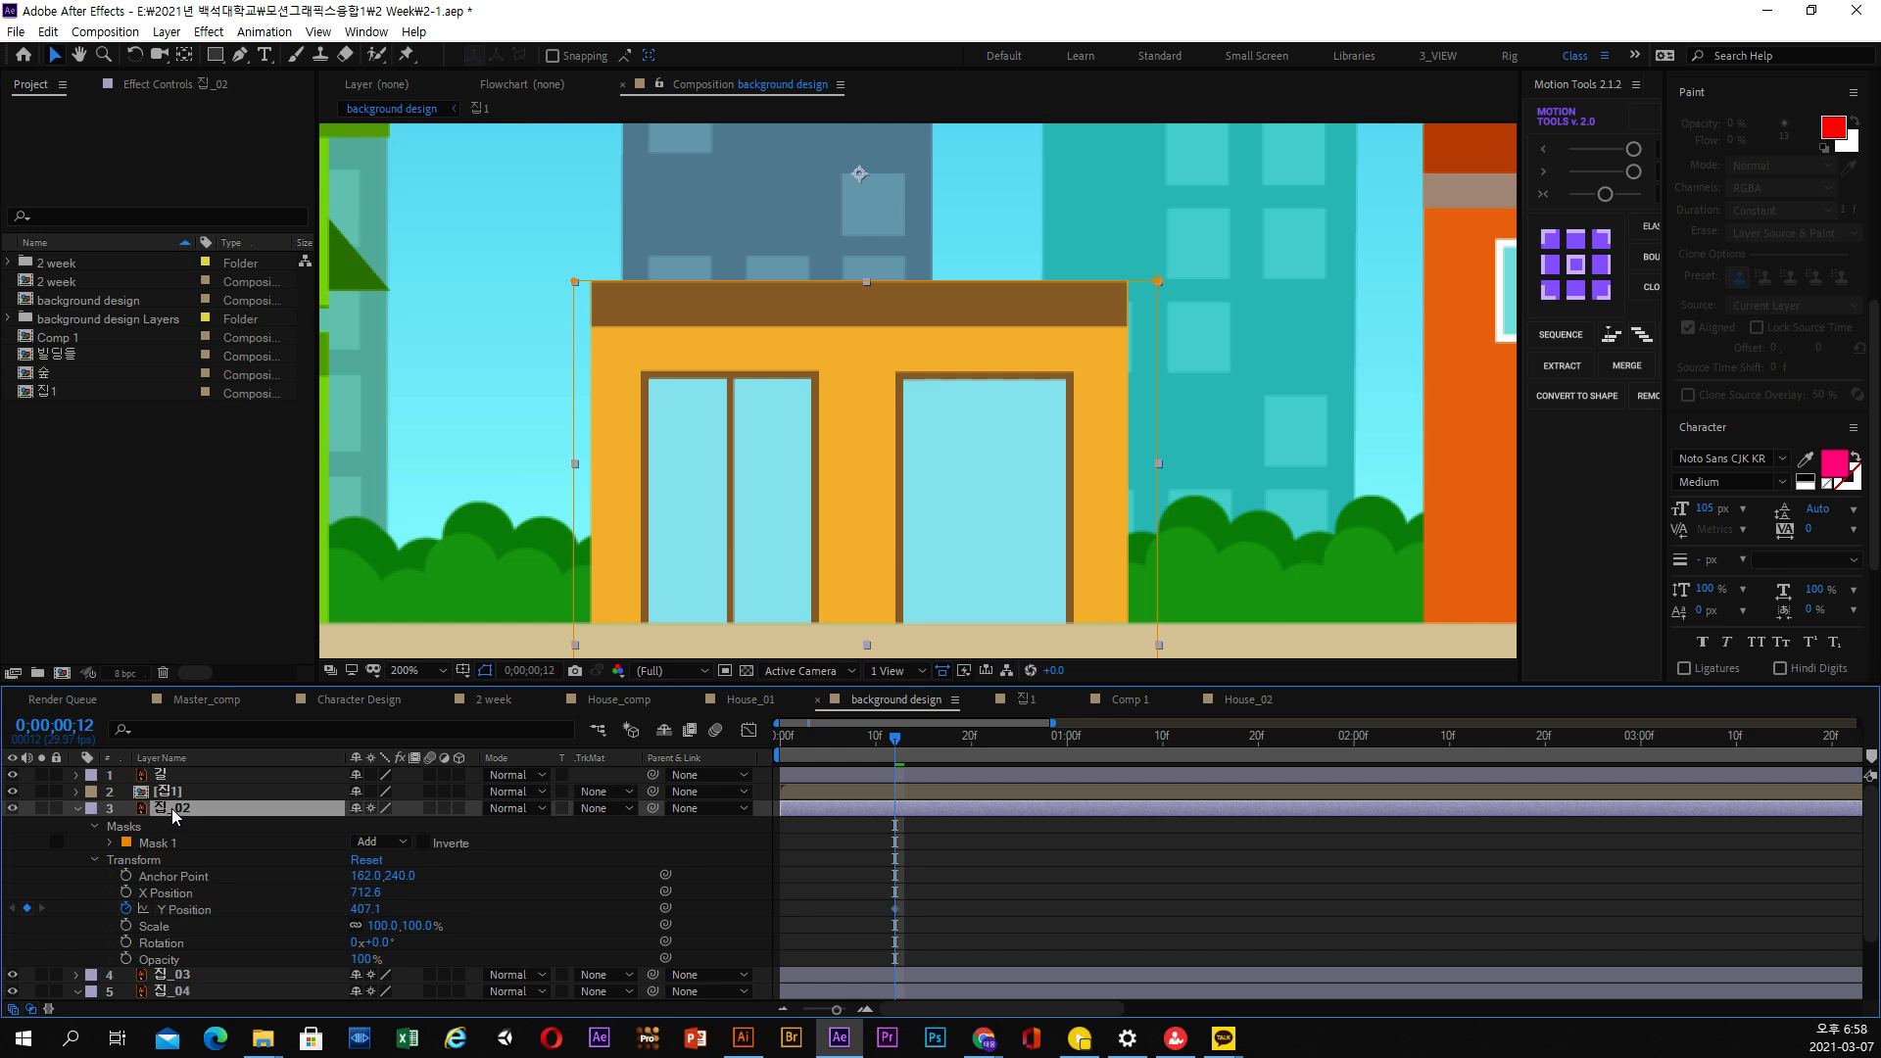
key("u")
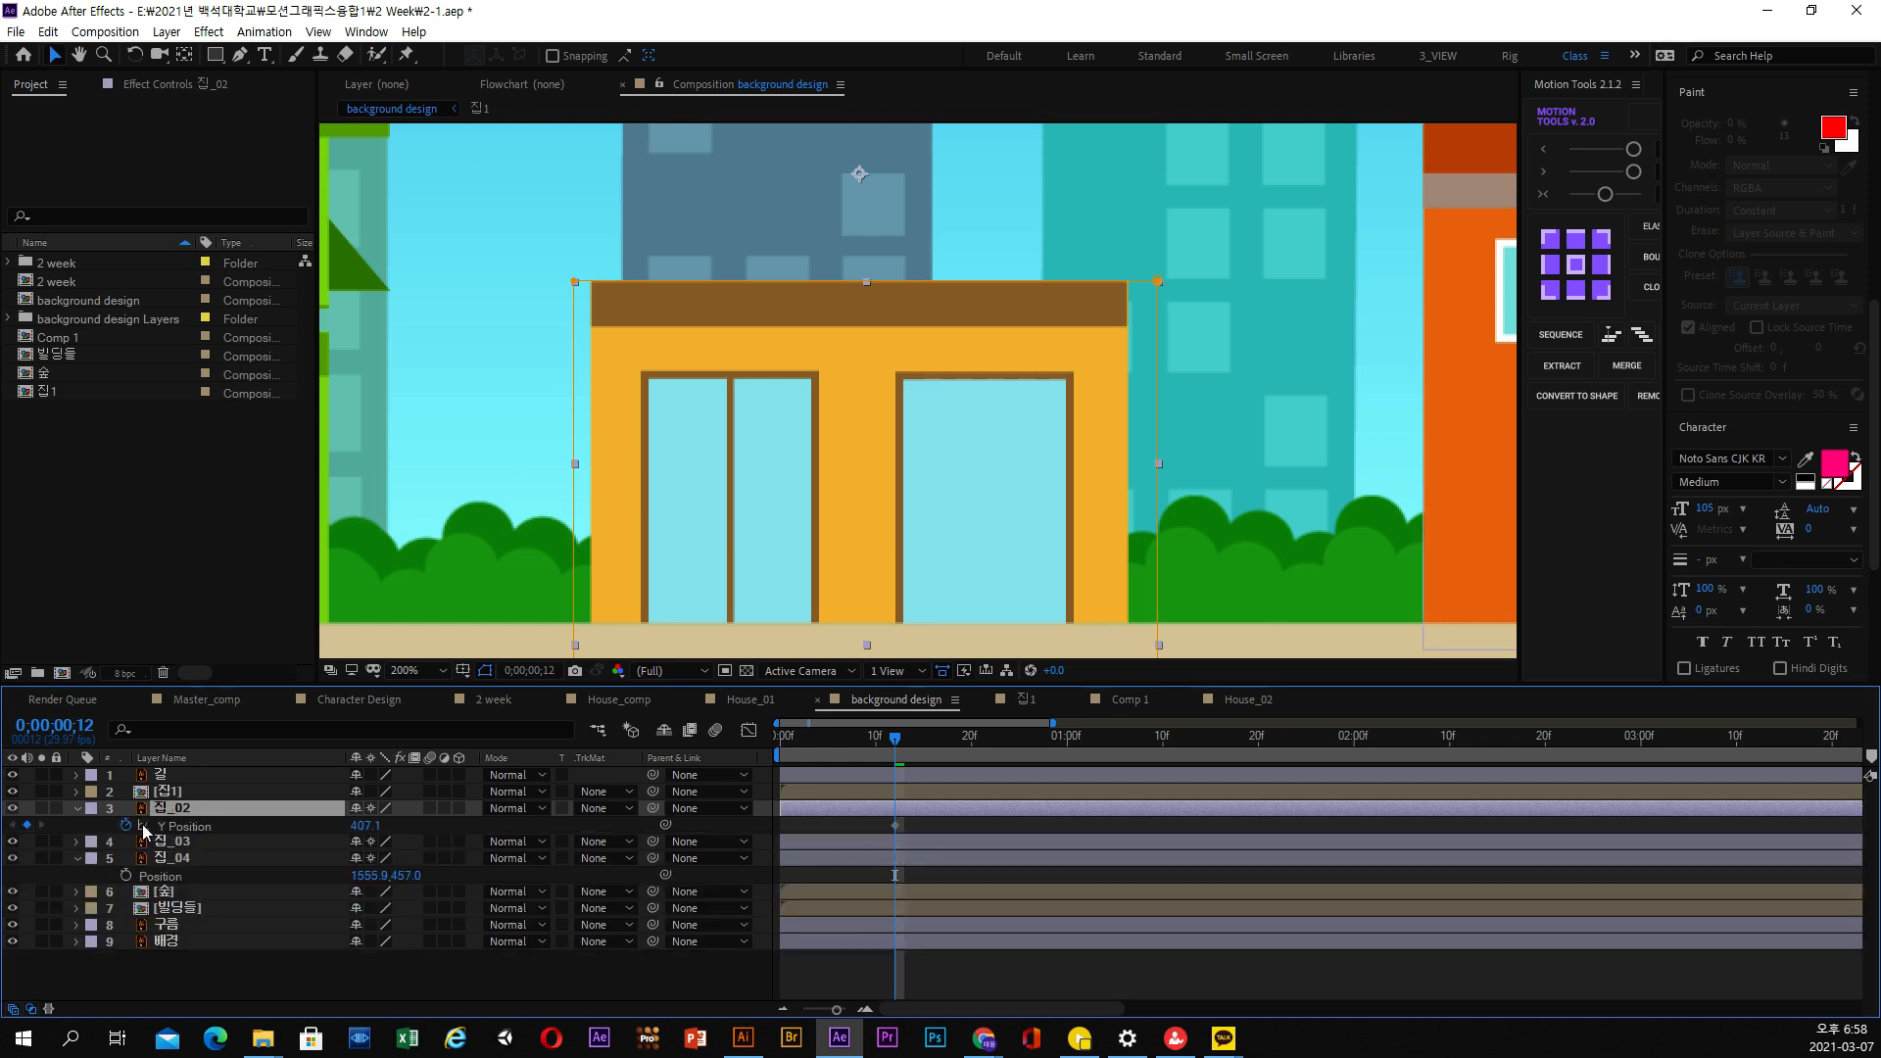
Add Y Position keyframes to 집_02 at 0;00;00;07 and at the first frame
left_click_drag(895, 739, 846, 752)
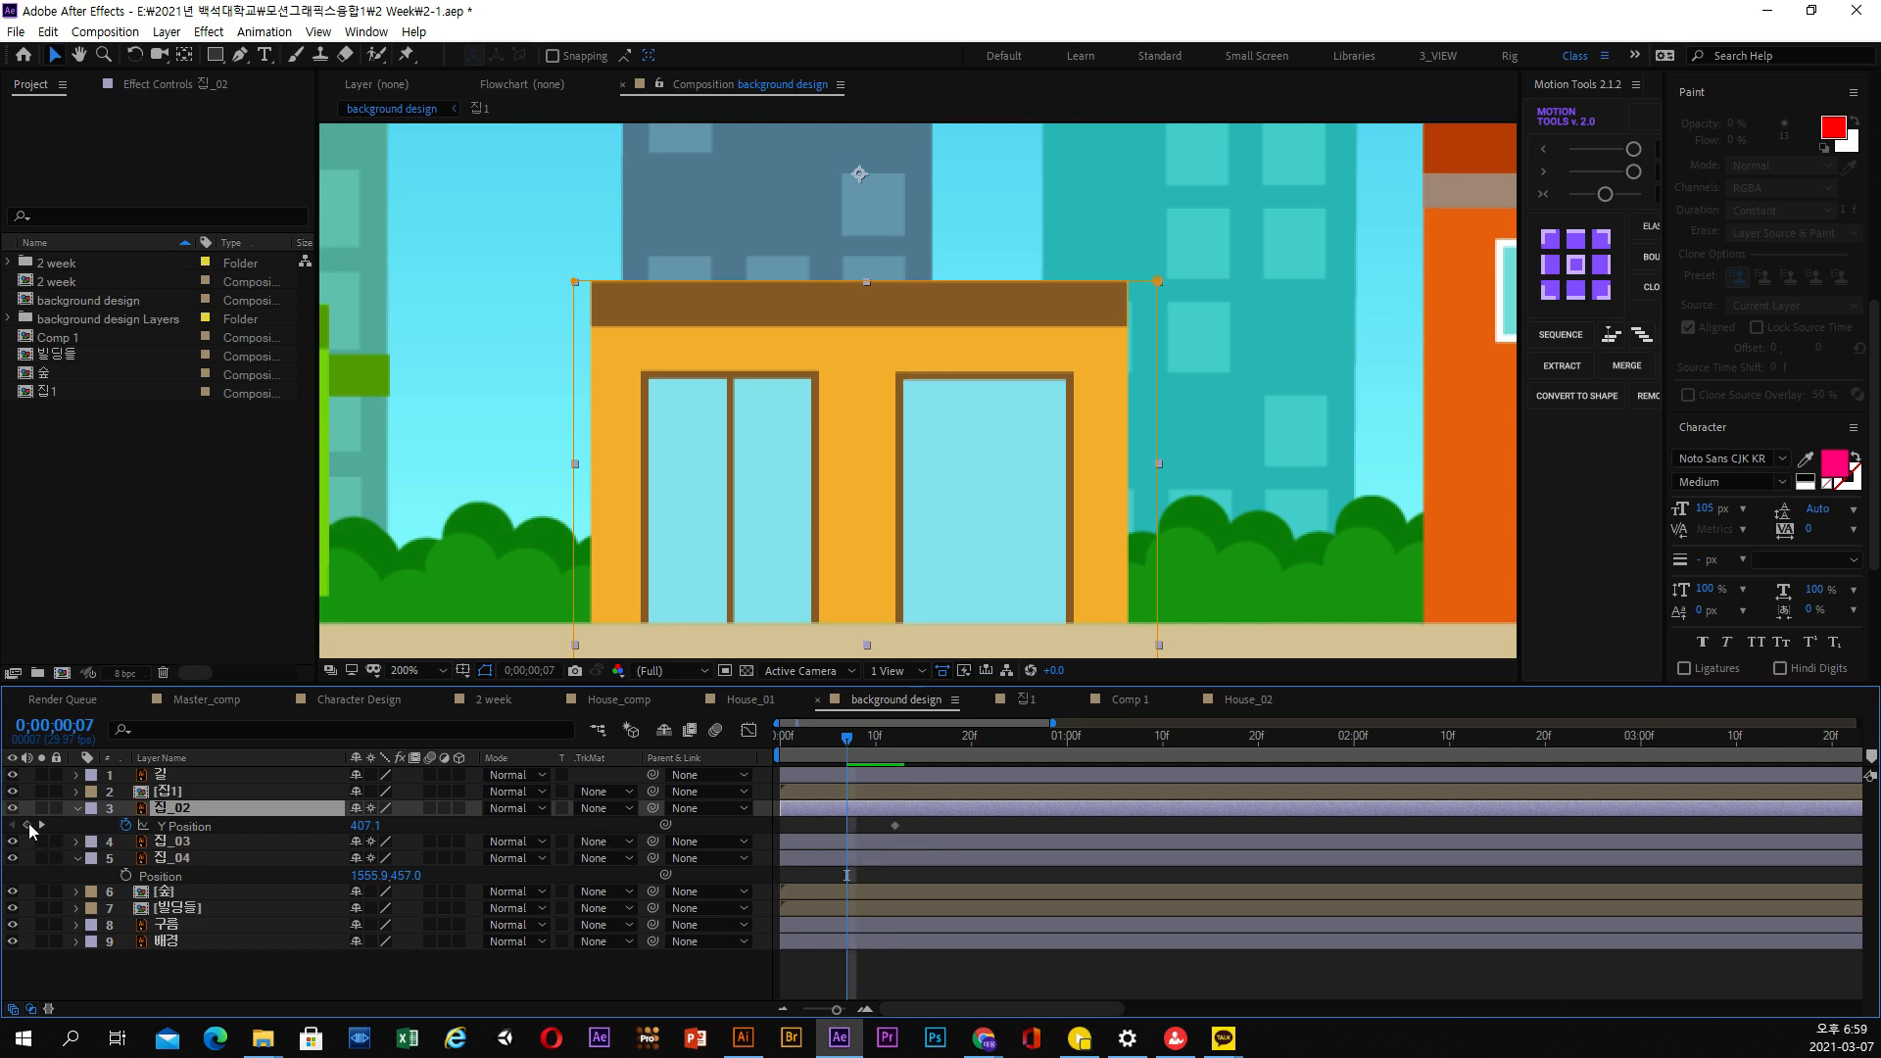
left_click(27, 825)
key("Home")
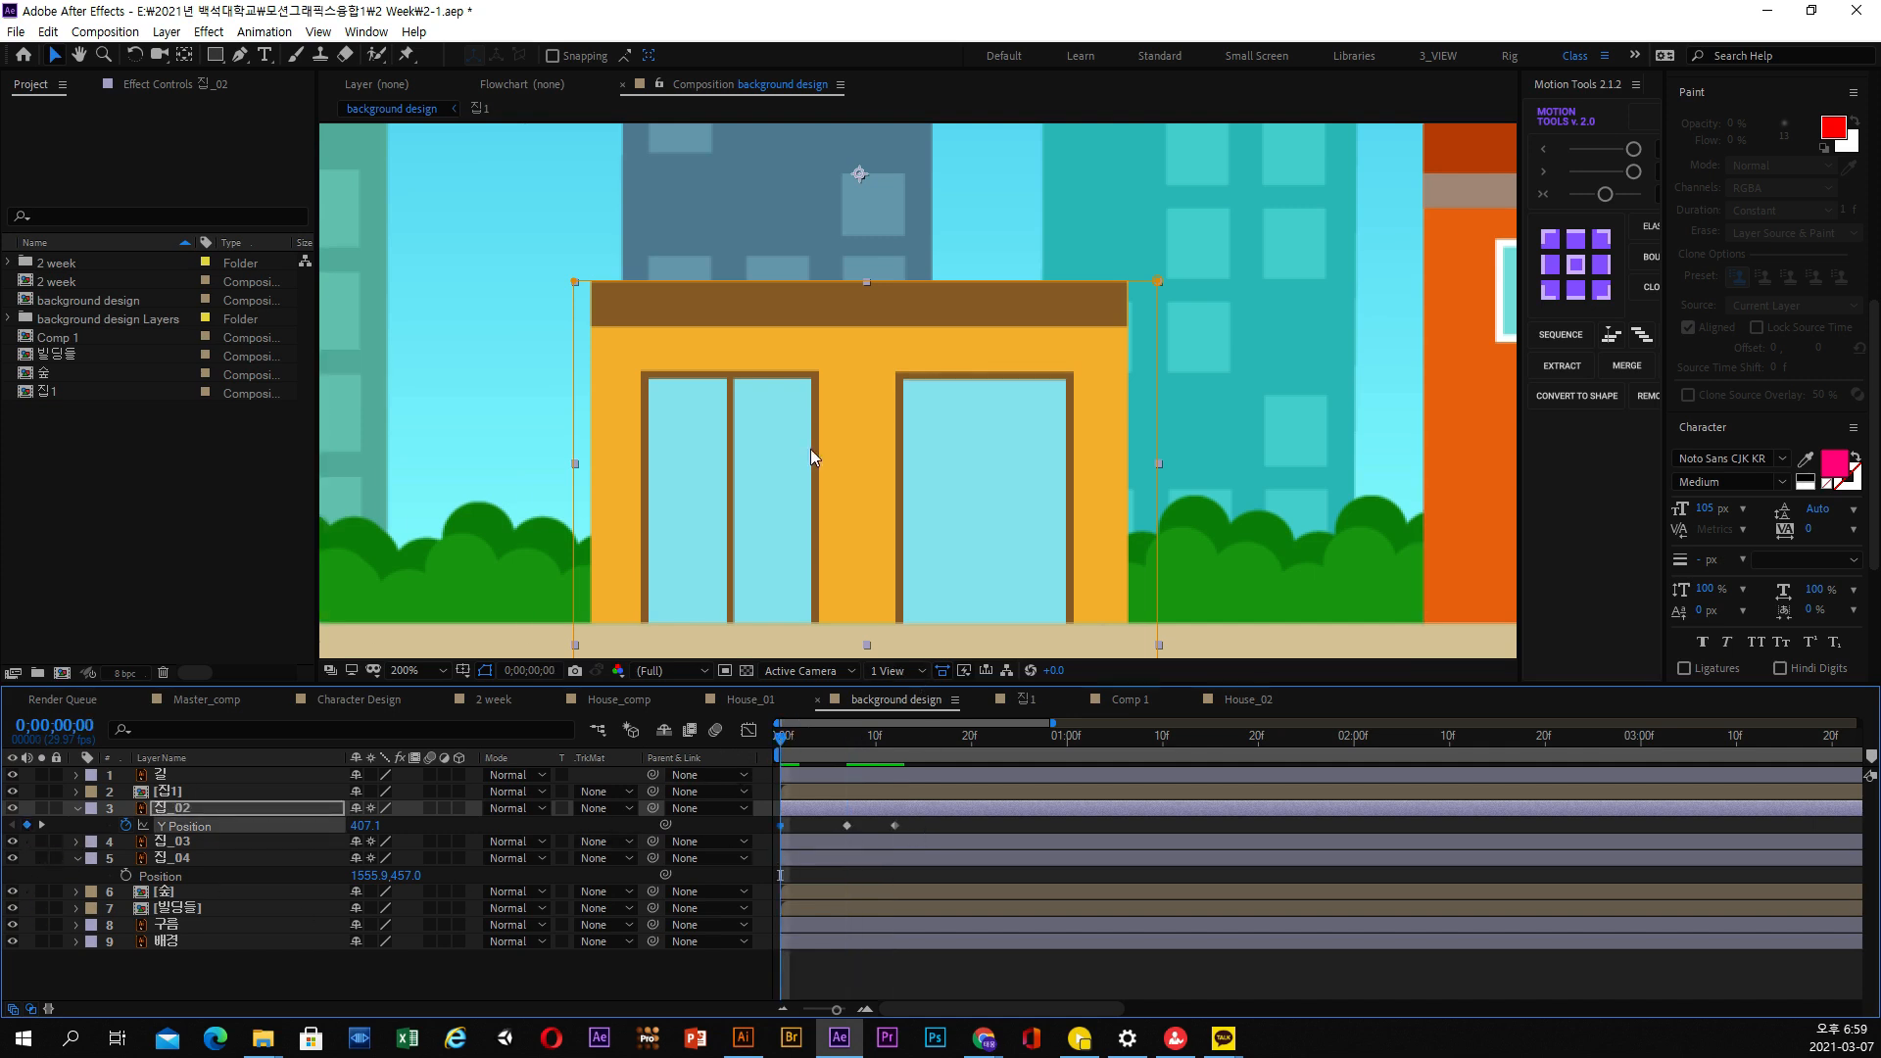
Try to move the anchor point of 집_02 down to the base of the building, and expand its transform properties
scroll(918, 403, "down", 2)
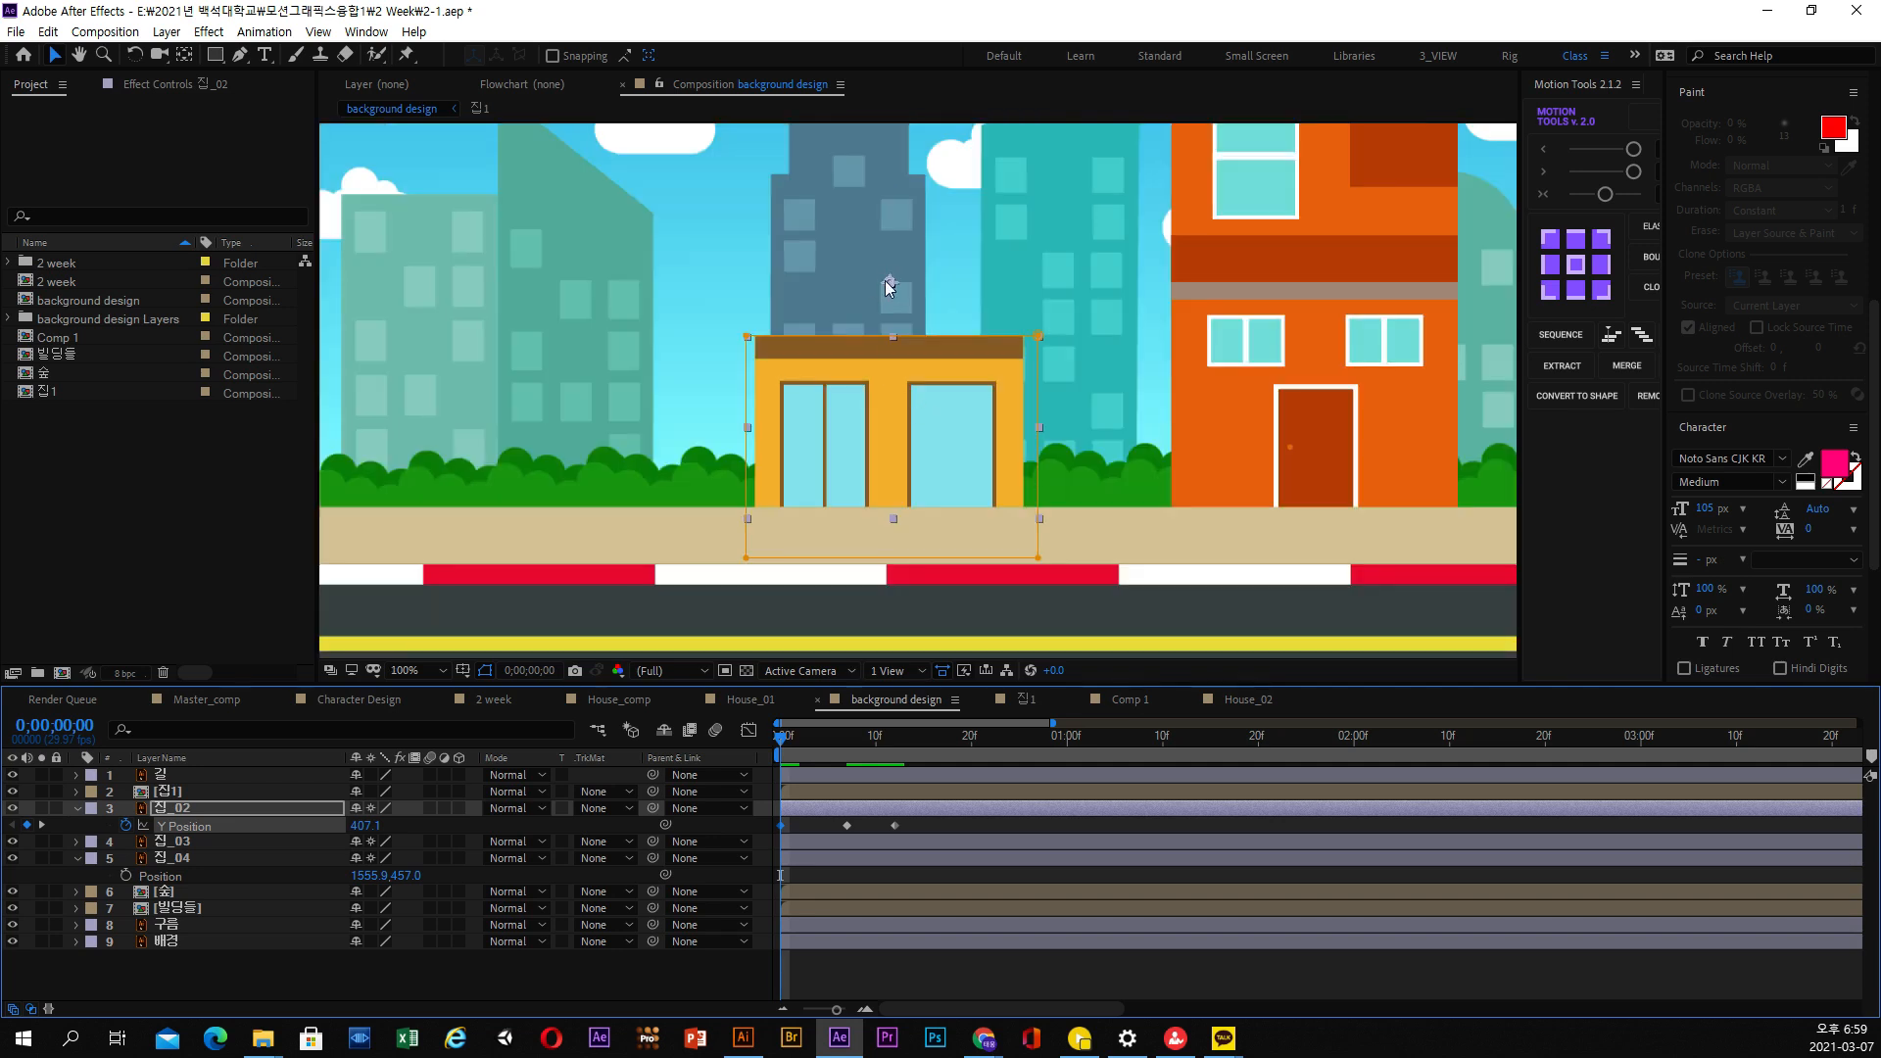
key("space")
left_click_drag(888, 276, 853, 258)
left_click(181, 56)
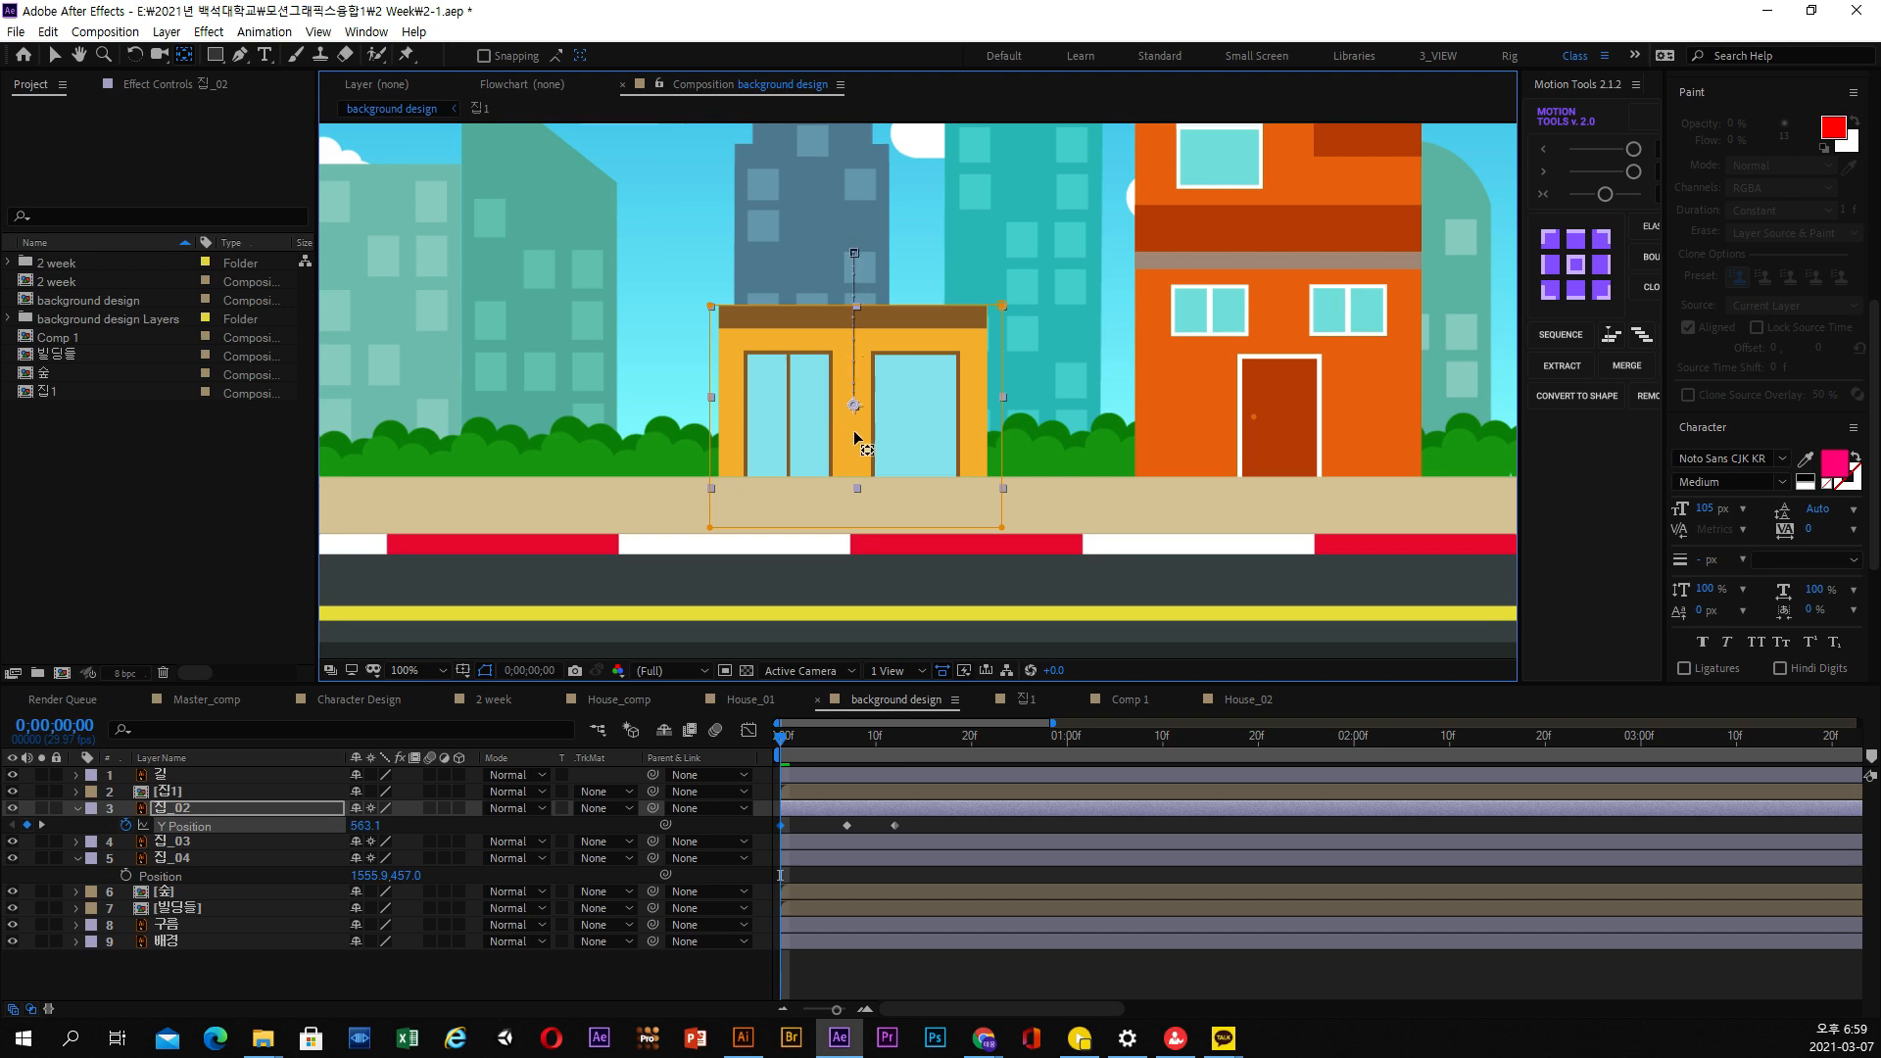
left_click_drag(854, 431, 873, 477)
left_click(54, 58)
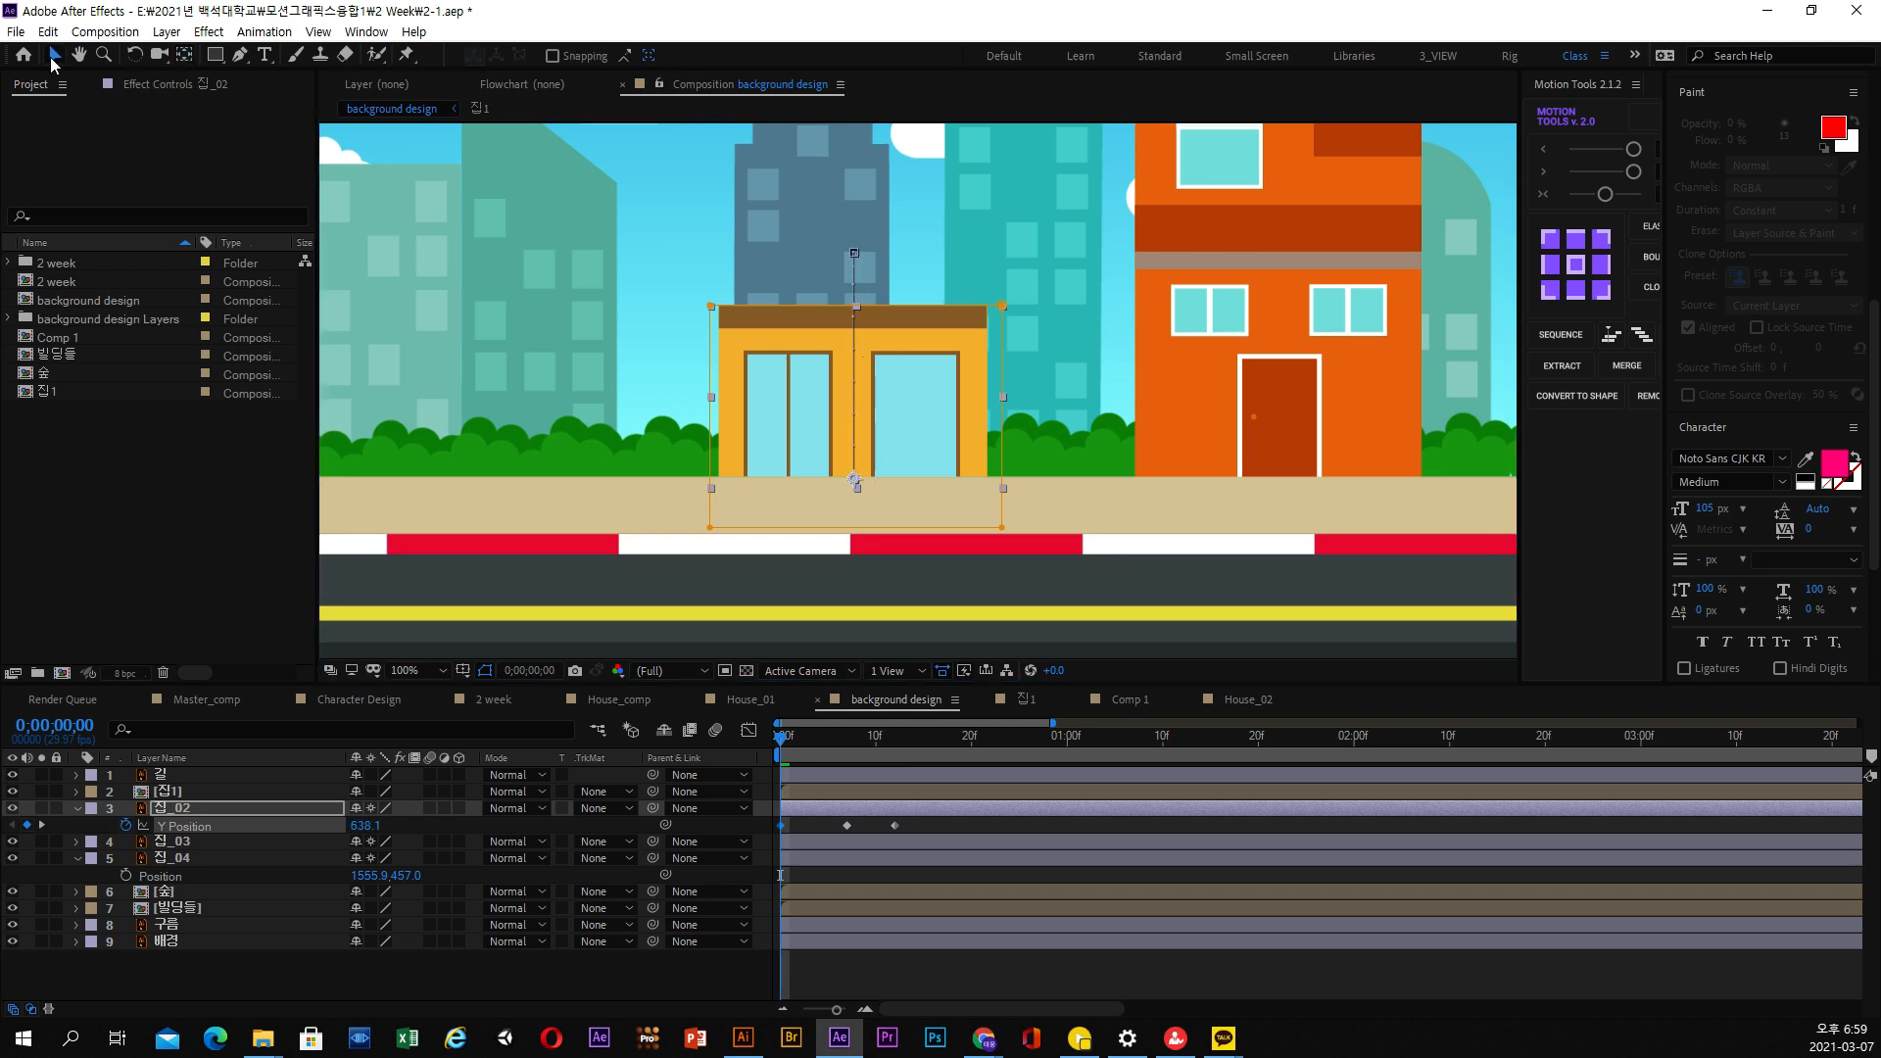
left_click(71, 809)
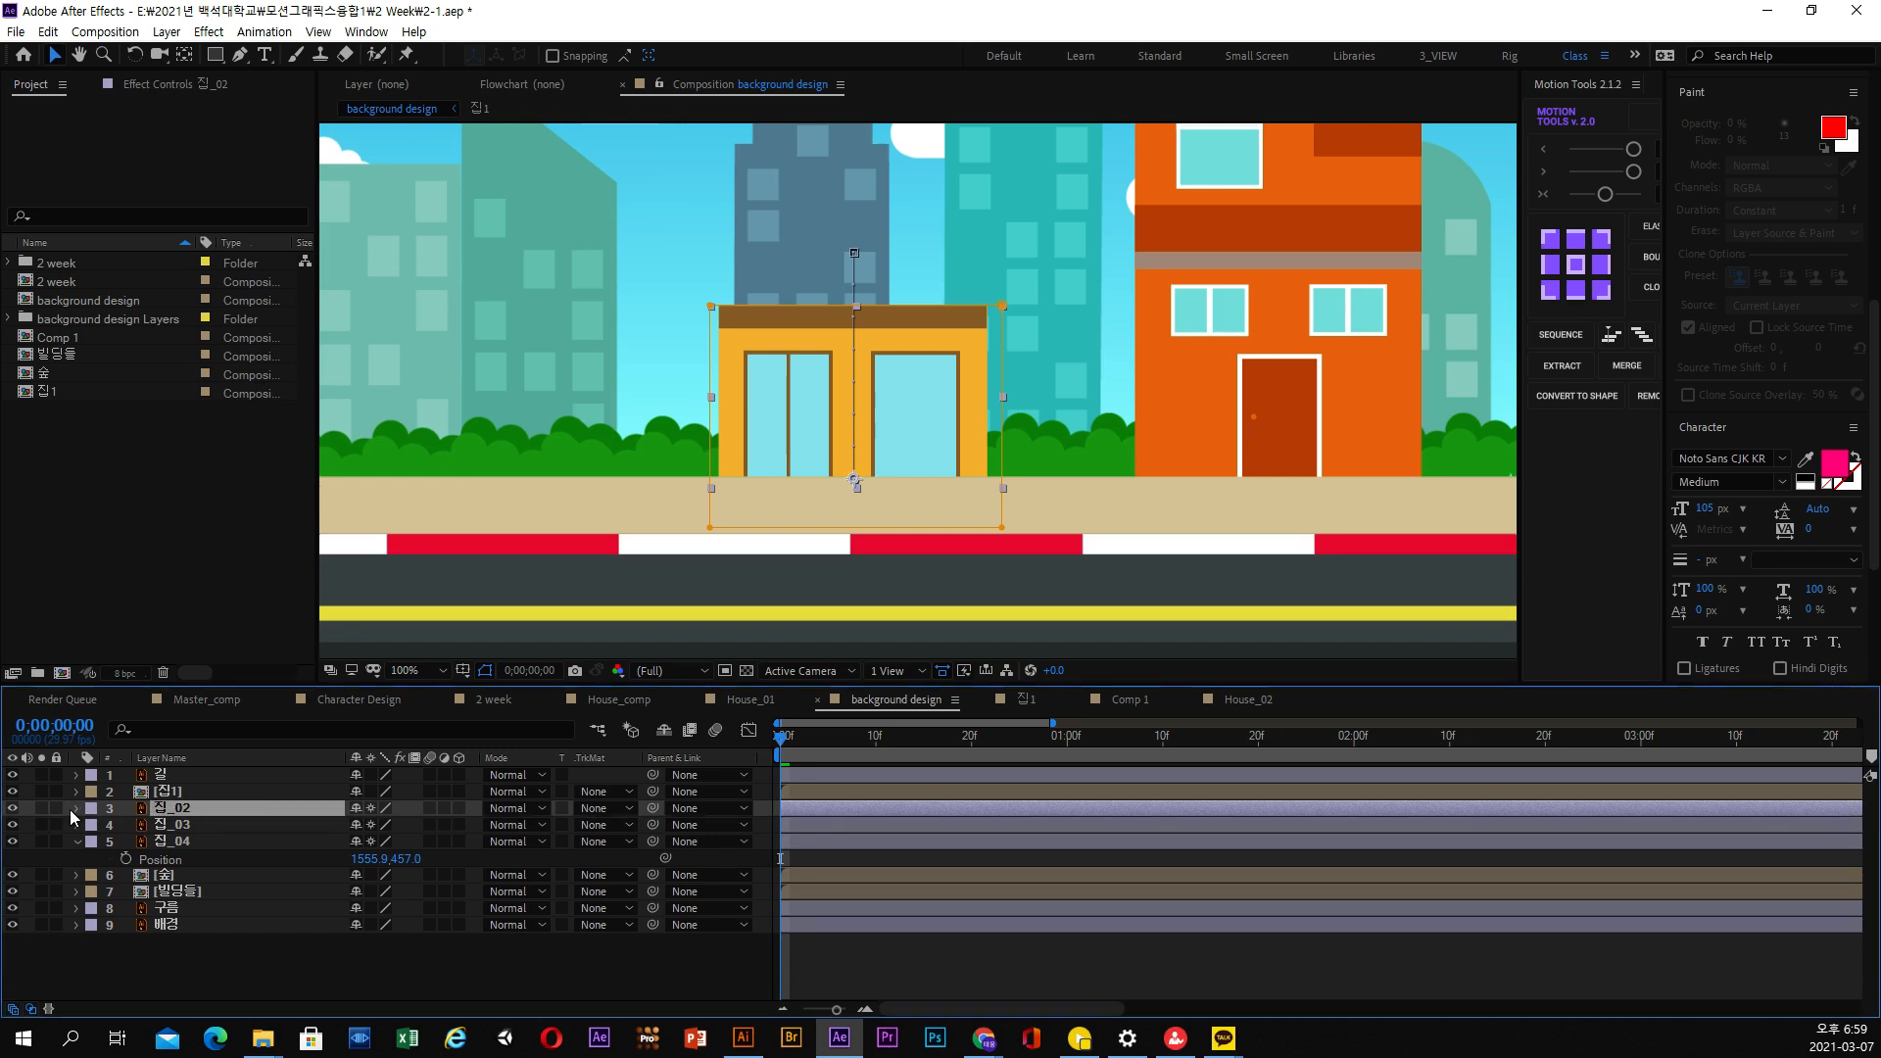
left_click(70, 809)
left_click(155, 863)
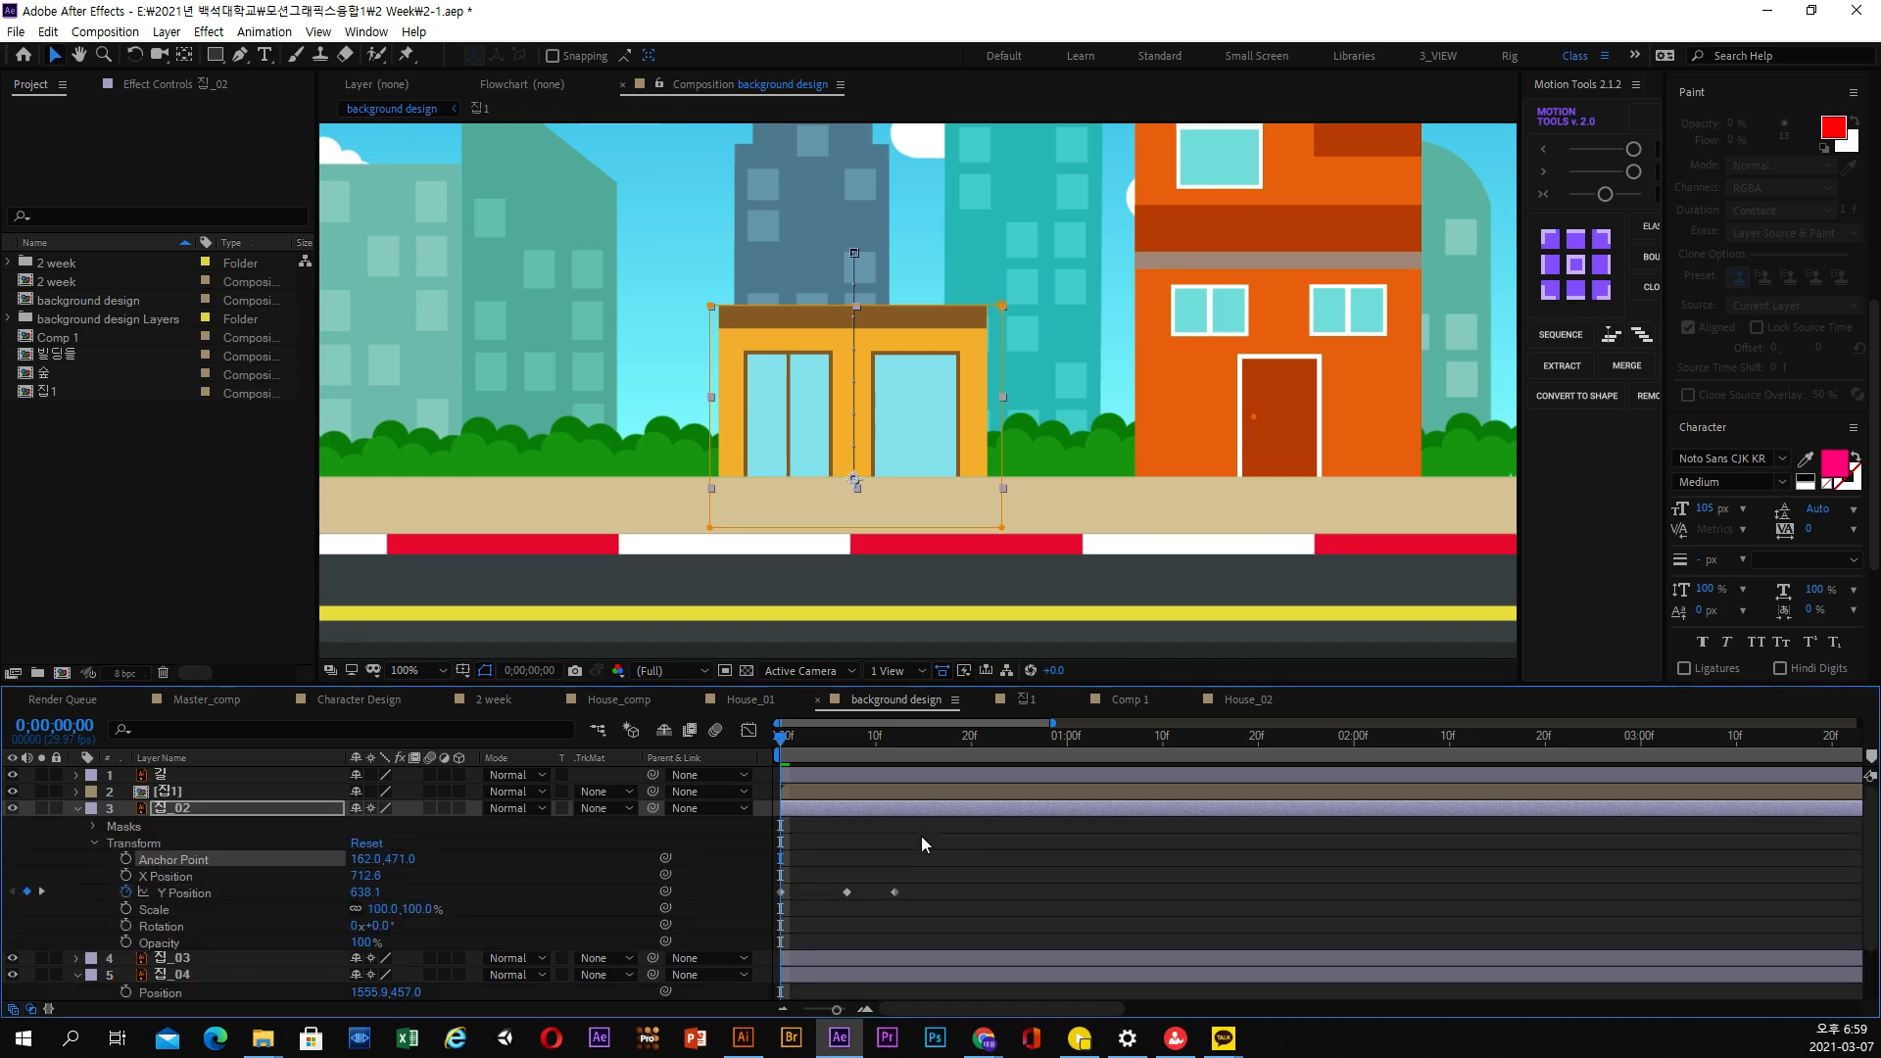
Check the building at 0;00;00;12 and restore its anchor point to 162.0, 240.0
left_click_drag(828, 742, 895, 752)
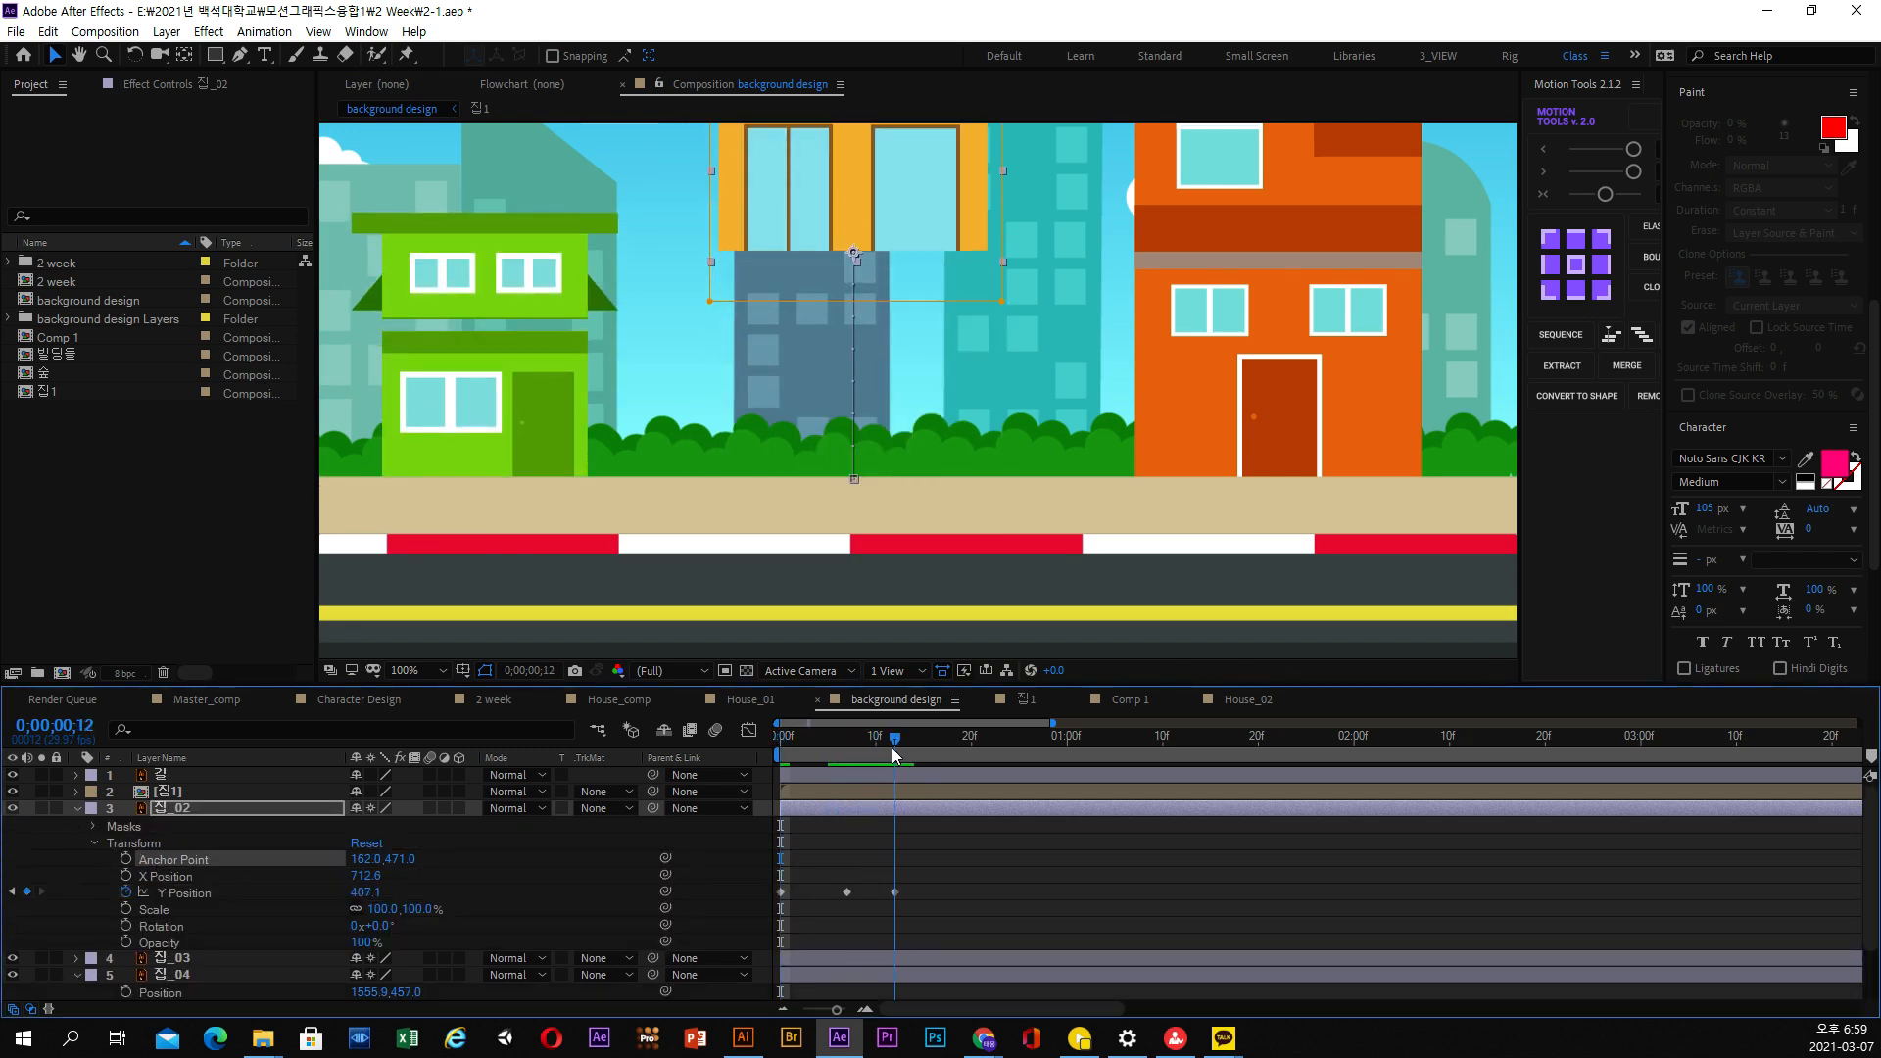
left_click_drag(400, 859, 154, 878)
left_click_drag(895, 742, 926, 769)
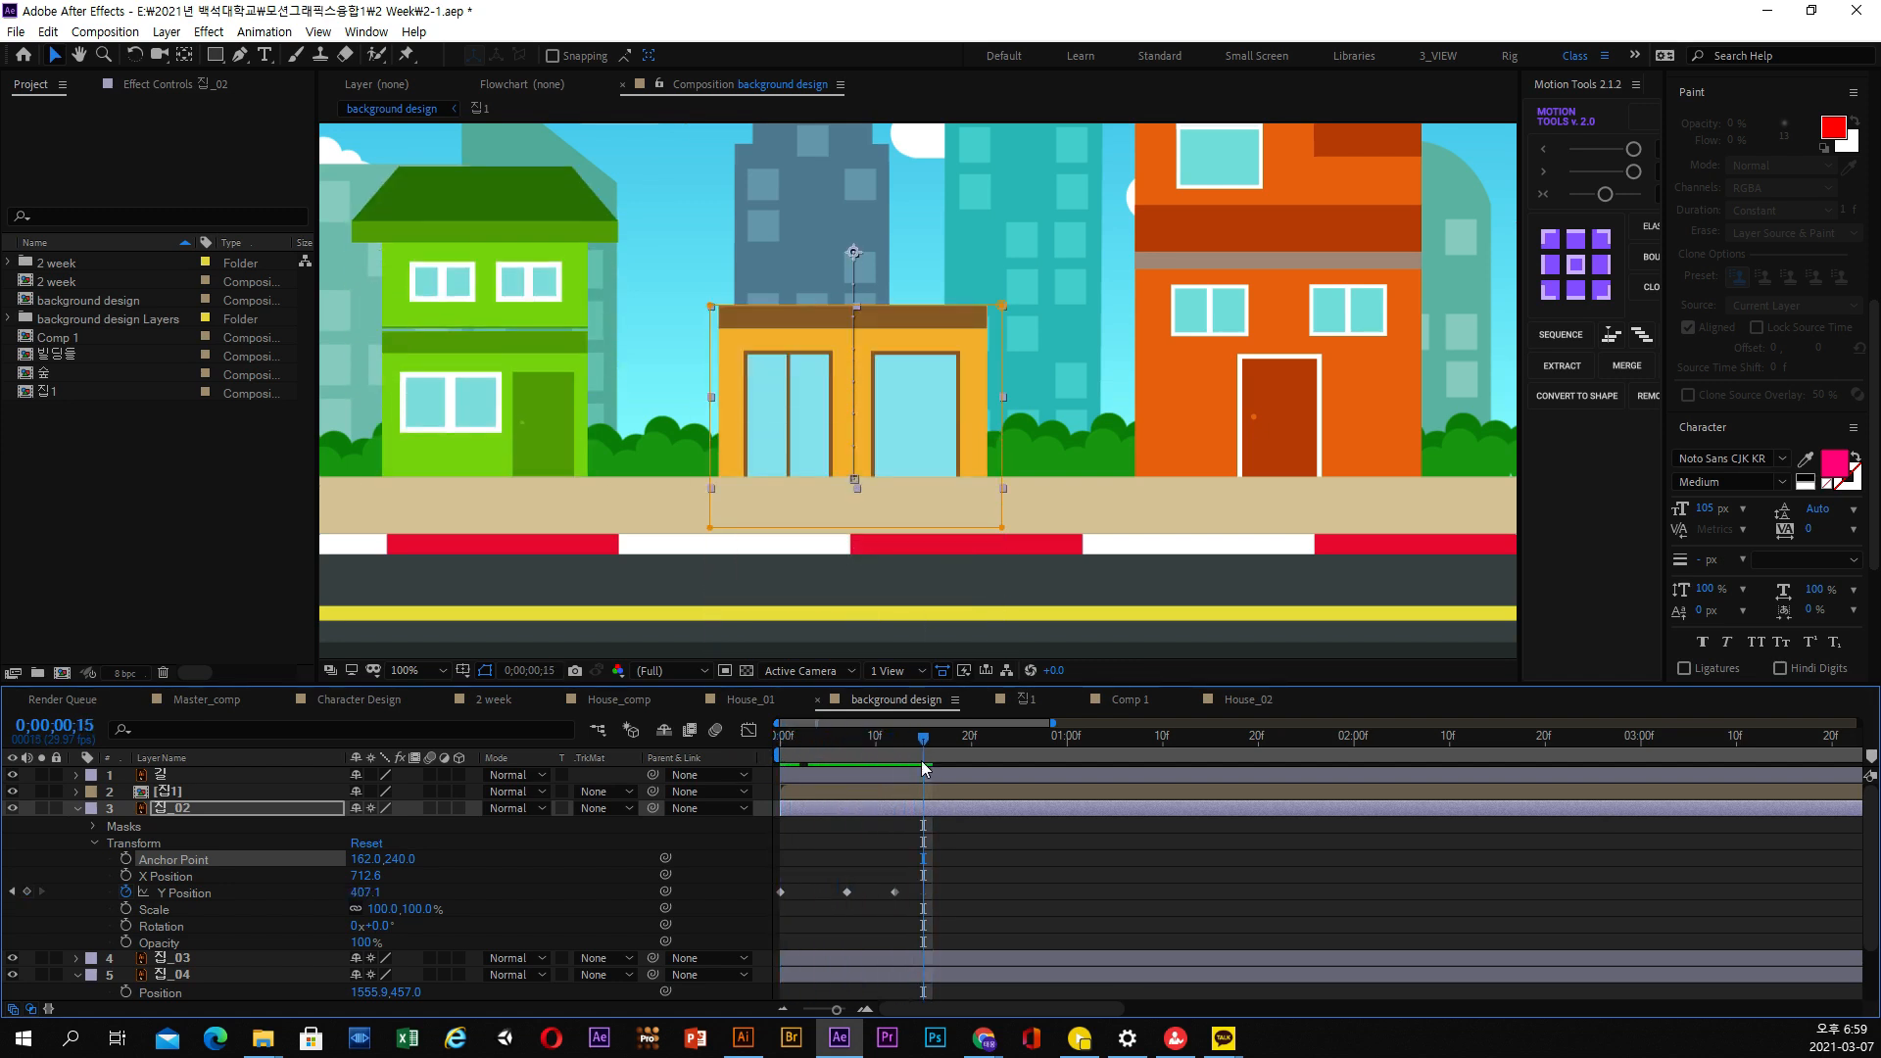
Set the Y Position of 집_02 to 584.1 at the first frame and 381.1 at 0;00;00;07
left_click(877, 811)
left_click_drag(897, 739, 733, 749)
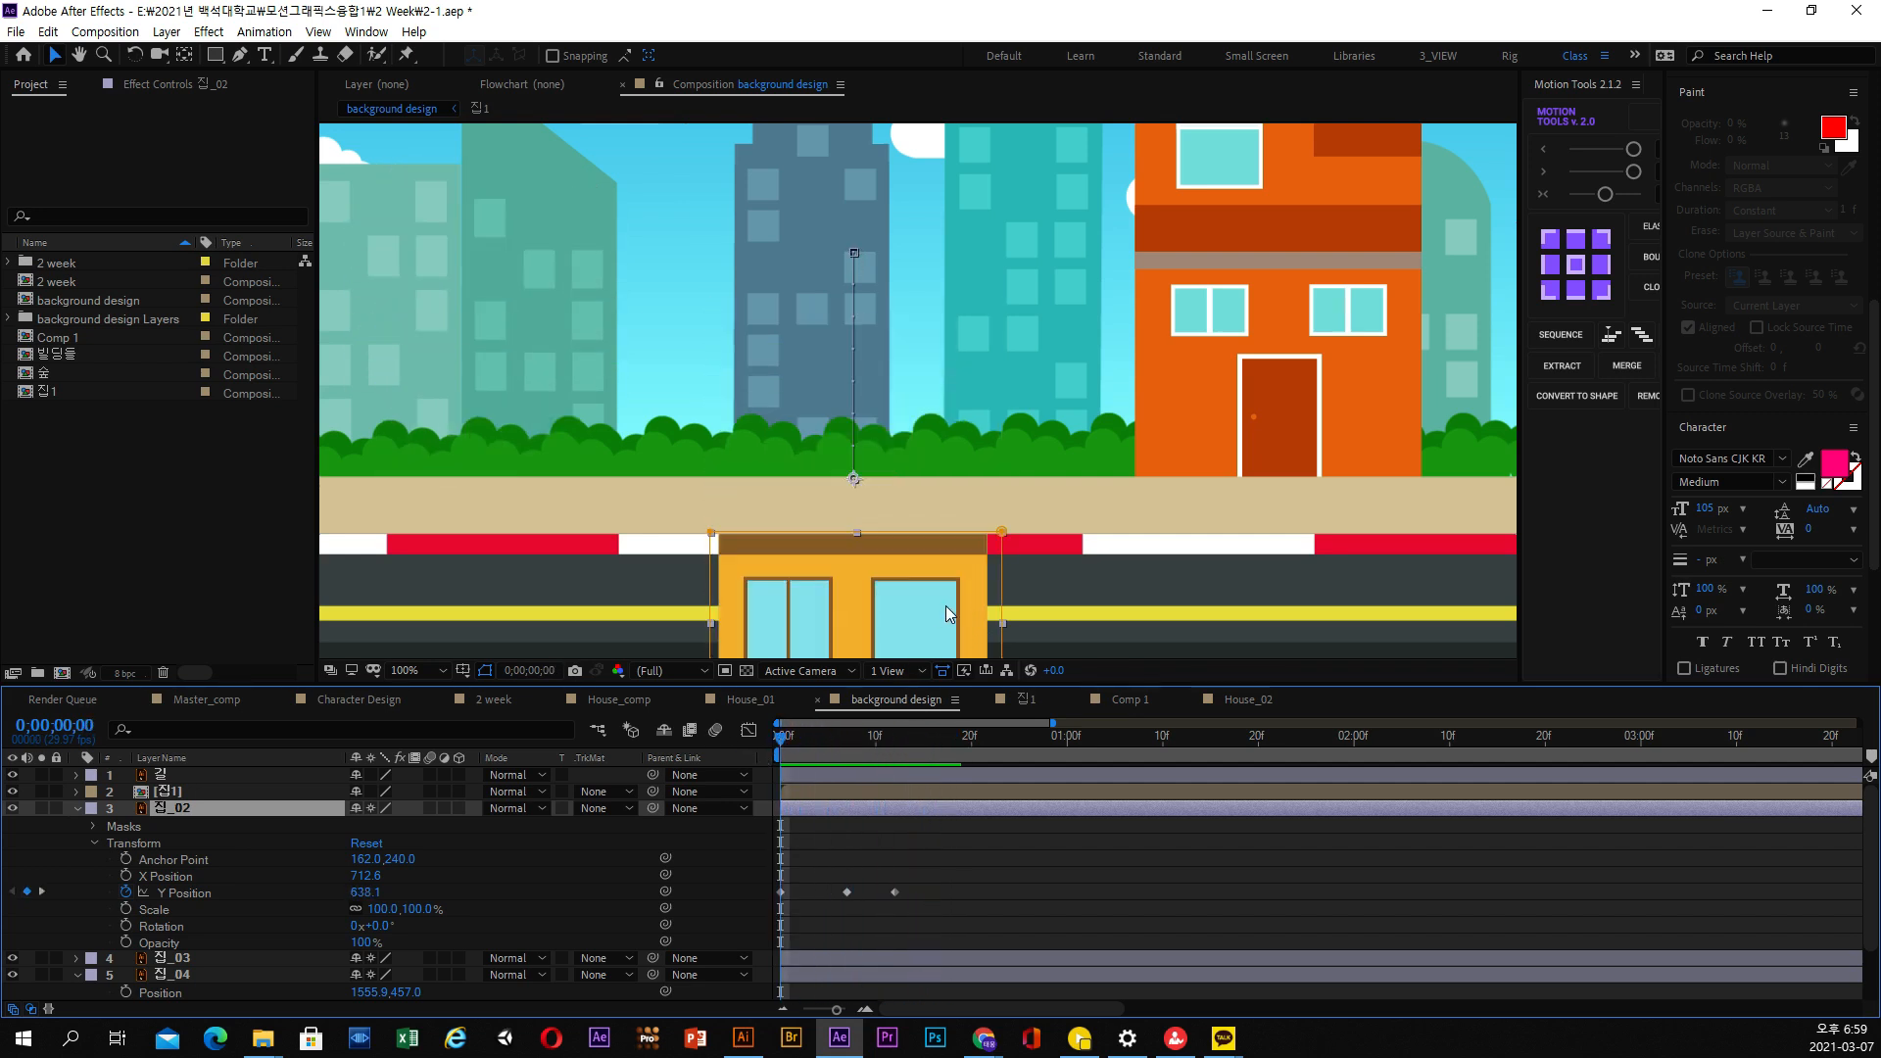
left_click_drag(390, 894, 322, 891)
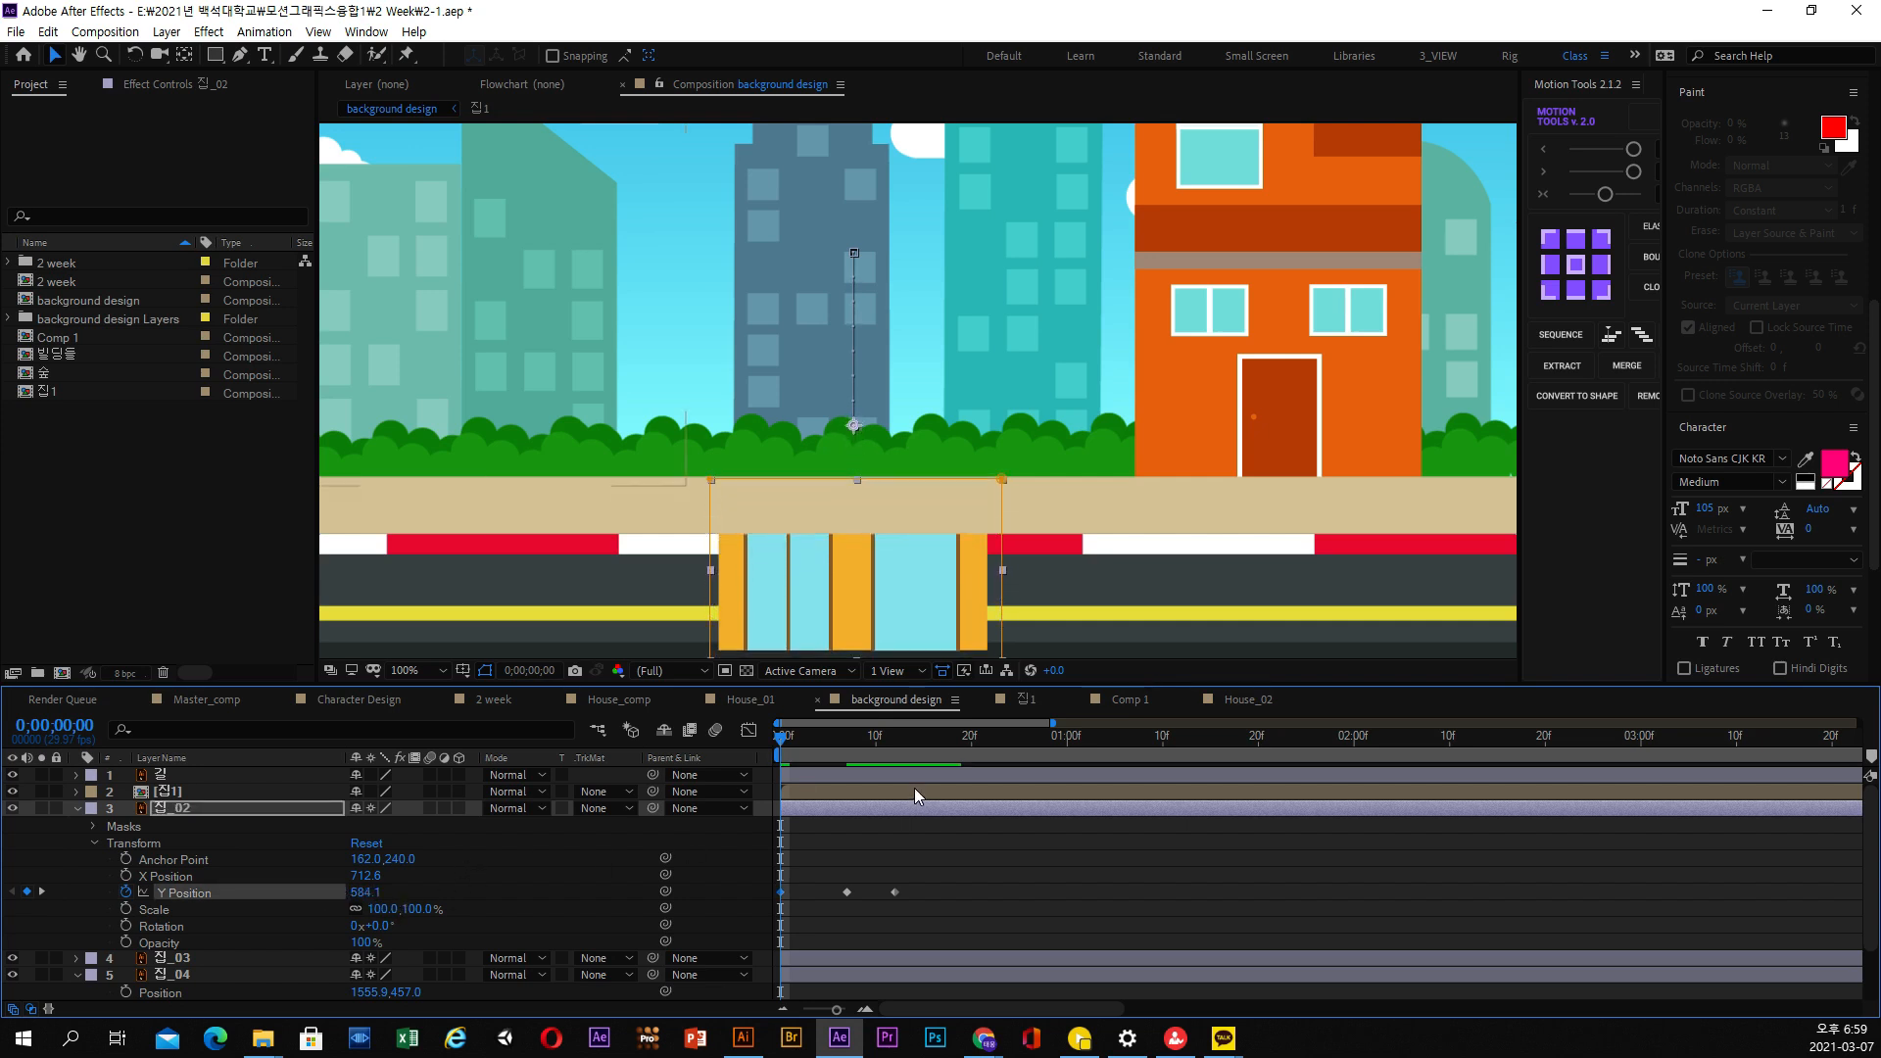
mouse_move(811, 743)
left_mouse_down()
mouse_move(903, 745)
mouse_move(768, 738)
mouse_move(848, 746)
left_mouse_up()
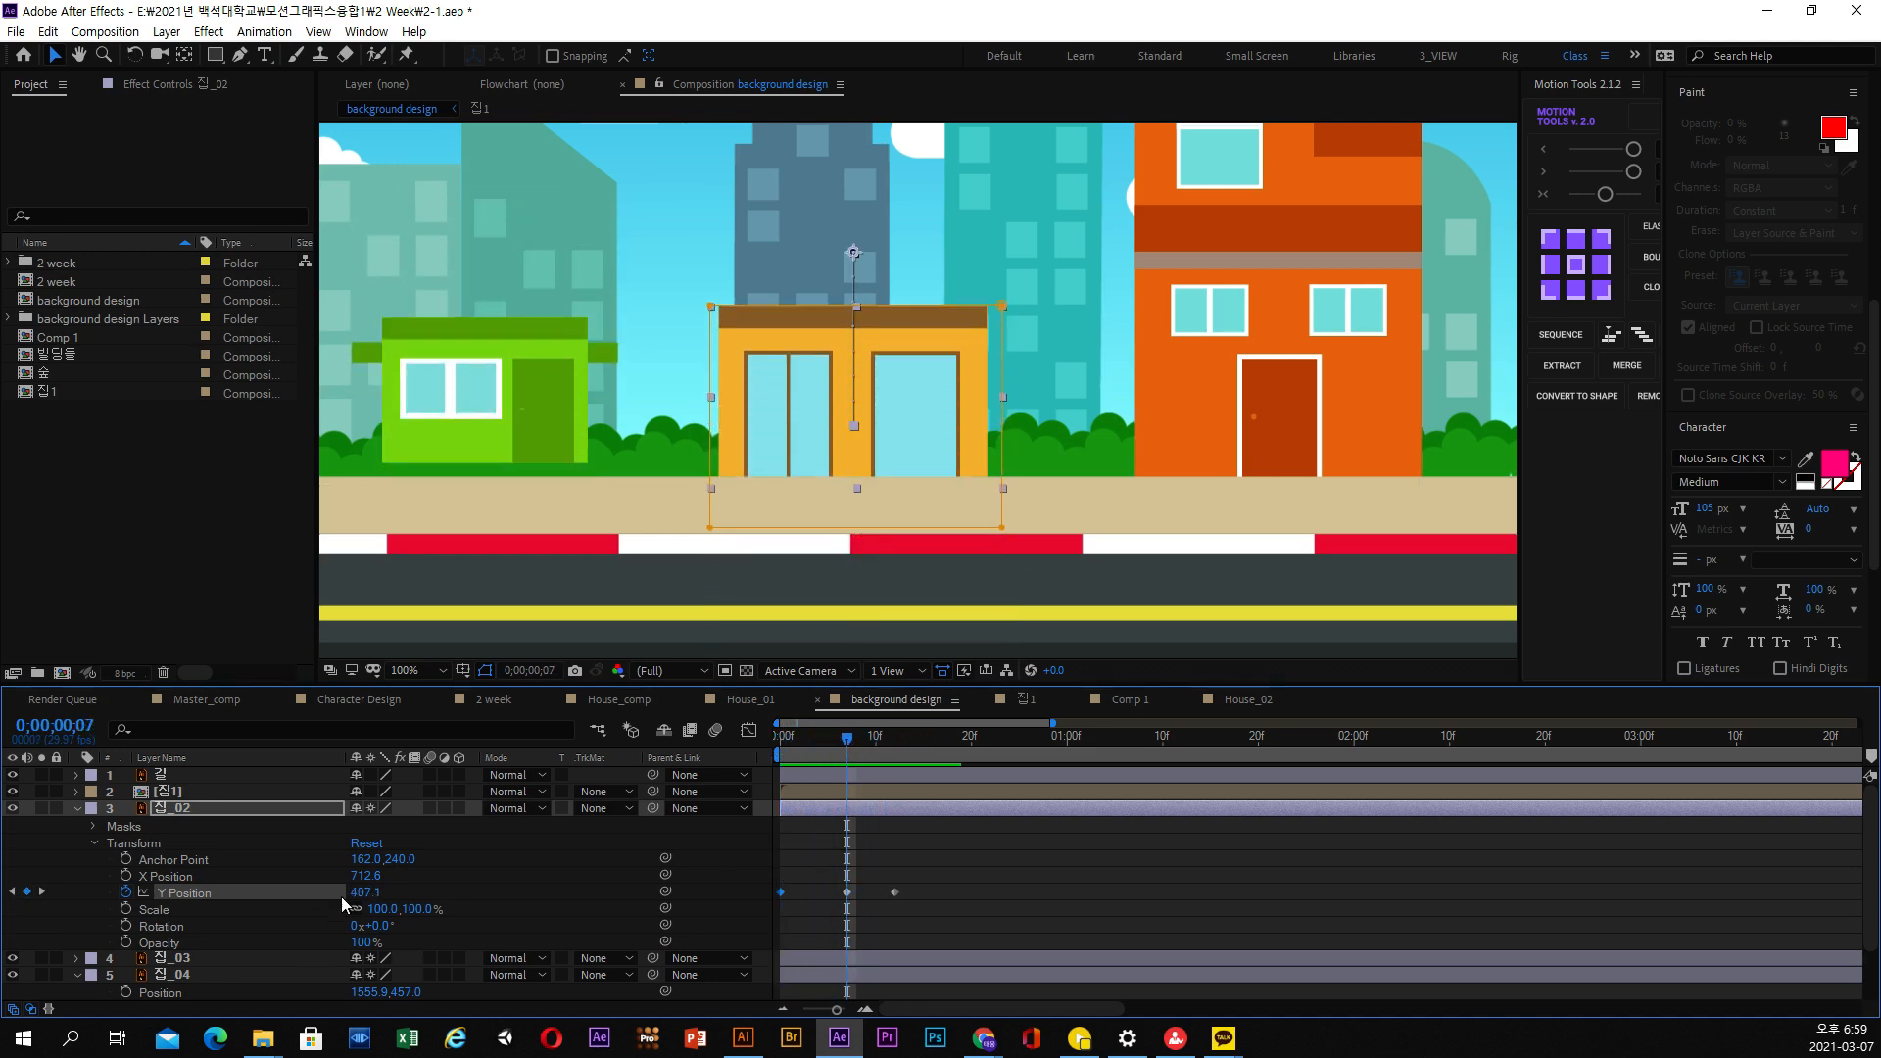
mouse_move(365, 892)
left_mouse_down()
mouse_move(348, 891)
mouse_move(373, 890)
left_mouse_up()
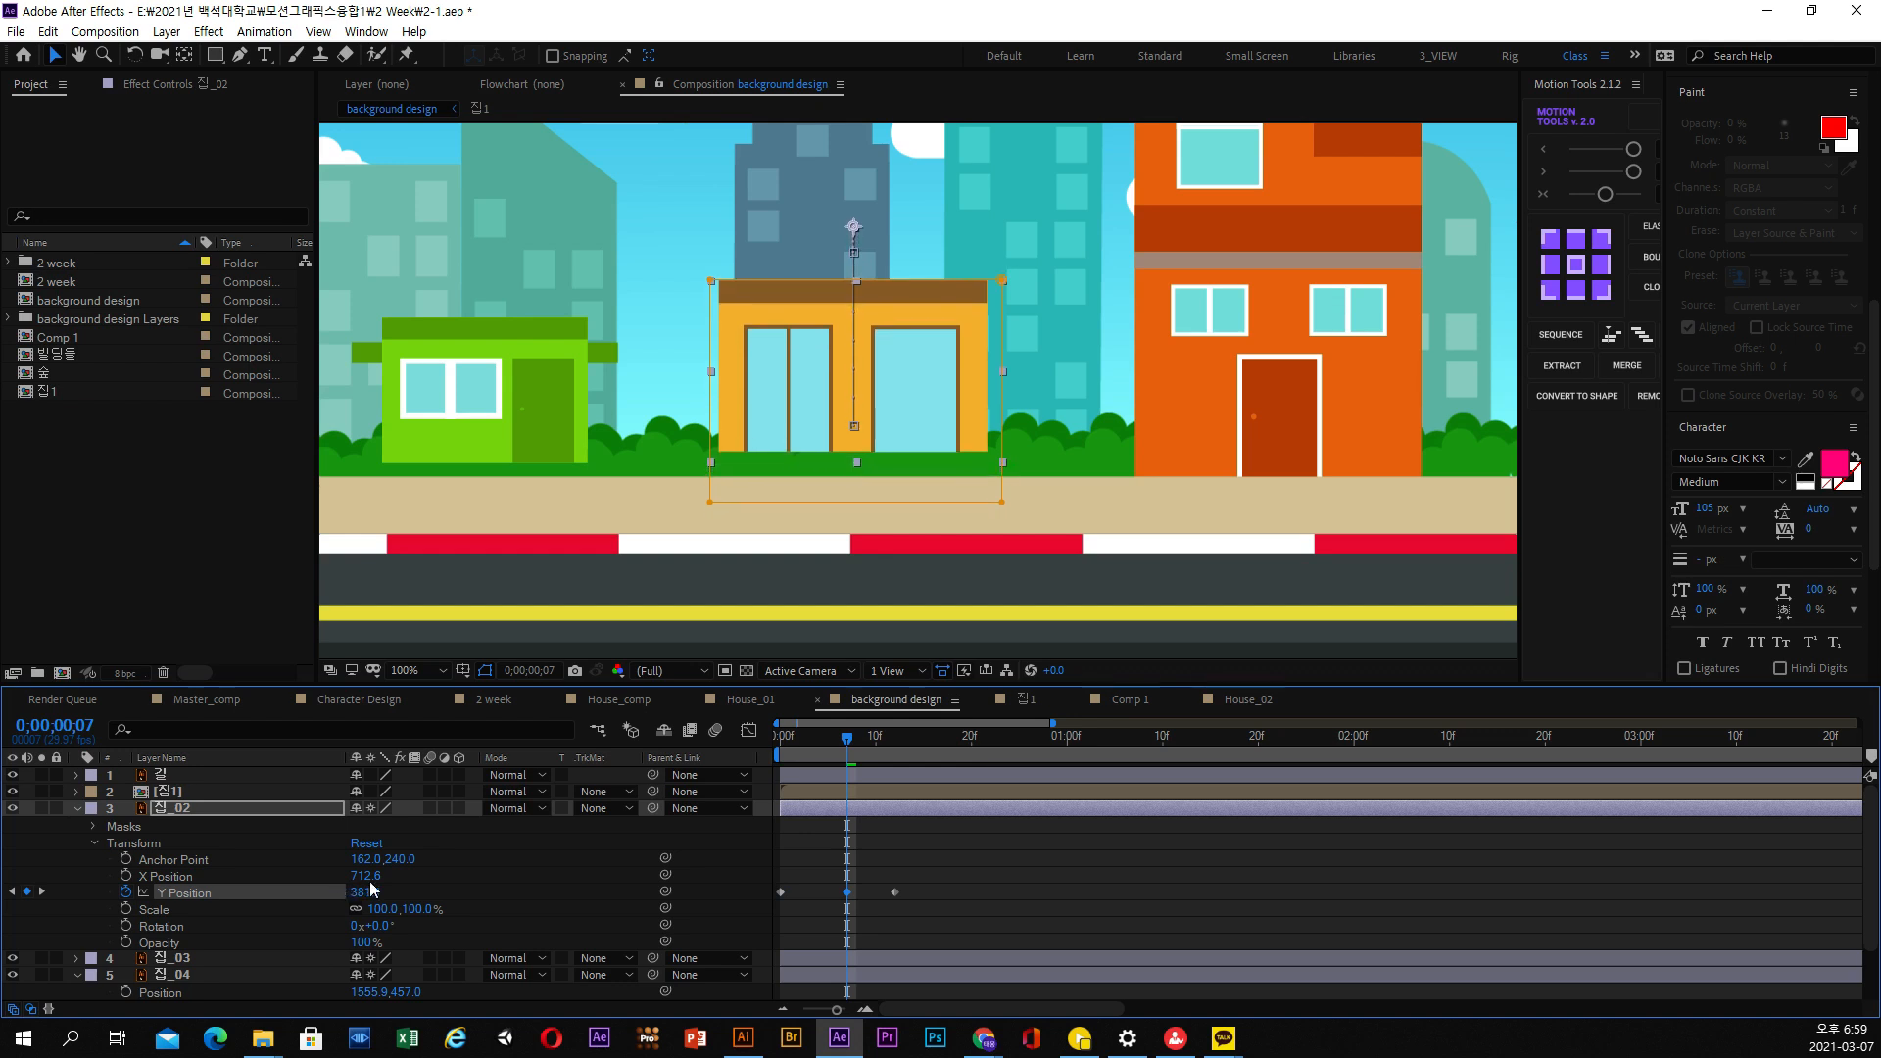
left_click_drag(822, 754, 905, 750)
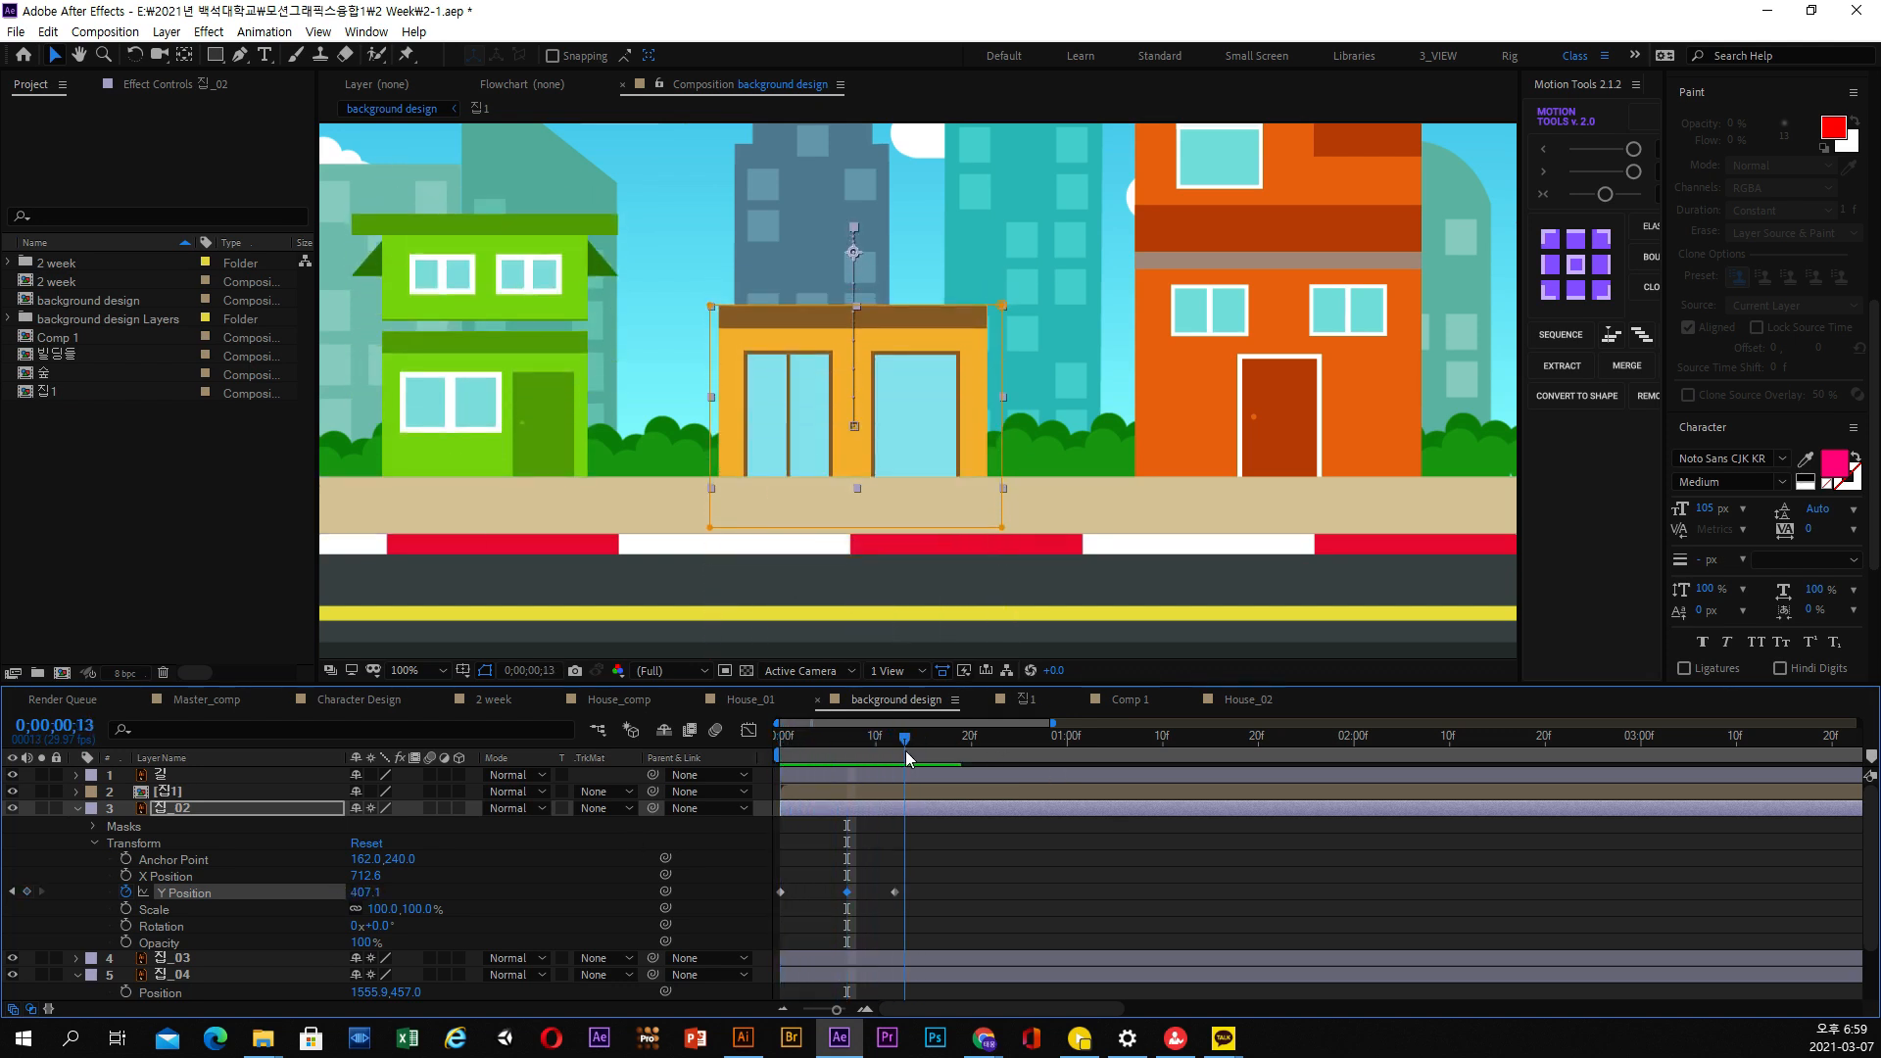
Apply Easy Ease to all three Y Position keyframes of 집_02
left_click_drag(942, 887, 760, 891)
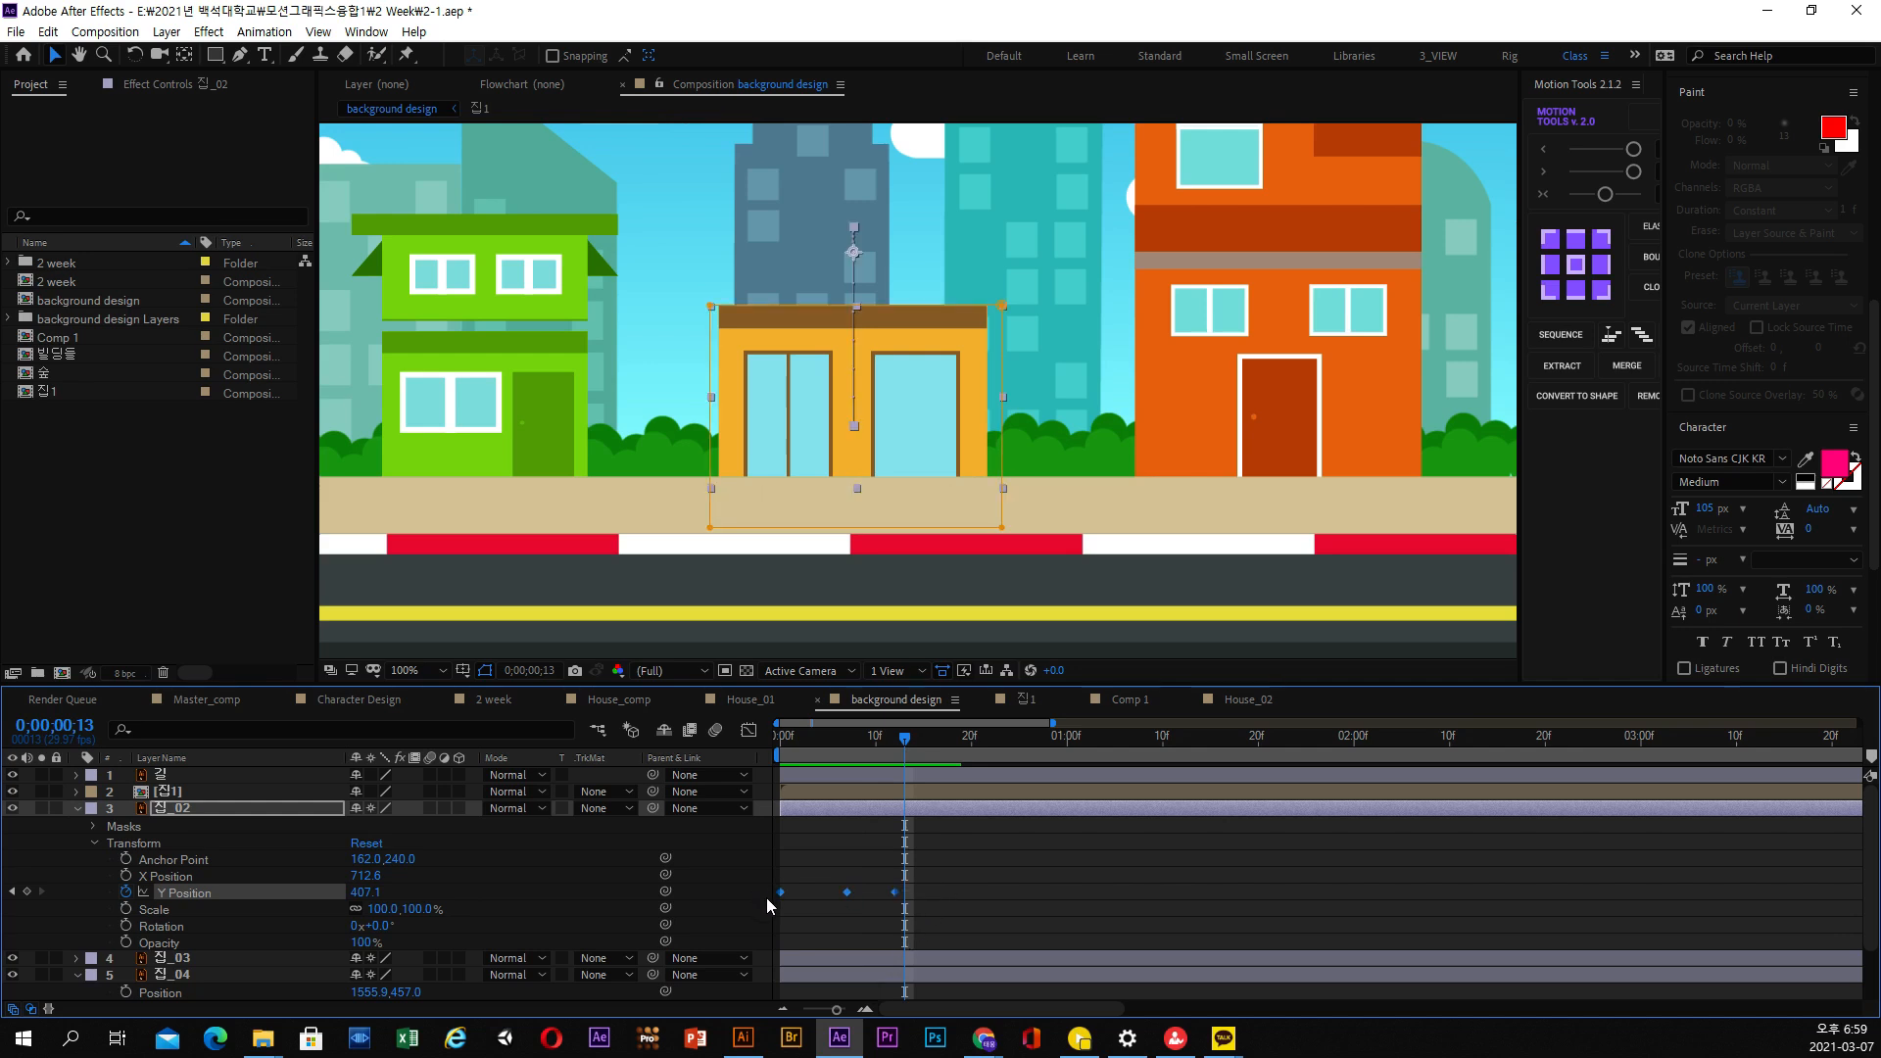
right_click(847, 891)
mouse_move(940, 878)
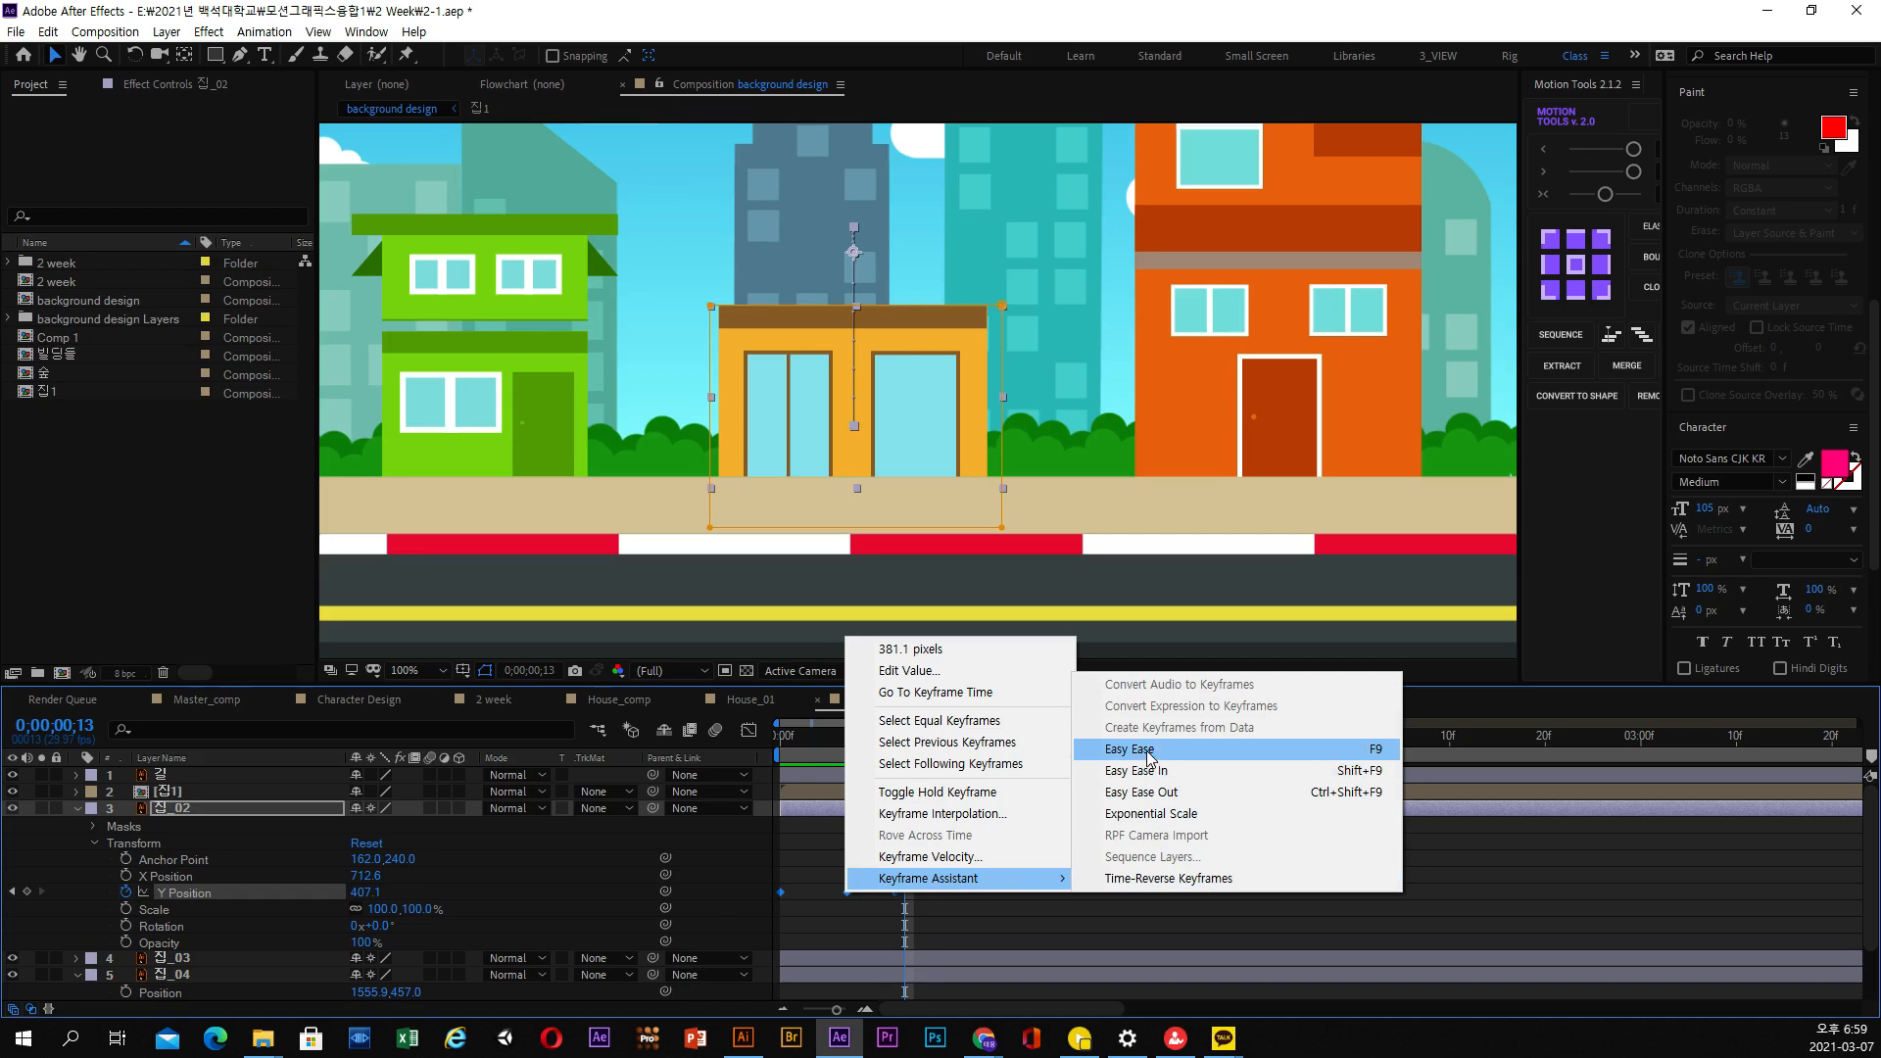
left_click(1136, 748)
left_click(1116, 861)
Preview the ground floor's eased rise from the first frame, and return the playhead to the start
key("Home")
key("space")
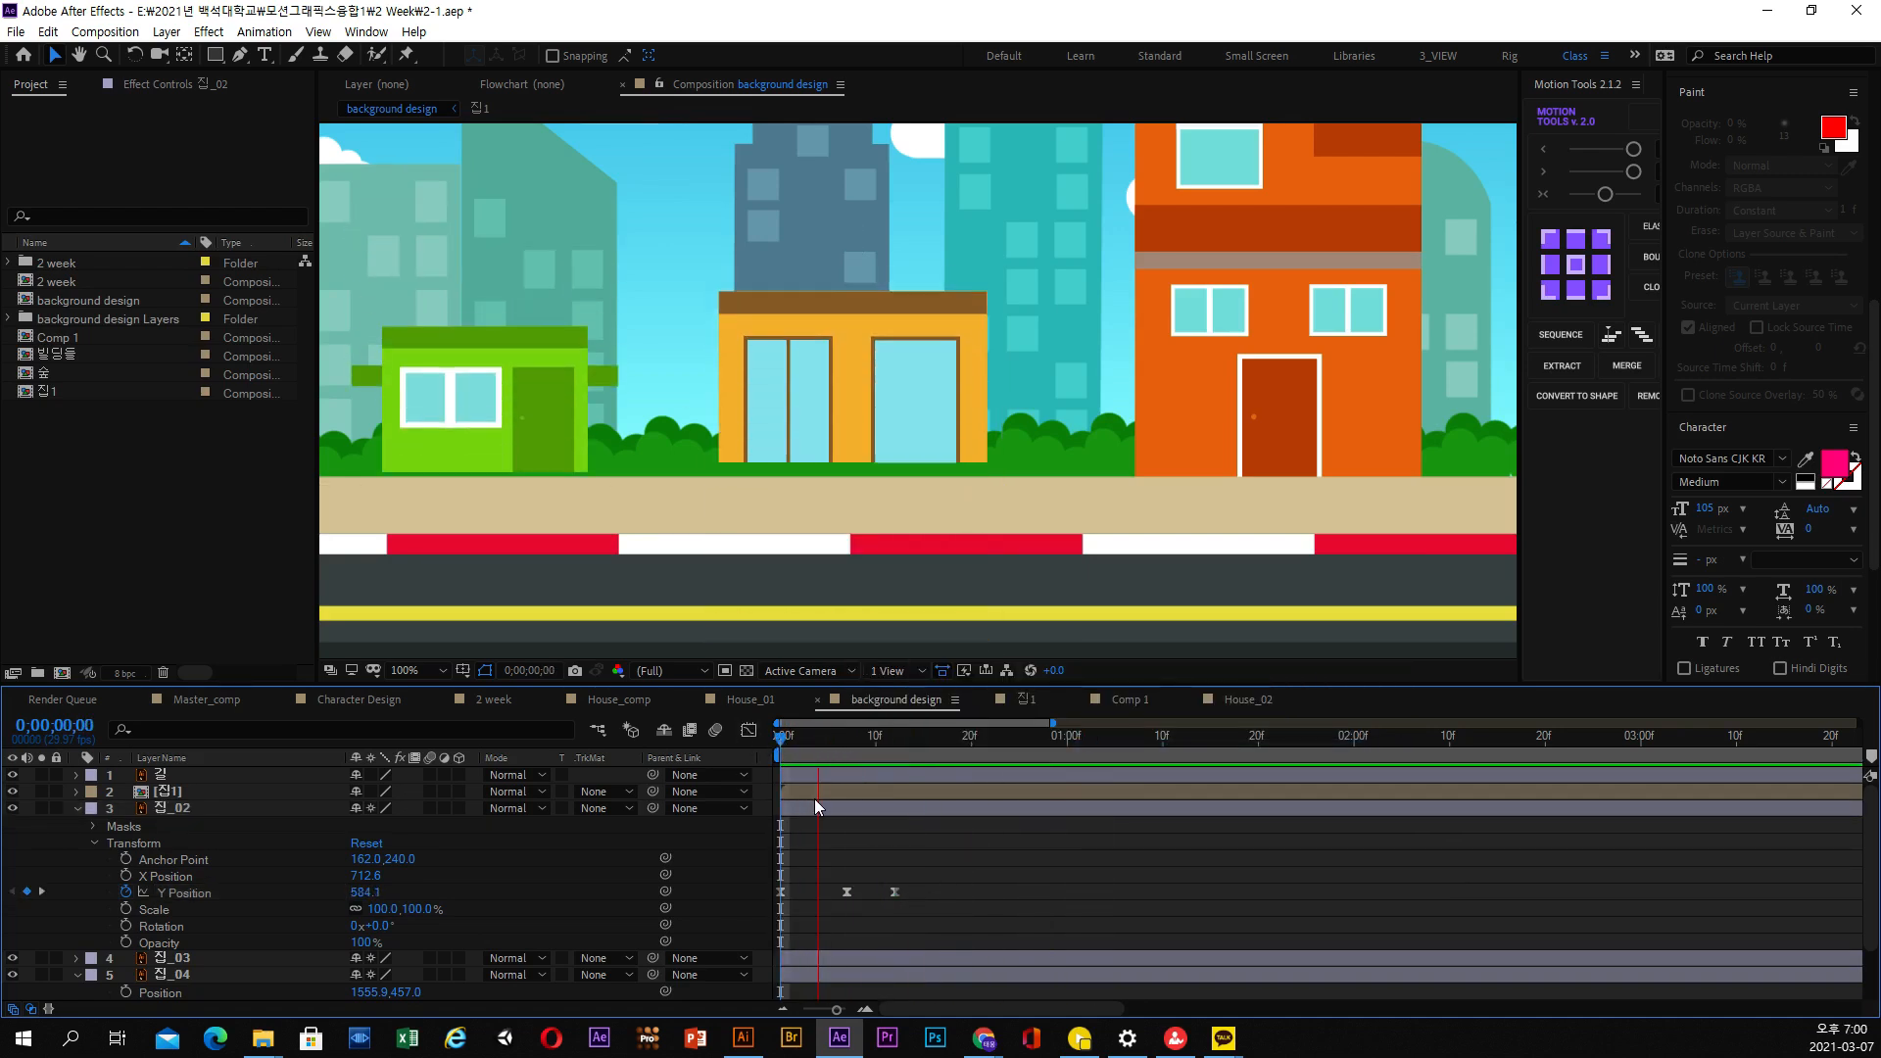
key("space")
left_click(787, 733)
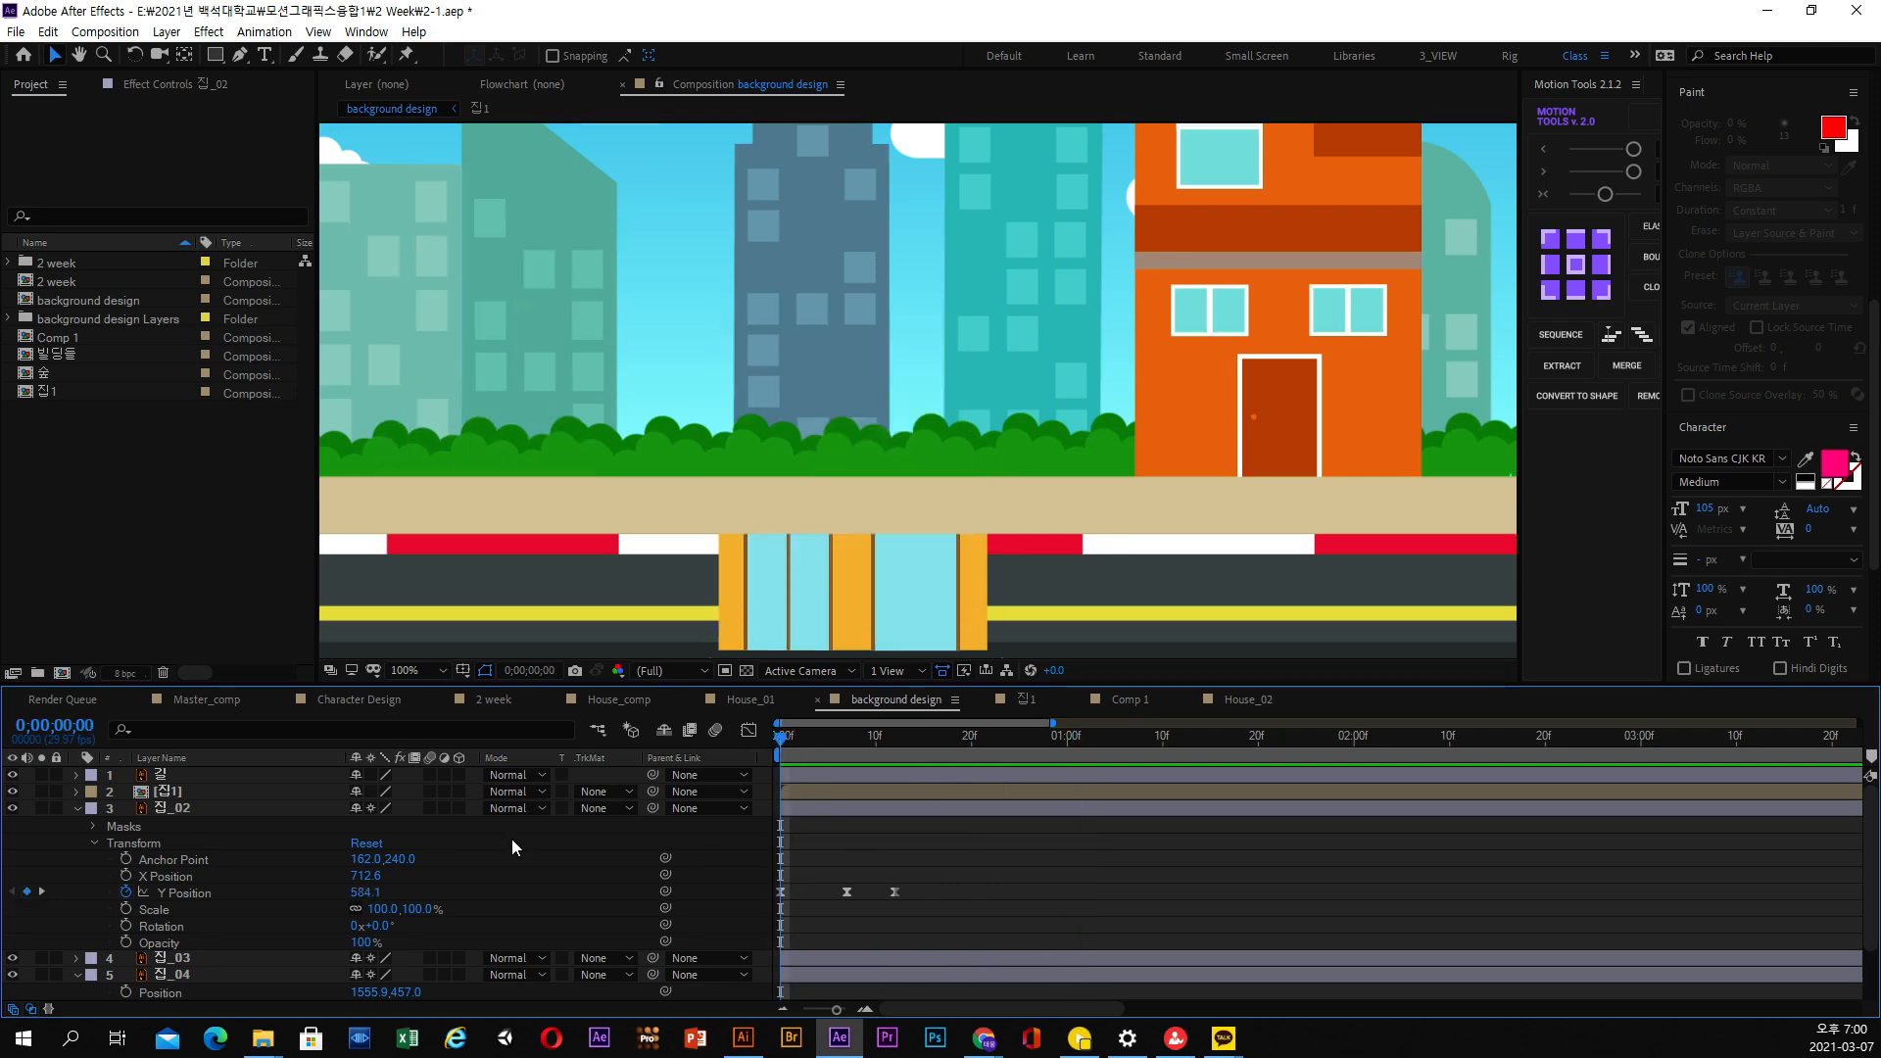
Duplicate the 집_02 layer and select the lower of the two copies for the second floor
left_click(185, 813)
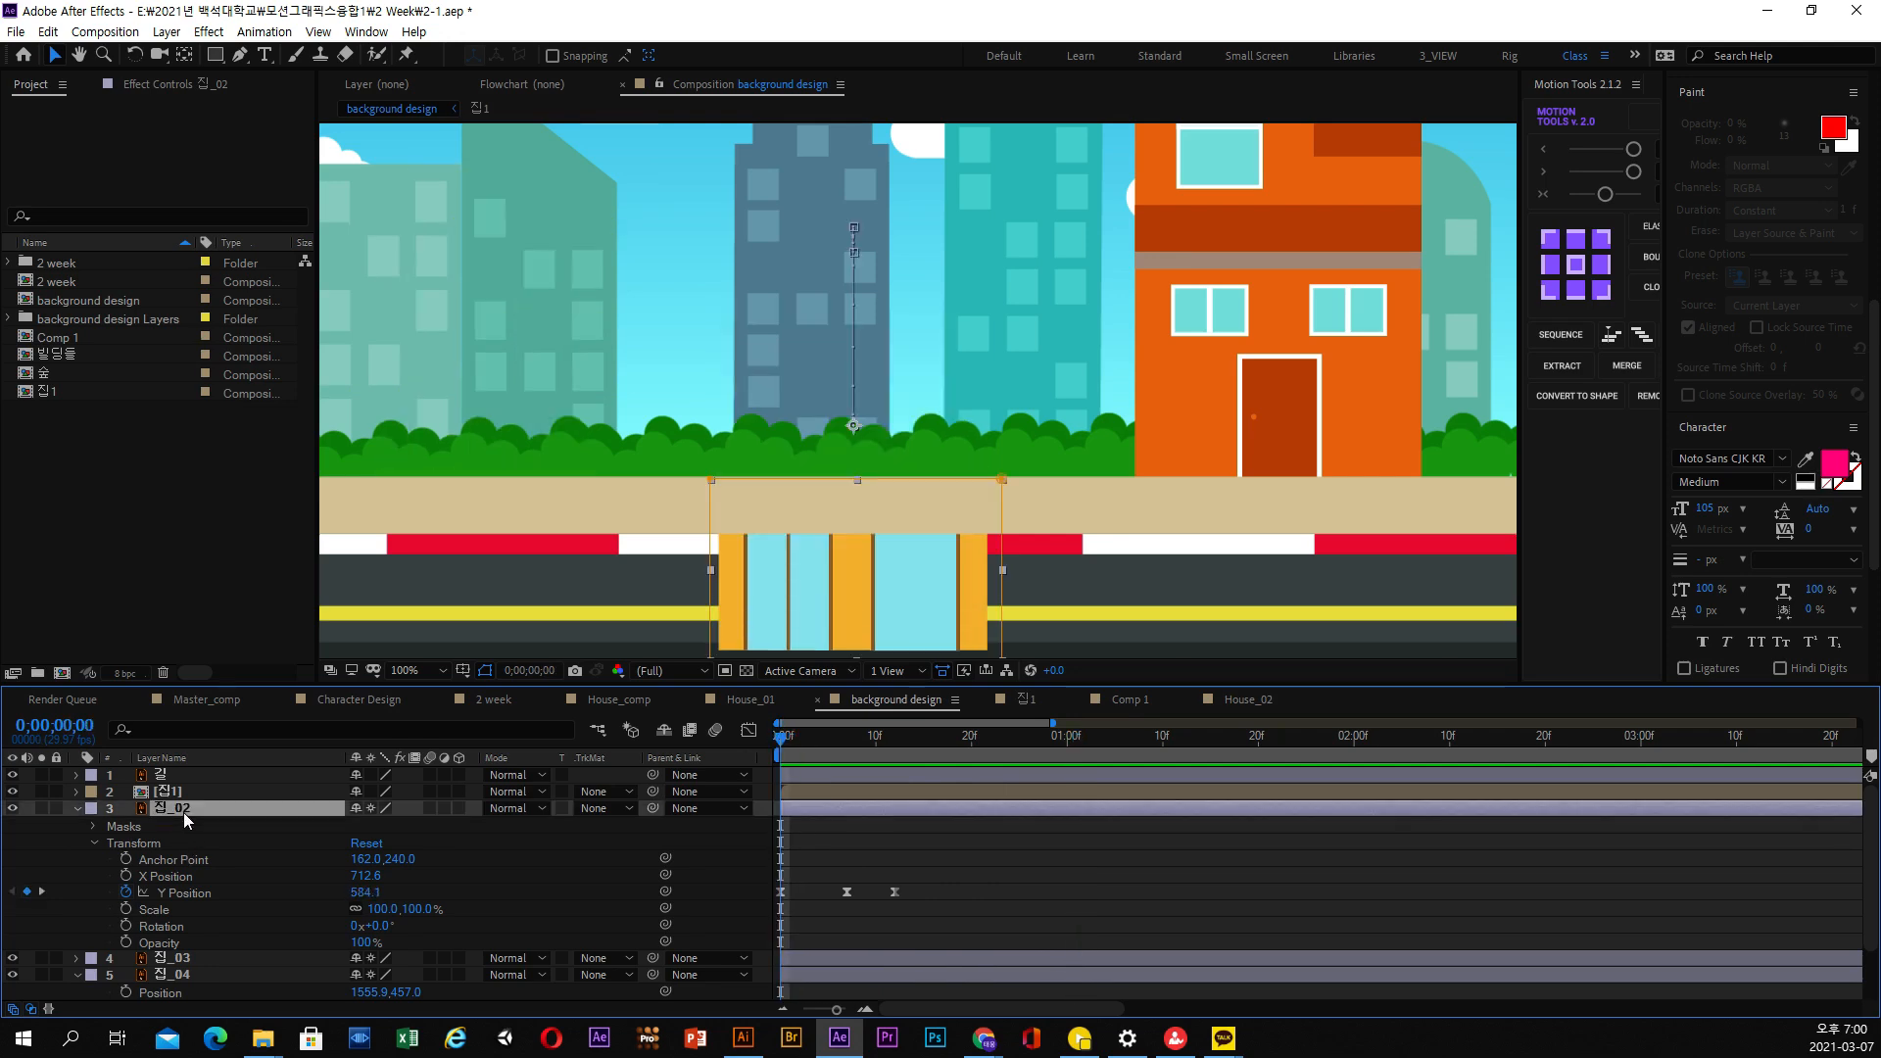
left_click(105, 31)
mouse_move(47, 32)
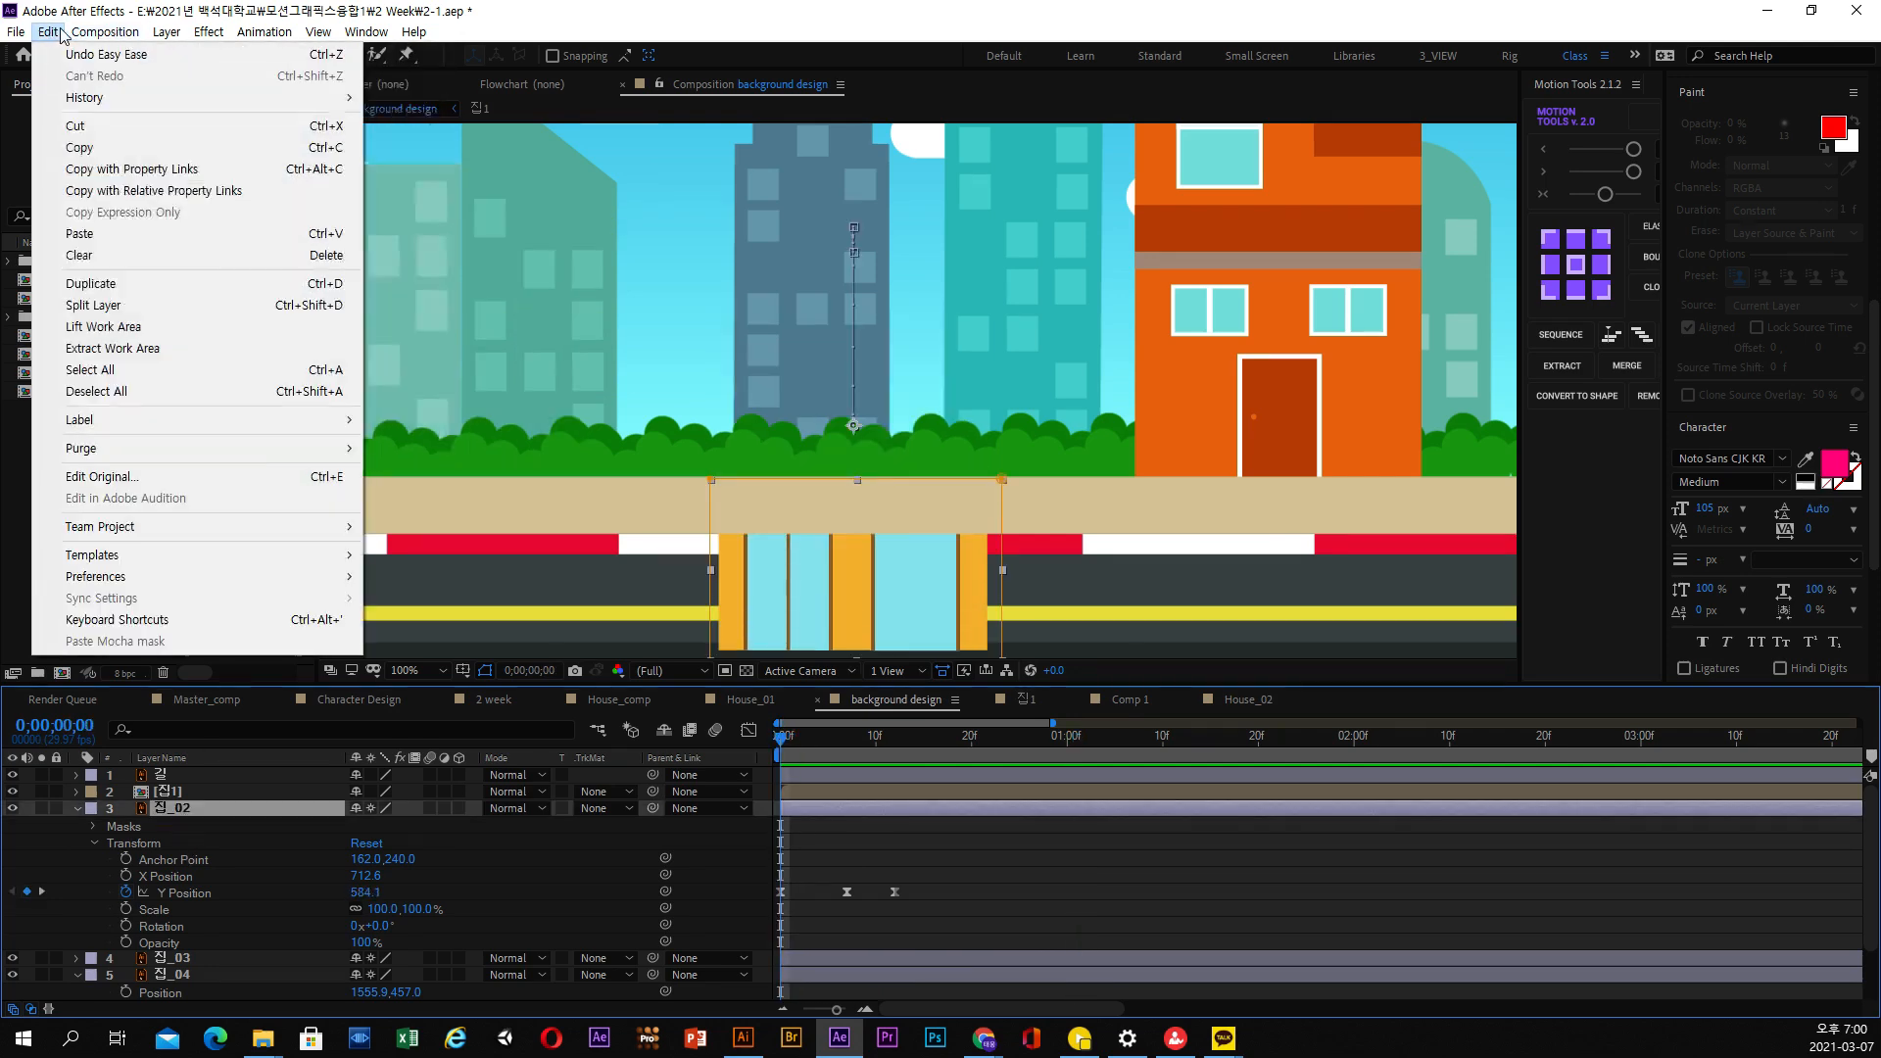
left_click(91, 284)
left_click(175, 824)
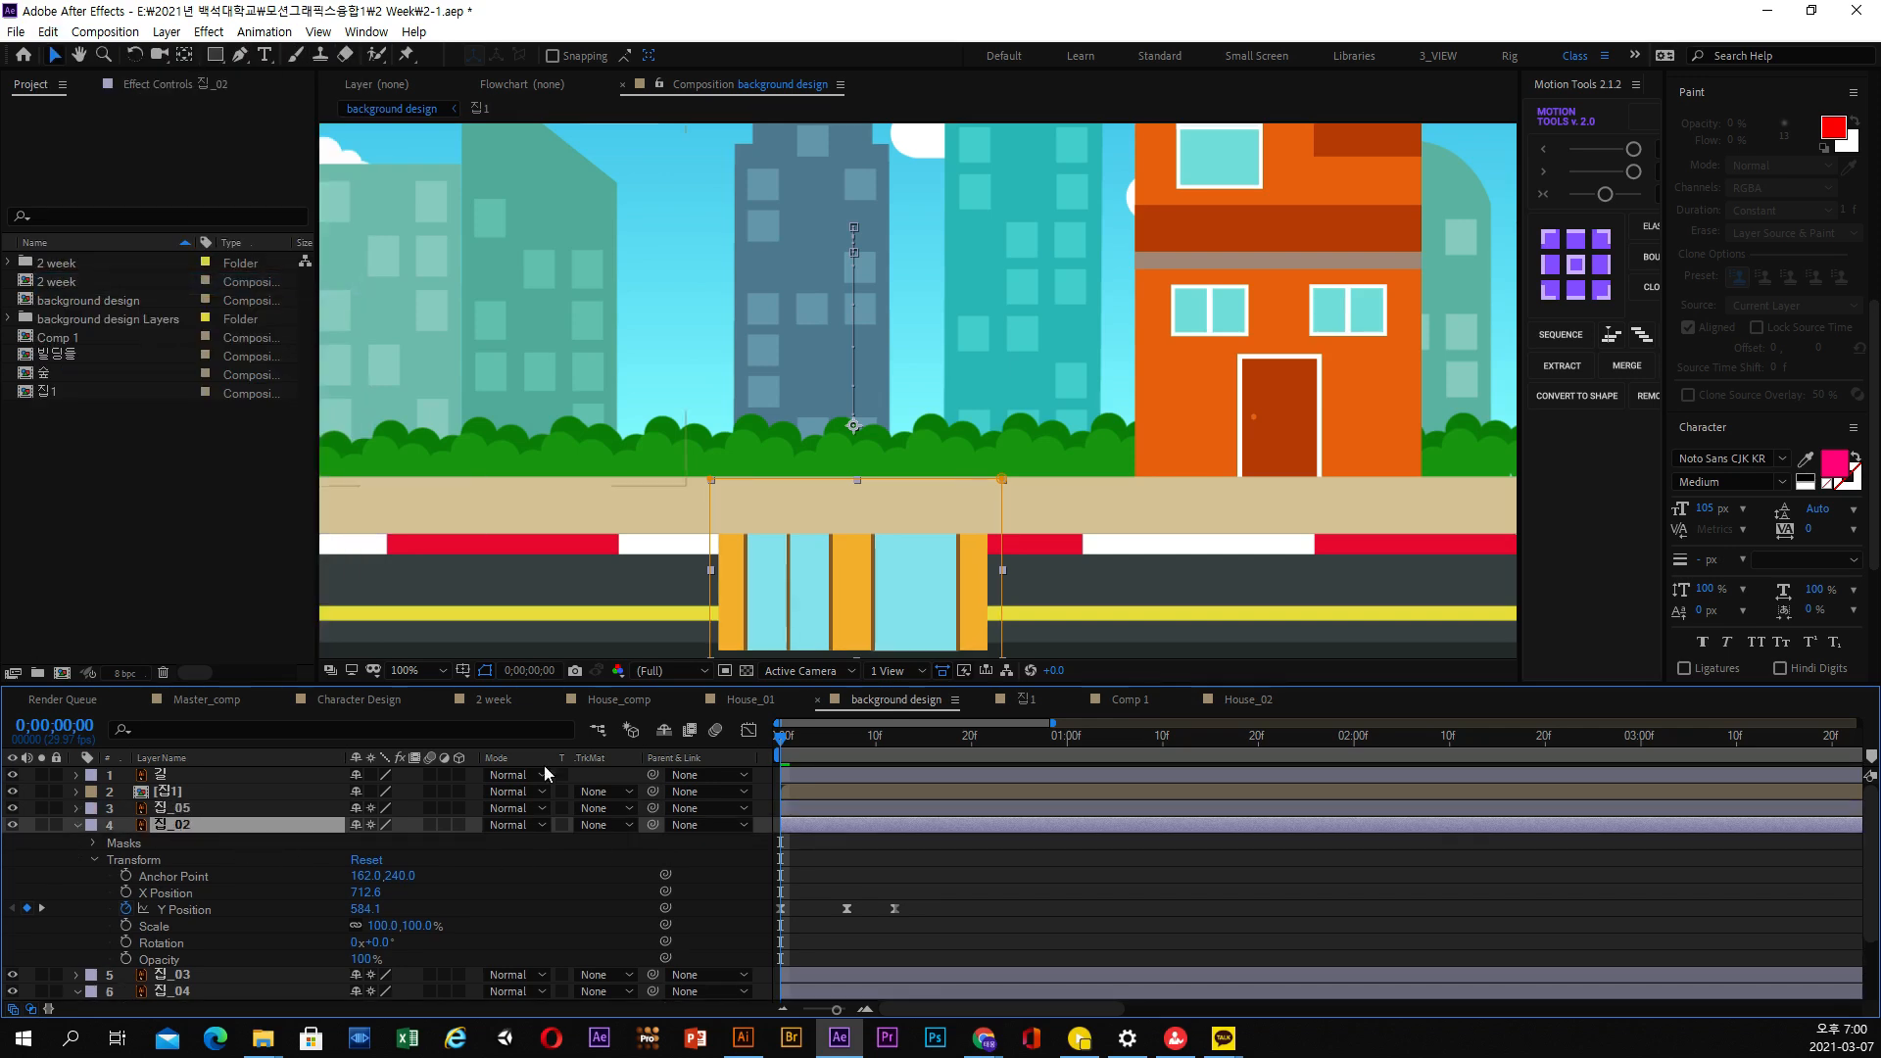
At 0;00;00;12, move Mask 1 of the lower 집_02 layer up from the ground floor onto the upper floors
left_click(93, 845)
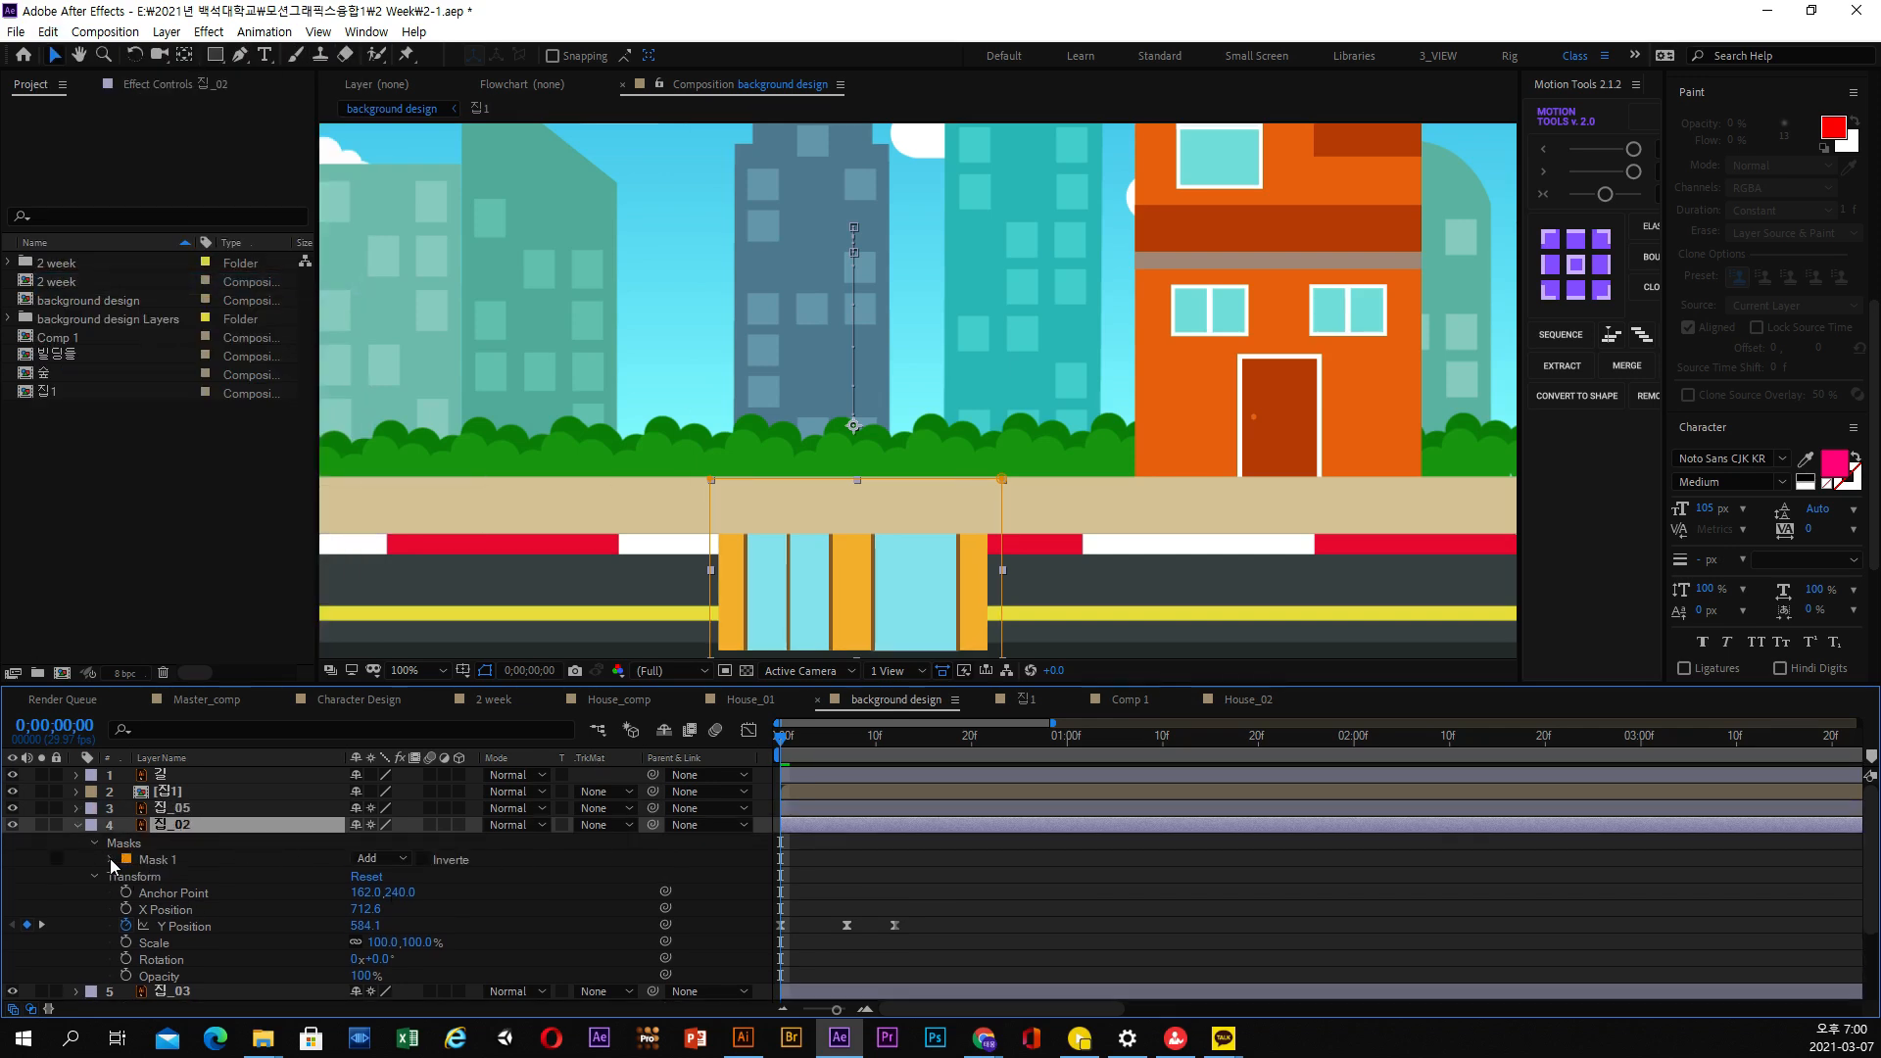
left_click(110, 859)
left_click(172, 876)
scroll(1102, 638, "down", 5)
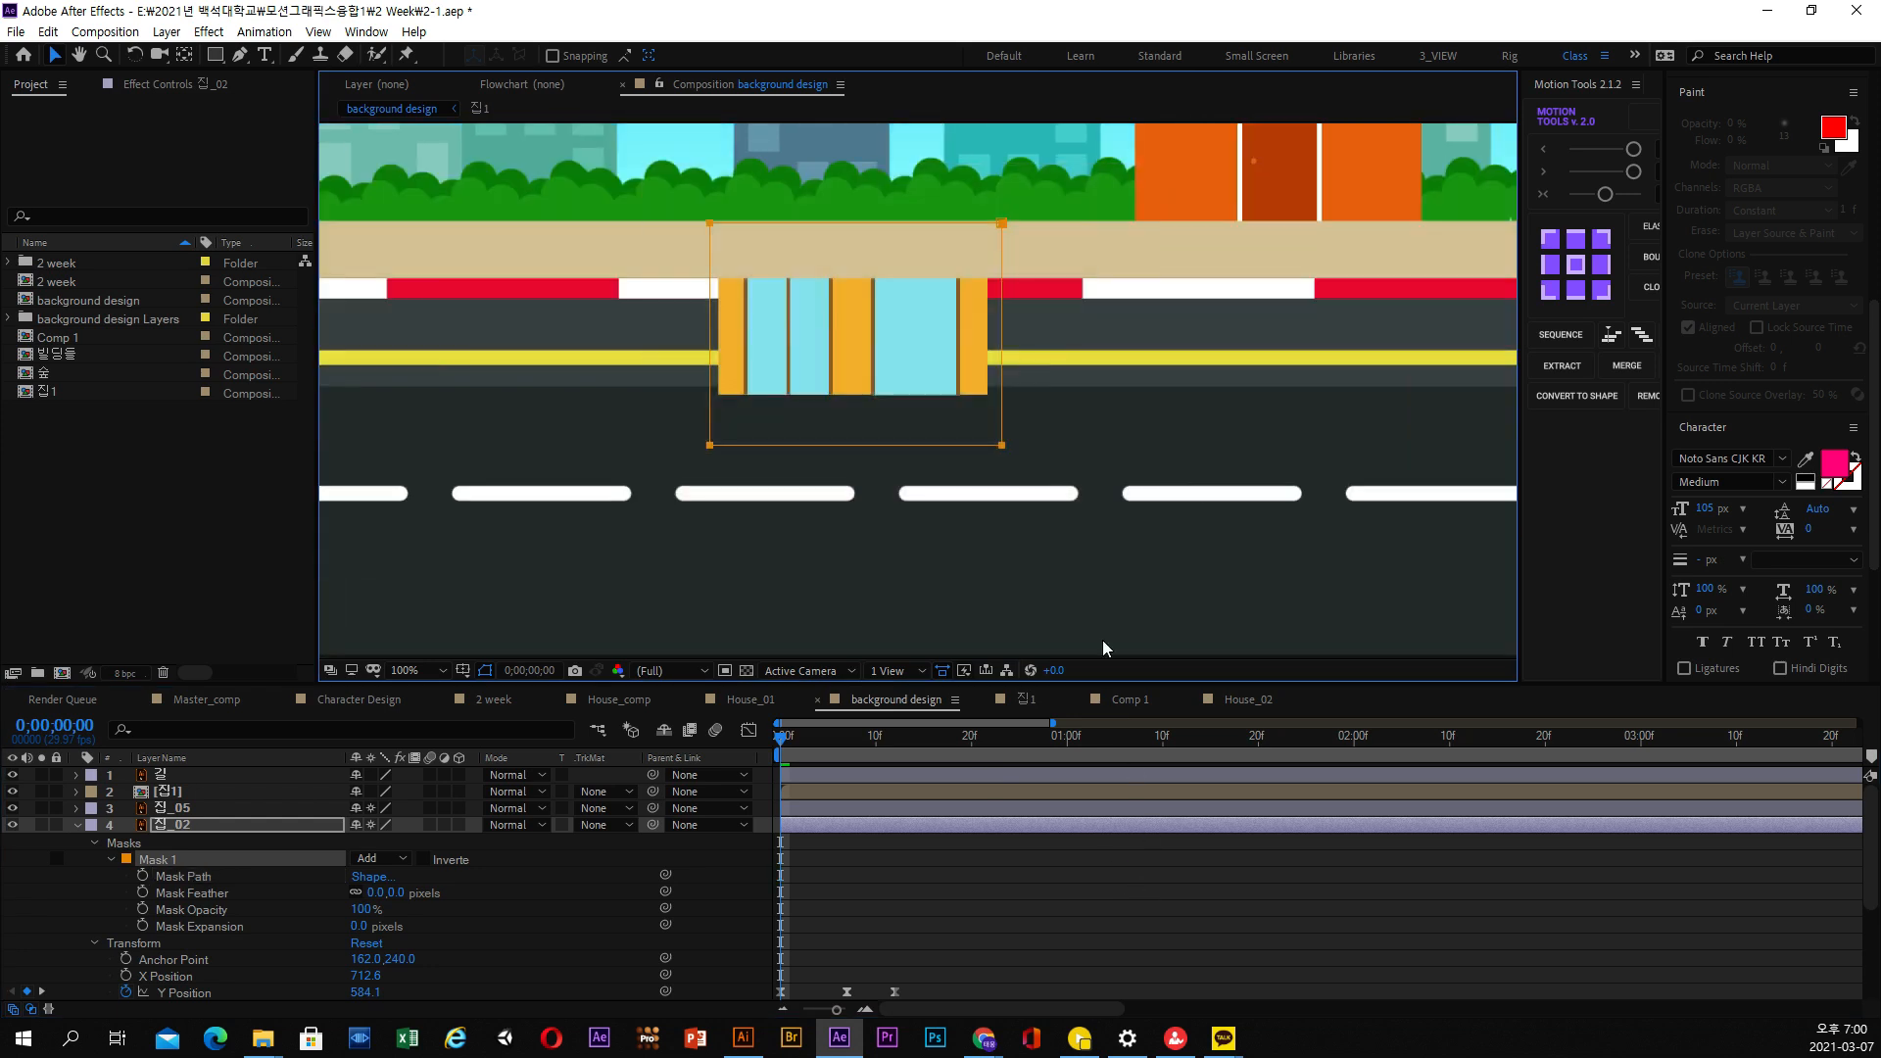
left_click_drag(867, 750, 895, 747)
key("space")
left_click_drag(863, 392, 846, 639)
left_click_drag(1031, 296, 675, 338)
key("space")
left_click_drag(749, 411, 744, 573)
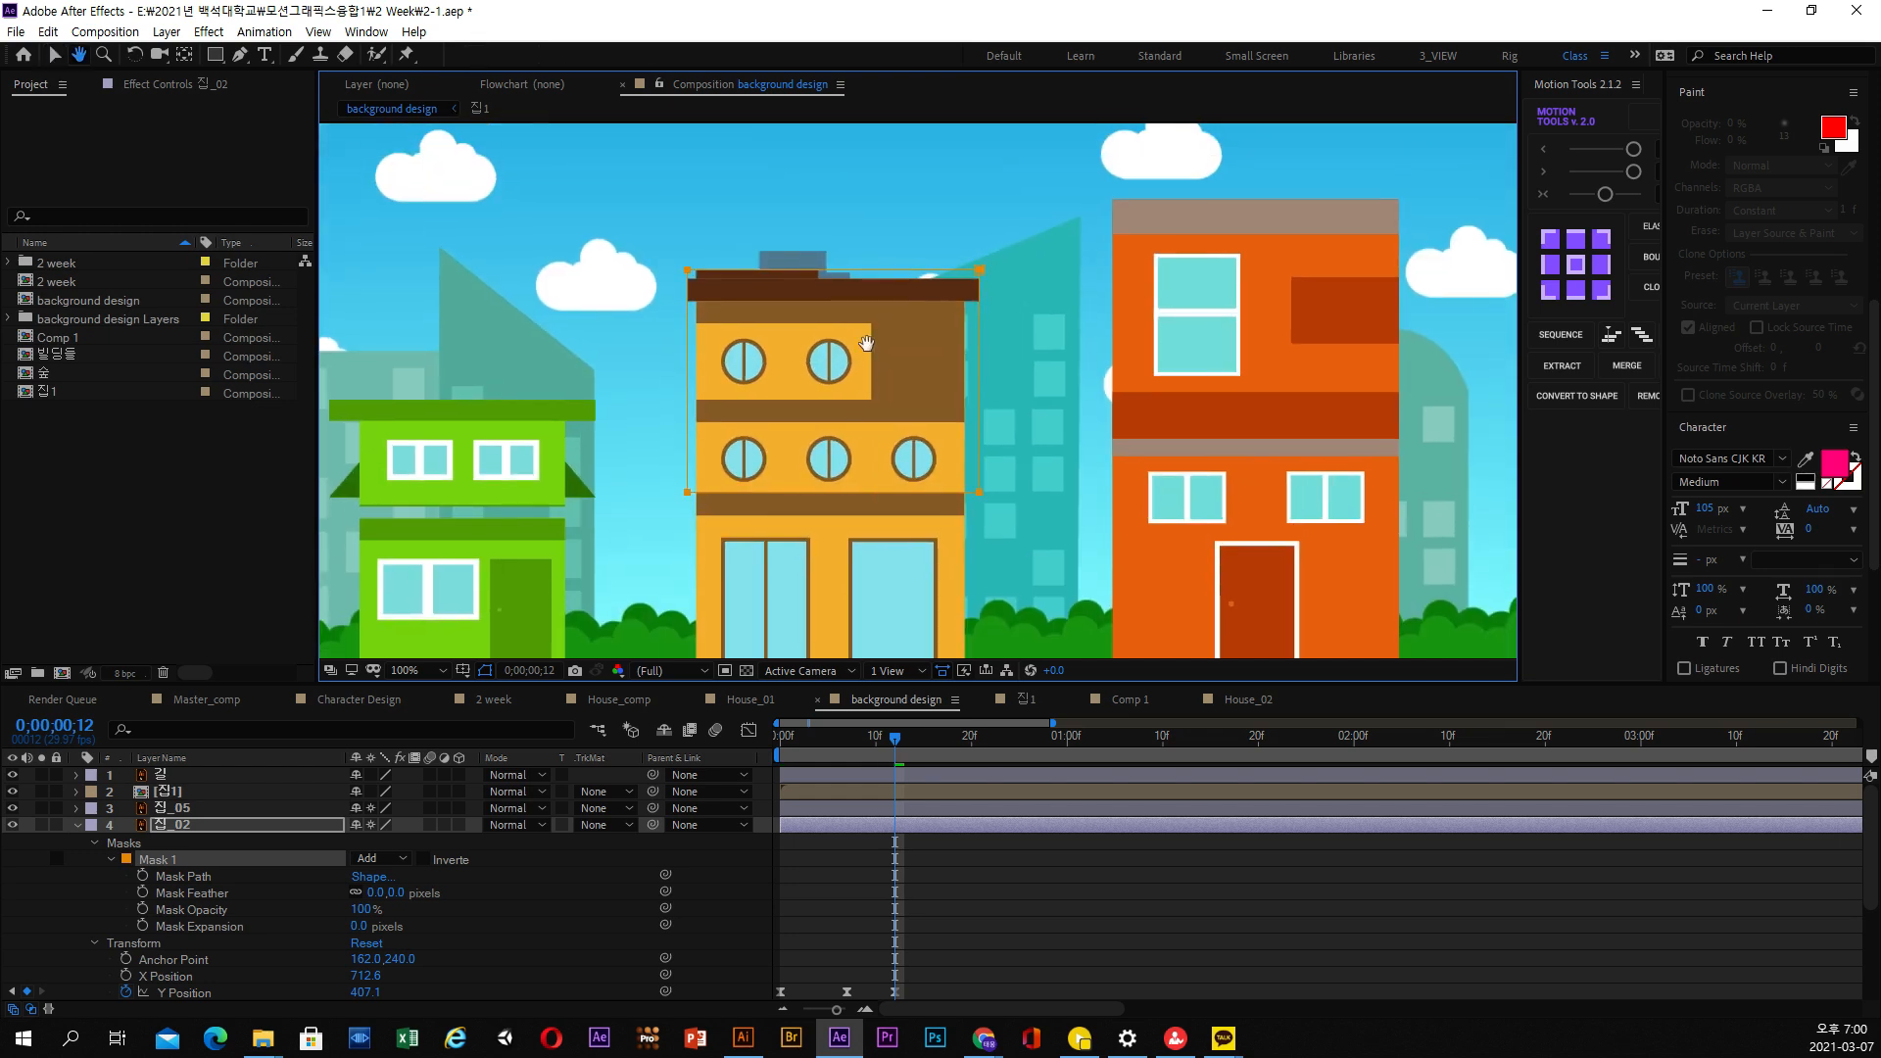
Lower the top edge of Mask 1 so it frames only the second floor with the three round windows
left_click_drag(693, 279, 697, 408)
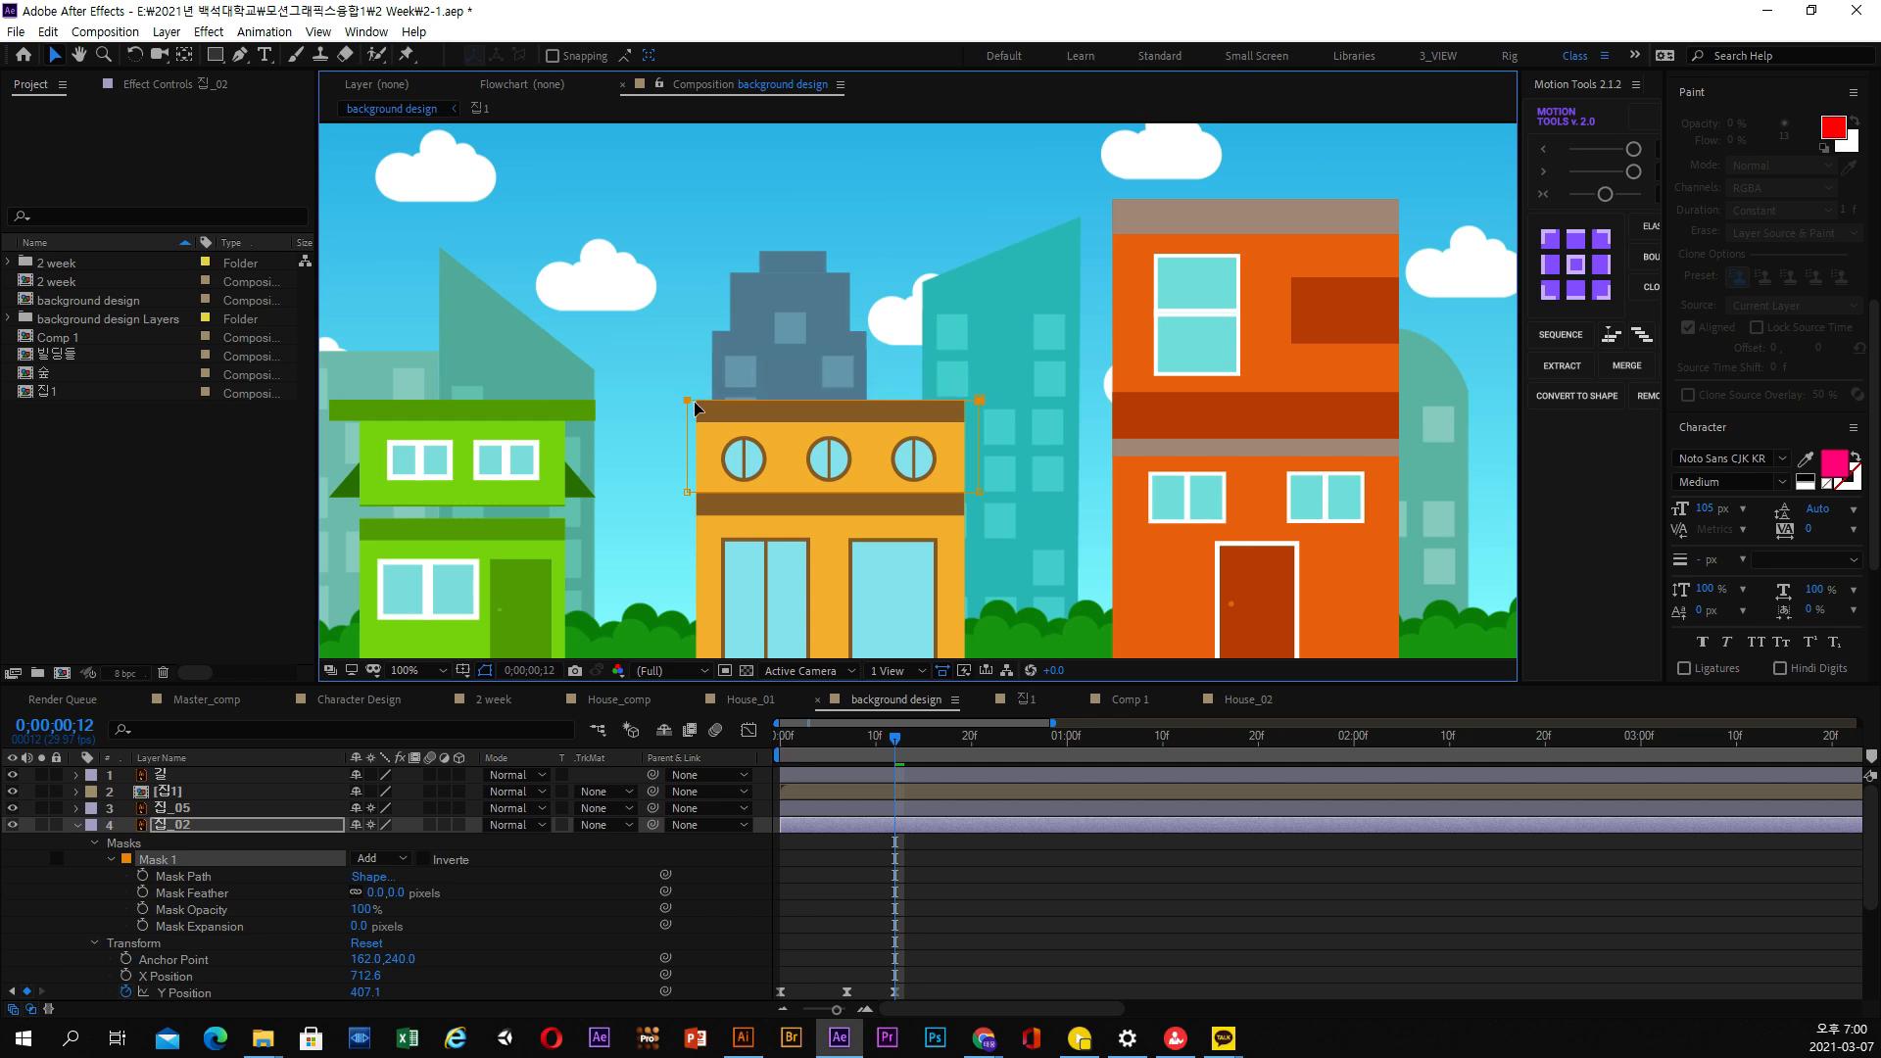
key("period")
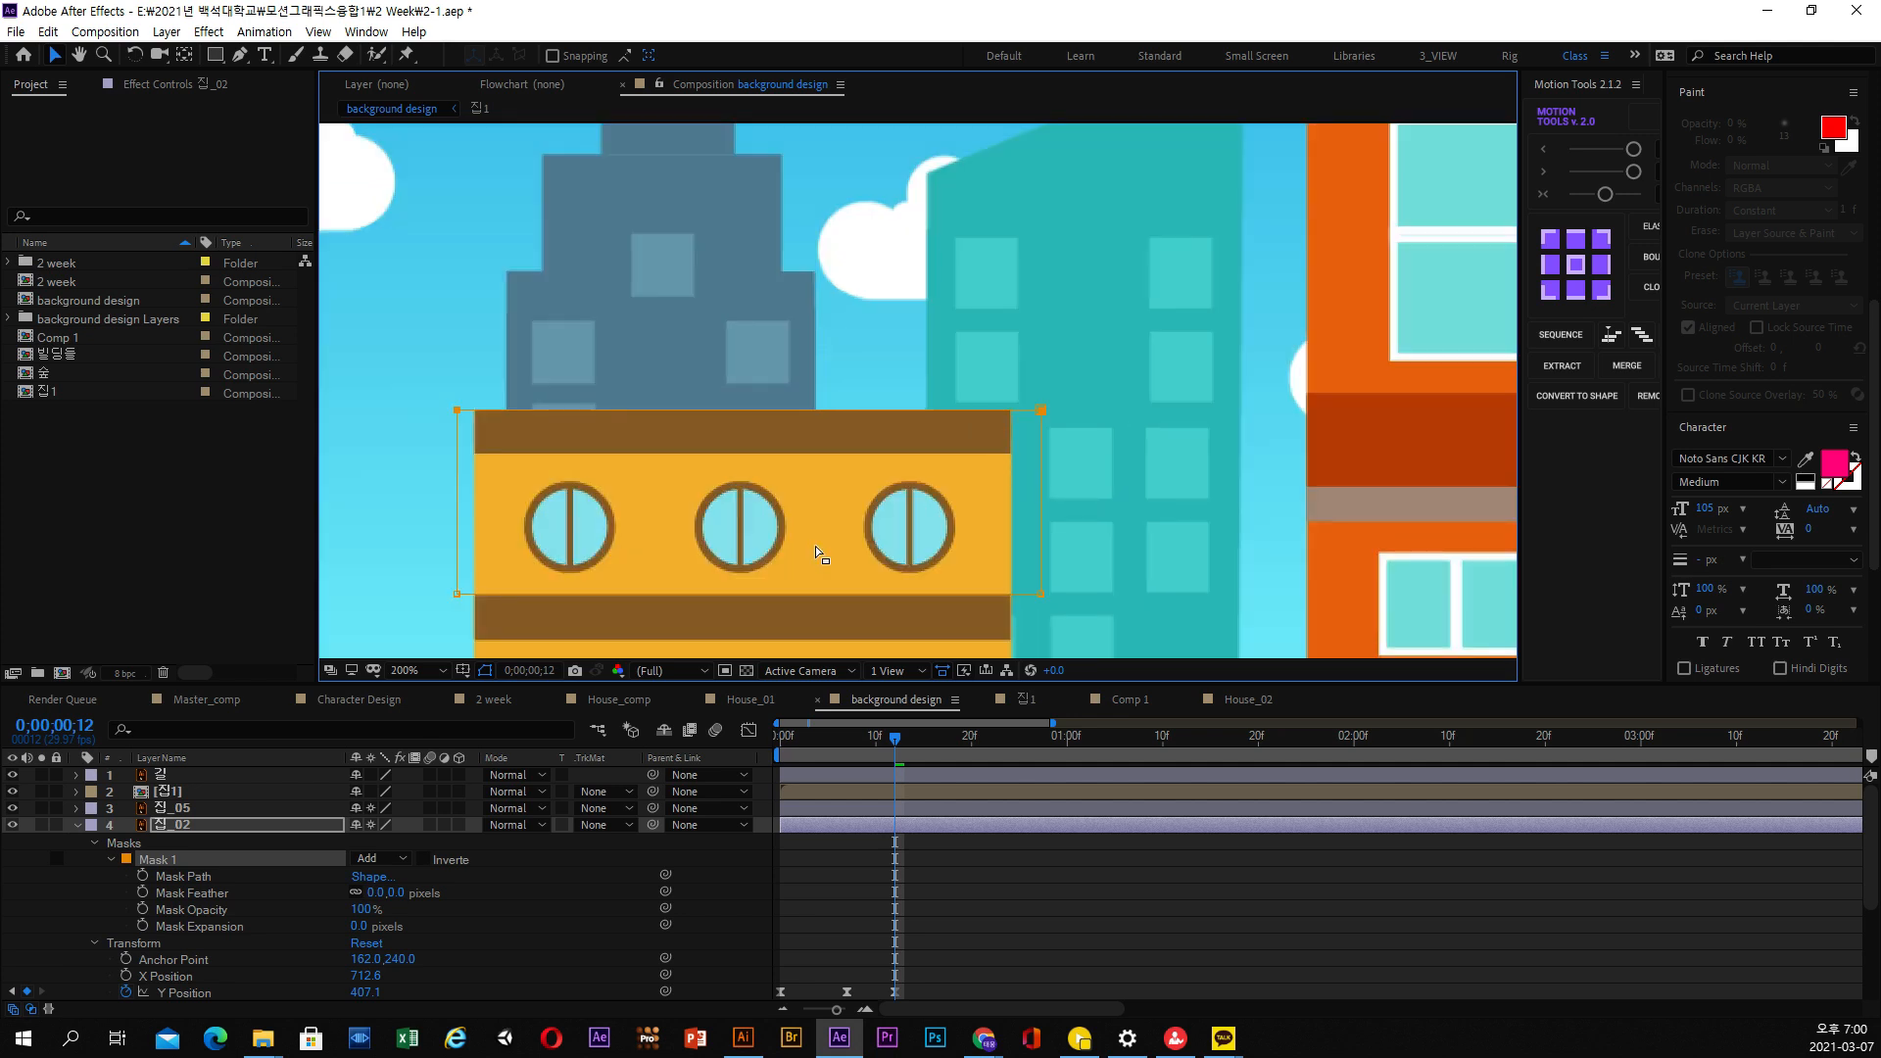
key("comma")
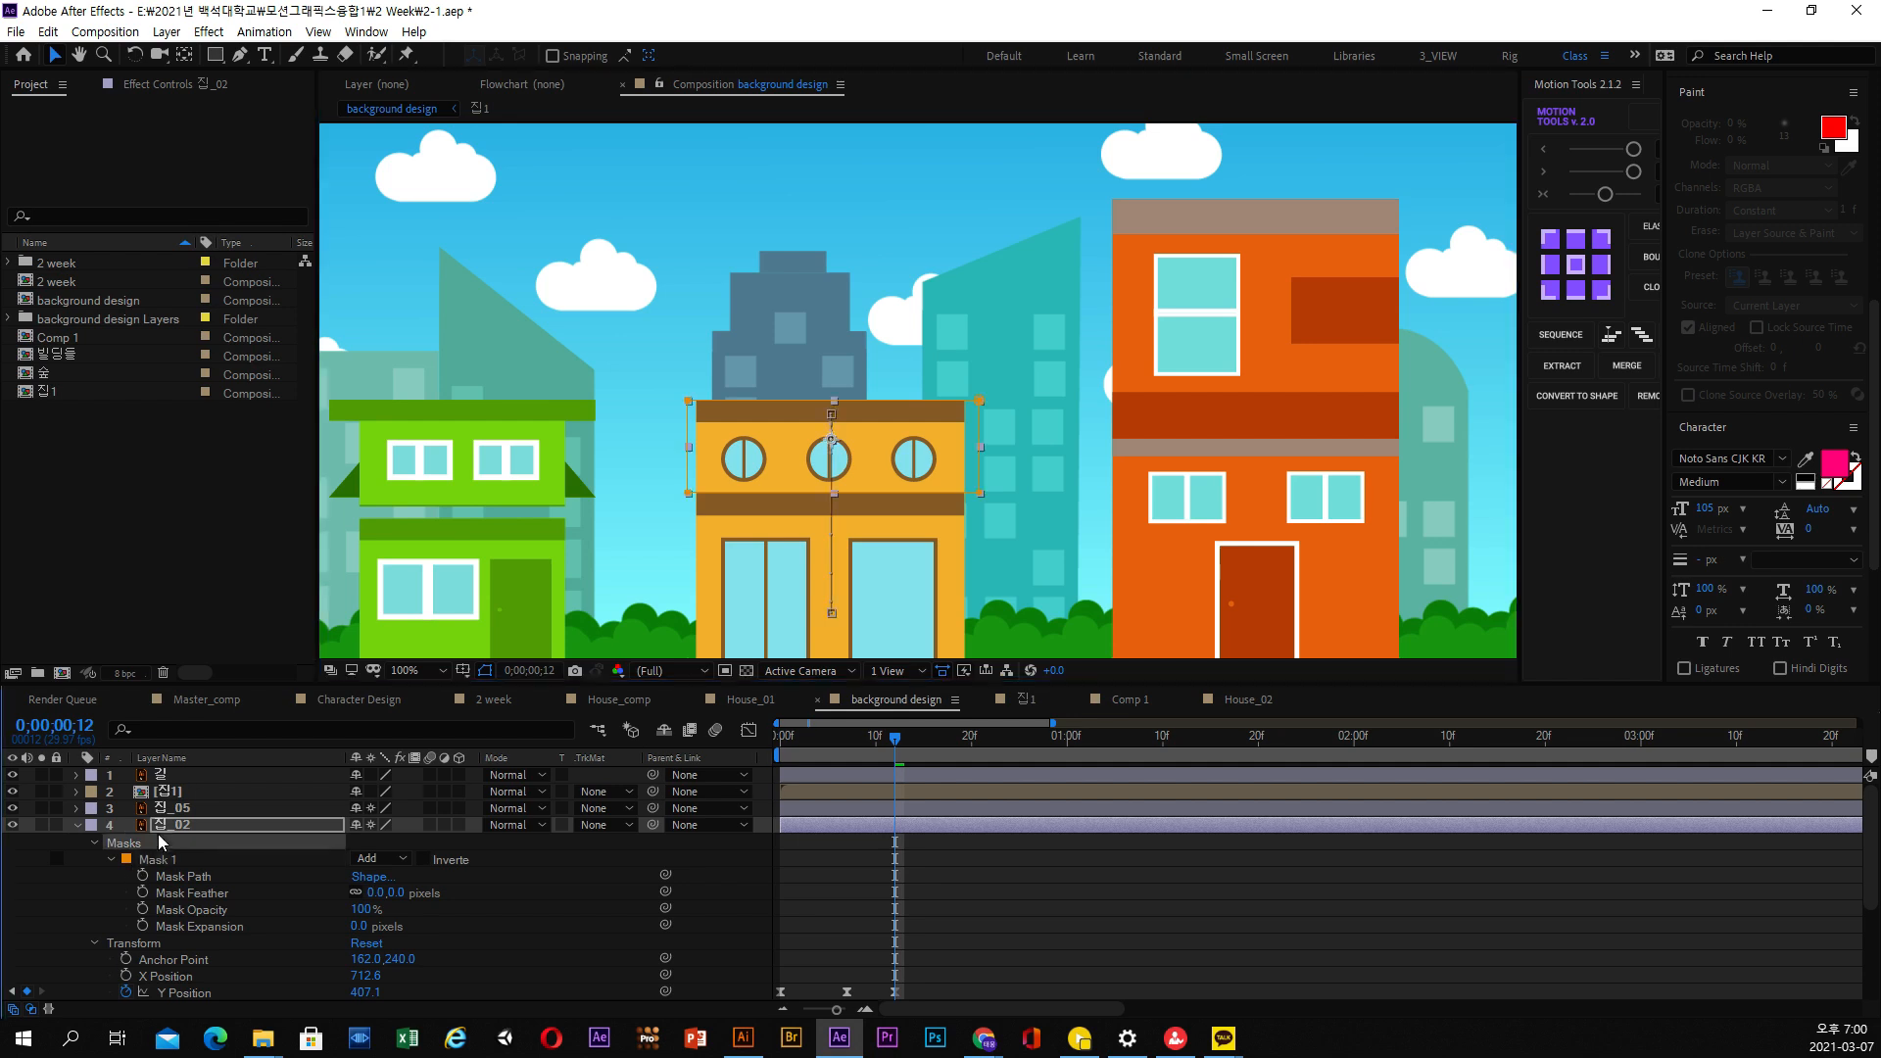
Delay the second-floor 집_02 layer by about three frames and preview the staggered rise from the first frame
left_click(179, 809)
left_click(852, 827)
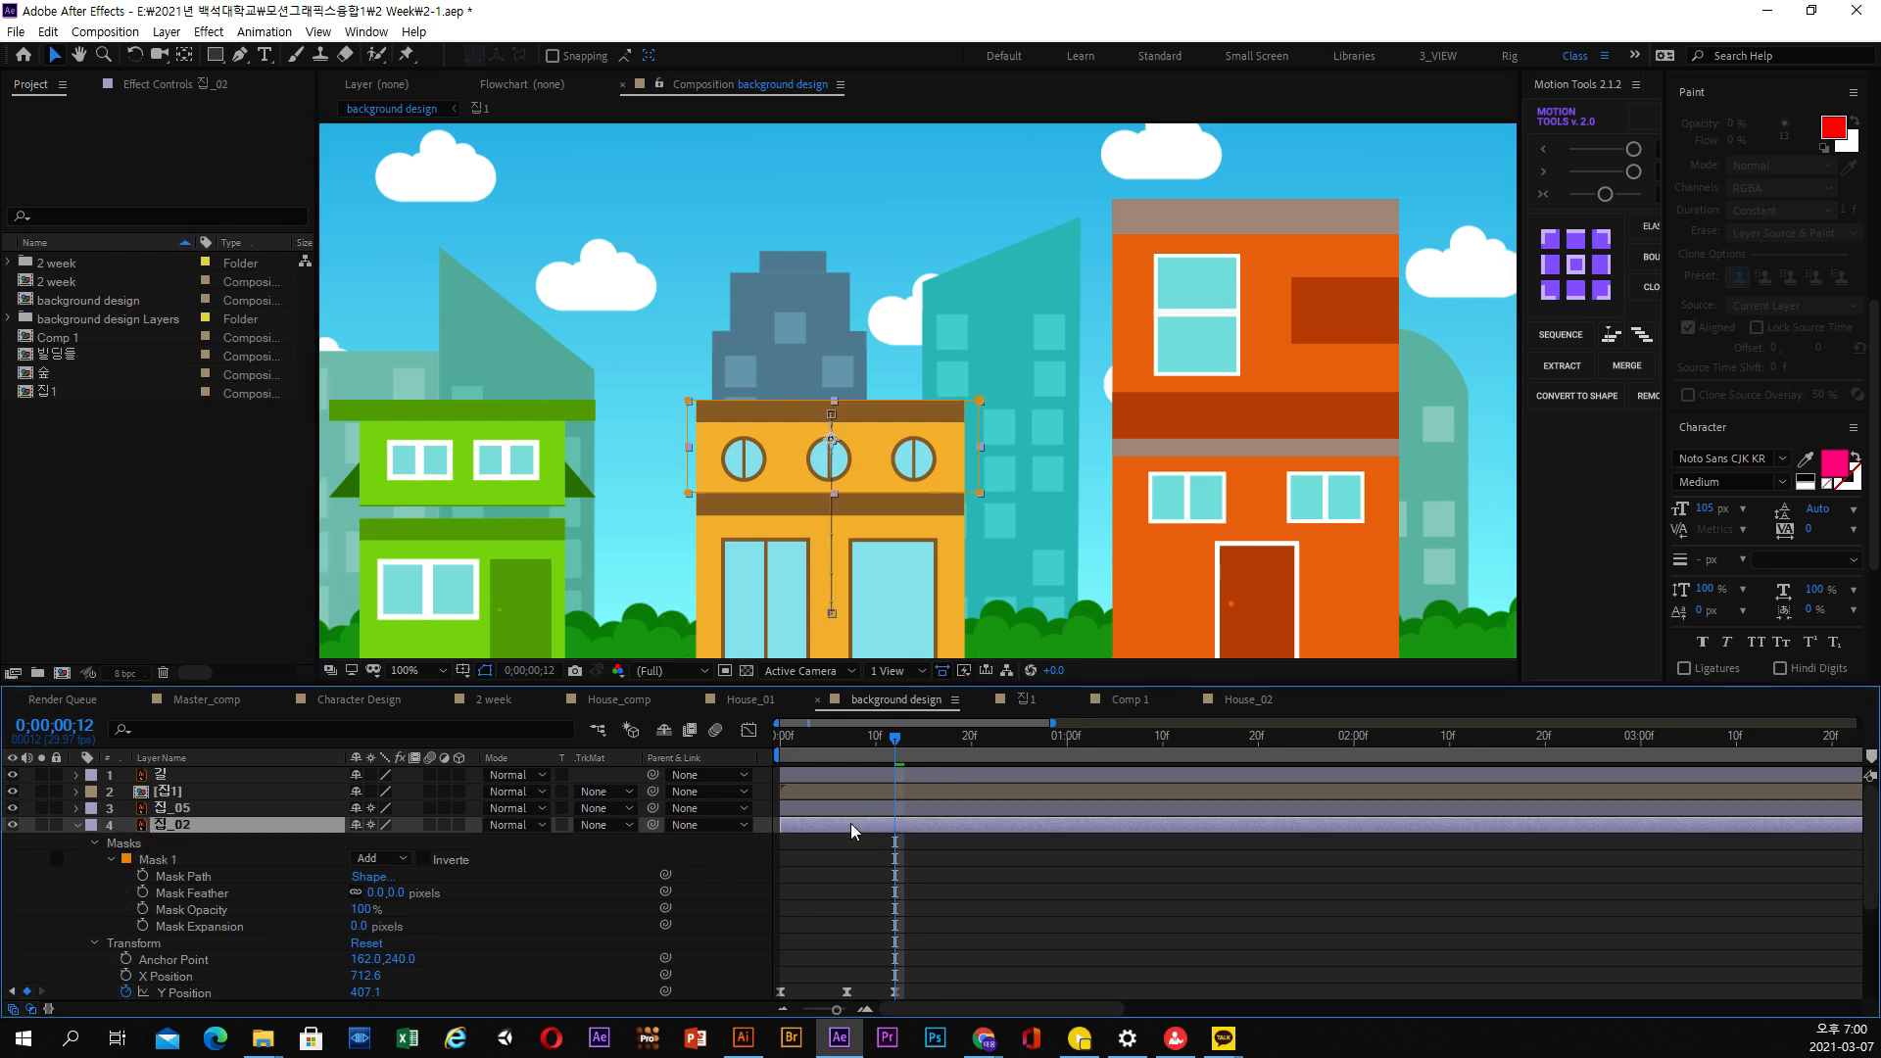
left_click_drag(903, 588, 835, 389)
left_click_drag(806, 736, 856, 752)
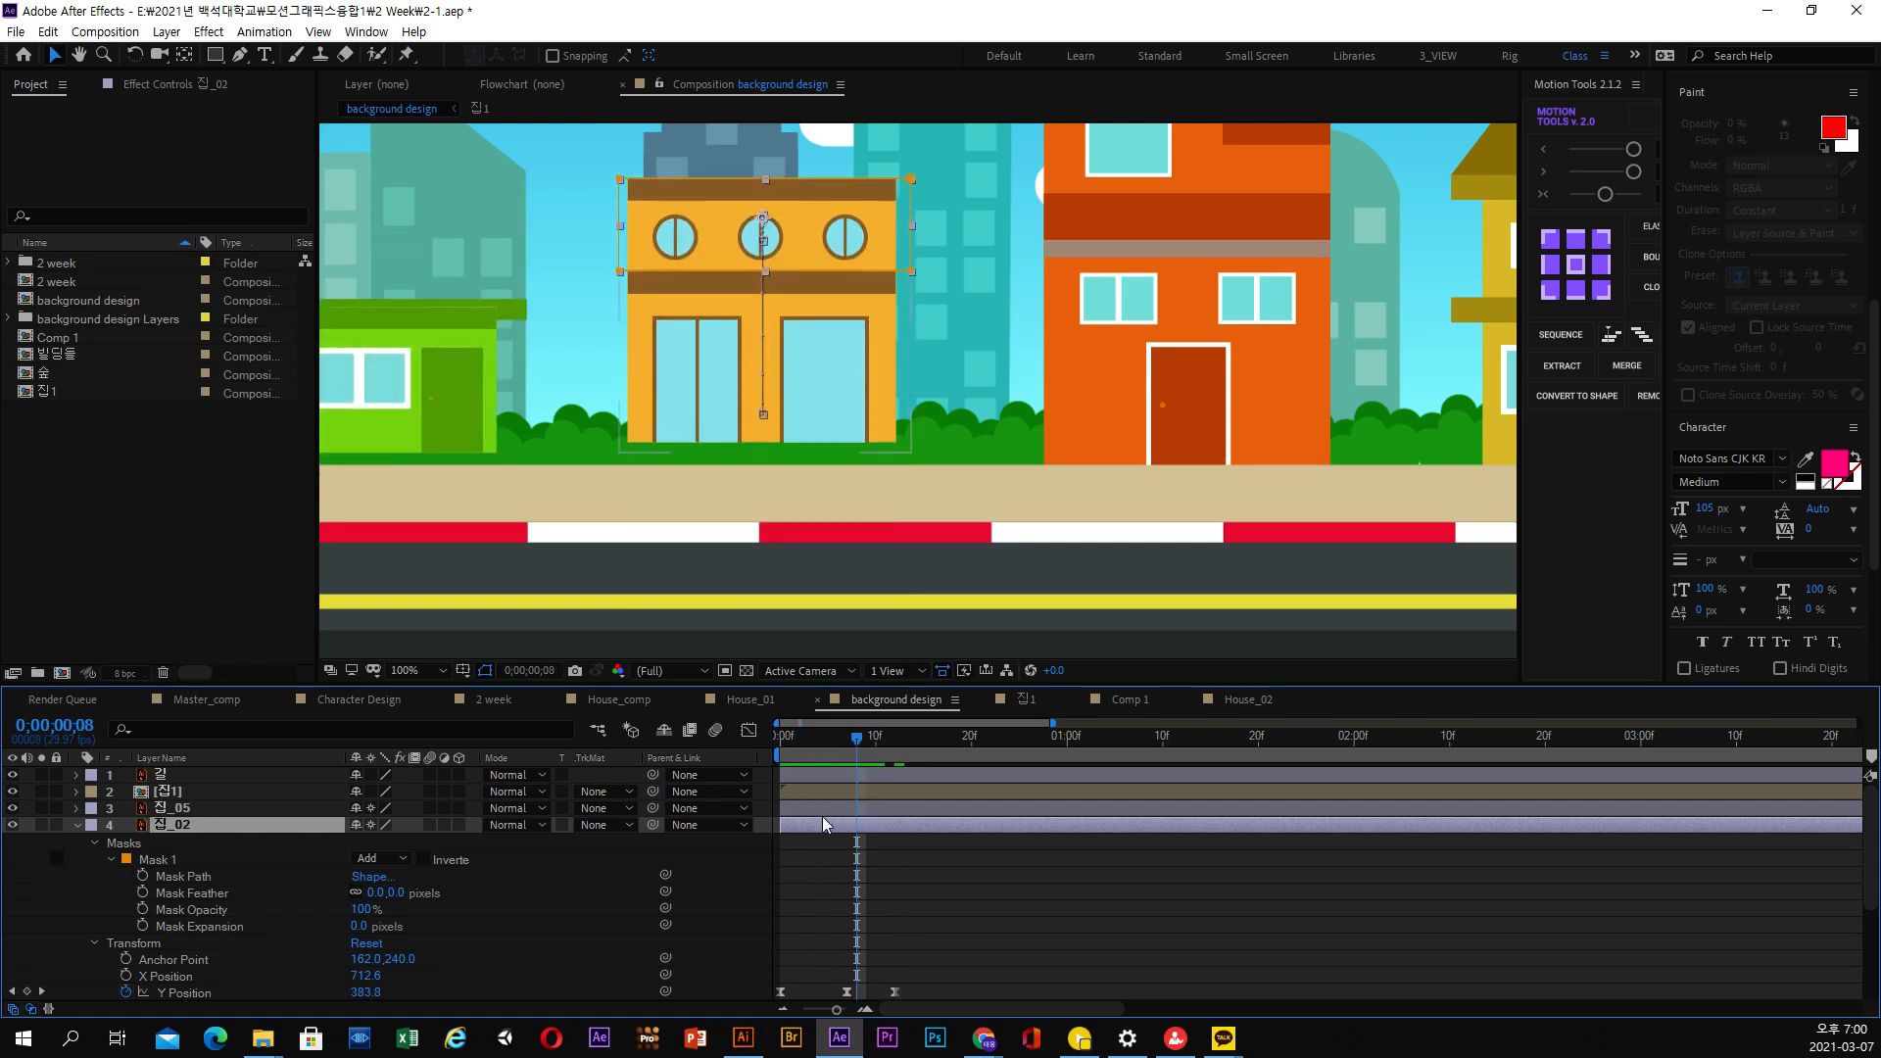
left_click_drag(828, 823, 846, 828)
mouse_move(797, 740)
left_mouse_down()
mouse_move(910, 743)
mouse_move(779, 747)
left_mouse_up()
key("space")
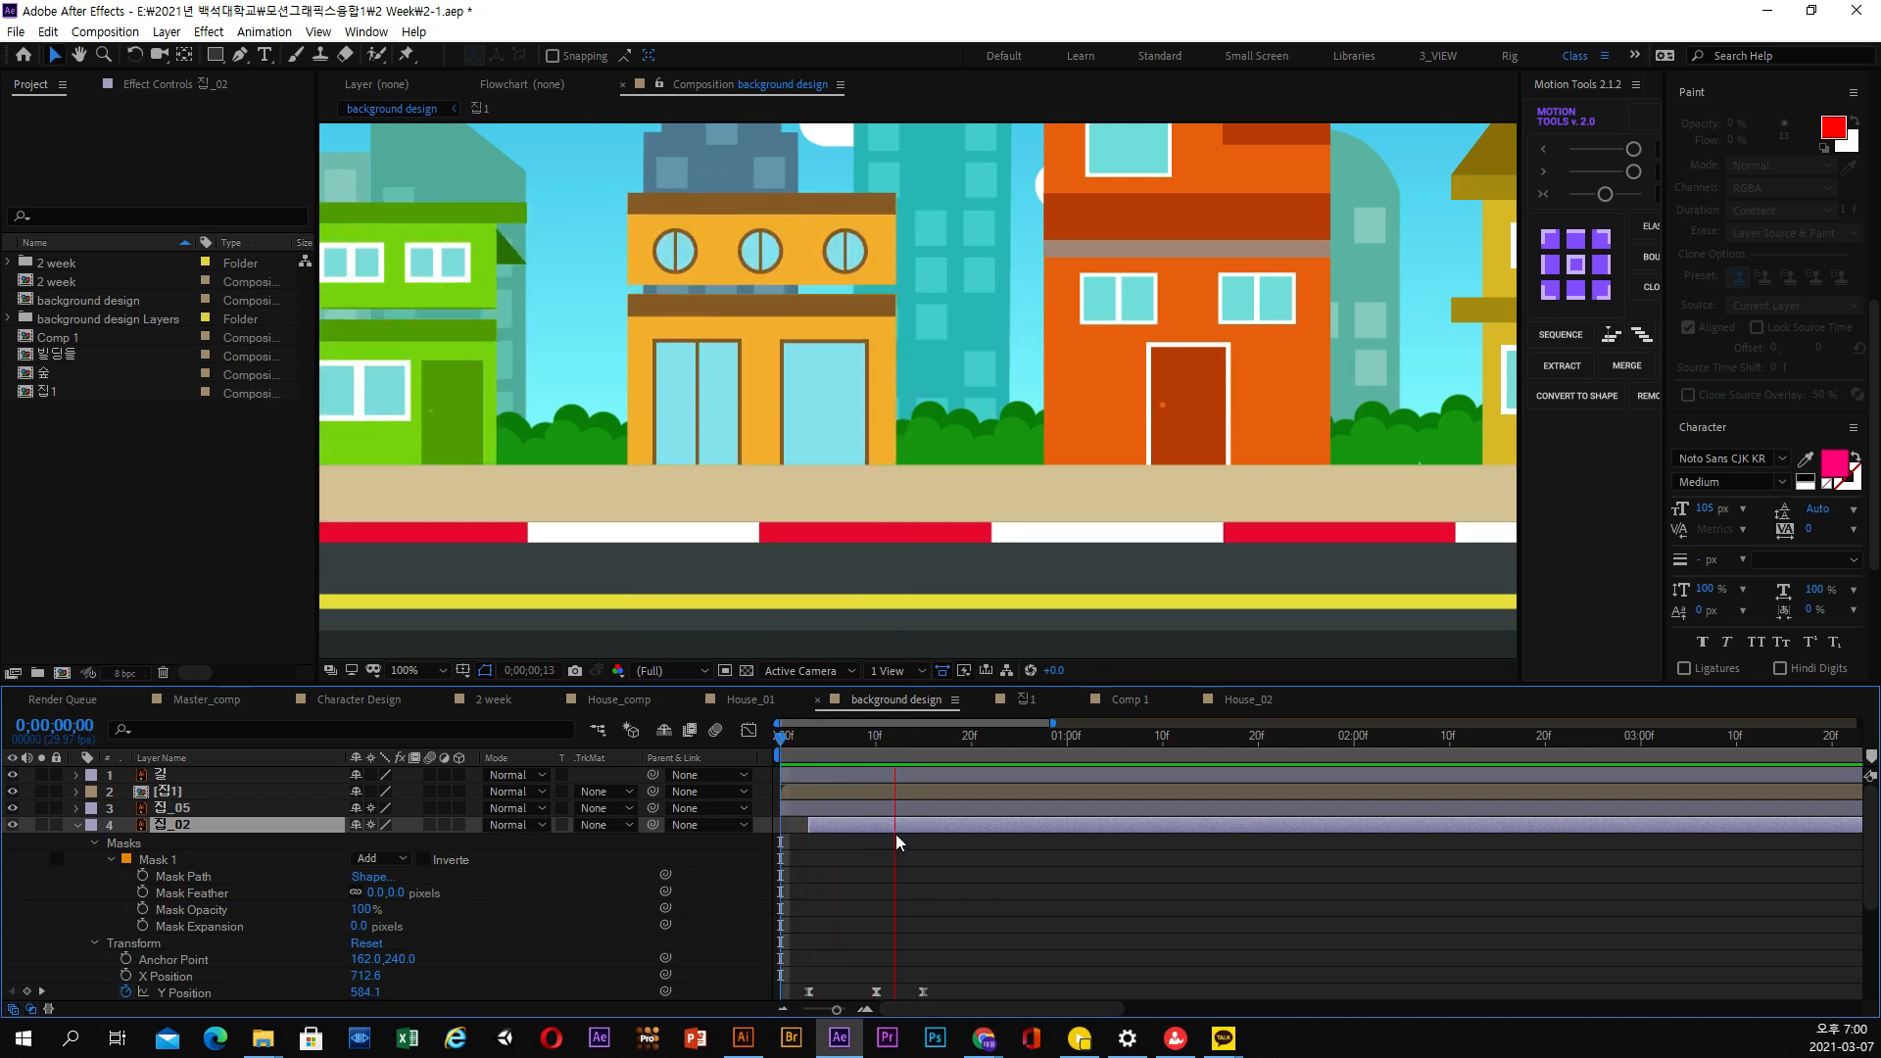
Check the joint between the ground floor and second floor at 0;00;00;11 and bring the layer's mask properties into view
left_click(849, 755)
left_click_drag(848, 750, 885, 755)
scroll(183, 832, "down", 3)
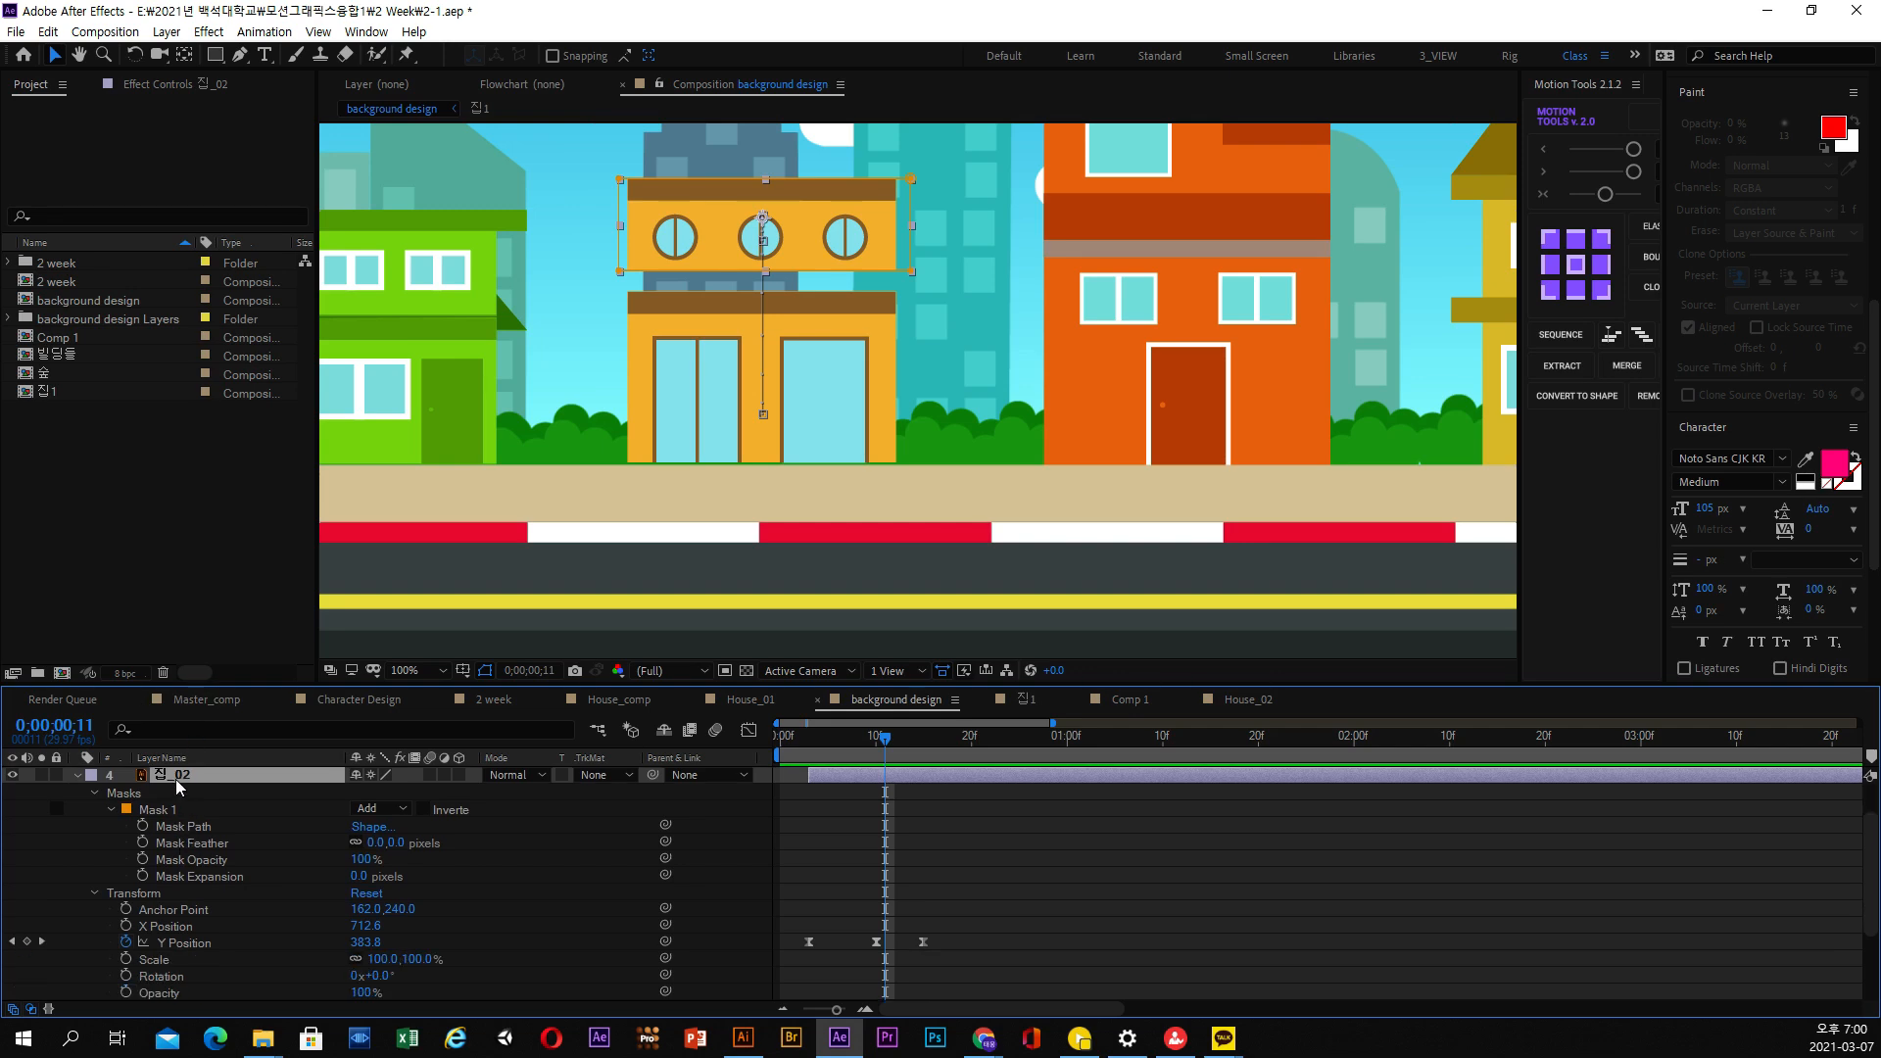
Duplicate the second-floor 집_02 layer and collapse the properties of the original
left_click(46, 31)
left_click(84, 289)
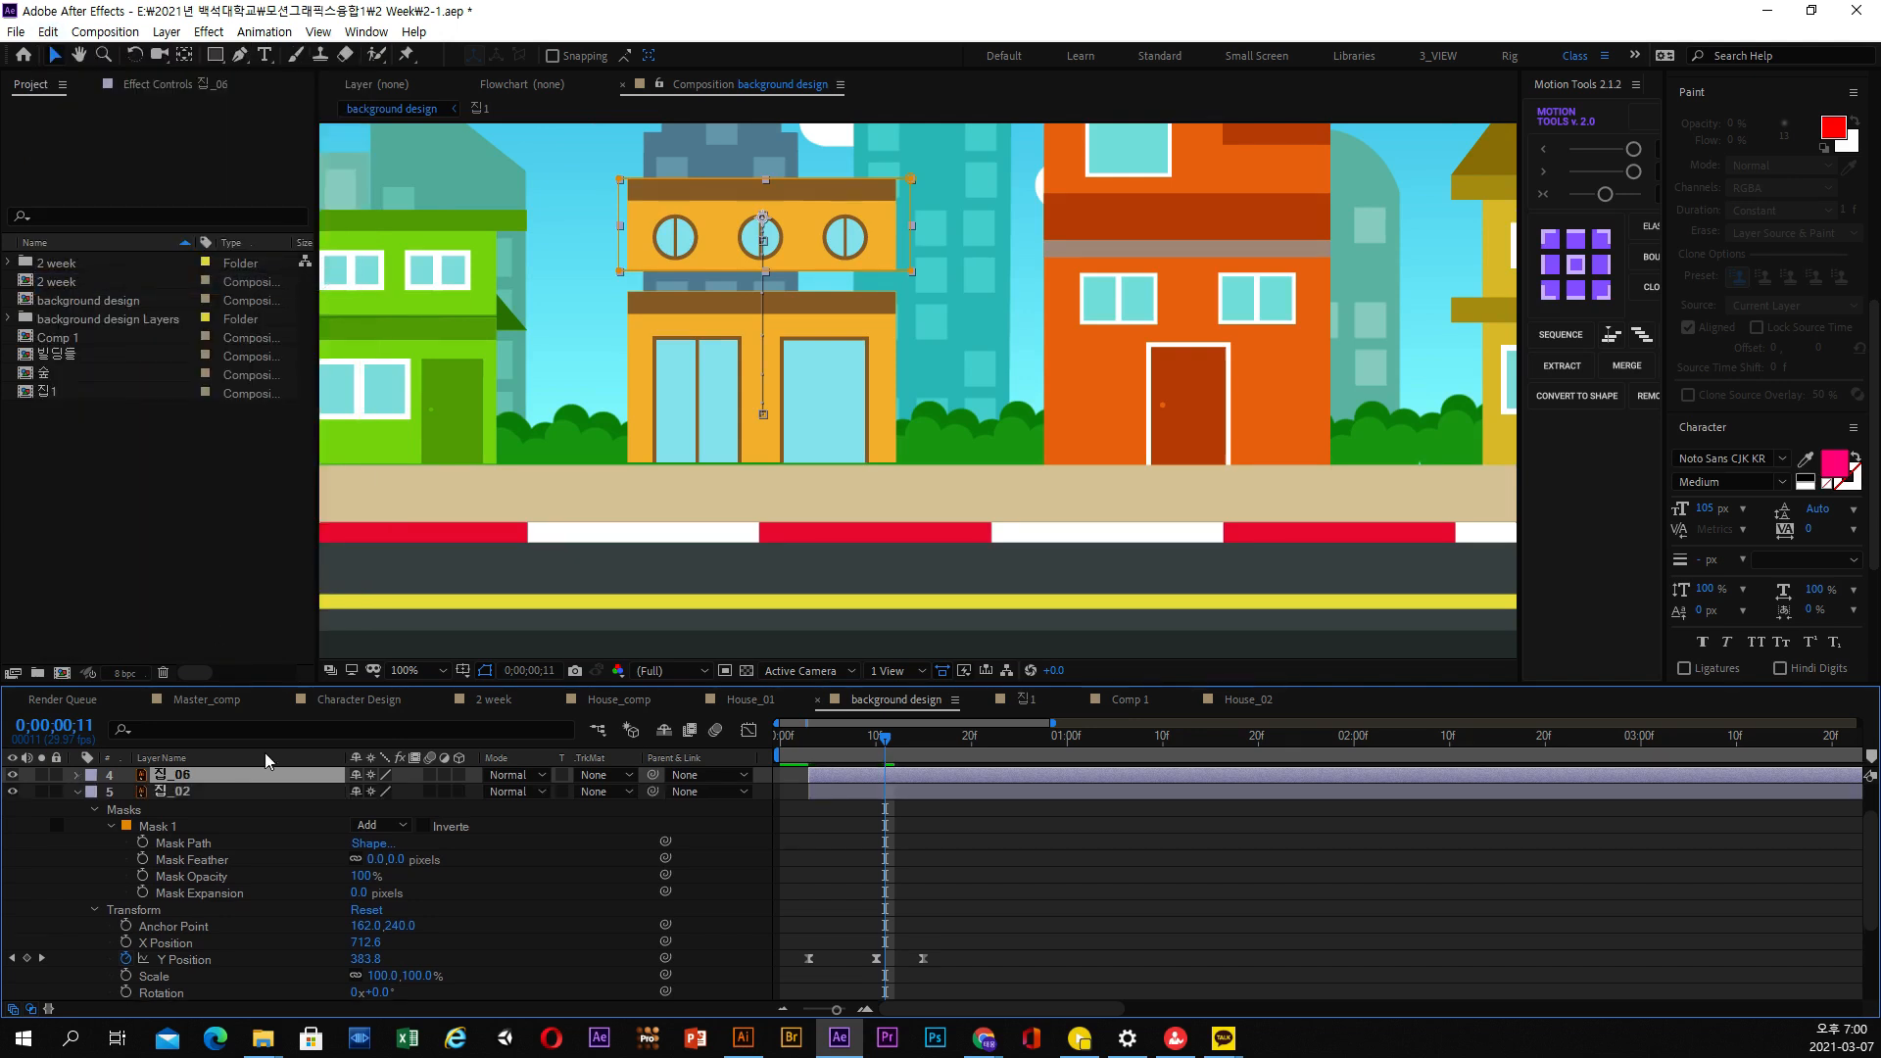
left_click(76, 793)
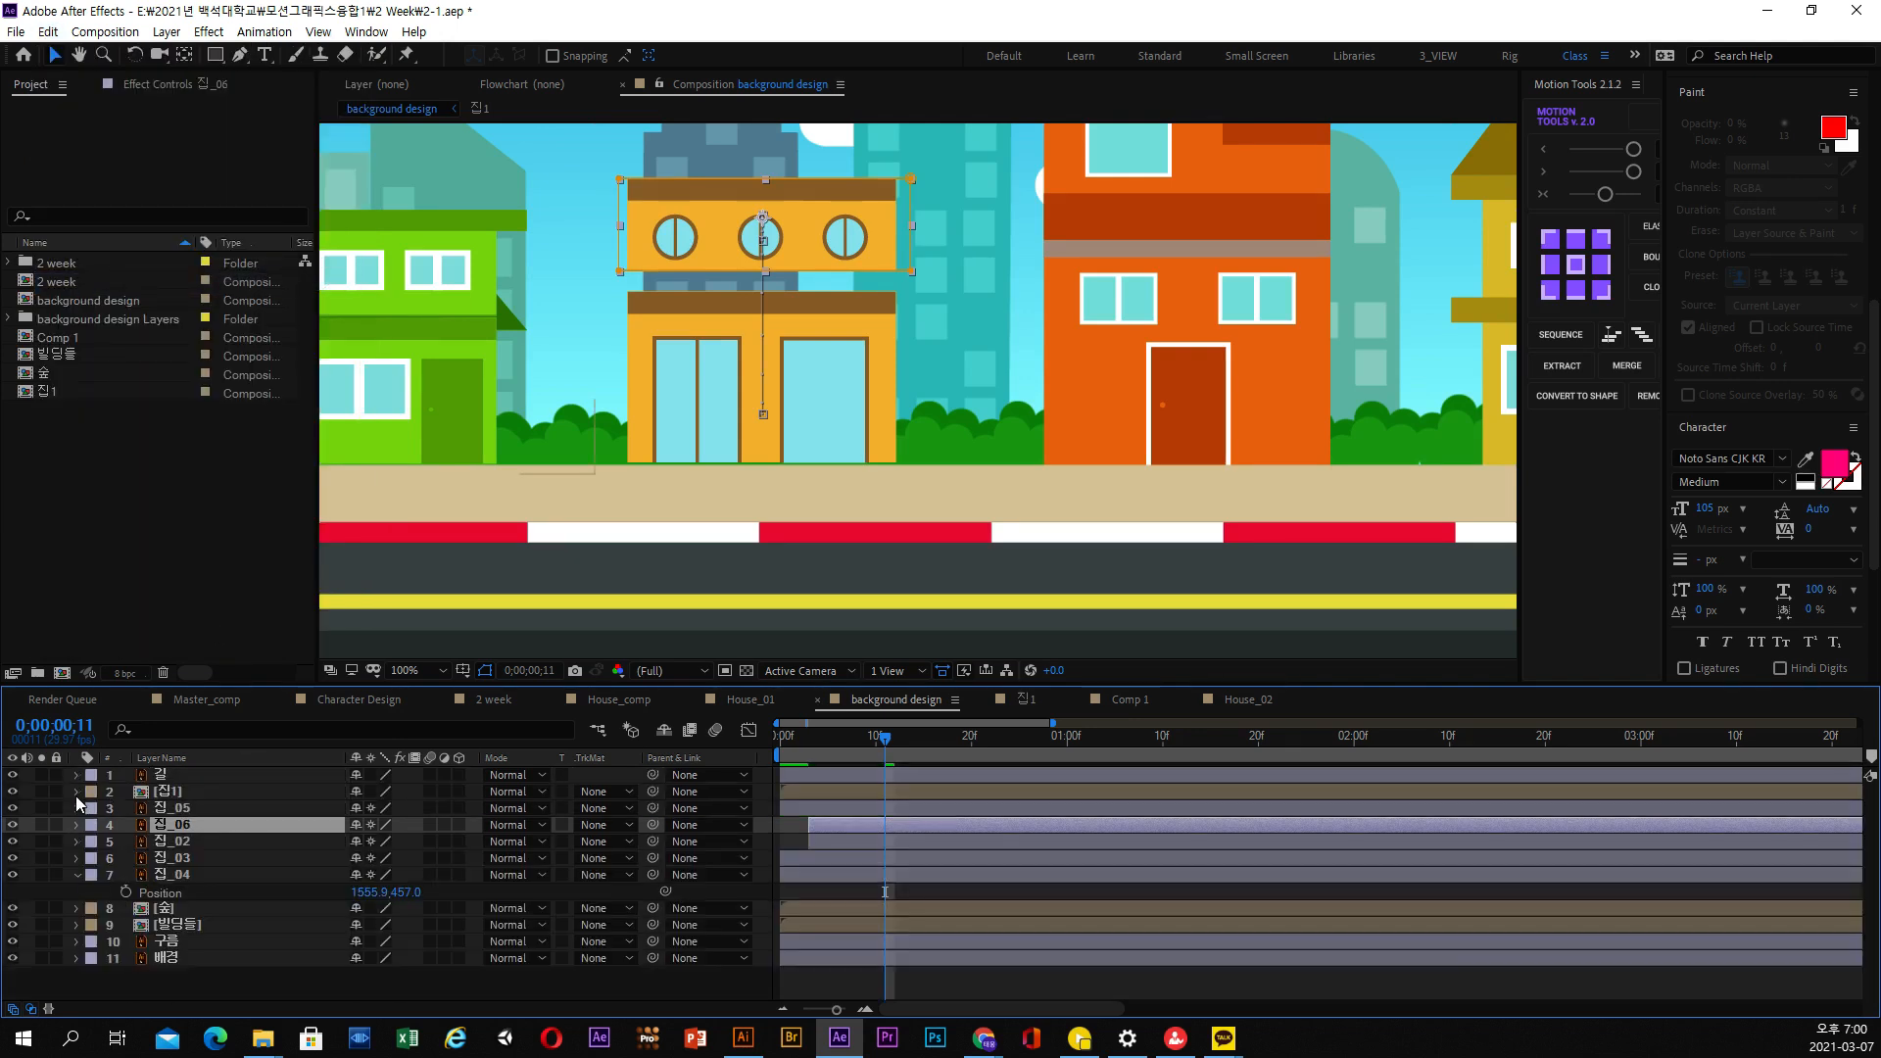
Solo the 집_05, 집_06 and 집_02 layers to isolate the orange house from the background
left_click(179, 812)
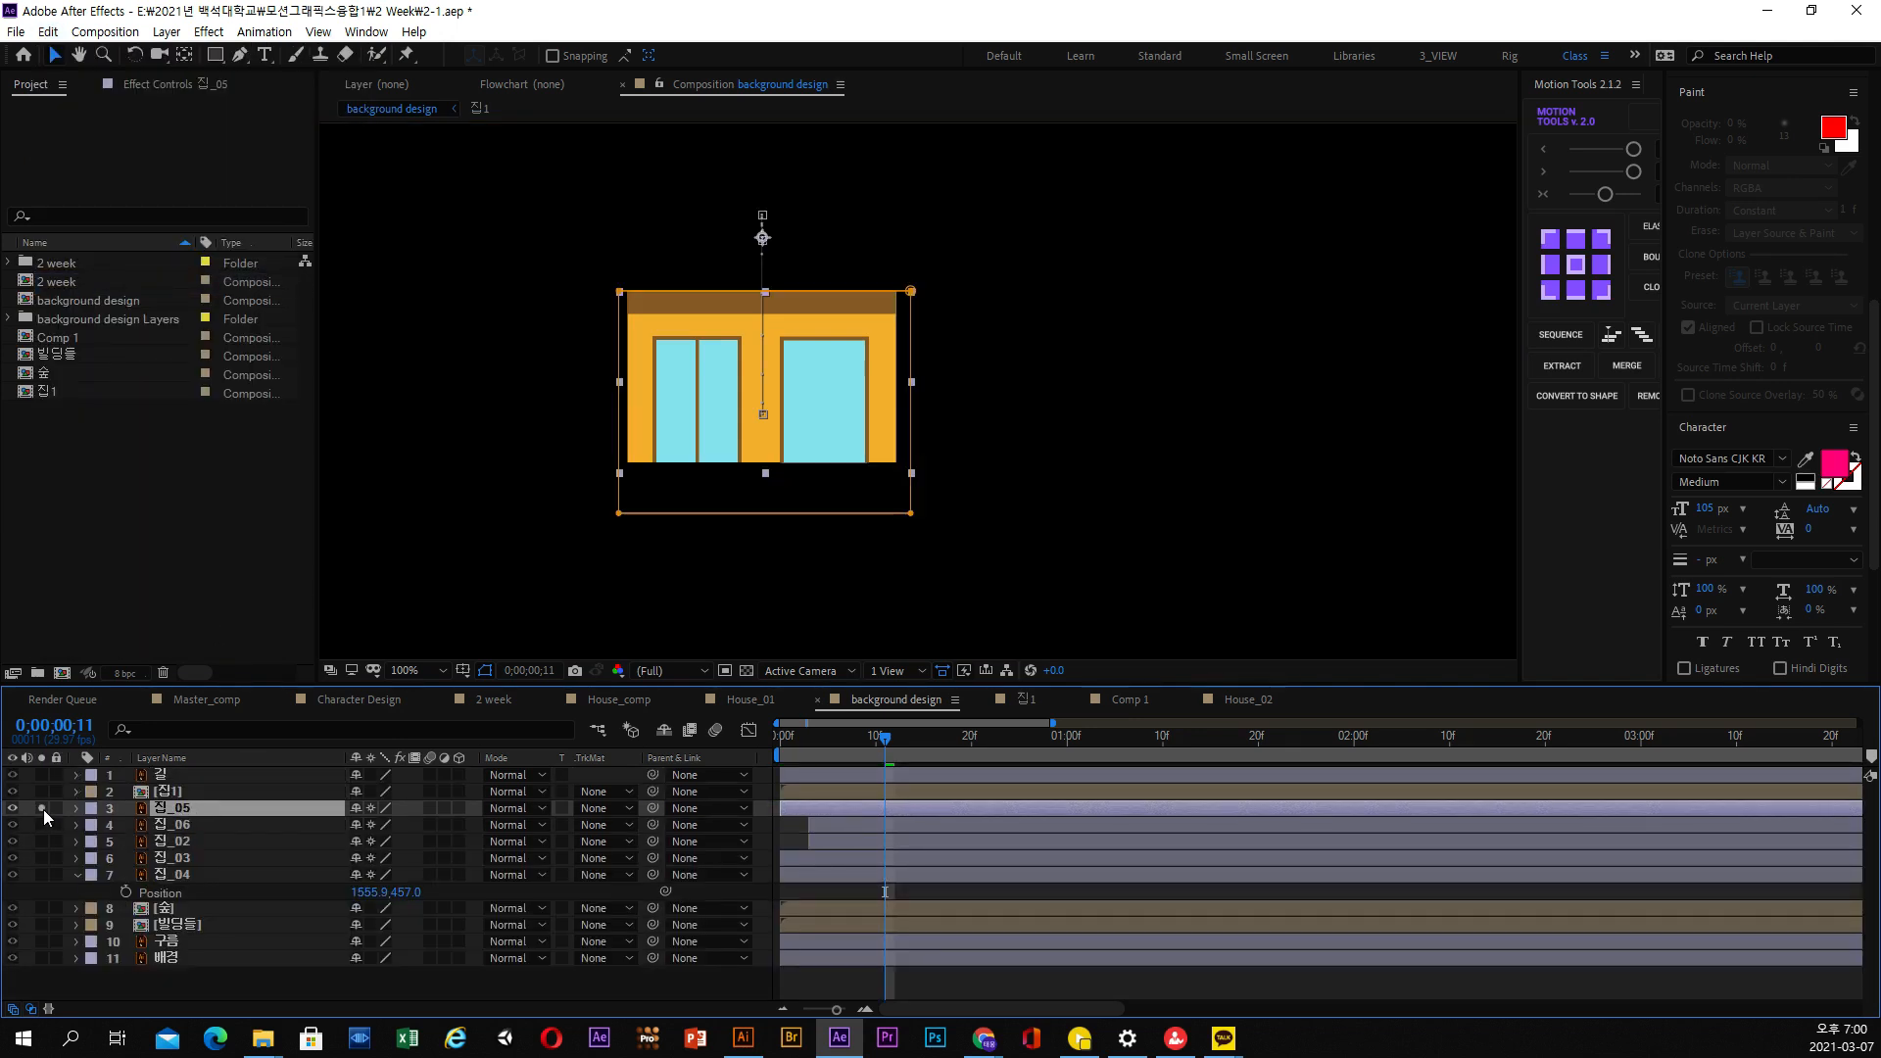
left_click(41, 825)
left_click(41, 840)
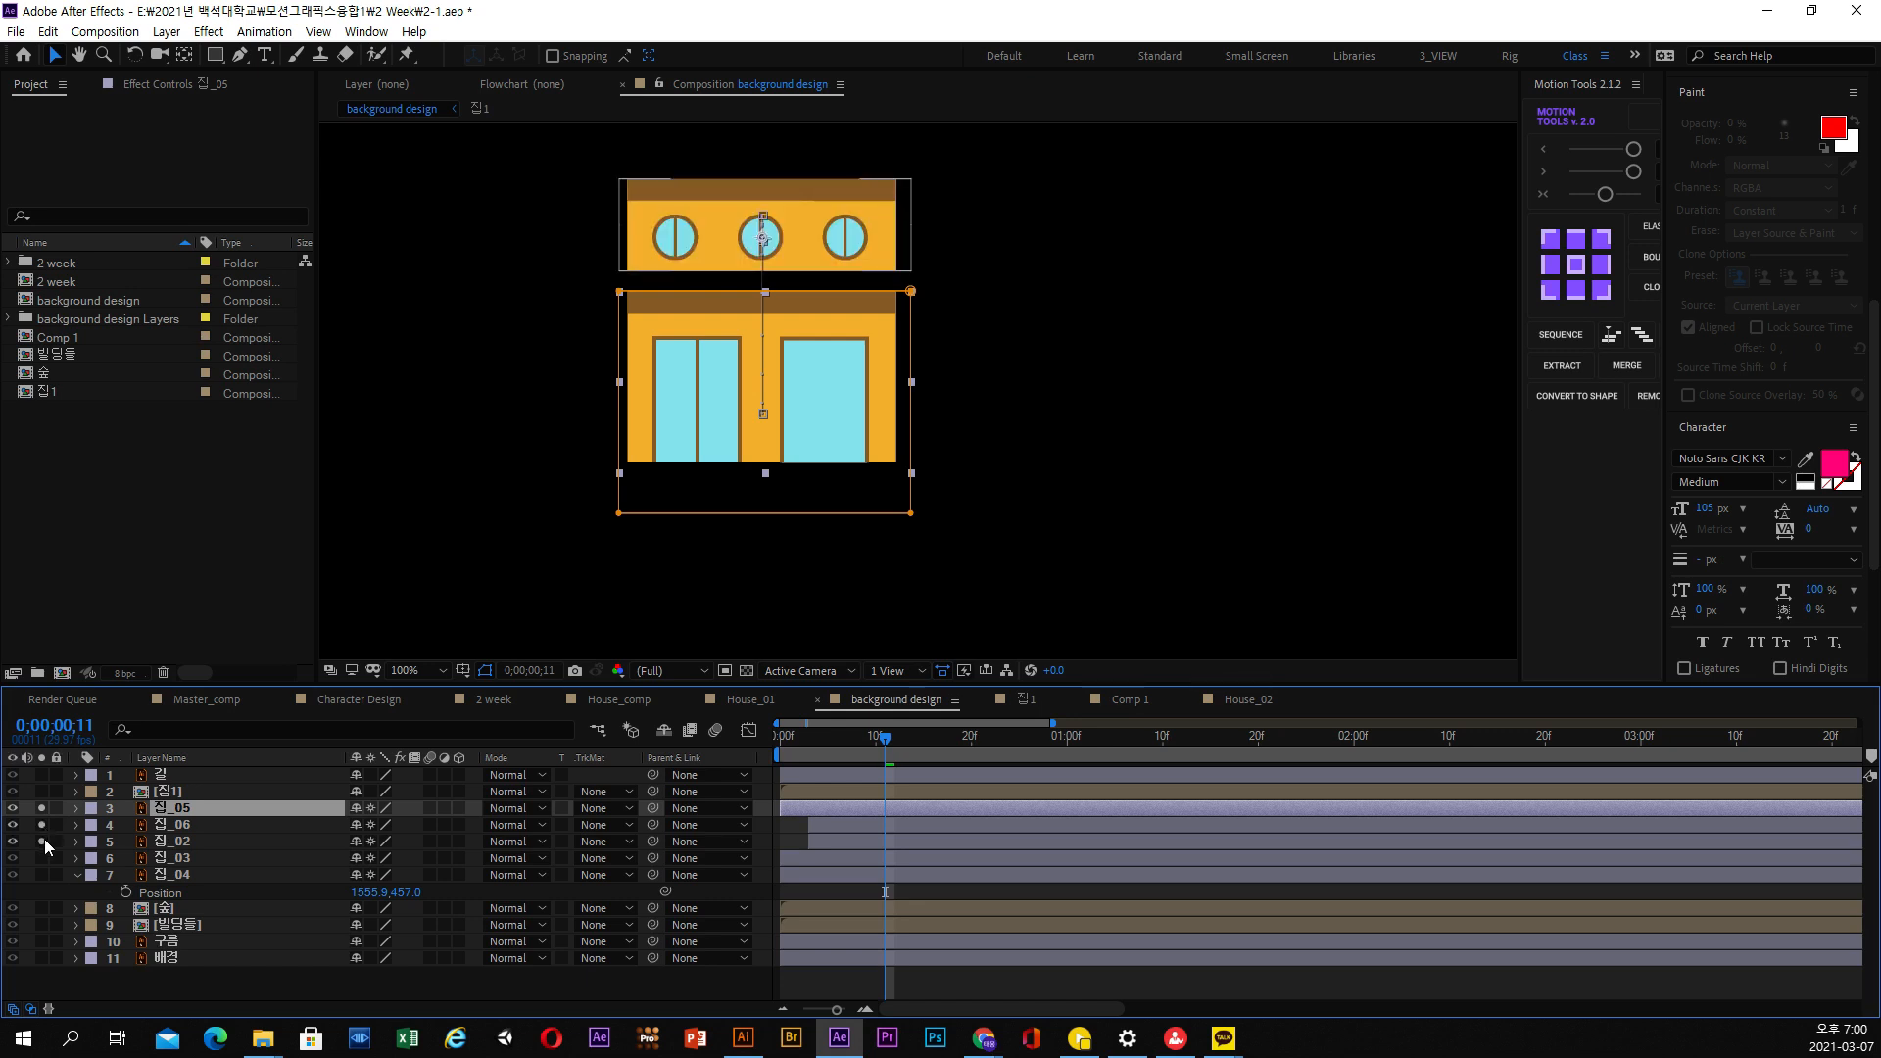
At 0;00;00;15, move Mask 1 of the 집_02 layer up so it frames the third floor with the two round windows
left_click(163, 843)
left_click(74, 842)
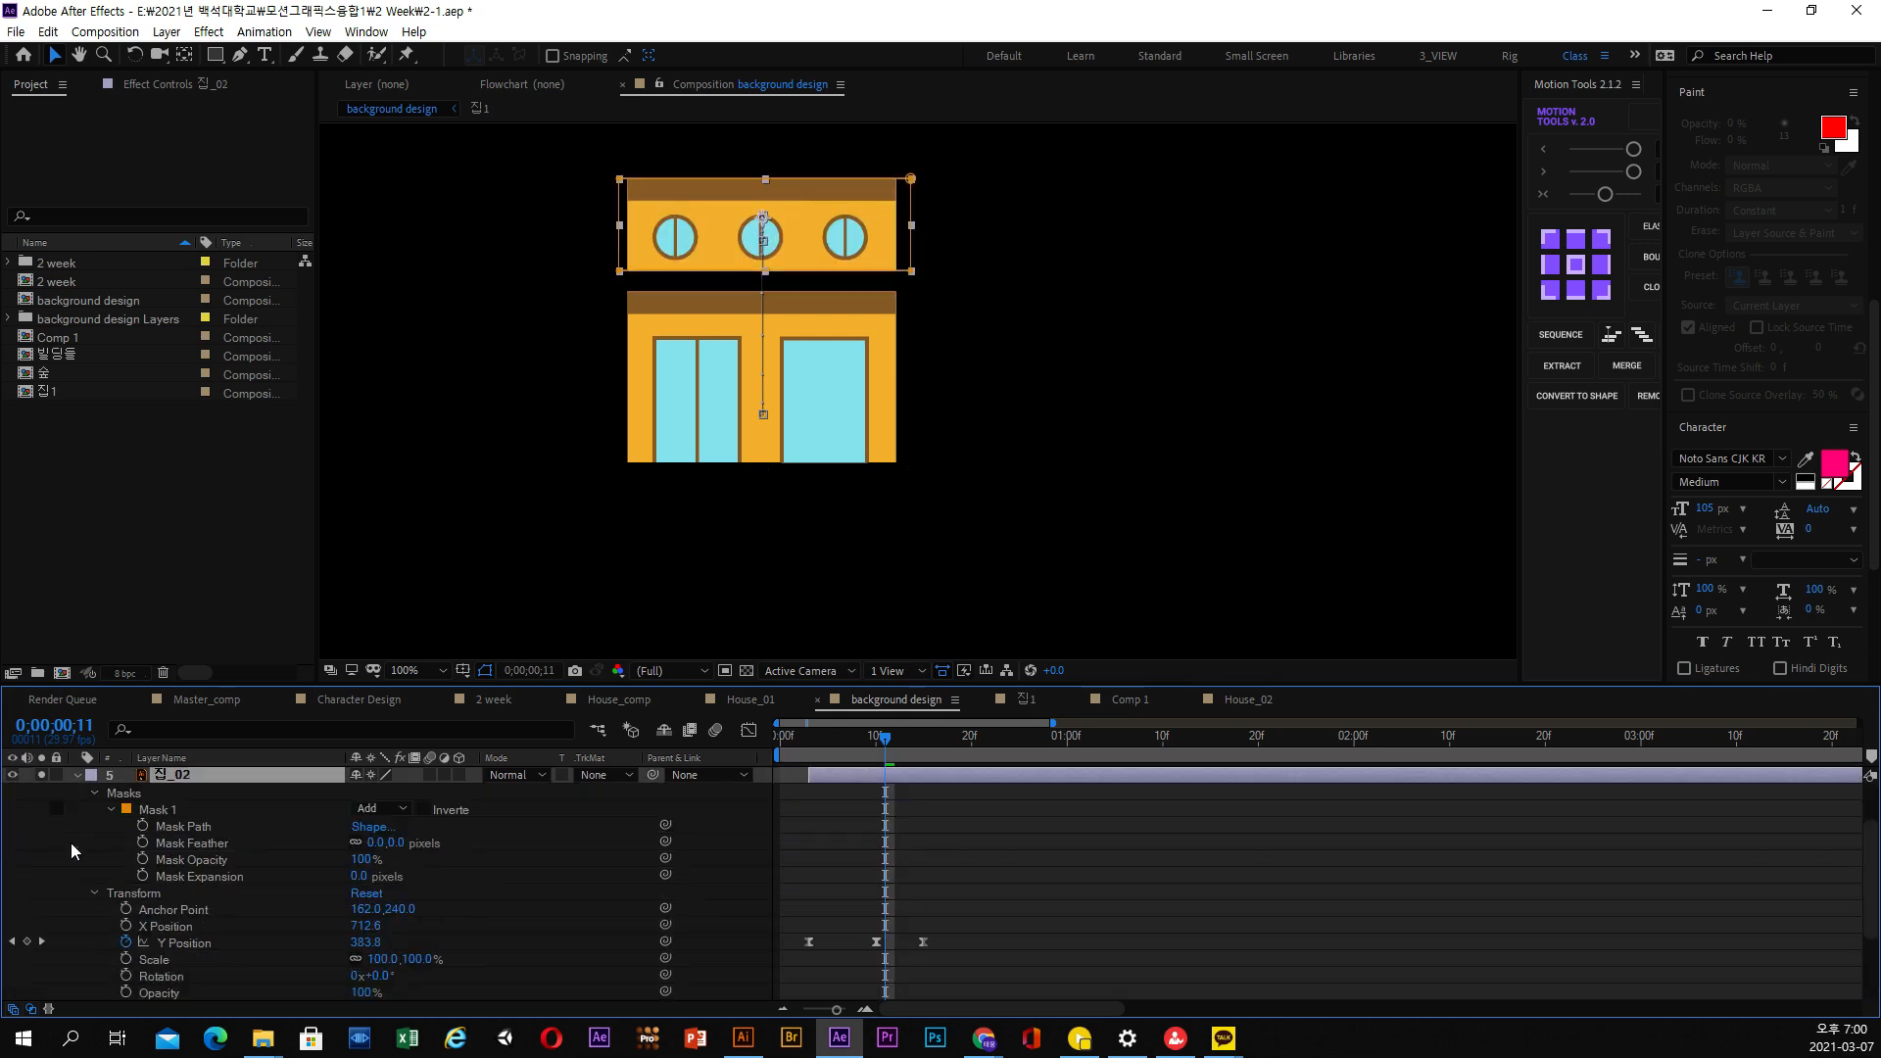
left_click(185, 830)
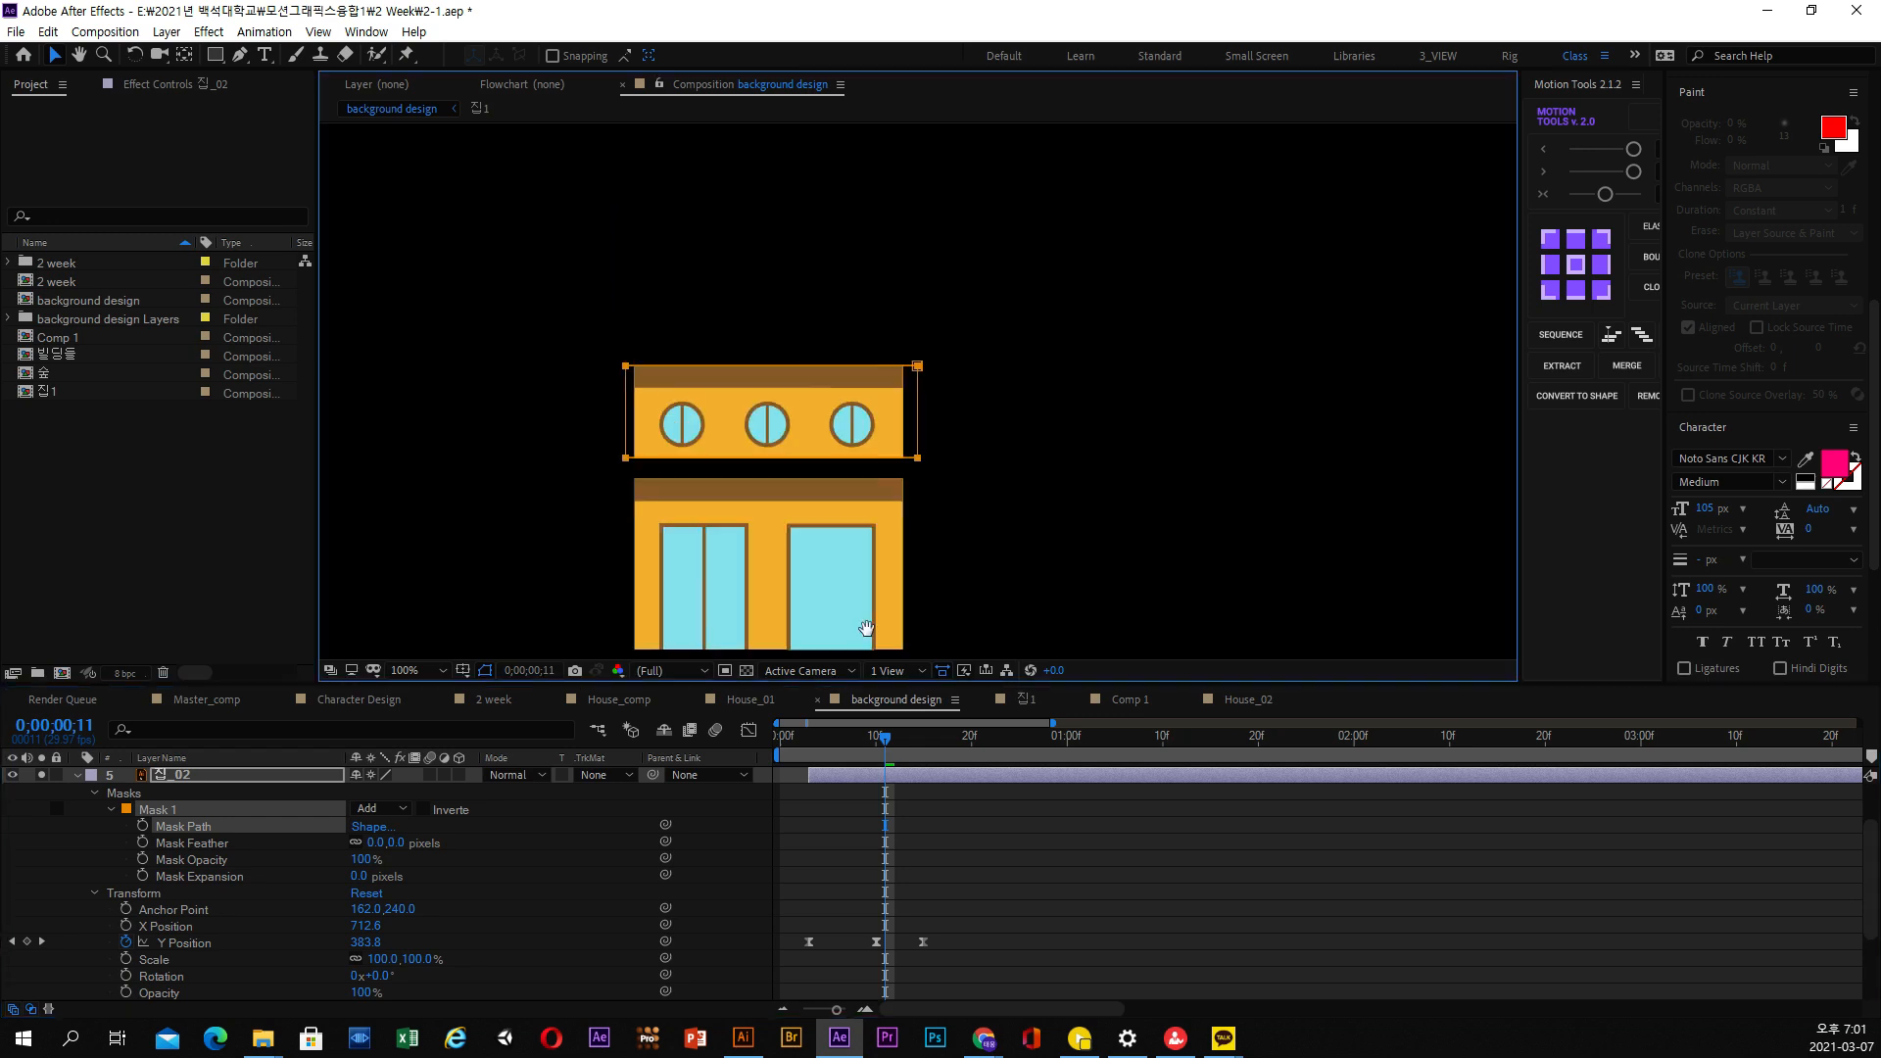
left_click(908, 741)
left_click_drag(908, 742, 924, 741)
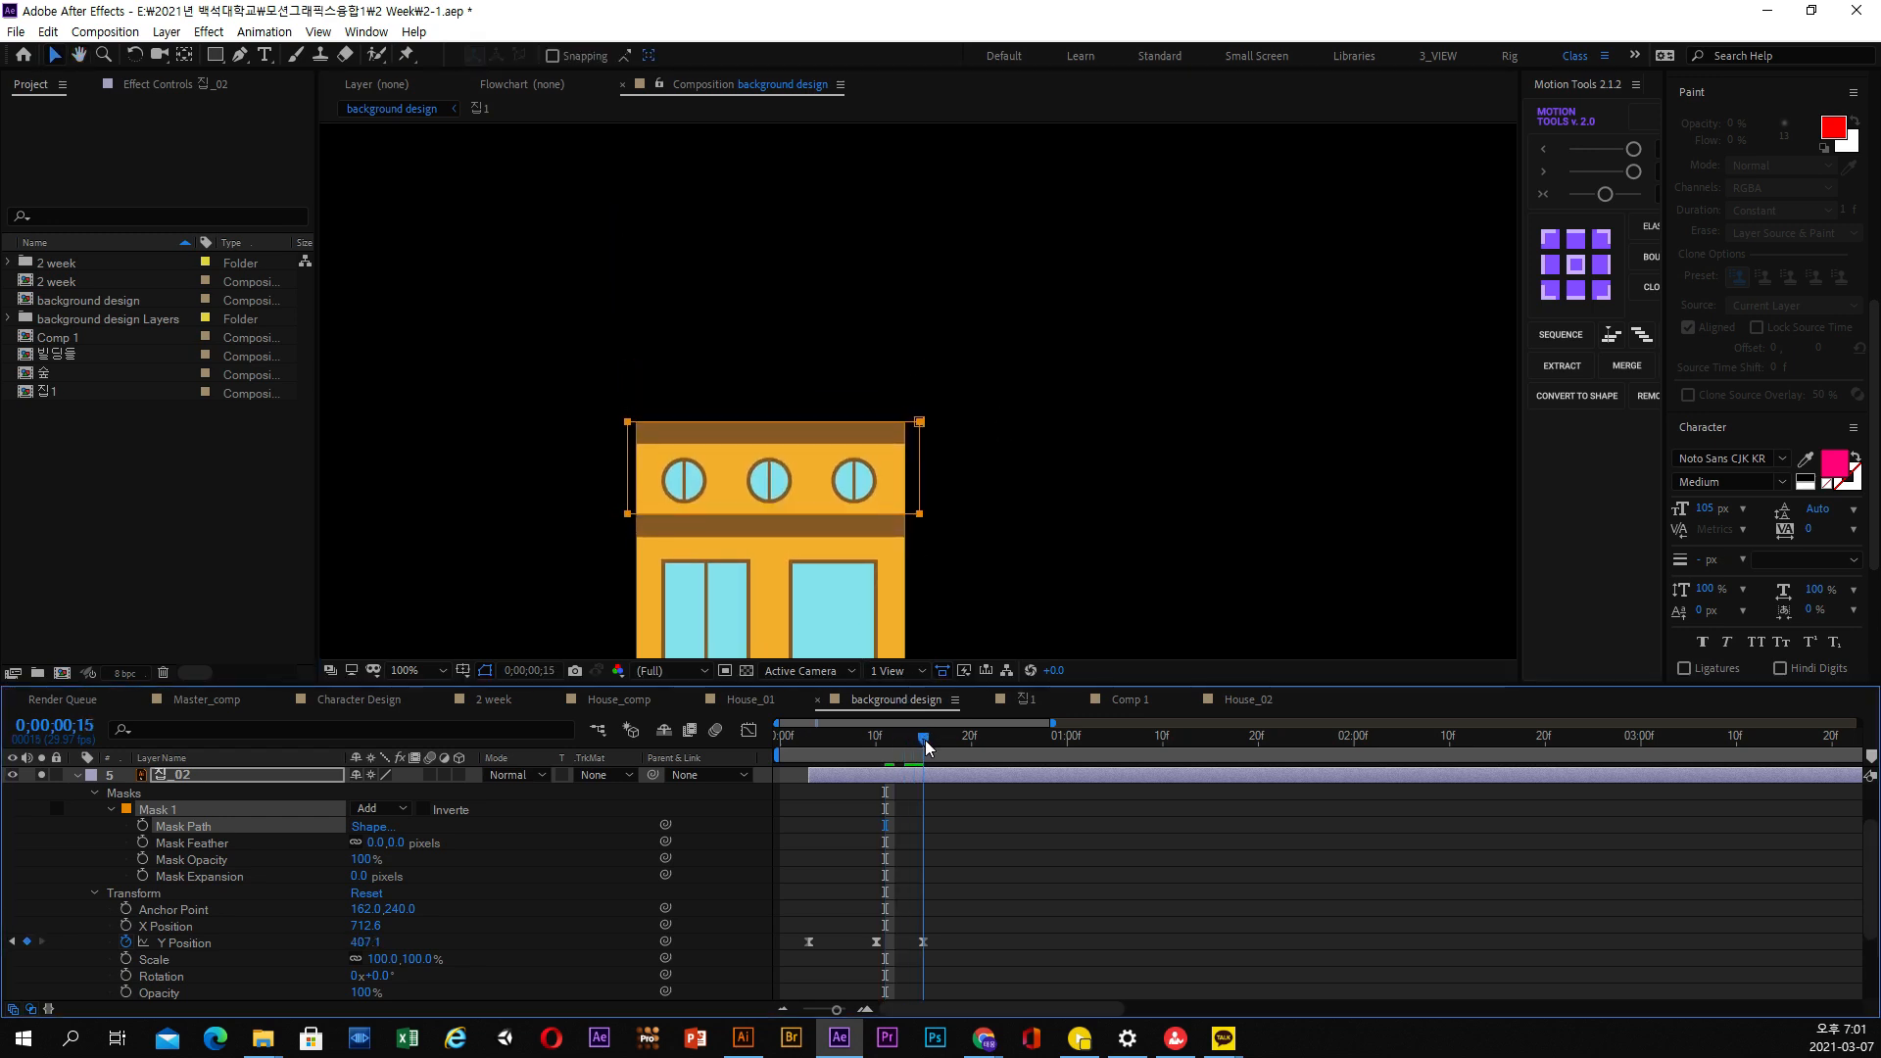
left_click_drag(979, 351, 631, 427)
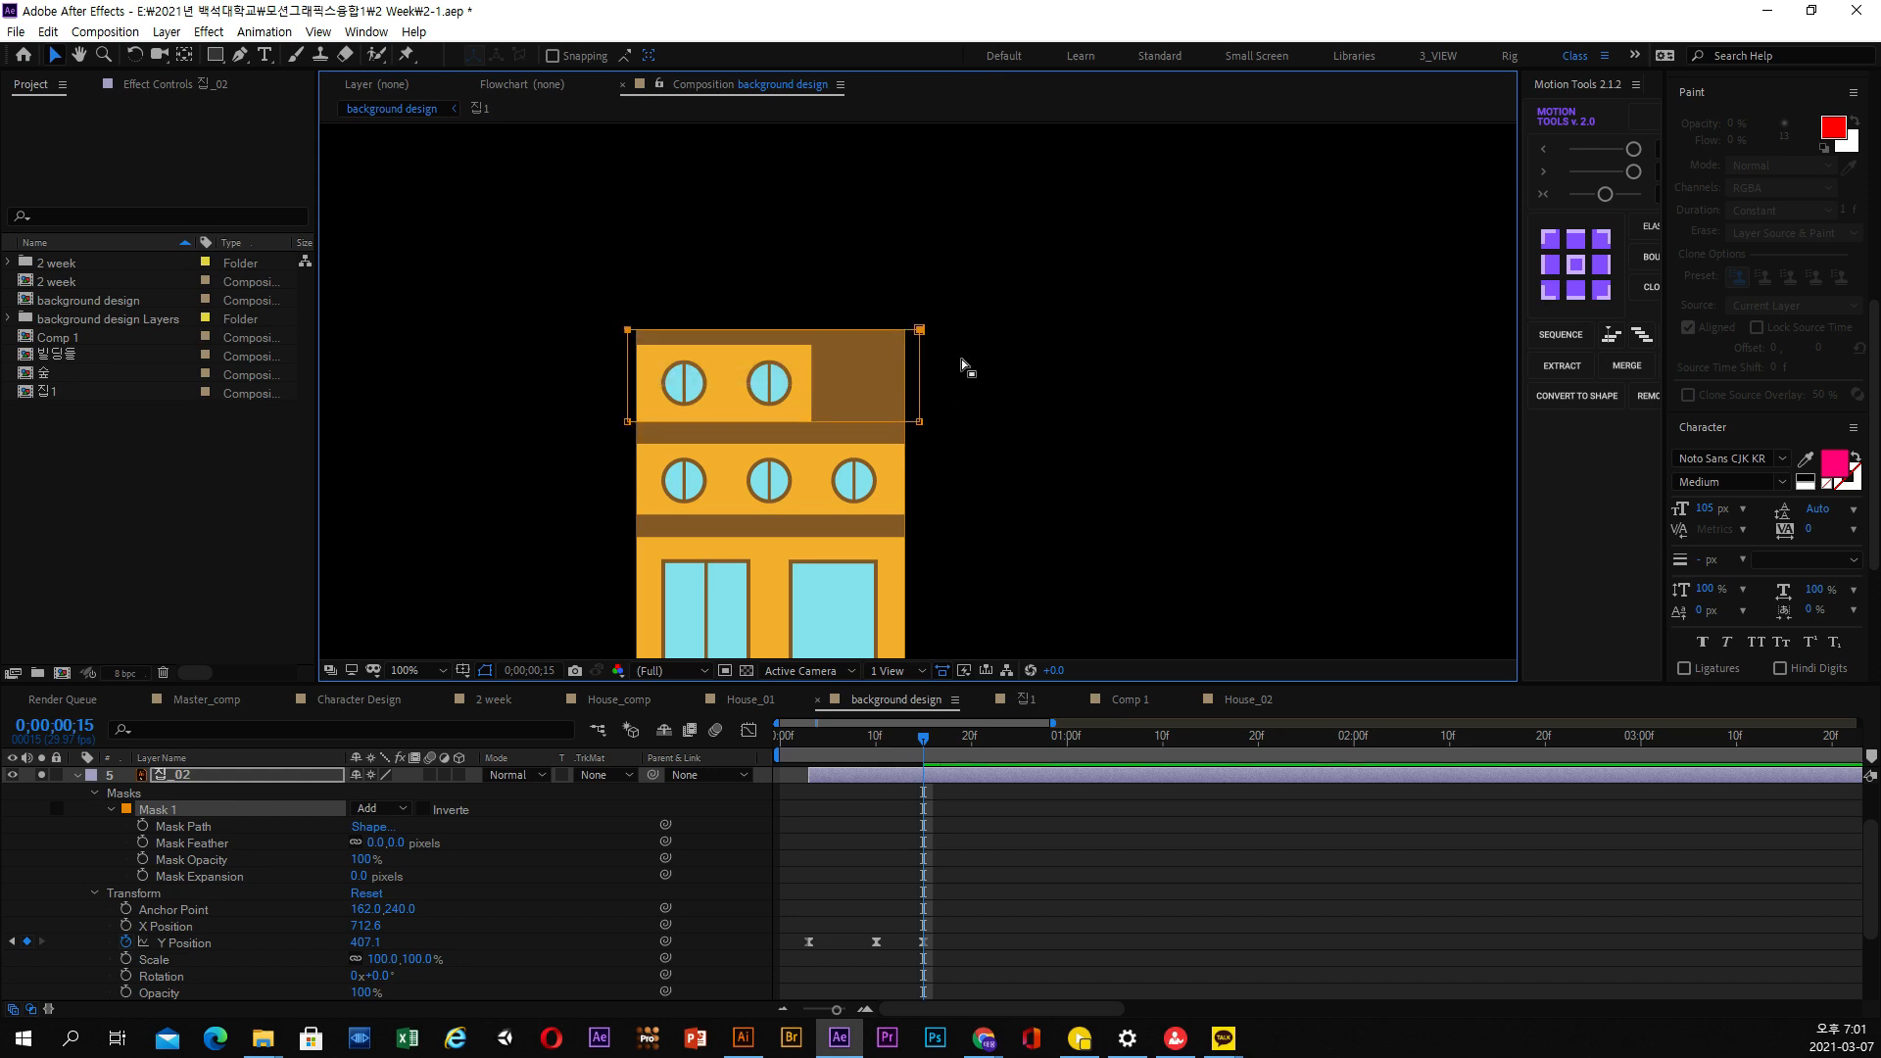
mouse_move(922, 336)
left_mouse_down()
mouse_move(921, 266)
mouse_move(923, 331)
left_mouse_up()
Display only the keyframed Y Position property of the 집_02, 집_06 and 집_05 layers
mouse_move(921, 749)
left_mouse_down()
mouse_move(833, 743)
mouse_move(914, 742)
left_mouse_up()
left_click(192, 774)
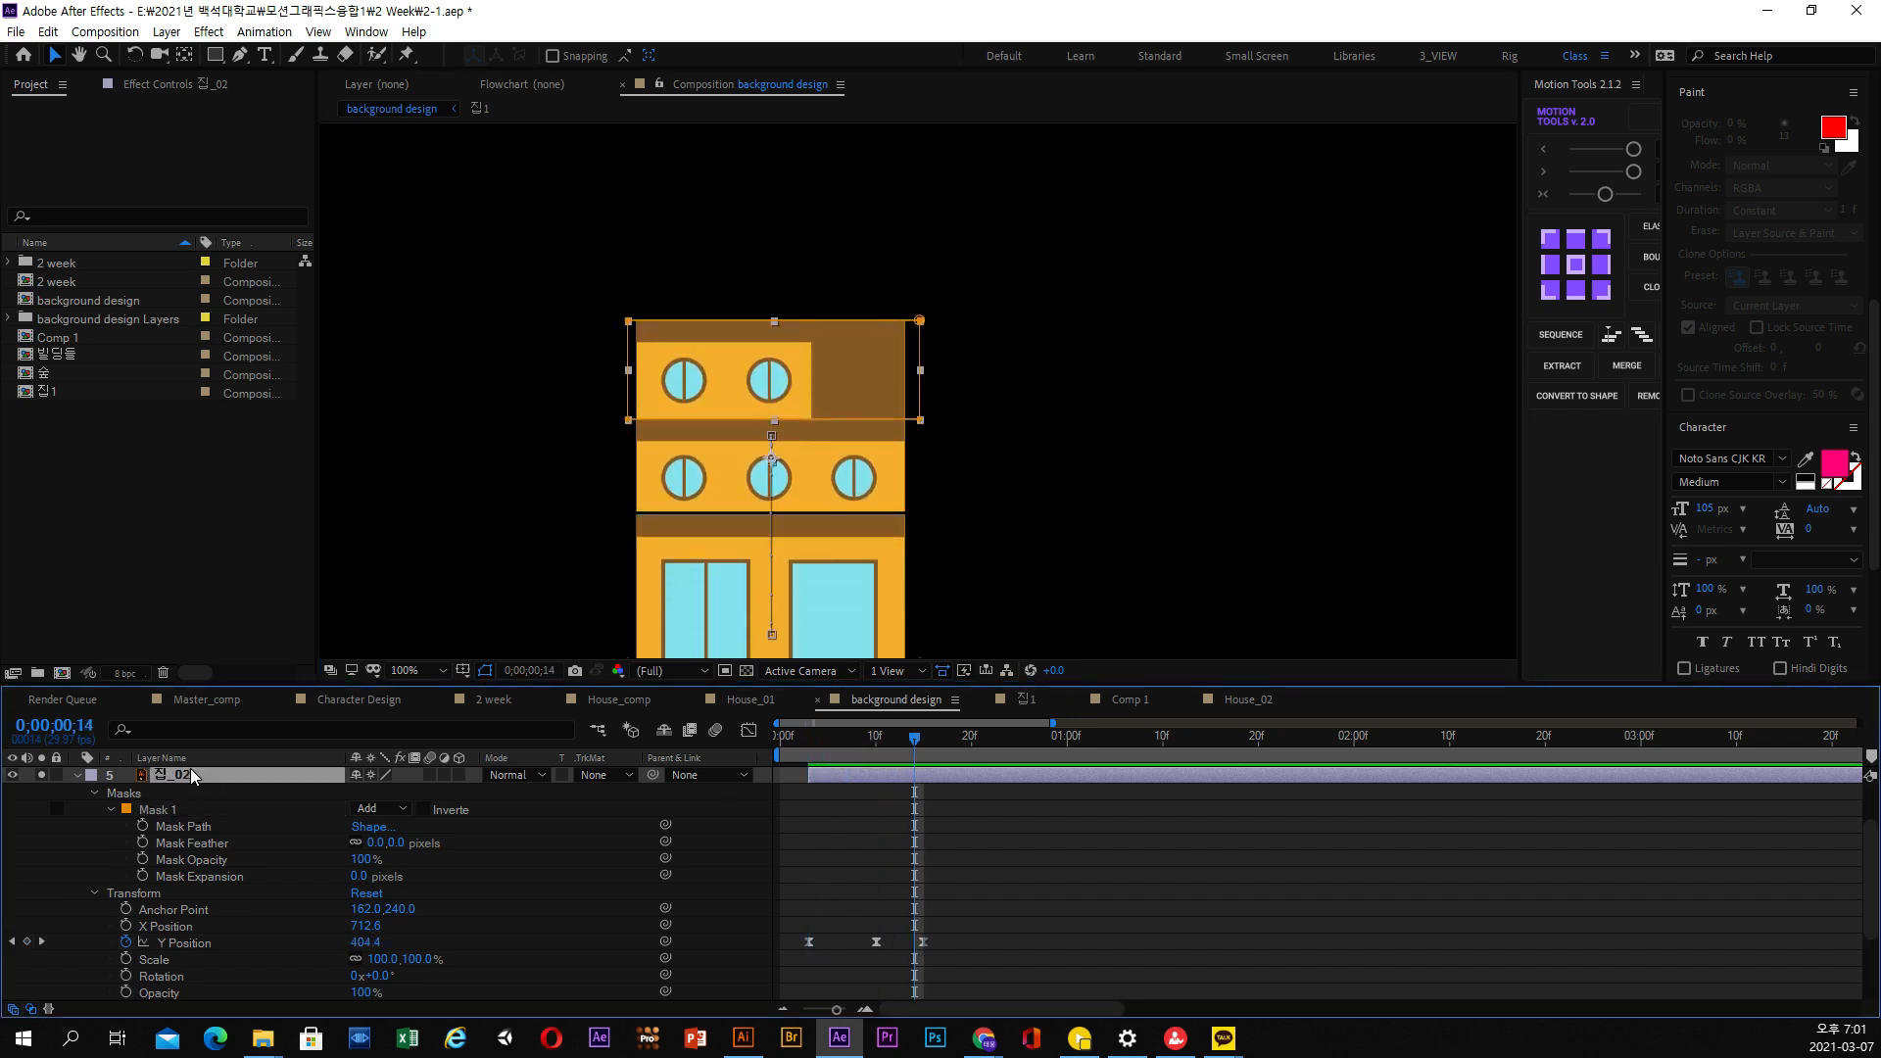
key("u")
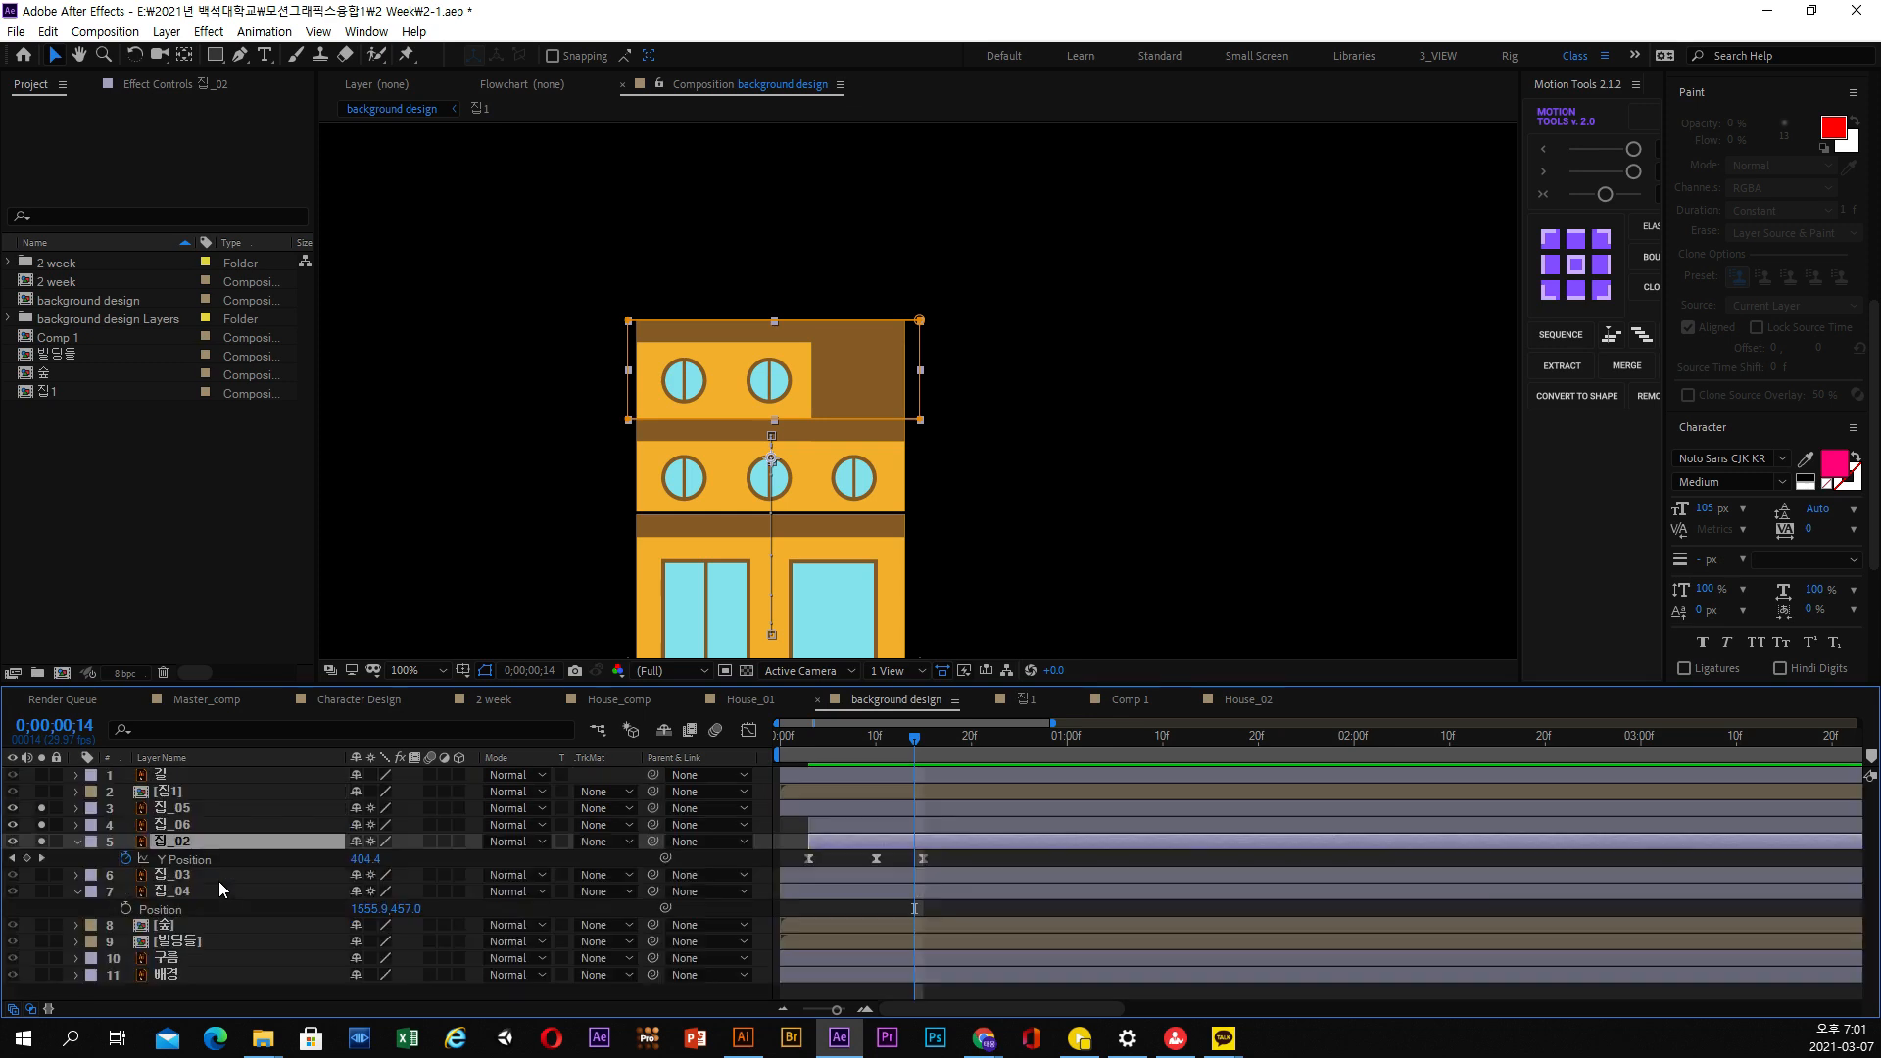
left_click(180, 826)
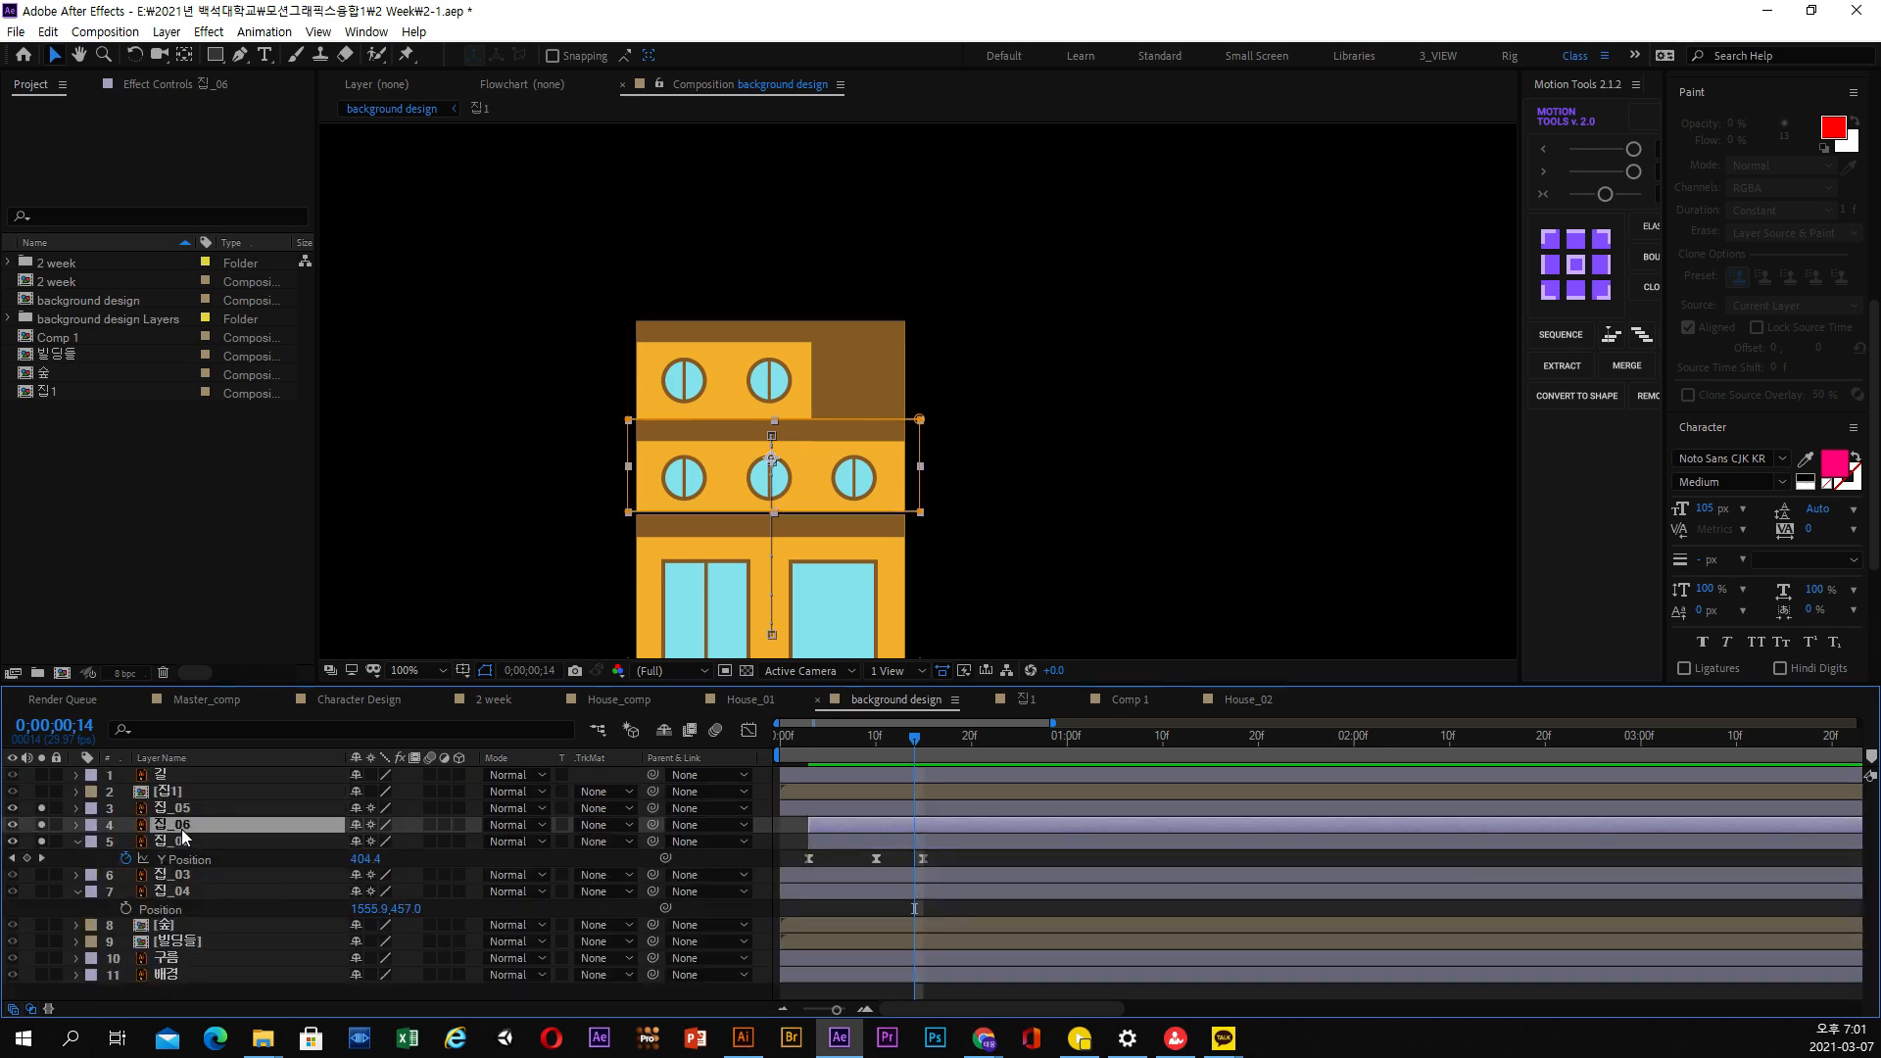
key("u")
left_click(178, 809)
key("u")
Delay the third-floor 집_02 layer by about four frames and preview the staggered rise
left_click_drag(842, 874, 878, 876)
left_click_drag(784, 744, 866, 736)
key("space")
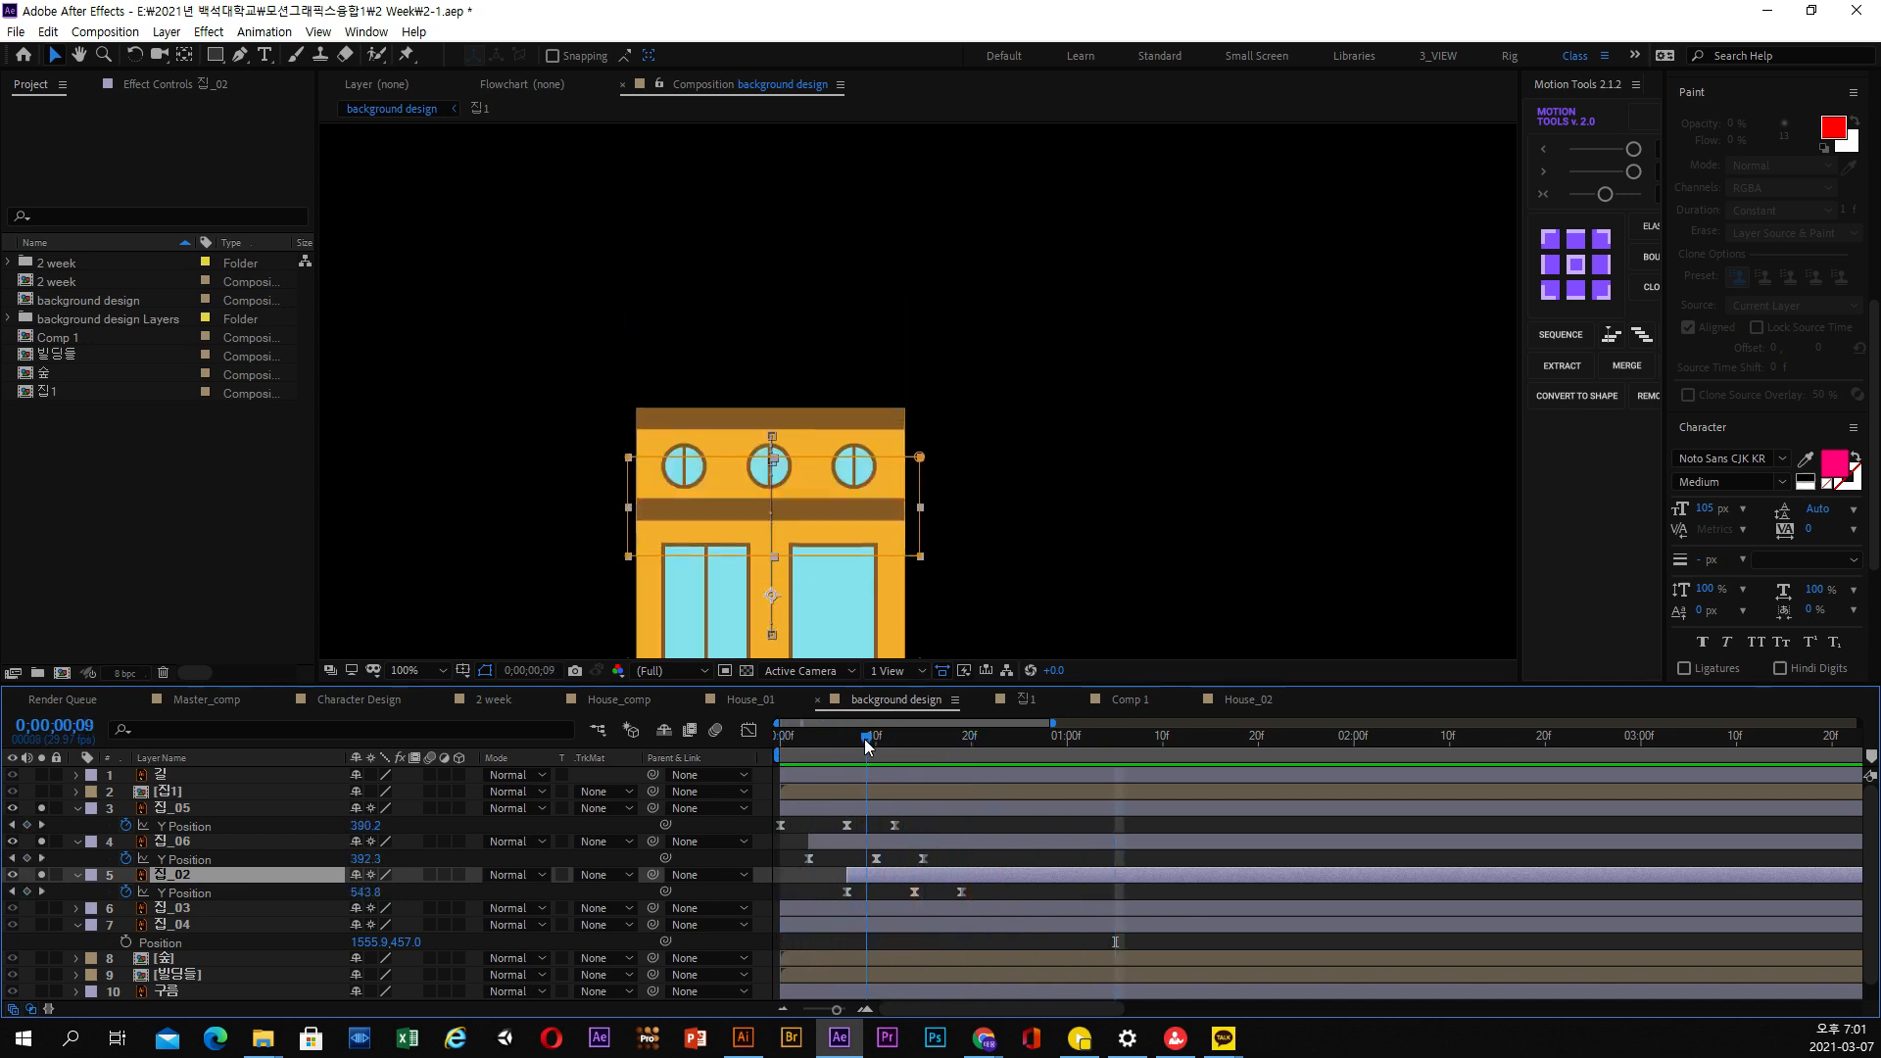
Duplicate the third-floor 집_02 layer and select the lower original
left_click(59, 33)
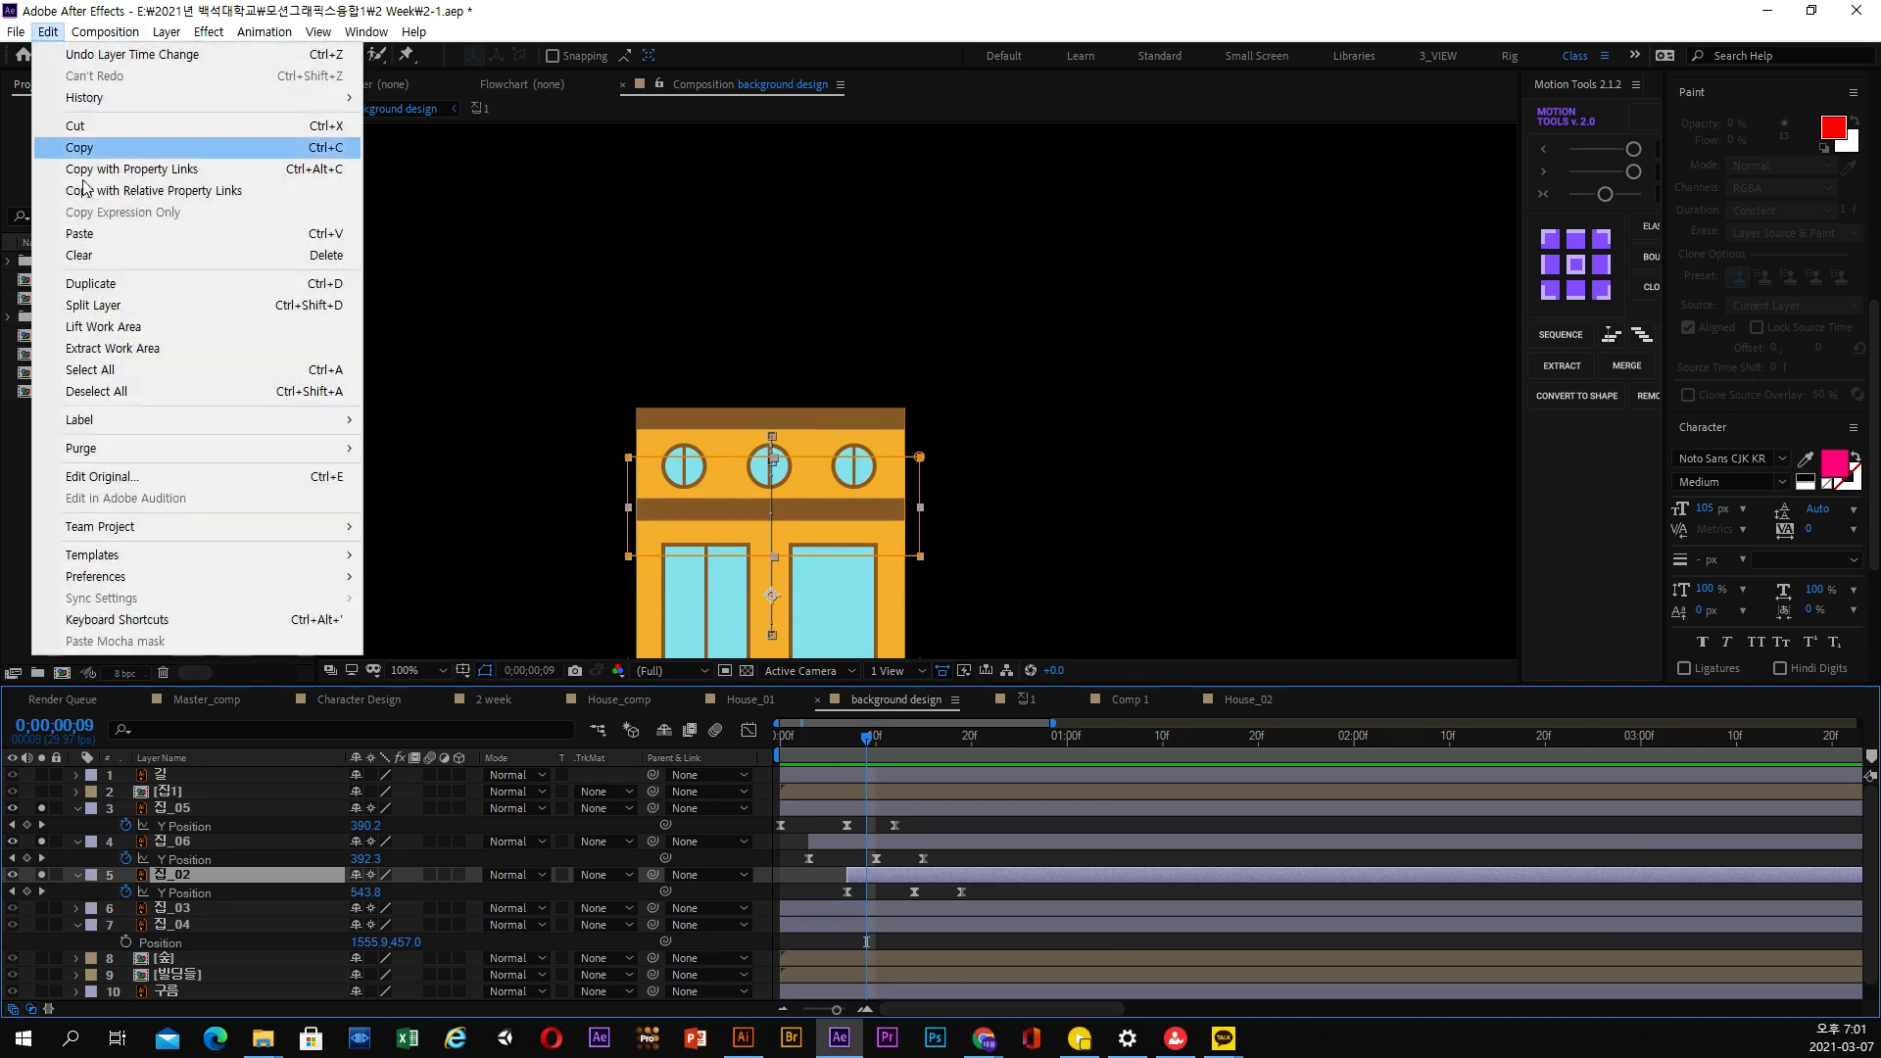
left_click(92, 292)
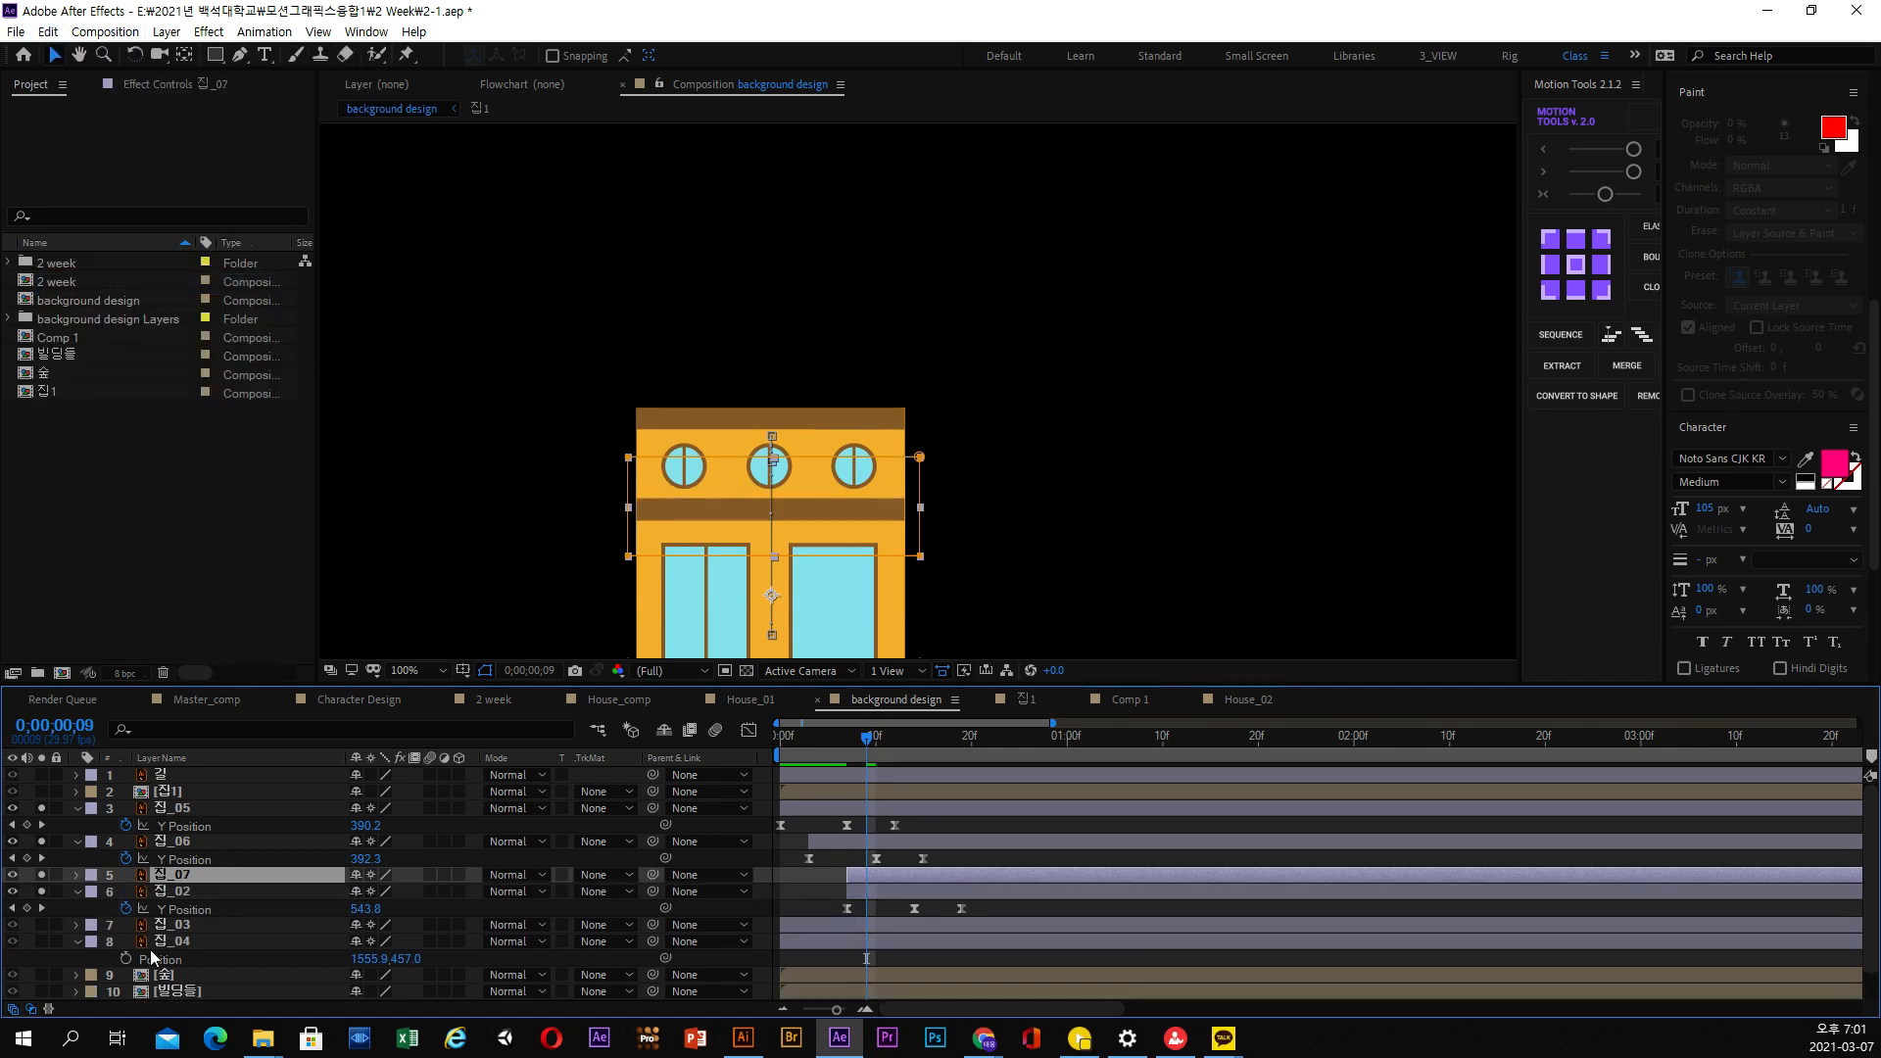
left_click(178, 891)
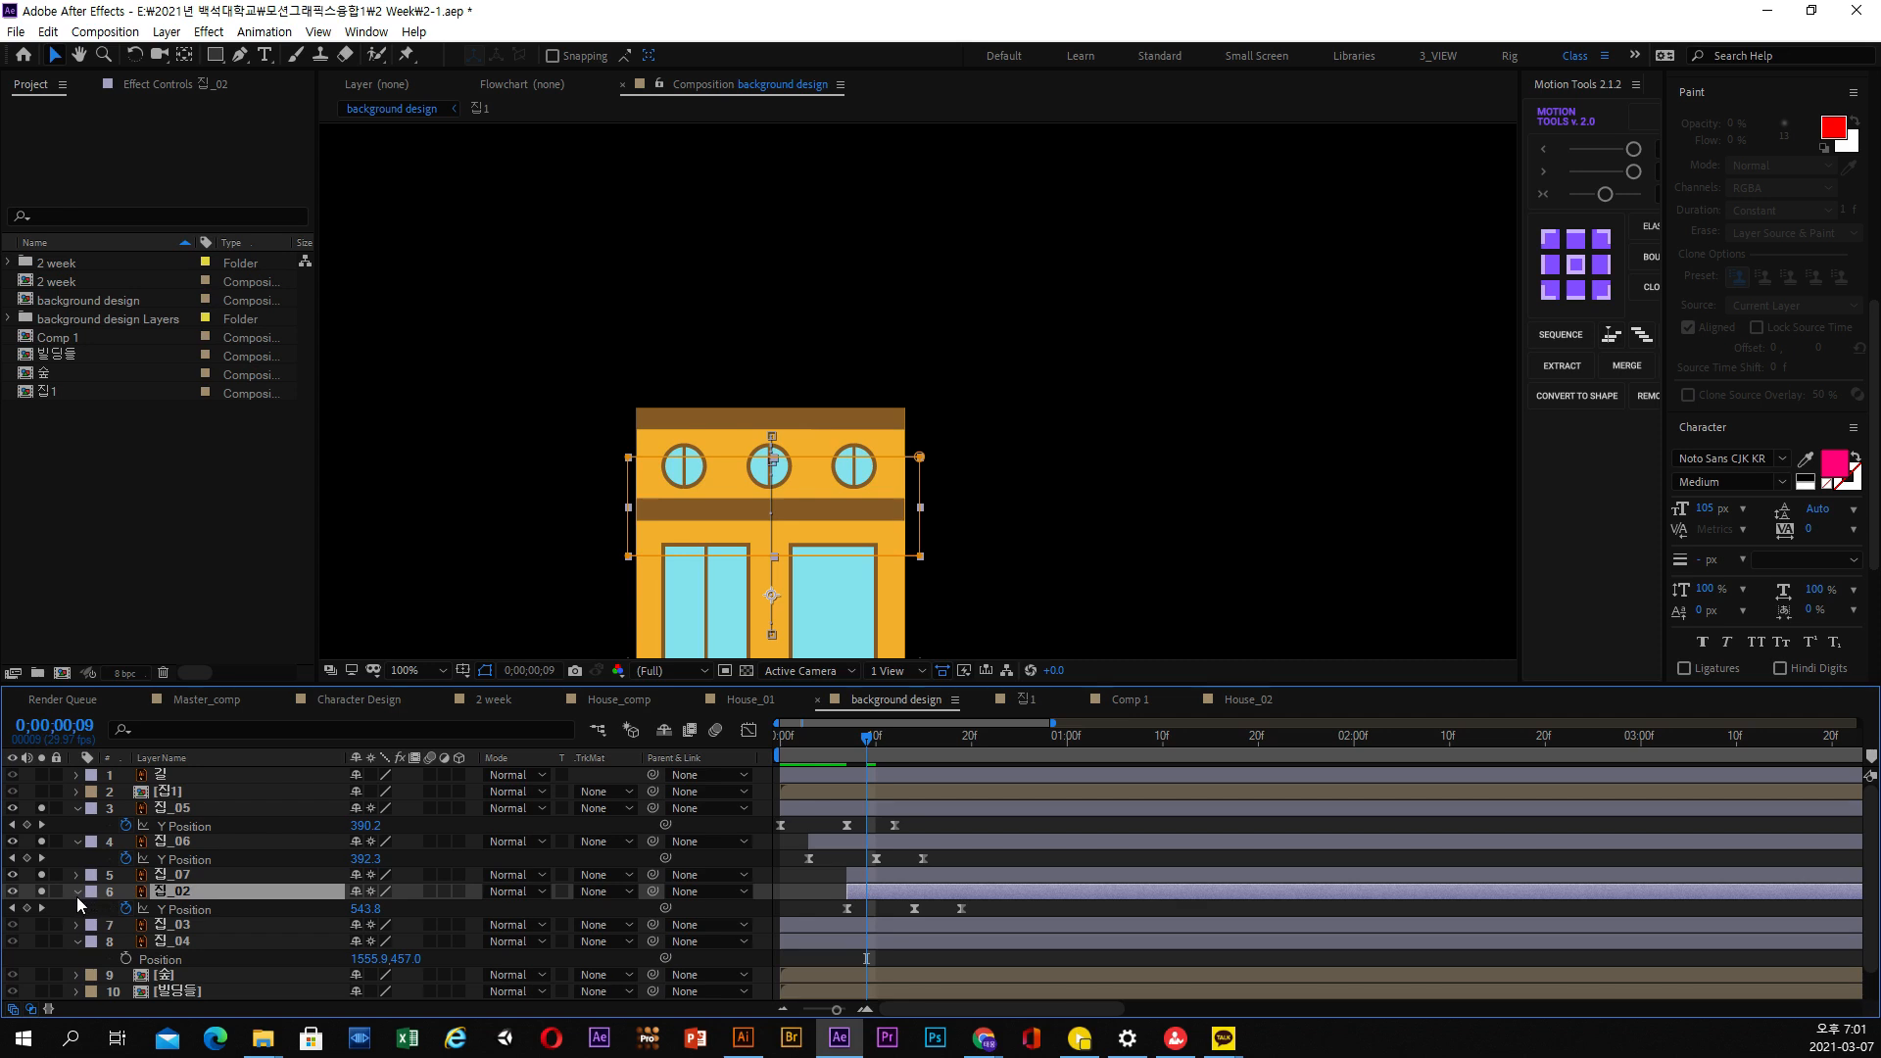
At 0;00;00;19, move Mask 1 of the 집_02 layer up and enlarge it to frame the whole brown roof and chimney
left_click_drag(911, 732, 963, 734)
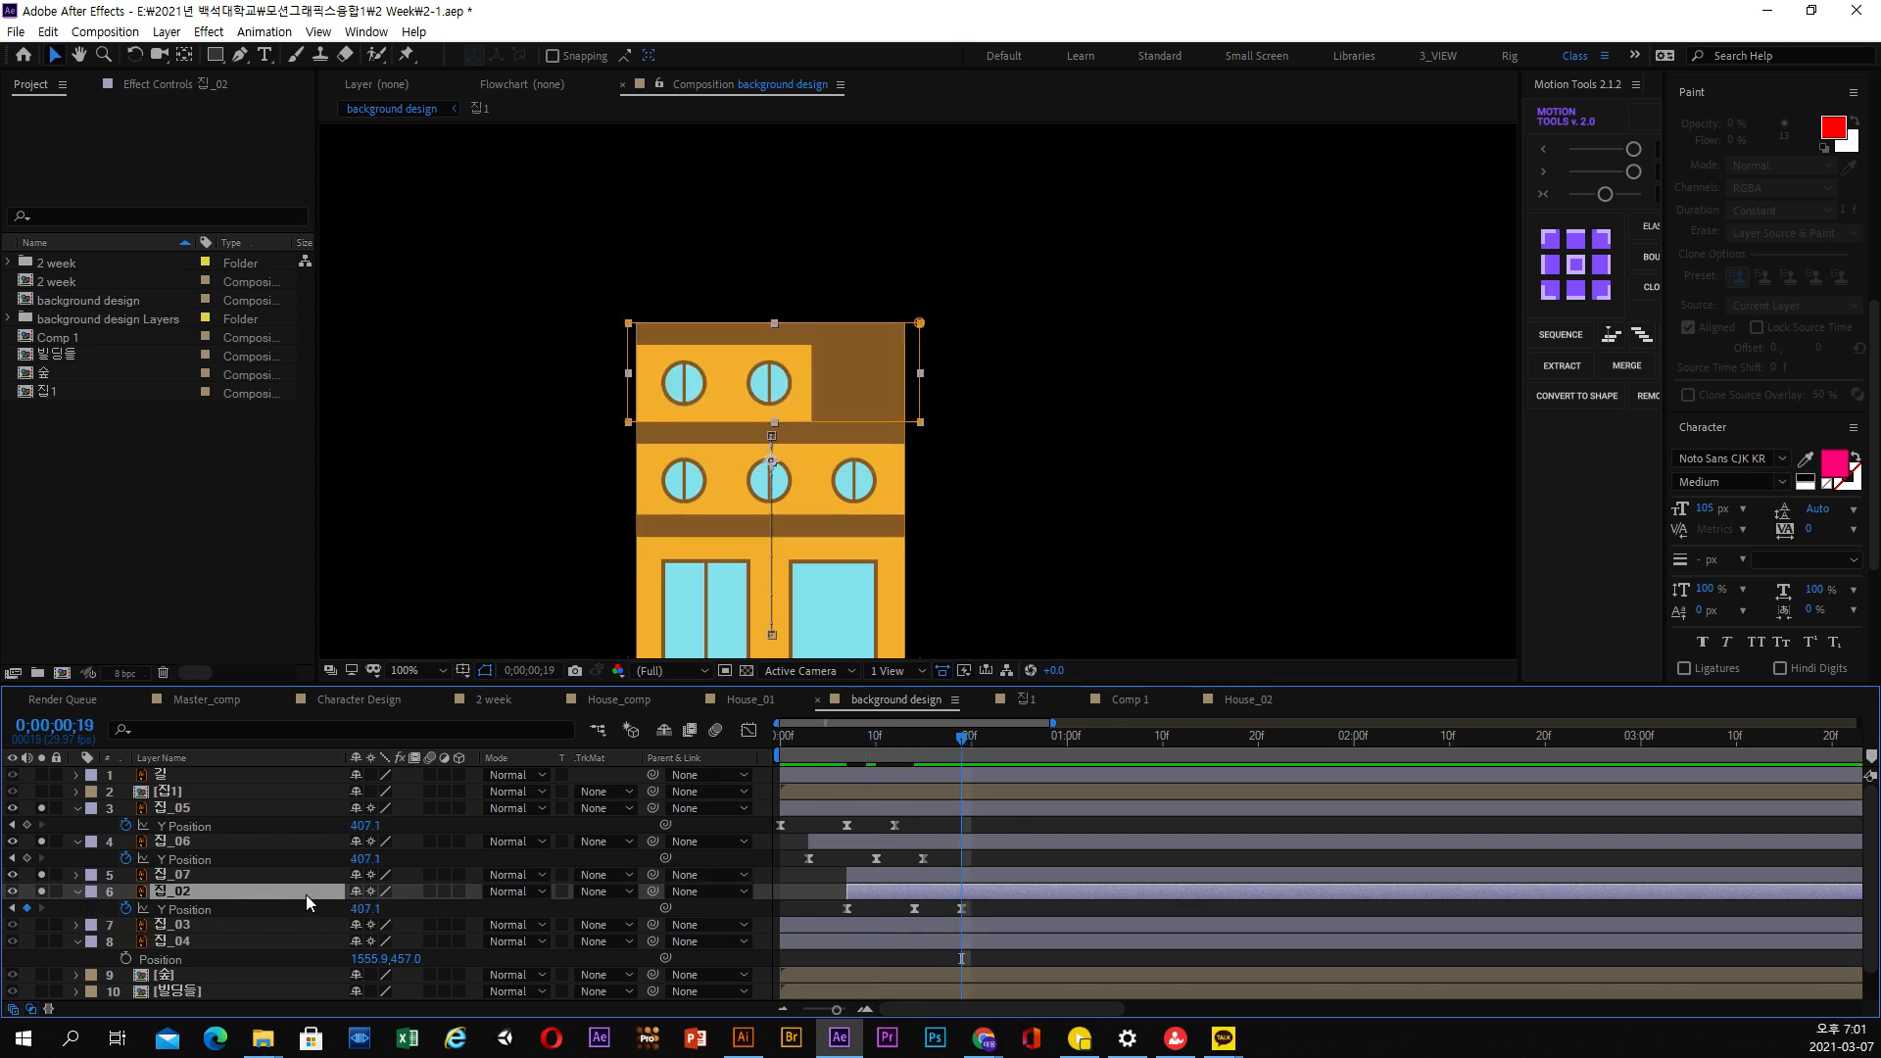
key("m")
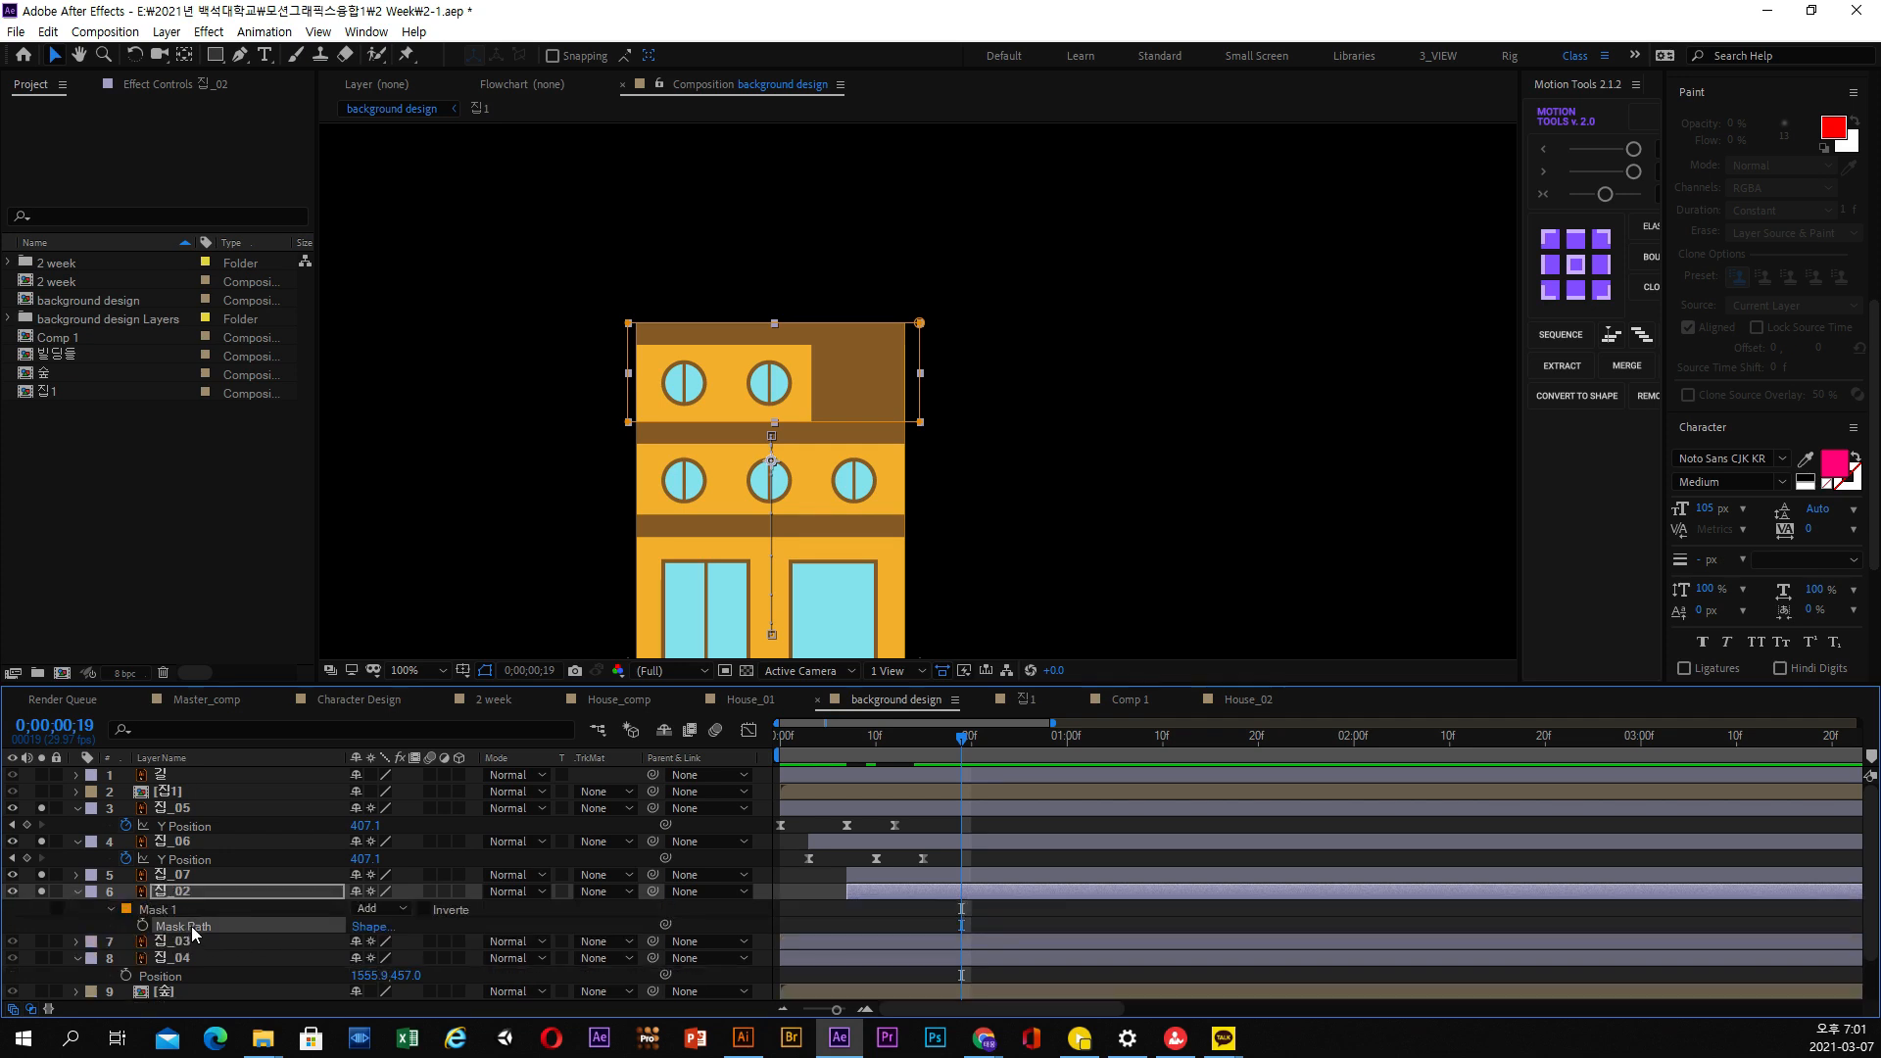
left_click_drag(554, 281, 1018, 603)
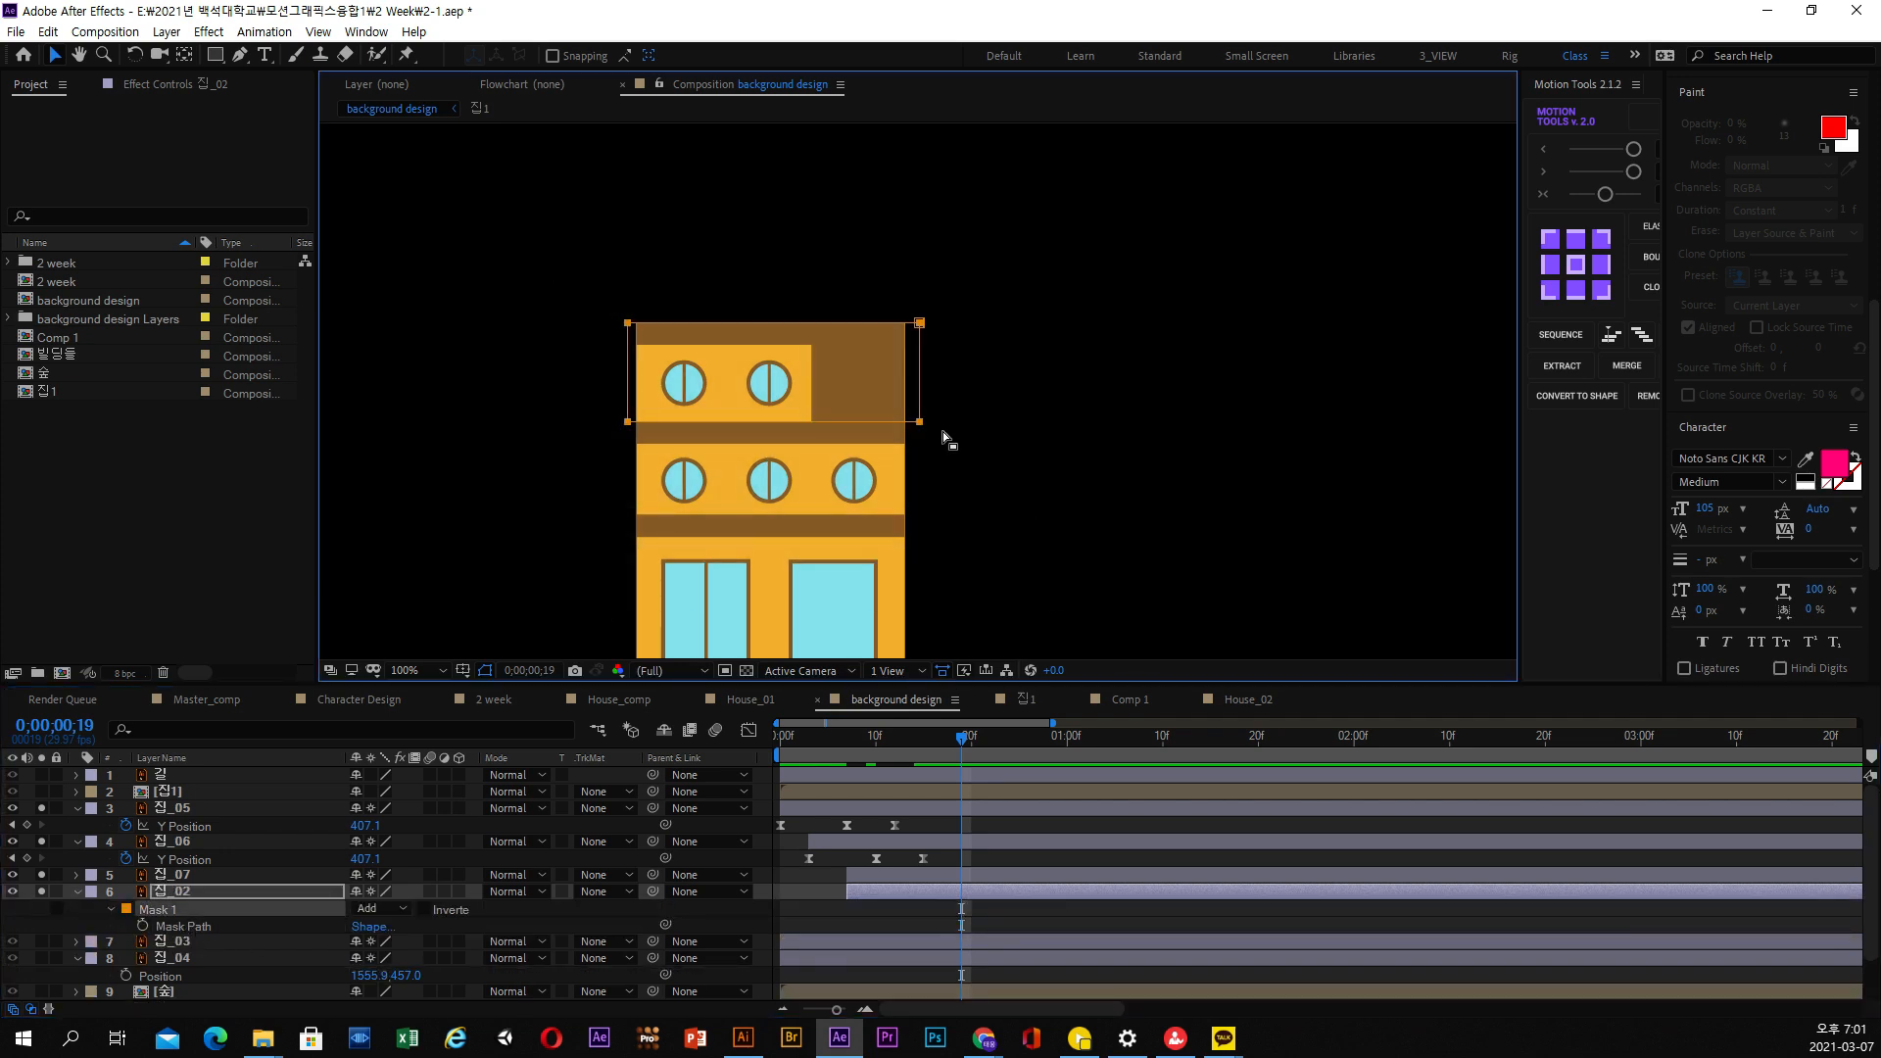
left_click_drag(923, 404, 942, 326)
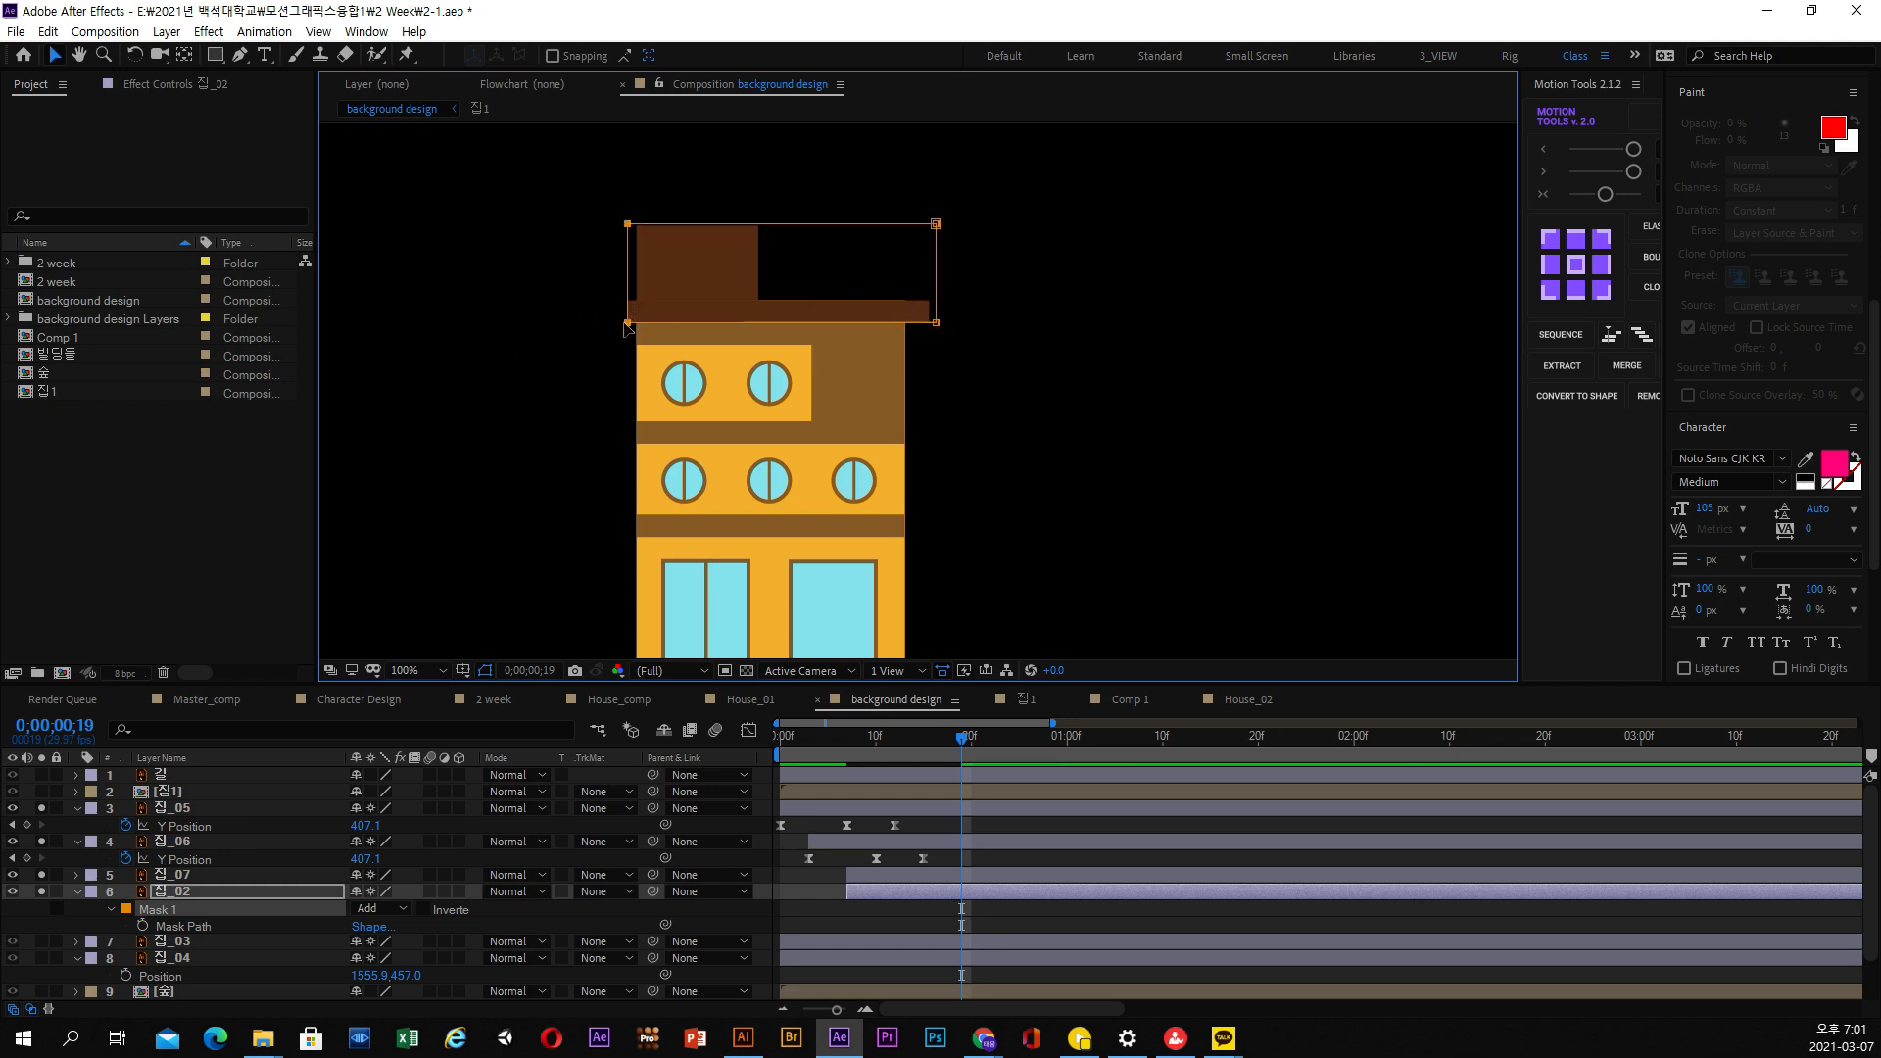
left_click_drag(627, 324, 597, 323)
left_click_drag(559, 200, 936, 220)
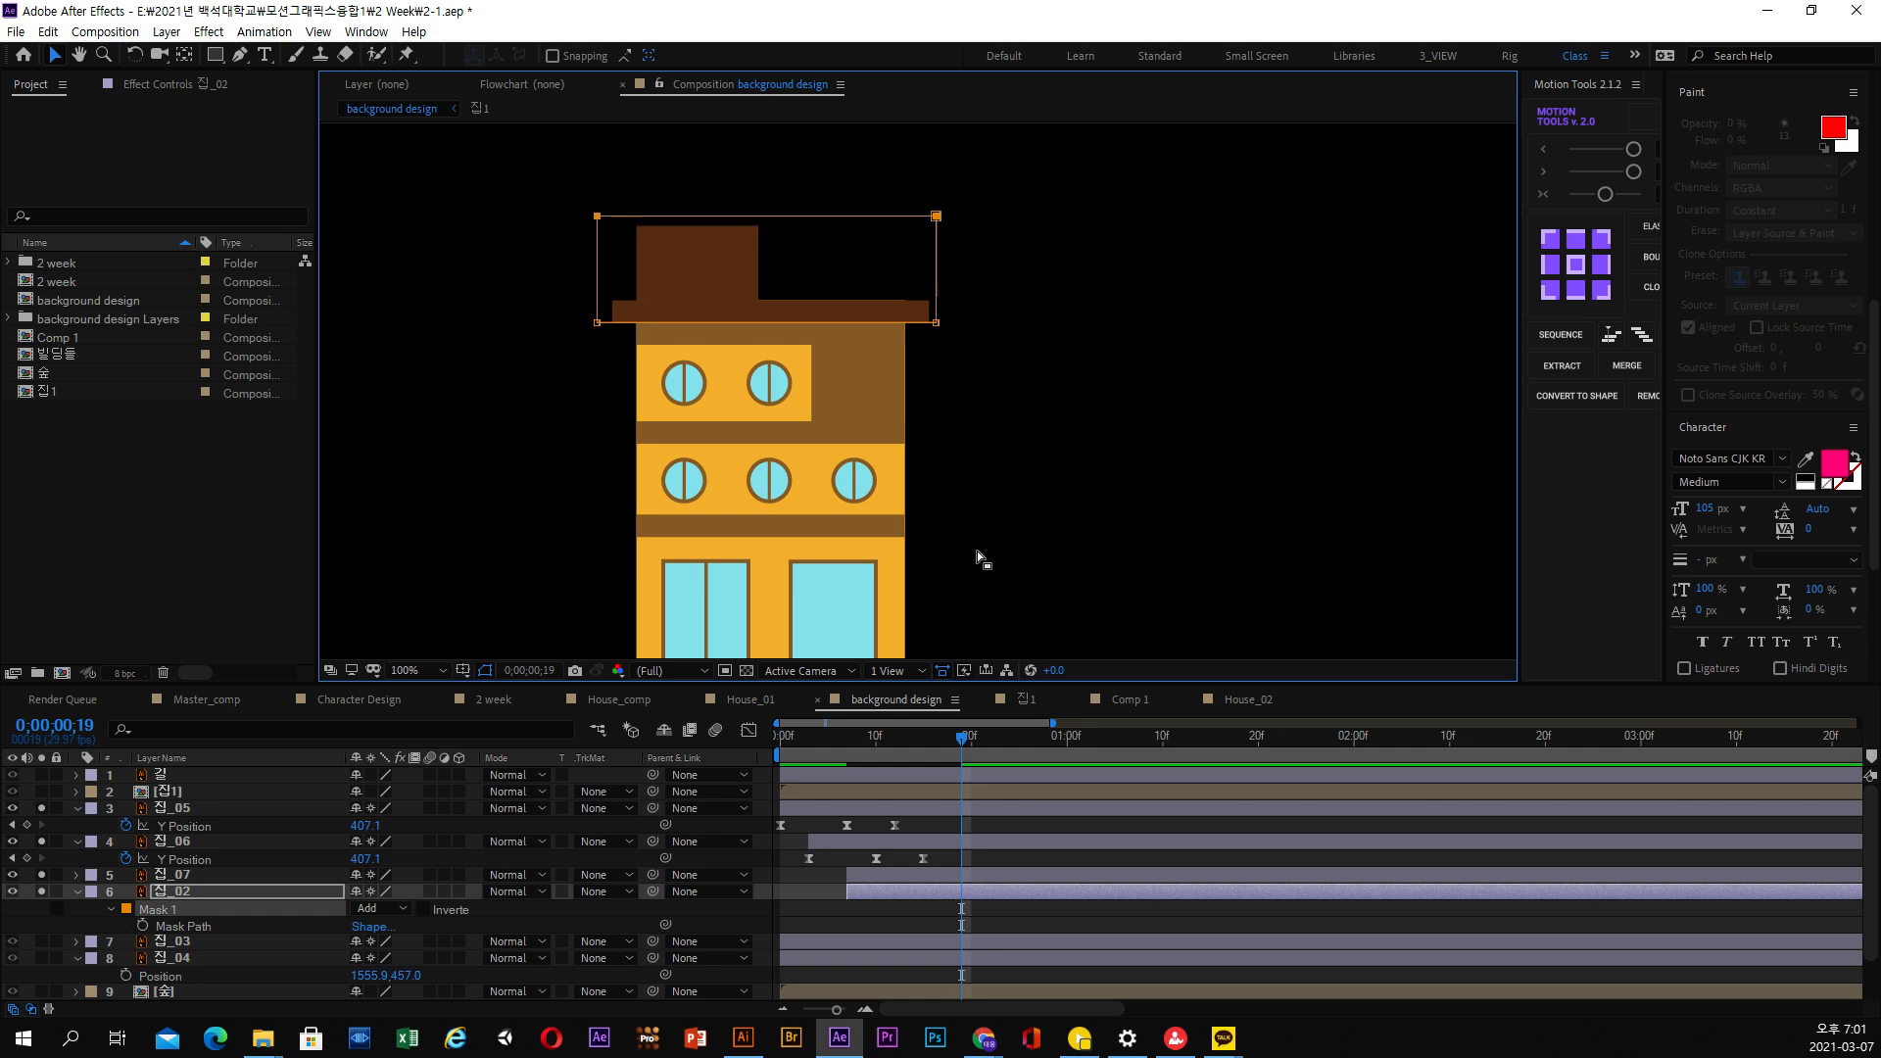
Show the Y Position keyframes of 집_02 and 집_07, and delay the roof layer 집_02 by about four frames
left_click(873, 895)
key("u")
left_click(884, 874)
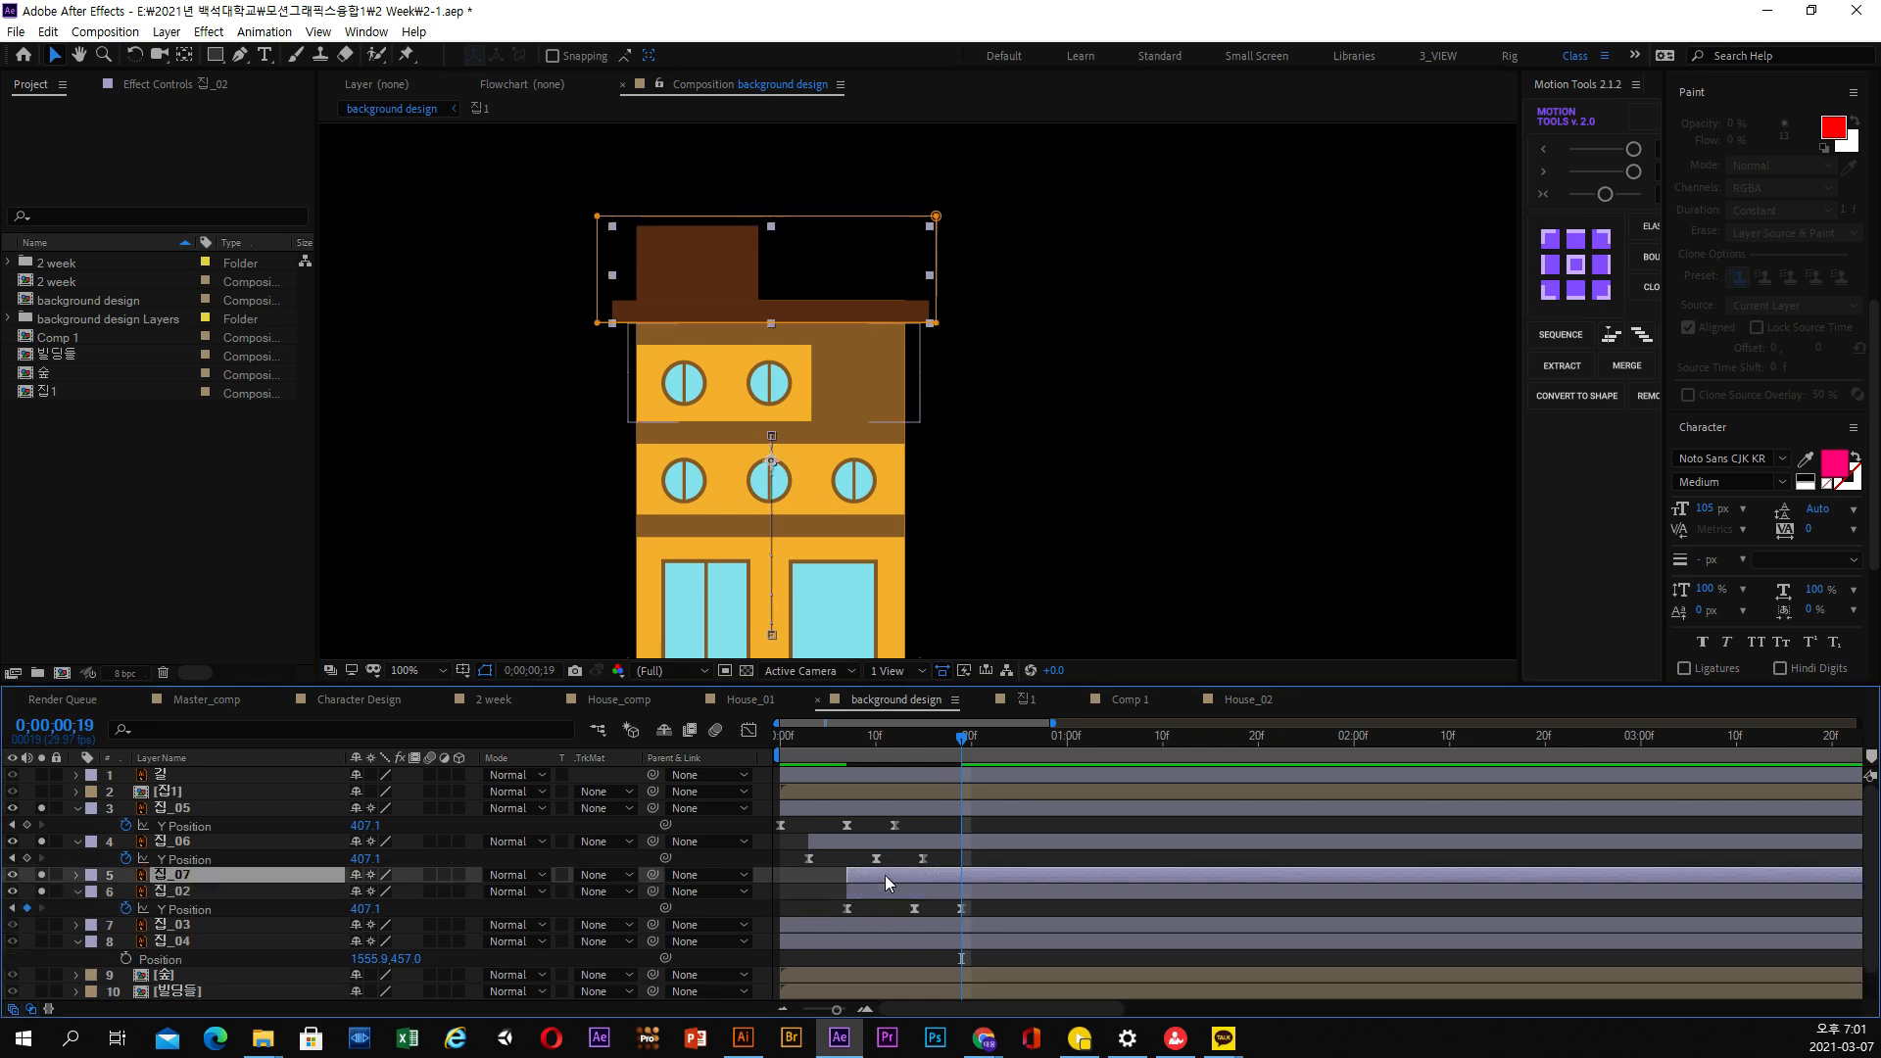
key("u")
left_click_drag(888, 907, 925, 907)
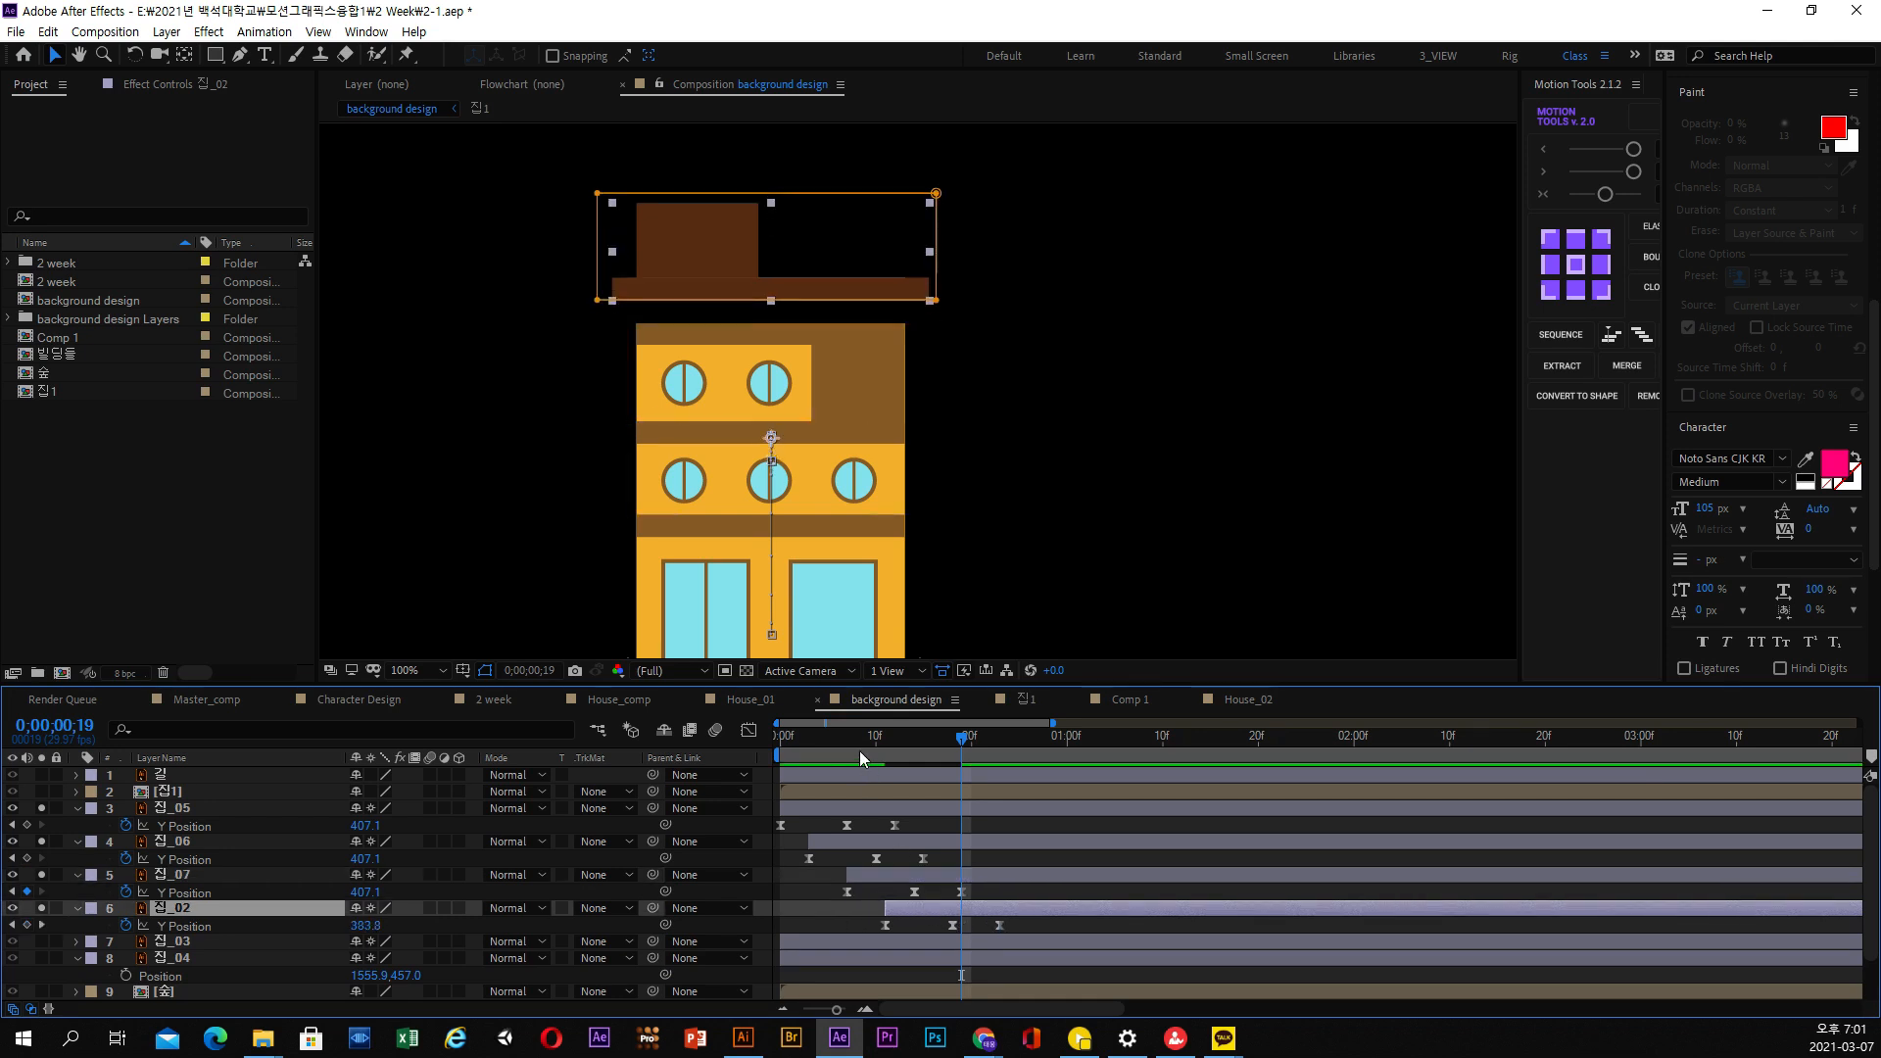
Preview the complete floor-by-floor rise of the orange house from the first frame at 50% view magnification
left_click_drag(855, 743, 774, 764)
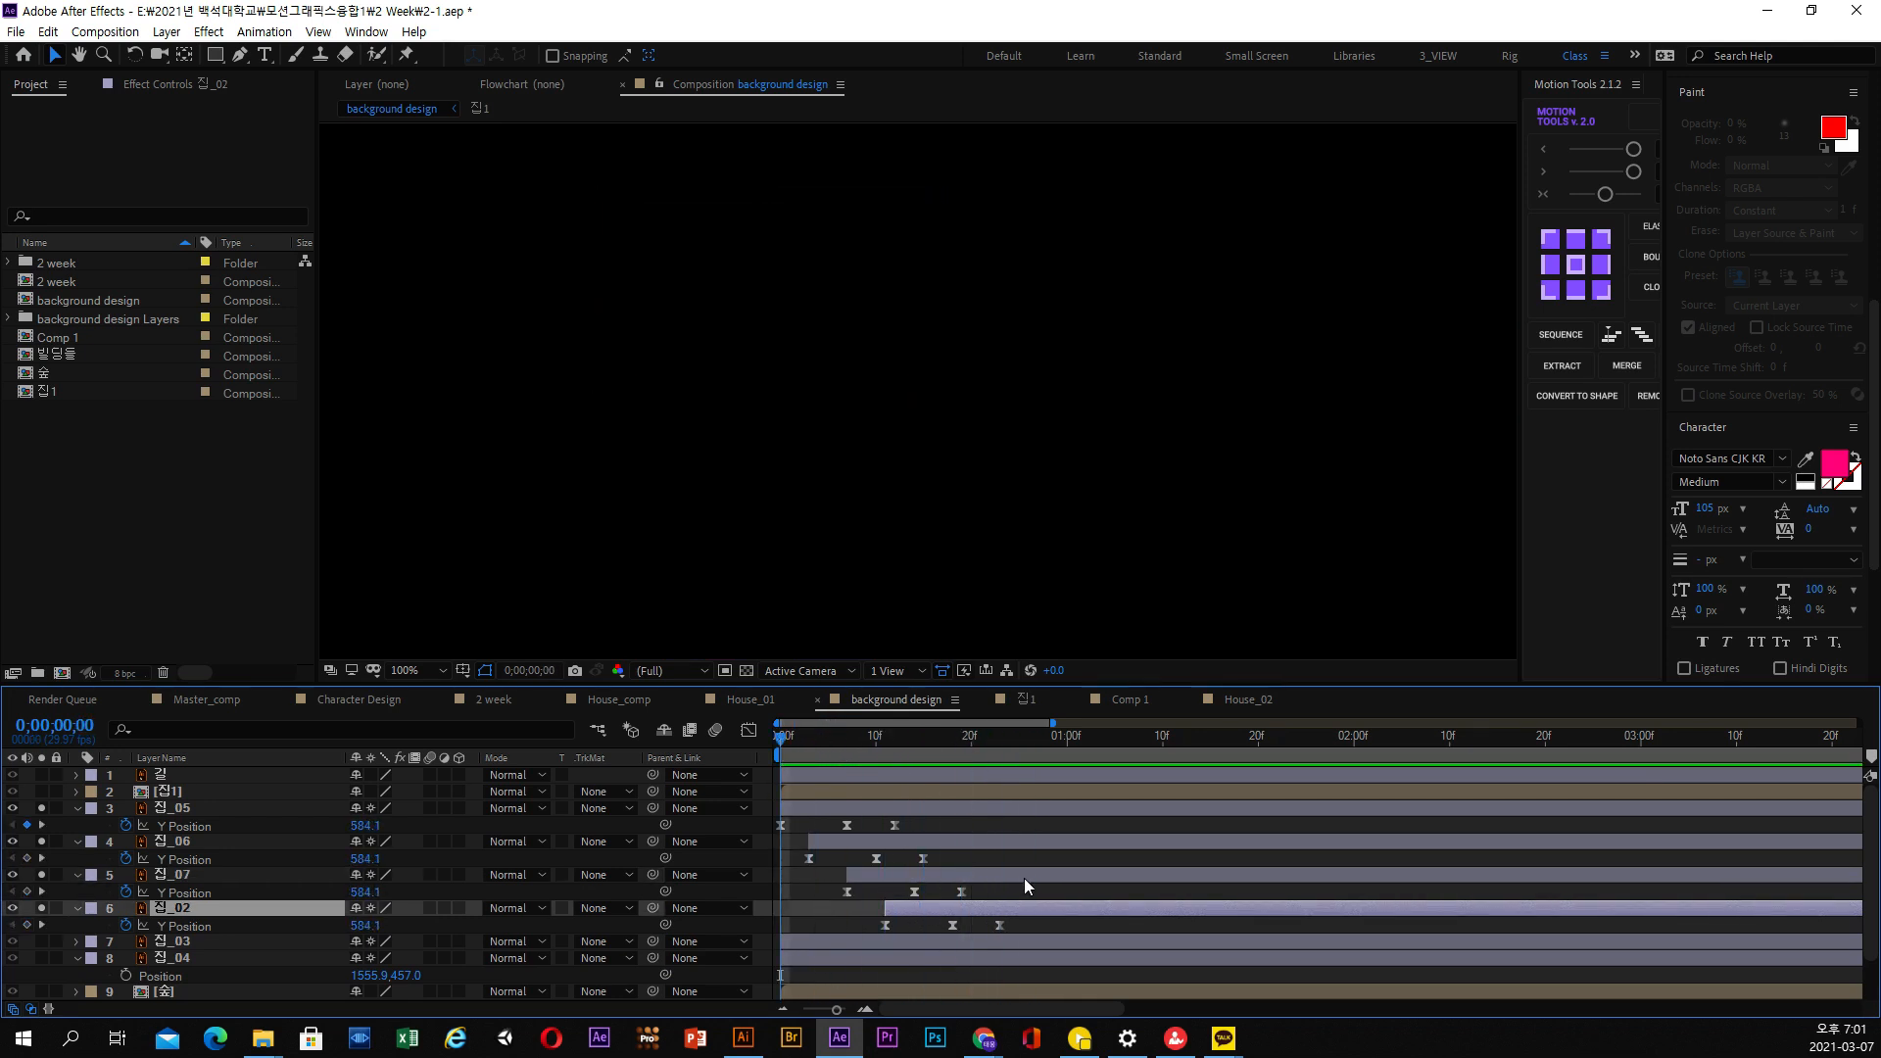
key("space")
key("space")
scroll(1031, 576, "down", 1)
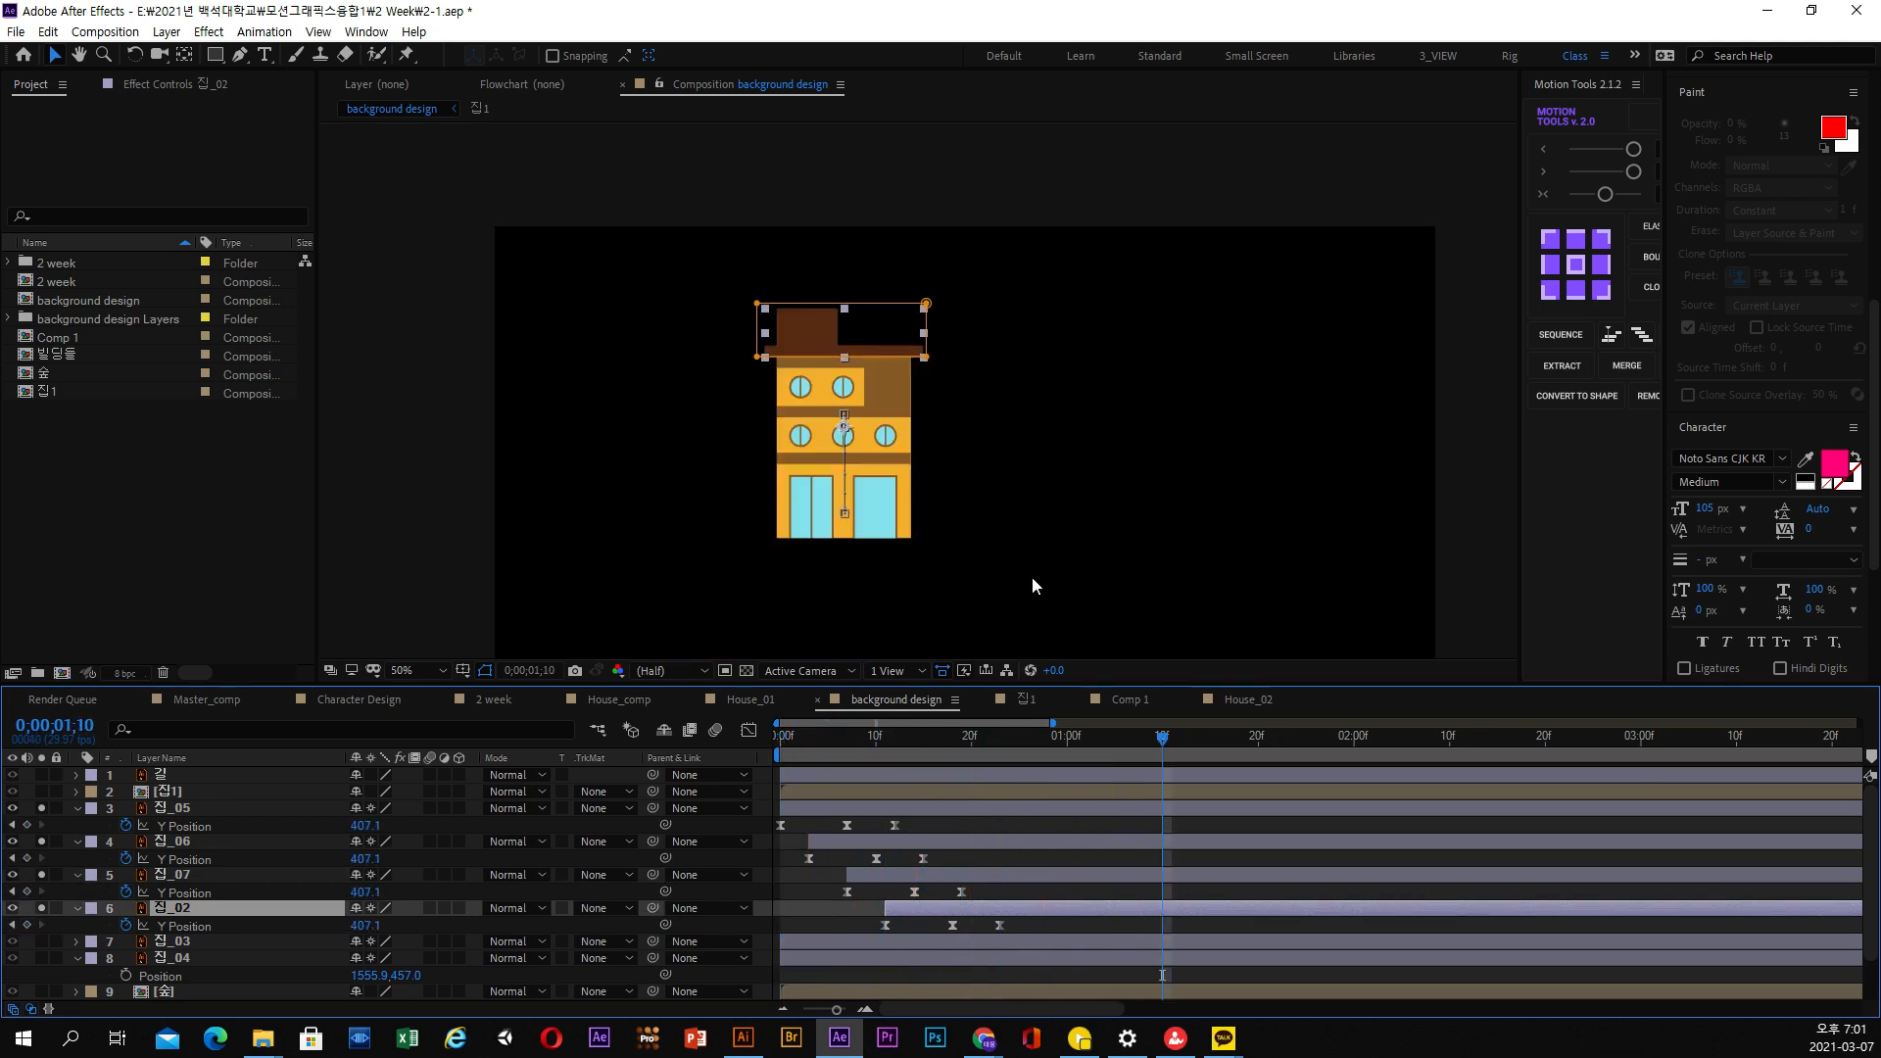
left_click(1452, 560)
key("space")
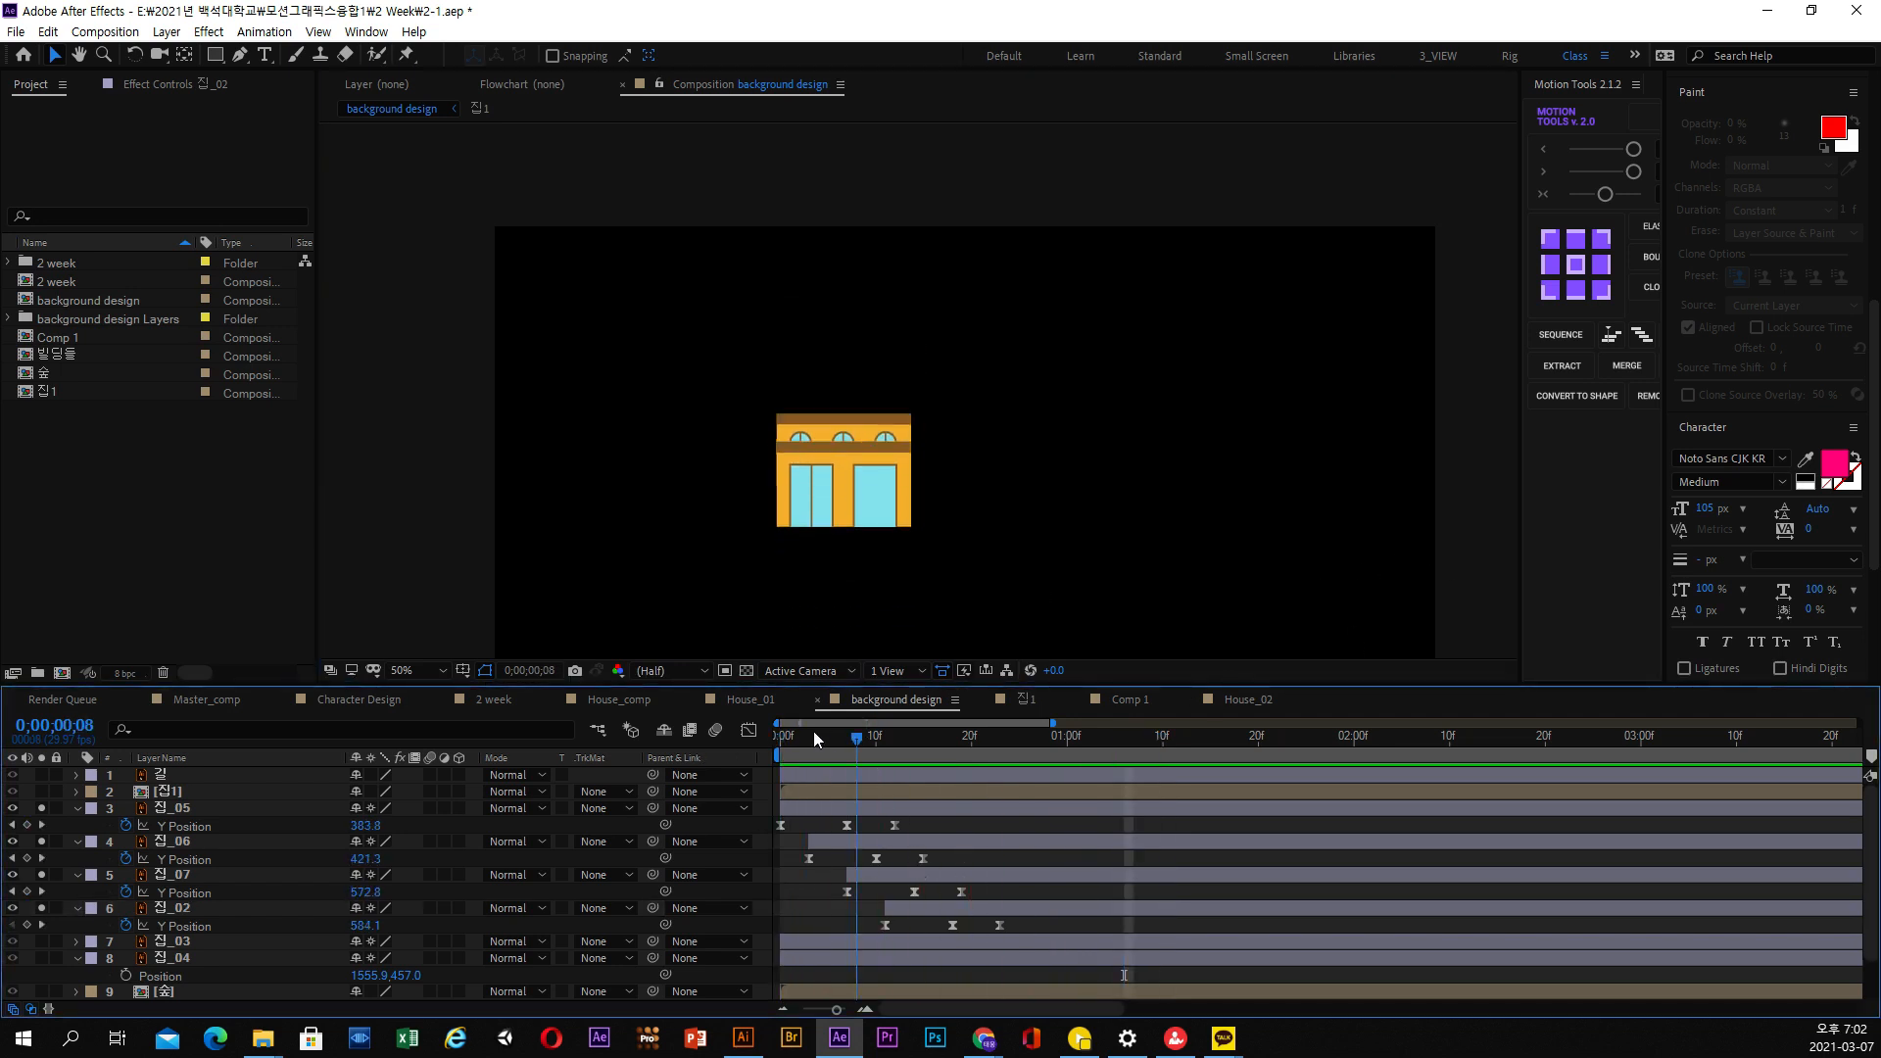
key("space")
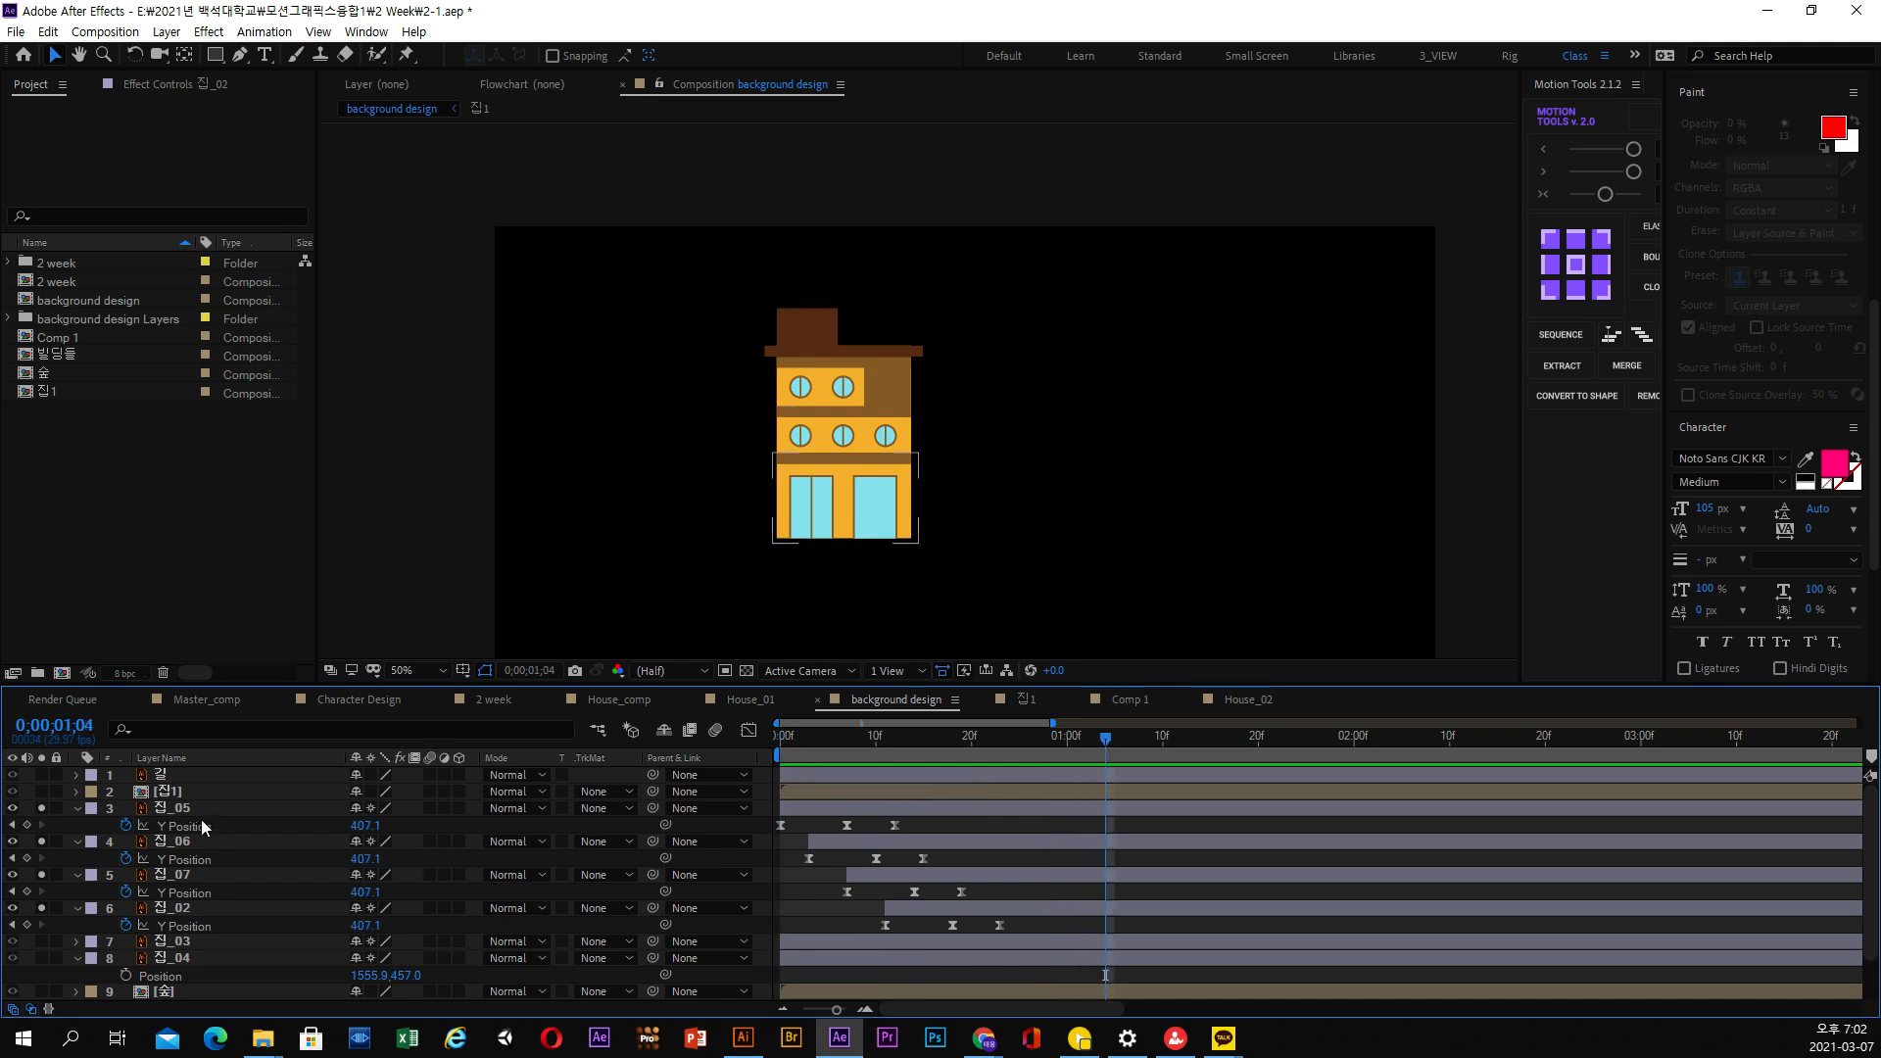
Collapse the properties of the 집_05, 집_06, 집_07 and 집_02 layers and select all four layers
left_click(179, 809)
left_click(79, 812)
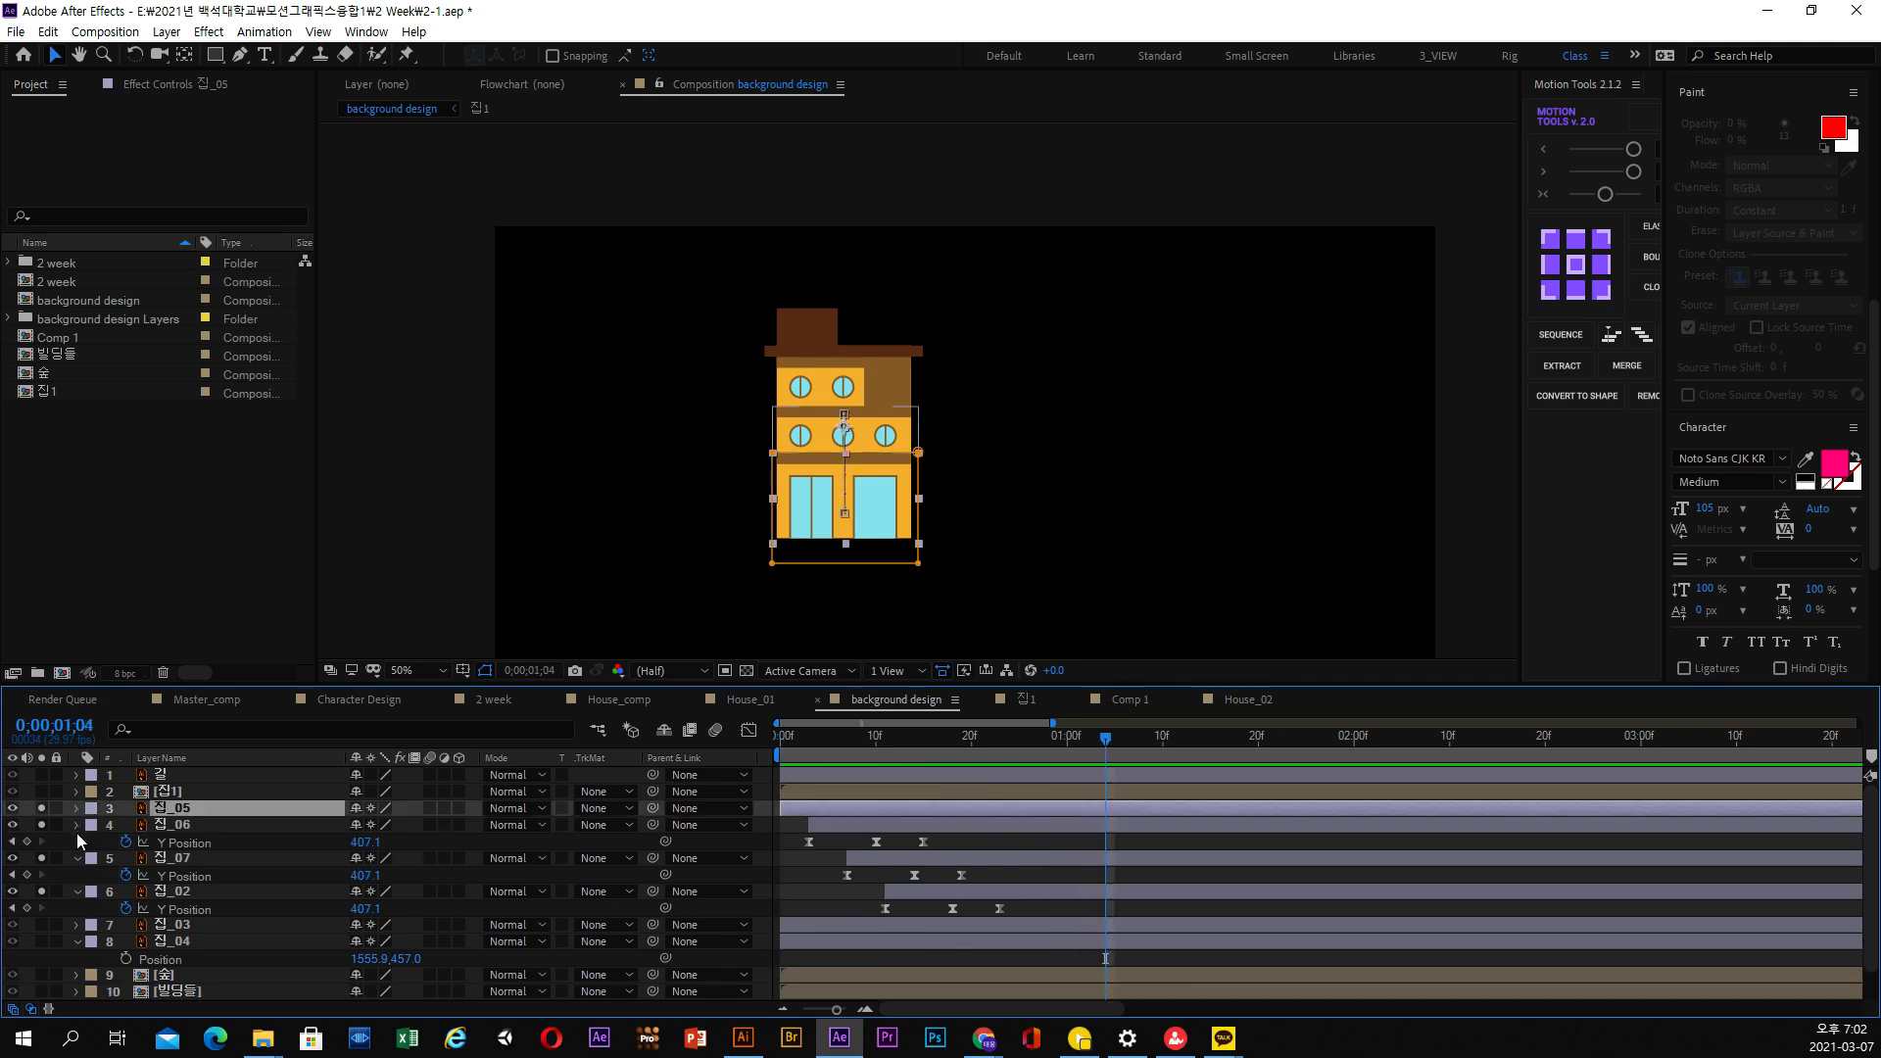
left_click(76, 826)
left_click(75, 842)
left_click(76, 858)
left_click(163, 858, "shift")
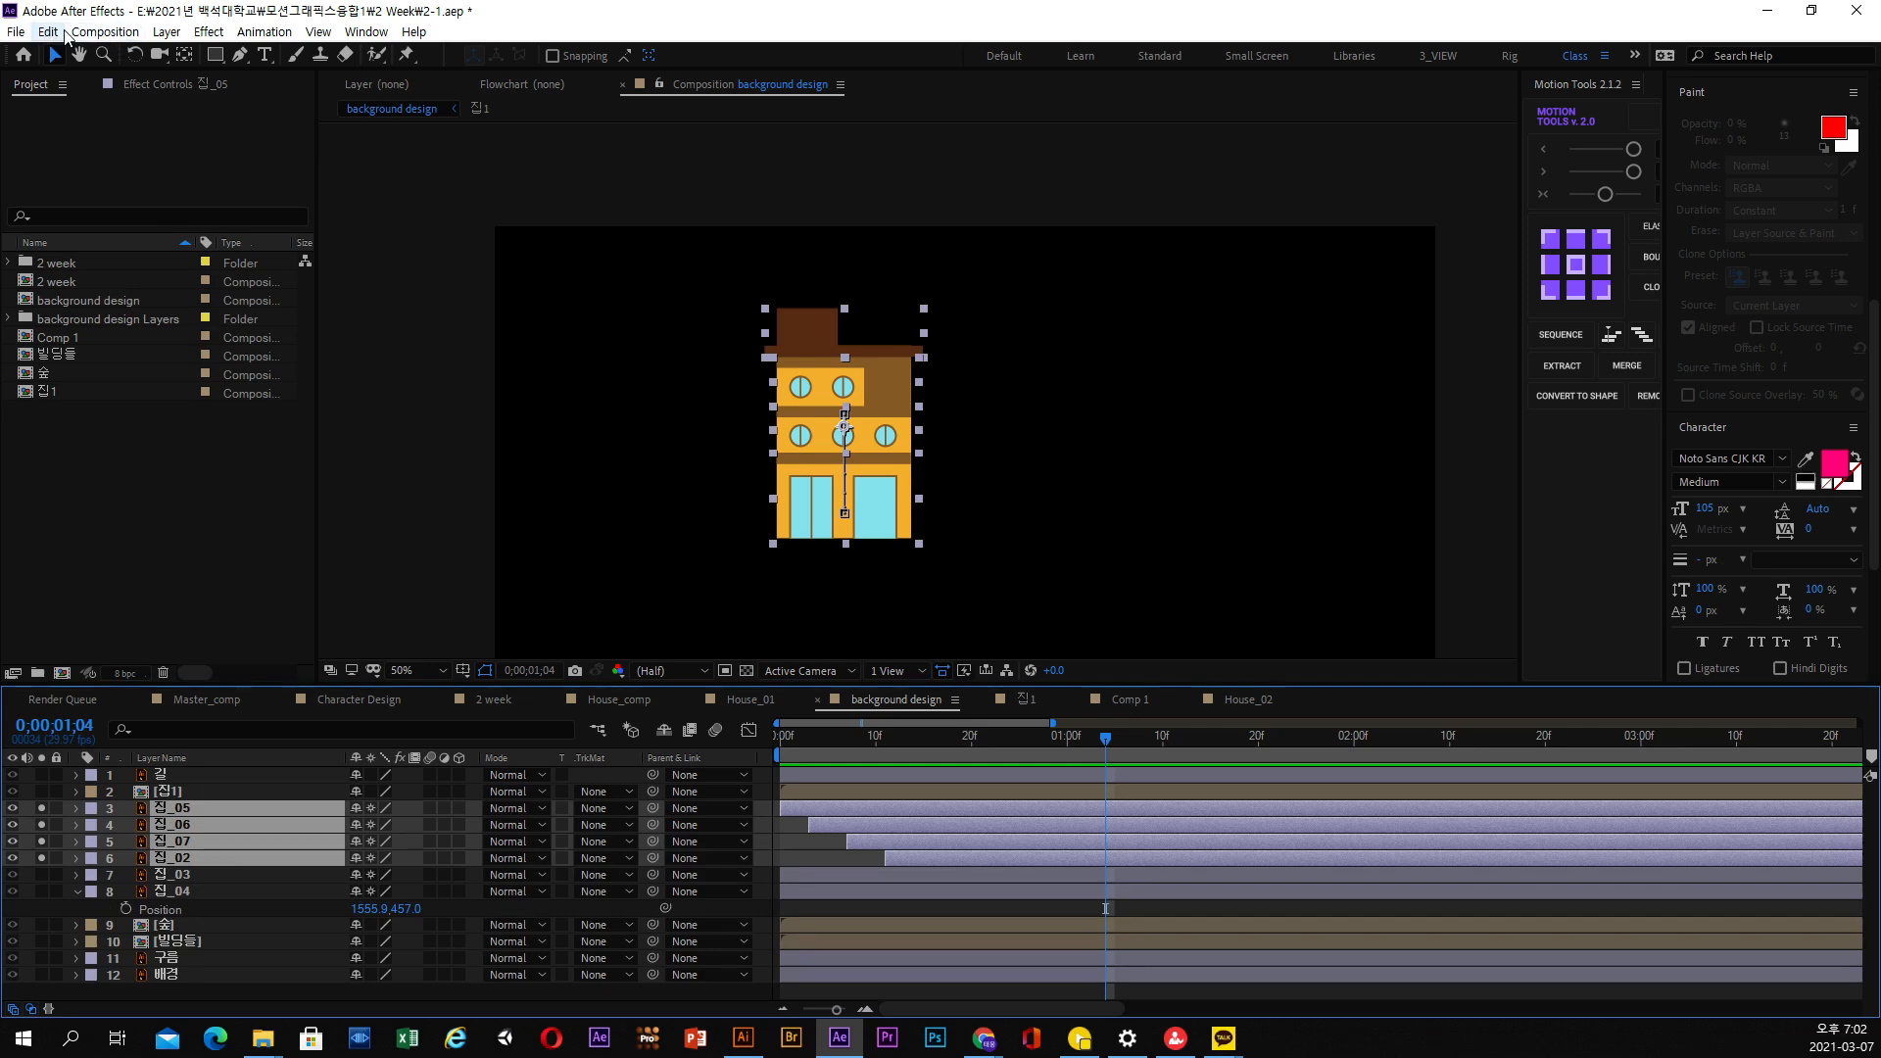
Pre-compose the four selected house layers into a new composition named 집2, moving all attributes into it
left_click(124, 31)
mouse_move(165, 31)
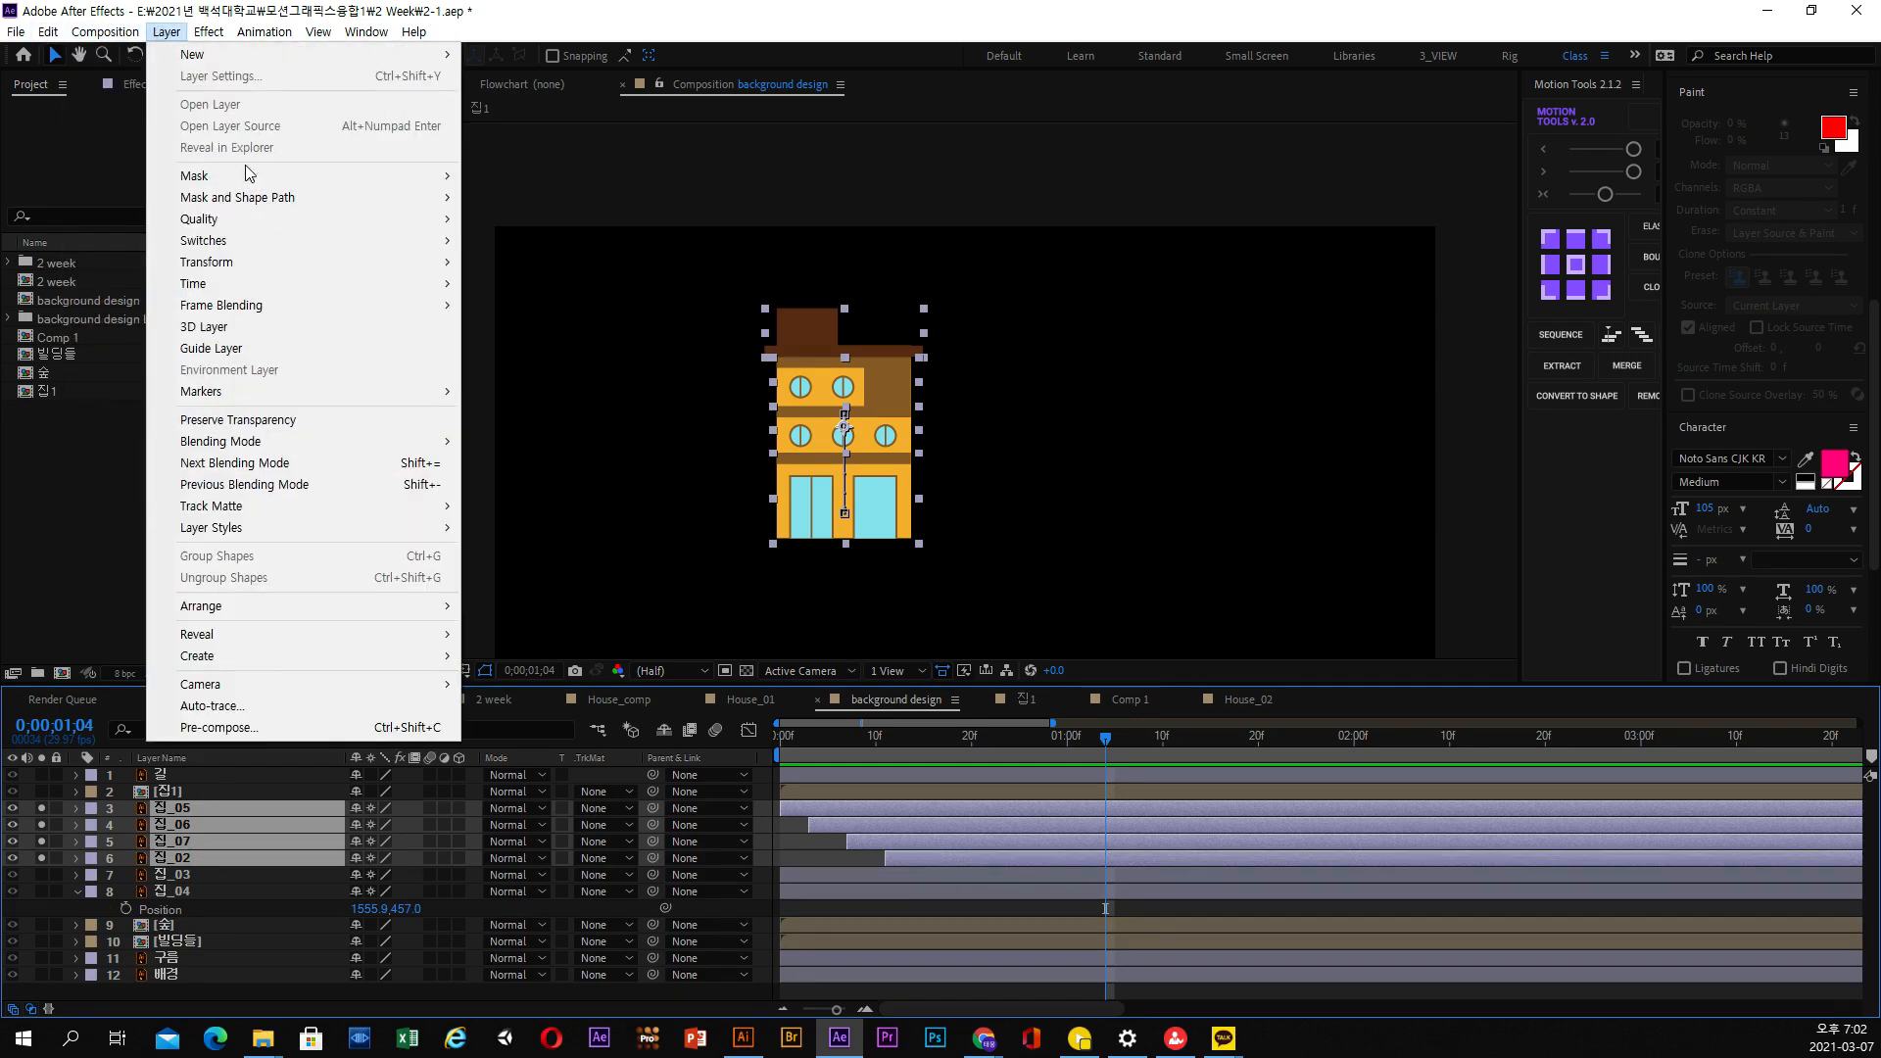
left_click(325, 732)
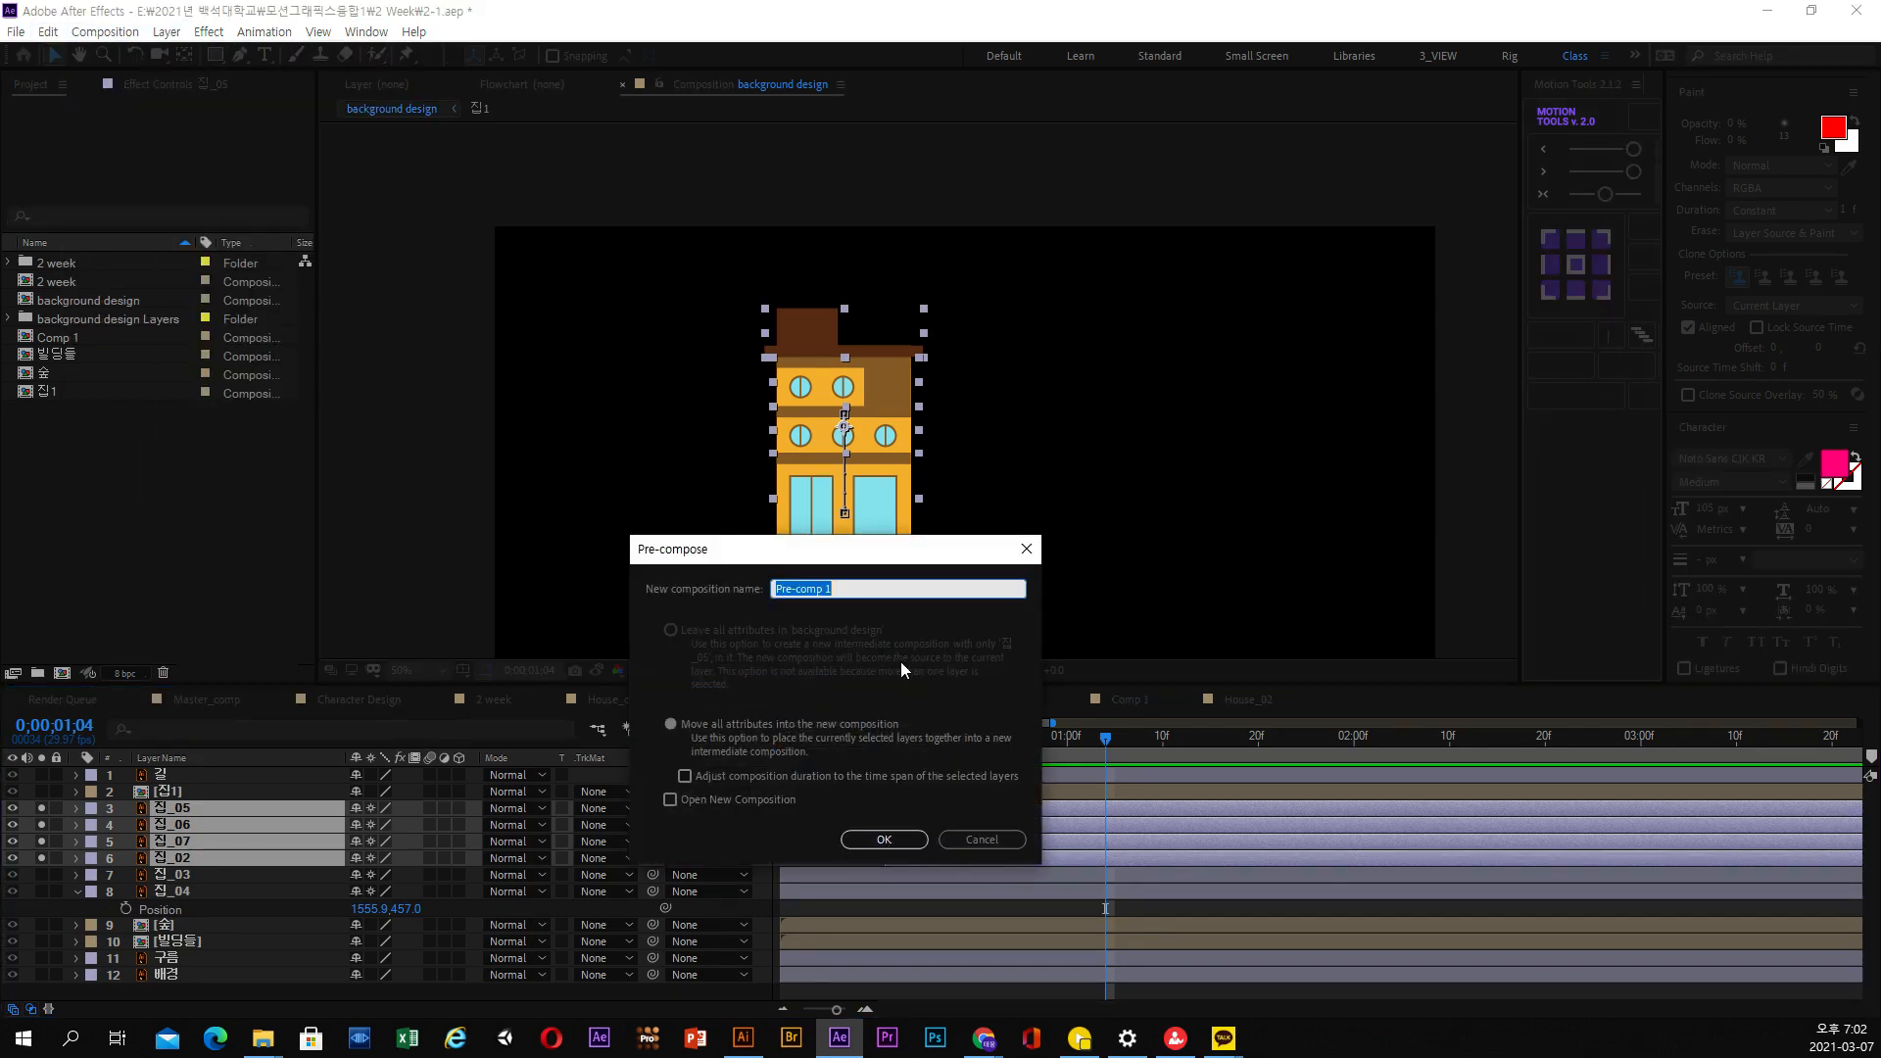
key("BackSpace")
type("지")
type("1")
key("BackSpace")
type("2")
left_click(864, 832)
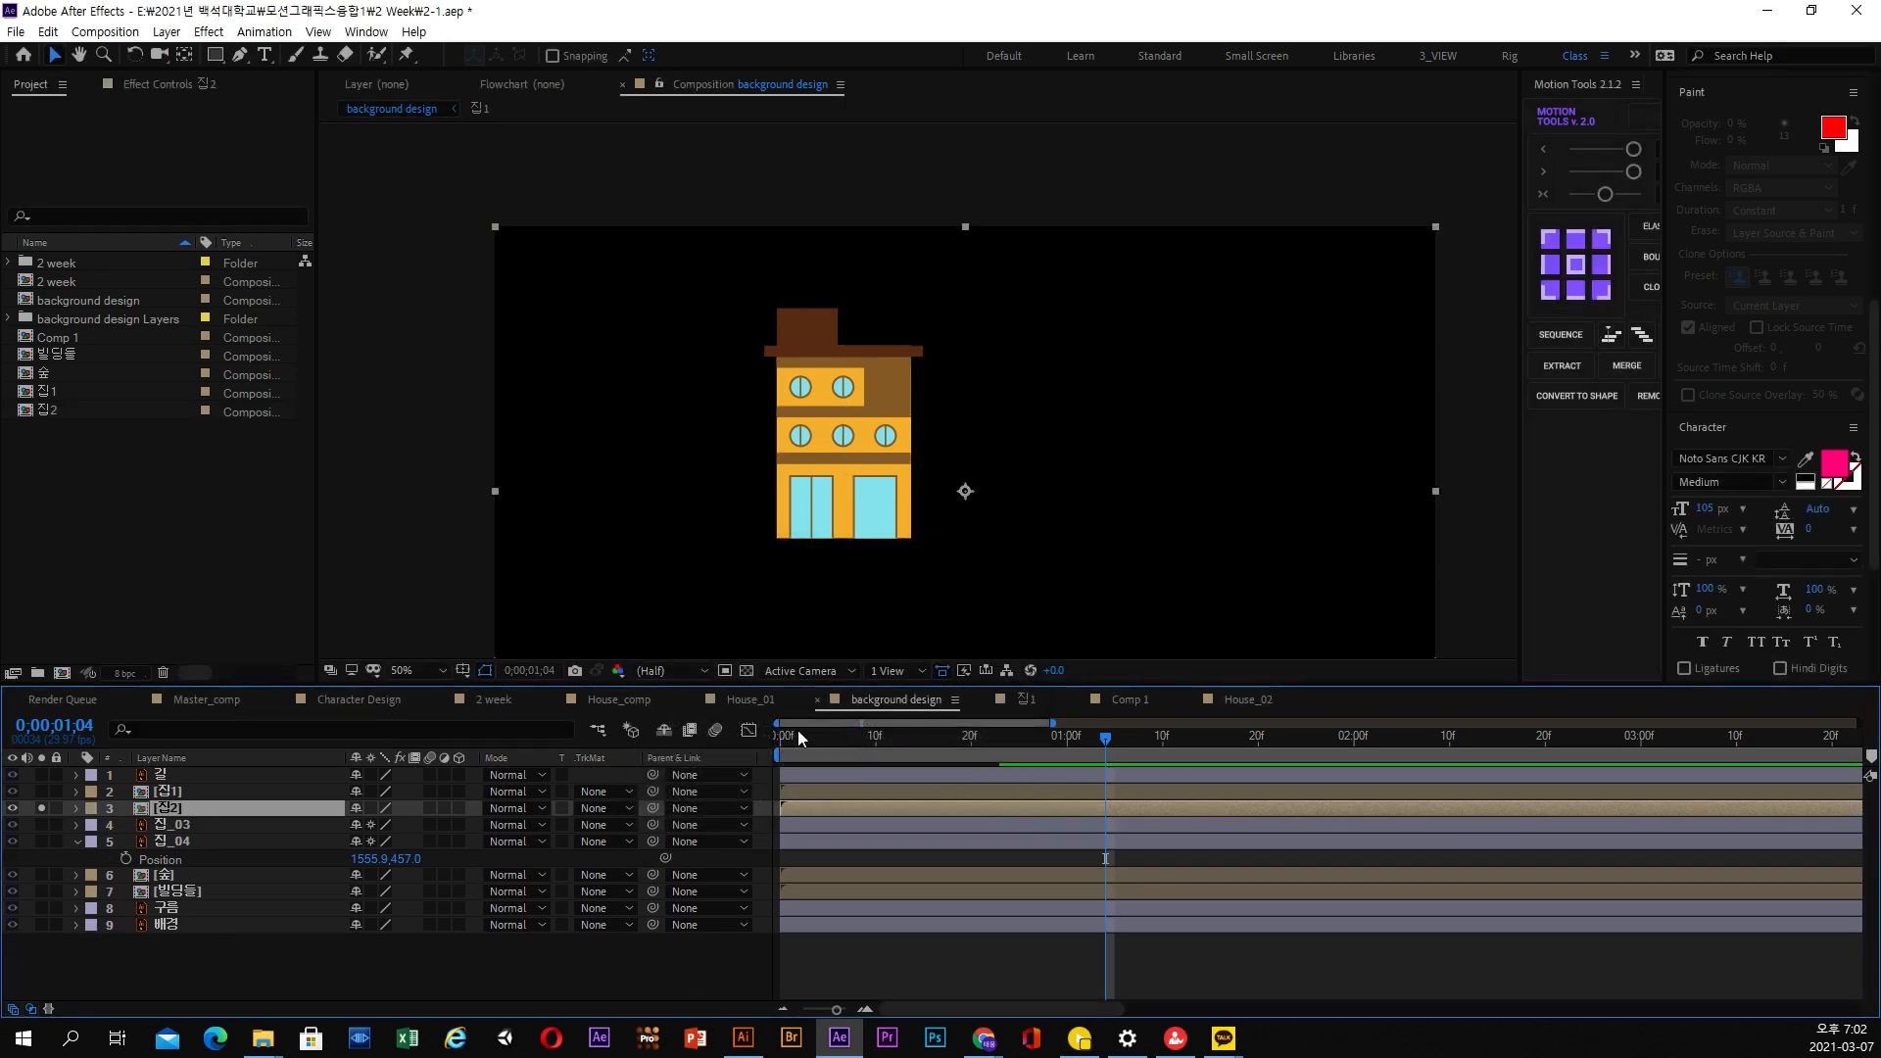
Solo the 집1 and 길 layers alongside 집2 and scrub from the first frame to 0;00;00;24
left_click_drag(799, 736, 772, 740)
left_click_drag(42, 807, 42, 792)
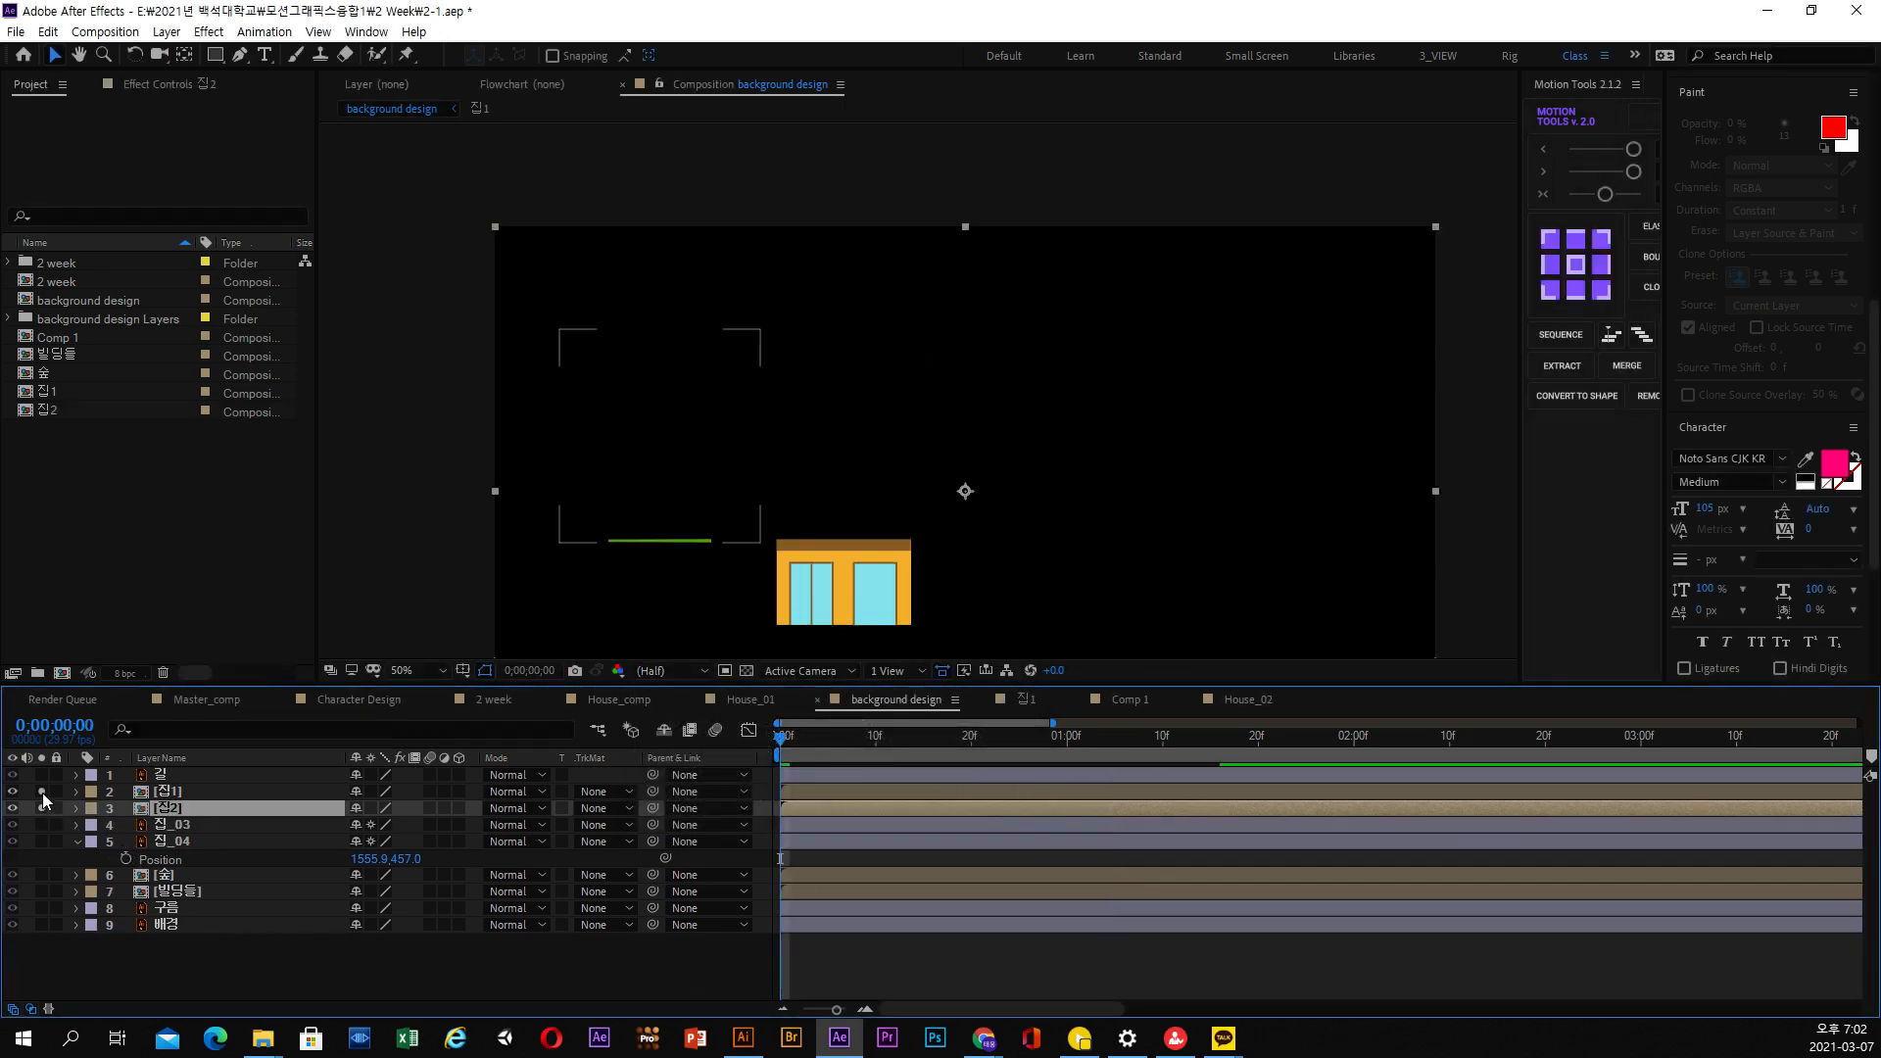
left_click(41, 775)
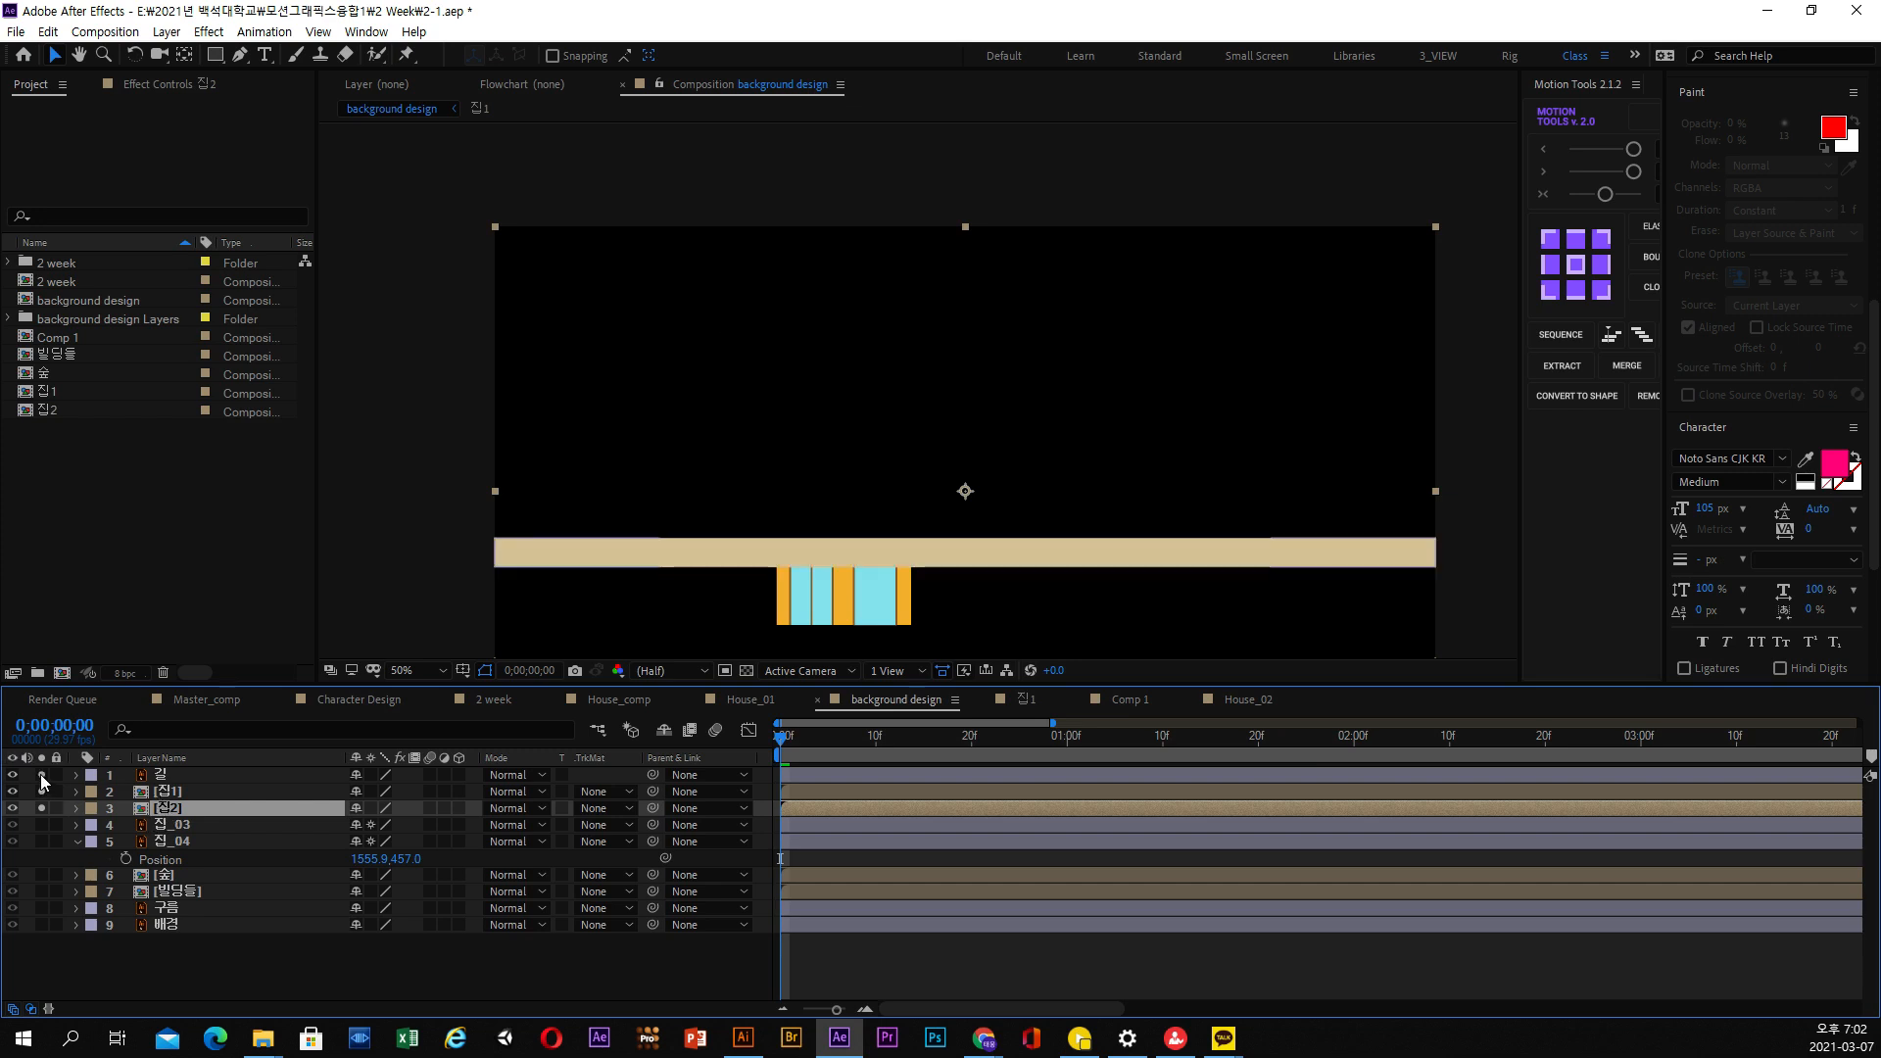
left_click(159, 775)
left_click_drag(780, 749, 1014, 755)
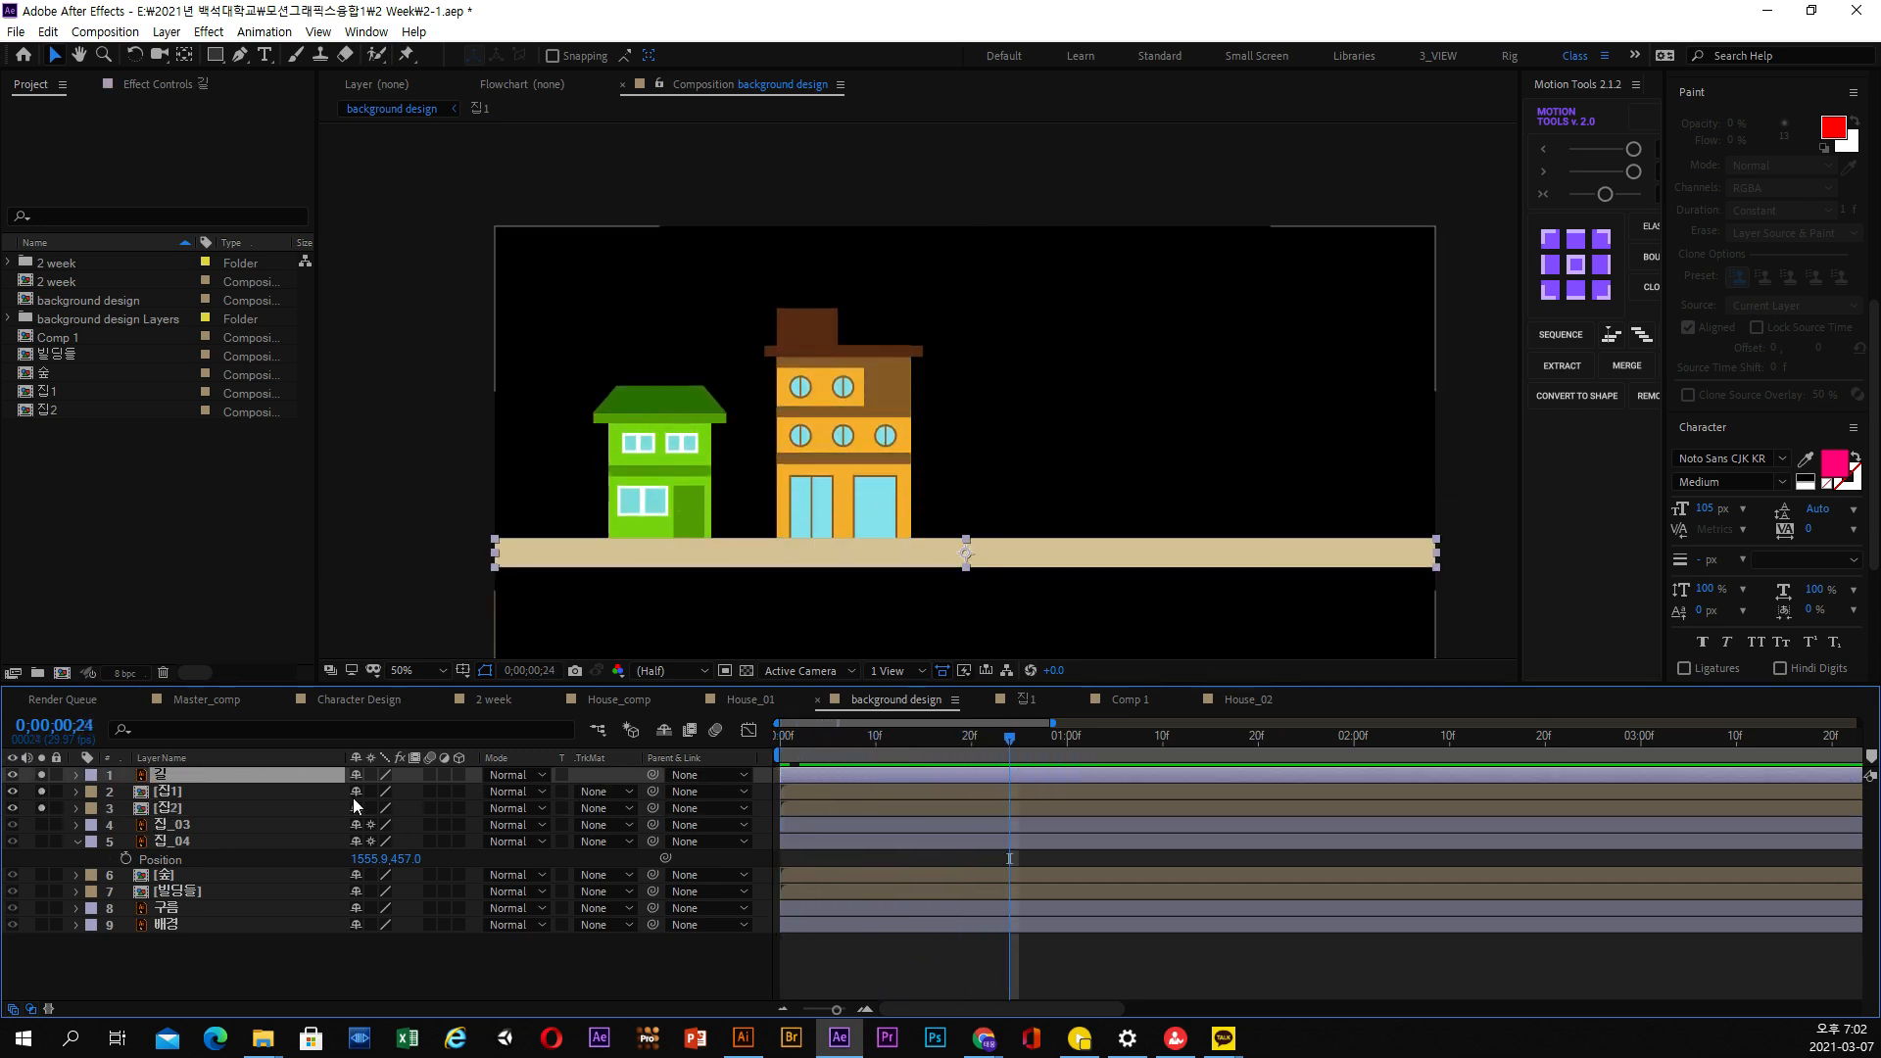
Mask the 집2 layer with a rectangle around its house, fitted above the roof and down to the road, and preview the rise
left_click(183, 809)
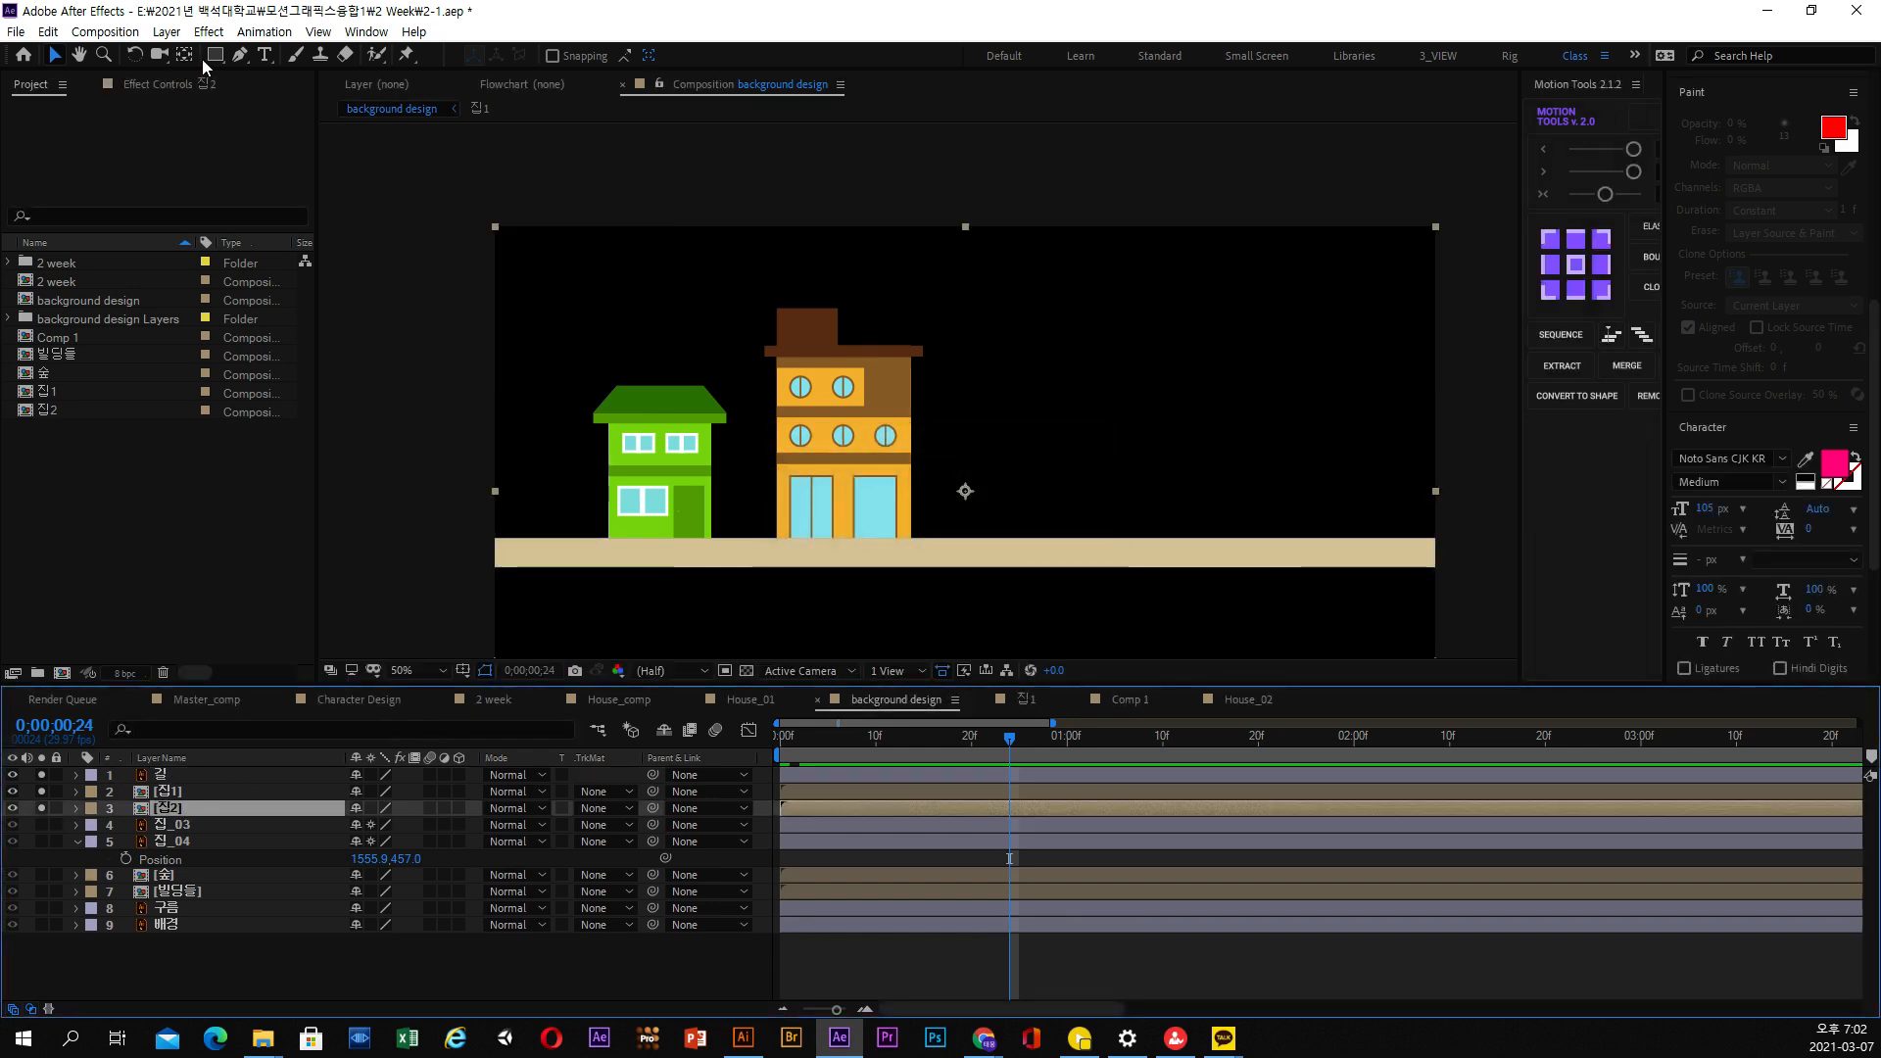
left_click(215, 55)
left_click_drag(447, 182, 977, 409)
left_click_drag(1219, 461, 938, 541)
left_click(56, 55)
left_click_drag(487, 188, 739, 541)
left_click_drag(1009, 162, 746, 195)
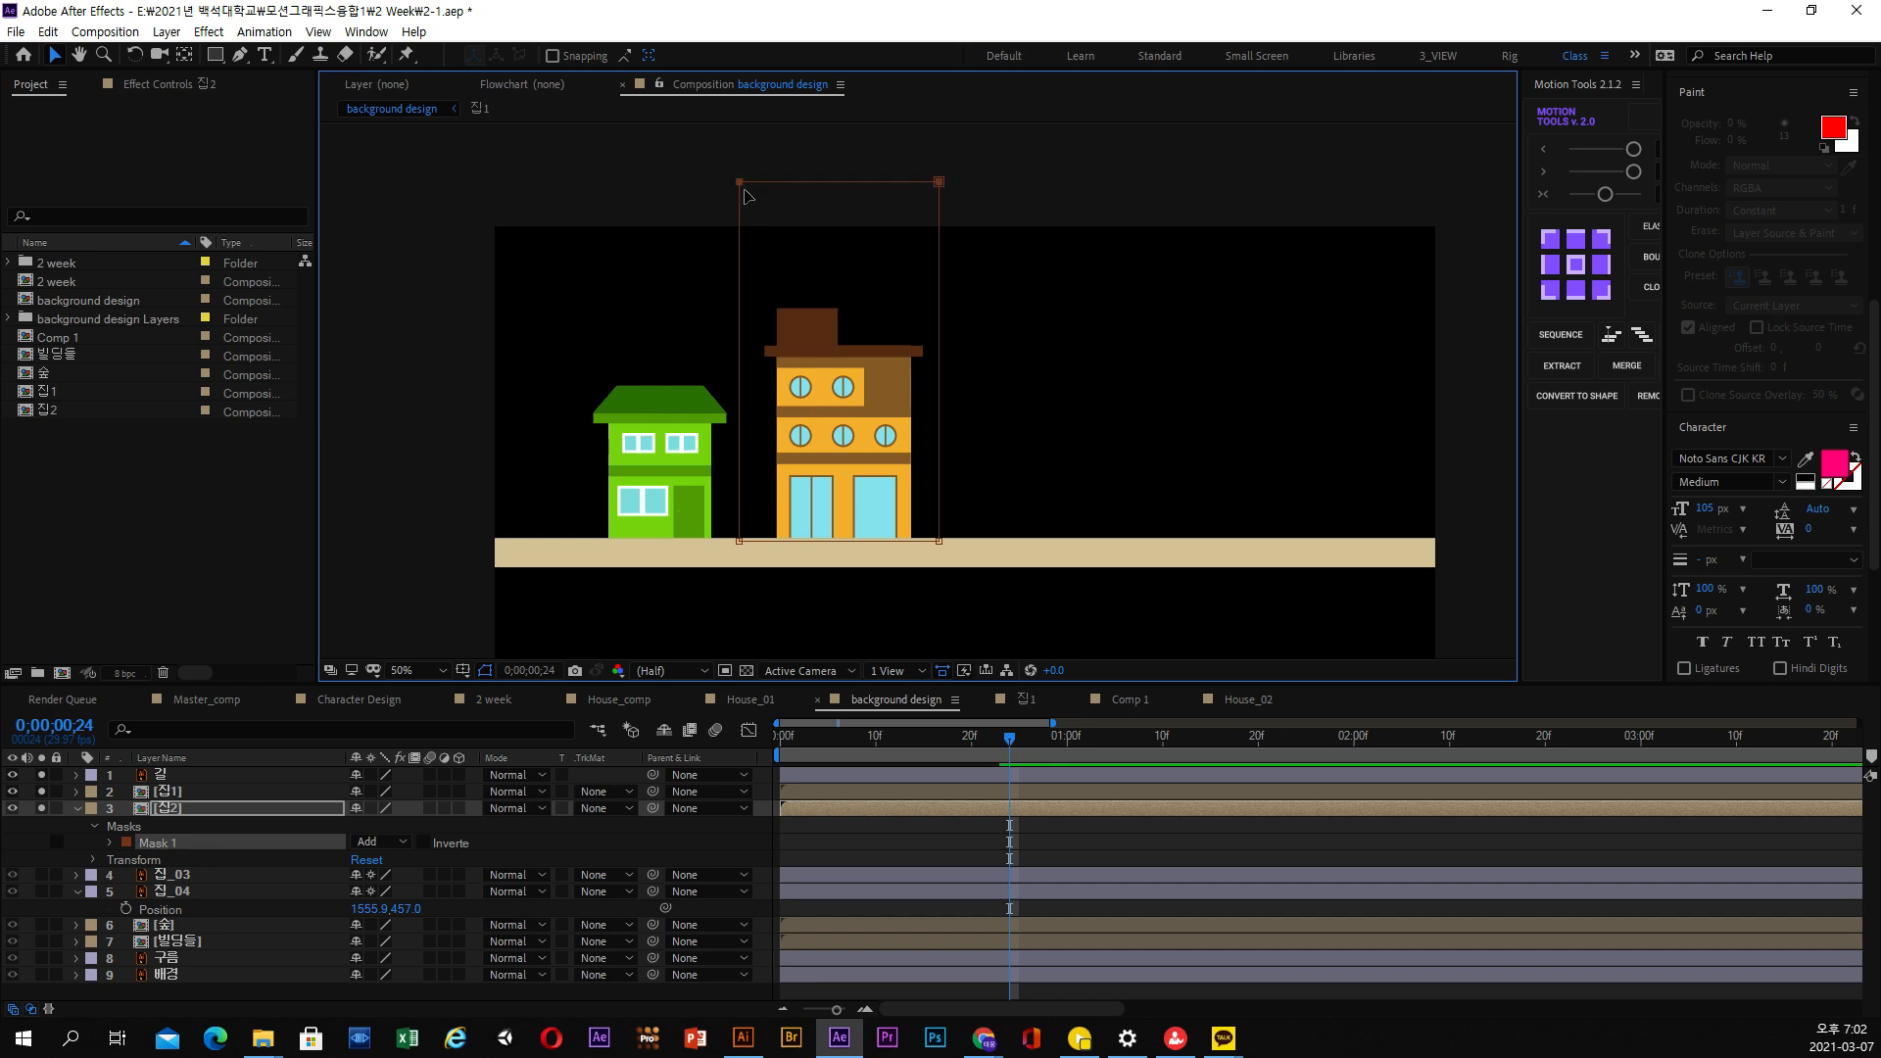
left_click_drag(976, 206, 938, 271)
key("space")
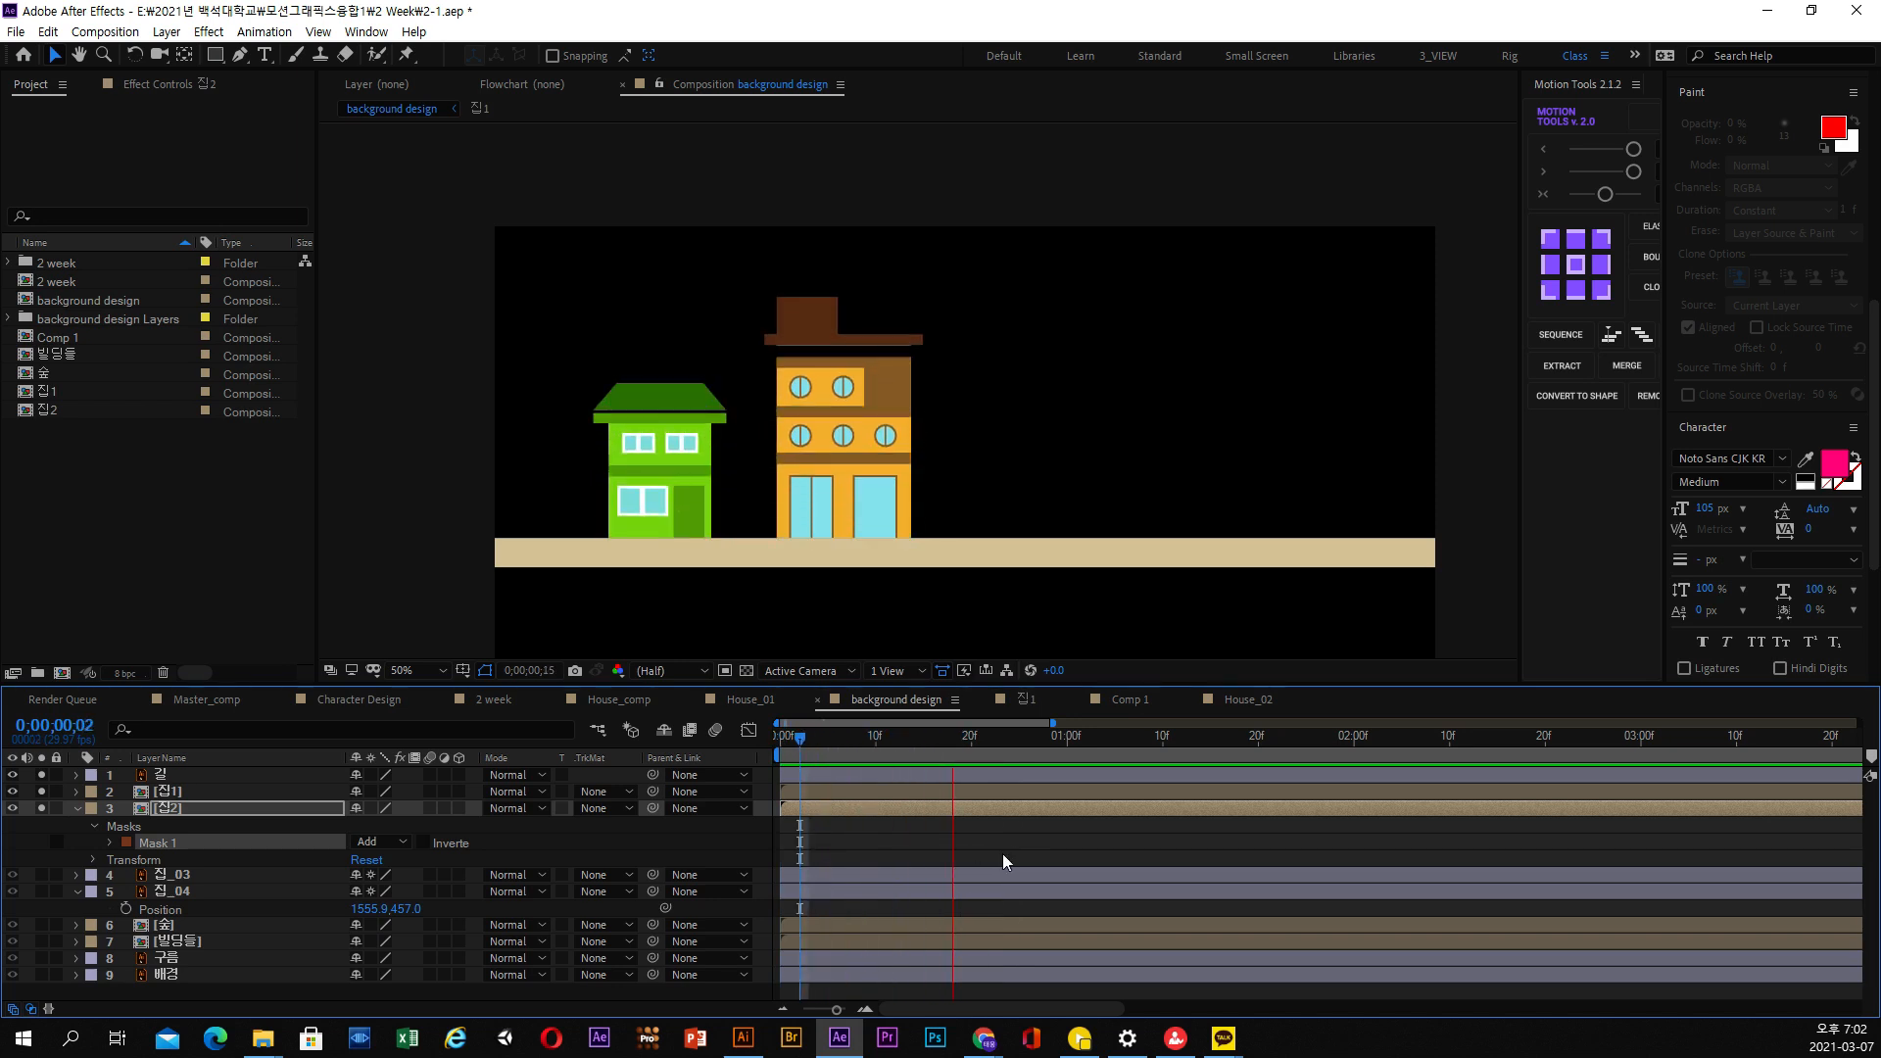
key("space")
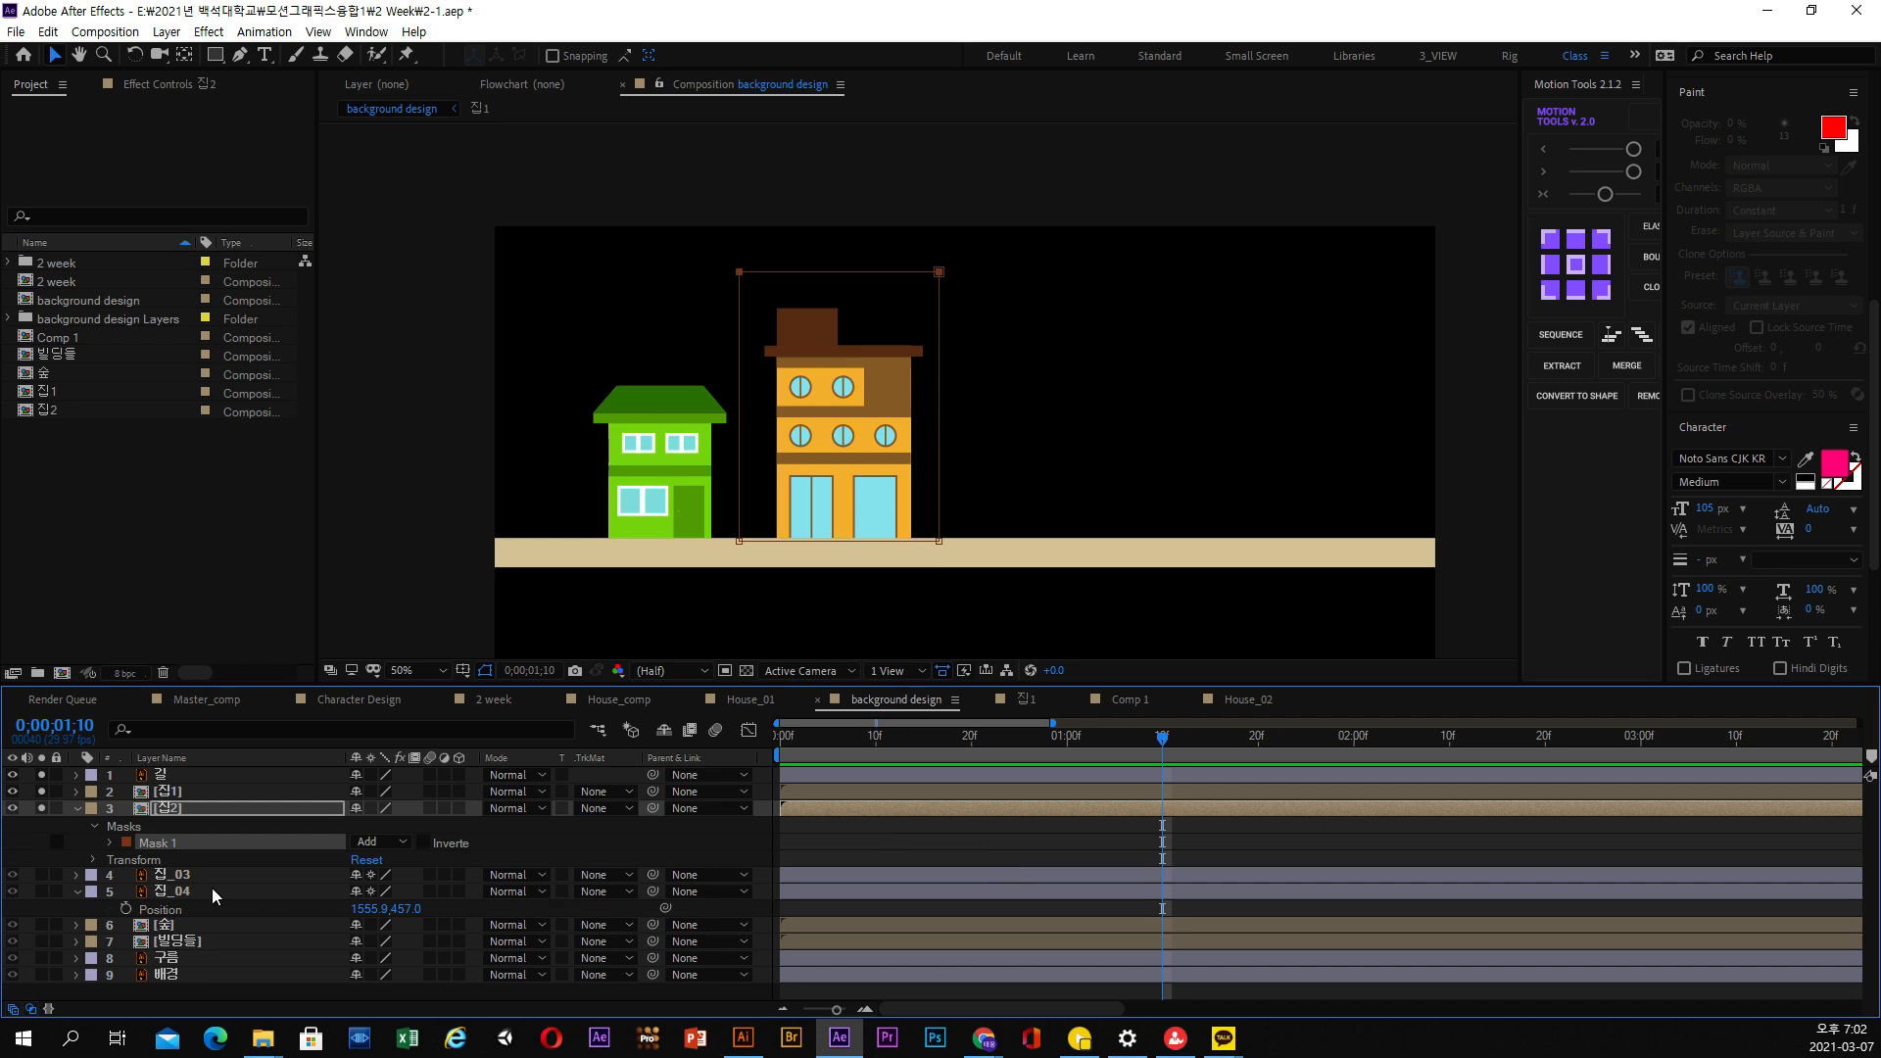
Solo the 집_03 and 집_04 layers with the other houses and return to the first frame
left_click(147, 875)
left_click(42, 875)
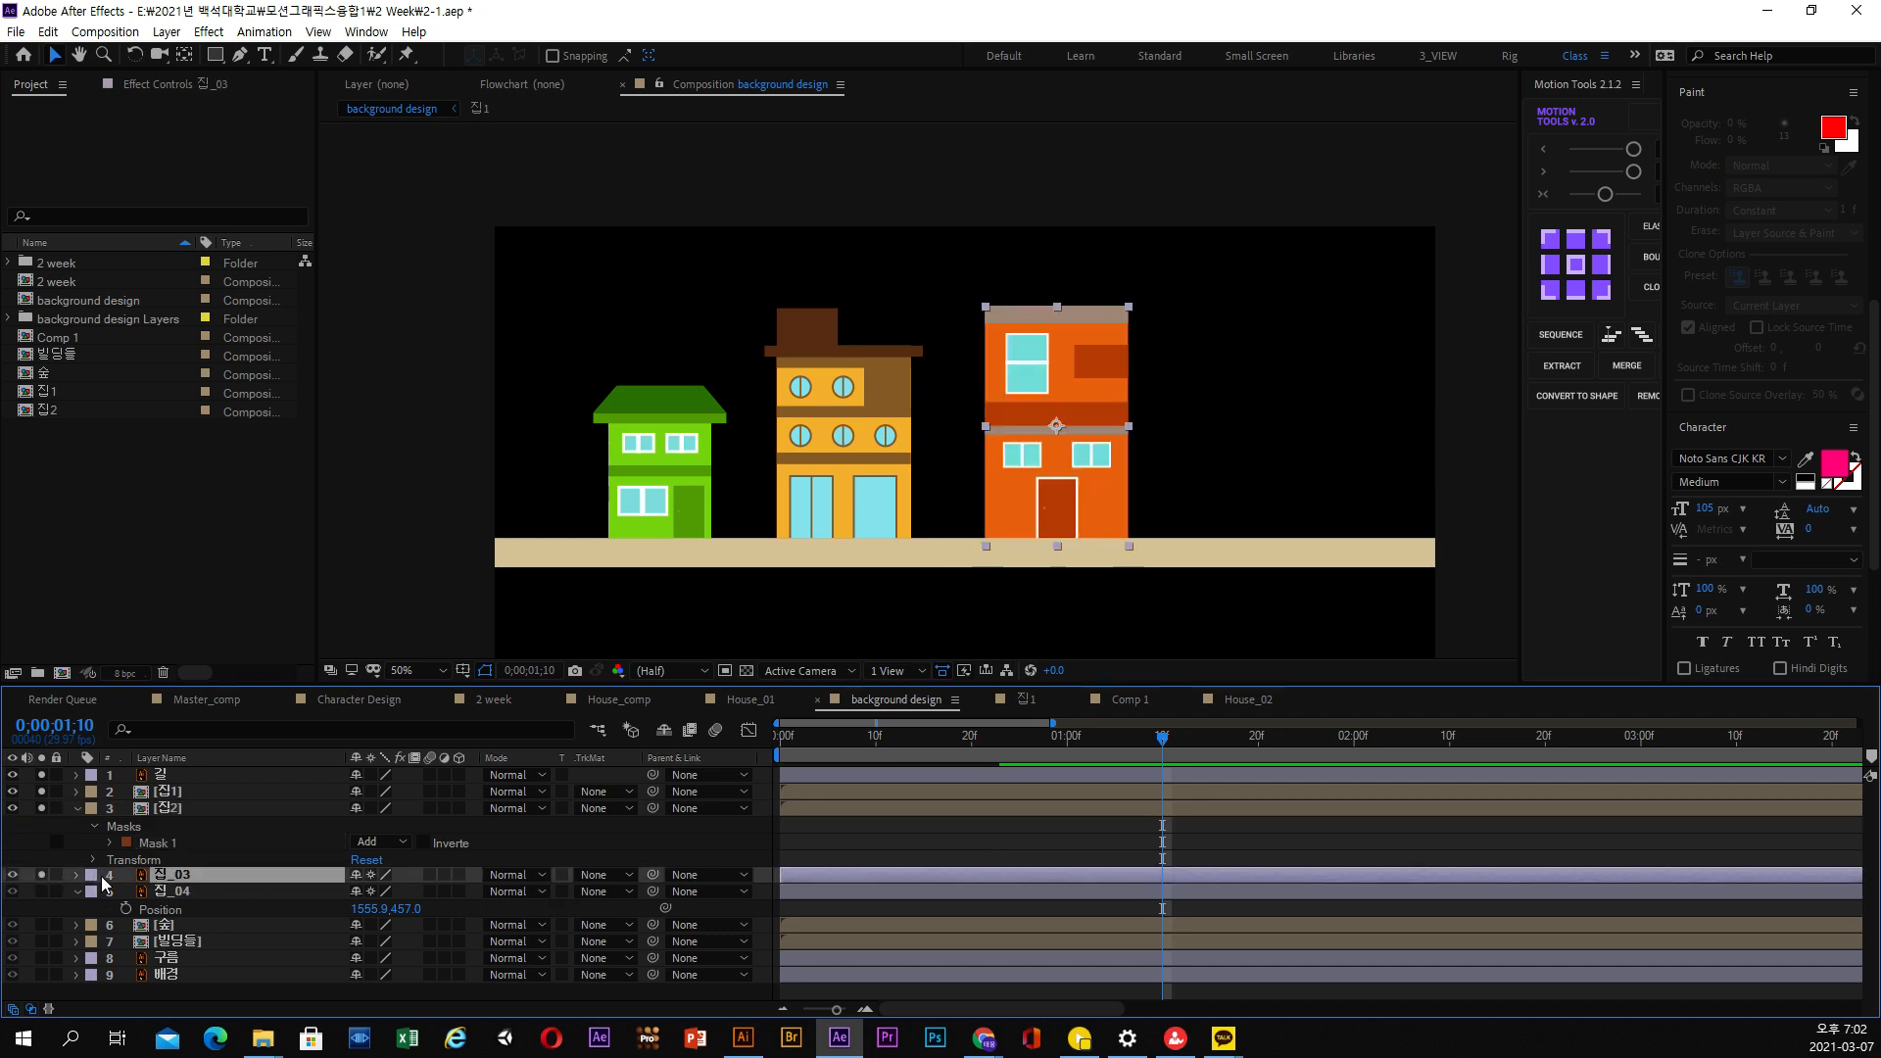
left_click(42, 891)
left_click(152, 893)
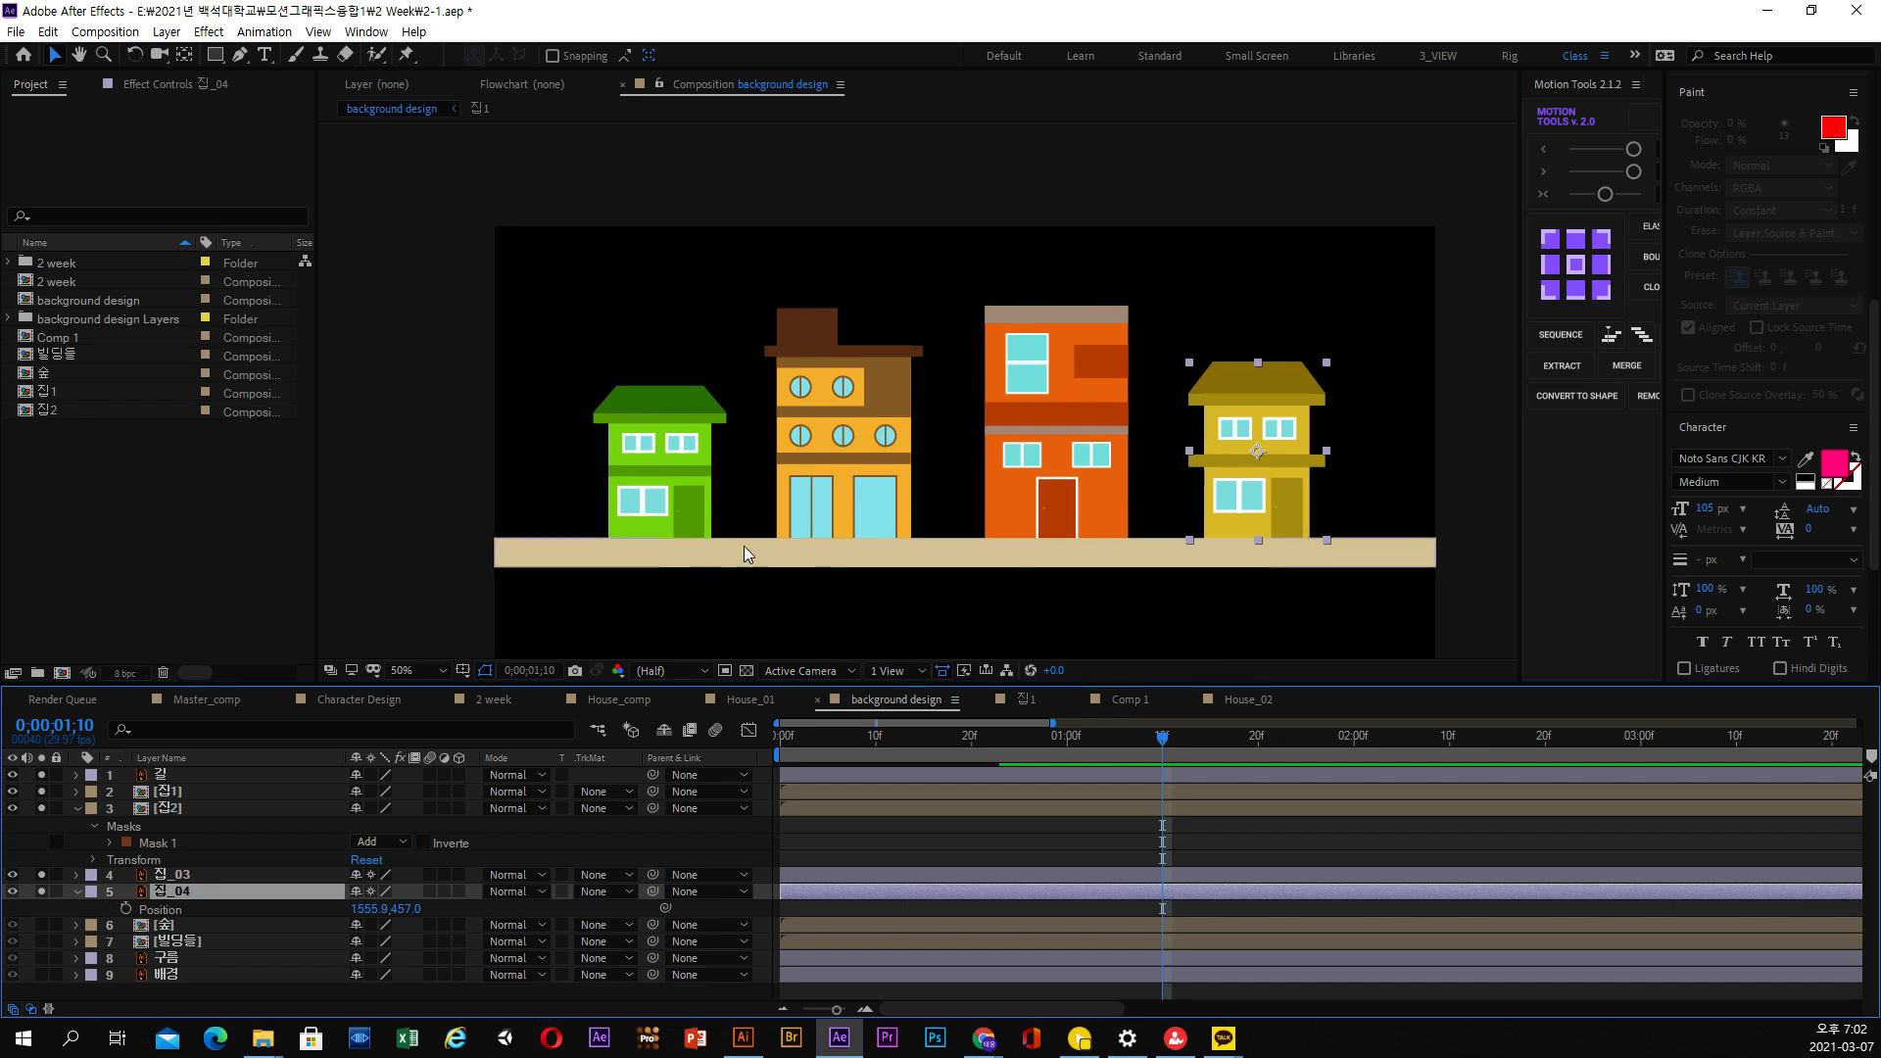
left_click_drag(1025, 742, 904, 769)
key("Home")
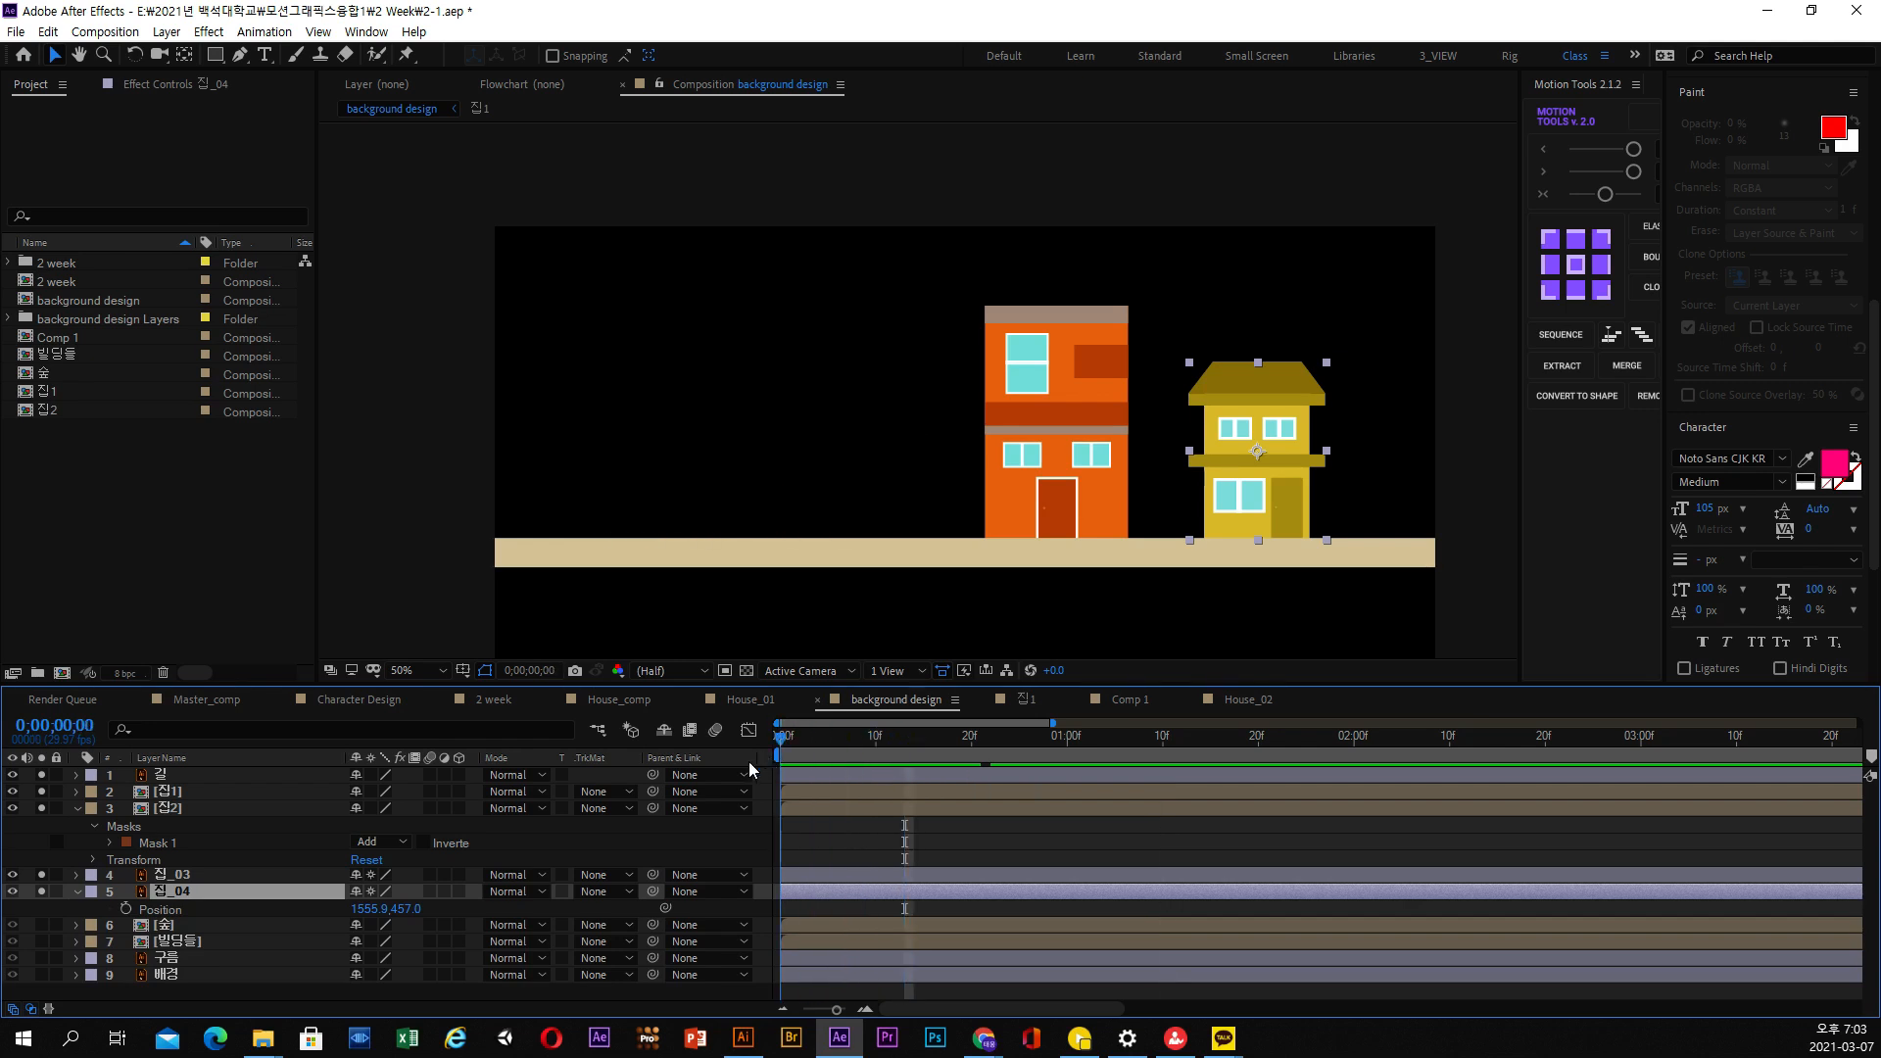
Draw a rectangular mask around the lower floor of the 집_03 house and align its top edge with the grey ledge
left_click(166, 808)
left_click(184, 875)
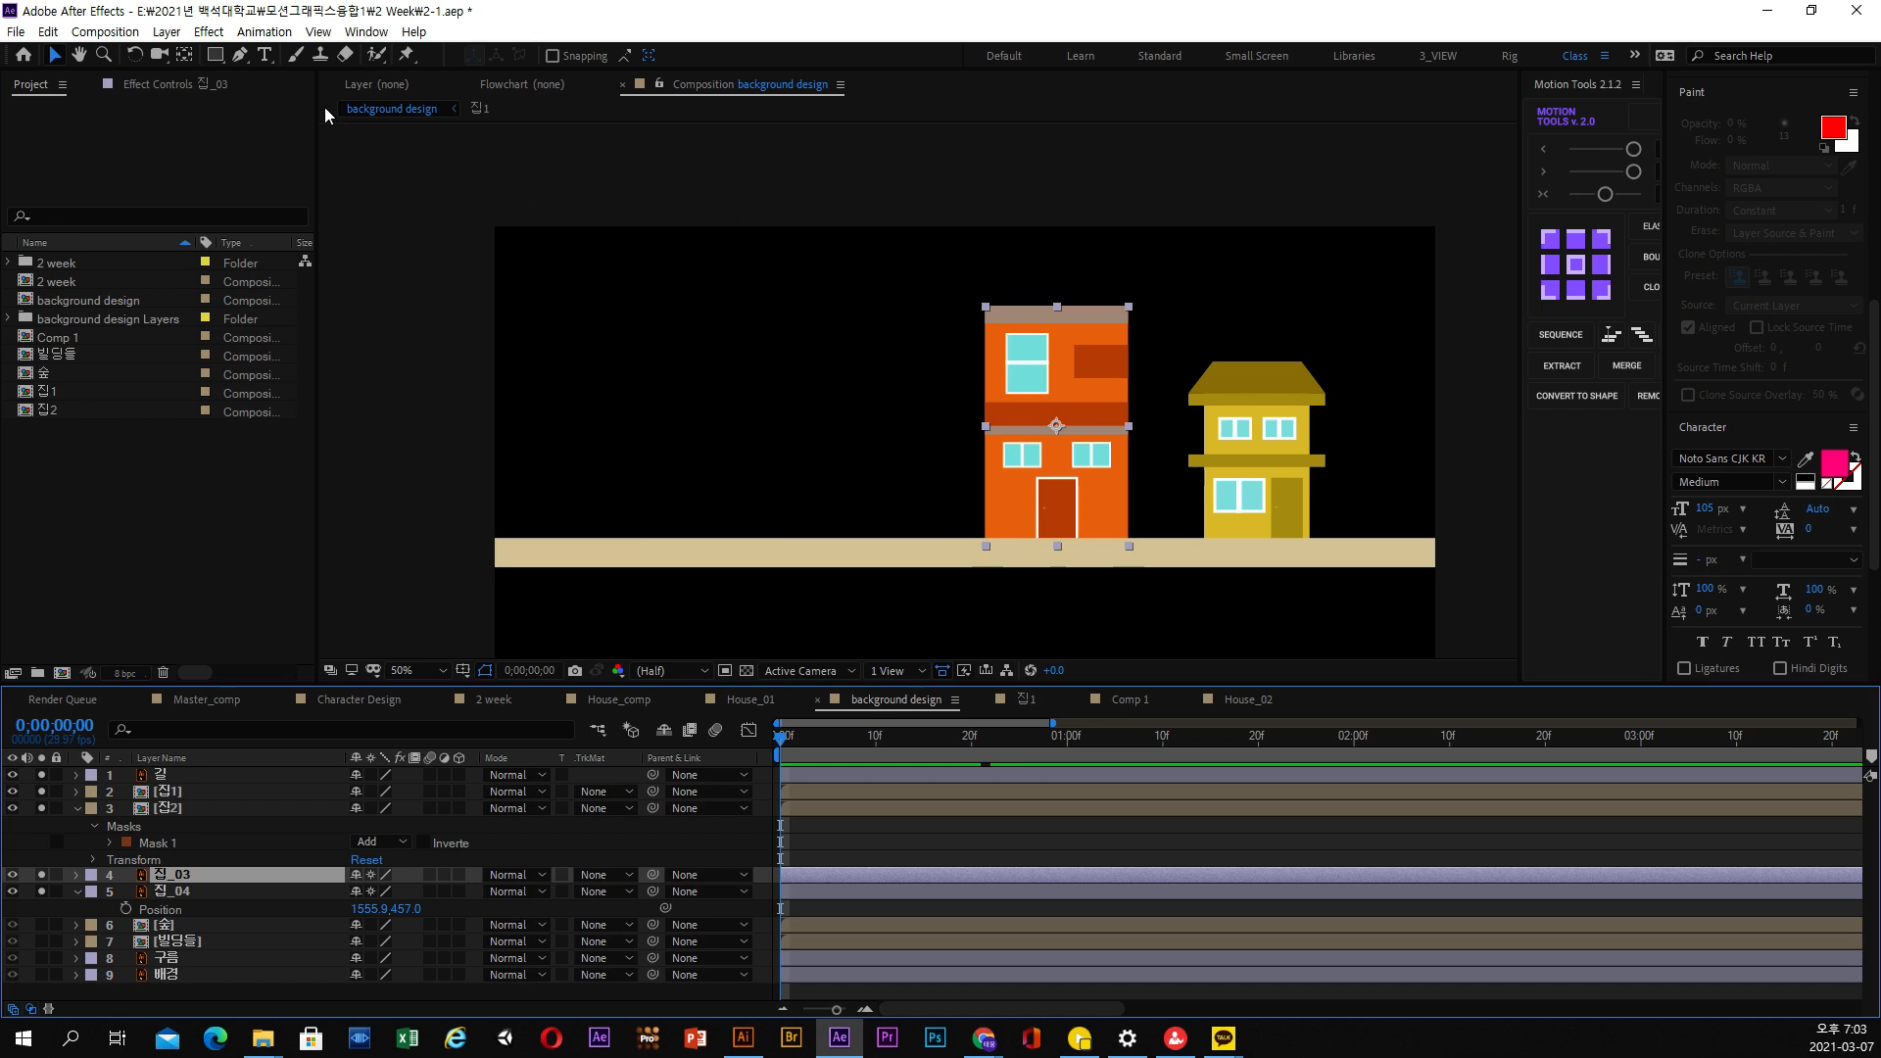
left_click(215, 54)
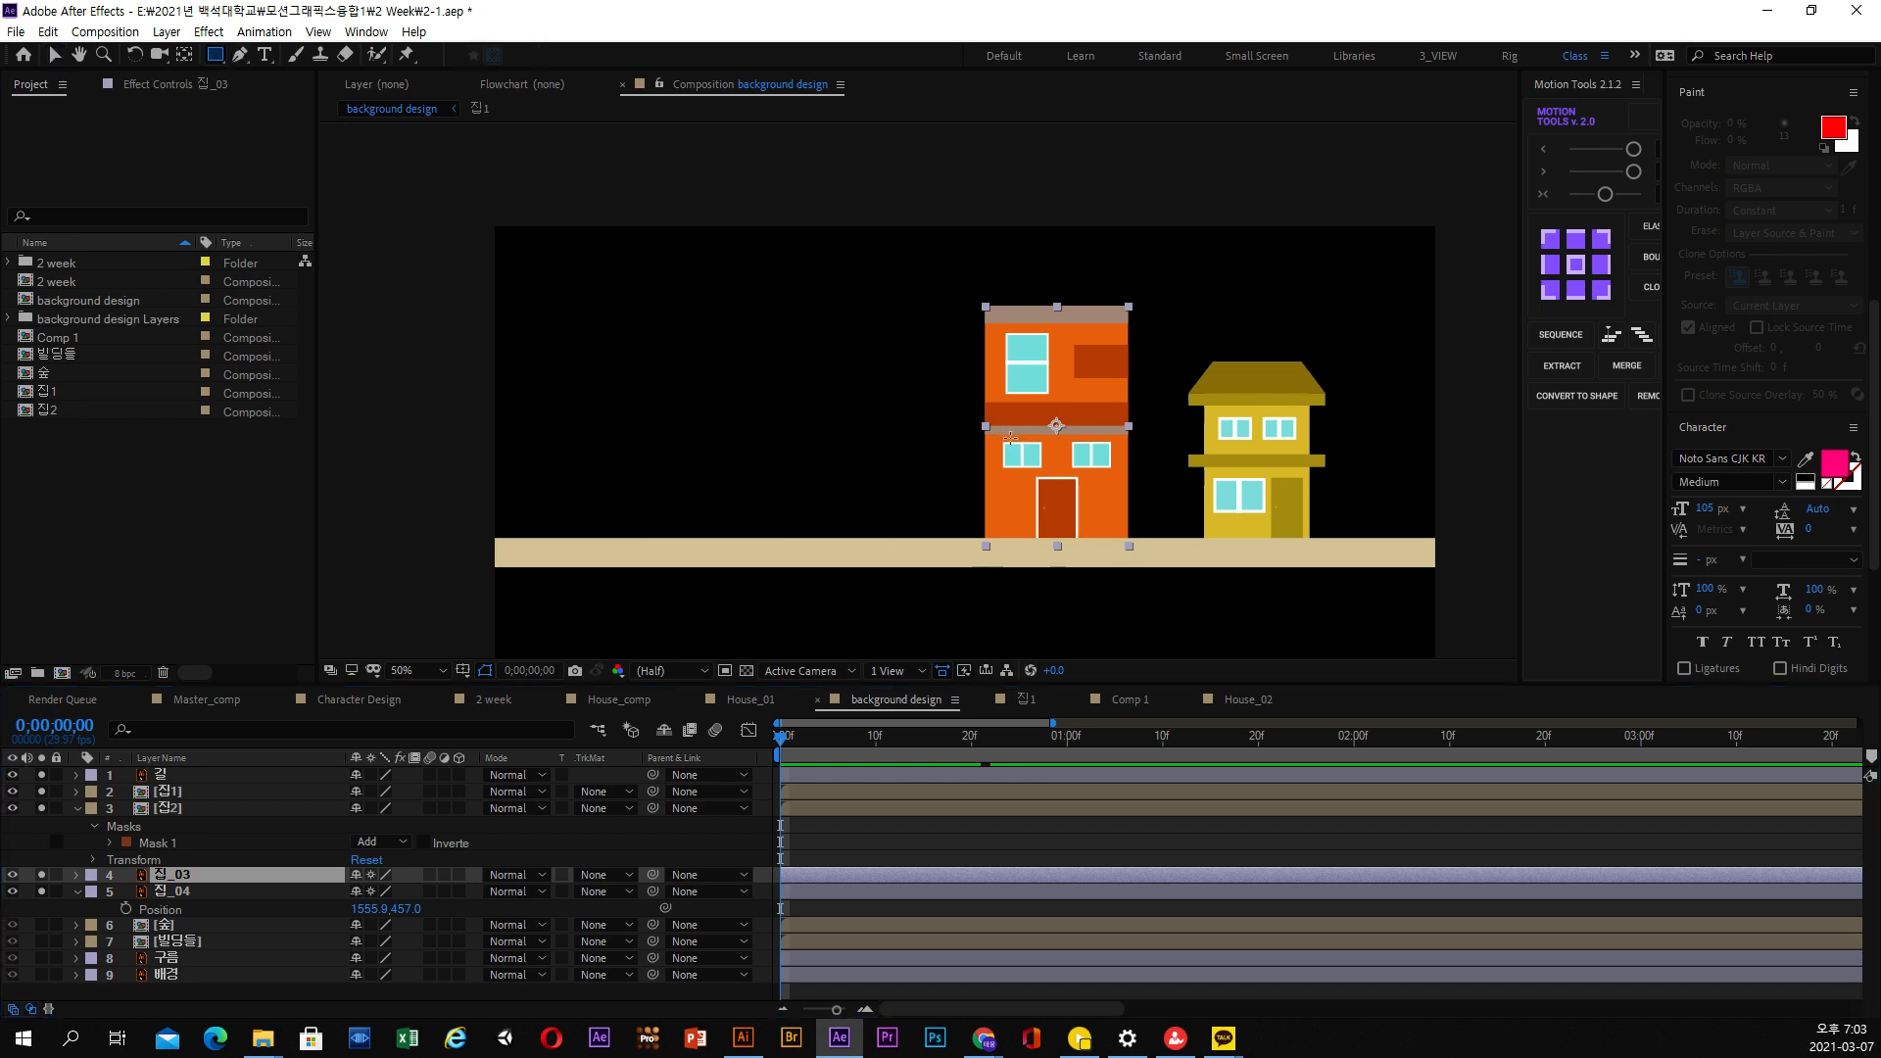
scroll(1010, 437, "up", 1)
key("space")
mouse_move(1054, 485)
left_mouse_down()
mouse_move(665, 276)
mouse_move(669, 334)
mouse_move(925, 560)
mouse_move(971, 566)
left_mouse_up()
left_click(55, 54)
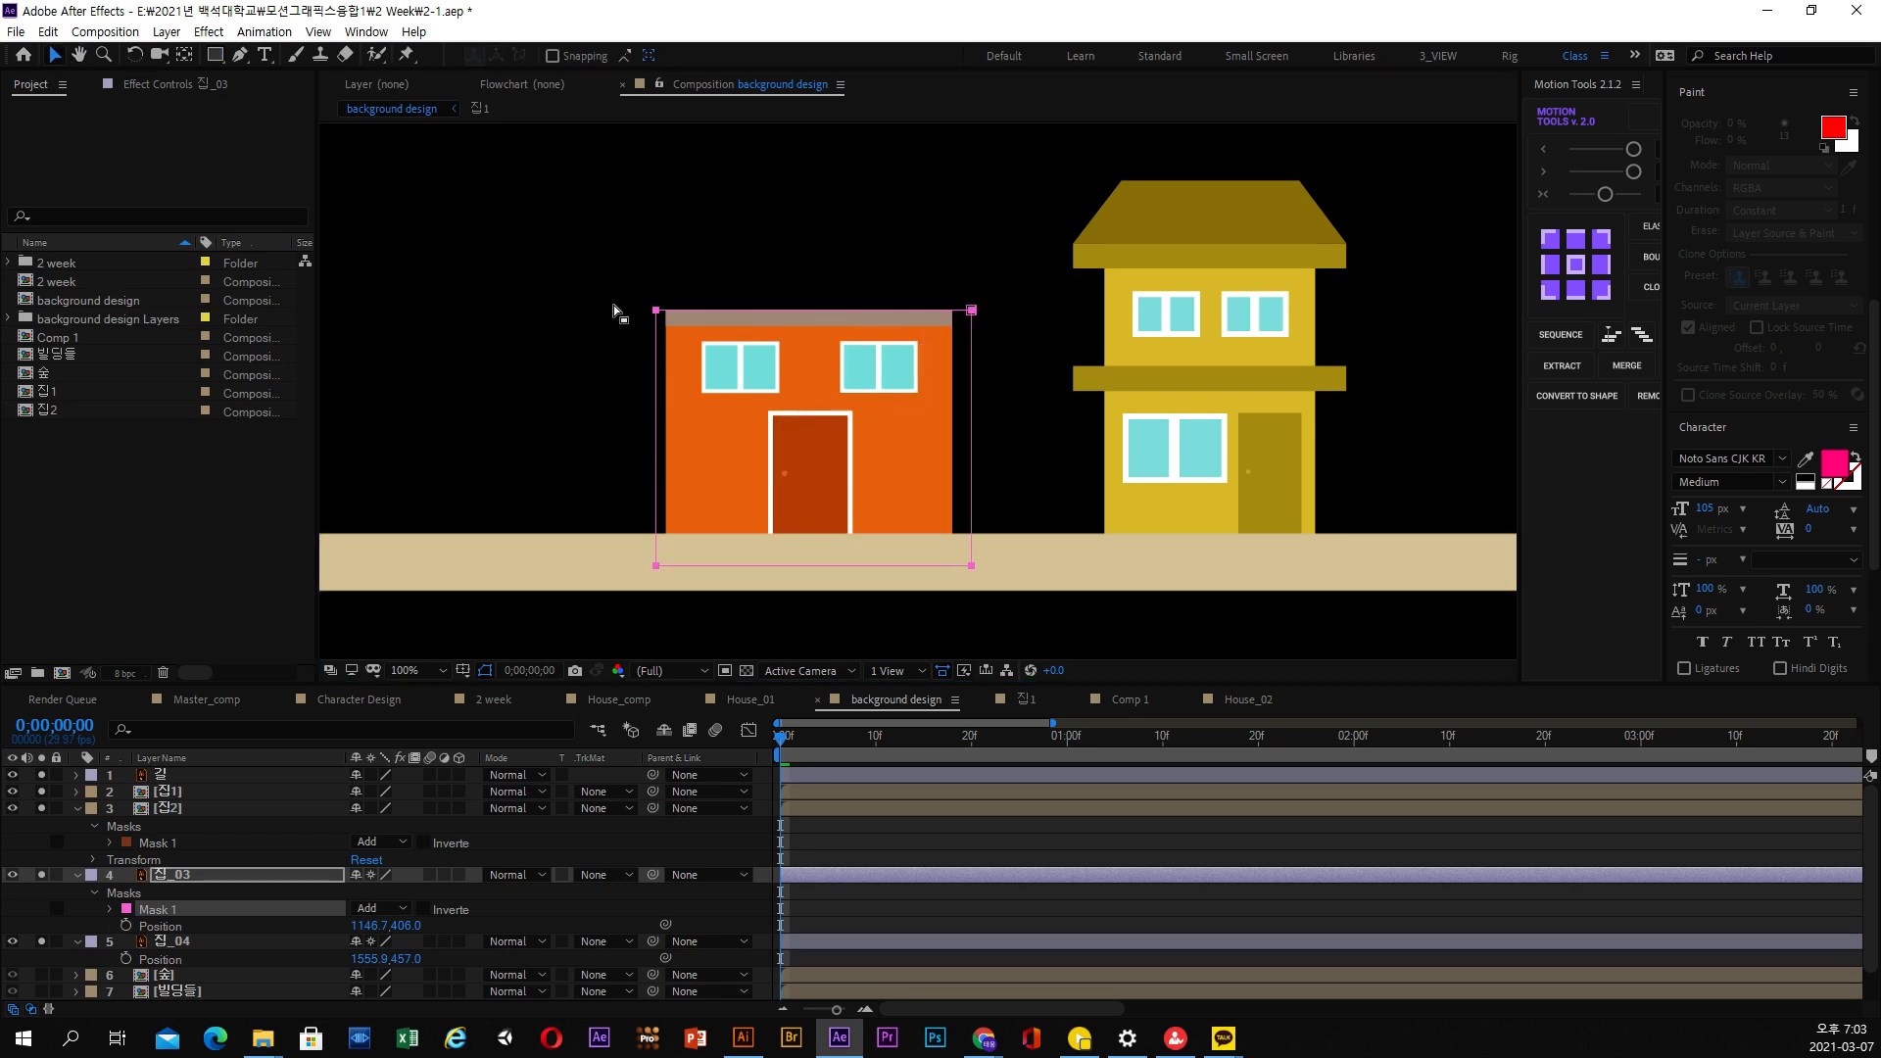
left_click_drag(573, 256, 1085, 396)
left_click_drag(972, 311, 977, 310)
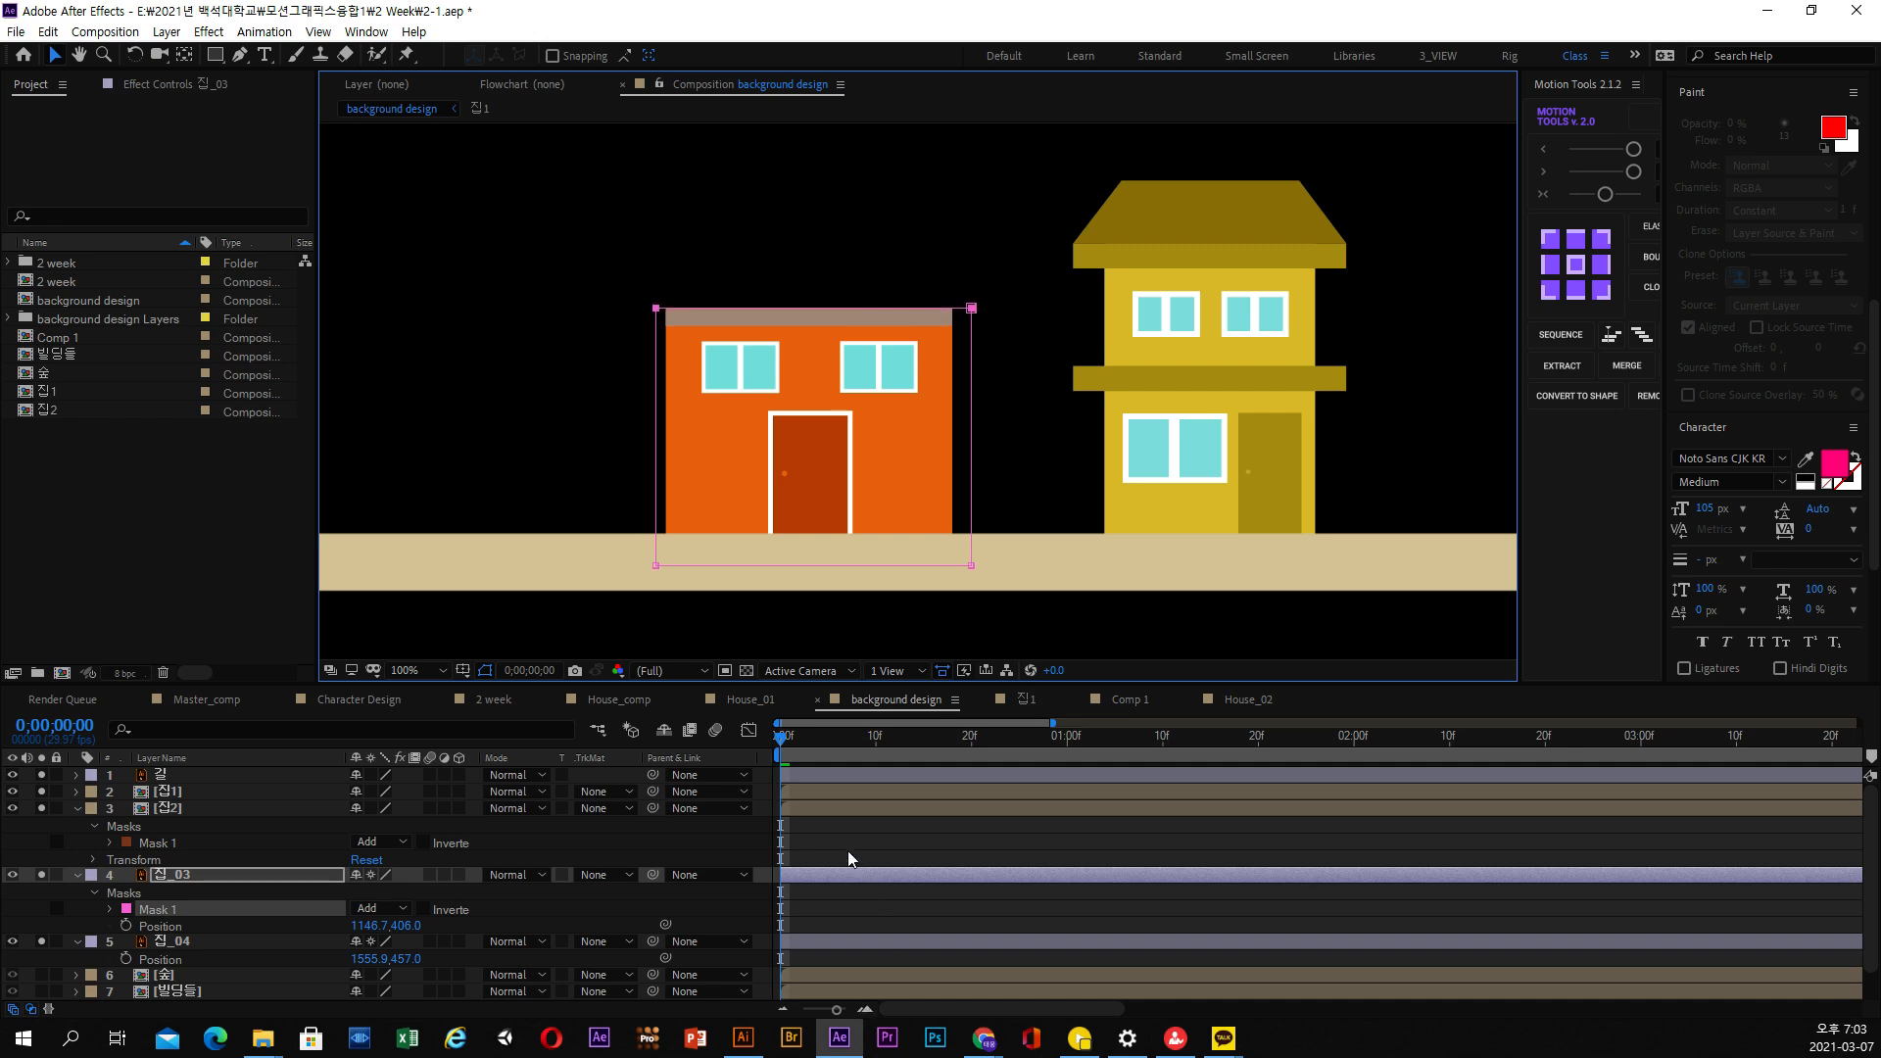
Keyframe the 집_03 layer's Position at 0;00;00;07 and 0;00;00;12, and place its anchor point at the lower floor's top edge
left_click_drag(795, 743, 696, 737)
left_click(125, 925)
scroll(894, 397, "down", 2)
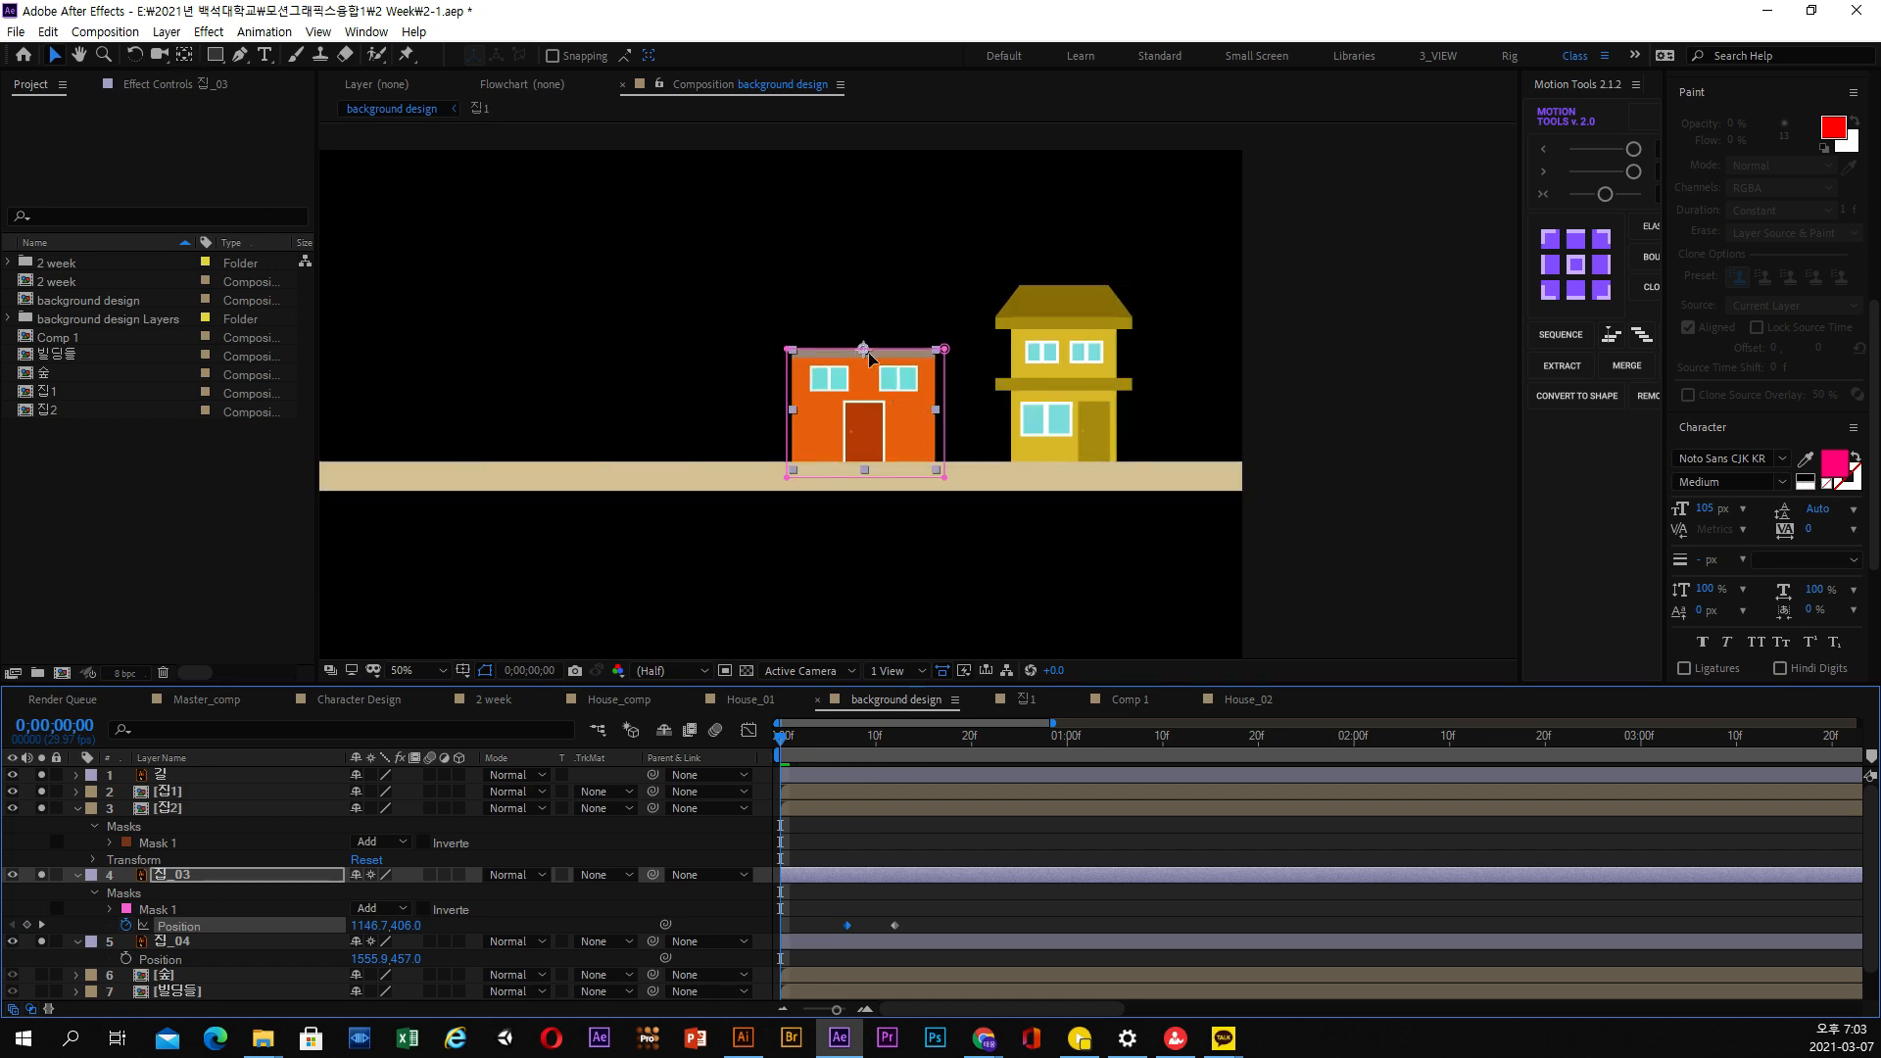
left_click_drag(835, 751, 848, 749)
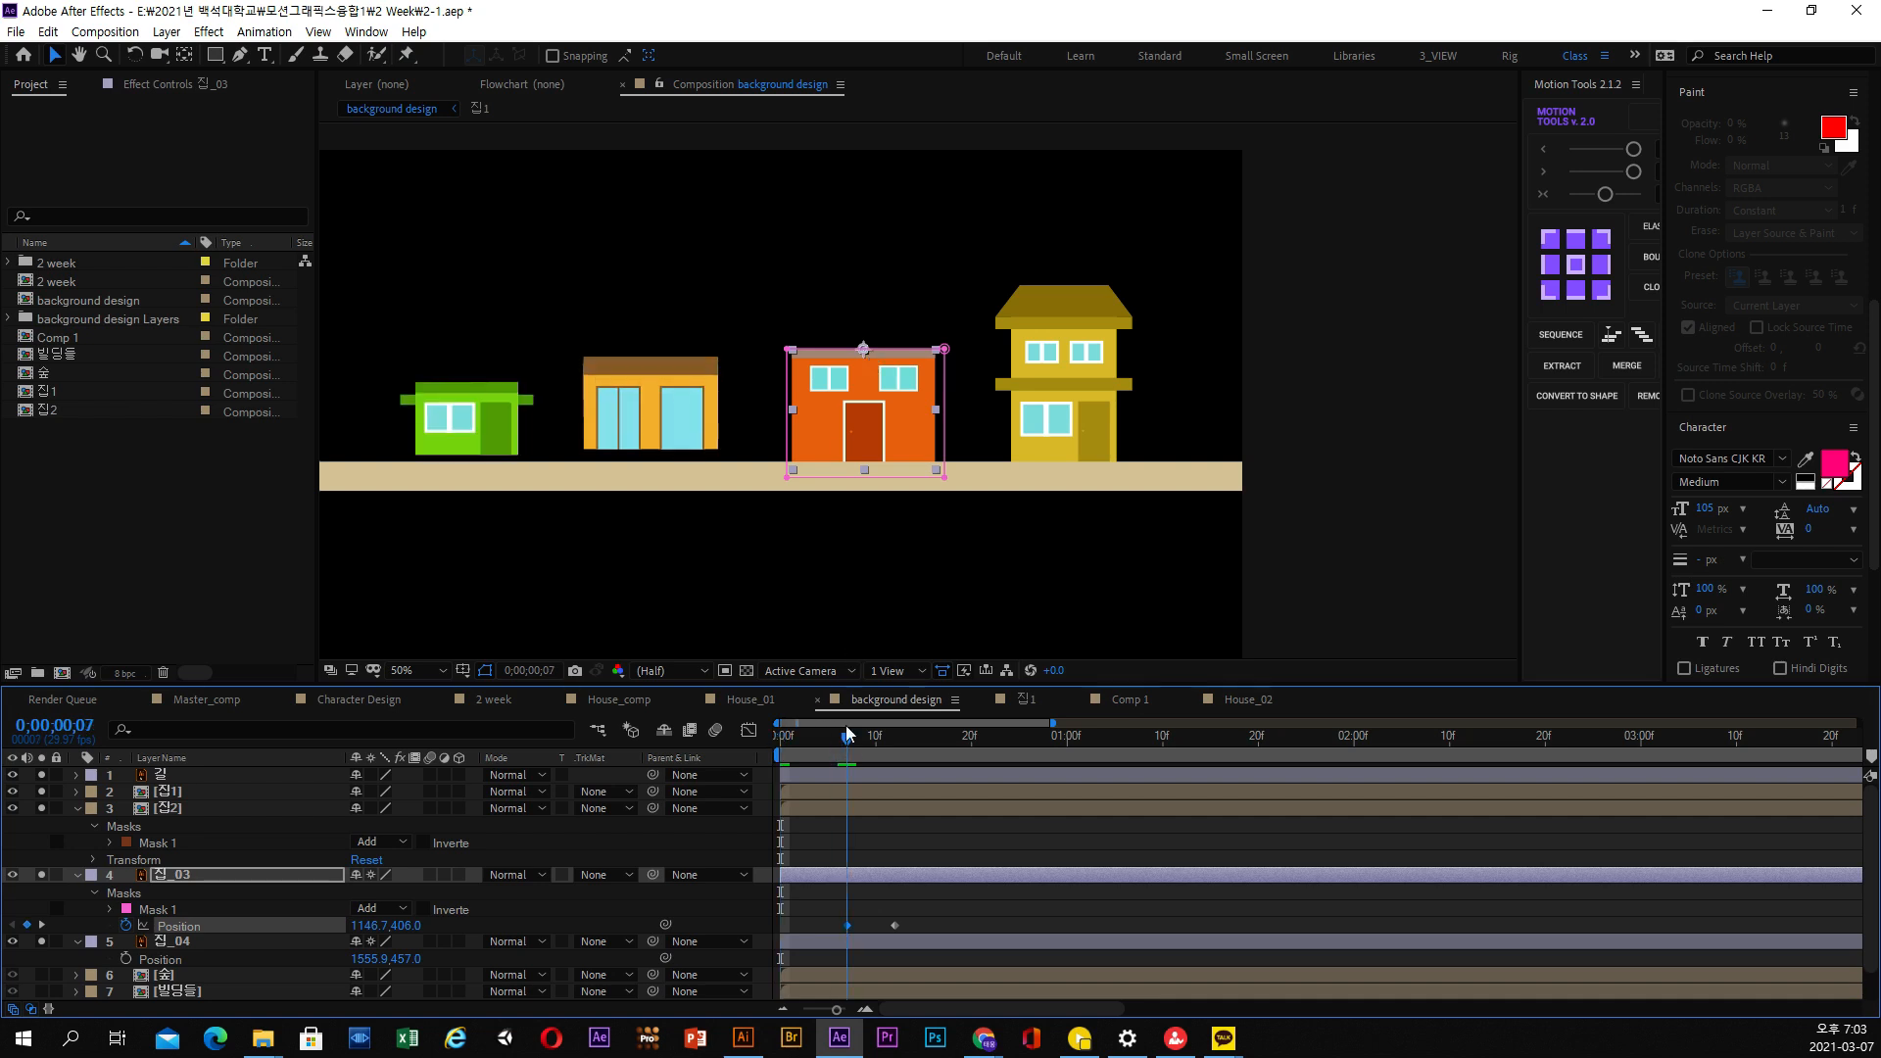
left_click(183, 54)
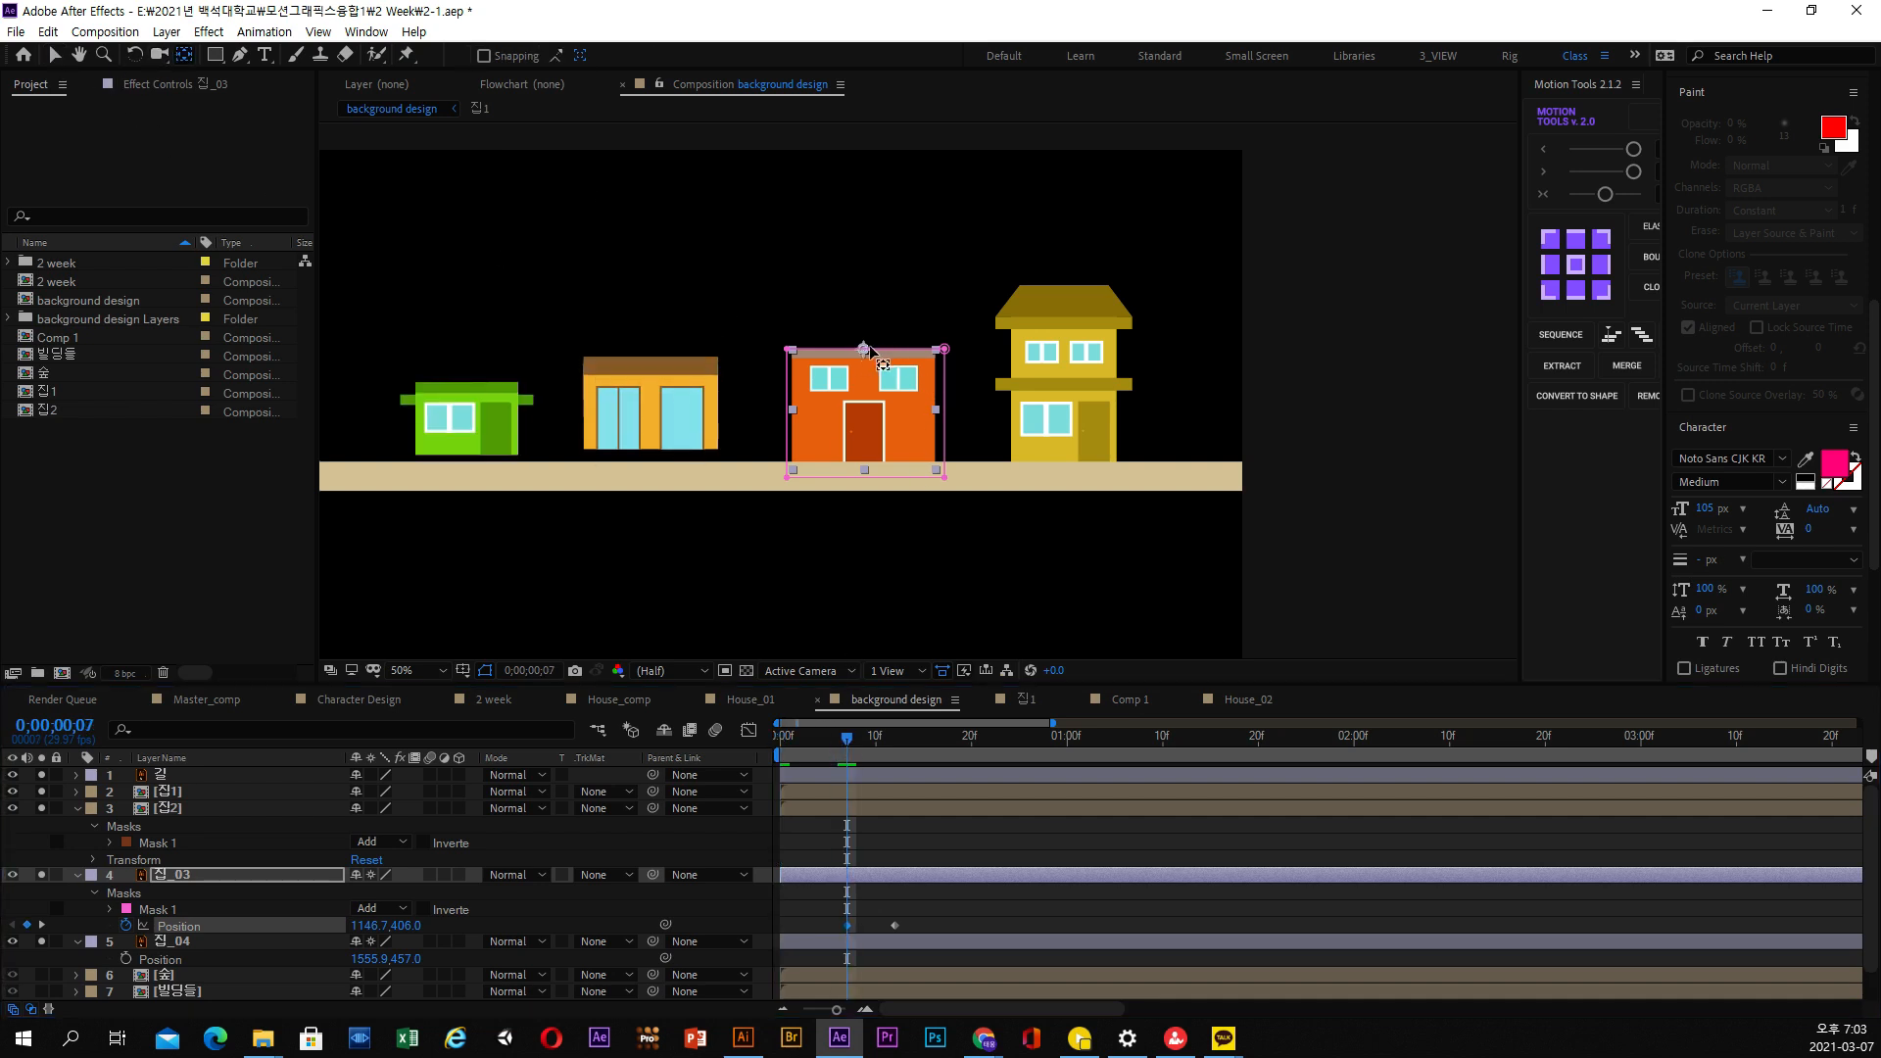
left_click_drag(863, 437, 863, 351)
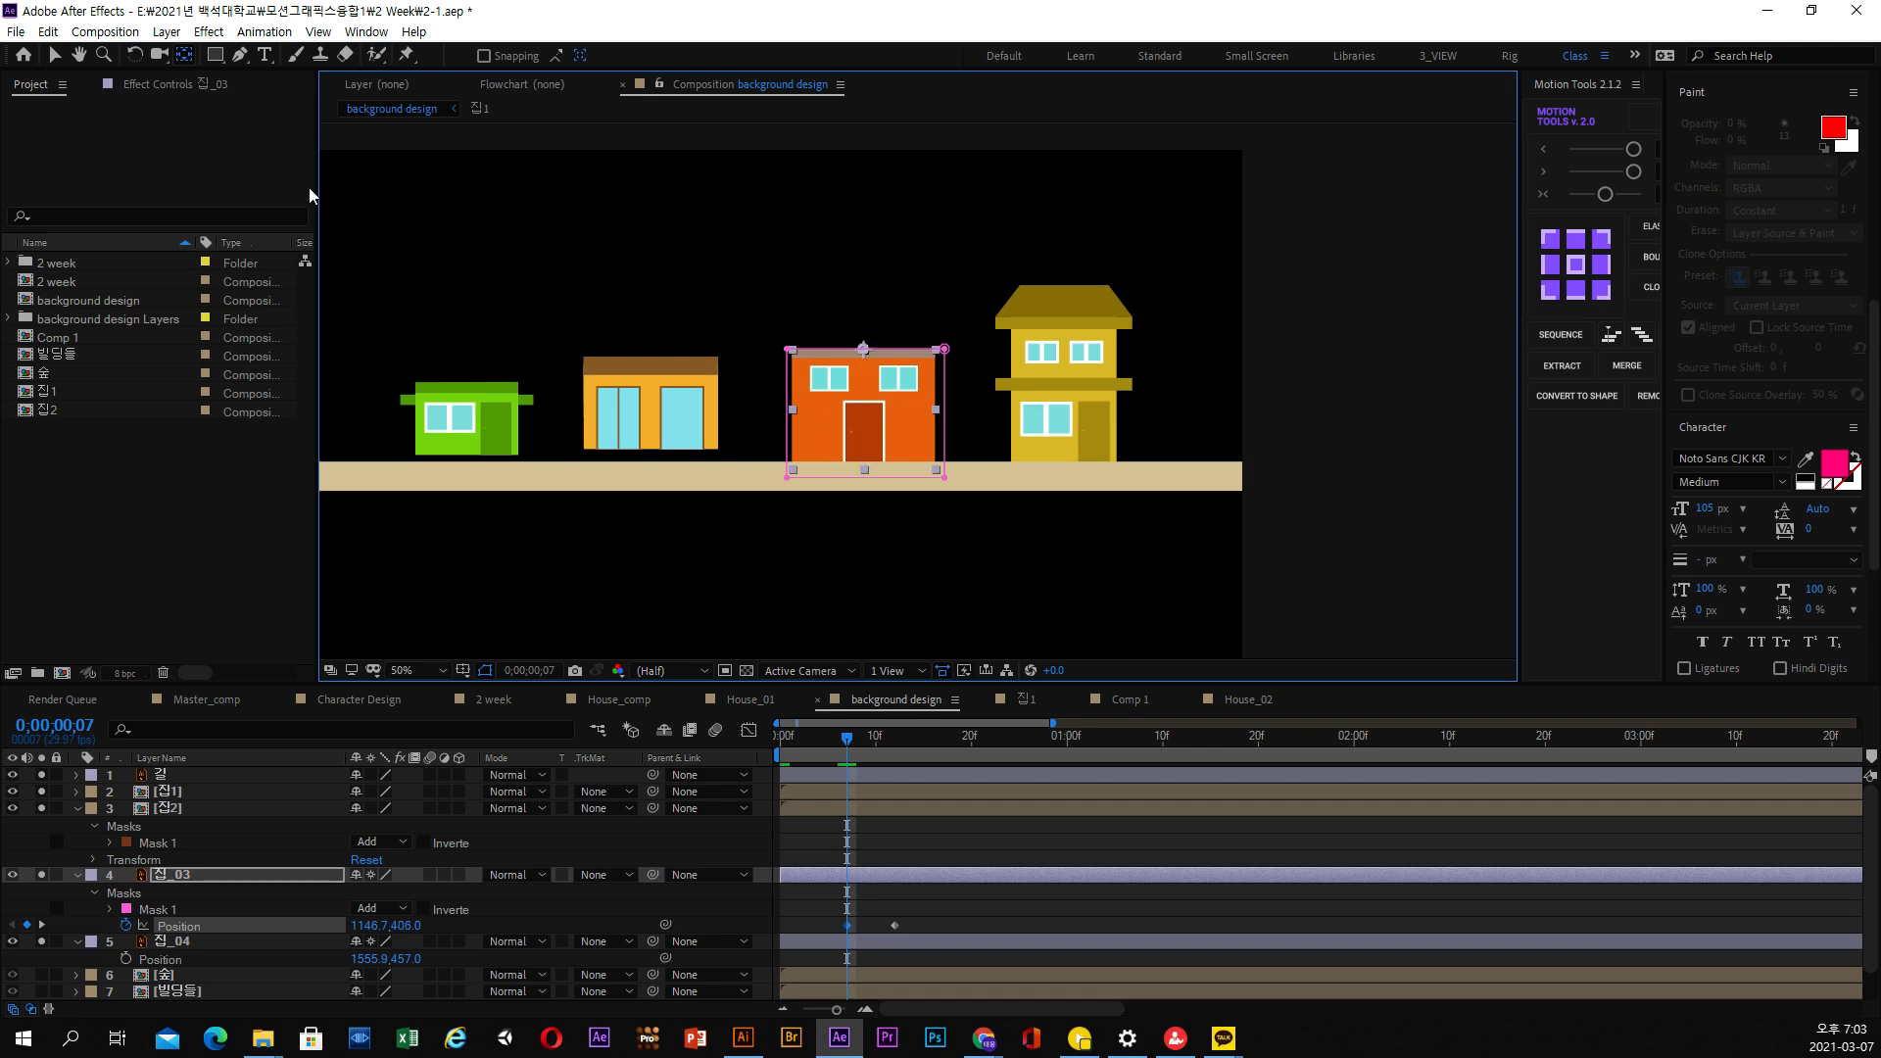
Lower the 집_03 layer to 1146.7, 640.0 at the first frame and apply Easy Ease to all its Position keyframes
left_click(51, 54)
left_click_drag(846, 739, 743, 746)
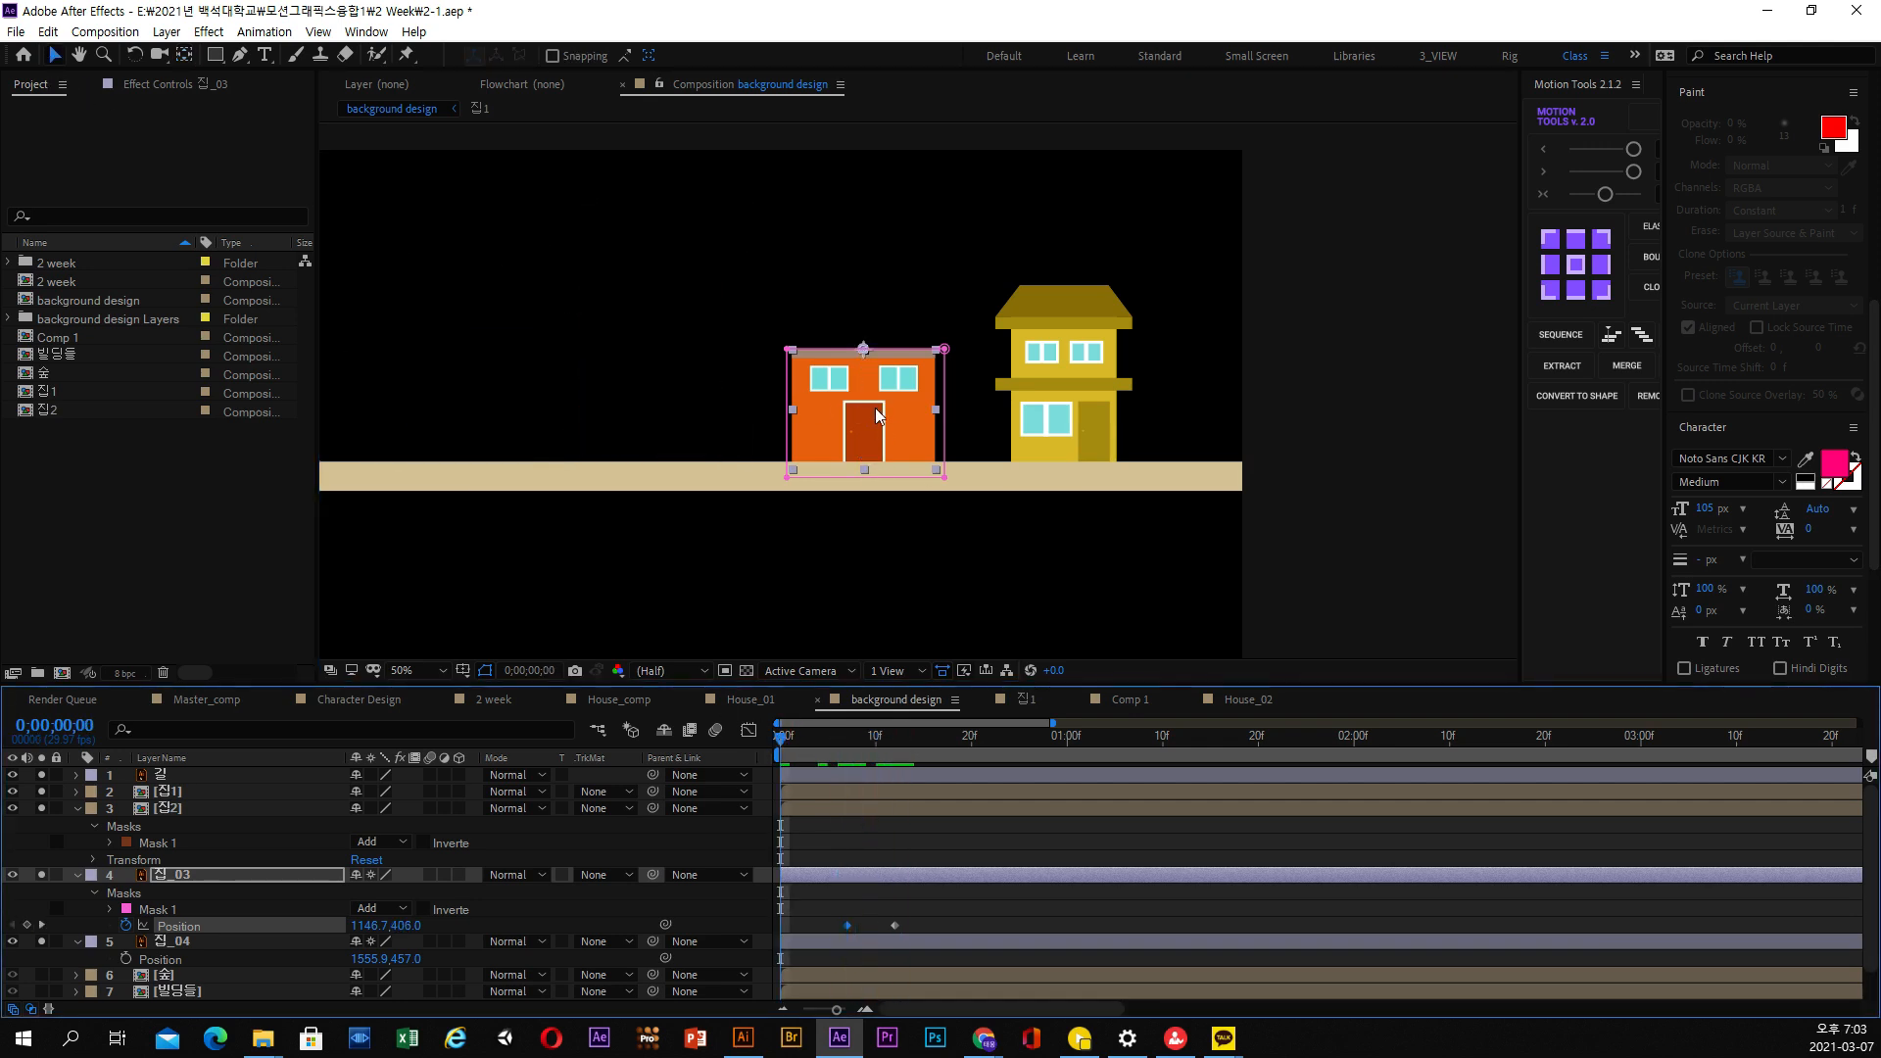
left_click_drag(877, 414, 887, 514)
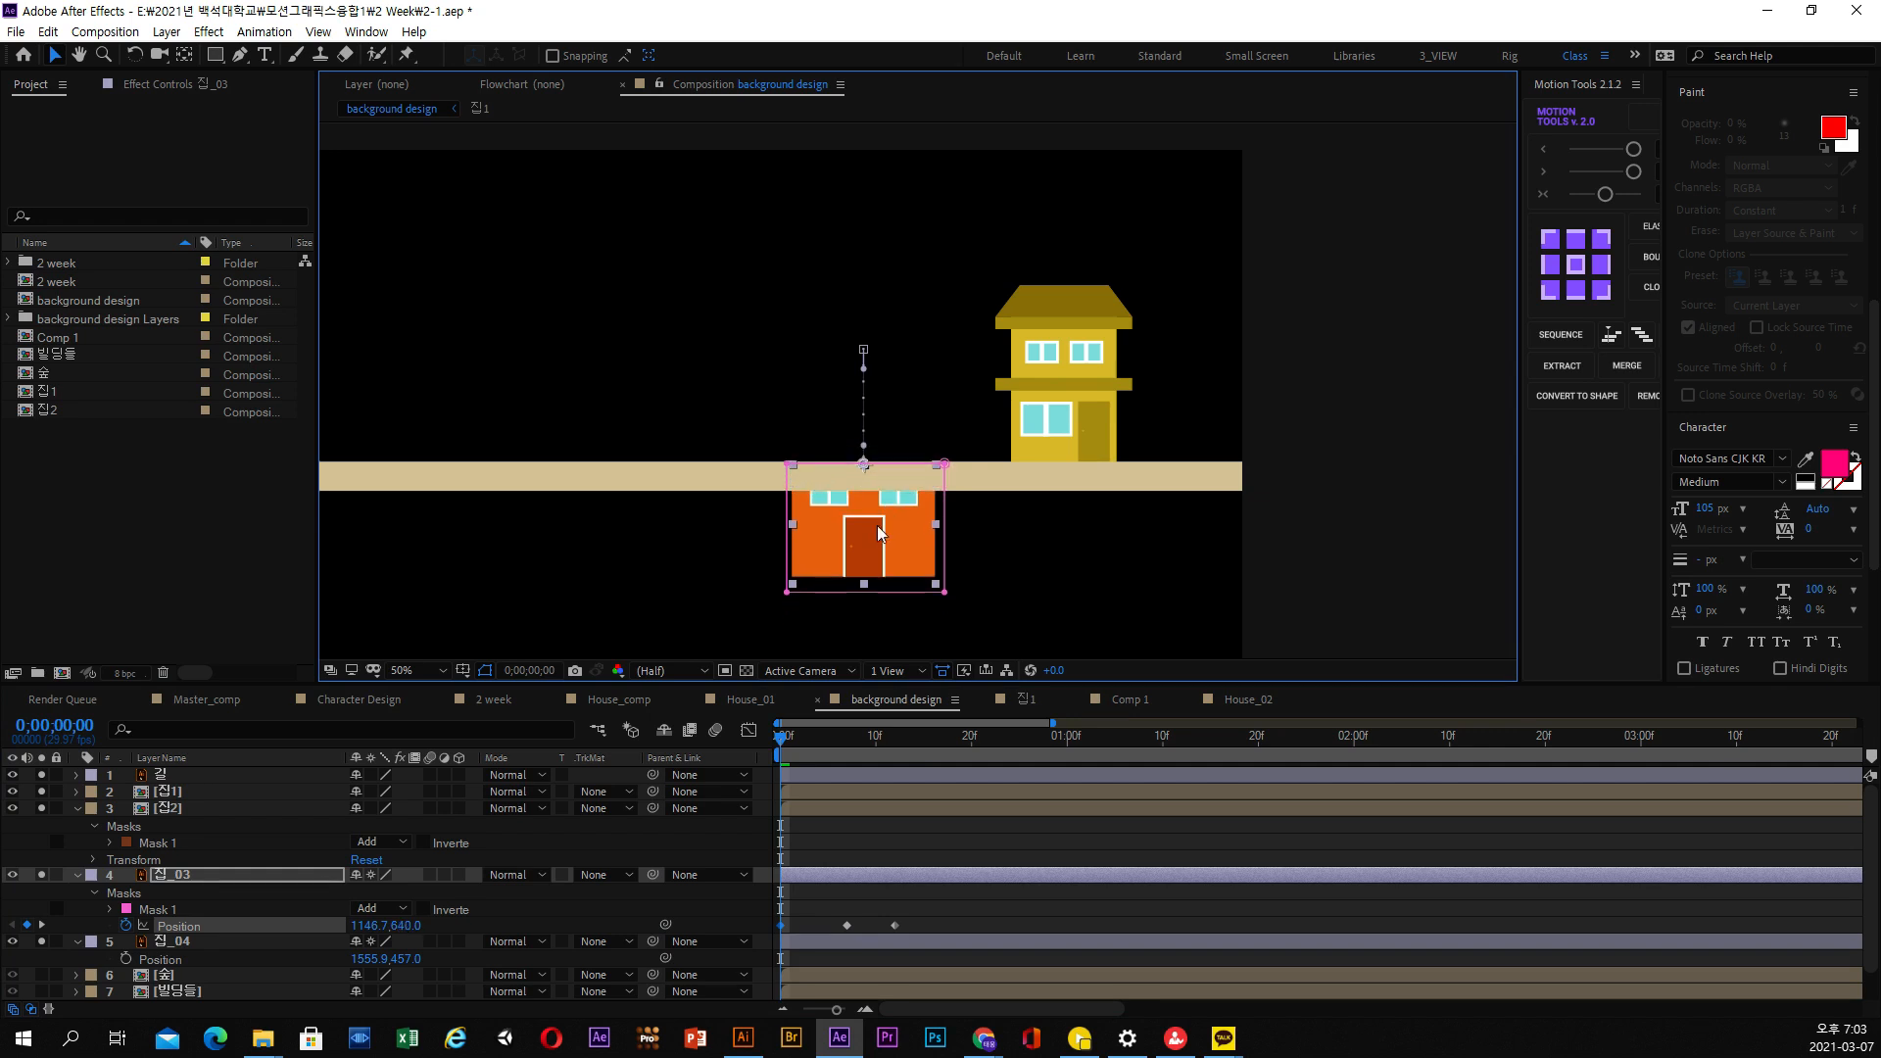
left_click_drag(801, 731, 894, 741)
left_click_drag(920, 913, 770, 931)
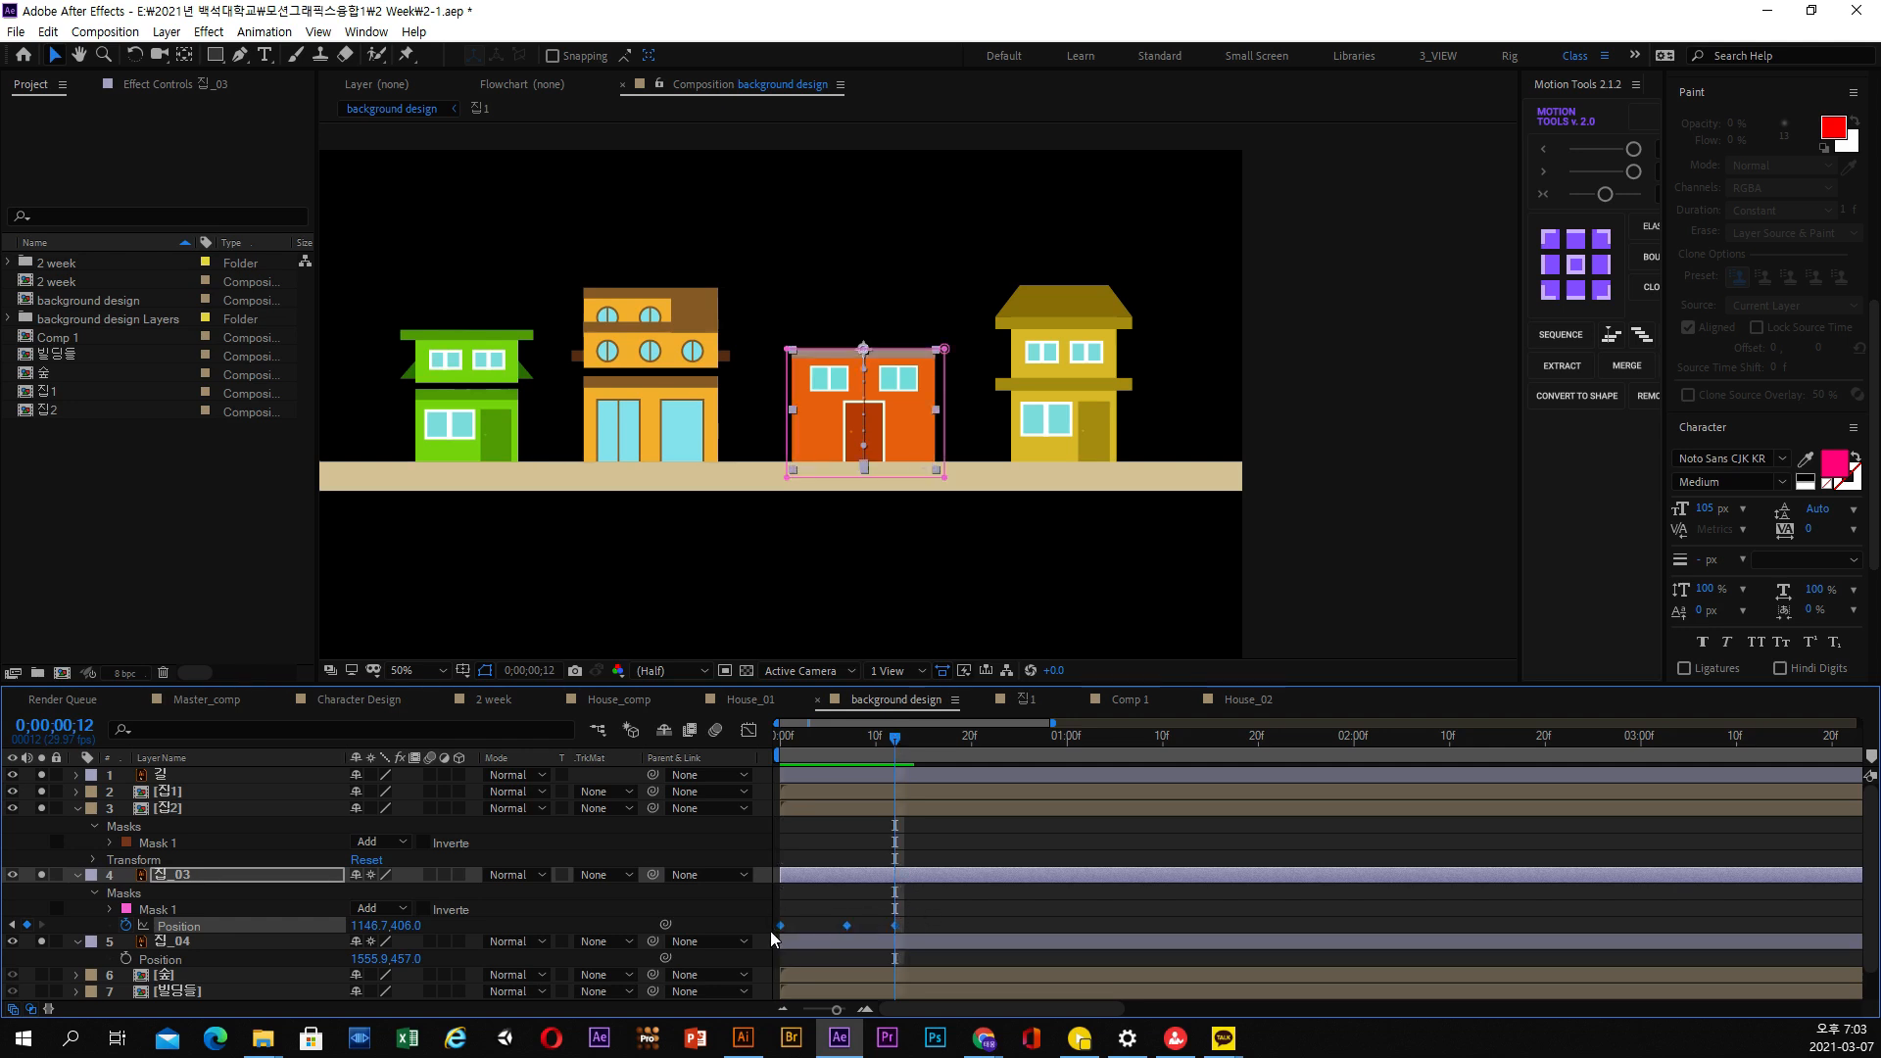
key("F9")
Duplicate the animated 집_03 layer, with the playhead at 0;00;00;10
left_click_drag(860, 727, 875, 734)
left_click(189, 880)
left_click(47, 32)
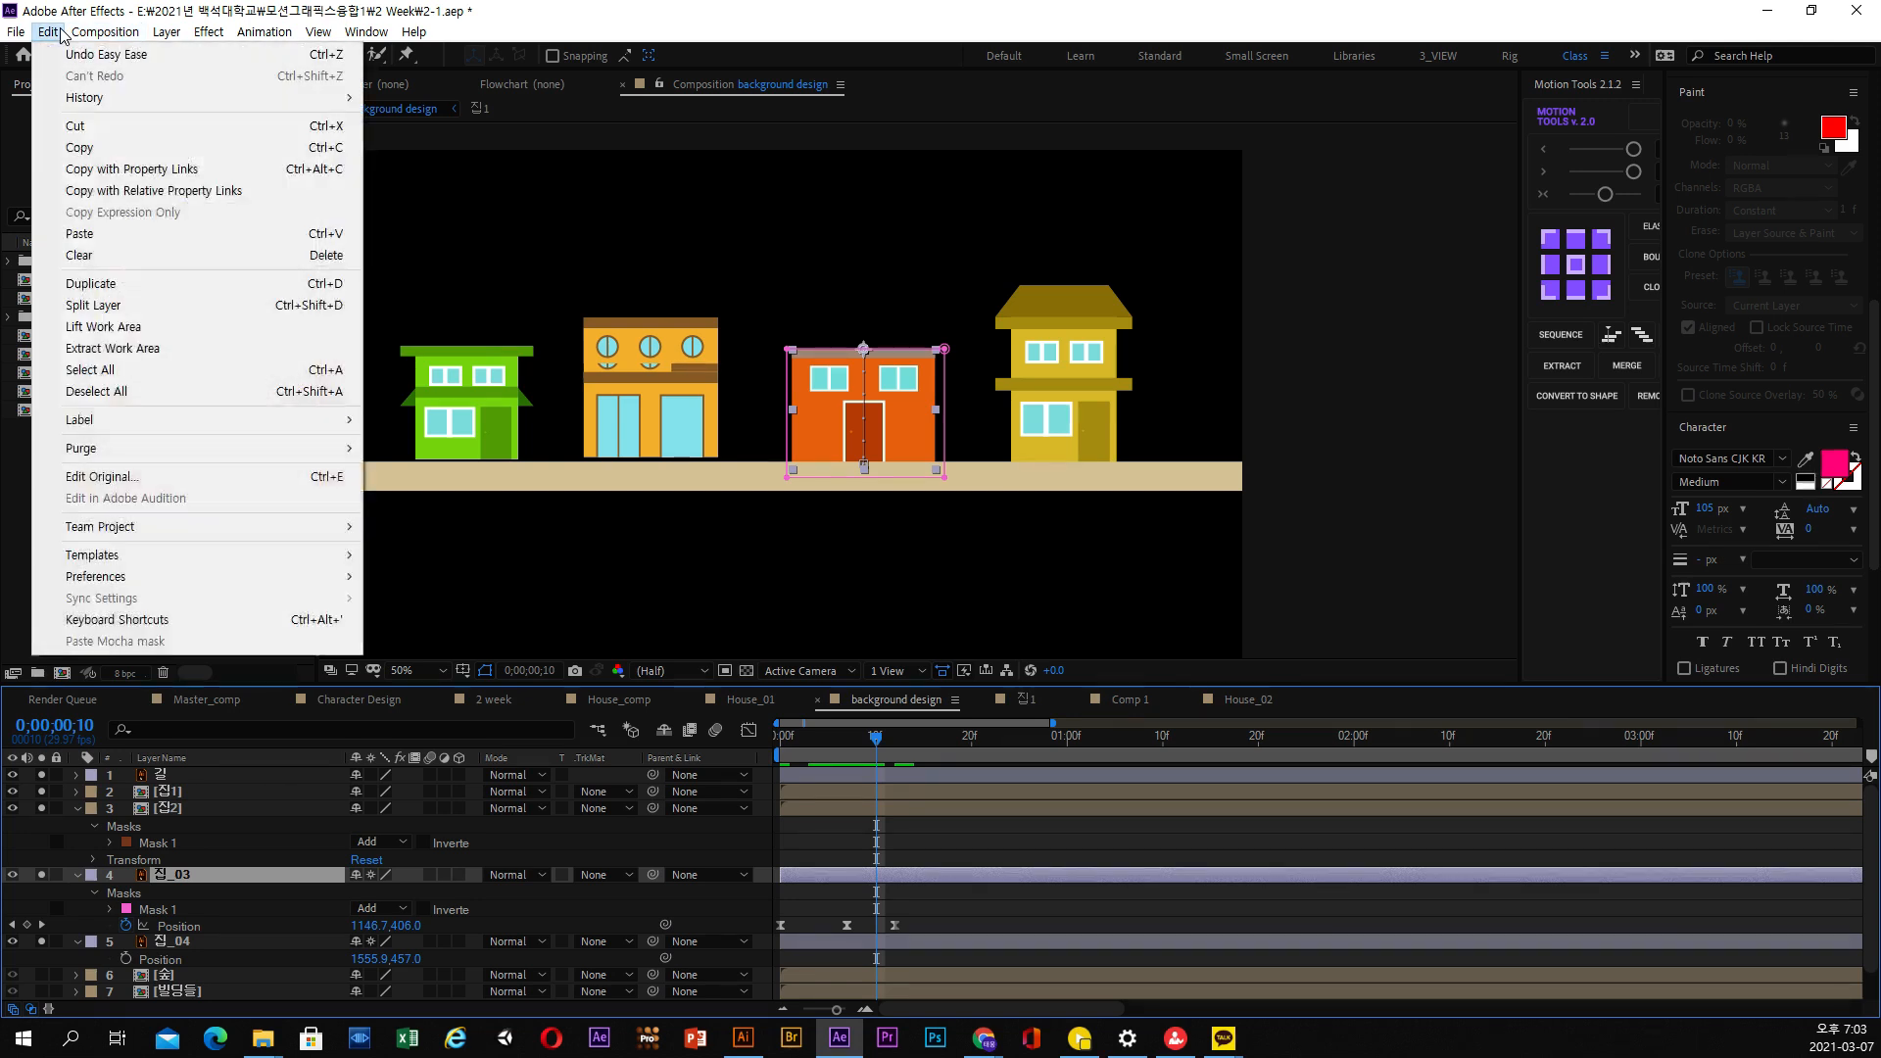
left_click(106, 284)
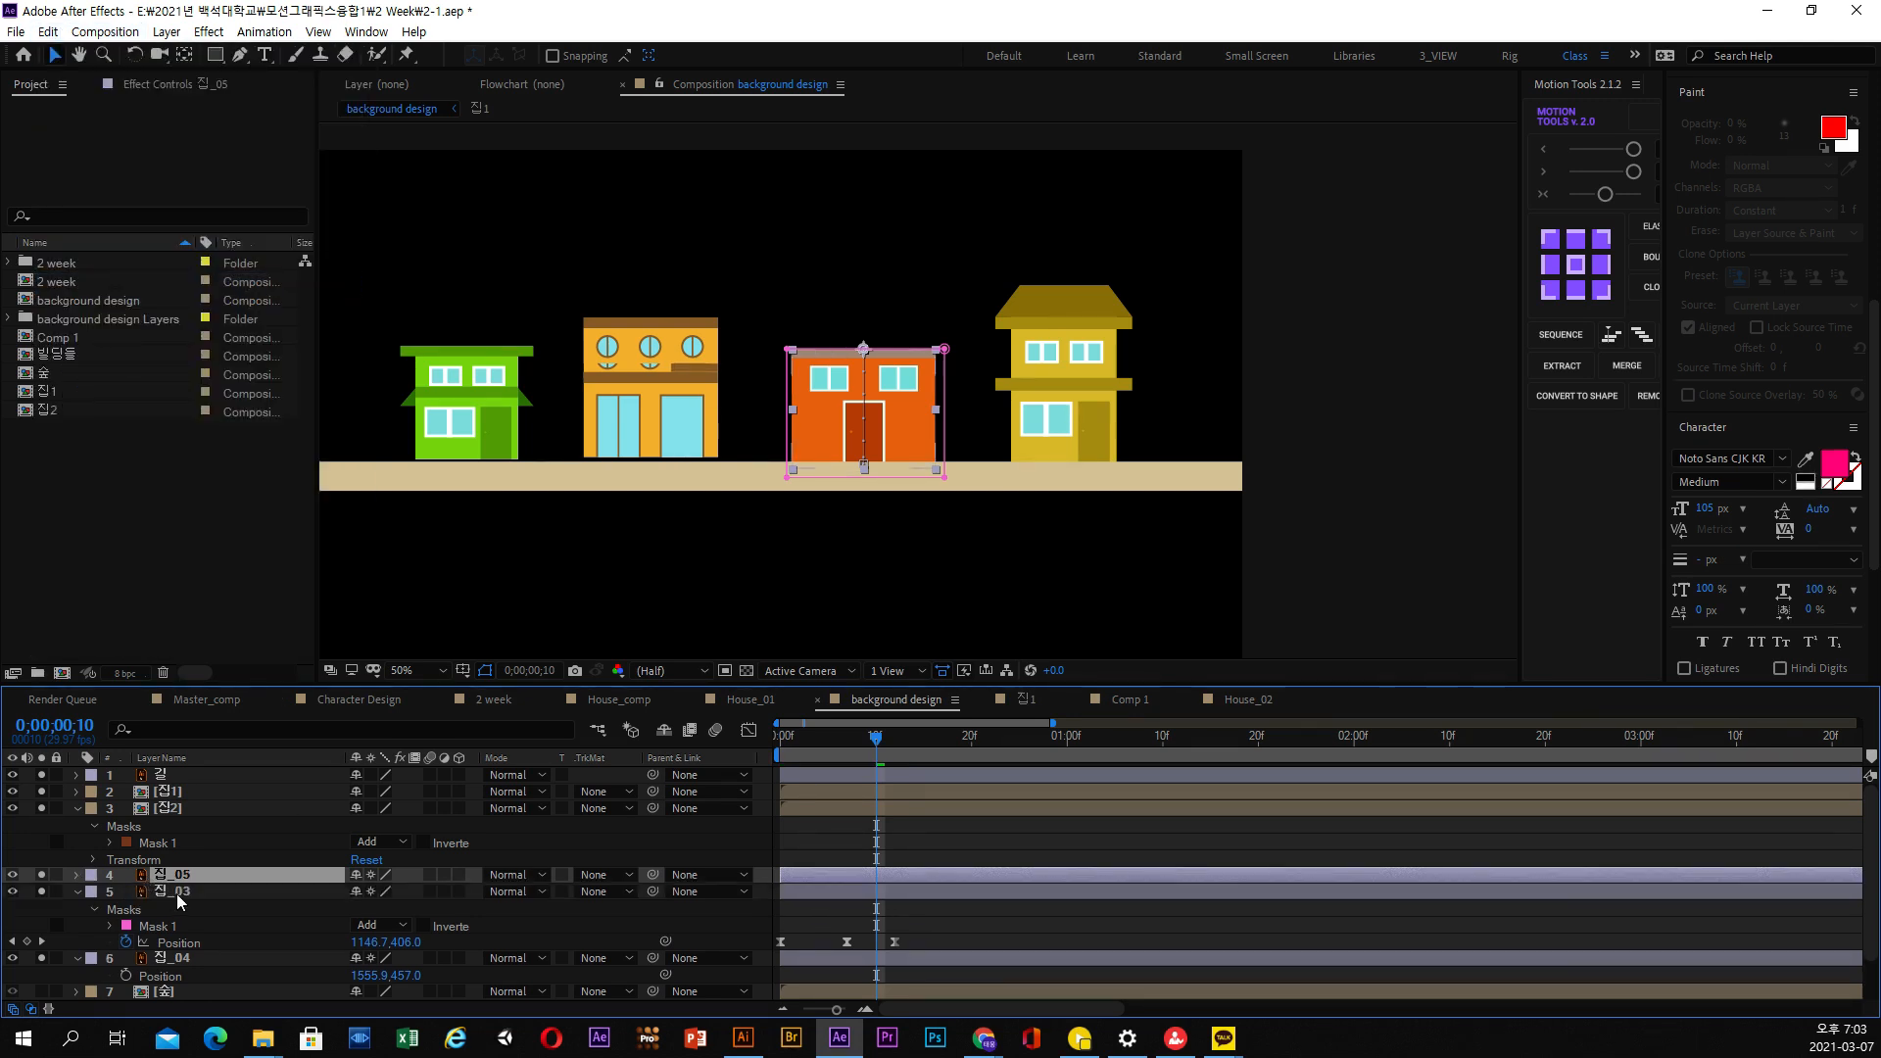
Move the mask of the original 집_03 layer up to enclose only the house's upper floor, and check its lower edge
left_click(177, 894)
left_click(157, 926)
left_click(111, 925)
left_click(177, 944)
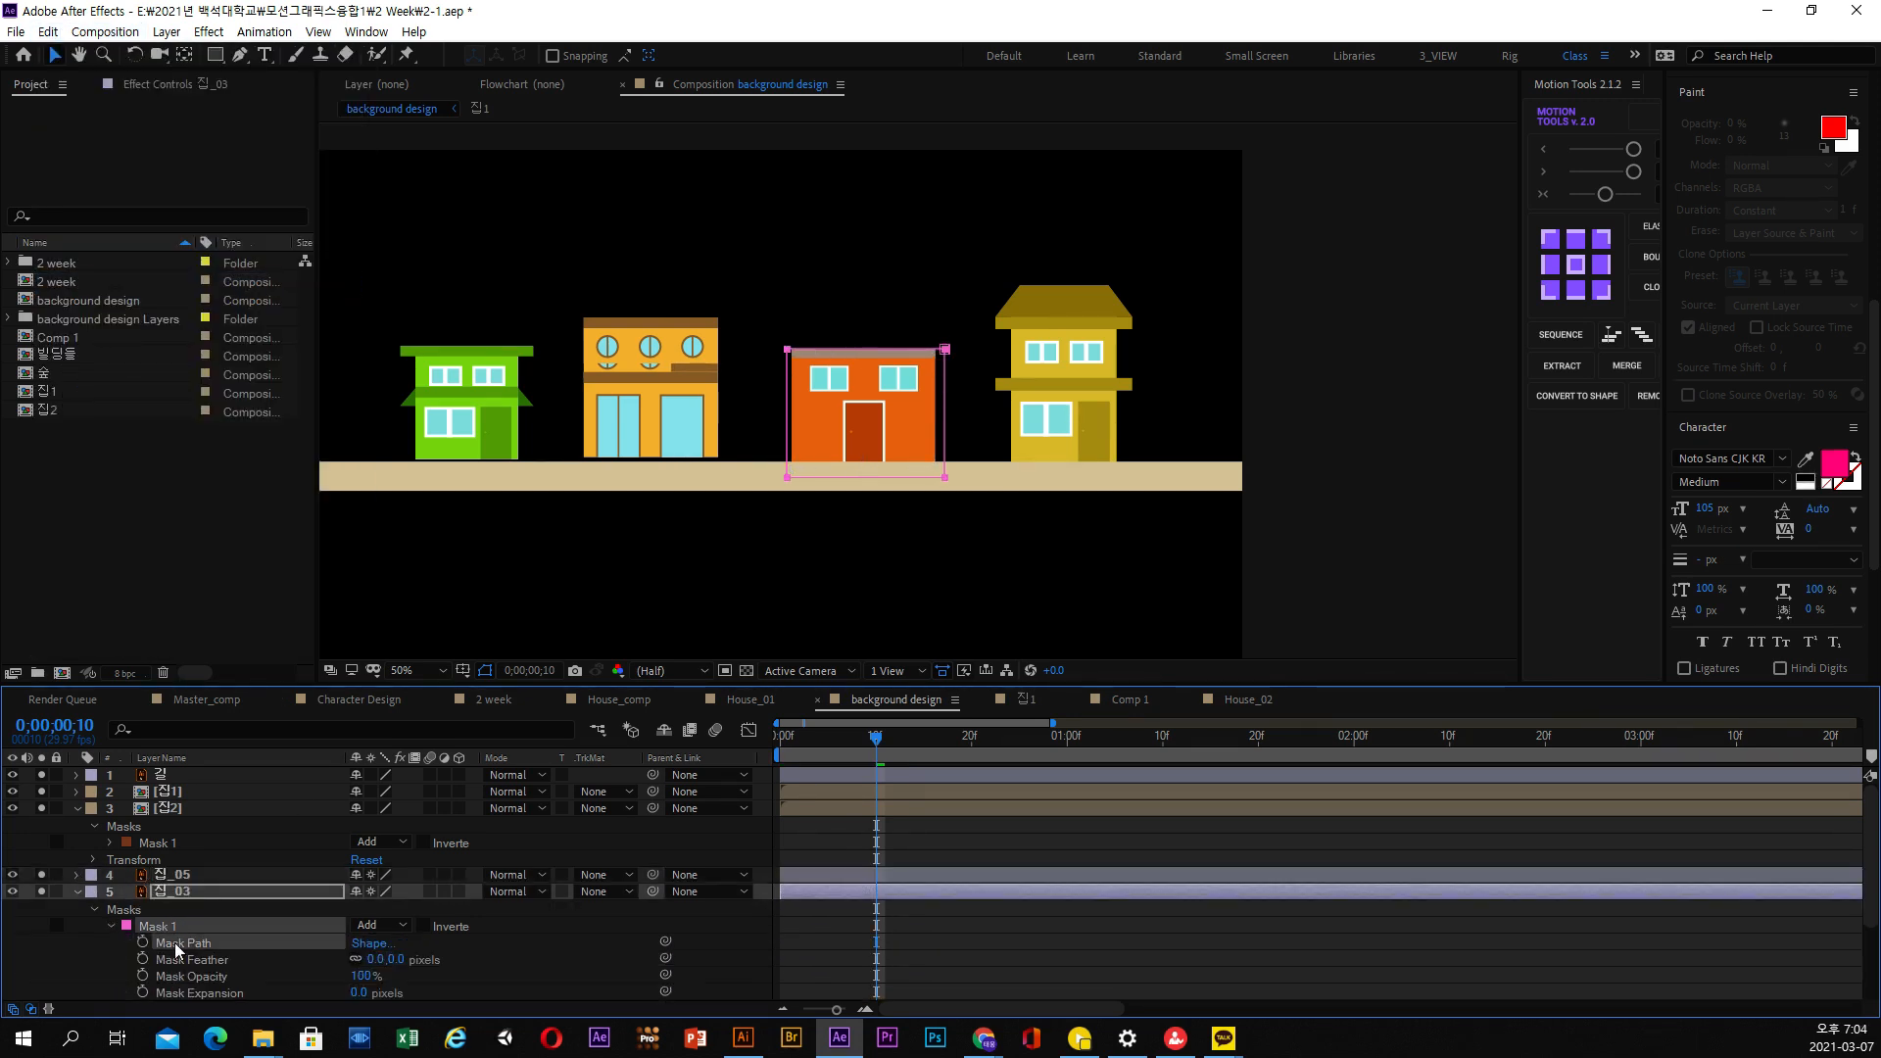
left_click_drag(774, 275, 966, 531)
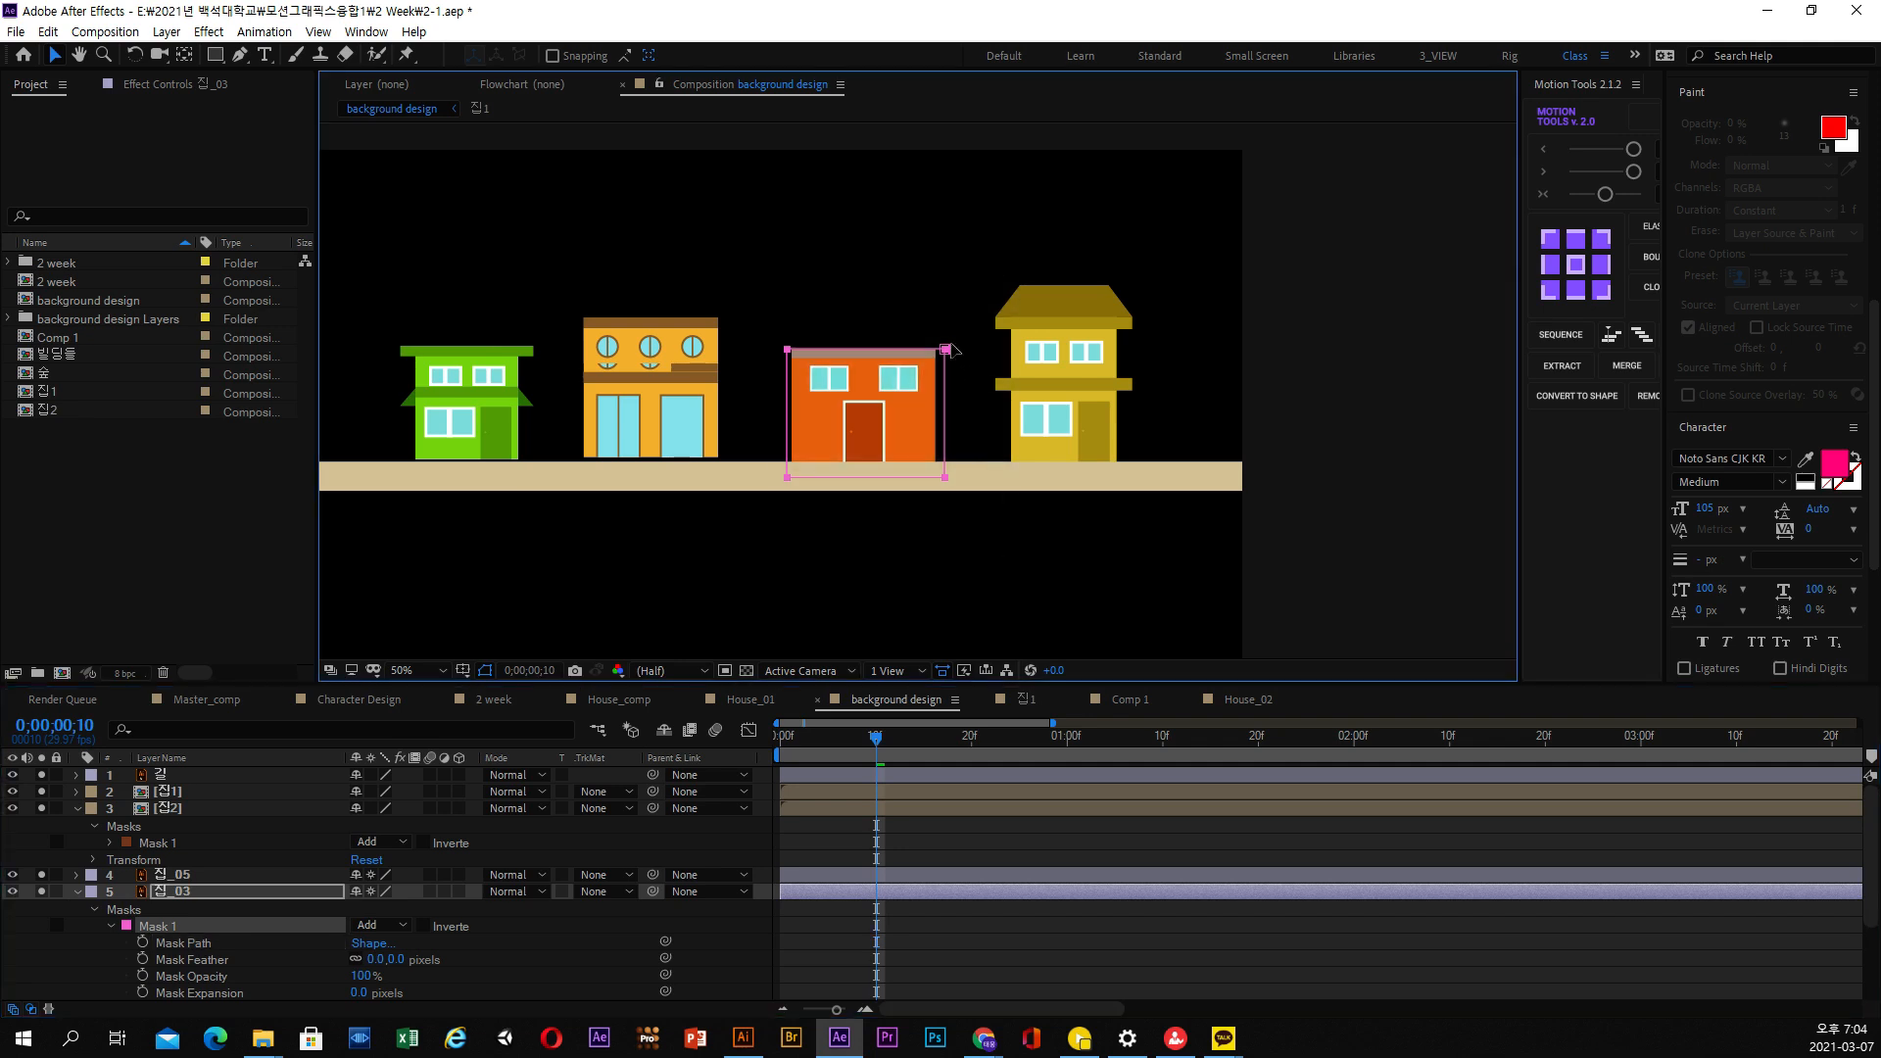
left_click_drag(949, 344, 950, 223)
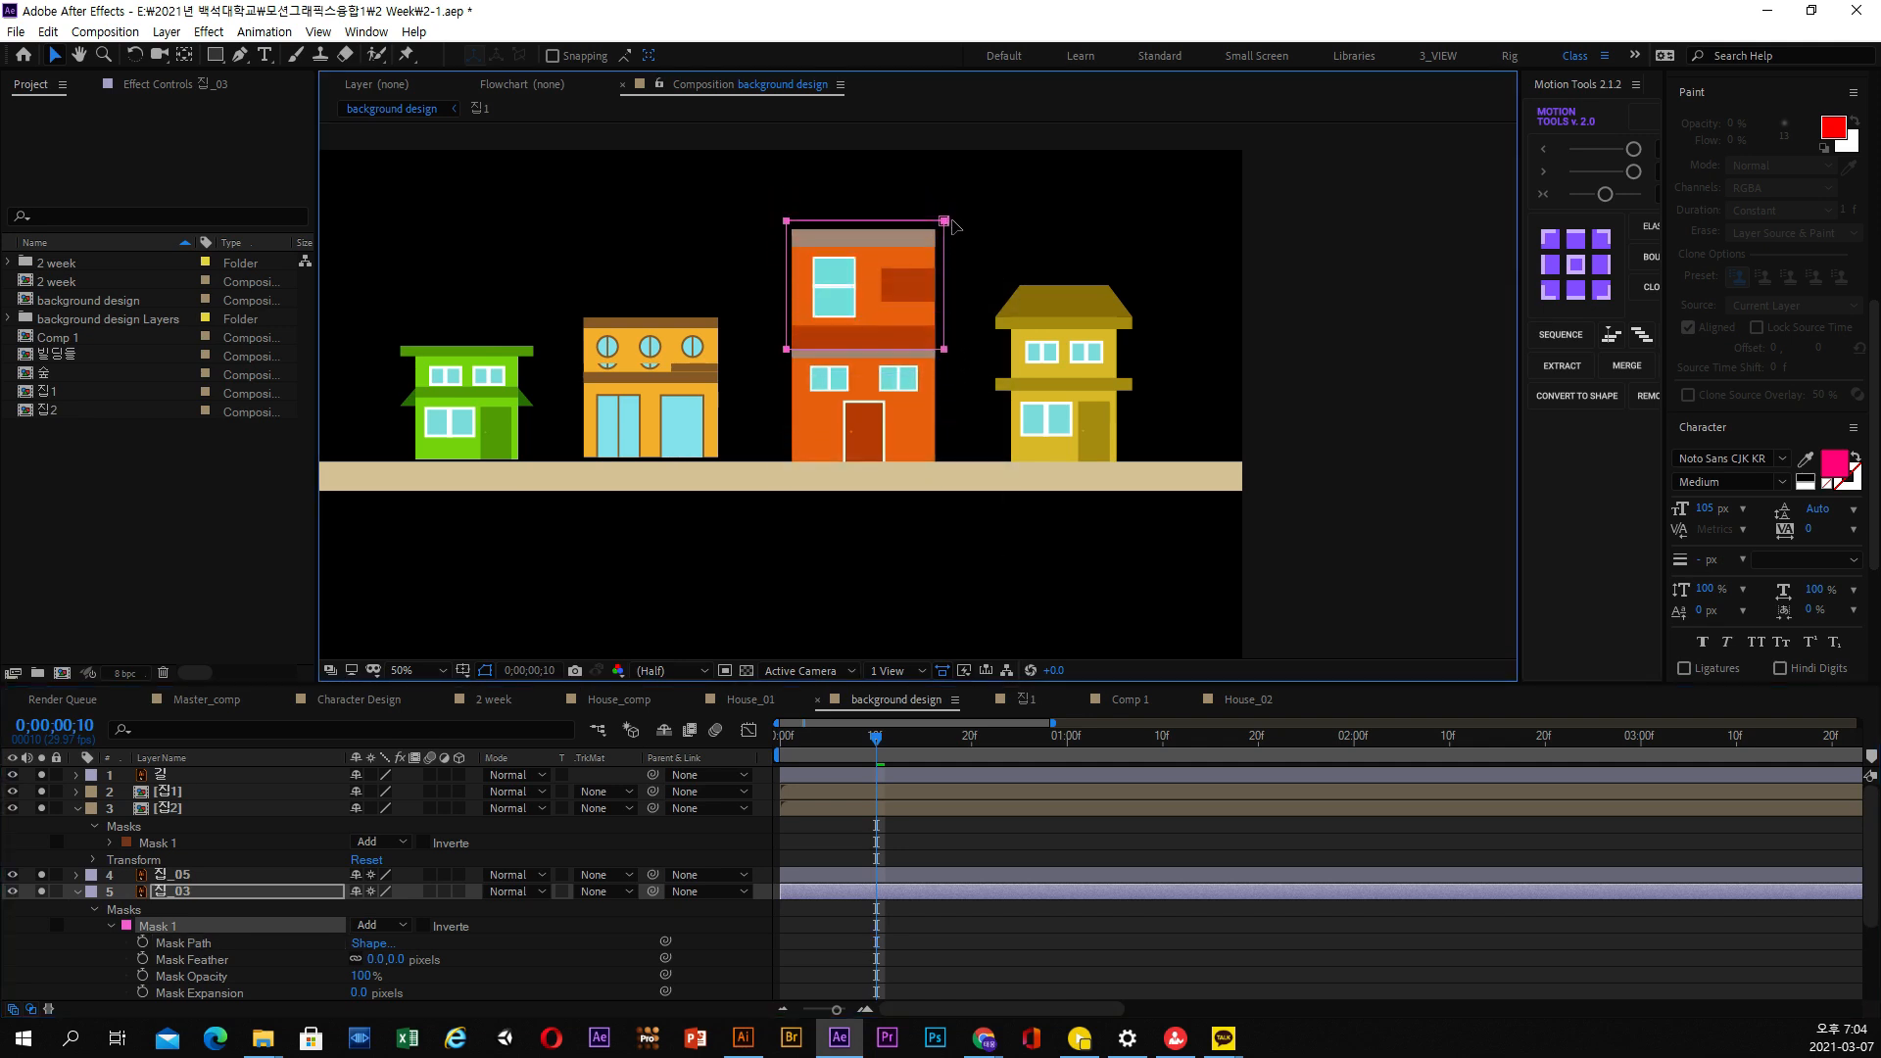
scroll(952, 223, "up", 2)
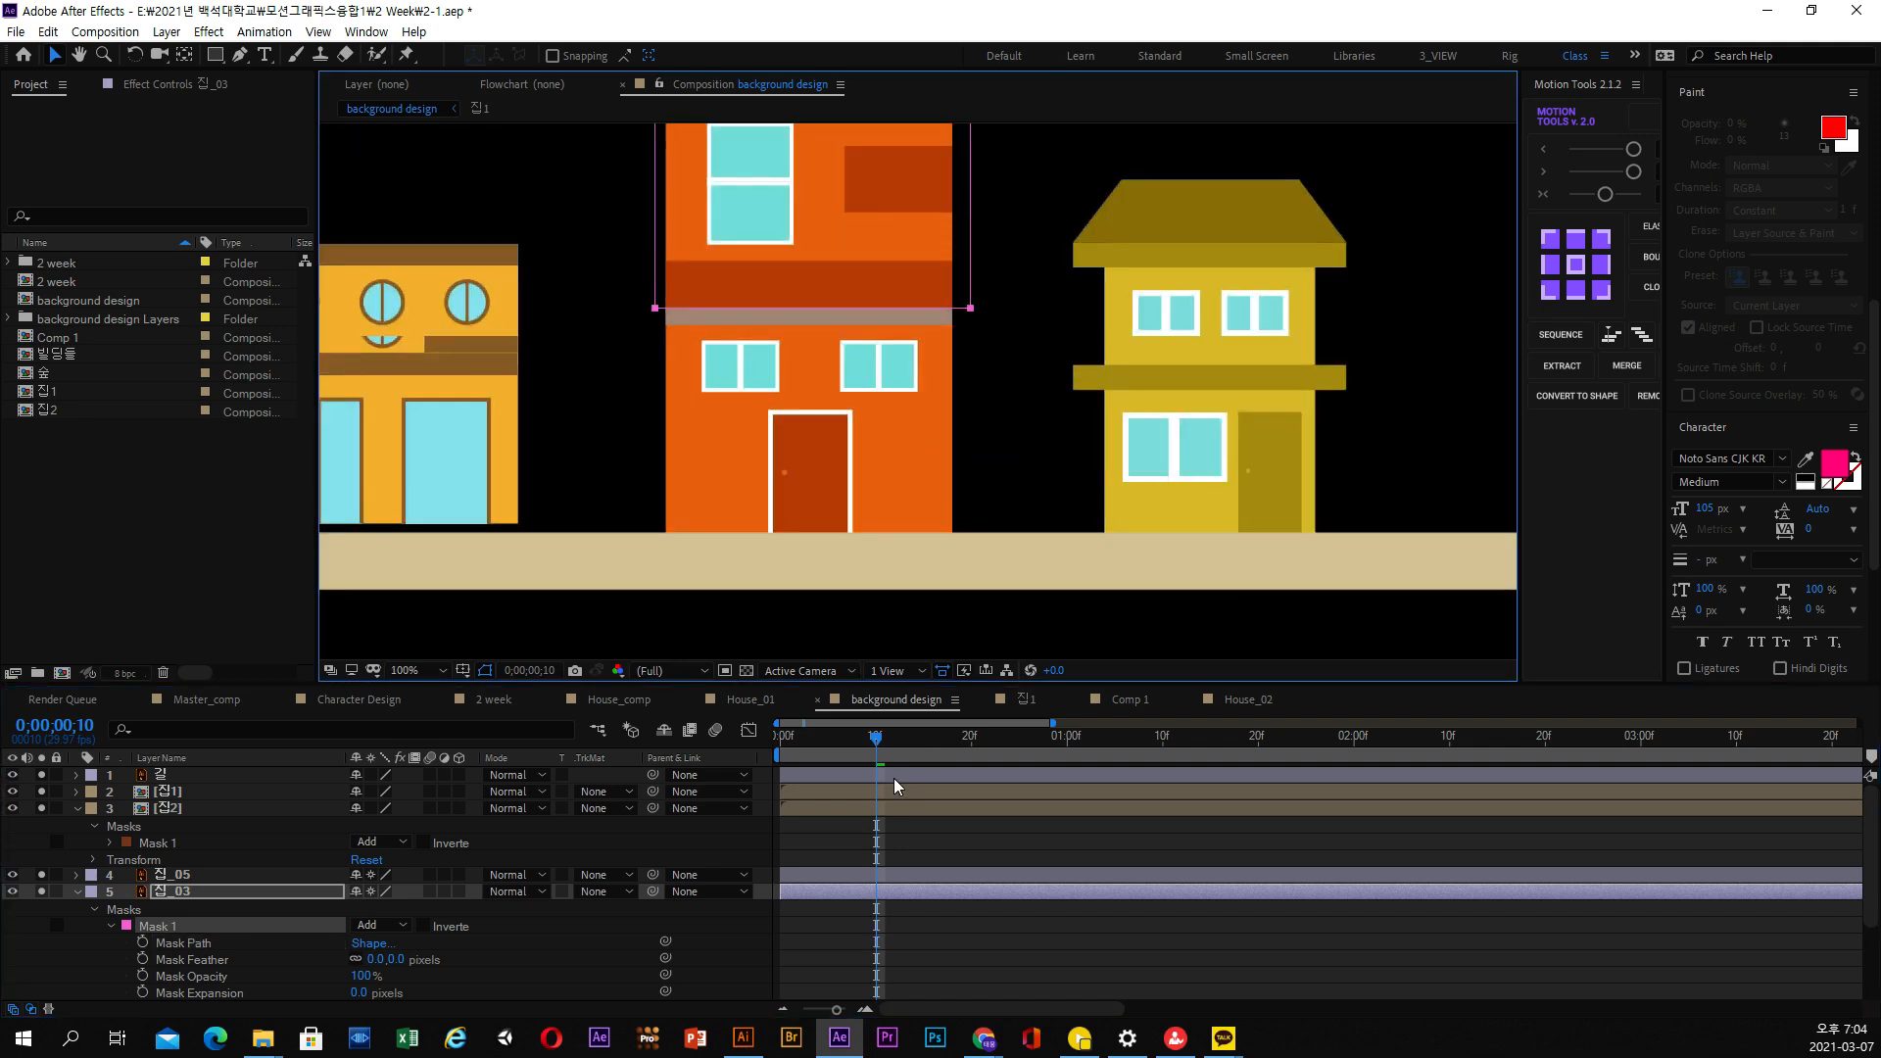
Show only the Position keyframes of the 집_05 and 집_03 layers and collapse the properties of 집_04
scroll(894, 777, "down", 2)
left_click(170, 844)
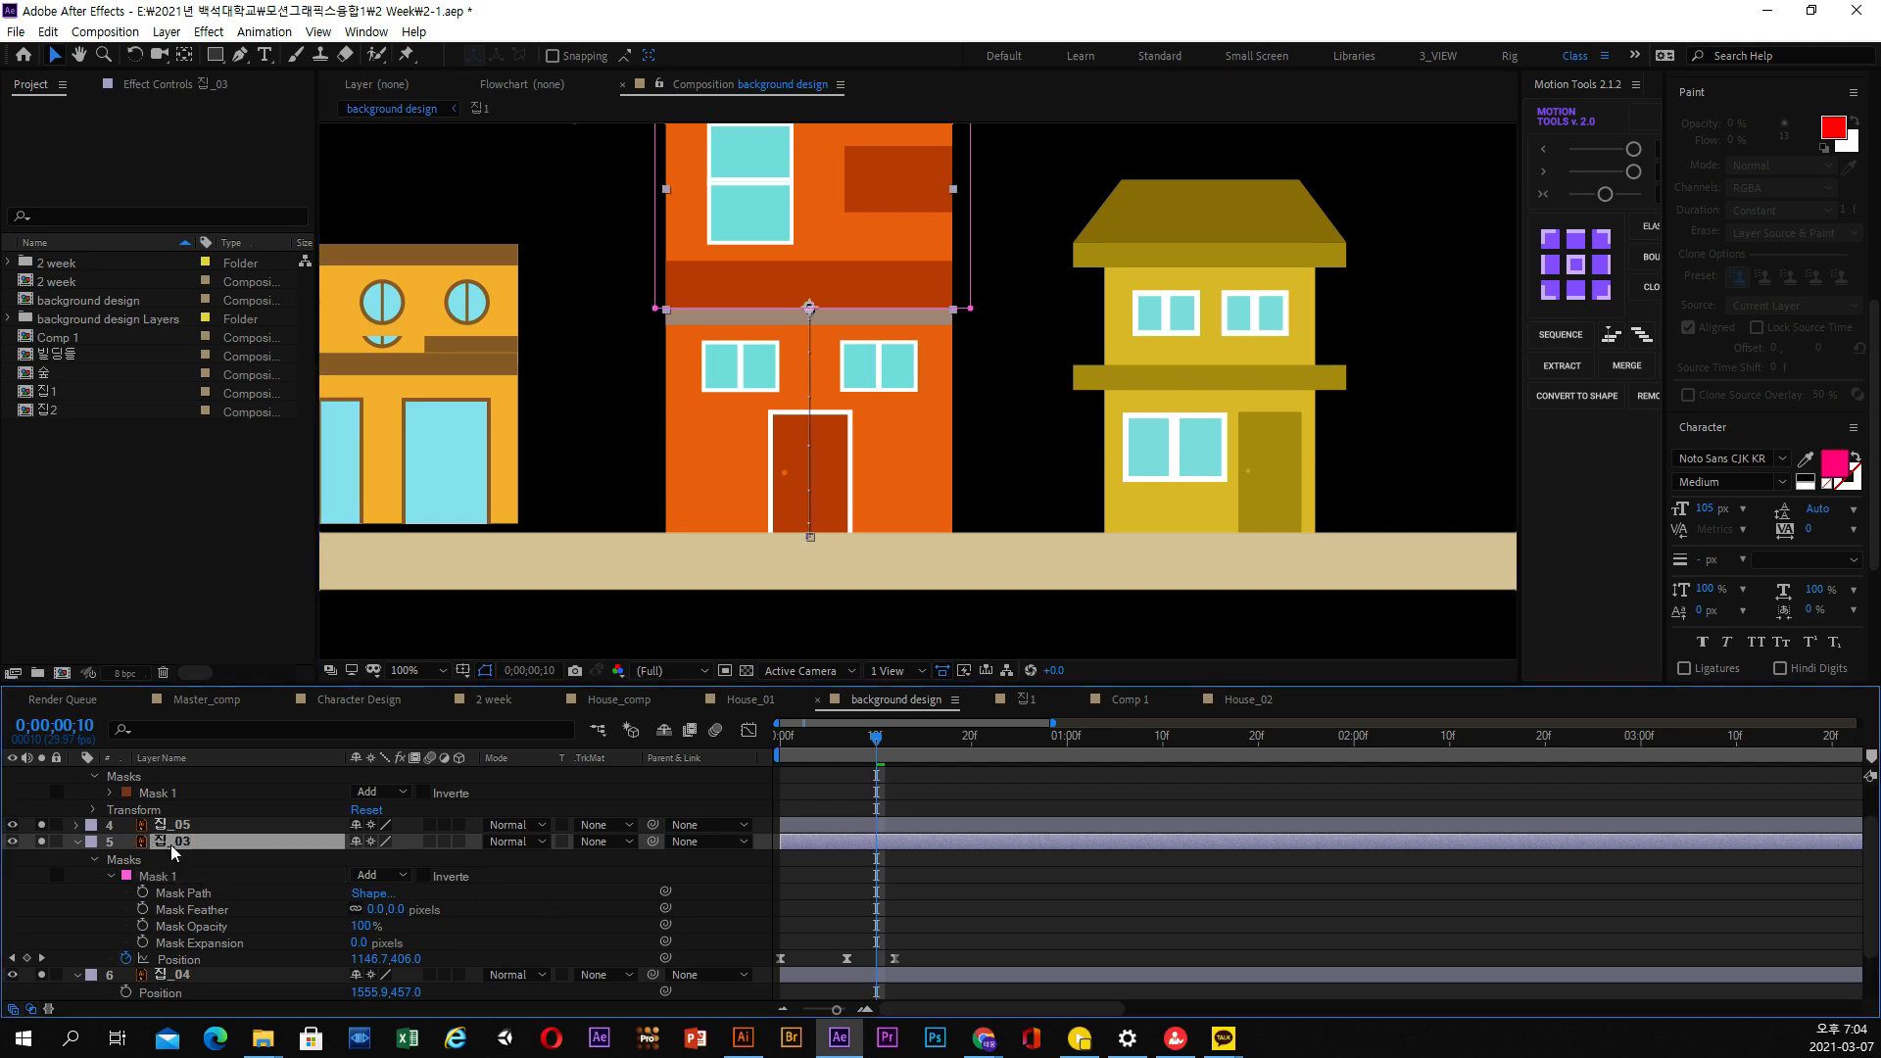
left_click(186, 827)
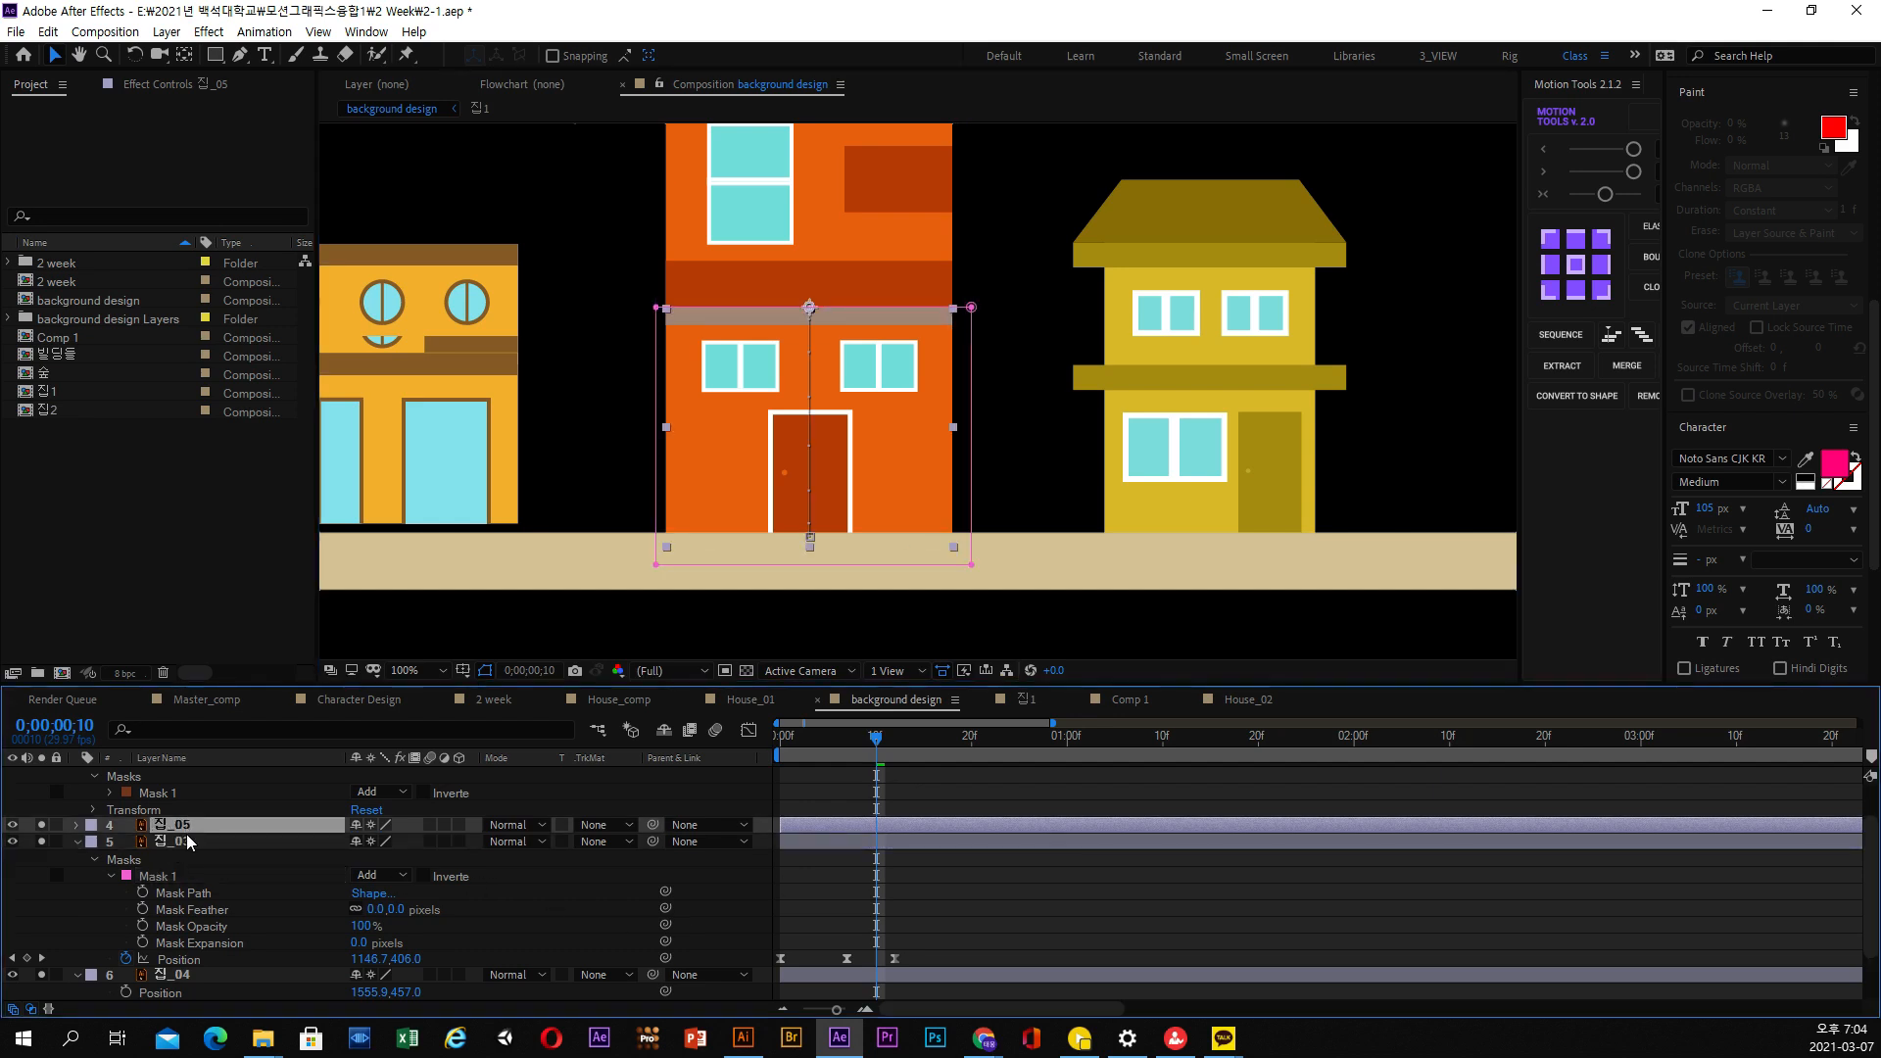
left_click(186, 841)
key("u")
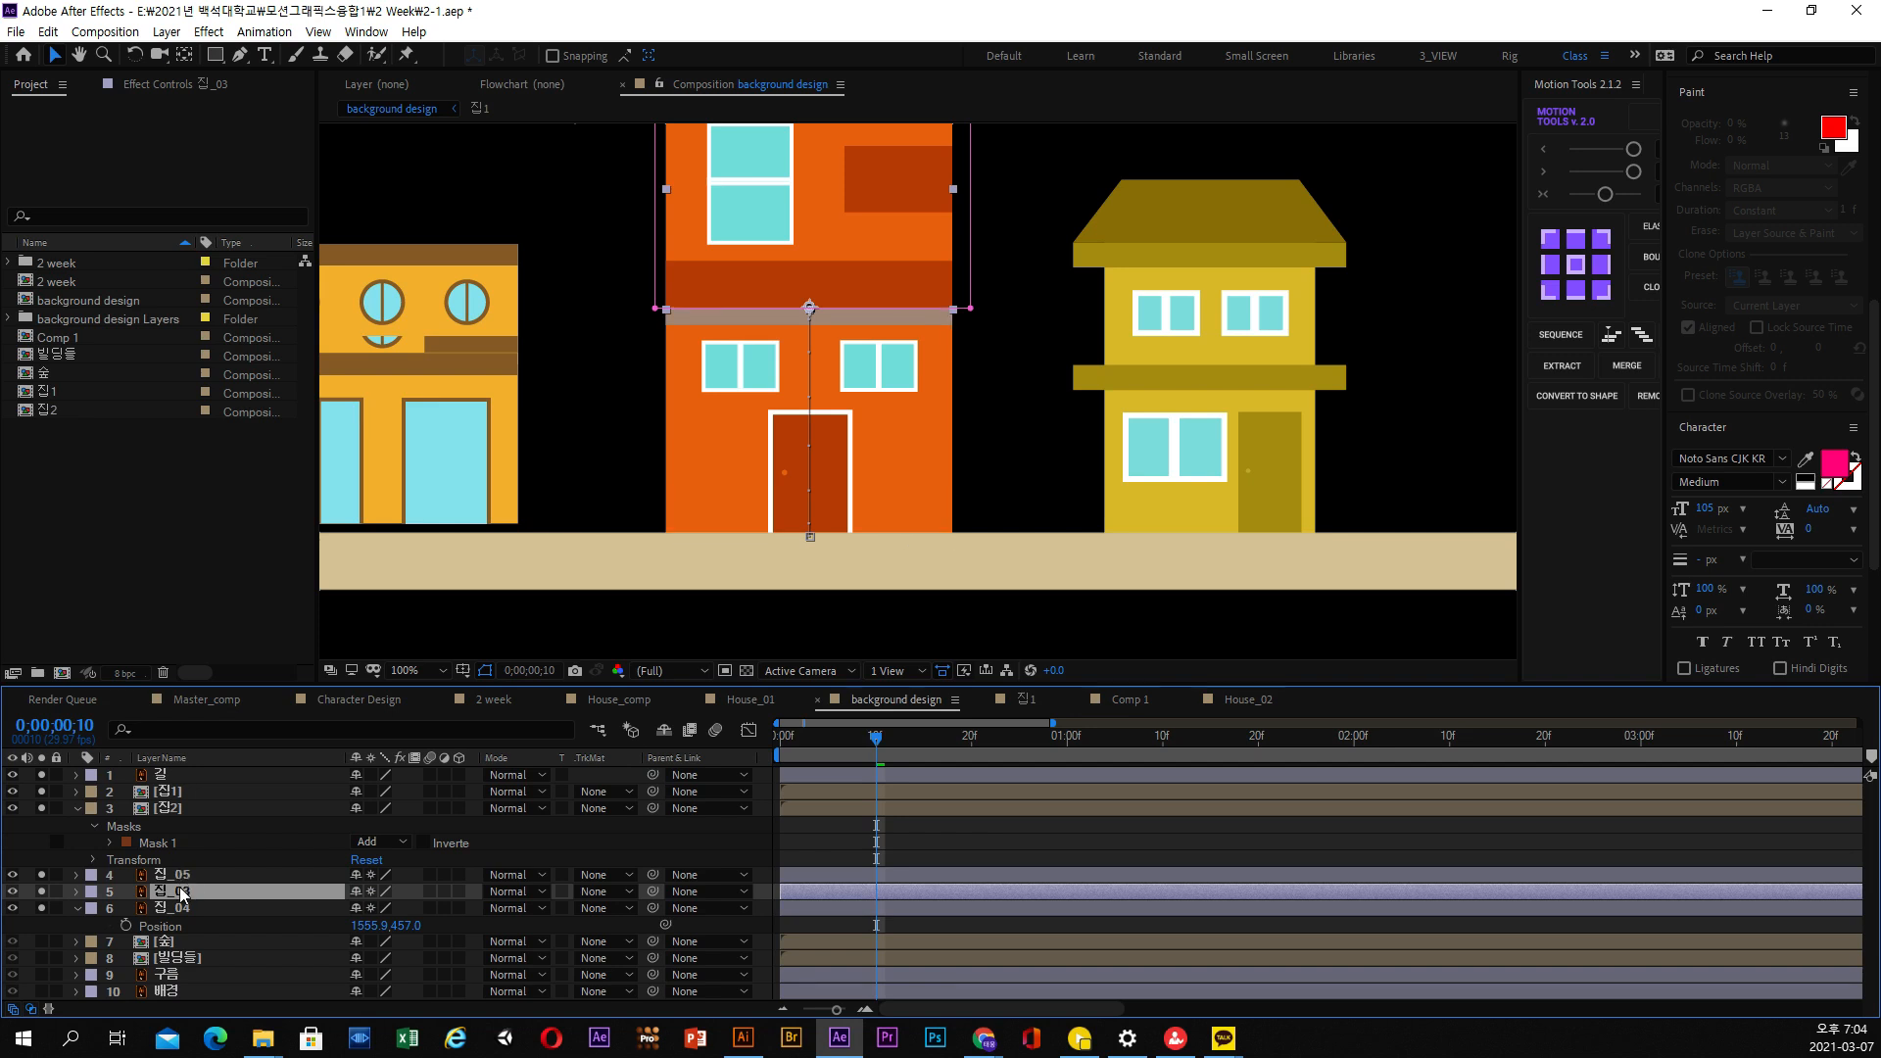
key("u")
left_click(185, 925)
key("u")
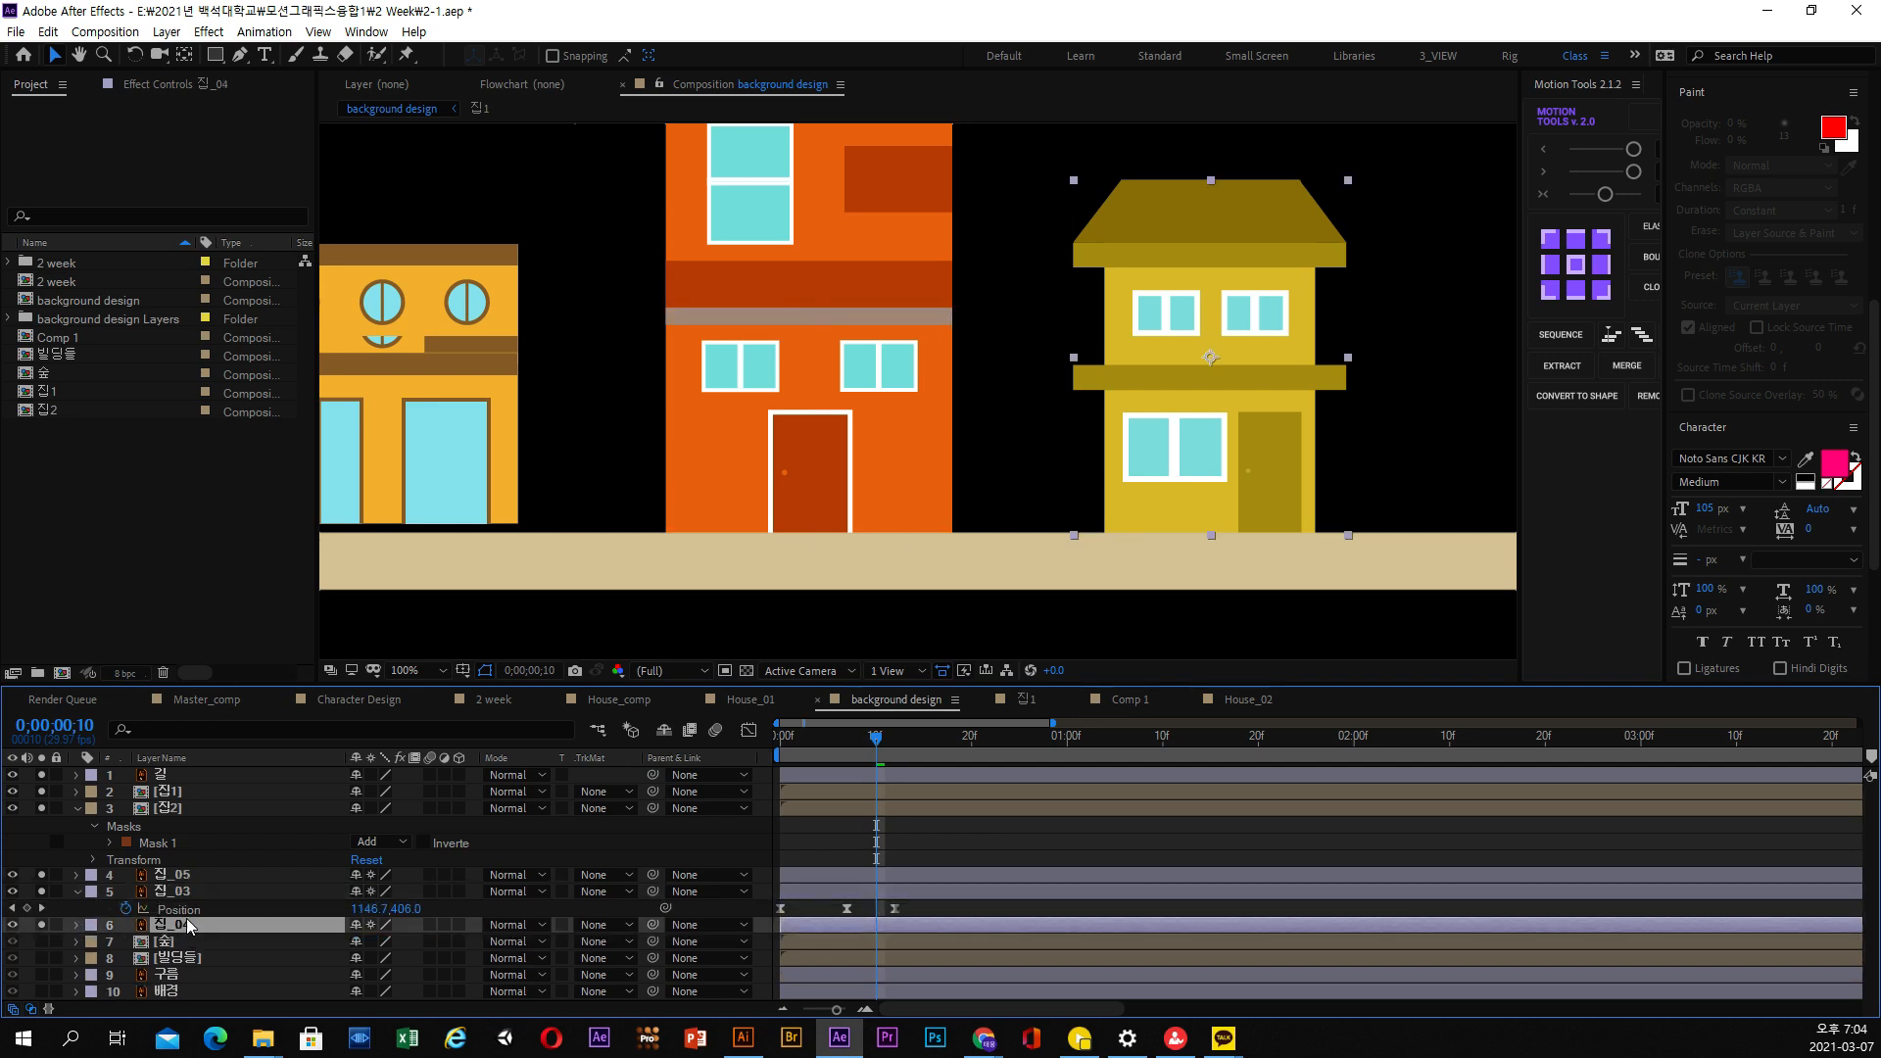
left_click(186, 888)
left_click(182, 874)
key("u")
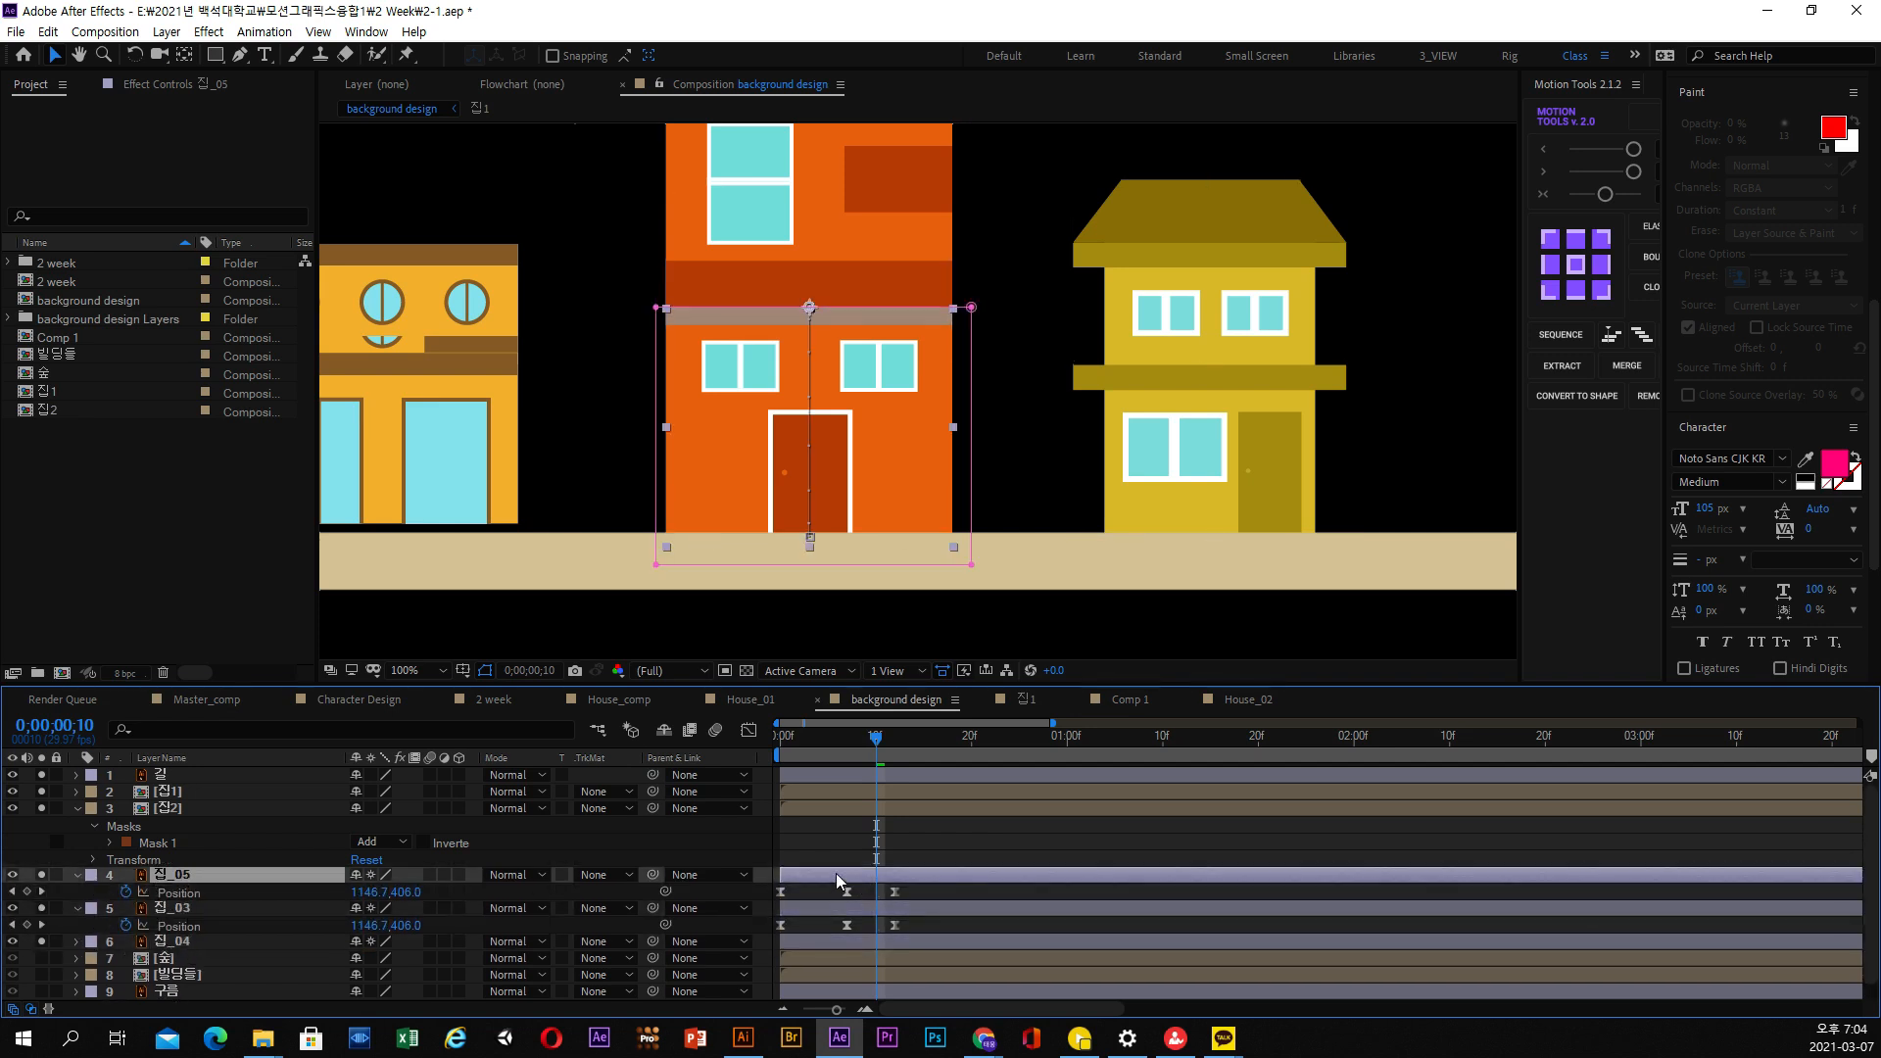
Shift the 집_03 upper-floor layer in time so that it starts at 0;00;00;07, after the lower floor rises
mouse_move(831, 737)
left_mouse_down()
mouse_move(751, 740)
mouse_move(846, 740)
left_mouse_up()
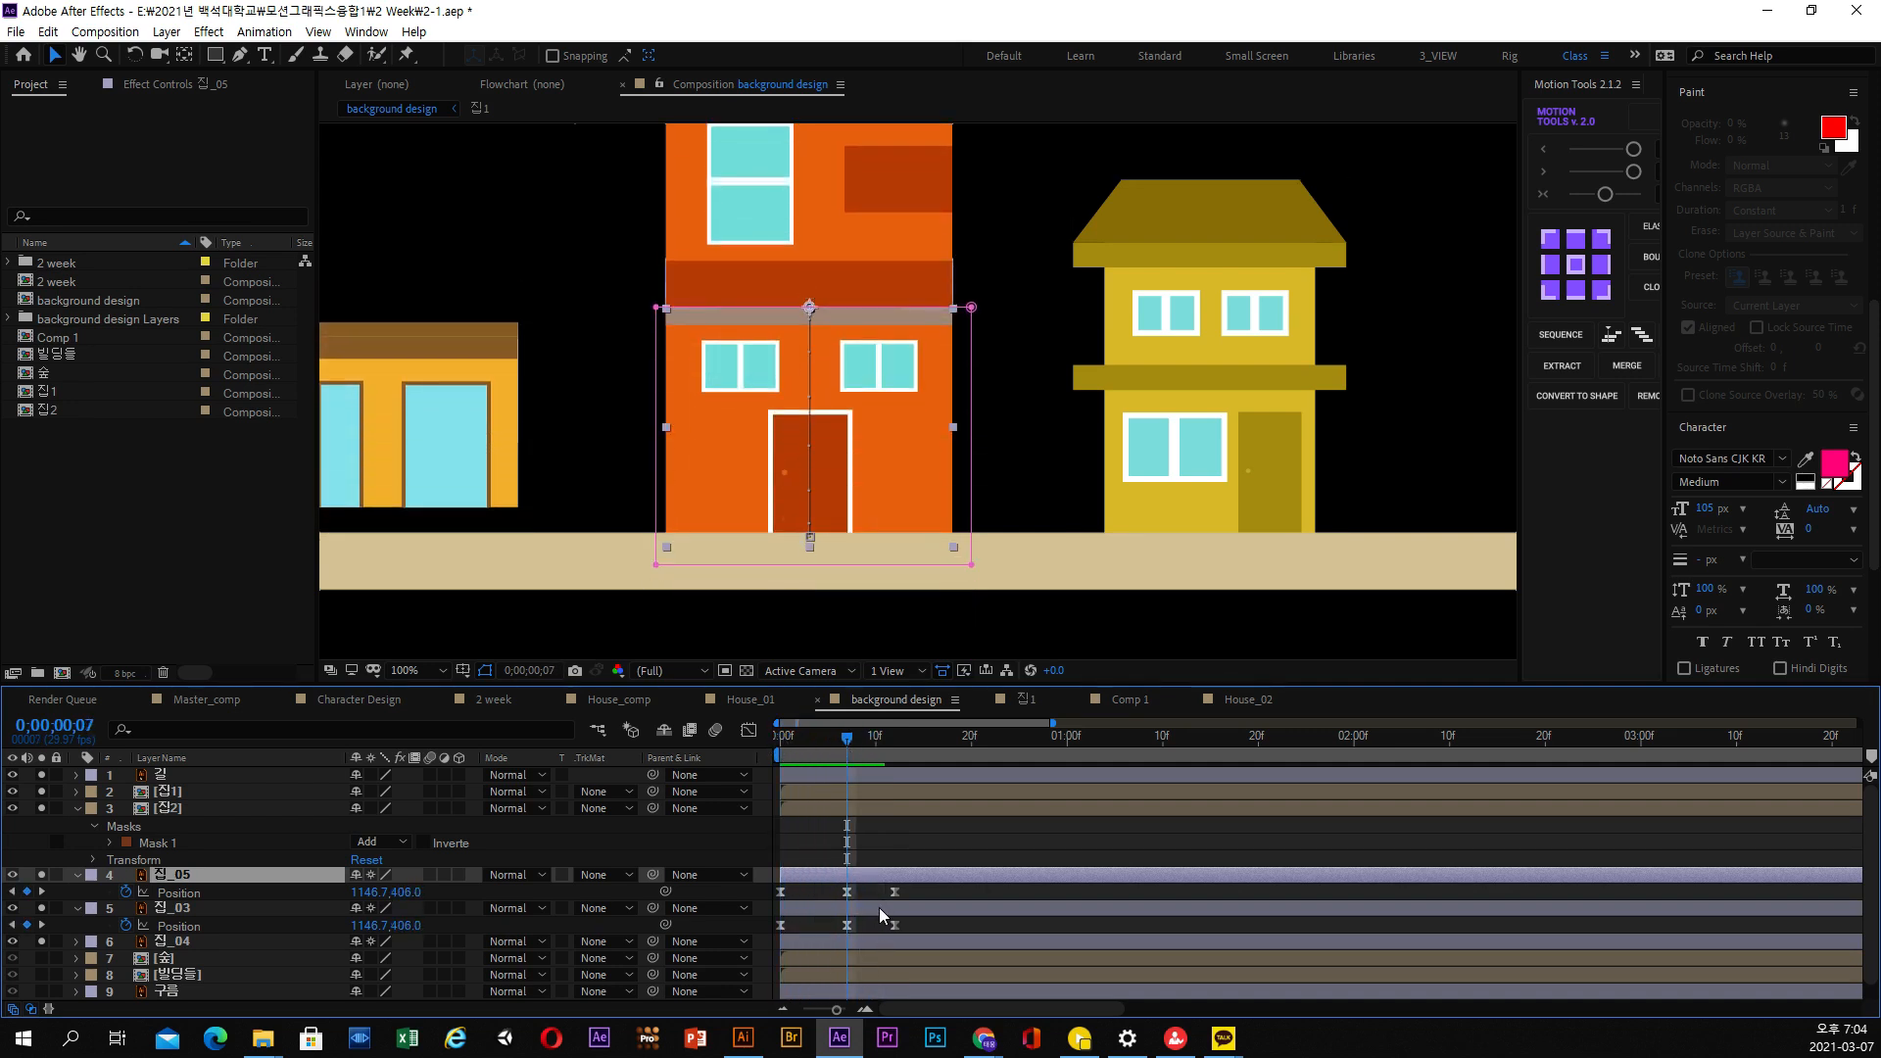
left_click_drag(879, 911, 927, 909)
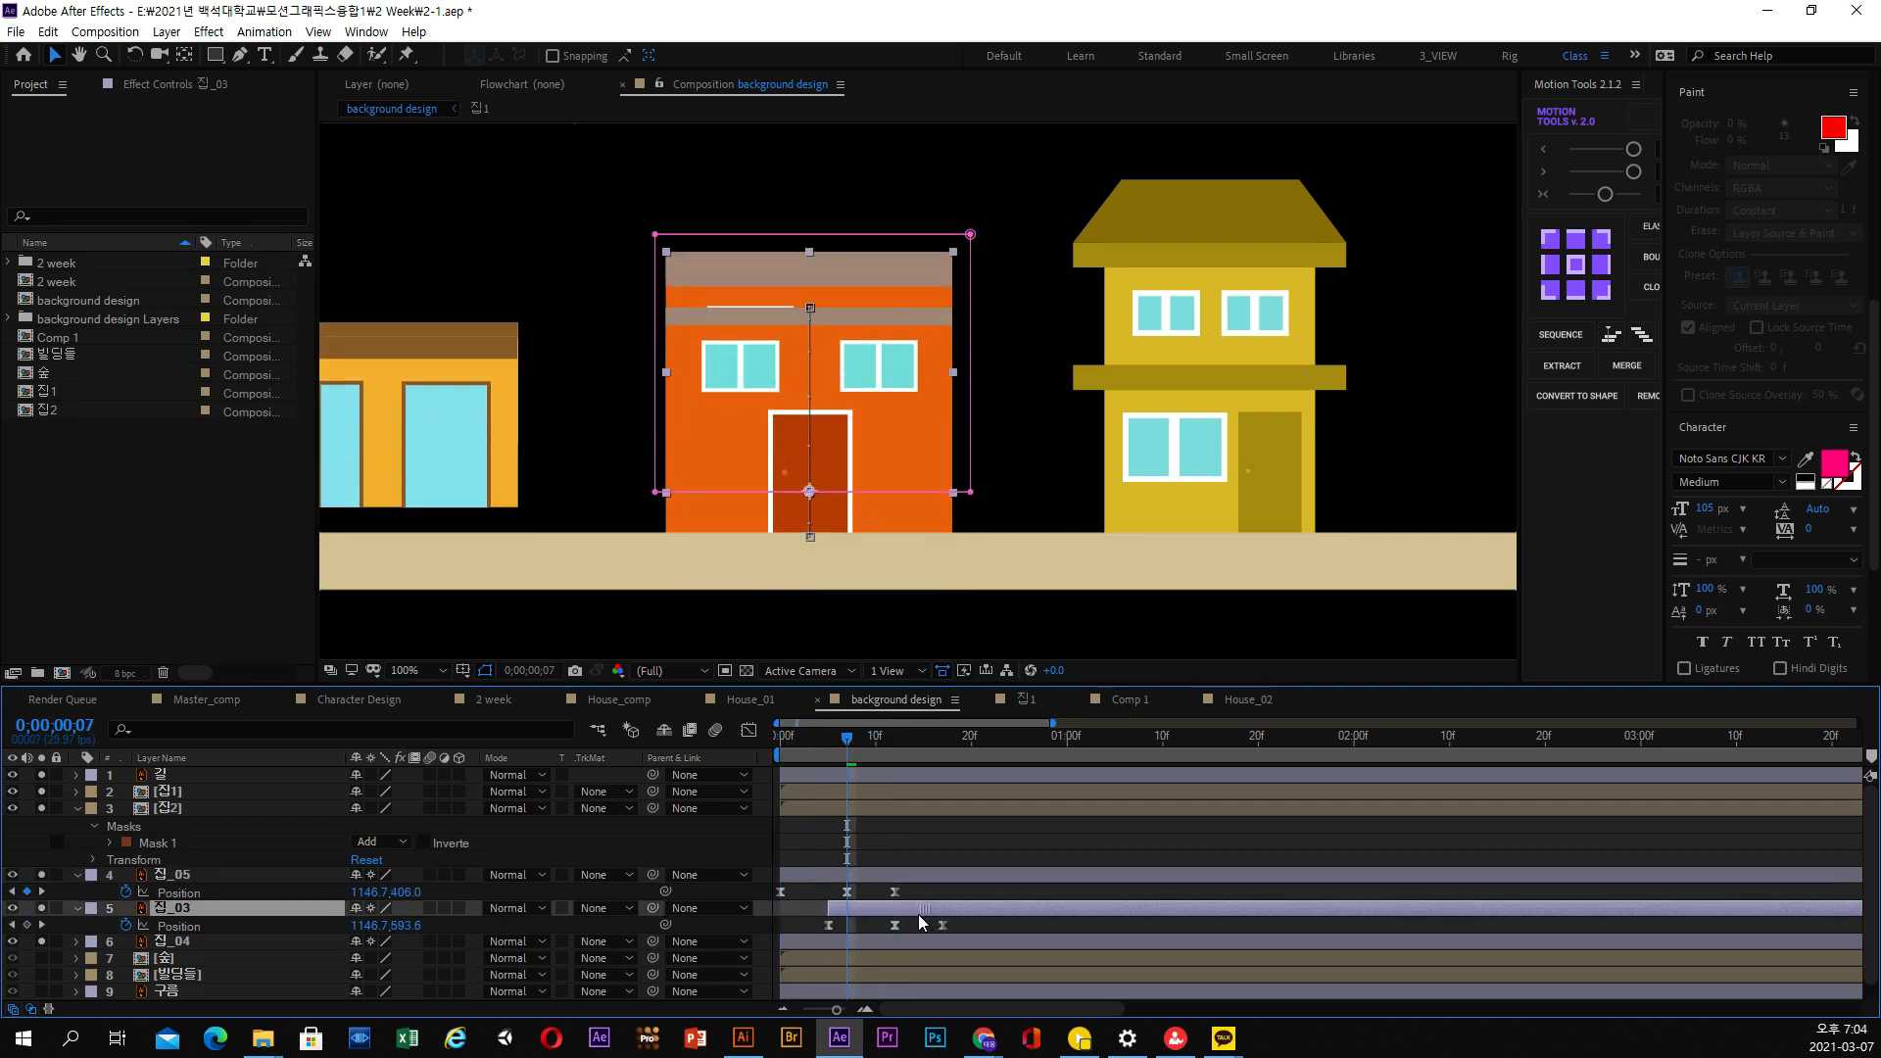
left_click(817, 739)
left_click_drag(805, 741, 844, 752)
left_click_drag(891, 904, 901, 905)
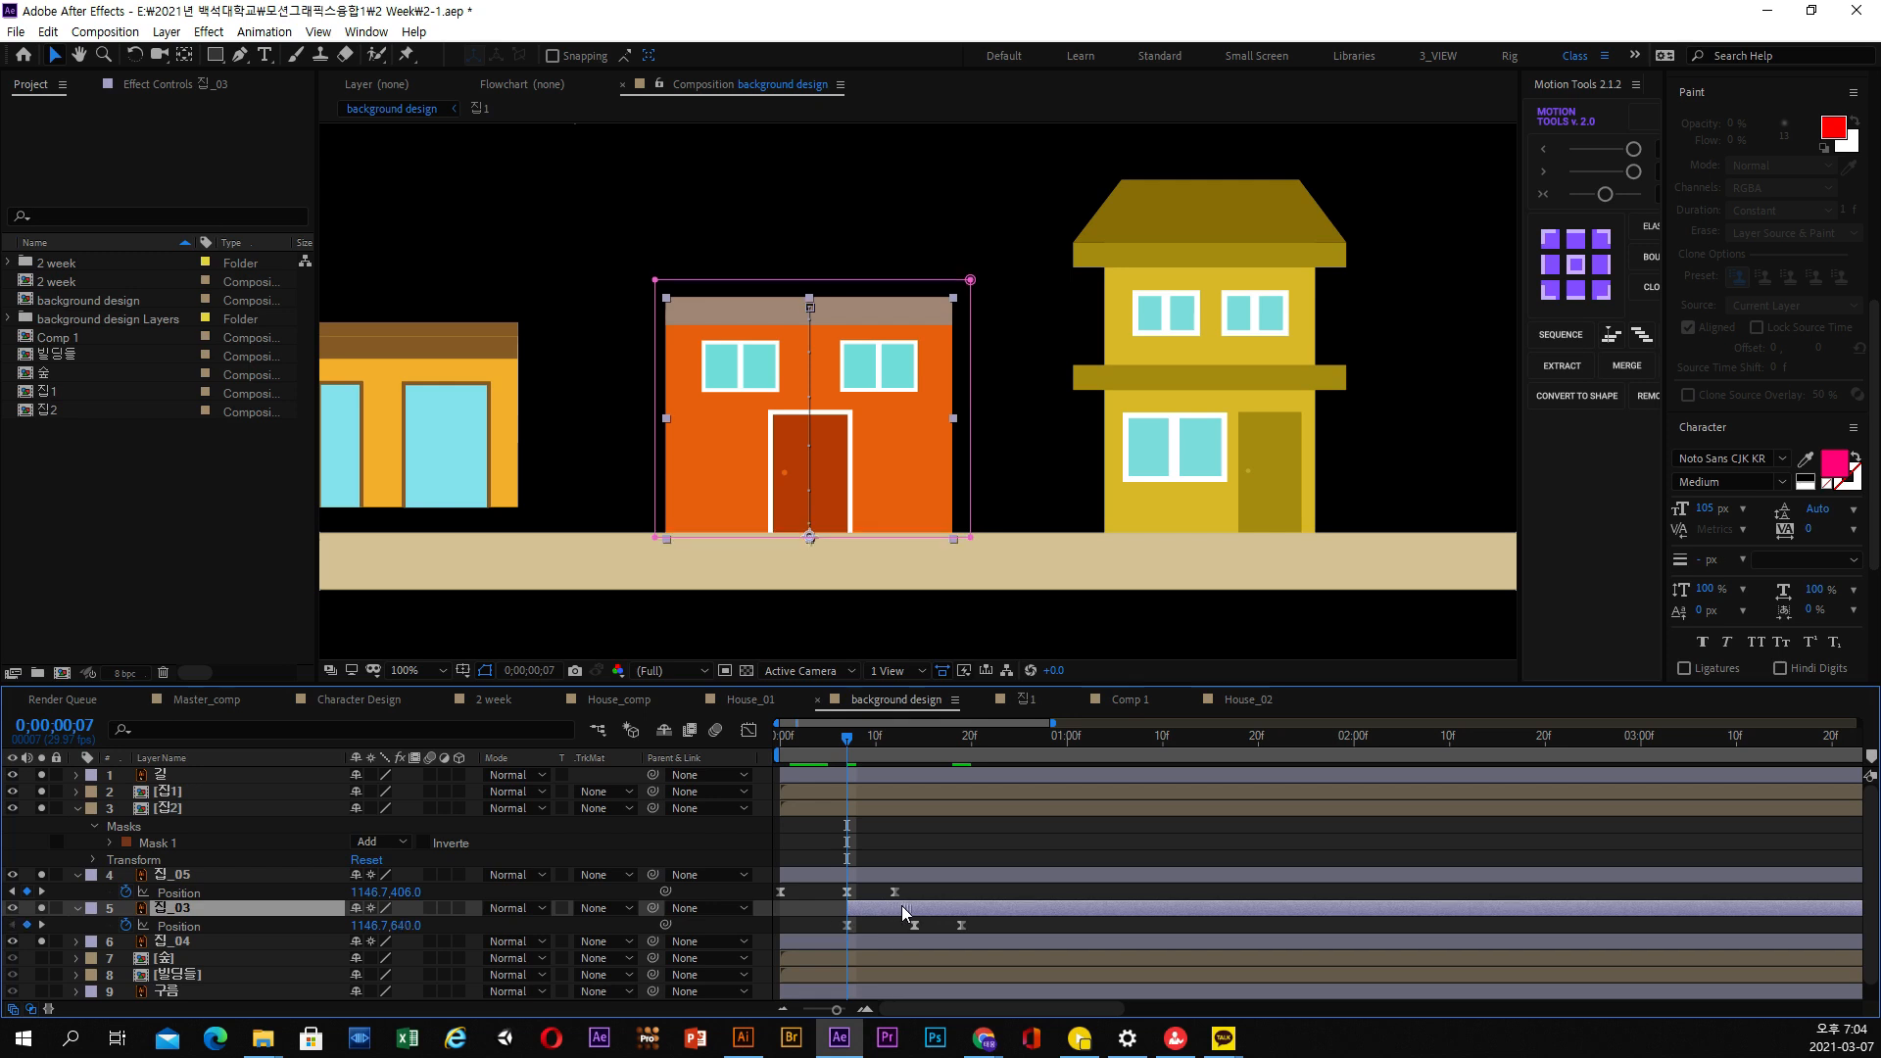
Overshoot both floors by raising 집_05 to Y 380.0 at 0;00;00;07 and 집_03 at 0;00;00;14, and preview from the first frame
mouse_move(843, 754)
left_mouse_down()
mouse_move(901, 746)
mouse_move(778, 744)
mouse_move(848, 746)
left_mouse_up()
left_click_drag(402, 893, 381, 891)
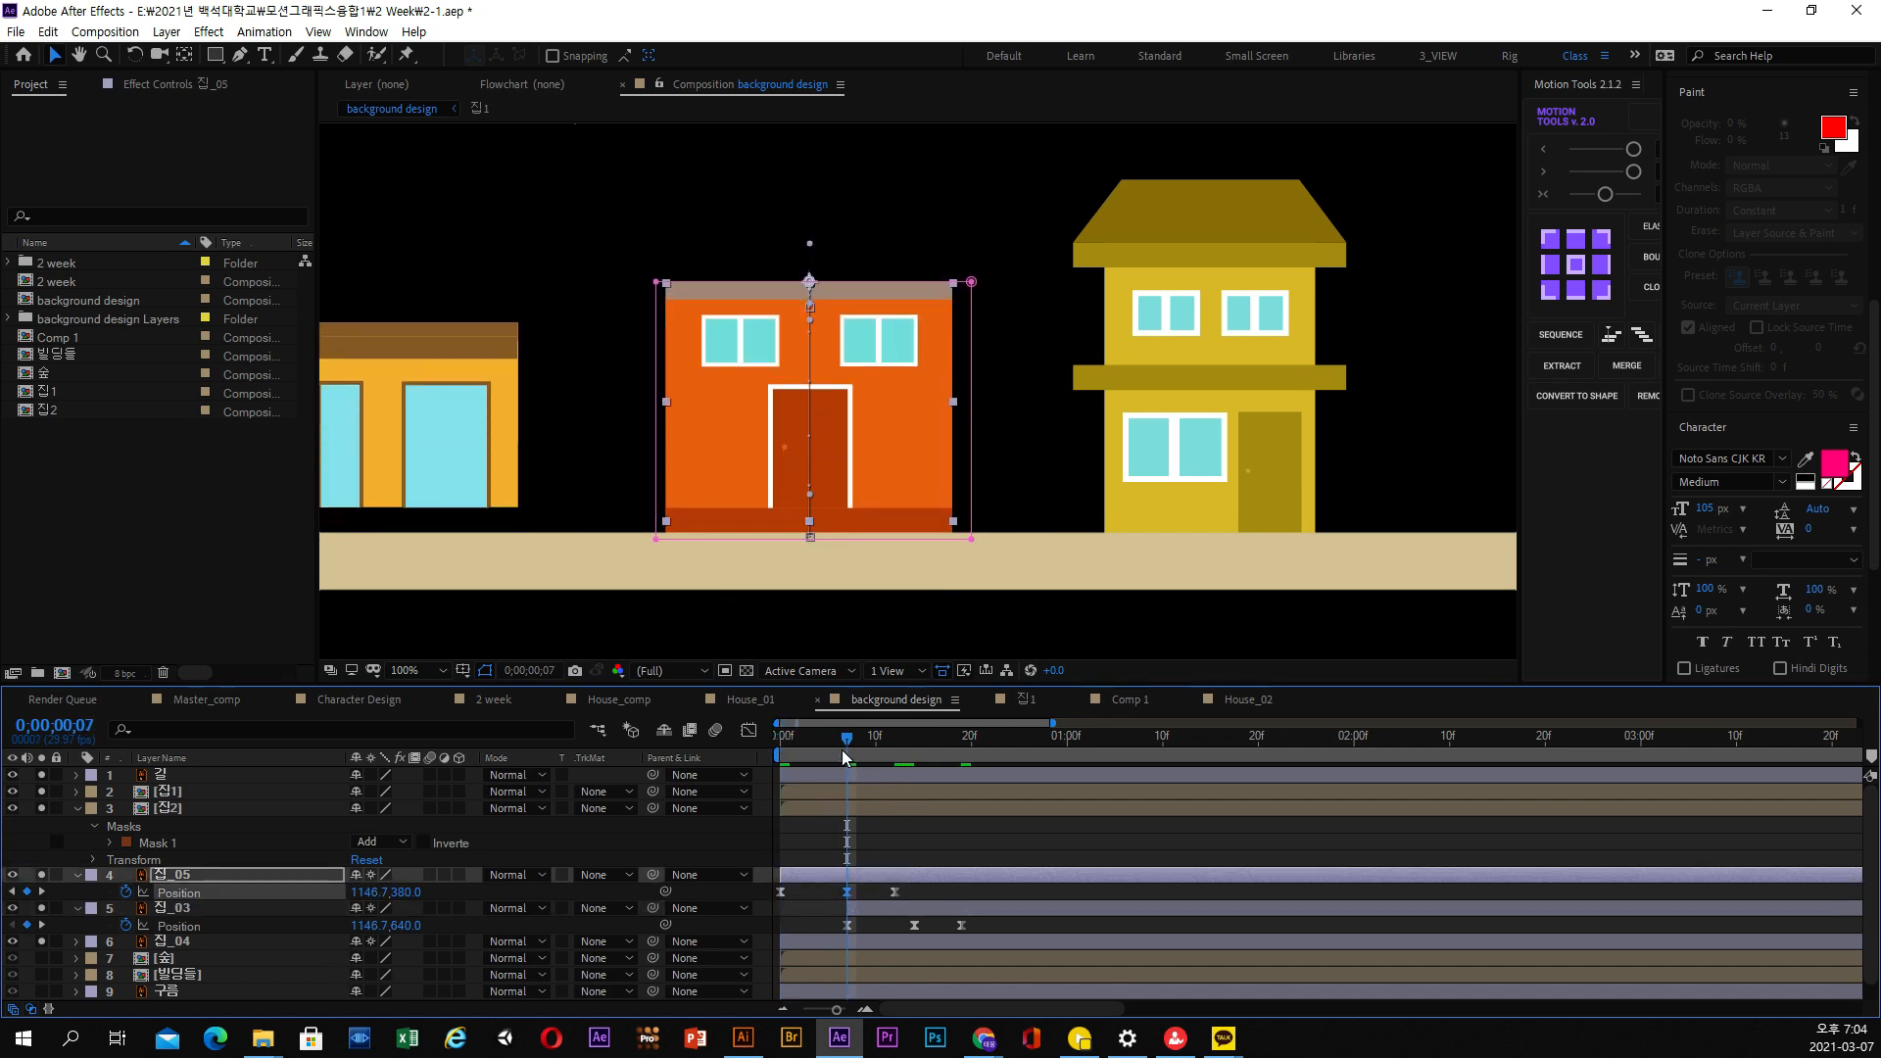
left_click_drag(842, 748, 914, 742)
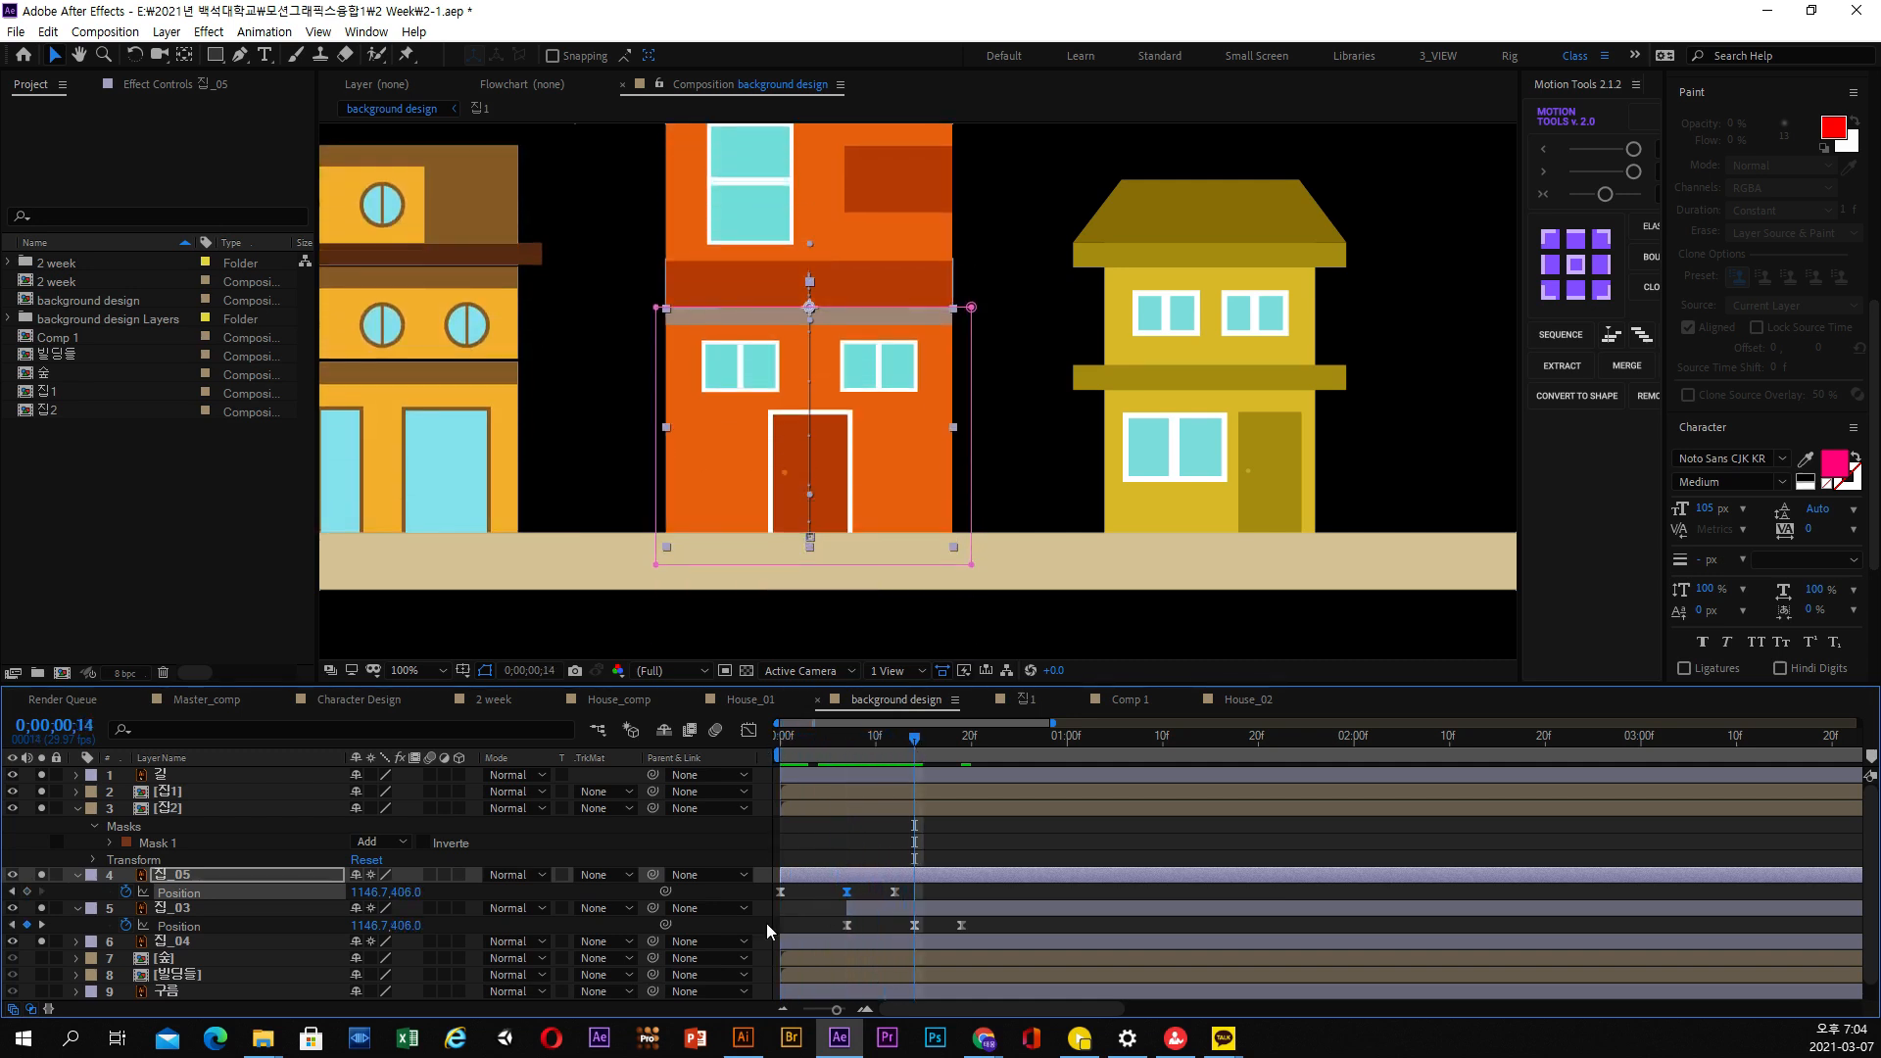
left_click_drag(387, 930, 363, 929)
left_click_drag(919, 743, 963, 746)
key("Home")
key("space")
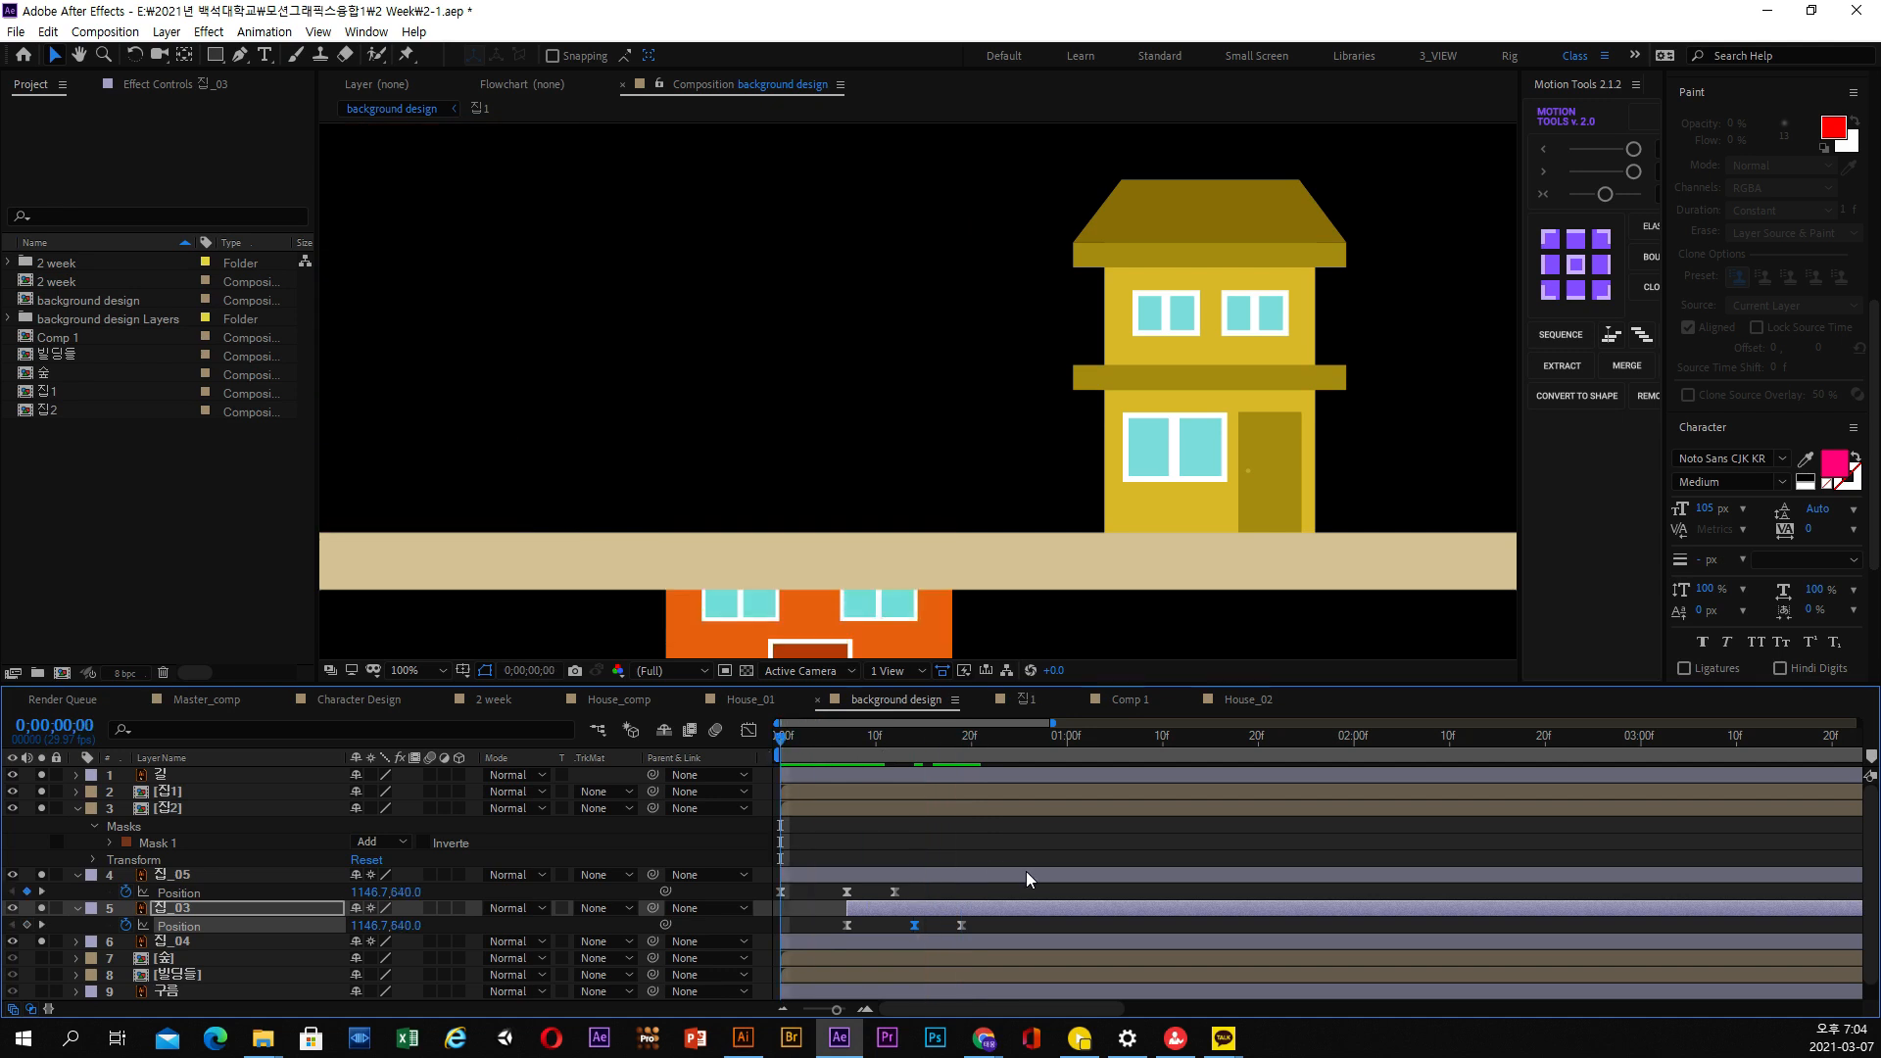
Preview the third house's rise from the first frame with the whole composition in view
key("space")
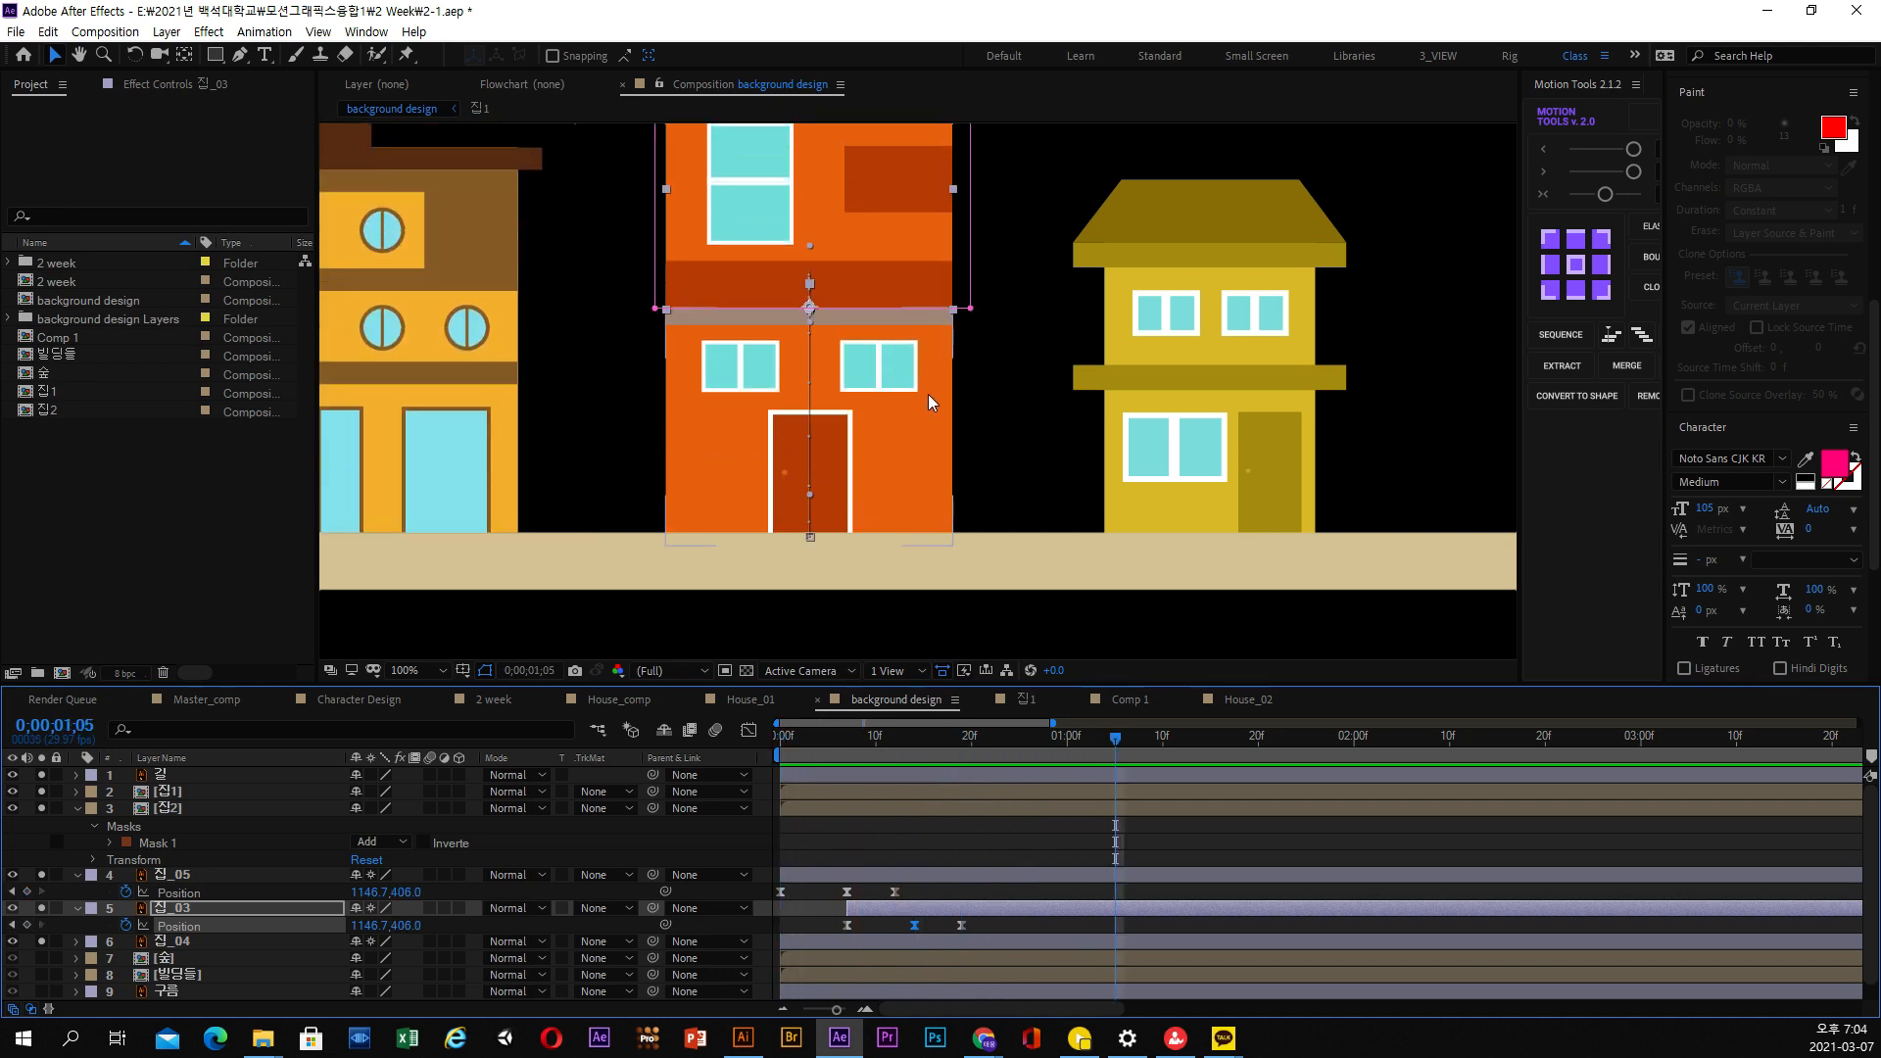
scroll(926, 394, "down", 2)
key("Home")
key("space")
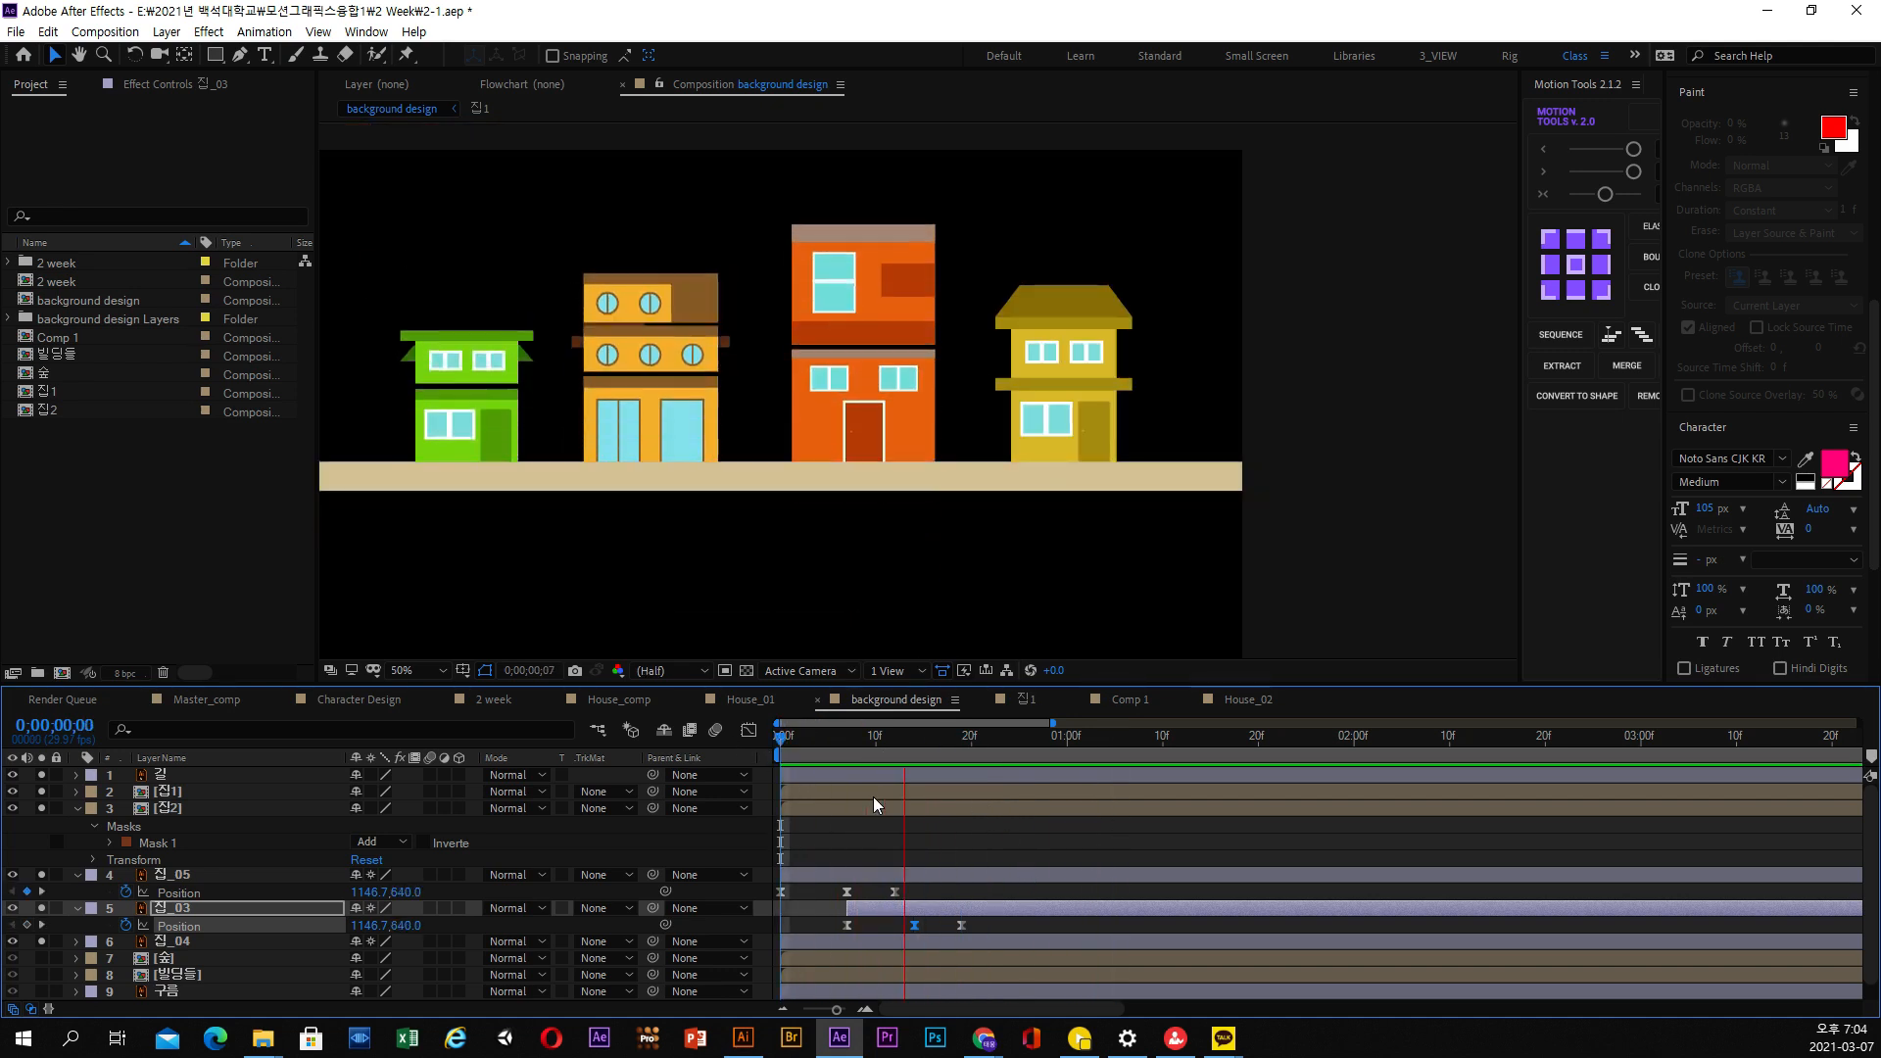
key("space")
Pre-compose the 집_05 and 집_03 floor layers into a new composition named 집3, moving all attributes into it
left_click(202, 874, "shift")
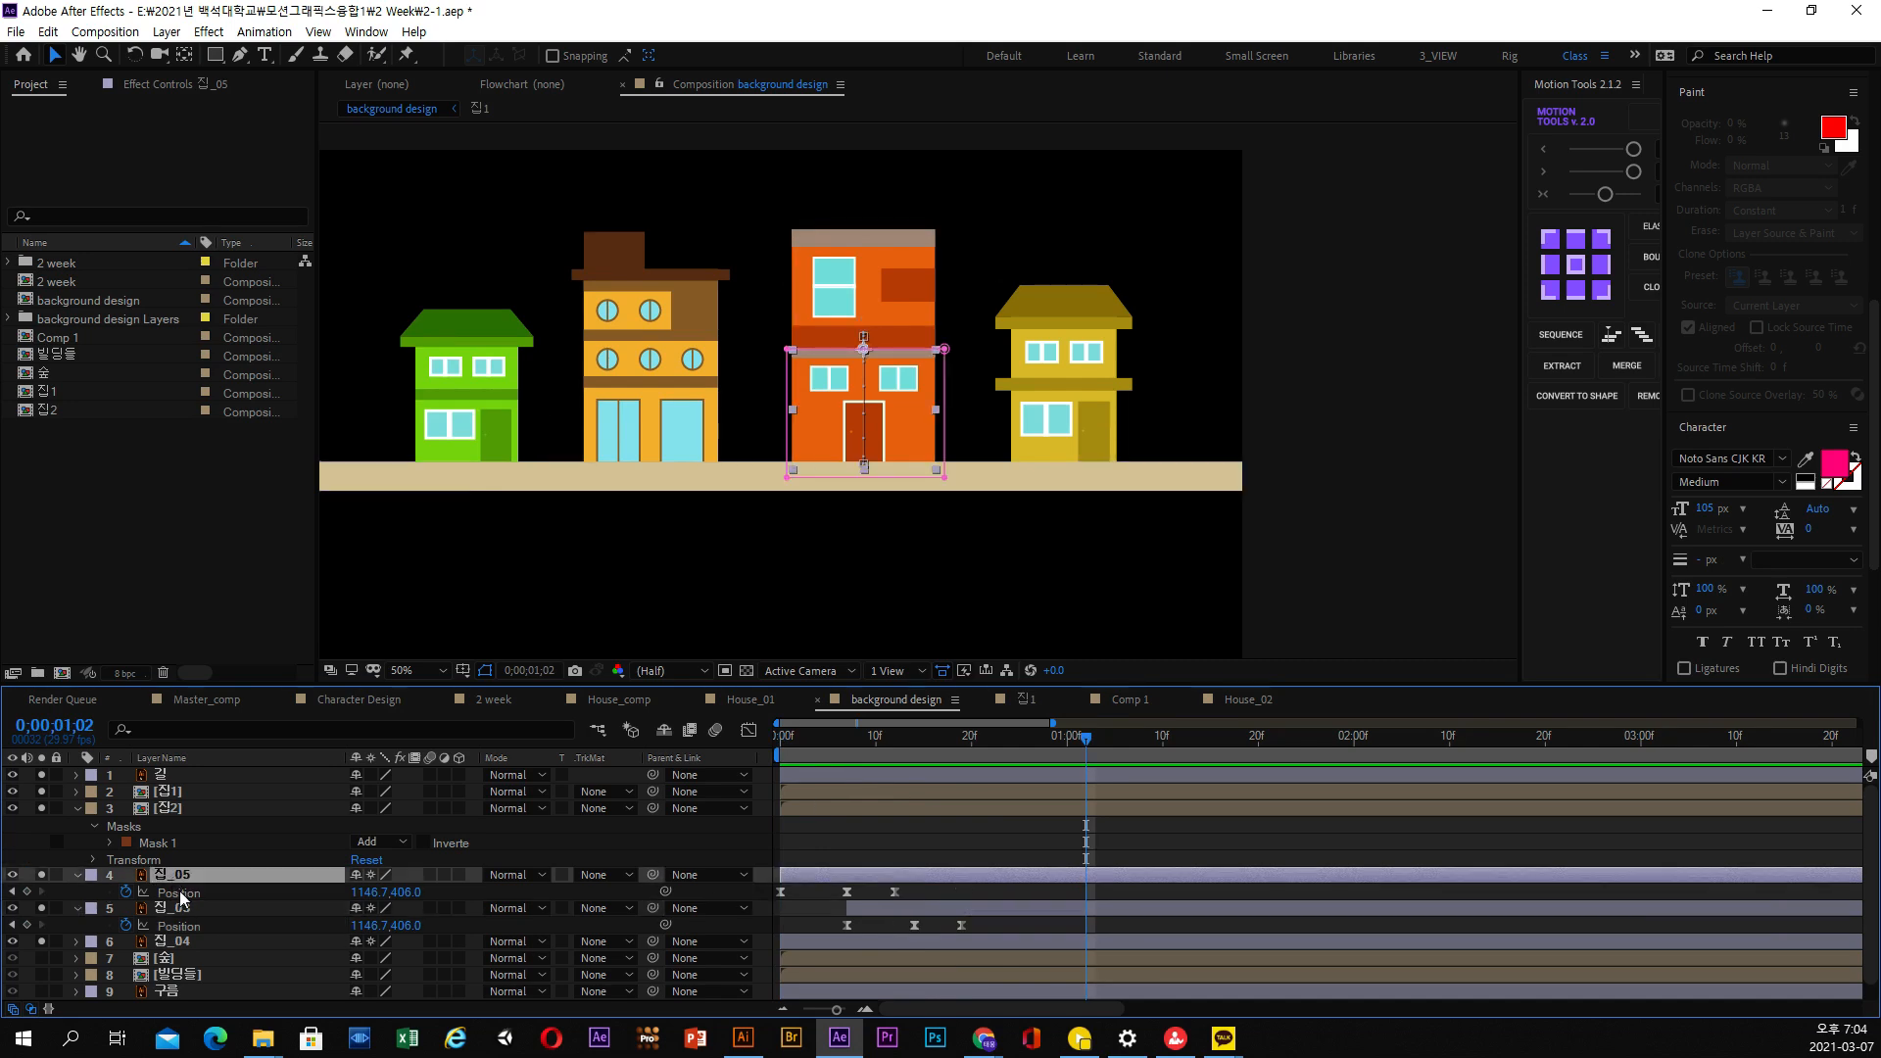
left_click(47, 31)
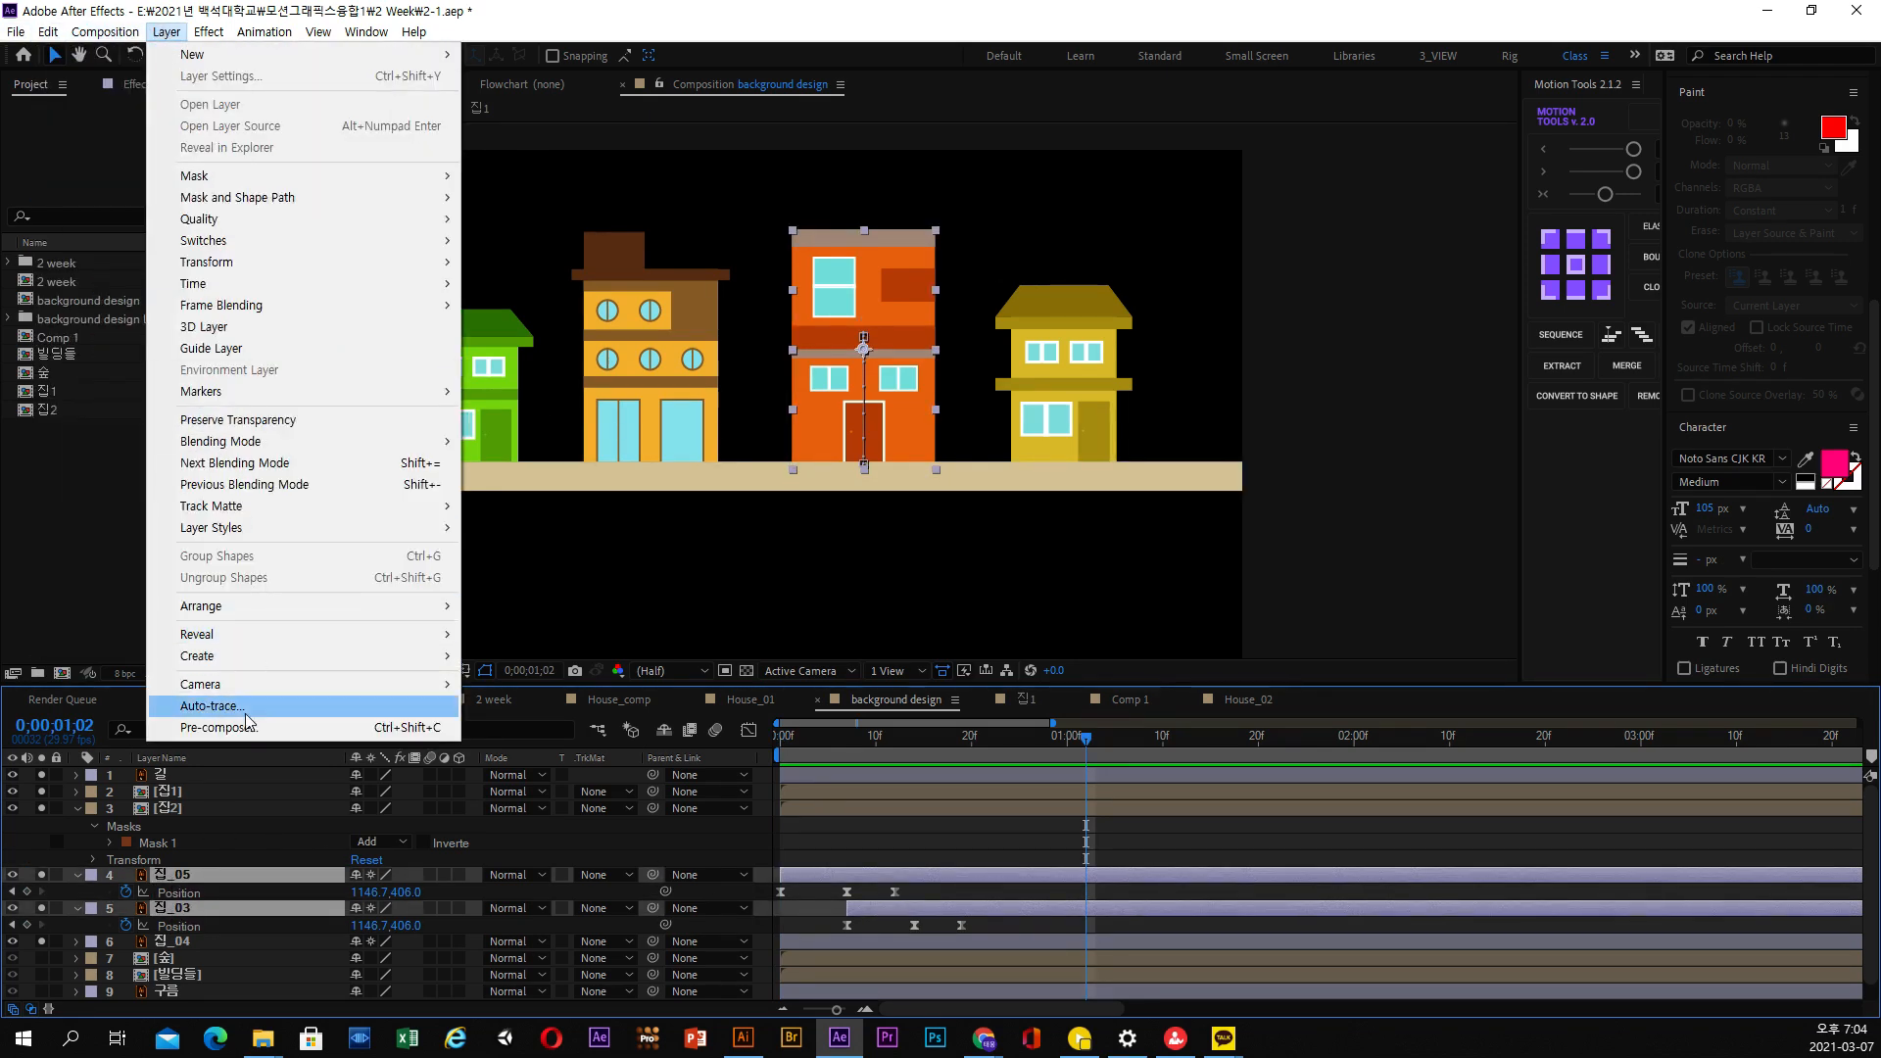
left_click(245, 730)
type("wlq")
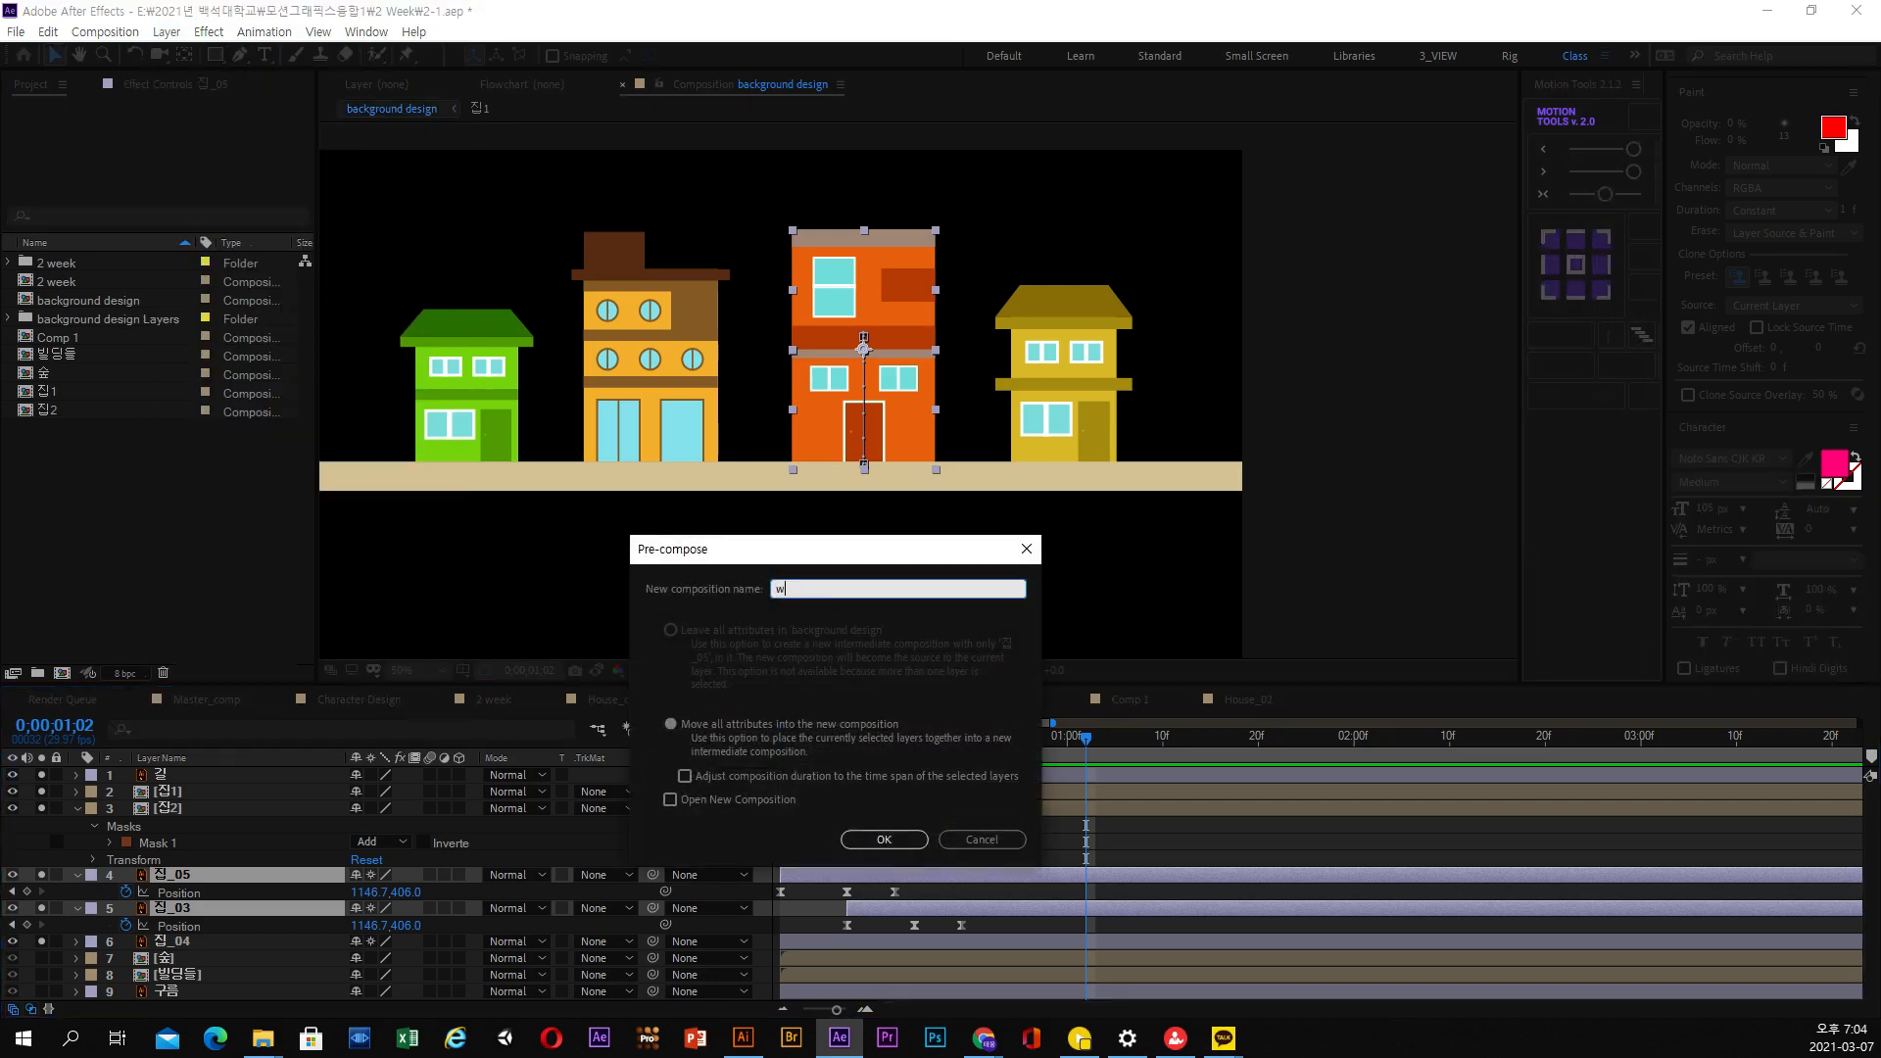
key("BackSpace")
key("BackSpace")
key("BackSpace")
type("지13ㅂ3")
left_click(887, 839)
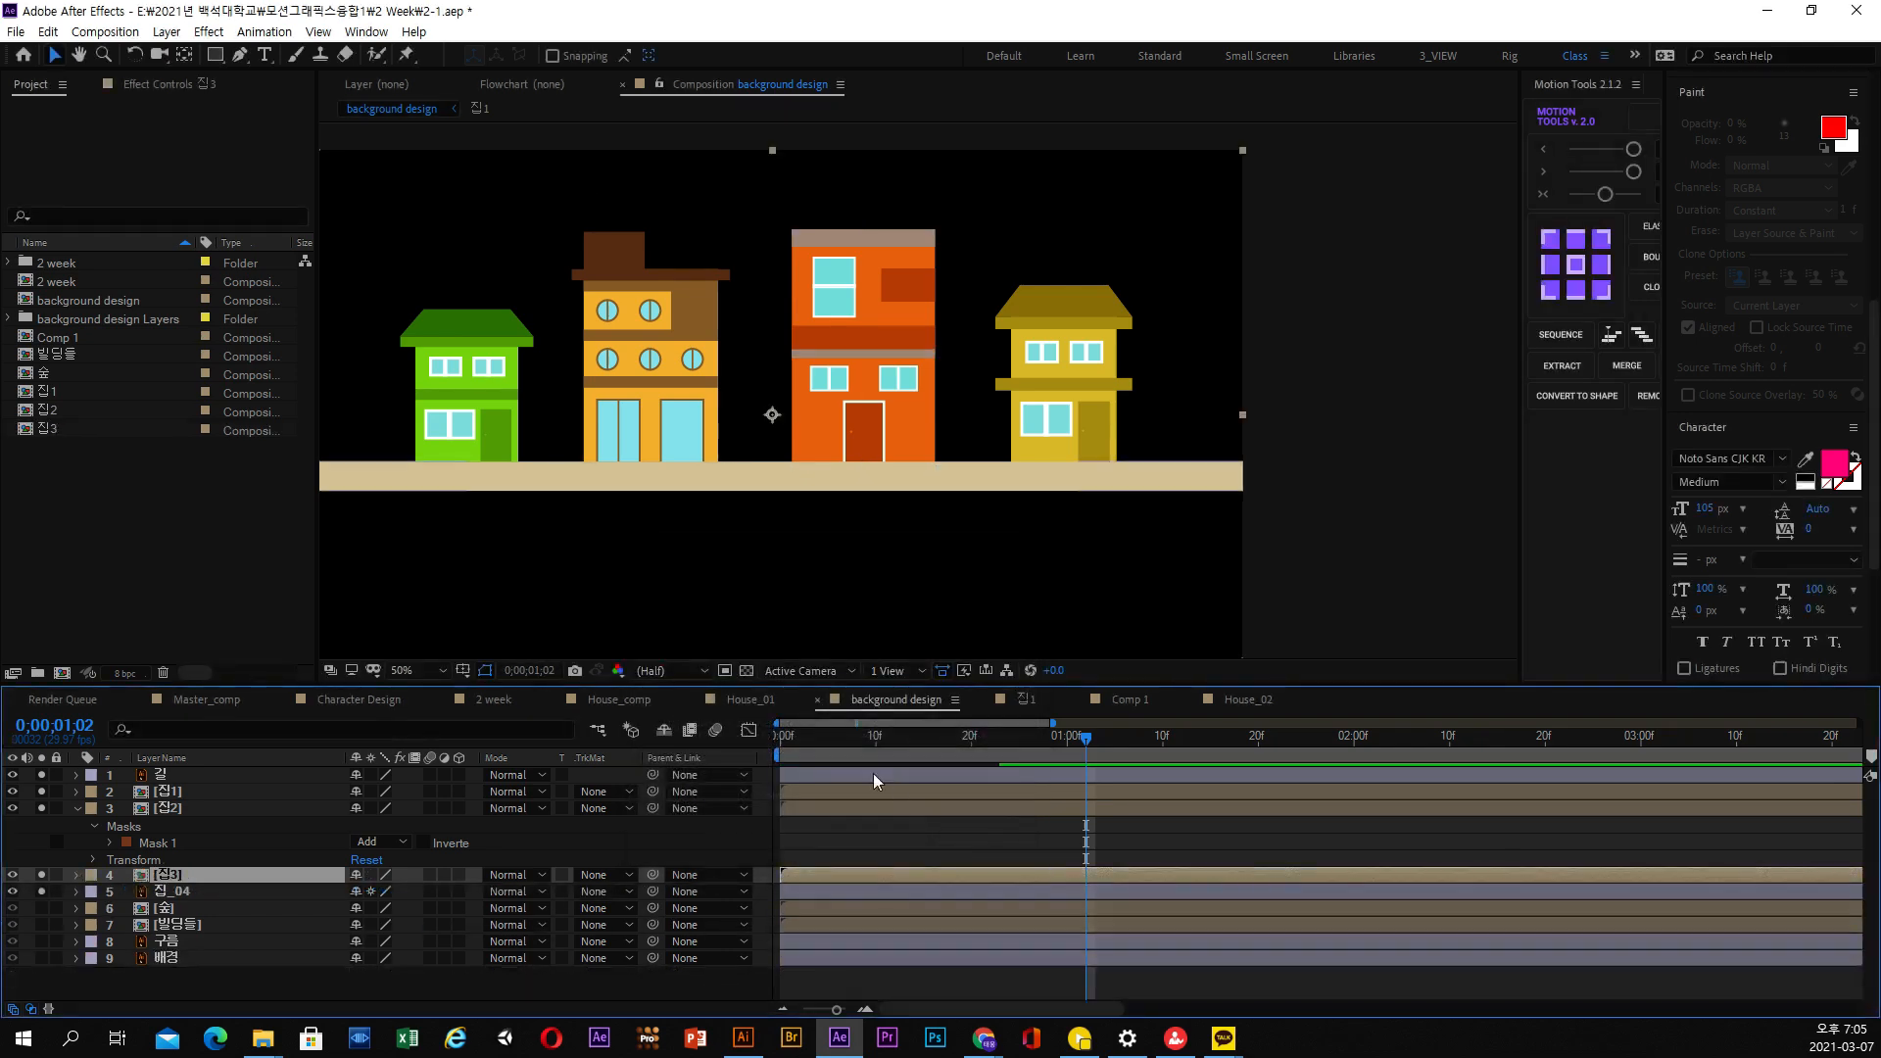
Draw a rectangular mask on the 집3 layer around the orange house, ending at the road, and collapse the properties of 집2
left_click_drag(801, 743, 981, 750)
left_click(215, 56)
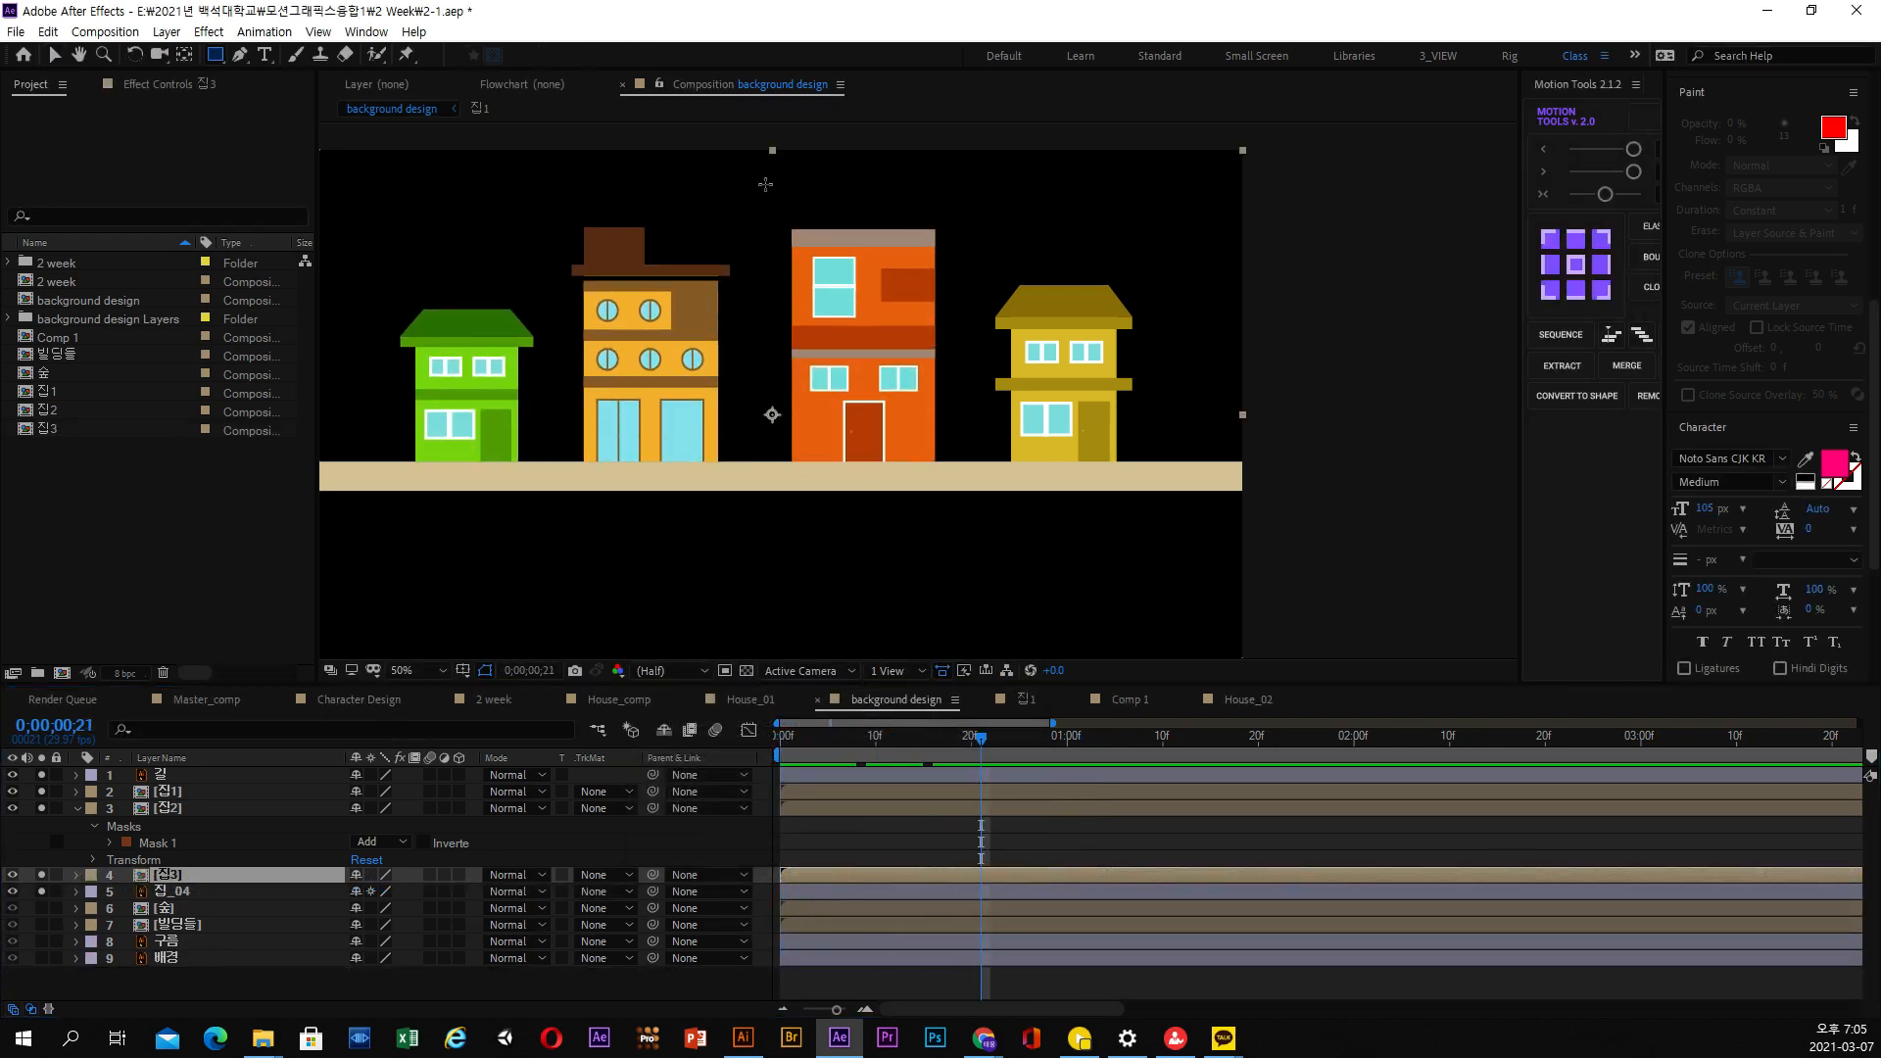
left_click_drag(765, 184, 943, 467)
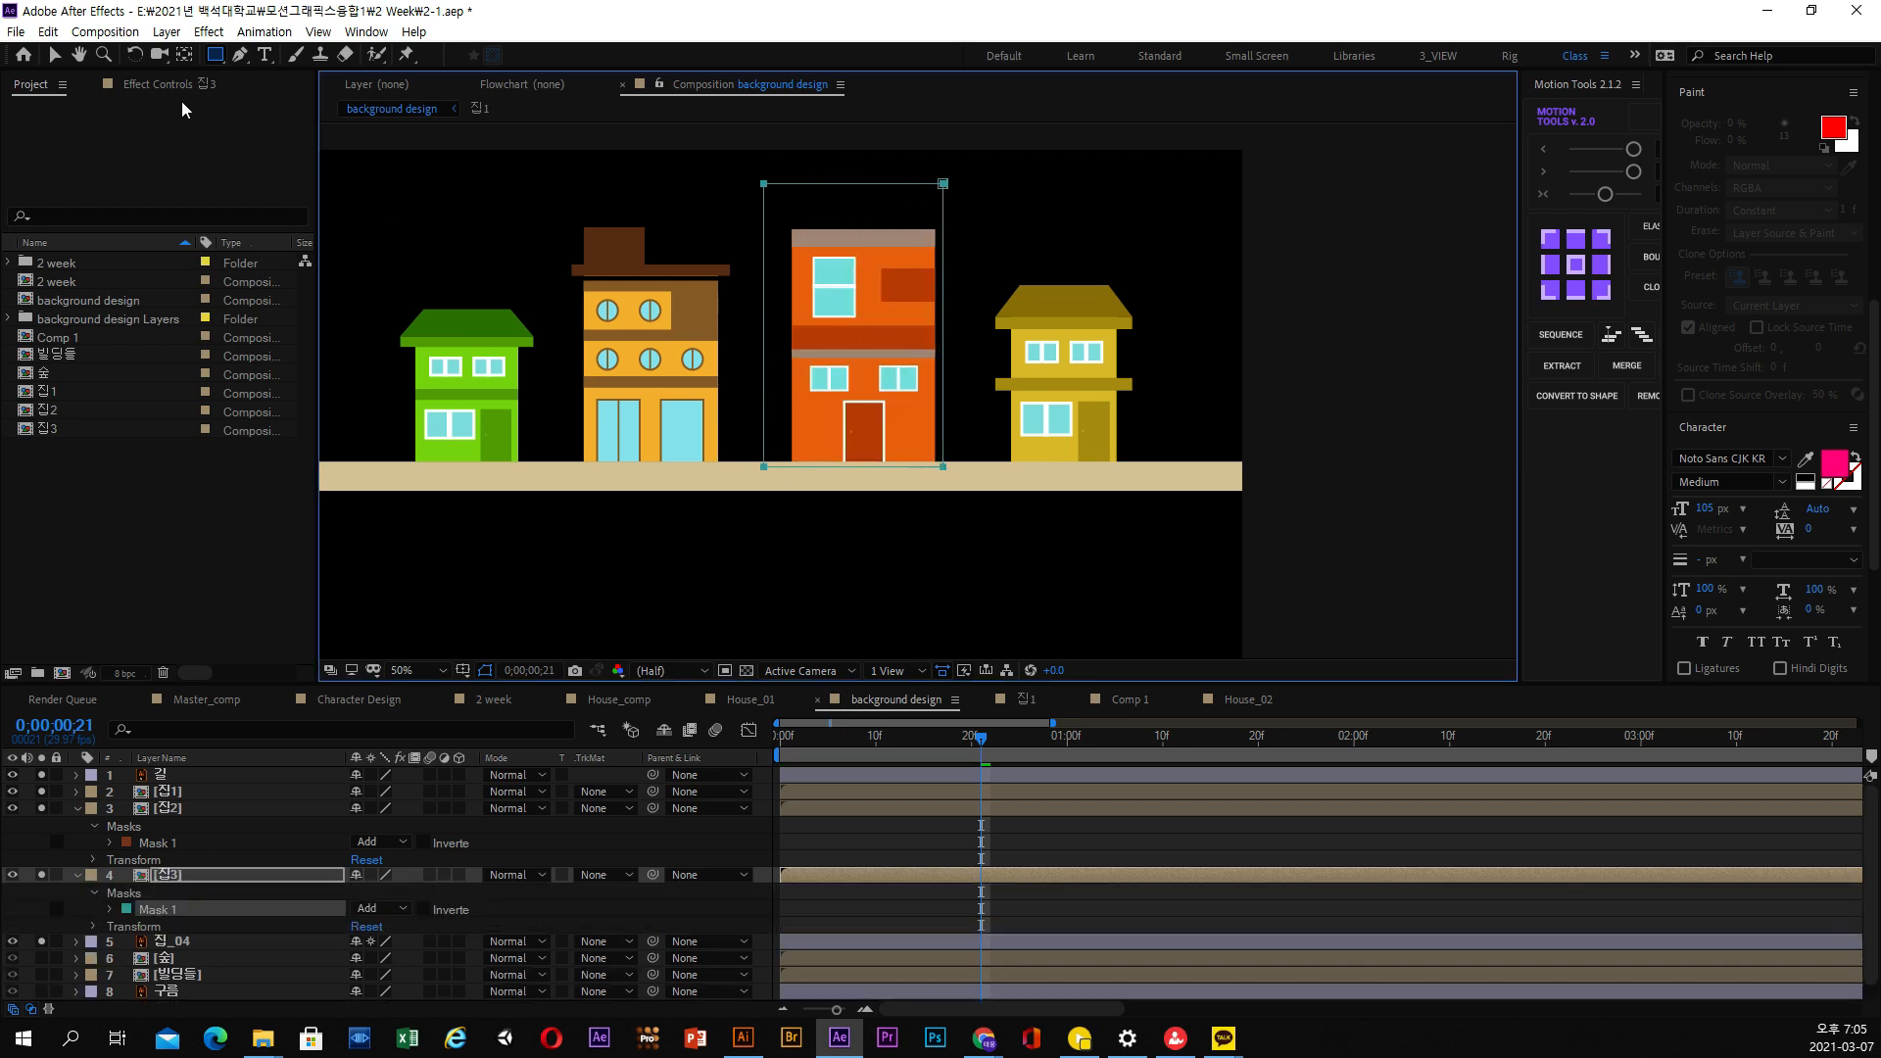
key("v")
left_click(166, 809)
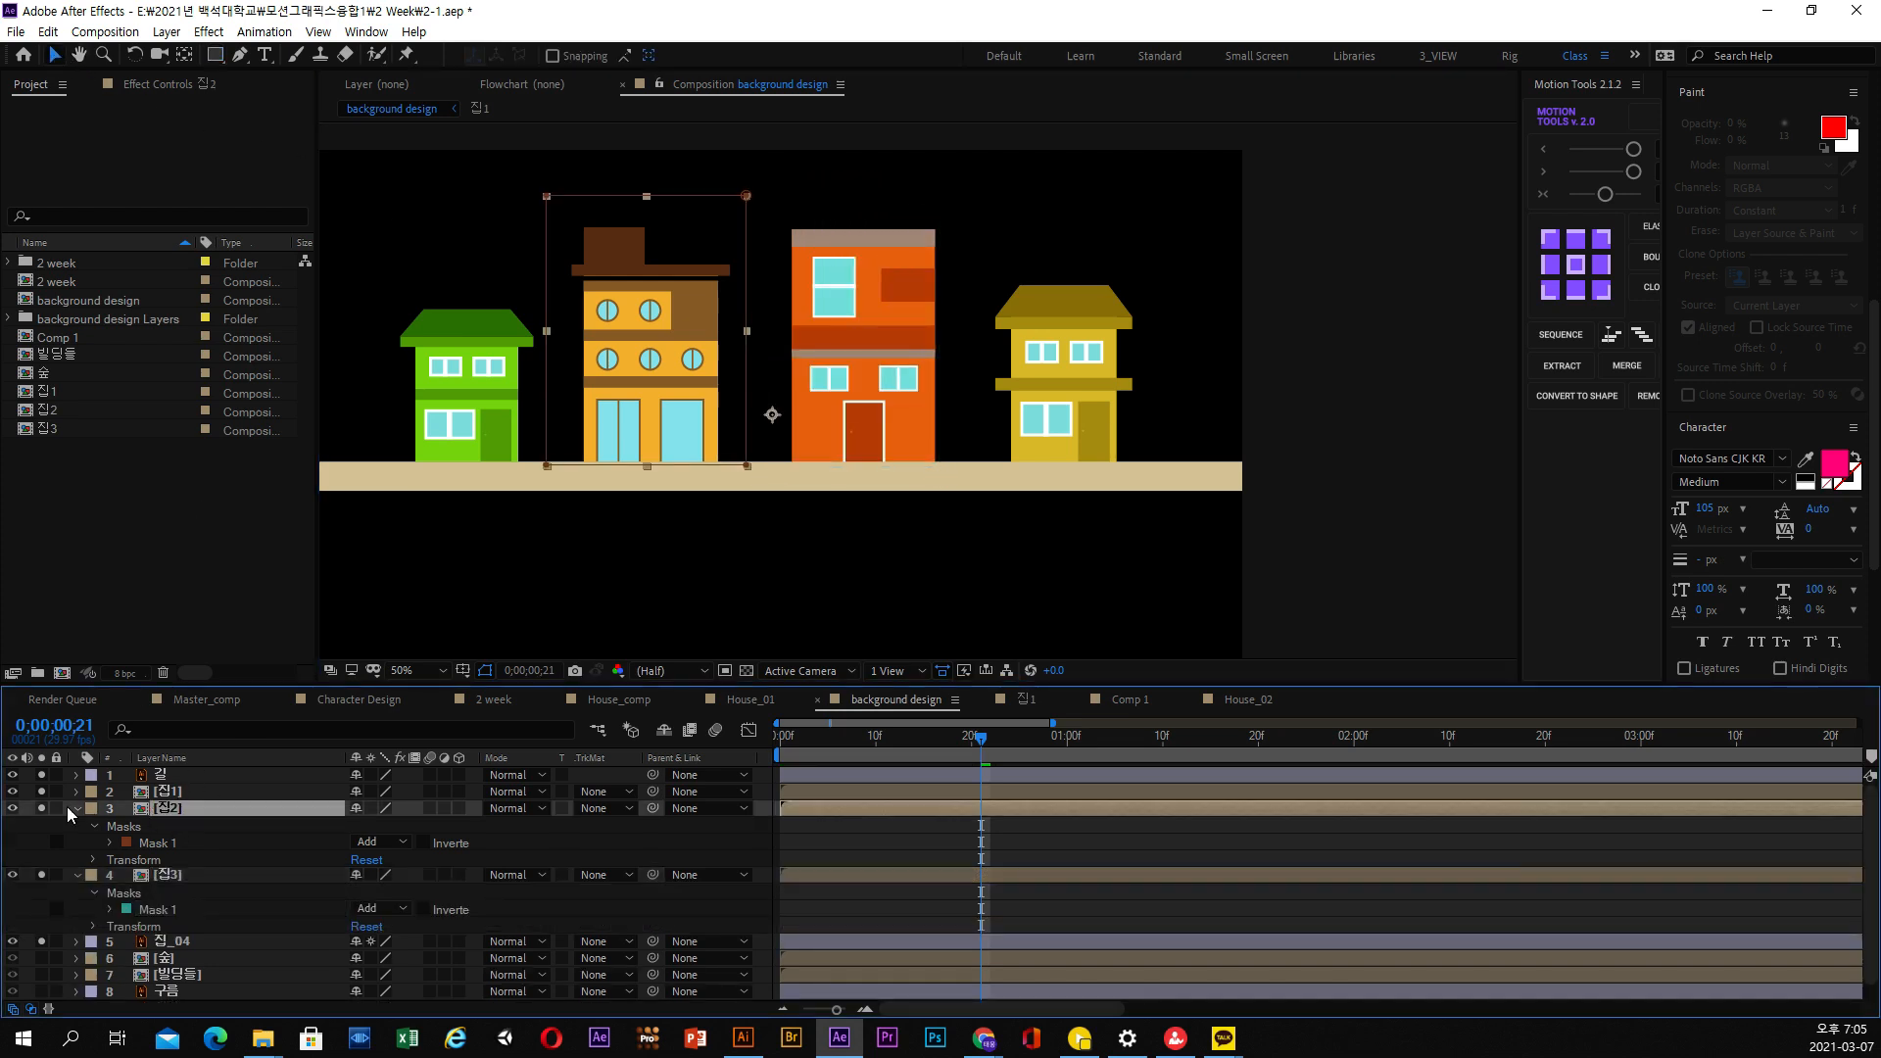
left_click(78, 808)
left_click_drag(929, 761, 1029, 752)
left_click(177, 828)
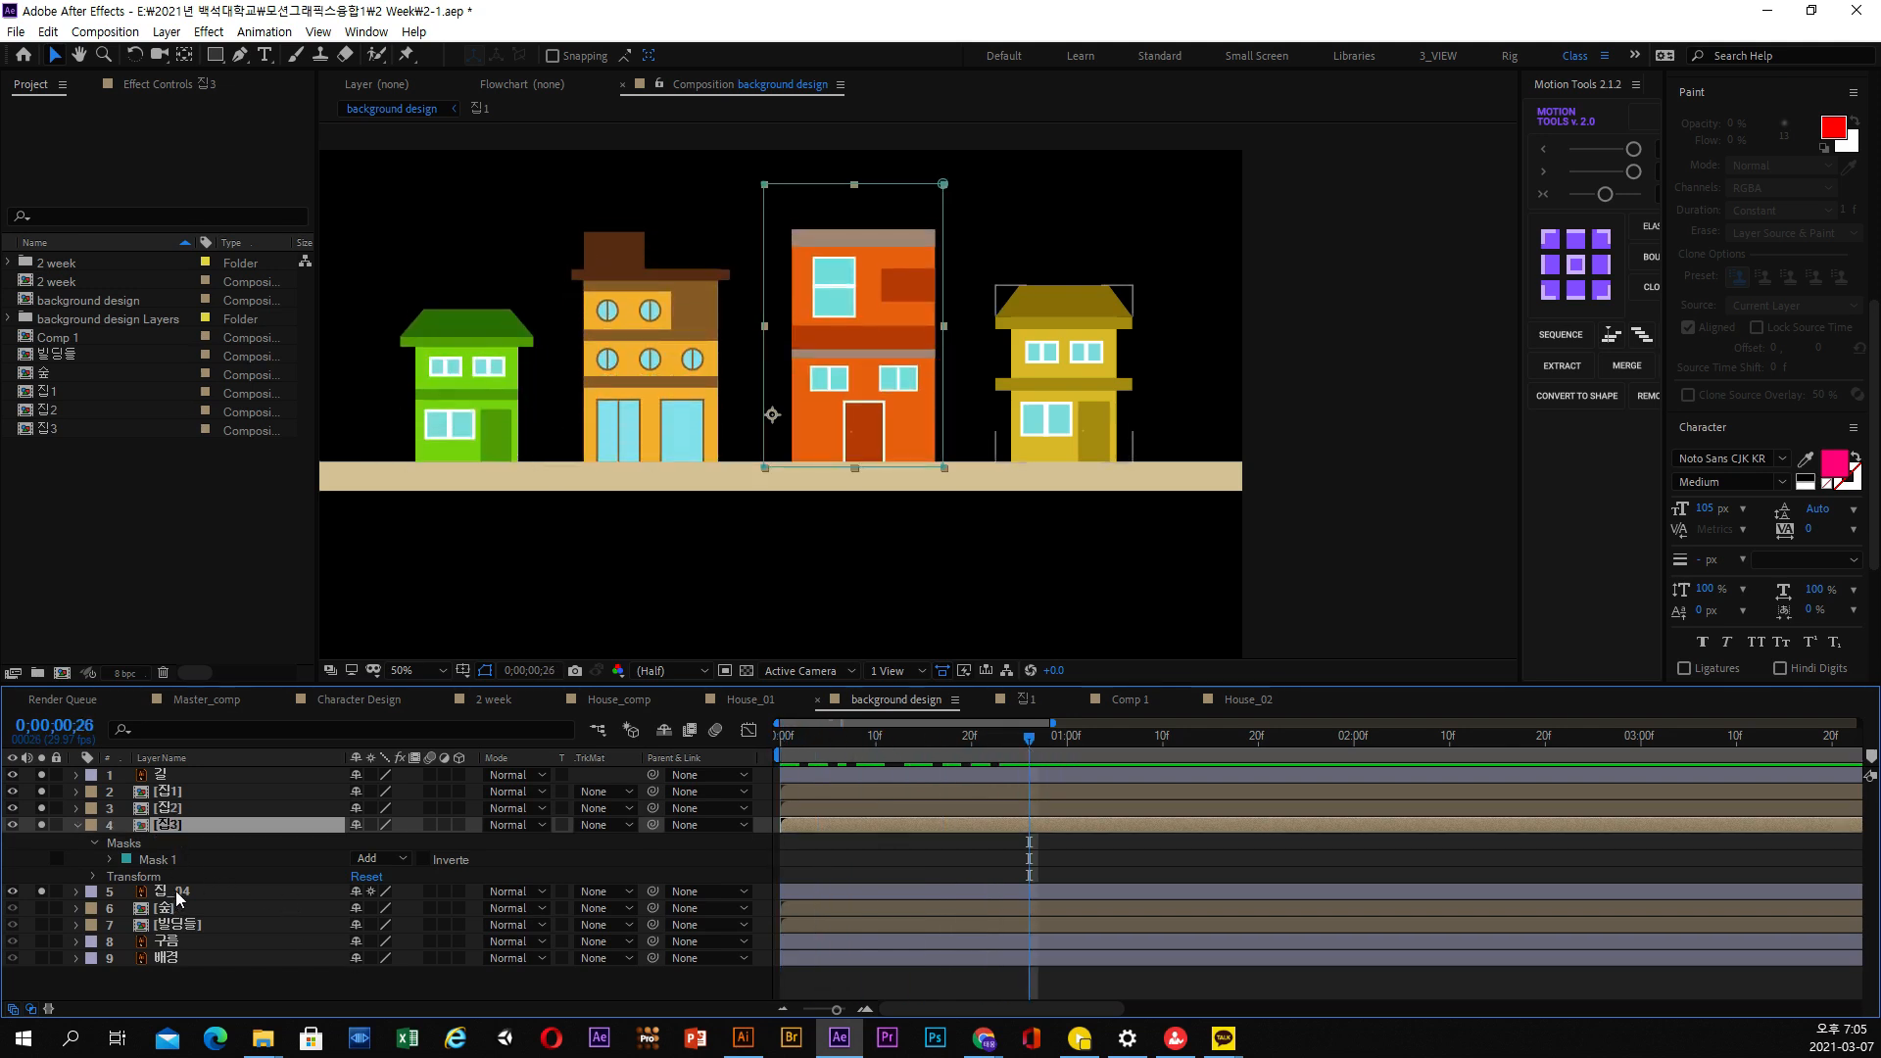
Draw a rectangular mask on 집_04 enclosing only the yellow house's lower floor, and nudge its upper edge down to the ledge
left_click(180, 891)
key("h")
left_click_drag(1119, 391, 919, 435)
scroll(931, 439, "up", 1)
key("q")
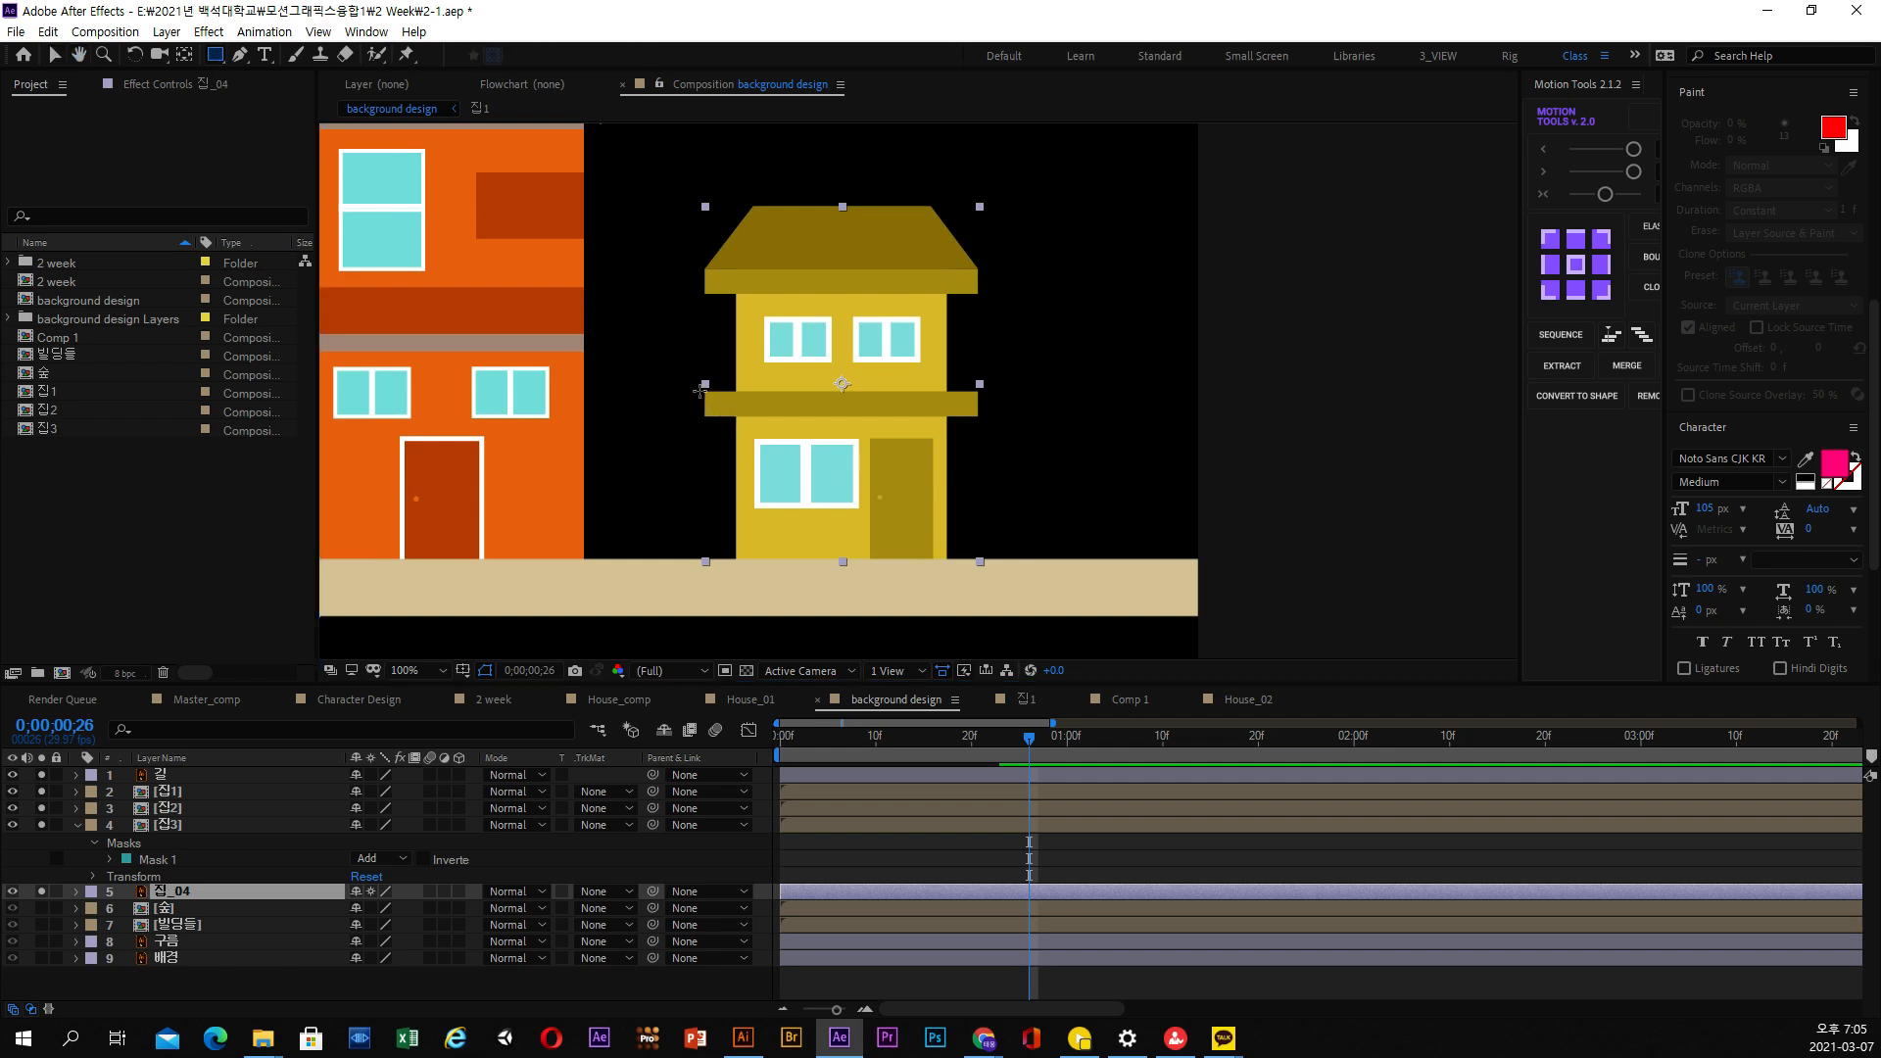
left_click_drag(700, 389, 984, 585)
key("v")
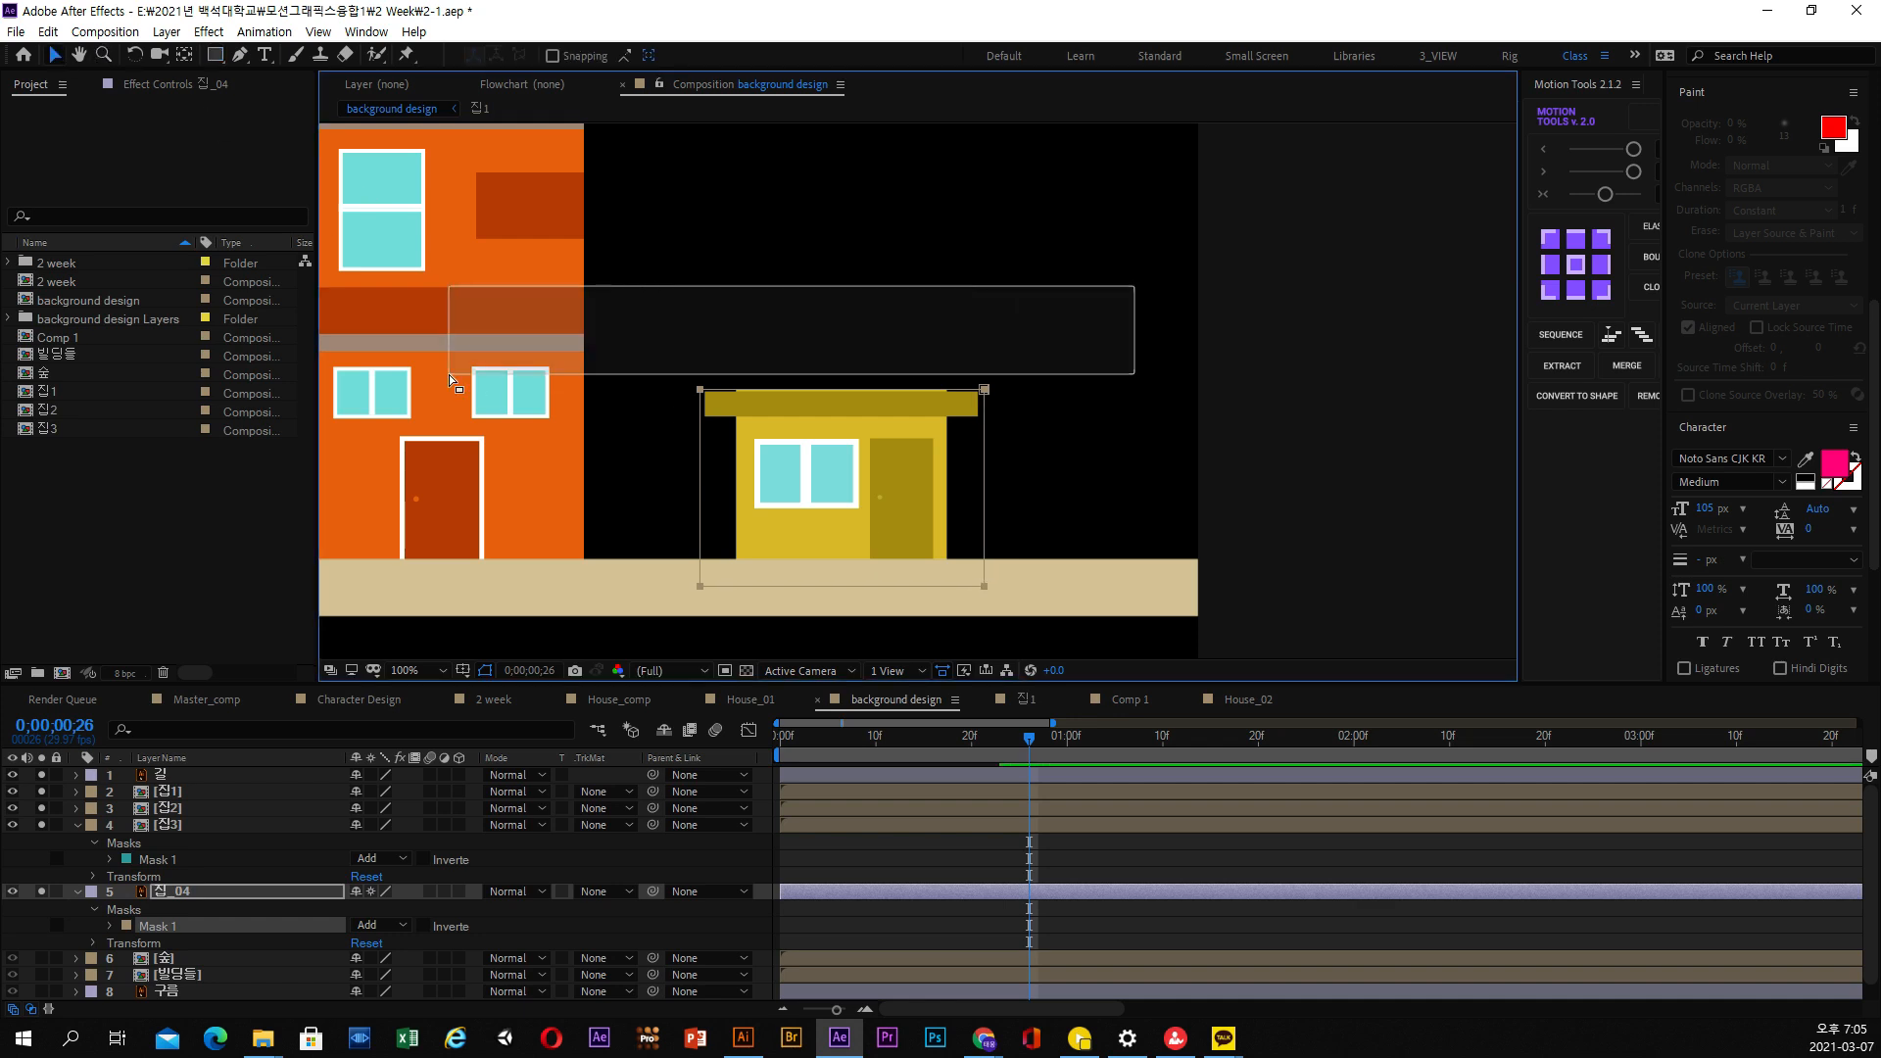
left_click(983, 390)
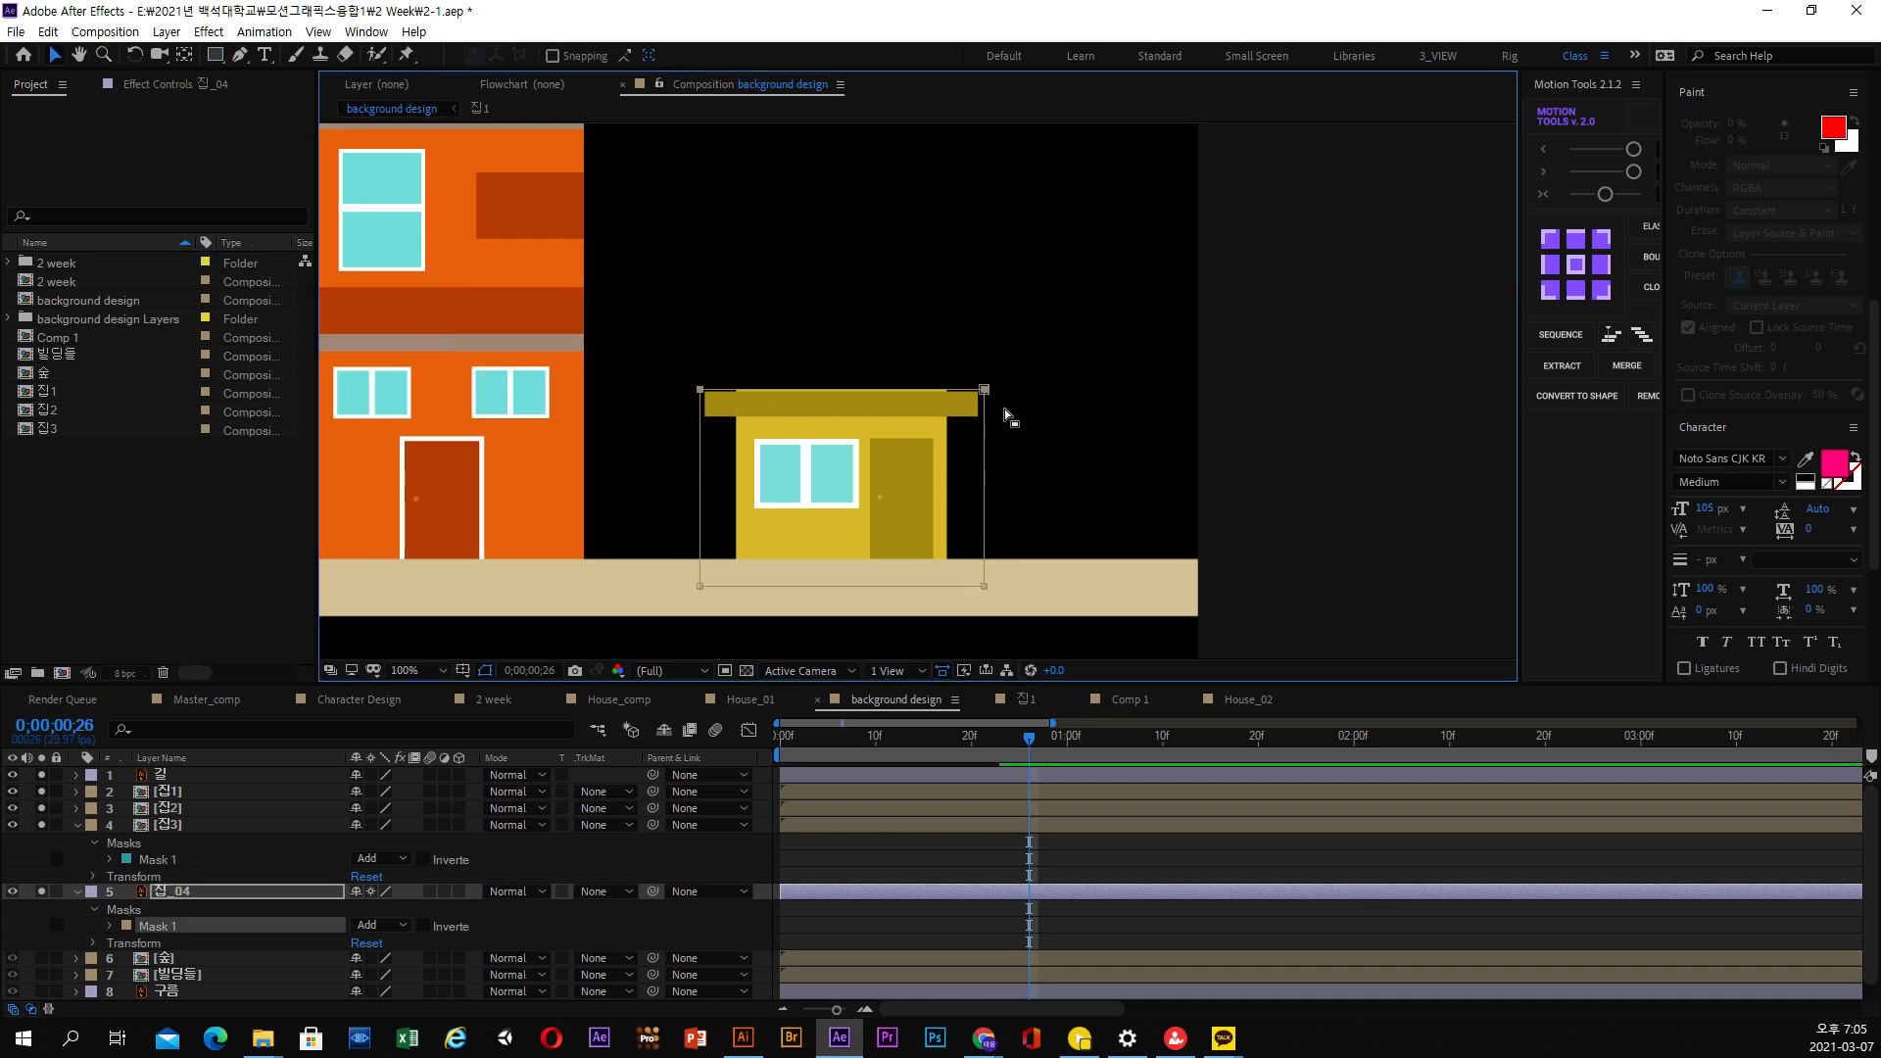
left_click_drag(1033, 357, 642, 402)
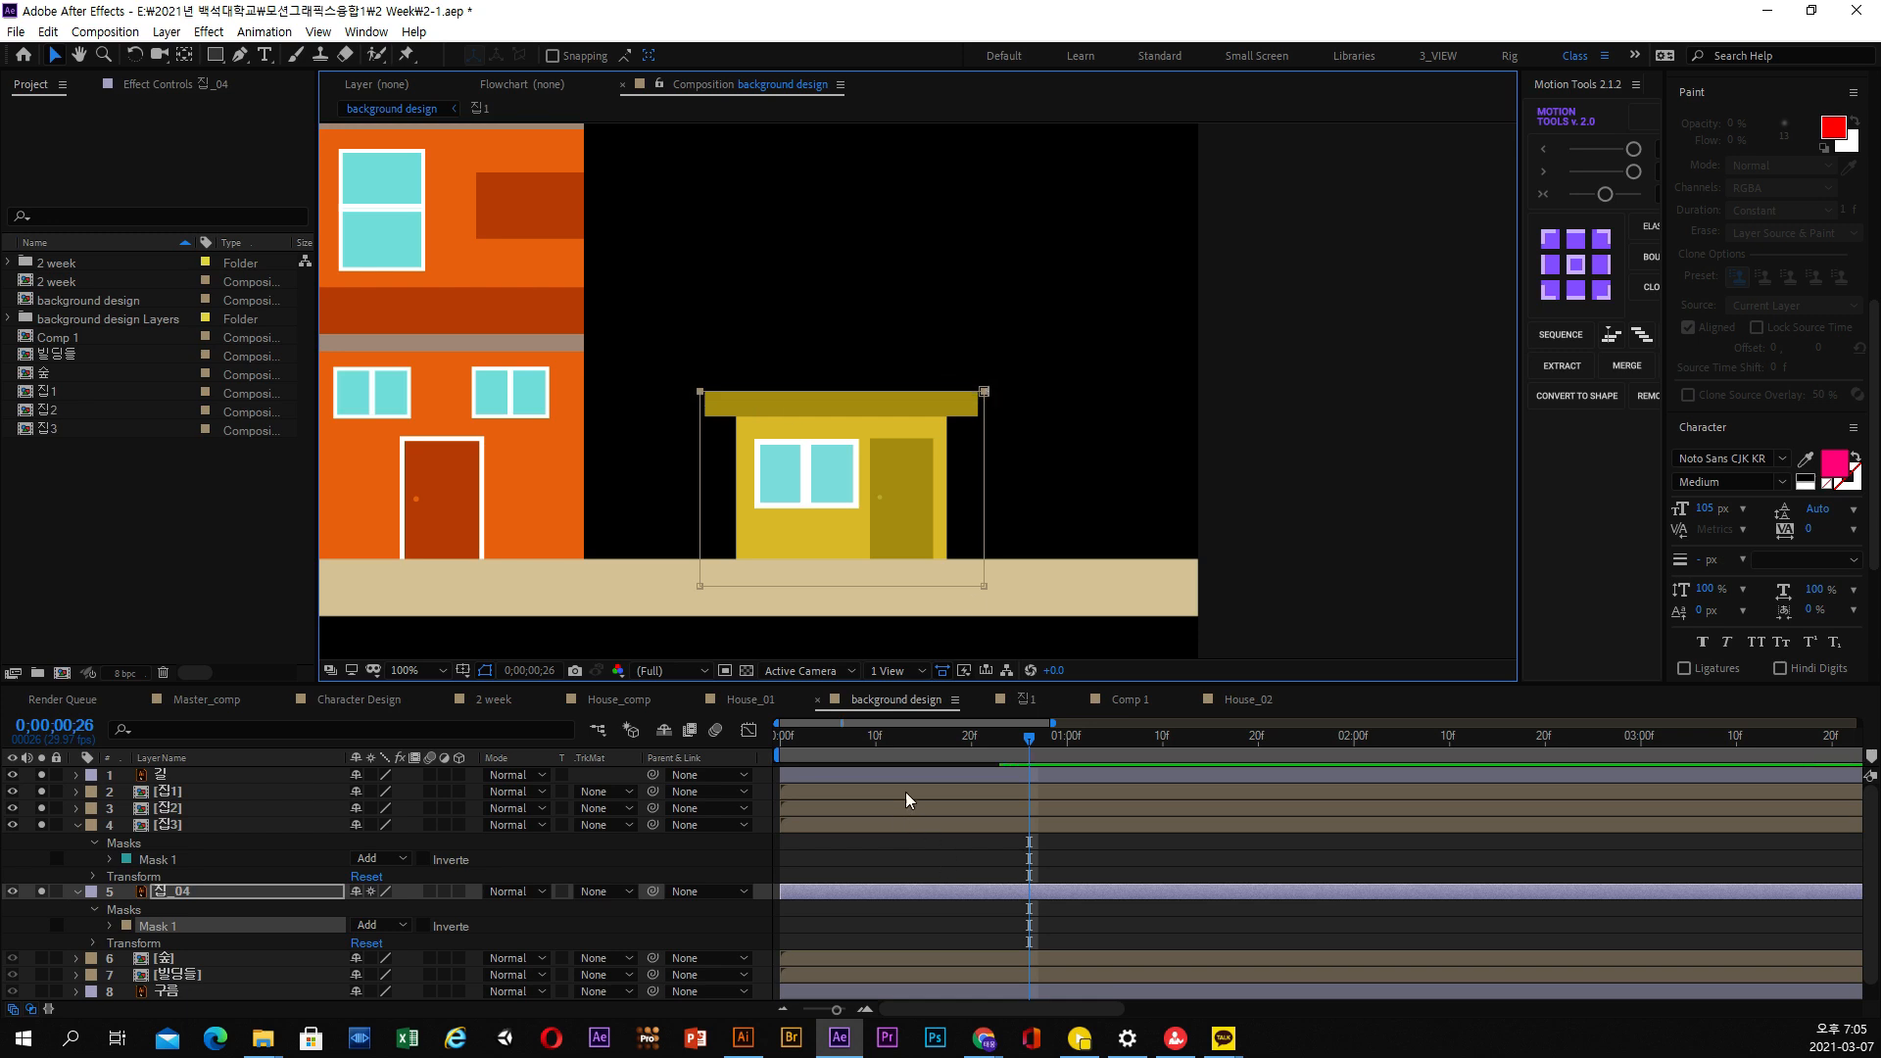
Separate the Position dimensions of 집_04 and set a Y Position keyframe at 0;00;00;12
left_click(818, 747)
left_click_drag(795, 747, 892, 779)
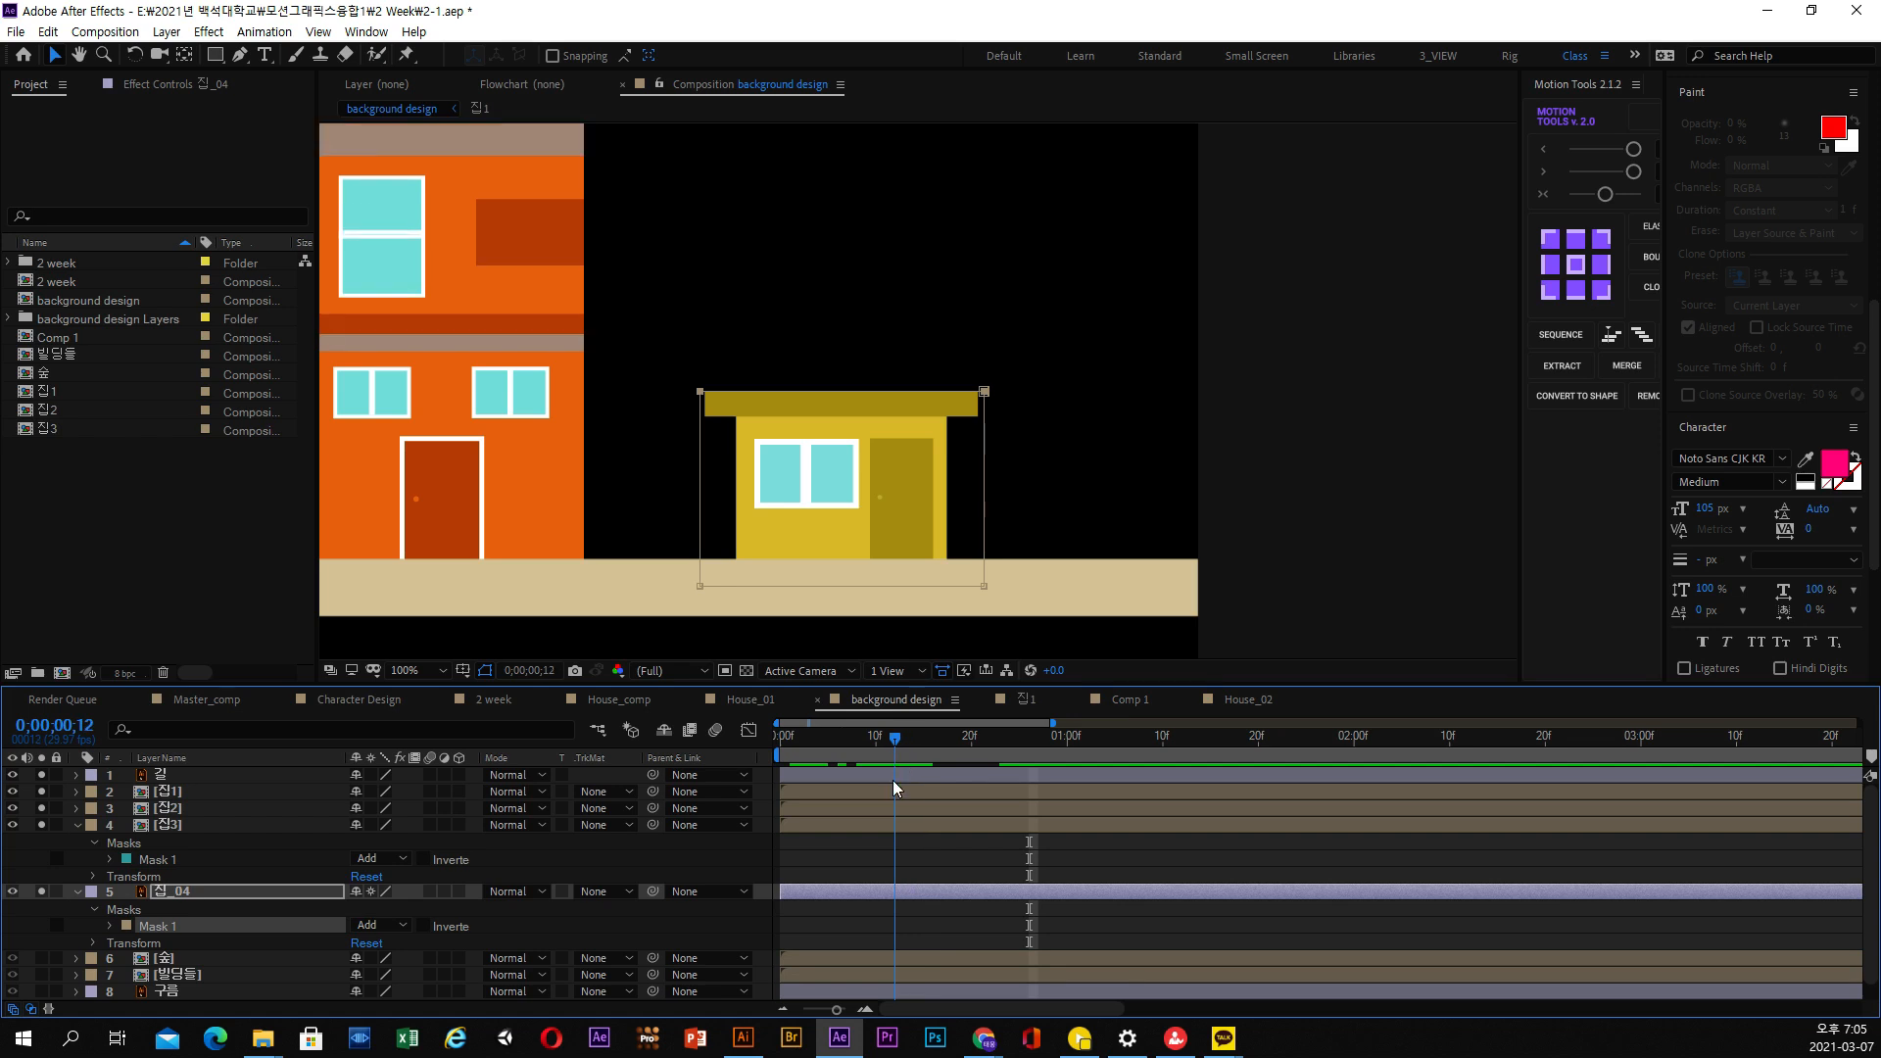
left_click(93, 942)
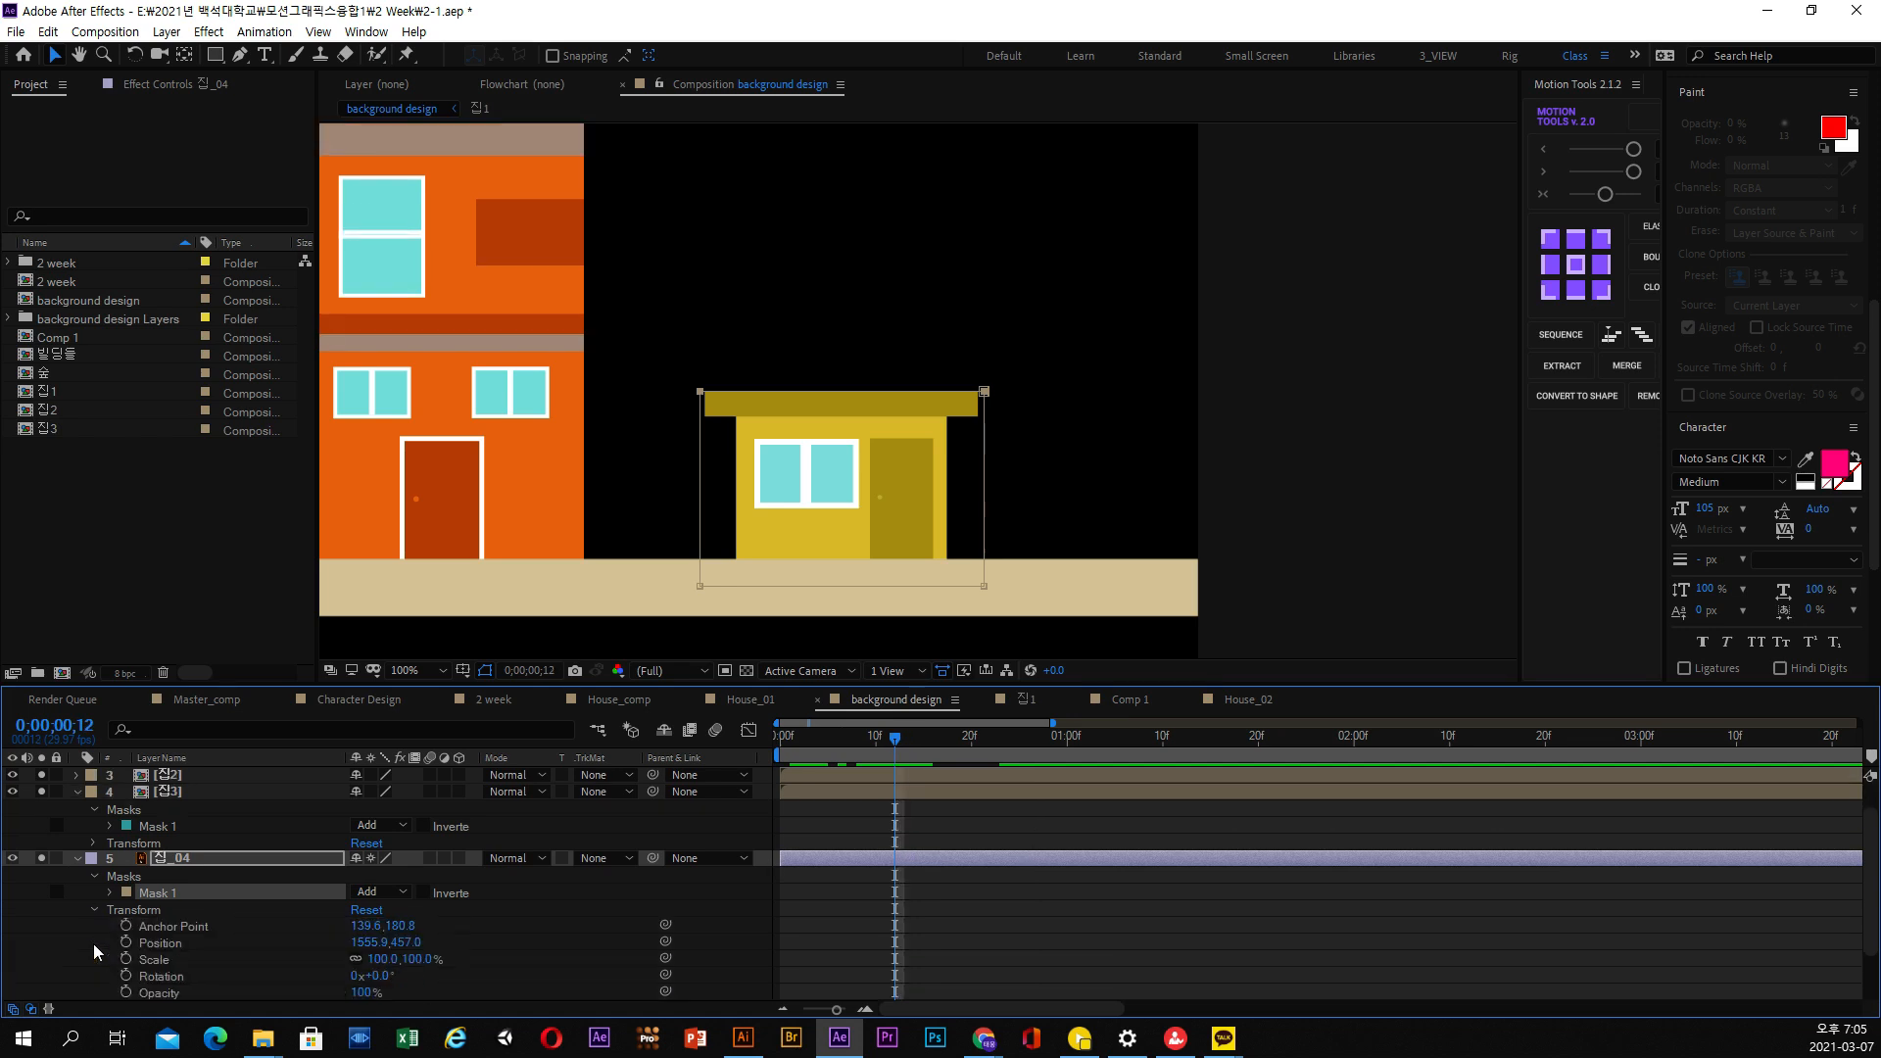
left_click(159, 944)
right_click(160, 943)
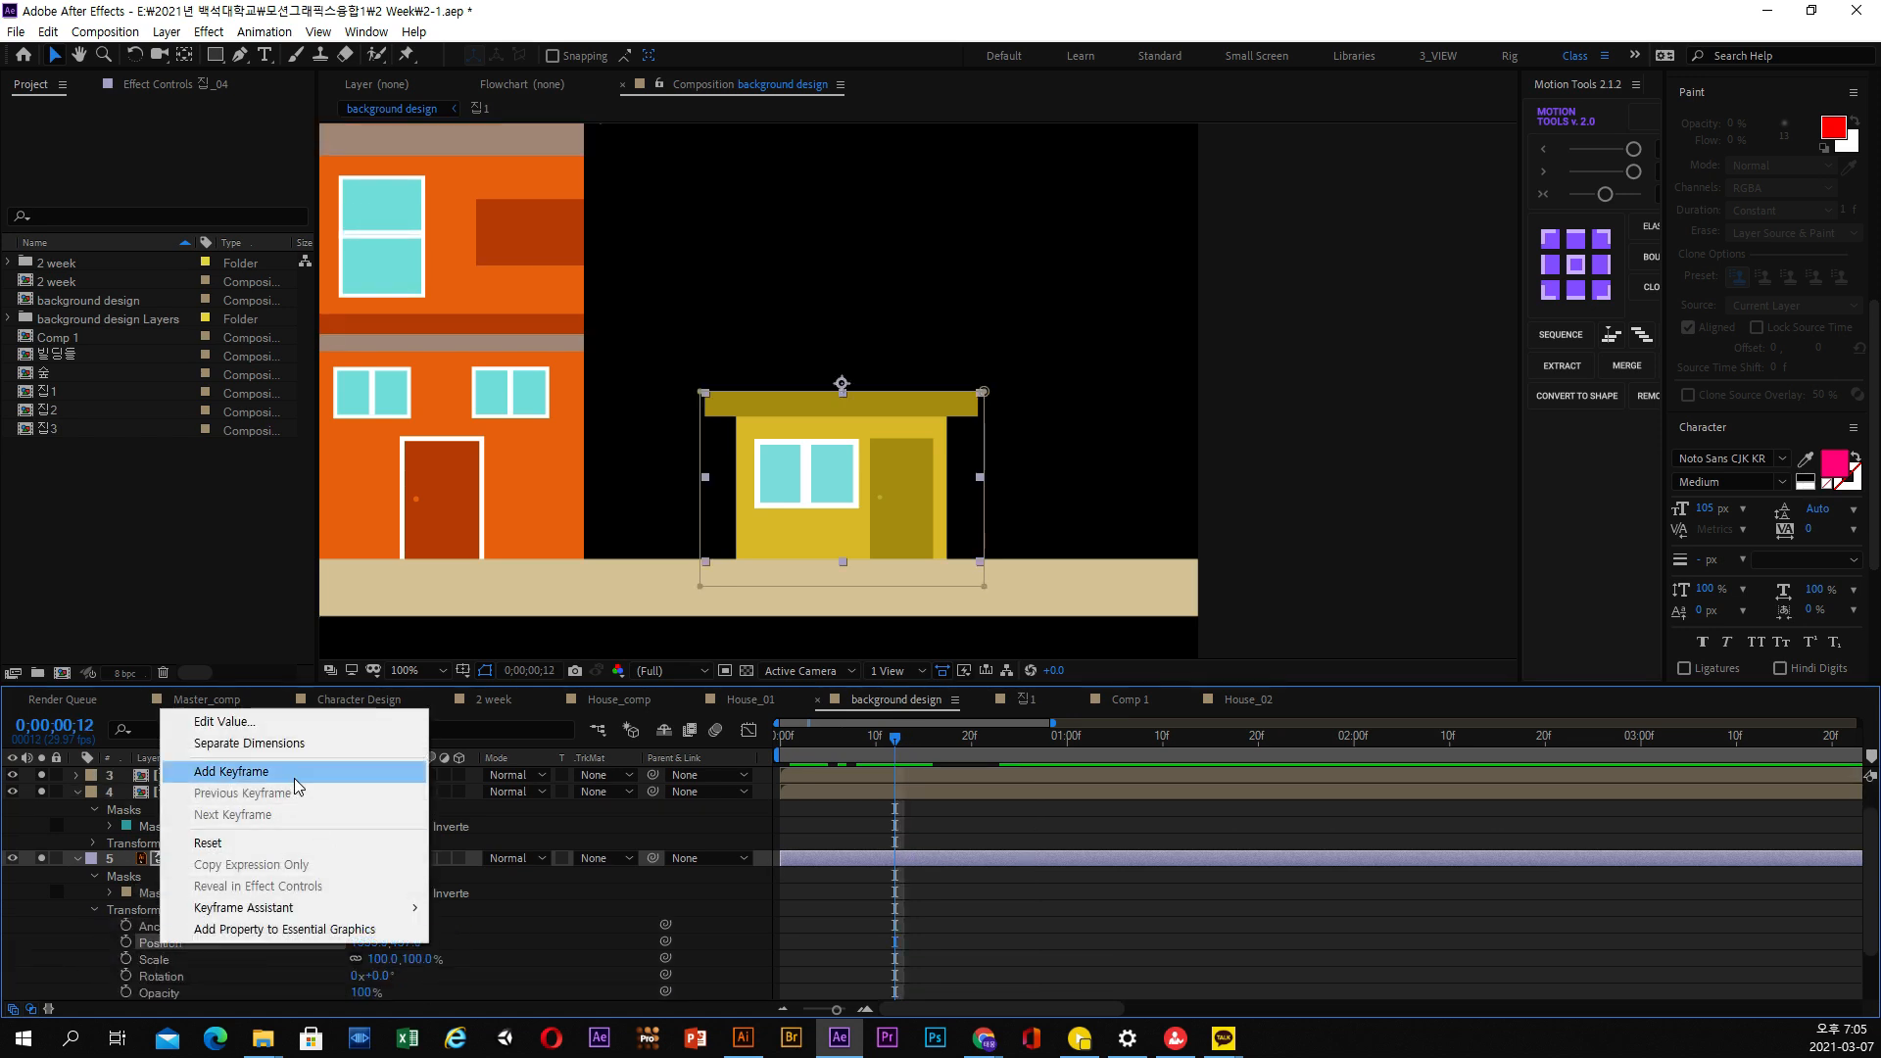
left_click(291, 747)
left_click(125, 959)
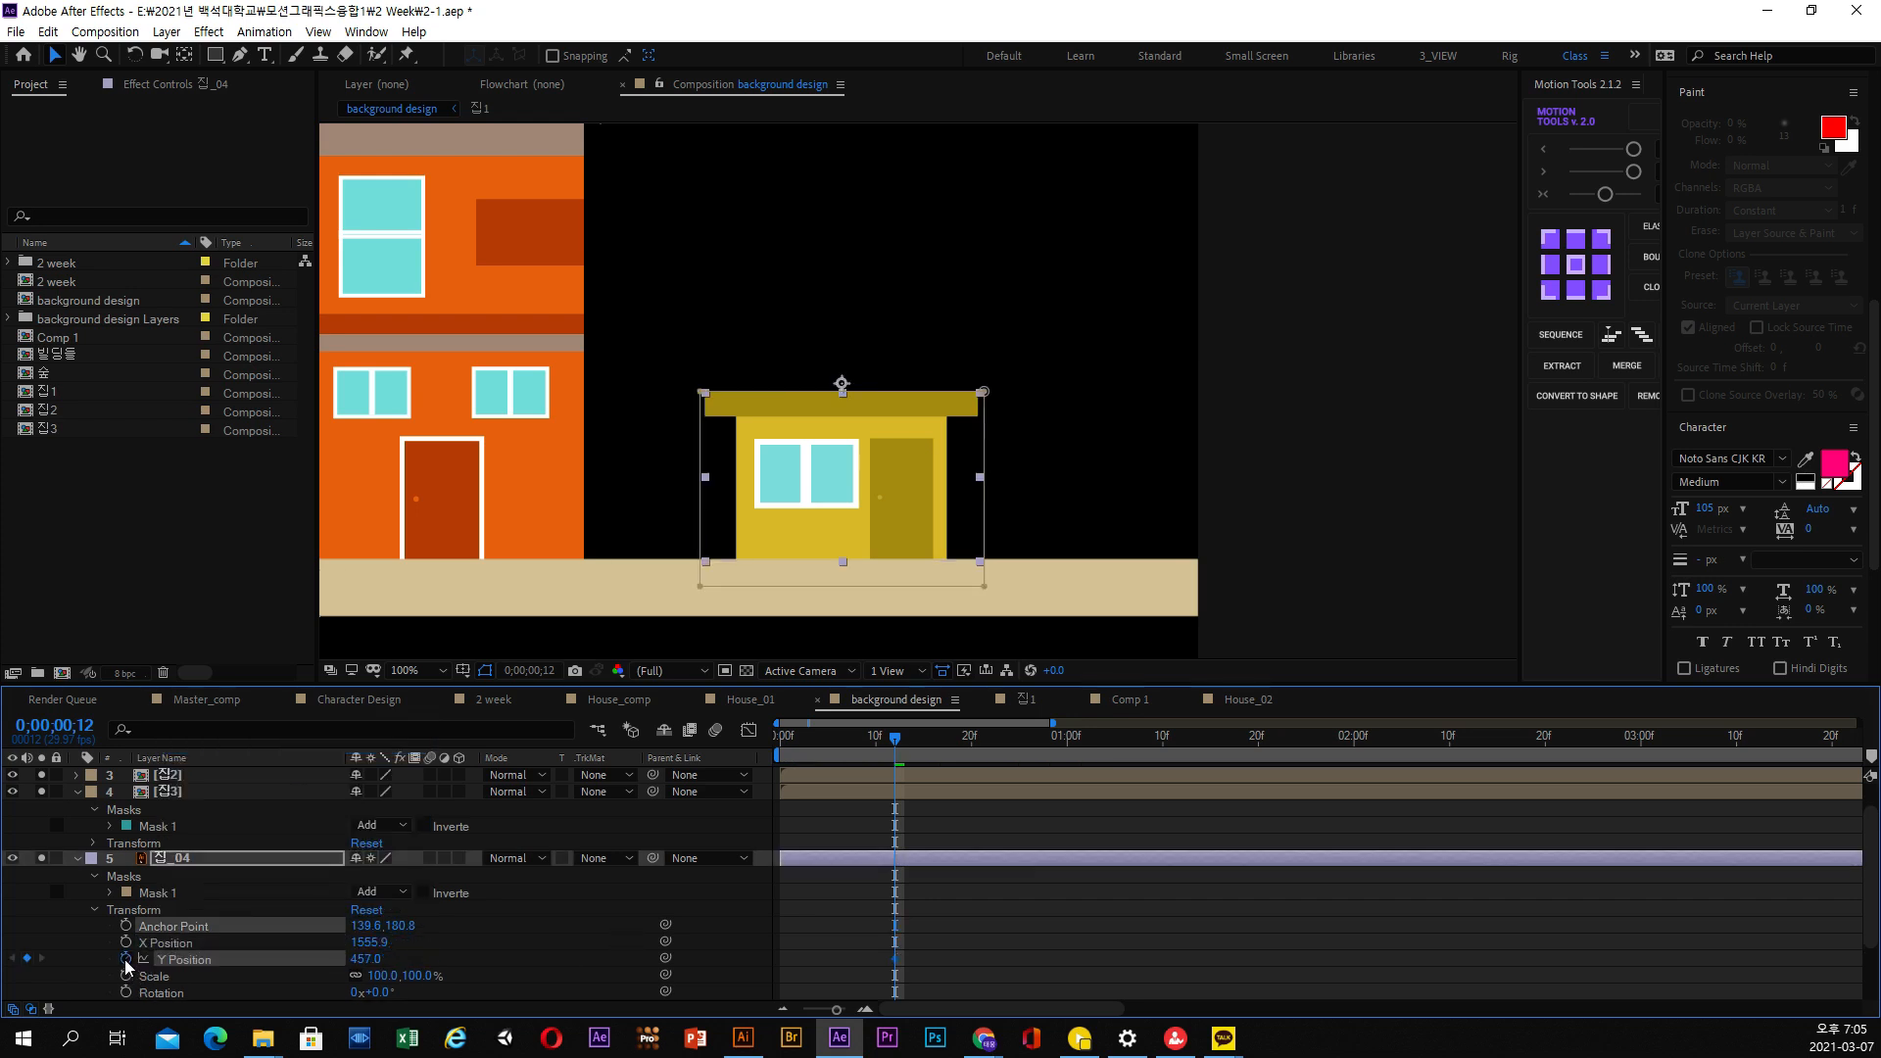
Keyframe the Y Position of 집_04 at 635.0 on the first frame and 433.0 at 0;00;00;07, and preview the rise
left_click(844, 740)
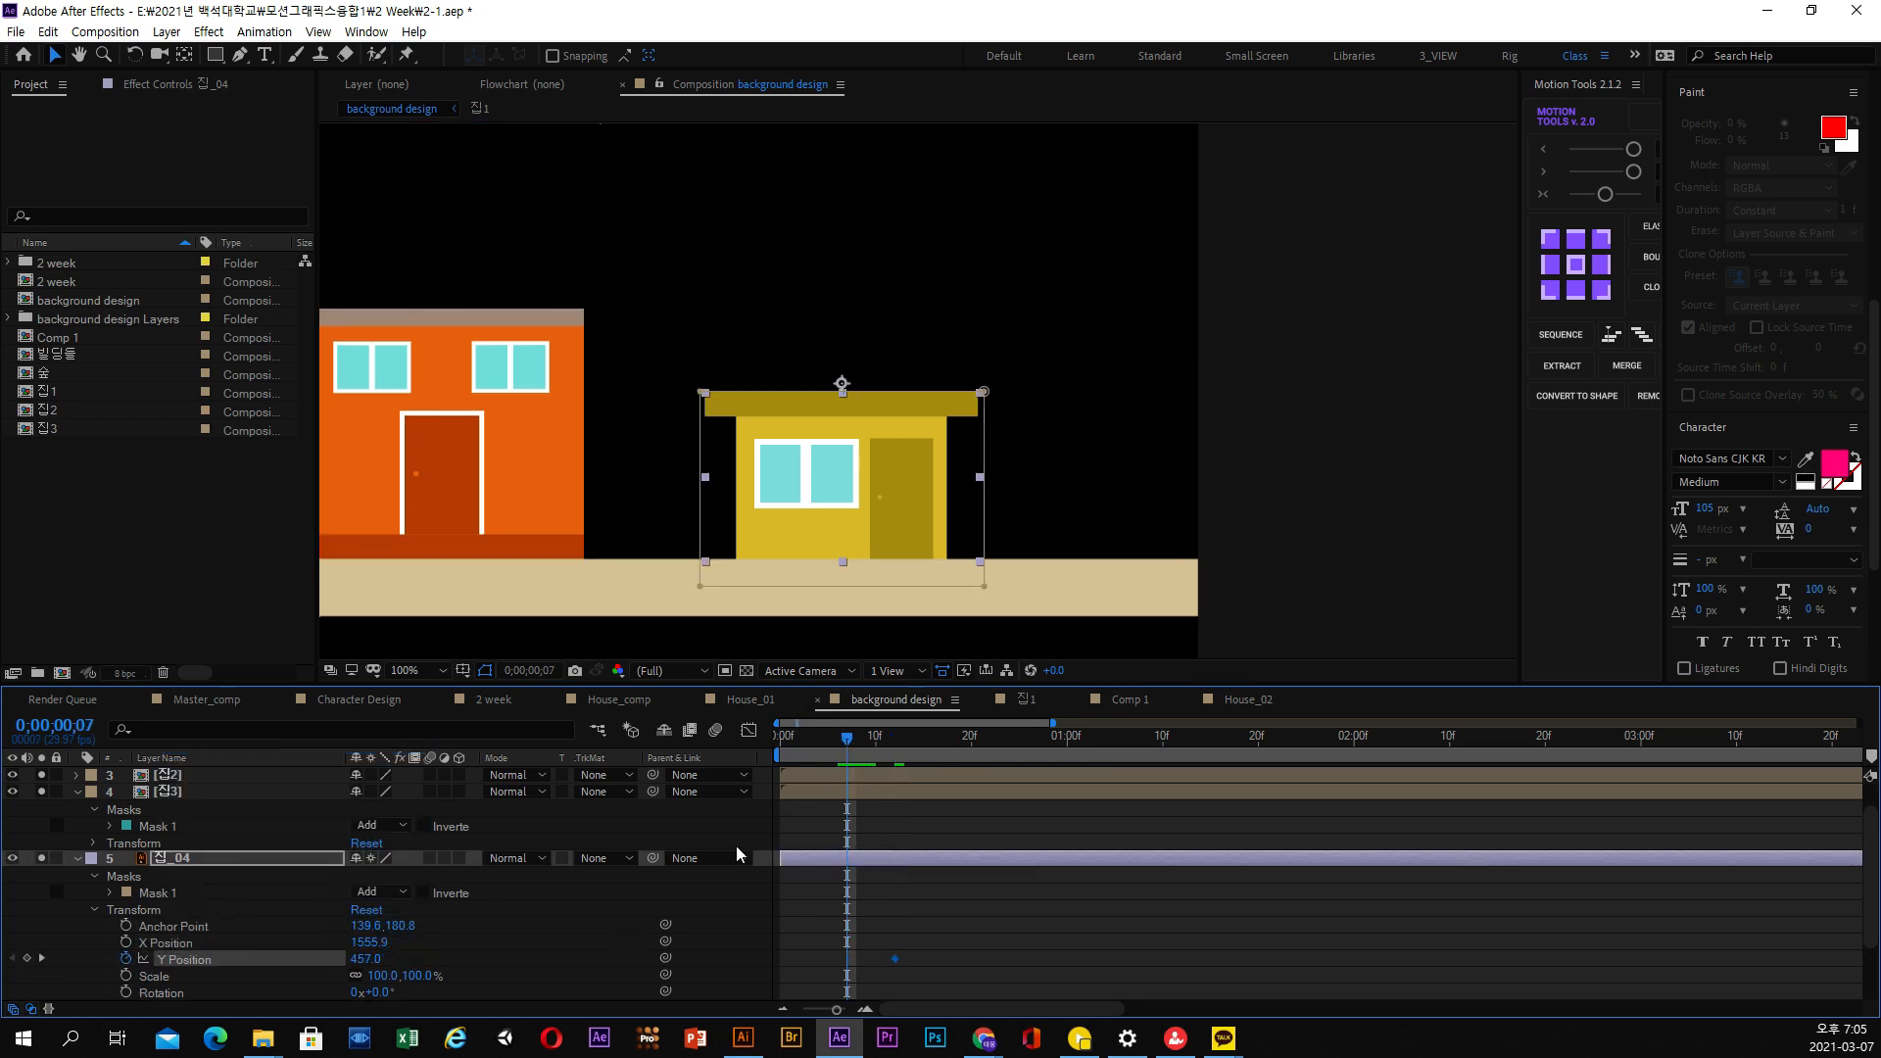
left_click(790, 748)
left_click_drag(365, 959, 540, 963)
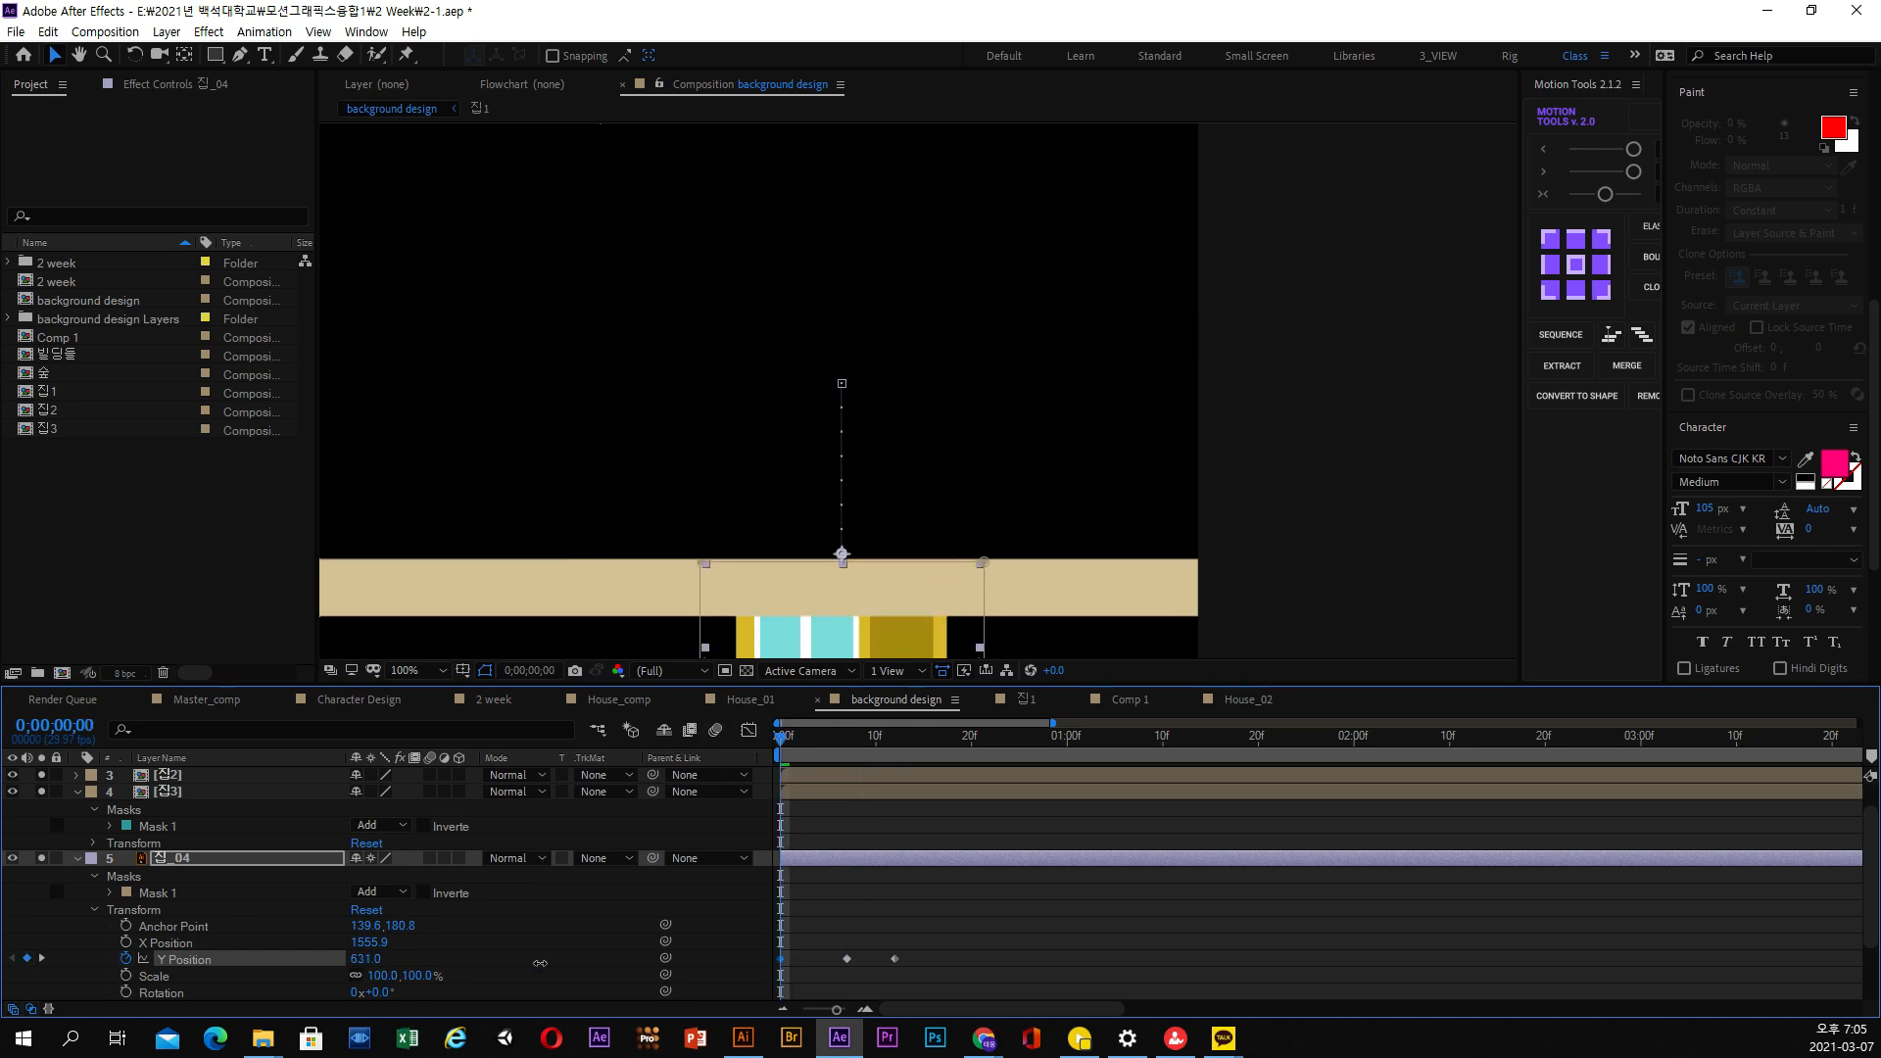
left_click_drag(804, 749, 846, 750)
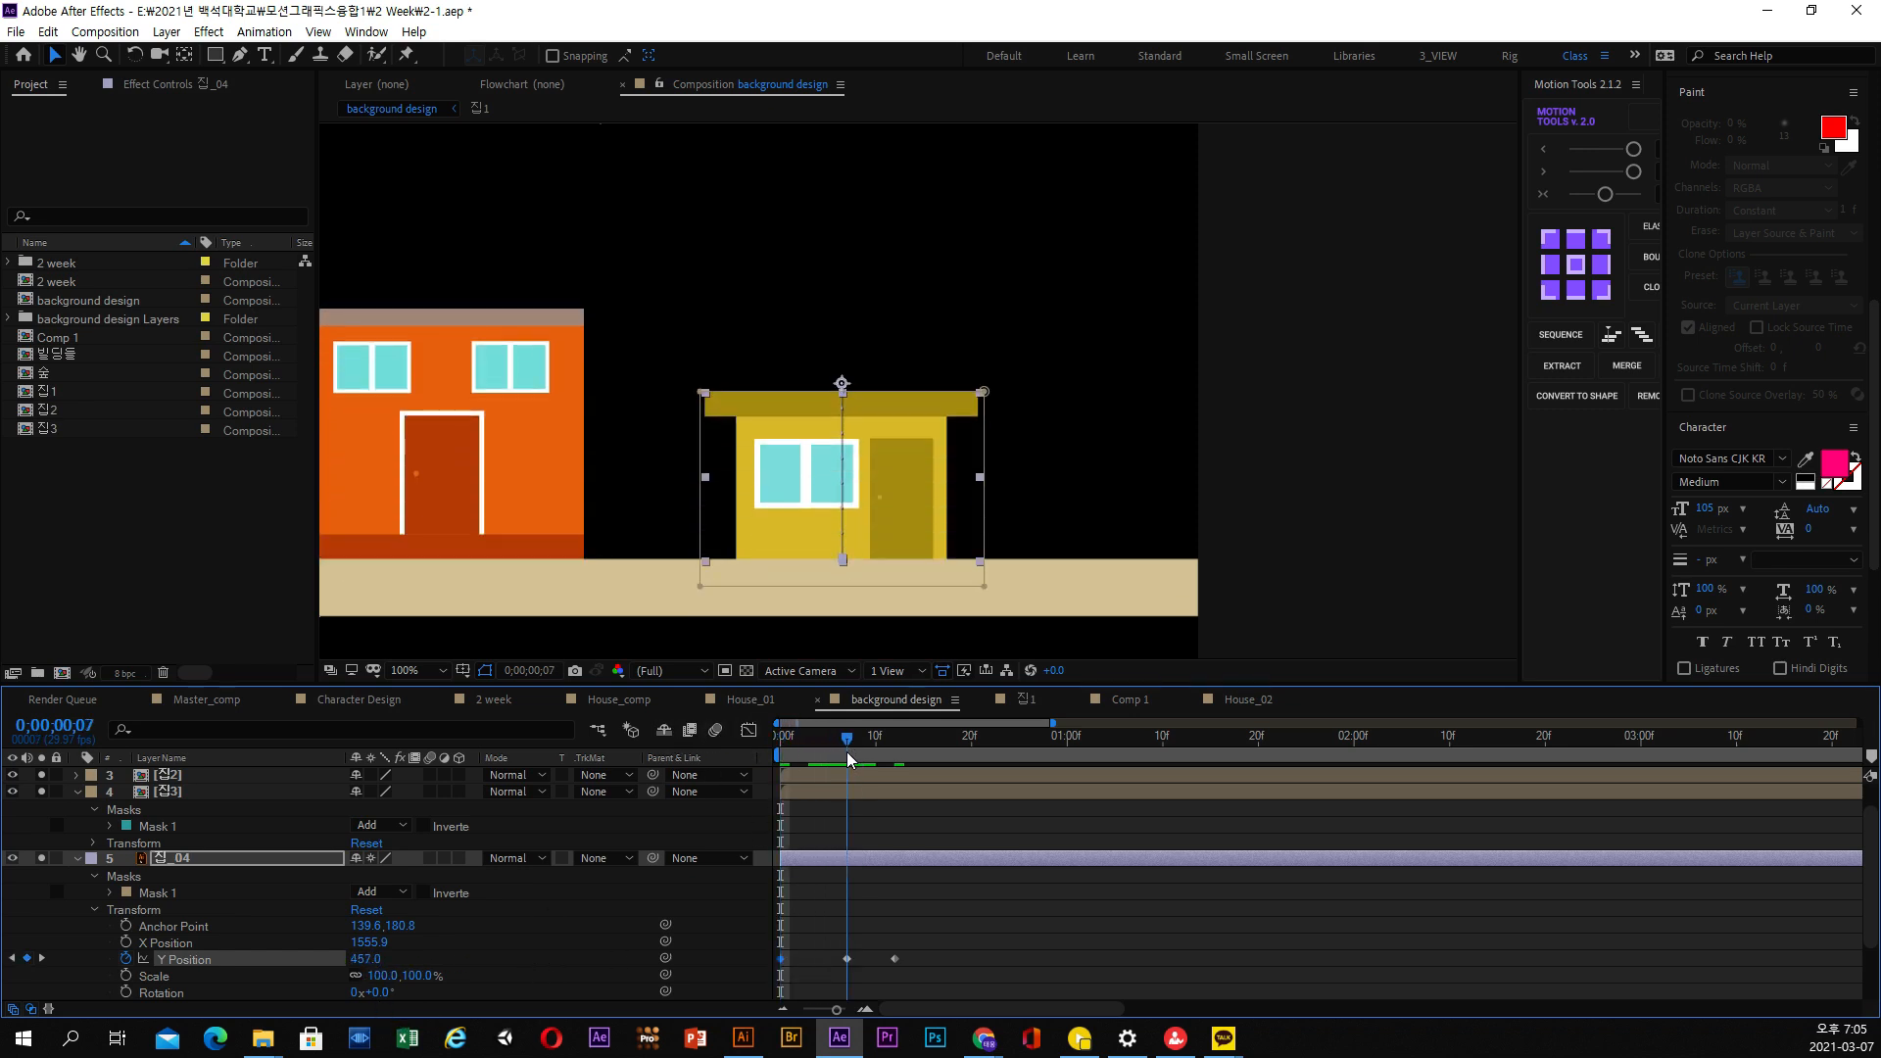
mouse_move(361, 959)
left_mouse_down()
mouse_move(384, 960)
mouse_move(348, 960)
left_mouse_up()
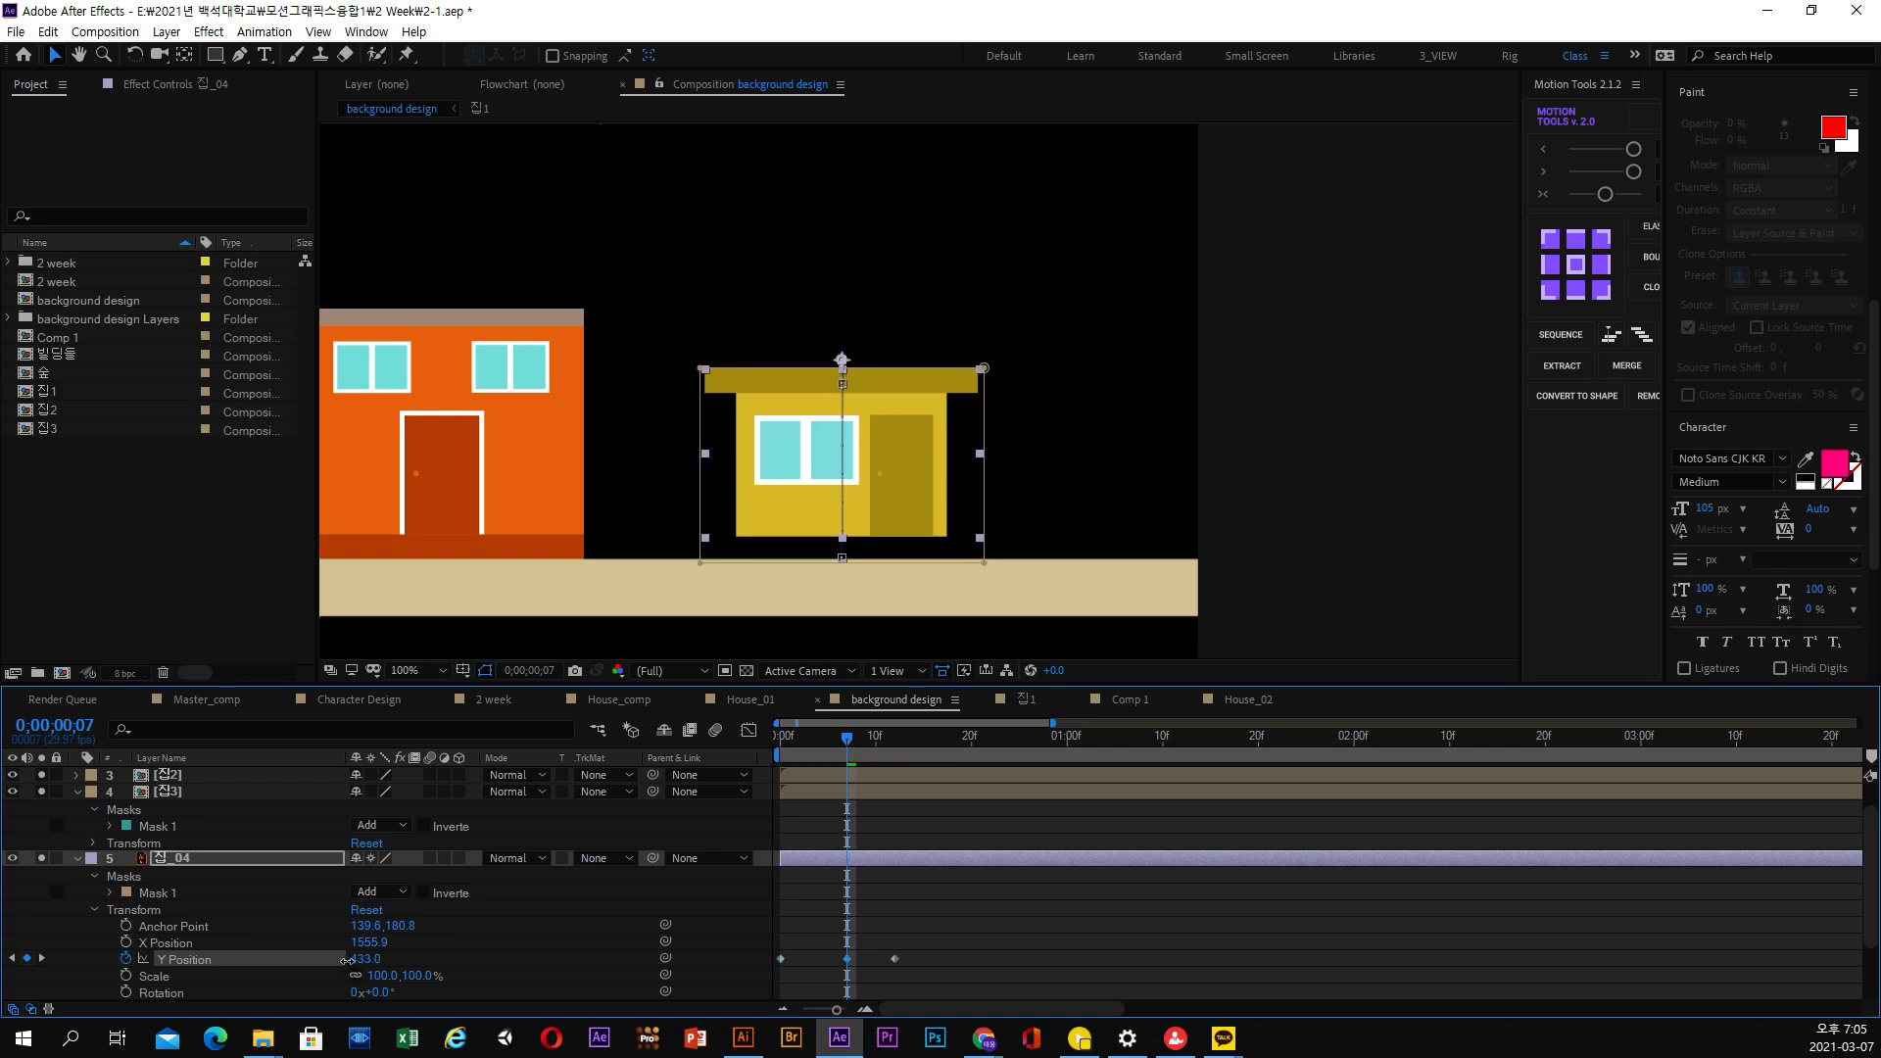
left_click(798, 733)
key("space")
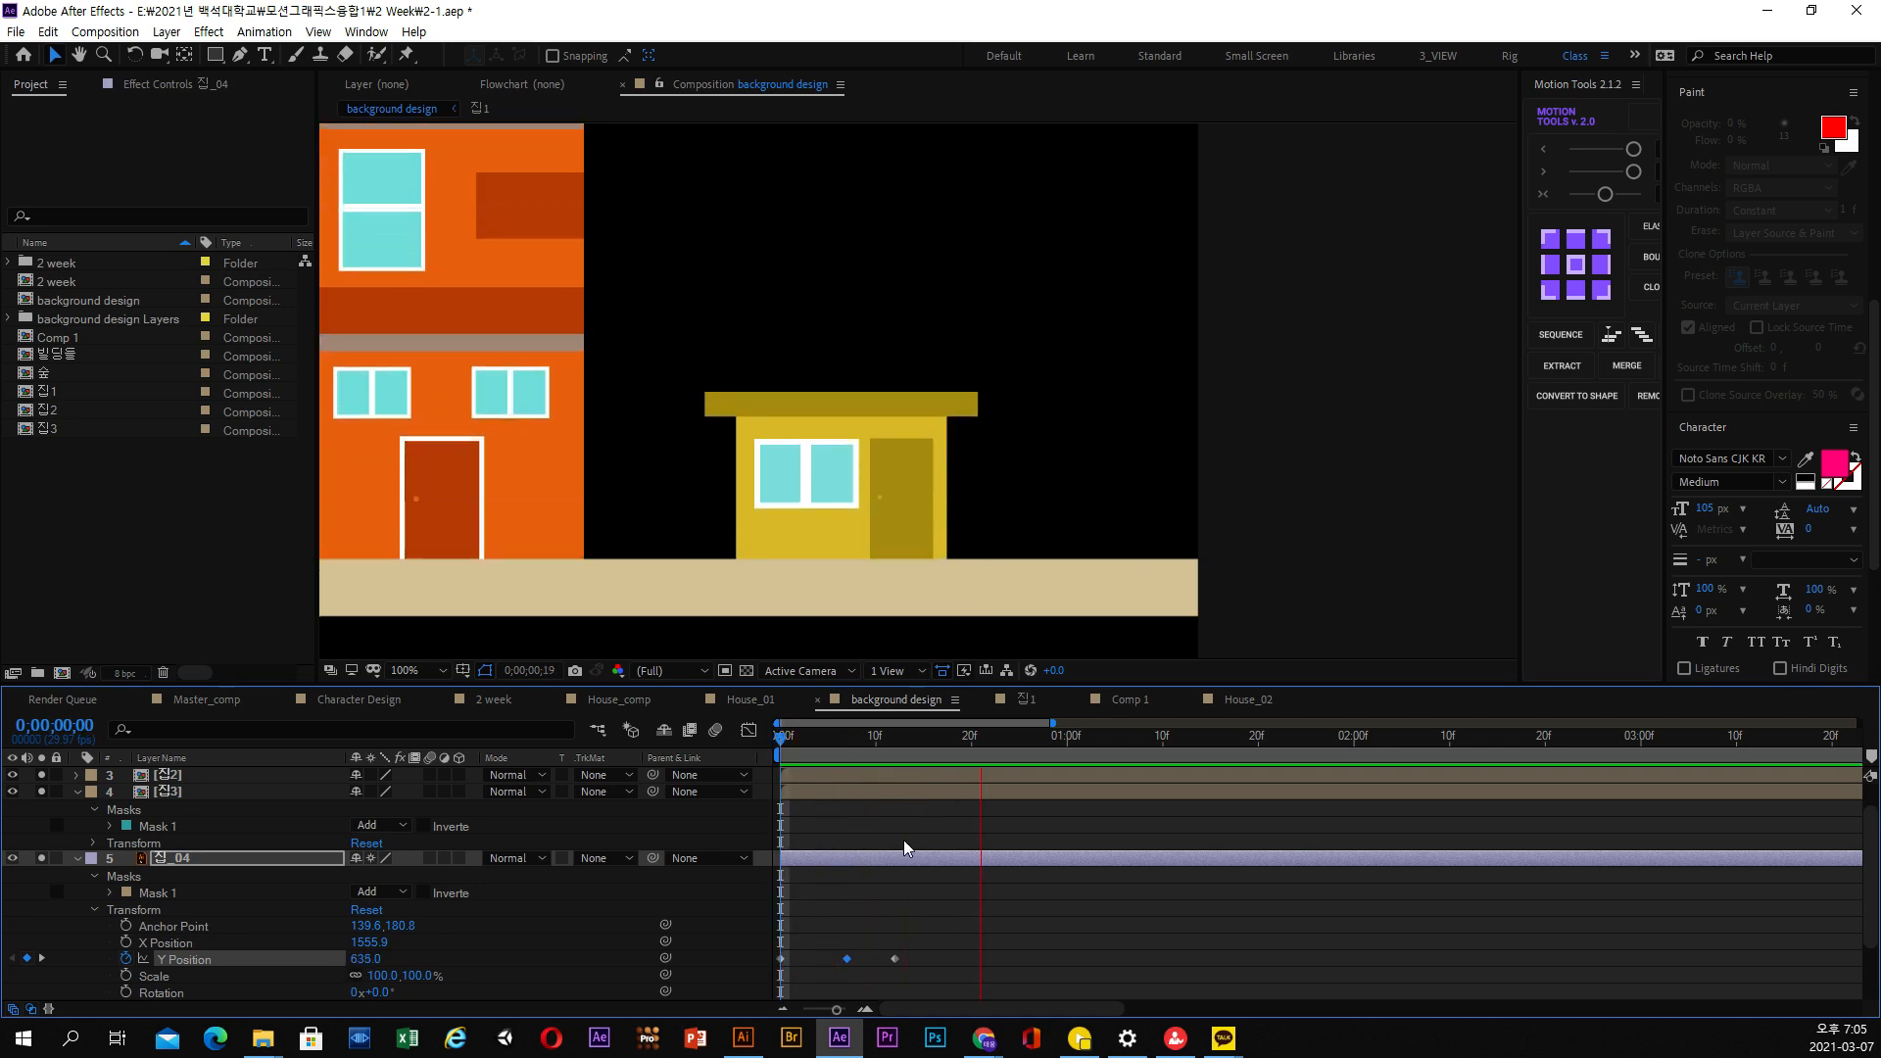
Apply Easy Ease to the three Y Position keyframes of 집_04, show only its keyframed property, and preview around 0;00;00;12
left_click_drag(916, 952, 773, 970)
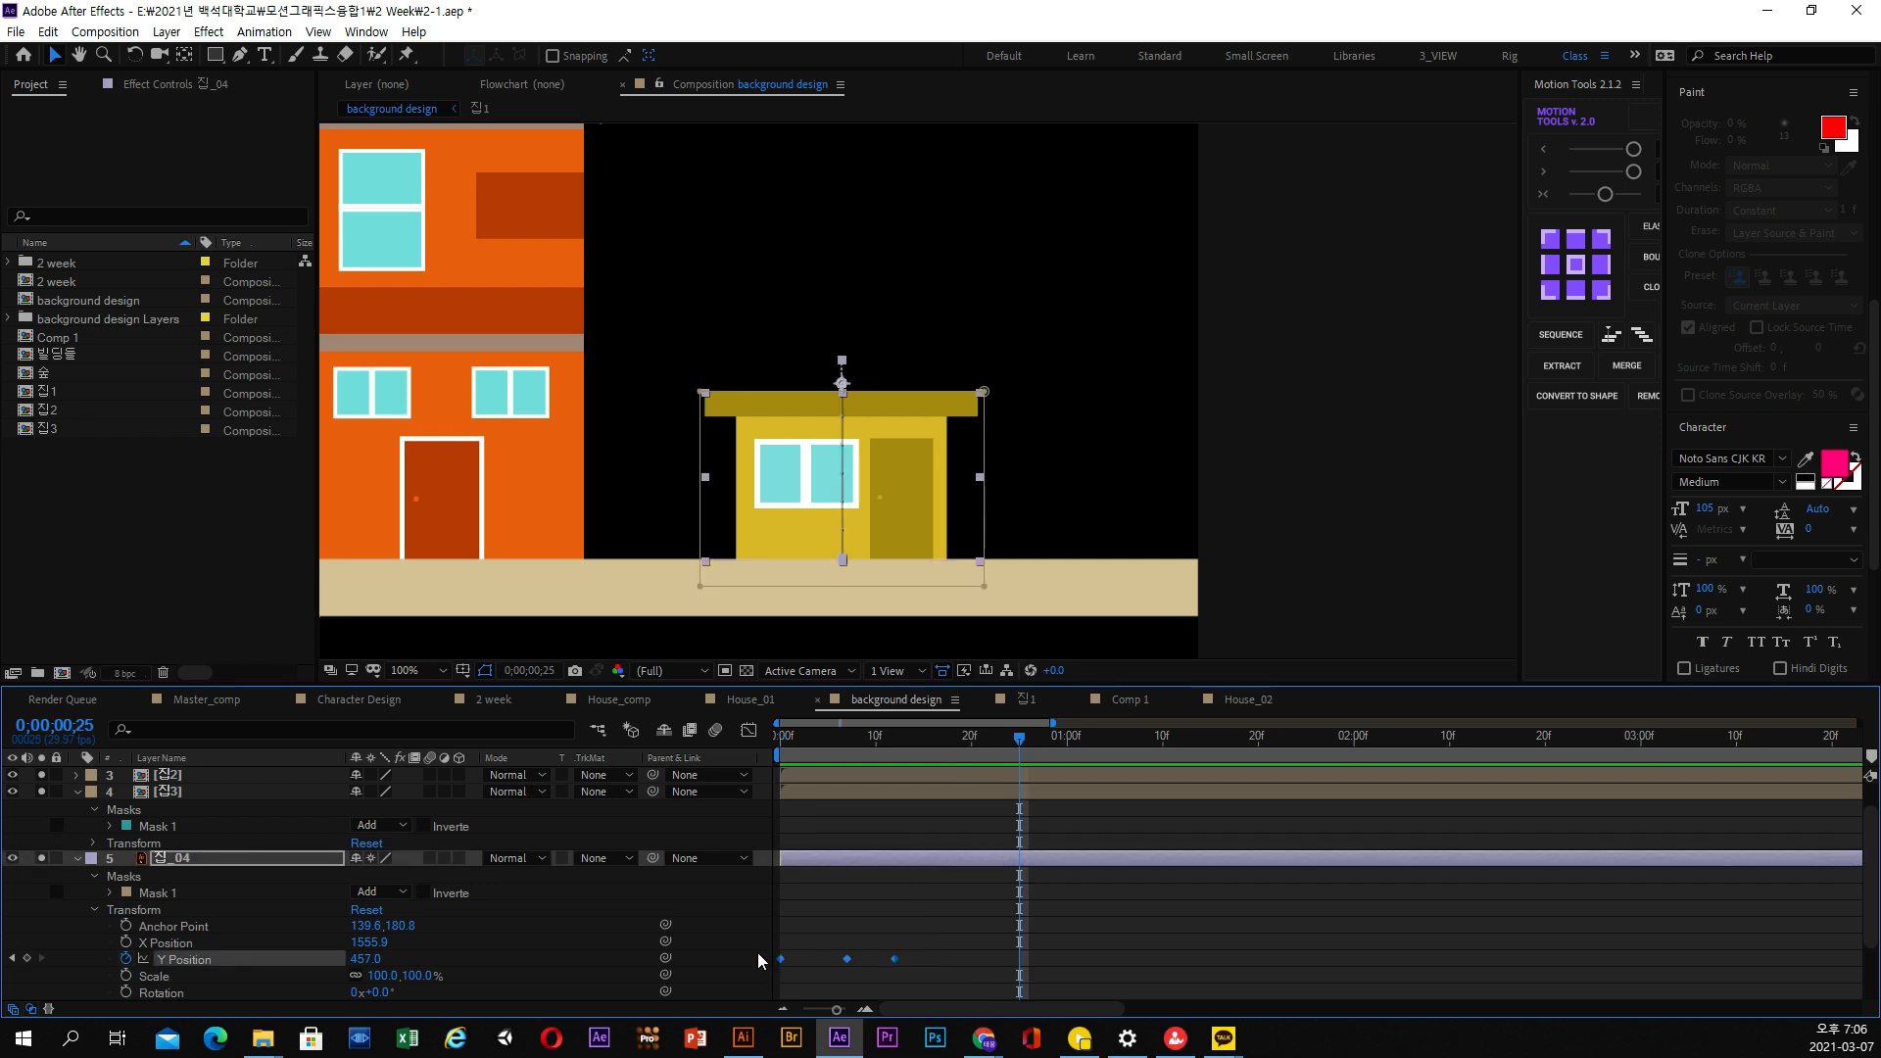
key("F9")
left_click(215, 860)
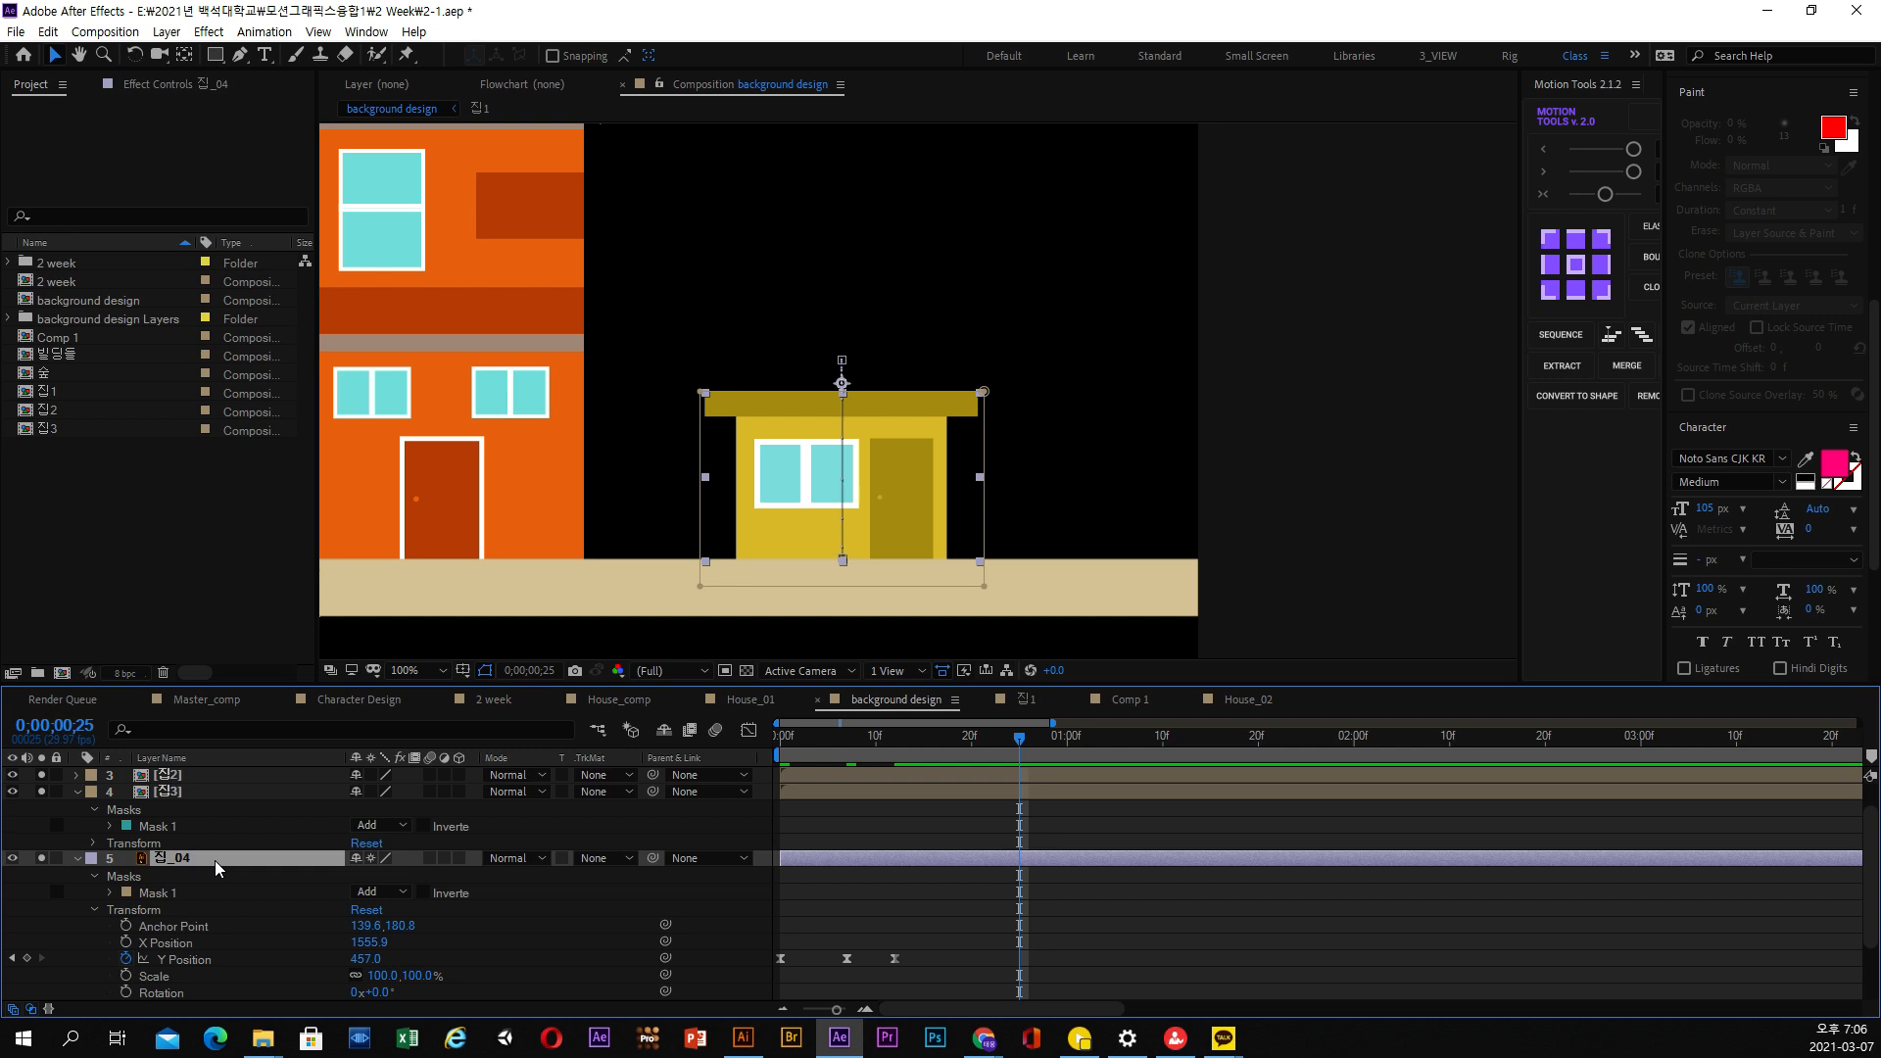
key("u")
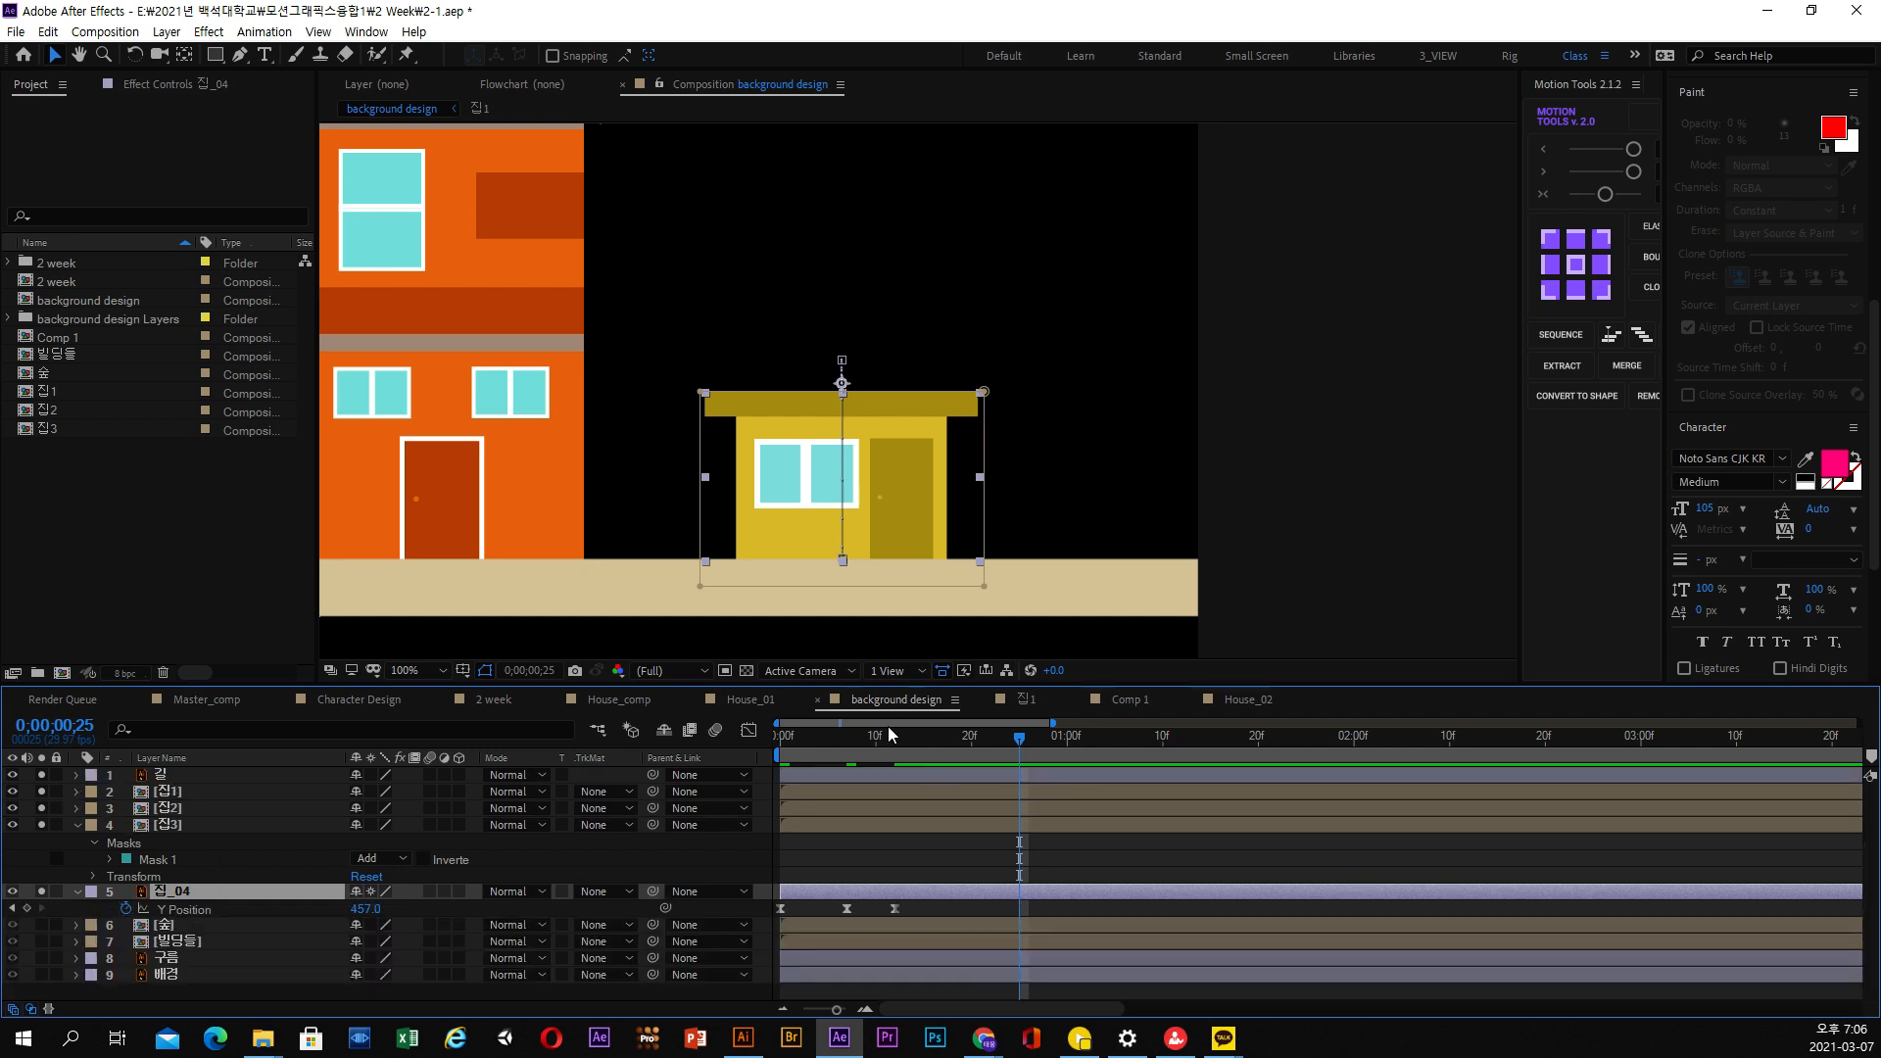
left_click_drag(856, 742, 895, 754)
key("space")
key("space")
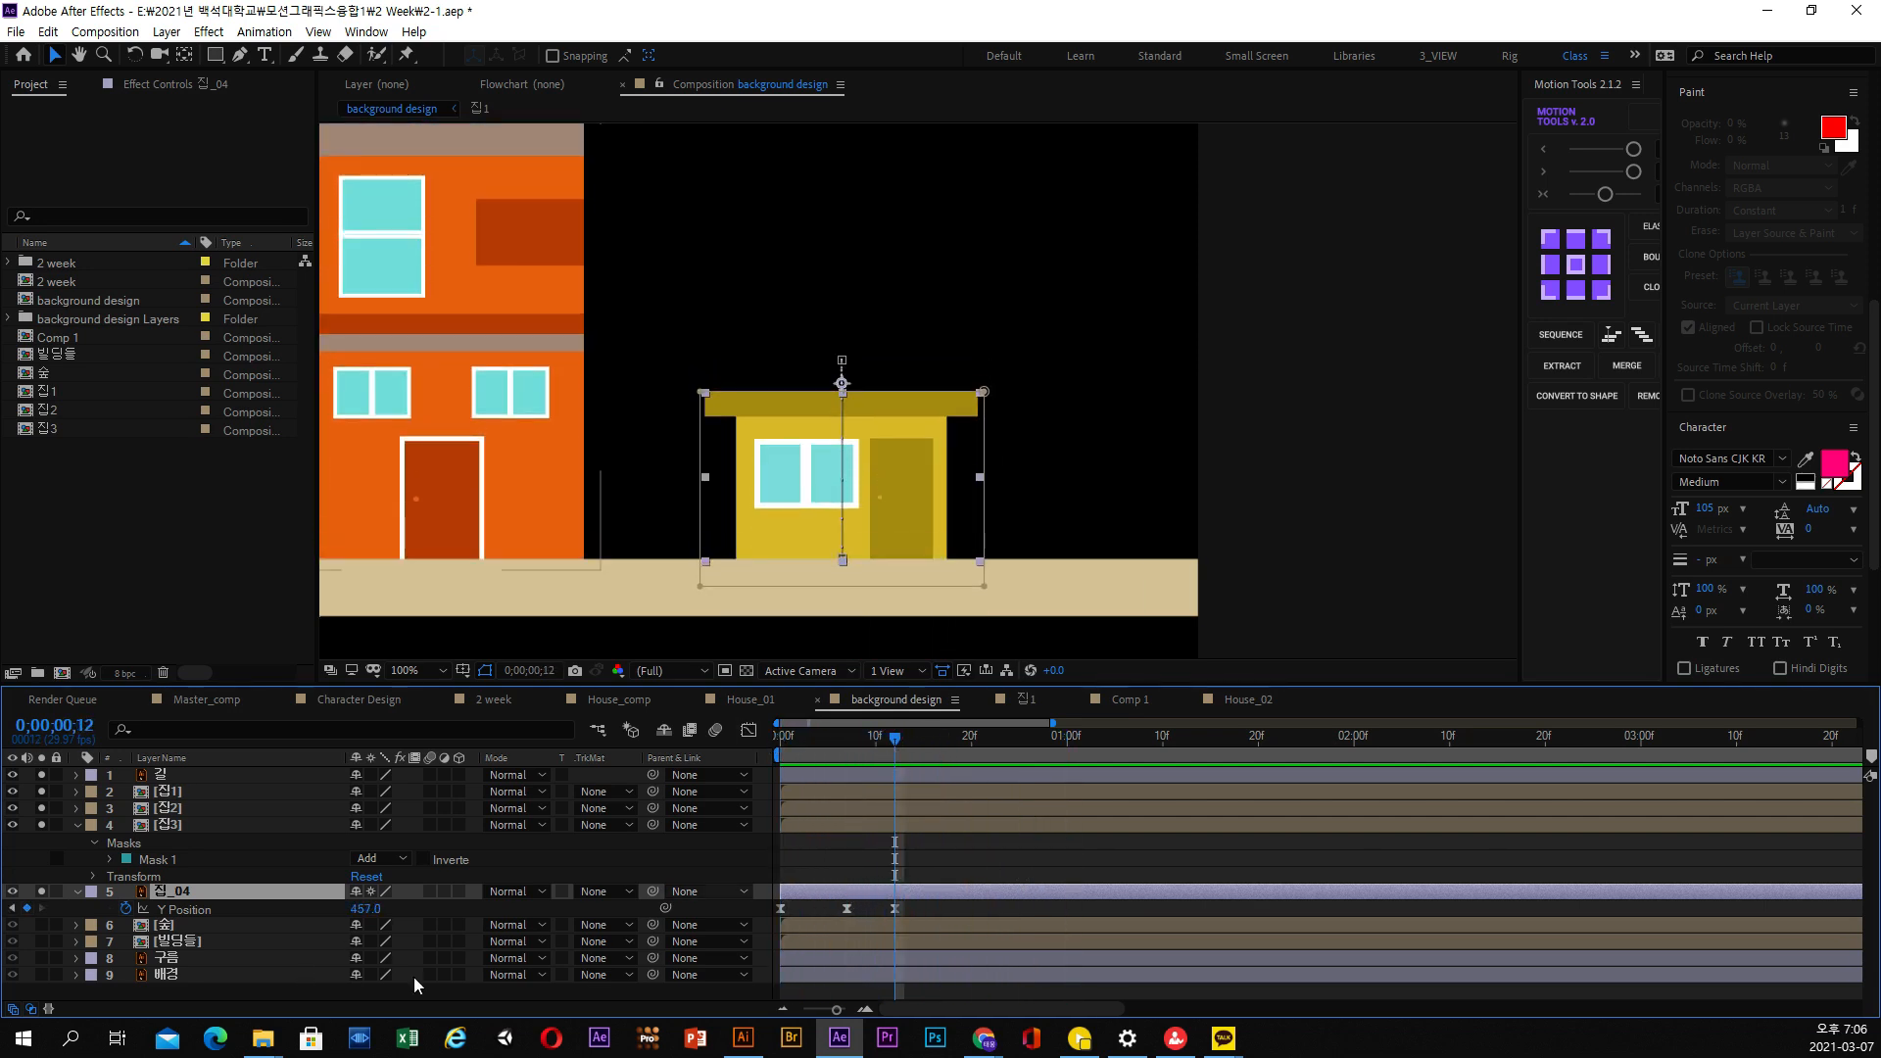
Duplicate the 집_04 layer and reveal the Mask Path of the original layer
left_click(47, 32)
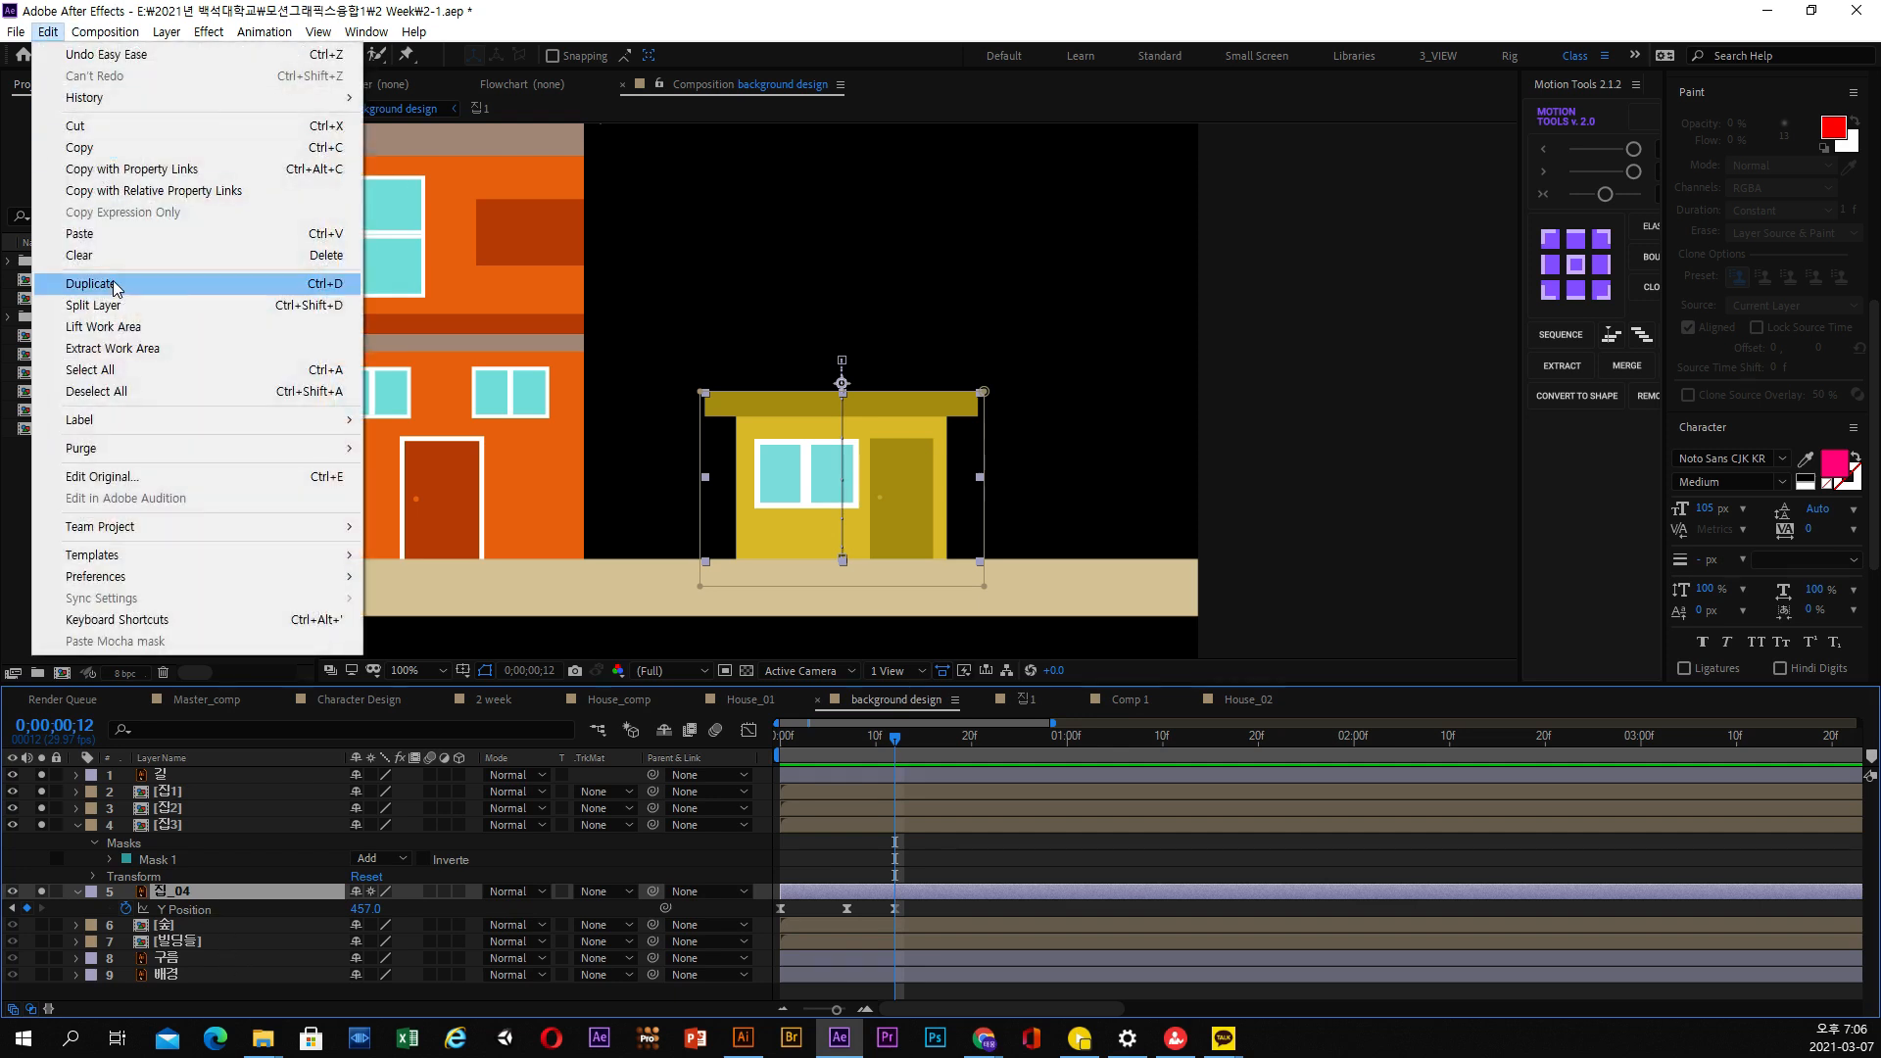
left_click(84, 282)
left_click(169, 908)
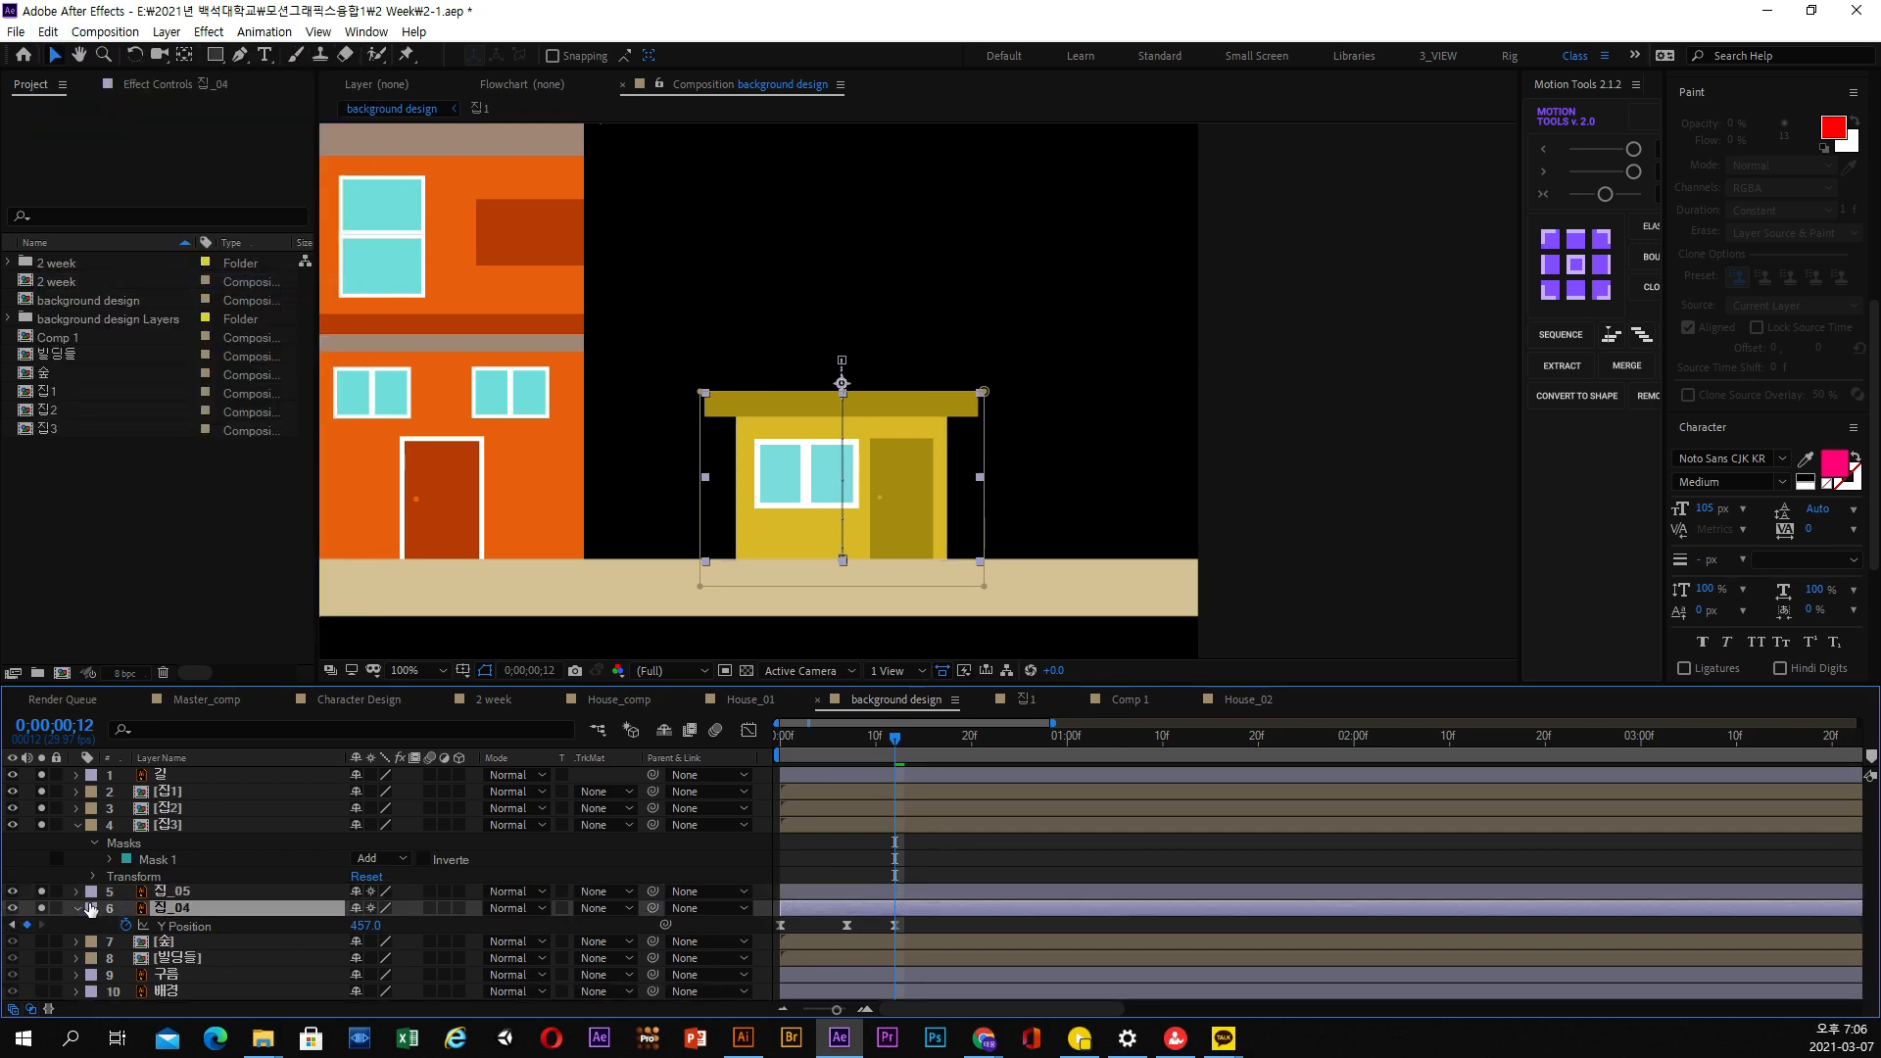
key("ctrl+shift+n")
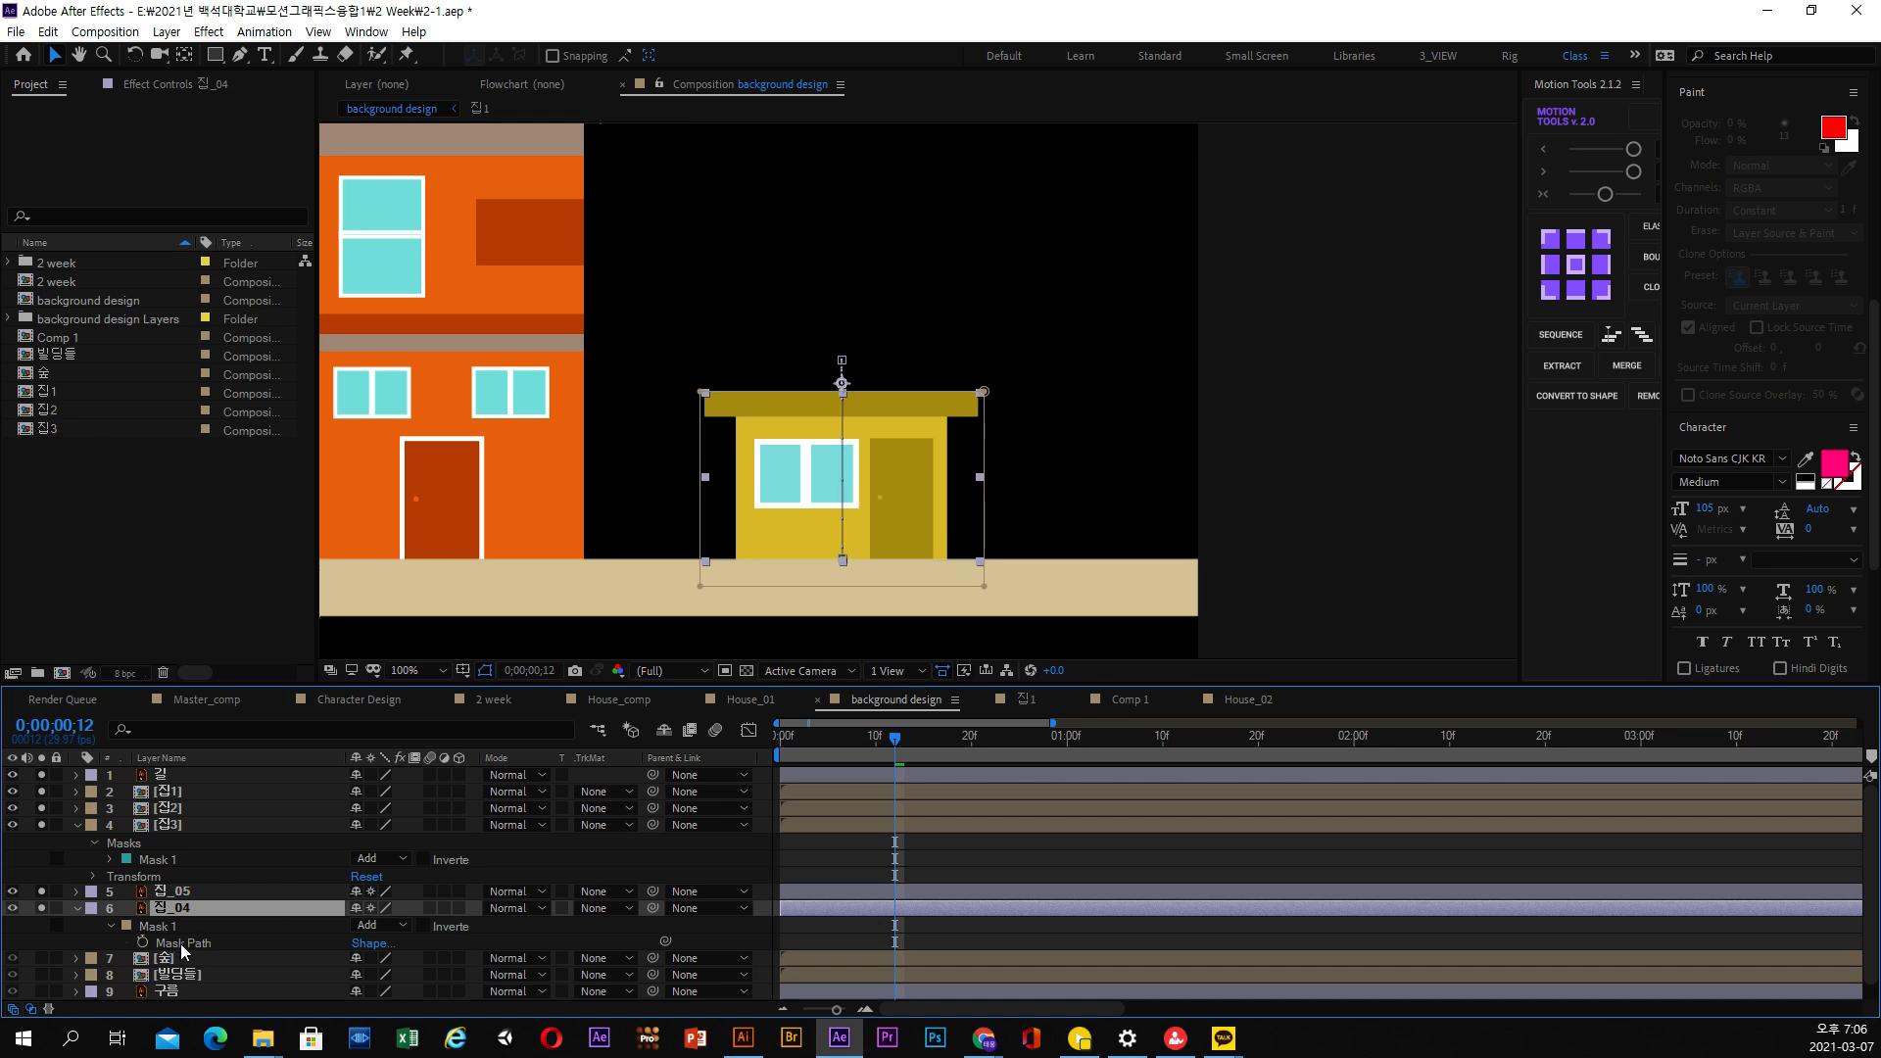
Move the mask of 집_04 up to the yellow house's upper floor and lower its upper edge to exclude the sloped roof
scroll(1018, 502, "down", 5)
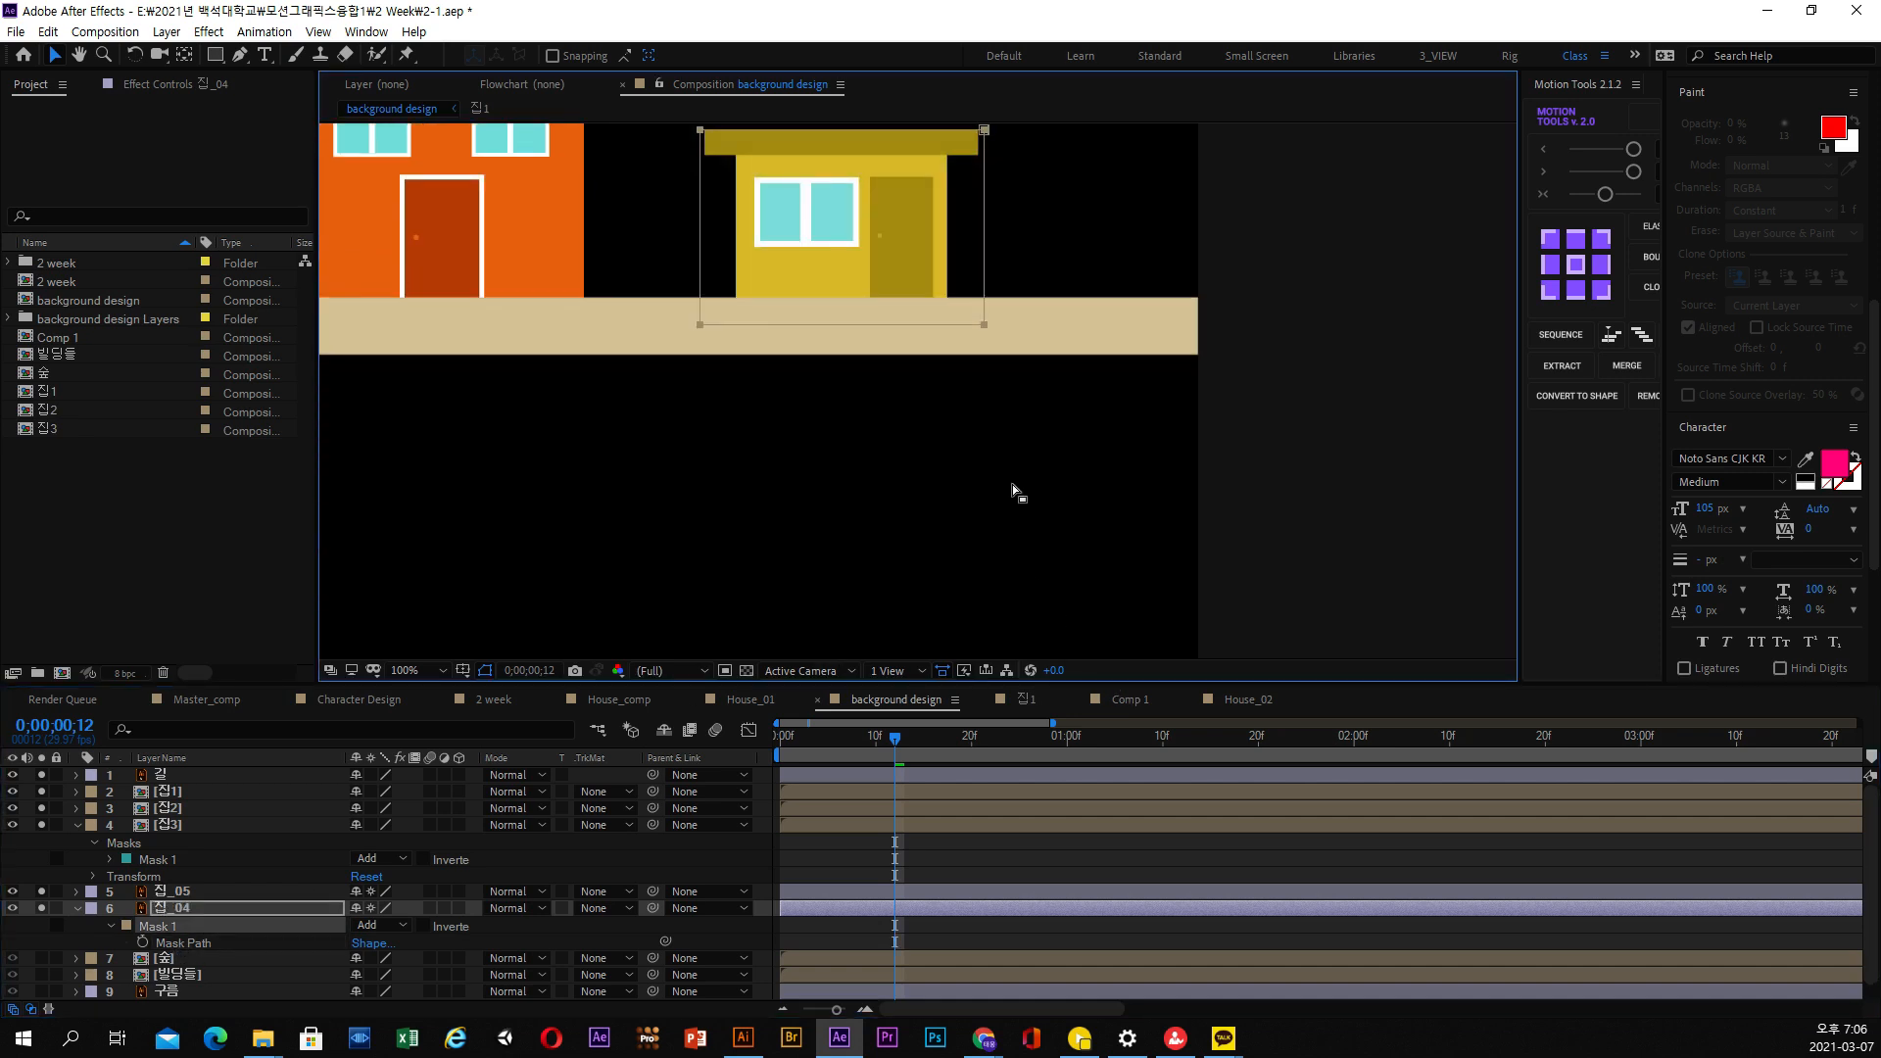
key("space")
left_click_drag(907, 402, 1028, 650)
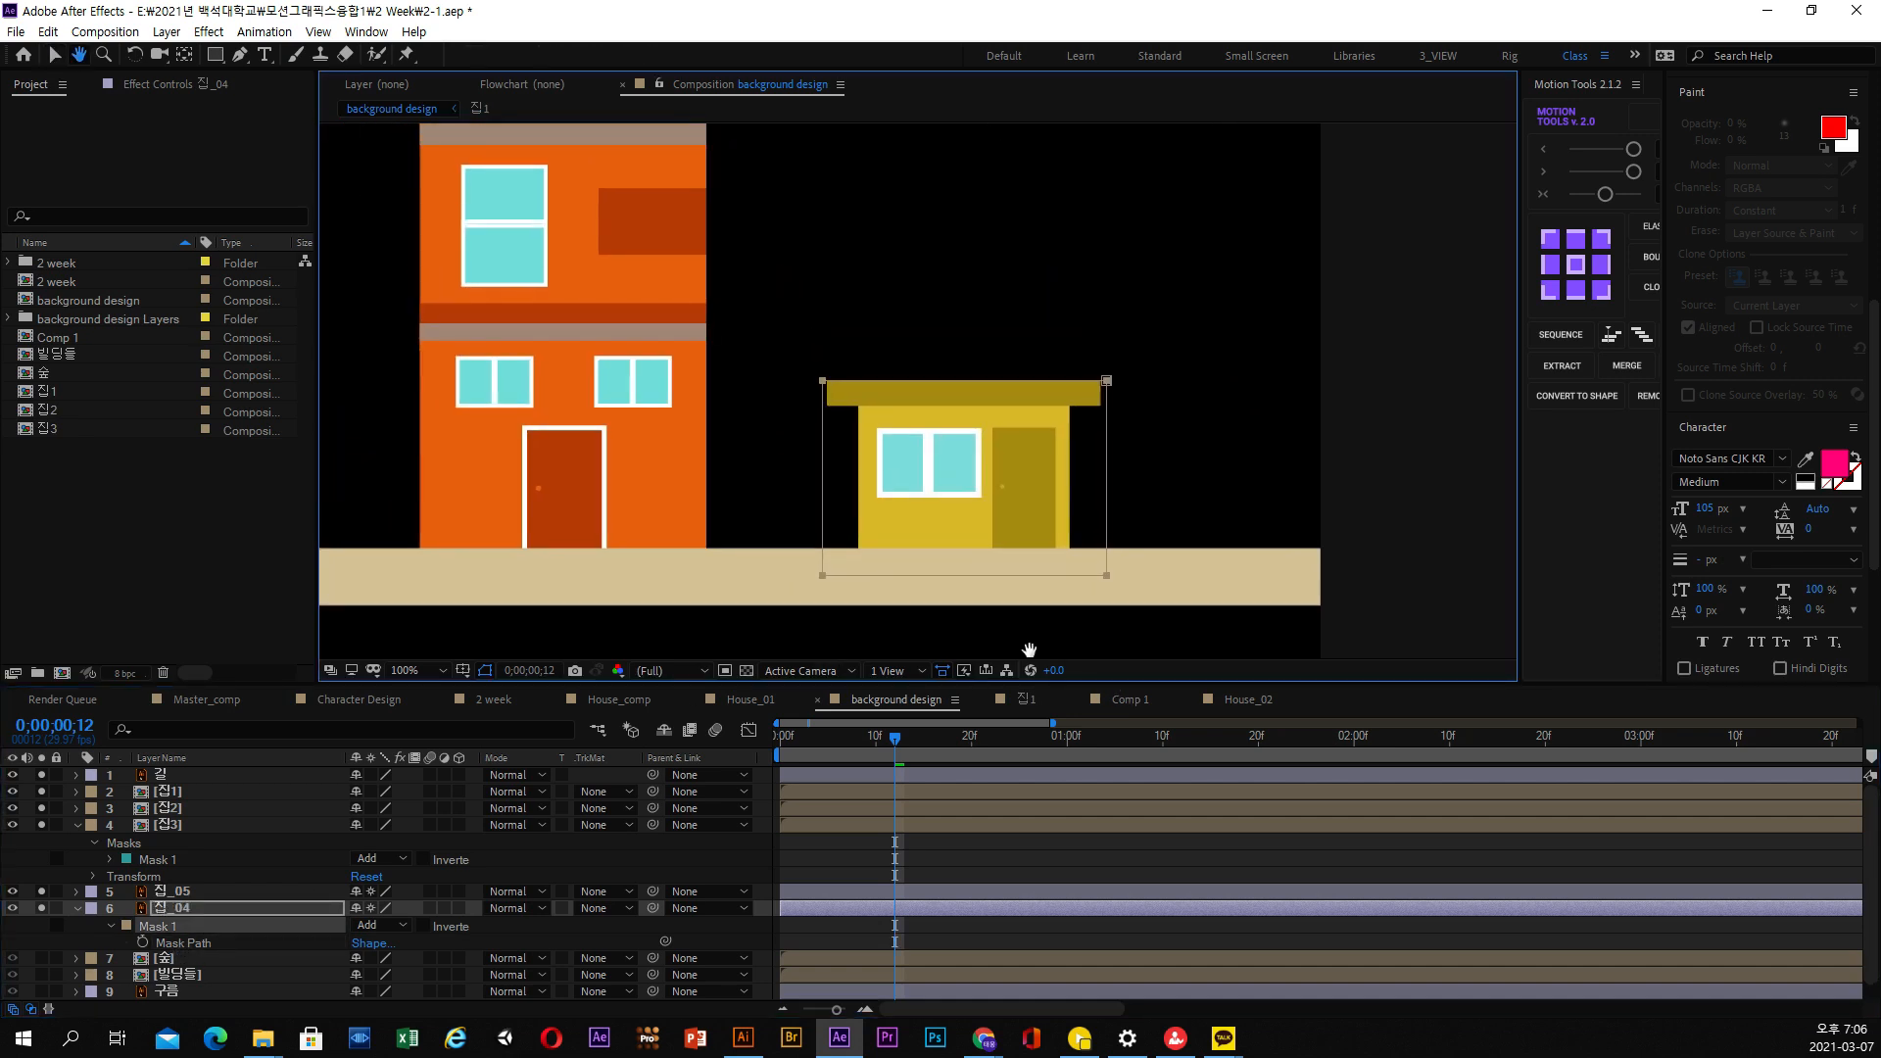
mouse_move(964, 563)
left_mouse_down()
mouse_move(1024, 563)
mouse_move(978, 555)
left_mouse_up()
left_click_drag(1171, 336, 705, 607)
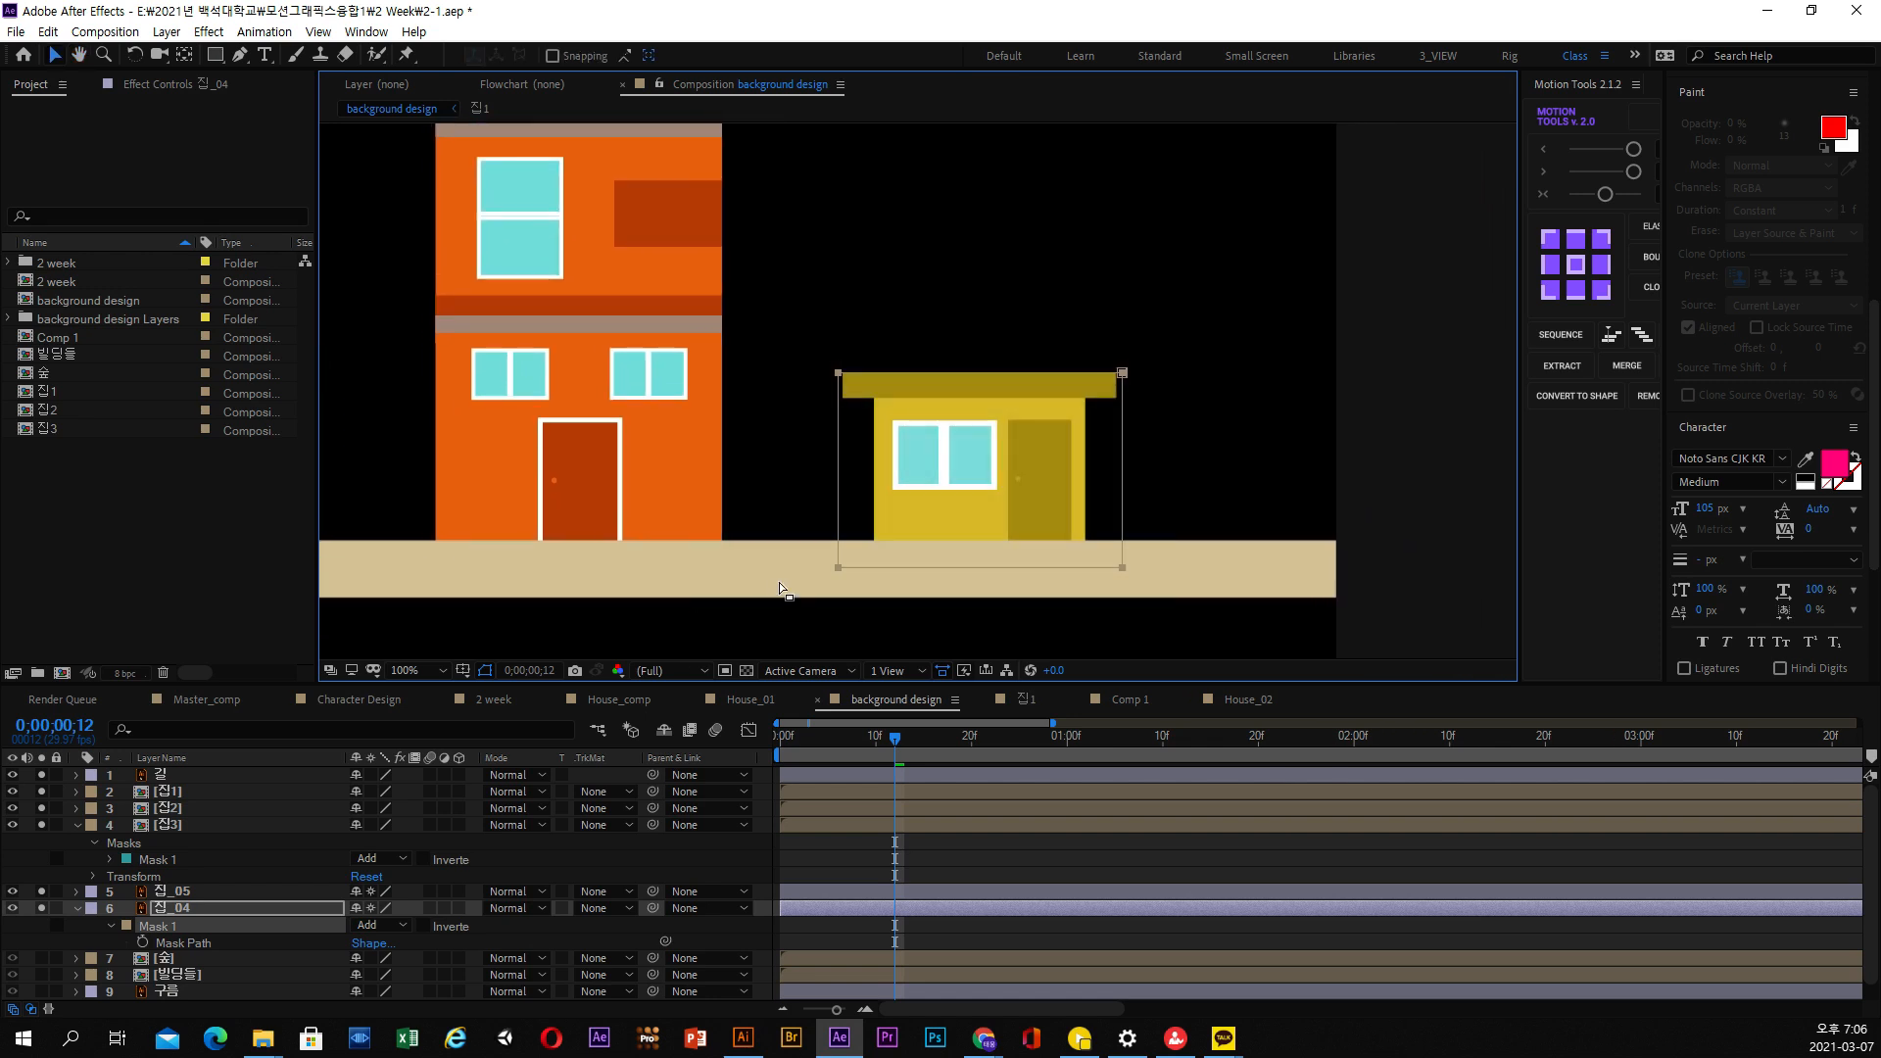
left_click_drag(842, 568, 832, 375)
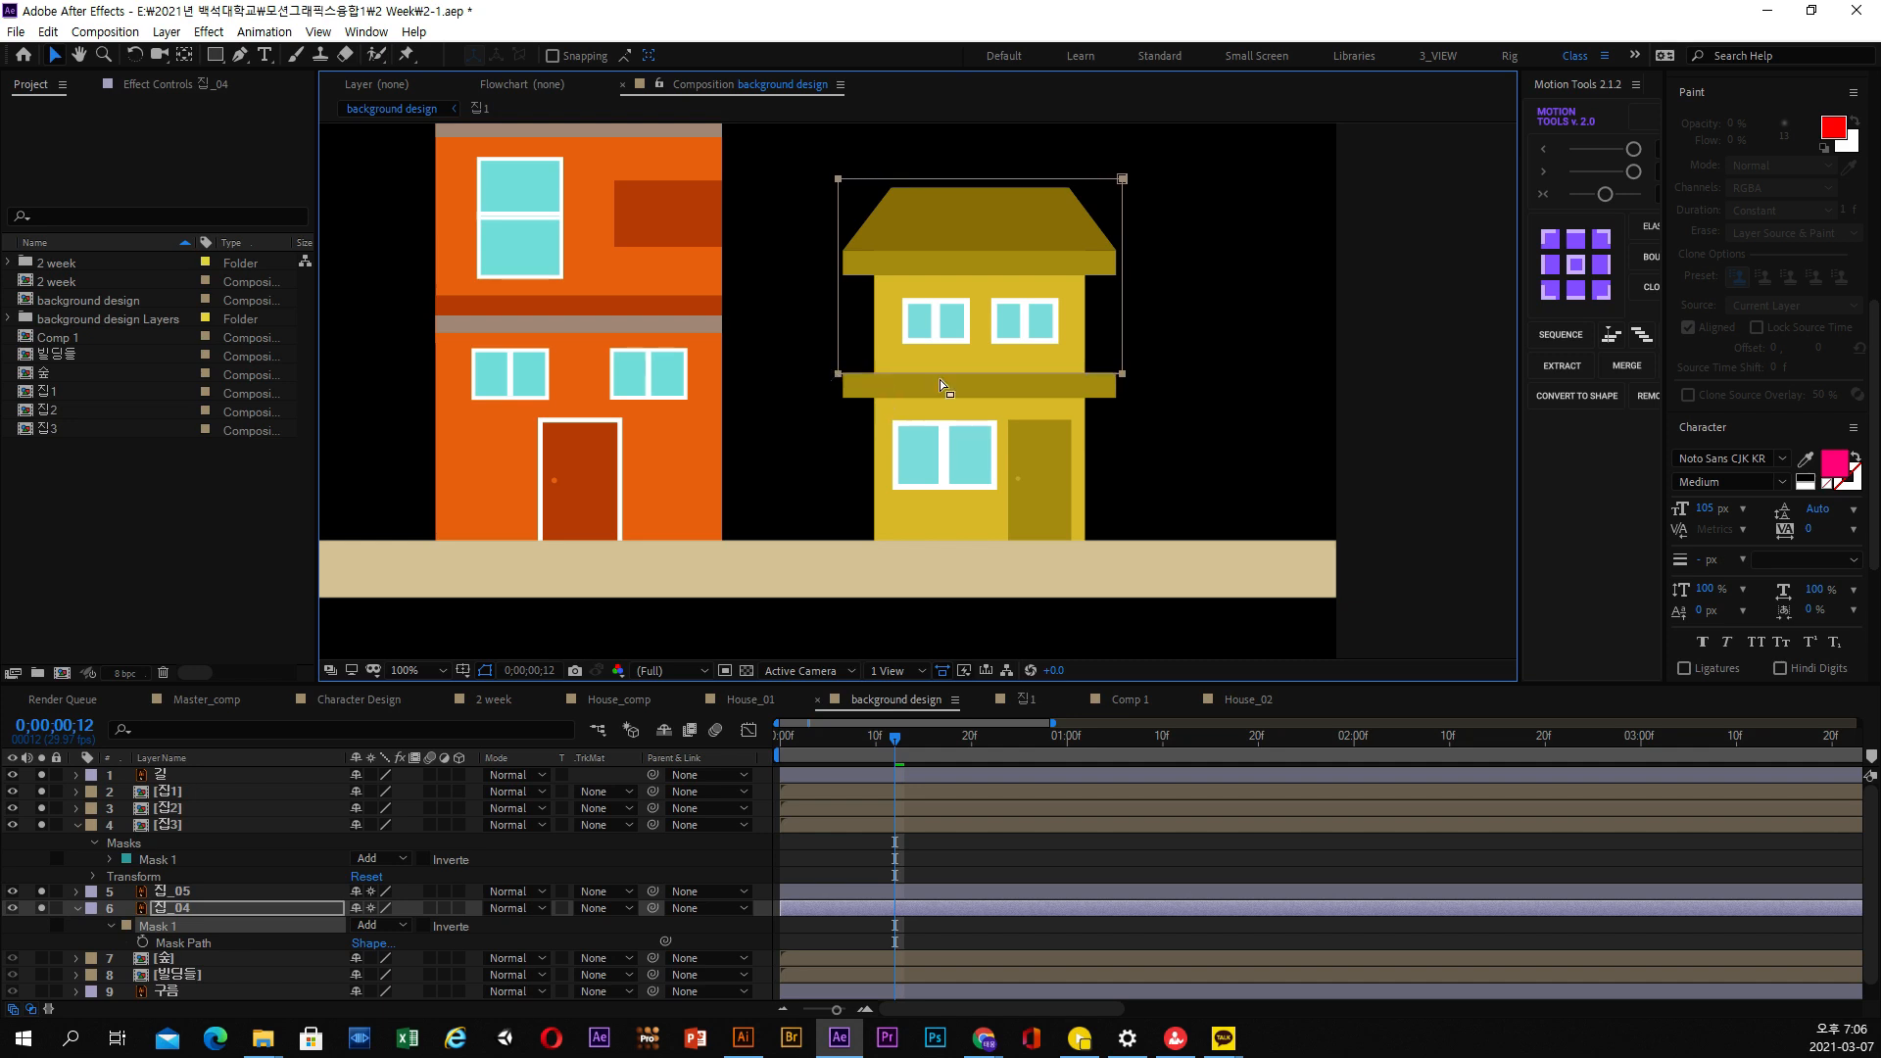
left_click_drag(1170, 143, 850, 251)
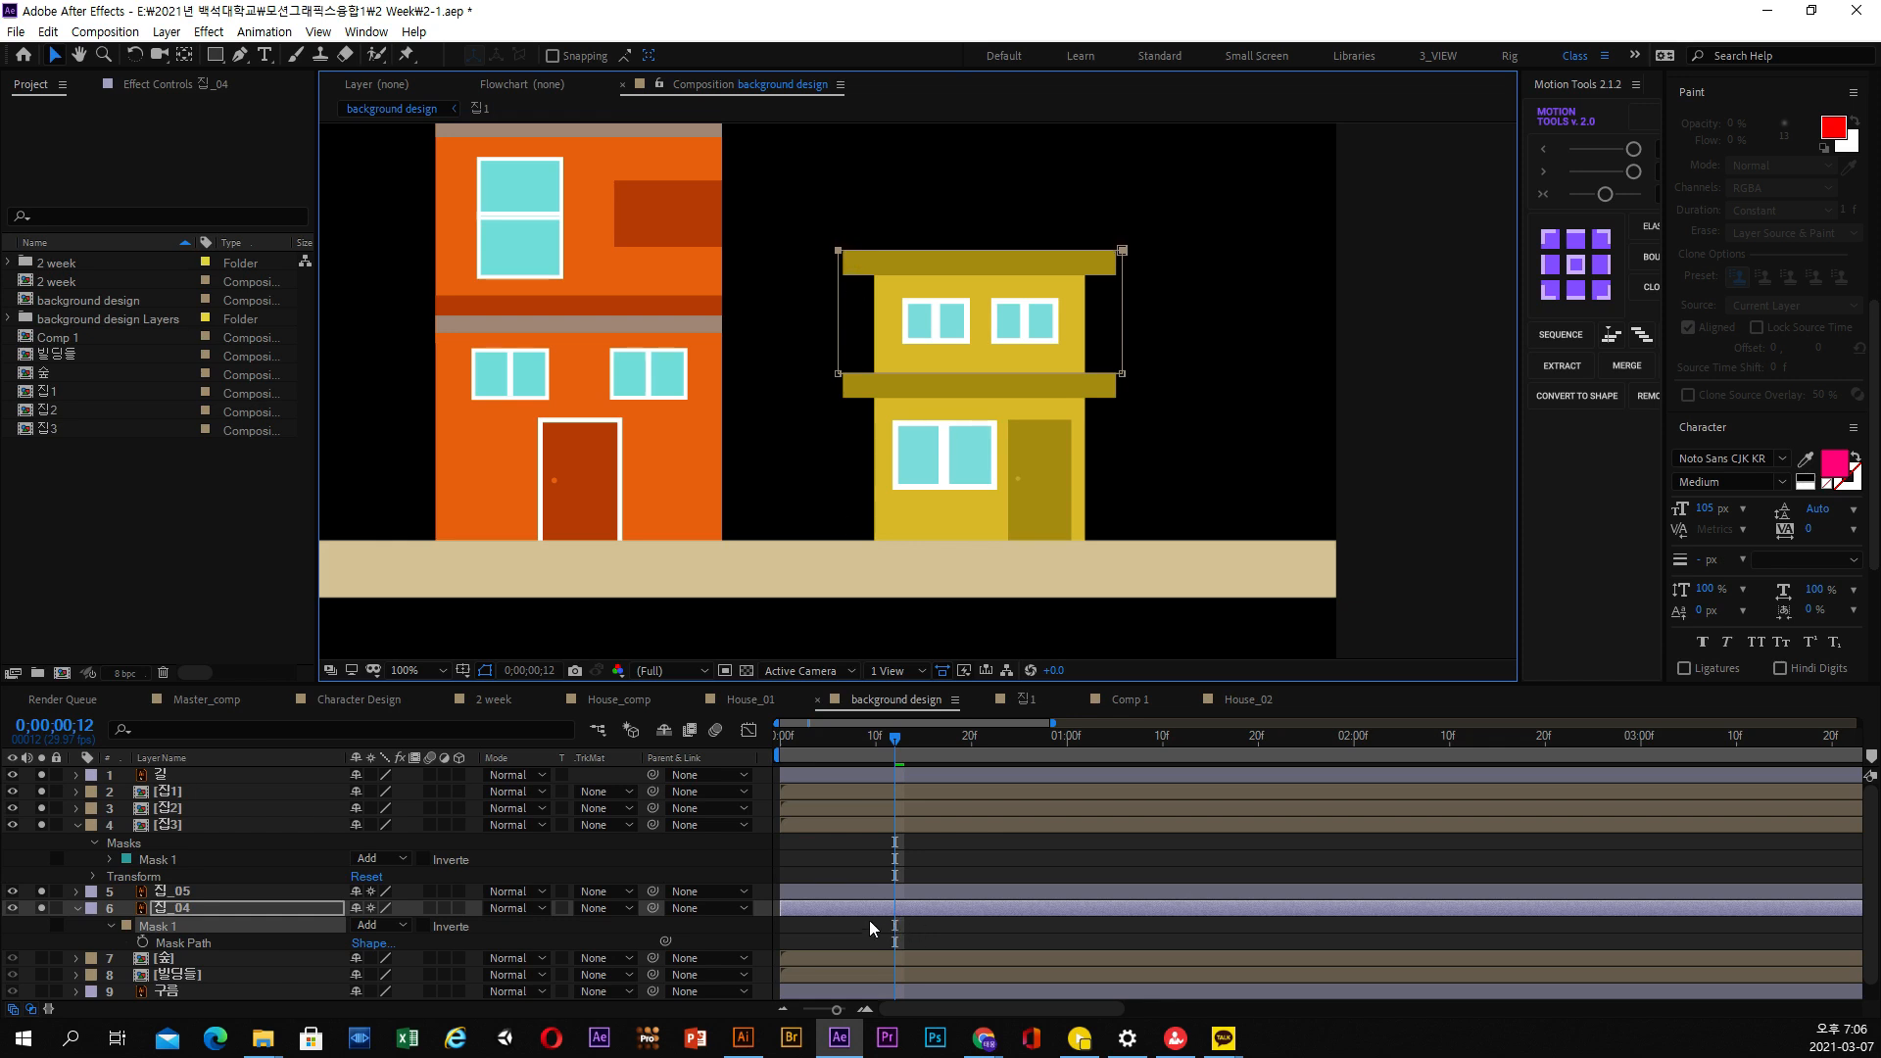
Show the Y Position keyframes of 집_04 and 집_05, shift the 집_04 layer about four frames later, and preview the stagger
key("u")
left_click(838, 893)
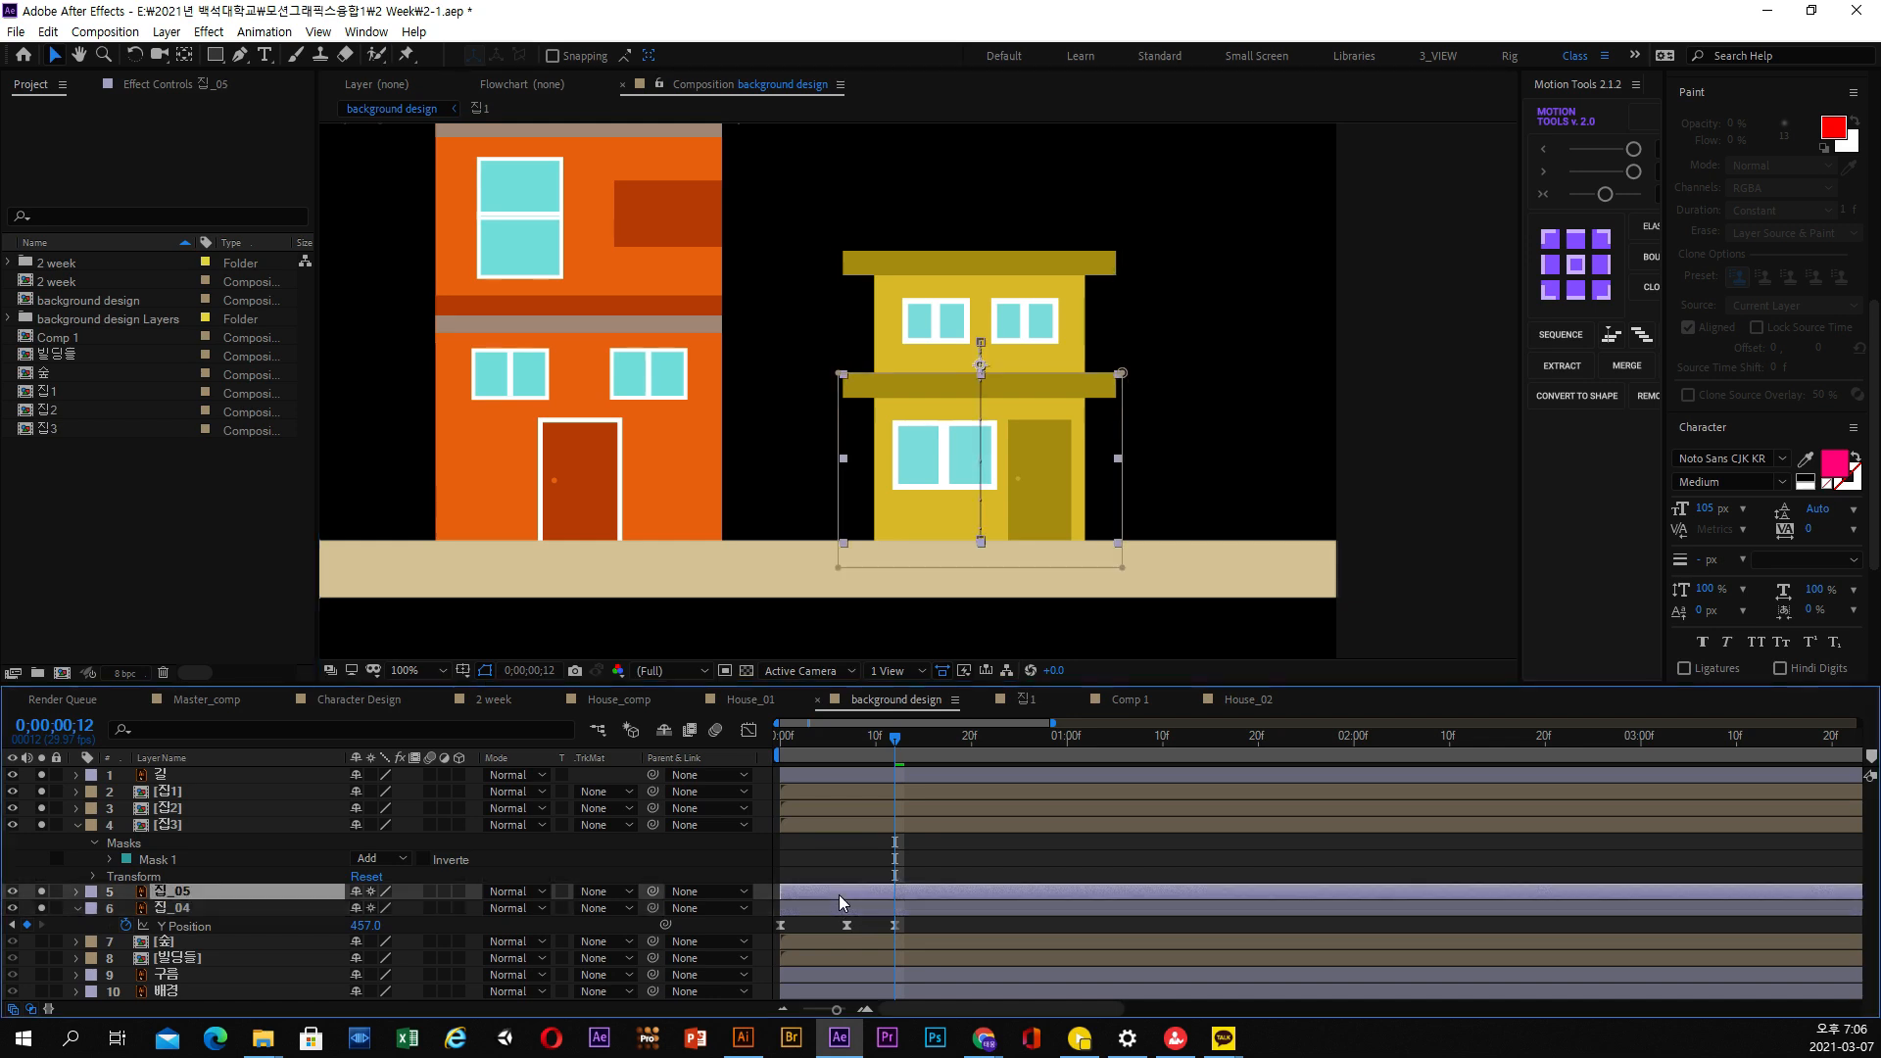
key("u")
left_click_drag(840, 924, 855, 926)
left_click_drag(791, 736, 885, 742)
key("space")
At 0;00;00;11, raise the lower edge of the 집_04 mask slightly to trim the dark line beneath the upper floor
key("period")
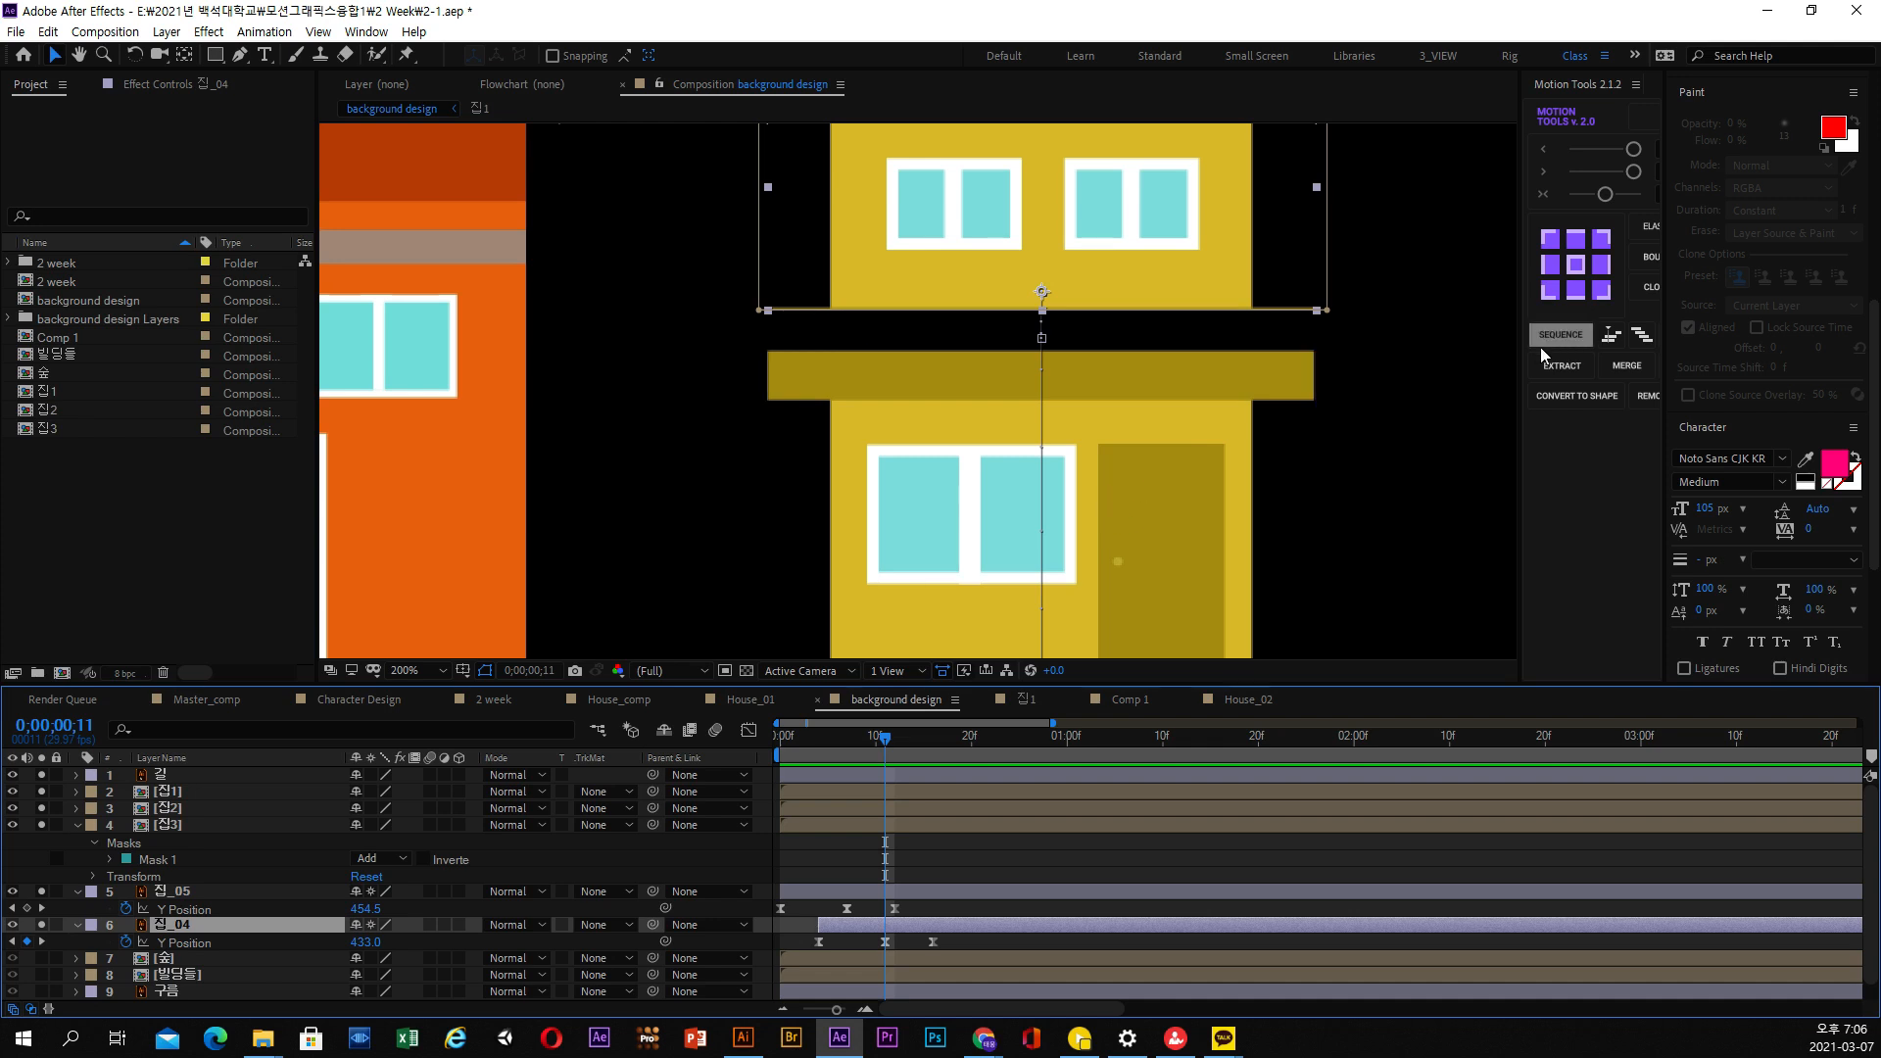
left_click(194, 930)
key("m")
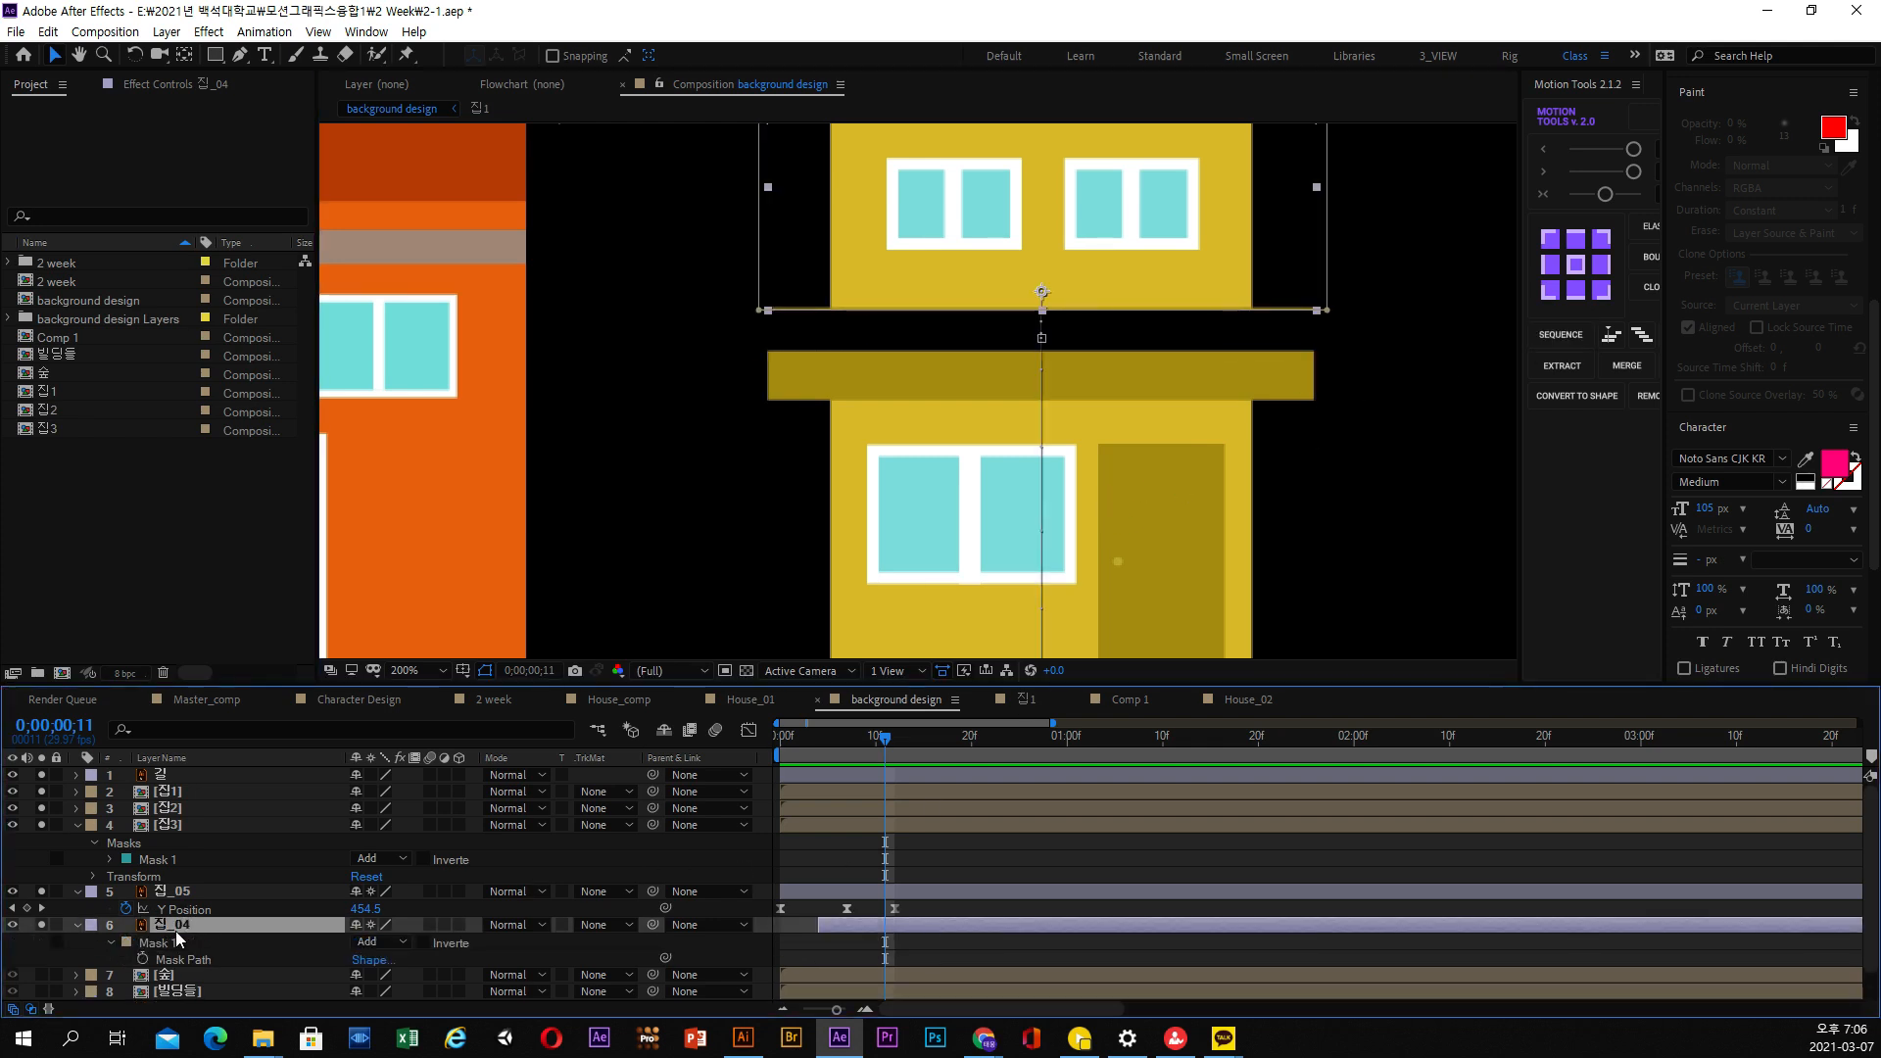
left_click(177, 960)
left_click_drag(689, 263, 1440, 340)
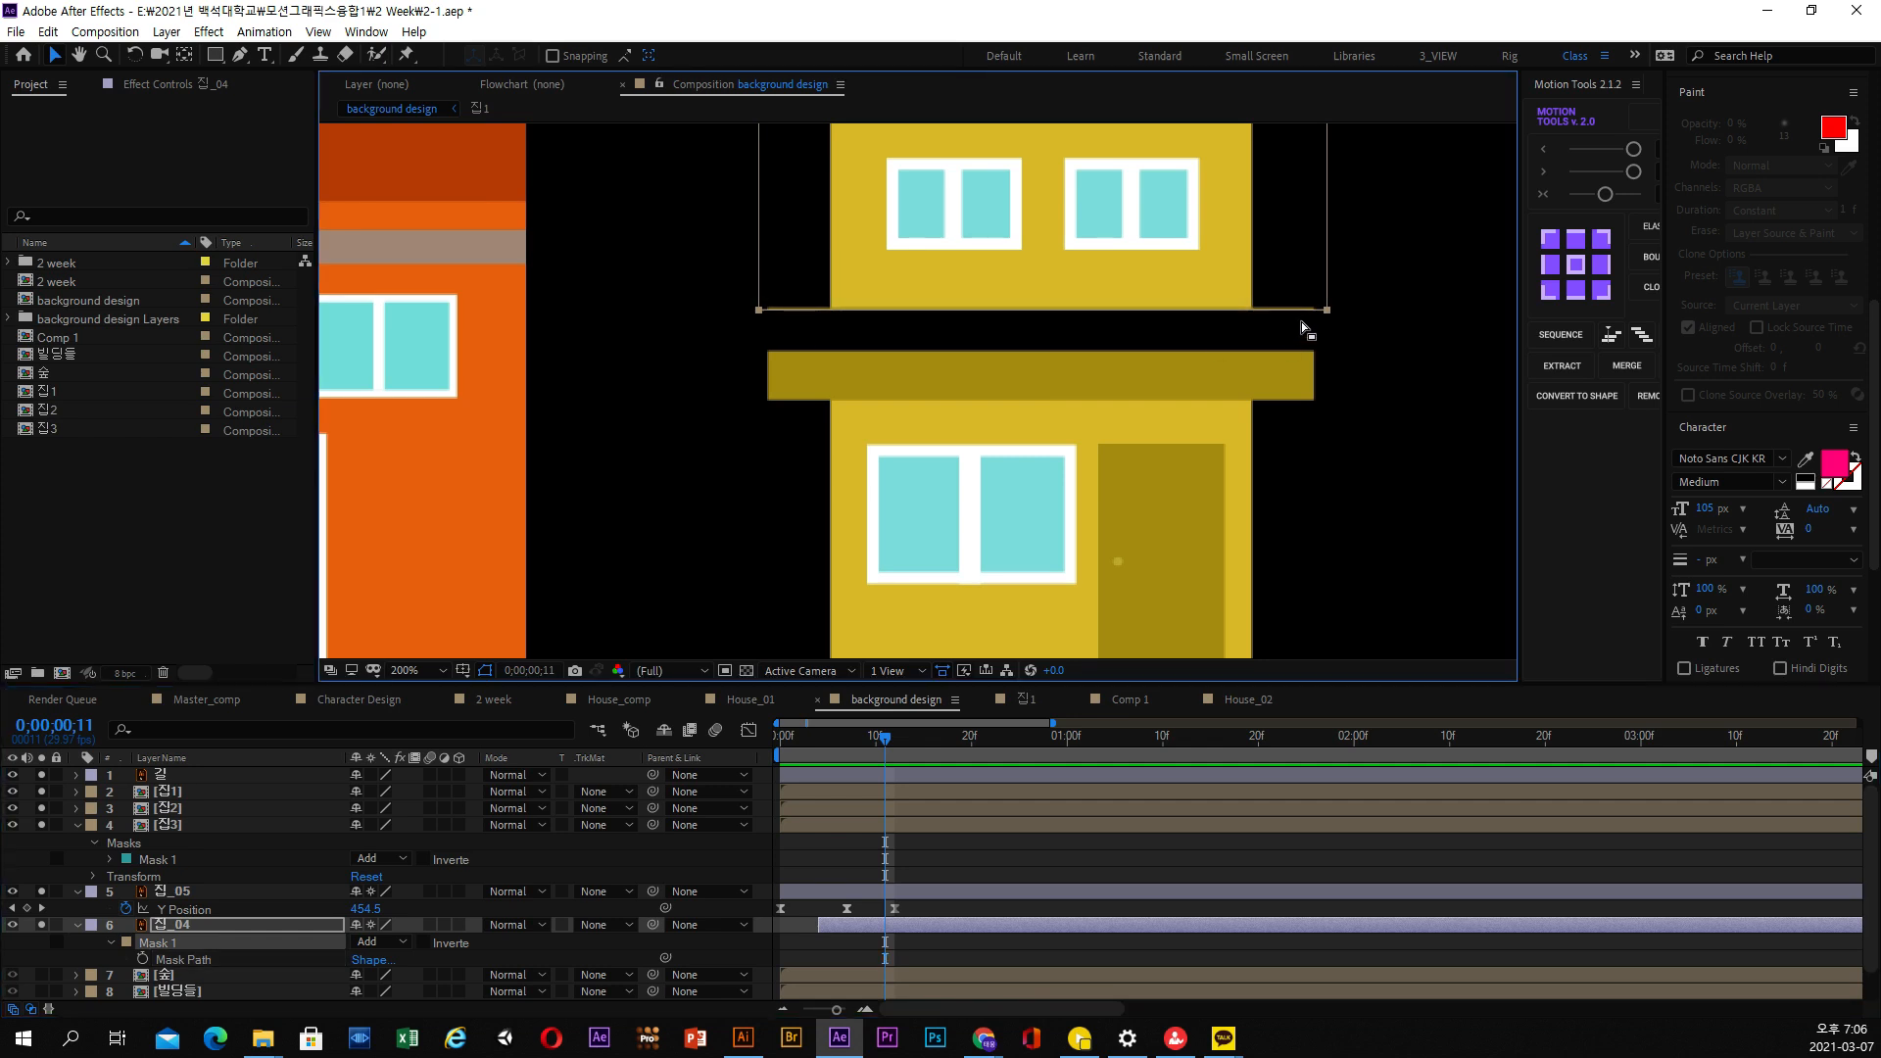
left_click_drag(1330, 314, 1329, 311)
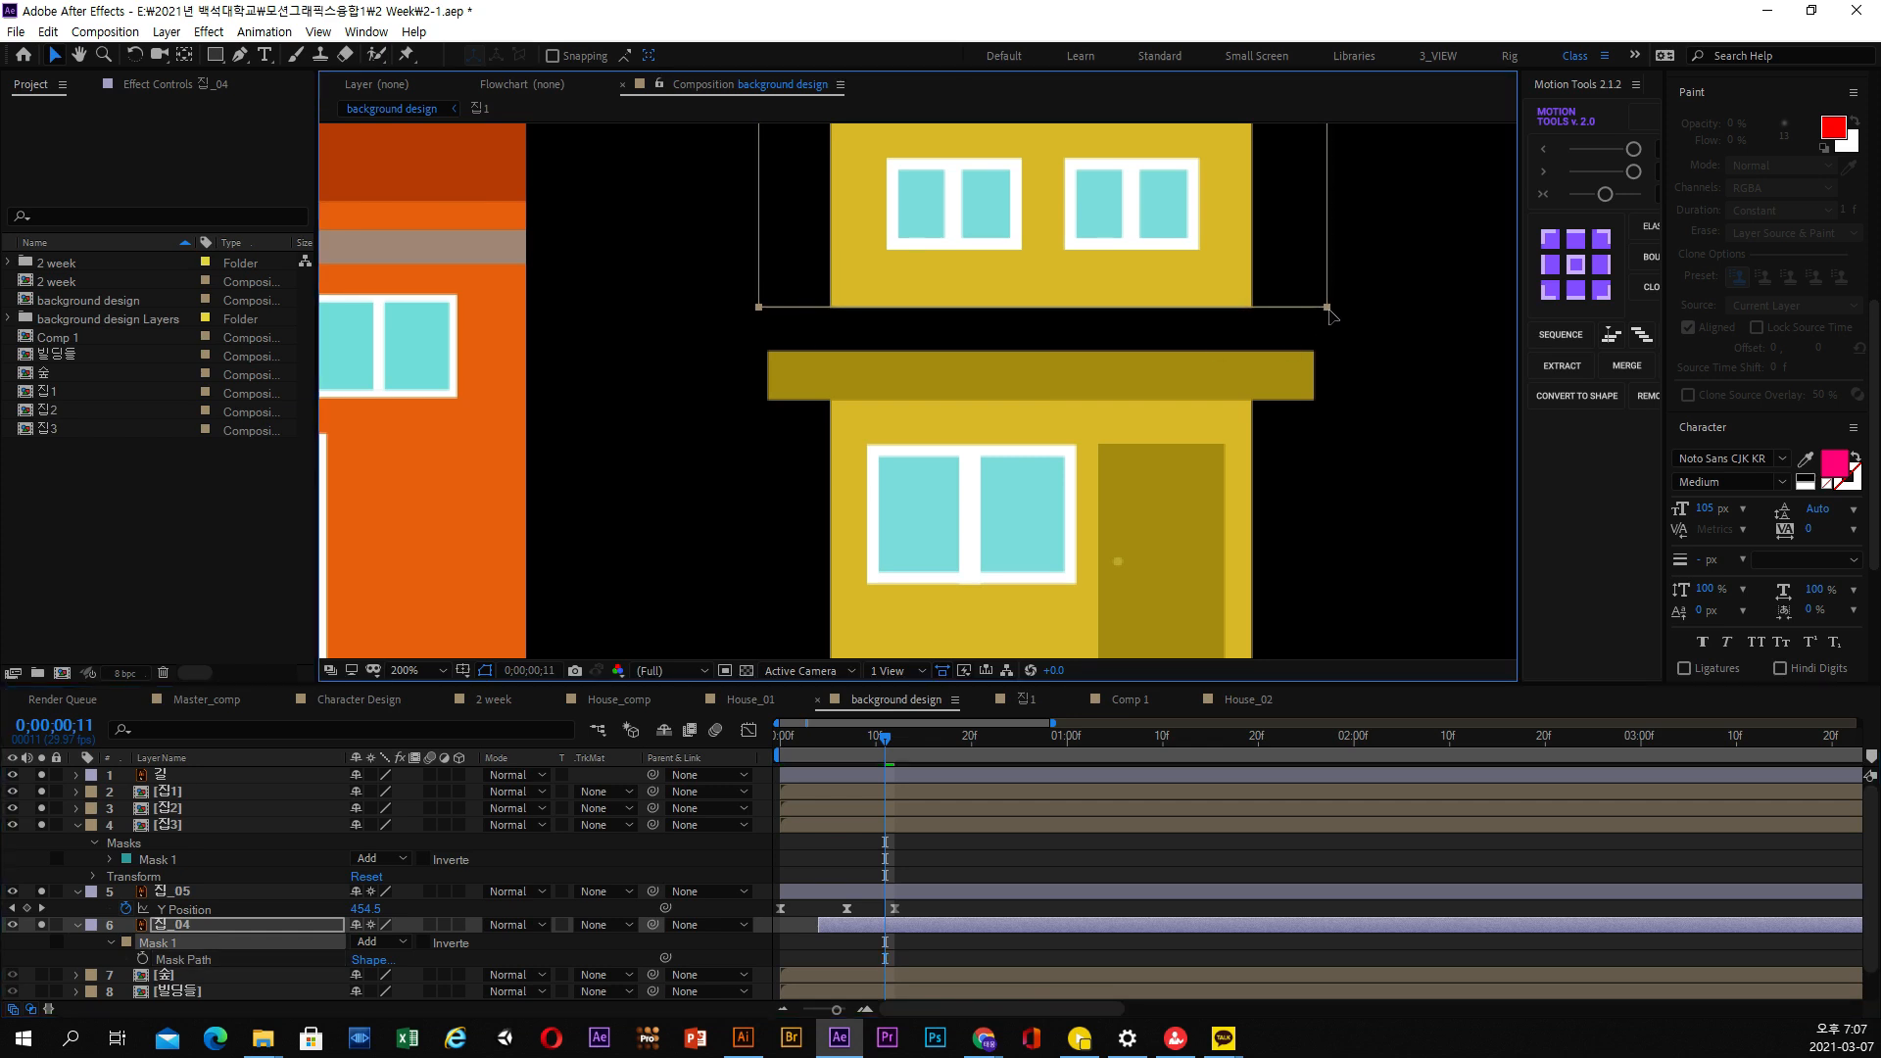
left_click(1361, 388)
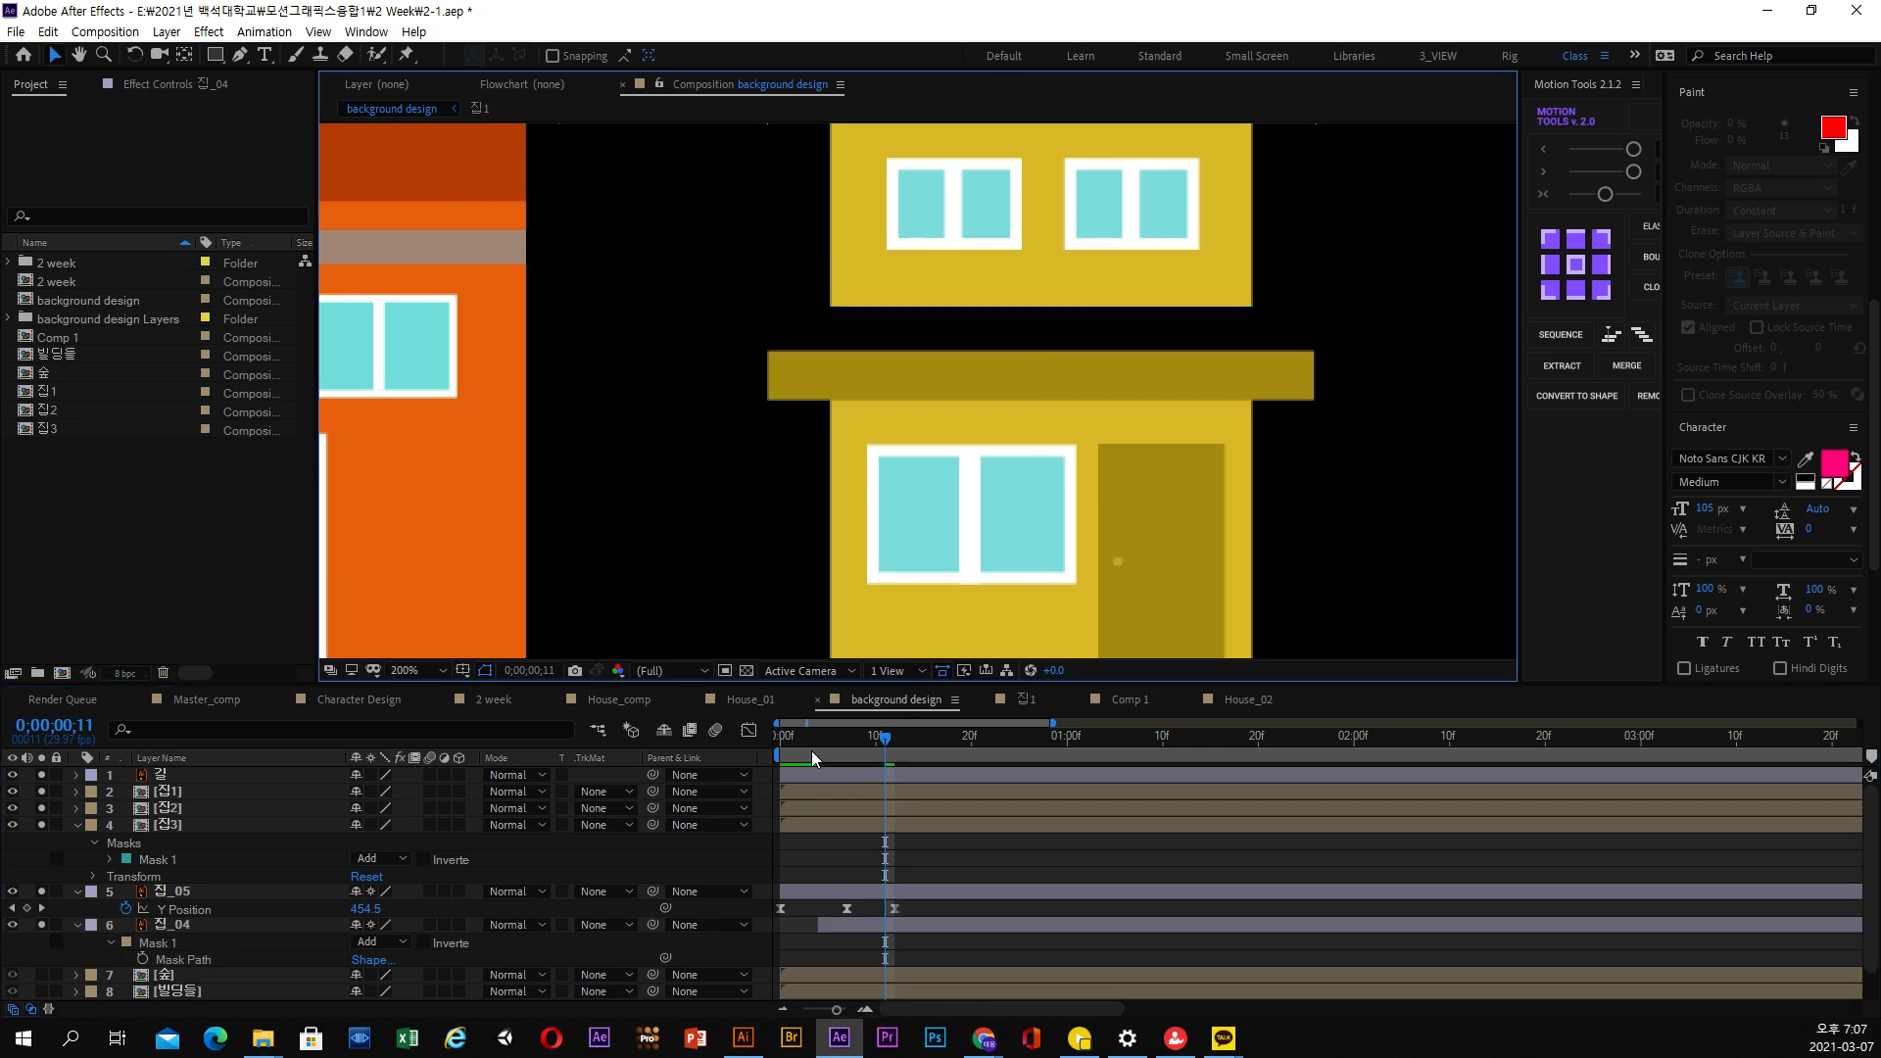
At 0;00;00;22, raise the upper edge of the 집_05 mask slightly to close the seam between the yellow house's two floors
left_click_drag(874, 735, 991, 739)
left_click(858, 890)
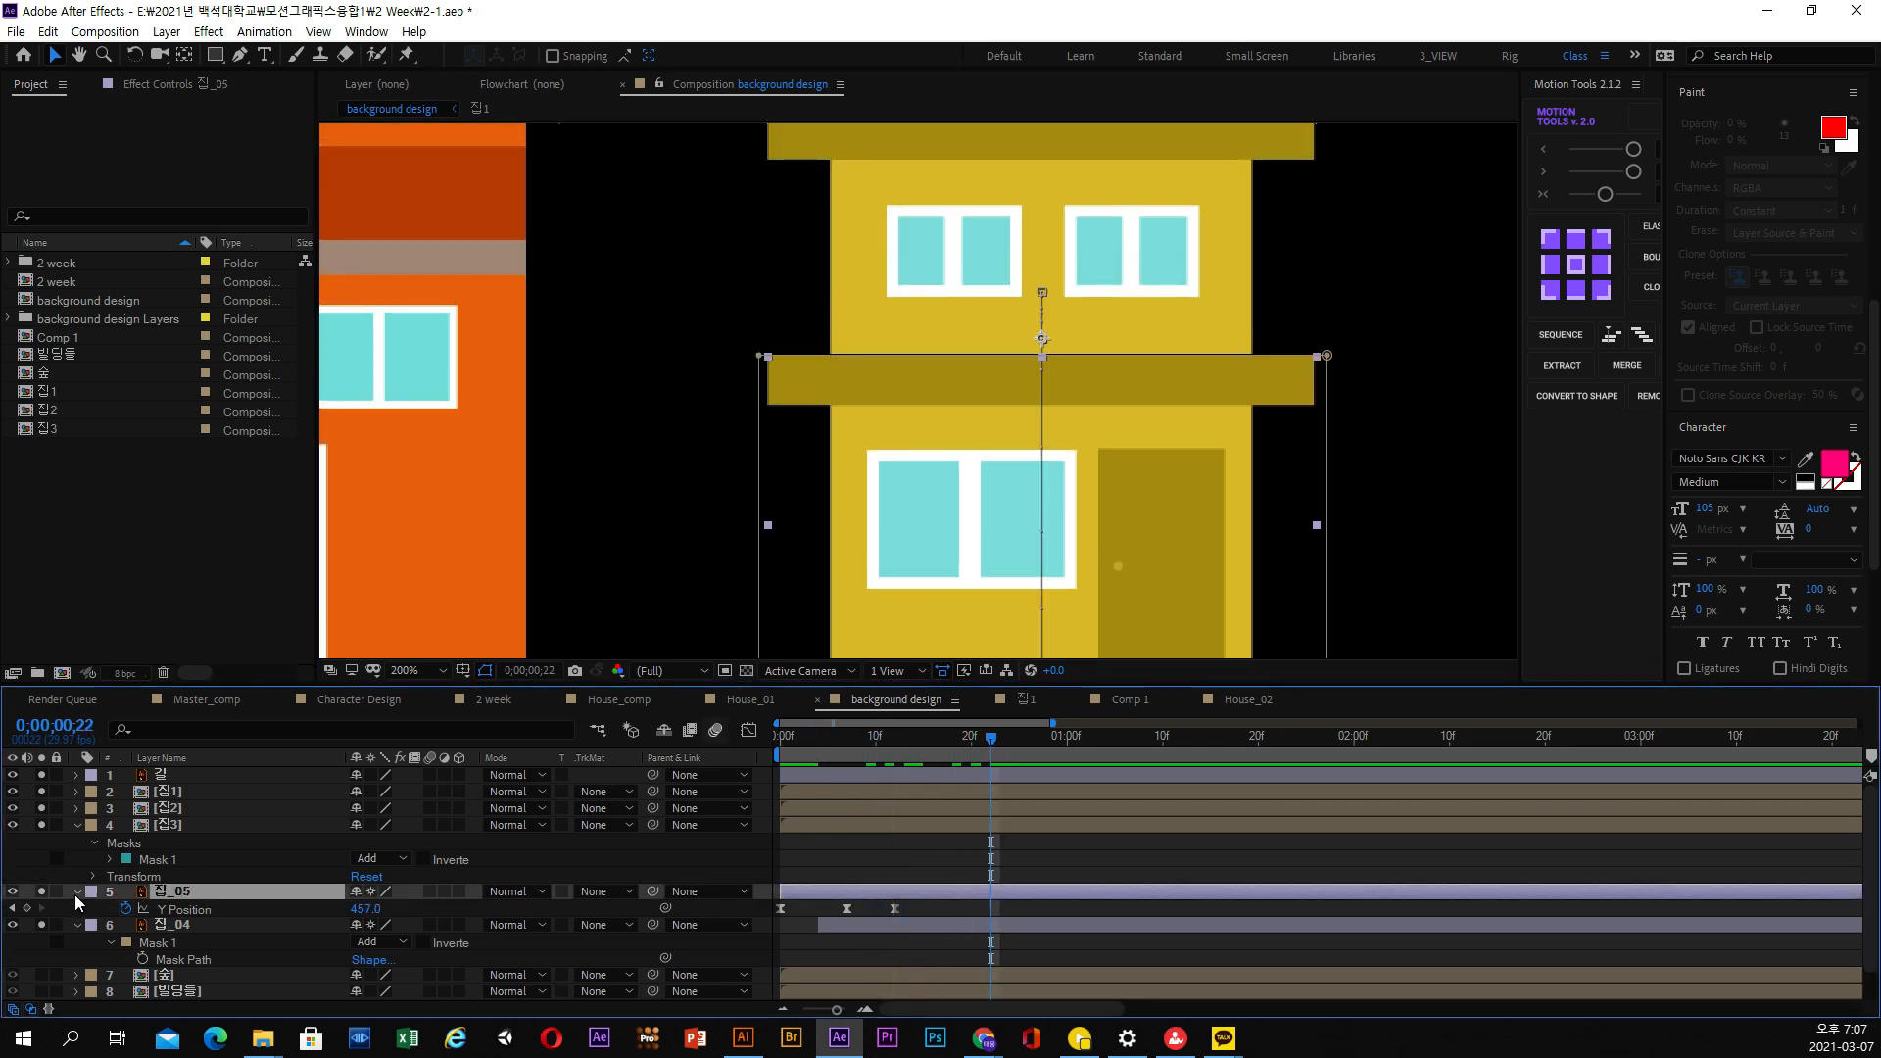
key("m")
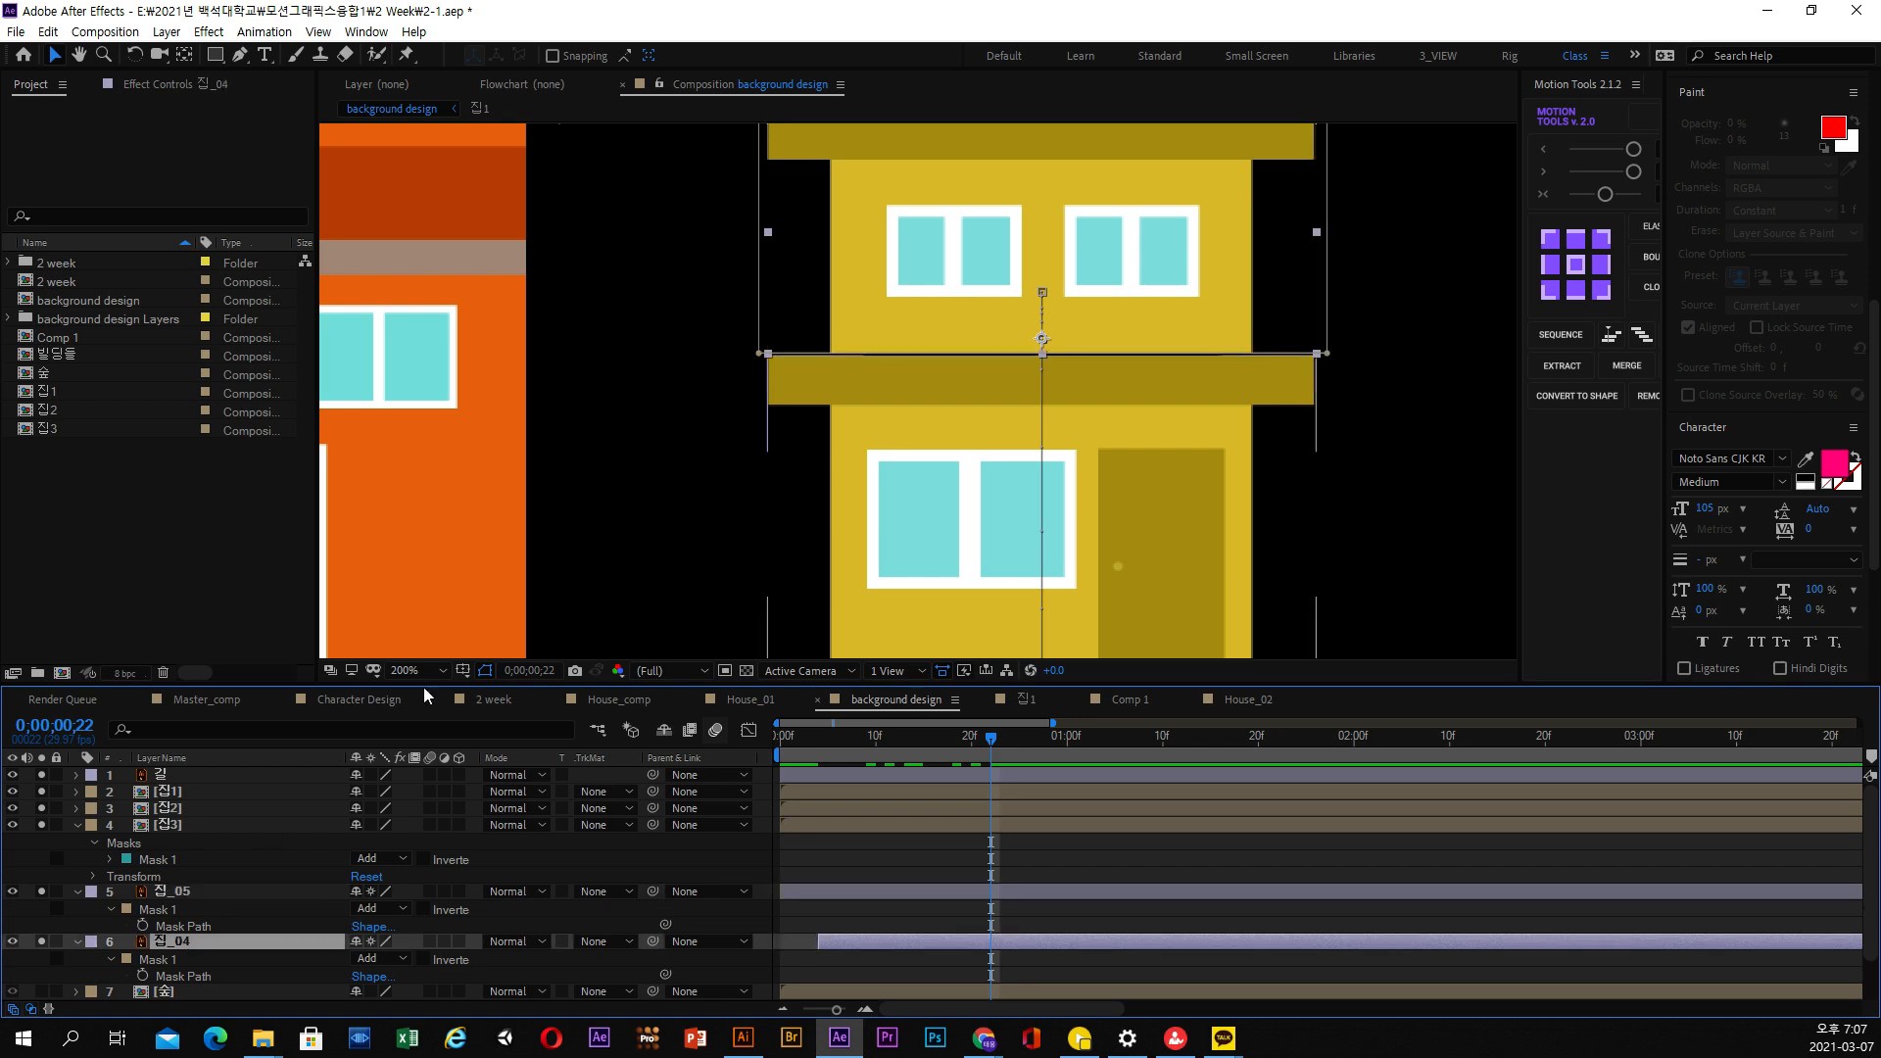
left_click(182, 927)
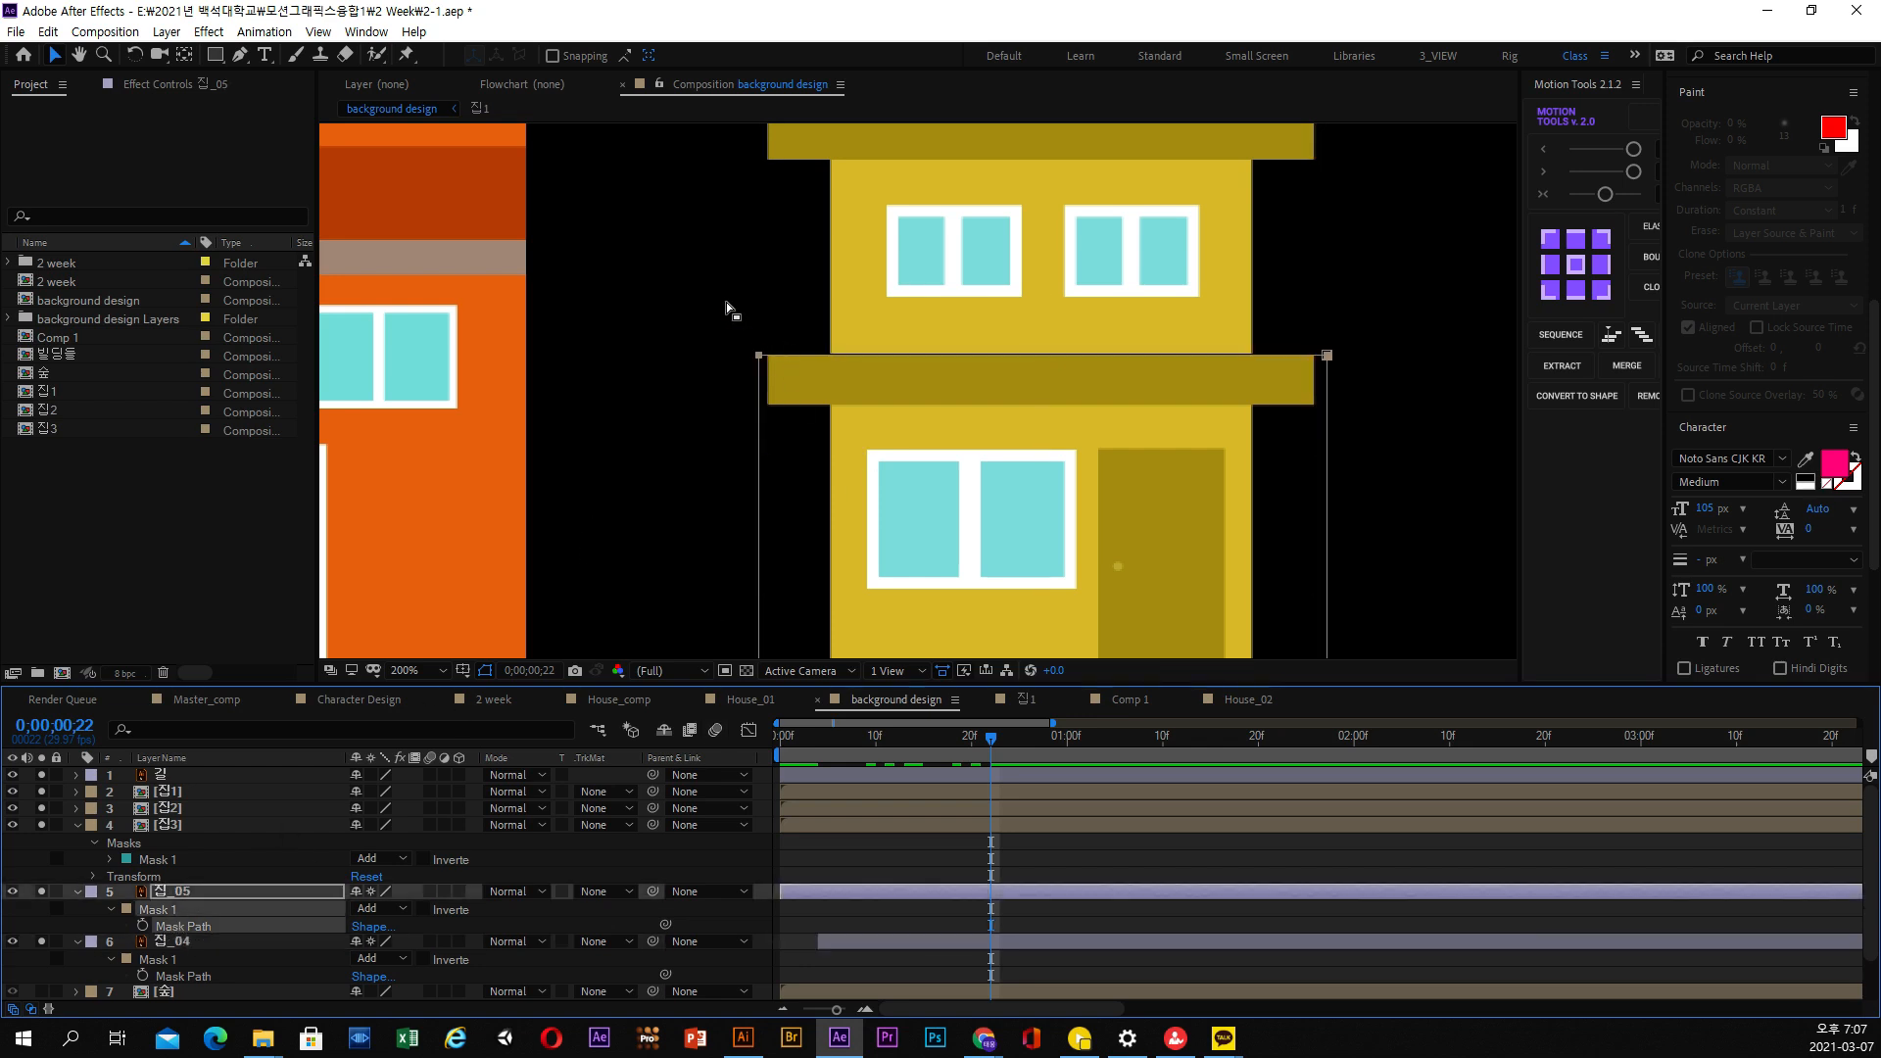
left_click_drag(705, 286, 1389, 419)
key("period")
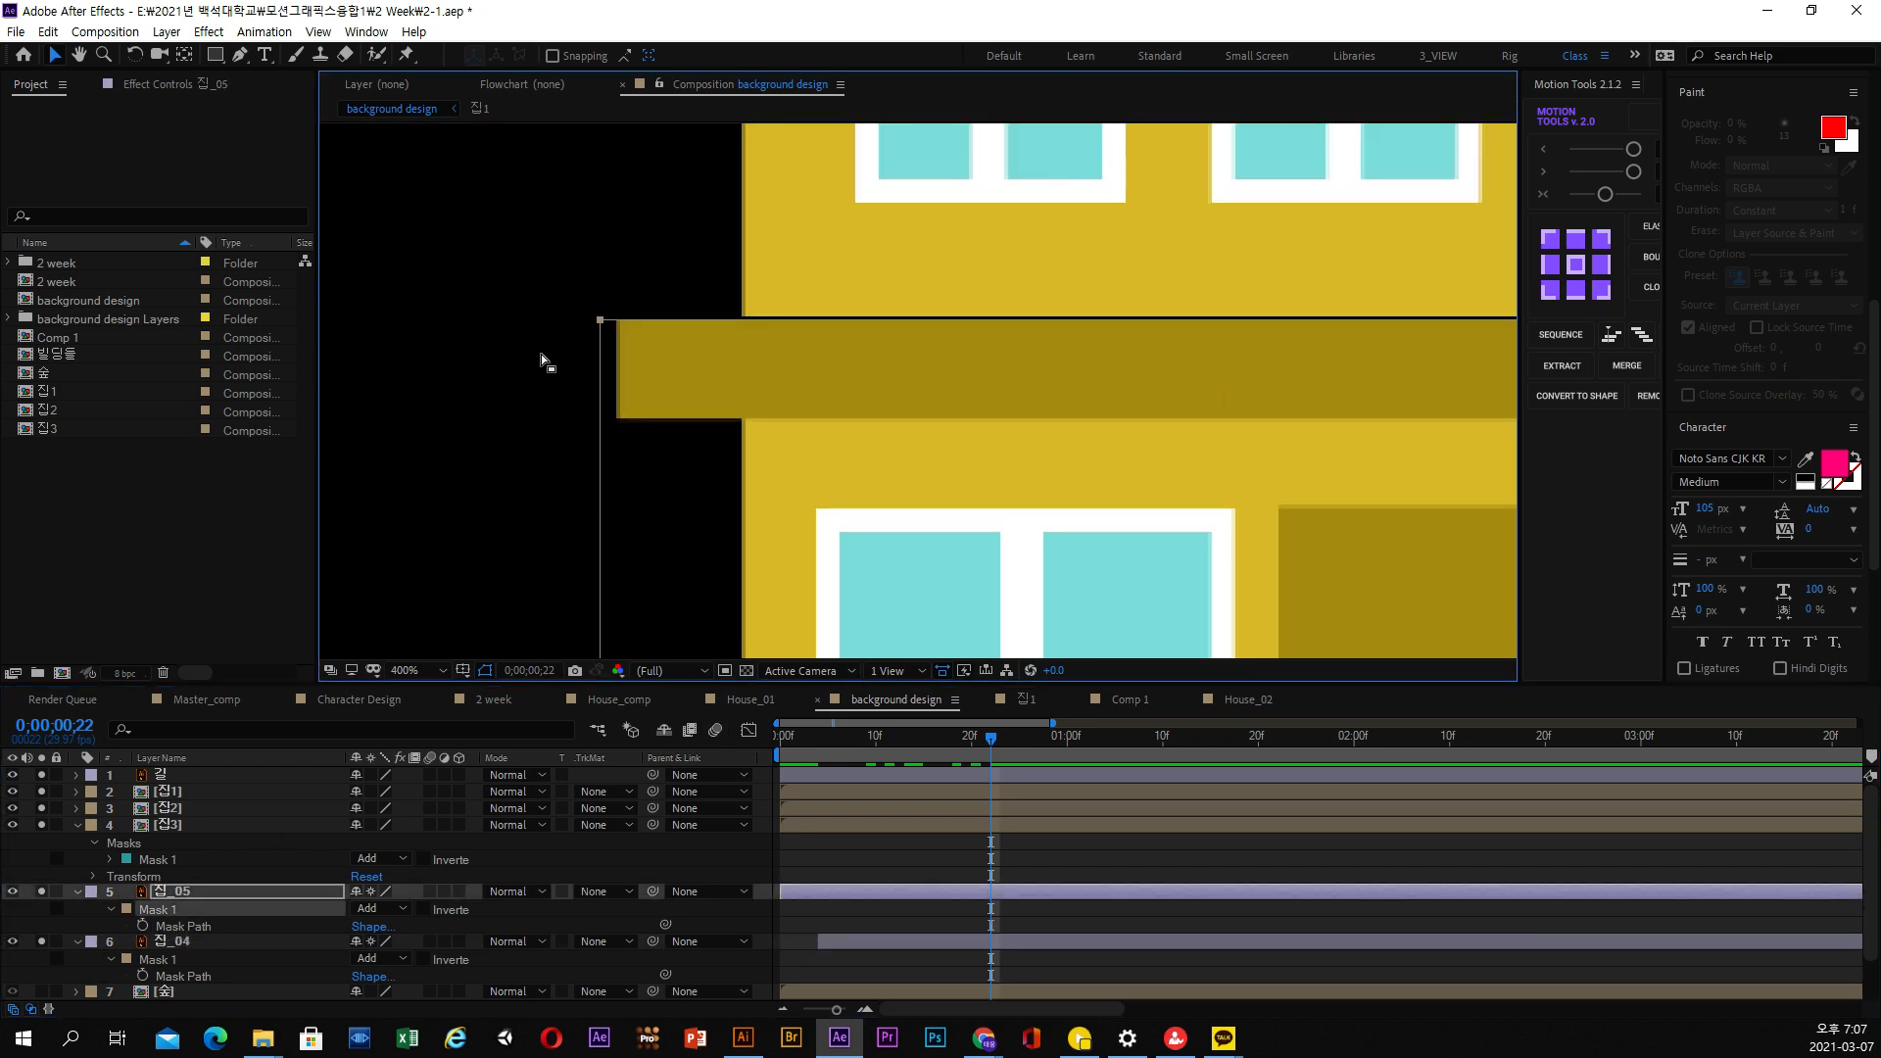
left_click_drag(603, 317, 603, 315)
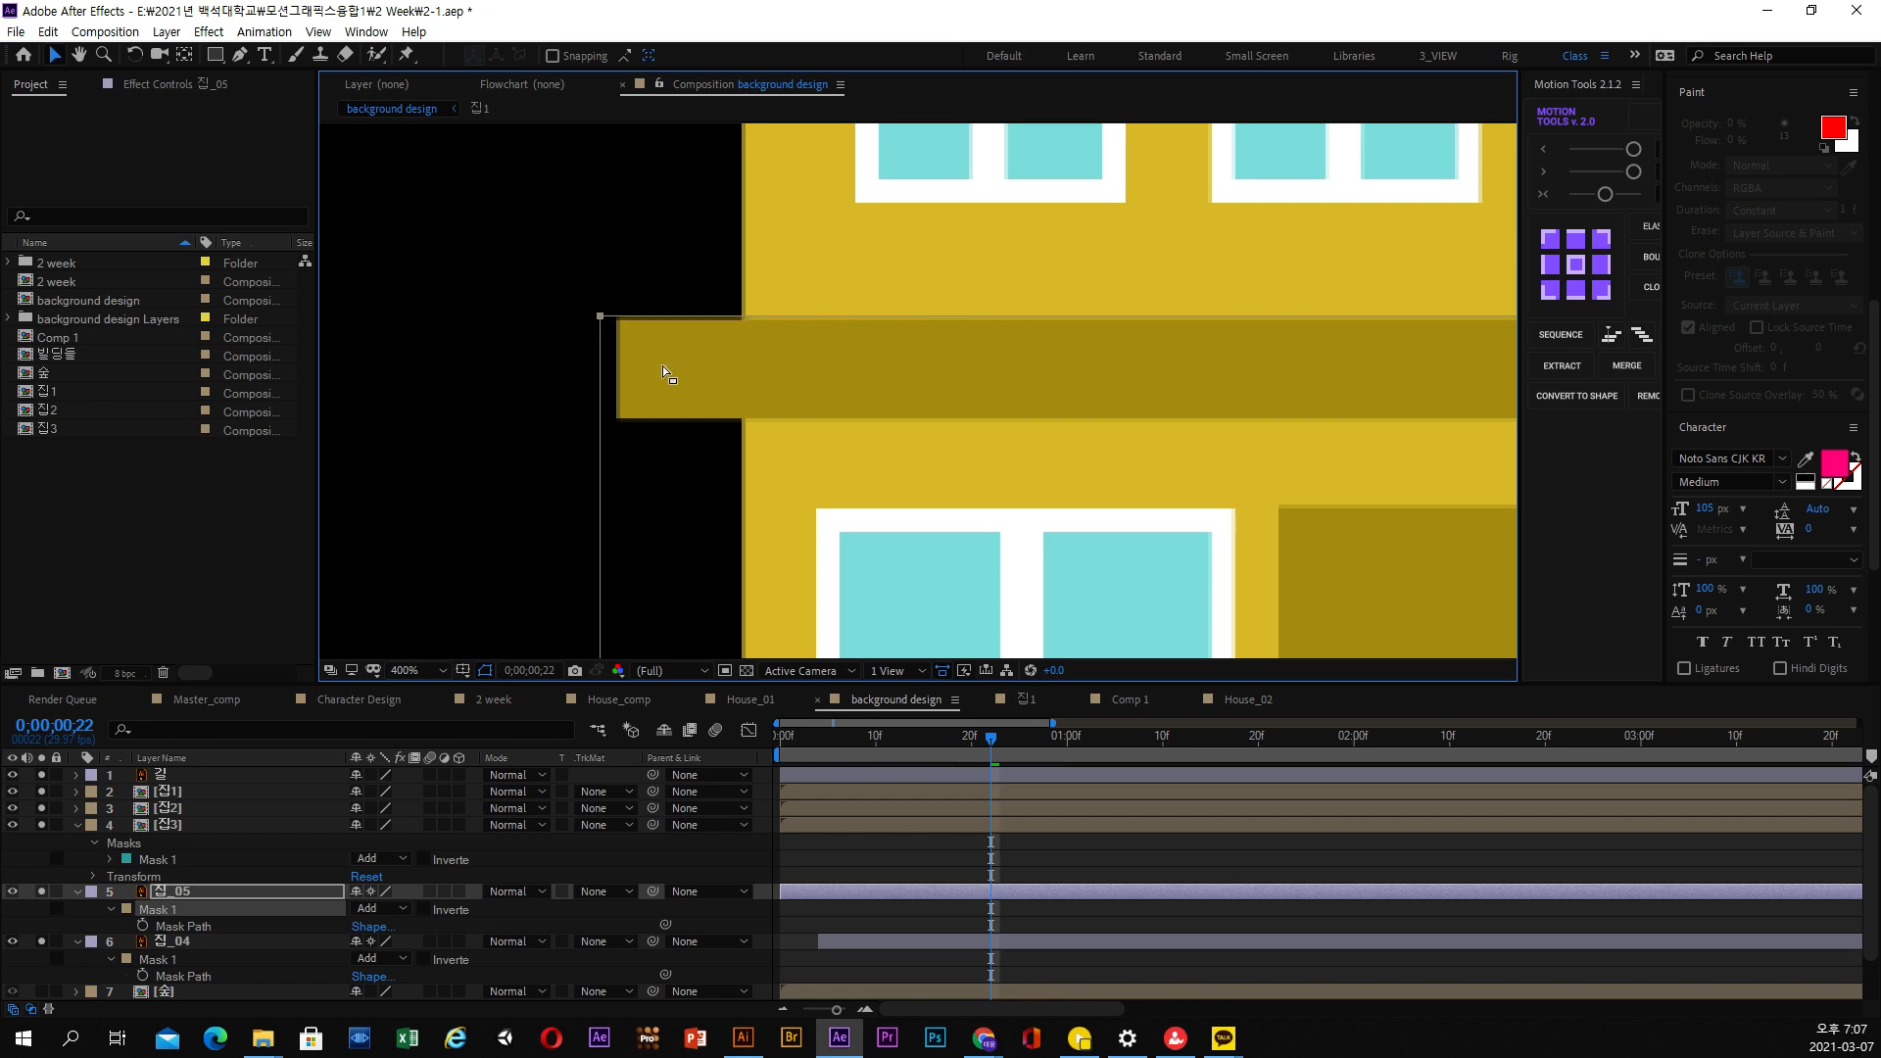
key("comma")
left_click(1417, 452)
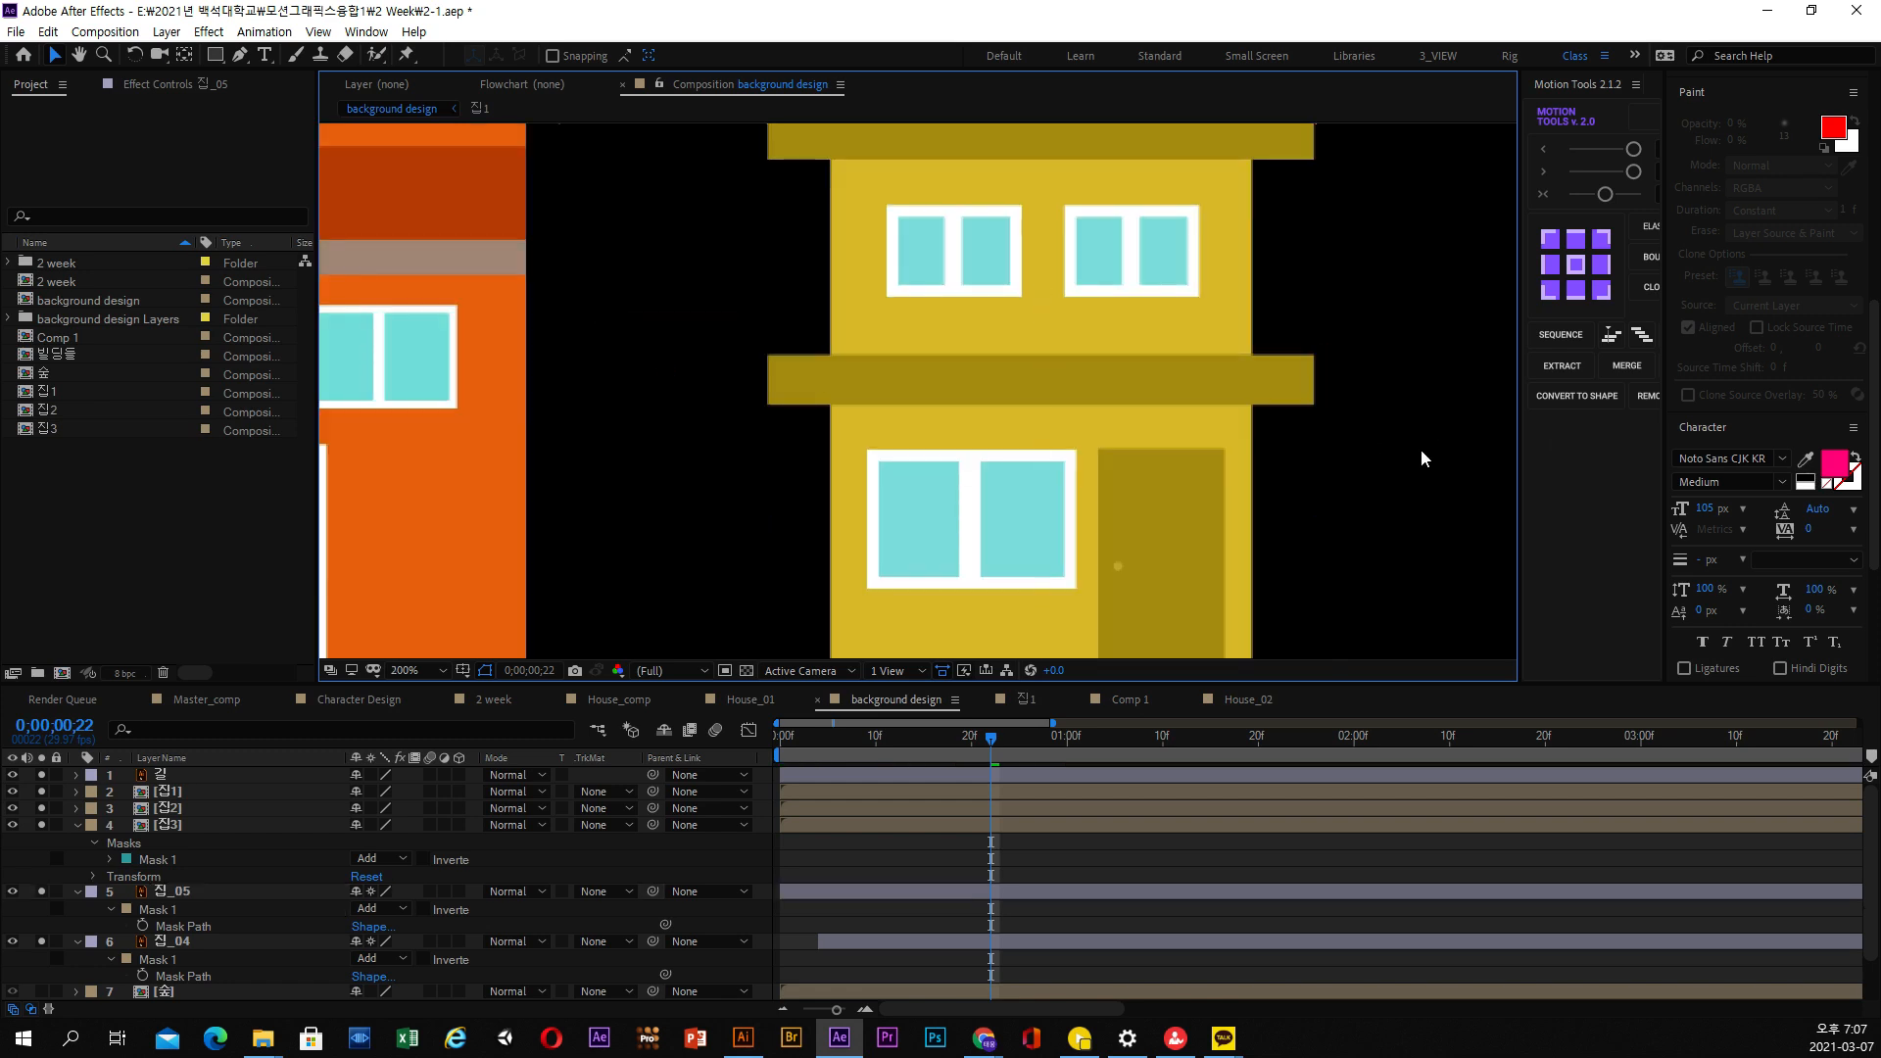
Check the yellow house's rise around 0;00;00;18 and duplicate the 집_04 layer
key("comma")
mouse_move(942, 734)
left_mouse_down()
mouse_move(845, 740)
mouse_move(978, 740)
mouse_move(827, 750)
mouse_move(952, 745)
left_mouse_up()
left_click(866, 943)
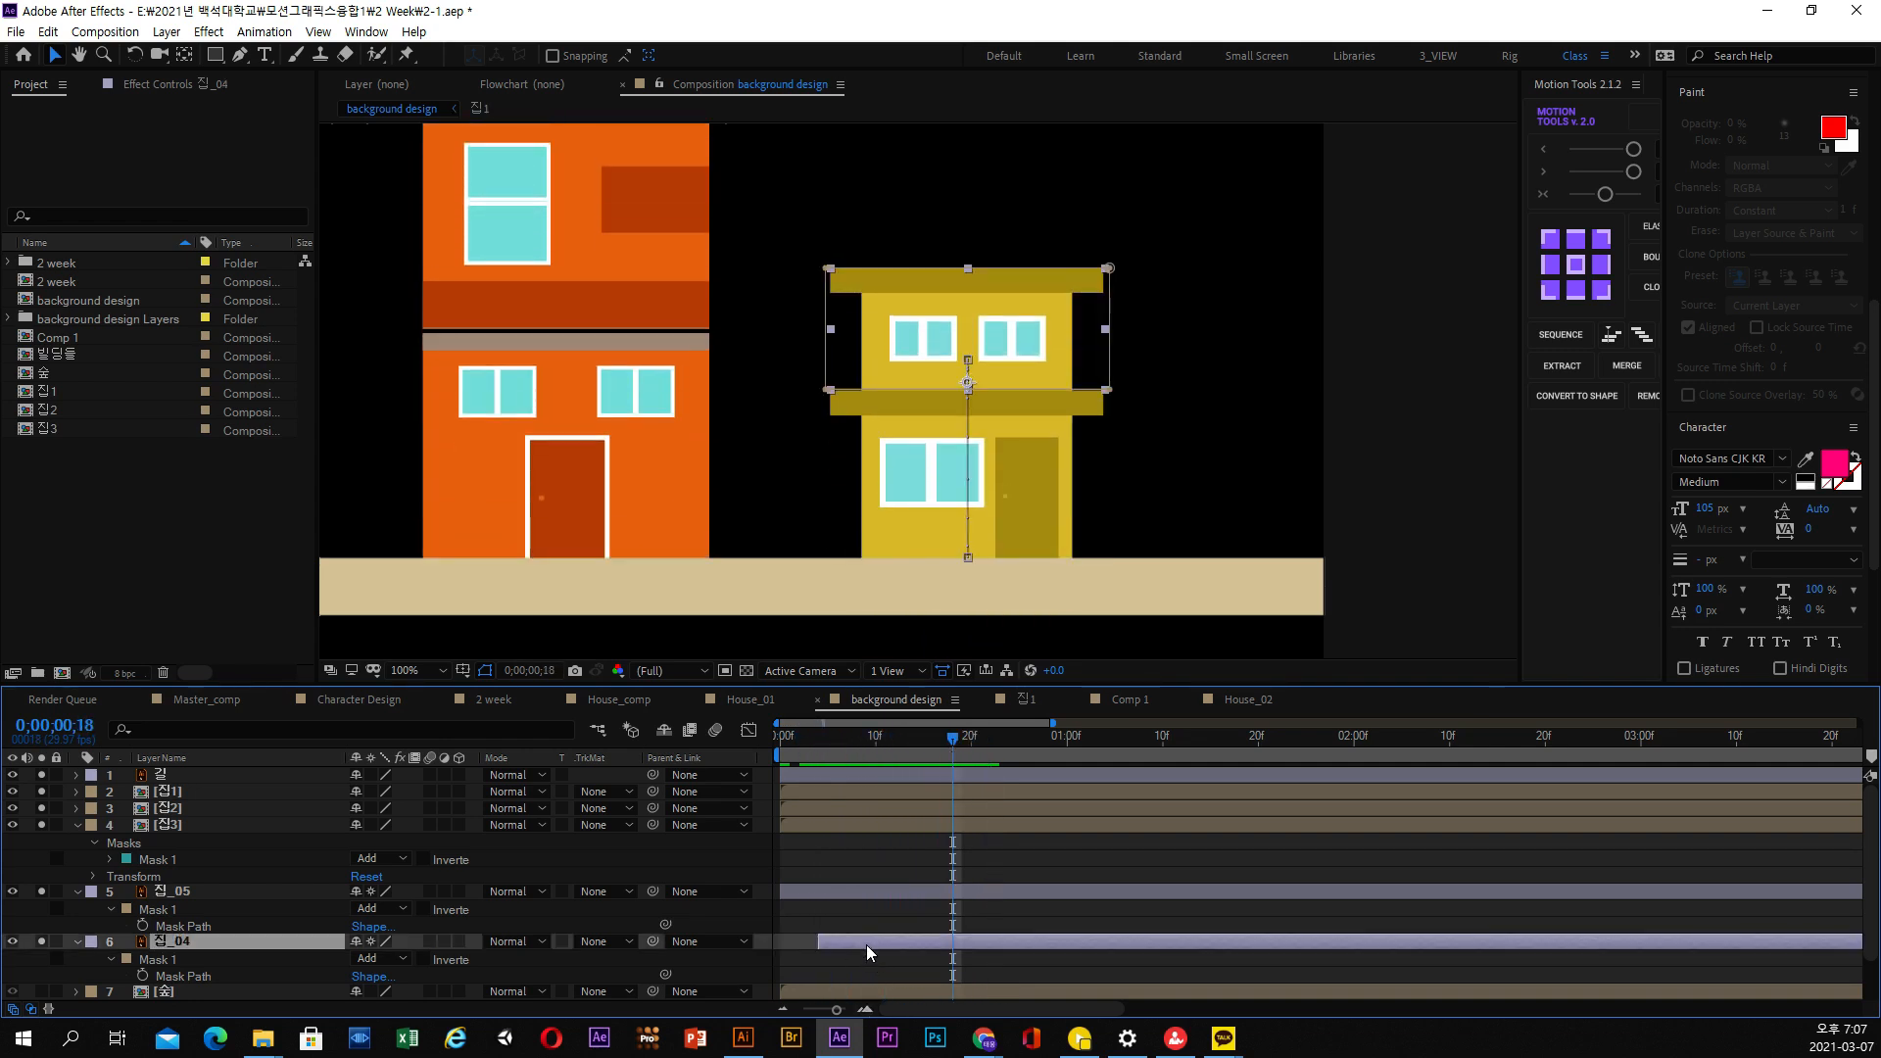
left_click(48, 32)
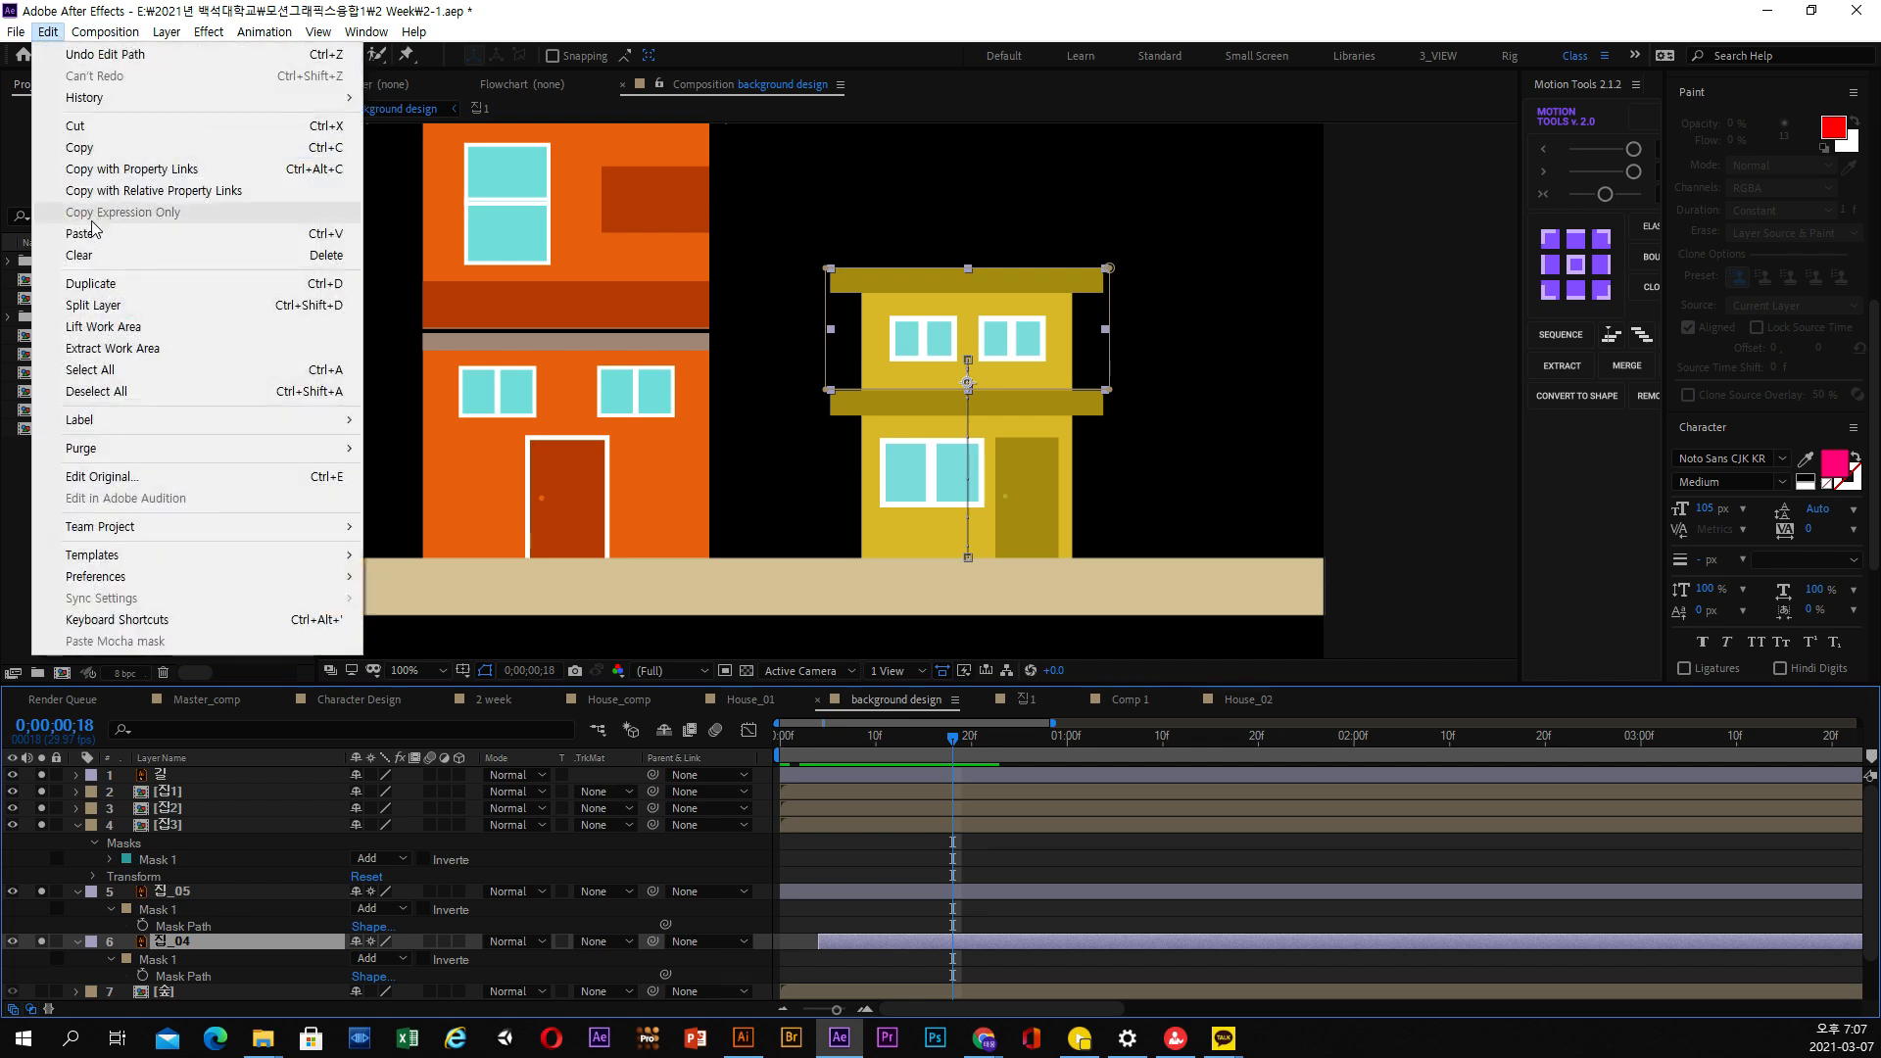
left_click(102, 288)
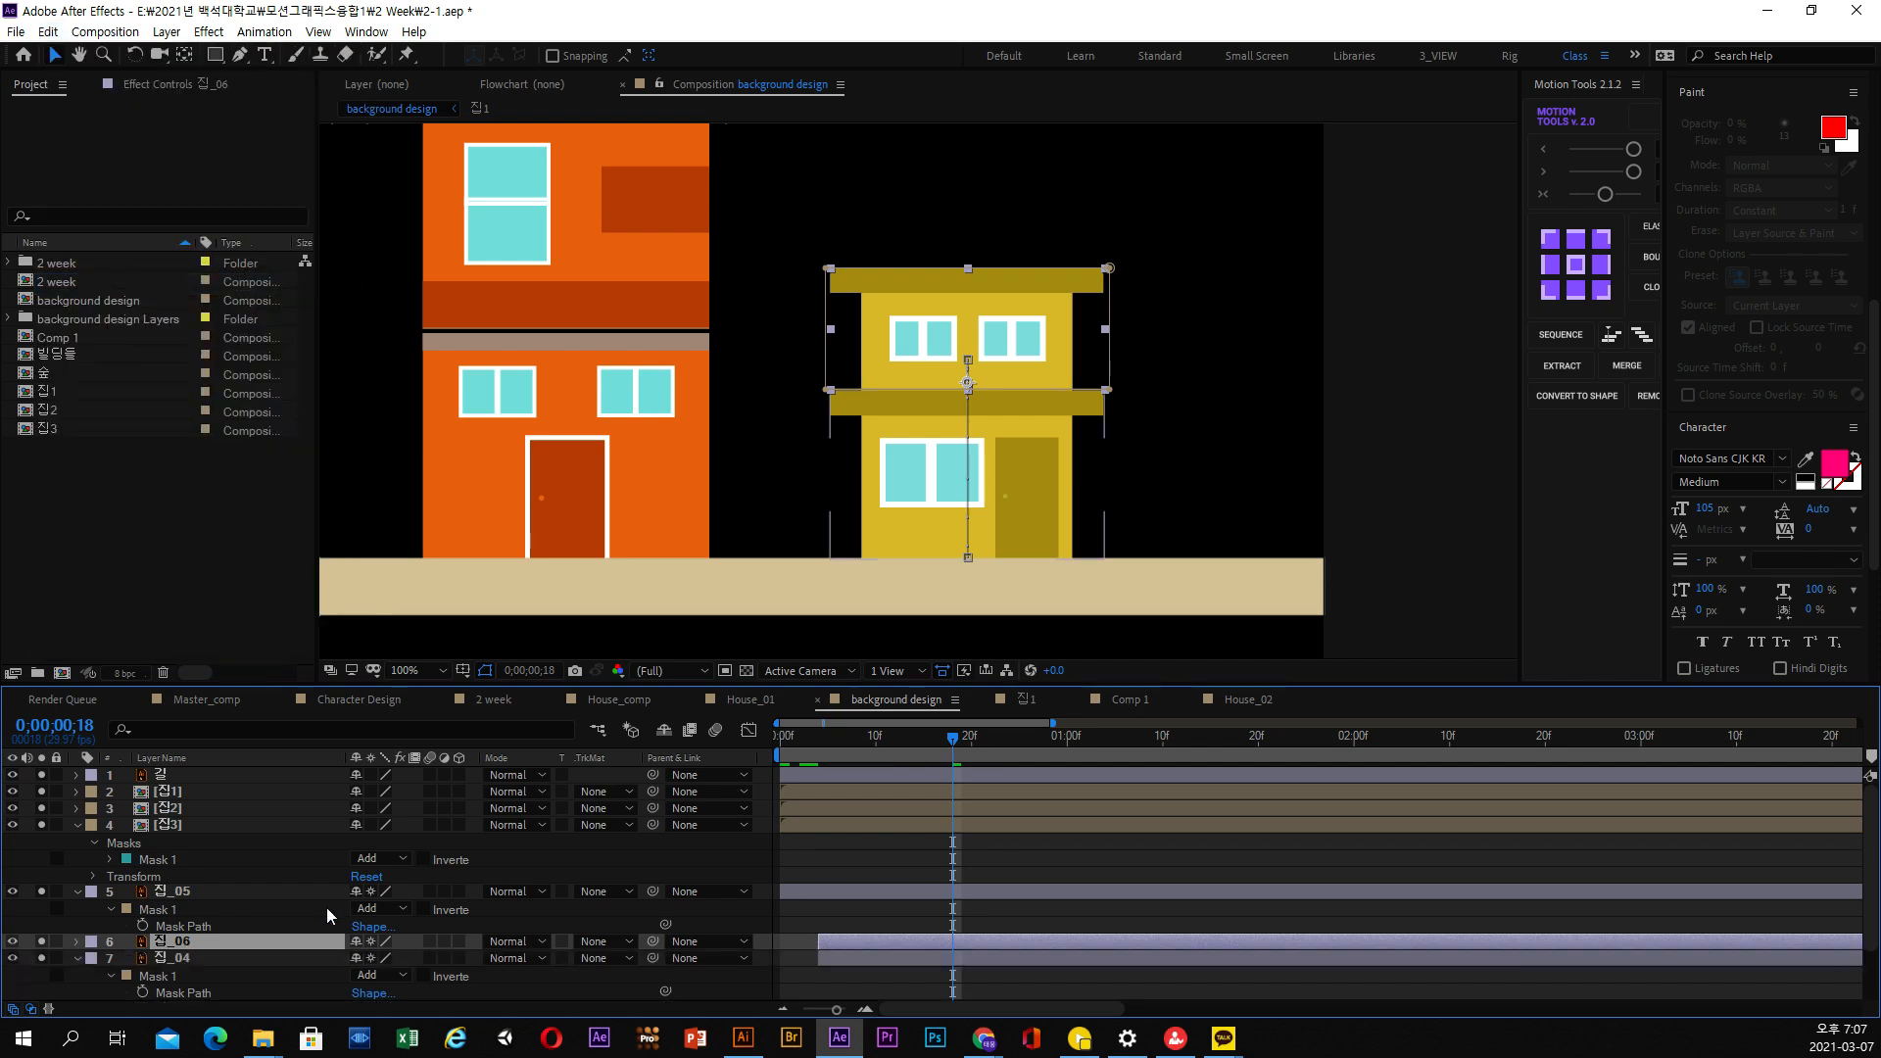
Move the mask of the original 집_04 layer up to the yellow house's sloped roof
left_click(182, 957)
scroll(186, 954, "down", 2)
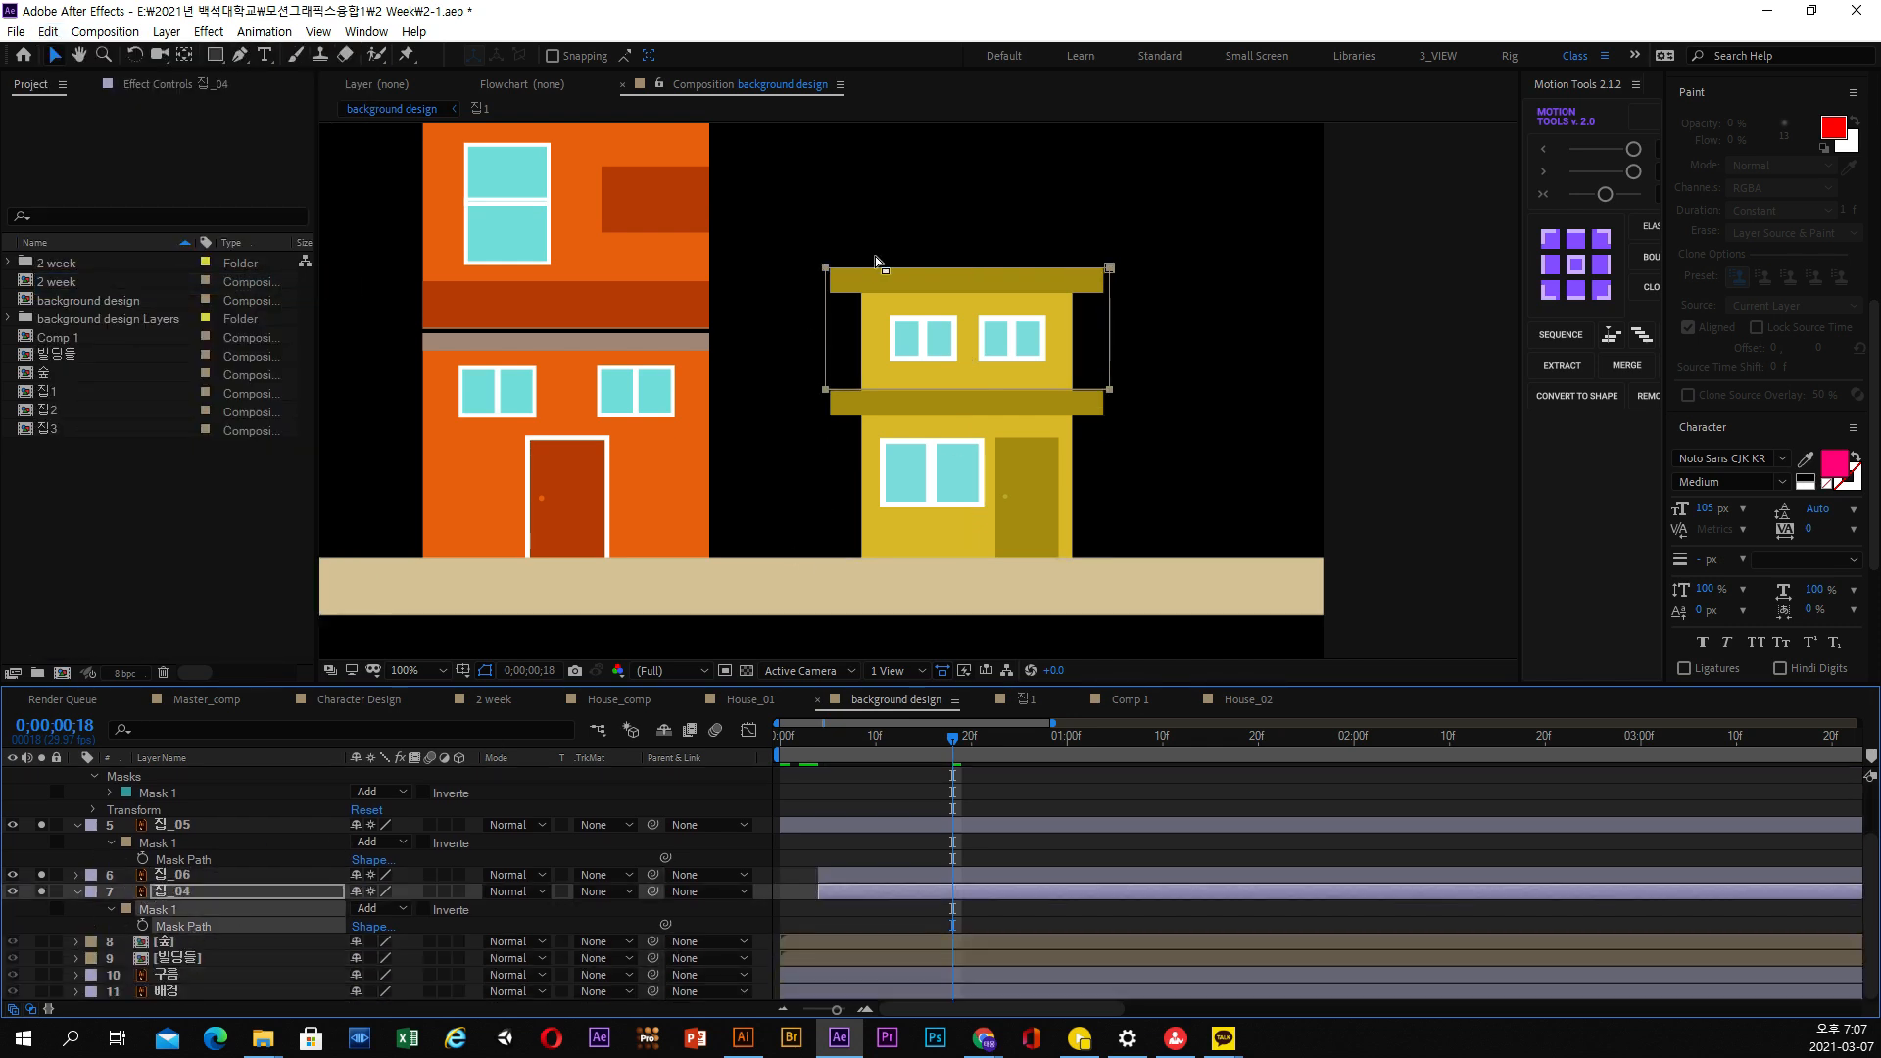
left_click_drag(1113, 388, 1083, 491)
scroll(1144, 266, "up", 1)
scroll(1126, 464, "up", 1)
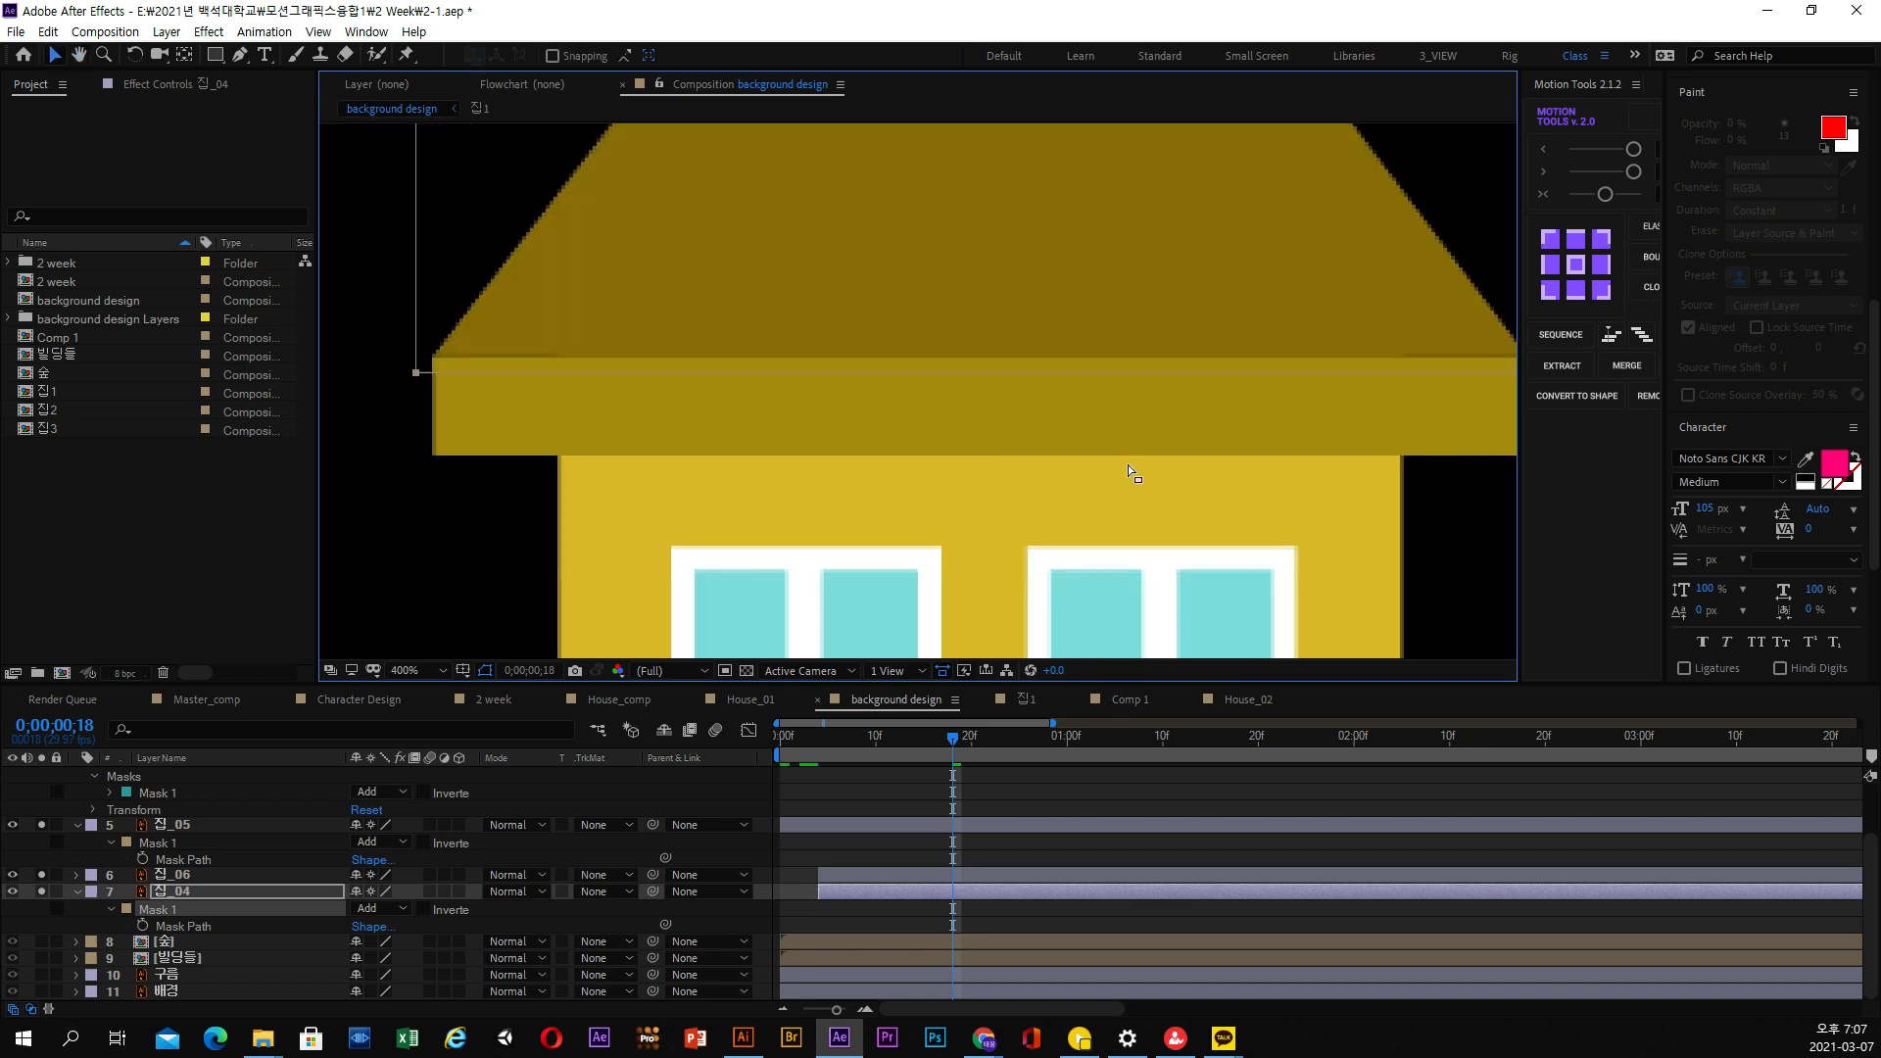
Show only the keyframed Y Position of 집_06 and 집_04, and go to 0;00;00;16
left_click(904, 755)
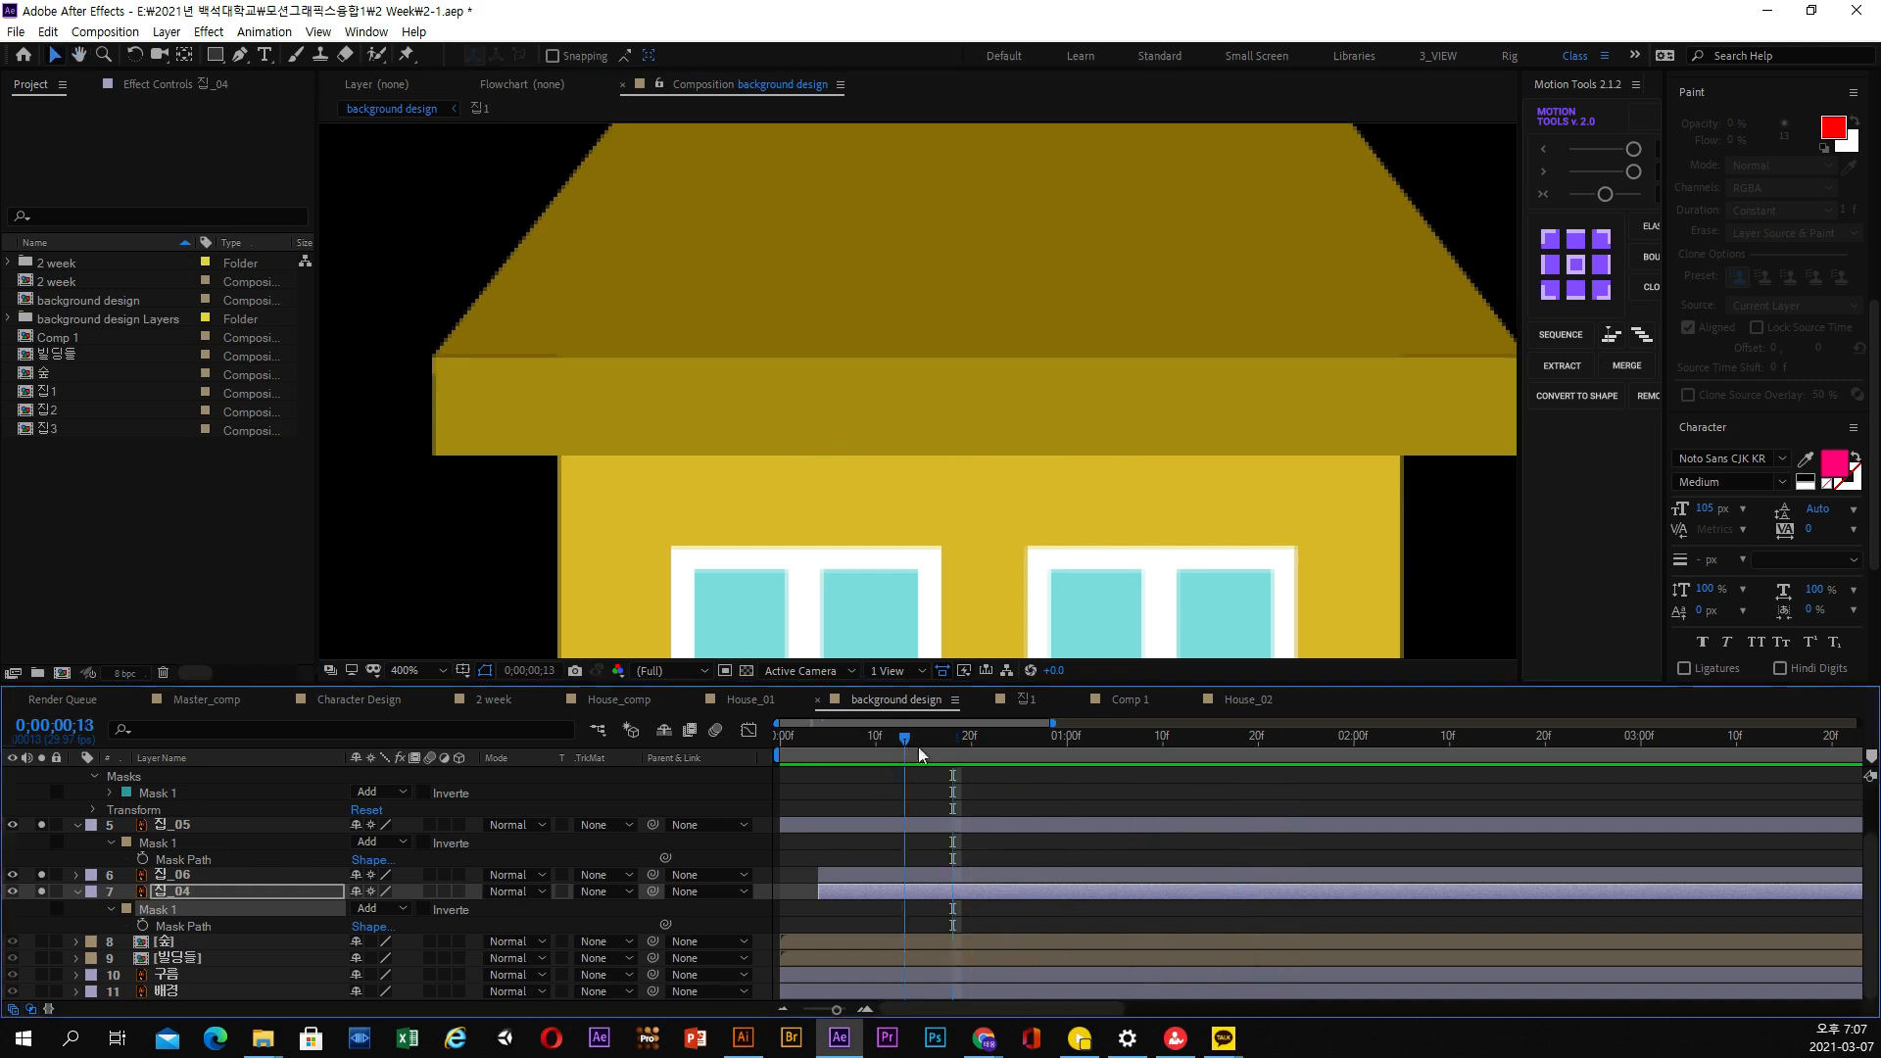
left_click(926, 891)
key("u")
key("u")
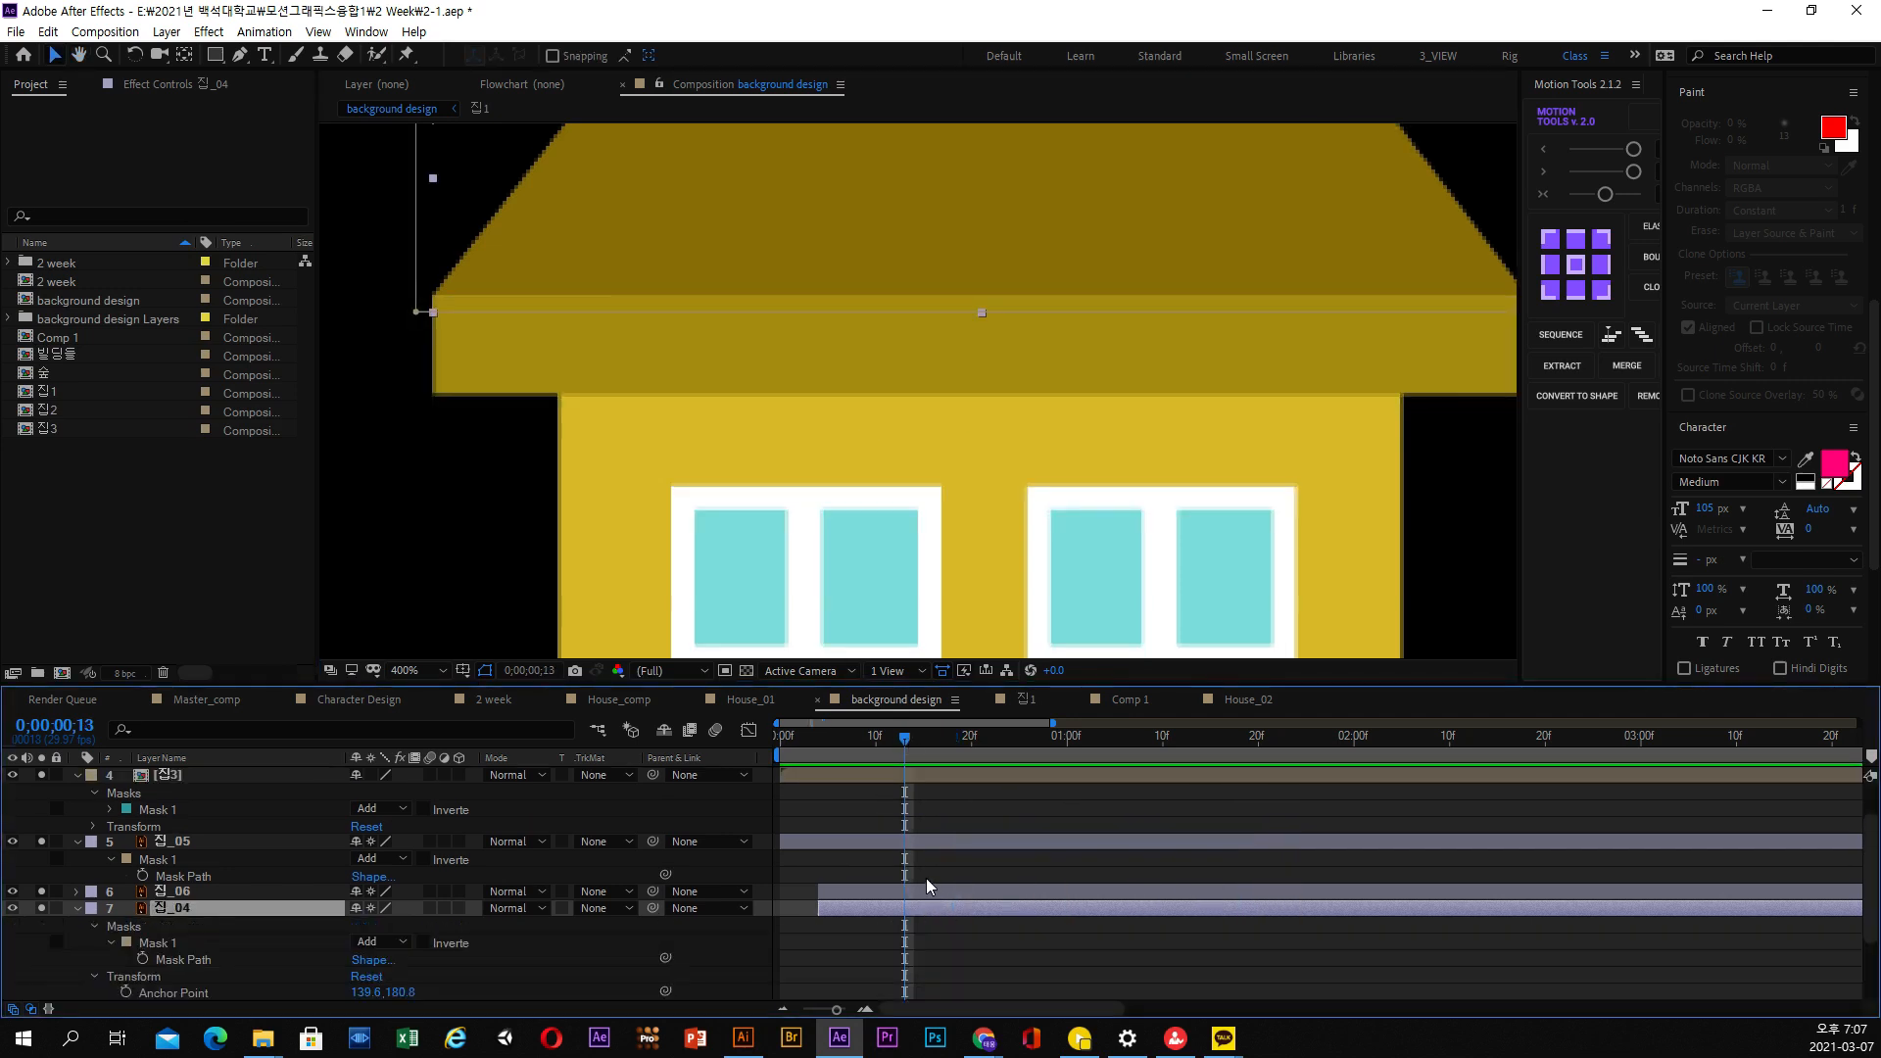
left_click(930, 889)
key("u")
left_click(931, 921)
key("u")
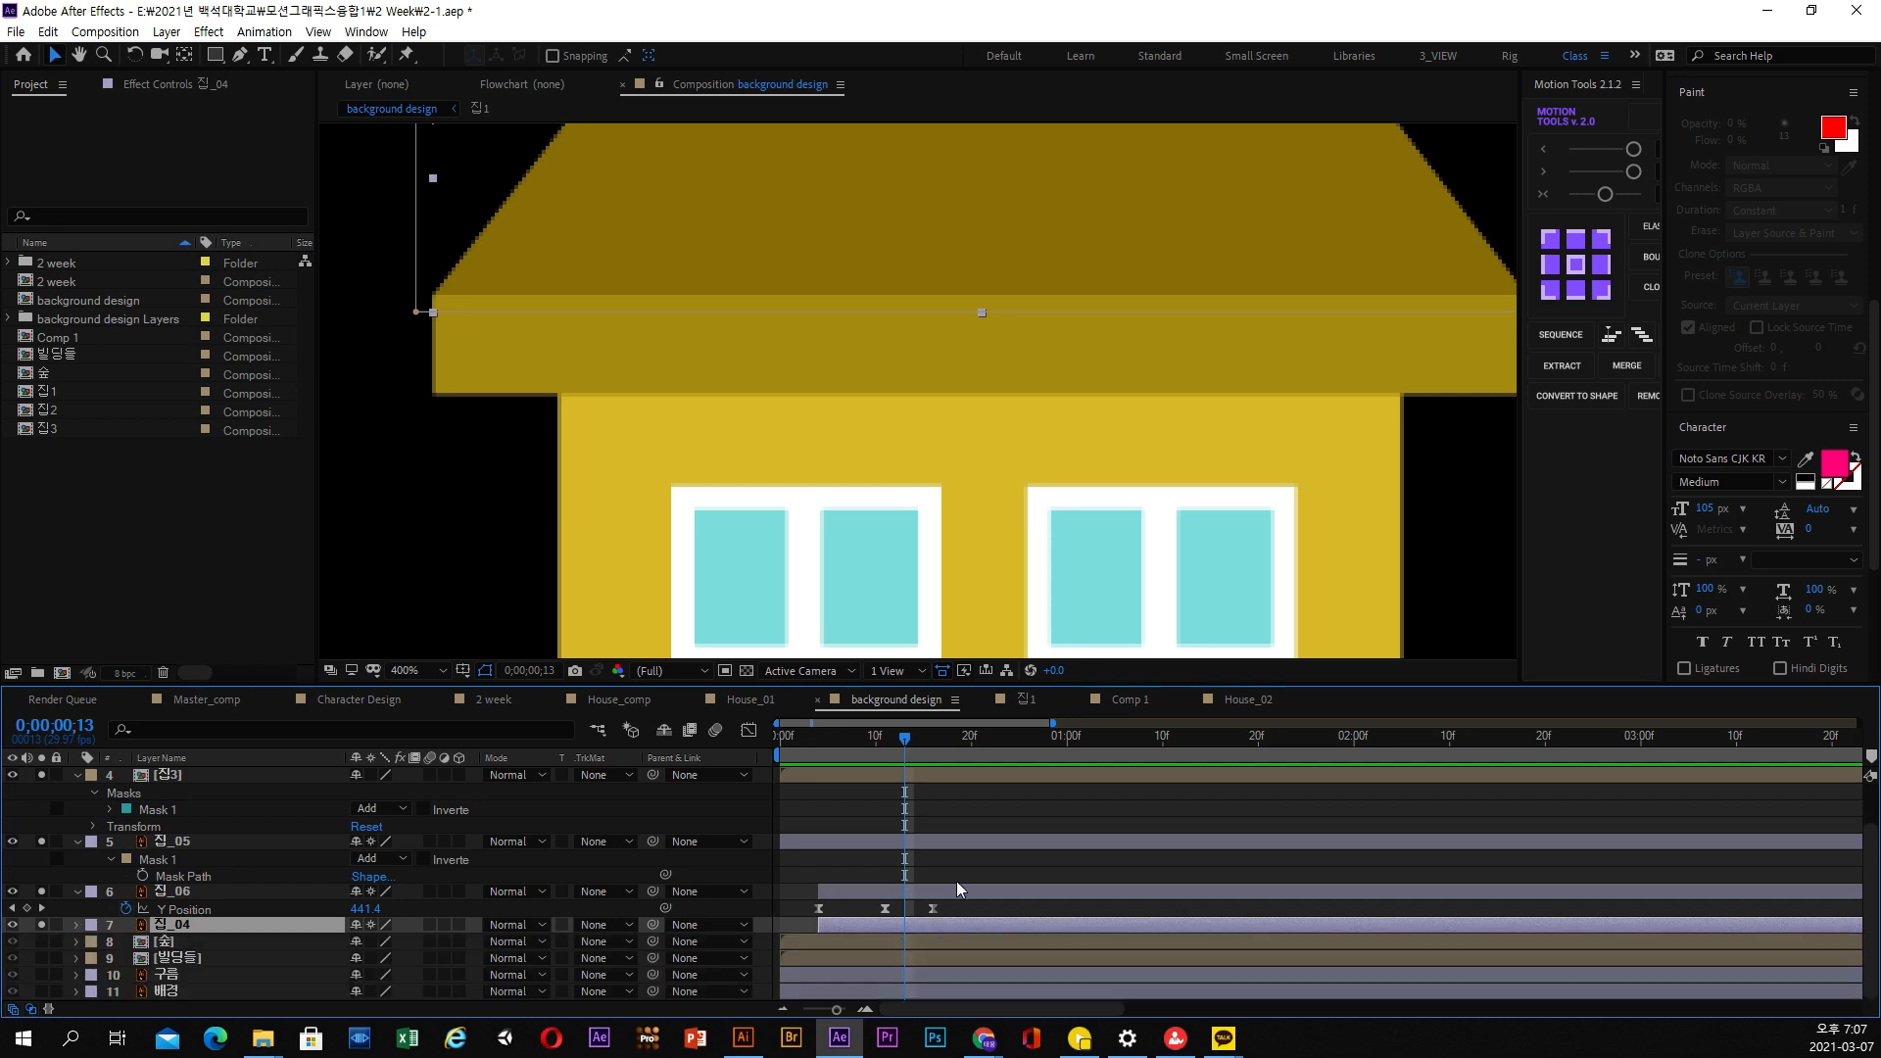
key("u")
left_click(932, 752)
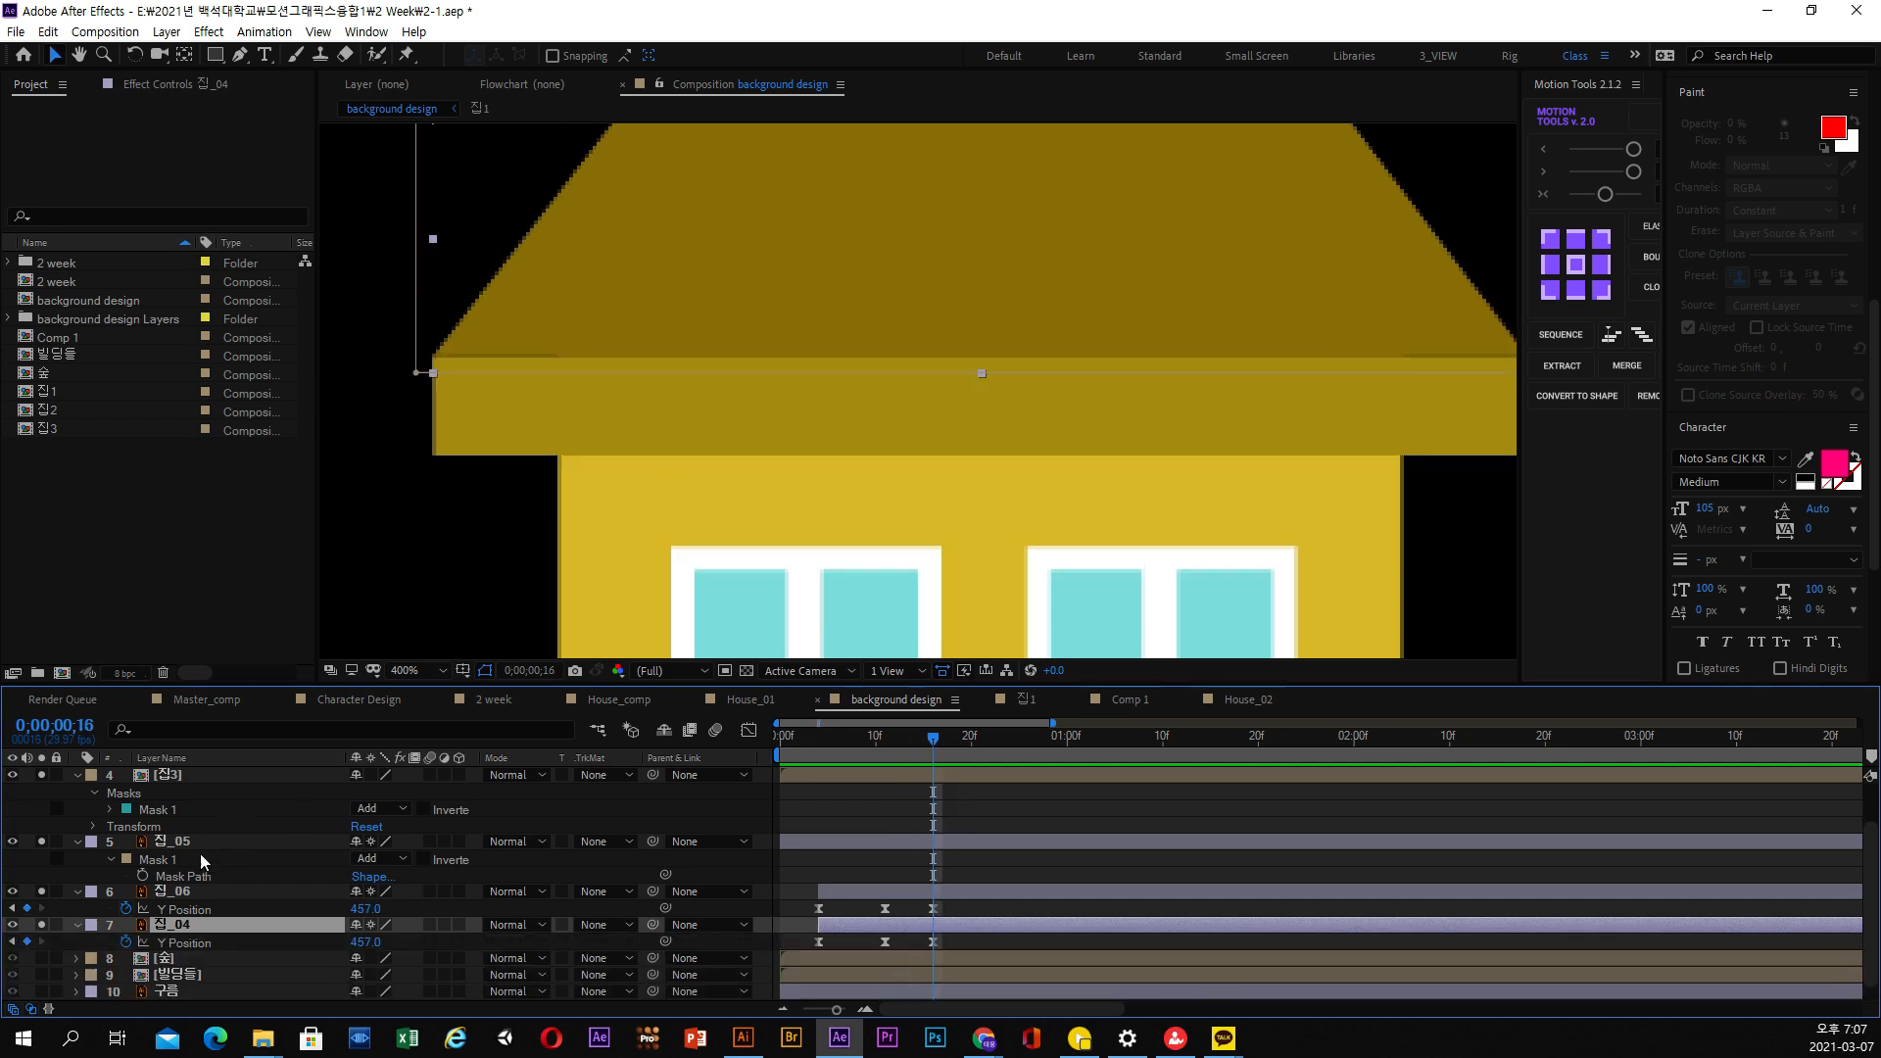
Raise the lower edge of the 집_04 mask to the base of the sloped roof
key("m")
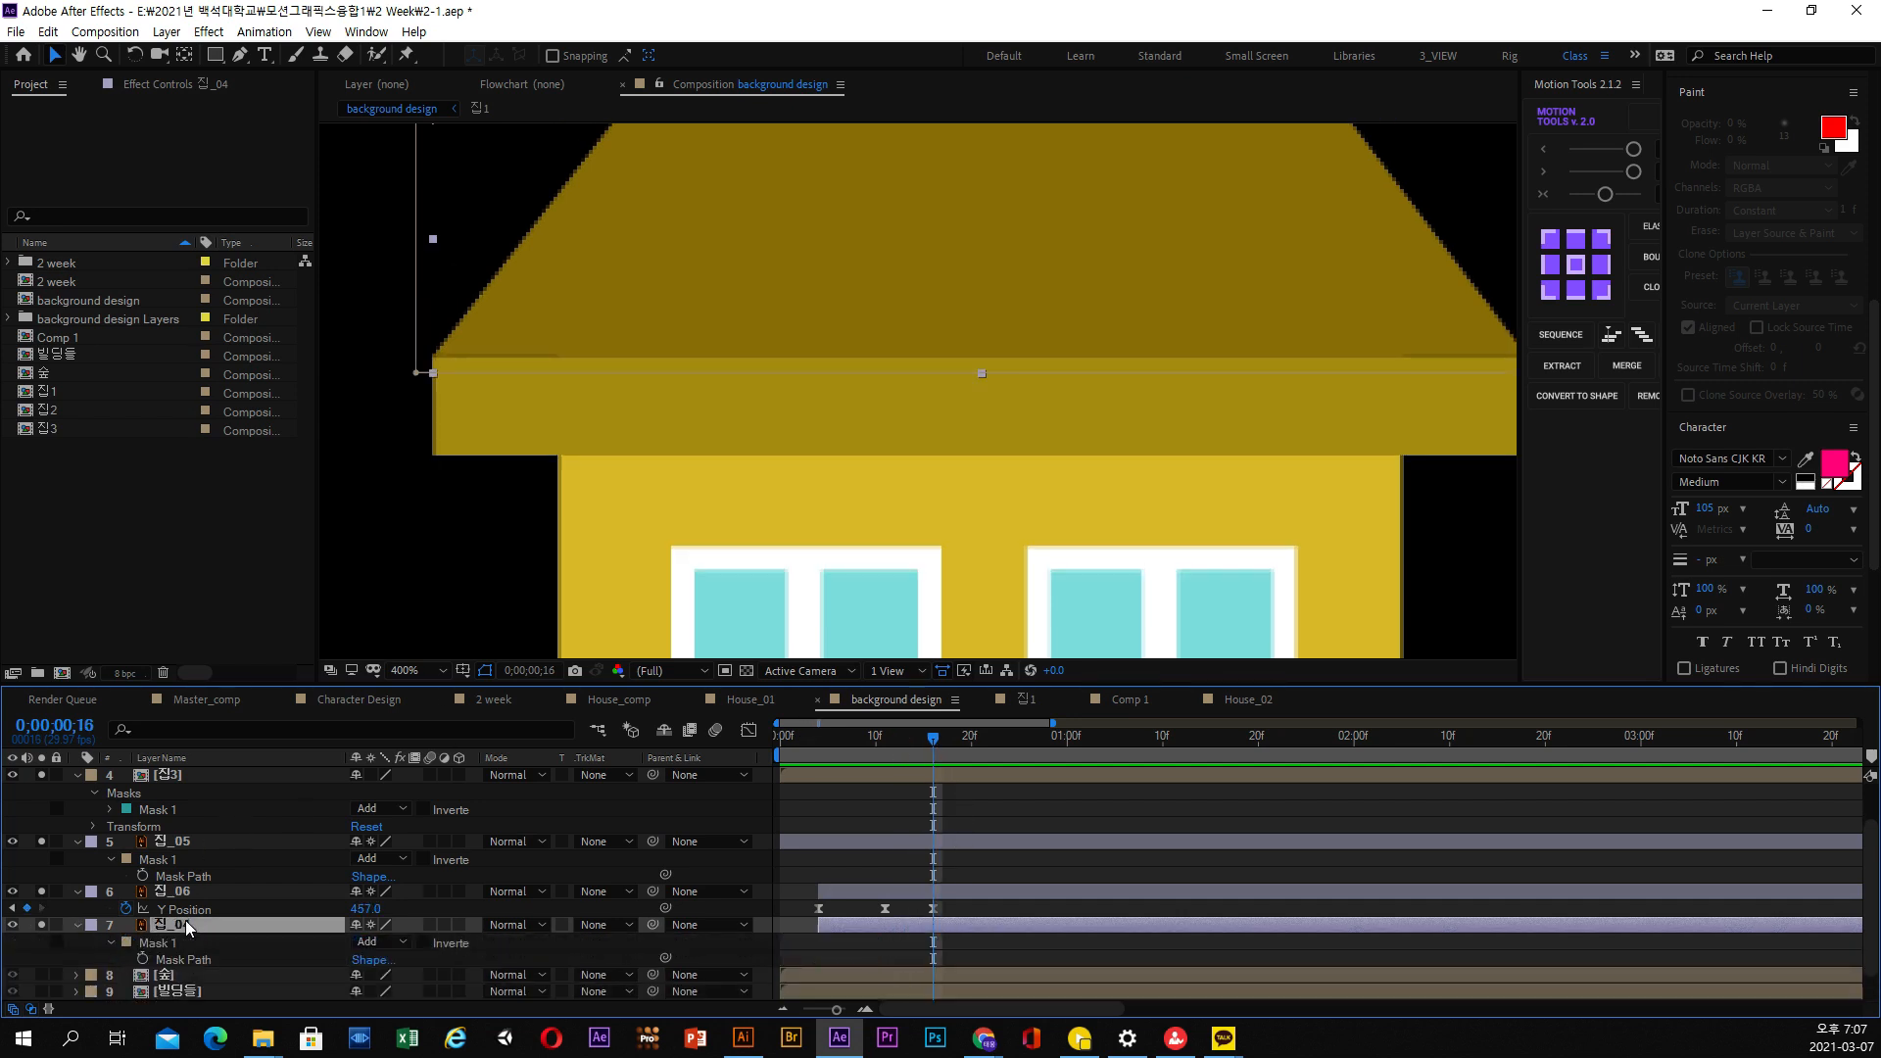
left_click(177, 961)
scroll(627, 467, "down", 1)
left_click_drag(1328, 357, 672, 380)
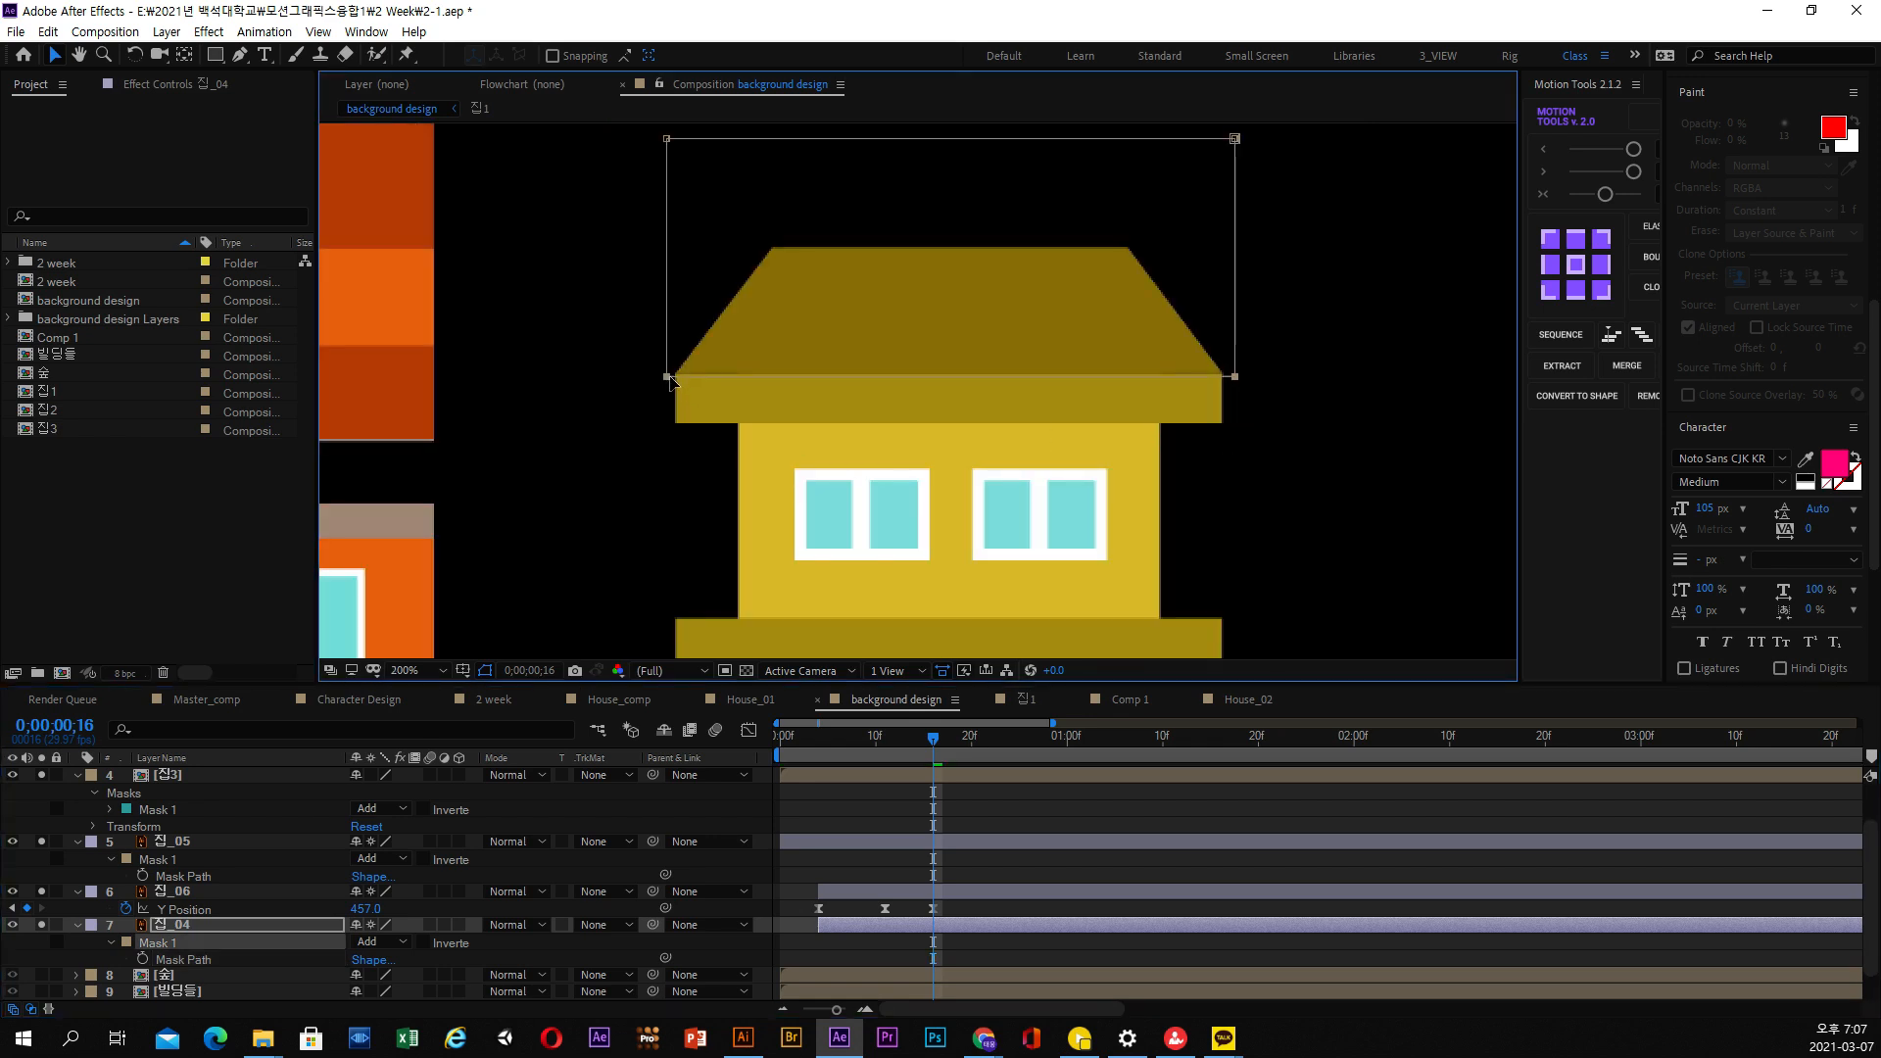
Shift the 집_04 roof layer about five frames later than 집_06 and check its rise up to 0;00;00;20
left_click_drag(829, 739, 905, 741)
left_click_drag(862, 925, 909, 925)
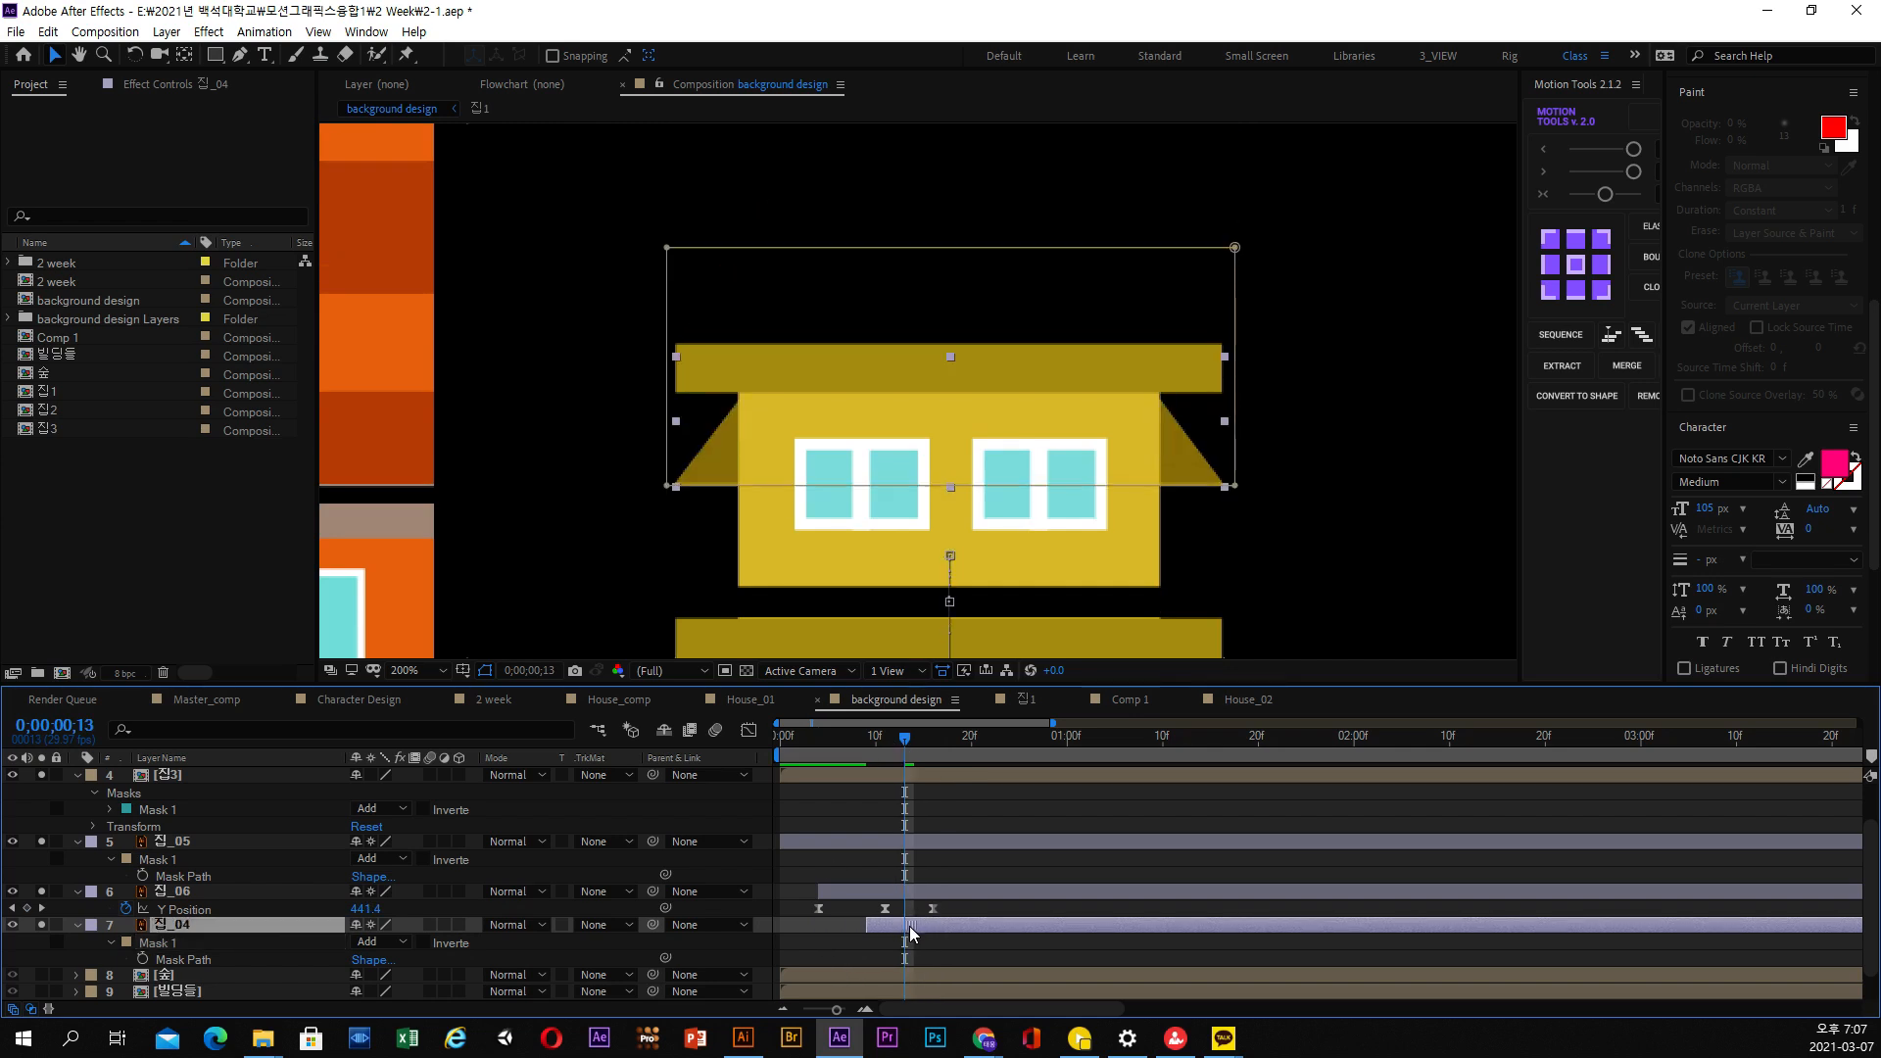
left_click_drag(875, 757, 974, 750)
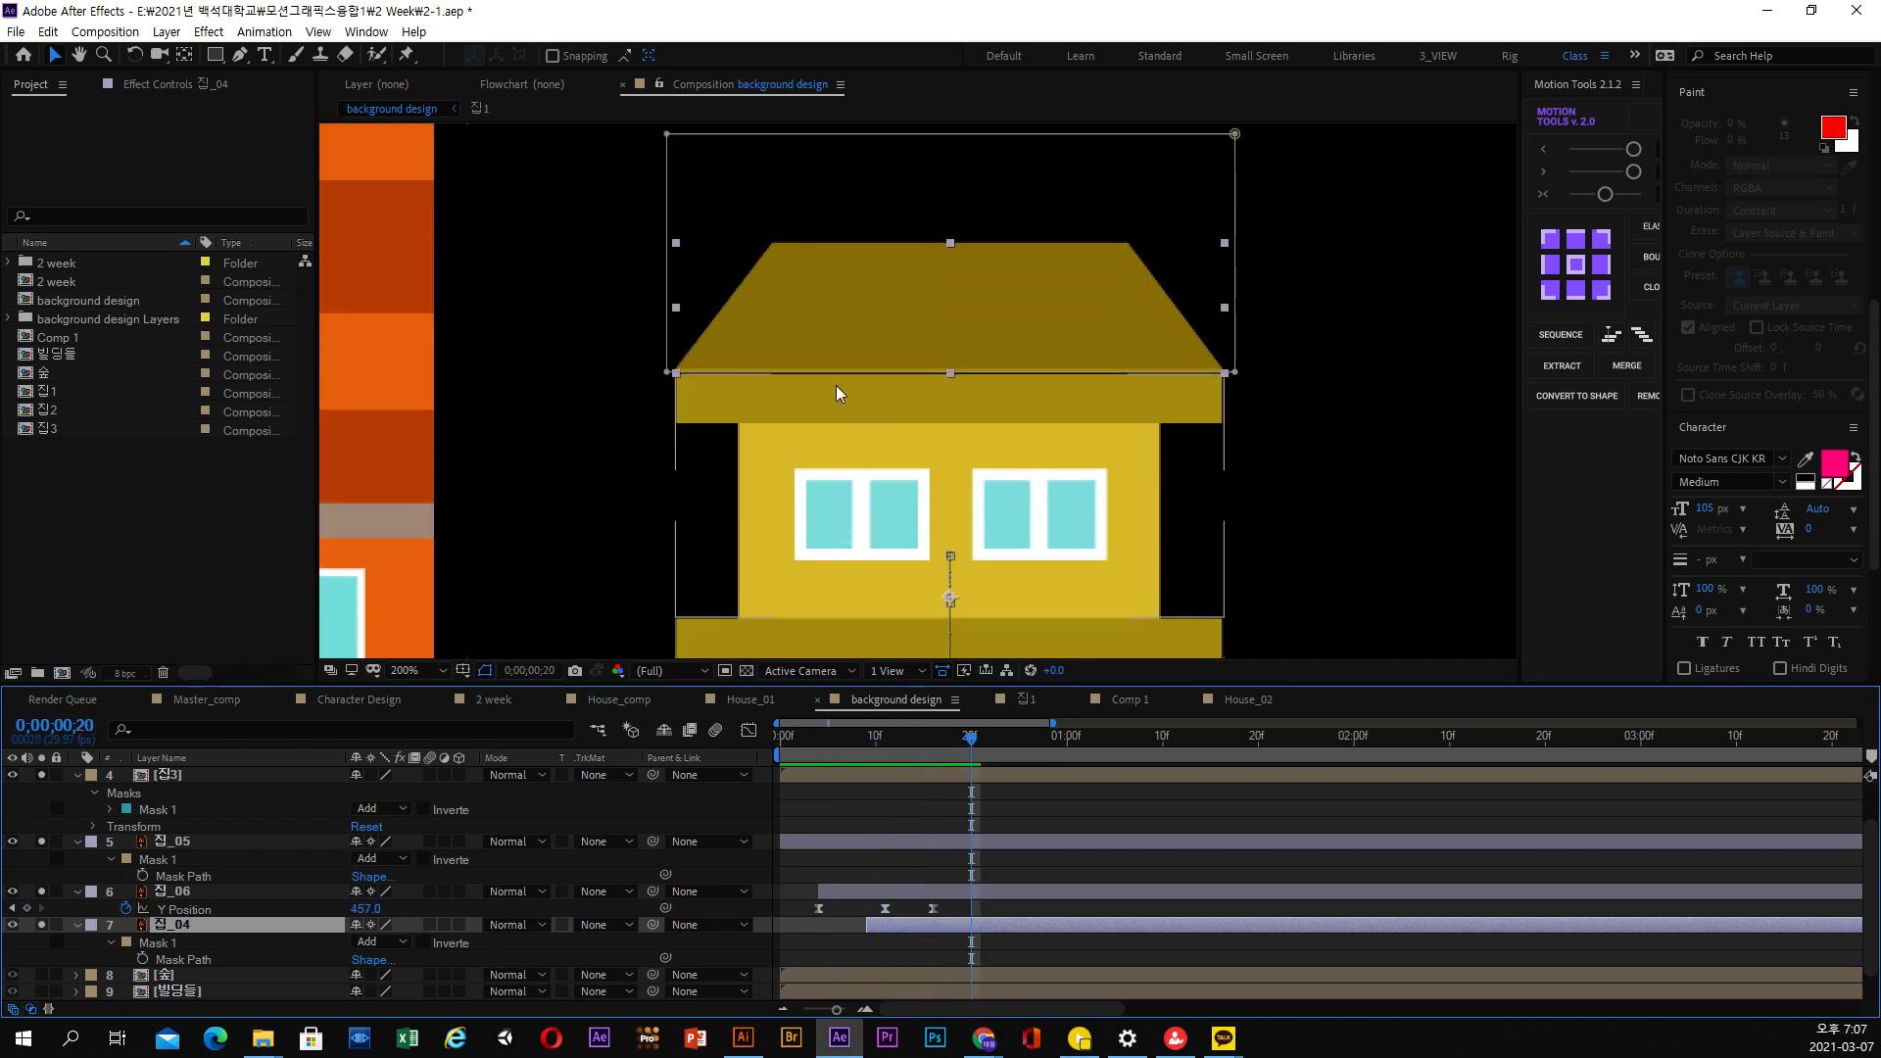
Raise the lower edge of the 집_04 mask slightly further to trim the strip of eaves beneath the sloped roof
key("period")
left_click(182, 959)
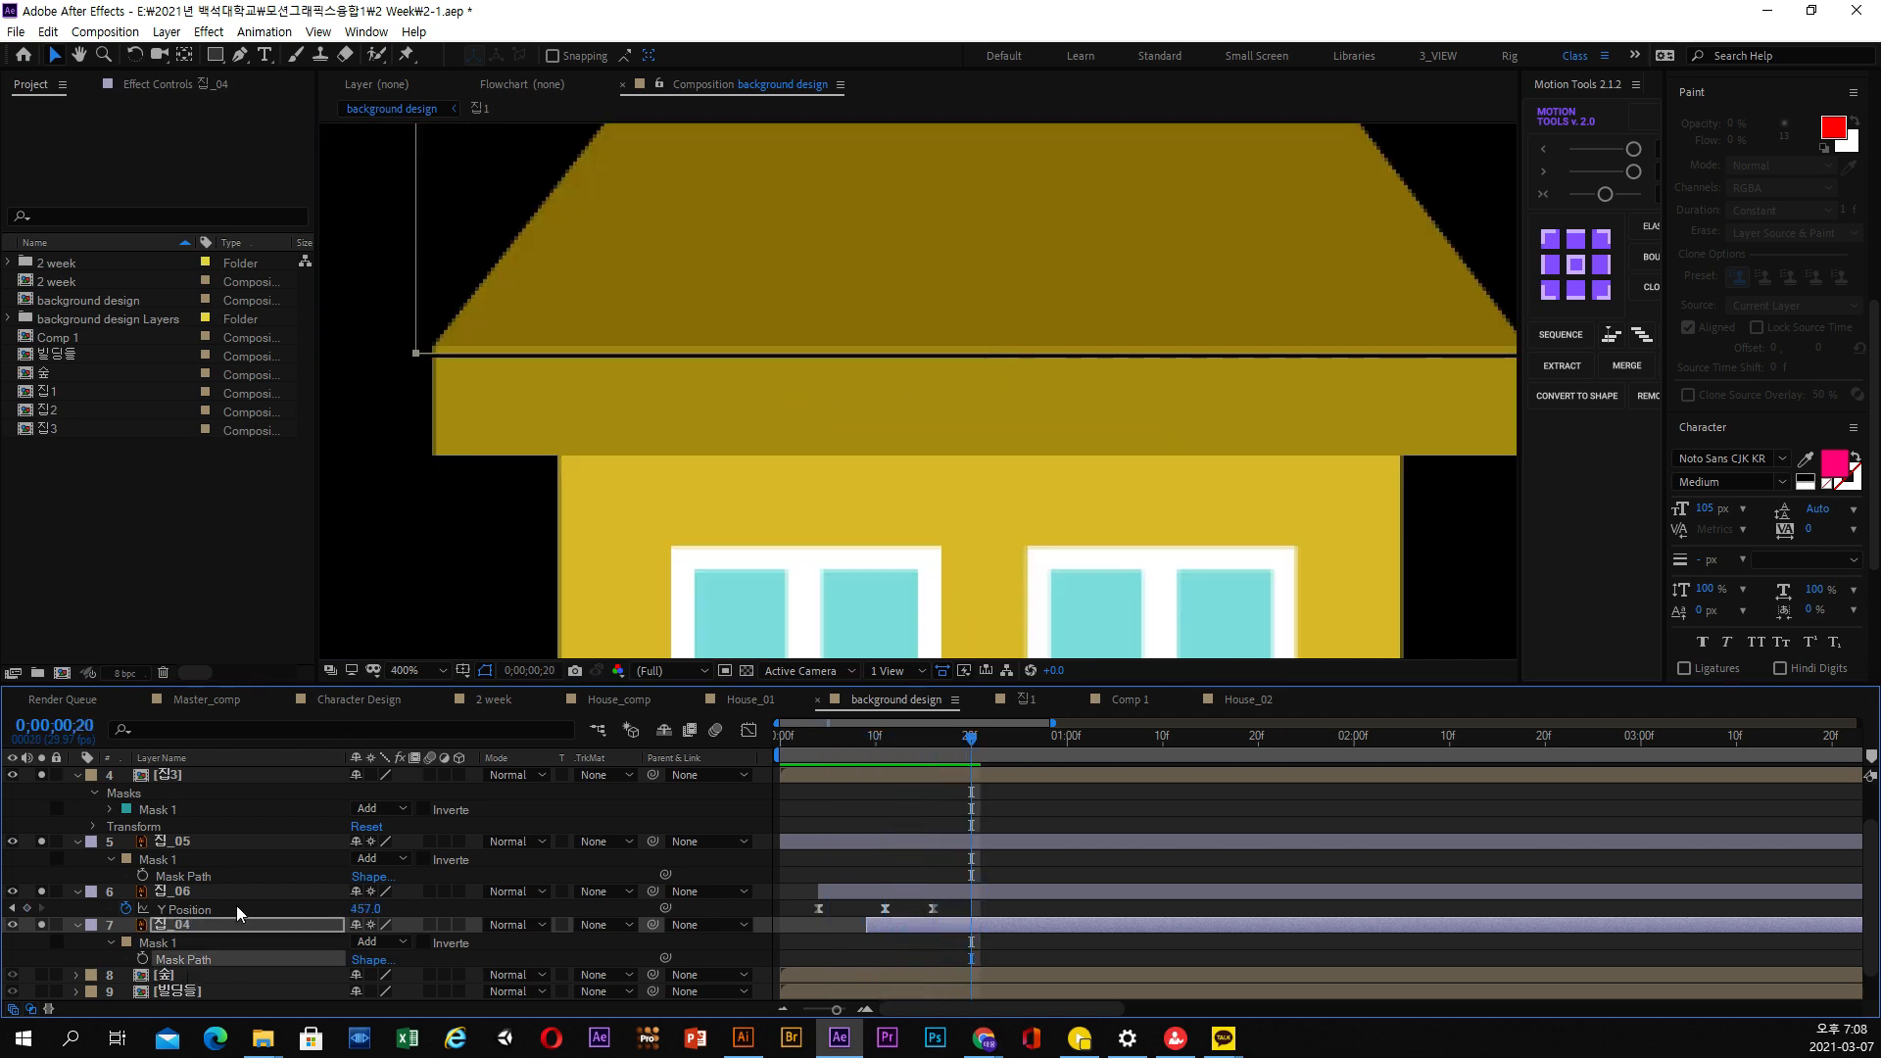
left_click_drag(393, 323, 441, 385)
key("space")
left_click_drag(825, 400, 450, 464)
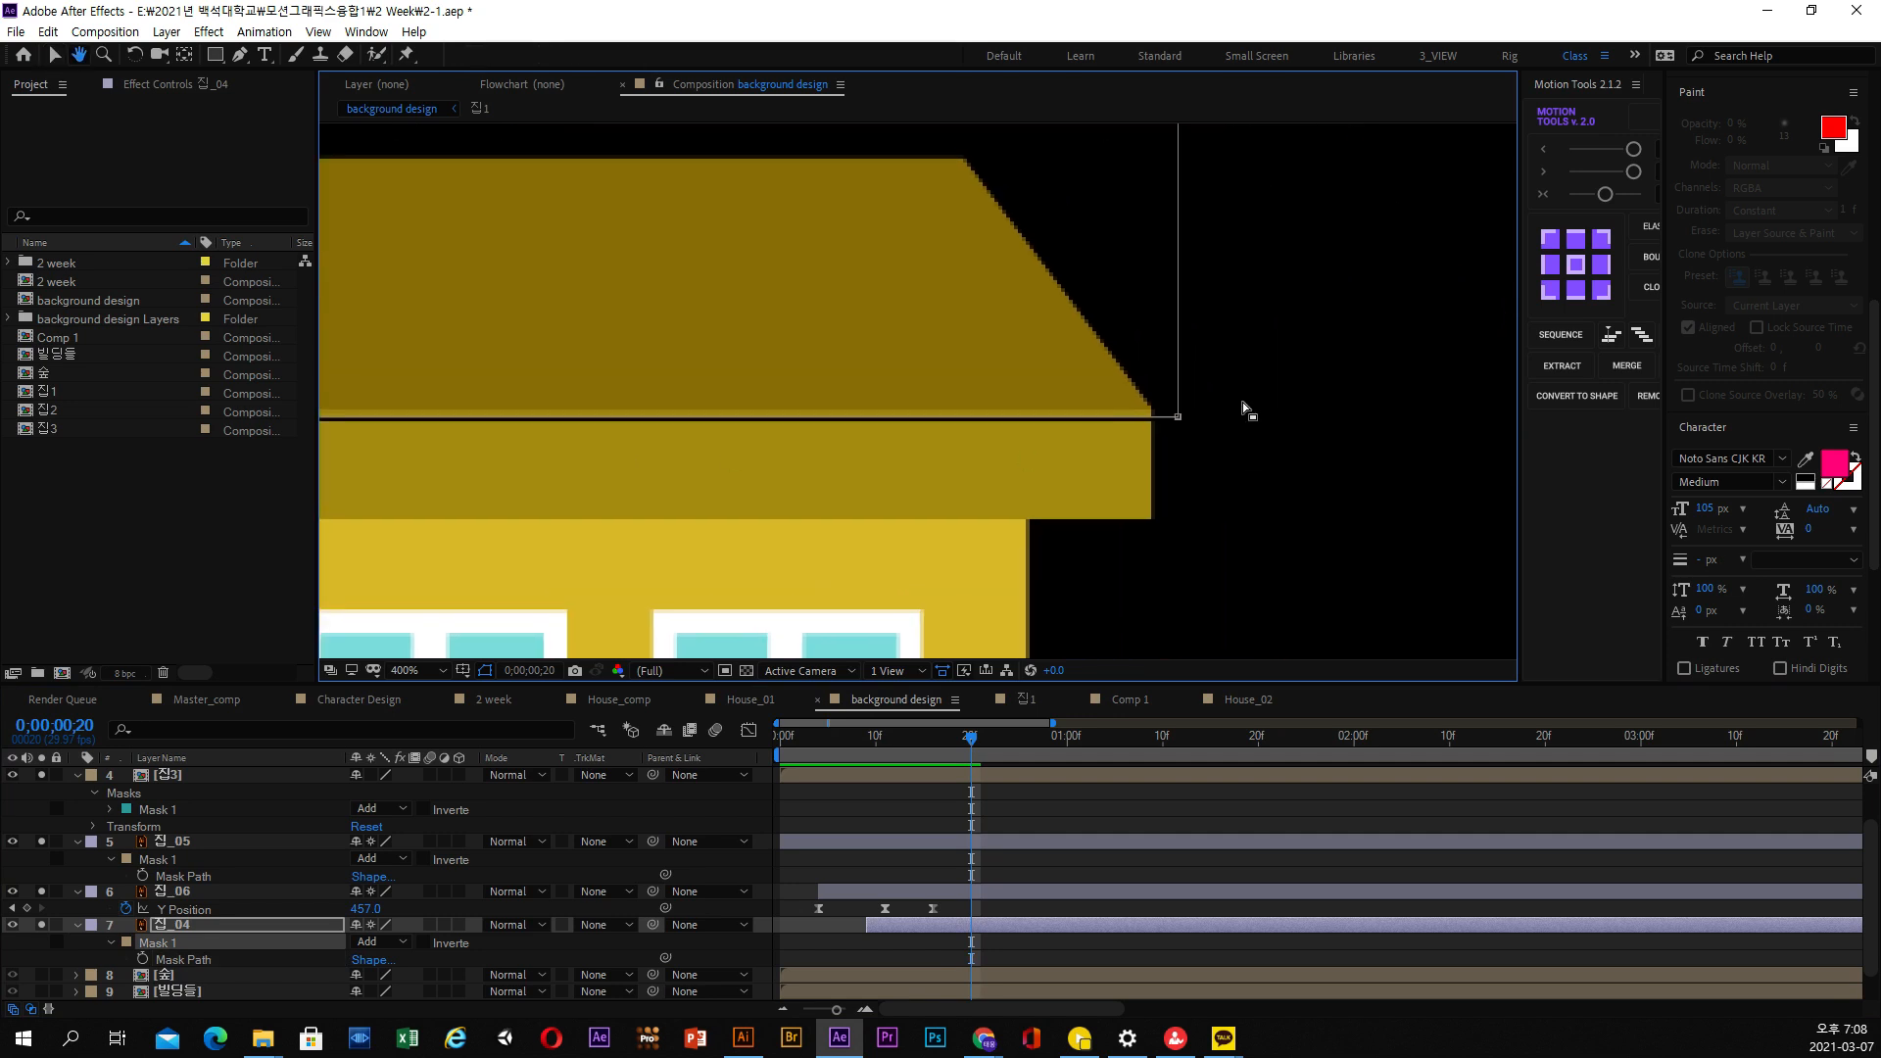
left_click_drag(1236, 387, 1182, 414)
left_click(1233, 529)
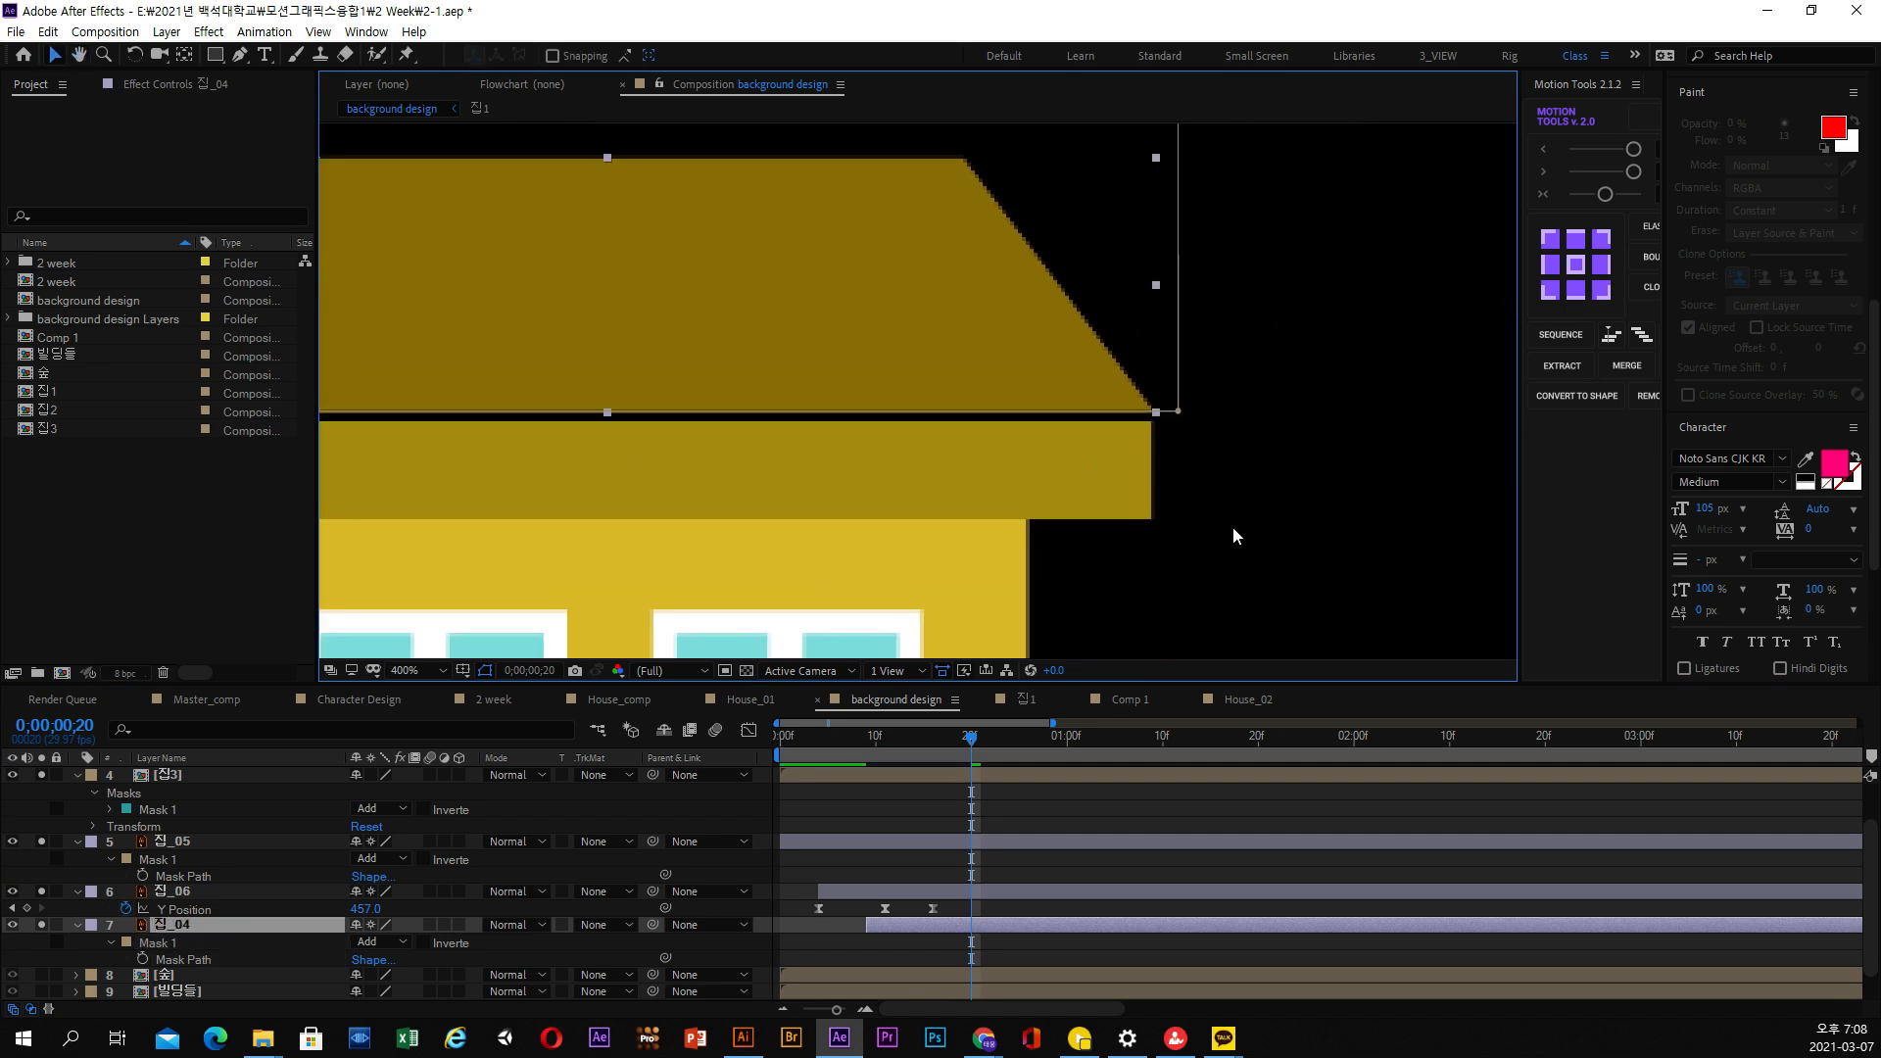
left_click(1232, 530)
Preview the roof's rise on the yellow house, and play all four houses' animation from the first frame
left_click_drag(972, 736, 999, 743)
key("space")
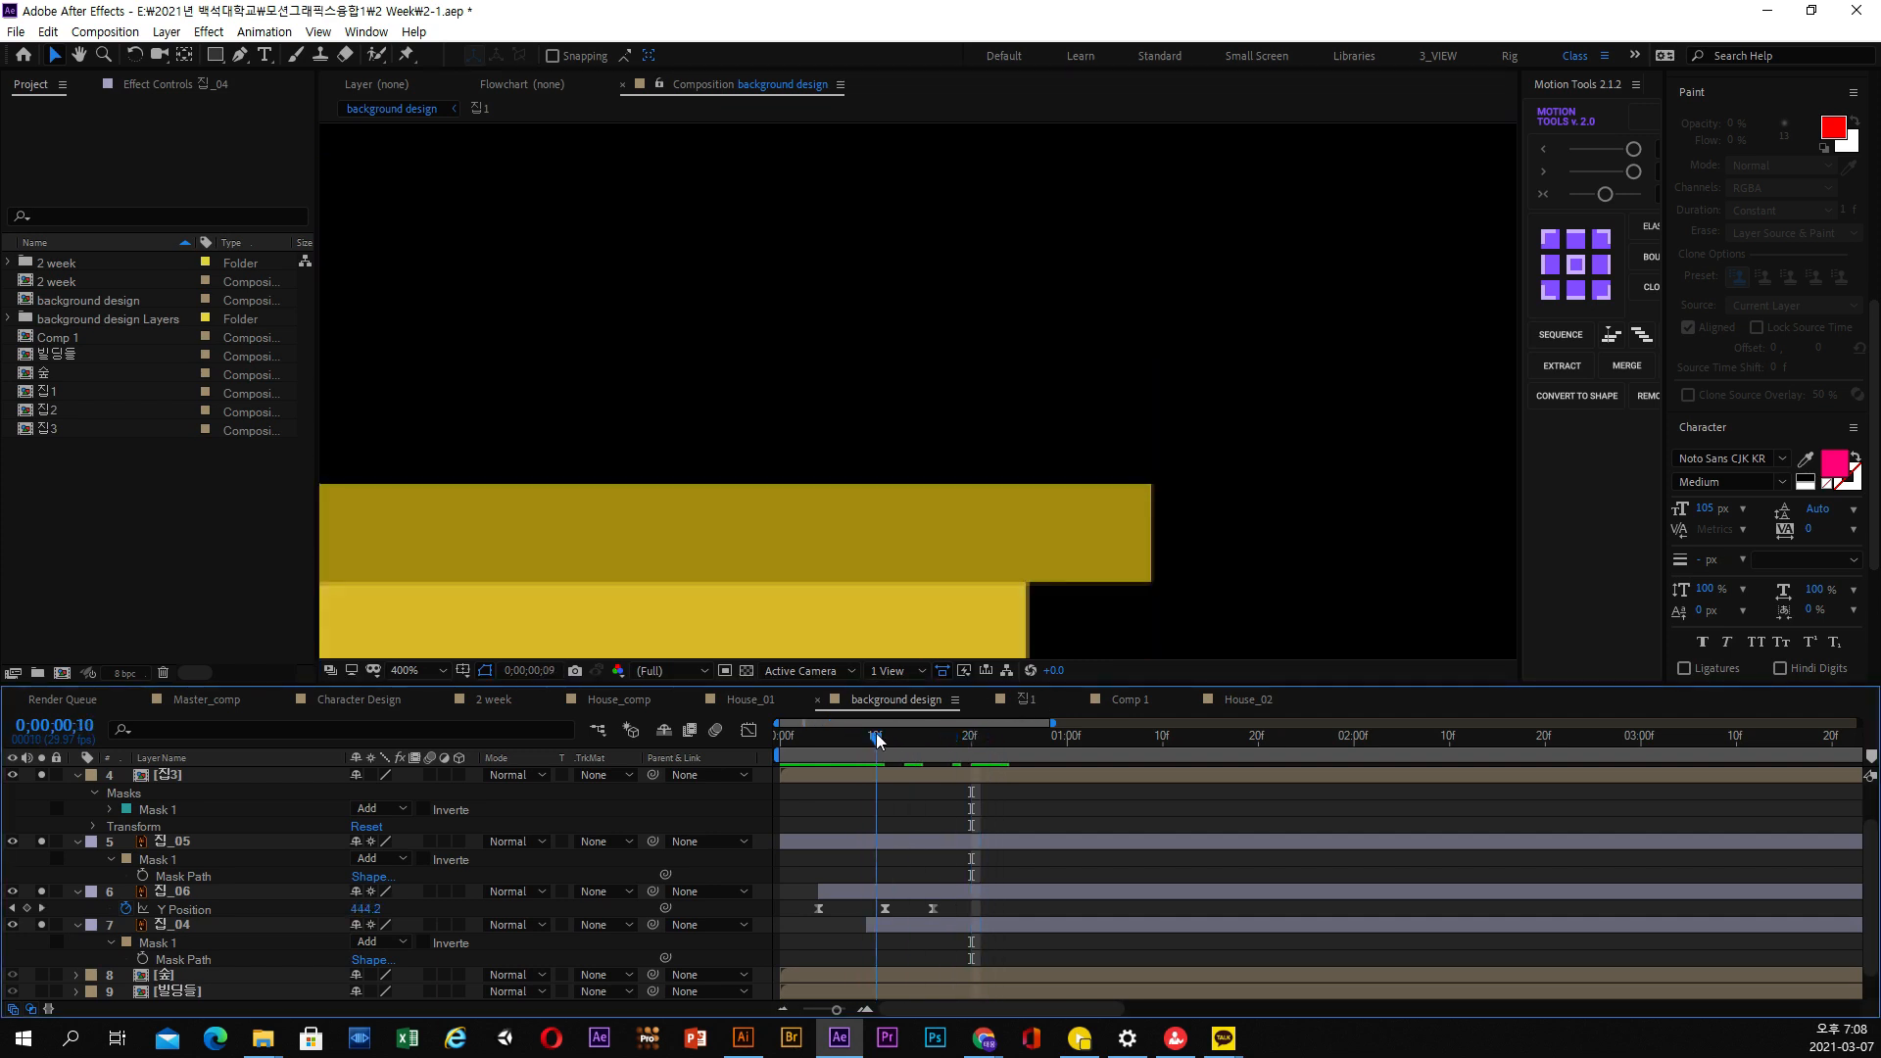
left_click(1036, 514)
scroll(1036, 514, "down", 2)
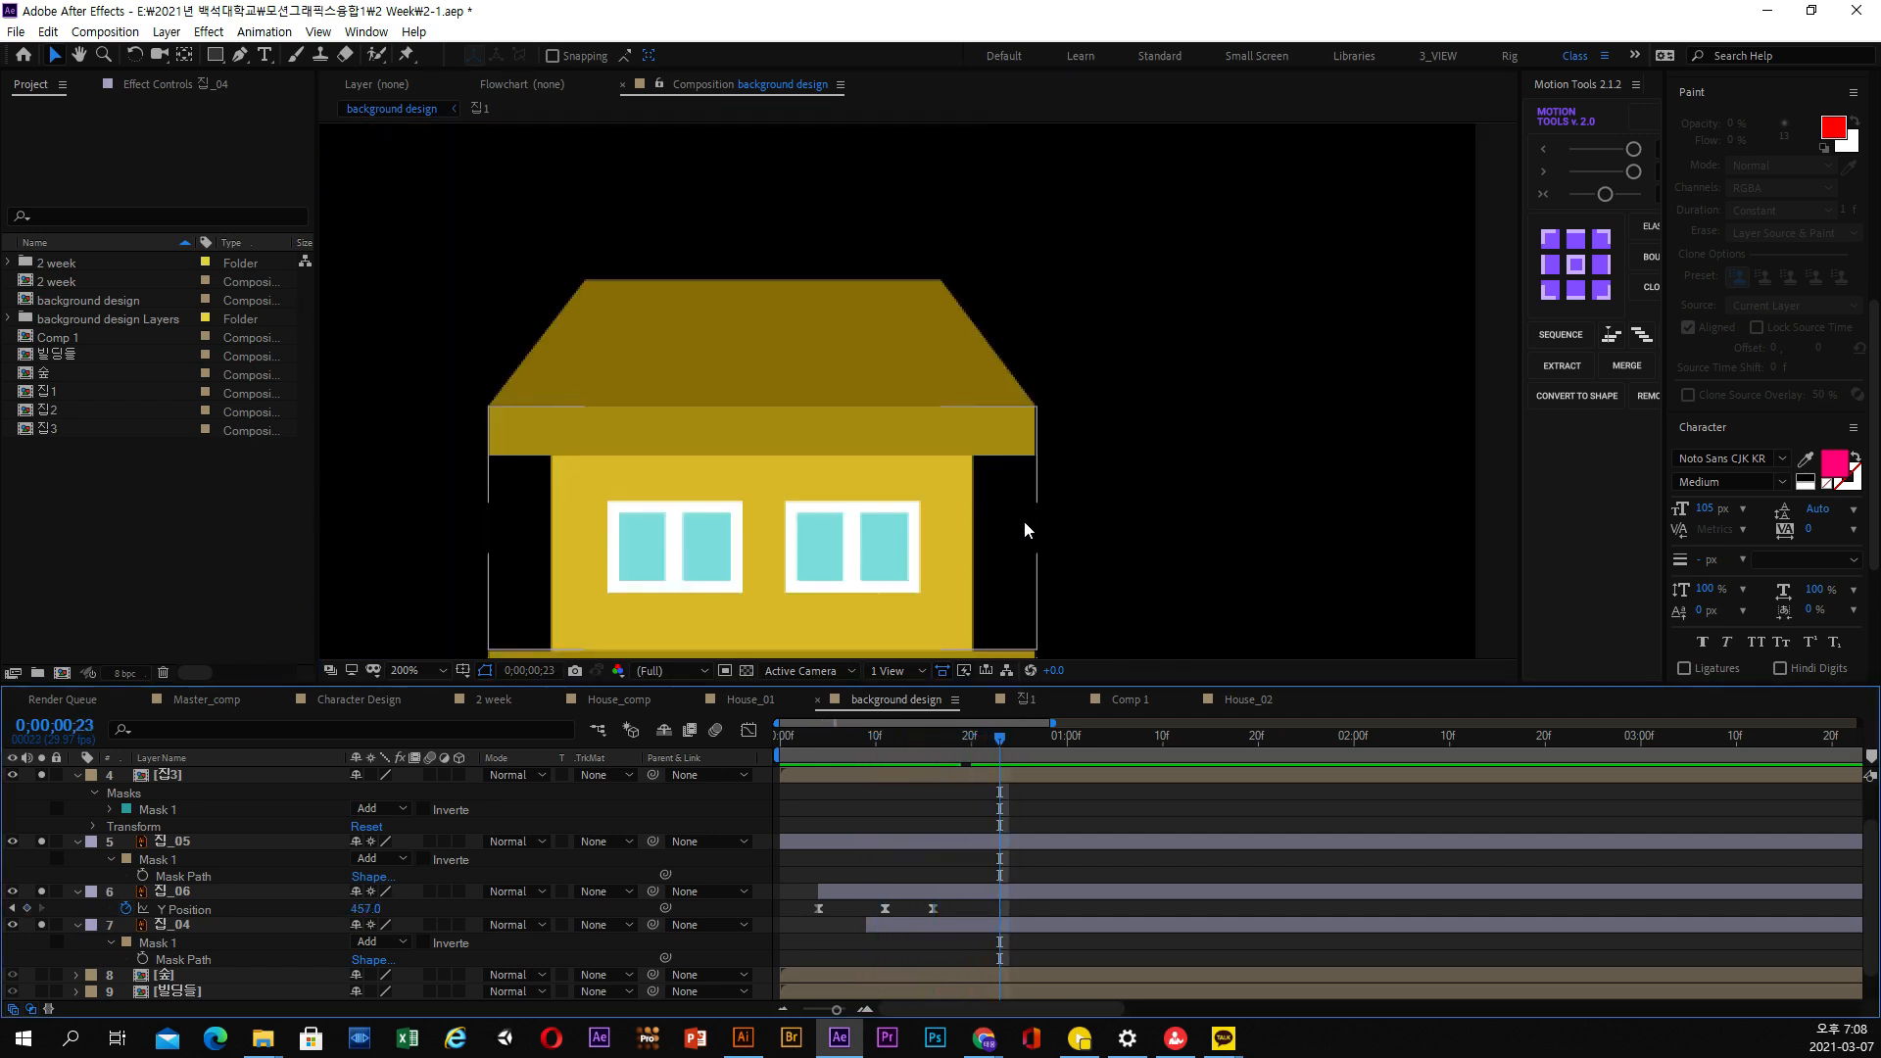
scroll(970, 504, "down", 1)
scroll(968, 505, "down", 1)
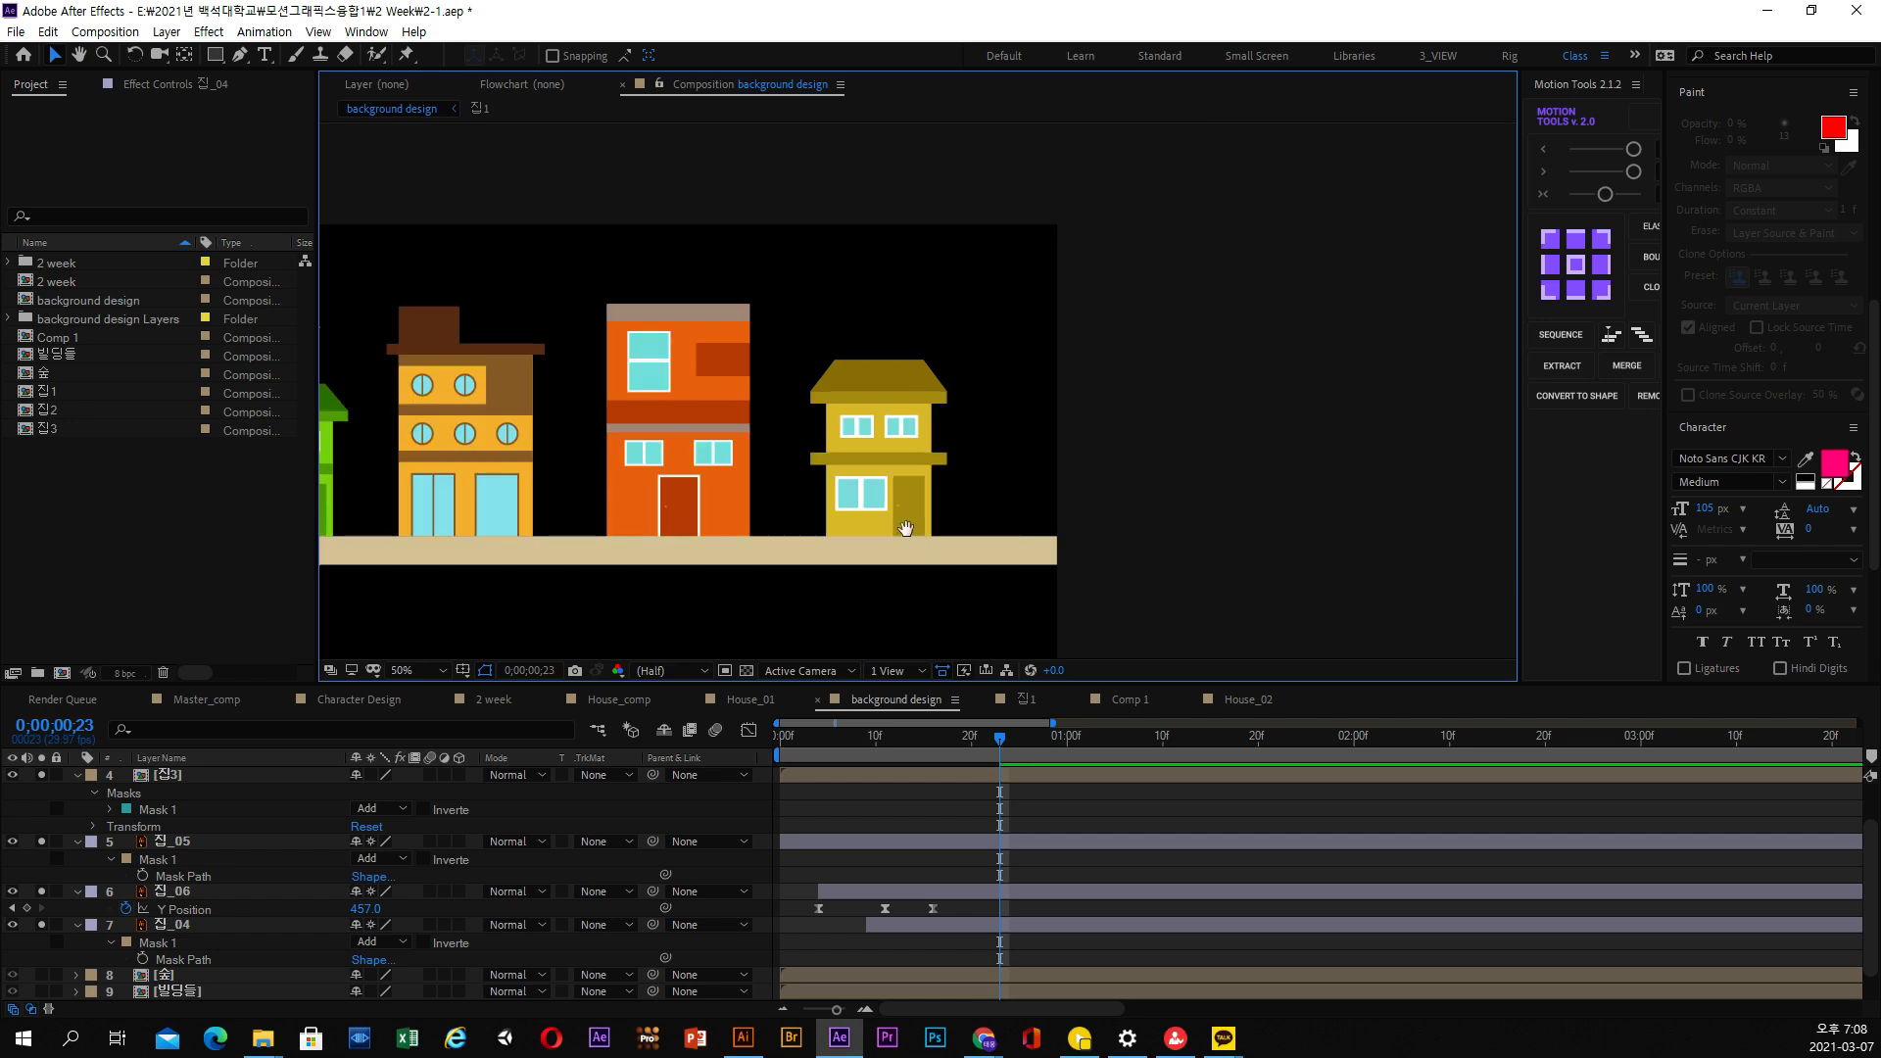
left_click_drag(902, 525, 1041, 476)
left_click_drag(915, 735, 696, 738)
key("space")
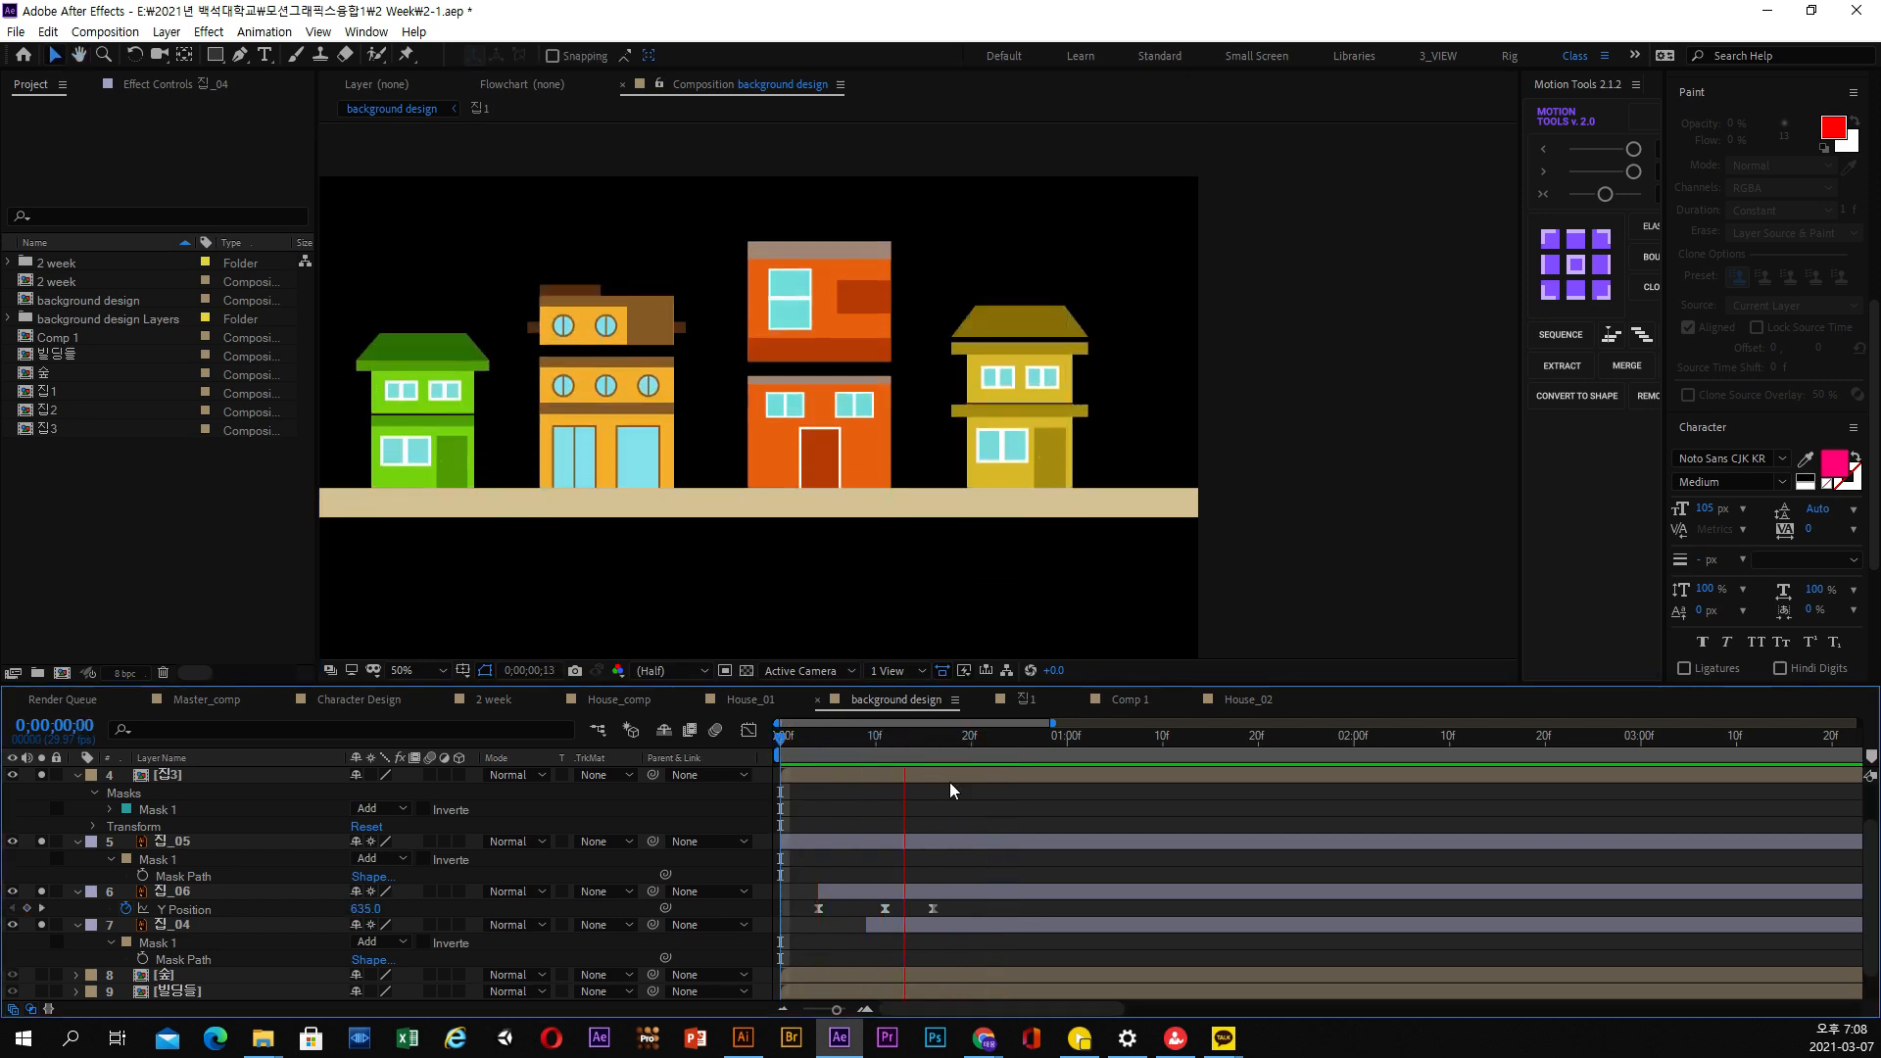
left_click(847, 737)
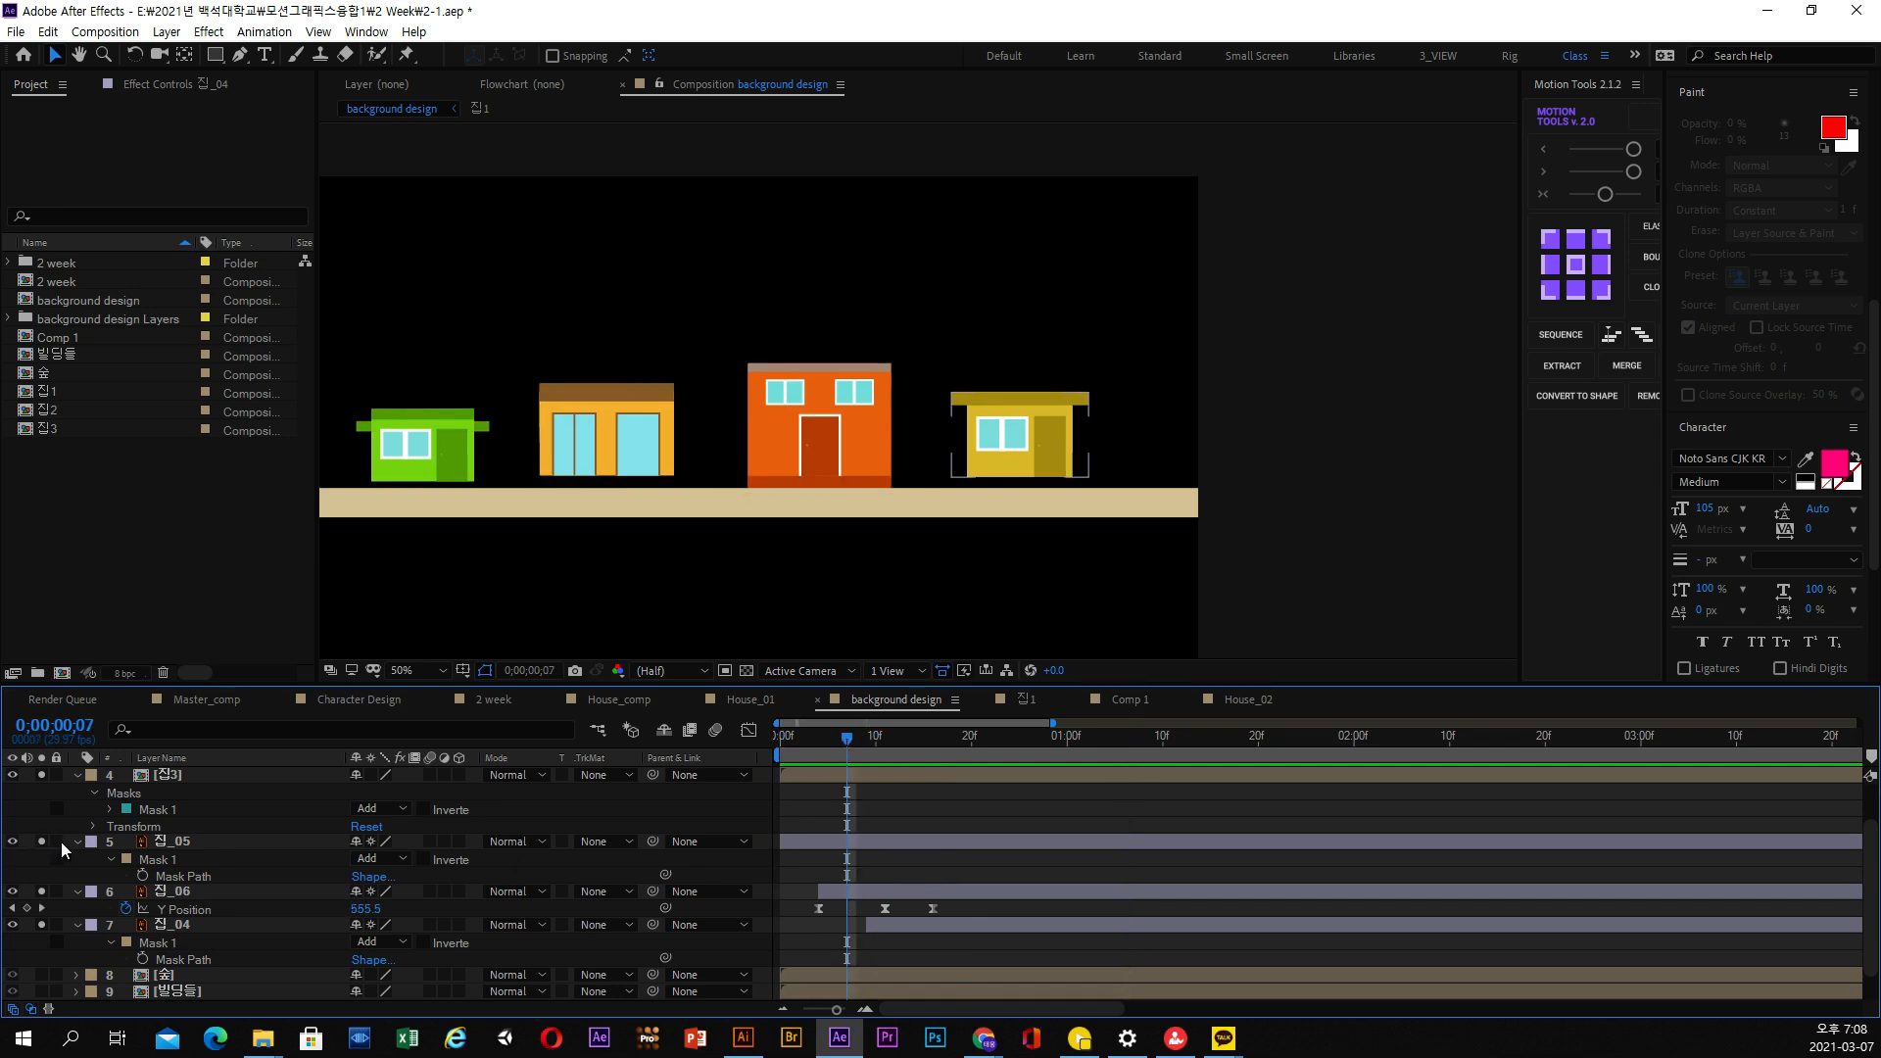
Pre-compose the 집_05, 집_06 and 집_04 layers of the yellow house into a new composition named 집3
left_click(78, 841)
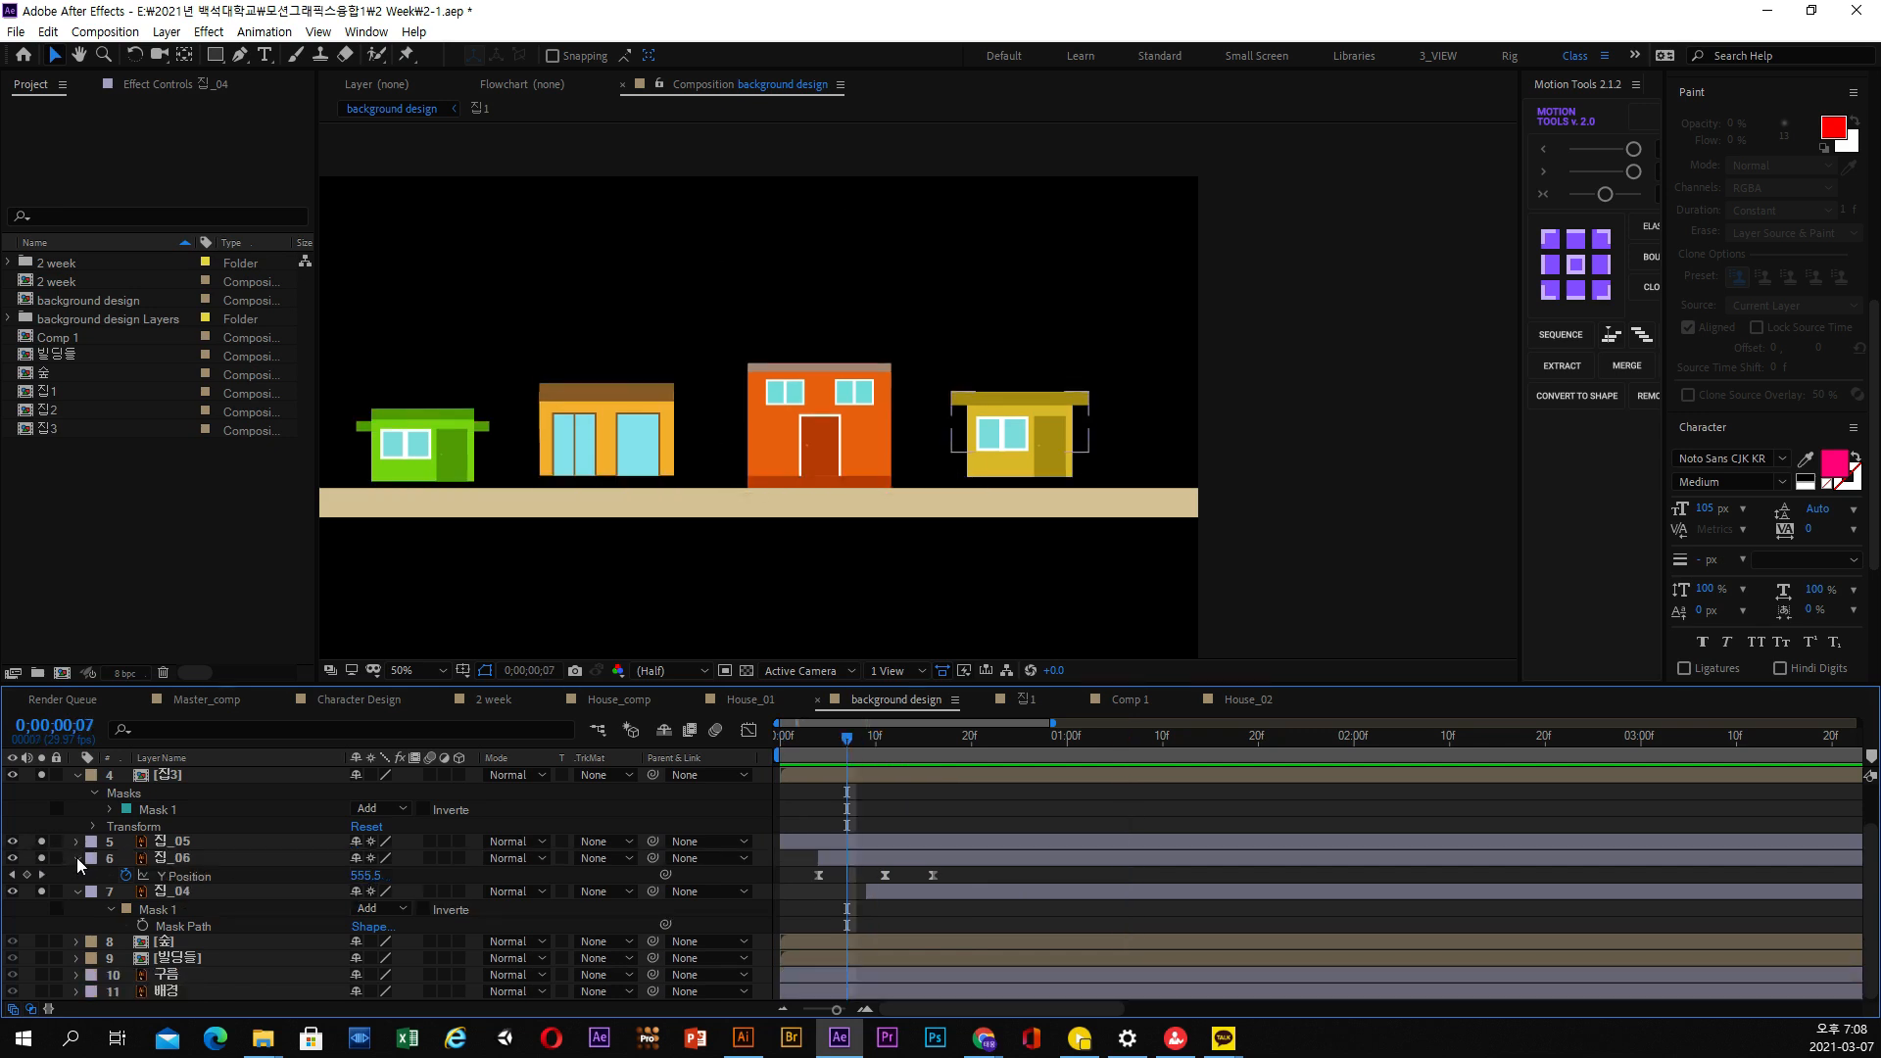
left_click(76, 856)
left_click(179, 858)
left_click(179, 874, "shift")
left_click(180, 891, "shift")
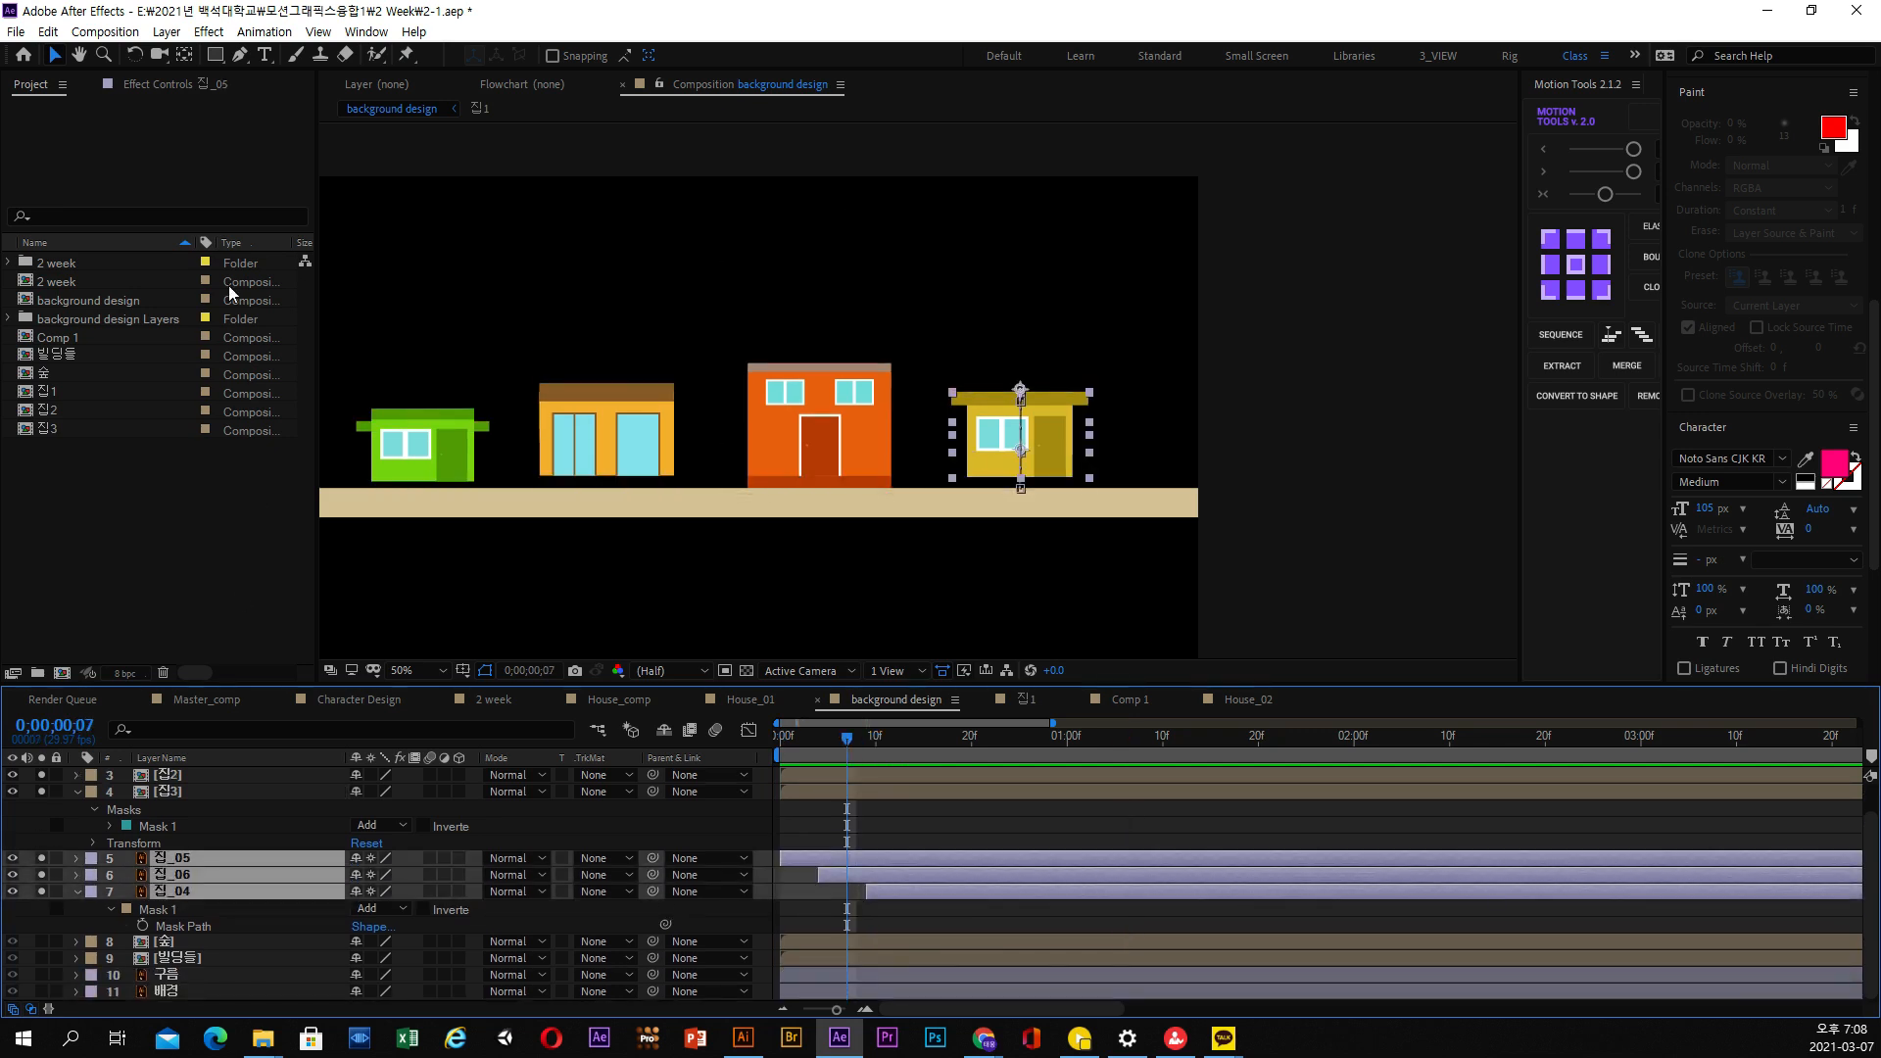
left_click(118, 31)
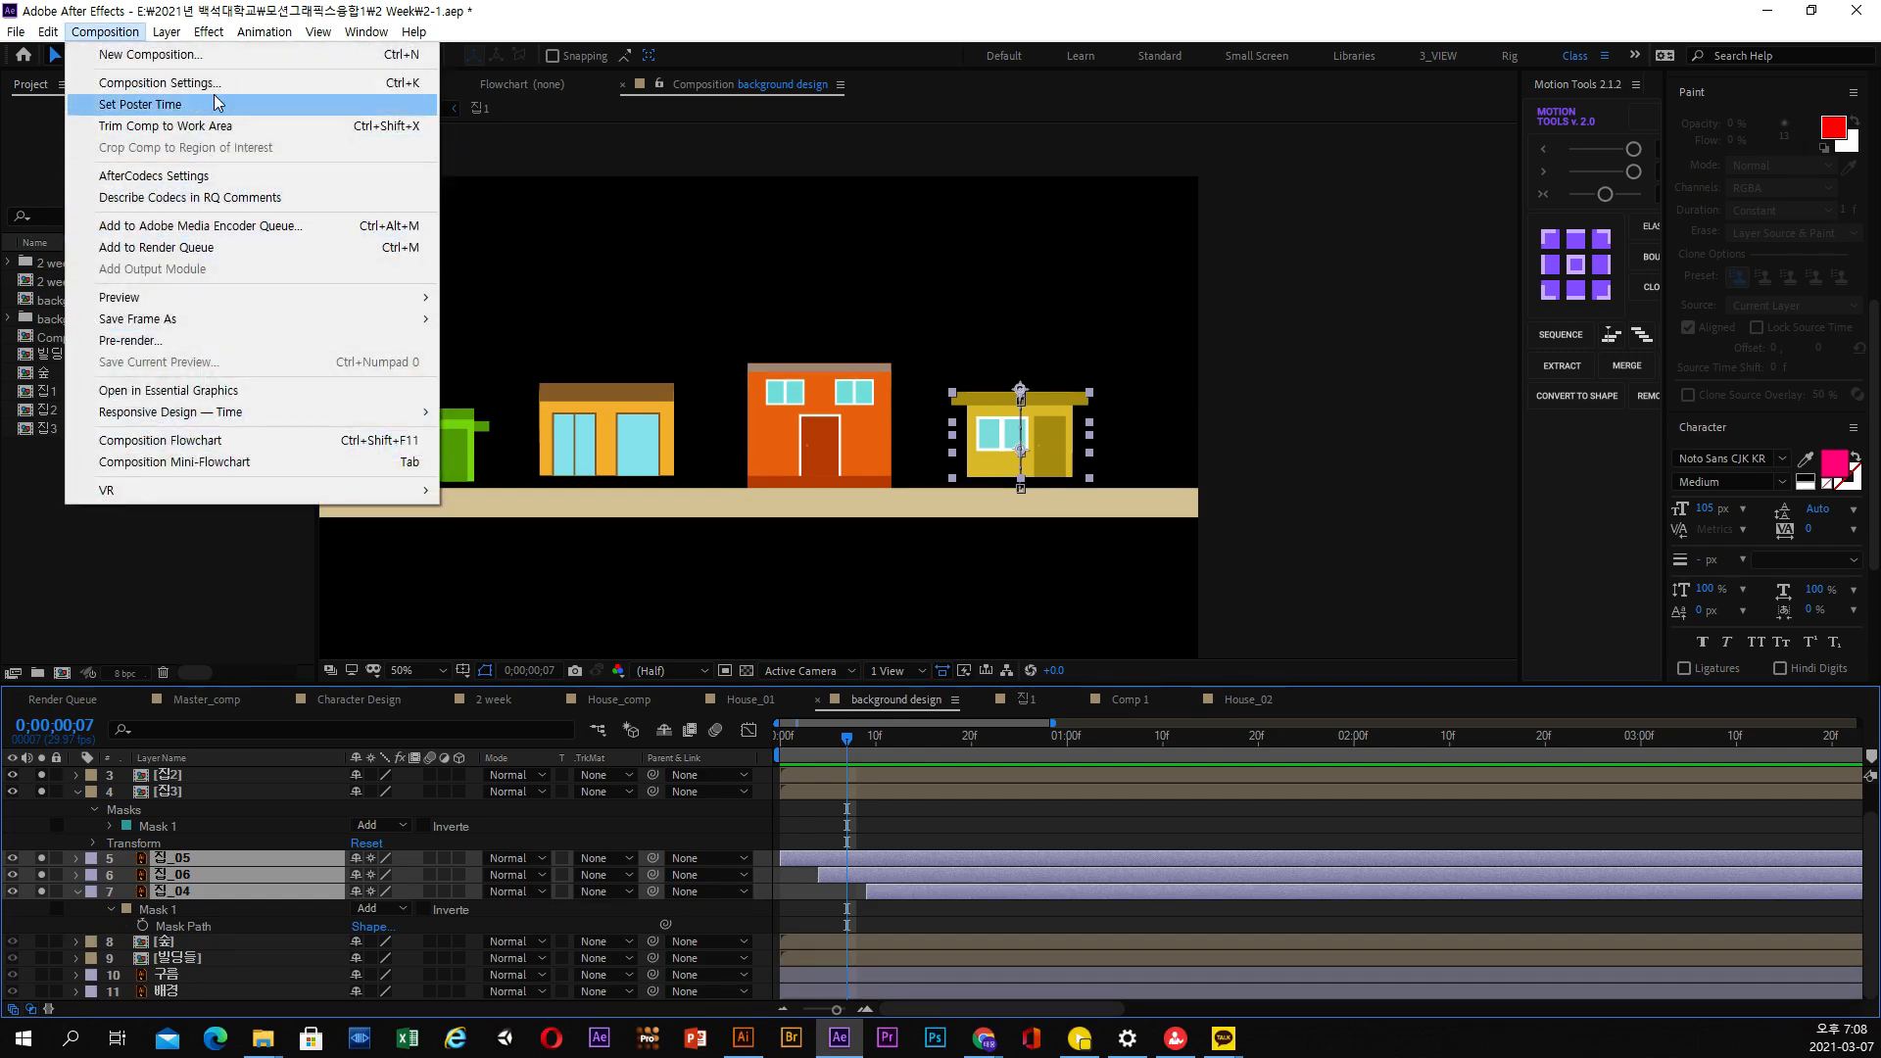
mouse_move(166, 31)
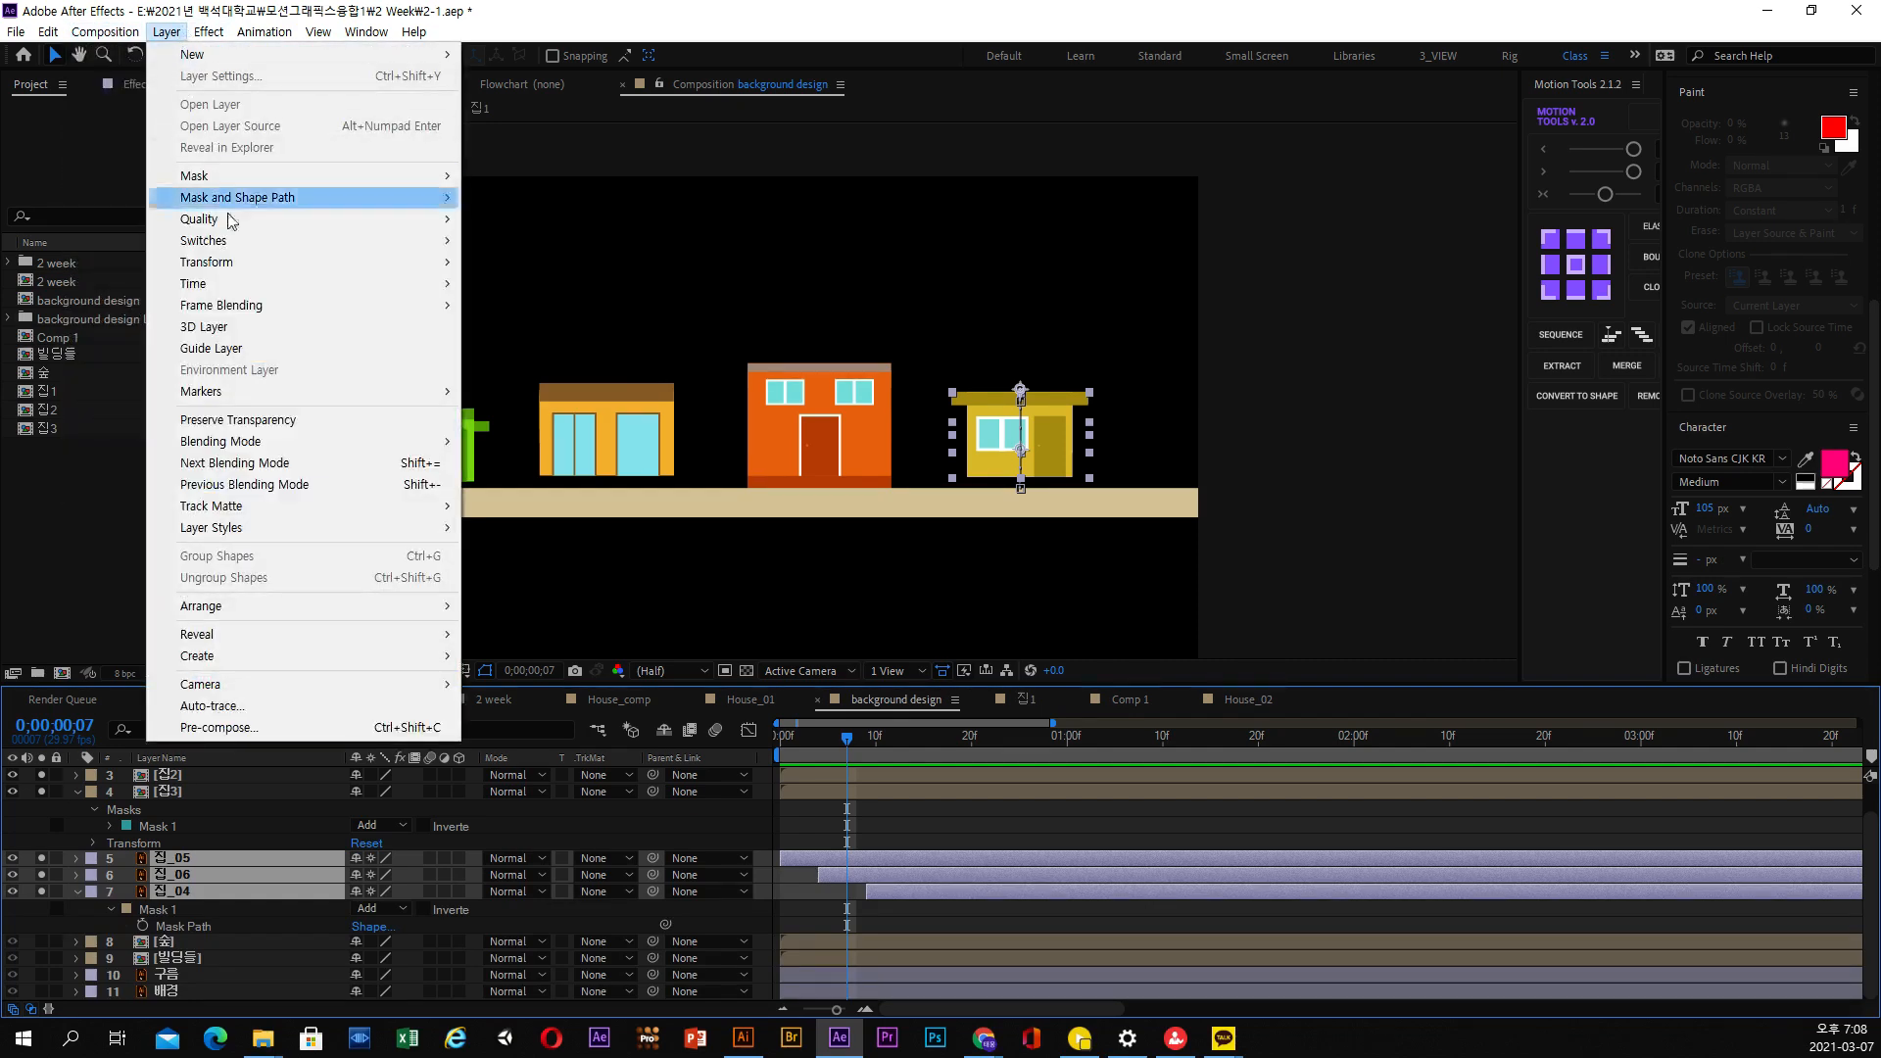
left_click(259, 726)
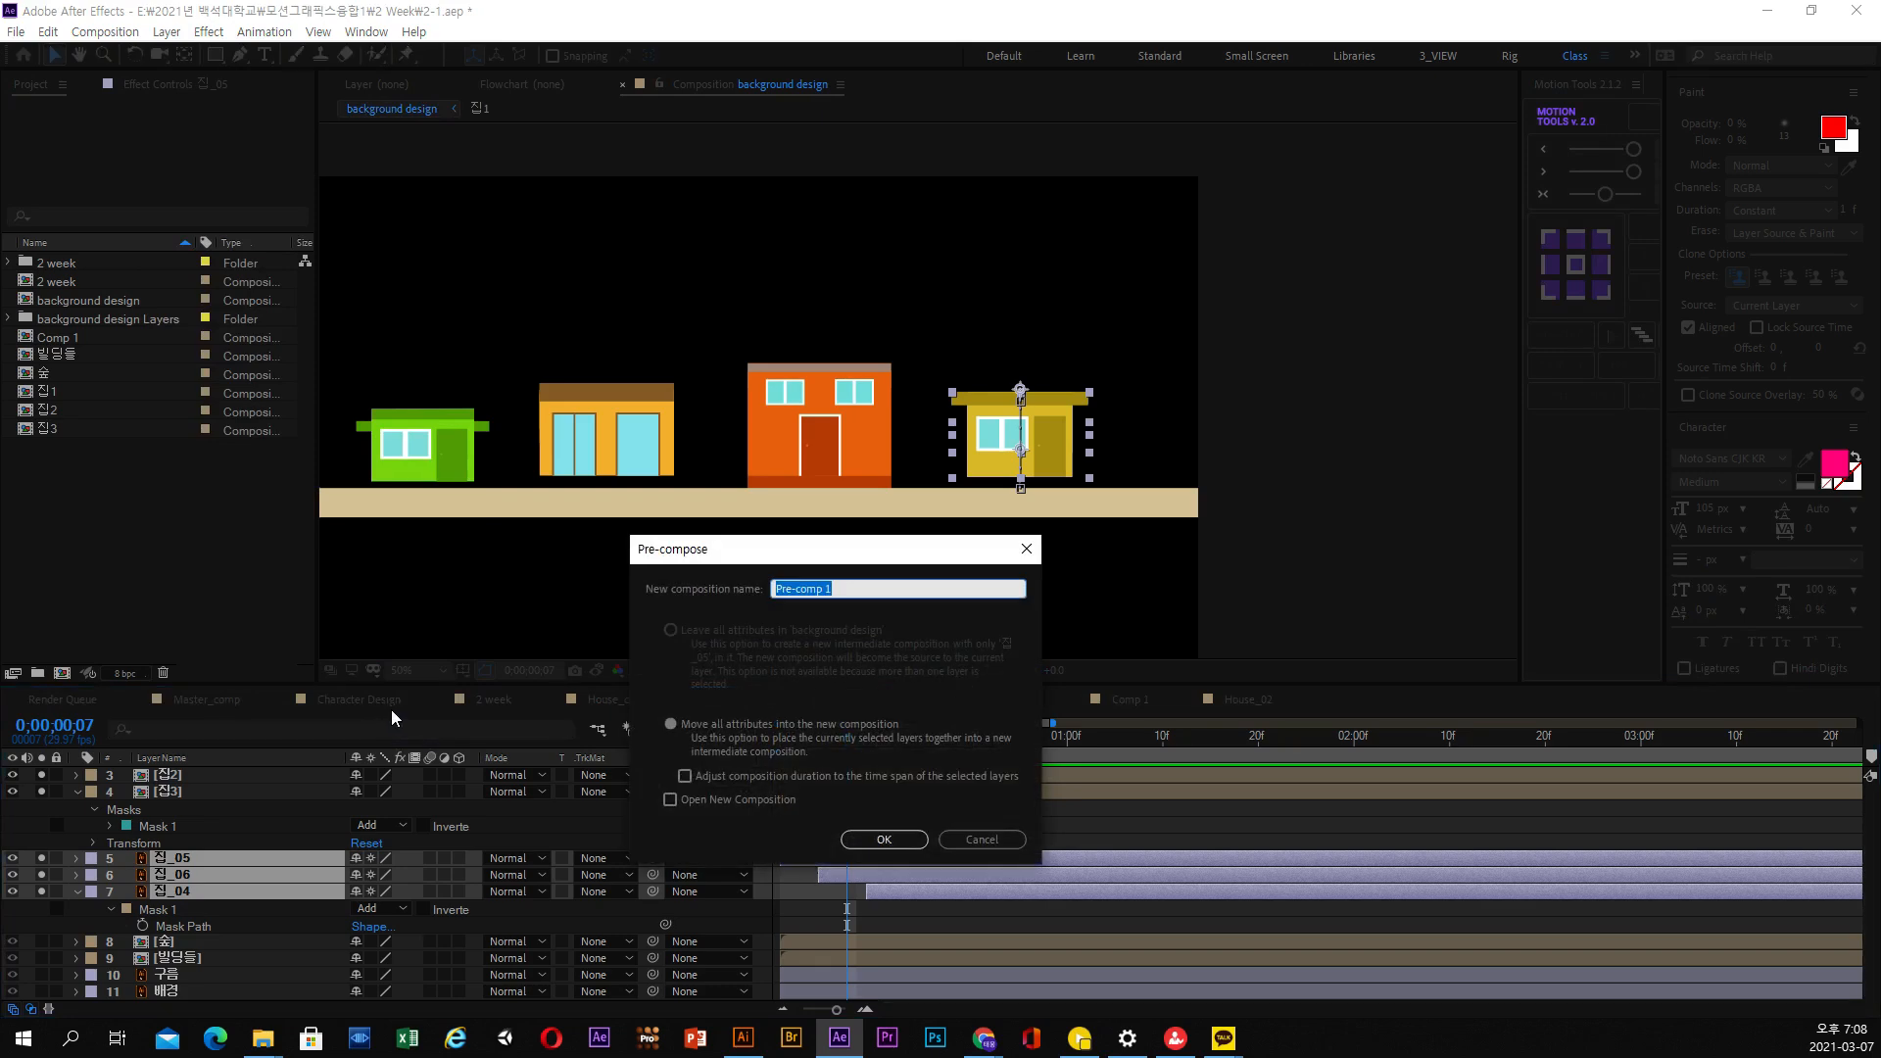
type("w")
key("Return")
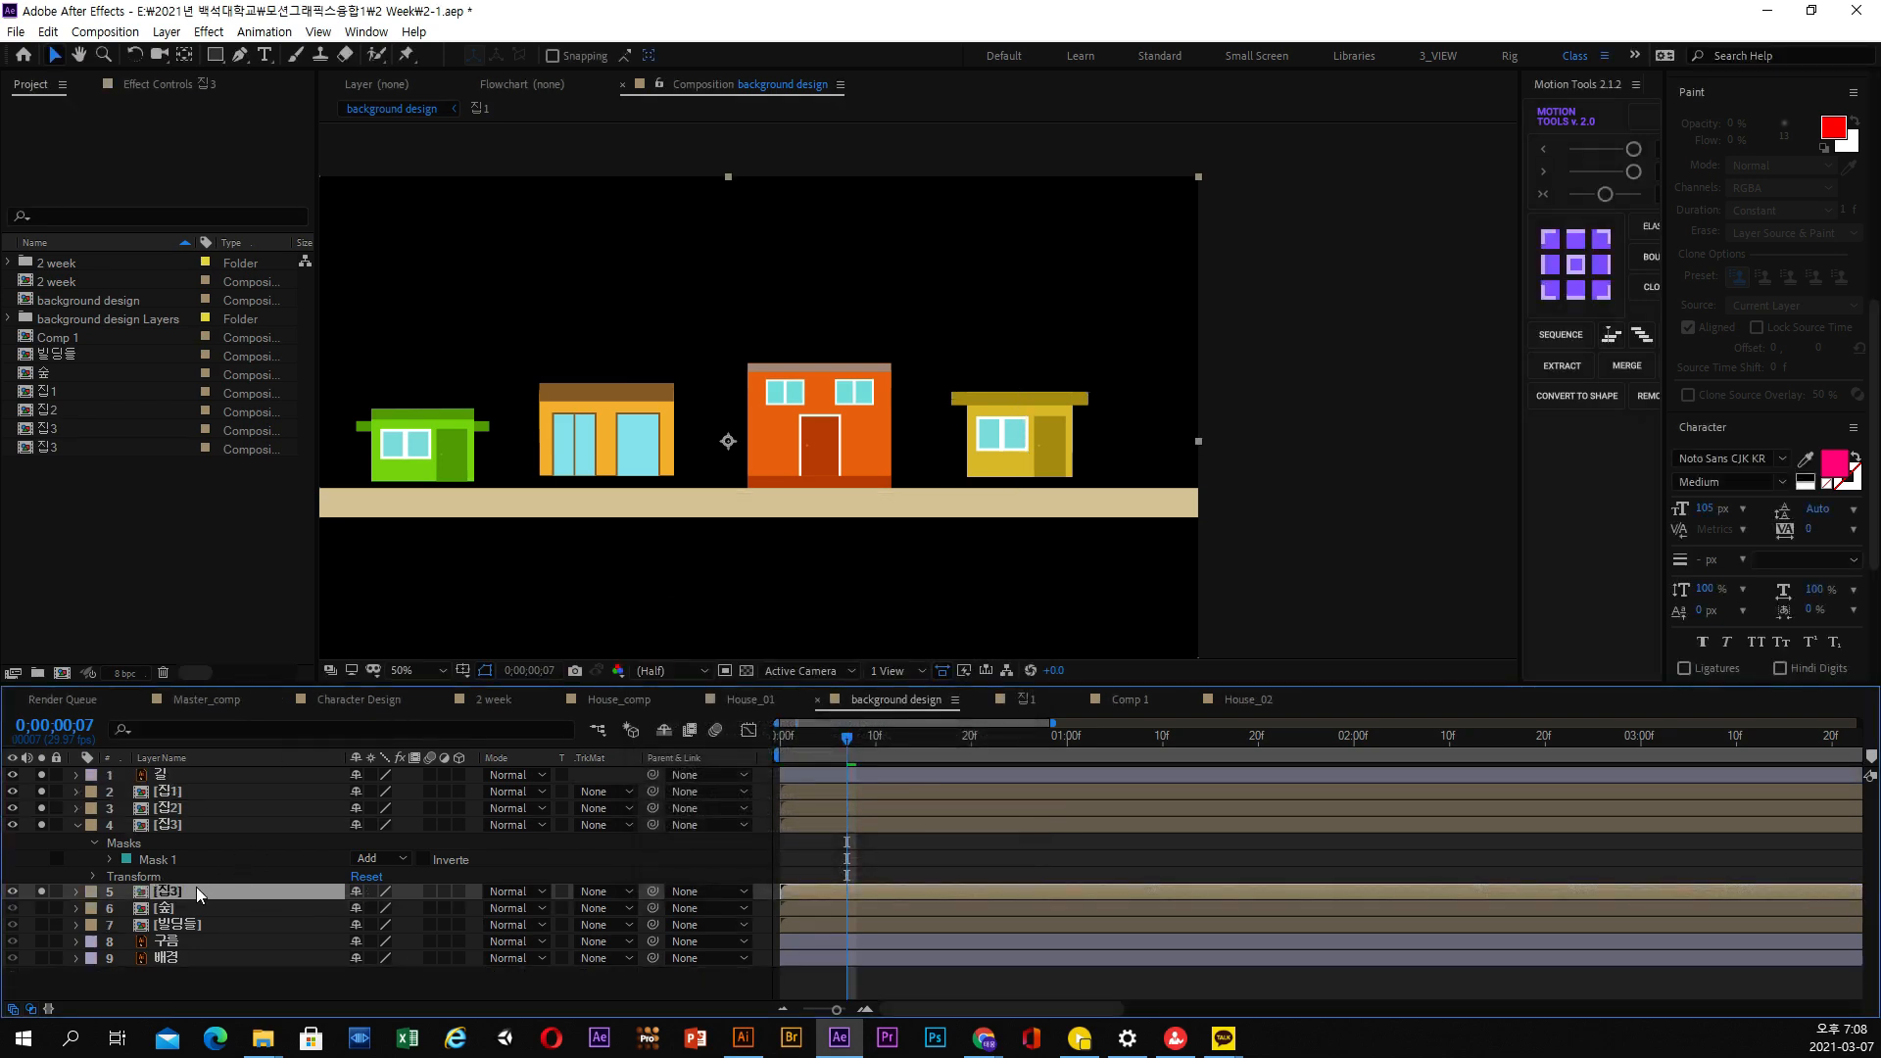
Rename the yellow house's new composition in the project to 집4
left_click(73, 445)
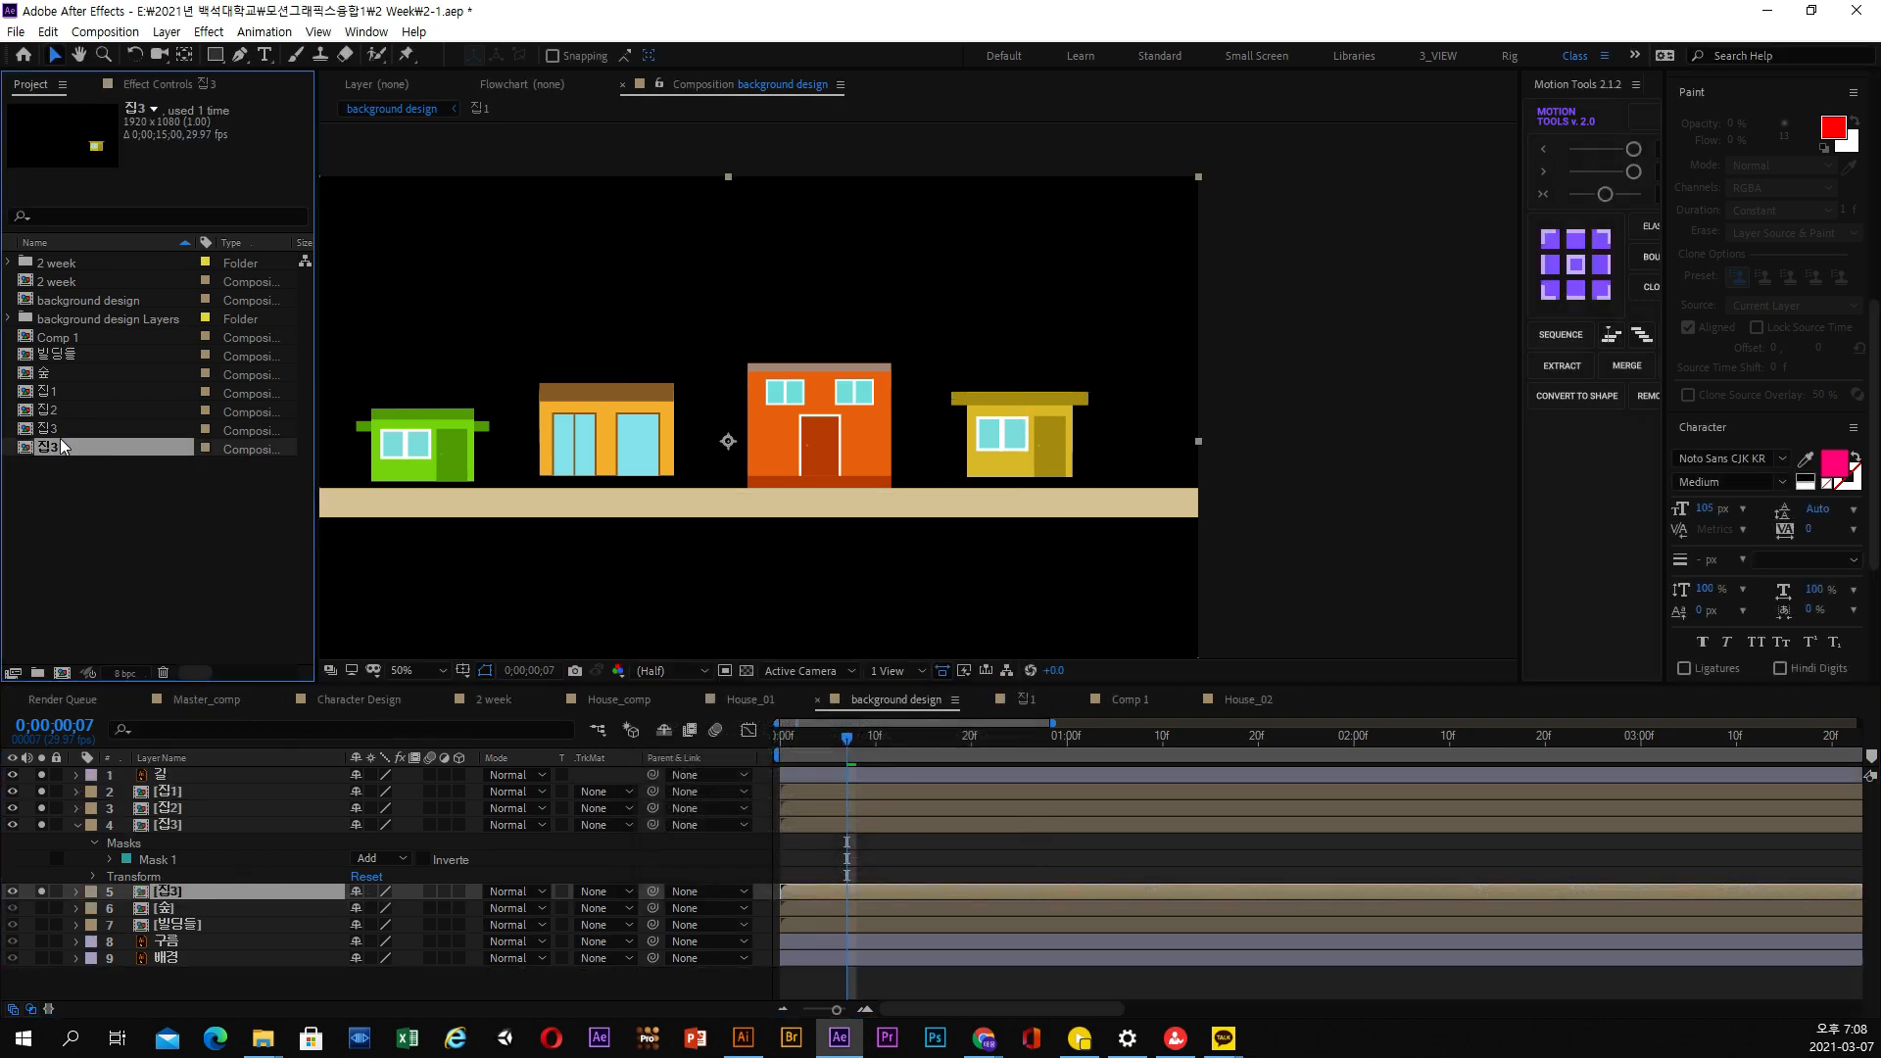
key("Return")
type("집4")
key("Return")
Check the house compositions 집1 to 집4 against the layers' source names, and collapse the 집3 layer's properties
left_click(50, 395)
left_click(49, 411)
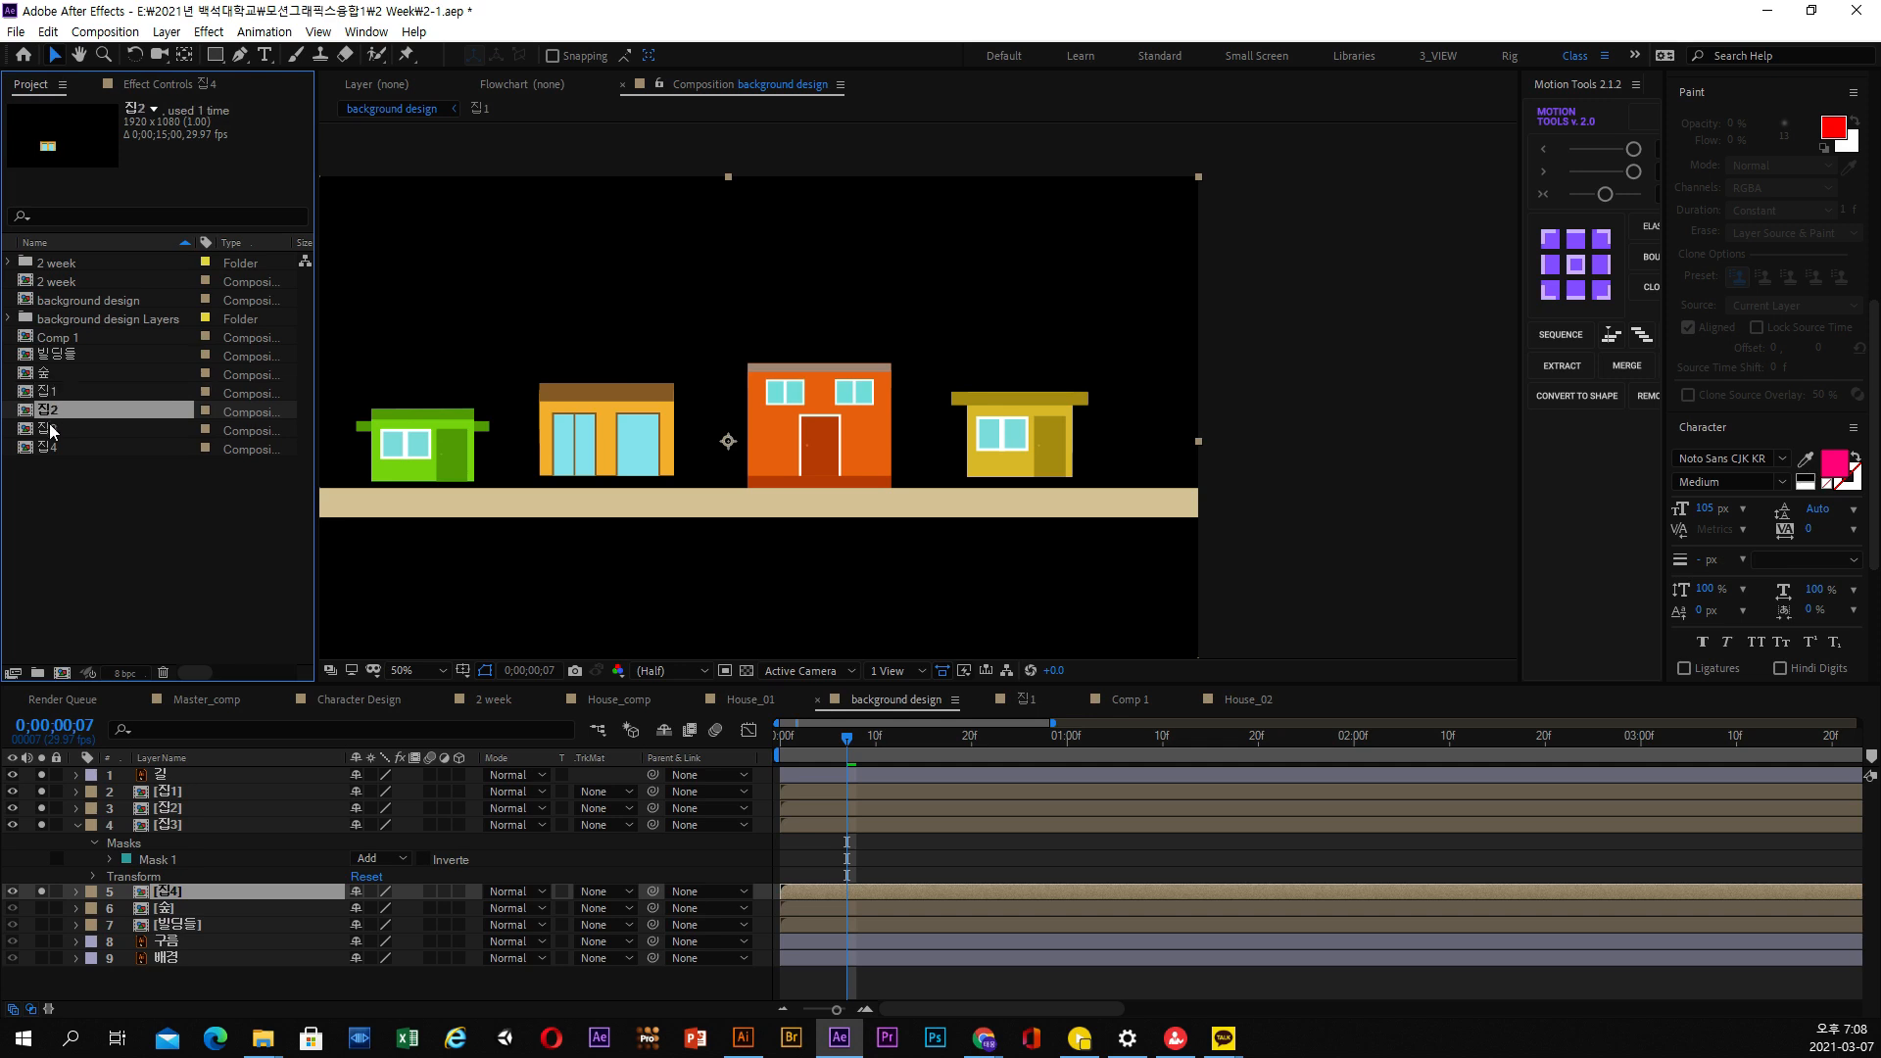
left_click(48, 429)
left_click(48, 448)
left_click(177, 833)
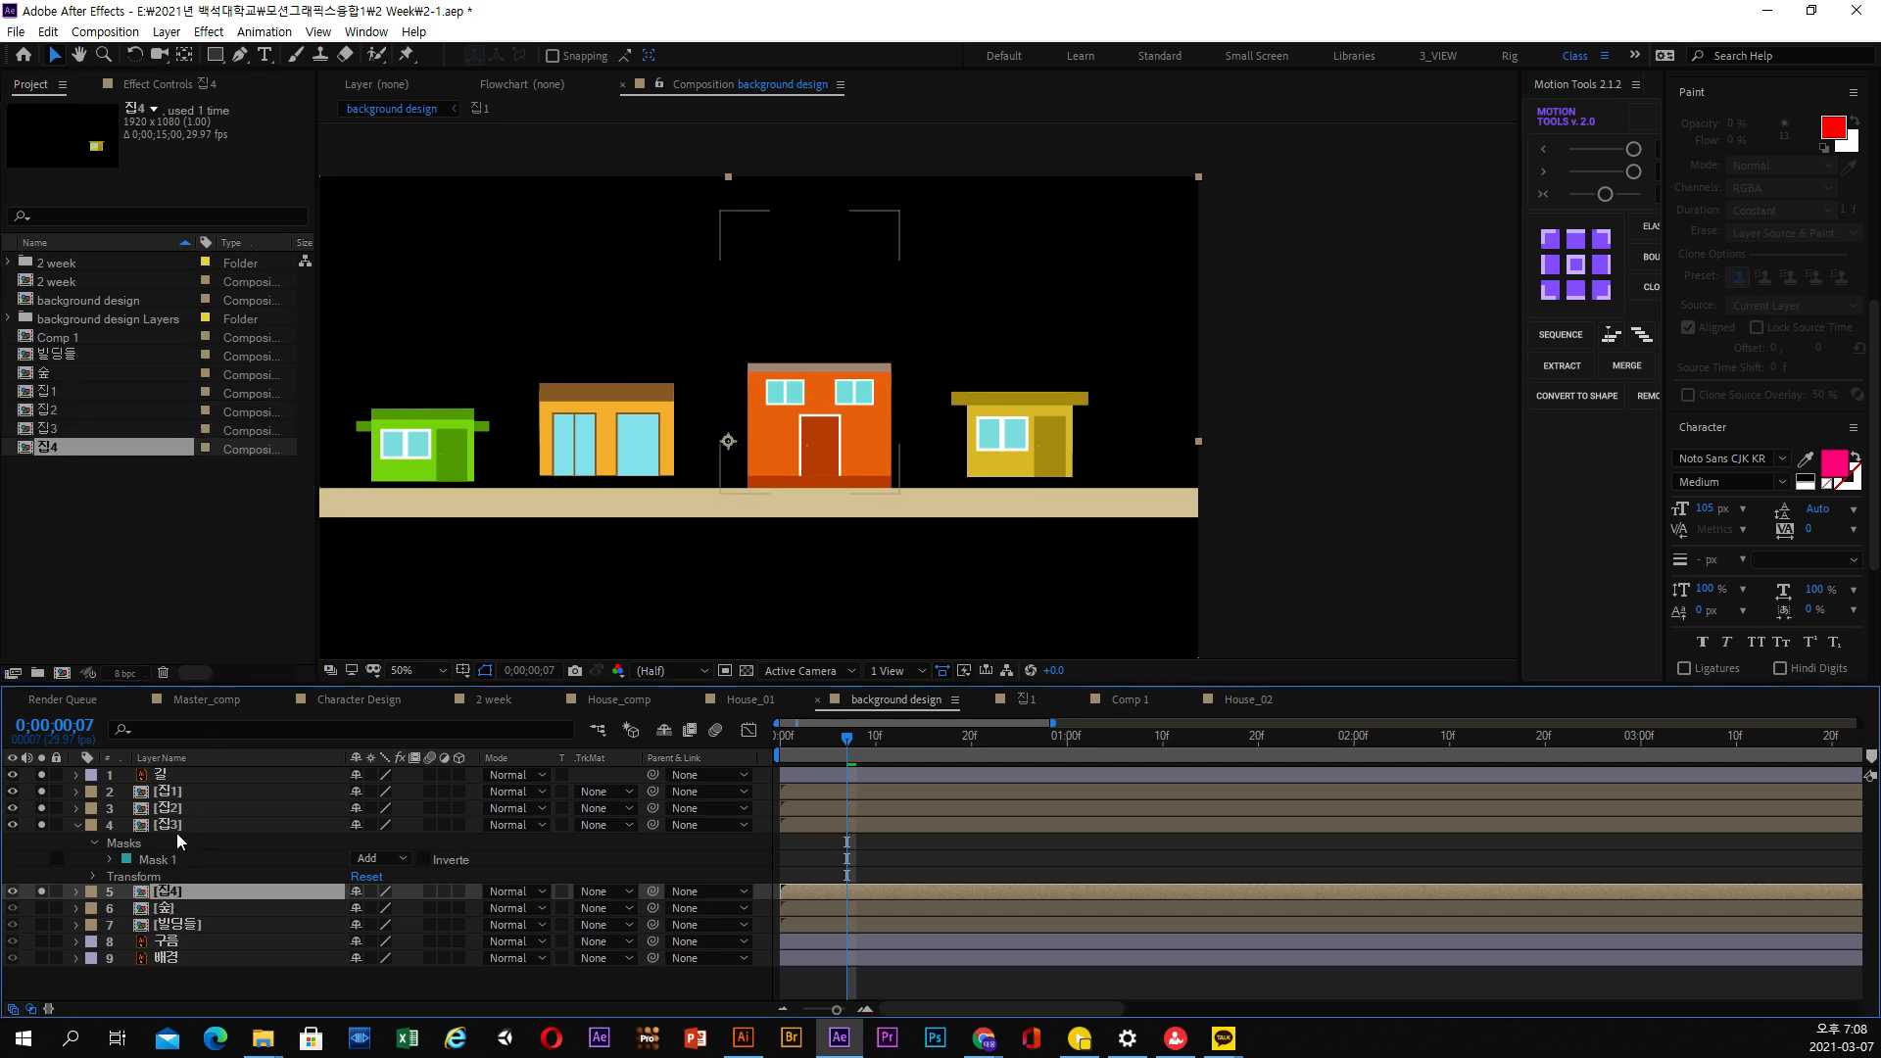
left_click(77, 825)
left_click(163, 845)
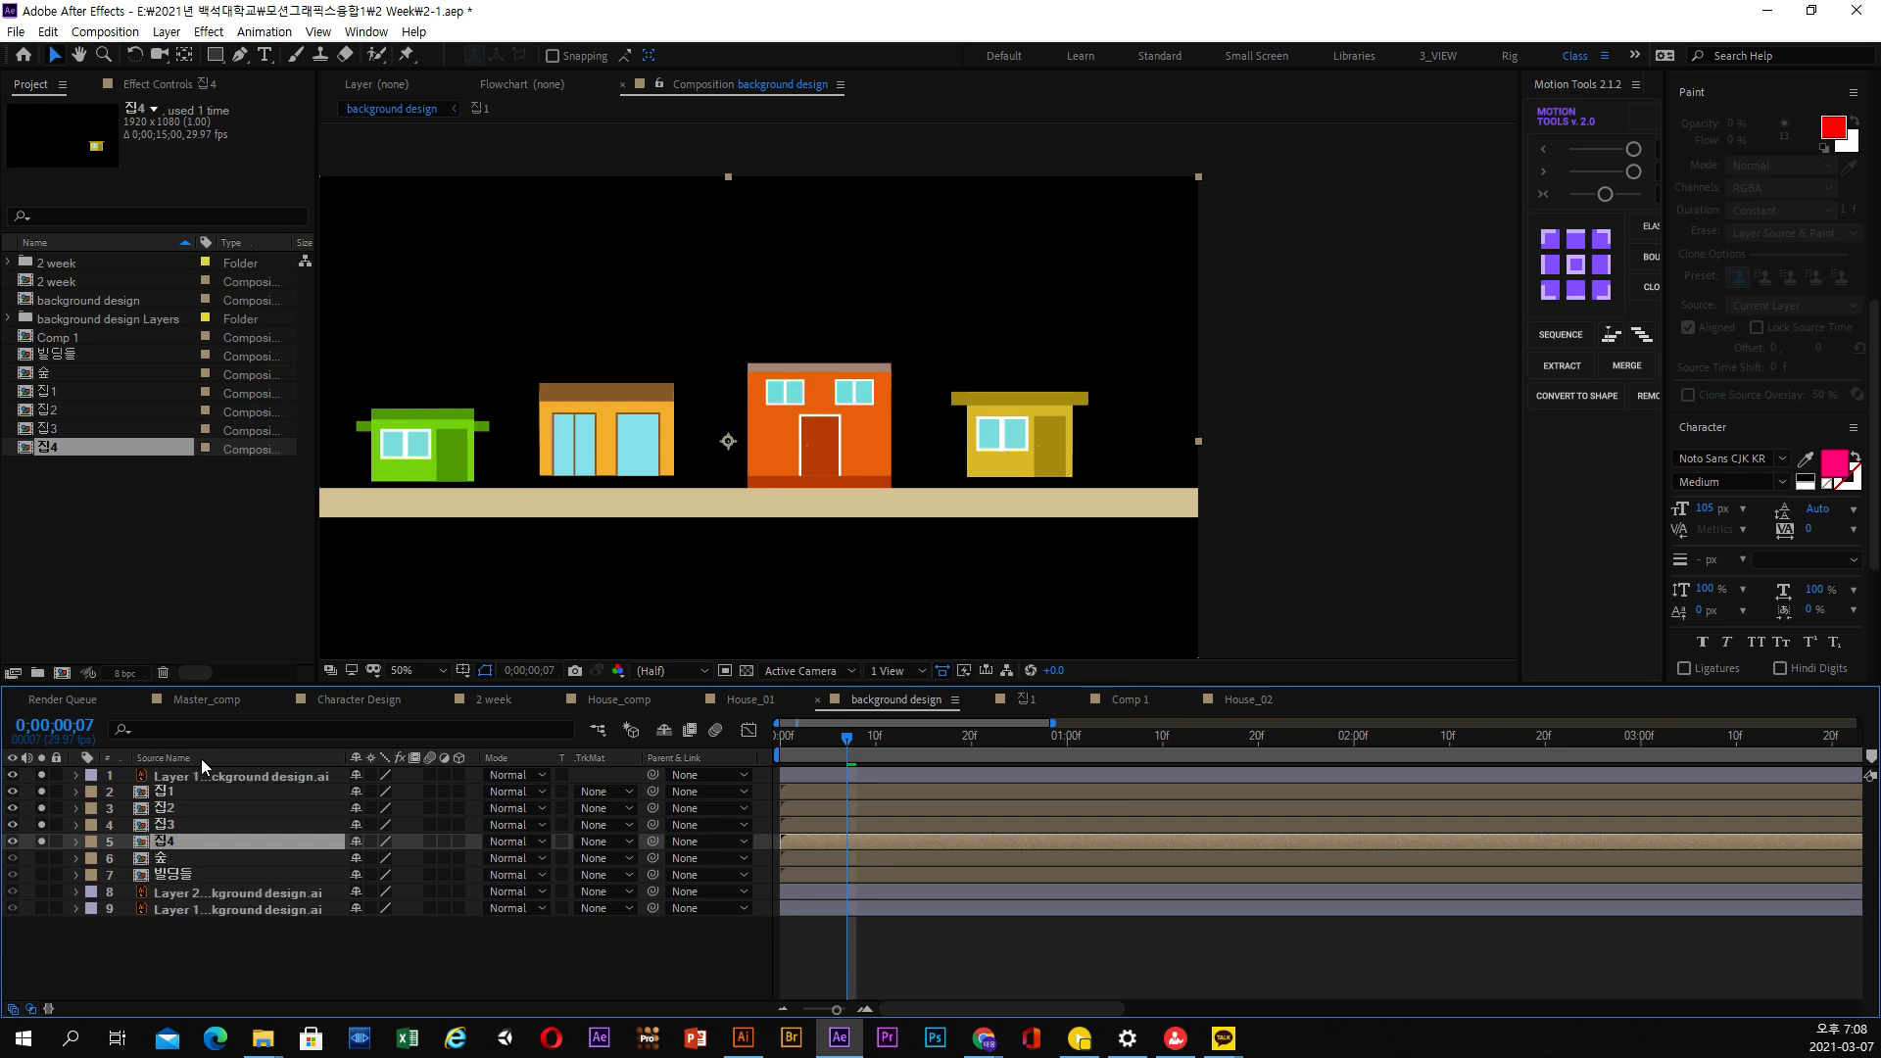
left_click(63, 456)
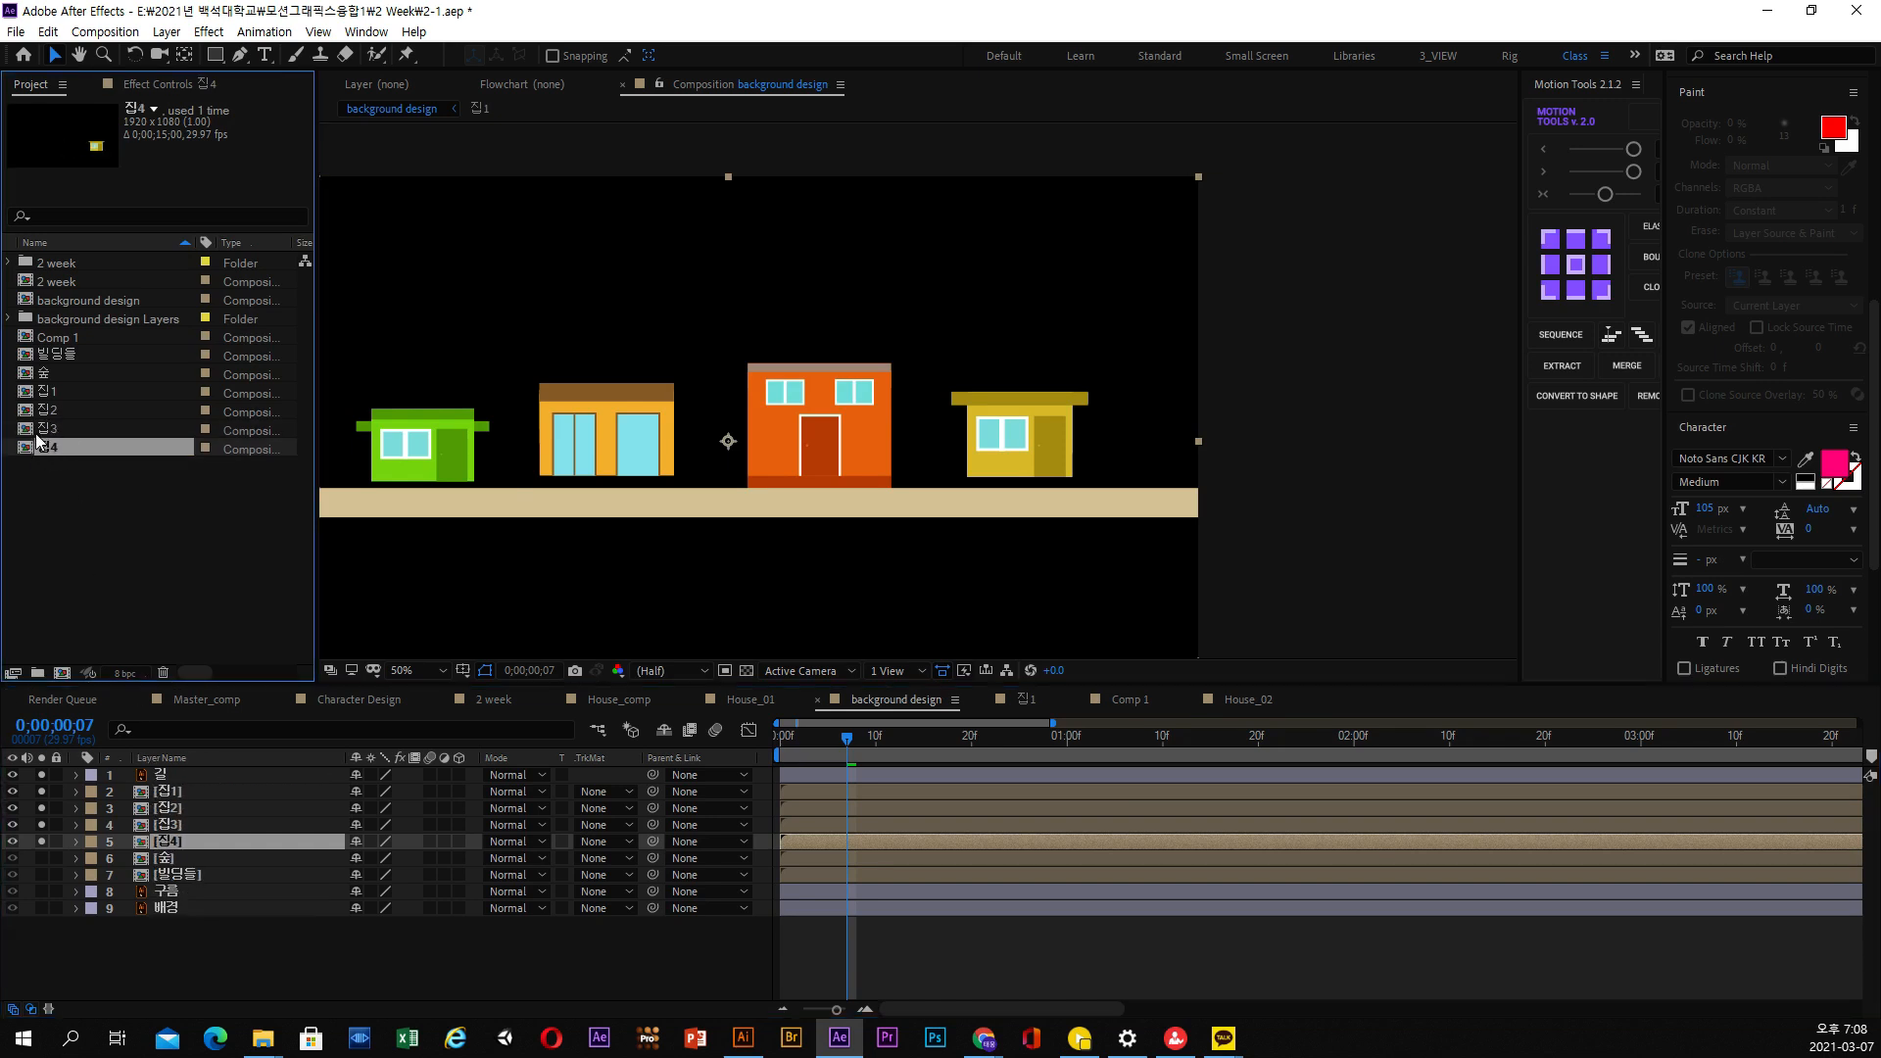
left_click(208, 757)
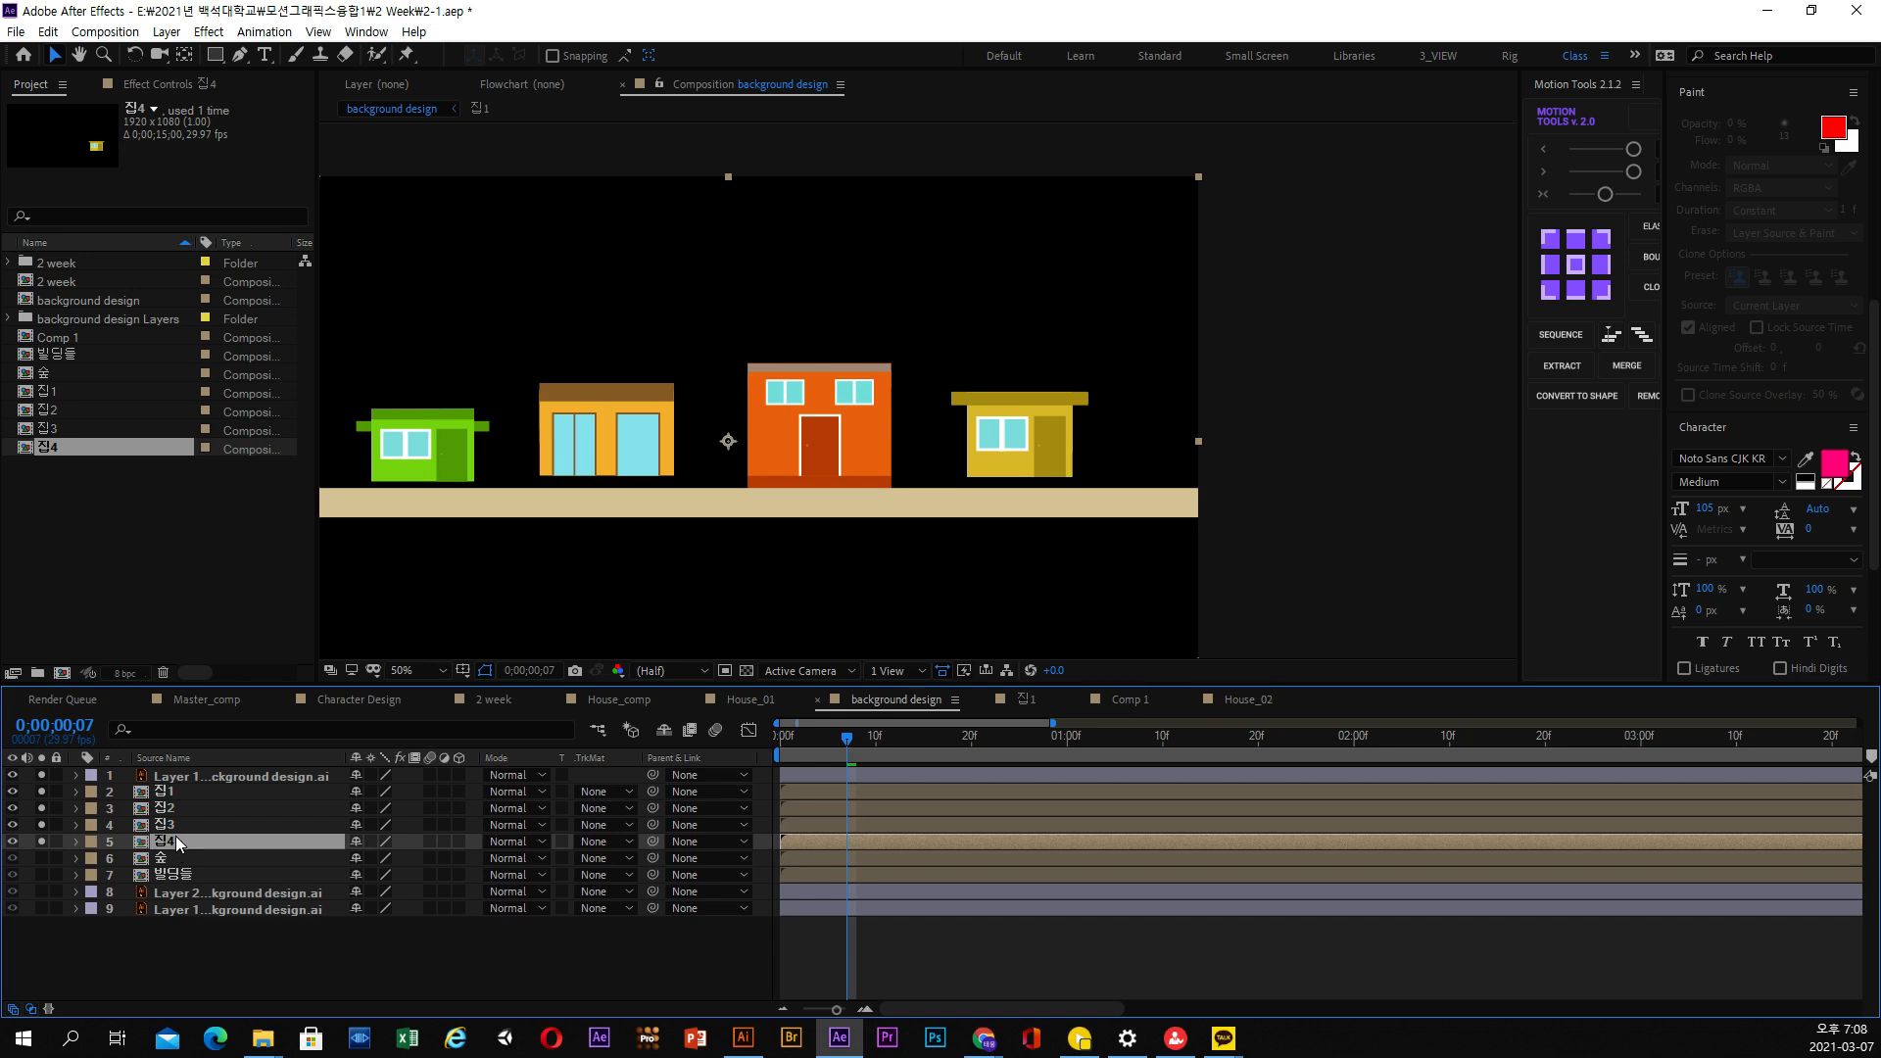
left_click(173, 757)
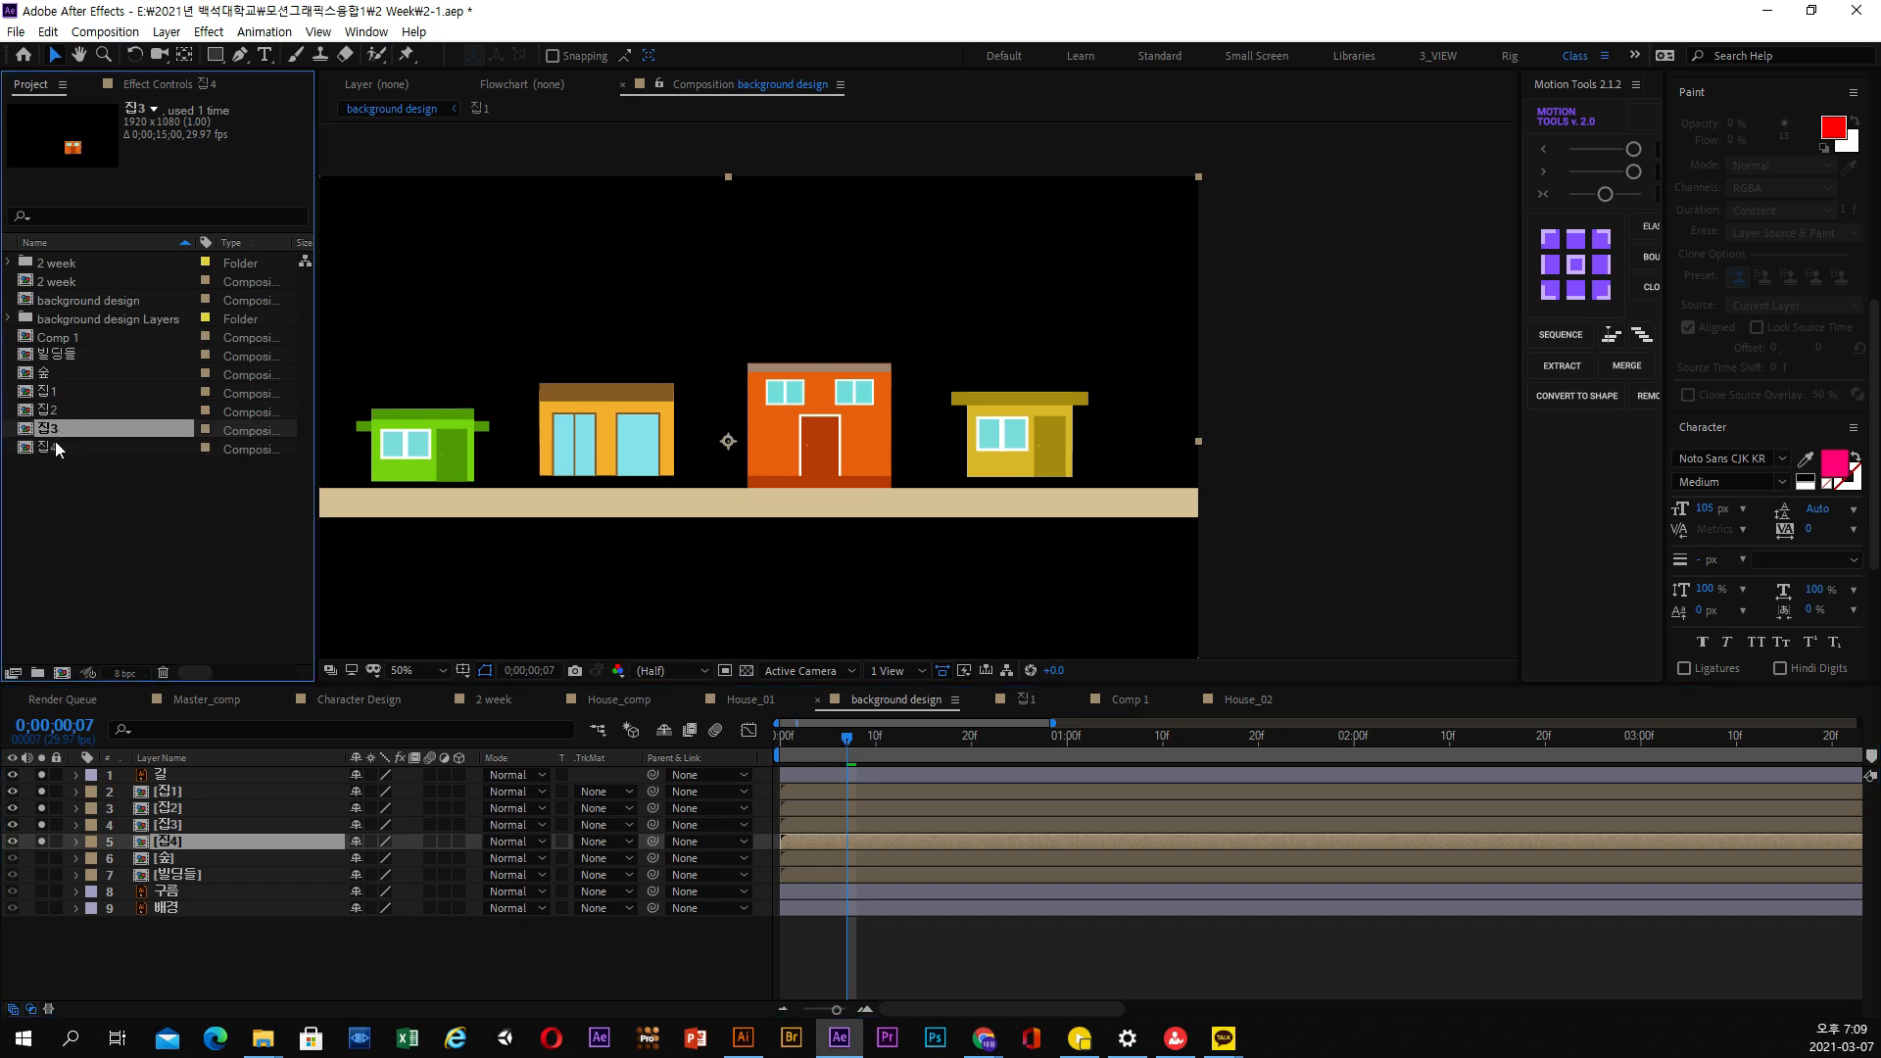
Preview the rising houses, and draw a rectangular mask on the 집4 layer around the yellow house, ending just below the road's upper edge
key("space")
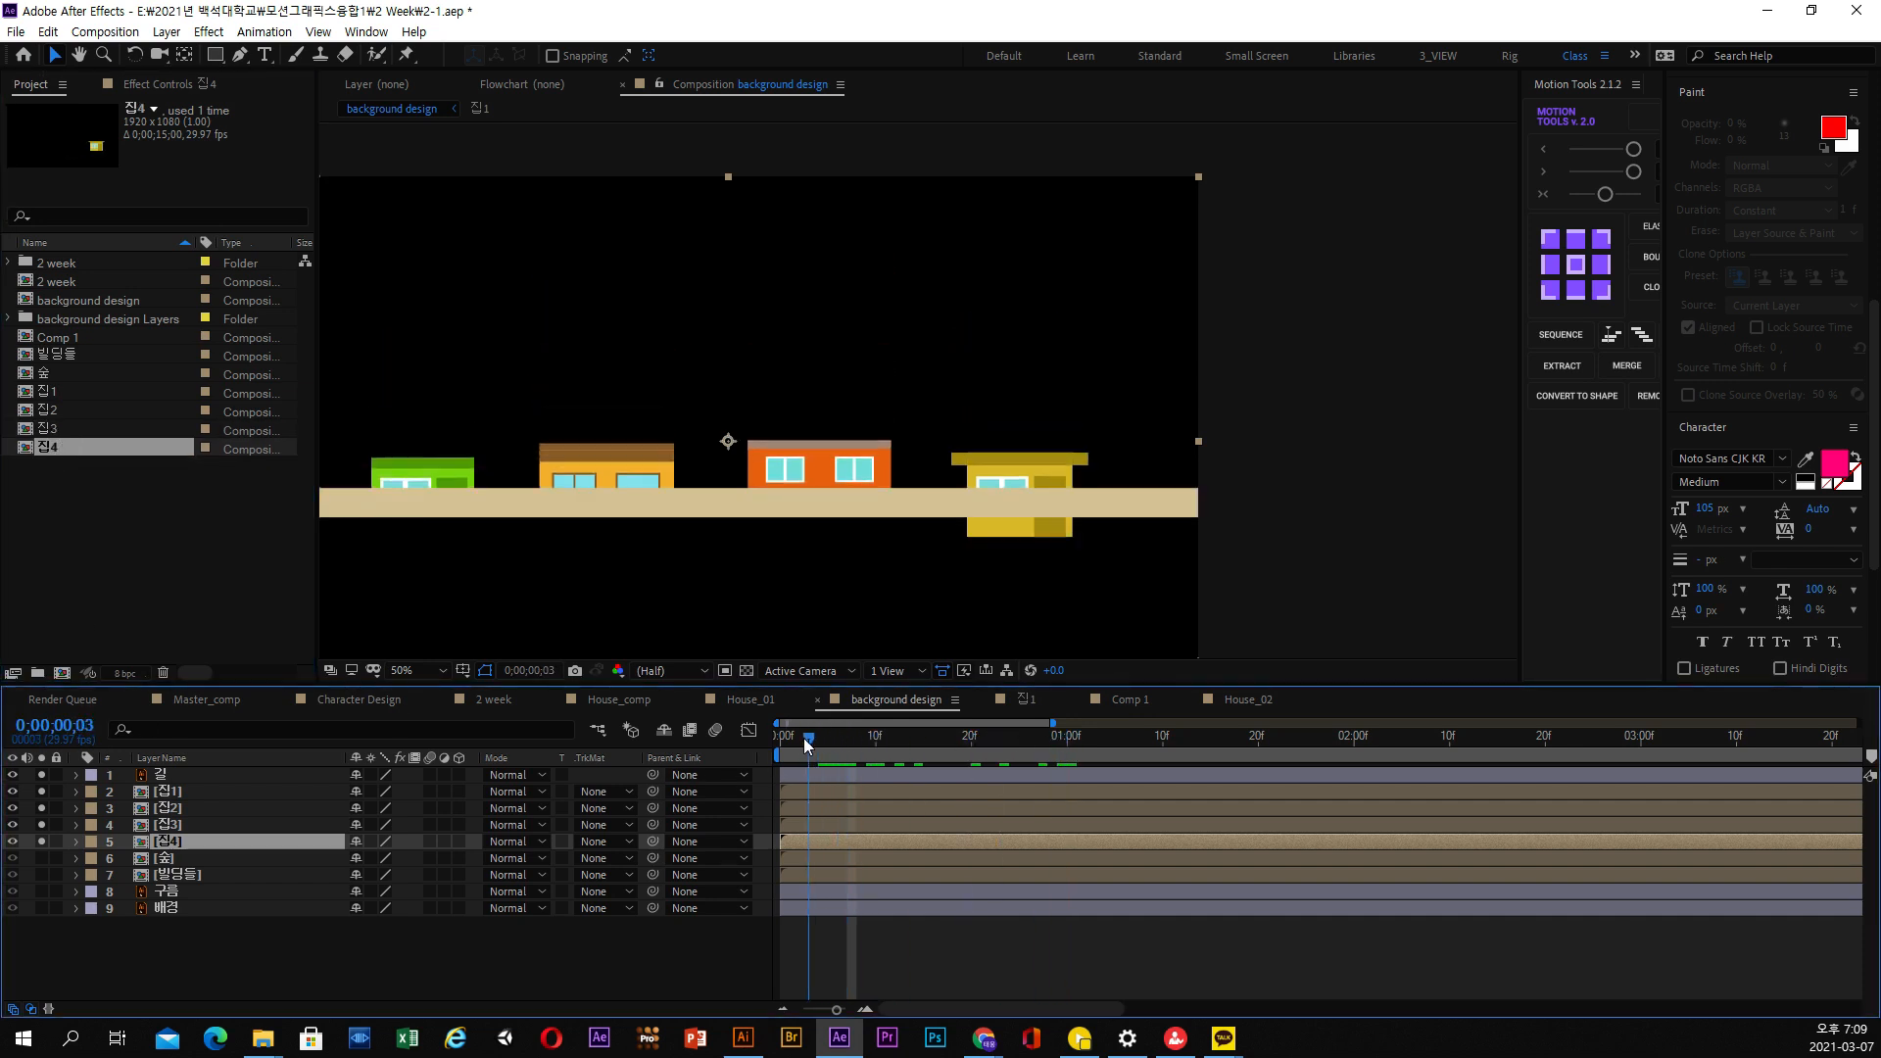
key("space")
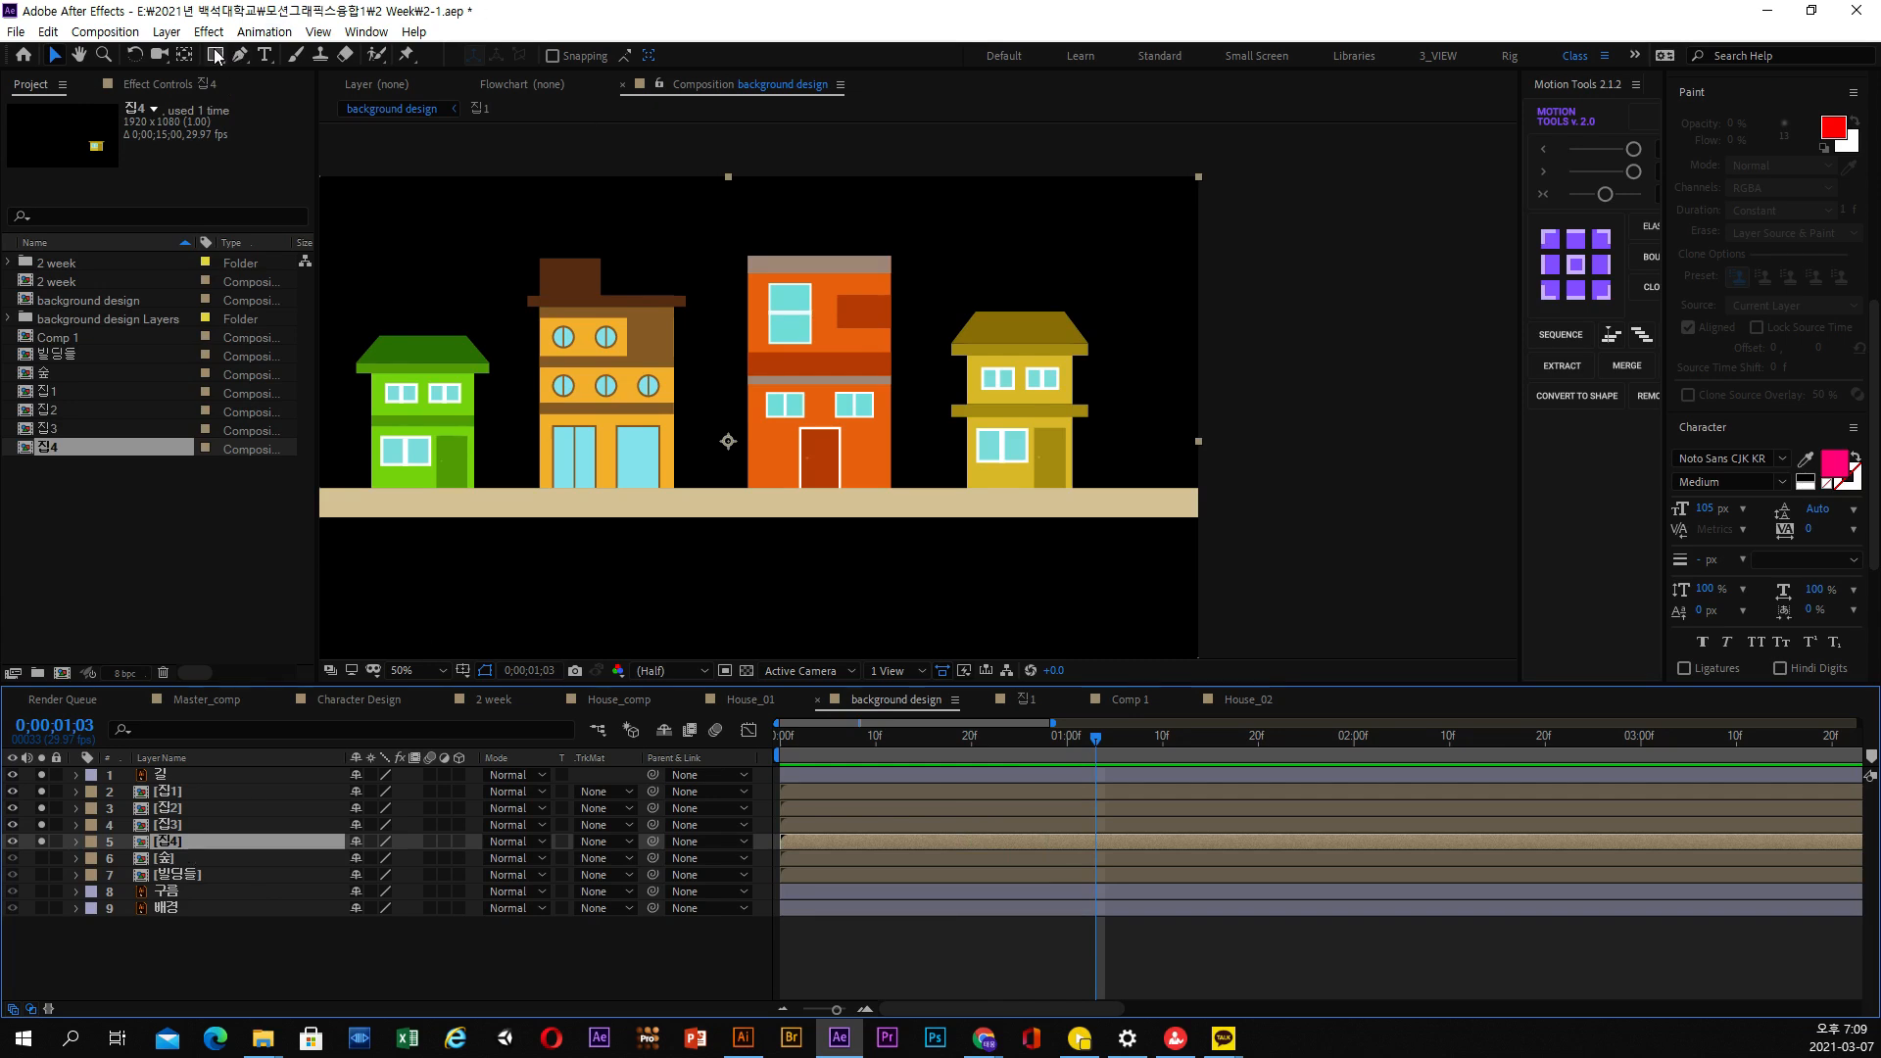
left_click(215, 55)
left_click_drag(913, 255, 1113, 491)
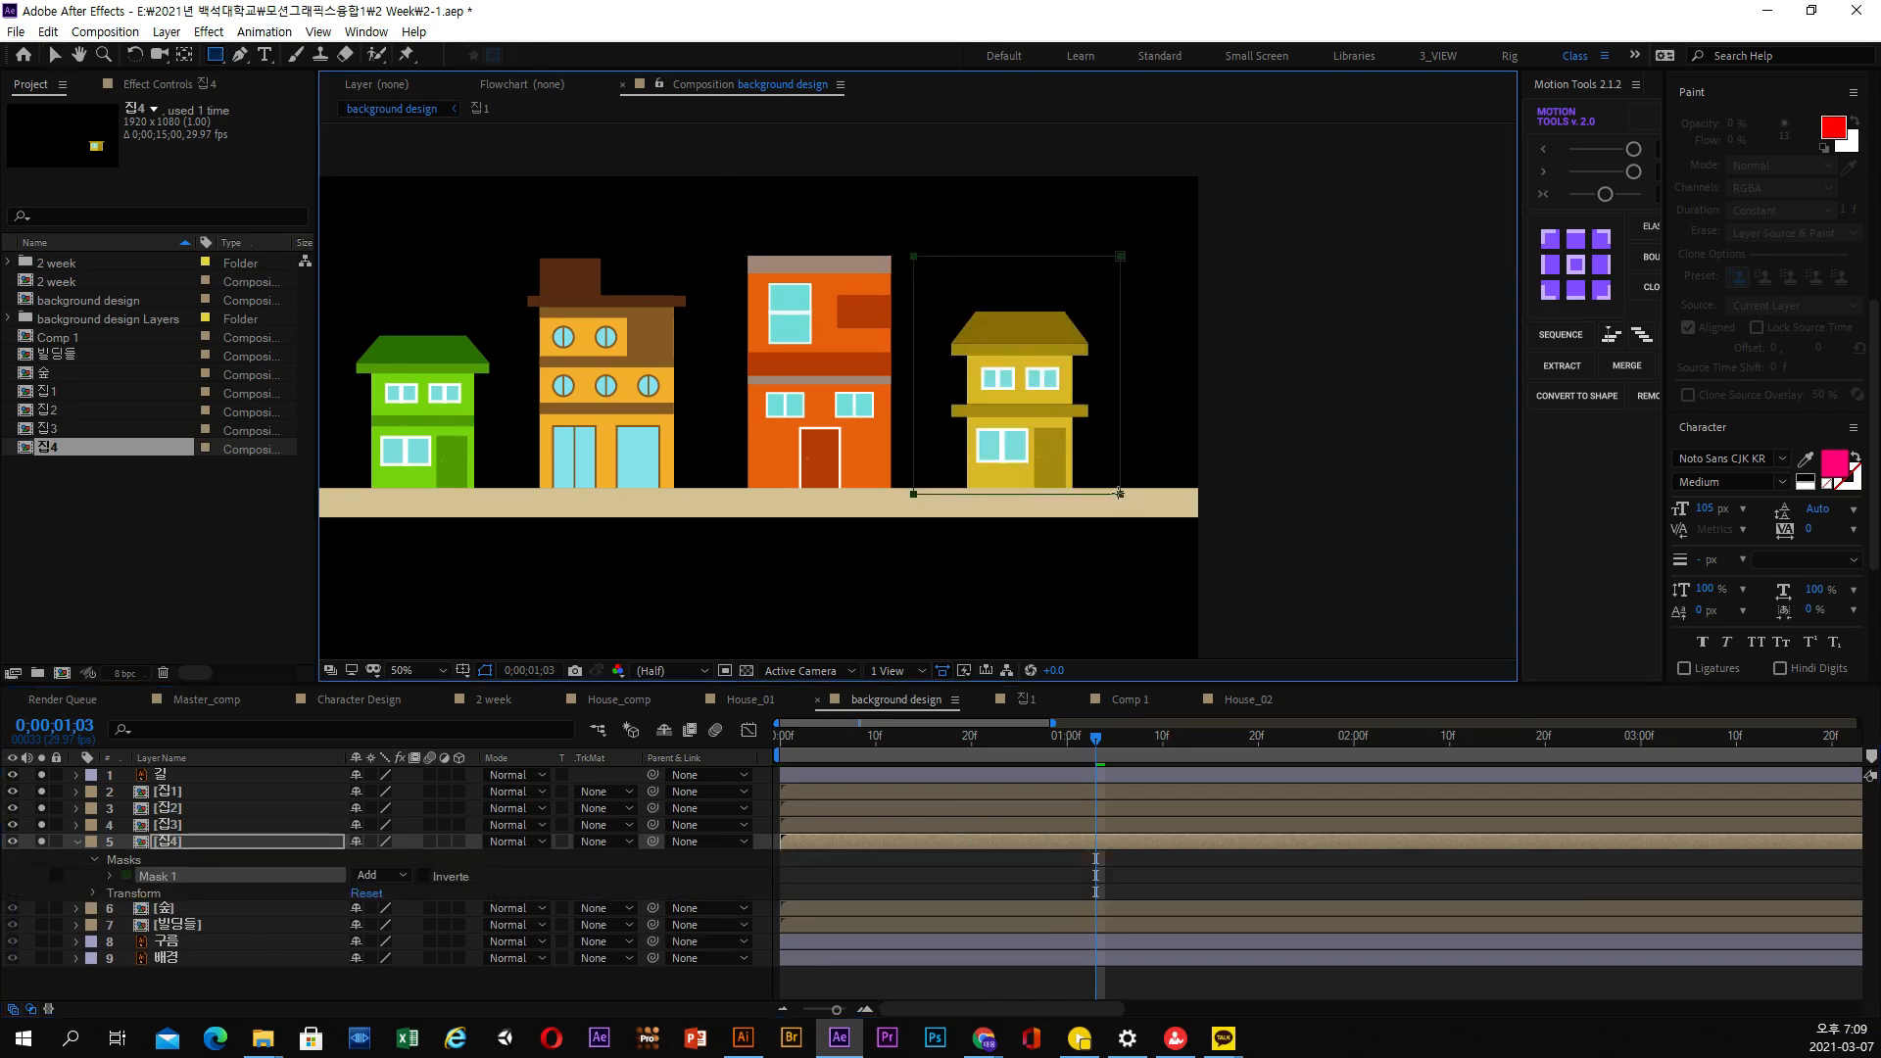
left_click(54, 55)
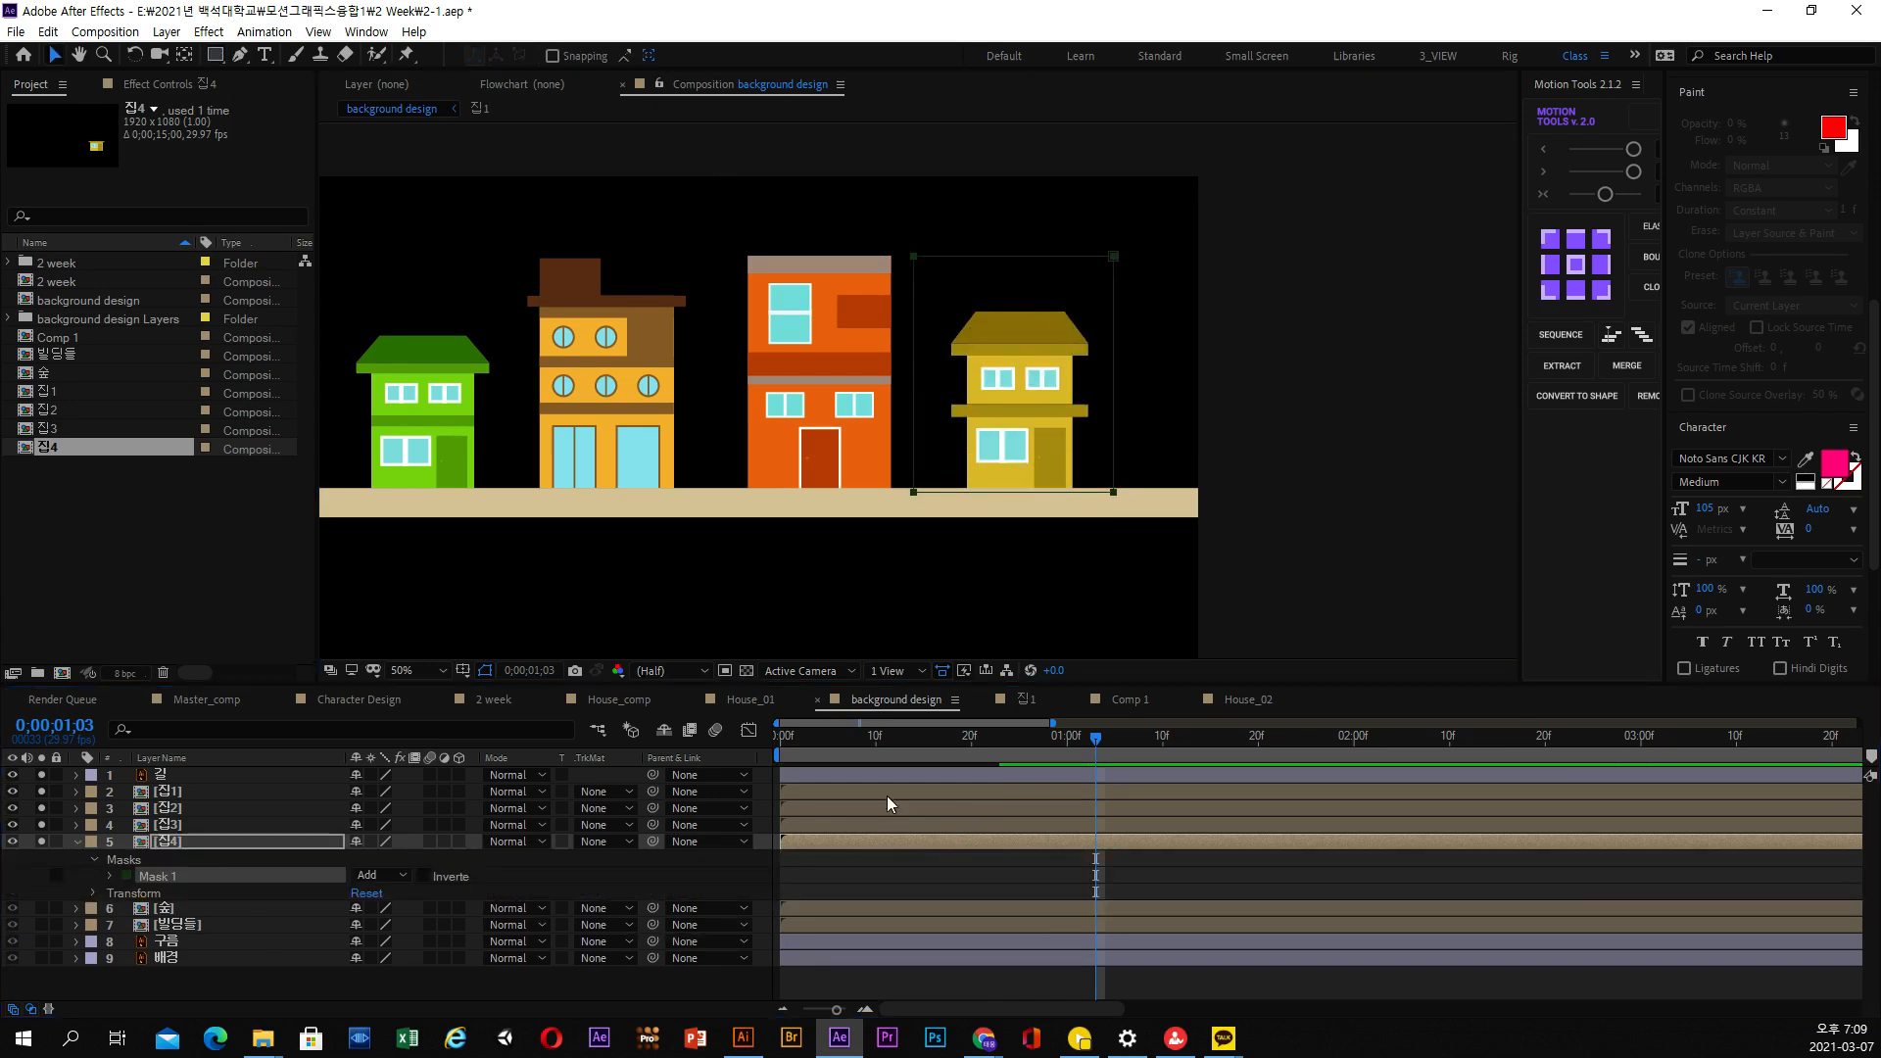
Play the animation of all four houses from the first frame to check the masked yellow house
left_click(786, 739)
key("space")
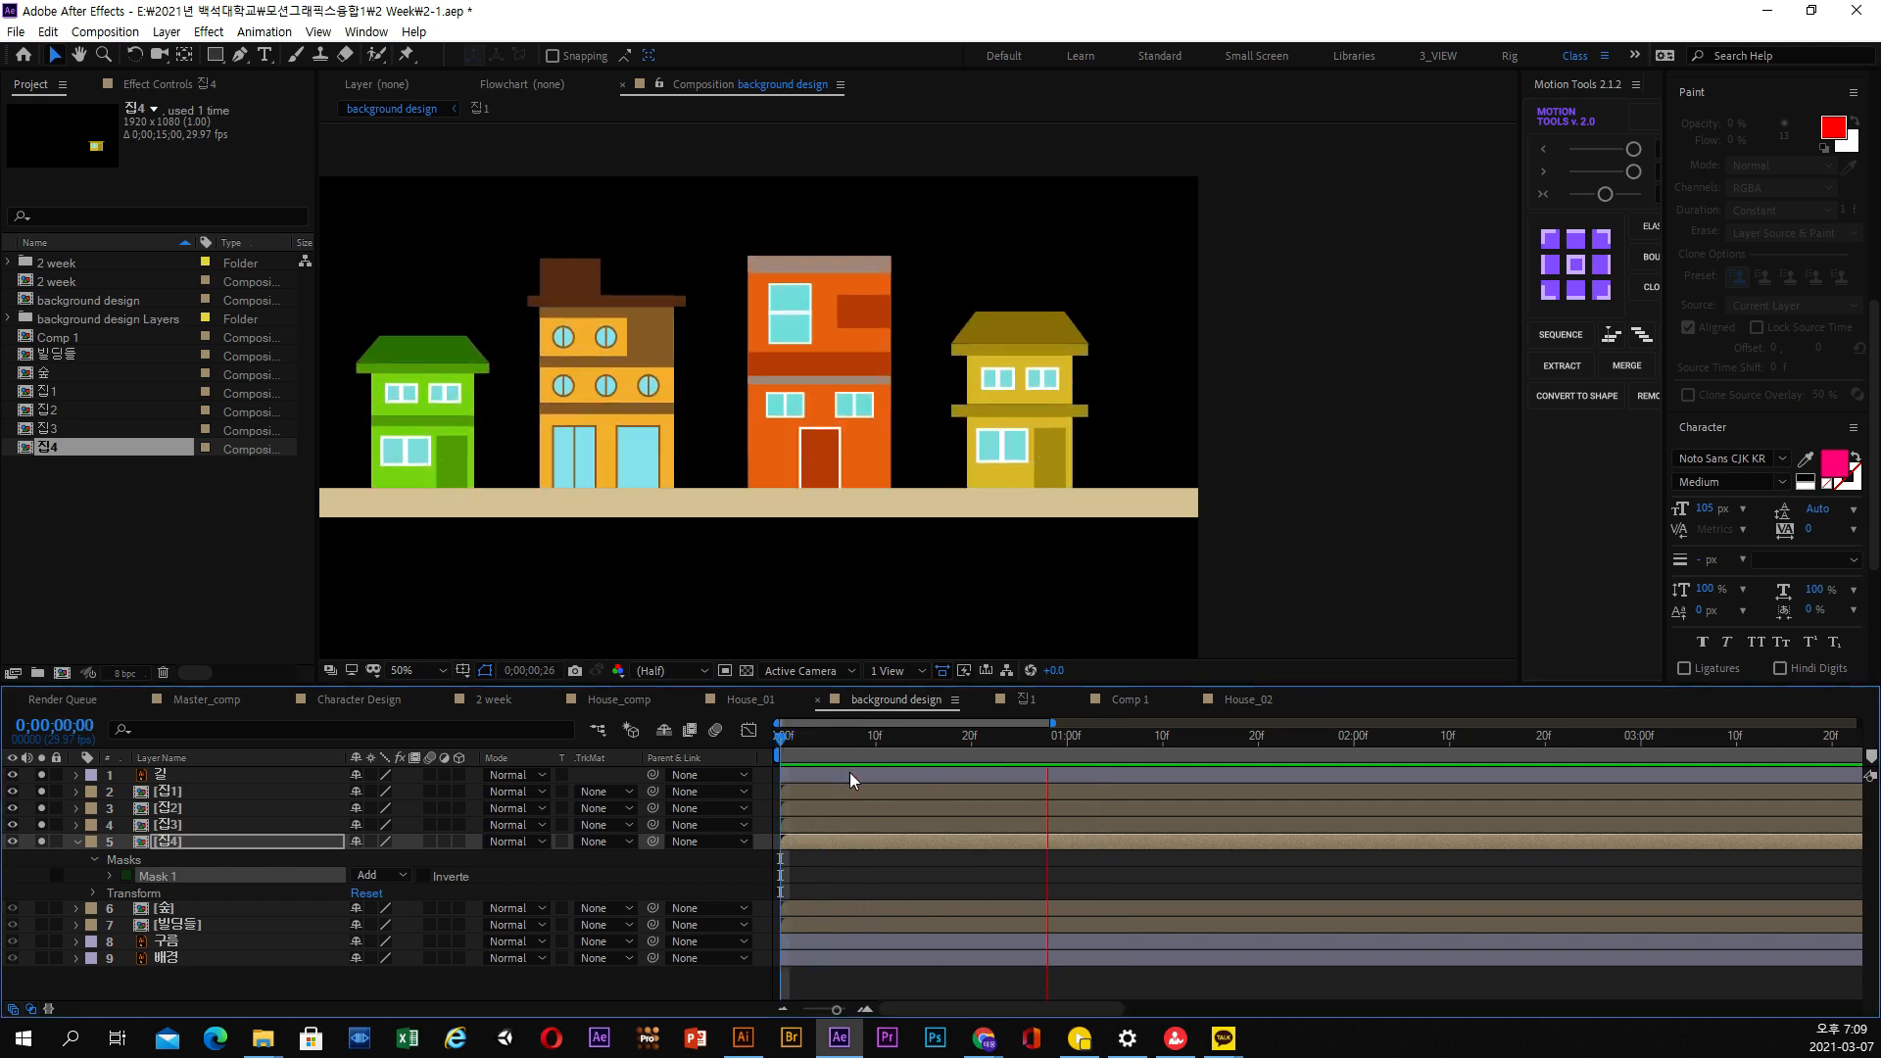
key("space")
left_click_drag(1227, 487, 1450, 472)
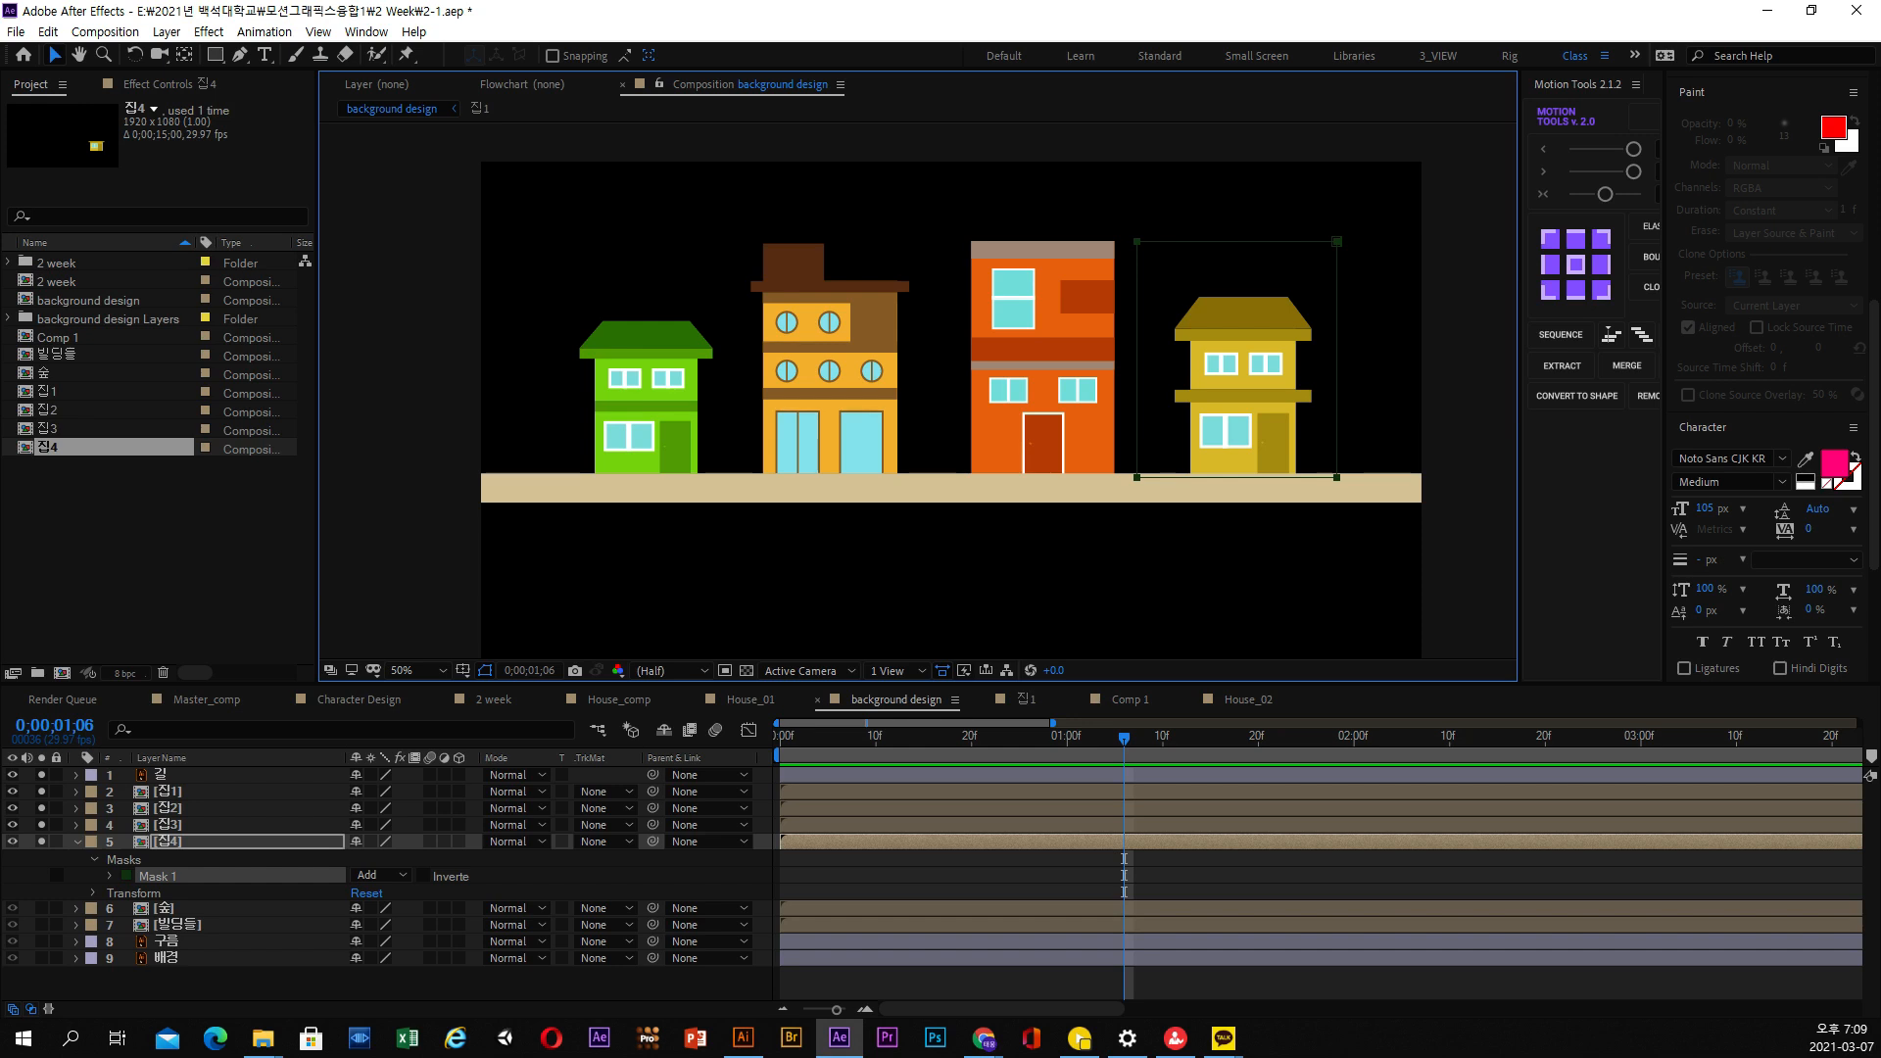
key("alt+Tab")
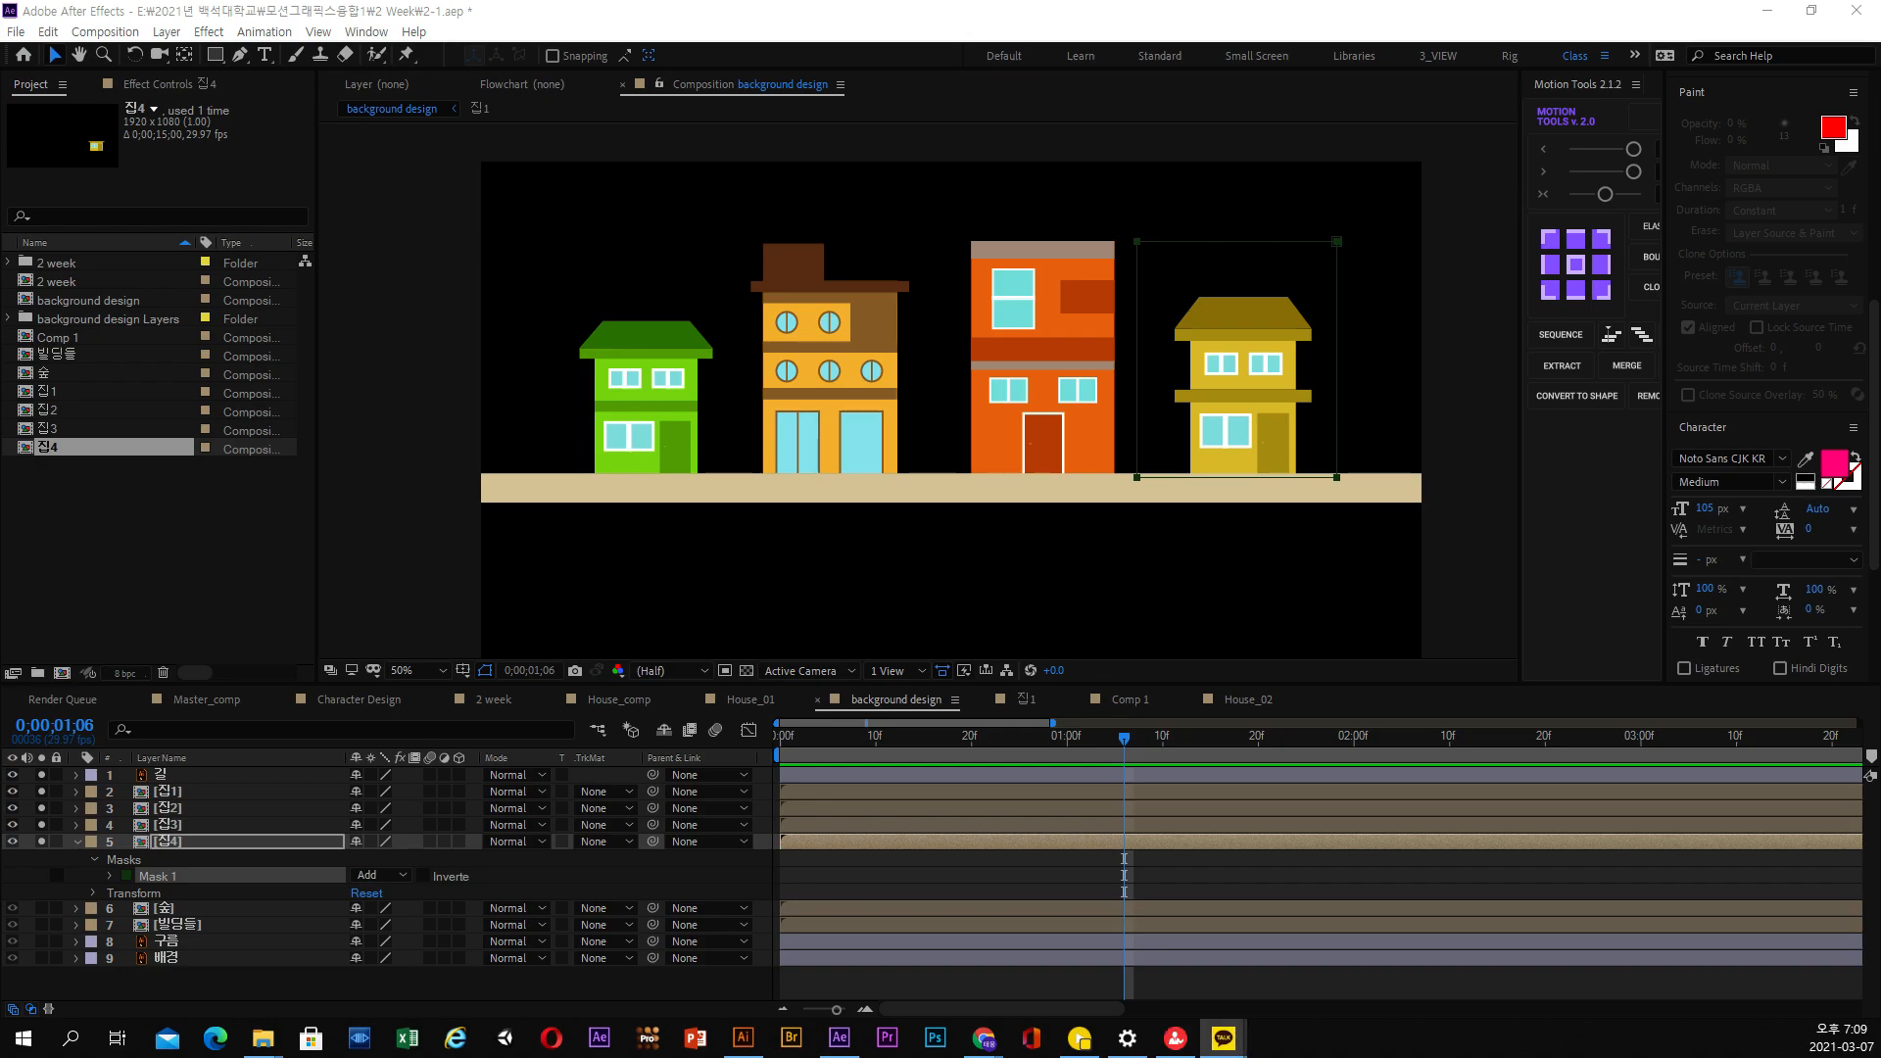